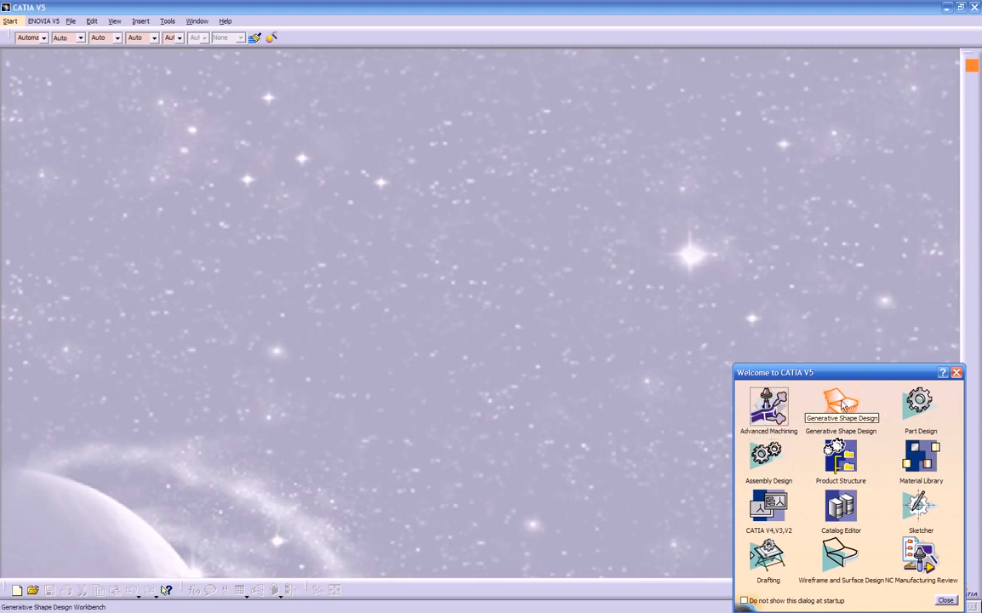
# Create a new part in Part Design and start a pad with a new sketch on the xy plane
pyautogui.click(921, 402)
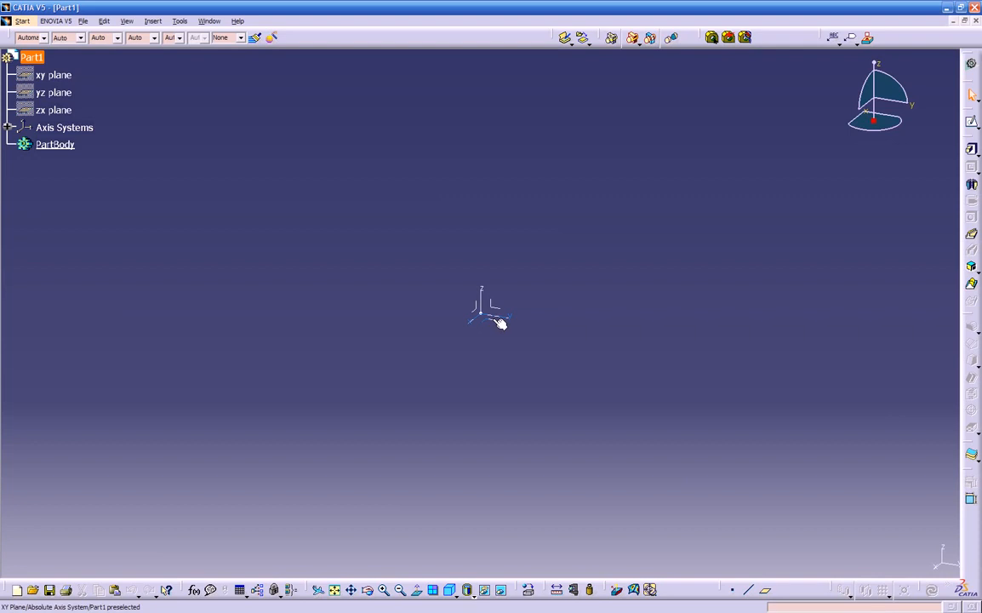
pyautogui.click(500, 323)
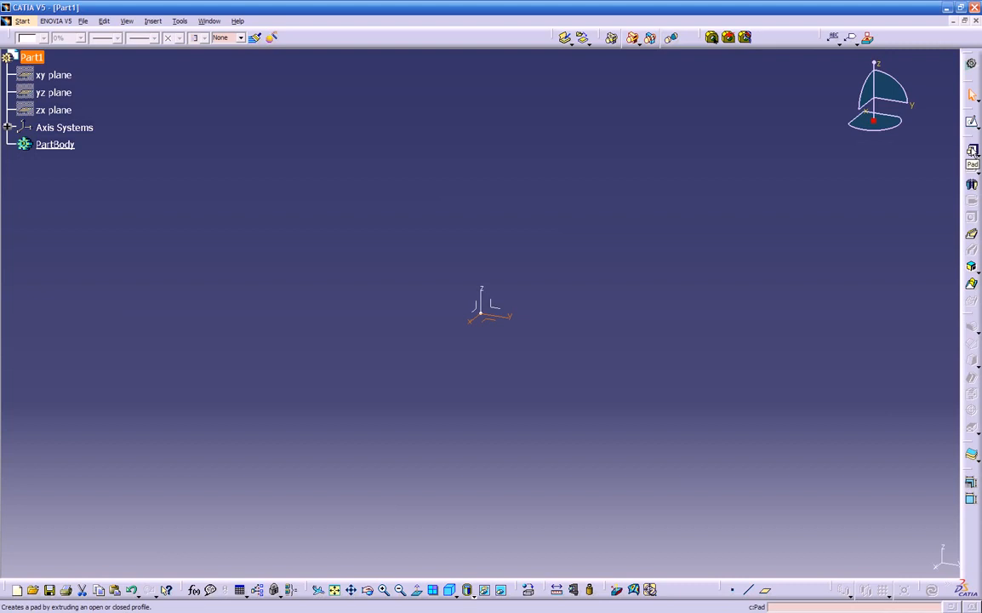
pyautogui.click(971, 150)
pyautogui.click(493, 328)
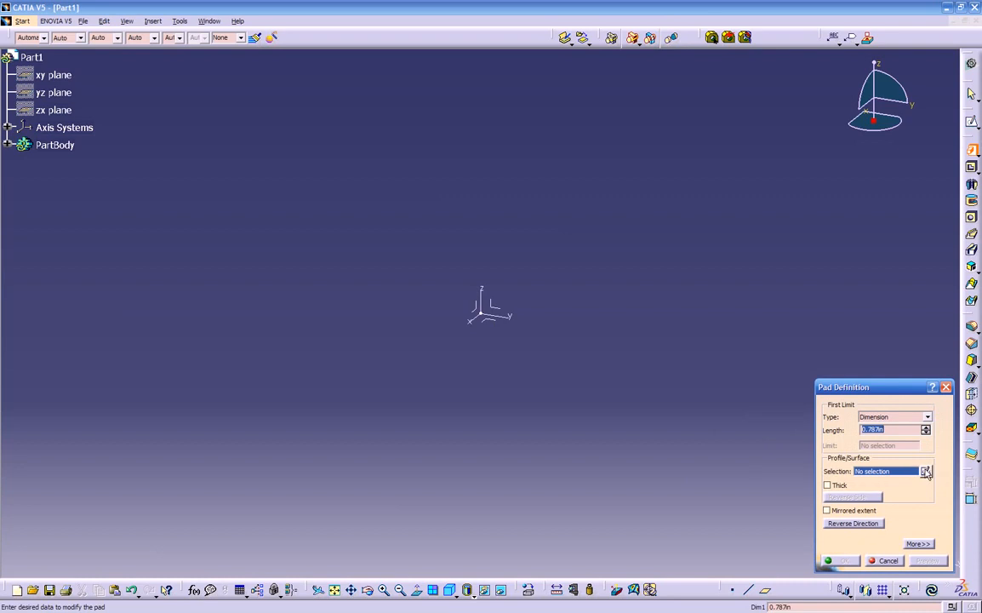
pyautogui.click(926, 471)
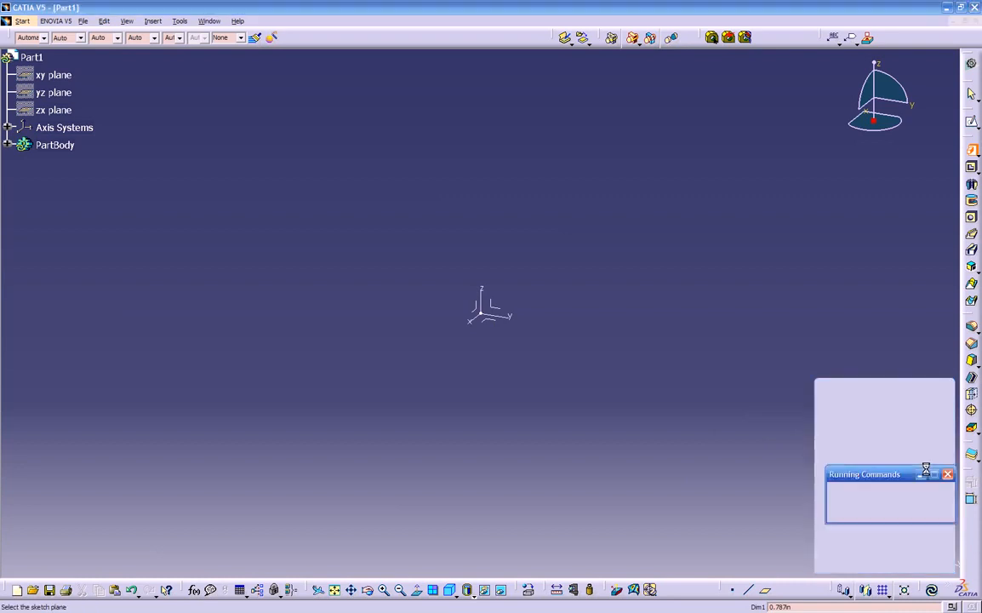
pyautogui.click(494, 320)
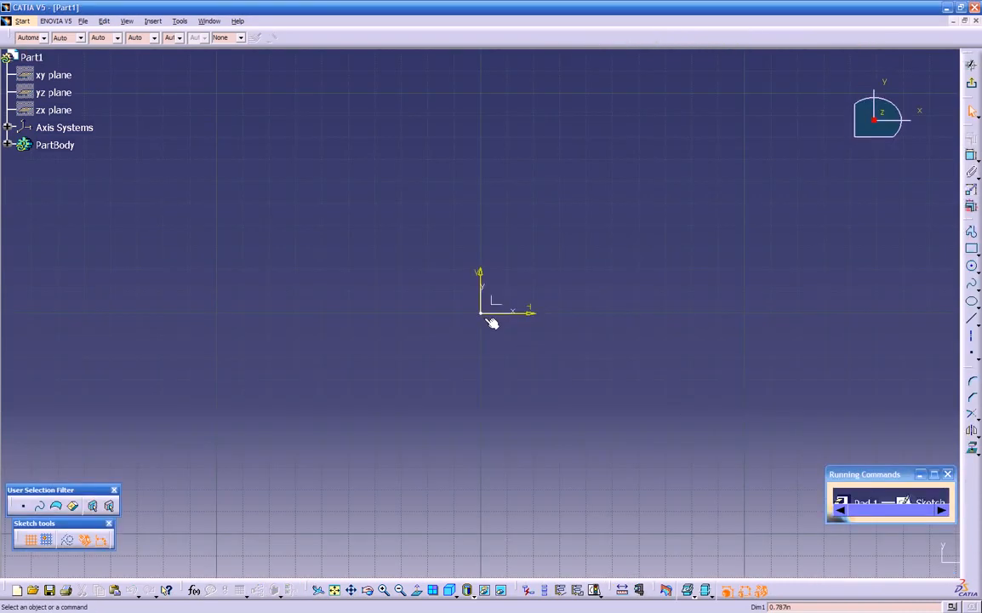
# Sketch a rectangle beside the origin with its base on the horizontal axis and pad it 0.787 in
pyautogui.click(971, 249)
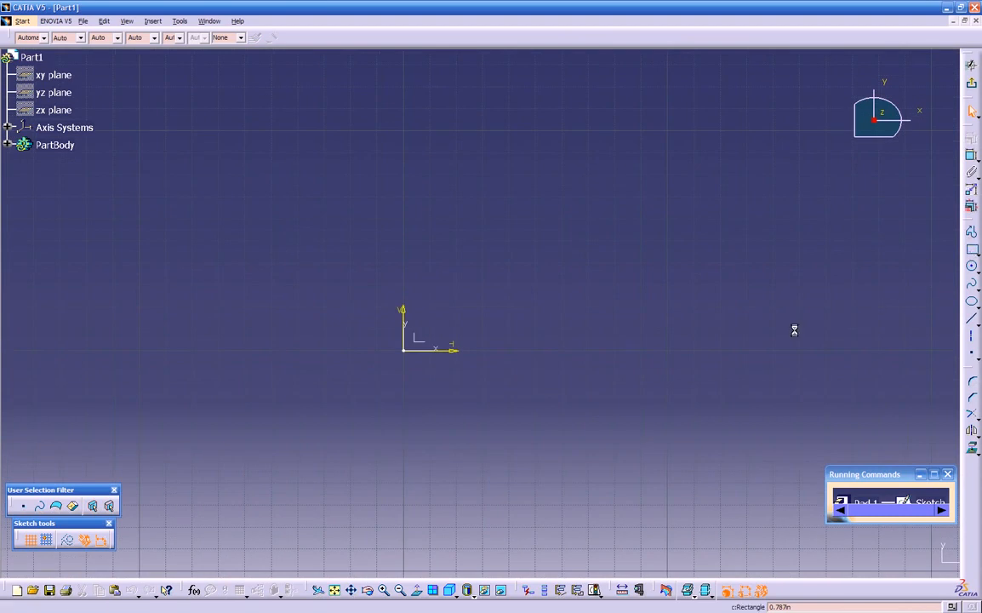
pyautogui.click(512, 347)
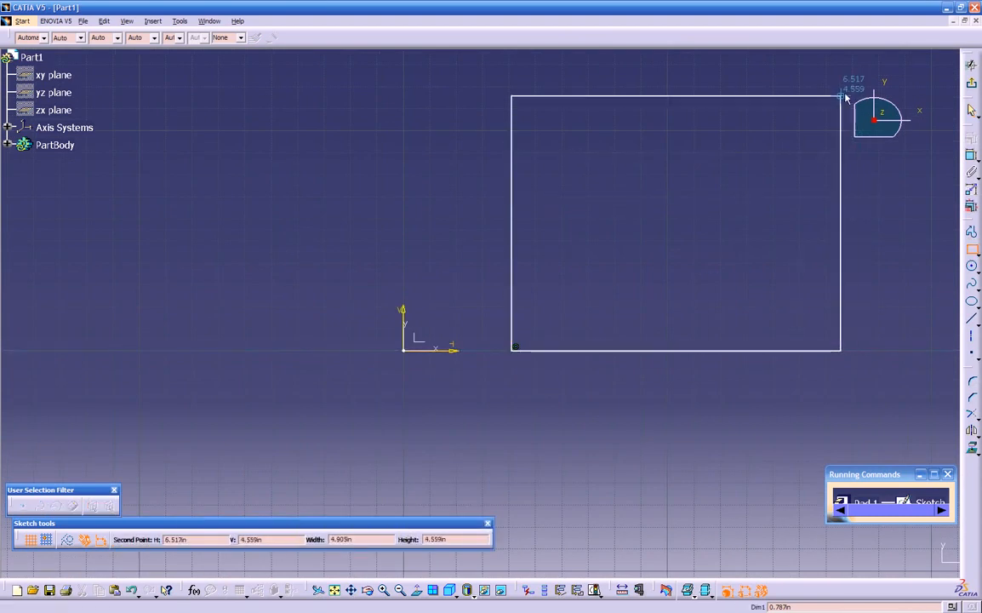
pyautogui.click(919, 78)
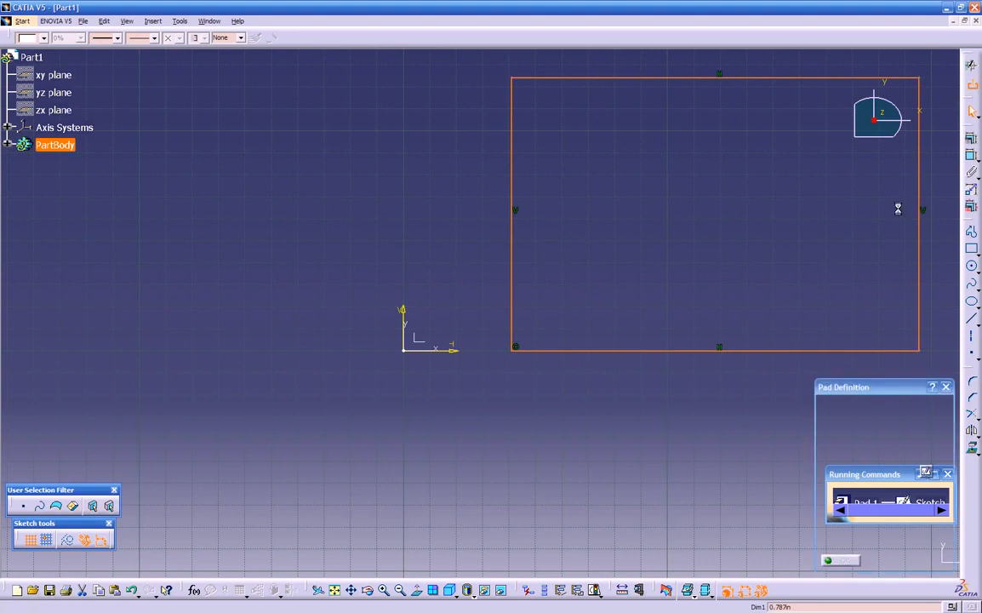
pyautogui.moveTo(643, 423)
pyautogui.mouseDown(button='middle')
pyautogui.moveTo(637, 397)
pyautogui.moveTo(643, 412)
pyautogui.mouseUp(button='middle')
pyautogui.click(839, 560)
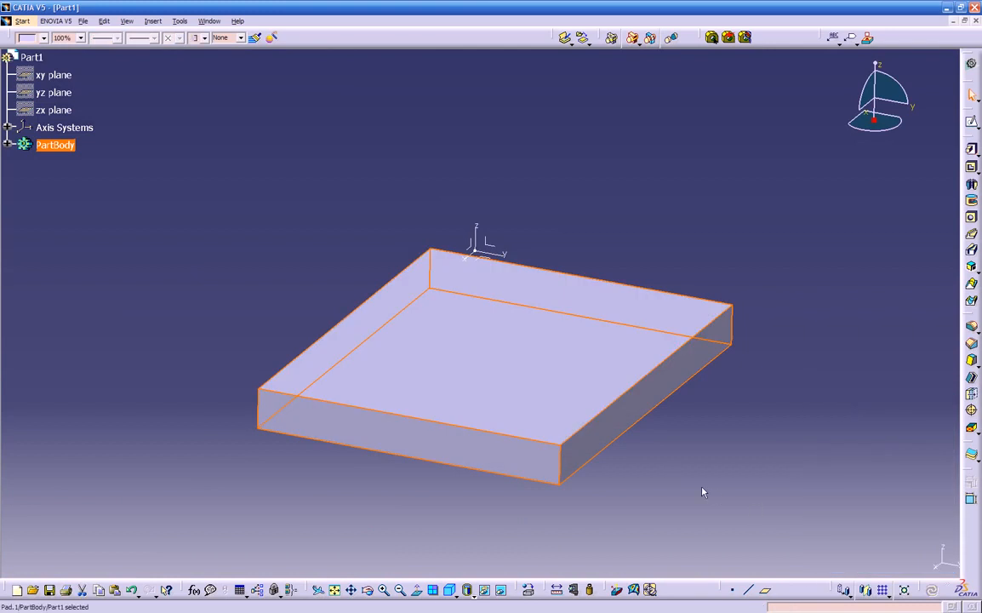
pyautogui.click(715, 494)
pyautogui.moveTo(712, 465); pyautogui.dragTo(677, 453, button='middle')
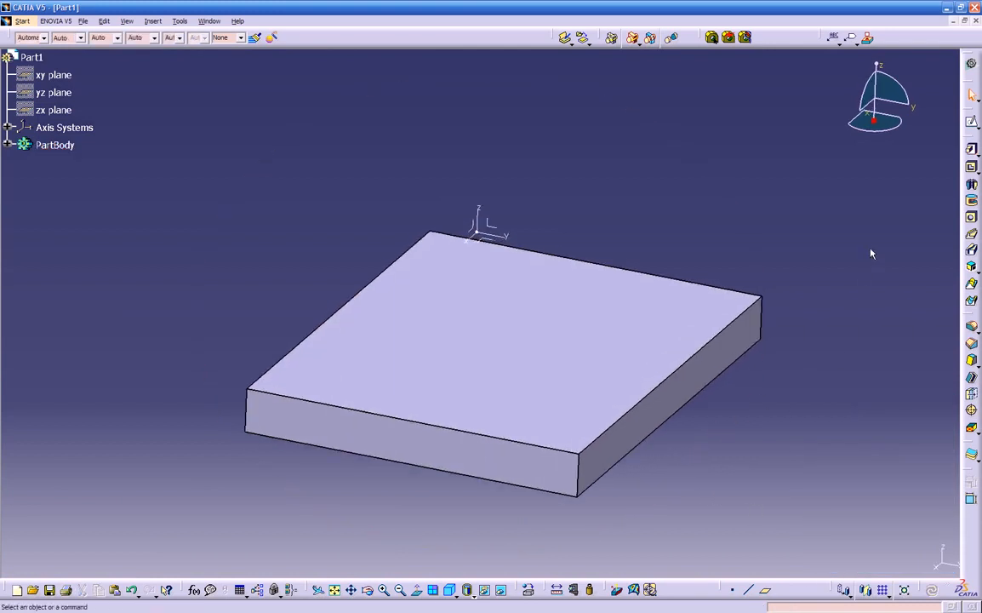
# Start a pocket and sketch a rectangle inset from the edges on the plate's top face
pyautogui.click(973, 169)
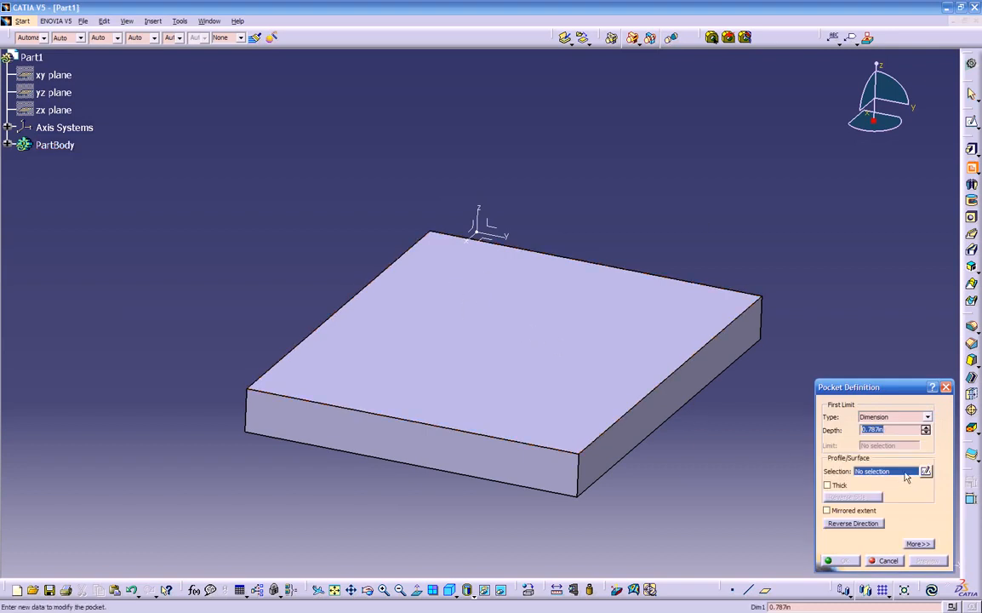
pyautogui.click(926, 471)
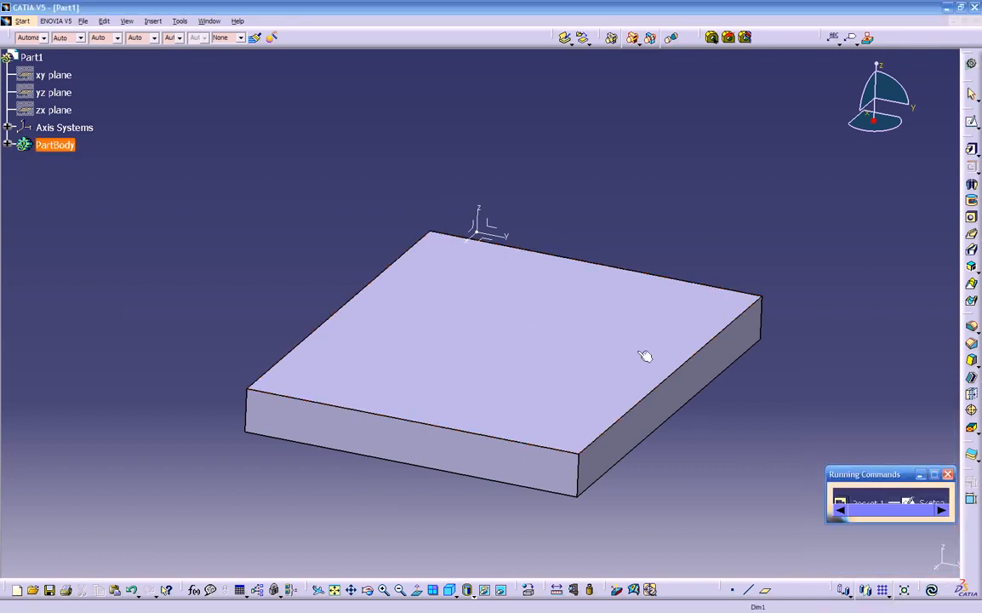
pyautogui.click(516, 312)
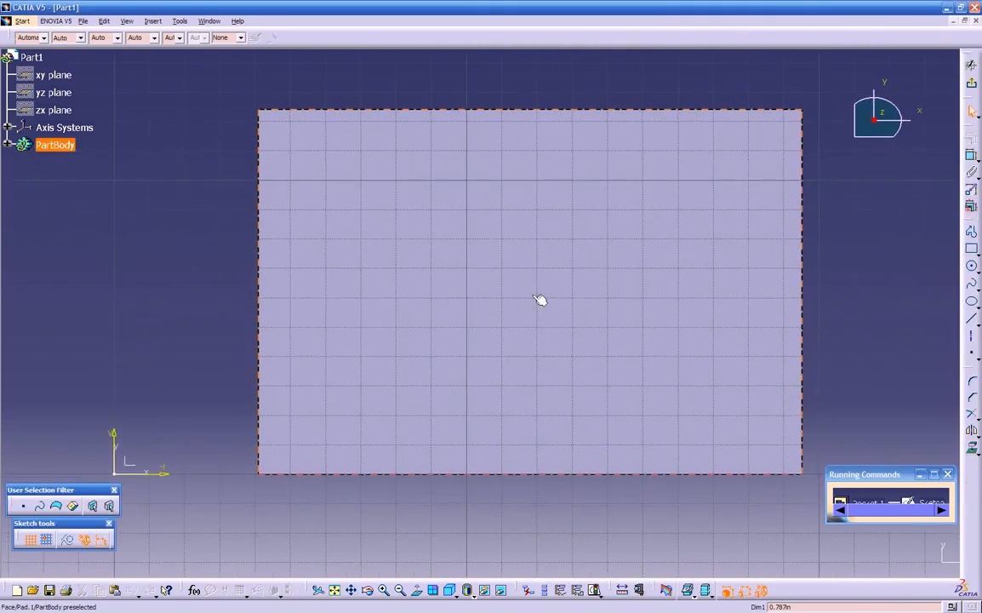
pyautogui.click(971, 248)
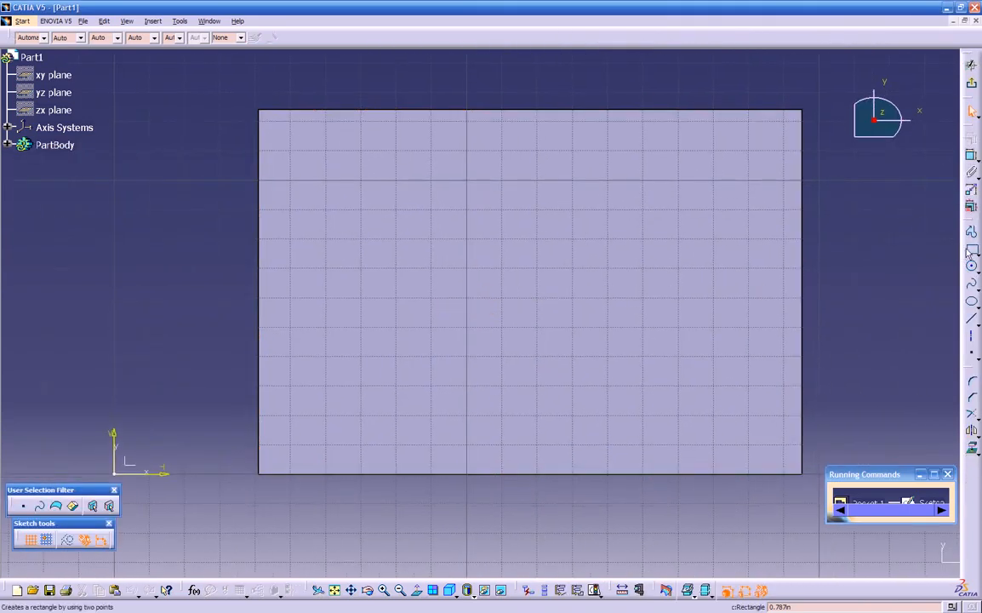
pyautogui.click(338, 158)
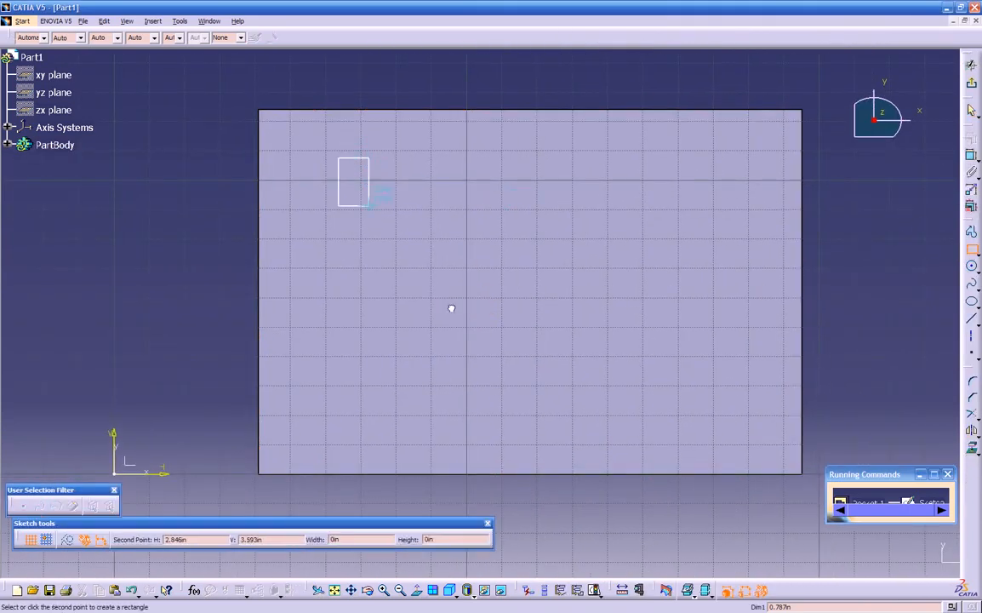
pyautogui.click(751, 421)
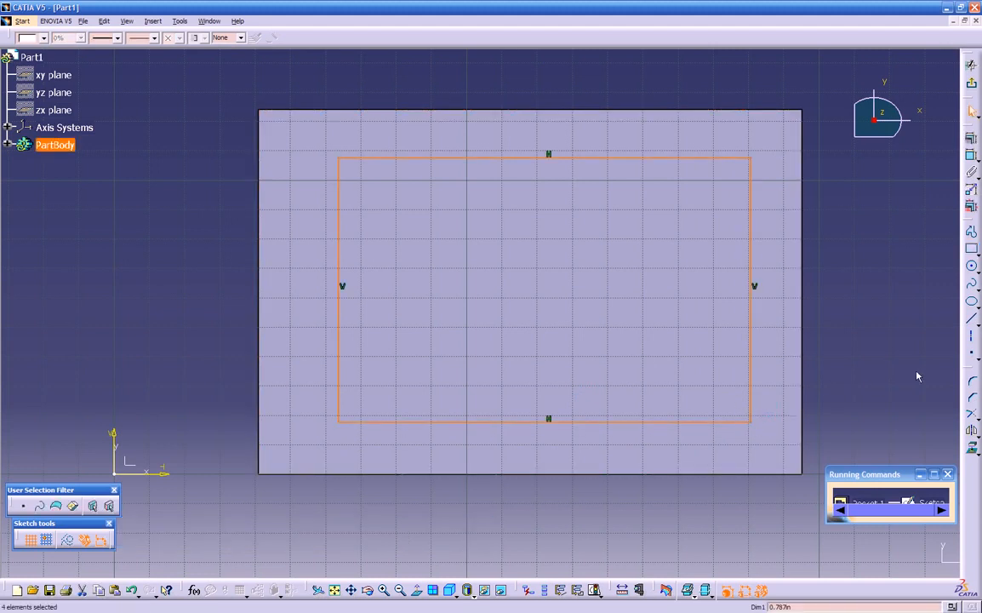
# Round all four corners of the pocket rectangle with a 0.25 in radius
pyautogui.click(971, 382)
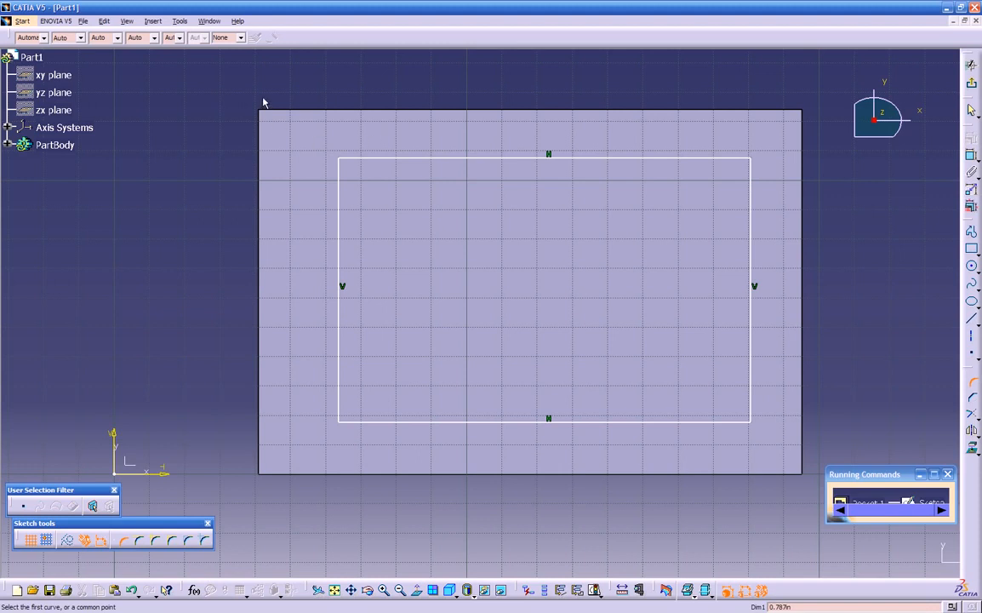
pyautogui.moveTo(835, 508)
pyautogui.mouseDown()
pyautogui.moveTo(967, 566)
pyautogui.moveTo(831, 501)
pyautogui.mouseUp()
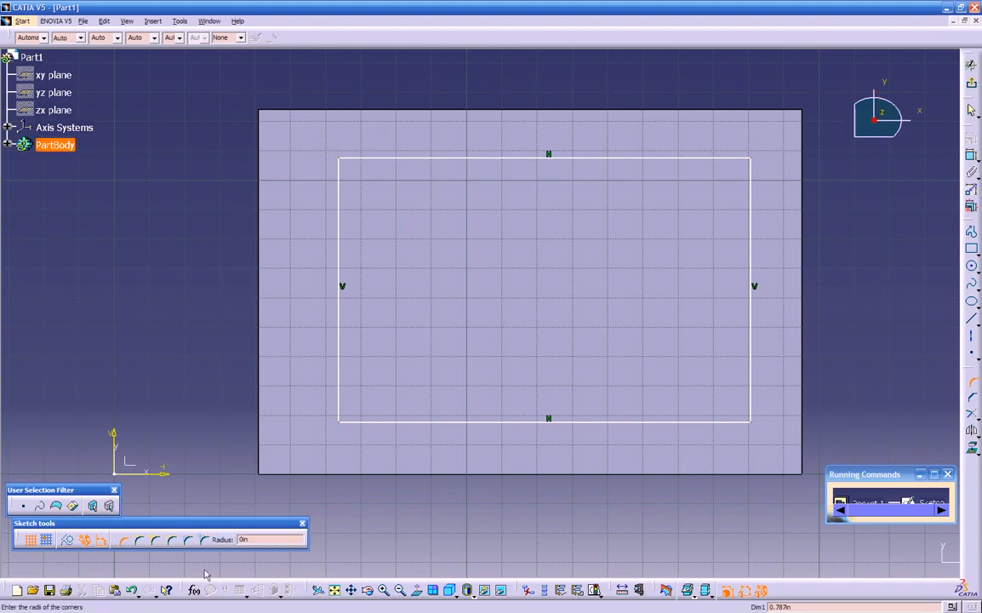
pyautogui.click(262, 538)
pyautogui.write('.25')
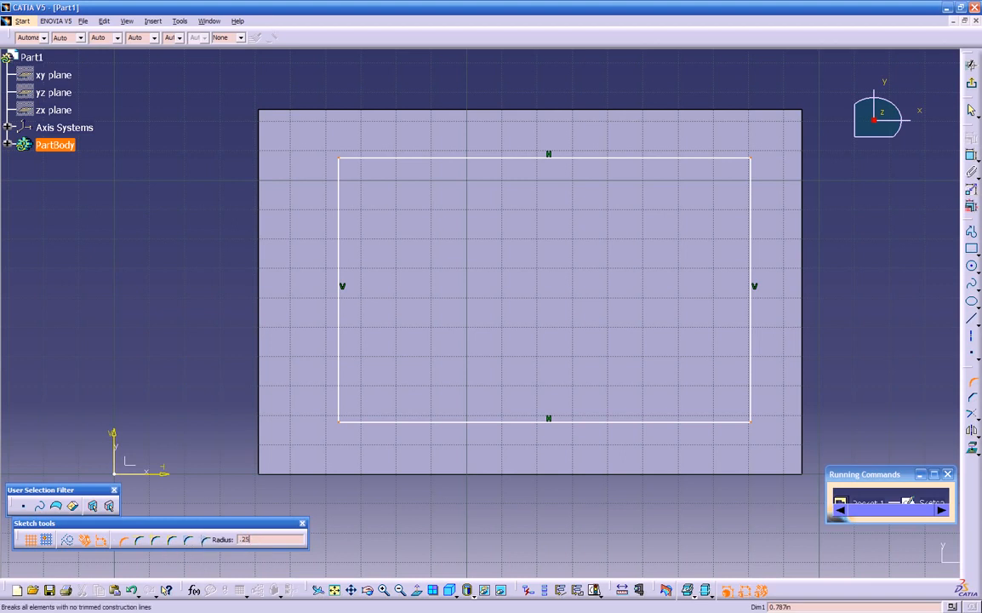
pyautogui.press('Return')
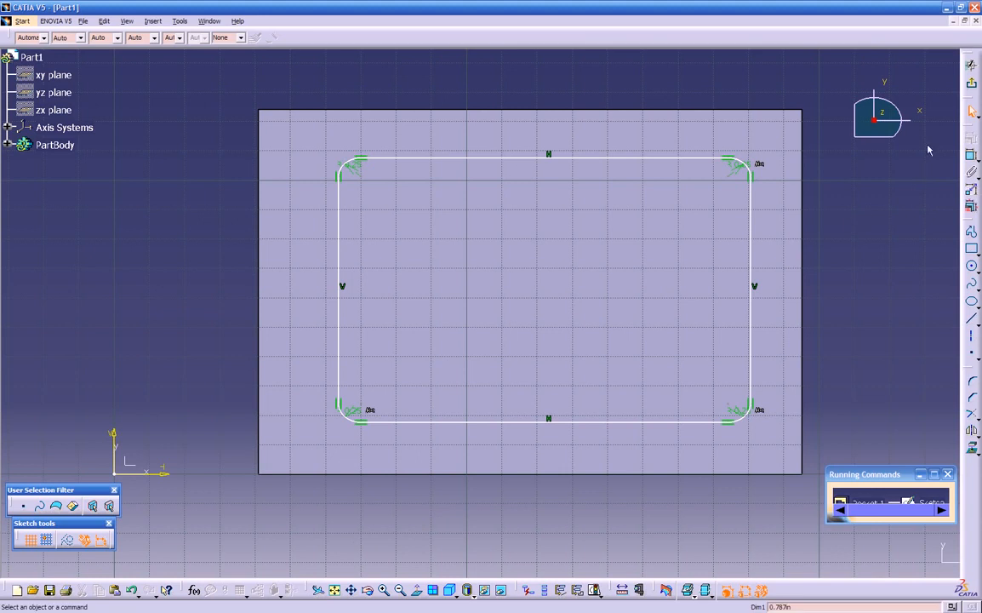
# Finish the pocket sketch and cut the pocket 0.5 in deep into the plate
pyautogui.click(971, 84)
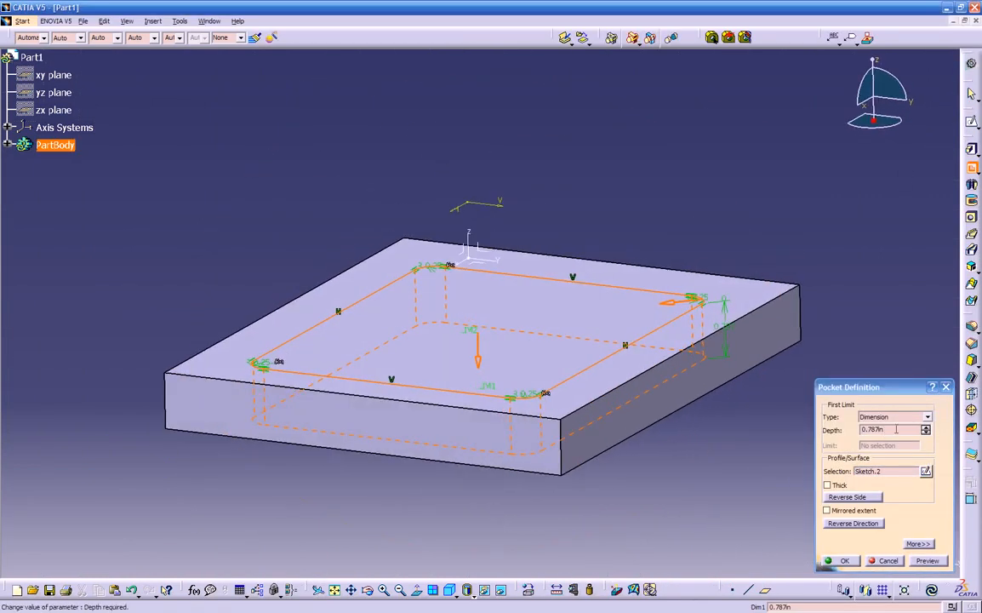
pyautogui.moveTo(890, 430); pyautogui.dragTo(778, 424)
pyautogui.write('.')
pyautogui.write('1')
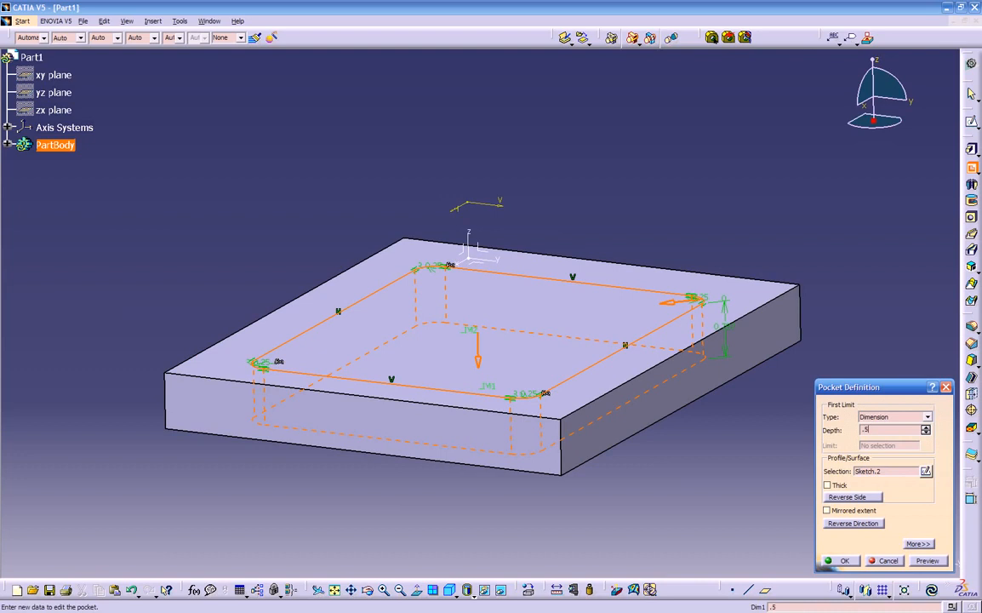
pyautogui.click(838, 560)
# Bring the pocketed plate into the Advanced Machining workbench to start a new machining process
pyautogui.moveTo(621, 486); pyautogui.dragTo(399, 448, button='middle')
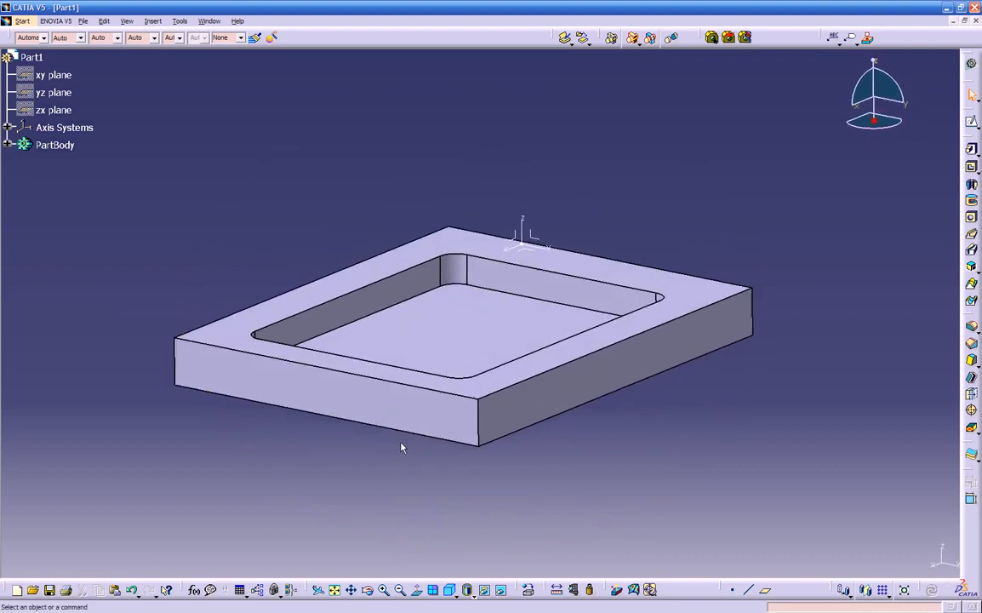
pyautogui.moveTo(483, 368); pyautogui.dragTo(531, 347, button='middle')
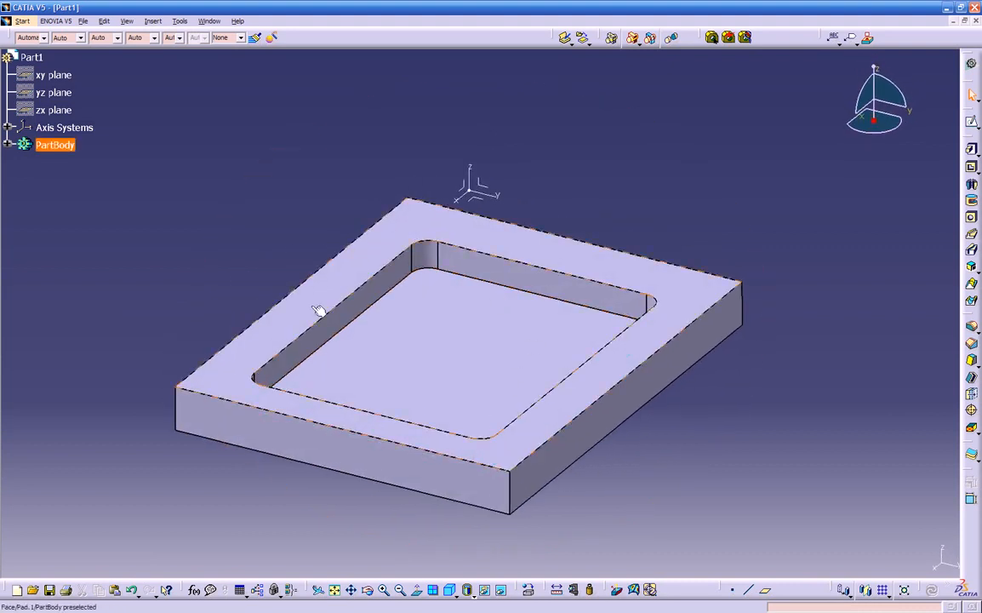
pyautogui.moveTo(499, 381); pyautogui.dragTo(482, 396, button='middle')
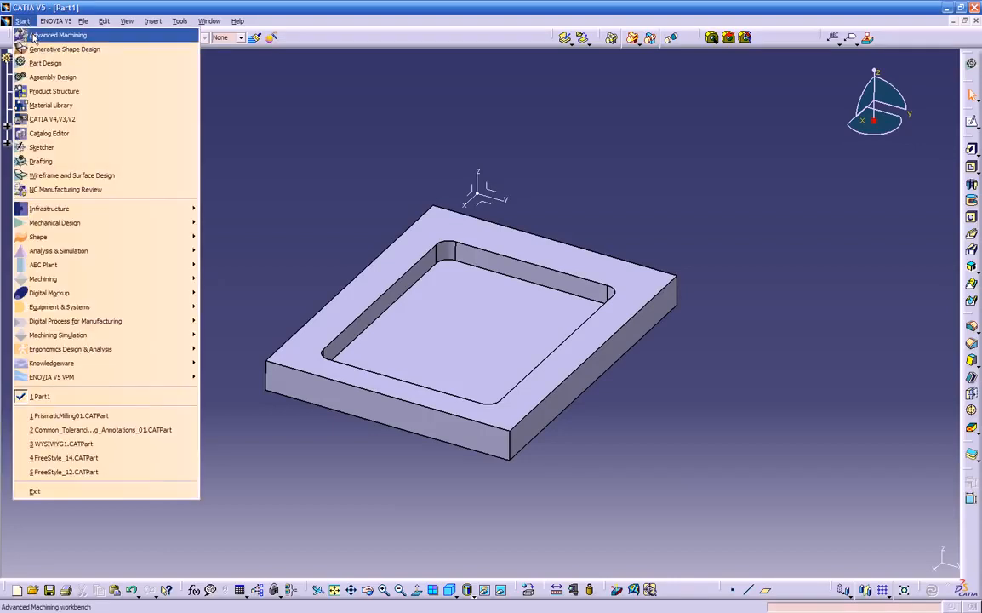
pyautogui.click(34, 36)
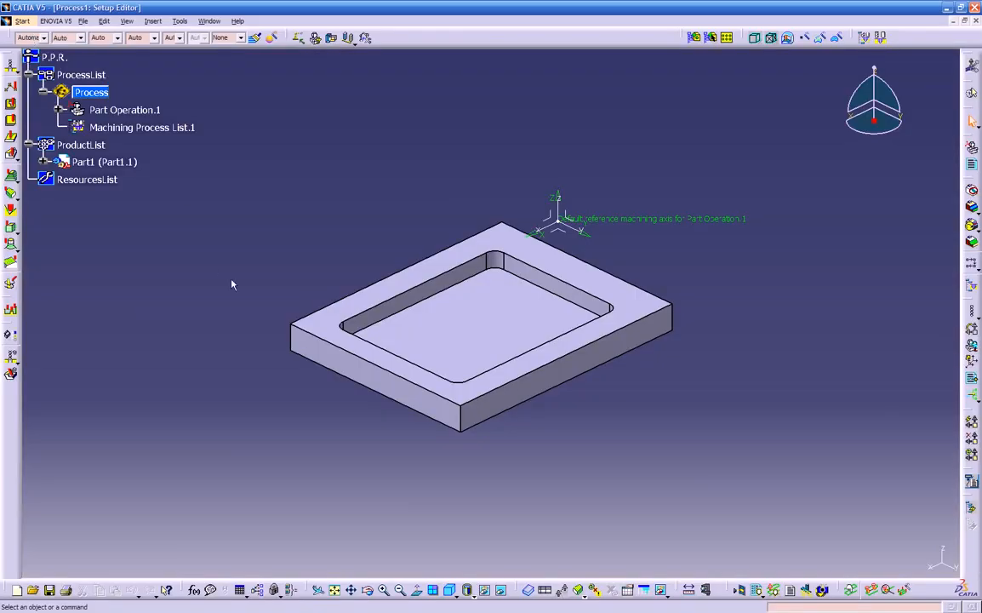
pyautogui.moveTo(232, 285); pyautogui.dragTo(579, 464, button='middle')
pyautogui.moveTo(458, 418); pyautogui.dragTo(465, 322, button='middle')
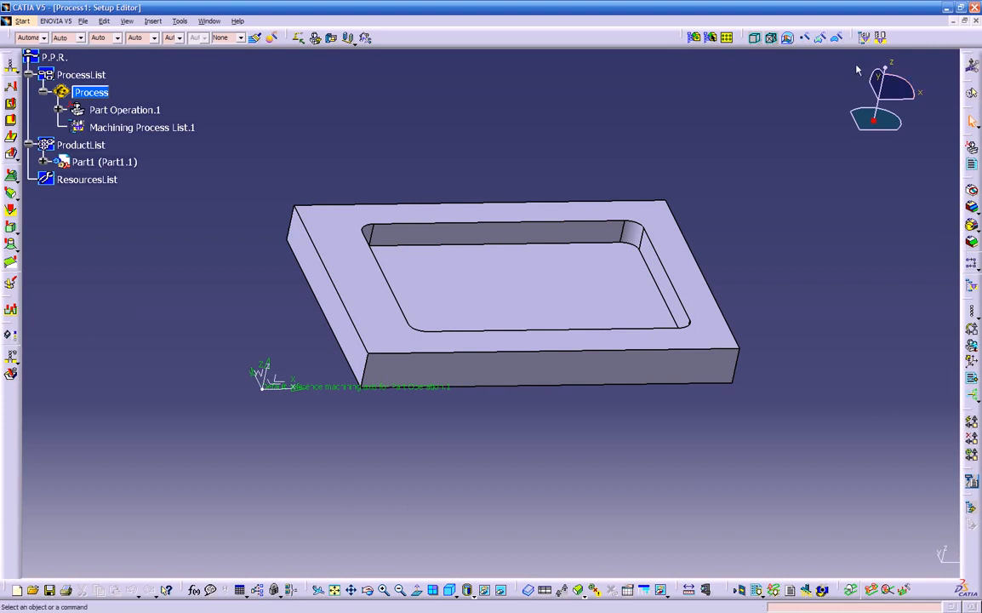
pyautogui.moveTo(323, 434); pyautogui.dragTo(500, 487, button='middle')
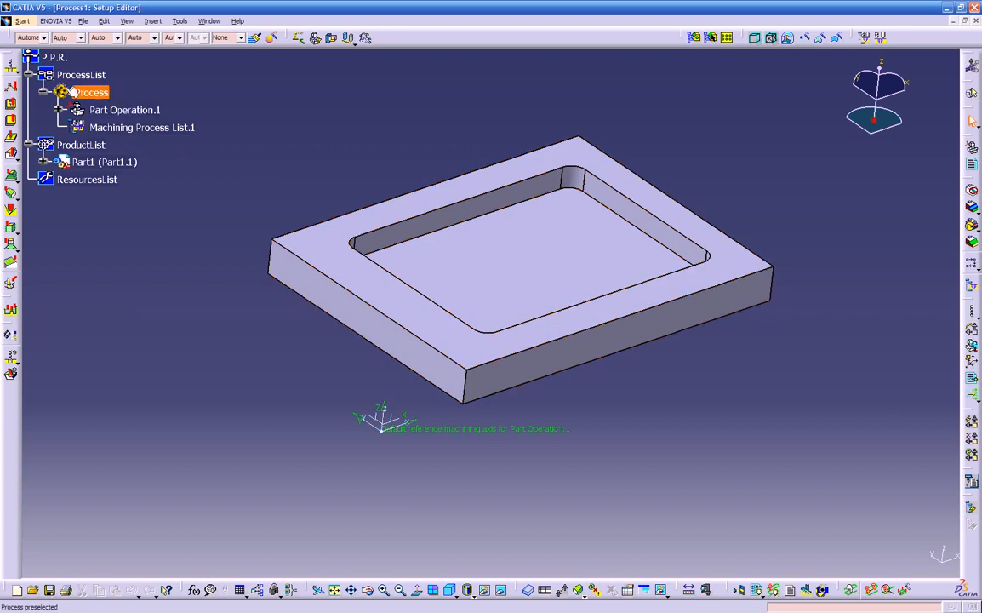
# Examine the process tree and the settings of Part Operation.1, including its stock geometry, without changing them
pyautogui.click(96, 92)
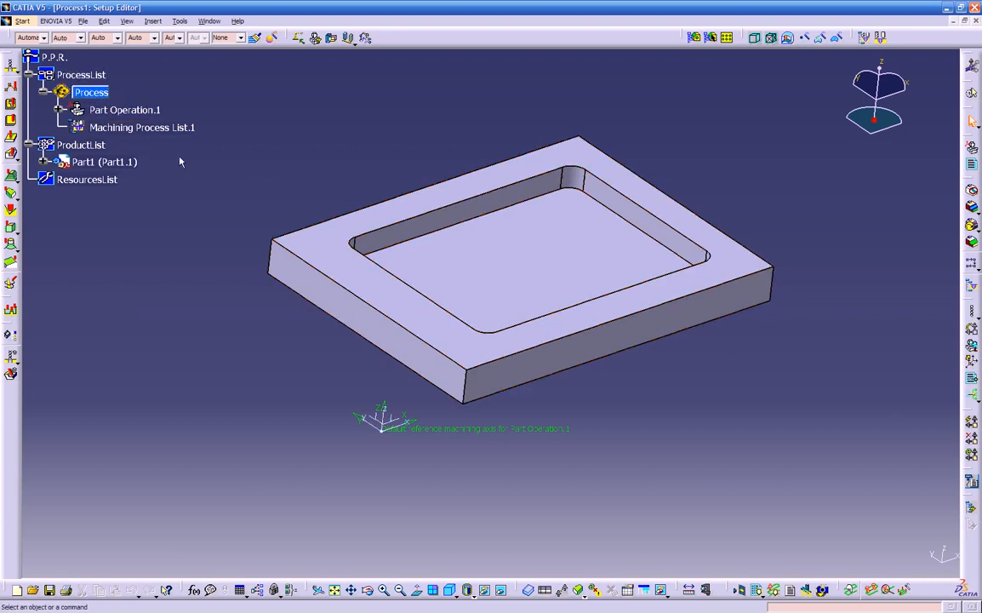
pyautogui.moveTo(261, 318); pyautogui.dragTo(257, 332, button='middle')
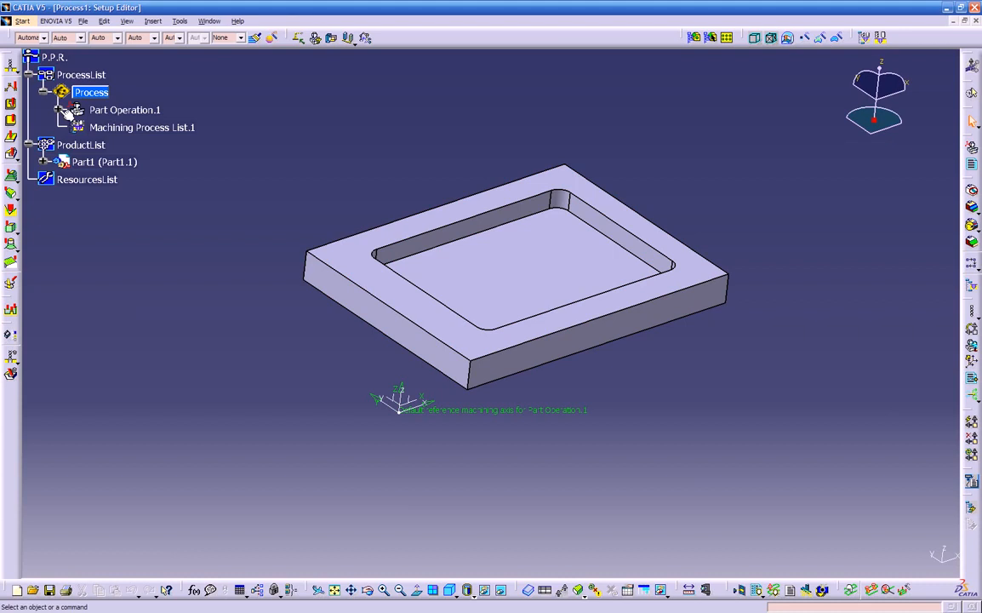
pyautogui.scroll(3, 64, 111)
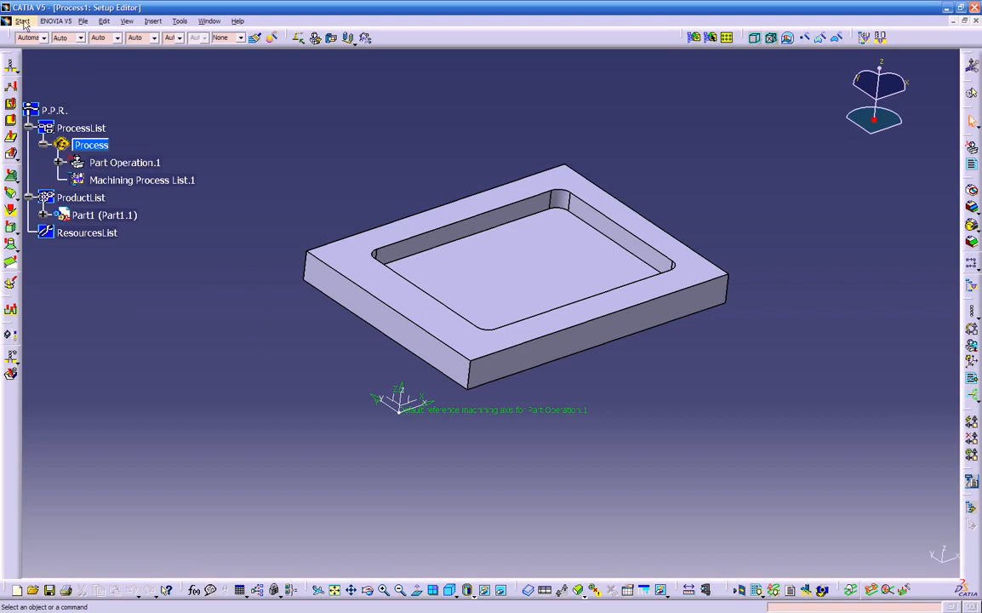
pyautogui.doubleClick(121, 163)
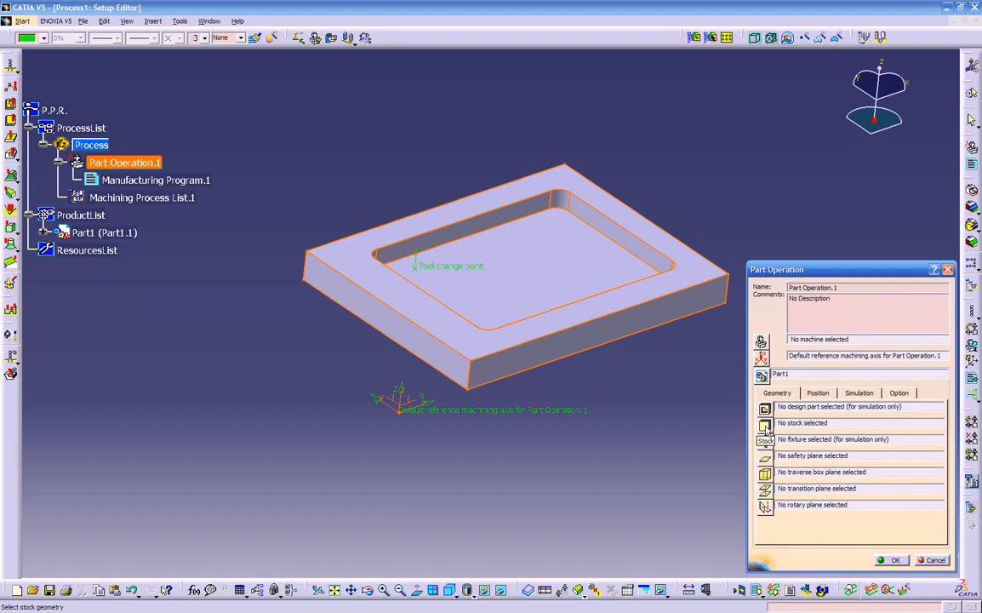
pyautogui.click(936, 562)
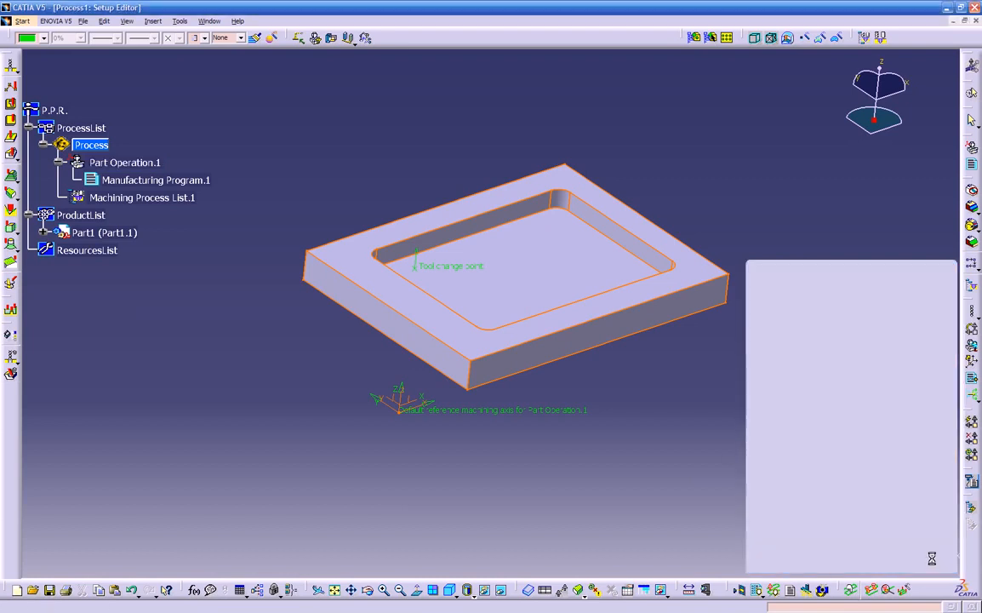
# Tile the process and part windows horizontally and activate each in turn to compare their workbenches
pyautogui.click(179, 21)
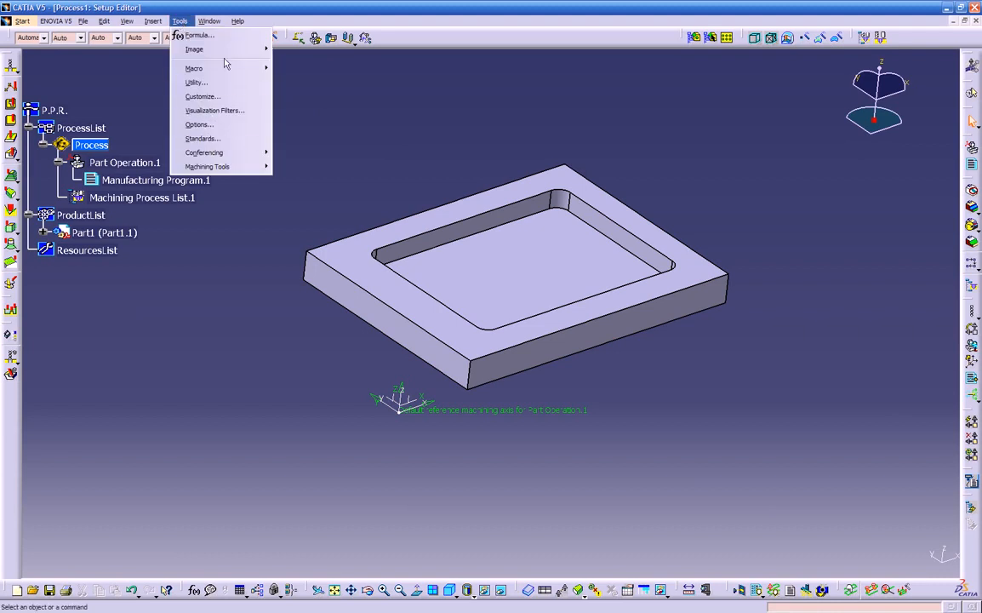
pyautogui.moveTo(209, 21)
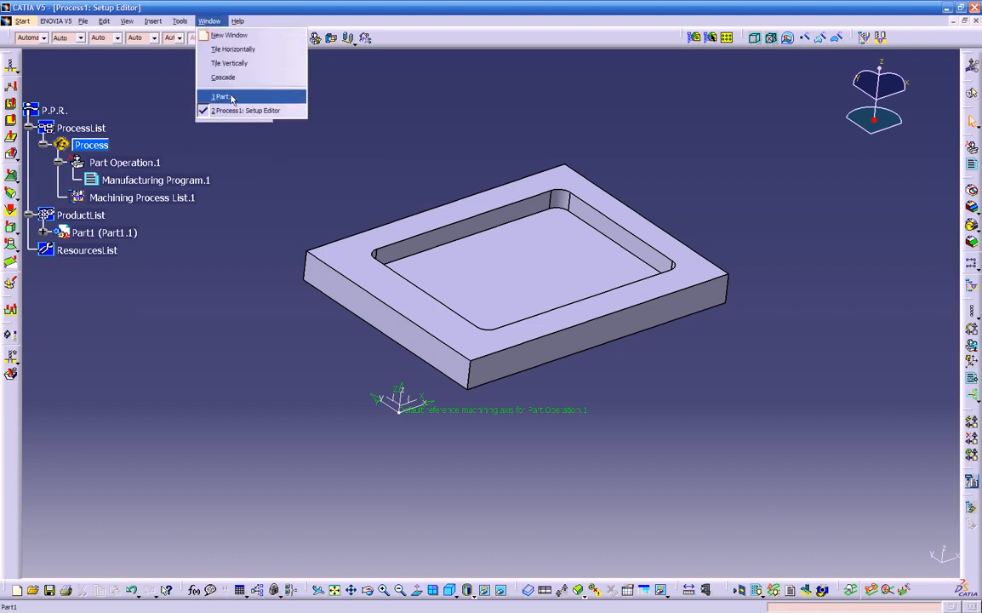
pyautogui.click(232, 49)
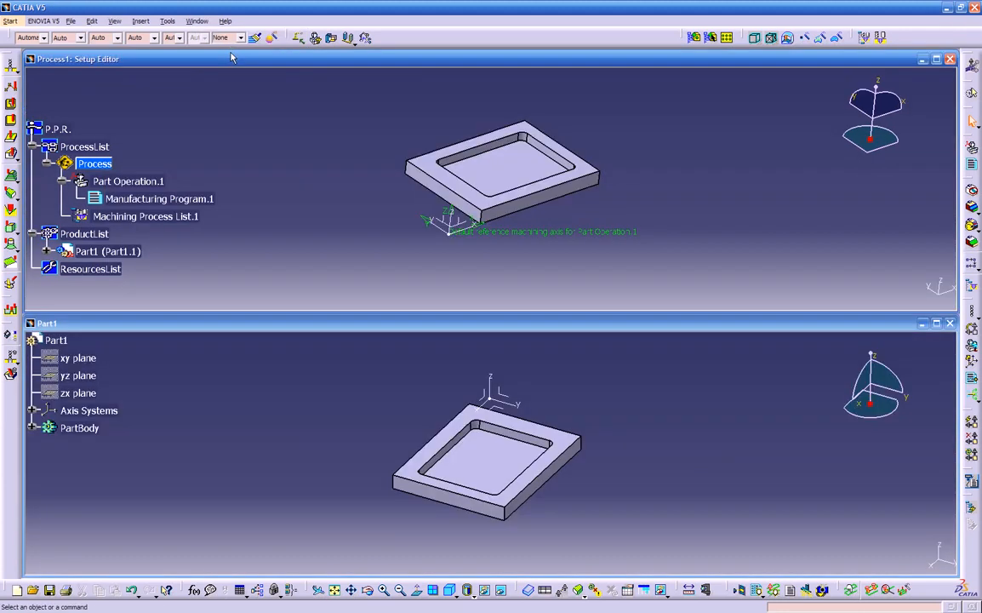
pyautogui.click(244, 405)
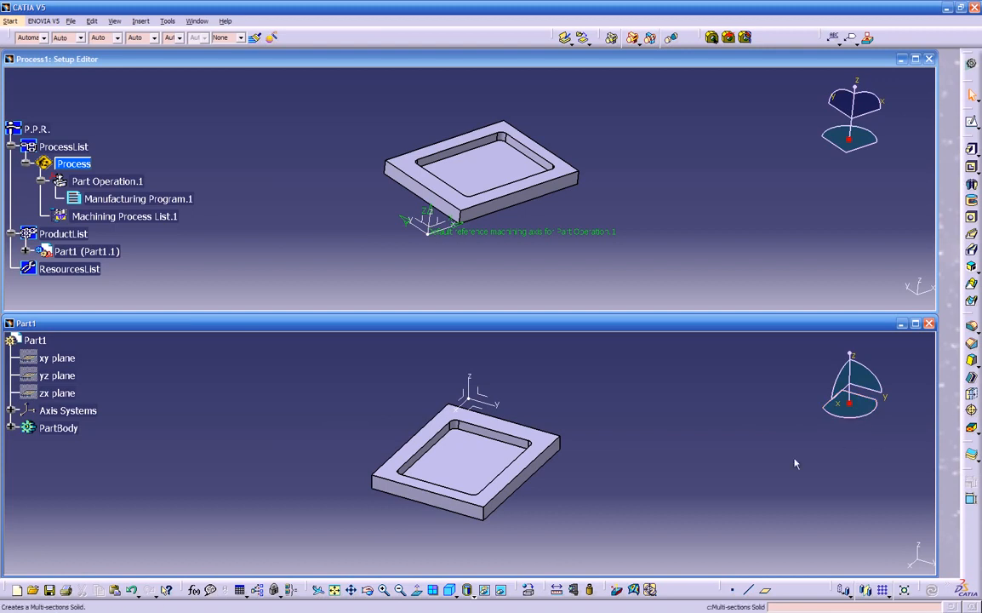
pyautogui.click(748, 249)
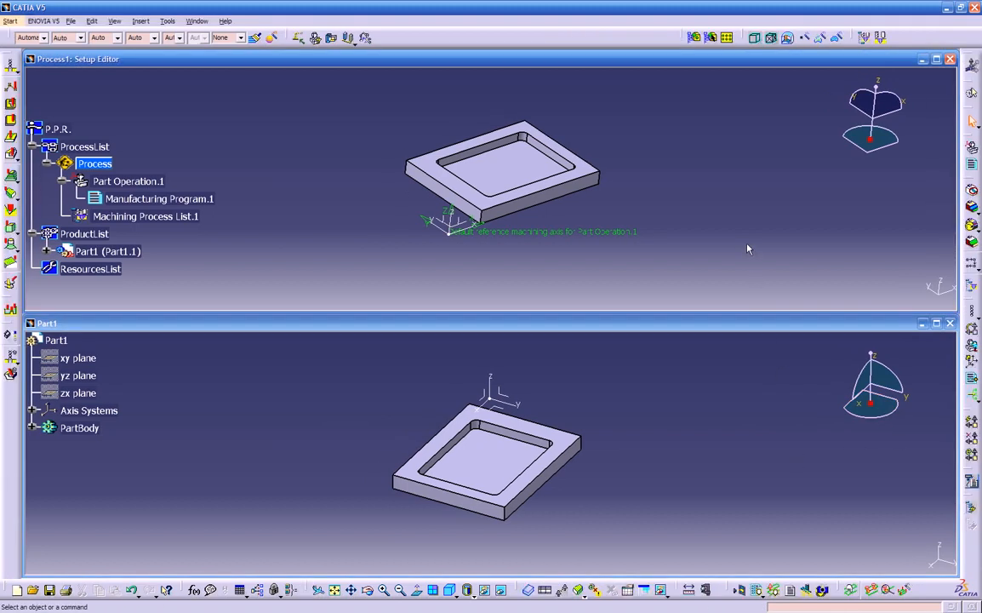
pyautogui.click(204, 395)
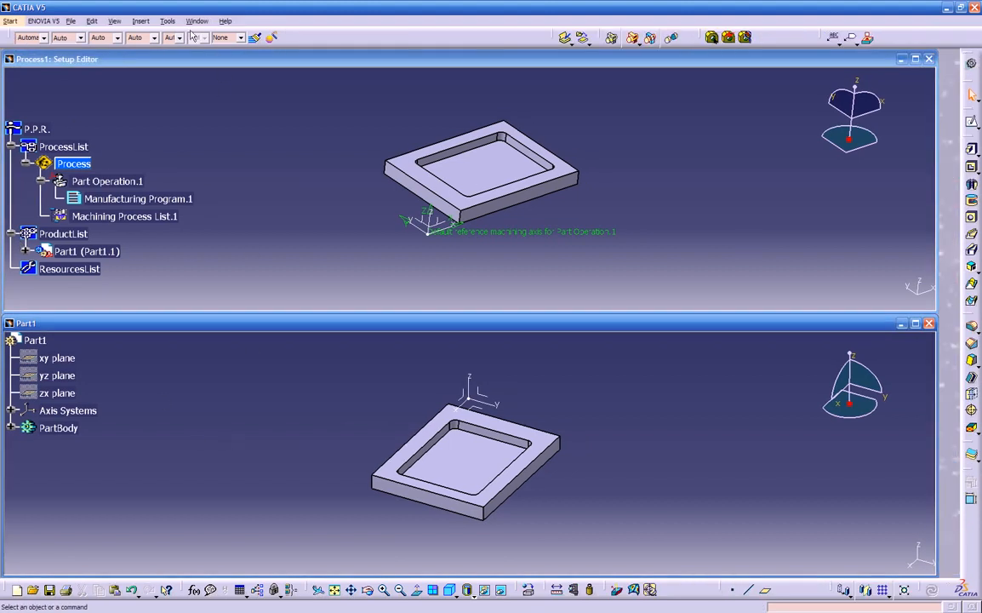
# Make the Part1 window active and maximize it
pyautogui.click(196, 20)
pyautogui.click(212, 103)
pyautogui.click(197, 22)
pyautogui.click(201, 96)
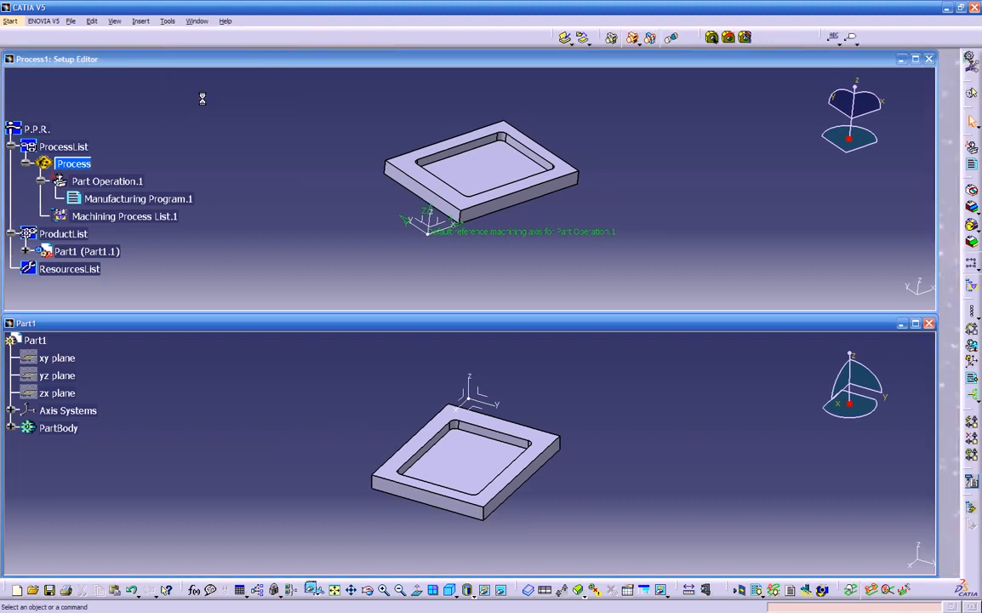
pyautogui.click(915, 323)
pyautogui.moveTo(812, 289); pyautogui.dragTo(588, 452, button='middle')
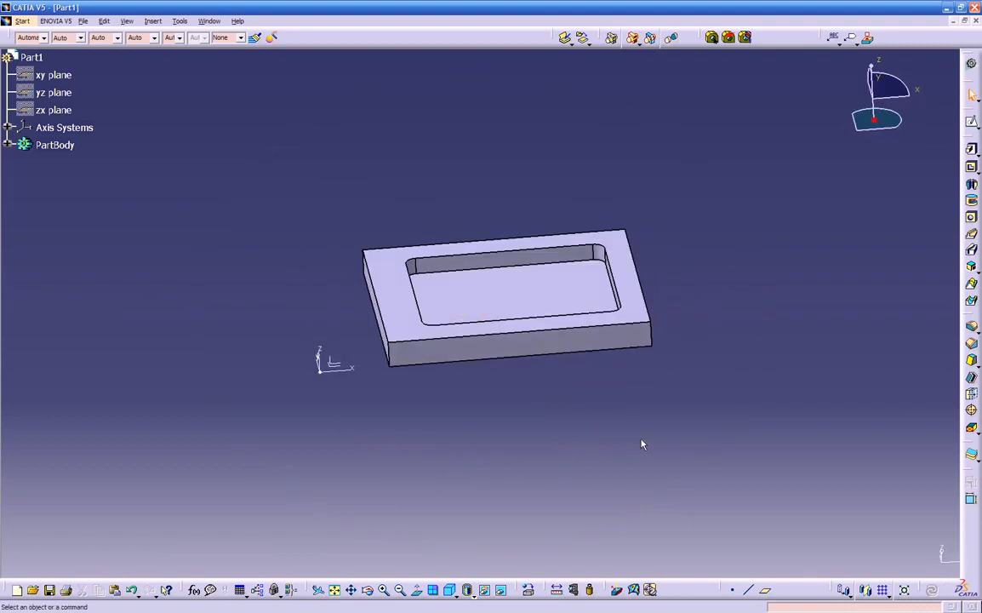
# Unlock the toolbar positions in the customization options
pyautogui.rightClick(966, 543)
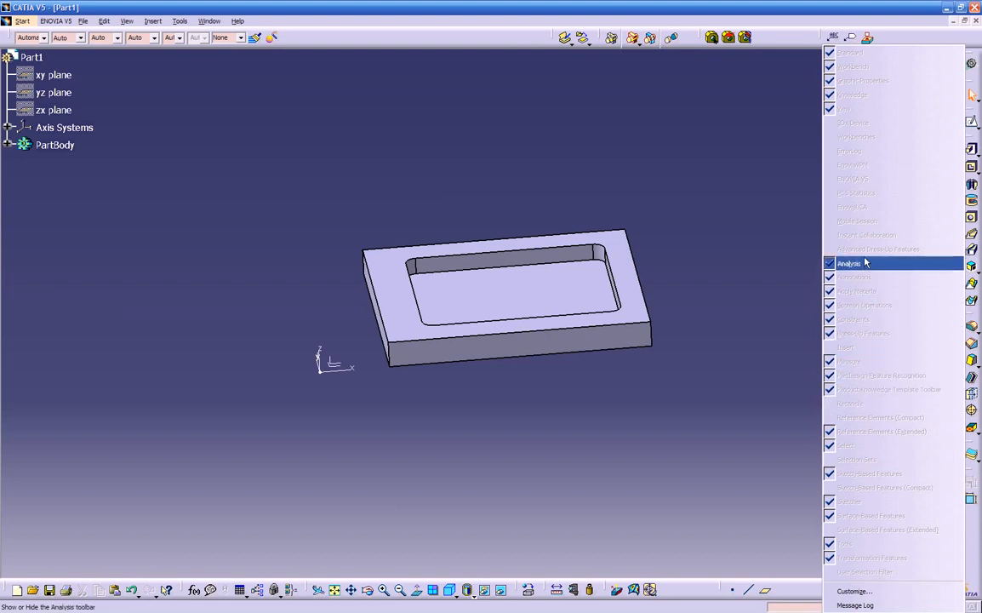
pyautogui.click(773, 207)
pyautogui.rightClick(973, 539)
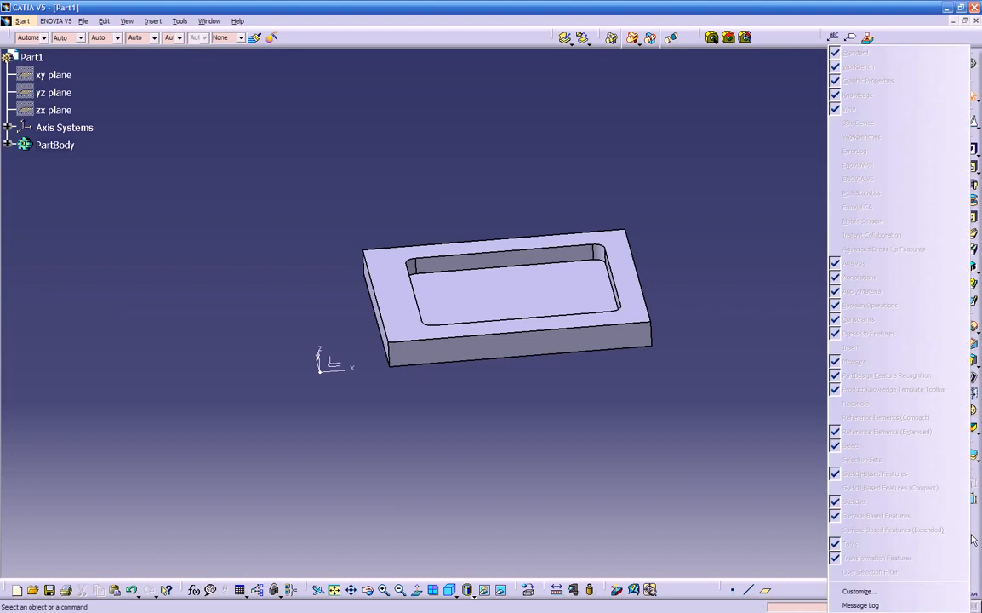
pyautogui.click(859, 591)
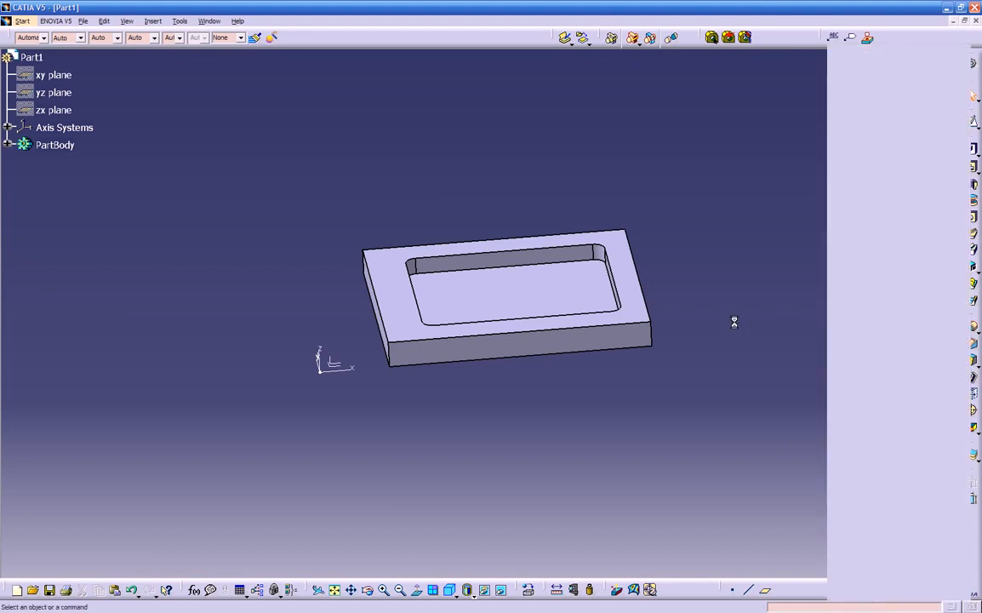
pyautogui.click(426, 169)
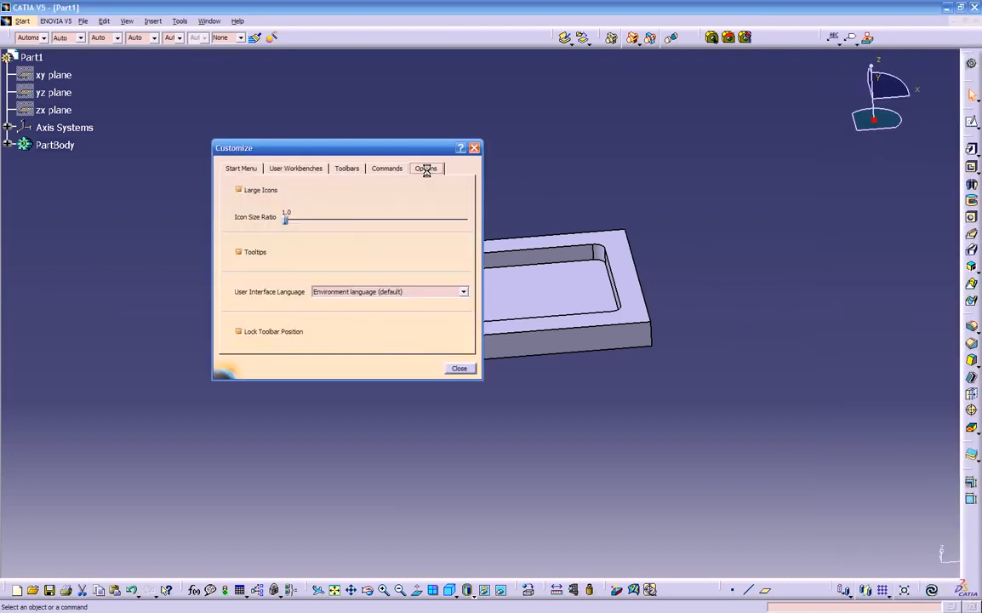
pyautogui.click(239, 331)
# Rearrange the docked toolbars, moving the Tools toolbar up beside the Graphic Properties toolbar
pyautogui.moveTo(832, 588); pyautogui.dragTo(674, 586)
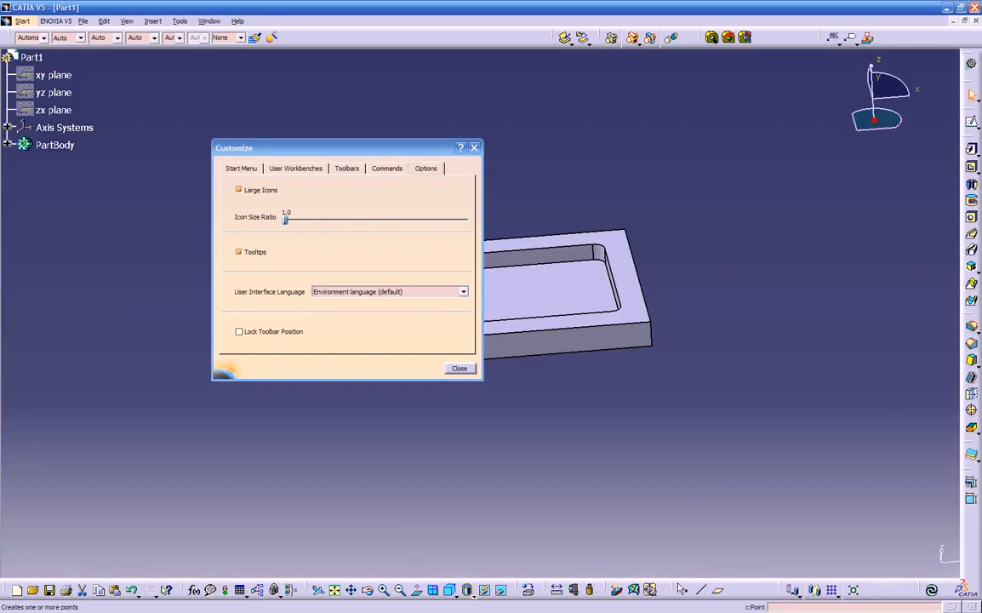
pyautogui.moveTo(781, 590); pyautogui.dragTo(740, 589)
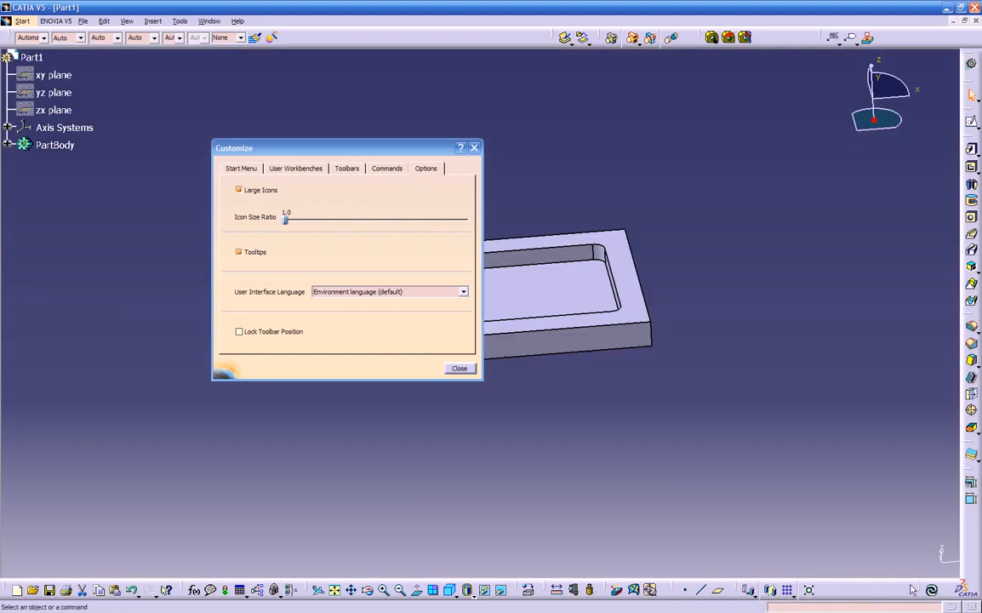
pyautogui.moveTo(917, 589); pyautogui.dragTo(281, 34)
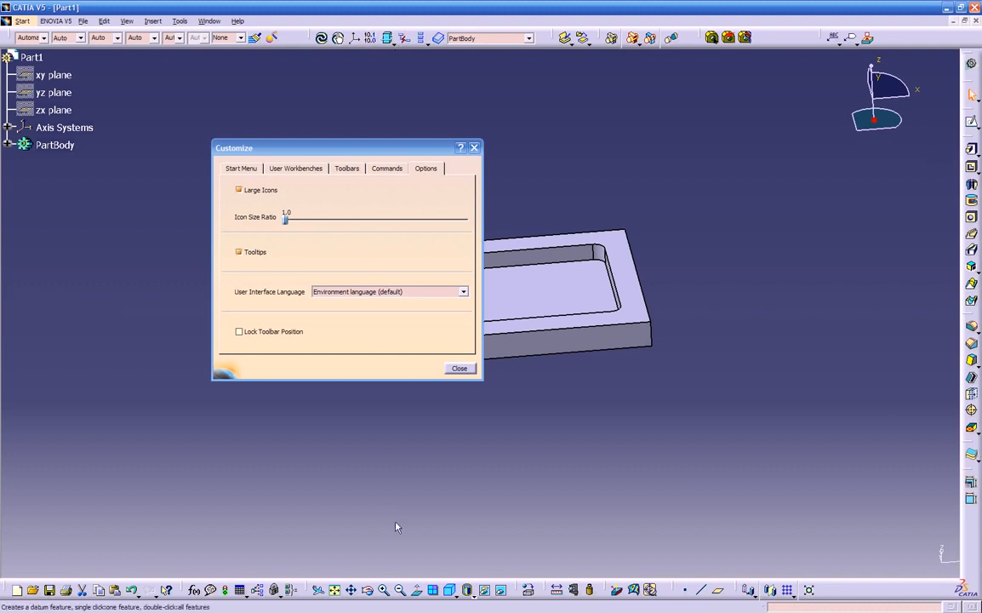
# Lock the toolbar positions again and close the customization settings
pyautogui.rightClick(705, 589)
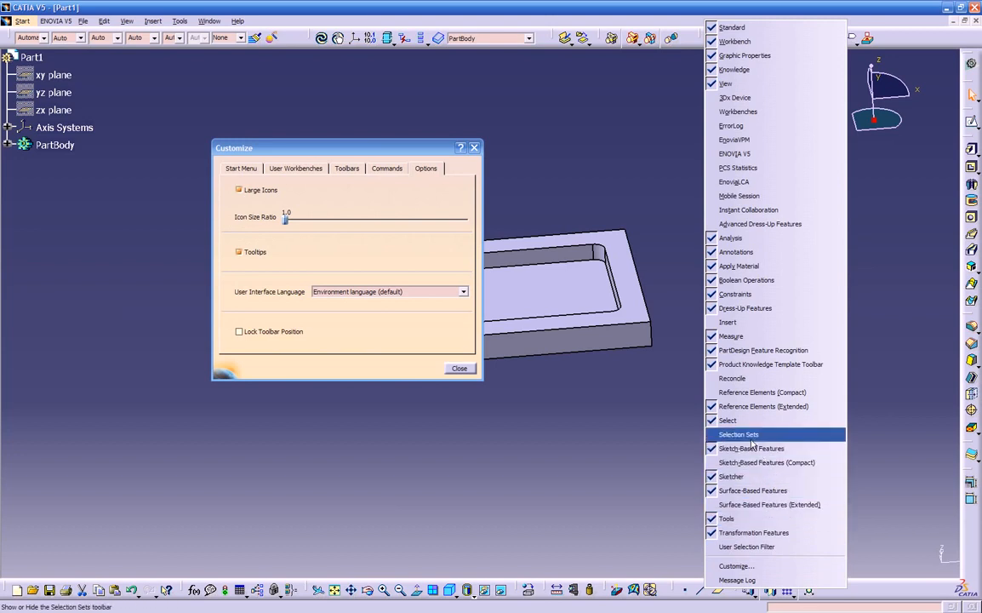
pyautogui.click(738, 112)
pyautogui.click(299, 330)
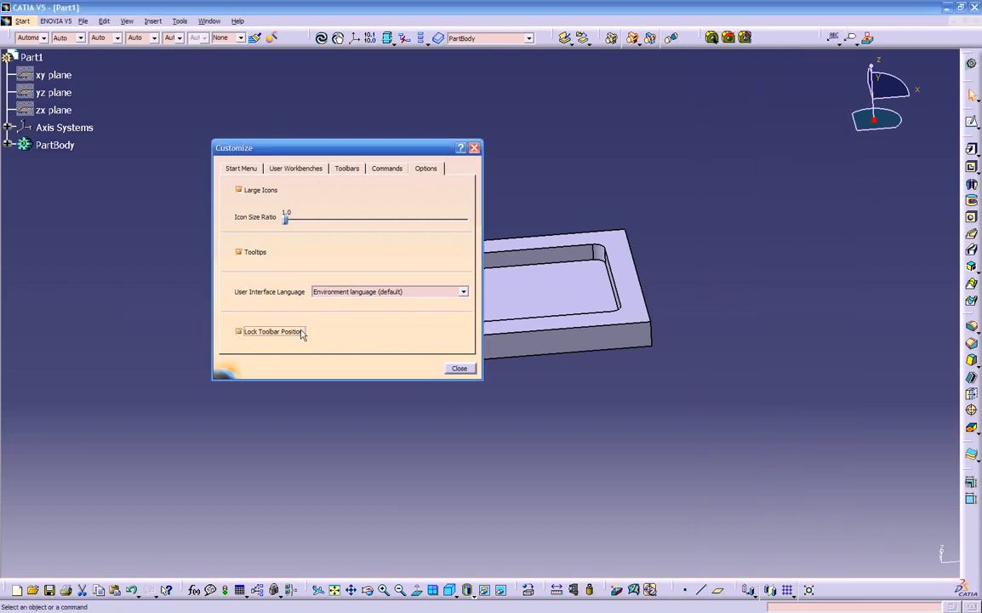
pyautogui.click(454, 370)
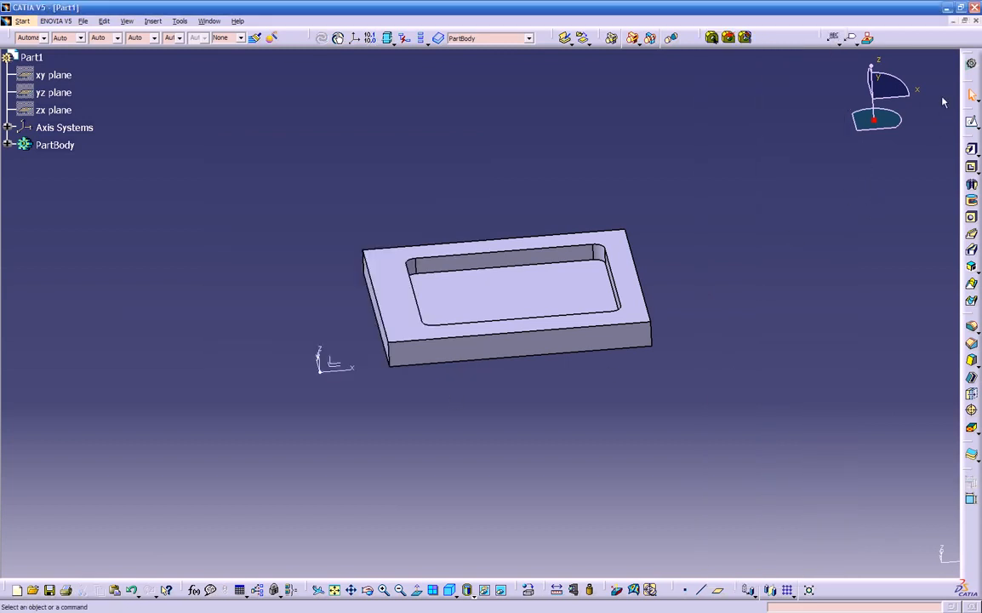
# Switch the part to the Generative Shape Design workbench and unlock its toolbar positions
pyautogui.click(972, 63)
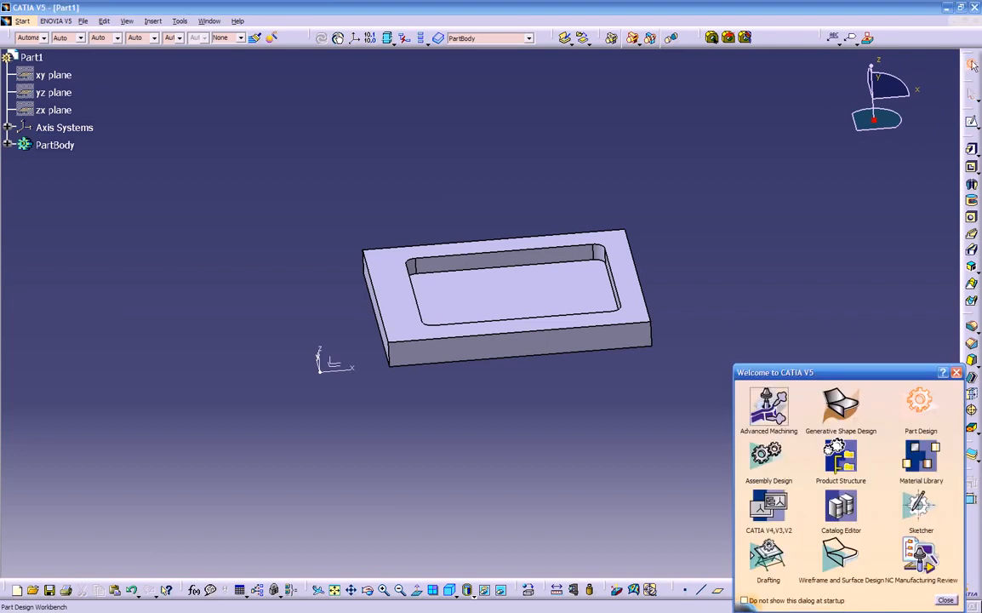
pyautogui.click(841, 407)
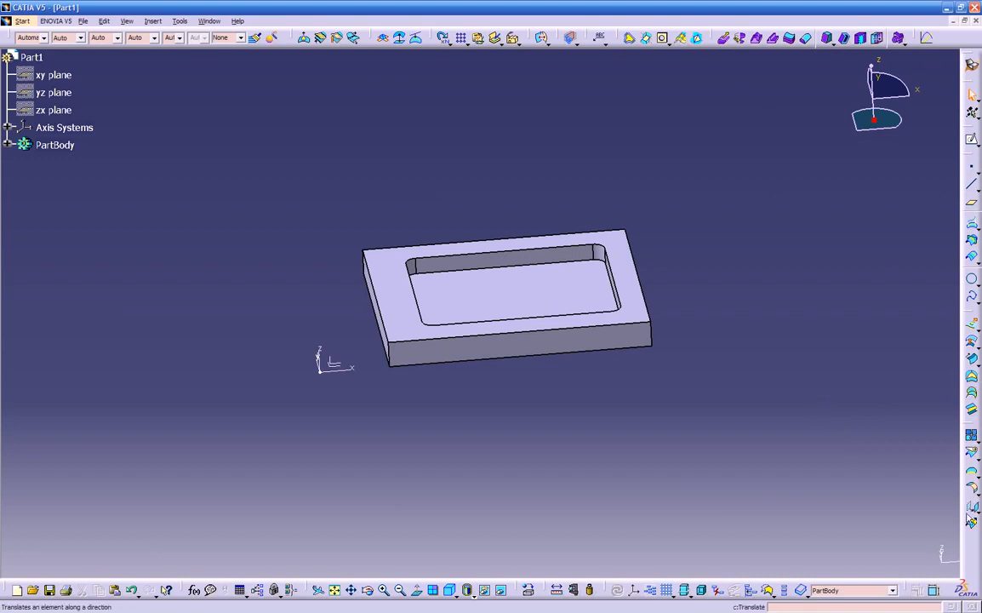
pyautogui.rightClick(968, 556)
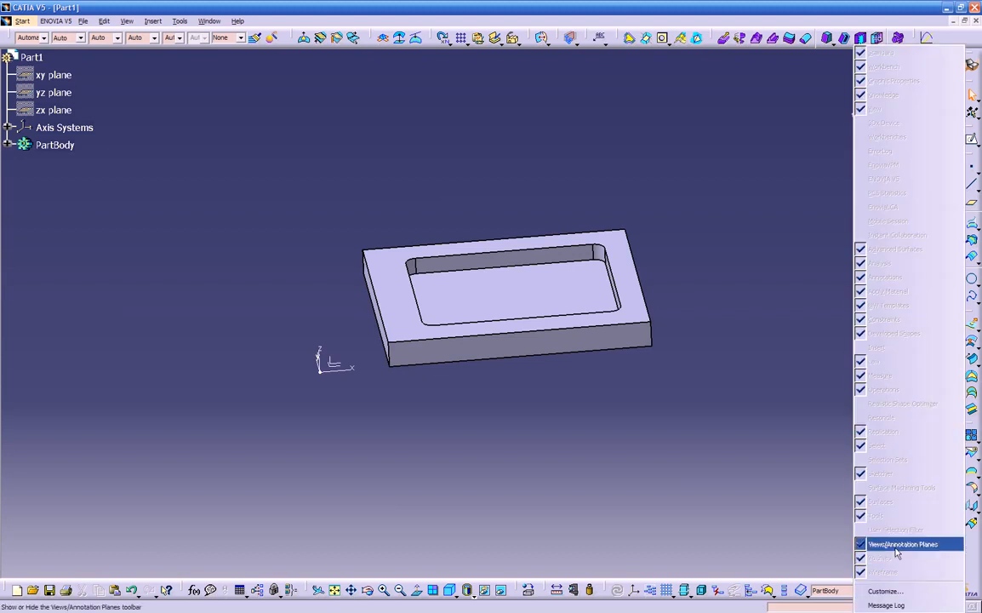
pyautogui.click(881, 592)
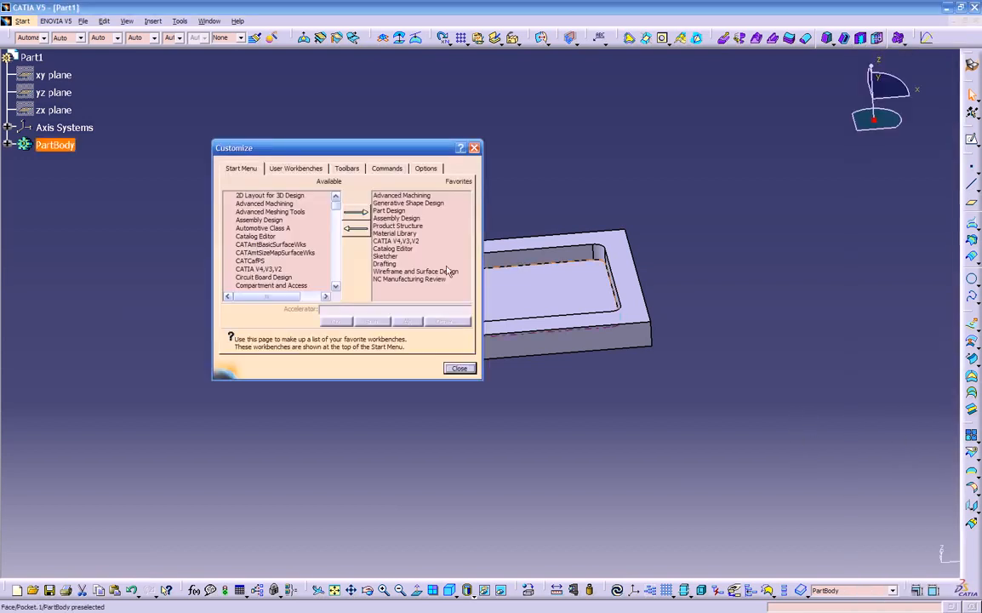
pyautogui.click(423, 167)
pyautogui.click(284, 334)
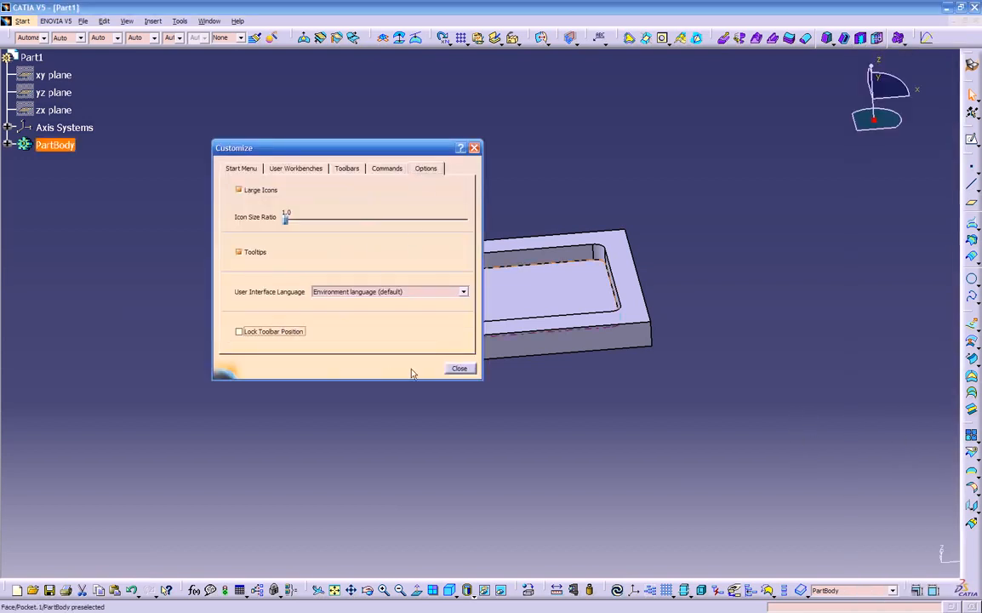
# Show the Surface Machining Tools toolbar and close the customization settings
pyautogui.rightClick(978, 549)
pyautogui.click(889, 452)
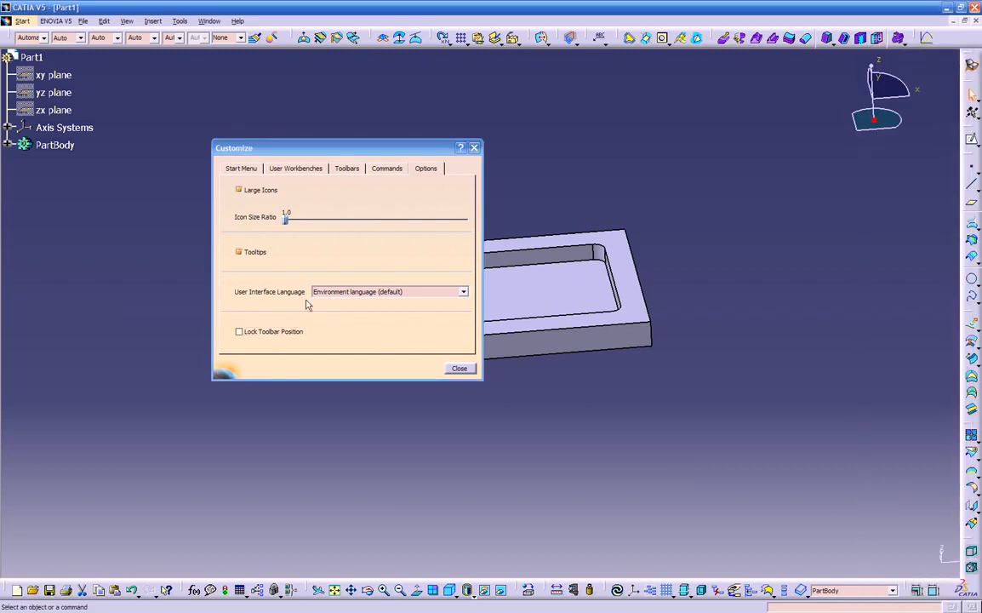
pyautogui.click(459, 368)
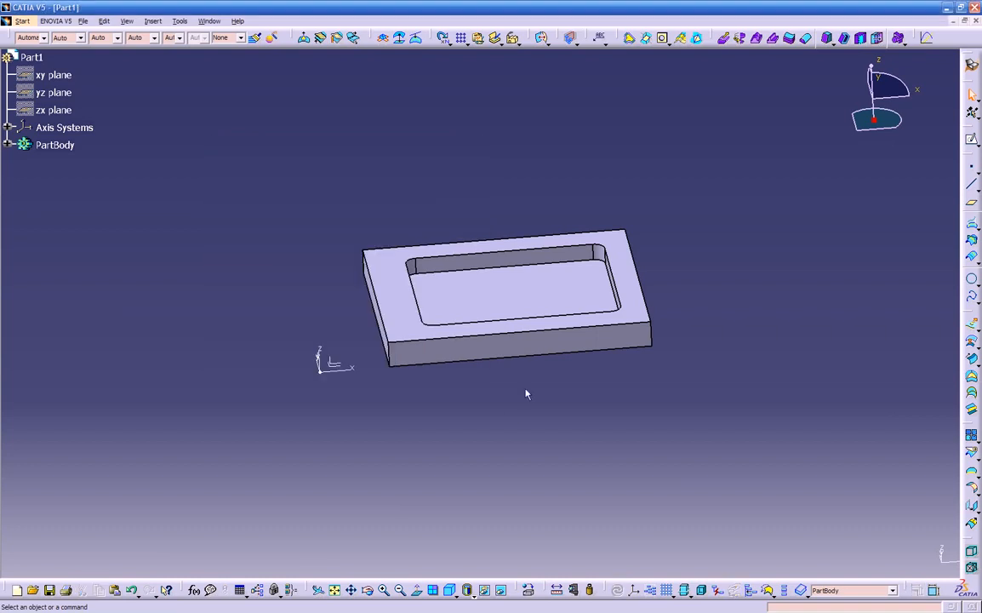
# Start a rough stock for the plate's PartBody, using the part's axis system as its reference
pyautogui.click(973, 571)
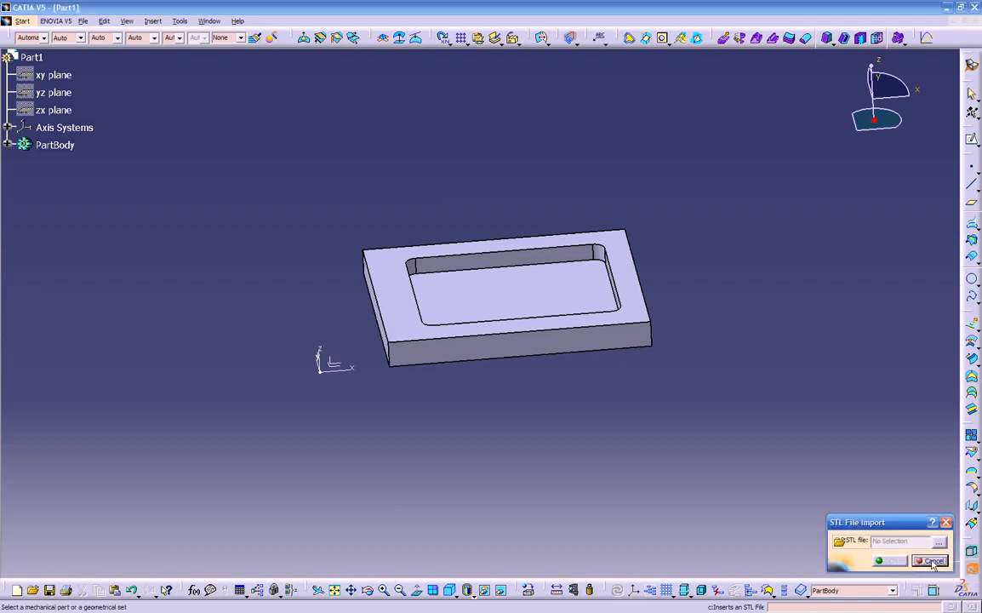
pyautogui.click(932, 562)
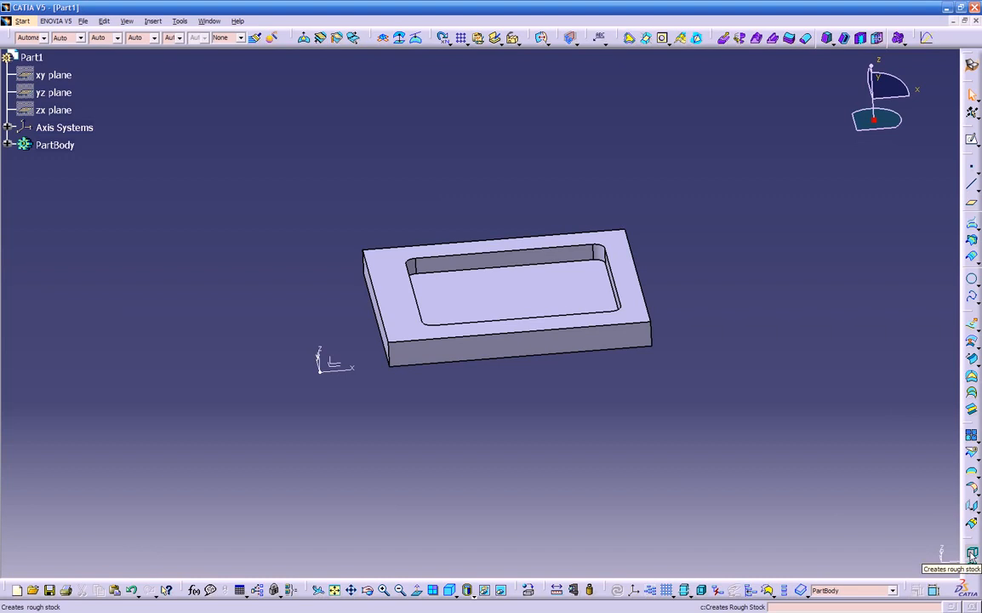
pyautogui.click(973, 554)
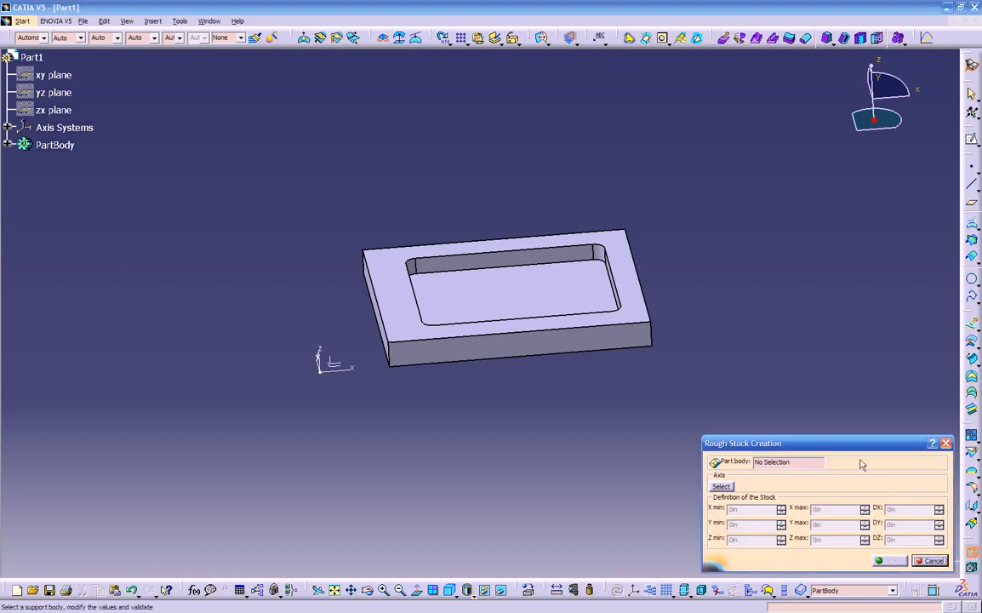
pyautogui.click(722, 487)
pyautogui.click(334, 366)
pyautogui.moveTo(423, 362); pyautogui.dragTo(596, 391, button='middle')
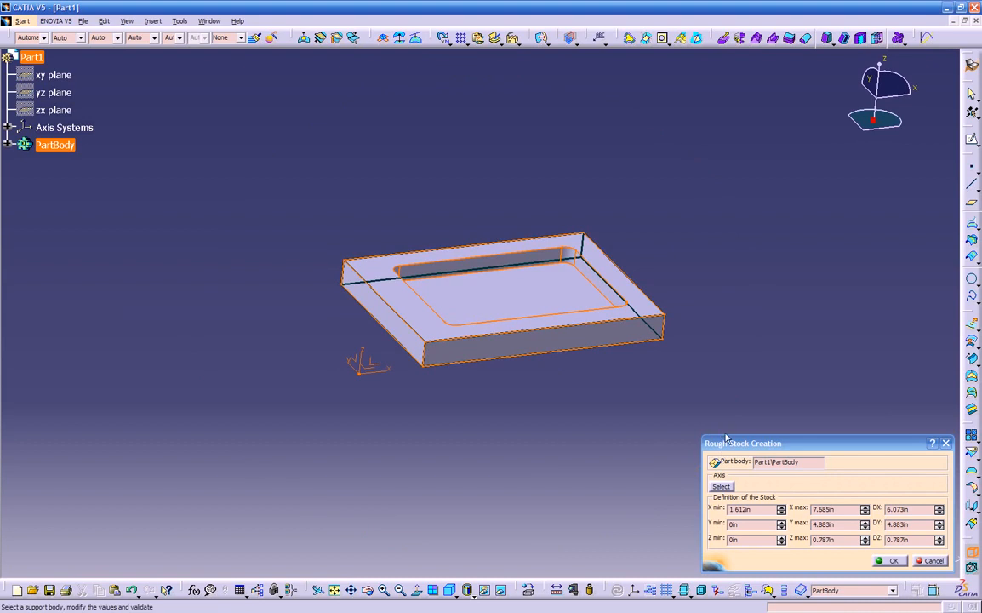
pyautogui.moveTo(540, 426); pyautogui.dragTo(579, 440, button='middle')
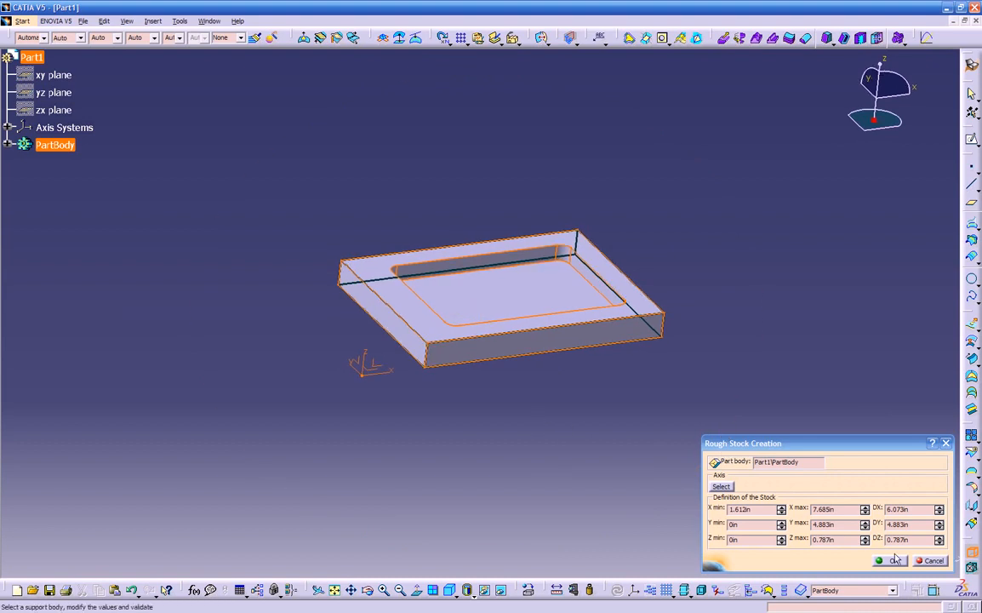
# Set the rough stock's Z max to 1 in and create it around the plate
pyautogui.doubleClick(823, 539)
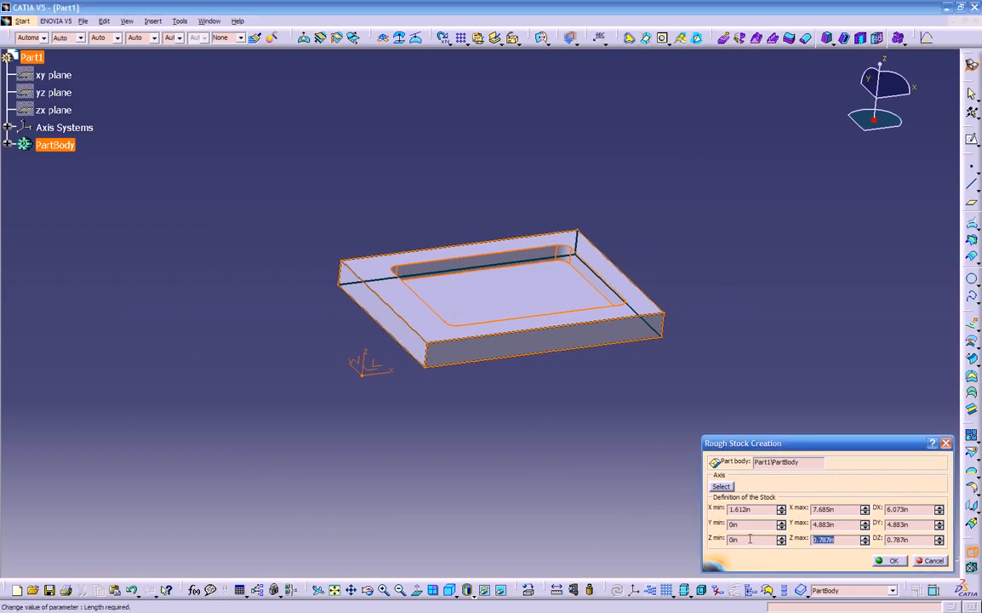
pyautogui.write('1')
pyautogui.click(892, 561)
pyautogui.moveTo(548, 425); pyautogui.dragTo(524, 311, button='middle')
pyautogui.moveTo(484, 369); pyautogui.dragTo(500, 308, button='middle')
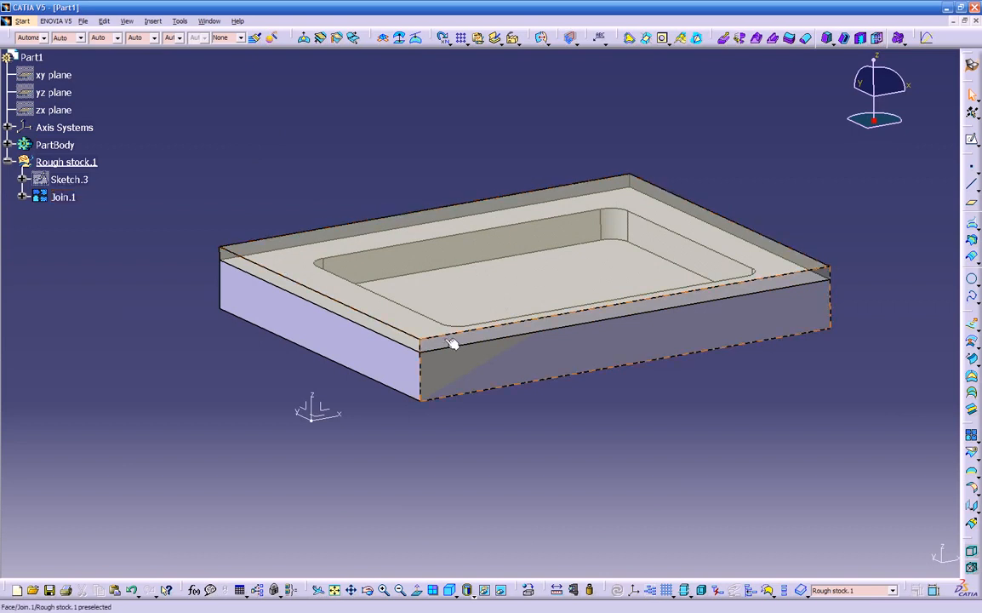
# Select Rough stock.1 and collapse its branch in the specification tree
pyautogui.moveTo(362, 317); pyautogui.dragTo(350, 296, button='middle')
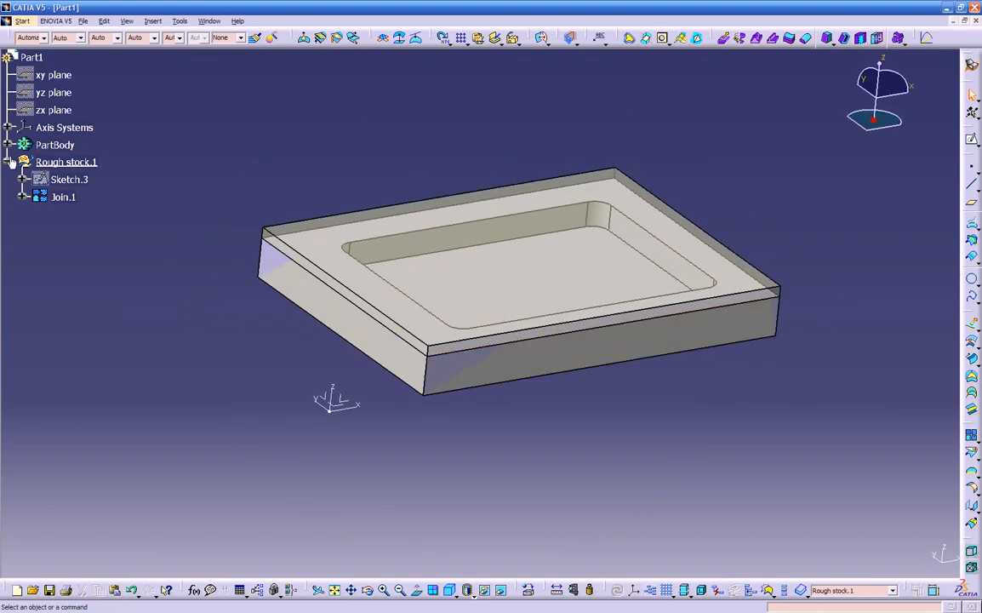
pyautogui.click(70, 165)
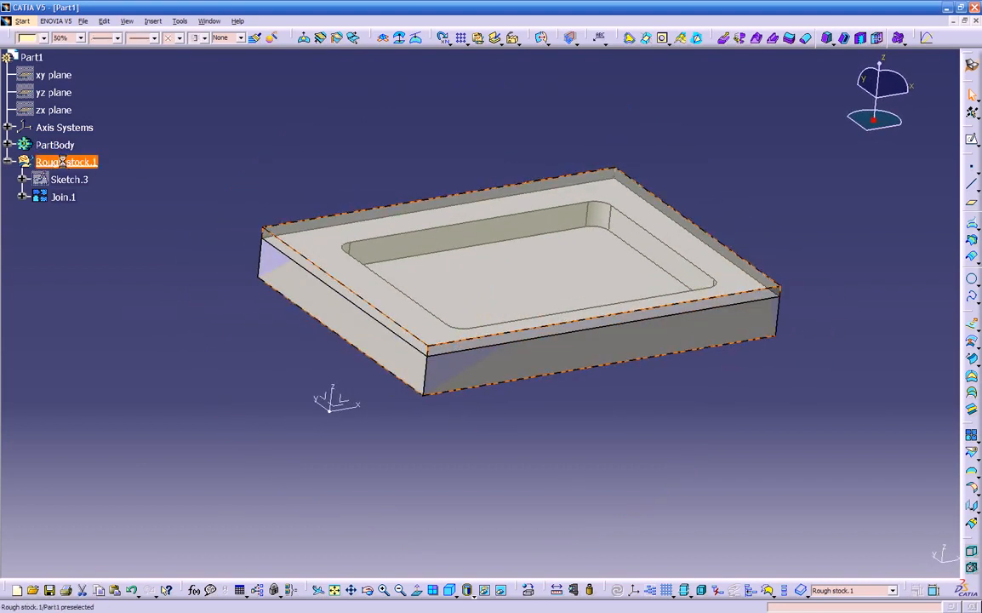
pyautogui.click(7, 162)
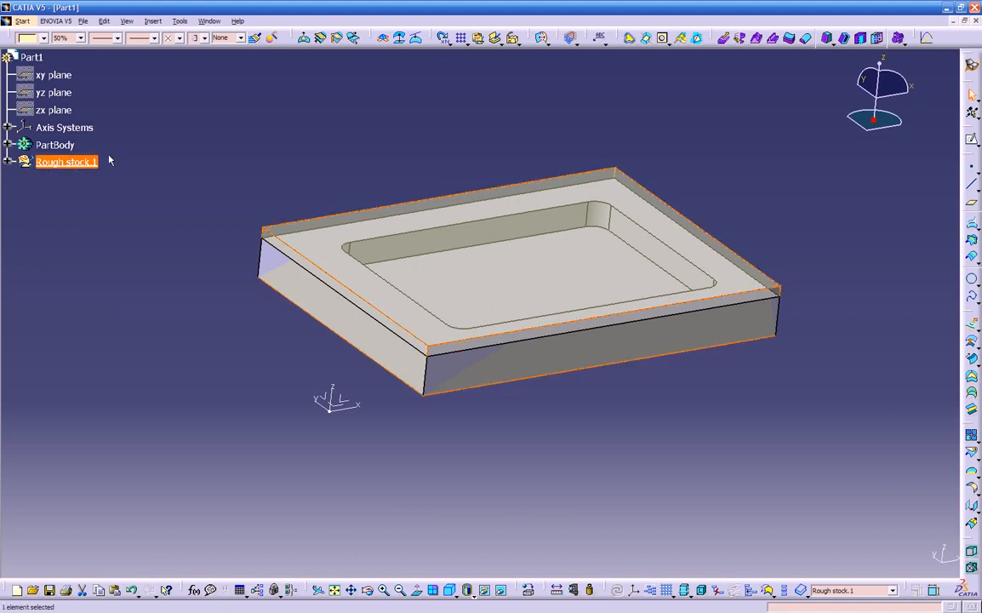
# View the Process1 setup editor window and return to the Part1 window
pyautogui.click(218, 114)
pyautogui.click(209, 21)
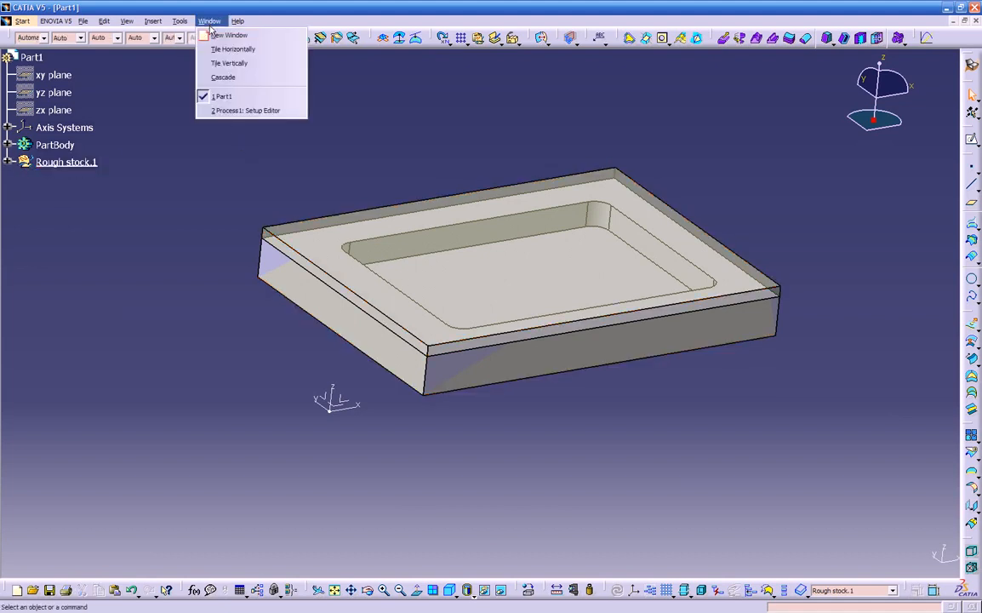
pyautogui.click(244, 111)
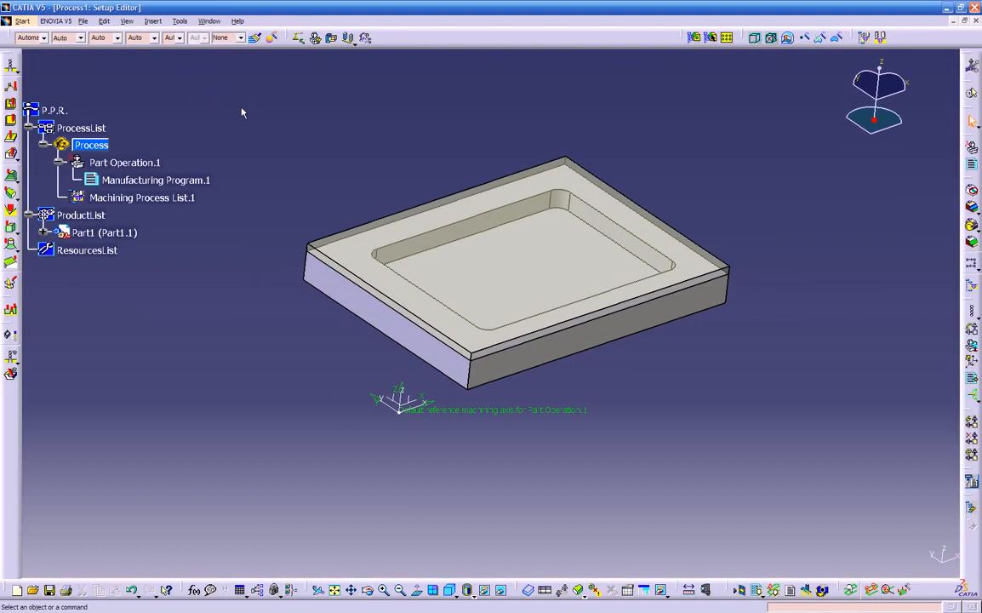
pyautogui.click(216, 22)
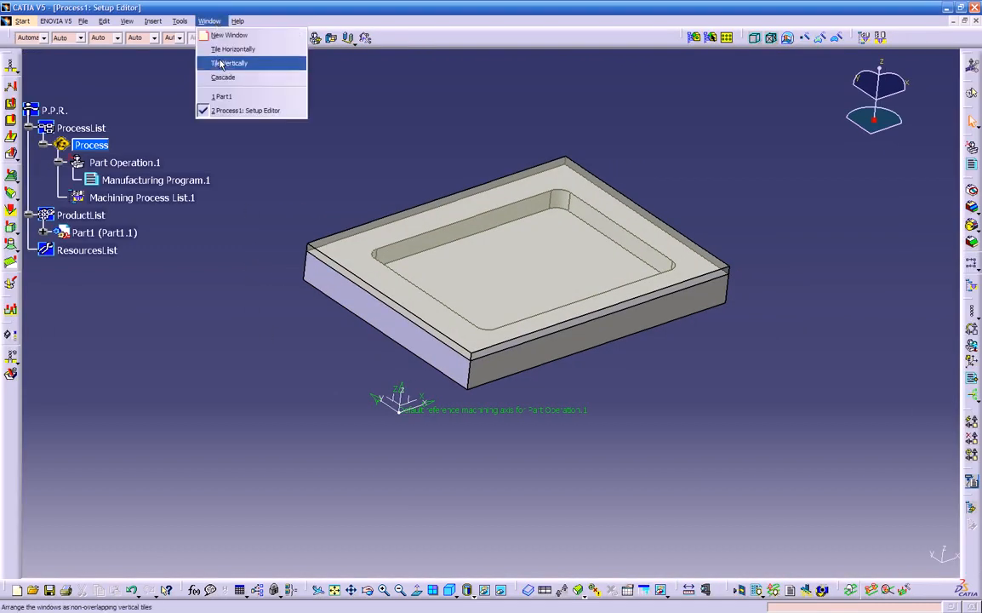
pyautogui.click(222, 97)
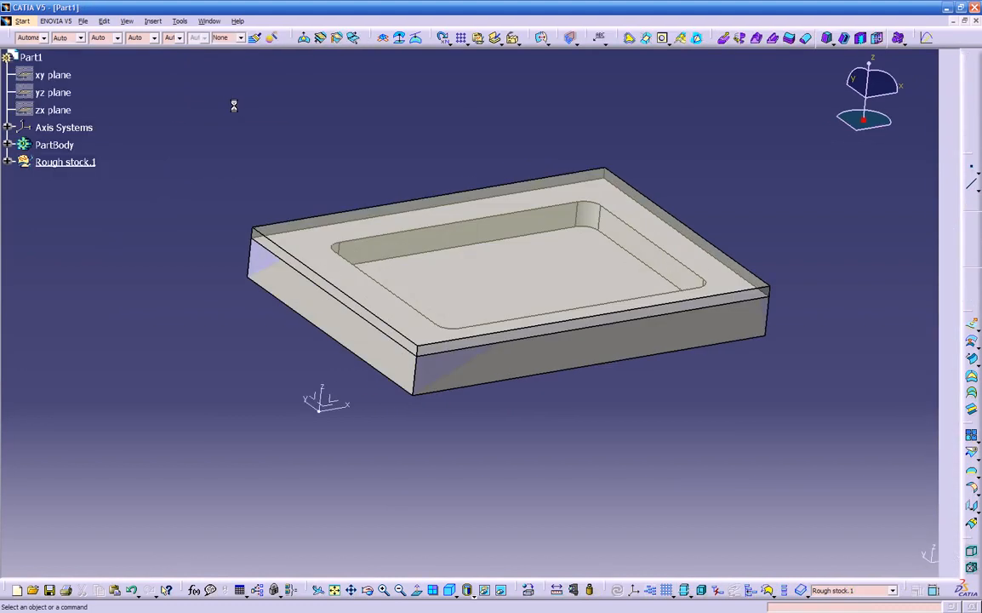
# Insert a new geometrical set with the default name under Part1
pyautogui.moveTo(509, 396); pyautogui.dragTo(556, 383, button='middle')
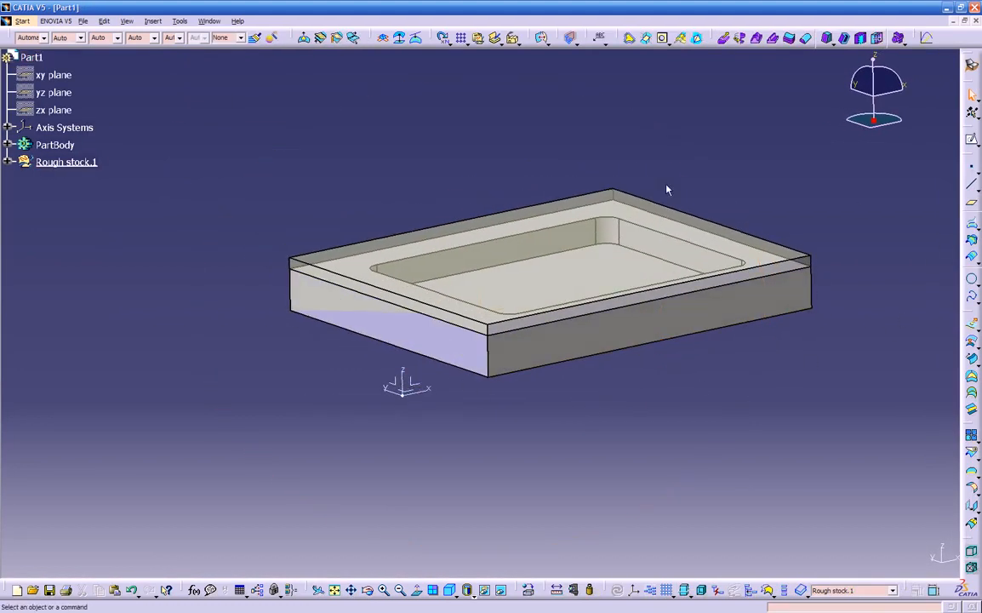
pyautogui.click(152, 22)
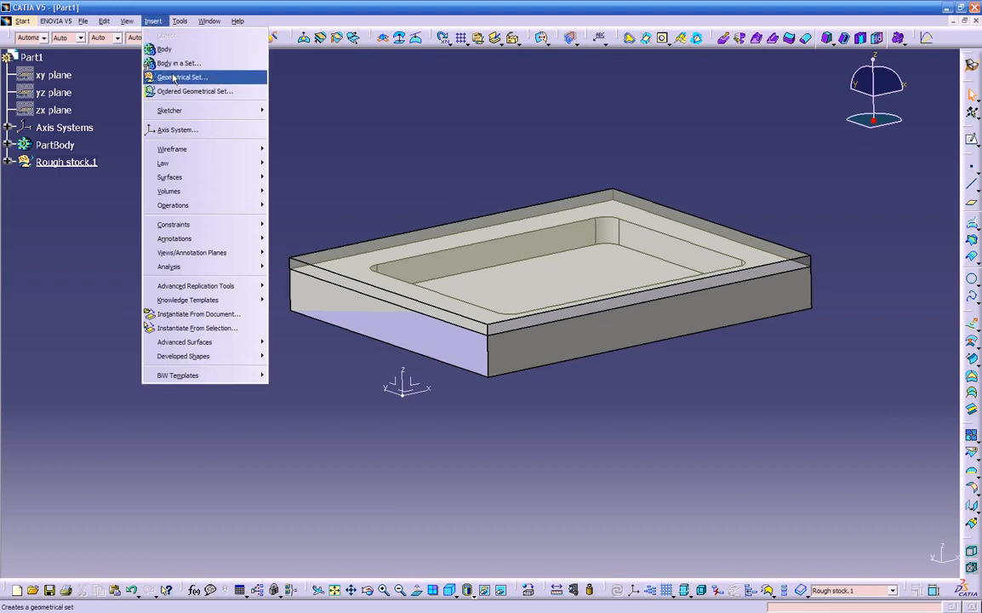
pyautogui.click(173, 78)
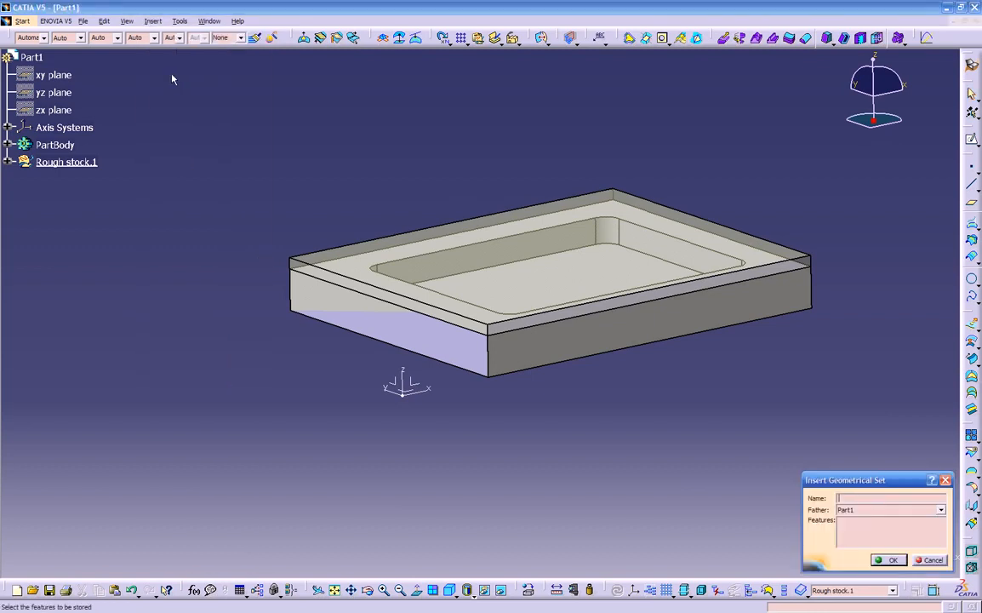
pyautogui.click(880, 560)
pyautogui.click(104, 180)
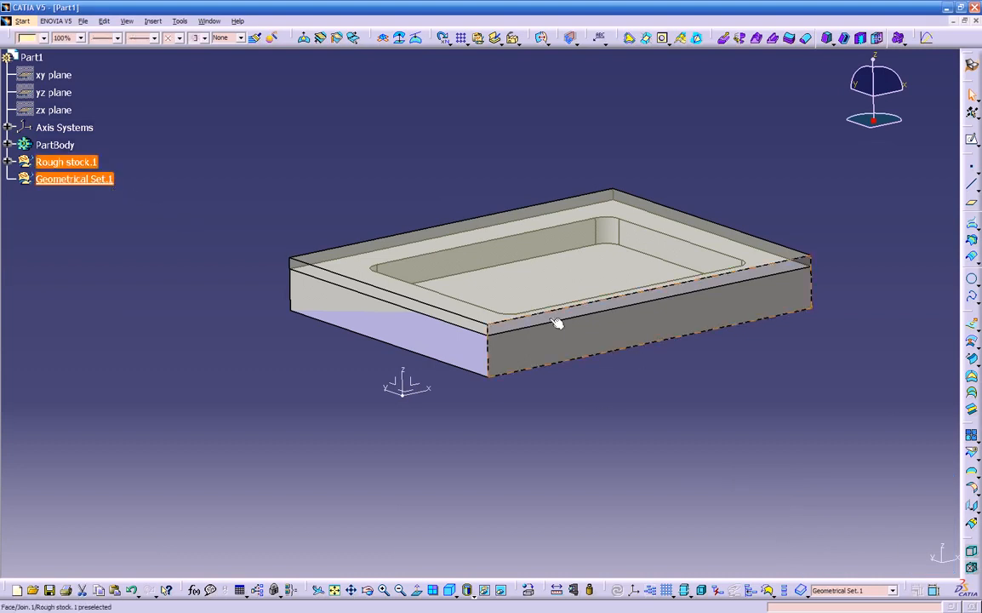
pyautogui.click(322, 173)
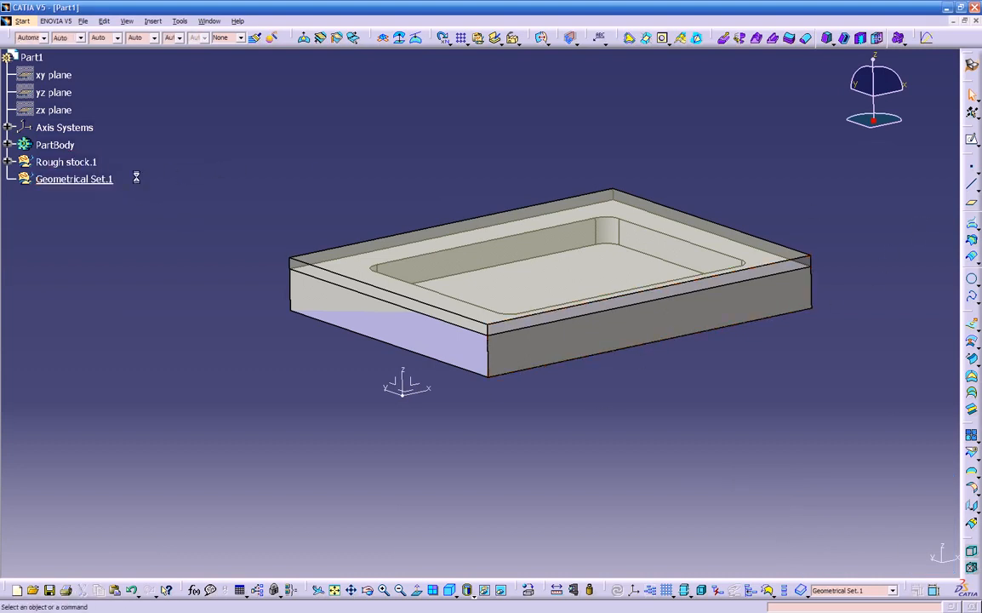
# Switch the in-work object to Rough stock.1
pyautogui.rightClick(84, 181)
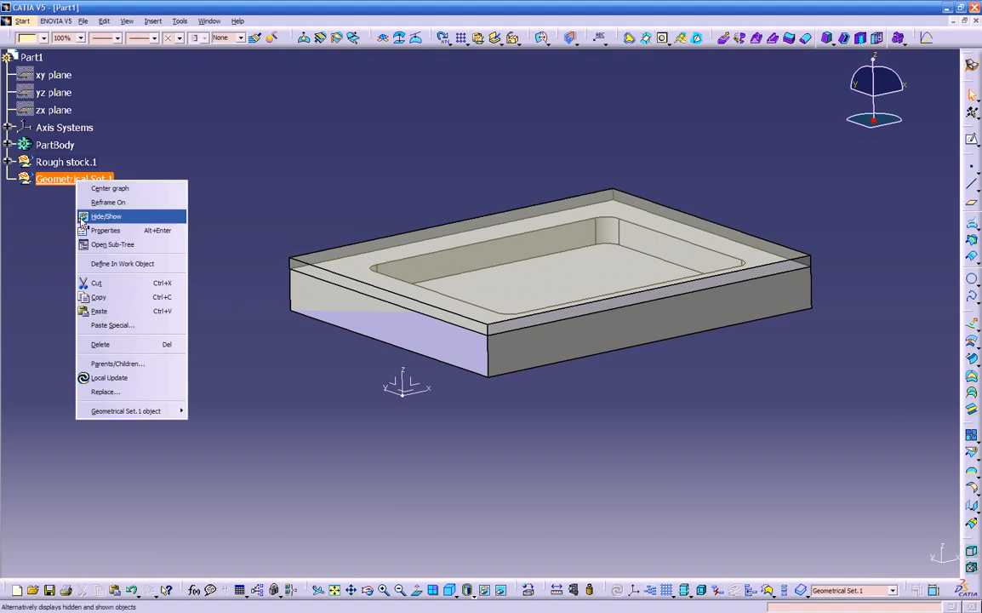
pyautogui.click(101, 264)
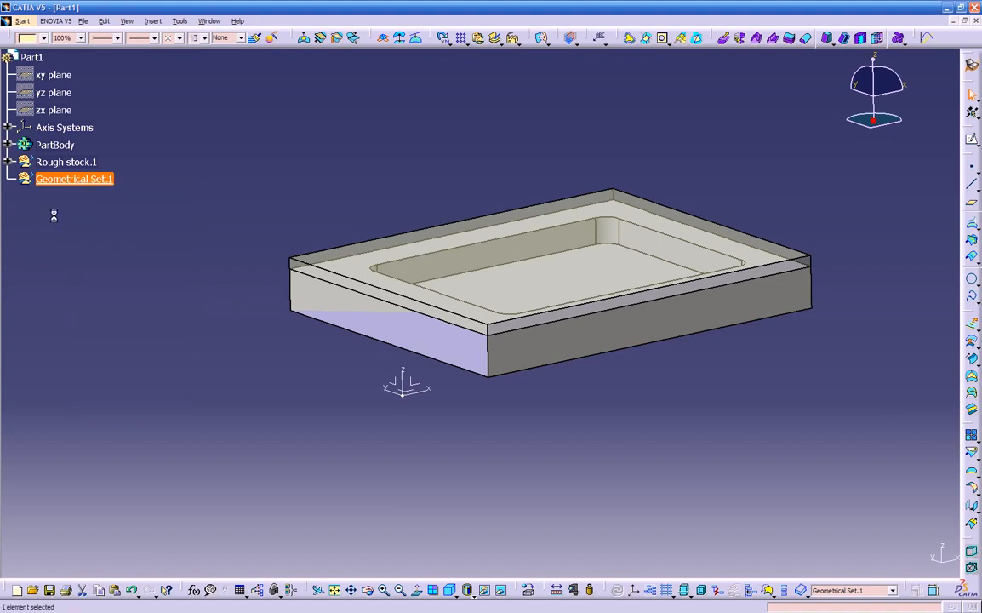
pyautogui.rightClick(60, 161)
pyautogui.click(93, 247)
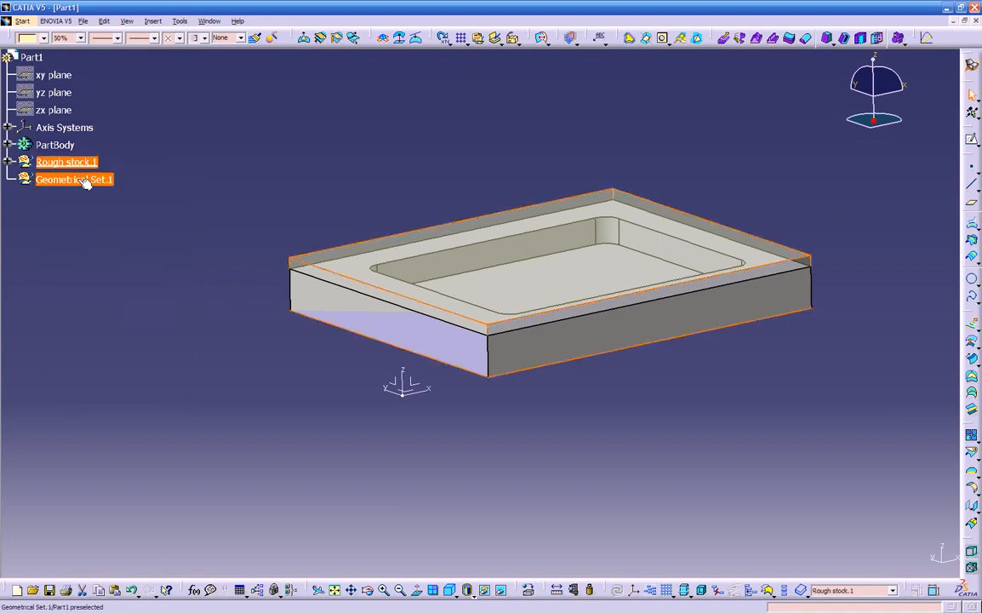
# Expand the Rough stock.1 branch and define Geometrical Set.1 as the in-work object
pyautogui.click(7, 162)
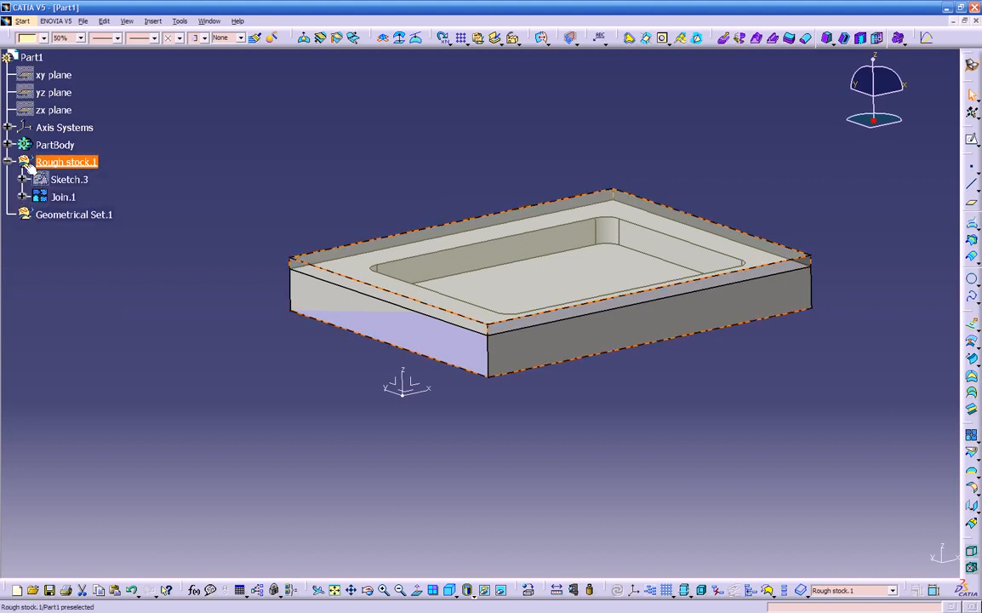
pyautogui.rightClick(68, 214)
pyautogui.click(105, 298)
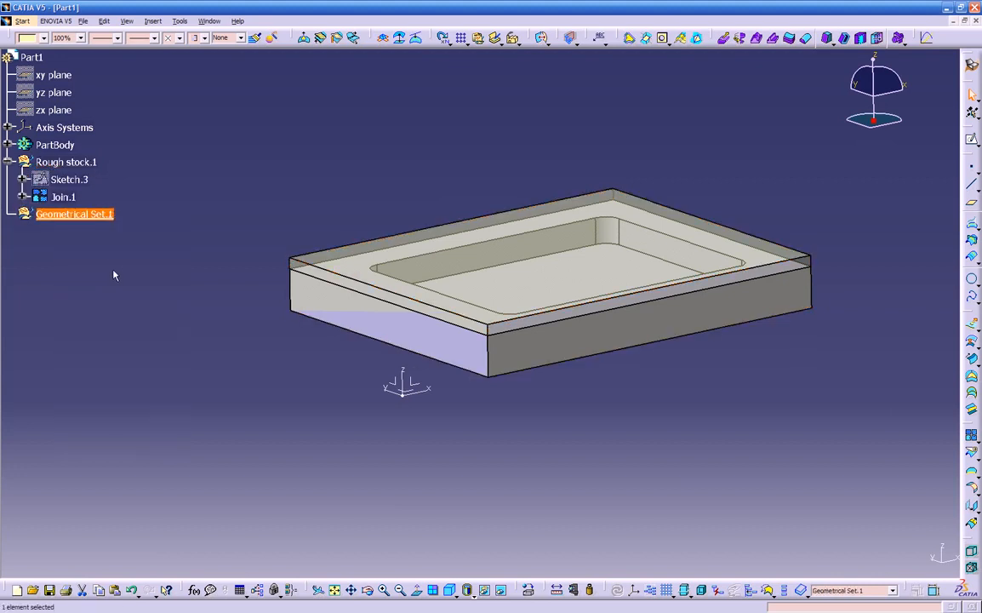
pyautogui.click(68, 214)
pyautogui.click(57, 276)
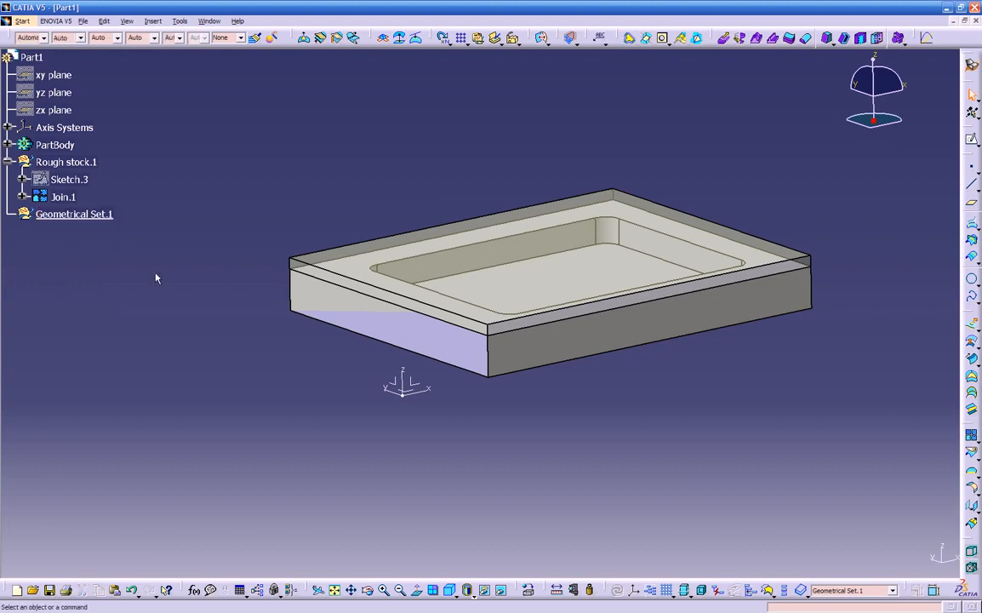
# Create a plane offset from the XY plane of the absolute axis system, positioned above the rough stock
pyautogui.click(971, 207)
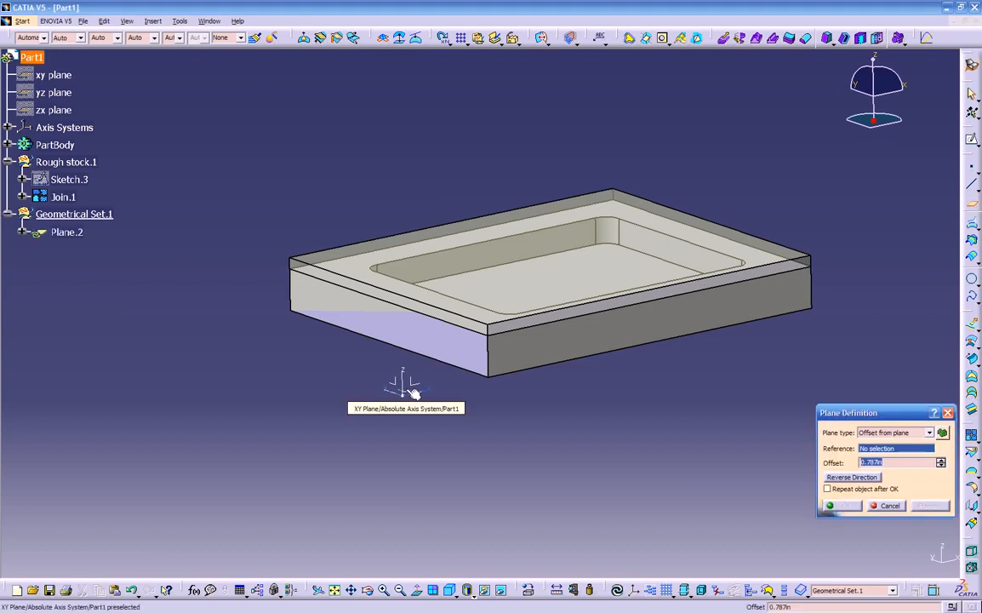
pyautogui.click(930, 432)
pyautogui.click(932, 433)
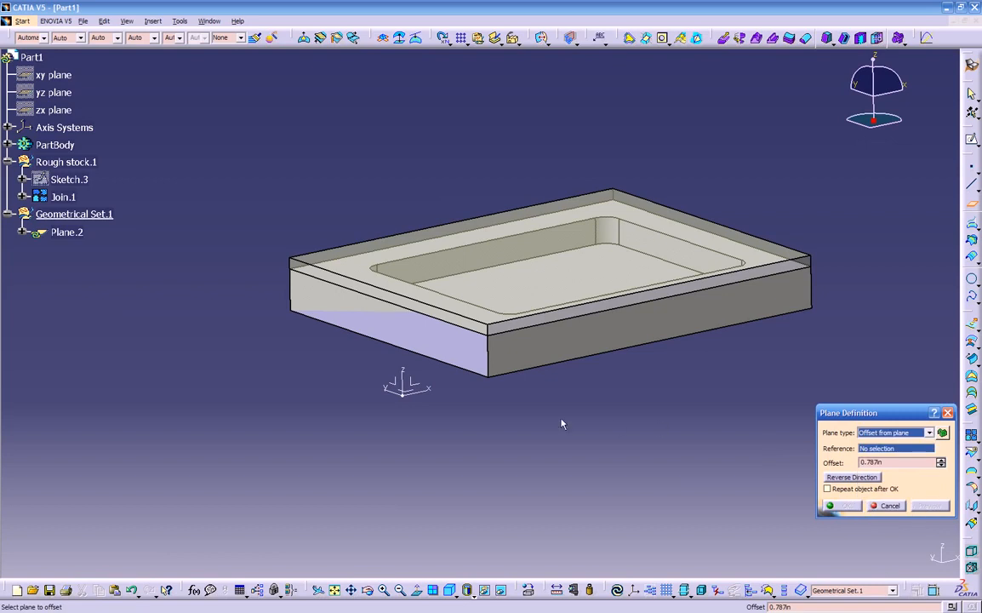
pyautogui.click(400, 388)
pyautogui.moveTo(441, 409); pyautogui.dragTo(460, 325, button='middle')
pyautogui.moveTo(420, 287); pyautogui.dragTo(423, 248)
pyautogui.click(846, 506)
pyautogui.moveTo(728, 478); pyautogui.dragTo(516, 366, button='middle')
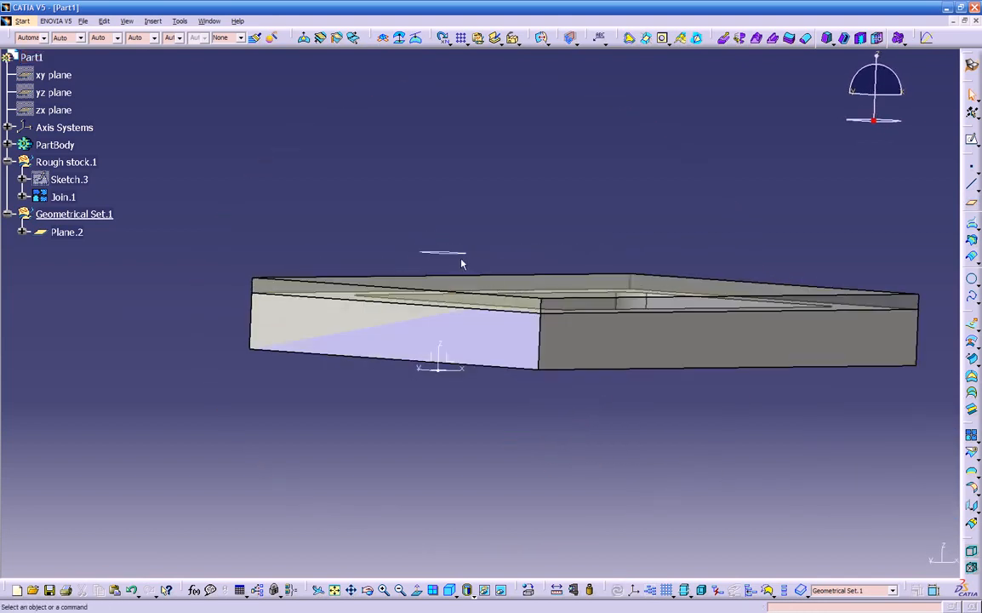
pyautogui.moveTo(517, 321); pyautogui.dragTo(494, 400, button='middle')
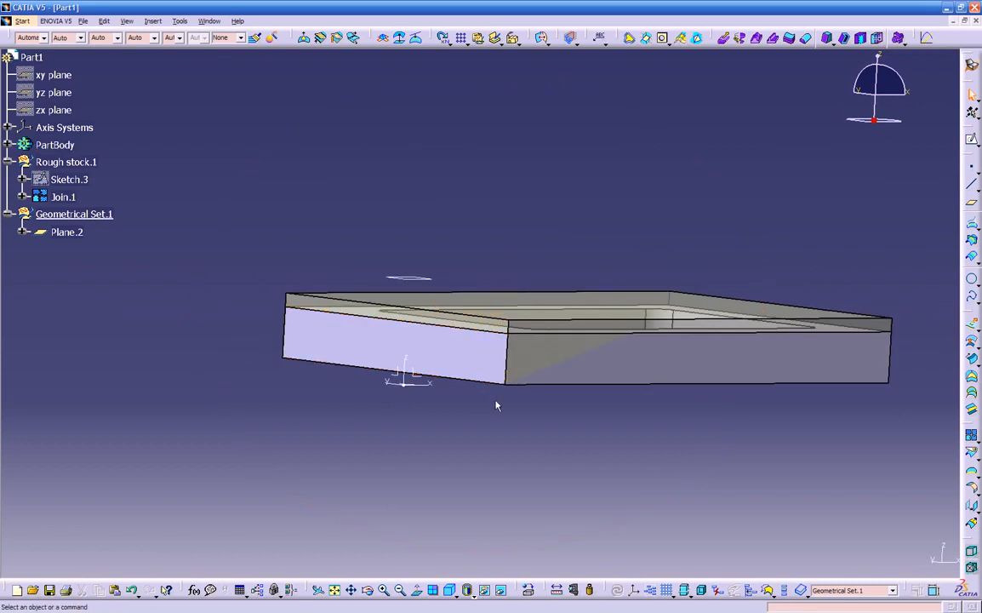
pyautogui.moveTo(476, 344); pyautogui.dragTo(477, 466, button='middle')
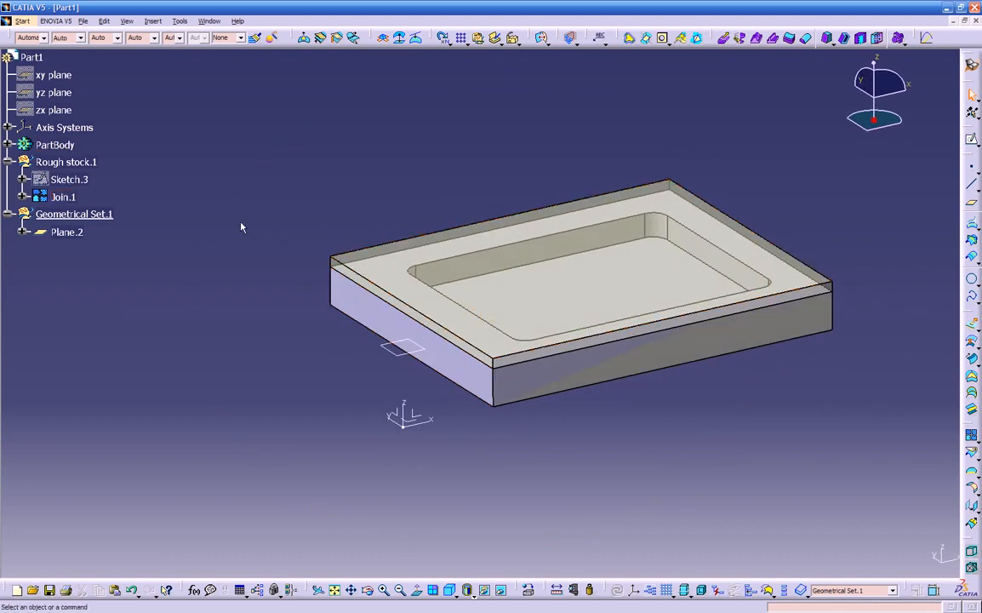
# Examine the rough stock's Join.1 and view the stock and offset plane in the Process1 setup editor, returning to Part1
pyautogui.click(63, 197)
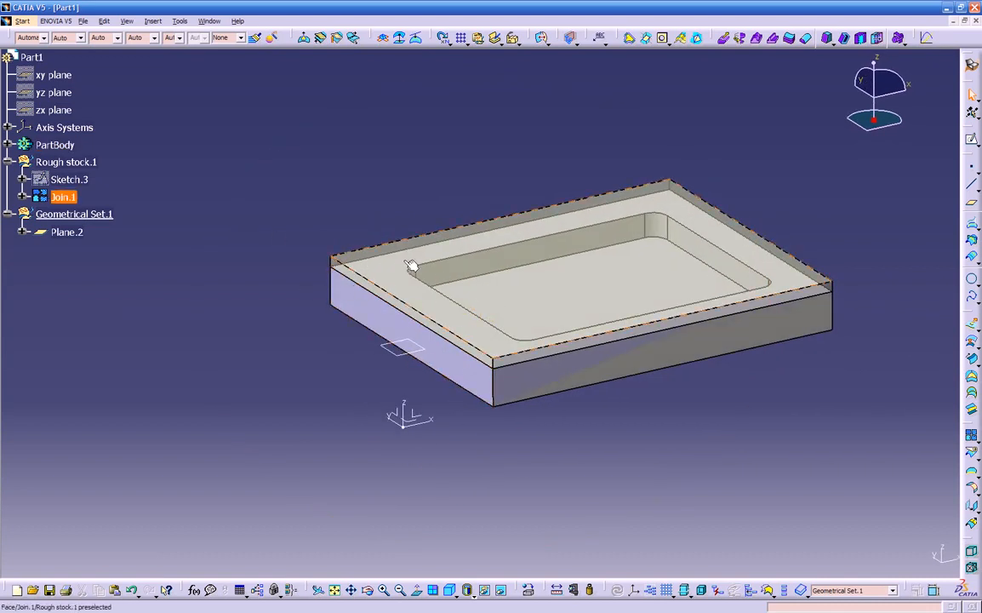
pyautogui.click(74, 163)
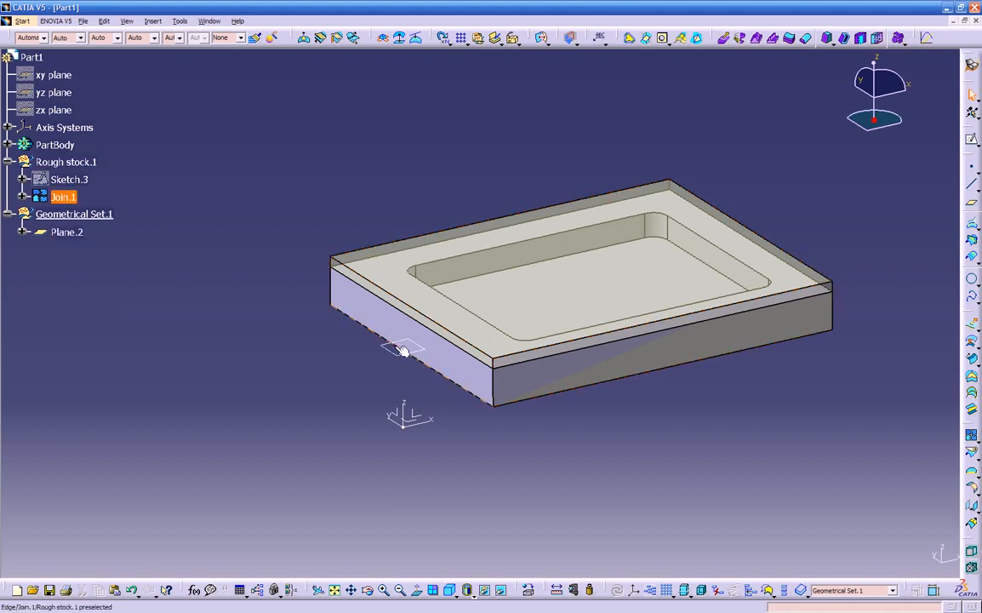
pyautogui.click(210, 20)
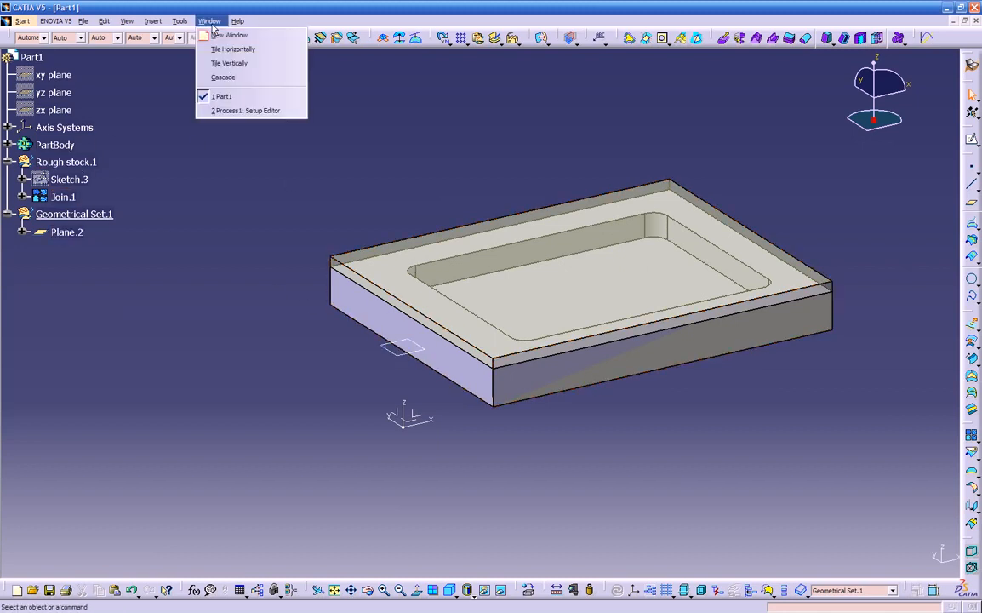
pyautogui.click(245, 110)
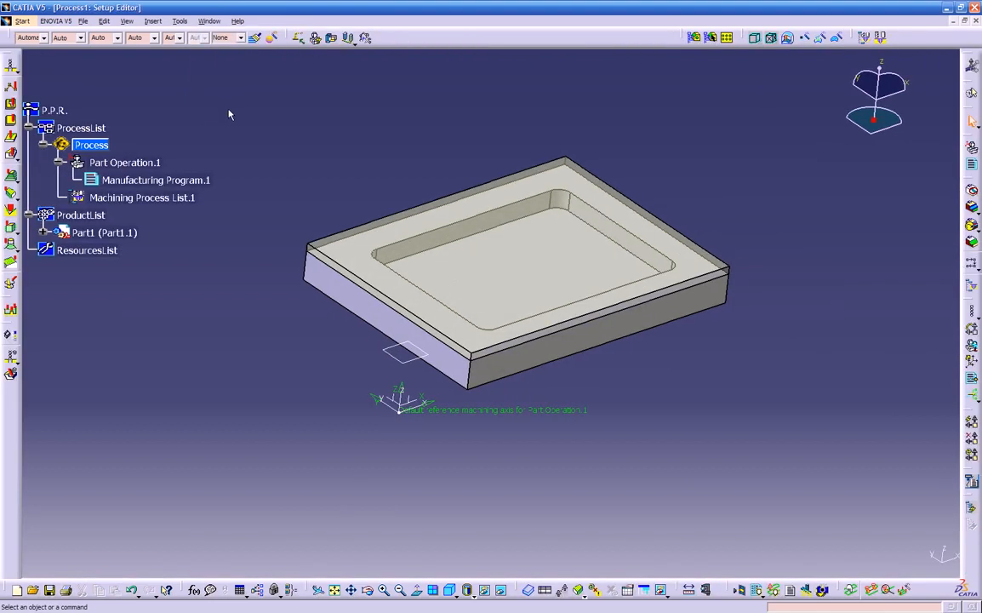
pyautogui.moveTo(536, 486); pyautogui.dragTo(562, 417, button='middle')
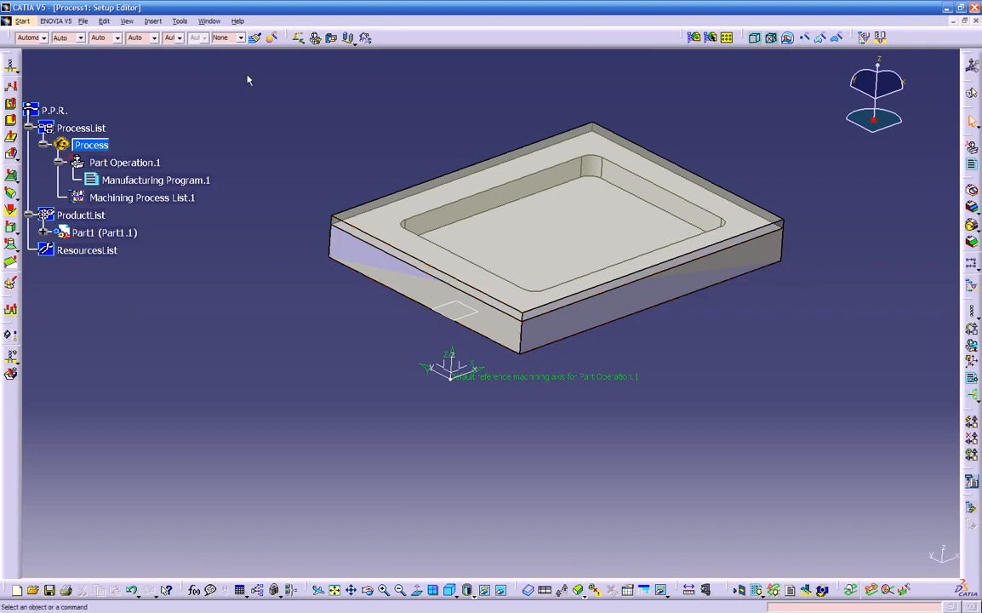
pyautogui.click(208, 21)
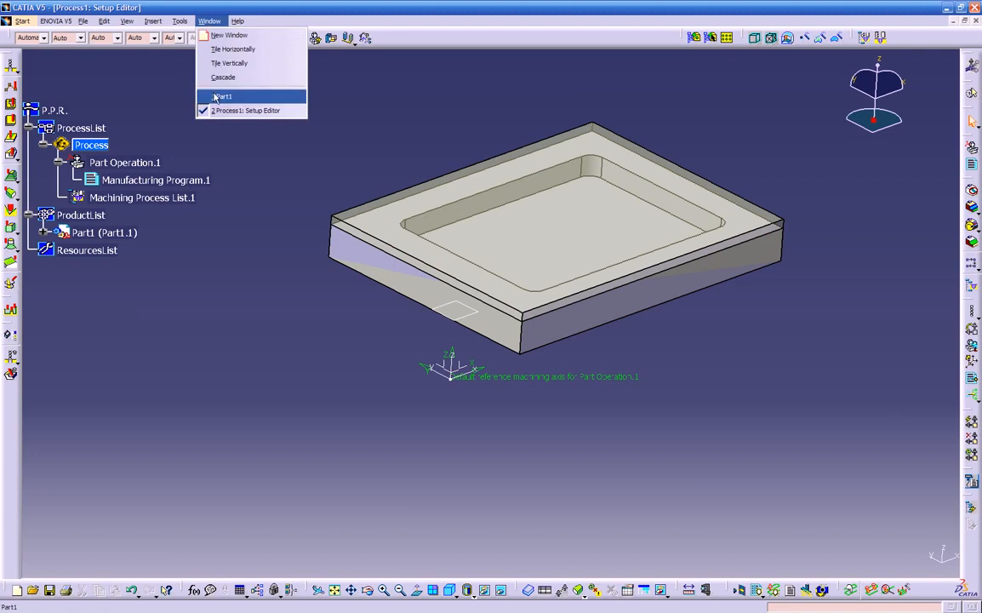
pyautogui.click(219, 94)
# Start a new standard axis system with its X axis along the rough stock's long front bottom edge
pyautogui.moveTo(463, 403); pyautogui.dragTo(477, 298, button='middle')
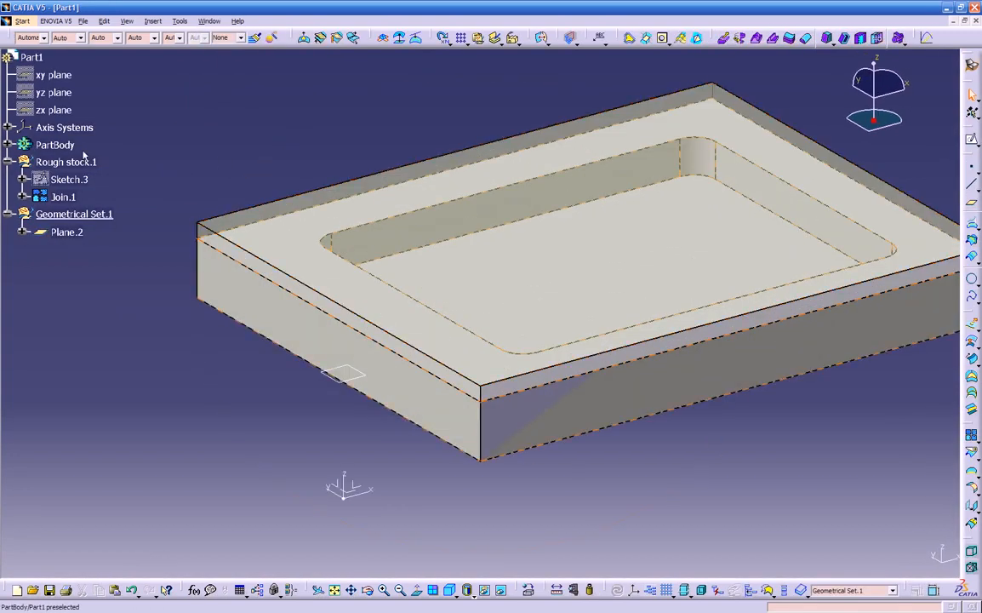
pyautogui.click(8, 127)
pyautogui.moveTo(230, 359); pyautogui.dragTo(214, 420, button='middle')
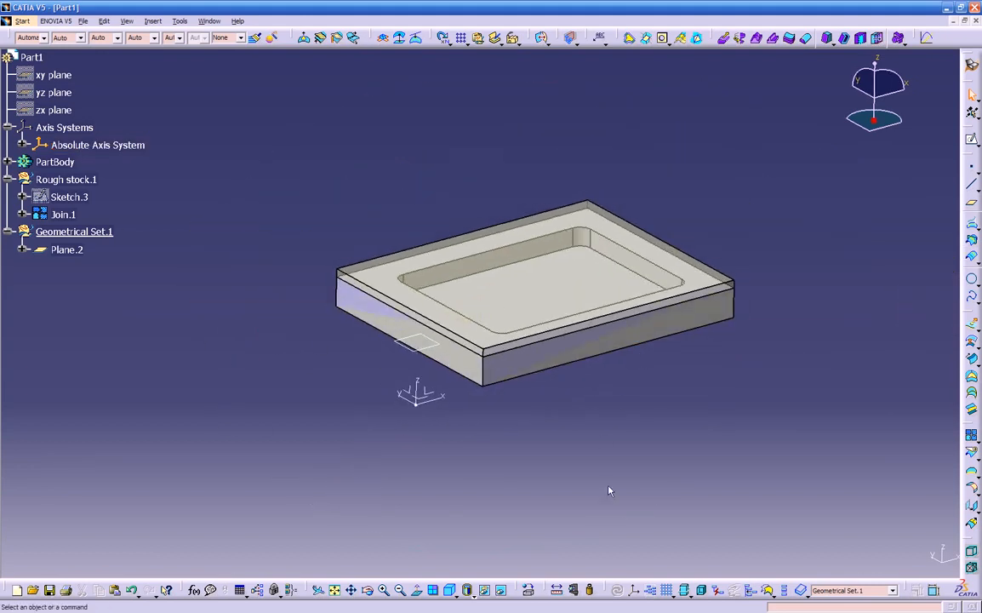
pyautogui.click(634, 591)
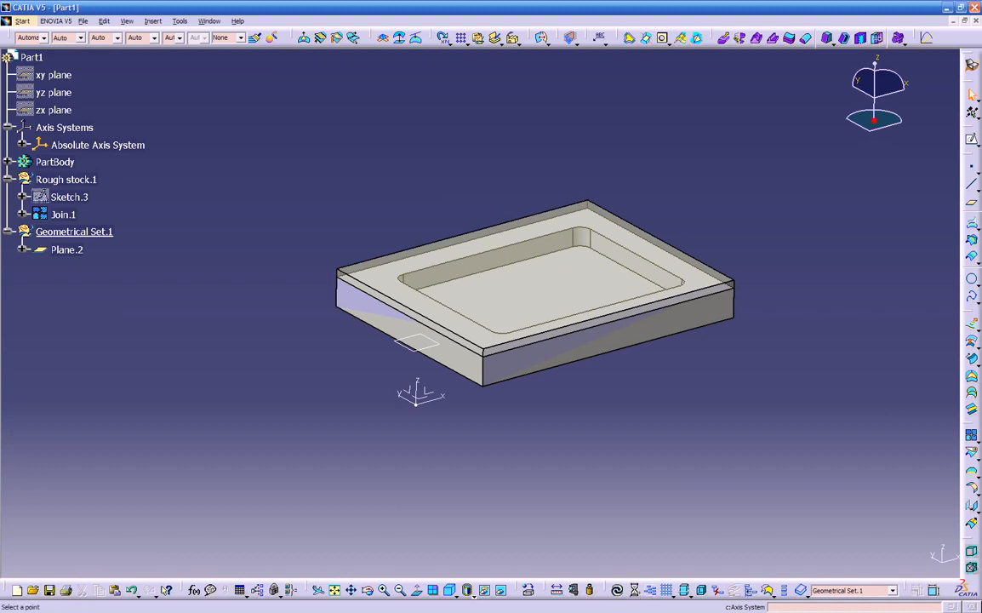
pyautogui.moveTo(595, 486); pyautogui.dragTo(794, 501, button='middle')
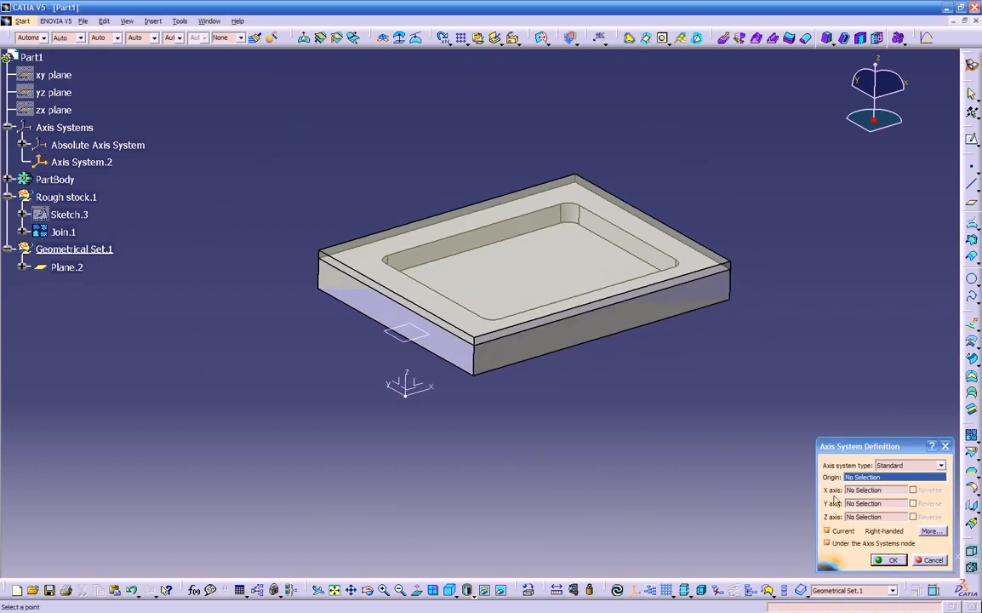
pyautogui.click(875, 491)
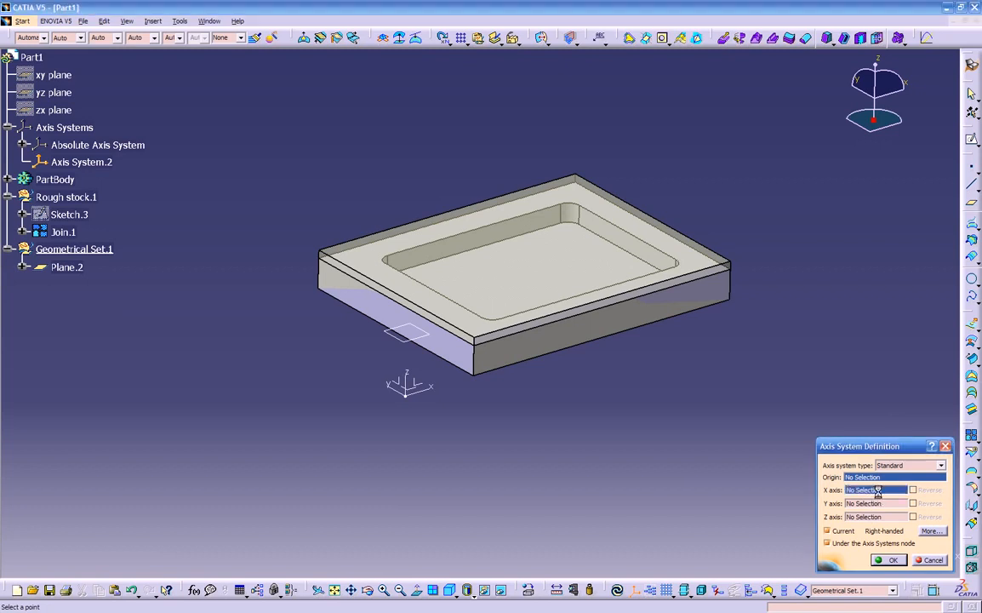
pyautogui.click(548, 354)
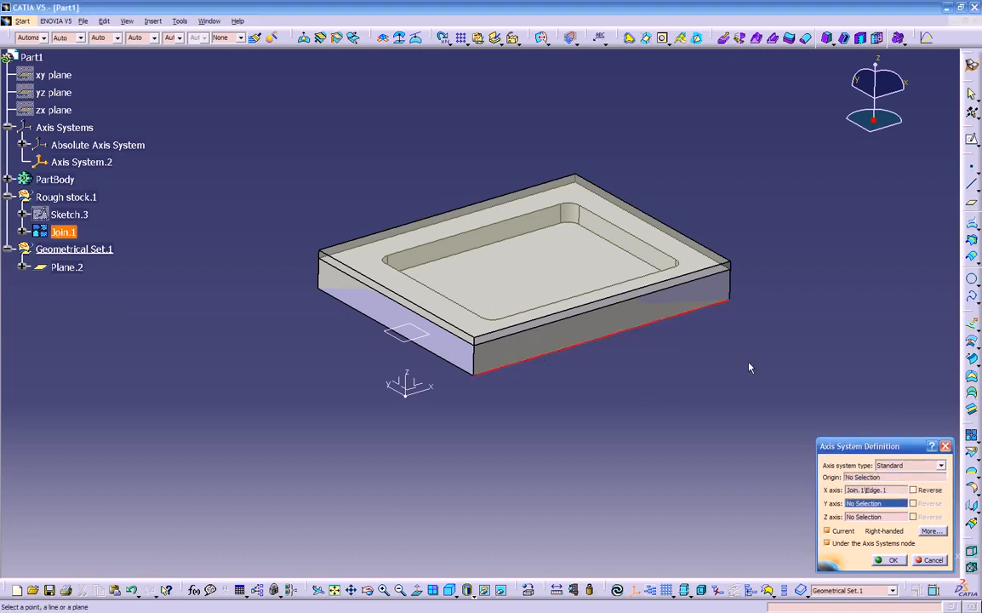
# Align the new axis system's Y axis with the rough stock's short front bottom edge and reverse its direction
pyautogui.click(451, 363)
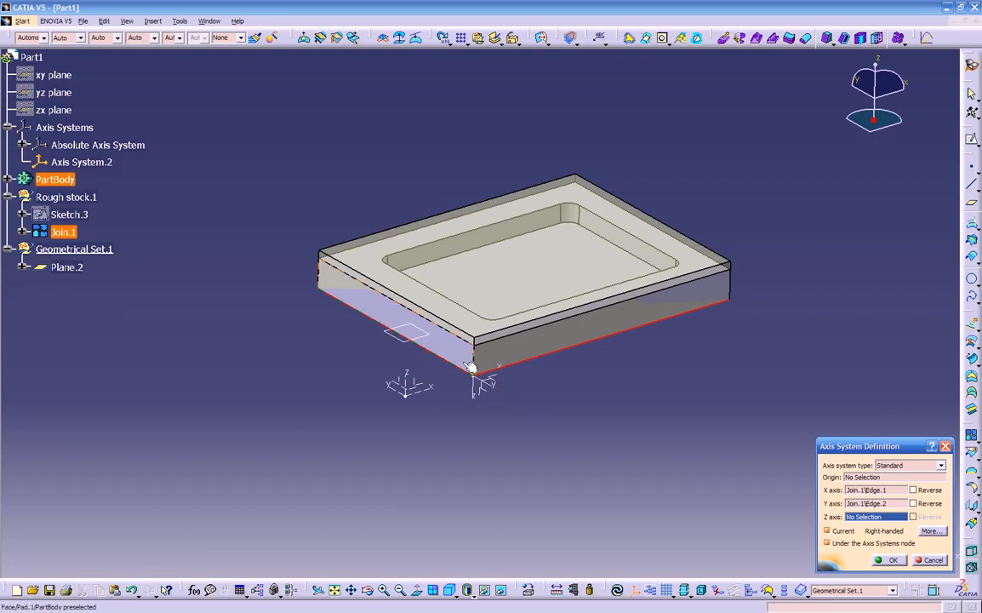
pyautogui.click(913, 504)
pyautogui.moveTo(494, 414)
pyautogui.mouseDown(button='middle')
pyautogui.moveTo(494, 426)
pyautogui.moveTo(507, 397)
pyautogui.moveTo(495, 417)
pyautogui.mouseUp(button='middle')
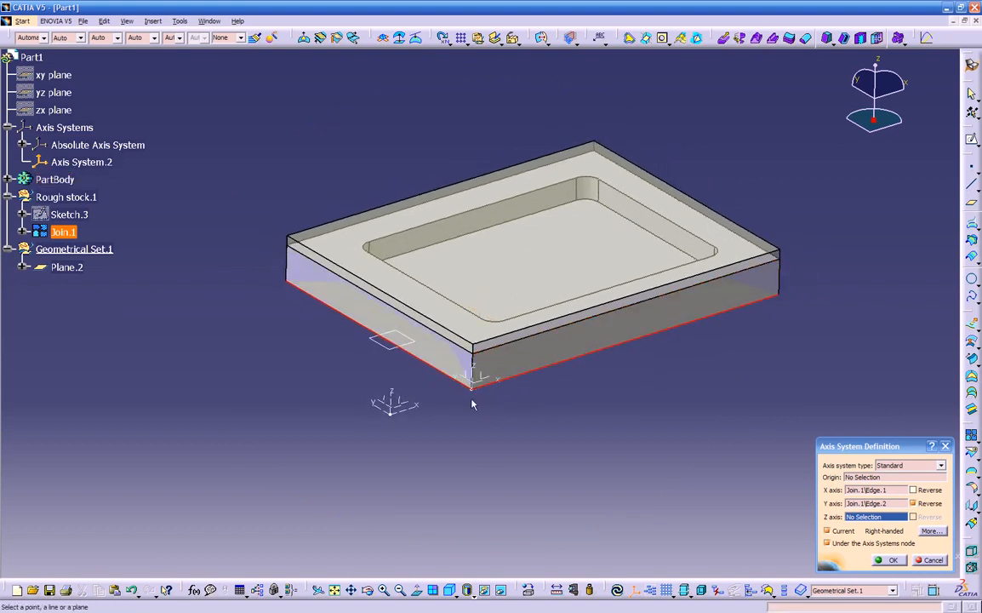
# Try the axis system's origin on the rough stock's right bottom, left bottom and right upper corners in turn
pyautogui.click(861, 478)
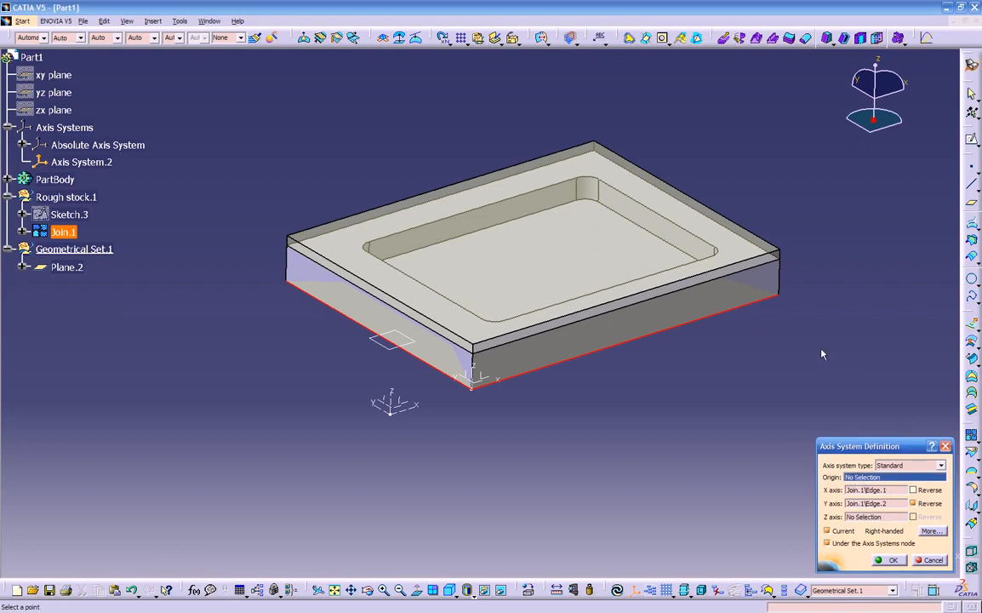
pyautogui.click(781, 302)
pyautogui.moveTo(666, 332); pyautogui.dragTo(697, 373, button='middle')
pyautogui.click(856, 478)
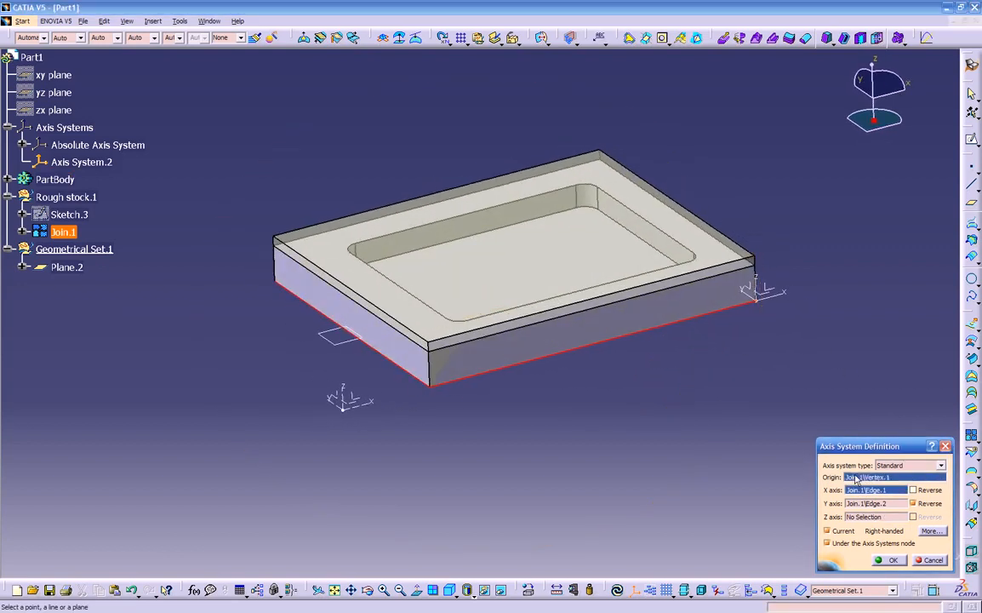
pyautogui.click(273, 282)
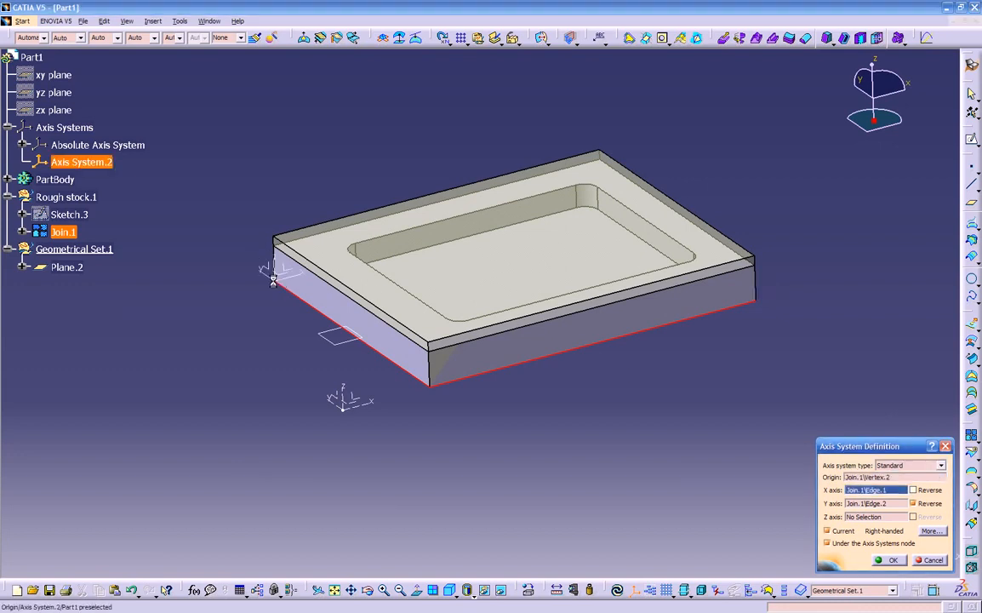
pyautogui.click(853, 479)
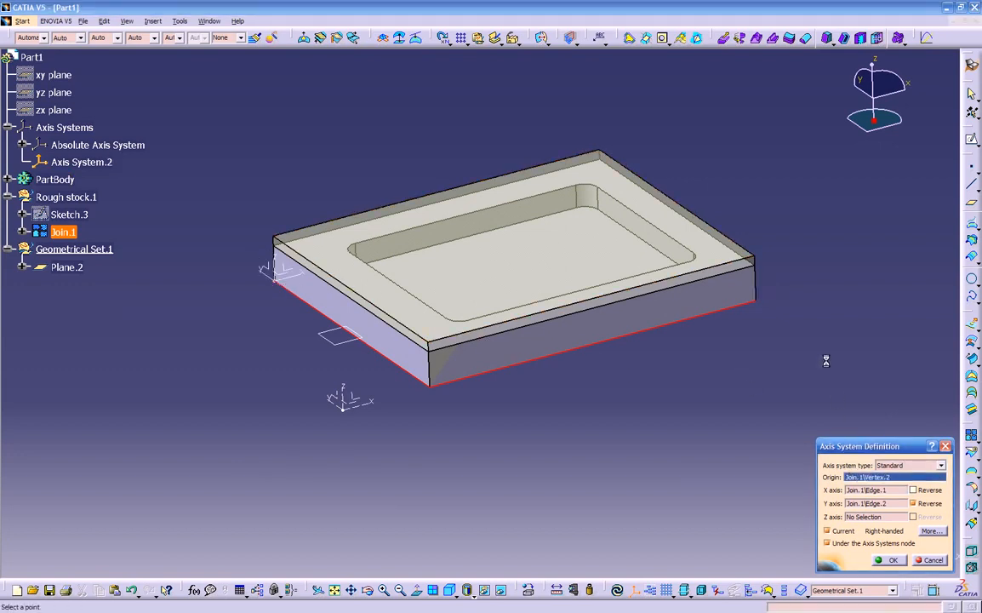
pyautogui.click(760, 264)
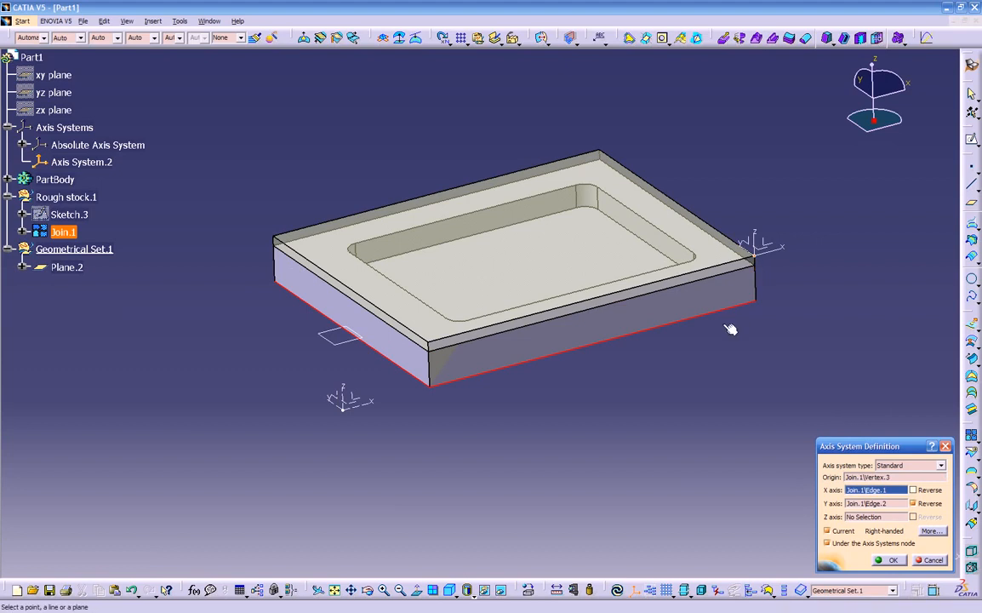
# Place the origin on the front bottom corner shared by the selected X and Y edges and create the axis system
pyautogui.click(862, 477)
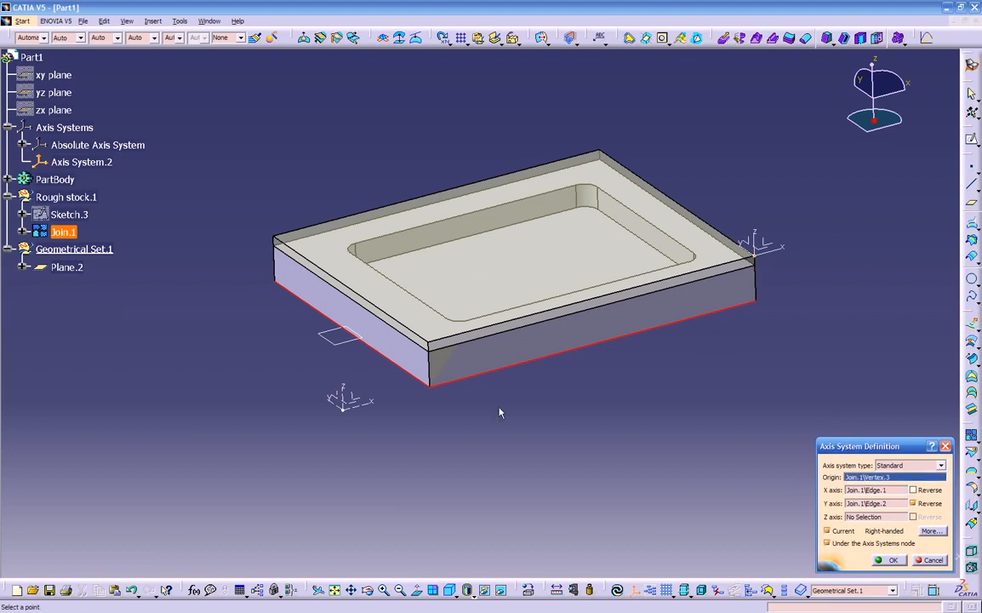
pyautogui.click(430, 390)
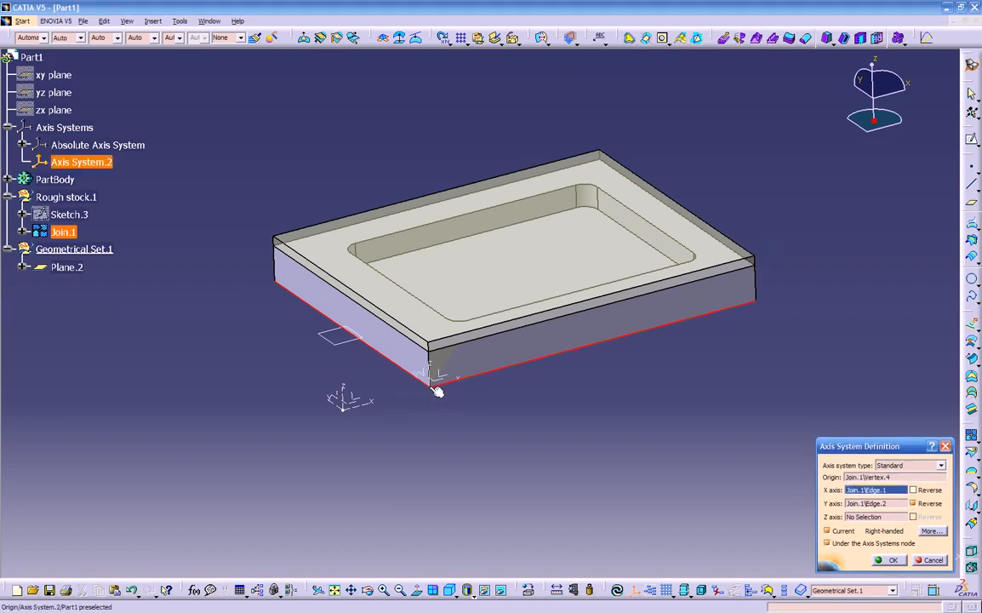
pyautogui.click(881, 561)
pyautogui.moveTo(421, 423)
pyautogui.mouseDown(button='middle')
pyautogui.moveTo(441, 419)
pyautogui.moveTo(434, 410)
pyautogui.mouseUp(button='middle')
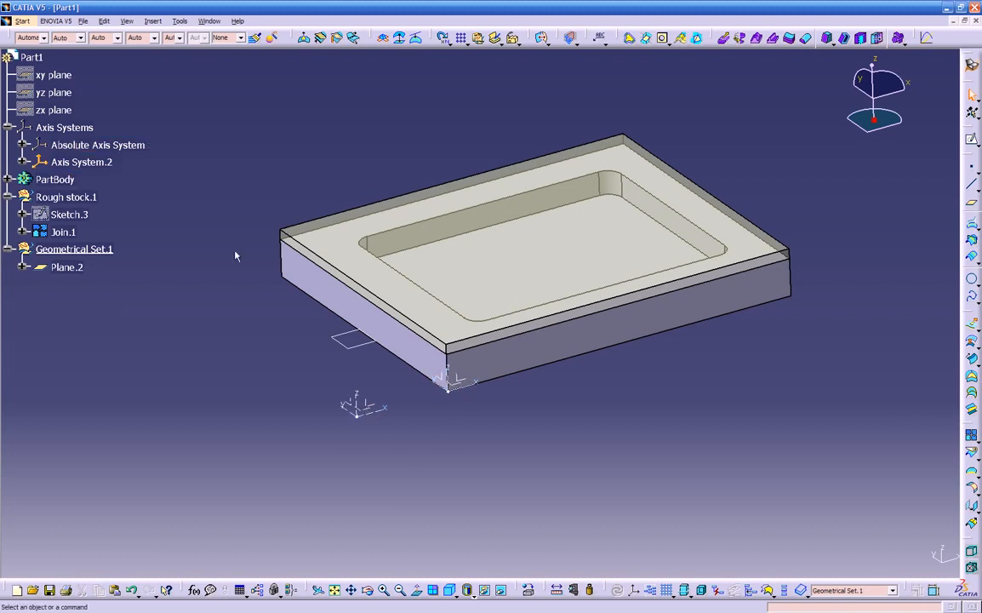
# Set Axis System.2 as not current and restore it as the current axis system
pyautogui.rightClick(109, 163)
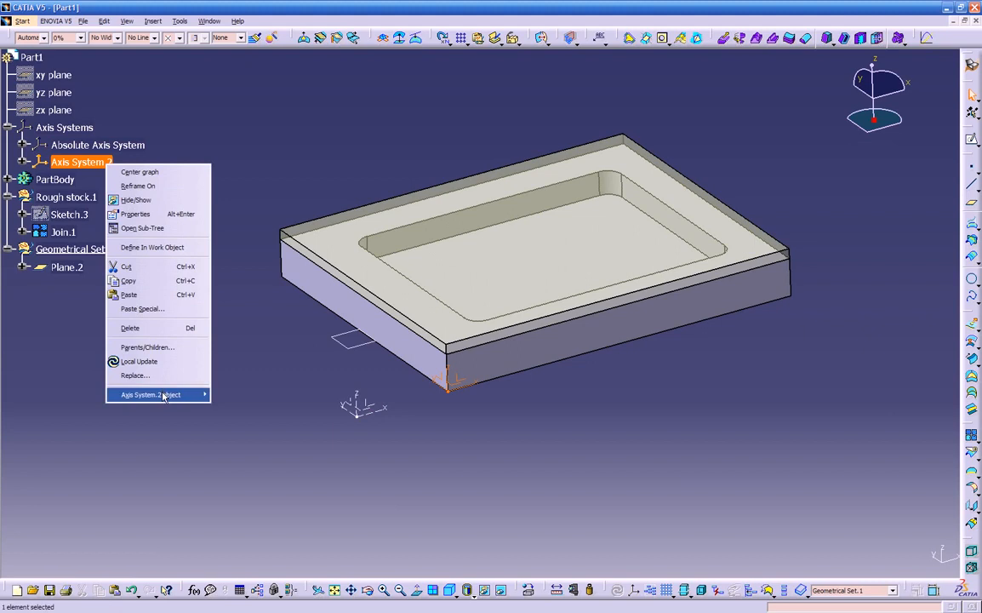
pyautogui.moveTo(200, 395)
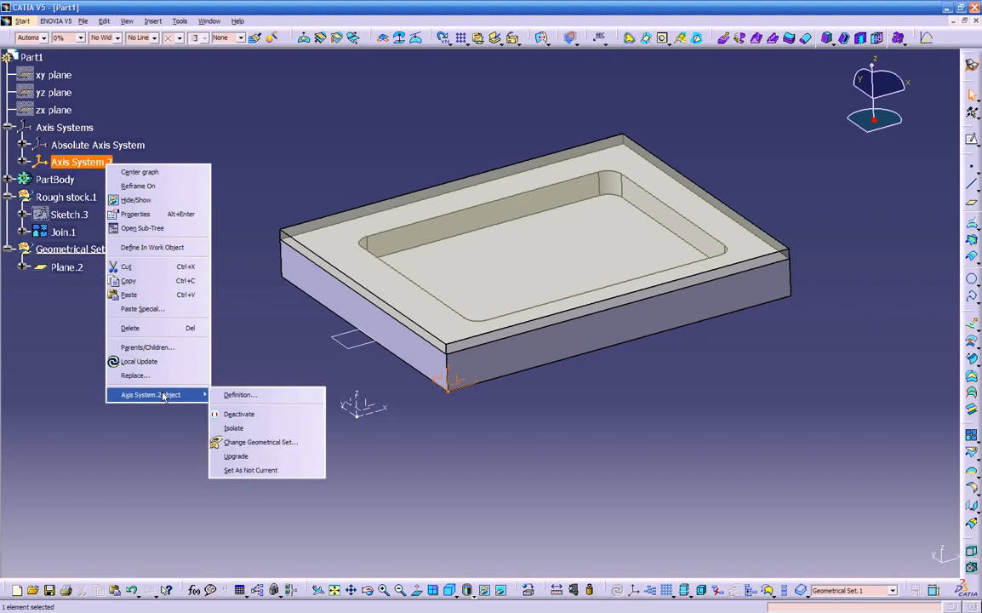
pyautogui.click(238, 473)
pyautogui.click(459, 450)
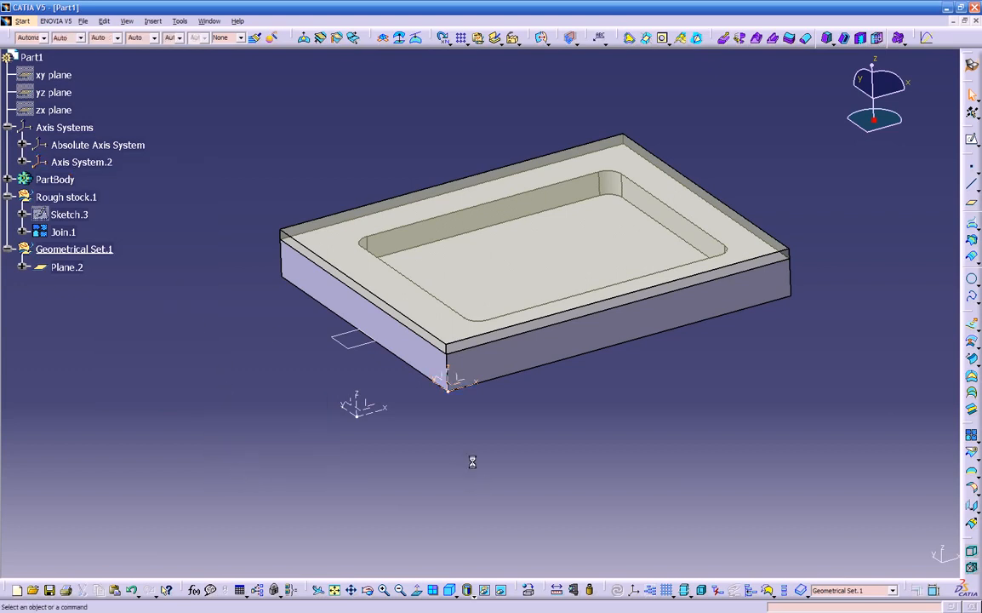
pyautogui.click(84, 162)
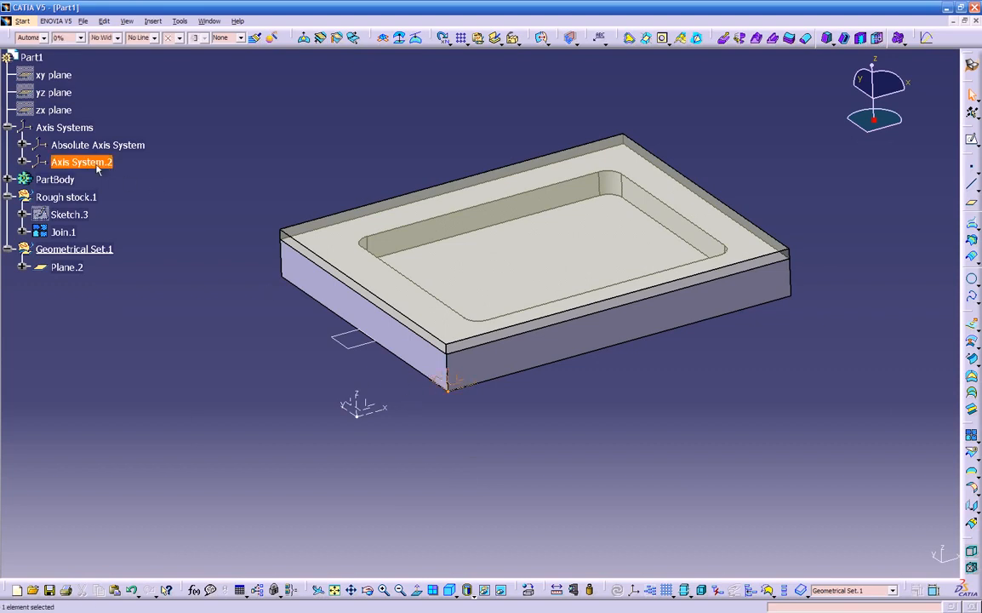
pyautogui.rightClick(92, 161)
pyautogui.moveTo(142, 398)
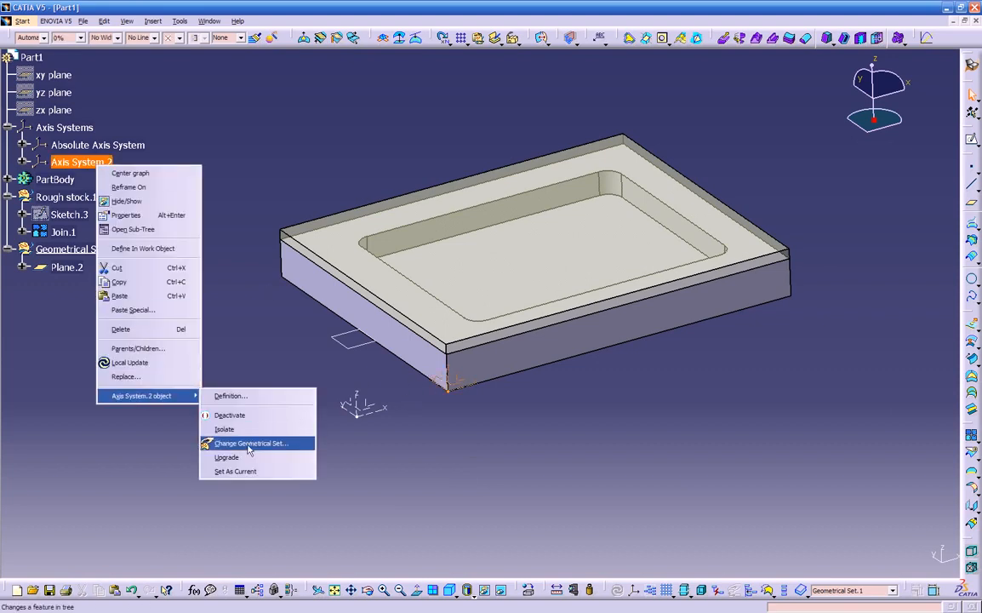
pyautogui.click(231, 474)
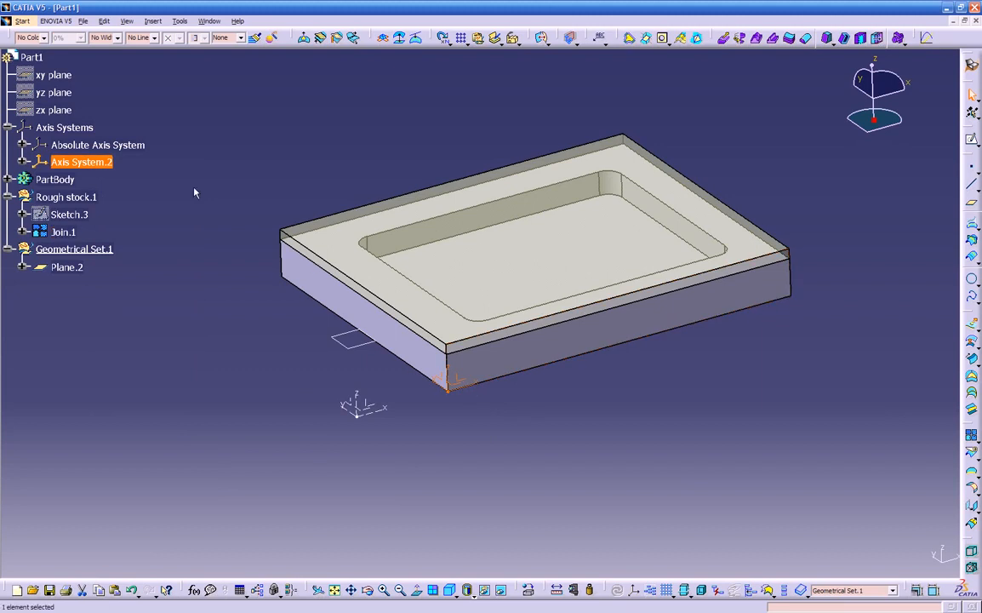
# Rename Axis System.2 as 1-op in its feature properties
pyautogui.rightClick(104, 165)
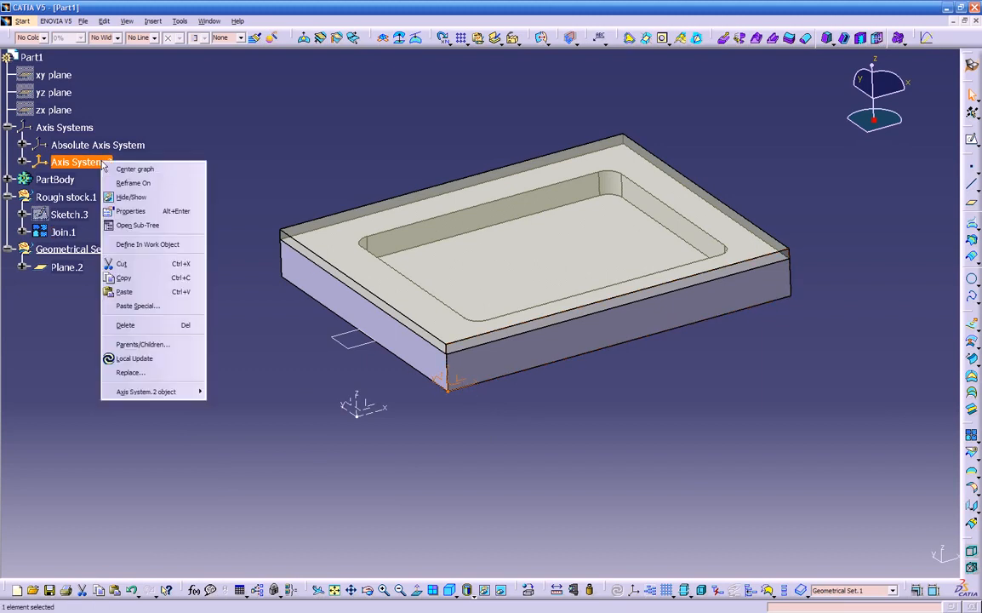
pyautogui.click(125, 212)
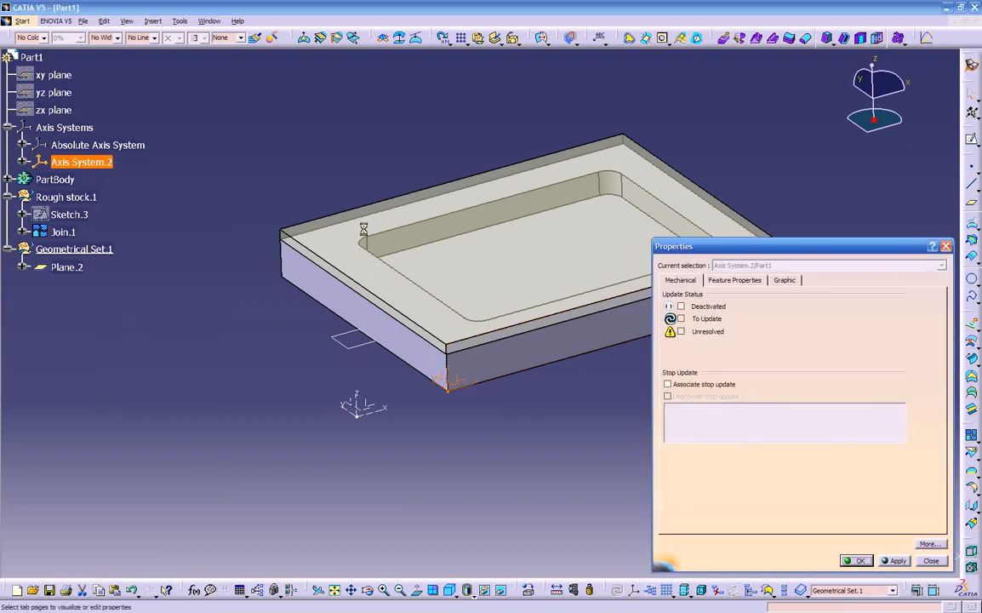
pyautogui.click(749, 282)
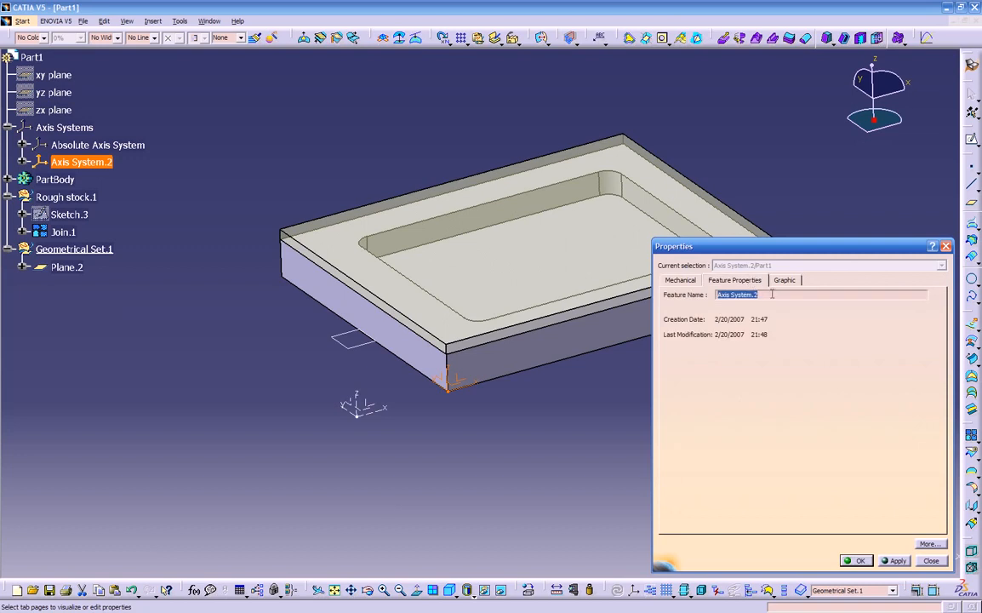
pyautogui.write('1-op')
pyautogui.press('Return')
# Hide the Absolute Axis System
pyautogui.click(94, 145)
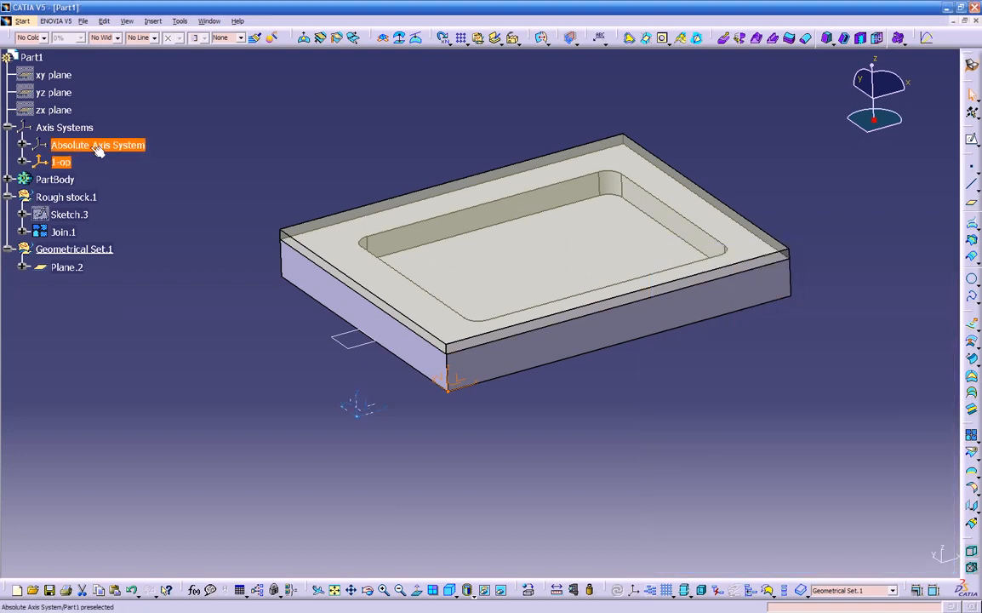
pyautogui.rightClick(90, 146)
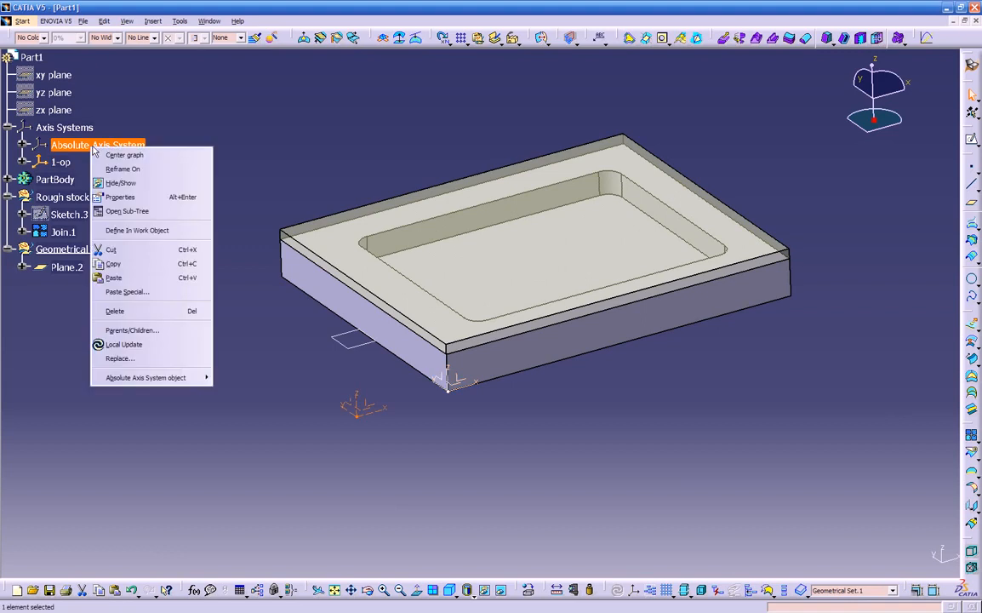
pyautogui.click(114, 184)
pyautogui.moveTo(423, 437); pyautogui.dragTo(466, 341, button='middle')
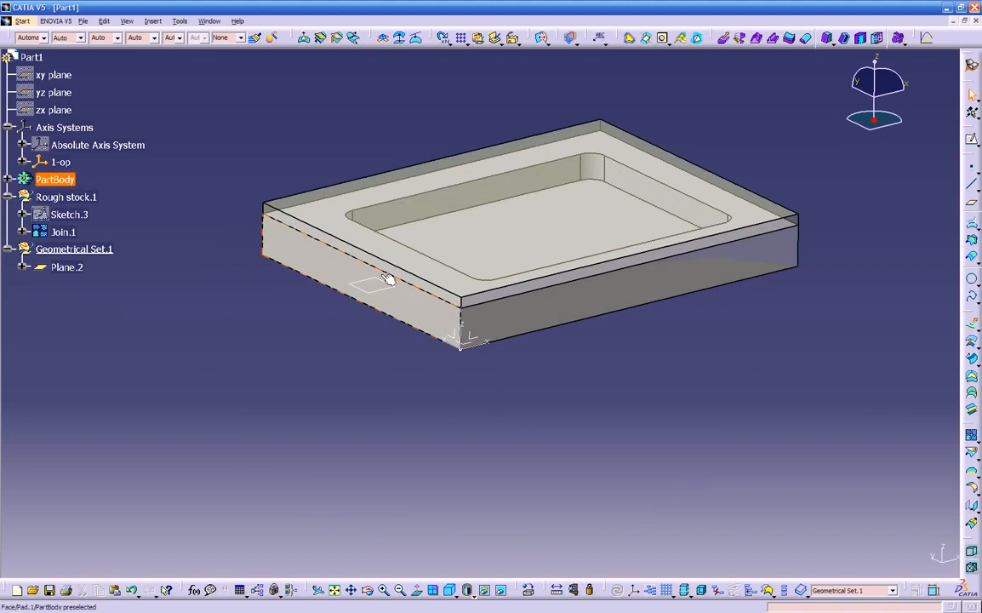
# Switch to the Process1 setup editor and rename Part Operation.1 as "1-op (haas 5-axis )"
pyautogui.click(208, 21)
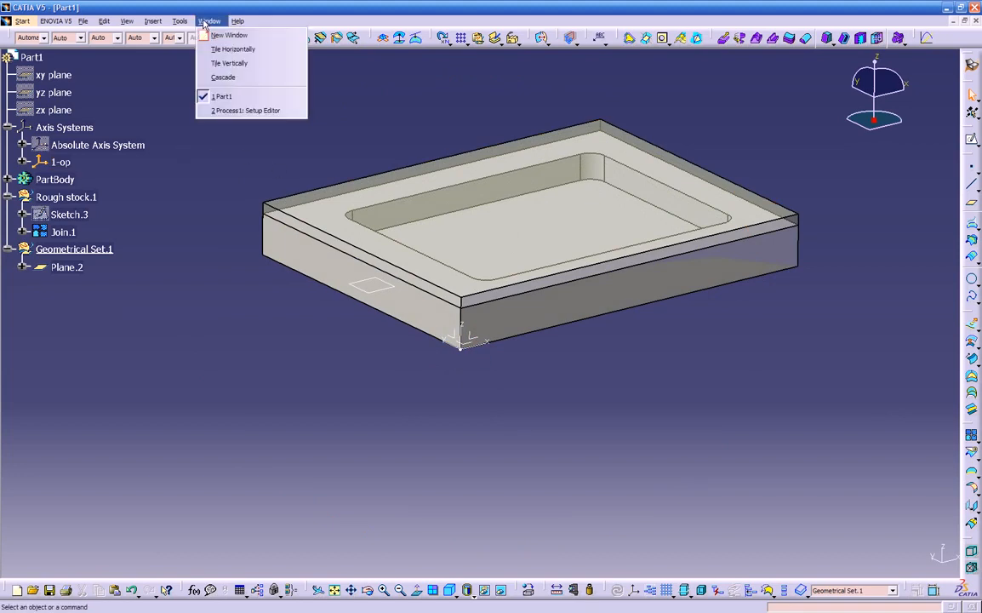
pyautogui.click(232, 110)
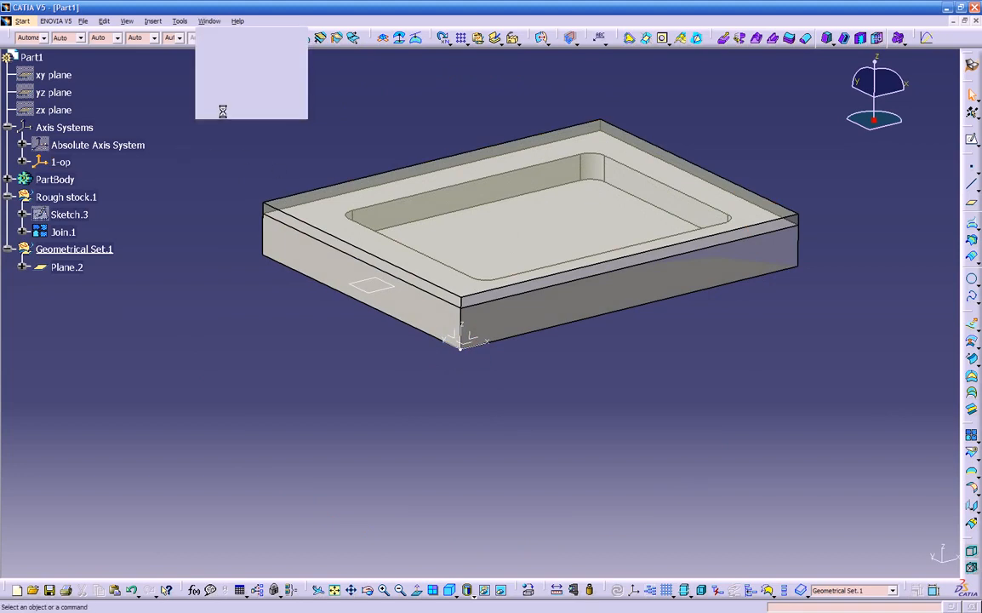
pyautogui.moveTo(295, 446)
pyautogui.mouseDown(button='middle')
pyautogui.moveTo(318, 435)
pyautogui.moveTo(306, 440)
pyautogui.mouseUp(button='middle')
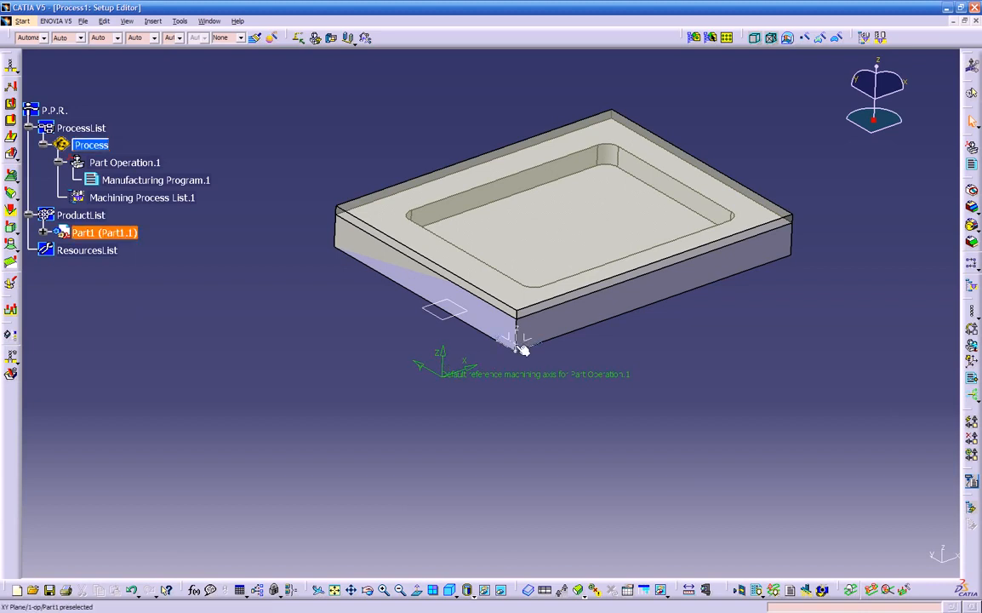
pyautogui.moveTo(522, 342); pyautogui.dragTo(344, 313, button='middle')
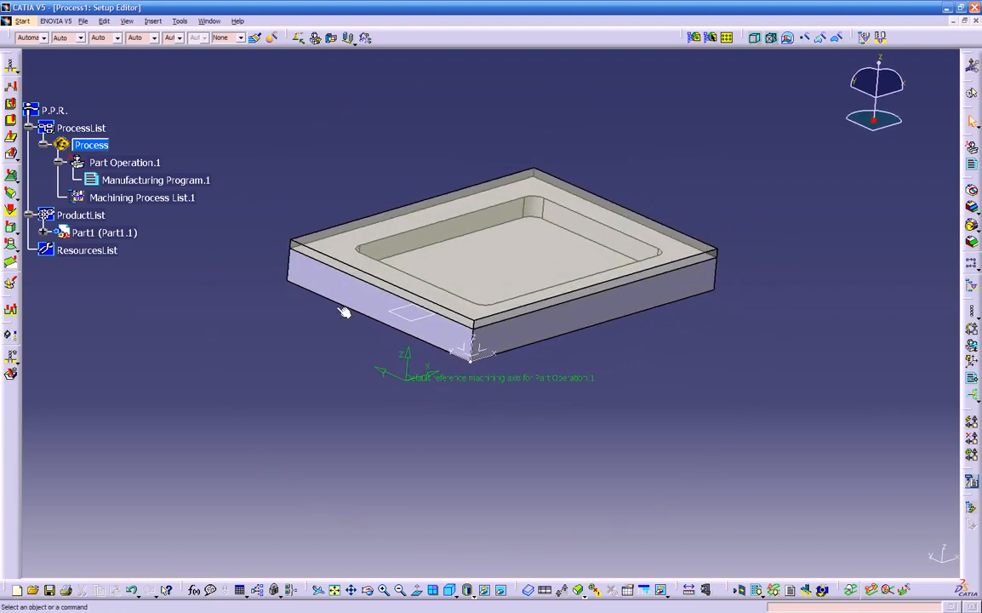
pyautogui.doubleClick(128, 163)
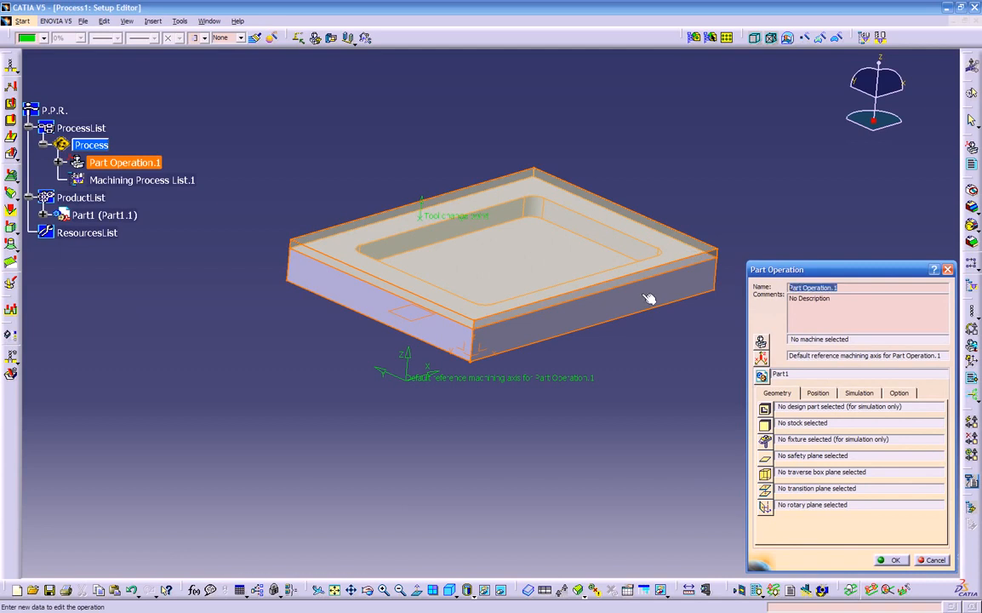
pyautogui.write('1-op (haas 5-axis')
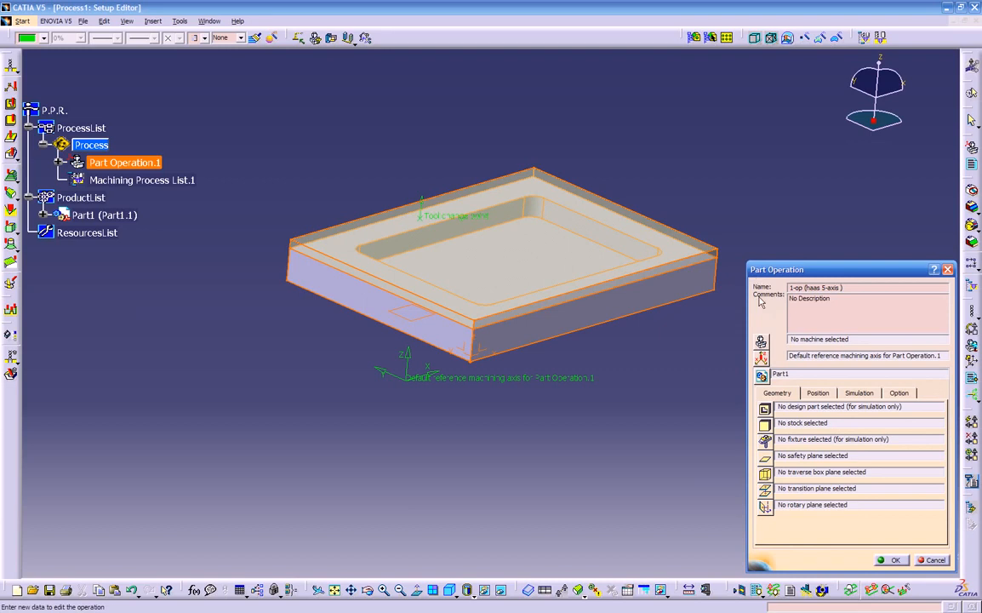
# Assign a 5-axis machine to the part operation and set its tools catalog to ToolsSample01
pyautogui.click(761, 343)
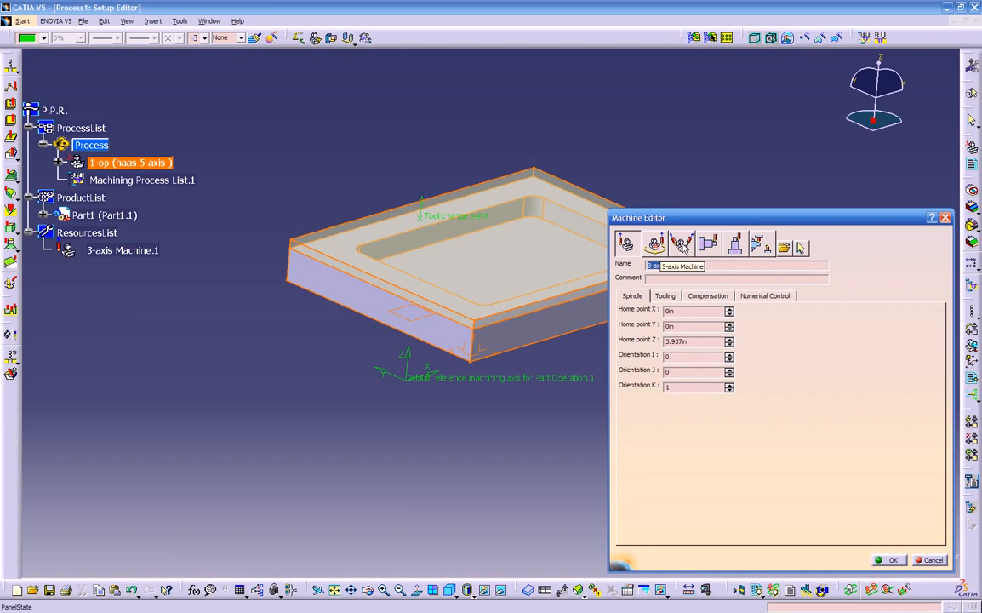
pyautogui.click(681, 245)
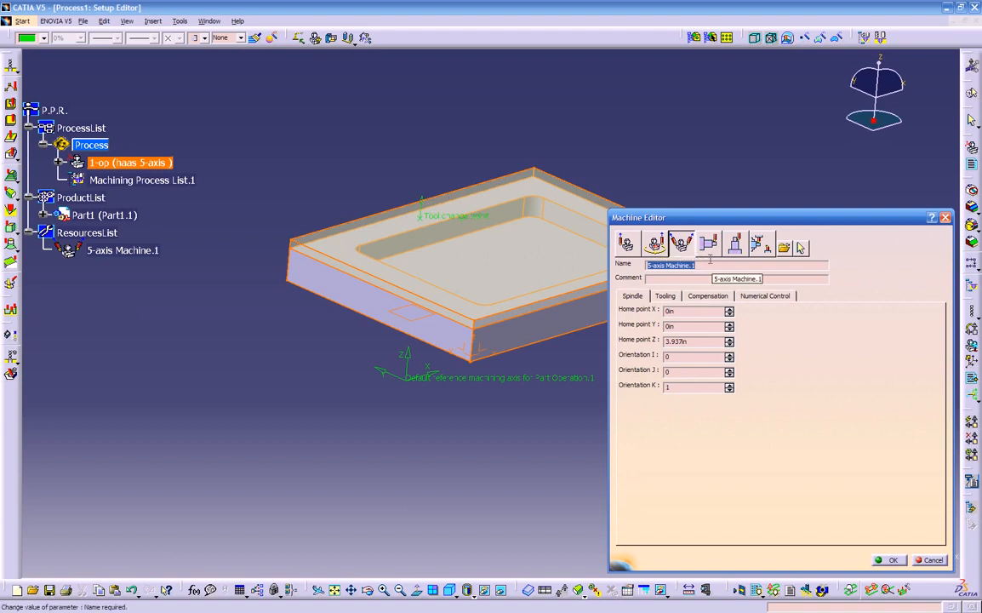
pyautogui.click(667, 297)
pyautogui.click(747, 312)
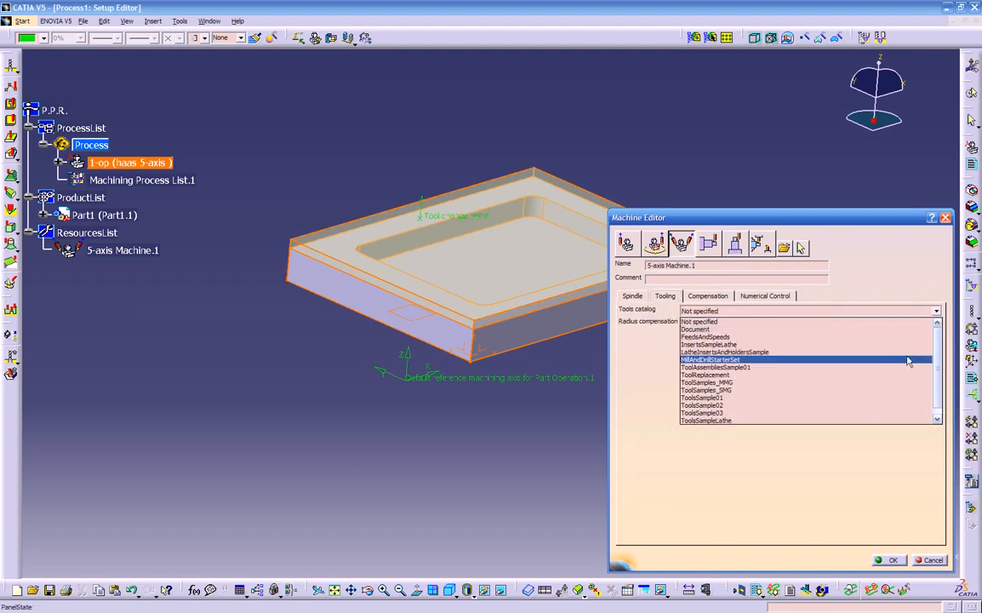
pyautogui.moveTo(937, 354); pyautogui.dragTo(939, 386)
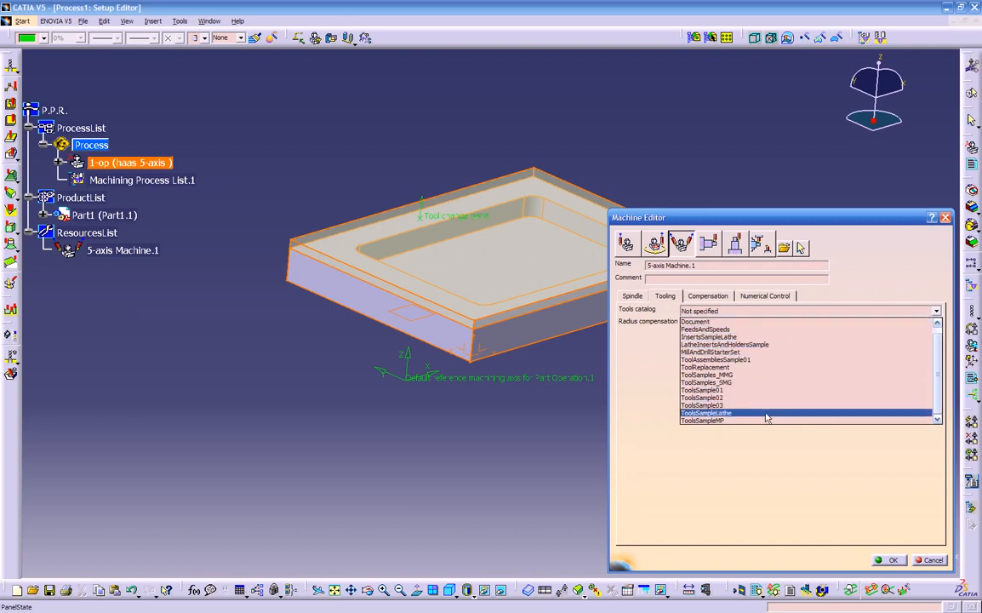
pyautogui.scroll(1, 846, 353)
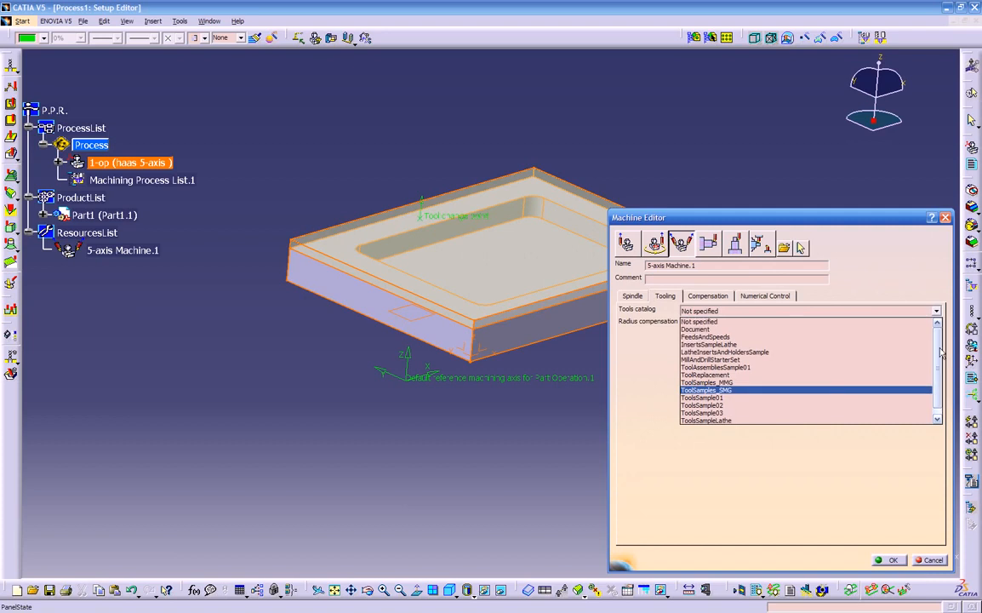
pyautogui.click(749, 399)
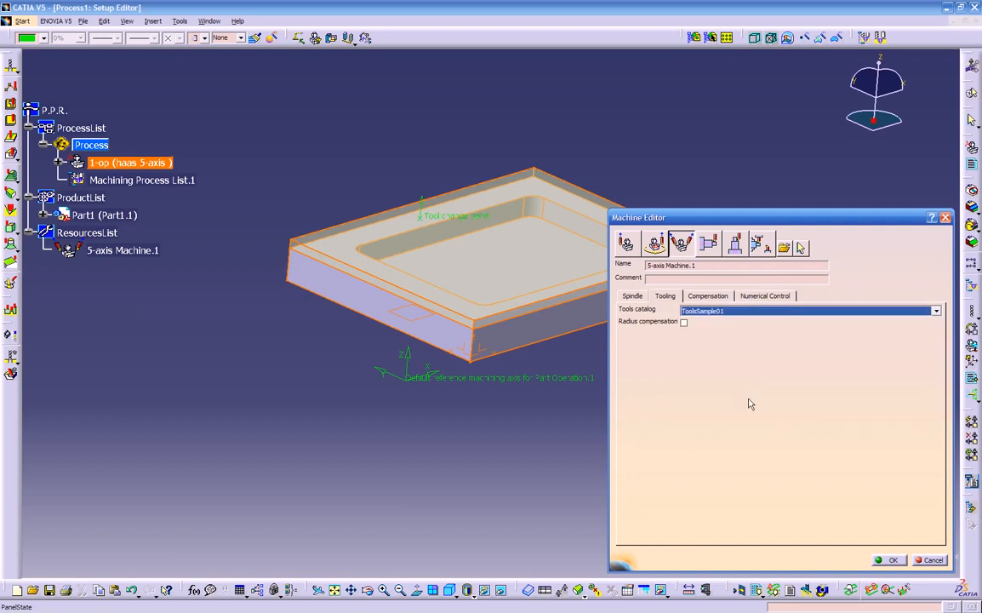
# Set the machine's 3D contact cutter compensation mode to Tip & Contact
pyautogui.click(725, 297)
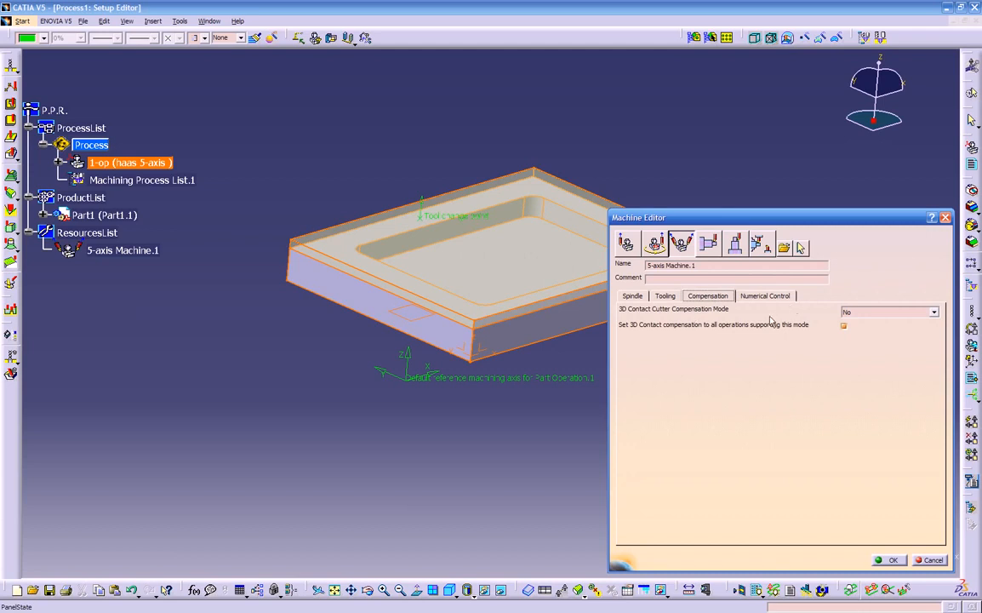
pyautogui.click(873, 315)
pyautogui.click(872, 314)
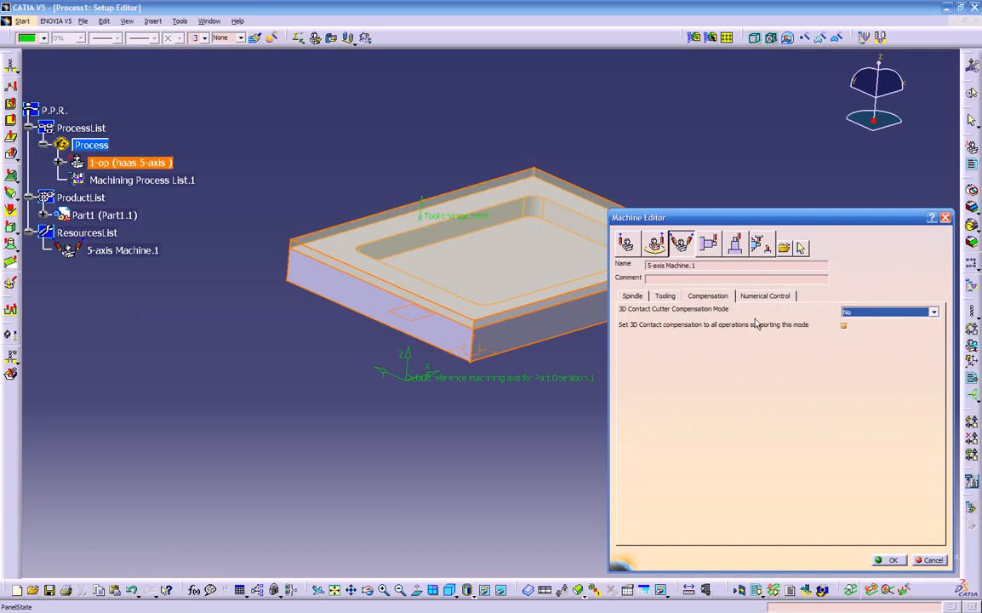
pyautogui.click(843, 313)
pyautogui.click(855, 338)
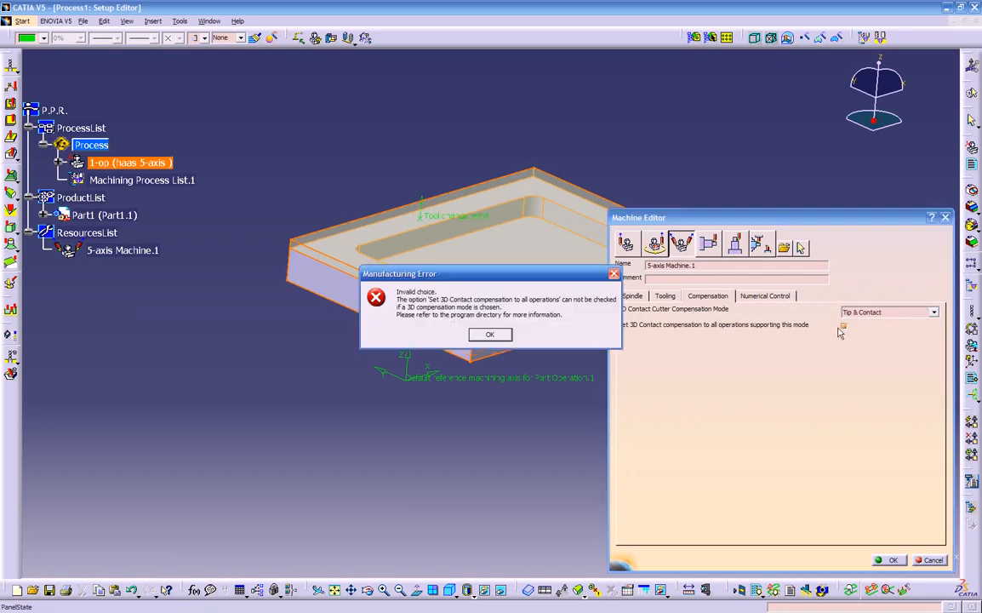
pyautogui.click(489, 335)
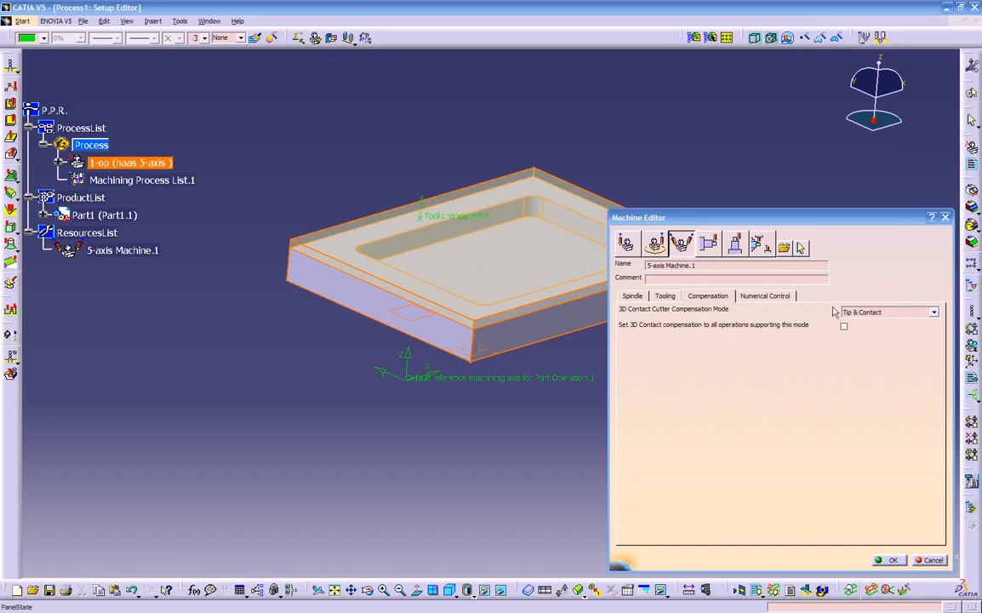
# Set the machine's post processor words table to PPTableSample.pptable
pyautogui.click(784, 299)
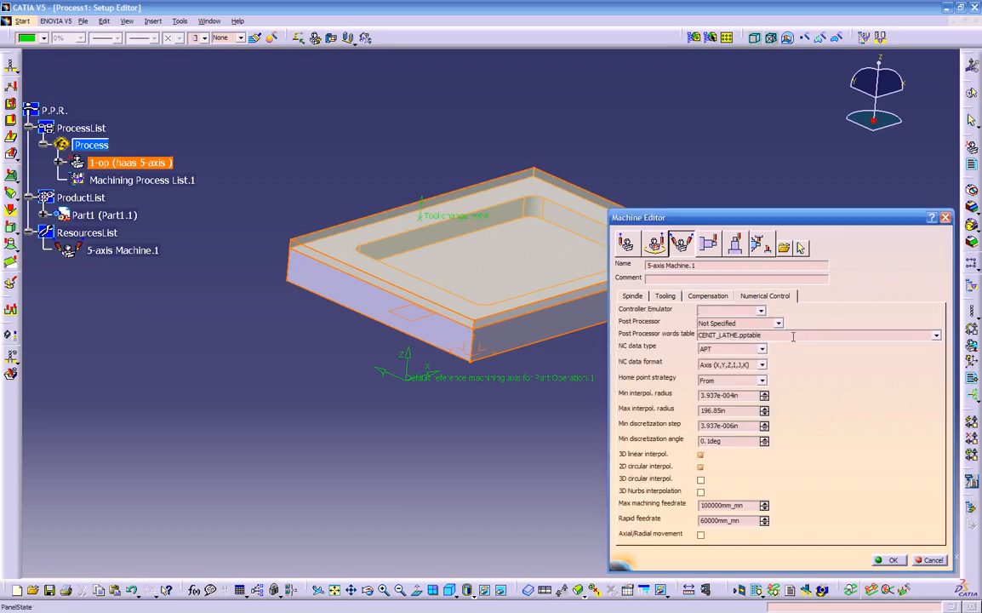
pyautogui.click(937, 335)
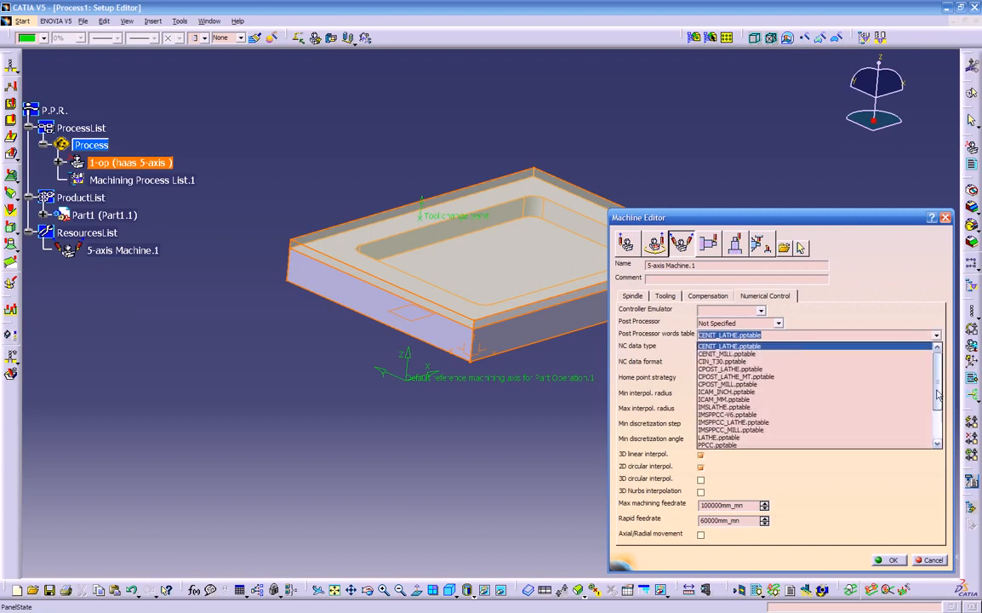
pyautogui.scroll(-3, 938, 394)
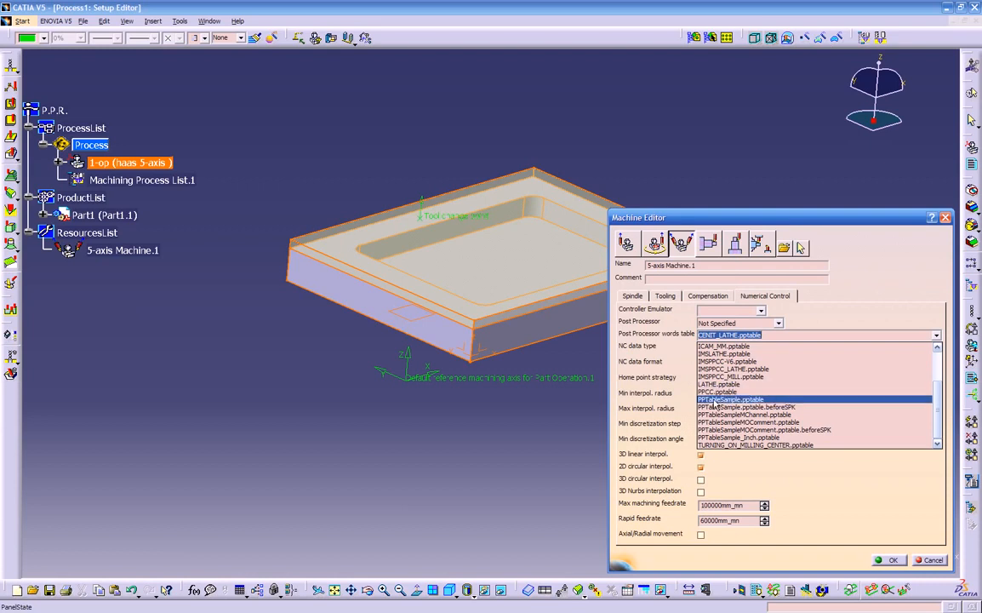
pyautogui.click(717, 400)
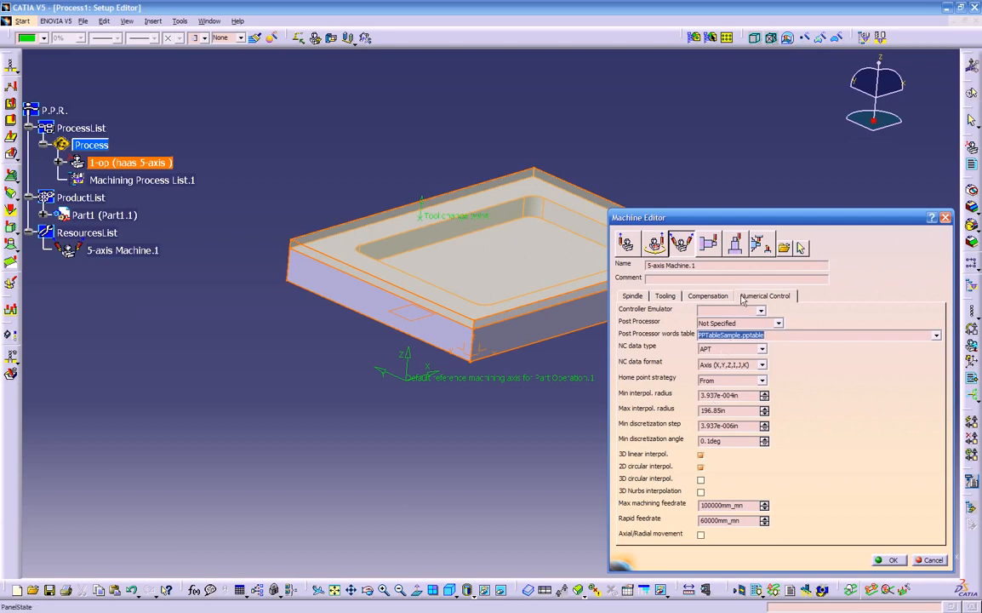
# Review the machine's spindle settings and change its tools catalog to ToolsSample02
pyautogui.click(688, 296)
pyautogui.click(668, 297)
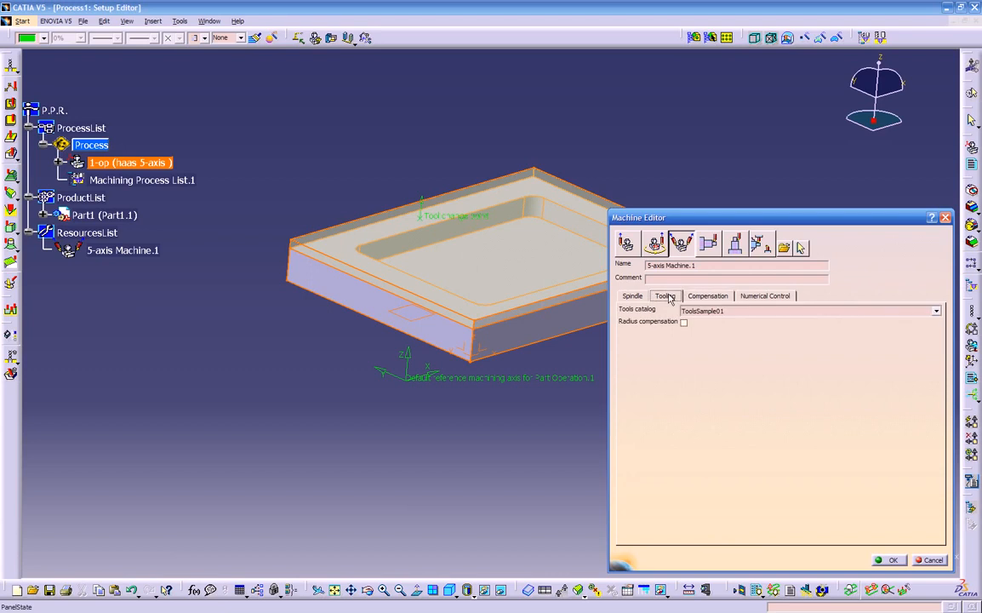
pyautogui.click(633, 296)
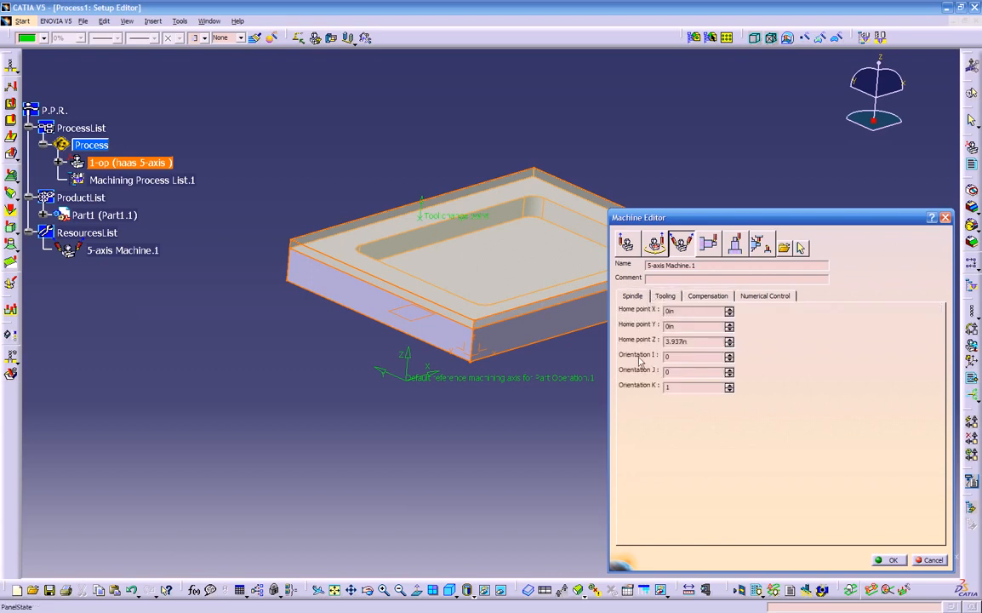
pyautogui.click(665, 296)
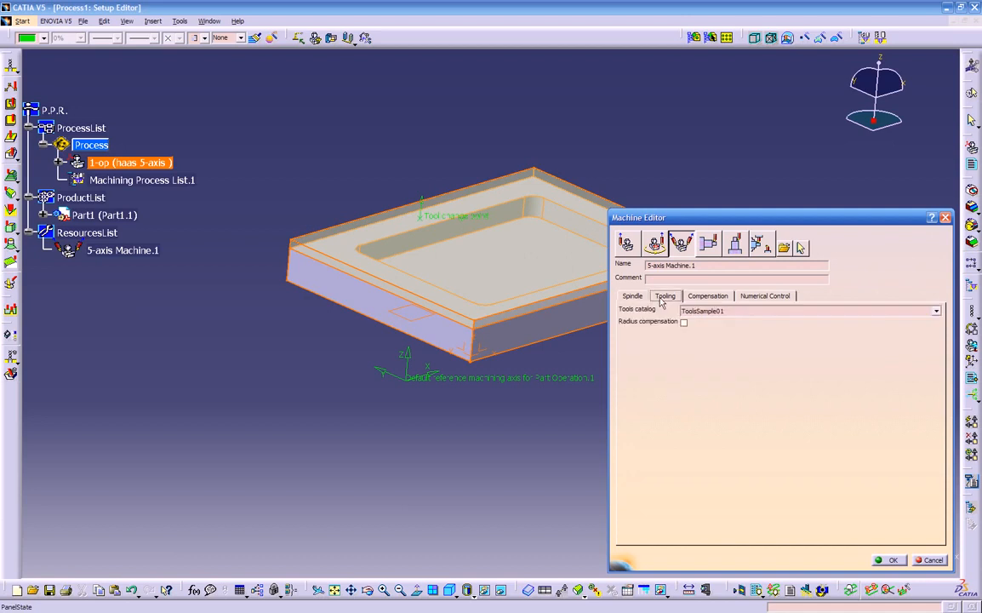
pyautogui.click(730, 312)
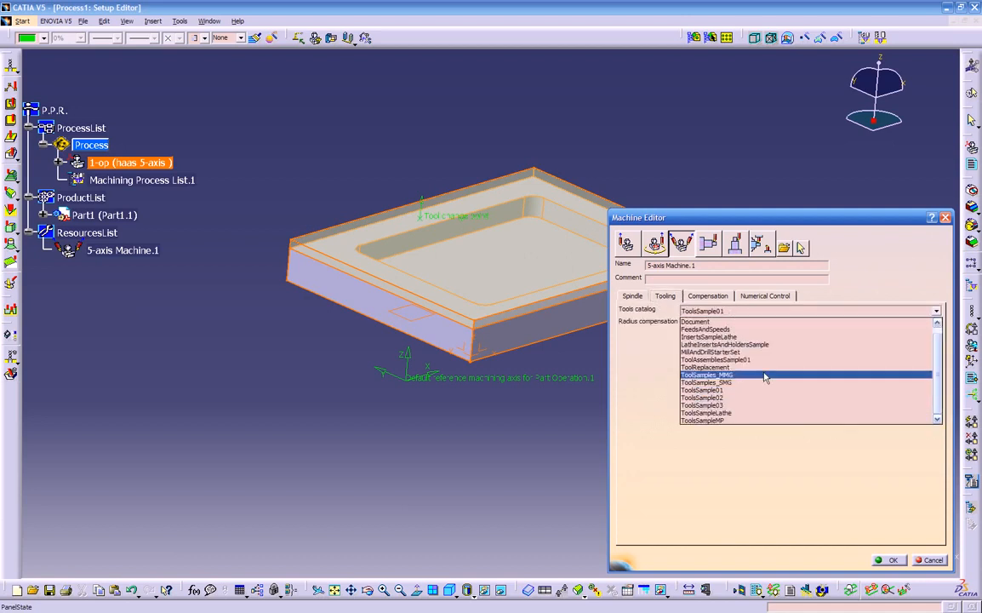
pyautogui.click(748, 399)
# Choose APT as the NC data type and accept the 5-axis machine definition for the part operation
pyautogui.click(708, 295)
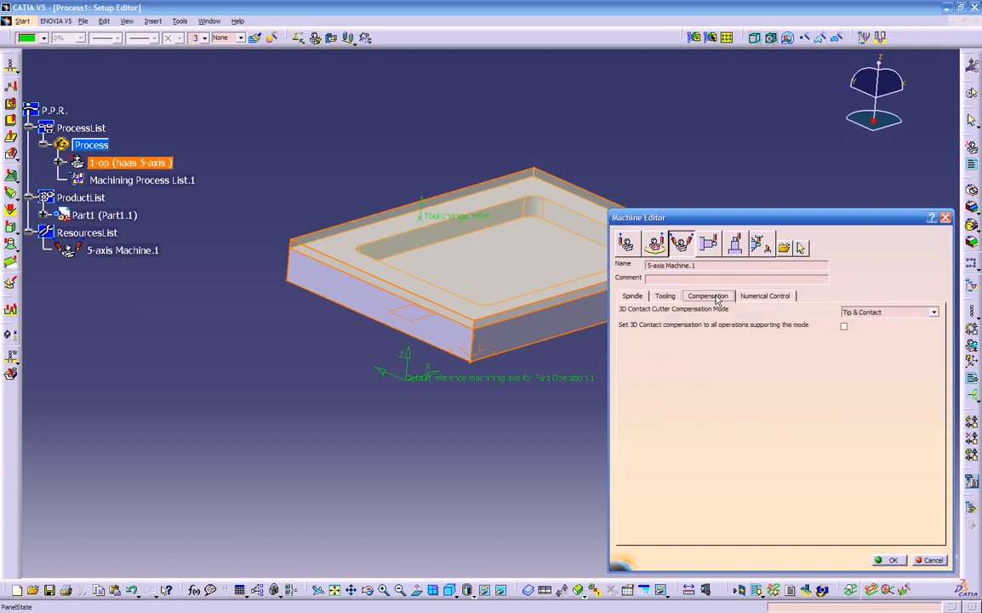
pyautogui.click(760, 295)
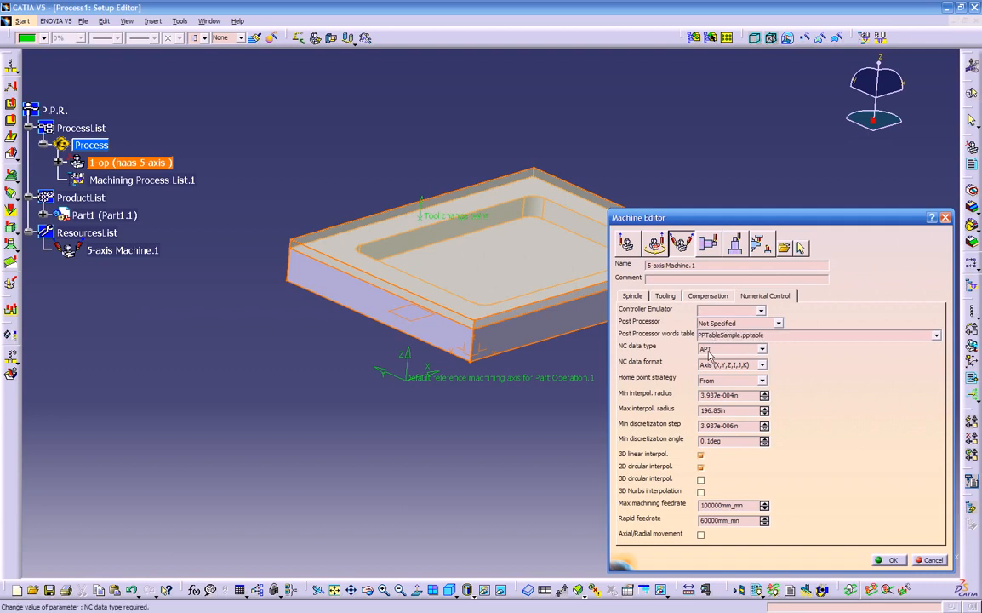
pyautogui.click(732, 349)
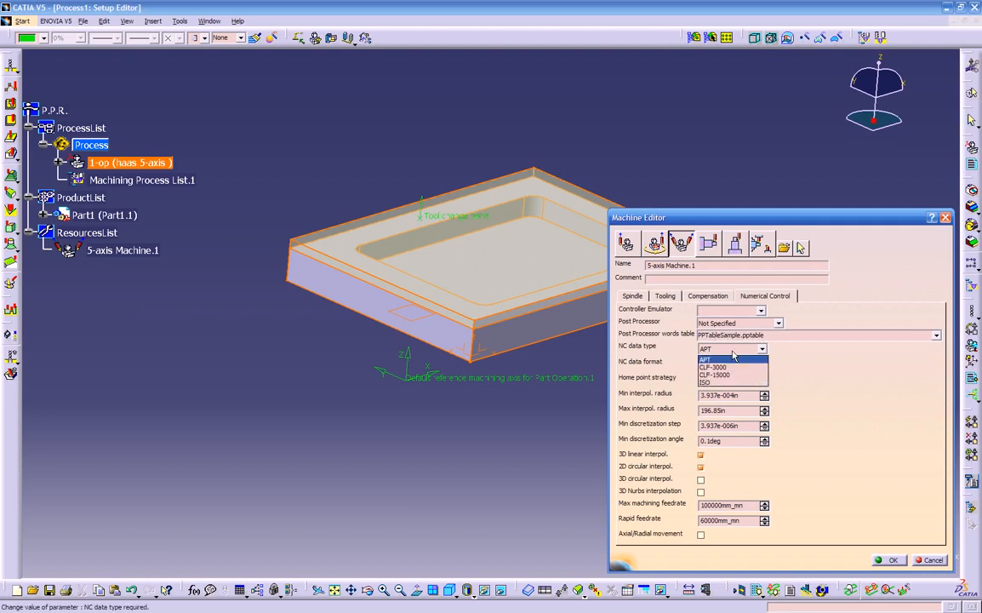
pyautogui.click(734, 357)
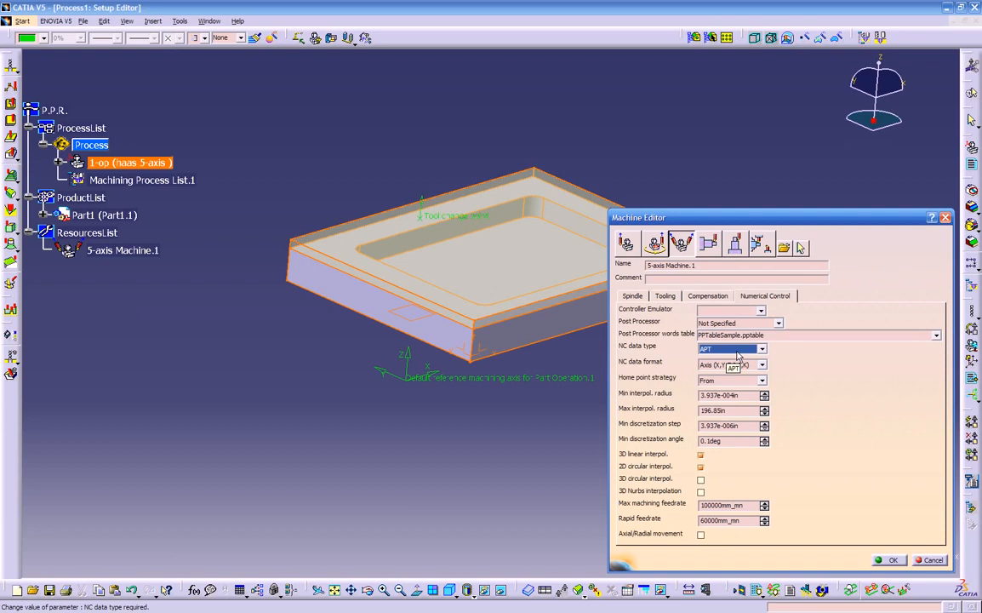
pyautogui.click(711, 295)
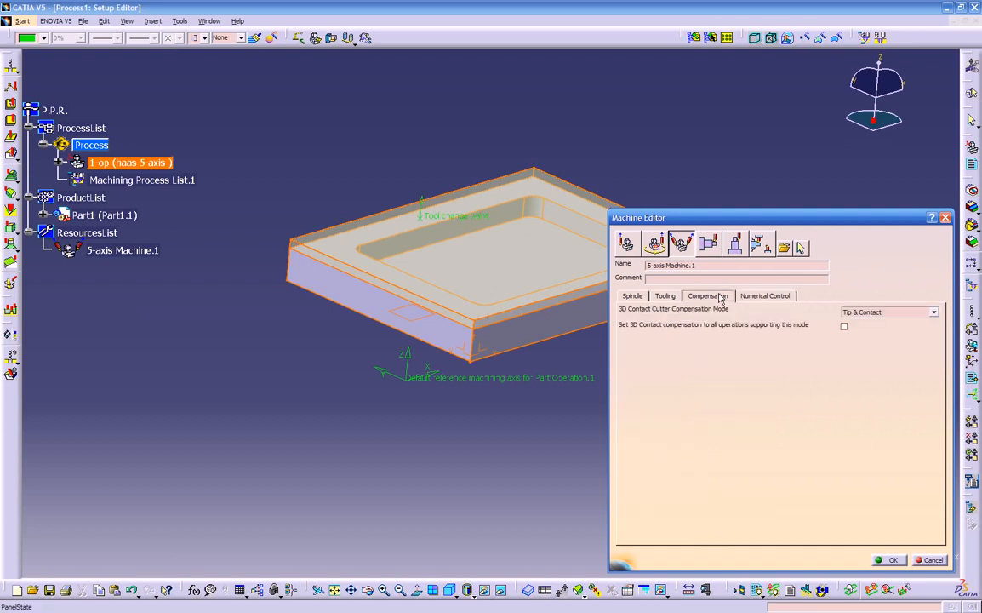
pyautogui.click(665, 295)
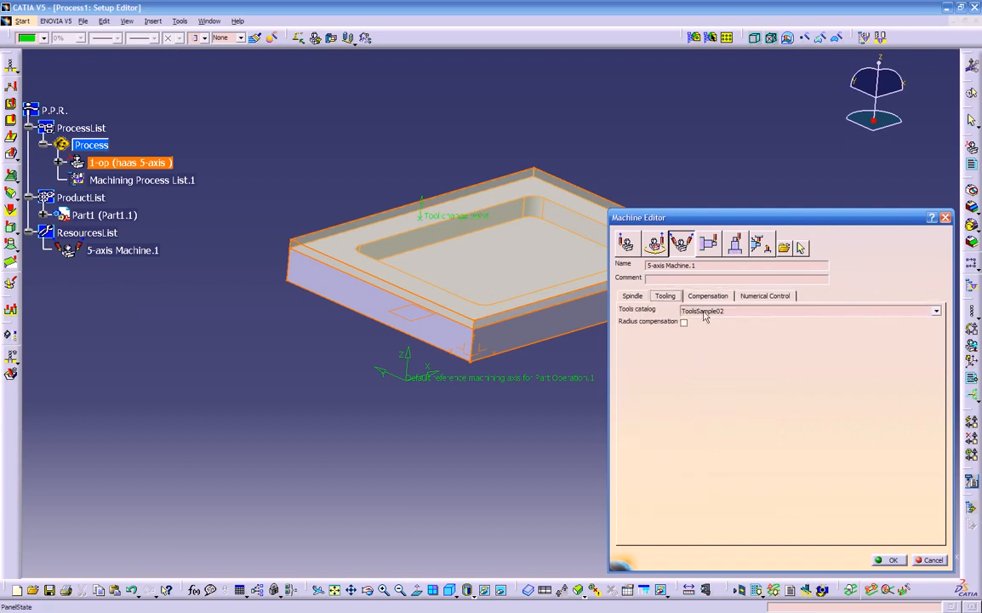
pyautogui.click(890, 560)
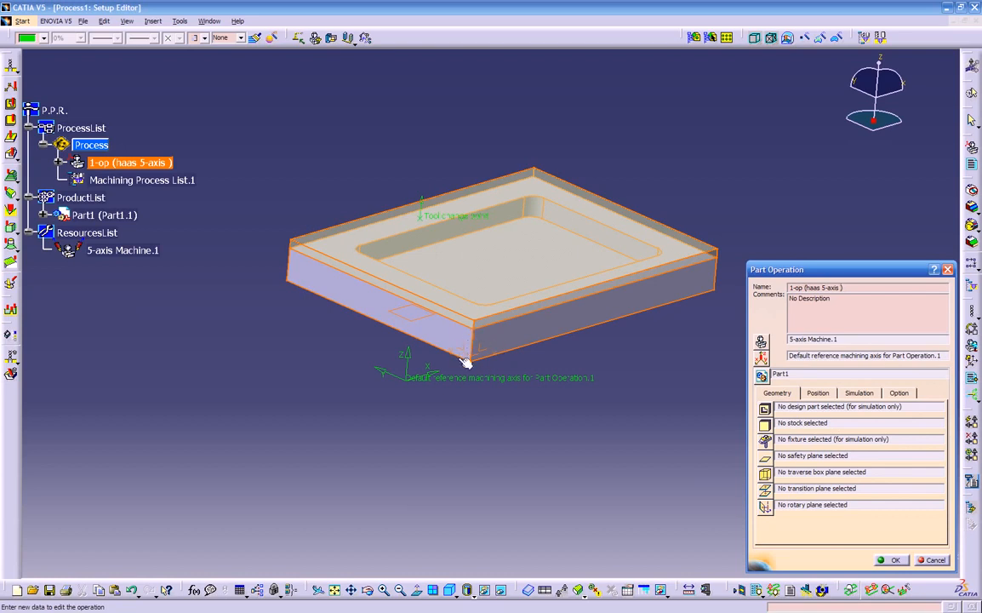
# Position the part operation's reference machining axis on the axis system at the plate's lower front corner
pyautogui.click(761, 357)
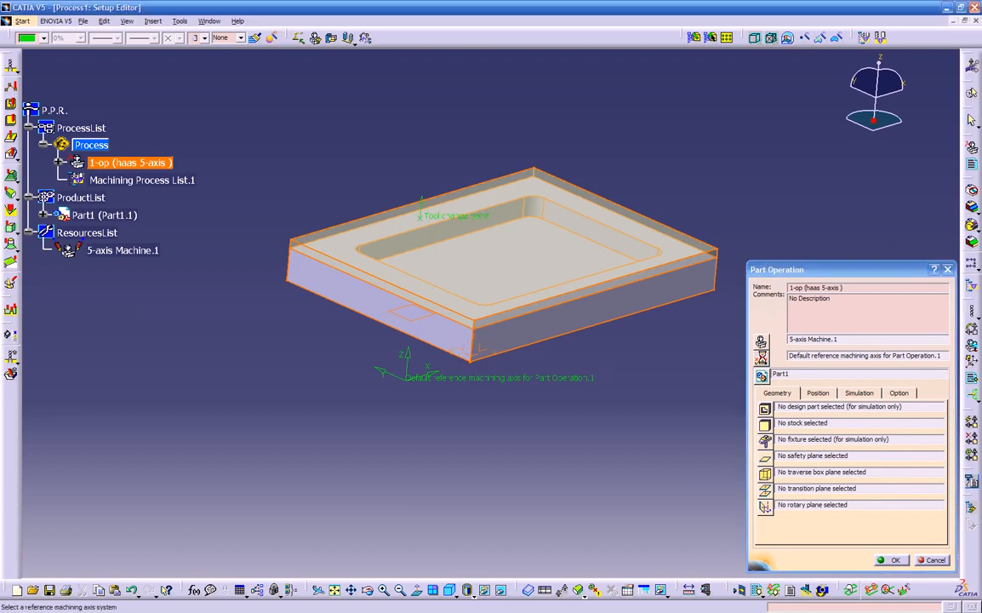
pyautogui.click(761, 356)
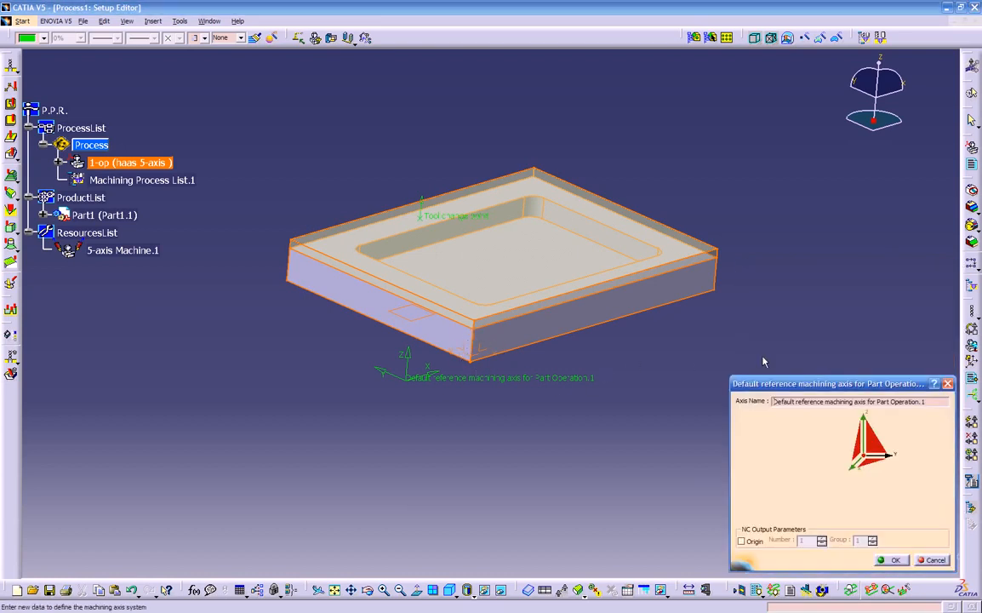
pyautogui.click(872, 443)
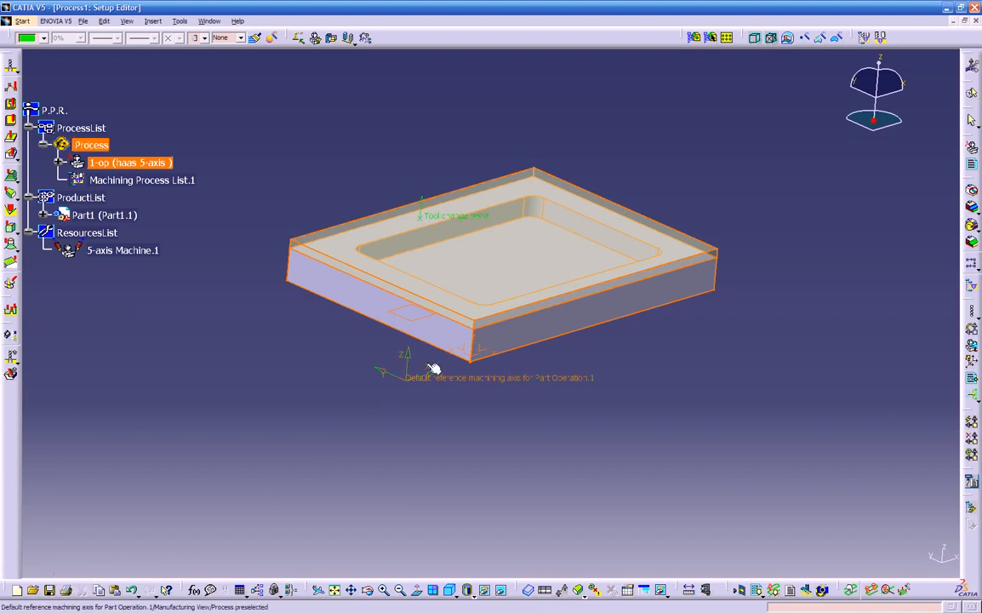
pyautogui.doubleClick(468, 352)
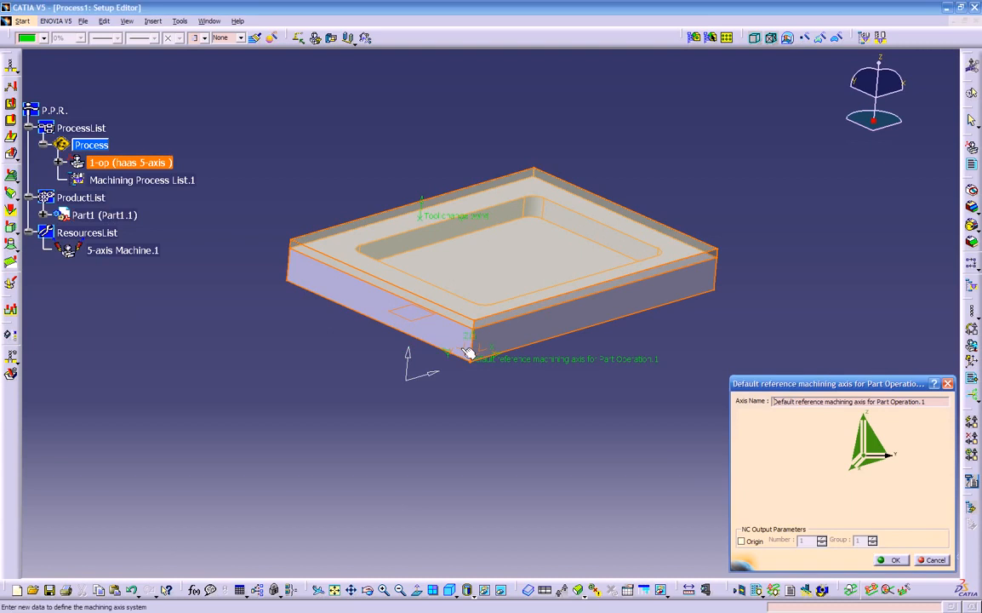
# Rename the reference machining axis as "1-op top" and accept its definition
pyautogui.moveTo(494, 395); pyautogui.dragTo(548, 352, button='middle')
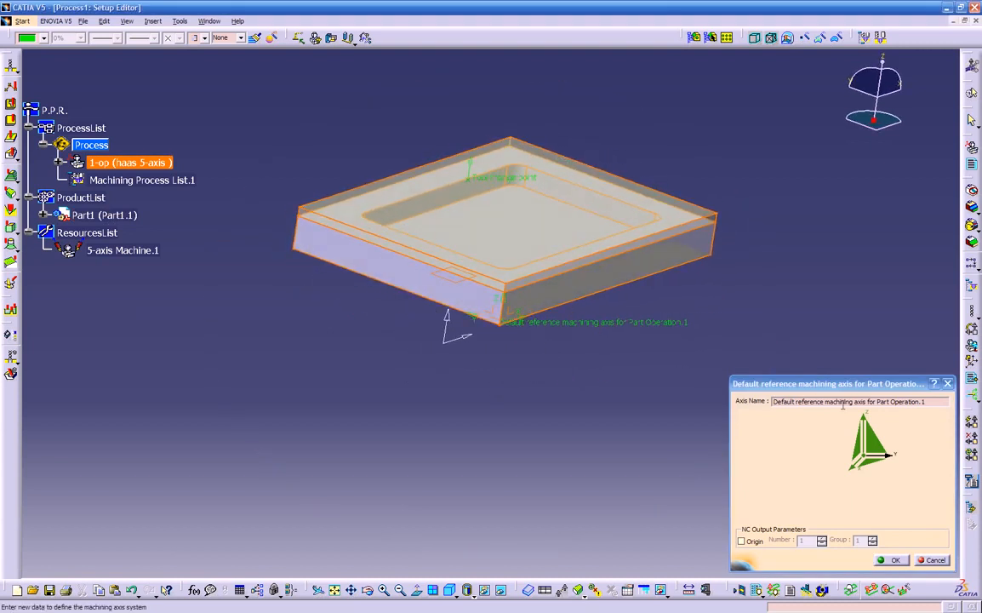
pyautogui.moveTo(929, 402); pyautogui.dragTo(772, 401)
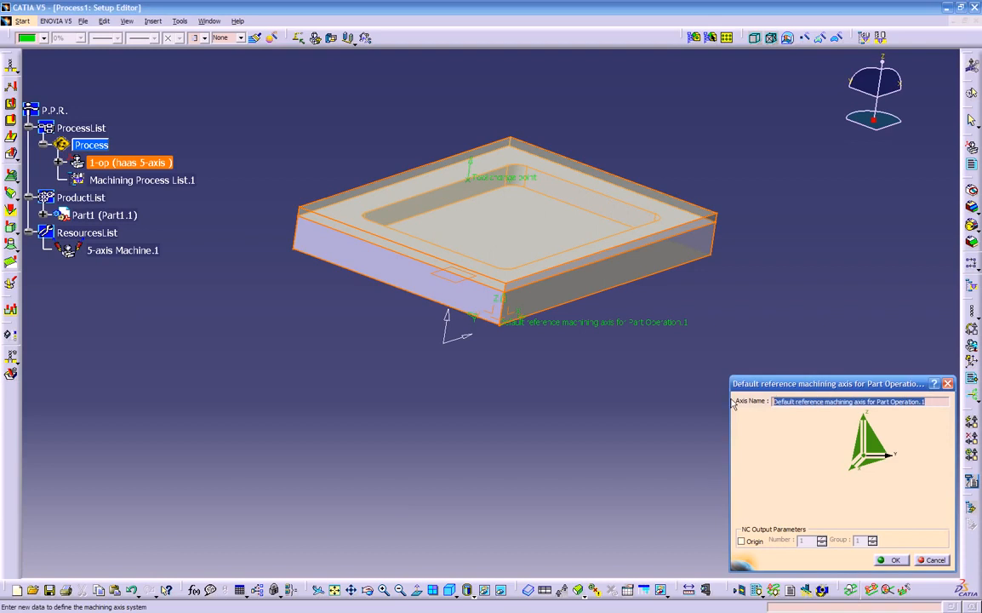
pyautogui.press('BackSpace')
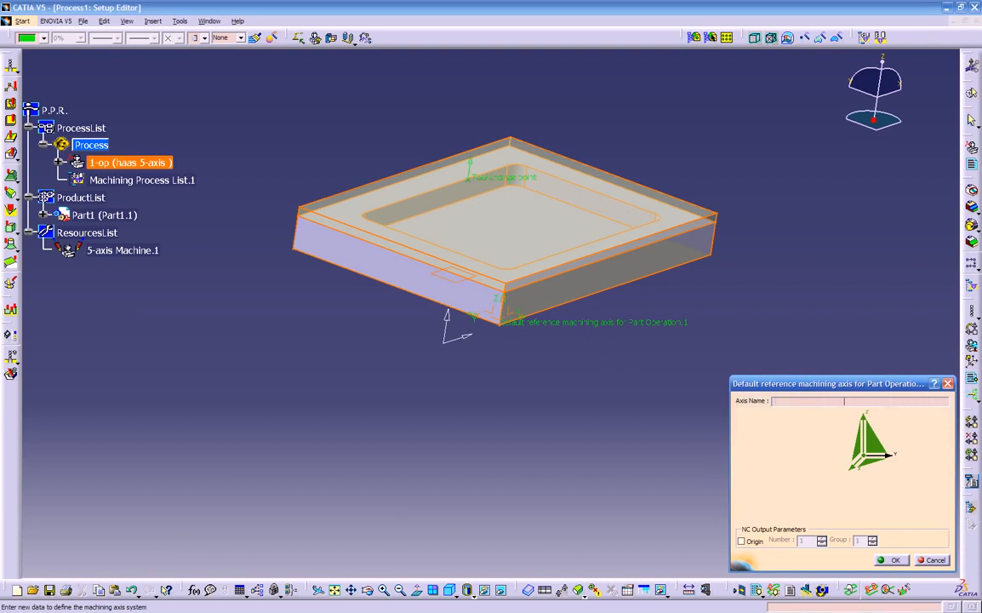
pyautogui.write('1-op top')
pyautogui.press('Return')
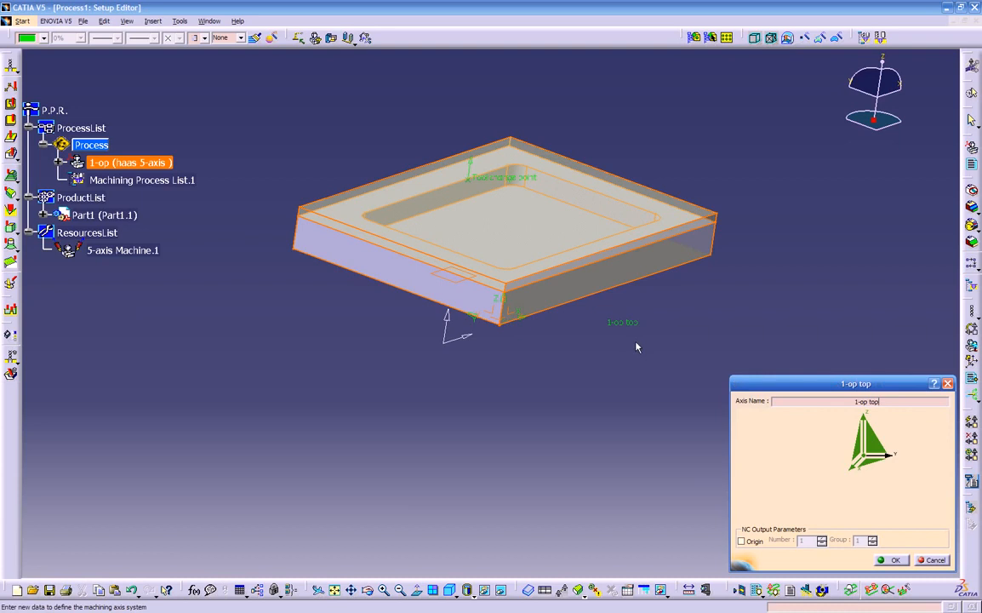
pyautogui.moveTo(637, 347); pyautogui.dragTo(529, 328, button='middle')
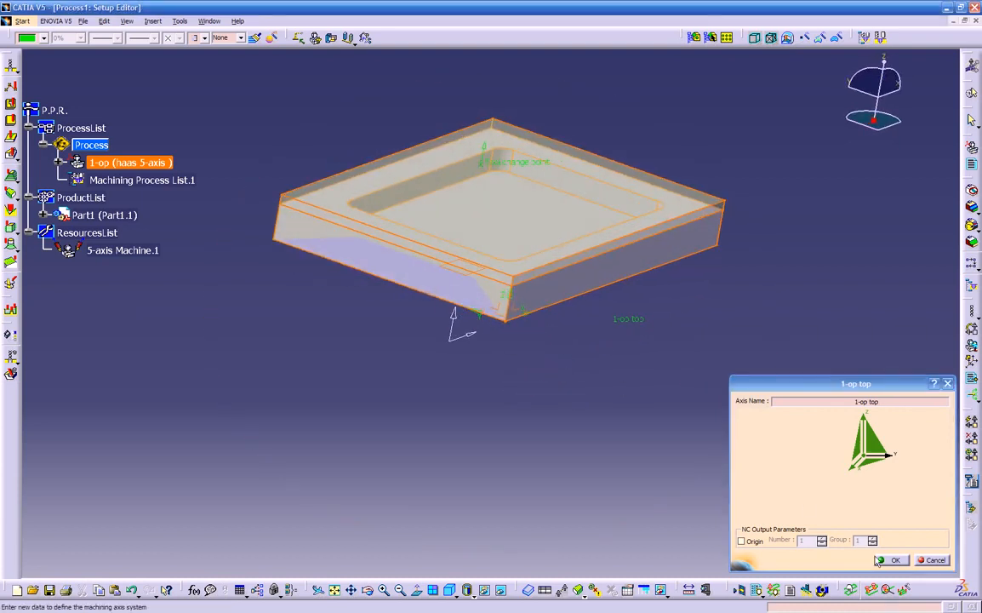
pyautogui.click(888, 559)
pyautogui.click(762, 377)
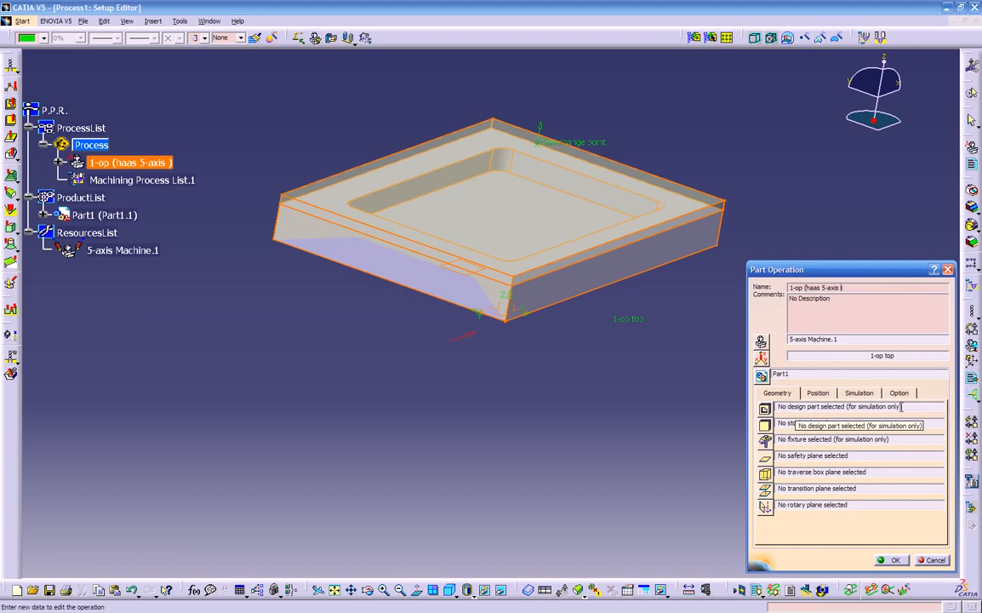
# Assign Part1's PartBody as the design part of the part operation
pyautogui.click(765, 410)
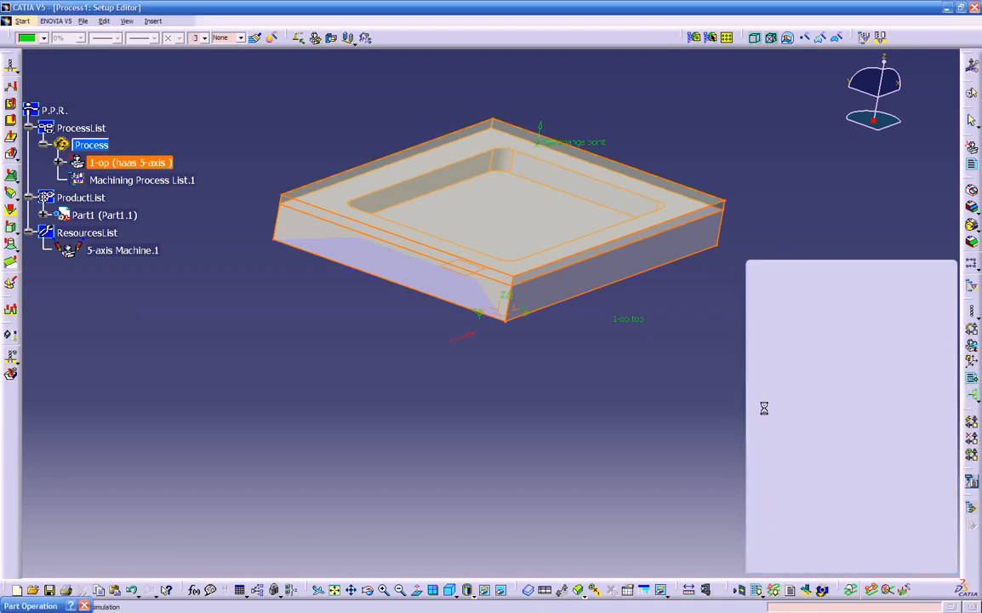
pyautogui.click(43, 214)
pyautogui.click(58, 233)
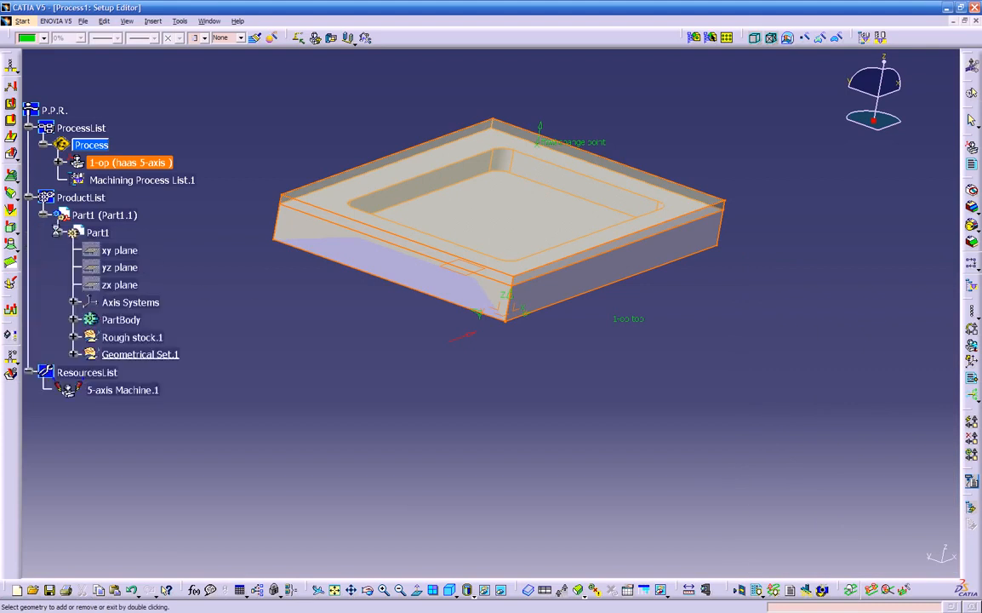
pyautogui.click(119, 320)
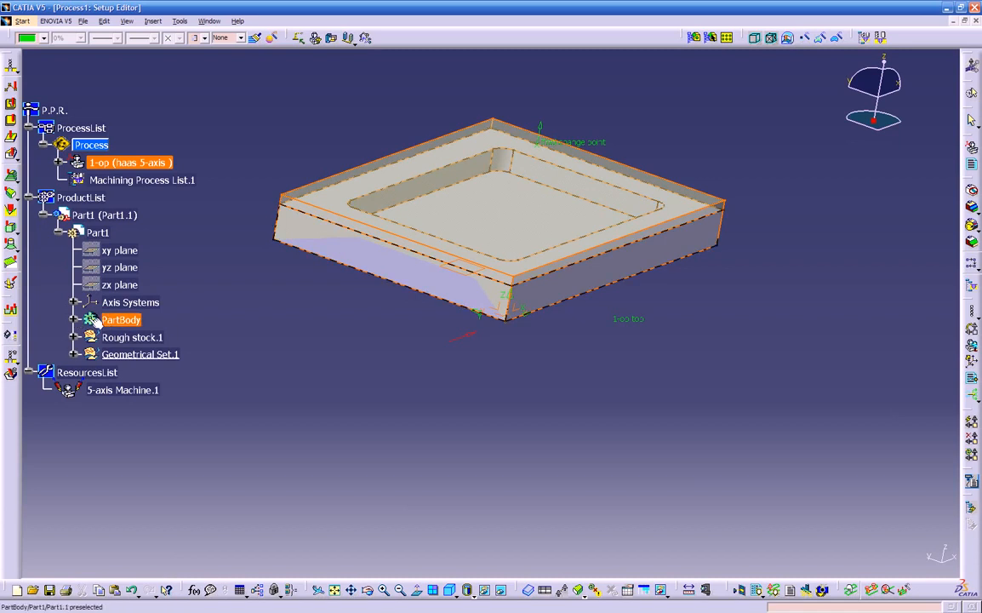
pyautogui.doubleClick(290, 340)
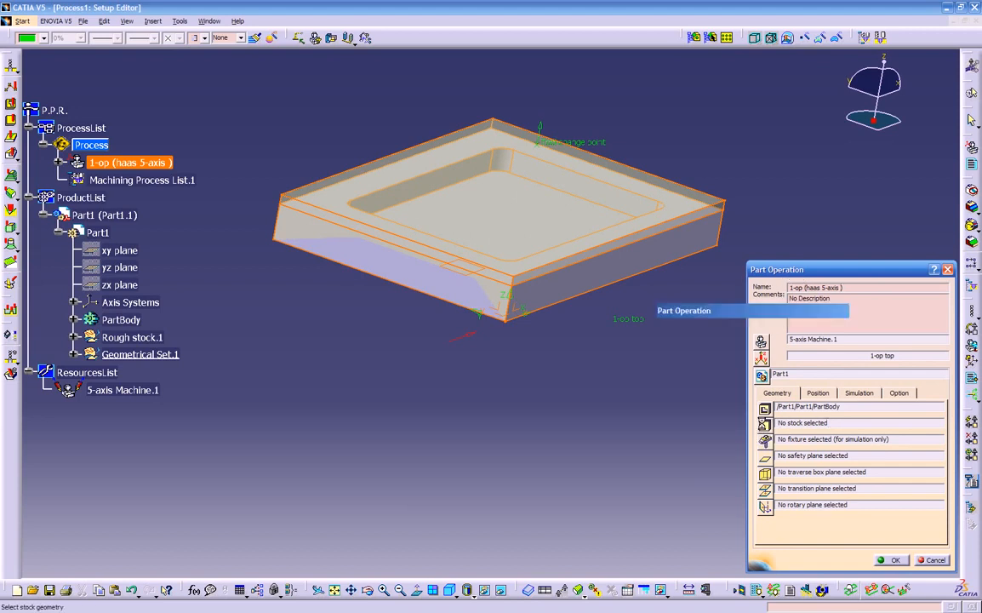
# Assign Rough stock.1 as the stock of the part operation
pyautogui.click(763, 423)
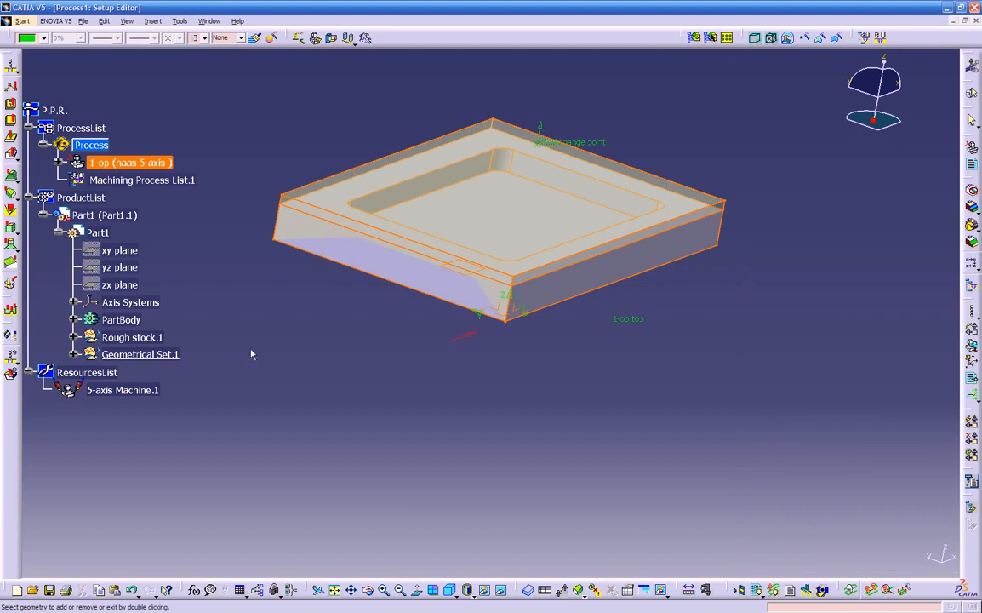
pyautogui.click(155, 338)
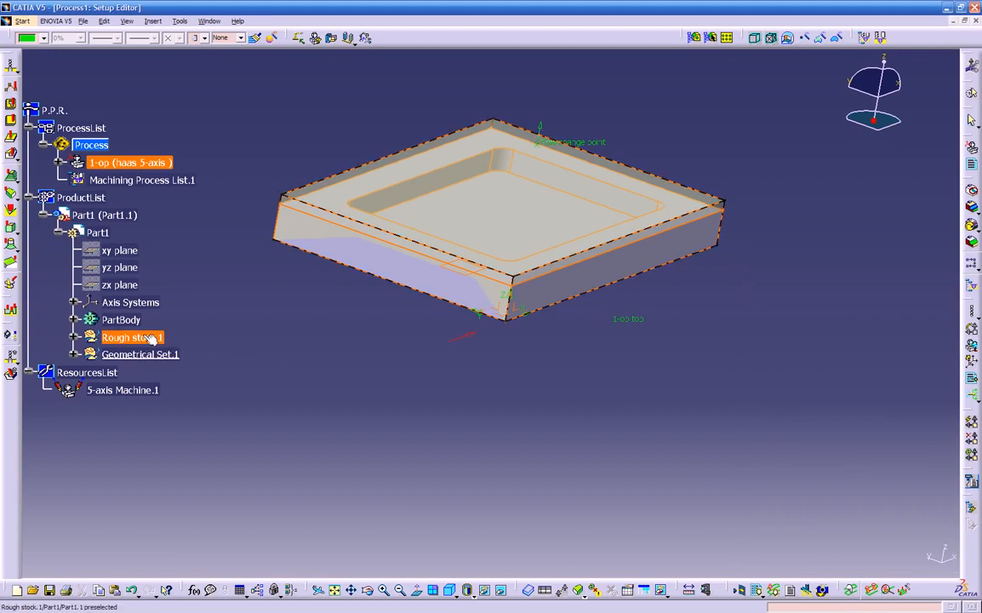
pyautogui.doubleClick(336, 373)
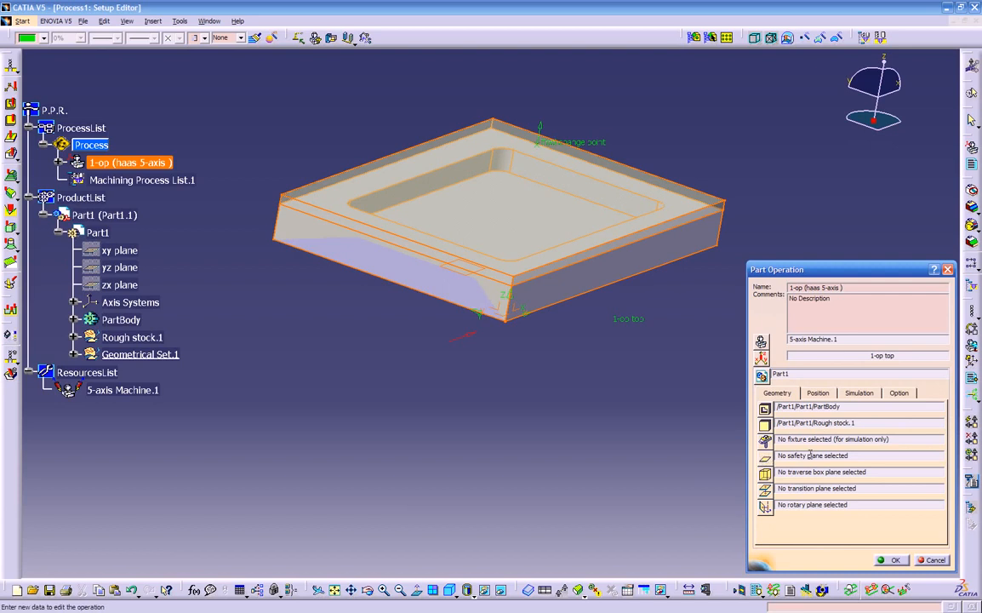
# Select the small horizontal plane from Geometrical Set.1, beside the plate, as the part operation's safety plane
pyautogui.click(765, 456)
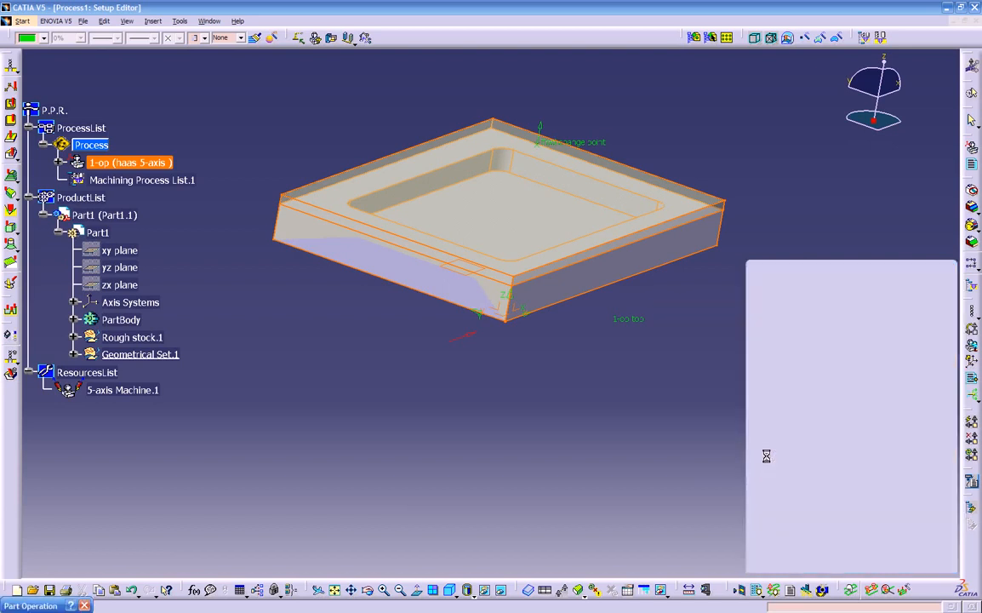
pyautogui.moveTo(697, 462); pyautogui.dragTo(552, 329, button='middle')
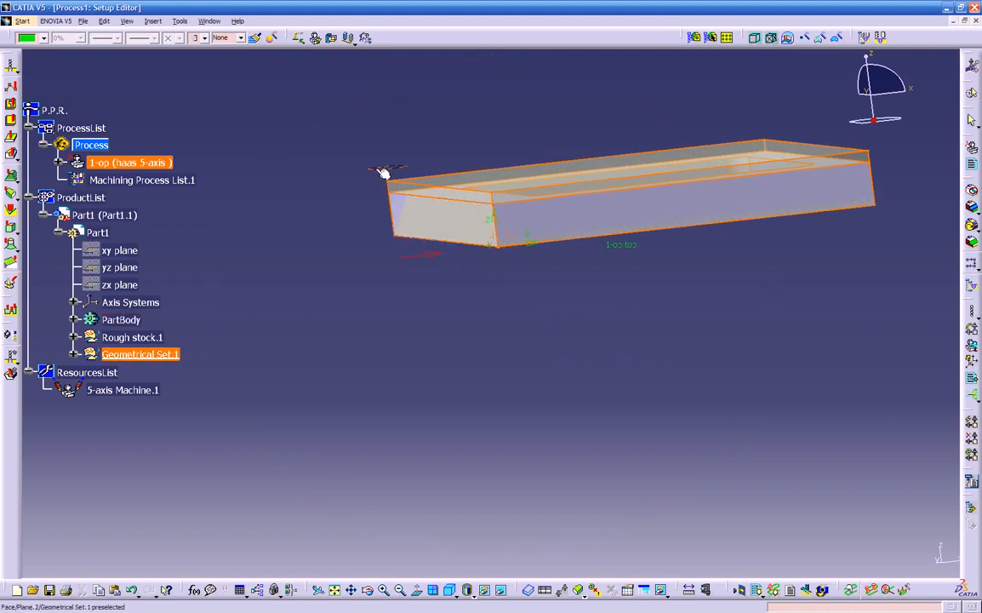
pyautogui.click(383, 170)
pyautogui.moveTo(477, 322); pyautogui.dragTo(495, 372, button='middle')
# Review the part operation's position, simulation, option and geometry settings and the features inside PartBody
pyautogui.click(818, 392)
pyautogui.click(857, 392)
pyautogui.click(896, 393)
pyautogui.click(848, 393)
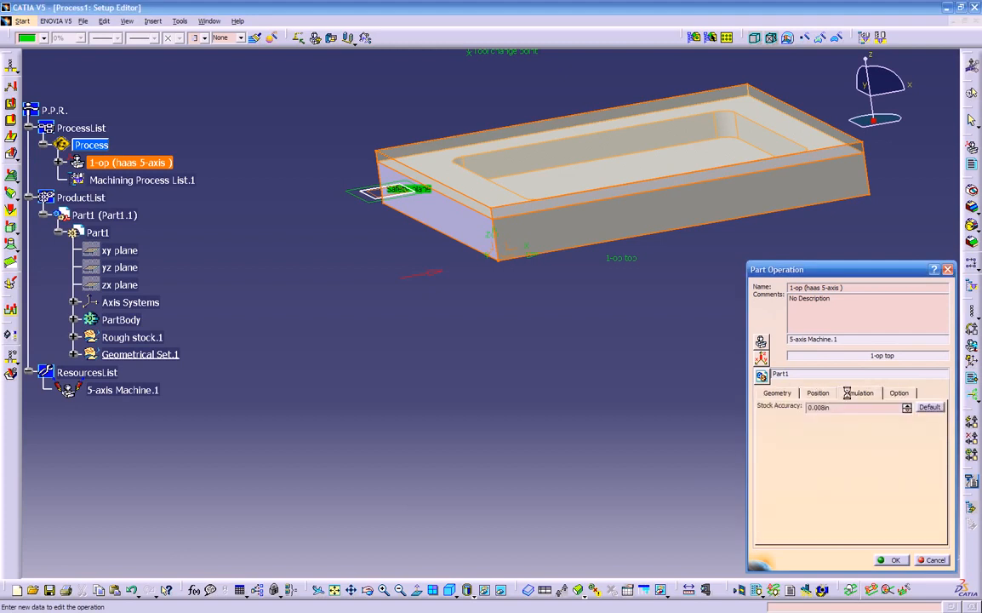
pyautogui.click(818, 392)
pyautogui.click(777, 393)
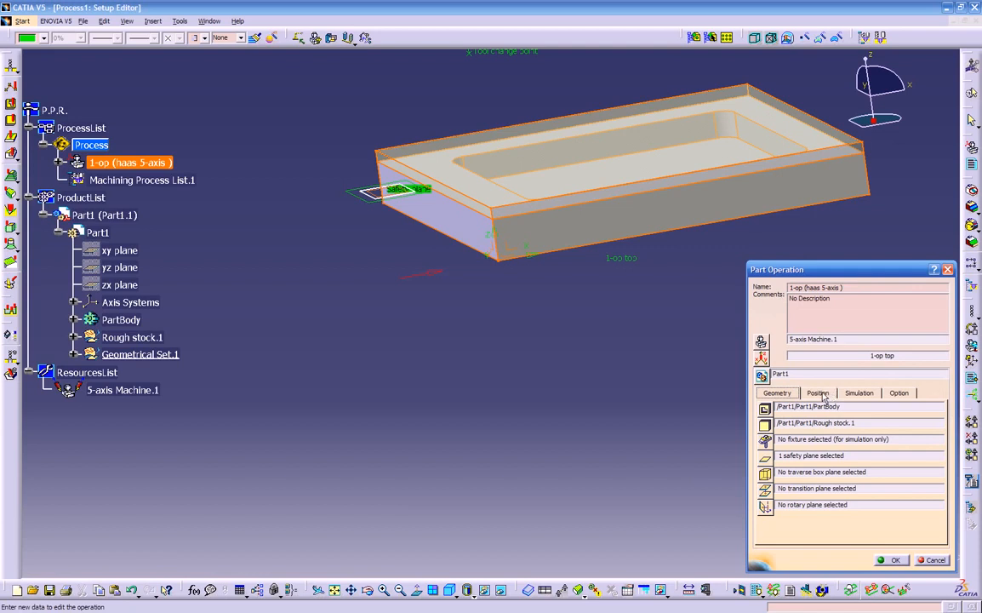
pyautogui.click(830, 393)
pyautogui.click(779, 392)
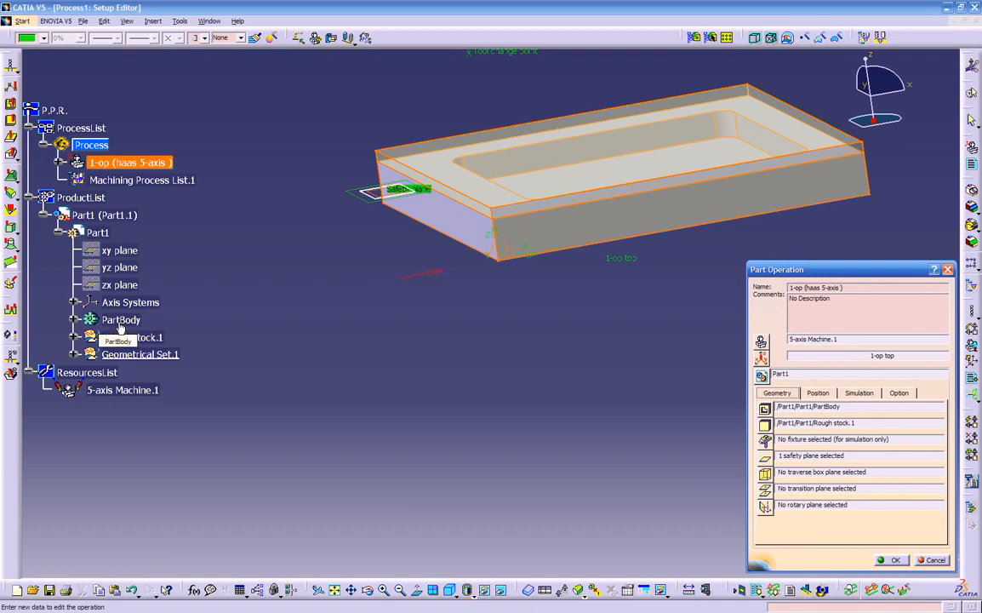
pyautogui.click(74, 319)
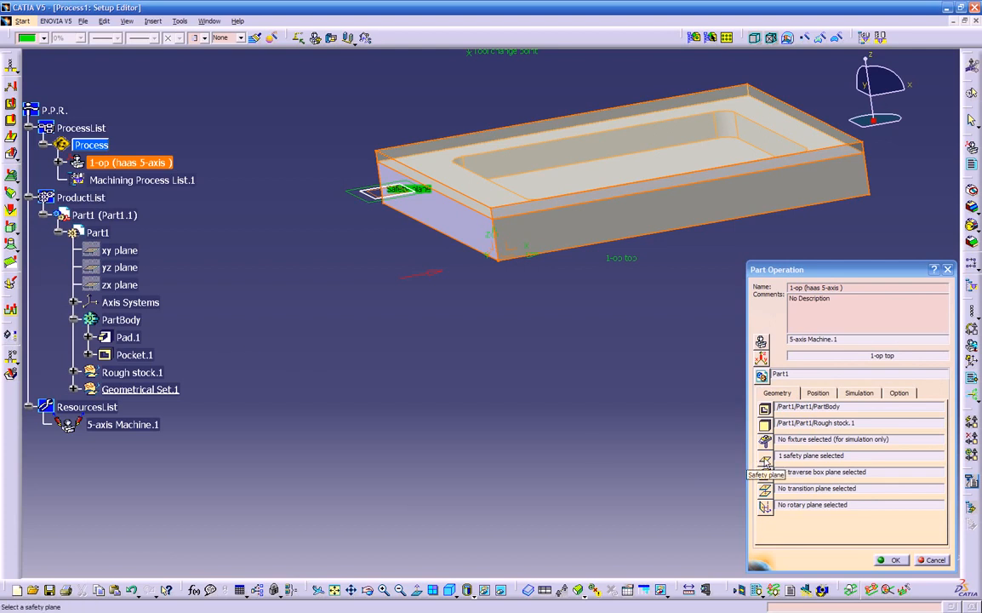
pyautogui.moveTo(486, 344); pyautogui.dragTo(550, 391, button='middle')
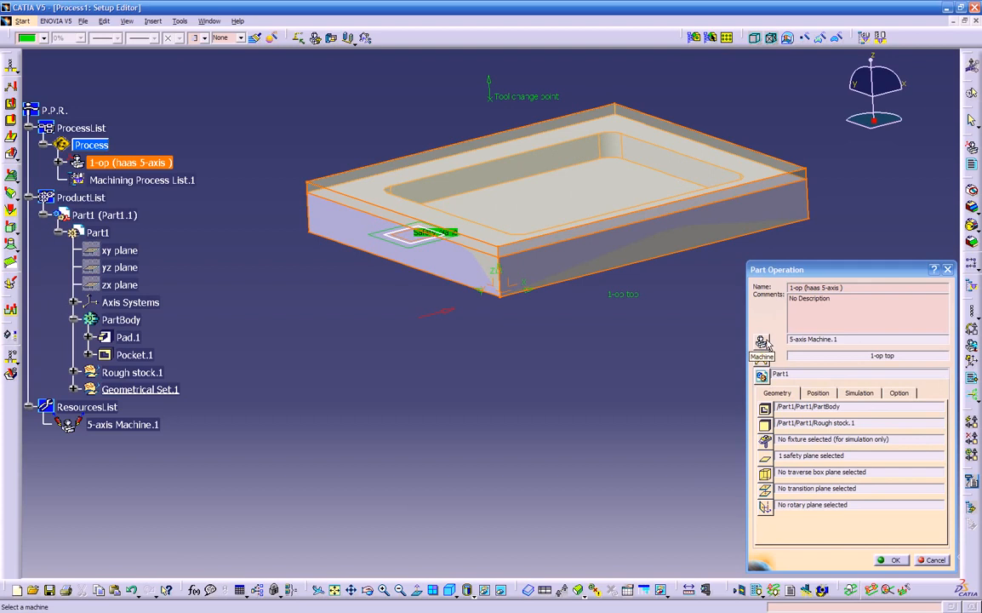
# Review the 5-axis machine's tools catalogs, compensation, numerical control settings and post processor words tables, and leave its definition without saving changes
pyautogui.click(763, 342)
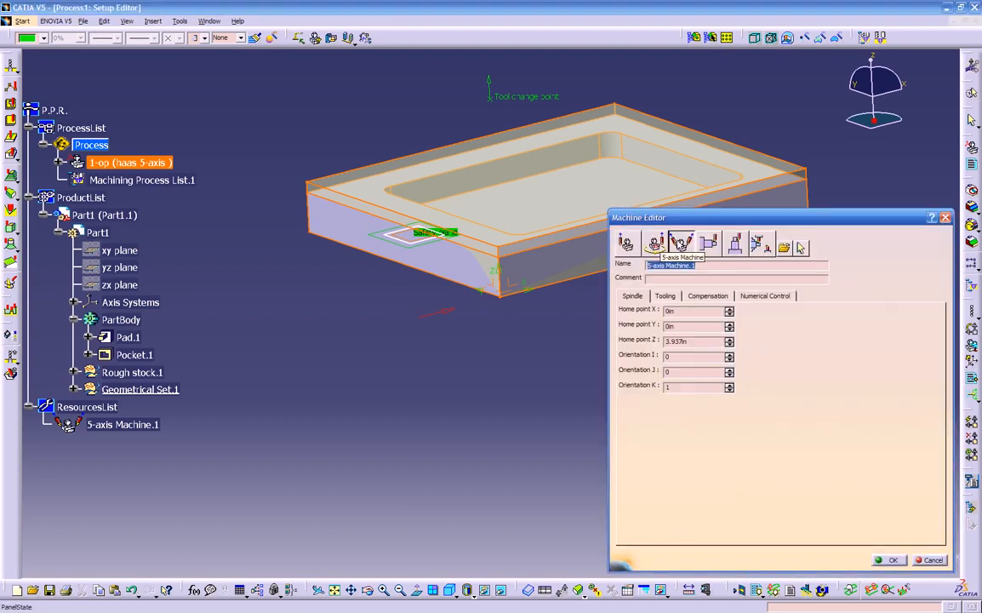
pyautogui.click(672, 298)
pyautogui.click(744, 312)
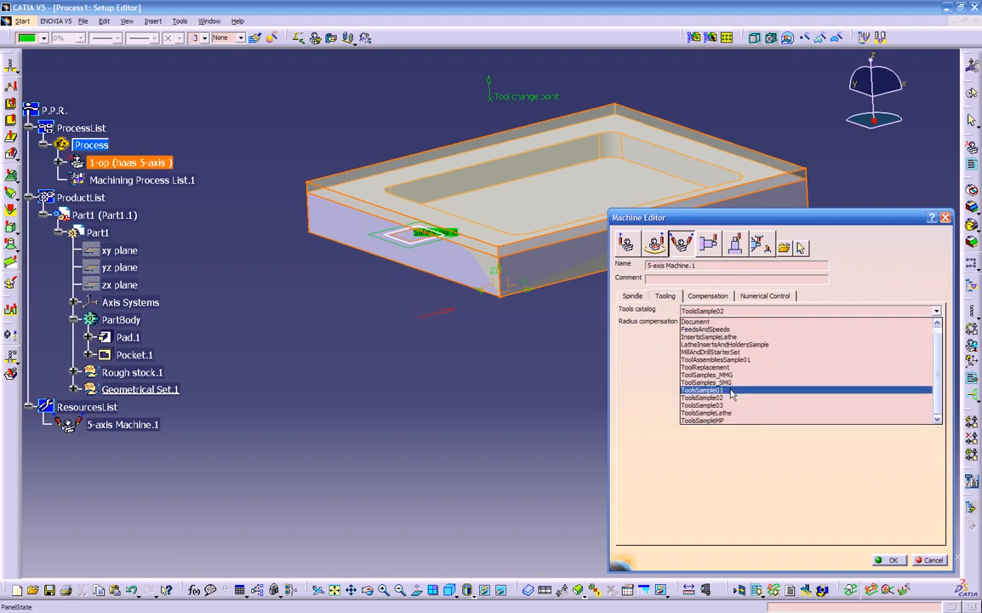
pyautogui.click(703, 390)
pyautogui.click(710, 296)
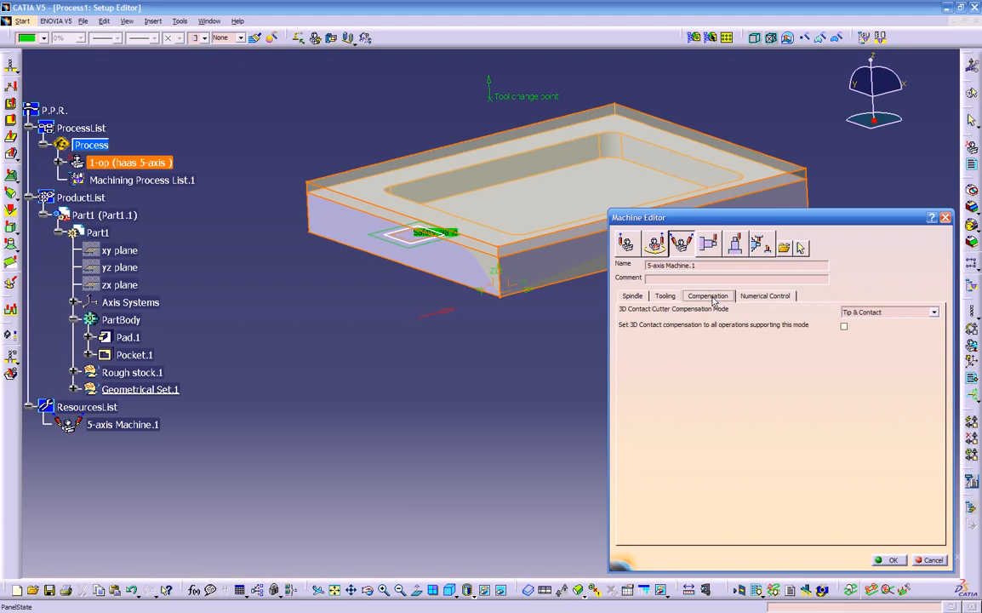
pyautogui.click(767, 296)
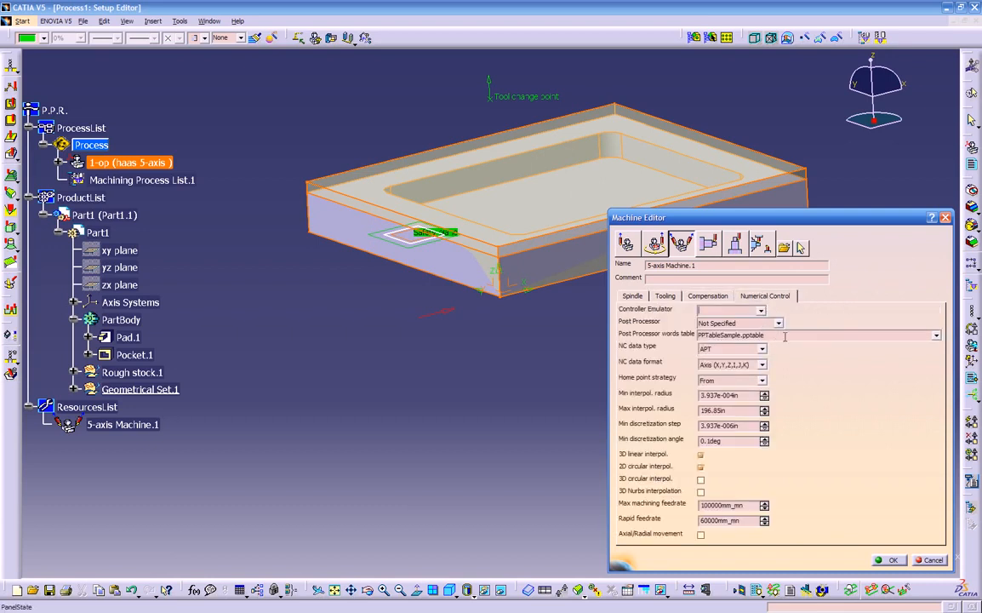
pyautogui.click(791, 335)
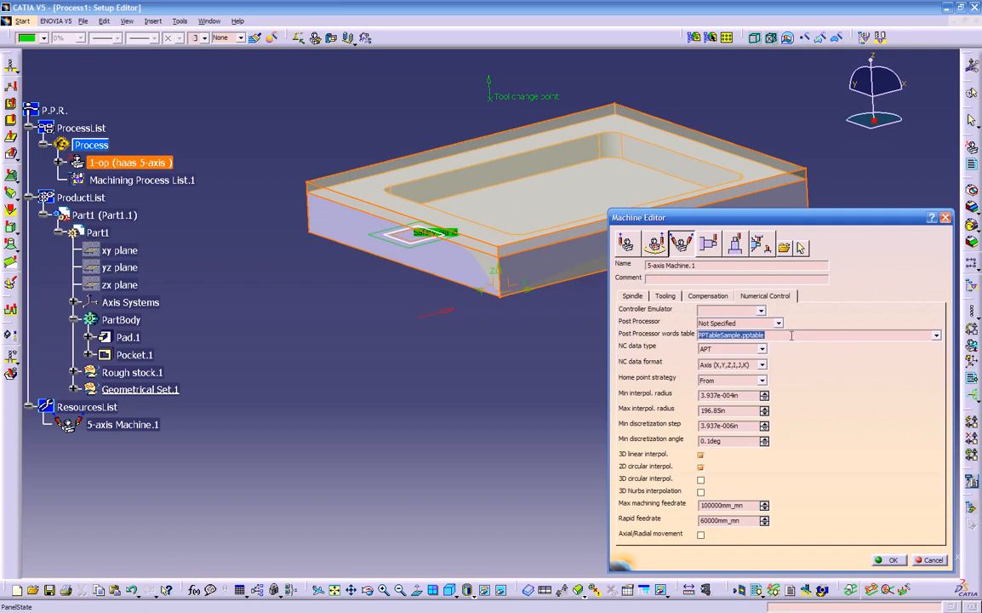
pyautogui.click(936, 336)
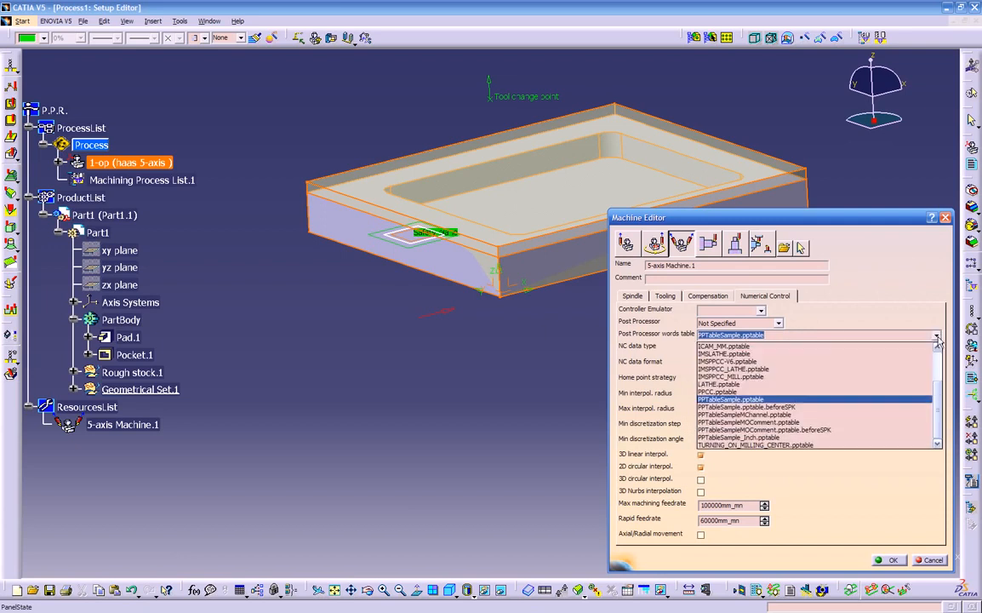
pyautogui.click(760, 398)
pyautogui.click(928, 560)
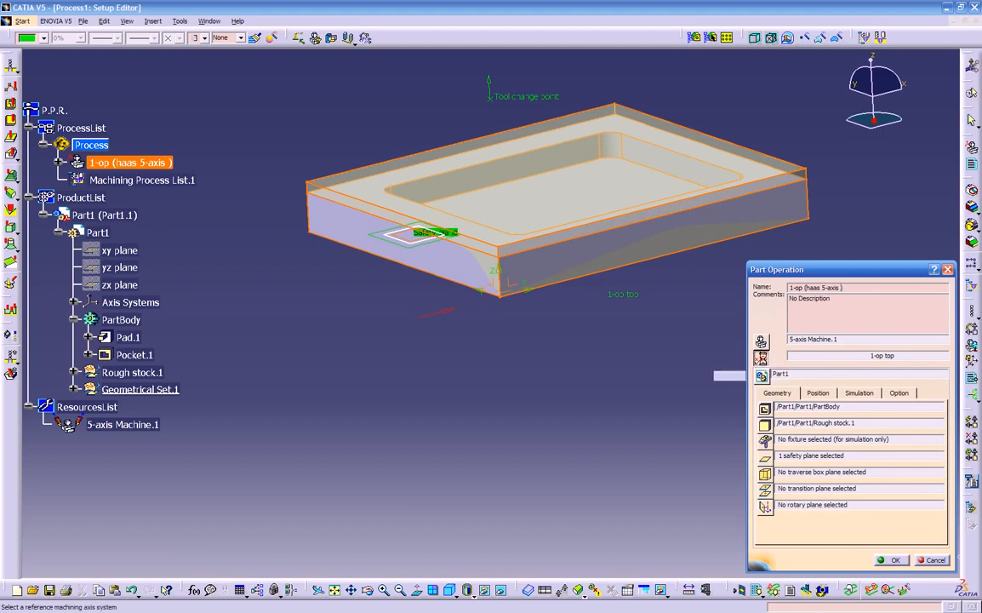
# Recheck the reference machining axis and the contents of Rough stock.1, and accept the part operation definition
pyautogui.click(762, 360)
pyautogui.moveTo(620, 375); pyautogui.dragTo(647, 385, button='middle')
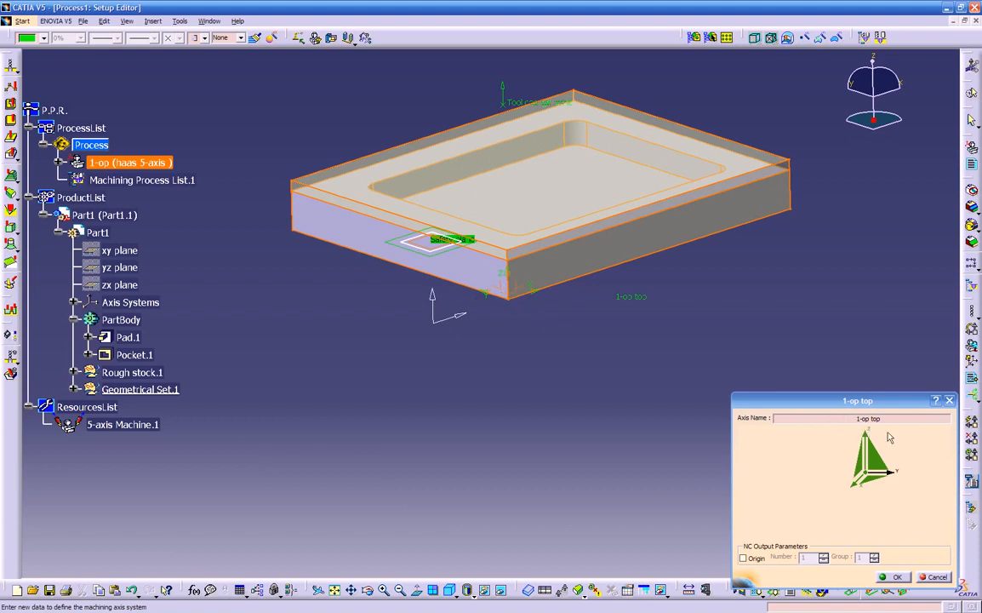
pyautogui.click(895, 578)
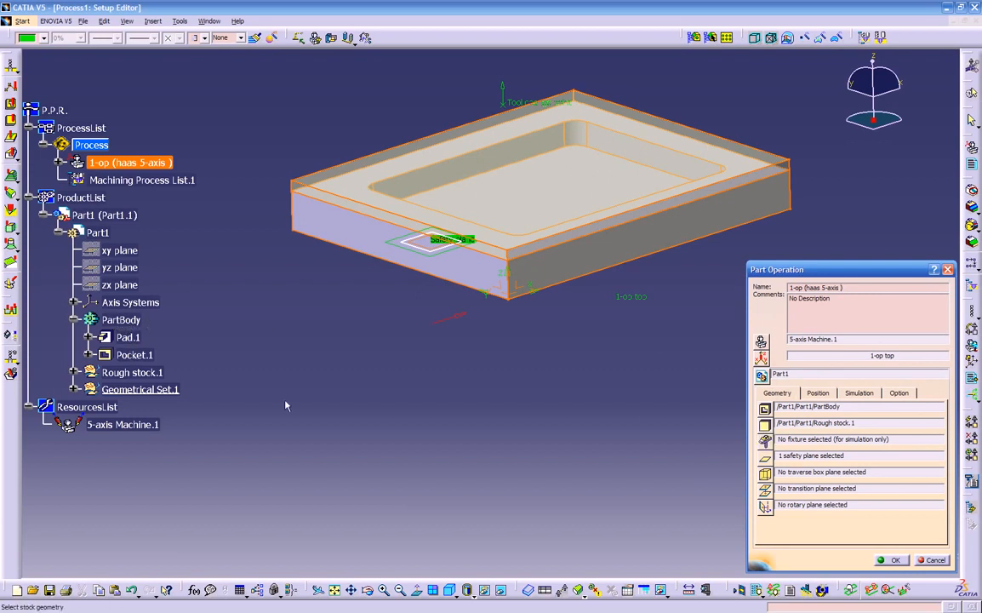
pyautogui.click(74, 372)
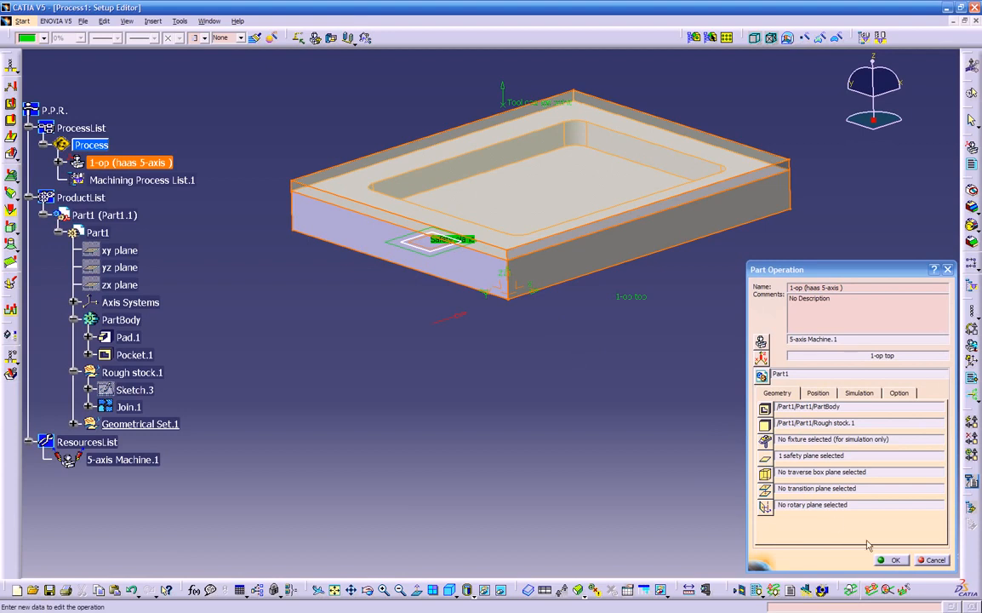
pyautogui.click(886, 559)
# Hide Rough stock.1 so that only the pocketed plate is shown
pyautogui.moveTo(568, 382); pyautogui.dragTo(576, 464, button='middle')
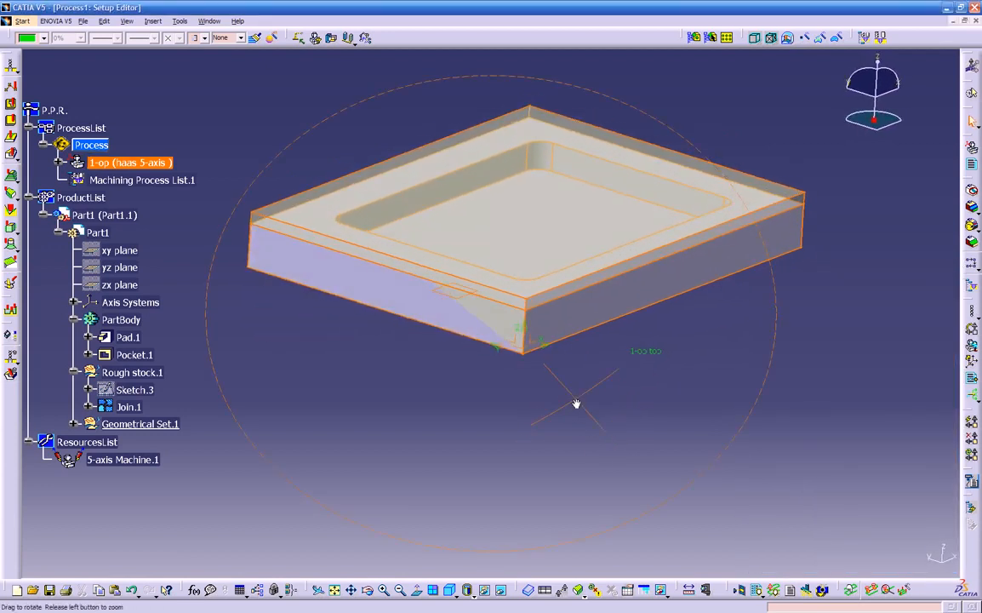
pyautogui.click(456, 292)
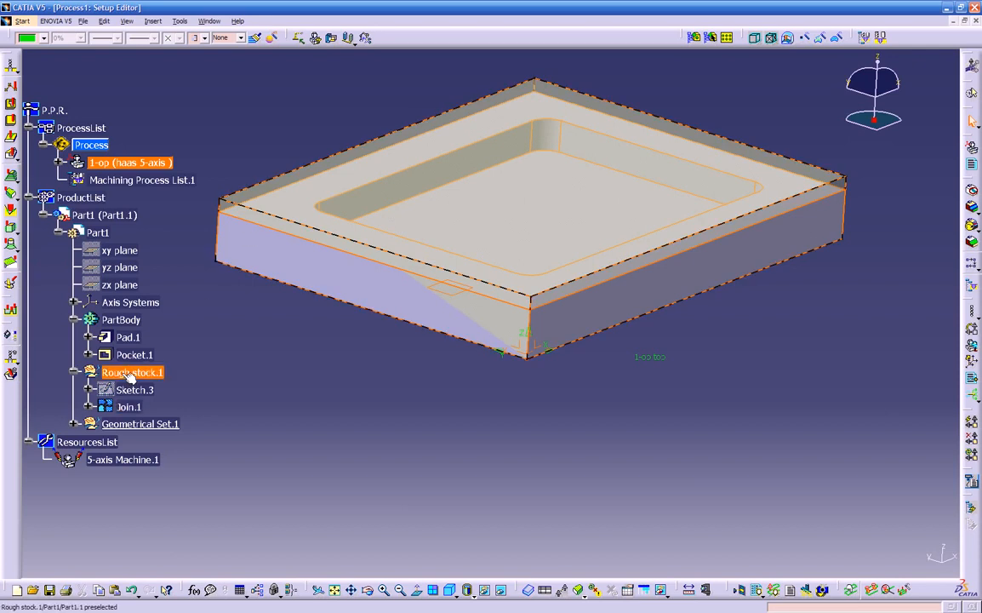
pyautogui.moveTo(503, 350); pyautogui.dragTo(515, 285, button='middle')
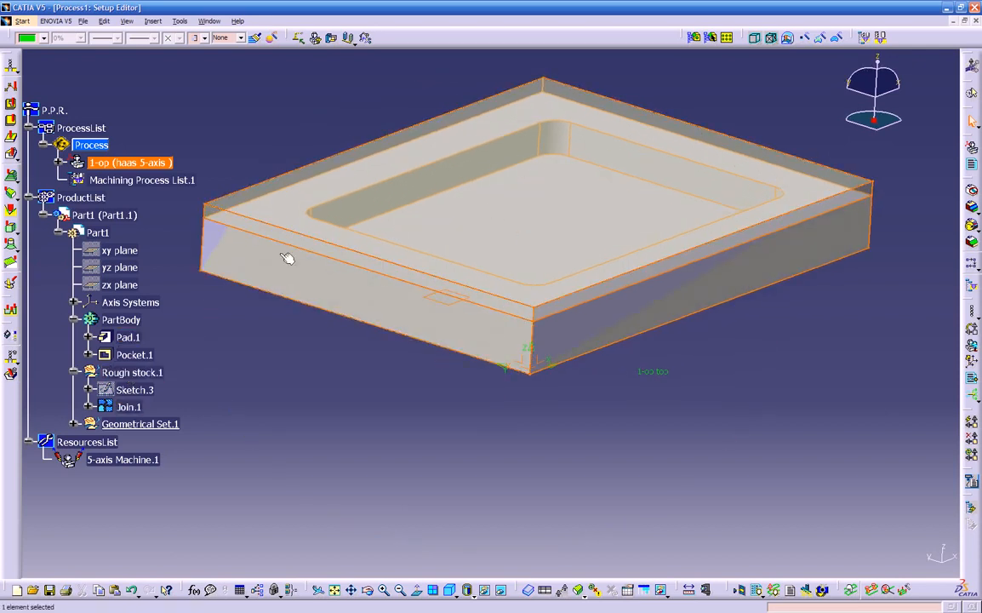
pyautogui.click(74, 372)
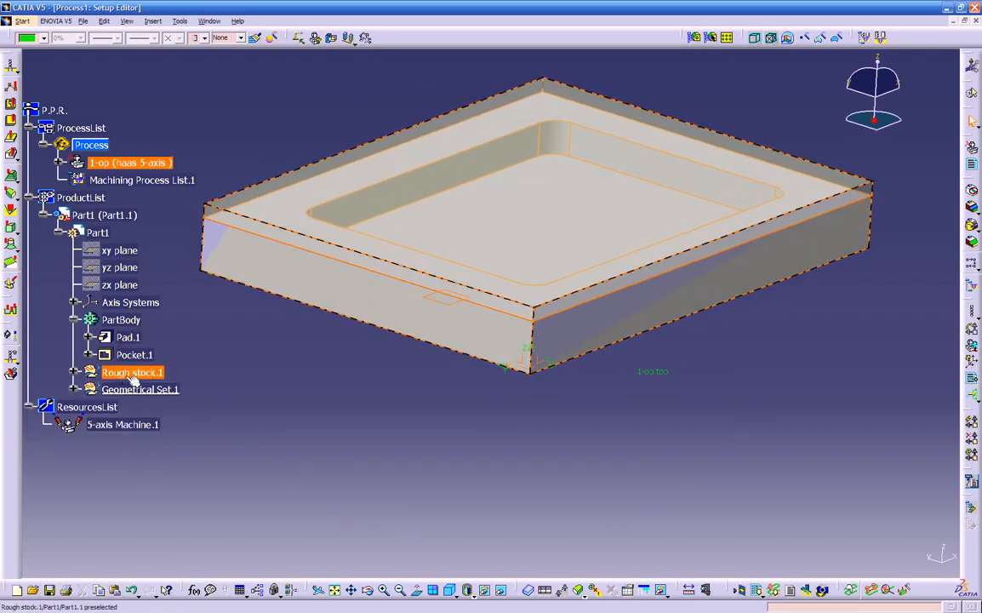
pyautogui.rightClick(134, 374)
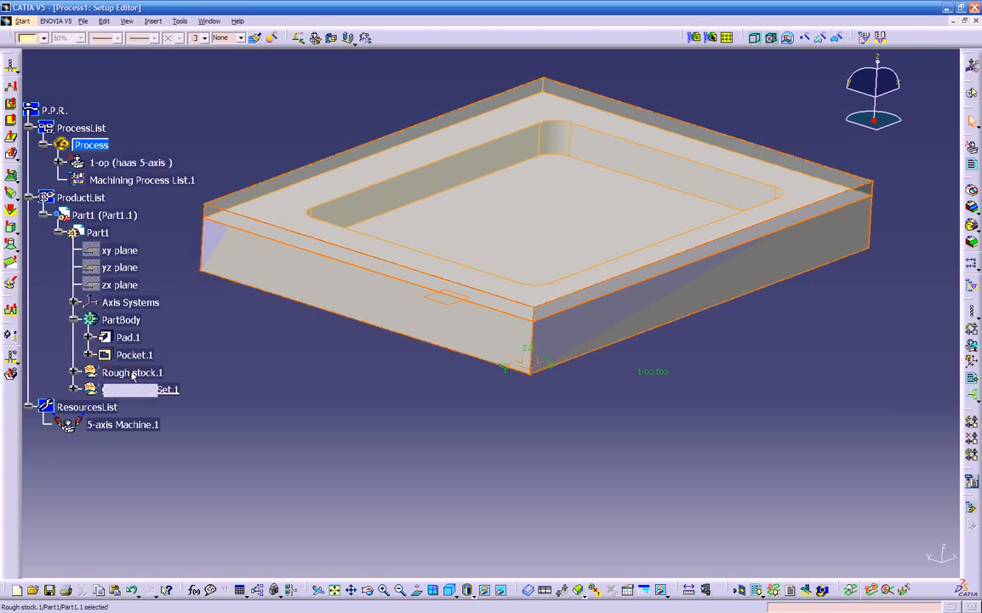
pyautogui.click(162, 408)
pyautogui.moveTo(361, 384); pyautogui.dragTo(601, 442, button='middle')
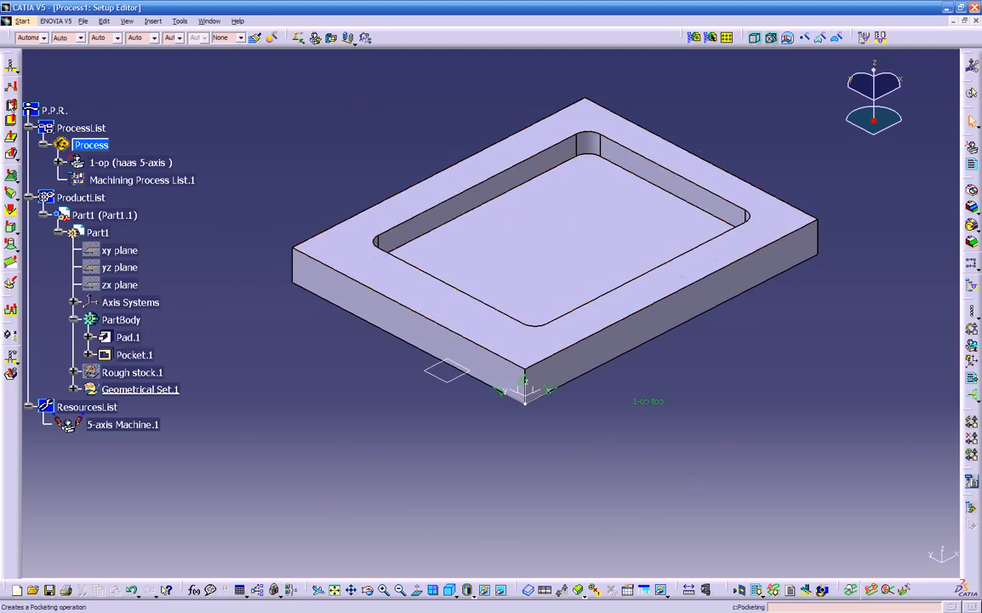
# Add a Pocketing operation to Manufacturing Program.1 and select the plate's pocket floor as its bottom
pyautogui.click(10, 105)
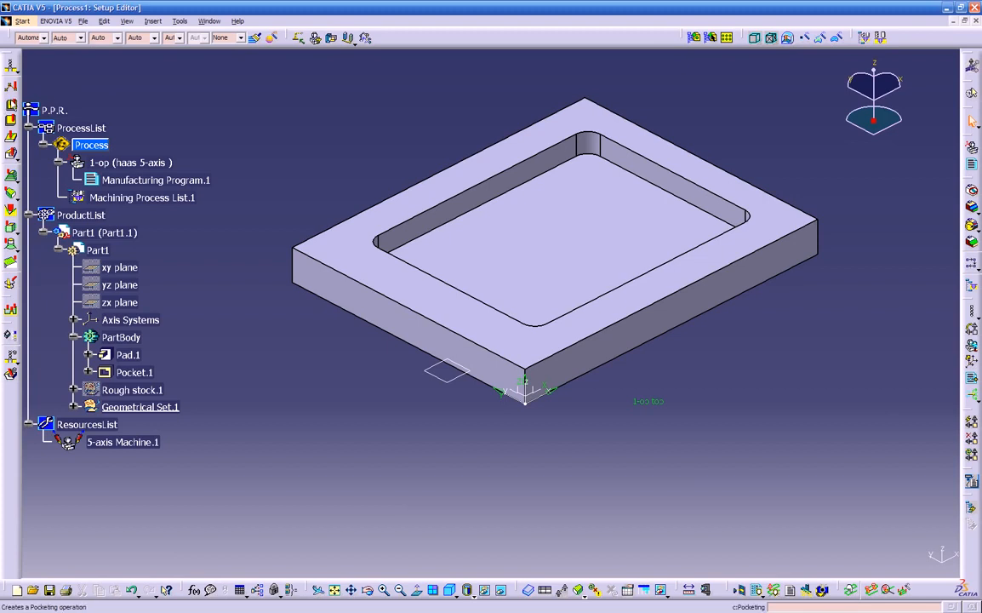
pyautogui.click(11, 105)
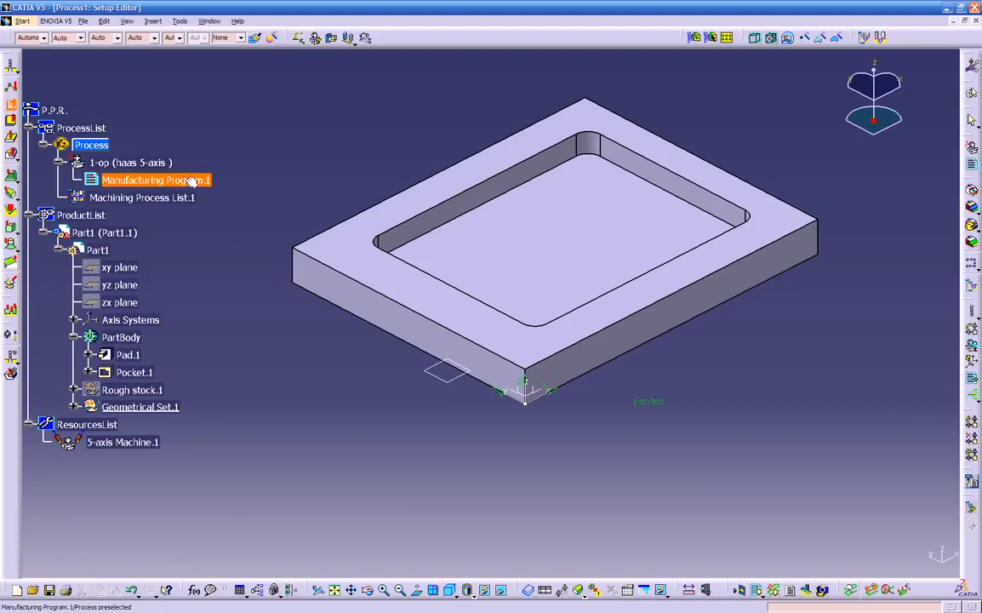
pyautogui.click(136, 181)
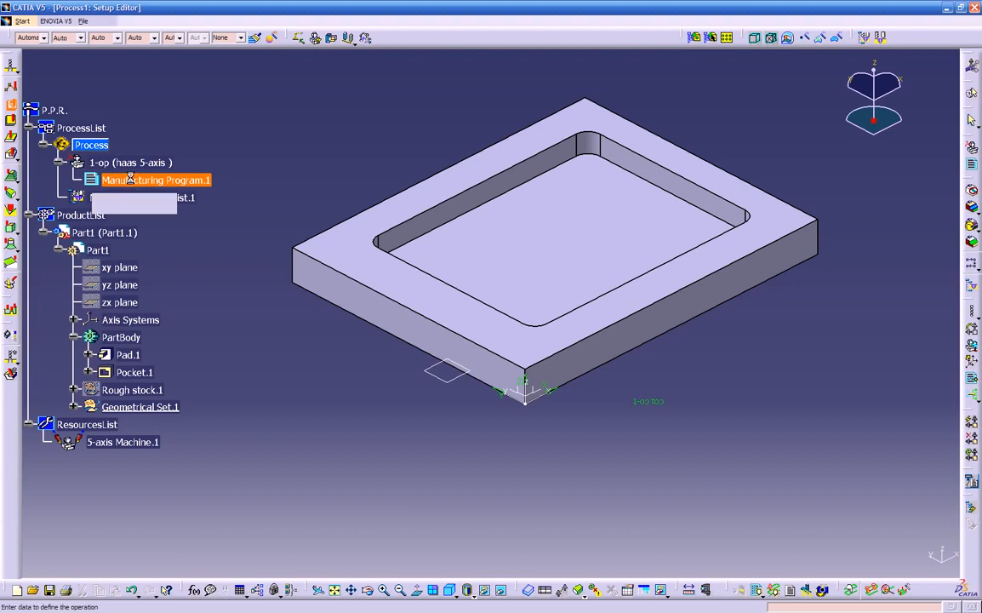
pyautogui.click(74, 180)
pyautogui.click(89, 198)
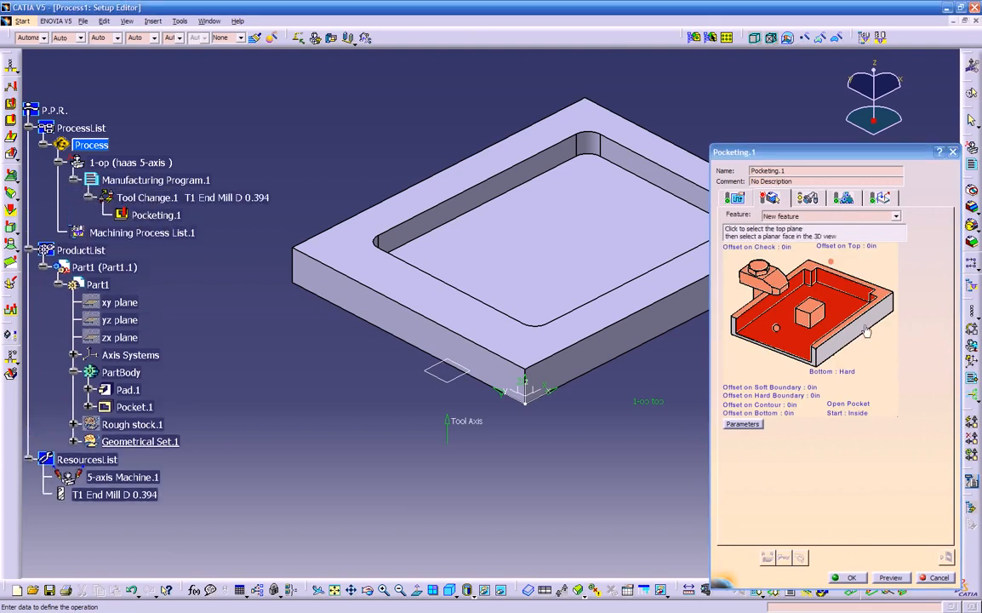
pyautogui.click(788, 334)
pyautogui.click(559, 208)
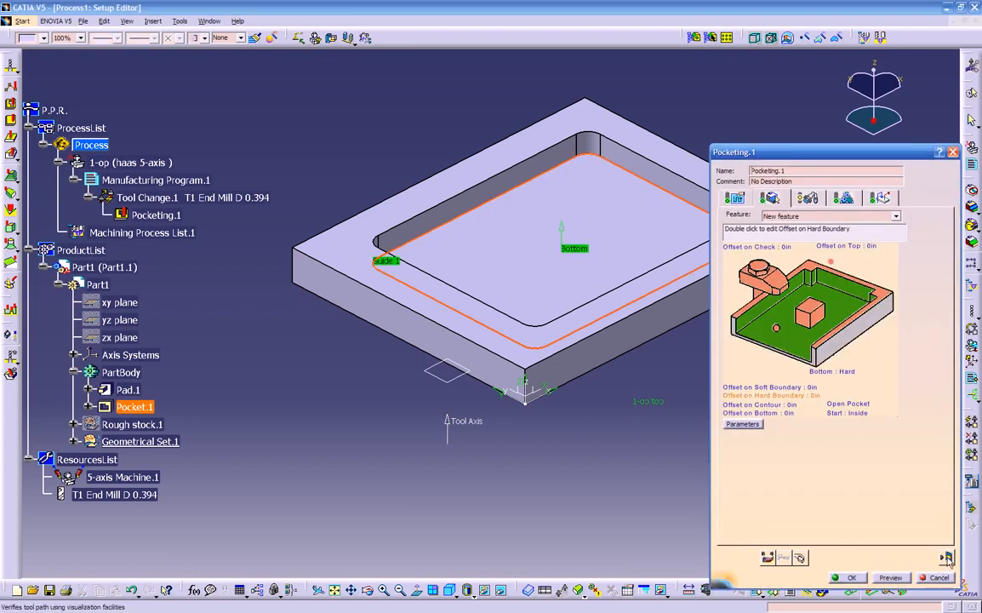
# Compute and replay the Pocketing.1 tool path with the tool animation, and accept the operation
pyautogui.click(946, 558)
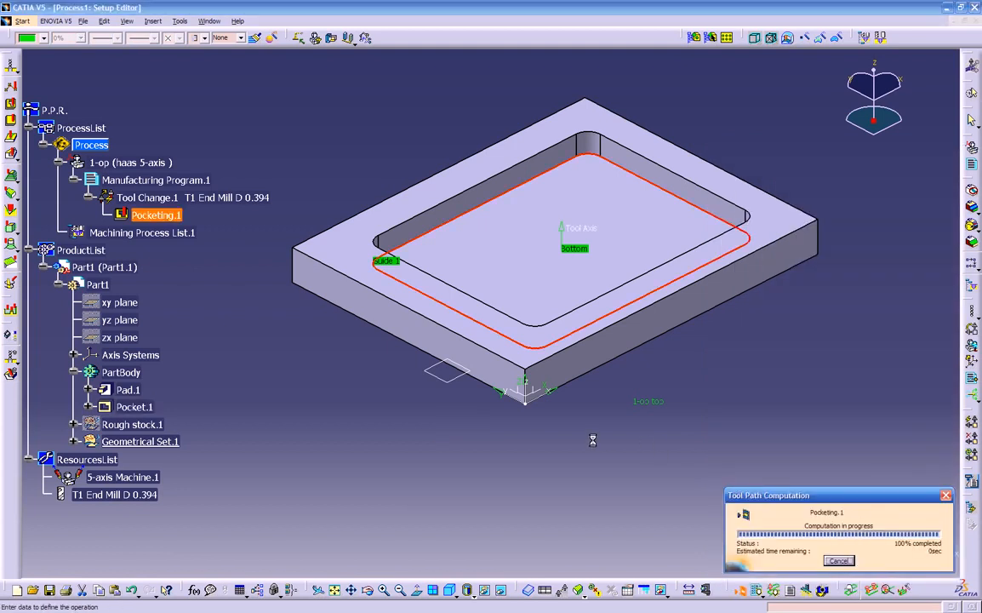
pyautogui.moveTo(595, 437); pyautogui.dragTo(596, 407, button='middle')
pyautogui.click(814, 440)
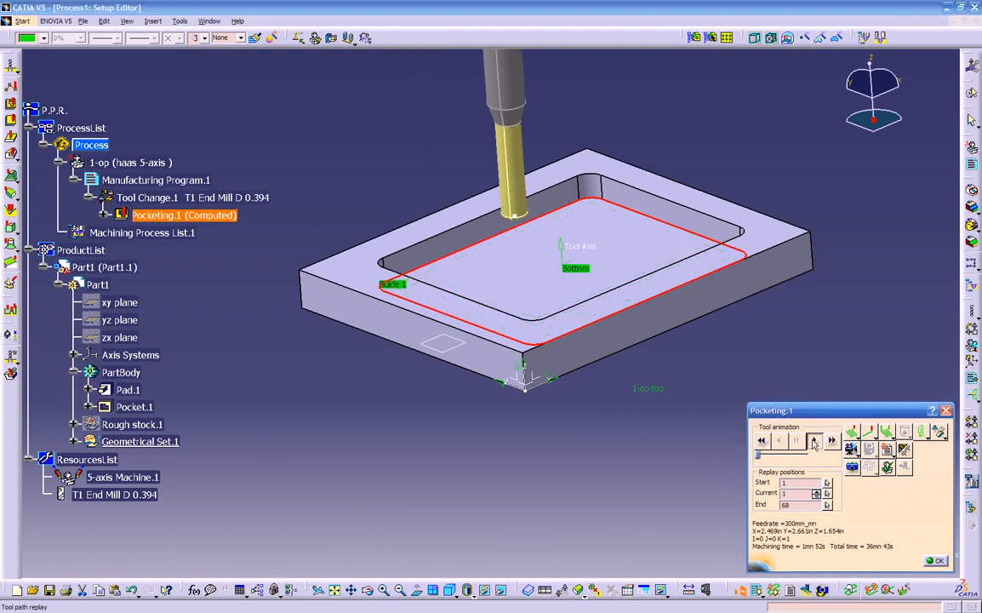
pyautogui.moveTo(604, 409); pyautogui.dragTo(598, 429, button='middle')
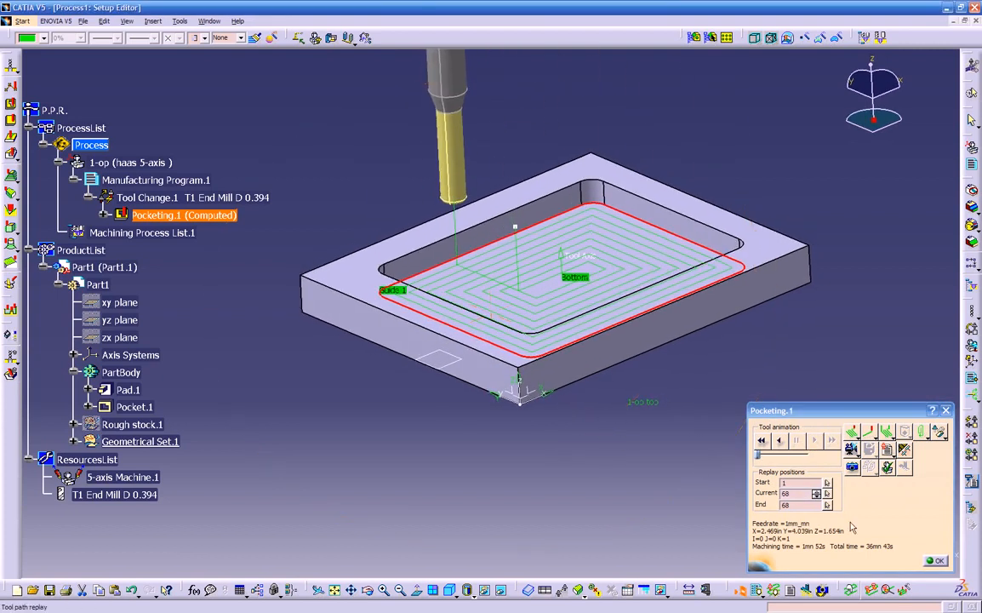
pyautogui.click(935, 561)
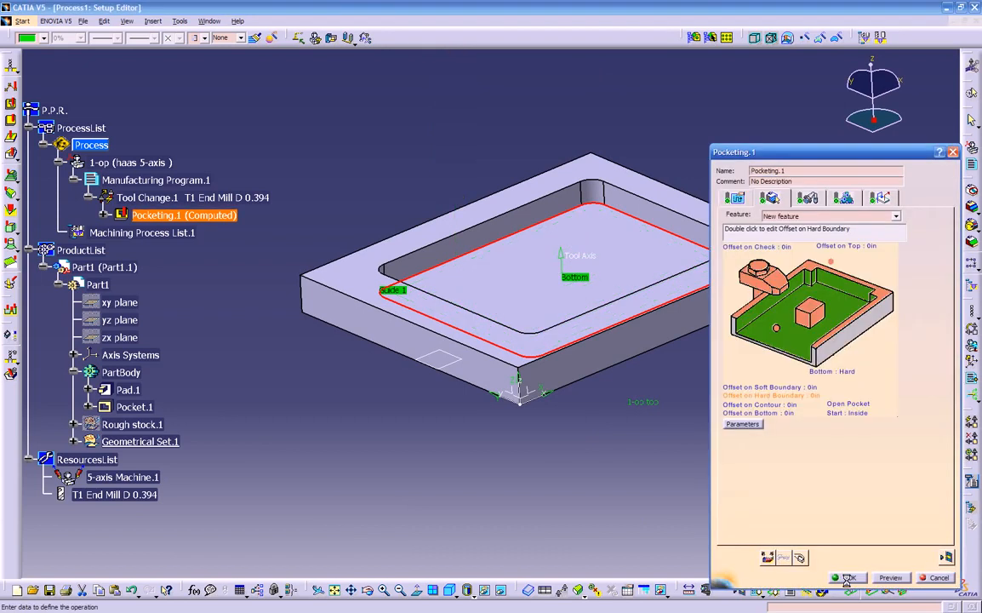
pyautogui.click(850, 579)
# Look at the tool path entry stored under Pocketing.1 in the process tree, and collapse it again
pyautogui.moveTo(626, 433); pyautogui.dragTo(662, 391, button='middle')
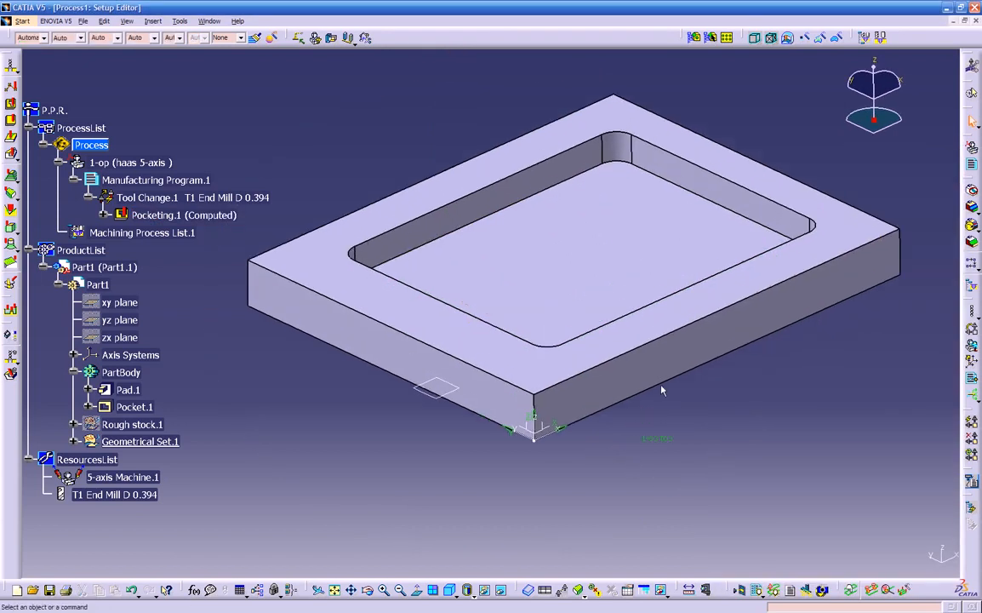
pyautogui.click(102, 214)
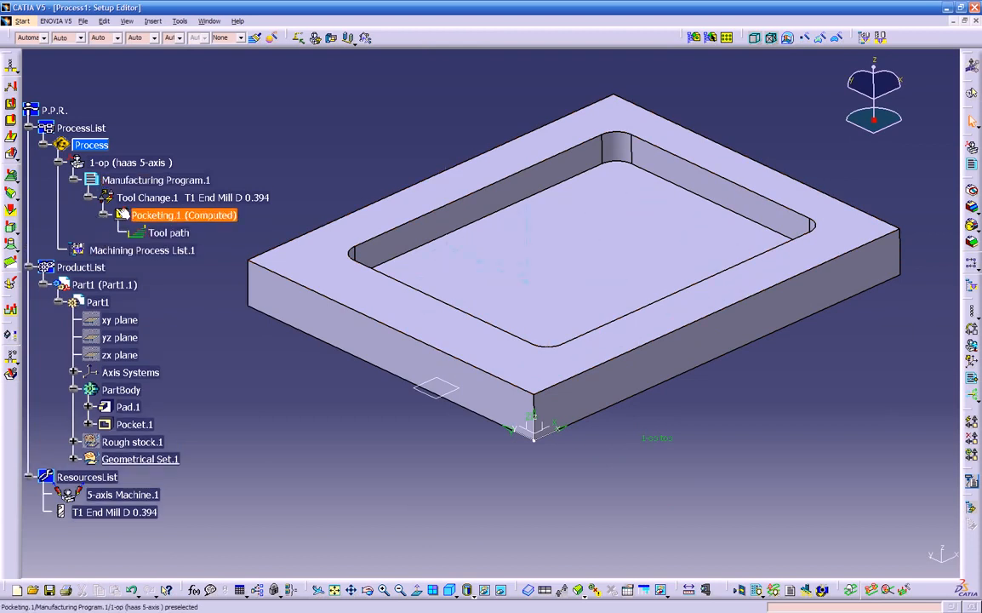
pyautogui.moveTo(310, 372); pyautogui.dragTo(309, 390, button='middle')
pyautogui.click(101, 216)
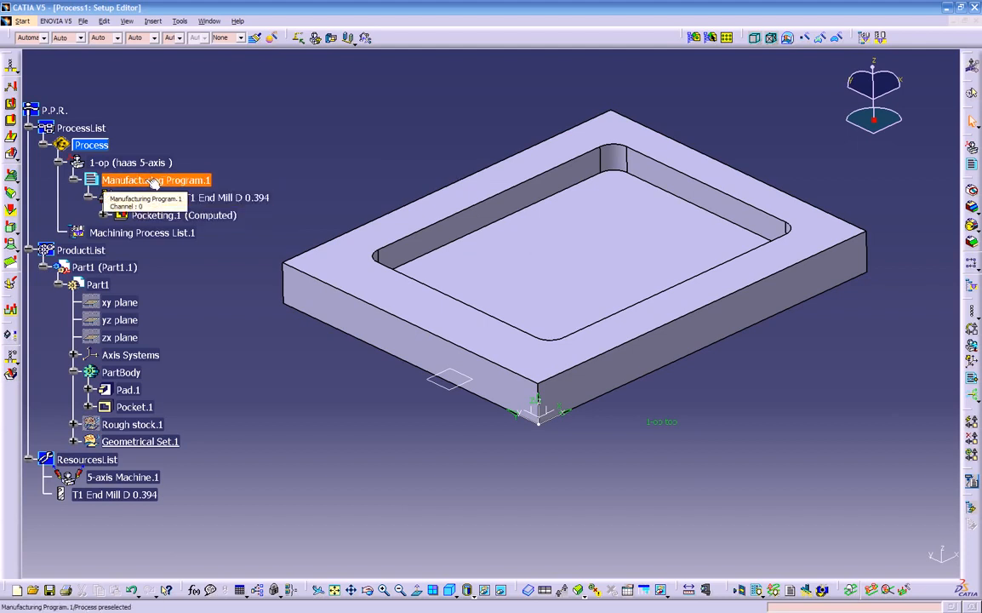
# Add four more manufacturing programs to the 1-op part operation, one after another below Manufacturing Program.1
pyautogui.click(146, 180)
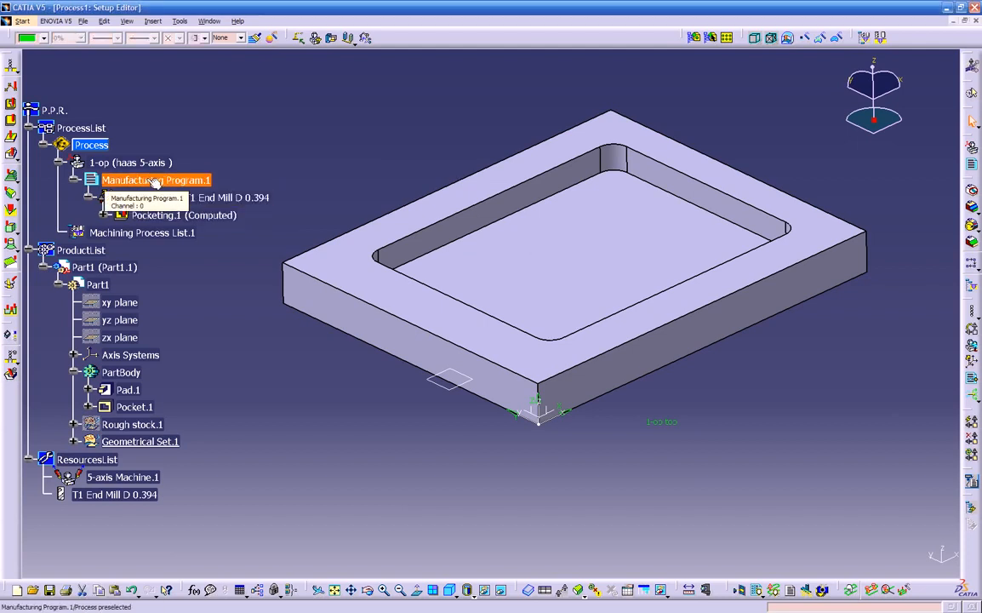
pyautogui.click(337, 145)
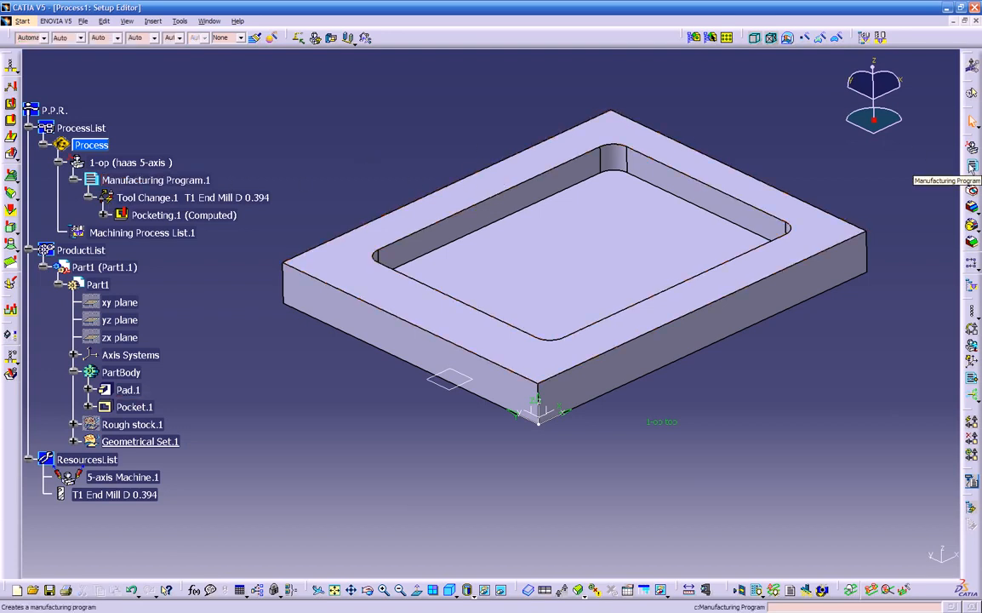
pyautogui.click(971, 167)
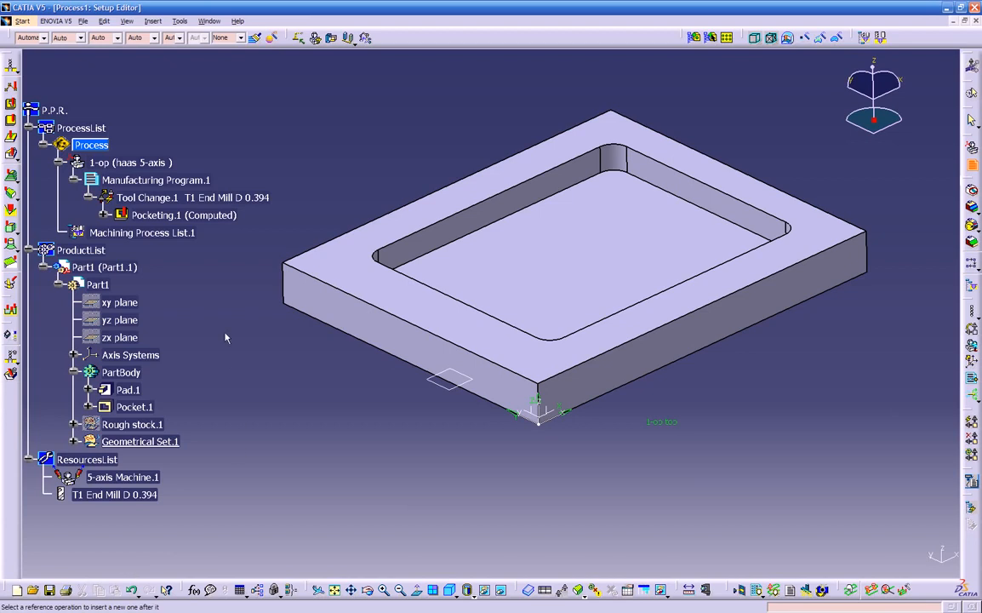
pyautogui.click(166, 183)
pyautogui.click(159, 234)
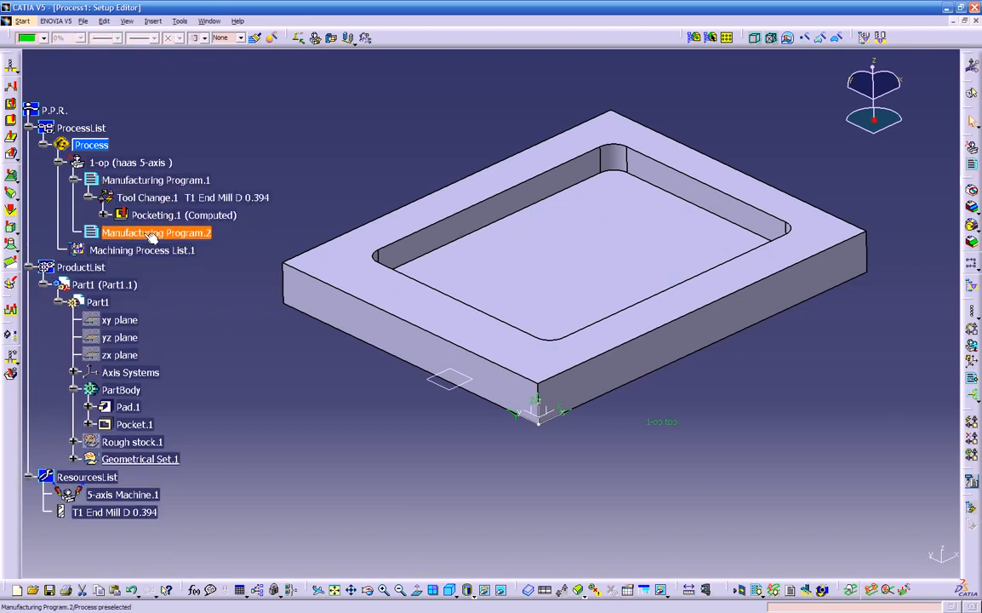
pyautogui.click(971, 163)
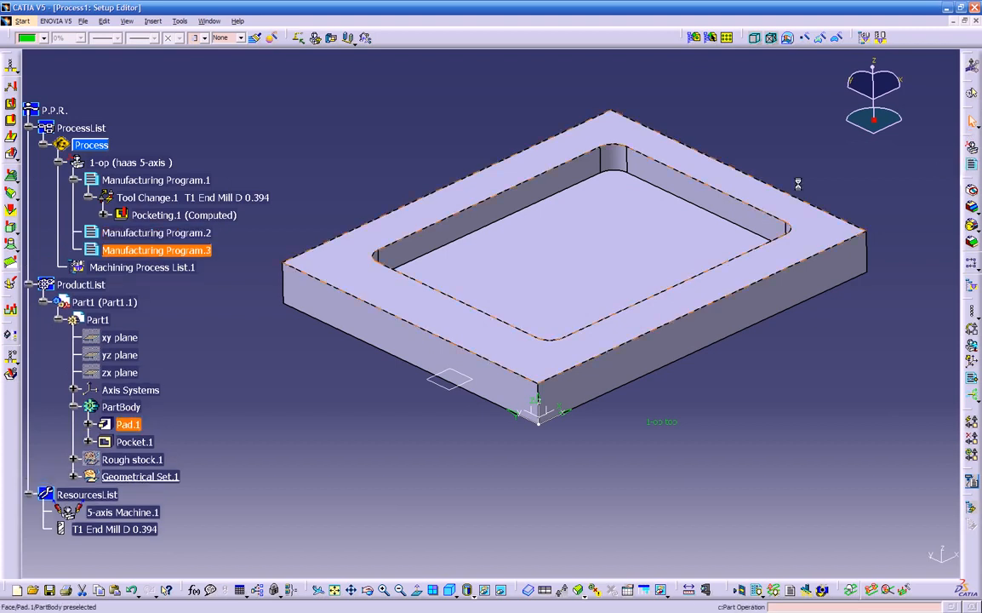
pyautogui.click(474, 119)
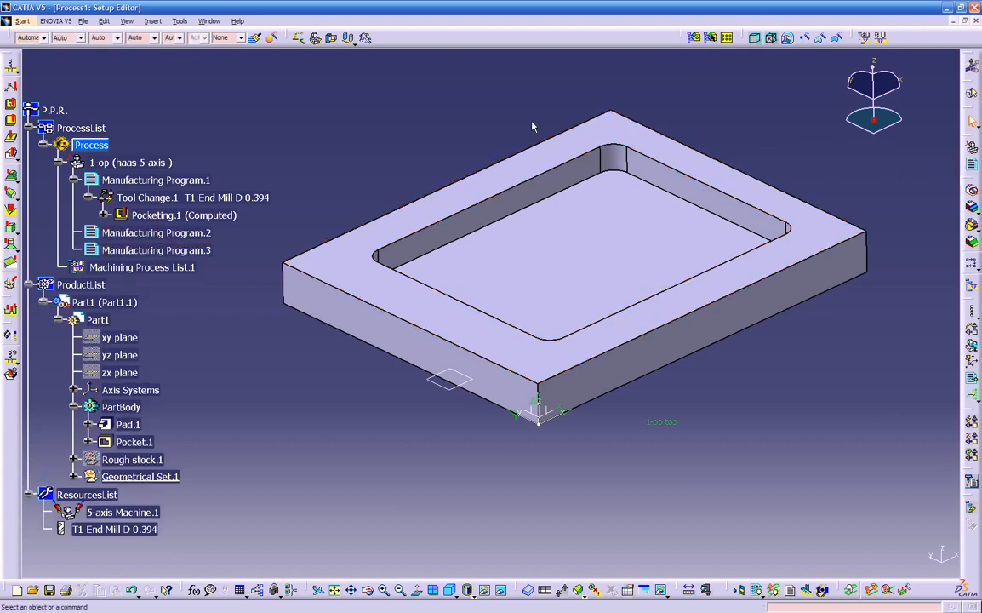
pyautogui.click(971, 163)
pyautogui.click(150, 250)
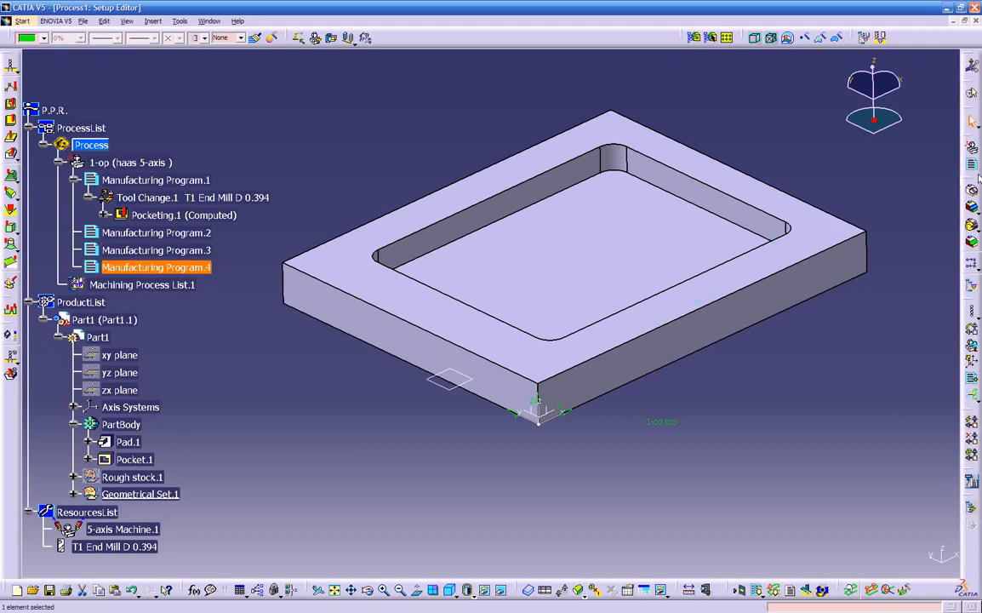
pyautogui.click(112, 267)
pyautogui.click(237, 250)
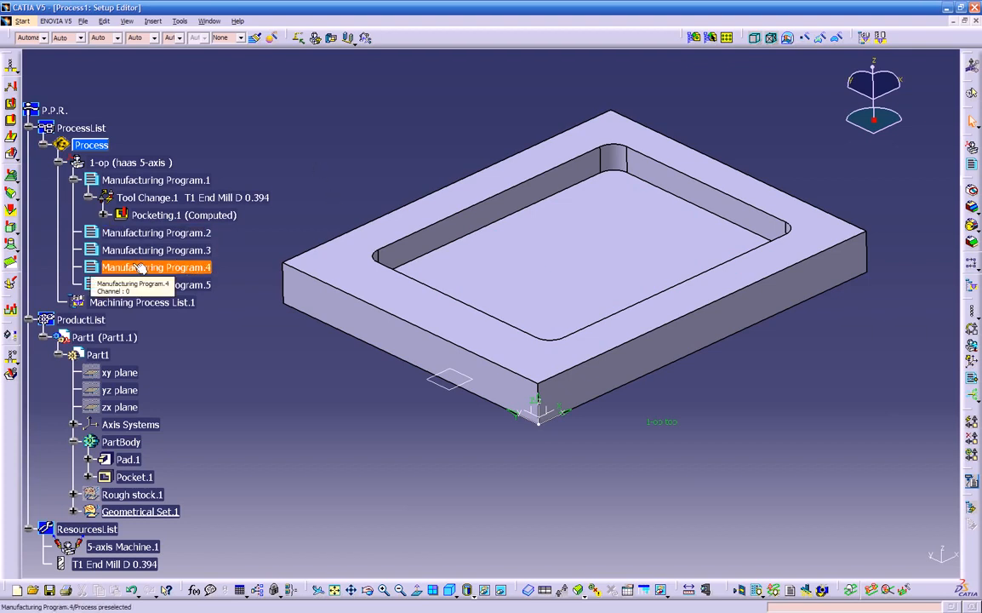
# Add a Facing operation to Manufacturing Program.4 and select the plate's top face as its bottom
pyautogui.click(11, 122)
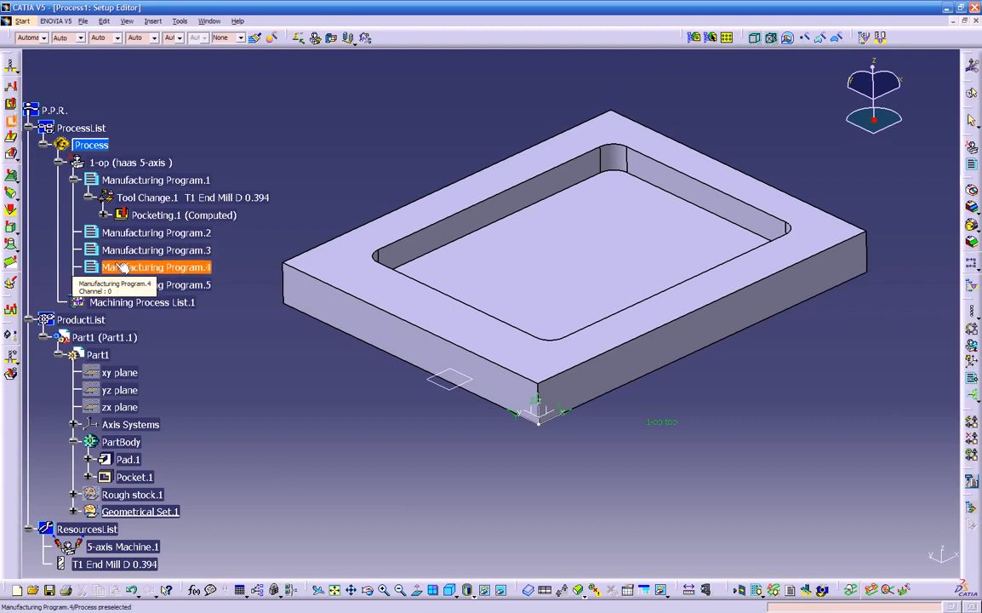
pyautogui.click(175, 269)
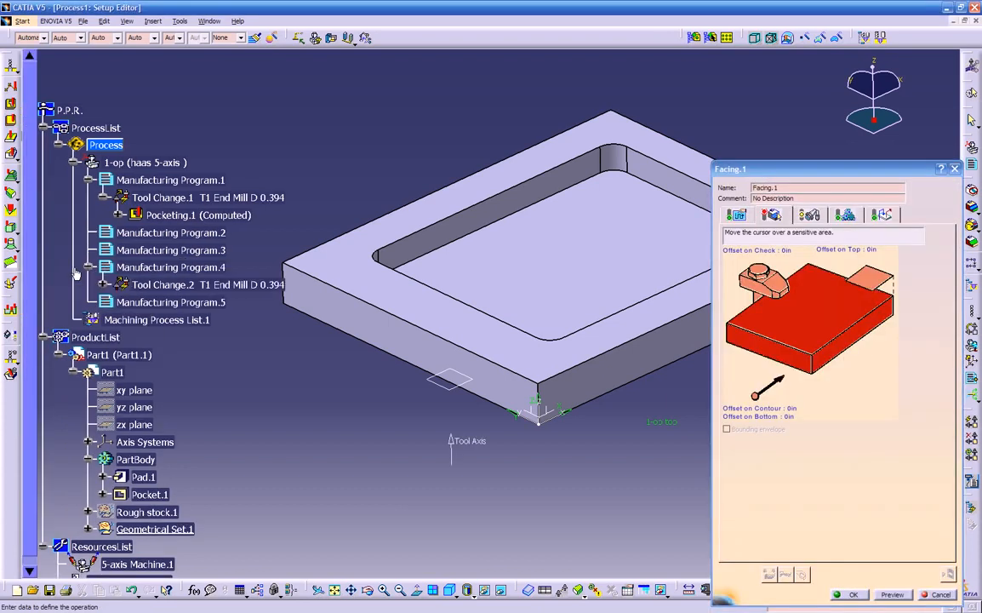
pyautogui.click(104, 284)
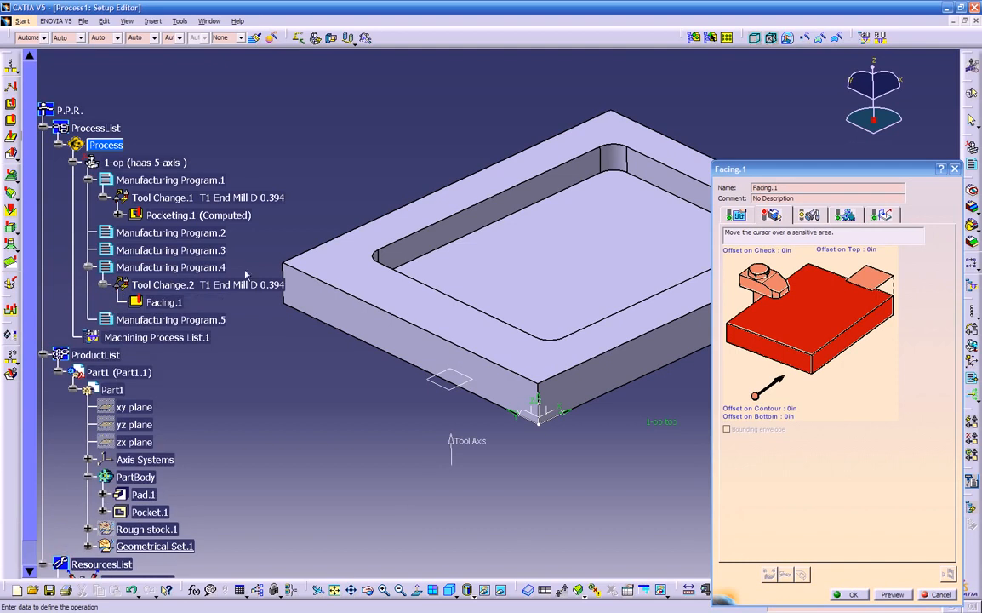
pyautogui.click(787, 347)
pyautogui.click(713, 304)
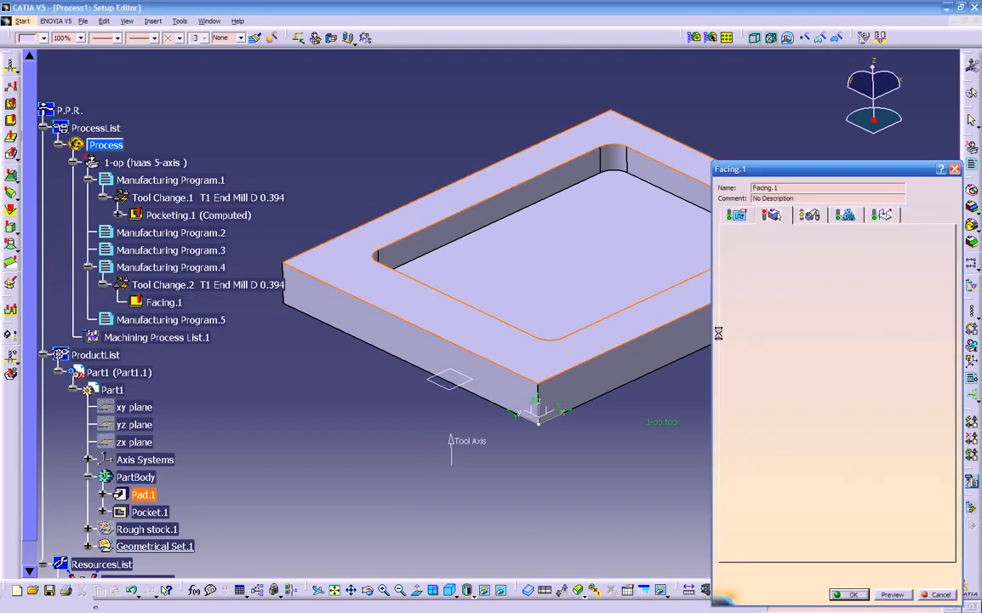
# Compute the Facing.1 tool path, replay its tool animation from the start, and accept the operation
pyautogui.click(948, 575)
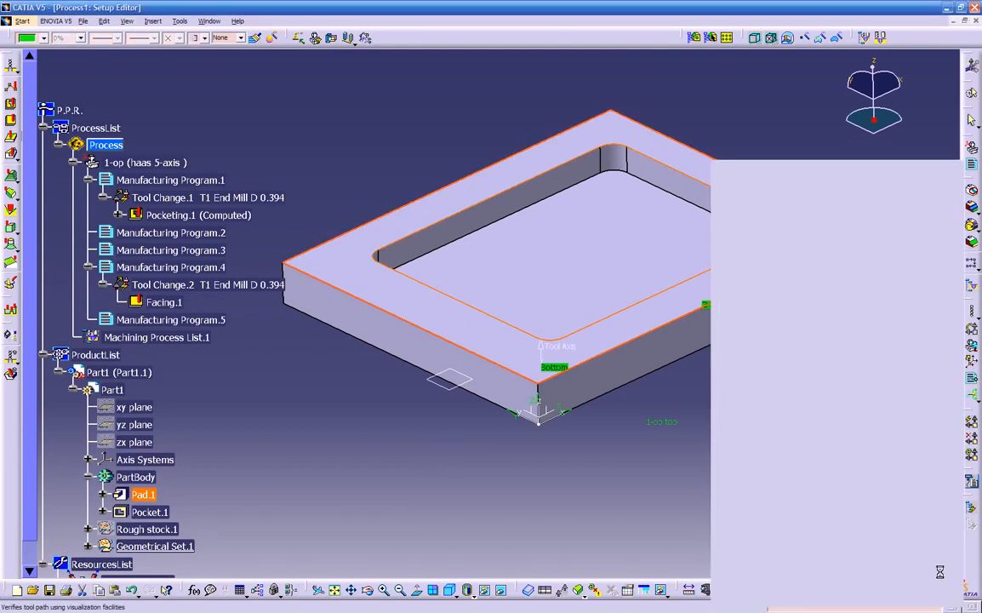
pyautogui.moveTo(469, 476); pyautogui.dragTo(463, 423, button='middle')
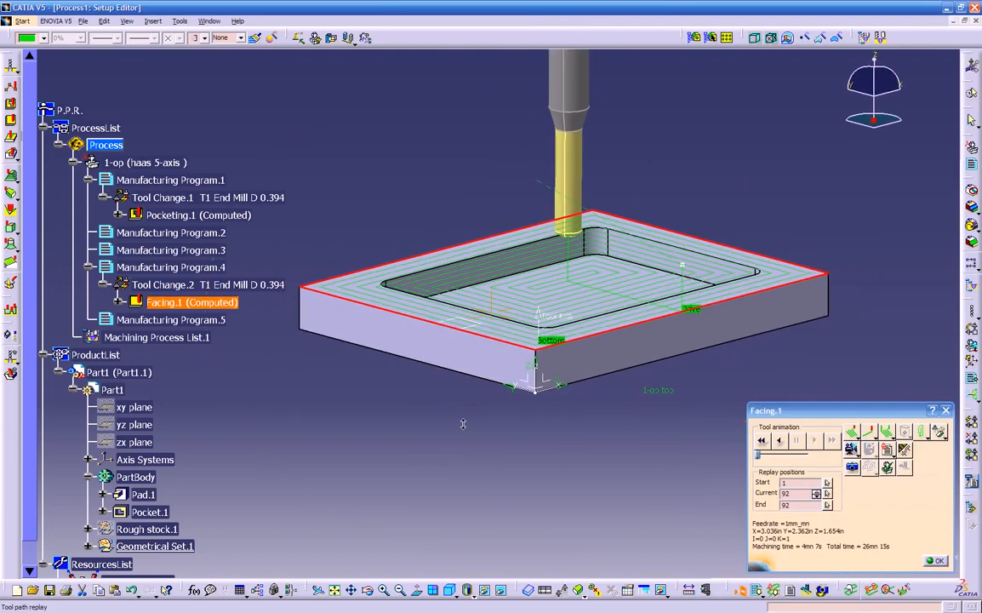
pyautogui.click(762, 441)
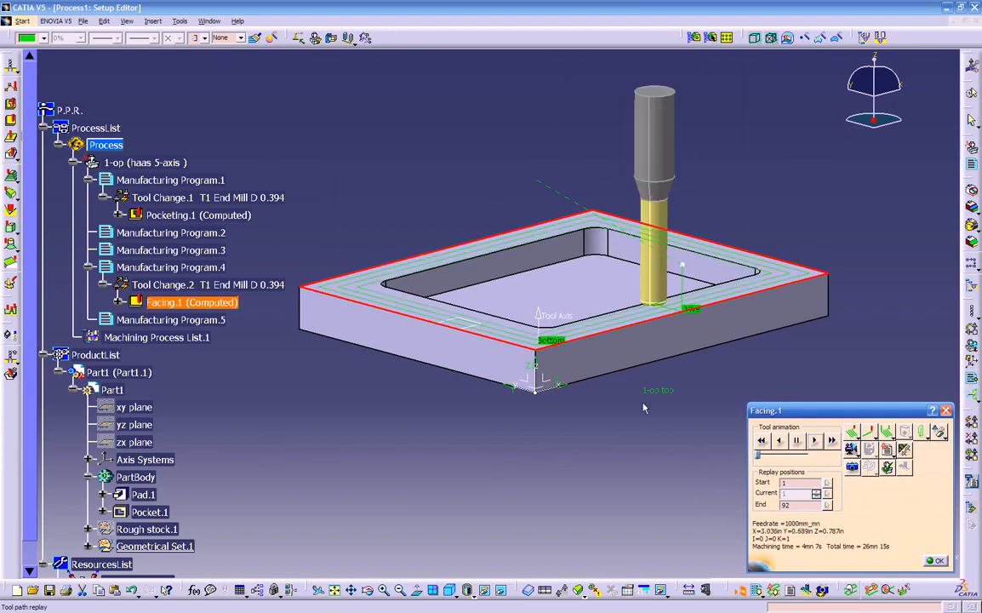
pyautogui.moveTo(672, 443); pyautogui.dragTo(588, 358, button='middle')
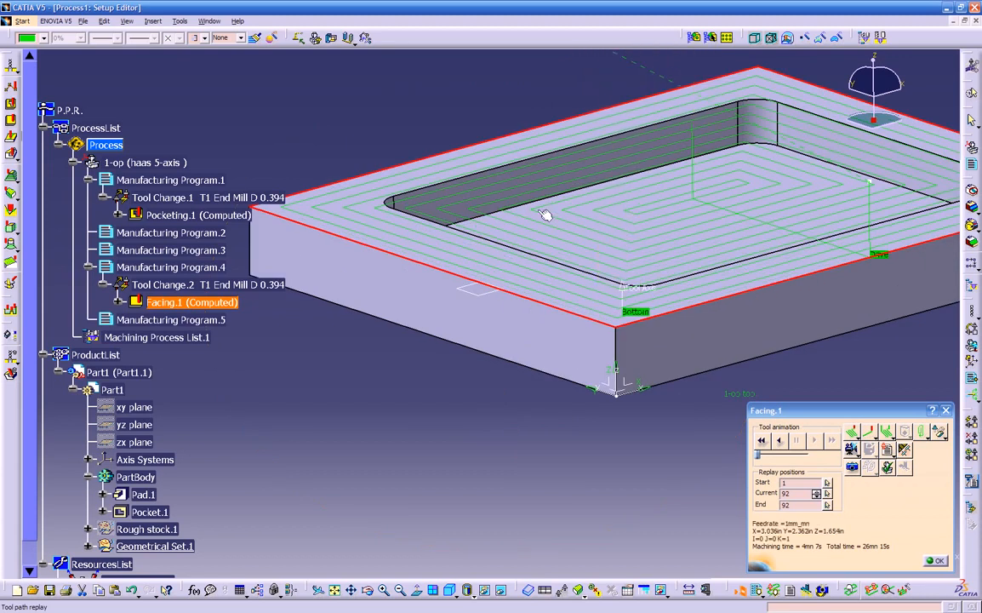
pyautogui.moveTo(384, 213); pyautogui.dragTo(417, 388, button='middle')
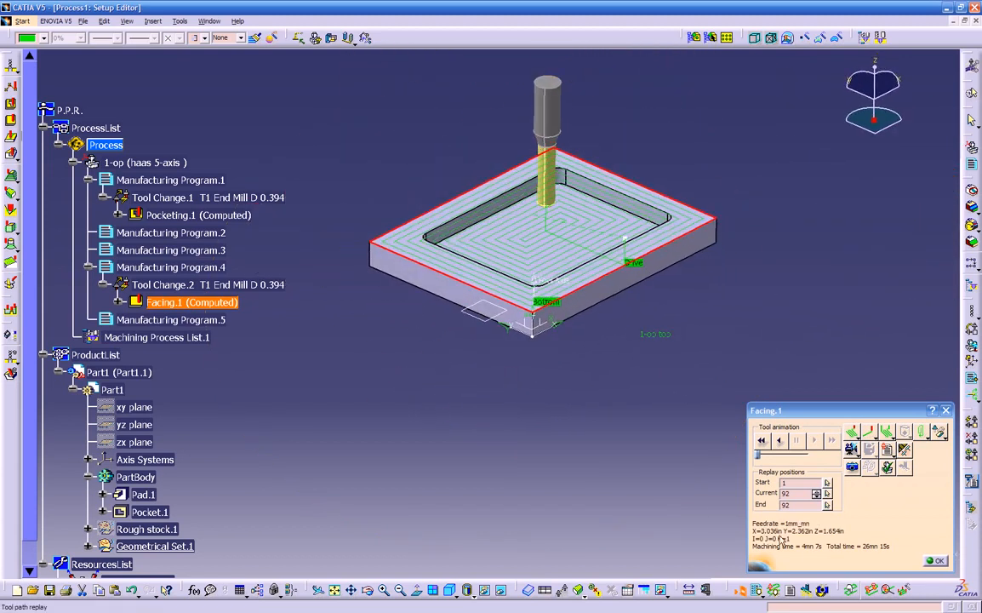
pyautogui.click(932, 560)
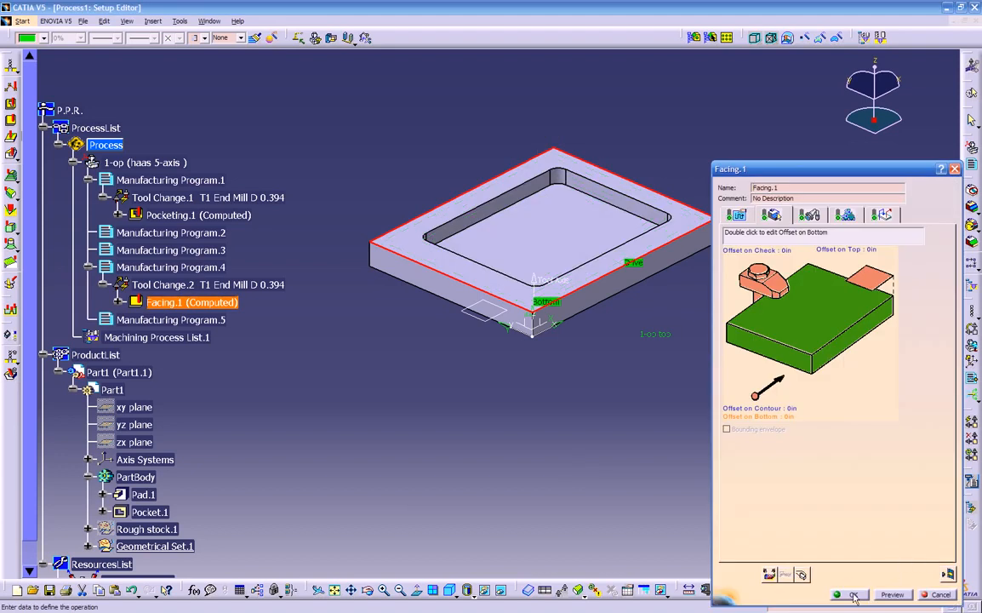
pyautogui.click(854, 595)
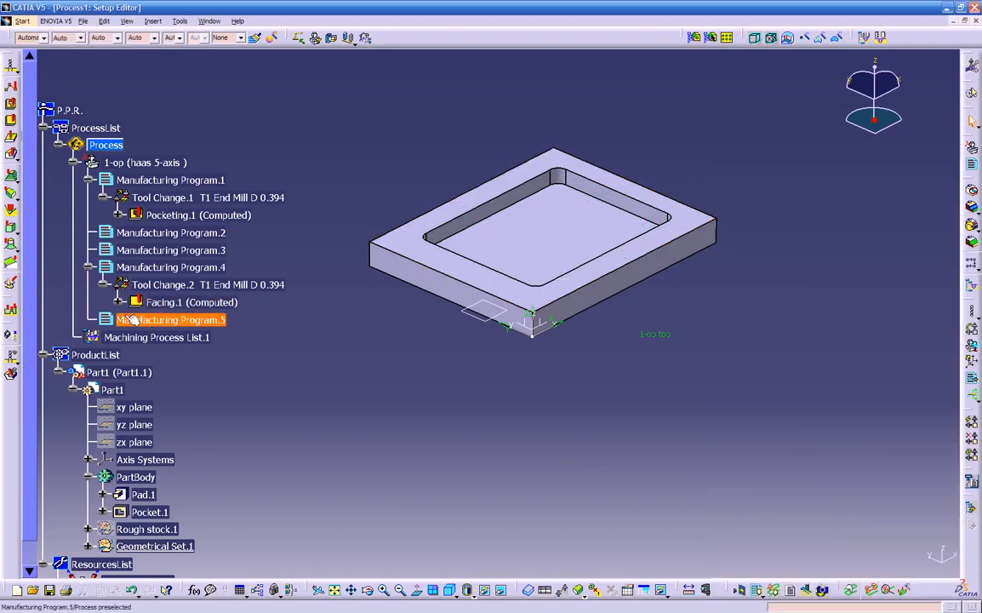
# Collapse Manufacturing Program.4 and examine the tool change and tool path under Manufacturing Program.1 in the tree
pyautogui.click(89, 267)
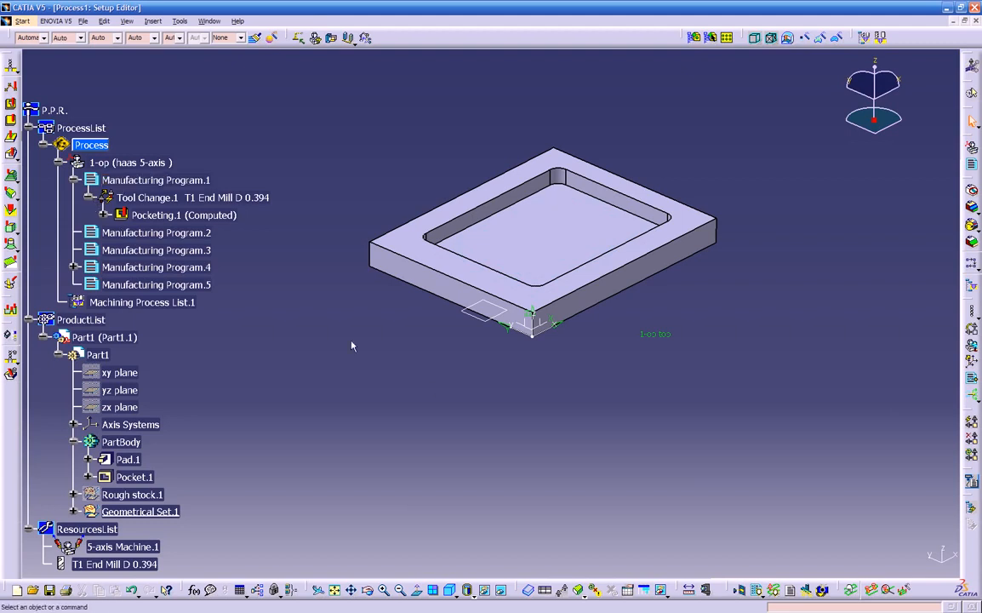
pyautogui.moveTo(449, 394); pyautogui.dragTo(526, 396, button='middle')
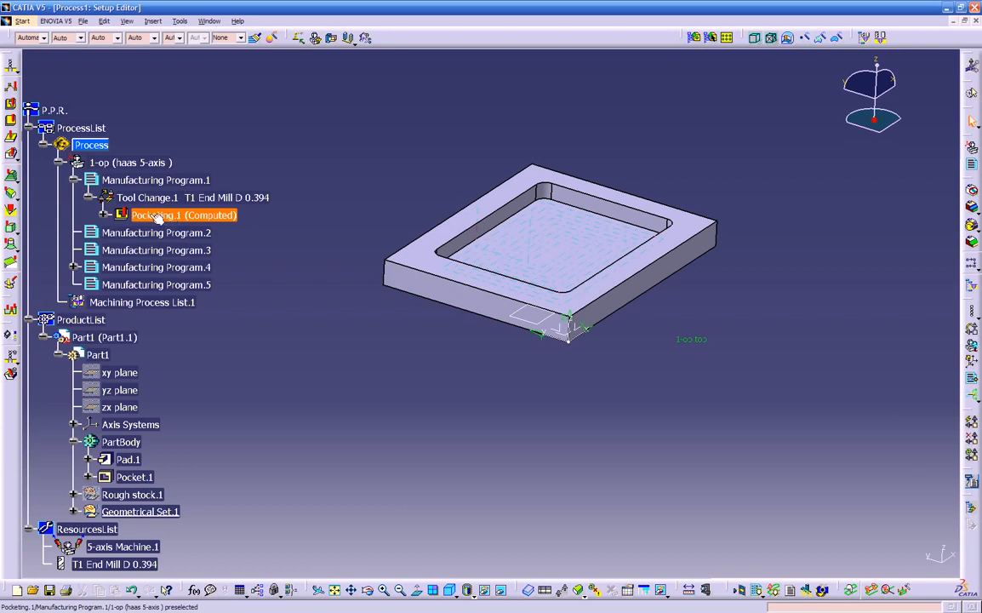
pyautogui.click(104, 215)
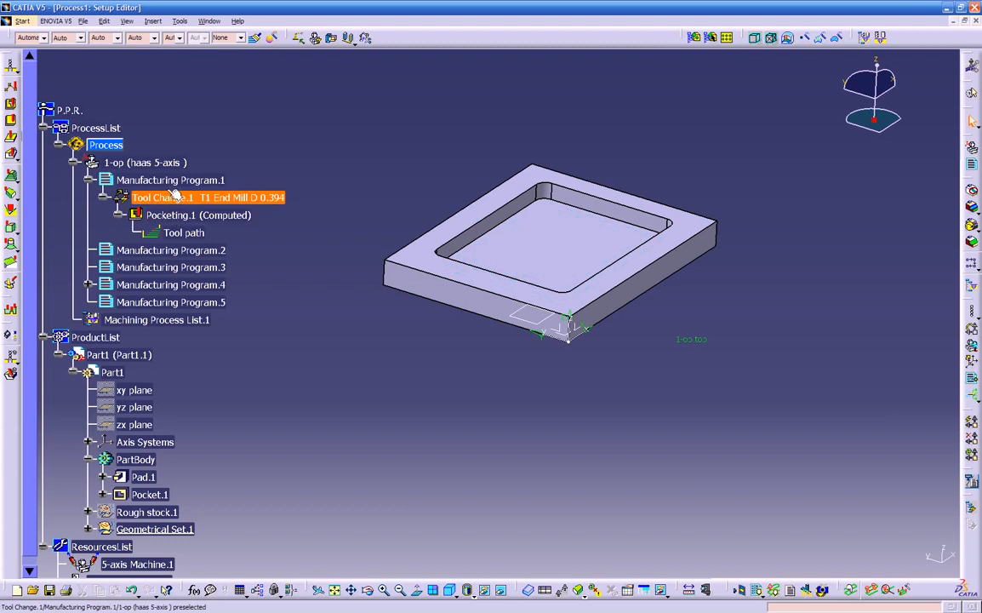
pyautogui.scroll(-3, 231, 266)
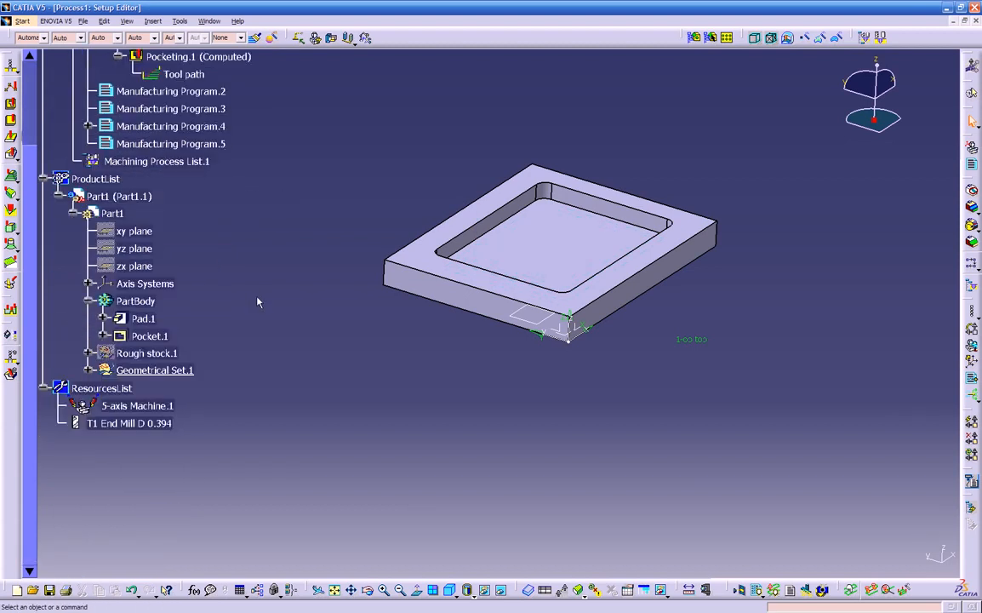
pyautogui.scroll(1, 214, 369)
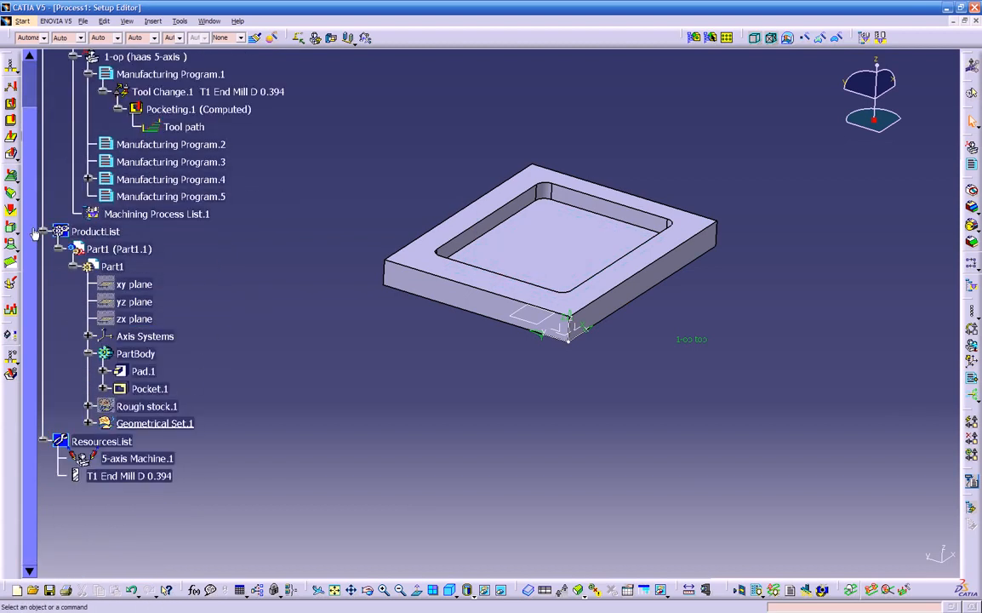
# Collapse the tree to its process, product and resources lists, and expand ProductList to examine the part's contents
pyautogui.click(43, 229)
pyautogui.click(44, 250)
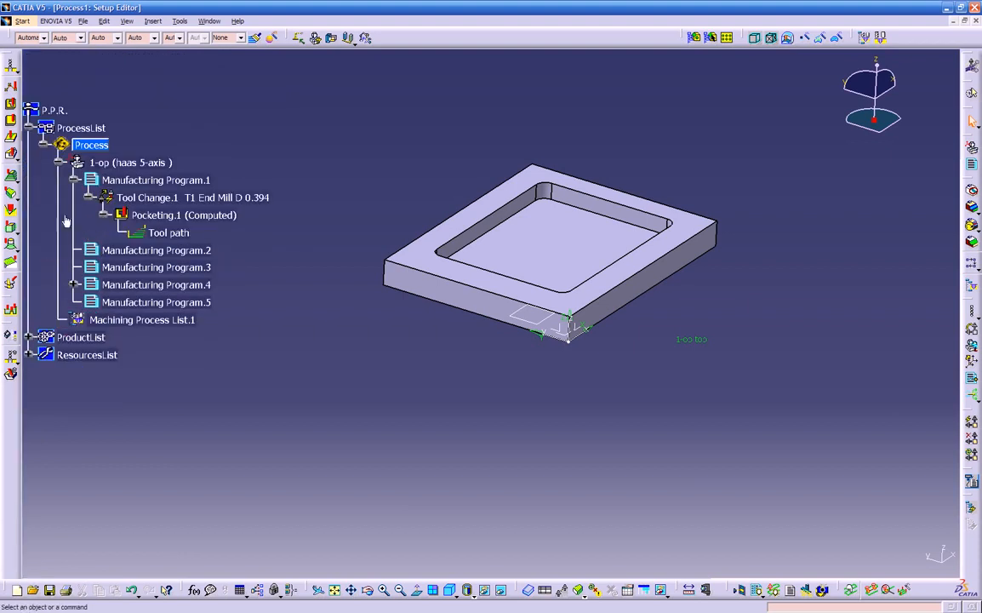
pyautogui.click(29, 128)
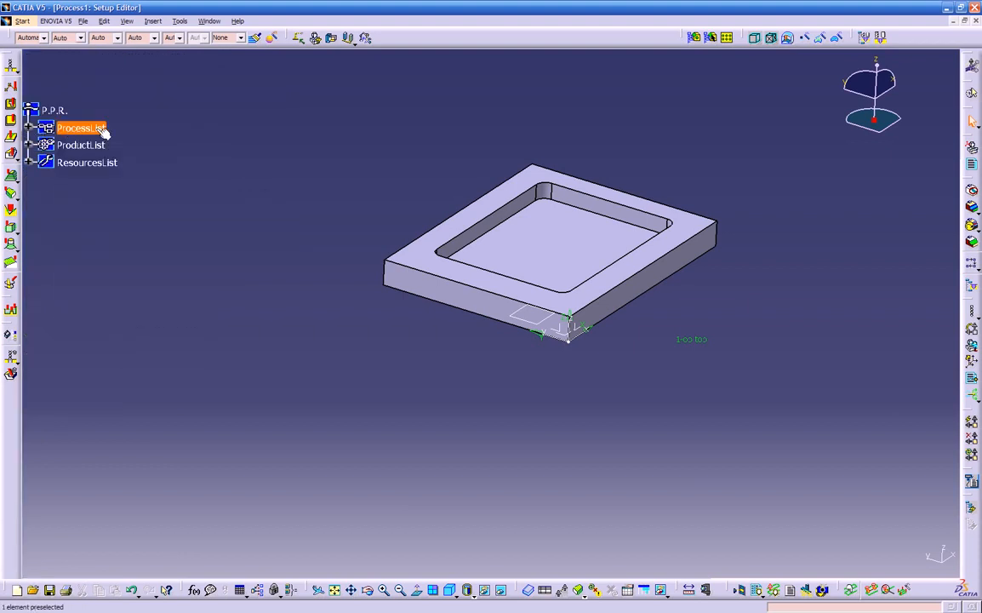
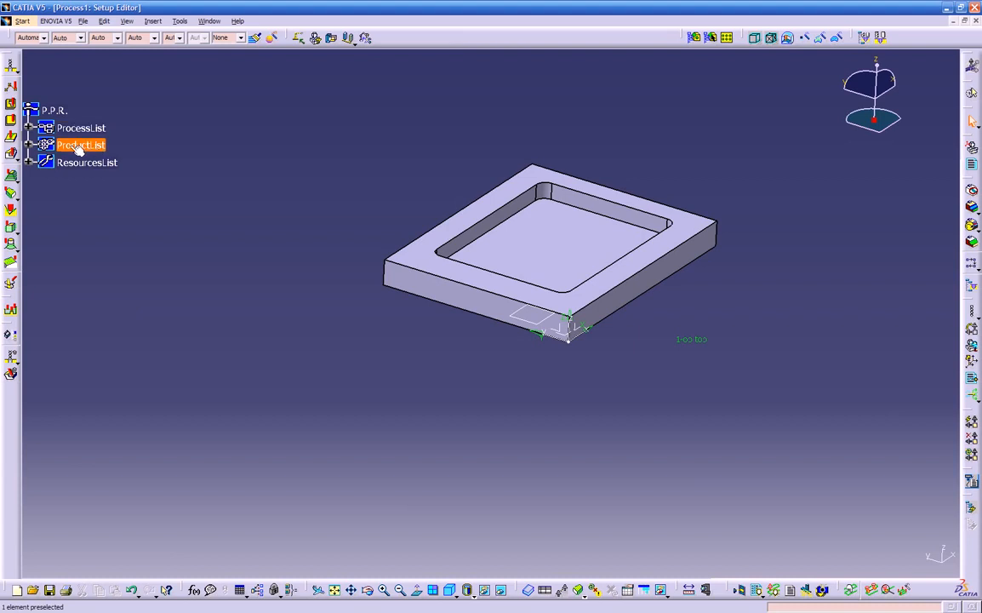
pyautogui.click(29, 146)
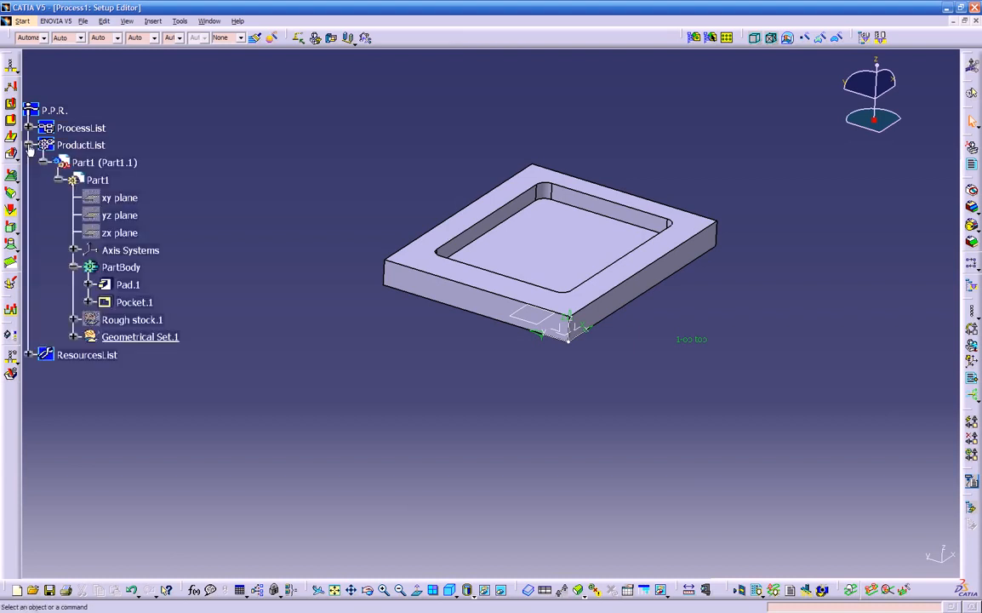
# Collapse the part's contents and the ProductList branch, and check which document windows are open
pyautogui.click(57, 181)
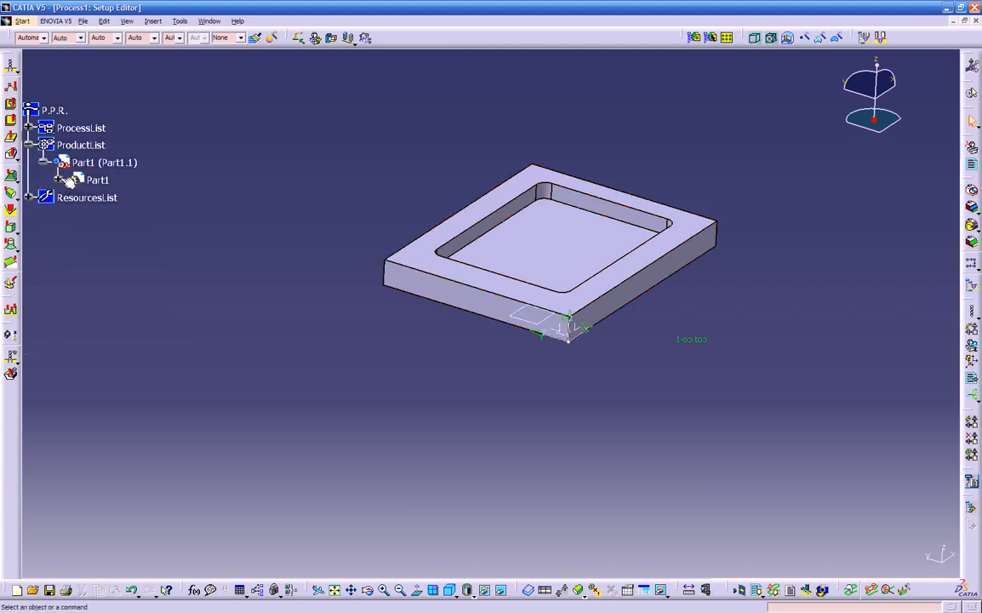
pyautogui.click(57, 180)
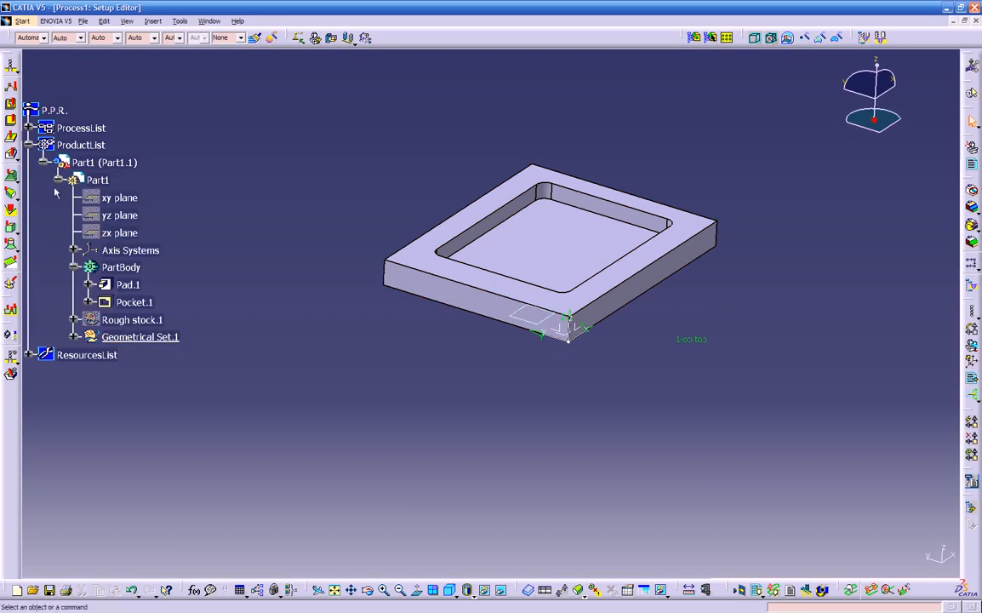
pyautogui.click(43, 163)
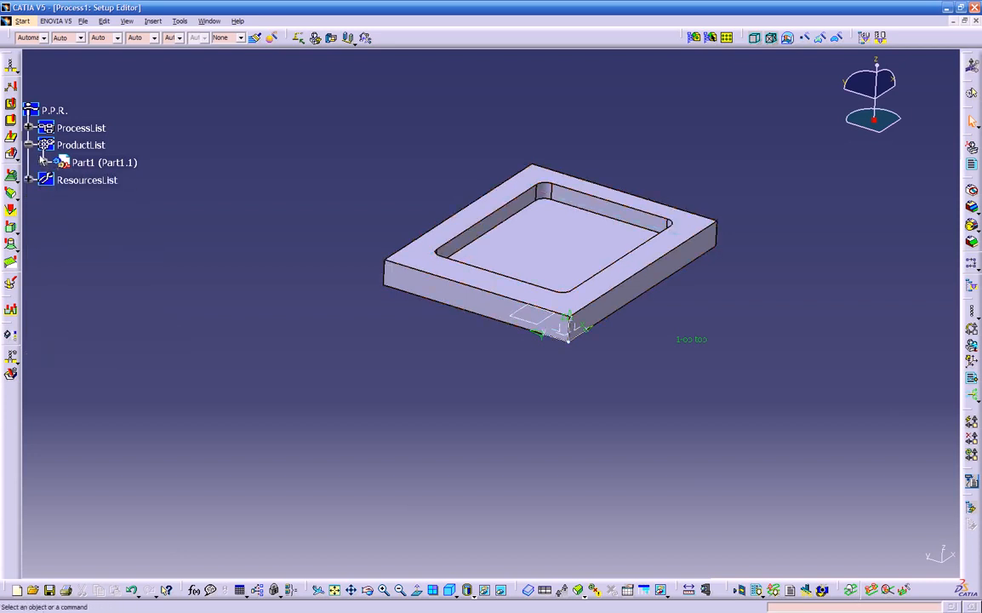
pyautogui.click(28, 145)
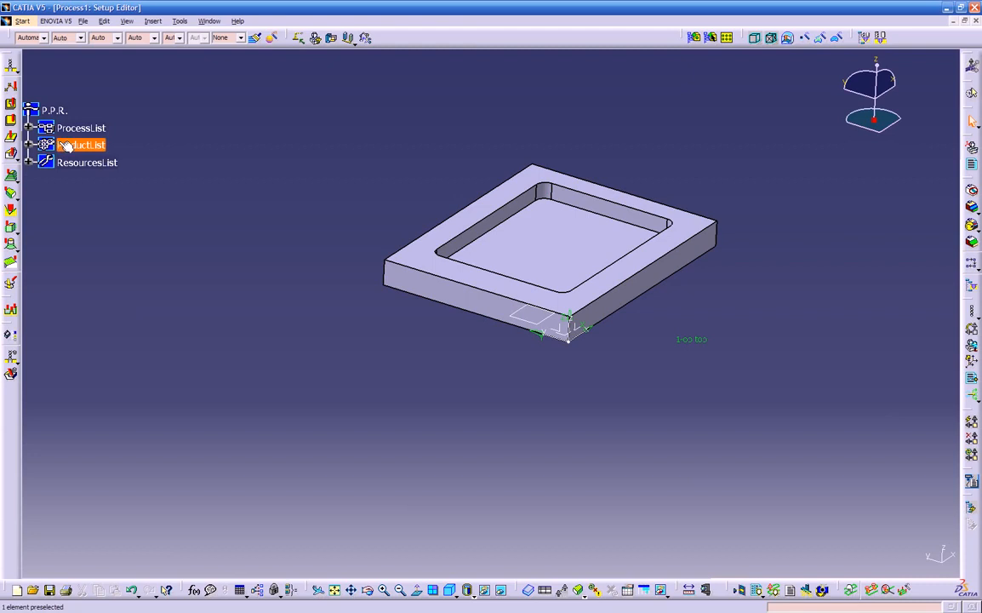
pyautogui.click(210, 22)
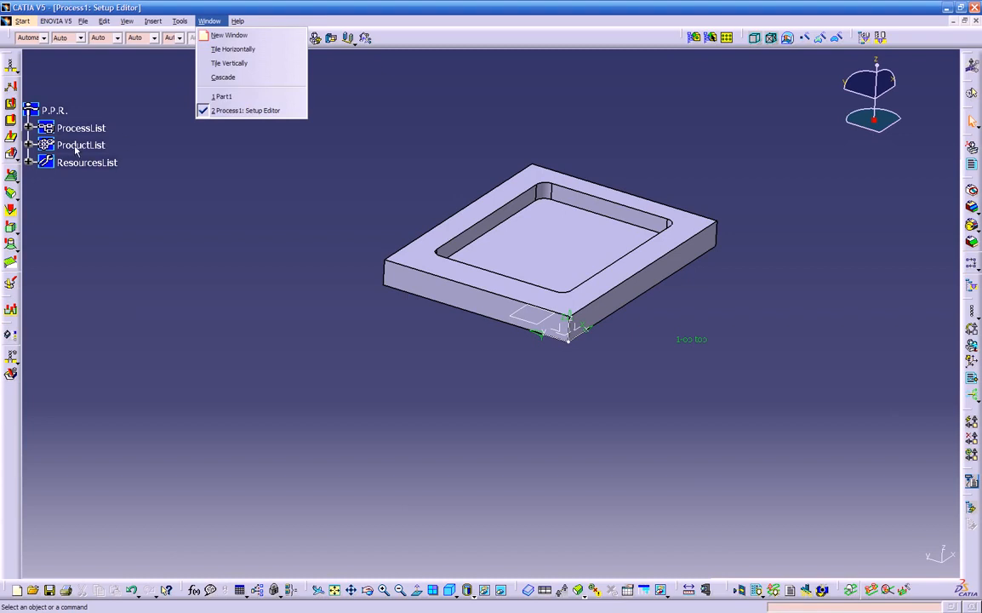
pyautogui.click(170, 145)
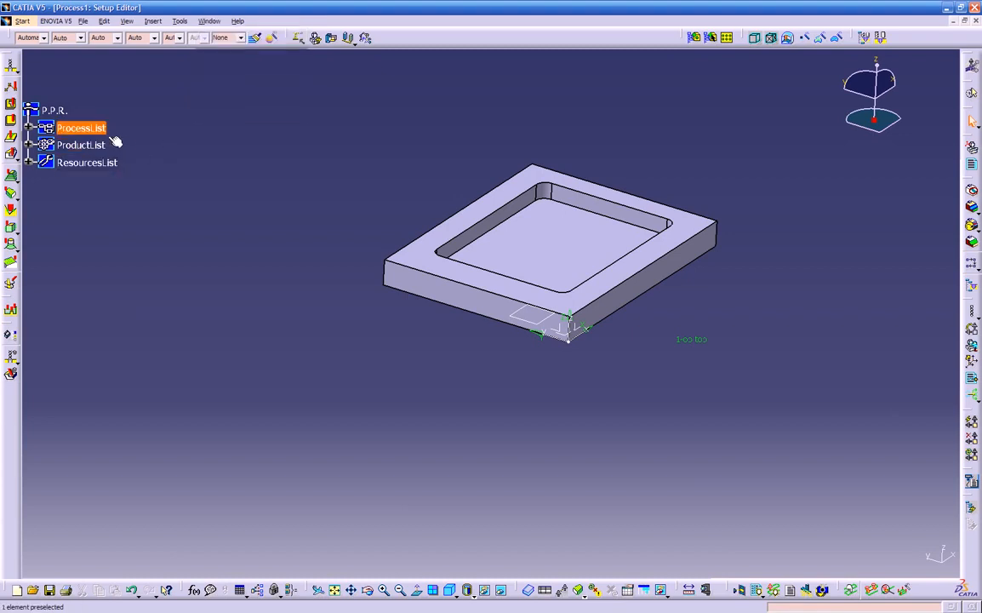
# Expand ResourcesList to examine the machine and tool, and ProcessList to examine the programs and Pocketing.1's tool path
pyautogui.click(29, 162)
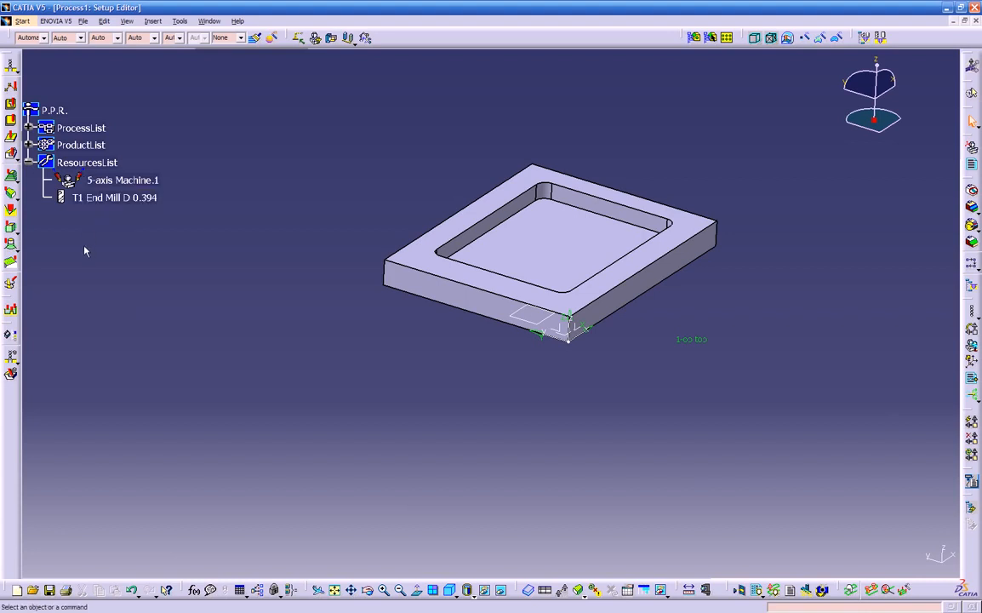
pyautogui.click(29, 146)
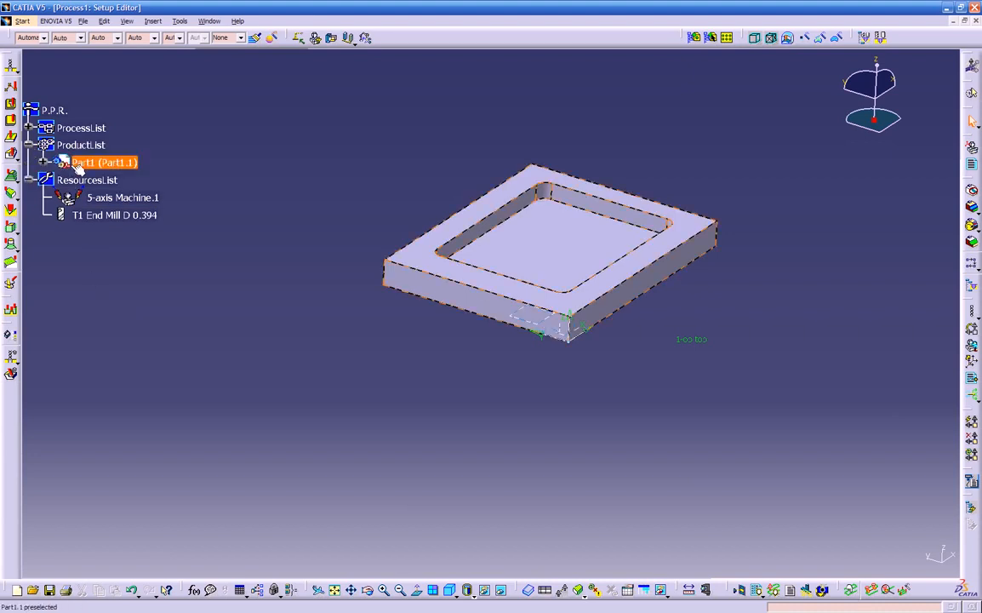
pyautogui.click(29, 145)
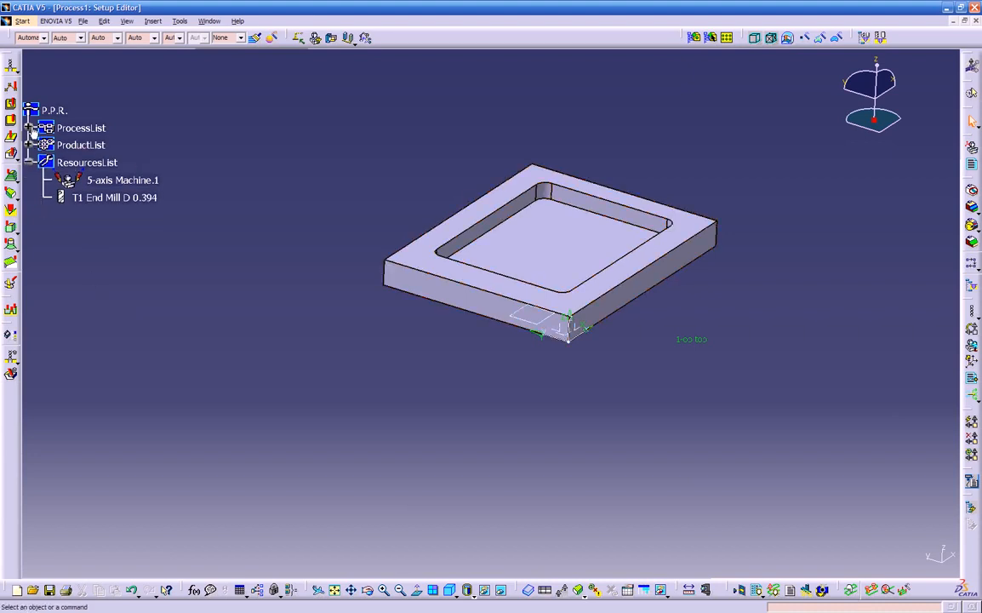
pyautogui.click(29, 128)
pyautogui.click(43, 145)
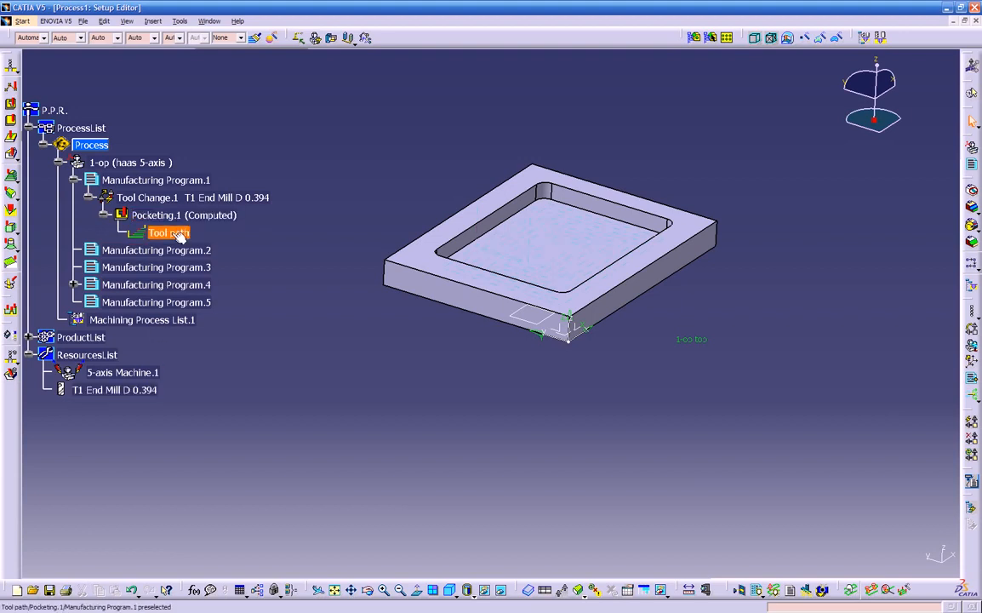
pyautogui.click(105, 215)
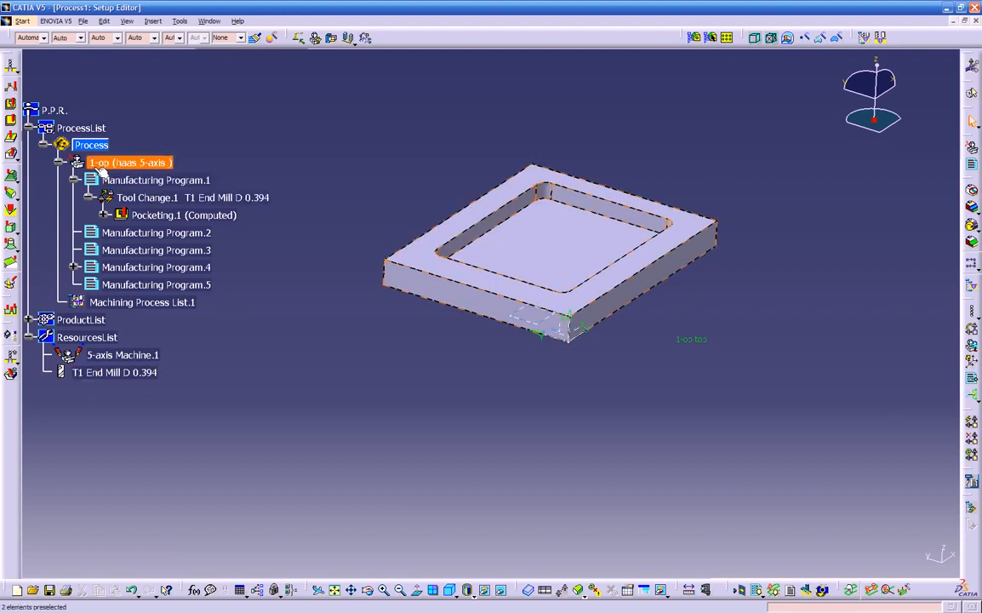
# Open Pocketing.1's tool settings and start a catalog search for another end mill
pyautogui.doubleClick(145, 215)
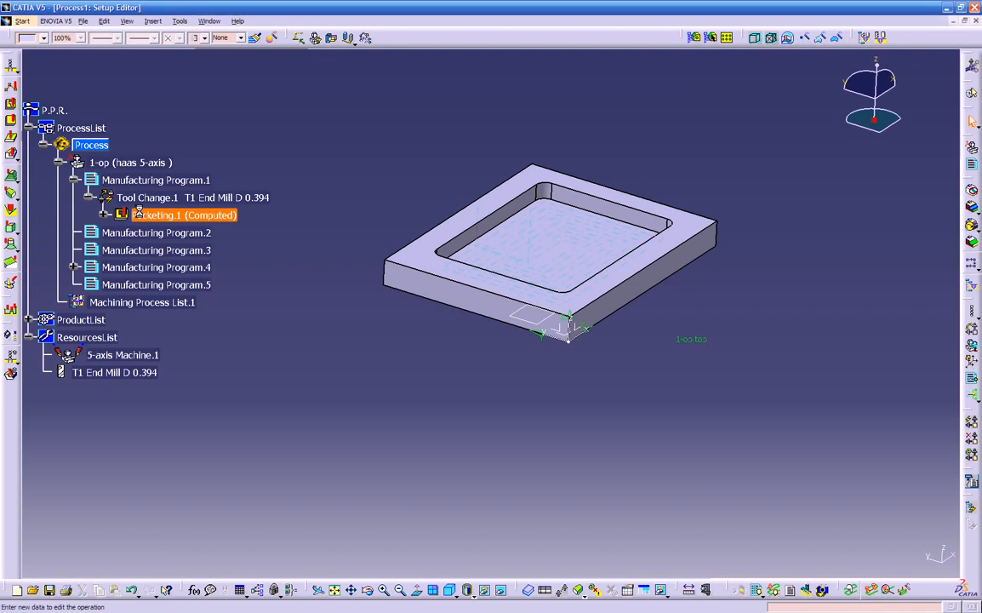
pyautogui.click(804, 222)
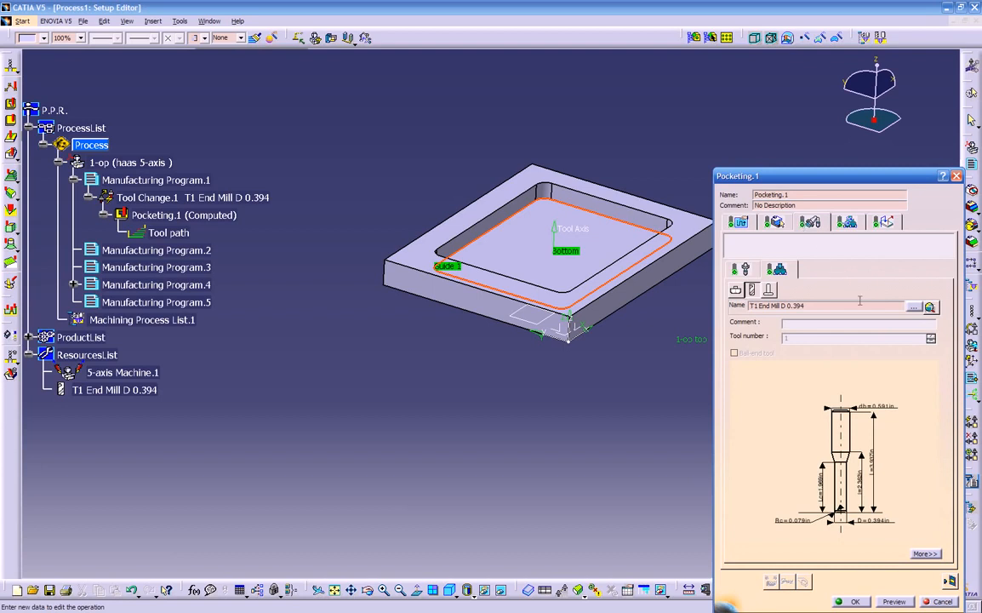
pyautogui.click(915, 307)
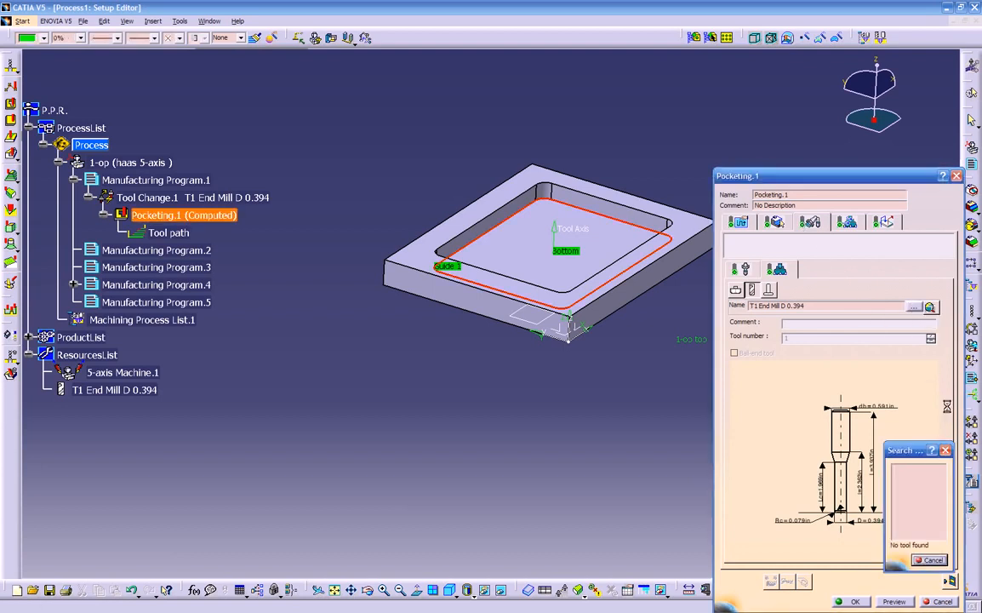
pyautogui.click(945, 450)
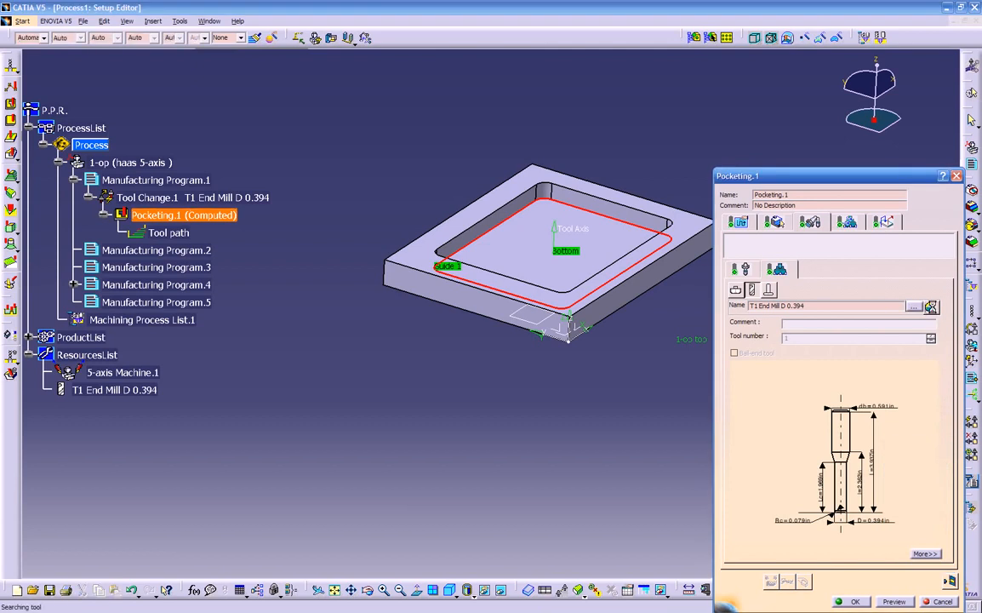
pyautogui.click(931, 308)
pyautogui.moveTo(247, 10); pyautogui.dragTo(530, 196)
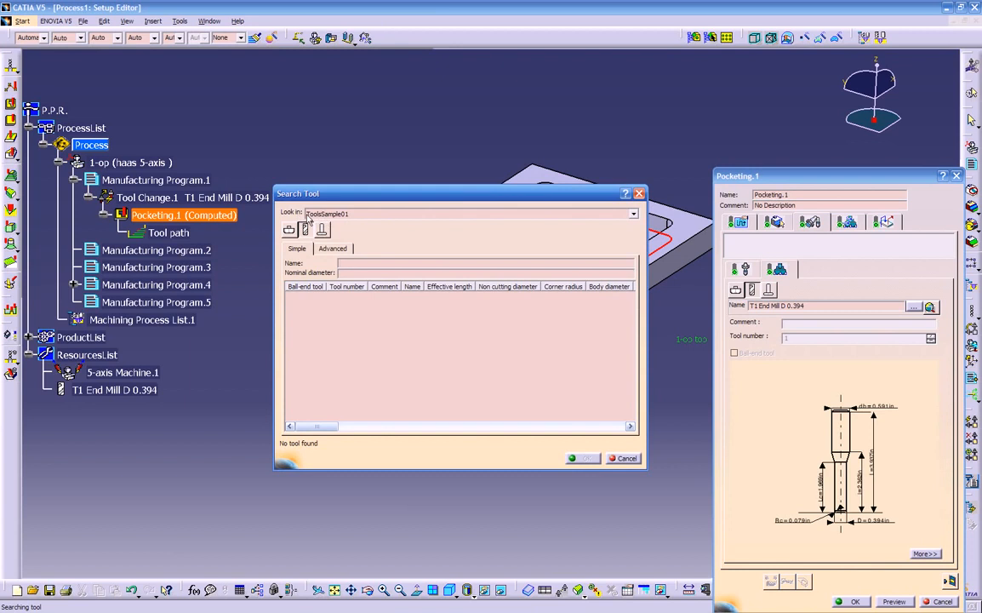
# Look up end mills in the ToolSamples_SMG catalog, widen the name column, and preview Flat_End_Mill_Diam14 and Flat_End_Mill_Diam20
pyautogui.click(635, 214)
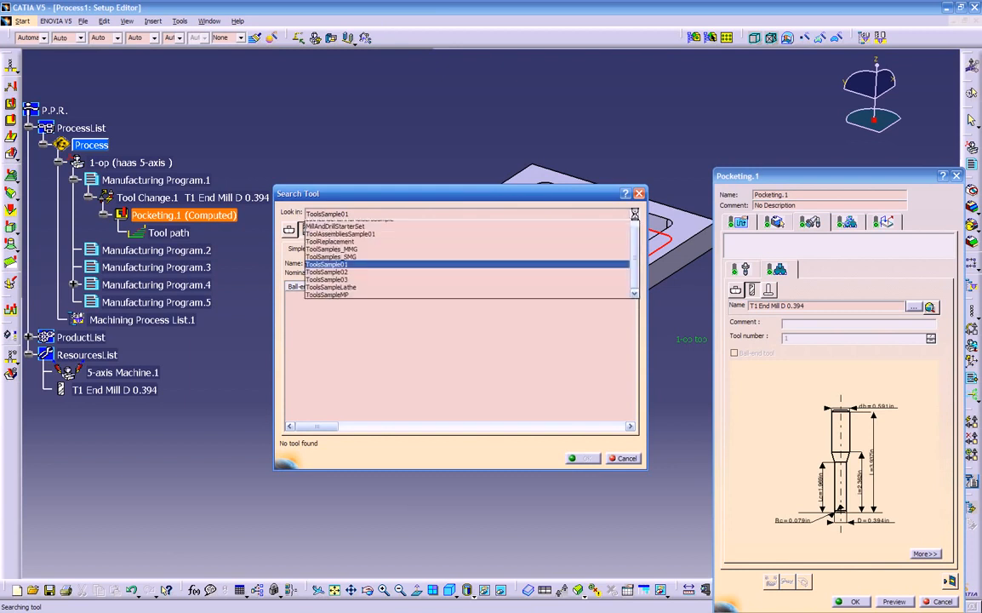
pyautogui.click(349, 270)
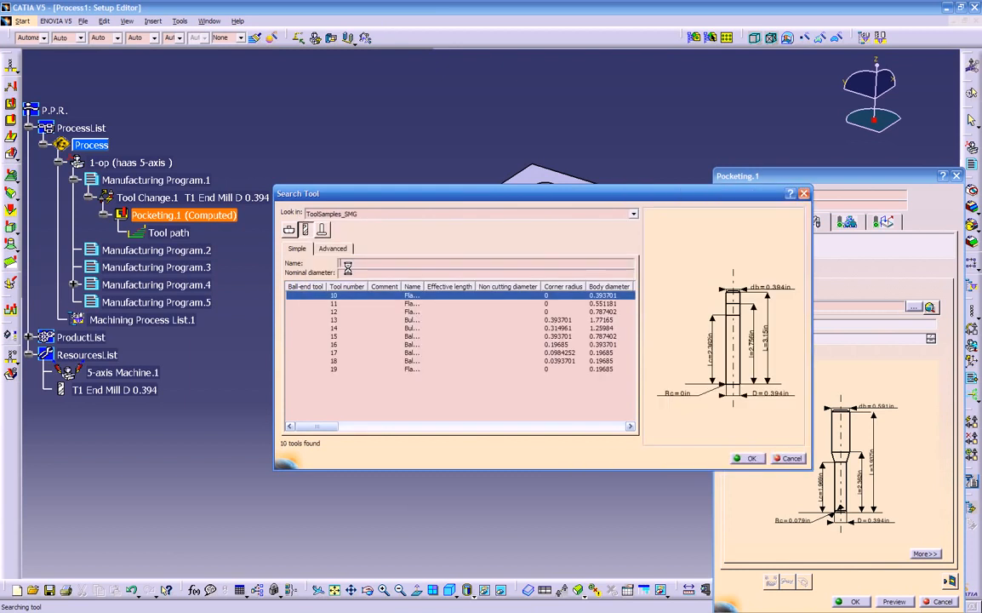
pyautogui.click(408, 304)
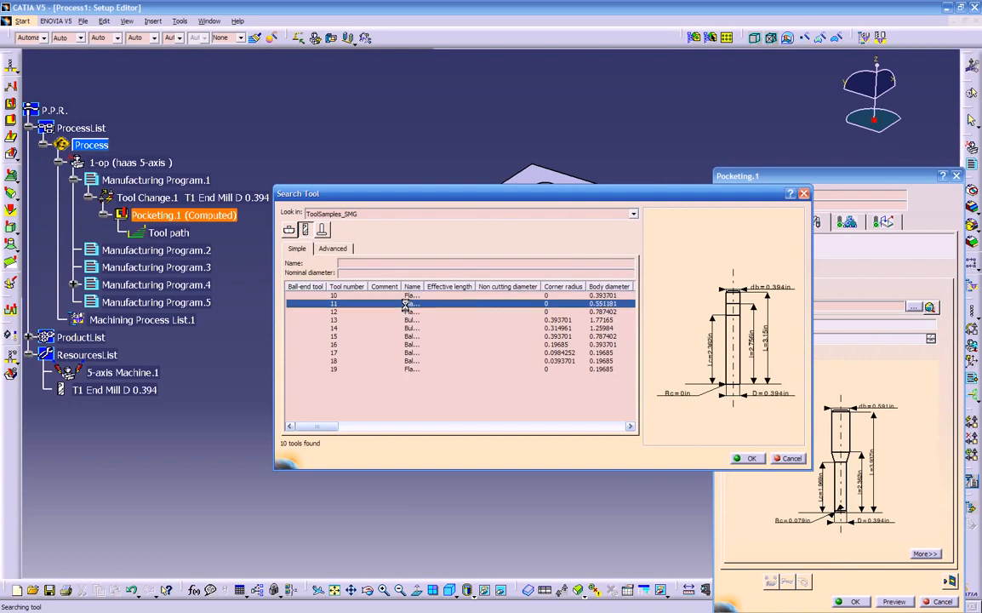
pyautogui.moveTo(425, 287); pyautogui.dragTo(448, 287)
pyautogui.moveTo(460, 287); pyautogui.dragTo(506, 287)
pyautogui.click(432, 311)
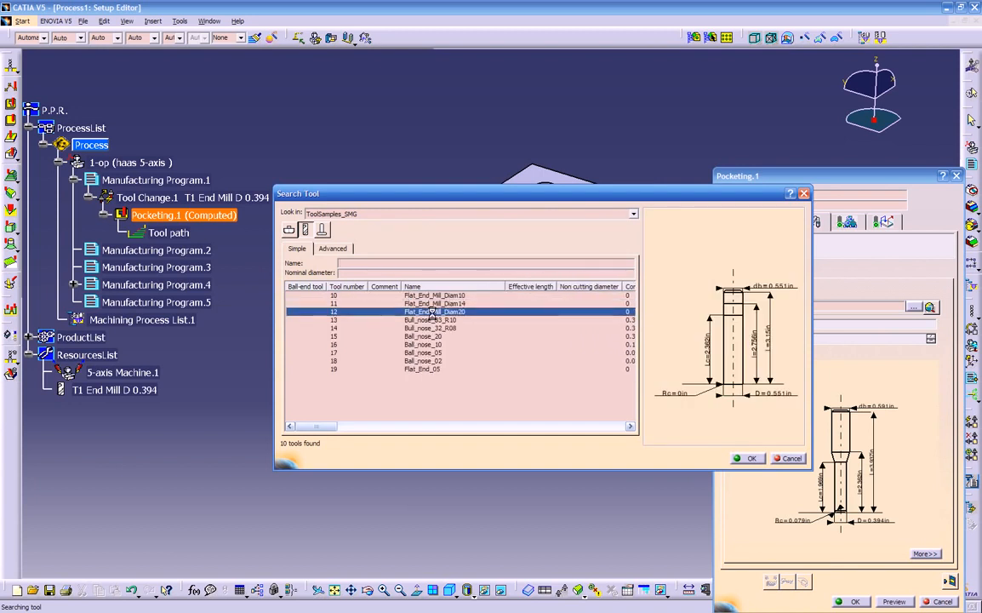
# Compare the Bull_nose_83_R10, Bull_nose_32_R08 and Ball_nose_20 tools, and examine Ball_nose_10's diameter in its drawing
pyautogui.click(435, 320)
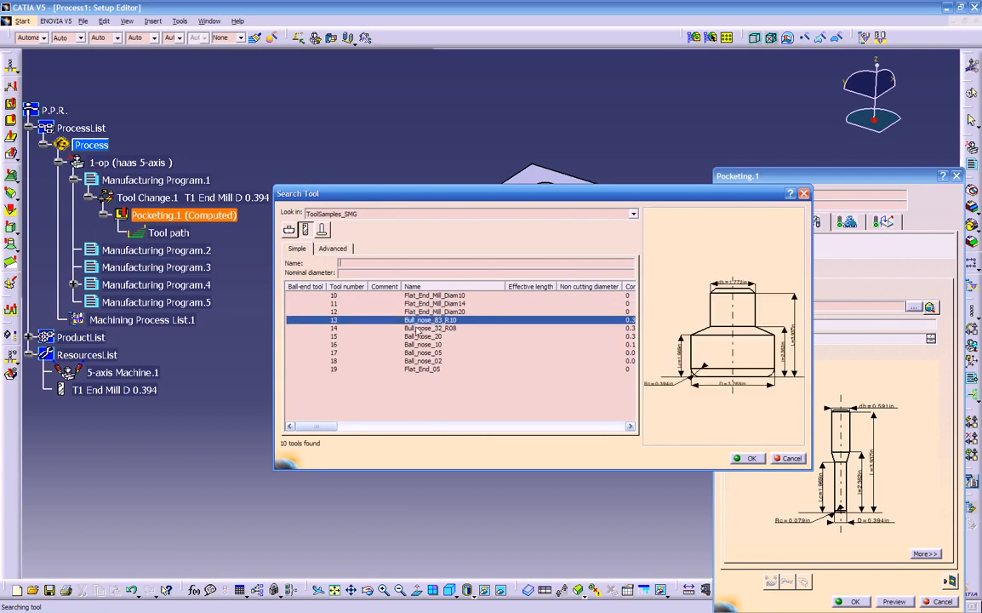
pyautogui.click(417, 329)
pyautogui.click(415, 337)
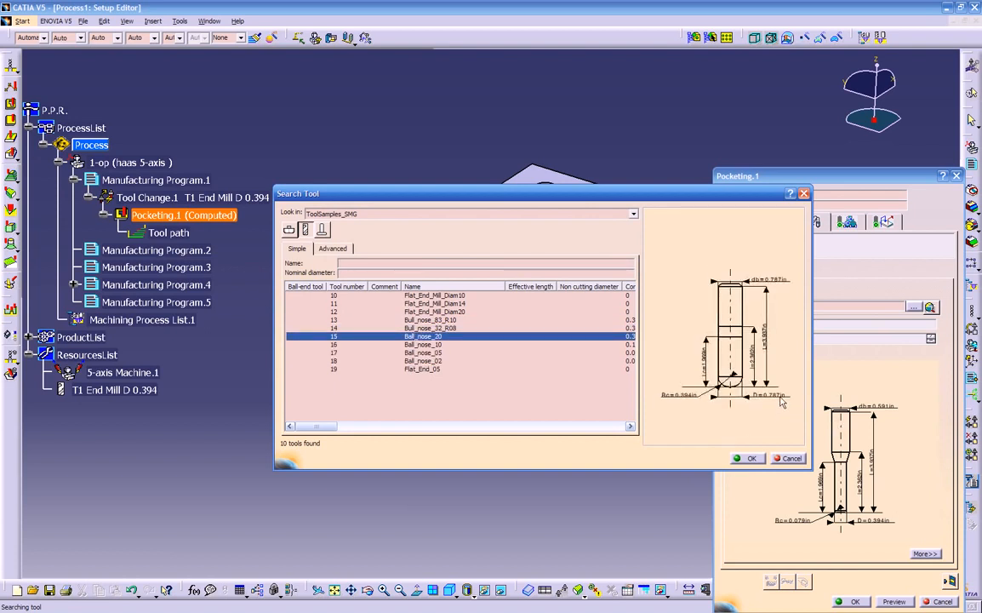
pyautogui.click(418, 345)
pyautogui.moveTo(739, 407); pyautogui.dragTo(724, 290, button='middle')
pyautogui.moveTo(721, 434); pyautogui.dragTo(715, 231, button='middle')
pyautogui.moveTo(730, 328); pyautogui.dragTo(641, 337, button='middle')
pyautogui.moveTo(724, 347); pyautogui.dragTo(709, 394, button='middle')
pyautogui.moveTo(709, 393); pyautogui.dragTo(573, 312, button='middle')
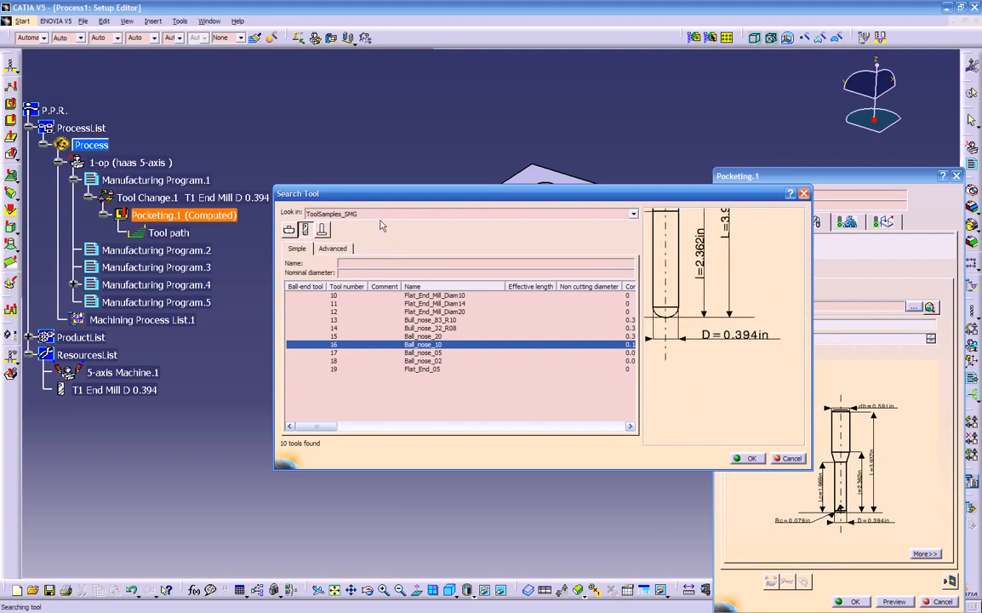
# Check the ToolReplacement, ToolsSample03 and ToolsSample01 catalogs for suitable end mills
pyautogui.click(344, 213)
pyautogui.click(361, 254)
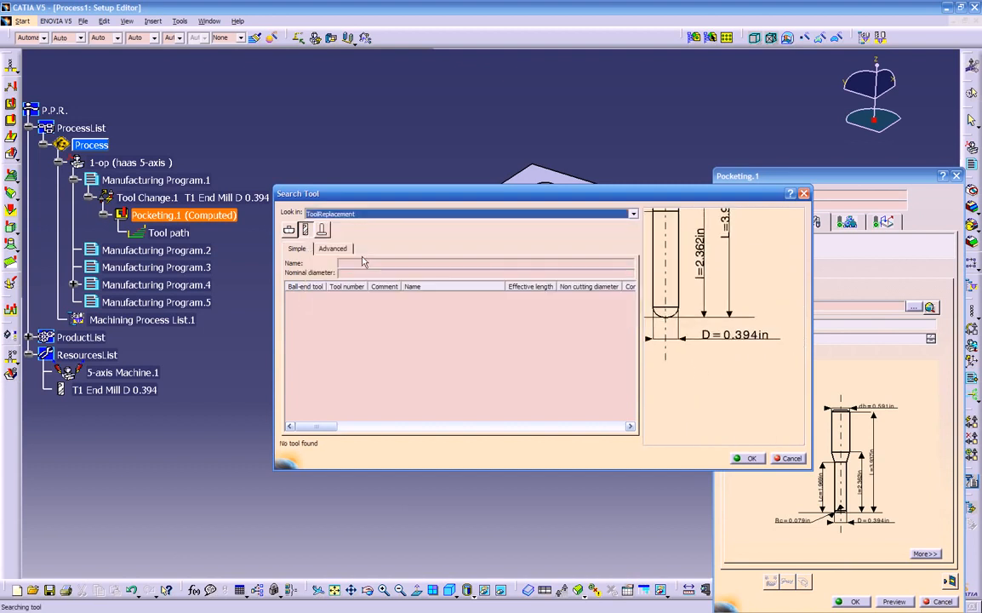
pyautogui.click(340, 213)
pyautogui.click(346, 293)
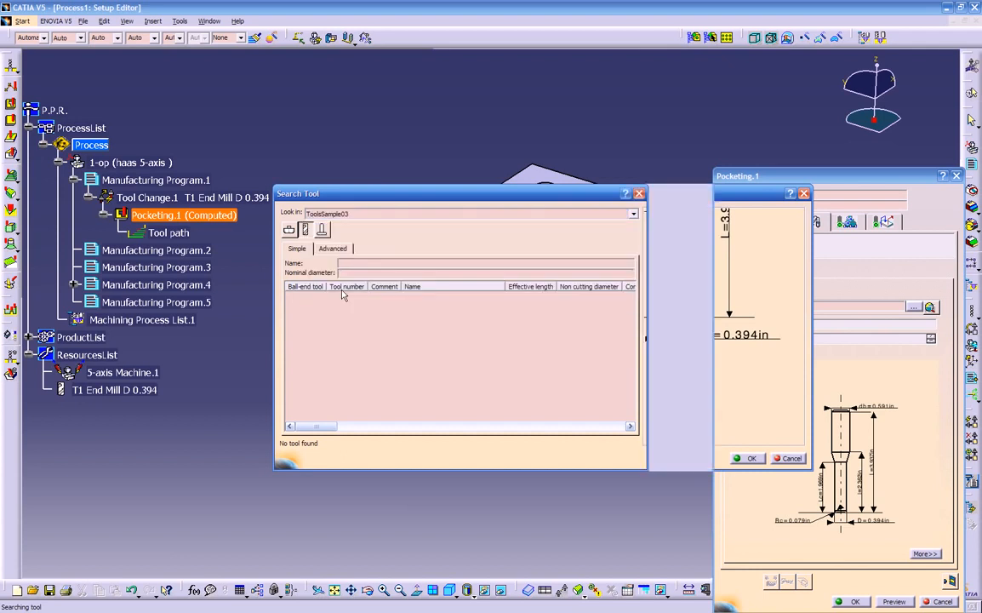
pyautogui.click(359, 215)
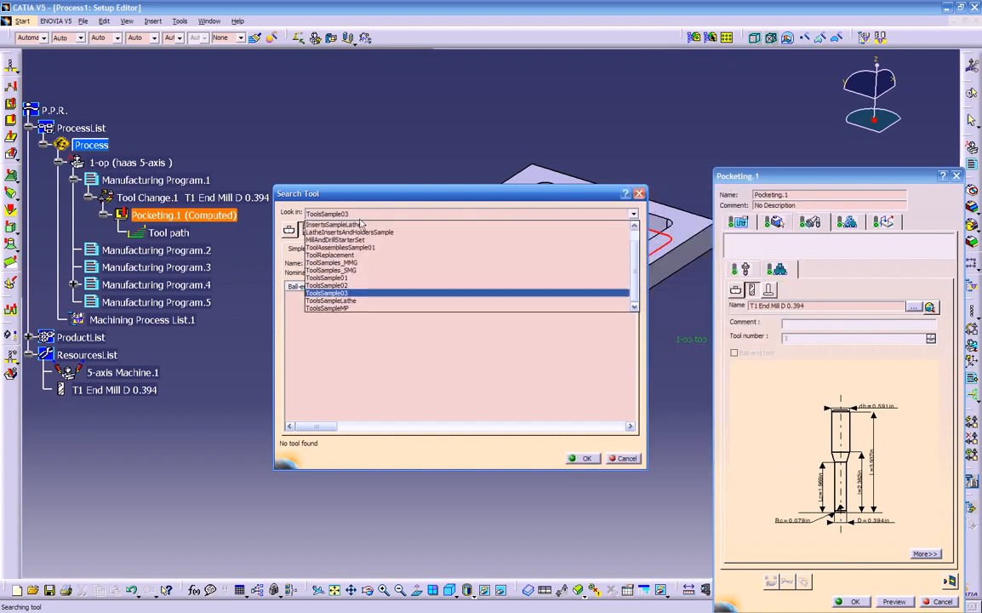
pyautogui.click(330, 271)
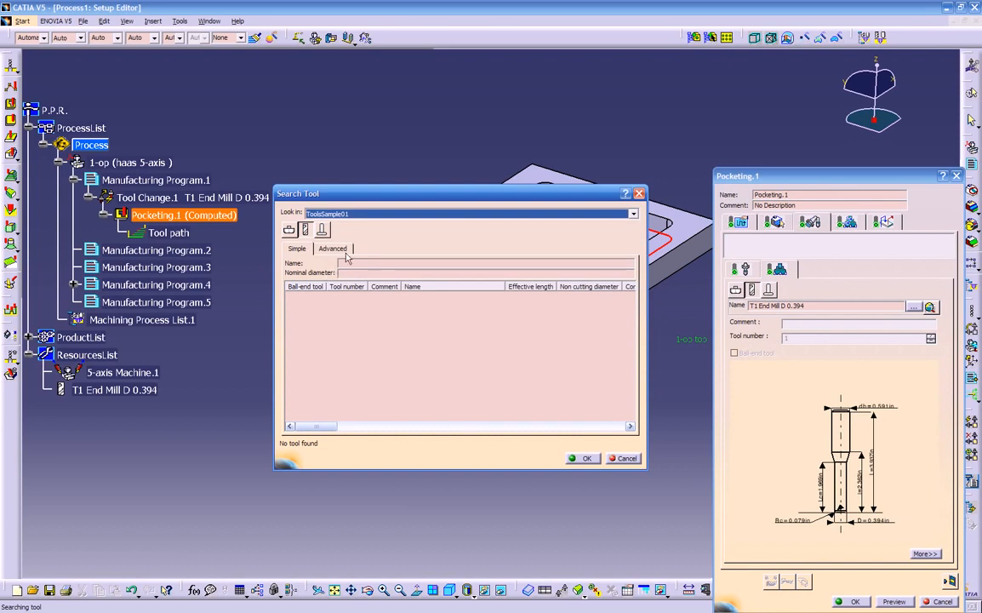
# Search the ToolAssembliesSample01 catalog for end mills and widen the comment column to read its entries
pyautogui.click(349, 214)
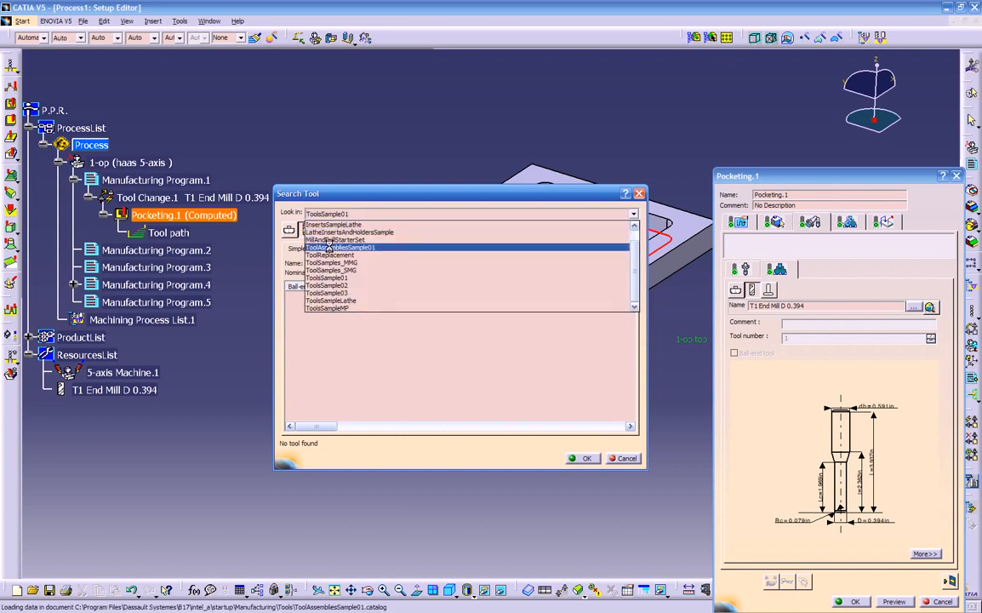
pyautogui.click(330, 247)
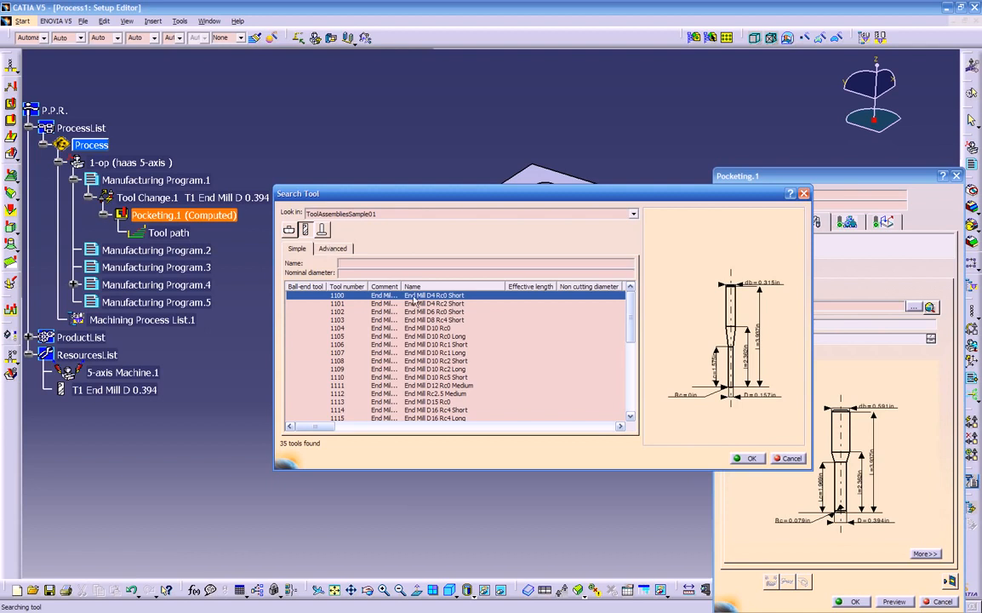
pyautogui.moveTo(402, 287); pyautogui.dragTo(442, 291)
pyautogui.scroll(-7, 432, 327)
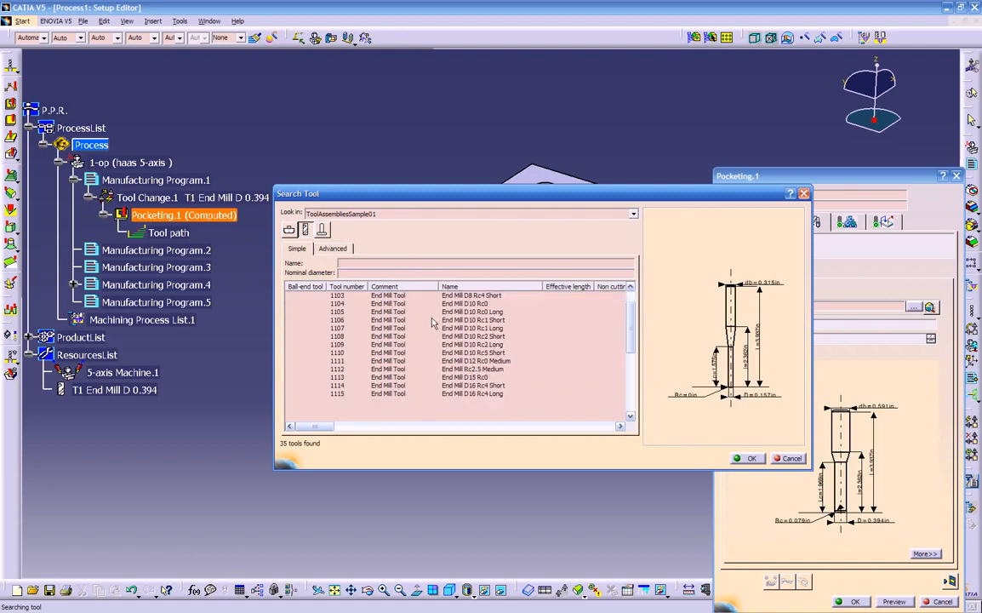
# Compare the D32 end mills and examine the diameter and cutting length of End Mill D32 Rc0 Short
pyautogui.click(441, 360)
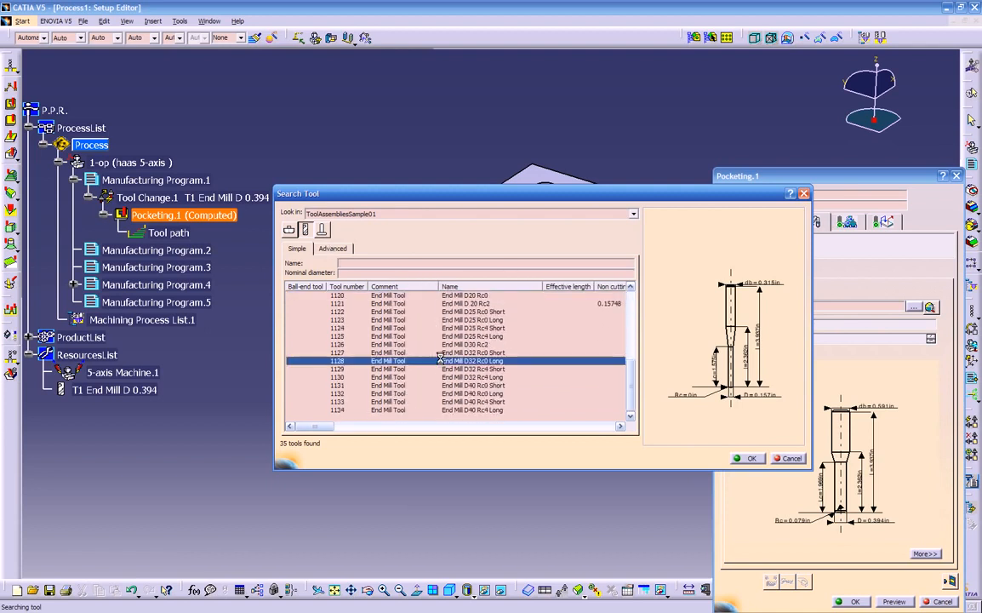
pyautogui.click(393, 380)
pyautogui.click(388, 352)
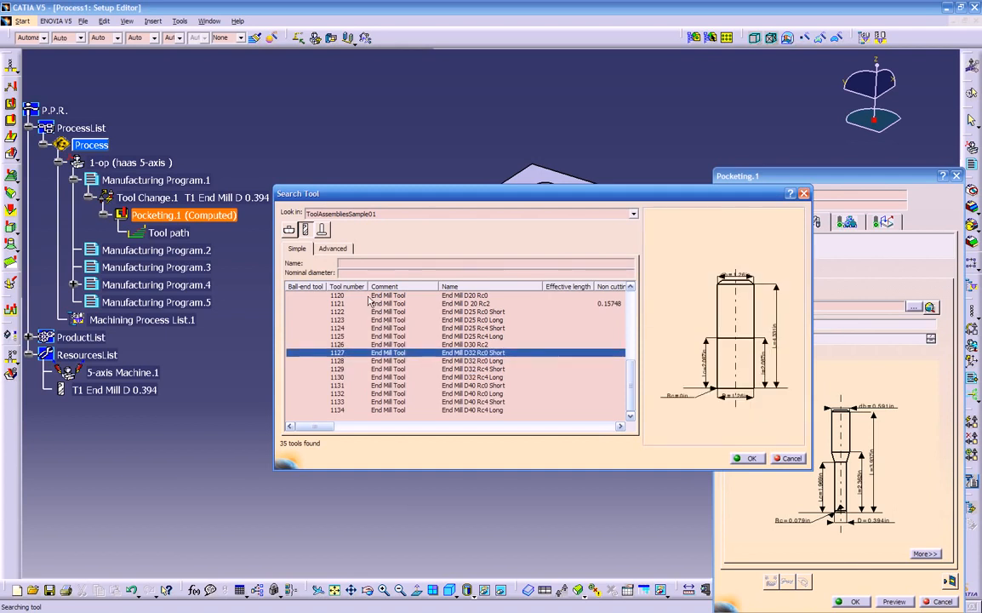
pyautogui.moveTo(711, 396)
pyautogui.mouseDown(button='middle')
pyautogui.moveTo(717, 361)
pyautogui.moveTo(754, 315)
pyautogui.mouseUp(button='middle')
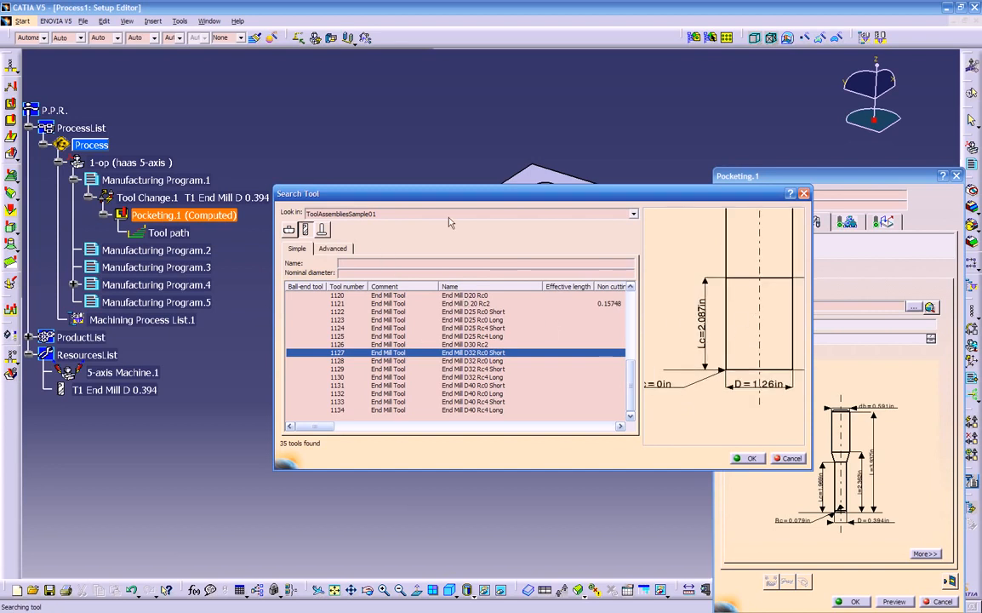
# Check the ToolReplacement and ToolsSample01 catalogs for end mills and leave the tool search without choosing one
pyautogui.click(355, 214)
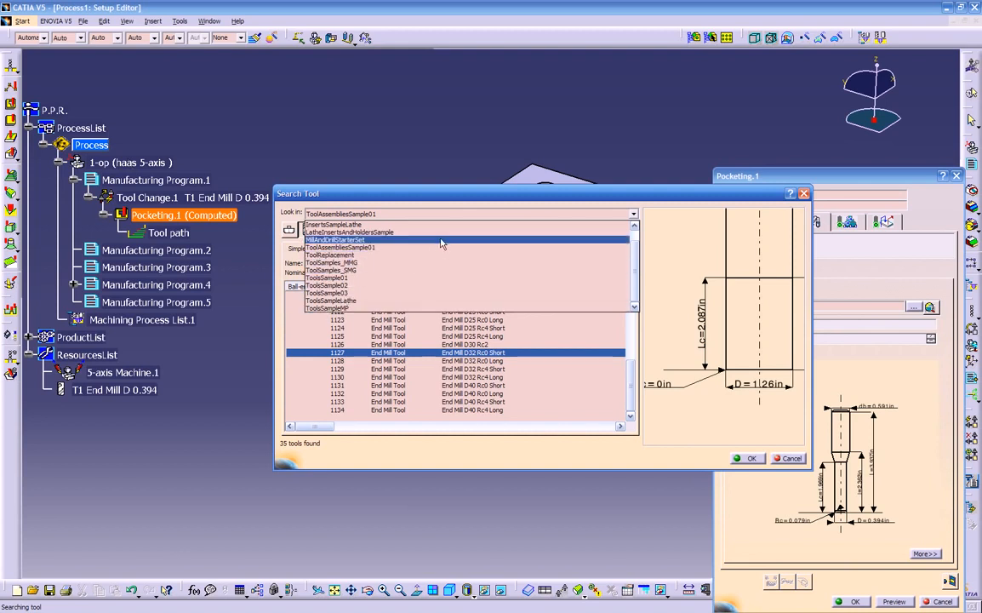
pyautogui.click(409, 255)
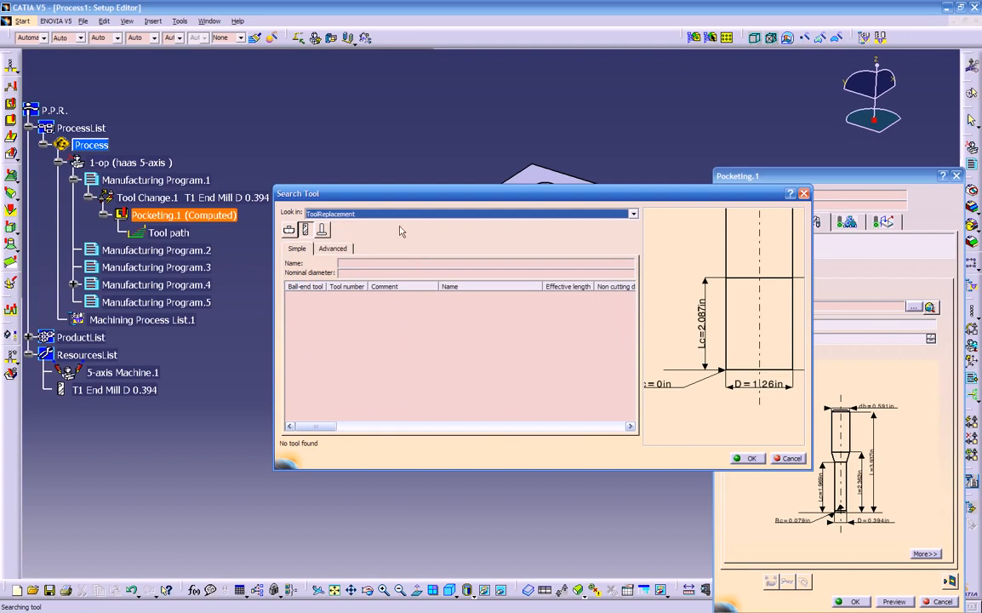
pyautogui.click(565, 213)
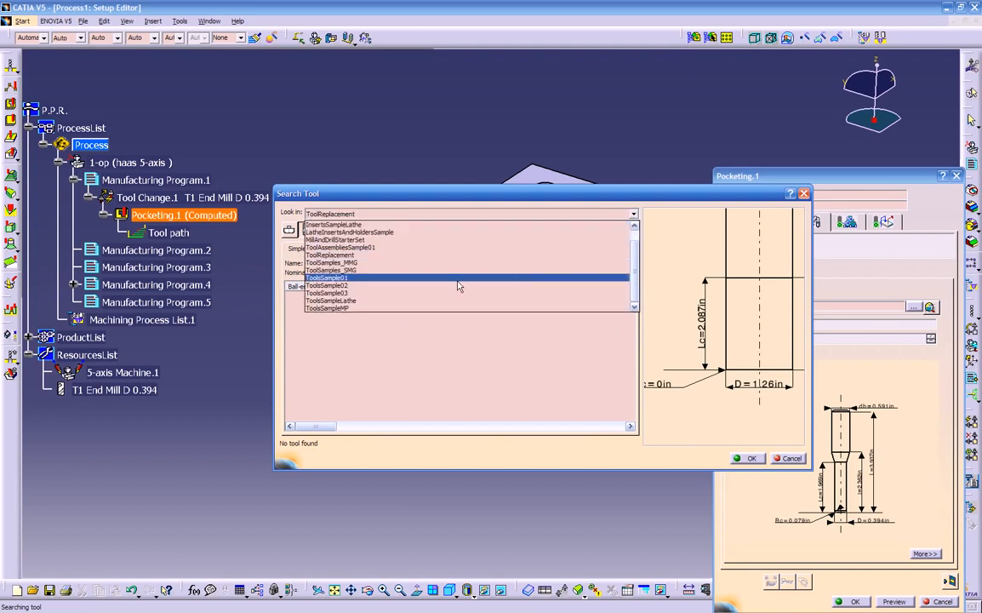
pyautogui.click(371, 279)
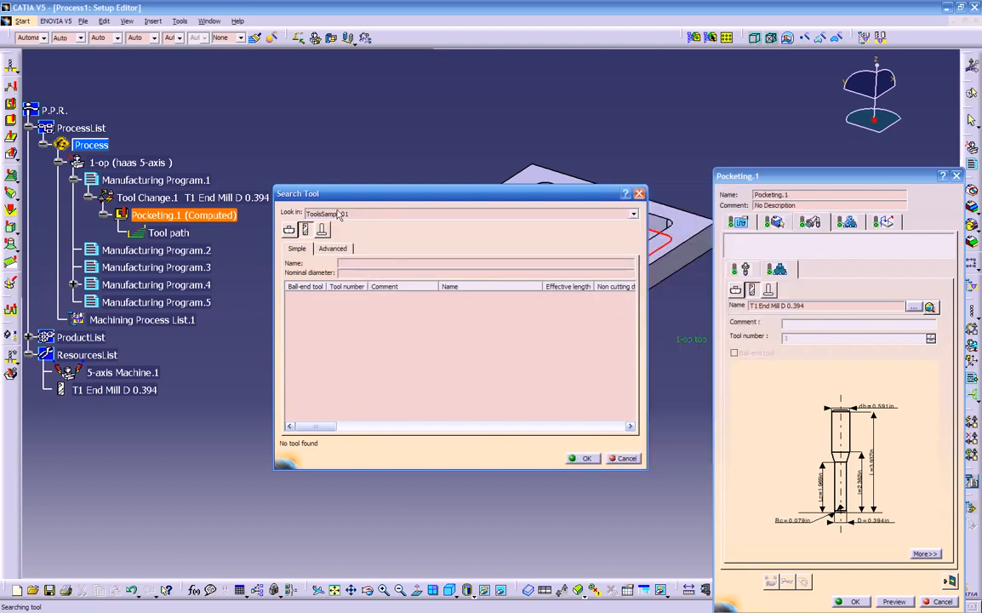
pyautogui.click(624, 459)
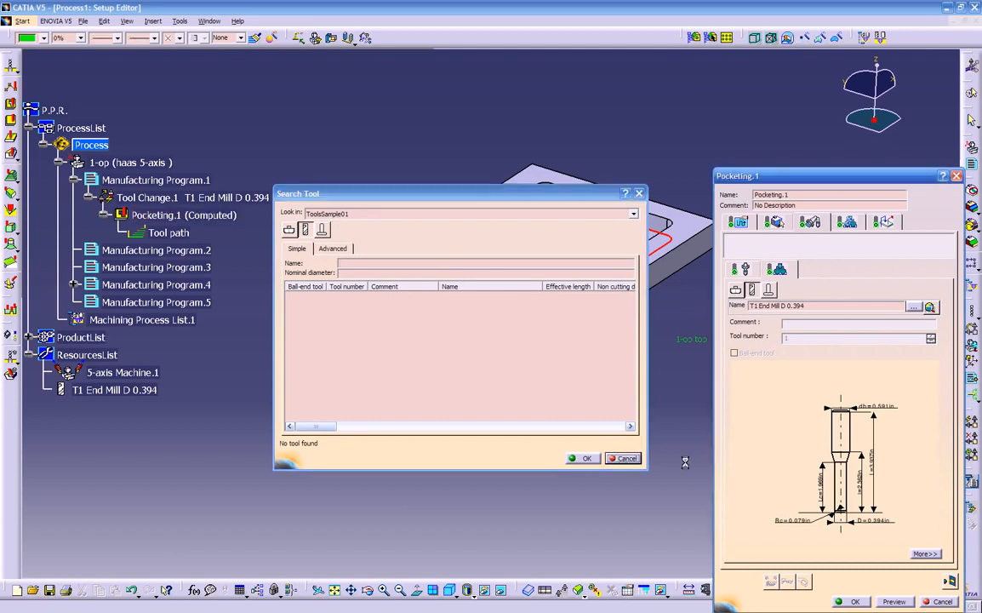
# Examine the current end mill's dimensions in the Pocketing.1 tool drawing and close the operation without changes
pyautogui.keyDown('ctrl'); pyautogui.moveTo(833, 457); pyautogui.dragTo(851, 398, button='middle'); pyautogui.keyUp('ctrl')
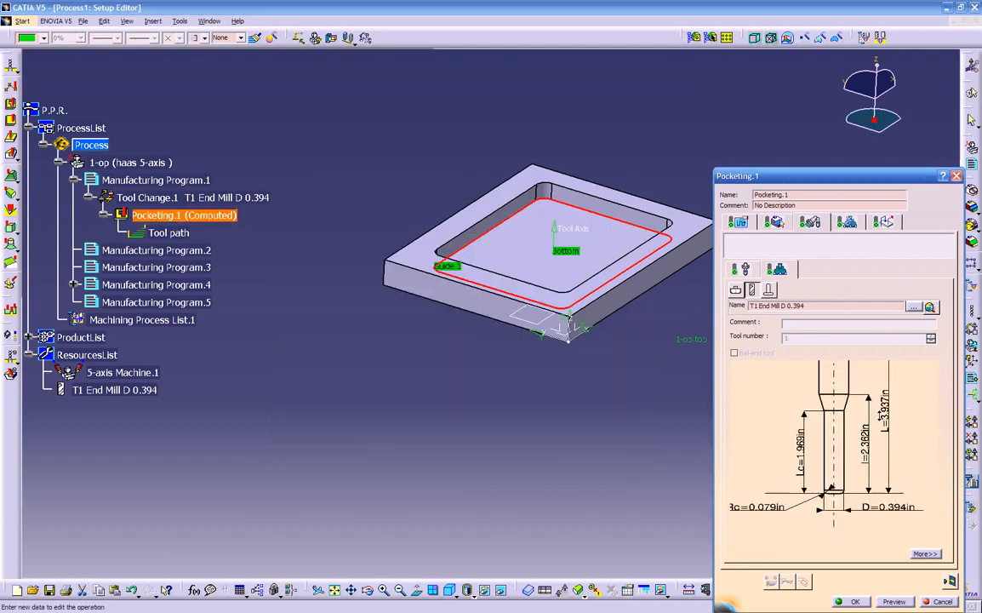
pyautogui.moveTo(851, 496)
pyautogui.keyDown('ctrl'); pyautogui.mouseDown(button='middle')
pyautogui.moveTo(849, 462)
pyautogui.moveTo(844, 482)
pyautogui.mouseUp(button='middle'); pyautogui.keyUp('ctrl')
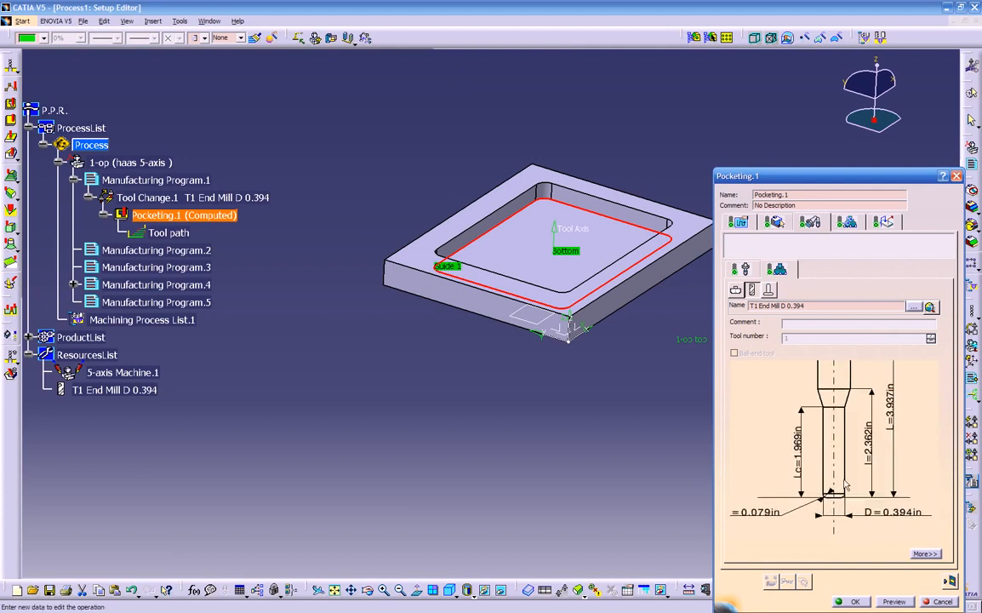
pyautogui.click(937, 602)
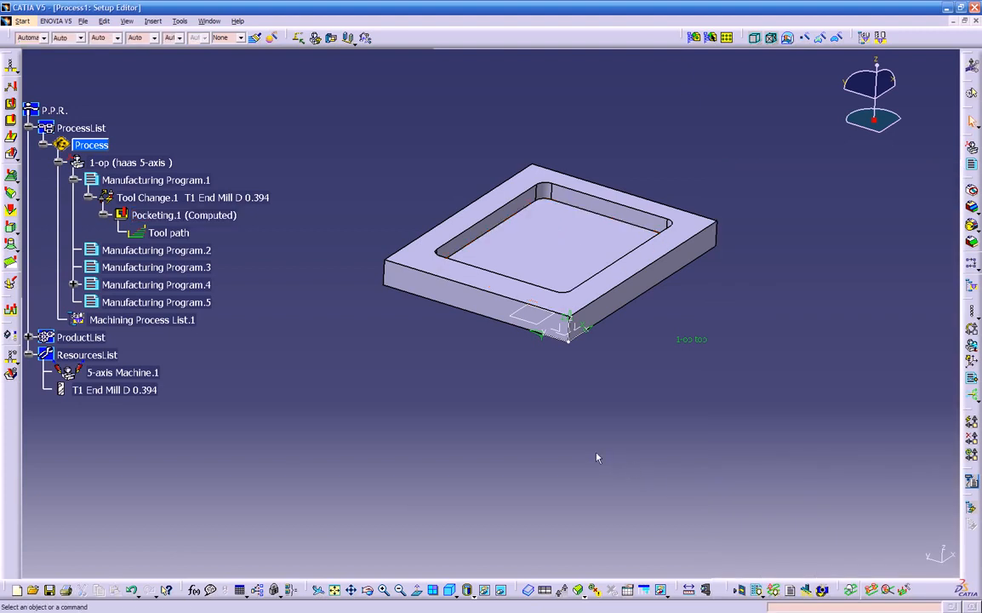
# Switch to Windows Explorer and copy the Sammy_tool_library_SMG catalog from the desktop's New Folder
pyautogui.hotkey('alt', 'Tab')
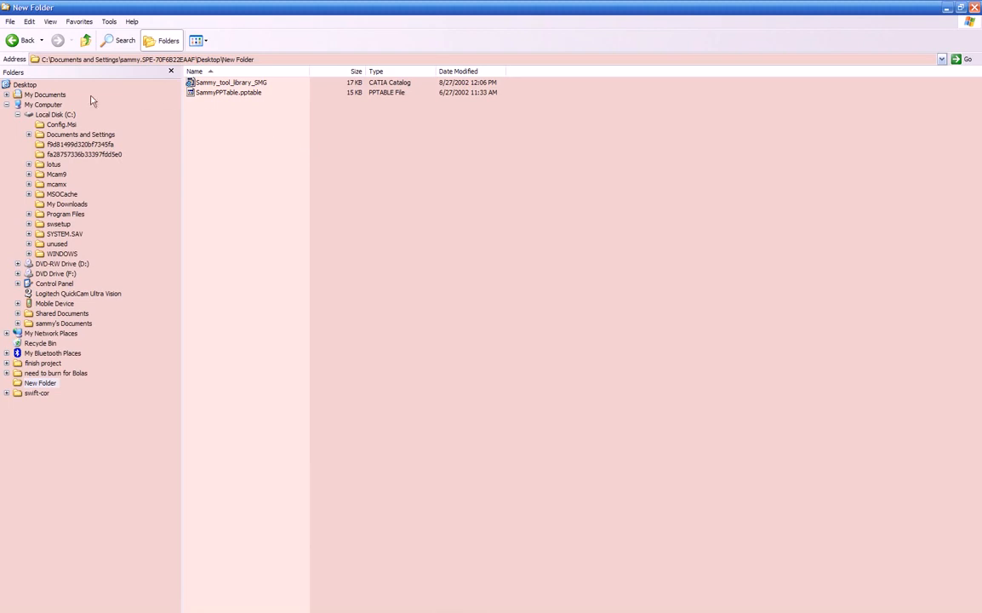
pyautogui.click(7, 104)
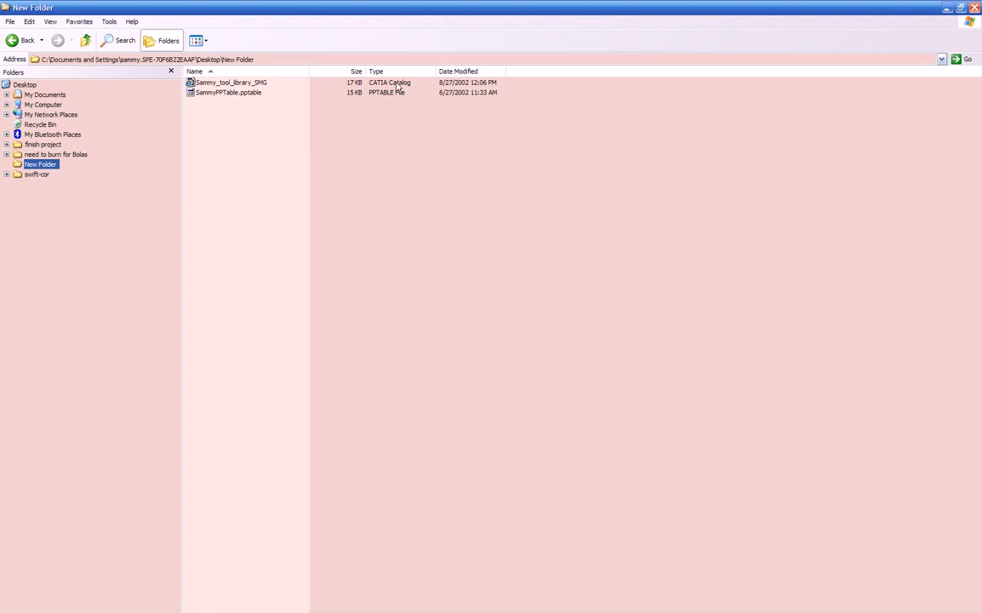
pyautogui.rightClick(252, 87)
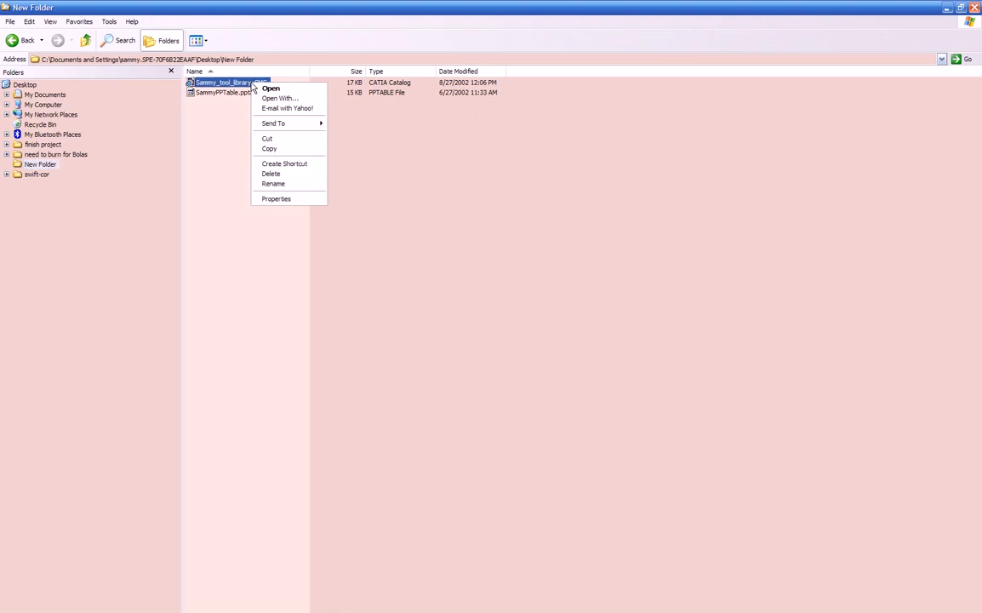
pyautogui.click(270, 149)
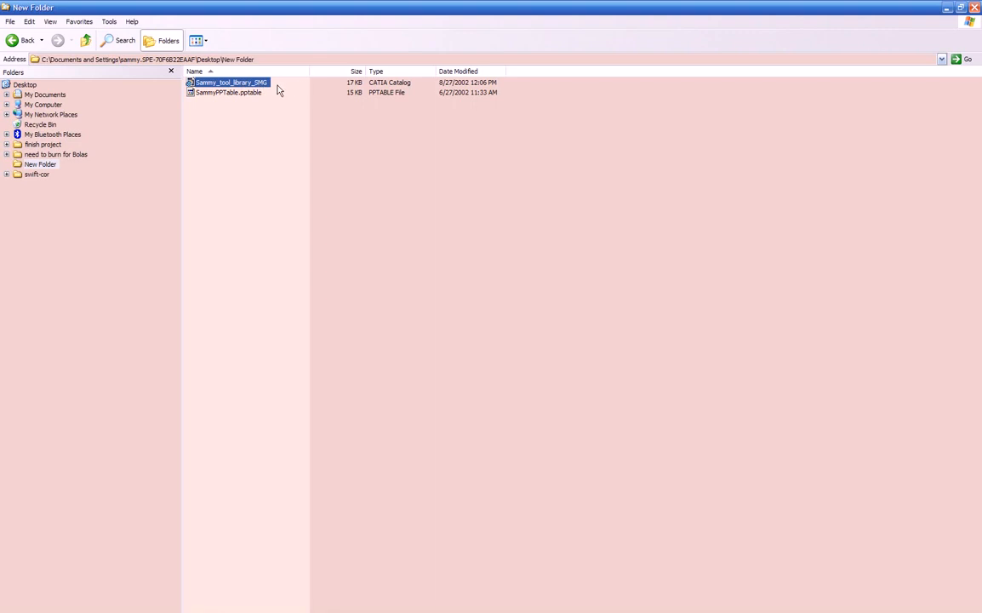
# Paste the copied catalog into the B17 intel_a\startup\Manufacturing\Tools folder
pyautogui.hotkey('alt', 'Tab')
pyautogui.hotkey('alt', 'Tab')
pyautogui.hotkey('alt', 'Tab')
pyautogui.hotkey('alt', 'Tab')
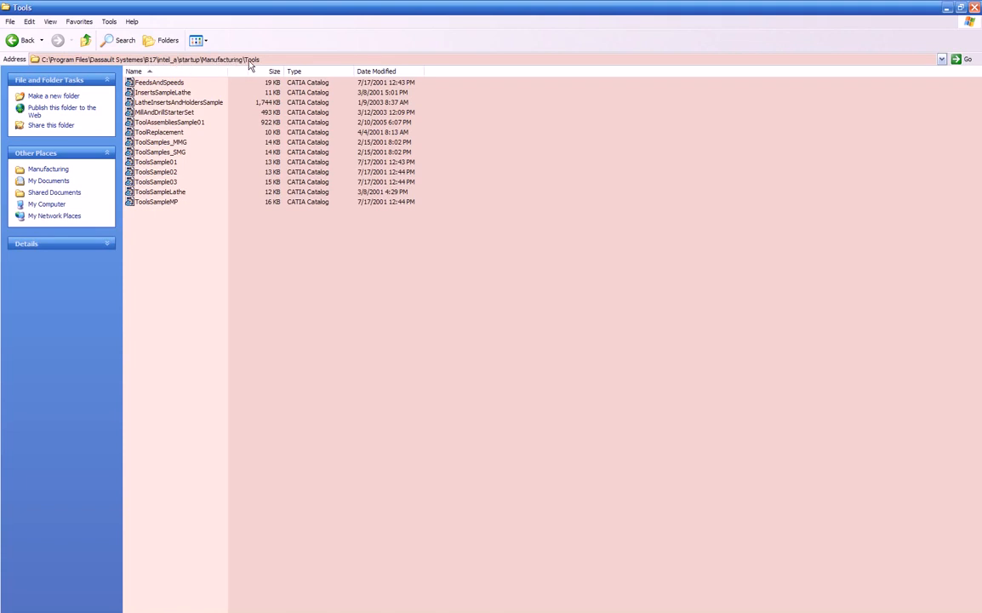
pyautogui.rightClick(132, 243)
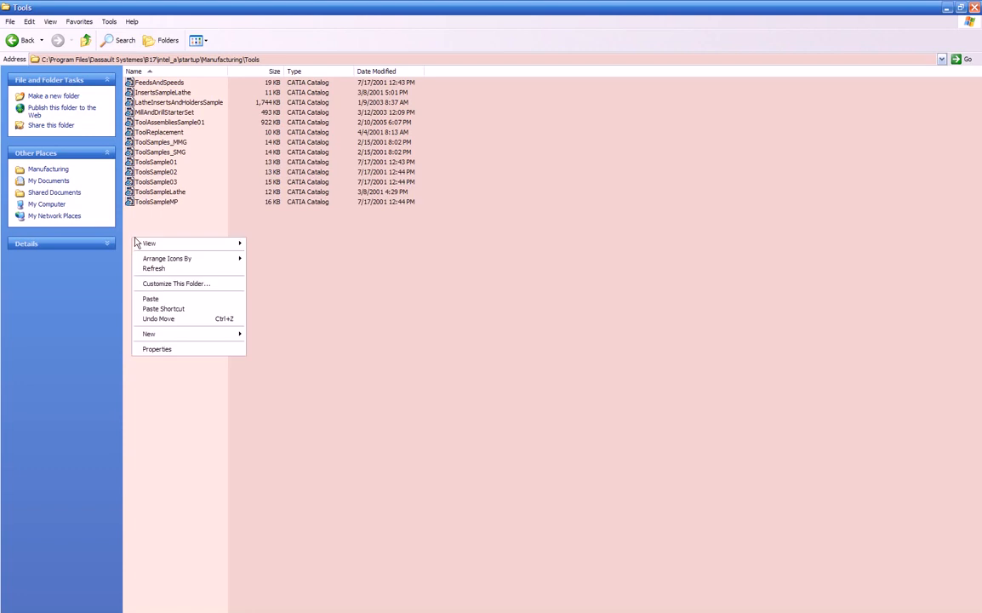
pyautogui.click(143, 298)
pyautogui.click(152, 283)
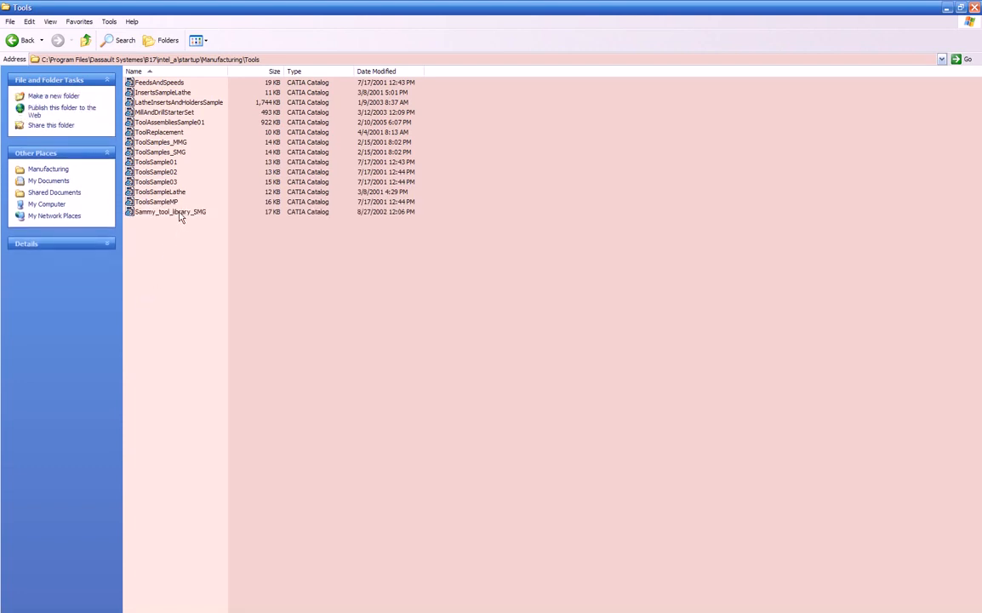
# Switch to CATIA V5 and set the tools catalog of the 1-op part operation's 5-axis machine to Sammy_tool_library_SMG
pyautogui.hotkey('alt', 'Tab')
pyautogui.hotkey('alt', 'Tab')
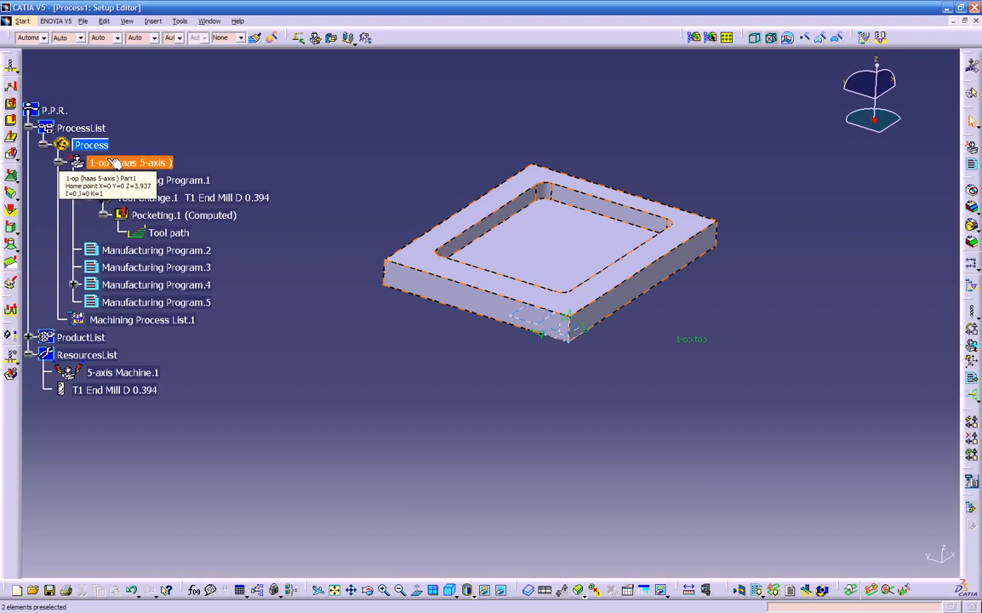
pyautogui.doubleClick(135, 163)
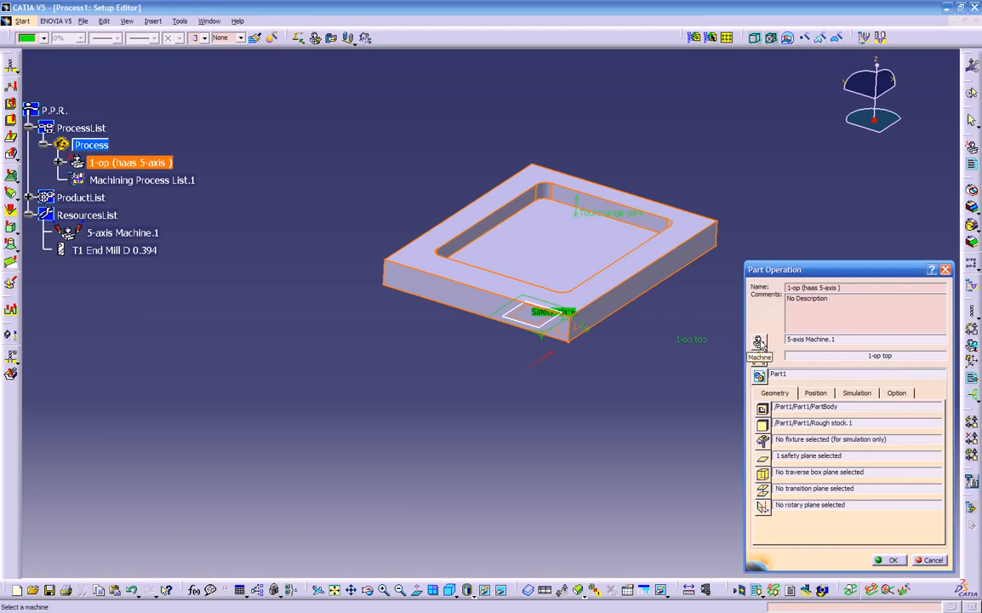
pyautogui.click(759, 342)
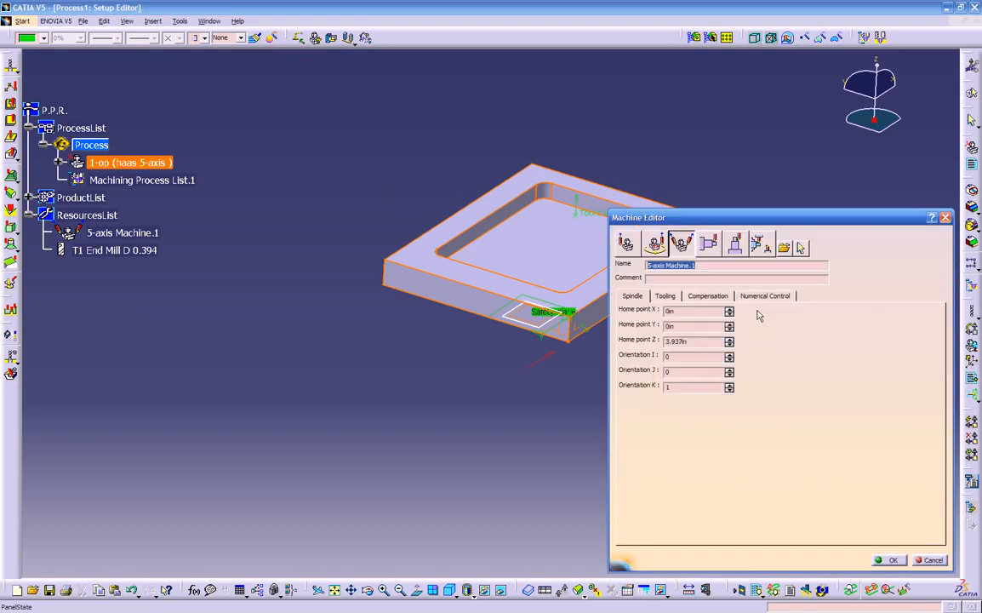
pyautogui.click(759, 298)
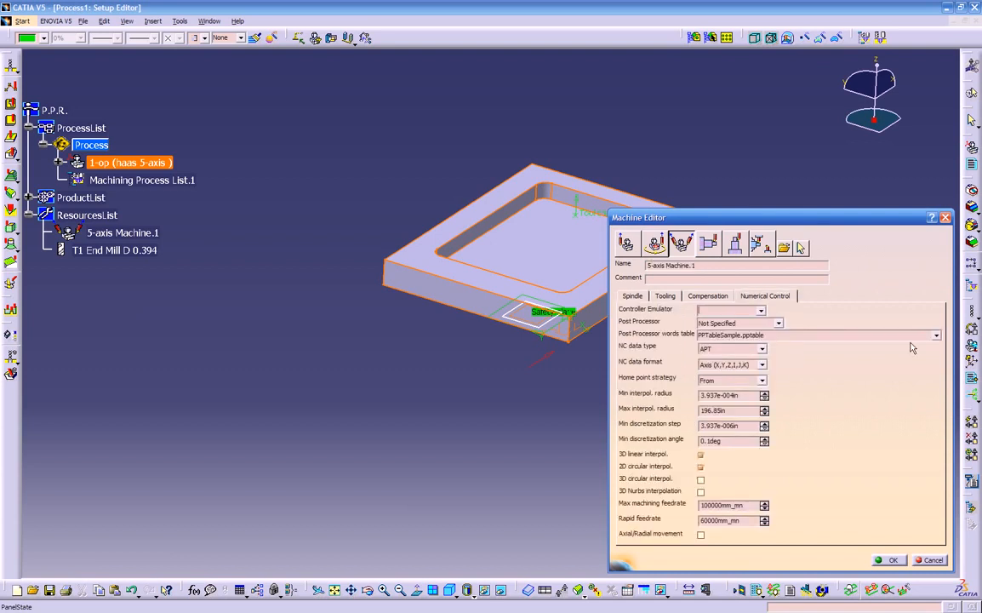
pyautogui.click(667, 296)
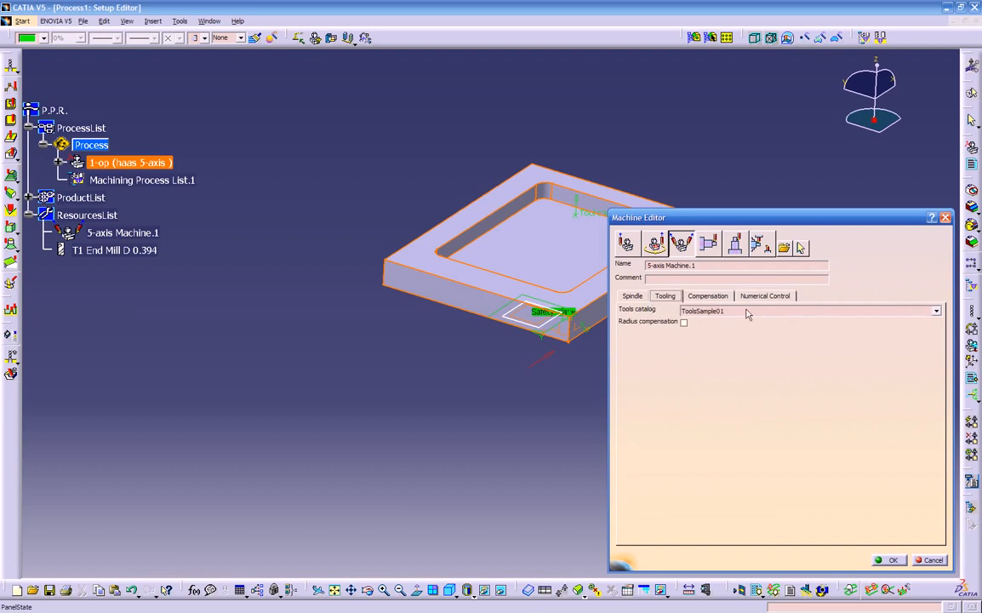
pyautogui.click(771, 311)
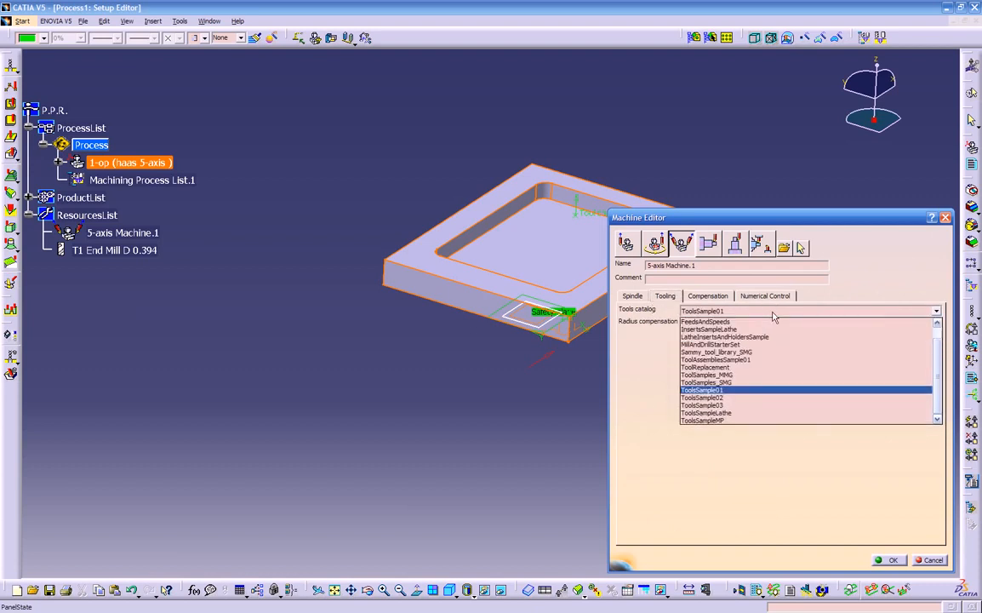
pyautogui.click(730, 352)
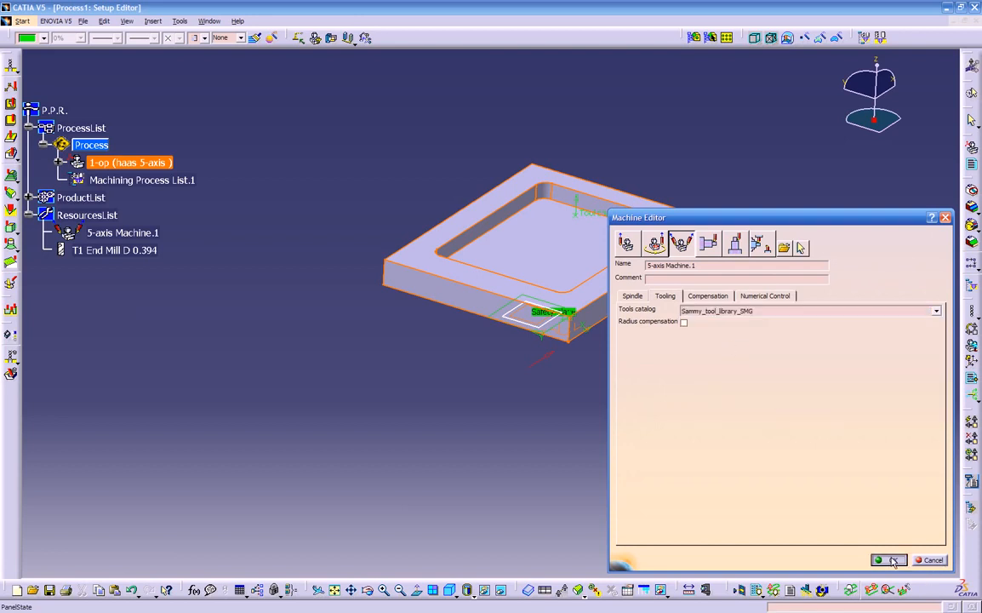
pyautogui.click(890, 559)
pyautogui.click(890, 560)
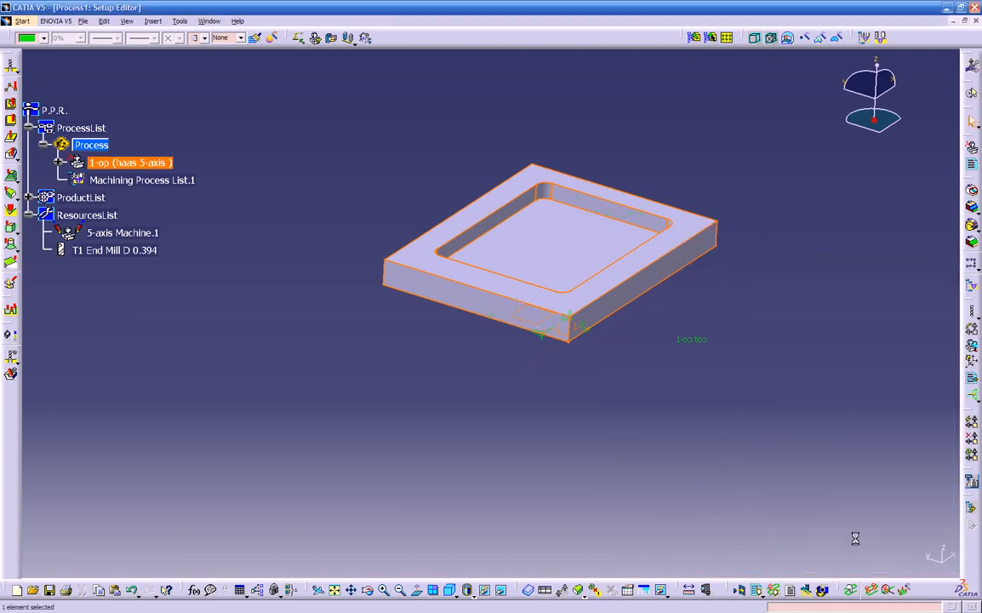
# Expand the 1-op process tree and open a catalog search for the tool of Pocketing.1
pyautogui.click(58, 162)
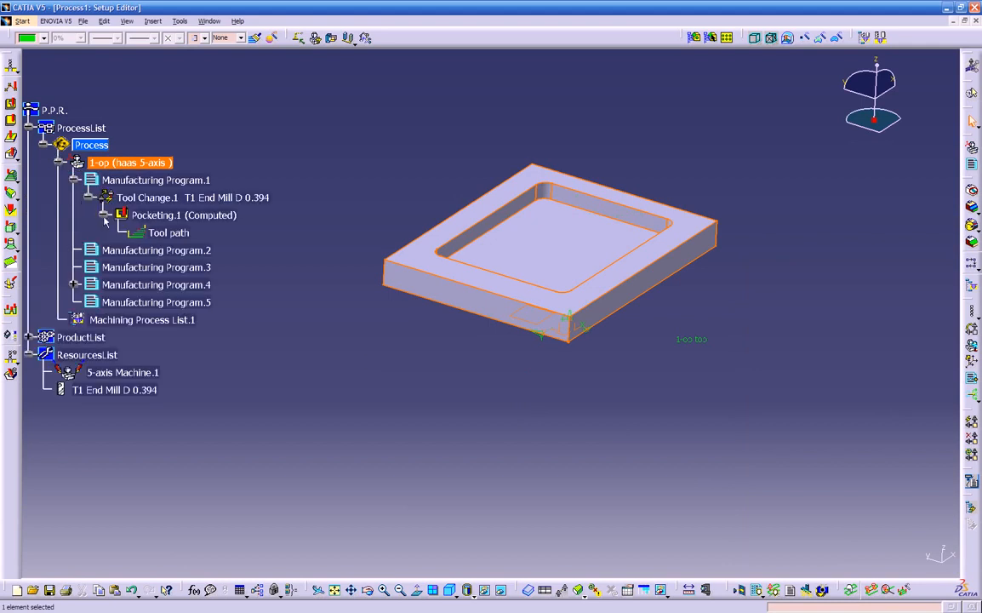
pyautogui.click(146, 206)
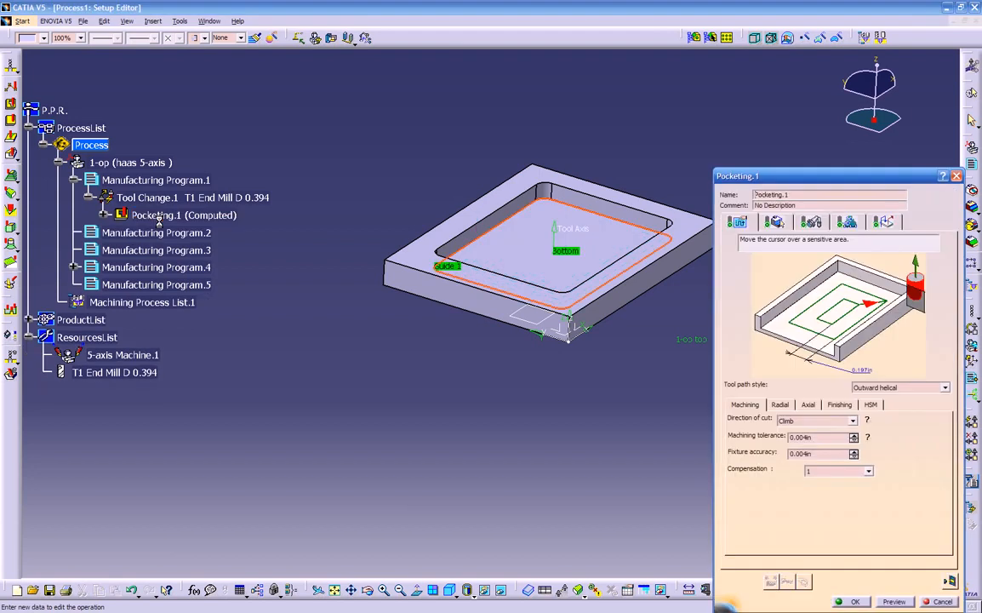
pyautogui.click(811, 222)
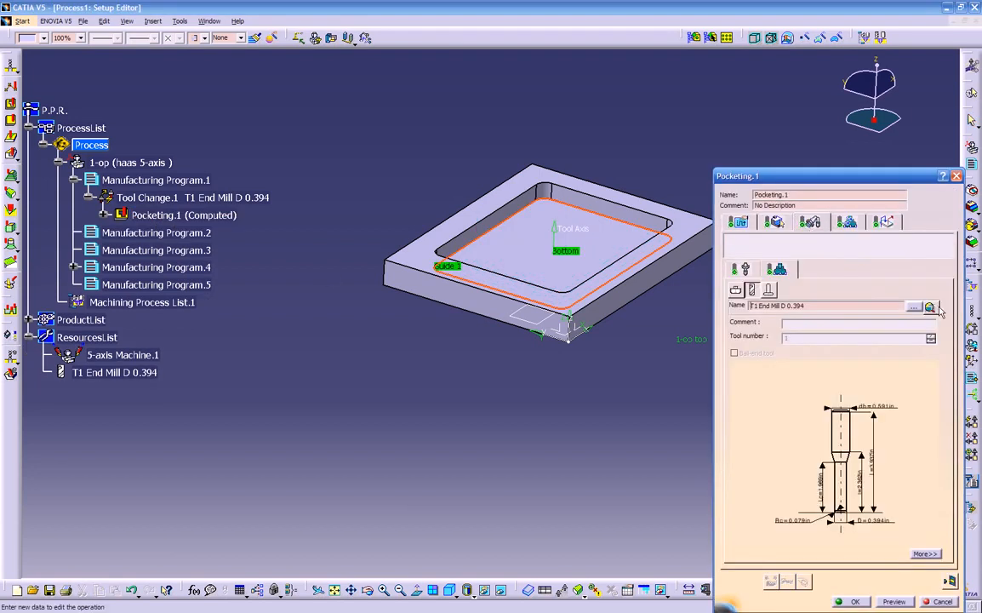
pyautogui.click(931, 307)
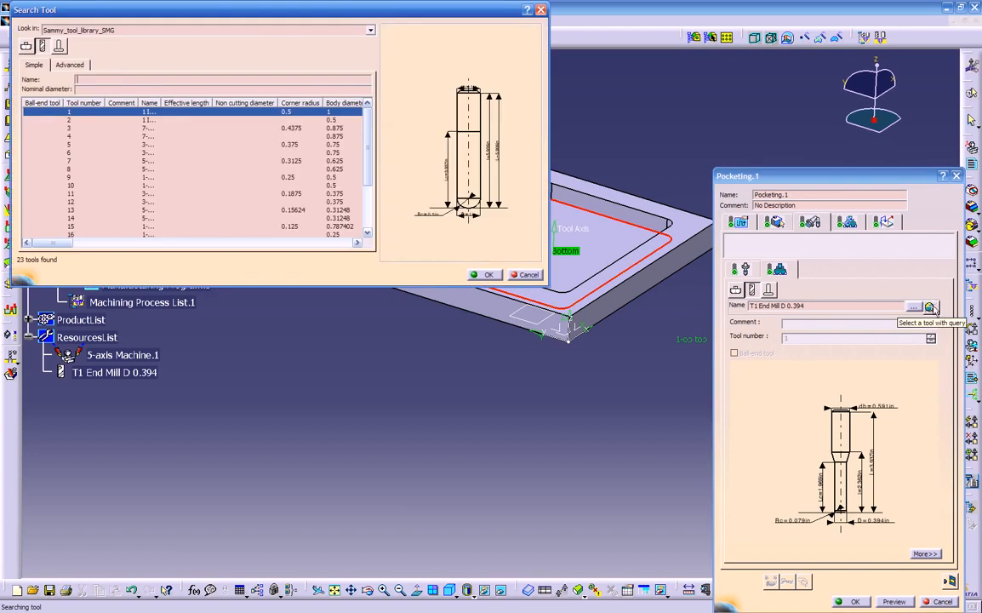
# Widen the tool list's Name column while collapsing Effective length, and enlarge the search window to show more columns
pyautogui.moveTo(162, 102); pyautogui.dragTo(214, 102)
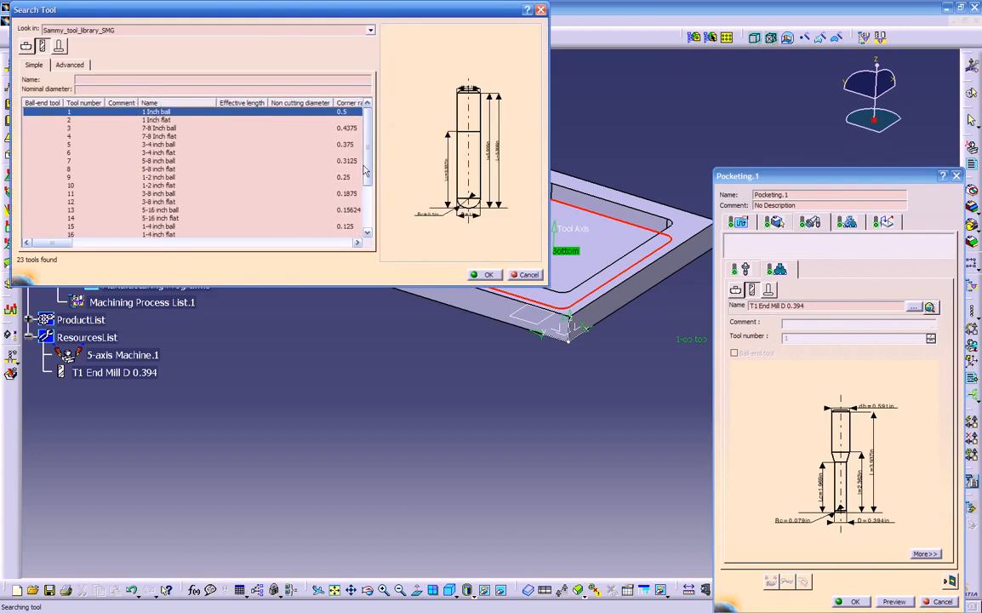
pyautogui.moveTo(270, 102); pyautogui.dragTo(218, 102)
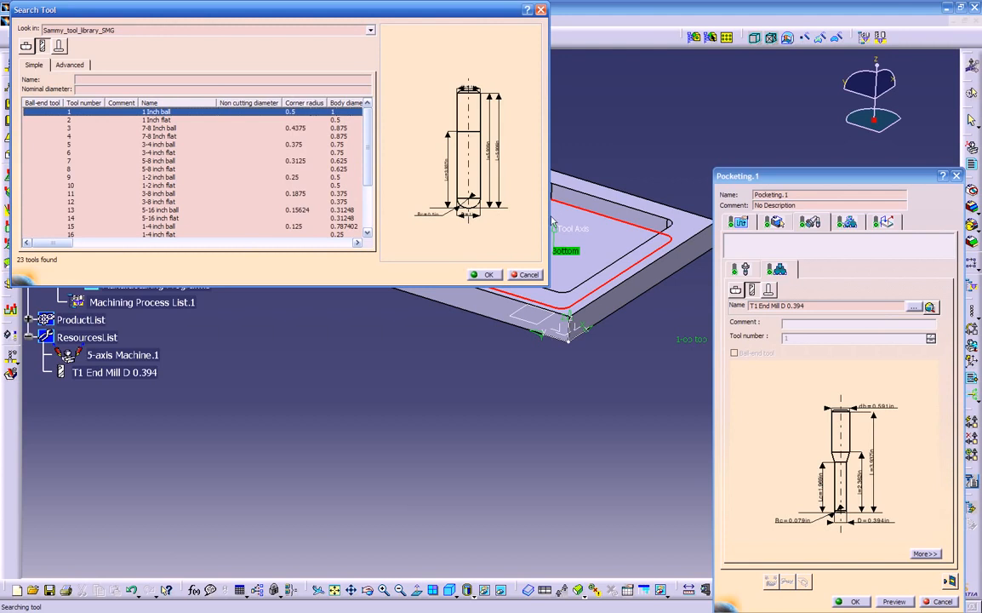
pyautogui.moveTo(548, 218); pyautogui.dragTo(715, 213)
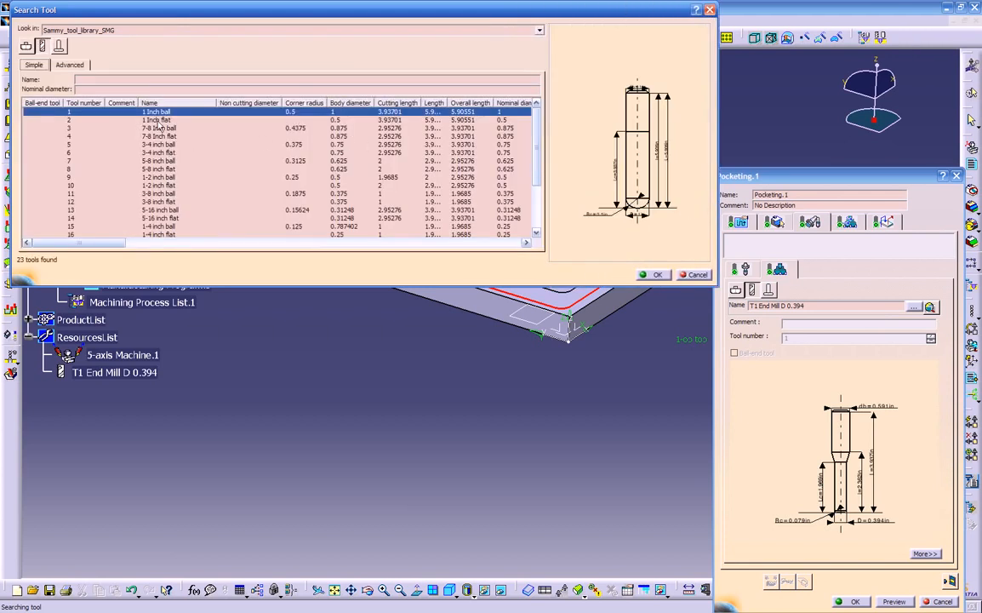
# Examine the 1-2 inch ball tool's drawing and browse the ball, flat and shell mills in the custom library
pyautogui.click(115, 176)
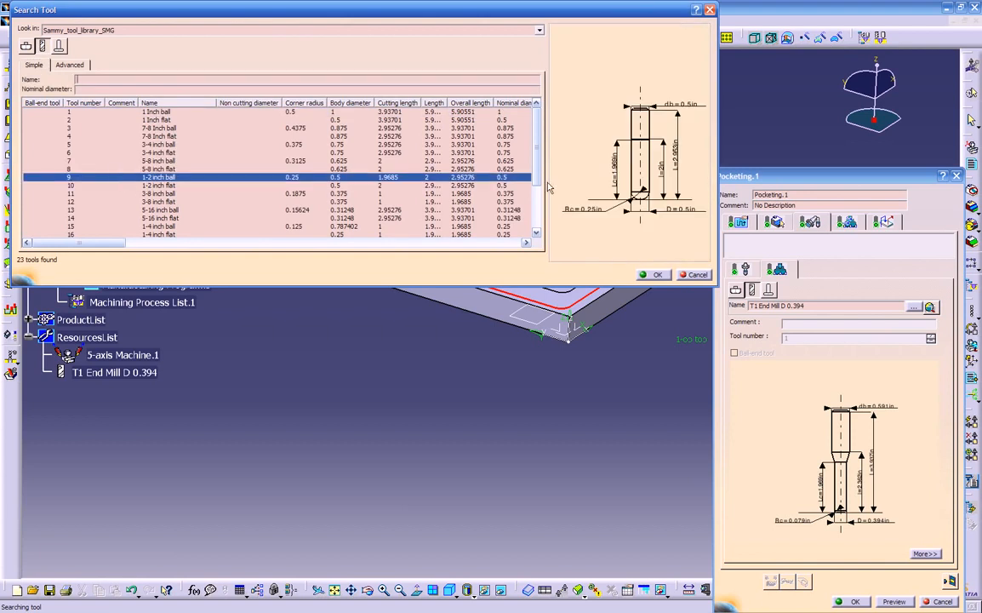
pyautogui.scroll(-3, 549, 170)
pyautogui.scroll(3, 549, 140)
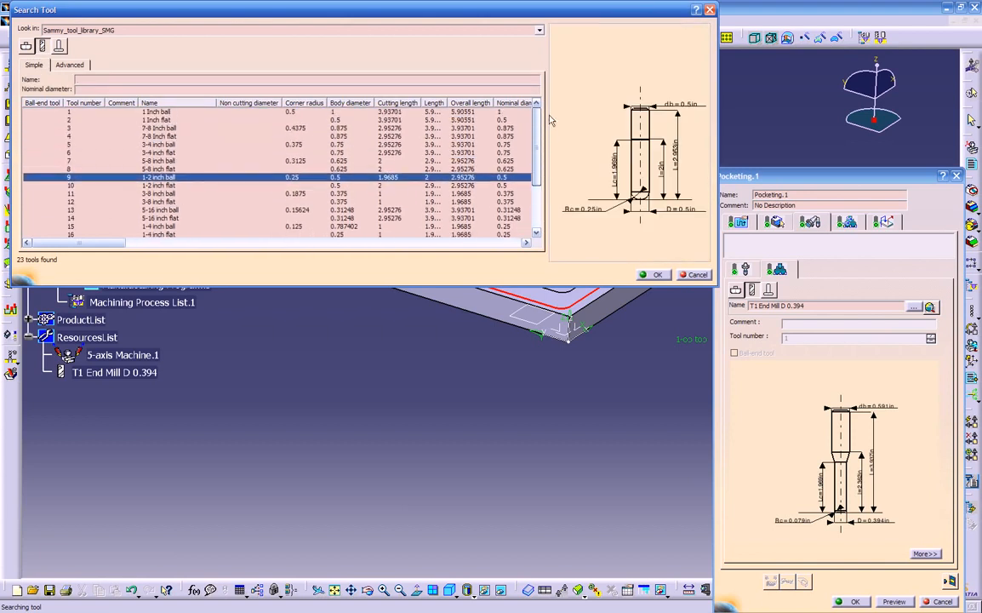
pyautogui.scroll(-3, 542, 175)
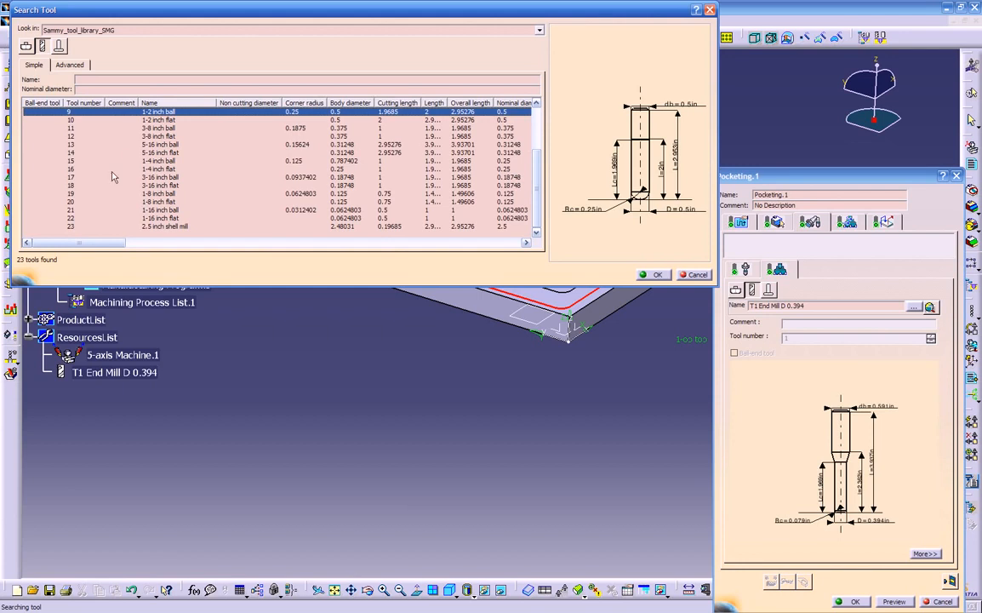
pyautogui.scroll(3, 115, 176)
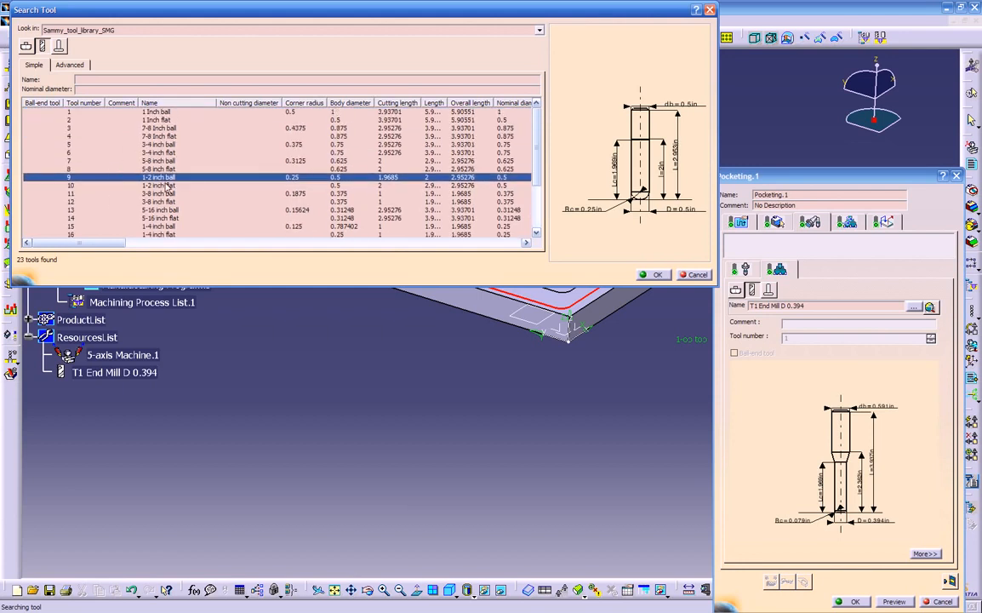
pyautogui.scroll(-3, 539, 210)
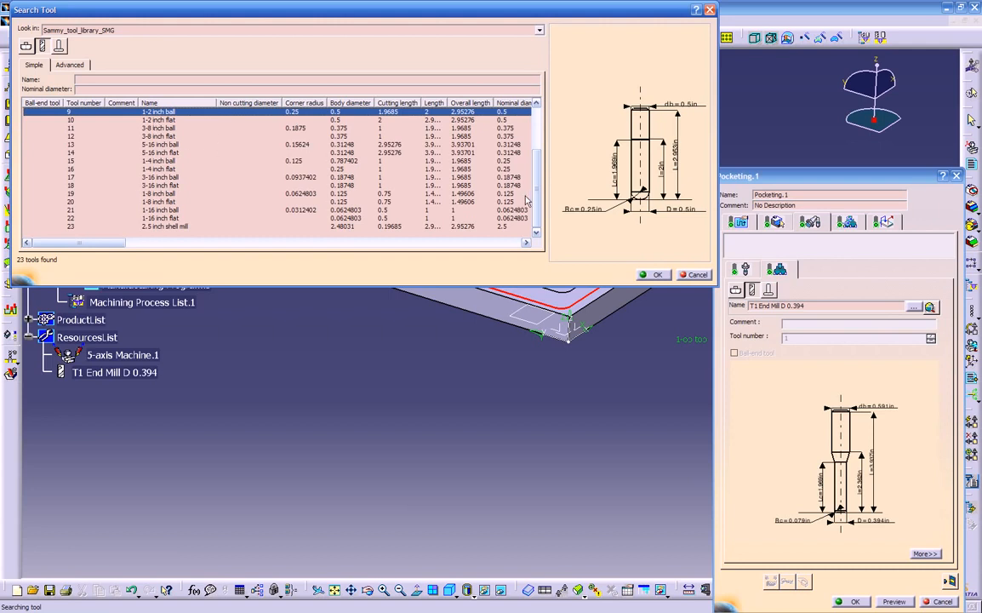
# Compare the larger ball and flat mills in the custom library and assign the 3-4 inch flat tool to Pocketing.1
pyautogui.scroll(3, 207, 132)
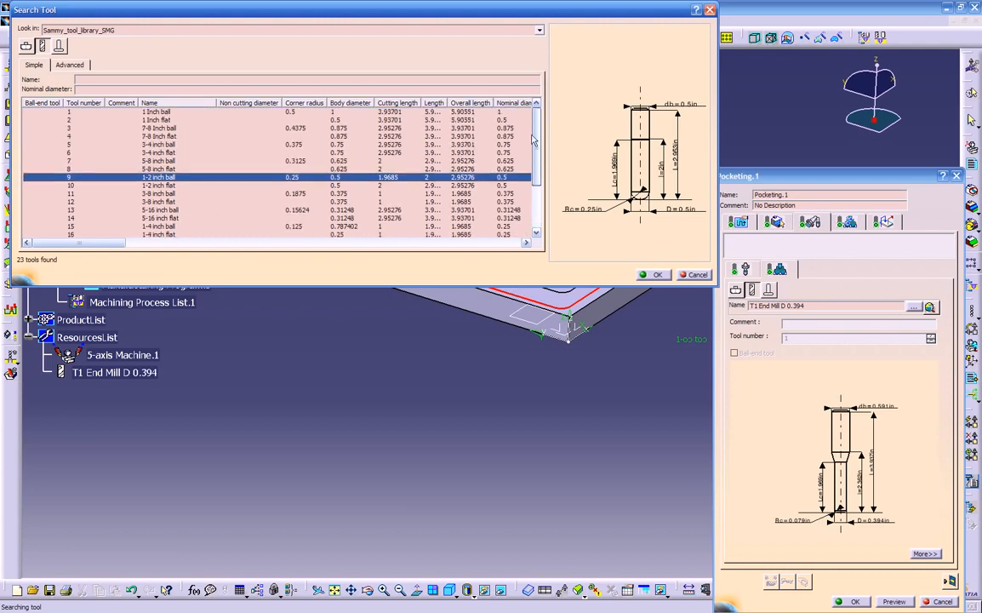
pyautogui.click(153, 119)
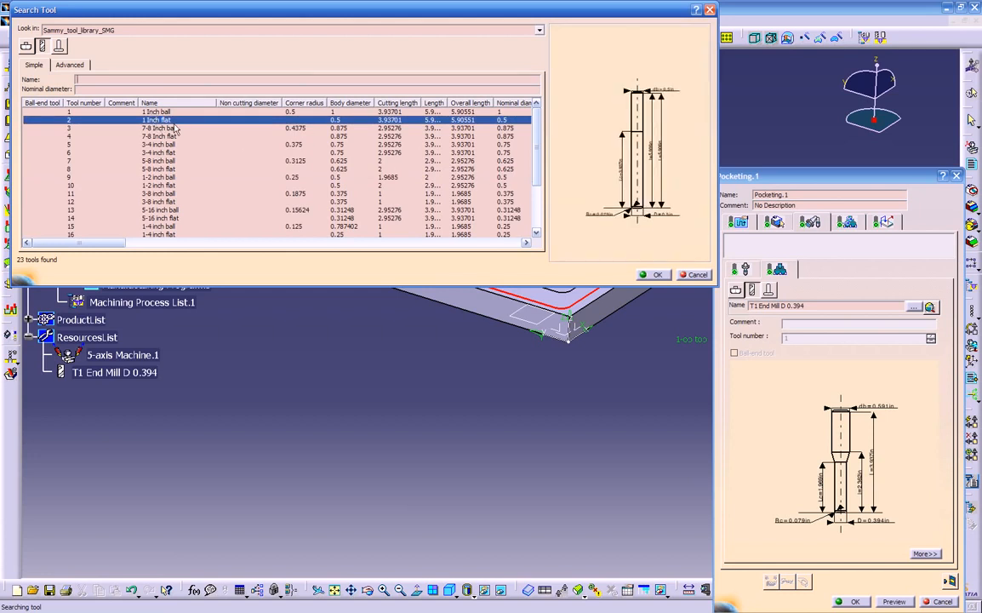
pyautogui.click(159, 112)
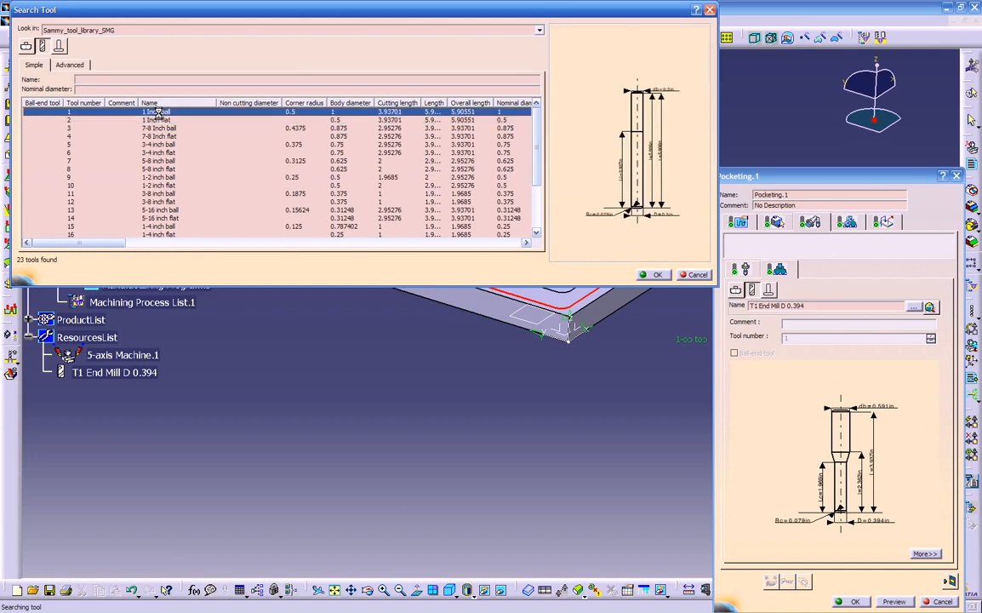
pyautogui.click(171, 154)
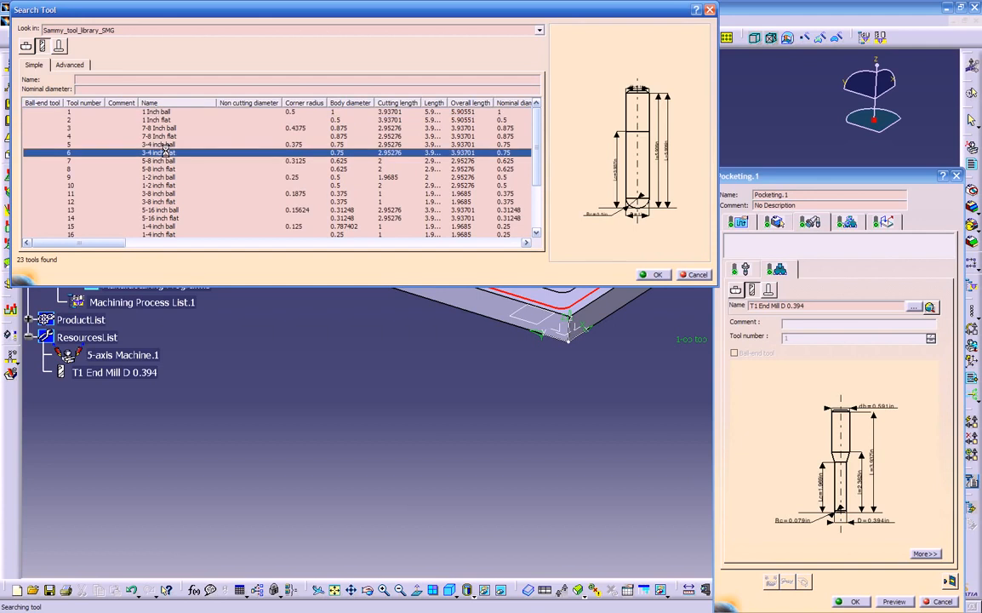
pyautogui.click(654, 274)
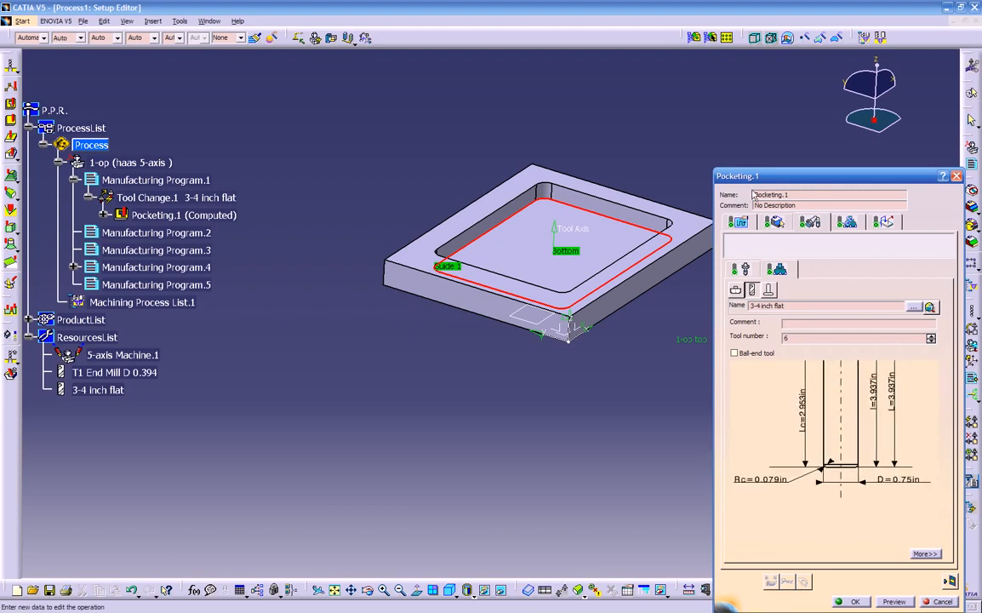
pyautogui.moveTo(715, 174); pyautogui.dragTo(683, 104)
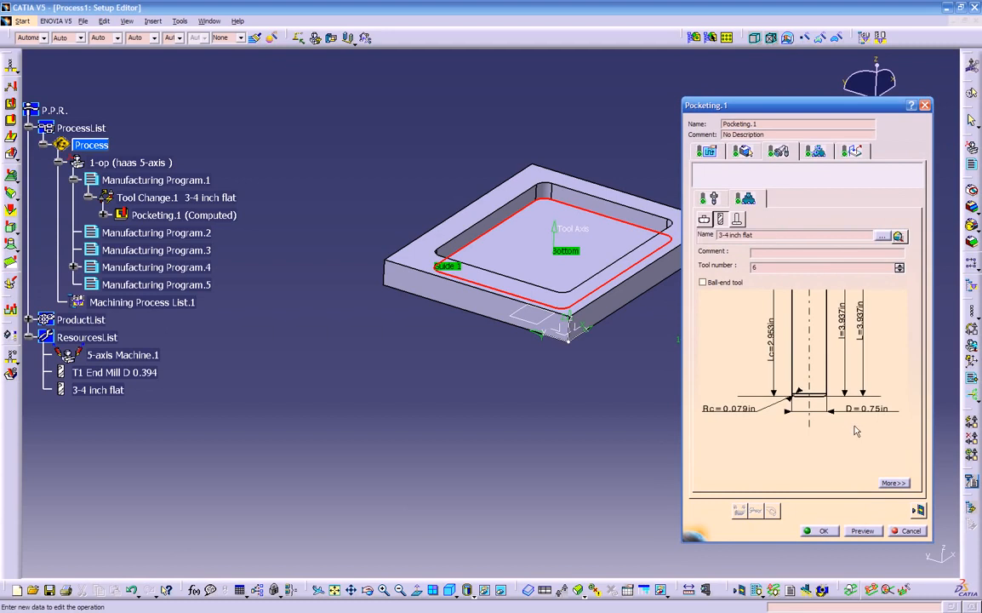
# Set the 3-4 inch flat tool's corner radius to 0 in and its cutting length to 2 in
pyautogui.doubleClick(737, 412)
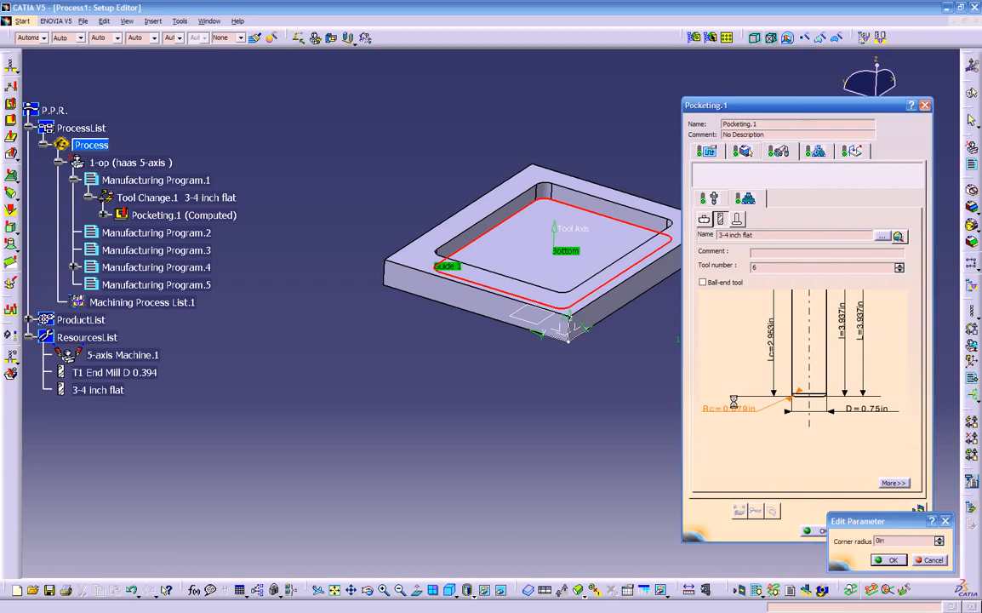
pyautogui.press('Return')
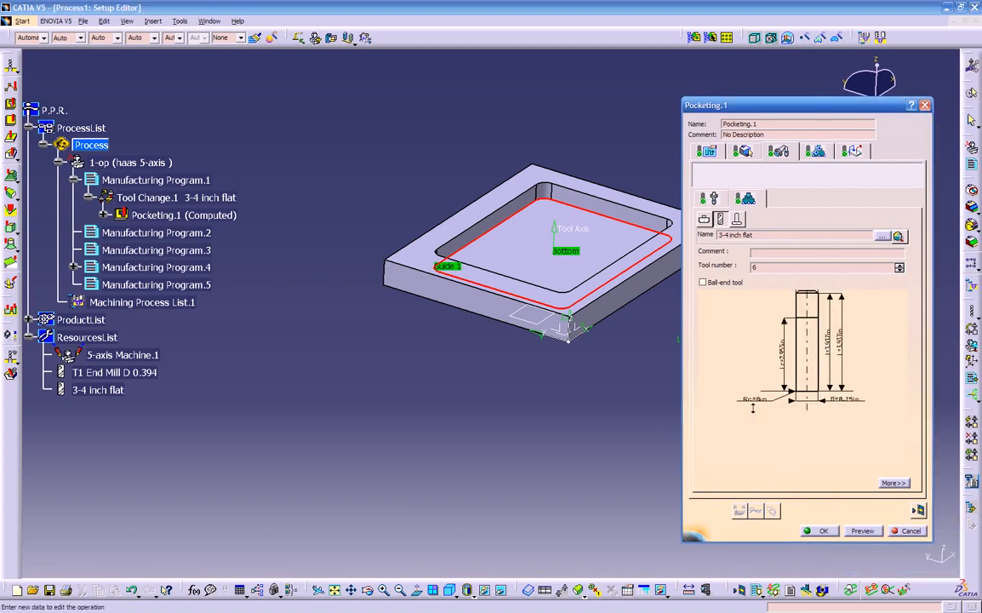
pyautogui.moveTo(770, 391)
pyautogui.mouseDown(button='middle')
pyautogui.moveTo(752, 395)
pyautogui.moveTo(761, 424)
pyautogui.moveTo(764, 386)
pyautogui.moveTo(735, 412)
pyautogui.moveTo(743, 395)
pyautogui.moveTo(751, 407)
pyautogui.mouseUp(button='middle')
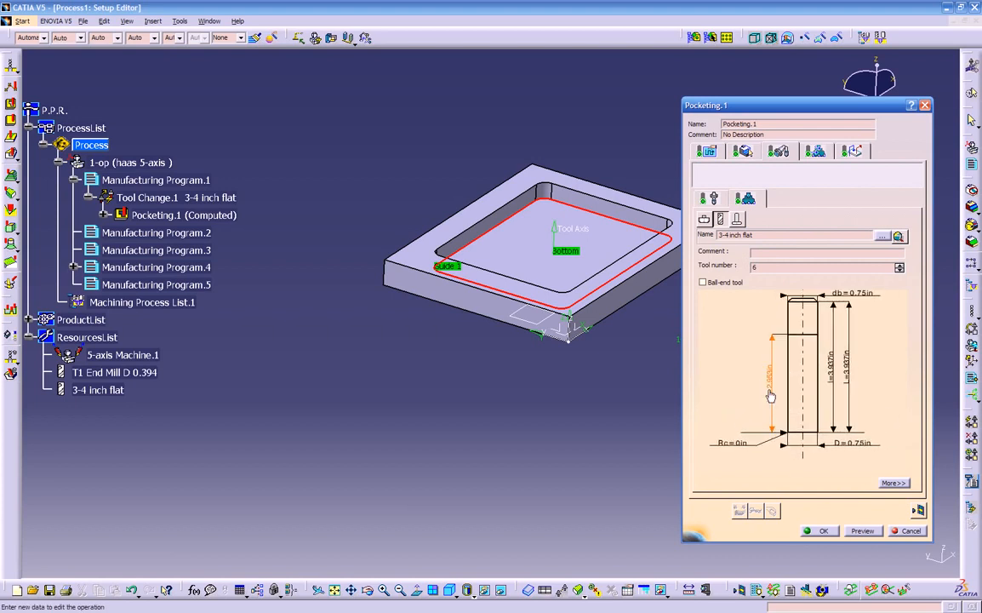
pyautogui.doubleClick(772, 382)
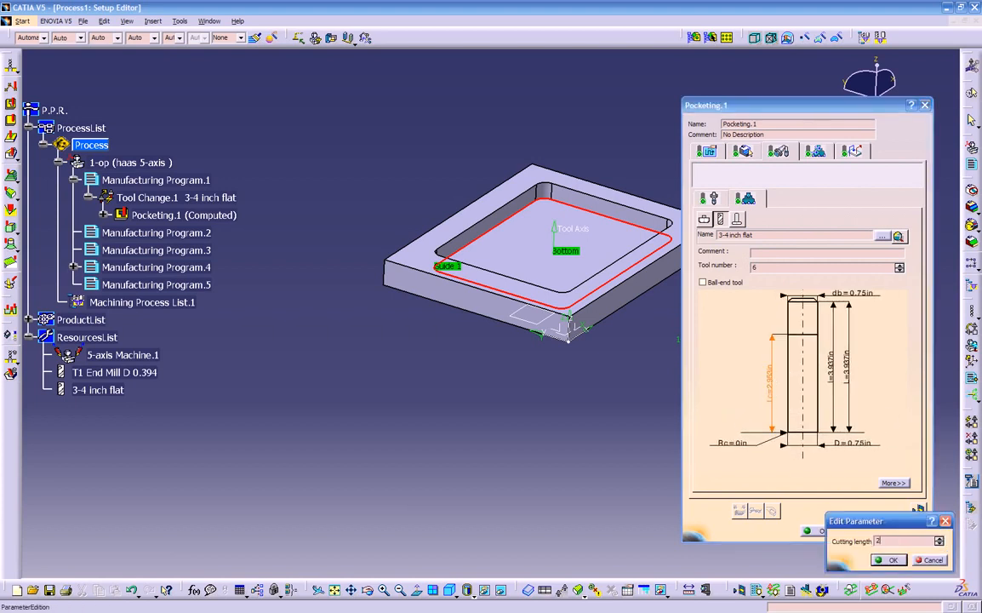
pyautogui.write('2')
pyautogui.press('Return')
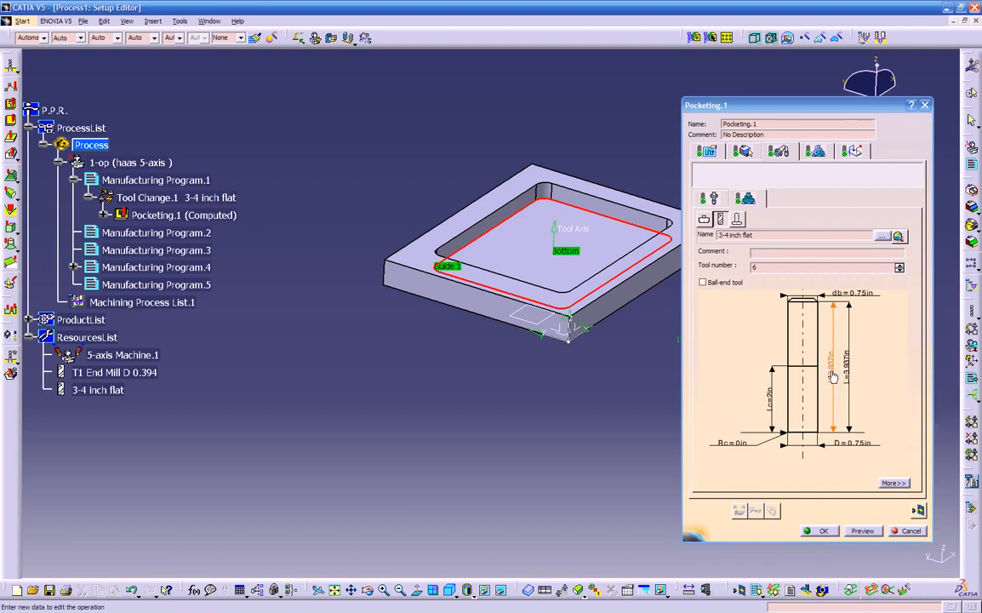
# Set the 3-4 inch flat tool's length (l) to 2 in and its body diameter to 2.2 in
pyautogui.doubleClick(835, 377)
pyautogui.write('2')
pyautogui.press('Return')
pyautogui.doubleClick(865, 293)
pyautogui.write('2')
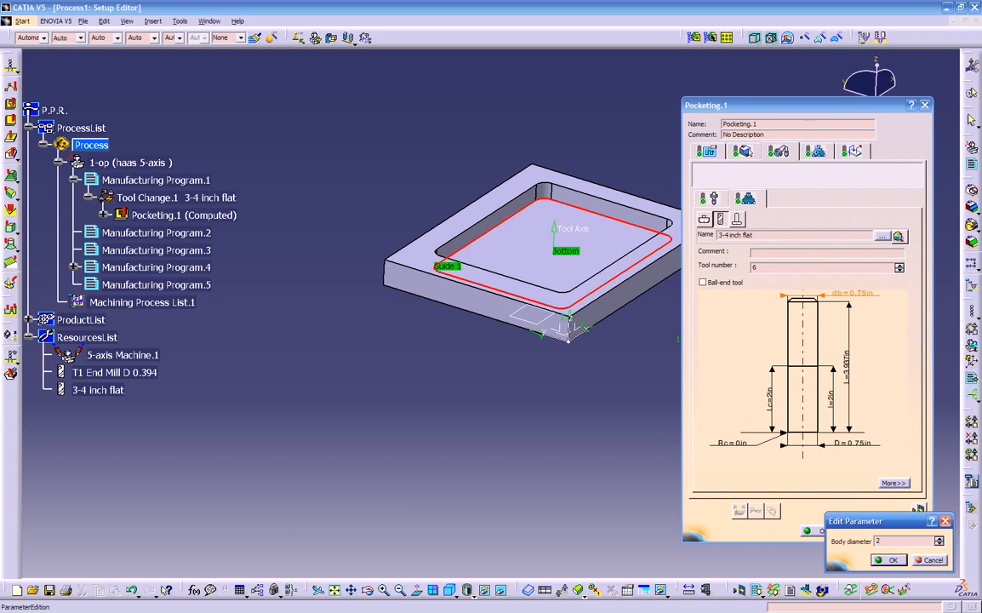
pyautogui.write('.2')
pyautogui.press('Return')
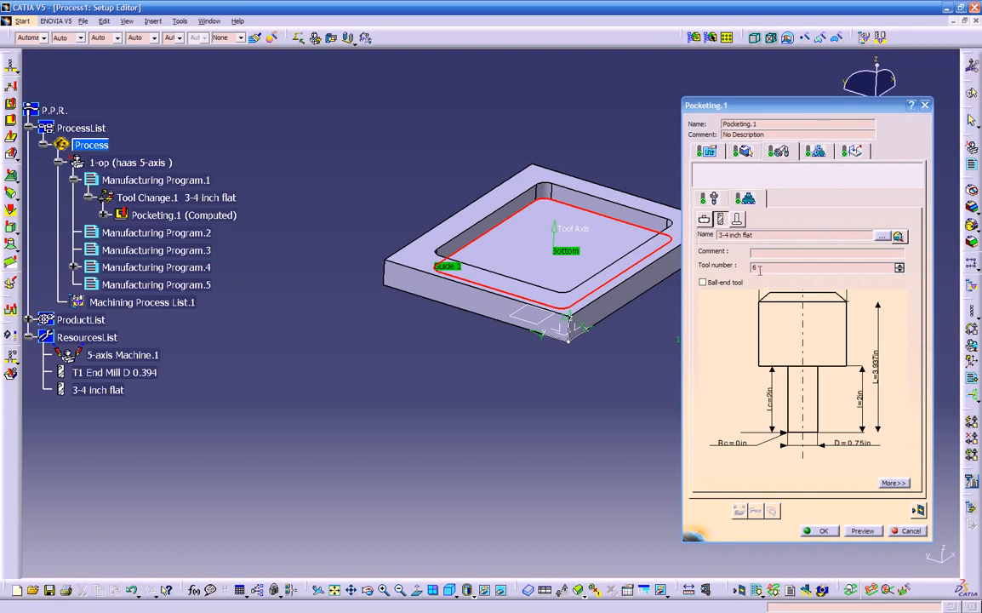
# Set the tool number of the 3-4 inch flat tool to 1
pyautogui.moveTo(760, 267); pyautogui.dragTo(715, 280)
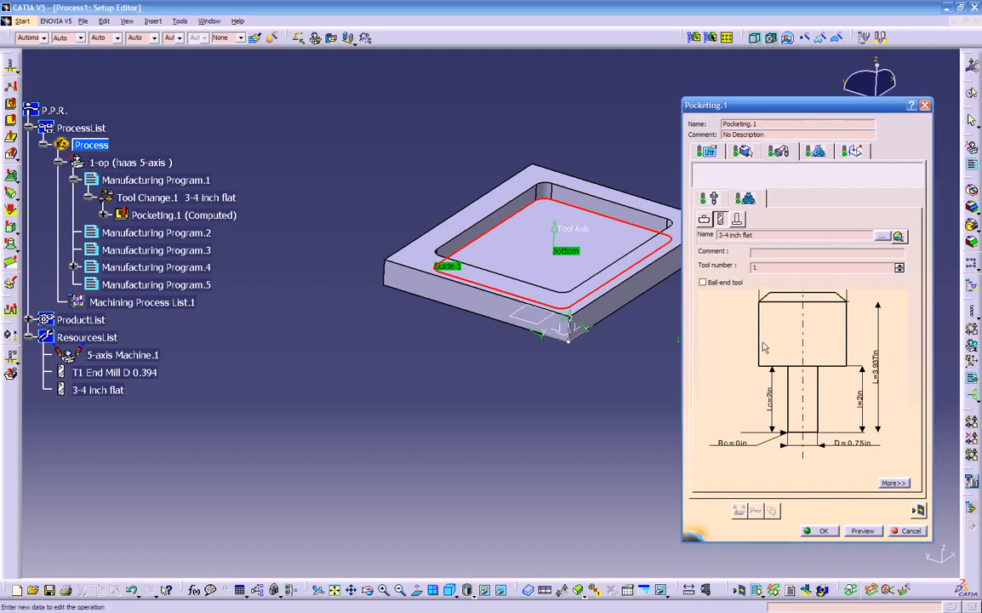
pyautogui.click(916, 509)
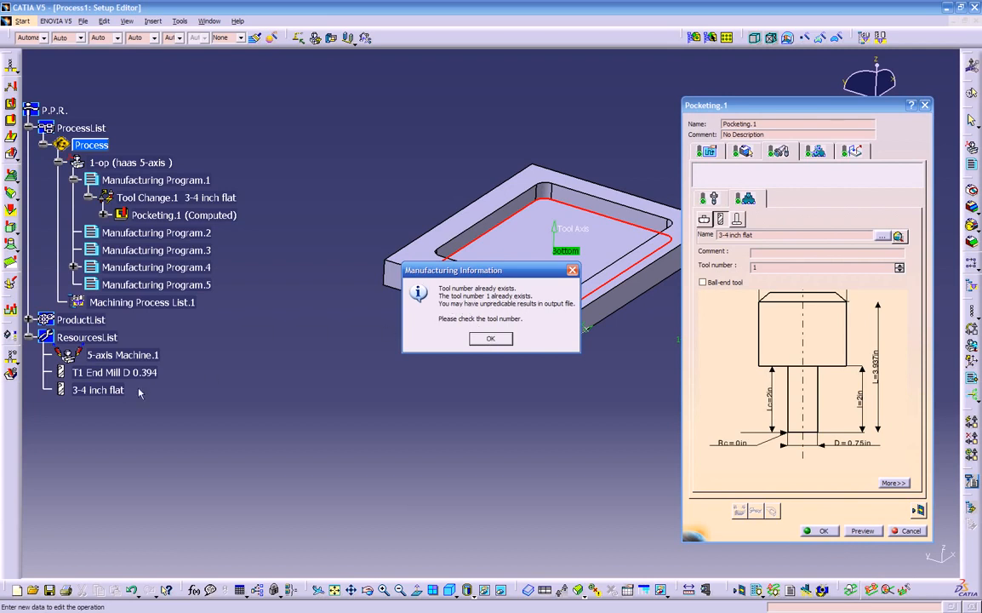
pyautogui.click(490, 339)
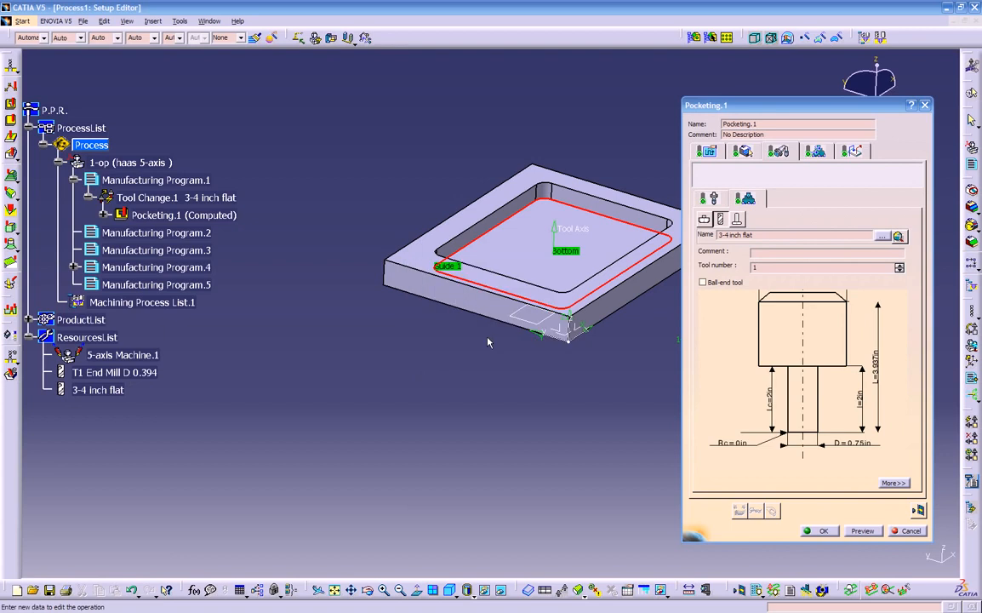
# Replay the Pocketing.1 tool path from its start with the resized 3-4 inch flat tool
pyautogui.click(851, 532)
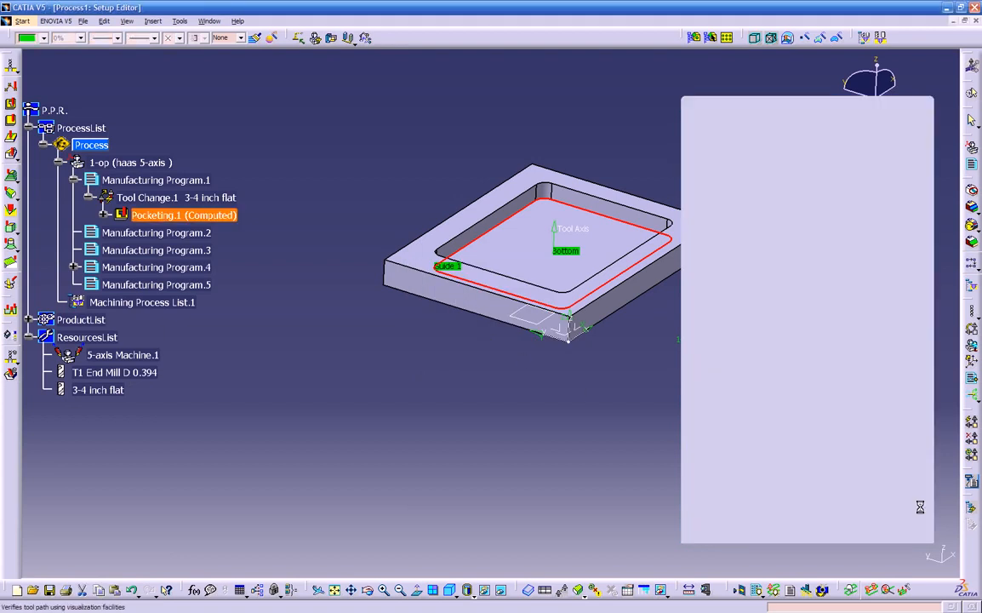
pyautogui.moveTo(562, 444); pyautogui.dragTo(557, 382, button='middle')
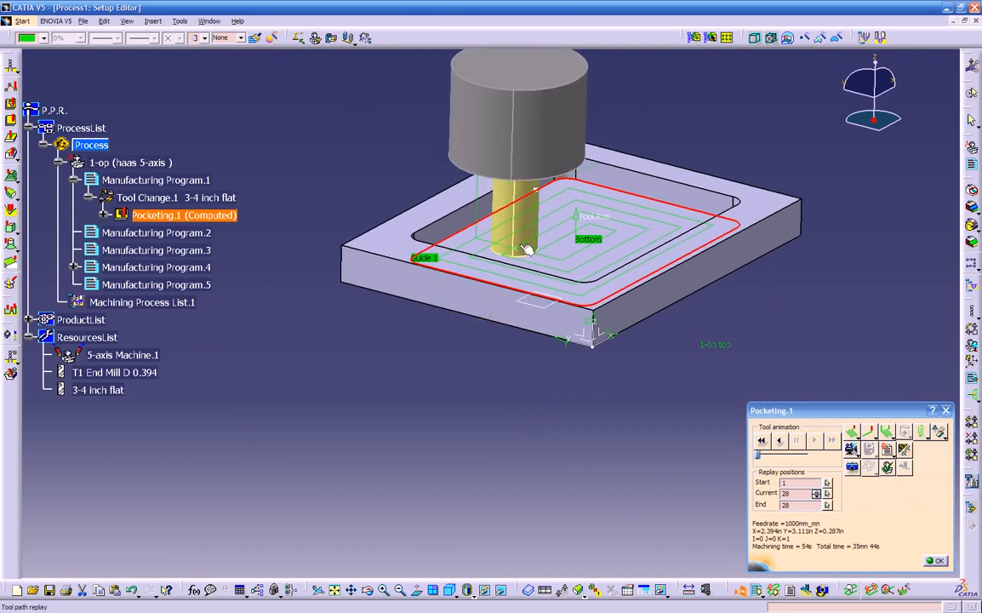
pyautogui.click(765, 442)
pyautogui.click(816, 442)
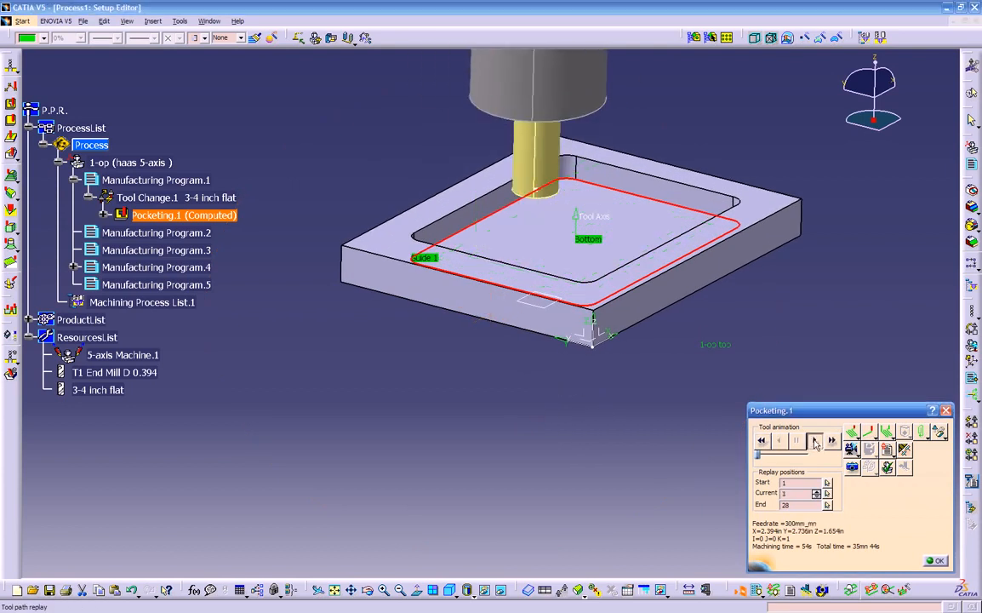
pyautogui.click(939, 562)
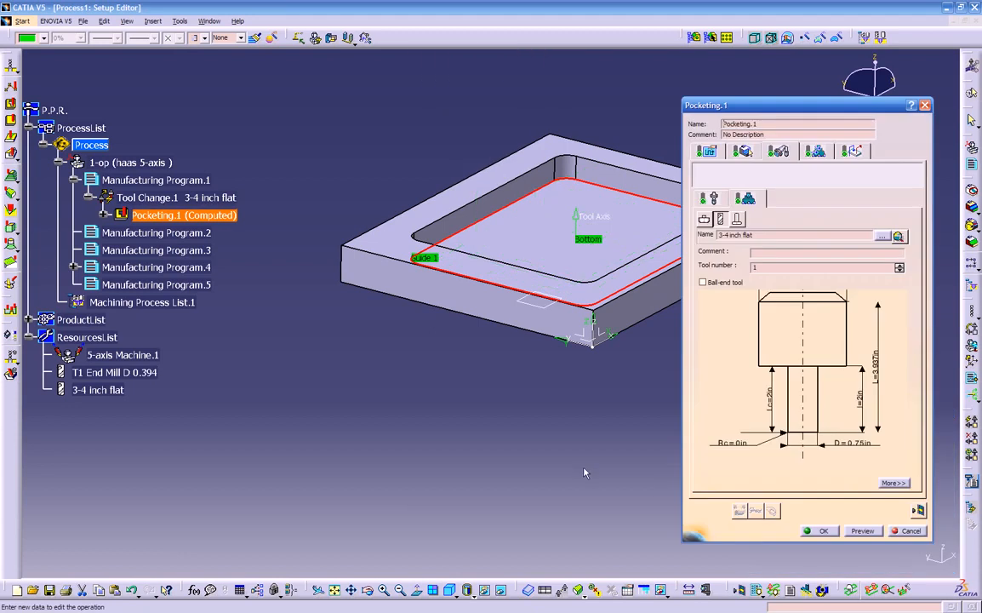
# Accept the Pocketing.1 changes and delete the unused T1 End Mill D 0.394 from the ResourcesList
pyautogui.click(819, 531)
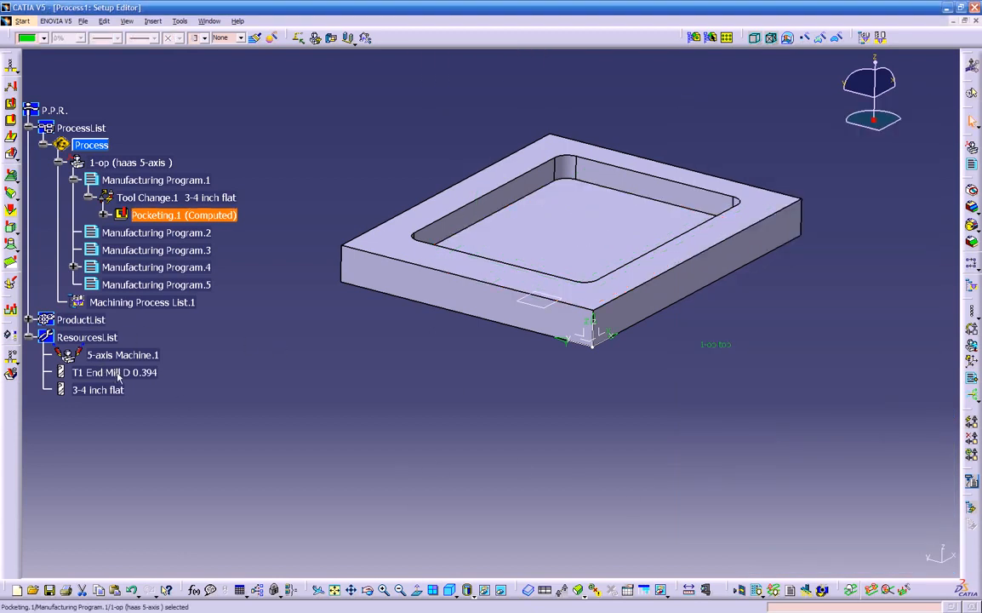
pyautogui.click(115, 372)
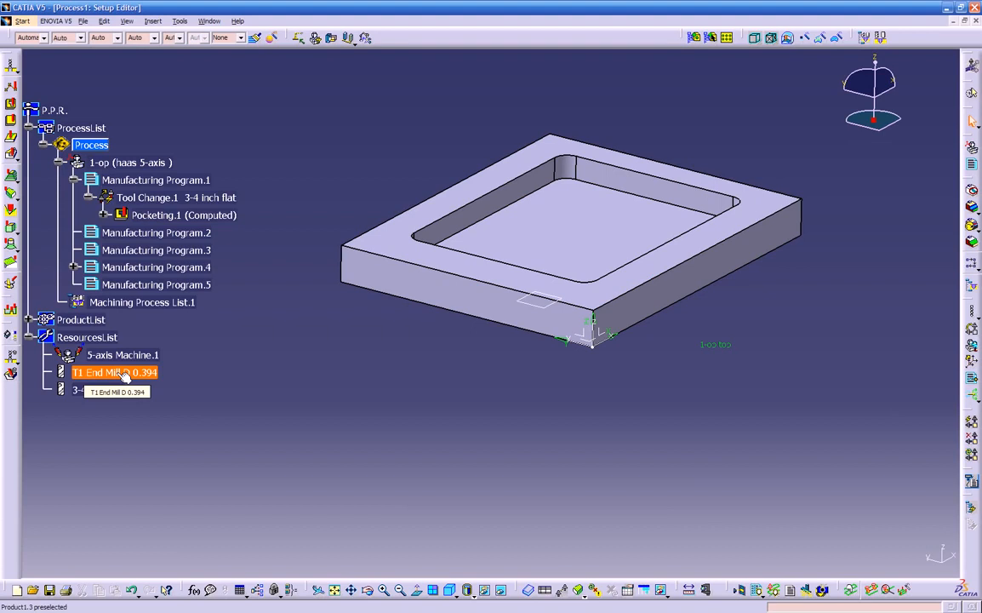
pyautogui.rightClick(125, 374)
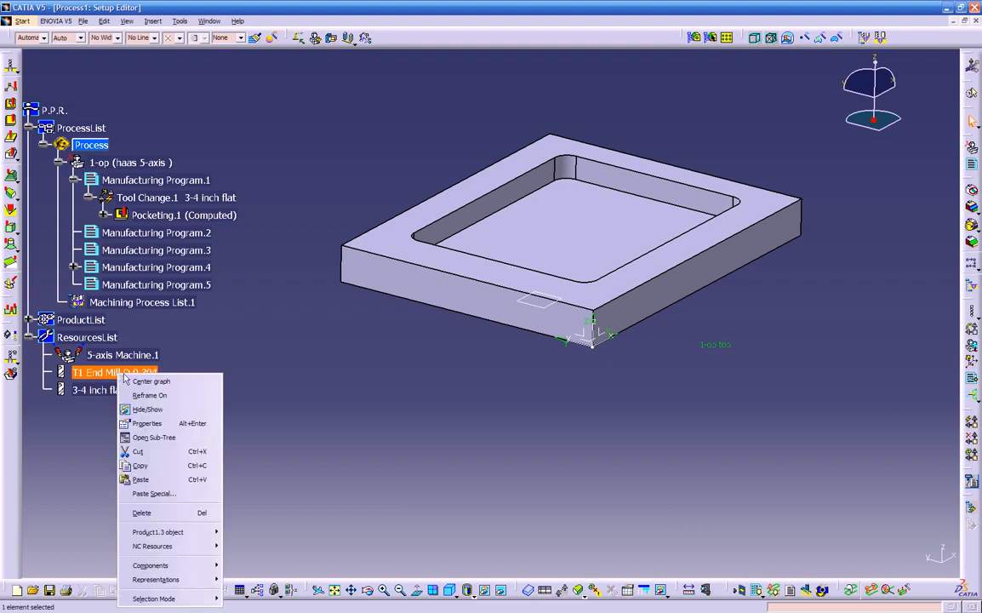
pyautogui.click(150, 465)
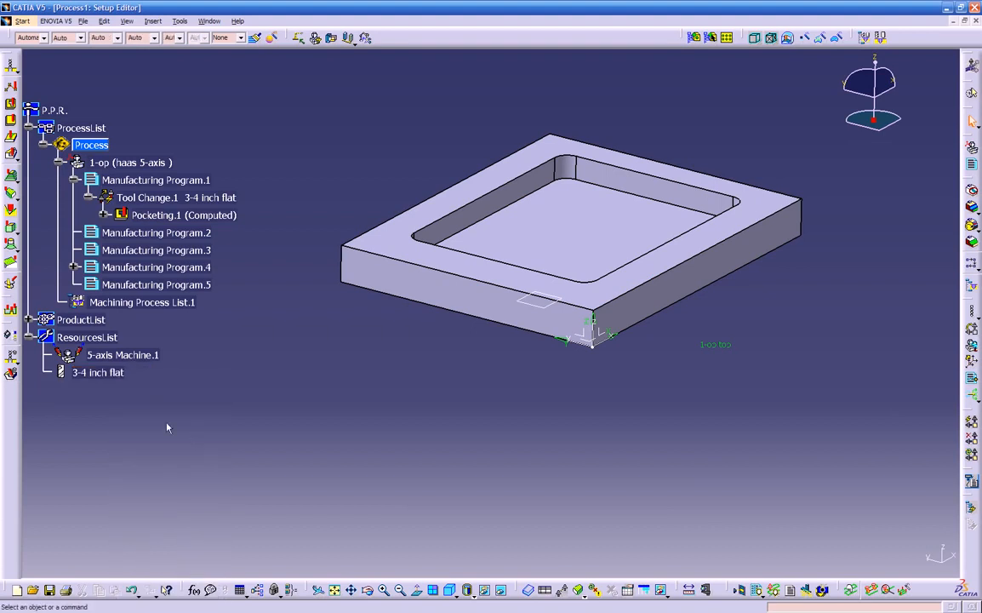
# Reopen Pocketing.1 and review its strategy, geometry, tool, feeds and speeds, and macro settings
pyautogui.doubleClick(205, 217)
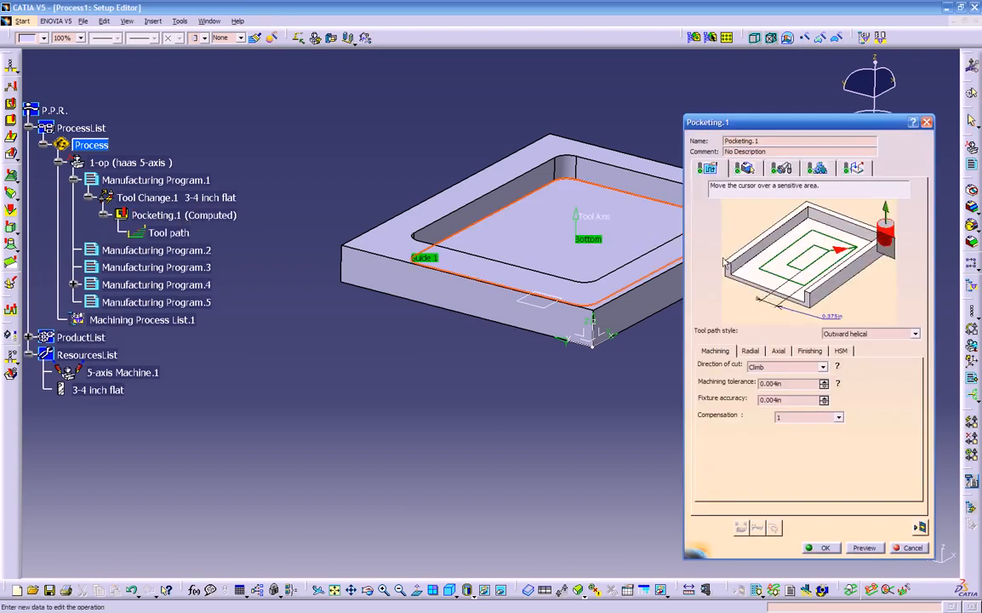
pyautogui.moveTo(489, 375); pyautogui.dragTo(504, 430, button='middle')
pyautogui.click(745, 168)
pyautogui.click(782, 167)
pyautogui.click(816, 167)
pyautogui.click(853, 167)
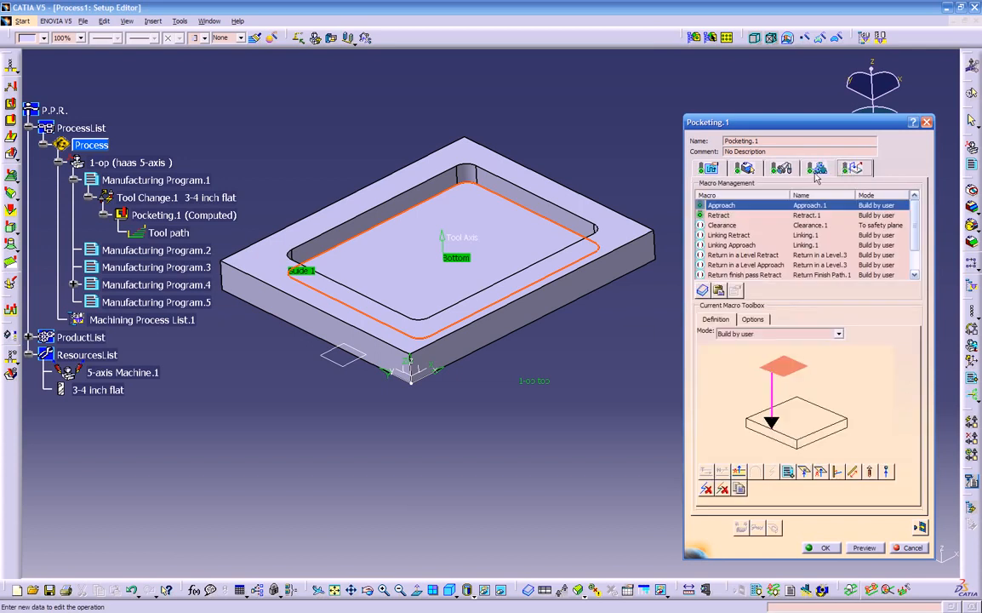
pyautogui.click(813, 172)
pyautogui.click(784, 171)
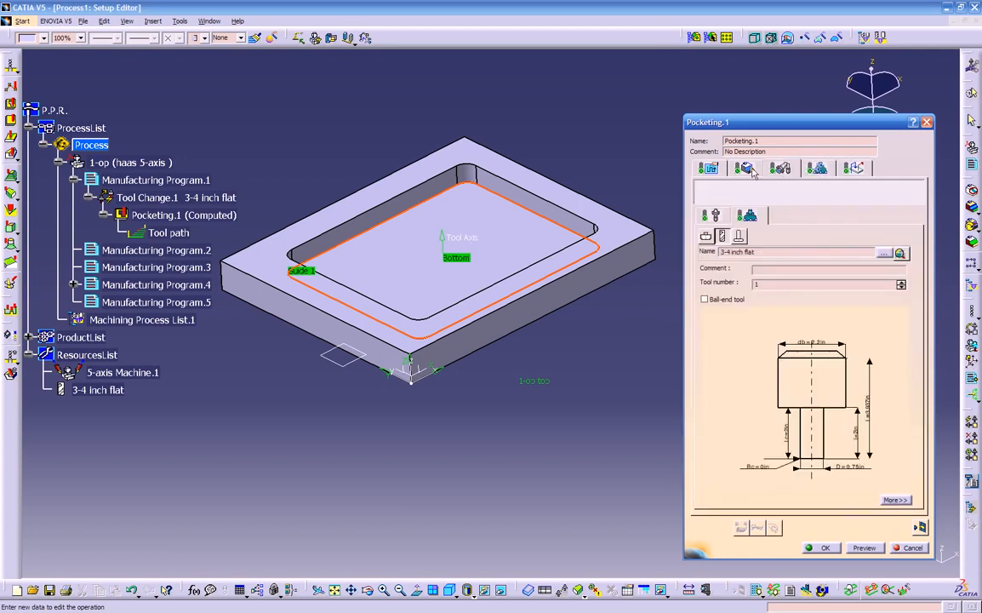
pyautogui.click(748, 171)
pyautogui.click(713, 170)
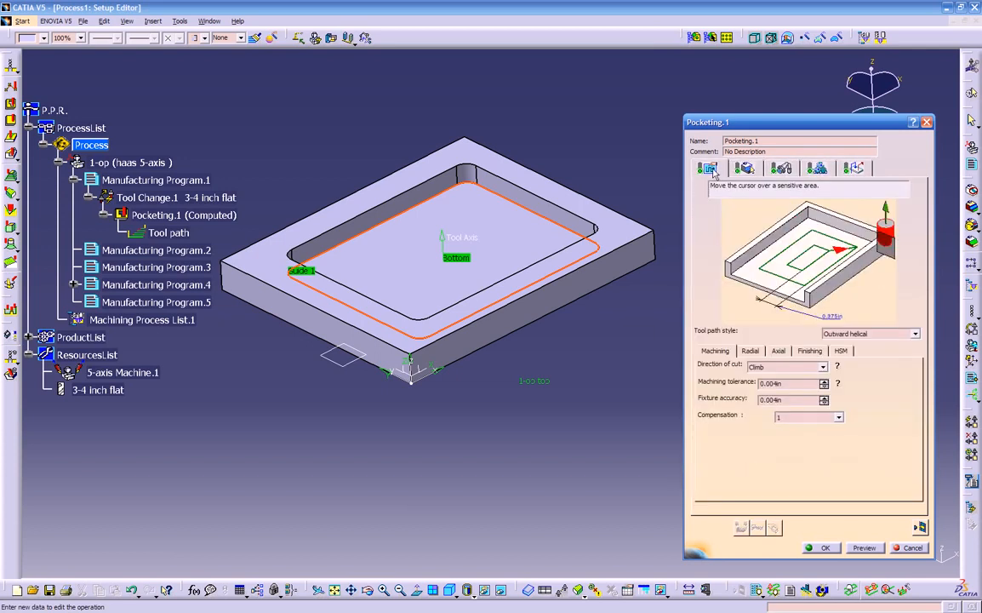
# Try the Inward helical tool path style for Pocketing.1 and settle on Back and forth
pyautogui.click(863, 335)
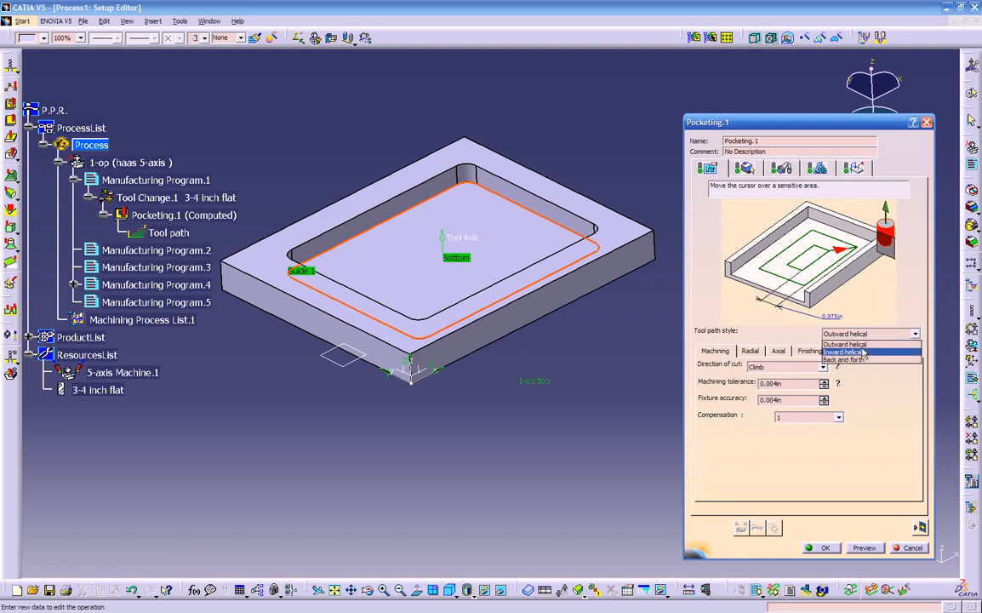
pyautogui.click(863, 352)
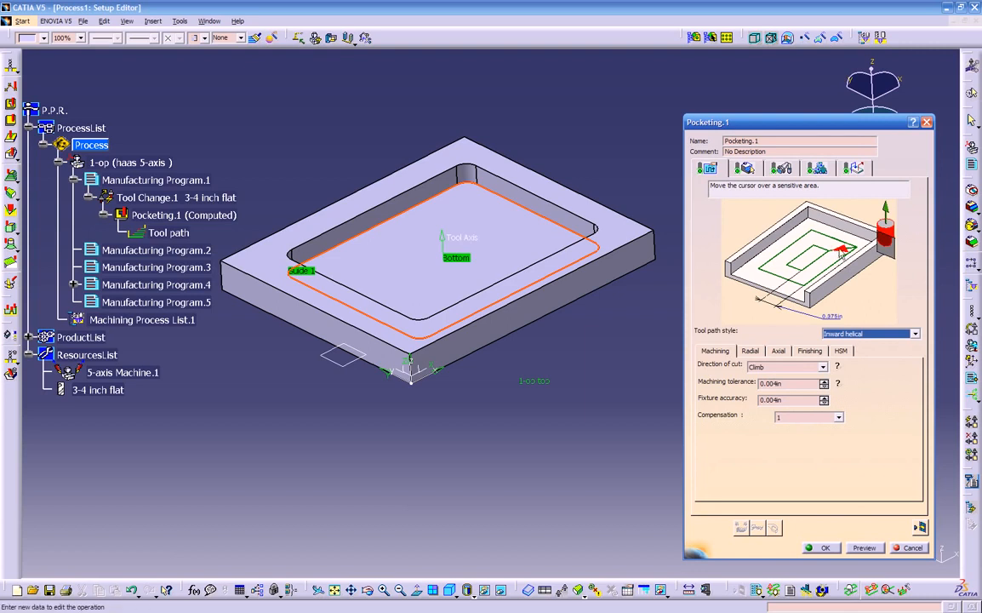
pyautogui.click(855, 333)
pyautogui.click(851, 362)
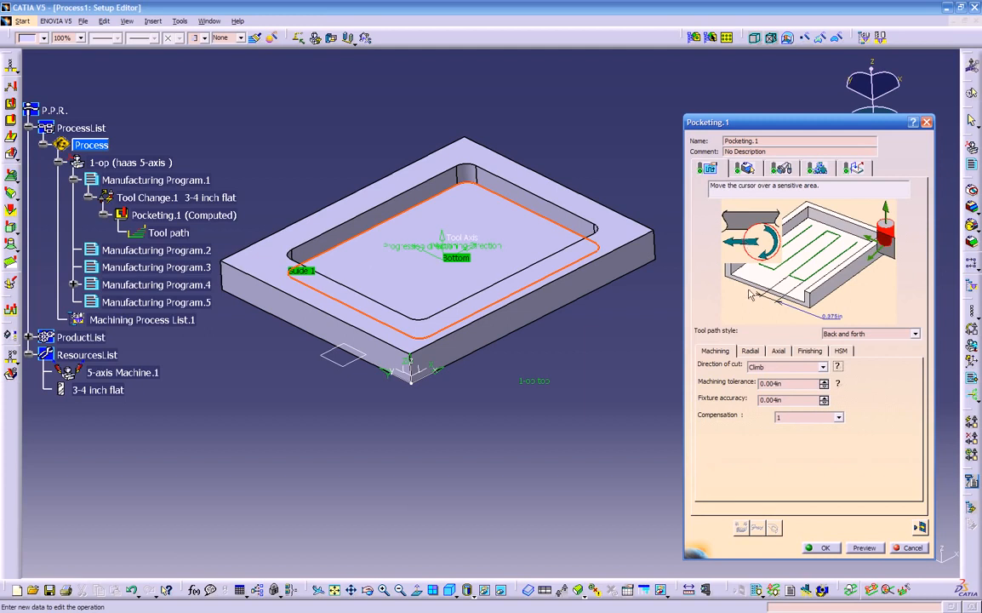
# Try Conventional as the direction of cut for Pocketing.1 and restore Climb
pyautogui.click(823, 368)
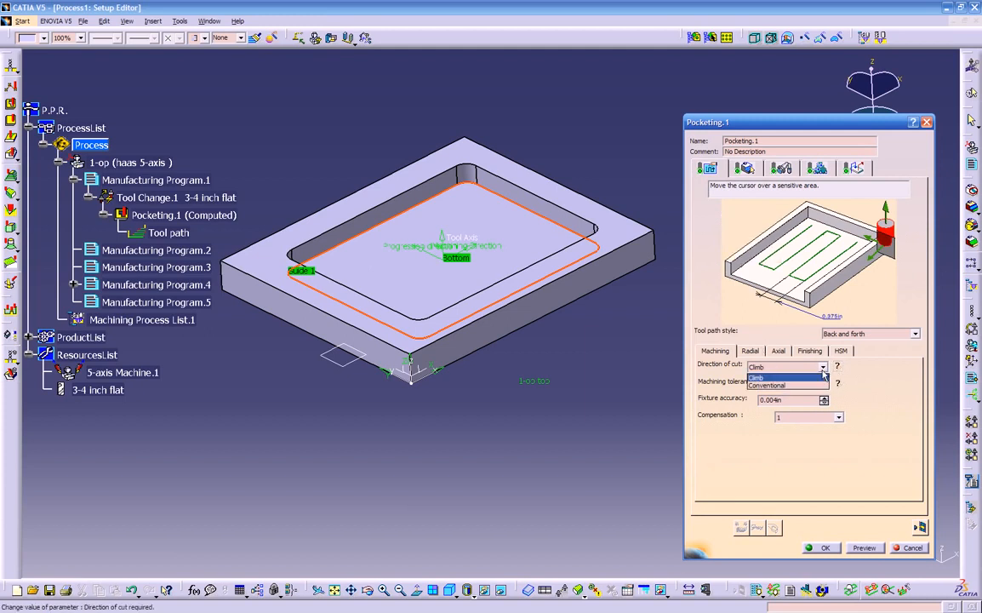
pyautogui.click(781, 387)
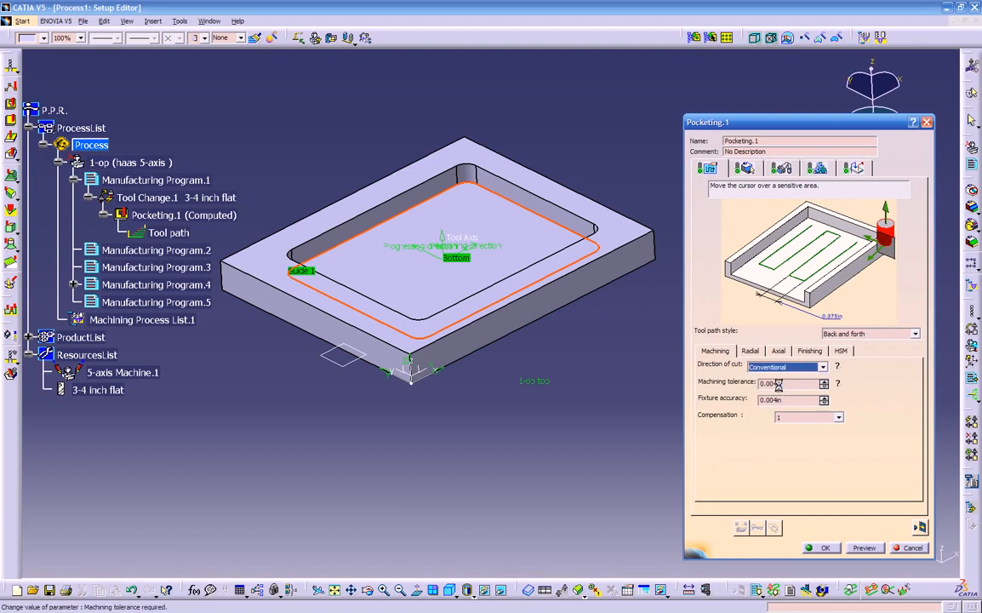
pyautogui.click(823, 366)
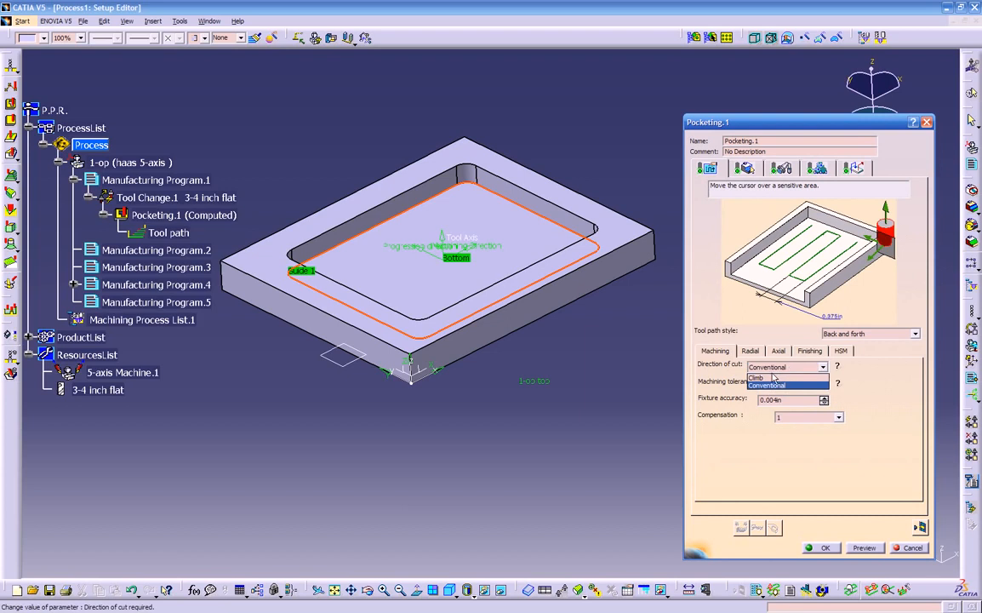
pyautogui.click(770, 377)
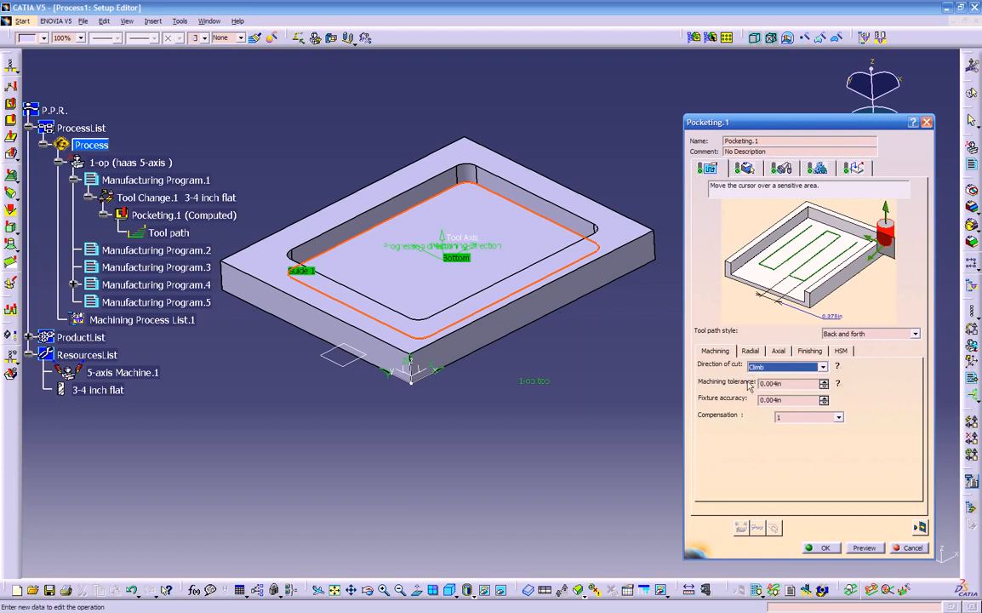
# Review the machining tolerance help and the radial mode illustration in the Pocketing.1 strategy settings
pyautogui.click(839, 386)
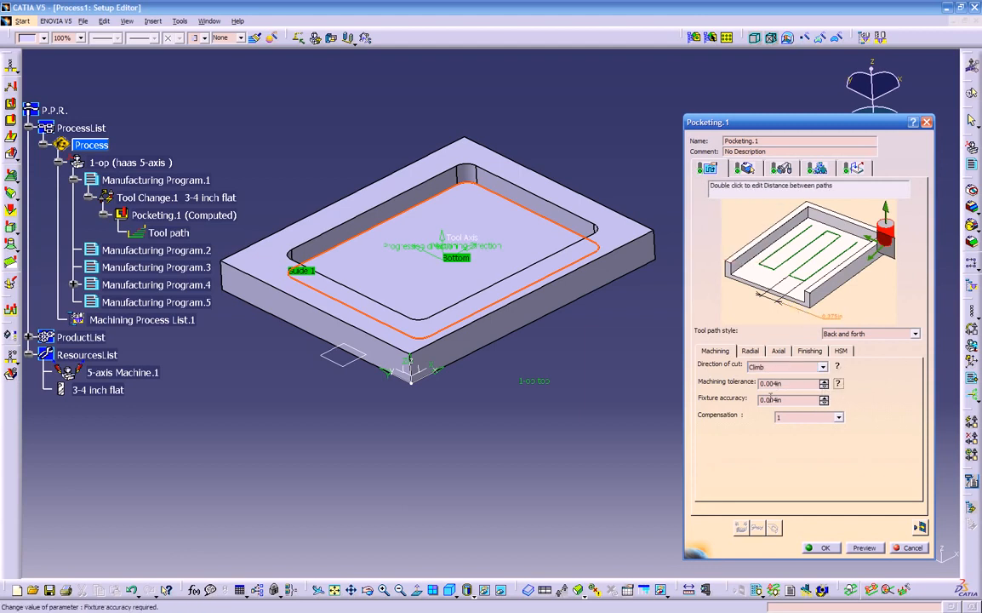
pyautogui.click(750, 353)
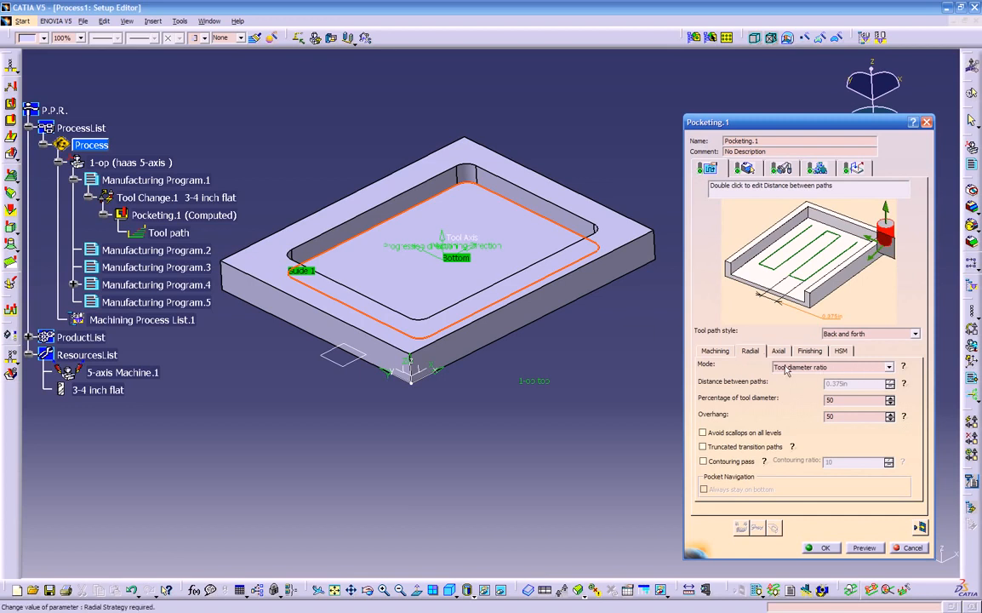
pyautogui.click(903, 367)
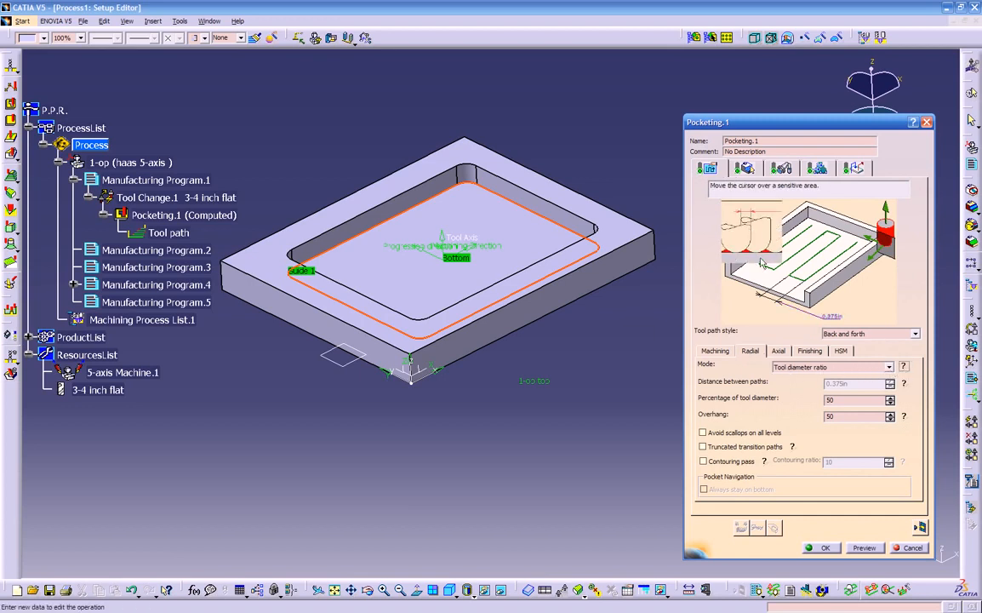
pyautogui.click(903, 367)
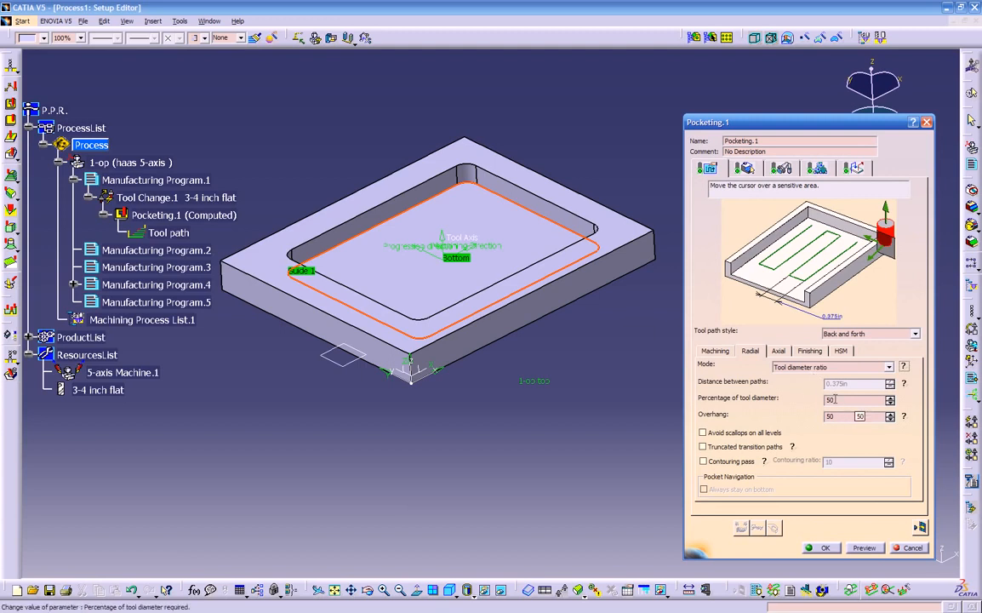
# Try the Maximum distance and Stepover ratio radial modes for Pocketing.1 and restore Tool diameter ratio
pyautogui.click(848, 367)
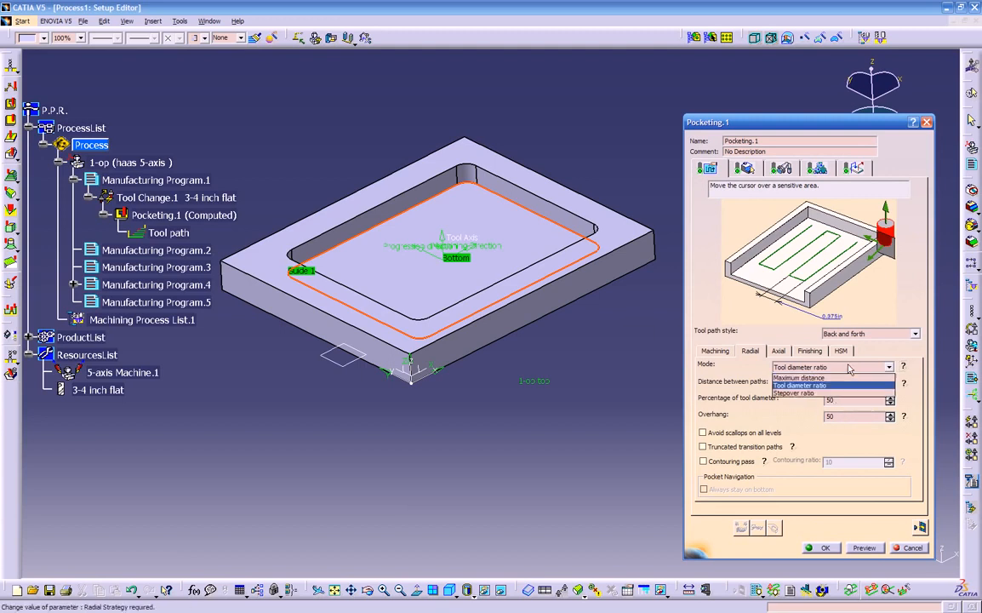
pyautogui.click(827, 378)
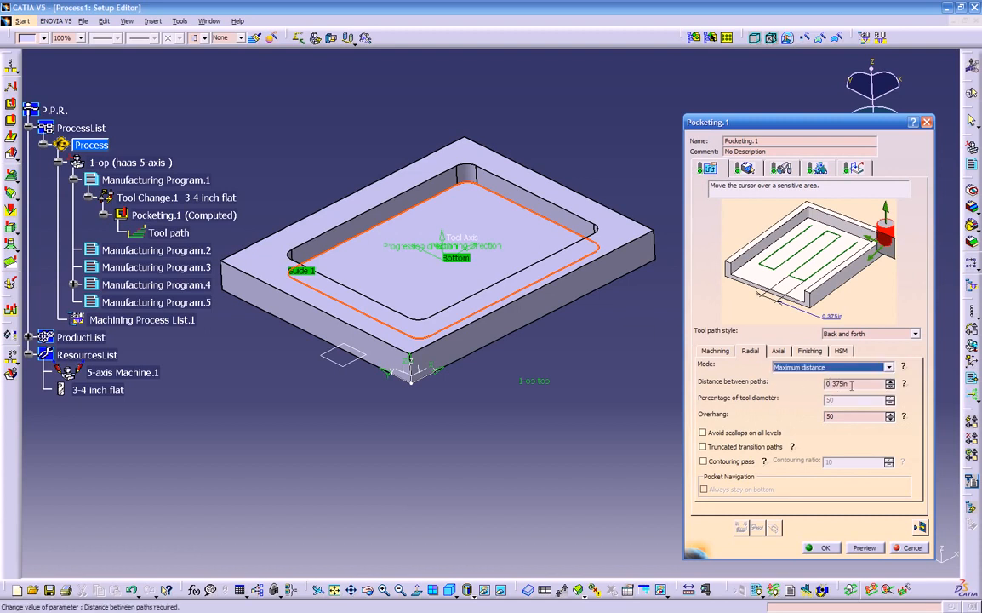
pyautogui.moveTo(852, 385); pyautogui.dragTo(800, 383)
pyautogui.click(904, 384)
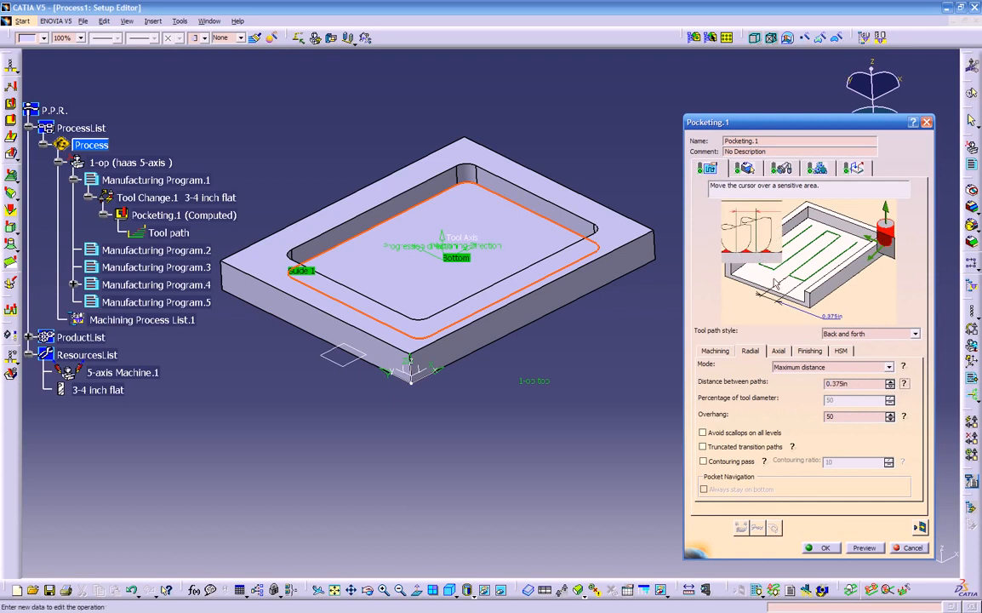
pyautogui.click(830, 367)
pyautogui.click(819, 394)
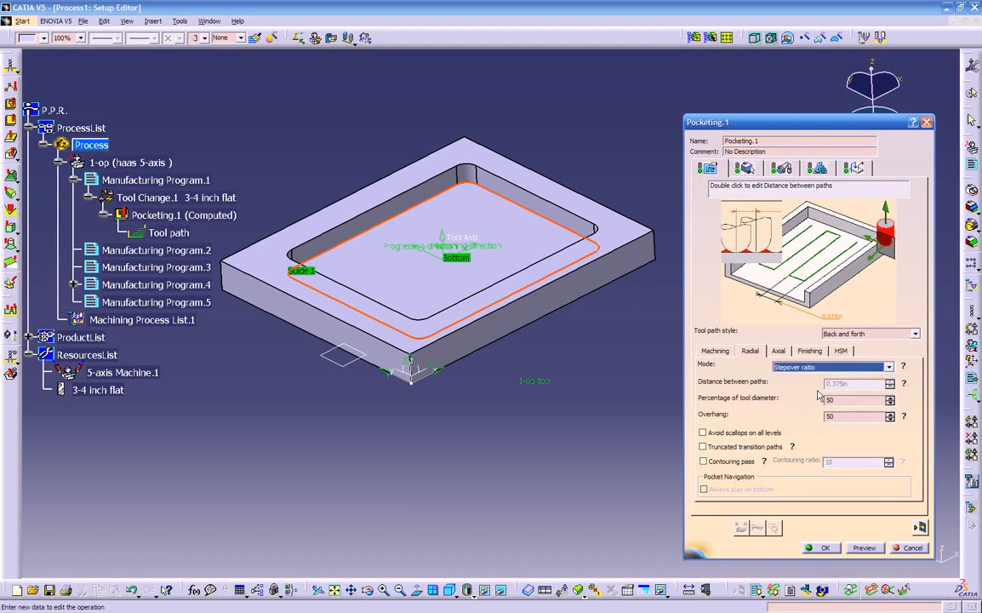
pyautogui.click(830, 367)
pyautogui.click(829, 378)
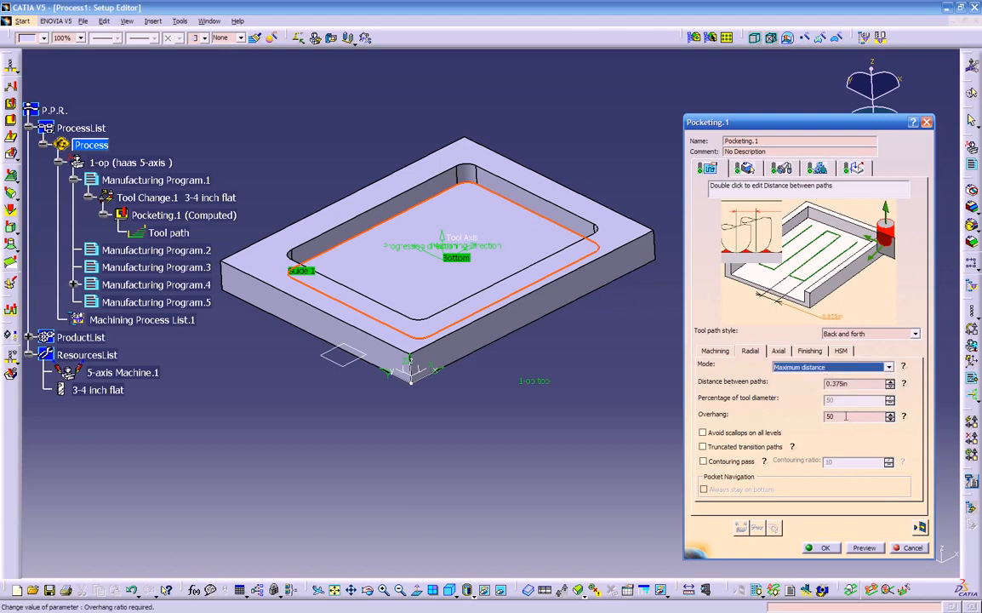
pyautogui.click(904, 416)
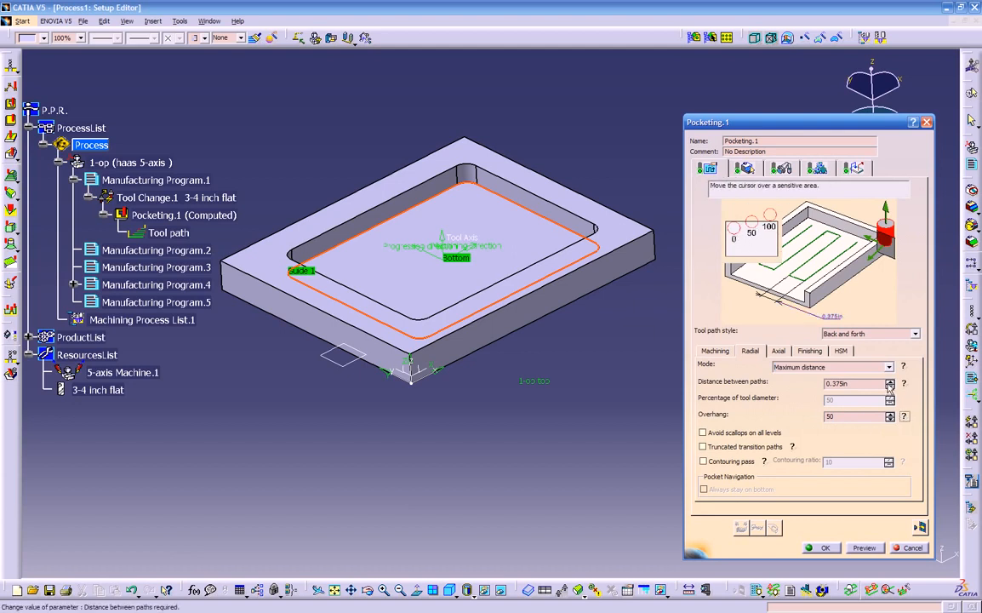
pyautogui.click(838, 367)
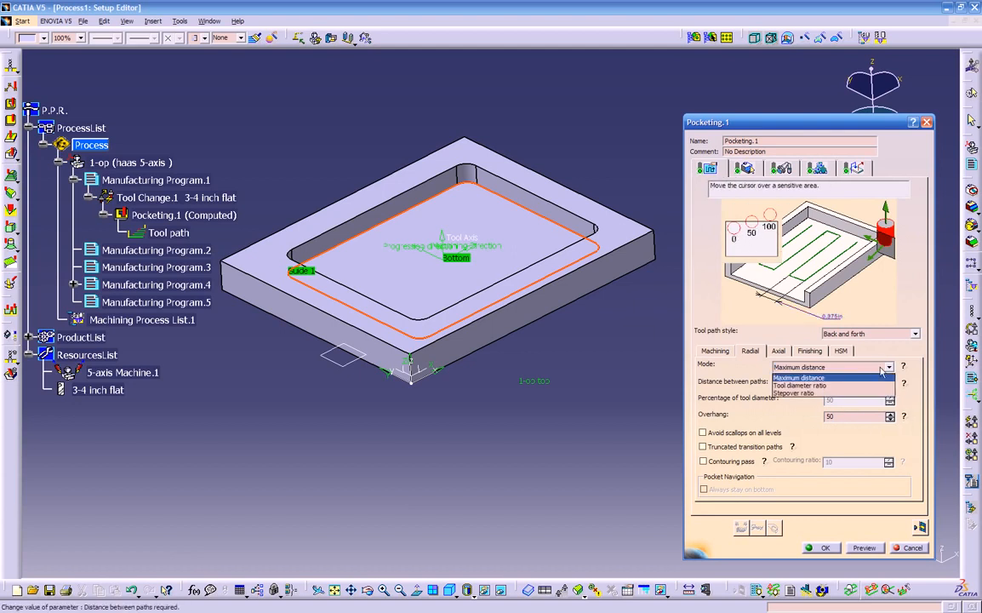
pyautogui.click(825, 385)
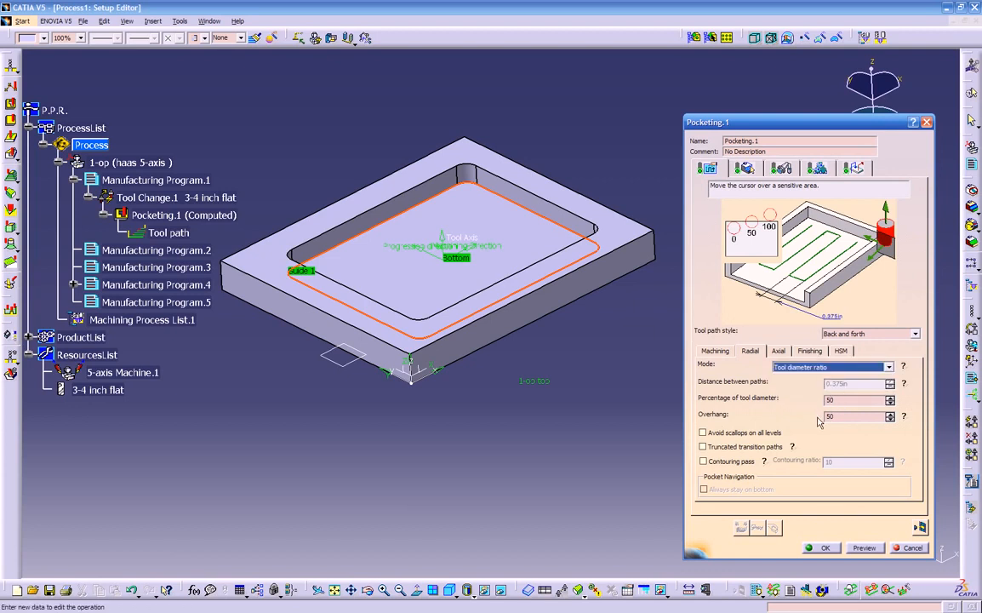
# Set the number of levels in the Pocketing.1 axial strategy to 3
pyautogui.click(777, 352)
pyautogui.click(743, 351)
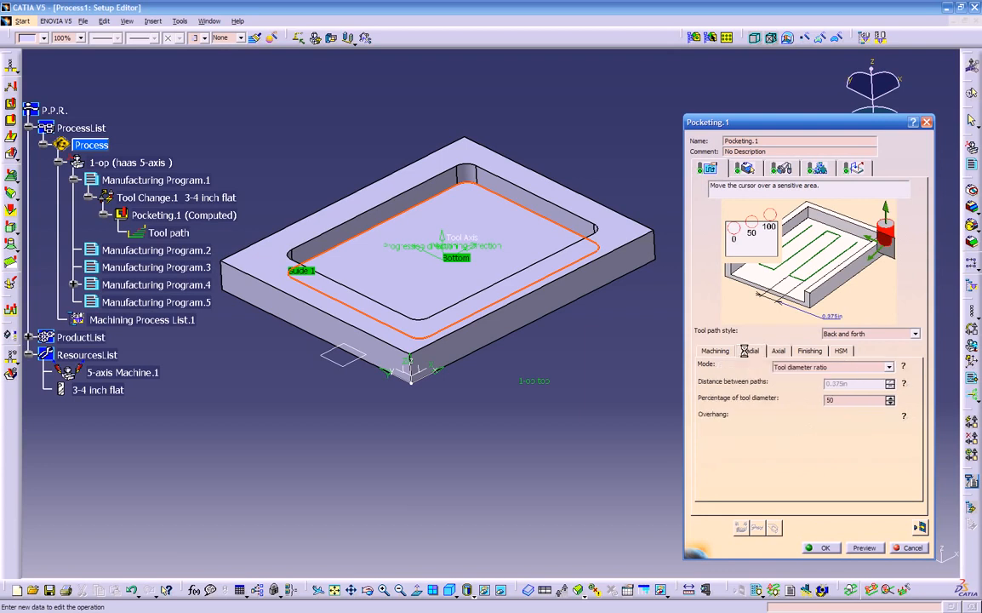
pyautogui.click(774, 351)
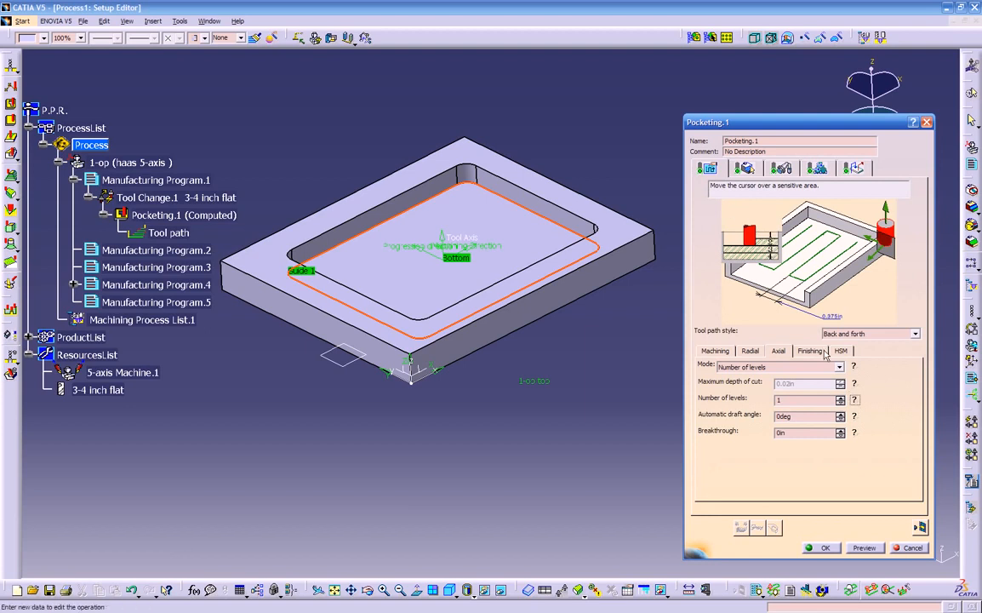
pyautogui.doubleClick(788, 402)
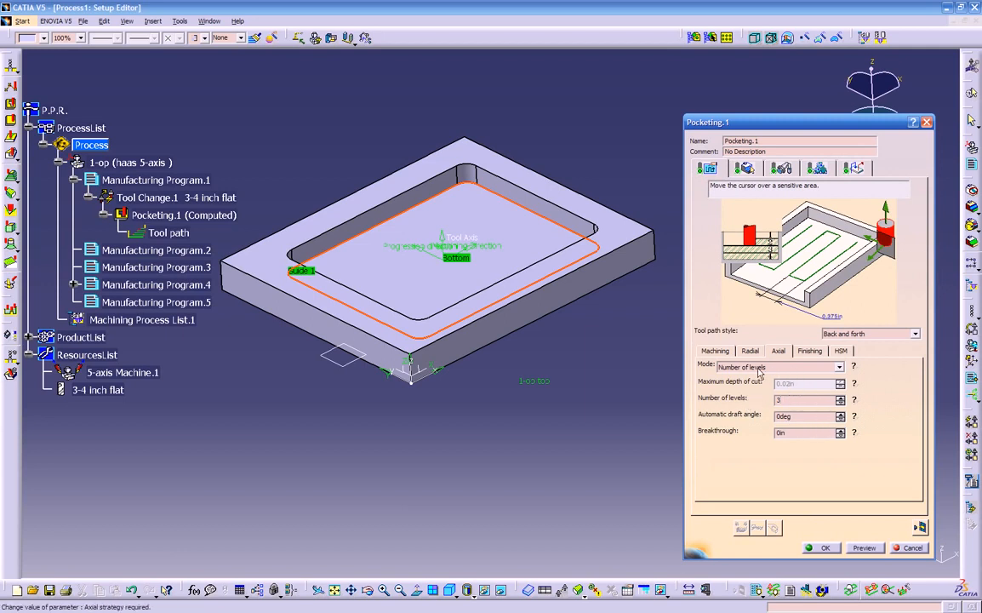
# Change the axial mode to Number of levels without top and set the maximum depth of cut to 0.2 in
pyautogui.click(777, 370)
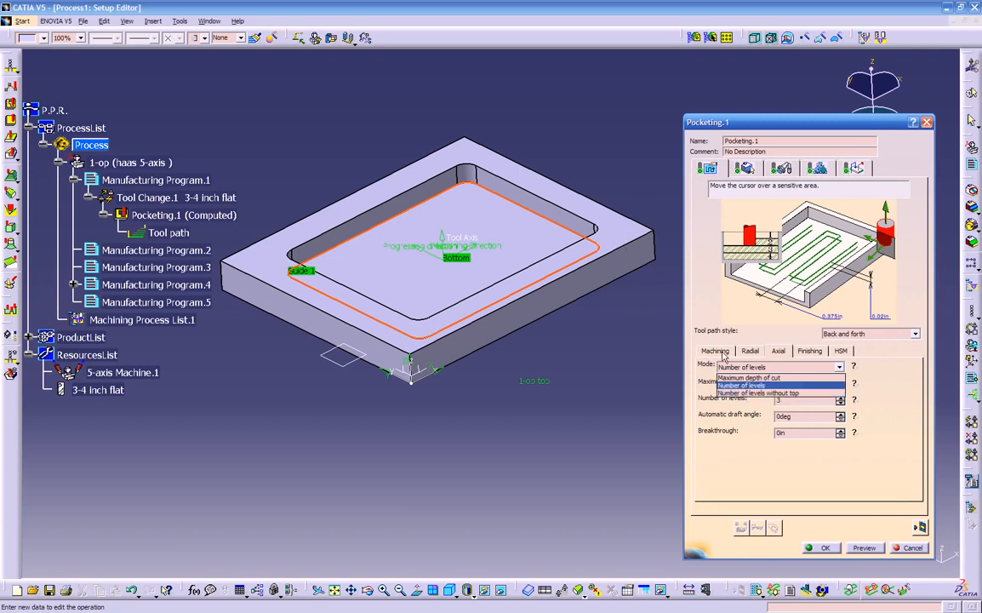
pyautogui.click(739, 393)
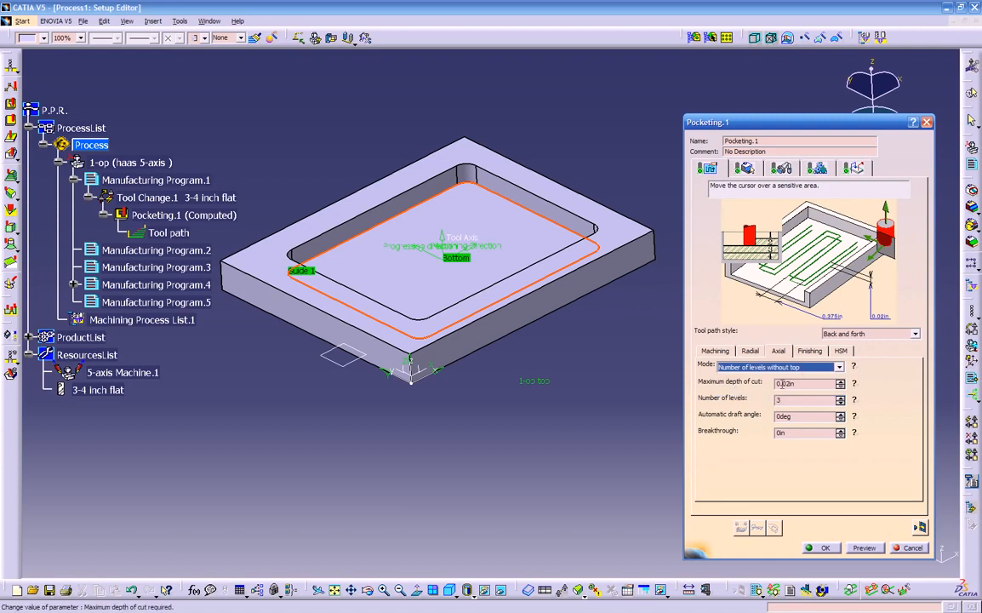
pyautogui.click(800, 384)
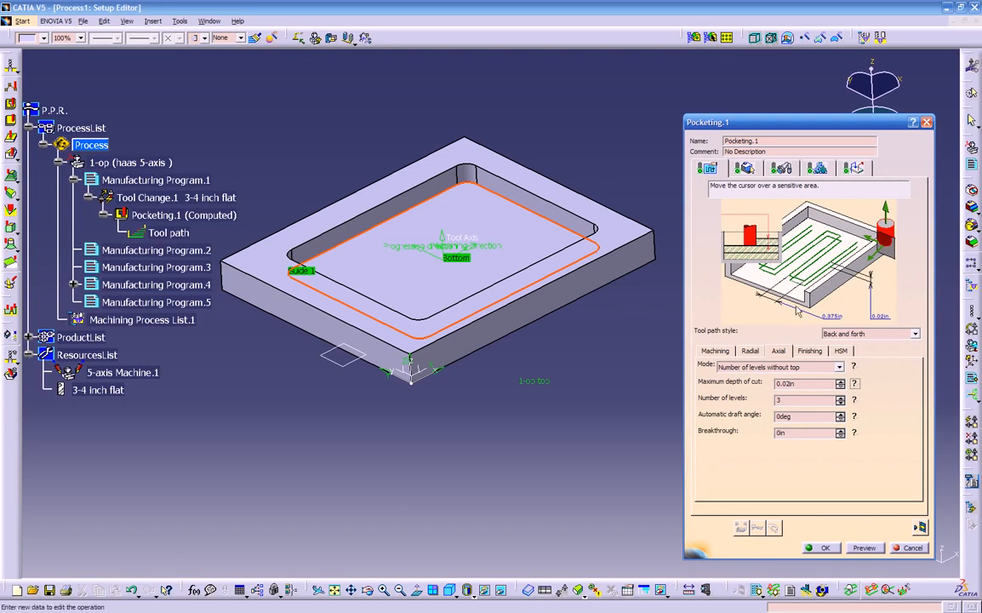
pyautogui.moveTo(800, 386); pyautogui.dragTo(745, 380)
pyautogui.write('.2')
# Set the finishing mode to Side finish at last level & bottom with a side finish thickness of 0.02 in
pyautogui.click(803, 353)
pyautogui.click(766, 368)
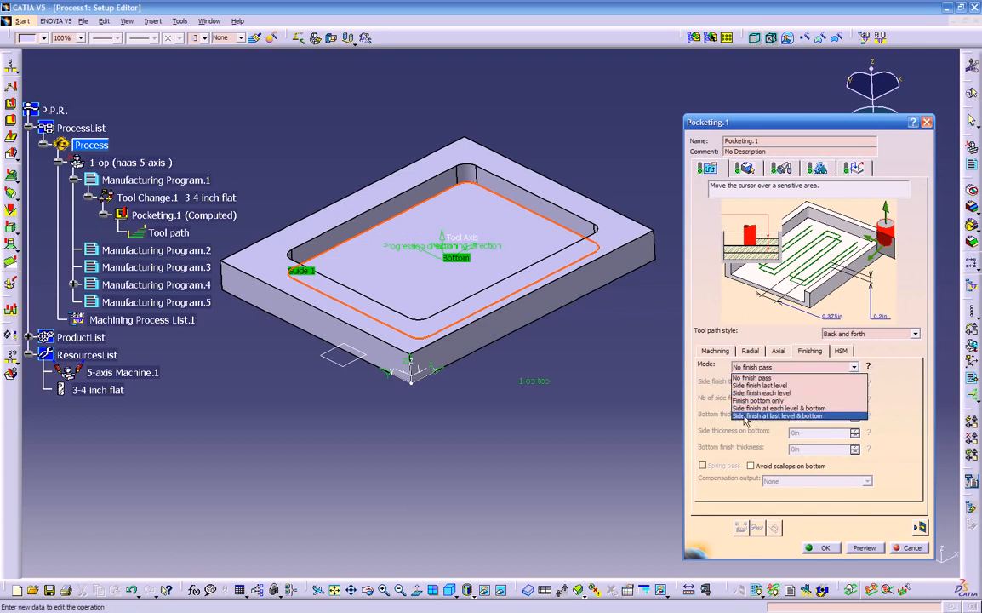
pyautogui.click(800, 417)
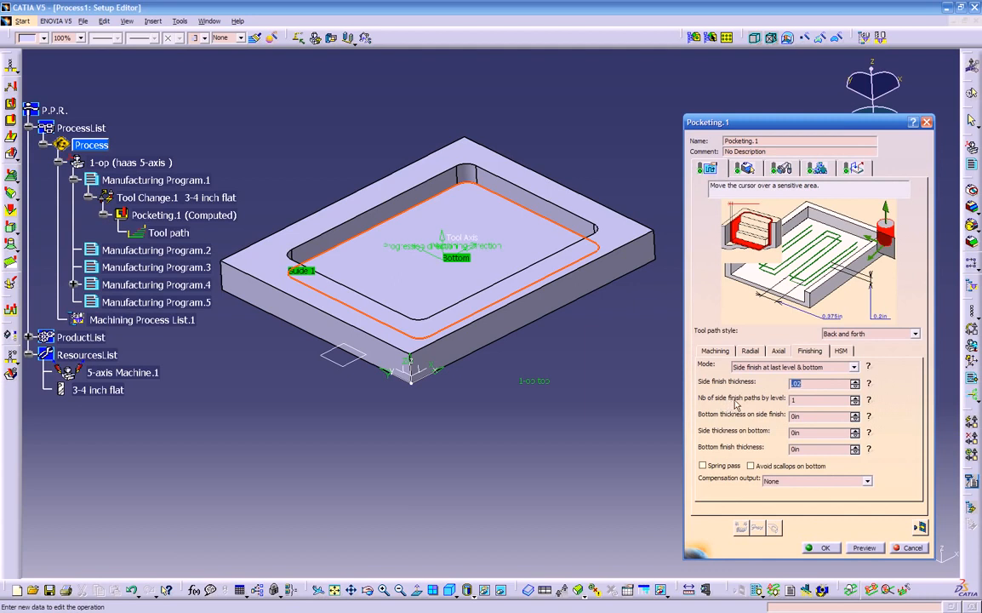
pyautogui.click(870, 403)
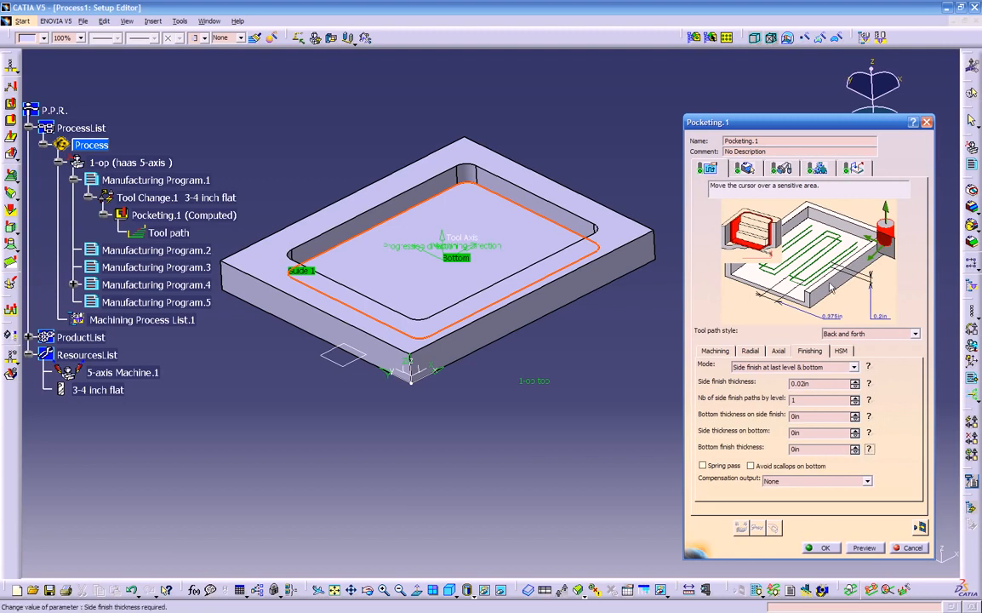
# Set the bottom finish thickness to 0.02 in and the compensation output to 2D radial tip
pyautogui.moveTo(809, 450); pyautogui.dragTo(762, 457)
pyautogui.write('.02')
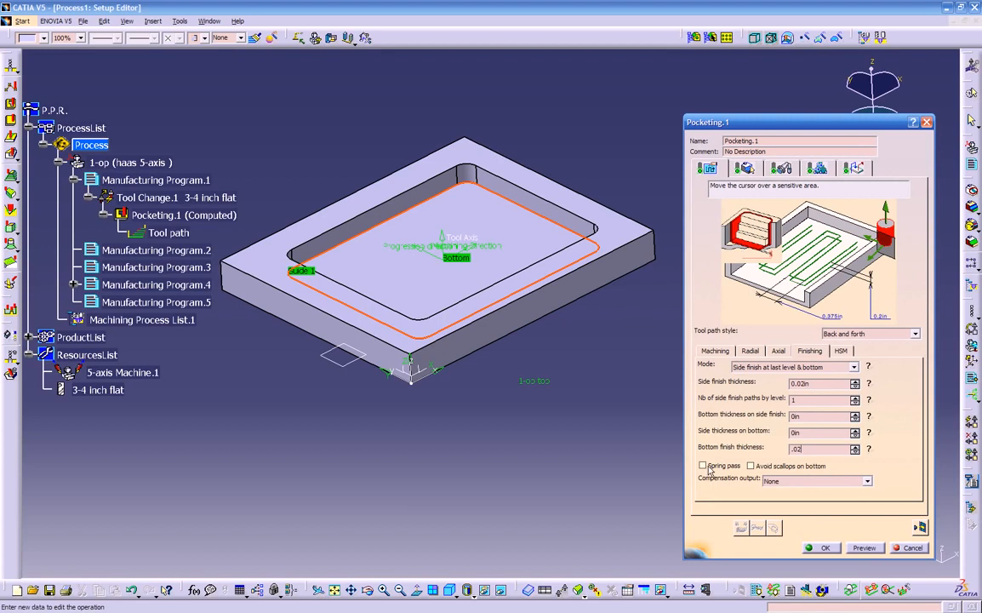
pyautogui.click(779, 482)
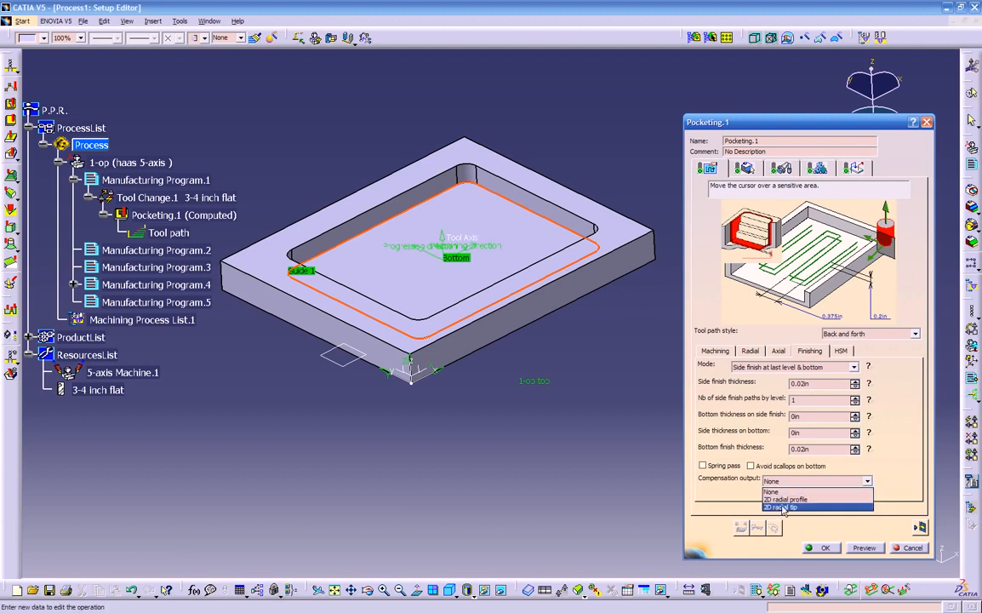
pyautogui.click(776, 507)
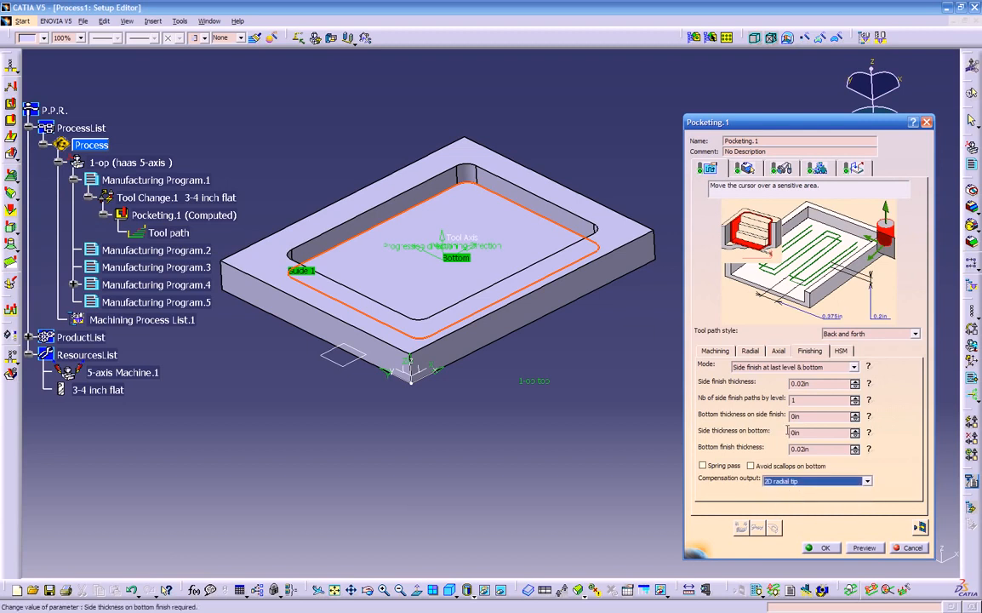
# Define the plate's upper face as the top plane of Pocketing.1 and switch the pocketing style to Closed Pocket
pyautogui.click(745, 168)
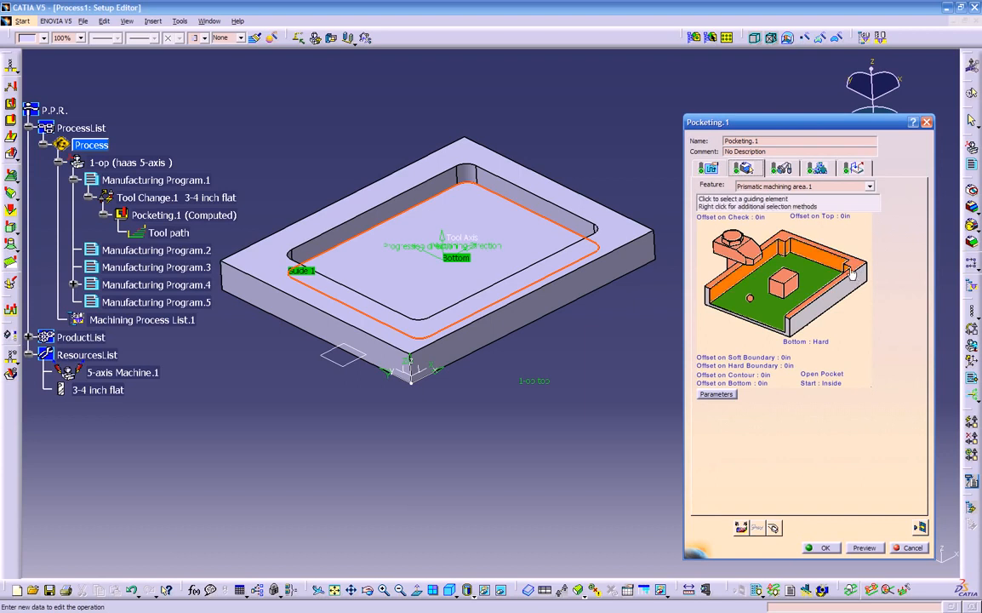
pyautogui.click(856, 269)
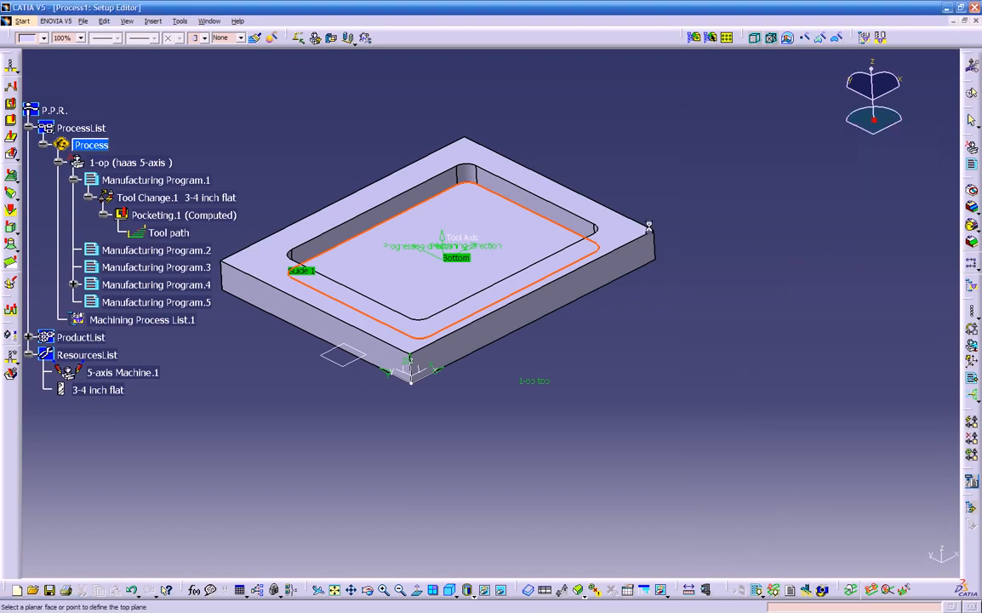
pyautogui.click(639, 232)
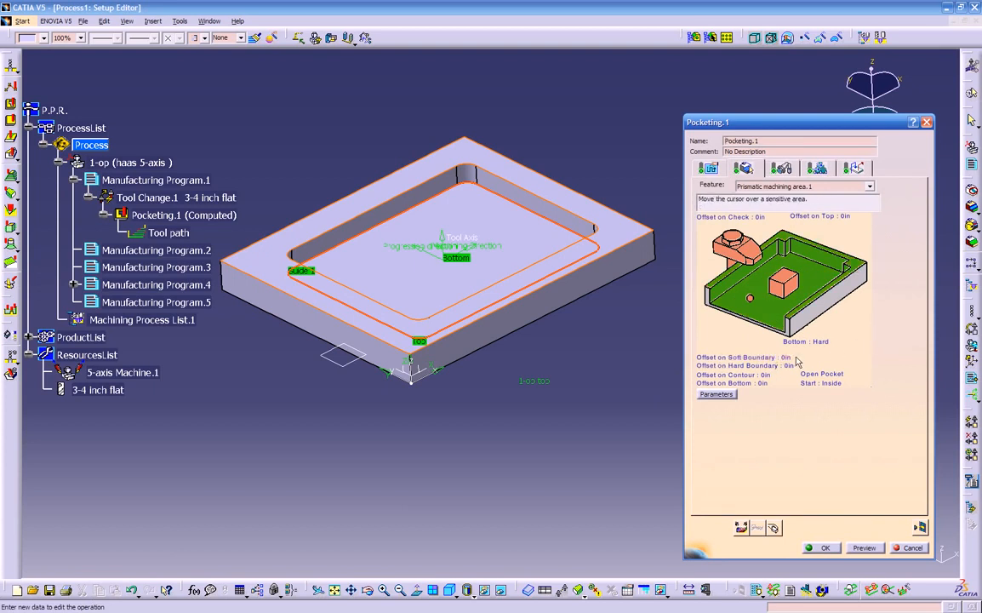
pyautogui.click(815, 376)
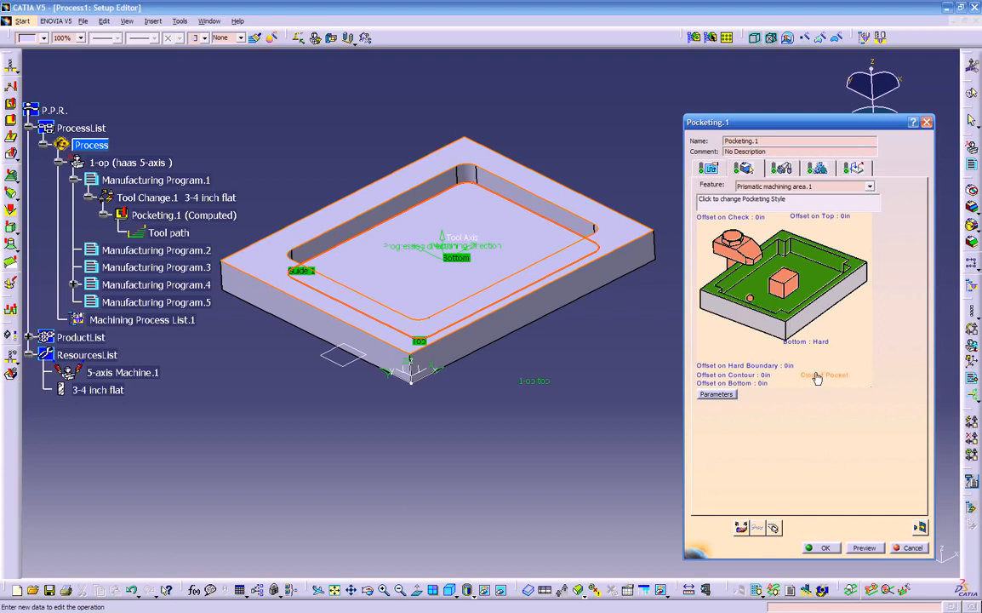
# Switch the pocketing style to Open Pocket and back to Closed Pocket
pyautogui.click(815, 376)
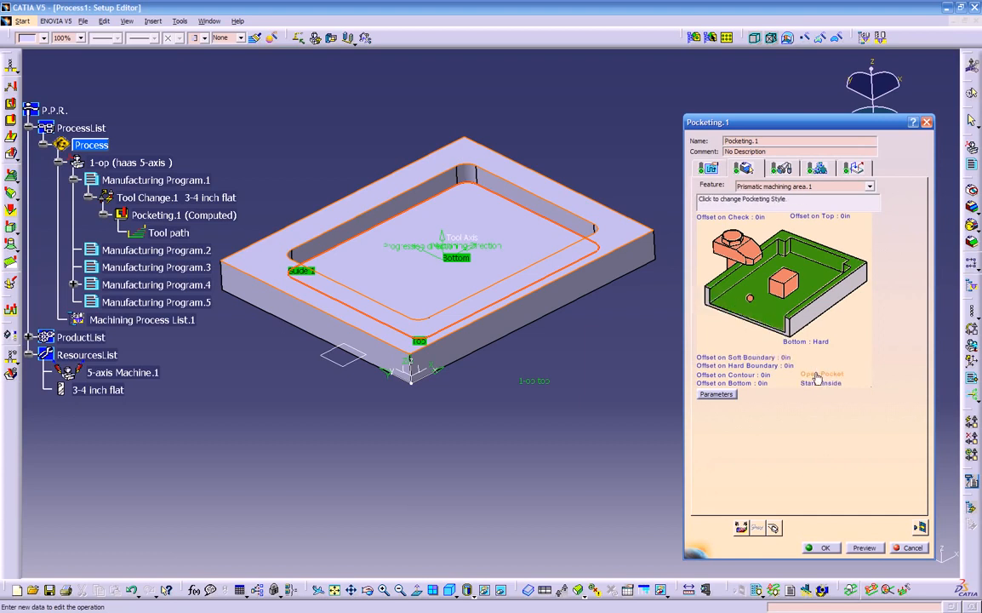
pyautogui.click(815, 376)
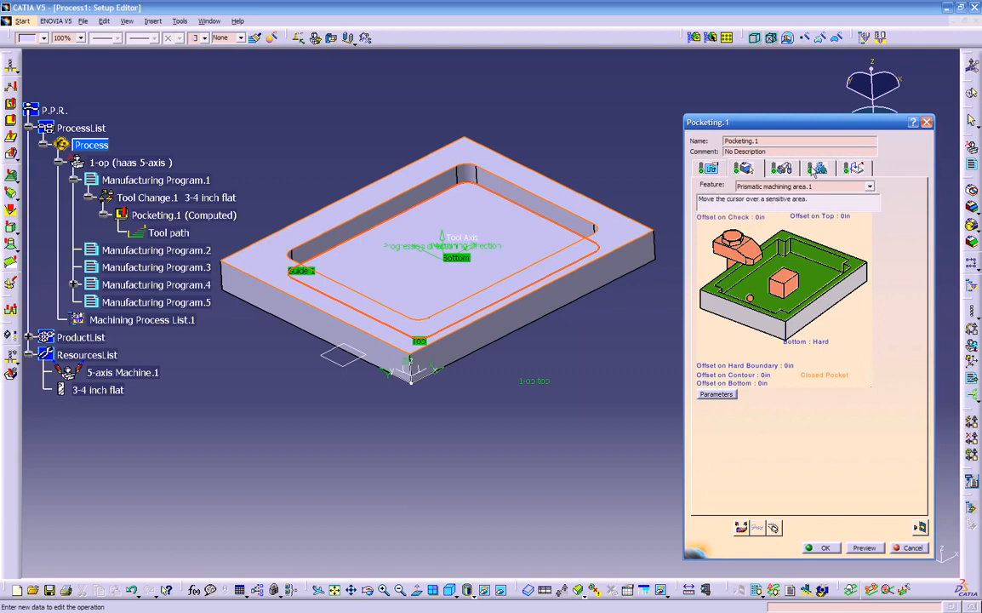
# Examine the tools in the Sammy_tool_library_SMG library using the pocketing operation's tool search
pyautogui.click(787, 170)
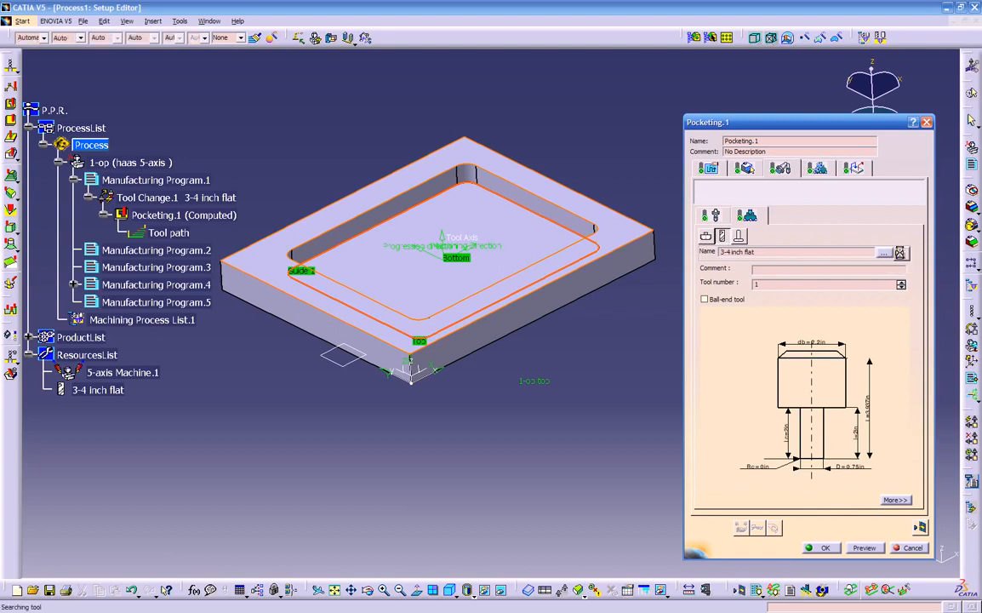
pyautogui.click(900, 254)
pyautogui.moveTo(378, 15); pyautogui.dragTo(483, 150)
pyautogui.moveTo(268, 243); pyautogui.dragTo(366, 255)
pyautogui.click(416, 168)
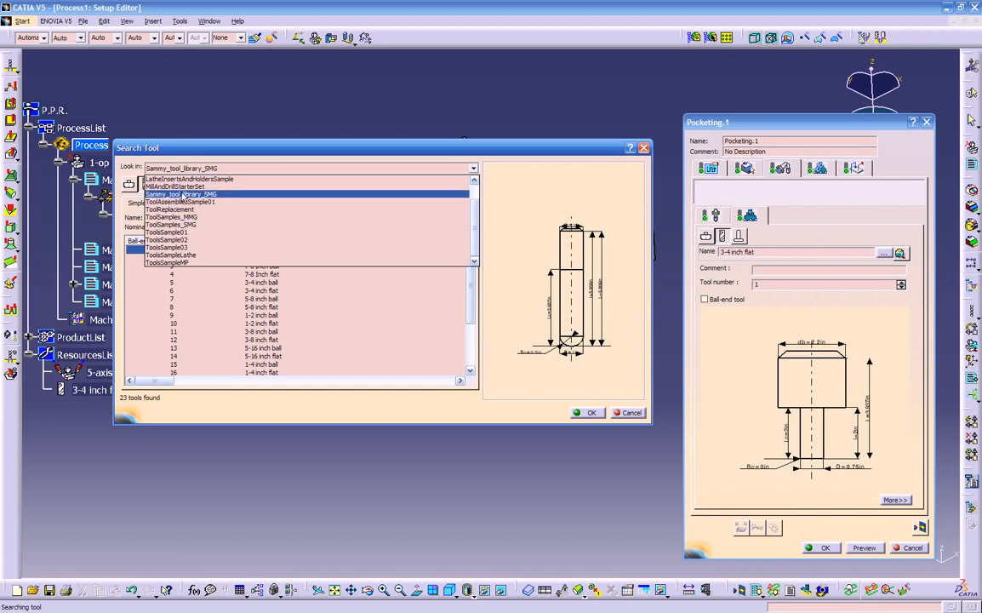
pyautogui.click(226, 307)
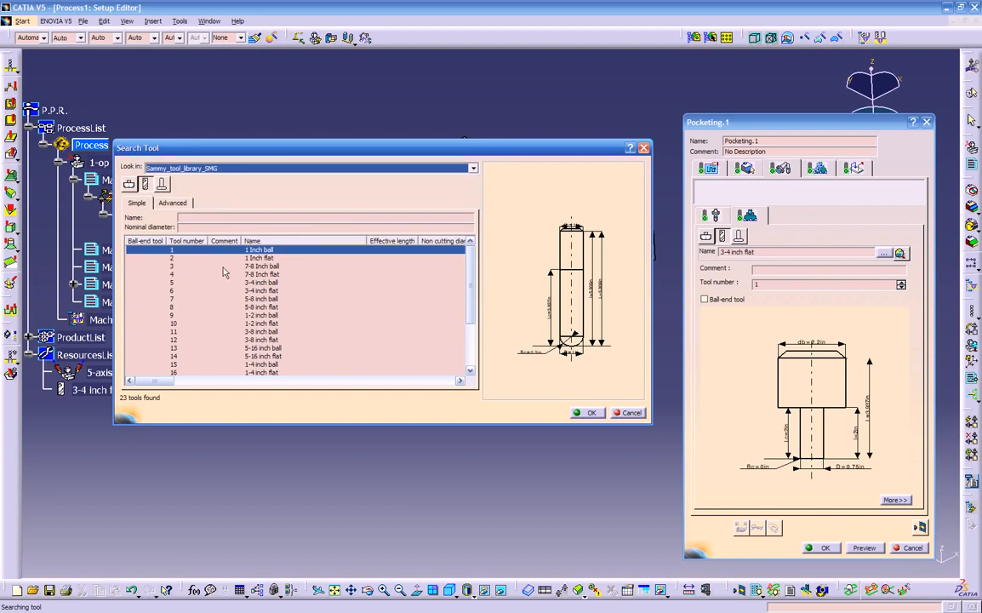
pyautogui.moveTo(471, 304); pyautogui.dragTo(471, 350)
pyautogui.scroll(5, 461, 340)
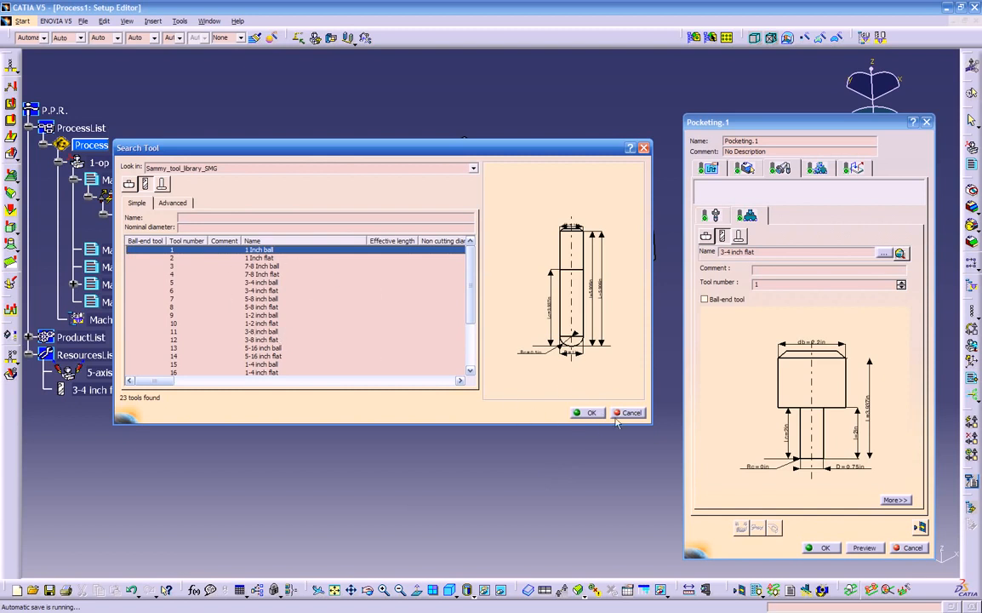
pyautogui.click(593, 413)
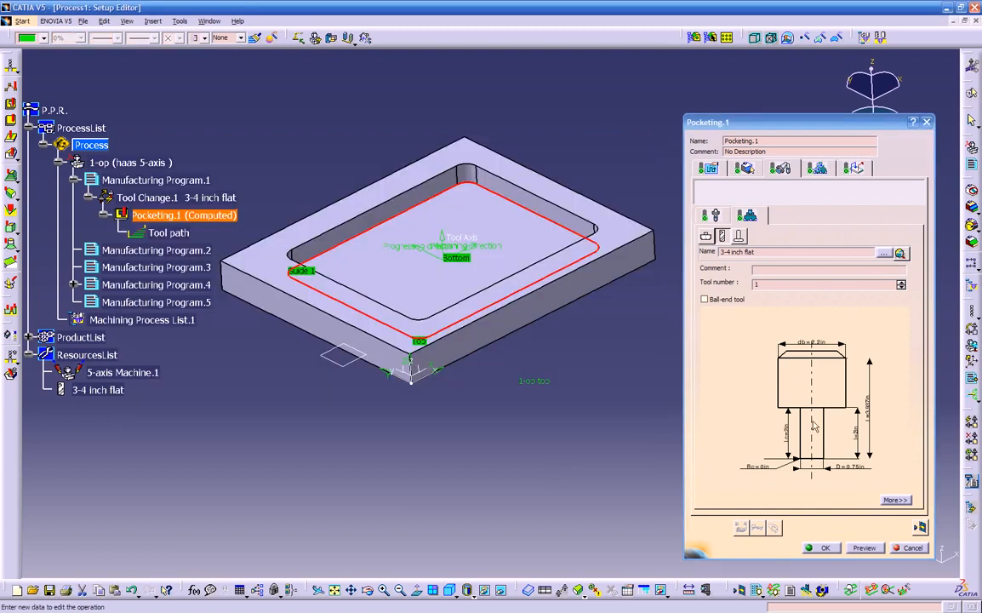
# Change the cutter's nominal diameter to 0.7 in and set it back to 0.75 in
pyautogui.moveTo(785, 397)
pyautogui.mouseDown(button='middle')
pyautogui.moveTo(822, 365)
pyautogui.moveTo(803, 358)
pyautogui.mouseUp(button='middle')
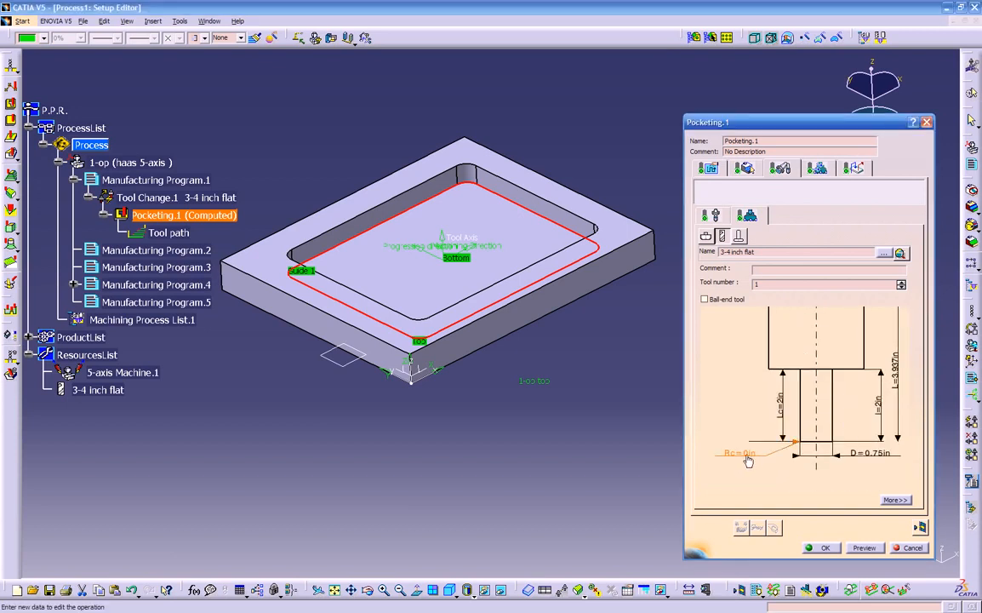
pyautogui.doubleClick(879, 453)
pyautogui.write('0.7')
pyautogui.press('Return')
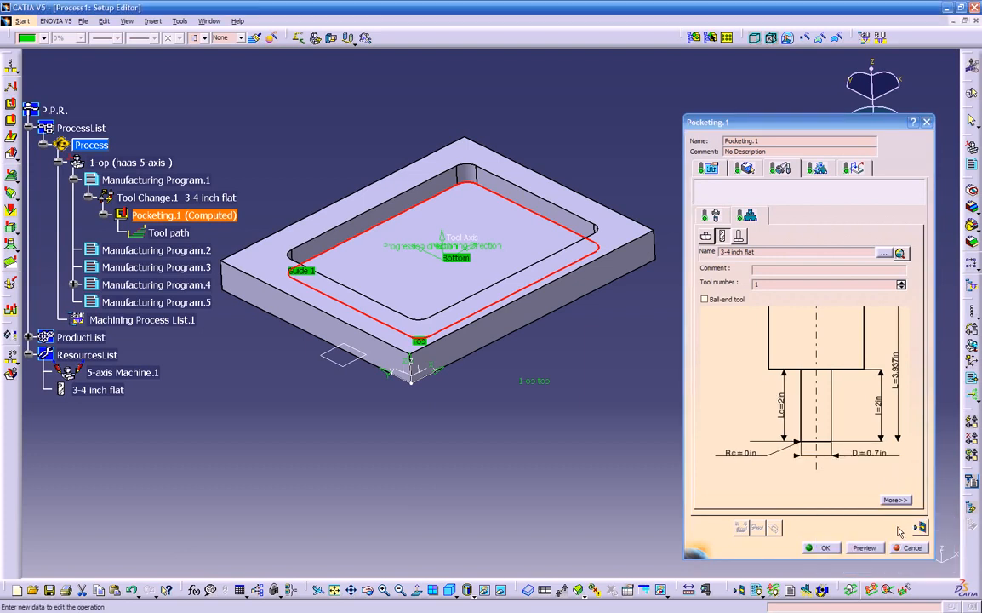
pyautogui.doubleClick(879, 452)
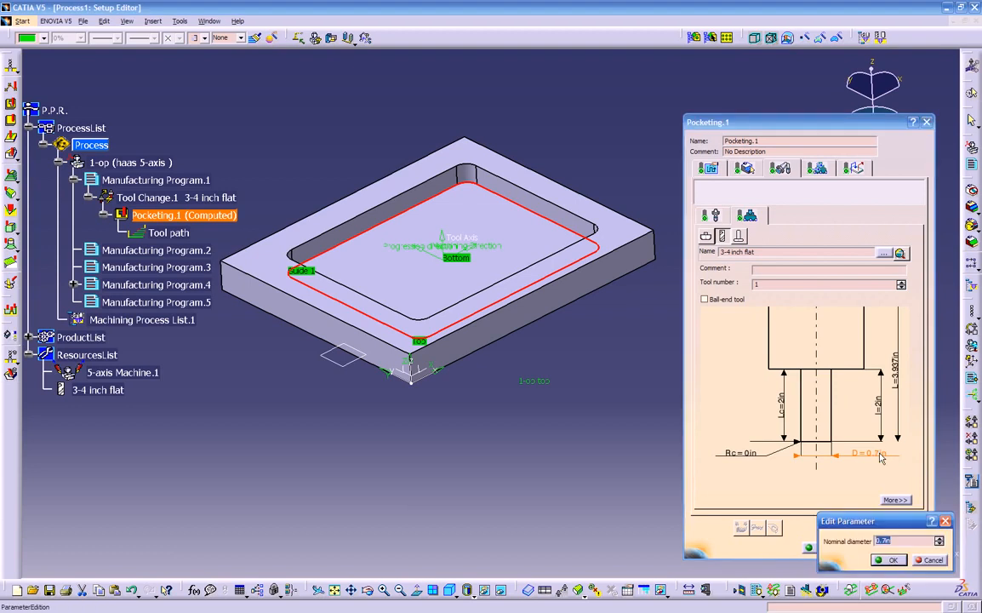
pyautogui.write('0.75')
pyautogui.press('Return')
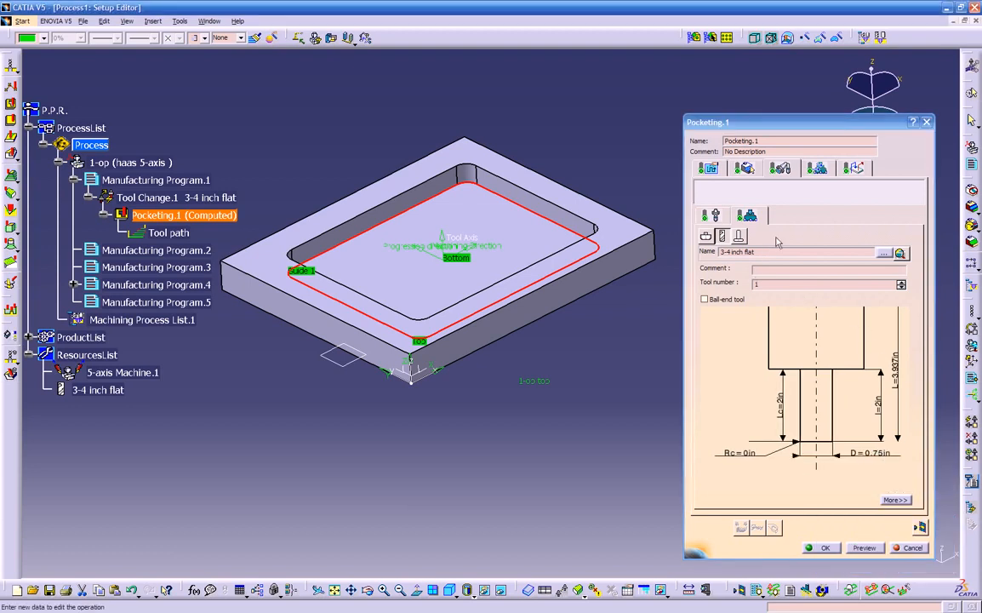
# Try to set the pocketing operation's approach feedrate to 20in
pyautogui.click(816, 168)
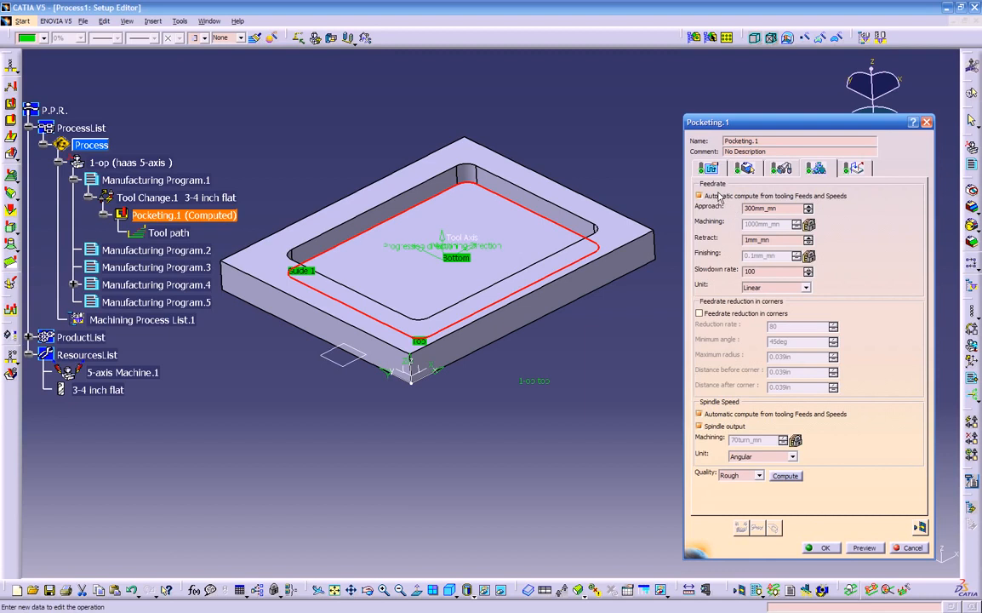
pyautogui.moveTo(787, 210); pyautogui.dragTo(725, 209)
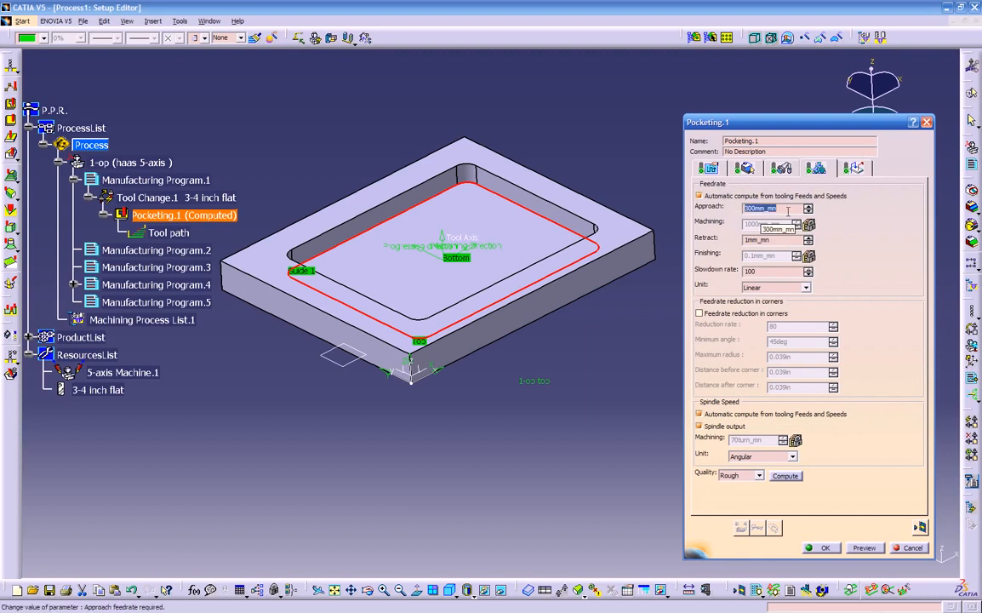
pyautogui.write('2')
pyautogui.press('Return')
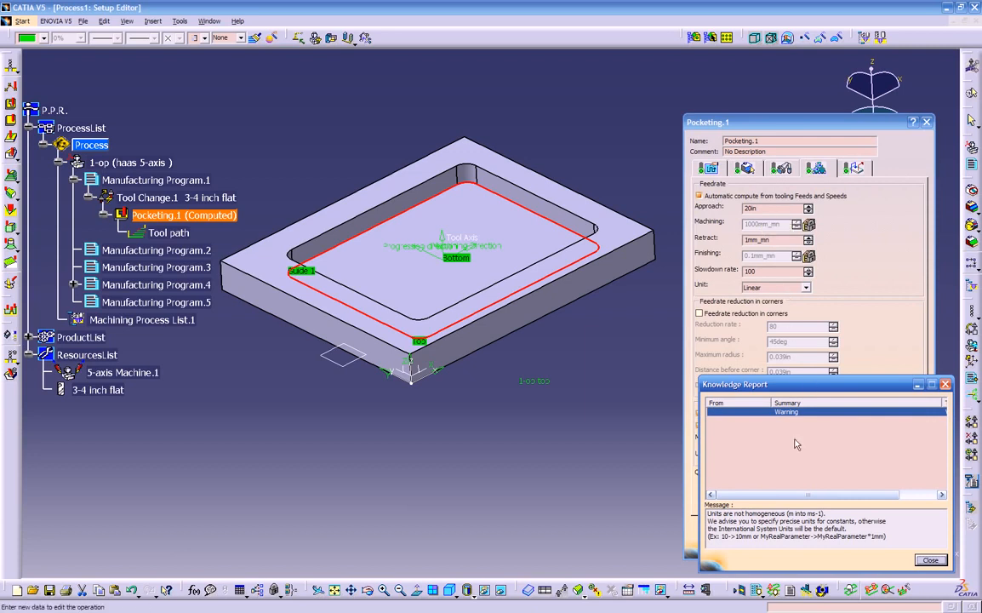
pyautogui.click(930, 559)
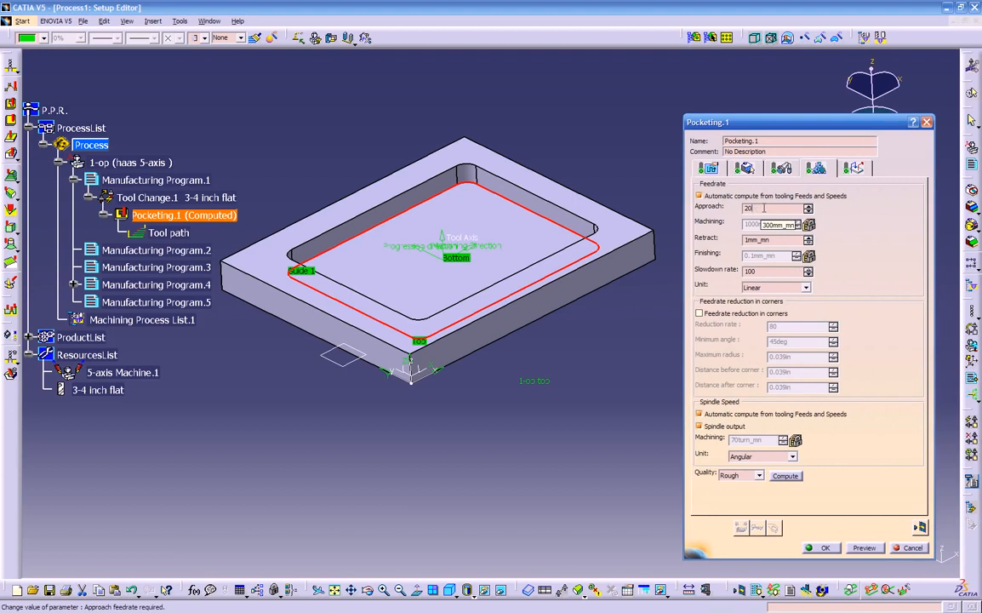
# Set the retract feedrate to 100mm_mn and the approach feedrate to 50mm_mn
pyautogui.press('Tab')
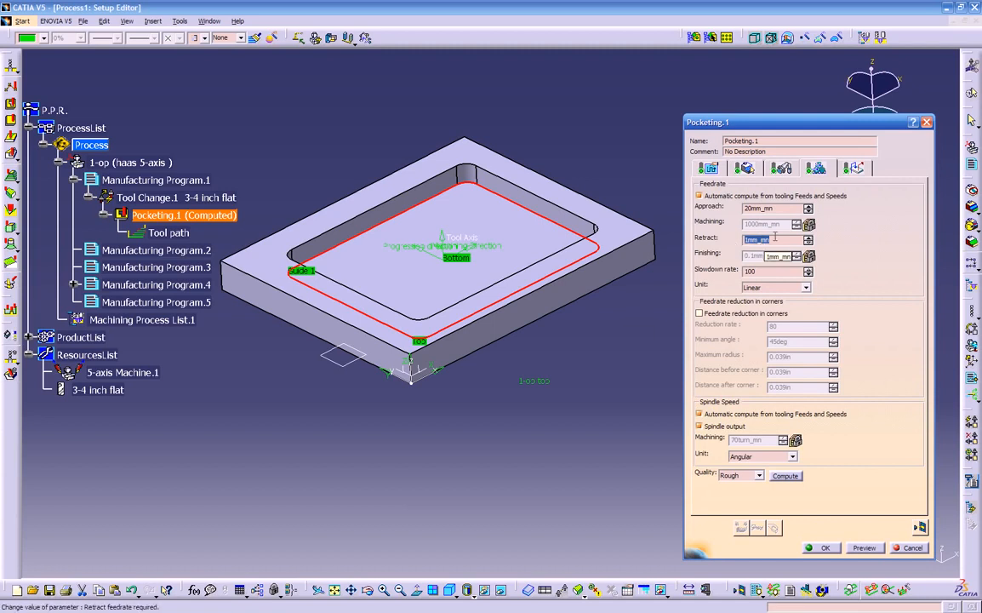
pyautogui.write('100')
pyautogui.hotkey('shift', 'Tab')
pyautogui.write('50')
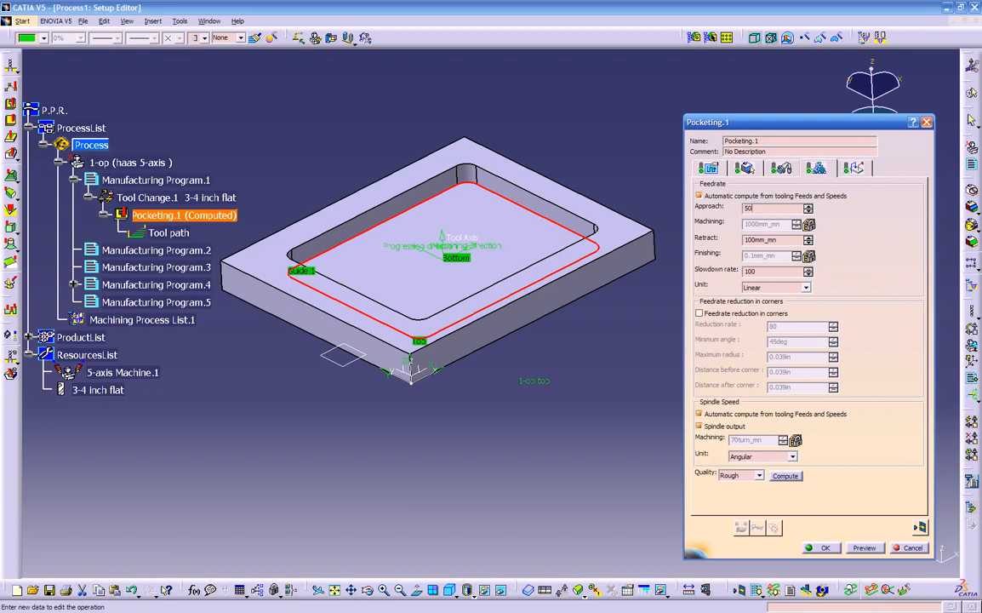
pyautogui.press('Tab')
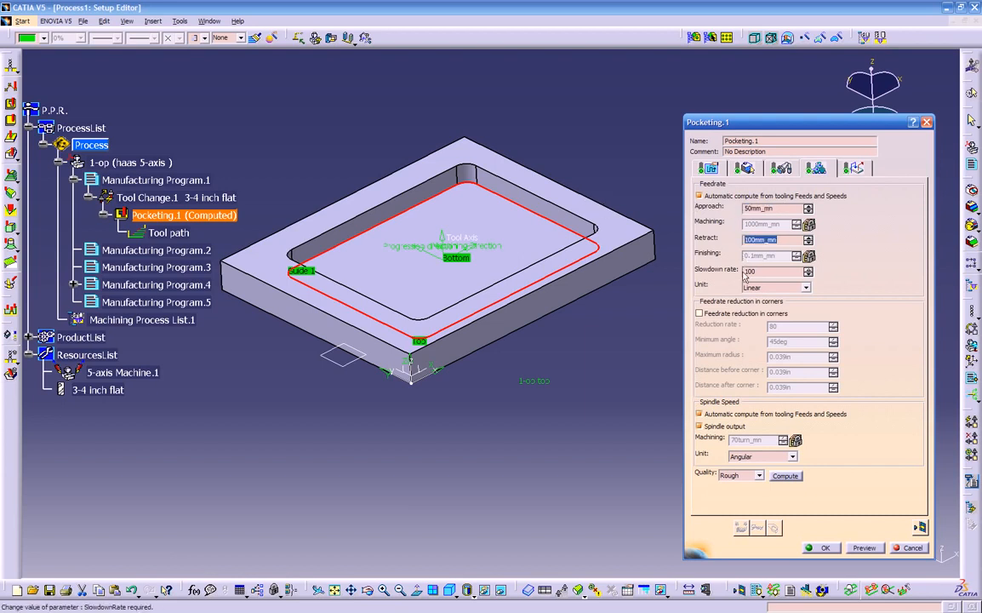
# Replace the automatically computed spindle speed with 6500turn_mn and set the machining quality to Finish
pyautogui.click(738, 415)
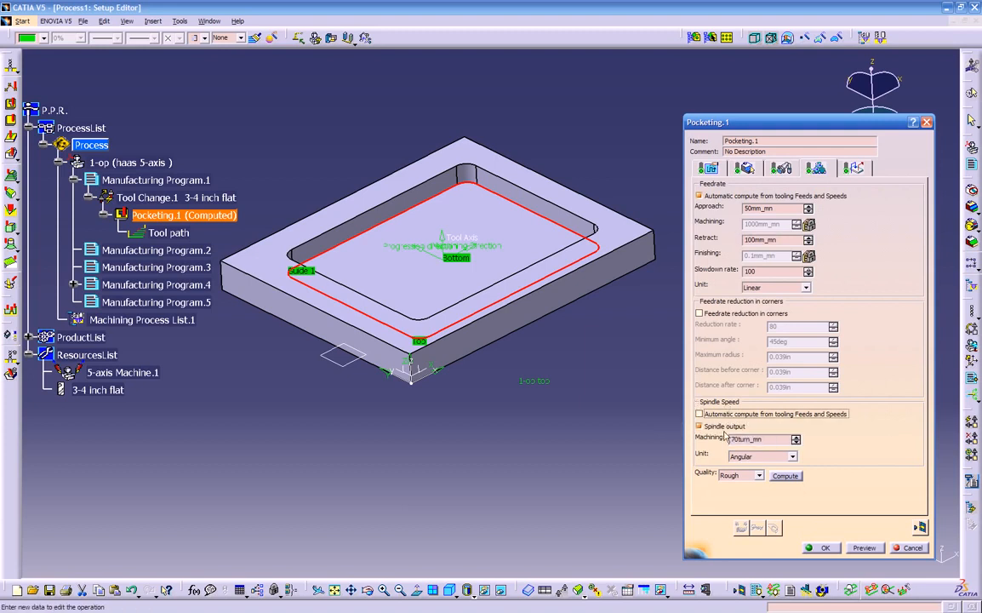
pyautogui.moveTo(767, 441); pyautogui.dragTo(615, 430)
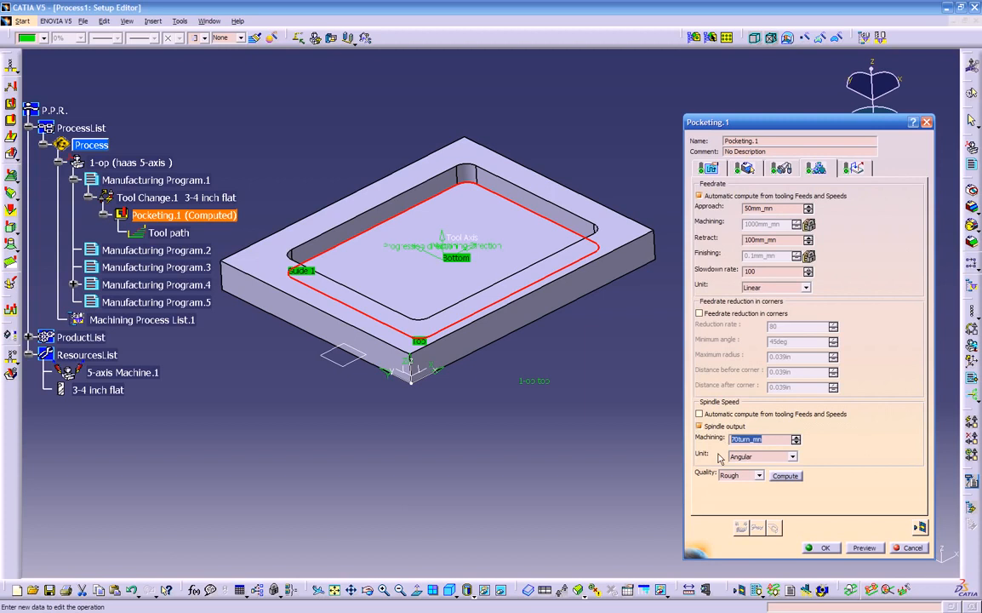
pyautogui.write('6500')
pyautogui.click(740, 475)
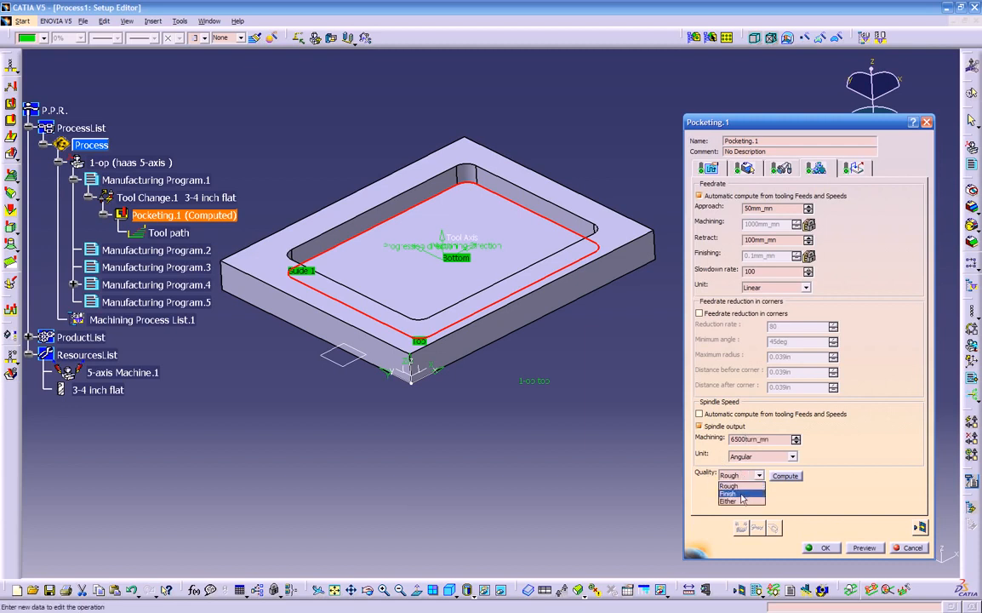
pyautogui.click(740, 495)
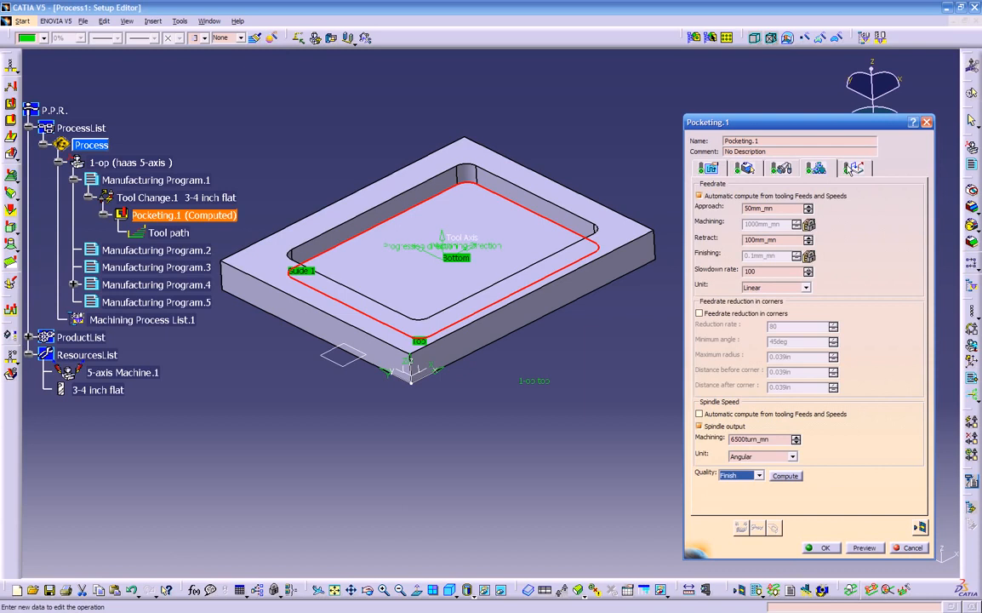
# Set the pocketing operation's Approach macro mode to Ramping
pyautogui.click(851, 168)
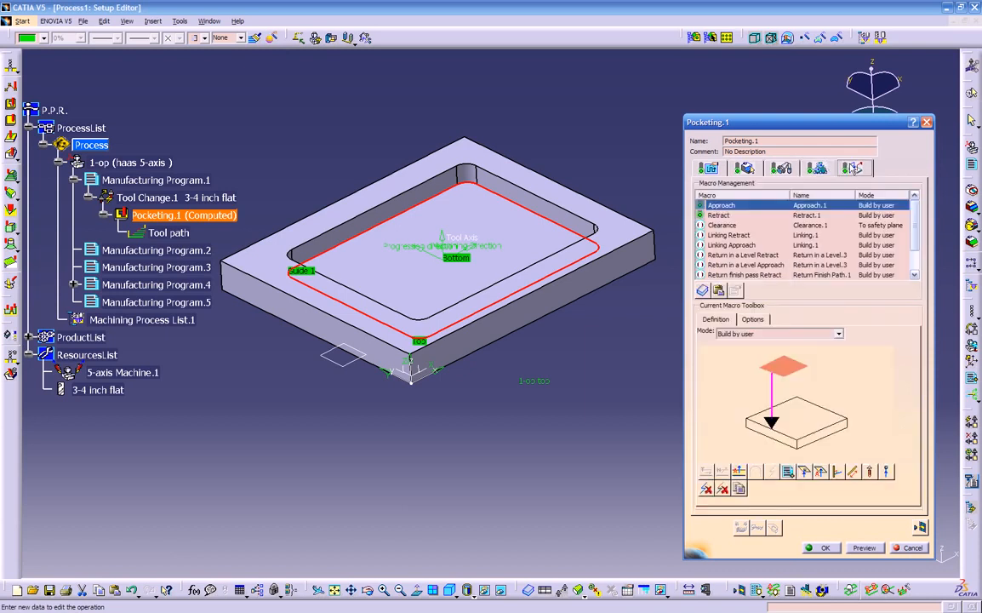
pyautogui.click(717, 215)
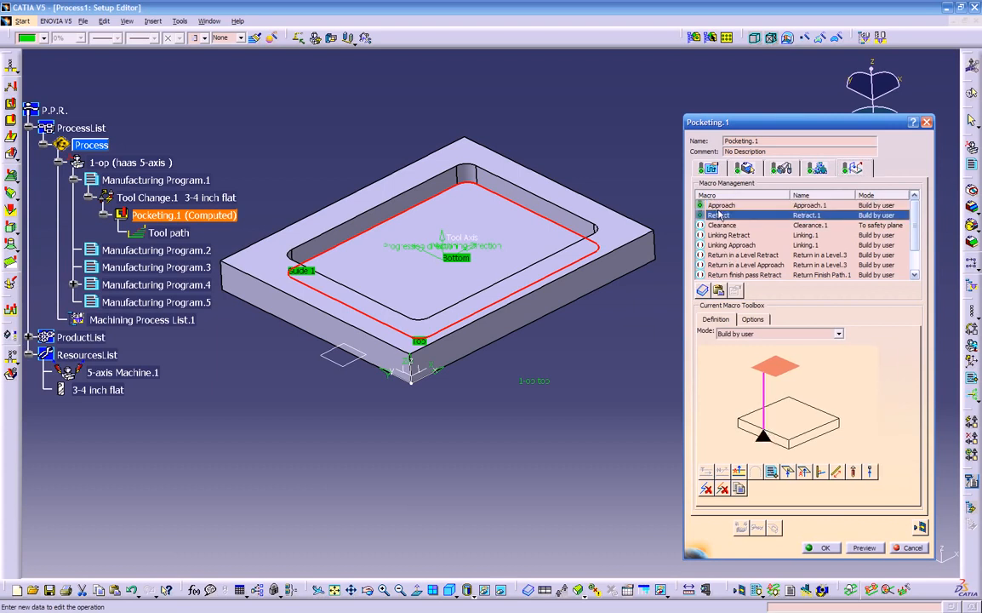
pyautogui.click(720, 207)
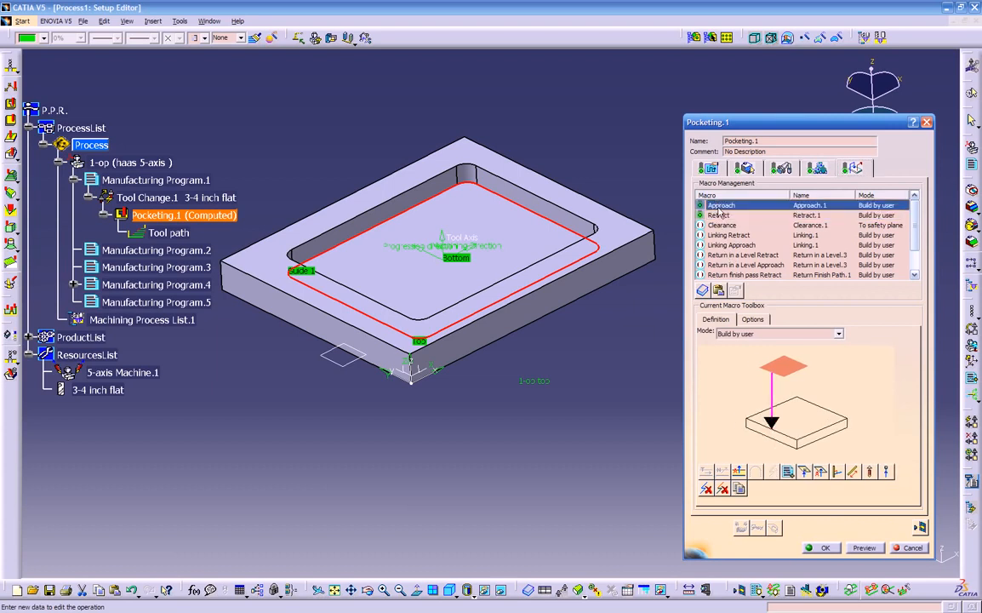
pyautogui.click(776, 334)
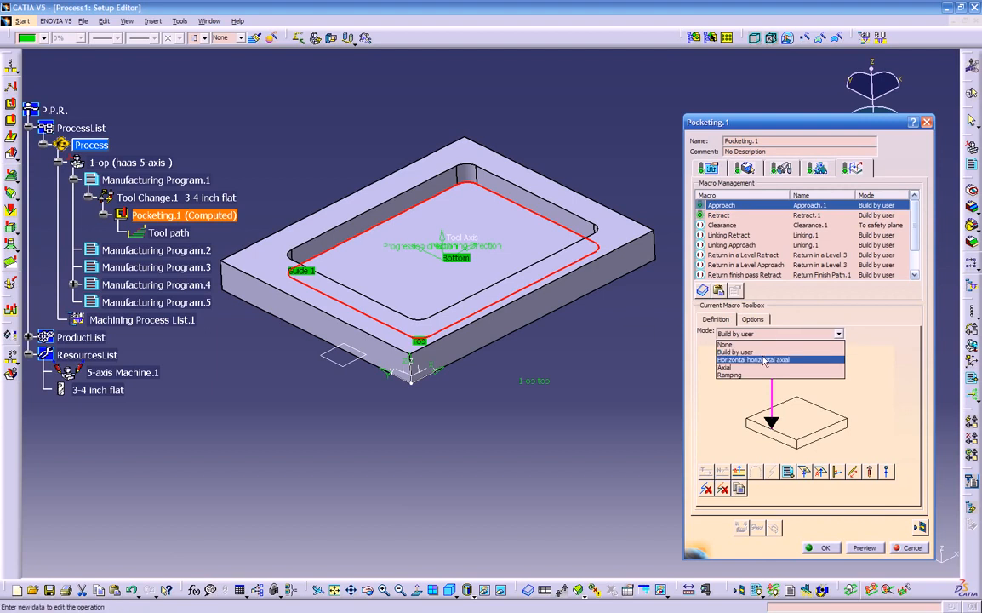
pyautogui.click(738, 375)
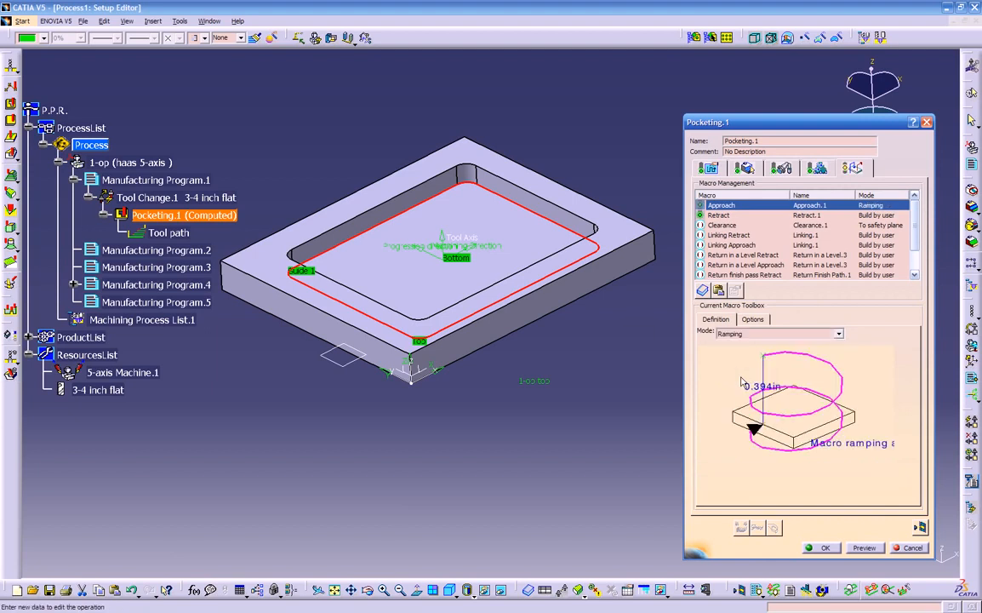
pyautogui.click(741, 333)
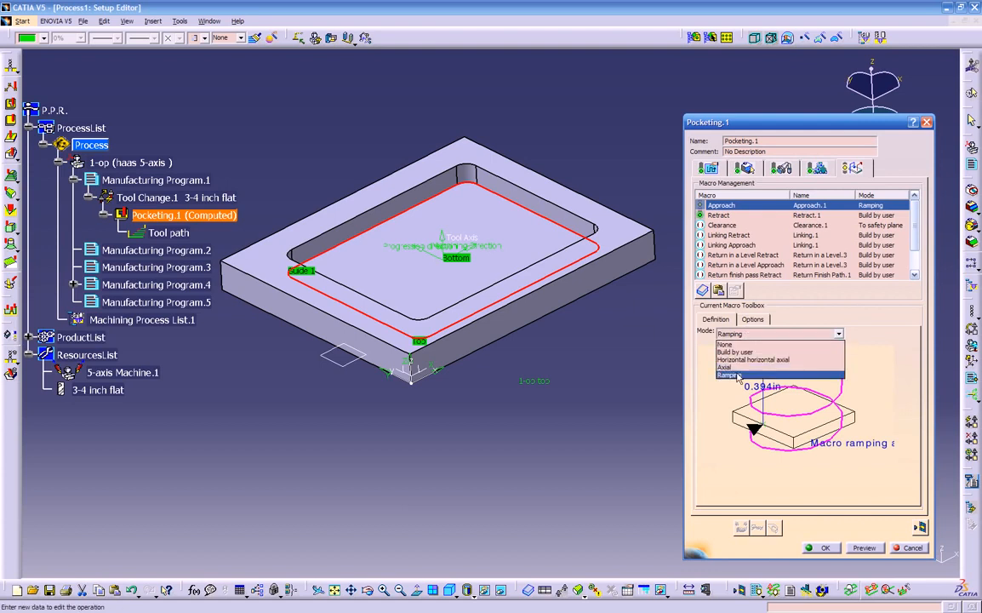
pyautogui.click(738, 375)
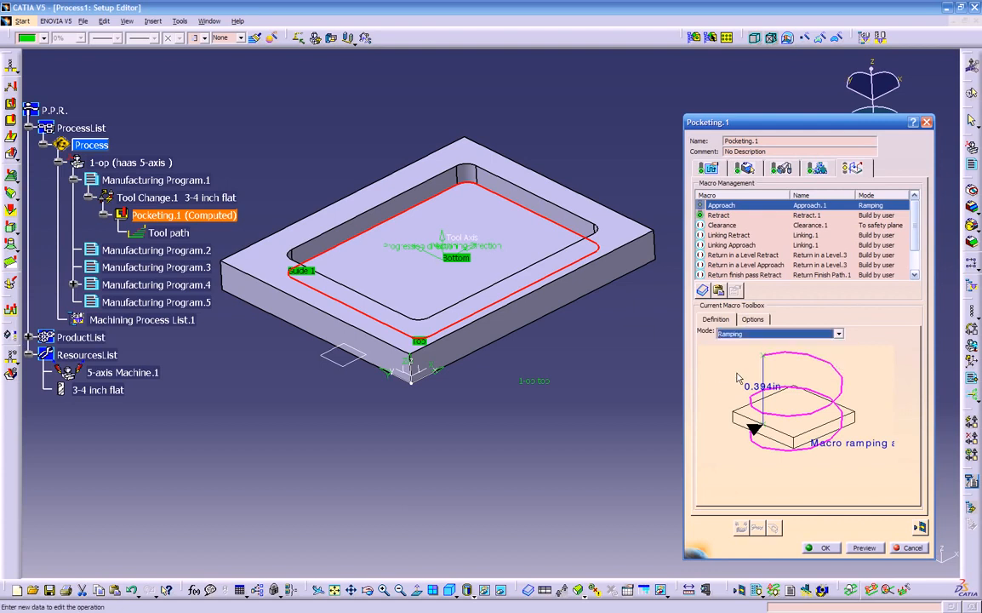
pyautogui.click(753, 321)
pyautogui.click(725, 320)
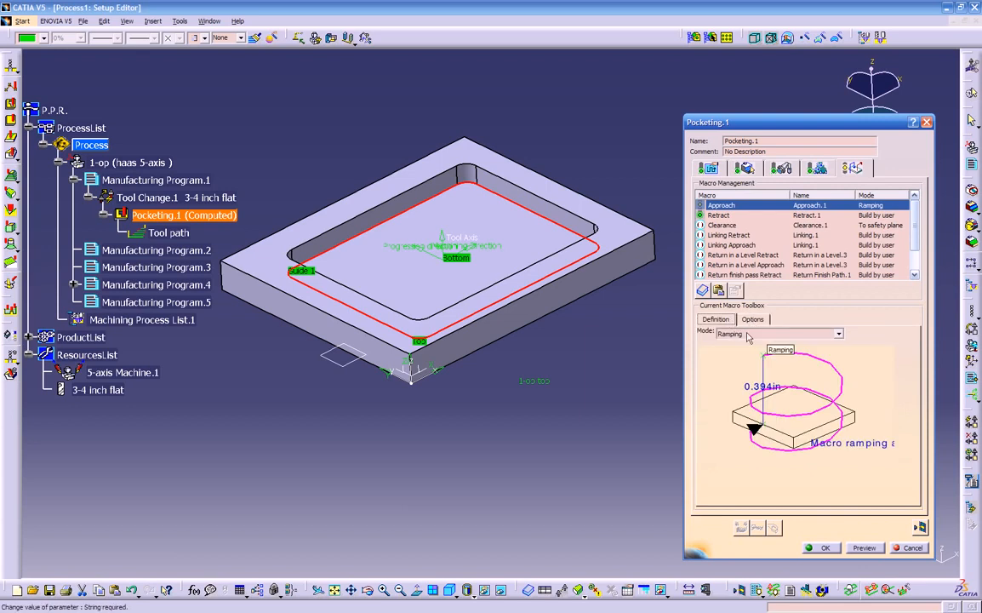
# Switch the Approach macro mode to Build by user and add an axial motion up to a plane above the ramp
pyautogui.click(748, 335)
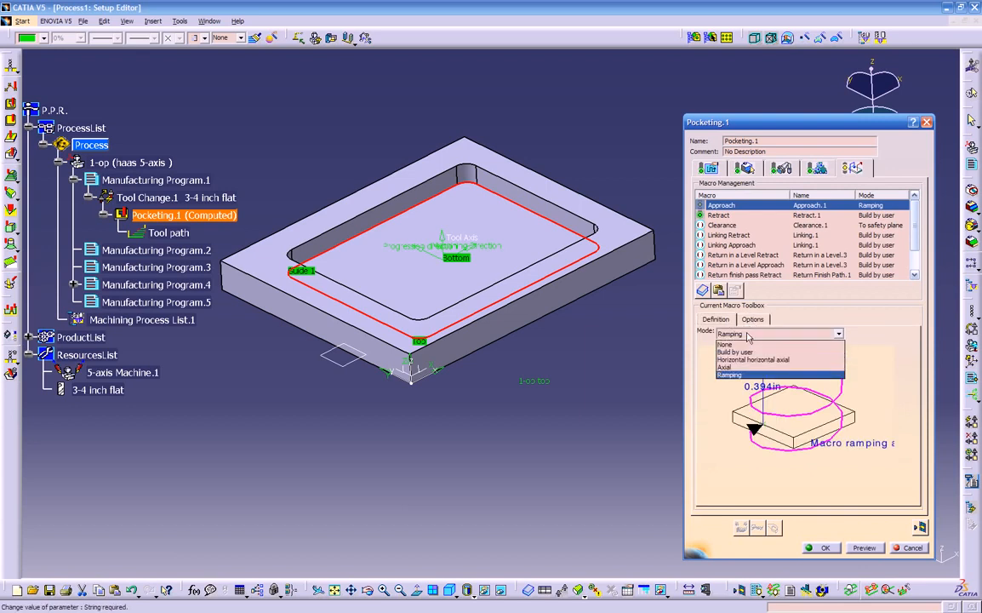
pyautogui.click(749, 351)
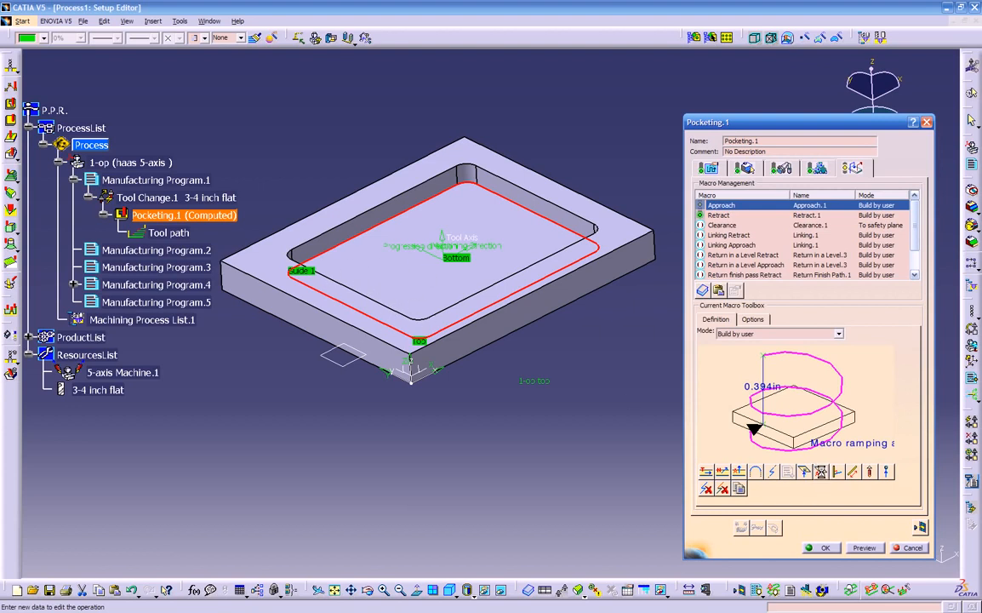
pyautogui.click(820, 472)
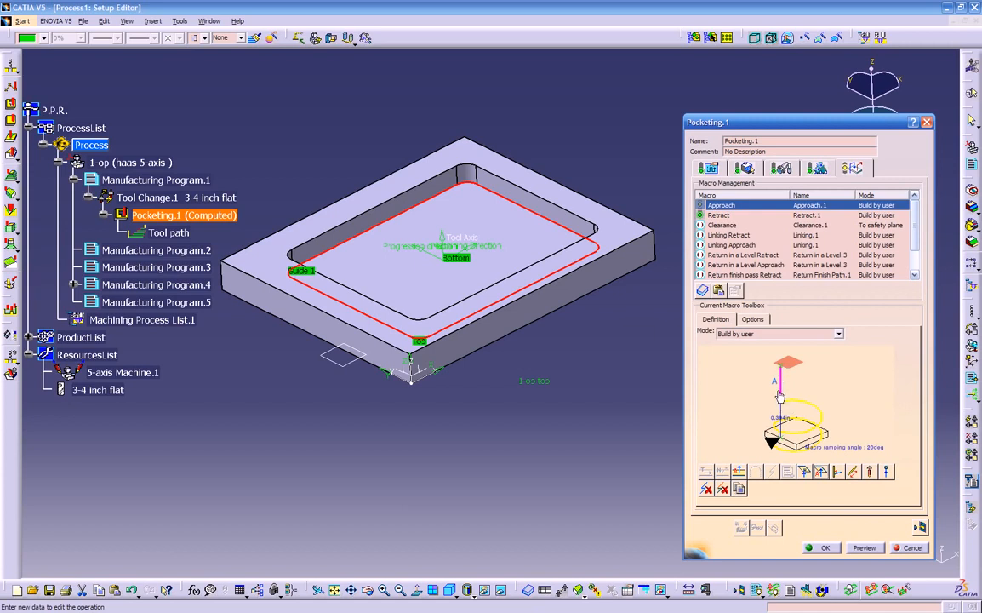
# Assign the small plane beside the part's corner as the limit plane for the approach's axial motion
pyautogui.click(794, 364)
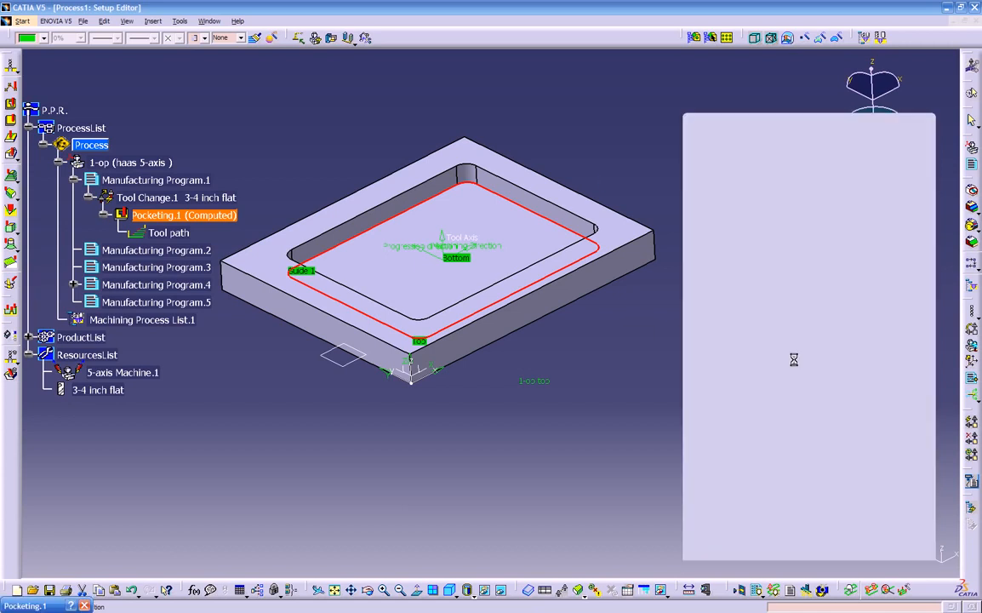
pyautogui.moveTo(594, 445); pyautogui.dragTo(429, 313, button='middle')
pyautogui.click(387, 308)
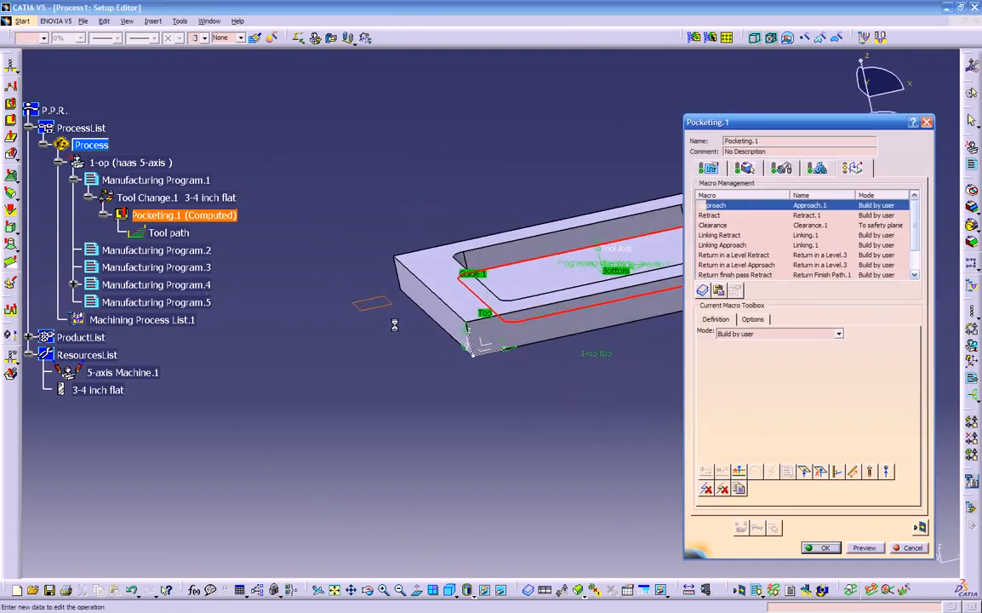
# Set the vertical safety distance of the Approach macro's ramp to 0.25in
pyautogui.moveTo(524, 449); pyautogui.dragTo(542, 390, button='middle')
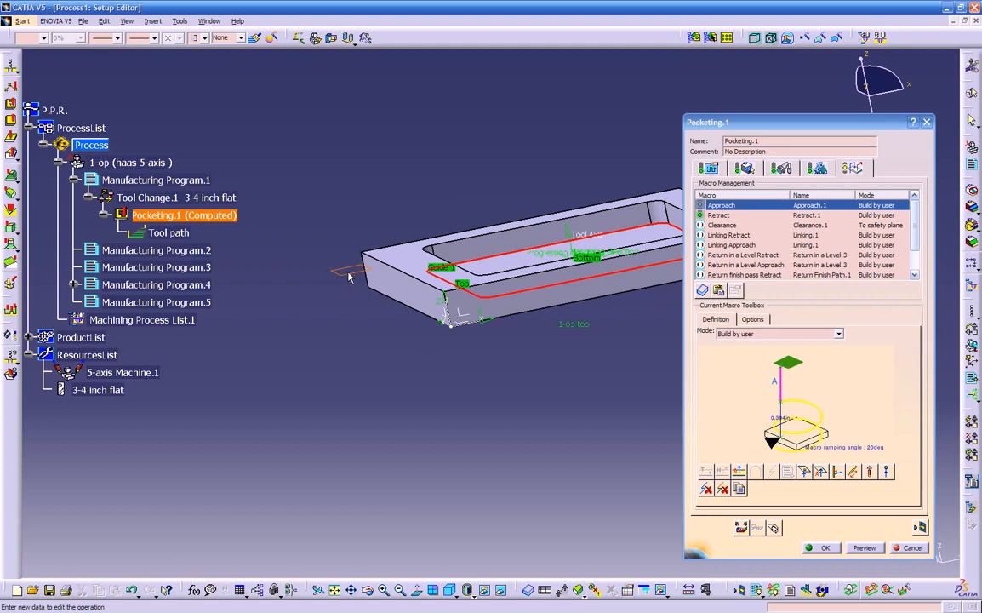
pyautogui.moveTo(739, 417)
pyautogui.mouseDown(button='middle')
pyautogui.moveTo(763, 351)
pyautogui.moveTo(763, 400)
pyautogui.mouseUp(button='middle')
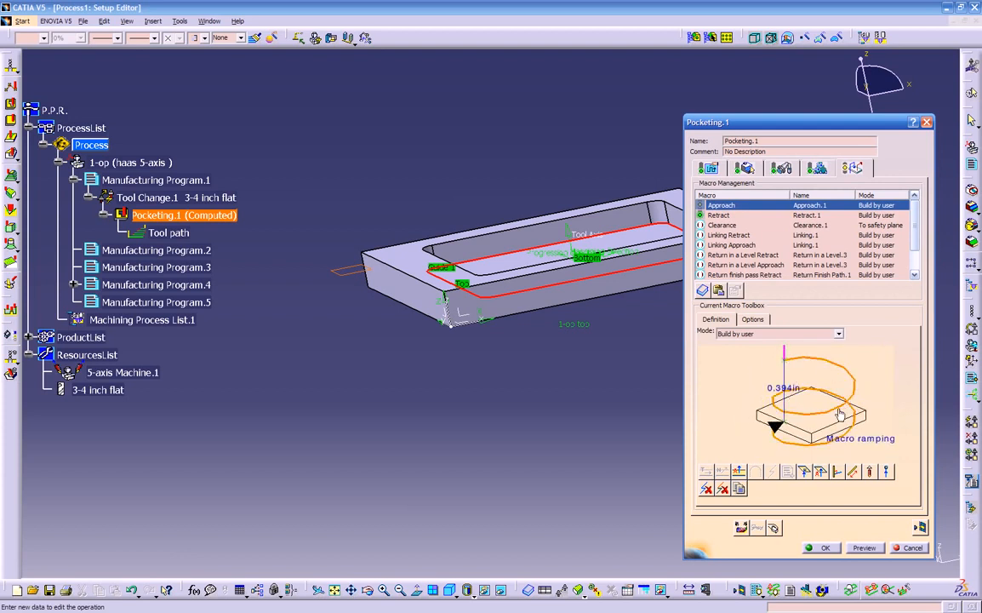
pyautogui.doubleClick(783, 389)
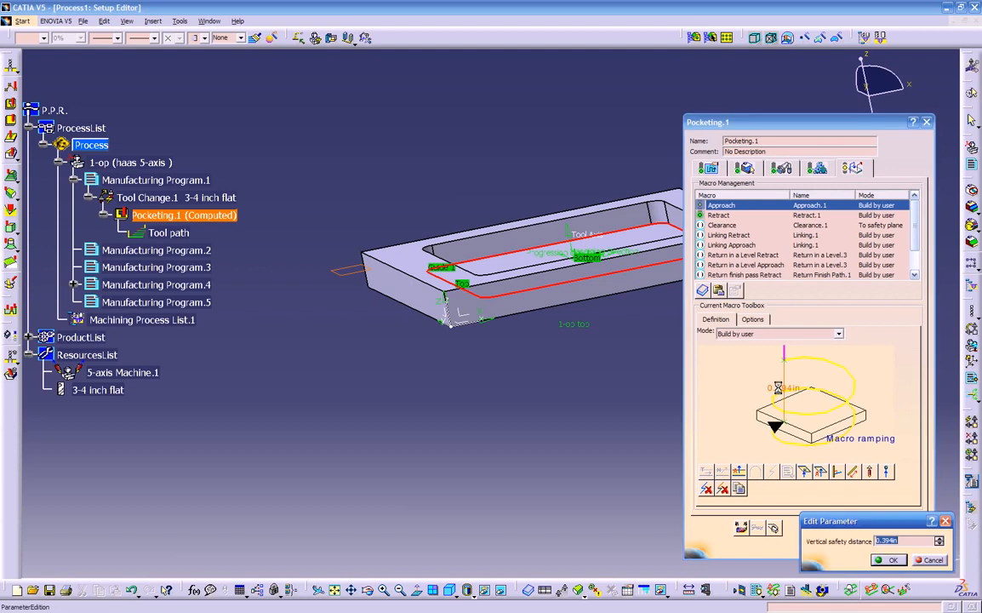
pyautogui.write('0.25')
pyautogui.press('Return')
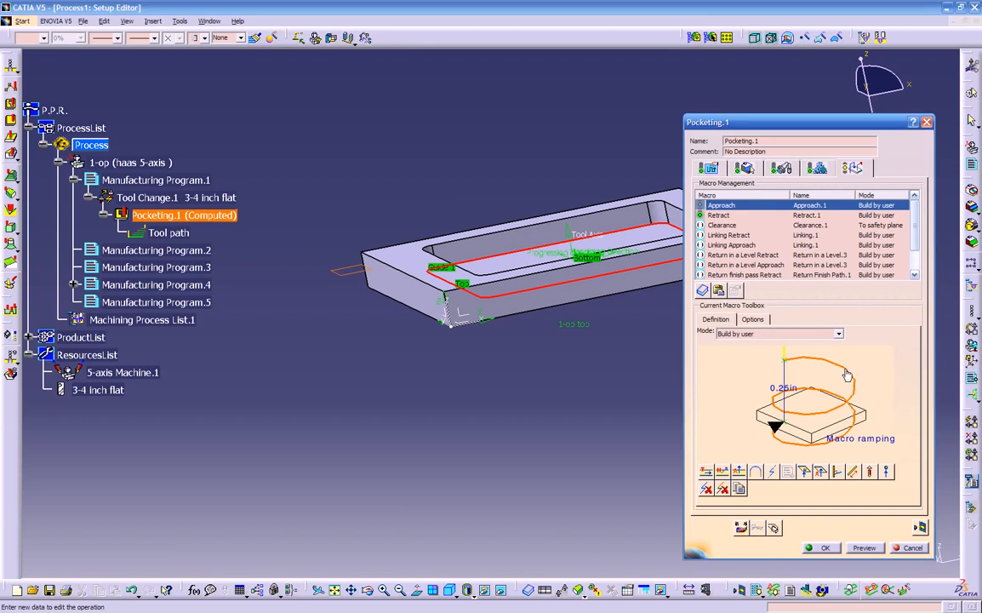
# Open the approach ramp's motion parameters and set the horizontal safety distance to 0.5in
pyautogui.doubleClick(840, 372)
pyautogui.moveTo(851, 352); pyautogui.dragTo(578, 328)
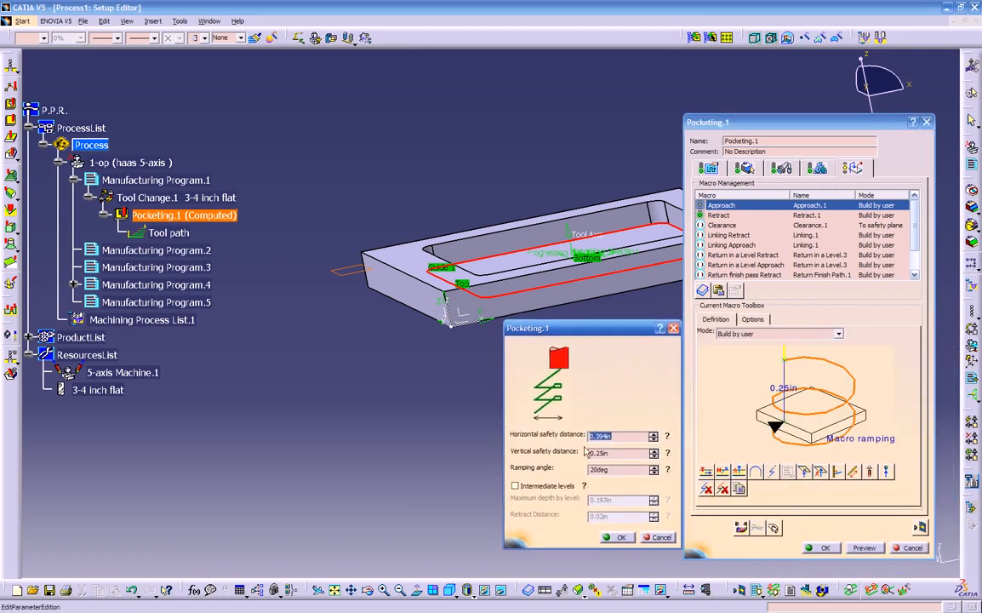
pyautogui.click(669, 435)
pyautogui.moveTo(617, 437); pyautogui.dragTo(555, 440)
pyautogui.write('.5')
pyautogui.press('Tab')
pyautogui.click(668, 452)
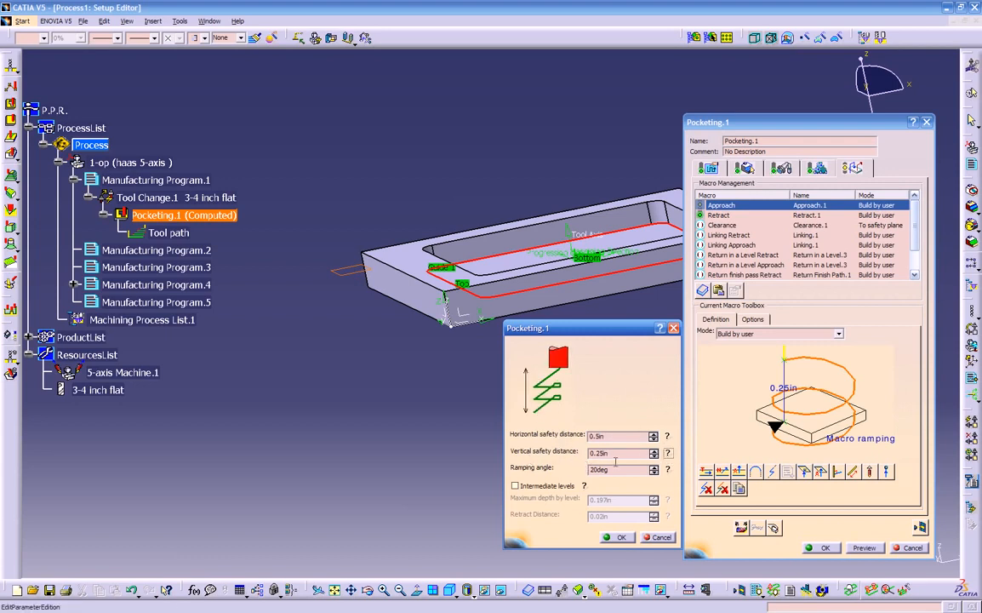
# Set the approach ramp's ramping angle to 10deg and apply the ramping parameters
pyautogui.click(668, 470)
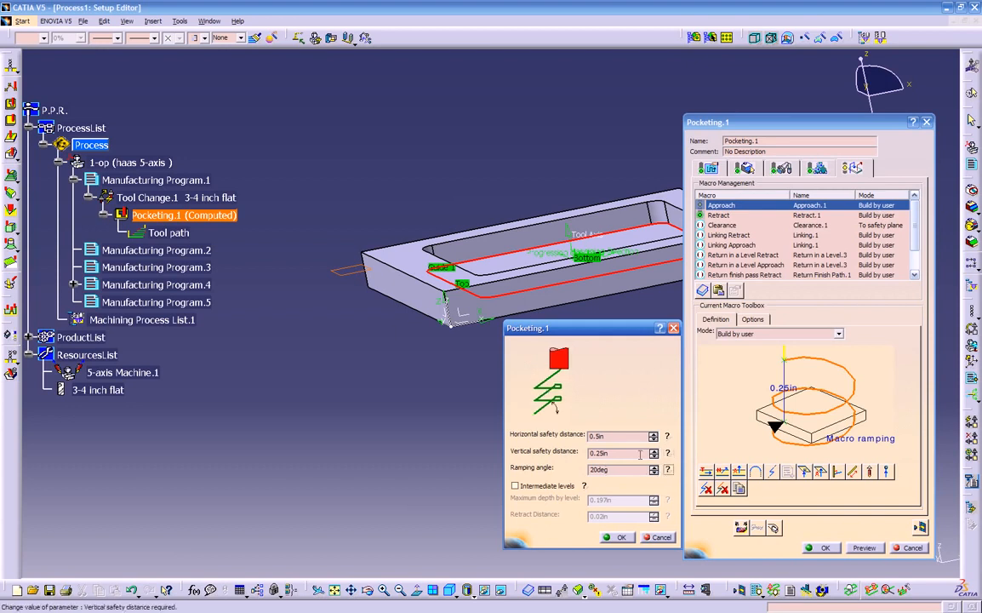
pyautogui.doubleClick(599, 469)
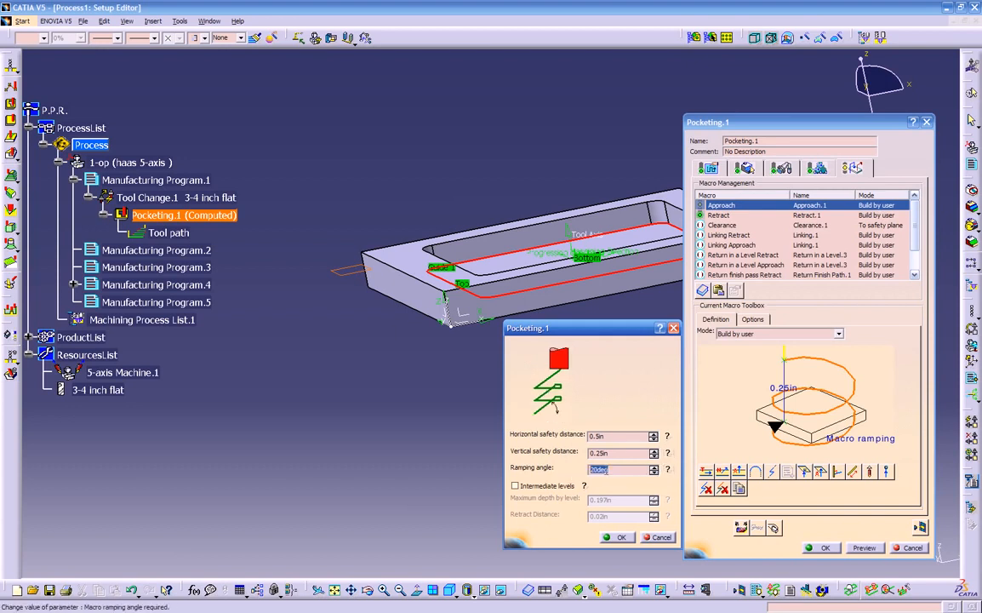
pyautogui.write('10')
pyautogui.press('Return')
pyautogui.click(609, 537)
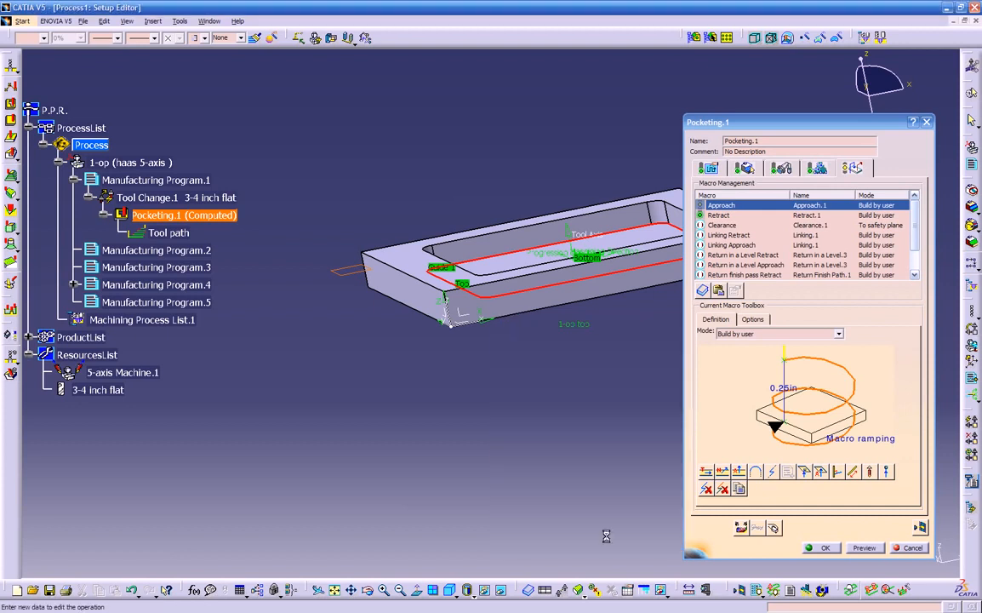
# Rebuild the Retract macro so it contains only a single axial motion up to a plane
pyautogui.click(724, 215)
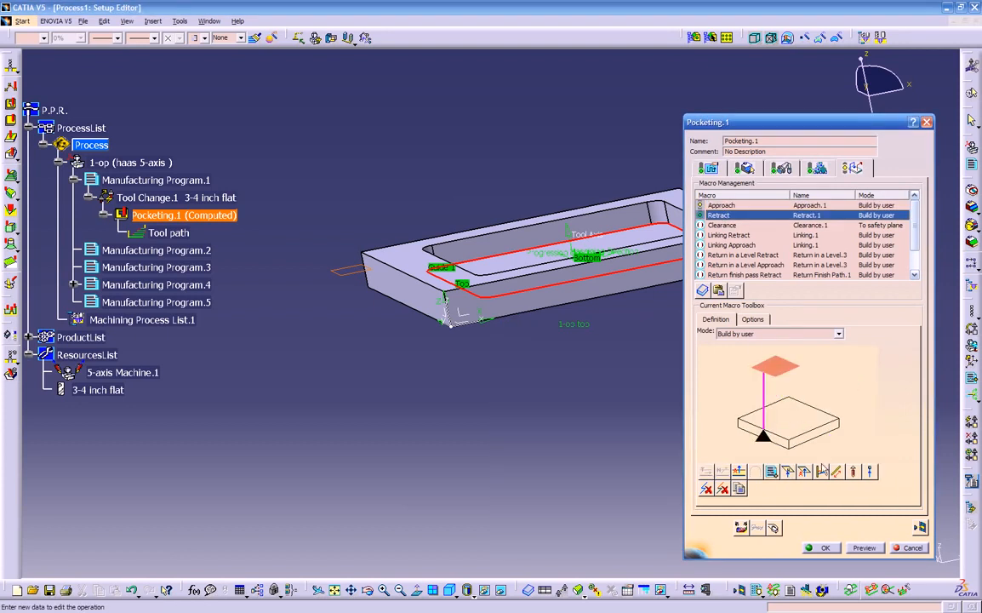
pyautogui.click(804, 472)
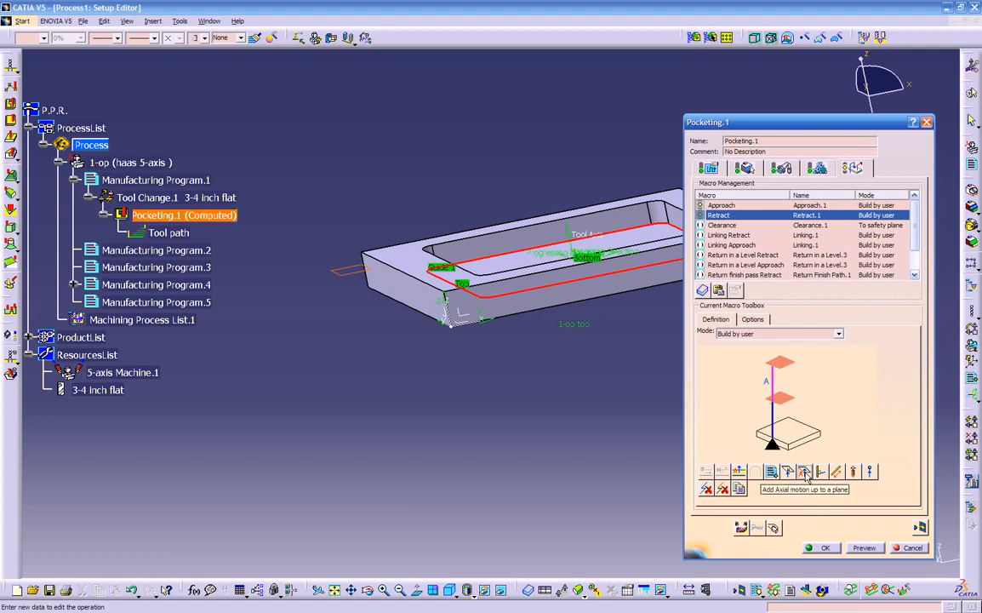
pyautogui.click(805, 473)
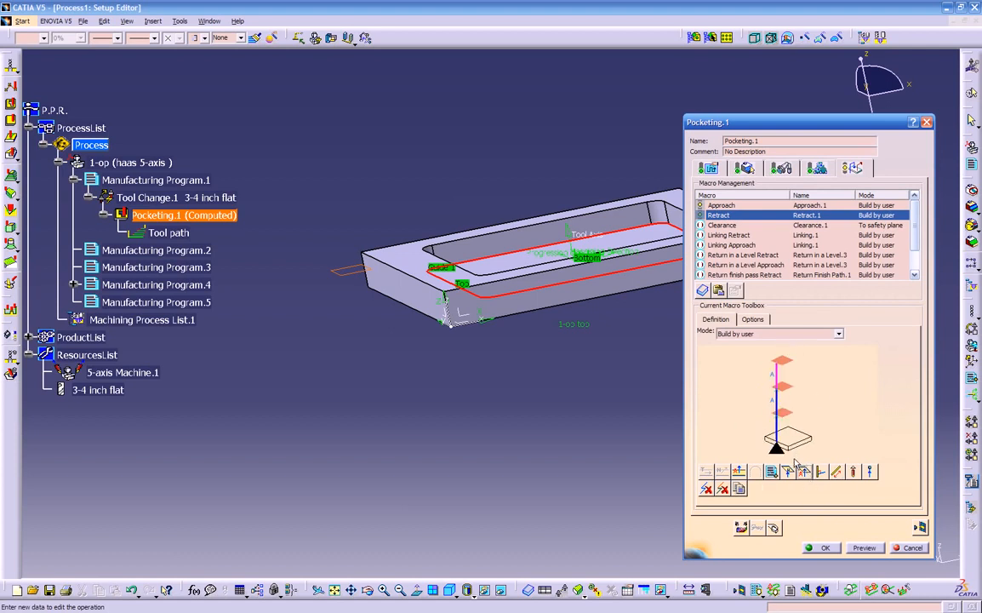
pyautogui.click(706, 489)
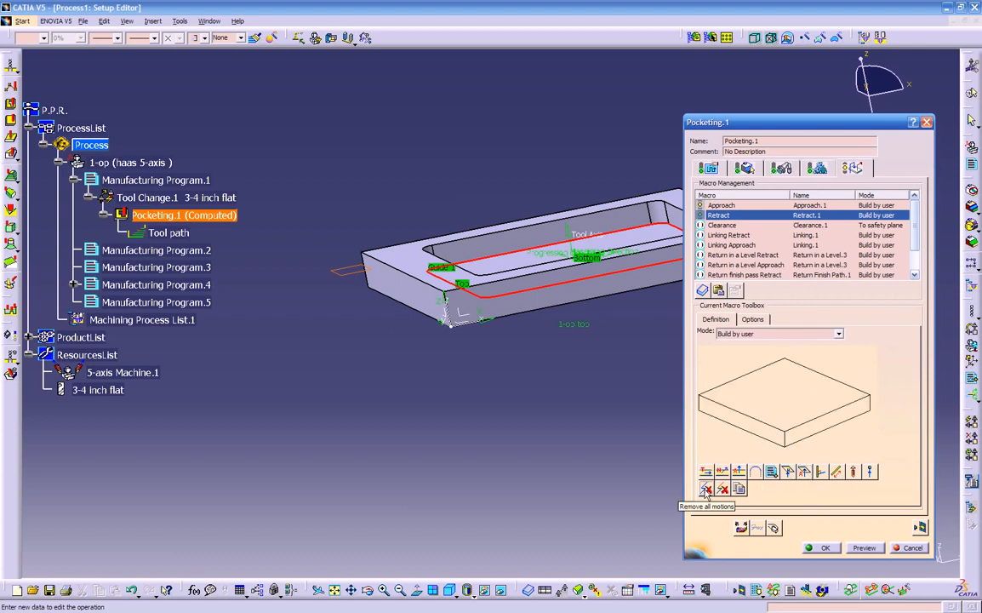
pyautogui.click(806, 473)
# Assign the small plane beside the part's corner as the limit plane for the retract's axial motion
pyautogui.moveTo(666, 361); pyautogui.dragTo(669, 375, button='middle')
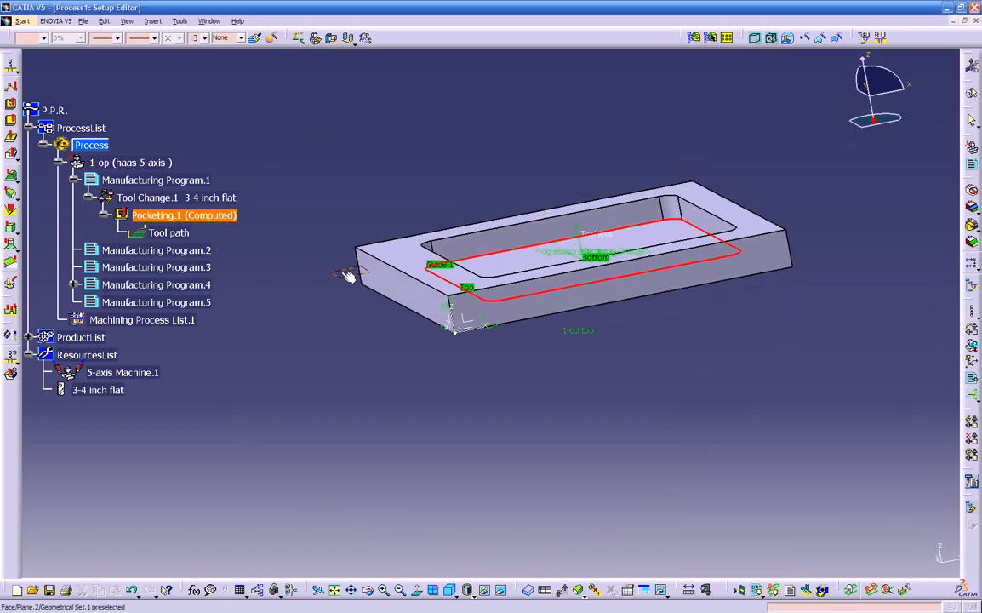
pyautogui.click(340, 274)
pyautogui.moveTo(340, 274); pyautogui.dragTo(571, 383, button='middle')
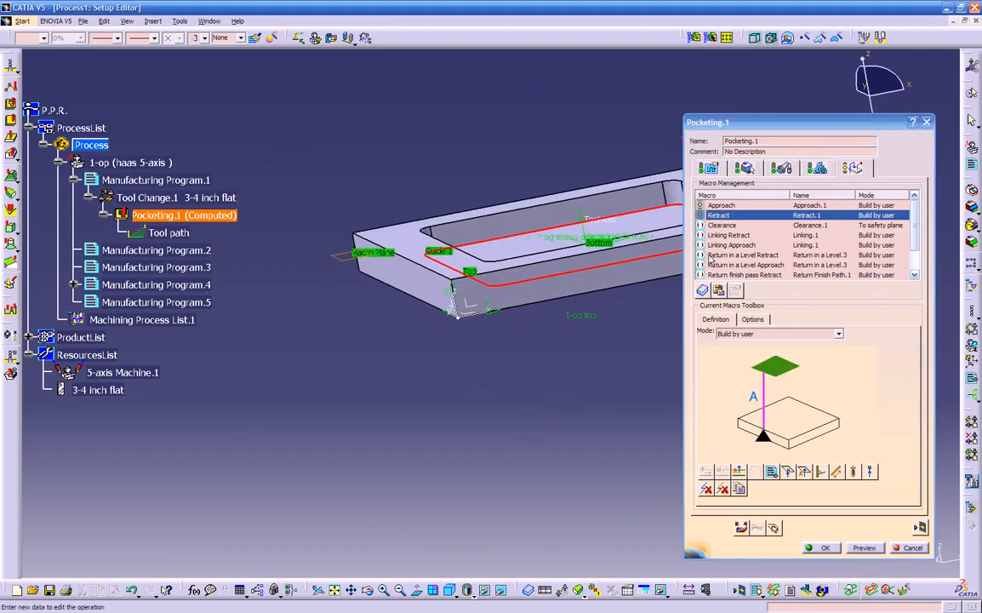
pyautogui.moveTo(628, 361); pyautogui.dragTo(655, 243, button='middle')
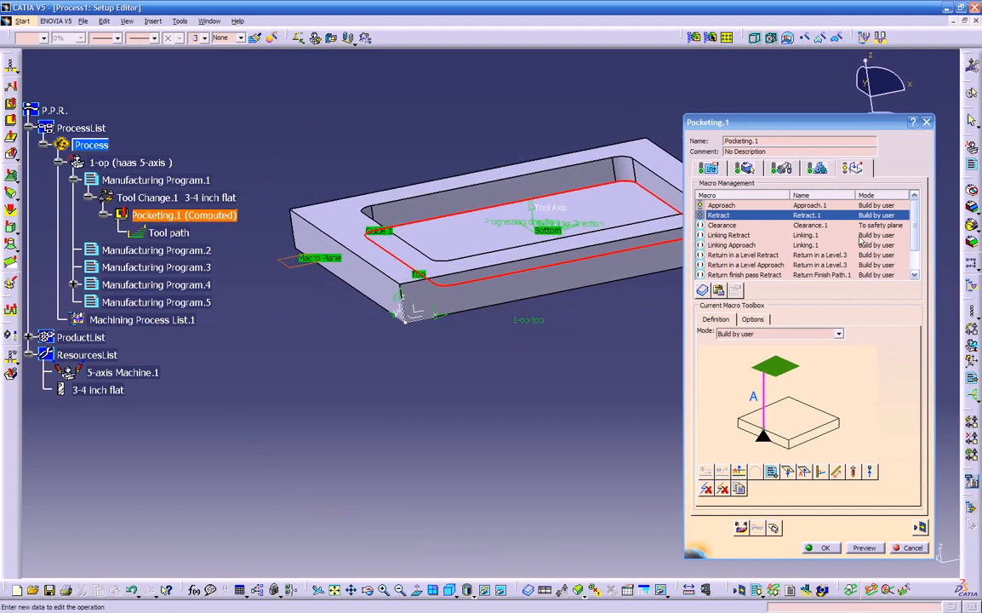
# Review the operation's list of macros, comparing the Retract and Linking Retract definitions
pyautogui.scroll(-1, 824, 223)
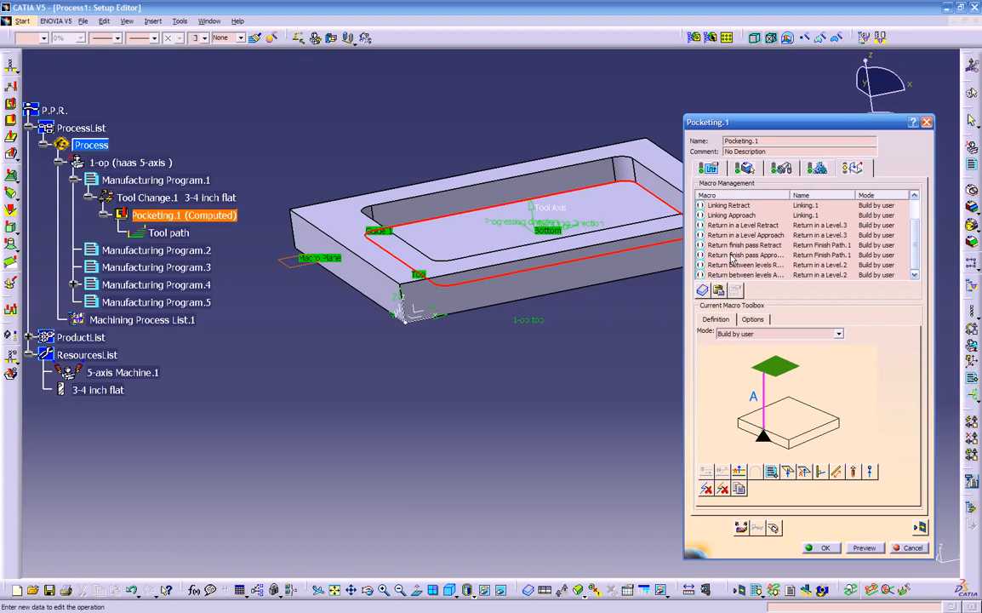
pyautogui.moveTo(790, 195); pyautogui.dragTo(809, 195)
pyautogui.scroll(1, 800, 209)
pyautogui.click(796, 215)
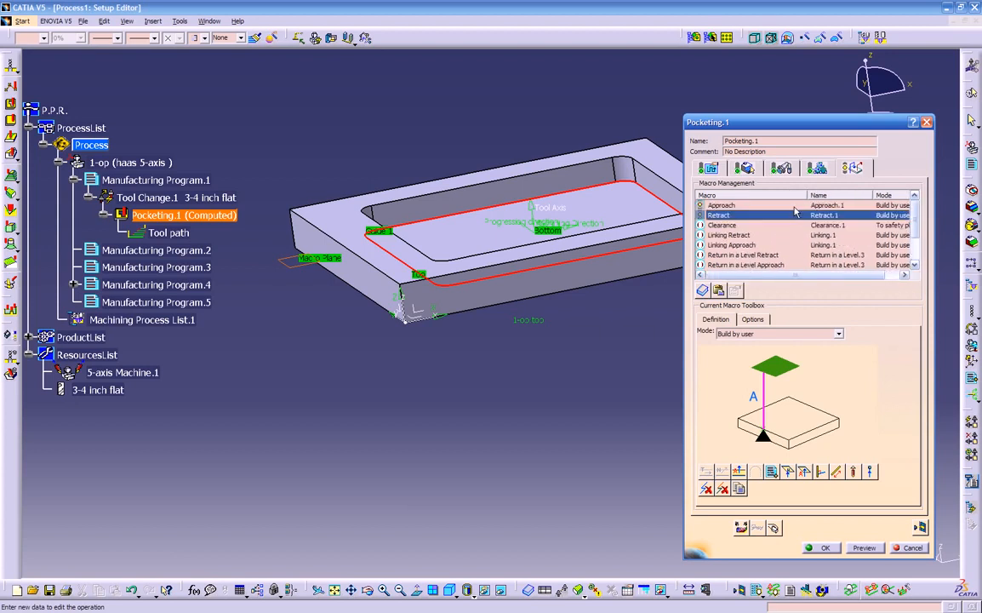
pyautogui.click(714, 235)
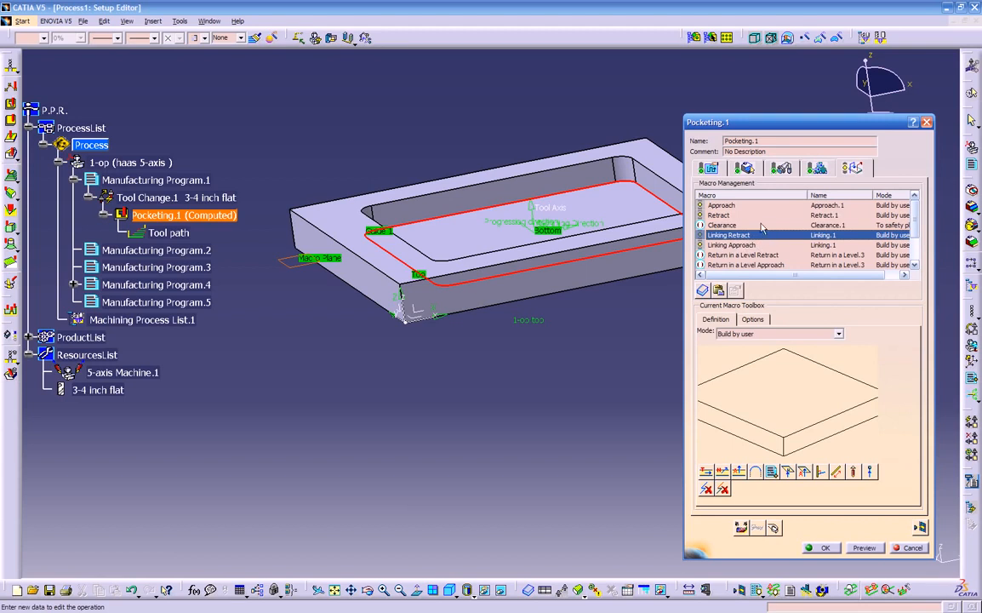
pyautogui.click(725, 214)
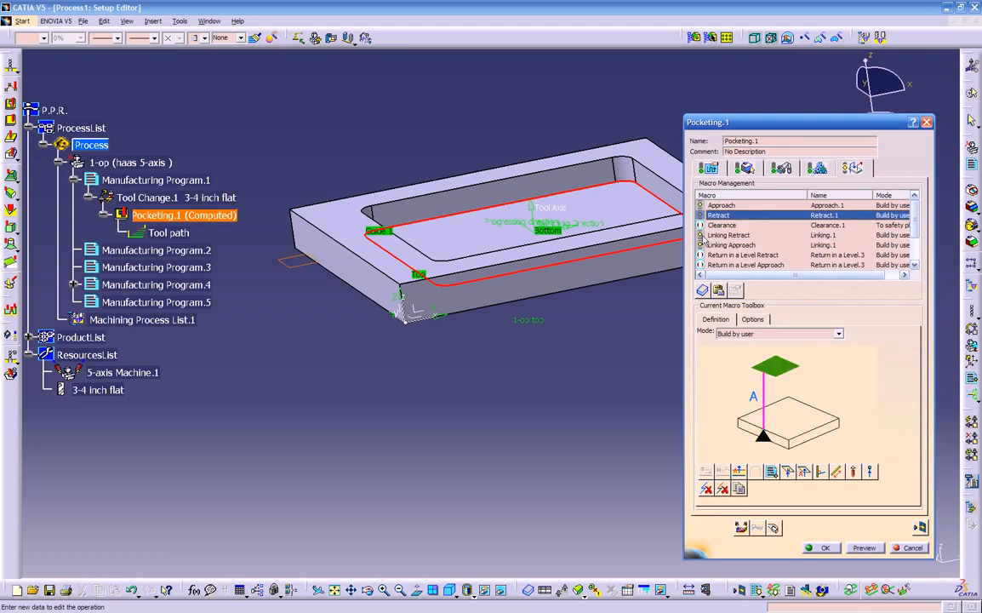
pyautogui.click(724, 238)
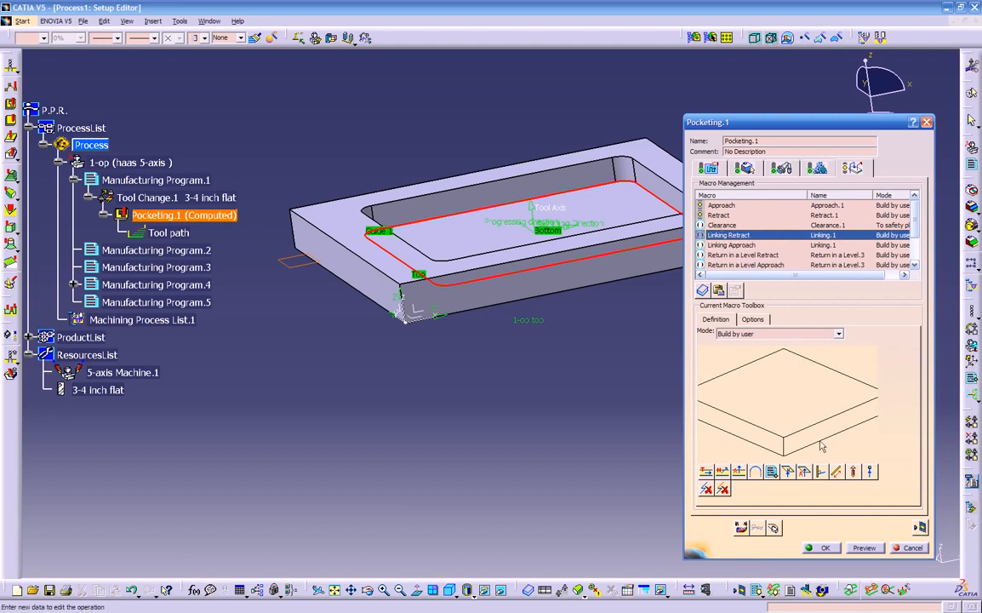
# Compute the Pocketing.1 tool path and examine its approach and retract motions from several angles
pyautogui.click(920, 528)
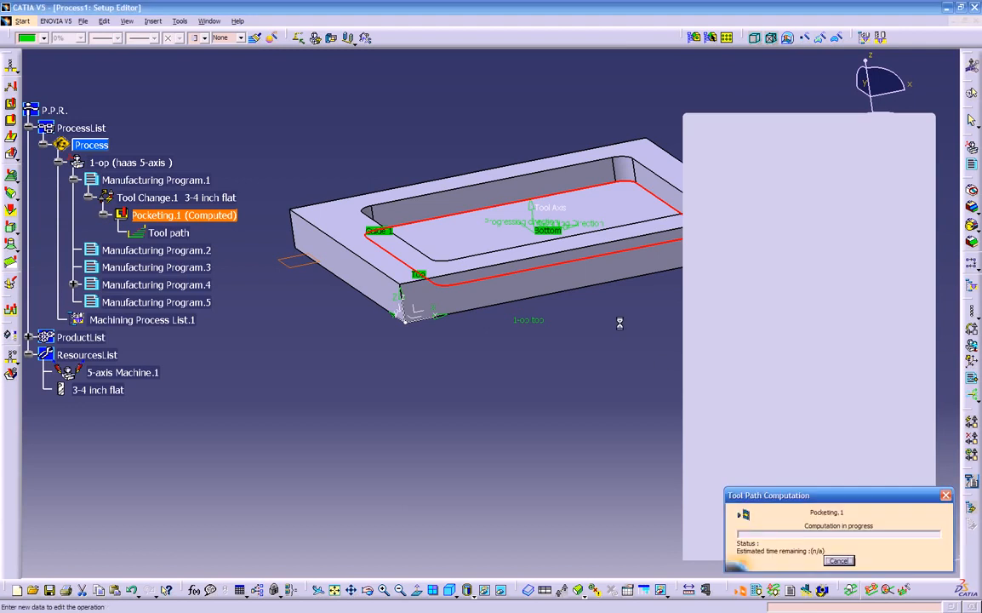
pyautogui.moveTo(586, 381); pyautogui.dragTo(505, 273, button='middle')
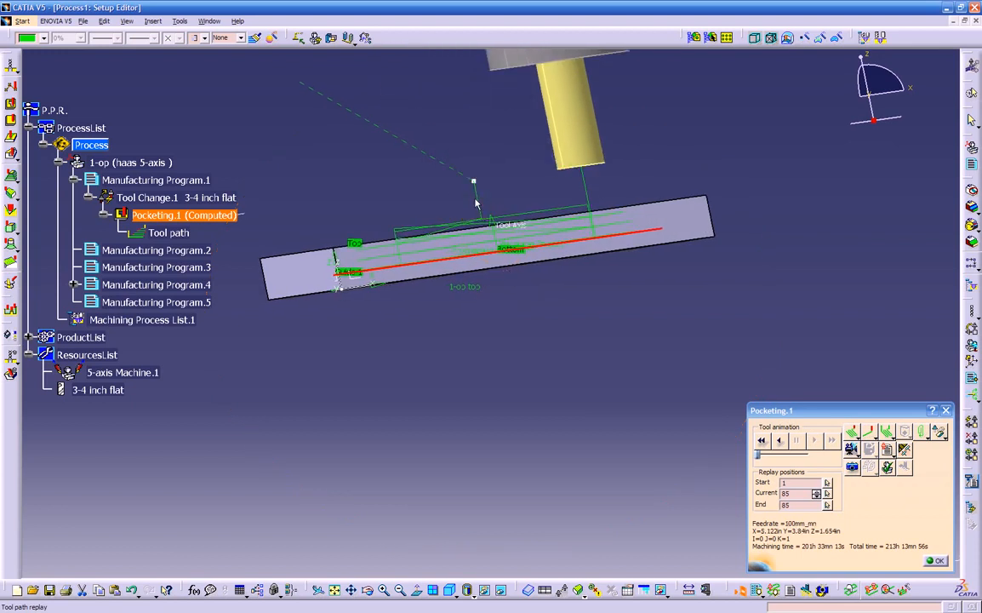
pyautogui.moveTo(546, 313); pyautogui.dragTo(698, 339, button='middle')
pyautogui.moveTo(572, 185); pyautogui.dragTo(695, 402, button='middle')
# Rewind the tool path replay to its start and switch it to point-by-point mode
pyautogui.click(763, 441)
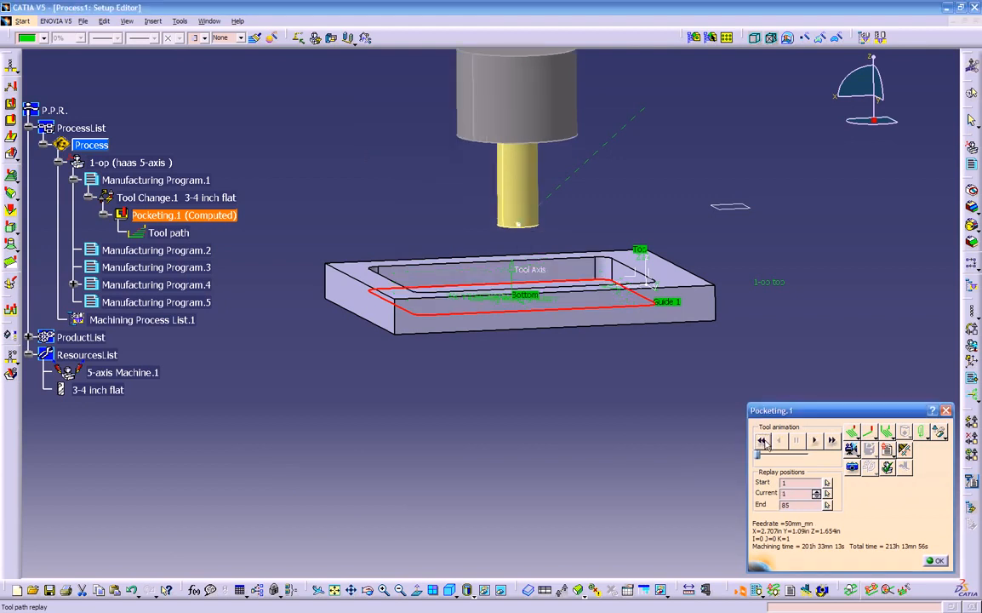
pyautogui.click(861, 440)
pyautogui.click(886, 435)
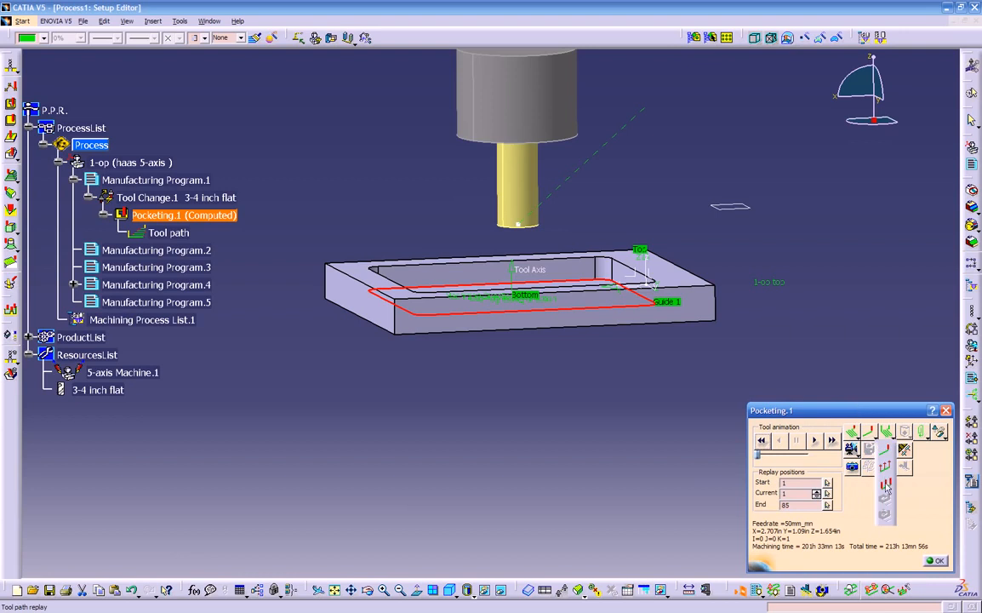
pyautogui.click(860, 442)
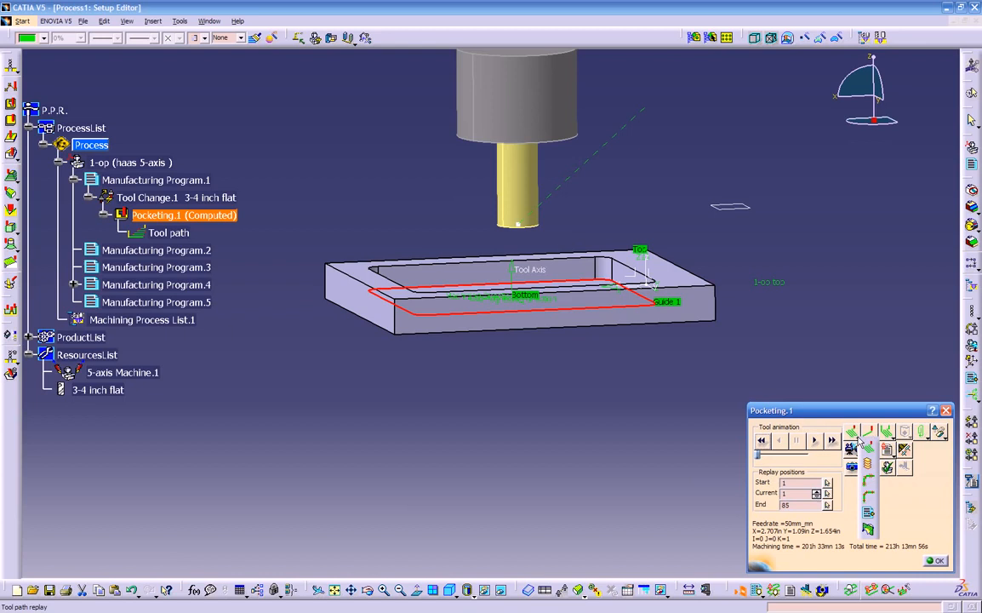
pyautogui.click(868, 497)
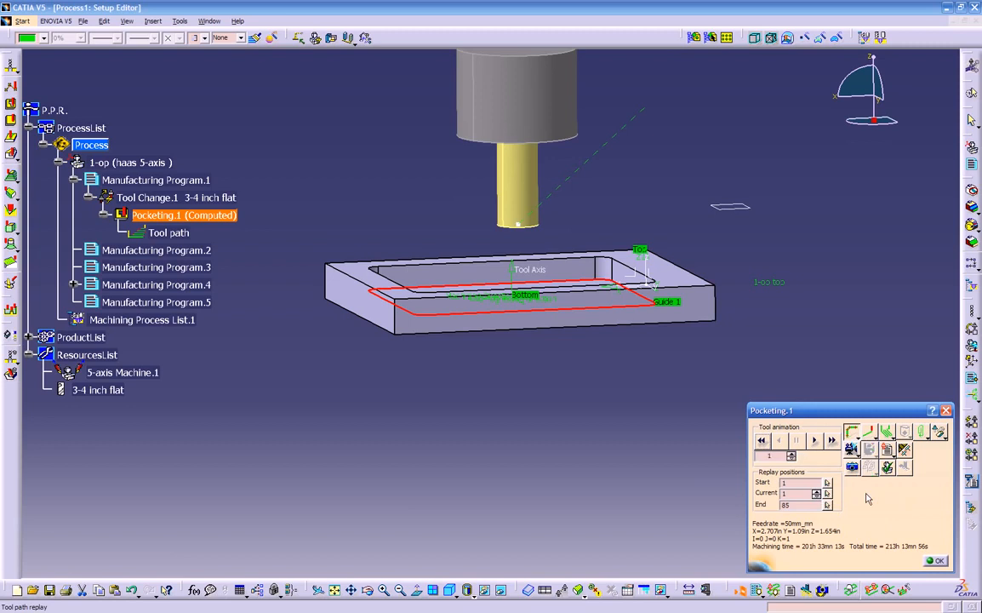
# Step the replay forward one point at a time to position 12, checking the ramp entry and first passes
pyautogui.click(813, 440)
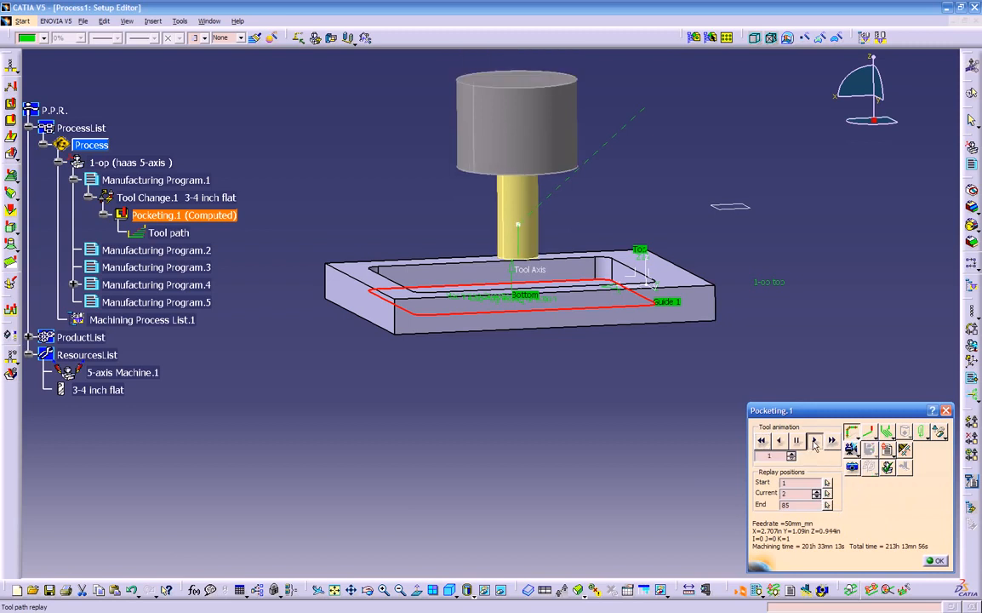
pyautogui.click(815, 442)
pyautogui.moveTo(516, 388); pyautogui.dragTo(553, 301, button='middle')
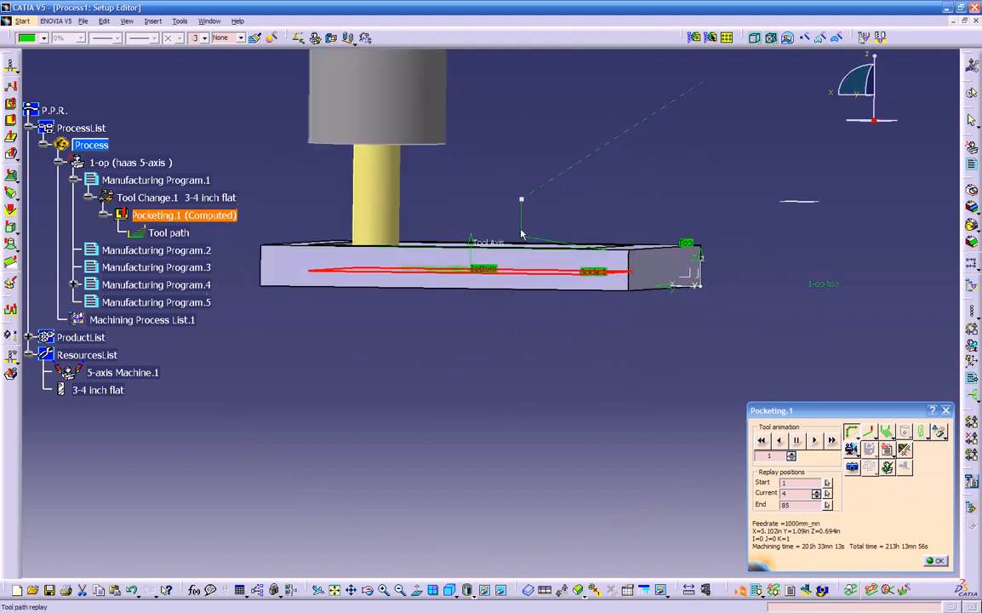
pyautogui.moveTo(470, 289); pyautogui.dragTo(395, 438, button='middle')
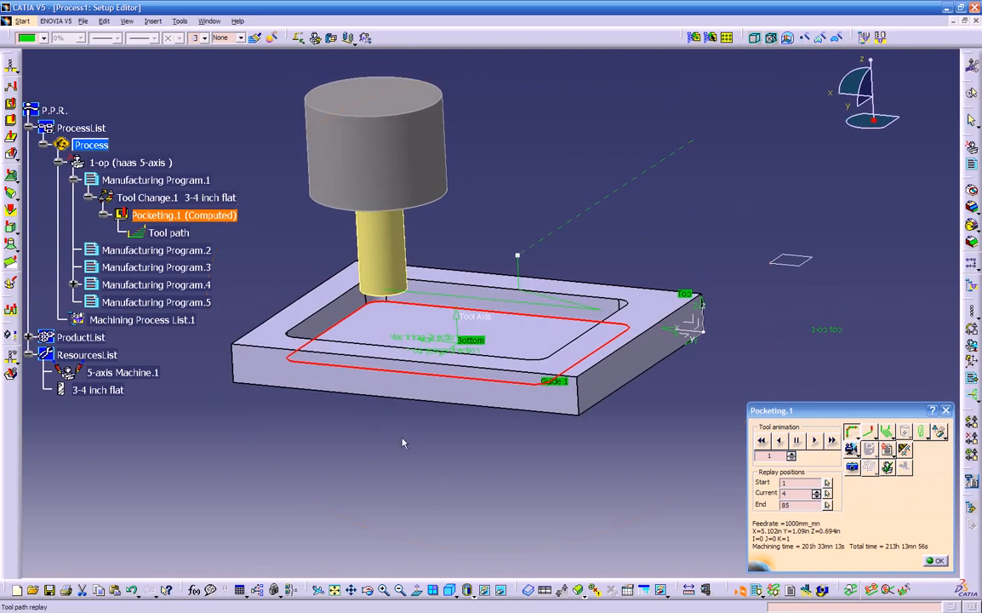
pyautogui.click(812, 438)
pyautogui.click(812, 438)
pyautogui.click(812, 439)
pyautogui.click(812, 438)
pyautogui.click(812, 438)
pyautogui.click(812, 438)
pyautogui.click(812, 438)
pyautogui.click(812, 439)
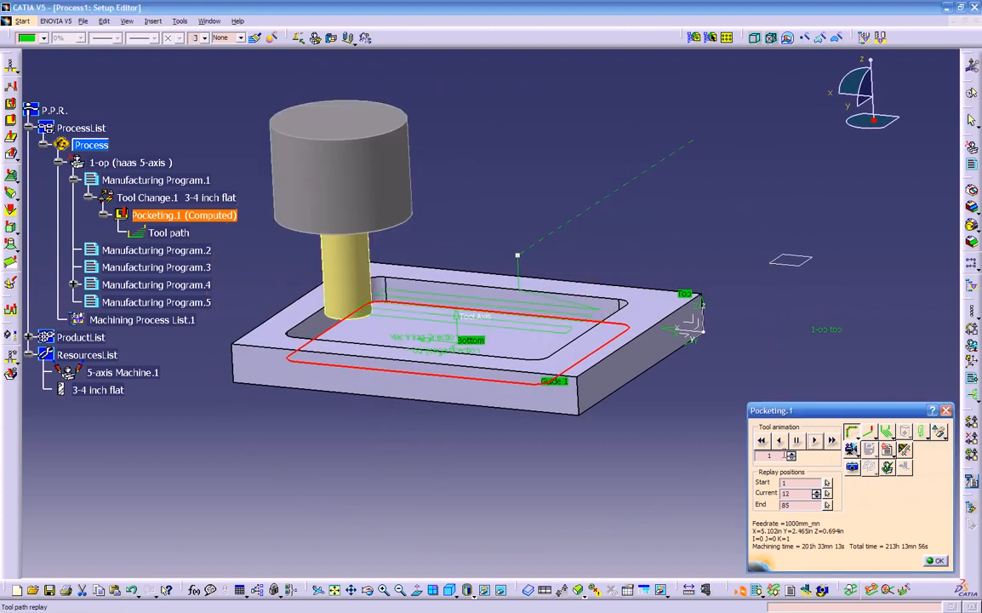
# Advance the replay in increments of 10 points to position 62 and return it to continuous mode
pyautogui.click(814, 439)
pyautogui.moveTo(562, 423); pyautogui.dragTo(717, 332, button='middle')
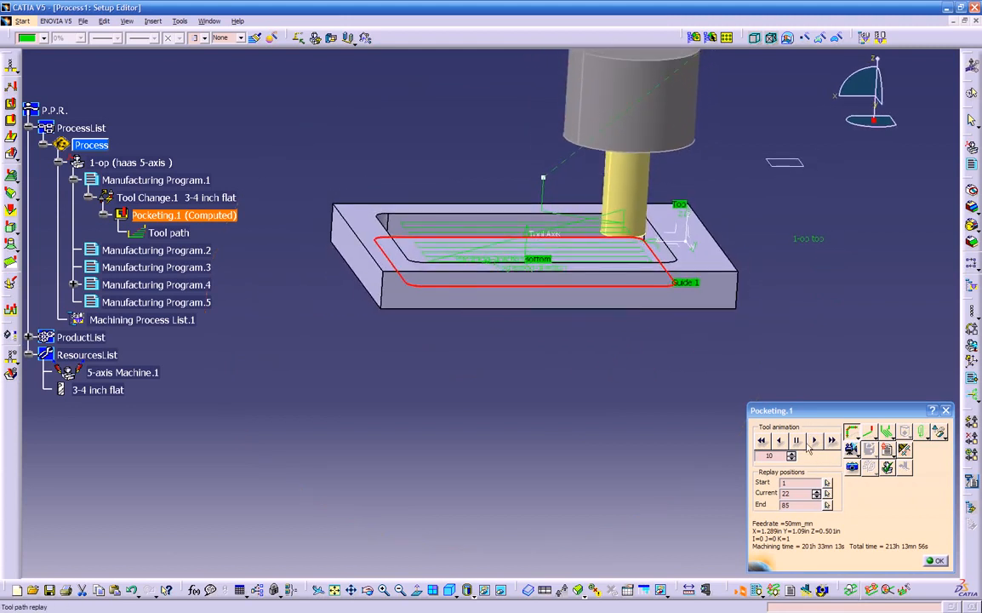
pyautogui.click(813, 439)
pyautogui.click(813, 440)
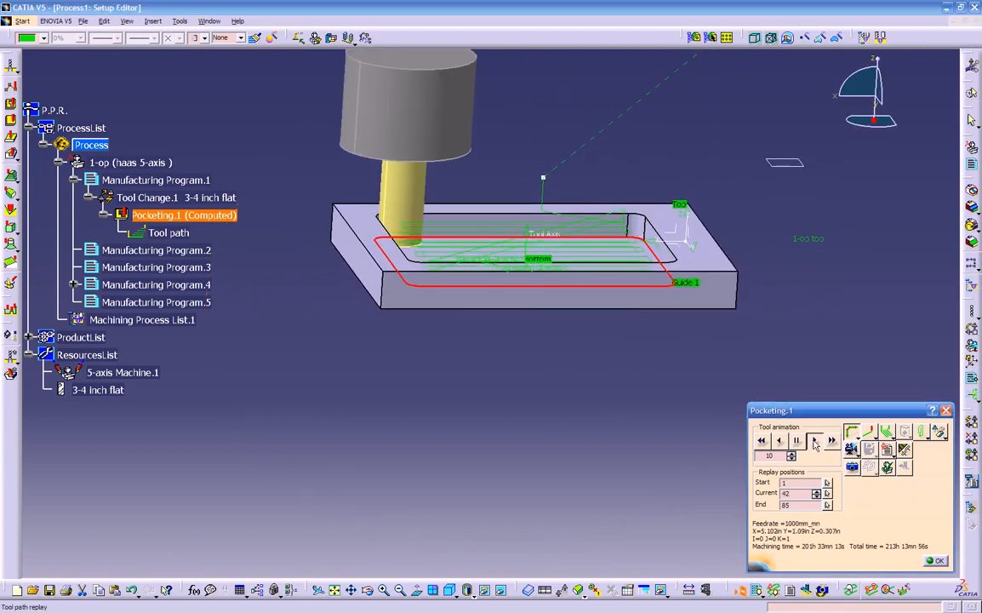
pyautogui.click(814, 440)
pyautogui.click(814, 440)
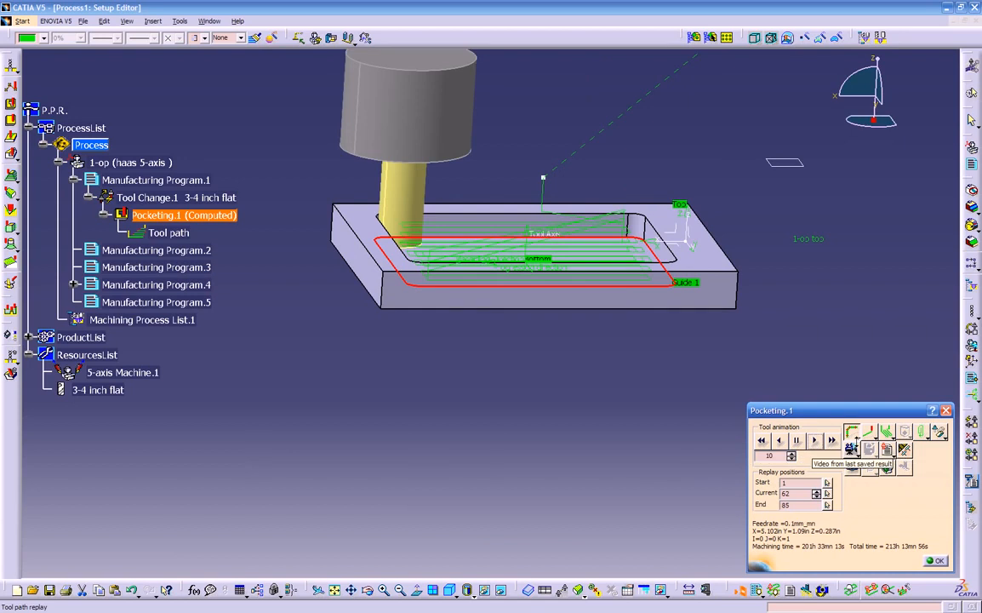
pyautogui.click(858, 440)
pyautogui.click(868, 453)
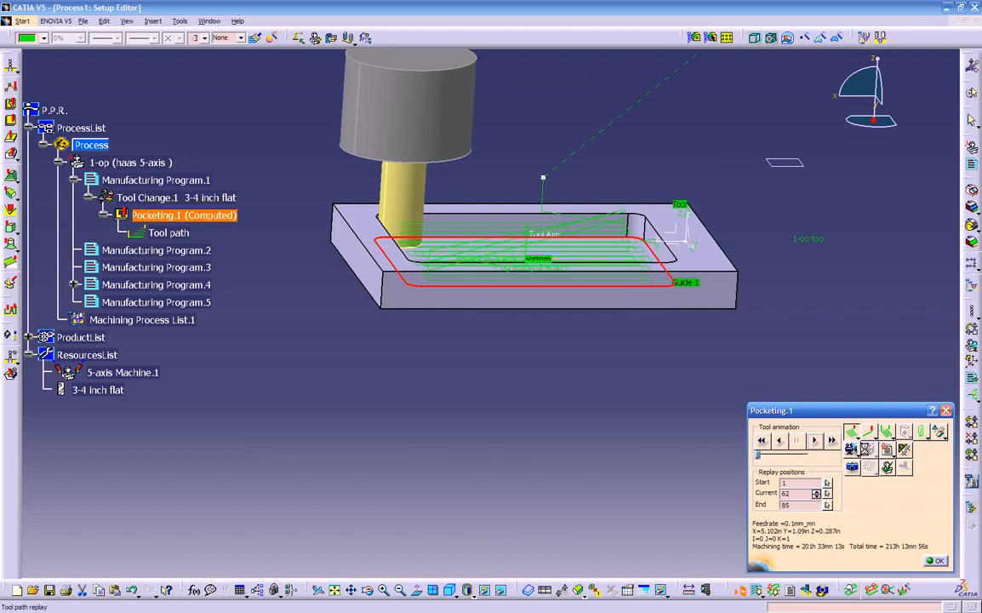
# Replay the Pocketing.1 tool path continuously from its start to its end, examining the passes from several angles
pyautogui.click(762, 440)
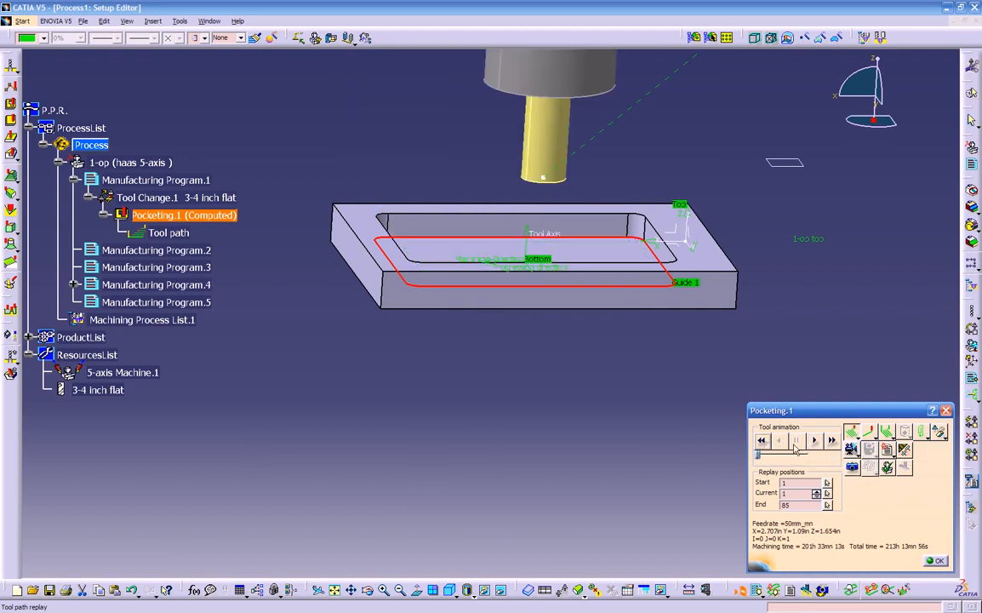
pyautogui.moveTo(546, 427); pyautogui.dragTo(516, 436, button='middle')
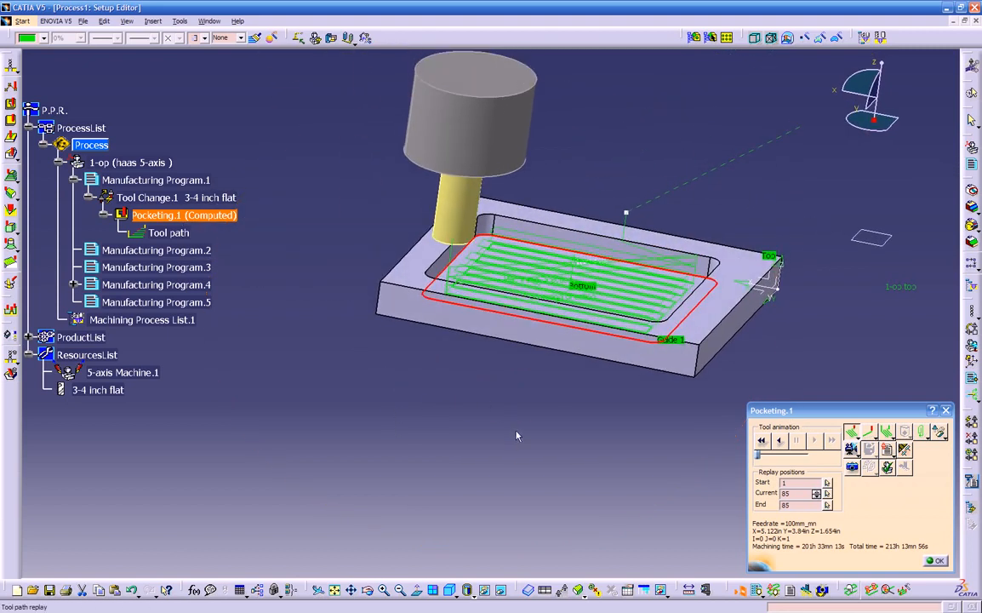
pyautogui.moveTo(530, 394); pyautogui.dragTo(473, 417, button='middle')
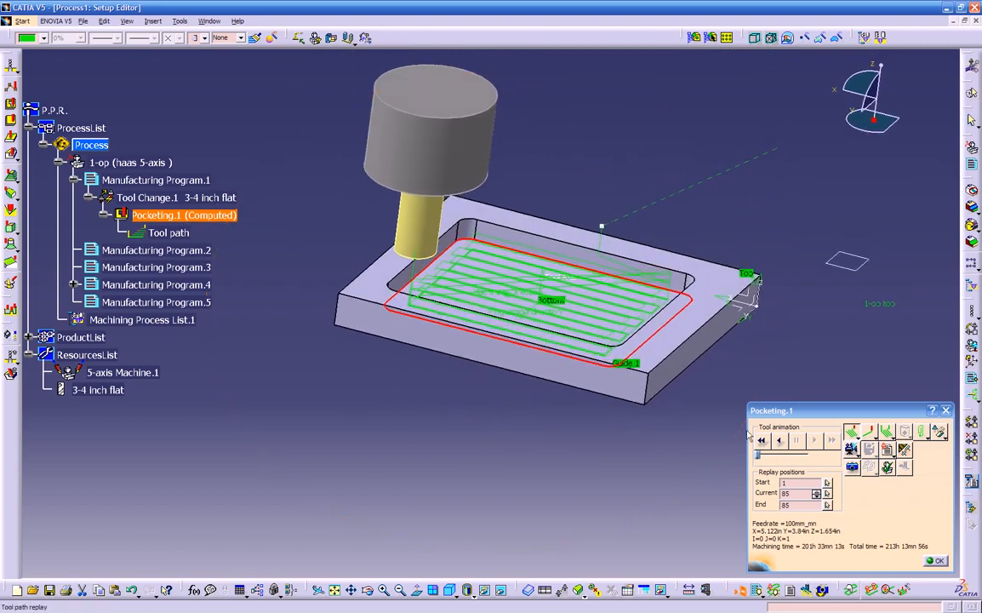
pyautogui.moveTo(624, 438); pyautogui.dragTo(702, 442, button='middle')
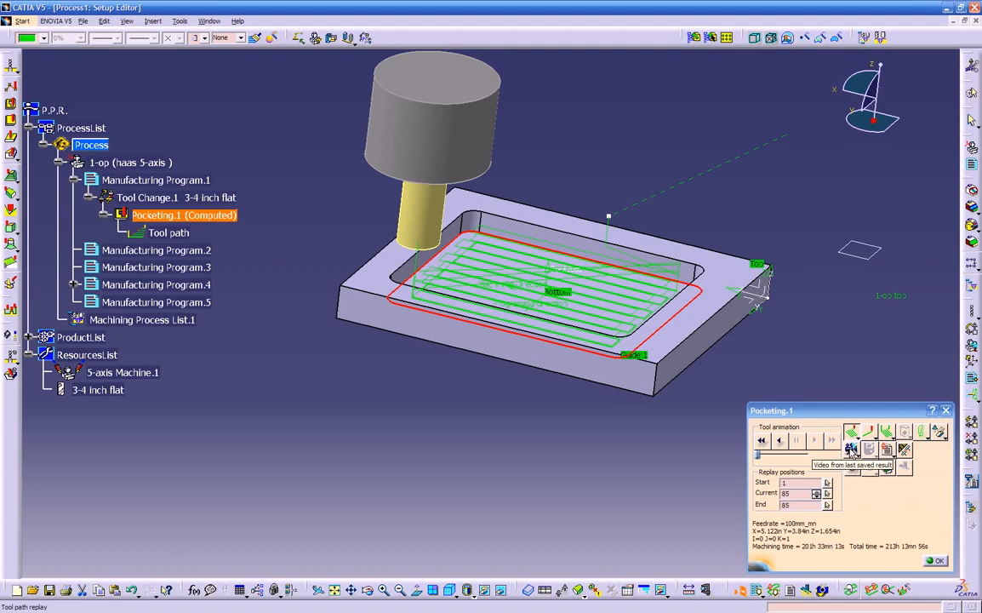
# View the hidden stock block, return to the visible space, and examine the tool path in the pocket
pyautogui.click(851, 451)
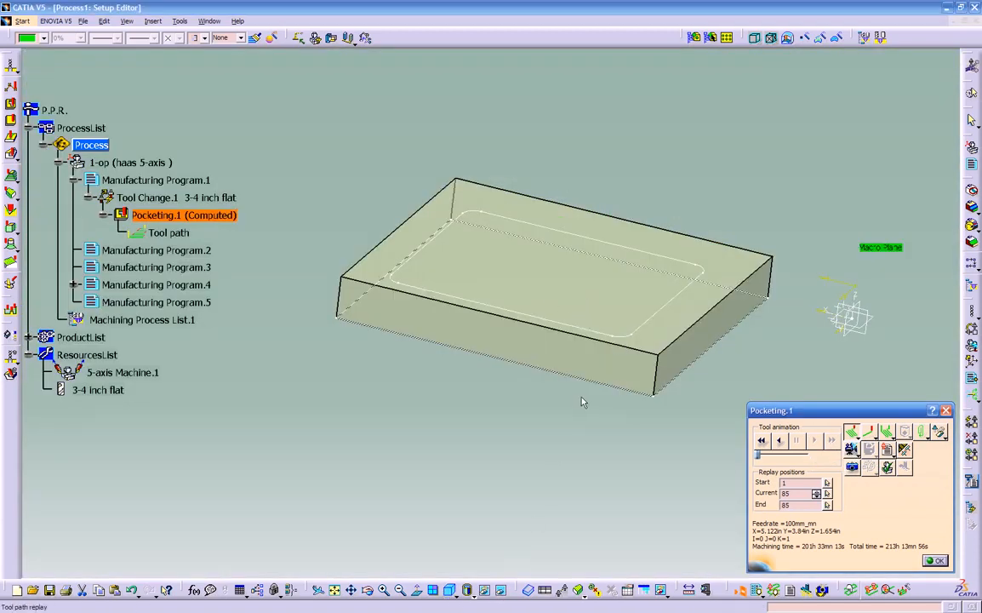
pyautogui.click(502, 589)
pyautogui.moveTo(553, 460); pyautogui.dragTo(723, 302, button='middle')
pyautogui.moveTo(842, 241); pyautogui.dragTo(724, 304, button='middle')
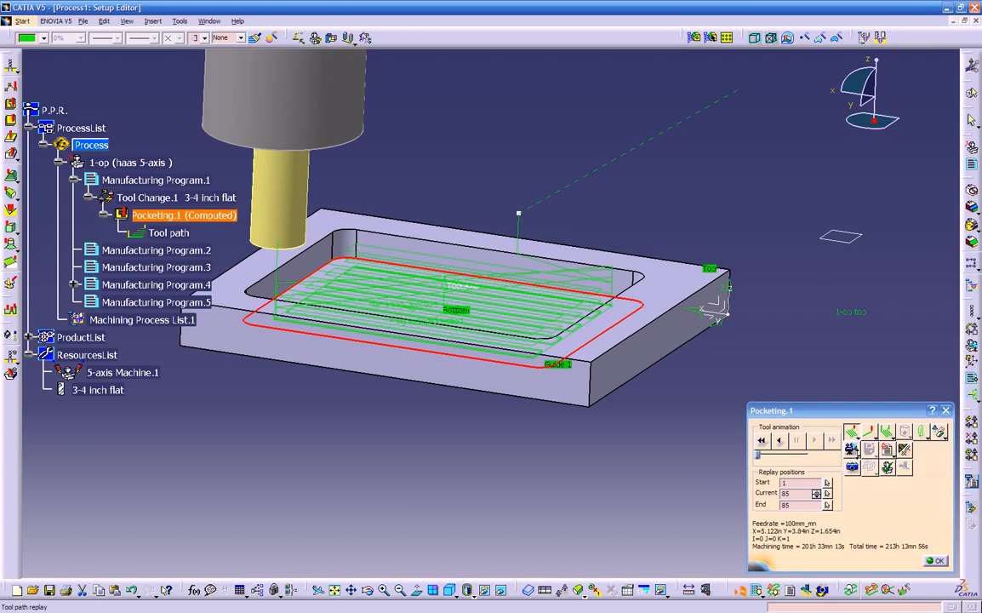
# Run the material-removal video simulation of Pocketing.1 on the stock block and examine the machined pocket from several angles
pyautogui.click(868, 449)
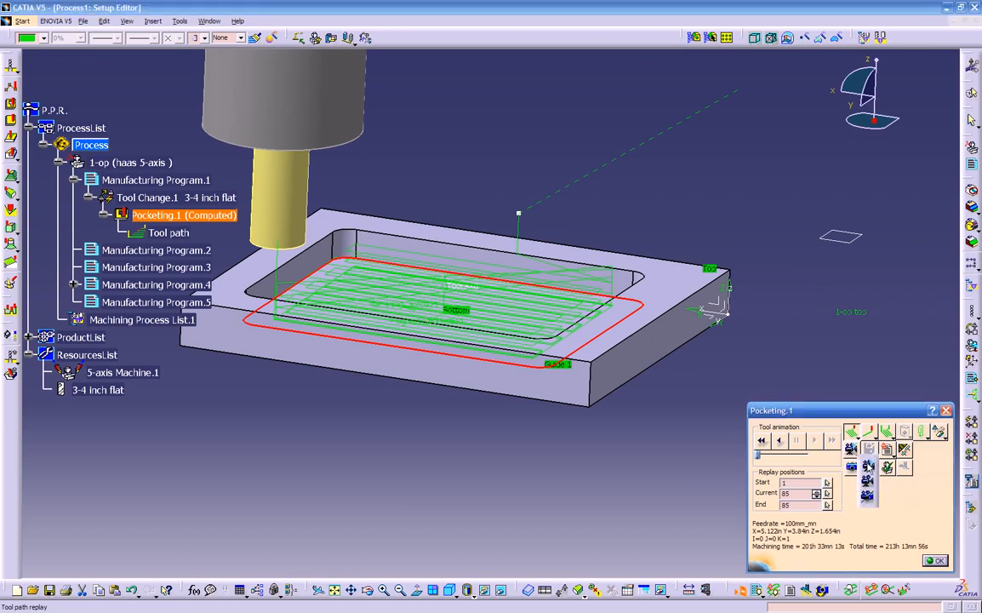
pyautogui.click(868, 465)
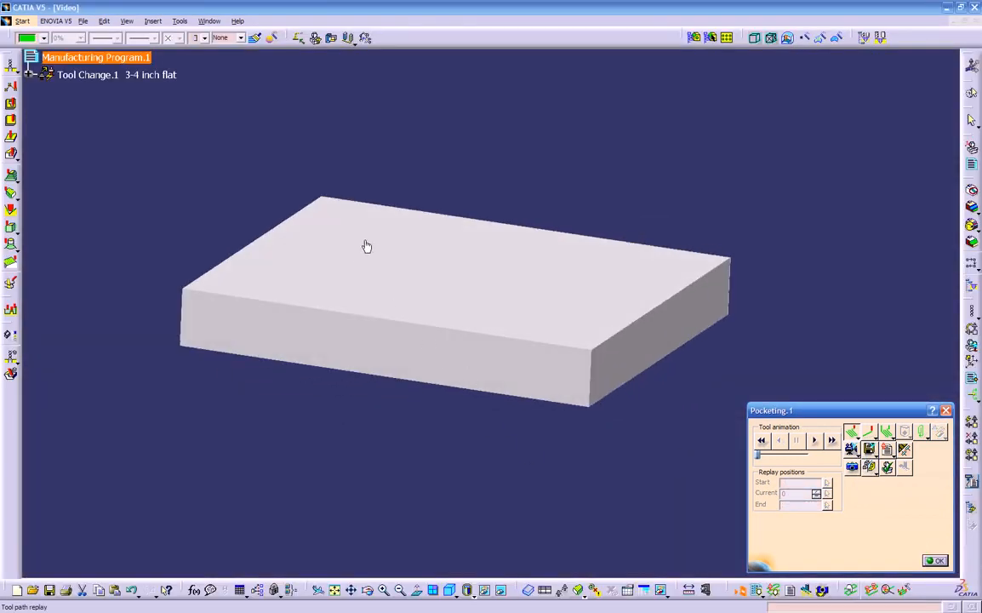
pyautogui.click(501, 589)
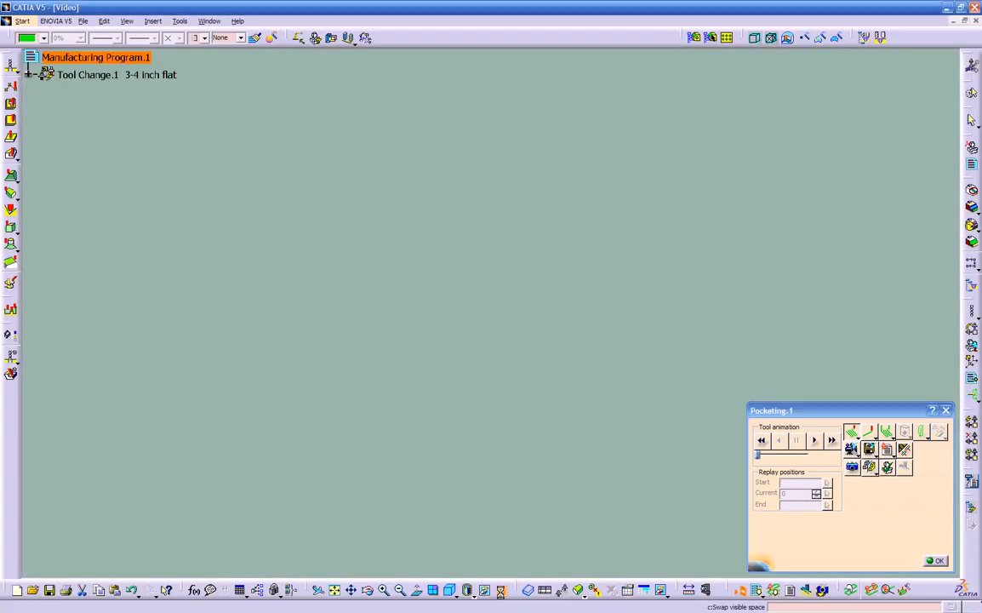
pyautogui.moveTo(500, 495); pyautogui.dragTo(572, 477, button='middle')
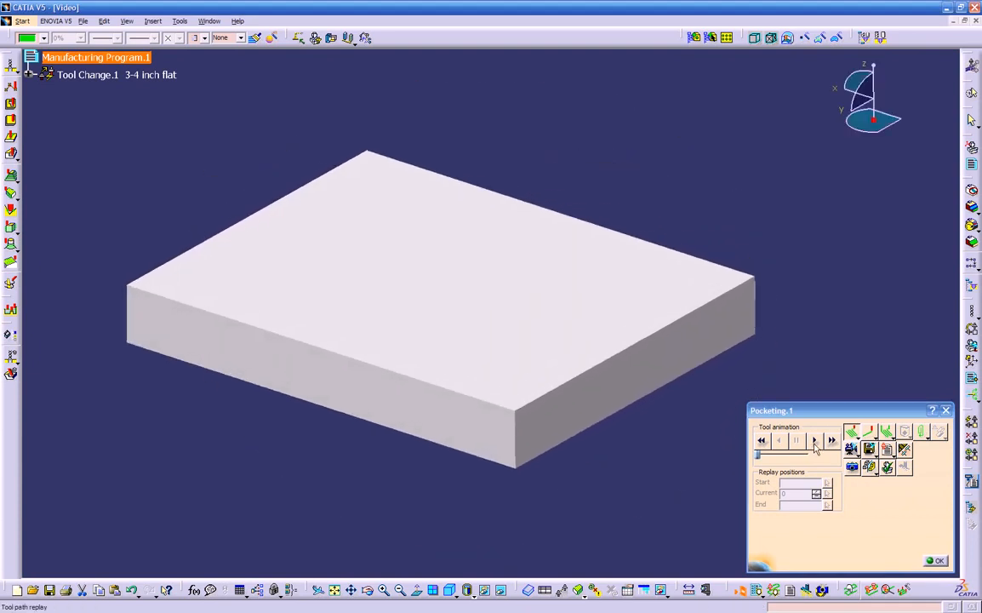
pyautogui.click(814, 442)
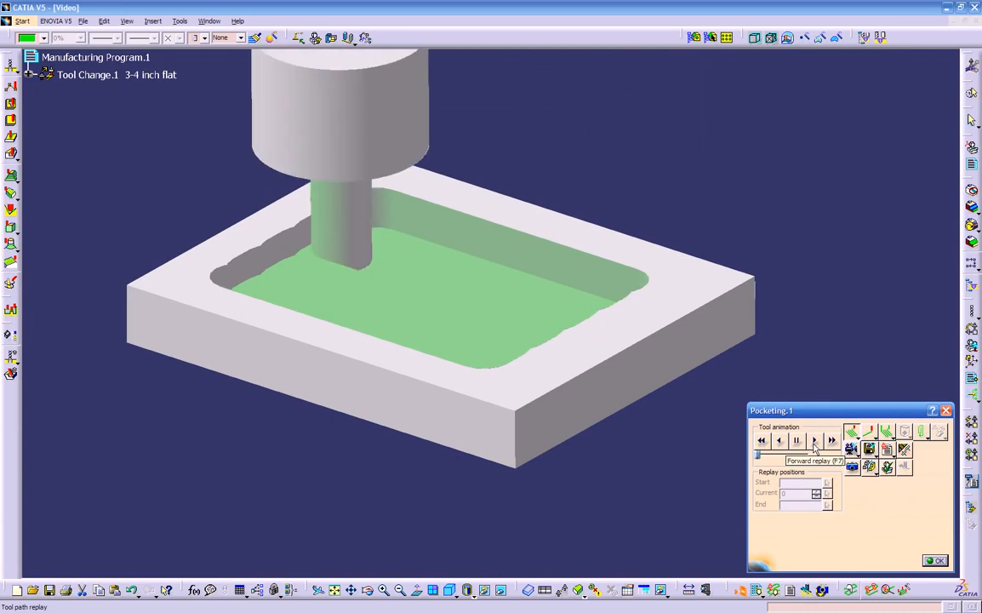
pyautogui.moveTo(596, 460); pyautogui.dragTo(618, 465, button='middle')
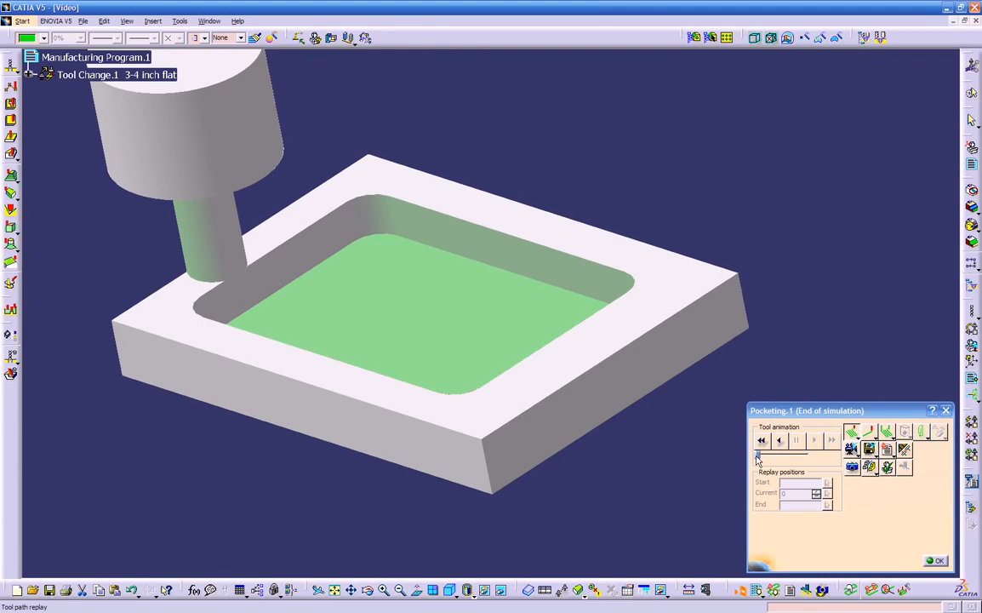
pyautogui.moveTo(364, 368); pyautogui.dragTo(728, 413, button='middle')
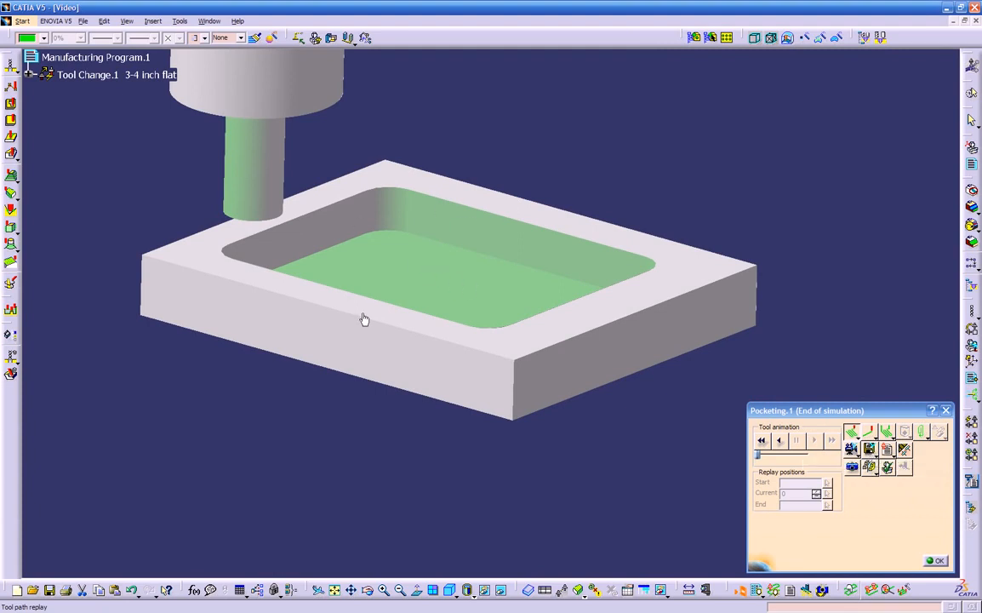
pyautogui.moveTo(480, 386); pyautogui.dragTo(369, 442, button='middle')
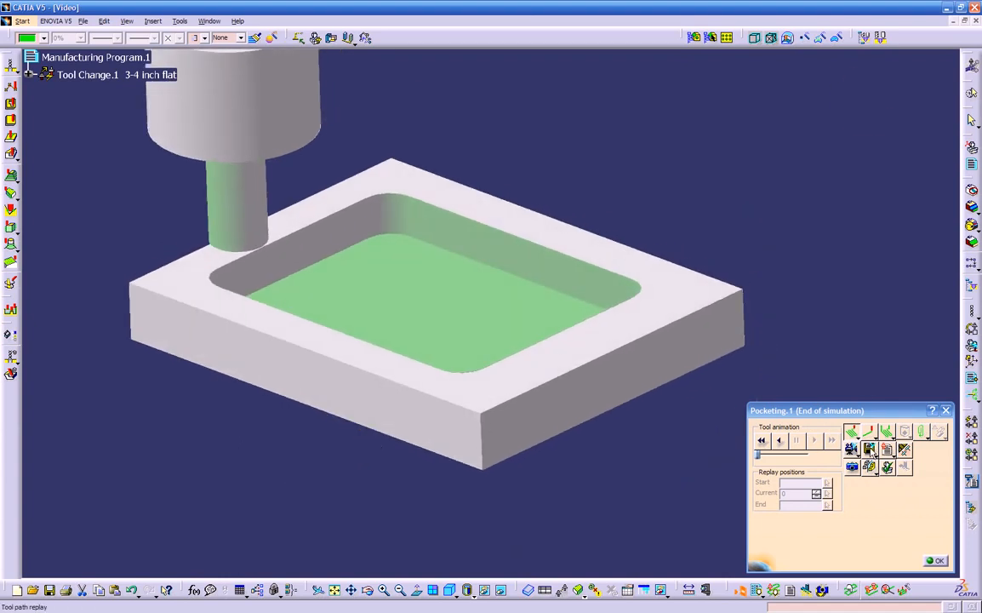
# Store the video simulation result, close the replay, and confirm the Pocketing.1 operation
pyautogui.click(870, 450)
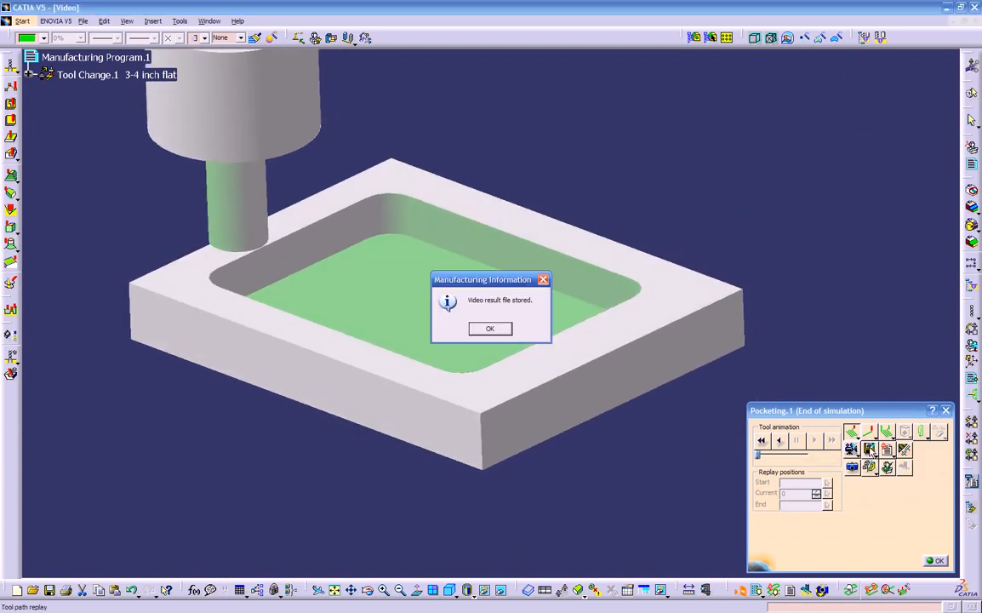
pyautogui.click(489, 330)
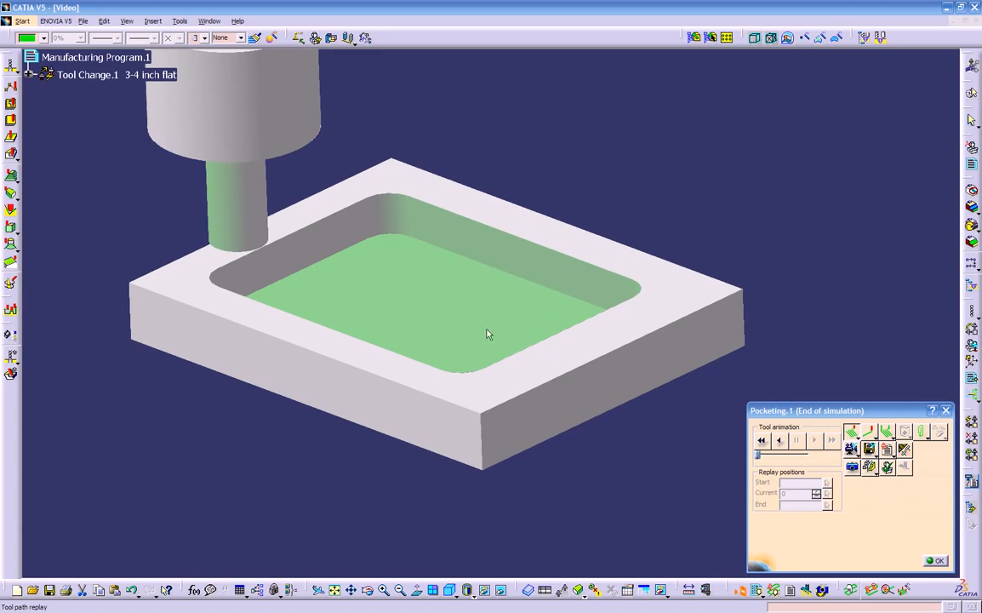
pyautogui.click(937, 562)
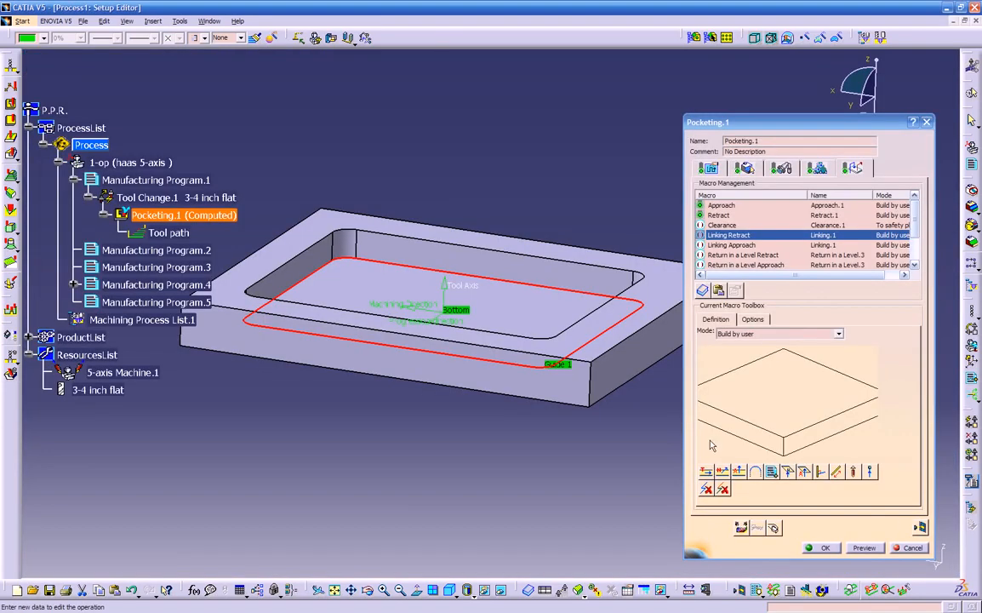
pyautogui.click(820, 547)
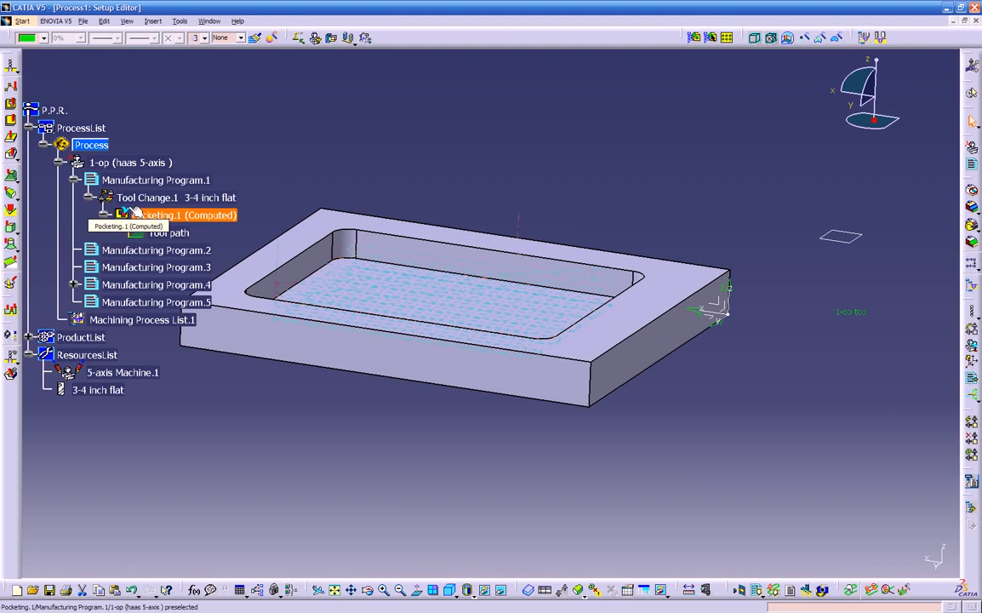
# Reopen the Pocketing.1 operation and change its tool path style to Inward helical
pyautogui.moveTo(252, 365); pyautogui.dragTo(495, 422, button='middle')
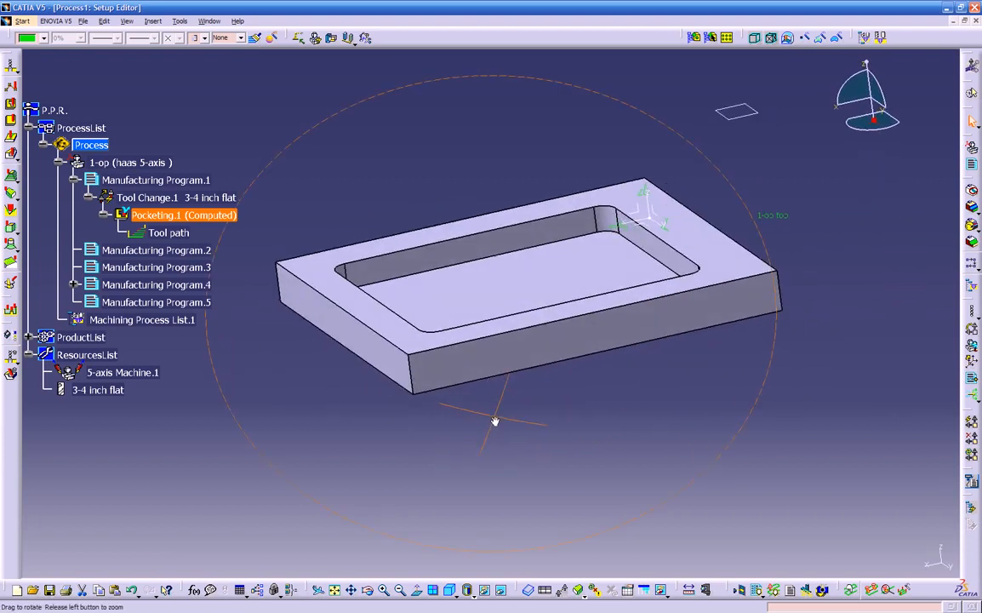
pyautogui.doubleClick(145, 217)
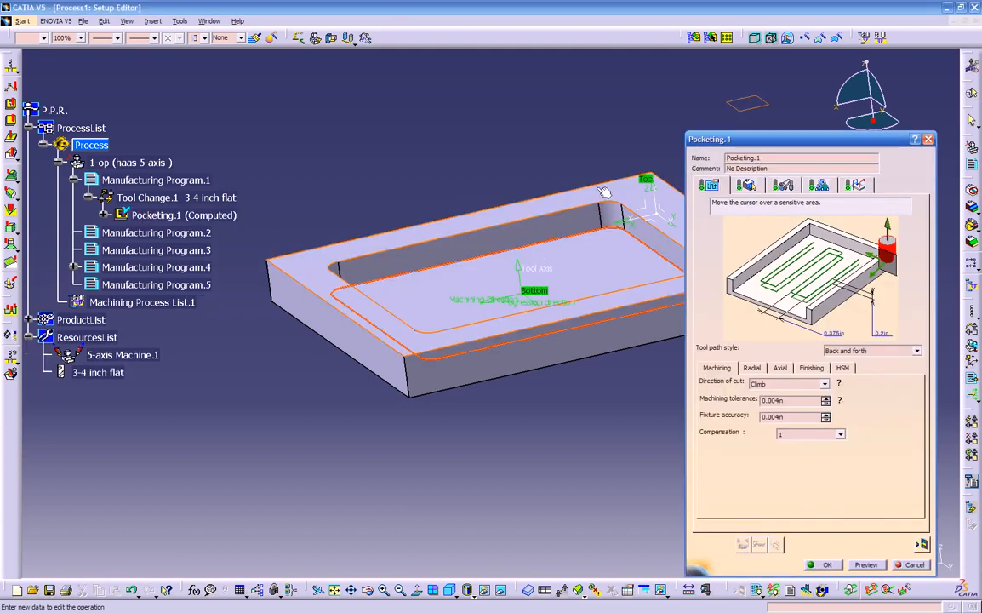
pyautogui.click(866, 350)
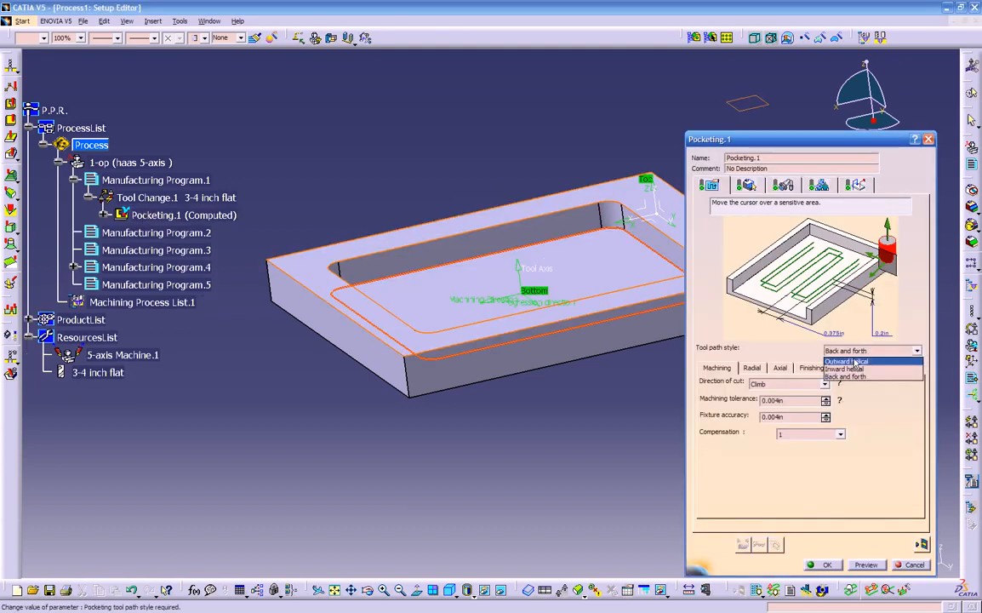
pyautogui.click(848, 368)
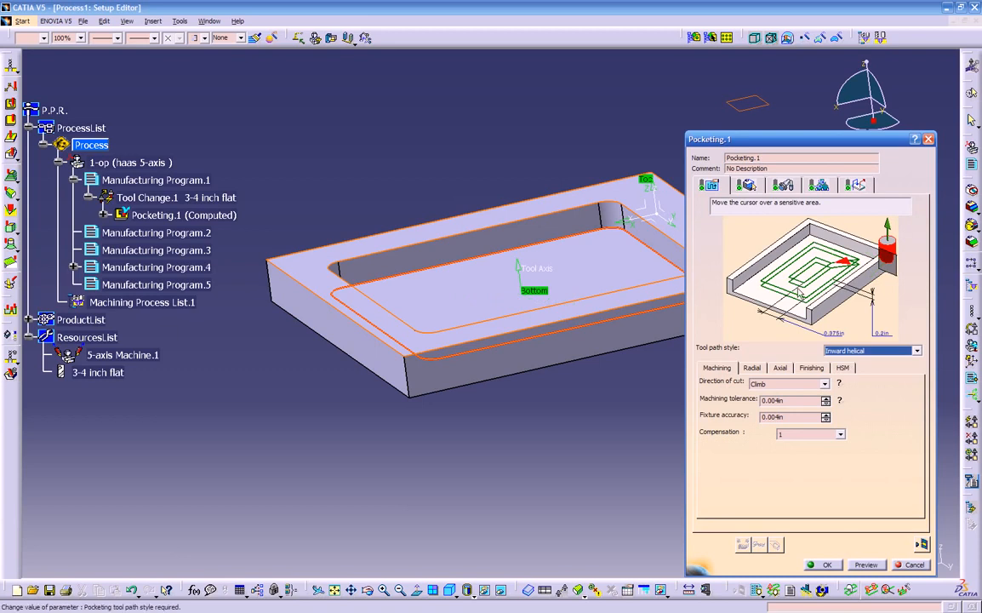
# Set the axial strategy mode of Pocketing.1 to Maximum depth of cut
pyautogui.click(747, 186)
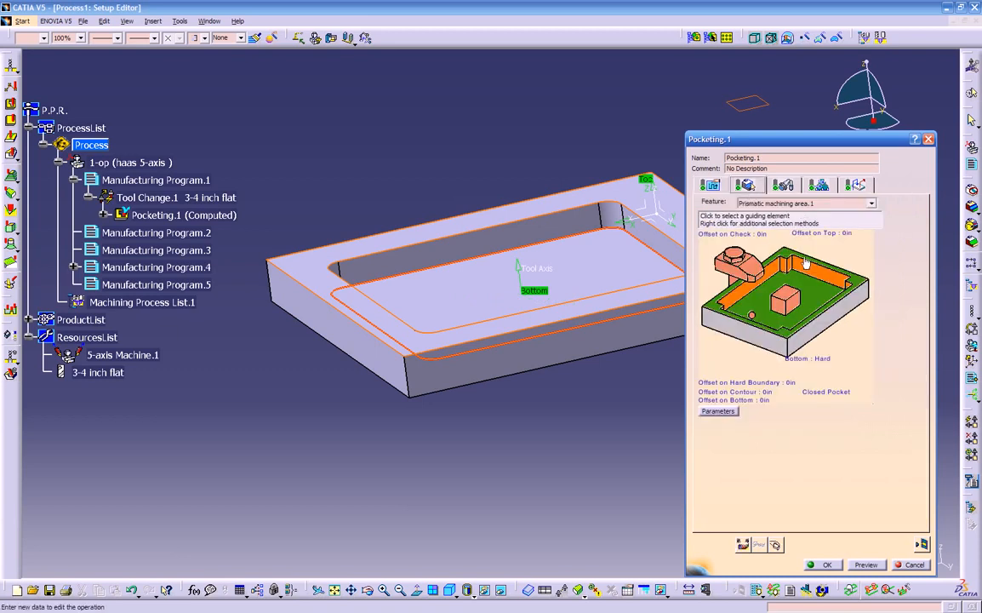
pyautogui.click(711, 185)
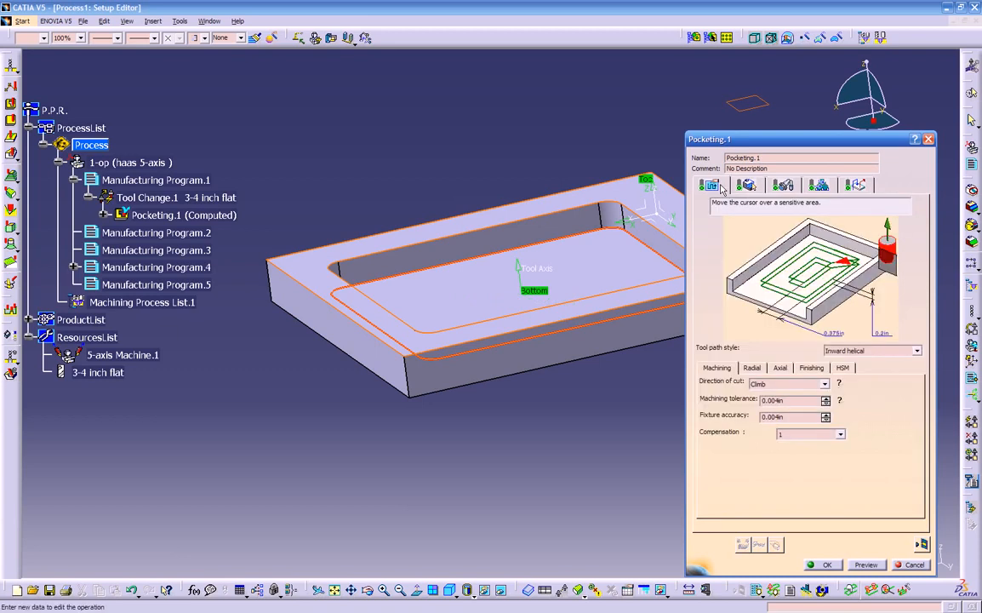
pyautogui.click(754, 367)
pyautogui.click(780, 368)
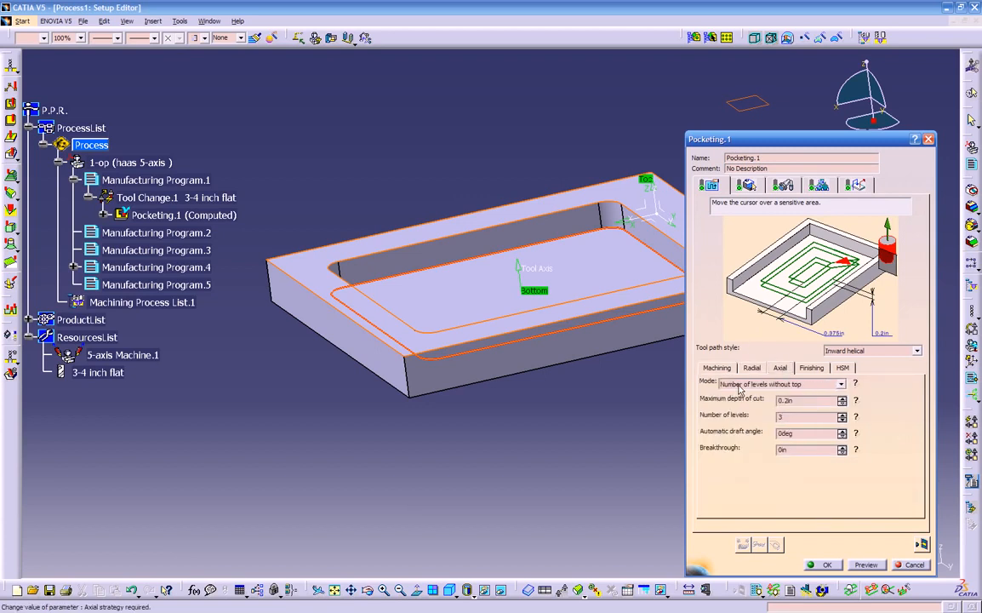
pyautogui.click(801, 385)
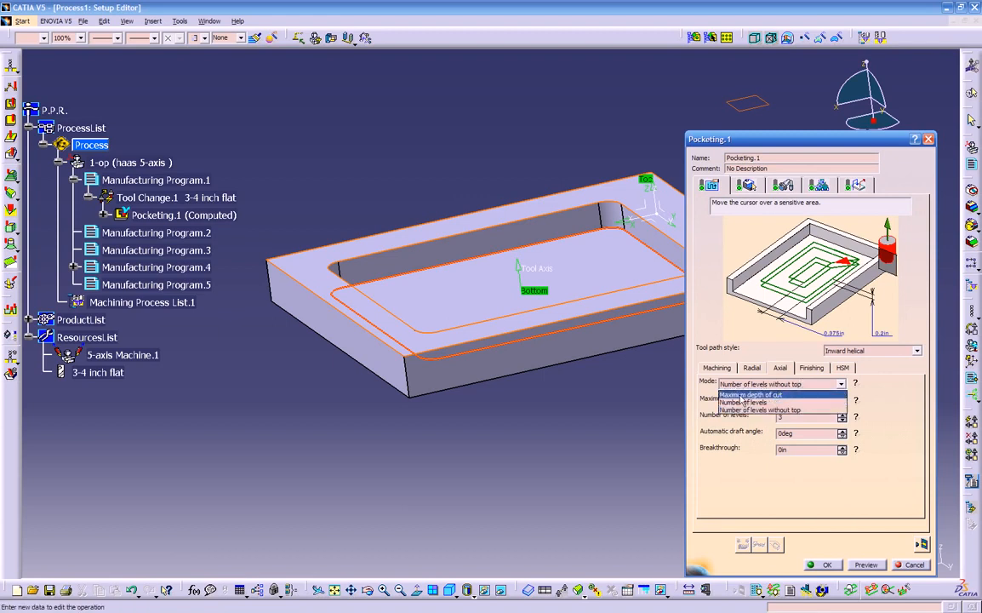
pyautogui.click(743, 395)
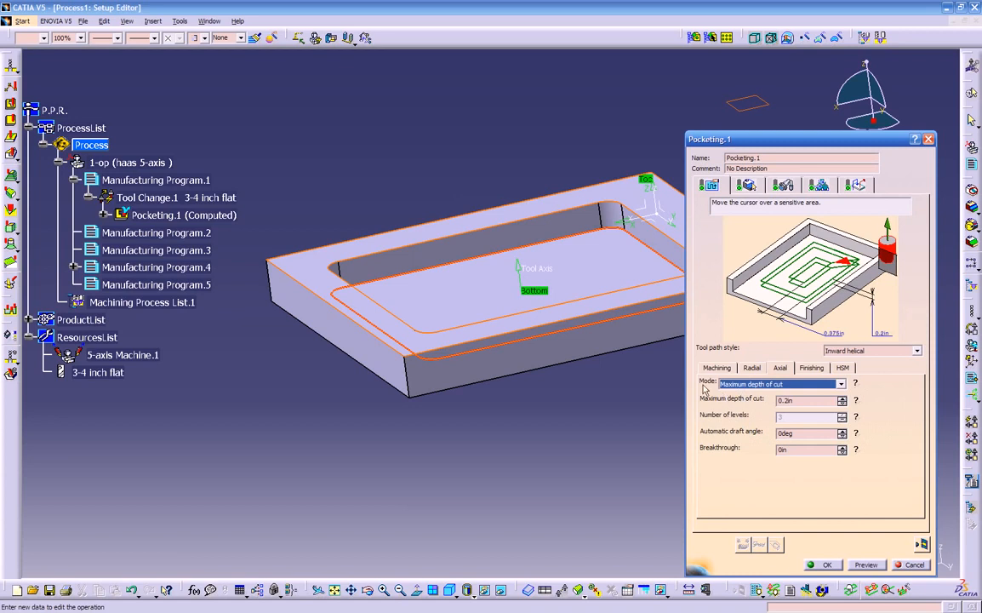
# Recompute the Pocketing.1 tool path with the inward helical style and examine its depth levels and spiral passes
pyautogui.moveTo(531, 369); pyautogui.dragTo(629, 261, button='middle')
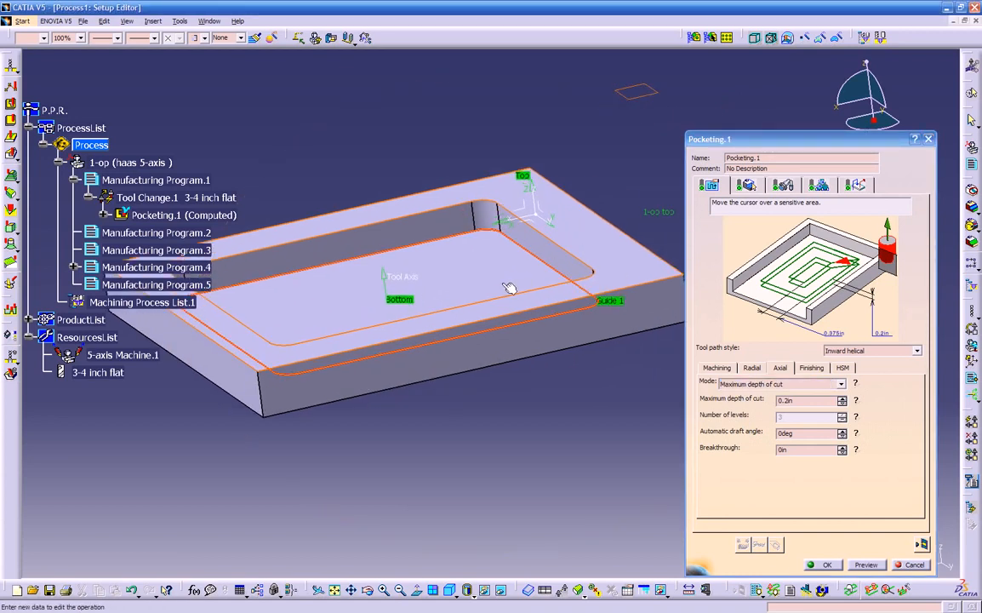
pyautogui.moveTo(681, 415)
pyautogui.mouseDown(button='middle')
pyautogui.moveTo(594, 373)
pyautogui.moveTo(676, 396)
pyautogui.mouseUp(button='middle')
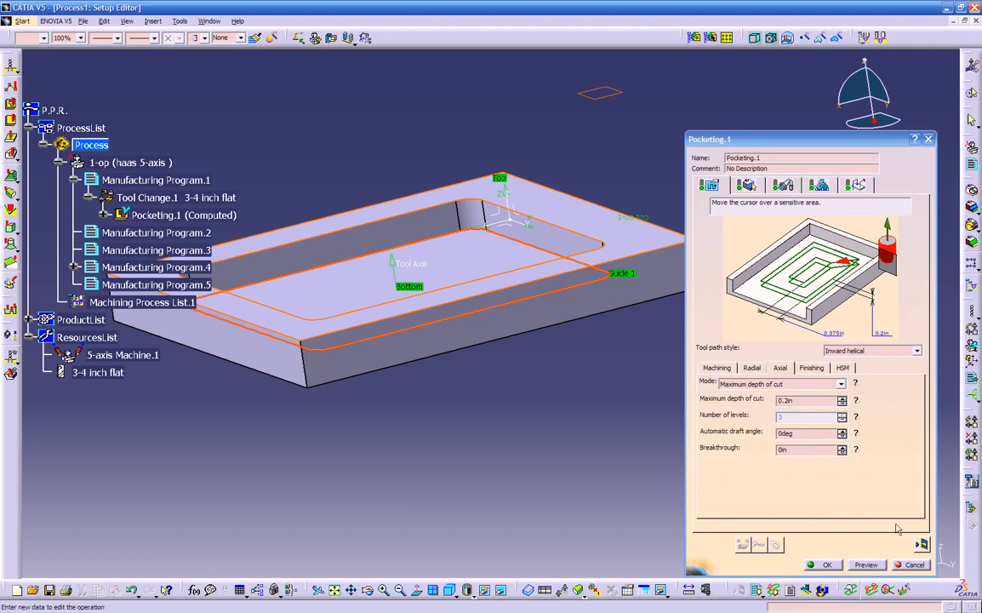
pyautogui.click(921, 544)
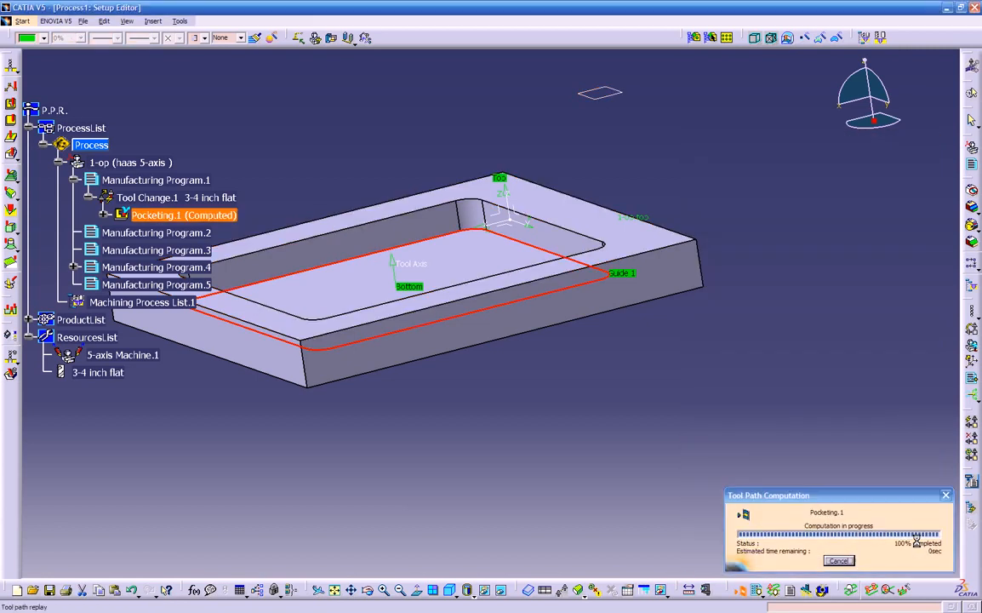
pyautogui.moveTo(513, 413); pyautogui.dragTo(511, 354, button='middle')
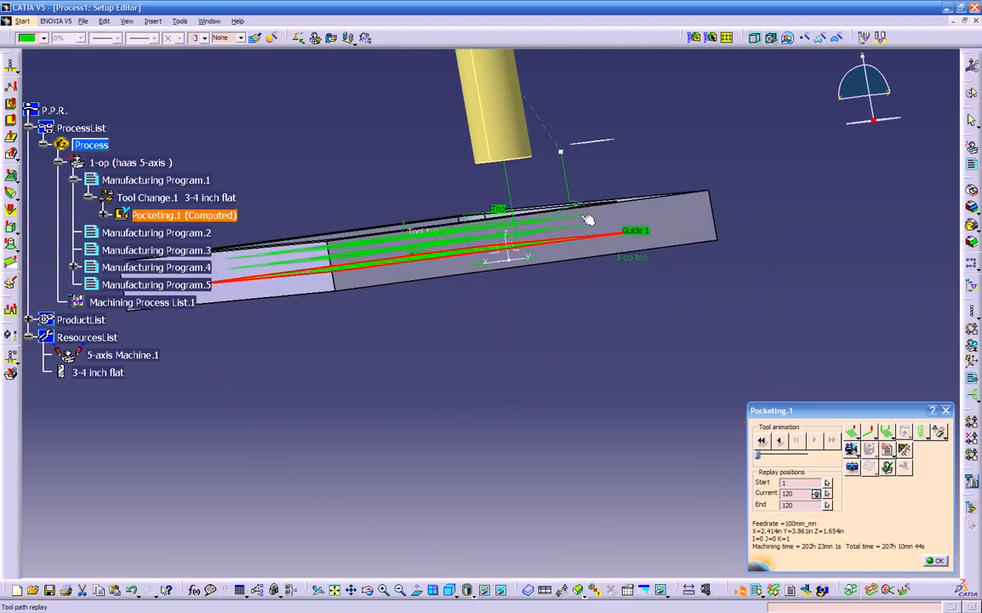
pyautogui.moveTo(587, 238); pyautogui.dragTo(579, 349, button='middle')
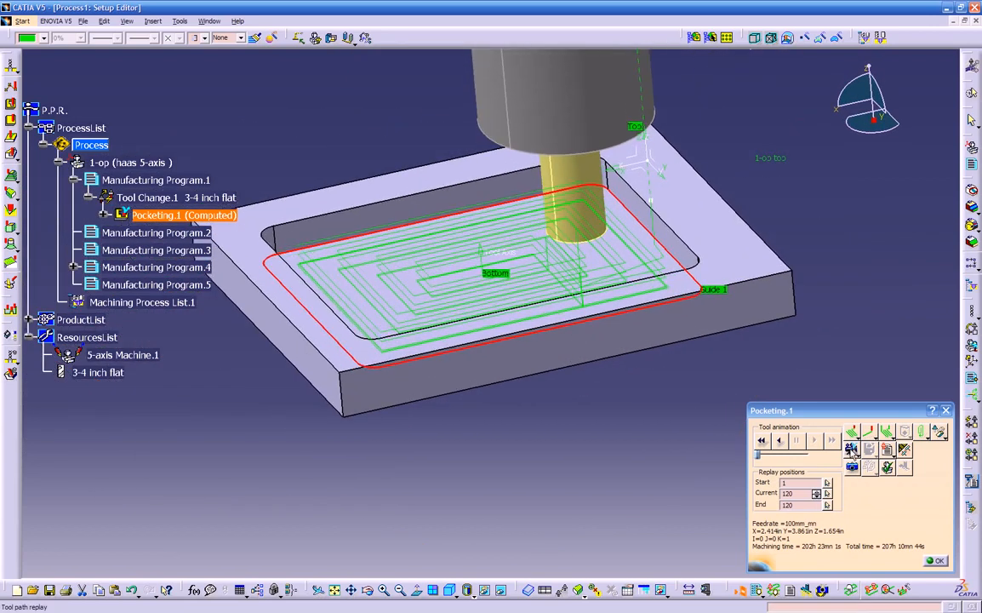
# Play the material-removal video of the inward helical pocketing on the stock block and rewind it to the start
pyautogui.click(851, 450)
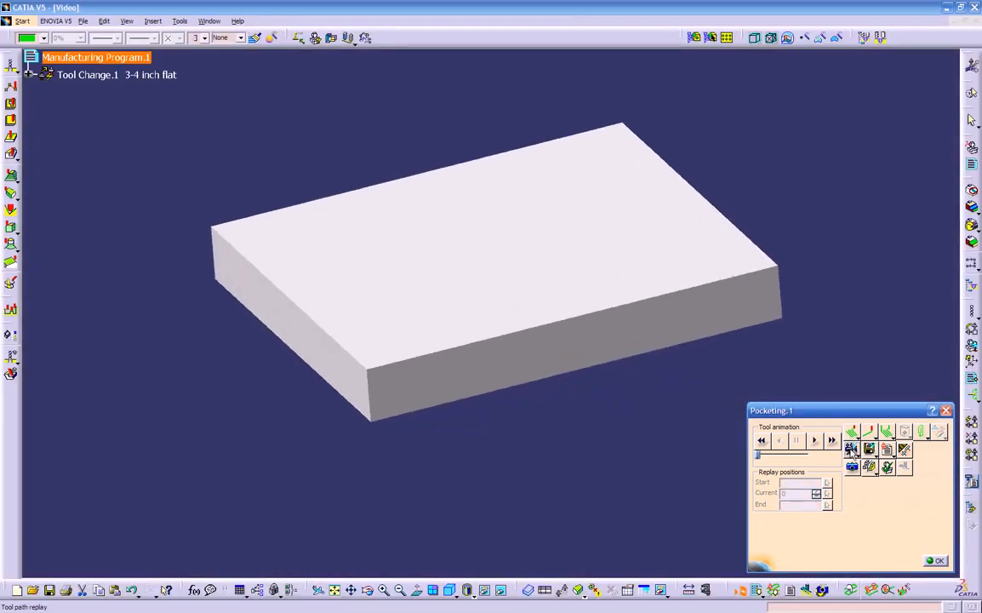
pyautogui.click(815, 441)
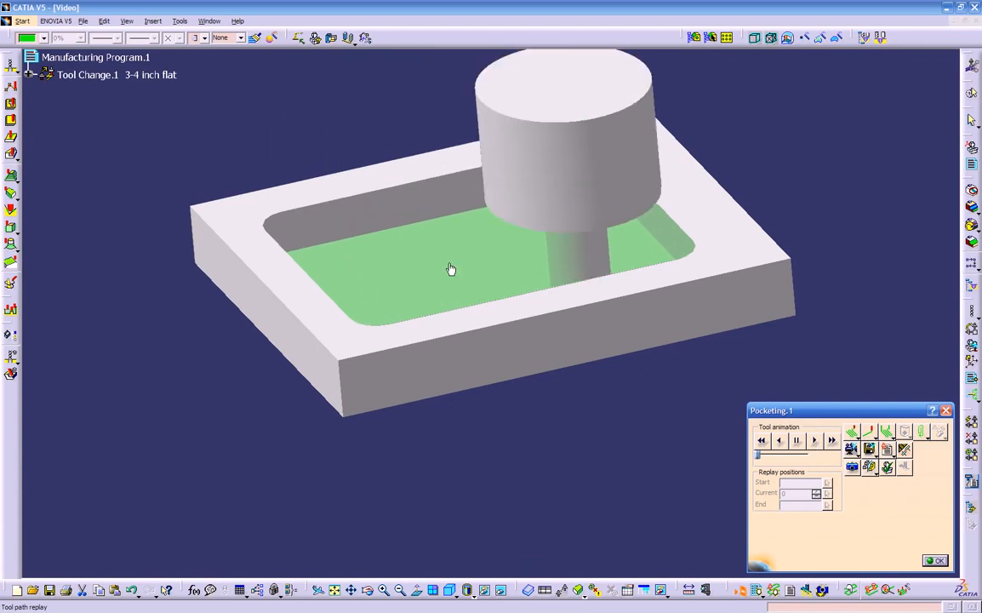
pyautogui.click(762, 441)
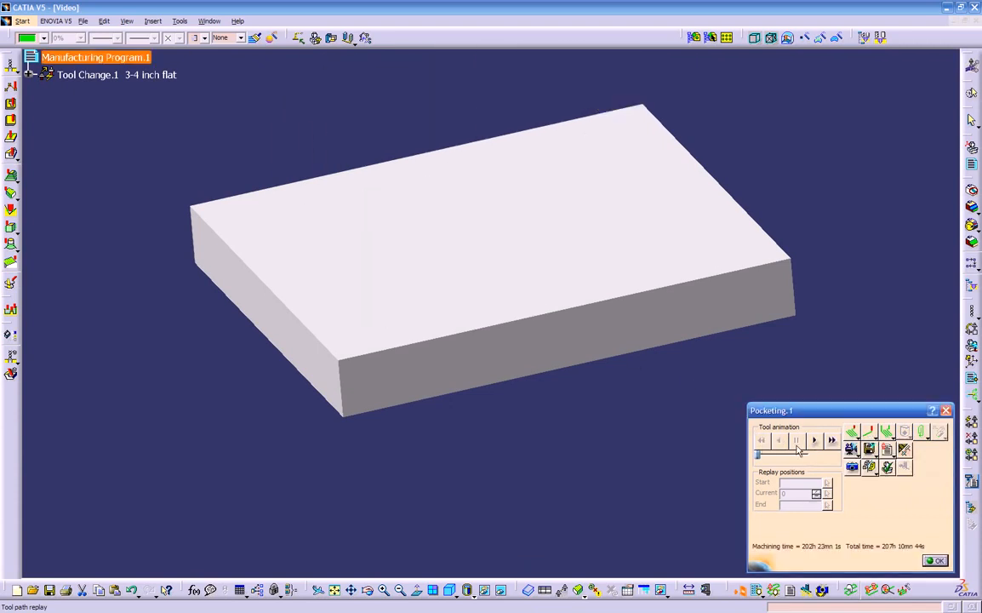
# Play the material-removal video of the inward helical pocketing once more and close the replay
pyautogui.click(813, 441)
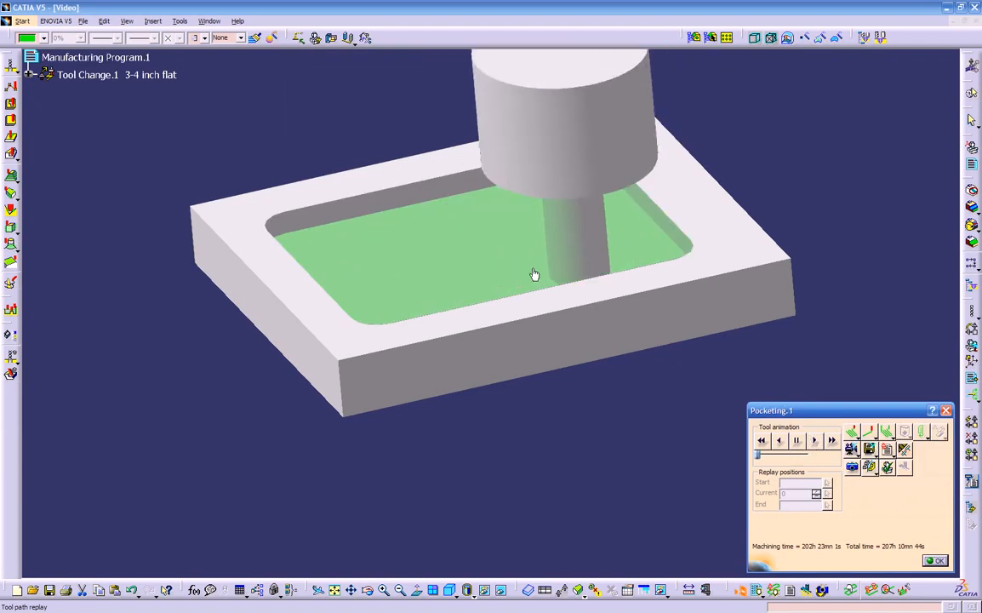
pyautogui.click(936, 560)
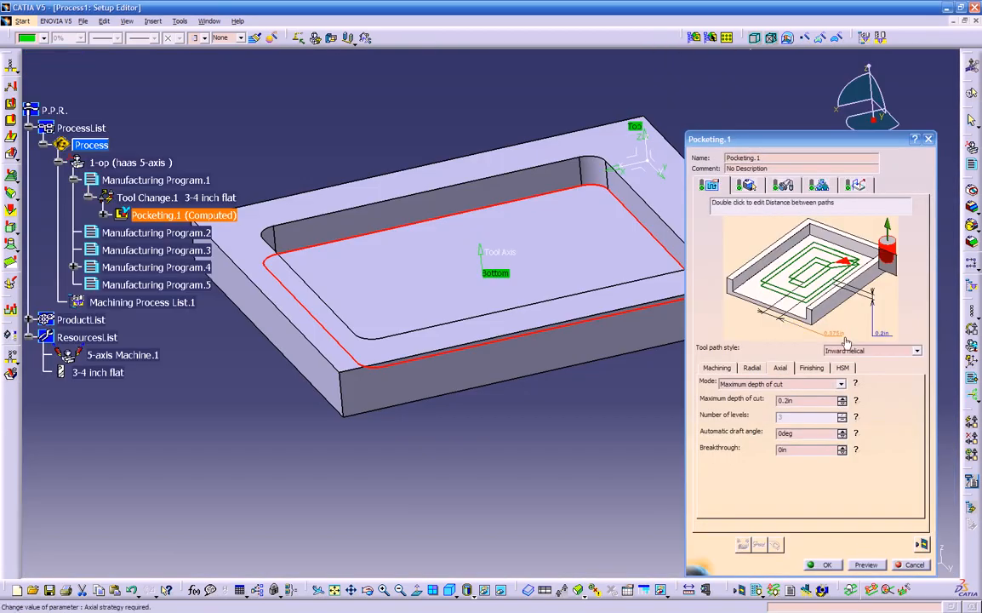
# Change the tool path style of Pocketing.1 to Outward helical and recompute the tool path
pyautogui.click(846, 353)
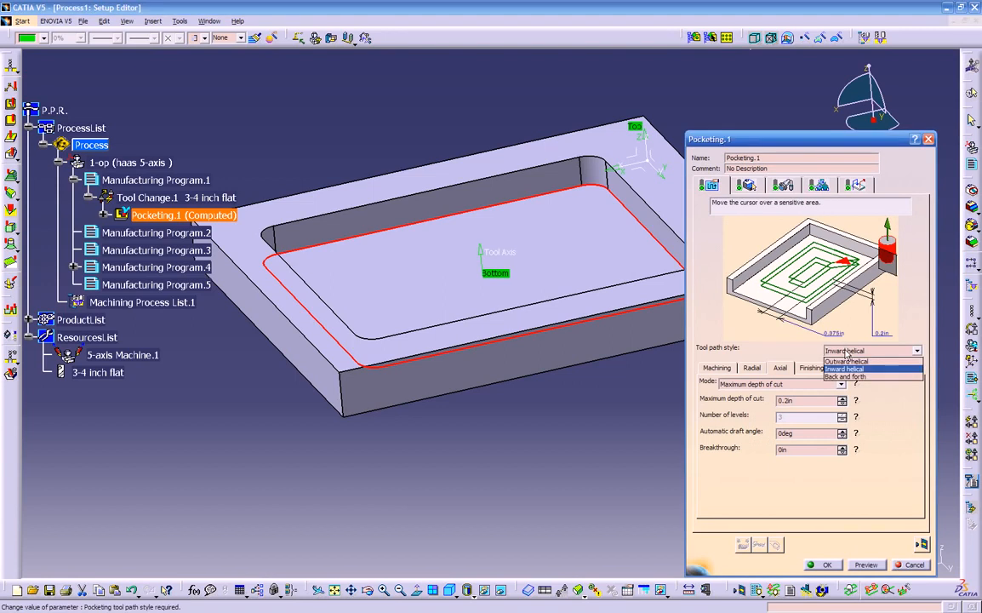
pyautogui.click(846, 362)
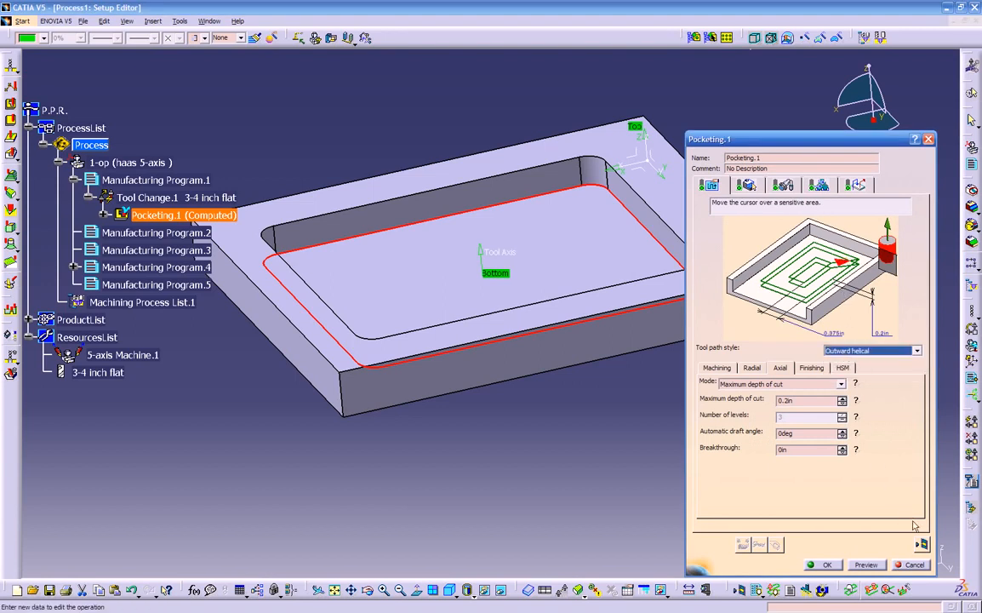
pyautogui.click(922, 544)
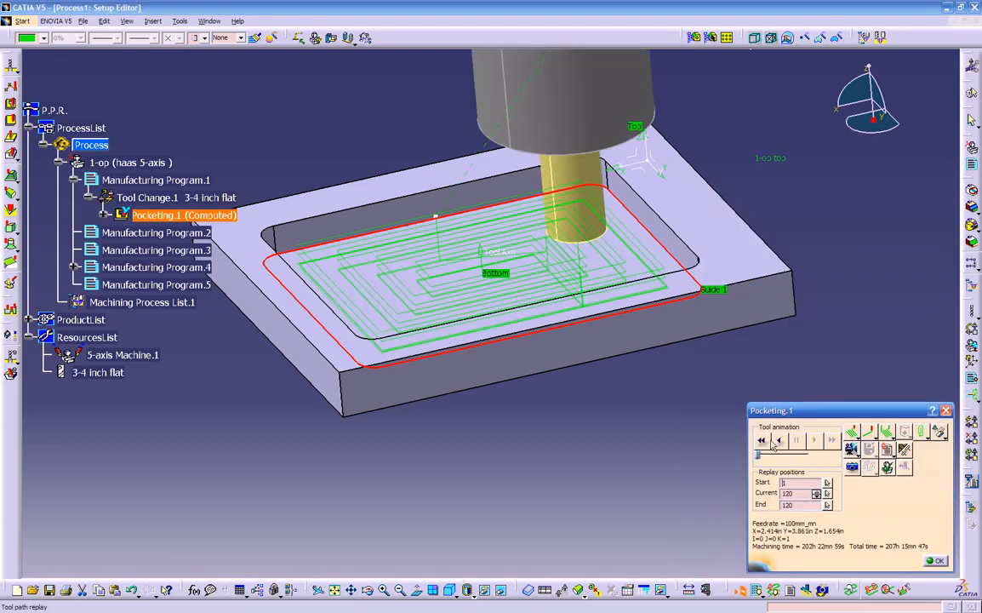
# Run the material-removal video of the outward helical pocketing and return to the operation's settings
pyautogui.click(778, 440)
pyautogui.click(816, 441)
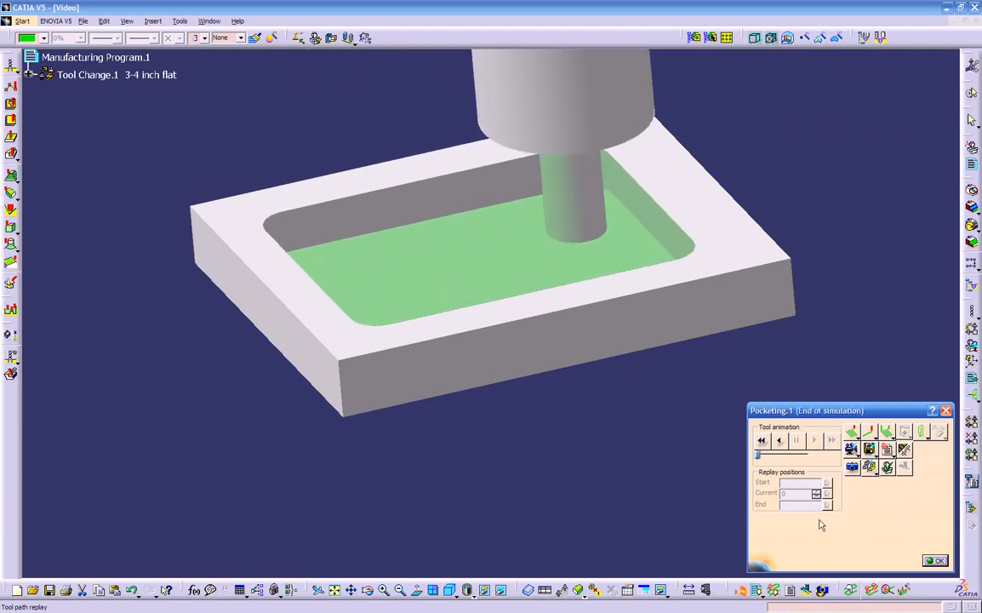
pyautogui.click(936, 561)
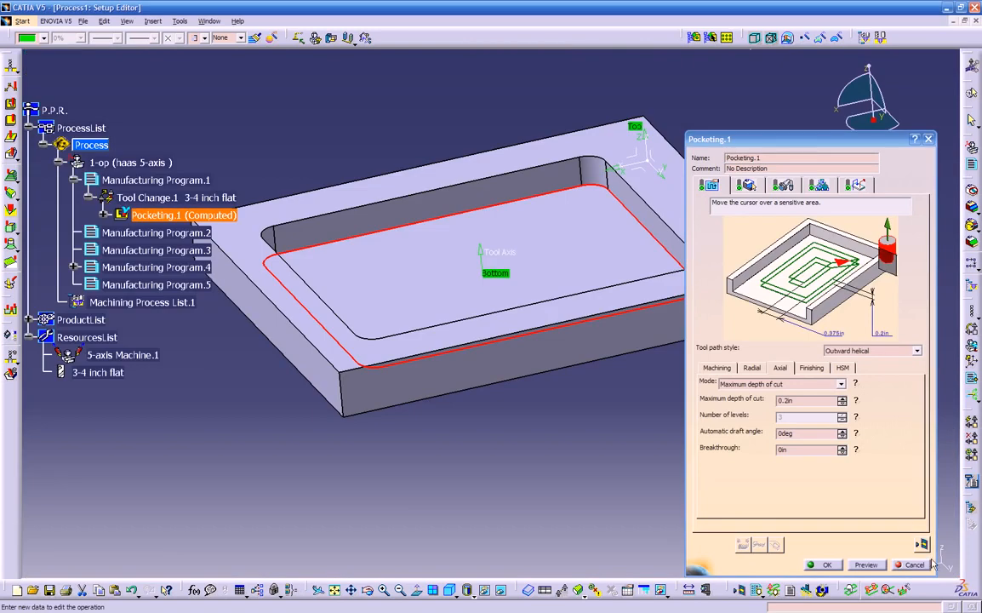
# Set the axial strategy mode of Pocketing.1 to Number of levels and view the help illustration for the level count
pyautogui.click(778, 384)
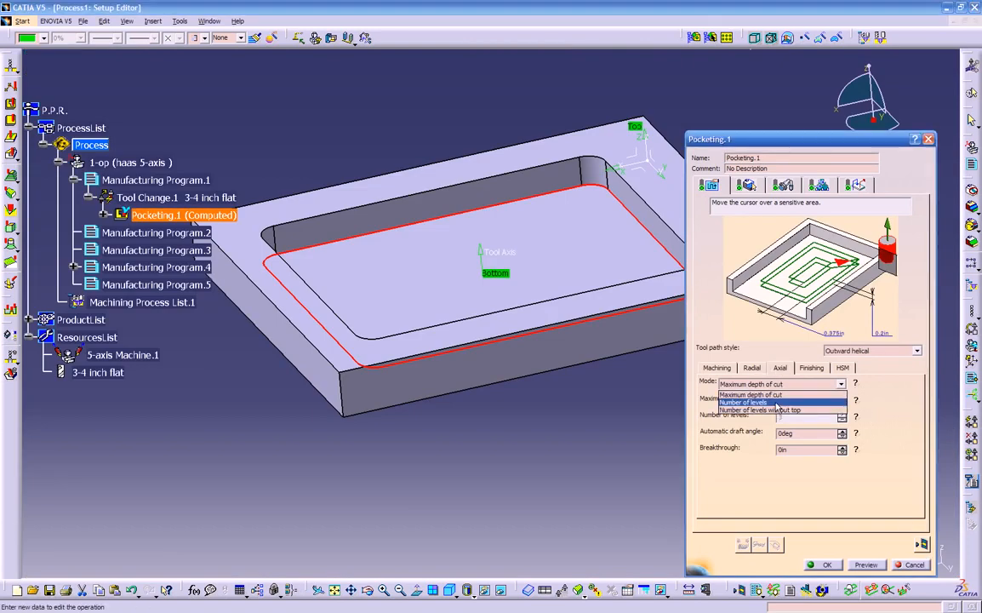
pyautogui.click(742, 403)
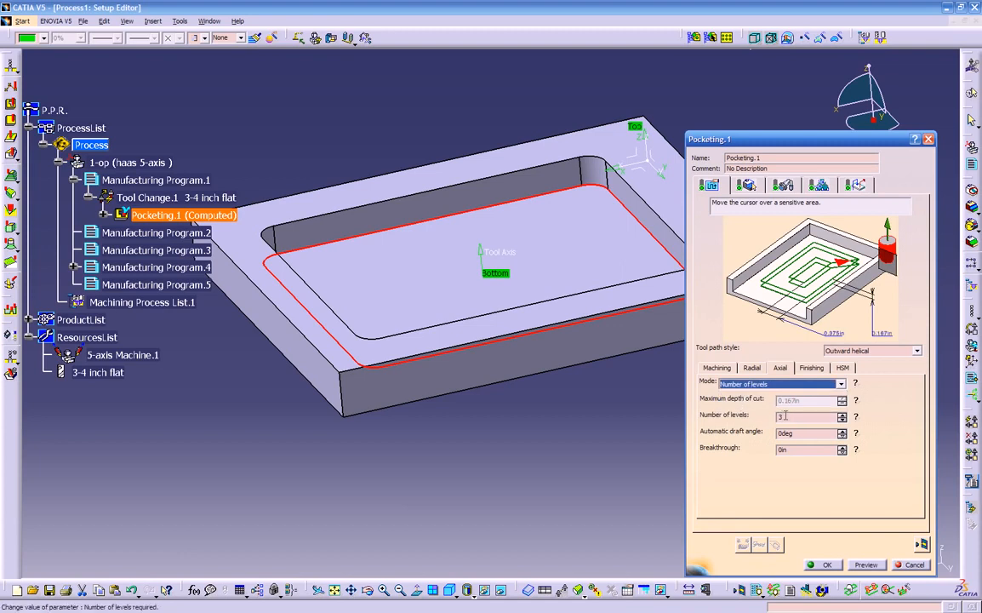
pyautogui.click(856, 418)
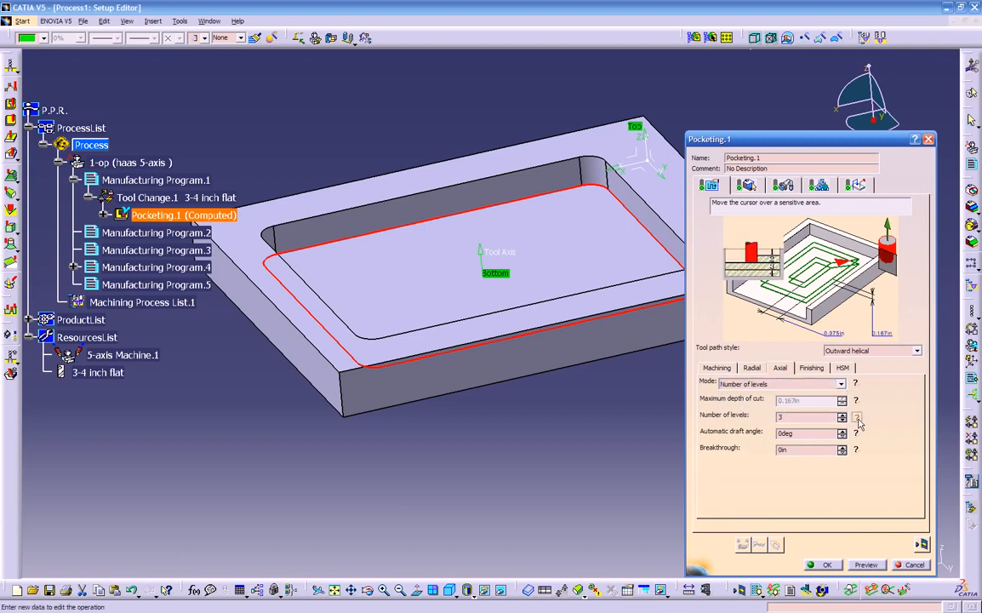
pyautogui.moveTo(477, 247); pyautogui.dragTo(474, 258, button='middle')
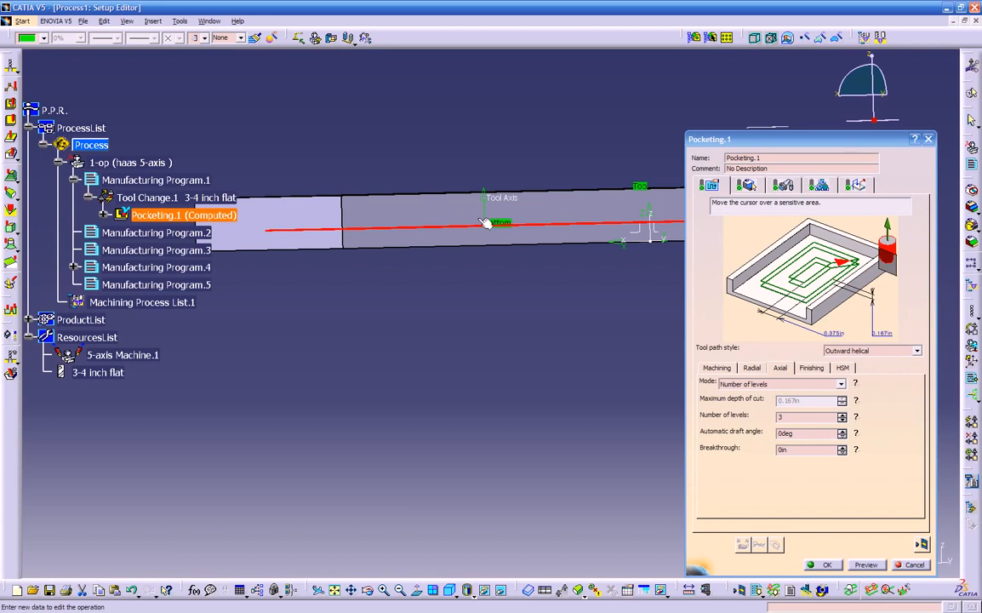
pyautogui.moveTo(533, 263); pyautogui.dragTo(515, 315, button='middle')
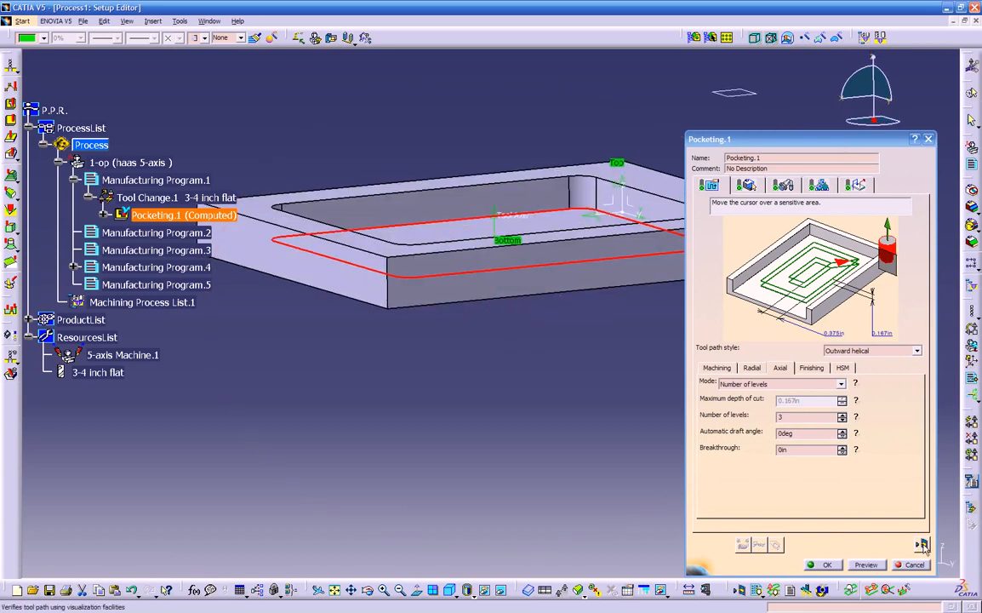
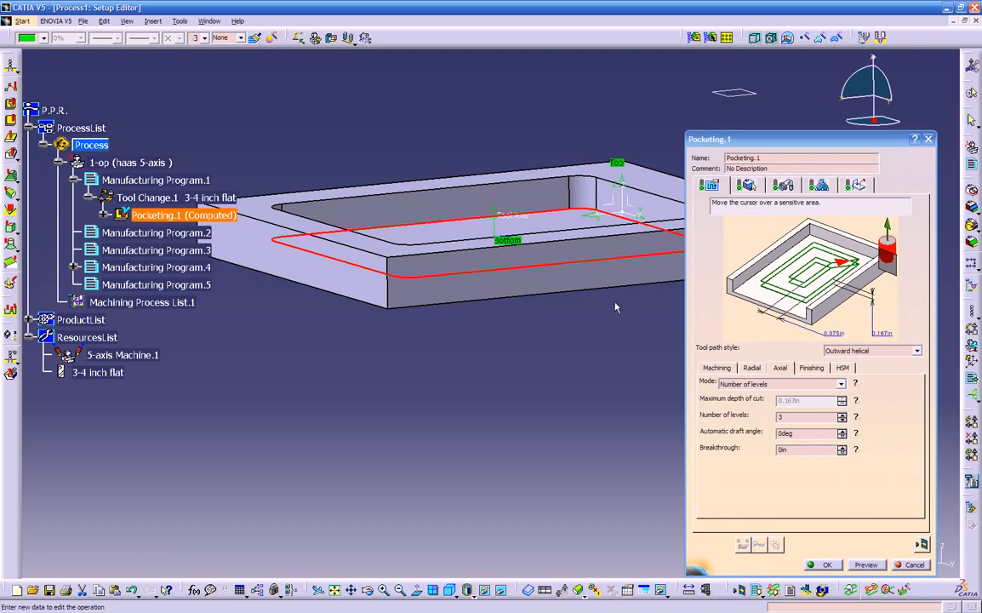
# Recompute the outward helical tool path with the Number of levels mode and play its material-removal video to inspect the cut pocket
pyautogui.click(921, 545)
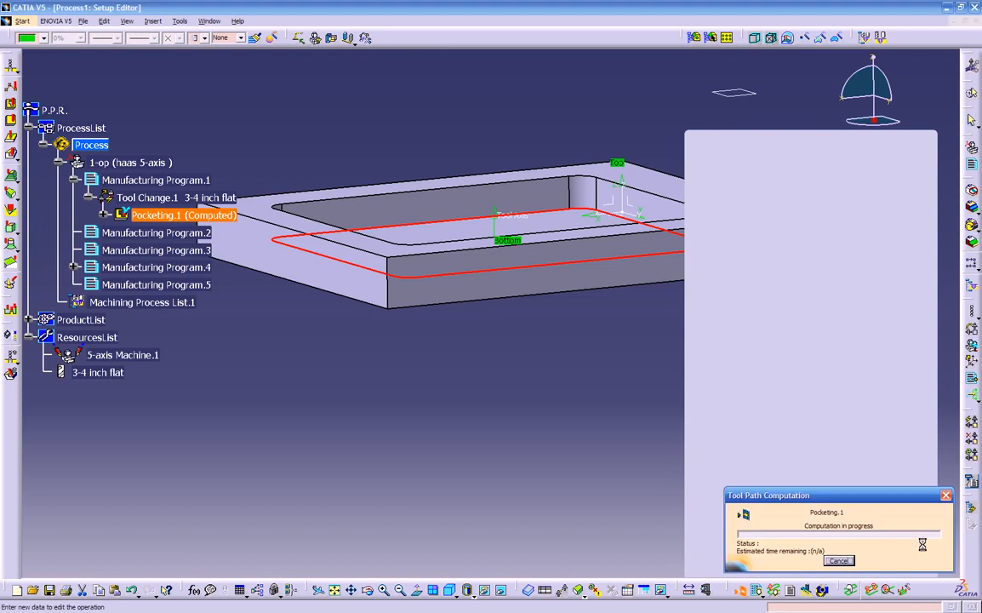
pyautogui.moveTo(519, 425)
pyautogui.mouseDown(button='middle')
pyautogui.moveTo(502, 349)
pyautogui.moveTo(502, 460)
pyautogui.moveTo(510, 435)
pyautogui.mouseUp(button='middle')
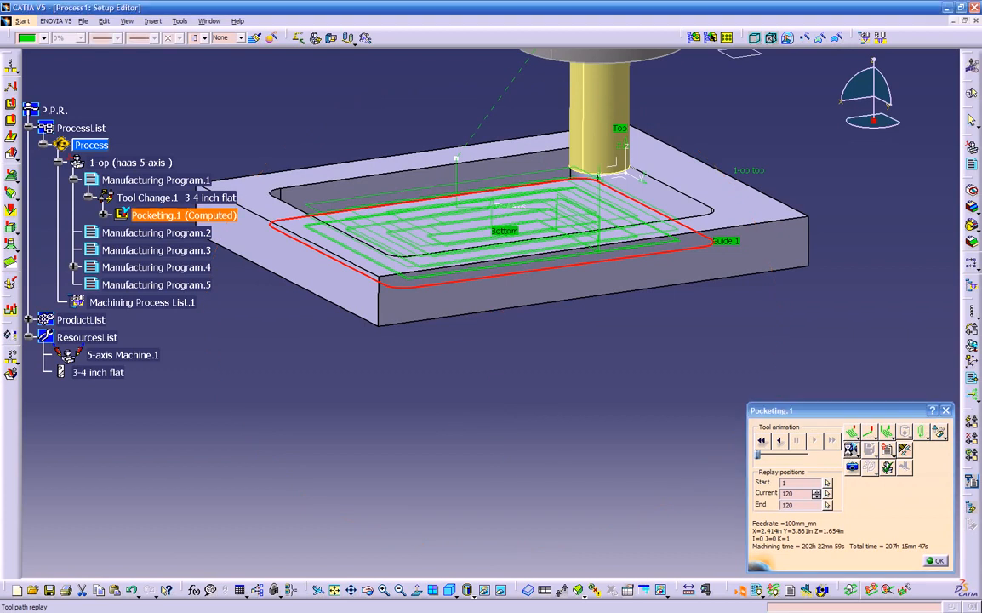
pyautogui.click(851, 466)
pyautogui.moveTo(596, 431); pyautogui.dragTo(550, 396, button='middle')
pyautogui.moveTo(541, 353); pyautogui.dragTo(554, 435, button='middle')
pyautogui.click(813, 440)
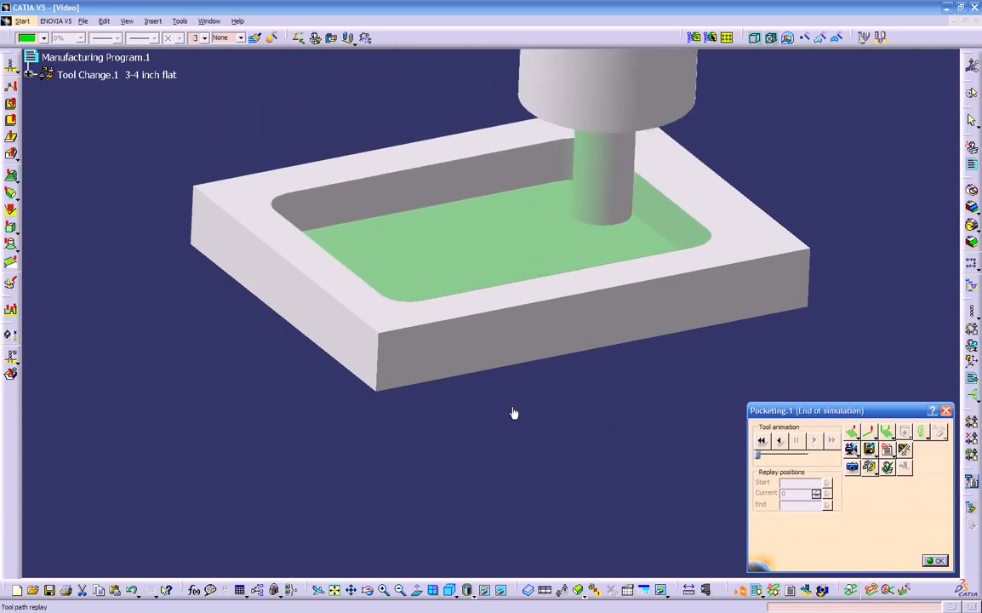
pyautogui.moveTo(511, 412); pyautogui.dragTo(738, 466, button='middle')
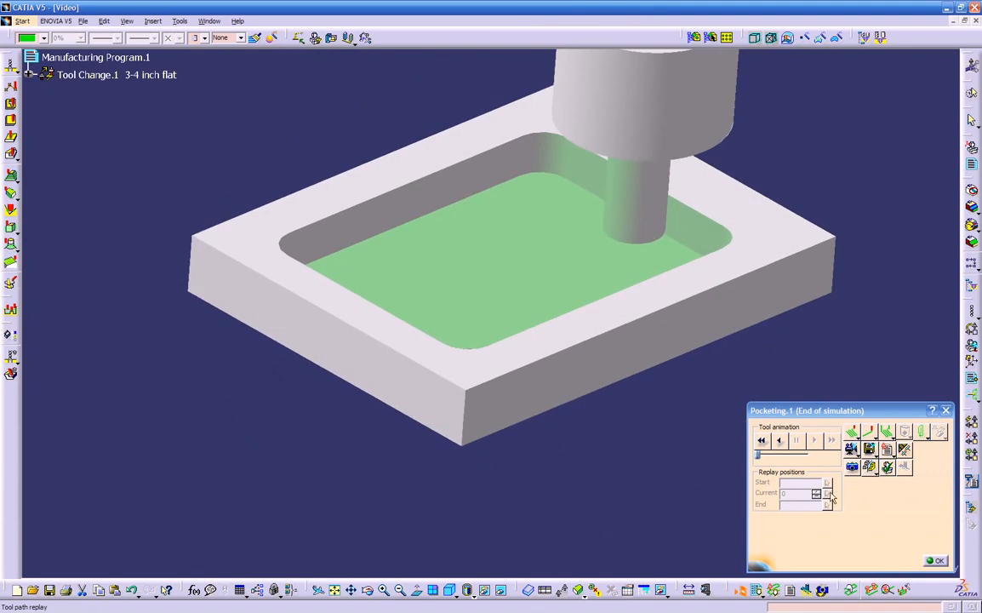
# Store the video result of the pocketing simulation and accept the Pocketing.1 operation
pyautogui.click(869, 449)
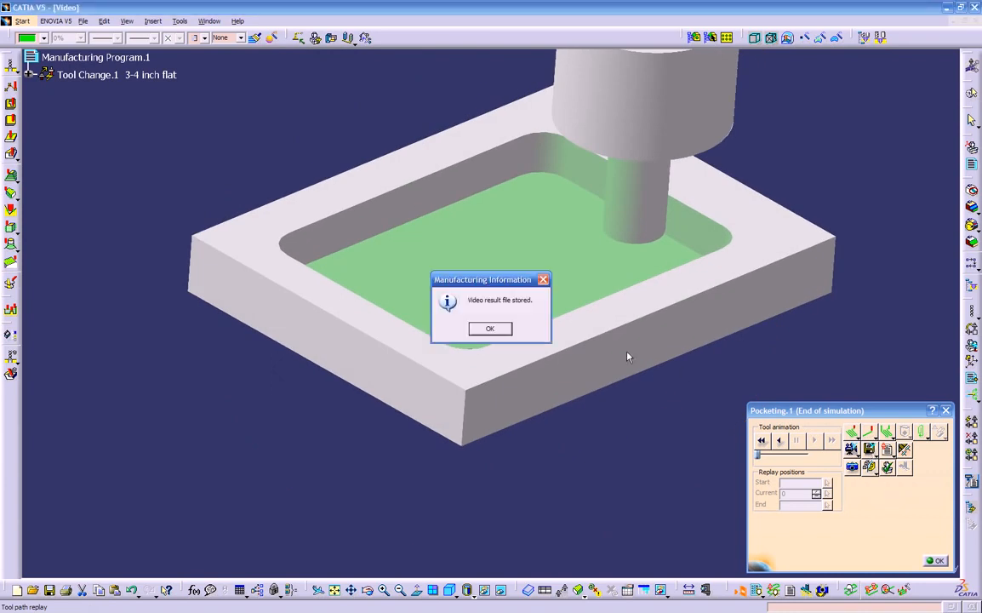
pyautogui.click(492, 330)
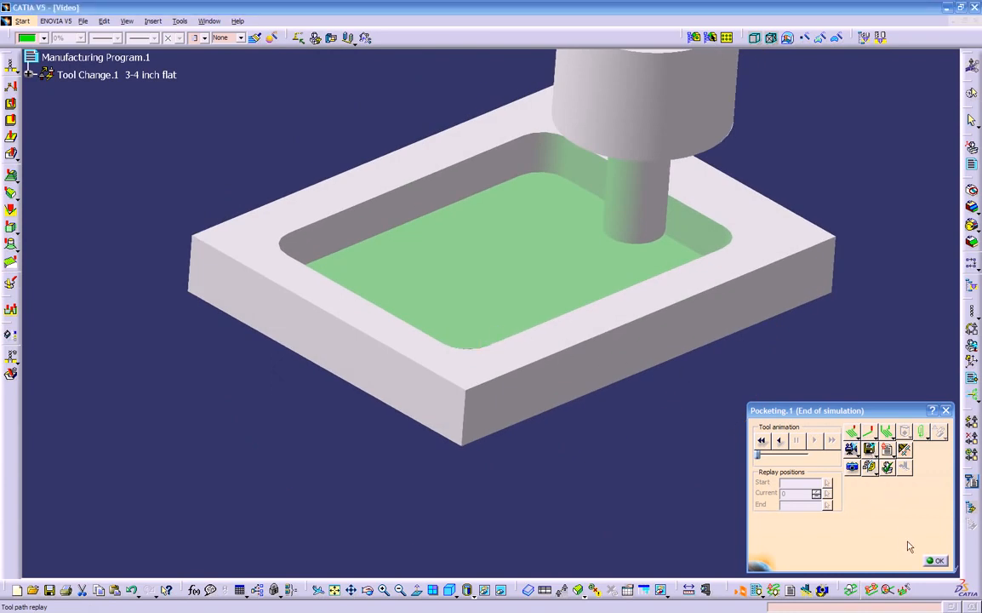
pyautogui.click(936, 562)
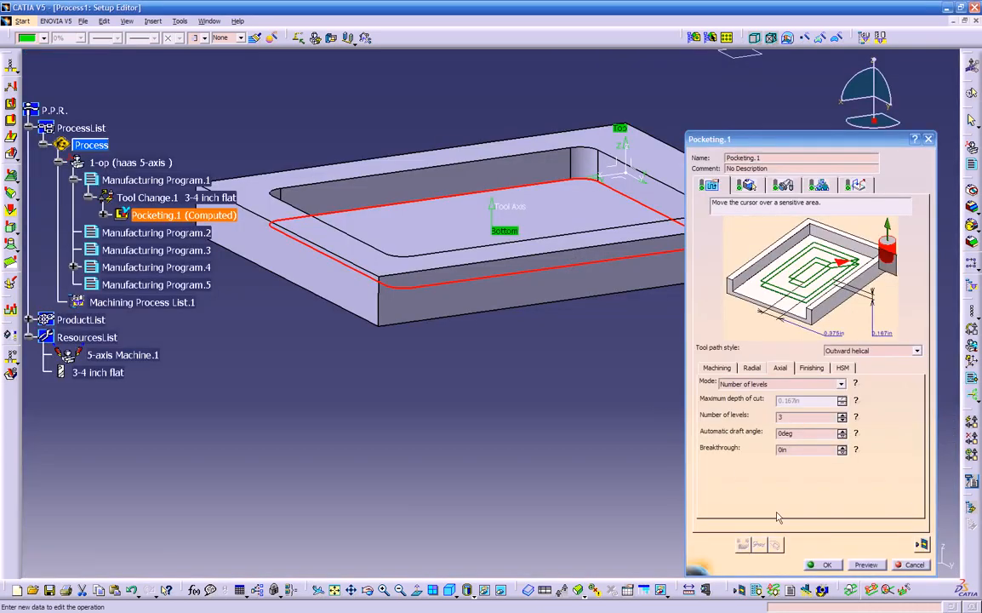
pyautogui.click(825, 564)
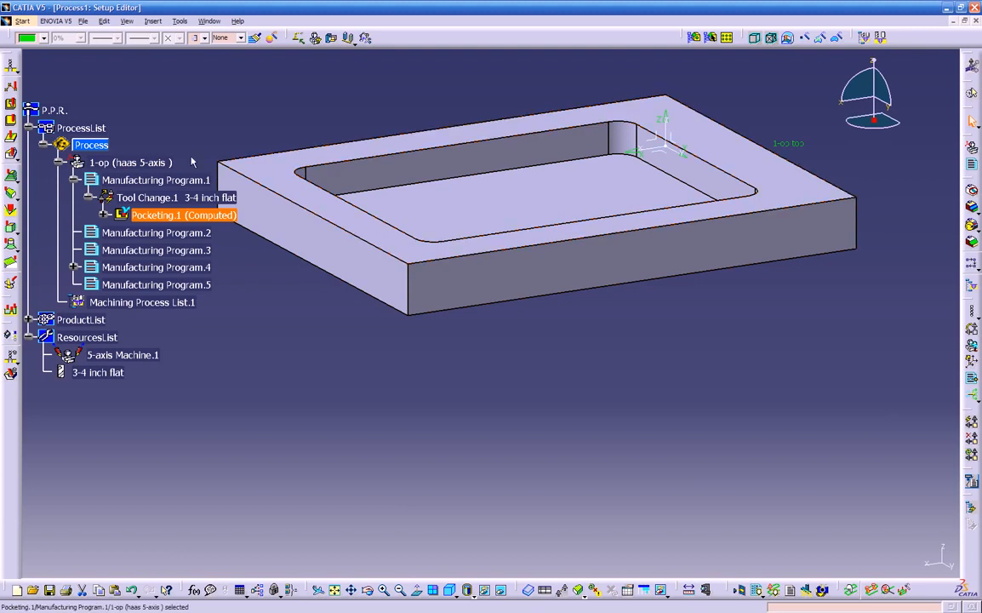
# Add a facing operation after Pocketing.1 and choose the part's upper rim face as its bottom geometry
pyautogui.click(12, 121)
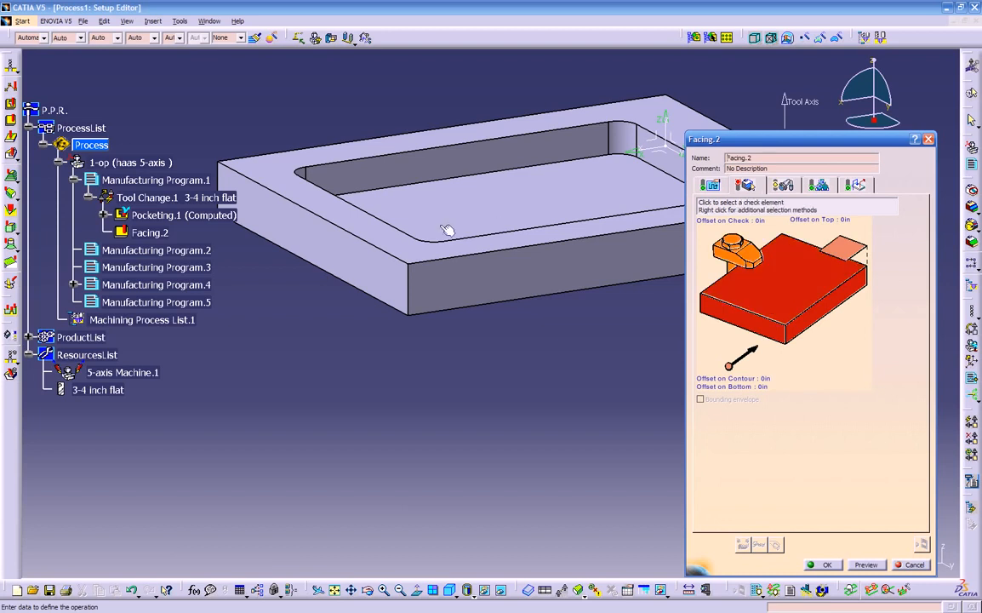
pyautogui.click(805, 286)
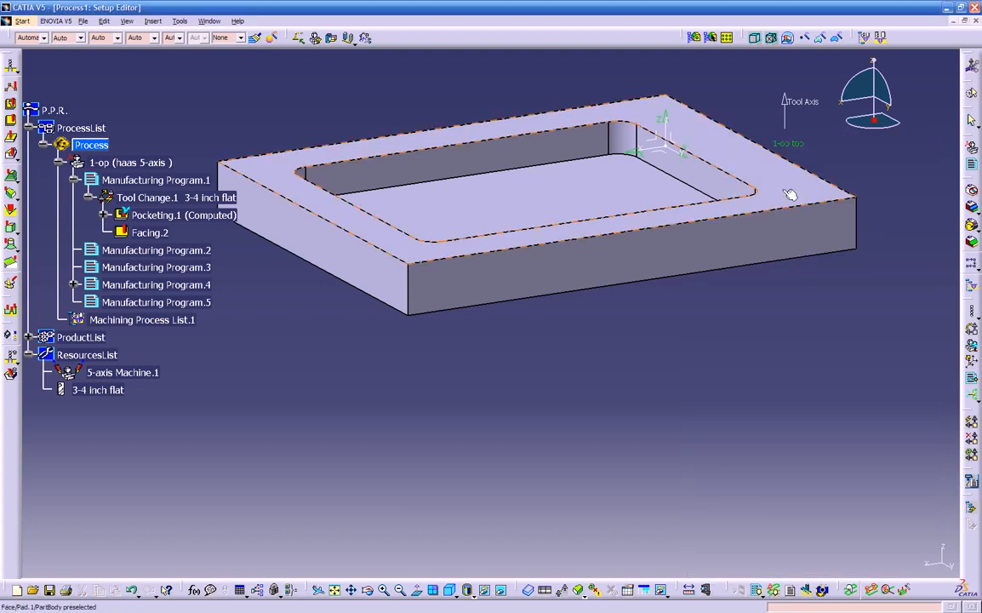
pyautogui.click(766, 203)
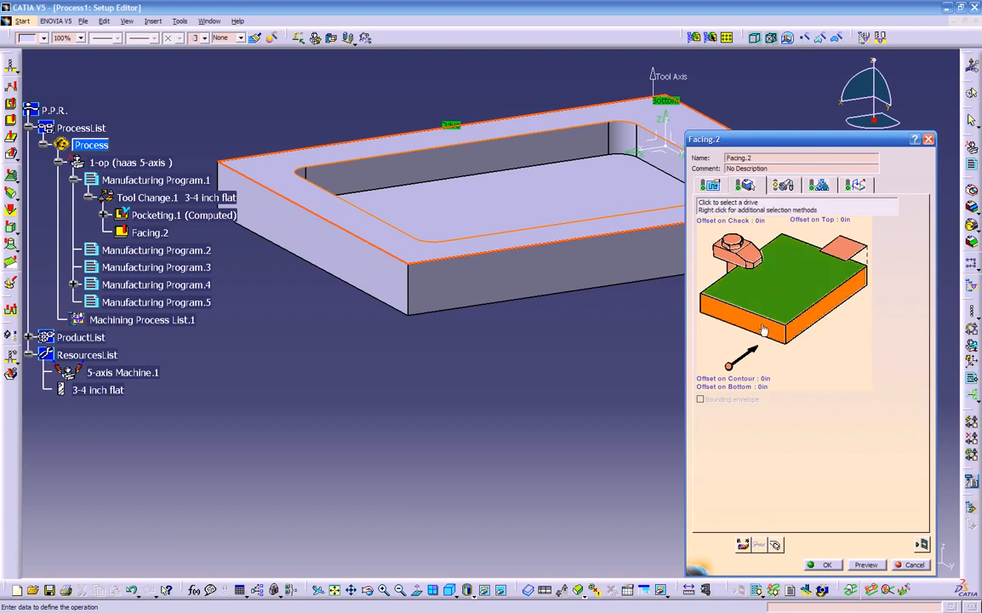
pyautogui.moveTo(456, 387); pyautogui.dragTo(472, 340, button='middle')
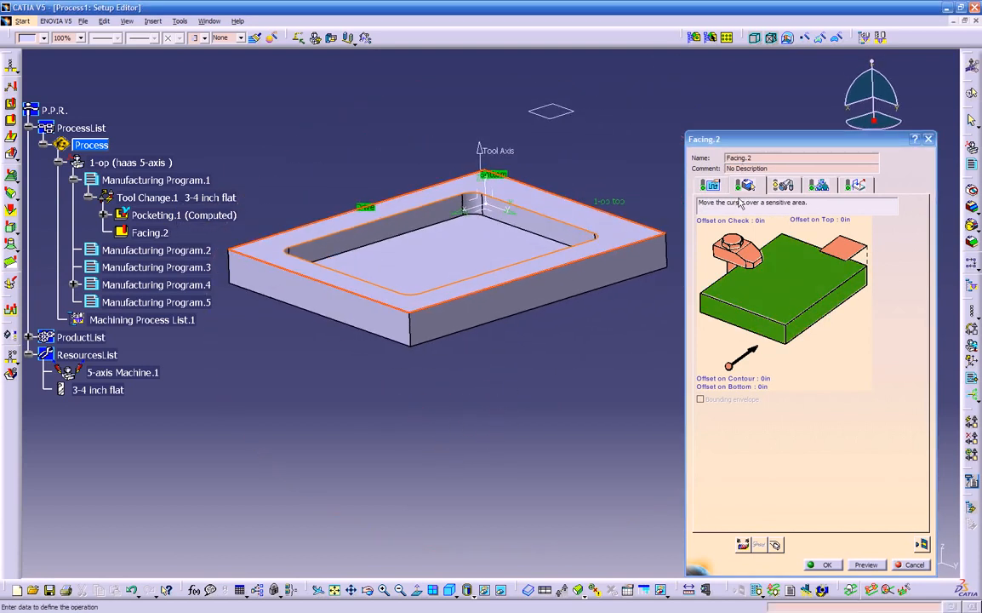
# Set the axial strategy of the facing operation to Number of levels with 1 level
pyautogui.click(715, 186)
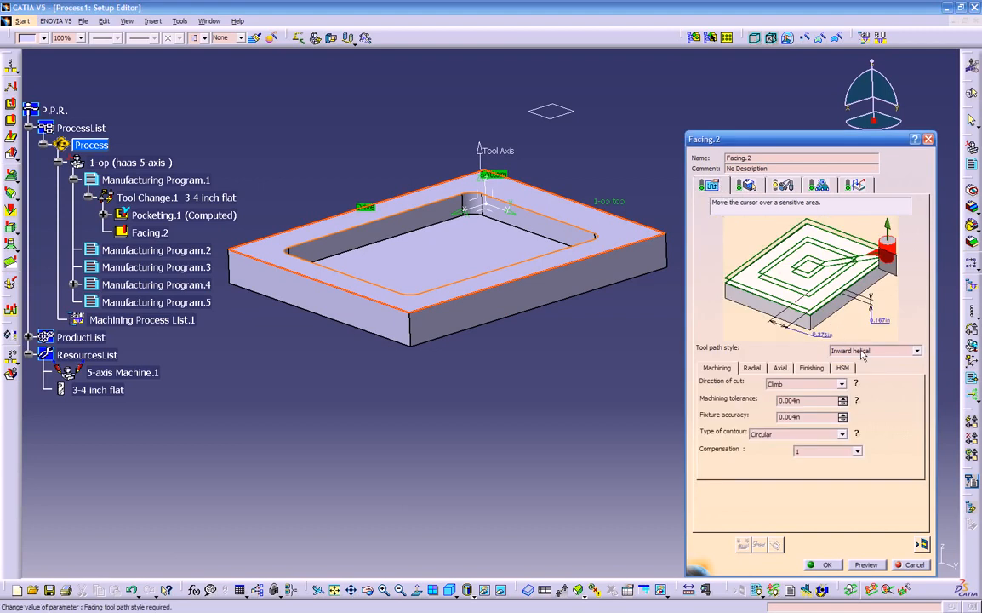
pyautogui.click(780, 368)
pyautogui.click(771, 385)
pyautogui.click(749, 402)
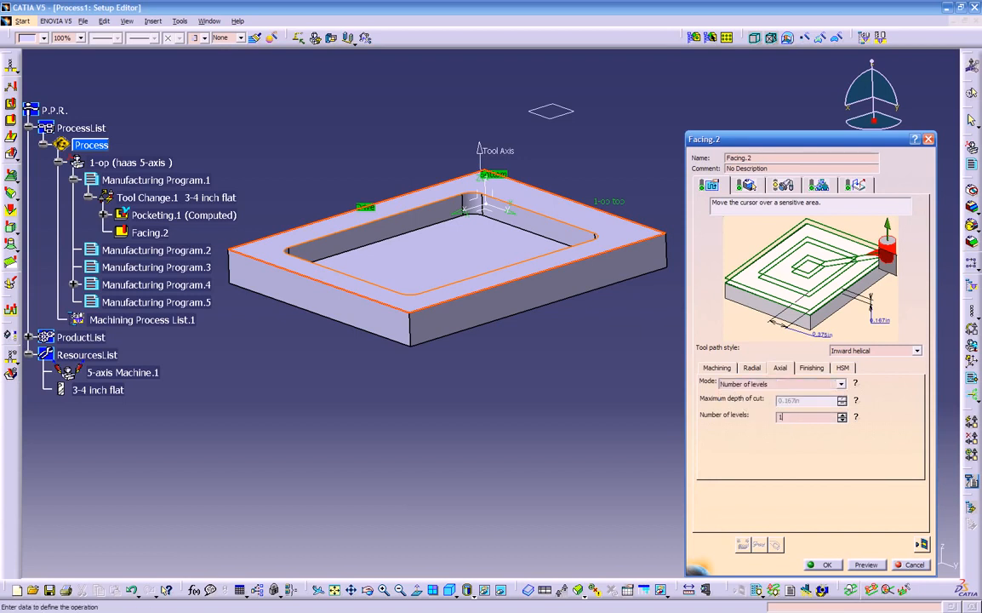
# Change the tool path style of the facing operation to Back and forth
pyautogui.click(715, 368)
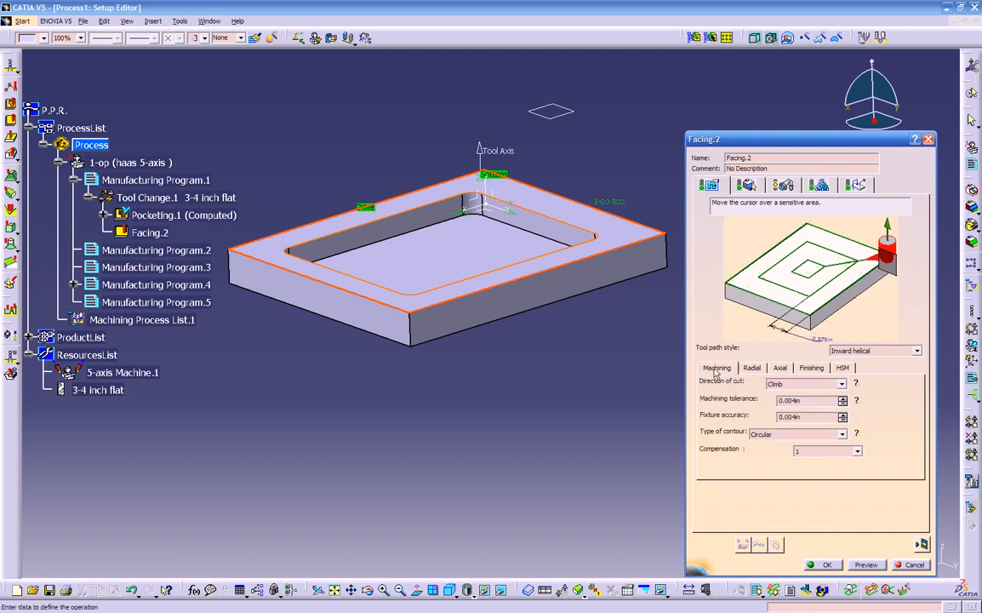
pyautogui.click(851, 351)
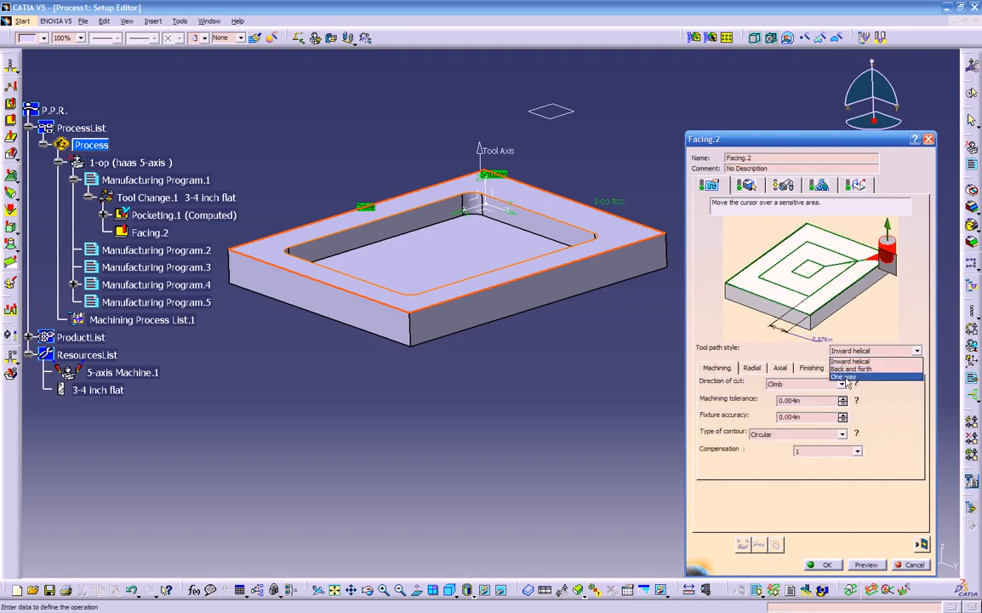
pyautogui.click(849, 370)
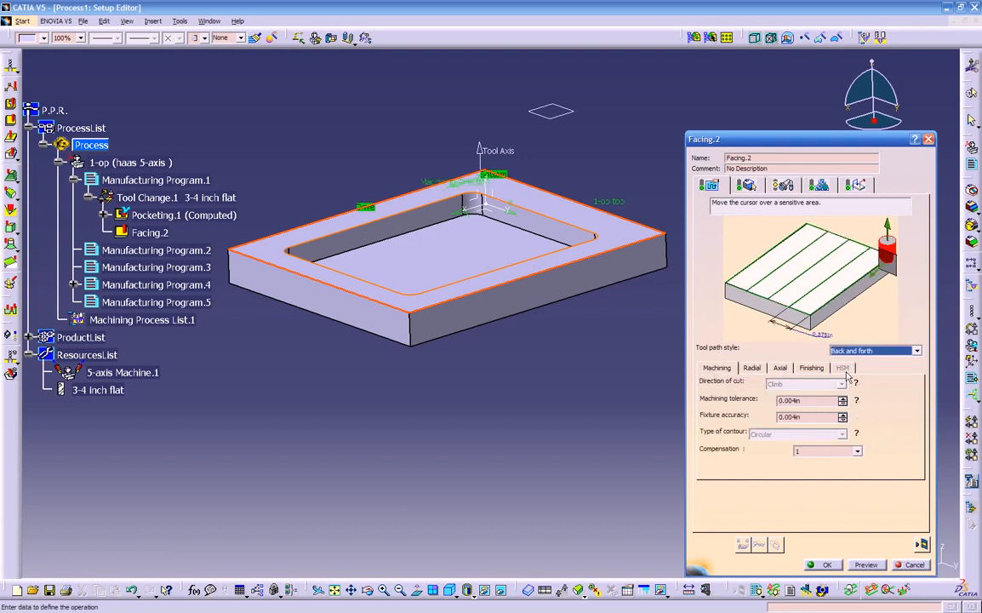
# Set the facing operation's radial End of path option to Out, compare its help illustrations, and review the axial settings
pyautogui.click(747, 372)
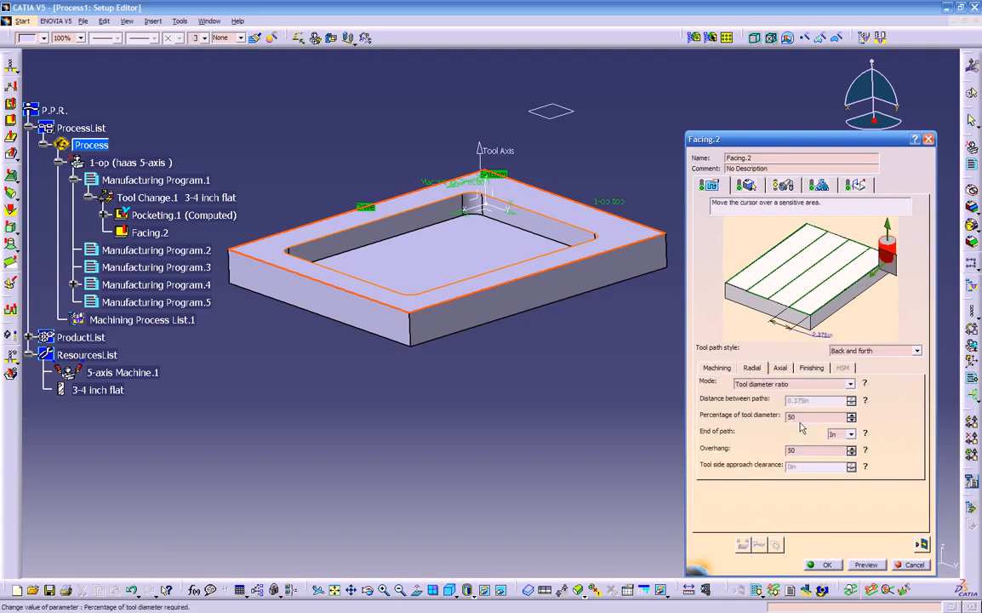
pyautogui.click(866, 435)
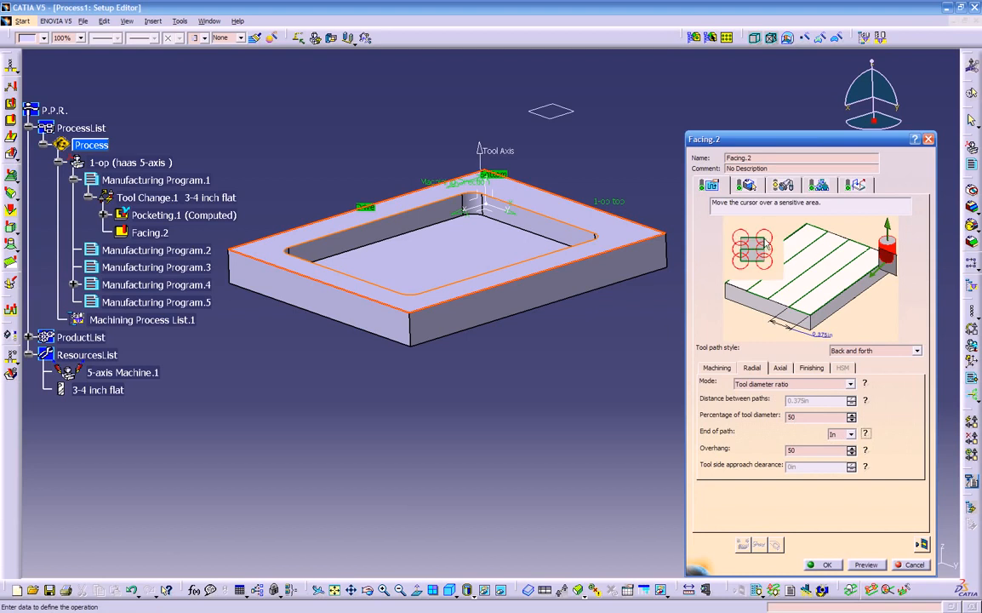
pyautogui.click(848, 434)
pyautogui.click(843, 452)
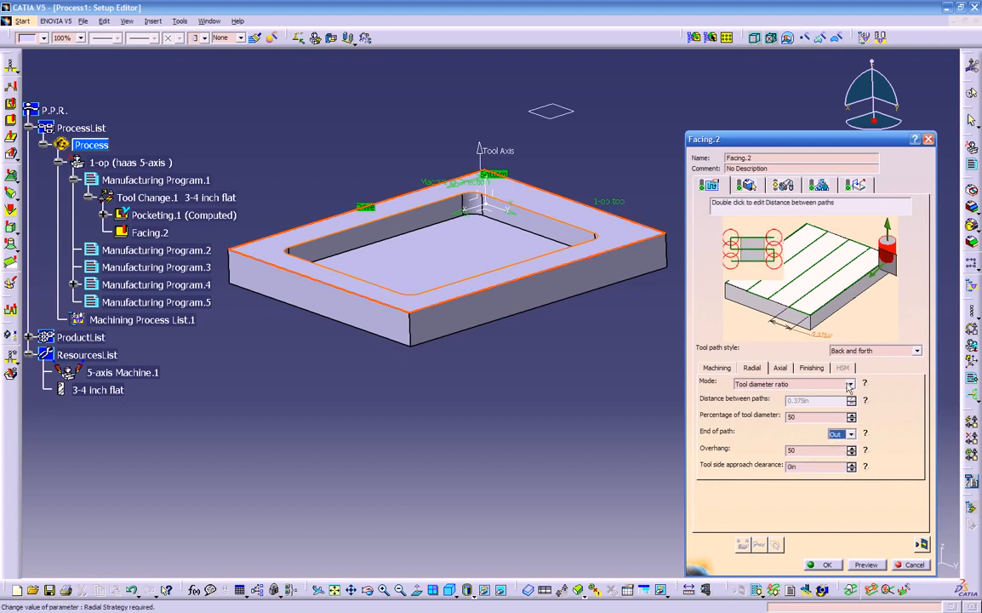
pyautogui.click(866, 434)
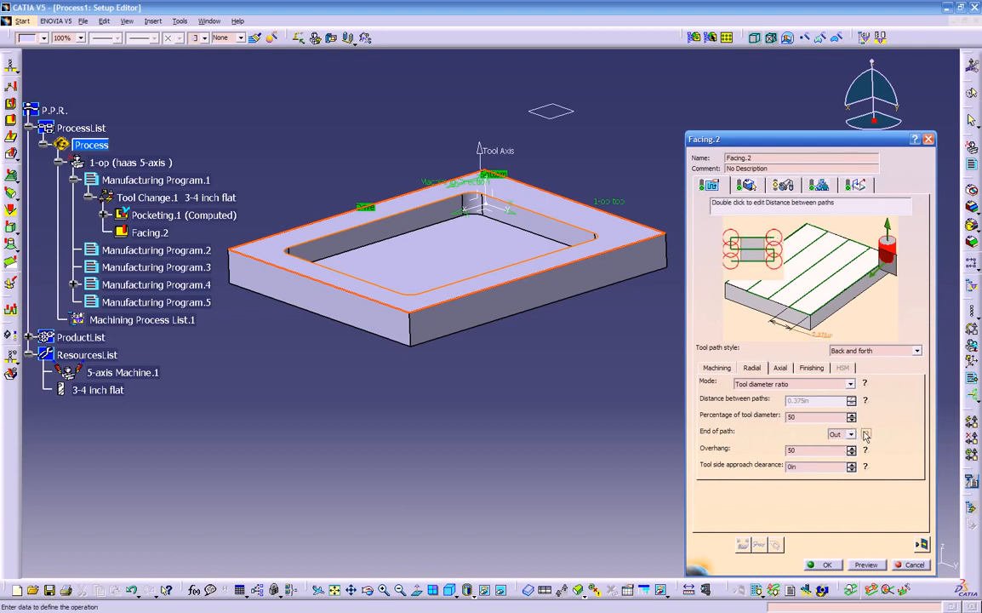
pyautogui.click(783, 368)
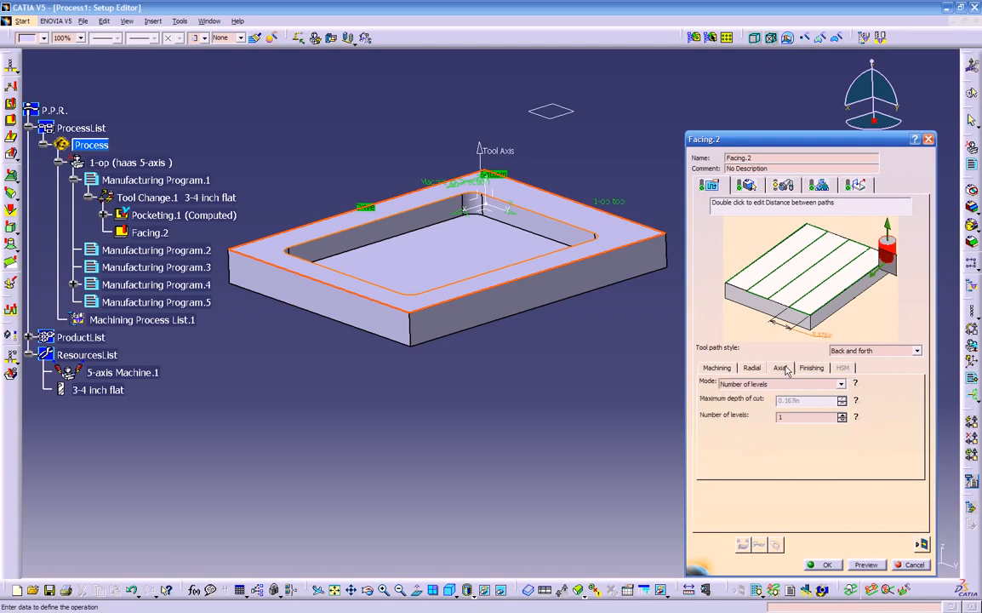
# Assign a new face mill, T2 Face Mill D 1.969, as tool number 2 for the facing operation
pyautogui.click(812, 369)
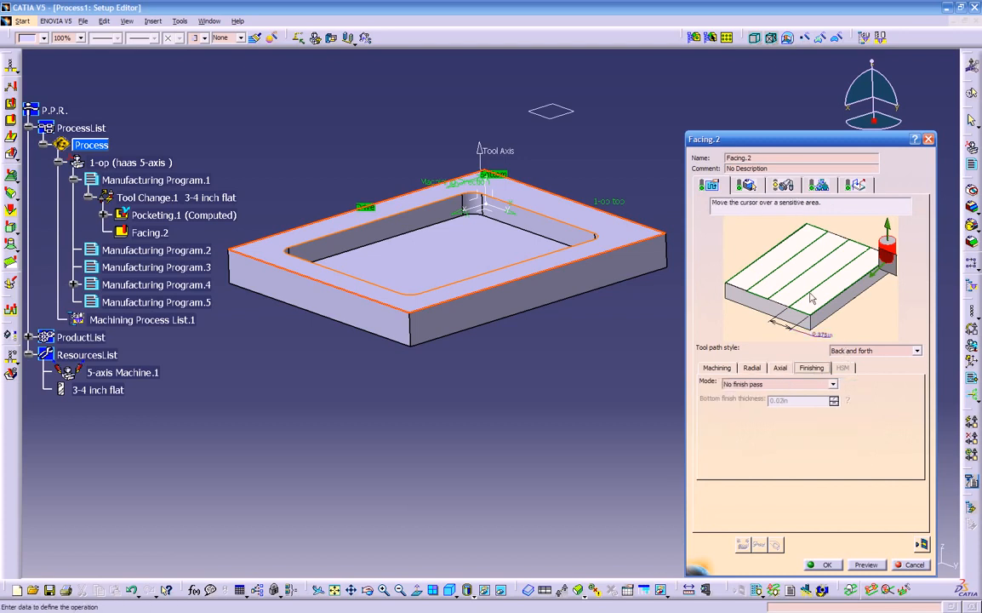
pyautogui.click(749, 186)
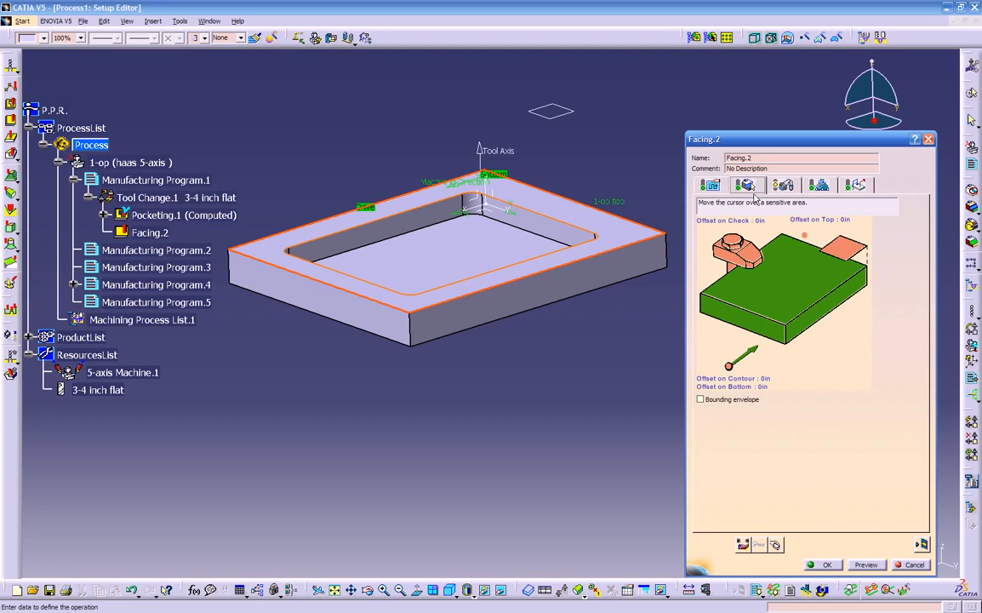
pyautogui.click(783, 186)
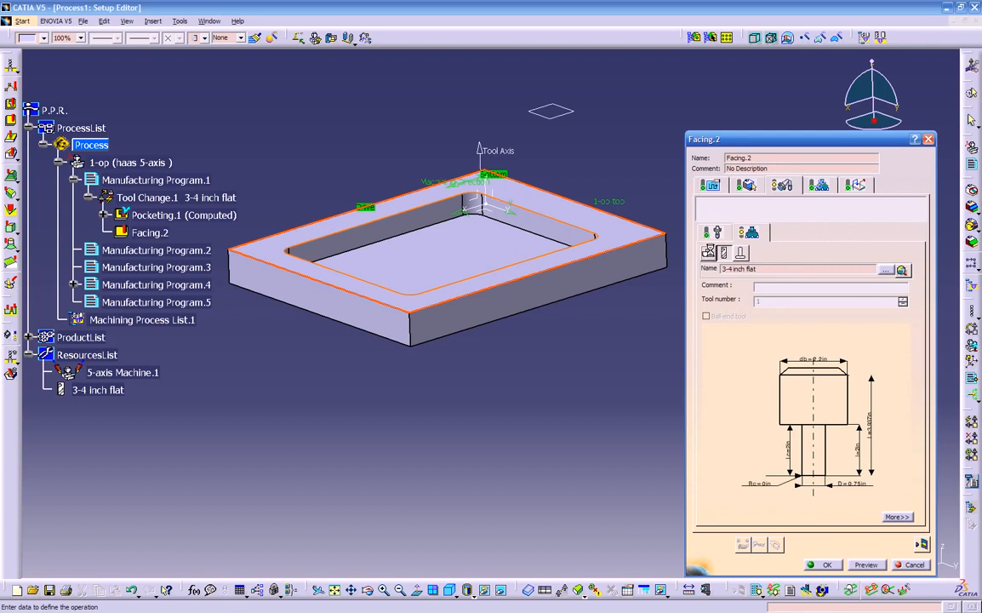
pyautogui.click(708, 253)
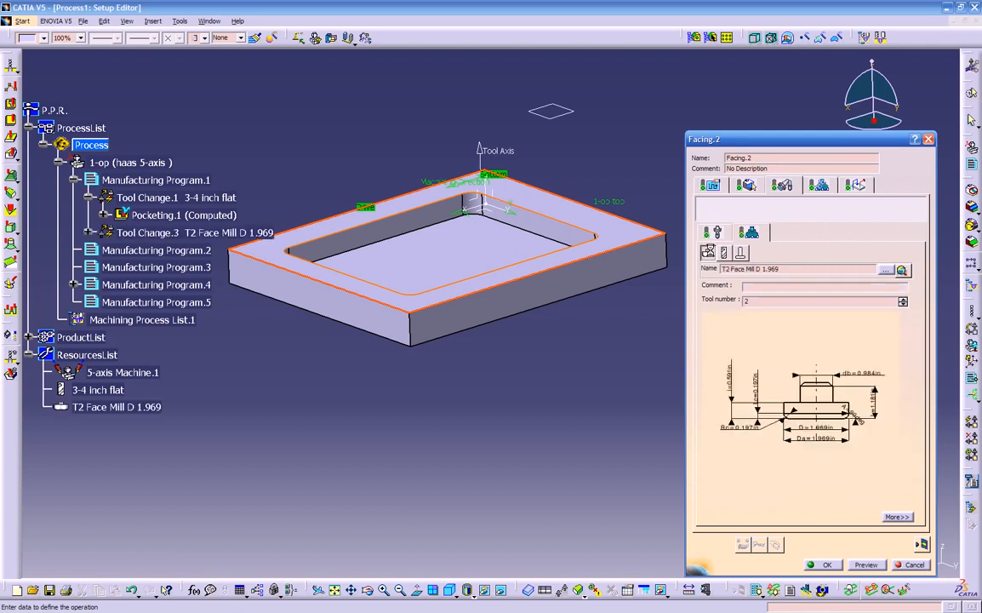
pyautogui.doubleClick(830, 448)
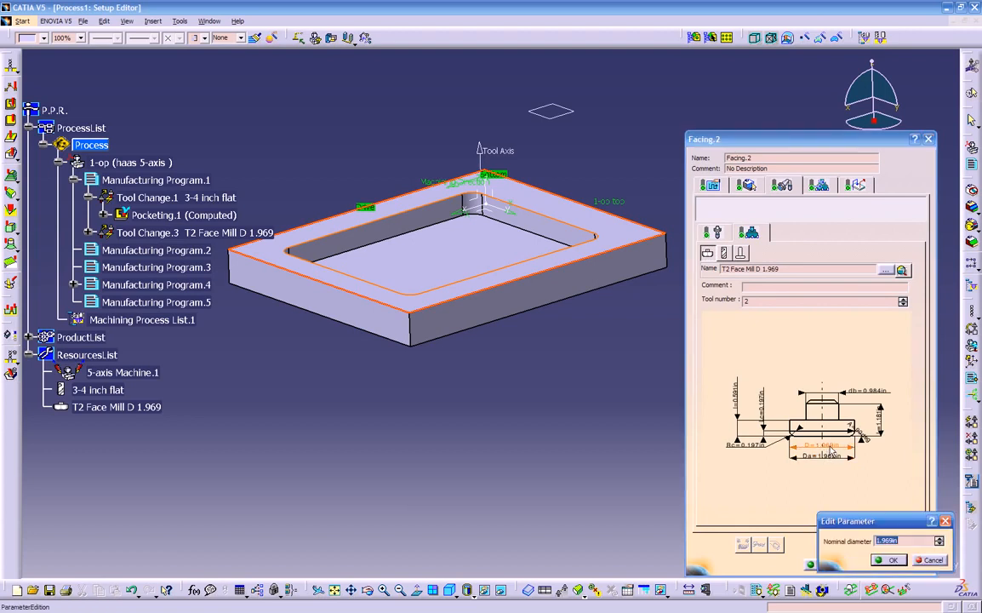
pyautogui.click(921, 561)
# Turn off automatic feed and speed computation, setting the machining and finishing feedrates to 100mm_mn and the spindle speed to 3500
pyautogui.click(817, 187)
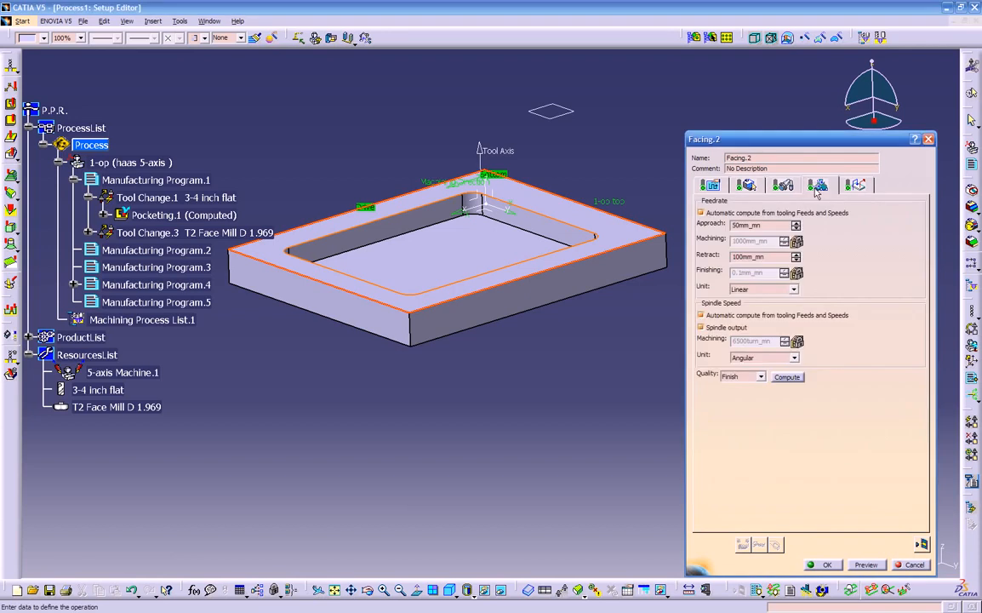
pyautogui.click(720, 215)
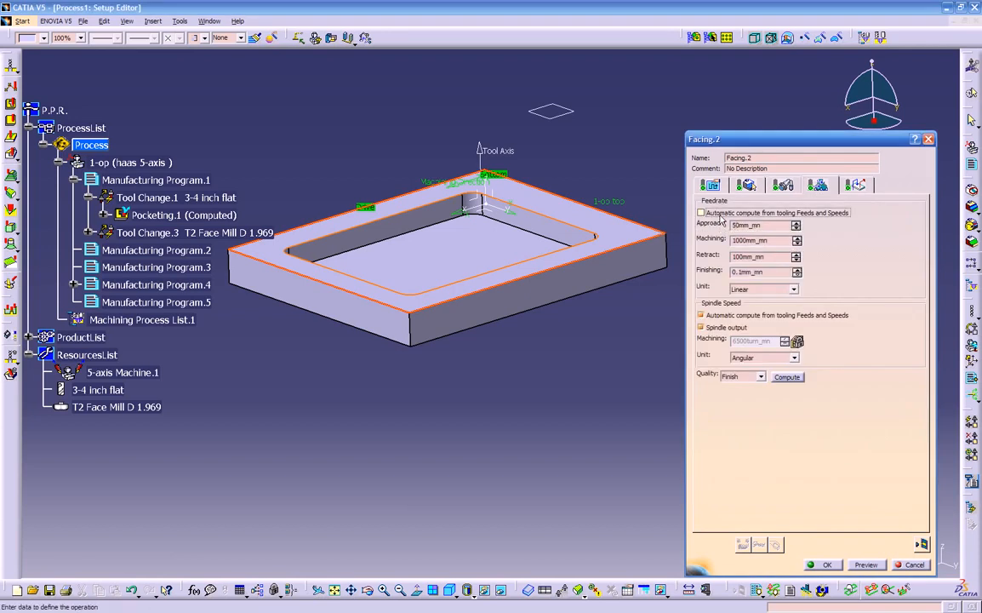
pyautogui.click(717, 213)
pyautogui.click(716, 215)
pyautogui.doubleClick(756, 225)
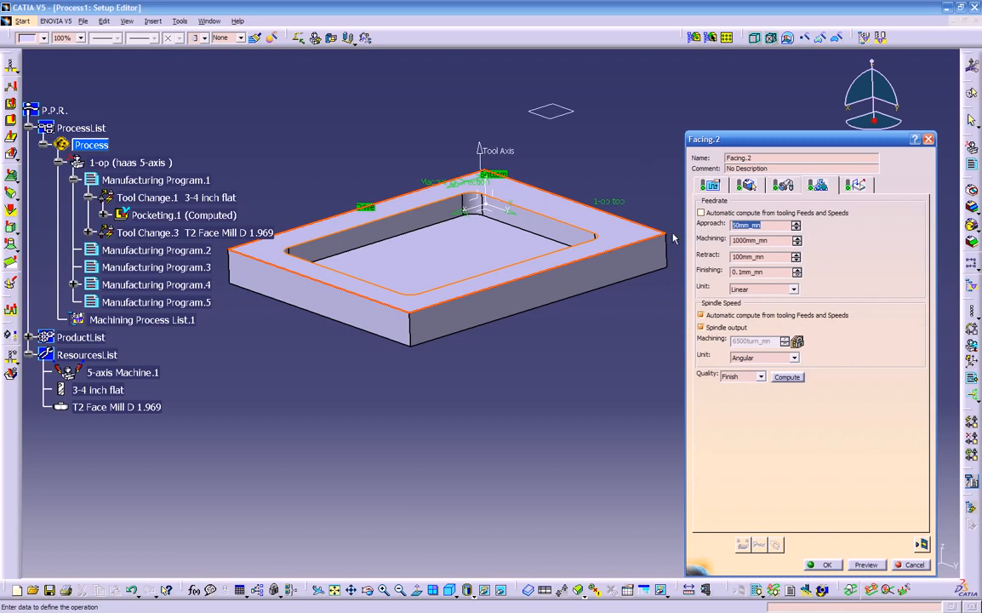
pyautogui.press('Tab')
pyautogui.write('100')
pyautogui.press('Tab')
pyautogui.press('Tab')
pyautogui.write('1')
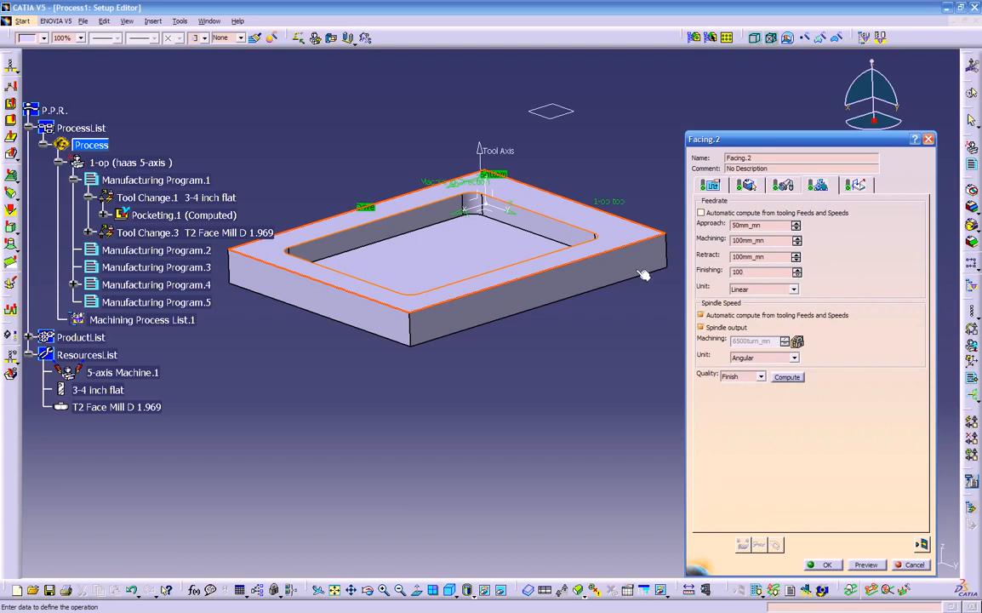
pyautogui.click(701, 315)
pyautogui.write('3500')
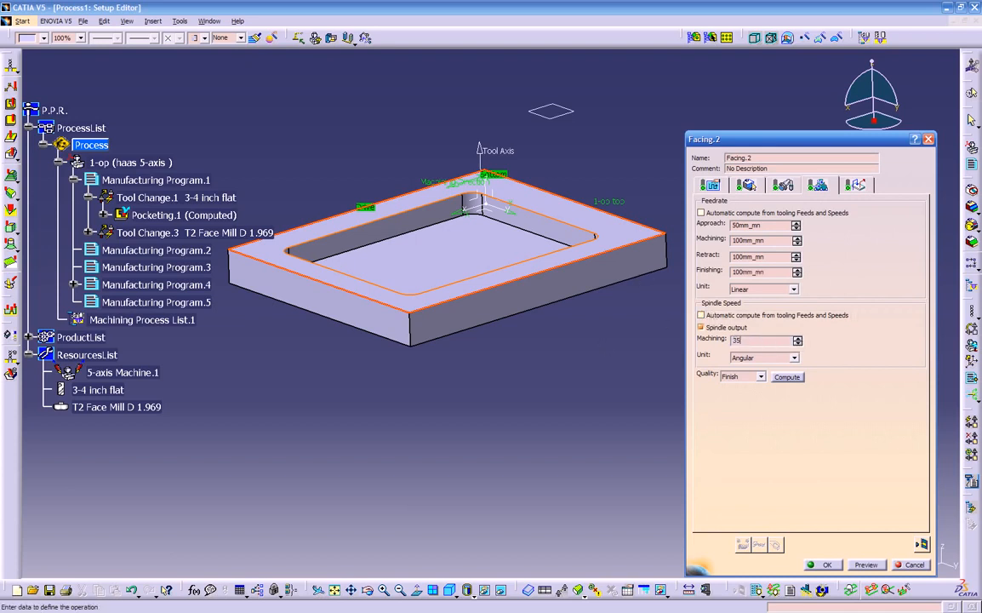
# Assign the safety plane above the part as the limit plane for the facing operation's approach and retract macros
pyautogui.click(857, 185)
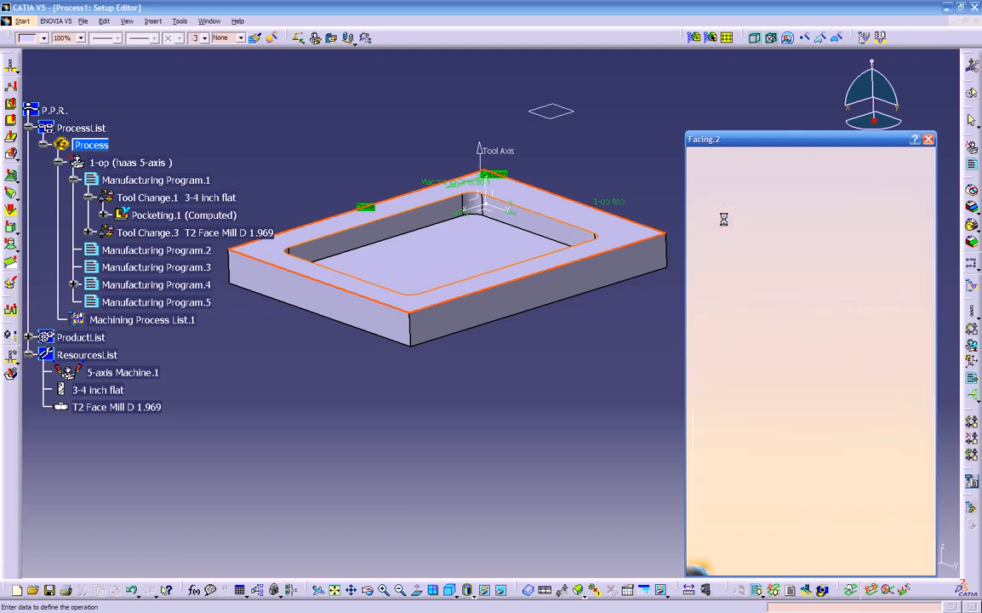
pyautogui.click(788, 387)
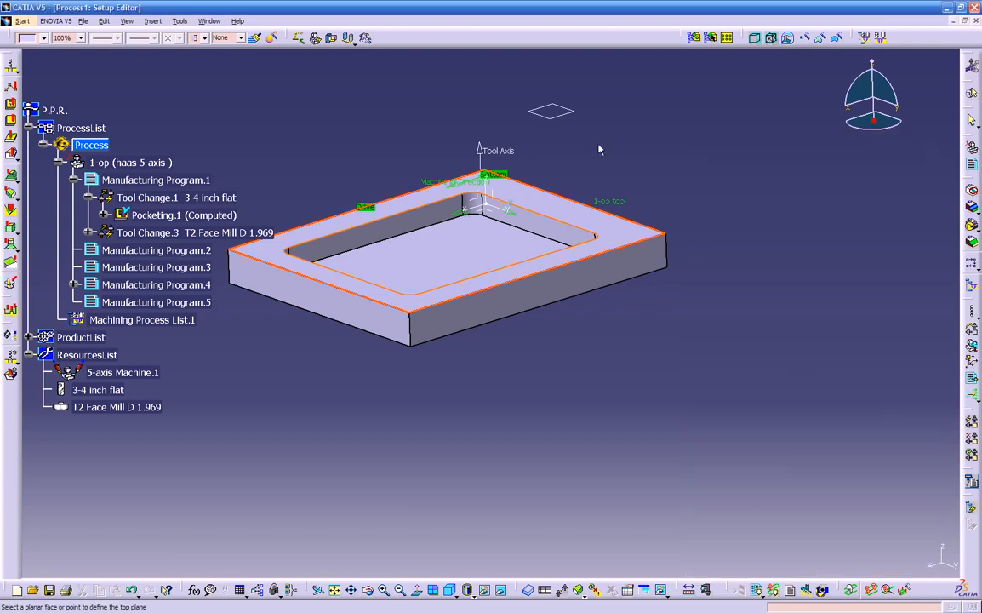
pyautogui.click(566, 113)
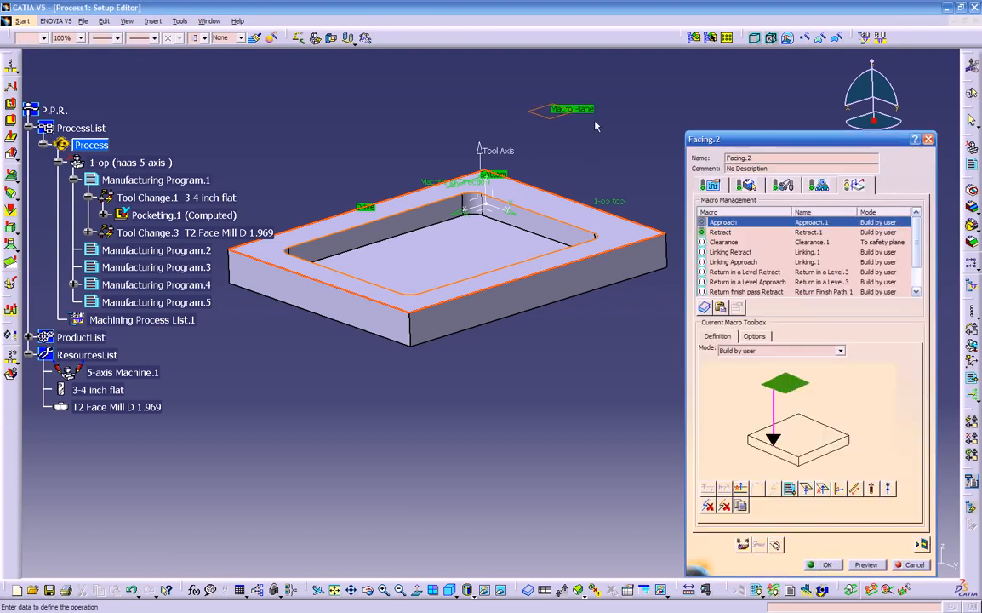
pyautogui.click(715, 233)
pyautogui.click(776, 382)
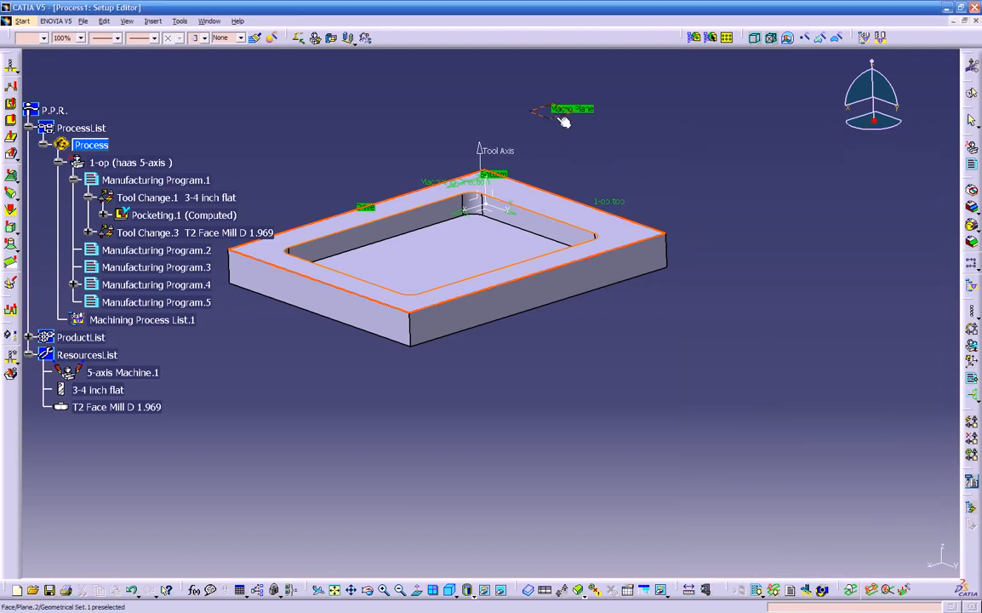
pyautogui.click(557, 114)
# Compute the facing operation's tool path and rewind its replay to the start
pyautogui.moveTo(552, 348)
pyautogui.mouseDown(button='middle')
pyautogui.moveTo(533, 350)
pyautogui.moveTo(550, 334)
pyautogui.mouseUp(button='middle')
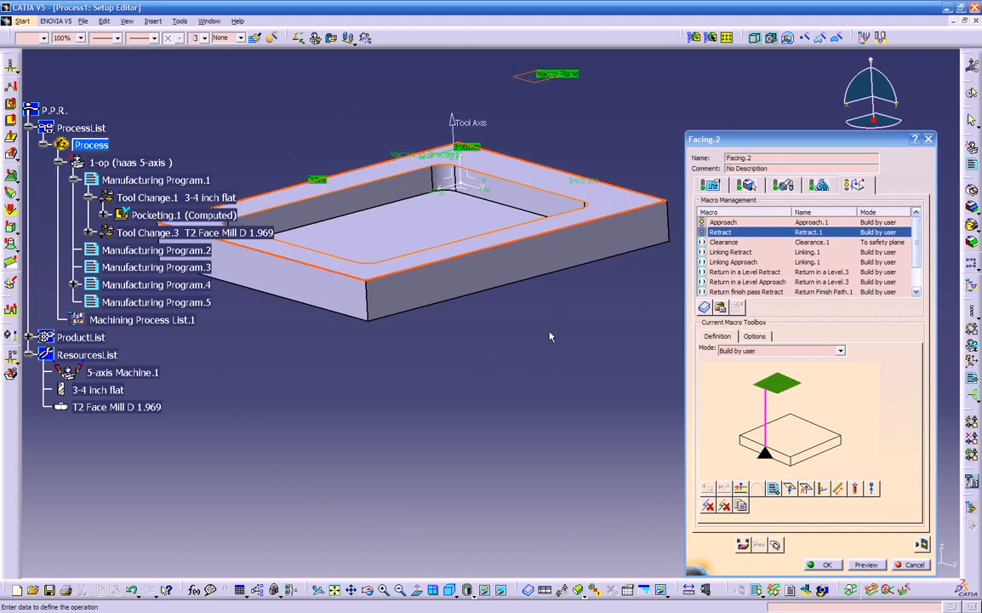
pyautogui.click(921, 545)
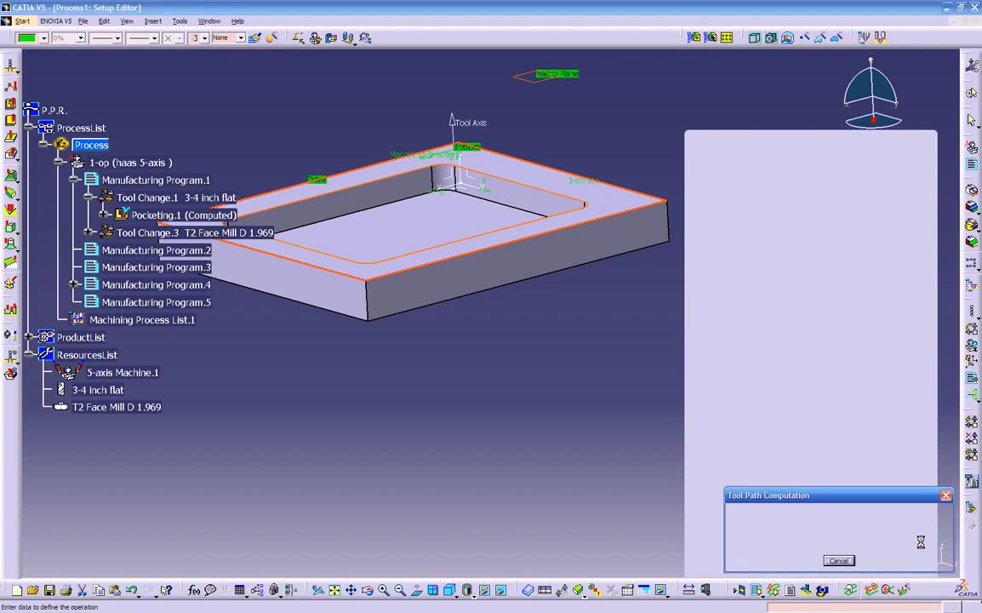
pyautogui.moveTo(448, 367); pyautogui.dragTo(366, 394, button='middle')
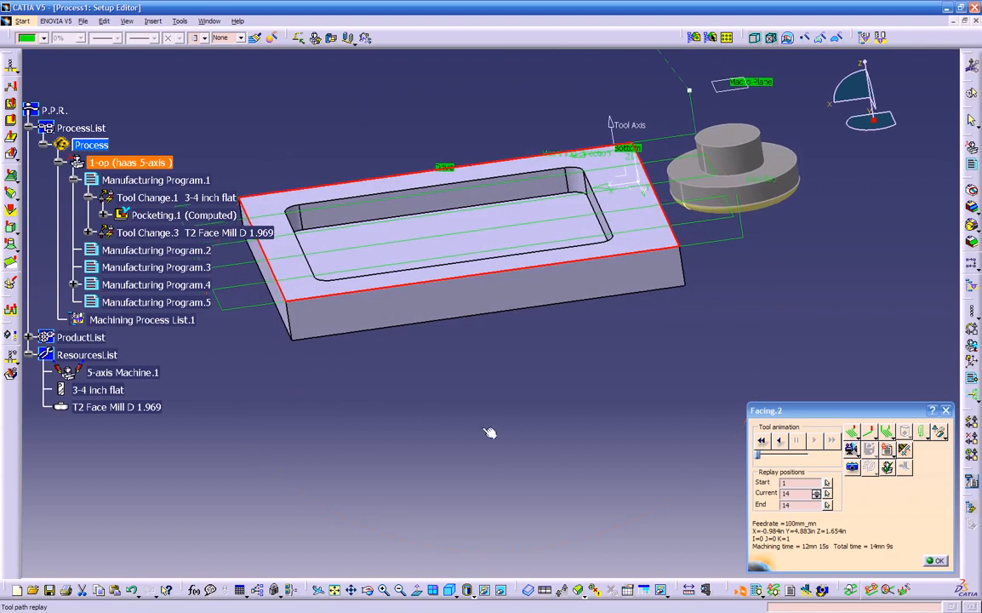
pyautogui.click(762, 442)
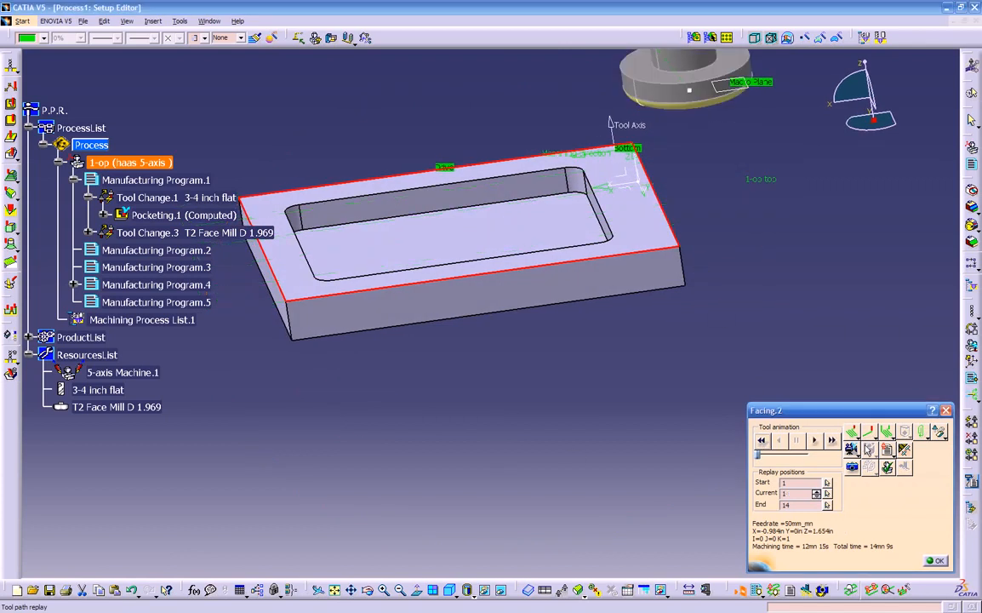
# Replay the facing tool path point by point, advancing 1 point at a time through to the end
pyautogui.click(869, 448)
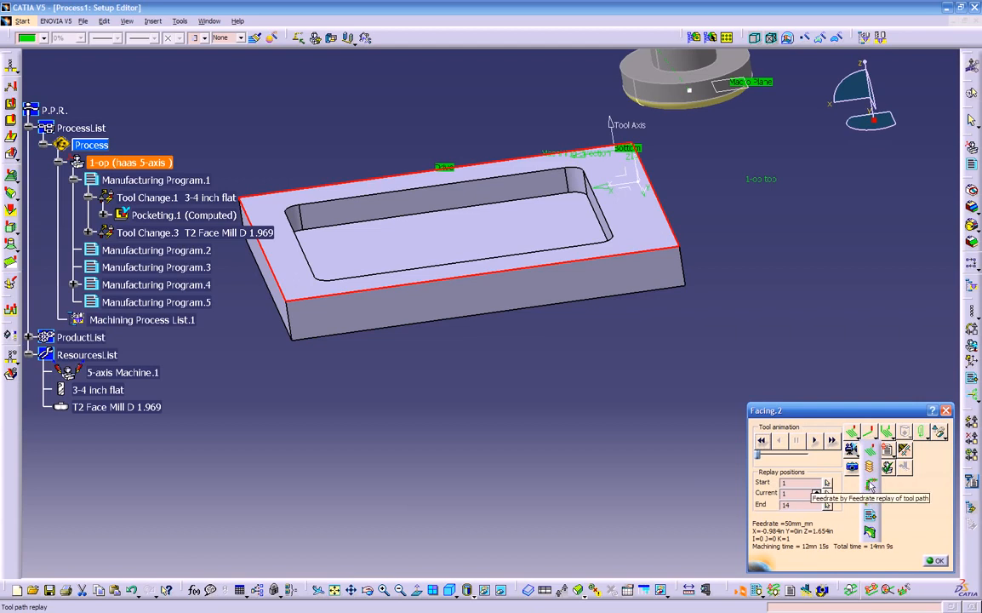
pyautogui.click(870, 483)
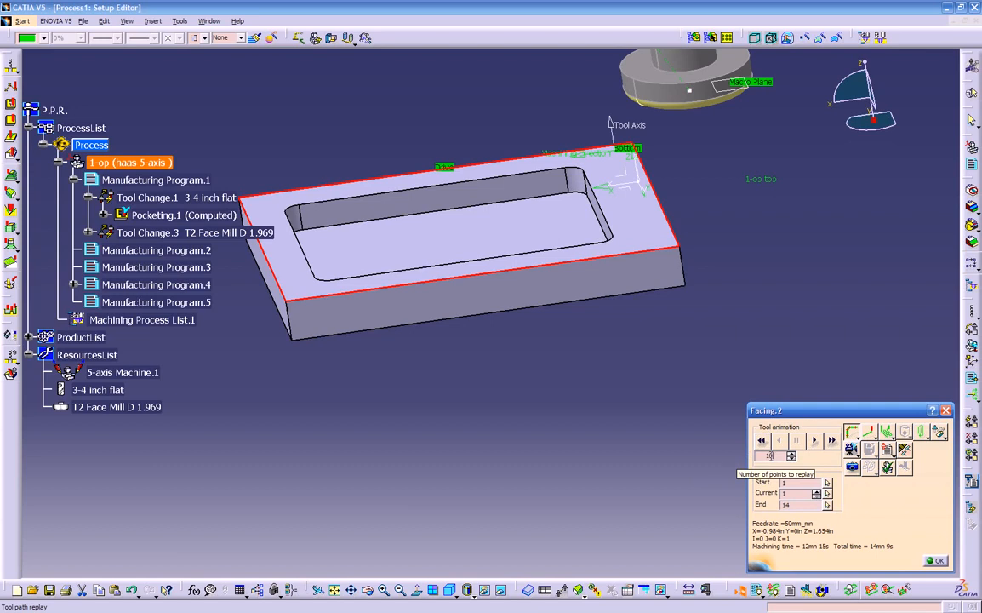
pyautogui.click(816, 445)
pyautogui.moveTo(602, 375); pyautogui.dragTo(532, 436, button='middle')
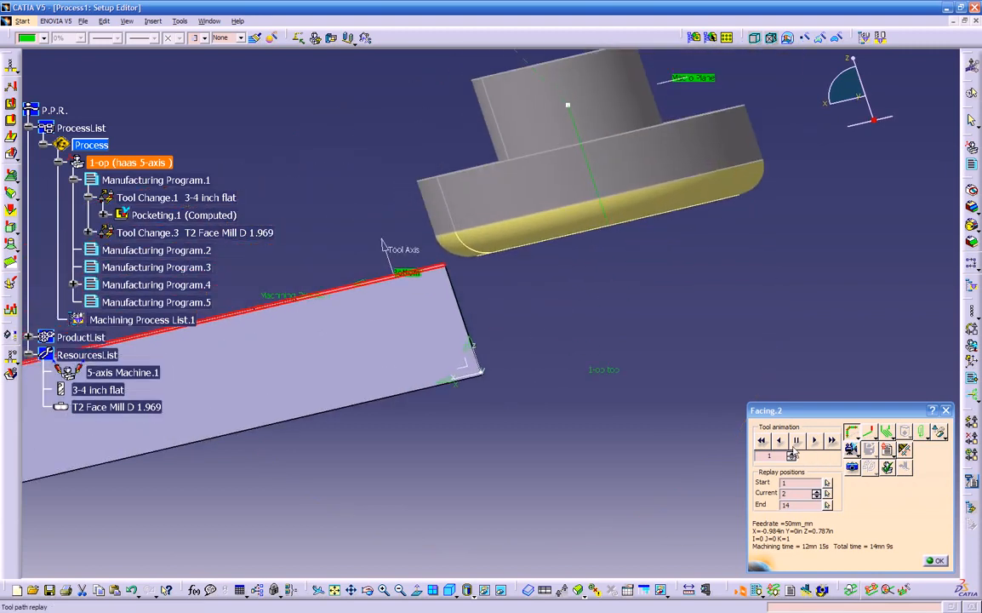
pyautogui.click(814, 441)
pyautogui.moveTo(514, 381)
pyautogui.mouseDown(button='middle')
pyautogui.moveTo(461, 451)
pyautogui.moveTo(517, 506)
pyautogui.moveTo(523, 386)
pyautogui.mouseUp(button='middle')
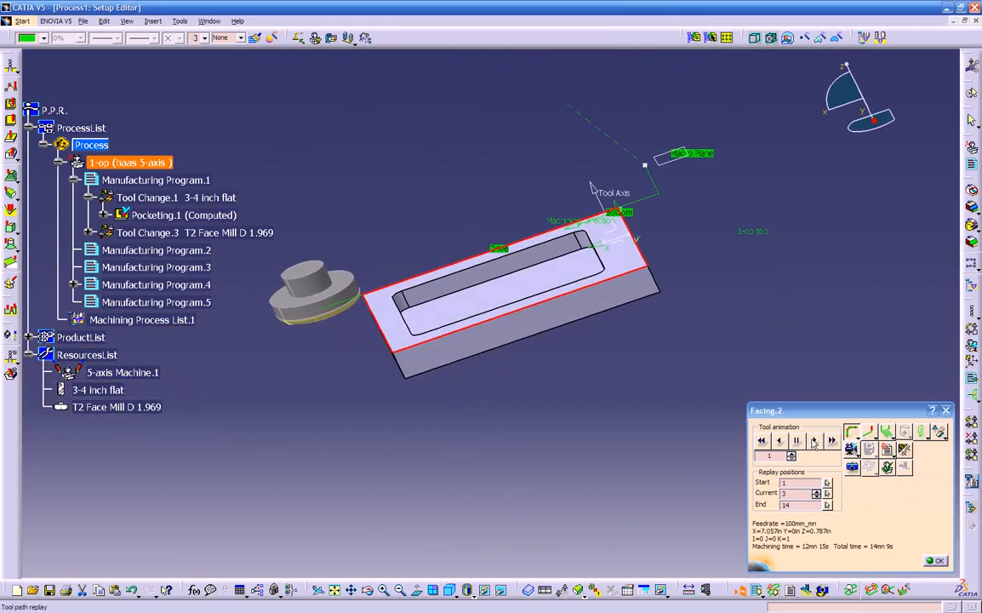
pyautogui.click(815, 441)
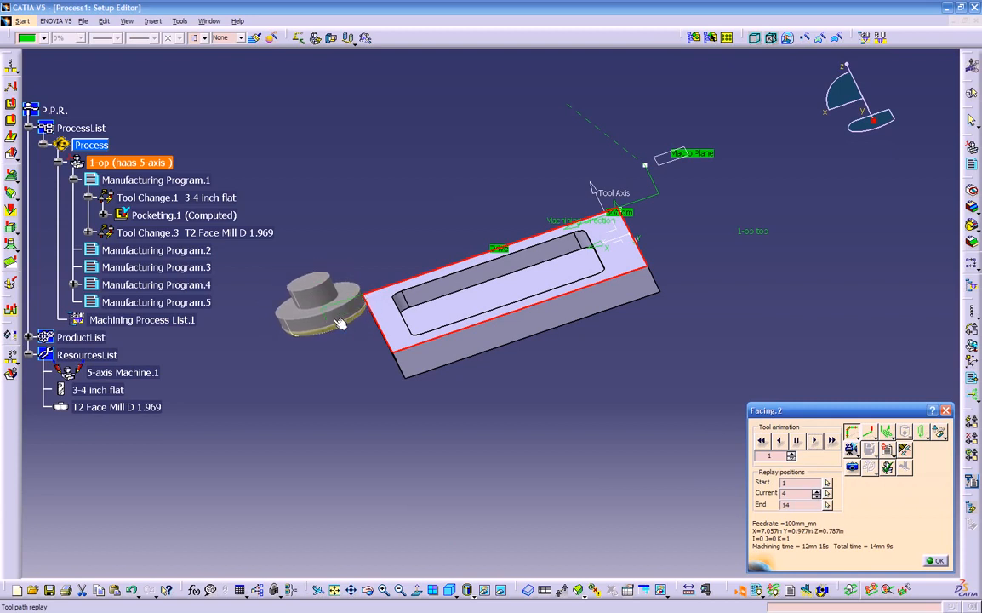
pyautogui.moveTo(358, 329); pyautogui.dragTo(405, 337, button='middle')
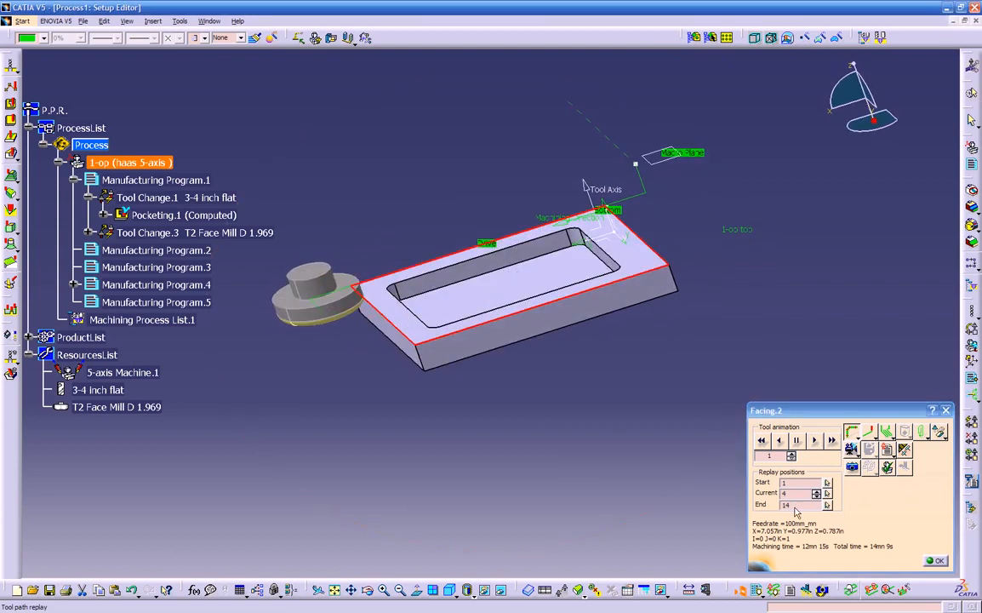
pyautogui.click(815, 440)
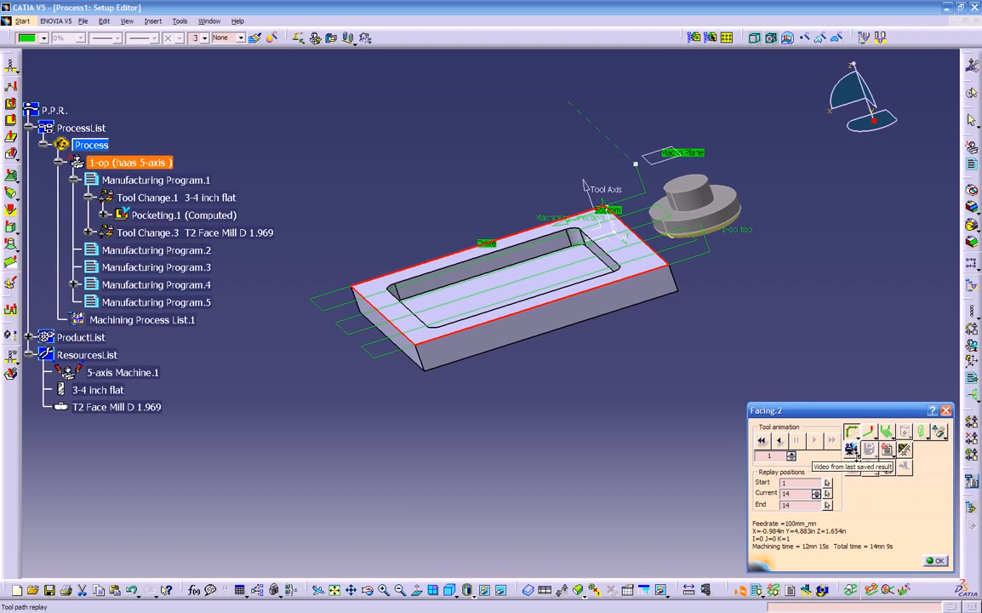
# Simulate the facing material removal as a continuous video starting from the last saved result
pyautogui.click(850, 448)
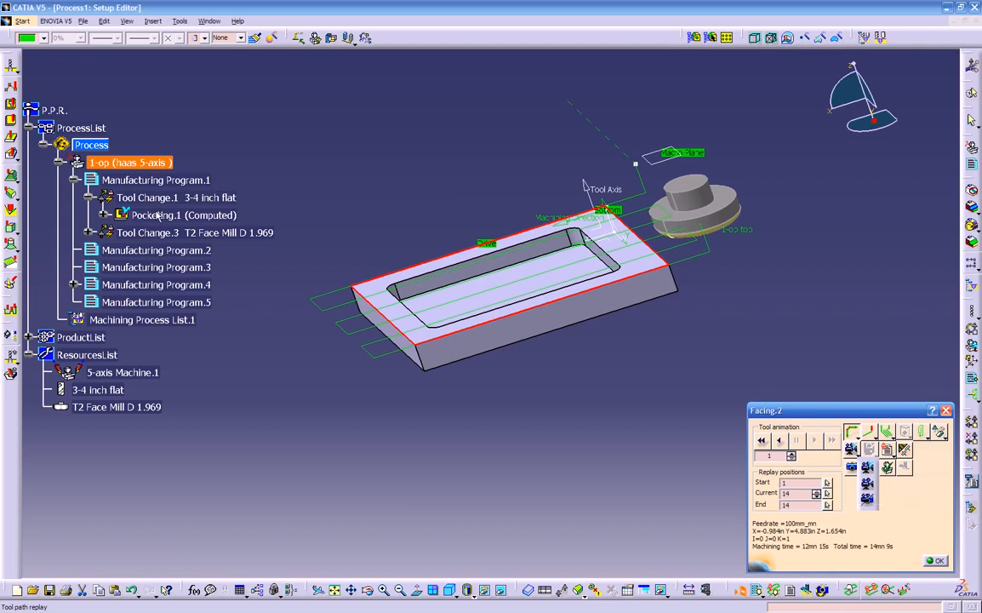
pyautogui.click(90, 236)
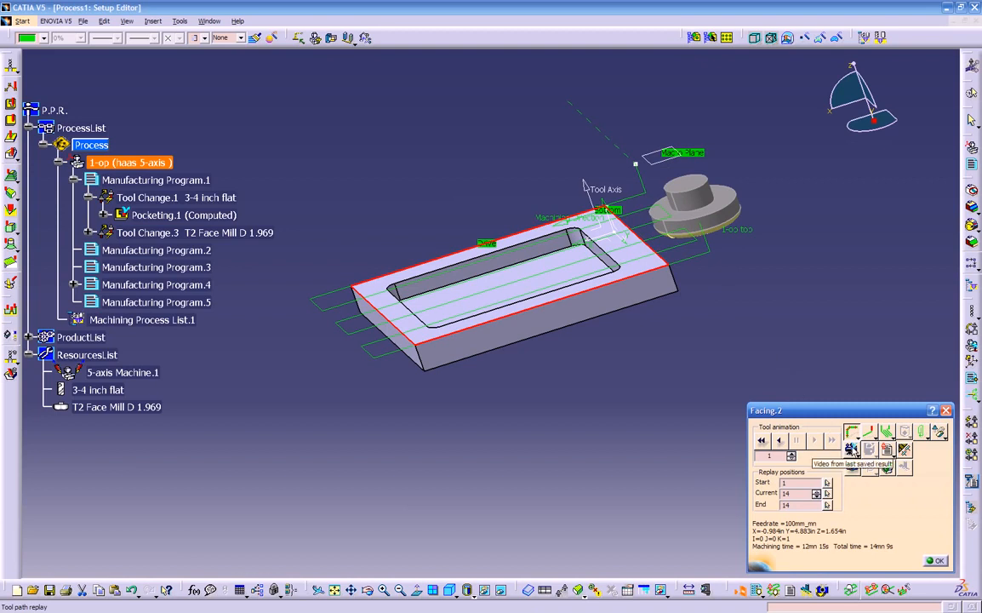
pyautogui.click(853, 450)
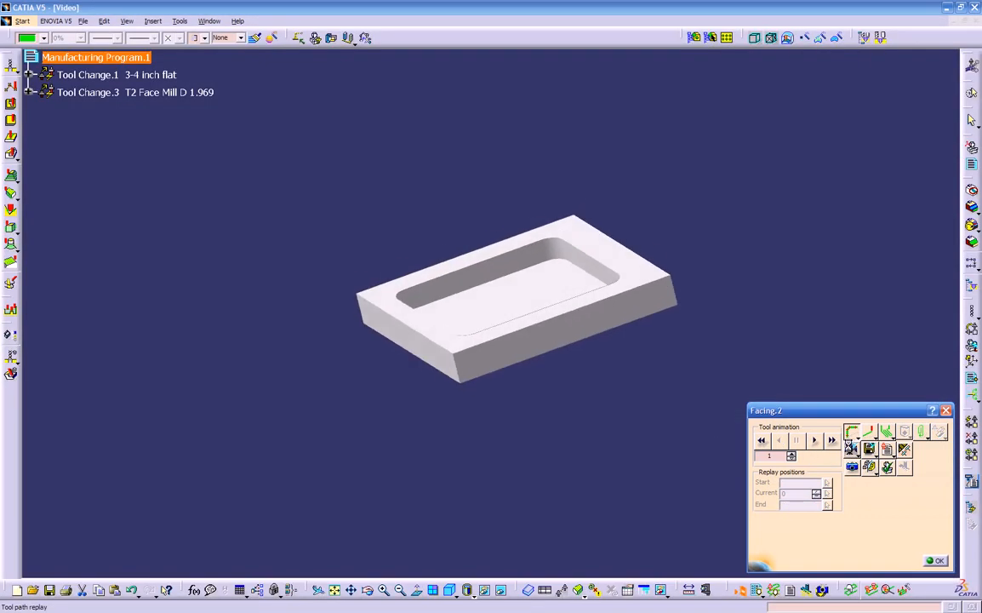
pyautogui.moveTo(590, 360); pyautogui.dragTo(612, 412, button='middle')
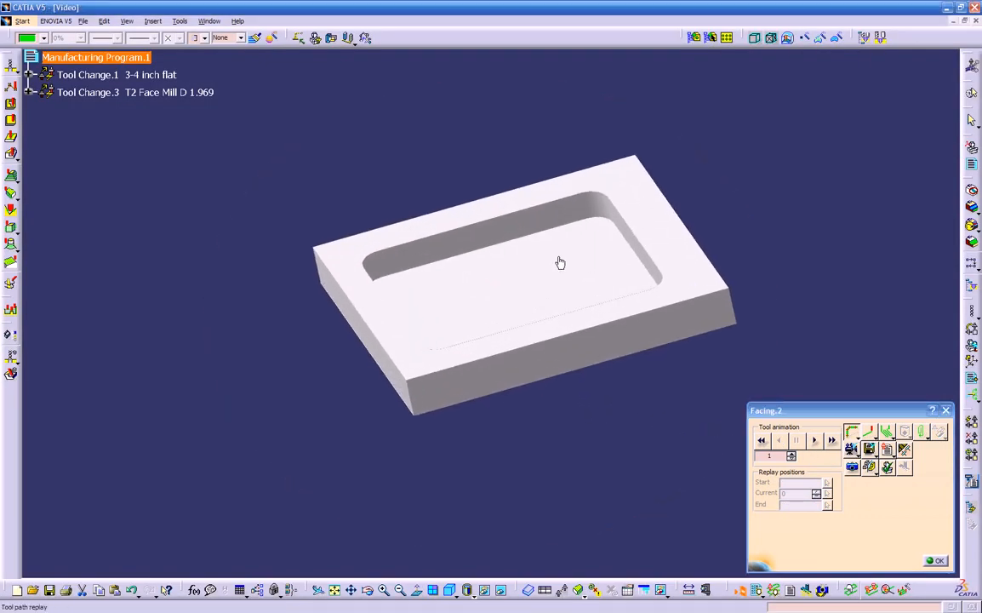
pyautogui.moveTo(480, 289); pyautogui.dragTo(533, 234, button='middle')
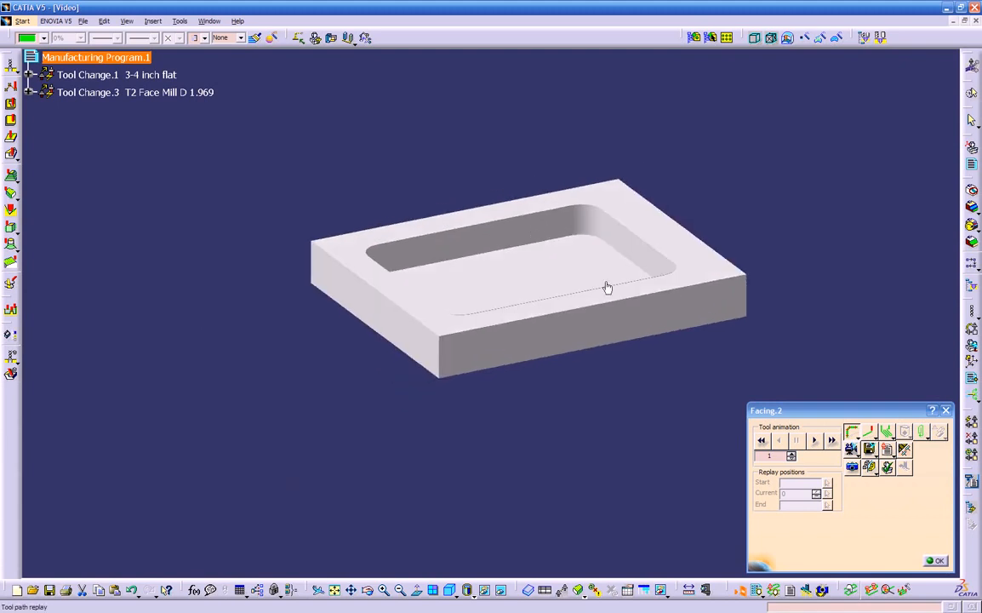
pyautogui.click(867, 447)
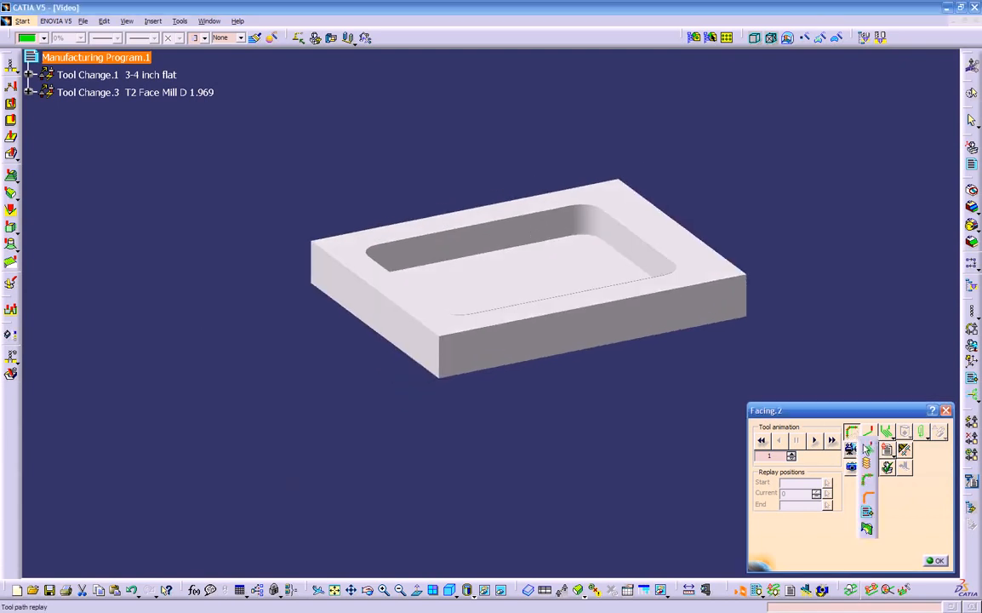
pyautogui.click(868, 449)
pyautogui.click(812, 444)
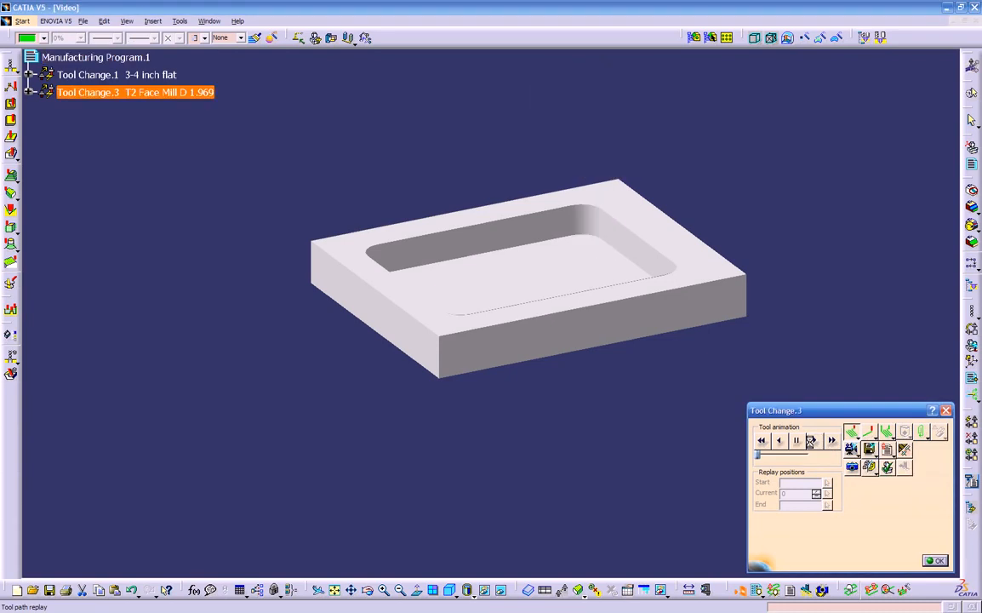
pyautogui.moveTo(726, 450); pyautogui.dragTo(634, 425, button='middle')
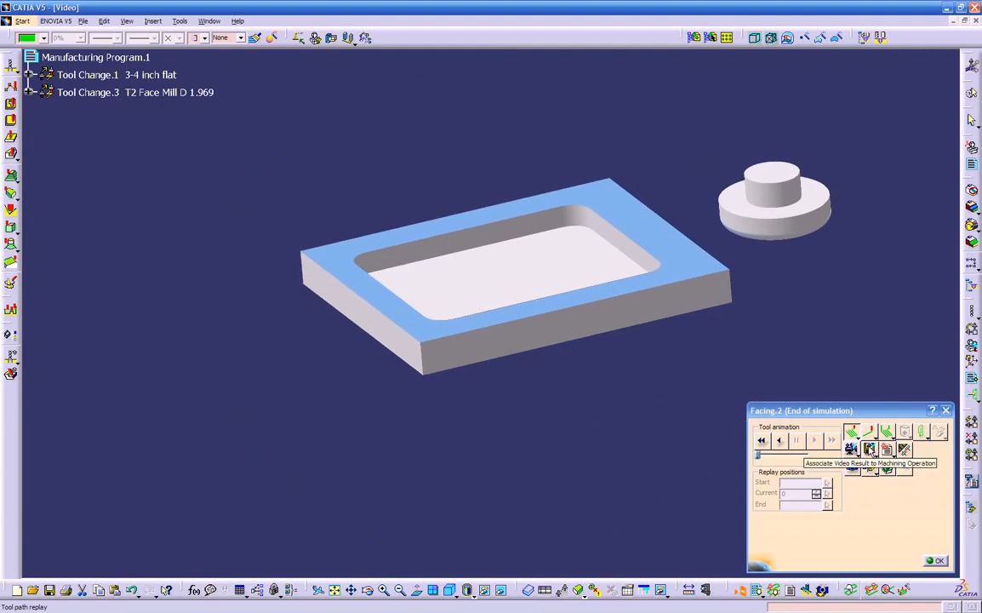
# Associate the video result with the facing operation and close the tool path replay
pyautogui.click(869, 449)
pyautogui.click(500, 329)
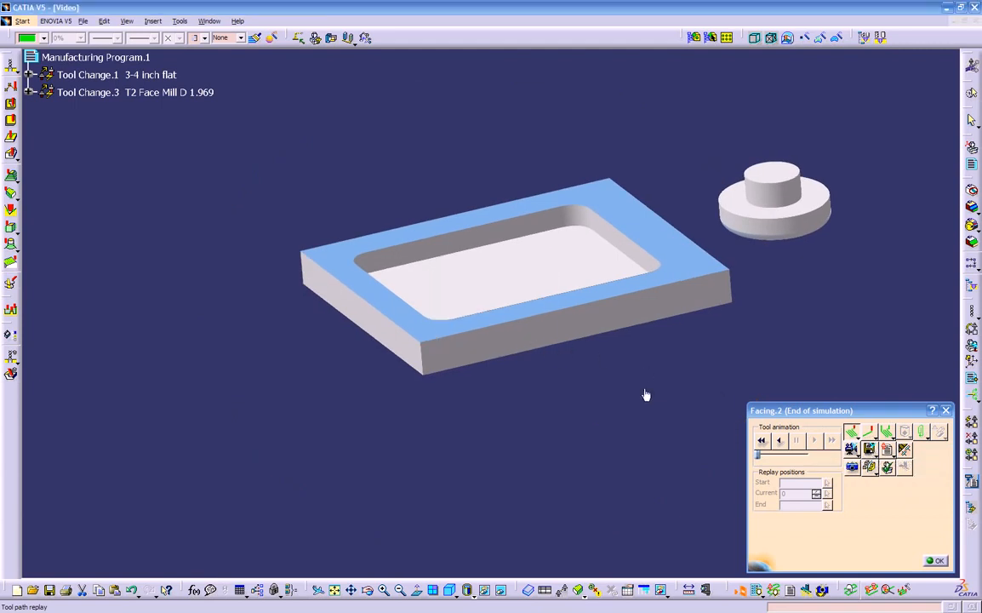
pyautogui.click(936, 560)
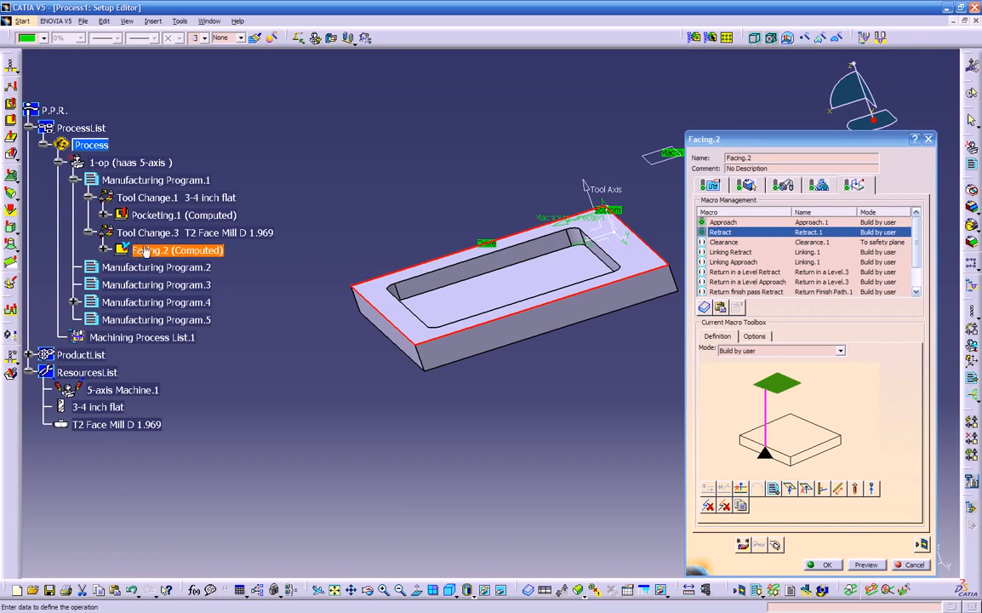
# Accept the facing operation's settings and finish its definition
pyautogui.click(826, 566)
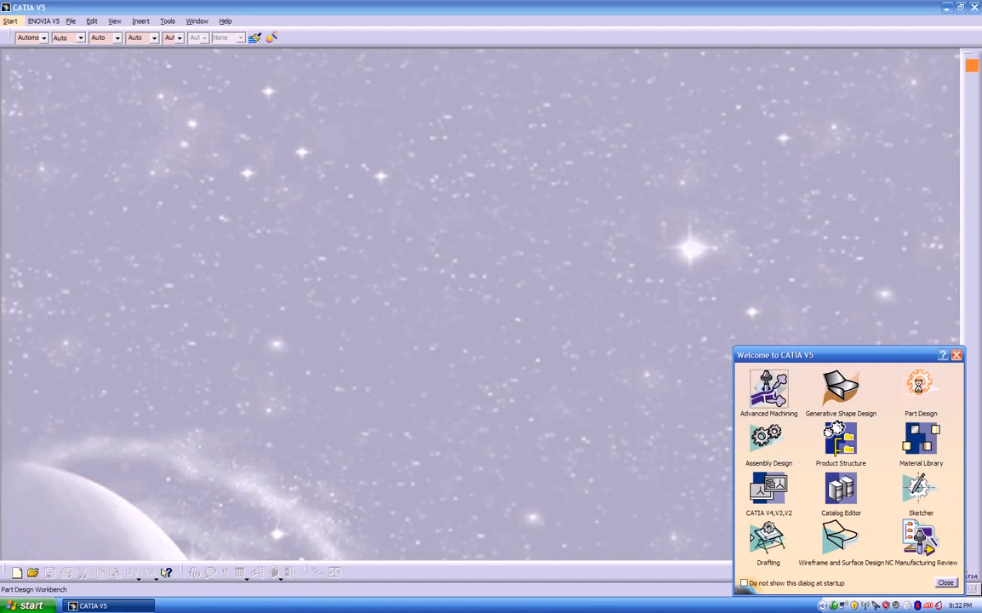
# Create a new part in the Part Design workbench
pyautogui.click(919, 387)
pyautogui.moveTo(457, 214); pyautogui.dragTo(339, 171, button='middle')
pyautogui.moveTo(398, 293); pyautogui.dragTo(417, 238, button='middle')
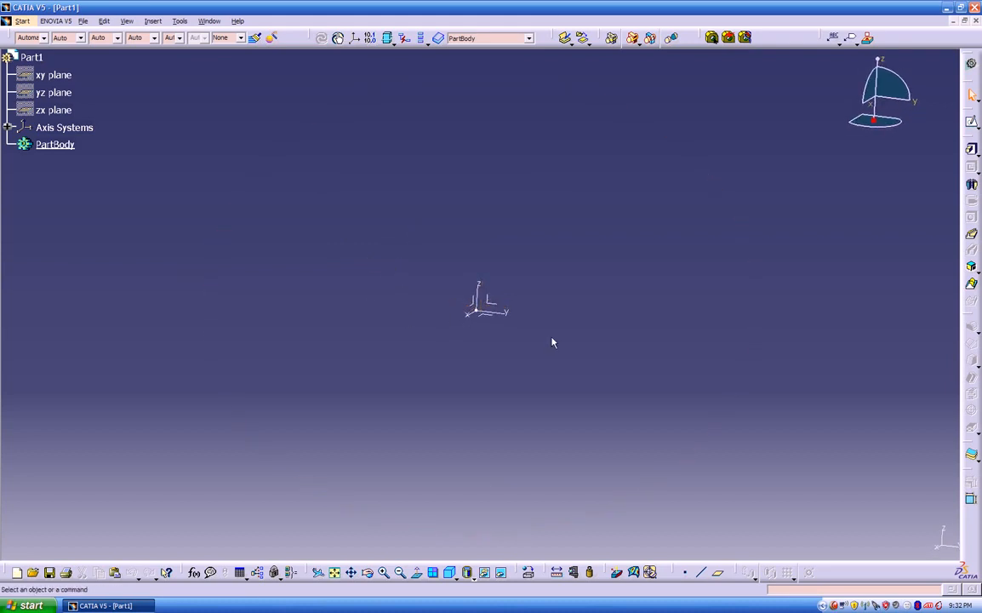
pyautogui.click(489, 319)
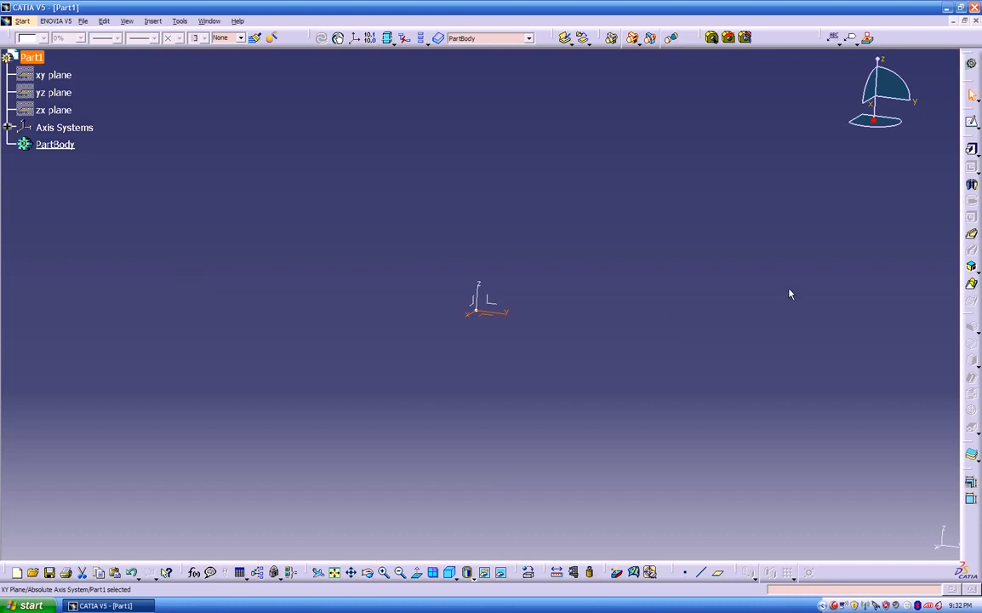
pyautogui.click(972, 148)
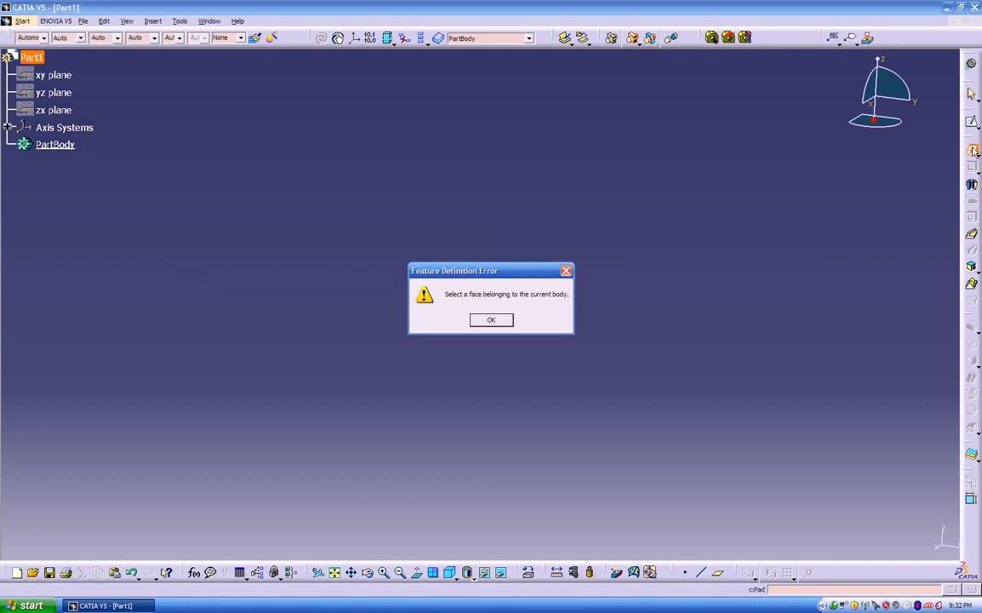
pyautogui.click(492, 321)
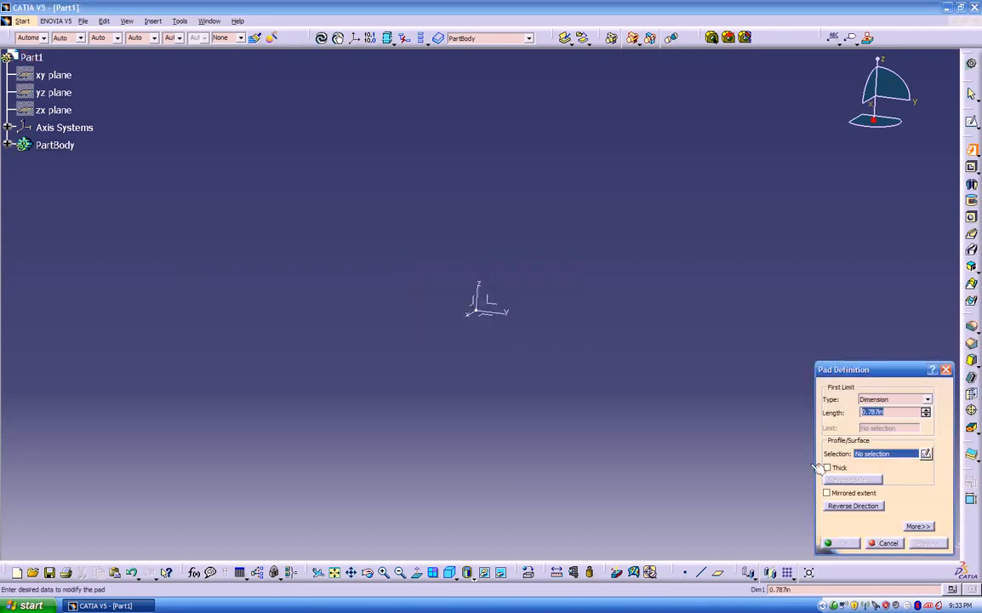
pyautogui.click(888, 543)
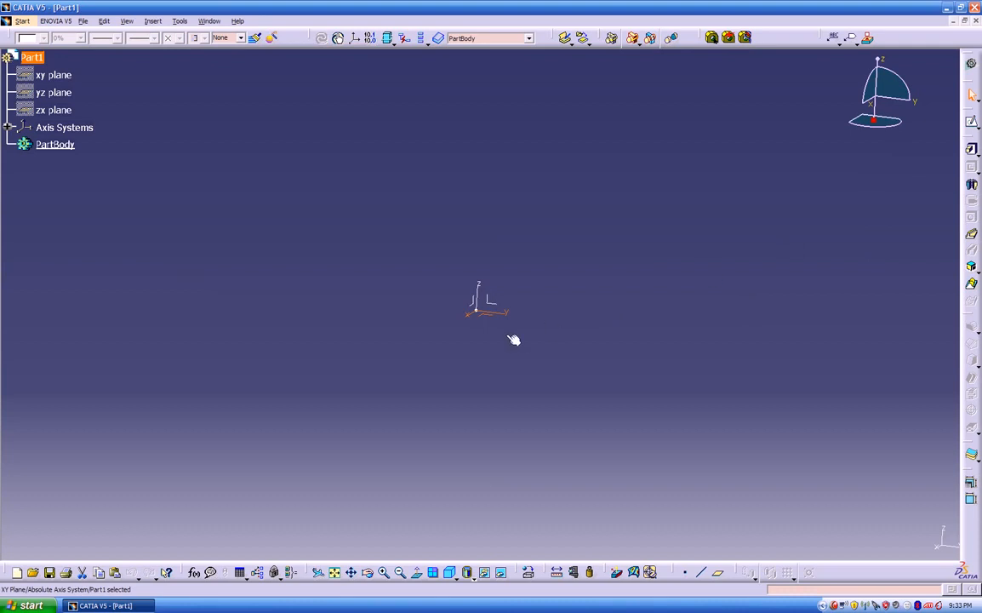
# On the XY plane, start a profile with a horizontal line about 6.76 in long and two tangent arcs forming an S-shaped side
pyautogui.click(972, 123)
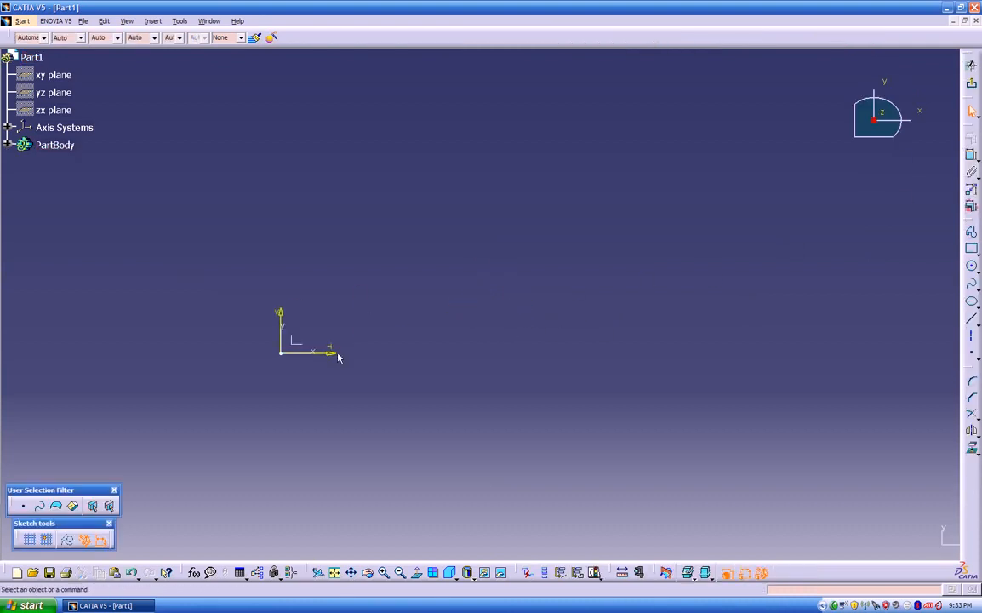
pyautogui.click(973, 250)
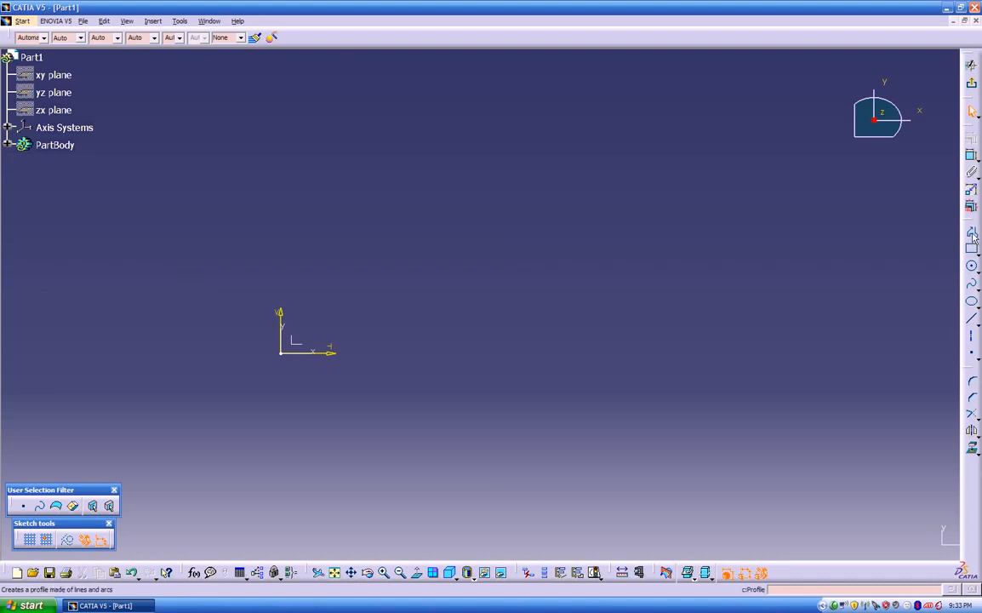
pyautogui.click(846, 300)
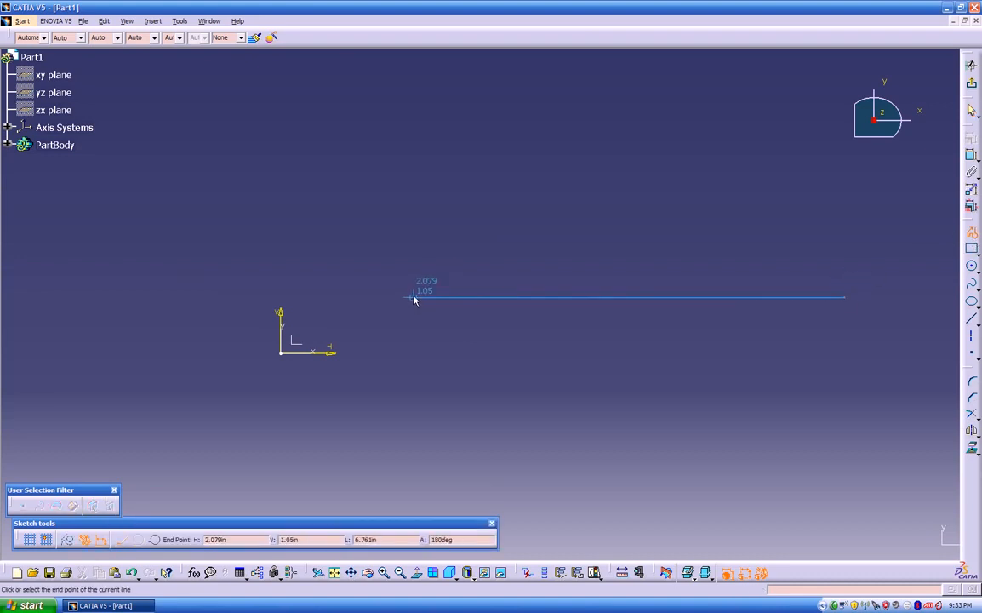
pyautogui.moveTo(414, 299)
pyautogui.mouseDown()
pyautogui.moveTo(408, 166)
pyautogui.moveTo(397, 135)
pyautogui.moveTo(386, 146)
pyautogui.moveTo(383, 122)
pyautogui.mouseUp()
pyautogui.moveTo(395, 122); pyautogui.dragTo(398, 224, button='middle')
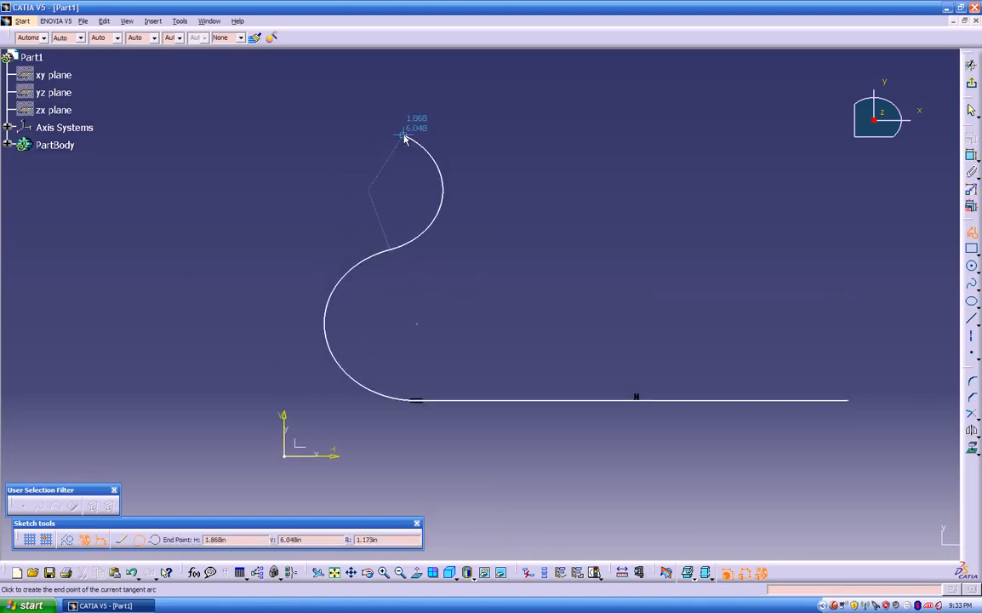
pyautogui.click(408, 127)
# Complete the profile with a vertical, a horizontal and a closing vertical line, and finish the sketch
pyautogui.moveTo(417, 88); pyautogui.dragTo(401, 165, button='middle')
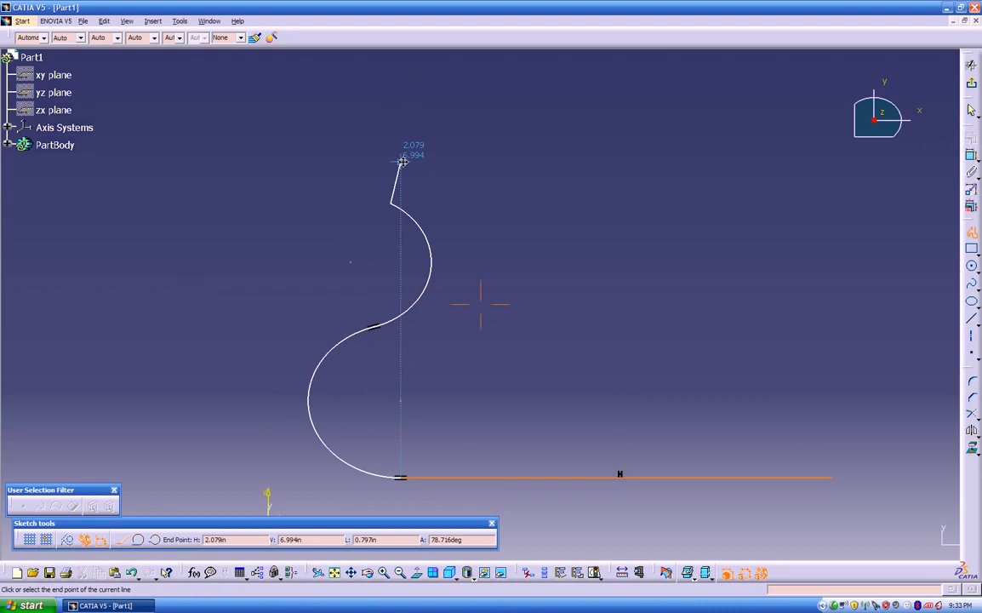
pyautogui.click(387, 85)
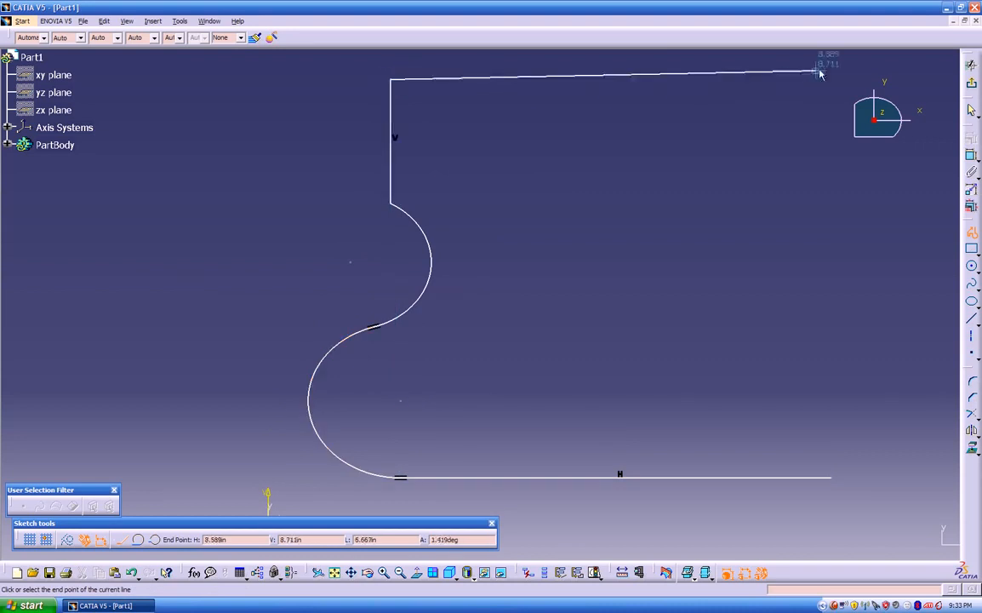
pyautogui.moveTo(866, 61); pyautogui.dragTo(545, 69, button='middle')
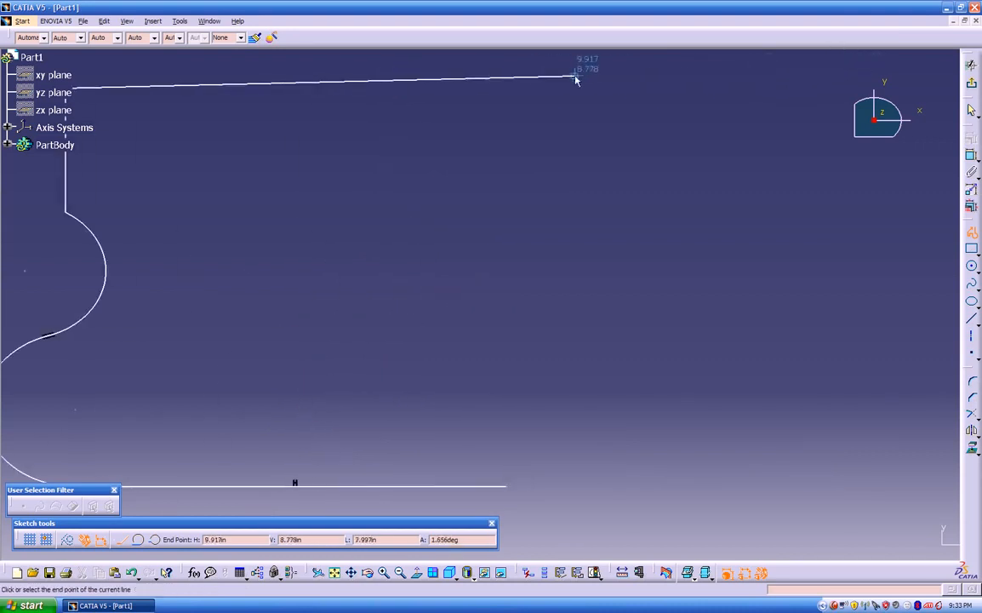
pyautogui.click(506, 89)
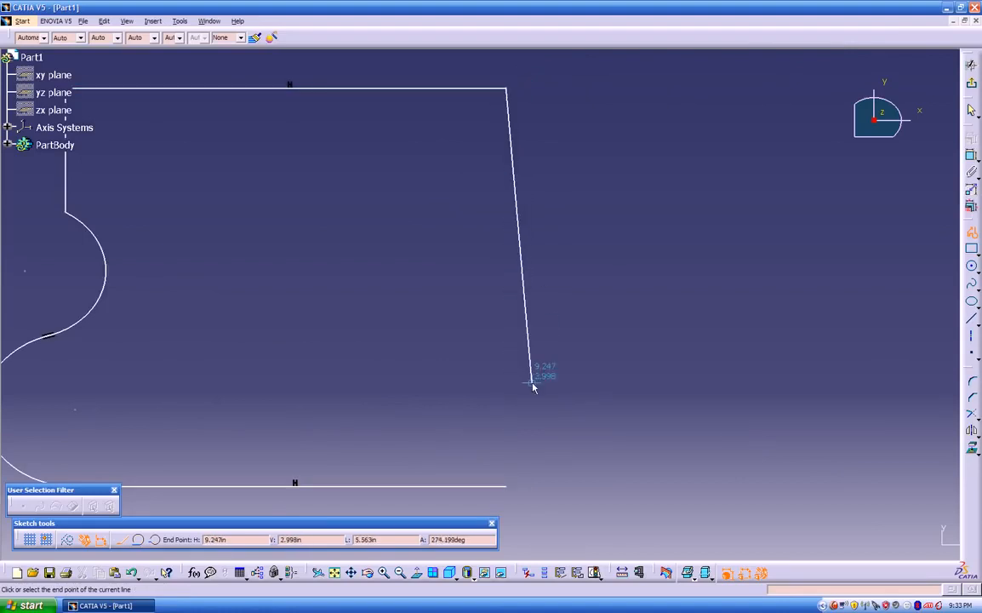
pyautogui.click(510, 488)
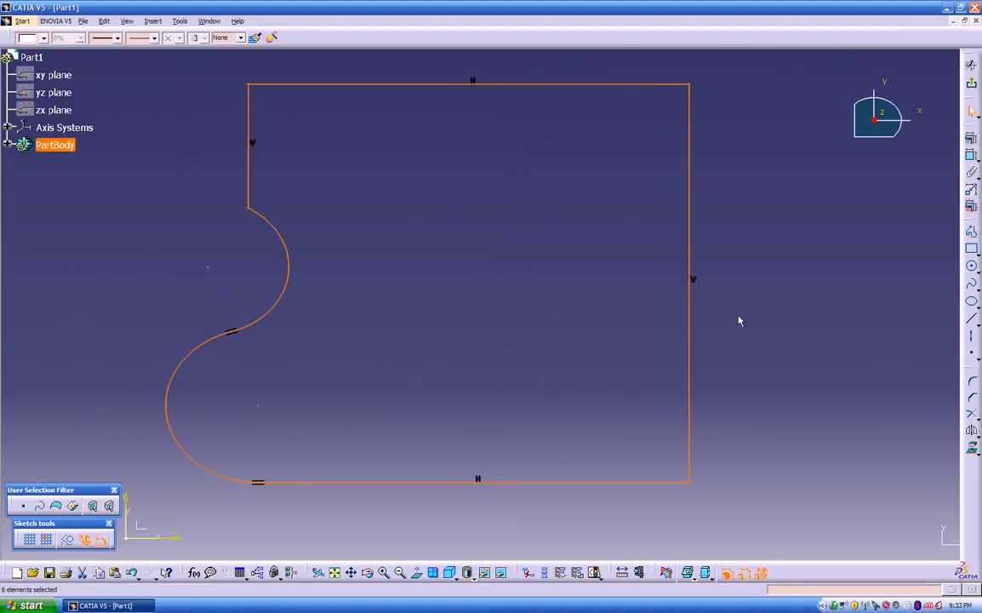
pyautogui.click(971, 83)
# Extrude the closed profile as a pad 0.787 in thick
pyautogui.moveTo(480, 251)
pyautogui.mouseDown(button='middle')
pyautogui.moveTo(476, 240)
pyautogui.moveTo(494, 254)
pyautogui.mouseUp(button='middle')
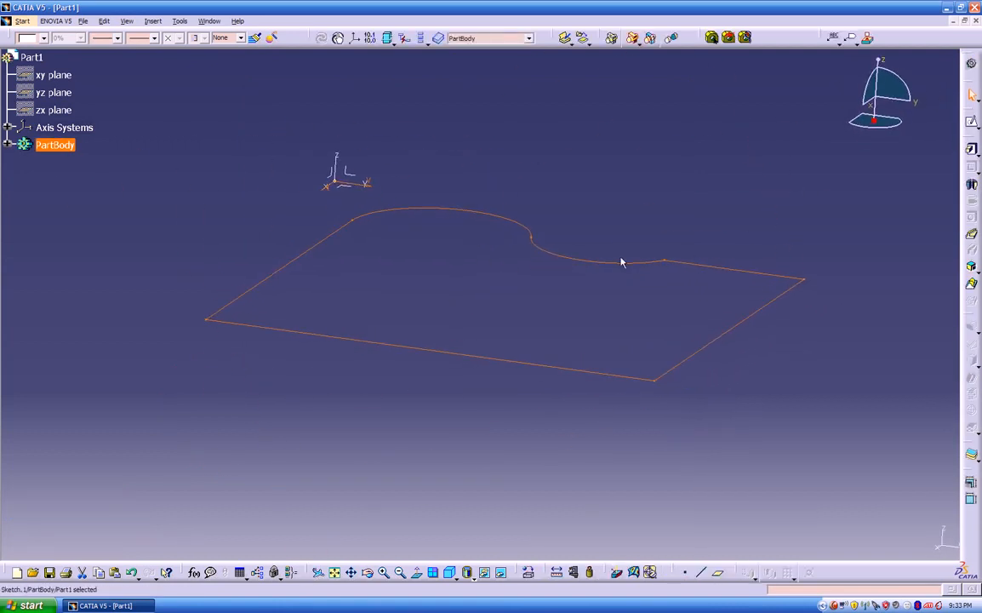
pyautogui.click(971, 148)
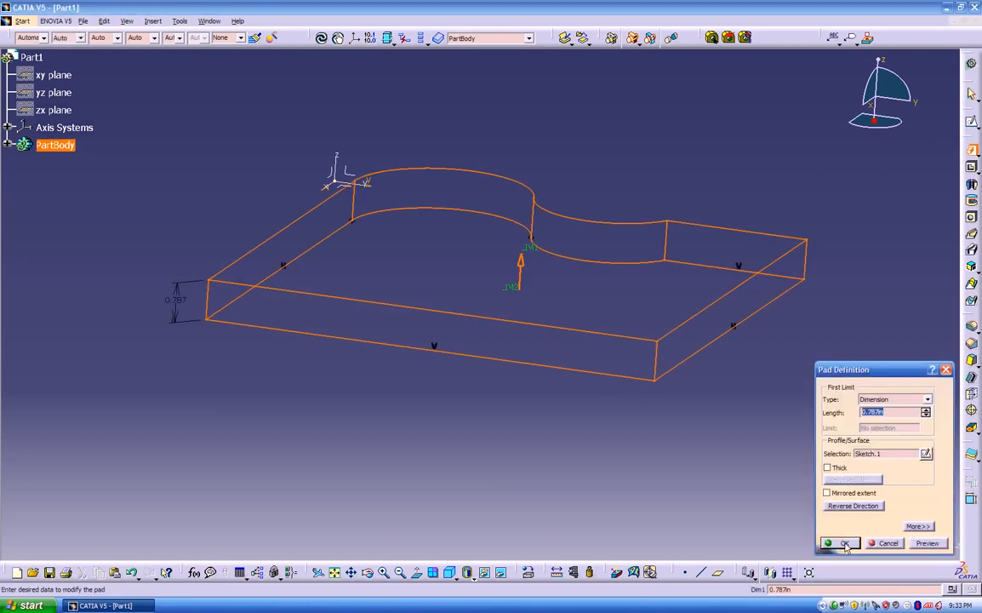
pyautogui.click(843, 543)
pyautogui.click(509, 294)
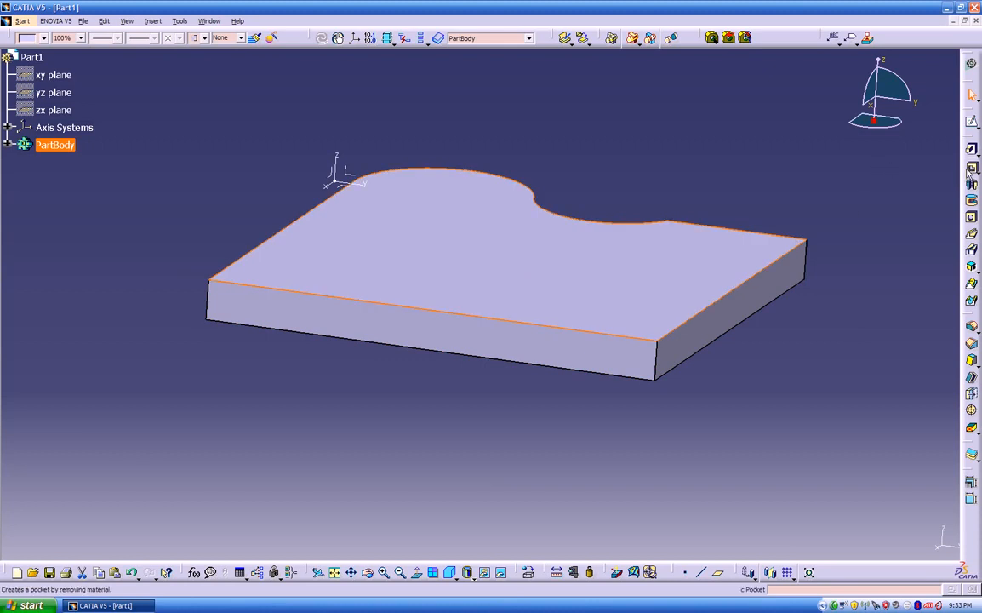
pyautogui.click(971, 167)
pyautogui.click(514, 322)
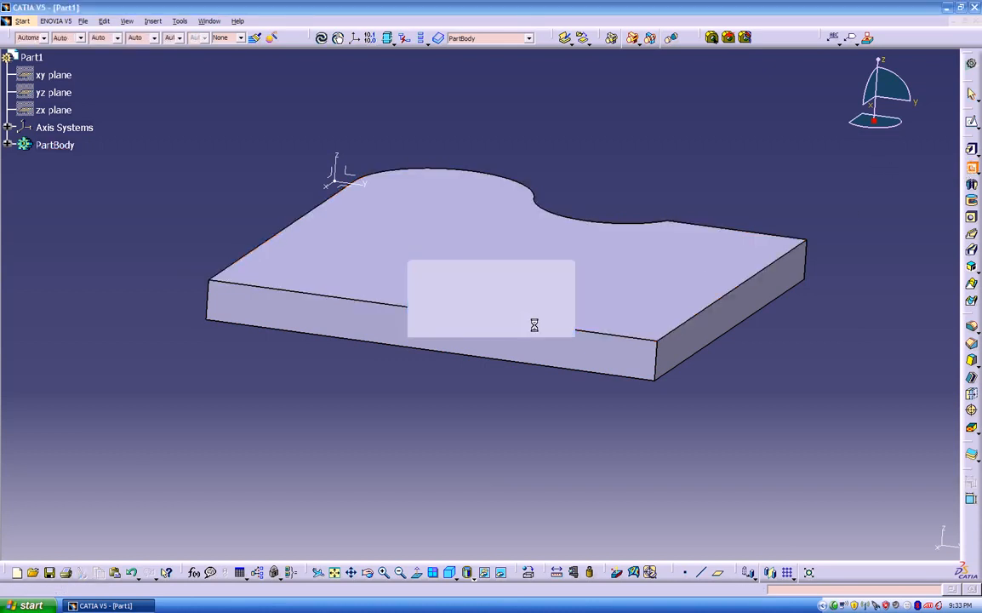
pyautogui.click(884, 544)
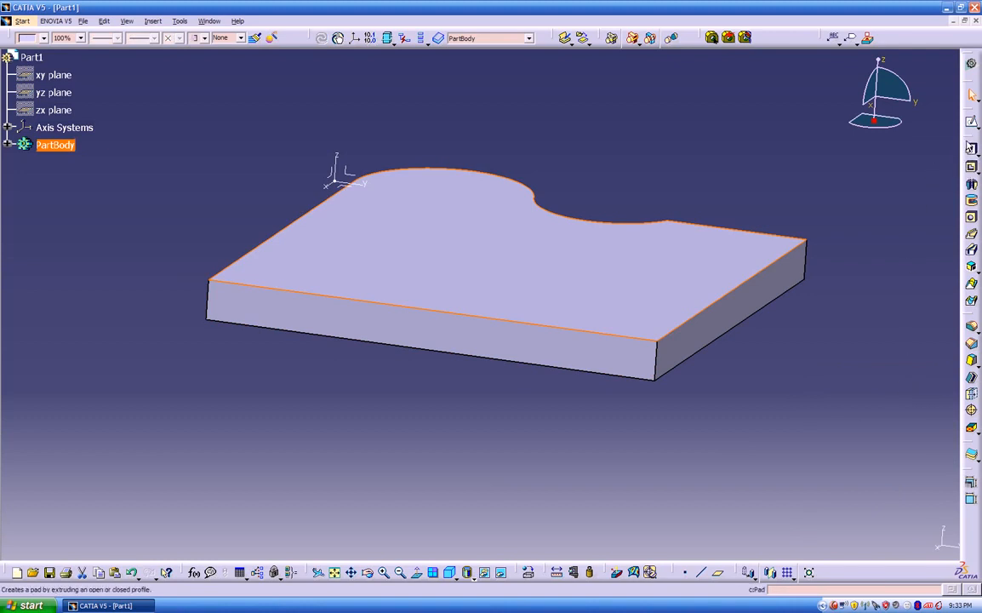
# Sketch a rectangle inside the pad's top face, clear of the curved side, and finish the sketch
pyautogui.click(971, 122)
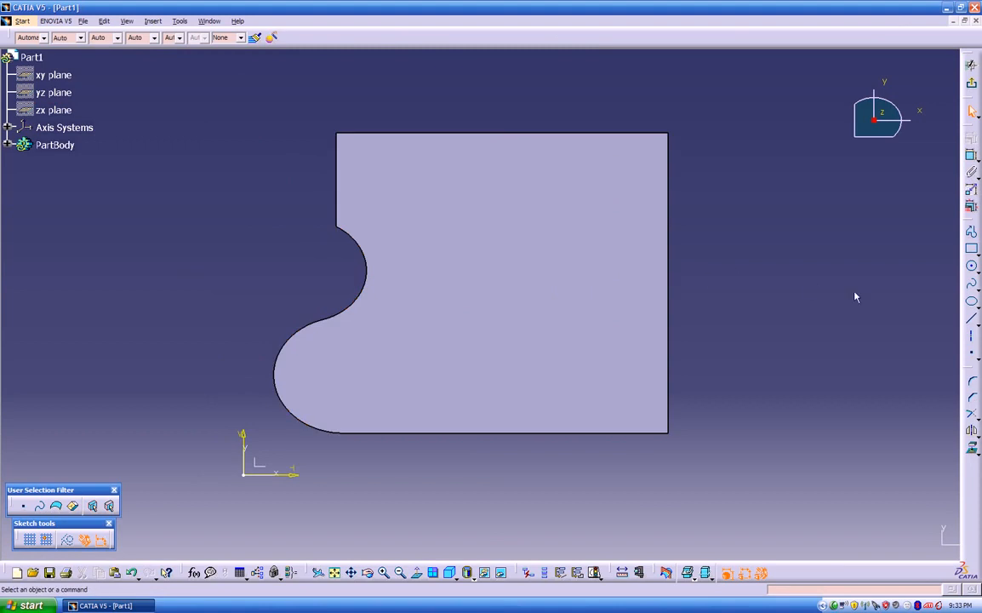
pyautogui.click(973, 249)
pyautogui.click(438, 172)
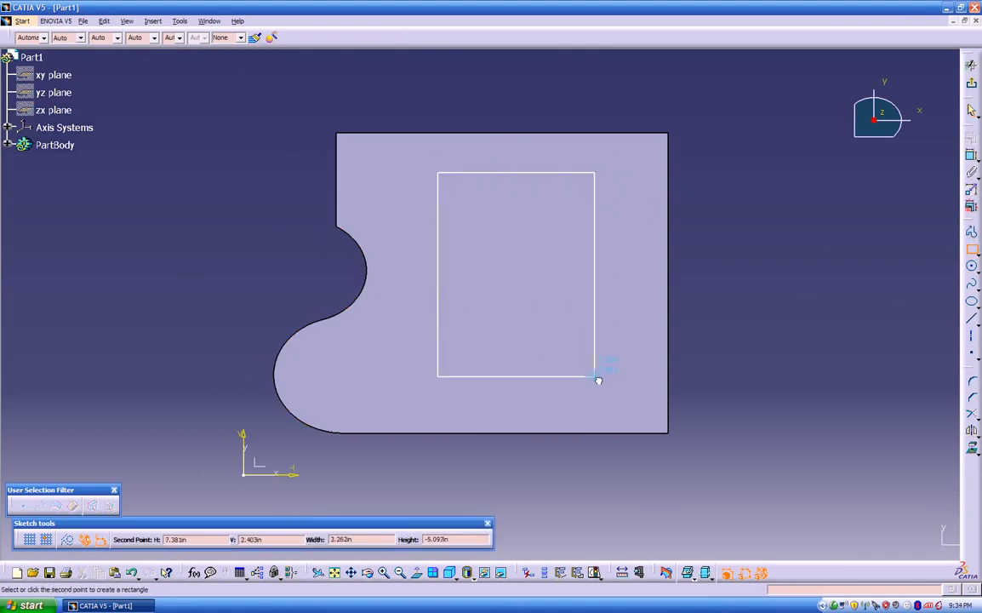
pyautogui.click(627, 391)
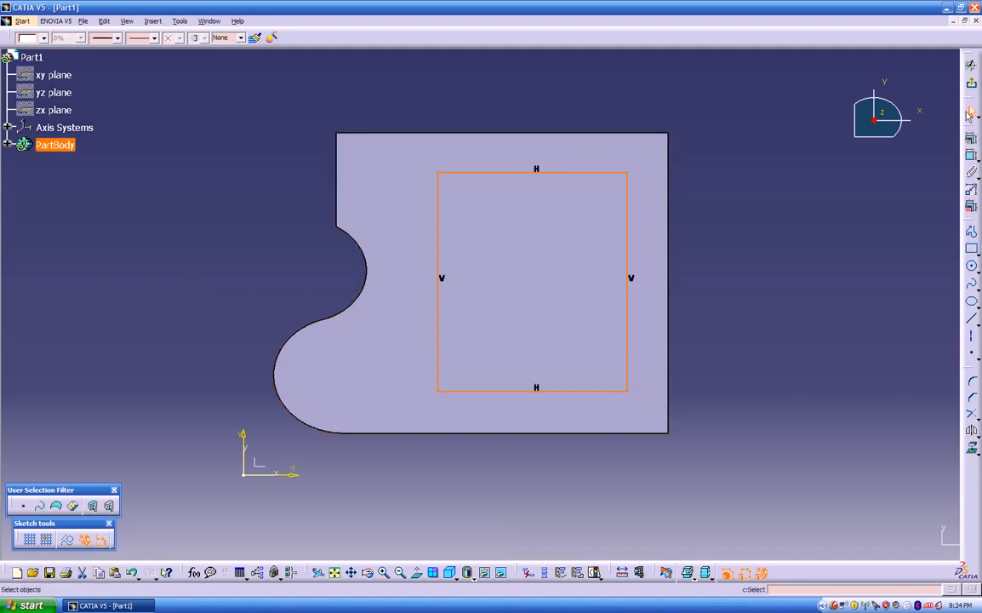
pyautogui.click(971, 83)
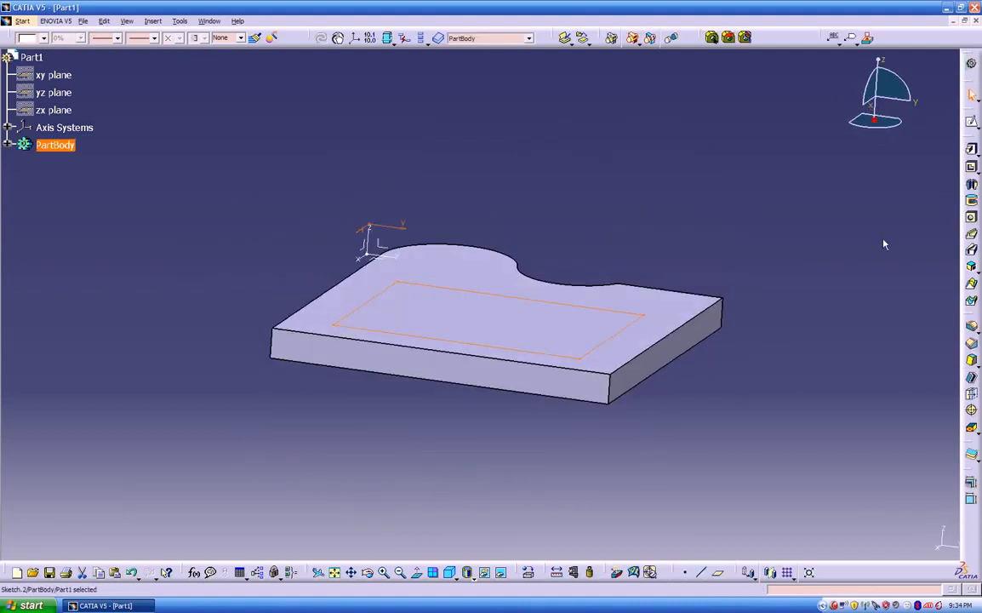
# Cut a pocket 0.5 in deep from the rectangle sketch
pyautogui.click(973, 168)
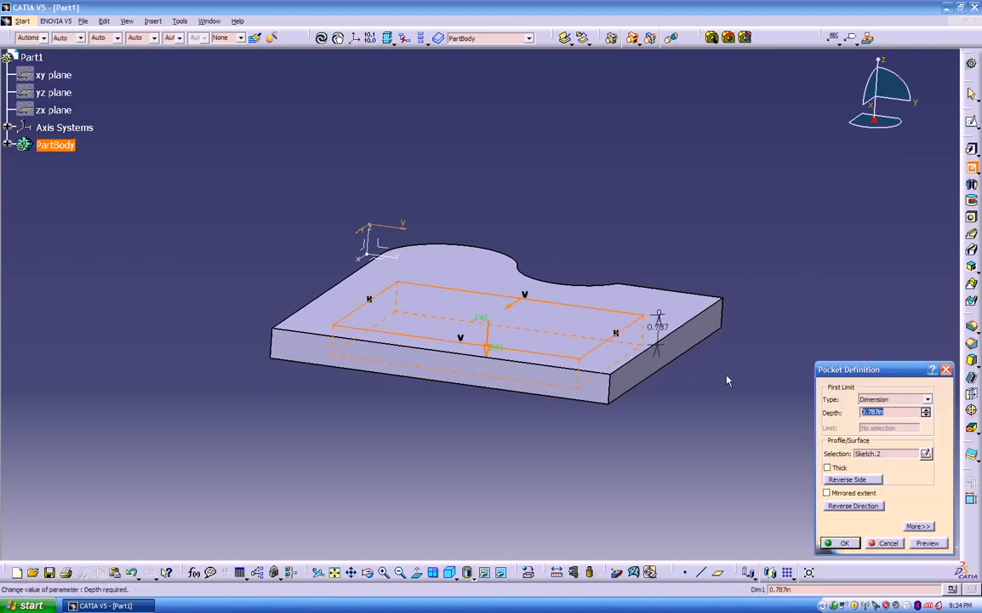
pyautogui.write('.5')
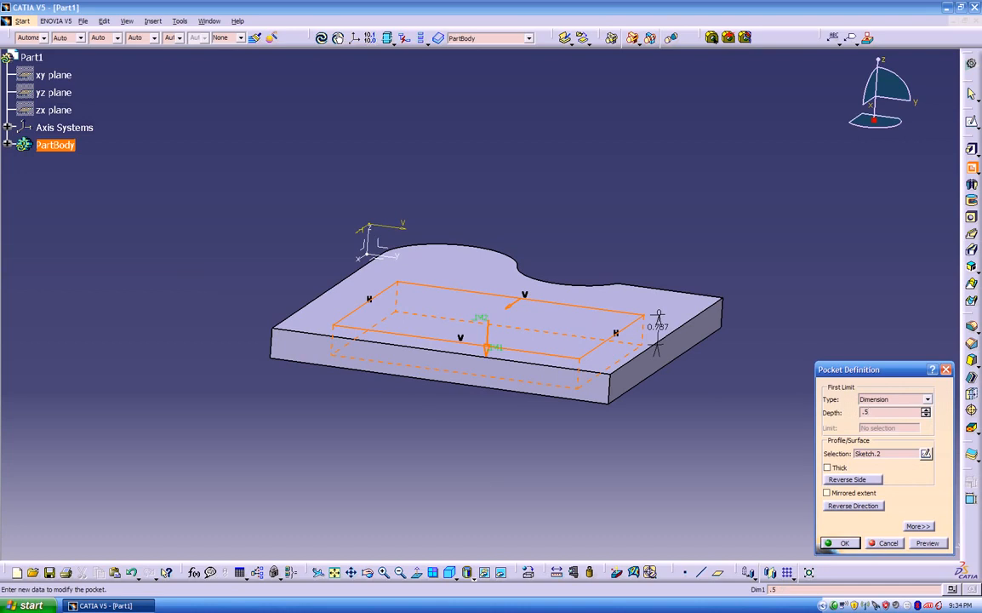
pyautogui.click(854, 509)
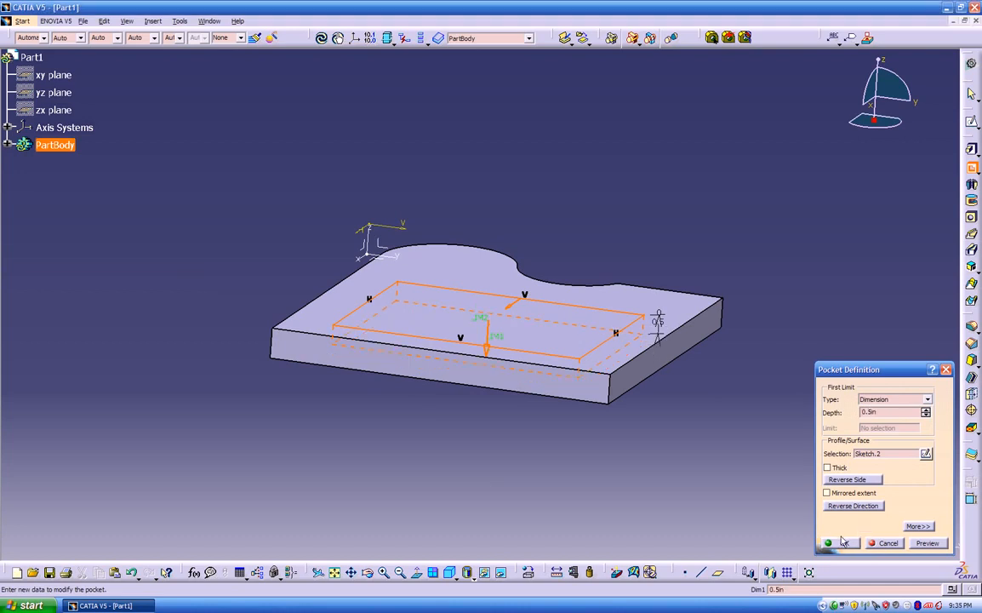
pyautogui.click(841, 543)
pyautogui.moveTo(603, 425); pyautogui.dragTo(562, 456, button='middle')
pyautogui.moveTo(445, 509); pyautogui.dragTo(537, 377, button='middle')
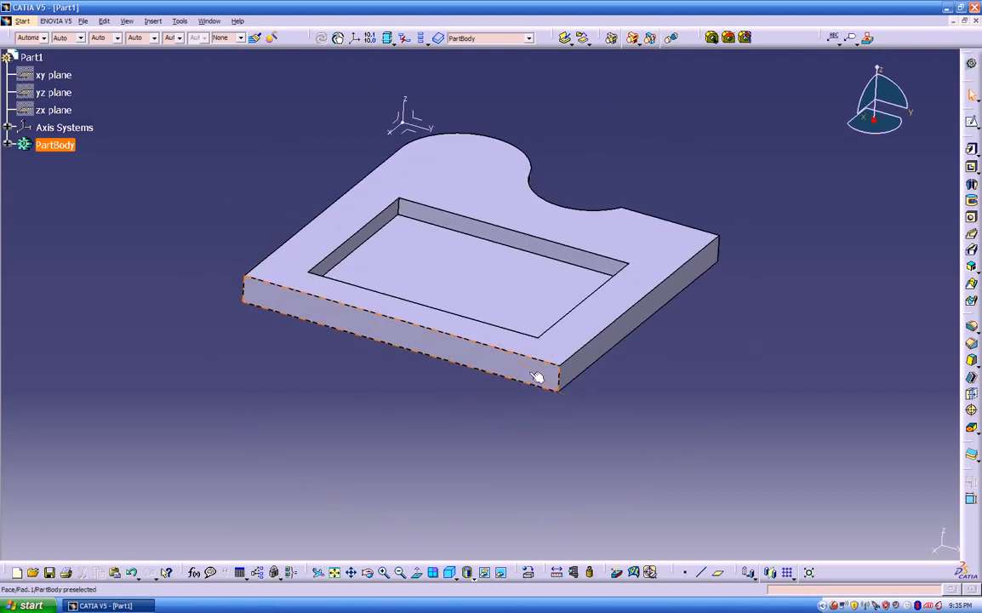
pyautogui.moveTo(500, 454); pyautogui.dragTo(419, 383, button='middle')
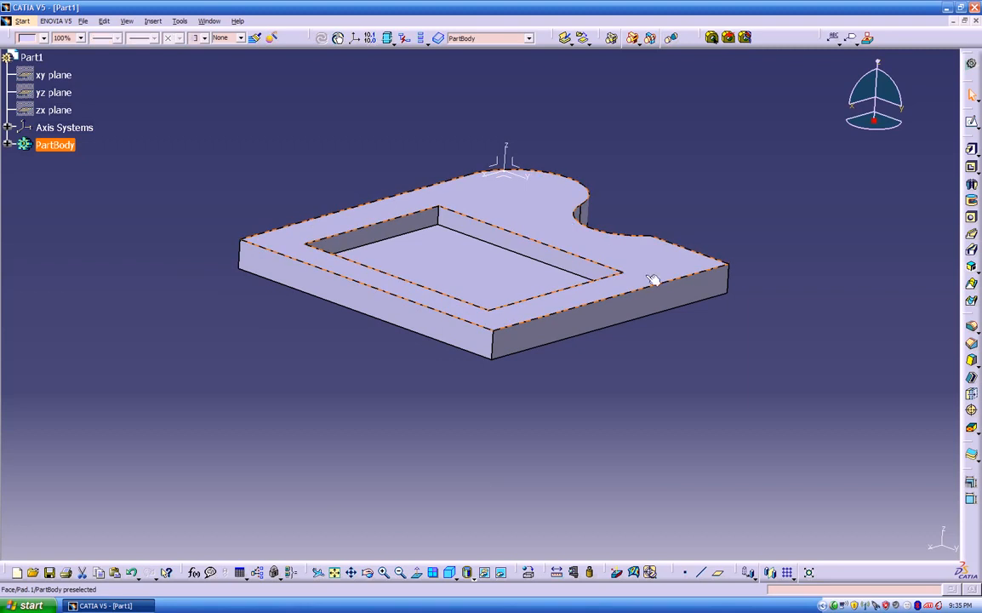
pyautogui.moveTo(648, 413); pyautogui.dragTo(696, 410, button='middle')
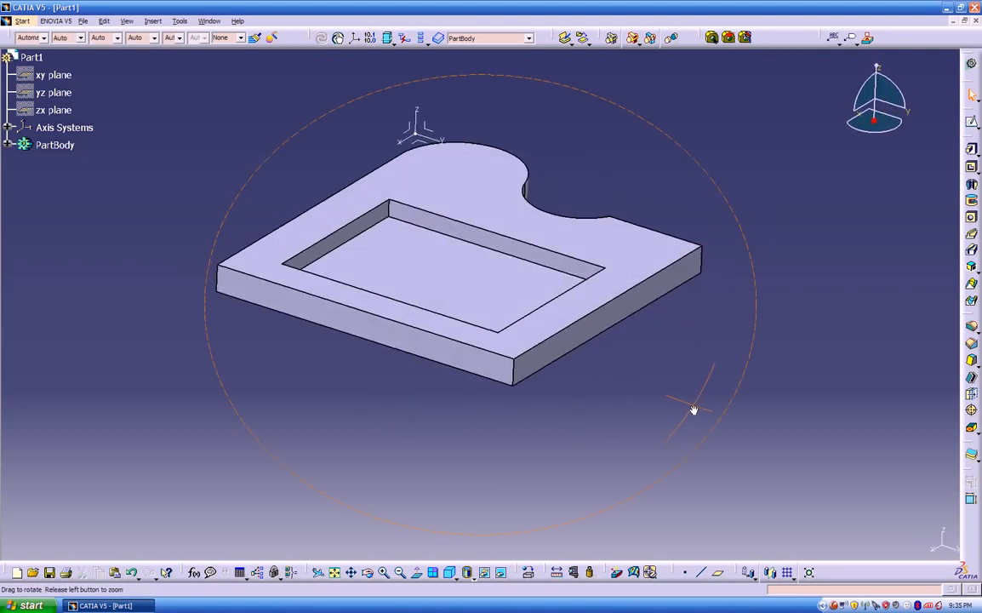
pyautogui.moveTo(629, 440); pyautogui.dragTo(698, 366, button='middle')
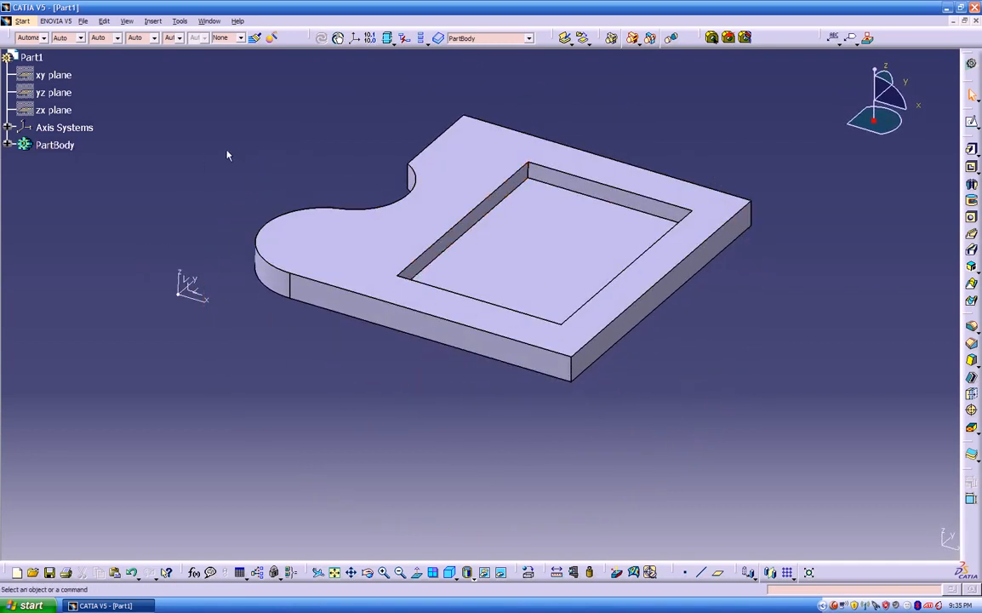
pyautogui.click(971, 65)
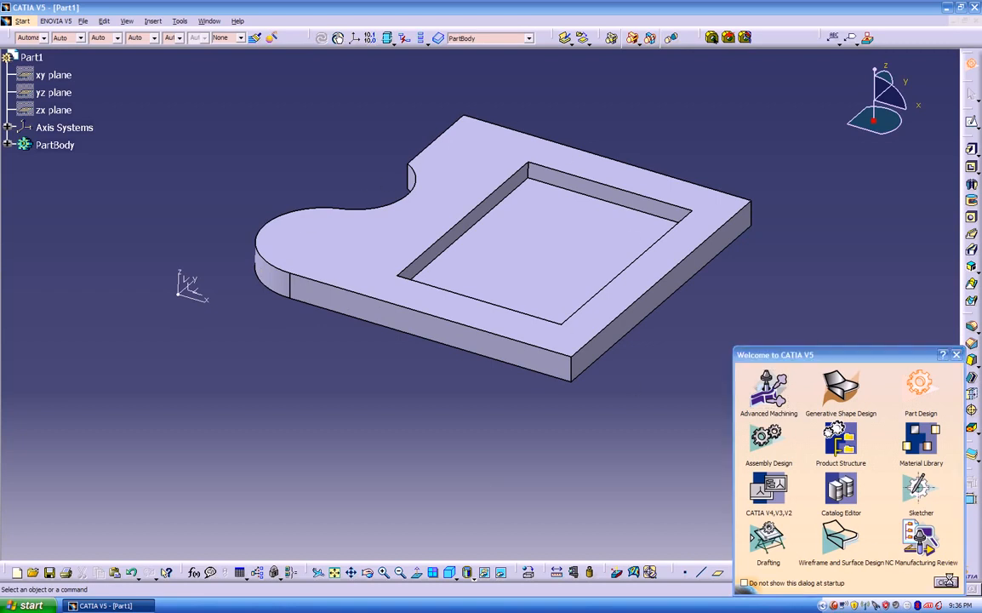
pyautogui.click(947, 583)
pyautogui.moveTo(528, 426); pyautogui.dragTo(662, 396, button='middle')
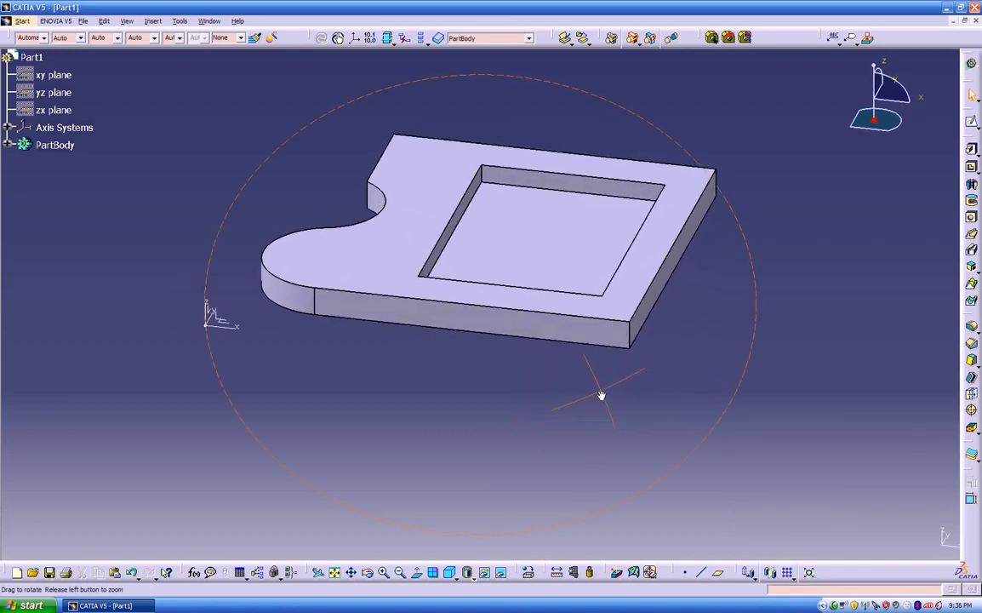
# Switch the part to the Generative Shape Design workbench
pyautogui.click(971, 67)
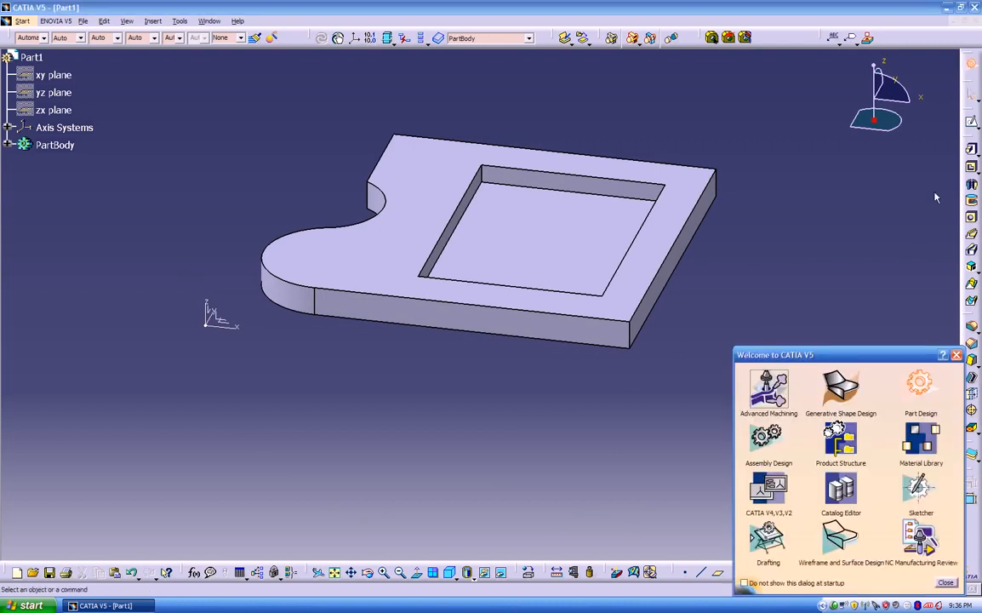
pyautogui.click(839, 388)
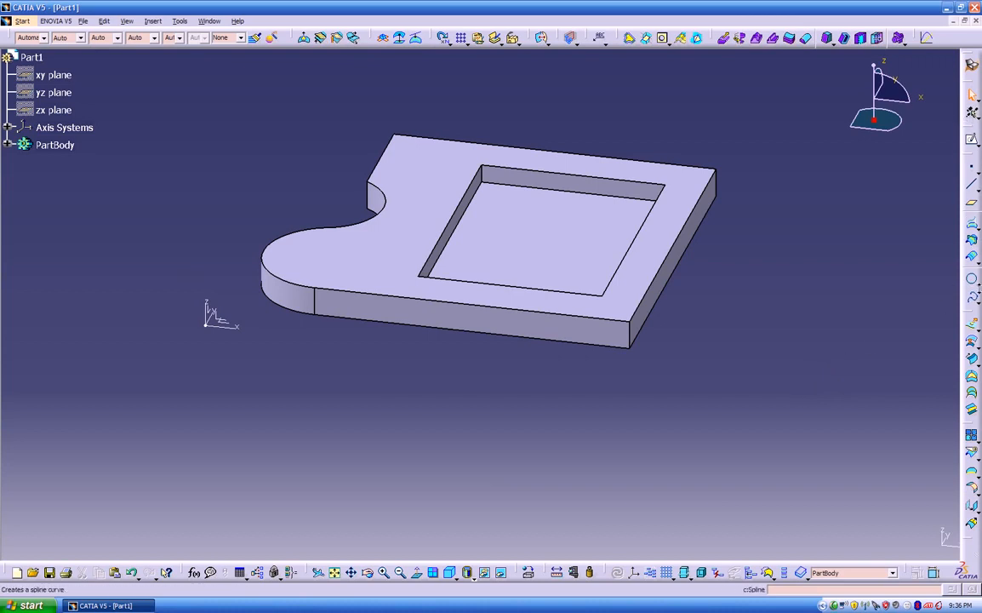
# Insert a new geometrical set named buck under Part1
pyautogui.moveTo(523, 383); pyautogui.dragTo(736, 338, button='middle')
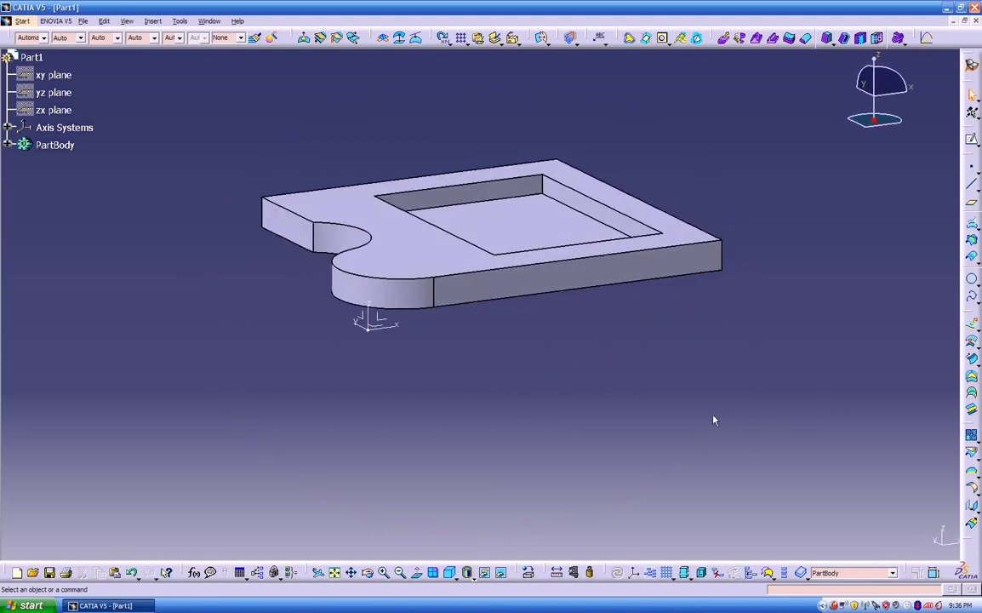
pyautogui.moveTo(522, 341); pyautogui.dragTo(511, 378, button='middle')
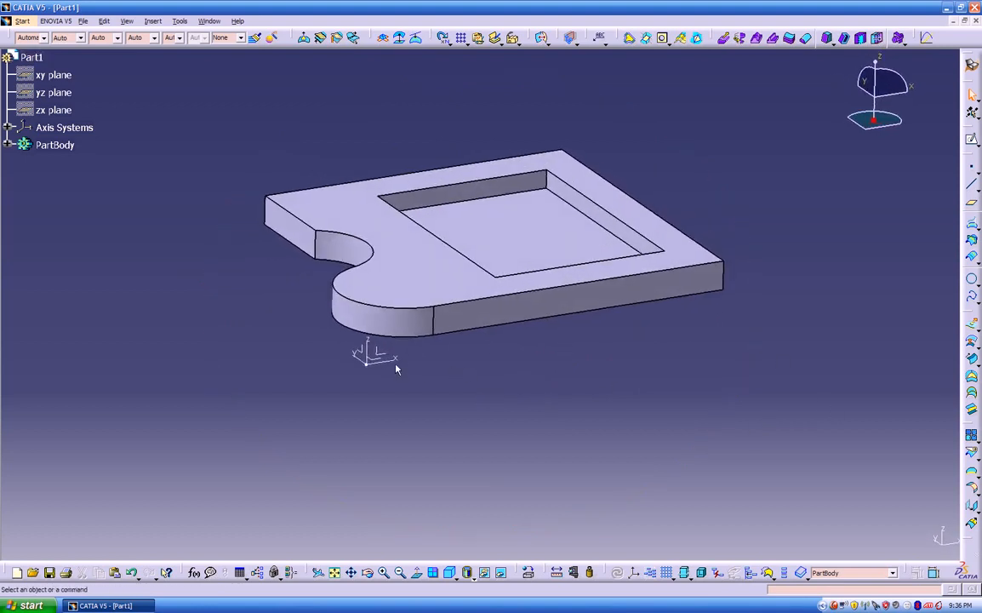
pyautogui.click(380, 360)
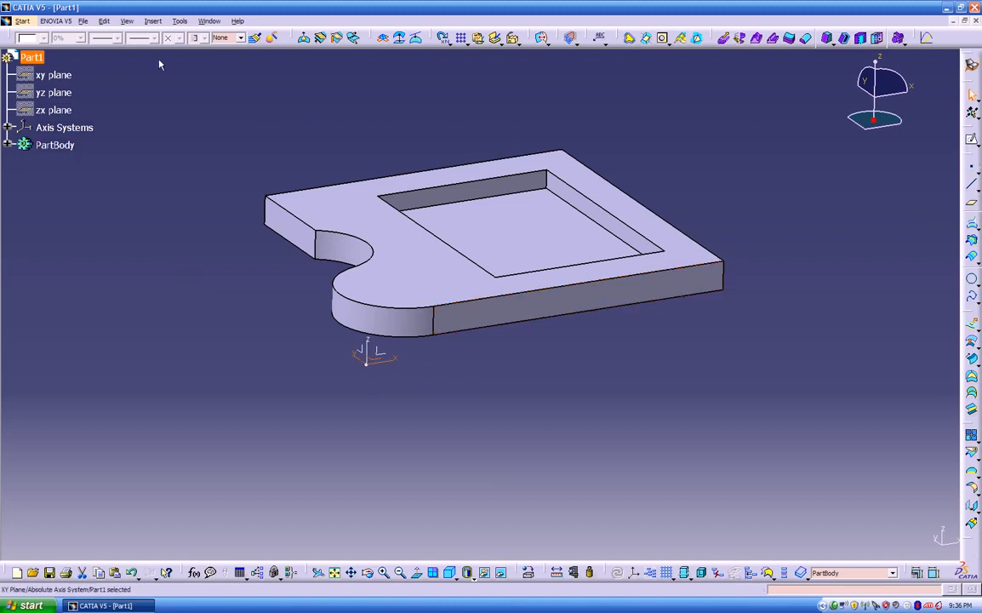
pyautogui.click(153, 26)
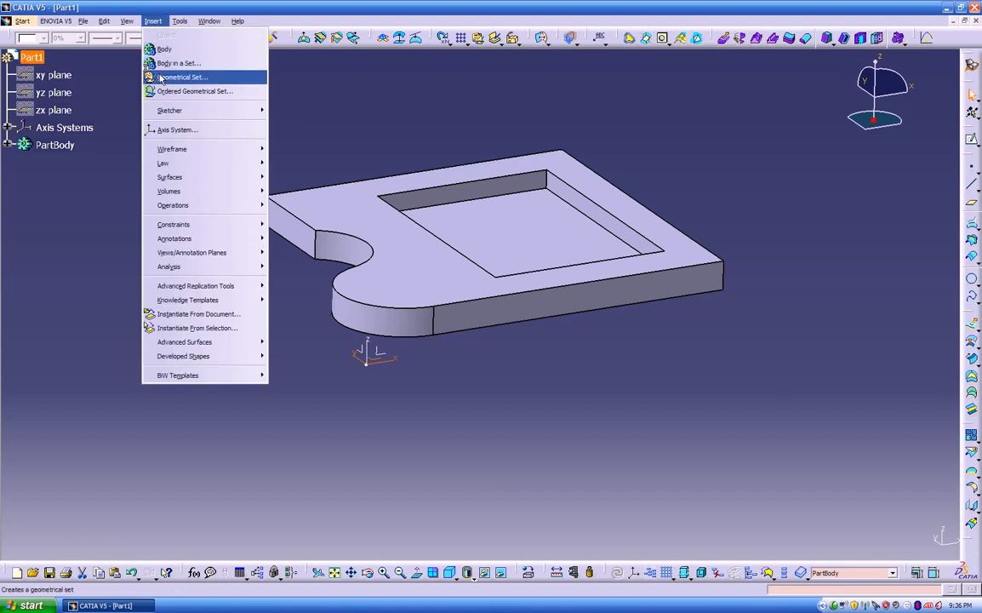
pyautogui.click(150, 76)
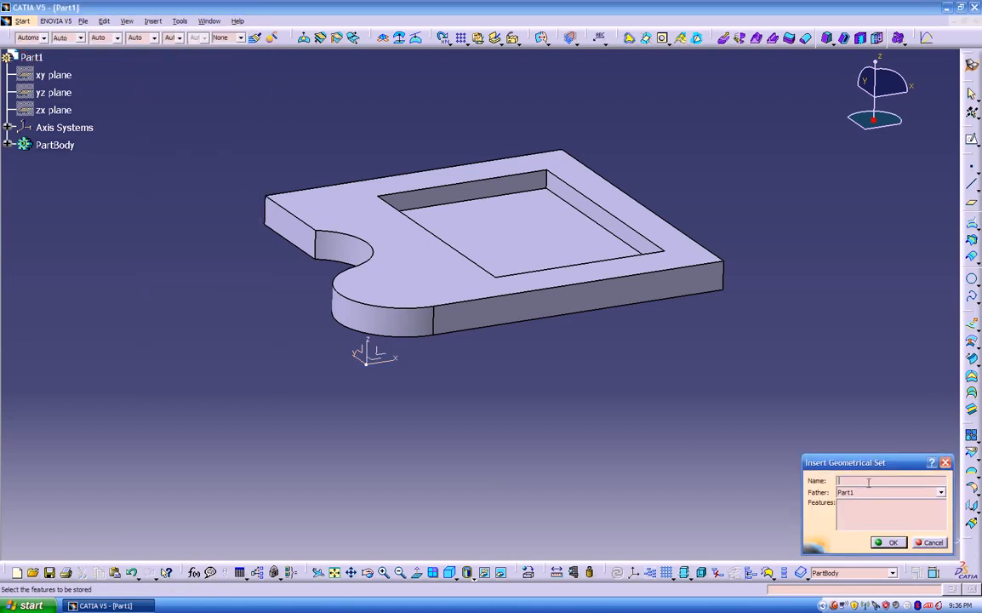
pyautogui.write('buck')
pyautogui.click(889, 543)
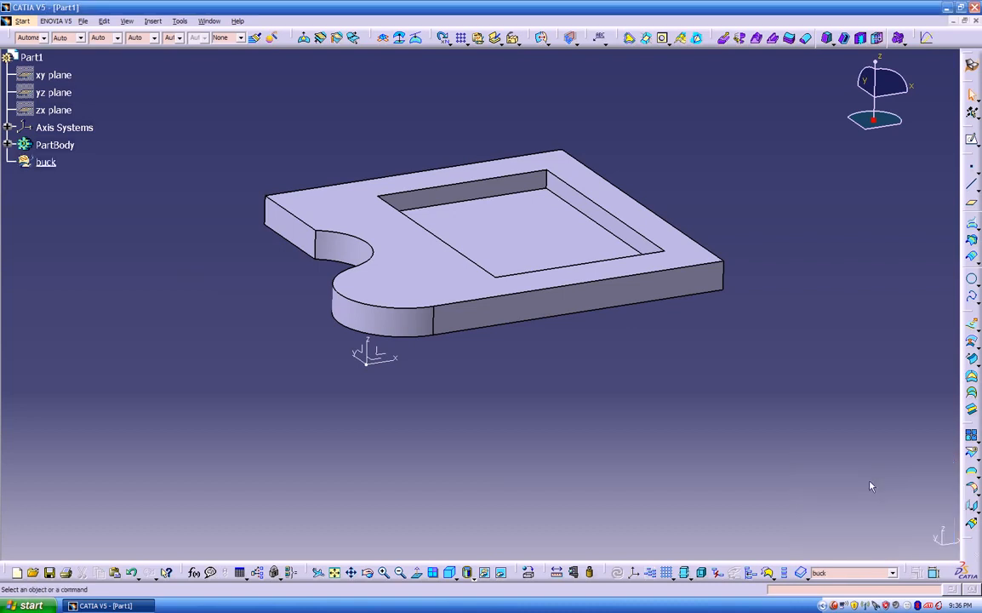
# Sketch a rectangle about 8.9 by 8.4 in on the xy plane, enclosing the whole outline of the part
pyautogui.click(971, 143)
pyautogui.click(372, 358)
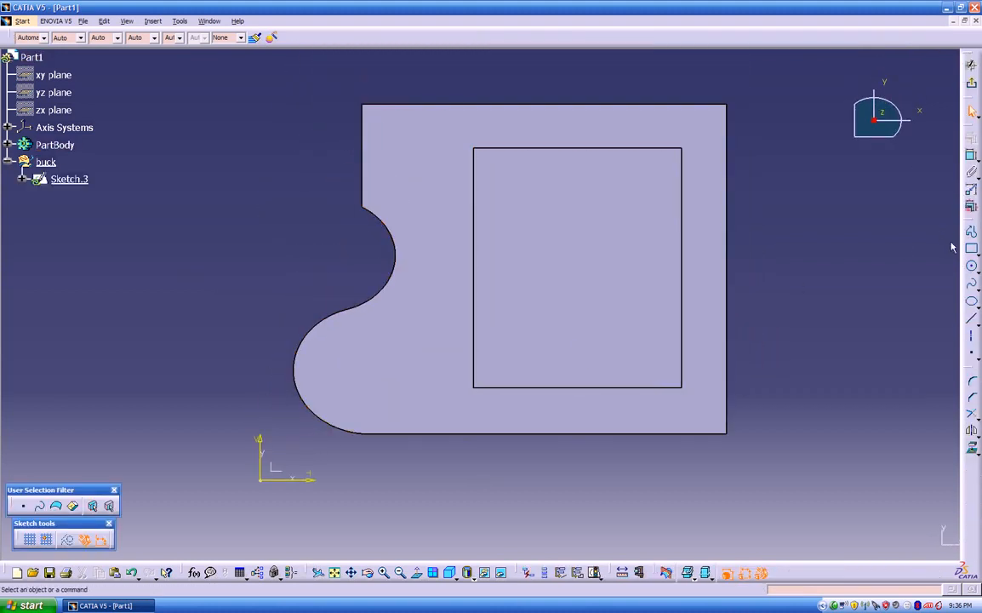
pyautogui.click(972, 249)
pyautogui.click(742, 451)
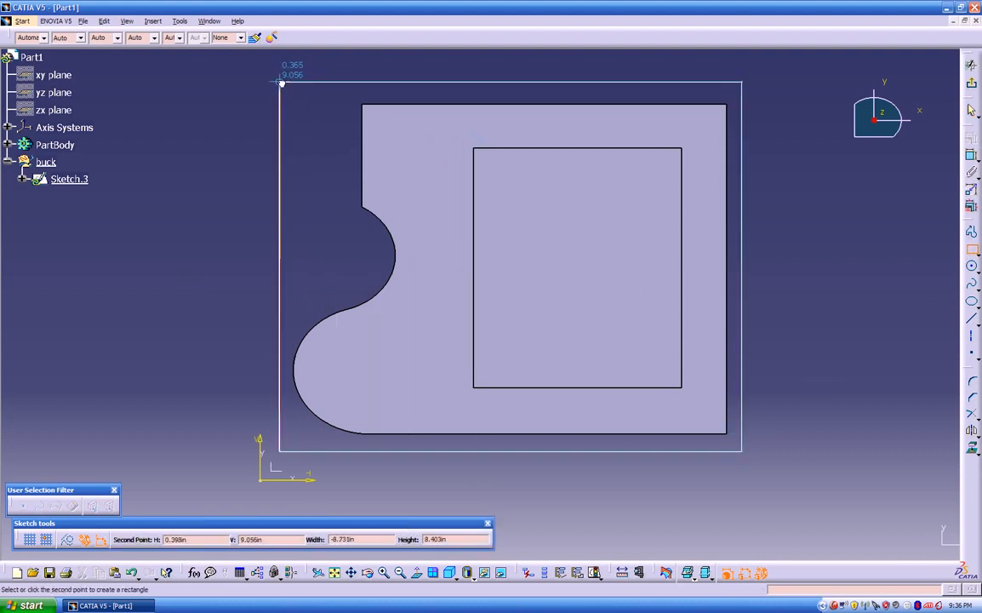
pyautogui.click(274, 81)
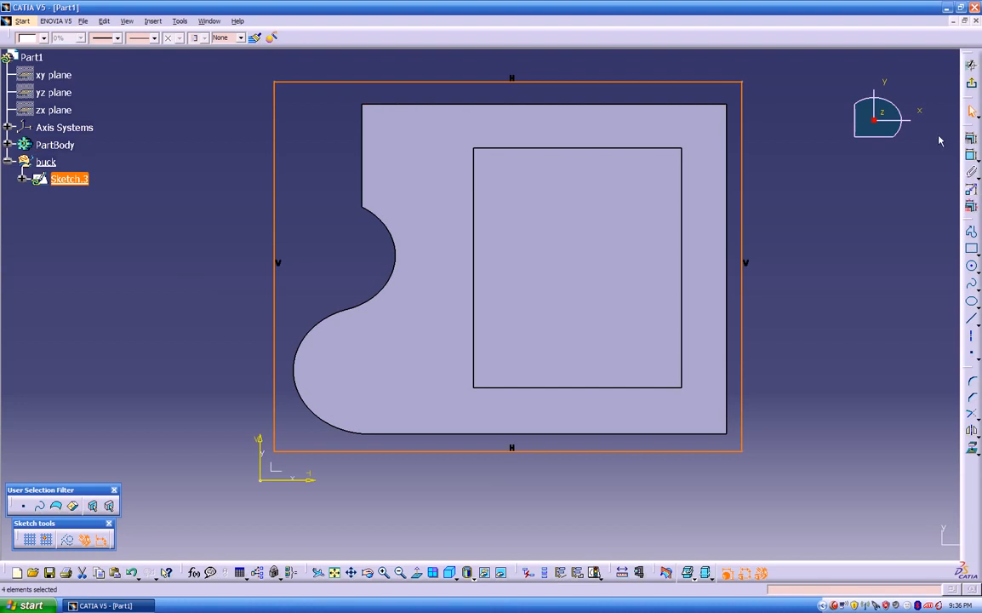
# Dimension the enclosing rectangle's height between its horizontal edges and set it to 8 in
pyautogui.click(971, 157)
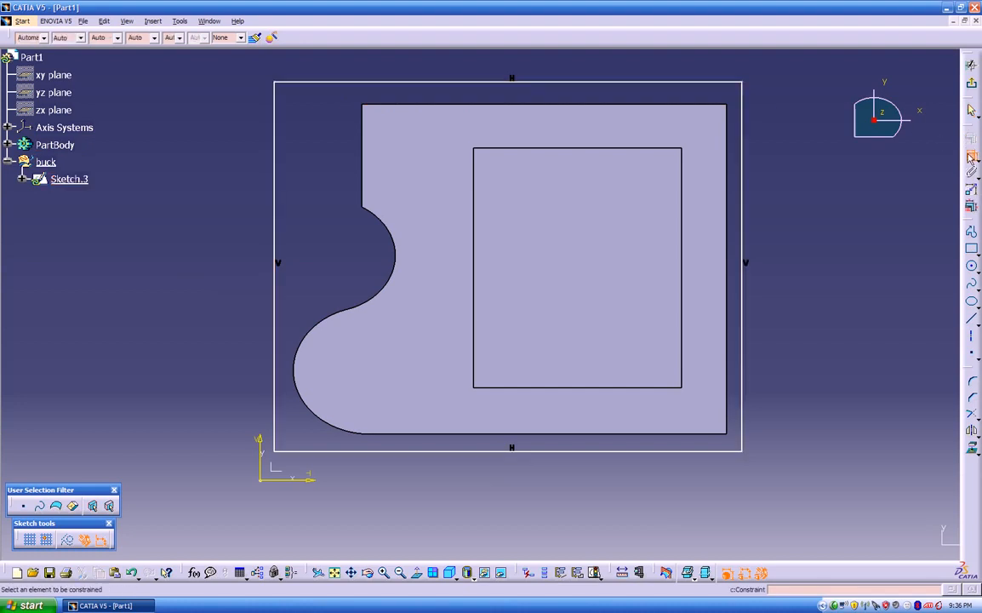
pyautogui.click(719, 82)
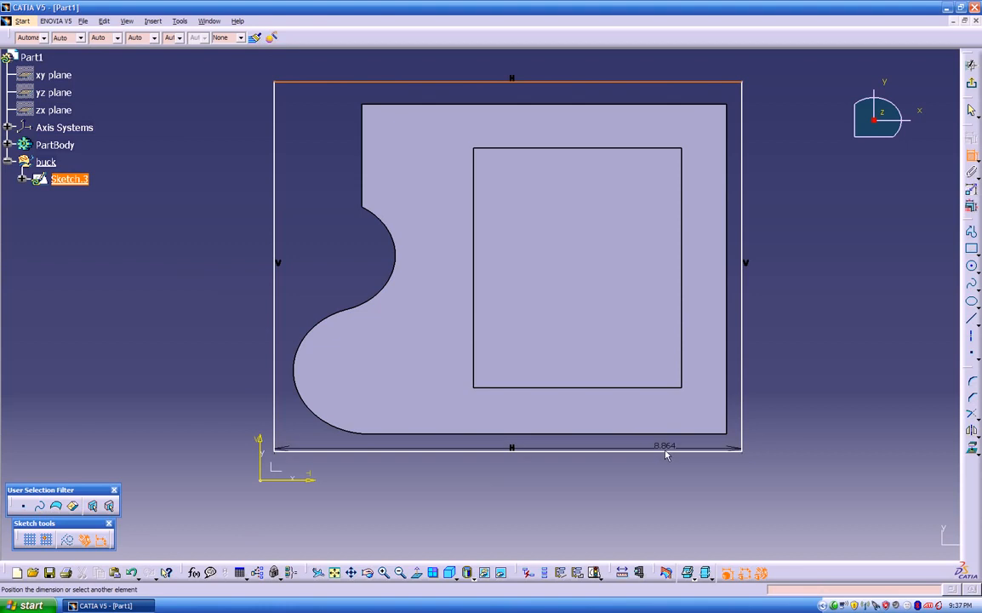
pyautogui.click(664, 451)
pyautogui.click(862, 270)
pyautogui.doubleClick(849, 265)
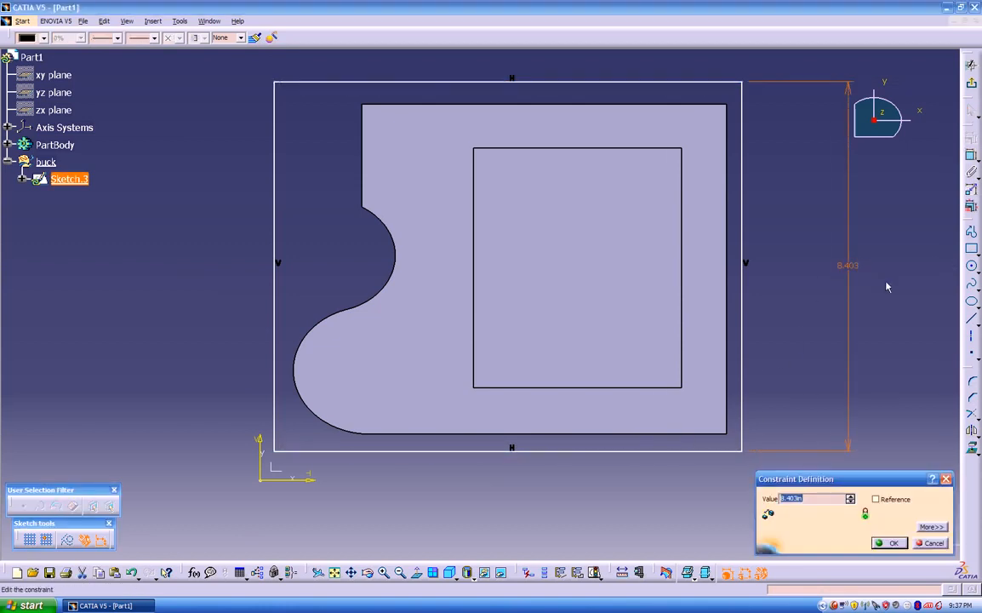
pyautogui.write('8')
pyautogui.press('Return')
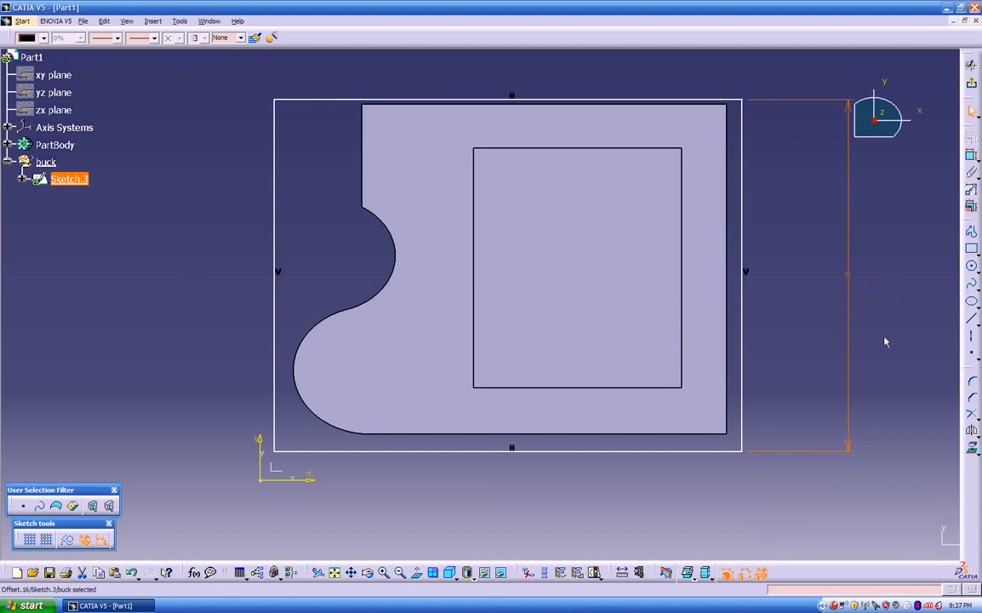
# Dimension the enclosing rectangle's width between its vertical edges and set it to 8 in
pyautogui.click(972, 158)
pyautogui.click(741, 332)
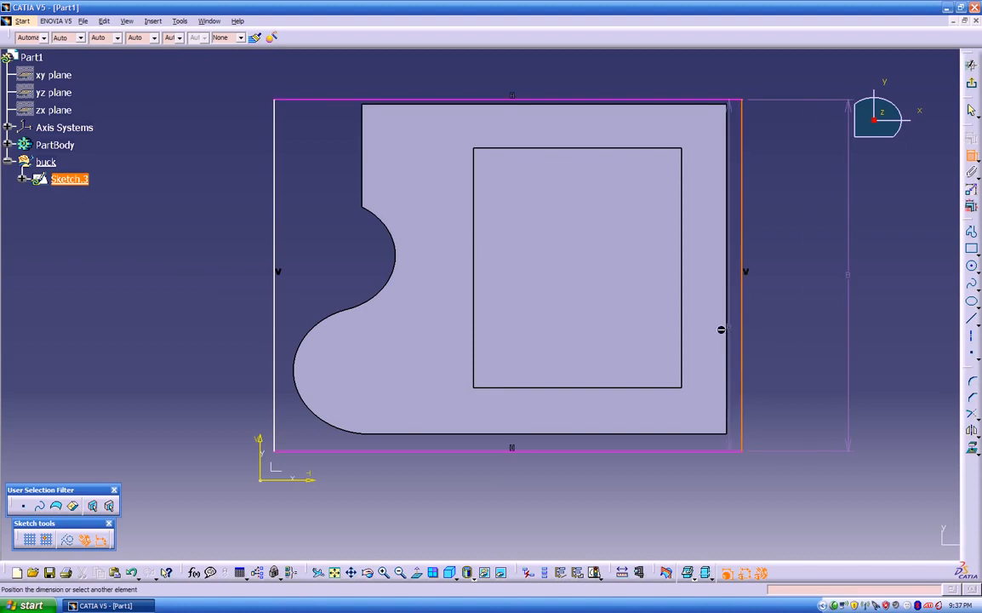
pyautogui.click(281, 313)
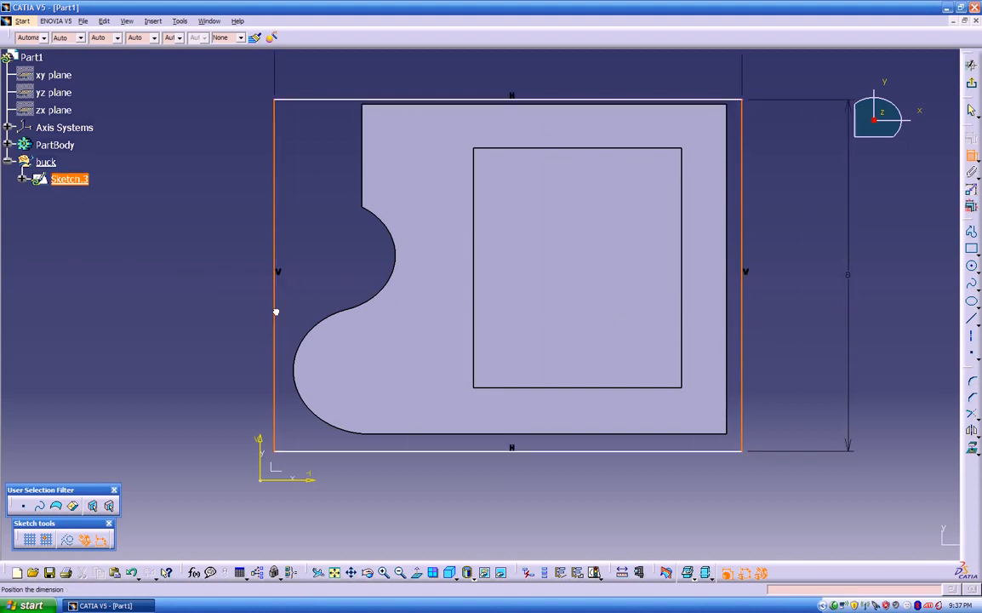
pyautogui.click(506, 83)
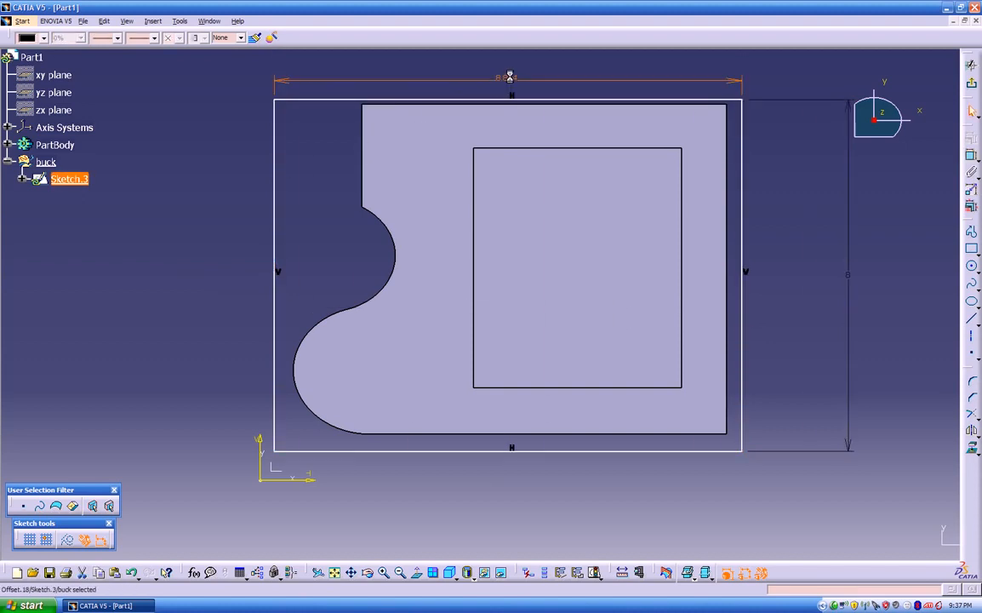
pyautogui.doubleClick(509, 81)
pyautogui.write('8')
pyautogui.press('Return')
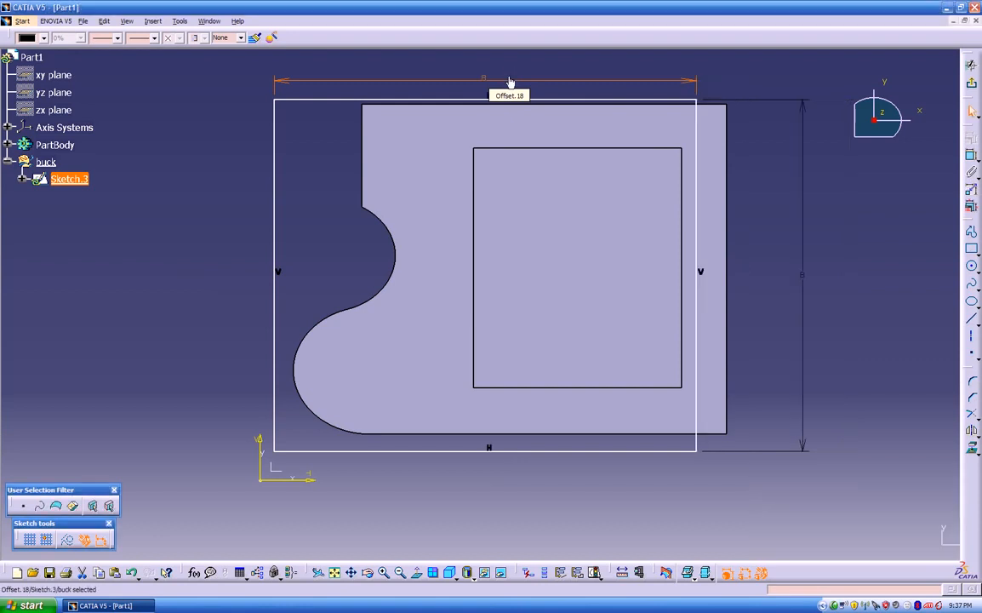
# Shift the rectangle toward the part's straight far edge and set its width to 8.5 in
pyautogui.moveTo(554, 104)
pyautogui.mouseDown()
pyautogui.moveTo(578, 97)
pyautogui.moveTo(546, 90)
pyautogui.mouseUp()
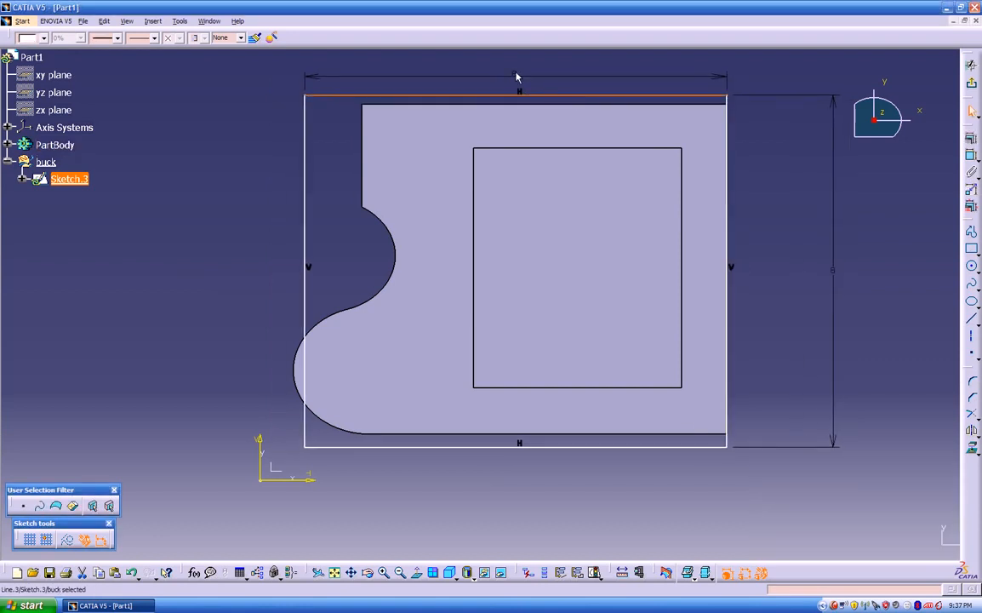
pyautogui.doubleClick(515, 77)
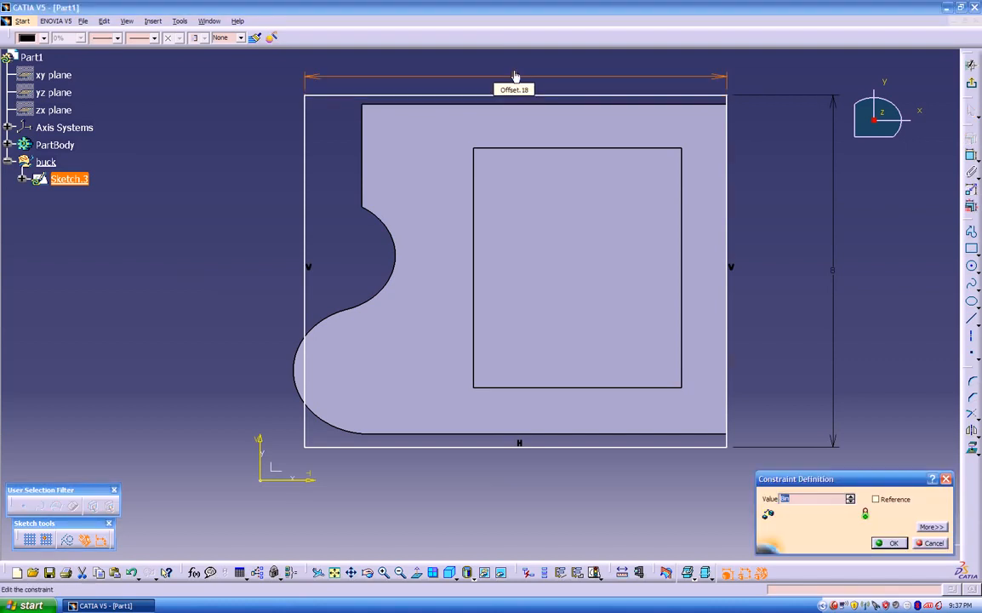
pyautogui.write('8.5')
pyautogui.press('Return')
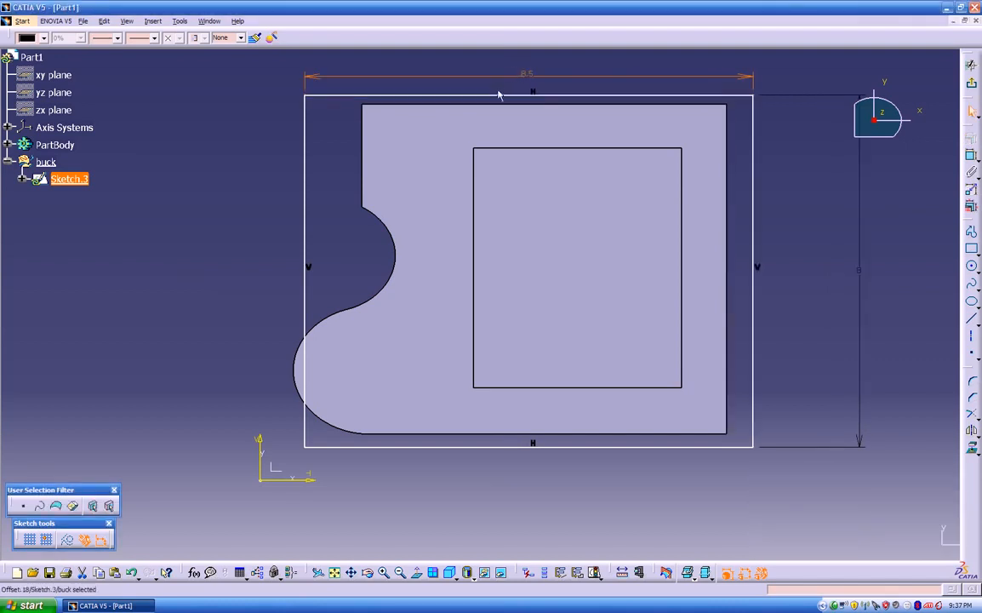
# Reposition the rectangle so it surrounds the part outline on all sides and finish the sketch
pyautogui.moveTo(502, 100); pyautogui.dragTo(481, 96)
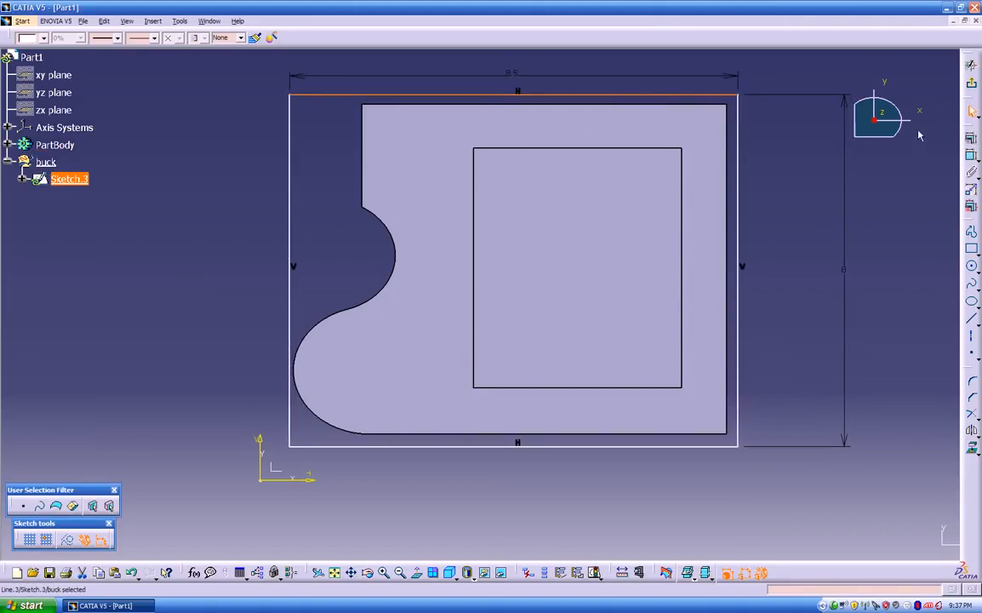
pyautogui.click(971, 65)
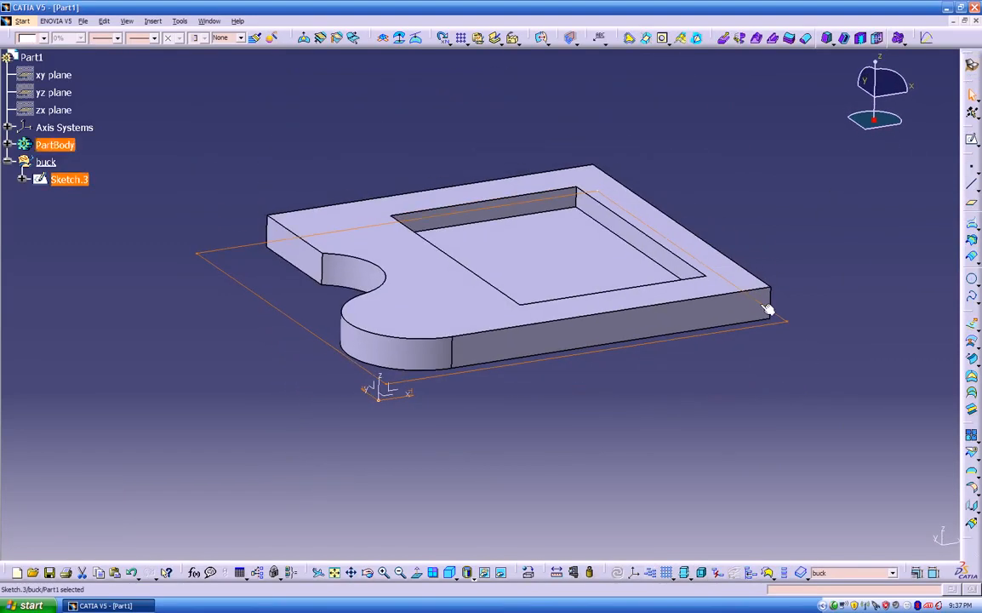
pyautogui.moveTo(640, 405)
pyautogui.mouseDown(button='middle')
pyautogui.moveTo(655, 364)
pyautogui.moveTo(673, 359)
pyautogui.moveTo(668, 373)
pyautogui.moveTo(673, 327)
pyautogui.moveTo(639, 396)
pyautogui.mouseUp(button='middle')
pyautogui.click(667, 389)
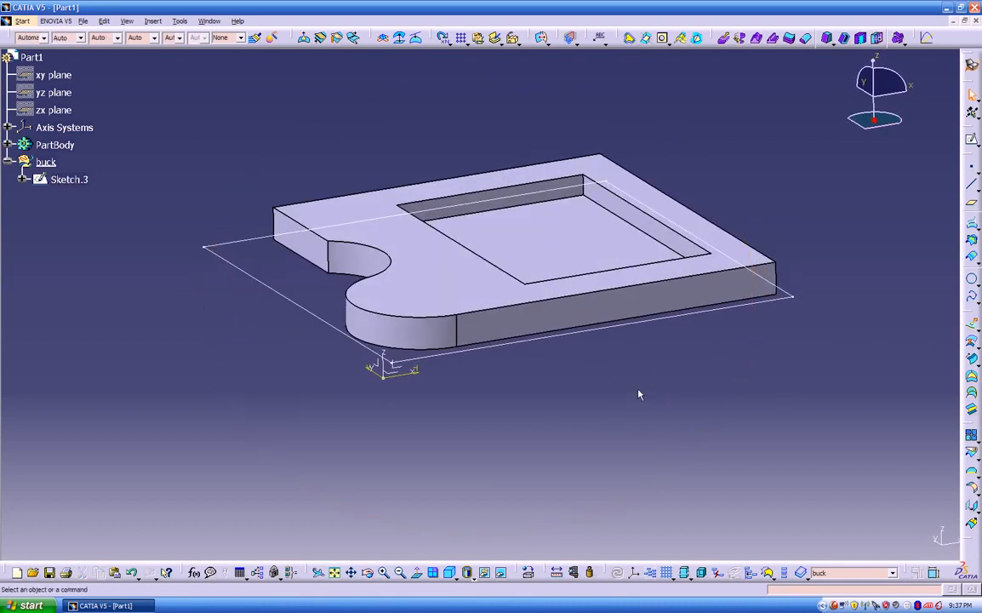
# Translate a copy of the rectangle sketch 1 in along the absolute axis system's Z axis
pyautogui.click(647, 324)
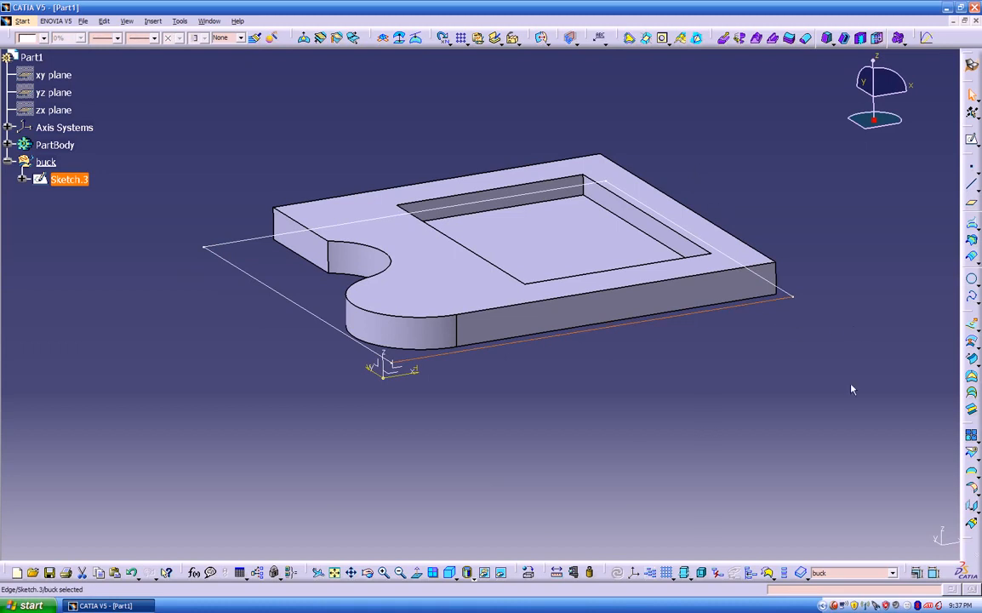
pyautogui.click(972, 505)
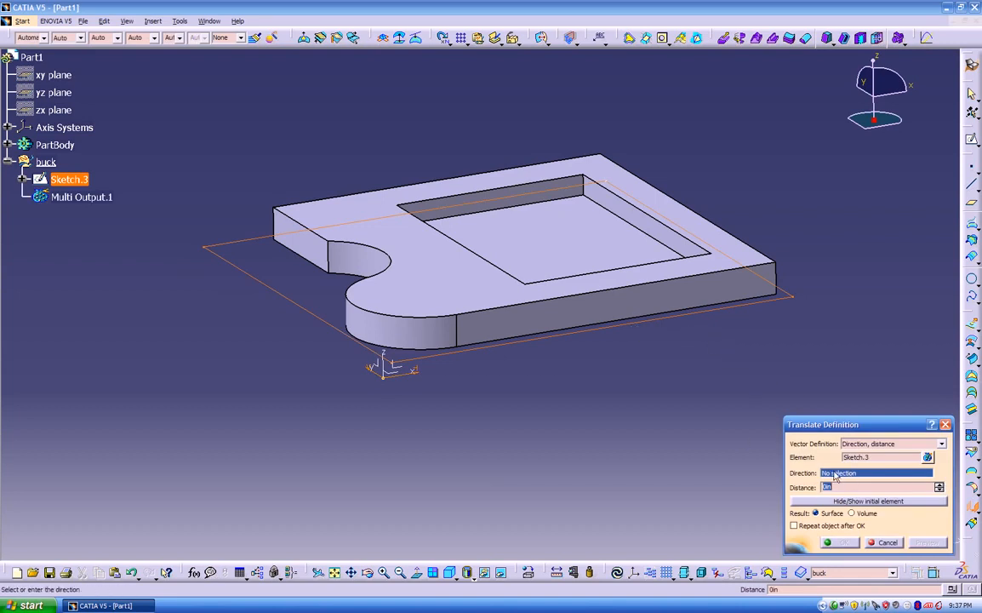
pyautogui.click(385, 364)
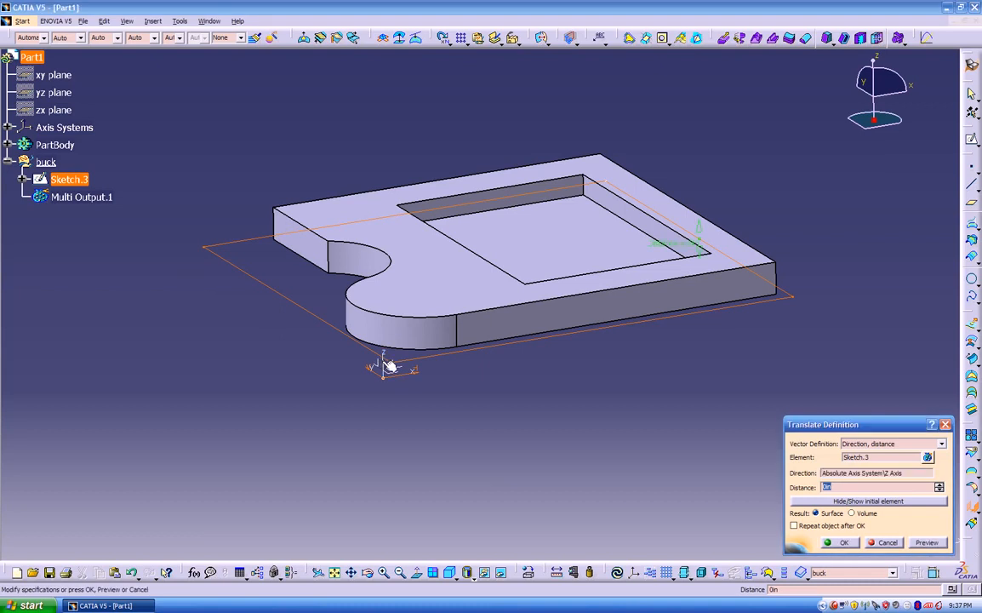
pyautogui.moveTo(391, 366); pyautogui.dragTo(567, 372, button='middle')
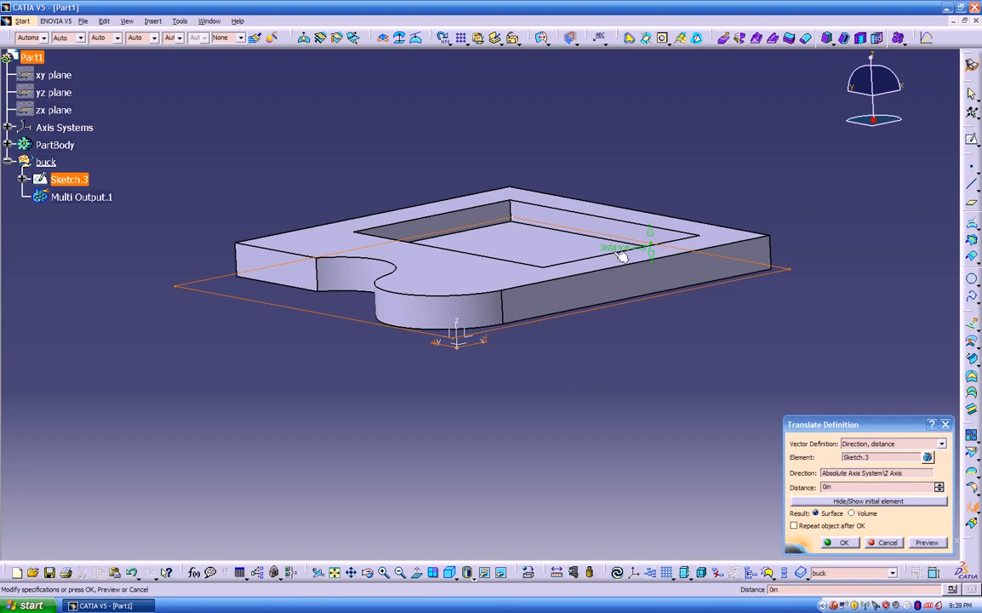
pyautogui.moveTo(613, 246); pyautogui.dragTo(610, 193)
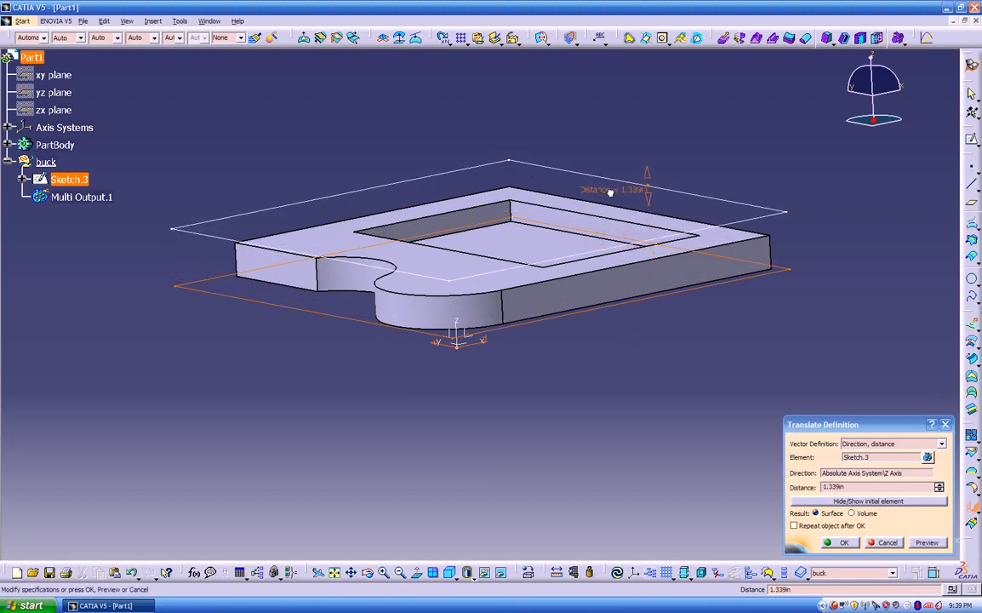
pyautogui.moveTo(565, 313); pyautogui.dragTo(594, 302, button='middle')
pyautogui.doubleClick(855, 487)
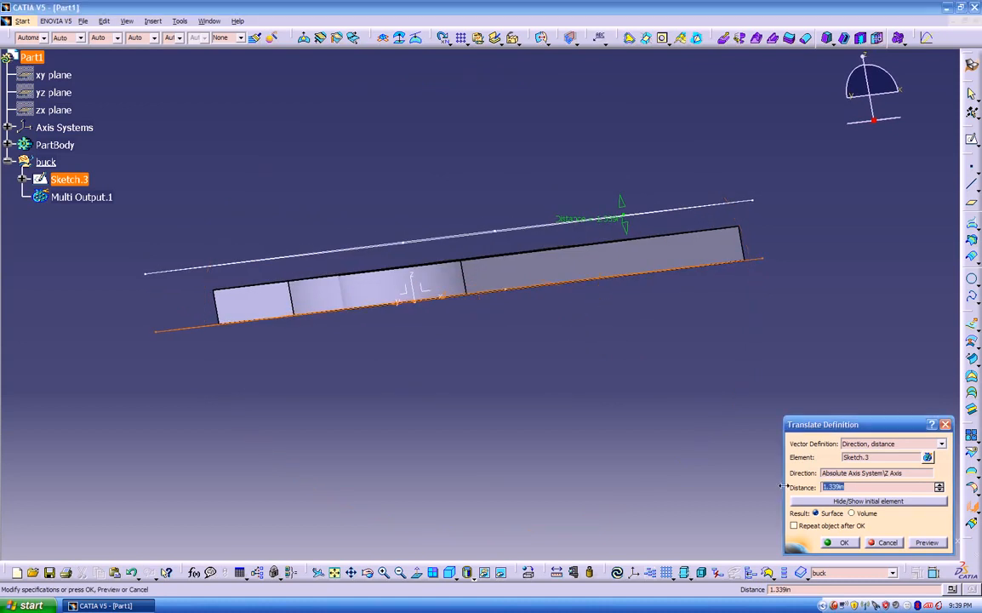
pyautogui.write('1')
pyautogui.press('Return')
pyautogui.moveTo(618, 420); pyautogui.dragTo(649, 460, button='middle')
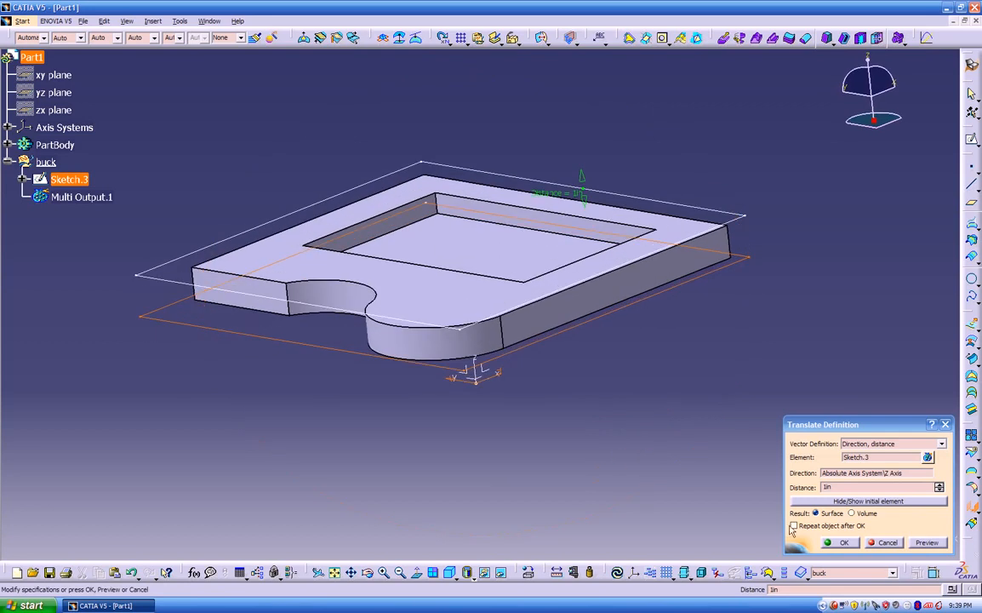
pyautogui.click(843, 543)
# Insert a second geometrical set named misc under Part1
pyautogui.moveTo(734, 454); pyautogui.dragTo(627, 303, button='middle')
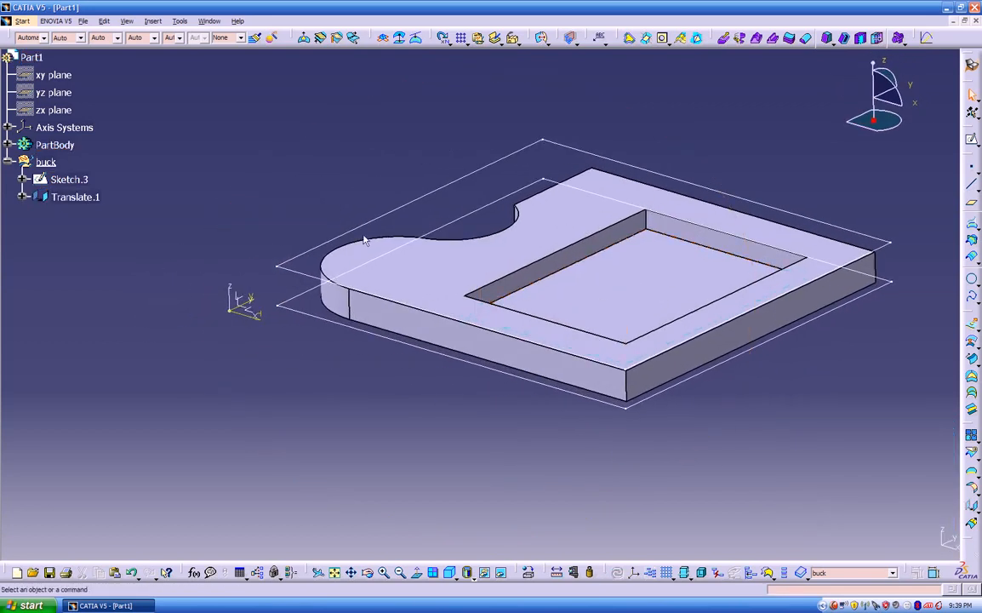
pyautogui.moveTo(423, 317); pyautogui.dragTo(438, 198, button='middle')
pyautogui.moveTo(472, 324); pyautogui.dragTo(475, 356, button='middle')
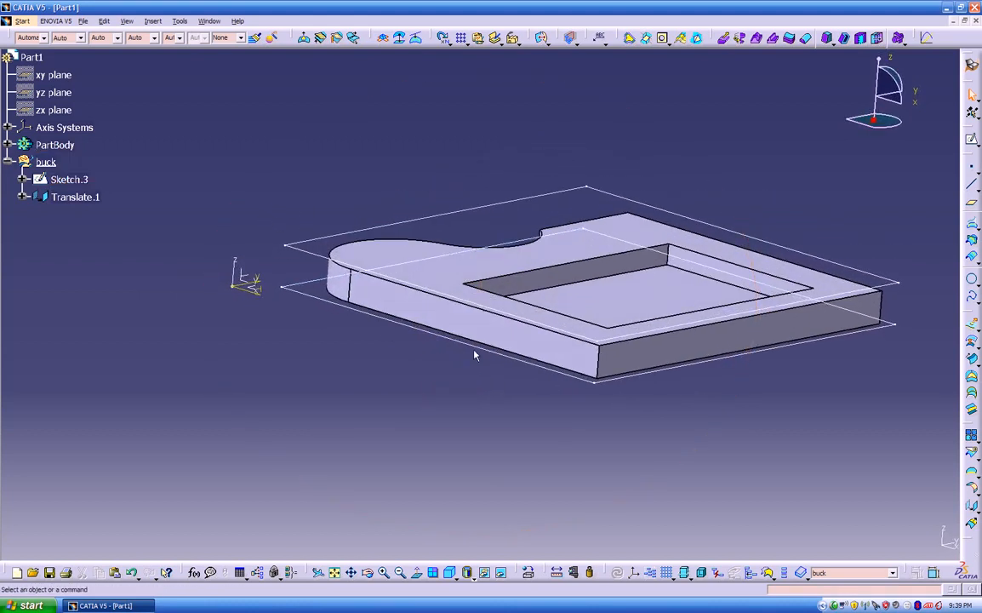
pyautogui.click(153, 21)
pyautogui.click(180, 78)
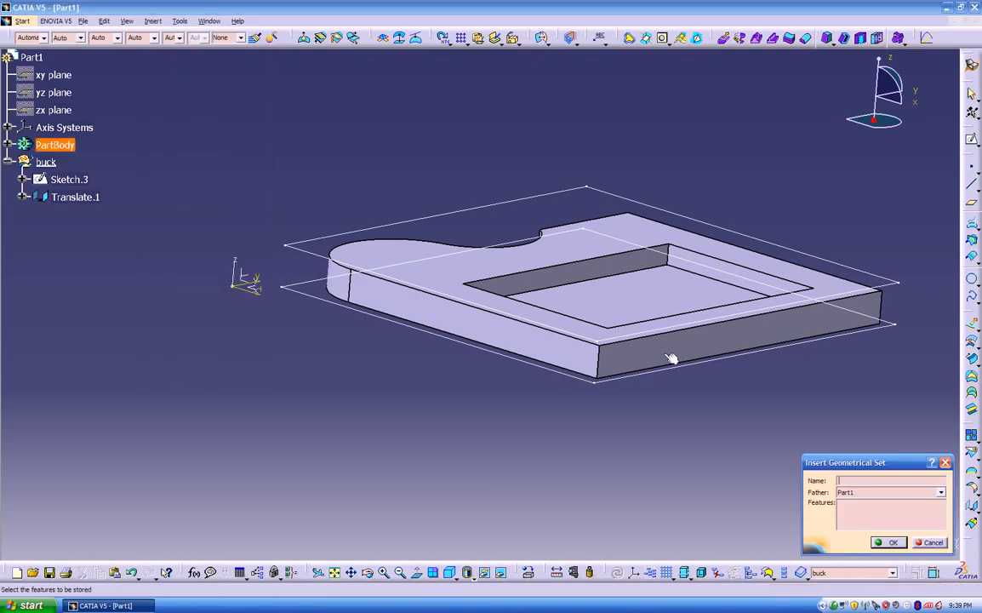
pyautogui.write('m')
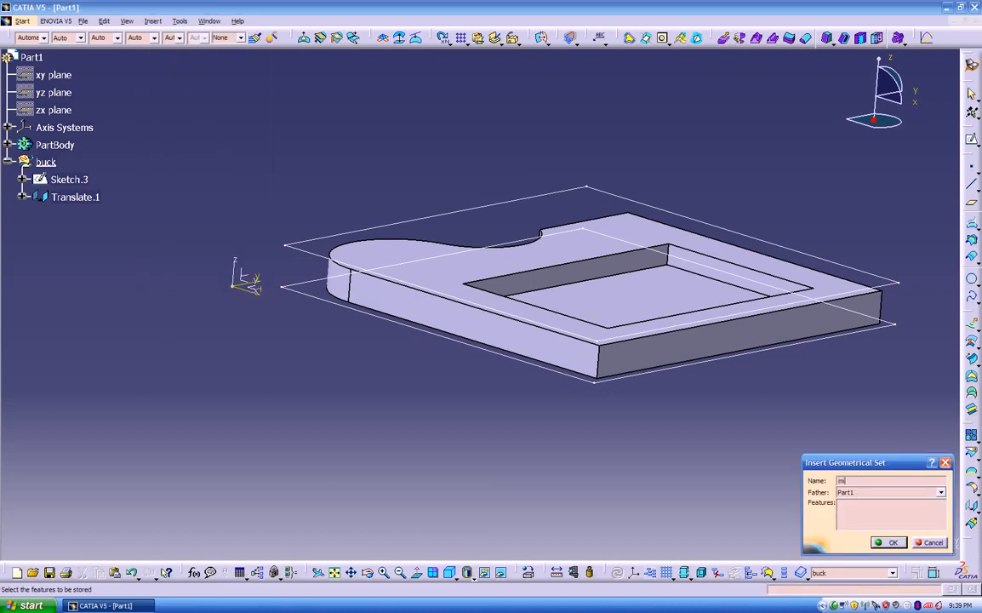
pyautogui.write('isc')
pyautogui.press('Return')
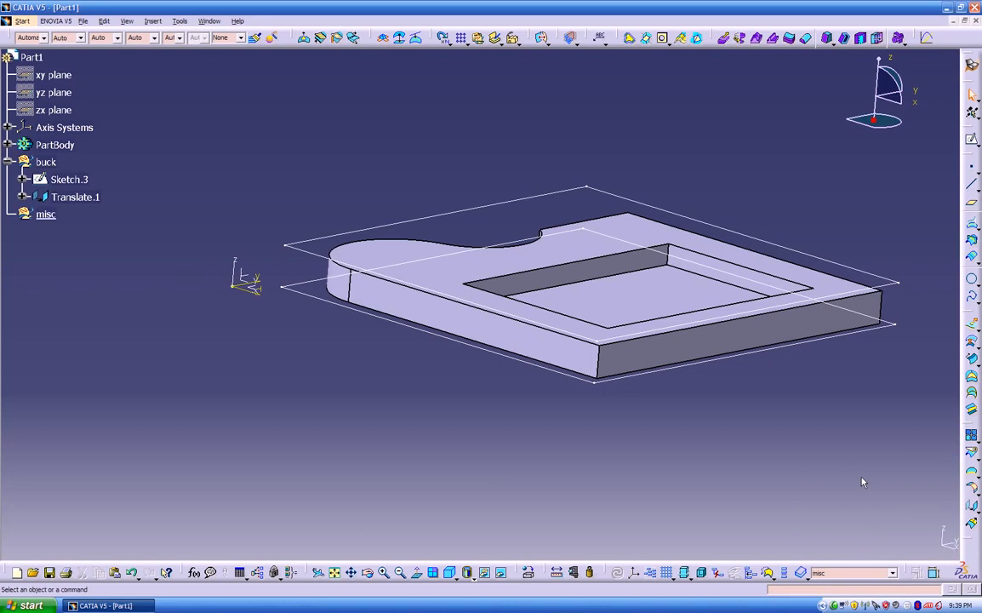
# Create a plane in the misc set, offset upward from the absolute axis system's XY plane to sit above the upper rectangle
pyautogui.click(972, 203)
pyautogui.click(253, 284)
pyautogui.moveTo(236, 249); pyautogui.dragTo(257, 211)
pyautogui.moveTo(350, 321); pyautogui.dragTo(410, 248, button='middle')
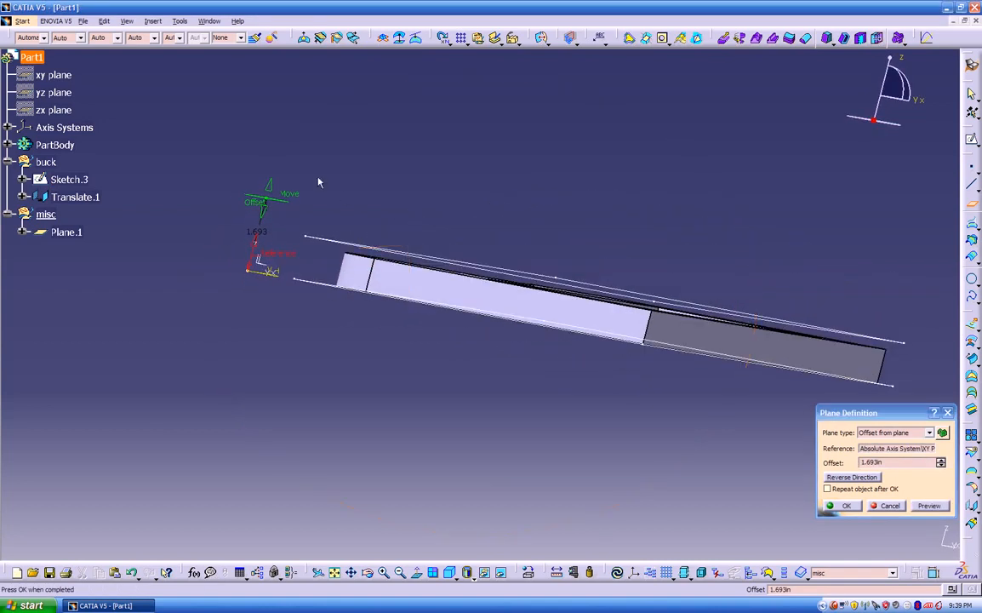
pyautogui.moveTo(270, 188); pyautogui.dragTo(268, 201)
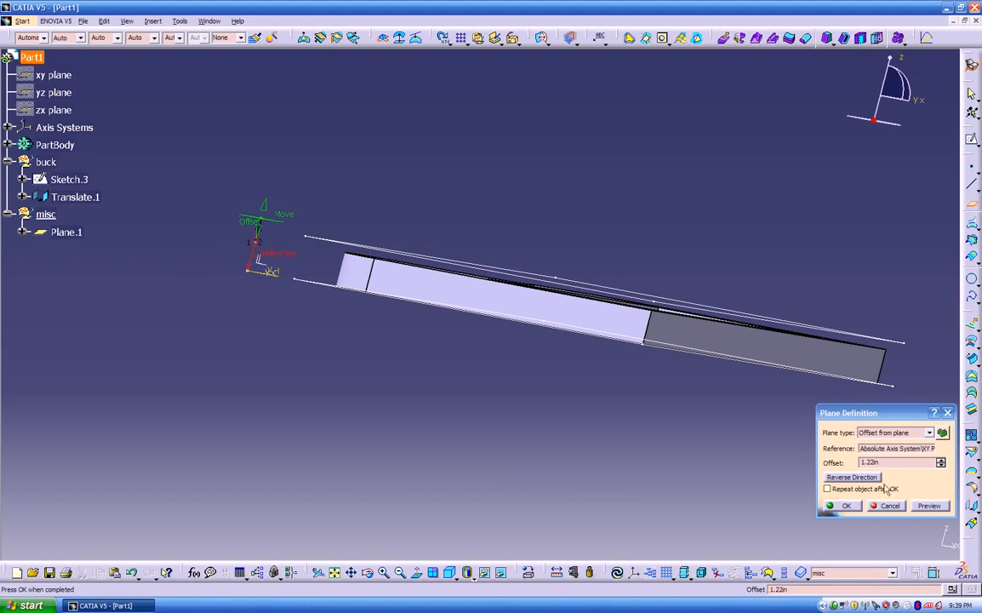
pyautogui.click(828, 459)
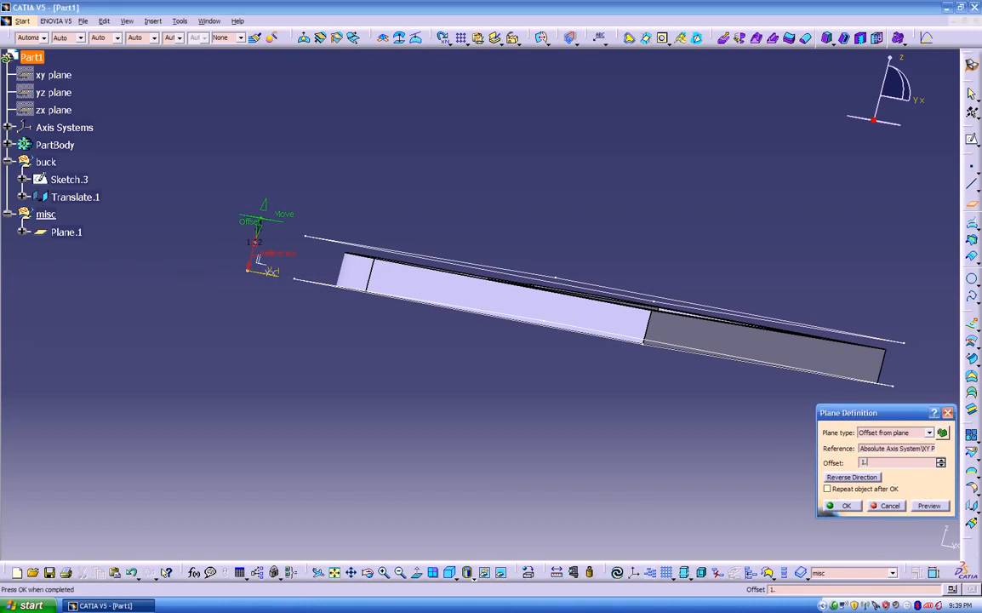
pyautogui.press('Return')
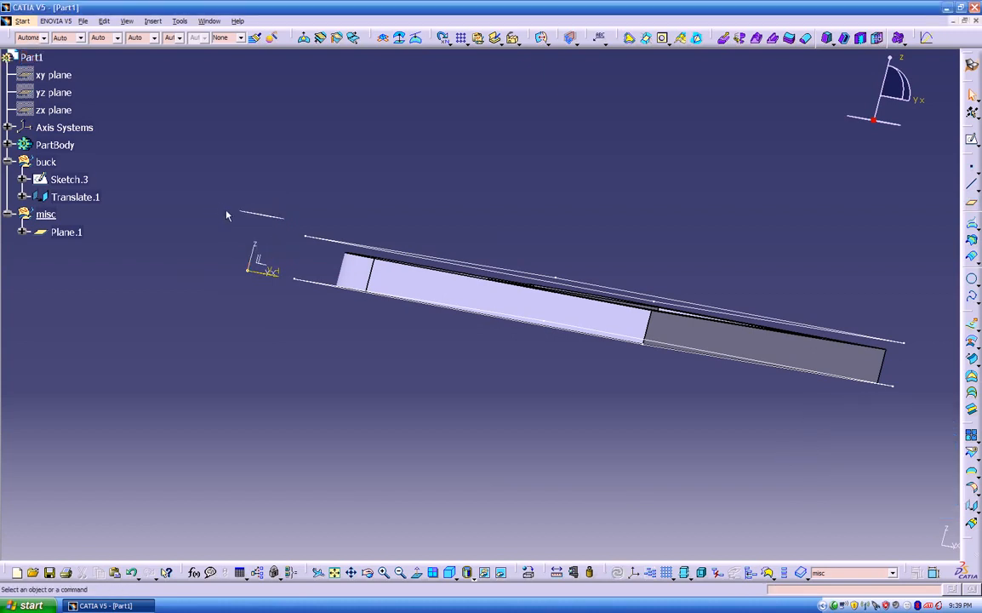
pyautogui.moveTo(266, 213)
pyautogui.mouseDown(button='middle')
pyautogui.moveTo(329, 313)
pyautogui.moveTo(309, 324)
pyautogui.moveTo(379, 260)
pyautogui.mouseUp(button='middle')
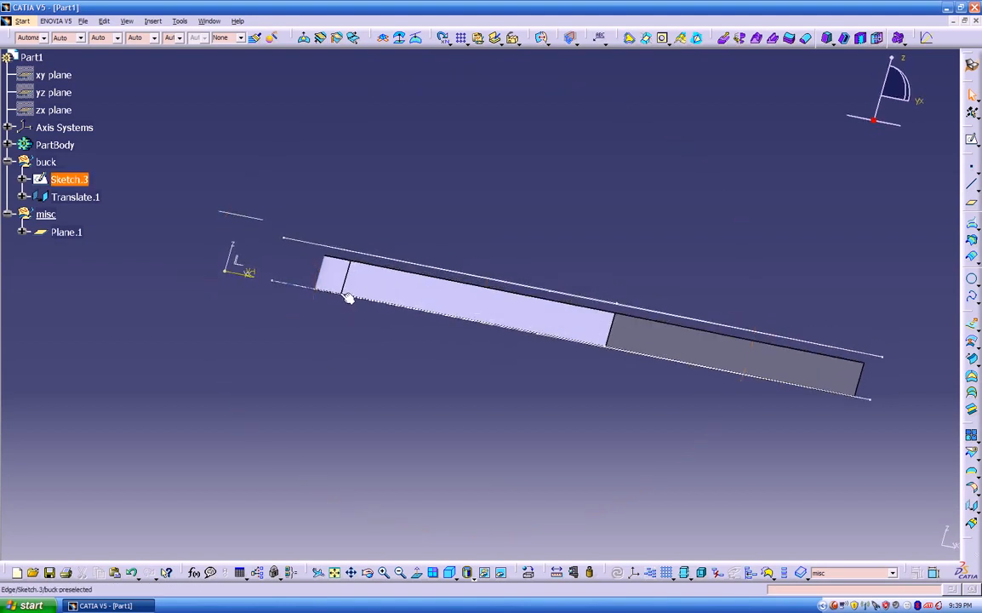
pyautogui.moveTo(292, 373); pyautogui.dragTo(393, 431, button='middle')
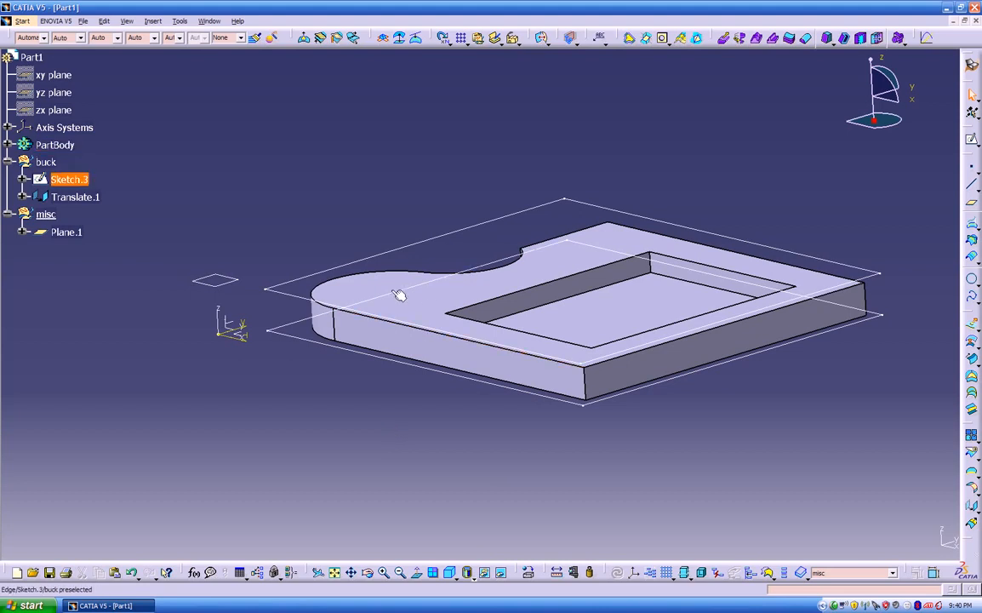
pyautogui.moveTo(430, 305); pyautogui.dragTo(399, 291, button='middle')
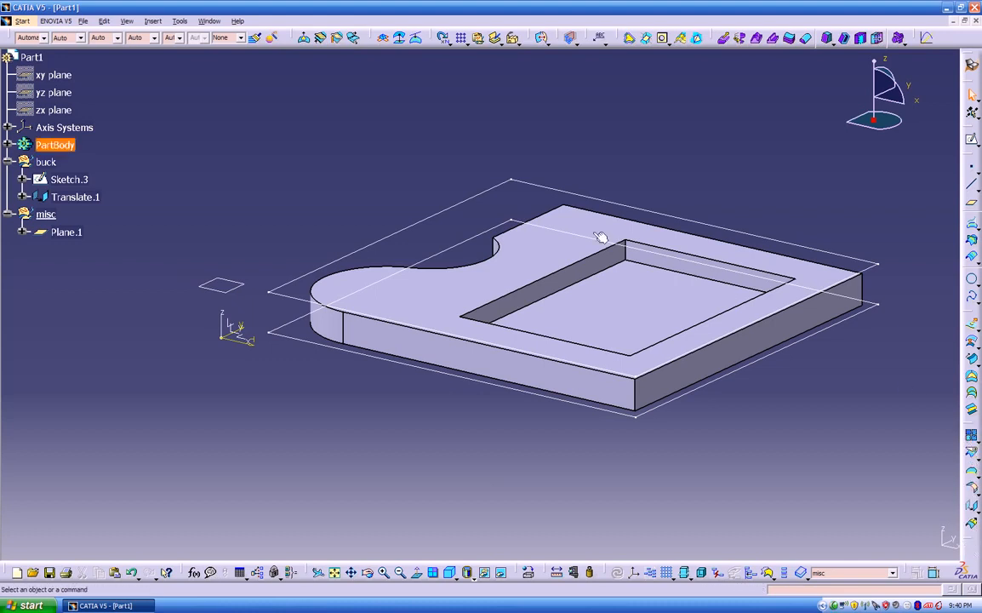
pyautogui.click(180, 21)
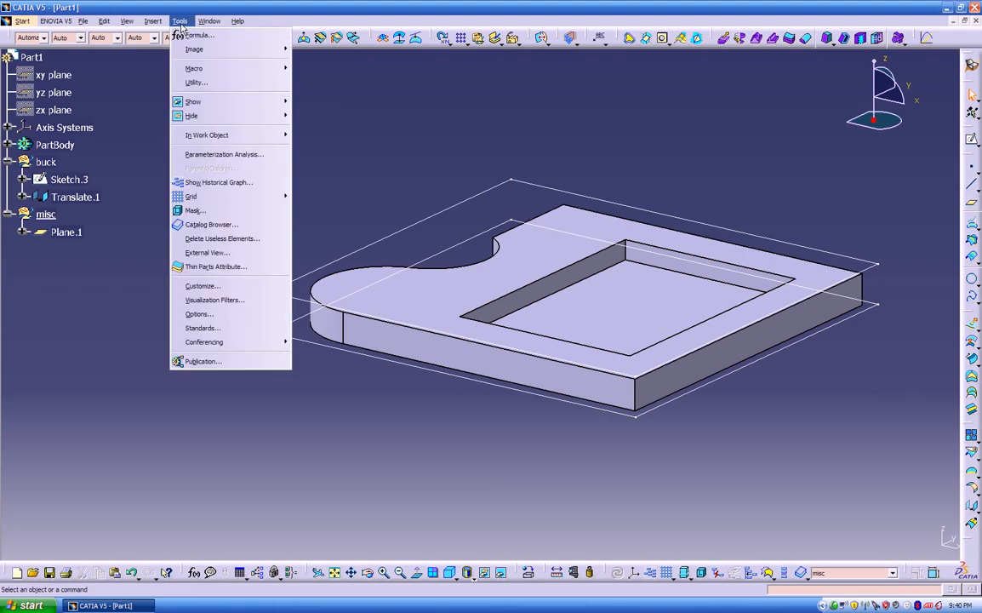
pyautogui.moveTo(167, 26)
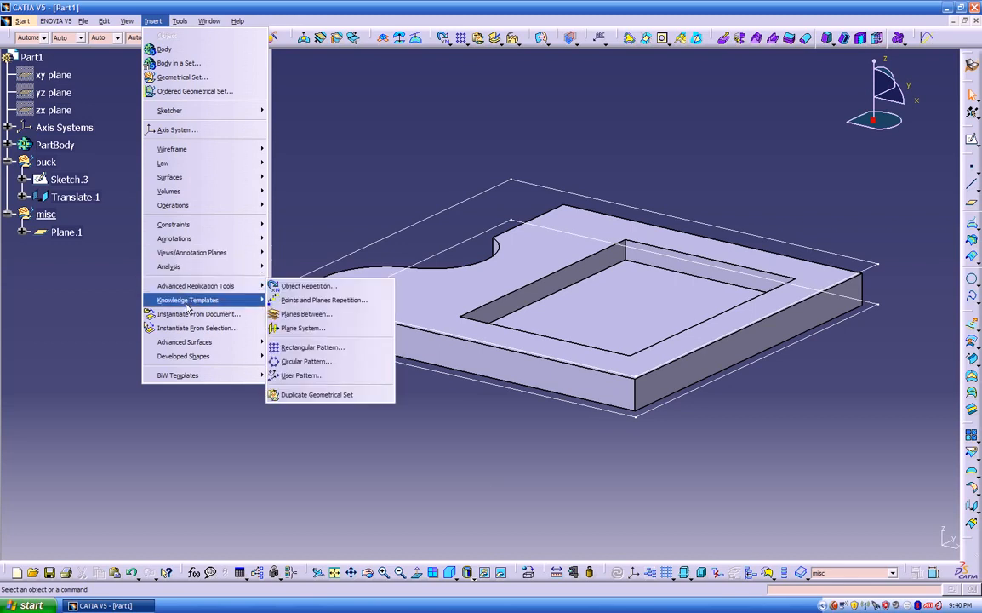
pyautogui.moveTo(188, 305)
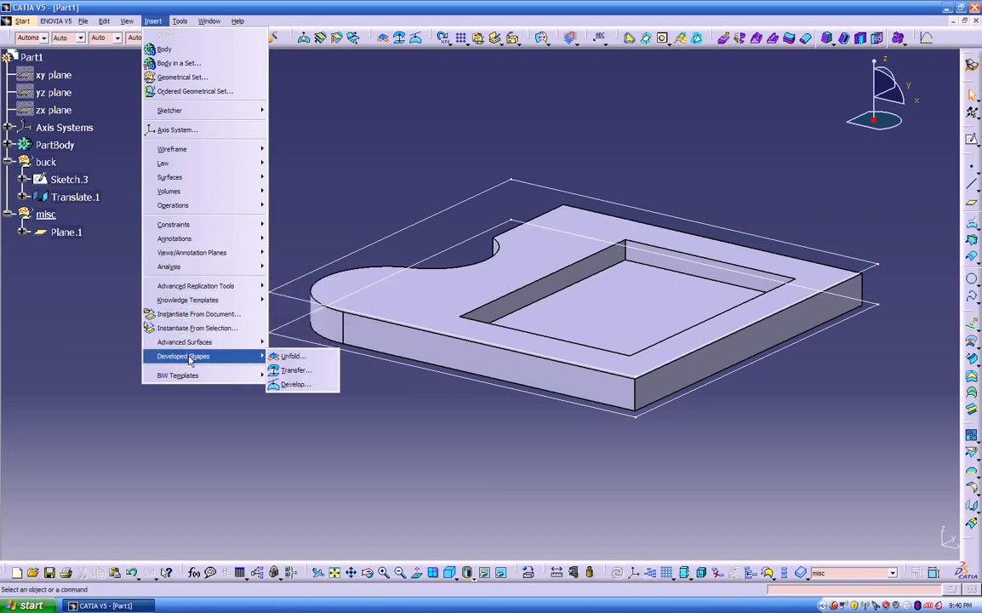
pyautogui.moveTo(193, 347)
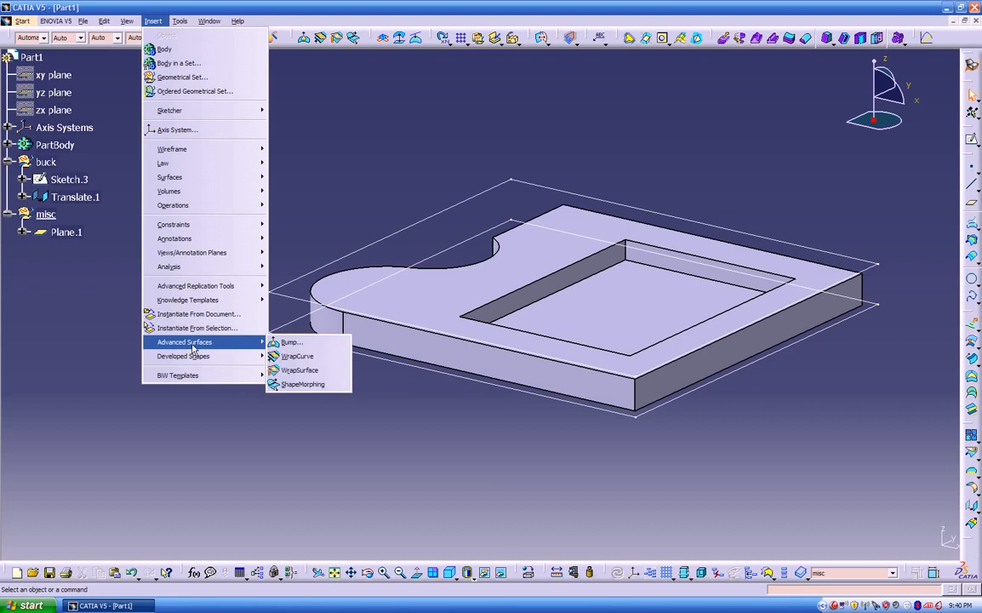
pyautogui.moveTo(184, 181)
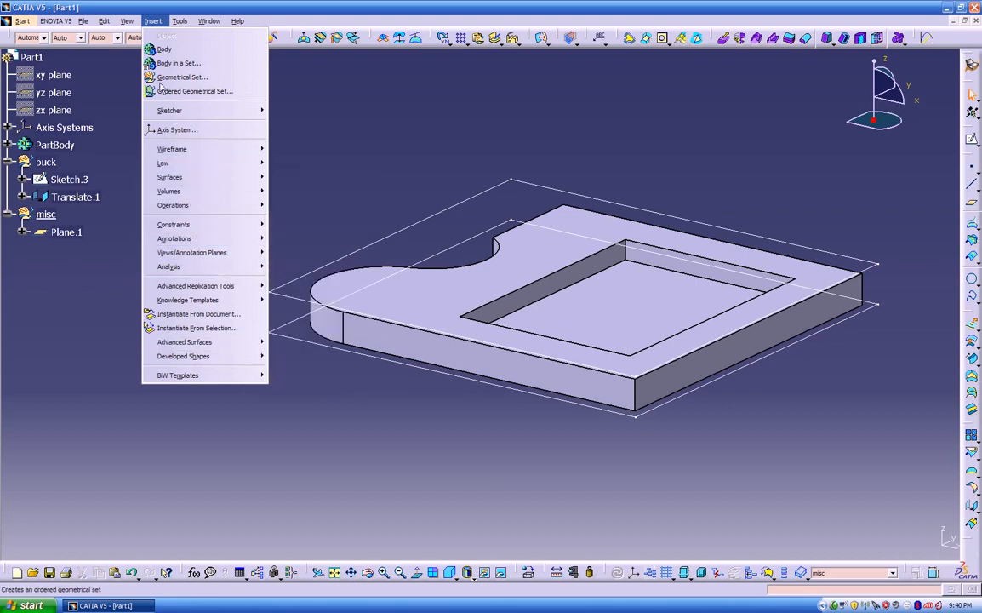
pyautogui.moveTo(129, 26)
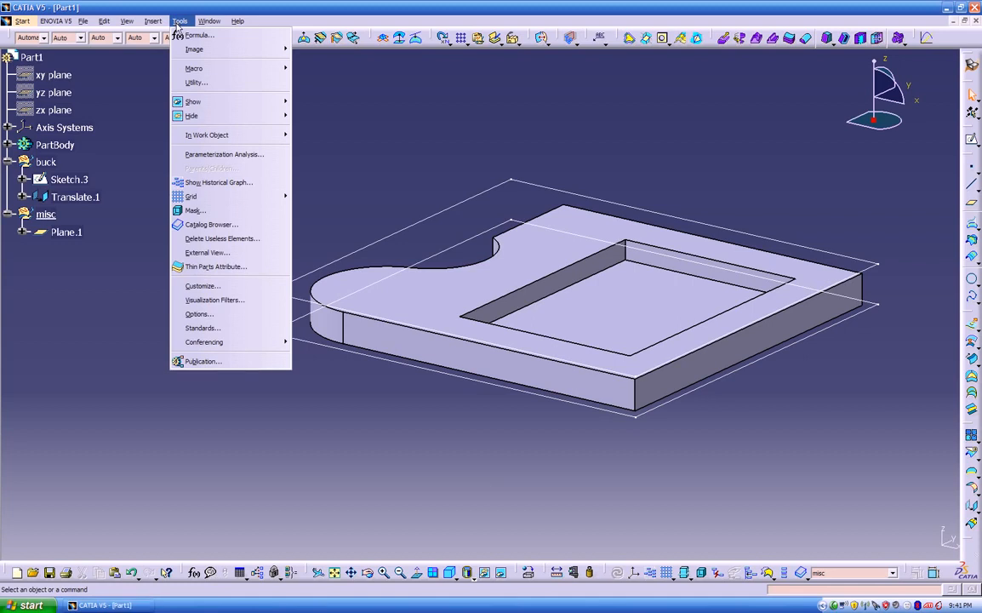
pyautogui.click(423, 99)
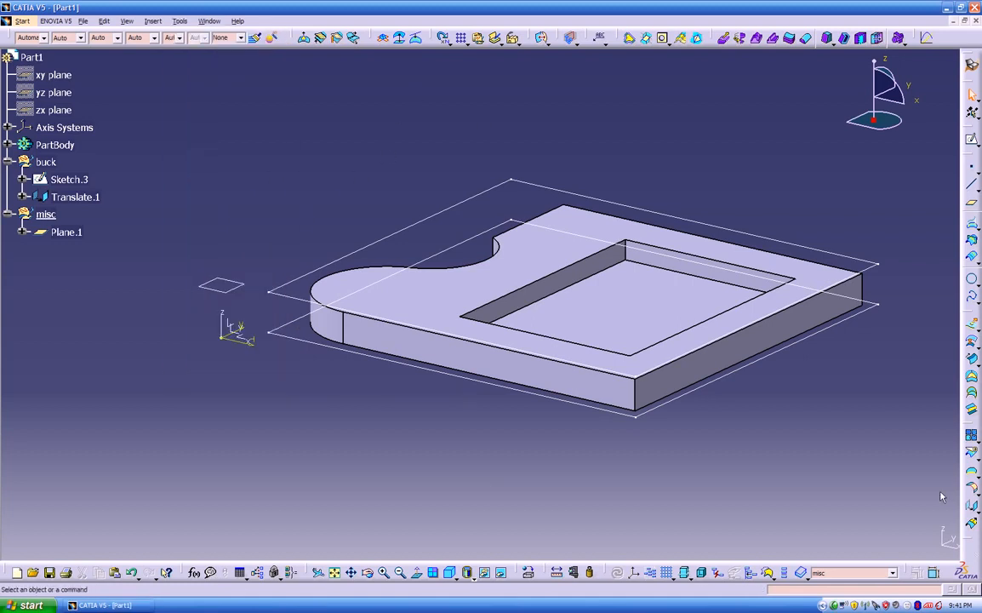
# Open the interface customization options and turn off Lock Toolbar Position
pyautogui.click(966, 549)
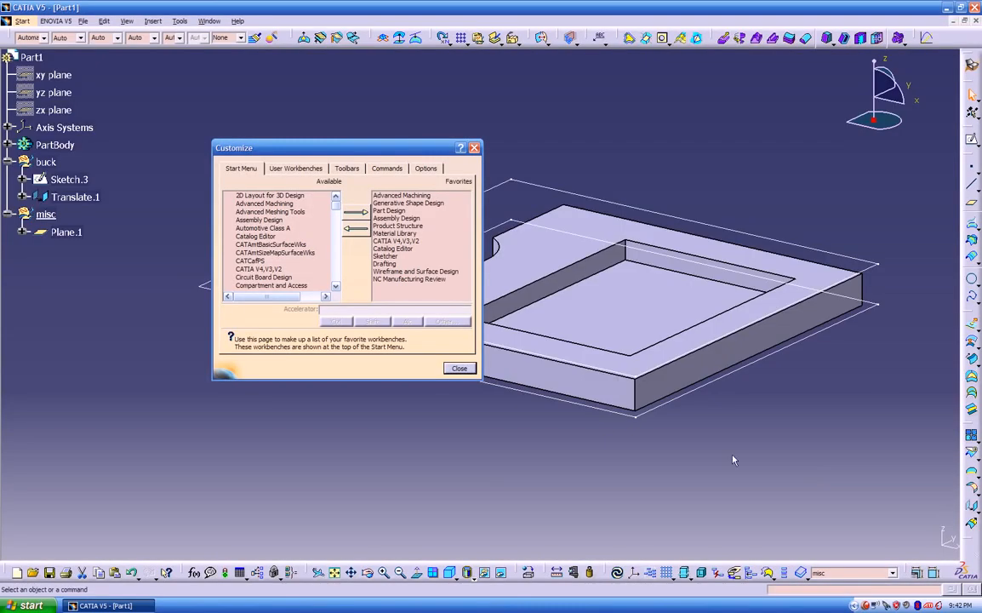
pyautogui.click(427, 168)
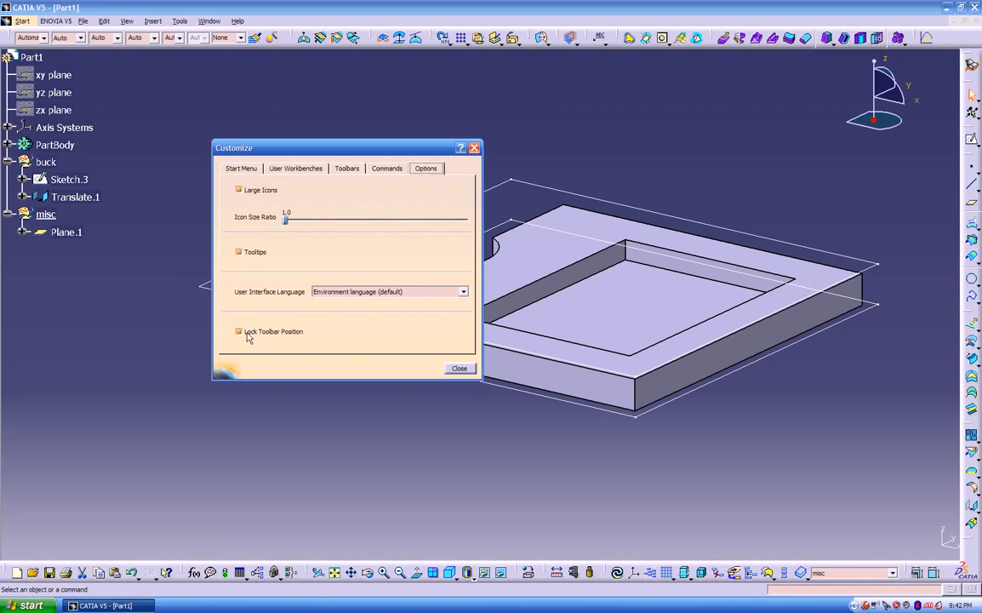
pyautogui.click(274, 332)
# Replace the docked Law toolbar with the rough stock creation toolbar and turn Lock Toolbar Position back on
pyautogui.moveTo(967, 539); pyautogui.dragTo(945, 516)
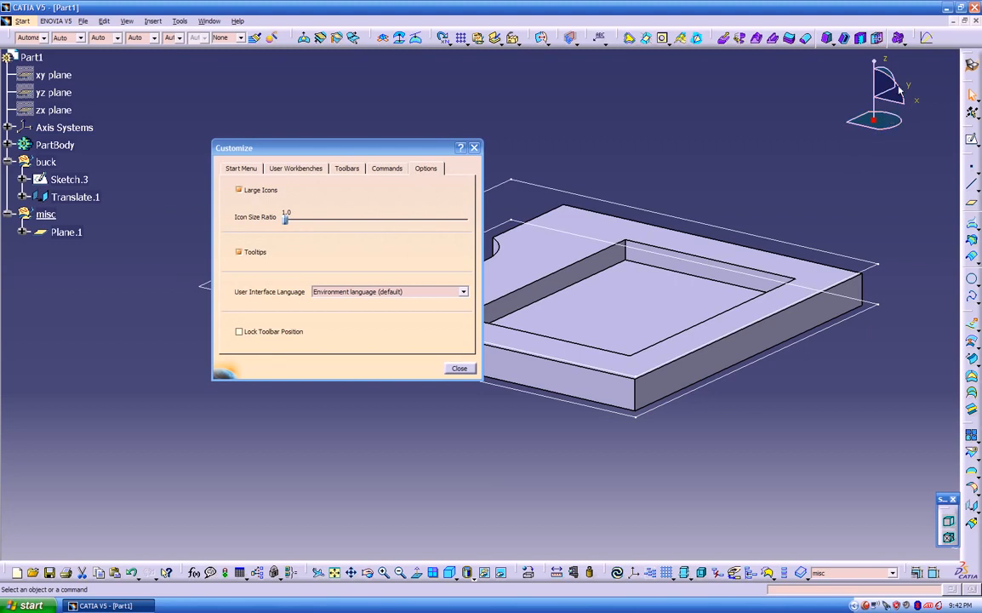
pyautogui.moveTo(916, 40); pyautogui.dragTo(778, 67)
pyautogui.moveTo(950, 507); pyautogui.dragTo(911, 27)
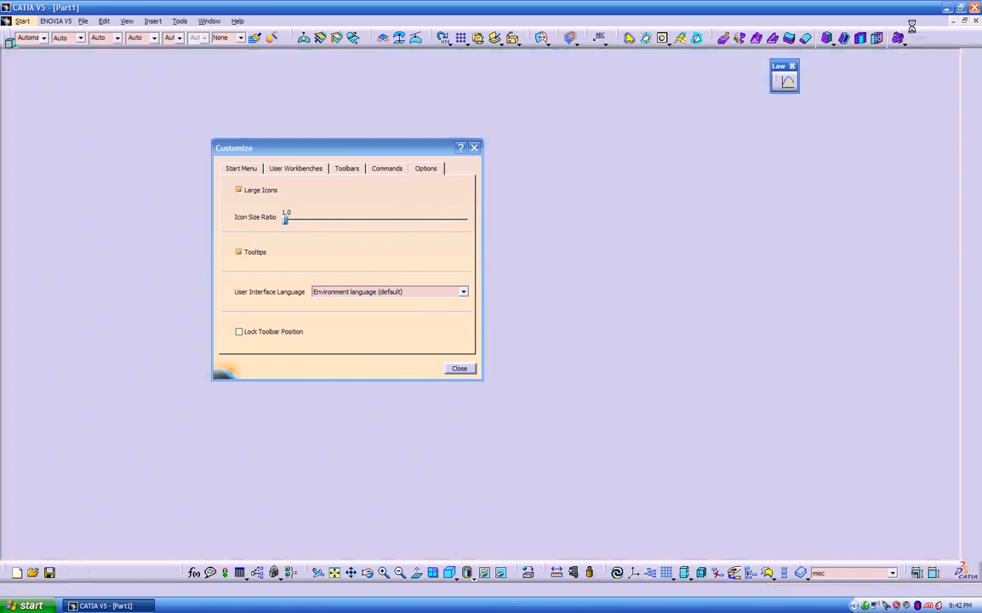
pyautogui.click(791, 66)
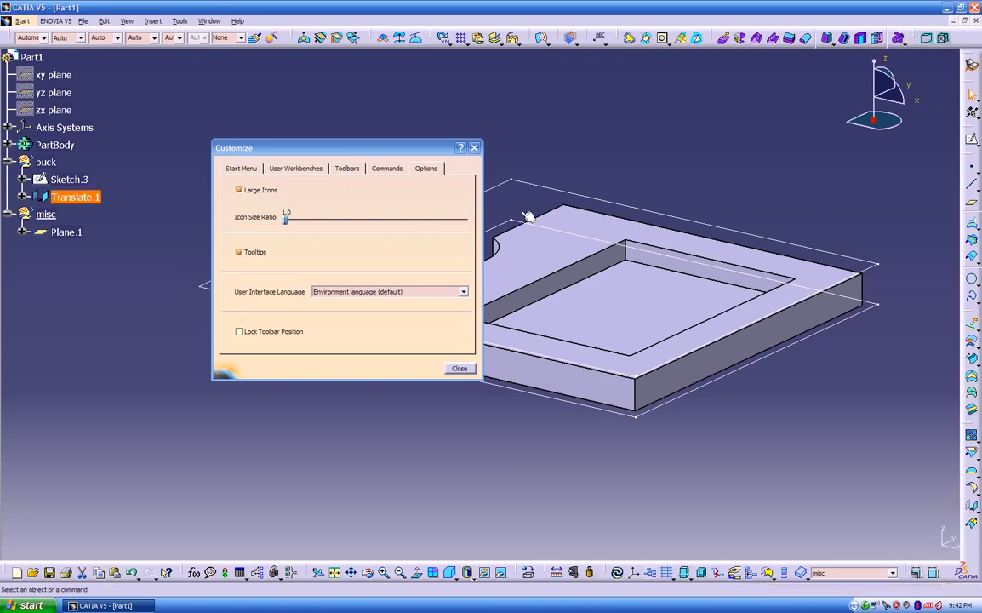
pyautogui.click(274, 332)
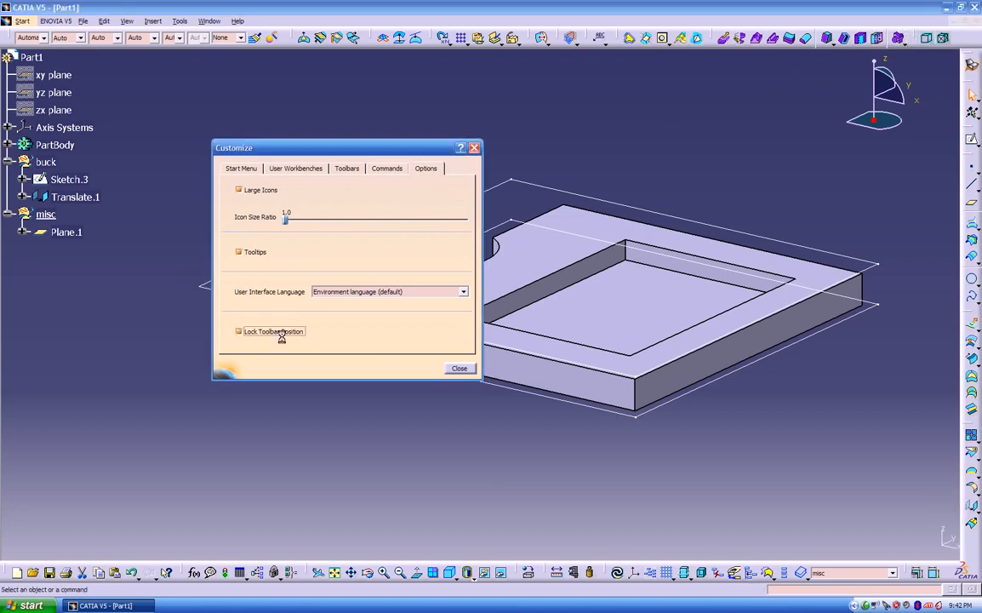
pyautogui.click(458, 369)
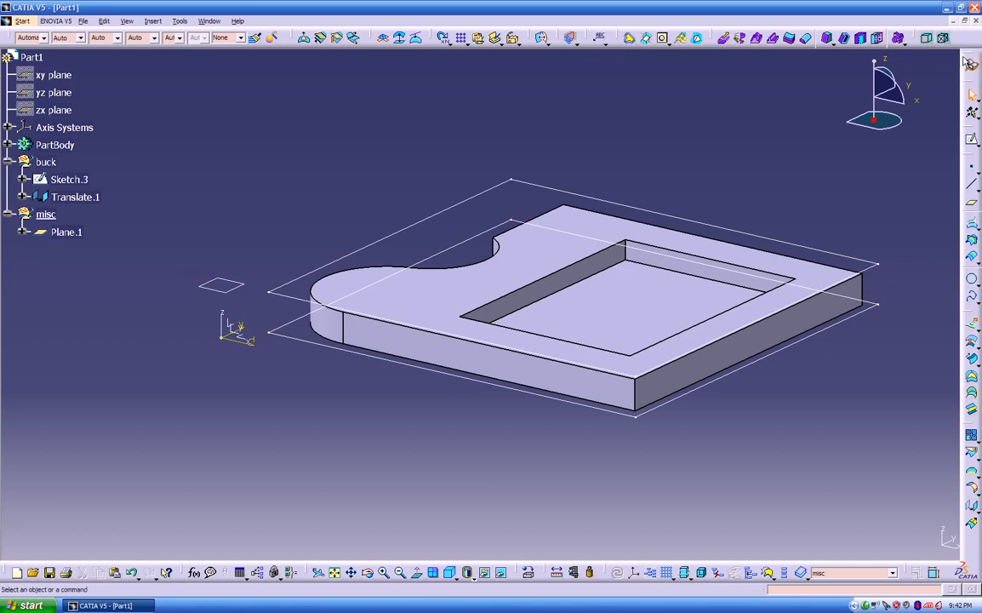
pyautogui.click(970, 64)
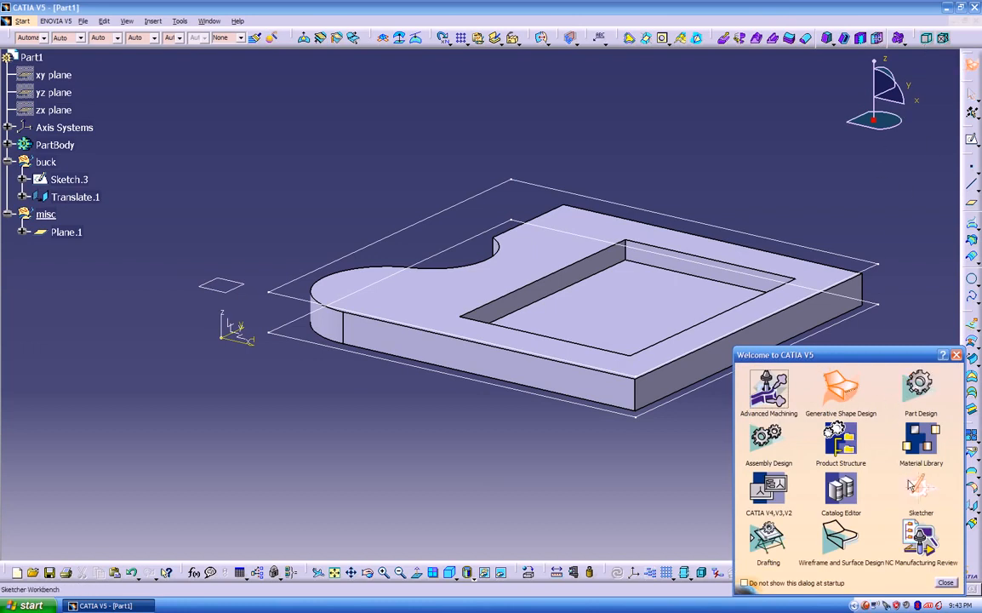
pyautogui.click(945, 583)
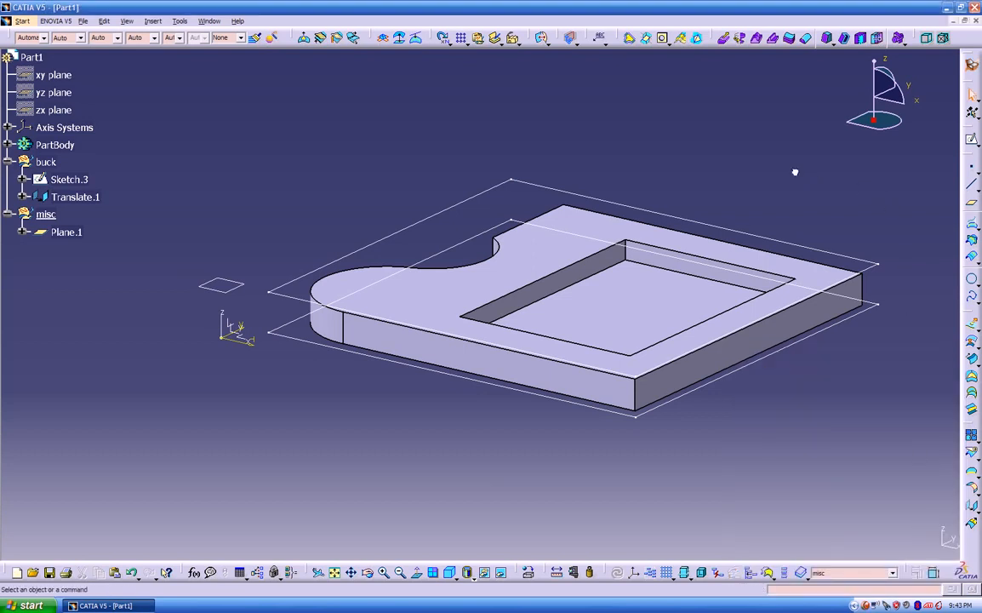
pyautogui.moveTo(755, 387); pyautogui.dragTo(783, 345, button='middle')
pyautogui.moveTo(191, 151); pyautogui.dragTo(379, 223, button='middle')
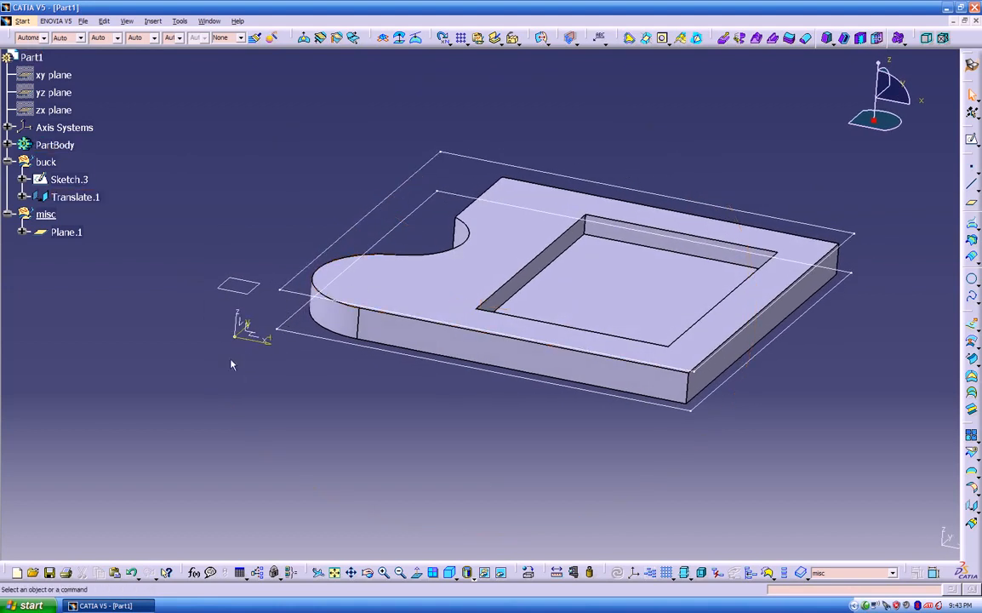
# Define the buck geometrical set as the in-work object and select it
pyautogui.rightClick(47, 164)
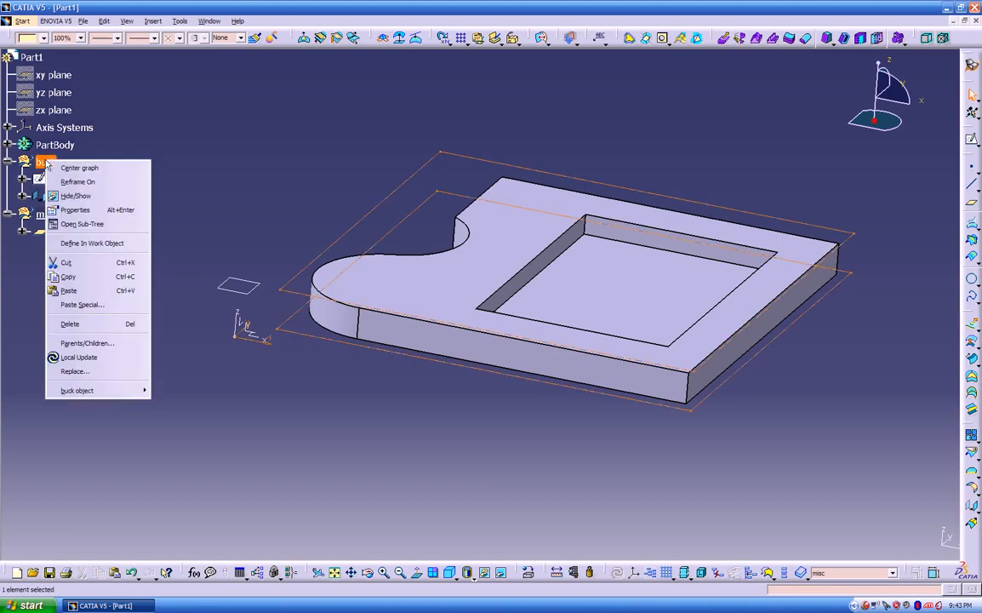
pyautogui.click(82, 224)
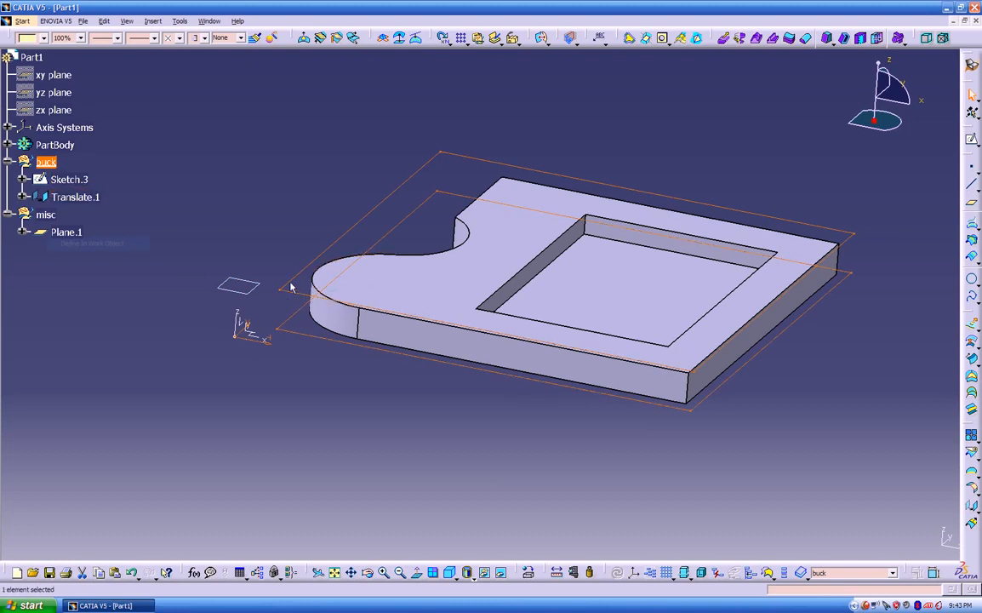
pyautogui.click(57, 163)
pyautogui.click(927, 39)
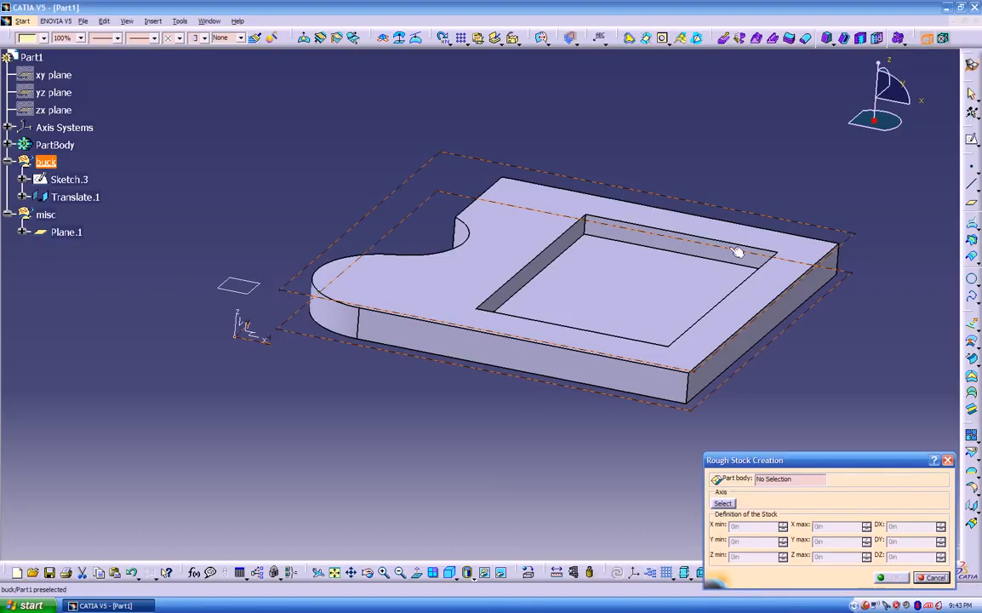
pyautogui.moveTo(710, 294); pyautogui.dragTo(645, 533, button='middle')
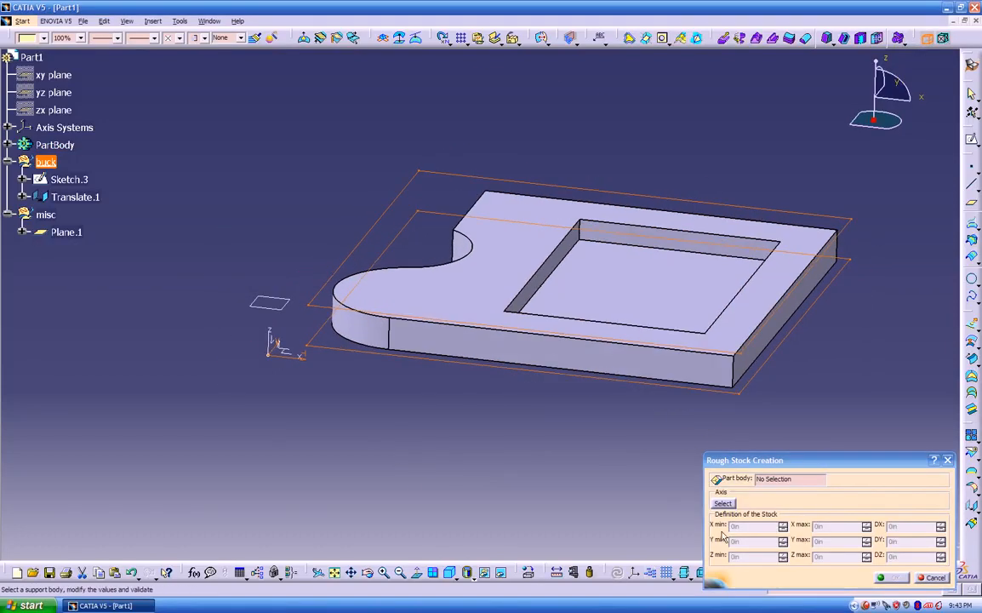
pyautogui.moveTo(497, 446); pyautogui.dragTo(697, 397, button='middle')
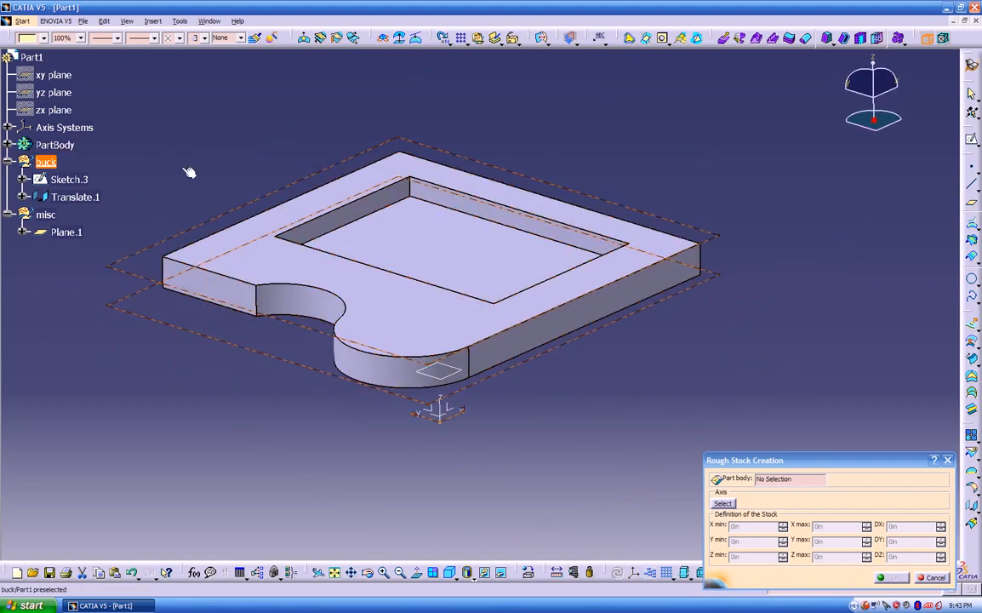
pyautogui.click(45, 162)
pyautogui.moveTo(377, 407)
pyautogui.mouseDown(button='middle')
pyautogui.moveTo(309, 395)
pyautogui.moveTo(457, 483)
pyautogui.moveTo(567, 519)
pyautogui.moveTo(540, 531)
pyautogui.moveTo(506, 517)
pyautogui.moveTo(473, 407)
pyautogui.moveTo(374, 401)
pyautogui.mouseUp(button='middle')
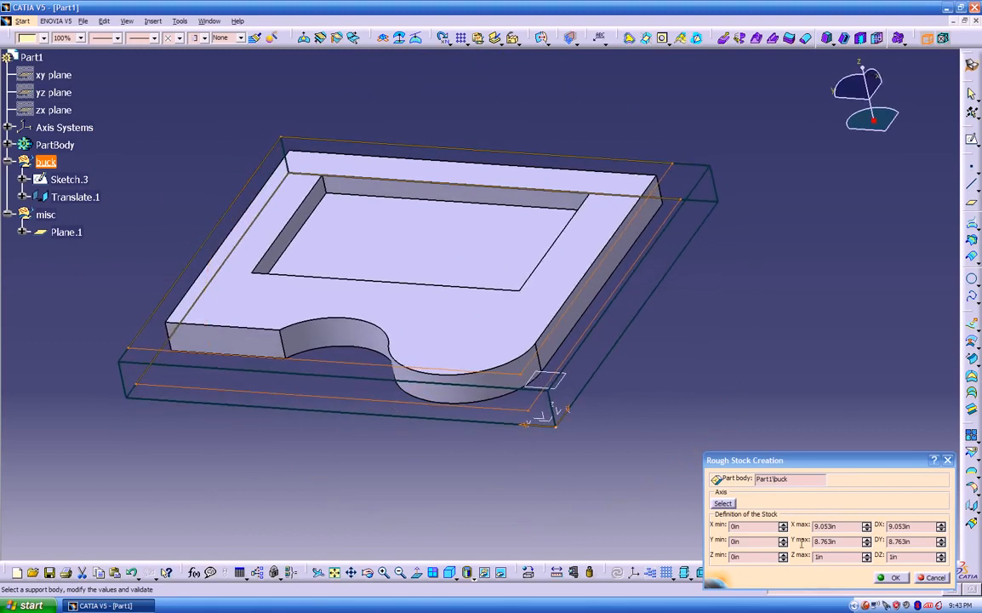
pyautogui.click(934, 582)
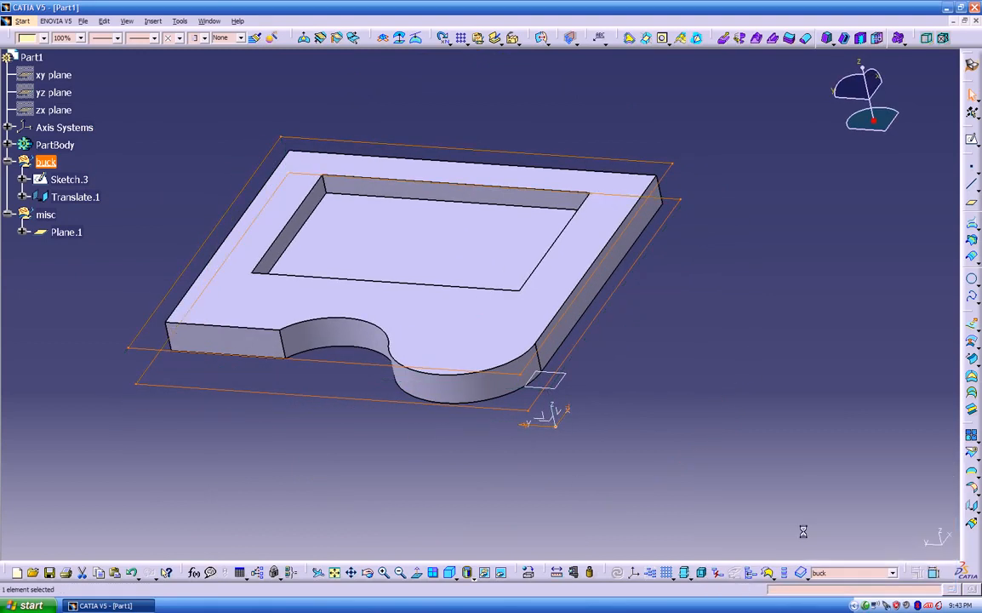
pyautogui.moveTo(579, 394); pyautogui.dragTo(551, 447, button='middle')
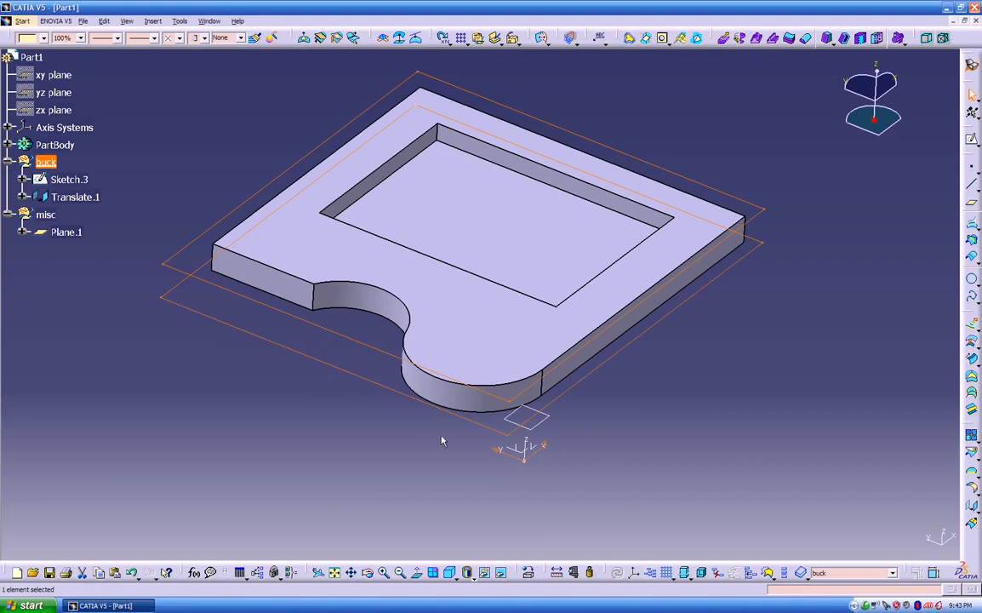
pyautogui.click(276, 402)
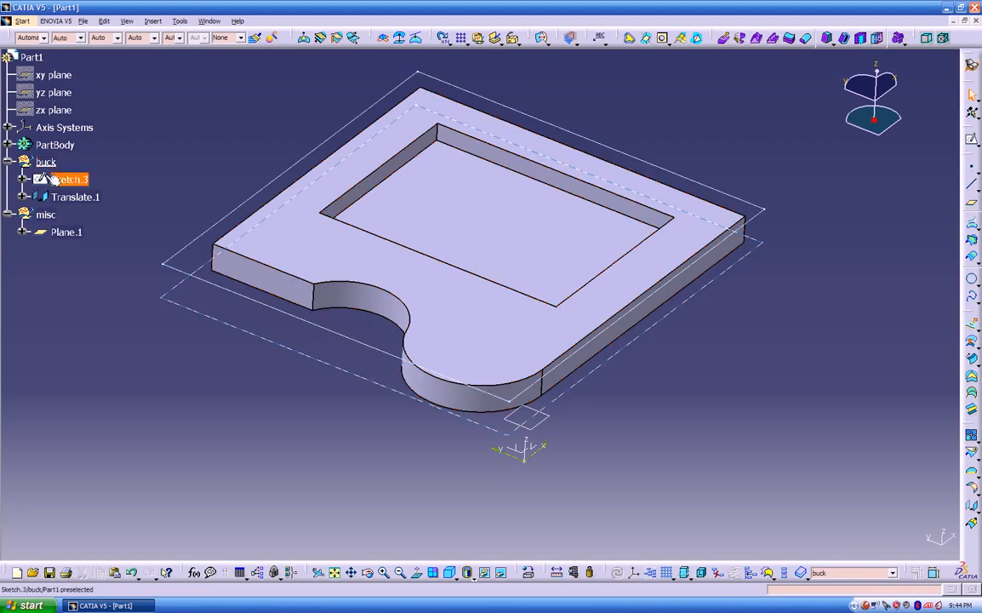
# Expand the axis systems in the specification tree and hide the Absolute Axis System
pyautogui.moveTo(417, 342); pyautogui.dragTo(416, 317, button='middle')
pyautogui.click(7, 127)
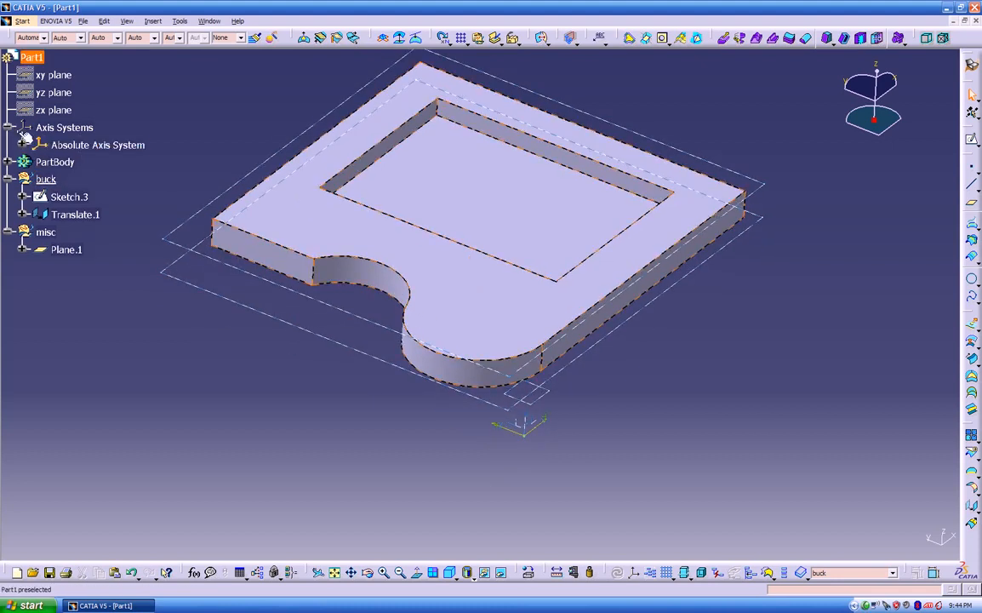
pyautogui.rightClick(53, 141)
pyautogui.click(82, 163)
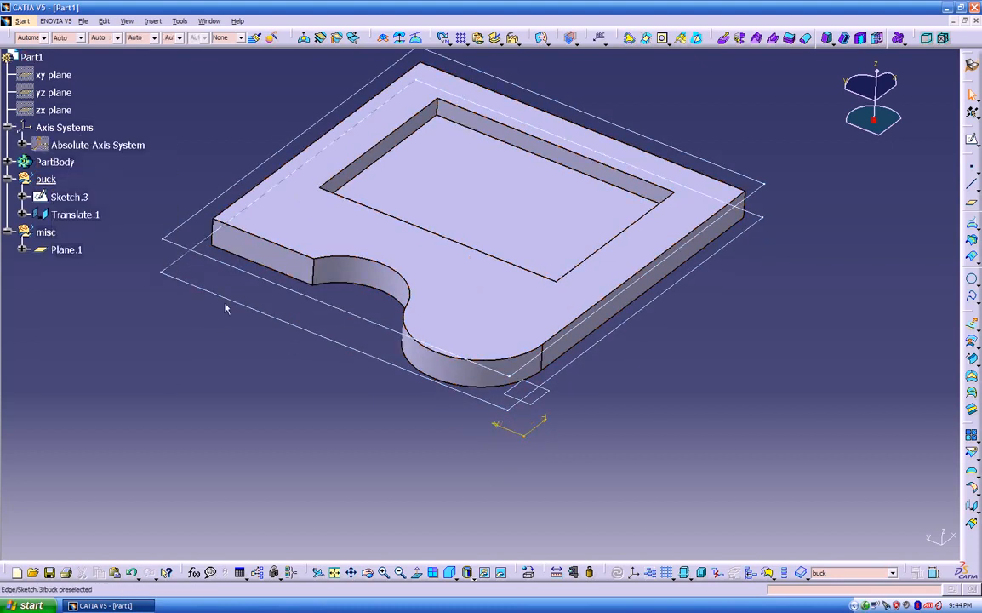
# Hide the horizontal direction, origin and vertical direction of Sketch.3's absolute axis near the buck boundary's front corner
pyautogui.moveTo(546, 459); pyautogui.dragTo(572, 410, button='middle')
pyautogui.rightClick(566, 389)
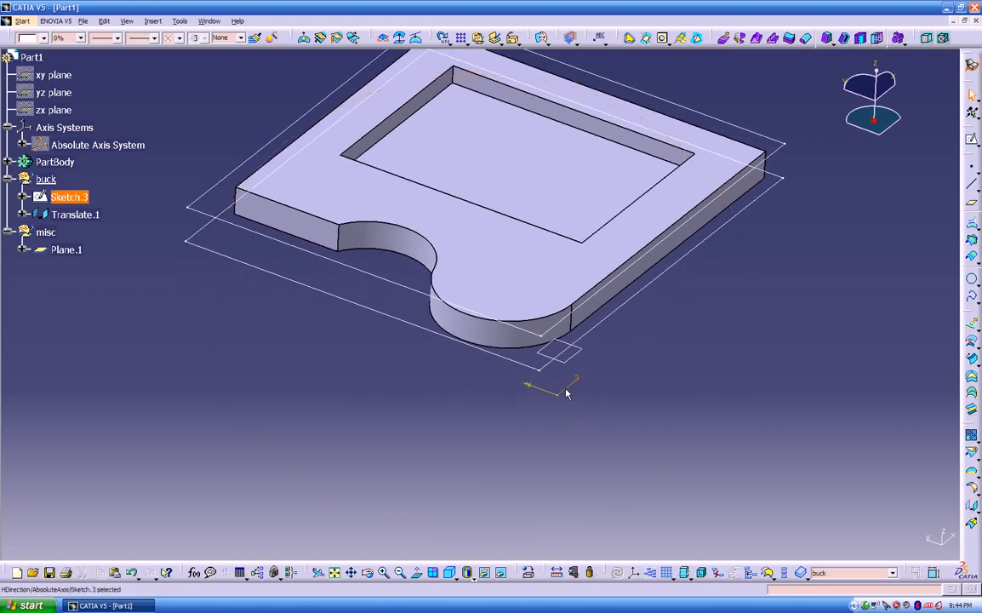
pyautogui.click(607, 186)
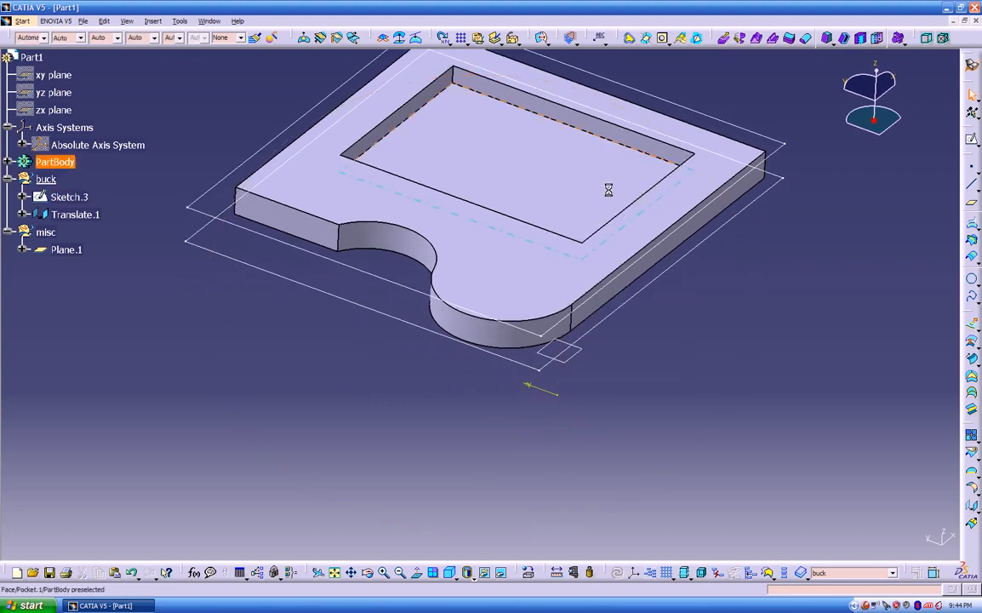
pyautogui.rightClick(558, 397)
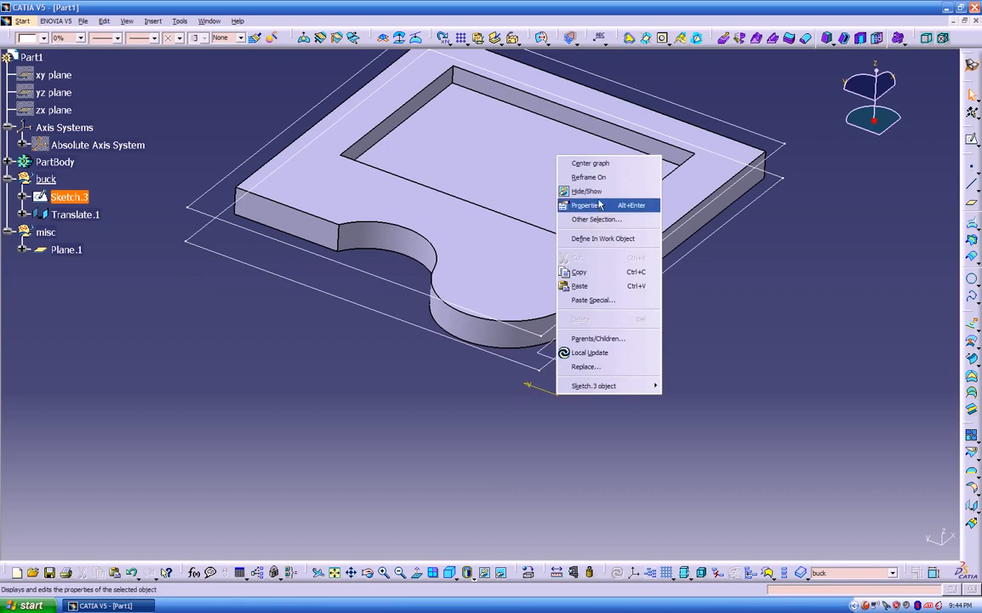
pyautogui.click(598, 193)
pyautogui.rightClick(542, 393)
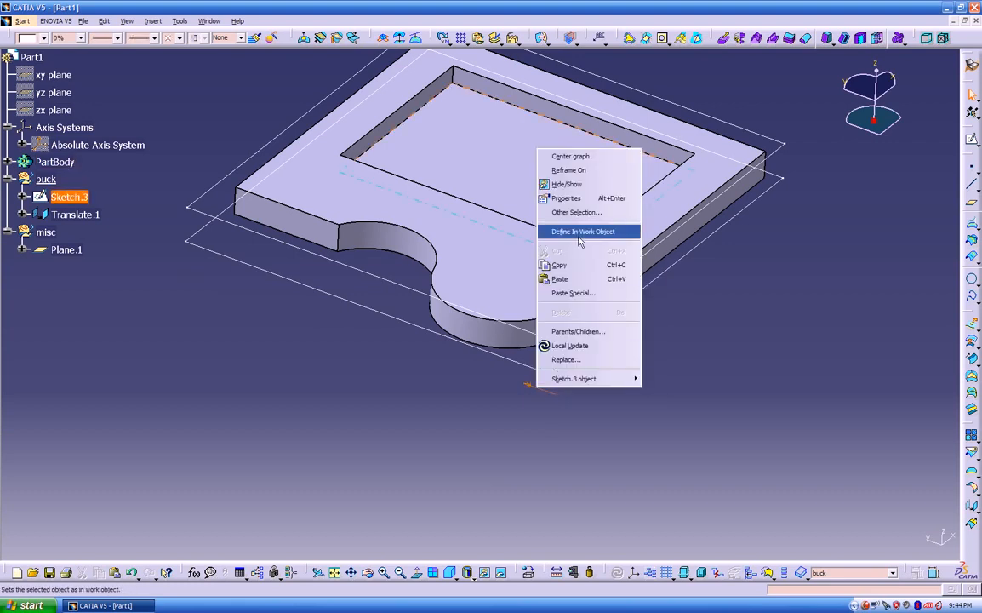
pyautogui.click(584, 188)
pyautogui.moveTo(582, 210)
pyautogui.mouseDown(button='middle')
pyautogui.moveTo(489, 425)
pyautogui.moveTo(502, 399)
pyautogui.mouseUp(button='middle')
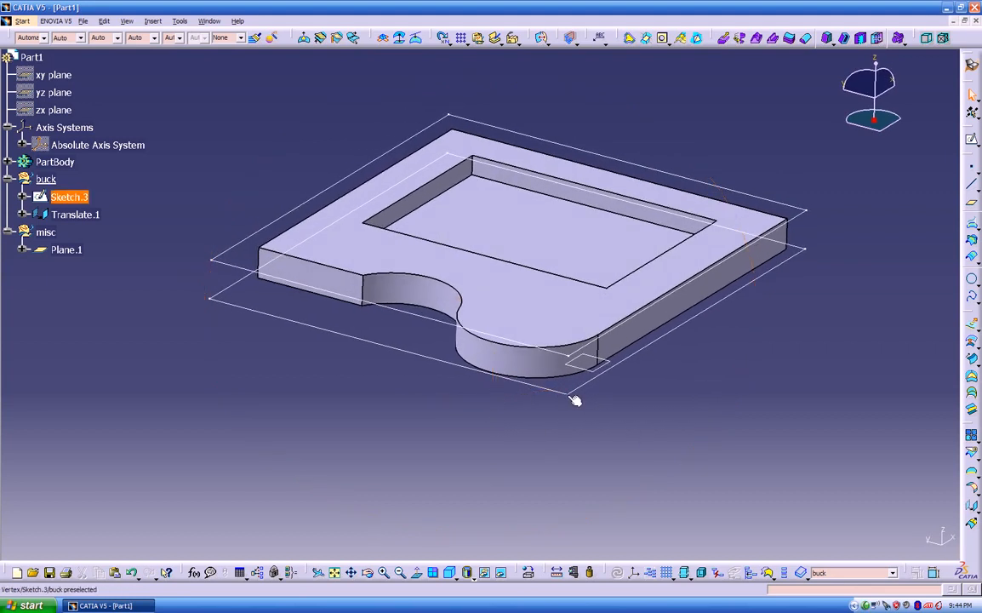
# Create a standard axis system with its X axis along Sketch.3's front edge and its Y axis along the adjoining side edge
pyautogui.click(634, 572)
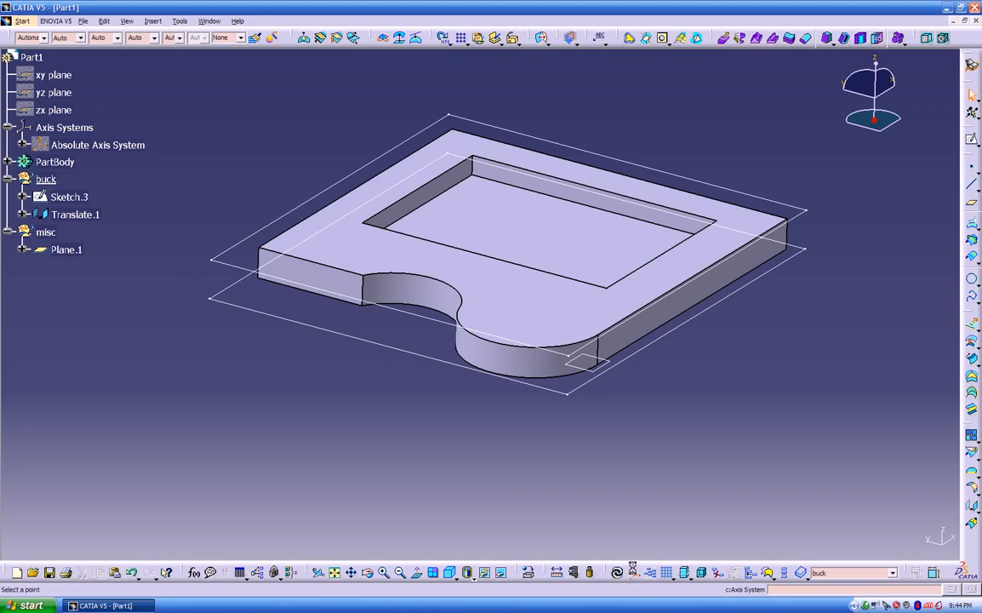
pyautogui.moveTo(597, 457); pyautogui.dragTo(670, 372, button='middle')
pyautogui.moveTo(590, 386); pyautogui.dragTo(502, 430, button='middle')
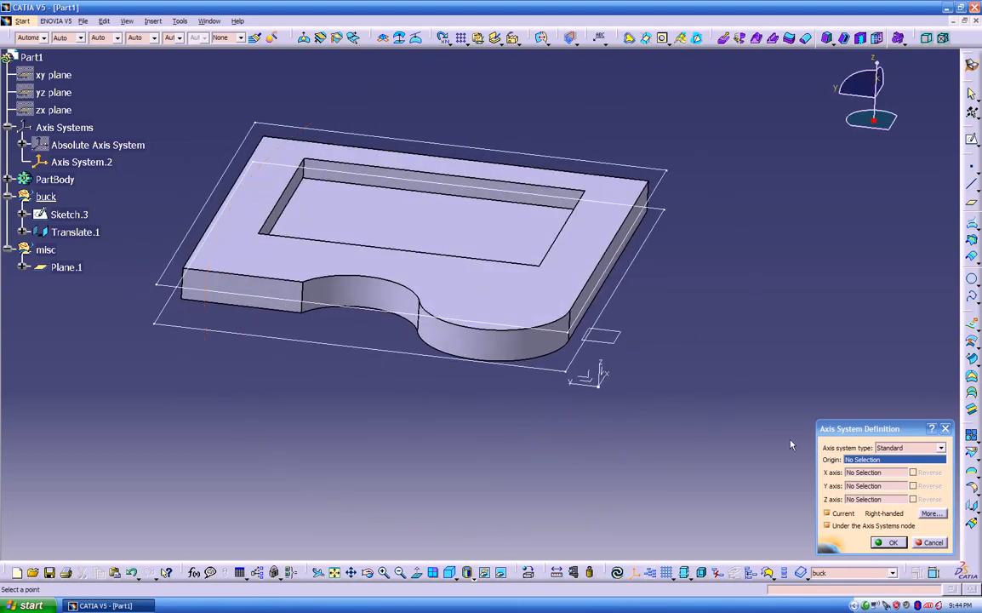
pyautogui.click(859, 474)
pyautogui.click(544, 368)
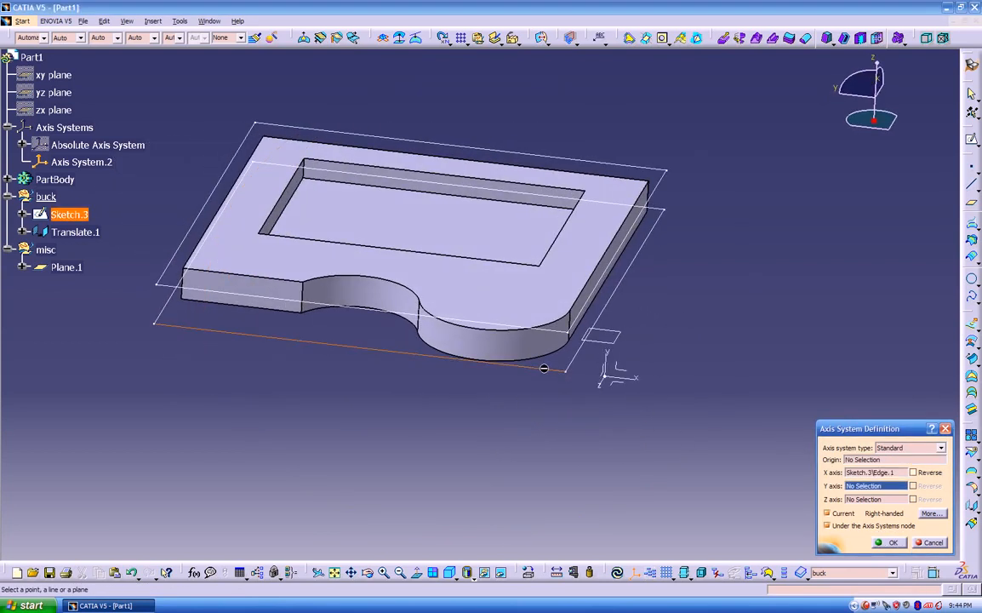
pyautogui.moveTo(593, 427); pyautogui.dragTo(496, 434, button='middle')
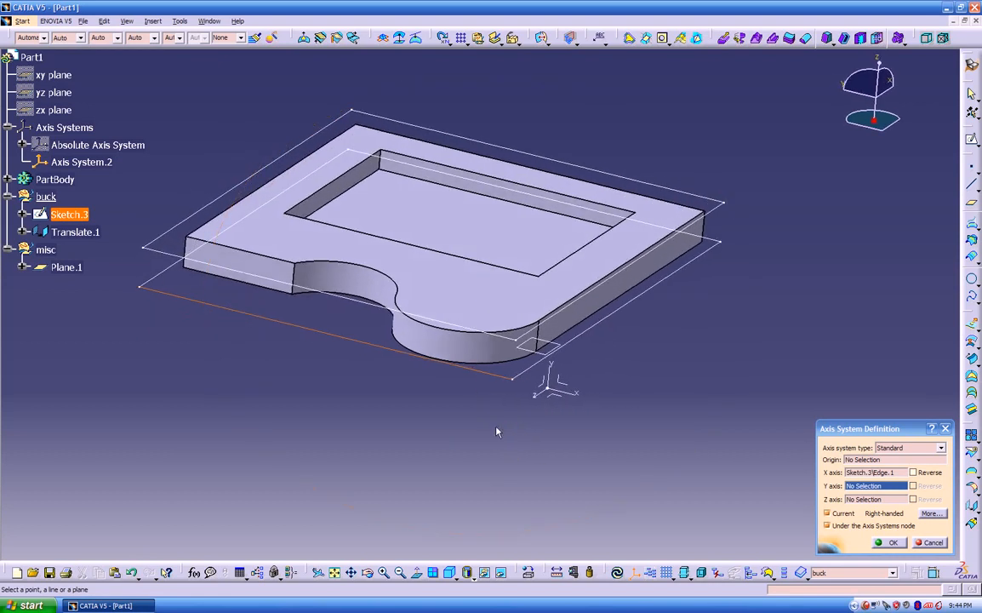
pyautogui.click(628, 314)
pyautogui.moveTo(555, 423); pyautogui.dragTo(728, 383, button='middle')
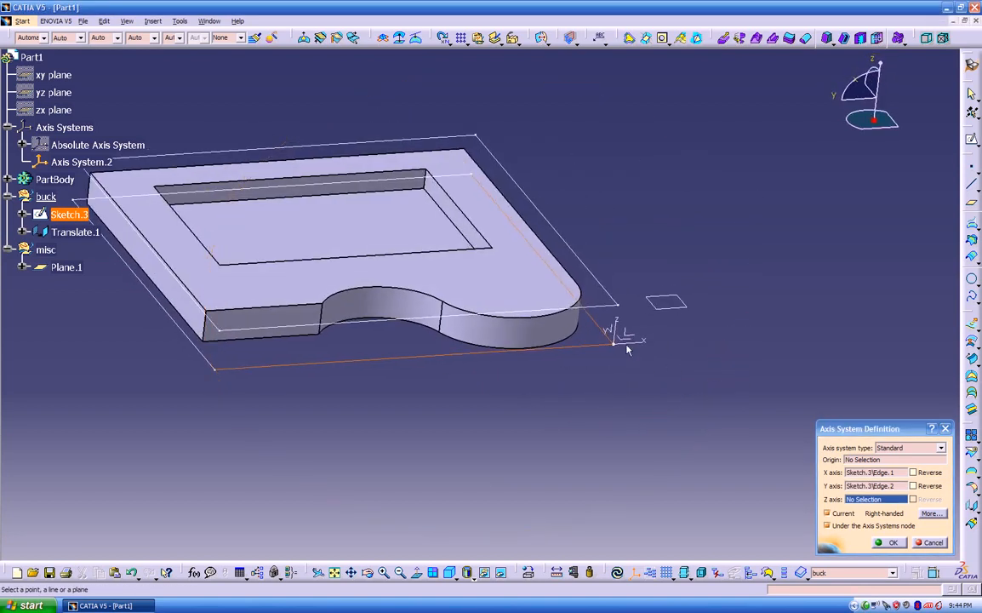
pyautogui.click(889, 542)
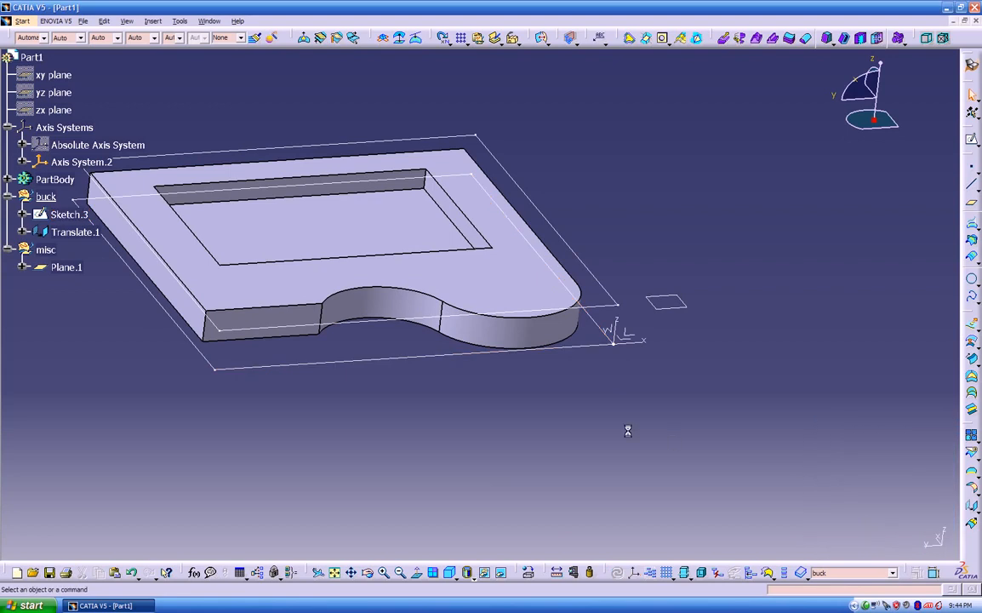
# Rename the new axis system to 1-op
pyautogui.rightClick(72, 164)
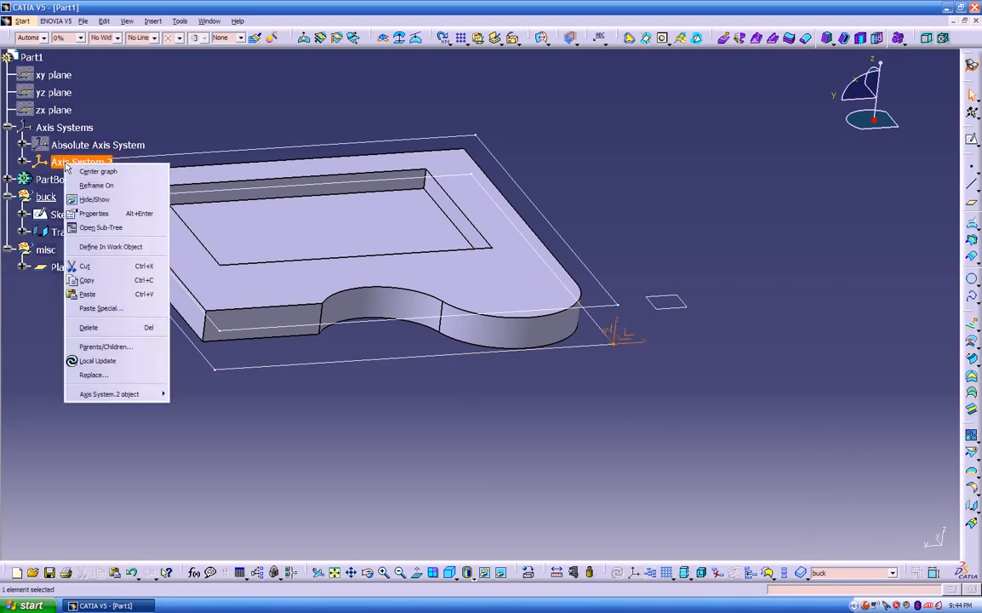
pyautogui.click(85, 209)
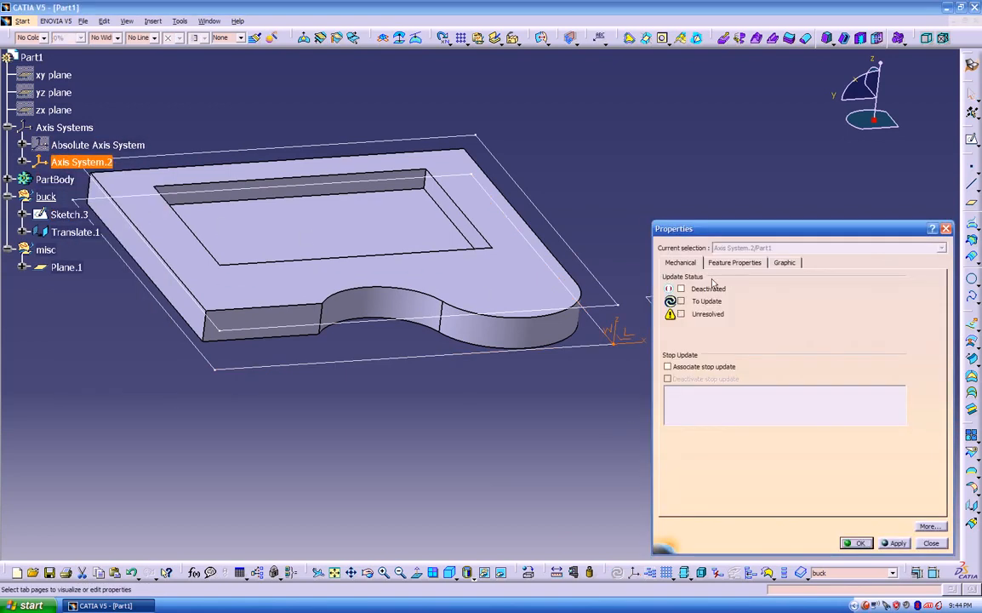
pyautogui.click(734, 263)
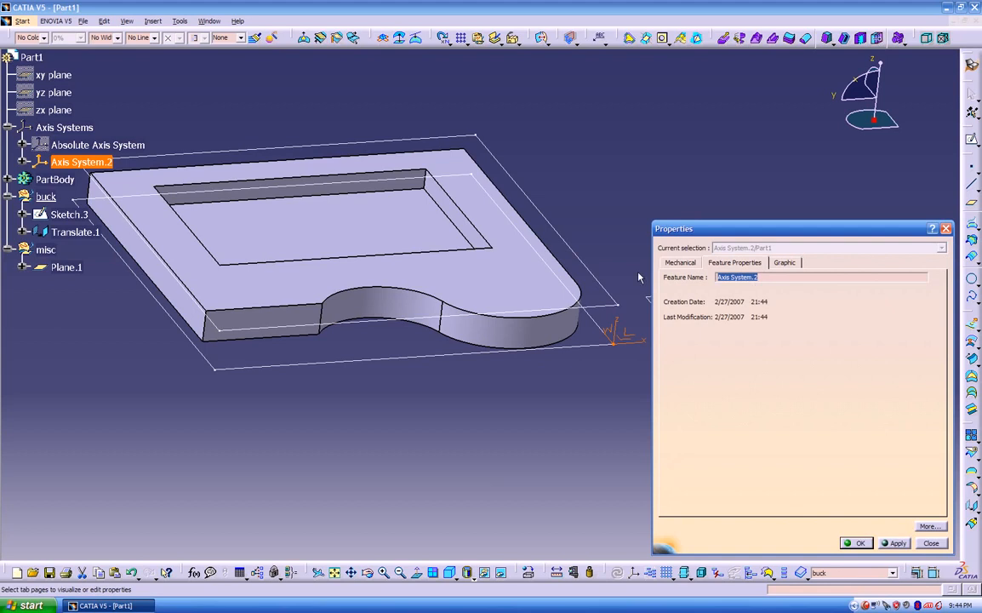
pyautogui.press('Return')
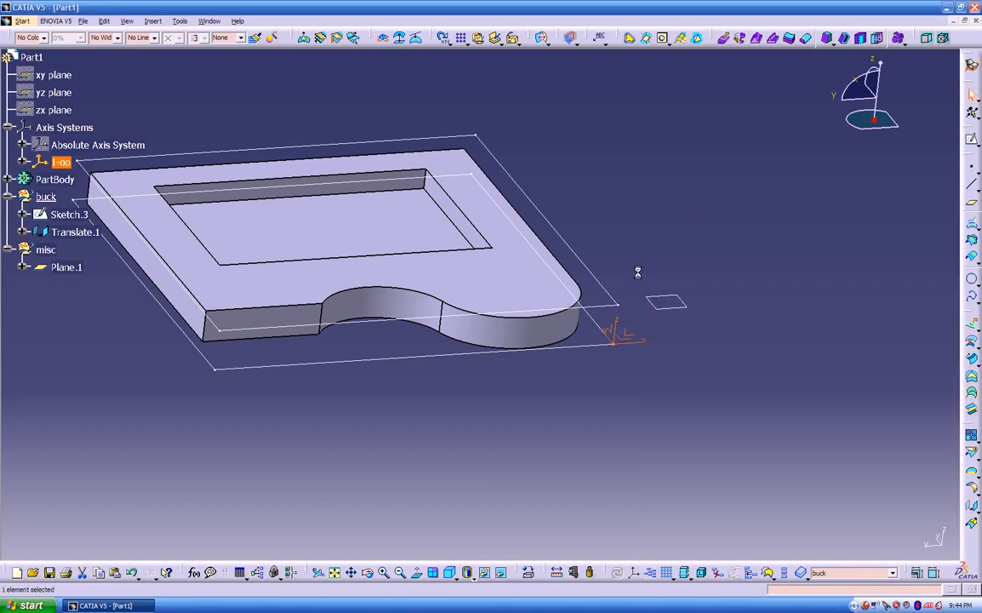
pyautogui.click(537, 448)
# Create a rough stock oriented to the 1-op axis system, using the buck geometrical set as its part body
pyautogui.moveTo(526, 379); pyautogui.dragTo(575, 384, button='middle')
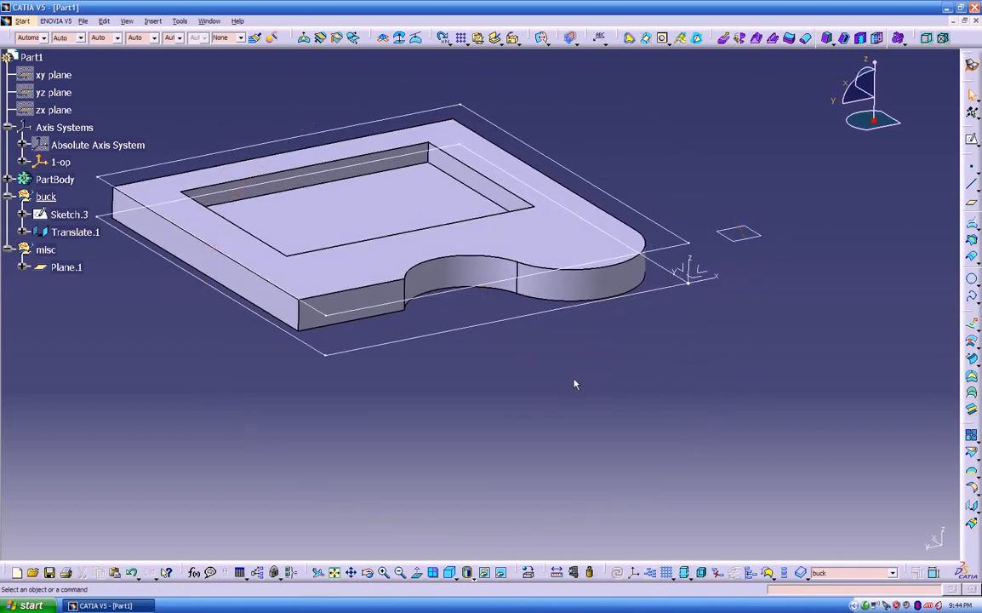
pyautogui.click(927, 39)
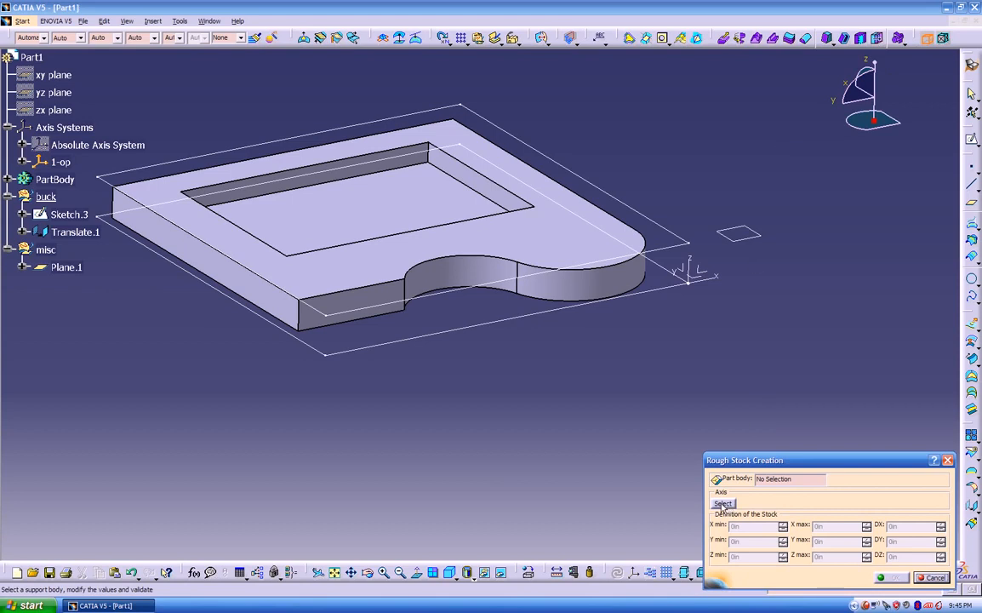
pyautogui.click(723, 504)
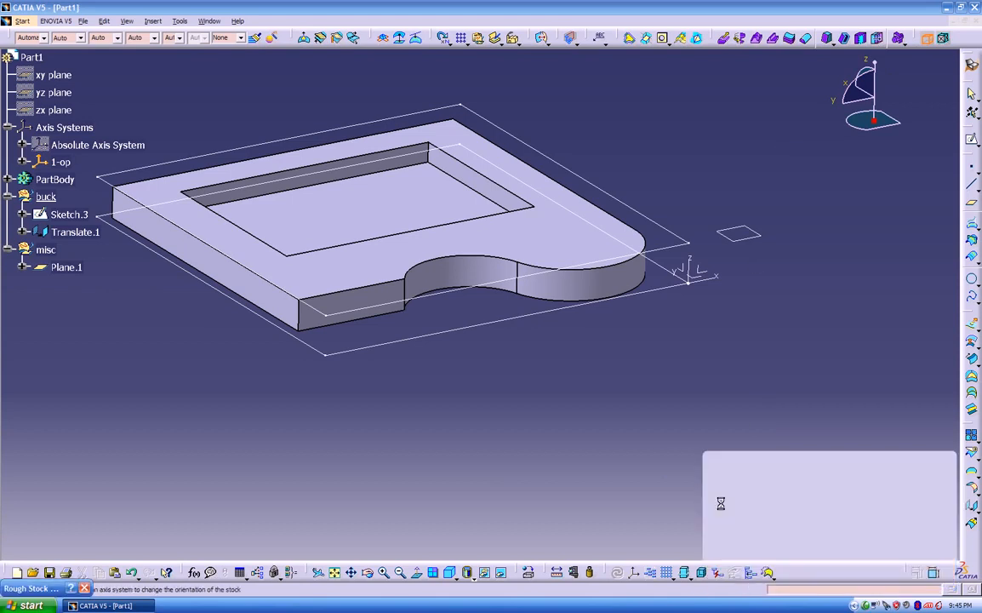
pyautogui.click(696, 277)
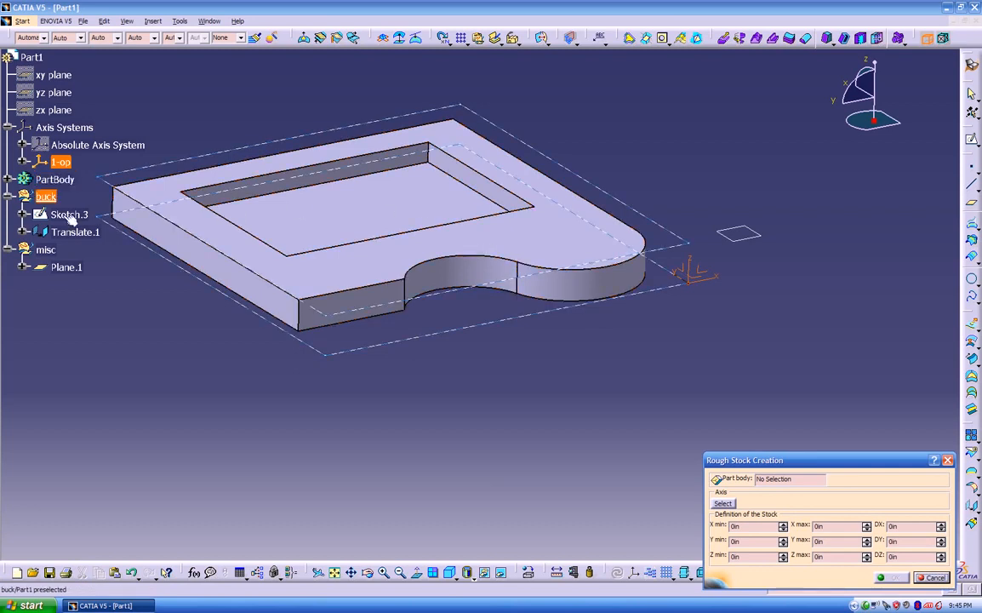
pyautogui.click(45, 197)
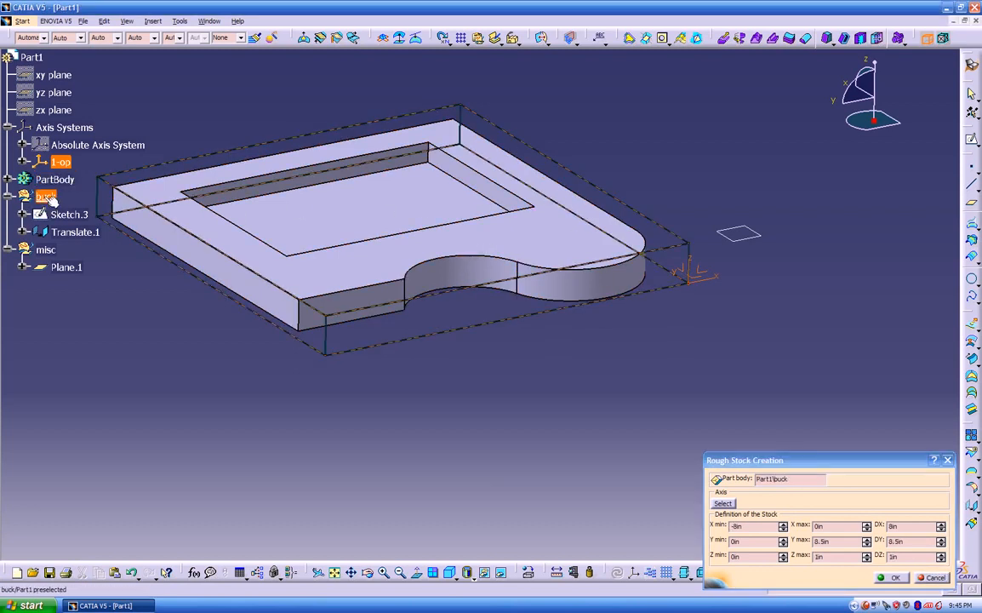
pyautogui.moveTo(513, 386); pyautogui.dragTo(605, 377, button='middle')
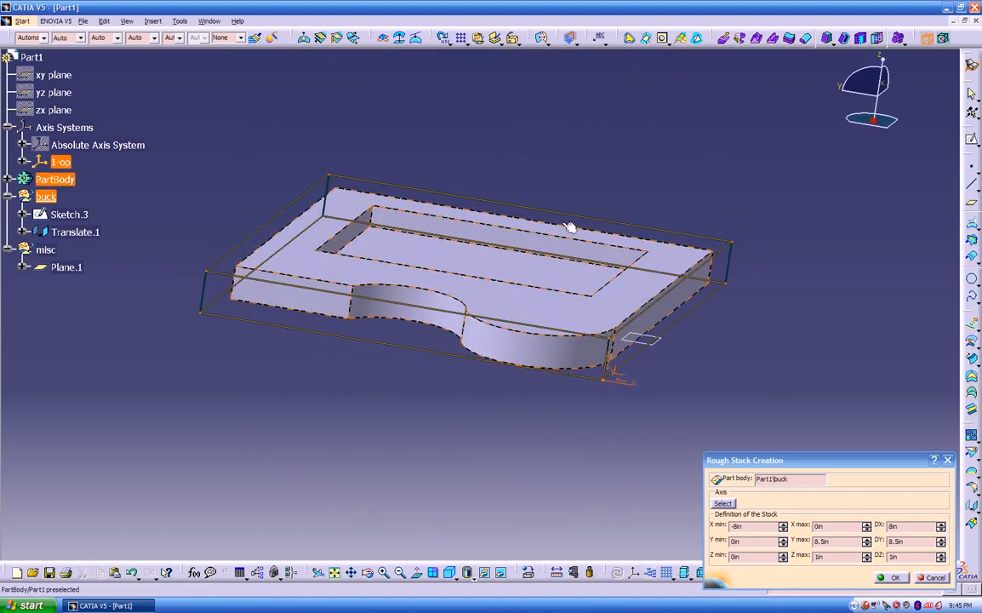
pyautogui.moveTo(461, 395); pyautogui.dragTo(388, 389, button='middle')
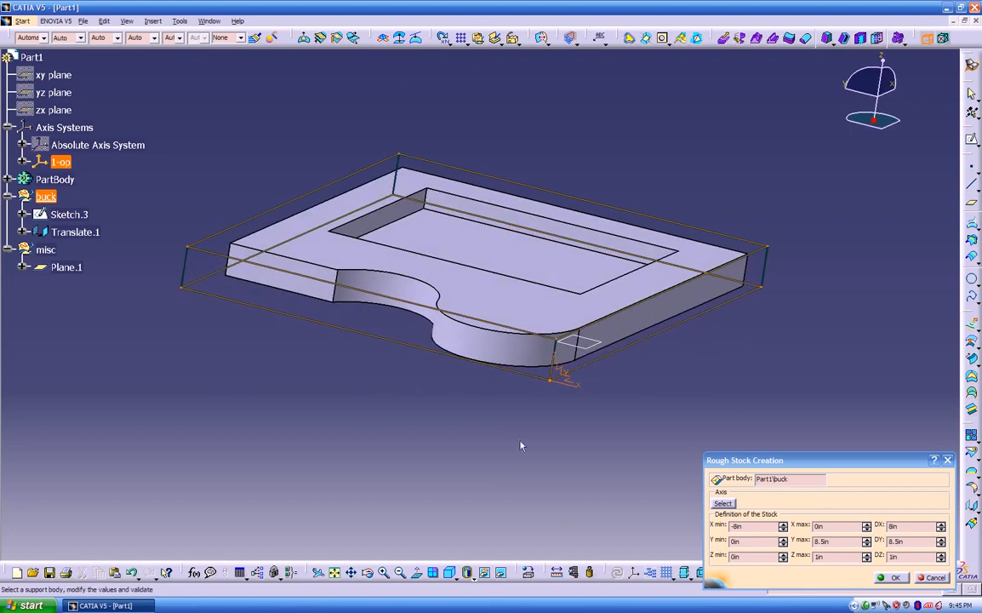
pyautogui.click(886, 576)
# Move the Rough stock.1 geometrical set into the buck geometrical set at the last position
pyautogui.moveTo(300, 372); pyautogui.dragTo(381, 391, button='middle')
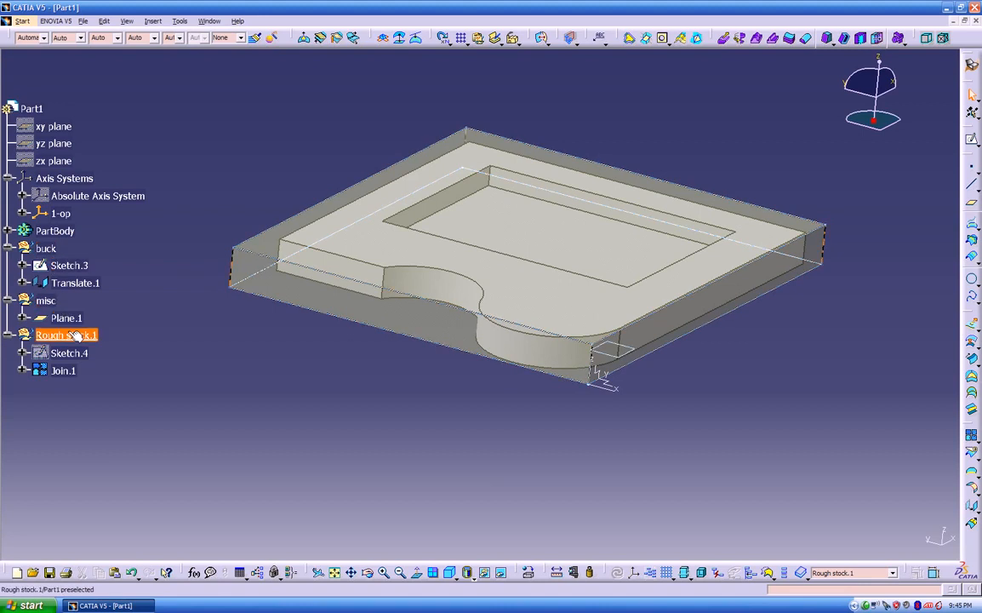
pyautogui.rightClick(82, 335)
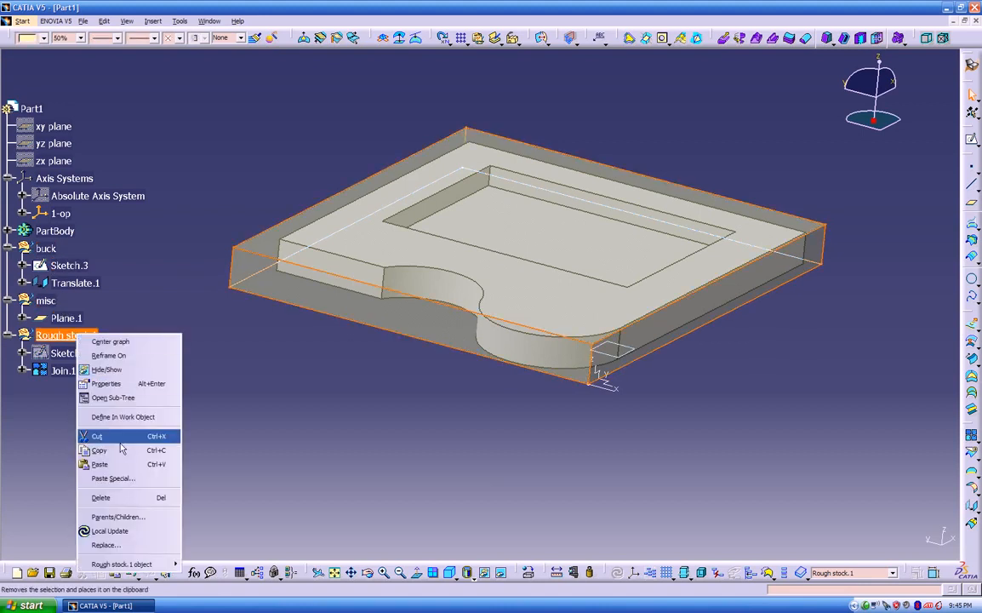
pyautogui.moveTo(157, 565)
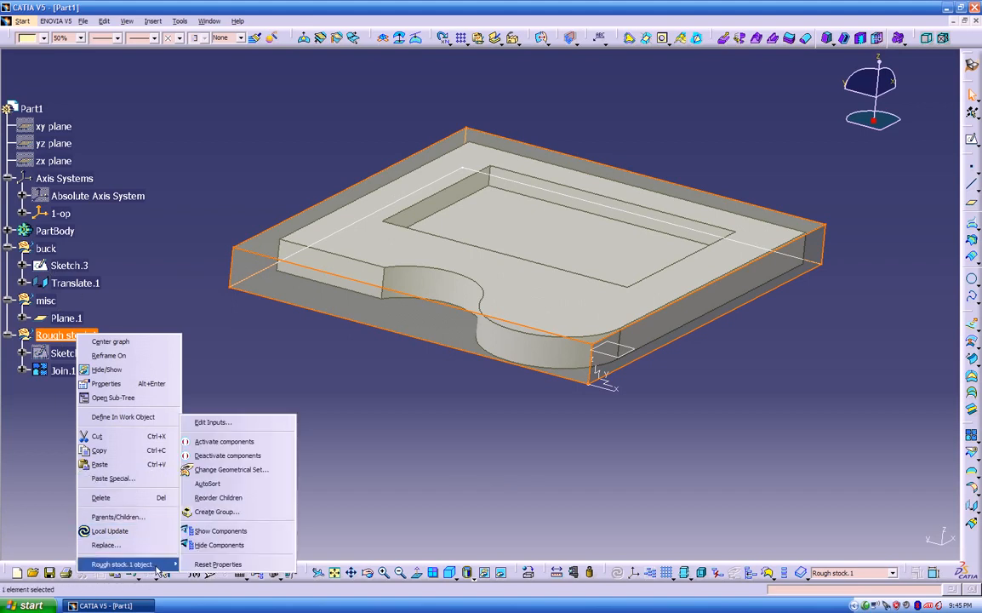
pyautogui.click(206, 472)
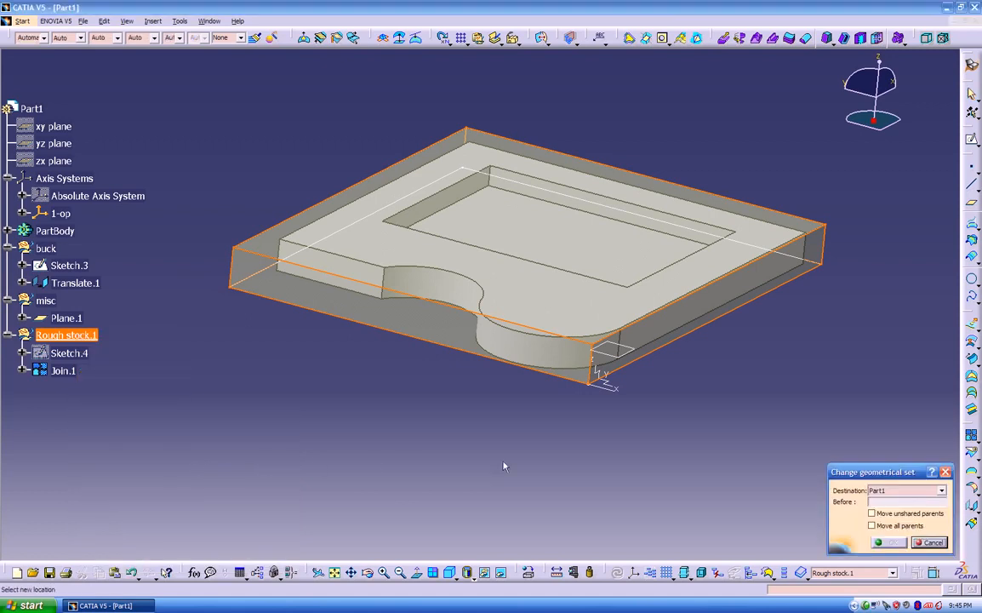
pyautogui.click(917, 492)
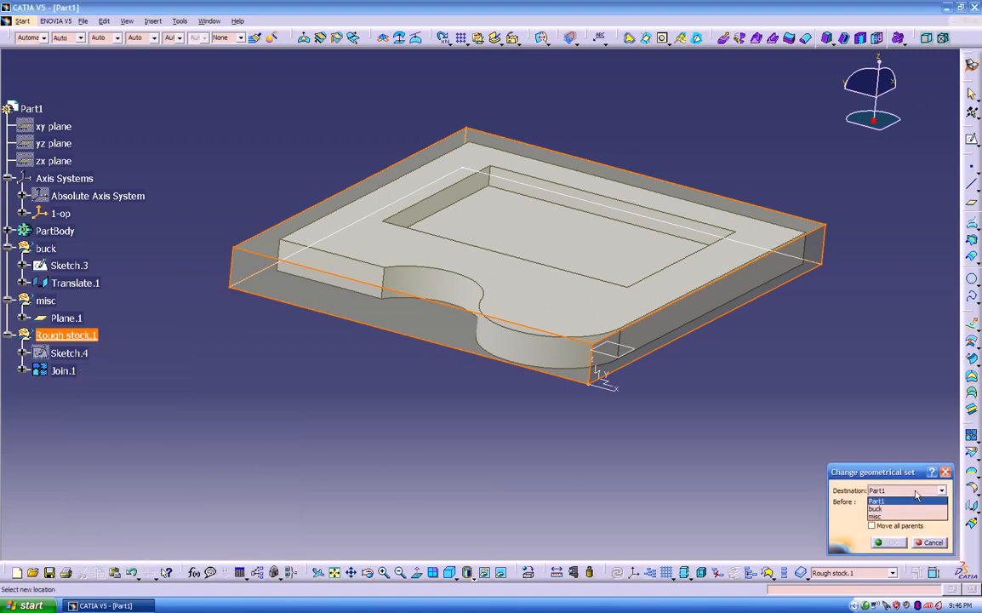
pyautogui.click(888, 509)
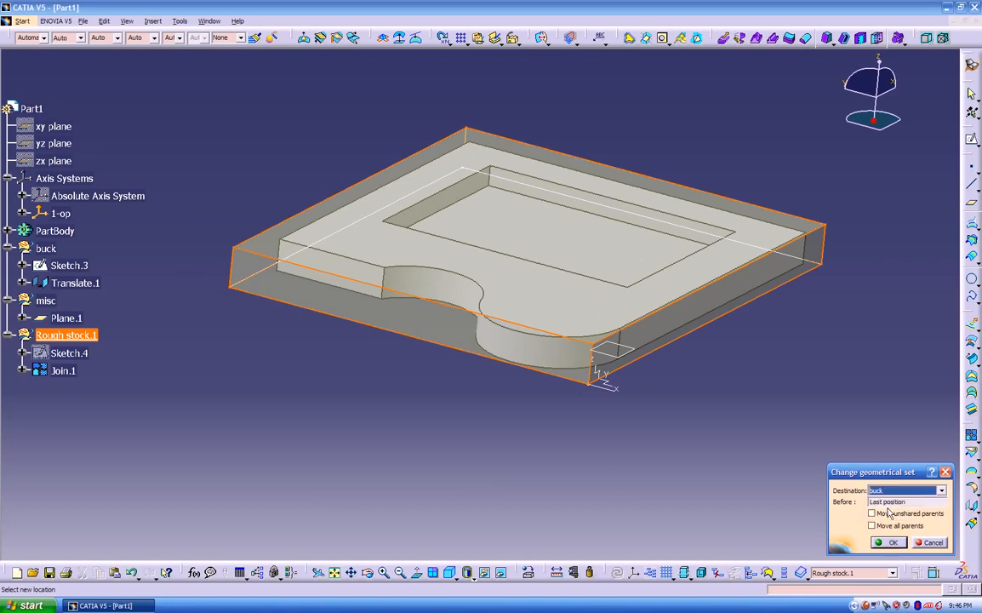
pyautogui.click(889, 543)
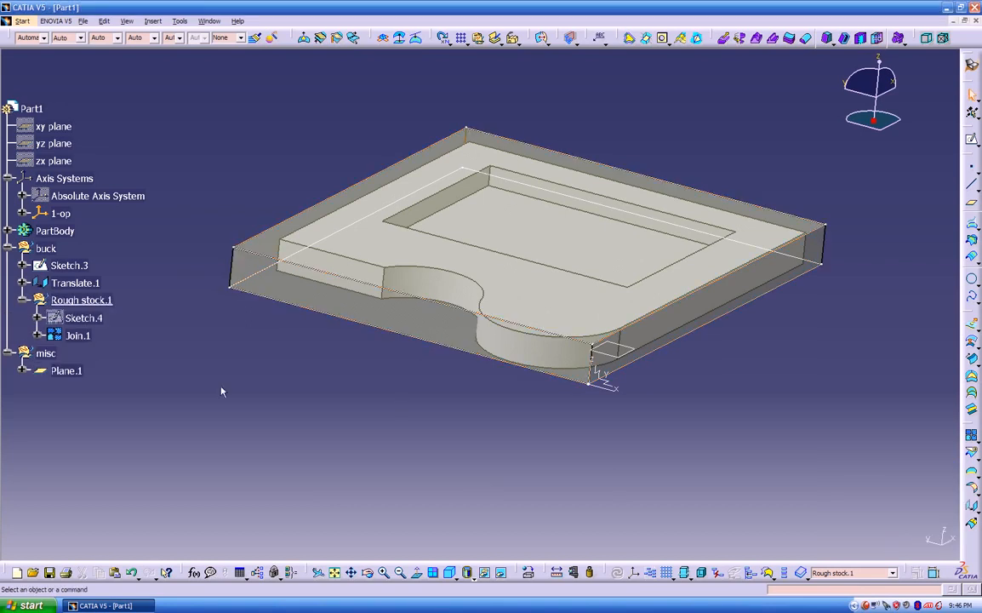
# Collapse the Rough stock.1 branch in the specification tree, keeping the buck set expanded
pyautogui.click(22, 300)
pyautogui.click(7, 249)
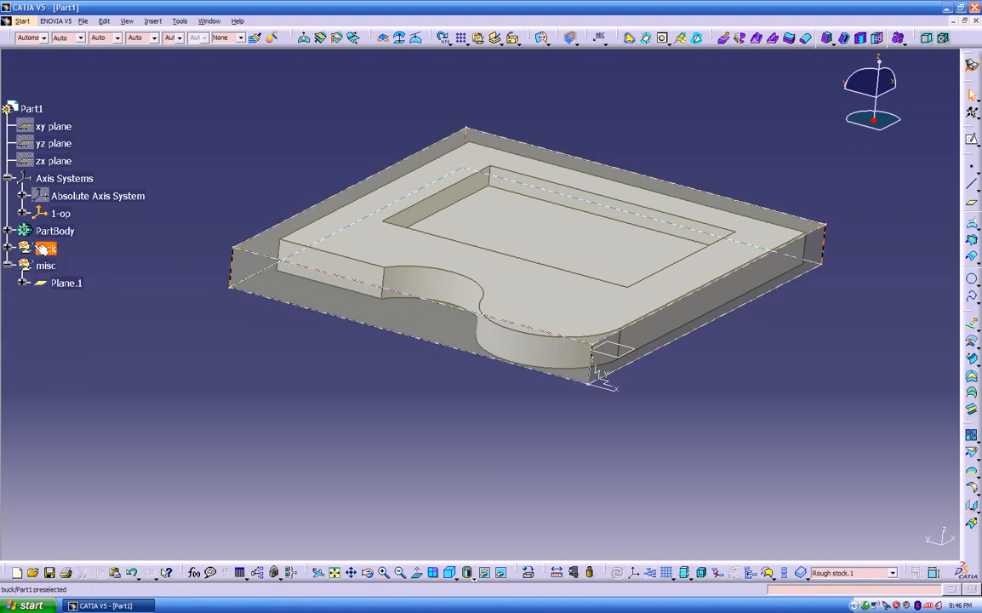
pyautogui.click(6, 248)
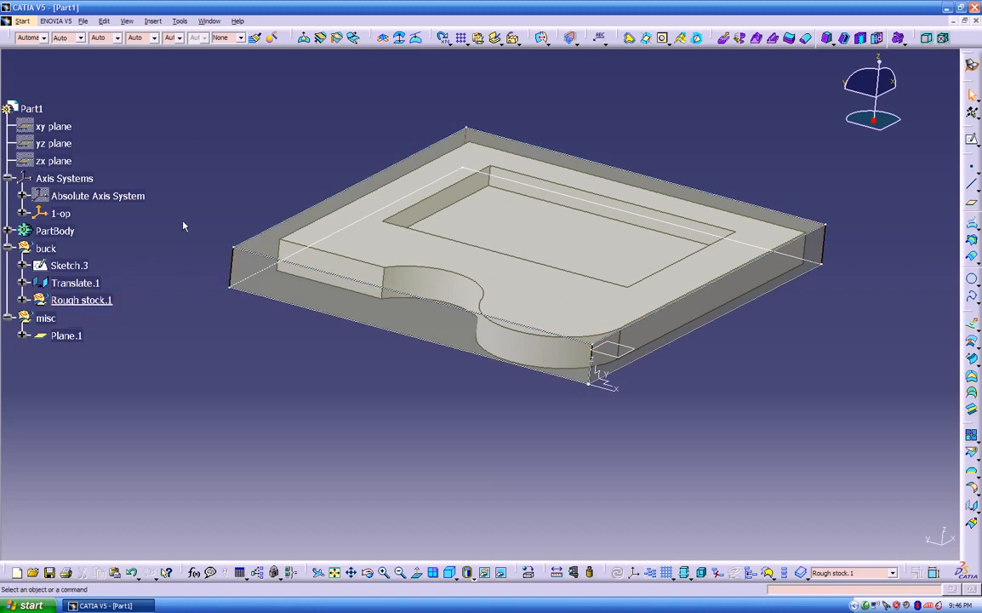
# Switch the part with its rough stock to the Advanced Machining workbench
pyautogui.moveTo(242, 348); pyautogui.dragTo(193, 327, button='middle')
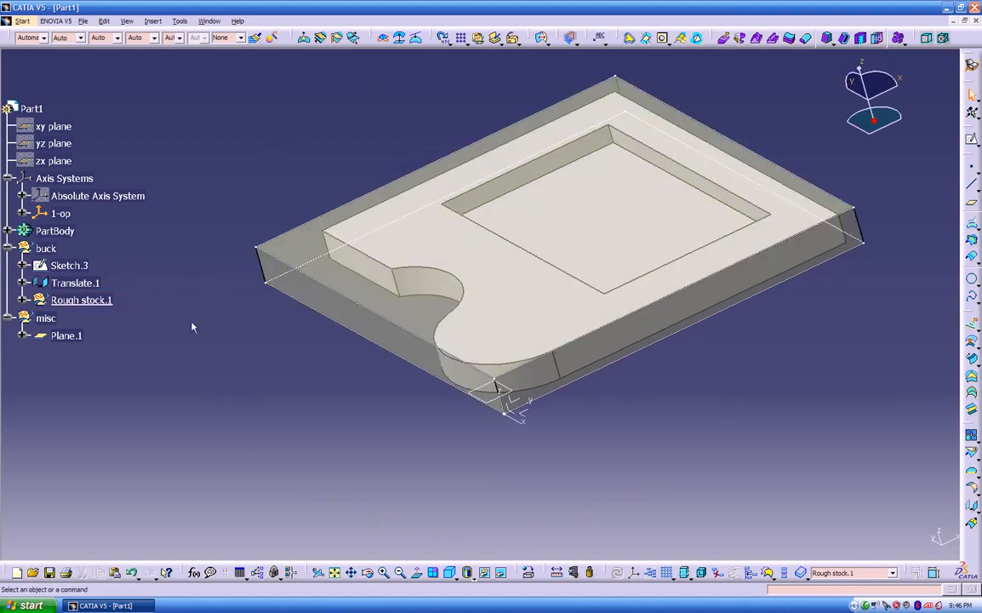
pyautogui.moveTo(233, 377); pyautogui.dragTo(490, 378, button='middle')
pyautogui.moveTo(250, 412); pyautogui.dragTo(544, 412, button='middle')
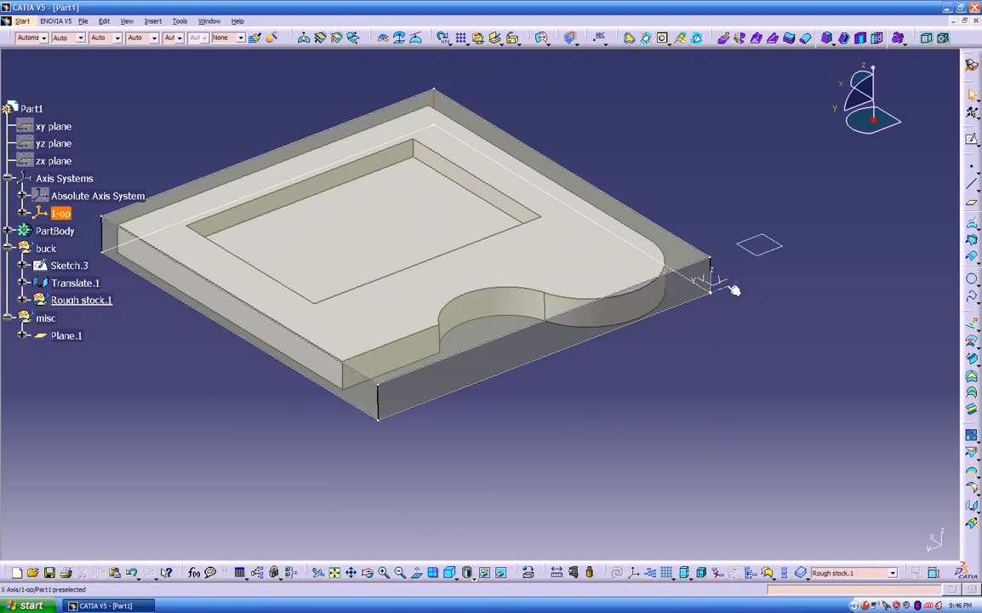
pyautogui.moveTo(723, 291); pyautogui.dragTo(584, 423, button='middle')
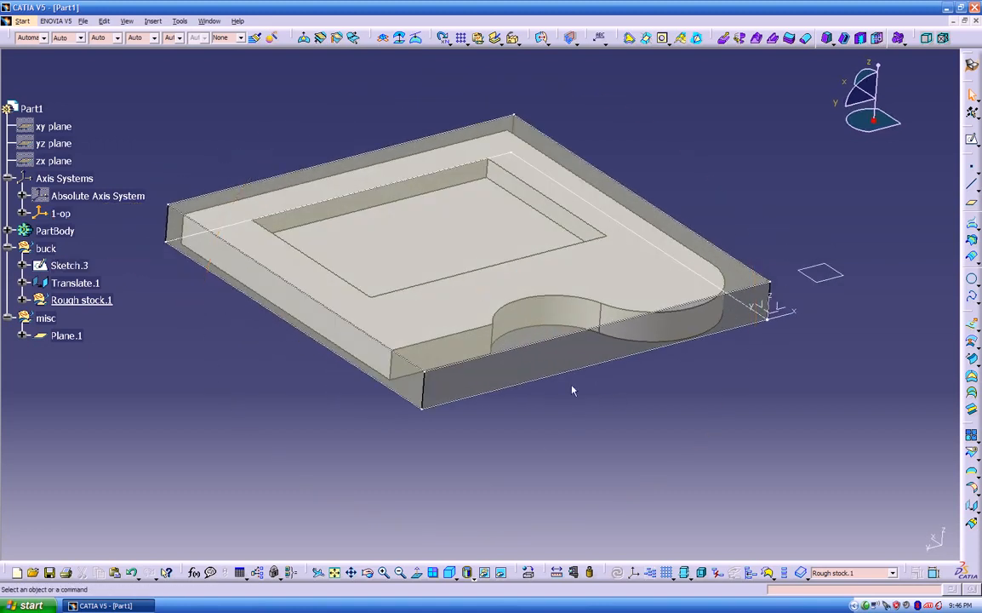
pyautogui.click(970, 68)
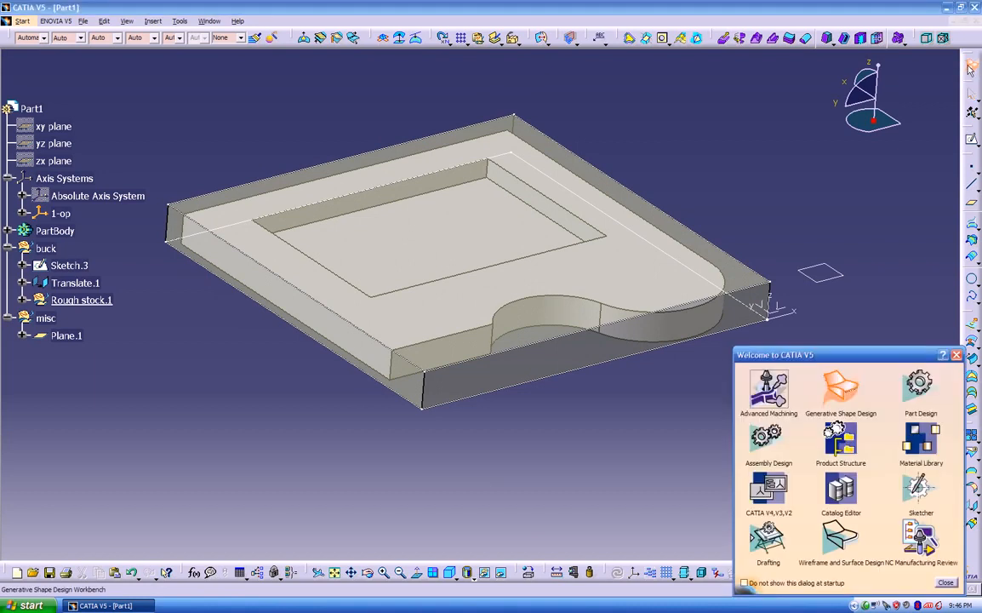
pyautogui.click(776, 396)
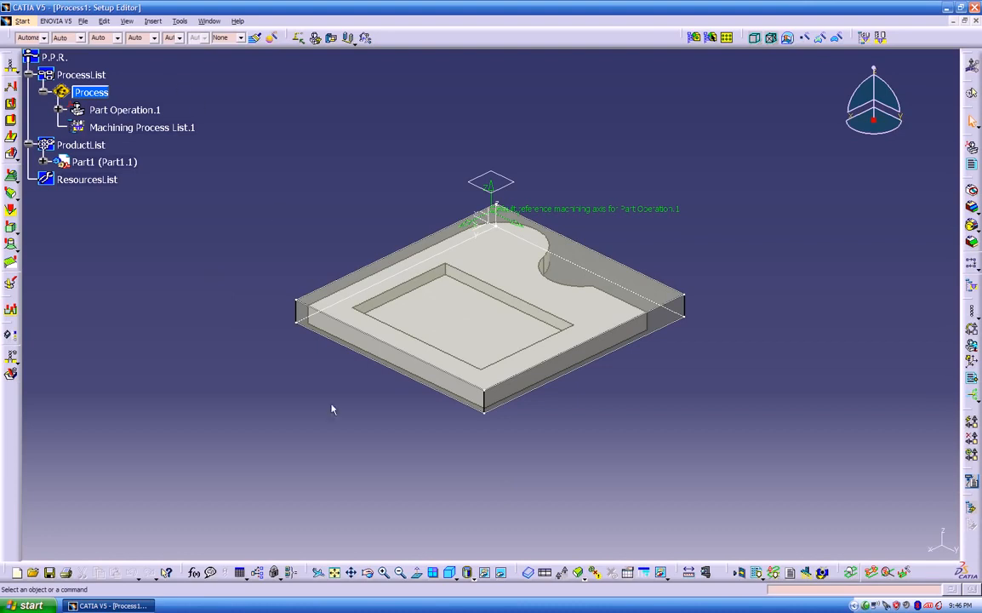
# Examine the default reference machining axis in relation to the 1-op axis system at the stock corner
pyautogui.moveTo(332, 410); pyautogui.dragTo(422, 188, button='middle')
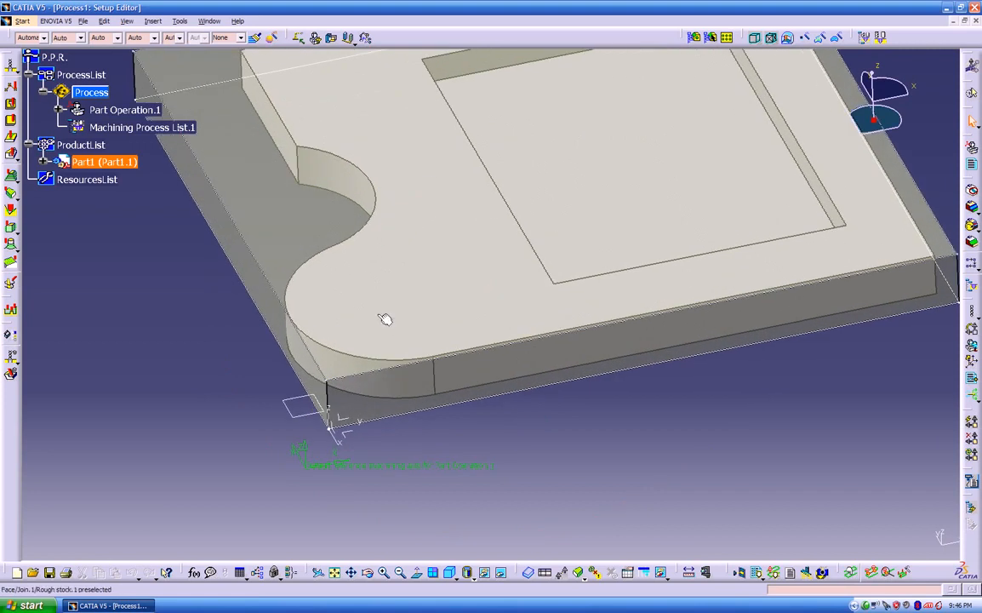
pyautogui.click(307, 462)
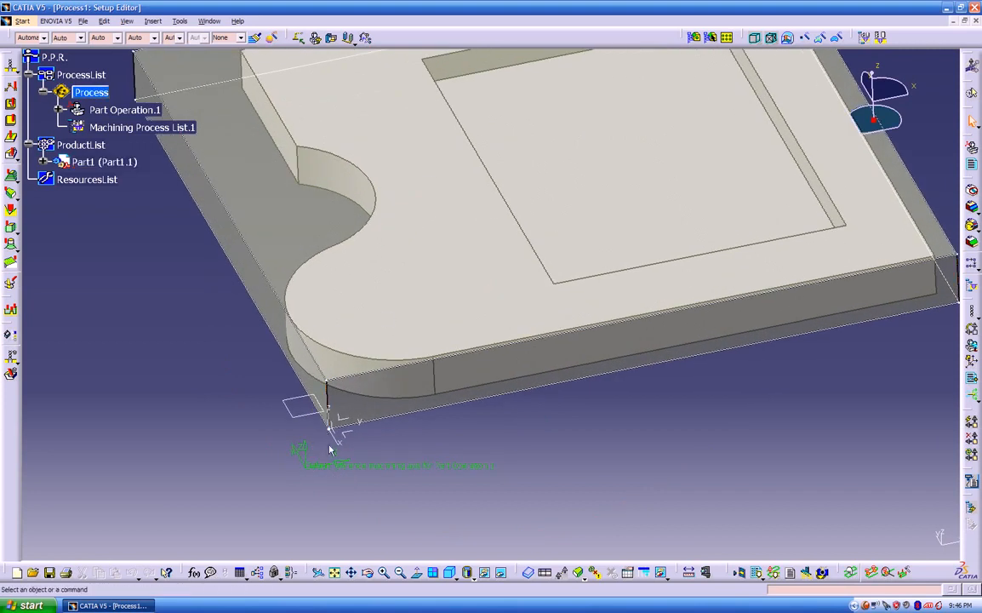
pyautogui.moveTo(221, 419); pyautogui.dragTo(649, 484, button='middle')
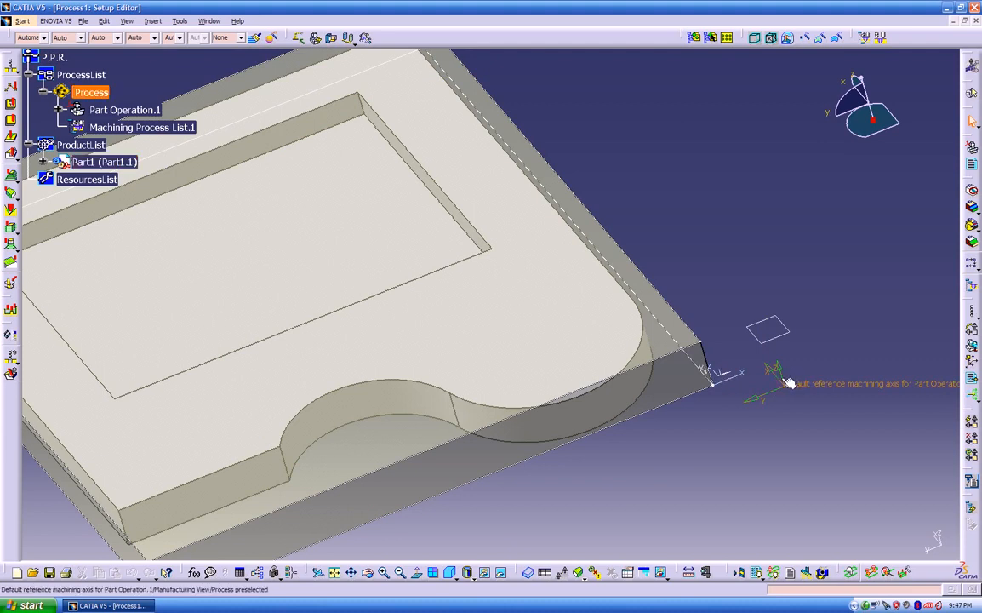
pyautogui.moveTo(460, 298); pyautogui.dragTo(551, 374, button='middle')
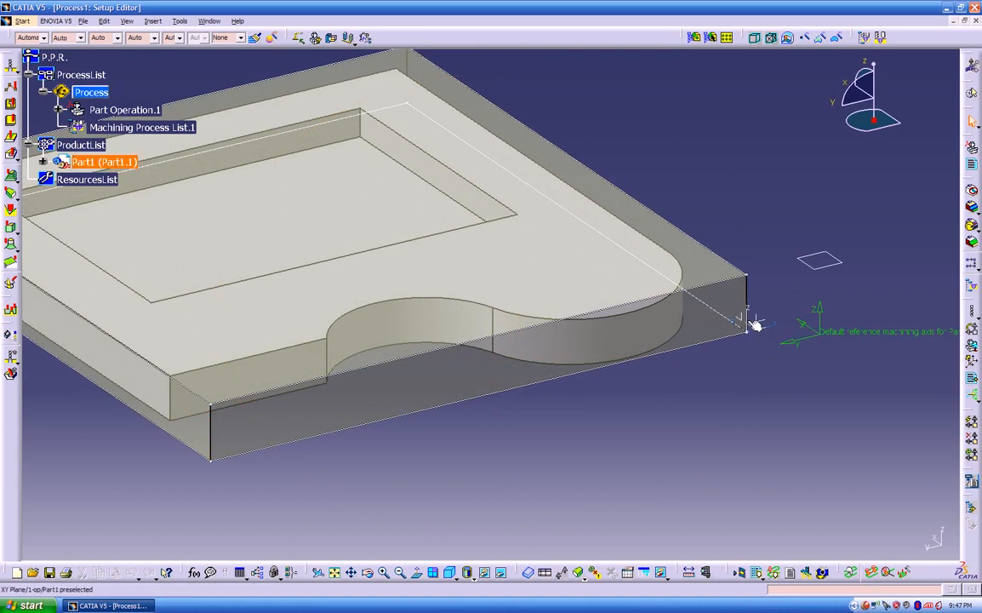
pyautogui.moveTo(696, 385); pyautogui.dragTo(673, 438, button='middle')
pyautogui.moveTo(554, 434); pyautogui.dragTo(594, 448, button='middle')
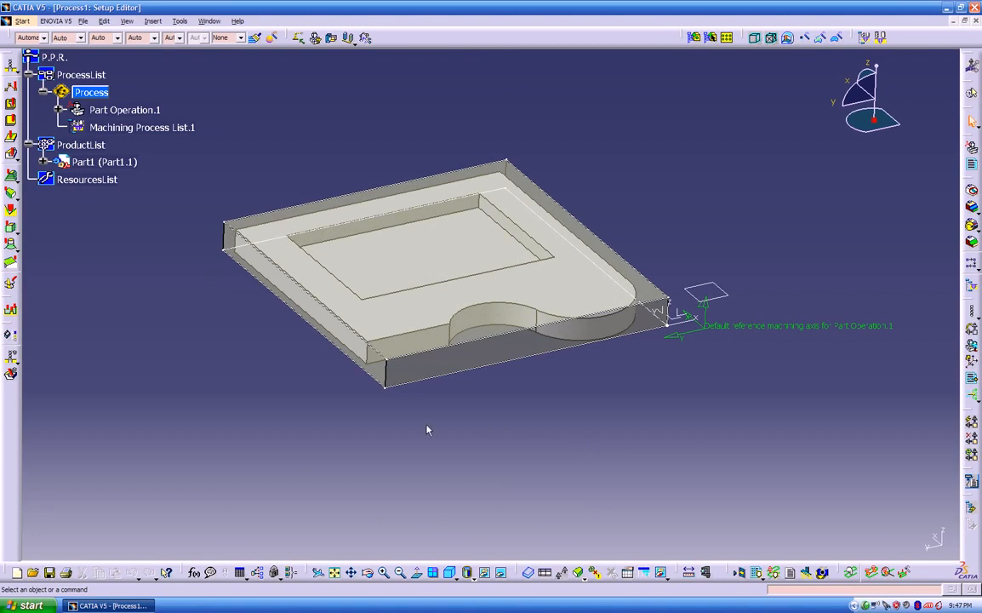
pyautogui.moveTo(421, 426); pyautogui.dragTo(476, 435, button='middle')
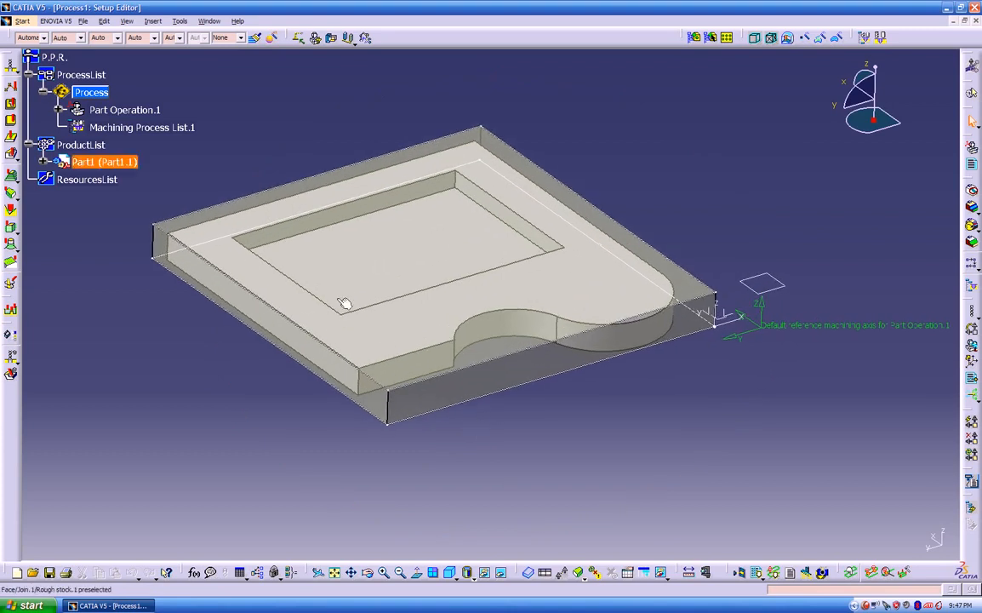
# Open the definition of Part Operation.1 and rename the operation to 1-op
pyautogui.doubleClick(124, 112)
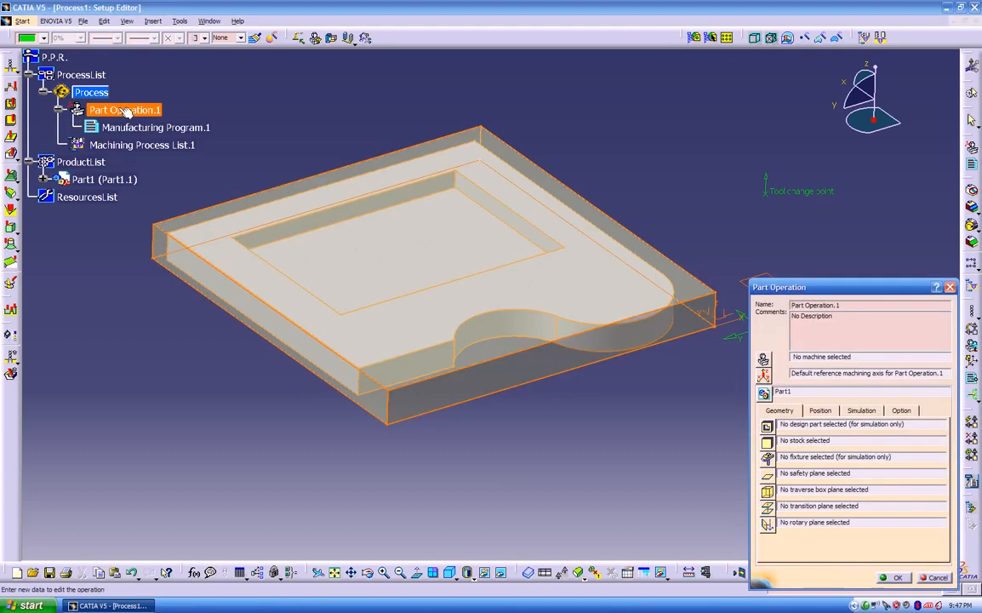
pyautogui.moveTo(789, 287); pyautogui.dragTo(767, 251)
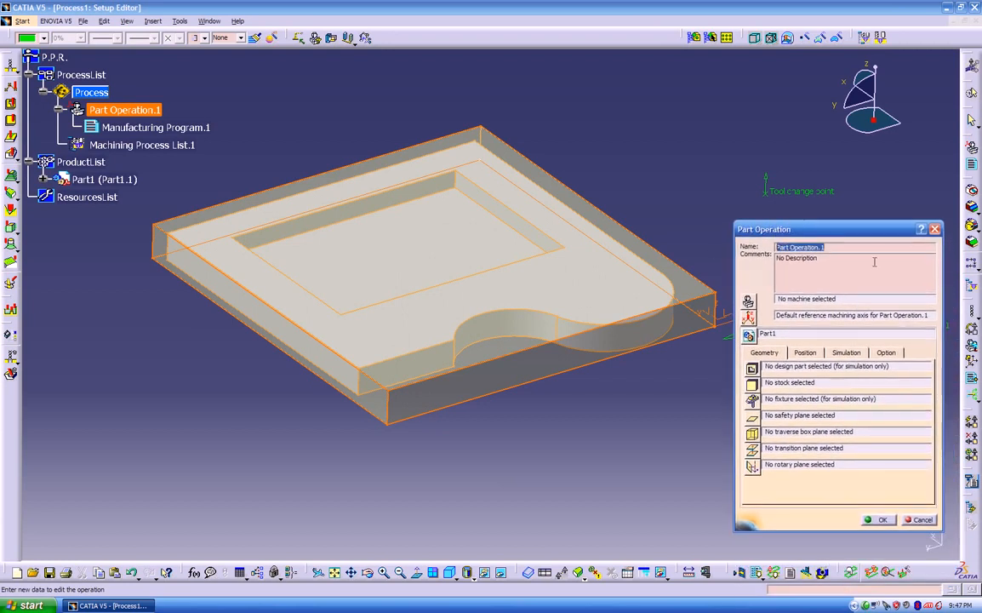
pyautogui.write('1-op')
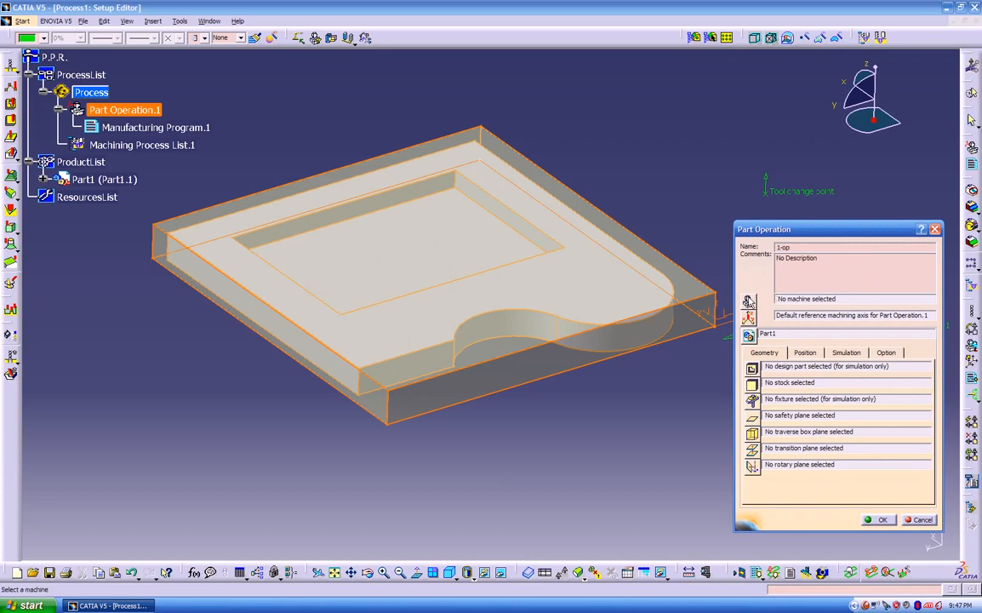
# Assign a 5-axis machine to the part operation and set its tools catalog to Sammy_tool_library_SMG
pyautogui.click(749, 301)
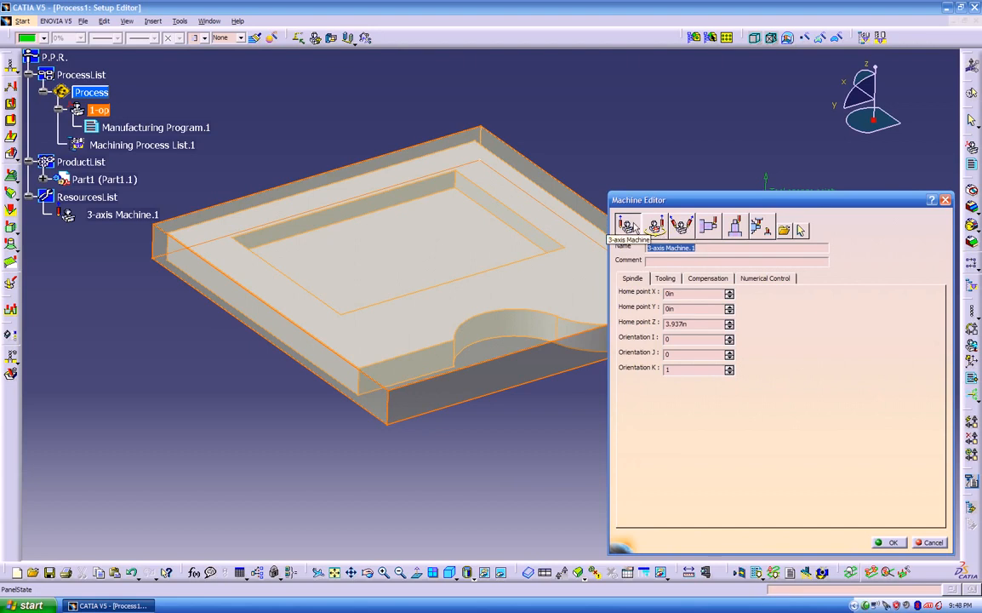
pyautogui.moveTo(511, 325); pyautogui.dragTo(435, 314, button='middle')
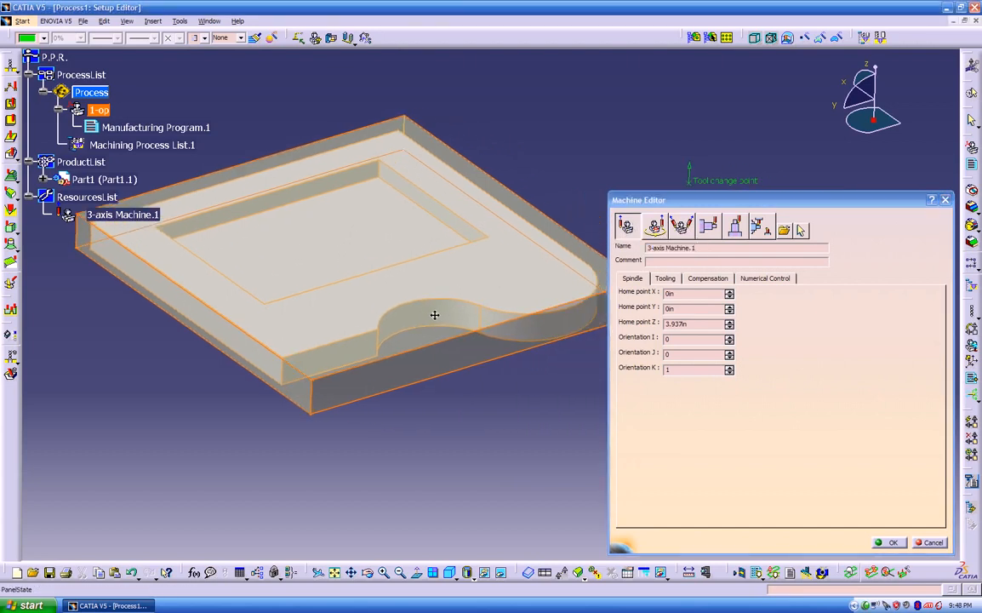
pyautogui.click(657, 228)
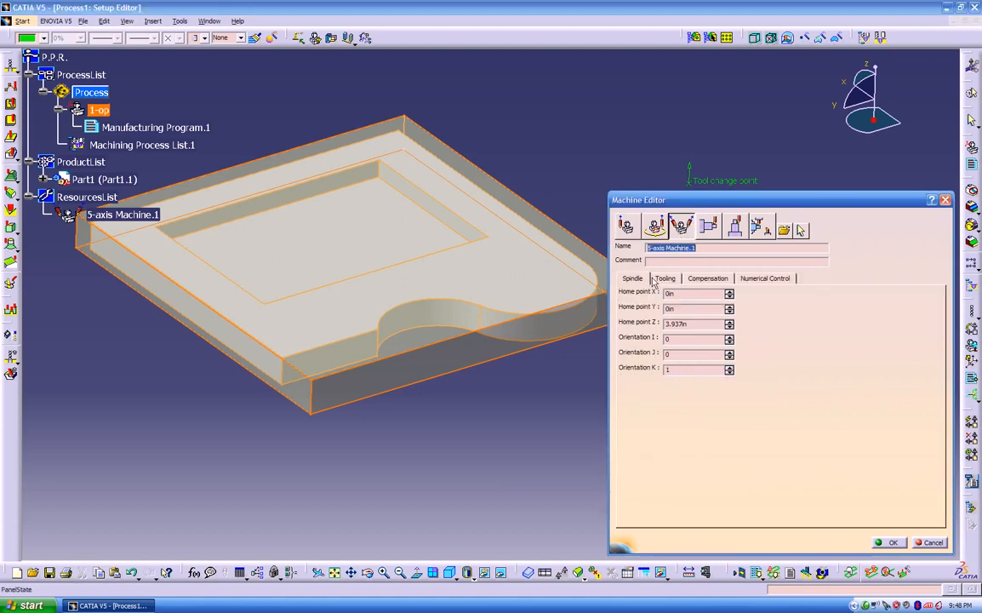
pyautogui.click(665, 280)
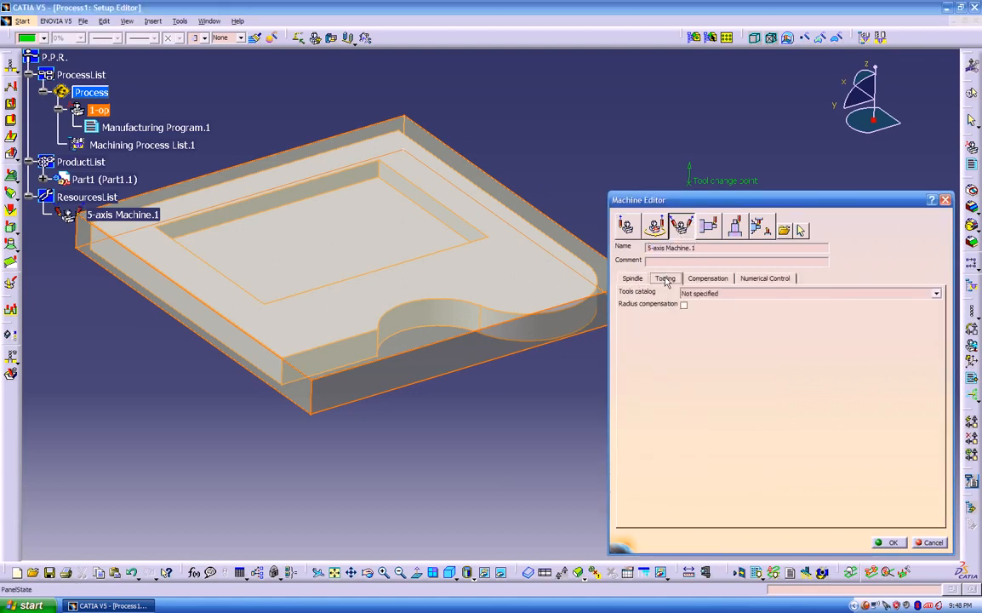
pyautogui.click(766, 294)
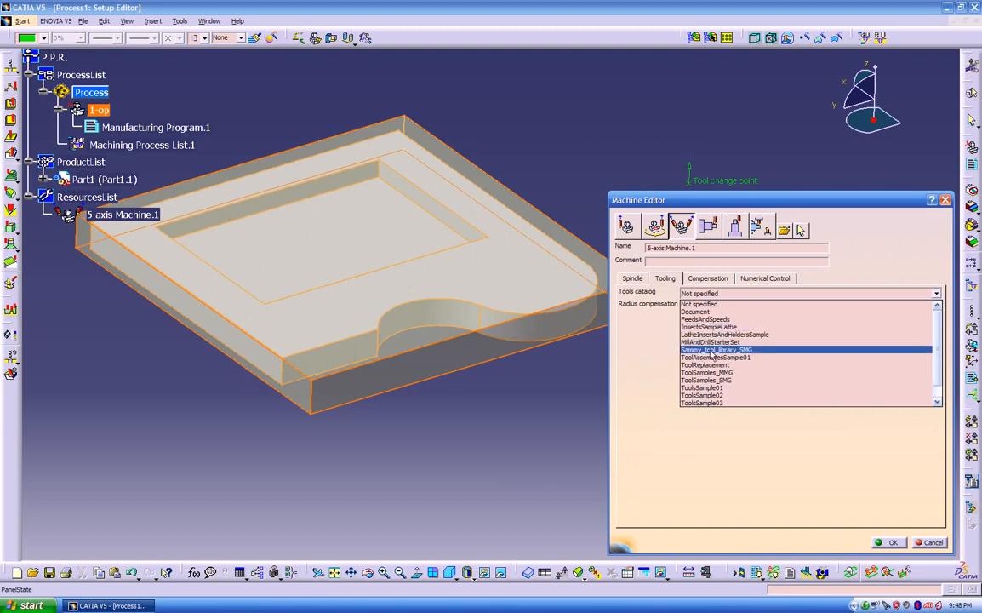
pyautogui.click(715, 351)
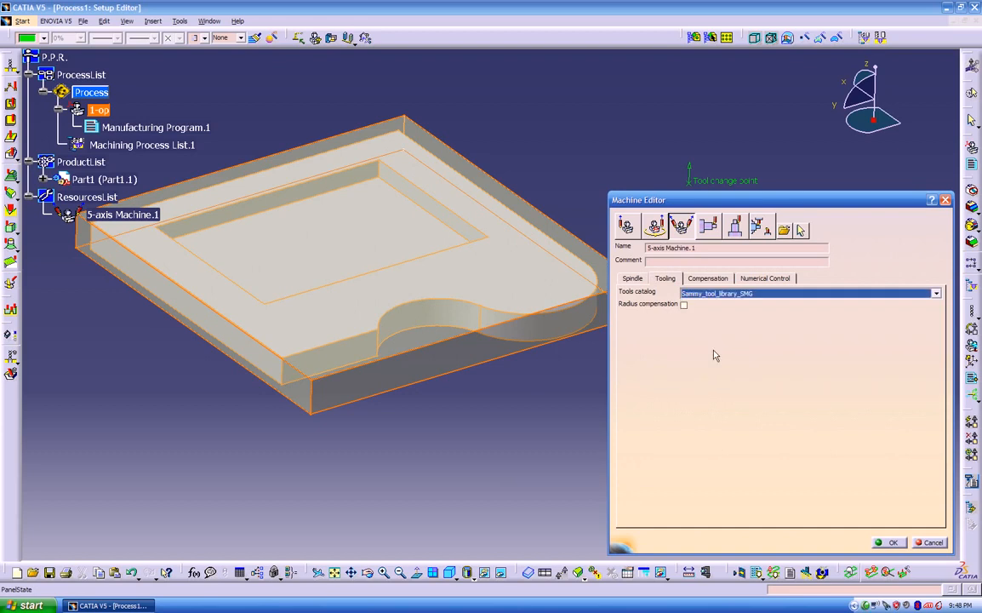
# Set the machine's 3D contact cutter compensation mode to Tip & Contact, with compensation for all supporting operations turned off
pyautogui.click(708, 279)
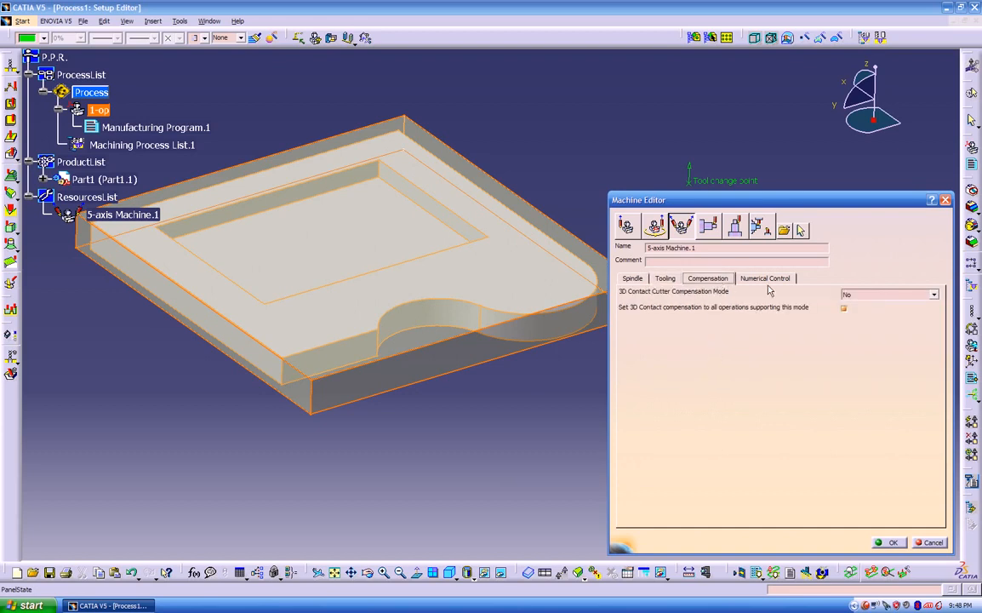
pyautogui.click(851, 295)
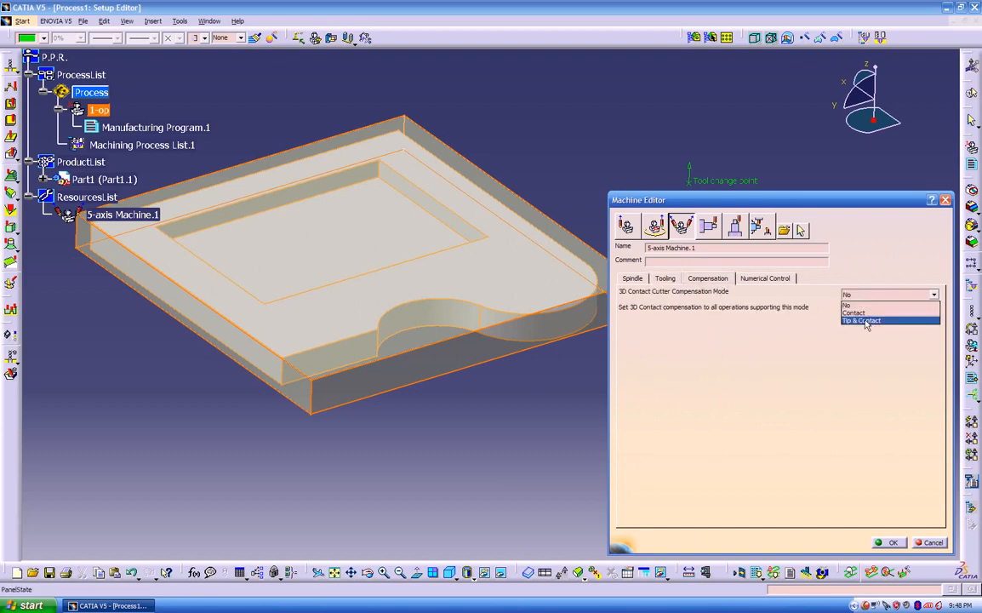
pyautogui.click(822, 321)
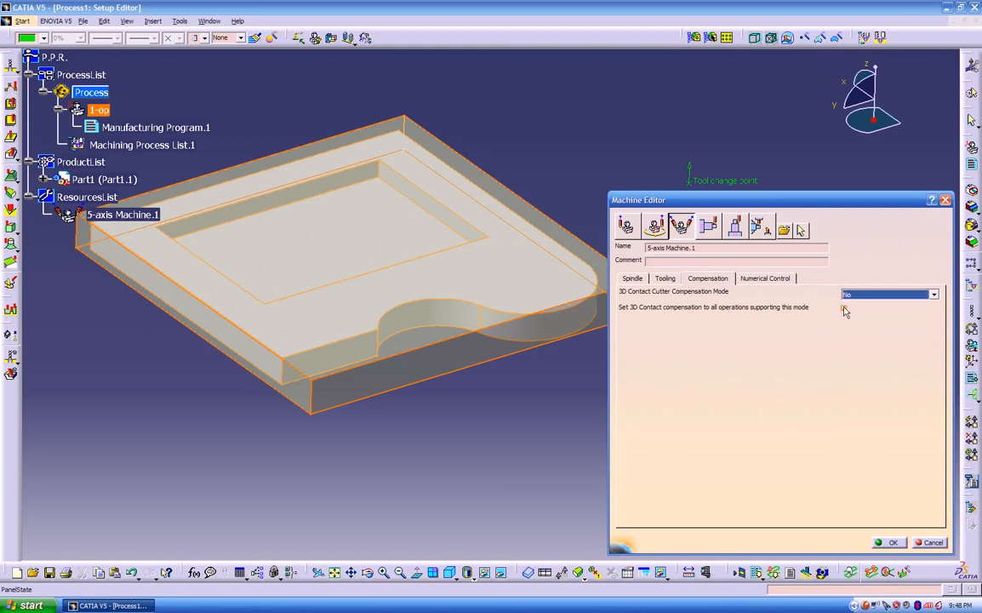
pyautogui.click(846, 309)
pyautogui.click(852, 295)
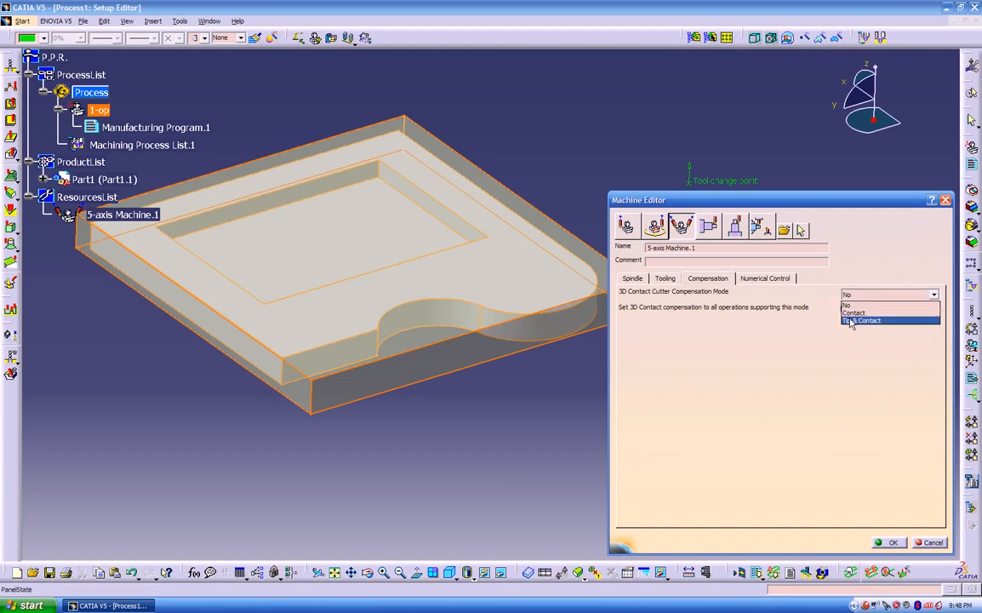
pyautogui.click(852, 319)
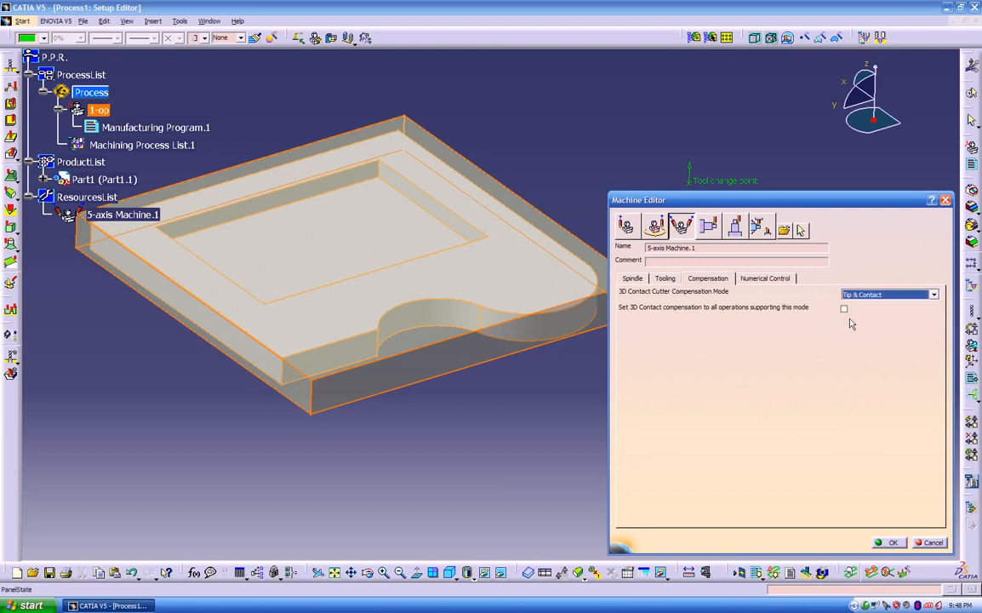
# Set the machine's post processor words table to PPTableSample.pptable in its numerical control settings
pyautogui.click(747, 281)
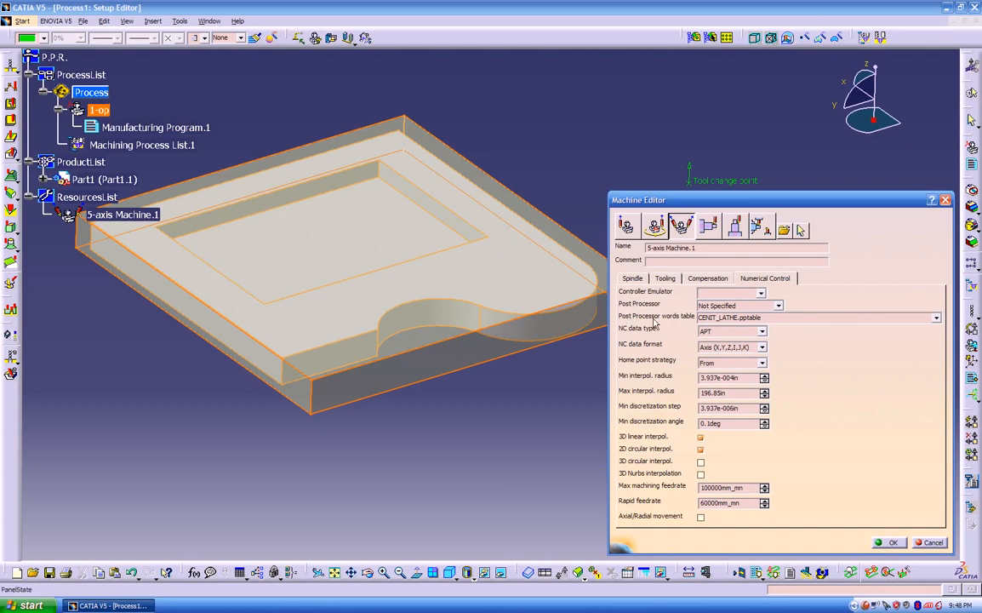
pyautogui.doubleClick(807, 319)
pyautogui.click(936, 318)
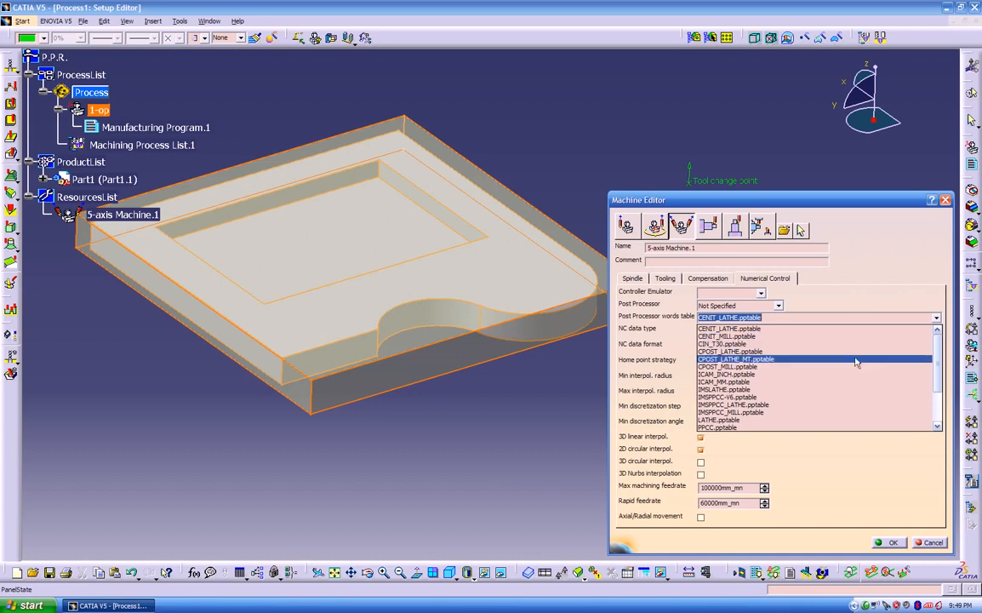
pyautogui.scroll(-3, 781, 330)
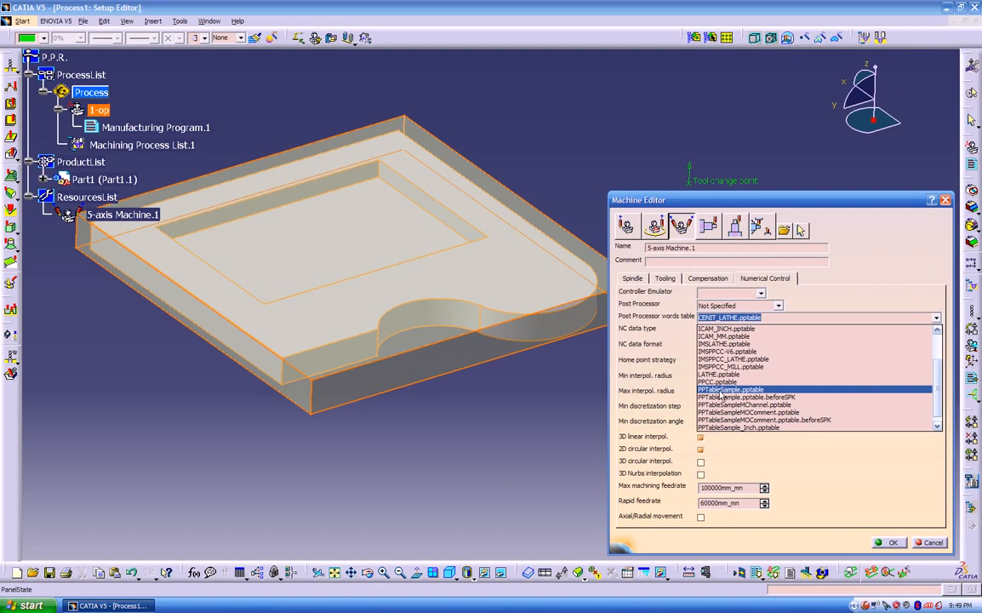
pyautogui.click(720, 391)
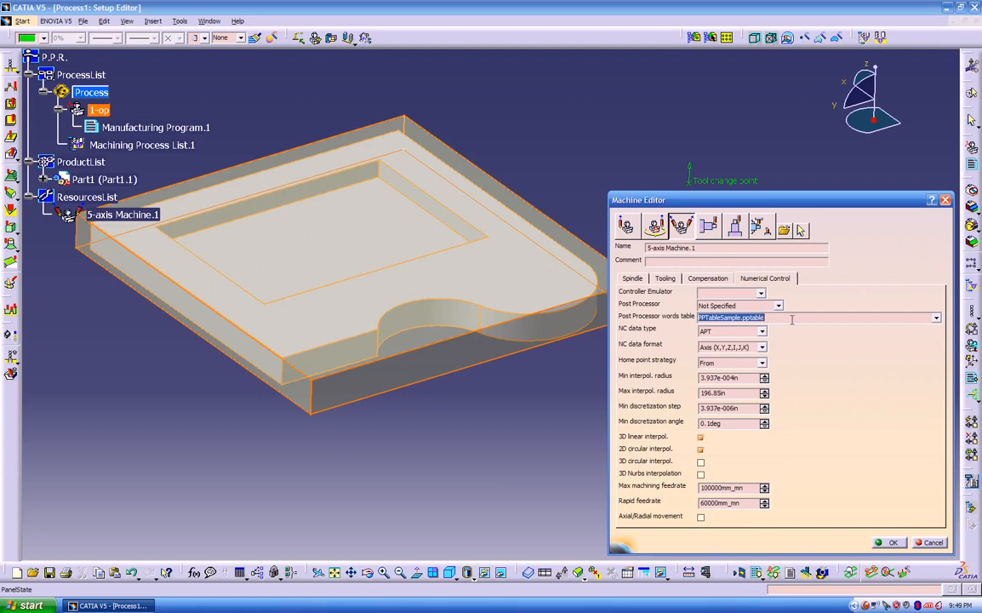
# Select APT as the NC data type and accept the 5-axis machine settings
pyautogui.click(724, 331)
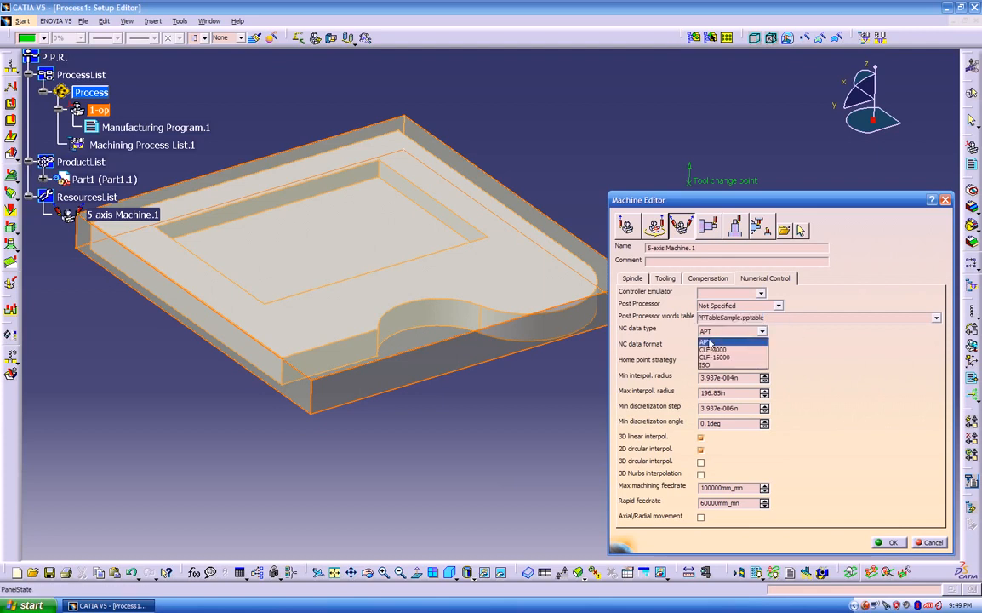
pyautogui.click(711, 342)
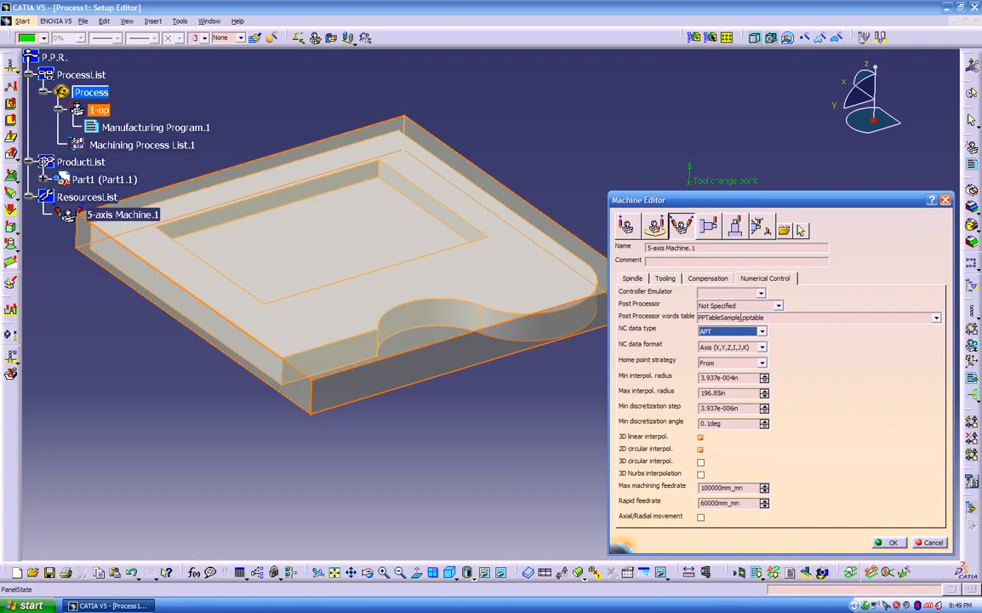
pyautogui.click(720, 332)
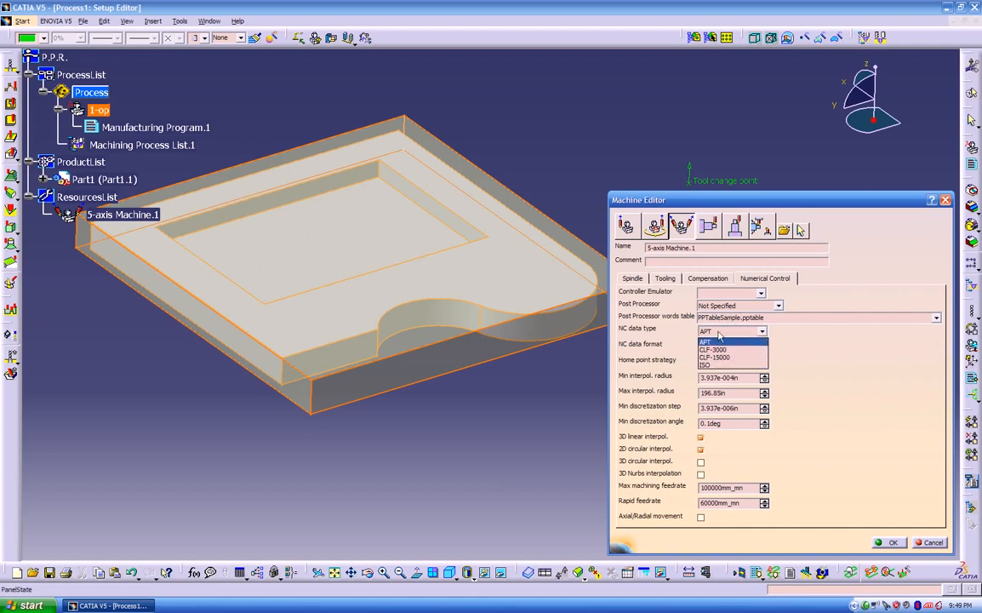
pyautogui.click(732, 342)
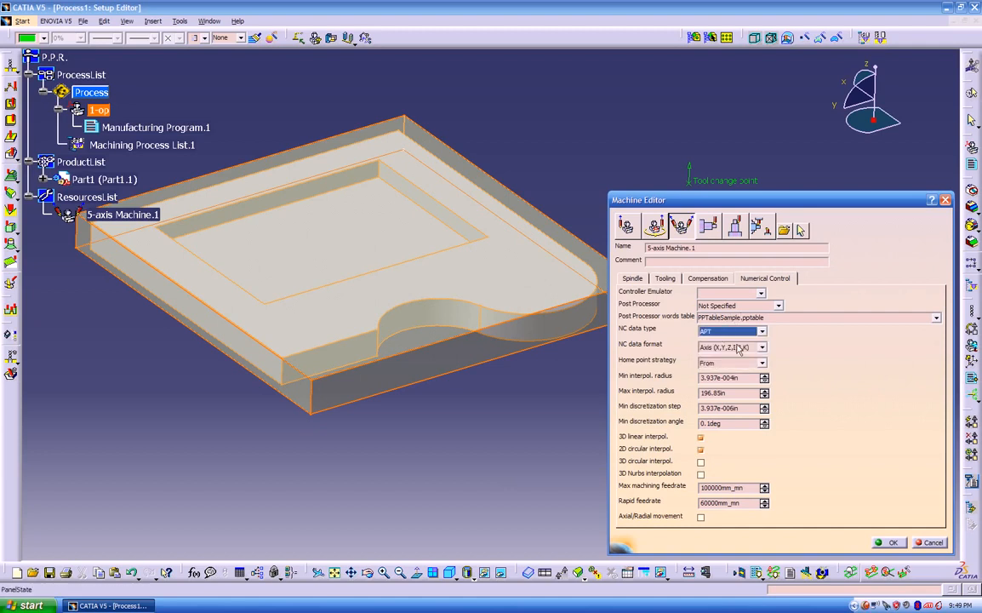
pyautogui.click(886, 543)
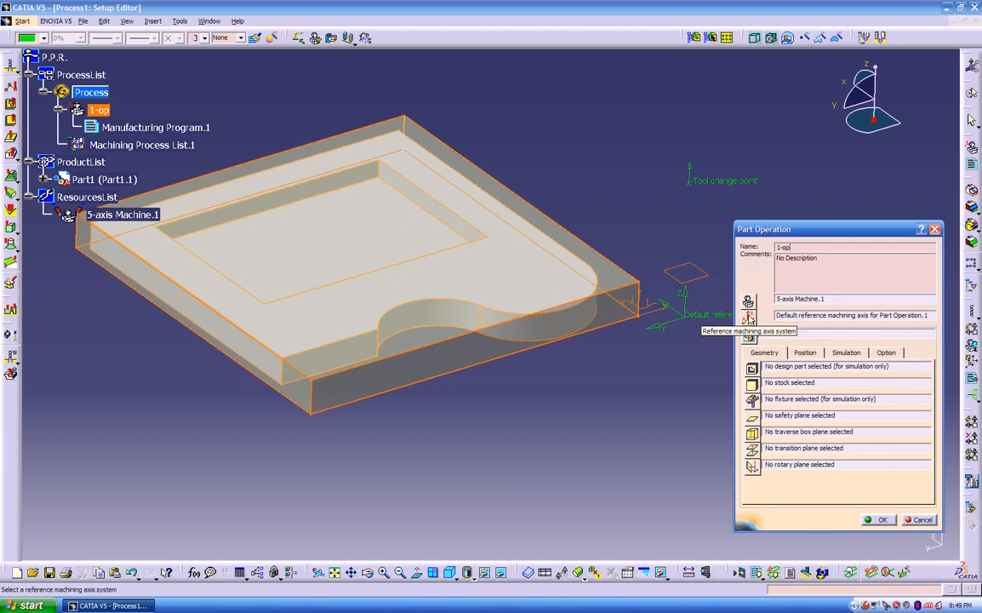
# Set the reference machining axis to the existing axis system at the stock corner near the curved edge and name it 1-op
pyautogui.click(749, 318)
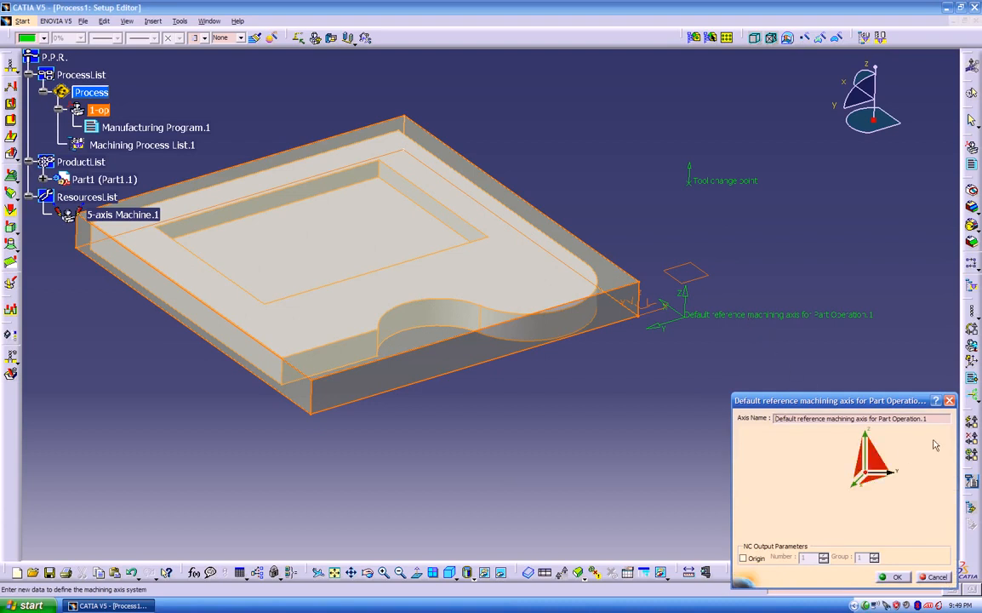
pyautogui.click(875, 460)
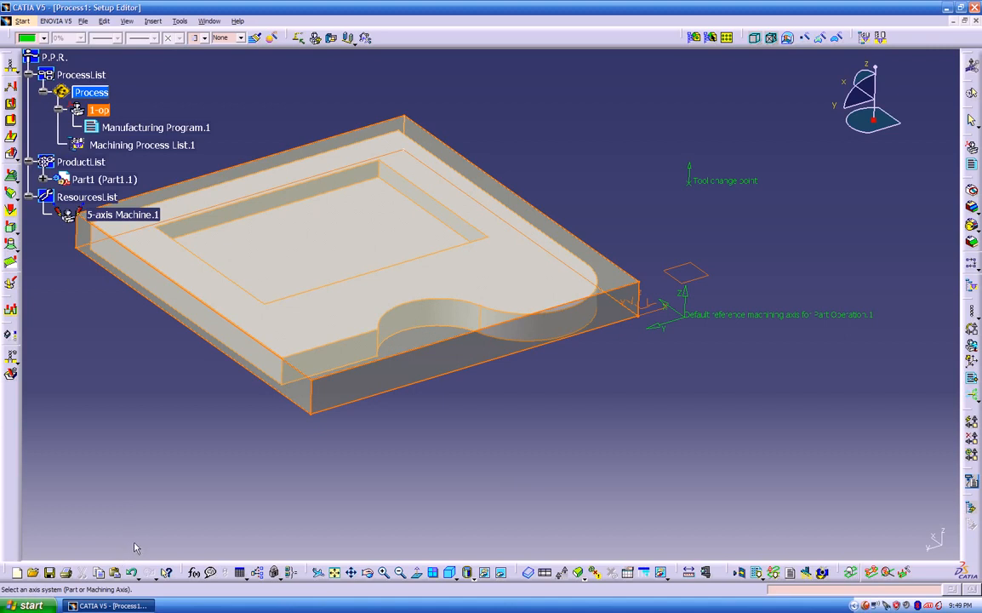
pyautogui.click(658, 309)
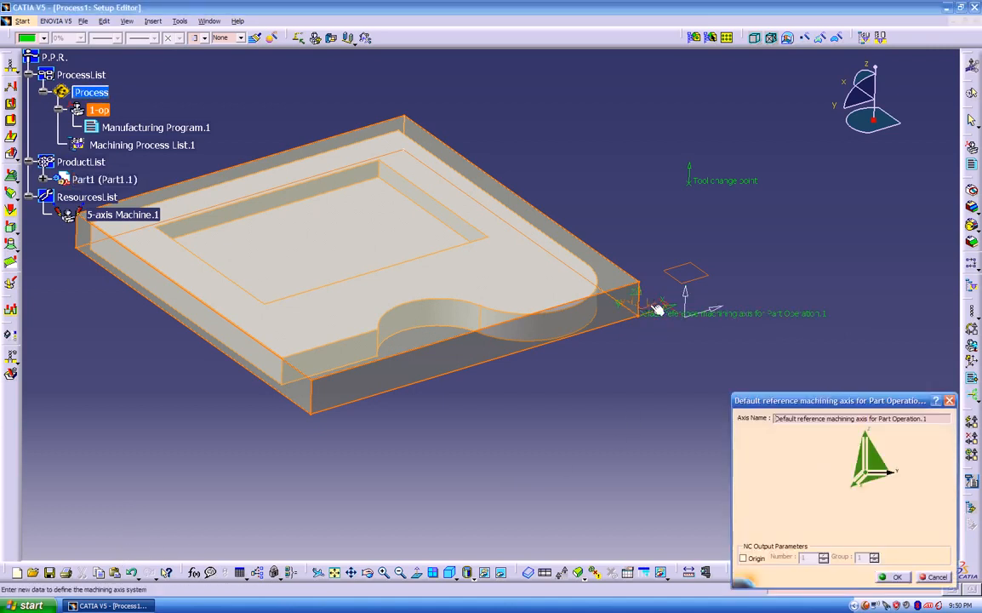
pyautogui.moveTo(632, 353); pyautogui.dragTo(601, 265, button='middle')
pyautogui.click(781, 417)
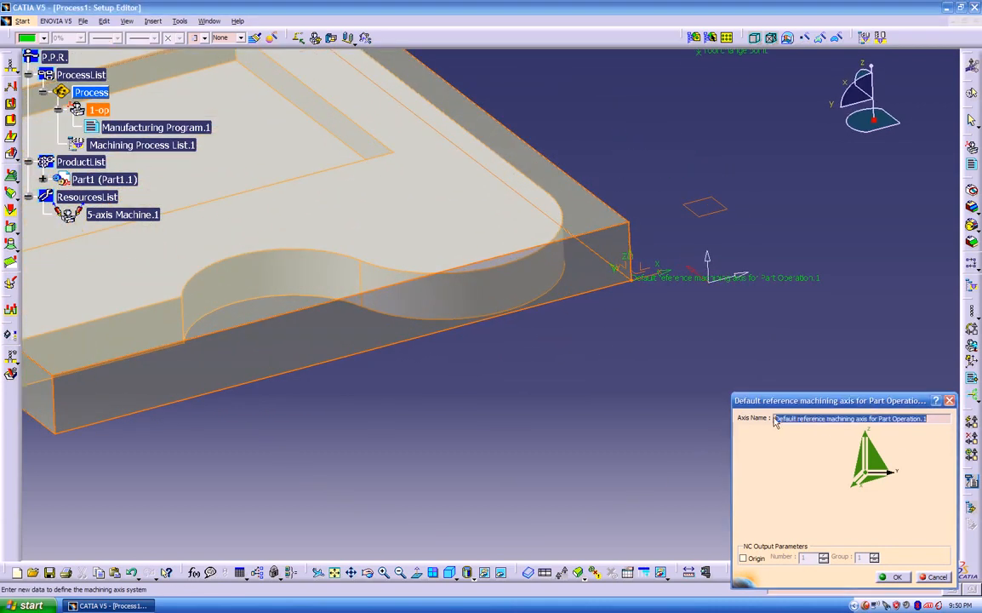
pyautogui.press('BackSpace')
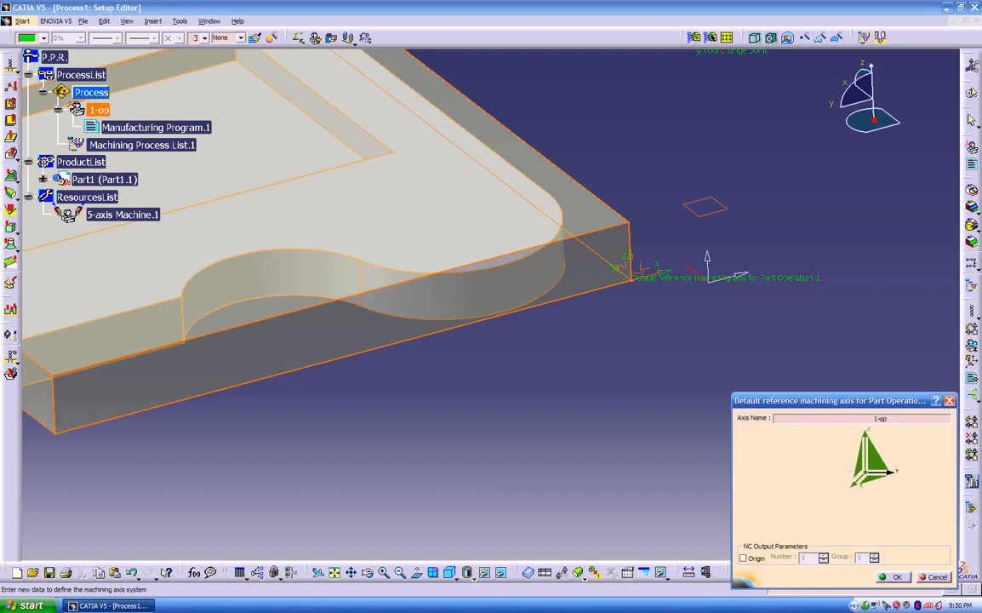
pyautogui.click(893, 577)
pyautogui.moveTo(619, 380); pyautogui.dragTo(591, 435, button='middle')
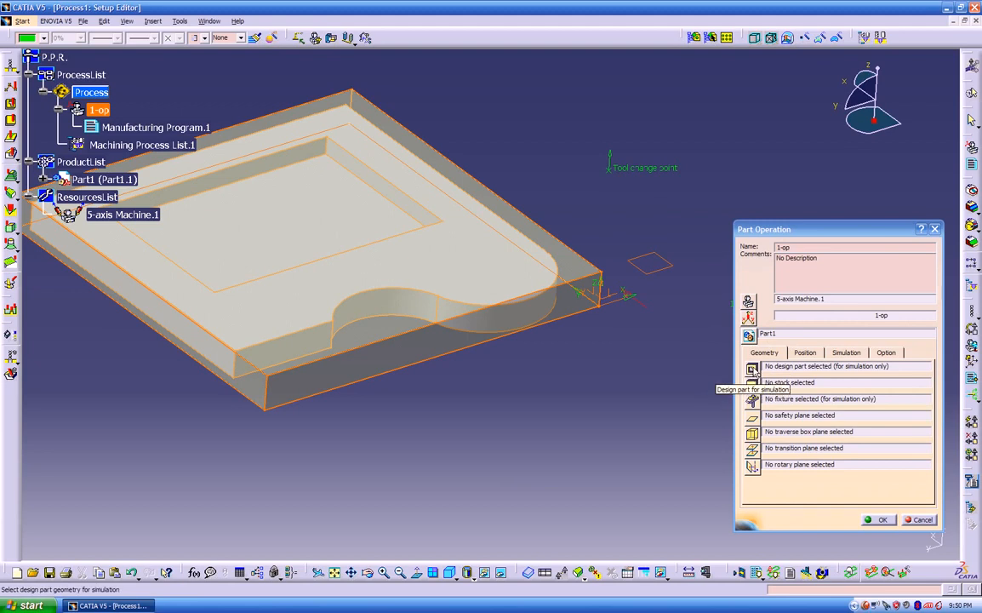
# Expand Part1 in the product list and assign its PartBody as the design part for simulation
pyautogui.moveTo(451, 344); pyautogui.dragTo(567, 291, button='middle')
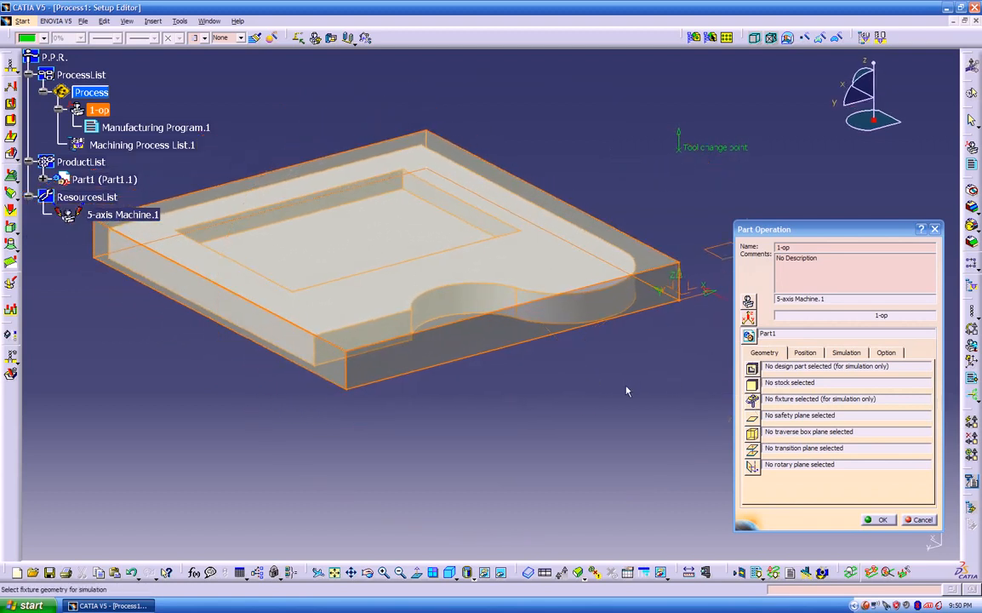
pyautogui.scroll(3, 567, 447)
pyautogui.moveTo(567, 447); pyautogui.dragTo(542, 459, button='middle')
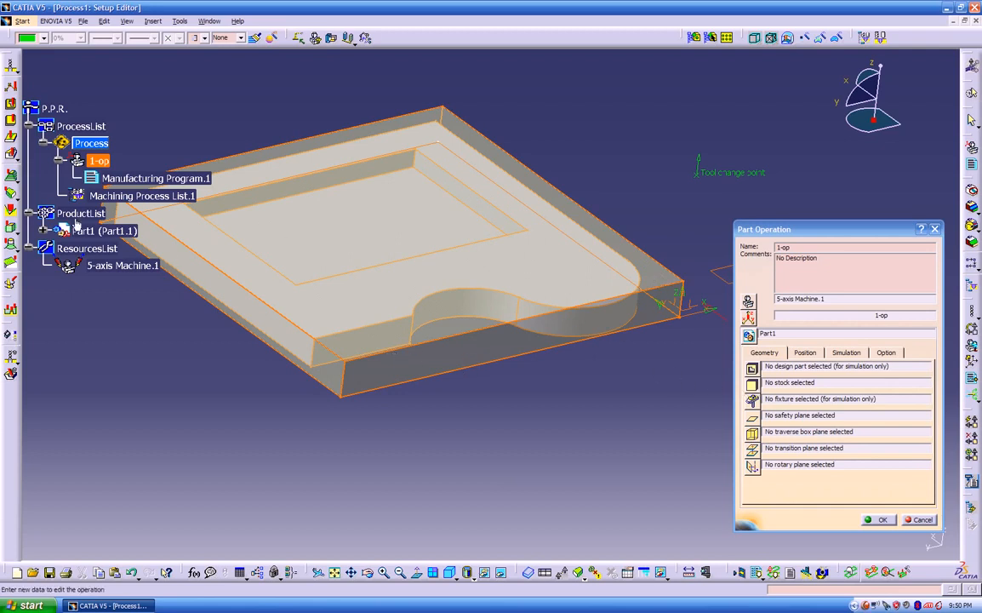
pyautogui.click(43, 230)
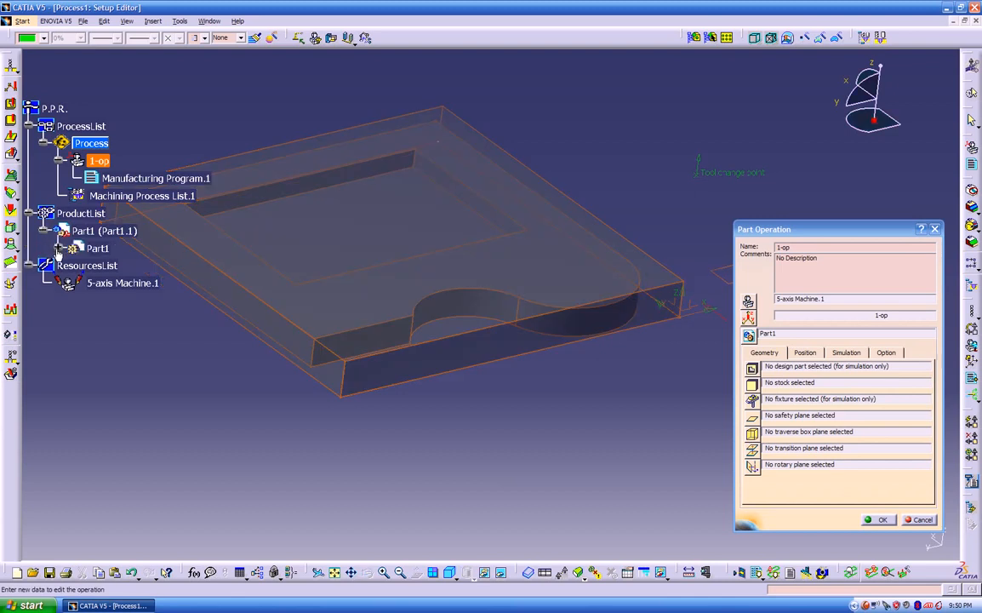
pyautogui.click(58, 249)
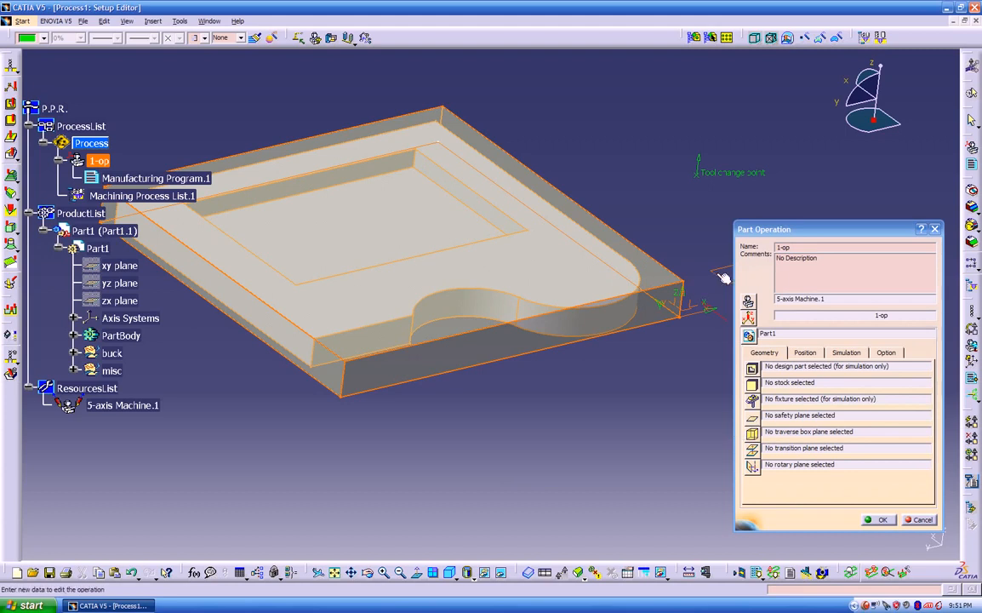
pyautogui.moveTo(667, 386); pyautogui.dragTo(641, 385, button='middle')
pyautogui.scroll(1, 641, 385)
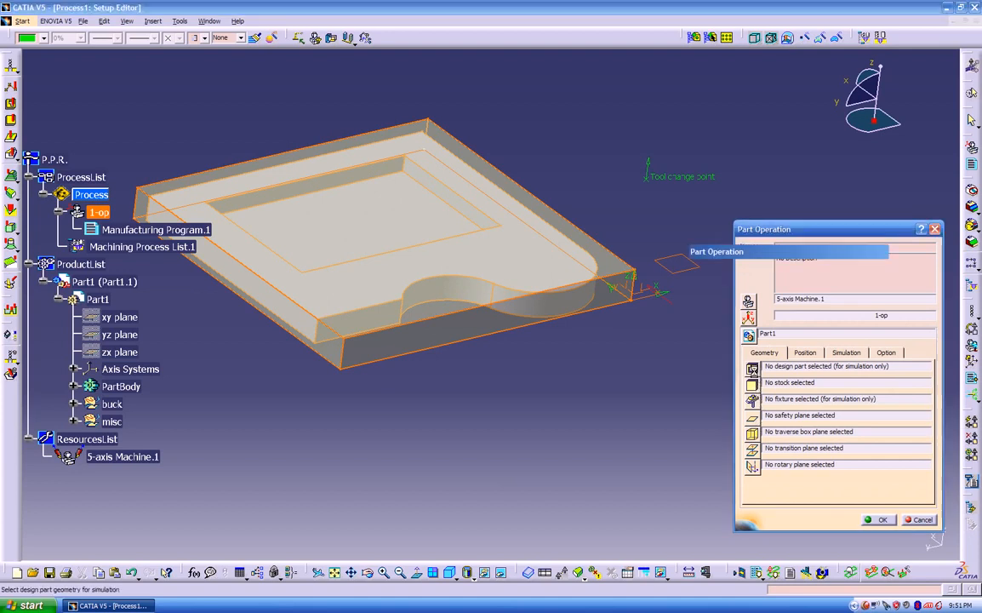
pyautogui.click(752, 368)
pyautogui.click(120, 387)
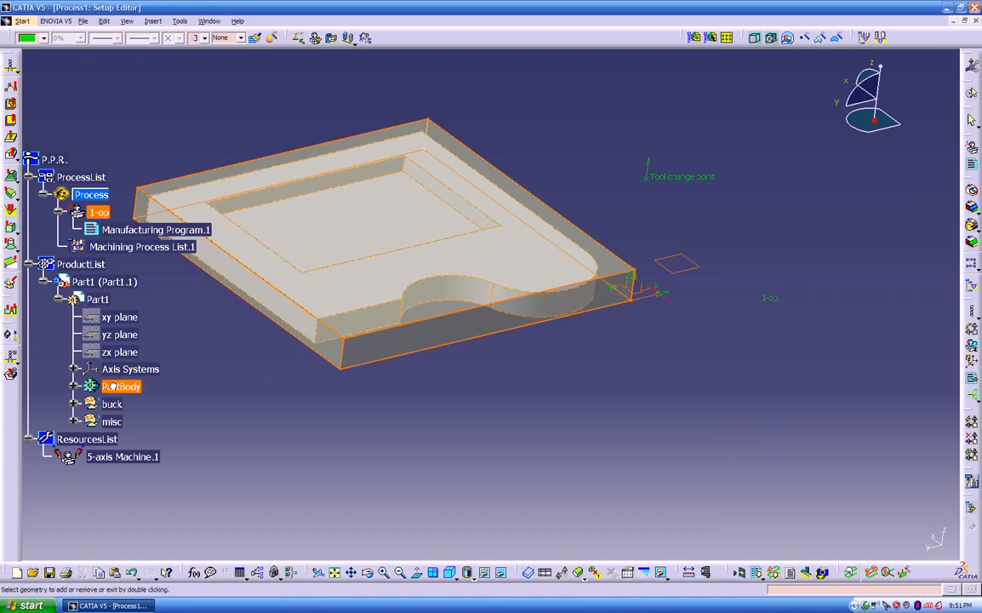
pyautogui.doubleClick(303, 421)
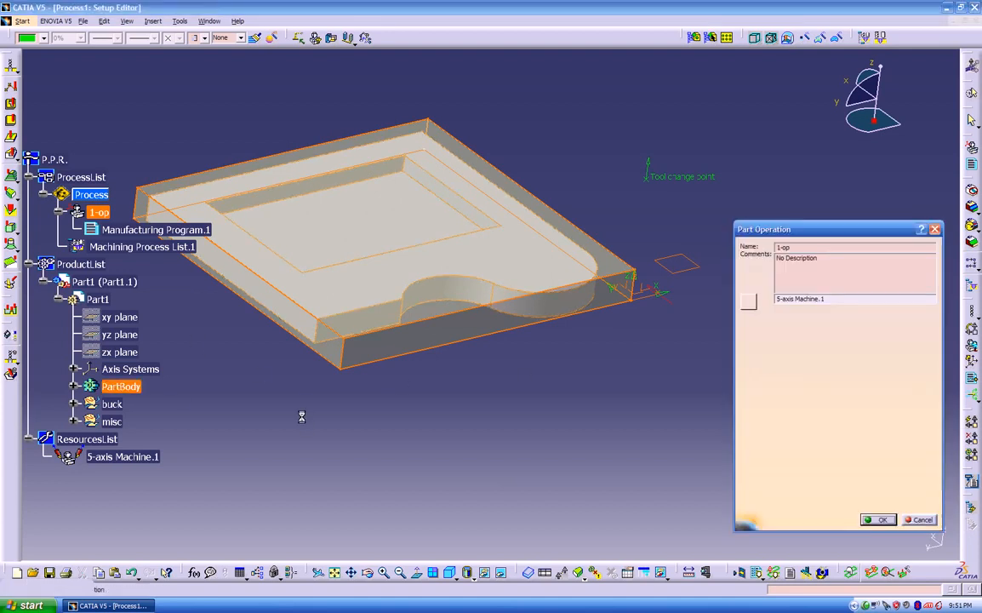
# Assign the buck geometry of Part1 as the part operation's stock
pyautogui.click(751, 384)
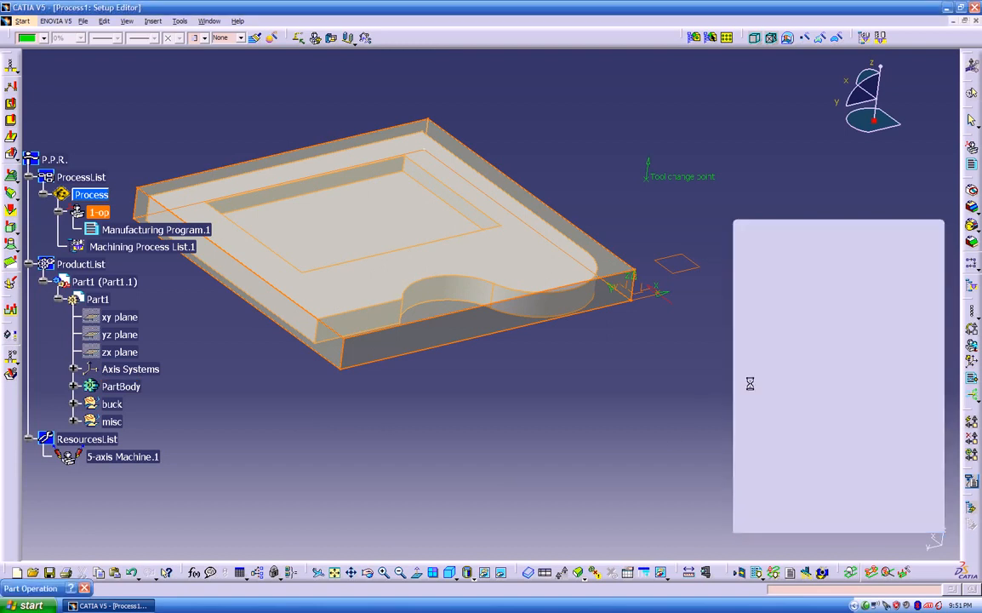
pyautogui.click(118, 405)
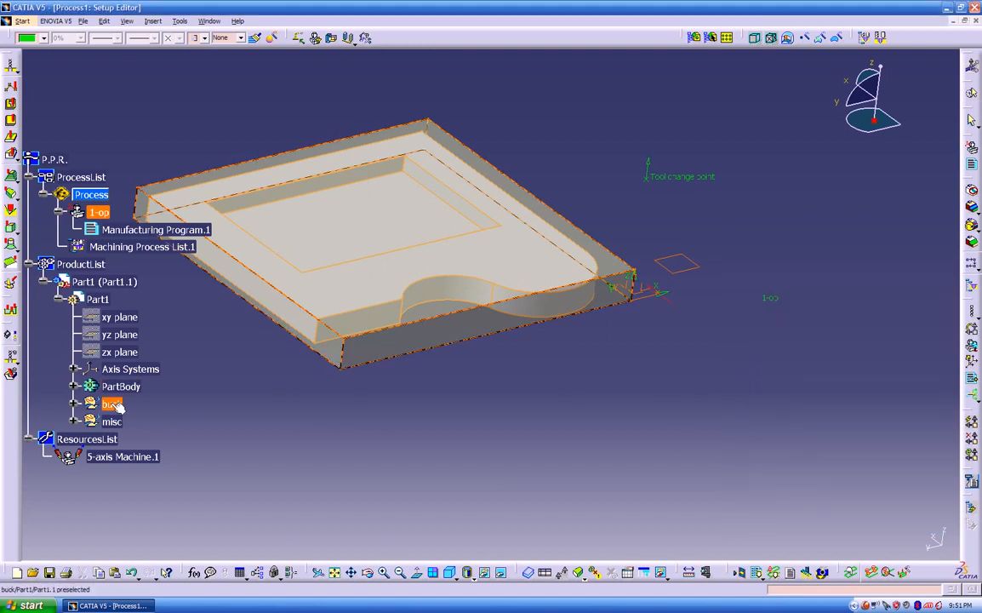
pyautogui.doubleClick(306, 413)
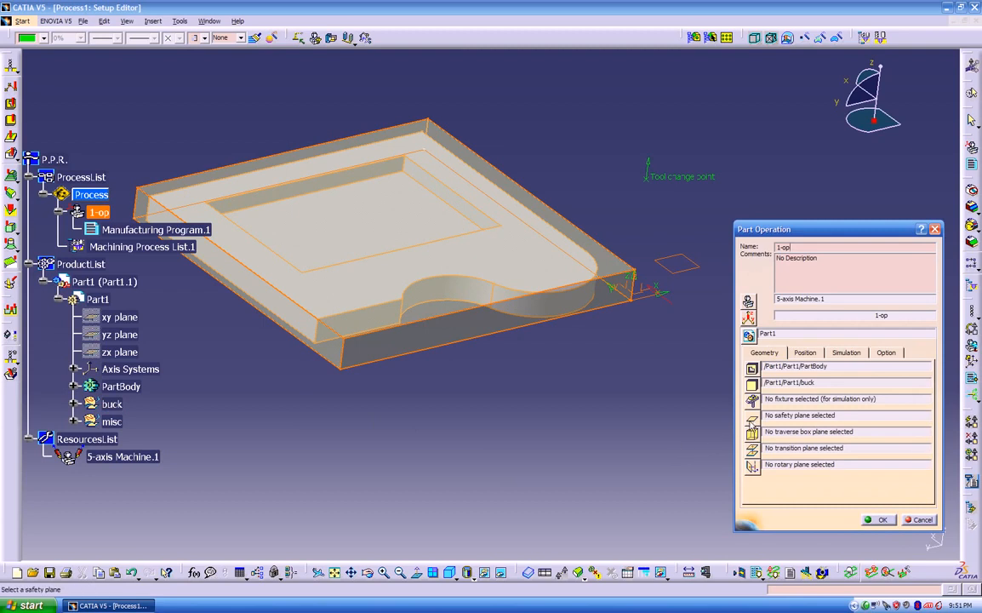
# Set the small plane beside the machining axis corner as the safety plane and accept the part operation settings
pyautogui.click(752, 418)
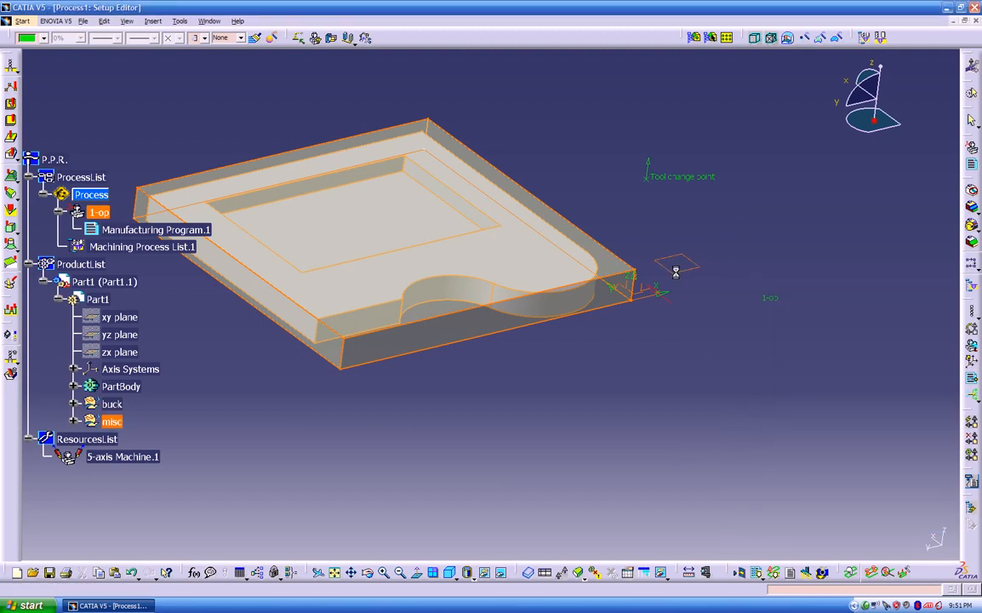
pyautogui.click(677, 270)
pyautogui.moveTo(646, 378); pyautogui.dragTo(643, 234, button='middle')
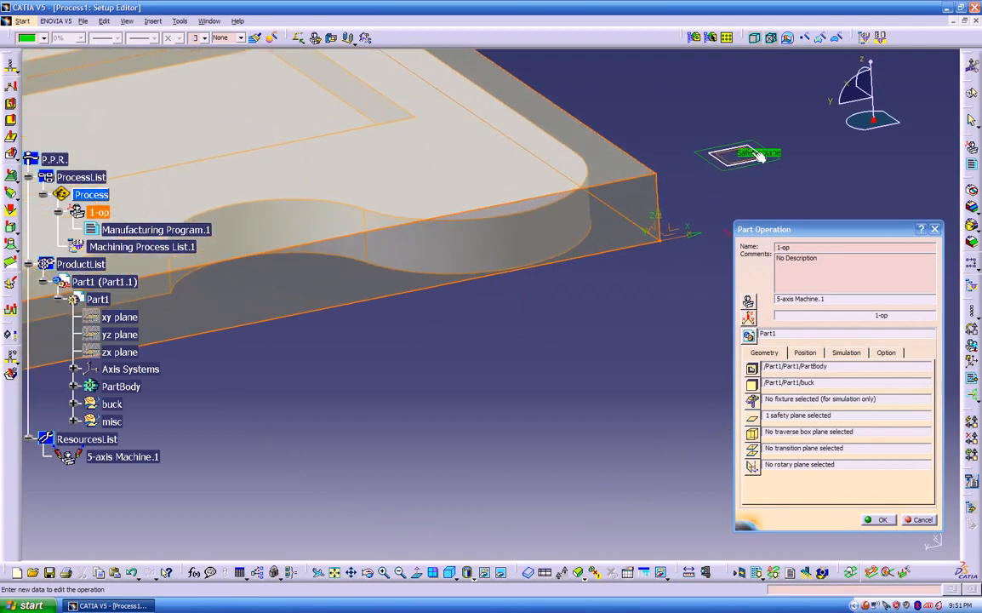
pyautogui.moveTo(653, 351); pyautogui.dragTo(529, 404, button='middle')
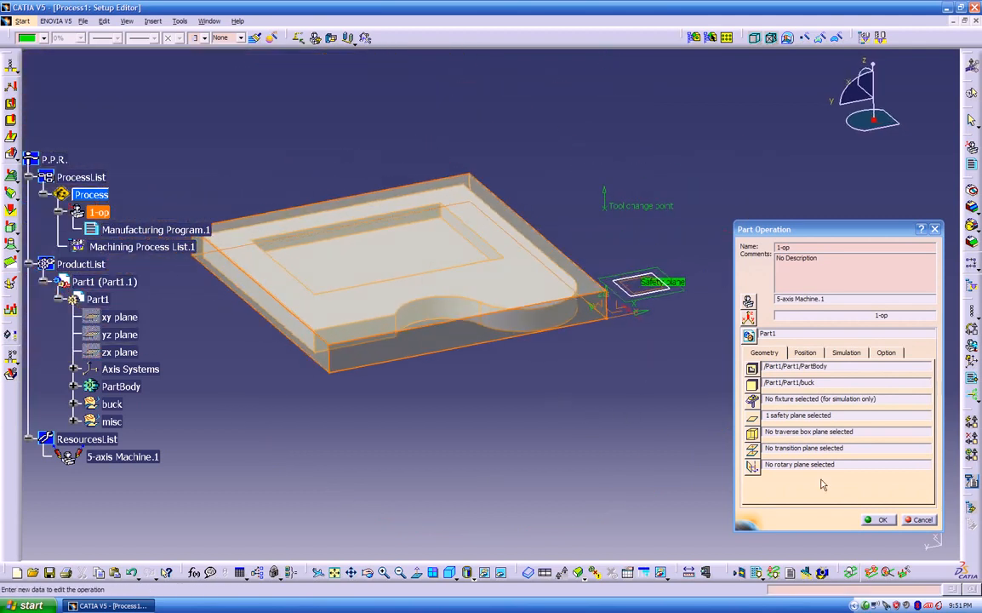
pyautogui.click(879, 519)
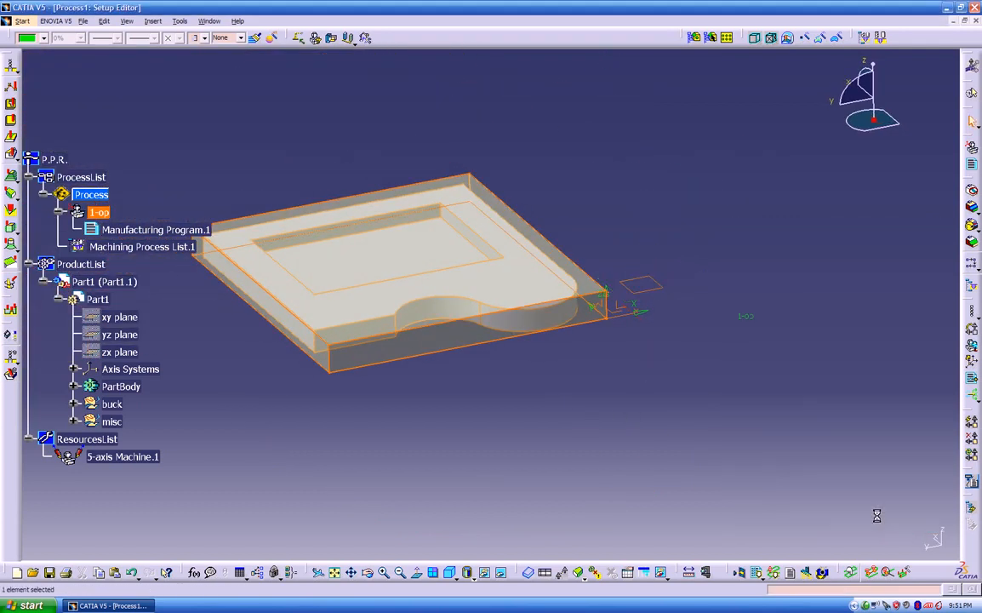
# Rename Manufacturing Program.1 under 1-op as "facing"
pyautogui.moveTo(247, 383); pyautogui.dragTo(320, 368, button='middle')
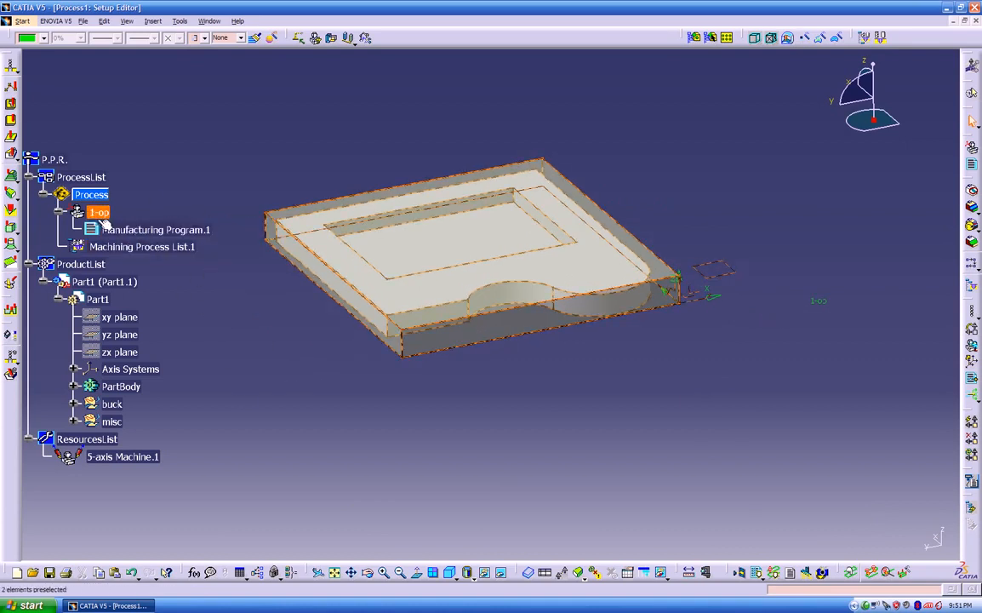
pyautogui.click(100, 212)
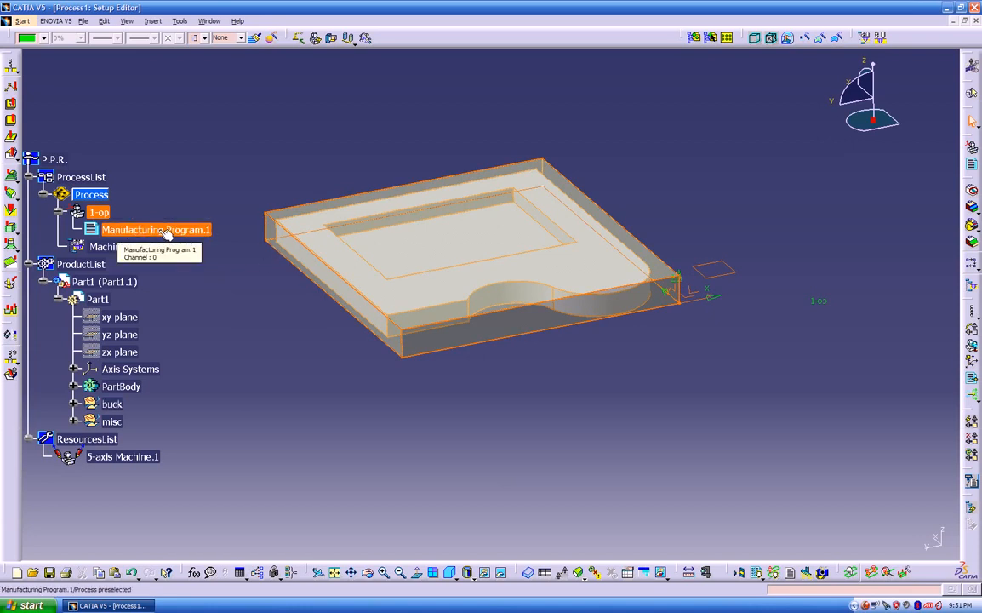
pyautogui.rightClick(166, 235)
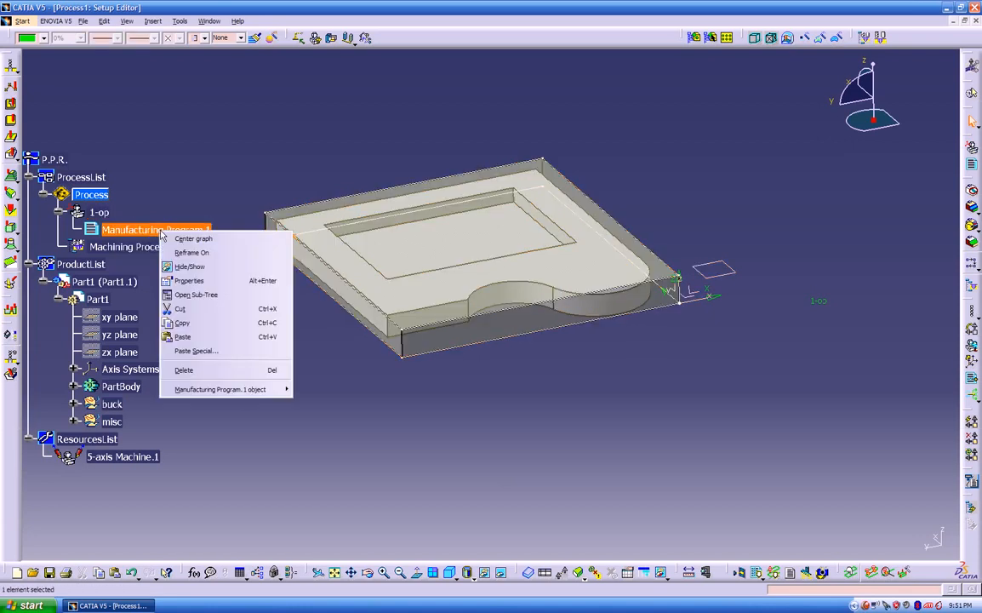
pyautogui.click(194, 221)
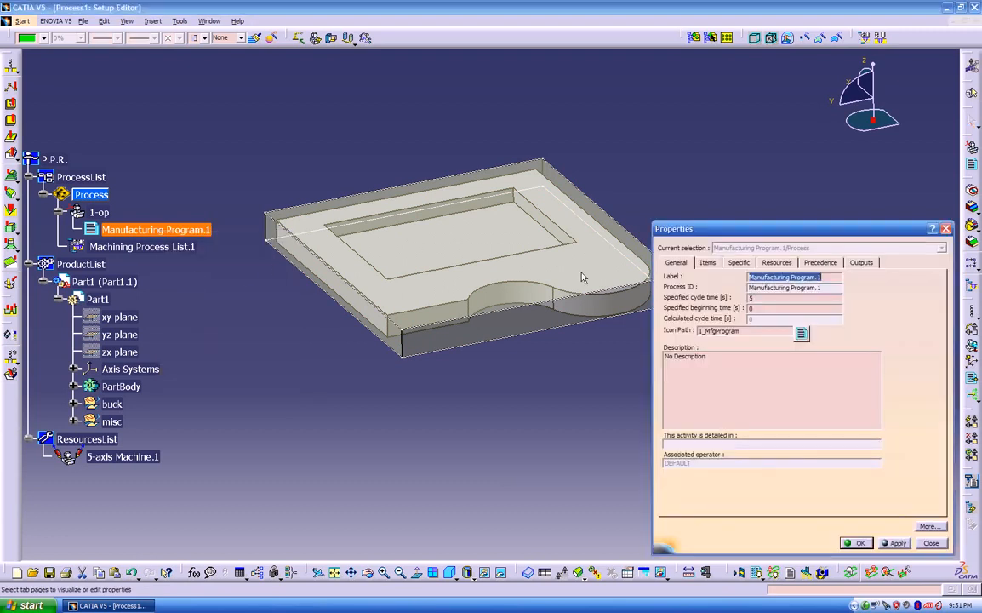
pyautogui.write('facing')
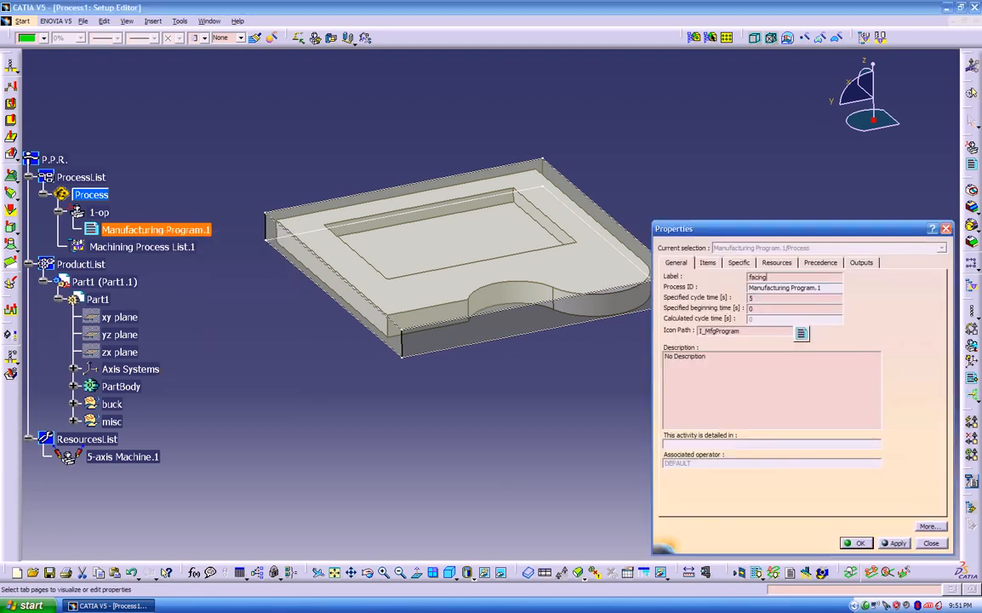
pyautogui.press('Return')
pyautogui.click(606, 374)
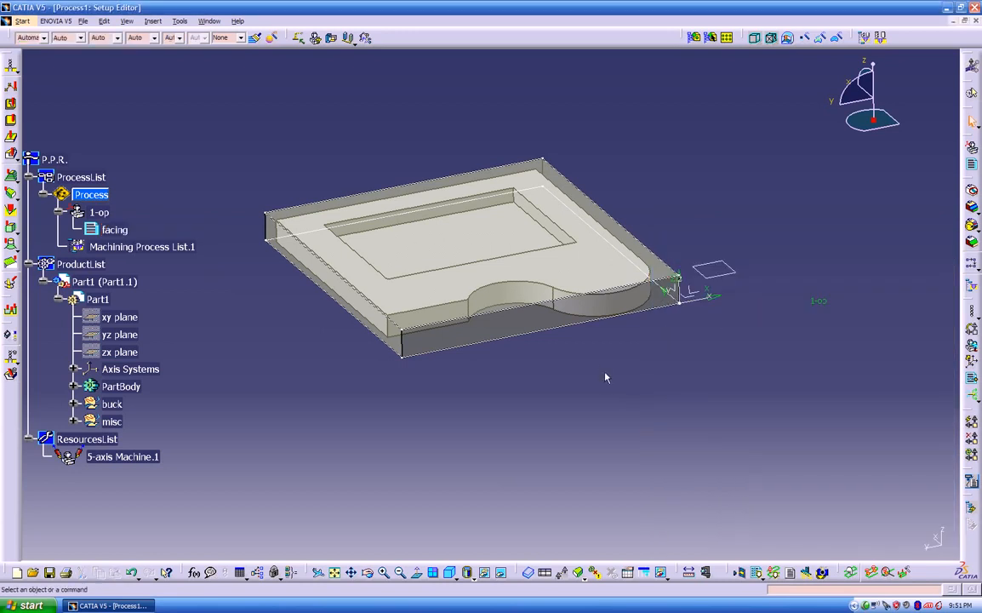
# Hide the buck geometrical set so only the finished part is displayed
pyautogui.moveTo(492, 393)
pyautogui.mouseDown(button='middle')
pyautogui.moveTo(528, 407)
pyautogui.moveTo(577, 371)
pyautogui.moveTo(576, 379)
pyautogui.moveTo(489, 401)
pyautogui.mouseUp(button='middle')
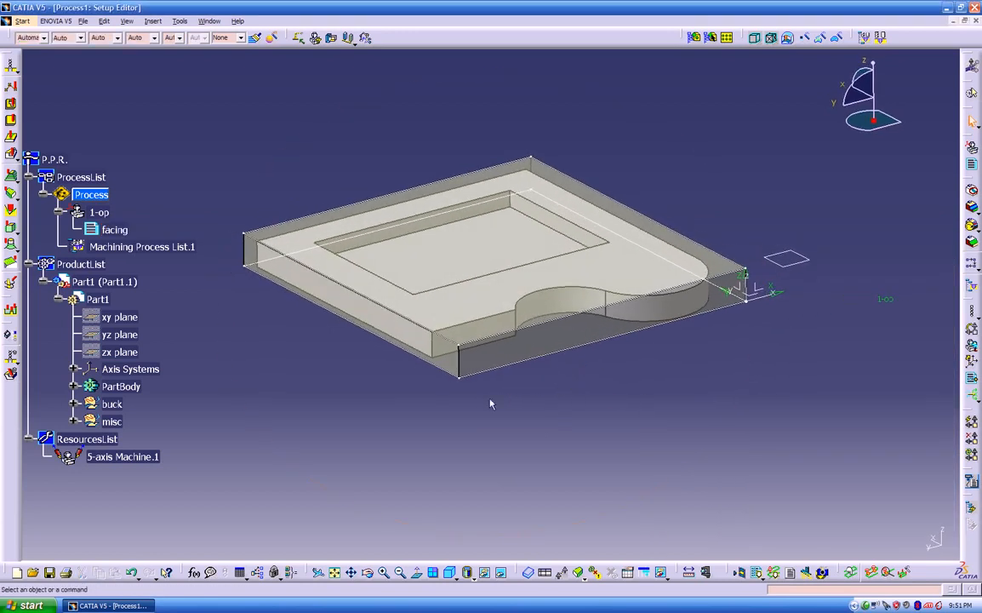
pyautogui.rightClick(112, 403)
pyautogui.click(132, 438)
pyautogui.click(400, 277)
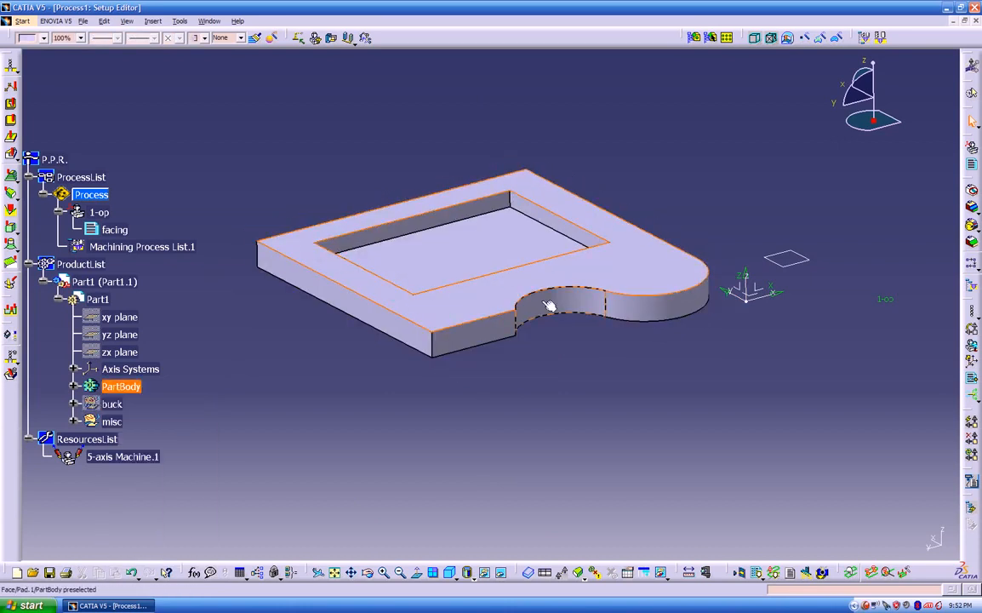
pyautogui.click(406, 417)
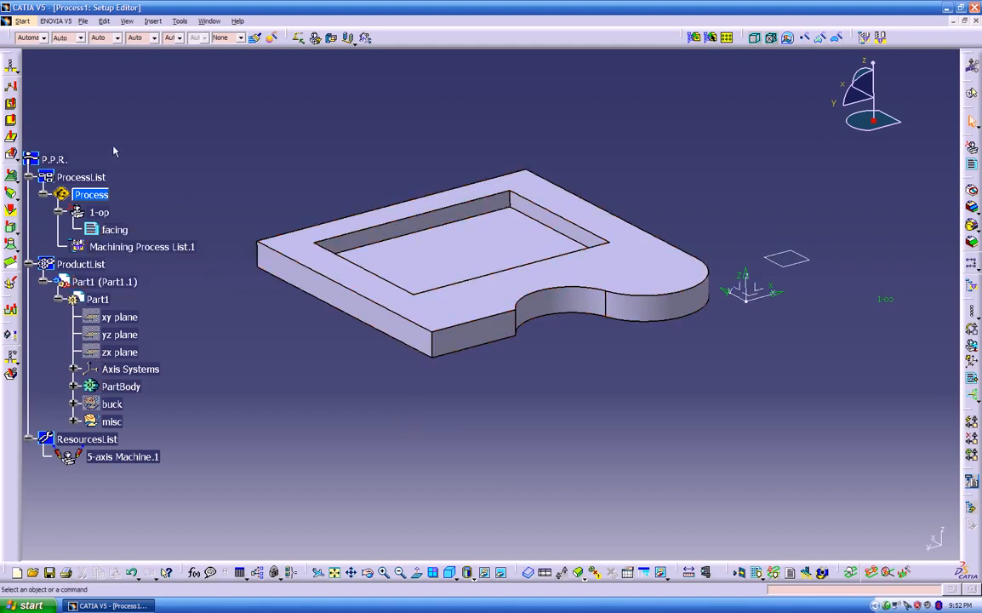
# Insert a Facing operation into the facing manufacturing program
pyautogui.click(11, 123)
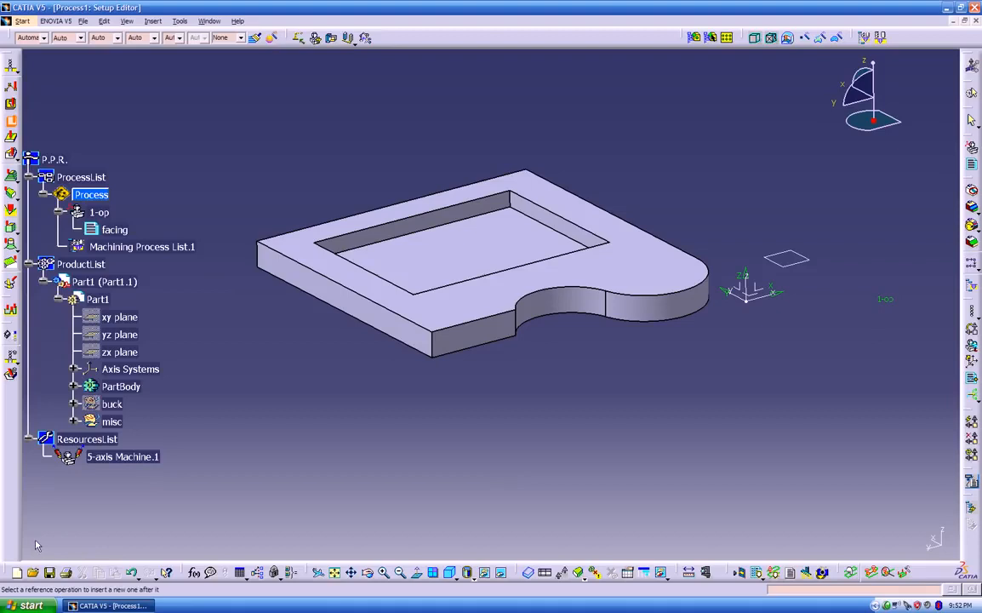
pyautogui.click(117, 229)
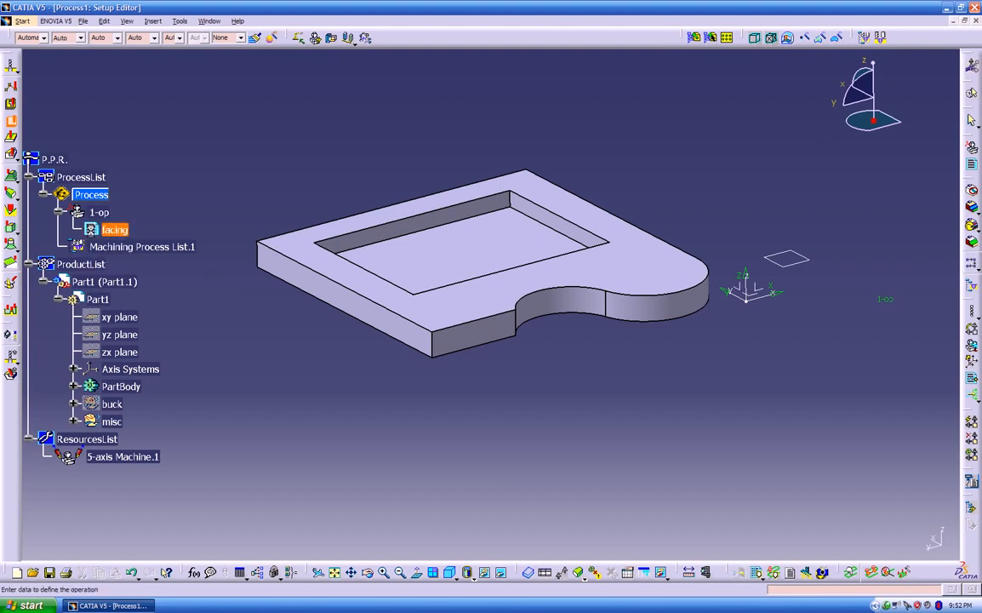
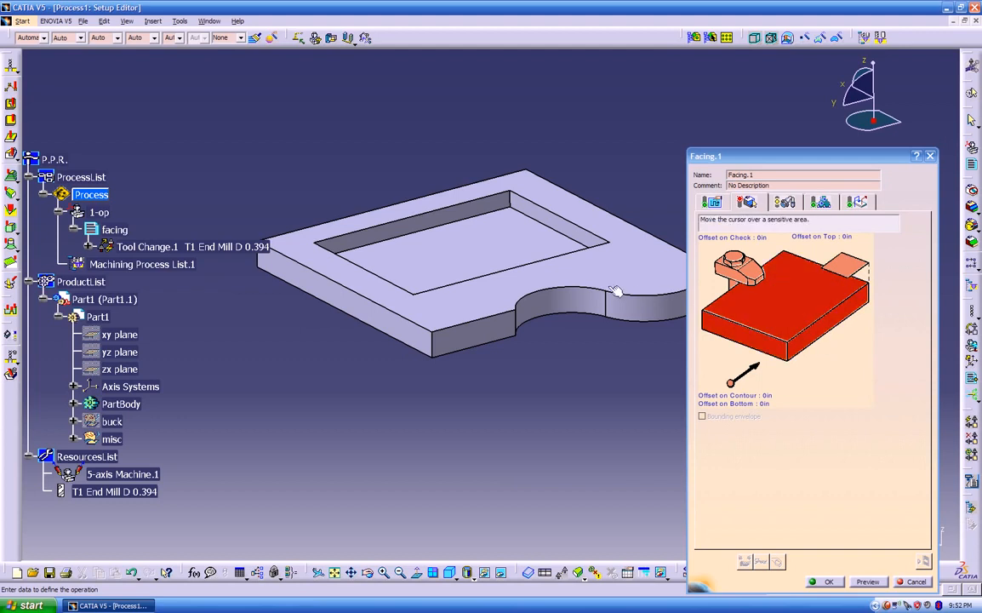
# Select the part's top face as the bottom of the facing operation, using contour detection
pyautogui.click(791, 314)
pyautogui.click(652, 263)
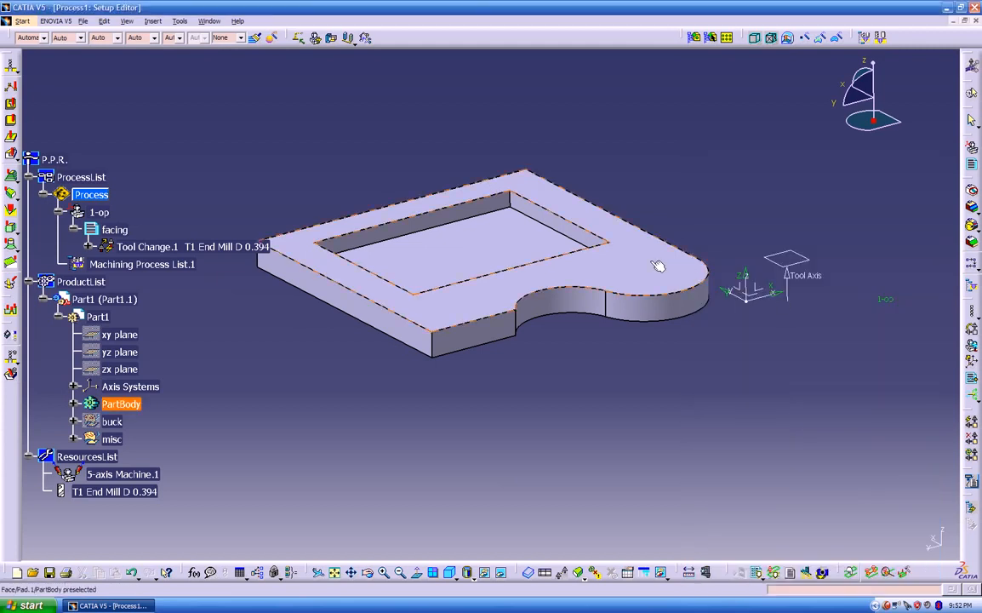
pyautogui.moveTo(538, 365); pyautogui.dragTo(512, 327, button='middle')
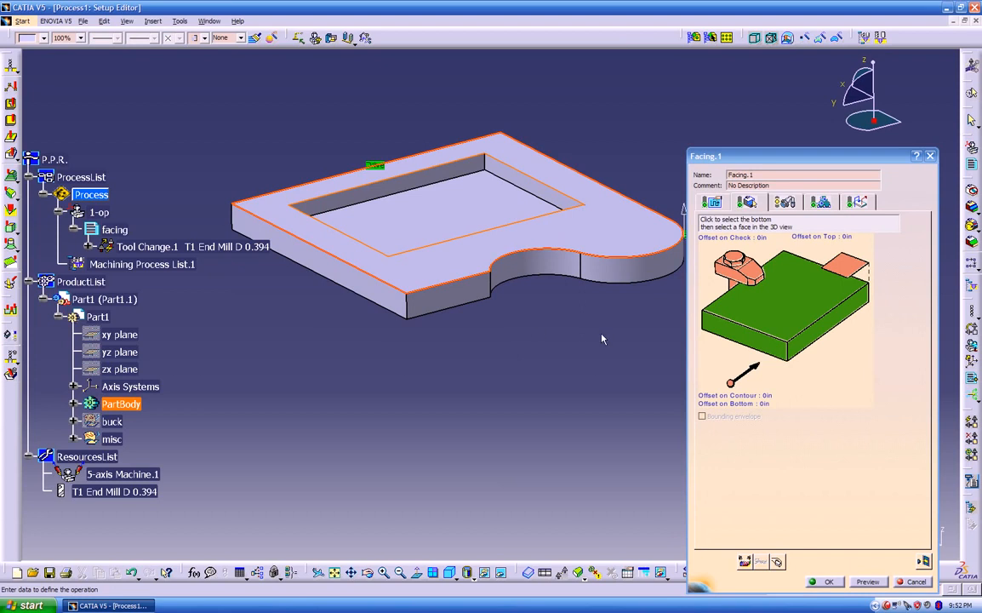
# Remove the top-face bottom and its detected drive contour from the facing operation
pyautogui.rightClick(769, 321)
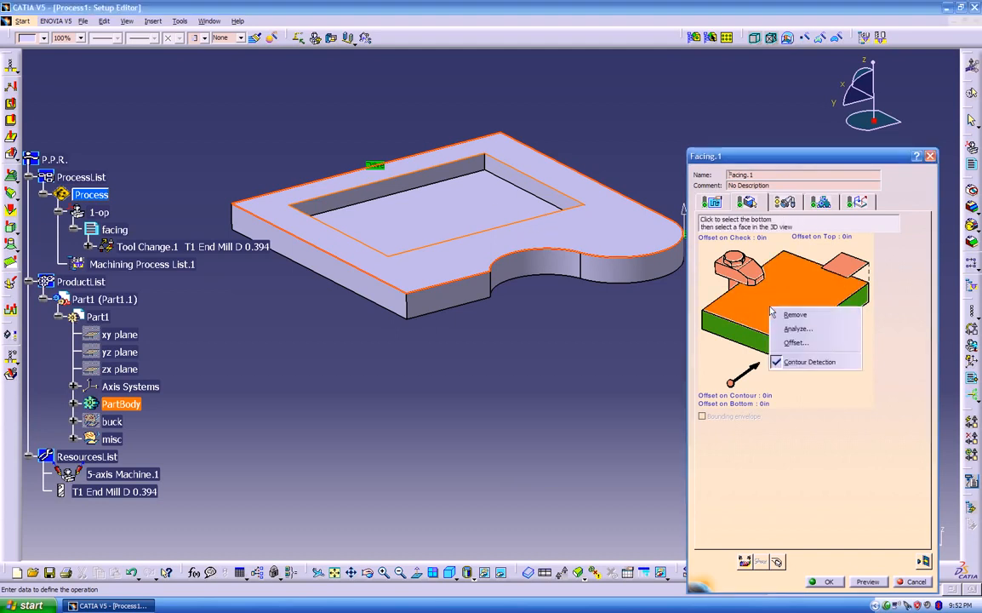
pyautogui.click(794, 317)
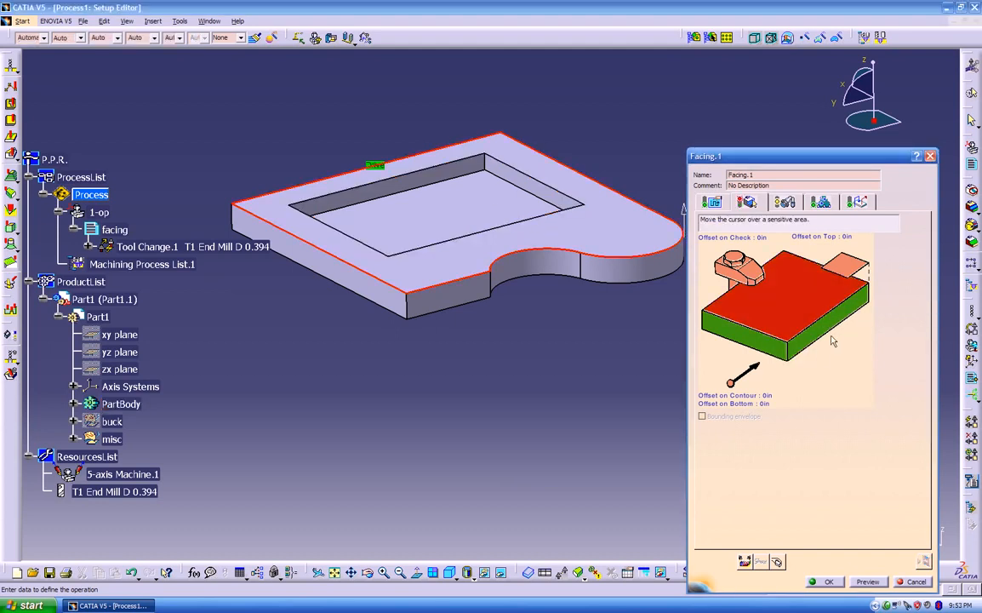
pyautogui.rightClick(827, 332)
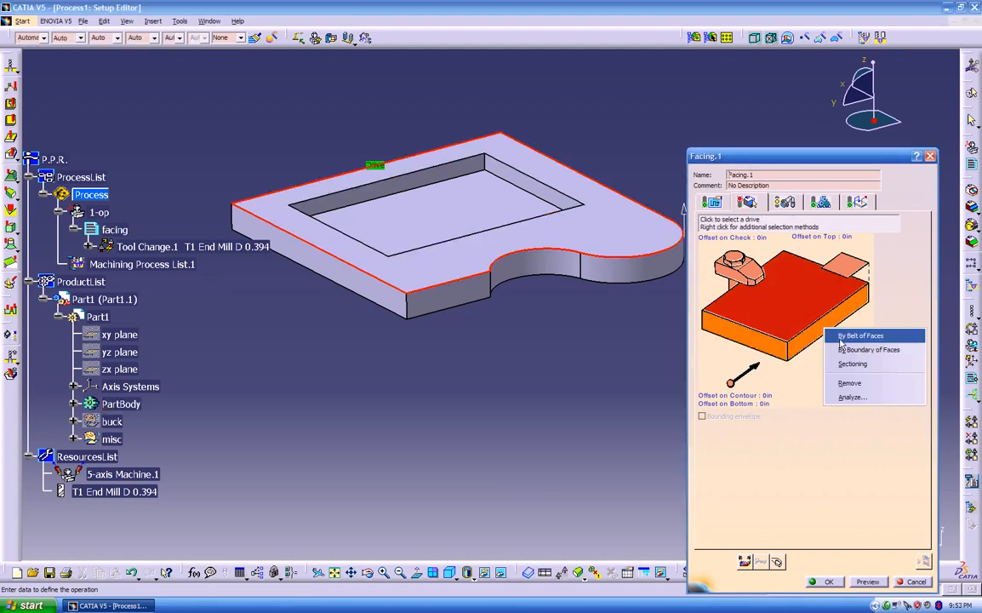
pyautogui.click(852, 384)
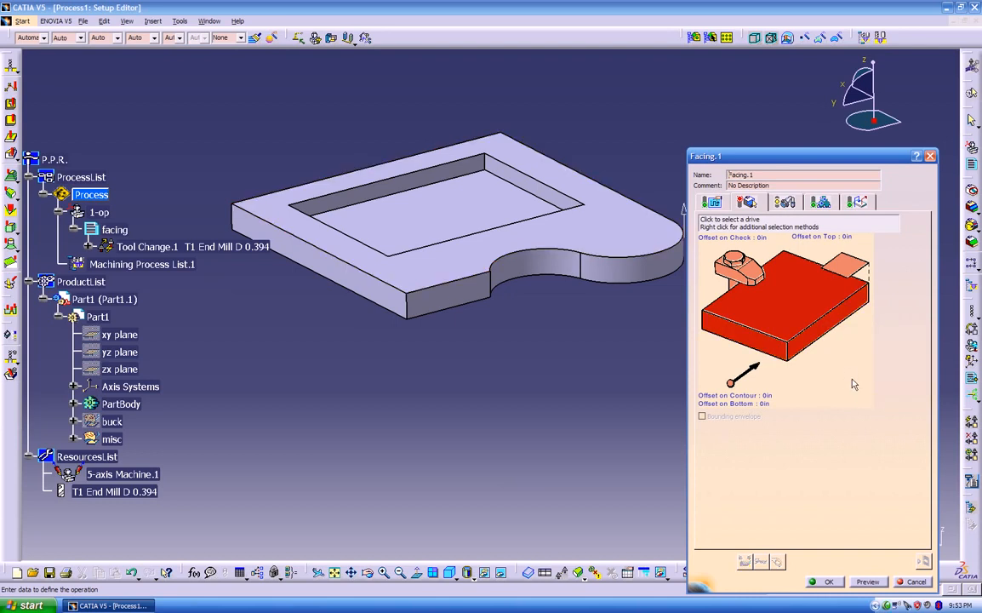
# Try the rectangular pocket's floor as the bottom of the facing operation
pyautogui.click(807, 336)
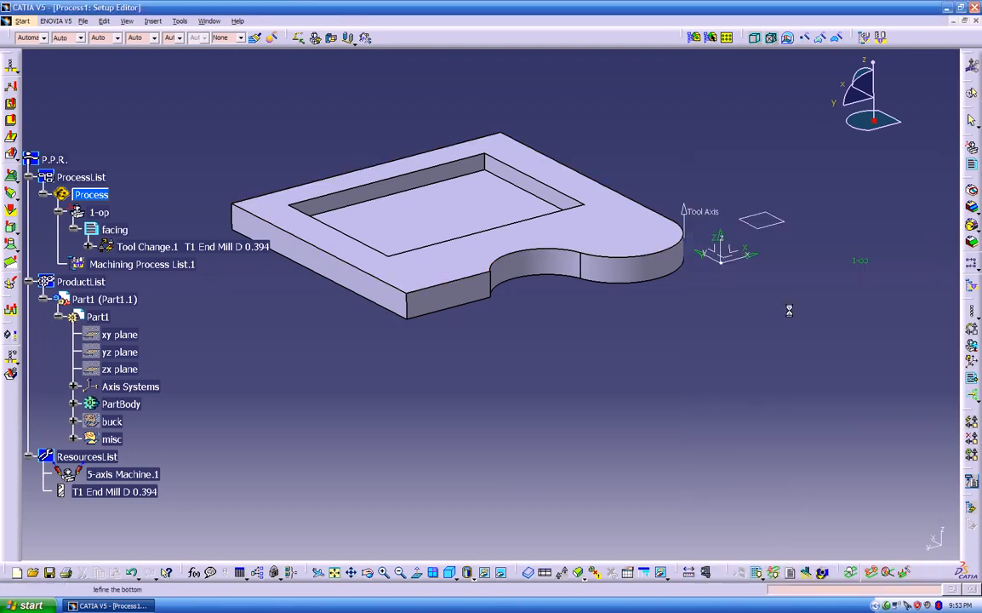
pyautogui.click(517, 197)
pyautogui.moveTo(504, 361); pyautogui.dragTo(504, 373, button='middle')
# Remove the pocket-floor bottom and its detected drive contour from the facing operation
pyautogui.rightClick(788, 308)
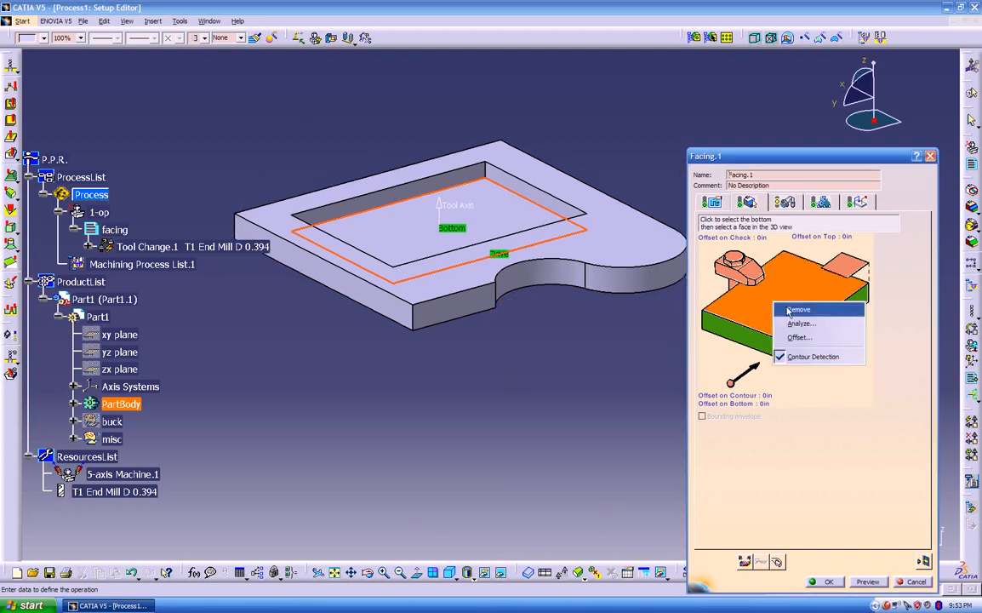
pyautogui.click(790, 309)
pyautogui.rightClick(758, 342)
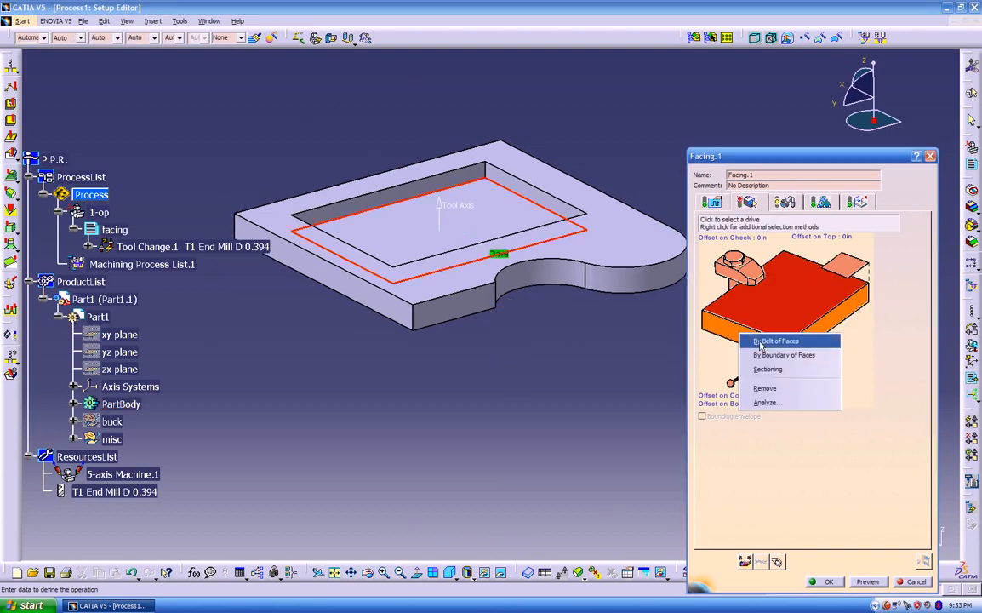
pyautogui.click(766, 389)
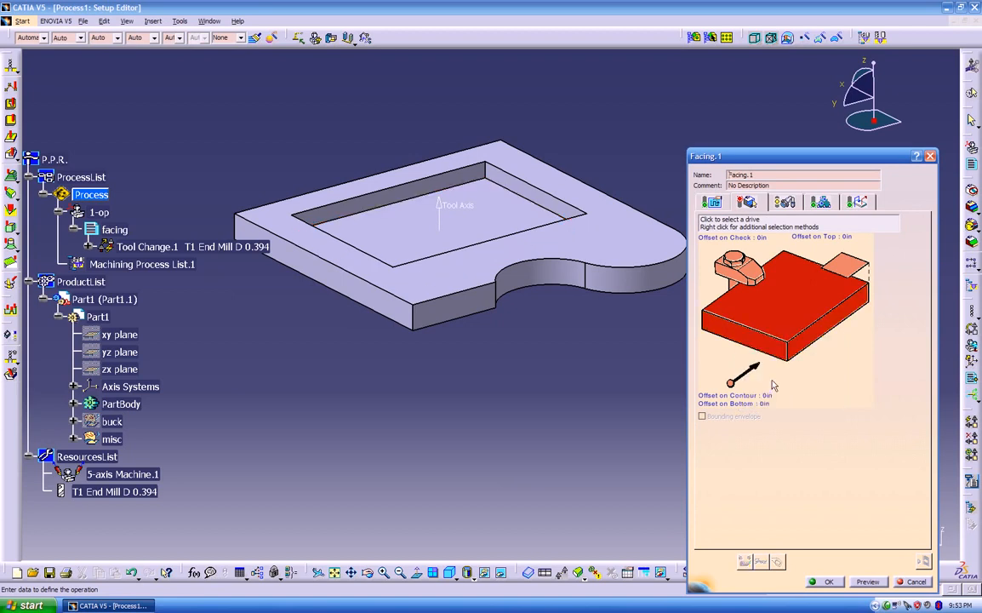
# Define the drive contour from the part's outer top edges, closing it with Navigate on Belt of Edges
pyautogui.click(820, 332)
pyautogui.moveTo(415, 498)
pyautogui.mouseDown()
pyautogui.moveTo(366, 448)
pyautogui.moveTo(397, 499)
pyautogui.mouseUp()
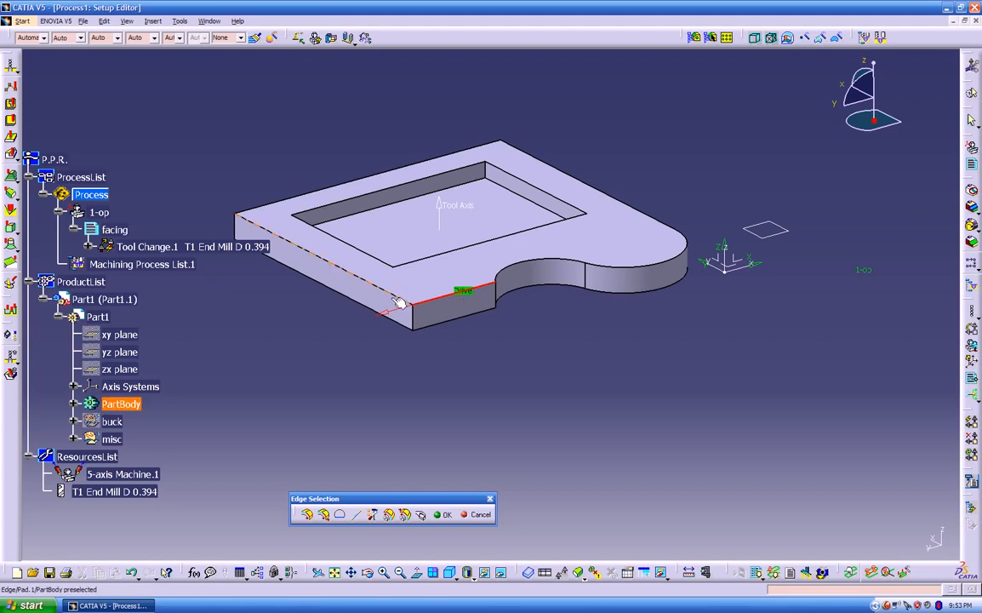
pyautogui.click(400, 297)
pyautogui.click(292, 198)
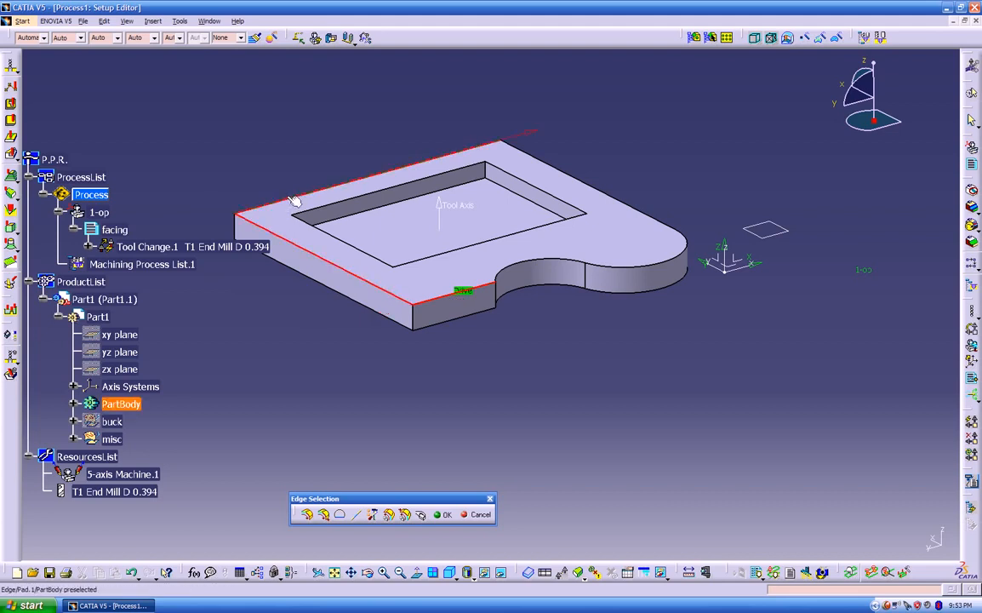
pyautogui.click(566, 175)
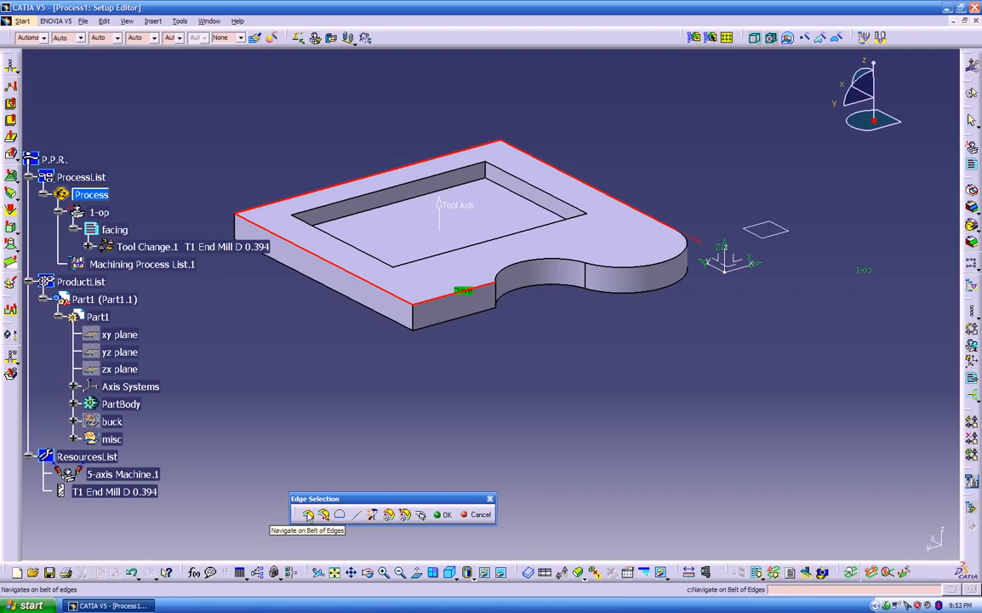
pyautogui.click(308, 516)
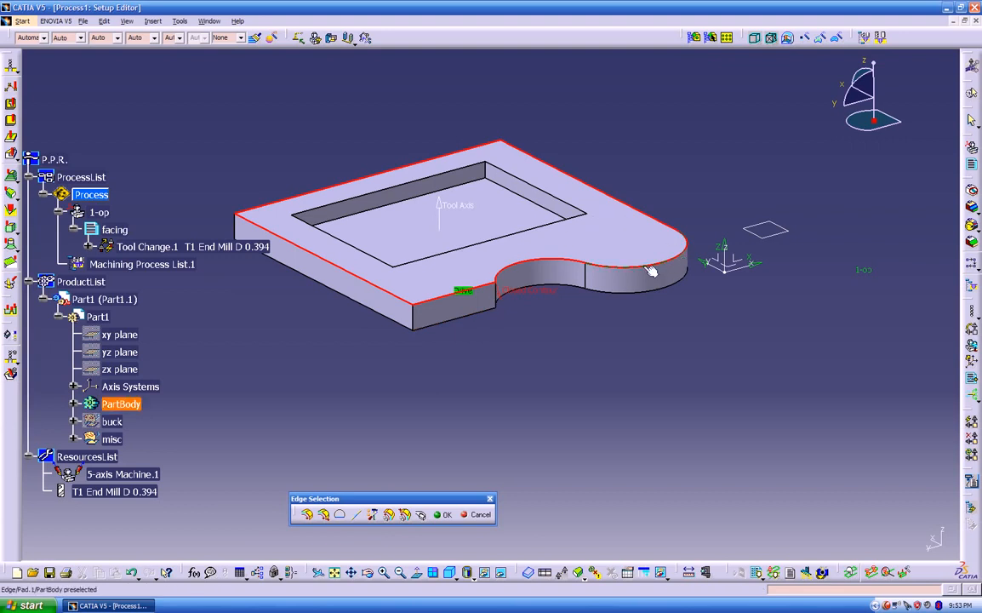
pyautogui.moveTo(515, 330); pyautogui.dragTo(436, 281, button='middle')
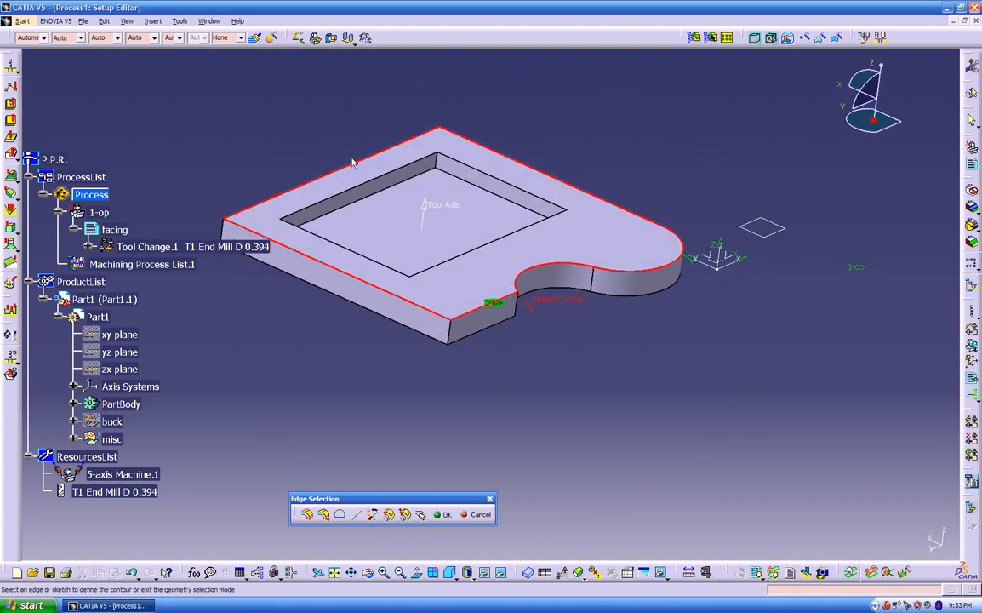
pyautogui.click(443, 514)
pyautogui.moveTo(502, 362); pyautogui.dragTo(456, 356, button='middle')
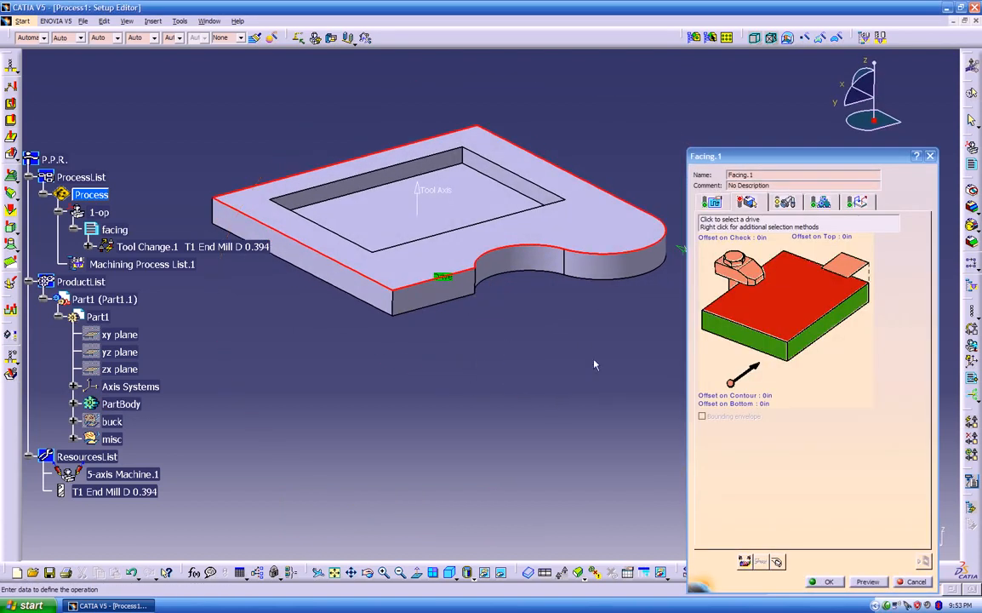
# Assign the part's top face as the facing bottom, within the manually selected drive contour
pyautogui.click(783, 298)
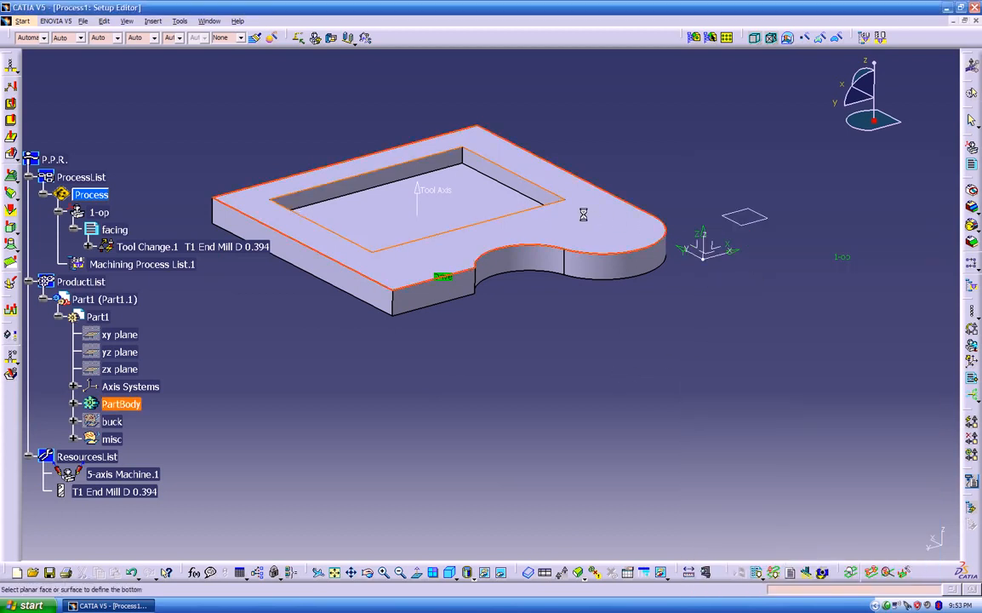
pyautogui.click(592, 219)
pyautogui.moveTo(544, 377); pyautogui.dragTo(549, 287, button='middle')
pyautogui.moveTo(491, 305); pyautogui.dragTo(589, 433, button='middle')
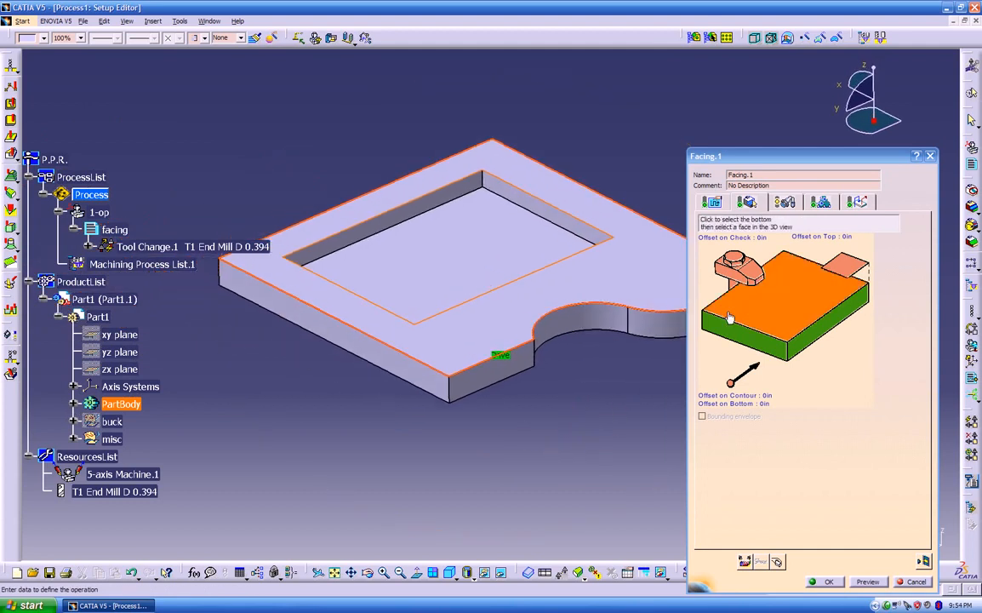
# Try One way as the facing operation's tool path style and settle on Back and forth
pyautogui.click(711, 202)
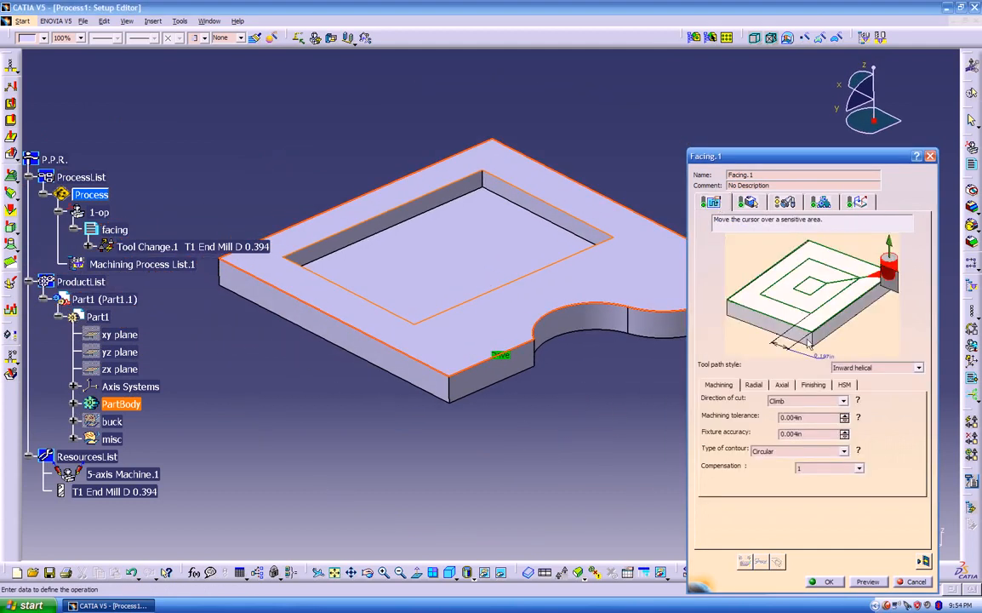
pyautogui.click(864, 368)
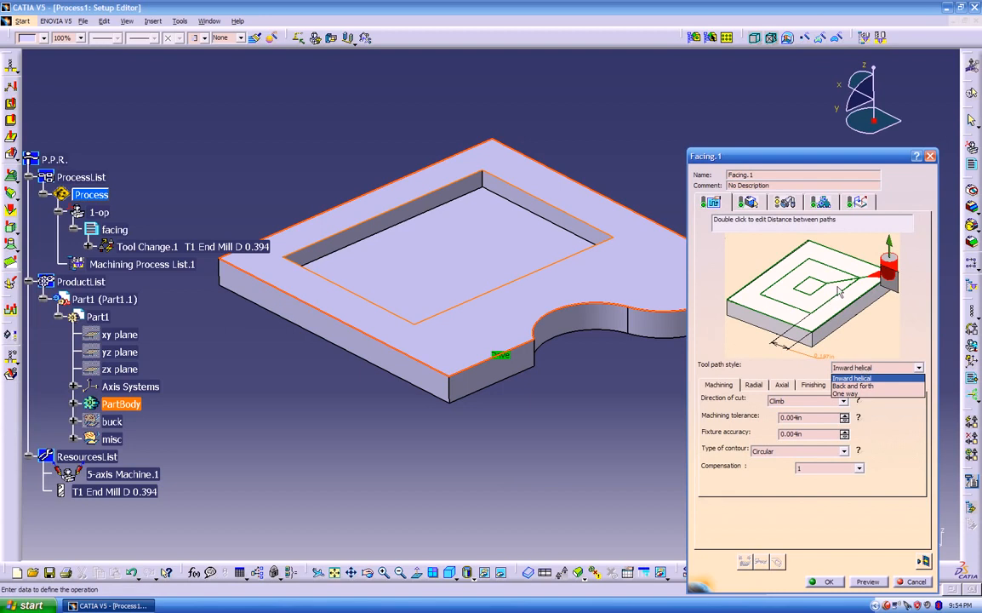
pyautogui.click(877, 387)
pyautogui.click(877, 368)
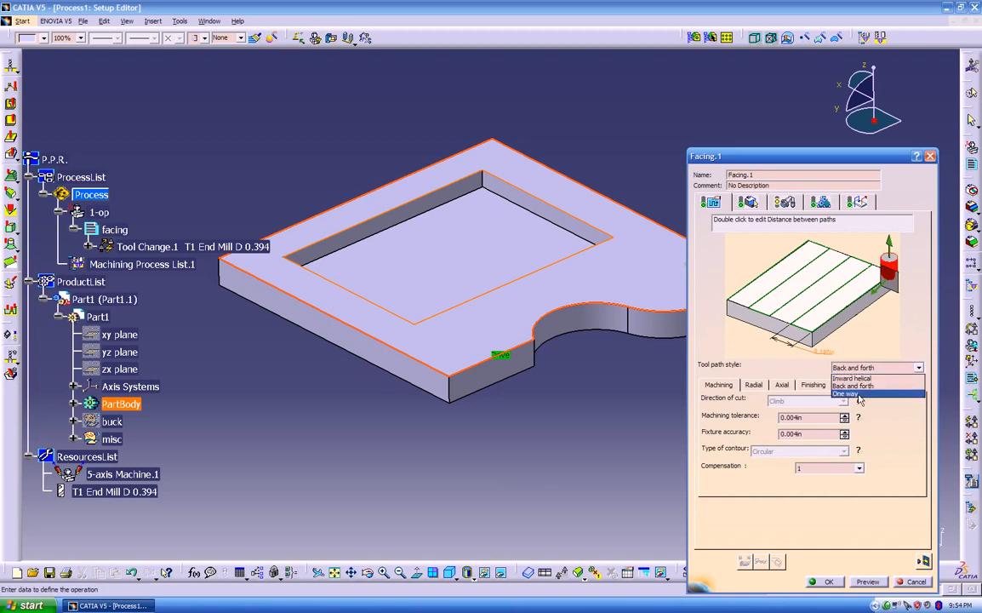
pyautogui.click(856, 395)
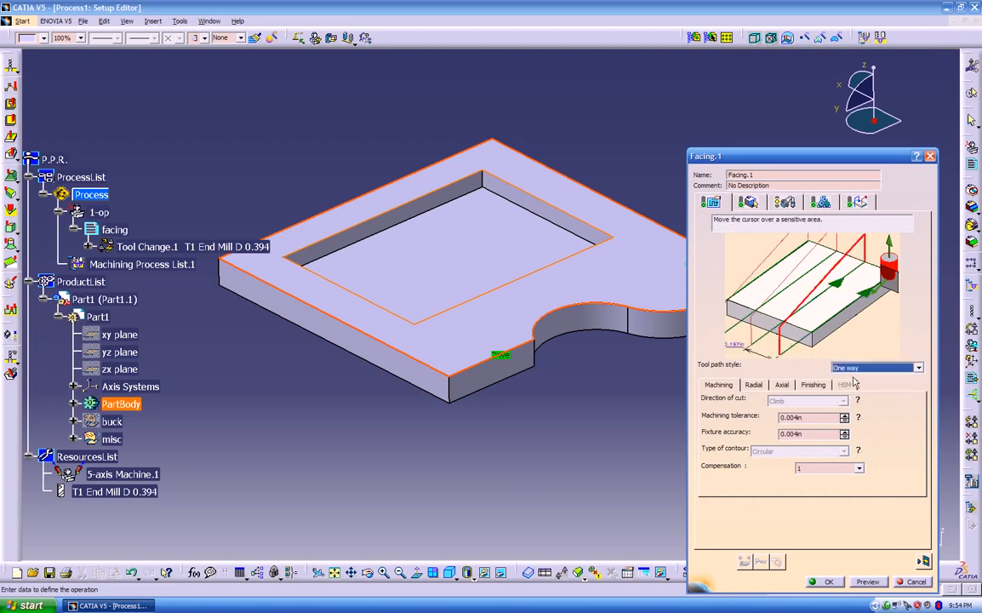
pyautogui.click(861, 367)
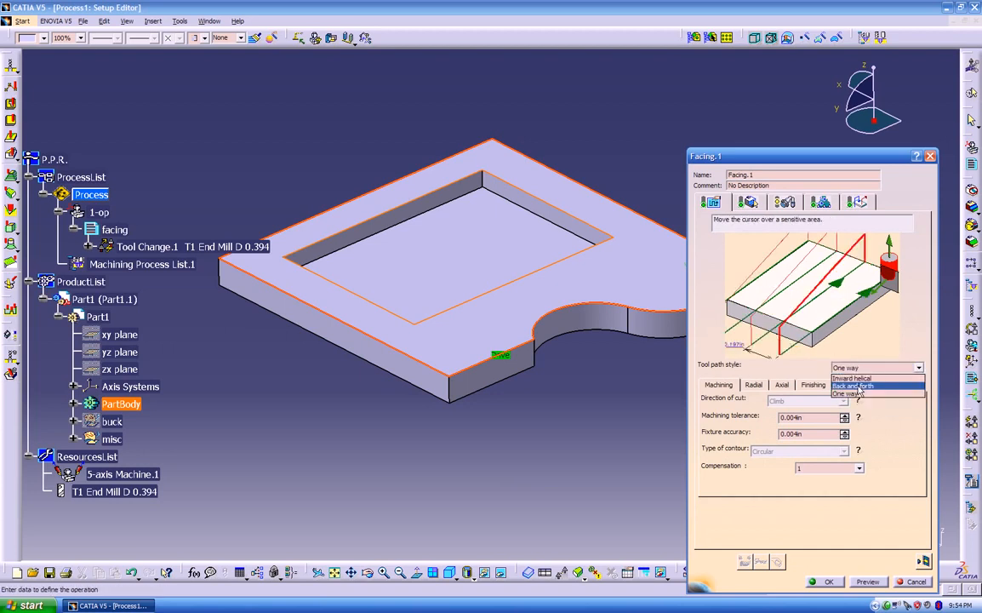
pyautogui.click(859, 387)
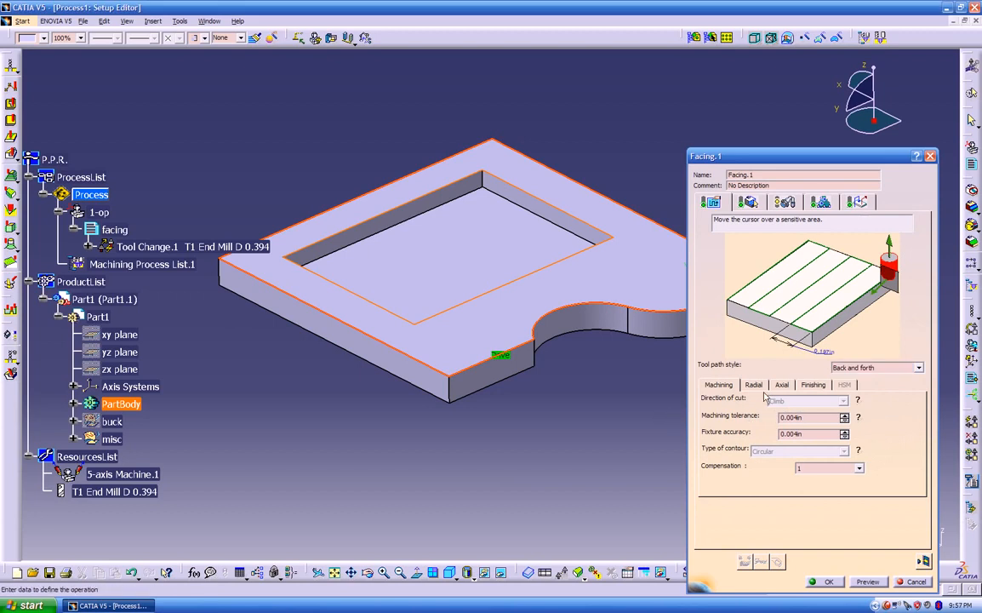
# Review the radial and axial strategy parameters of the facing operation
pyautogui.click(754, 386)
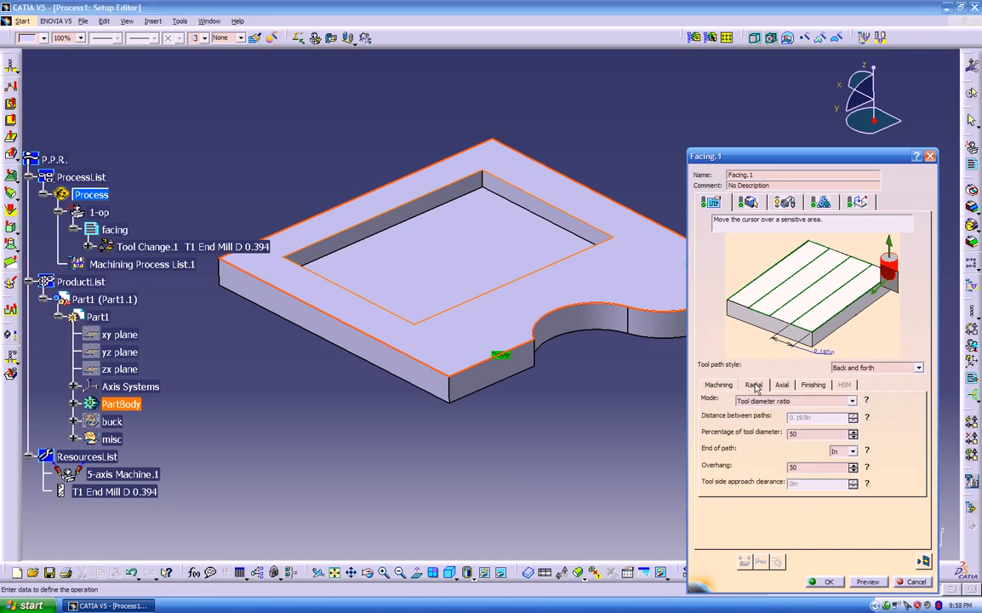
pyautogui.click(781, 384)
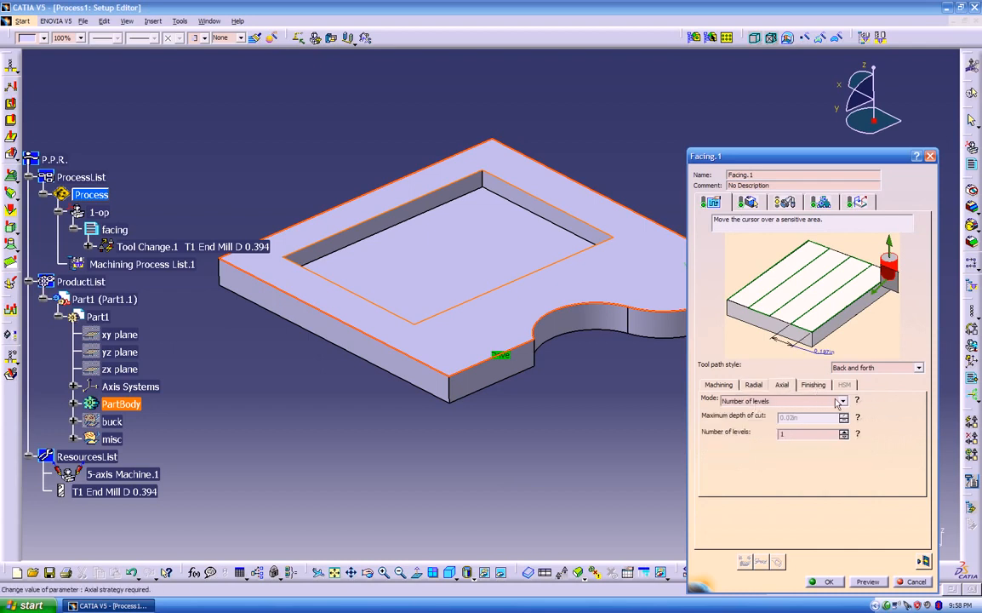
pyautogui.moveTo(763, 300)
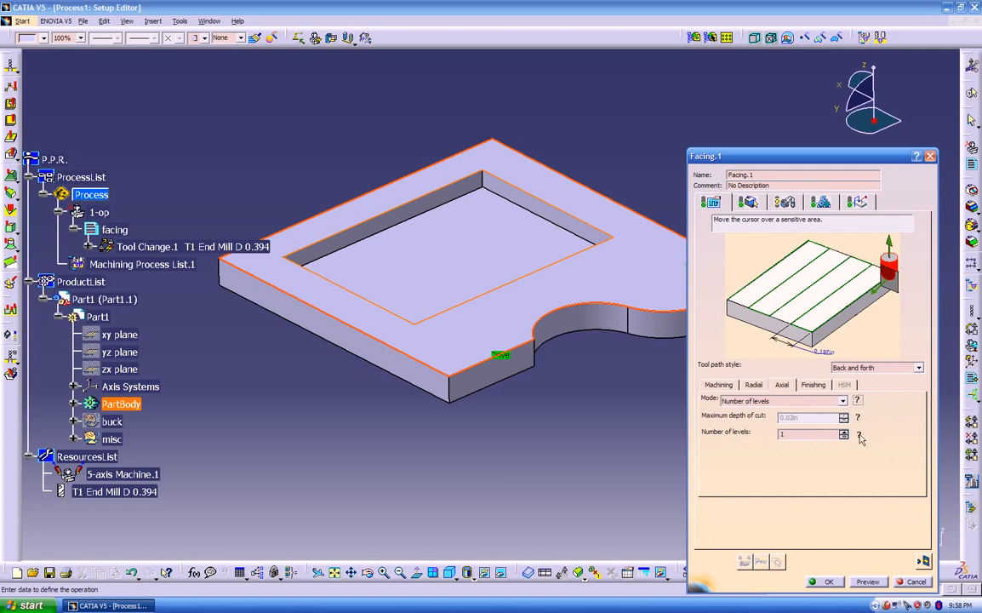
pyautogui.moveTo(860, 435)
# Try Finish bottom only as the finishing mode, view the bottom finish thickness illustration, and restore No finish pass
pyautogui.click(814, 385)
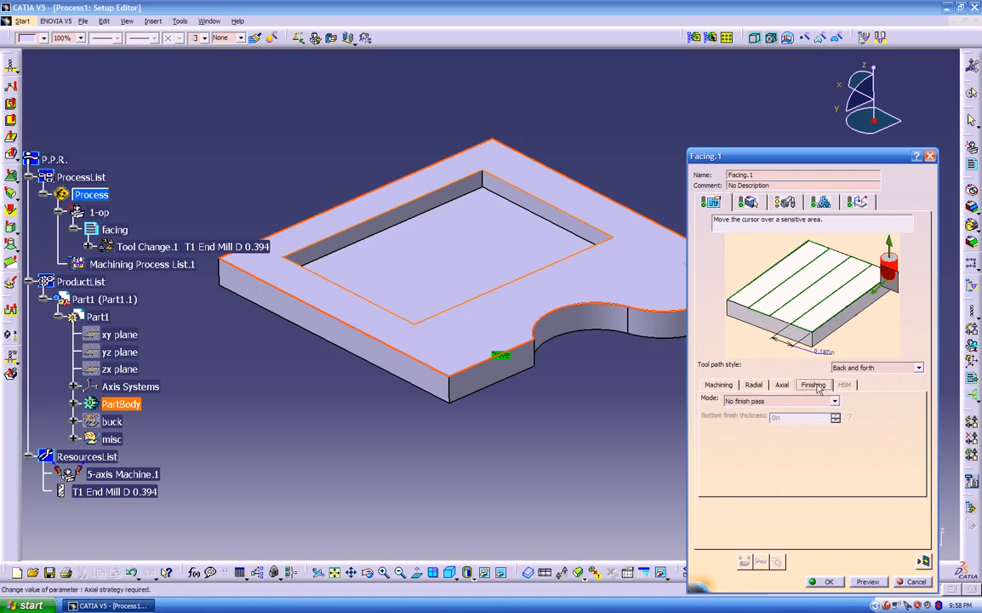
pyautogui.click(757, 401)
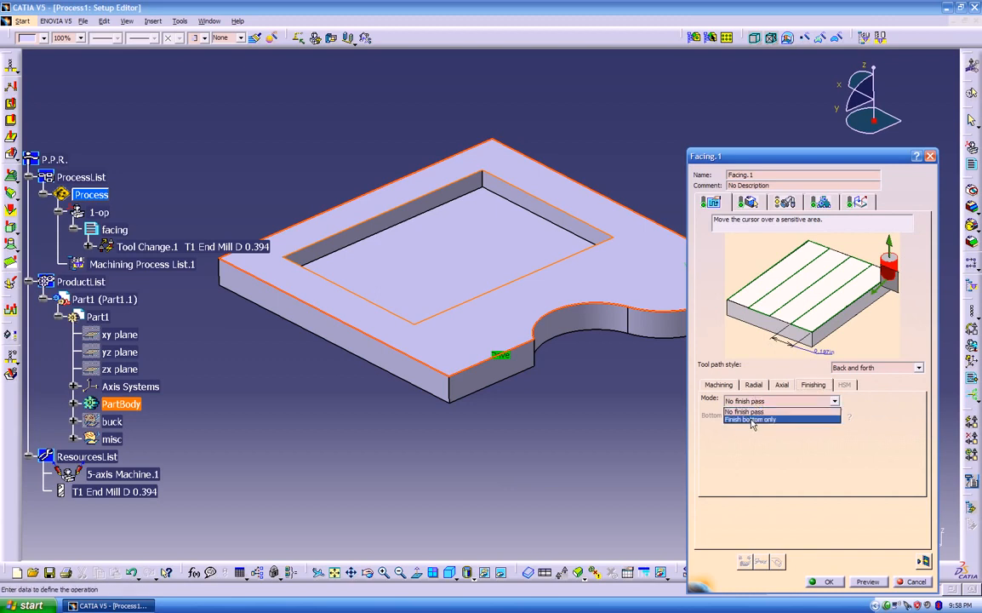
pyautogui.click(752, 418)
pyautogui.click(757, 404)
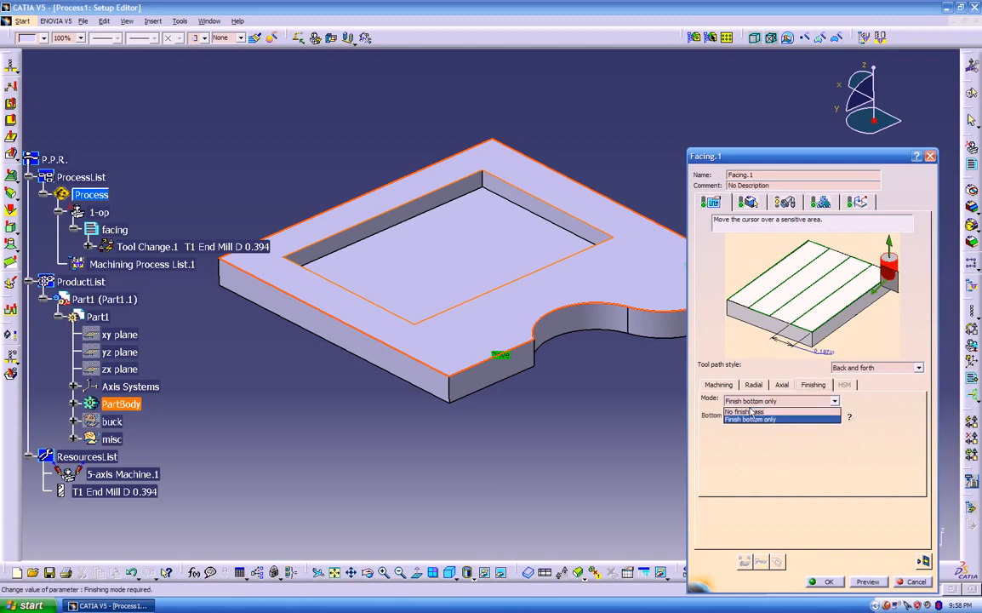
pyautogui.click(852, 432)
pyautogui.click(850, 418)
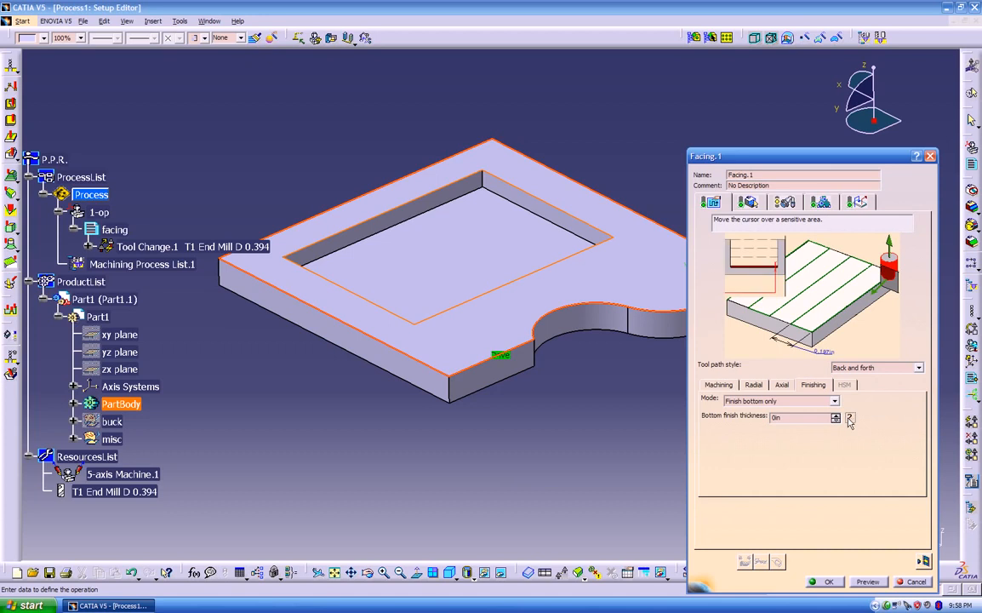
pyautogui.click(787, 401)
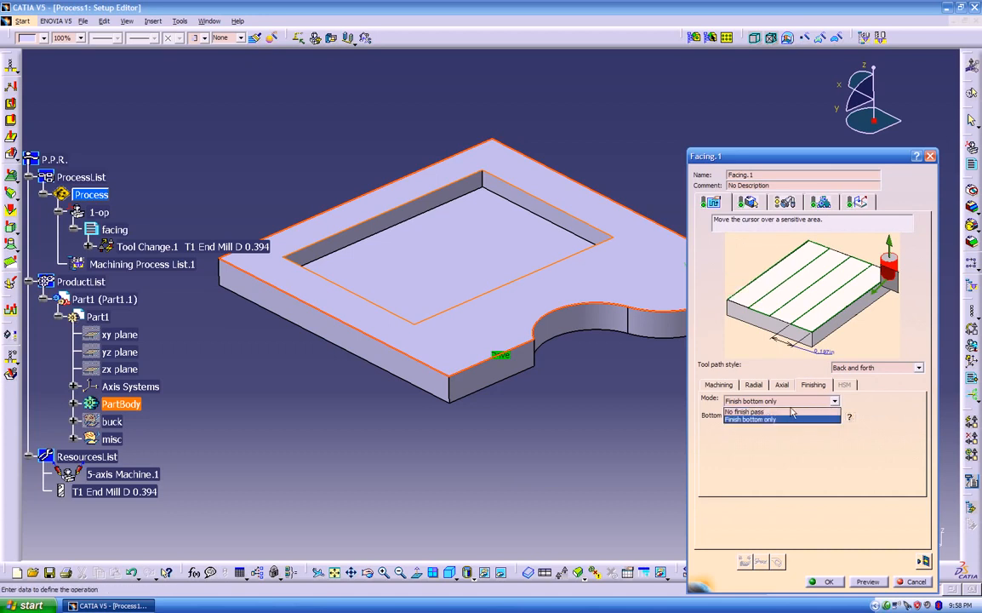
pyautogui.click(789, 412)
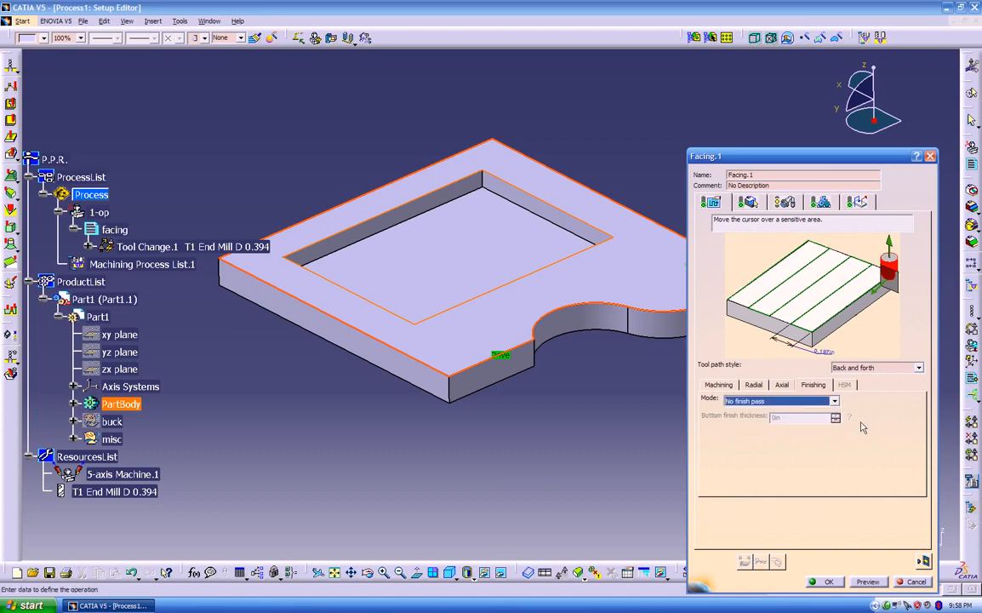
# Replace the end mill with a face mill for the facing operation, leaving its outside diameter at the default
pyautogui.click(748, 203)
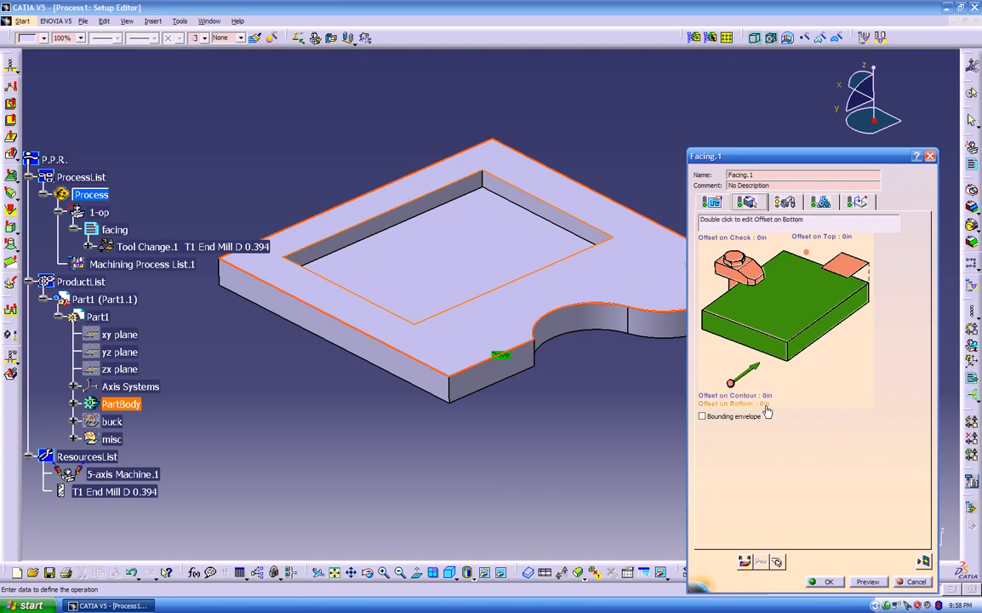
pyautogui.click(785, 202)
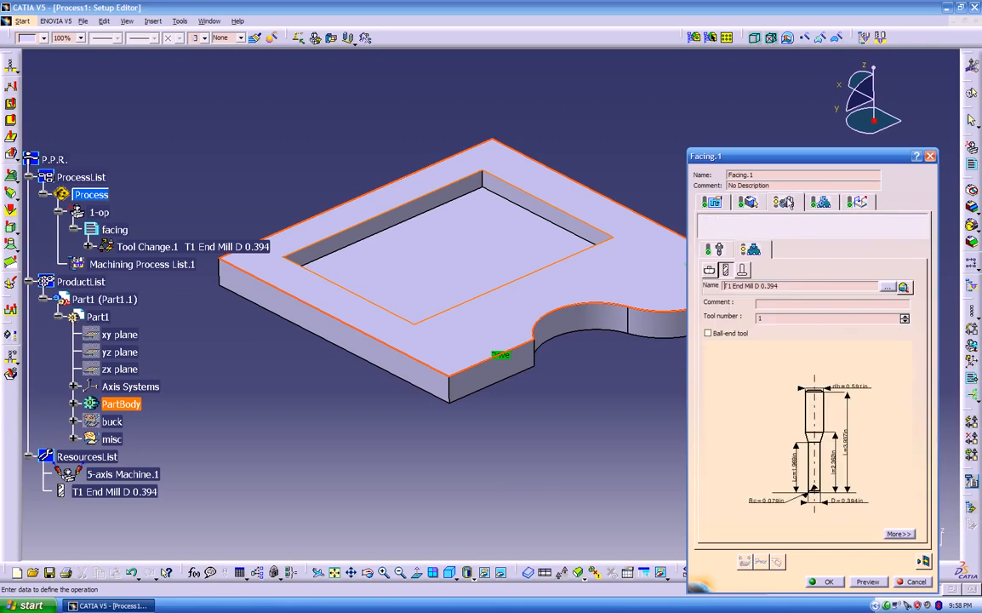
pyautogui.click(710, 270)
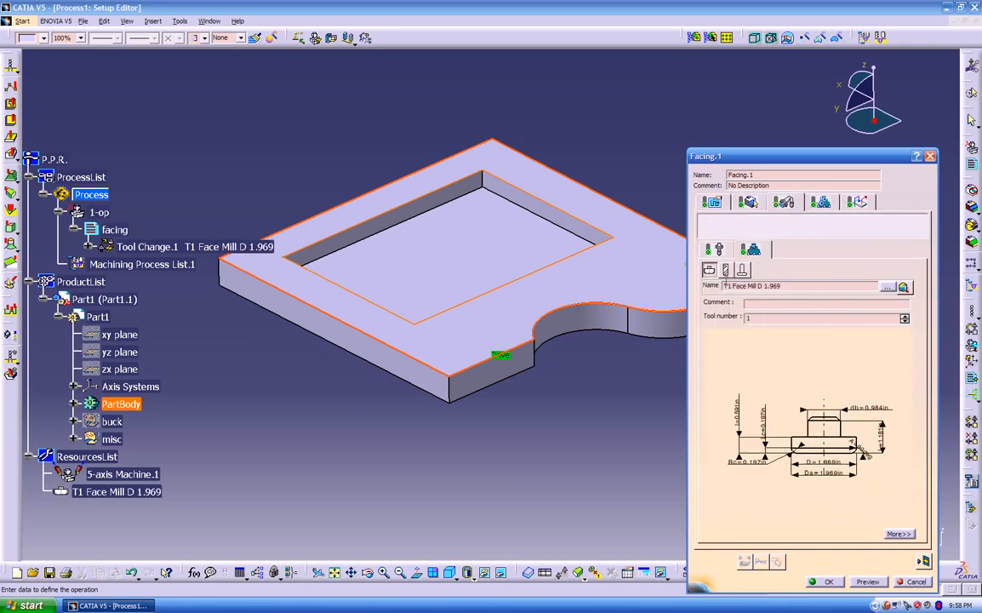
pyautogui.doubleClick(830, 477)
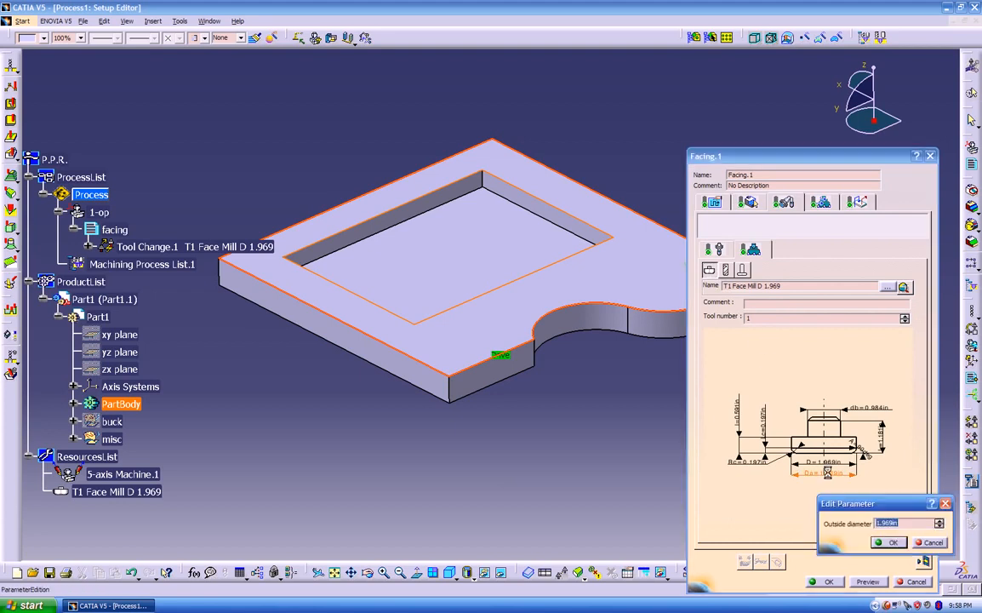
pyautogui.click(930, 544)
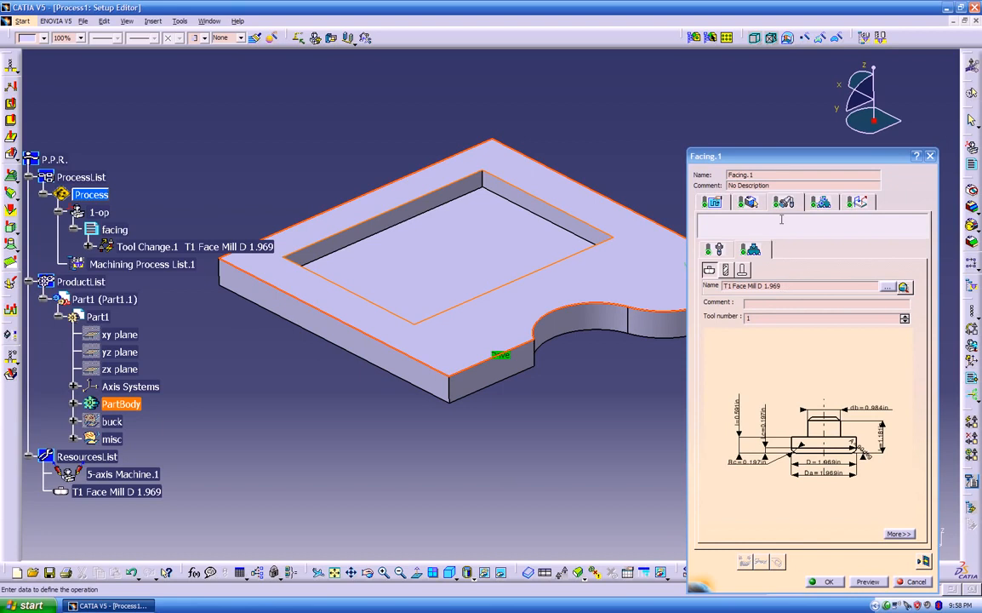
# Turn off automatic computation of the spindle speed and set the machining spindle speed to 3500 turns per minute
pyautogui.click(820, 203)
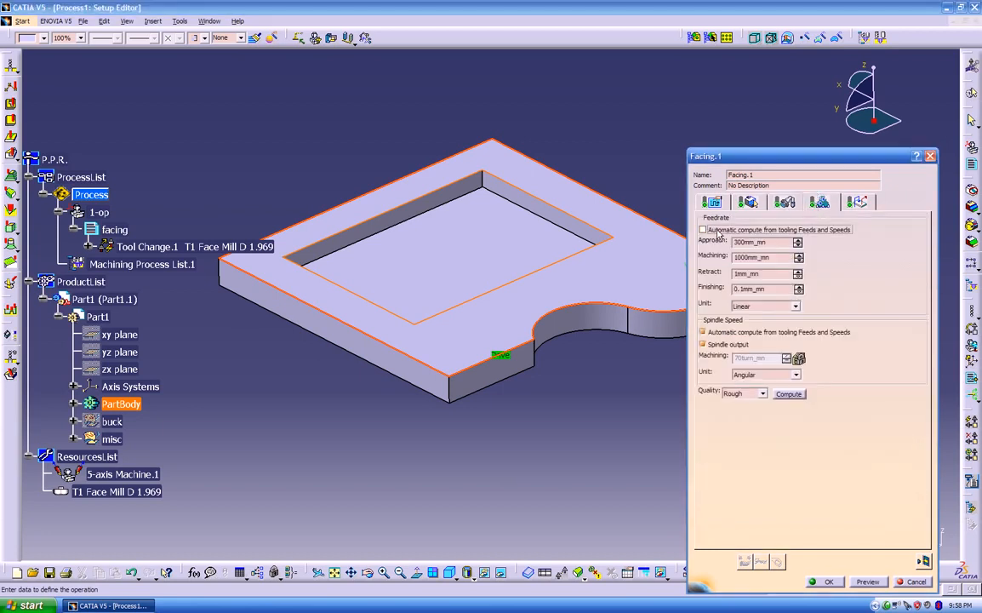
pyautogui.click(702, 332)
pyautogui.doubleClick(774, 357)
pyautogui.write('3500')
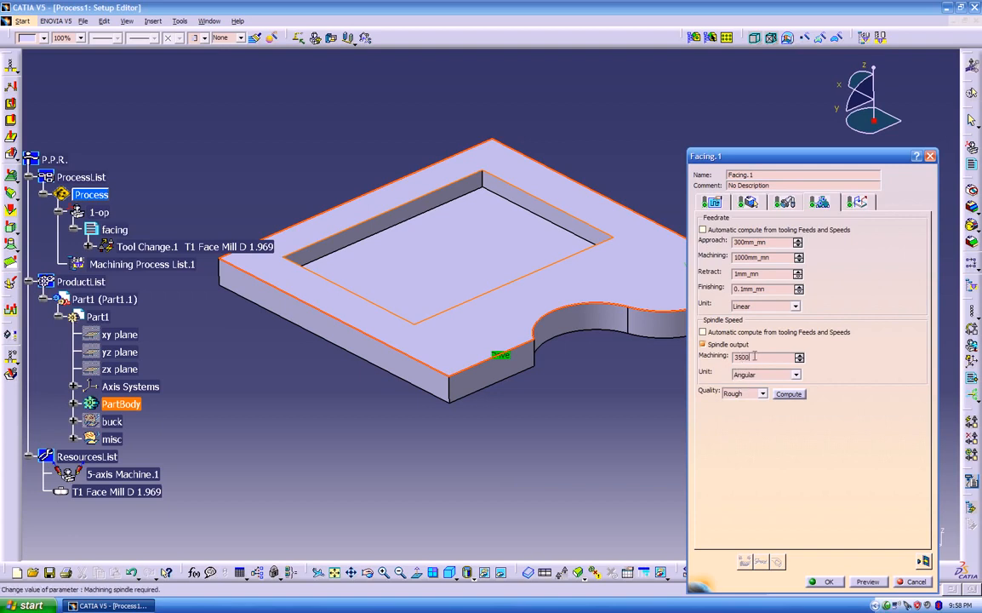
# Set the feedrates to 50 mm/min for approach, 80 for machining, 300 for retract and 100 for finishing
pyautogui.moveTo(773, 243); pyautogui.dragTo(631, 240)
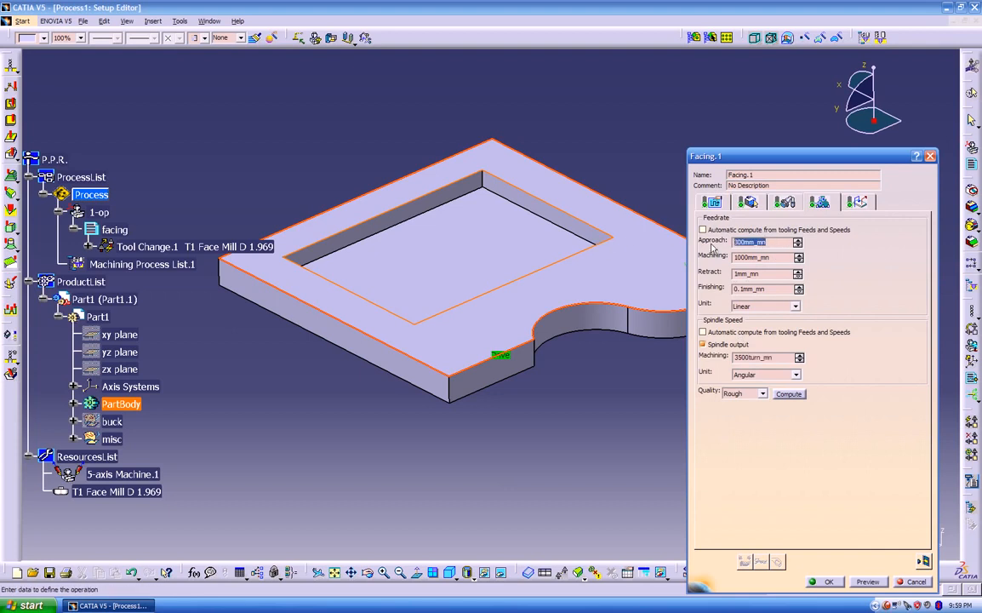
pyautogui.write('50')
pyautogui.press('Tab')
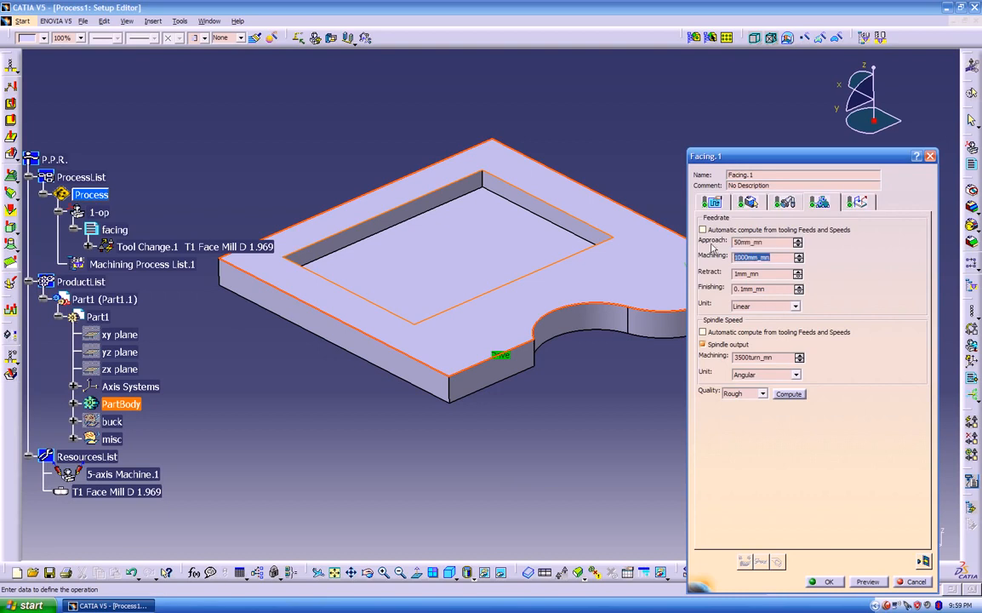
pyautogui.write('80')
pyautogui.press('Tab')
pyautogui.write('1')
pyautogui.write('00')
pyautogui.press('Tab')
pyautogui.write('3')
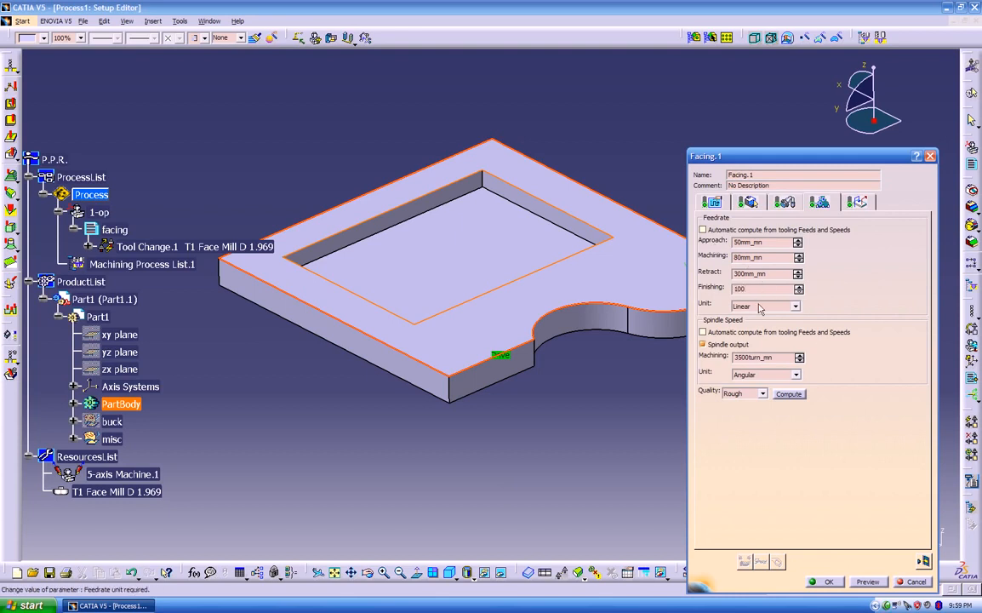
# Set the facing operation's feeds and speeds quality to Finish
pyautogui.click(754, 392)
pyautogui.click(733, 407)
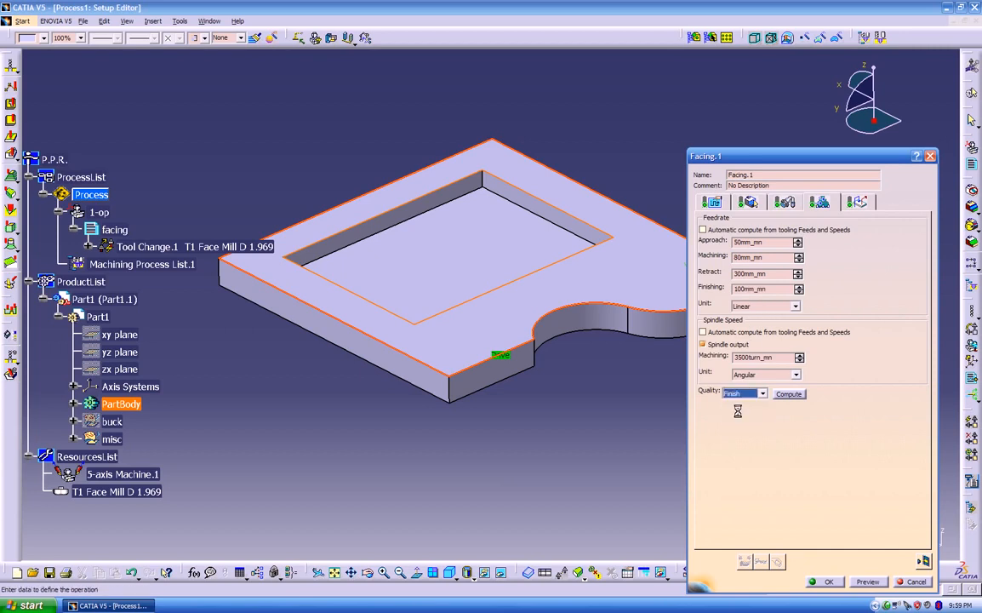
# Try the Horizontal horizontal axial, Axial, Ramping and None modes for the approach macro
pyautogui.click(857, 204)
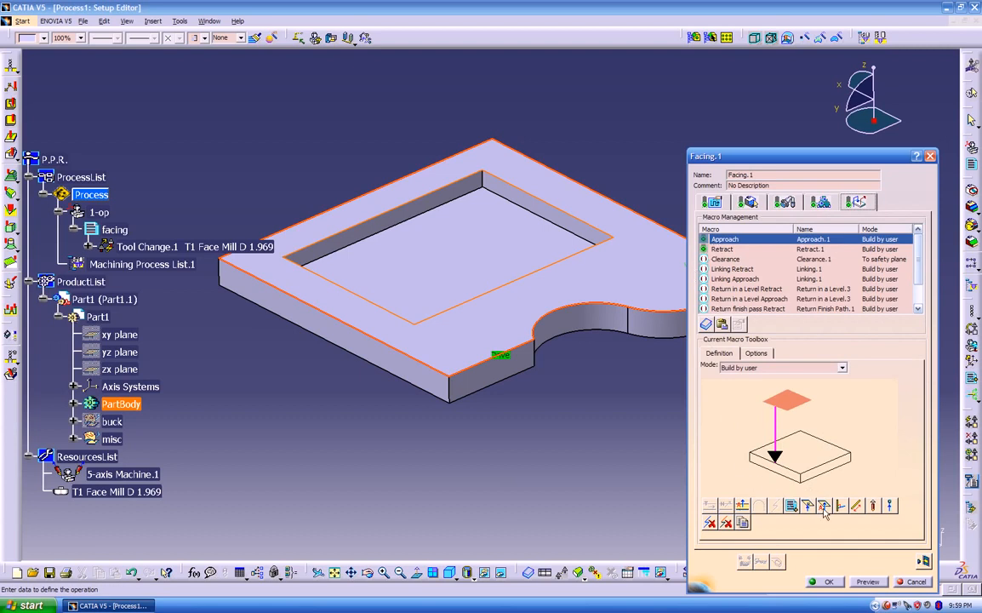
pyautogui.click(781, 367)
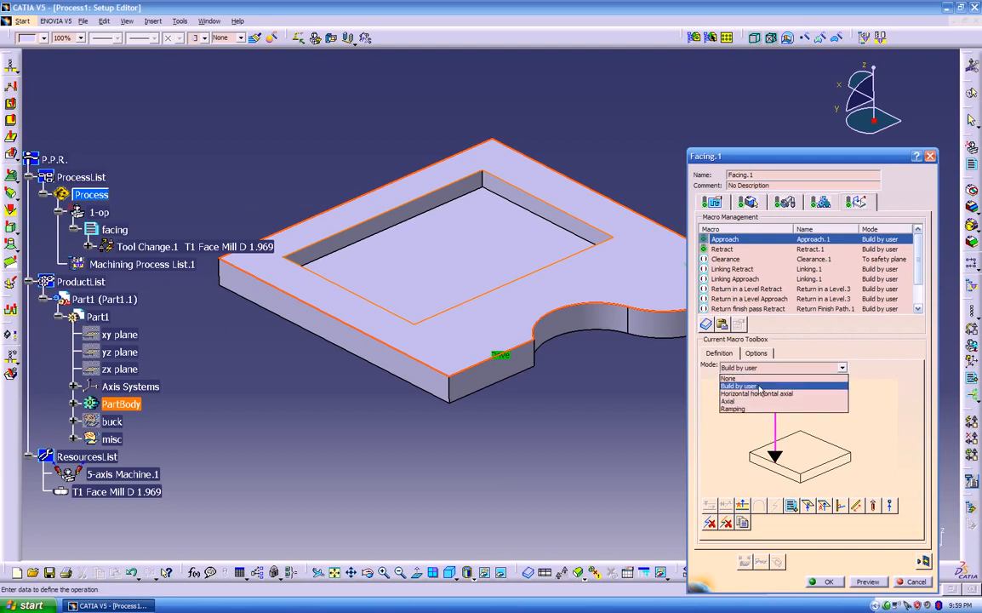
pyautogui.click(760, 394)
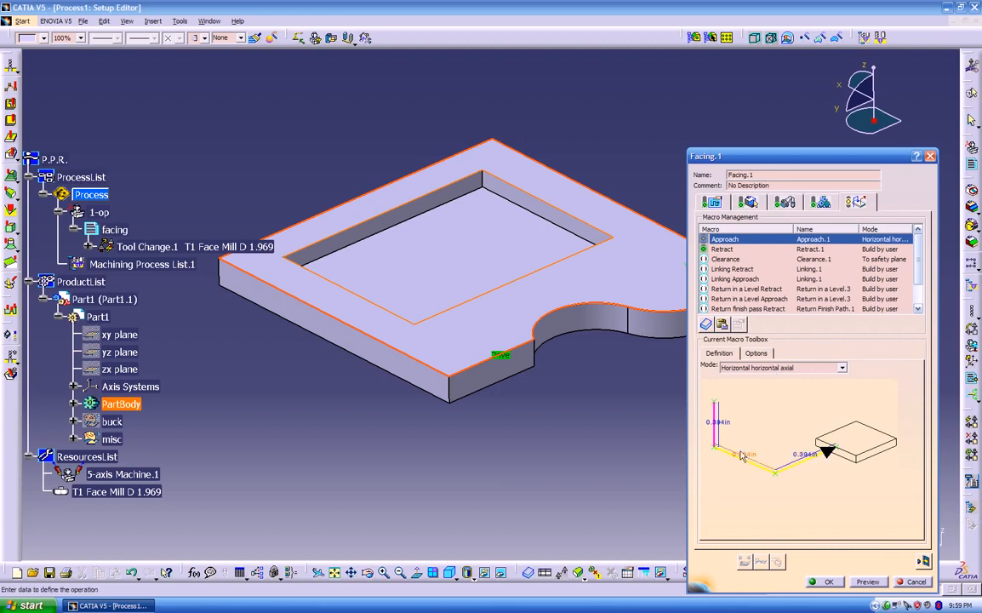
pyautogui.click(766, 367)
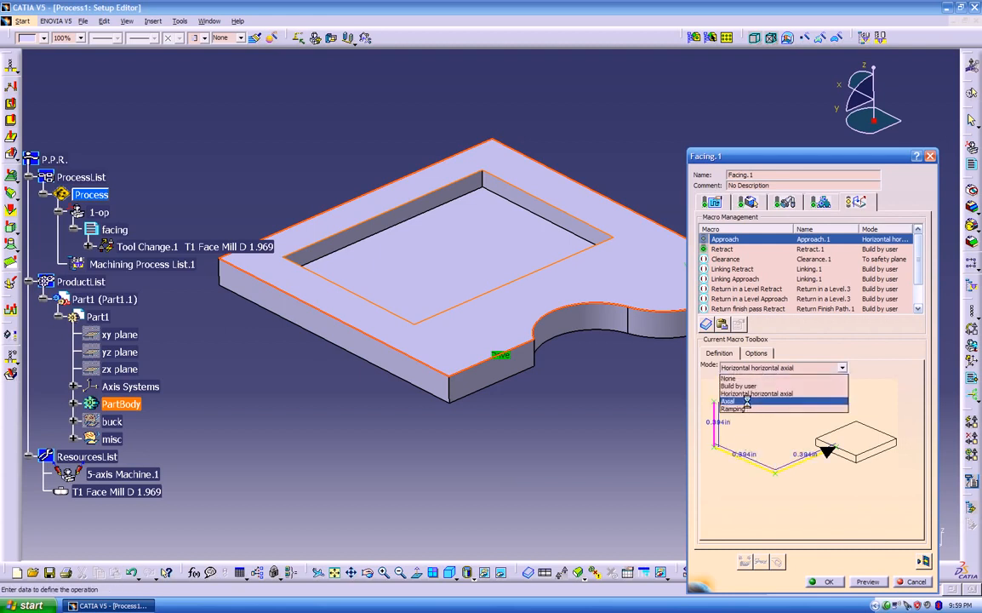
pyautogui.click(760, 398)
pyautogui.click(766, 368)
pyautogui.click(757, 392)
pyautogui.click(760, 369)
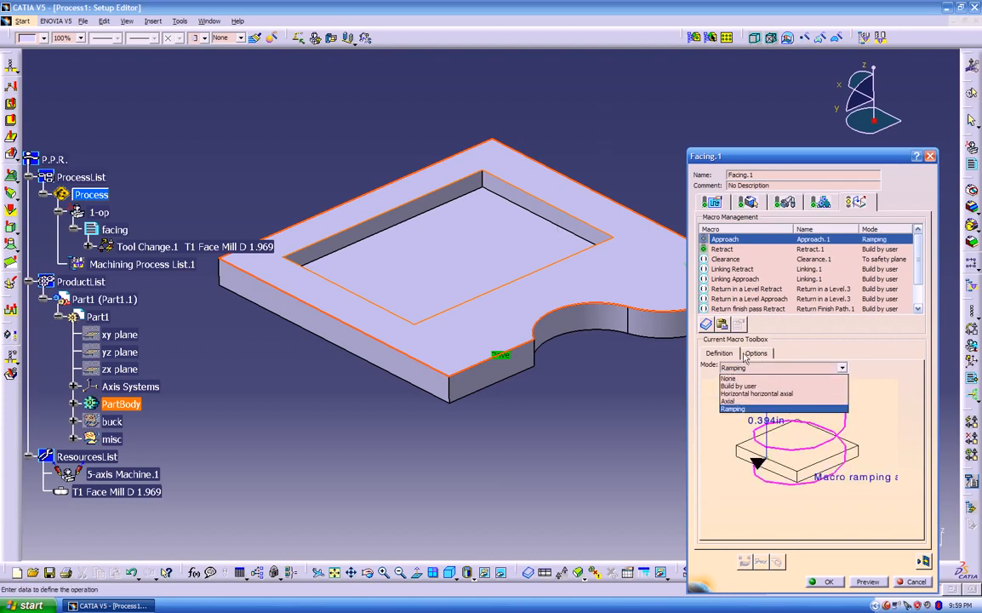
pyautogui.click(742, 377)
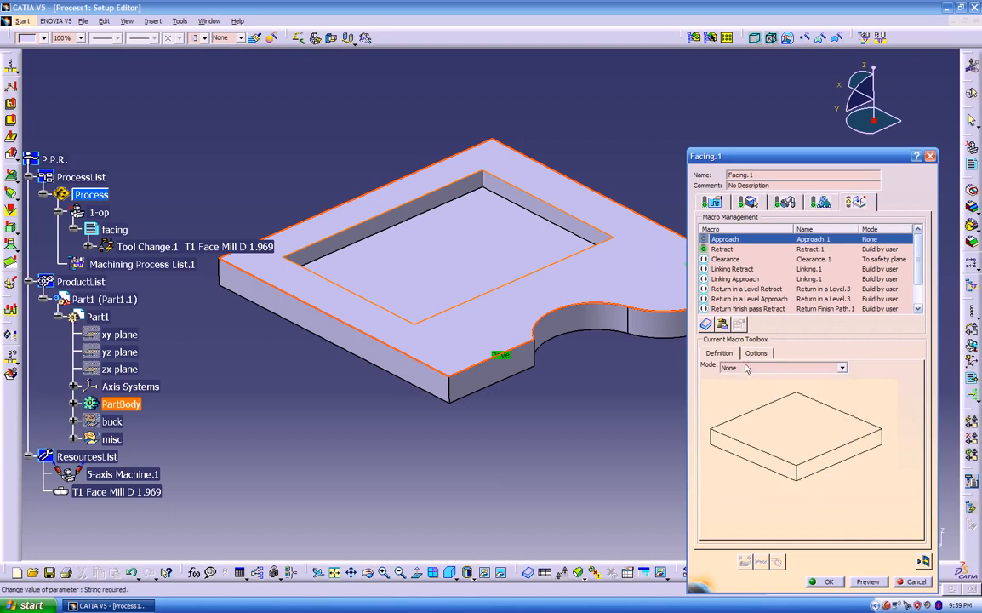
# Set the approach macro to Build by user, add an axial motion to a plane and select Plane.1 as its limit
pyautogui.click(748, 368)
pyautogui.click(745, 385)
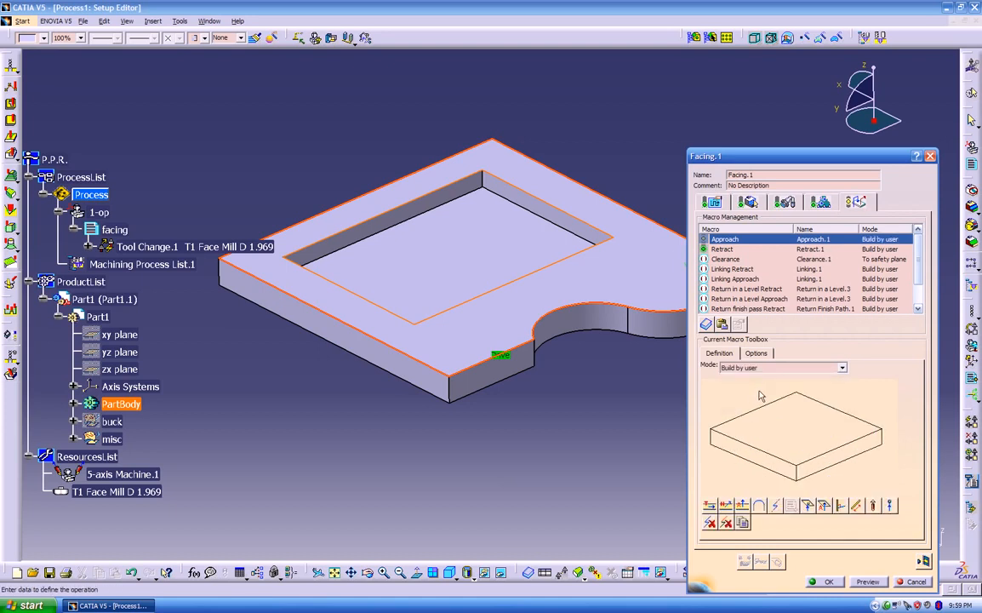
pyautogui.click(824, 507)
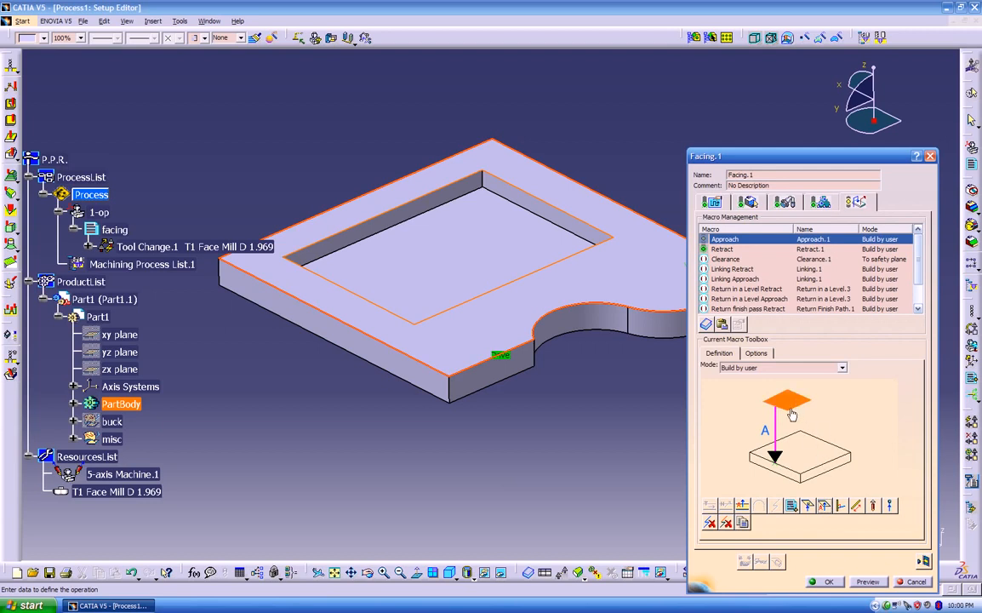
pyautogui.click(789, 402)
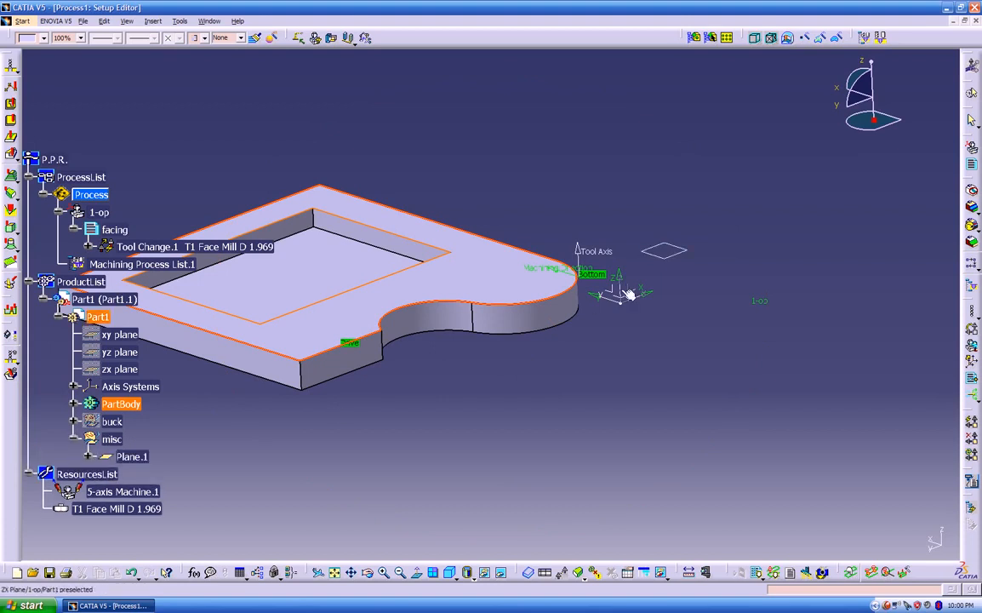
pyautogui.click(678, 252)
pyautogui.moveTo(582, 365); pyautogui.dragTo(509, 267, button='middle')
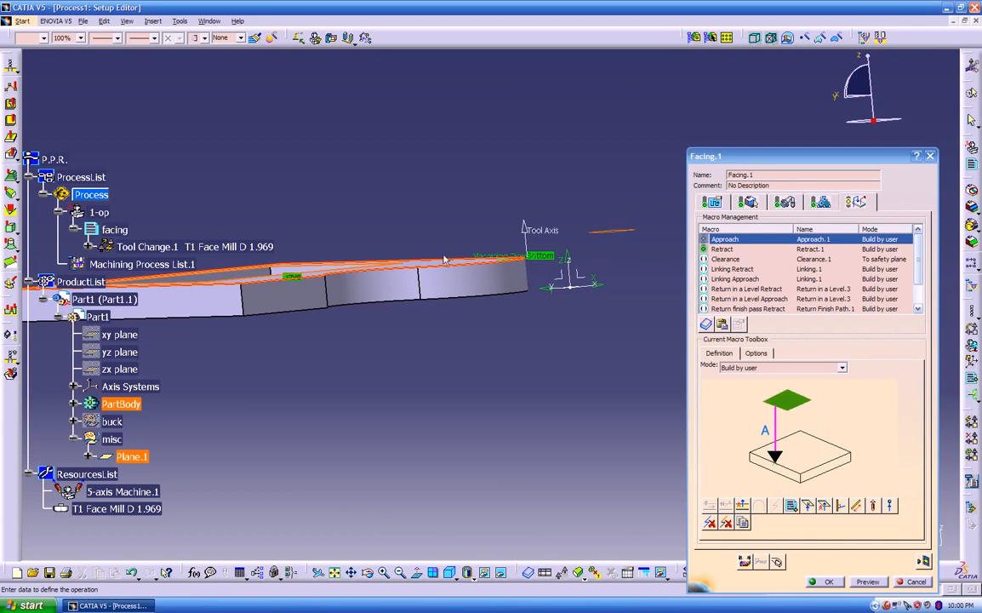
pyautogui.moveTo(267, 298); pyautogui.dragTo(516, 452, button='middle')
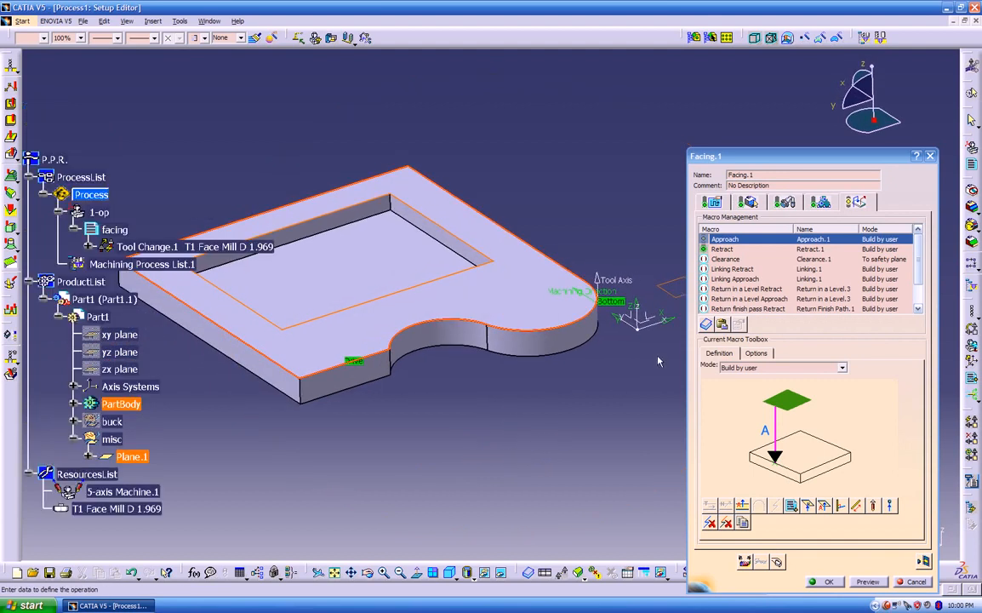
# Select Plane.1 as the top plane limiting the axial motion of the retract macro
pyautogui.click(721, 250)
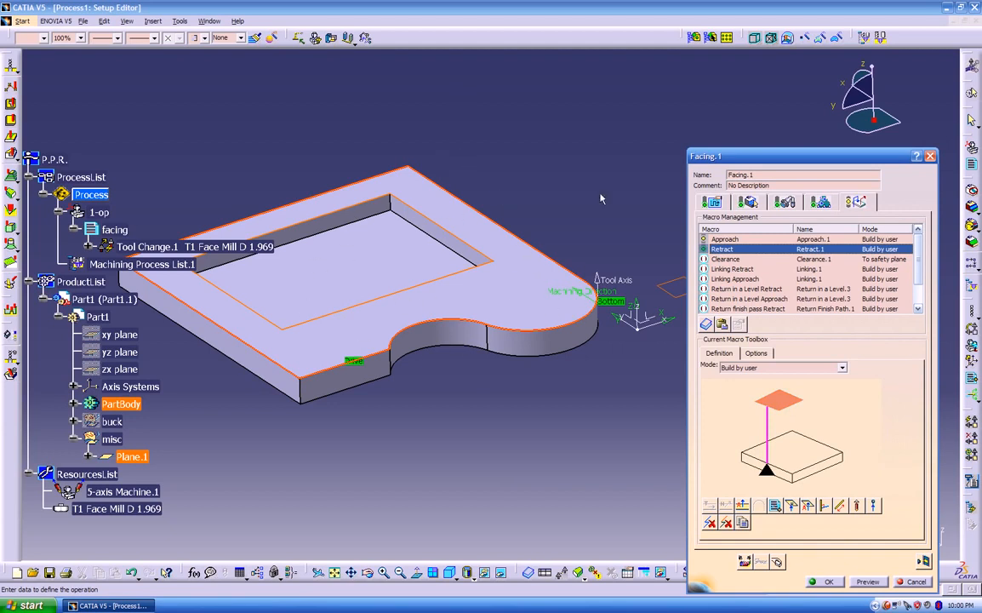
pyautogui.click(780, 400)
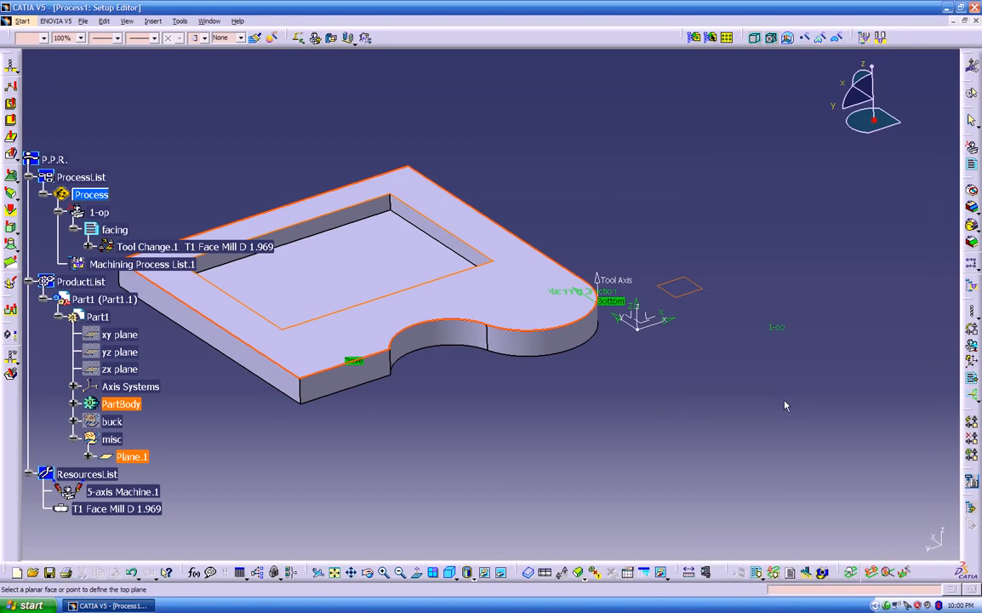
pyautogui.click(687, 290)
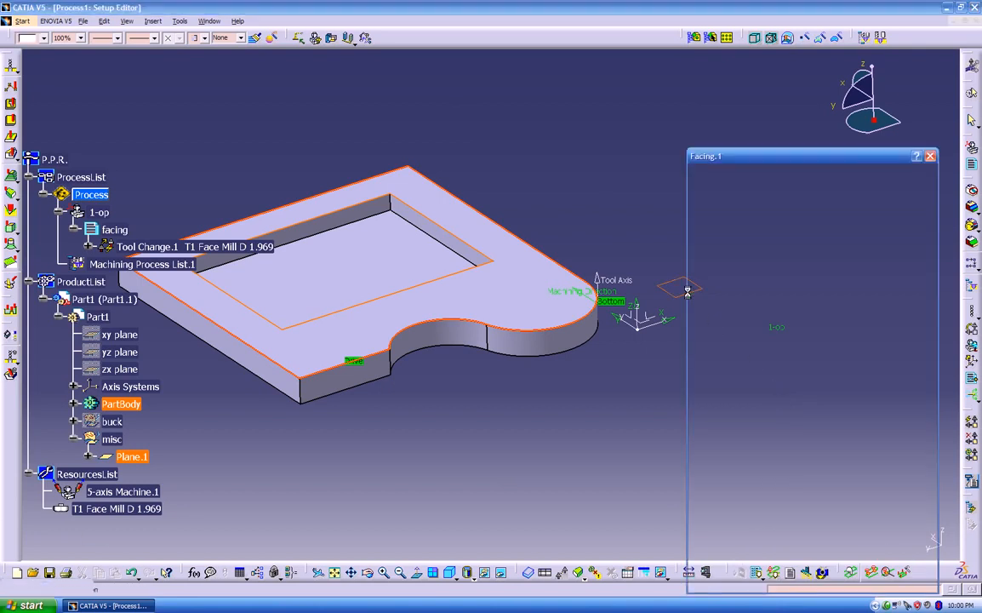
pyautogui.moveTo(593, 387); pyautogui.dragTo(564, 359, button='middle')
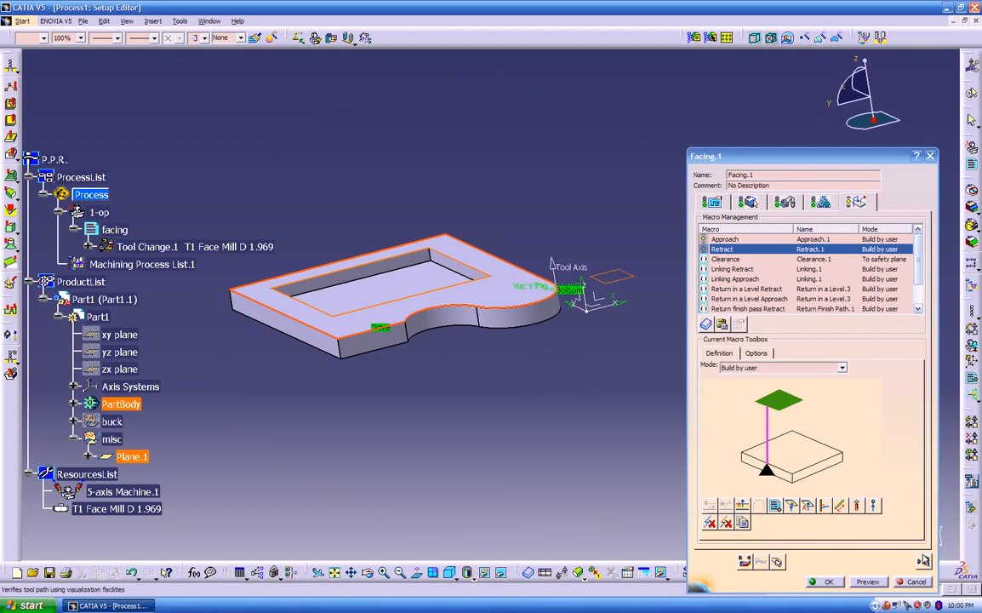
# Replay the facing tool path and show the hidden buck stock body to inspect the passes against it
pyautogui.click(924, 561)
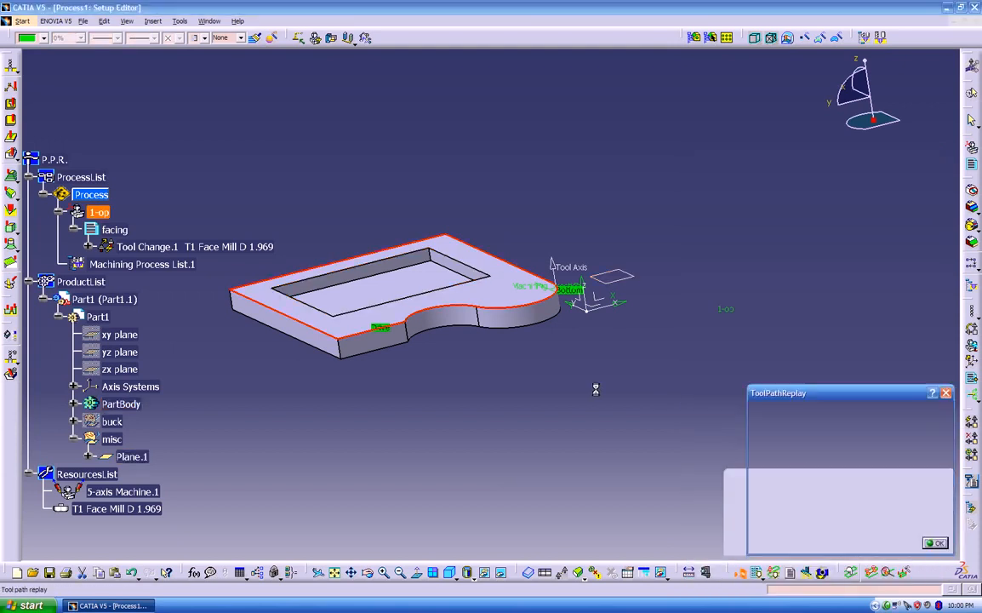
pyautogui.moveTo(587, 397); pyautogui.dragTo(627, 326, button='middle')
pyautogui.moveTo(476, 453); pyautogui.dragTo(171, 375, button='middle')
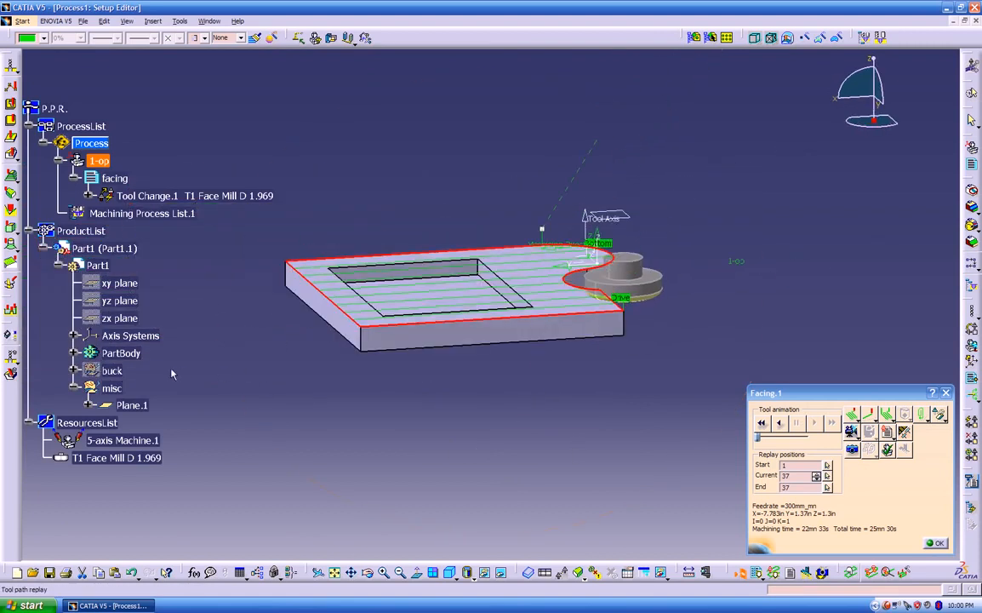
pyautogui.rightClick(112, 374)
pyautogui.click(142, 403)
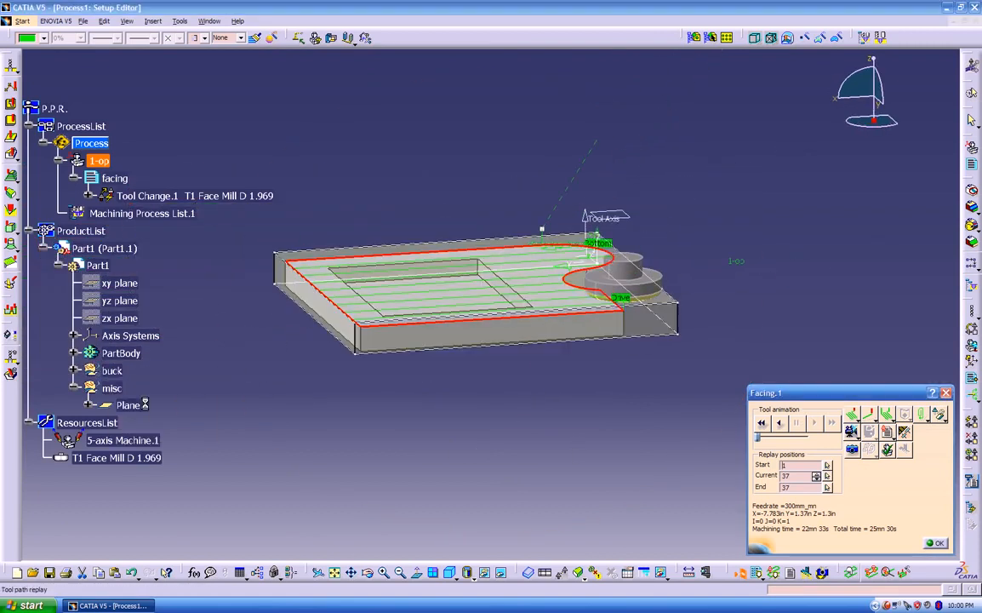
pyautogui.moveTo(410, 337); pyautogui.dragTo(646, 375, button='middle')
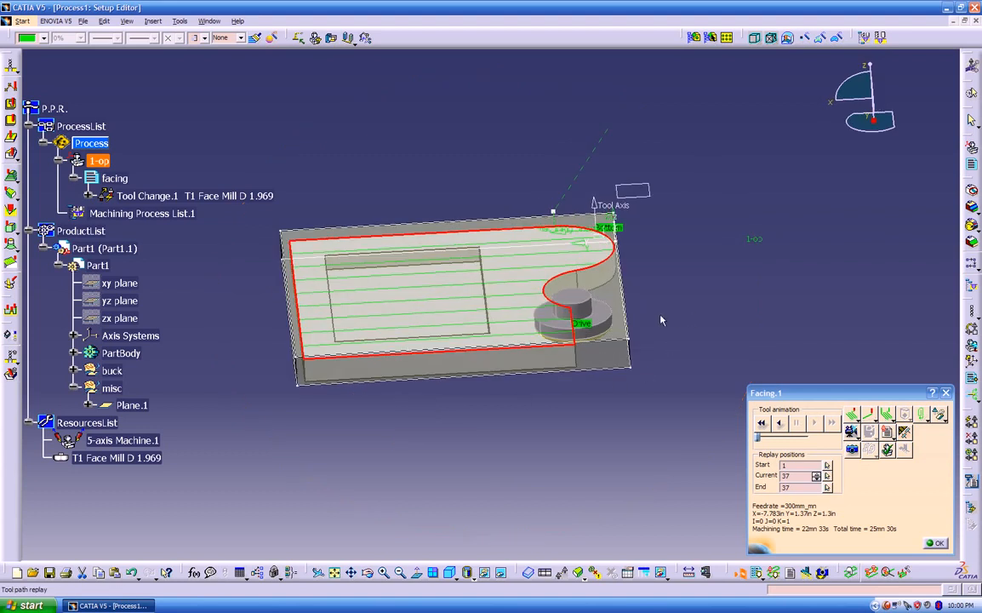
pyautogui.moveTo(669, 323); pyautogui.dragTo(509, 400, button='middle')
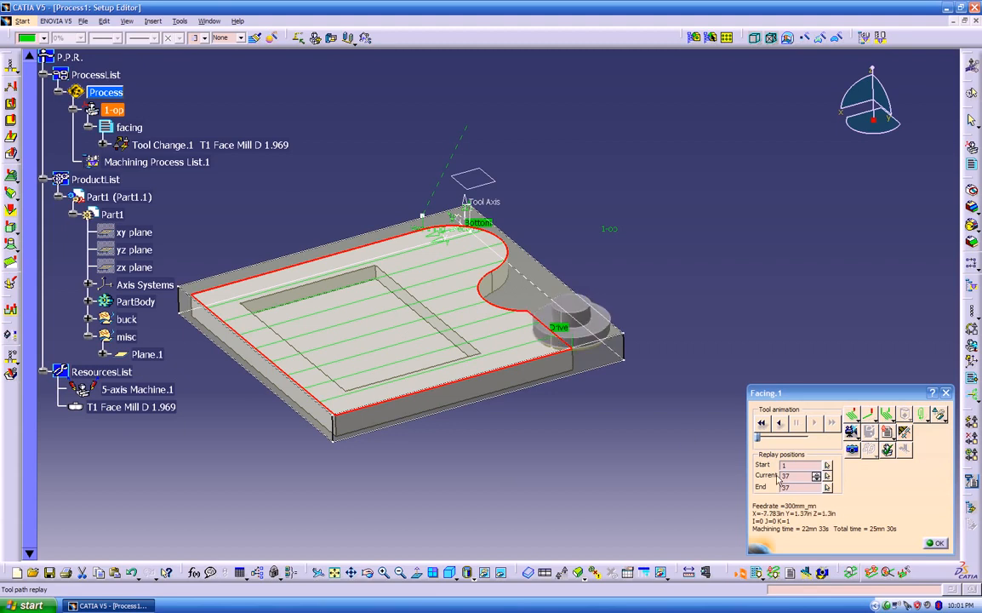
pyautogui.click(936, 542)
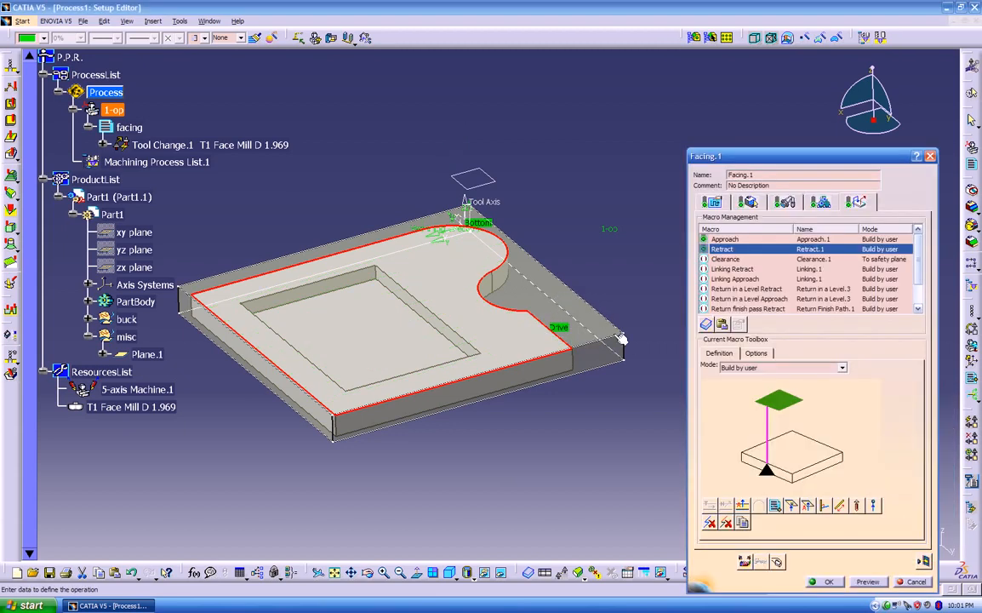
# Set the end of path to Out in the facing operation's radial strategy
pyautogui.click(712, 202)
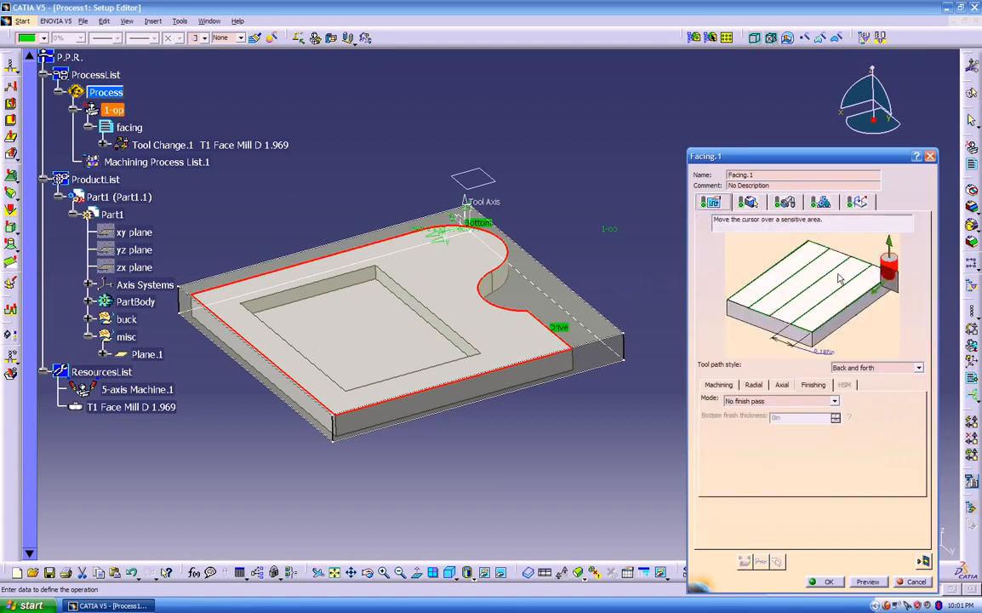
pyautogui.click(719, 385)
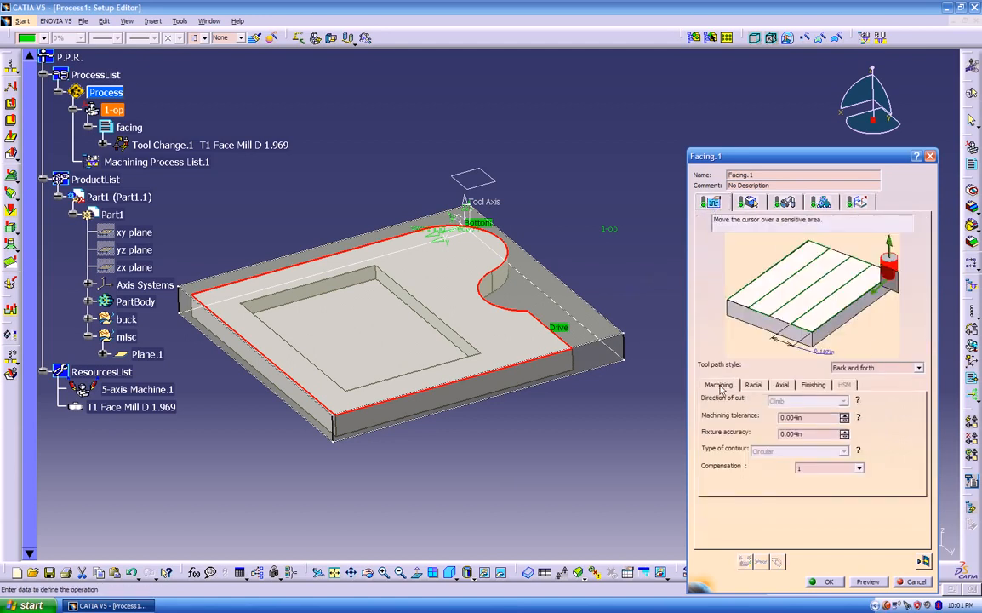
pyautogui.click(754, 385)
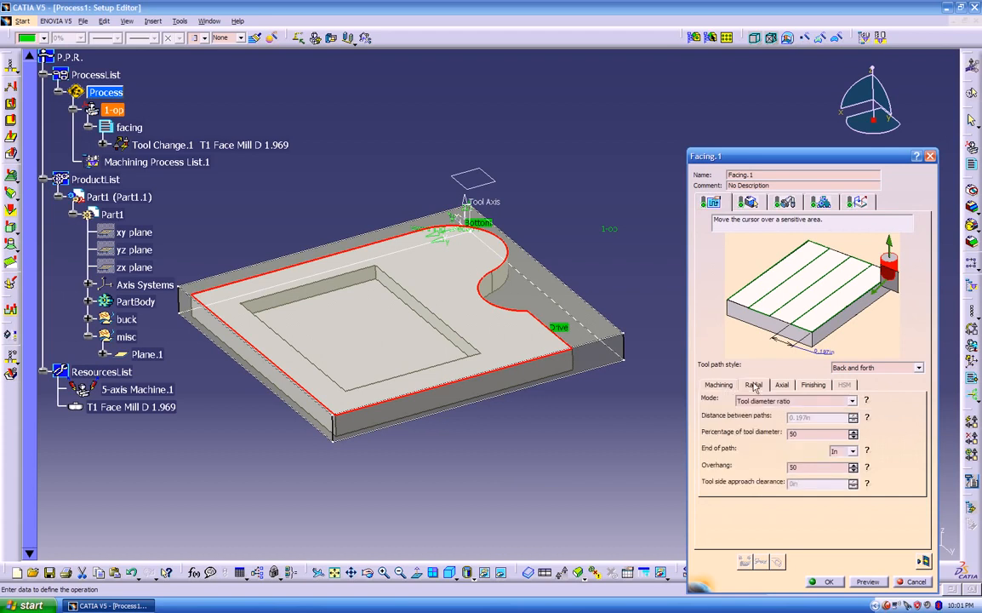
pyautogui.click(852, 451)
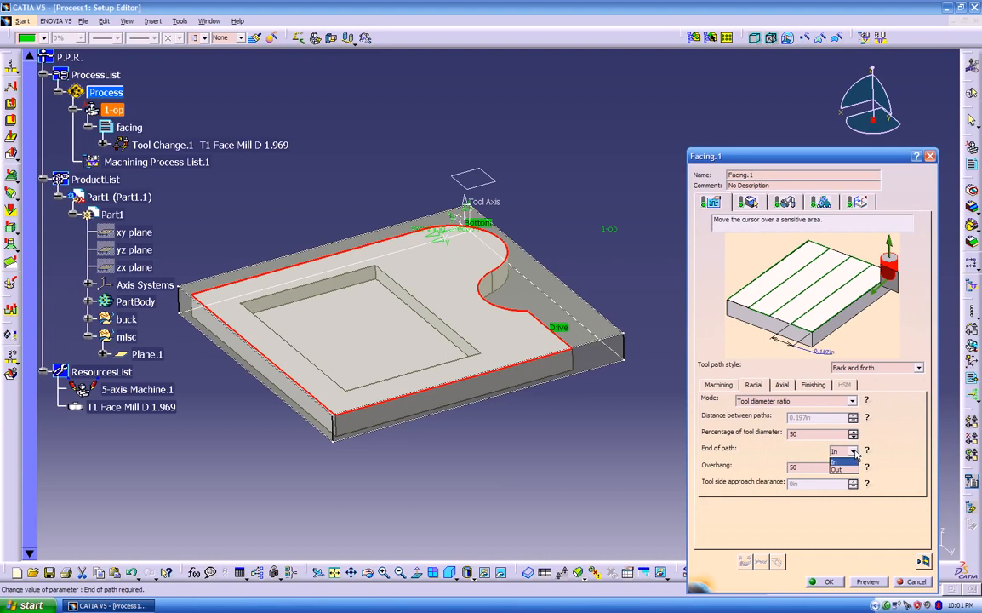
pyautogui.click(842, 461)
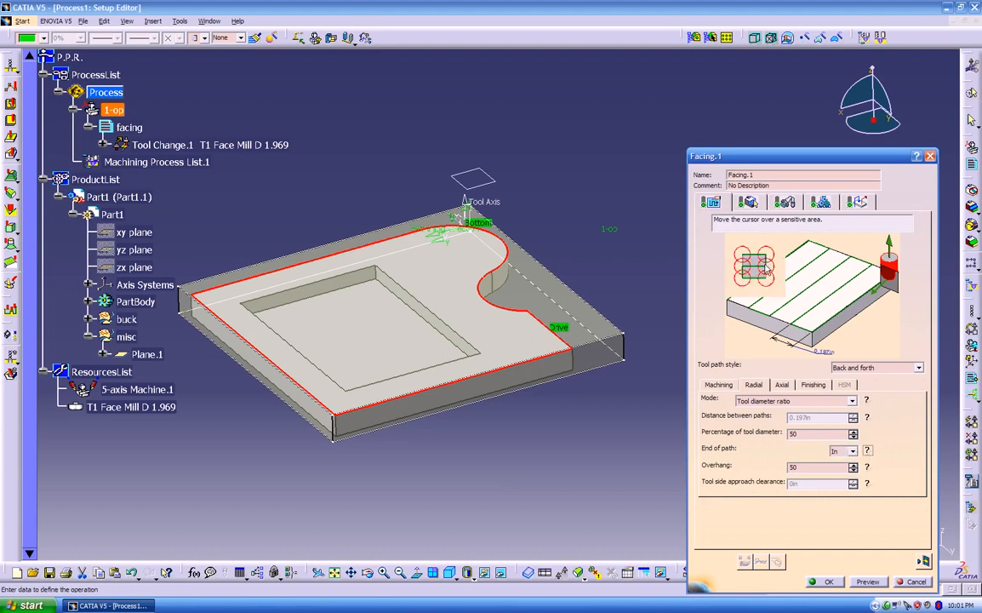
pyautogui.click(844, 452)
pyautogui.click(839, 470)
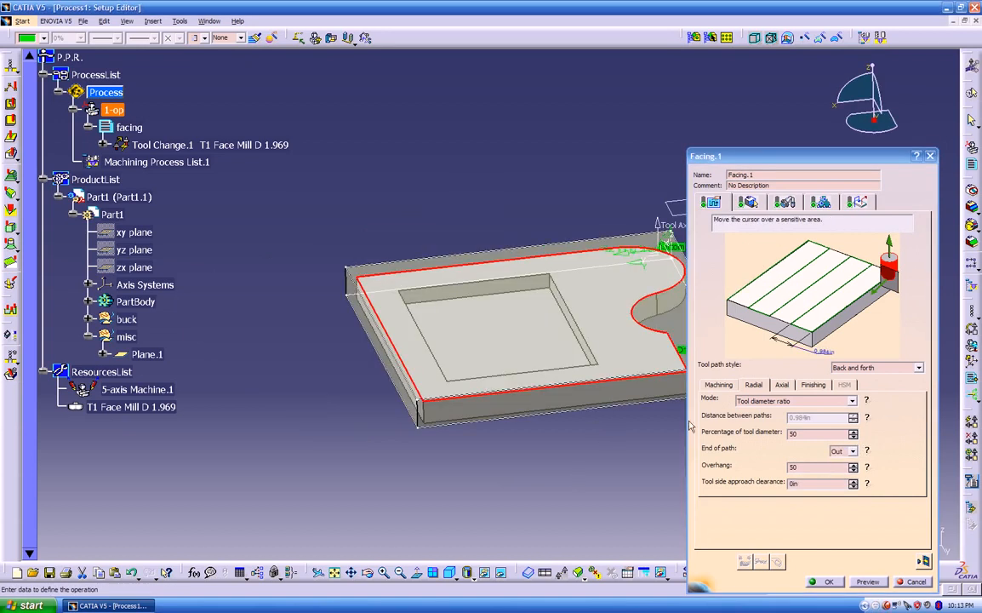
# Compare the In and Out end-of-path options by switching between them, finishing on Out
pyautogui.click(844, 451)
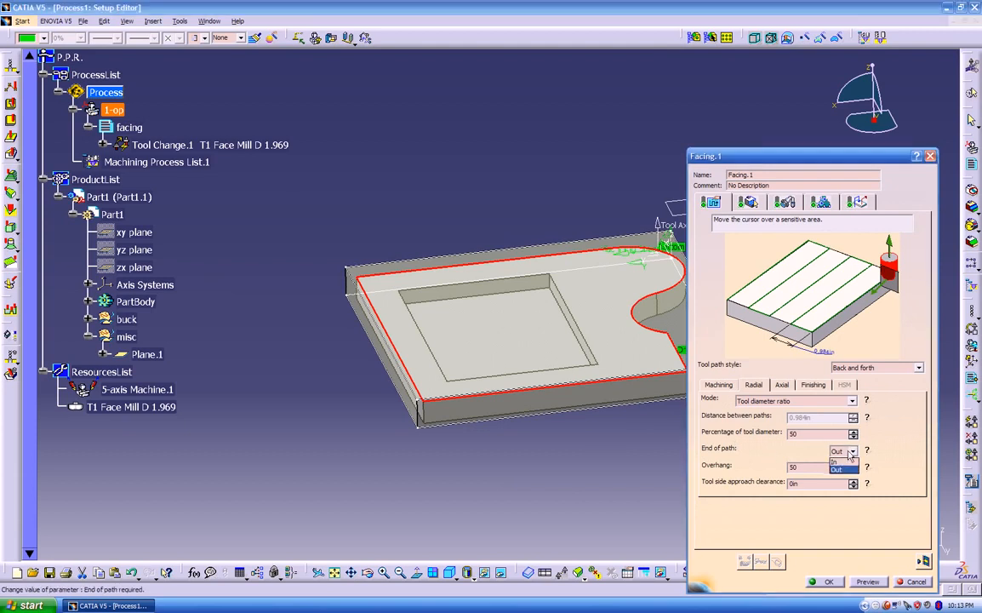
pyautogui.click(839, 462)
pyautogui.click(844, 451)
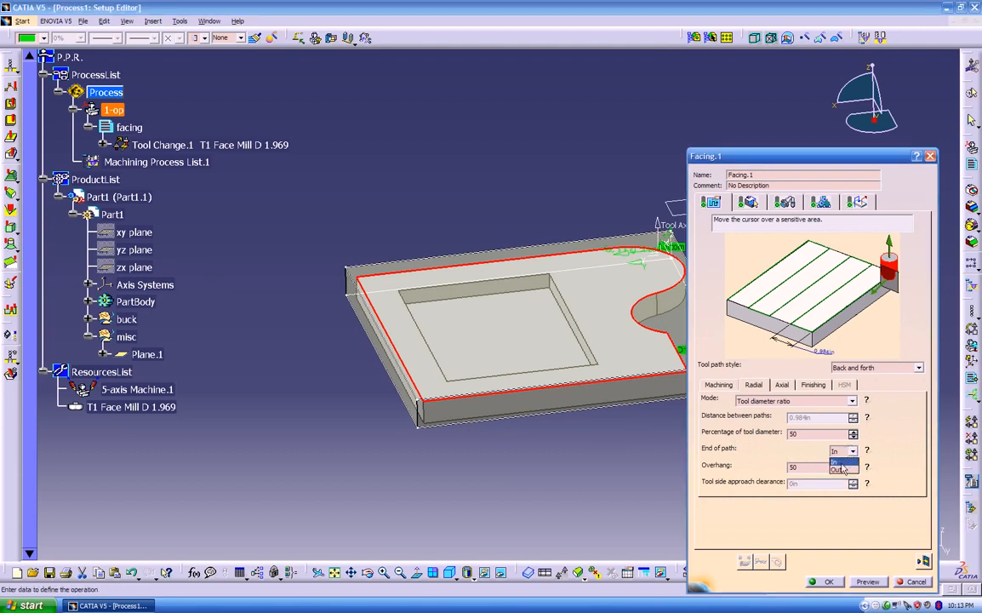
pyautogui.click(839, 469)
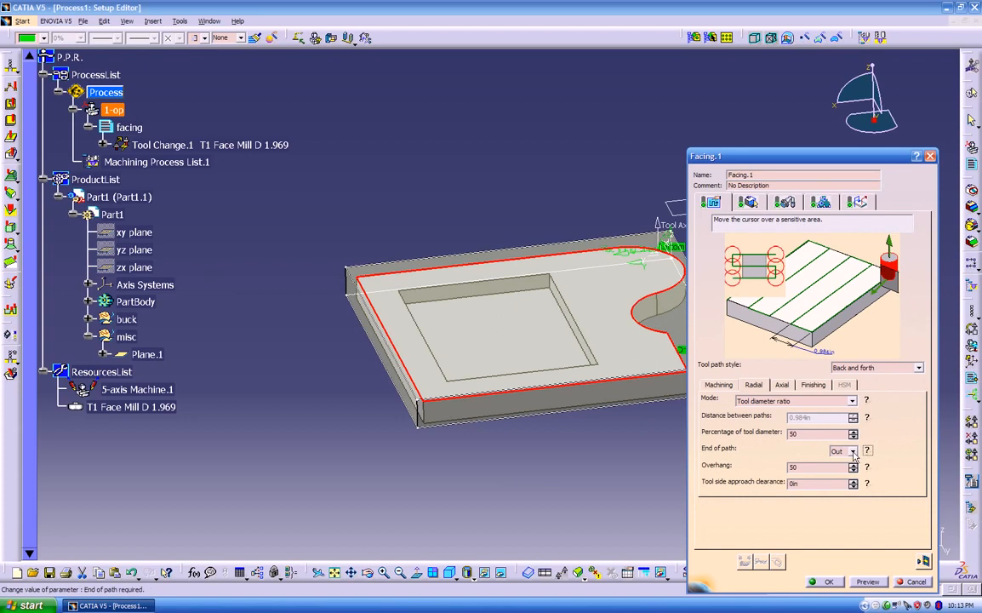
pyautogui.click(842, 462)
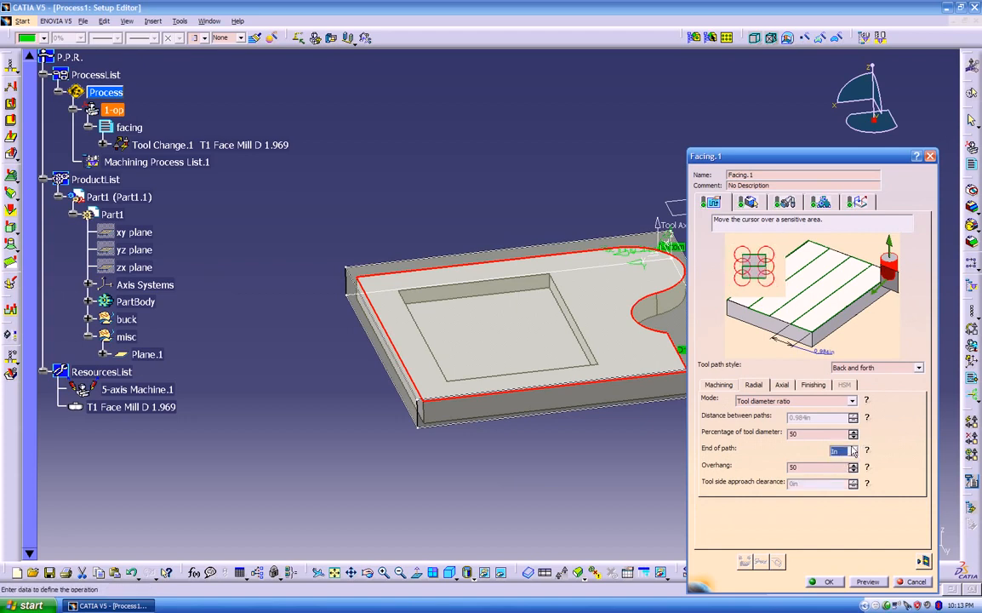
pyautogui.click(848, 453)
pyautogui.click(839, 469)
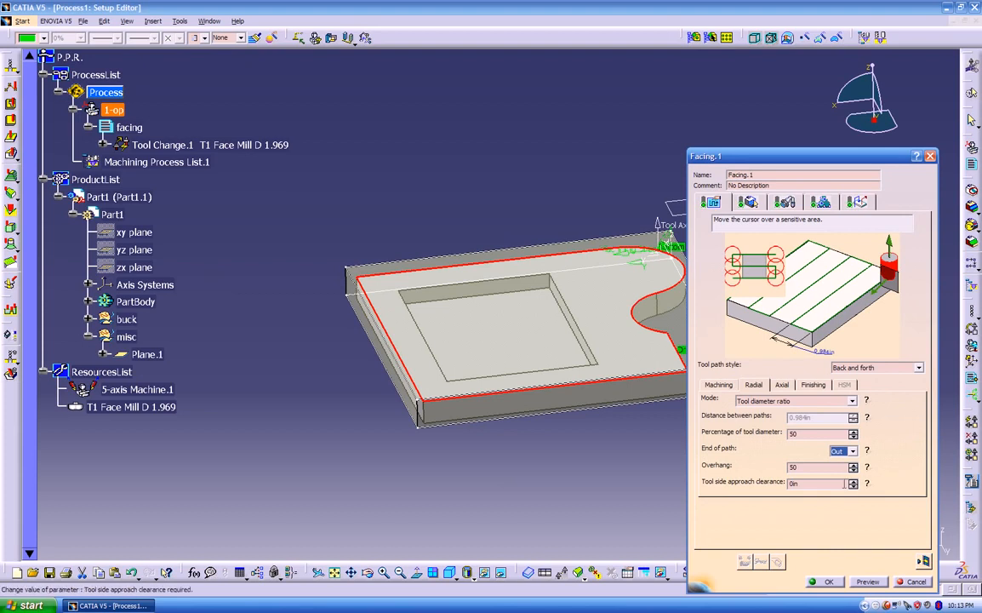
# Set the tool side approach clearance to 1 in and return to the operation's geometry definition
pyautogui.click(868, 483)
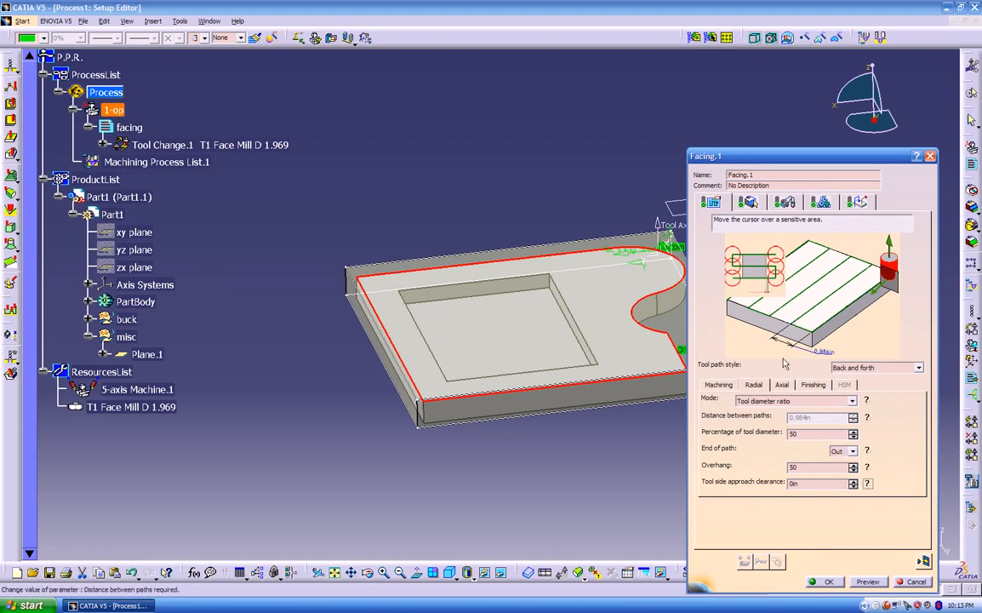
pyautogui.doubleClick(795, 482)
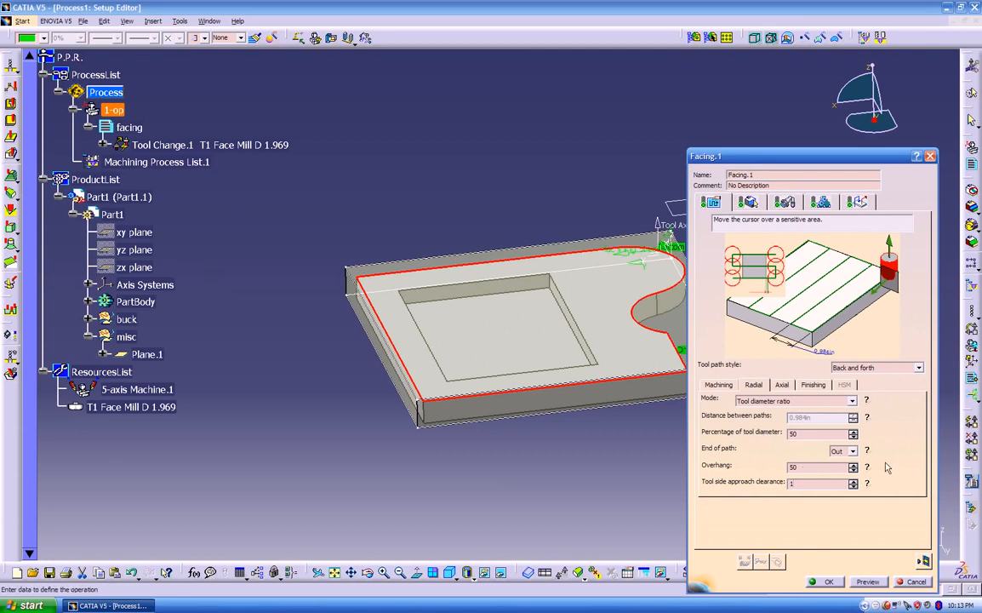
pyautogui.write('1')
pyautogui.click(748, 202)
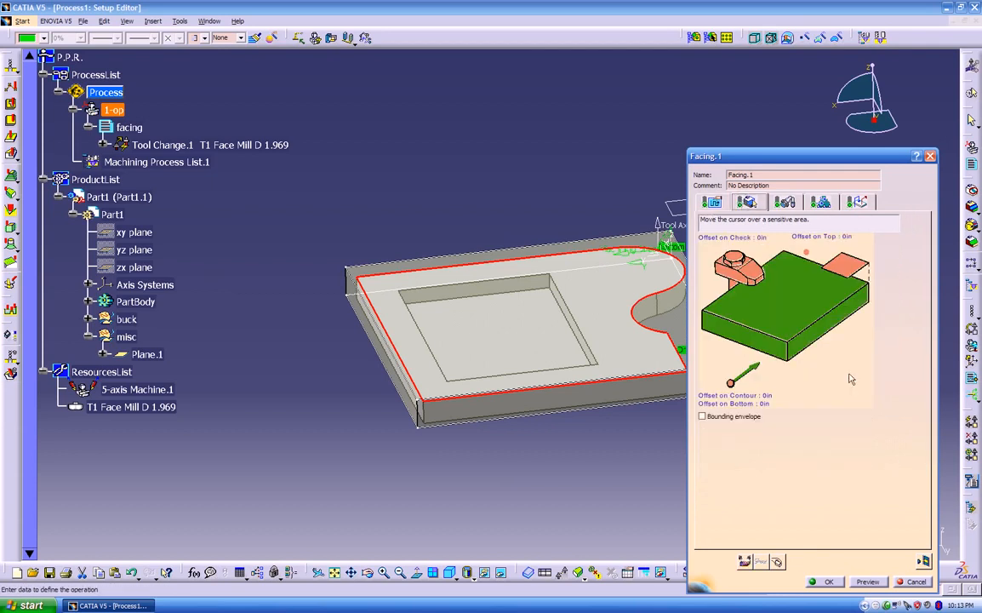
# Replay the updated facing tool path and examine how the passes extend beyond the stock, then close the replay
pyautogui.click(923, 562)
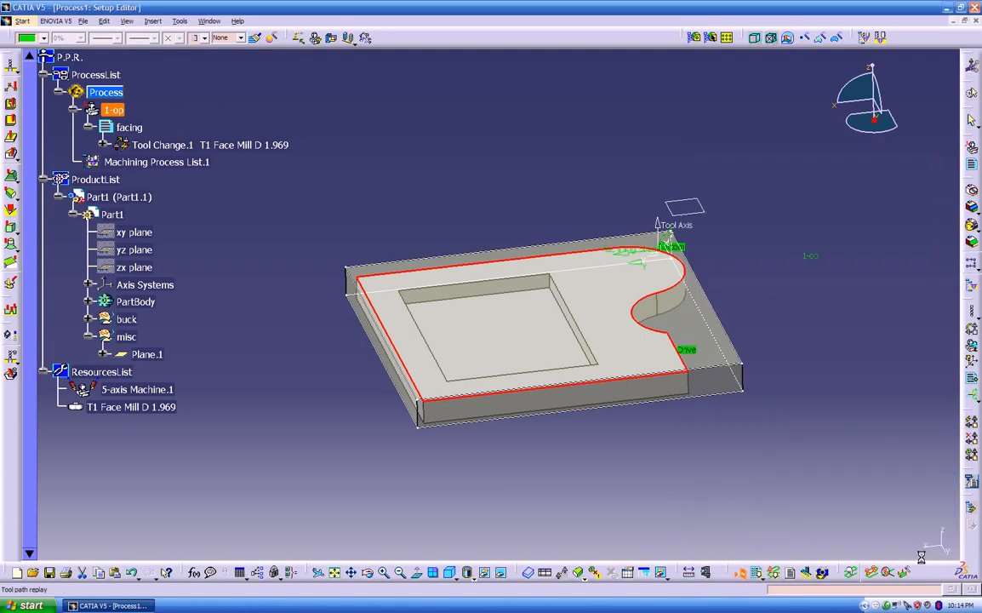
pyautogui.moveTo(672, 462); pyautogui.dragTo(654, 396, button='middle')
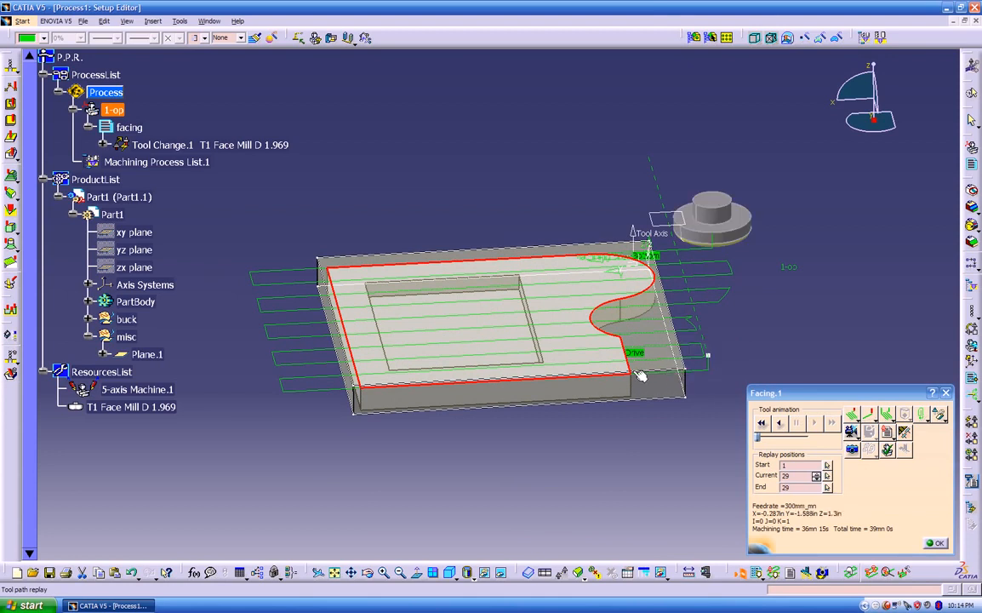
pyautogui.moveTo(673, 364); pyautogui.dragTo(652, 384, button='middle')
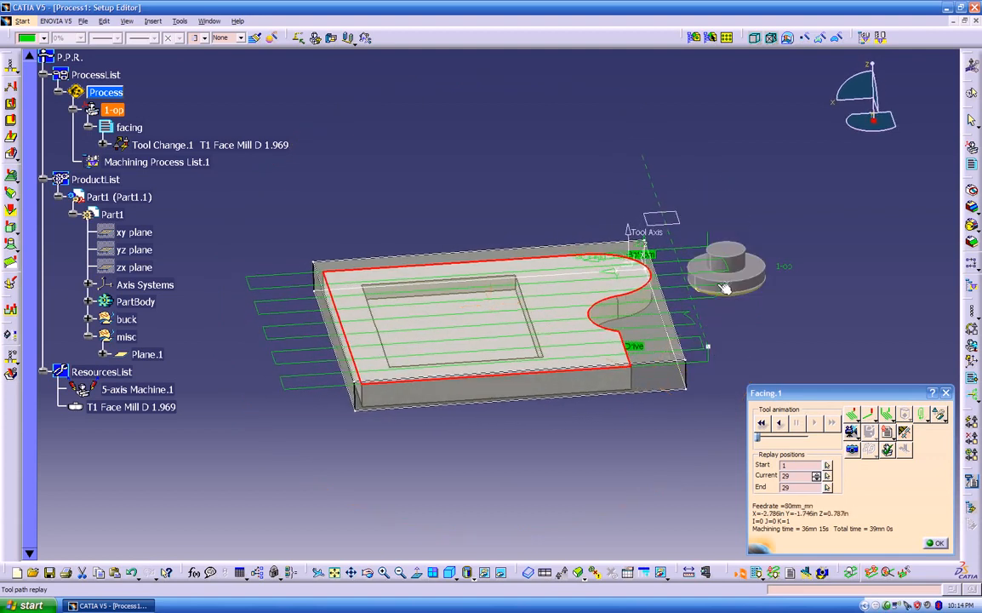
pyautogui.moveTo(710, 347); pyautogui.dragTo(611, 322, button='middle')
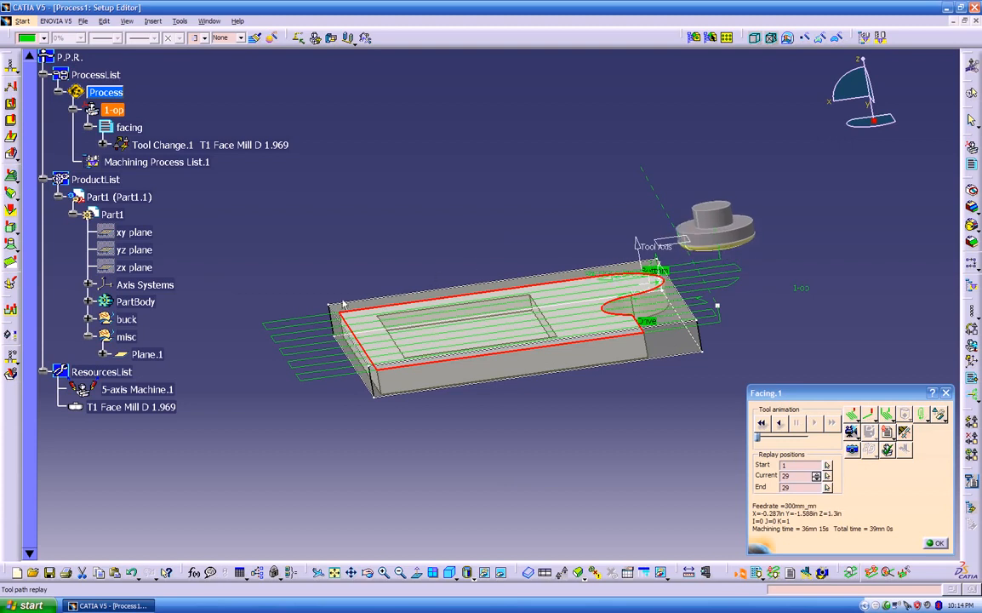
pyautogui.moveTo(486, 353); pyautogui.dragTo(498, 393, button='middle')
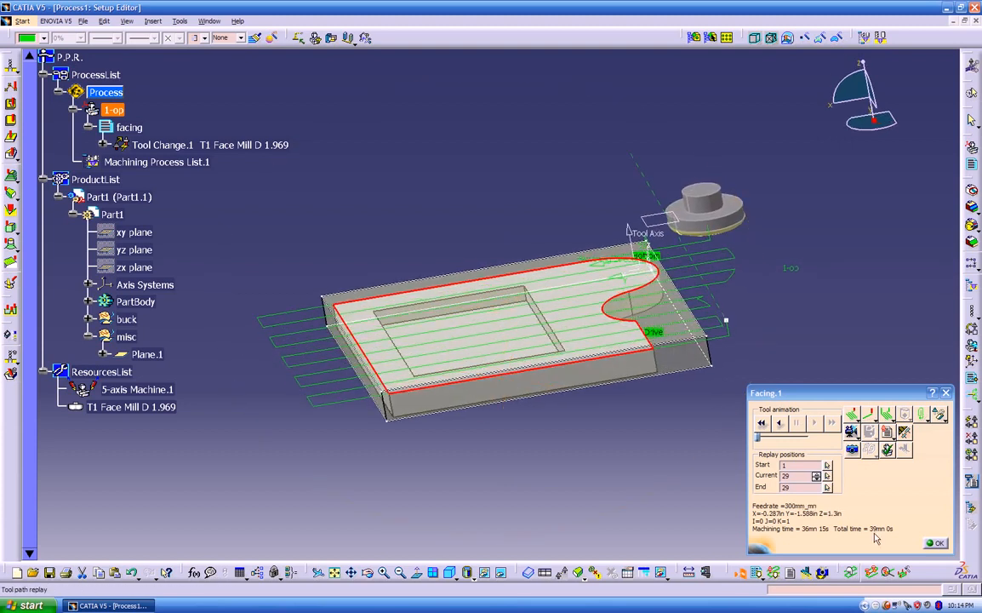
pyautogui.click(936, 544)
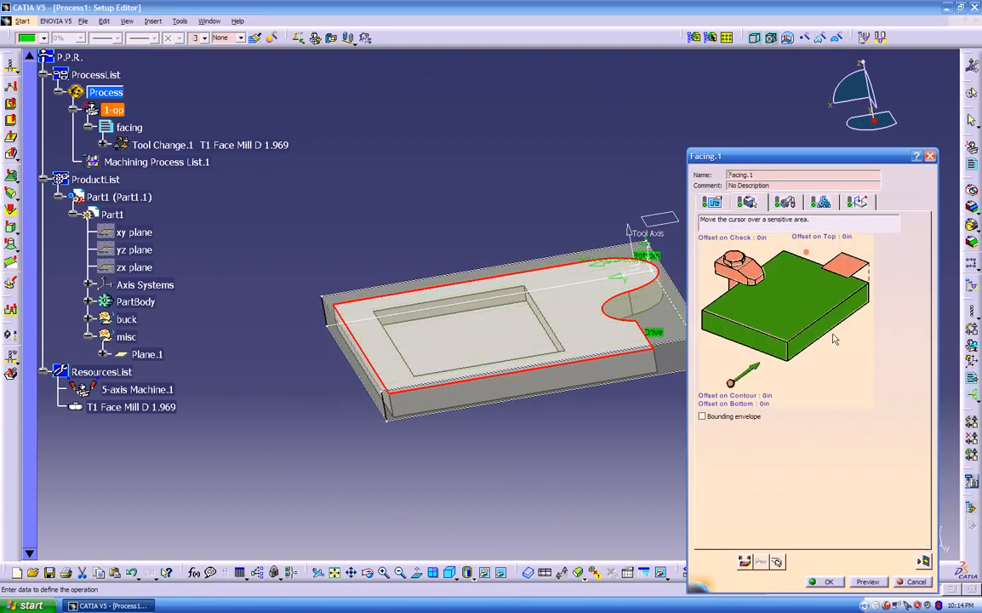
# Replace the facing operation's drive contour with the four top edges of the rough stock
pyautogui.rightClick(833, 332)
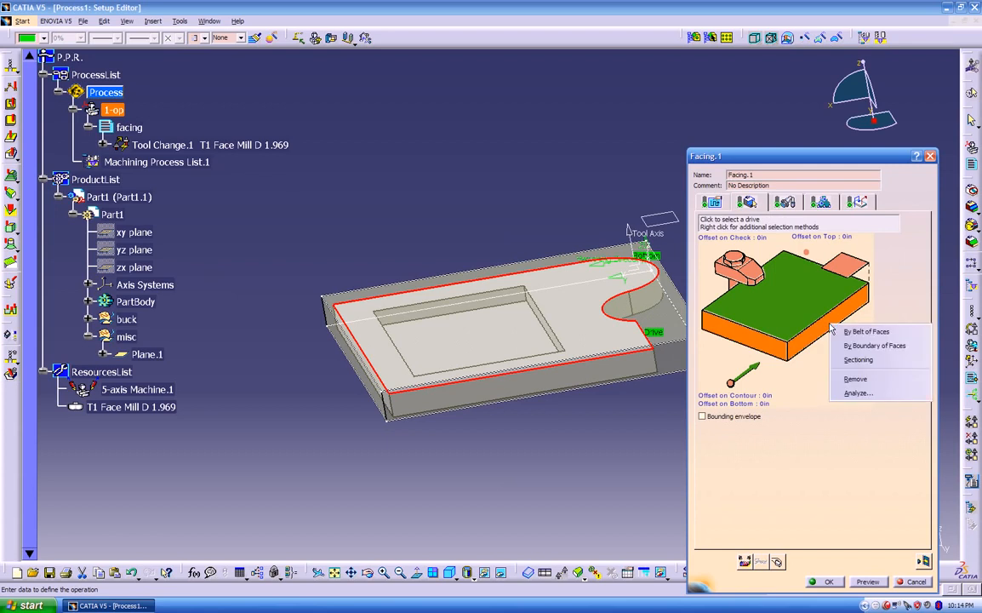
pyautogui.click(855, 437)
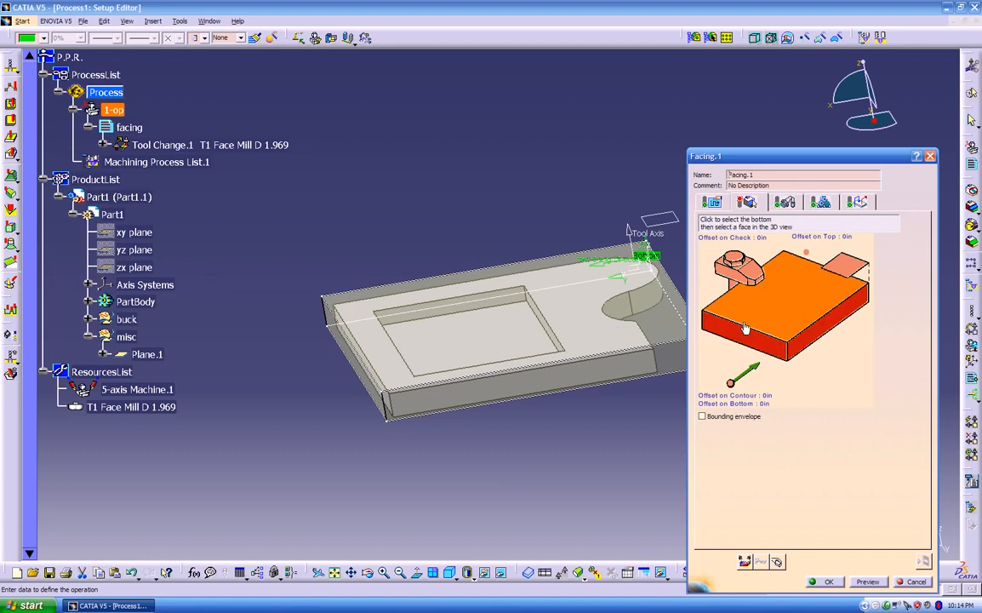
pyautogui.click(703, 336)
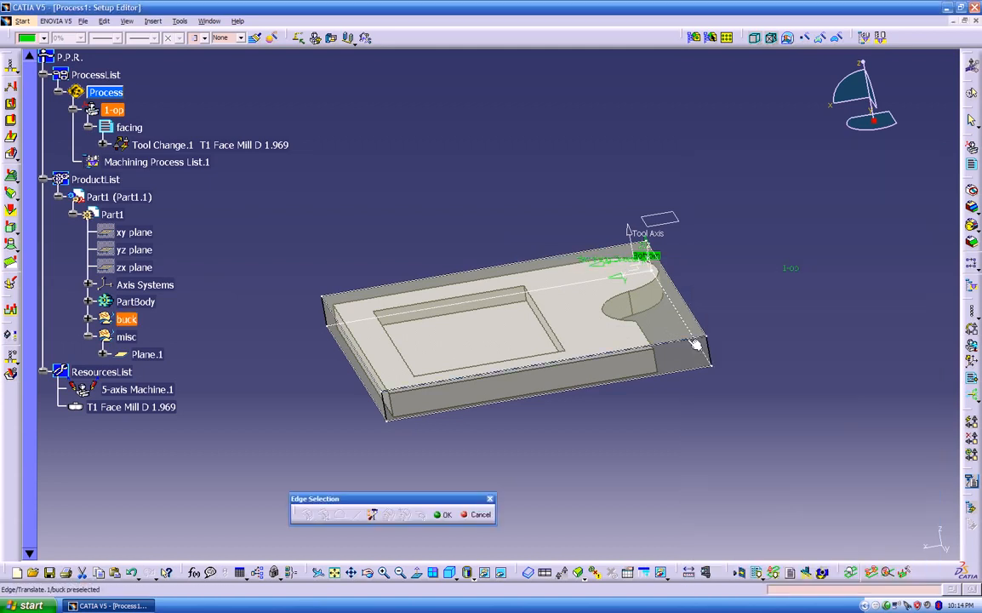
pyautogui.click(697, 343)
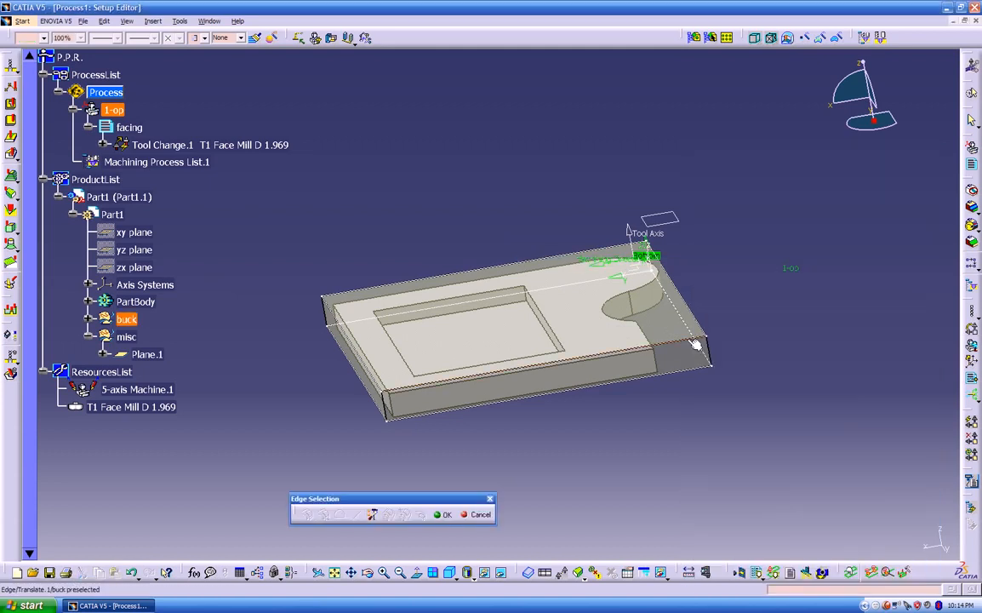
pyautogui.click(370, 367)
pyautogui.click(362, 293)
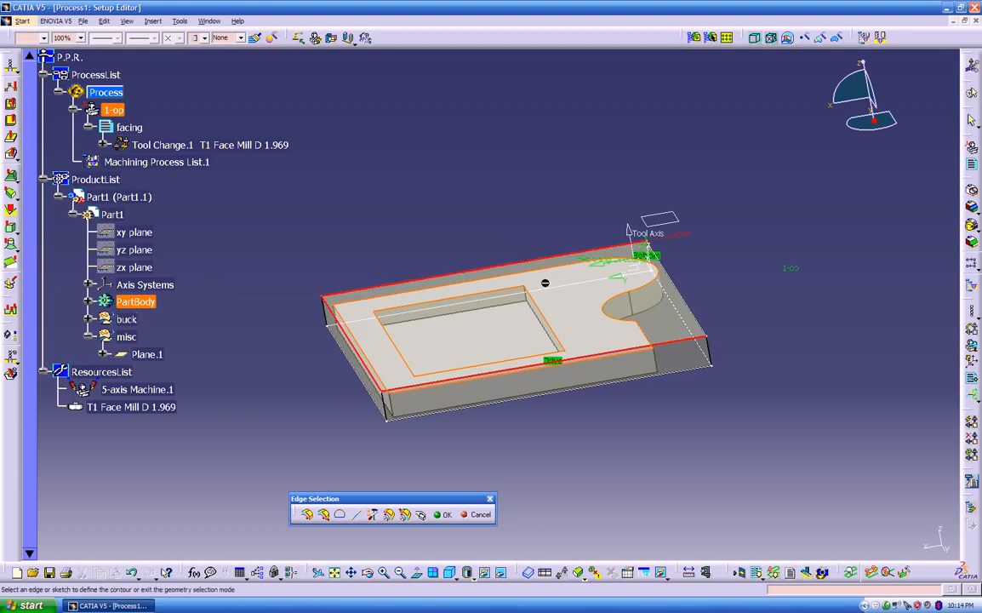
pyautogui.click(681, 309)
pyautogui.click(442, 514)
pyautogui.moveTo(515, 435); pyautogui.dragTo(468, 410, button='middle')
pyautogui.scroll(1, 468, 410)
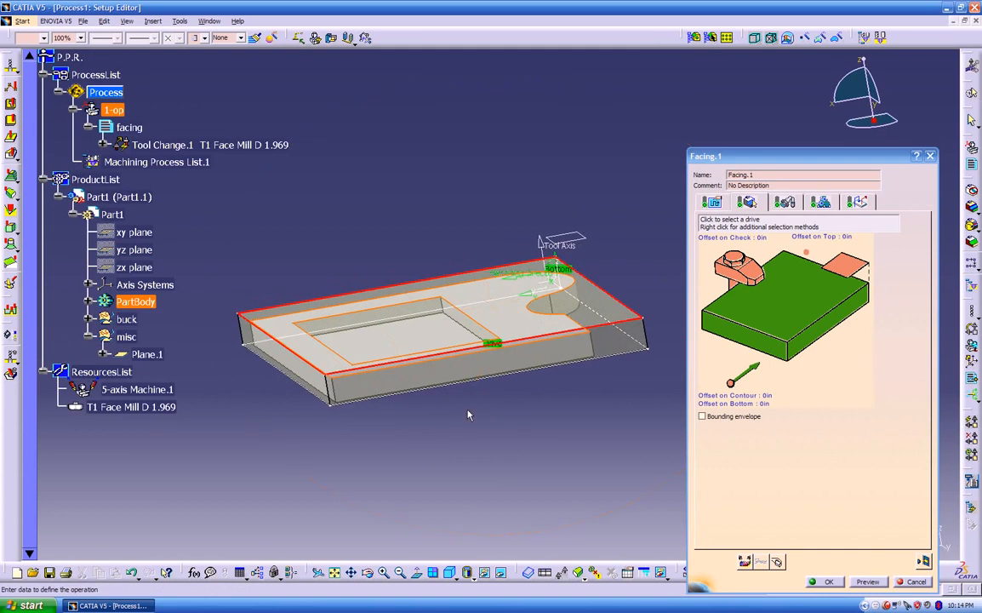
# Set the tool side approach clearance to 0.2 in and compute the facing tool path for replay
pyautogui.click(712, 202)
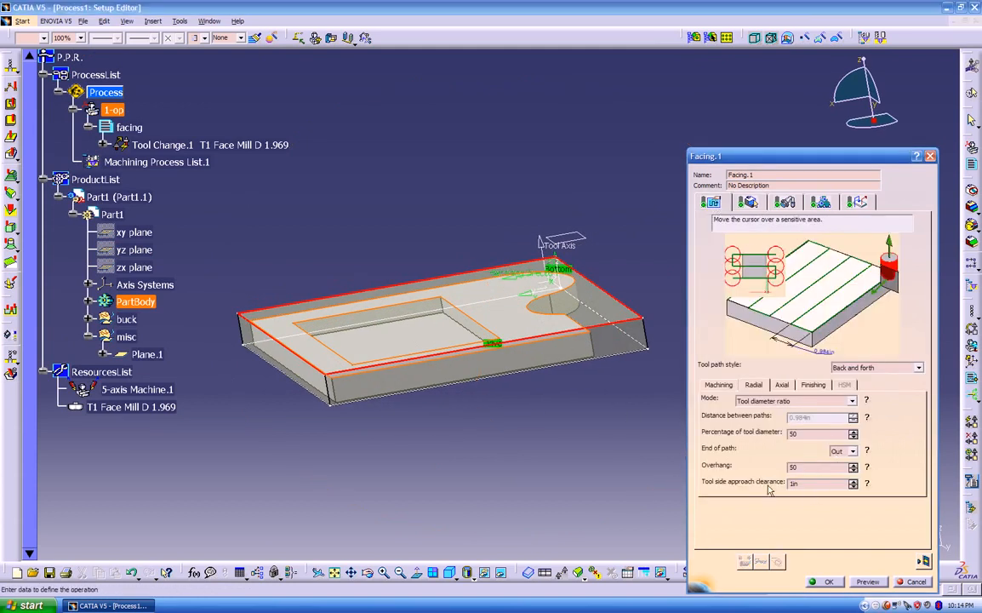
pyautogui.moveTo(807, 483); pyautogui.dragTo(766, 479)
pyautogui.click(924, 560)
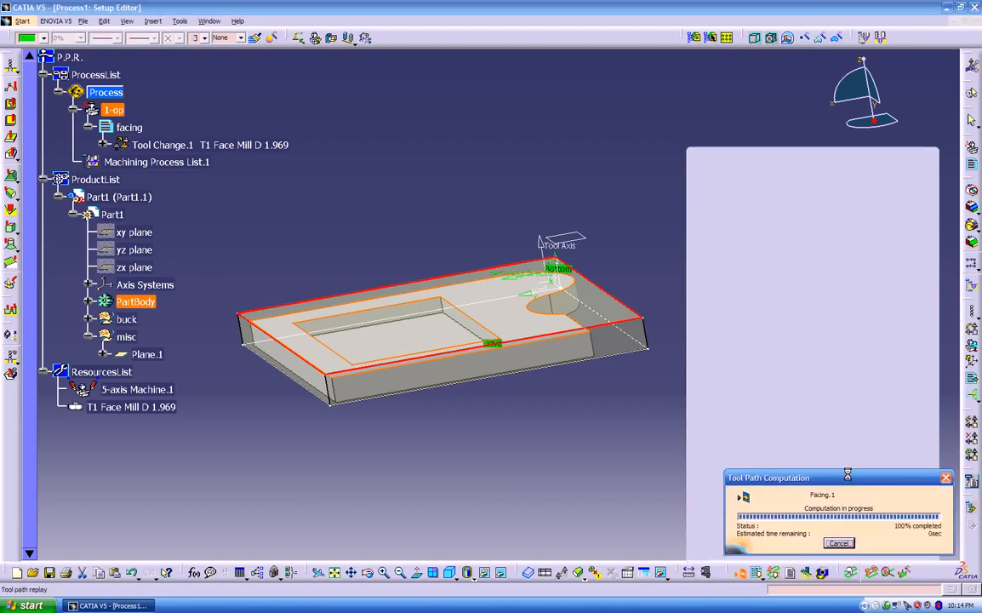
# Replay the facing tool path from its start and examine how the passes cover the full stock
pyautogui.moveTo(691, 442); pyautogui.dragTo(649, 446, button='middle')
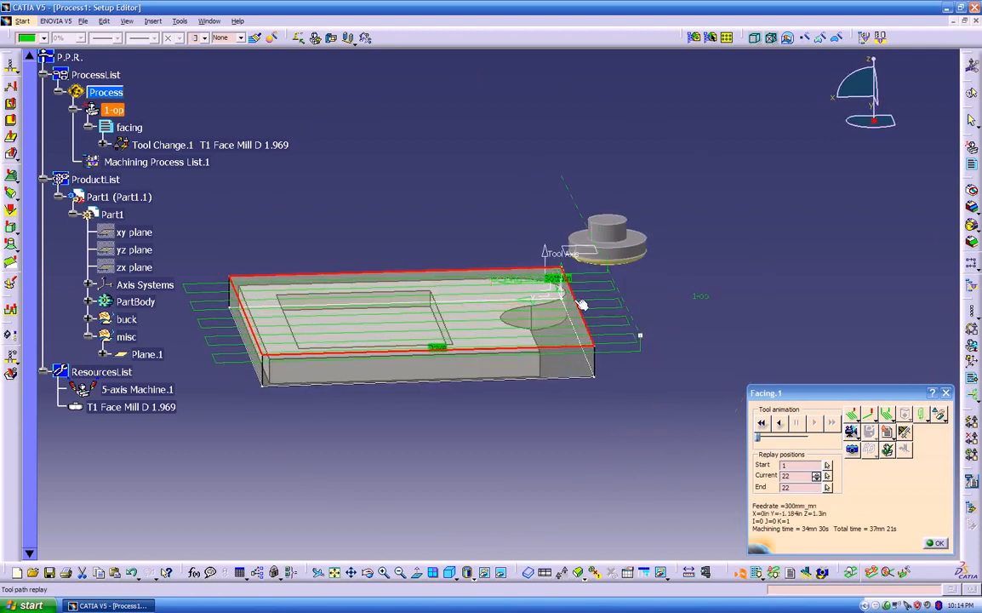
pyautogui.moveTo(594, 340); pyautogui.dragTo(600, 150, button='middle')
pyautogui.moveTo(681, 281); pyautogui.dragTo(562, 439, button='middle')
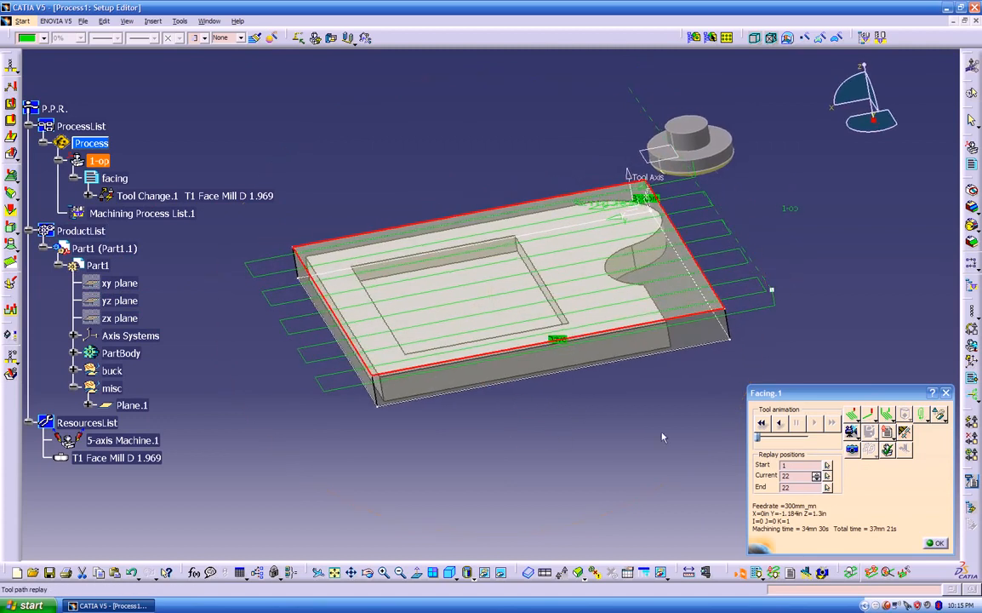
pyautogui.click(762, 423)
pyautogui.click(813, 423)
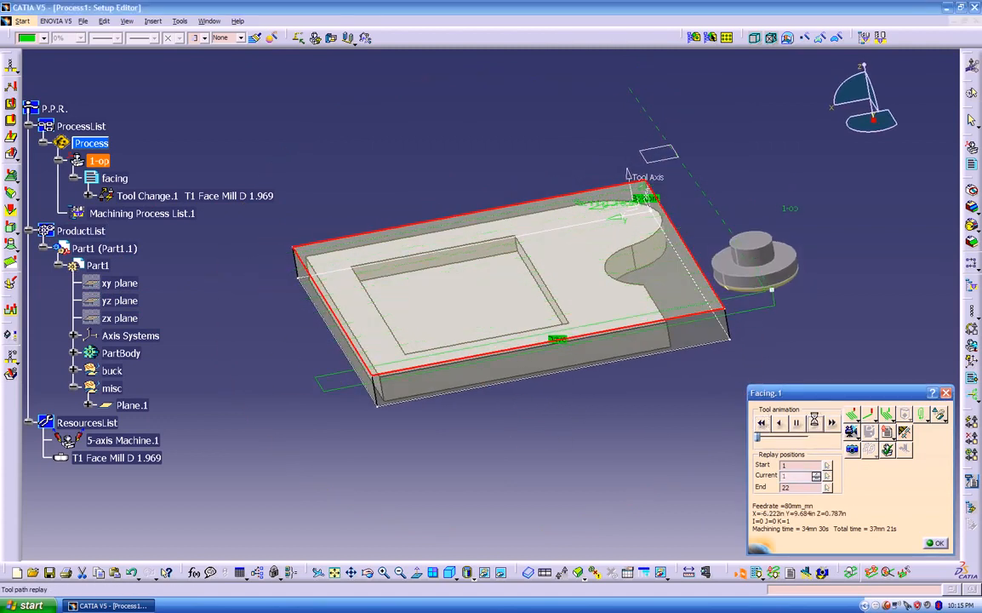
pyautogui.moveTo(591, 426)
pyautogui.mouseDown(button='middle')
pyautogui.moveTo(562, 364)
pyautogui.moveTo(563, 321)
pyautogui.moveTo(548, 381)
pyautogui.mouseUp(button='middle')
# Try the material-removal video of the facing operation, then close the replay and accept the operation
pyautogui.click(850, 432)
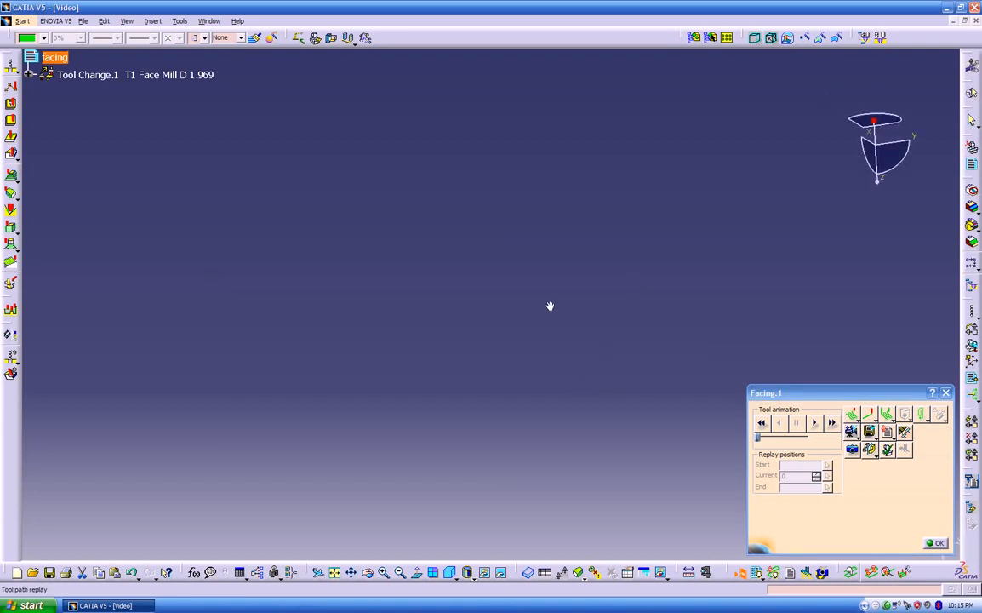
pyautogui.click(937, 543)
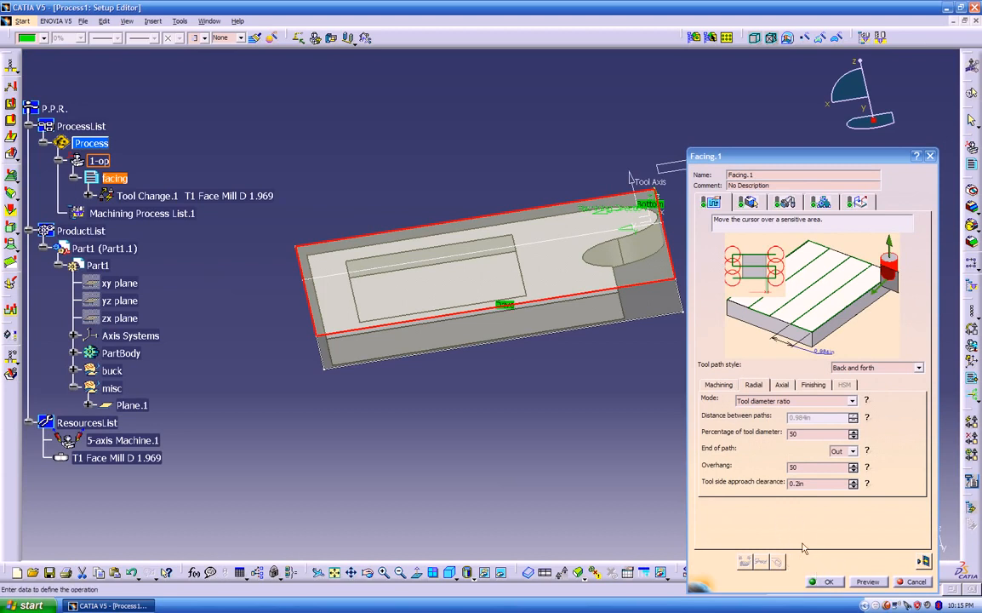
pyautogui.click(828, 582)
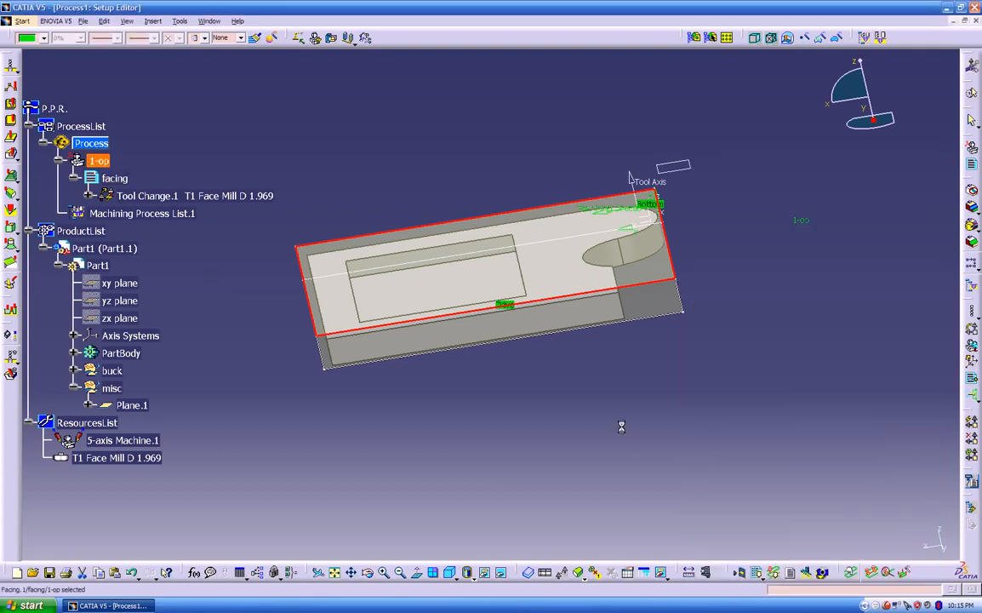
# Reset the stock of the 1-op part operation and select Rough stock.1 from the buck body as the new stock
pyautogui.doubleClick(102, 162)
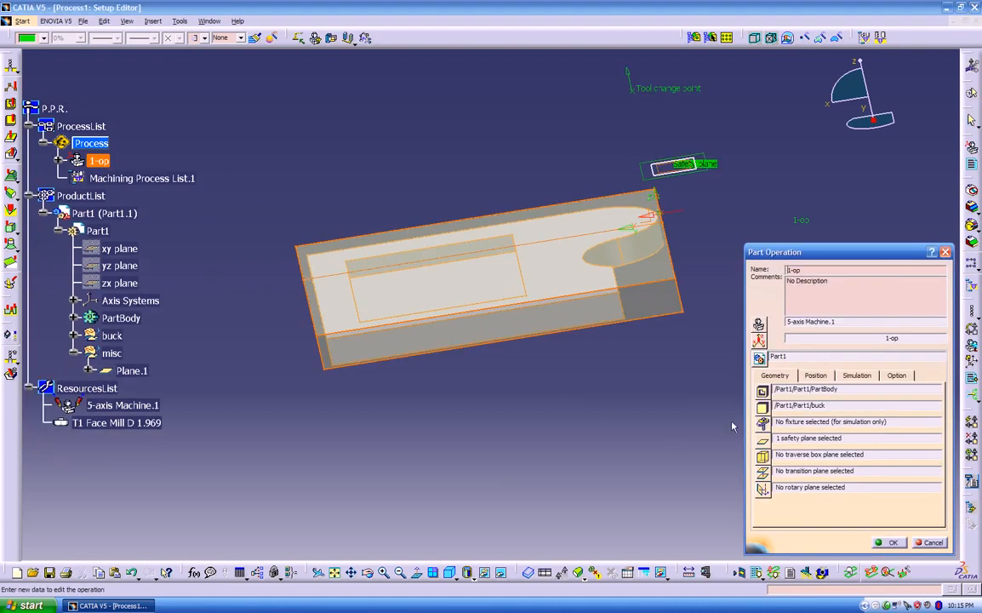
pyautogui.rightClick(834, 409)
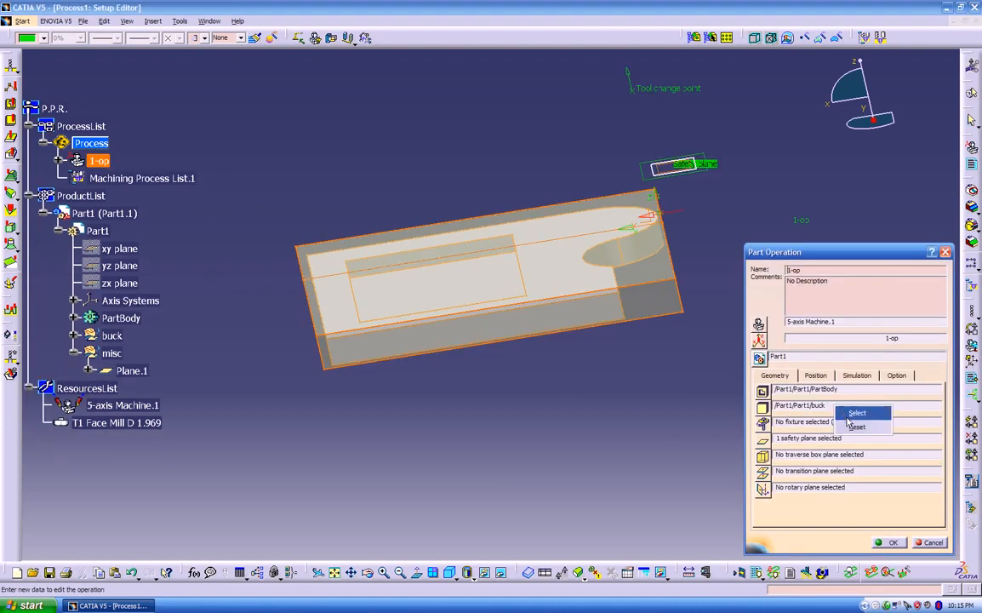
pyautogui.click(848, 425)
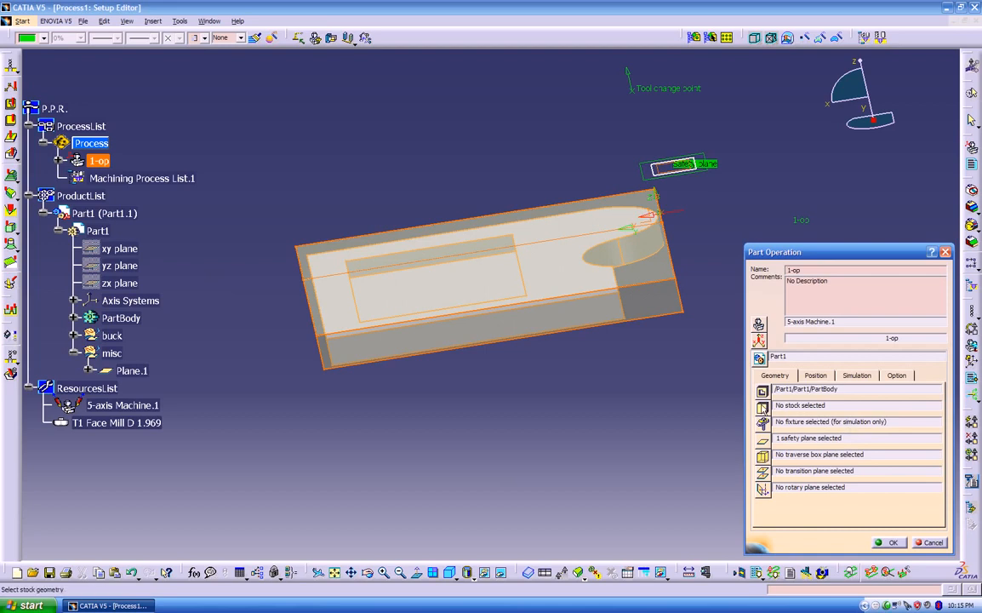
pyautogui.click(762, 408)
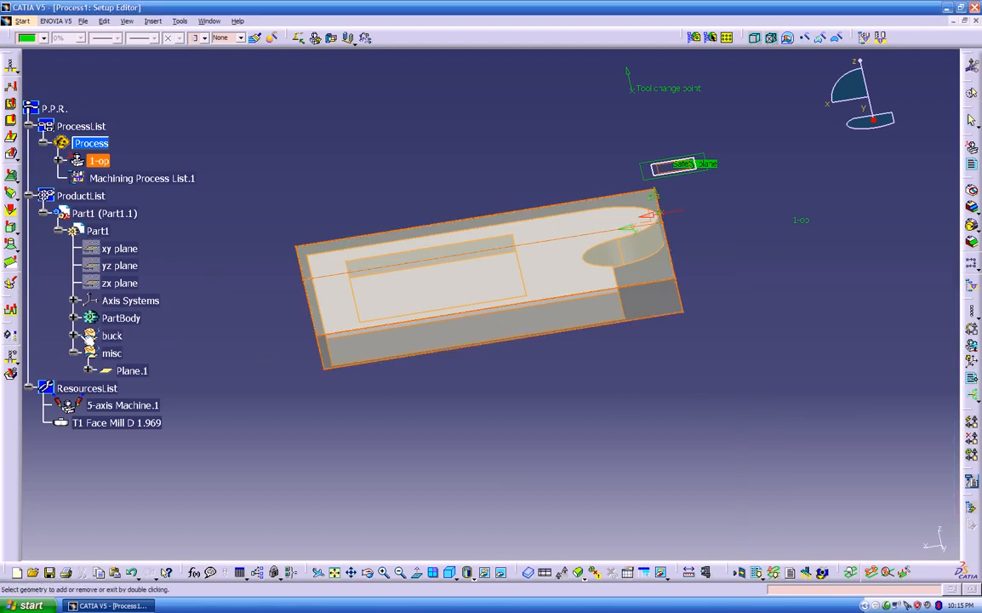
pyautogui.click(74, 335)
pyautogui.click(147, 387)
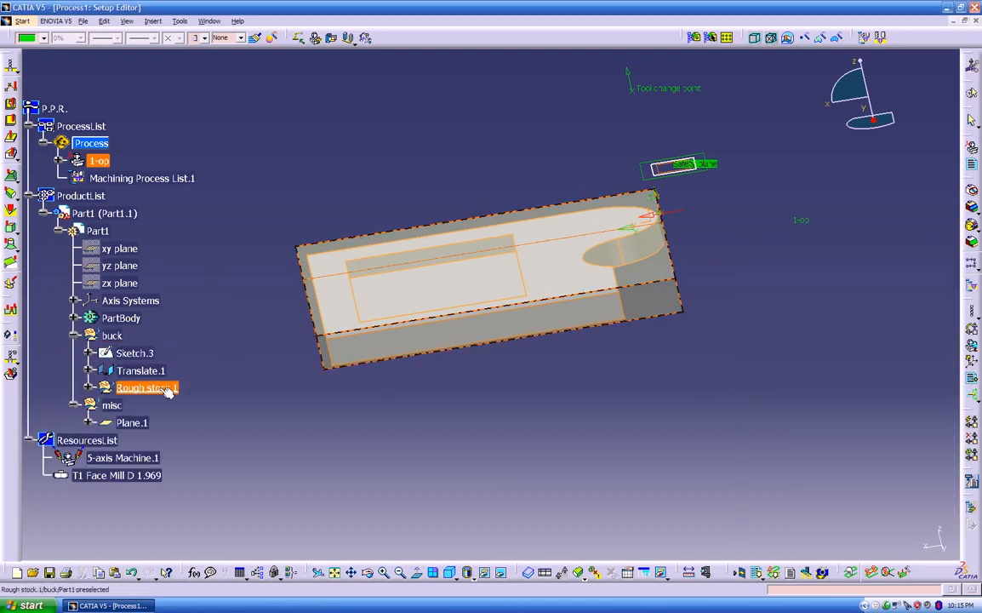
pyautogui.doubleClick(275, 410)
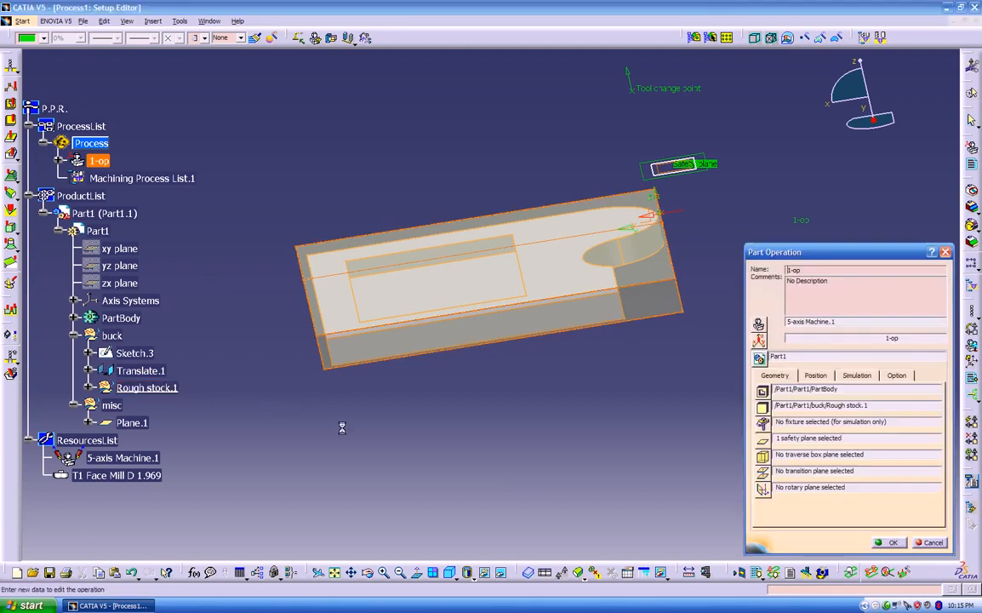
pyautogui.click(879, 543)
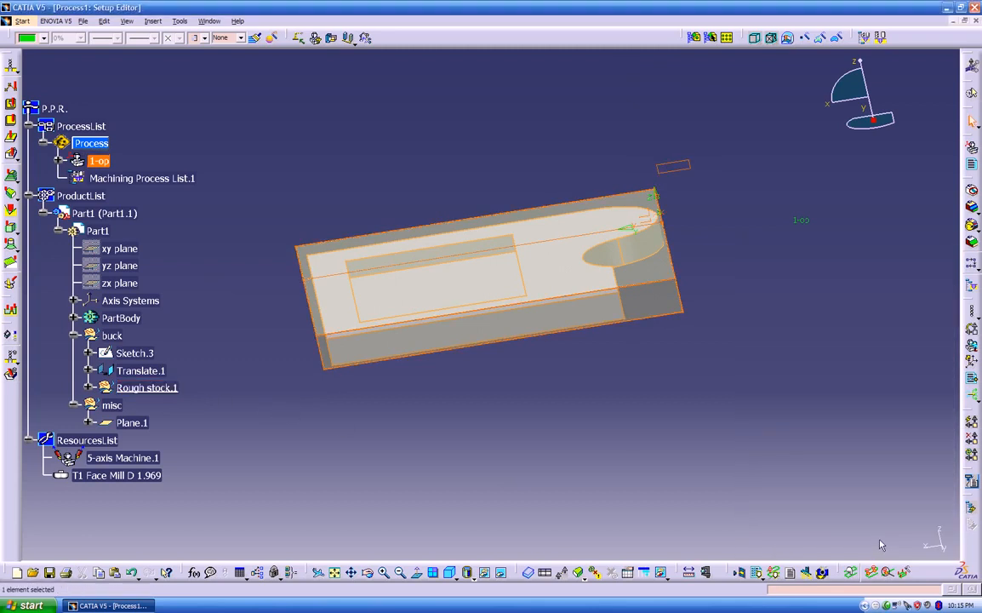
# Locate Facing.1 under the face mill tool change and start its full video simulation
pyautogui.click(60, 161)
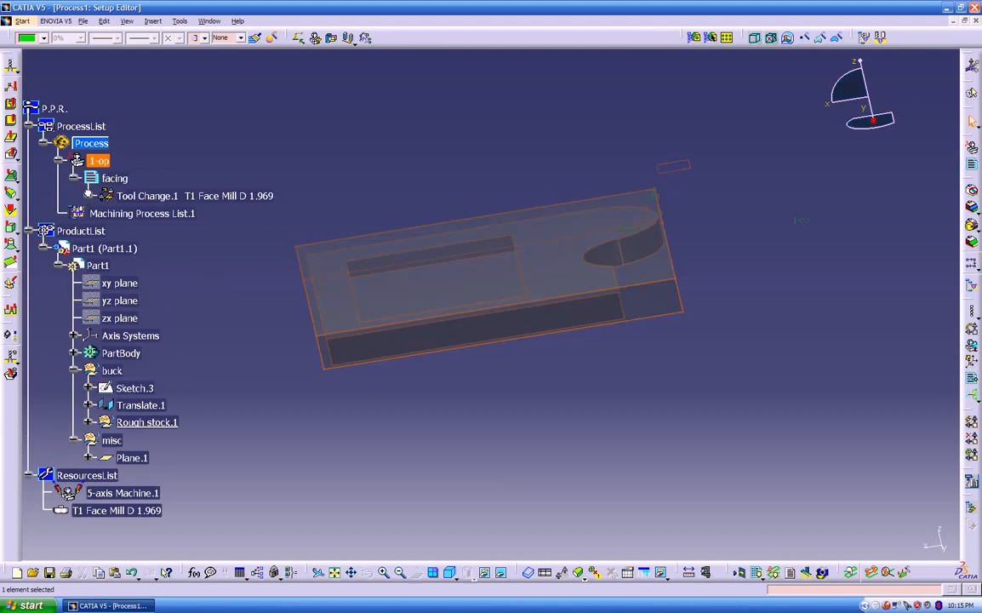
pyautogui.click(89, 197)
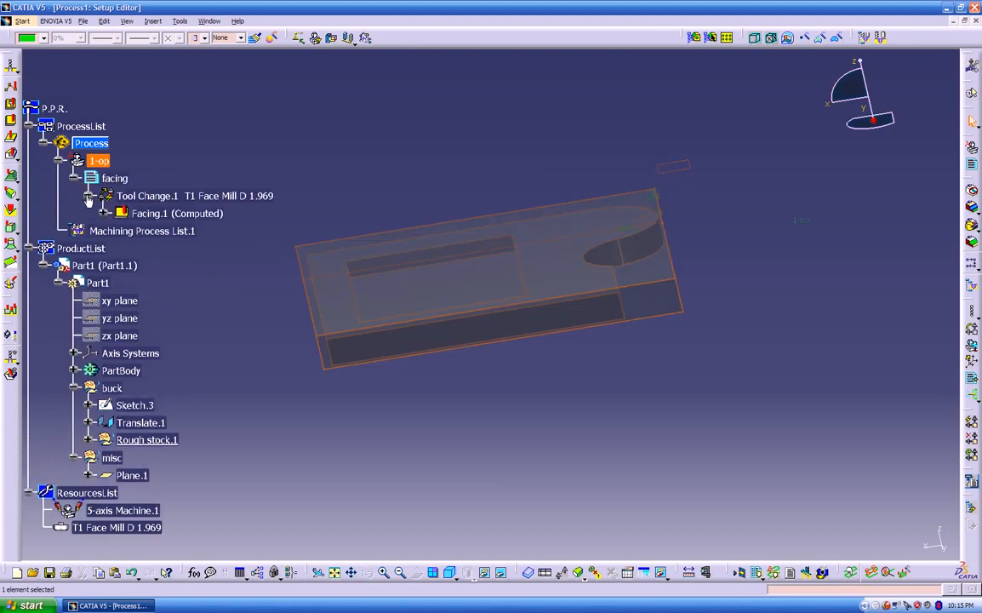
pyautogui.moveTo(238, 292)
pyautogui.mouseDown(button='middle')
pyautogui.moveTo(235, 312)
pyautogui.moveTo(231, 264)
pyautogui.mouseUp(button='middle')
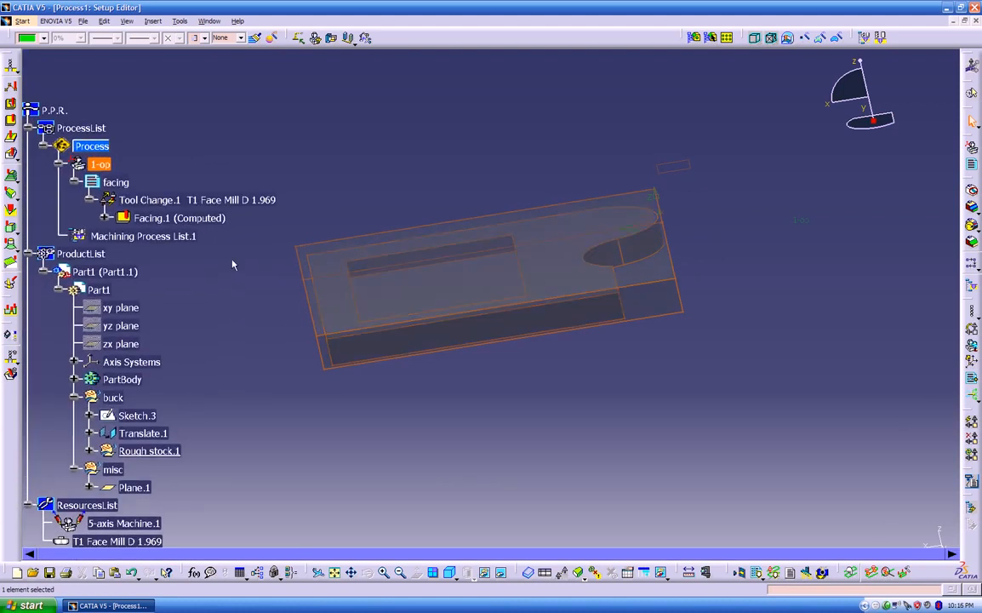
pyautogui.press('F3')
pyautogui.press('F3')
pyautogui.click(118, 218)
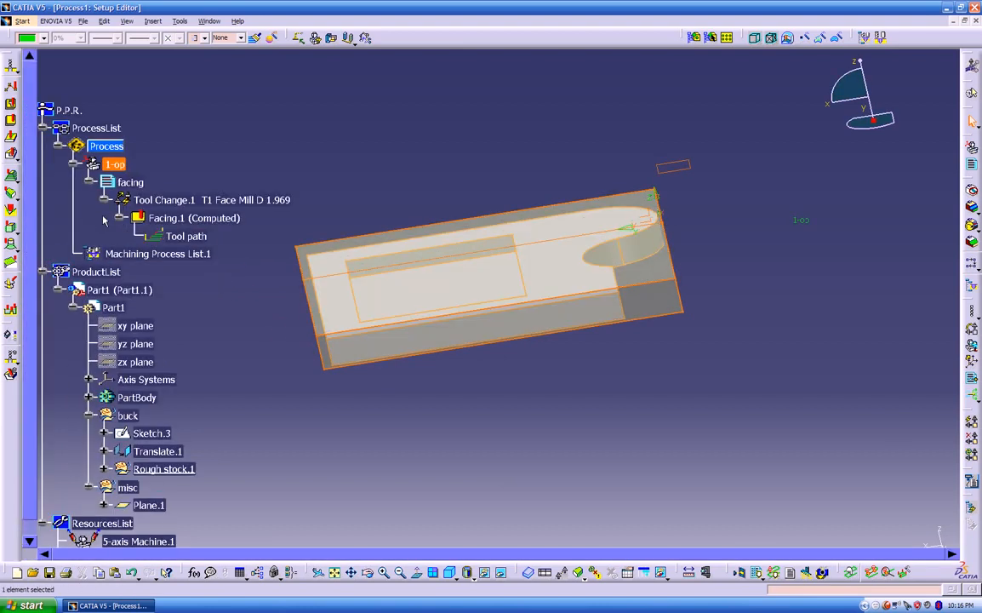
pyautogui.rightClick(170, 218)
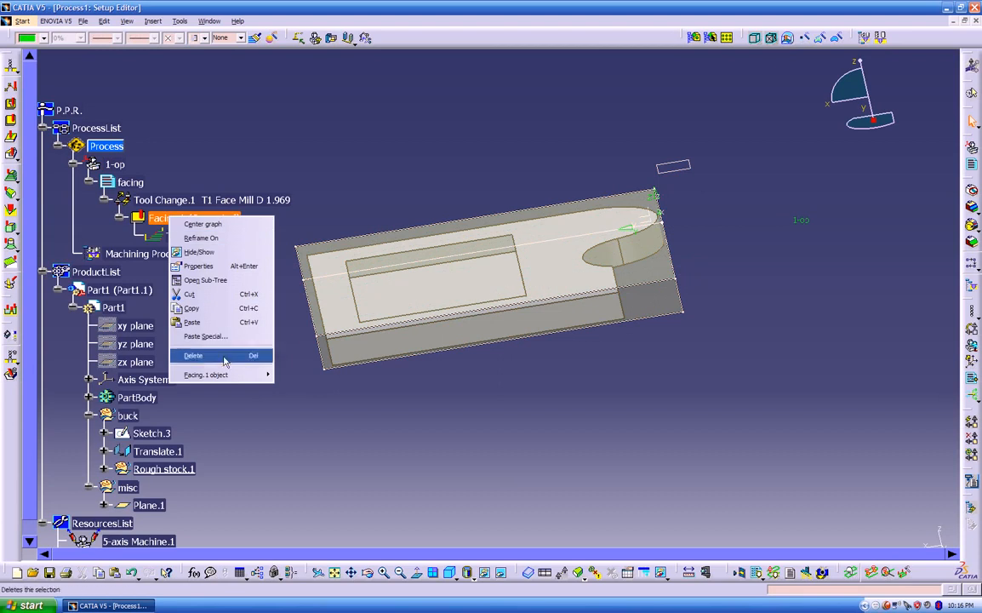
pyautogui.moveTo(223, 374)
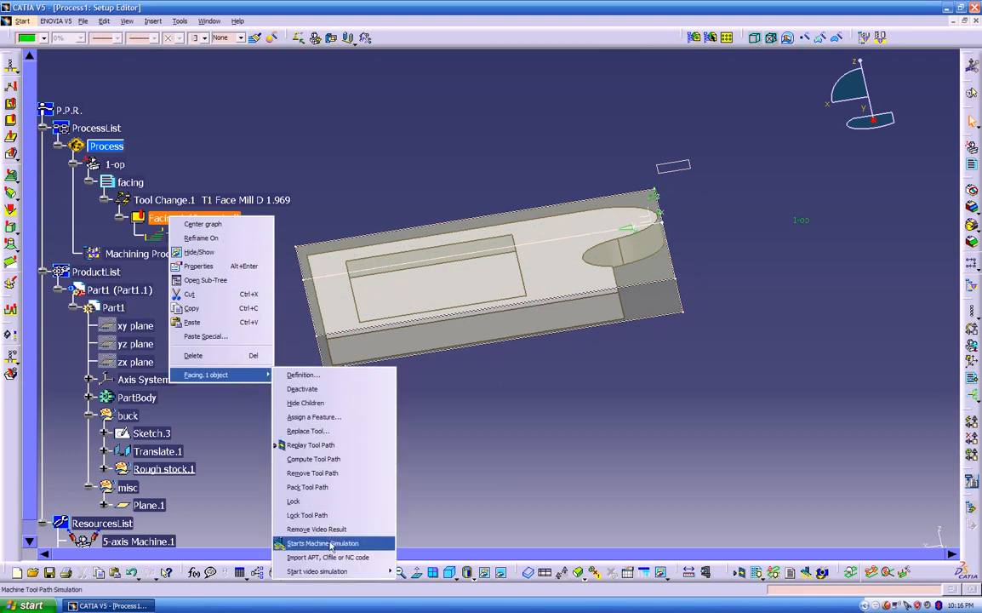
pyautogui.moveTo(349, 574)
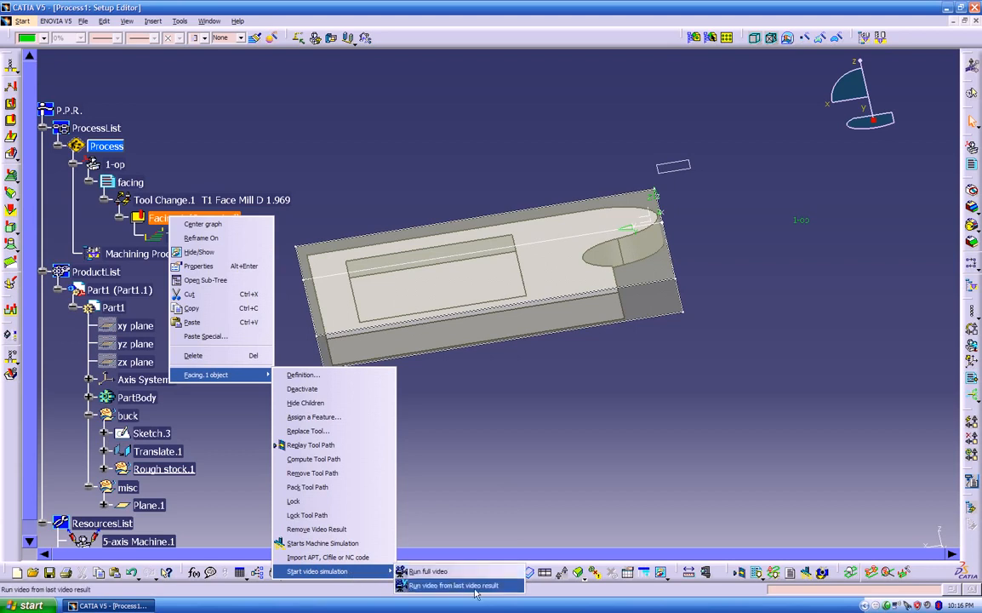
pyautogui.click(437, 571)
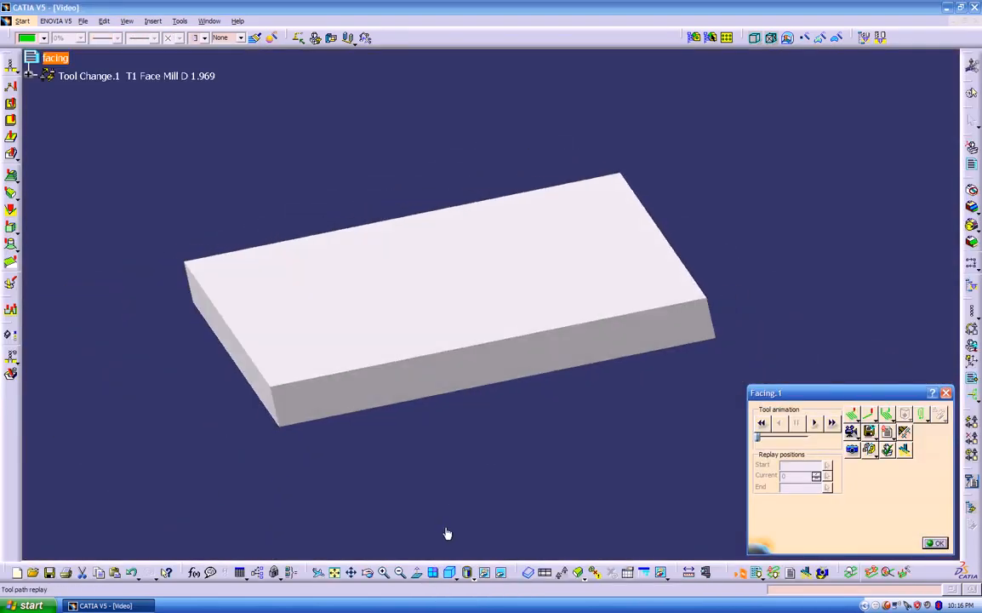
# Play the material-removal video and examine the faced top of the stock
pyautogui.moveTo(481, 377)
pyautogui.mouseDown(button='middle')
pyautogui.moveTo(664, 366)
pyautogui.moveTo(664, 405)
pyautogui.moveTo(557, 446)
pyautogui.moveTo(567, 439)
pyautogui.mouseUp(button='middle')
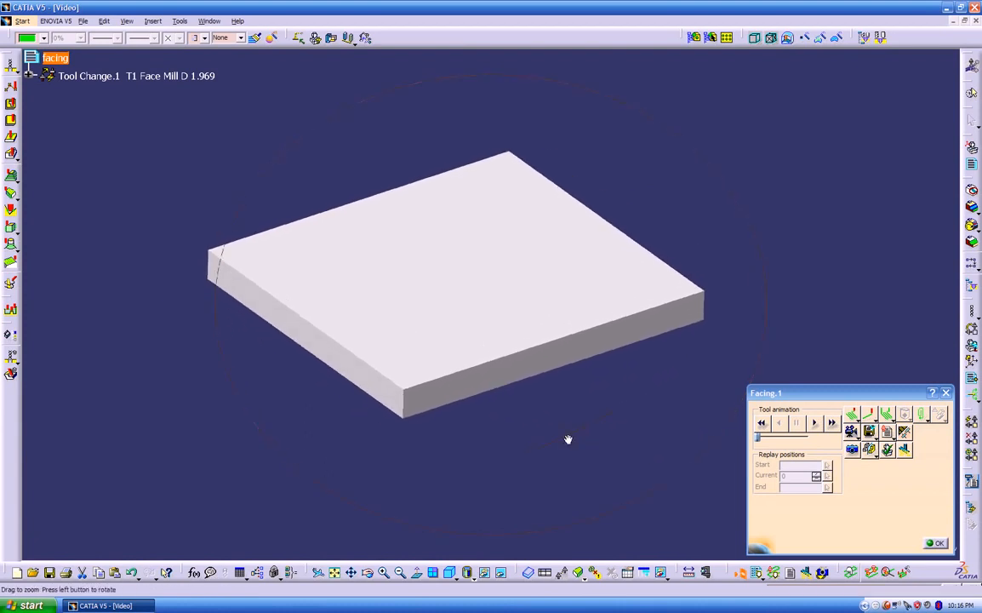
pyautogui.click(815, 423)
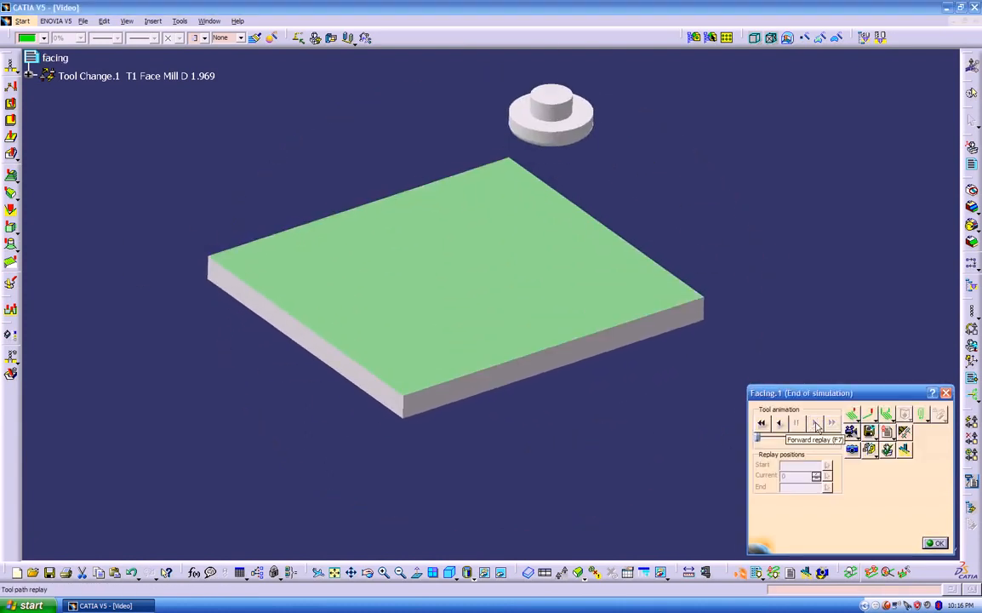
pyautogui.moveTo(637, 421); pyautogui.dragTo(610, 413, button='middle')
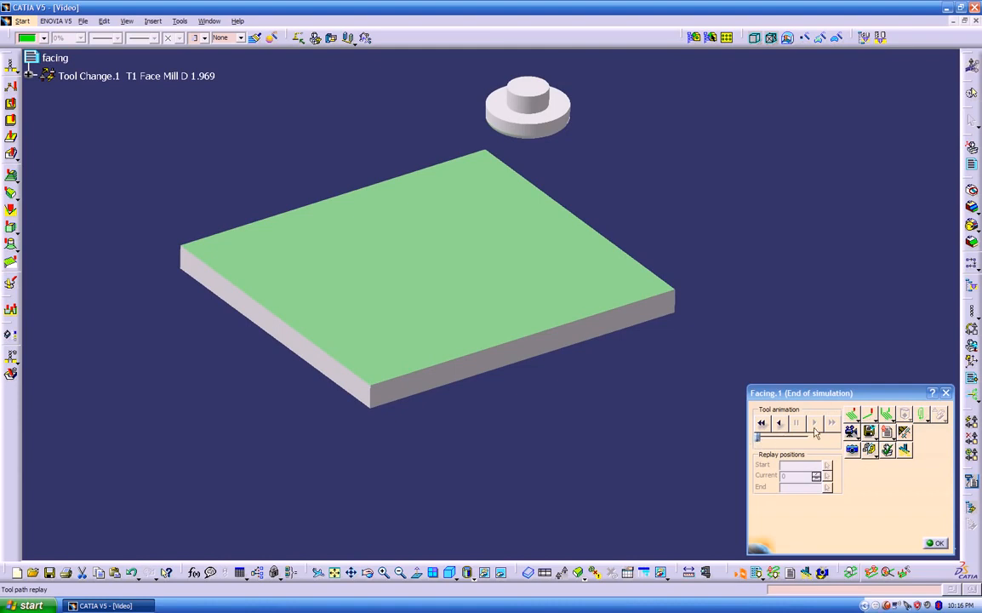
# Switch the replay mode of the tool animation to point by point
pyautogui.click(876, 423)
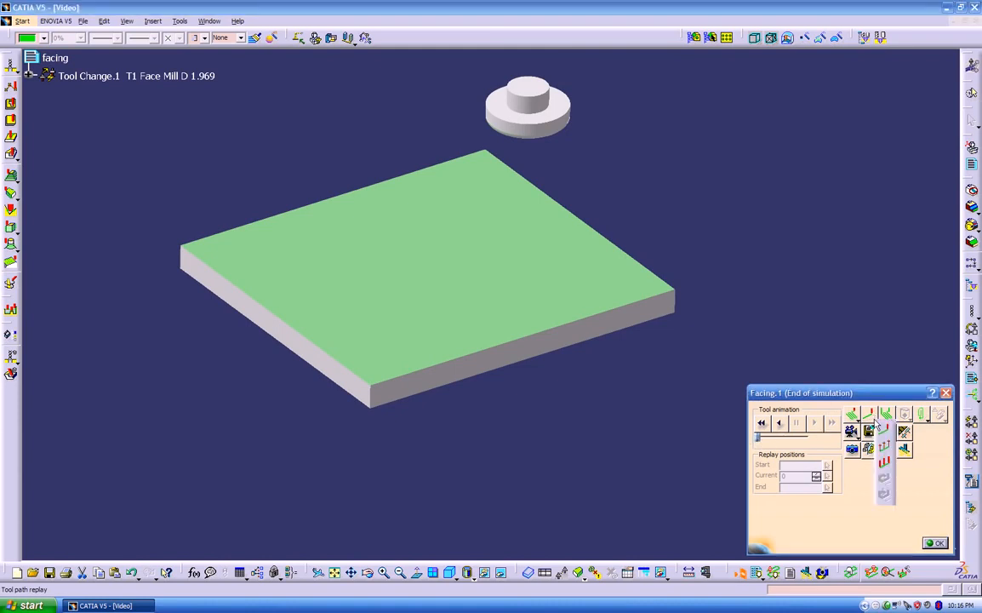
pyautogui.click(867, 418)
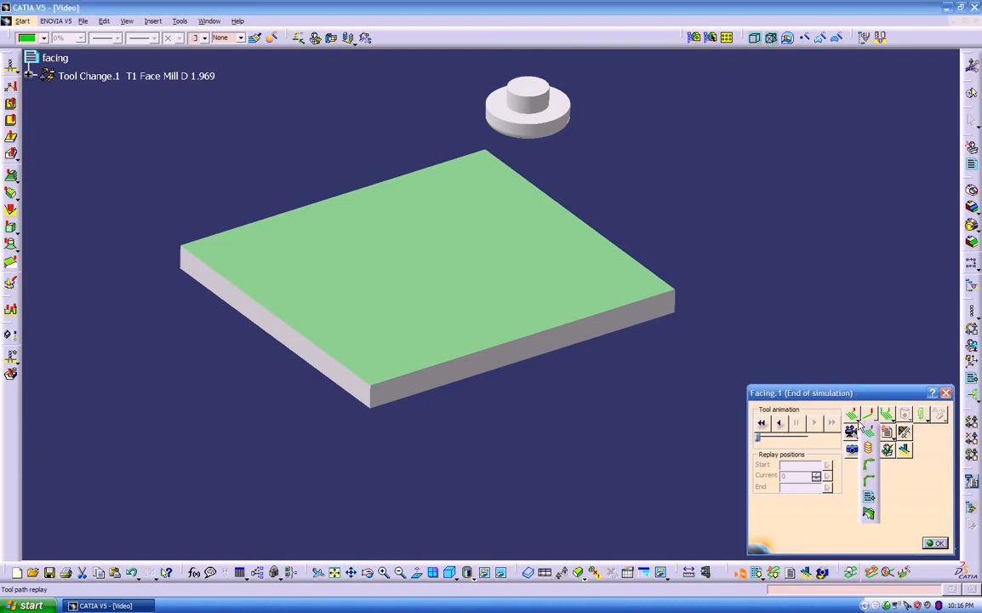
pyautogui.click(869, 483)
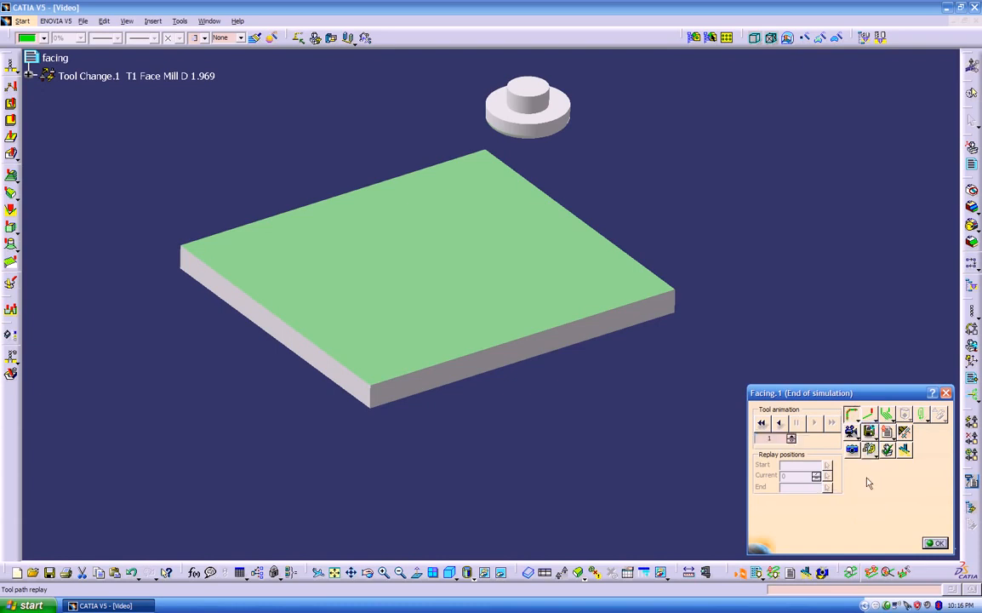
# Replay the facing video to its end, associate the video result with Facing.1, and close the simulation
pyautogui.click(763, 424)
pyautogui.click(812, 423)
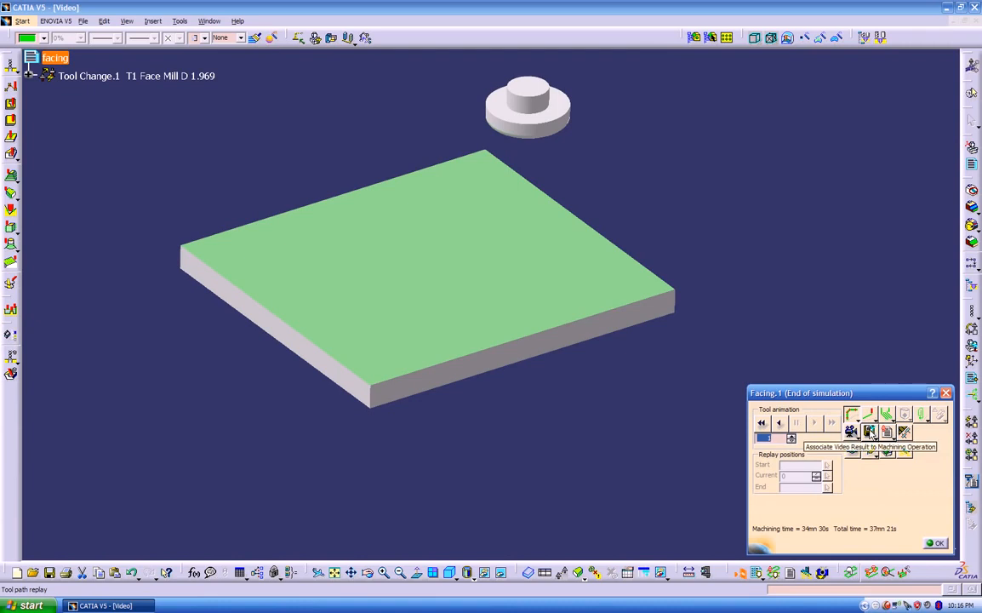
pyautogui.click(870, 433)
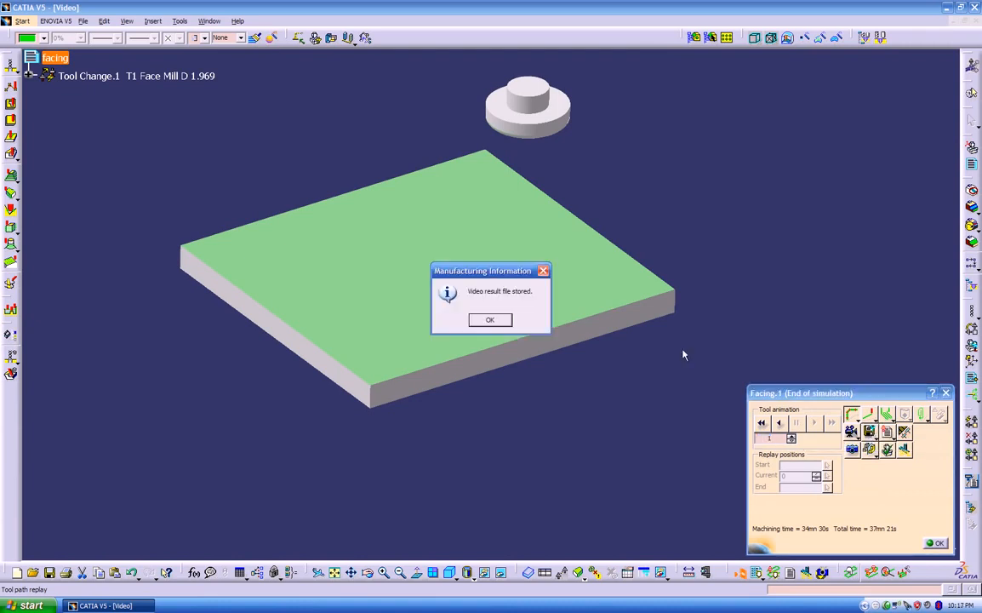
pyautogui.click(509, 322)
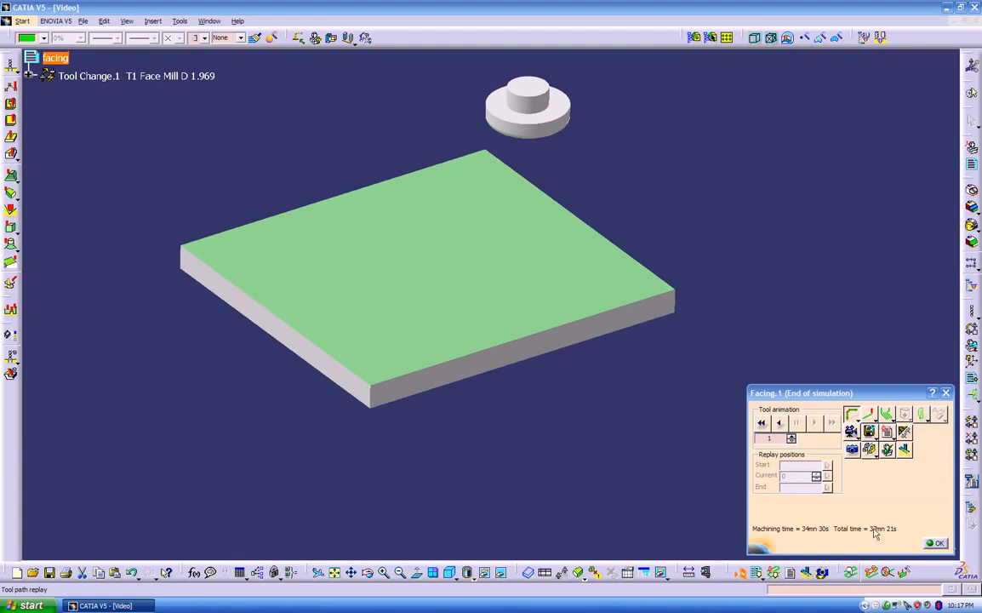
pyautogui.click(936, 543)
pyautogui.moveTo(635, 379)
pyautogui.mouseDown(button='middle')
pyautogui.moveTo(624, 375)
pyautogui.moveTo(638, 372)
pyautogui.mouseUp(button='middle')
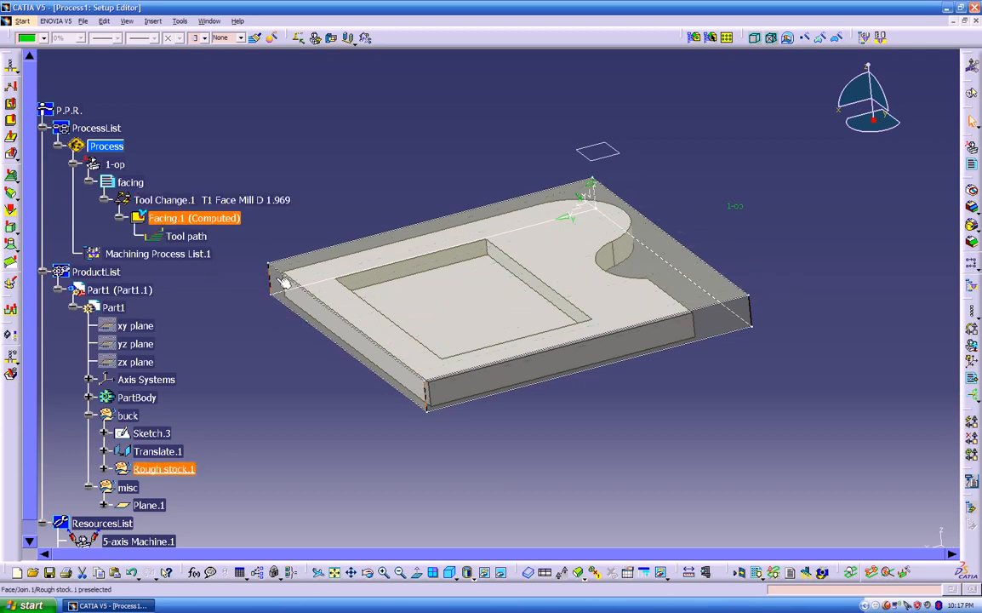
pyautogui.rightClick(212, 220)
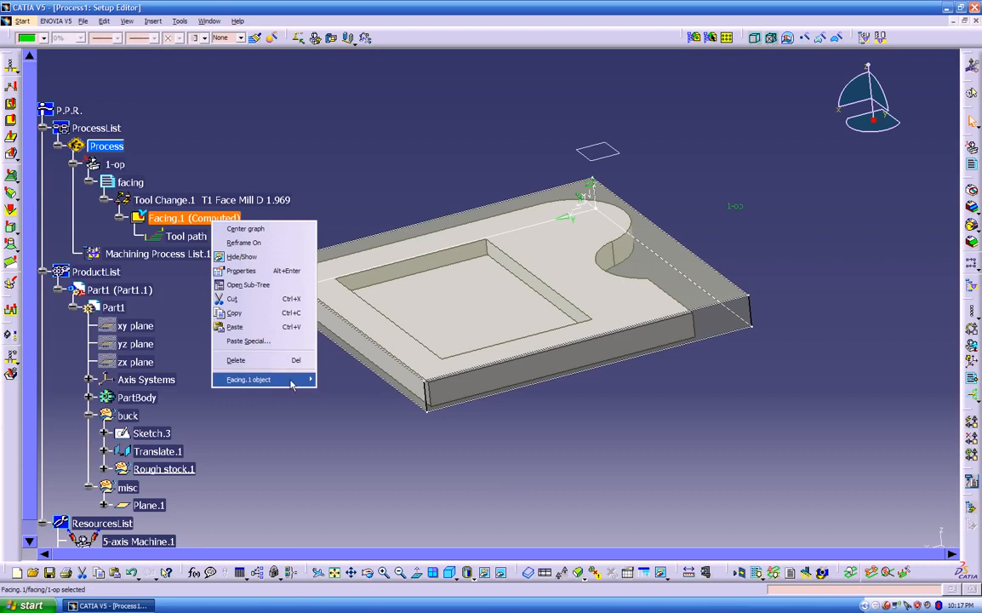
pyautogui.moveTo(280, 379)
pyautogui.moveTo(408, 578)
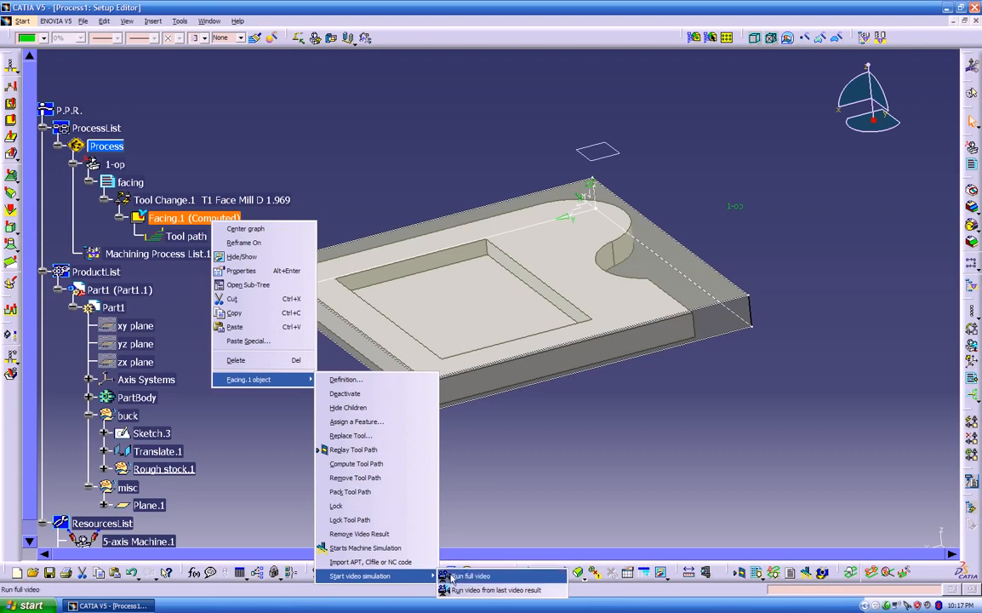
pyautogui.click(490, 503)
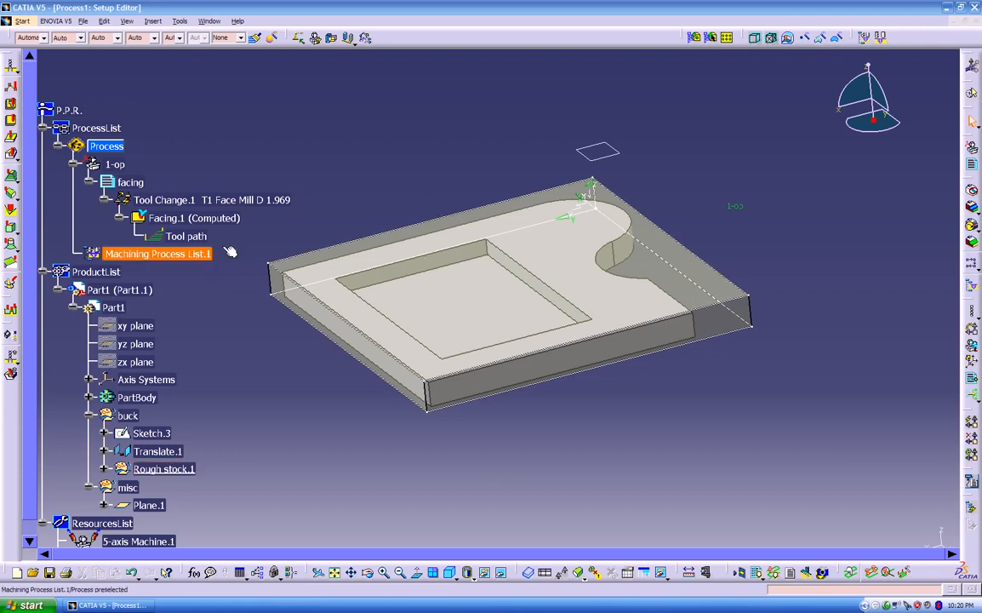
# Hide the buck geometrical set so that only the pocketed plate is displayed
pyautogui.rightClick(127, 416)
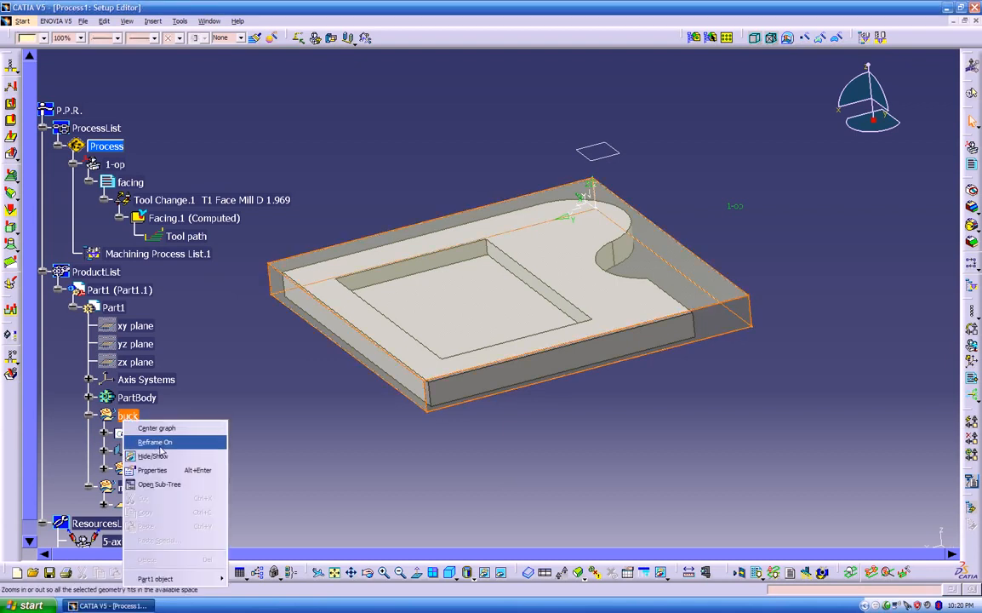
pyautogui.click(156, 442)
pyautogui.moveTo(384, 411); pyautogui.dragTo(348, 439, button='middle')
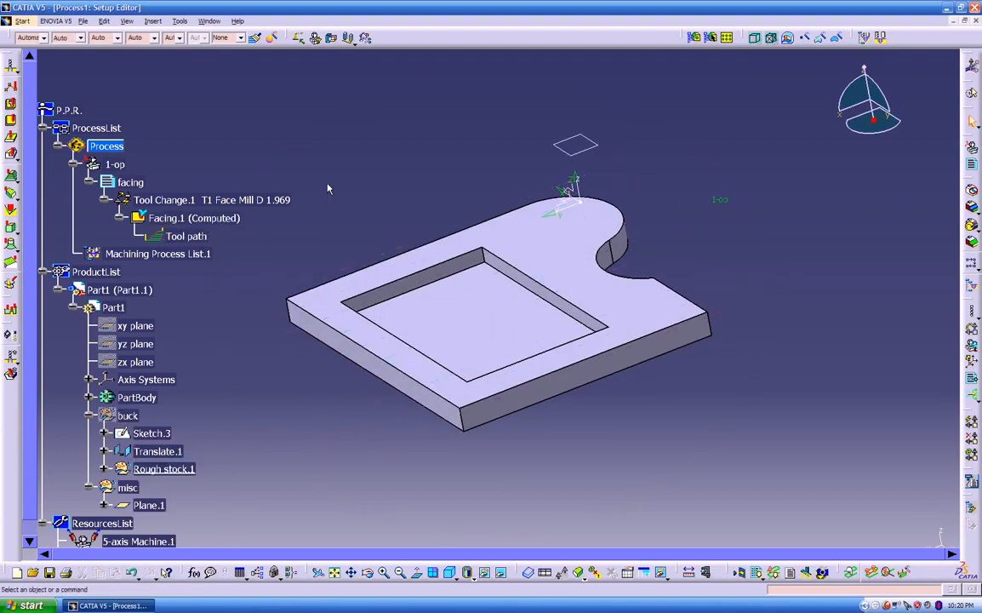
# Insert a Pocketing operation after Facing.1 and select the floor of the rectangular pocket as its bottom
pyautogui.click(12, 104)
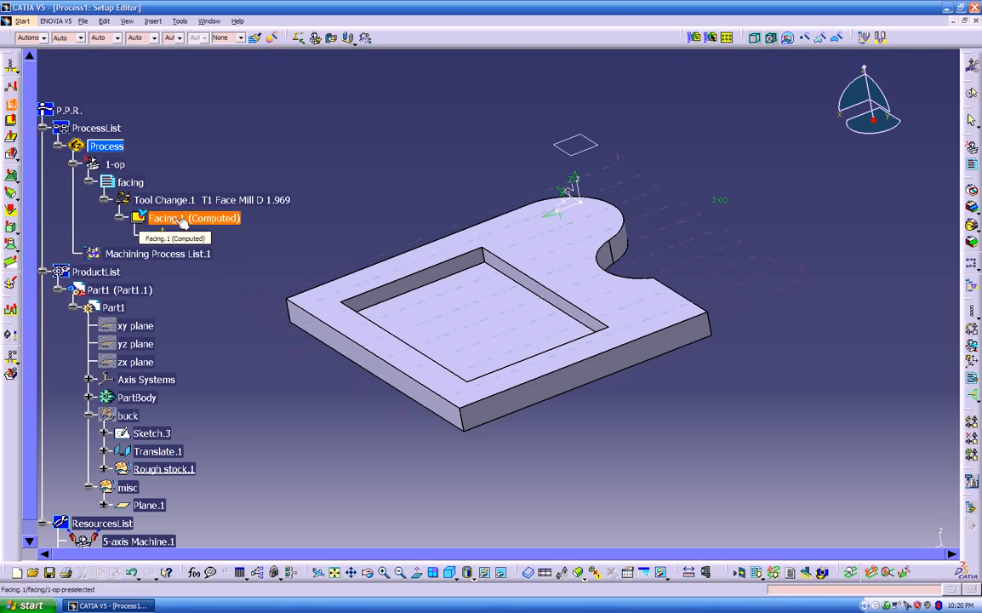
pyautogui.click(176, 218)
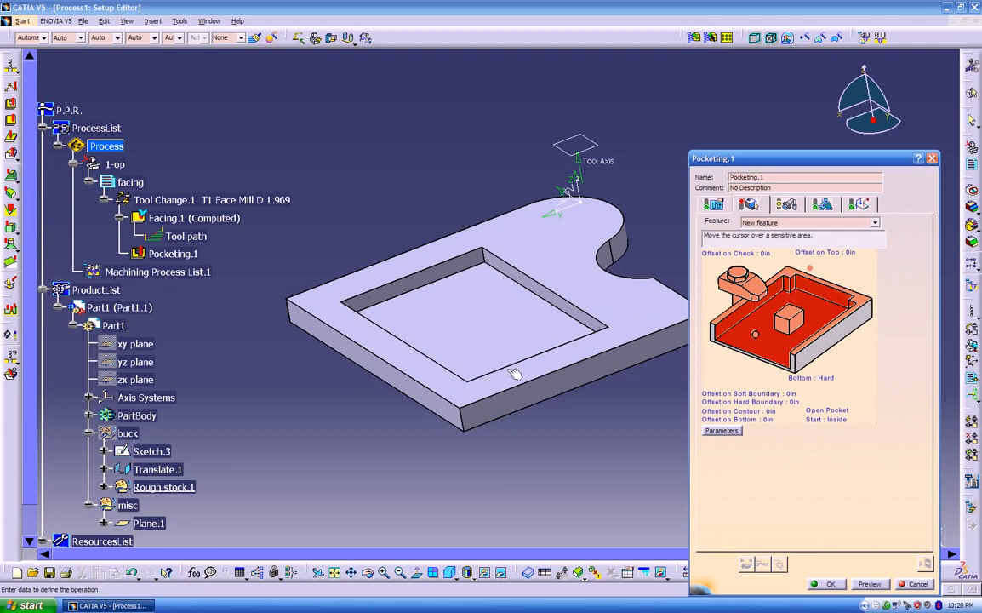
pyautogui.click(784, 348)
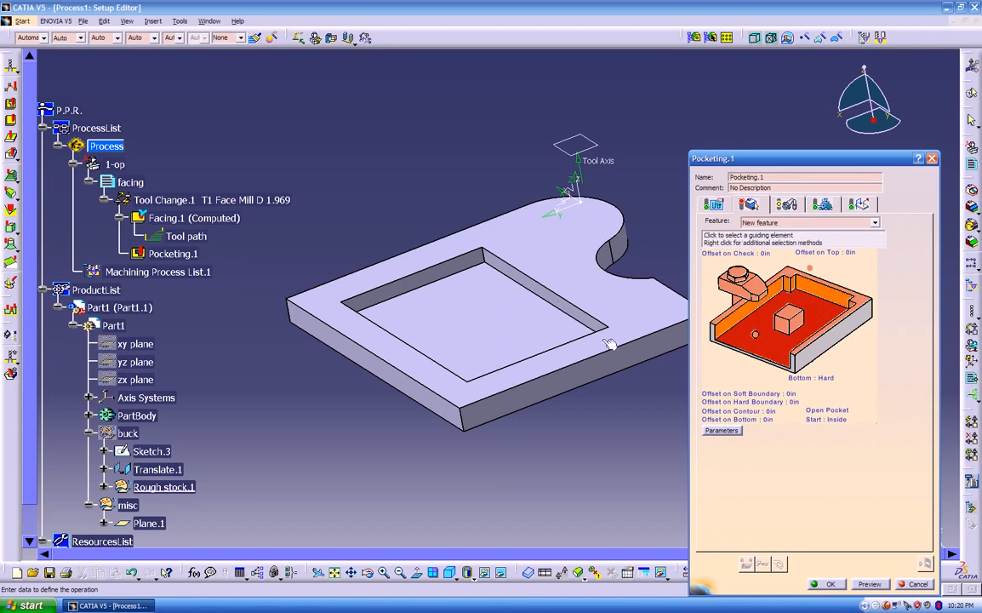
pyautogui.click(776, 347)
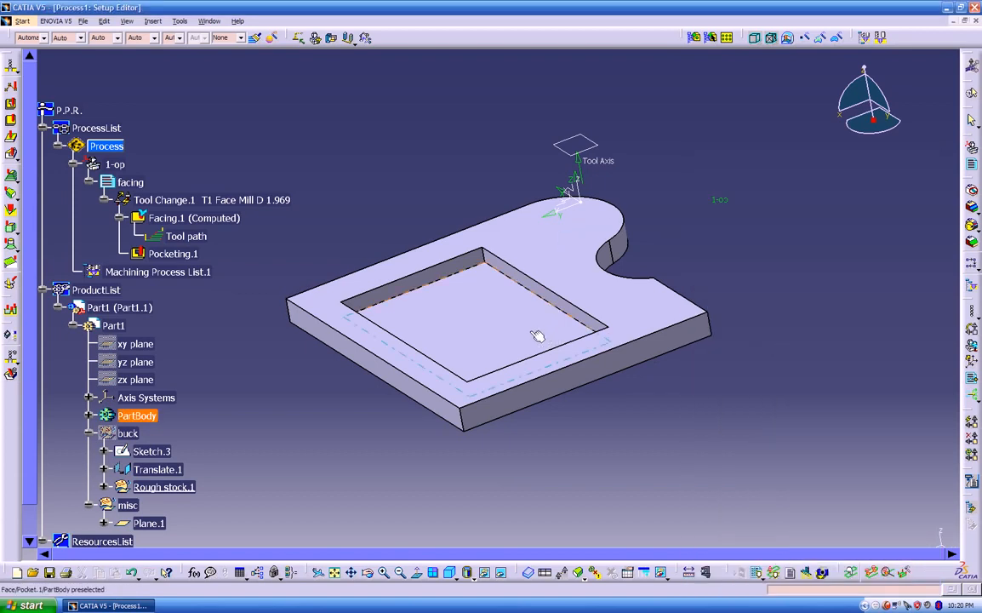
pyautogui.click(517, 325)
pyautogui.moveTo(580, 423); pyautogui.dragTo(475, 338, button='middle')
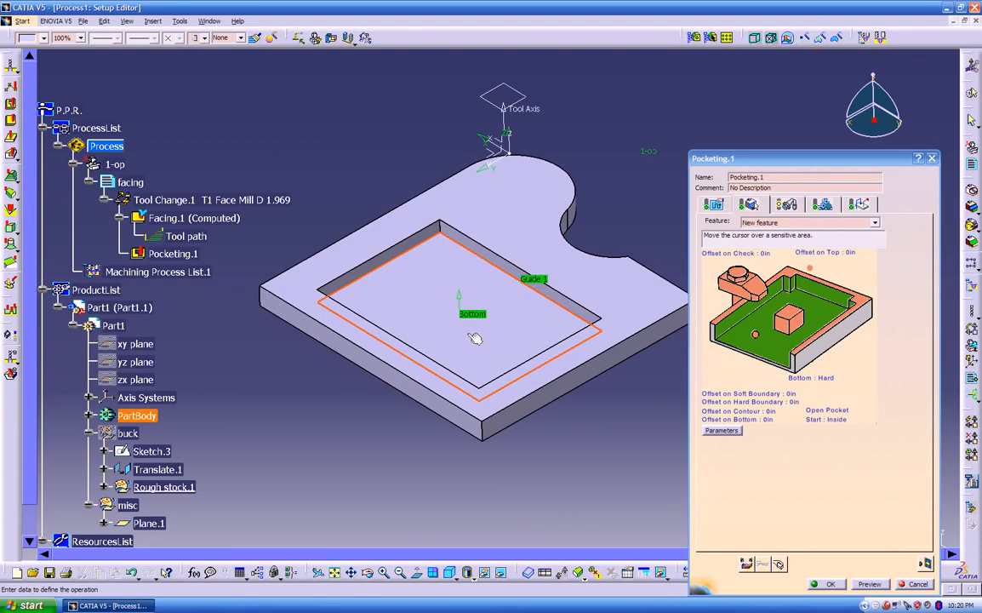
# Select the plate's upper face as the top plane of the pocketing operation
pyautogui.click(787, 271)
pyautogui.click(641, 283)
pyautogui.moveTo(625, 472); pyautogui.dragTo(586, 450, button='middle')
# Change the pocketing style to Closed Pocket and keep the bottom as Hard
pyautogui.click(819, 379)
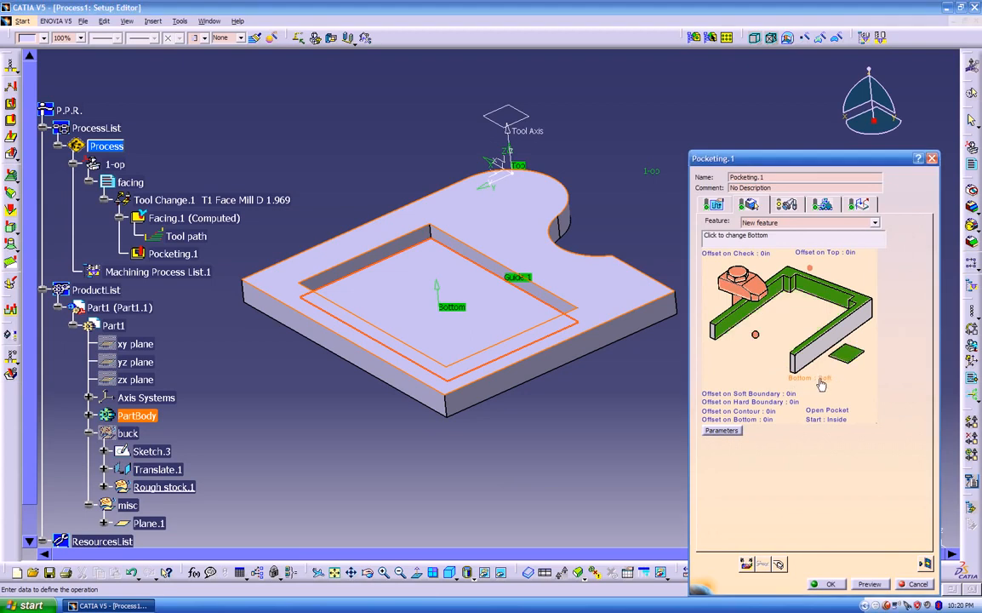
pyautogui.click(826, 412)
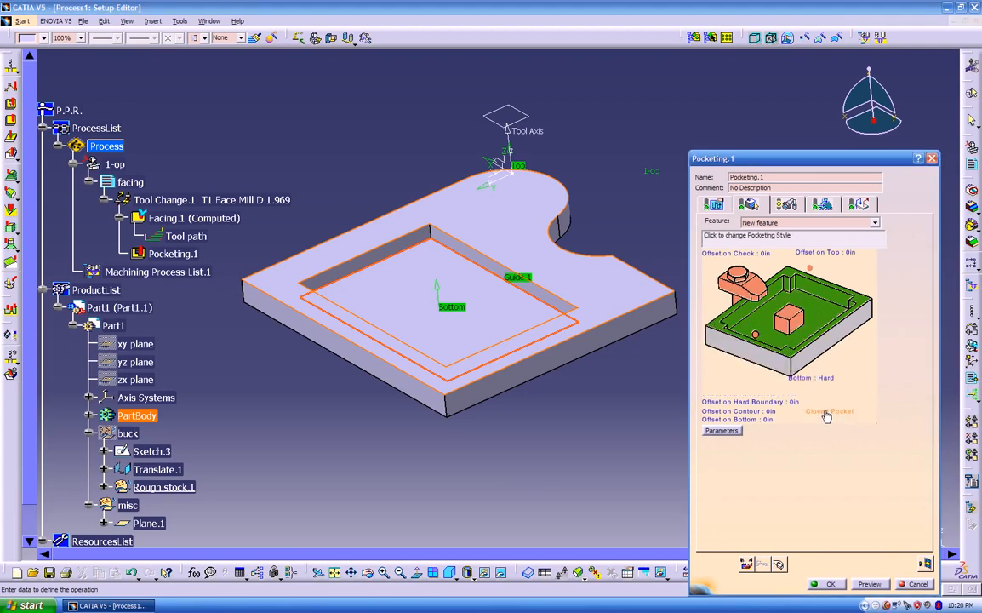
pyautogui.click(833, 413)
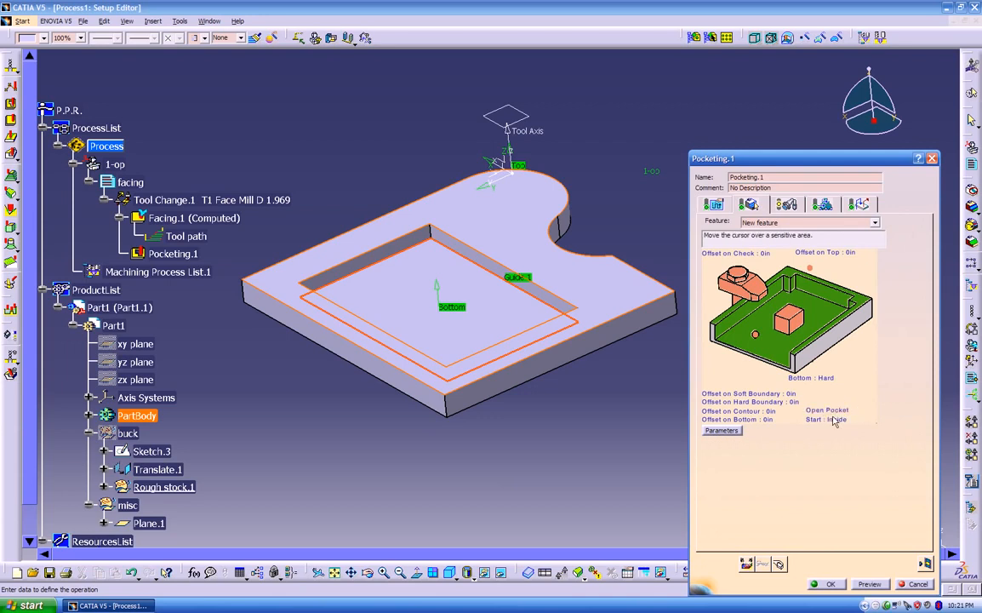
pyautogui.click(831, 413)
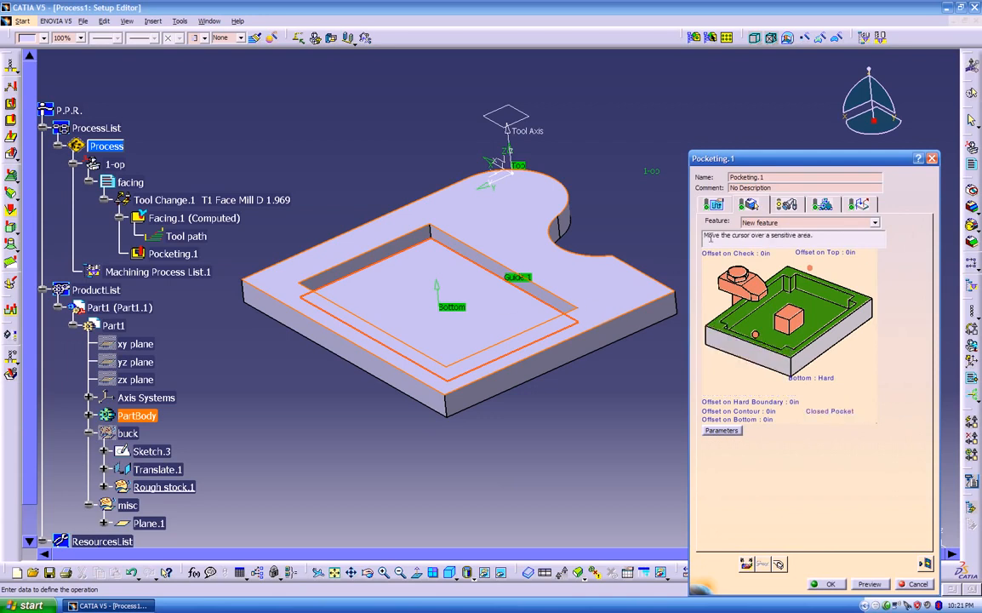
# Check the pocketing's radial strategy parameters and set the number of axial levels to 2
pyautogui.click(723, 206)
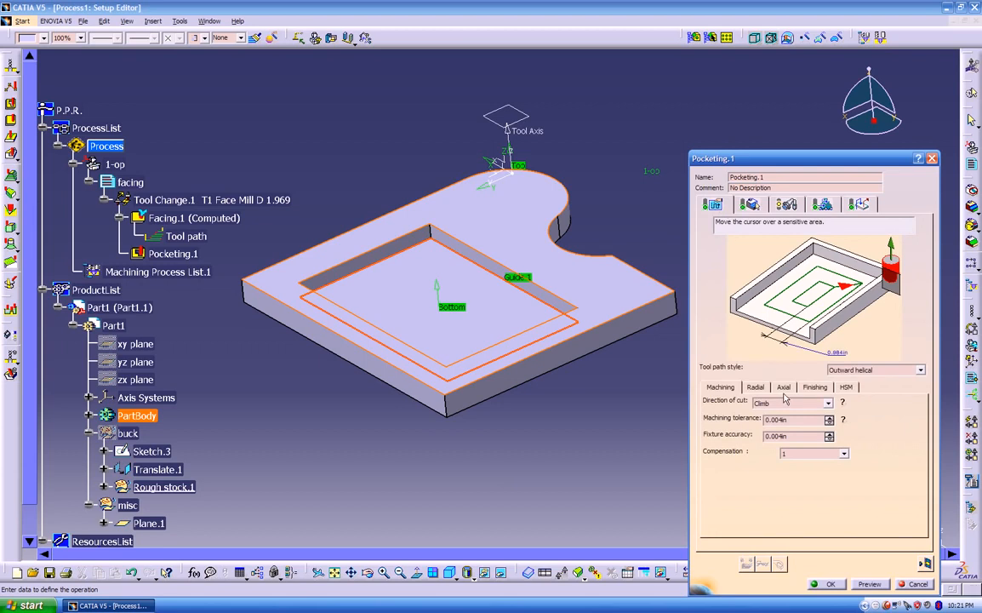
pyautogui.click(756, 388)
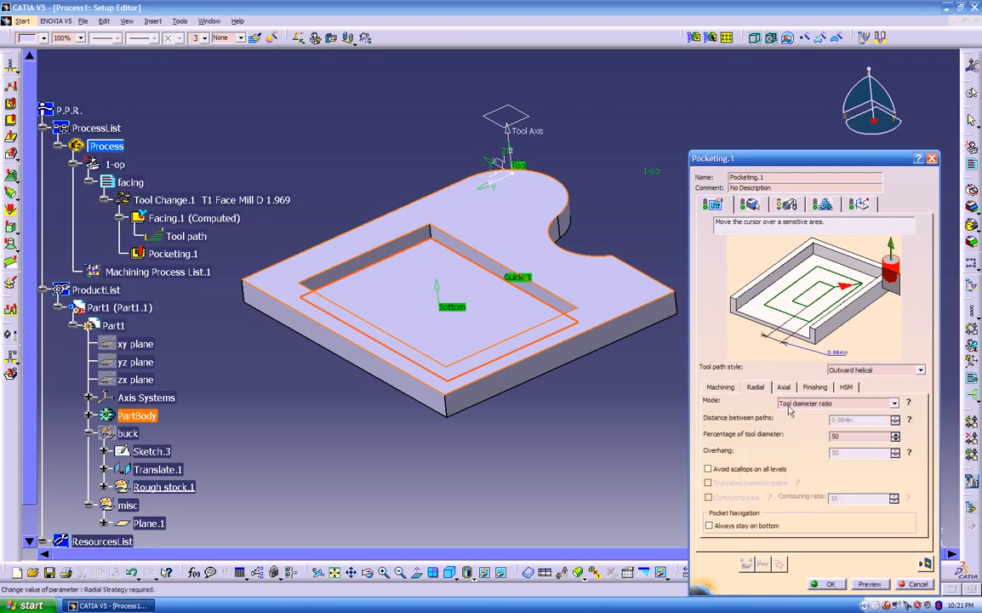
pyautogui.moveTo(912, 455)
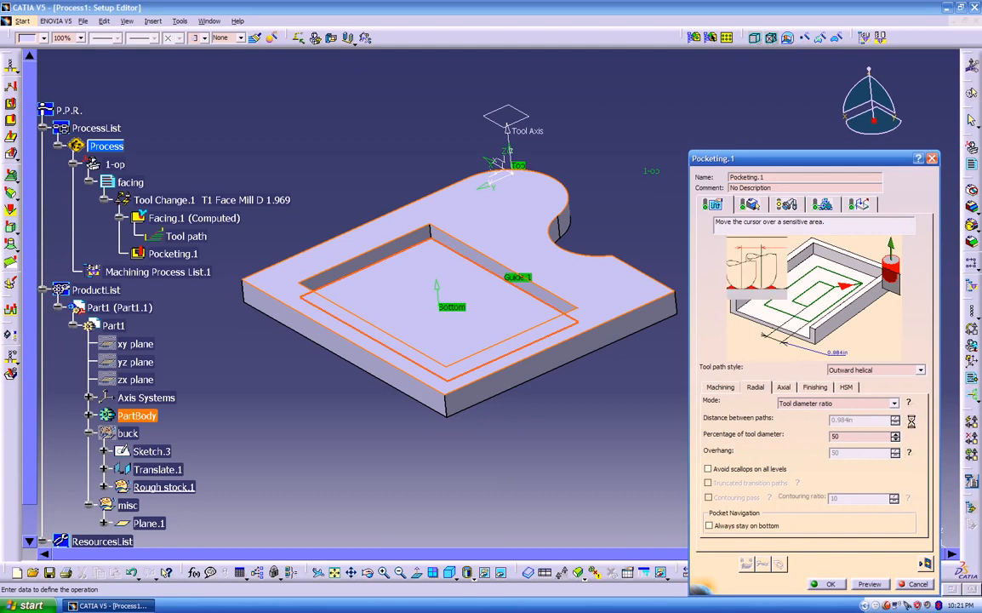
pyautogui.moveTo(910, 404)
pyautogui.click(783, 388)
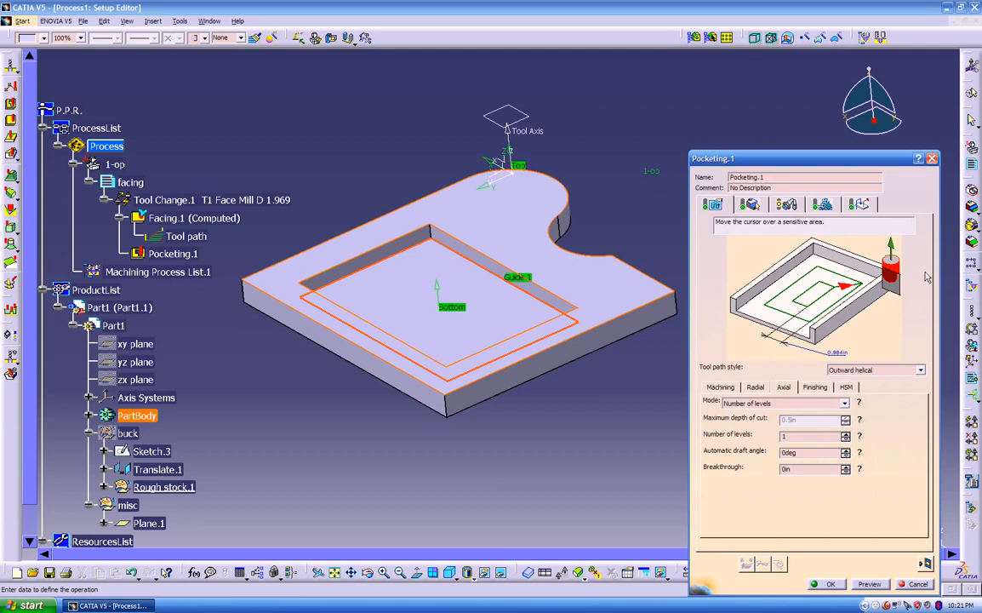
pyautogui.click(859, 406)
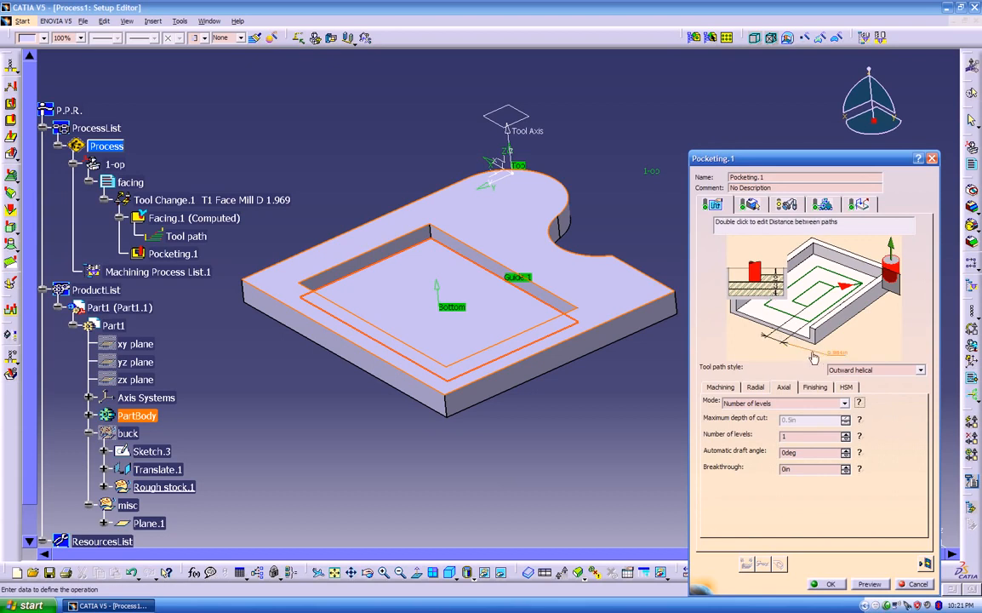
pyautogui.click(860, 405)
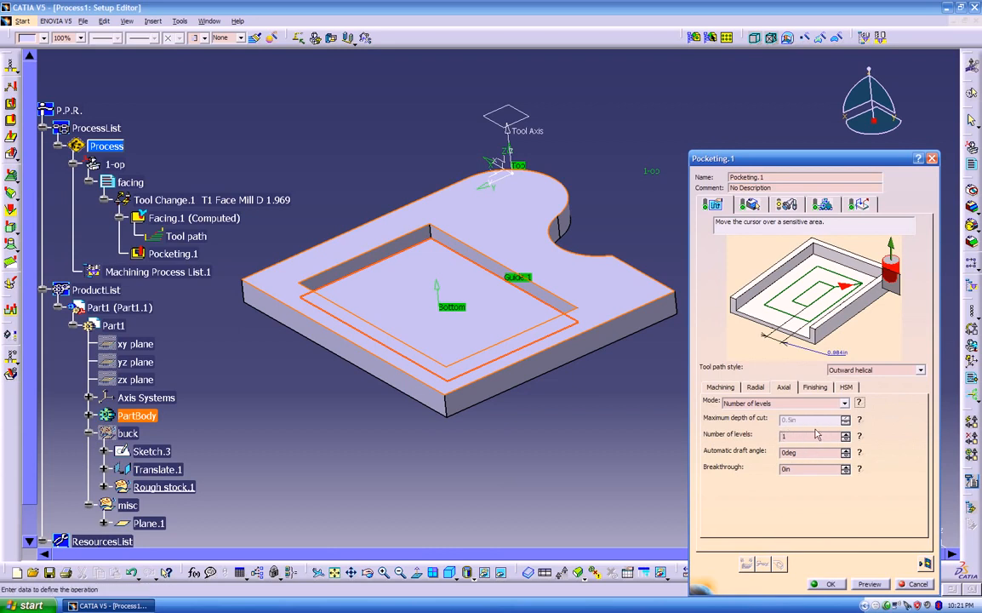
pyautogui.click(845, 434)
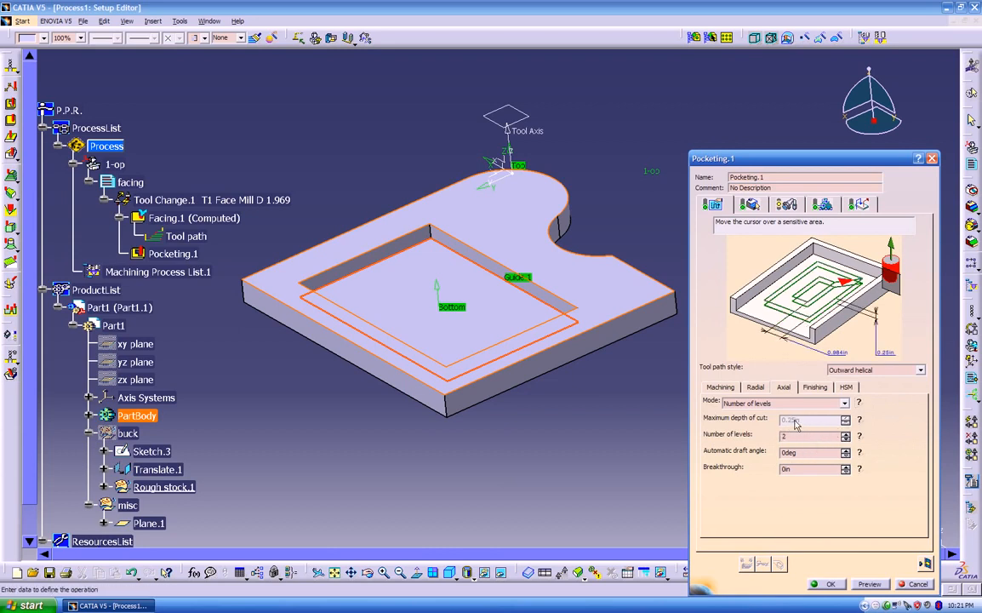
pyautogui.click(846, 434)
pyautogui.click(845, 434)
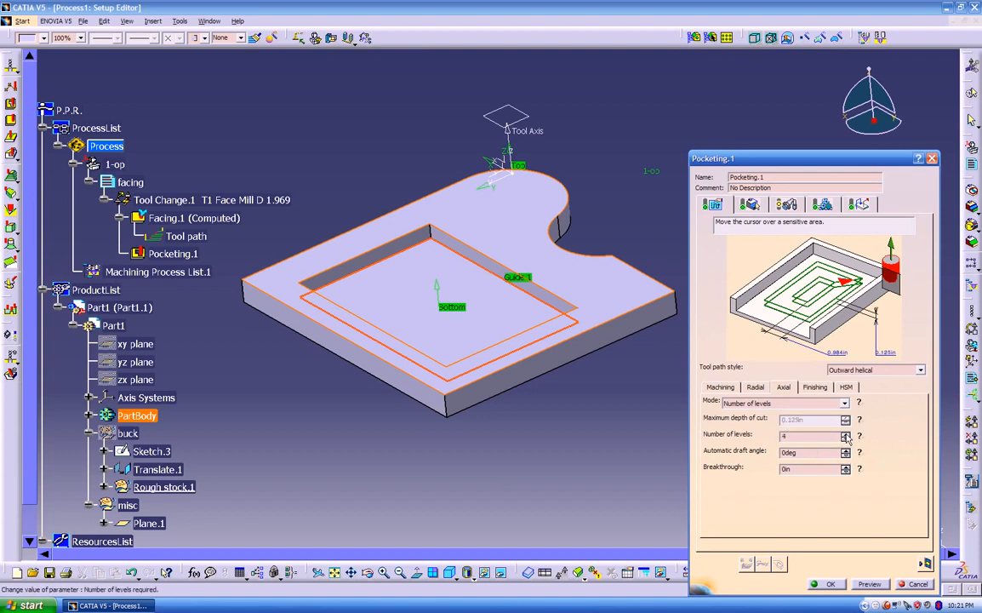
pyautogui.click(846, 435)
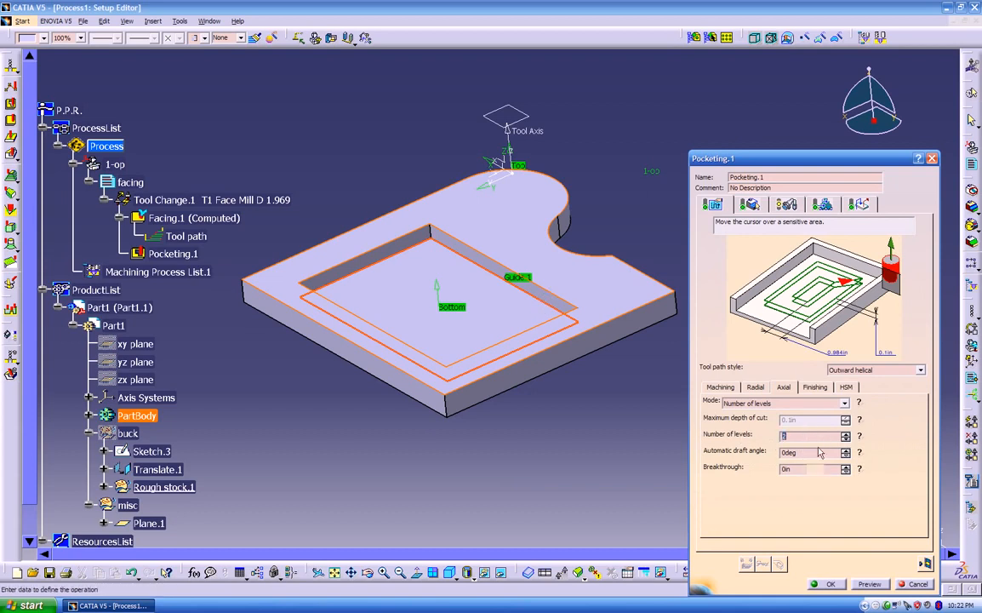
# Set the pocketing's finishing mode to Side finish at last level & bottom
pyautogui.click(814, 387)
pyautogui.click(801, 405)
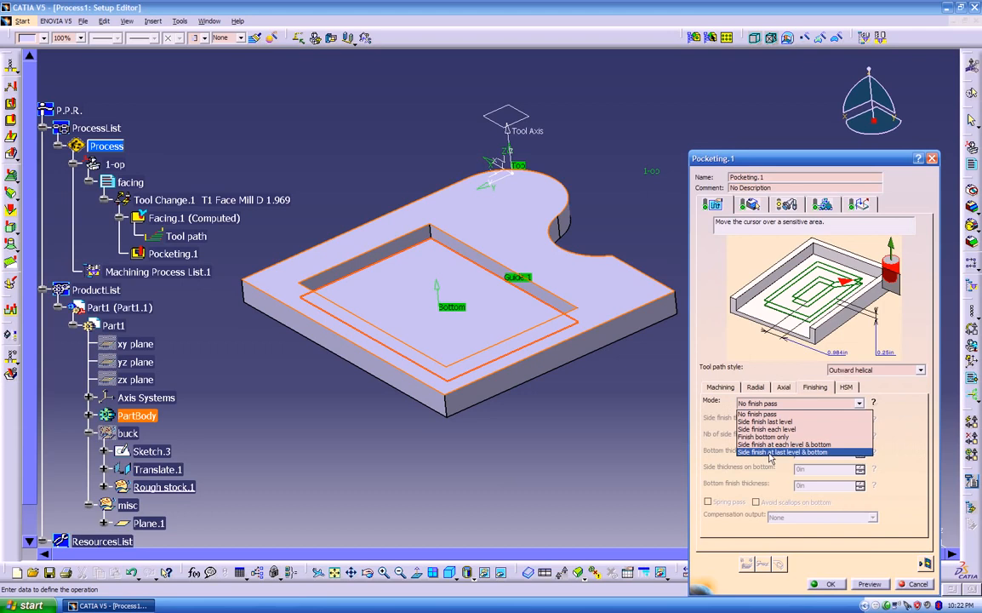
pyautogui.click(802, 453)
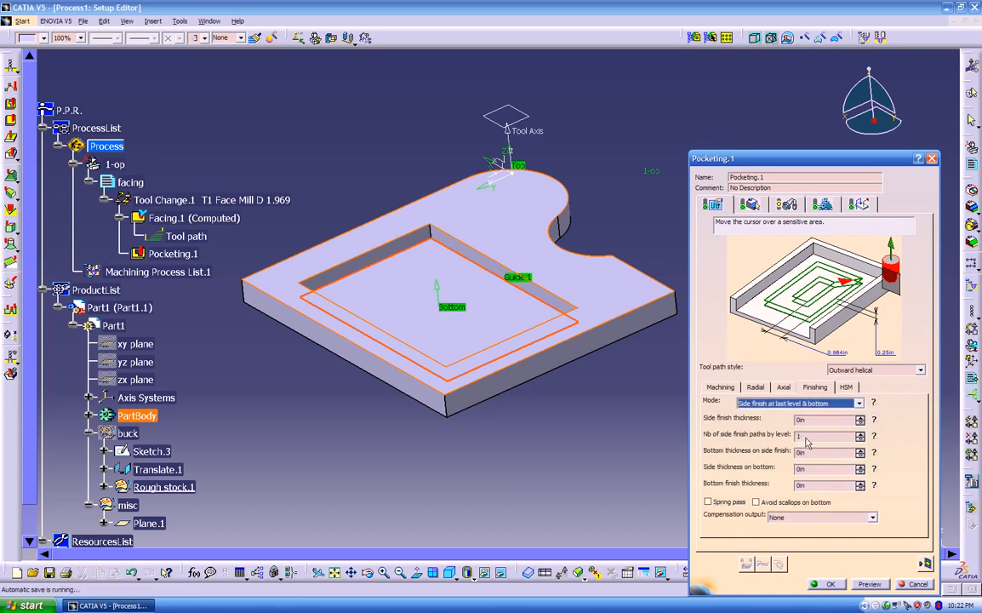
pyautogui.click(875, 454)
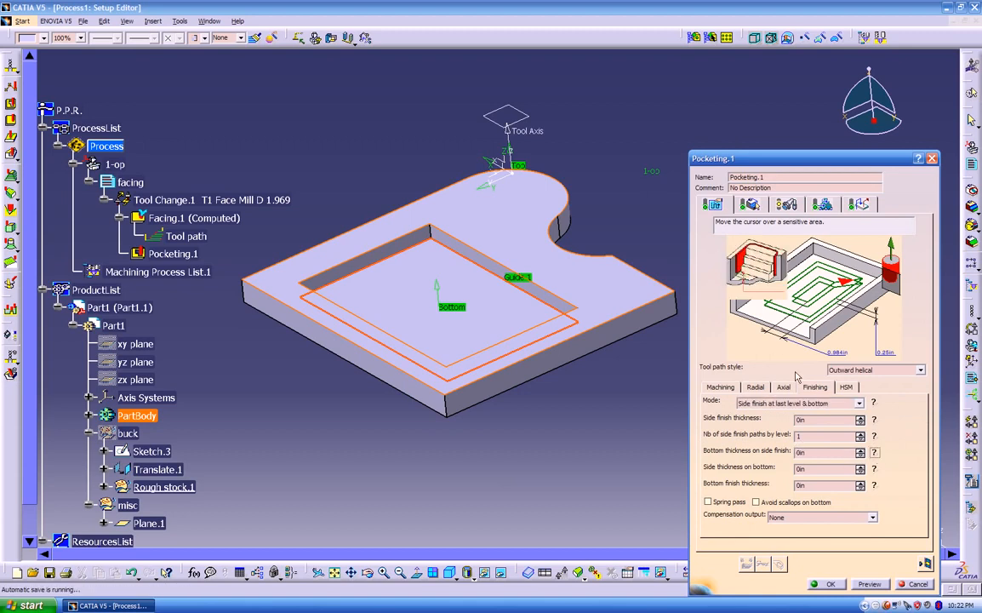
# Set the bottom thickness on side finish, side thickness on bottom and bottom finish thickness to 0.02 in each
pyautogui.doubleClick(817, 452)
pyautogui.write('.02')
pyautogui.press('Tab')
pyautogui.write('.0')
pyautogui.press('Tab')
pyautogui.write('.02')
# Change the pocketing's finishing mode to Finish bottom only
pyautogui.click(779, 402)
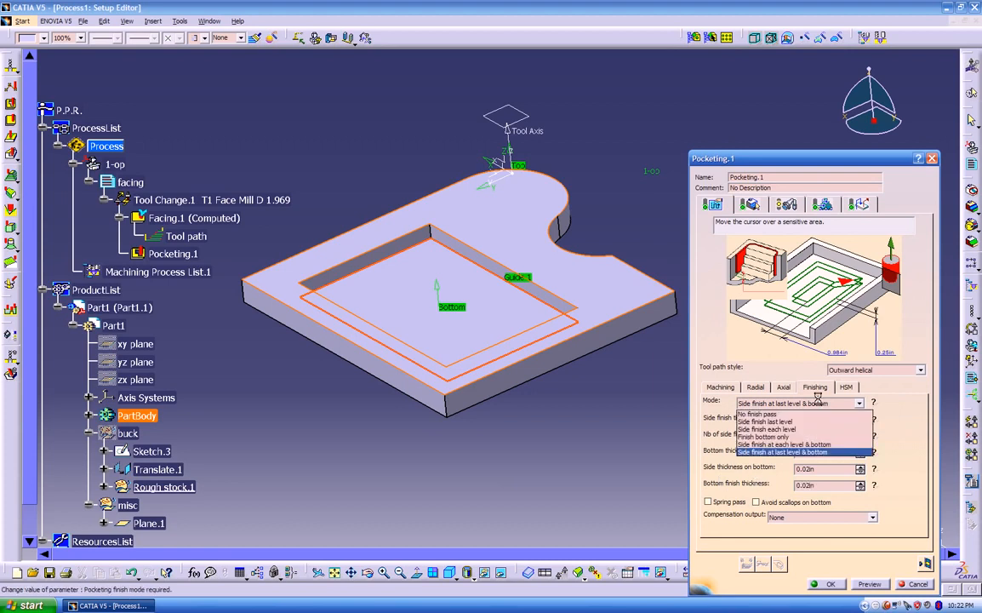
pyautogui.click(770, 437)
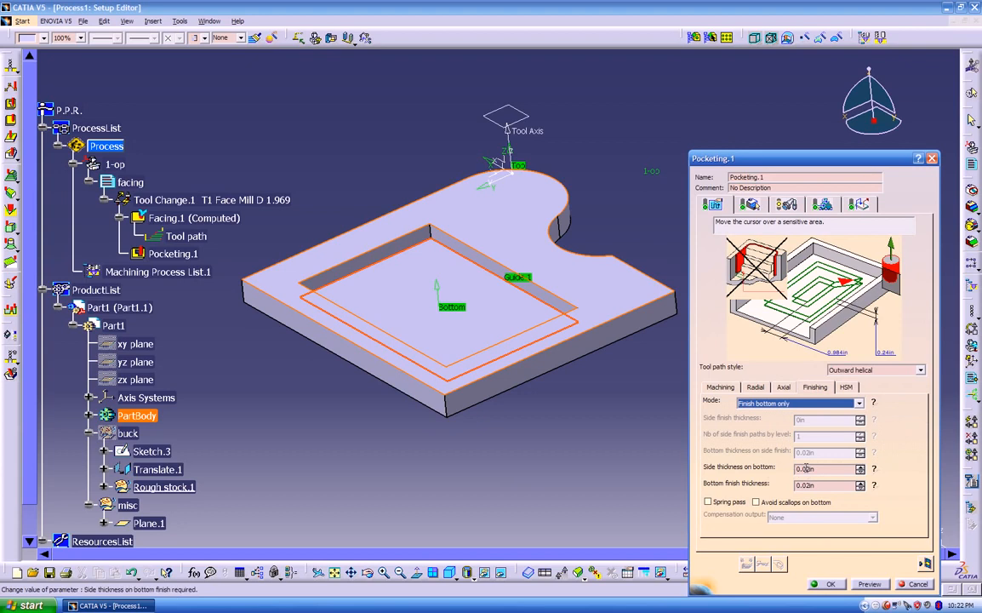
pyautogui.click(715, 505)
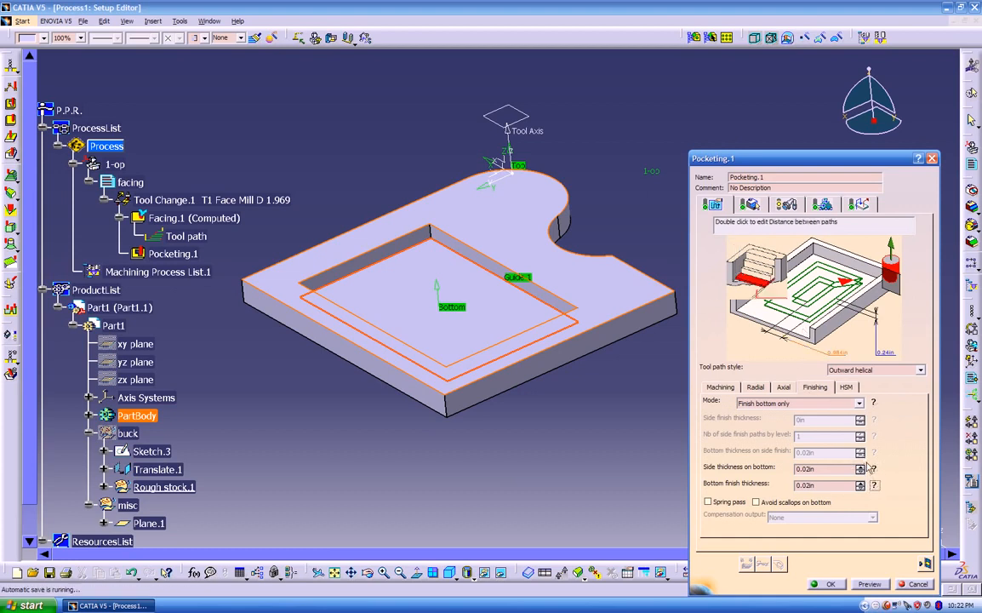
# Set the side thickness on bottom to 0 in and the tool path style to Inward helical
pyautogui.doubleClick(817, 468)
pyautogui.write('0')
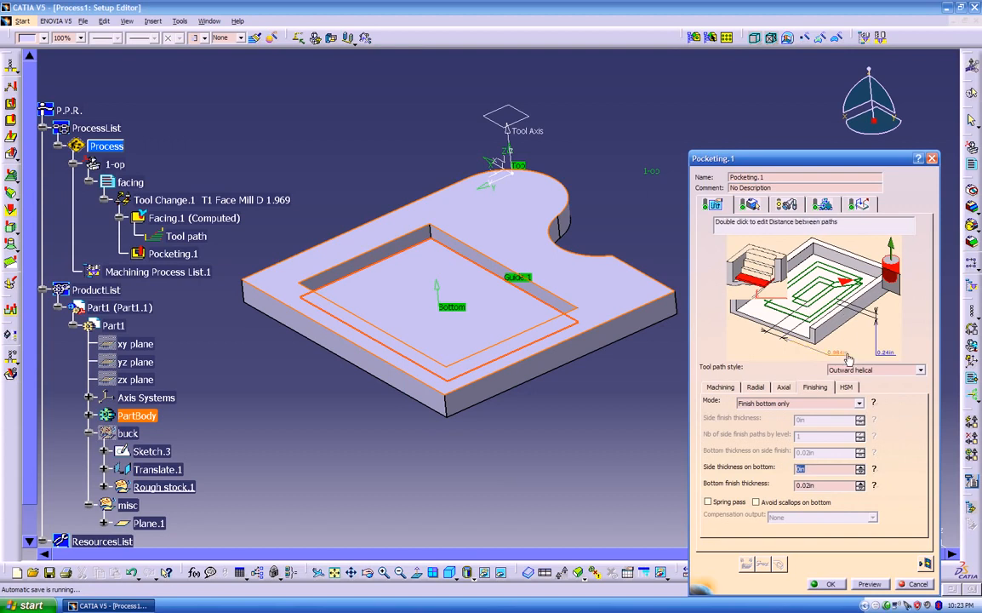
pyautogui.click(848, 369)
pyautogui.click(852, 376)
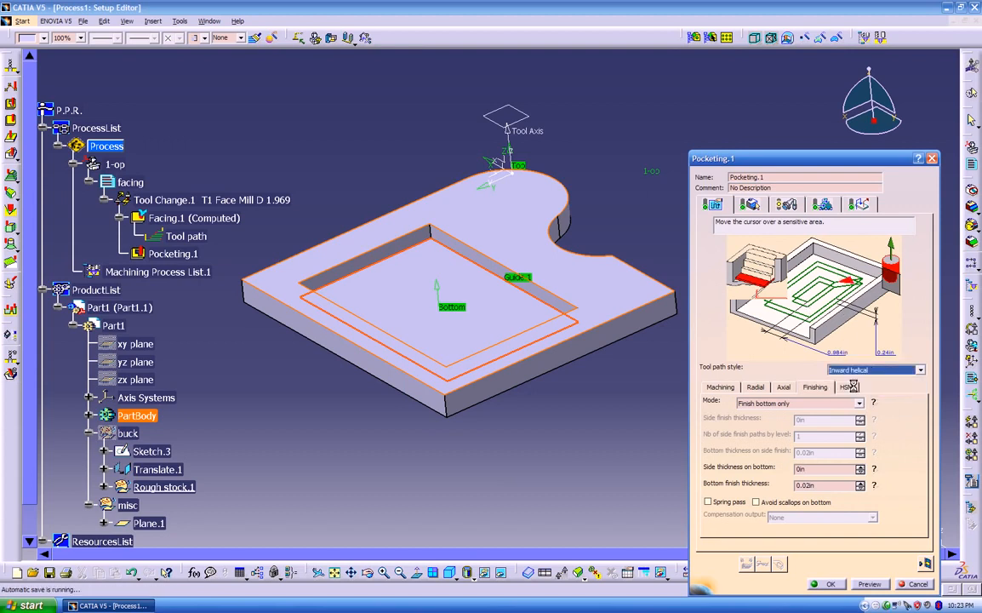
# Try the Back and forth tool path style, set it to Outward helical instead, and open the pocketing's tool settings
pyautogui.click(873, 371)
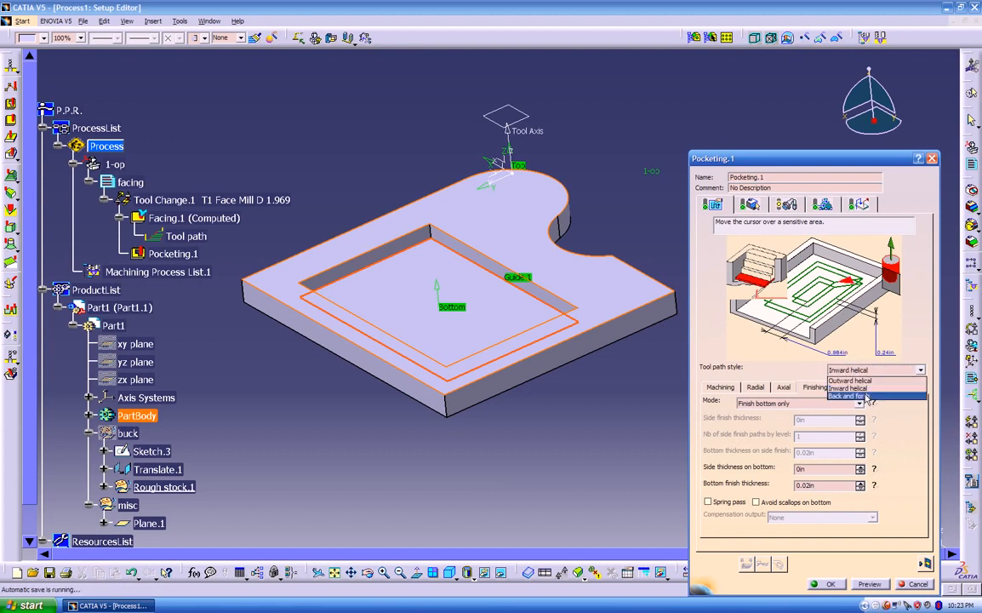
pyautogui.click(866, 396)
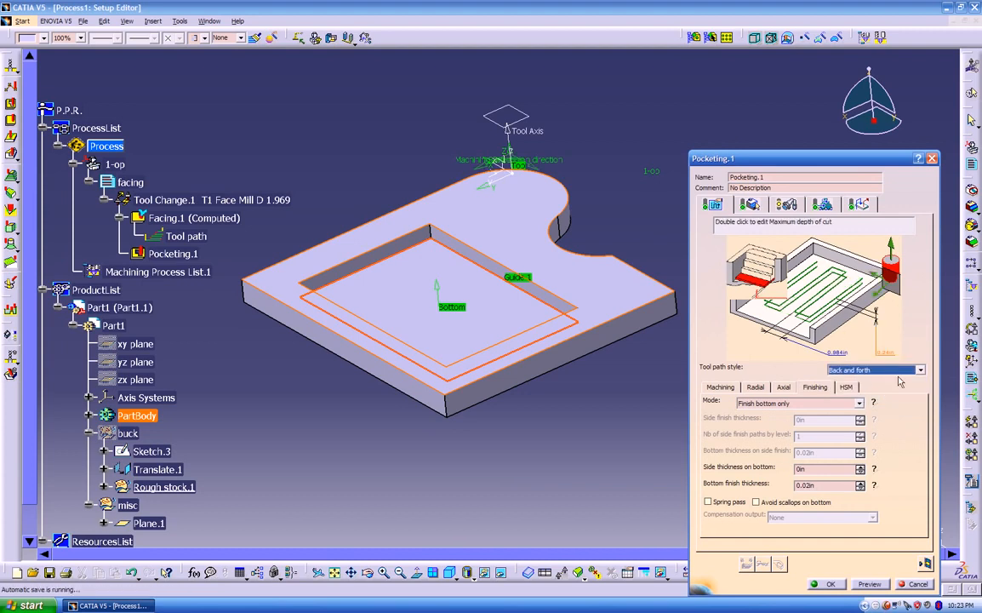
pyautogui.click(892, 372)
pyautogui.click(853, 381)
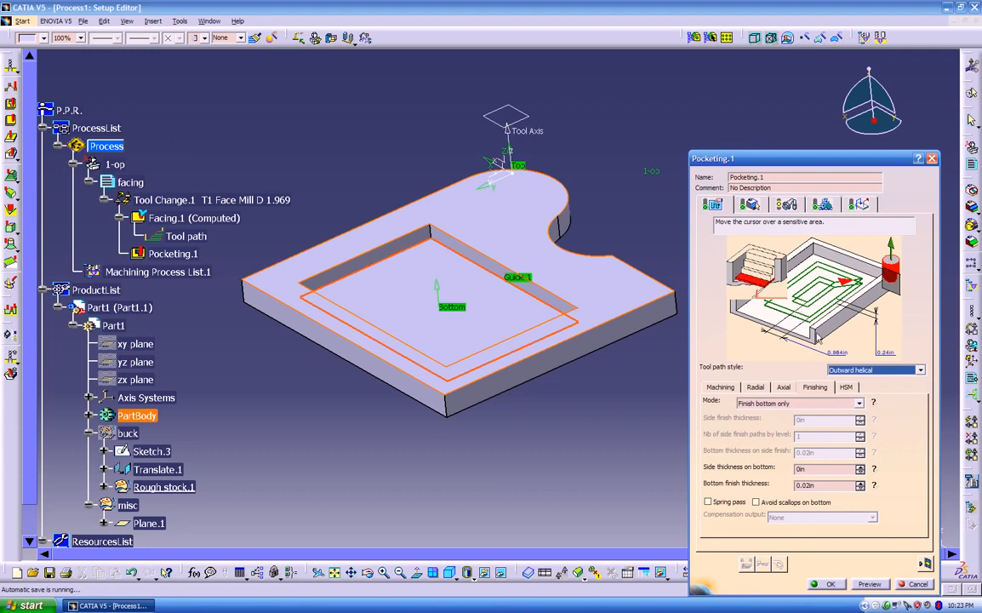
pyautogui.click(761, 209)
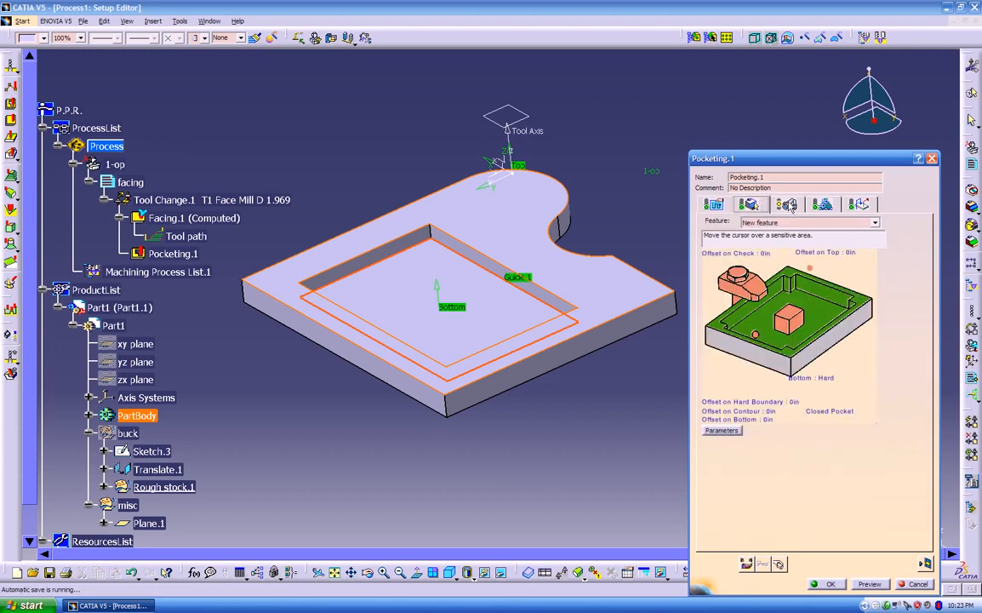
pyautogui.click(787, 205)
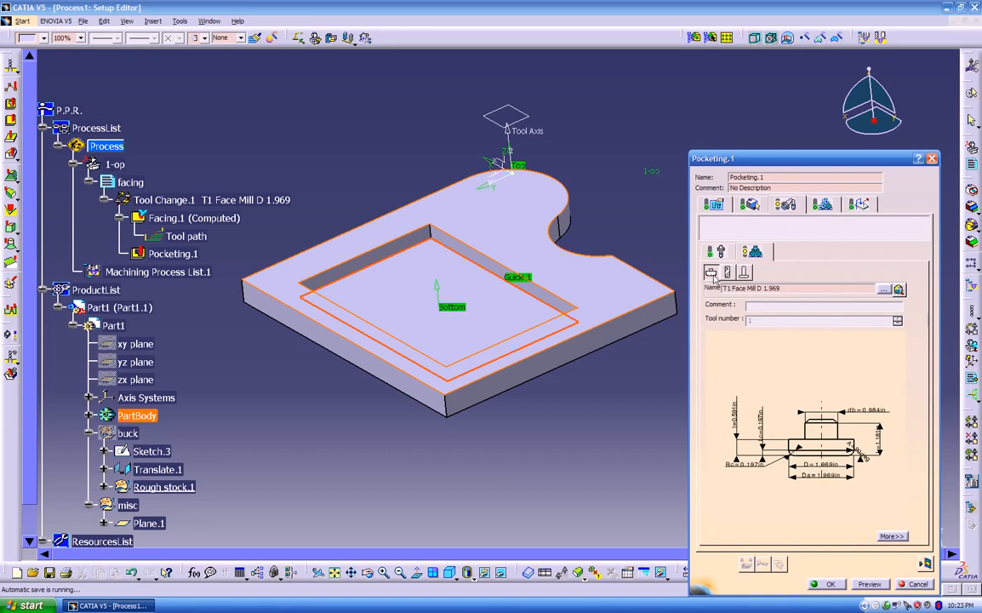
pyautogui.click(886, 290)
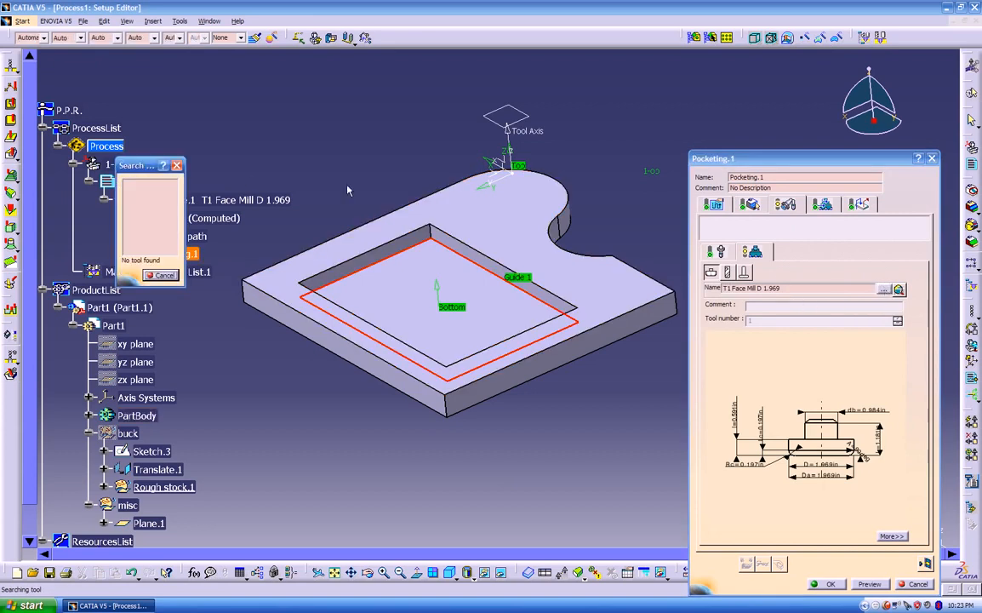
pyautogui.moveTo(146, 165); pyautogui.dragTo(726, 337)
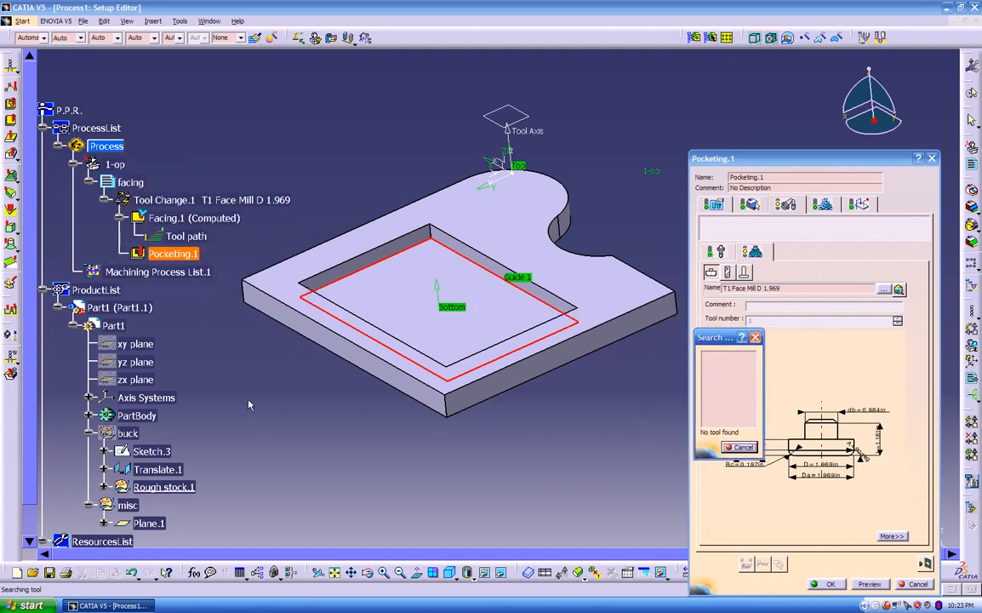
pyautogui.click(756, 338)
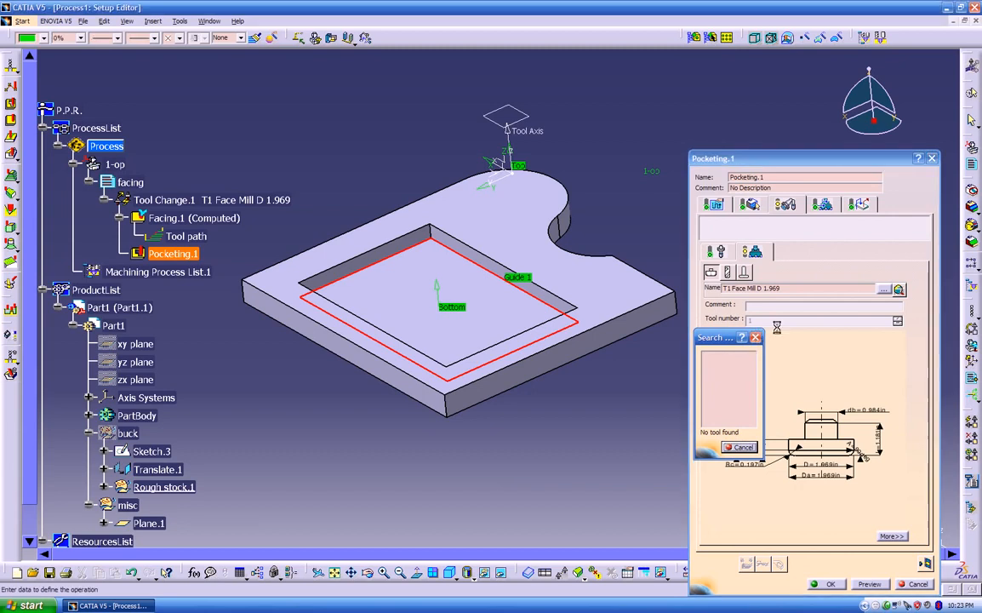
# Assign the 3-4 inch flat end mill, tool number 6, from the tool library to the pocketing operation
pyautogui.click(898, 290)
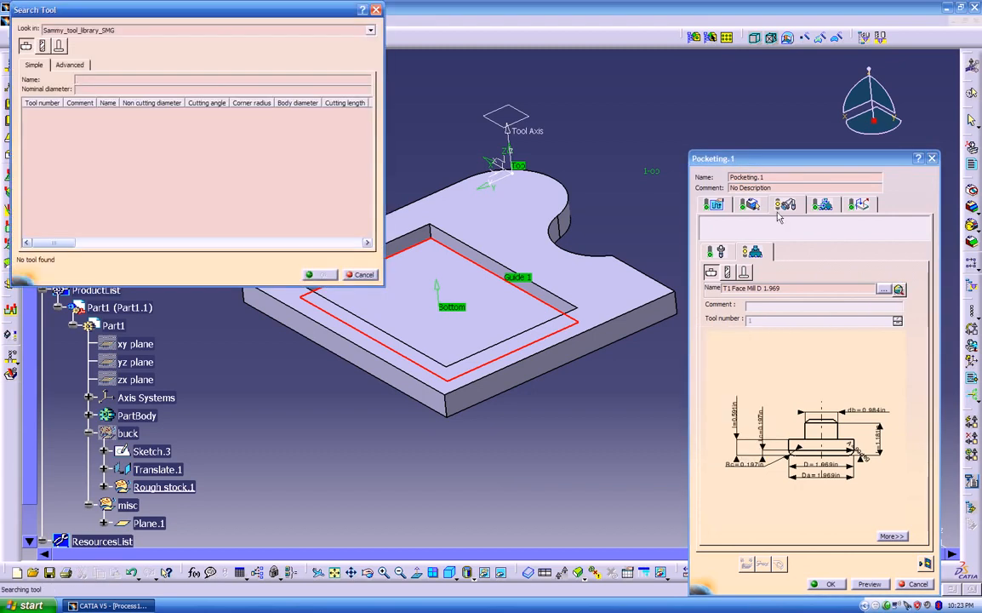
pyautogui.moveTo(317, 17); pyautogui.dragTo(615, 228)
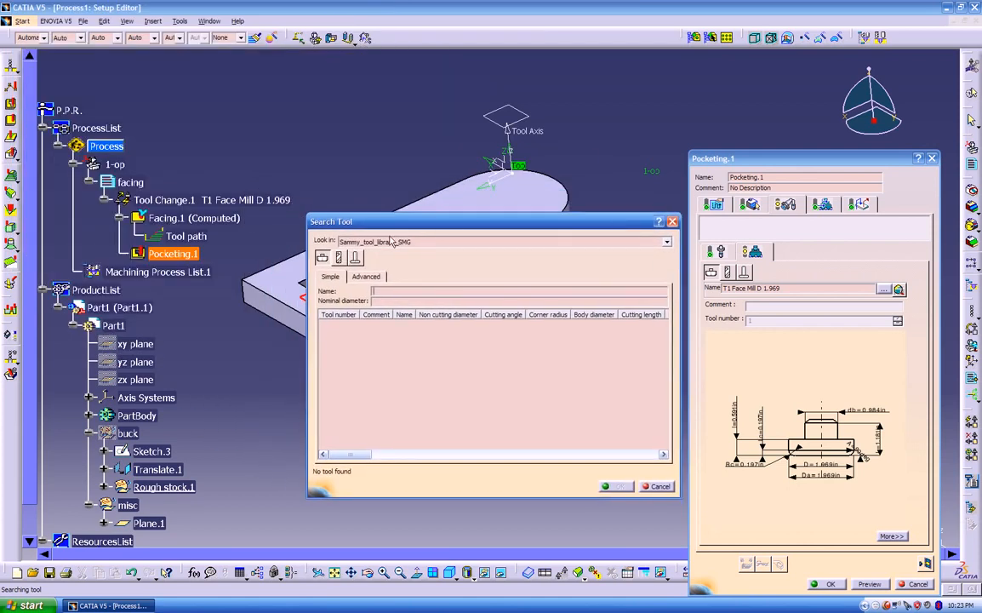
pyautogui.click(339, 258)
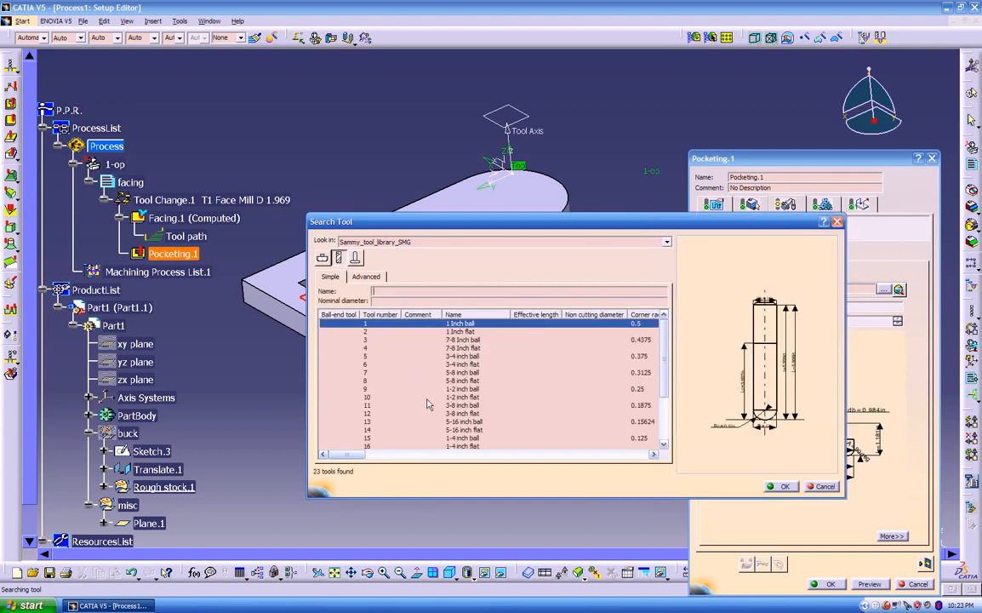
pyautogui.click(464, 365)
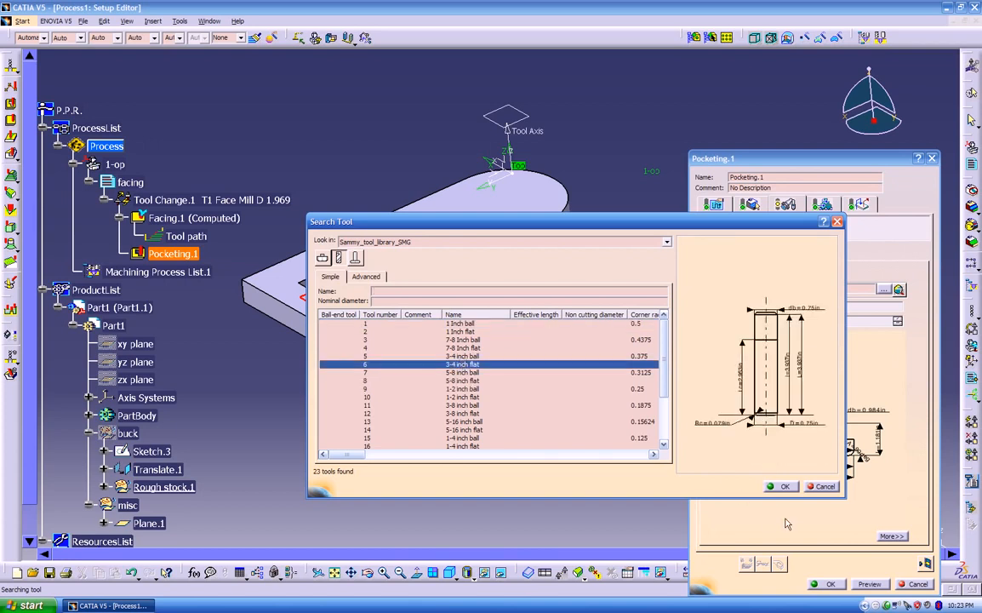
pyautogui.click(781, 487)
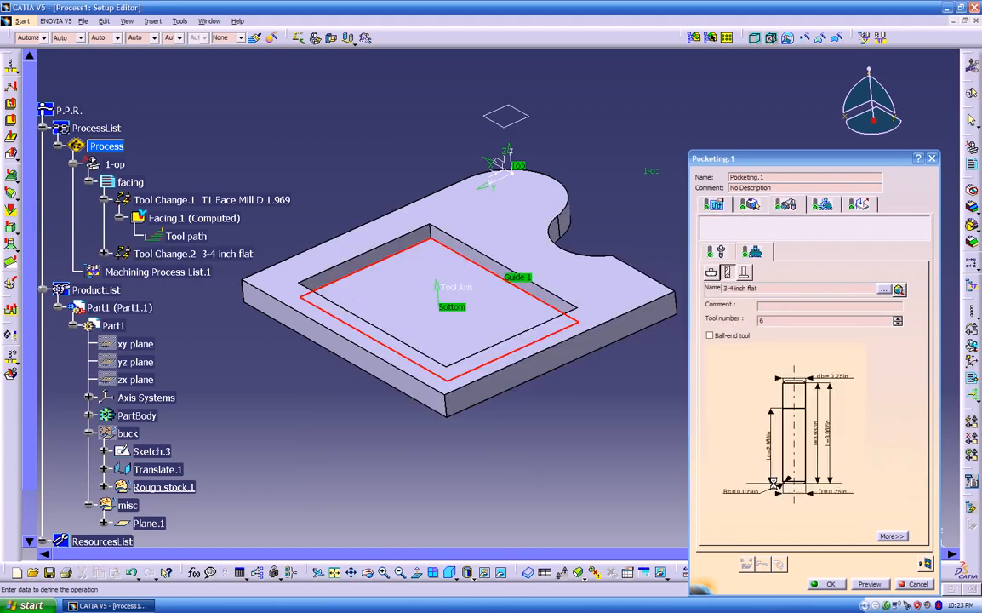
# Set the end mill's corner radius to 0 in and its cutting length to 2 in
pyautogui.moveTo(750, 467); pyautogui.dragTo(747, 415, button='middle')
pyautogui.moveTo(804, 457); pyautogui.dragTo(814, 428, button='middle')
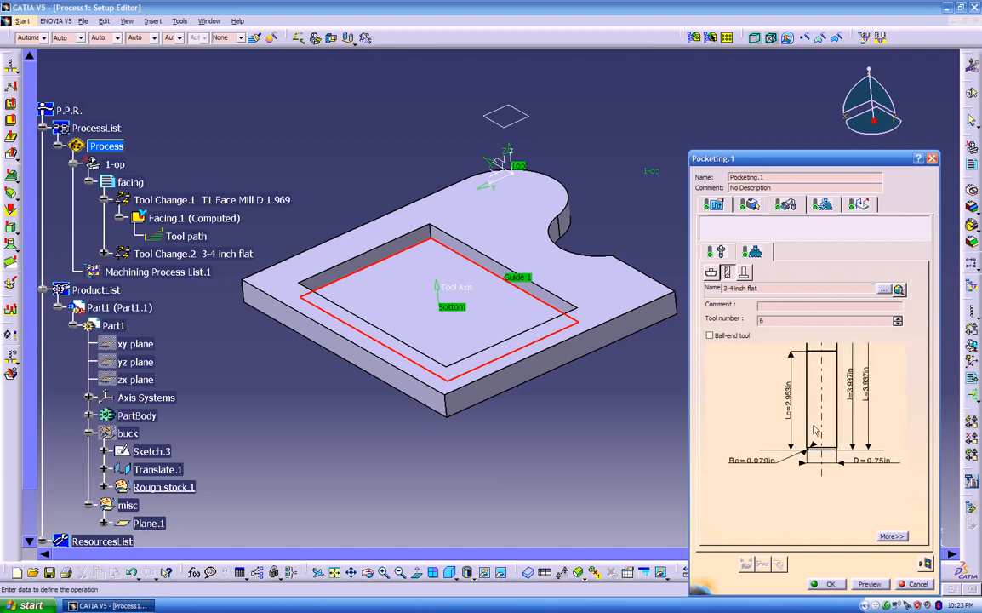
pyautogui.doubleClick(756, 459)
pyautogui.press('Return')
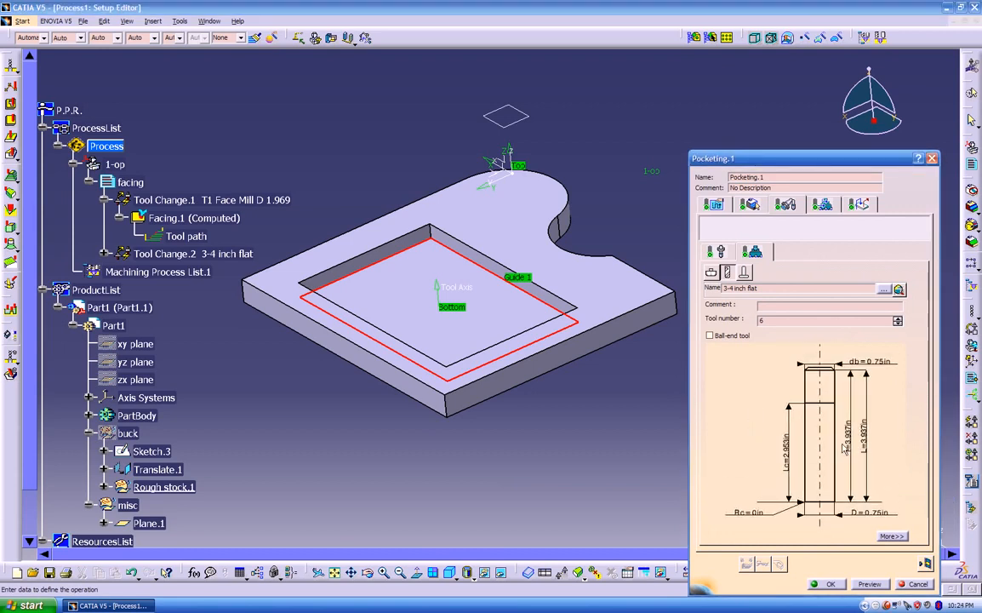
pyautogui.doubleClick(787, 451)
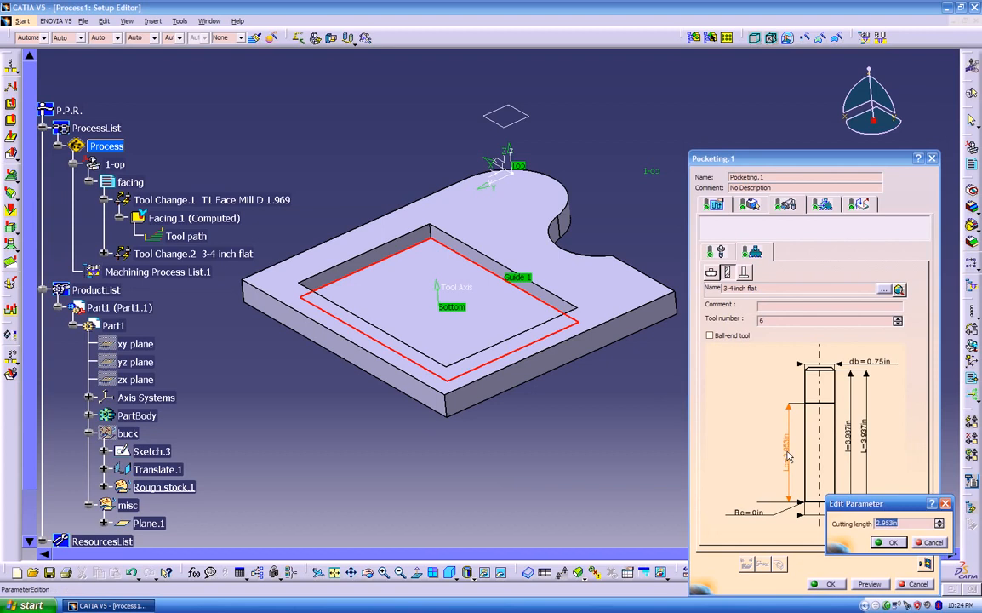
pyautogui.write('2')
pyautogui.press('Return')
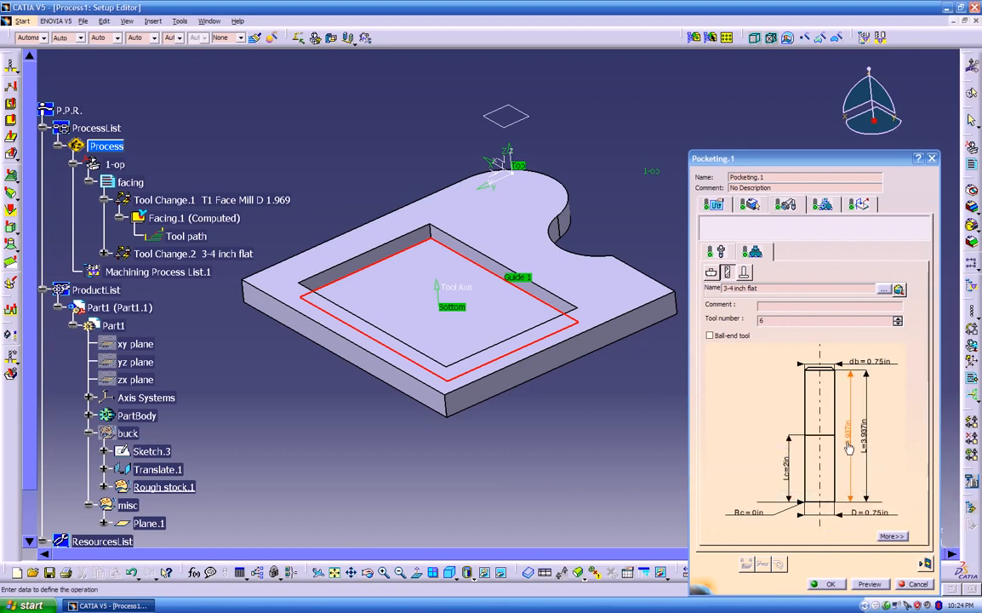
# Set the end mill's active length to 2 in and its body diameter to 2.2 in
pyautogui.doubleClick(849, 448)
pyautogui.write('2')
pyautogui.press('Return')
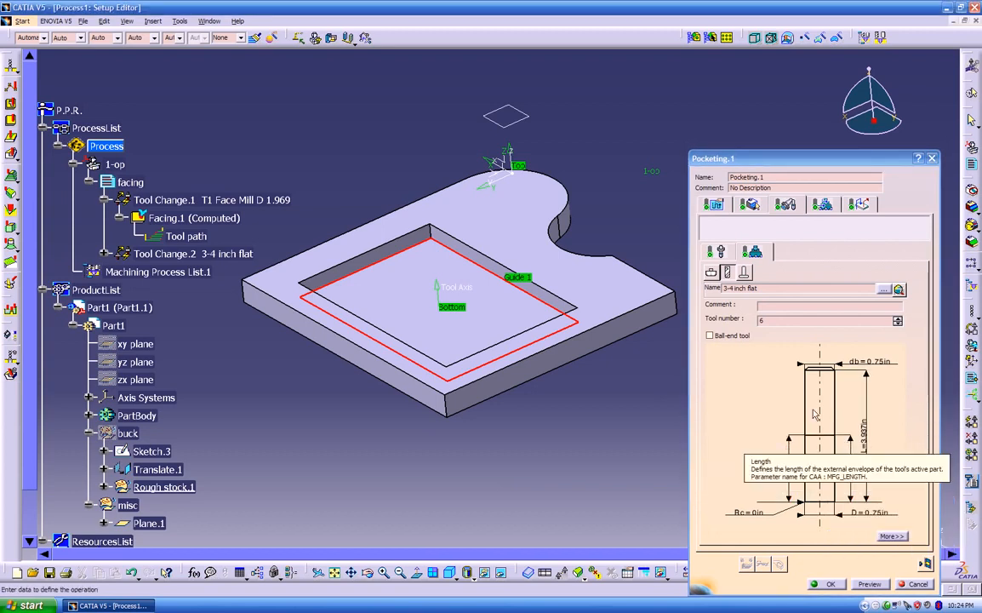
pyautogui.doubleClick(880, 364)
pyautogui.write('2.2')
pyautogui.press('Return')
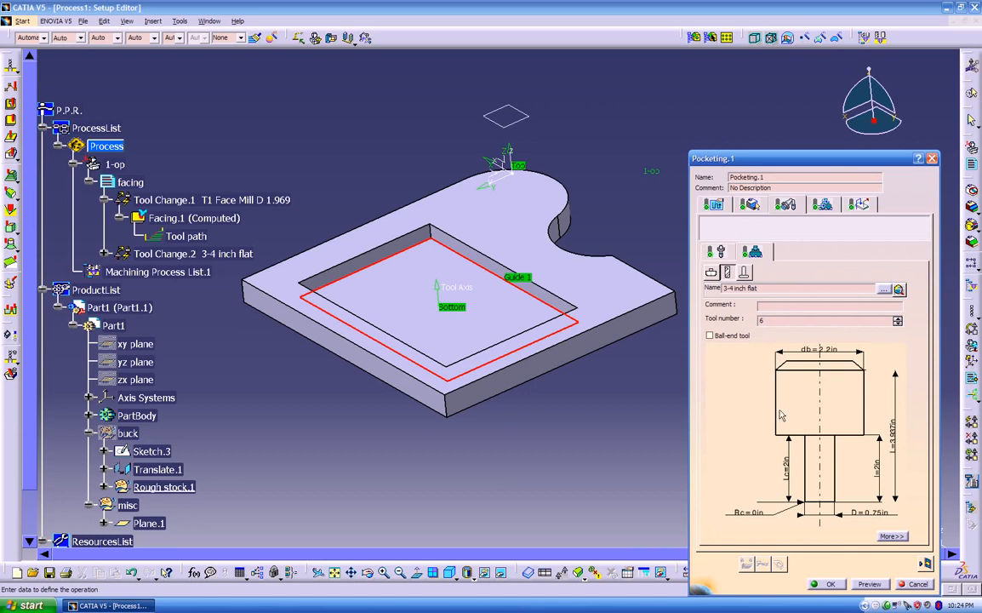
pyautogui.moveTo(763, 426)
pyautogui.mouseDown(button='middle')
pyautogui.moveTo(746, 412)
pyautogui.moveTo(748, 432)
pyautogui.moveTo(752, 423)
pyautogui.mouseUp(button='middle')
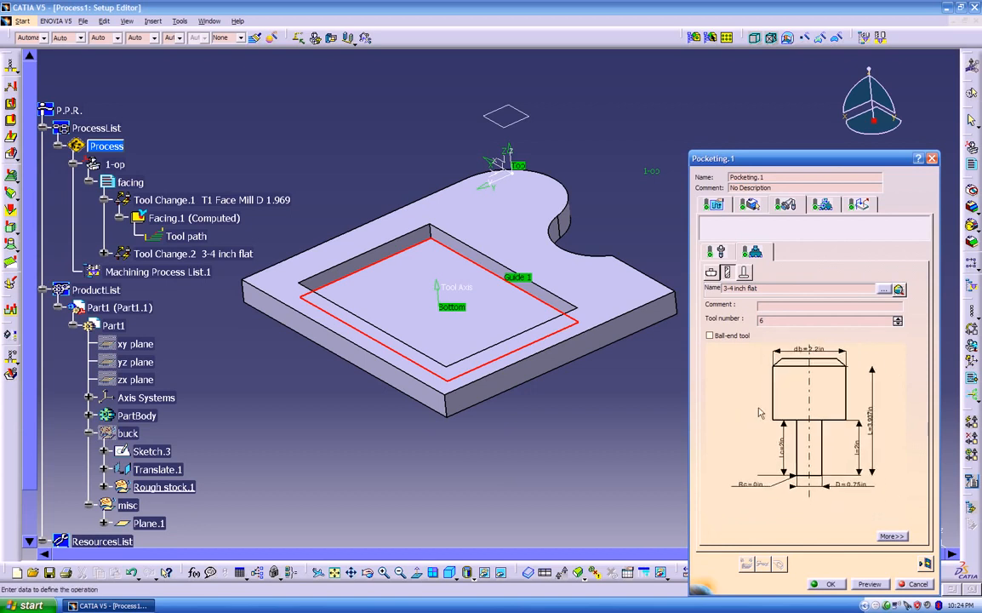
# Turn off automatic feedrate and spindle speed computation, with an approach feedrate of 10mm_mn and a machining spindle speed of 65
pyautogui.click(815, 207)
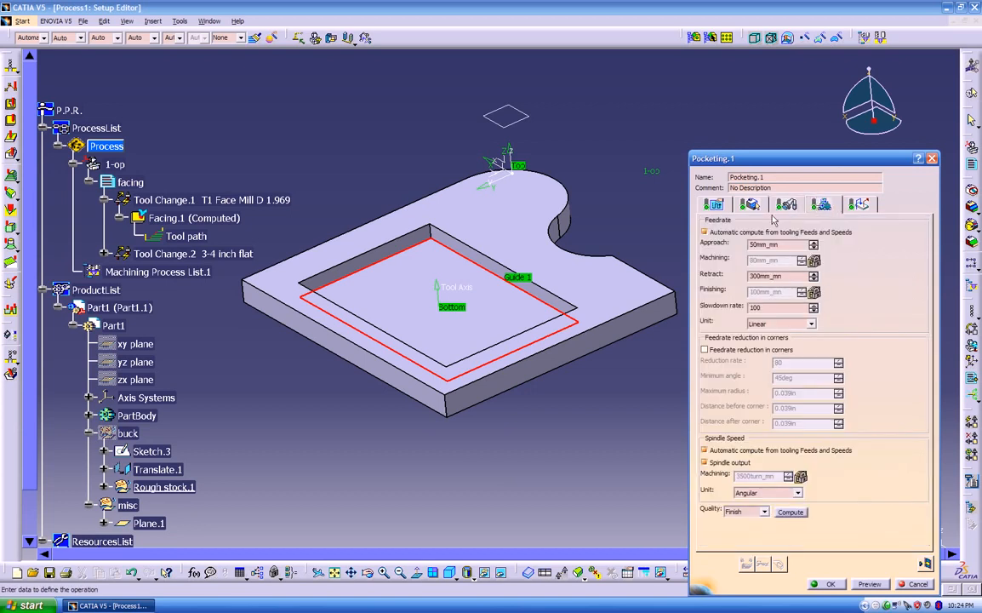
pyautogui.click(728, 231)
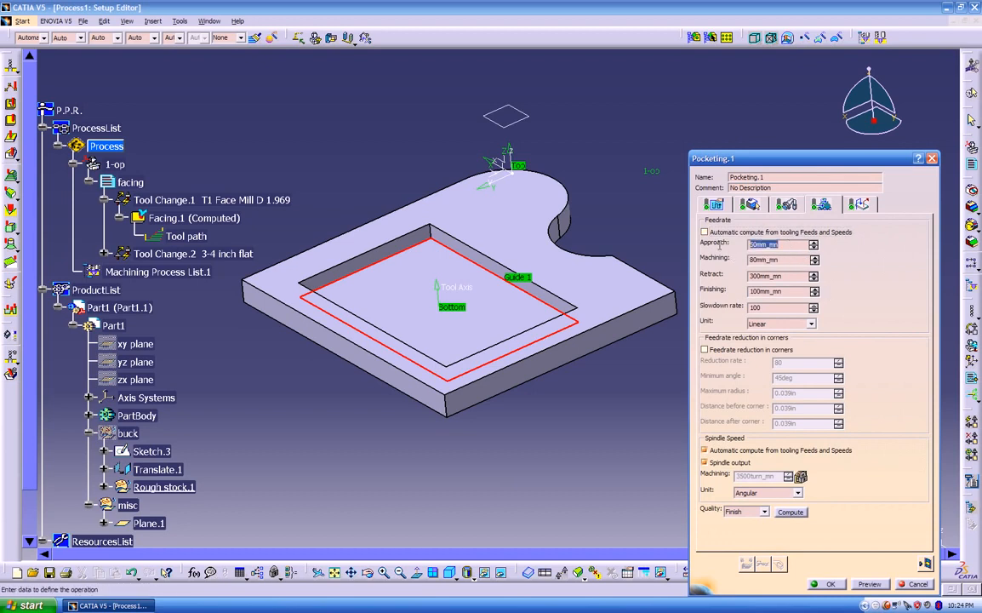
pyautogui.doubleClick(797, 246)
pyautogui.write('10')
pyautogui.press('Tab')
pyautogui.press('Tab')
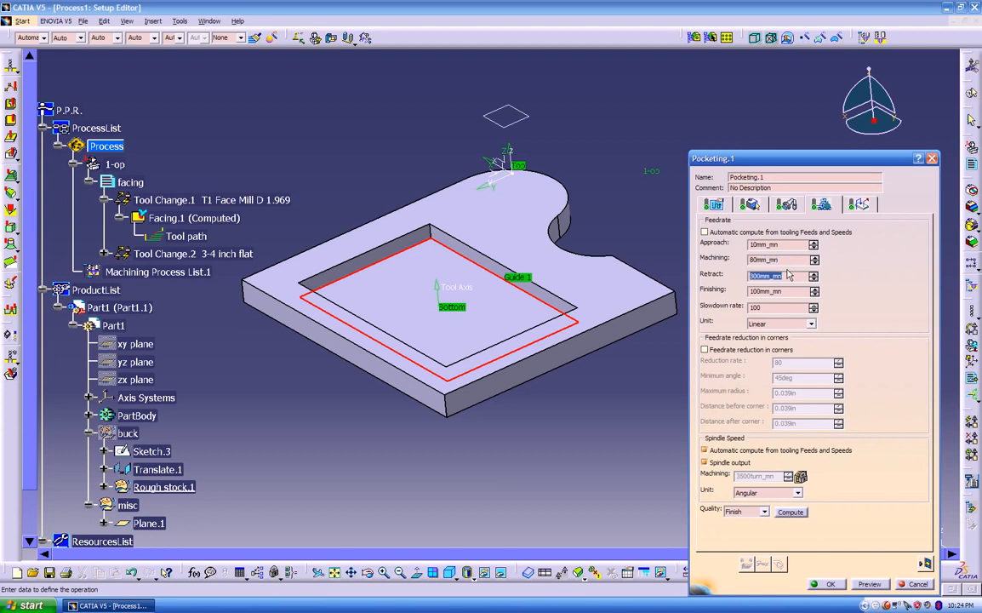
pyautogui.press('Tab')
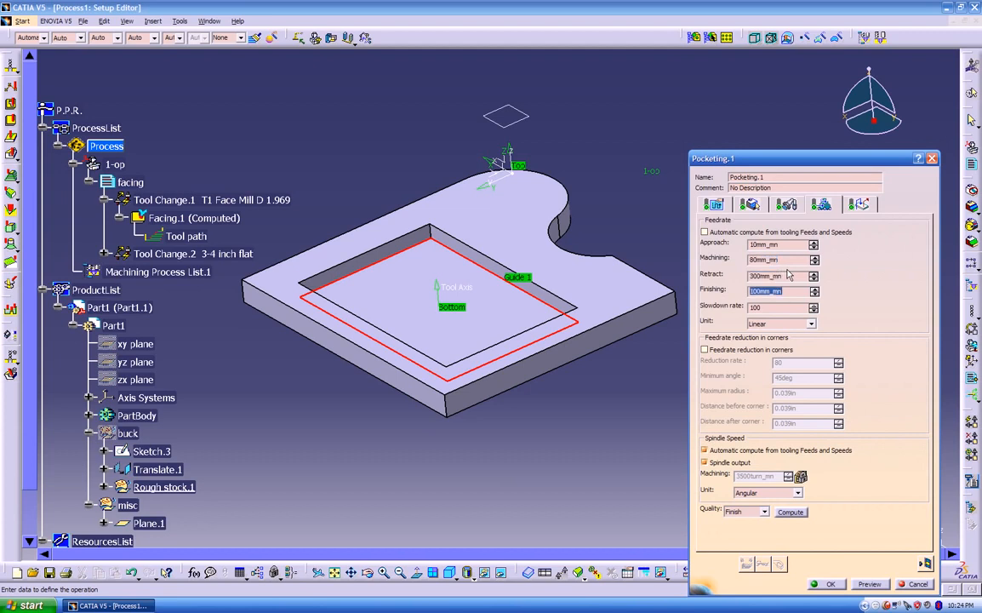
pyautogui.click(705, 450)
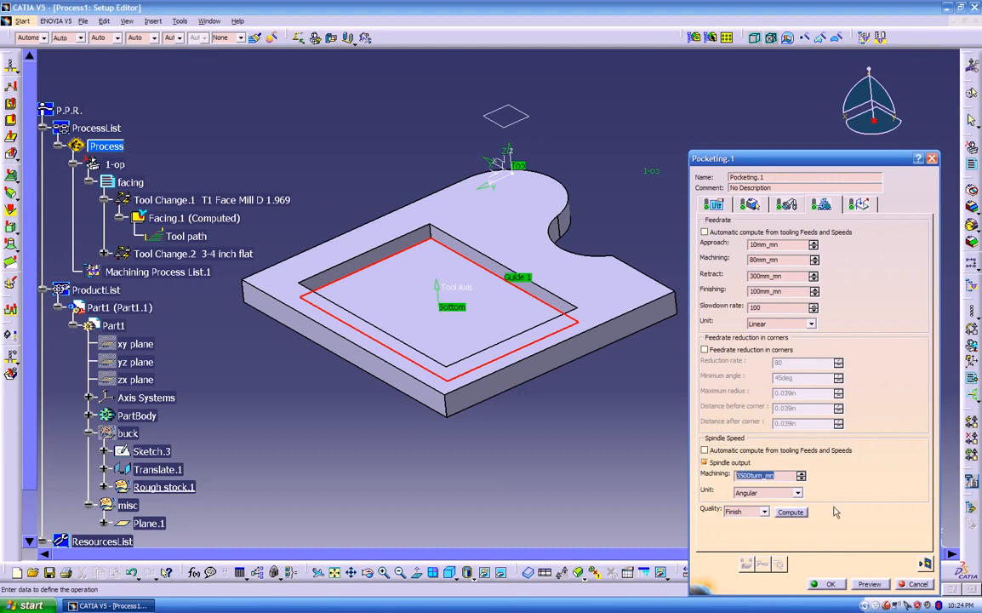
pyautogui.write('65')
# Build the pocketing's approach macro from a ramping motion plus an axial motion limited by Plane.1 above the part
pyautogui.click(859, 204)
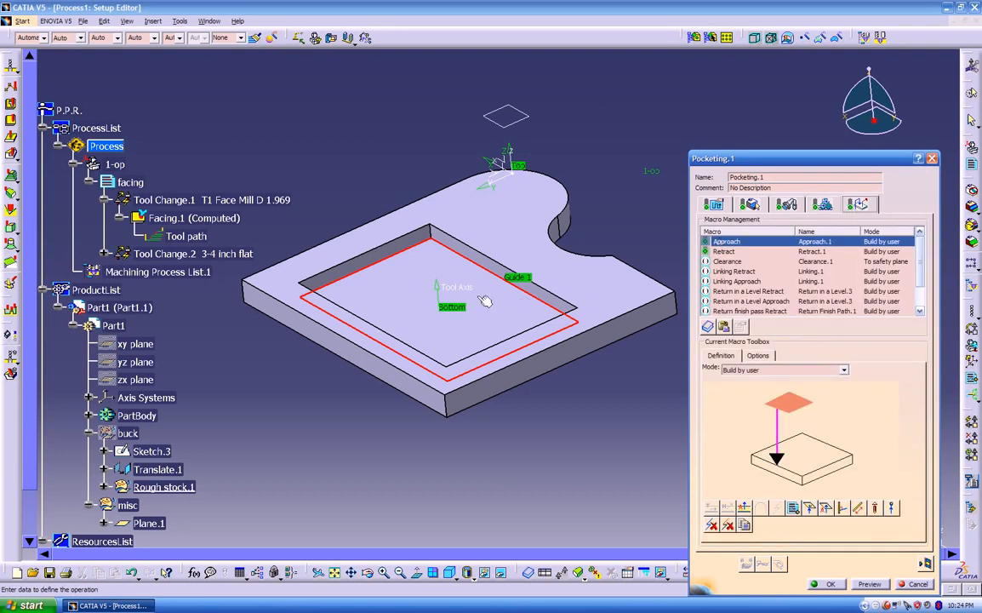
pyautogui.click(784, 370)
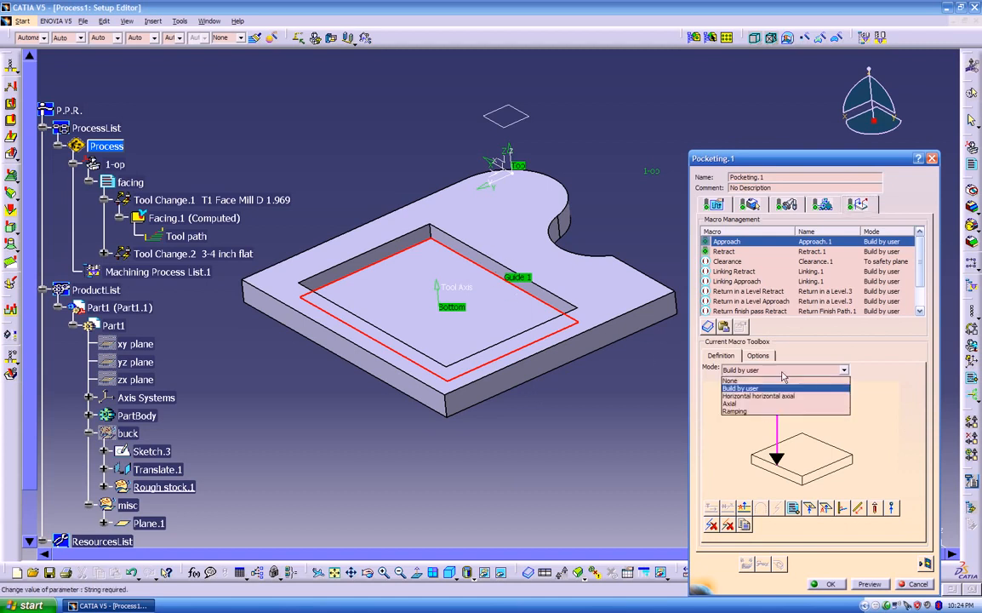
pyautogui.click(746, 412)
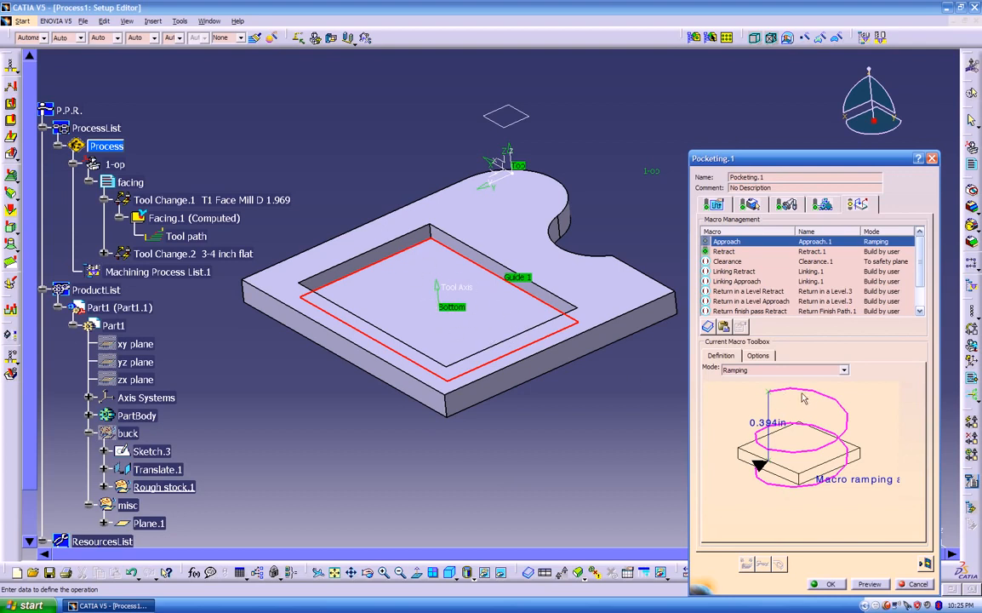
pyautogui.click(782, 371)
pyautogui.click(778, 389)
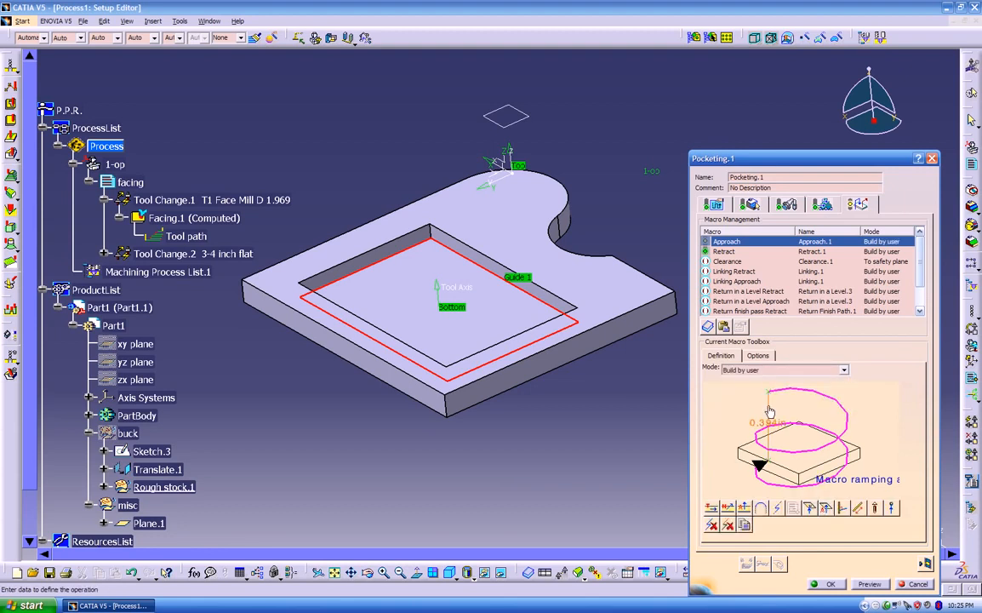
pyautogui.click(826, 509)
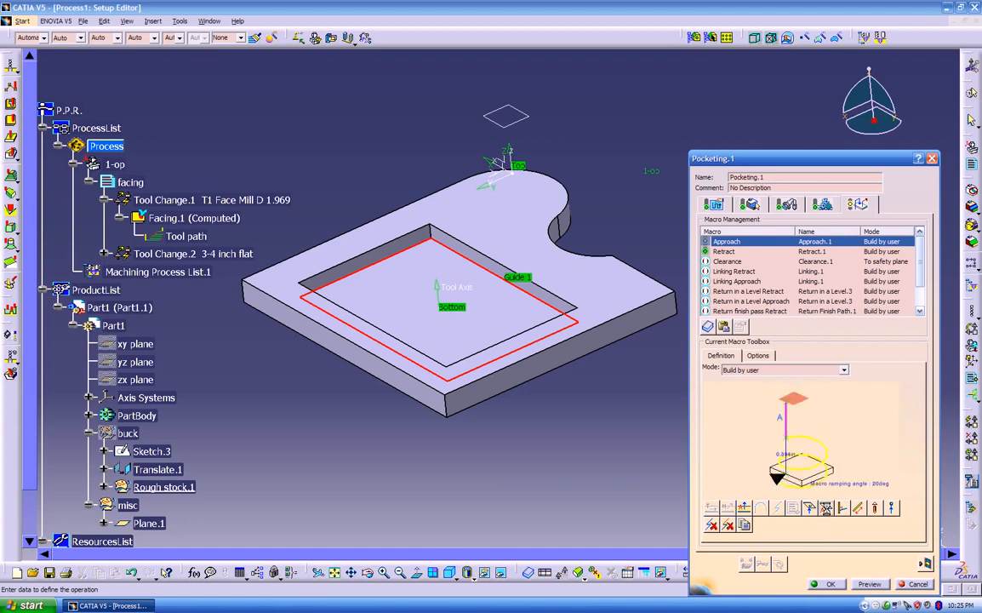
pyautogui.click(792, 400)
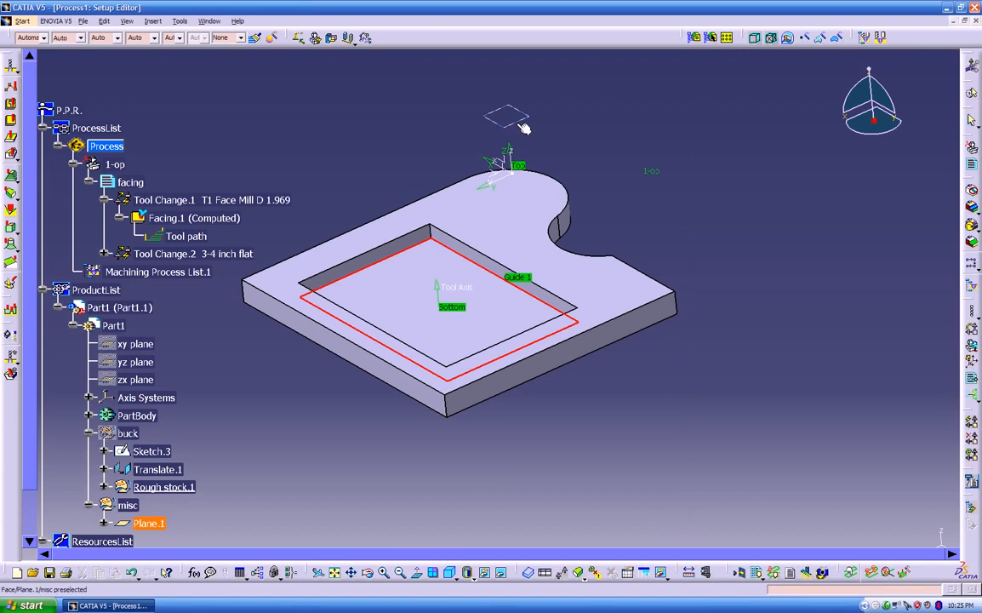
pyautogui.click(523, 128)
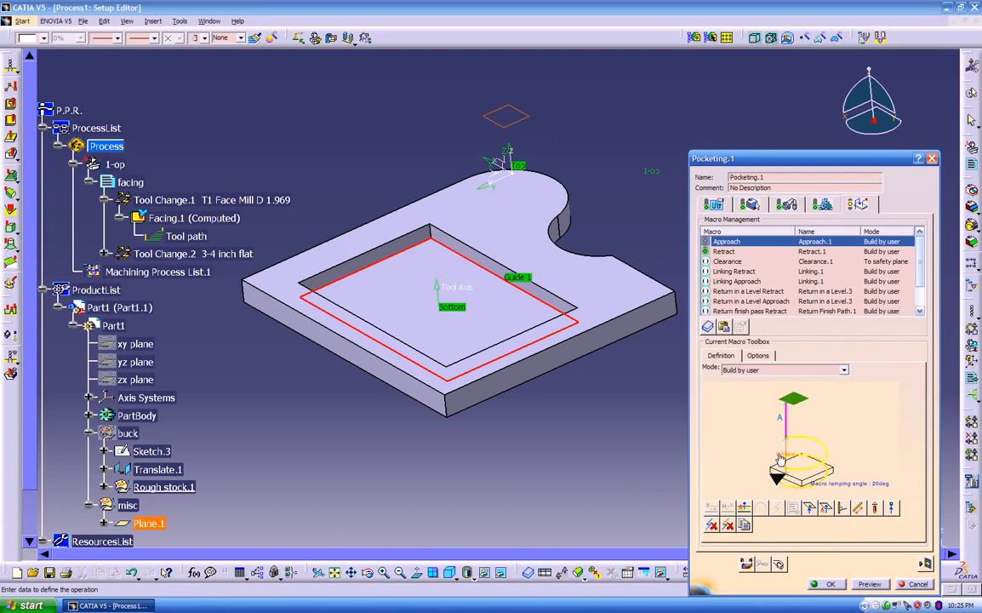
# Limit the Retract macro's axial motion with Plane.1 above the part as its top plane
pyautogui.moveTo(509, 287); pyautogui.dragTo(537, 308, button='middle')
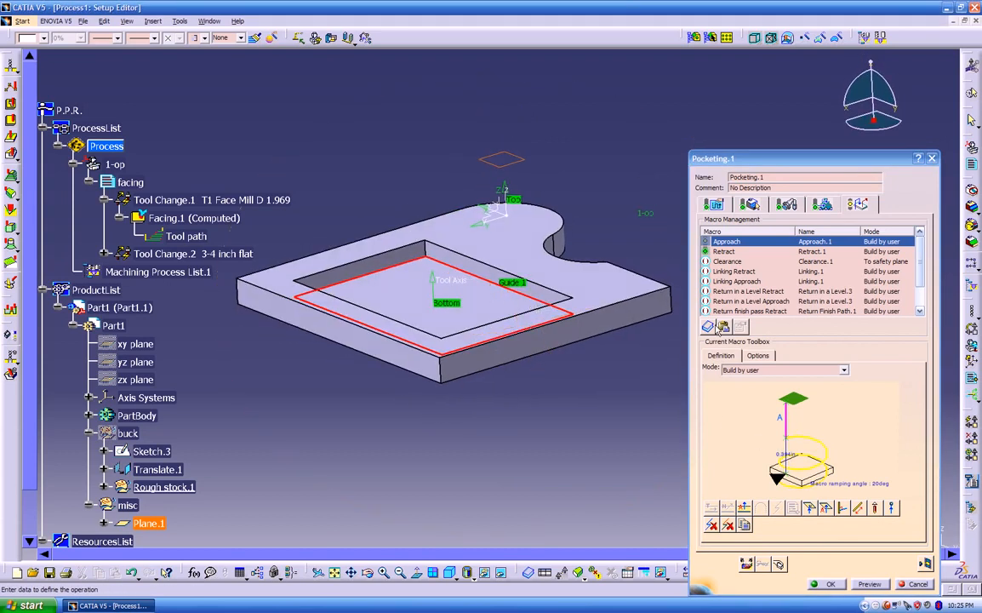
pyautogui.click(724, 251)
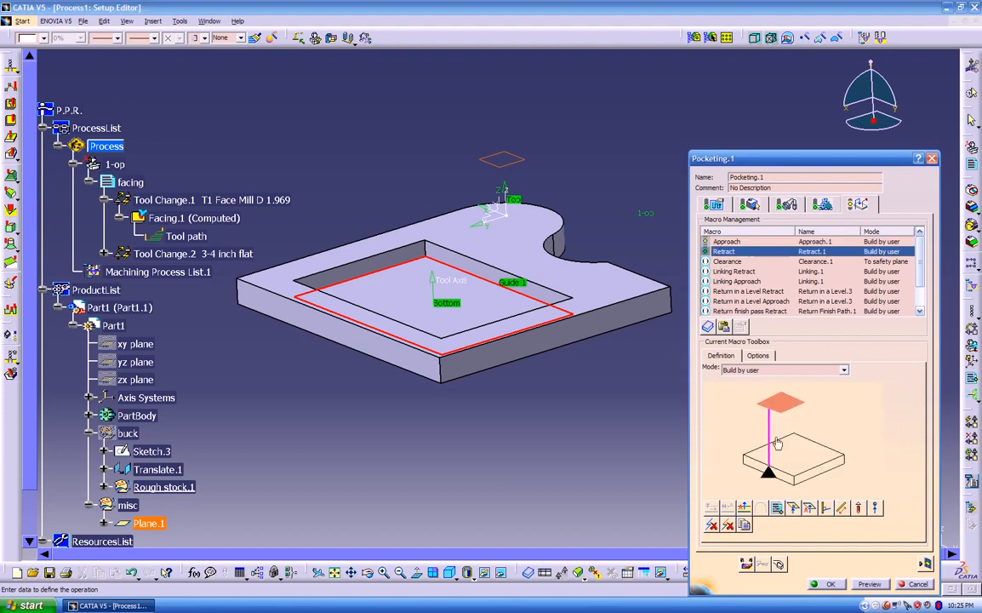
pyautogui.click(782, 407)
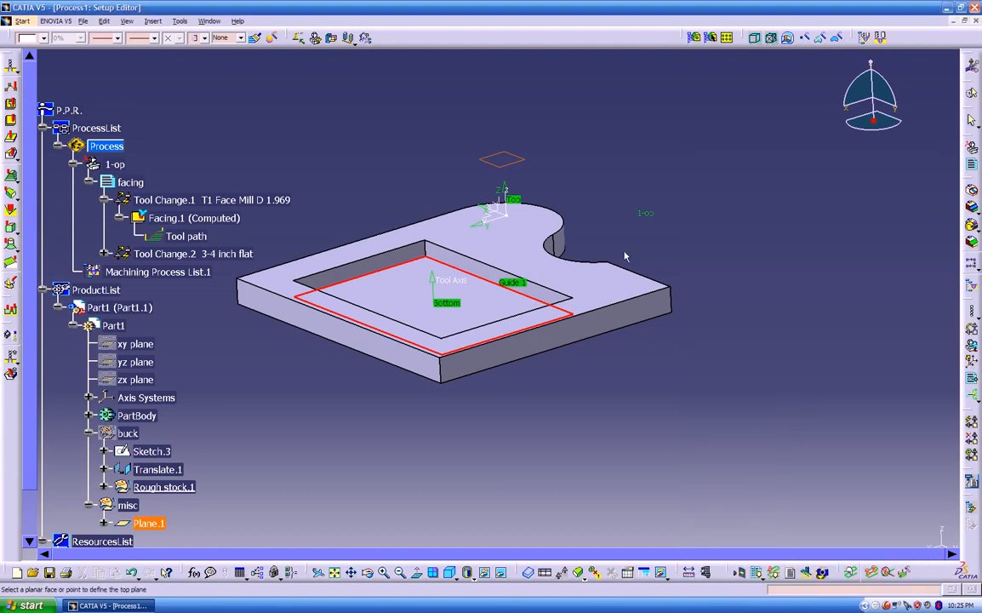
pyautogui.click(503, 161)
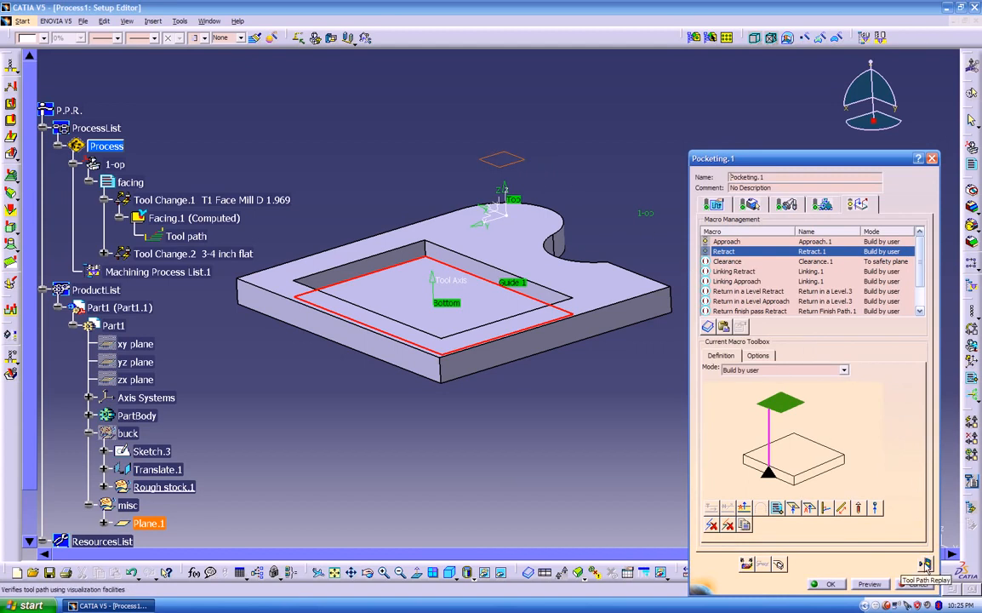
# Widen the macro name column and look through the return-in-a-level and return-finish-pass macros
pyautogui.click(732, 291)
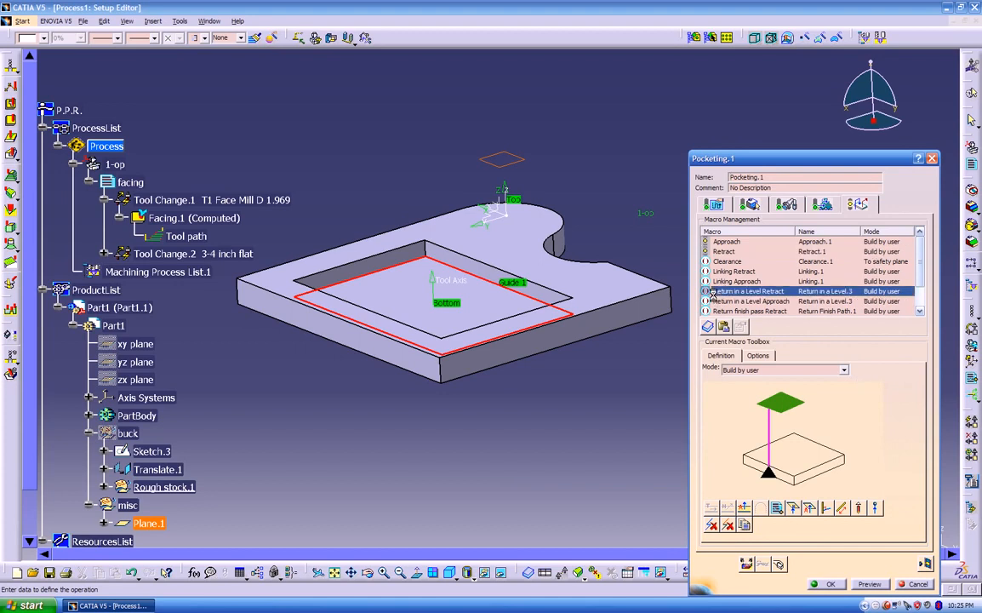
pyautogui.click(742, 301)
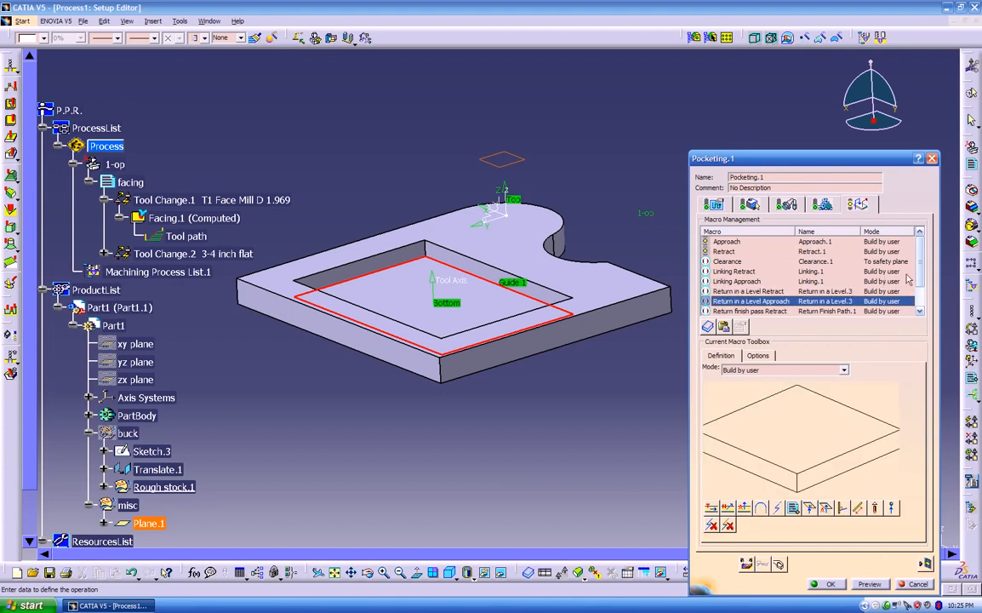
pyautogui.scroll(-1, 788, 292)
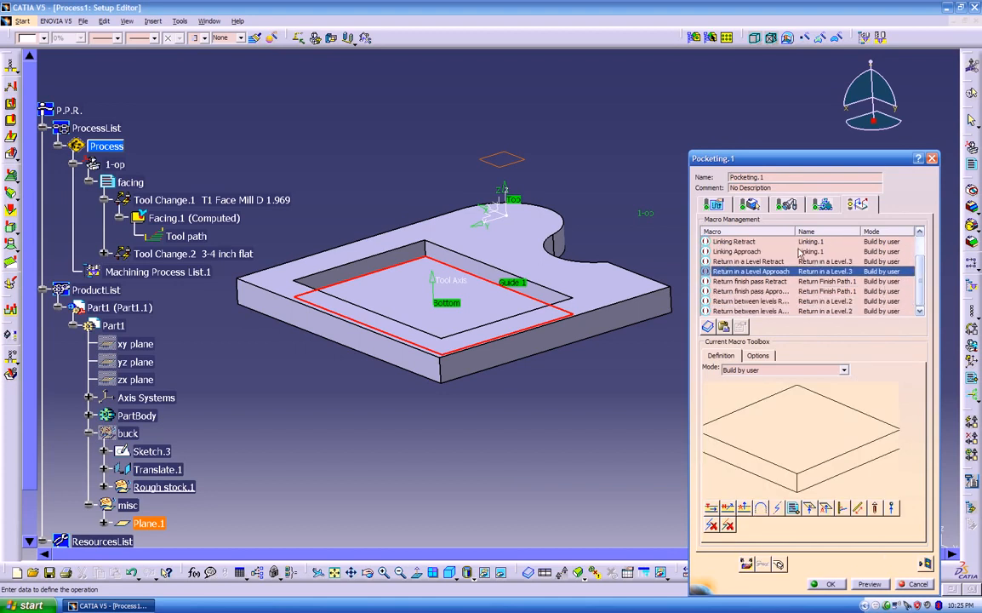
pyautogui.moveTo(794, 235); pyautogui.dragTo(828, 235)
pyautogui.click(733, 283)
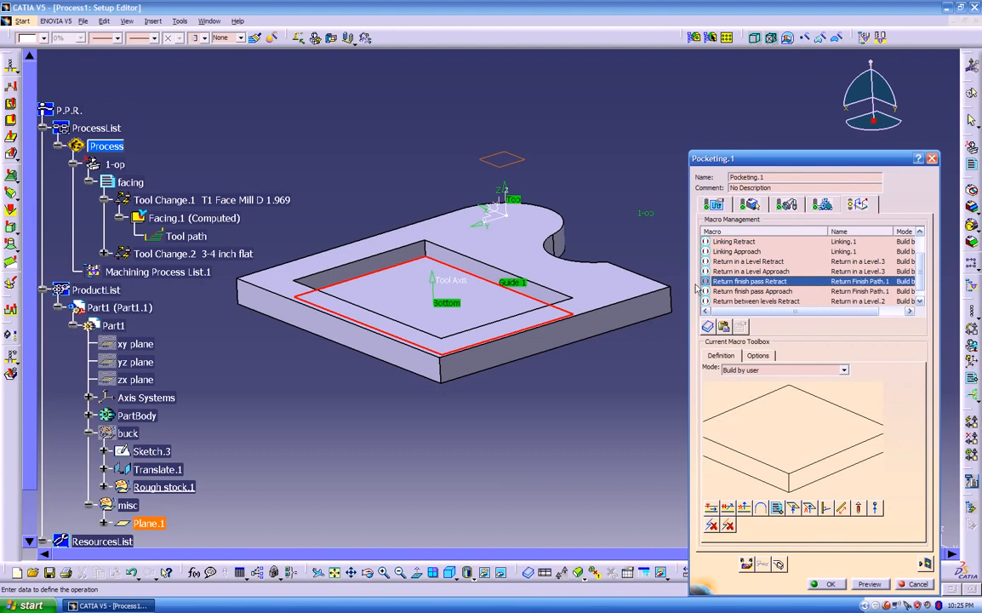
pyautogui.scroll(1, 740, 267)
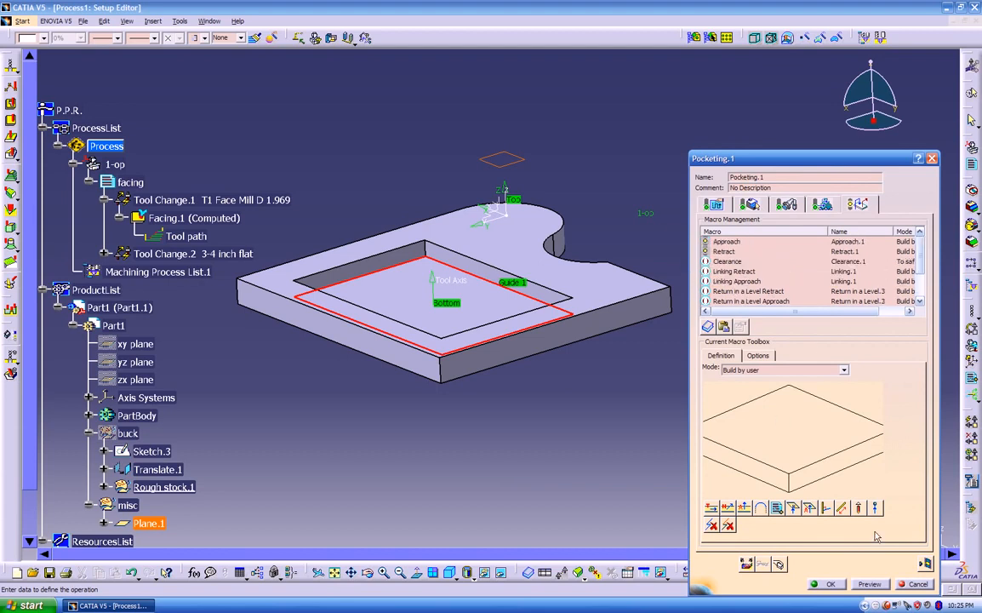
# Compute and replay the pocketing tool path, inspect its levels and the tool's entry and exit moves, and close the replay
pyautogui.click(925, 563)
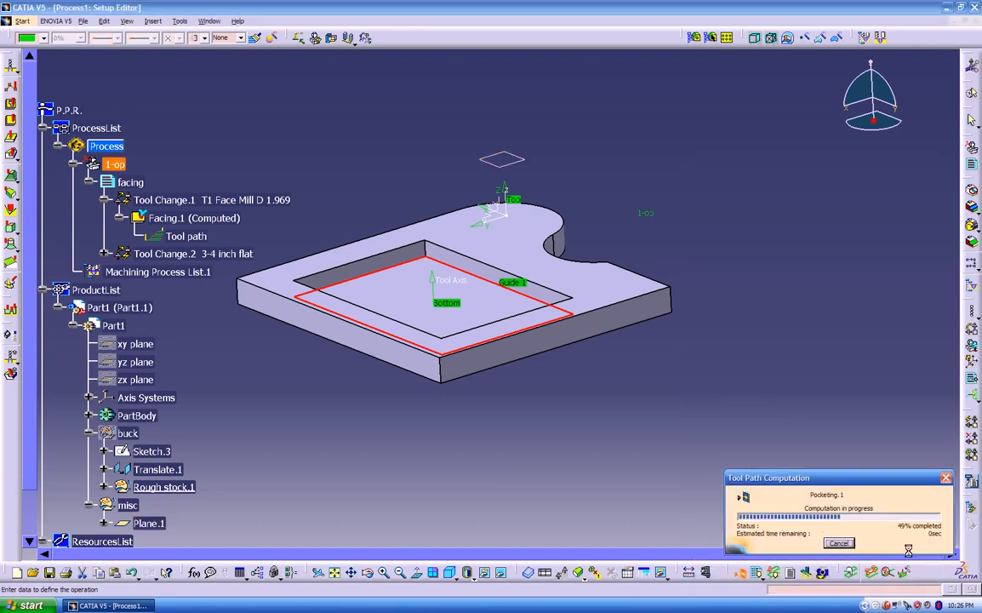
pyautogui.moveTo(585, 446); pyautogui.dragTo(512, 312, button='middle')
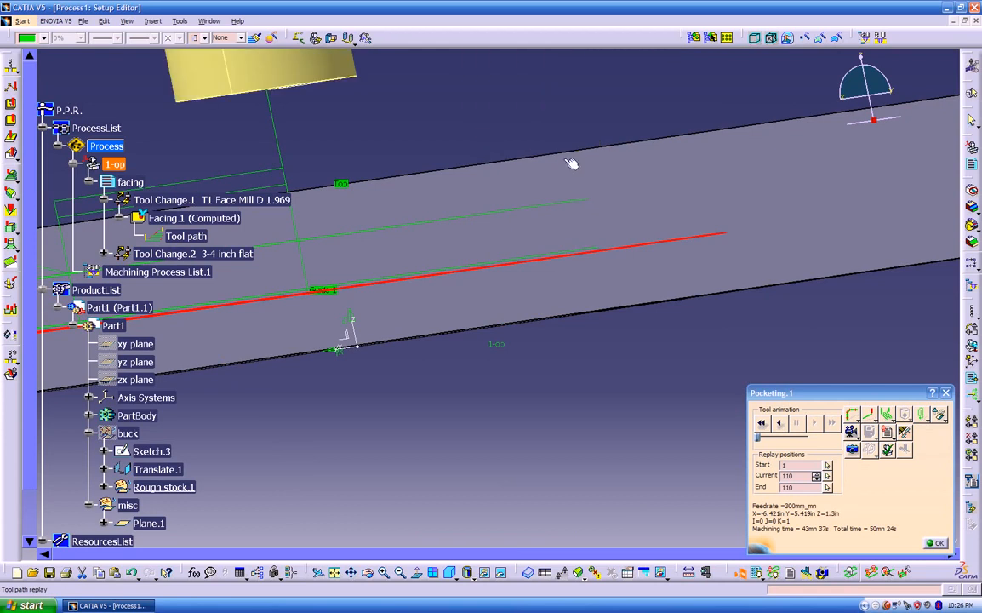
pyautogui.moveTo(586, 211); pyautogui.dragTo(676, 225, button='middle')
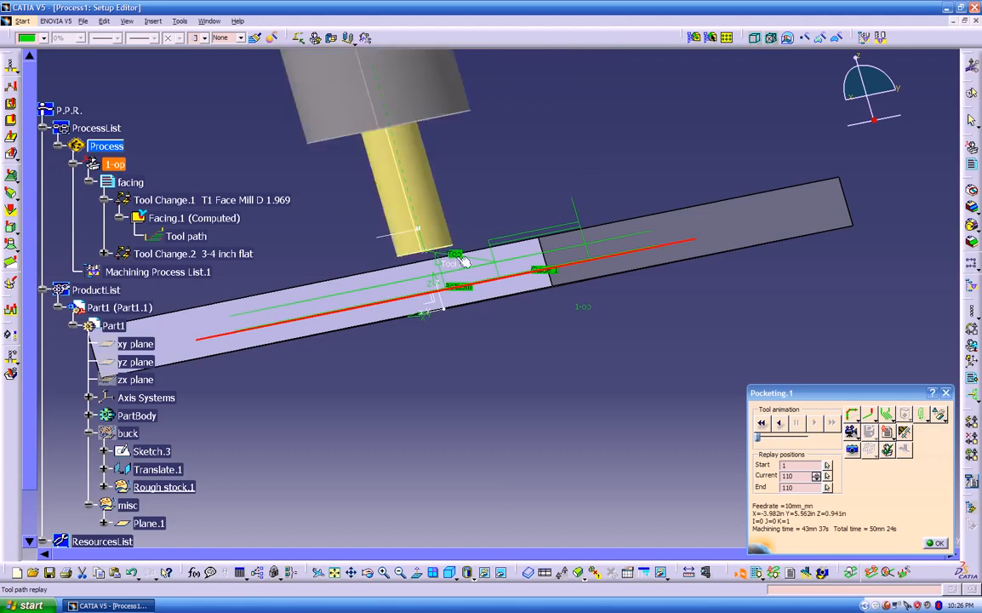
pyautogui.moveTo(497, 269); pyautogui.dragTo(733, 249, button='middle')
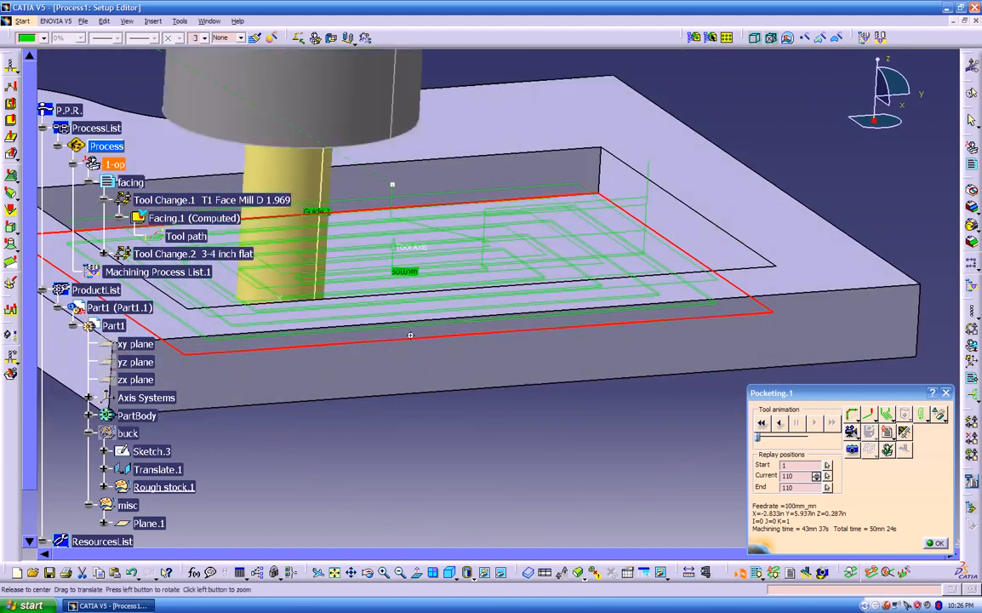
pyautogui.moveTo(446, 326); pyautogui.dragTo(460, 386, button='middle')
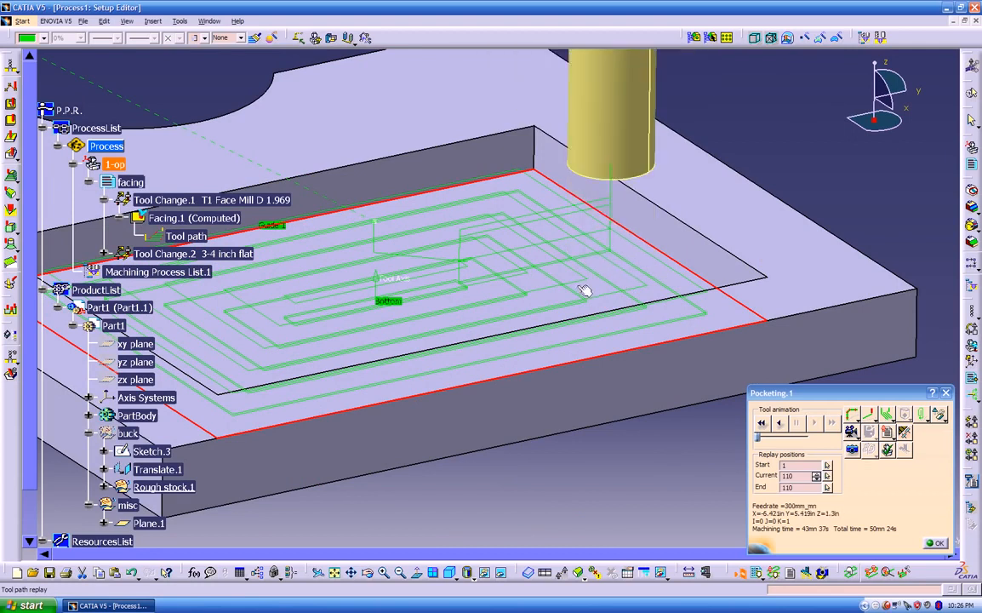
pyautogui.moveTo(619, 254); pyautogui.dragTo(581, 247, button='middle')
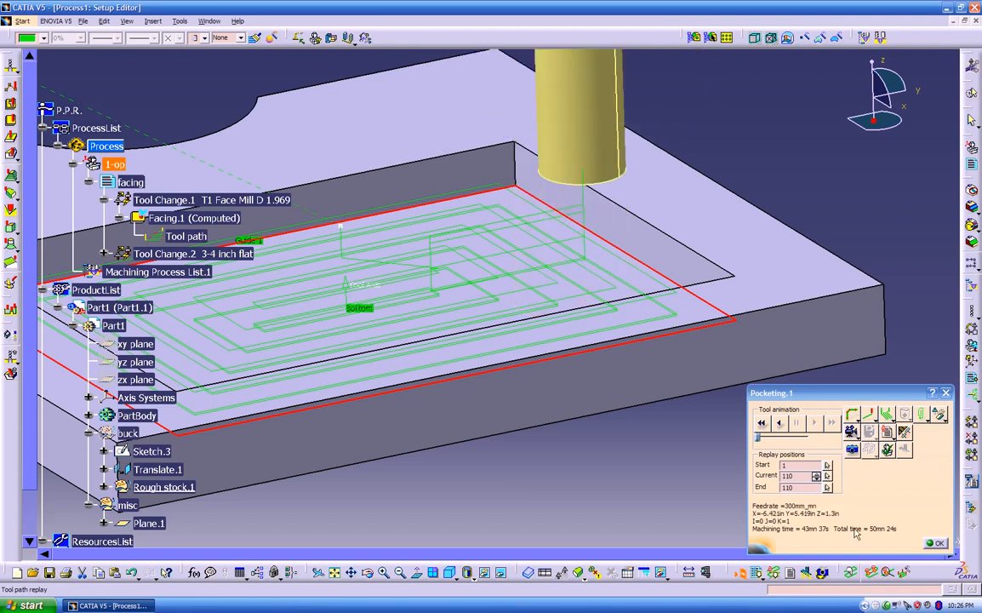
pyautogui.click(935, 545)
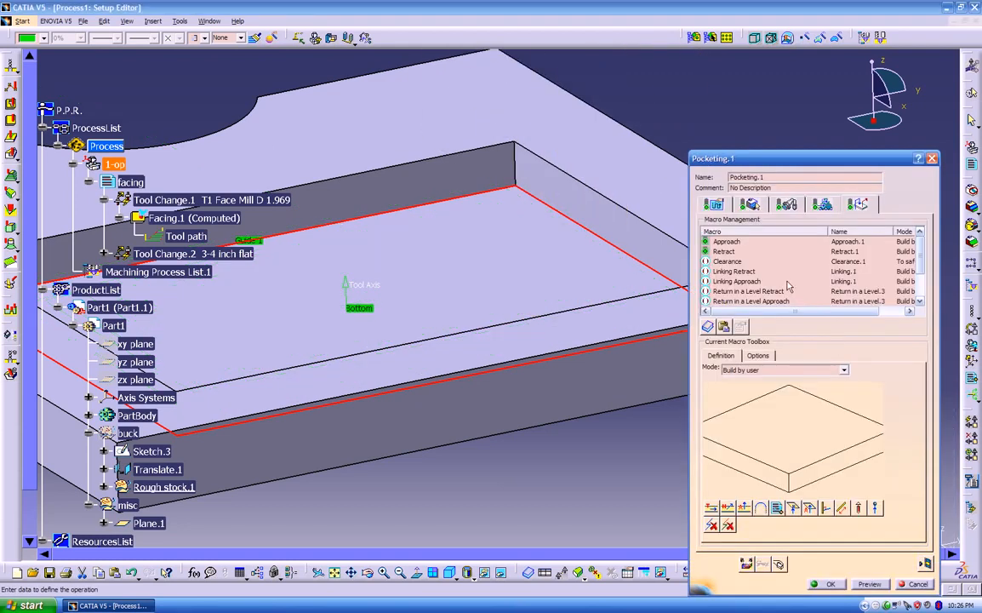
# Activate the linking macros and set both Linking Retract and Linking Approach to Circular horizontal axial mode
pyautogui.click(731, 272)
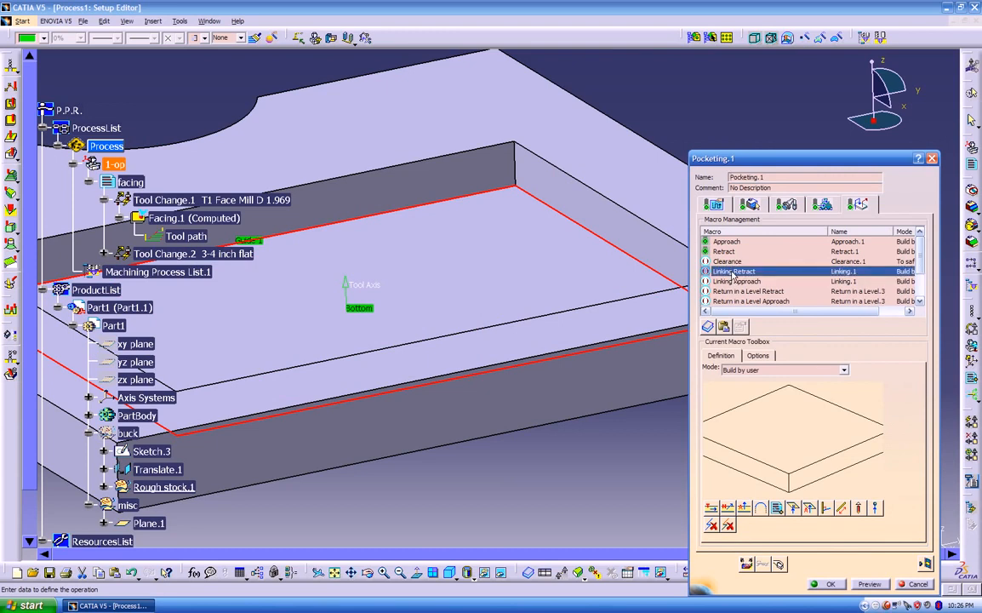
pyautogui.rightClick(732, 274)
pyautogui.click(754, 280)
pyautogui.click(754, 370)
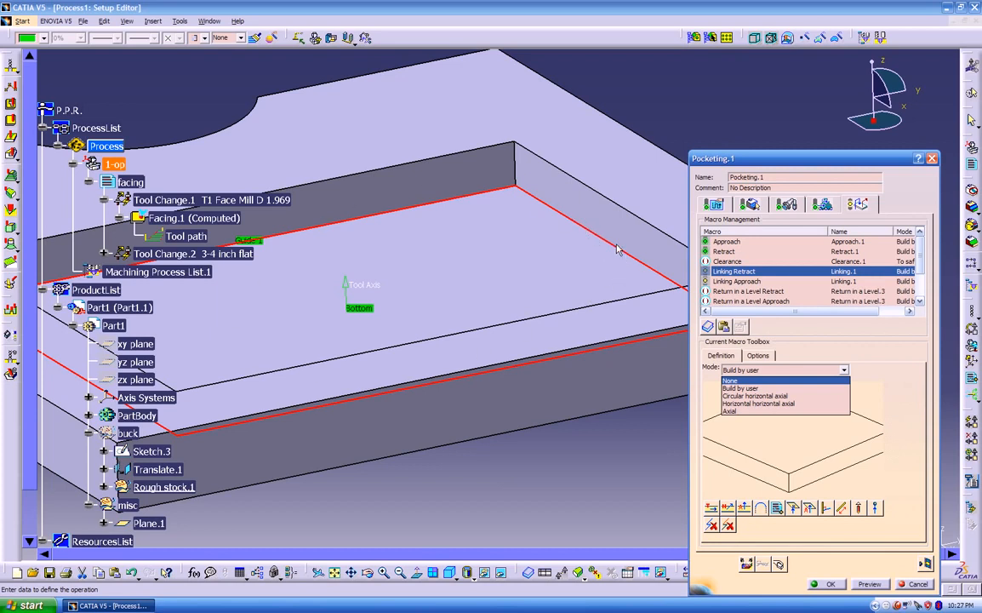
pyautogui.click(736, 396)
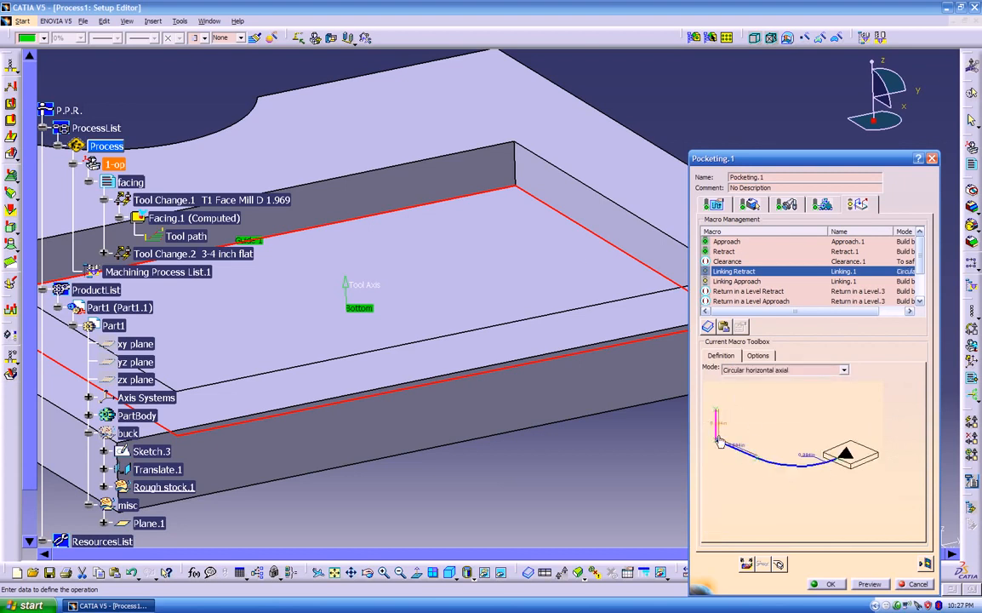
pyautogui.click(722, 281)
pyautogui.click(756, 370)
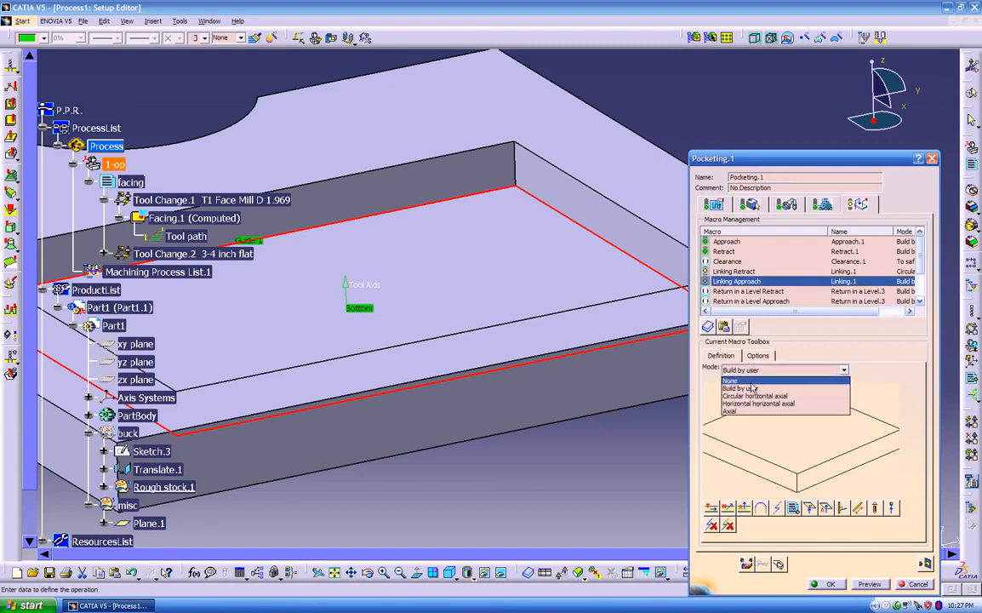
pyautogui.click(746, 395)
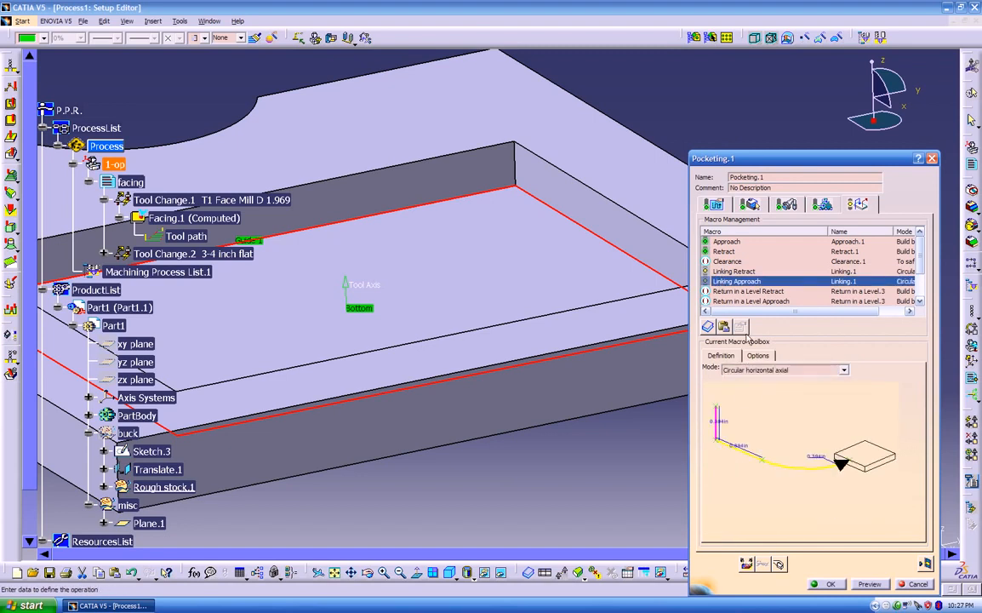
# Activate the Return in a Level macros and set both their Retract and Approach to Circular horizontal axial mode
pyautogui.click(748, 291)
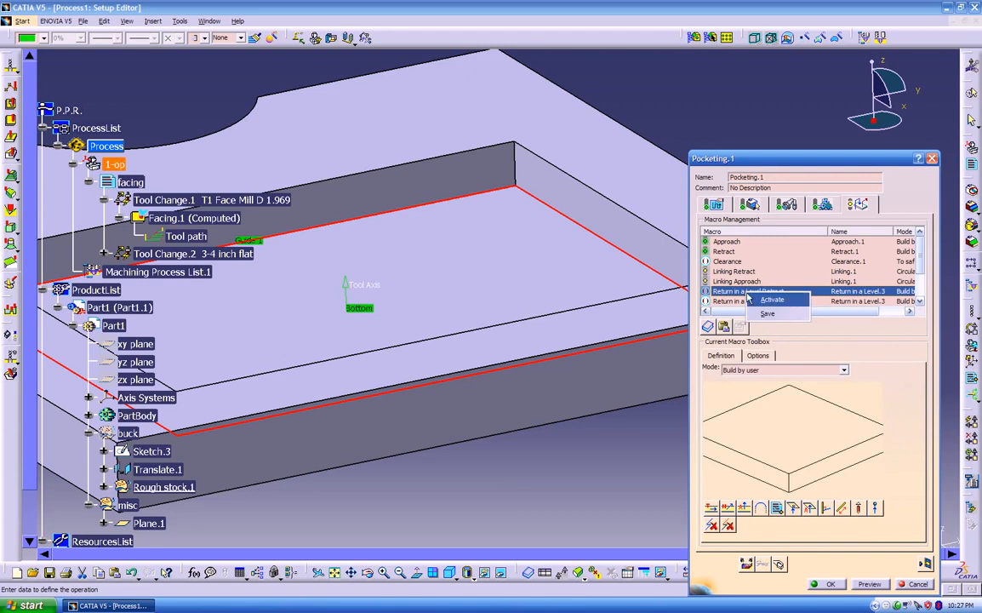
pyautogui.click(756, 370)
pyautogui.click(755, 395)
pyautogui.click(749, 301)
pyautogui.click(748, 371)
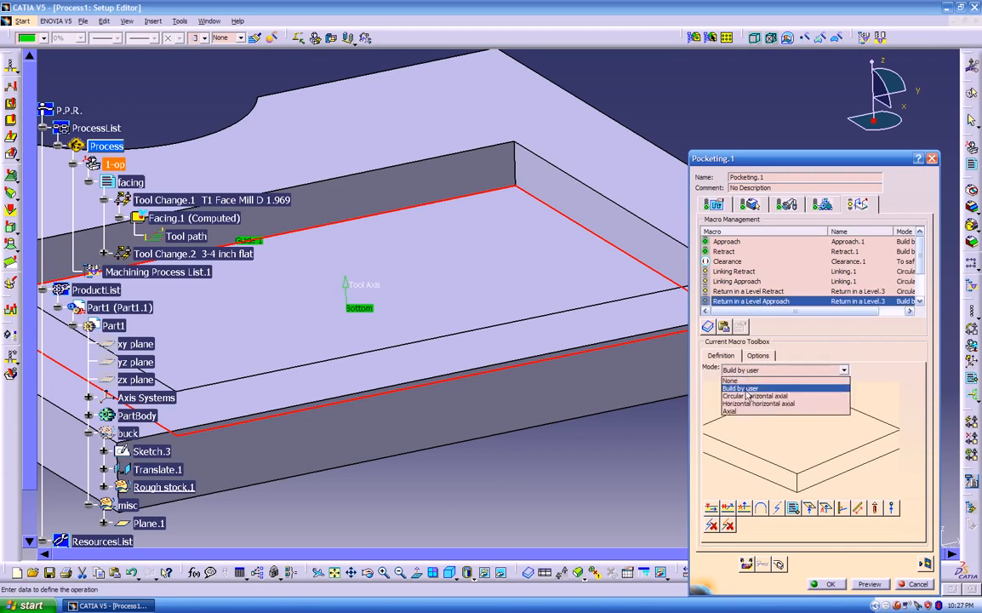
pyautogui.click(746, 394)
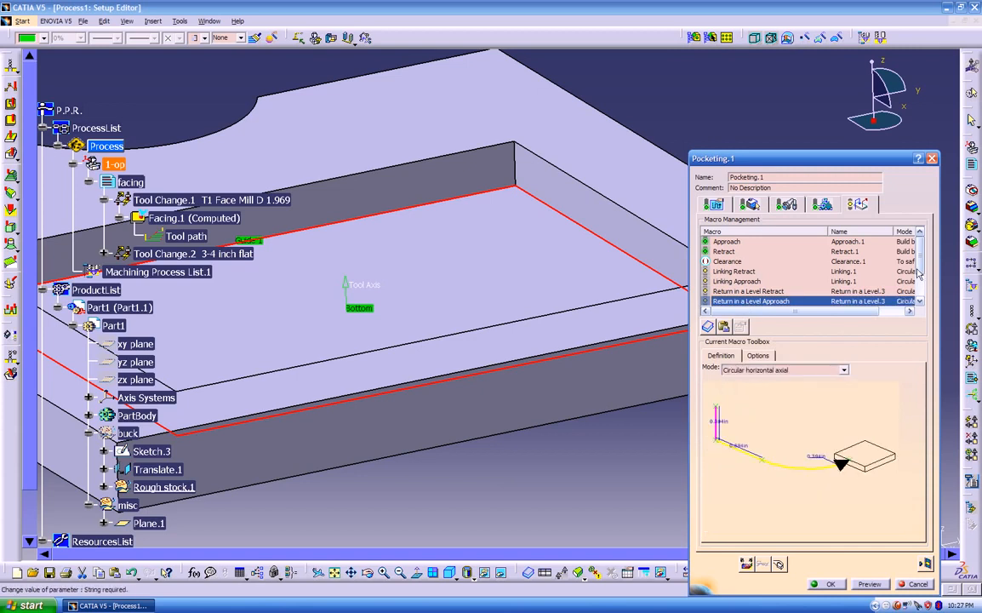
# Activate the Return finish pass macros and set both their Retract and Approach to Circular horizontal axial mode
pyautogui.scroll(-2, 830, 255)
pyautogui.rightClick(770, 279)
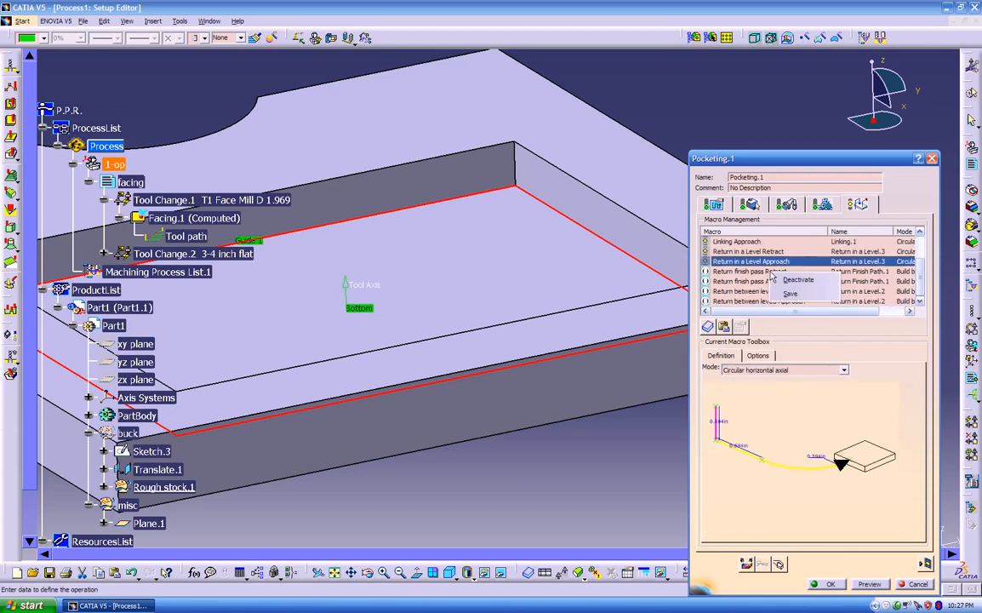
pyautogui.click(749, 270)
pyautogui.rightClick(746, 271)
pyautogui.click(762, 279)
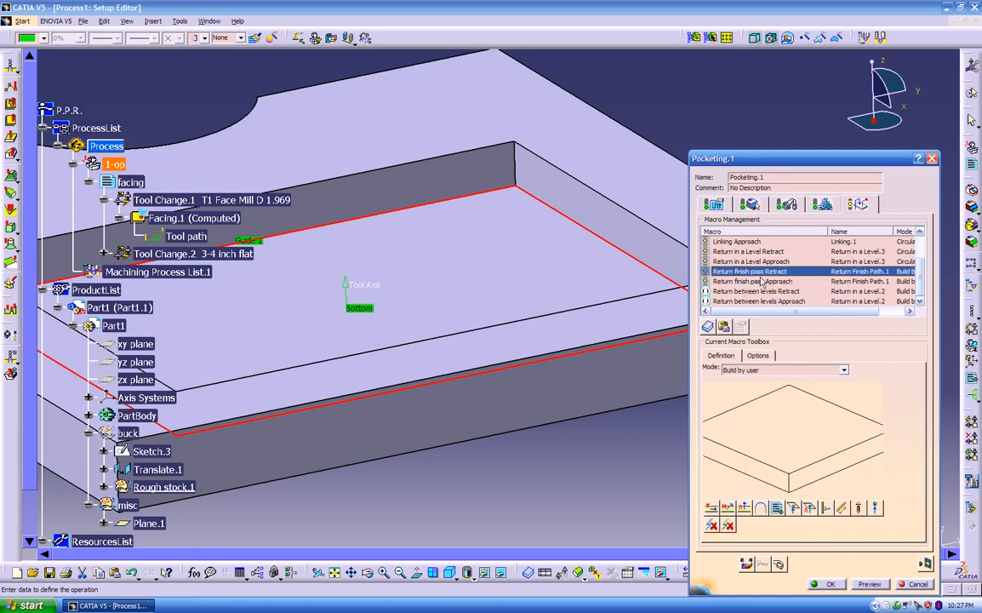
pyautogui.click(753, 370)
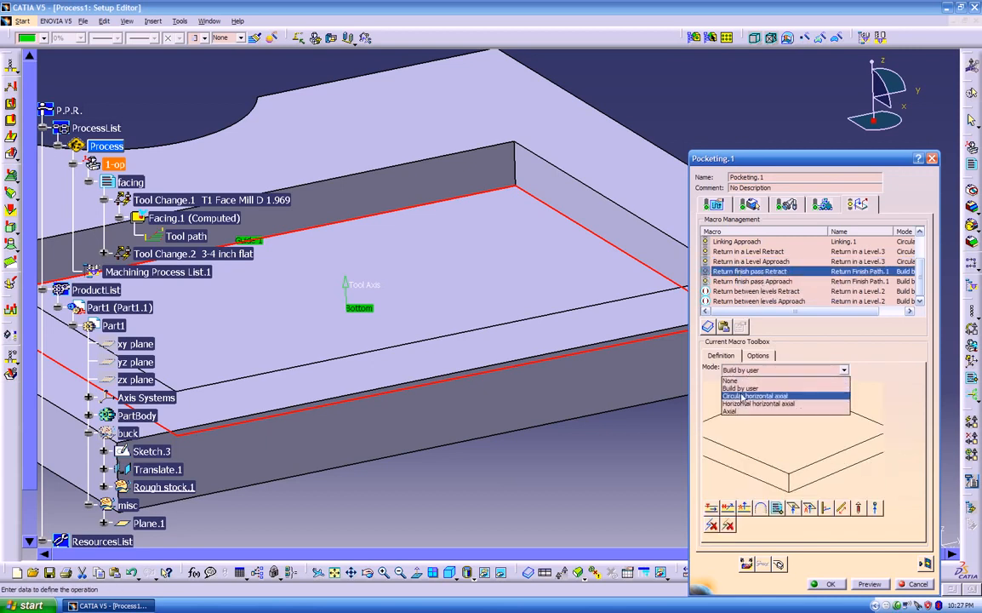
pyautogui.click(743, 281)
pyautogui.rightClick(744, 281)
pyautogui.click(731, 280)
pyautogui.click(748, 371)
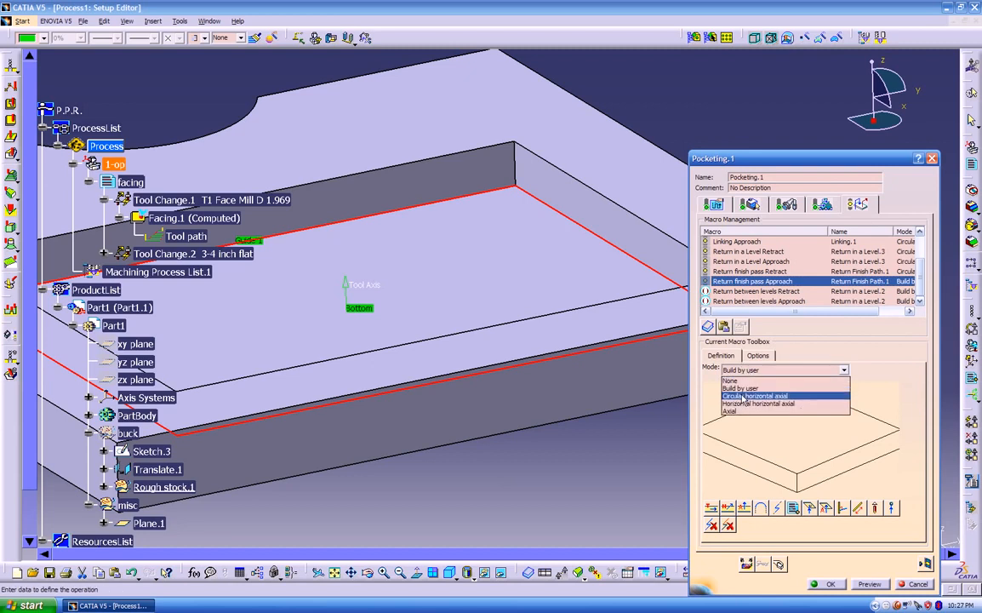
pyautogui.click(740, 395)
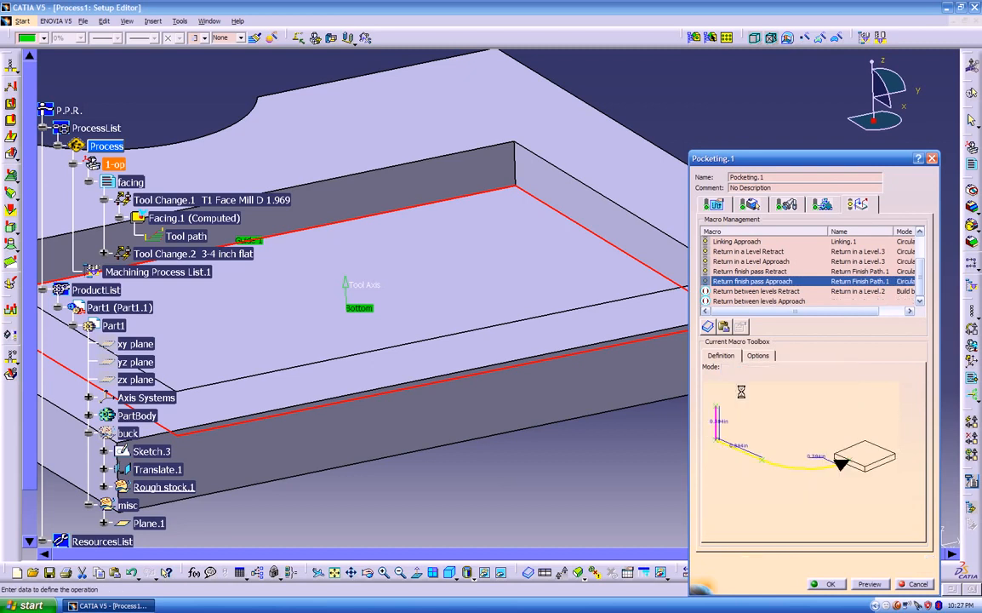
# Activate the Return between levels macros and set both their Retract and Approach to Circular horizontal axial mode
pyautogui.click(744, 292)
pyautogui.rightClick(742, 295)
pyautogui.click(757, 300)
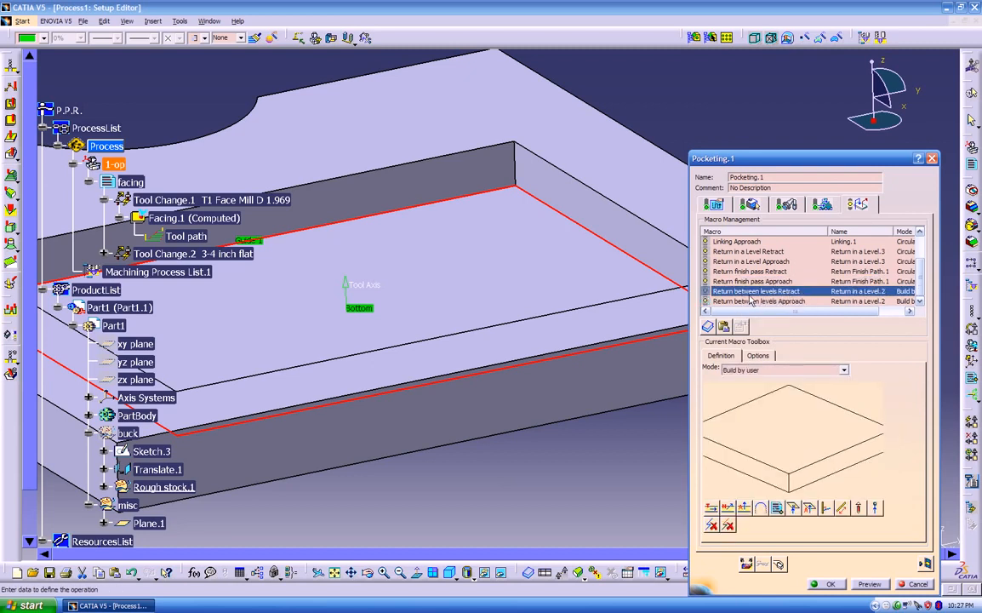
pyautogui.click(766, 369)
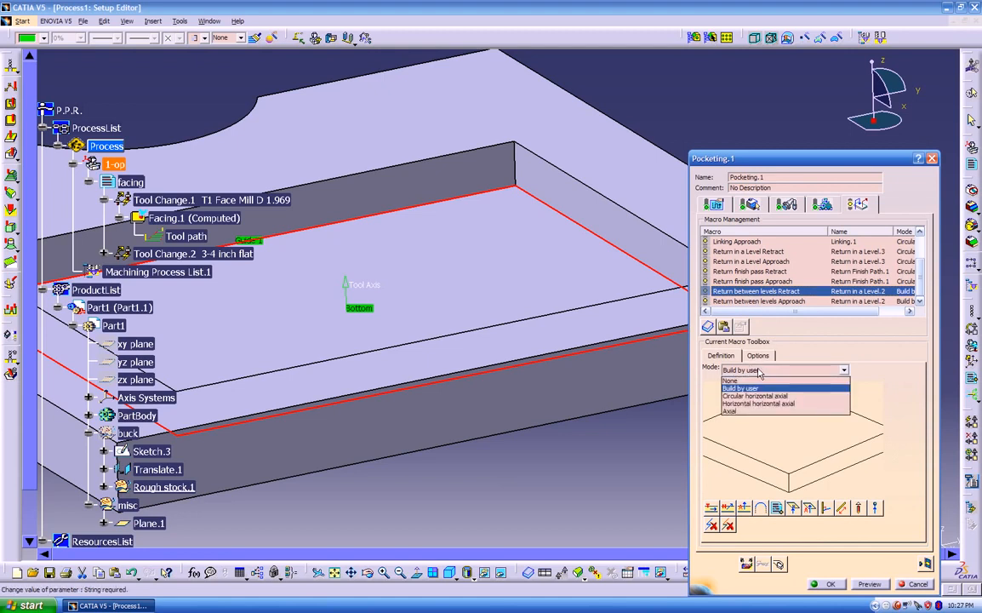
pyautogui.click(749, 395)
pyautogui.click(758, 302)
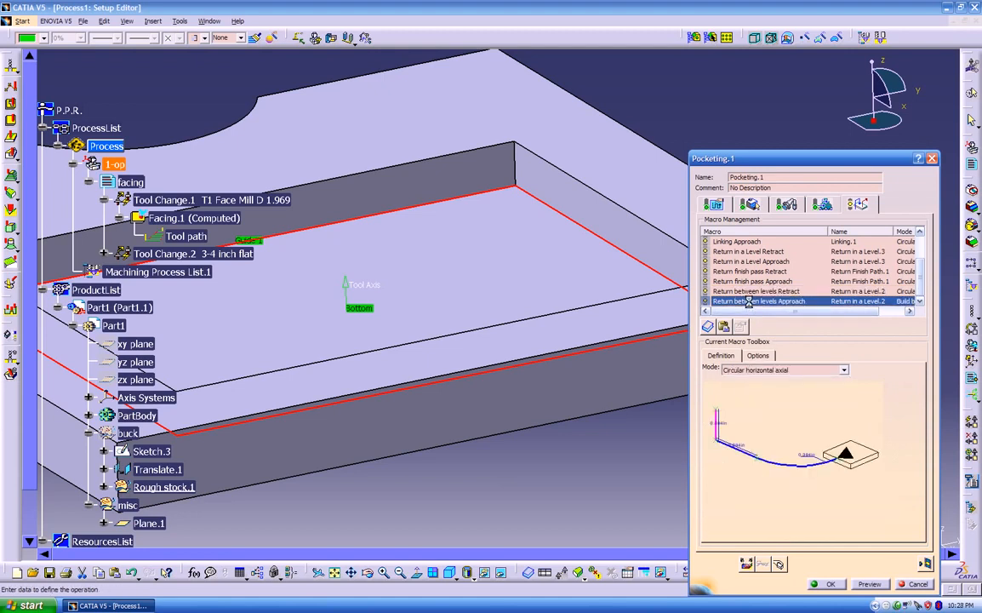
pyautogui.click(757, 370)
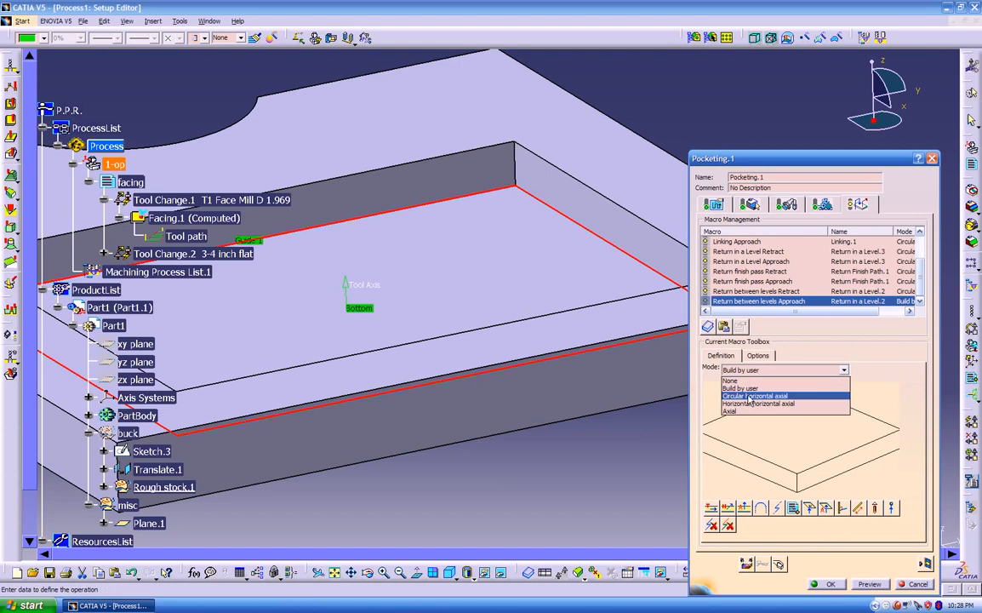
pyautogui.click(751, 396)
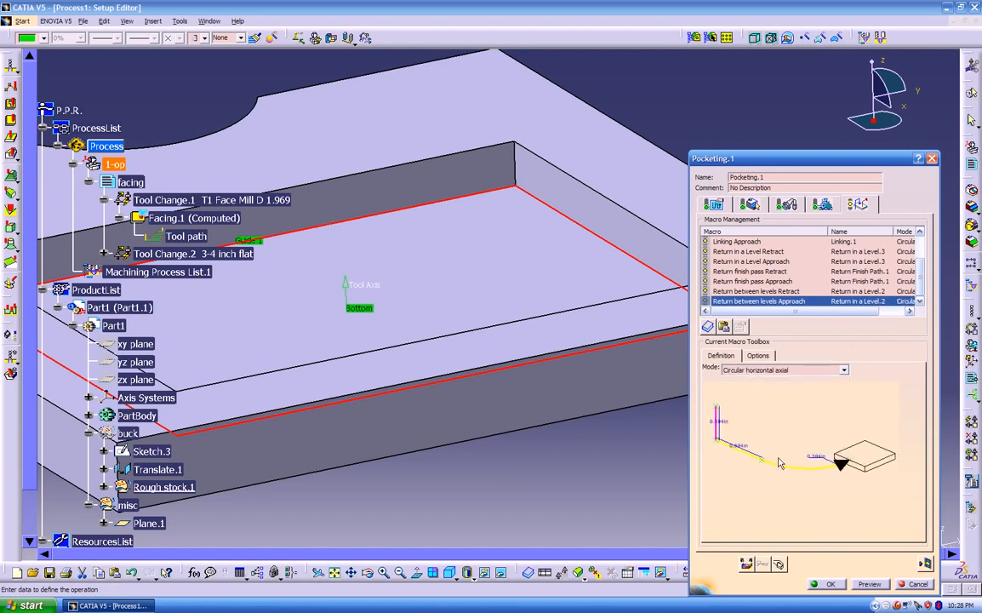
pyautogui.moveTo(745, 473)
pyautogui.keyDown('ctrl'); pyautogui.mouseDown(button='middle')
pyautogui.moveTo(787, 422)
pyautogui.moveTo(784, 451)
pyautogui.moveTo(761, 482)
pyautogui.mouseUp(button='middle'); pyautogui.keyUp('ctrl')
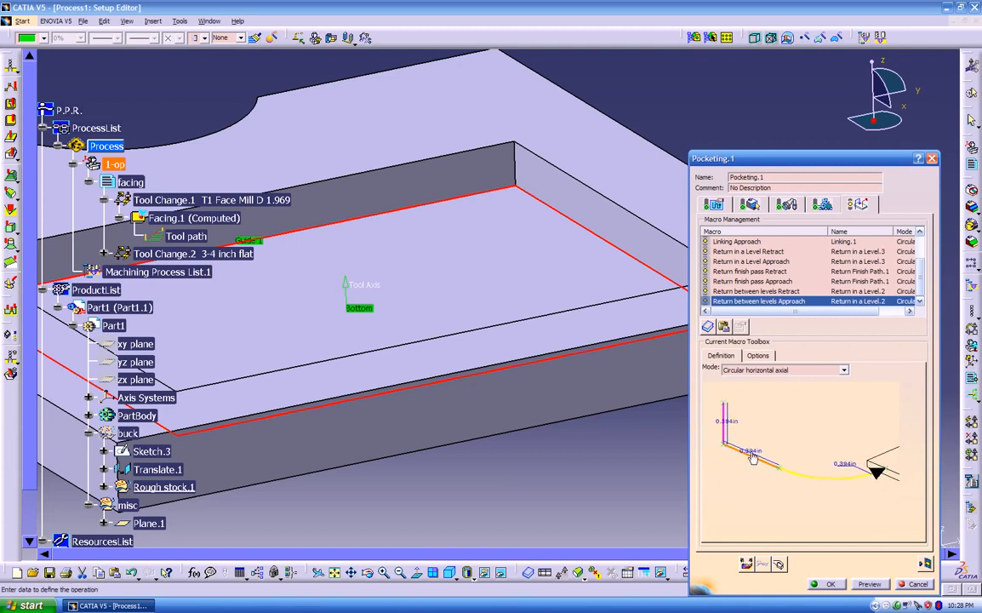
# Replay the pocketing tool path with the new macros, examine the tool's exit motion in the pocket, and close the replay
pyautogui.doubleClick(751, 456)
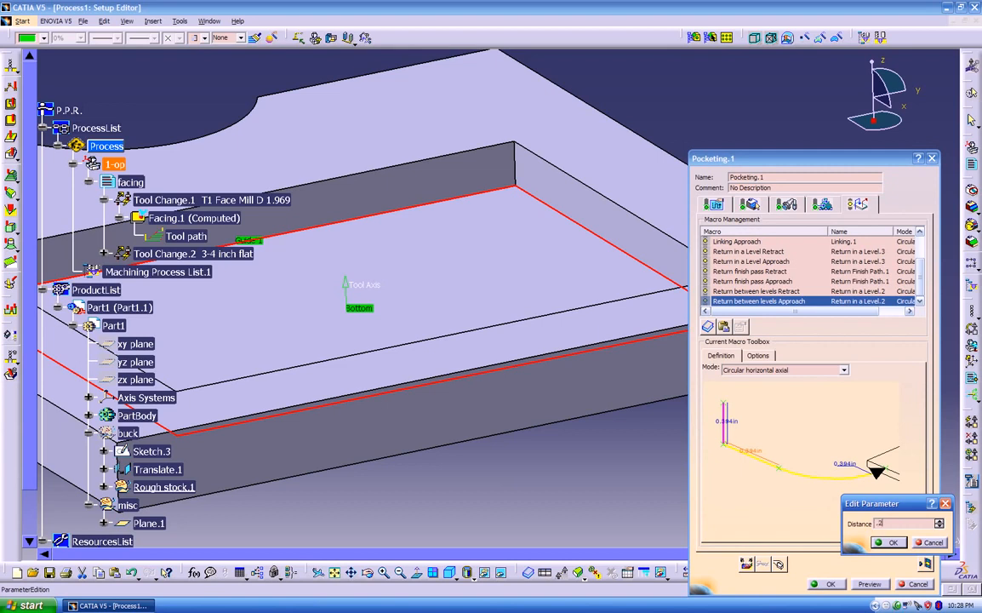
pyautogui.click(931, 542)
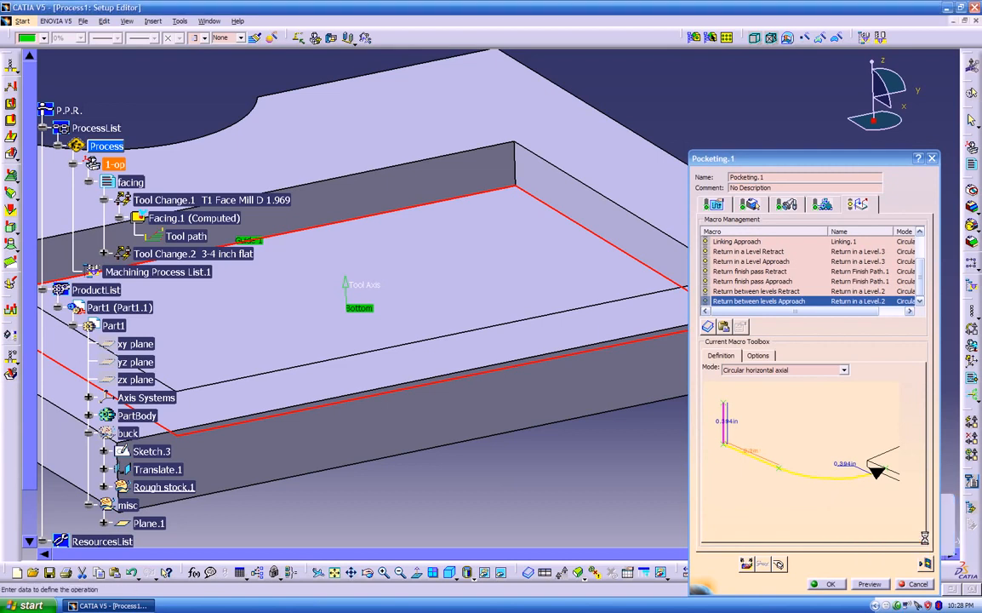
pyautogui.click(925, 561)
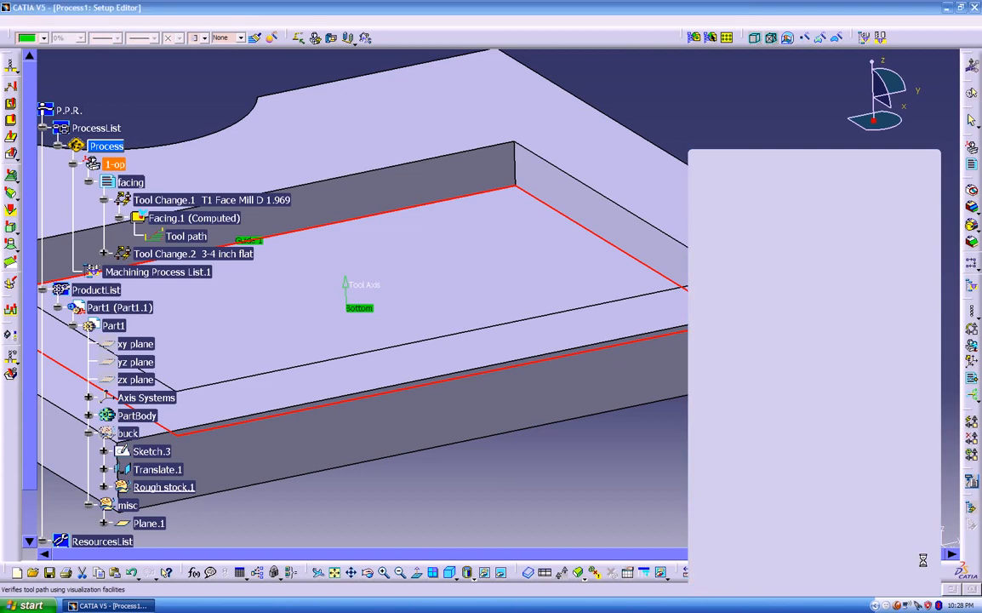
pyautogui.moveTo(607, 369); pyautogui.dragTo(545, 372, button='middle')
pyautogui.click(622, 228)
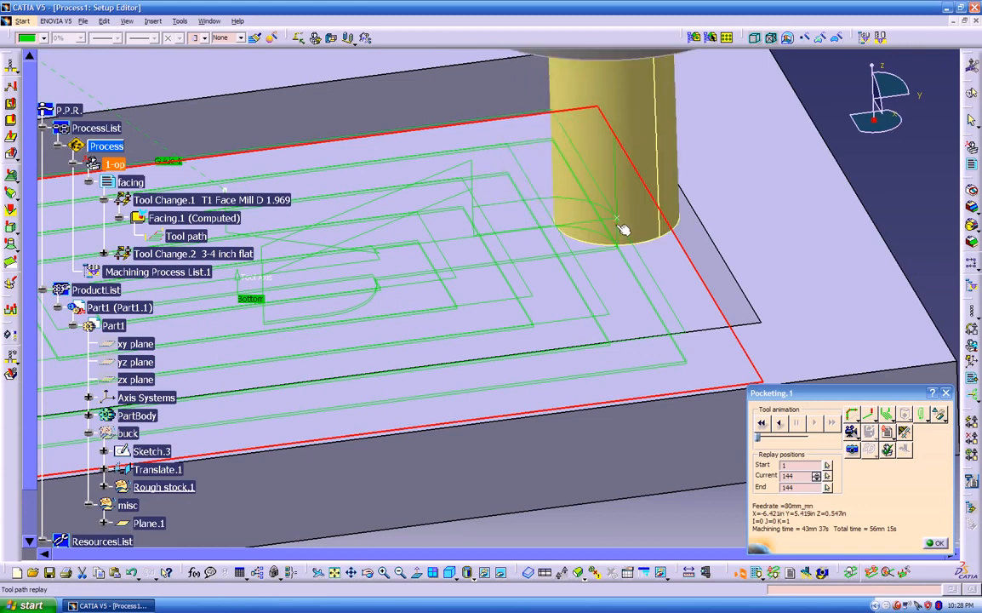
pyautogui.moveTo(489, 178); pyautogui.dragTo(629, 393, button='middle')
pyautogui.click(938, 544)
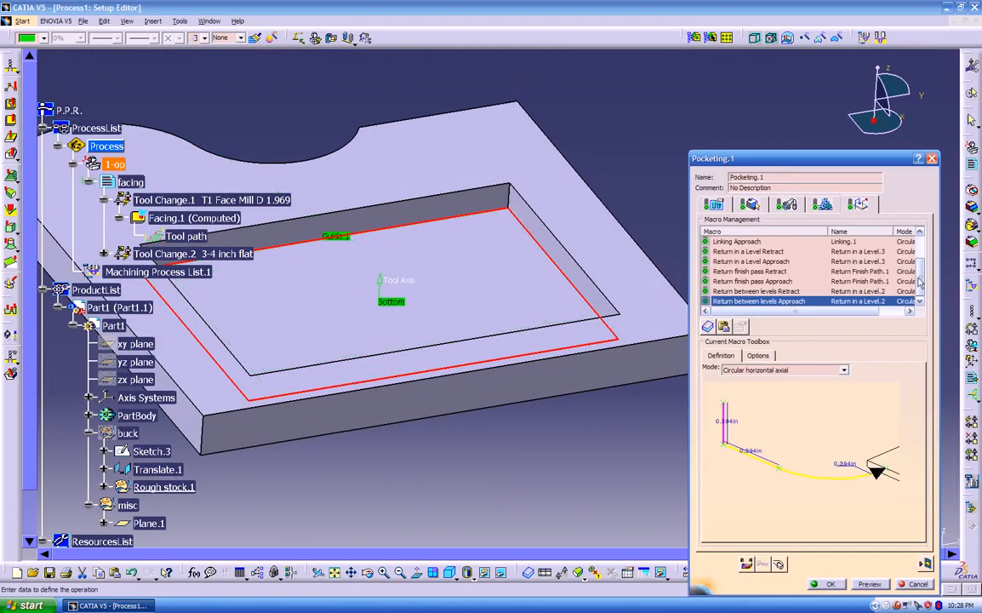
# Set the Clearance macro's mode to To safety plane and select Plane.1 above the part as the safety plane
pyautogui.scroll(2, 830, 247)
pyautogui.click(731, 261)
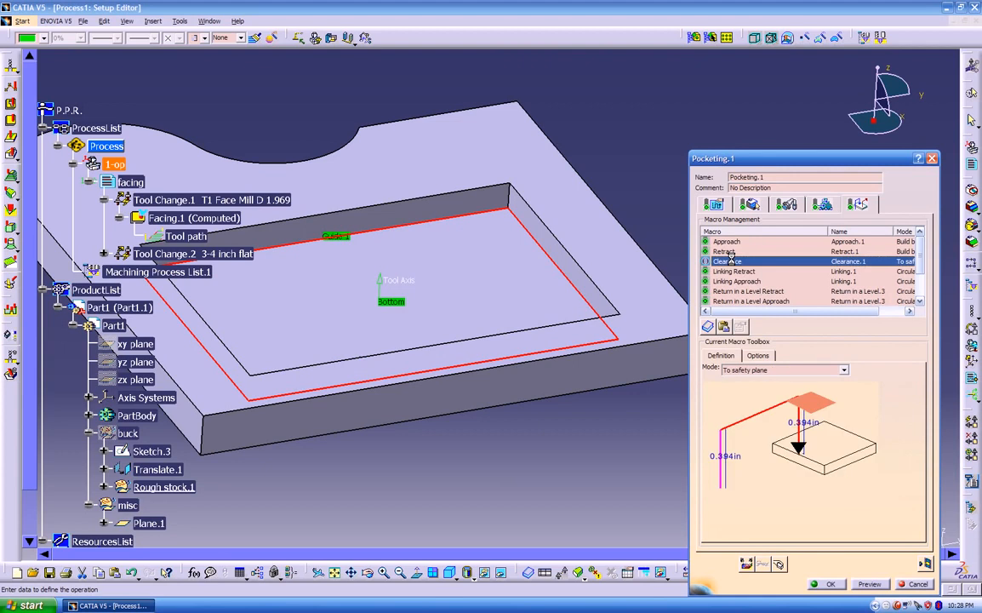
pyautogui.click(782, 370)
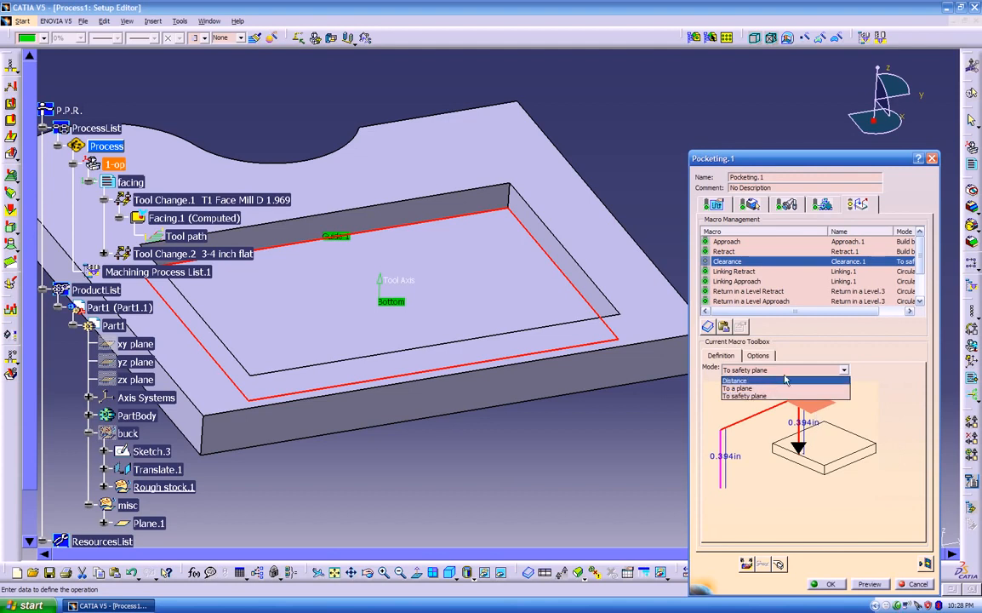
pyautogui.click(785, 397)
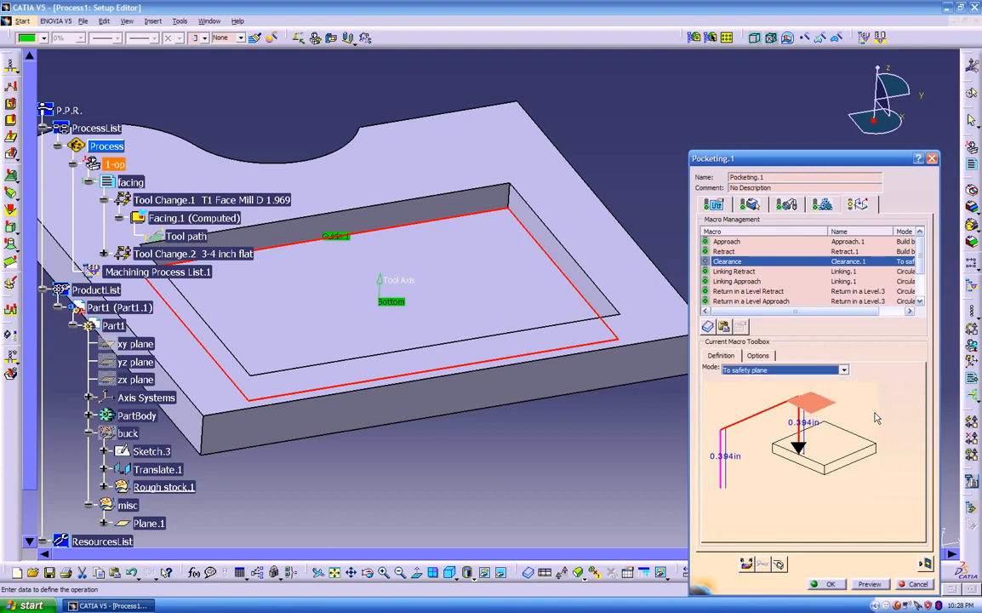
pyautogui.click(818, 408)
pyautogui.moveTo(698, 388); pyautogui.dragTo(709, 429, button='middle')
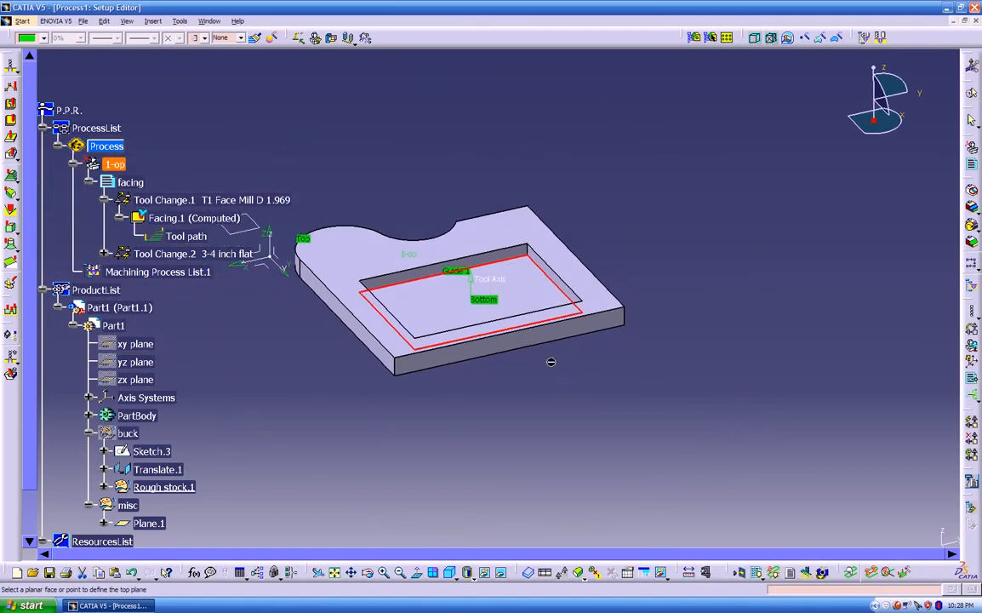
pyautogui.click(252, 225)
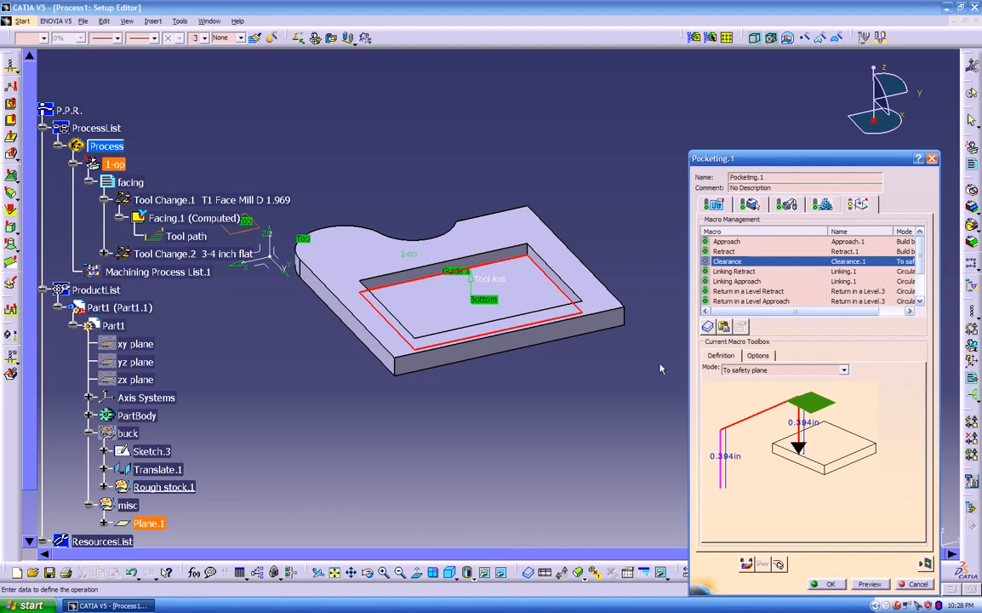
# Replay the pocketing tool path to check the clearance moves relative to the safety plane, and close the replay
pyautogui.scroll(-4, 915, 272)
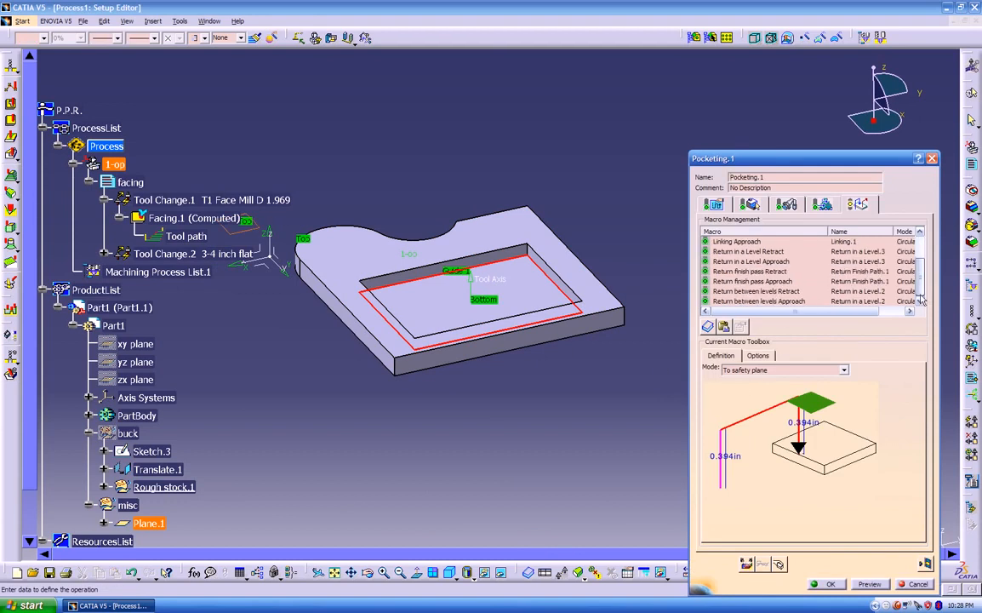
pyautogui.click(925, 562)
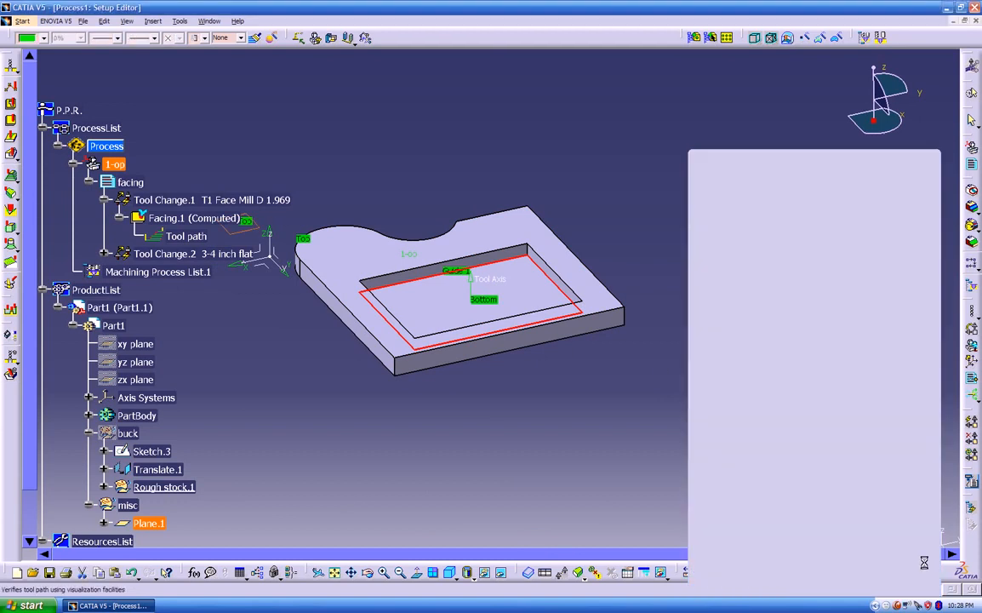
pyautogui.moveTo(606, 372); pyautogui.dragTo(634, 322, button='middle')
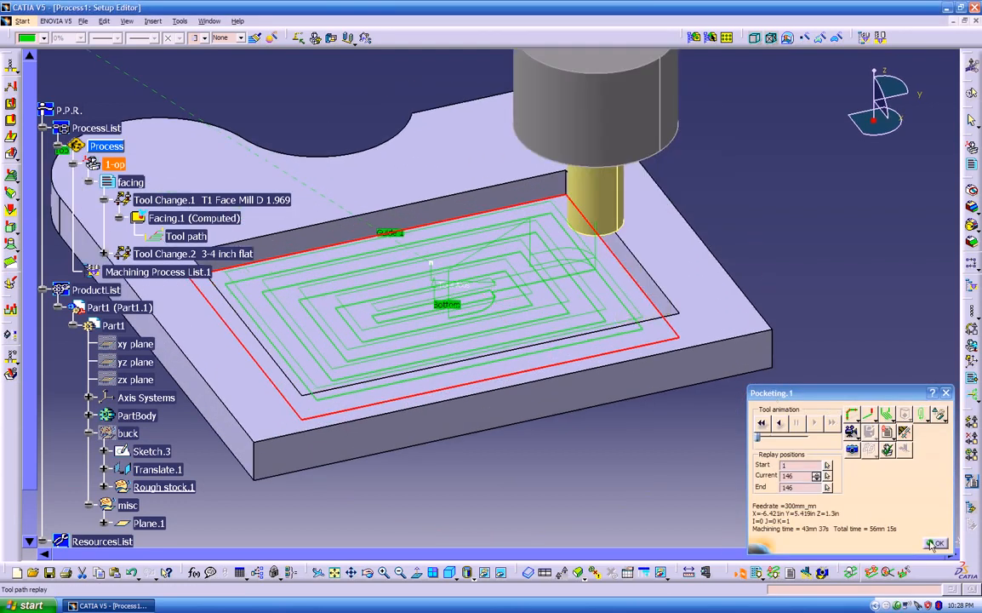
pyautogui.click(936, 543)
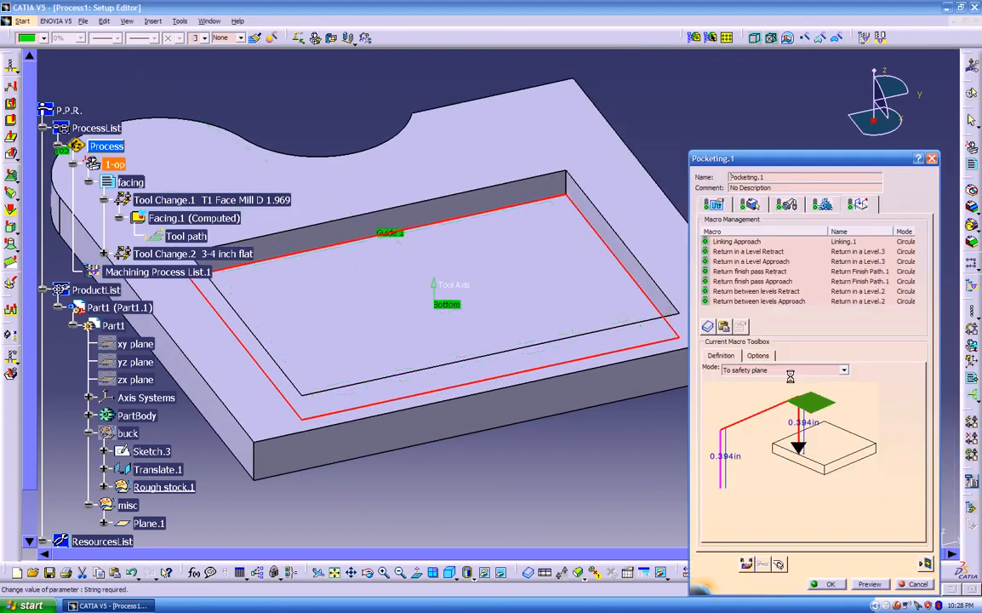
# Set the pocketing strategy's finishing mode to Side finish at last level & bottom
pyautogui.click(716, 205)
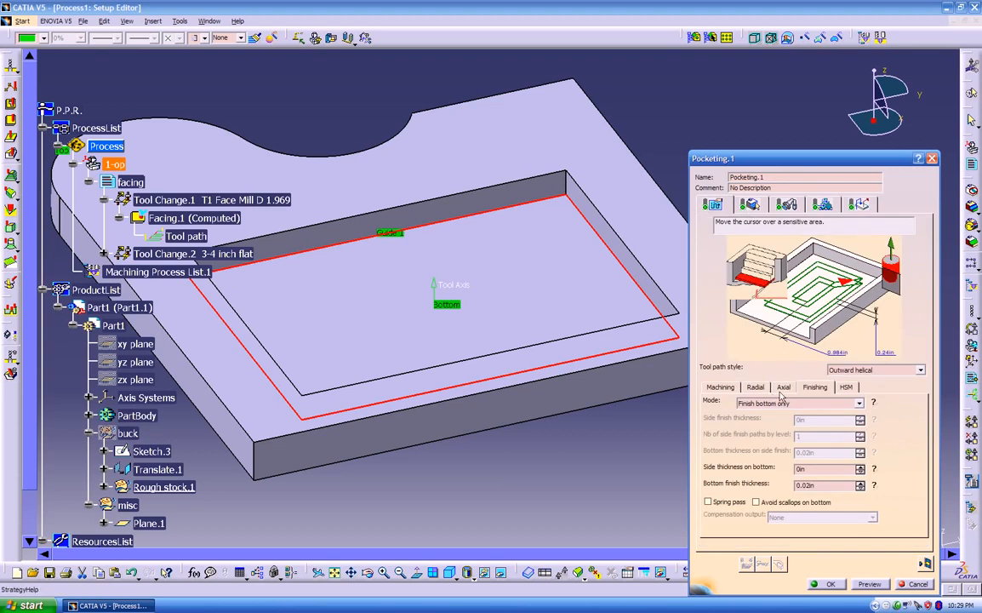
pyautogui.click(817, 403)
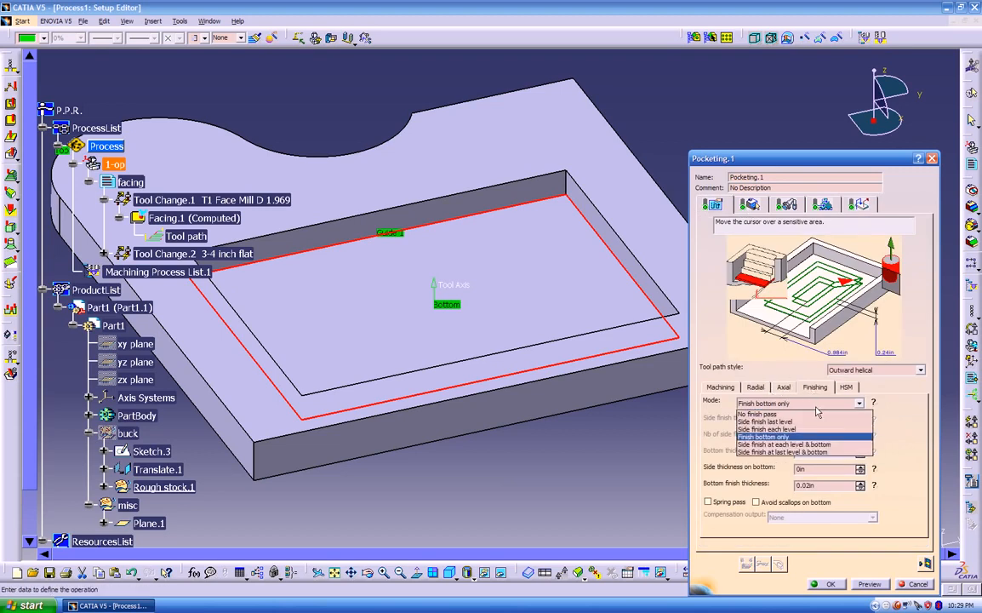
pyautogui.click(791, 453)
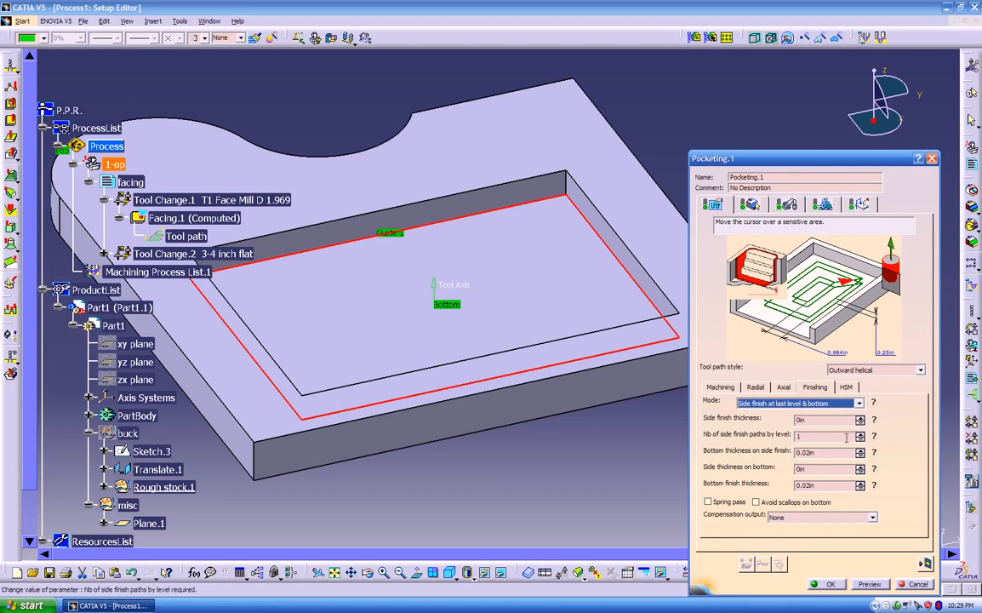
# Review the macro list and replay the pocketing tool path to examine the side and bottom finish passes
pyautogui.click(860, 204)
pyautogui.moveTo(921, 271)
pyautogui.mouseDown()
pyautogui.moveTo(919, 251)
pyautogui.moveTo(921, 285)
pyautogui.mouseUp()
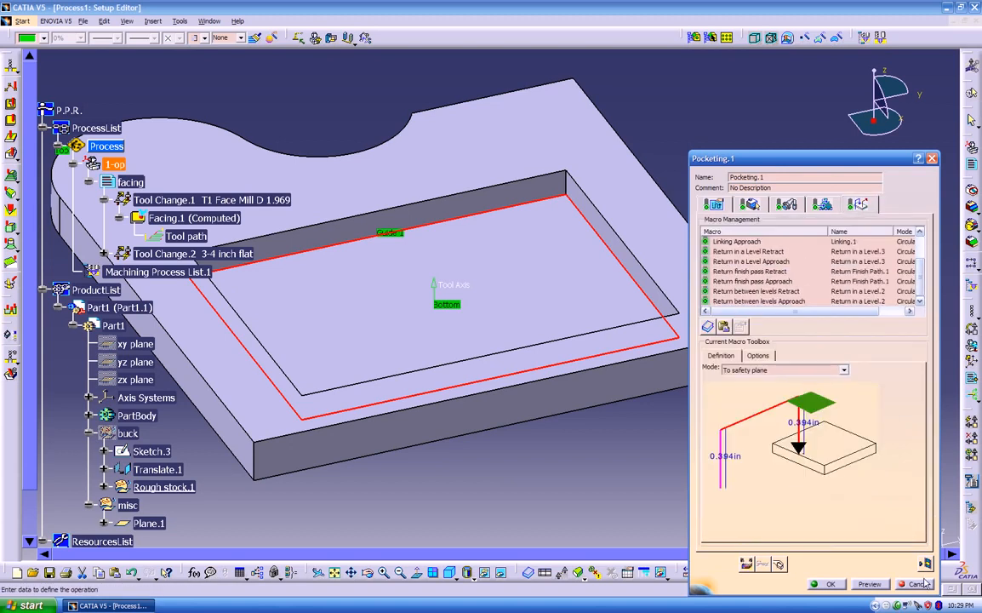
pyautogui.click(925, 563)
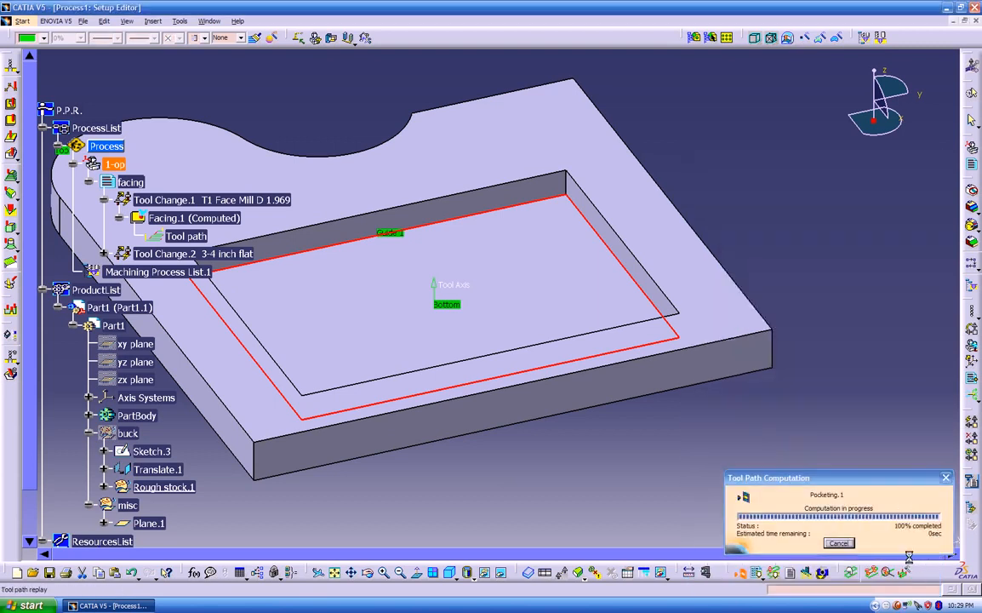
pyautogui.moveTo(556, 396); pyautogui.dragTo(611, 334, button='middle')
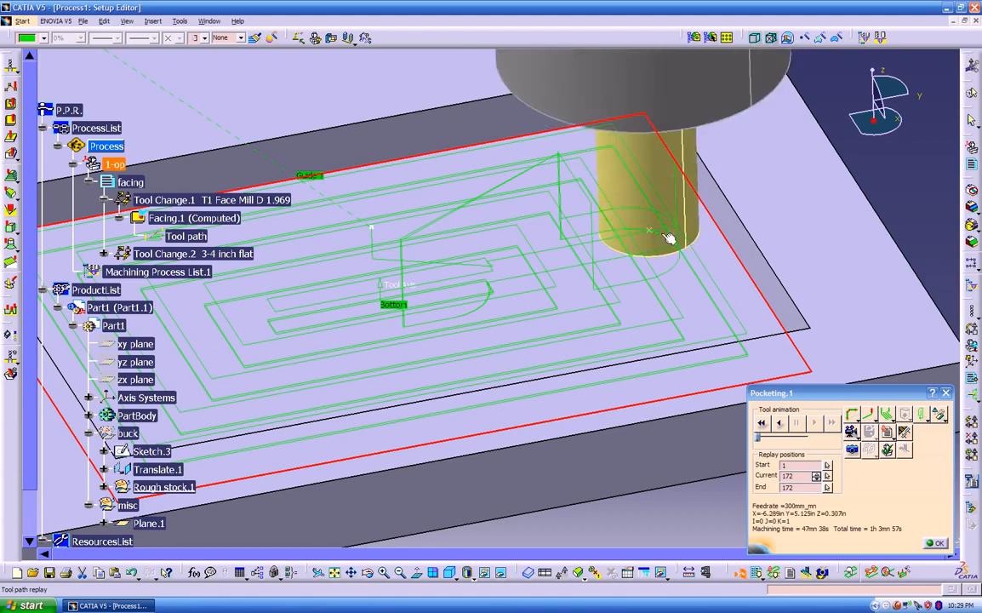
pyautogui.moveTo(622, 291); pyautogui.dragTo(509, 381, button='middle')
pyautogui.scroll(1, 498, 405)
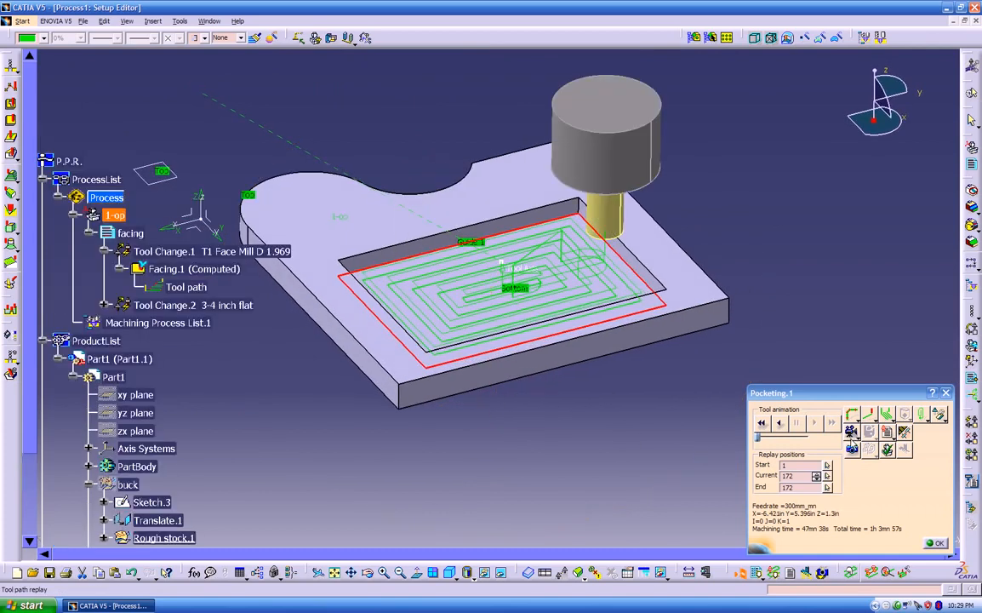
# Run the video from the last saved result through facing and pocketing, changing the replay mode, and inspect the machined pocket
pyautogui.click(858, 437)
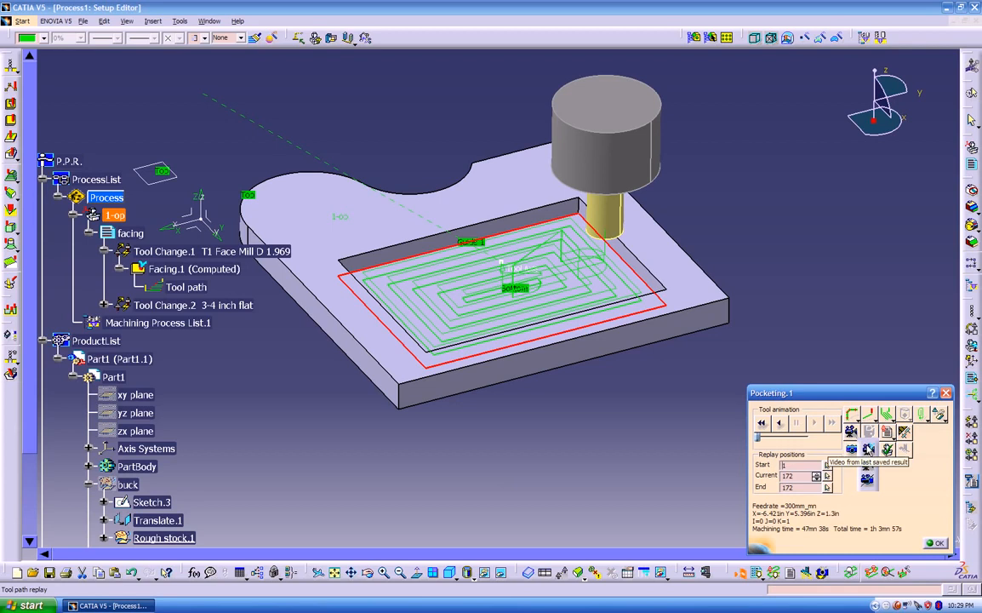
pyautogui.click(869, 451)
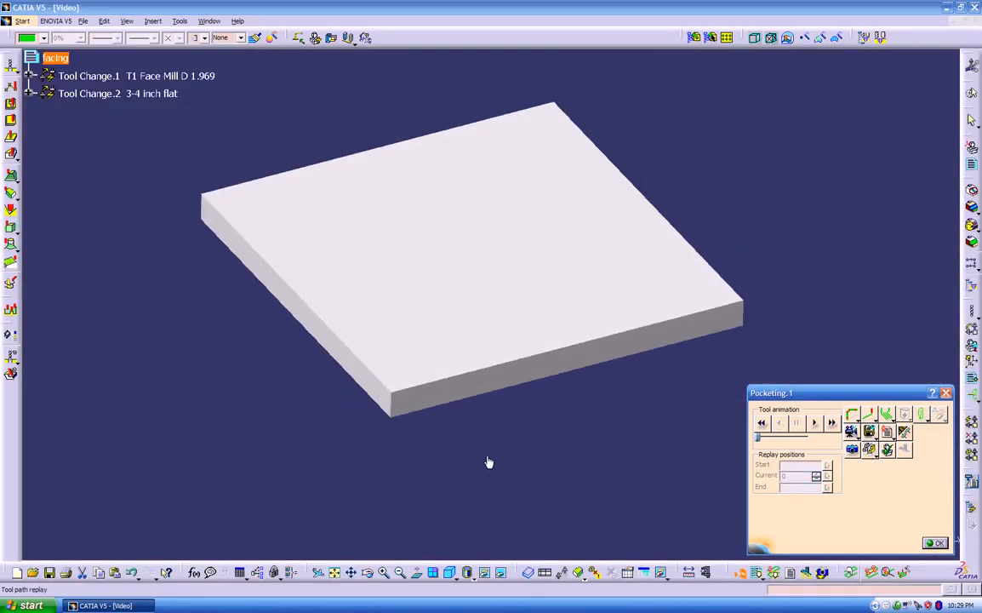
pyautogui.moveTo(549, 410); pyautogui.dragTo(706, 349, button='middle')
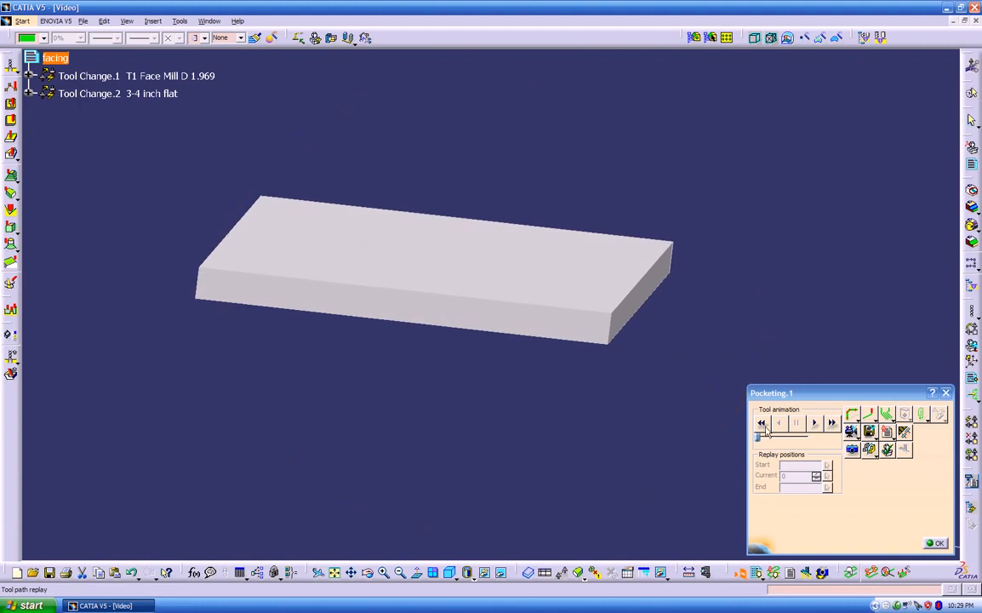
pyautogui.click(813, 424)
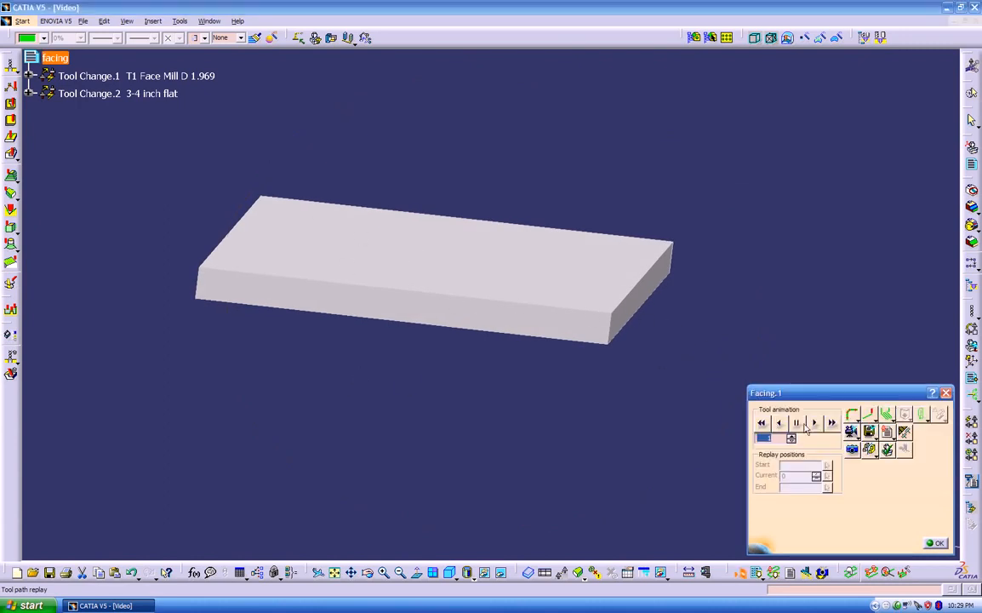
pyautogui.click(869, 433)
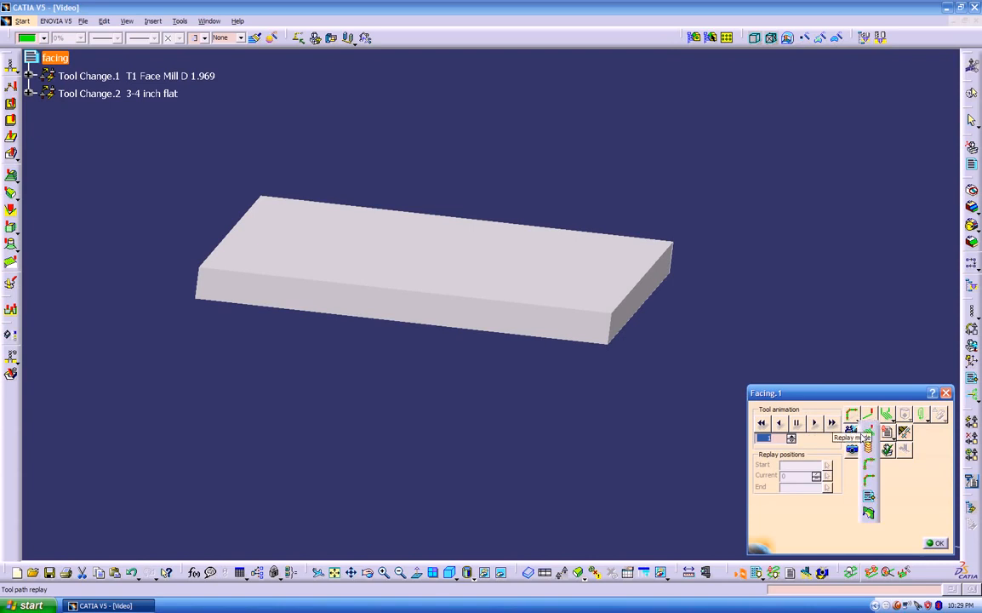
pyautogui.click(871, 434)
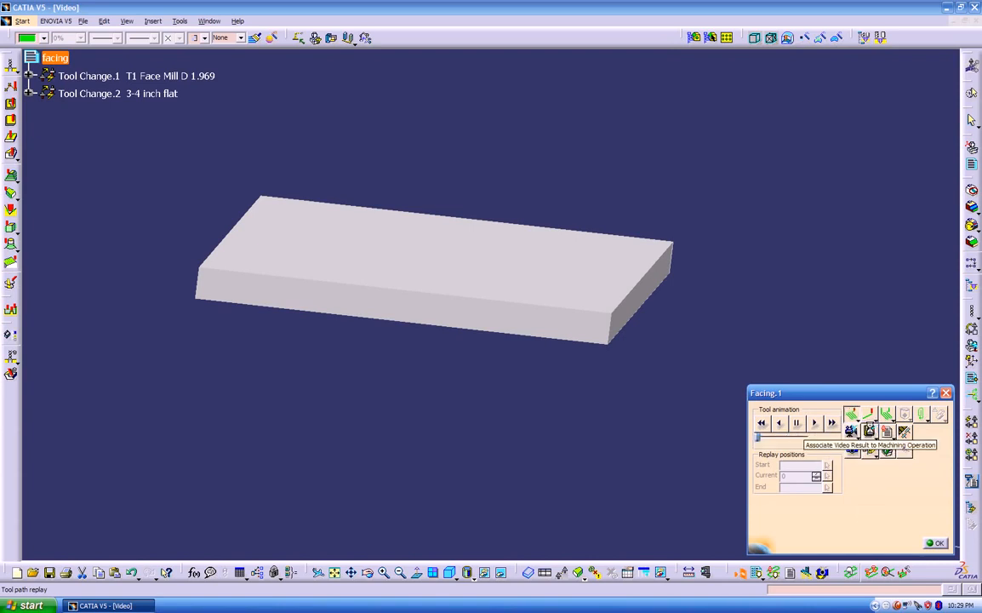
pyautogui.click(780, 426)
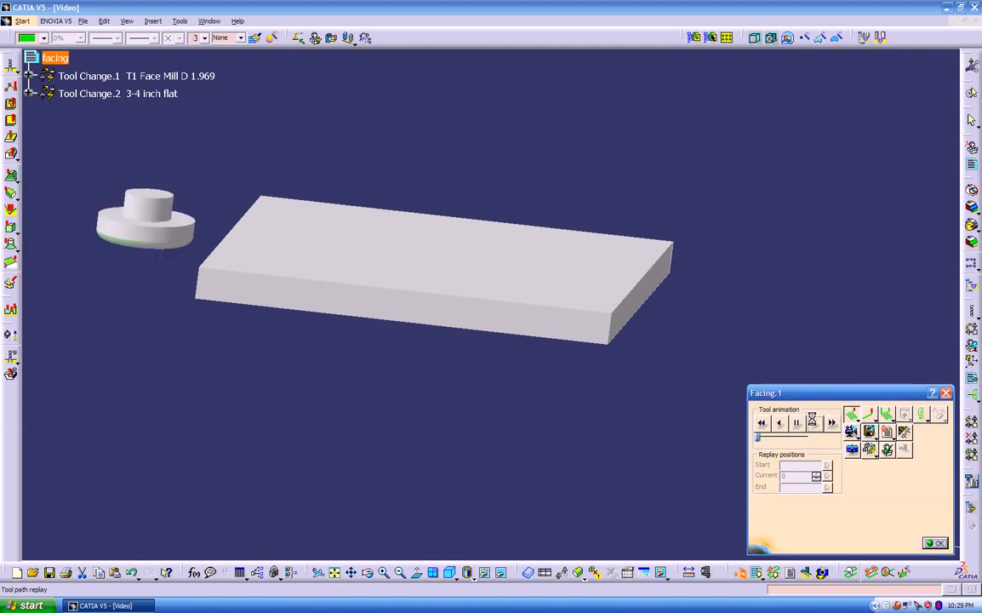
pyautogui.moveTo(475, 329); pyautogui.dragTo(399, 357, button='middle')
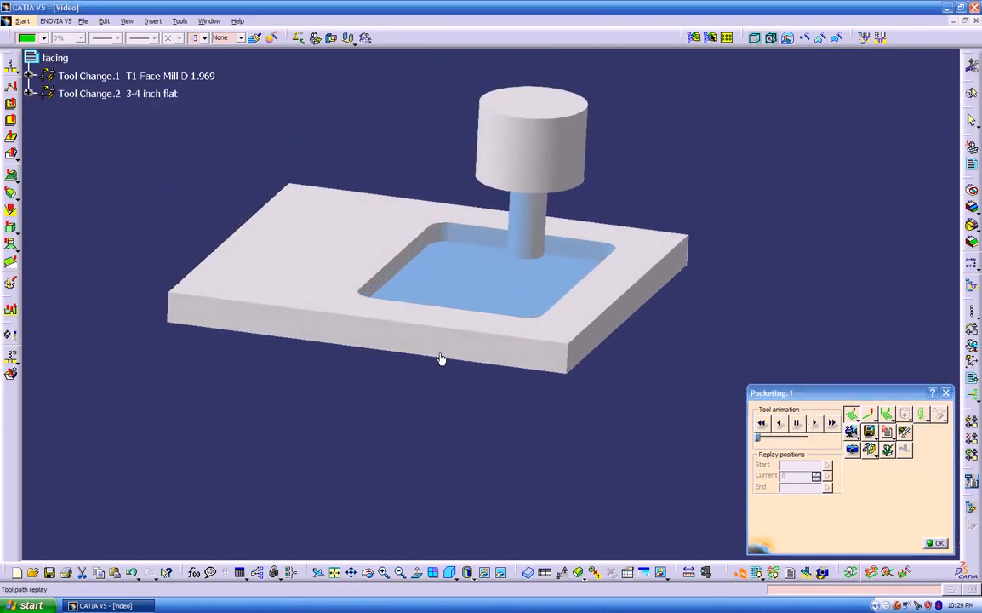
pyautogui.moveTo(517, 353); pyautogui.dragTo(738, 335, button='middle')
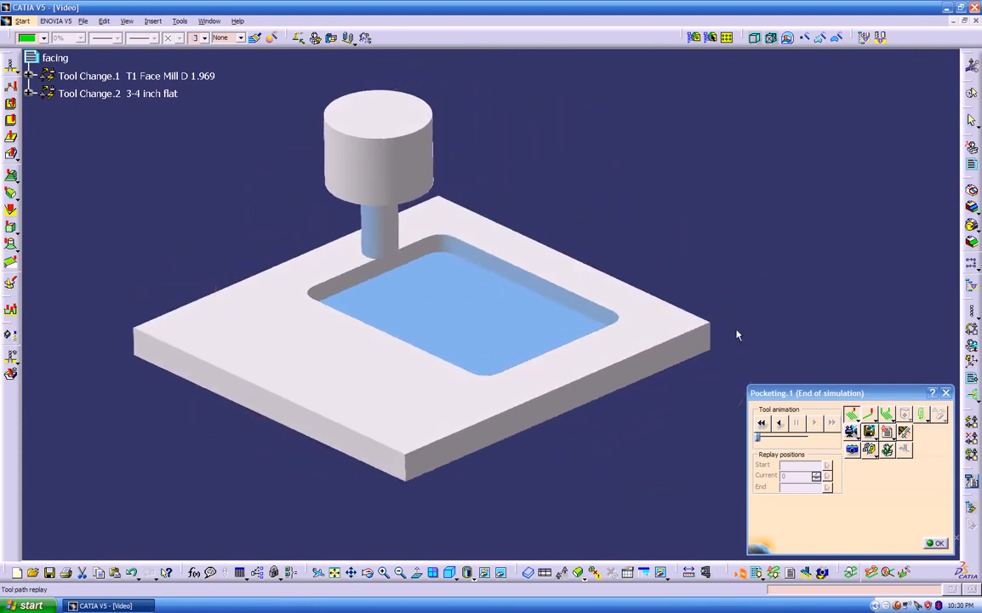
# Associate the video result with the machining operation, close the simulation, and accept the Pocketing.1 definition
pyautogui.click(870, 431)
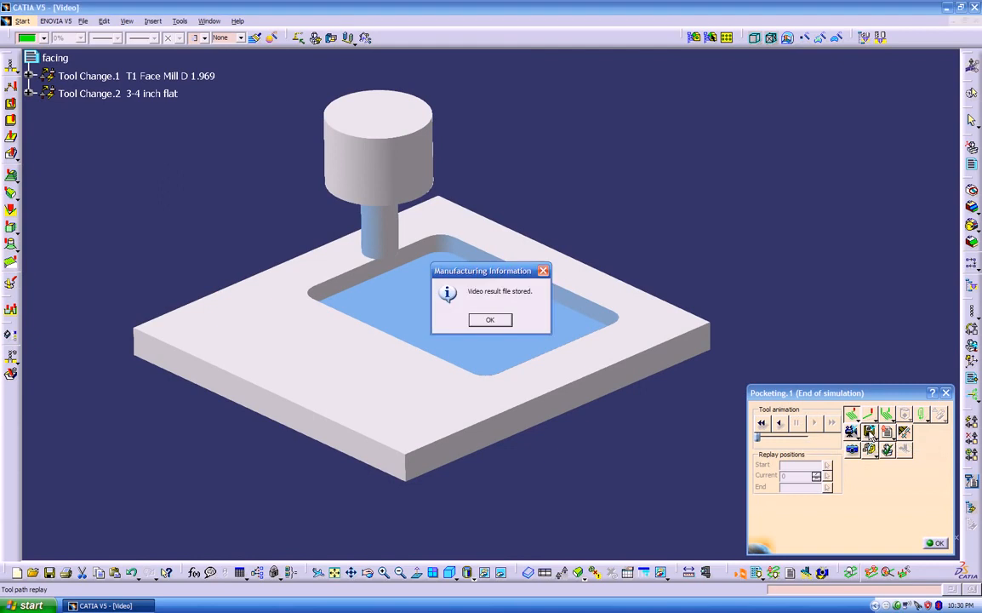
pyautogui.click(503, 321)
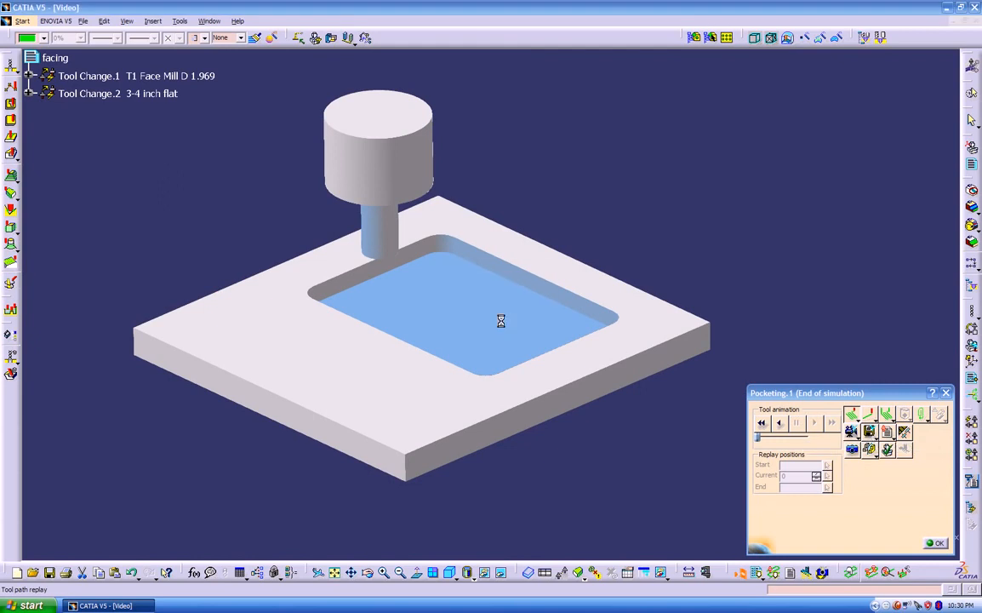
pyautogui.click(936, 544)
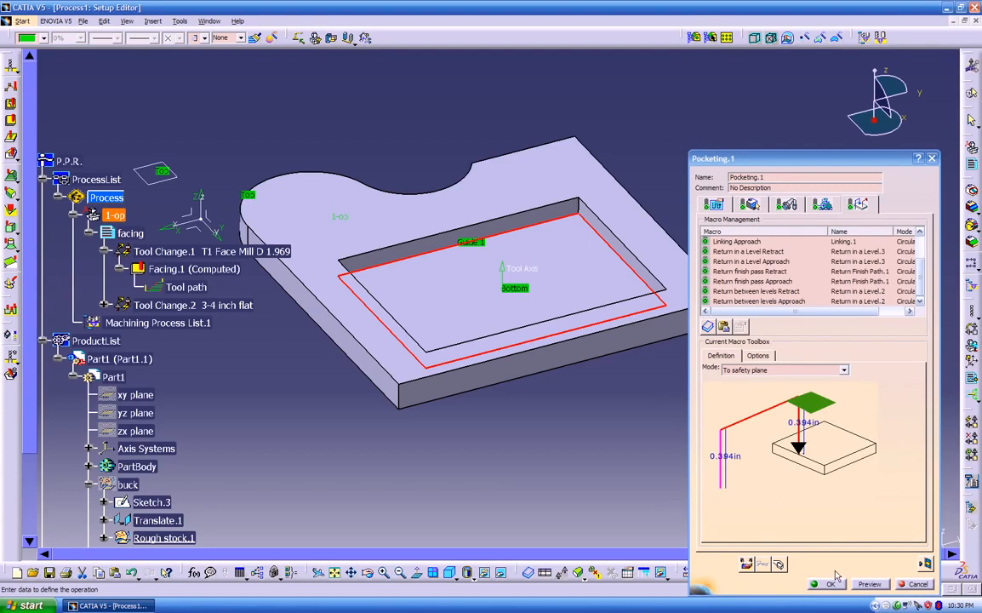
pyautogui.click(829, 584)
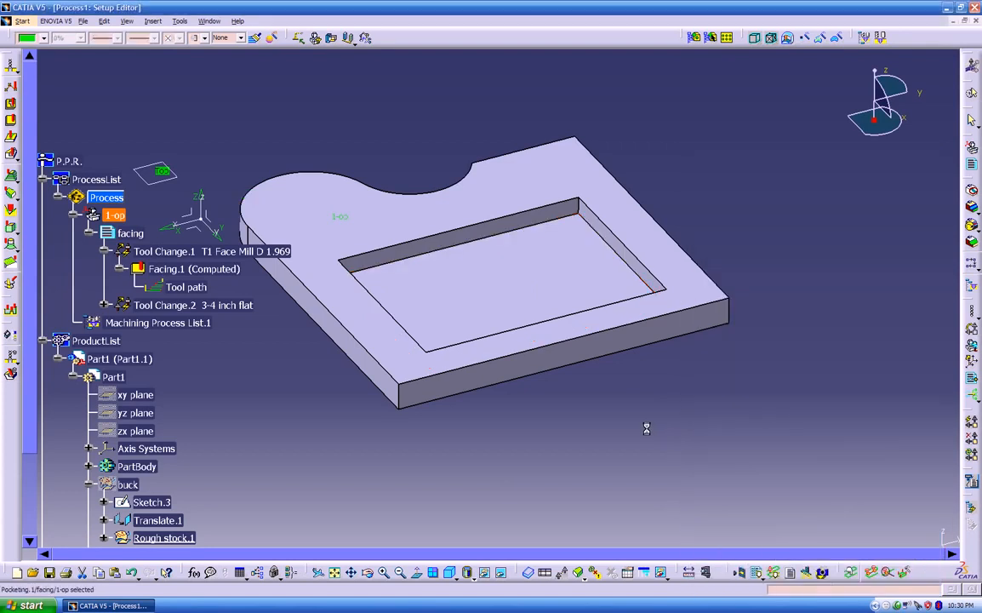
pyautogui.moveTo(579, 439); pyautogui.dragTo(645, 412, button='middle')
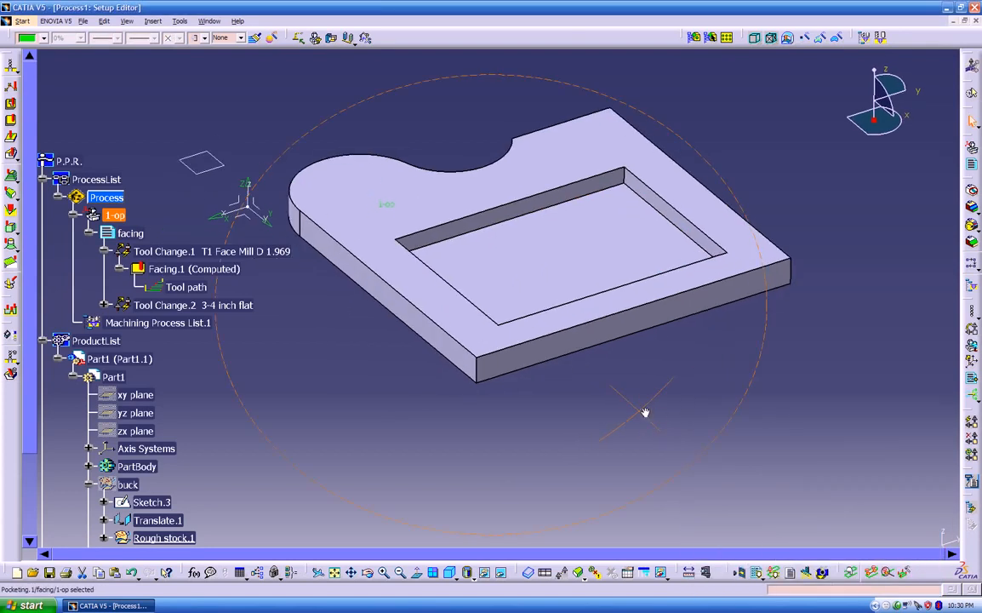
# Expand the 3-4 inch flat tool change, look at the Part1 document, and return to the Process1 setup
pyautogui.click(105, 306)
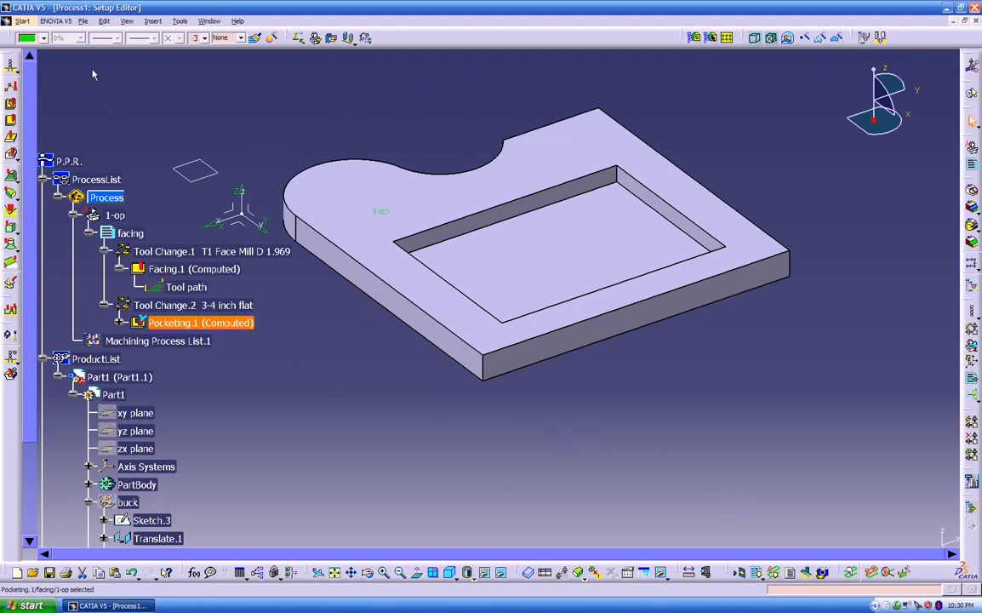
pyautogui.click(209, 20)
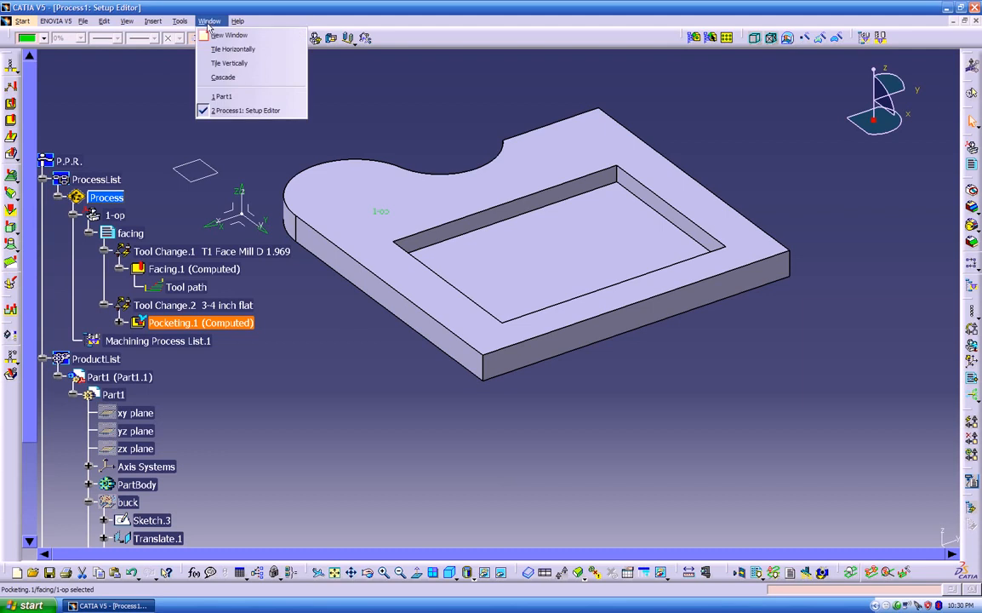
pyautogui.click(223, 97)
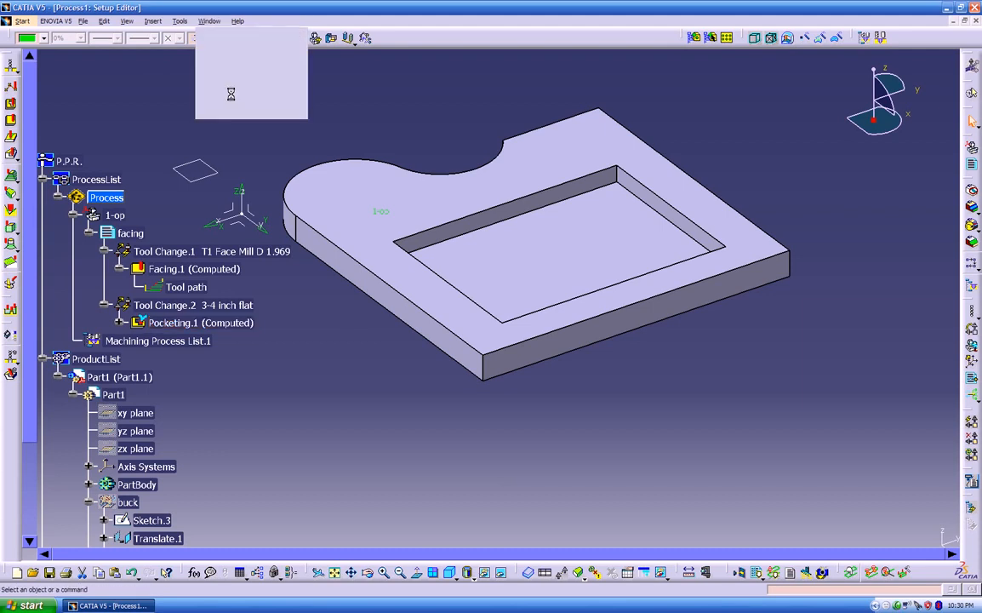
pyautogui.moveTo(345, 376); pyautogui.dragTo(400, 366, button='middle')
pyautogui.click(206, 21)
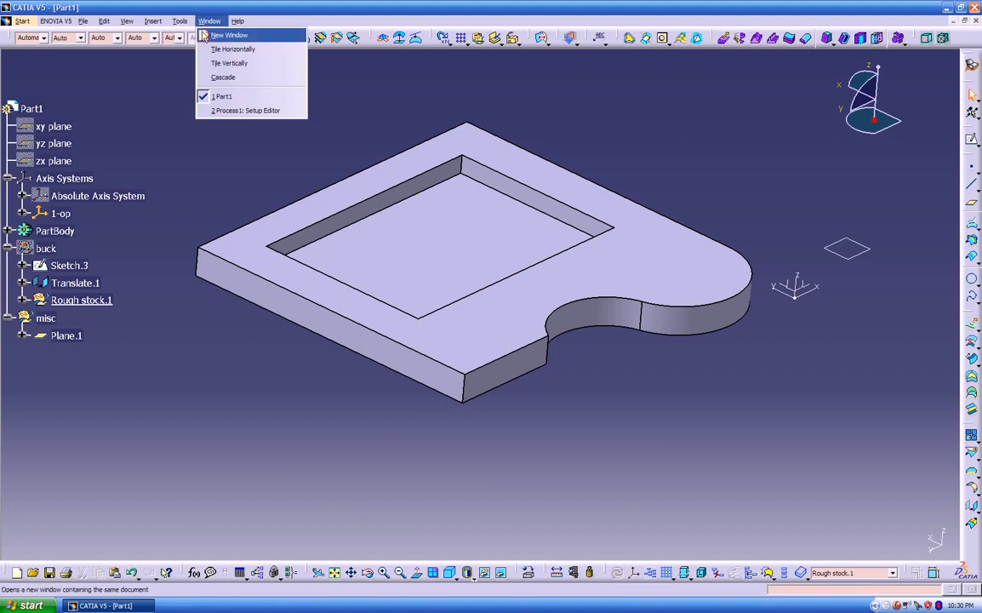
pyautogui.click(230, 110)
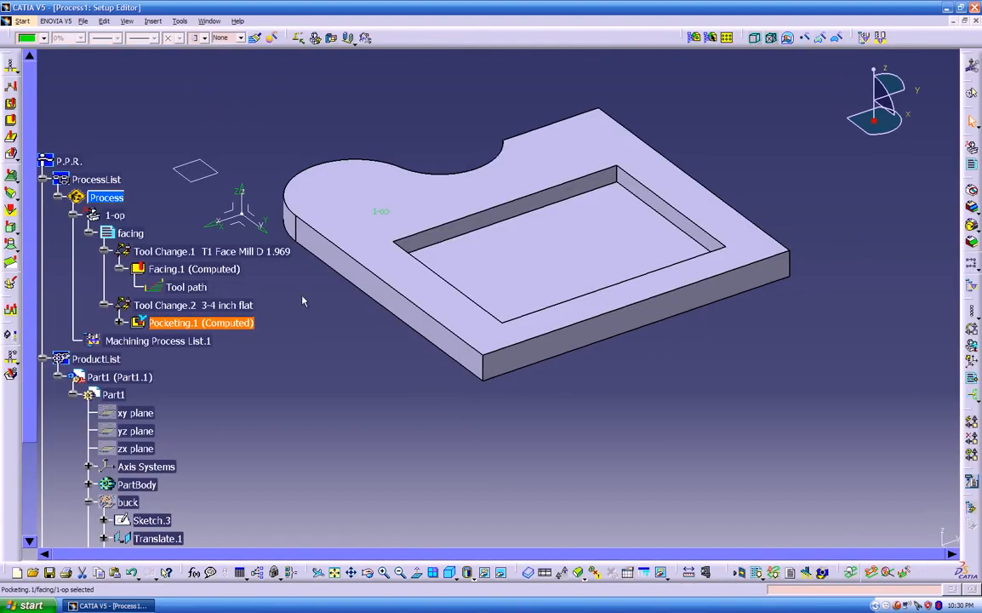
pyautogui.click(345, 386)
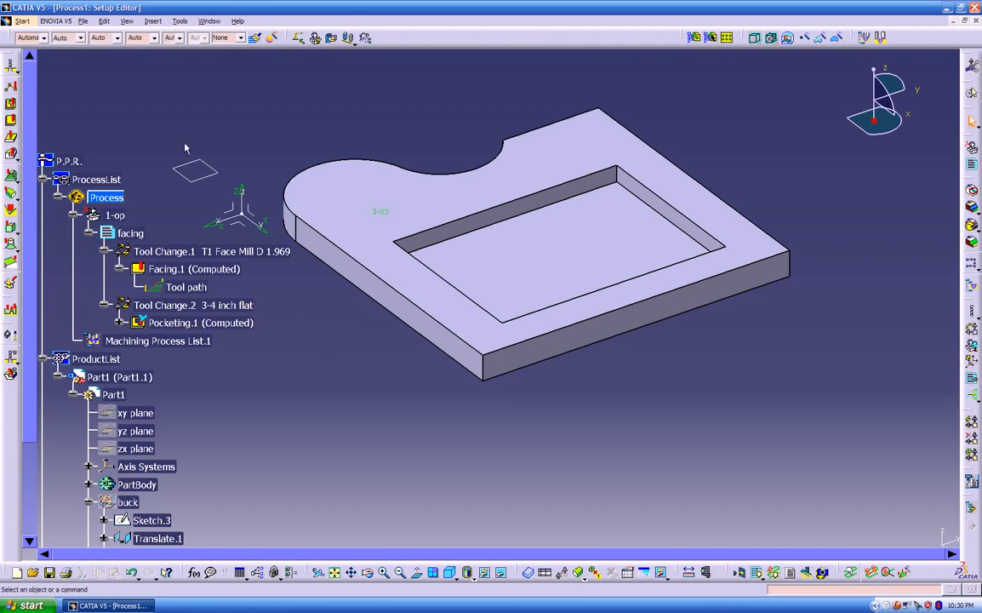
# Start saving Part1.CATPart through Save Management, browsing to the catia-toopath tutorial folder inside Camtasia Studio
pyautogui.click(83, 21)
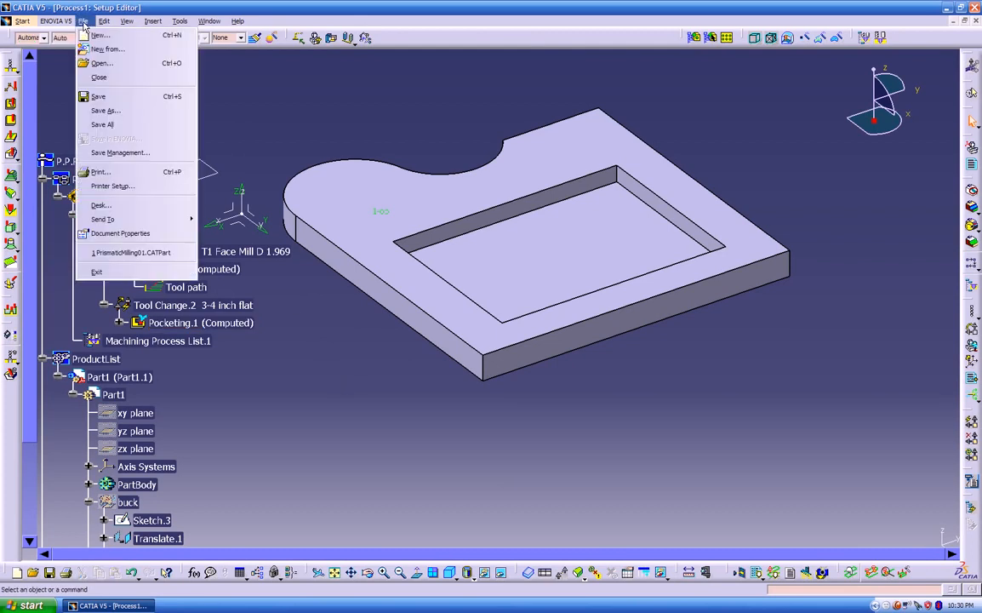
pyautogui.click(116, 154)
pyautogui.moveTo(442, 389); pyautogui.dragTo(411, 317)
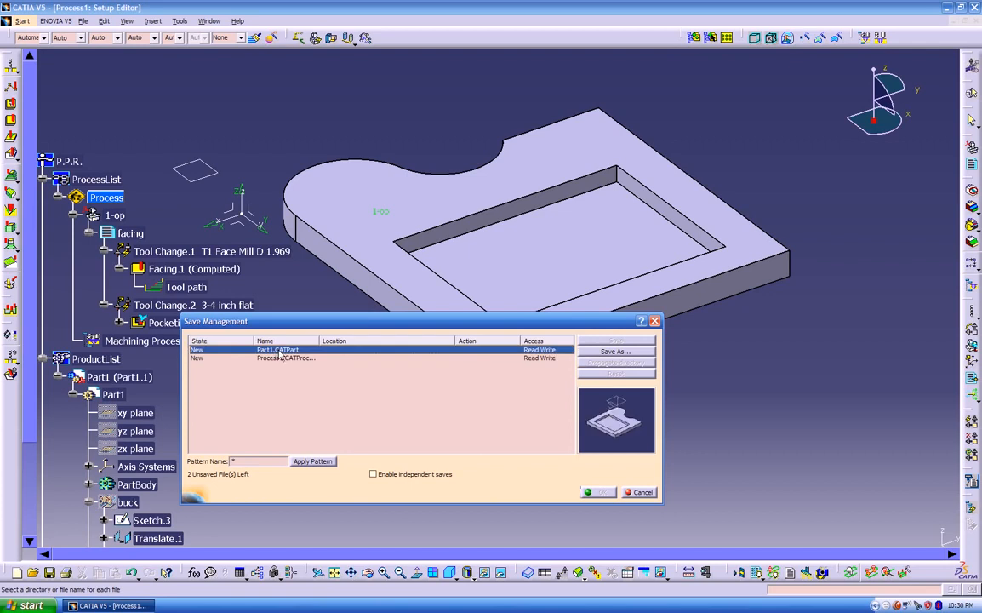
pyautogui.click(594, 353)
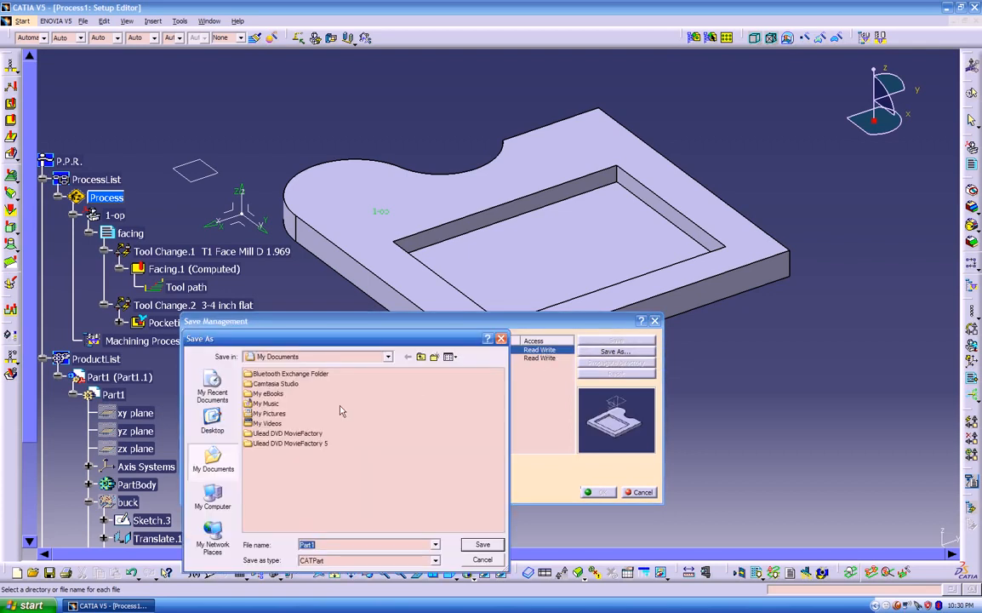
pyautogui.doubleClick(276, 385)
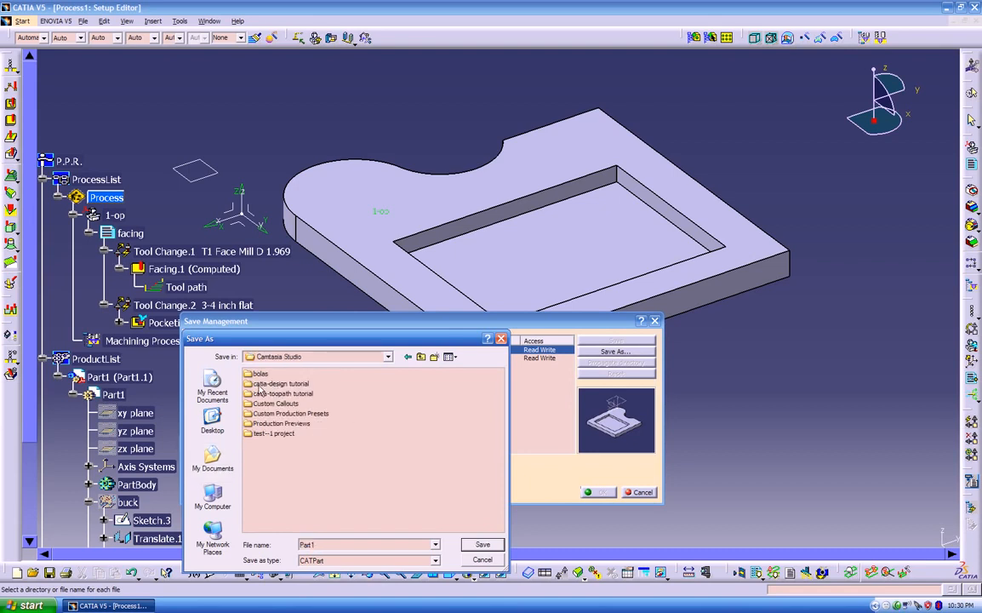
pyautogui.doubleClick(272, 394)
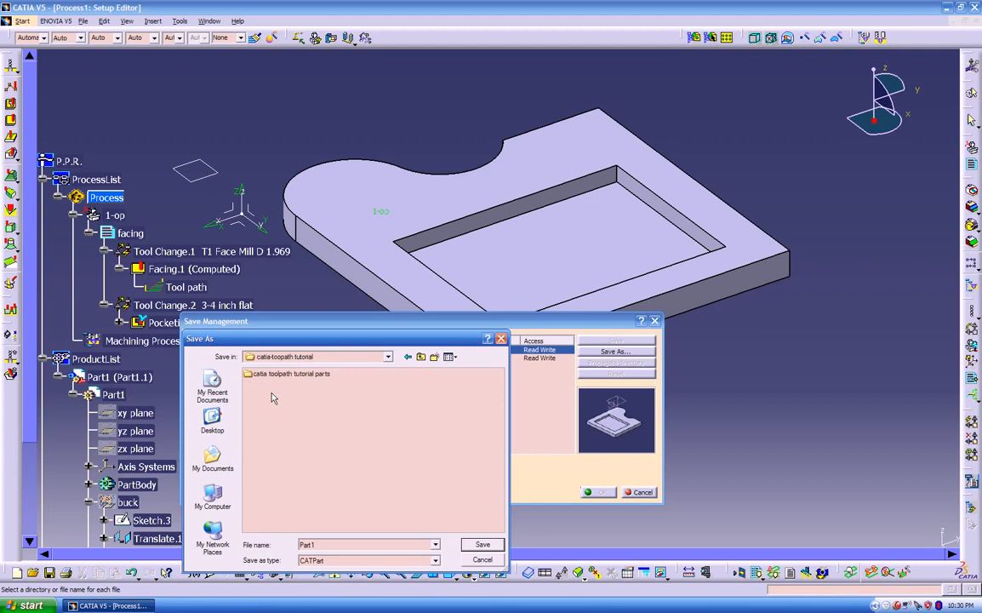
# Create a folder named "catia toolpath pocket" and set the part to save there as pocket
pyautogui.click(434, 357)
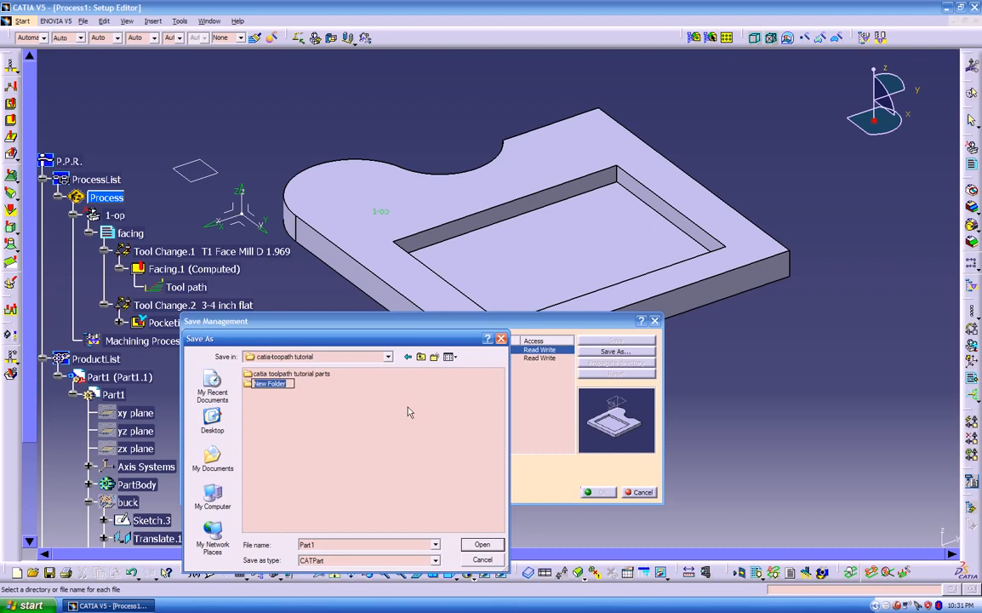
pyautogui.write('c')
pyautogui.write('ia toolpath pocket')
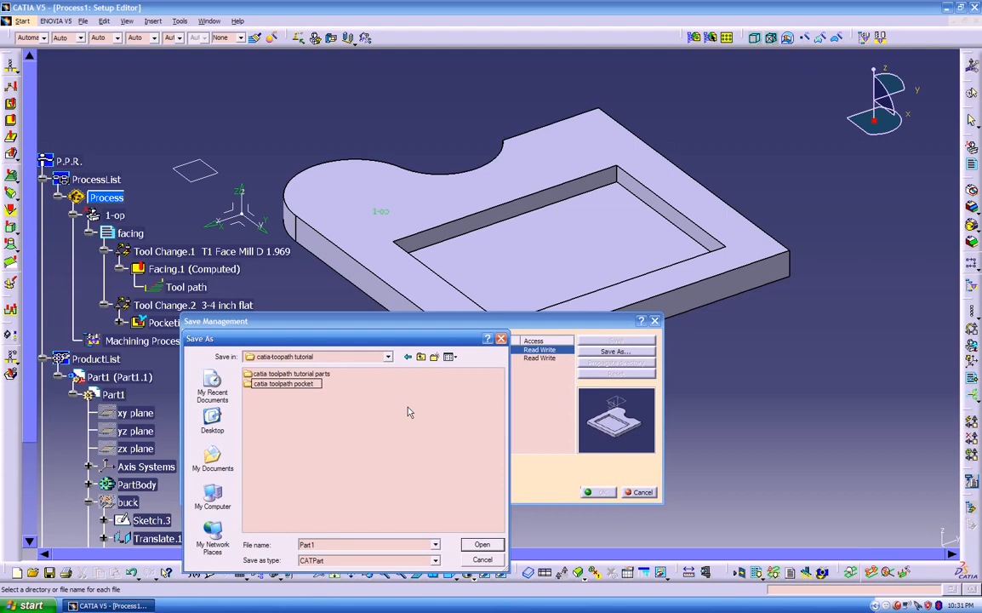
pyautogui.press('Return')
pyautogui.press('Return')
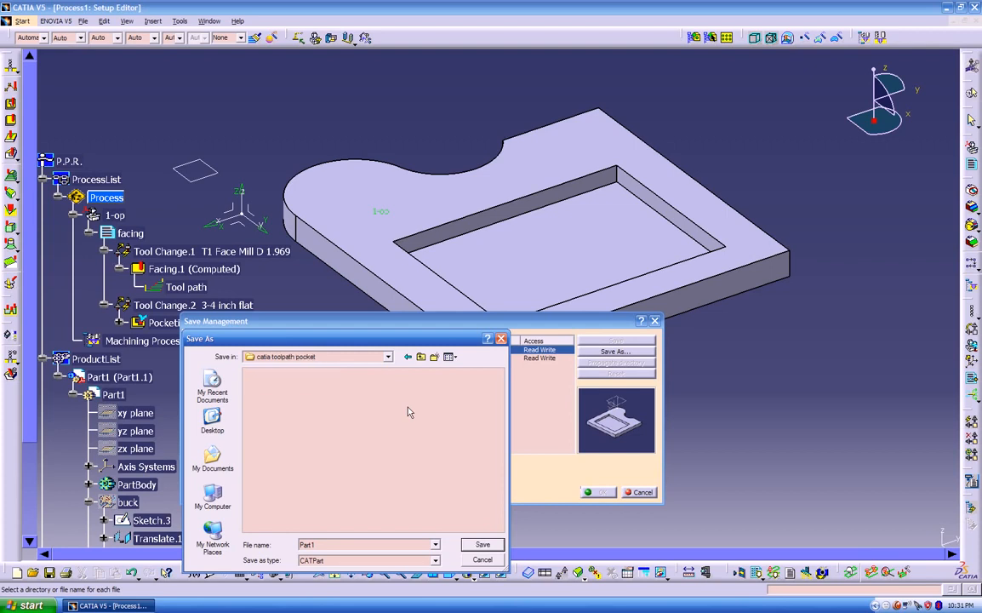
pyautogui.doubleClick(332, 545)
pyautogui.write('pocket')
pyautogui.click(479, 544)
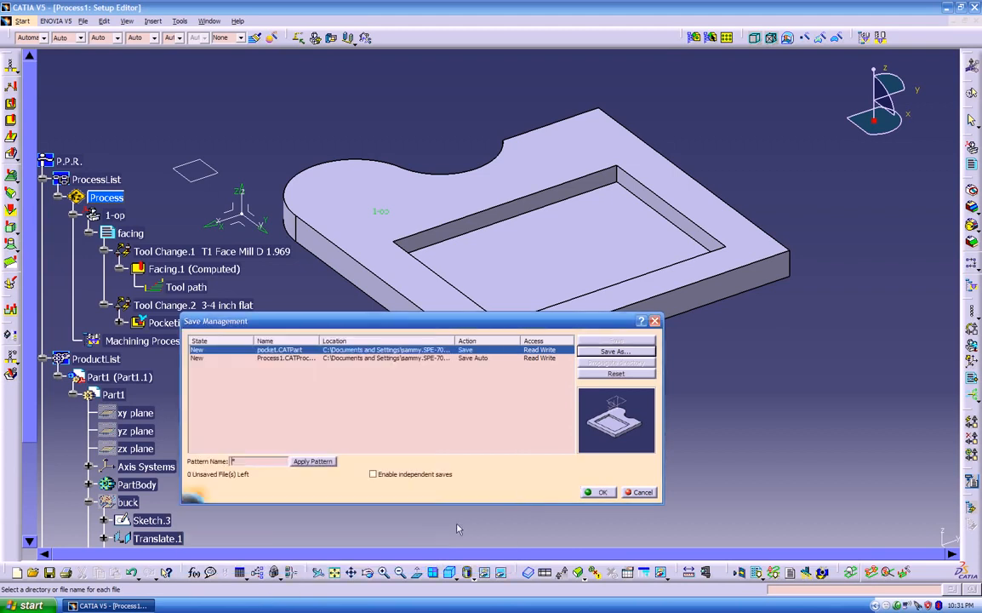
# Set Process1.CATProcess to save as pocket in the catia toolpath pocket folder, and carry out the saves
pyautogui.click(289, 359)
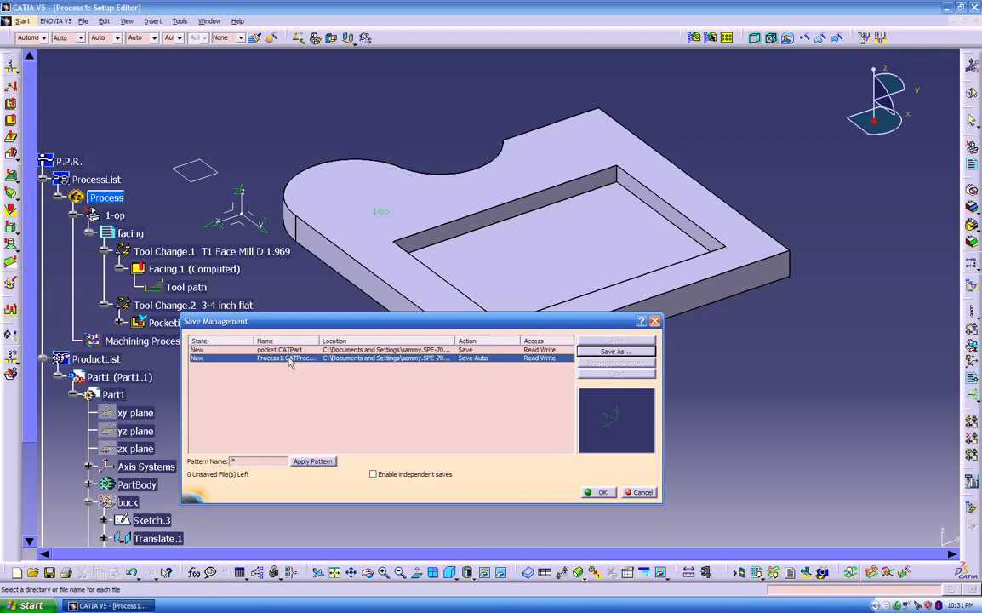
pyautogui.moveTo(321, 340); pyautogui.dragTo(348, 340)
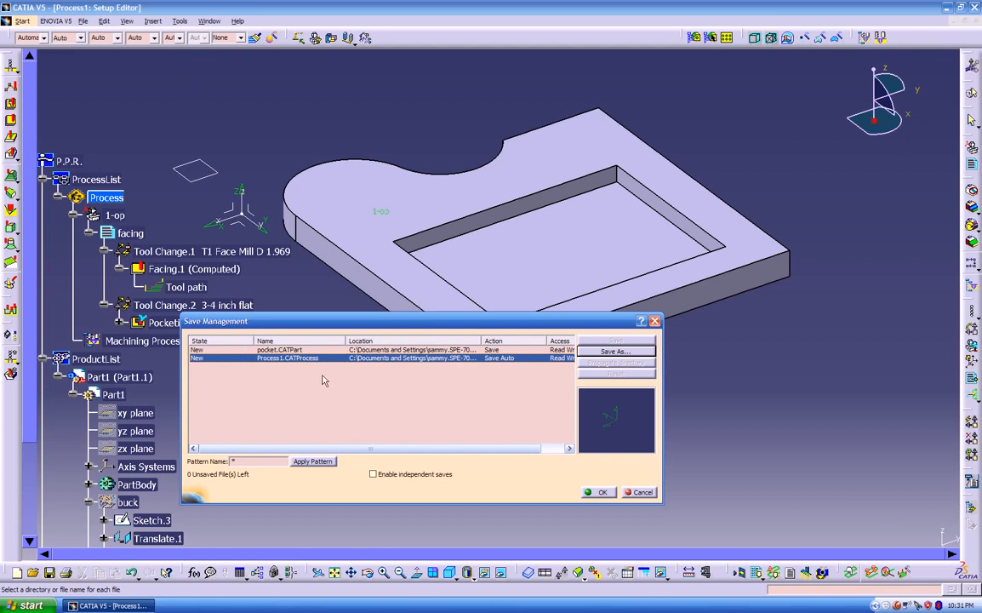
pyautogui.click(589, 351)
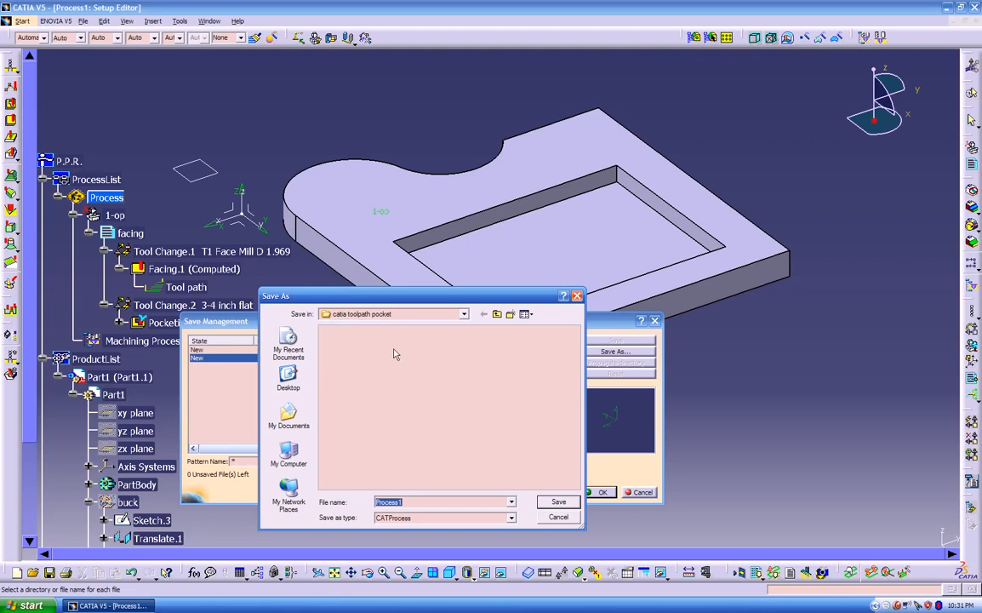
pyautogui.write('pocket')
pyautogui.click(558, 502)
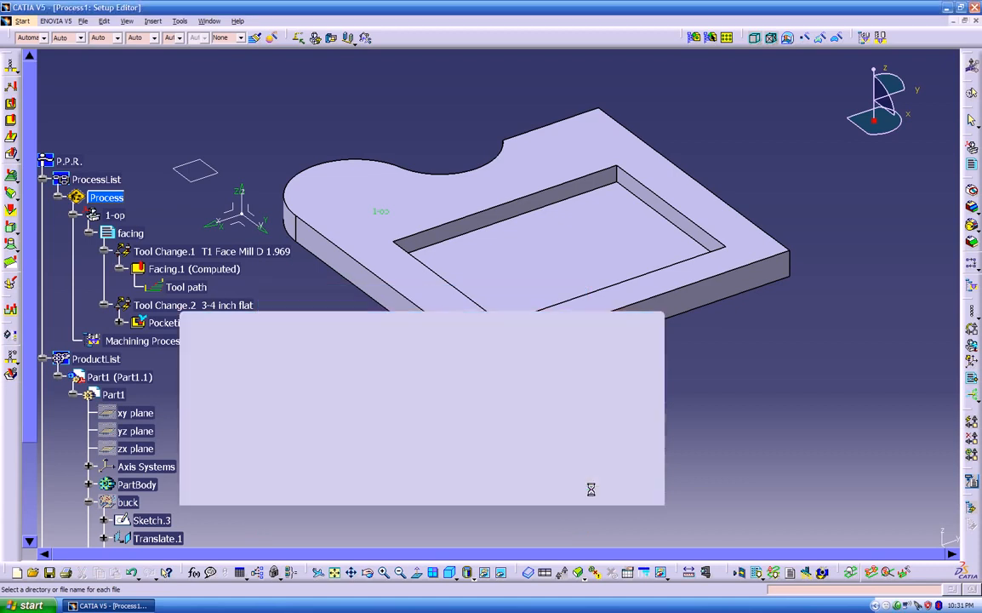
pyautogui.click(589, 495)
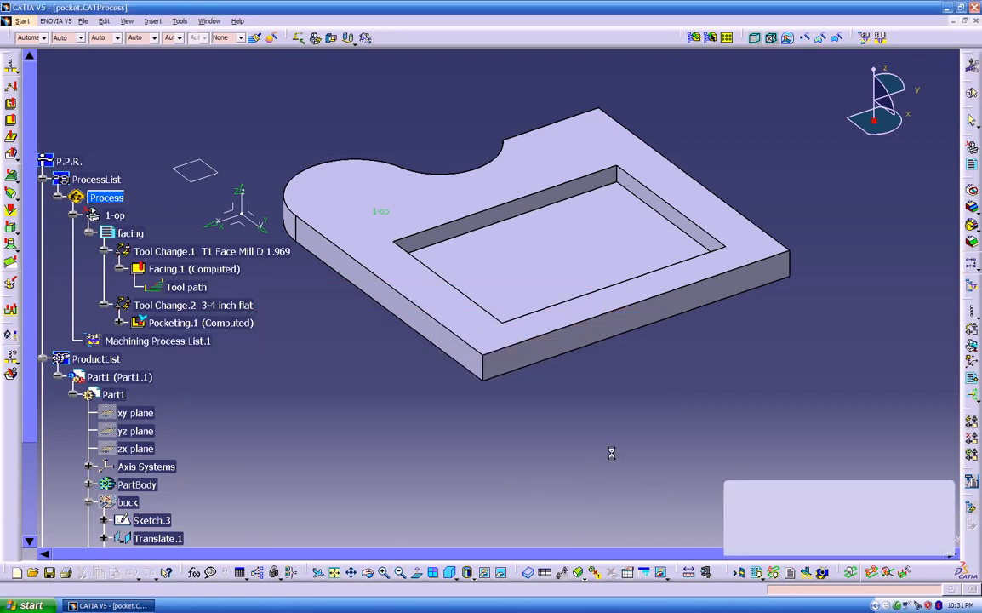
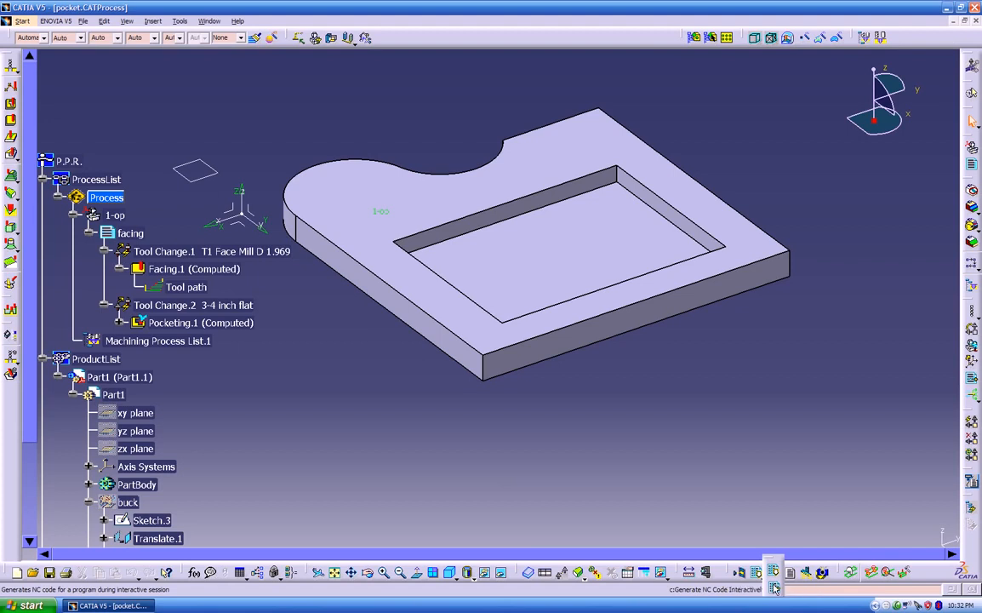
# Add three manufacturing programs to 1-op after the facing program
pyautogui.click(773, 575)
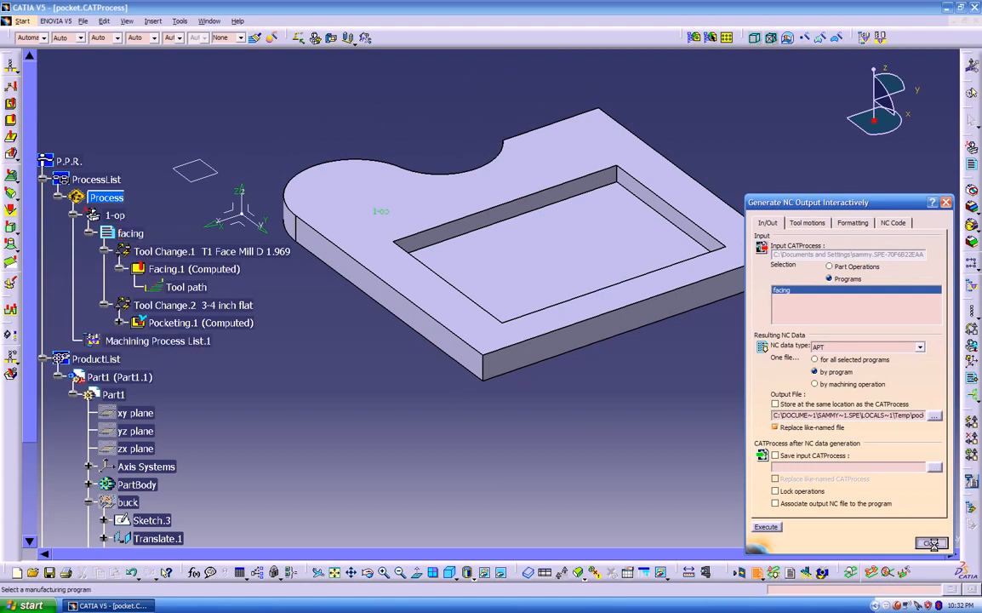
pyautogui.click(972, 165)
pyautogui.click(130, 232)
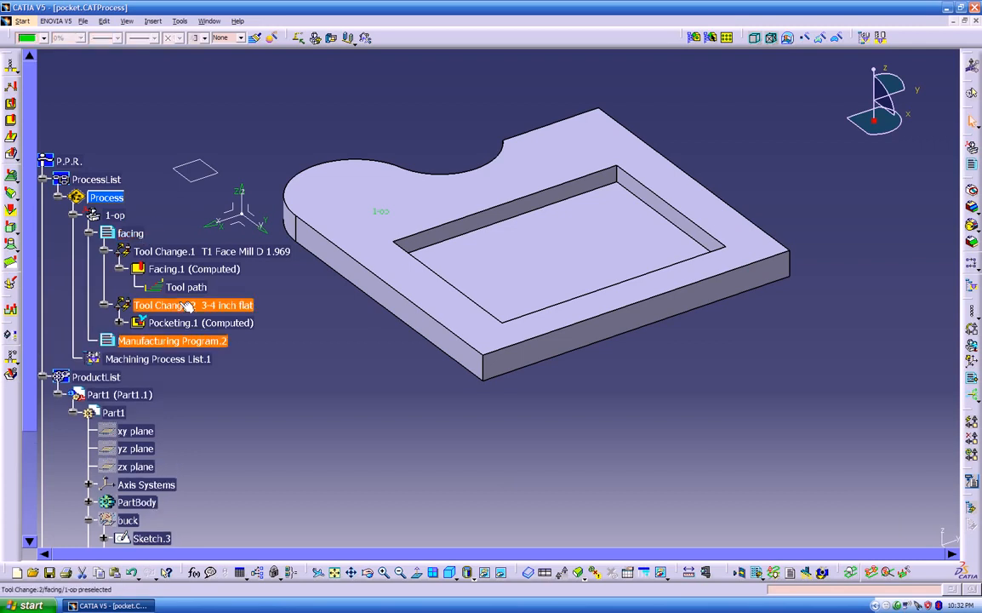
pyautogui.click(973, 167)
pyautogui.click(972, 167)
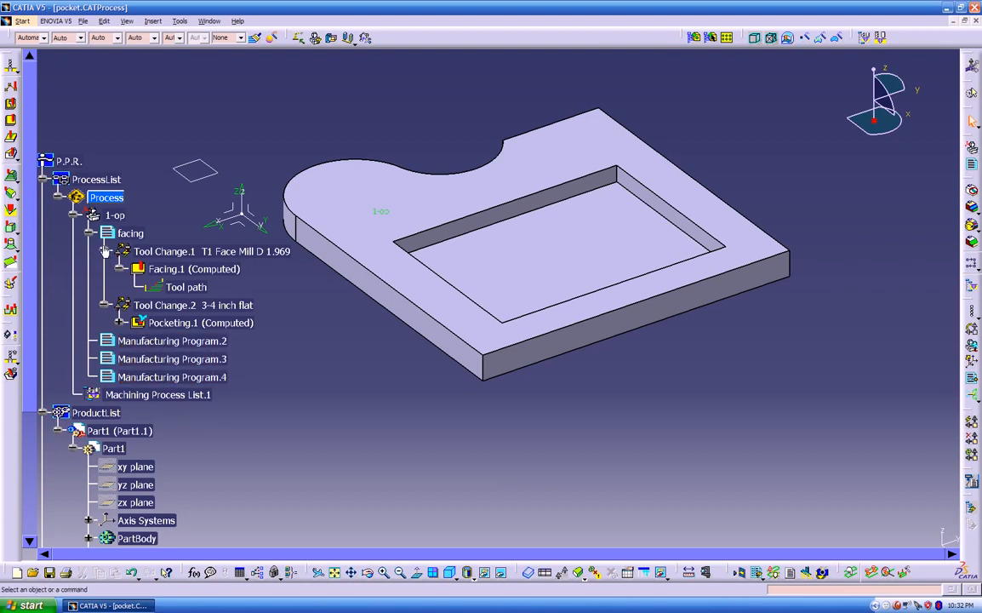
# Start interactive NC output generation, review the listed manufacturing programs, and select the facing program as input
pyautogui.click(757, 574)
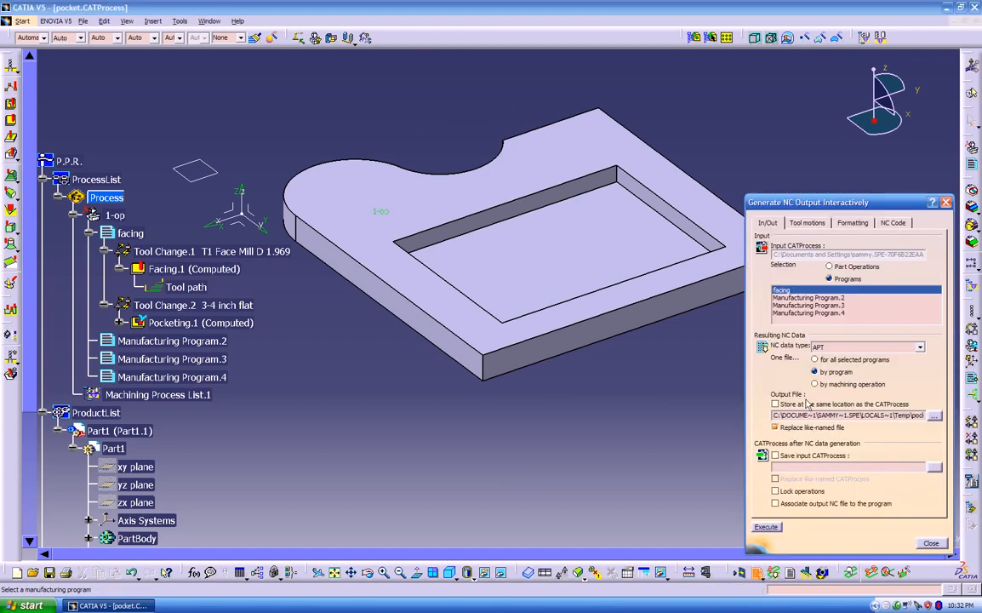
pyautogui.click(805, 297)
pyautogui.click(791, 304)
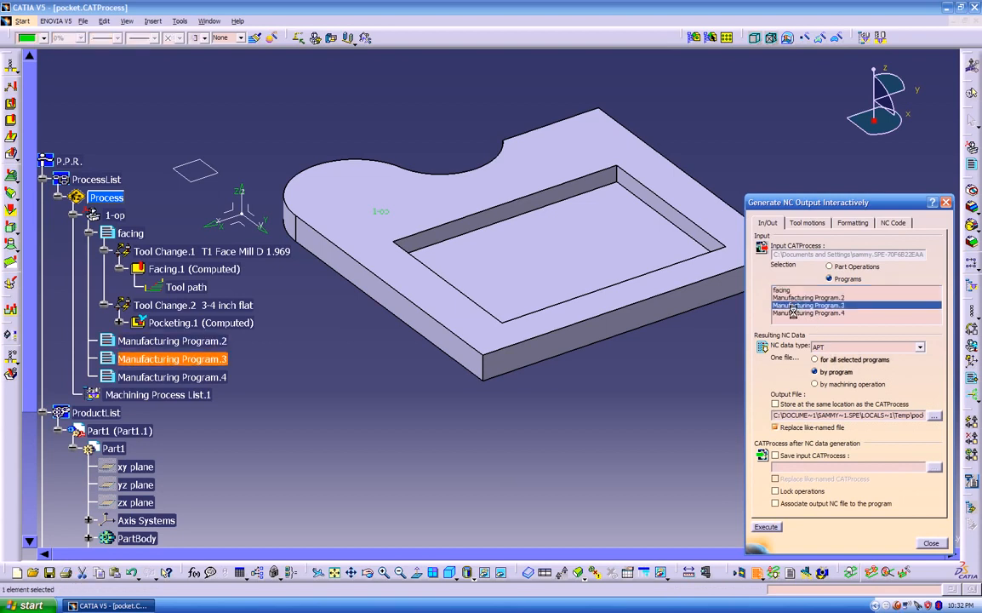
pyautogui.click(792, 312)
pyautogui.click(796, 305)
pyautogui.click(800, 297)
pyautogui.click(794, 305)
pyautogui.click(784, 290)
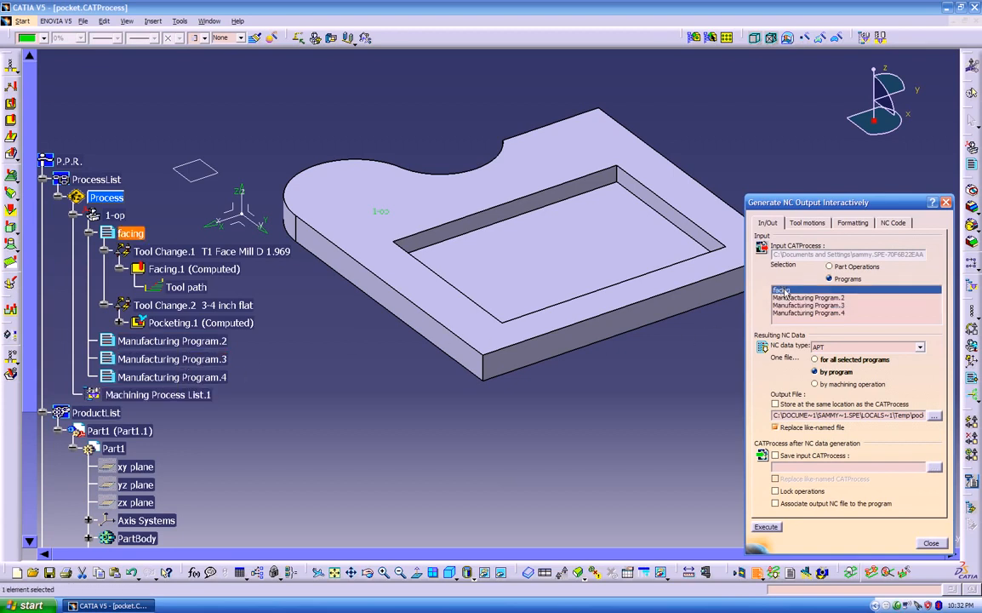
# Set the NC output to one file by machining operation, review the NC data types, and choose APT
pyautogui.click(822, 384)
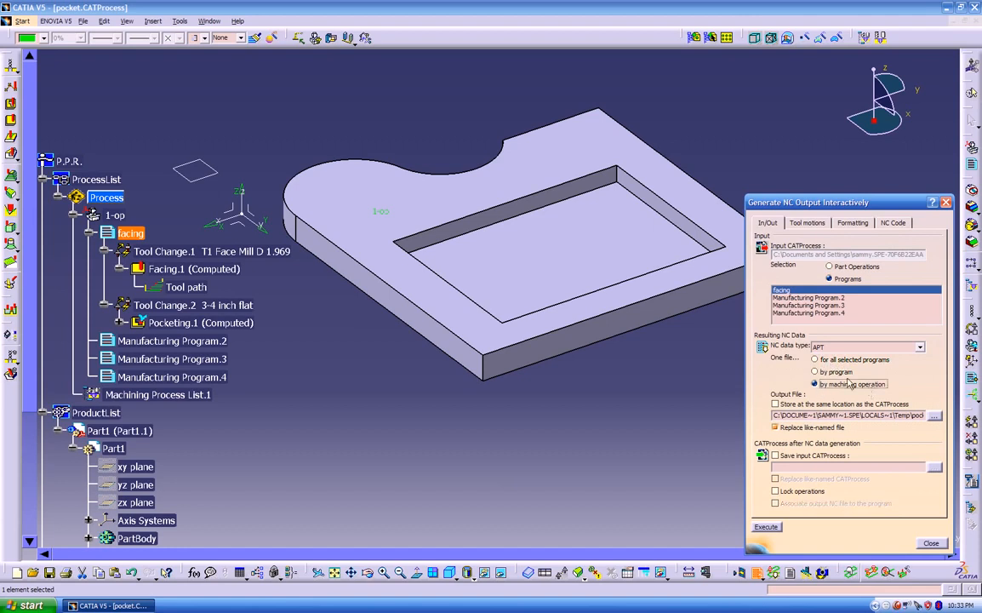
pyautogui.click(830, 372)
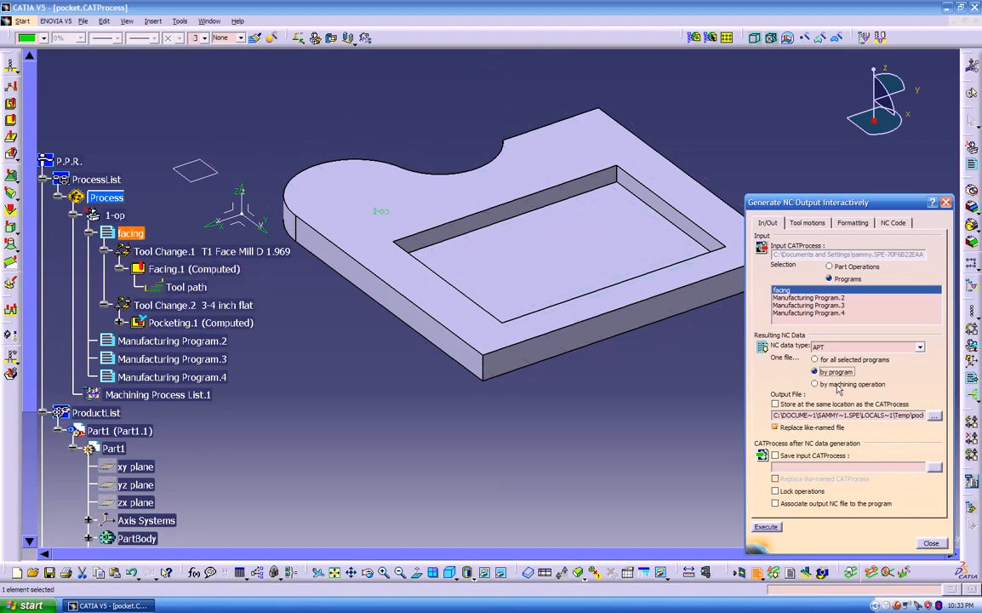
pyautogui.click(839, 385)
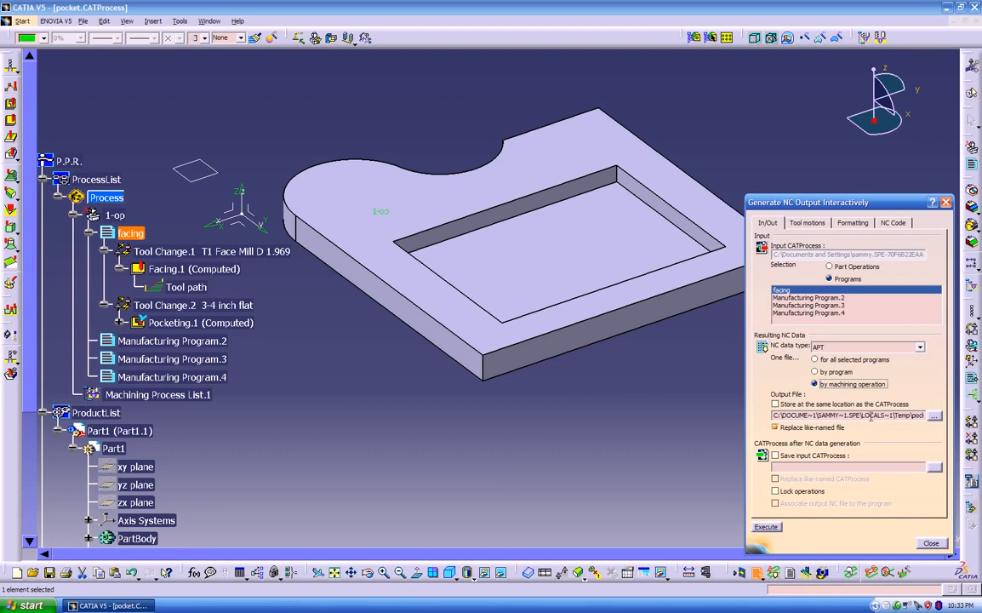
pyautogui.click(853, 347)
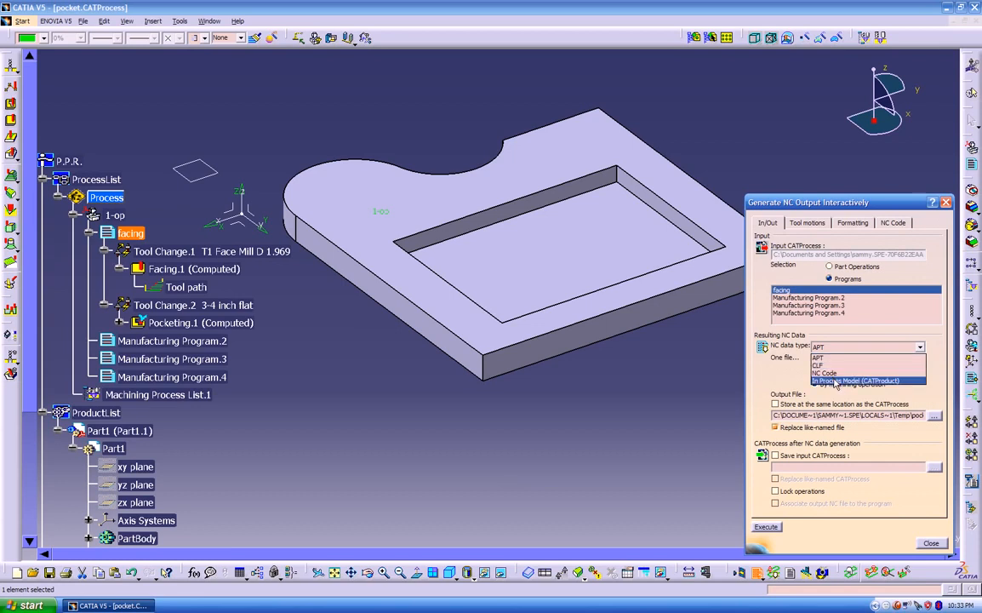
pyautogui.click(836, 358)
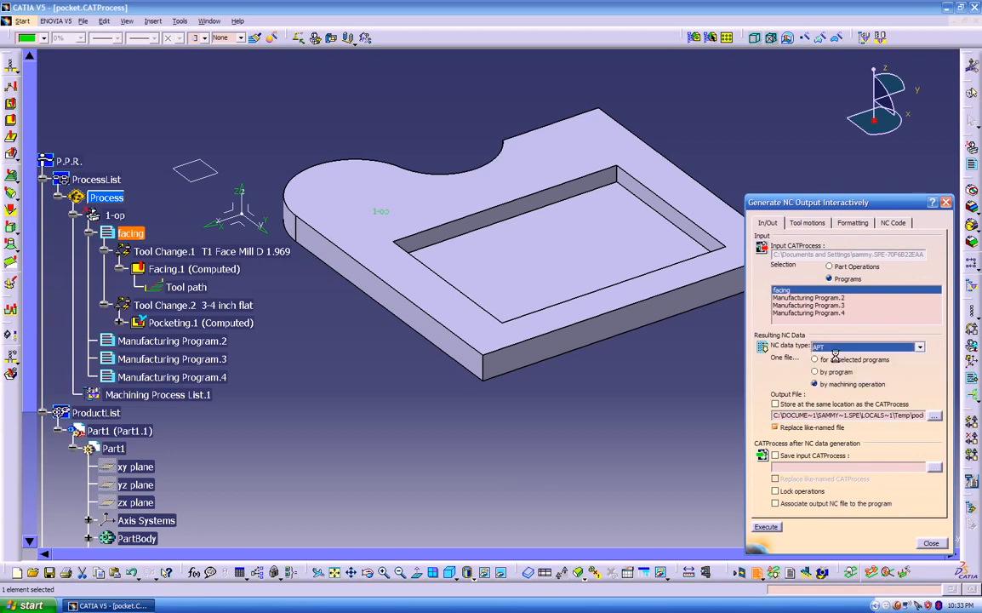
pyautogui.click(838, 347)
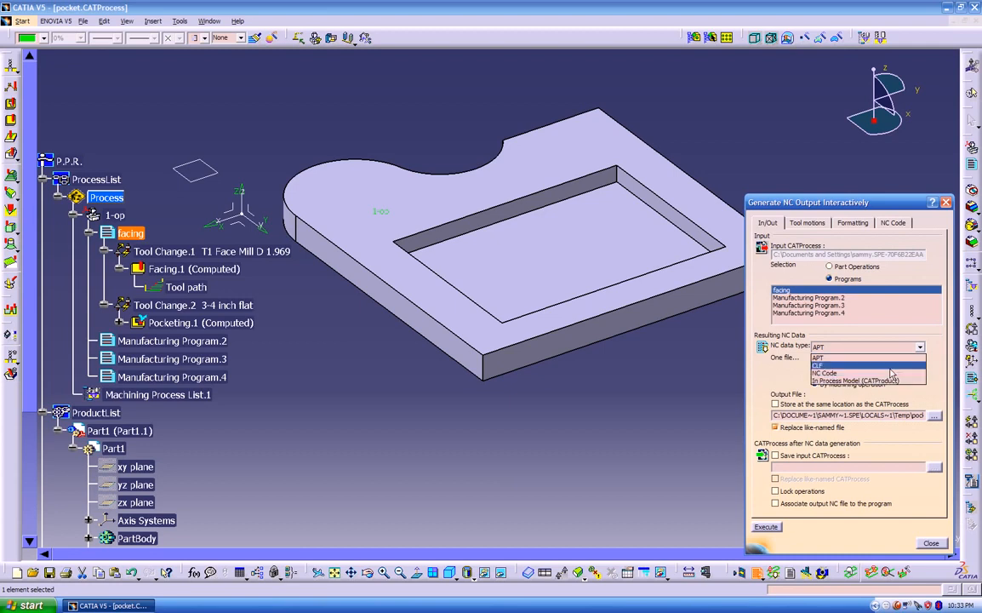
pyautogui.click(852, 358)
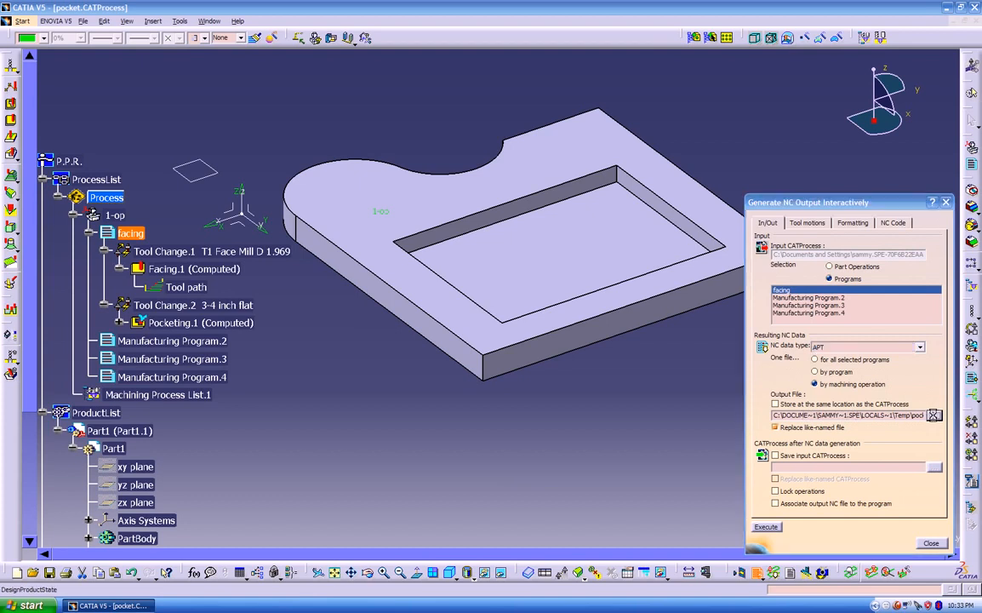
# Set the NC output file to pocket_facing, type APT (*.aptsource), in the catia toolpath pocket folder under catia-toopath tutorial
pyautogui.click(935, 417)
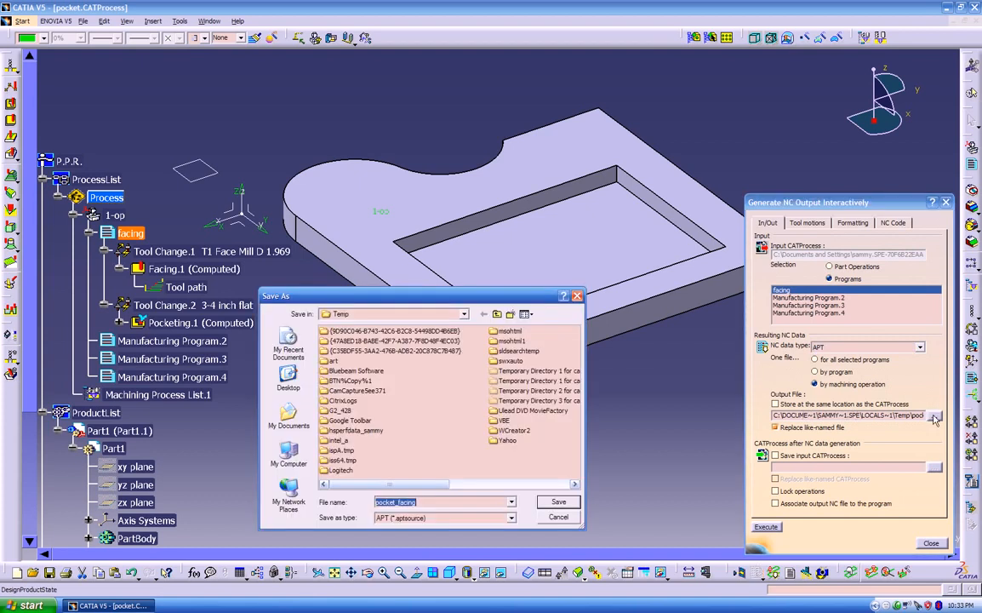
pyautogui.click(293, 383)
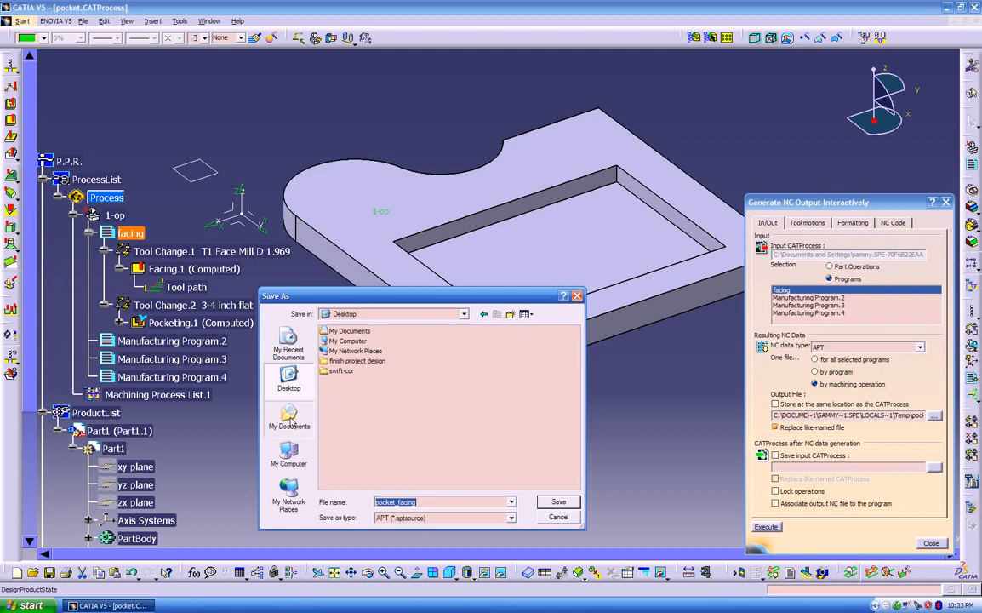
pyautogui.doubleClick(345, 331)
pyautogui.doubleClick(353, 342)
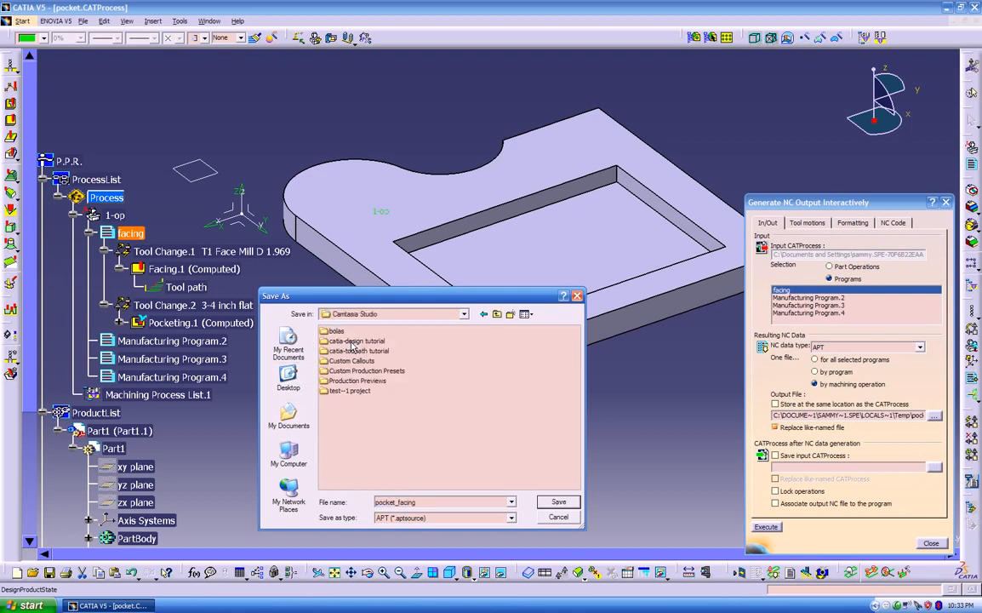
pyautogui.doubleClick(349, 351)
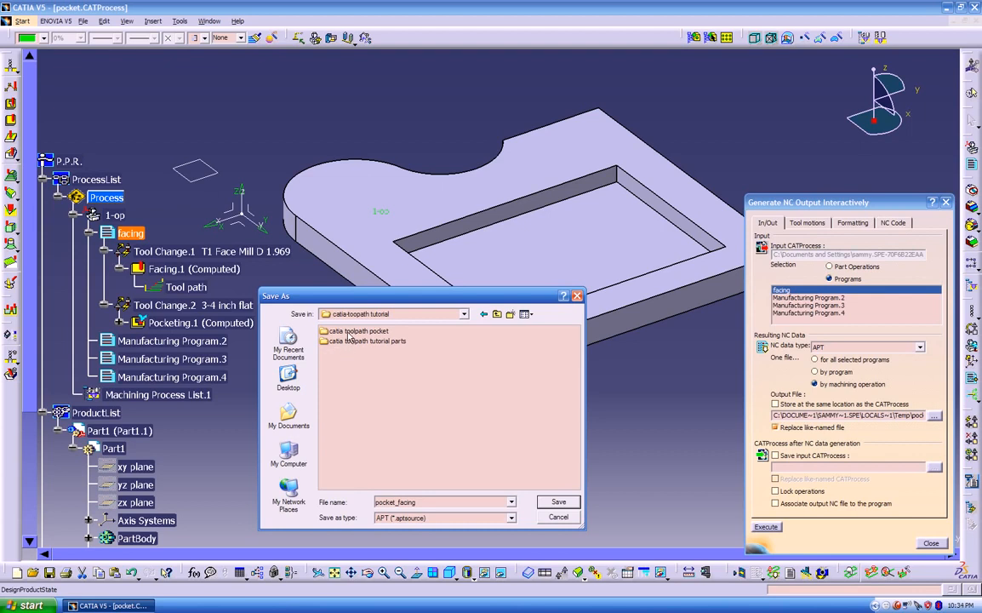
pyautogui.doubleClick(349, 333)
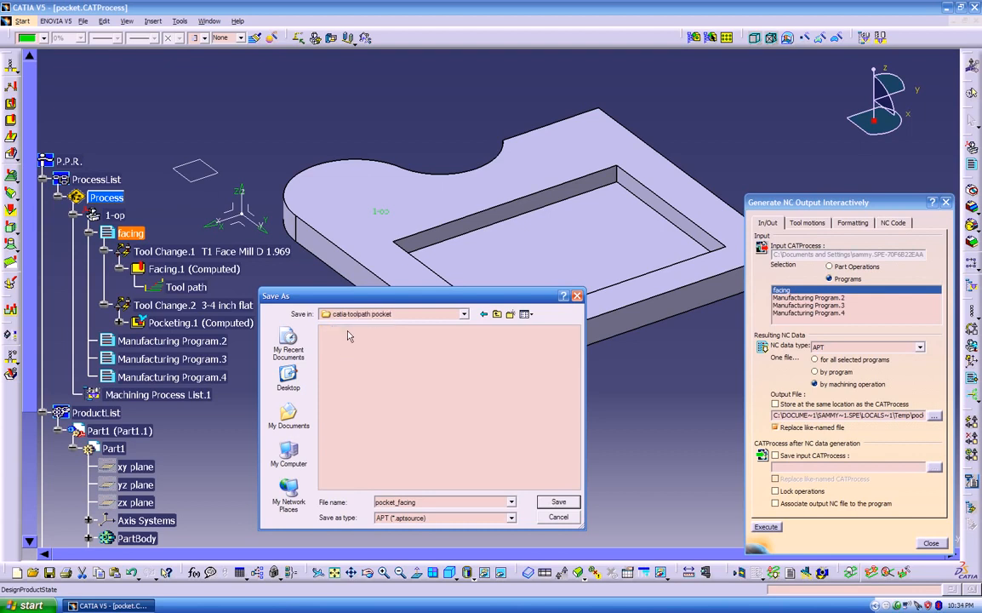
pyautogui.click(401, 520)
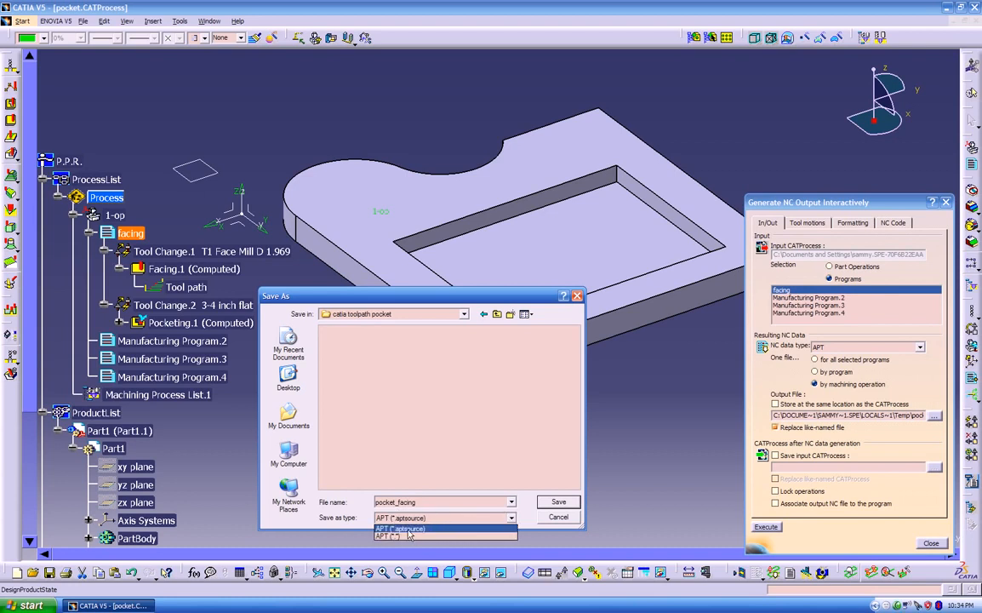
pyautogui.click(409, 530)
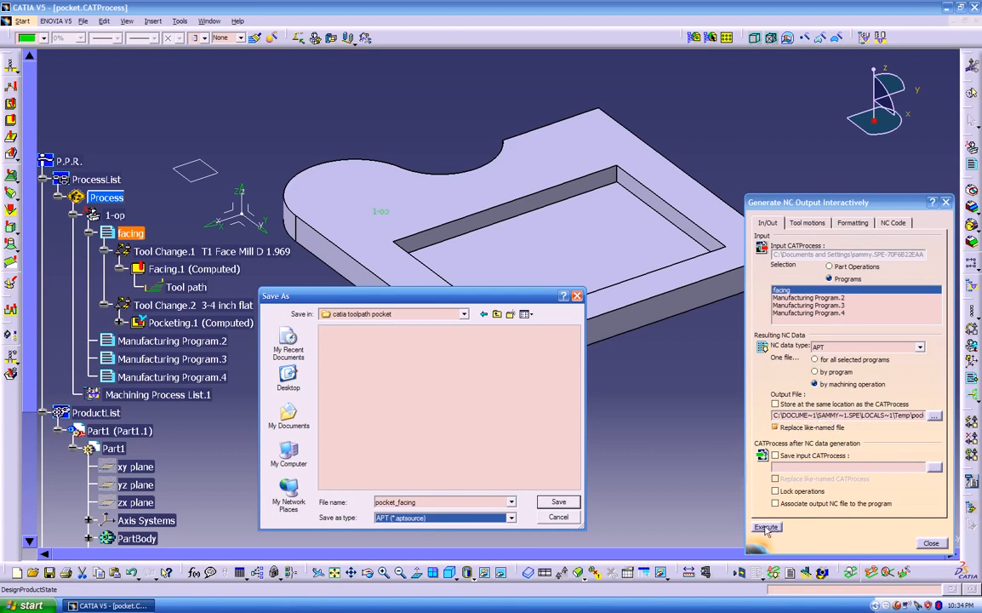
pyautogui.click(559, 501)
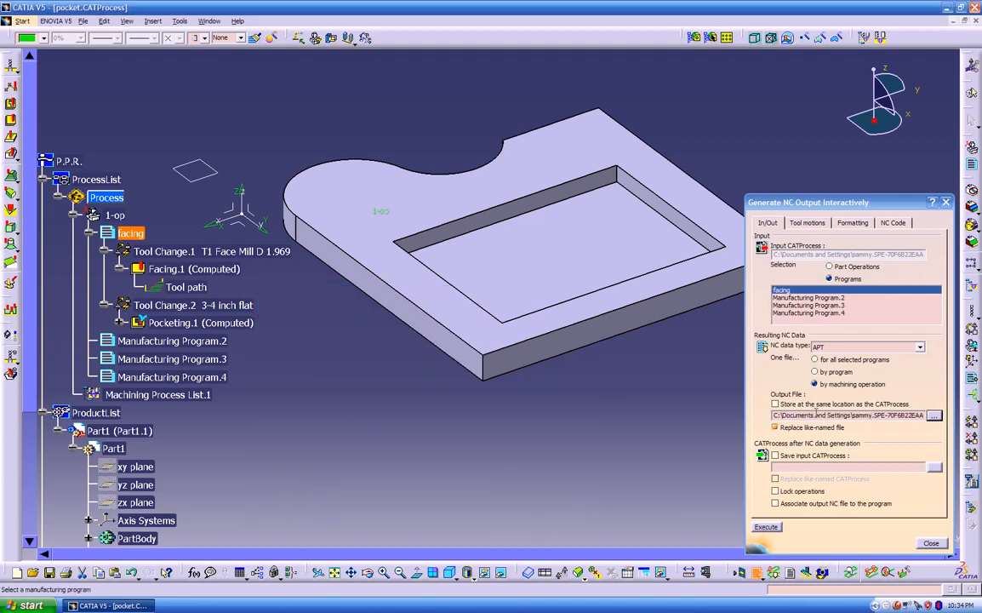
# Execute the interactive NC output generation for the facing program and dismiss the completion message
pyautogui.click(766, 527)
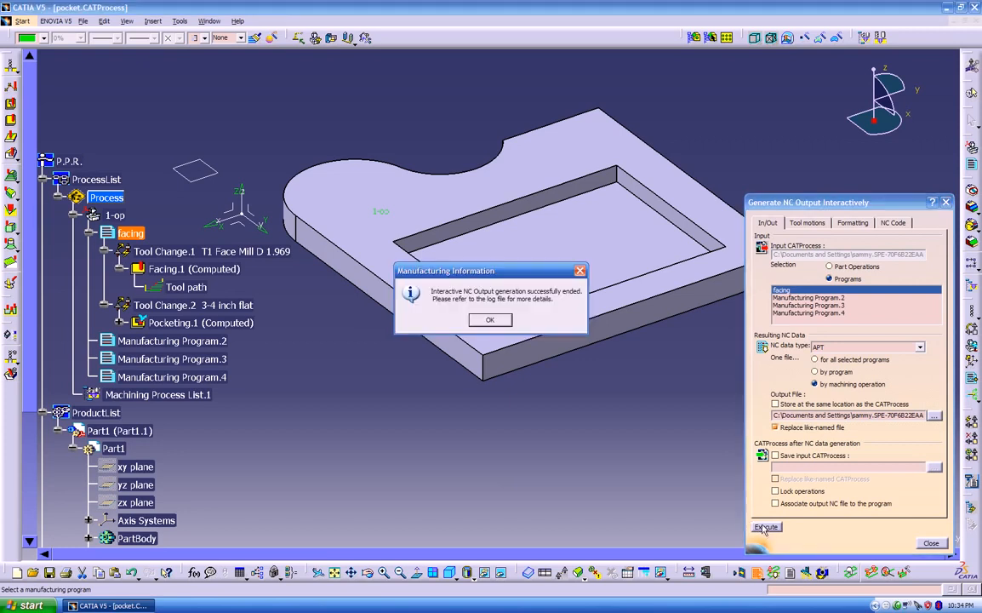
pyautogui.moveTo(525, 276); pyautogui.dragTo(546, 401)
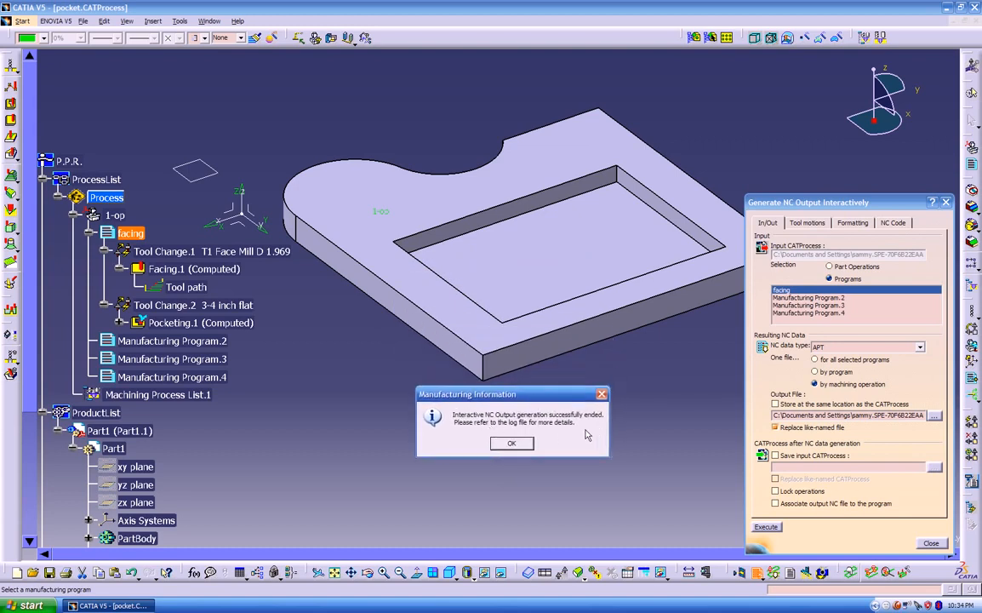
pyautogui.click(511, 442)
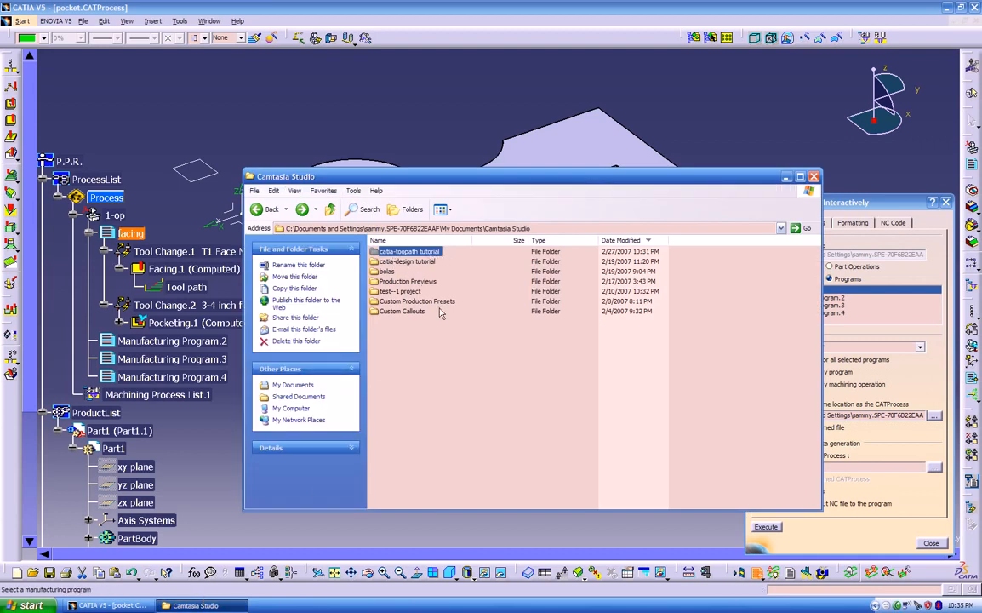
# In Windows Explorer, open the catia toolpath pocket folder inside catia-toopath tutorial and place its window clear of the specification tree
pyautogui.doubleClick(419, 252)
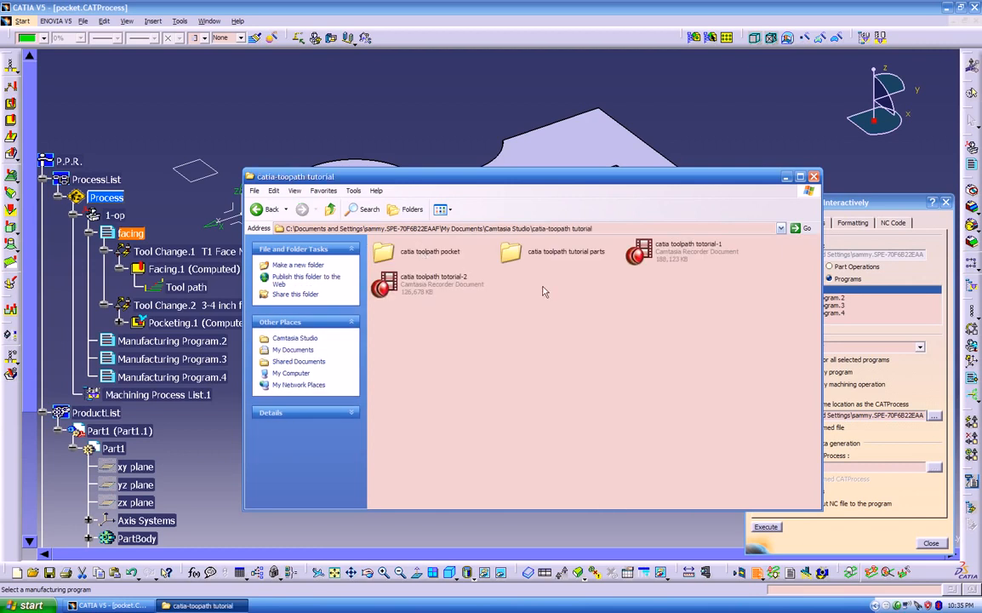
pyautogui.doubleClick(417, 252)
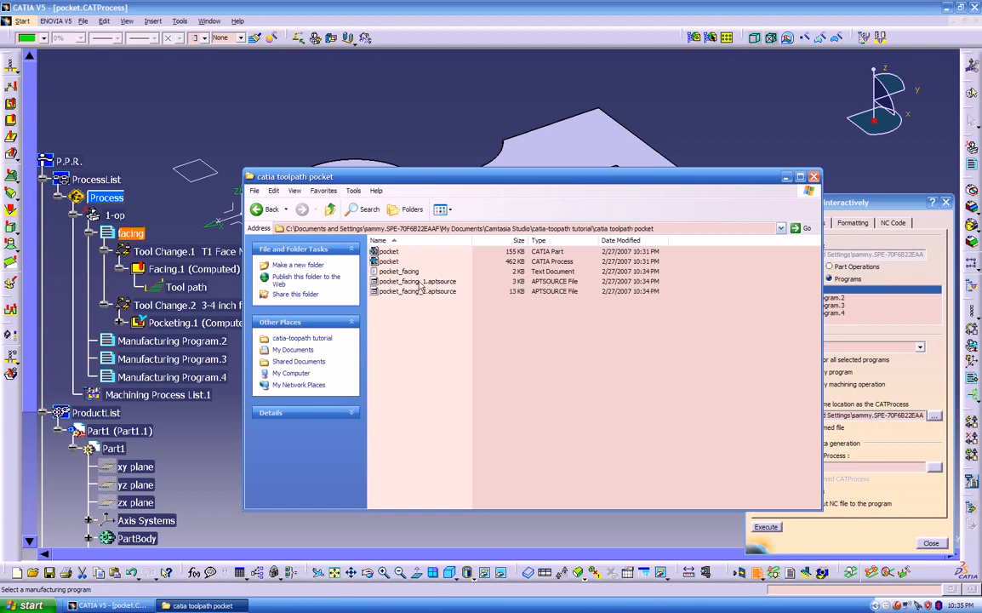
pyautogui.moveTo(439, 172); pyautogui.dragTo(413, 177)
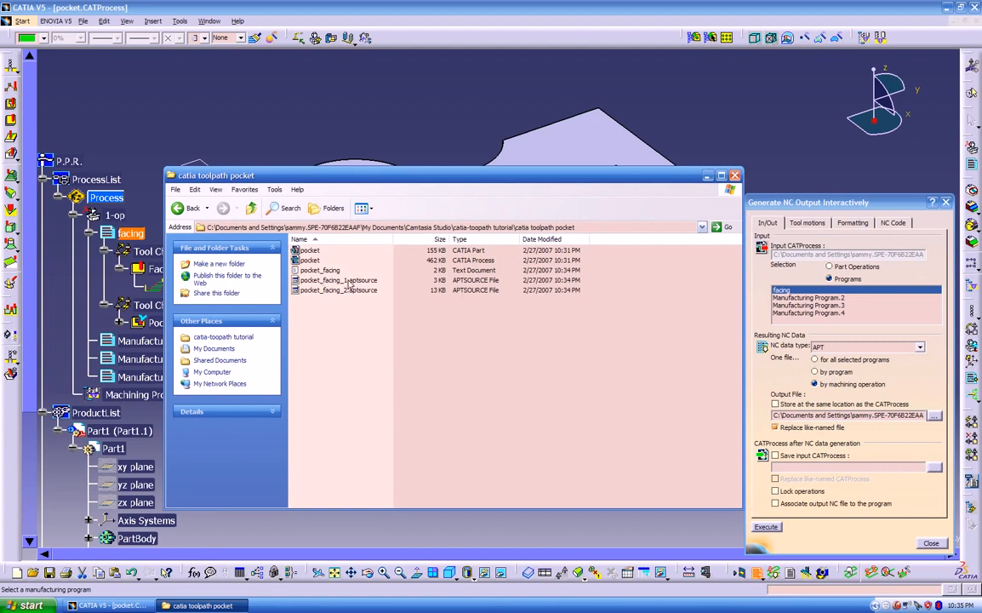
pyautogui.moveTo(374, 172); pyautogui.dragTo(572, 136)
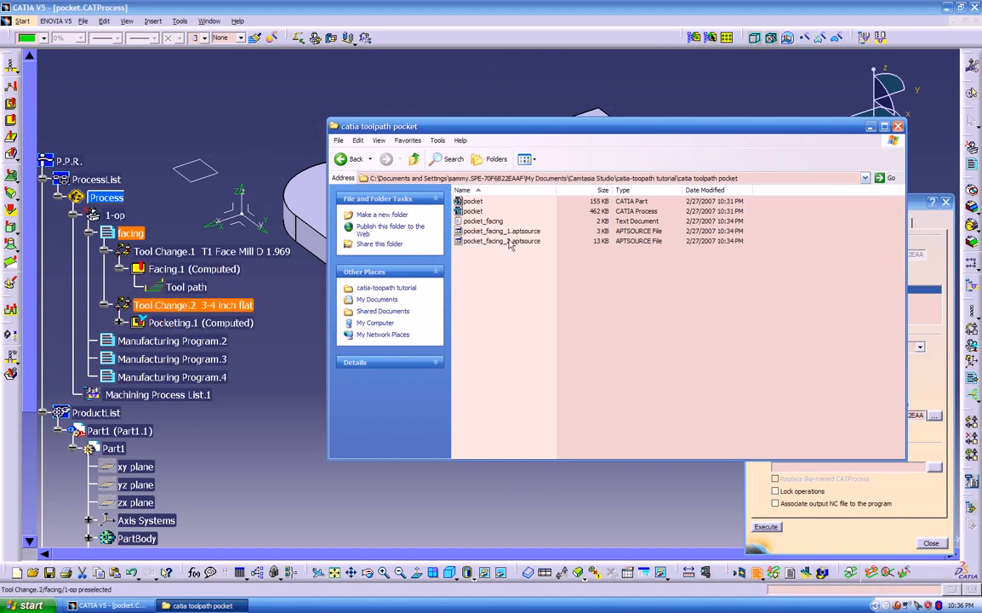
# Change the program that opens pocket_facing_1.aptsource to WordPad in the file's properties
pyautogui.rightClick(485, 236)
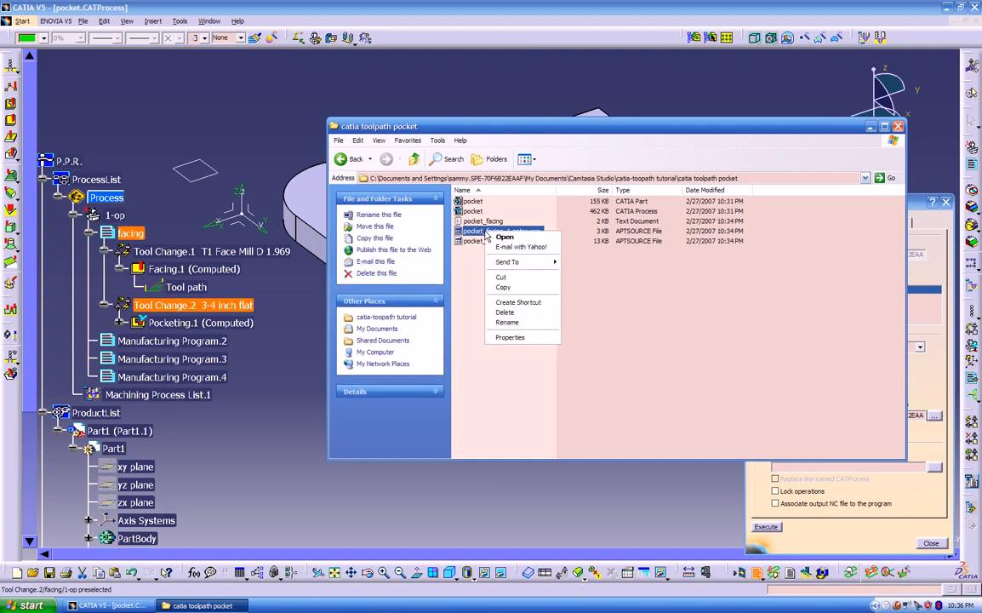
pyautogui.click(507, 338)
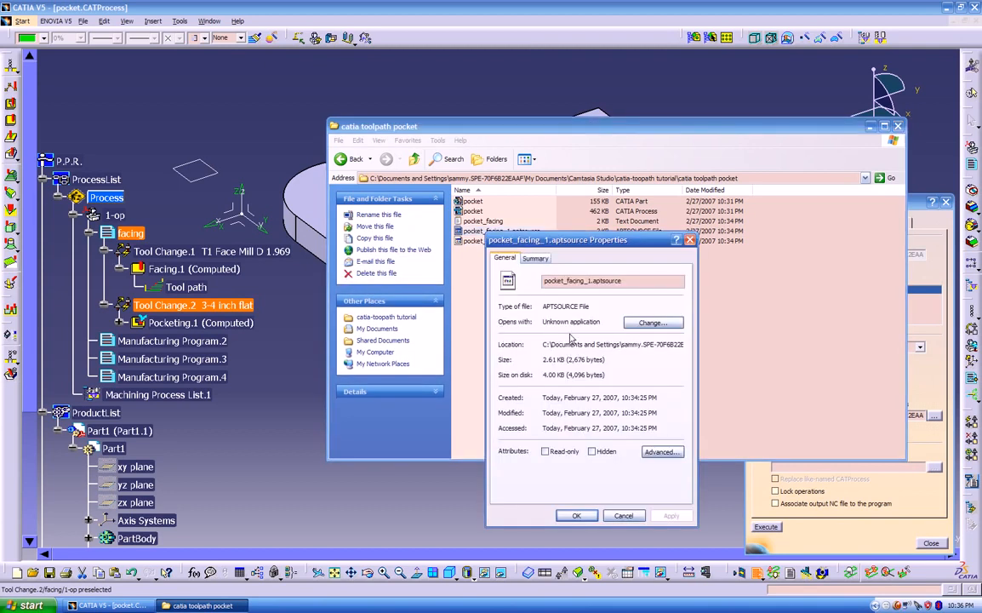
pyautogui.click(637, 323)
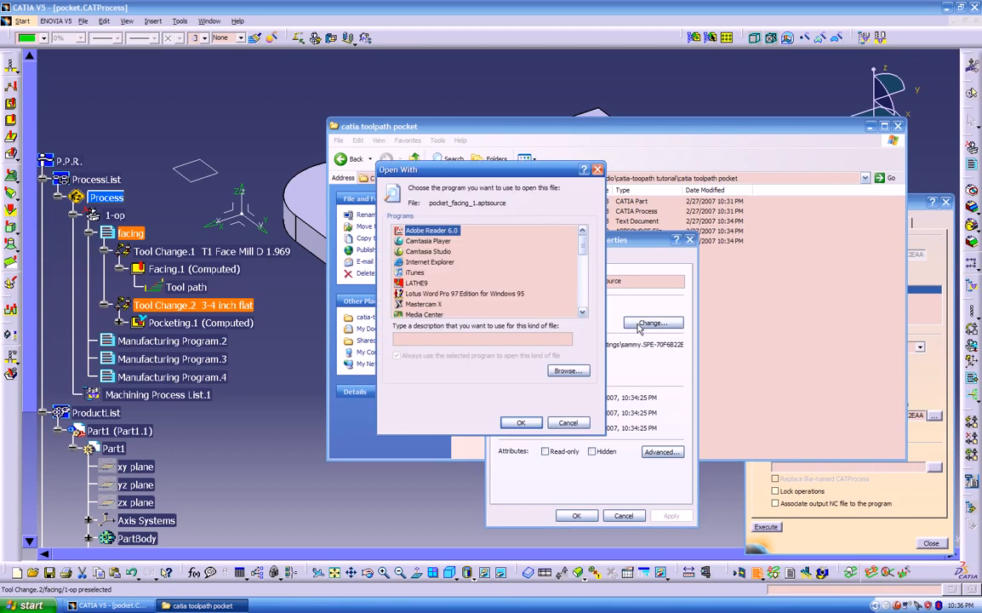
pyautogui.moveTo(584, 252); pyautogui.dragTo(586, 302)
pyautogui.click(418, 294)
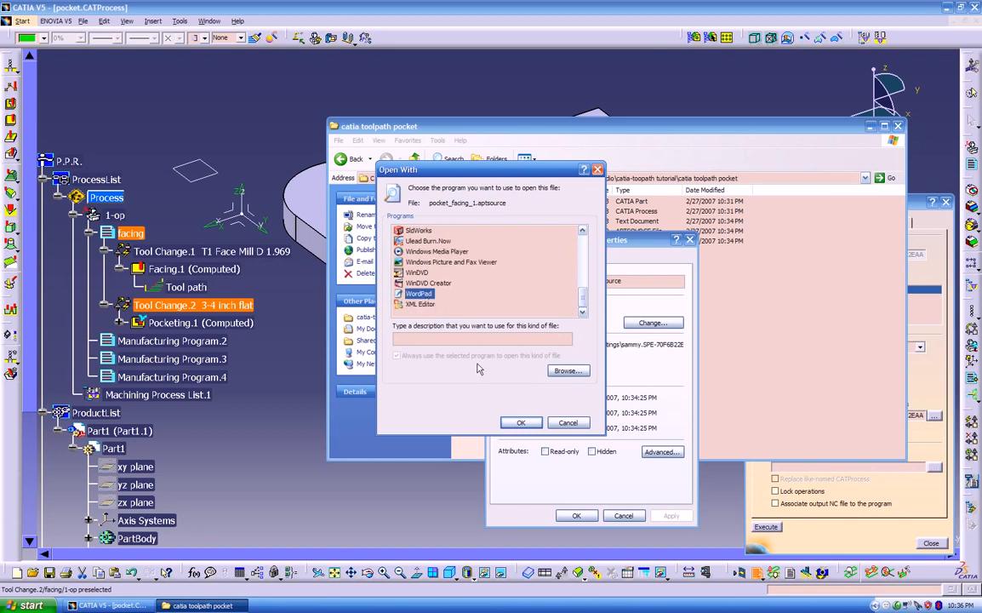
pyautogui.click(521, 422)
pyautogui.click(661, 516)
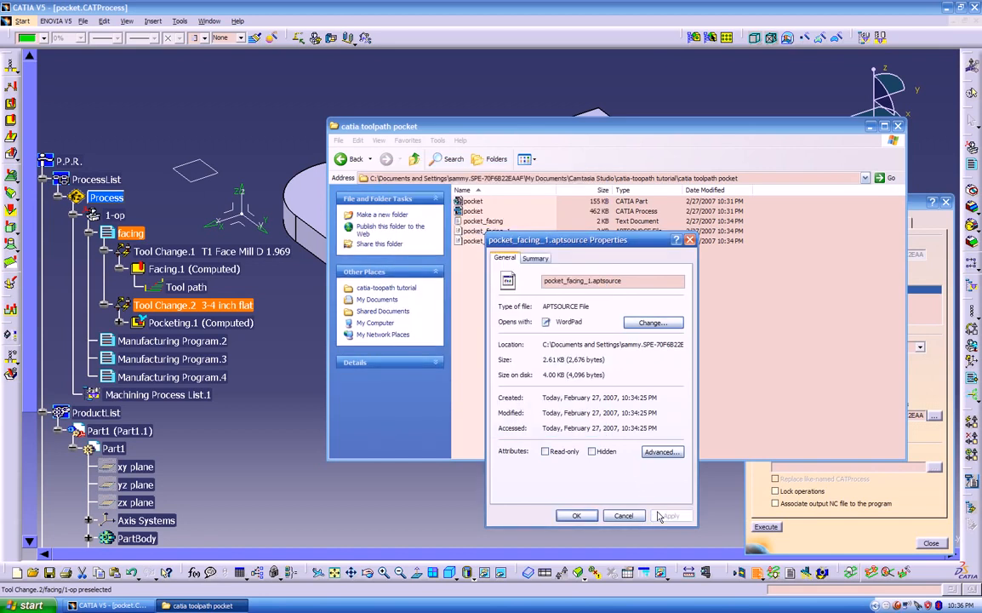
pyautogui.click(577, 517)
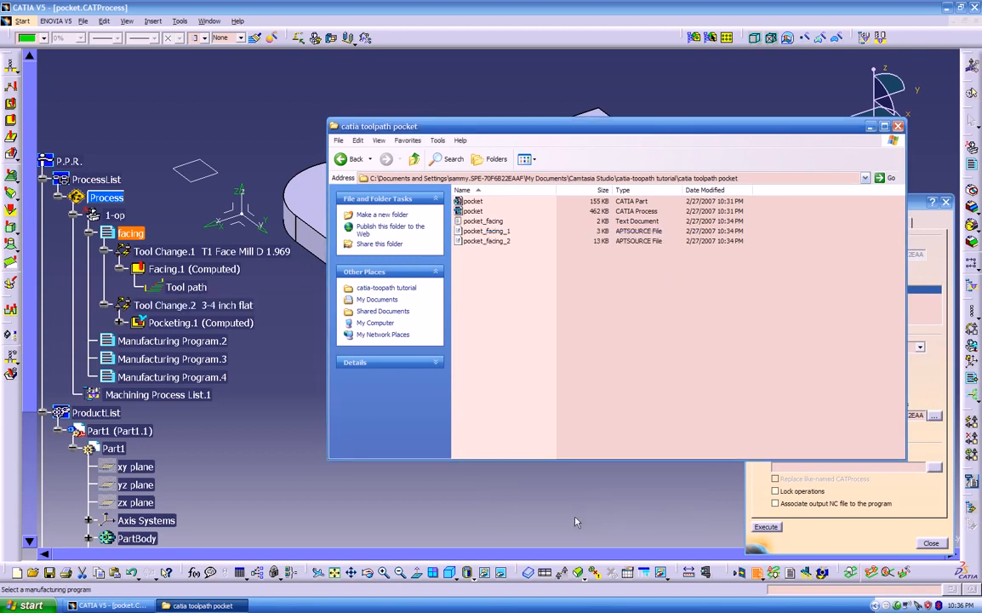
# Open pocket_facing_1 in WordPad, review the APT code of the facing operation from header to end, and close it
pyautogui.doubleClick(472, 230)
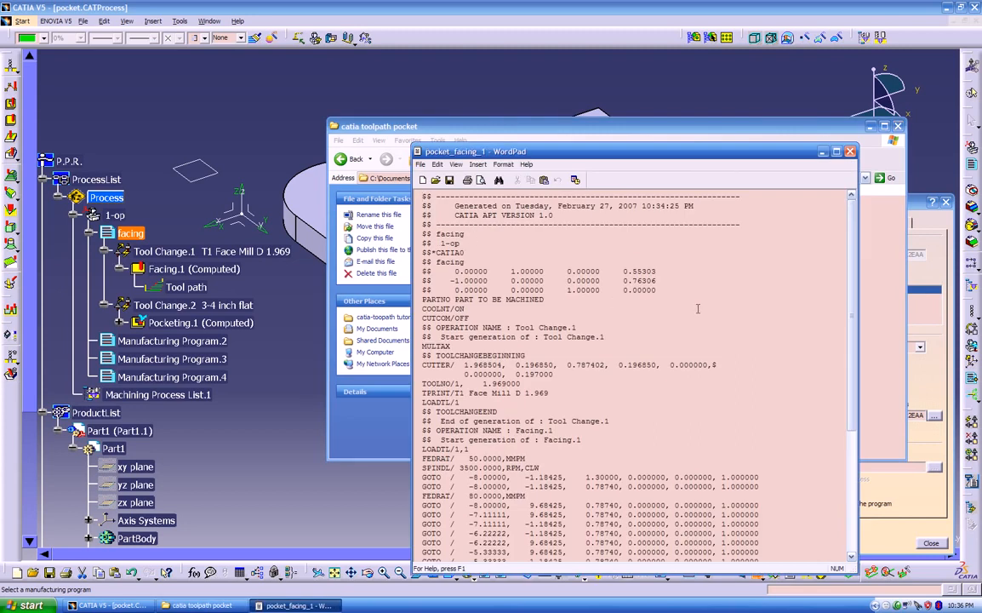
pyautogui.scroll(-7, 697, 311)
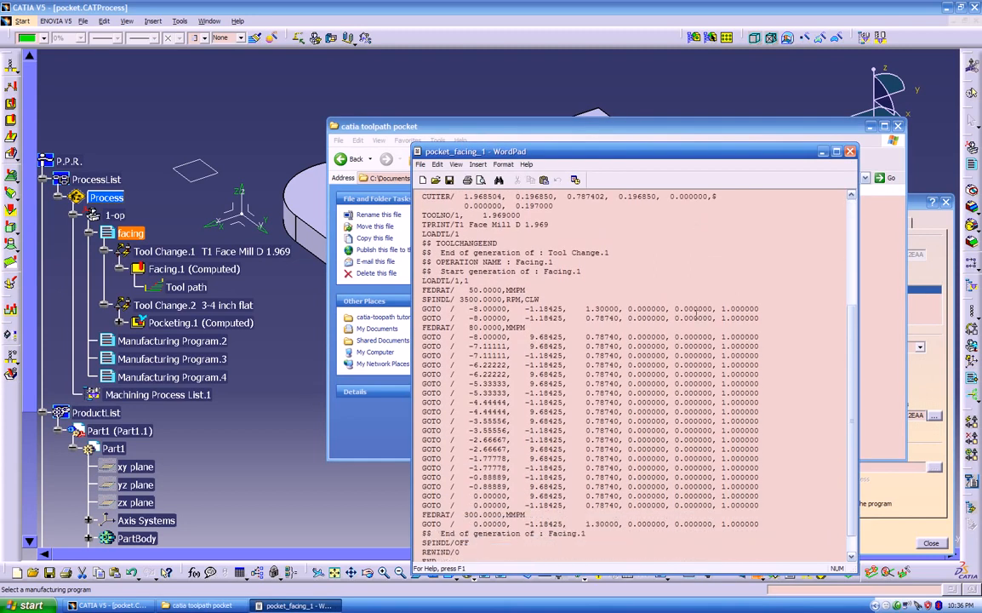
pyautogui.scroll(7, 697, 314)
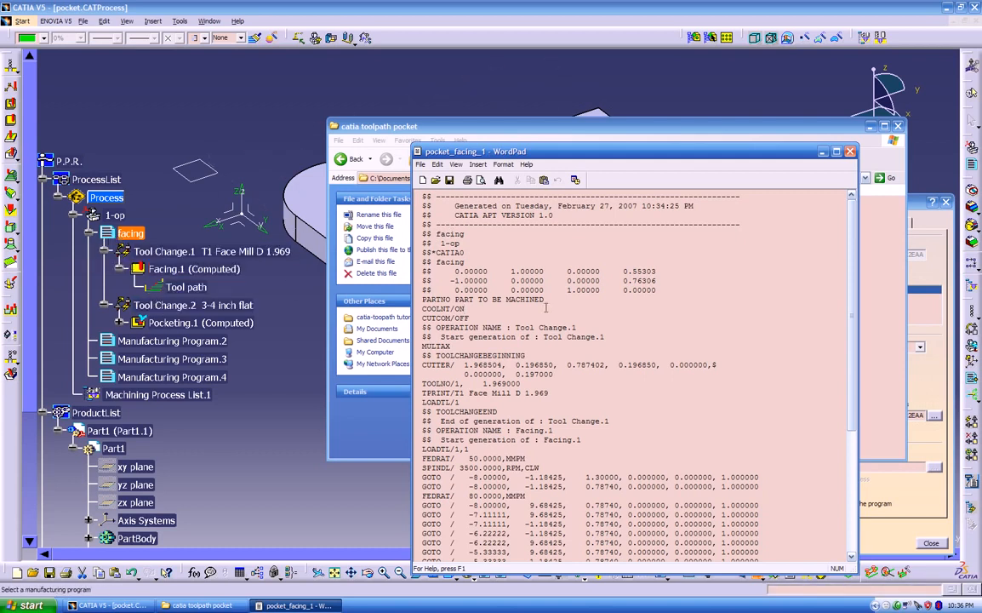
pyautogui.scroll(-7, 672, 323)
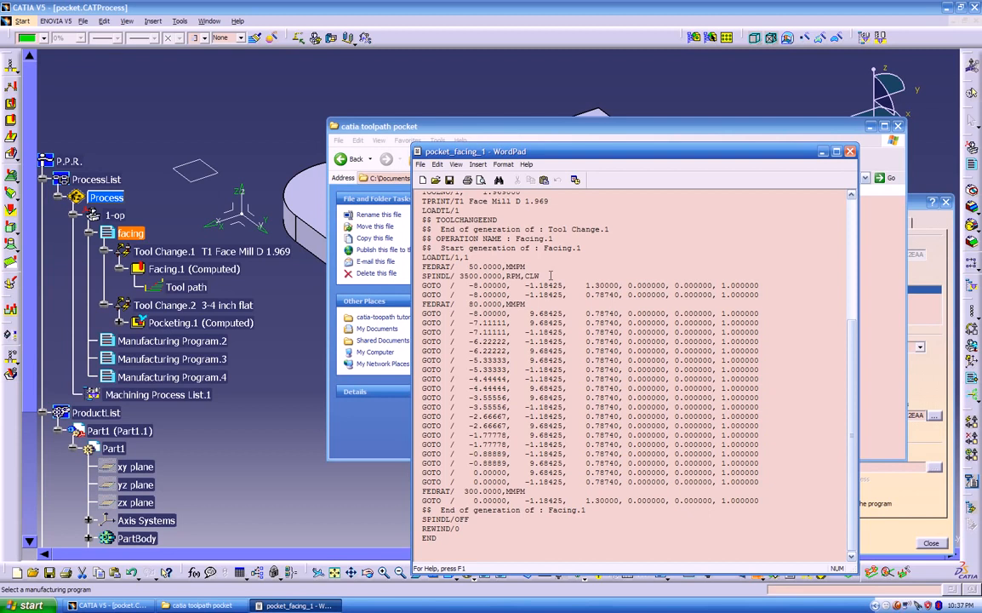
pyautogui.click(851, 151)
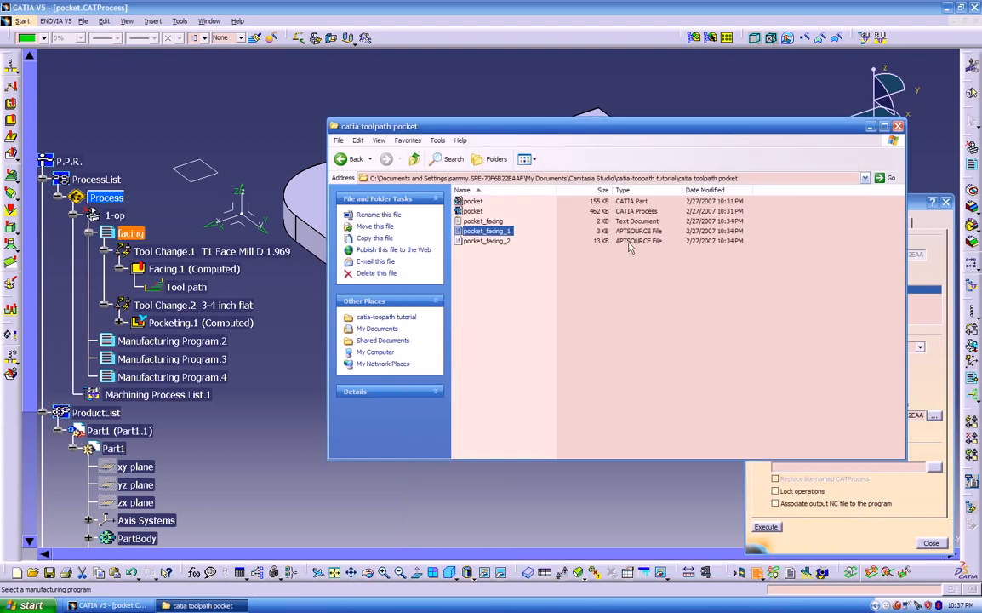
# Open pocket_facing_2 in WordPad, review the APT code of the pocketing operation through to the end, and close it
pyautogui.doubleClick(490, 243)
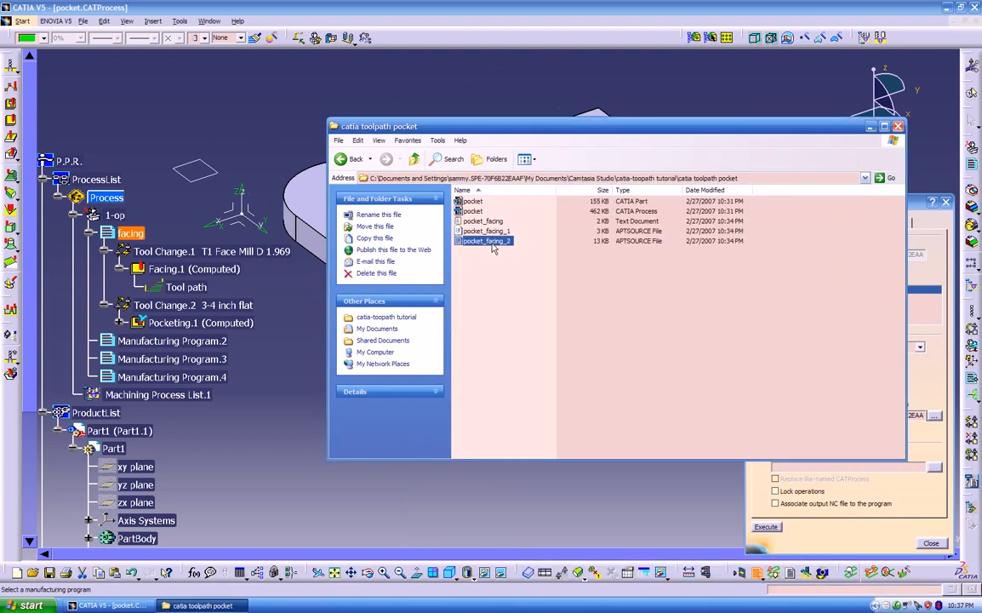
pyautogui.scroll(-15, 652, 333)
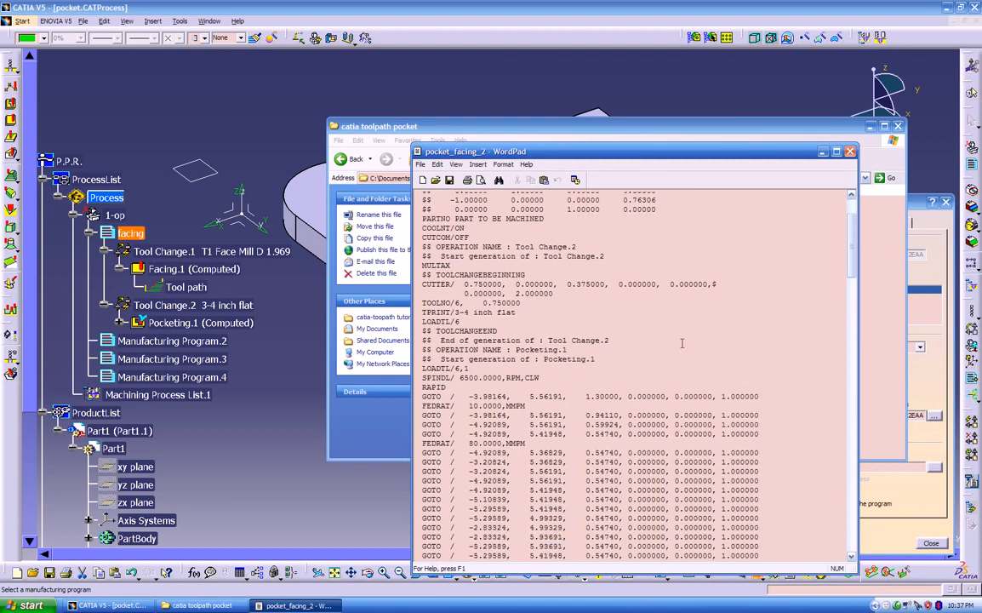
pyautogui.scroll(3, 514, 293)
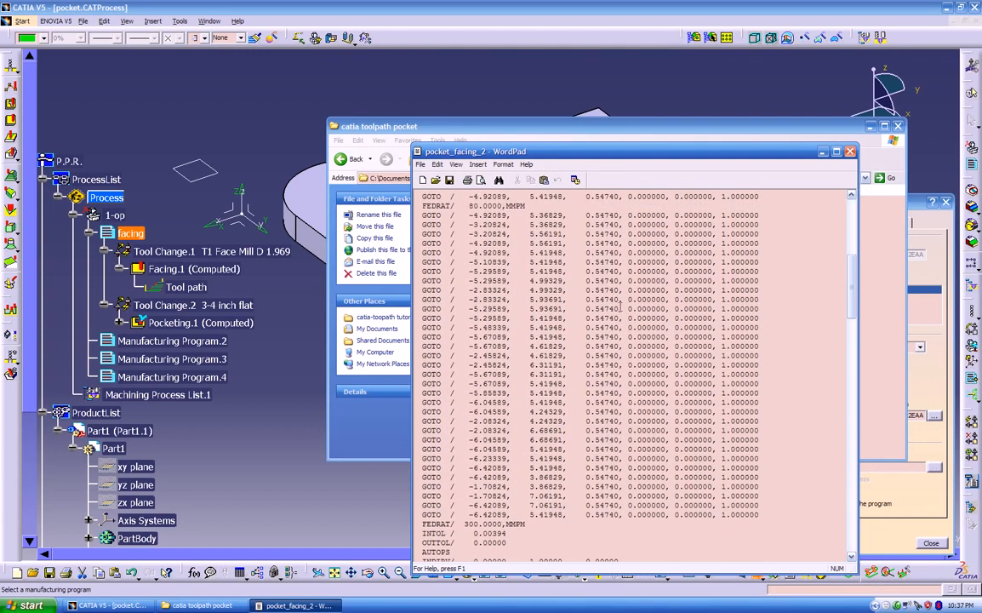
pyautogui.scroll(3, 704, 291)
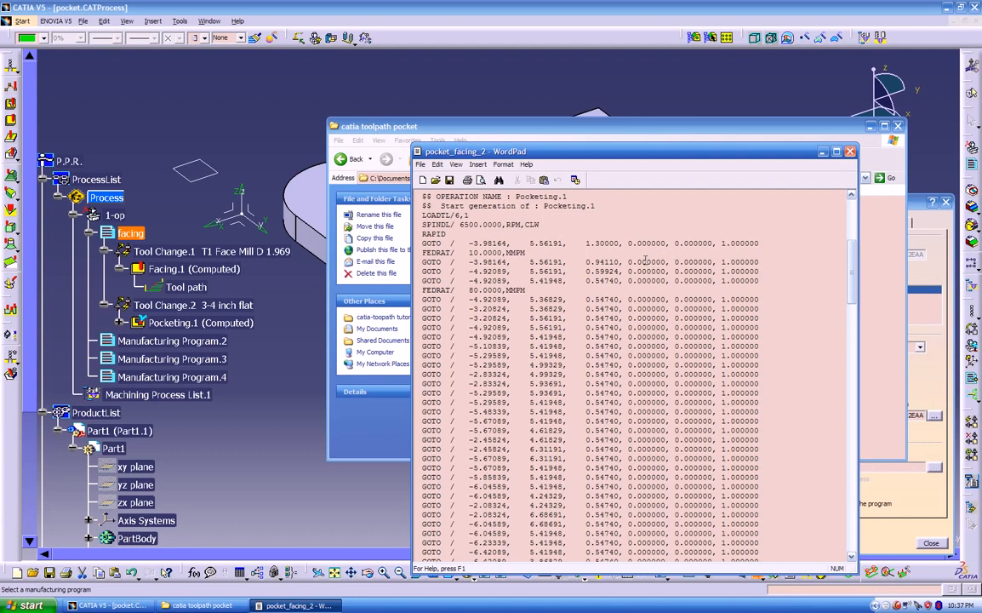
pyautogui.click(115, 215)
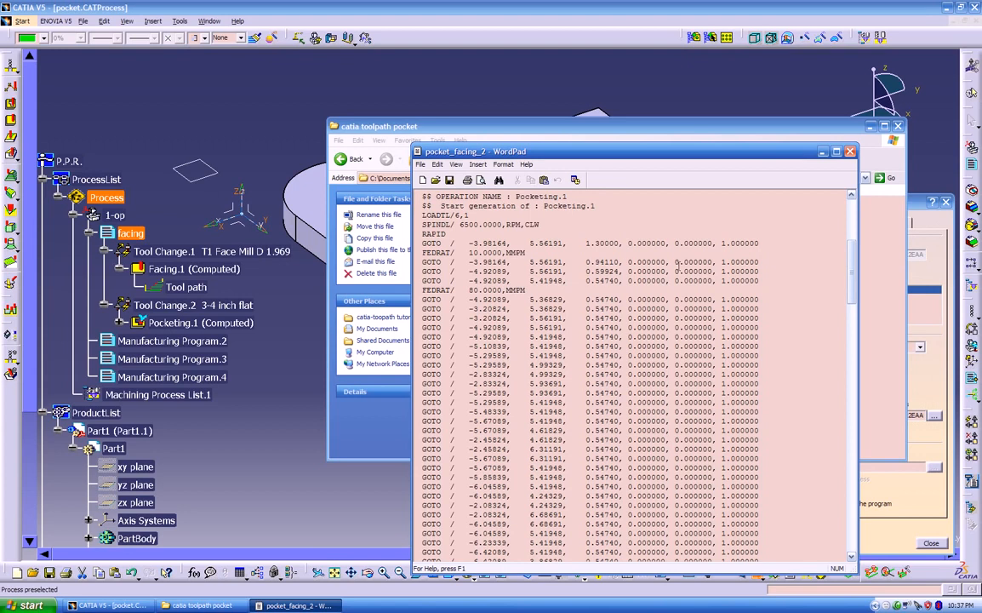
pyautogui.scroll(-20, 778, 302)
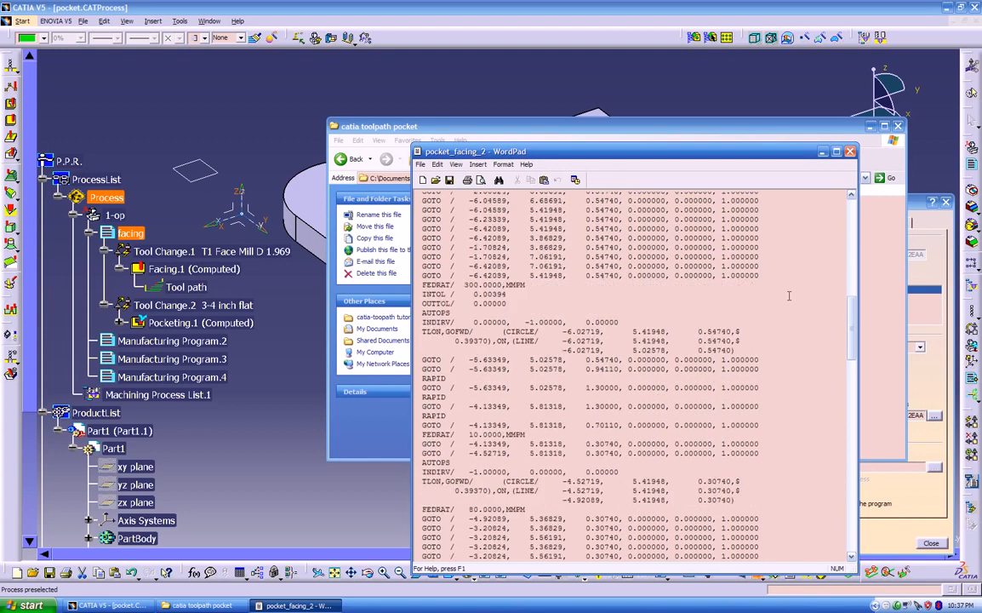
pyautogui.scroll(-15, 787, 297)
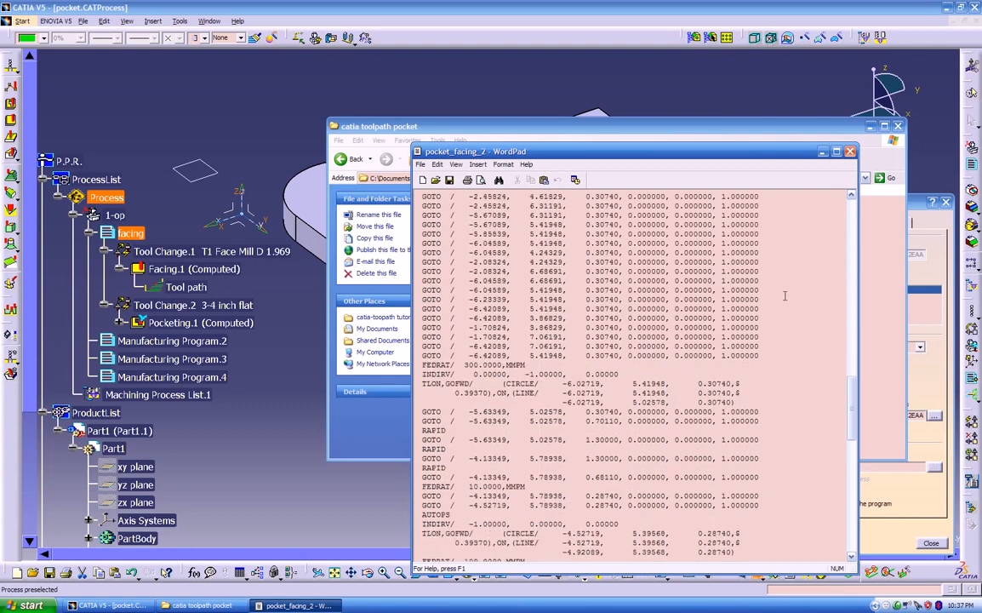
pyautogui.scroll(-10, 787, 295)
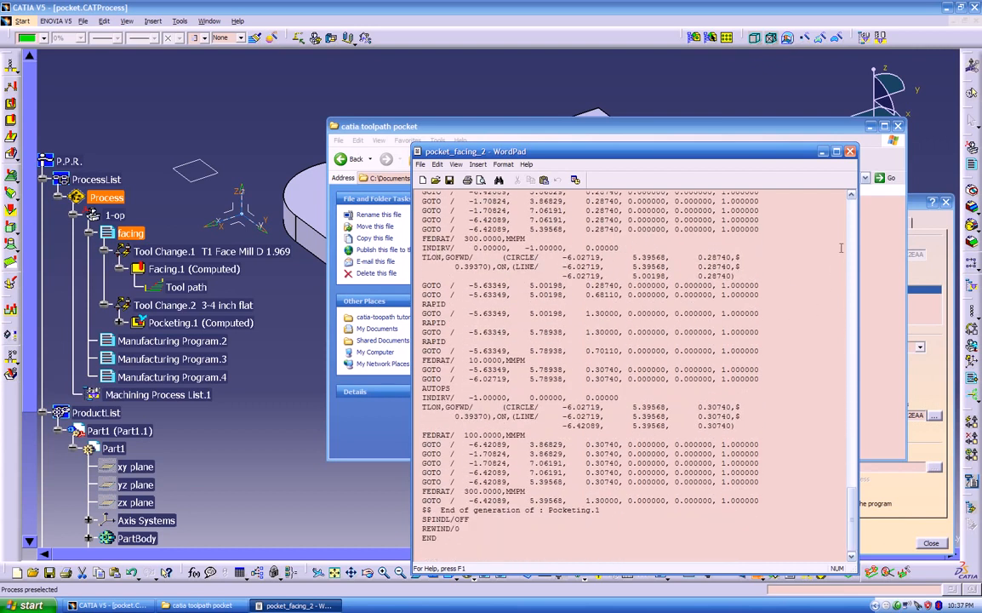
pyautogui.click(850, 152)
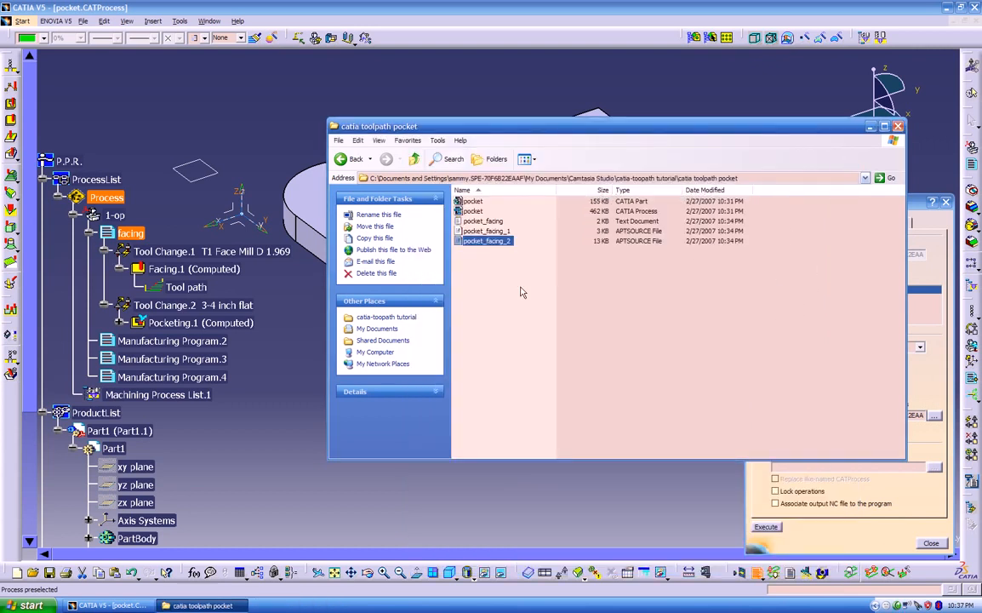
# Generate the APT output of the facing program as one file by program, named pocket in the catia toolpath pocket folder
pyautogui.click(891, 482)
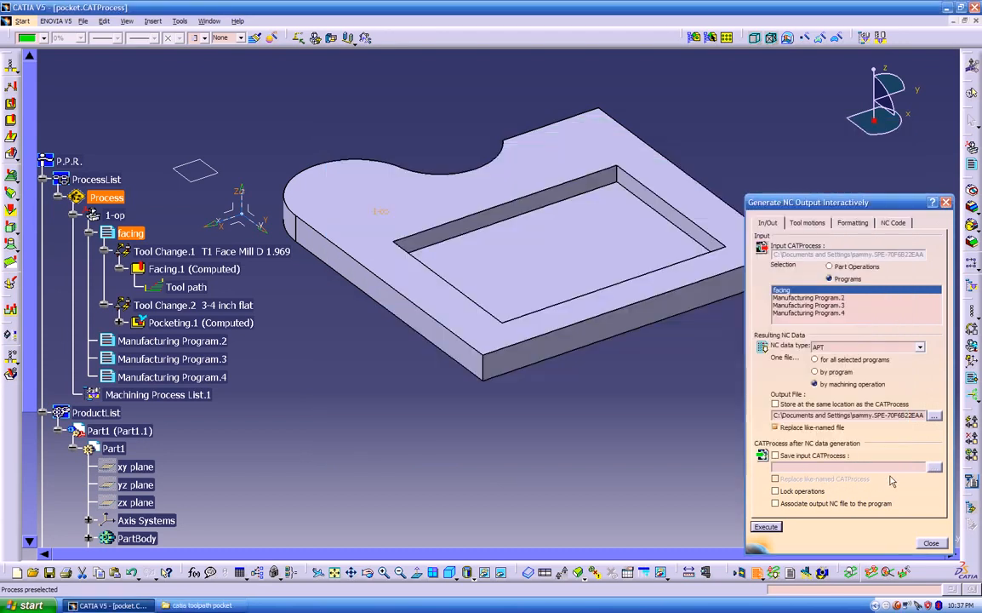
pyautogui.click(782, 292)
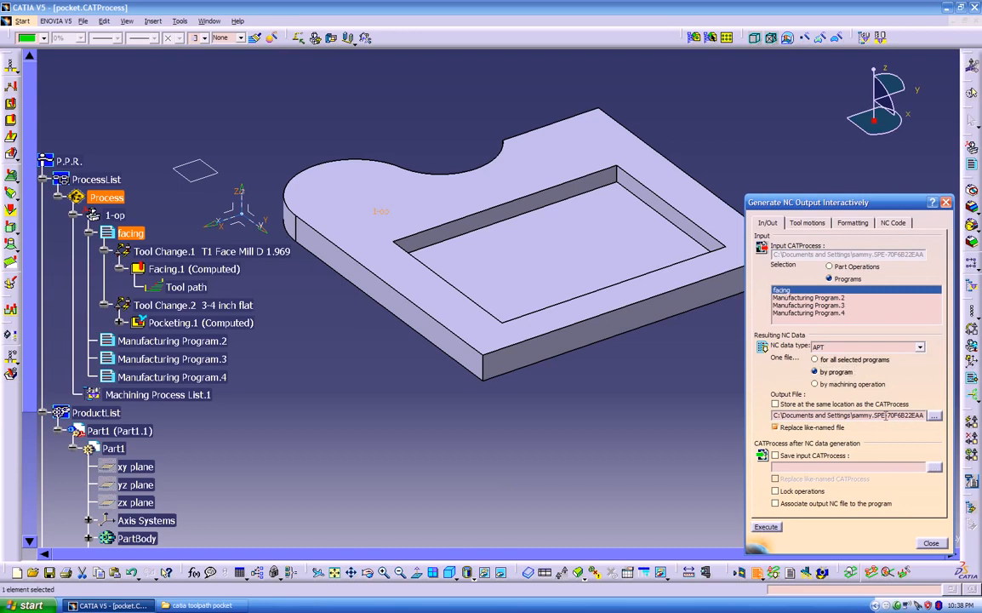
pyautogui.click(934, 416)
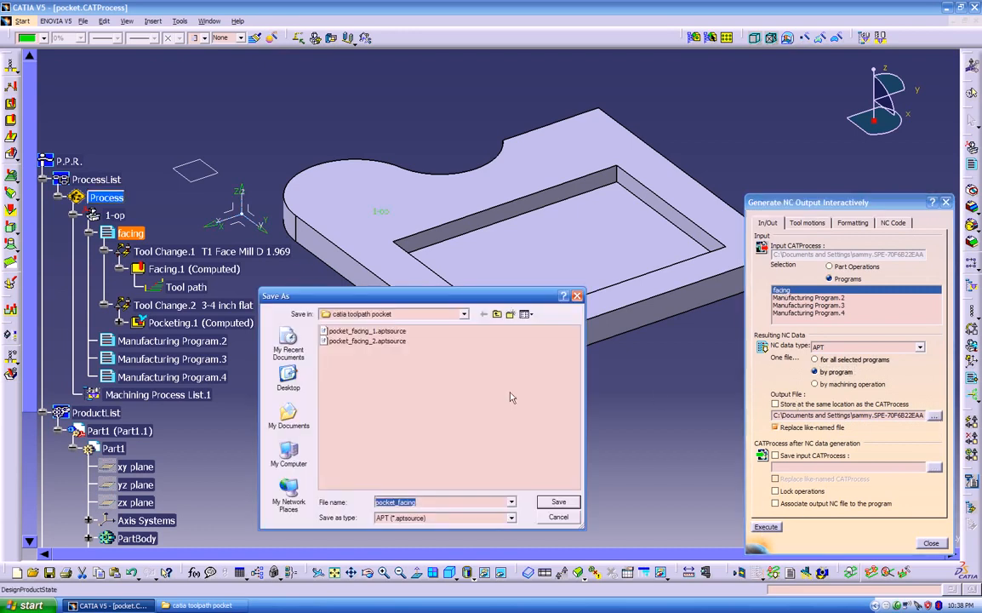
pyautogui.click(435, 503)
pyautogui.press('BackSpace')
pyautogui.press('BackSpace')
pyautogui.press('BackSpace')
pyautogui.press('BackSpace')
pyautogui.press('BackSpace')
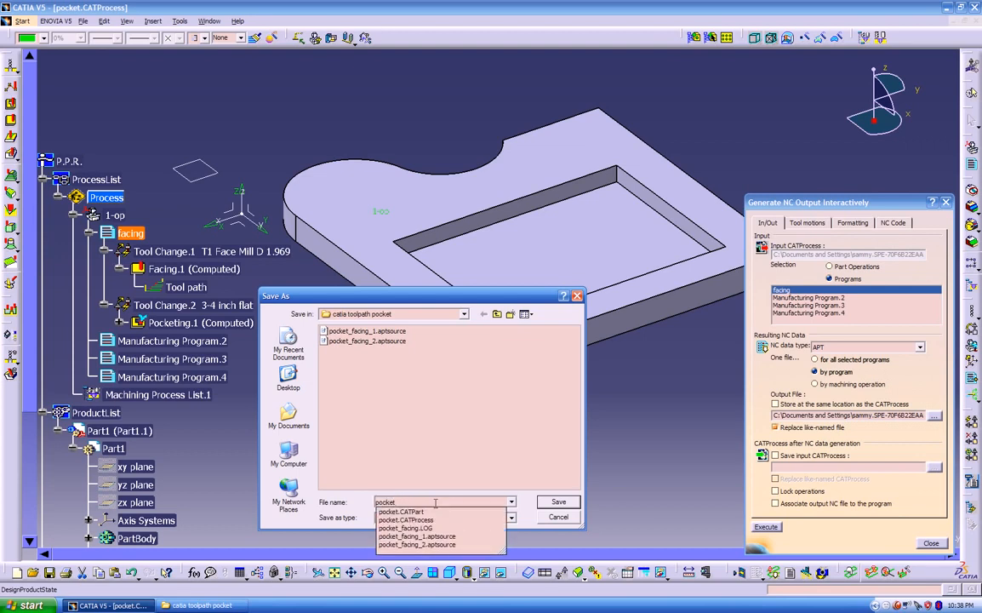
pyautogui.click(541, 502)
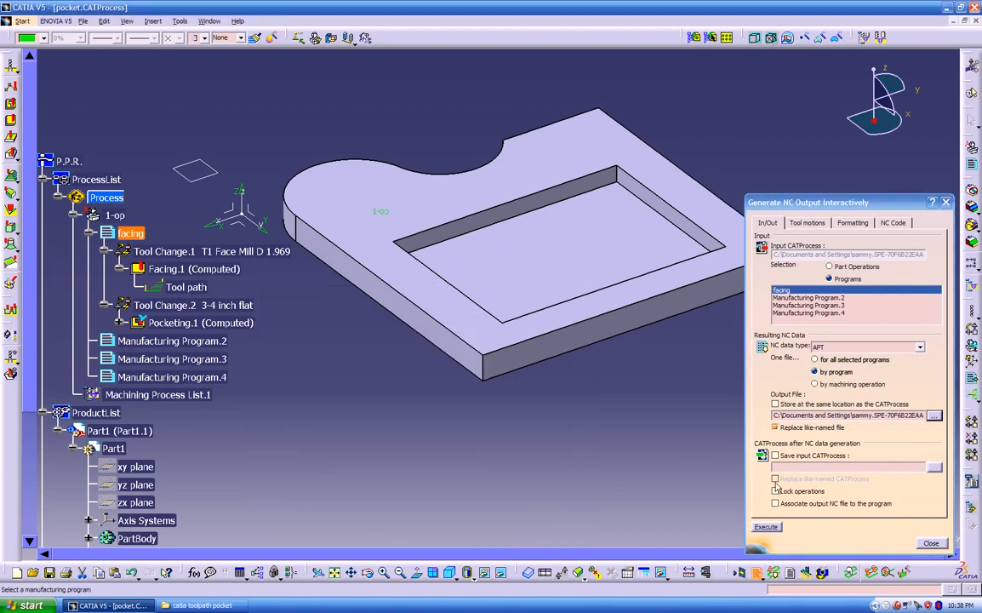
pyautogui.click(773, 527)
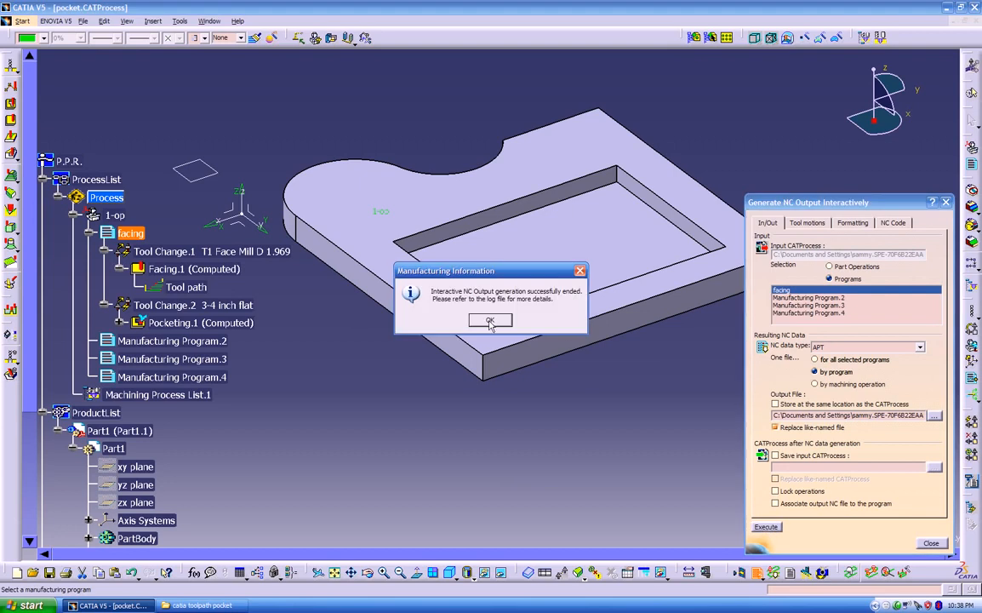
pyautogui.press('Return')
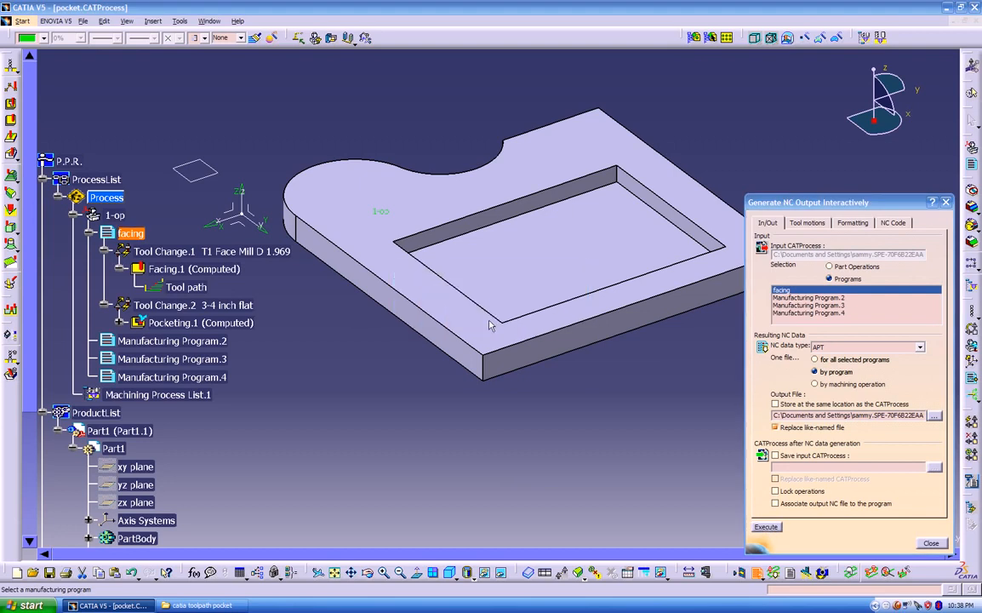
# Switch to the catia toolpath pocket folder in Windows Explorer and place its window clear of the facing program in the specification tree
pyautogui.click(201, 605)
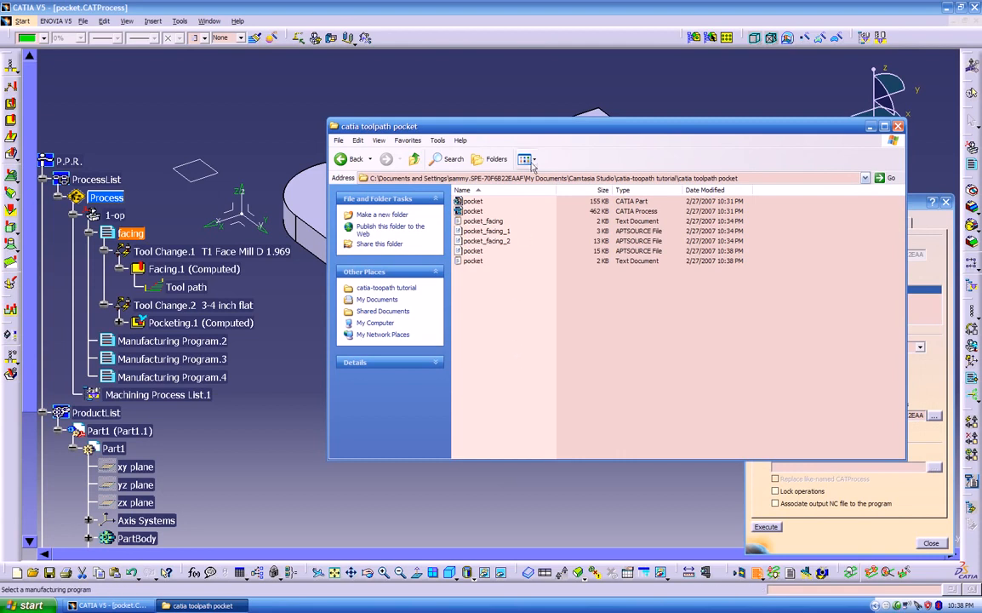
pyautogui.moveTo(494, 121); pyautogui.dragTo(511, 120)
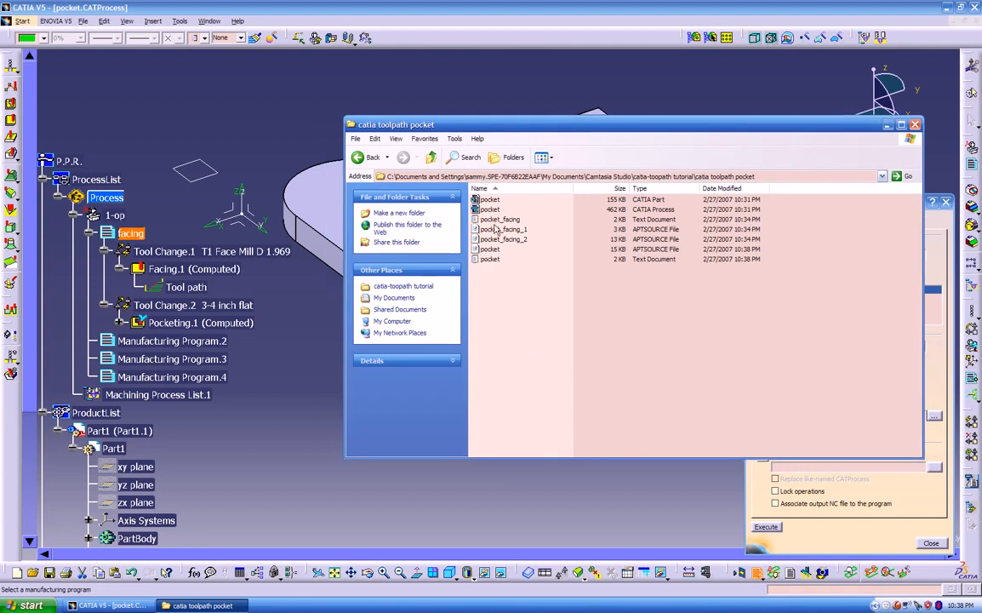
pyautogui.moveTo(488, 124); pyautogui.dragTo(317, 168)
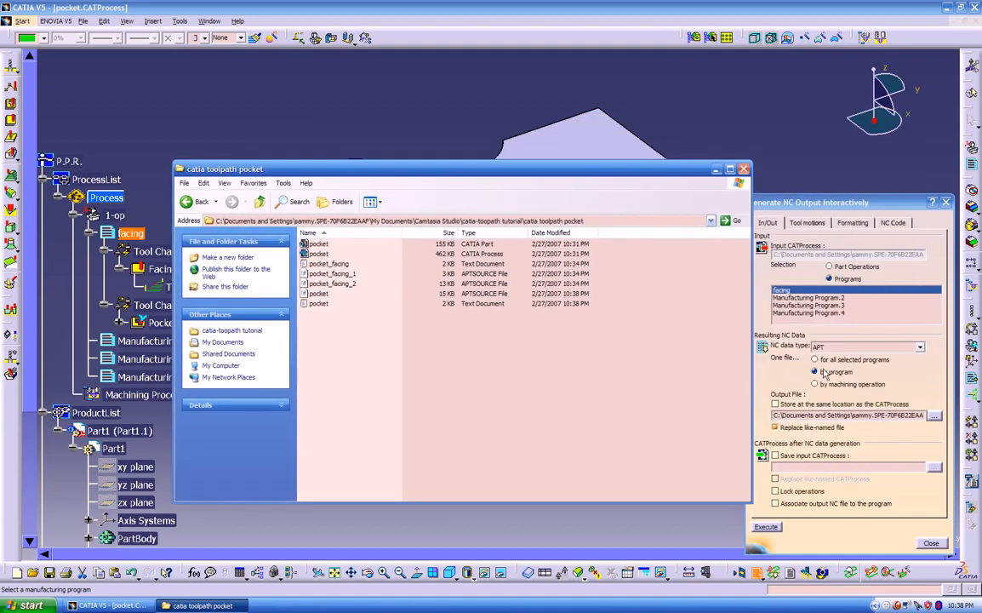
pyautogui.moveTo(517, 174); pyautogui.dragTo(594, 144)
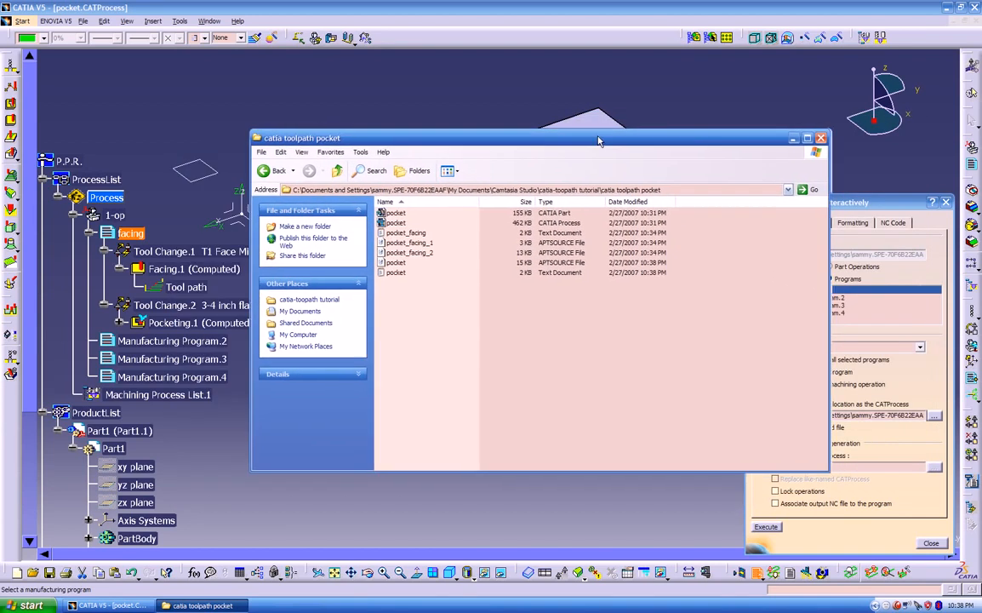
pyautogui.click(130, 234)
# Open the pocket APT source file in WordPad and review the combined facing, tool change and pocketing code
pyautogui.doubleClick(397, 262)
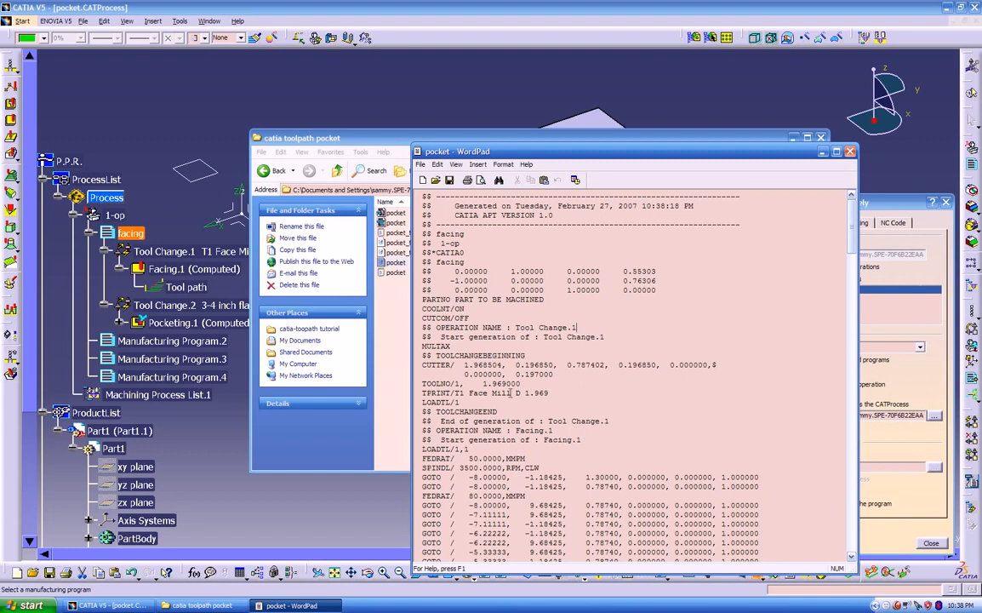
pyautogui.scroll(-15, 707, 420)
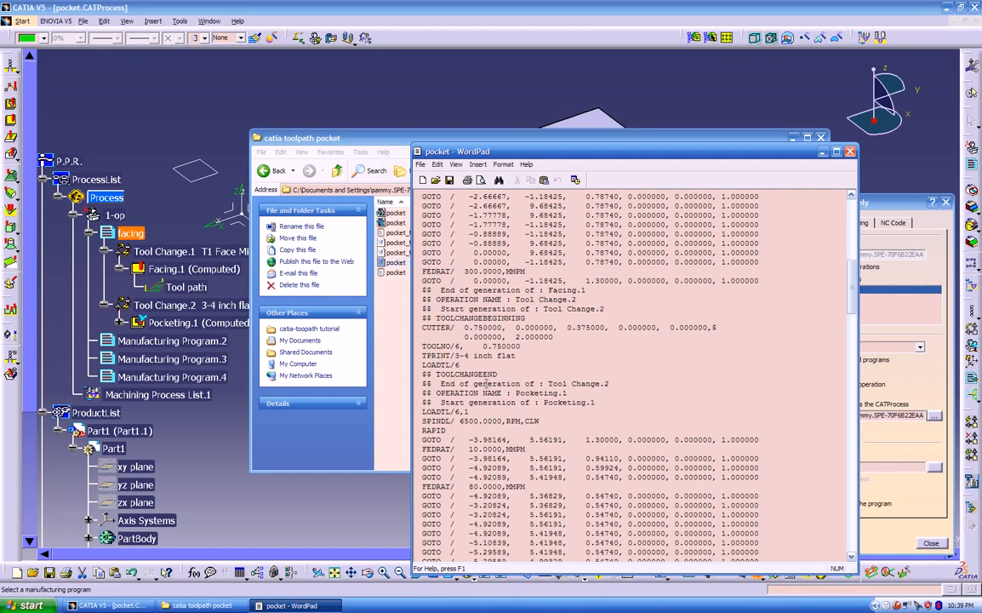
pyautogui.scroll(15, 560, 360)
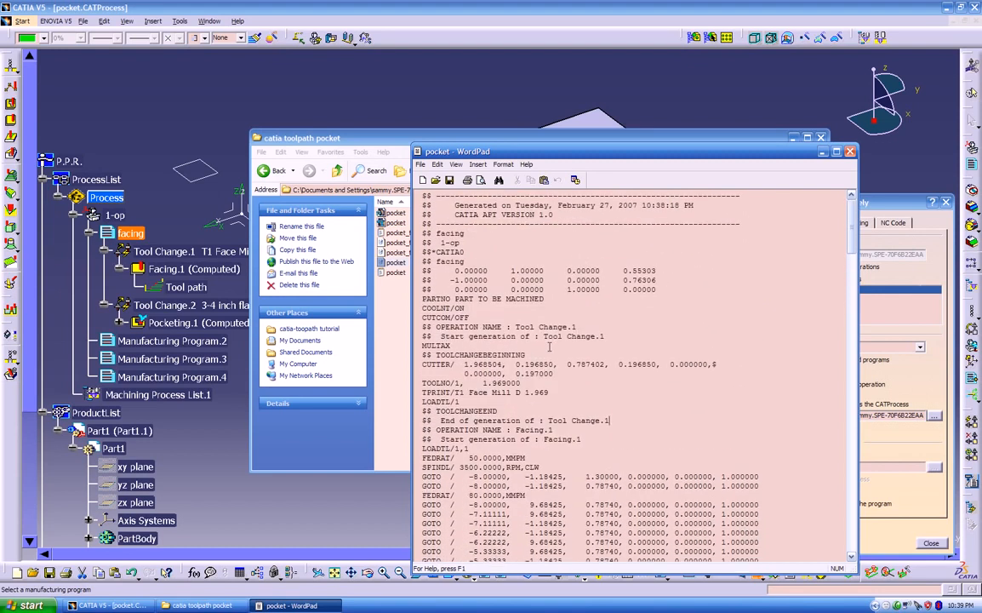
pyautogui.scroll(-15, 549, 345)
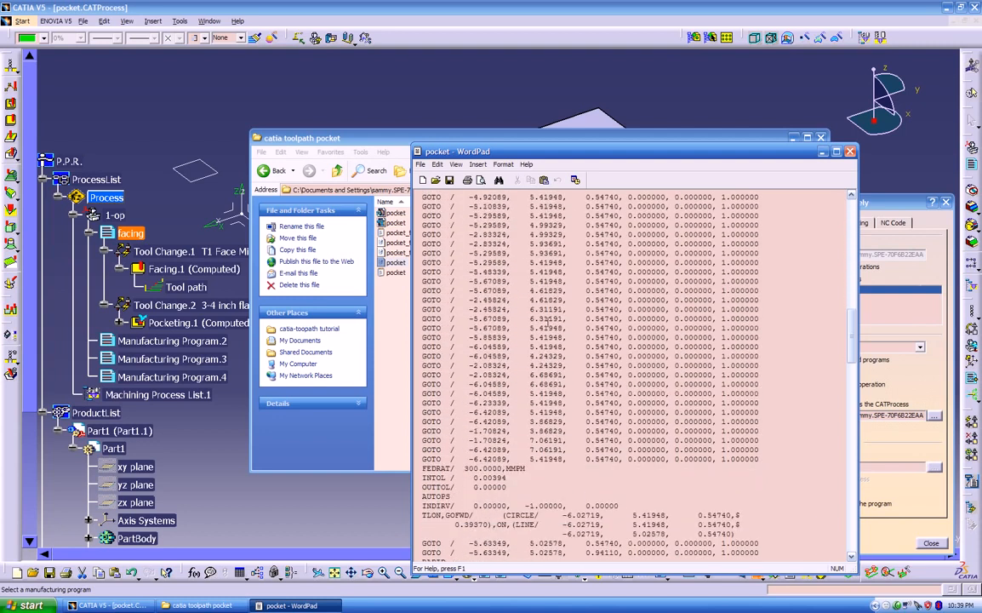
pyautogui.scroll(-9, 547, 323)
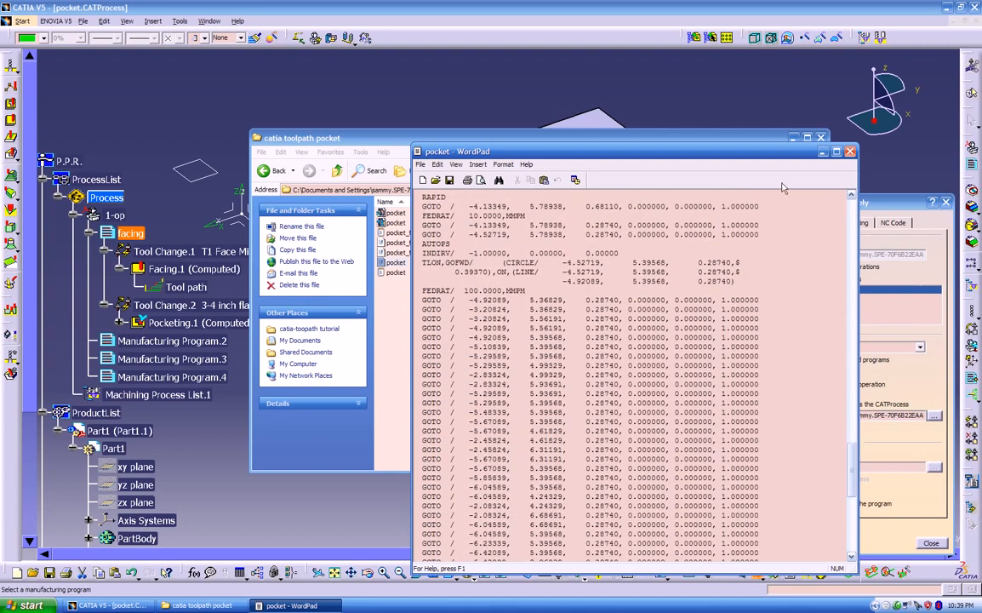
pyautogui.click(766, 139)
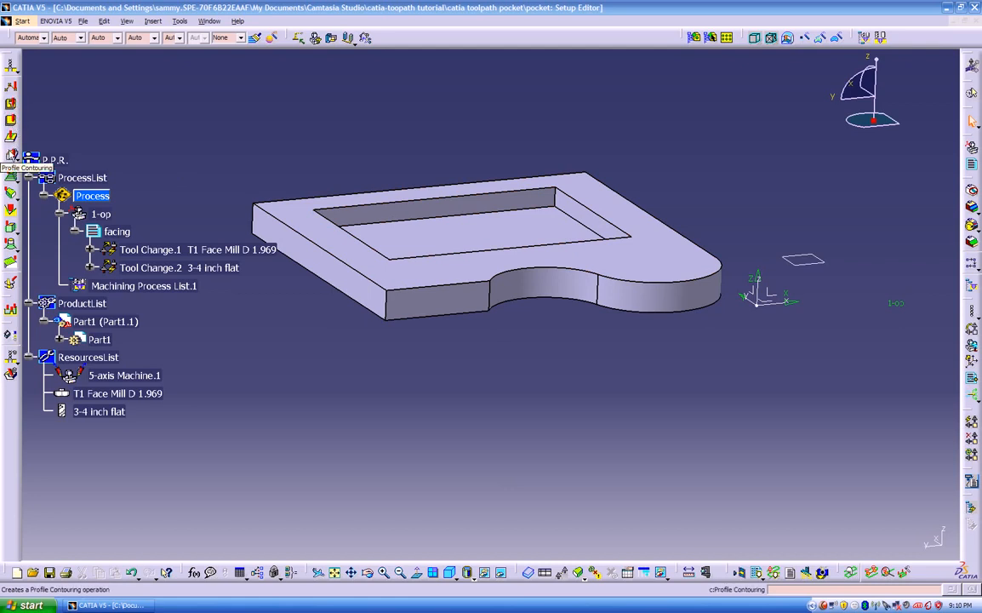
# Insert a Profile Contouring operation after Pocketing.1 under Tool Change.2 in the facing program
pyautogui.click(11, 155)
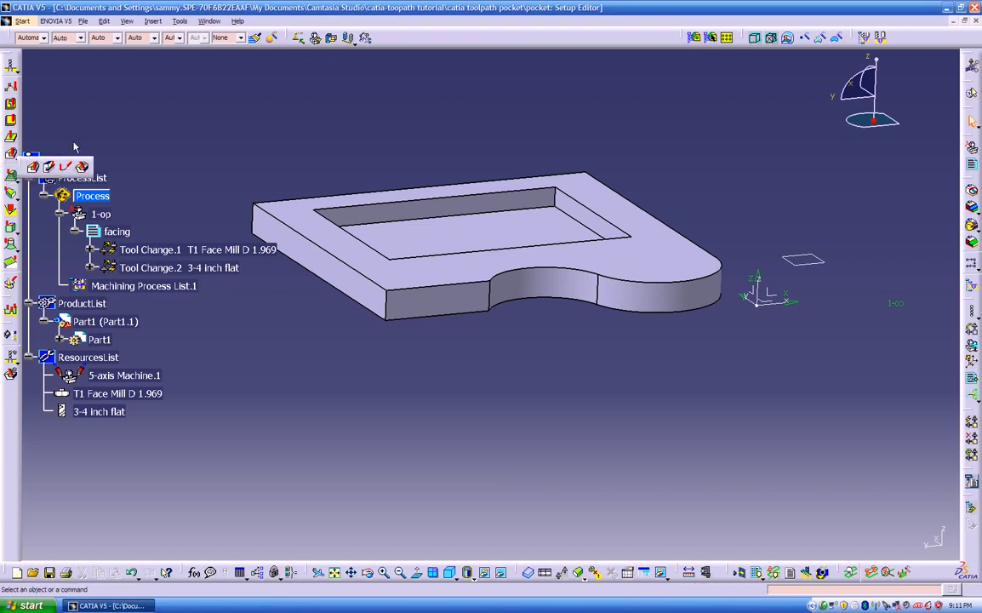
pyautogui.moveTo(446, 387); pyautogui.dragTo(425, 515, button='middle')
pyautogui.moveTo(446, 377); pyautogui.dragTo(569, 390, button='middle')
pyautogui.moveTo(447, 427); pyautogui.dragTo(483, 425, button='middle')
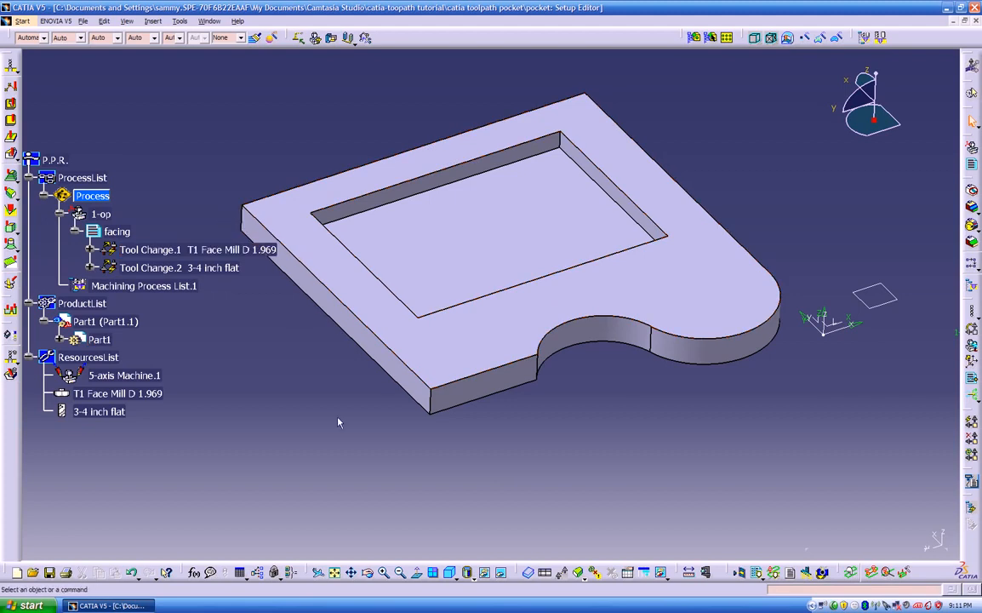
pyautogui.moveTo(317, 387); pyautogui.dragTo(240, 321, button='middle')
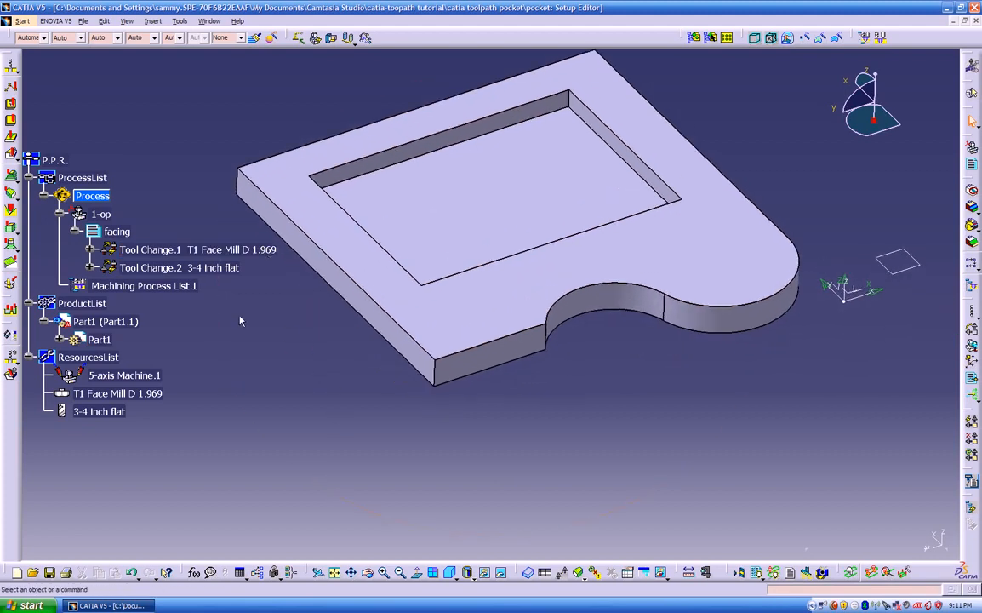
pyautogui.click(90, 267)
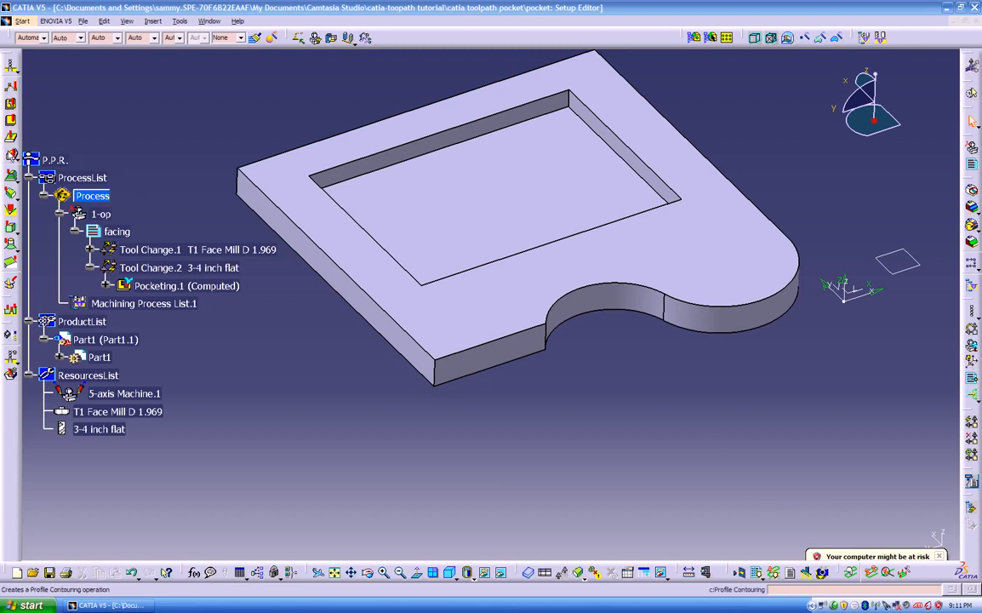
pyautogui.click(12, 154)
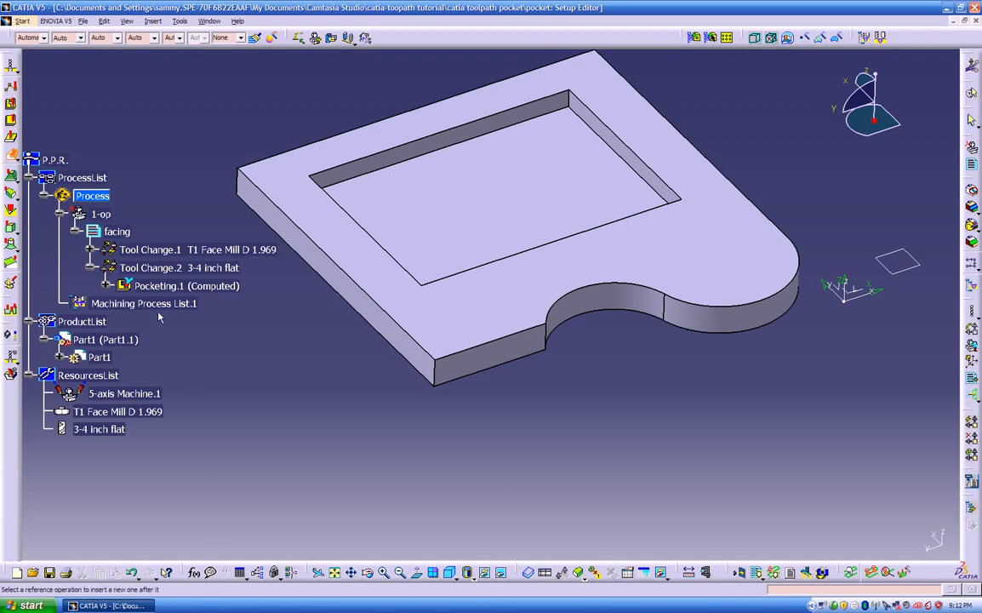
pyautogui.click(149, 287)
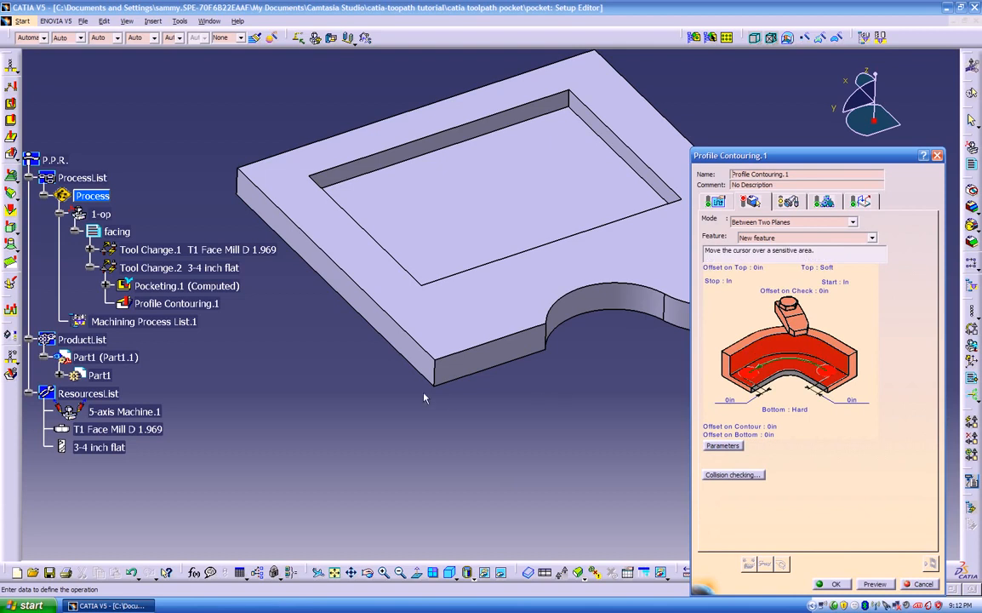
# Start the edge selection for the guiding contour of Profile Contouring.1 on the plate's outer wall
pyautogui.moveTo(486, 419); pyautogui.dragTo(575, 287, button='middle')
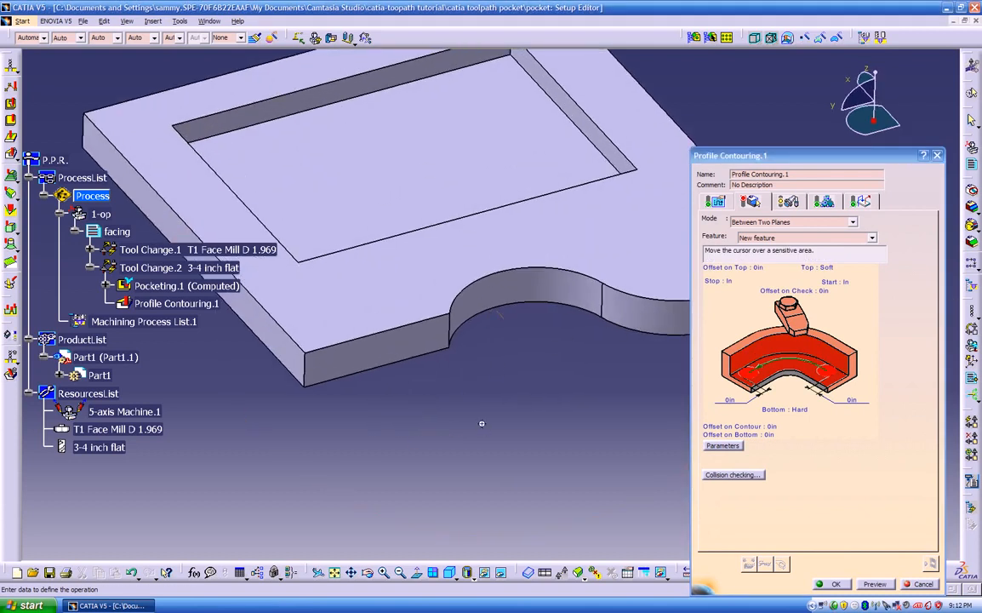
pyautogui.keyDown('ctrl'); pyautogui.moveTo(482, 424); pyautogui.dragTo(462, 460, button='middle'); pyautogui.keyUp('ctrl')
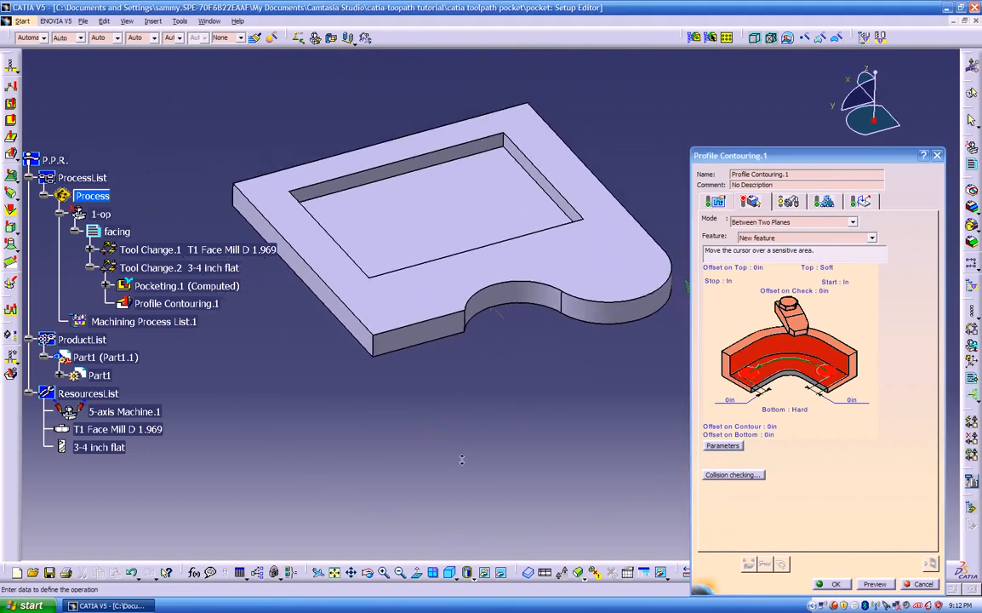
pyautogui.click(779, 350)
pyautogui.moveTo(726, 358); pyautogui.dragTo(497, 371, button='middle')
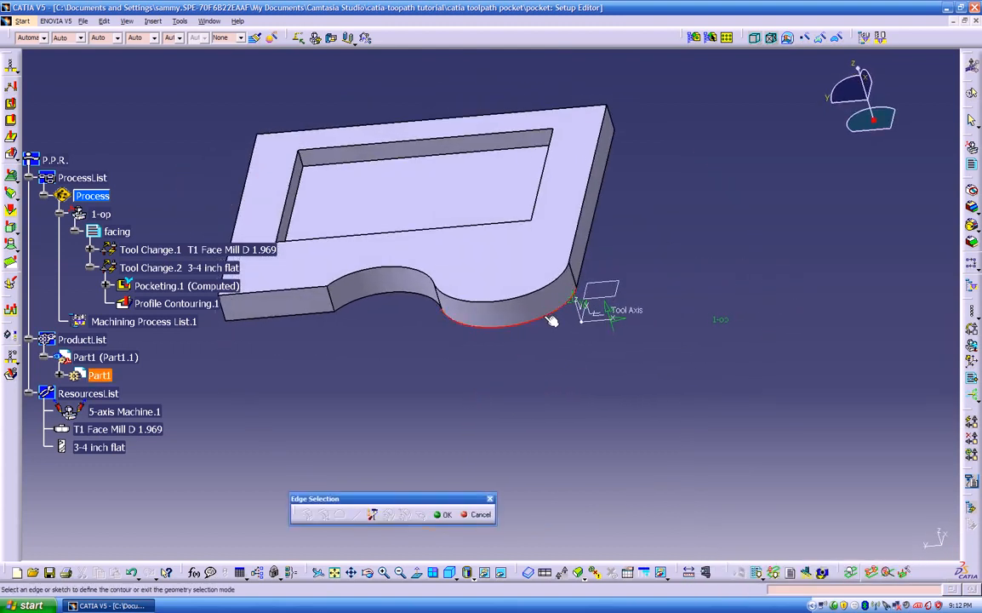
# Select the lower front edges as the contouring guide, from the rounded corner through the concave arc to the straight edge's end
pyautogui.click(511, 325)
pyautogui.moveTo(515, 336); pyautogui.dragTo(457, 306, button='middle')
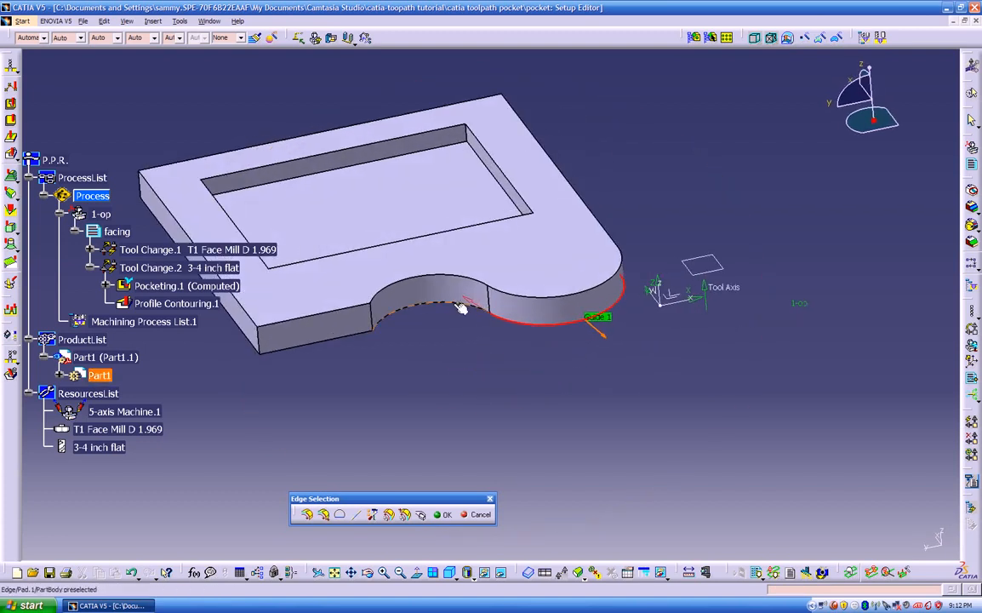
pyautogui.click(353, 341)
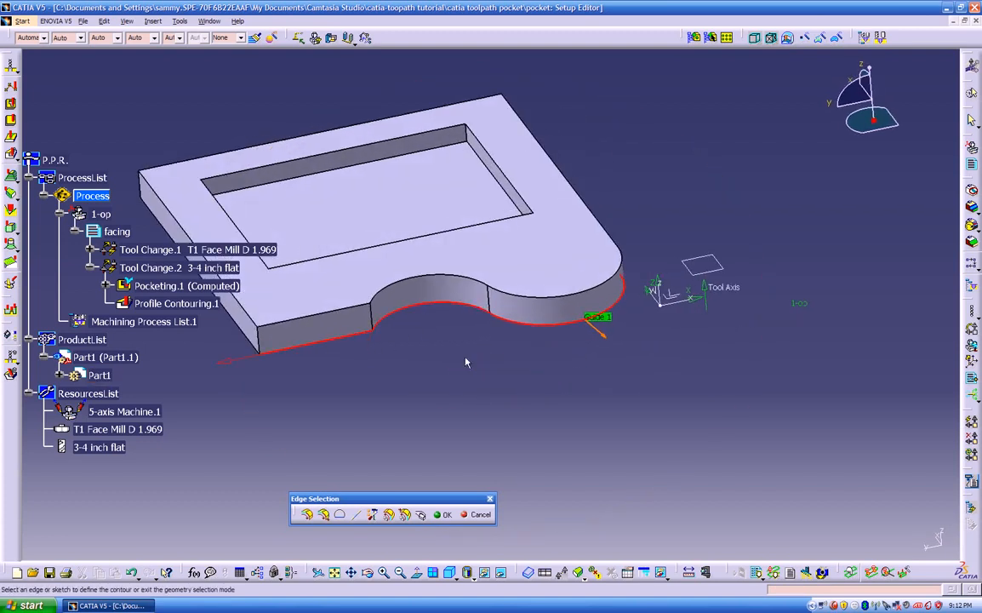
pyautogui.click(601, 339)
pyautogui.click(567, 306)
pyautogui.click(604, 337)
pyautogui.click(566, 307)
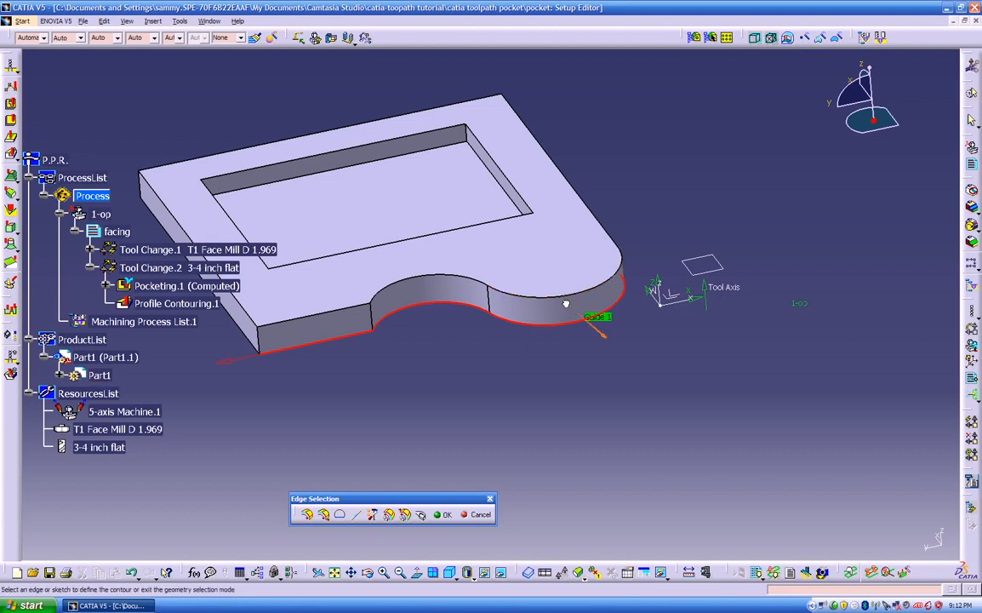
pyautogui.click(442, 514)
# Assign the part's underside as the bottom plane and its upper face as the top plane of the profile contouring operation
pyautogui.moveTo(446, 422); pyautogui.dragTo(362, 406, button='middle')
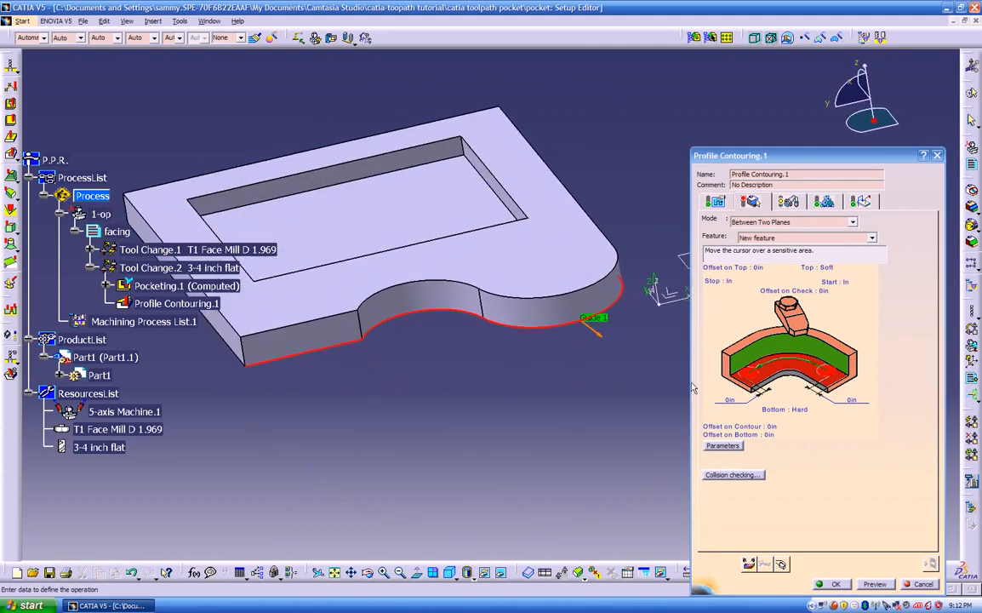
pyautogui.click(779, 369)
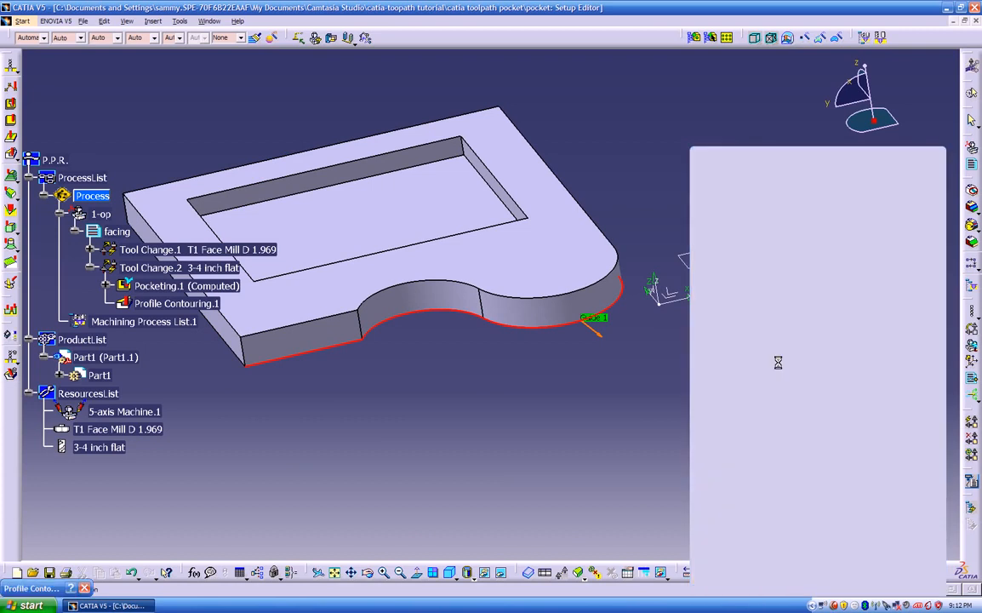
pyautogui.moveTo(526, 362); pyautogui.dragTo(566, 228, button='middle')
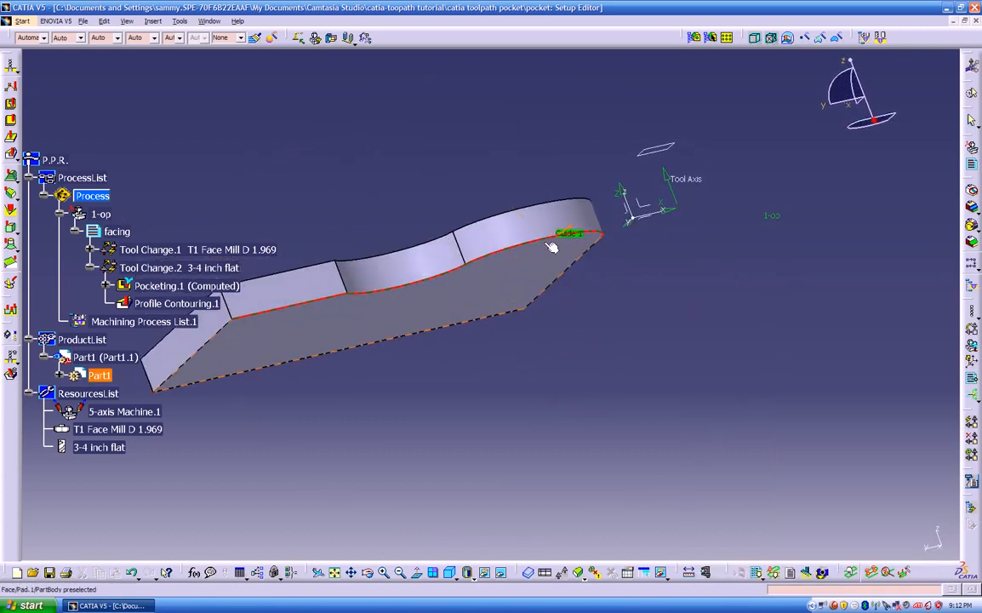
pyautogui.click(537, 268)
pyautogui.moveTo(586, 314); pyautogui.dragTo(460, 386, button='middle')
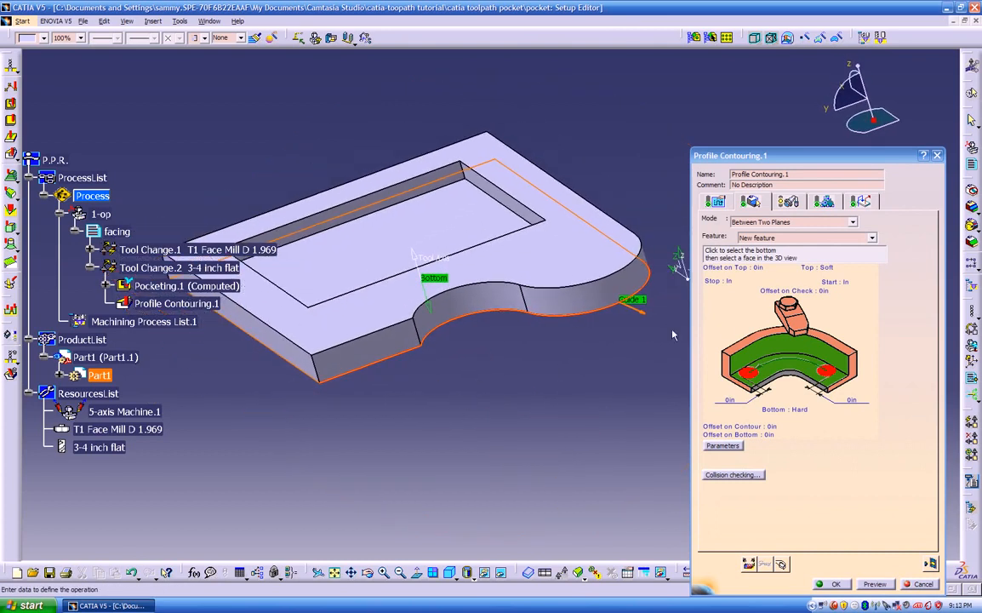
pyautogui.click(744, 340)
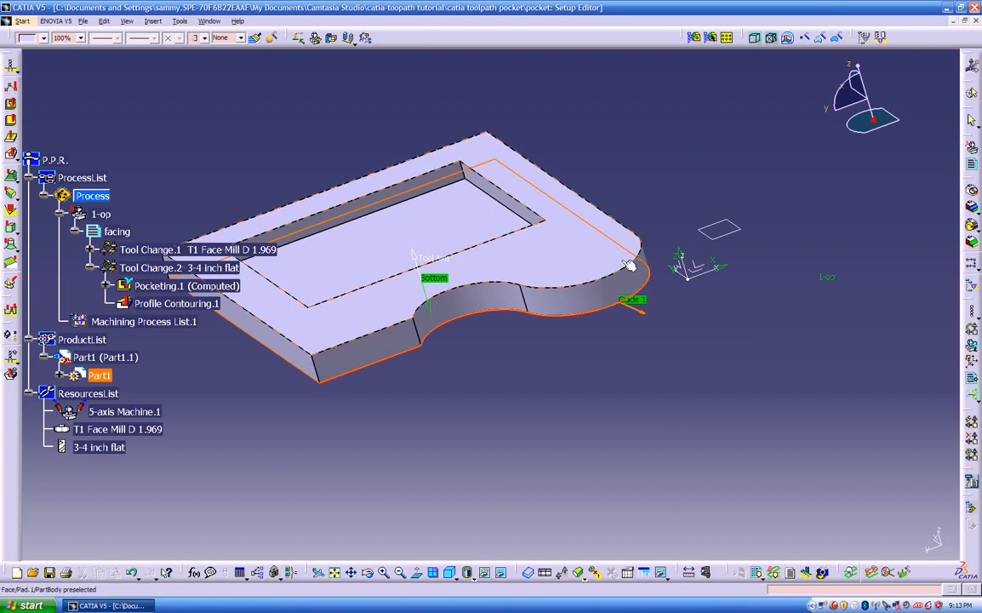
pyautogui.click(582, 255)
pyautogui.moveTo(589, 380); pyautogui.dragTo(397, 421, button='middle')
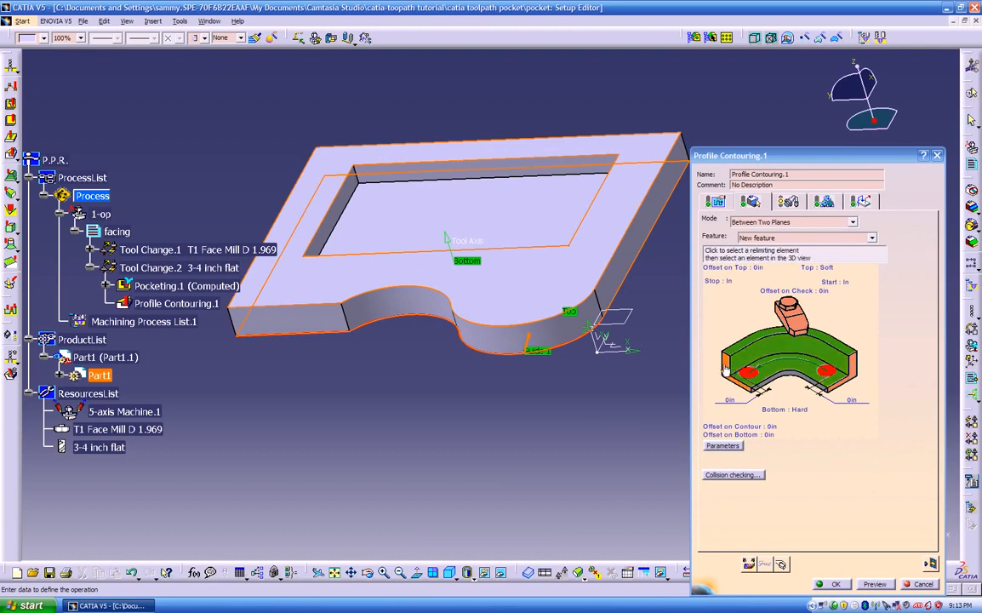
# Define the first relimiting element at the guide's end on the convex rounded corner
pyautogui.click(854, 366)
pyautogui.moveTo(819, 366); pyautogui.dragTo(599, 343, button='middle')
pyautogui.click(547, 364)
pyautogui.moveTo(540, 380); pyautogui.dragTo(577, 379, button='middle')
pyautogui.doubleClick(576, 374)
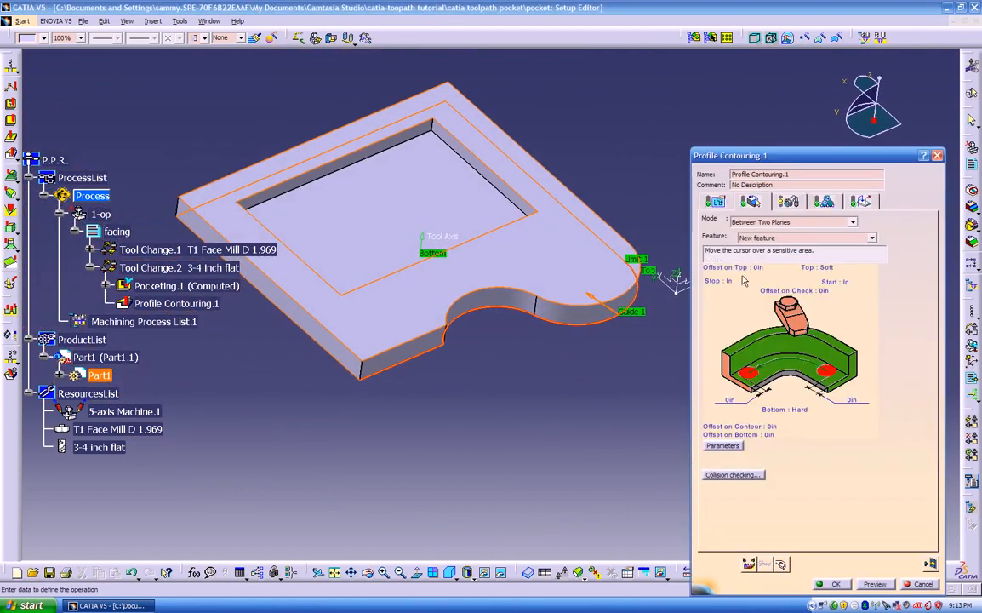
# Define the second relimiting element at the lower corner where the straight front edge ends
pyautogui.click(726, 370)
pyautogui.moveTo(559, 410); pyautogui.dragTo(559, 316, button='middle')
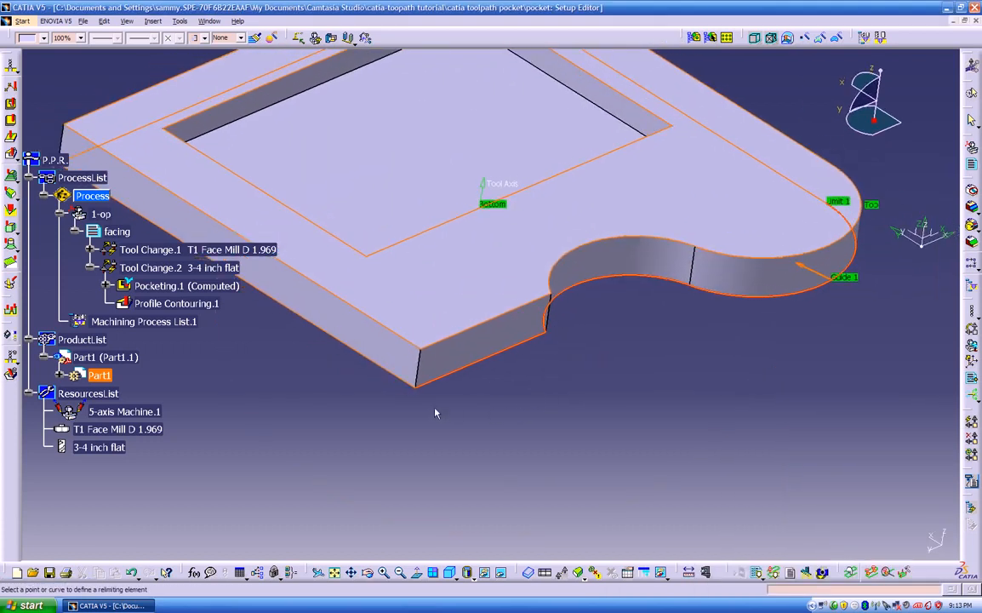
pyautogui.click(418, 391)
pyautogui.moveTo(588, 404); pyautogui.dragTo(460, 398, button='middle')
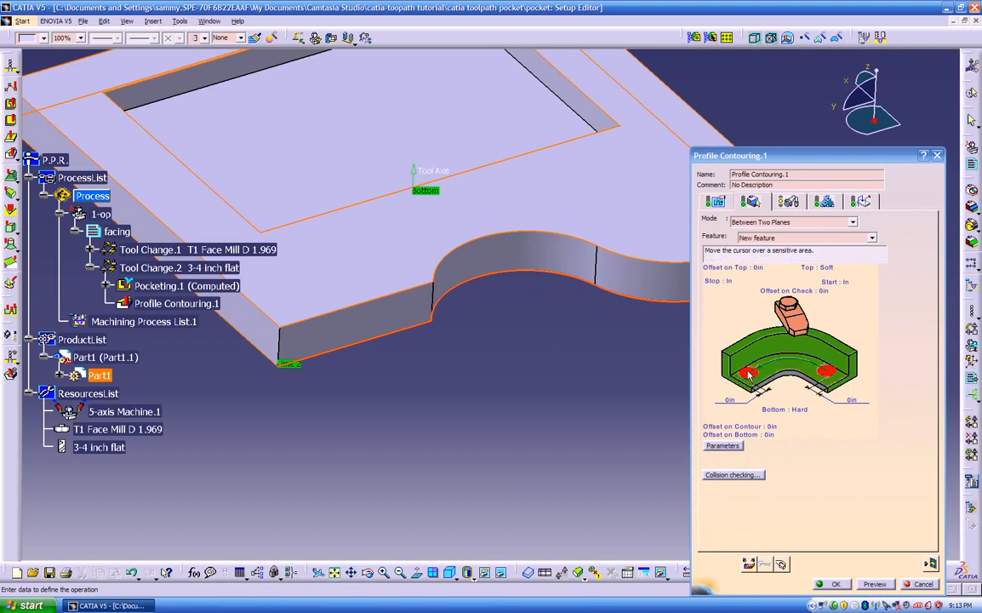
# Set the stop condition to Out with a 0.2 in offset on Limit 2
pyautogui.rightClick(728, 284)
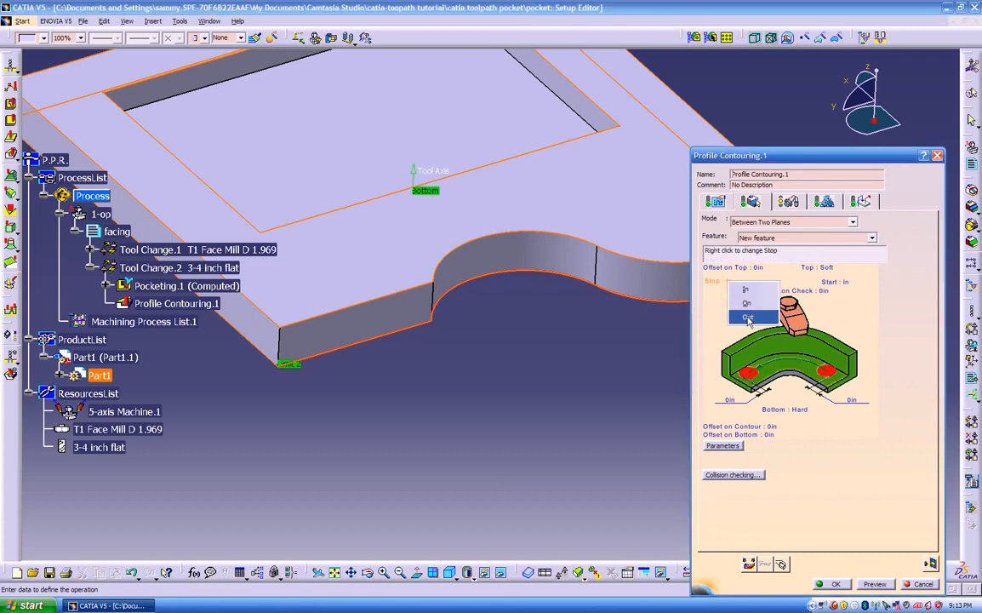
pyautogui.click(747, 316)
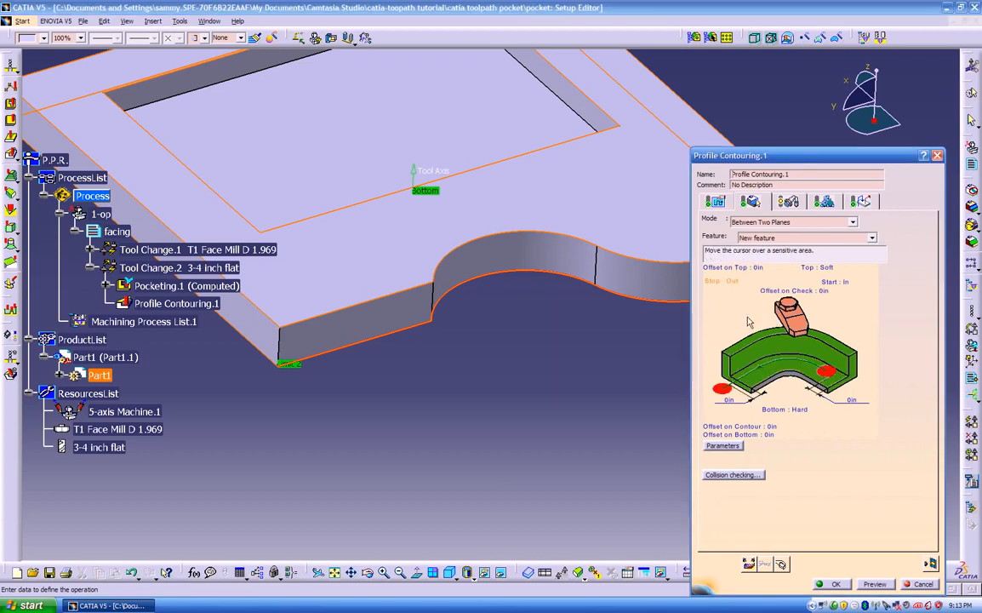
pyautogui.doubleClick(729, 393)
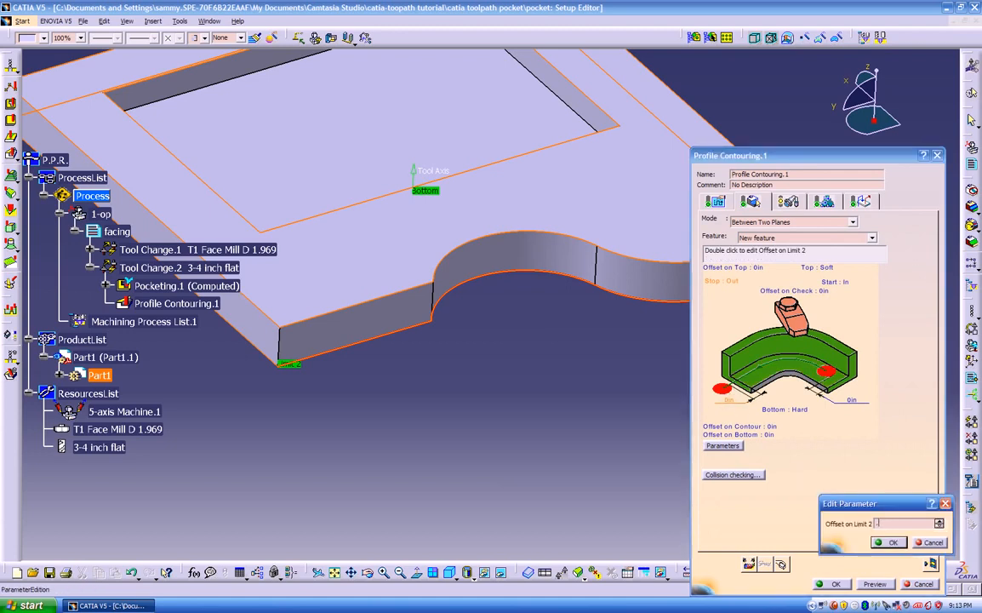
pyautogui.write('0.2')
pyautogui.press('Return')
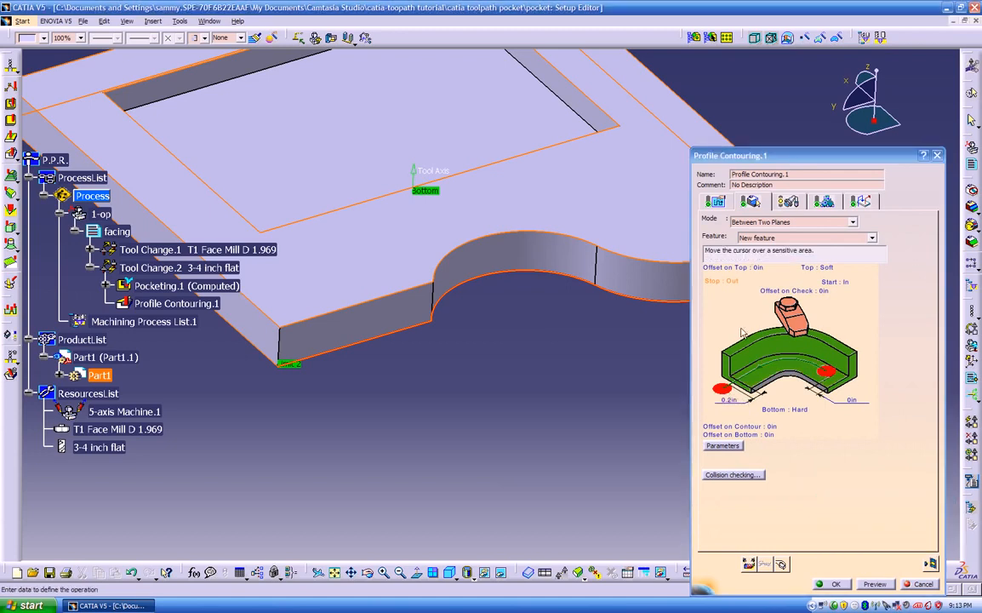
# Set both the stop and start conditions of the contour to On
pyautogui.rightClick(733, 288)
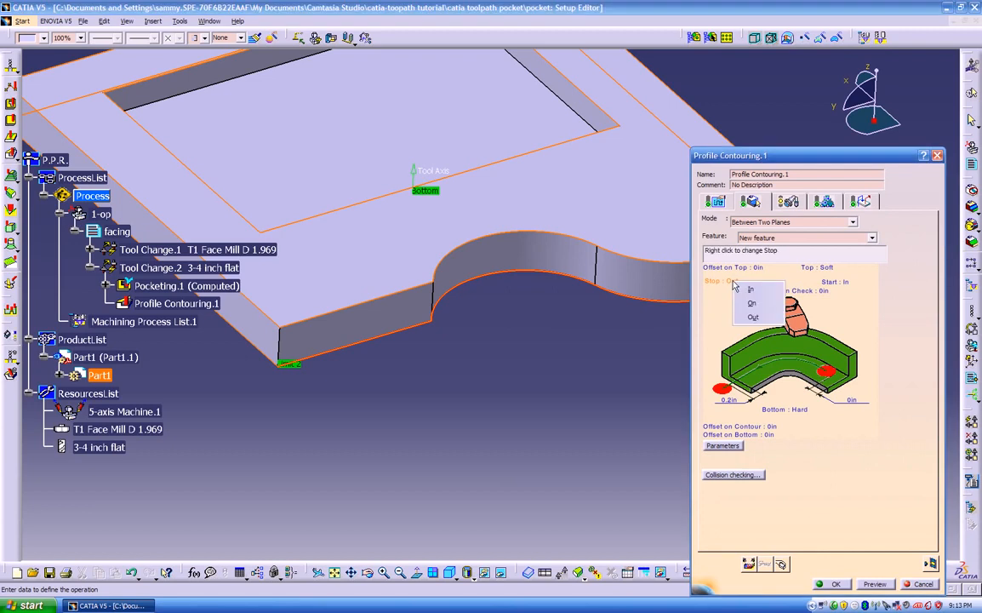
pyautogui.click(673, 275)
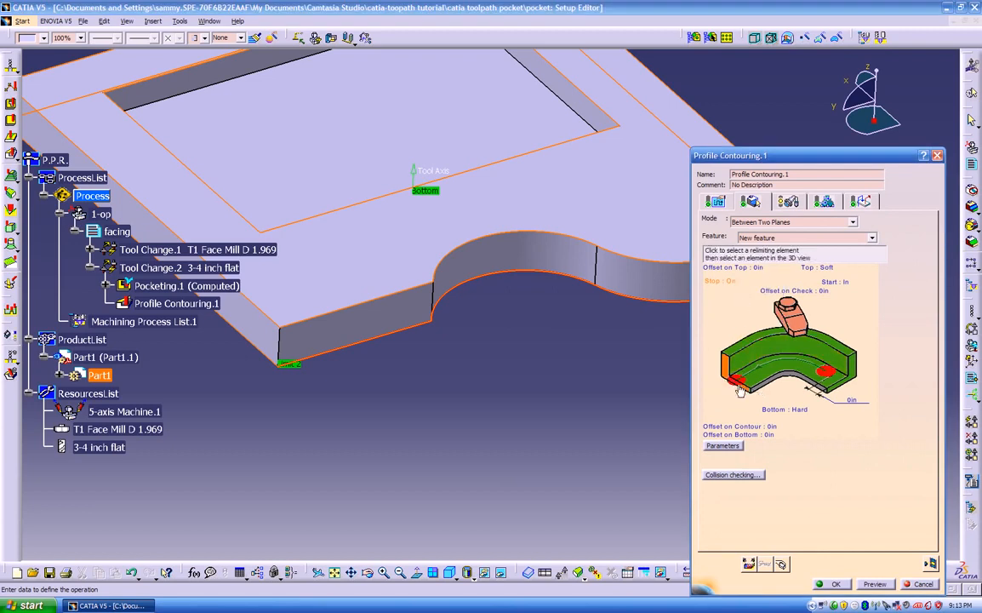
pyautogui.rightClick(831, 288)
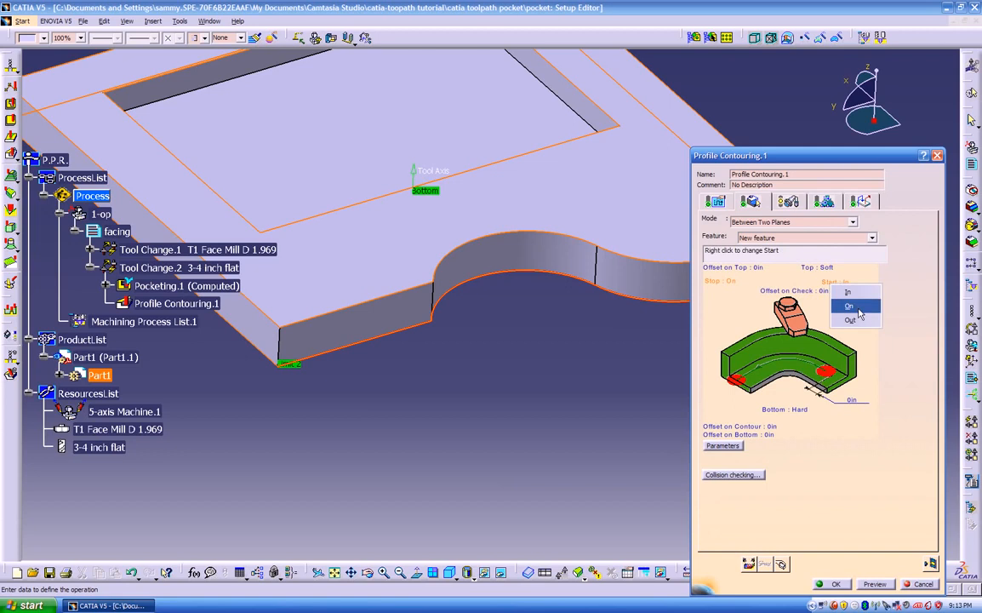
pyautogui.click(849, 305)
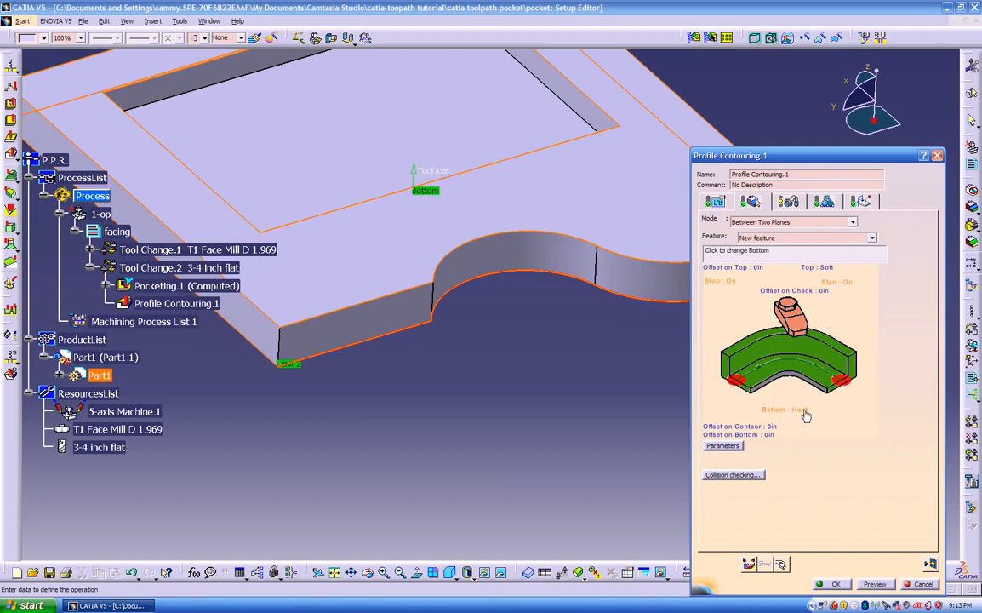
# Switch the bottom type of the profile contouring geometry to Soft
pyautogui.click(780, 403)
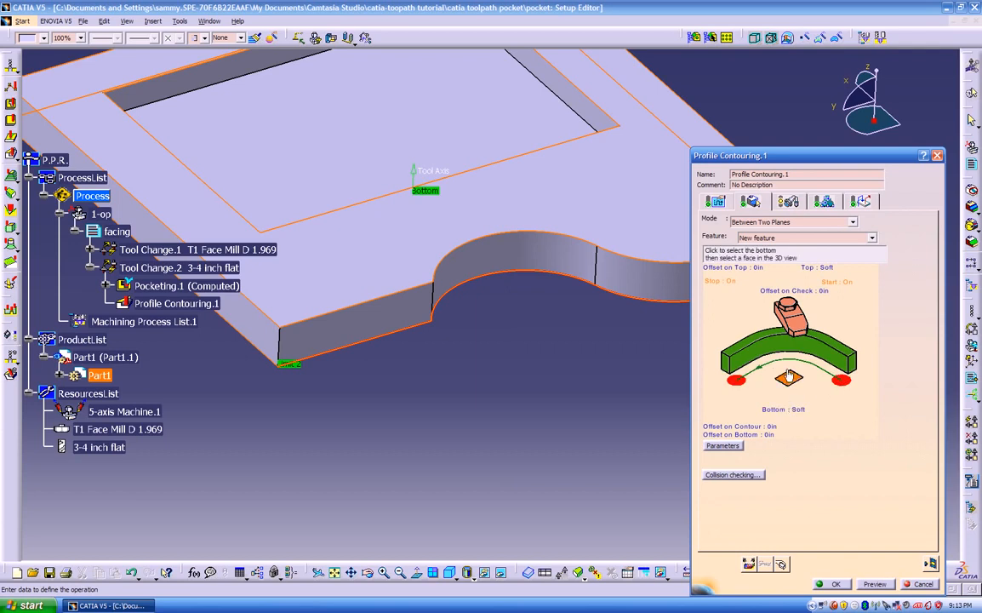
pyautogui.click(792, 412)
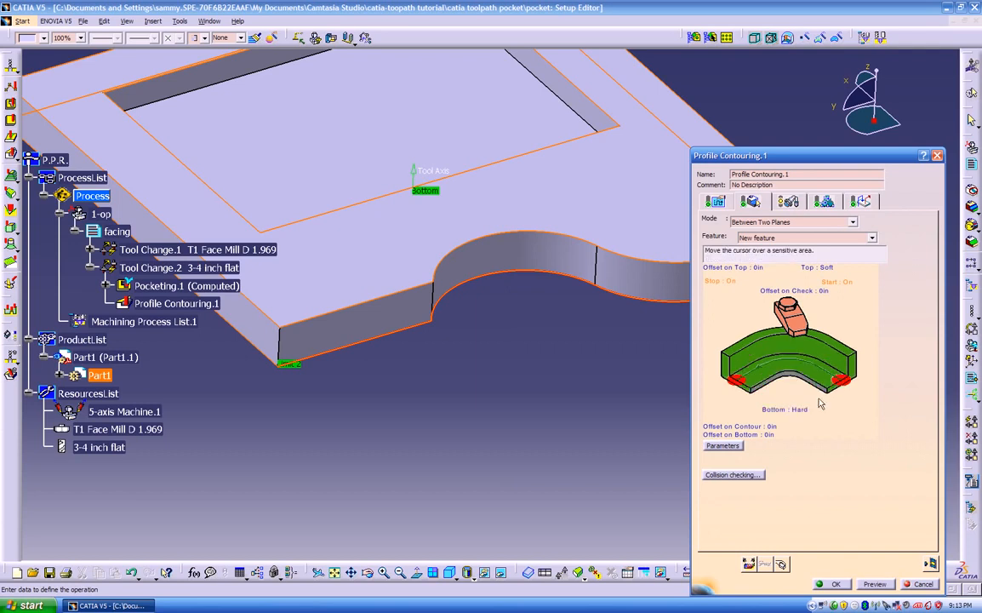
pyautogui.click(791, 412)
# Bring up the machining strategy settings and flip the guide's direction arrow to point away from the part
pyautogui.moveTo(535, 353); pyautogui.dragTo(564, 300, button='middle')
pyautogui.moveTo(484, 345); pyautogui.dragTo(505, 380, button='middle')
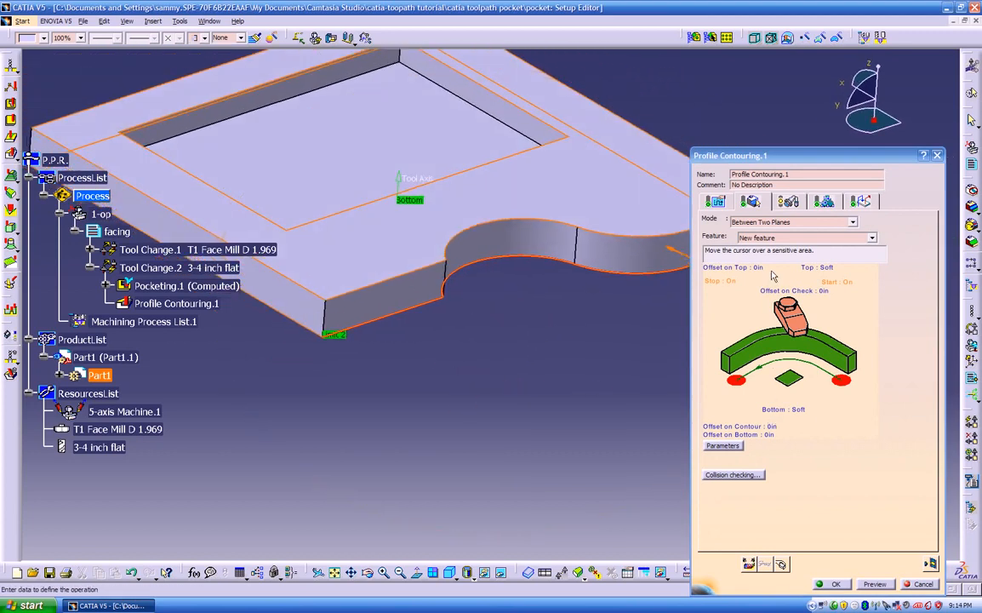
pyautogui.click(715, 201)
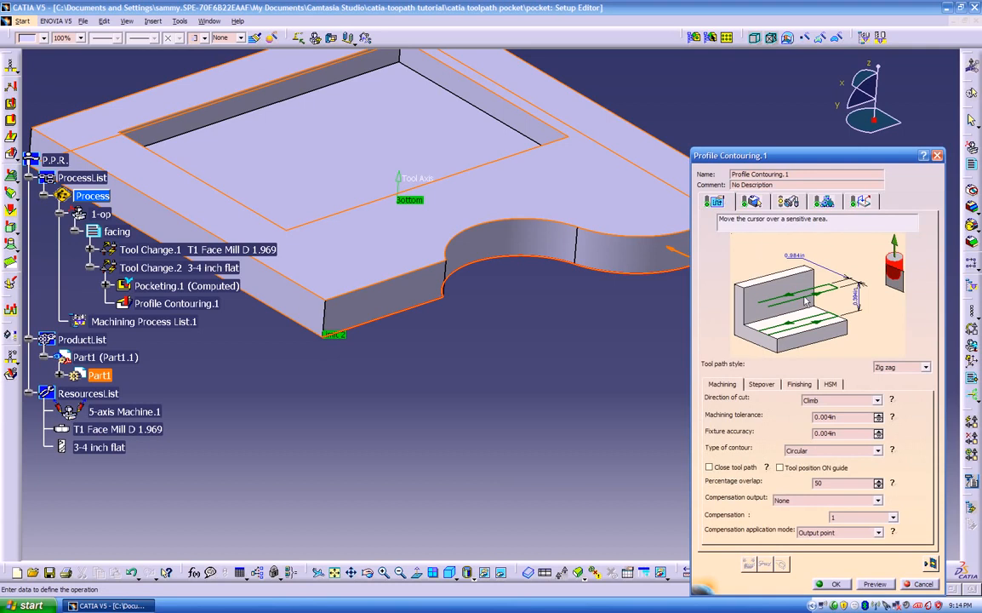
pyautogui.moveTo(484, 333); pyautogui.dragTo(427, 324, button='middle')
pyautogui.moveTo(553, 342); pyautogui.dragTo(487, 369, button='middle')
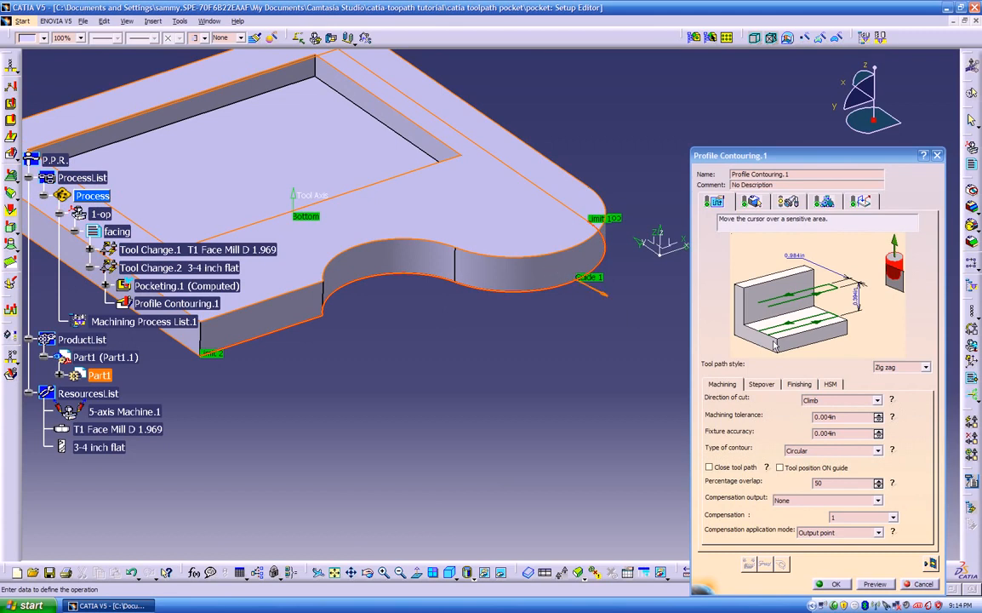
pyautogui.click(596, 295)
# Set the tool path style to One way and the direction of cut to Climb
pyautogui.click(902, 367)
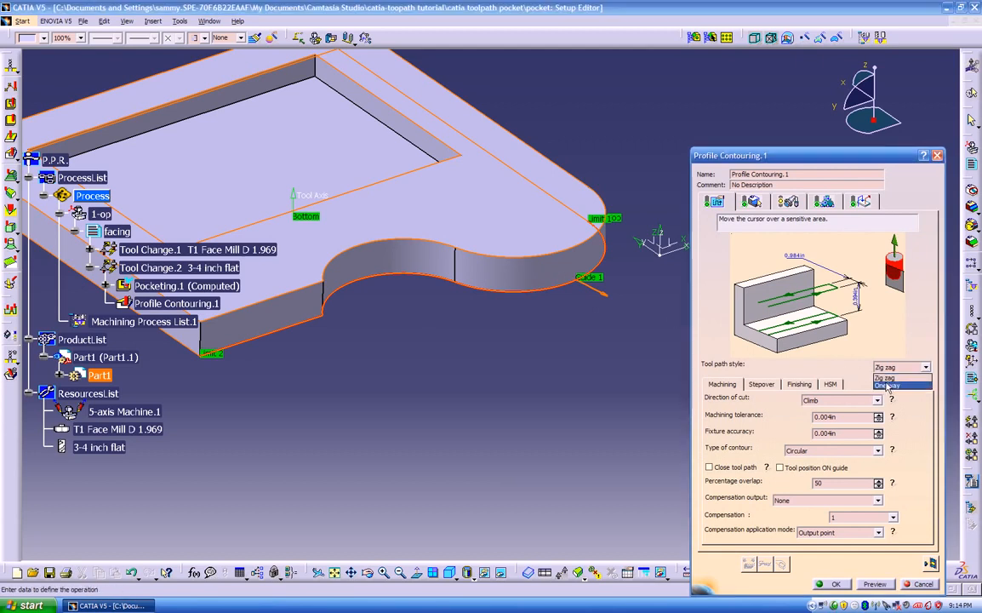
pyautogui.click(889, 385)
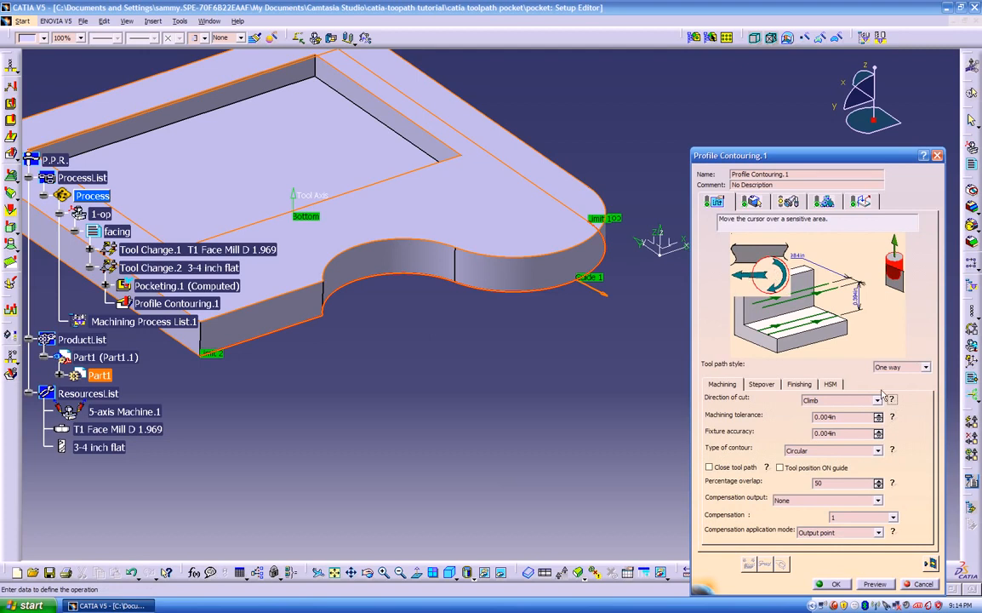
pyautogui.click(851, 401)
pyautogui.click(851, 417)
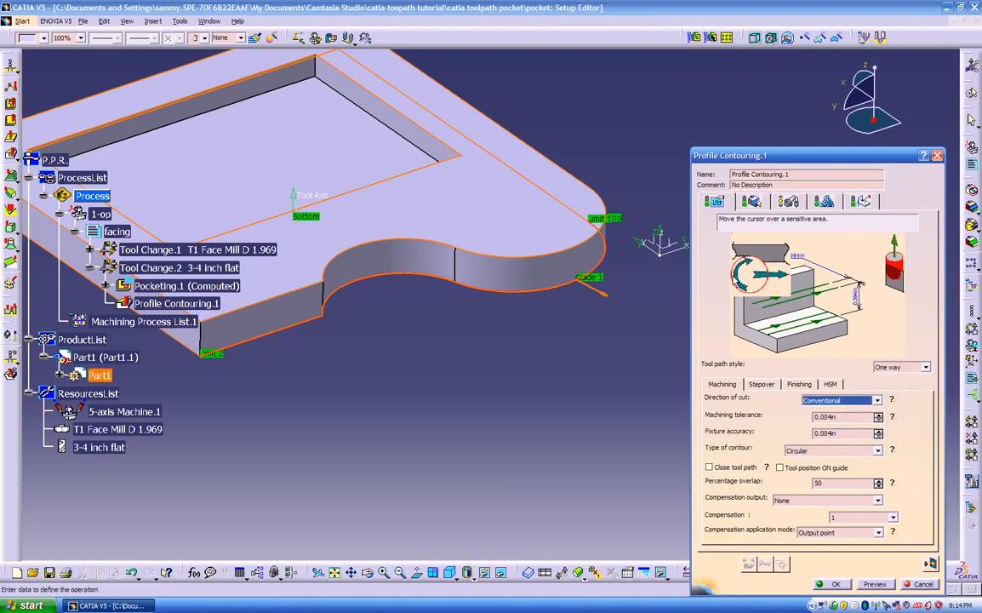
pyautogui.click(838, 400)
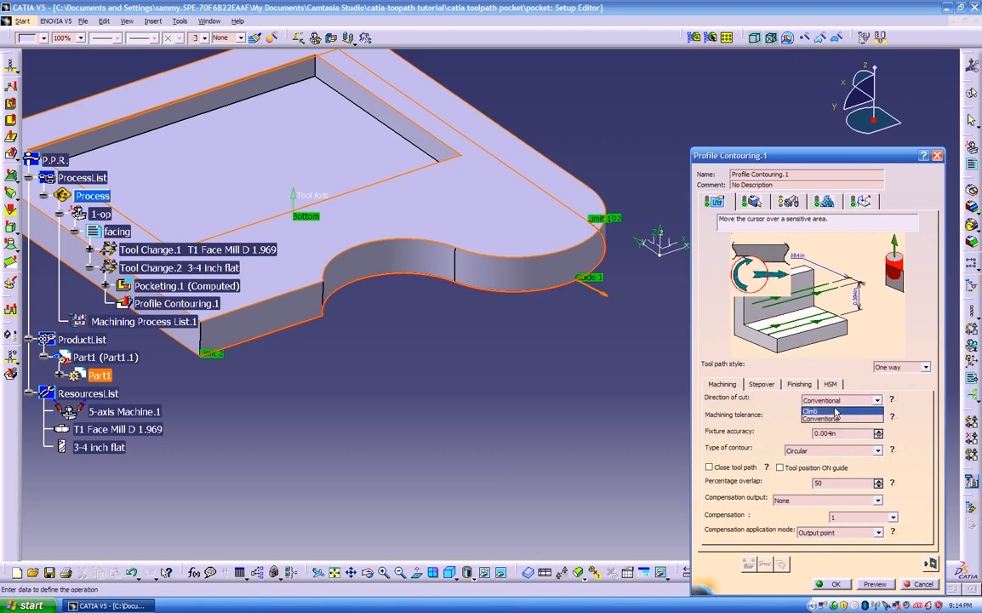
pyautogui.click(836, 413)
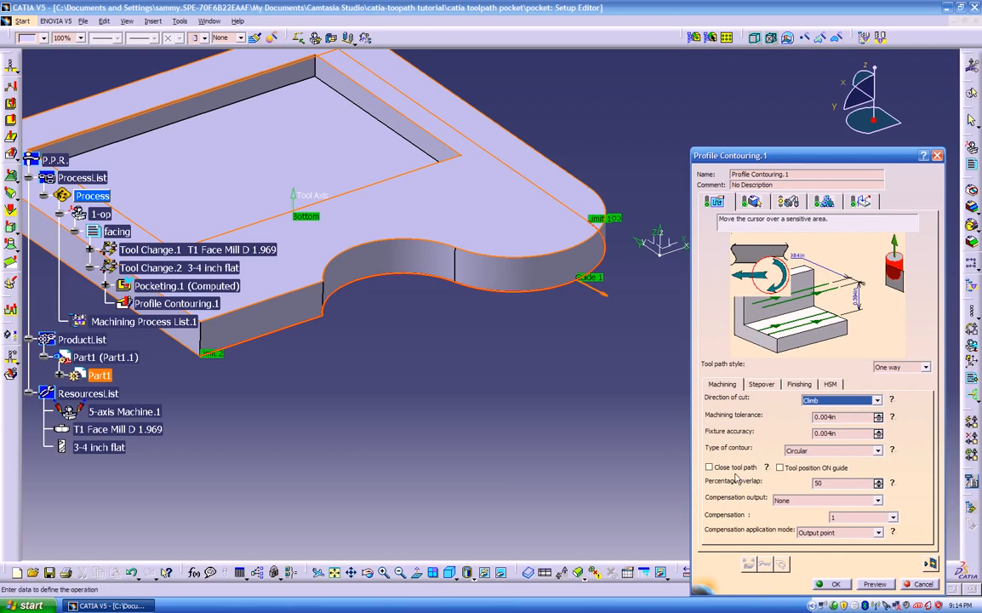
# Set the axial number of levels to 1 and the finishing mode to No finish pass, then return to the geometry settings
pyautogui.click(767, 385)
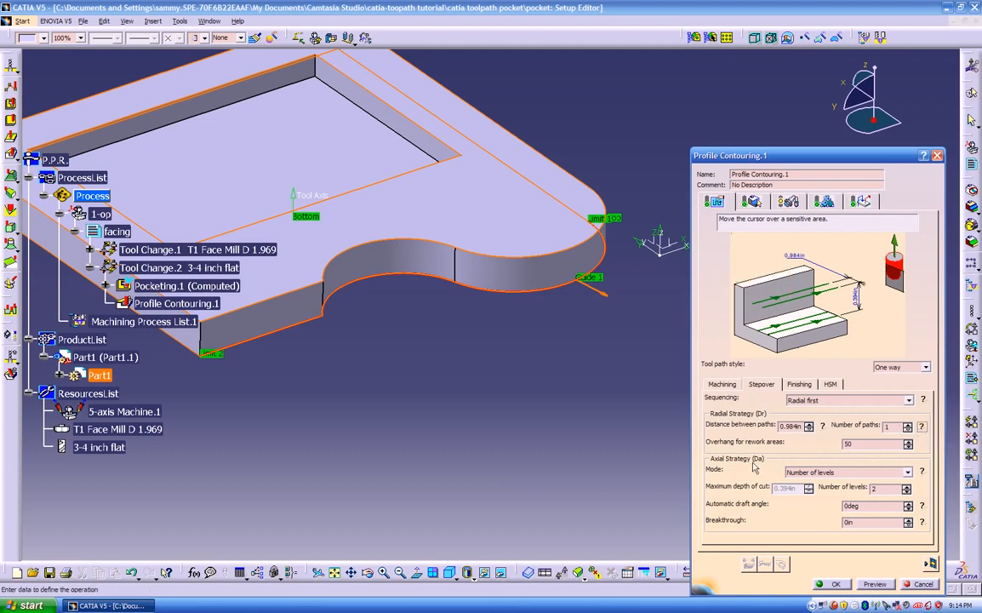
pyautogui.click(907, 492)
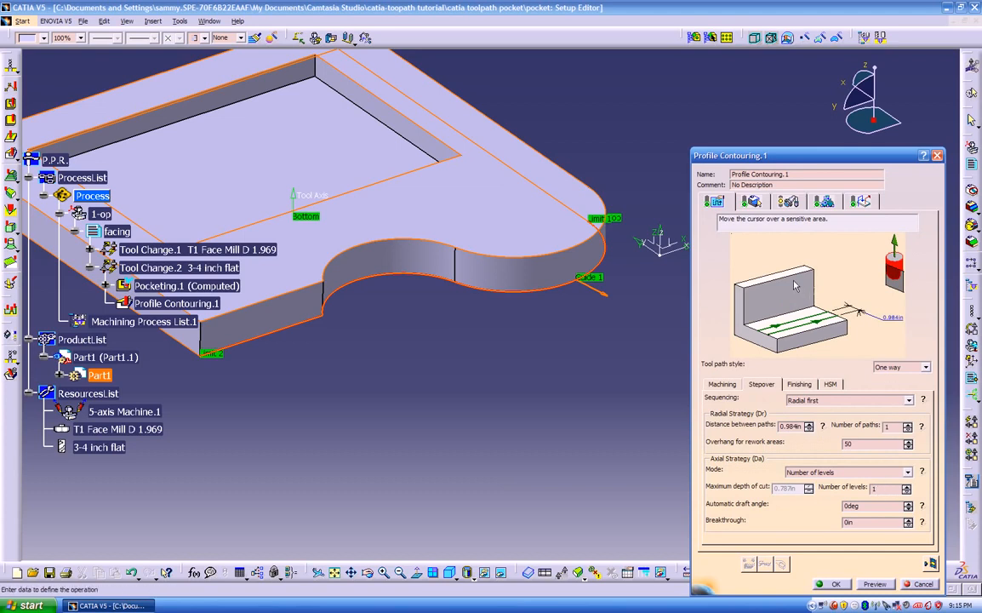
pyautogui.click(797, 384)
pyautogui.click(782, 400)
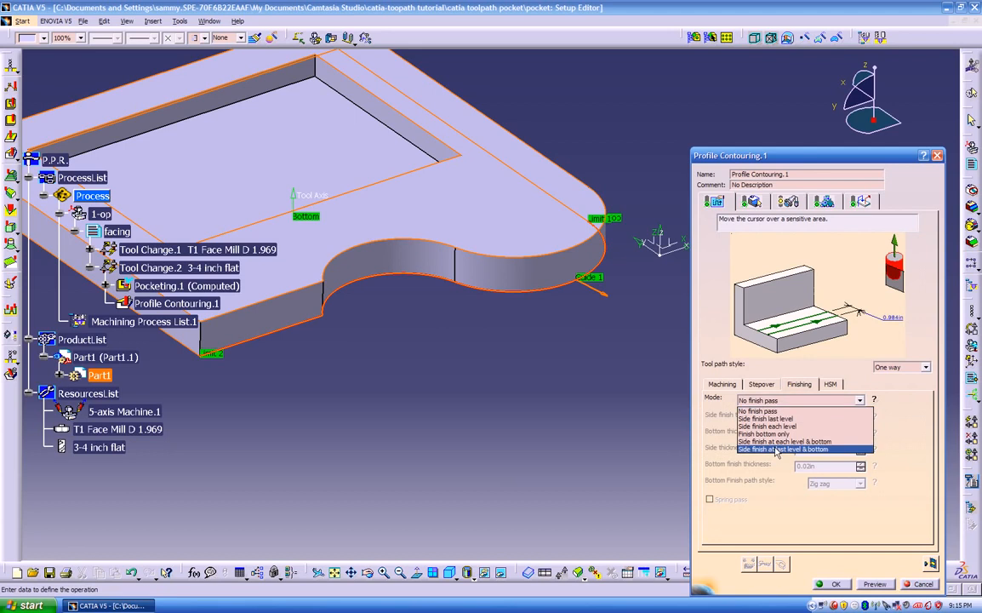
pyautogui.click(780, 409)
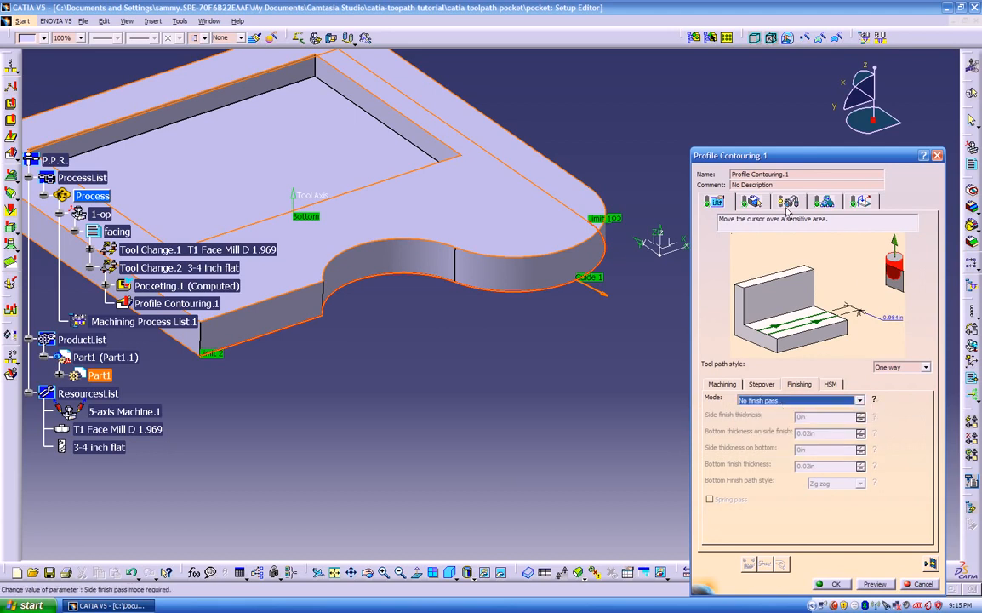
pyautogui.click(751, 201)
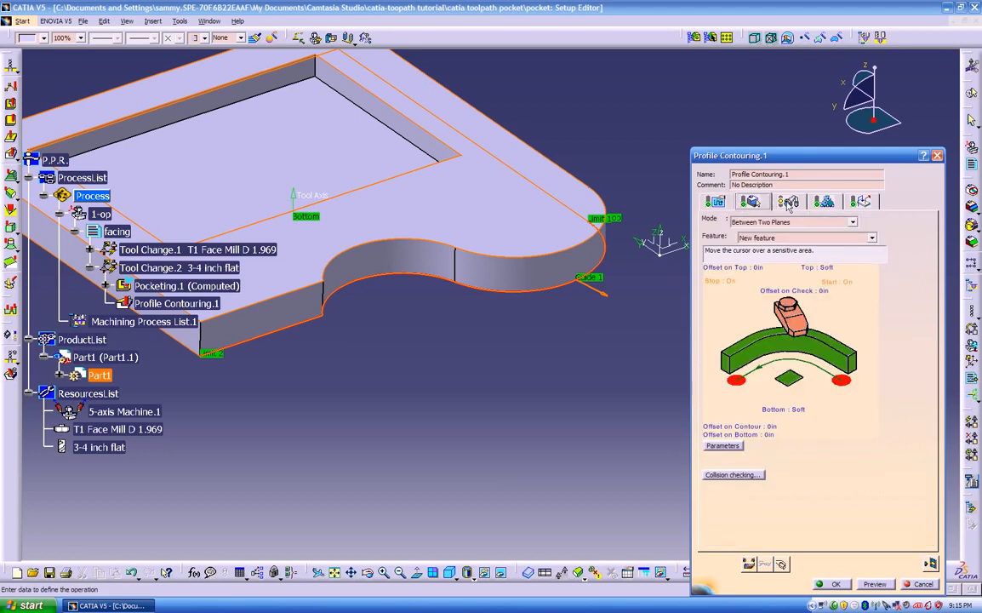
# Check the tool settings and turn off automatic computation from tooling feeds and speeds for both feedrate and spindle speed
pyautogui.click(788, 201)
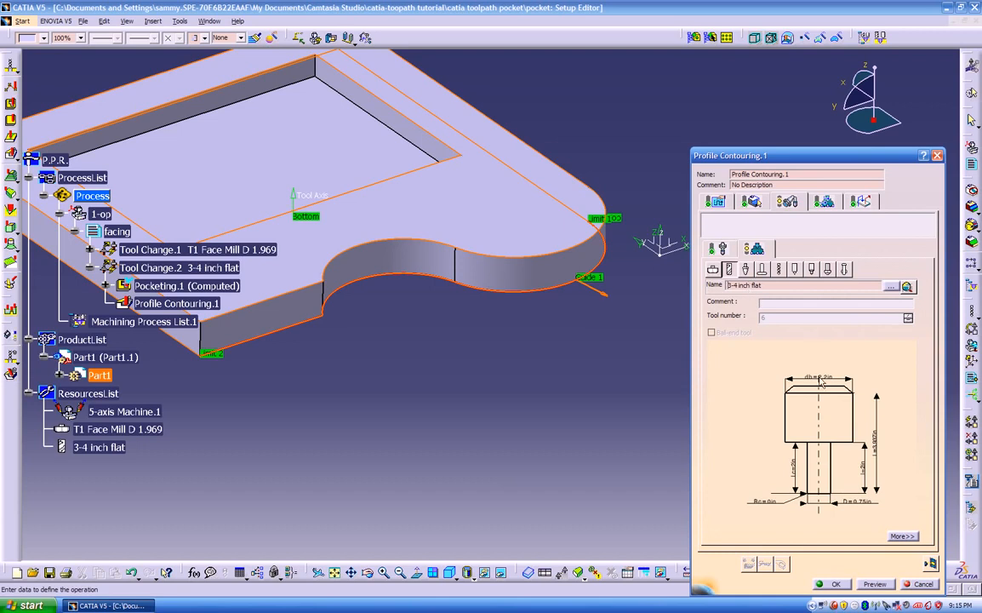
pyautogui.click(822, 205)
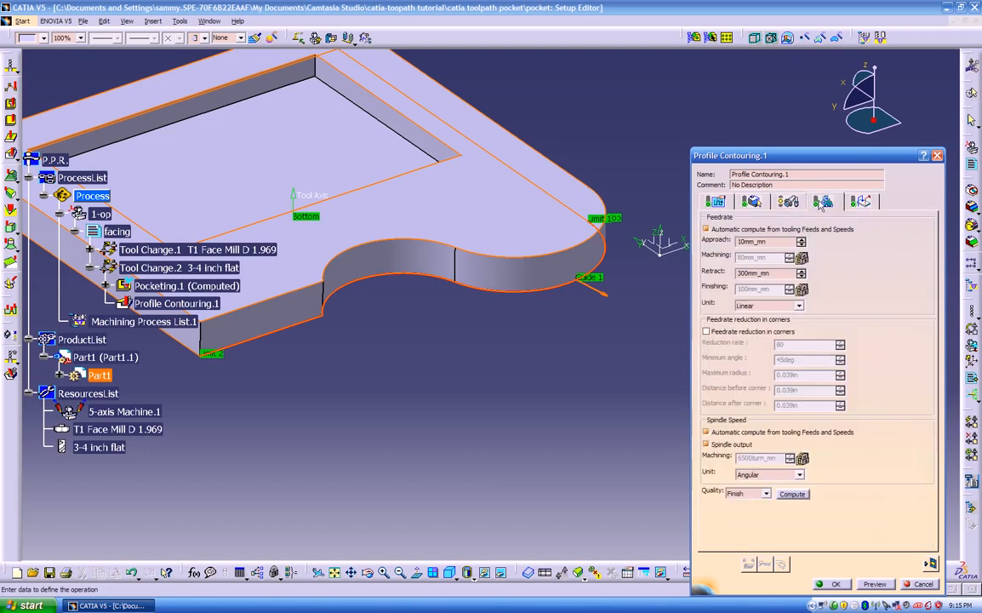
pyautogui.click(745, 232)
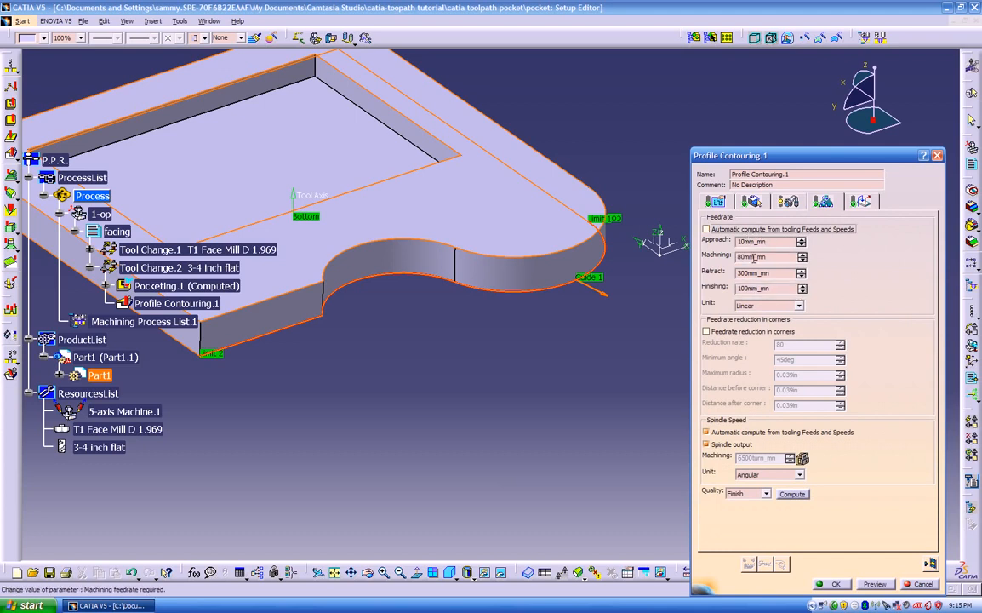
pyautogui.click(705, 432)
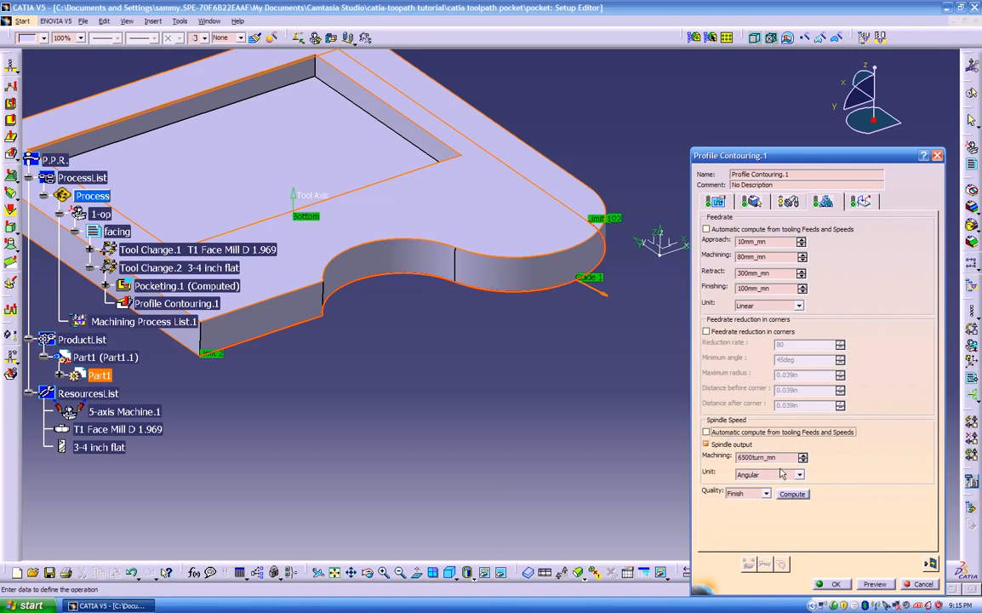
# Load the Circular horizontal axial motion into the approach macro and switch its mode to Build by user
pyautogui.click(861, 201)
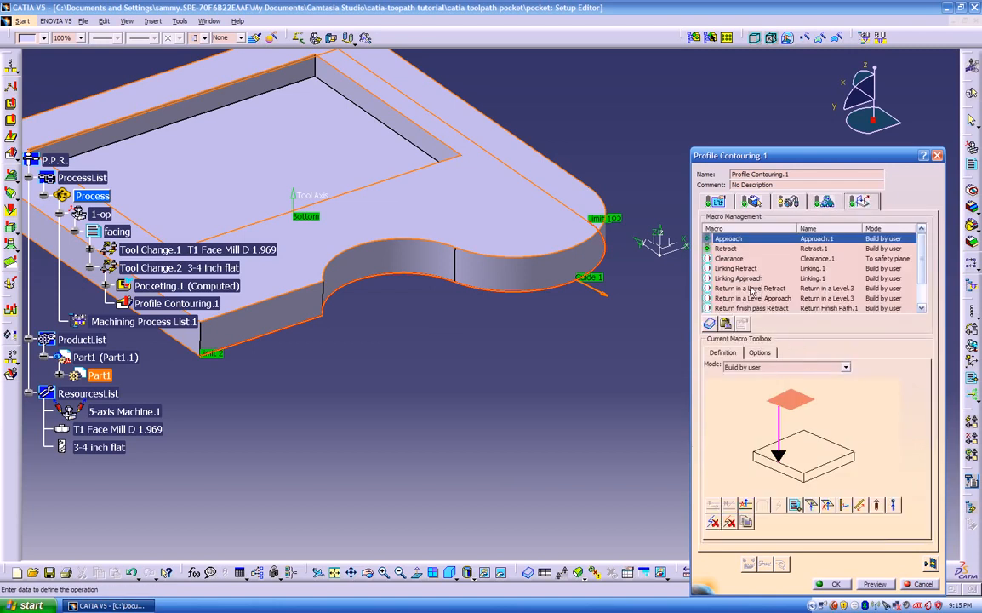
pyautogui.click(774, 367)
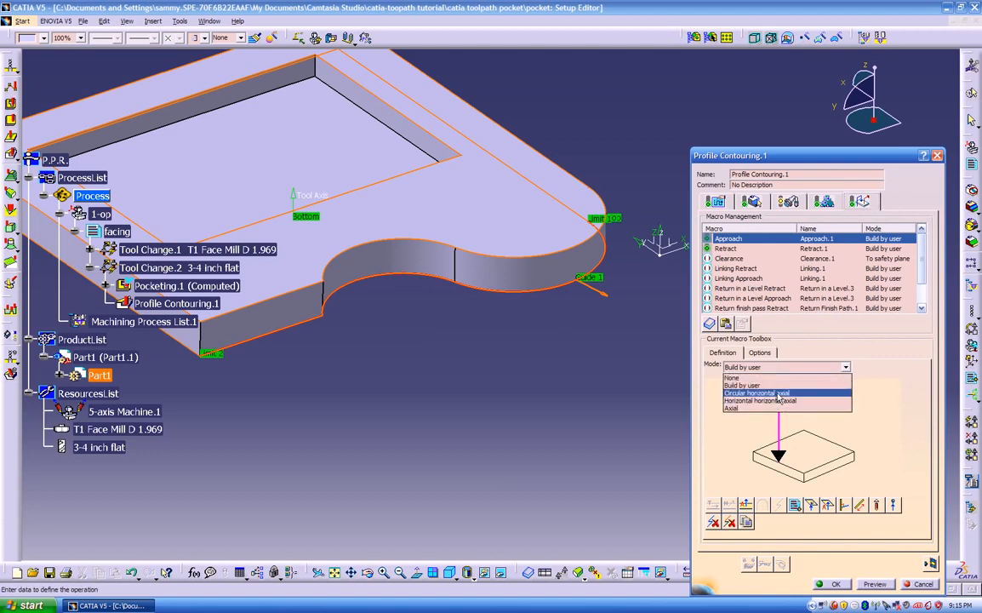
pyautogui.click(777, 393)
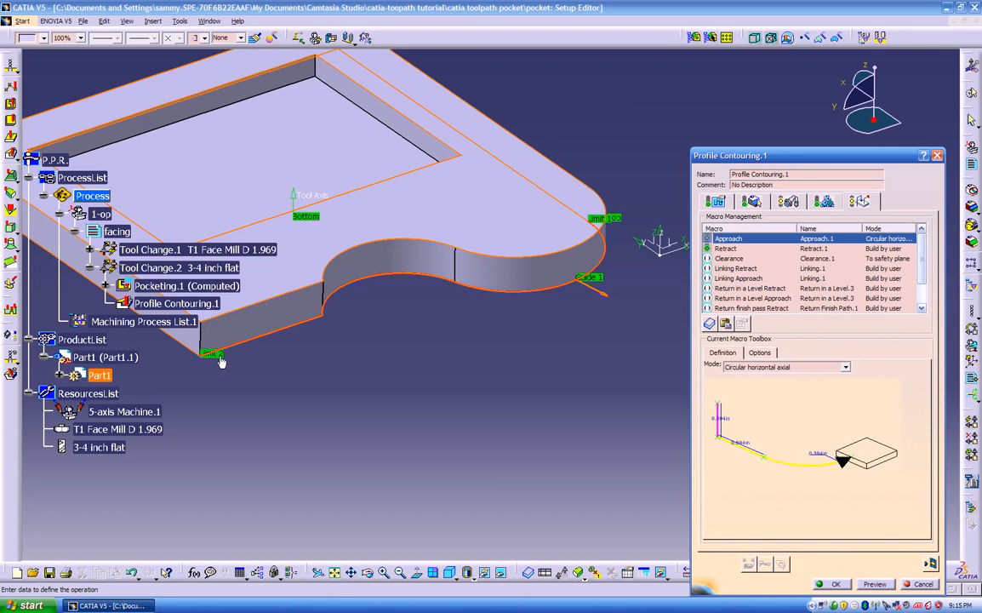
pyautogui.click(775, 368)
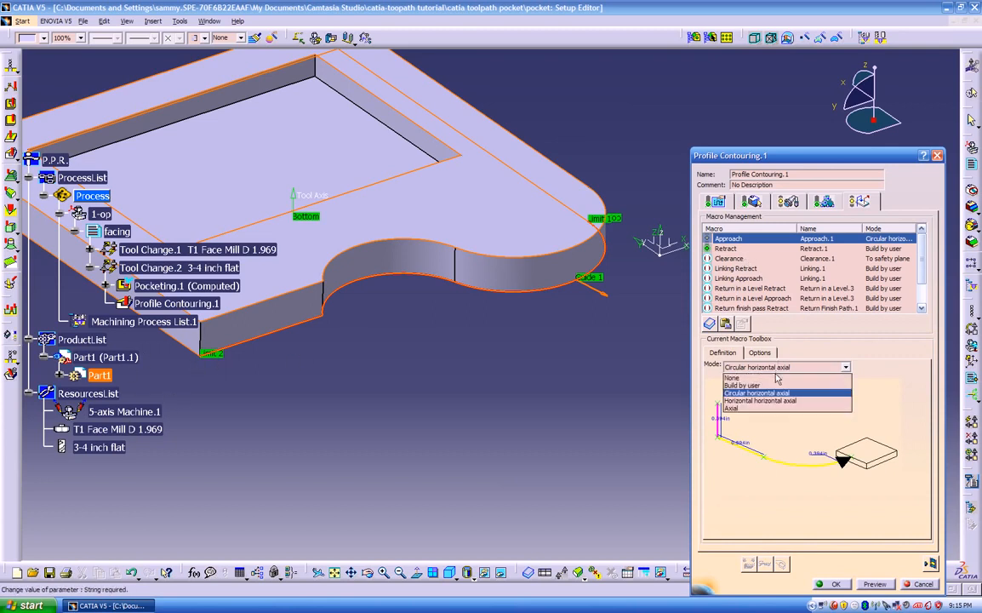
pyautogui.click(762, 385)
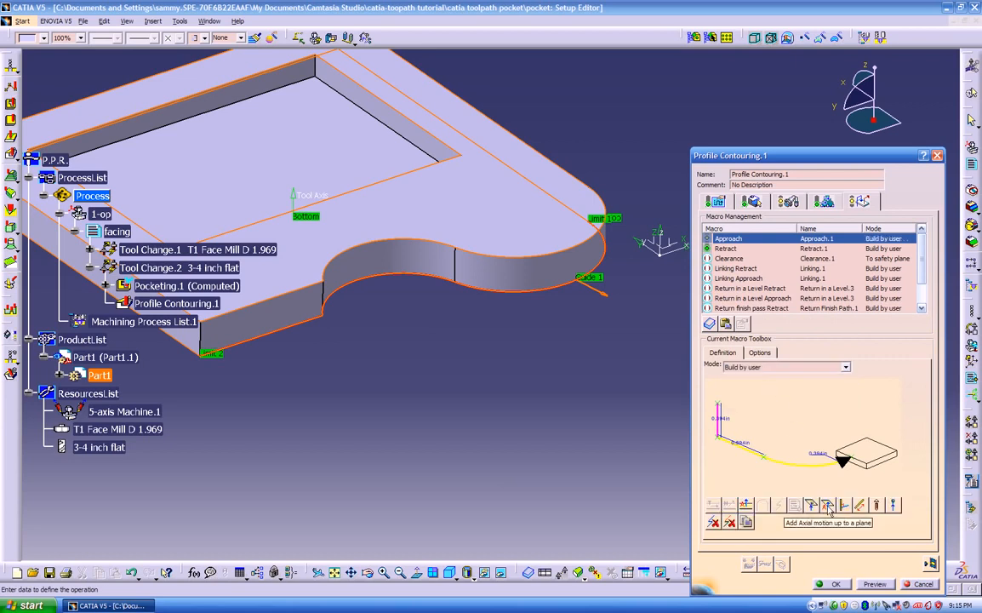
# Add an axial motion up to a plane to the approach macro, using the small square plane beside the part
pyautogui.click(828, 505)
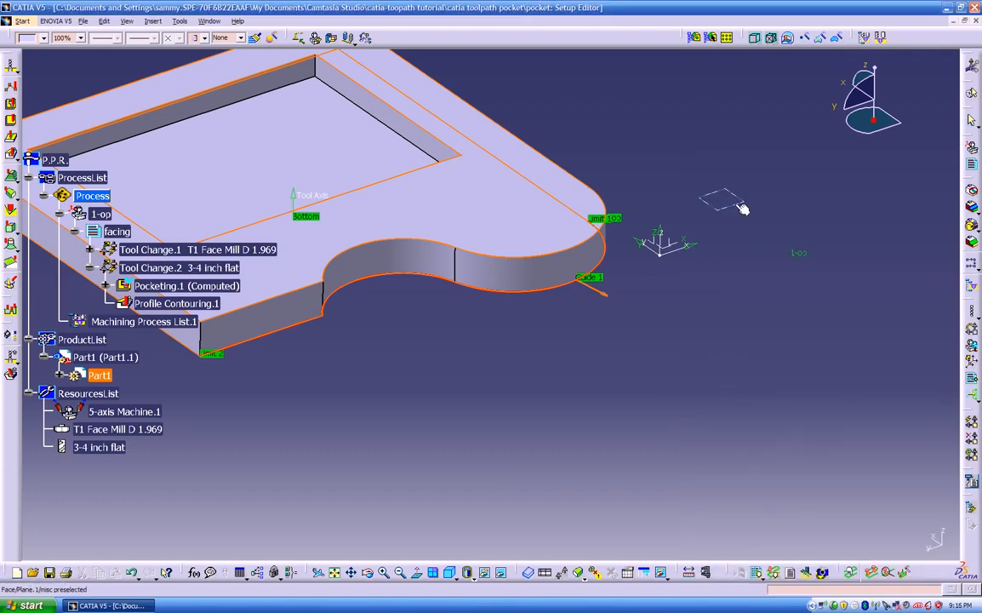
pyautogui.click(738, 205)
pyautogui.moveTo(515, 366); pyautogui.dragTo(538, 124, button='middle')
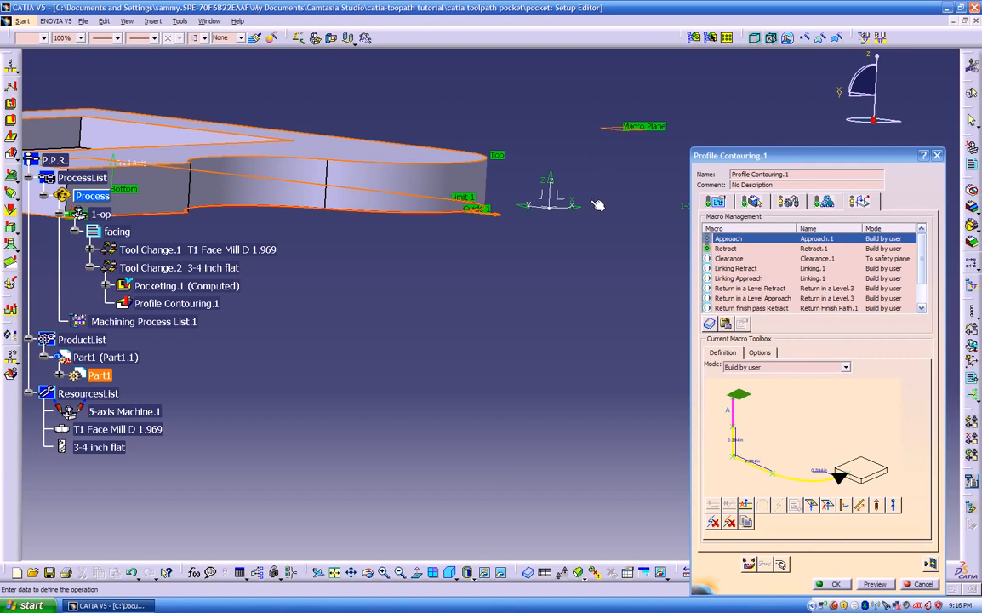
pyautogui.moveTo(405, 228); pyautogui.dragTo(600, 403, button='middle')
# Load the Circular horizontal axial motion into the retract macro and switch its mode to Build by user
pyautogui.click(736, 248)
pyautogui.click(753, 367)
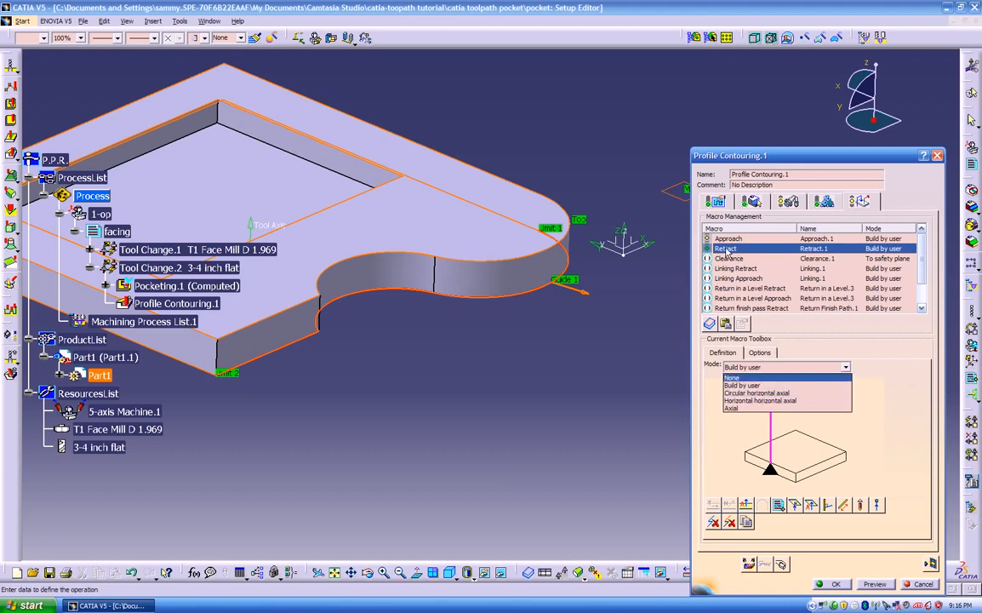
pyautogui.click(744, 368)
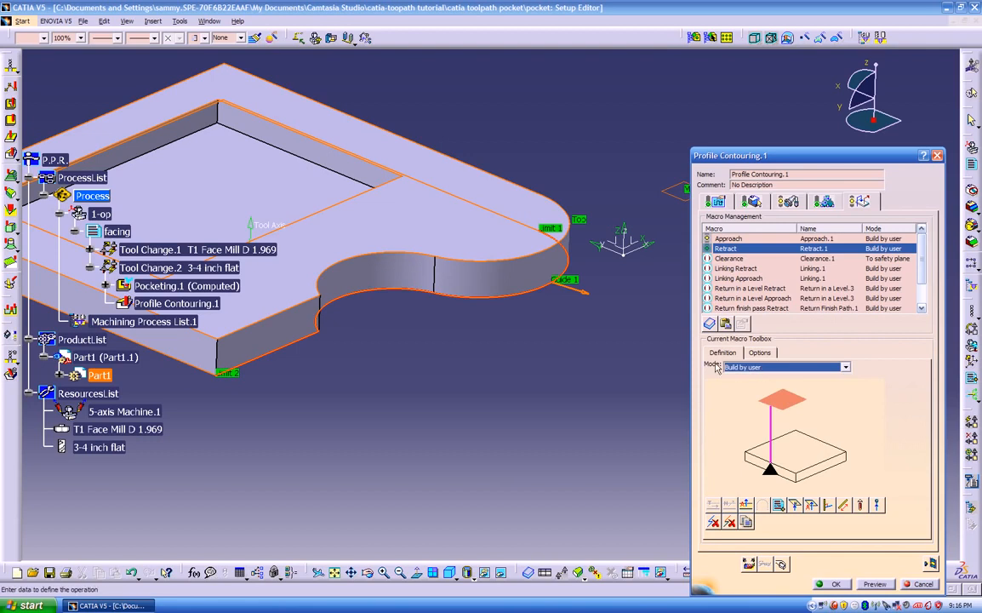
pyautogui.click(751, 368)
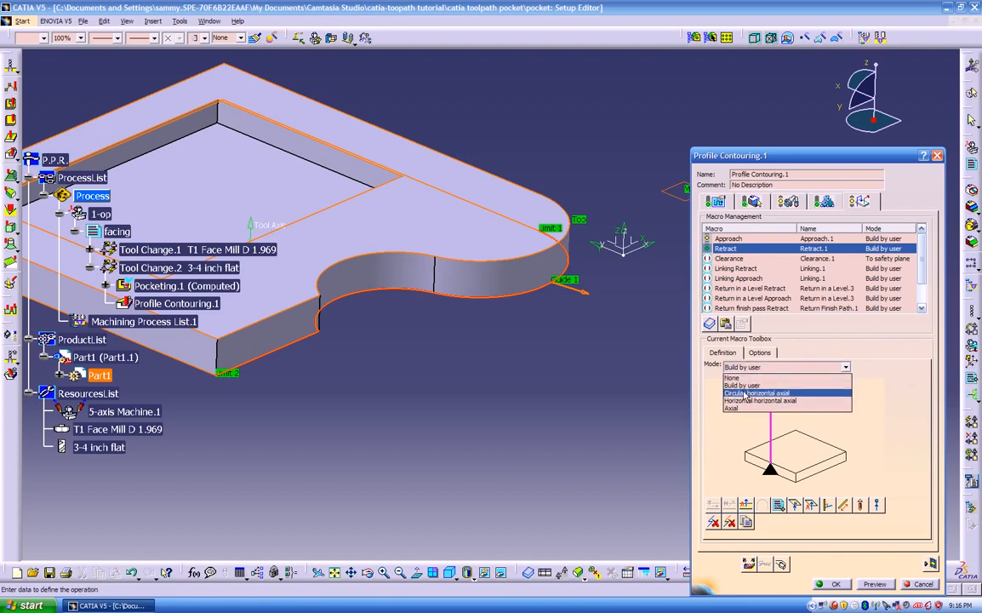
pyautogui.click(747, 394)
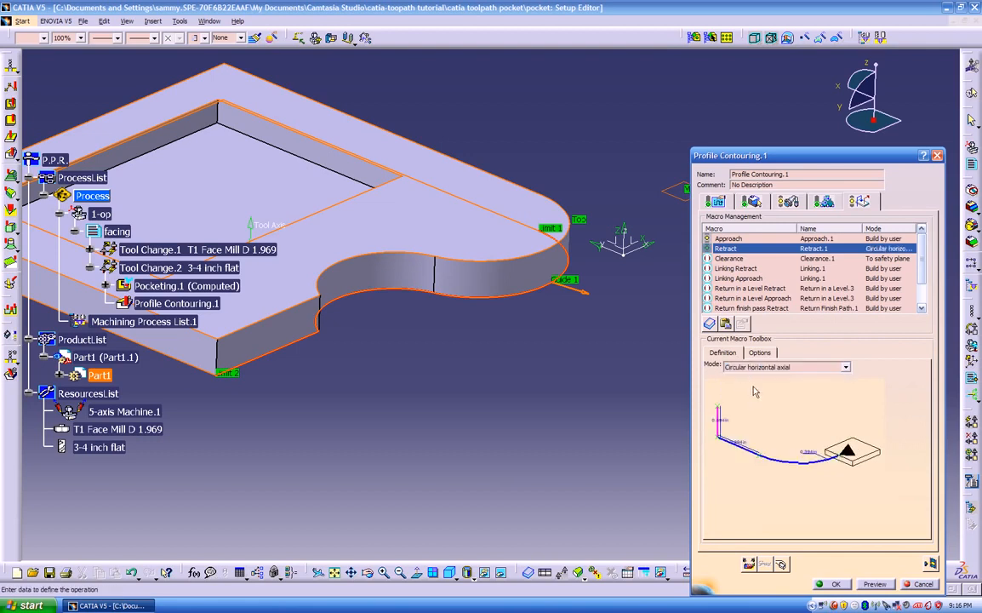
pyautogui.click(739, 367)
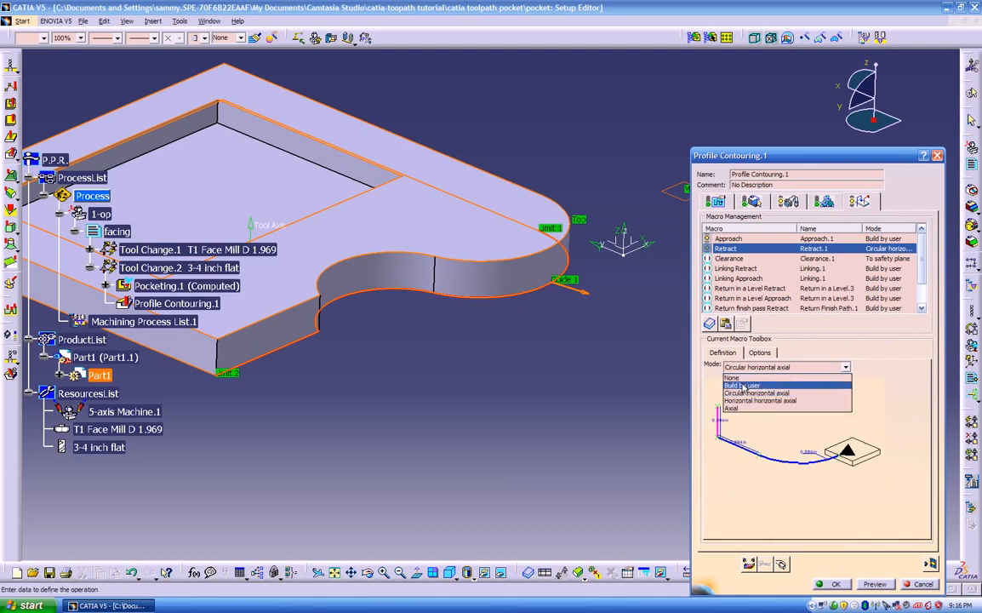
pyautogui.click(742, 387)
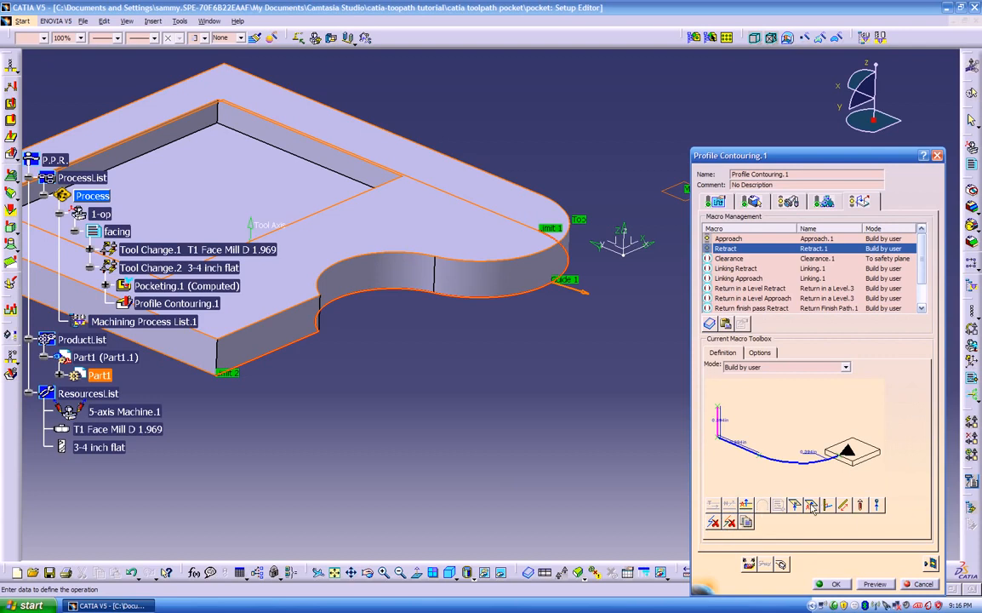
# Add an axial motion up to a plane to the retract macro, using the same plane as the approach
pyautogui.click(811, 506)
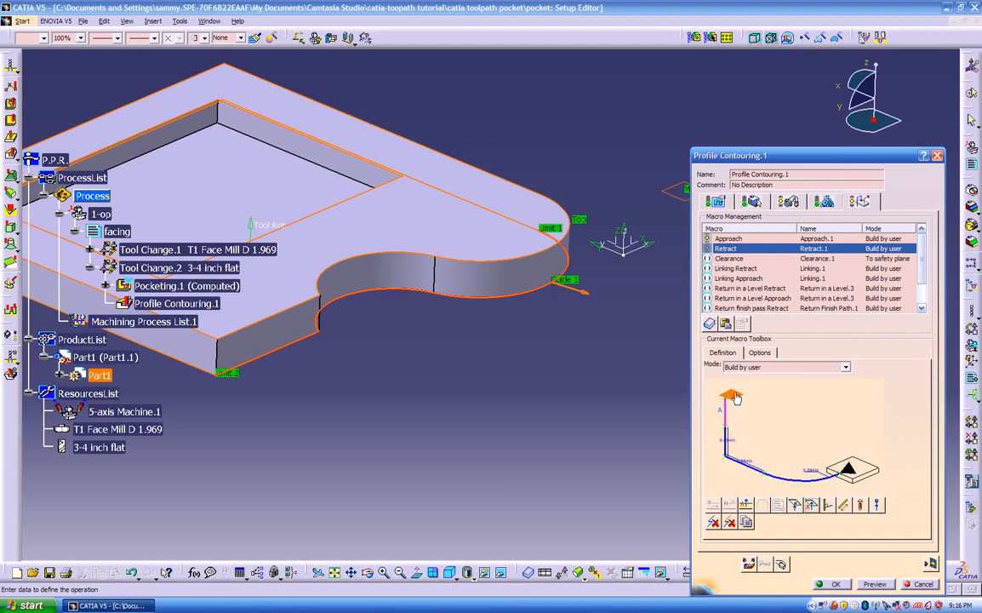
pyautogui.click(734, 397)
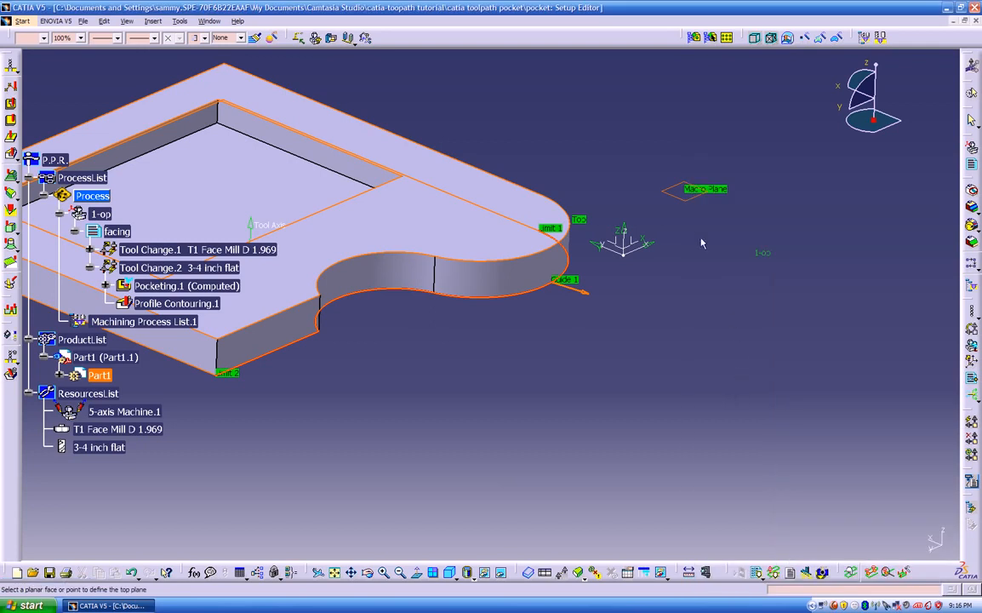
pyautogui.click(686, 200)
# Compute and replay the profile contouring tool path, and examine the approach and retract motions at the ends of the contour
pyautogui.moveTo(558, 422); pyautogui.dragTo(563, 396, button='middle')
pyautogui.click(931, 563)
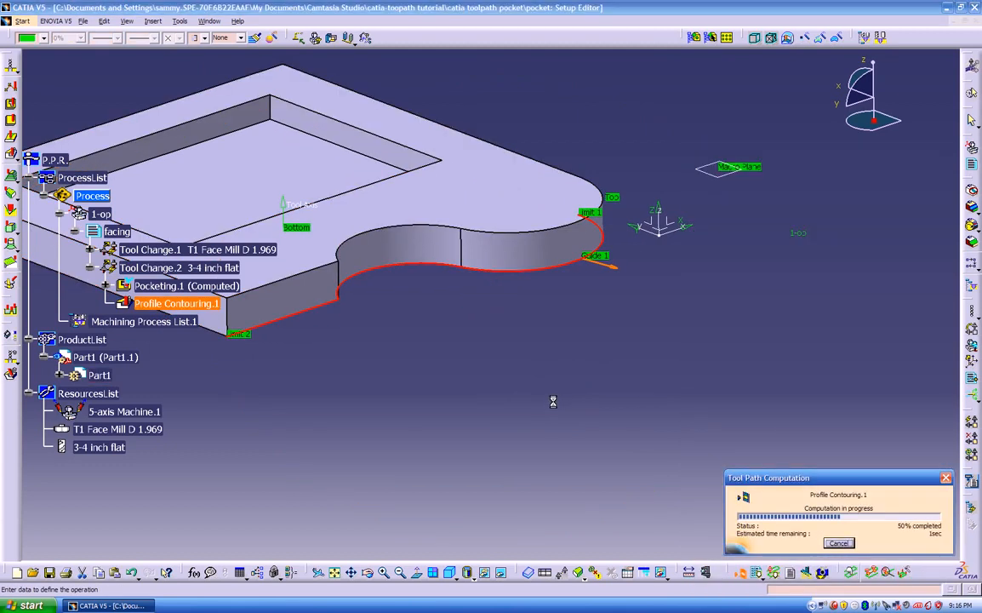
pyautogui.moveTo(552, 401); pyautogui.dragTo(750, 243, button='middle')
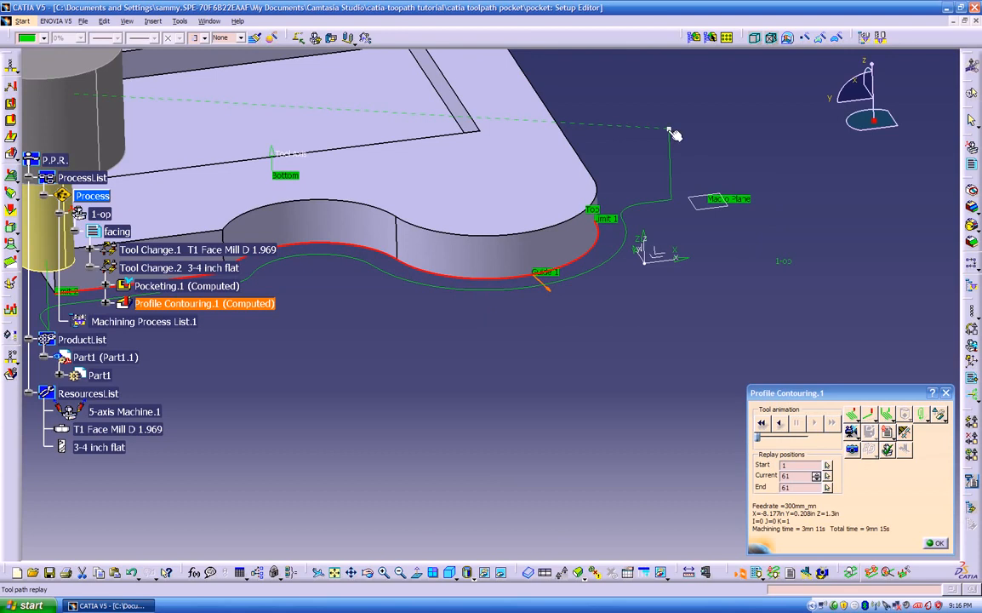
pyautogui.moveTo(549, 244); pyautogui.dragTo(537, 417, button='middle')
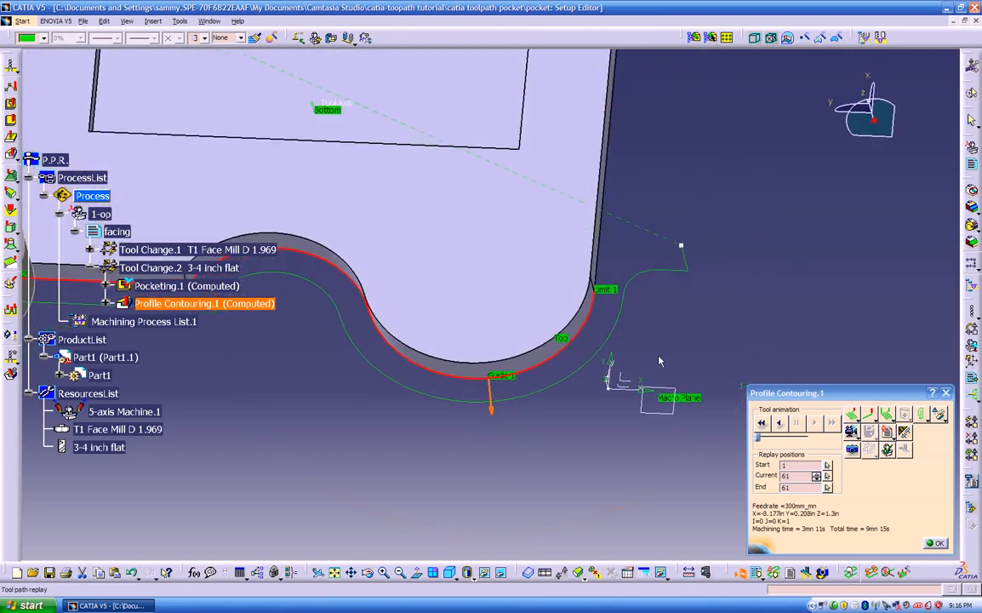
pyautogui.moveTo(626, 294); pyautogui.dragTo(631, 128, button='middle')
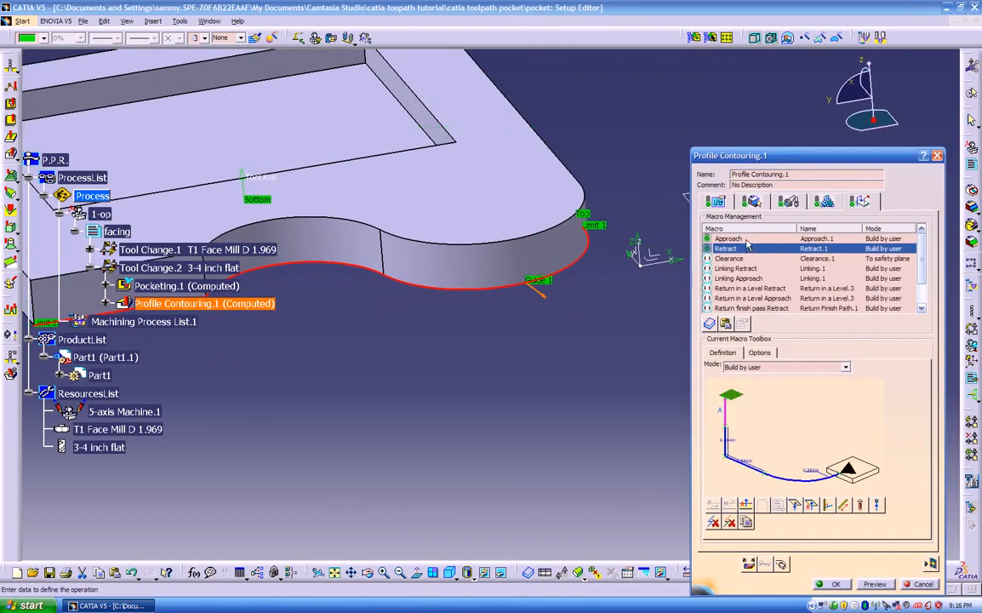
# Remove all motions from the retract and approach macros, keeping both in Build by user mode
pyautogui.click(783, 367)
pyautogui.click(766, 377)
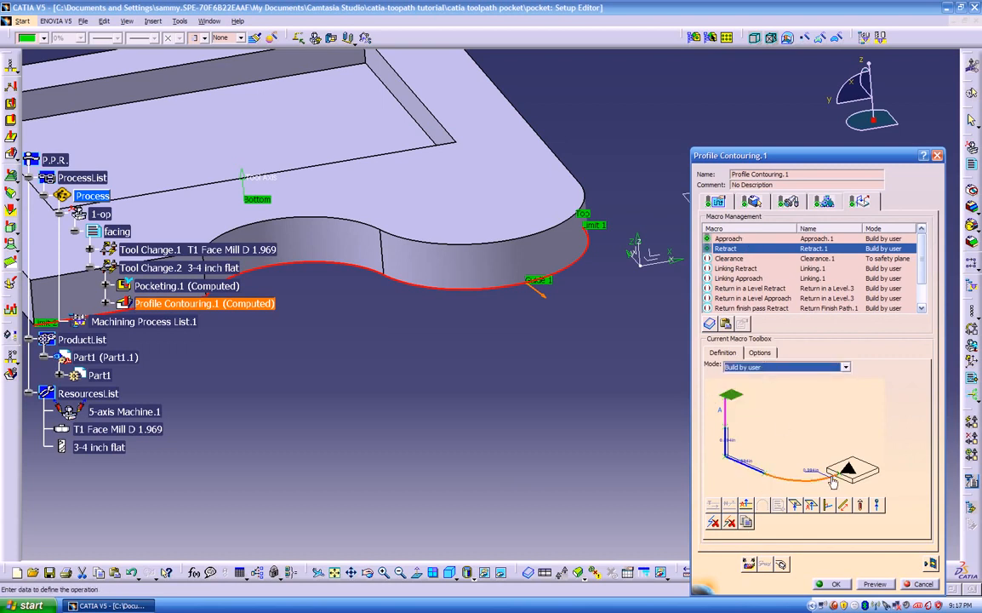
pyautogui.click(715, 522)
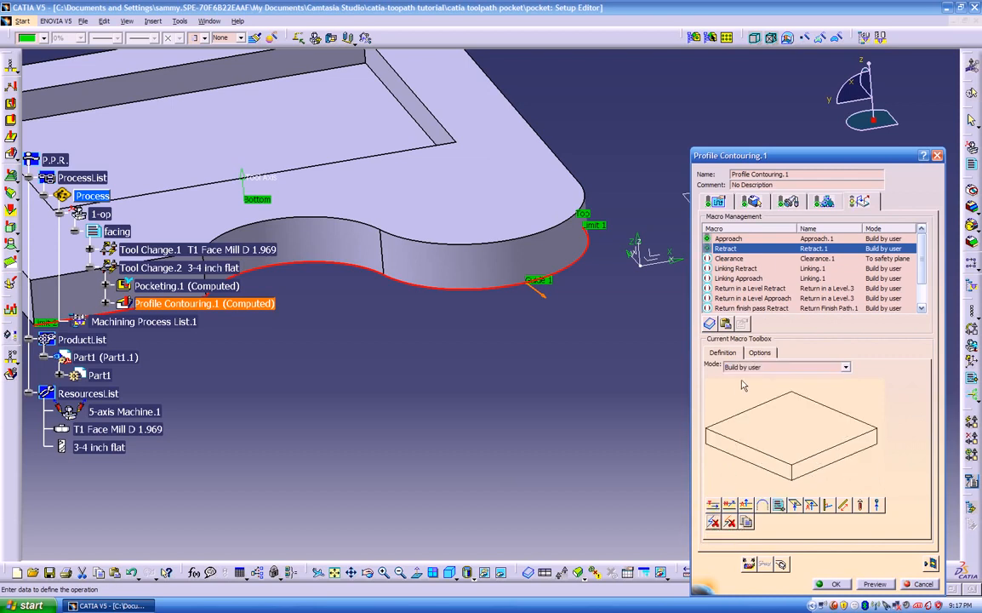
pyautogui.click(728, 239)
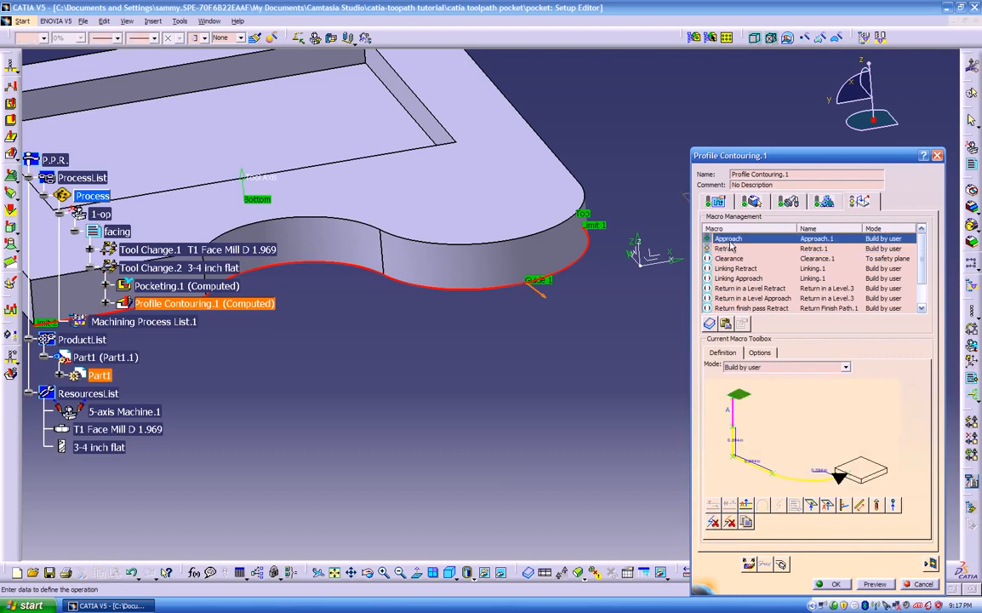
pyautogui.click(734, 366)
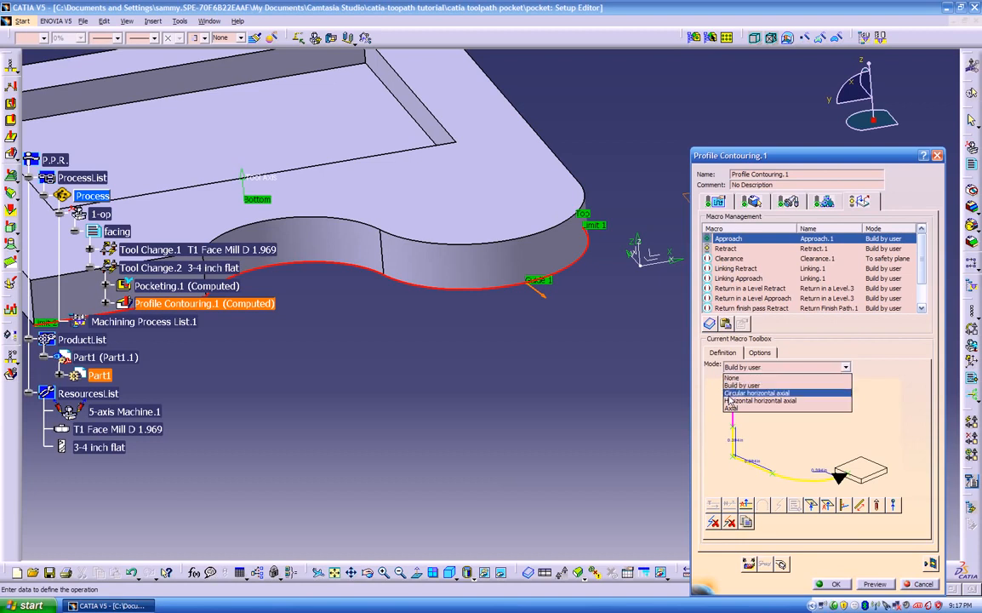
pyautogui.click(734, 385)
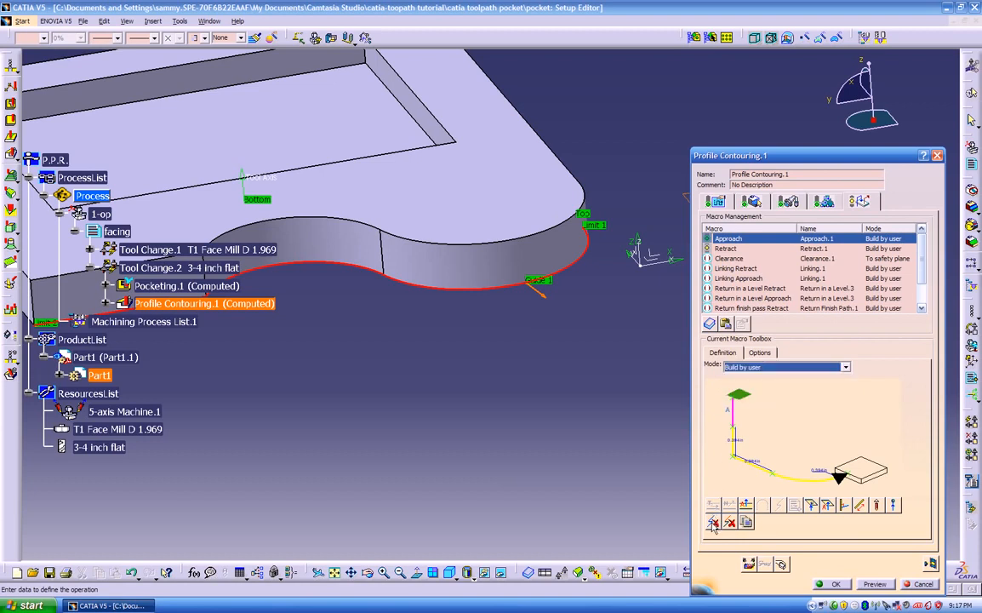
pyautogui.click(714, 524)
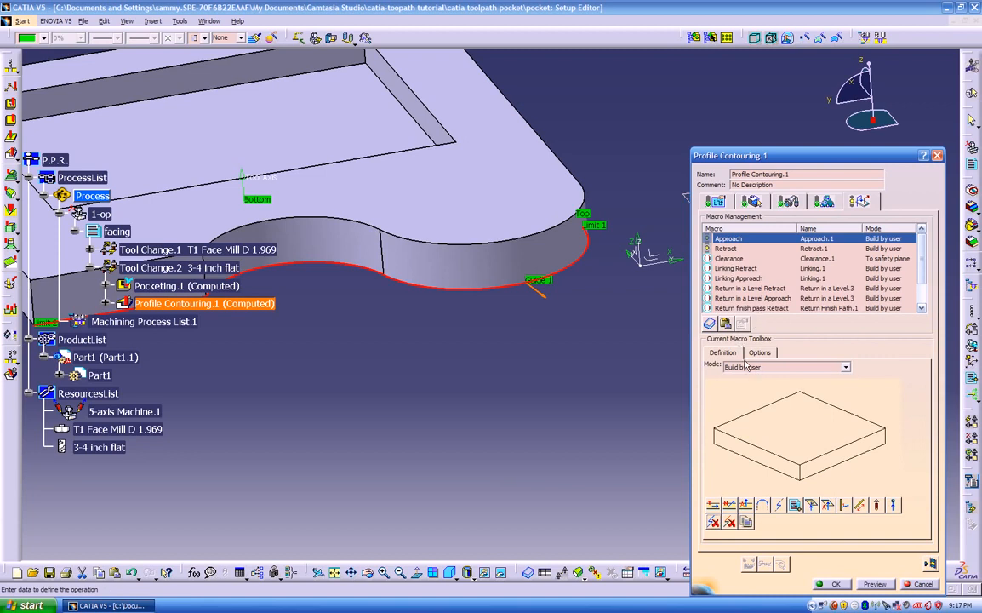
# Replay the tool path without macro motions, examine where it ends near Limit 1, and close the replay
pyautogui.click(930, 564)
pyautogui.moveTo(576, 426); pyautogui.dragTo(551, 322, button='middle')
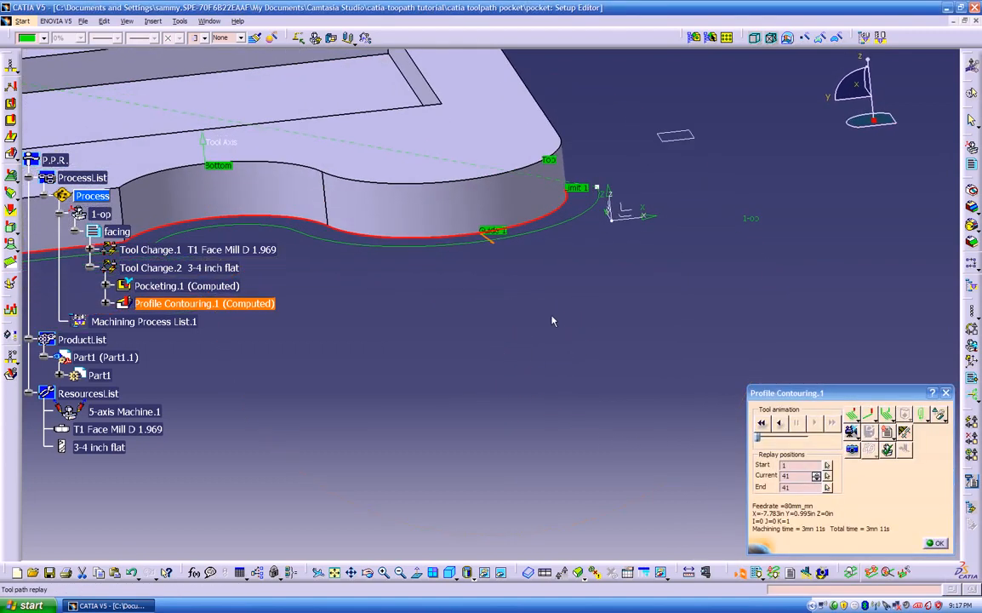
pyautogui.click(598, 194)
pyautogui.moveTo(608, 201); pyautogui.dragTo(577, 239, button='middle')
pyautogui.moveTo(563, 164); pyautogui.dragTo(636, 237, button='middle')
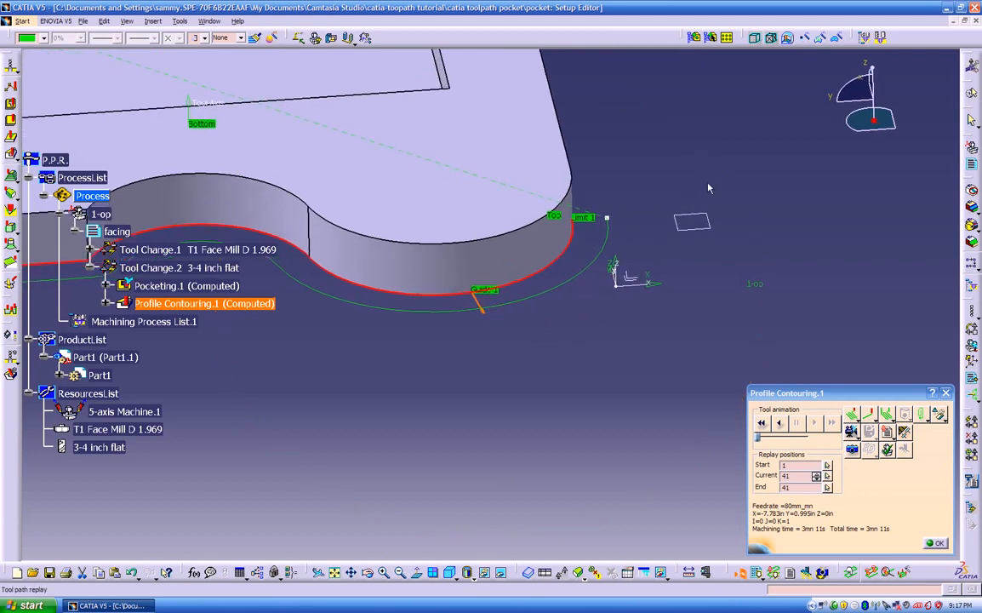
pyautogui.moveTo(593, 268); pyautogui.dragTo(595, 226, button='middle')
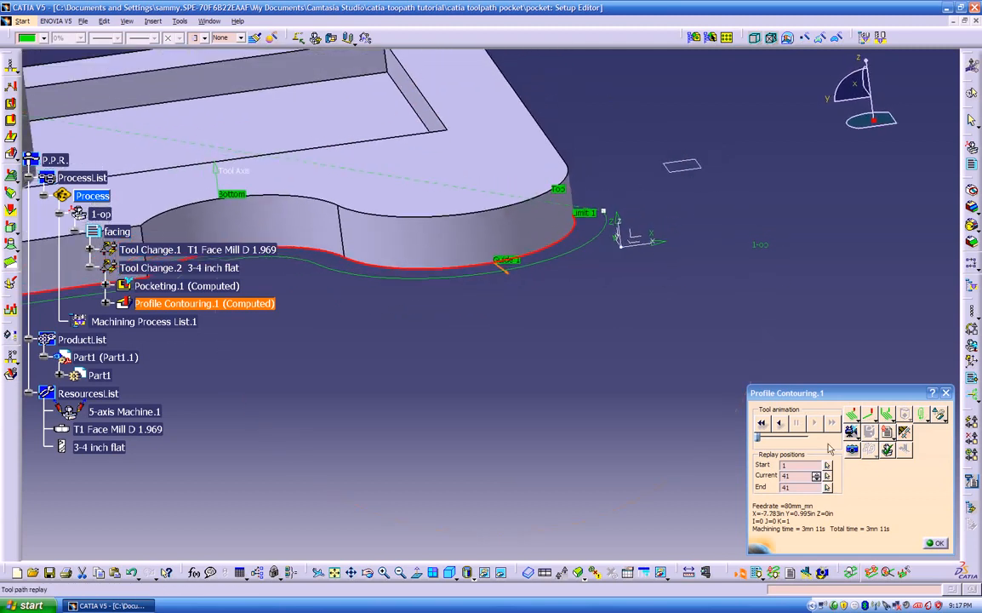
pyautogui.click(937, 542)
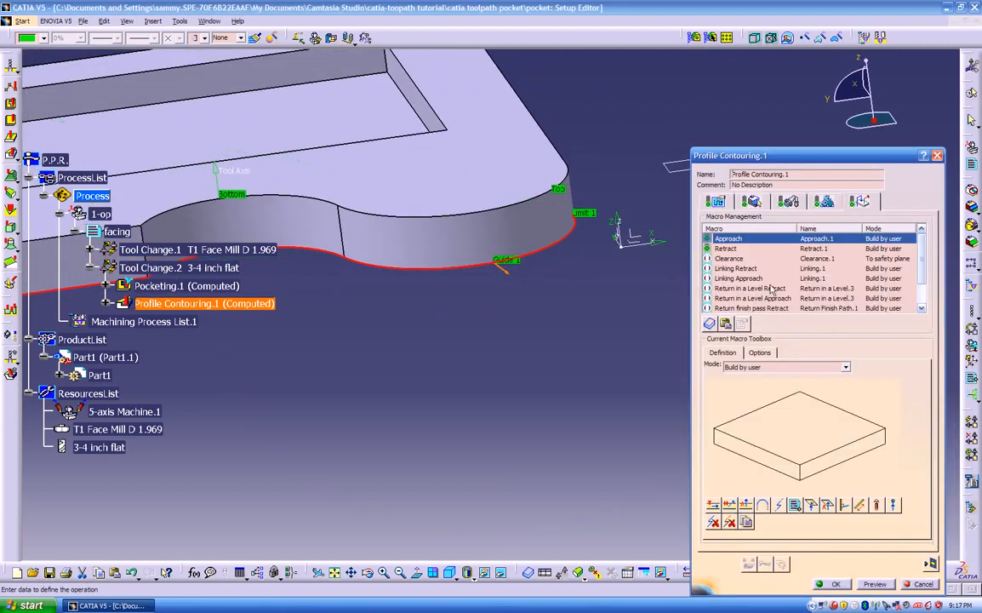
# Set the approach macro's mode to Circular horizontal axial
pyautogui.click(754, 368)
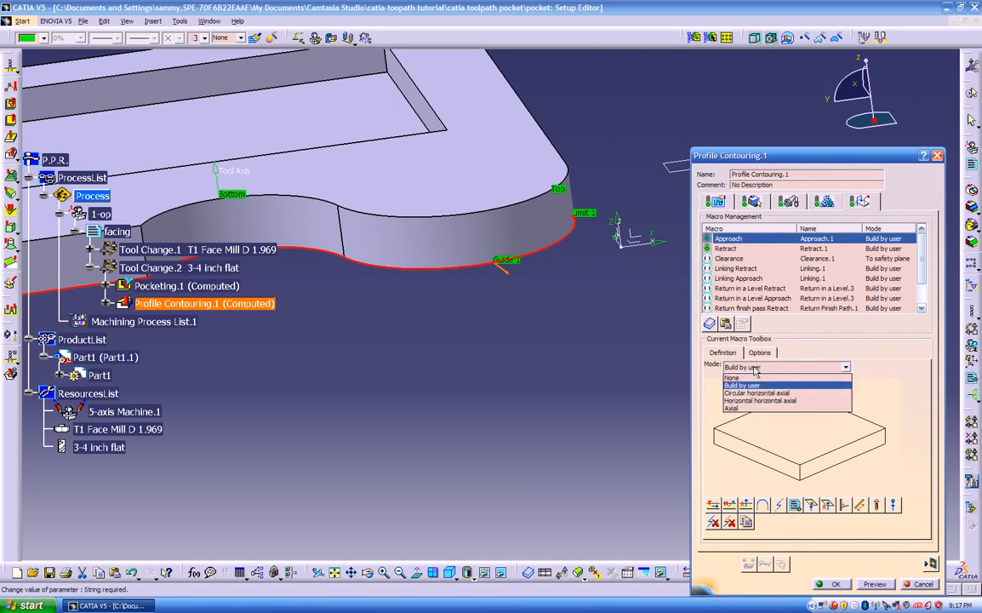
pyautogui.click(742, 392)
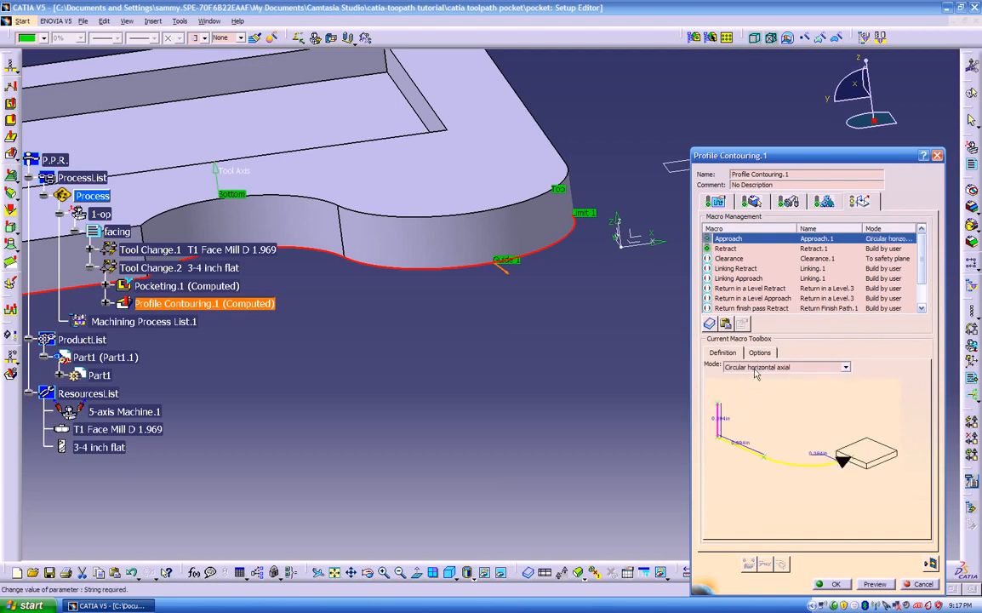
# Switch the approach macro to Build by user and add an axial motion up to the offset plane beside the plate
pyautogui.click(756, 368)
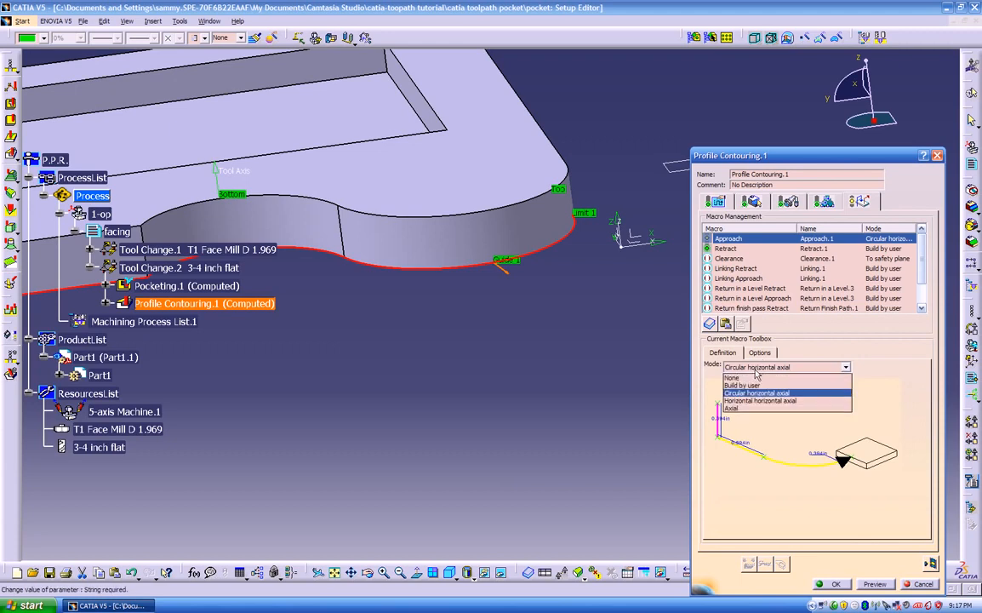
pyautogui.click(748, 385)
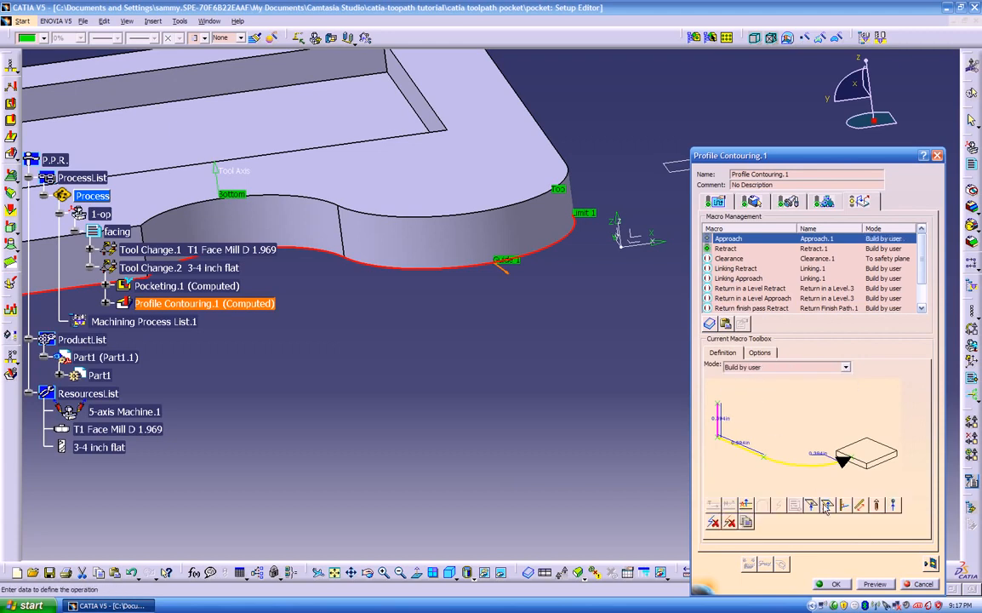
pyautogui.click(827, 505)
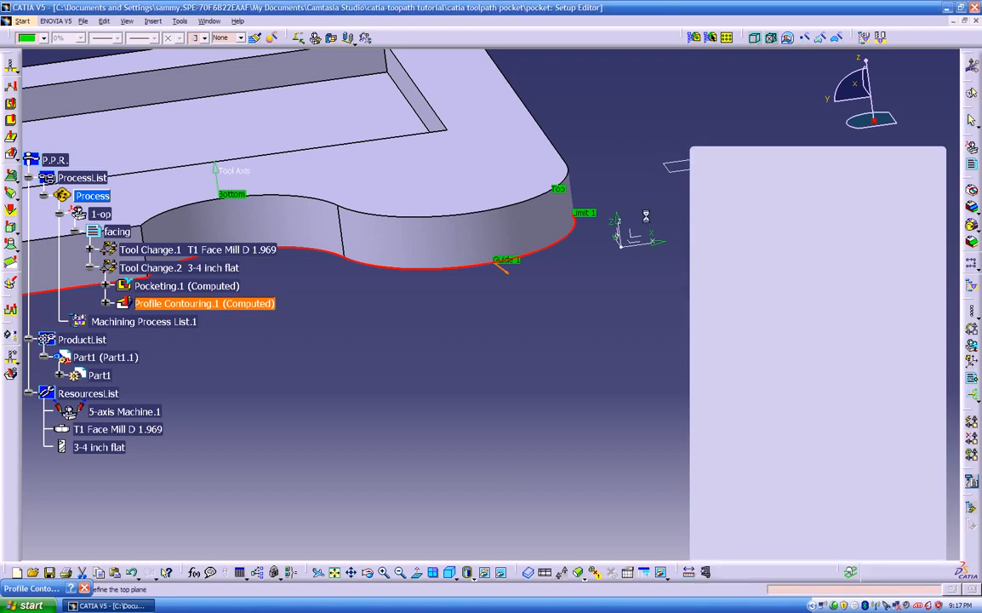
pyautogui.click(667, 173)
pyautogui.moveTo(563, 373); pyautogui.dragTo(712, 379, button='middle')
pyautogui.moveTo(466, 364); pyautogui.dragTo(556, 354, button='middle')
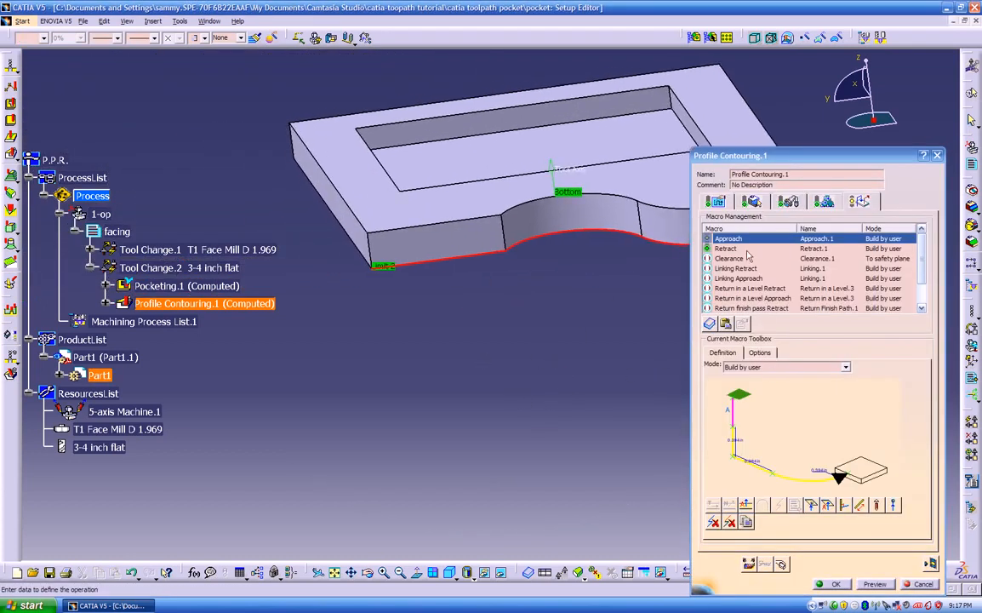
# Load the Circular horizontal axial motions into the retract macro, switch it to Build by user, and add an axial motion to a plane
pyautogui.click(723, 249)
pyautogui.click(749, 367)
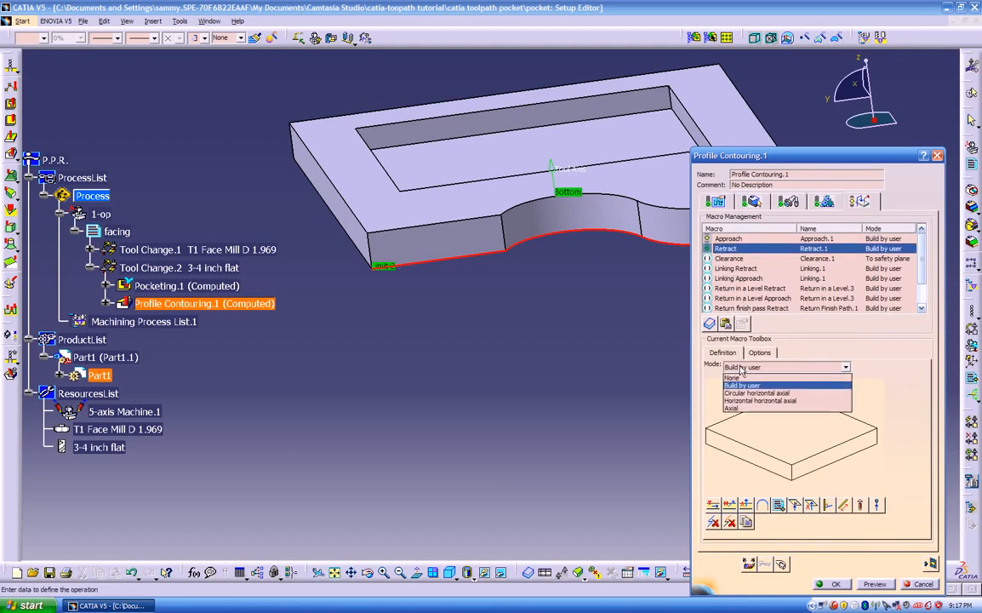
pyautogui.click(739, 391)
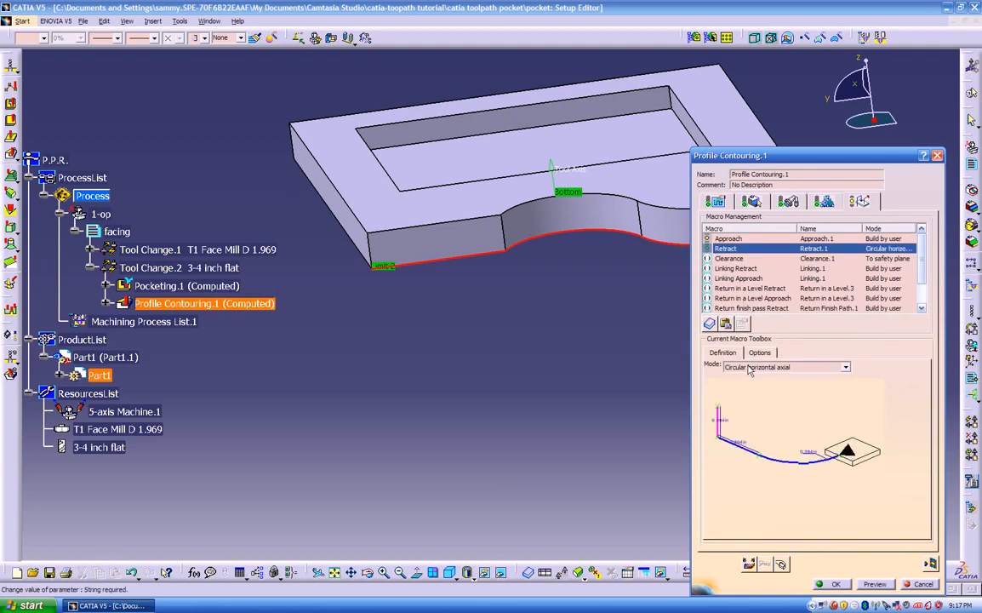
pyautogui.click(761, 368)
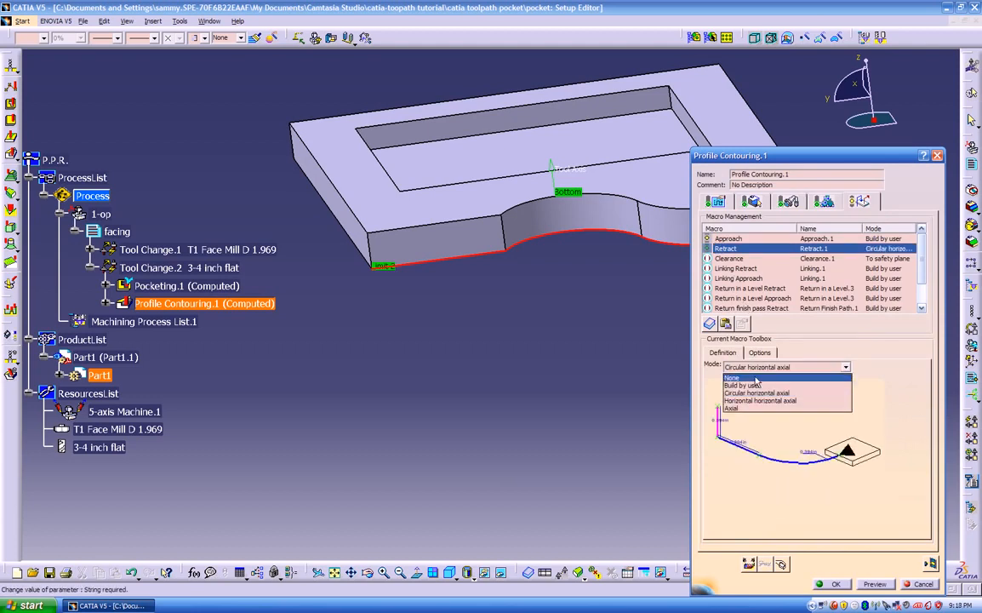
pyautogui.click(748, 385)
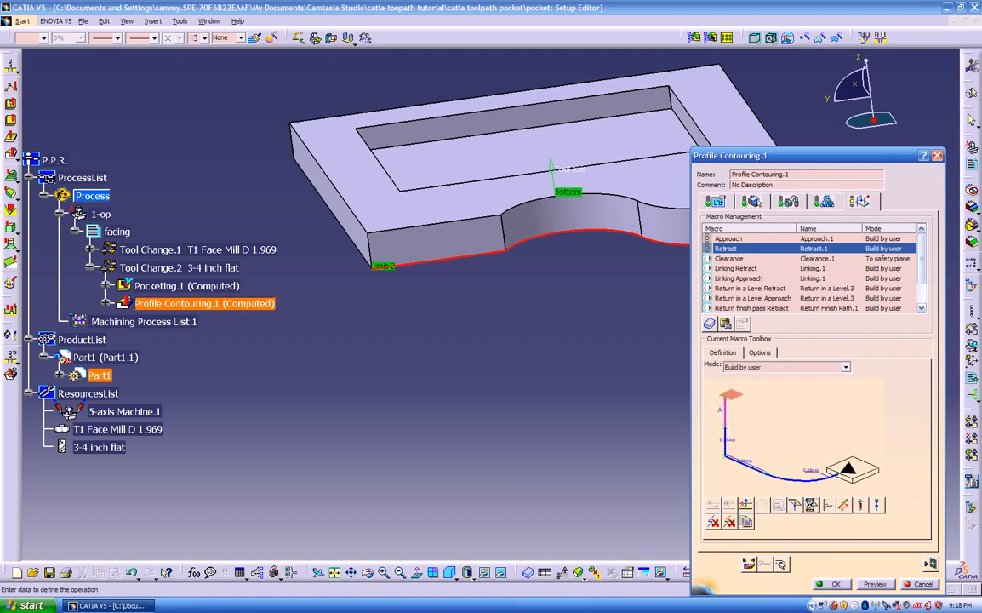
pyautogui.click(747, 506)
pyautogui.click(746, 505)
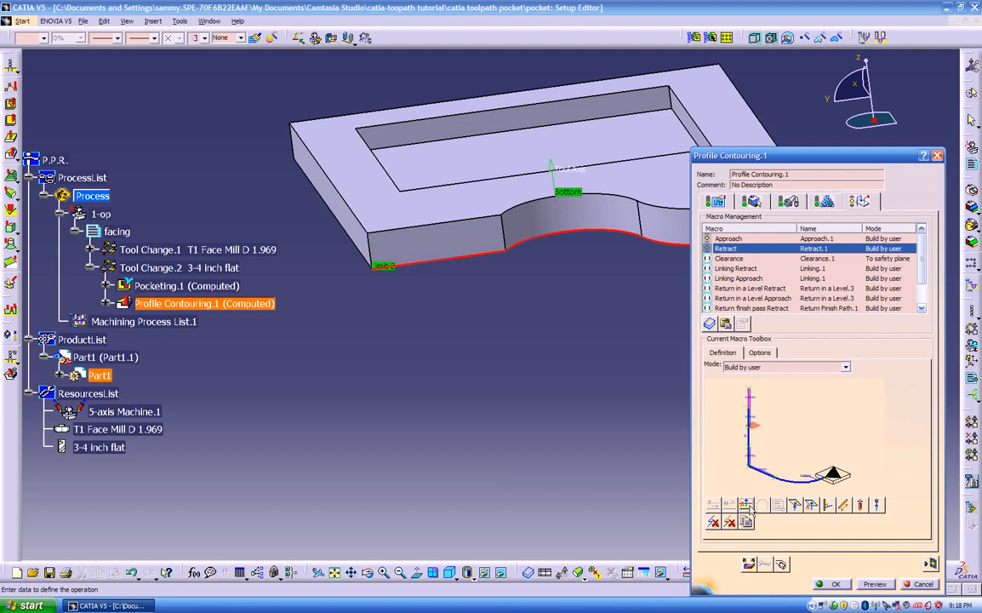
pyautogui.click(792, 506)
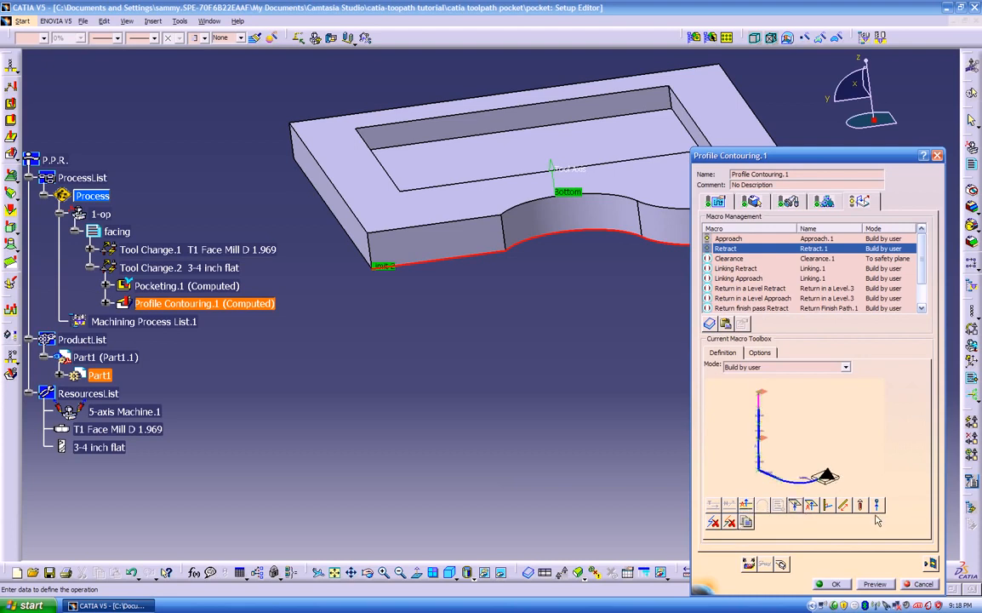
pyautogui.click(729, 522)
pyautogui.click(730, 524)
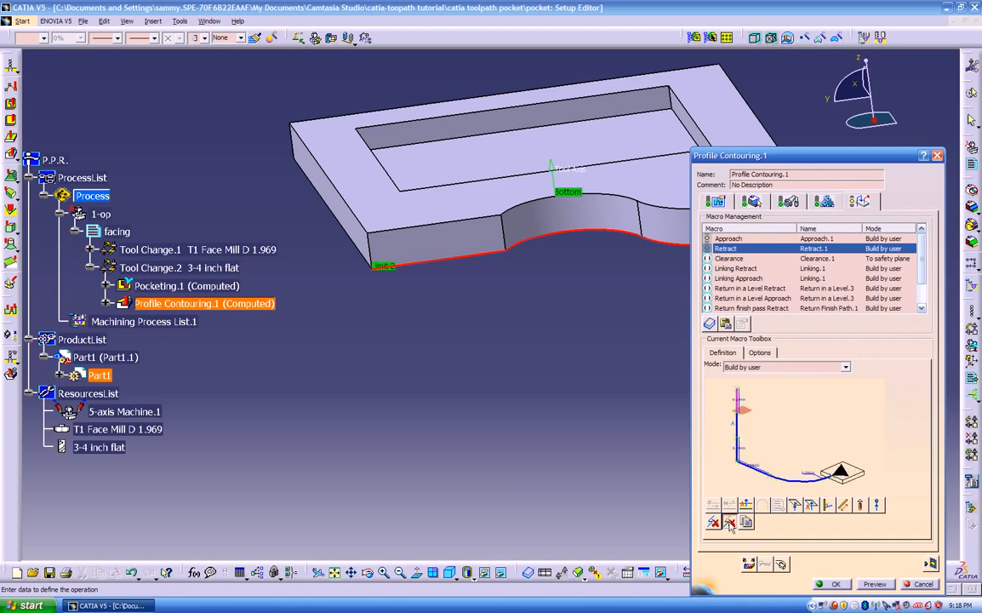
pyautogui.click(730, 525)
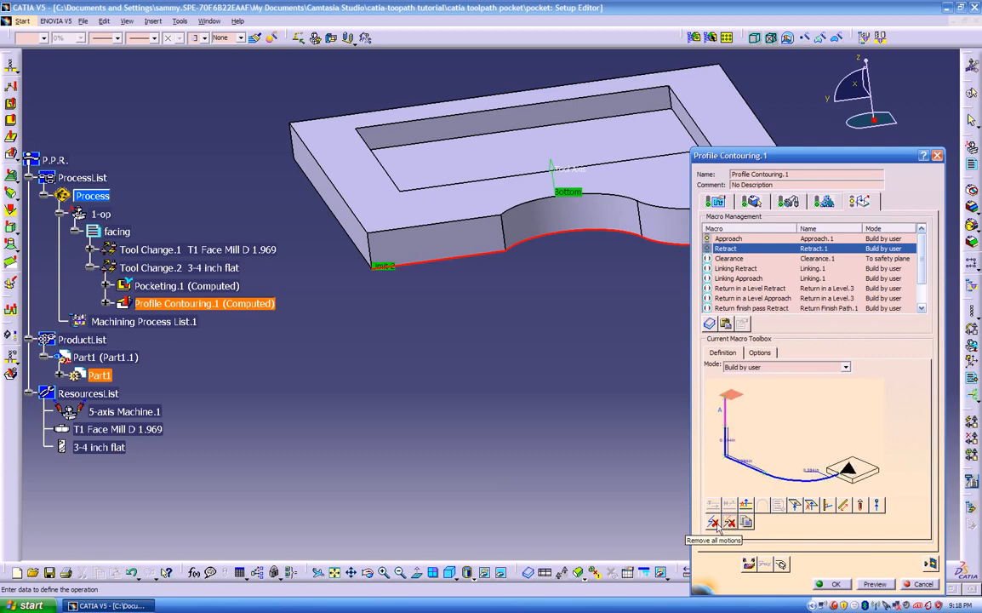
# Assign the offset plane beside the plate as the end plane of the retract macro's axial motion
pyautogui.click(730, 394)
pyautogui.moveTo(704, 311); pyautogui.dragTo(573, 316, button='middle')
pyautogui.click(804, 223)
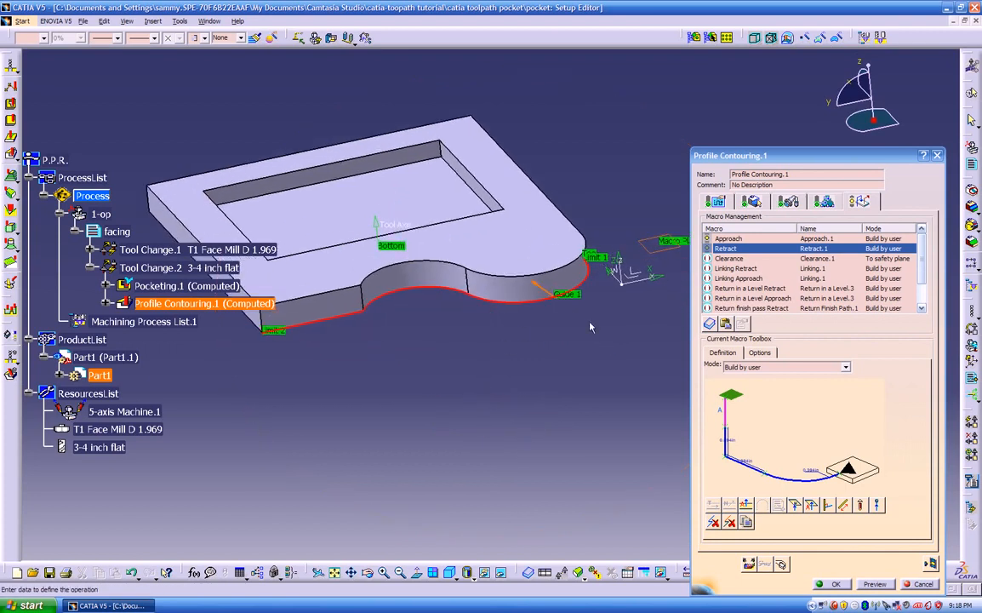
# Replay the profile contouring tool path, examine its circular entry and exit motions at both contour ends, and close the replay
pyautogui.click(929, 565)
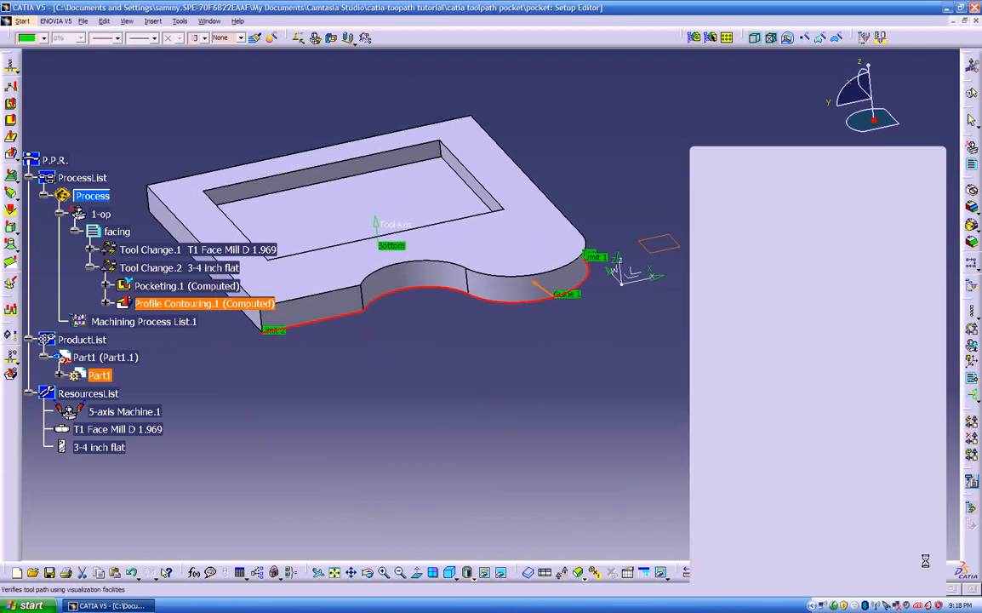
pyautogui.click(528, 262)
pyautogui.moveTo(530, 261); pyautogui.dragTo(559, 231, button='middle')
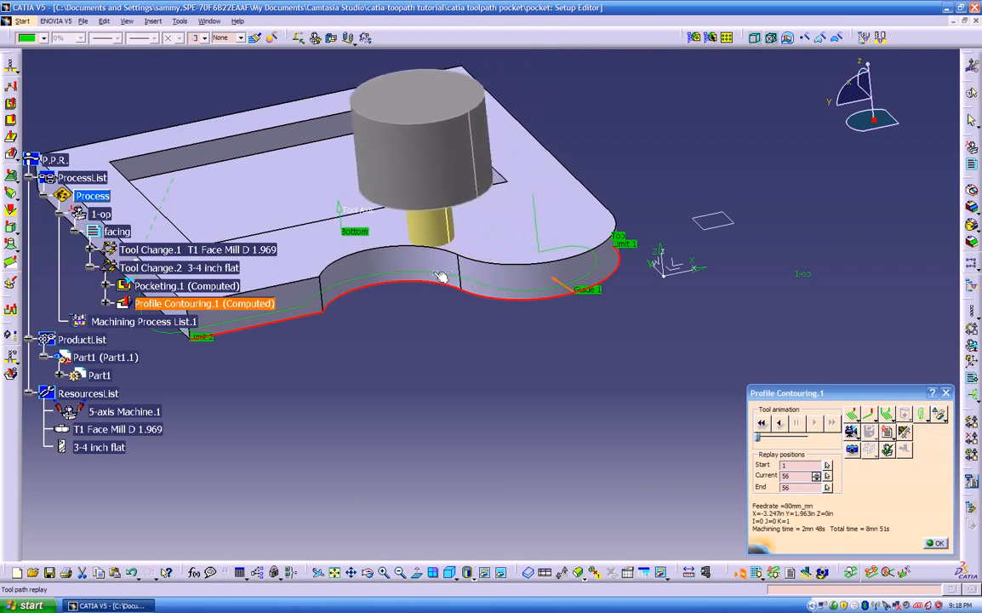
pyautogui.moveTo(472, 350); pyautogui.dragTo(457, 298, button='middle')
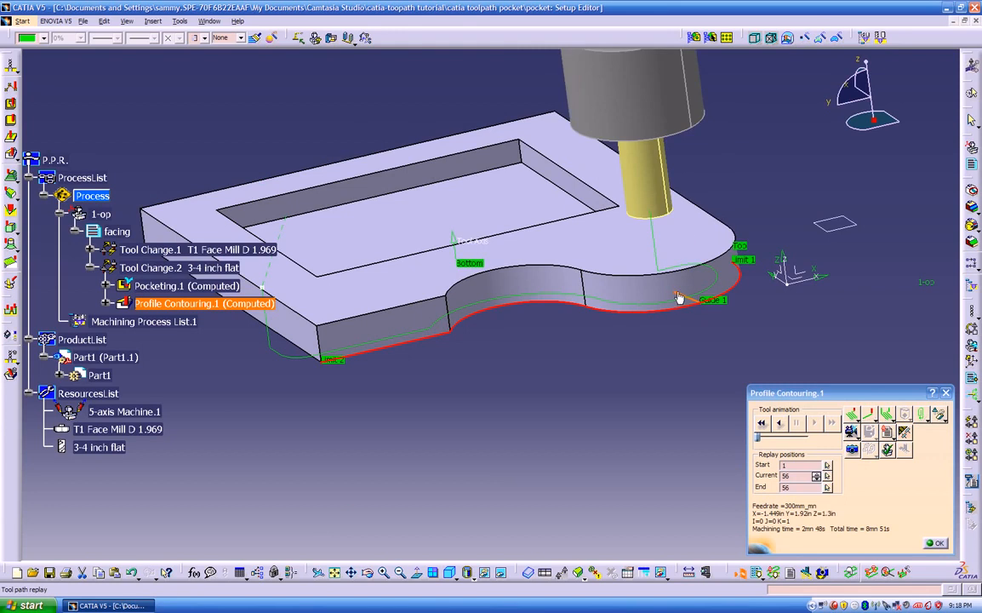
pyautogui.moveTo(669, 349); pyautogui.dragTo(658, 380, button='middle')
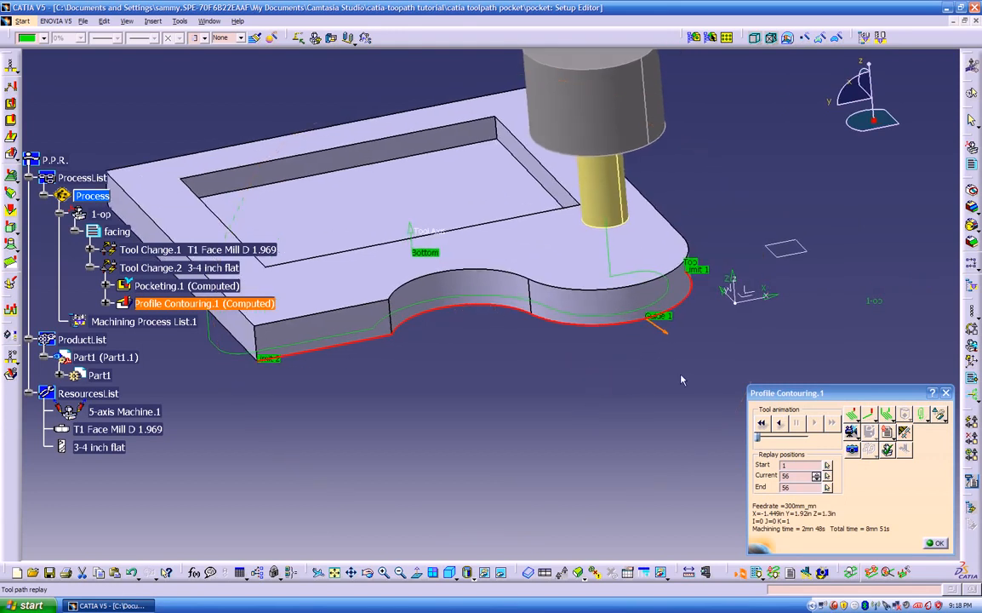
pyautogui.click(932, 542)
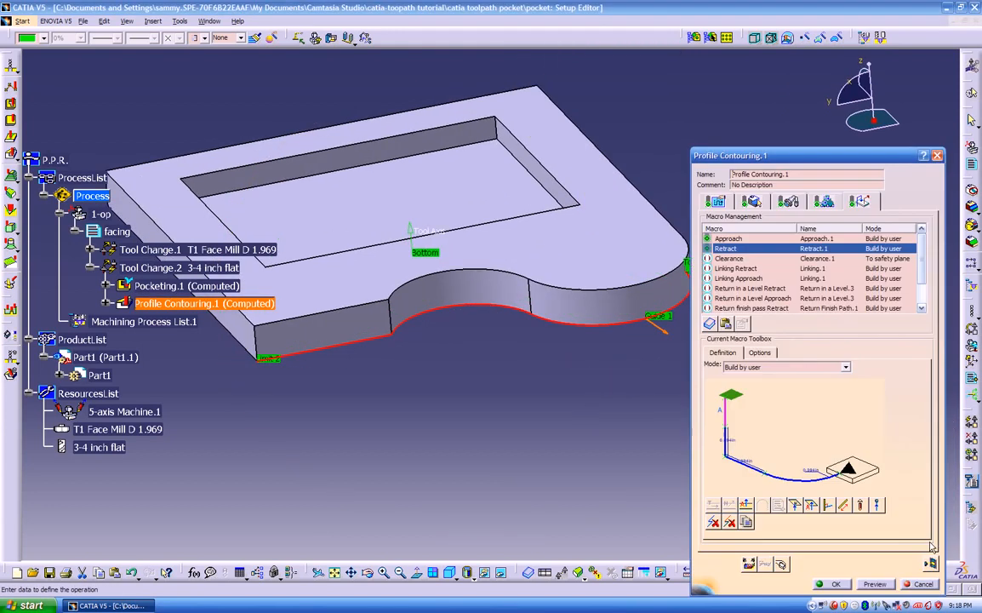
# Run the material removal video of the profile contouring, inspect the cut stock from the front, and close the simulation
pyautogui.click(931, 563)
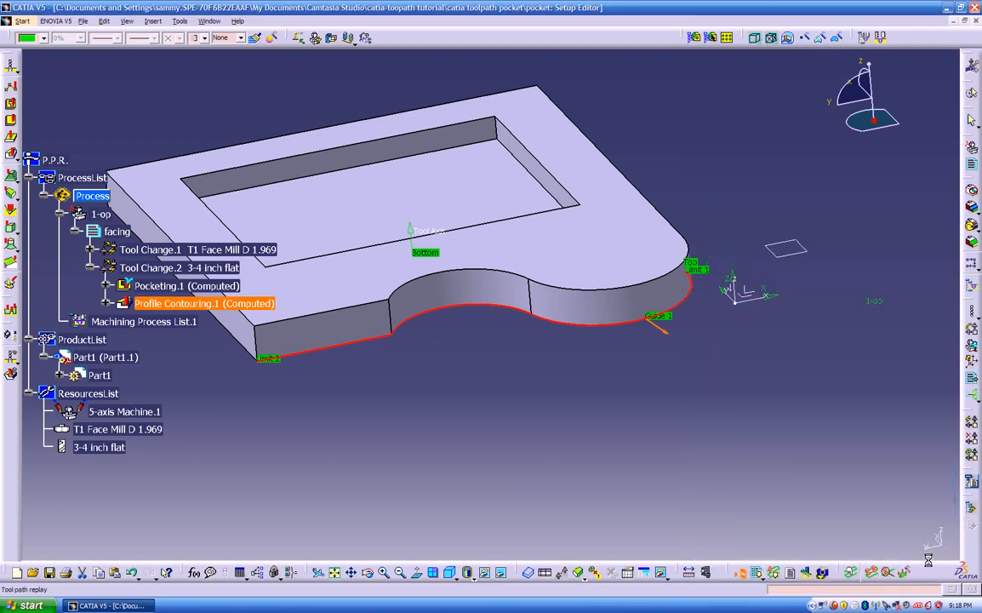
pyautogui.moveTo(547, 340)
pyautogui.mouseDown(button='middle')
pyautogui.moveTo(607, 258)
pyautogui.moveTo(649, 235)
pyautogui.moveTo(562, 349)
pyautogui.mouseUp(button='middle')
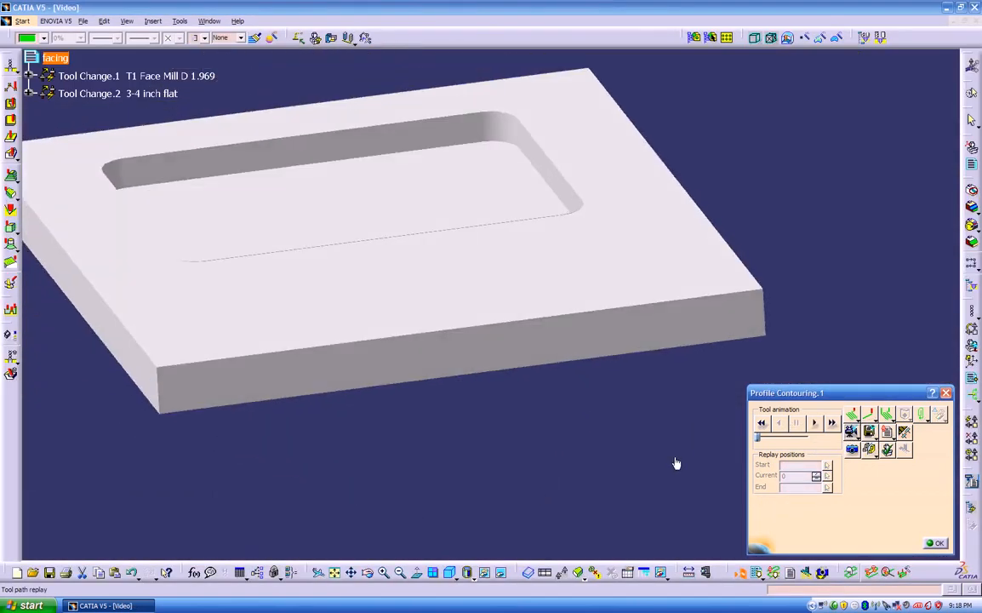
pyautogui.moveTo(545, 435); pyautogui.dragTo(596, 459, button='middle')
pyautogui.click(814, 423)
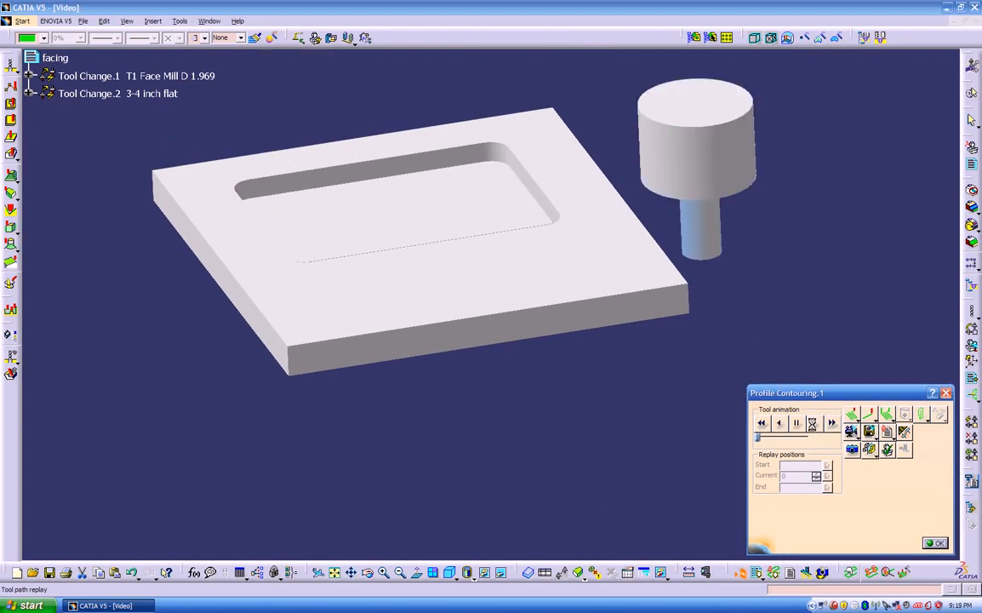
pyautogui.moveTo(683, 347); pyautogui.dragTo(517, 298, button='middle')
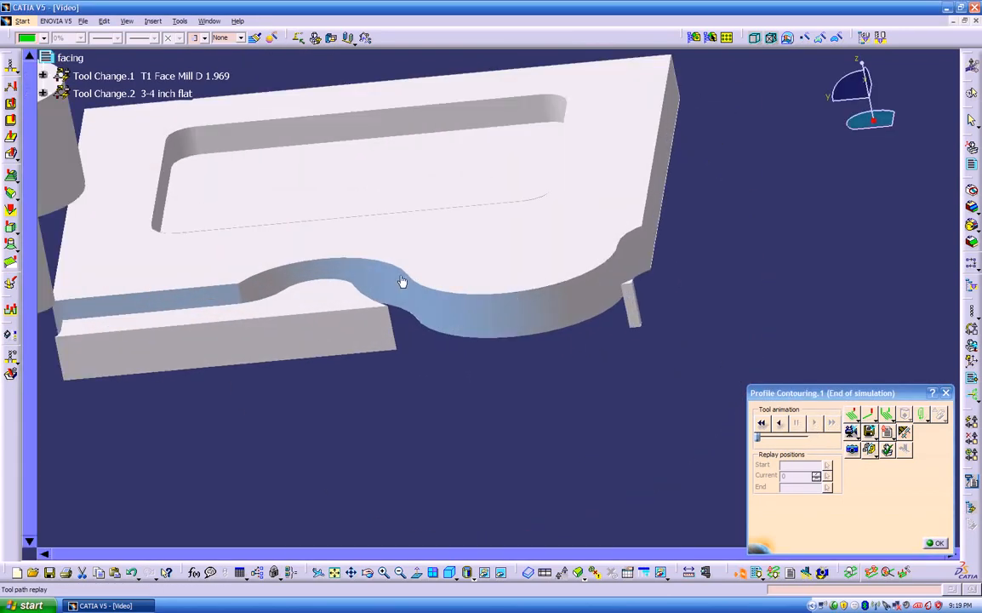
pyautogui.moveTo(460, 313); pyautogui.dragTo(523, 336, button='middle')
pyautogui.click(933, 543)
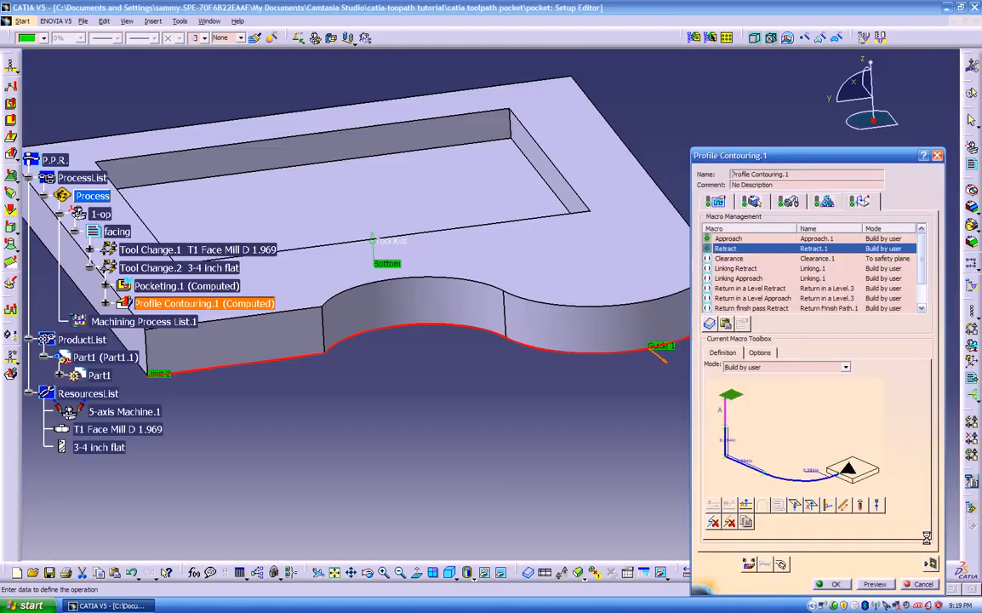
# Review the contouring operation's strategy, stepover, geometry, tool, feeds and speeds, and macro settings
pyautogui.click(715, 202)
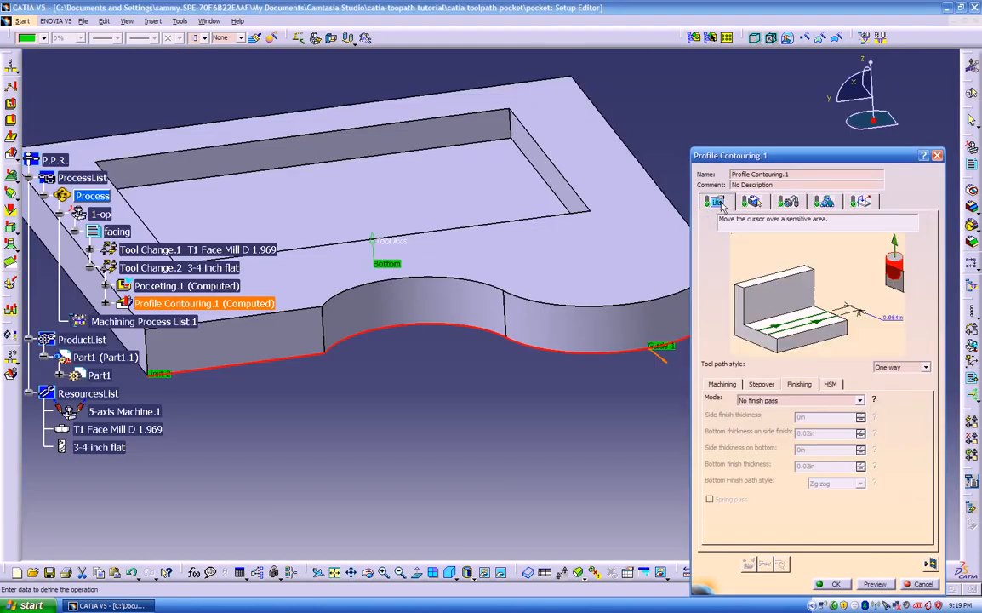
pyautogui.click(762, 385)
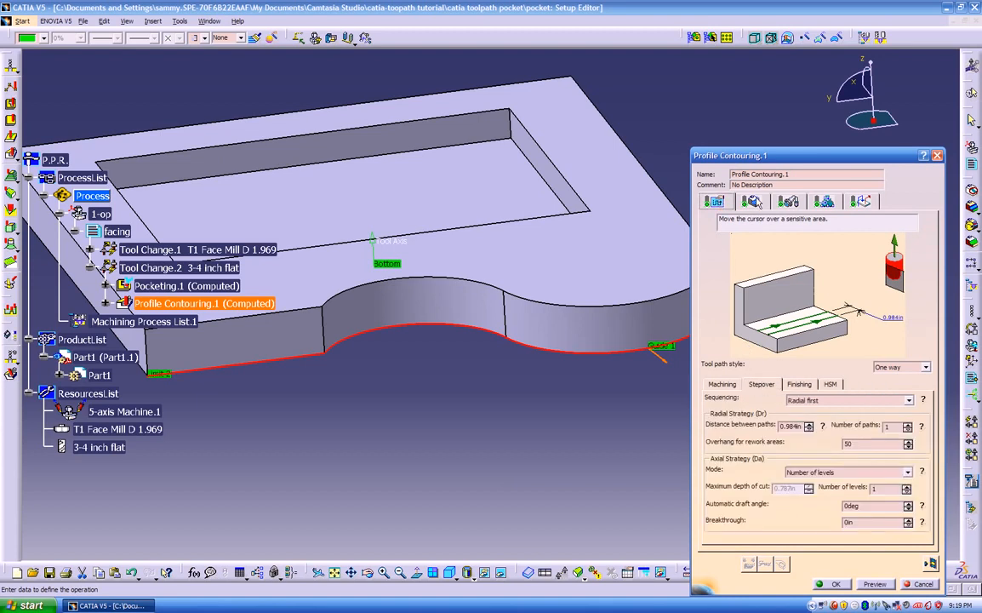
pyautogui.click(753, 202)
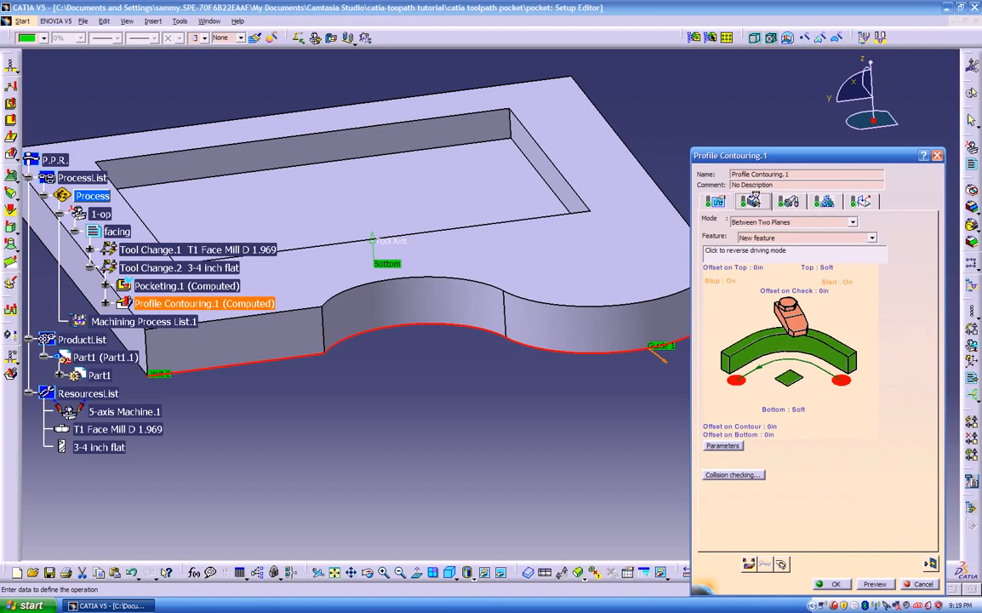
pyautogui.click(782, 202)
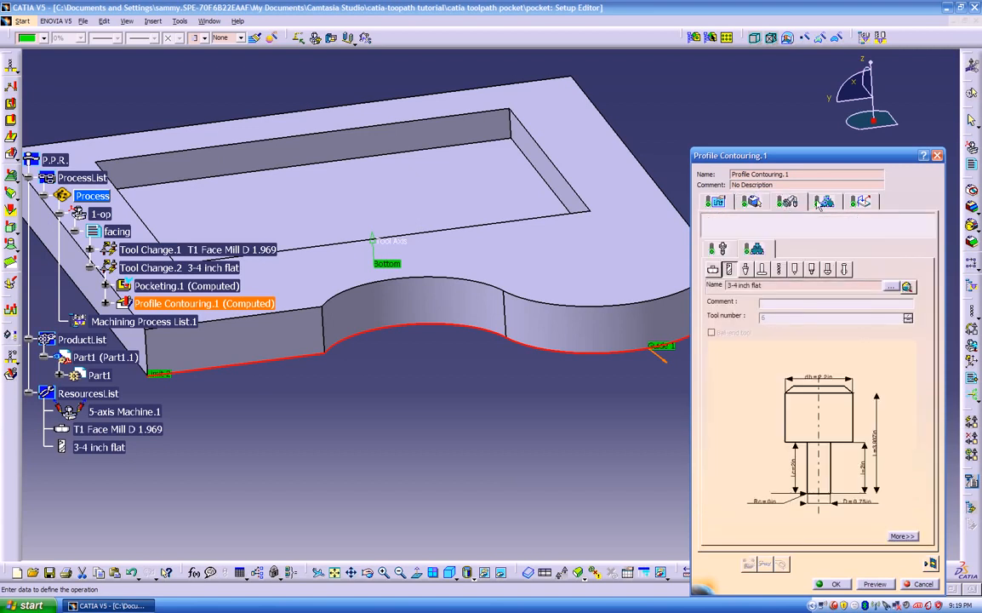
pyautogui.click(822, 202)
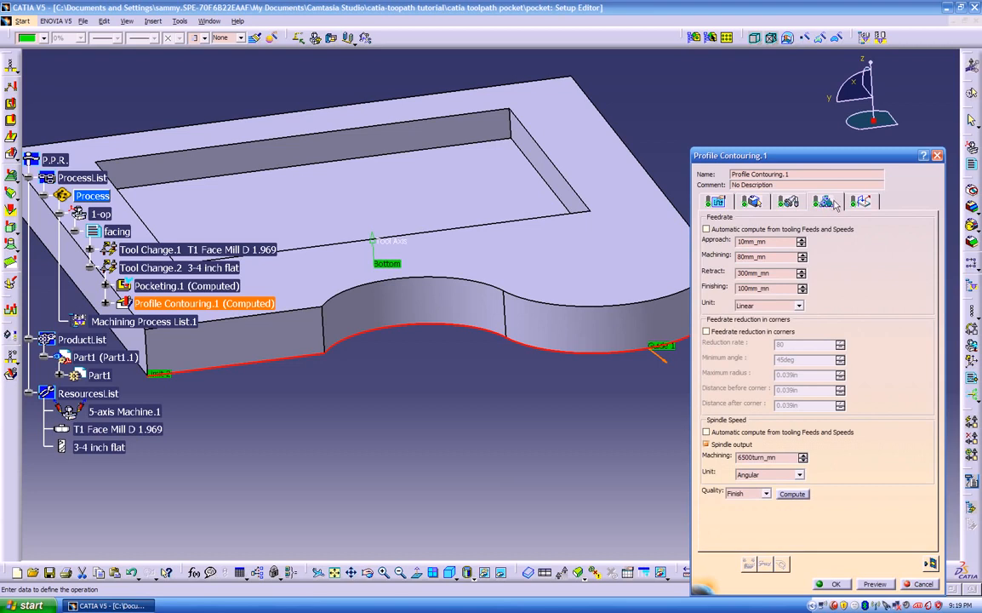
pyautogui.click(861, 202)
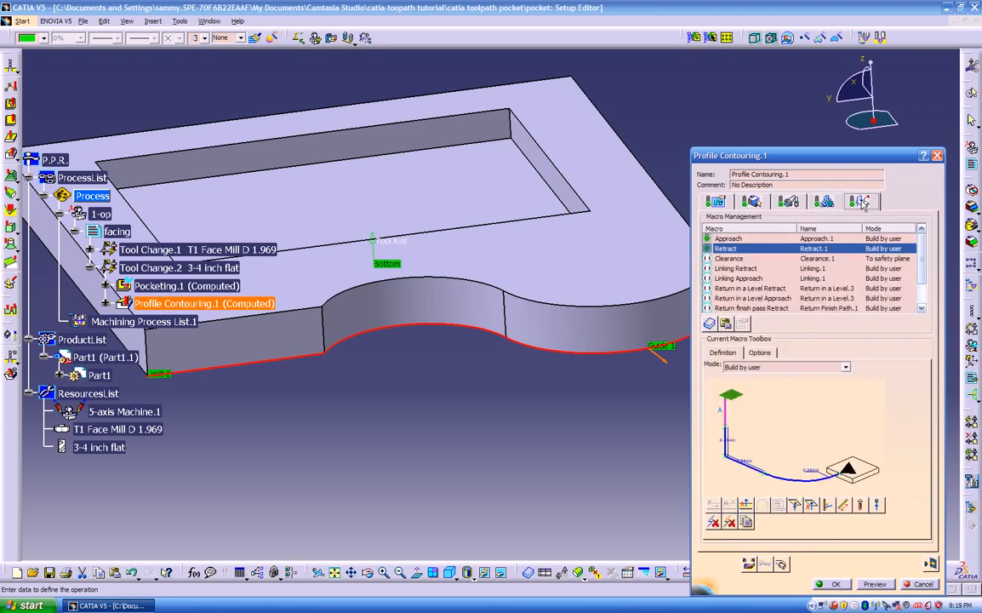
# Set the number of levels to 2 in the contouring operation's axial stepover strategy
pyautogui.click(715, 202)
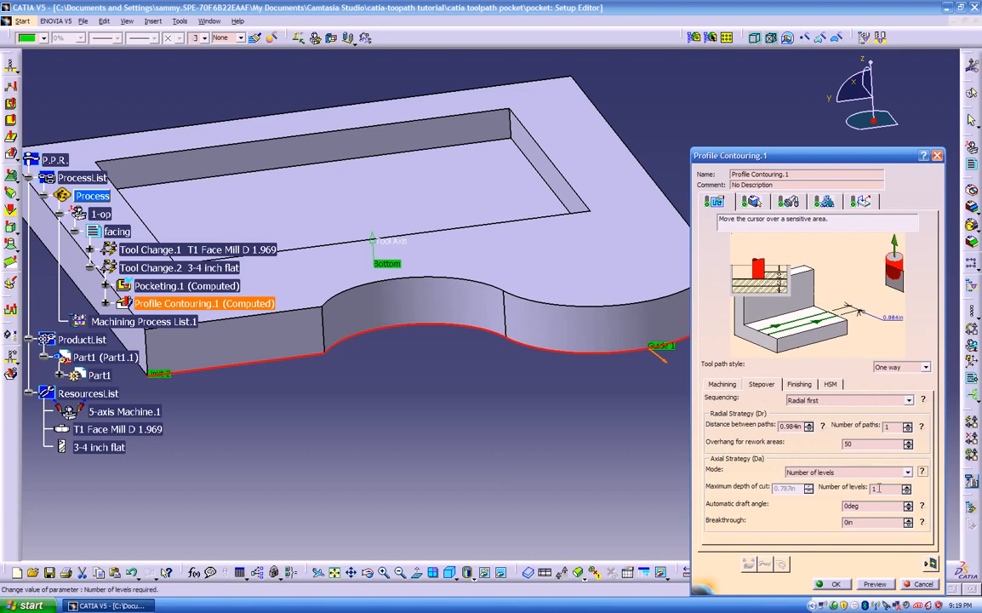
pyautogui.moveTo(560, 439); pyautogui.dragTo(589, 445, button='middle')
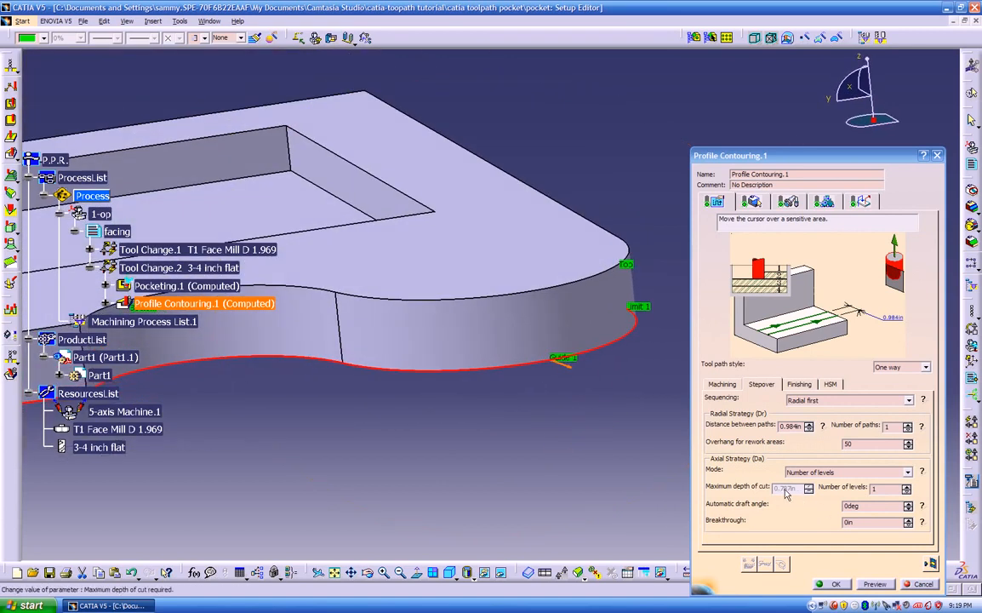
pyautogui.click(907, 489)
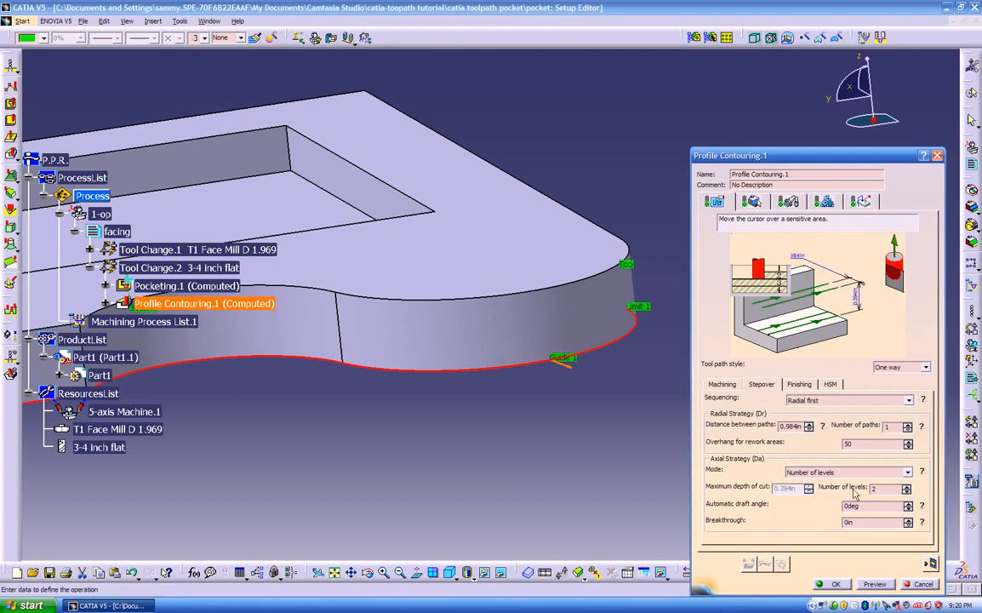
pyautogui.moveTo(561, 425); pyautogui.dragTo(550, 399, button='middle')
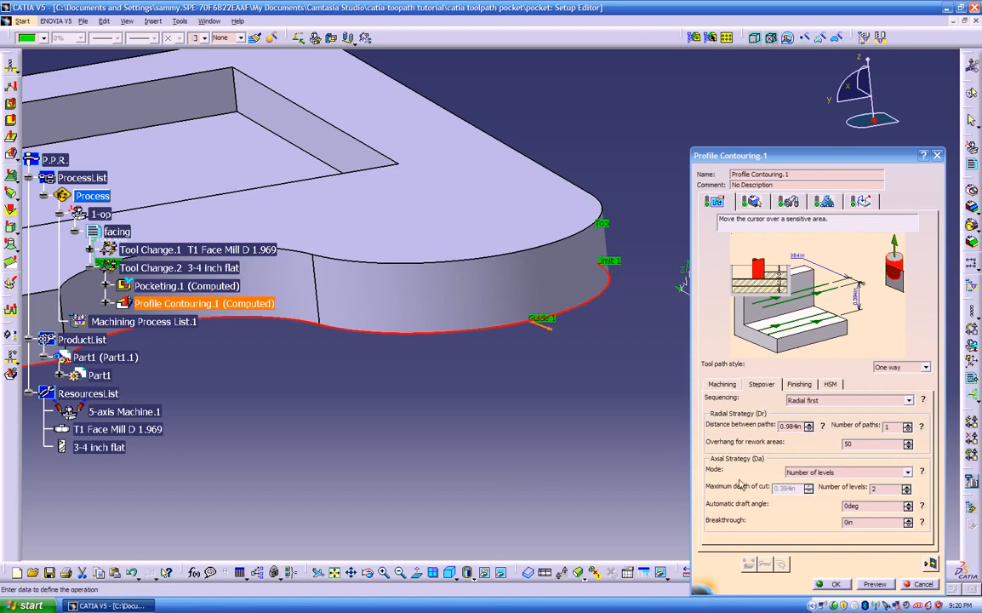
pyautogui.moveTo(559, 411); pyautogui.dragTo(591, 391, button='middle')
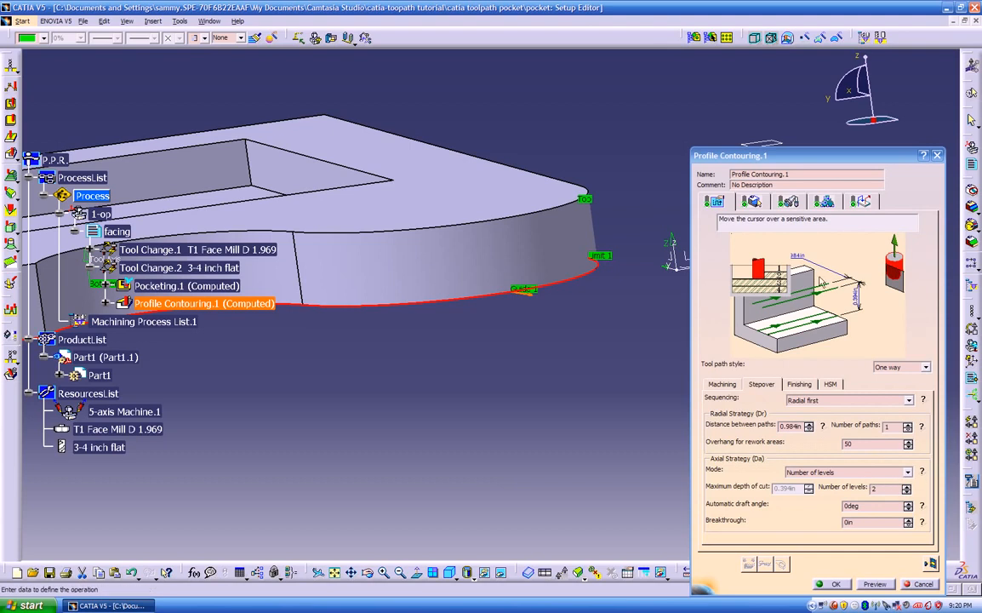
# Set the contouring operation's finishing mode to Side finish last level
pyautogui.click(800, 384)
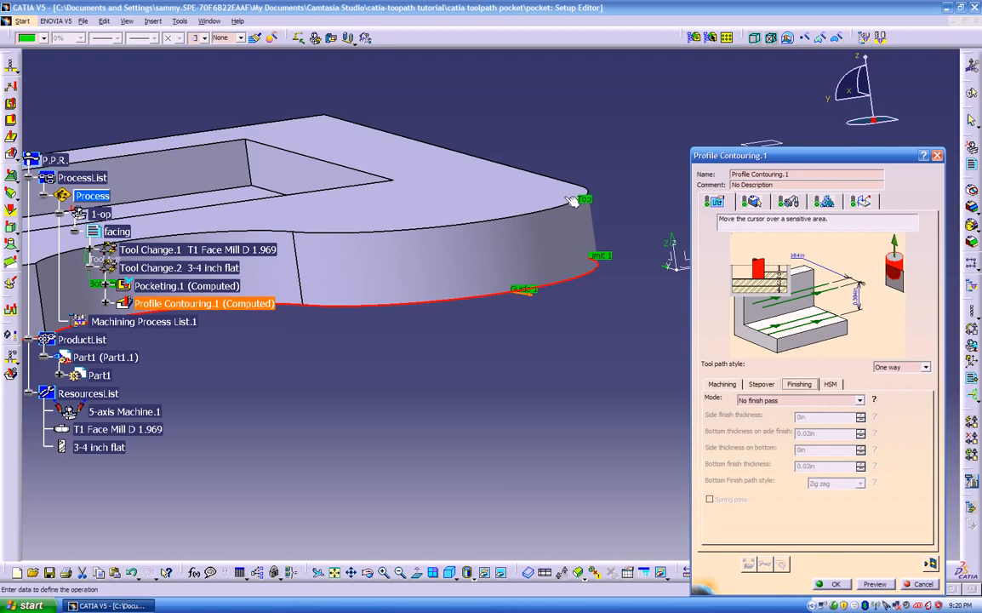
pyautogui.click(770, 400)
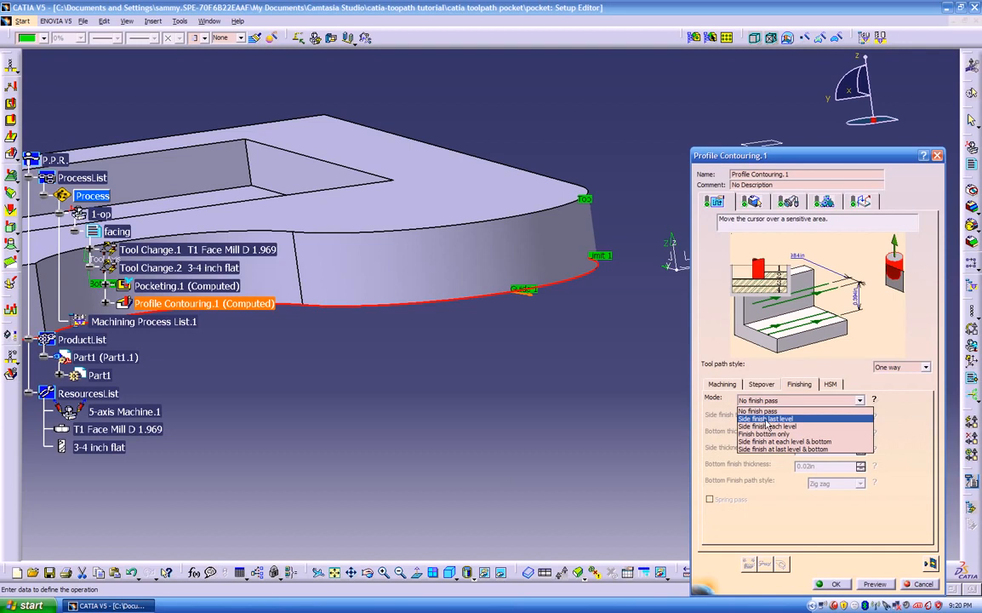
pyautogui.click(772, 419)
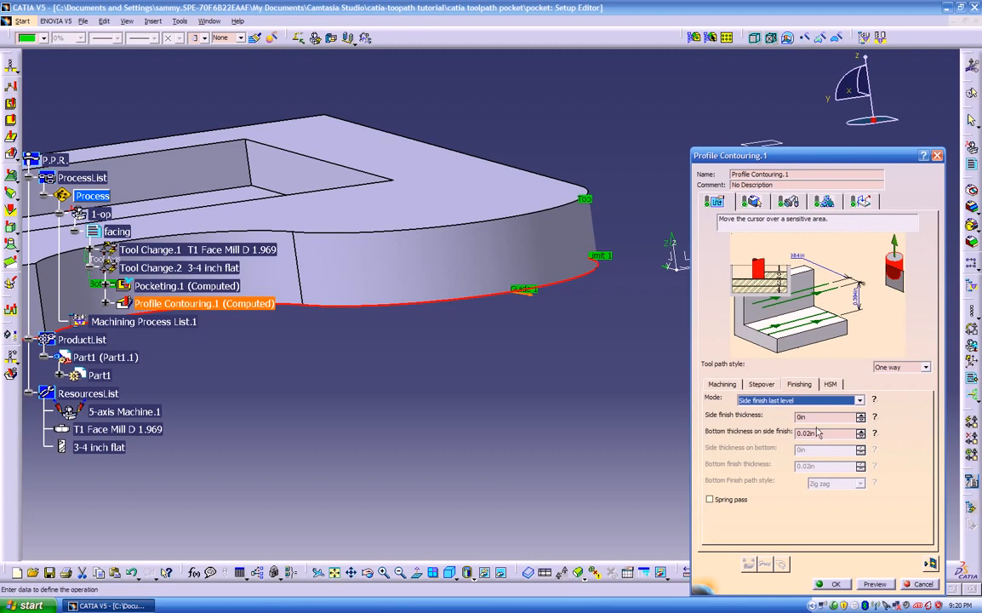
# Set the side finish thickness to 0.02 in and the bottom thickness on side finish to 0 in
pyautogui.click(875, 418)
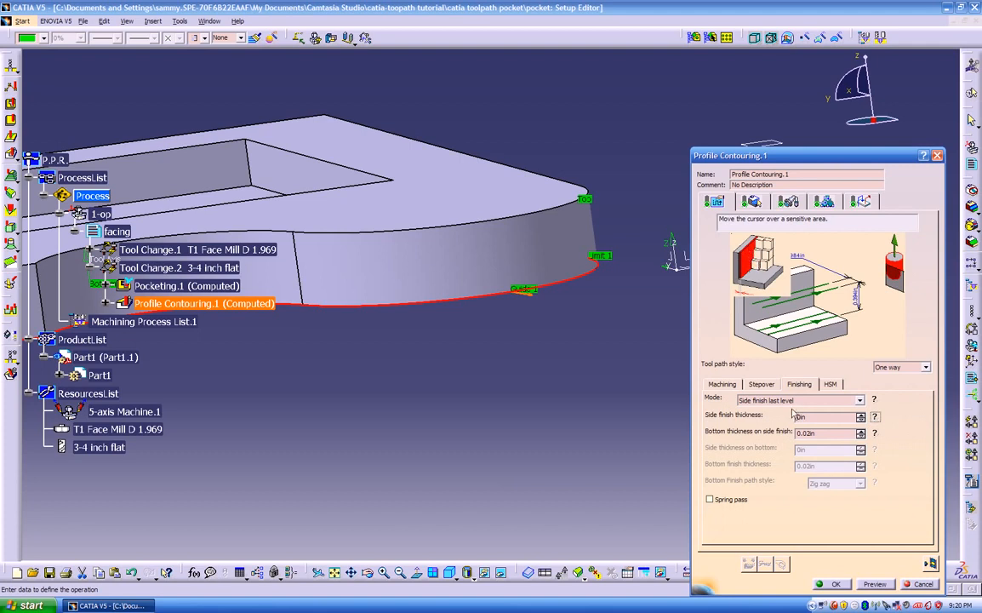
pyautogui.moveTo(820, 417); pyautogui.dragTo(722, 403)
pyautogui.write('.')
pyautogui.click(876, 435)
pyautogui.moveTo(841, 434); pyautogui.dragTo(641, 407)
pyautogui.write('0')
pyautogui.press('Return')
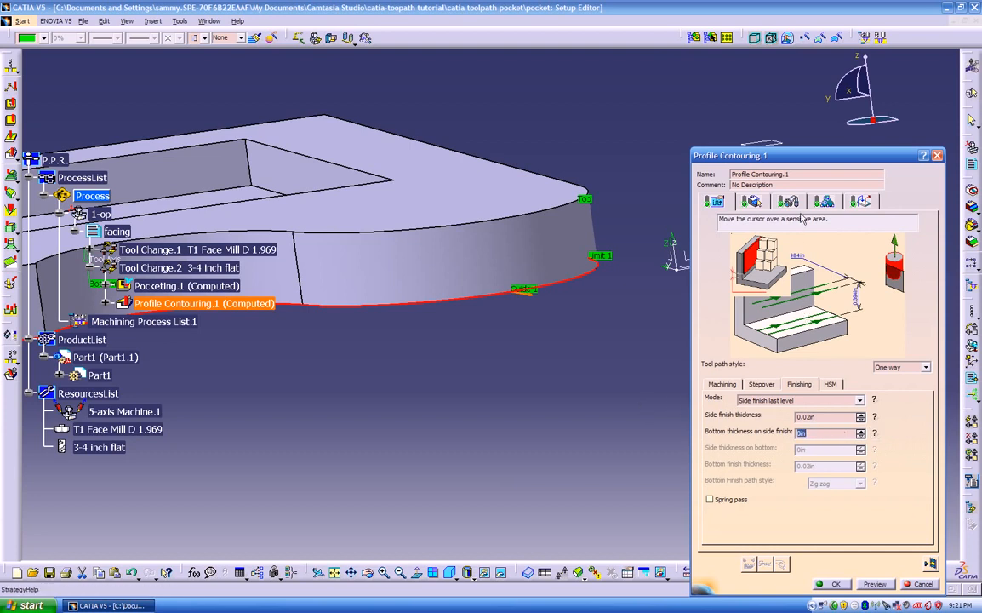
# Review the contouring operation's geometry, feeds and speeds, approach and retract macros, and the remaining inactive macros
pyautogui.click(751, 200)
pyautogui.click(824, 201)
pyautogui.click(860, 201)
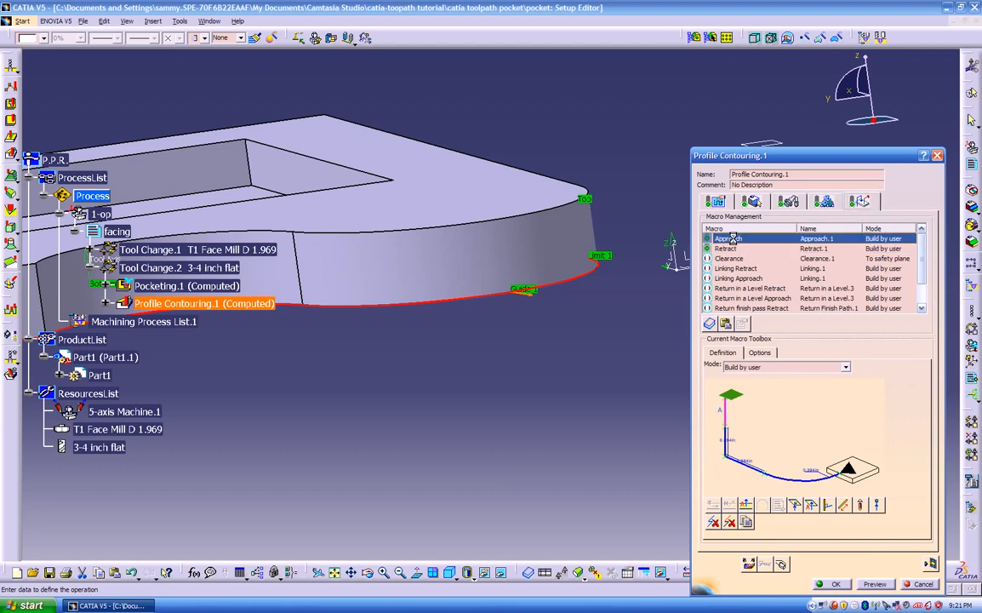
pyautogui.click(734, 239)
pyautogui.click(733, 248)
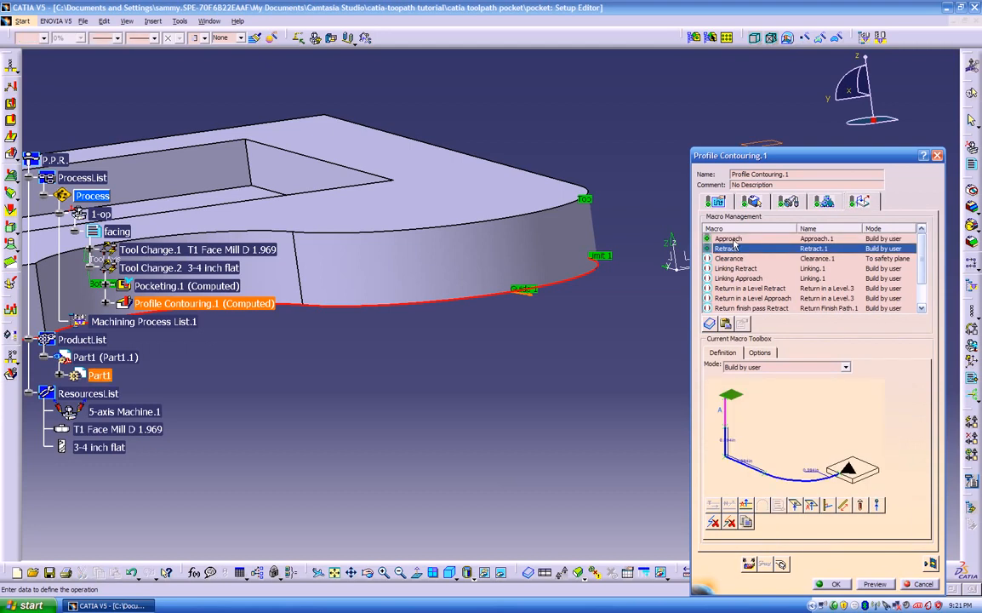
pyautogui.moveTo(655, 196); pyautogui.dragTo(664, 242, button='middle')
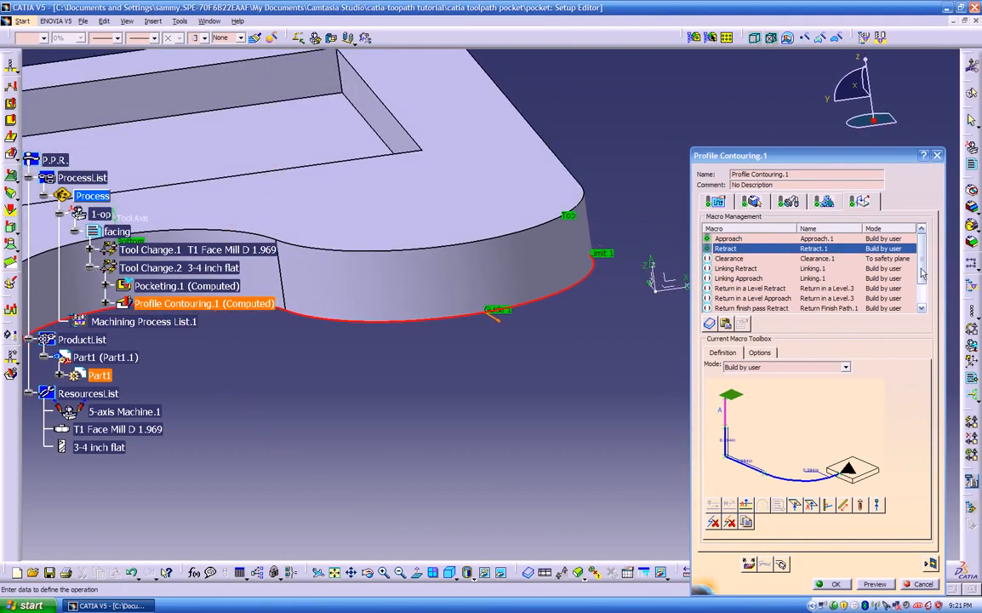
pyautogui.scroll(-1, 817, 253)
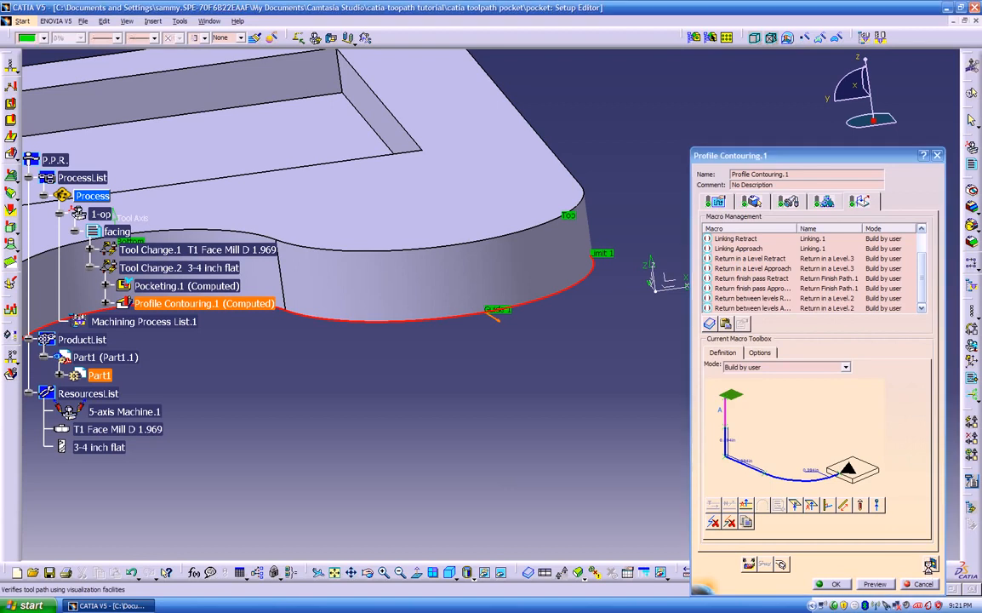
# Replay the contouring tool path, examine the moves between levels and passes at both contour ends, and close the replay
pyautogui.click(930, 565)
pyautogui.moveTo(574, 412); pyautogui.dragTo(440, 387, button='middle')
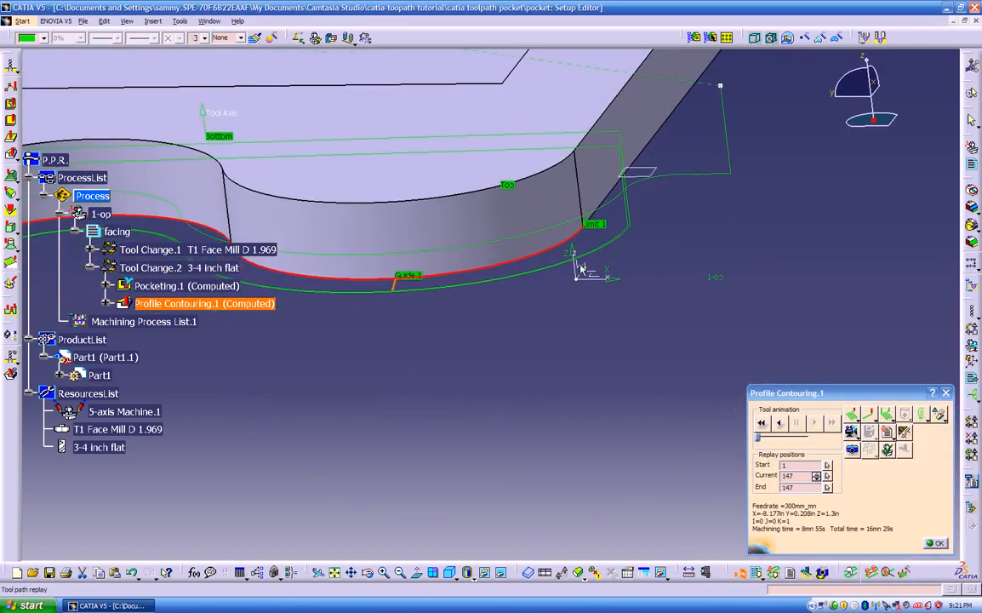
pyautogui.moveTo(588, 292); pyautogui.dragTo(699, 260, button='middle')
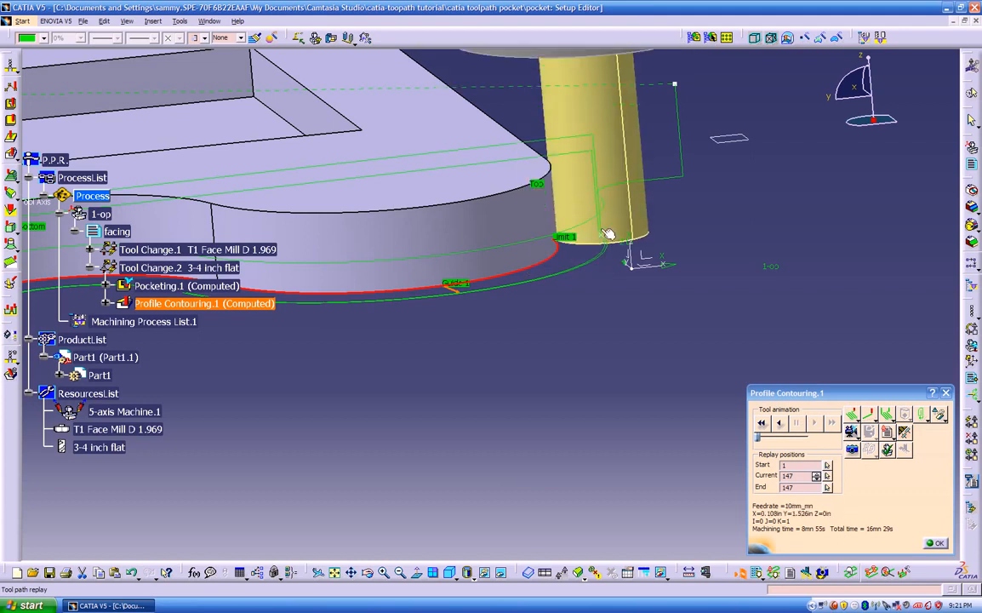
pyautogui.moveTo(608, 234); pyautogui.dragTo(521, 213, button='middle')
pyautogui.moveTo(489, 288); pyautogui.dragTo(619, 334, button='middle')
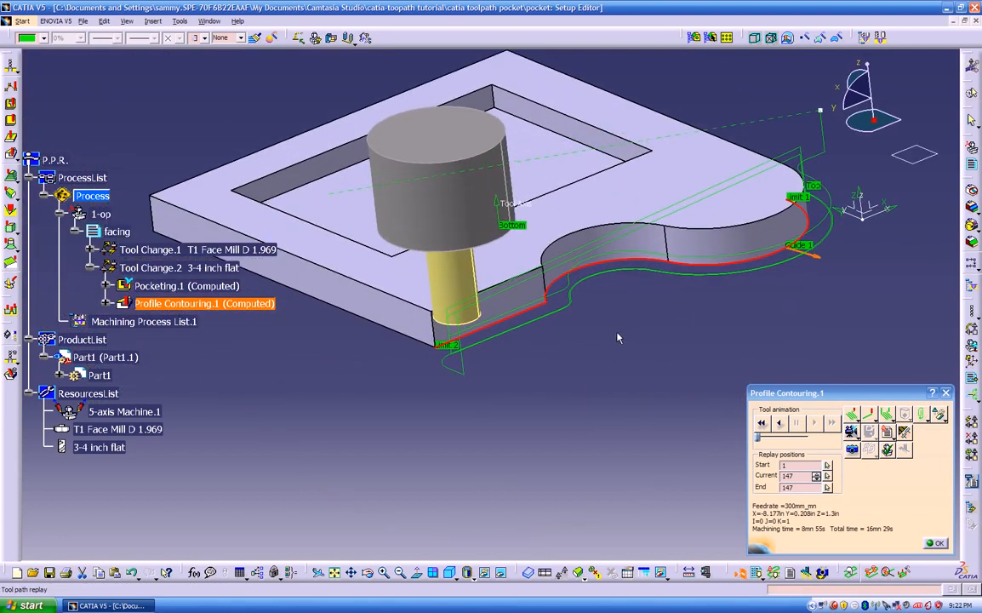
pyautogui.click(937, 543)
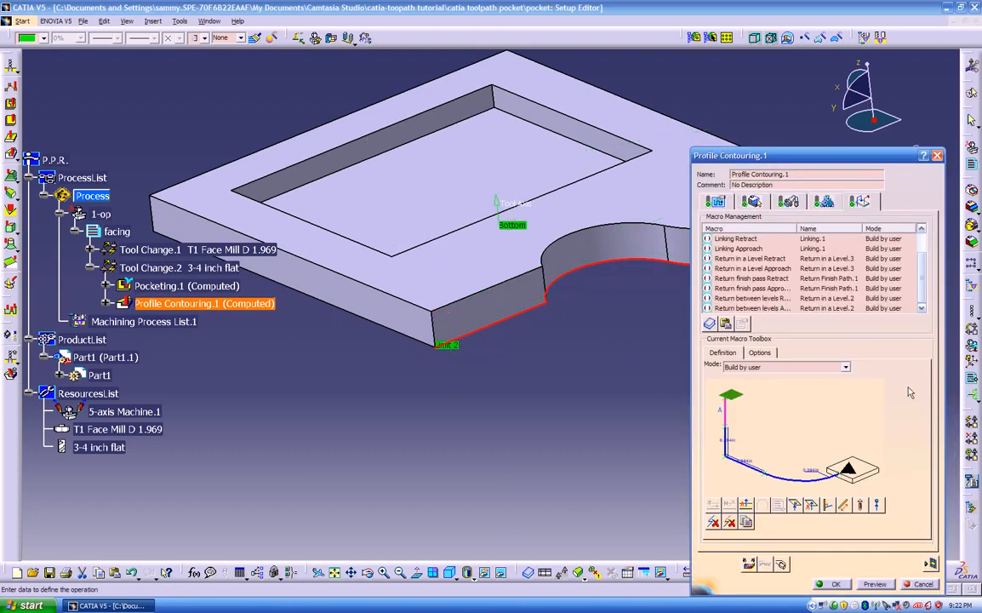
# Activate the Clearance macro in To a plane mode, using the square plane beside the part
pyautogui.scroll(1, 825, 246)
pyautogui.click(818, 247)
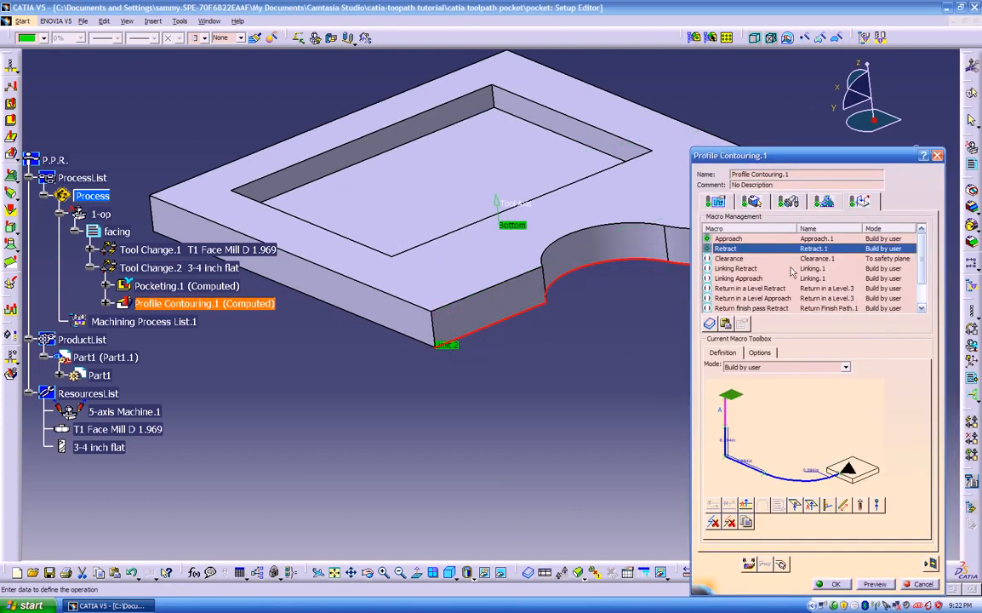
pyautogui.click(729, 259)
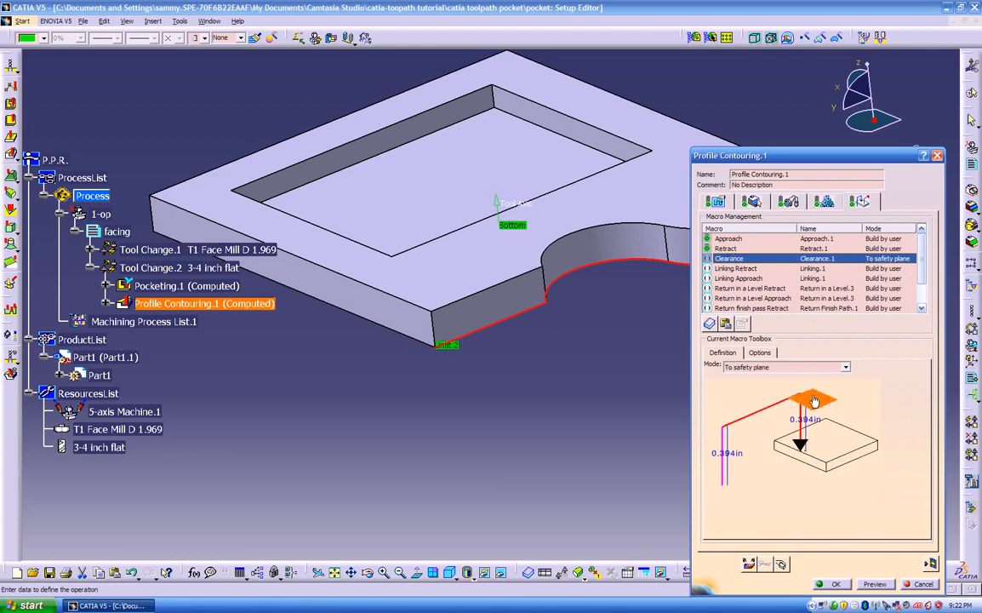
pyautogui.click(772, 367)
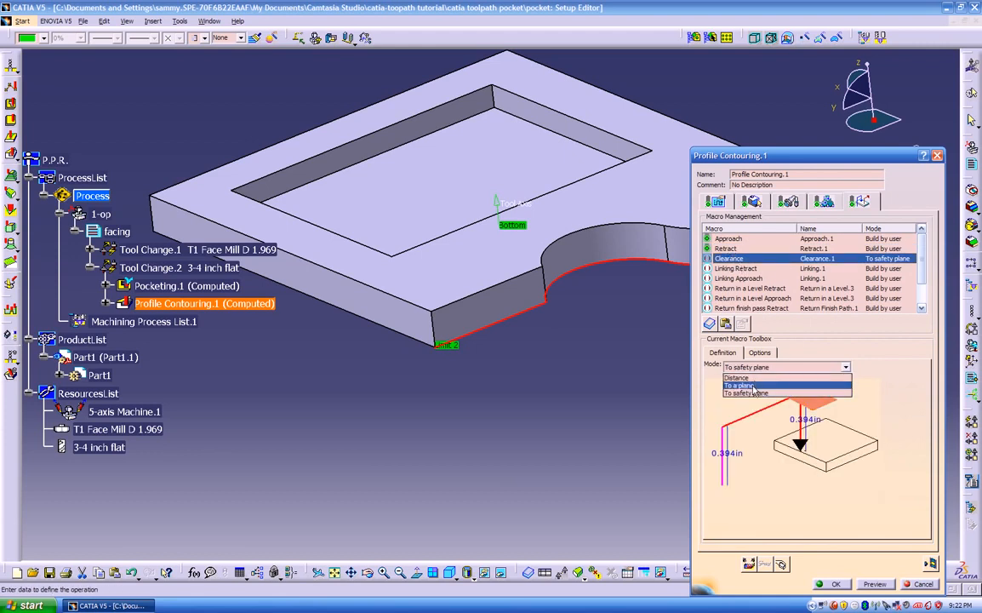
pyautogui.click(740, 376)
pyautogui.click(810, 404)
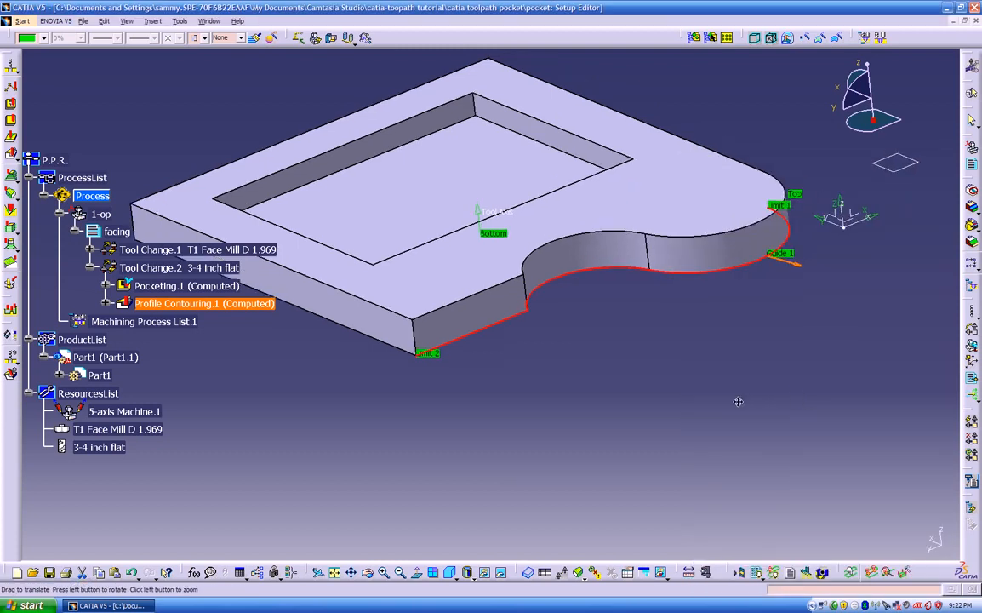
pyautogui.click(860, 185)
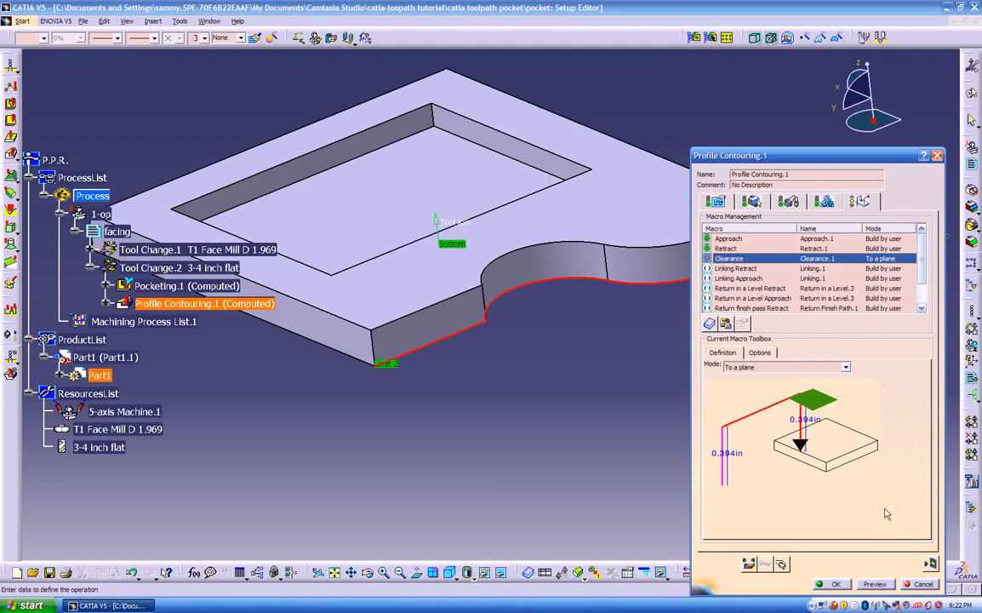
# Replay the contouring tool path with the plane-based clearance, examine the return moves above the part, and close the replay
pyautogui.click(930, 564)
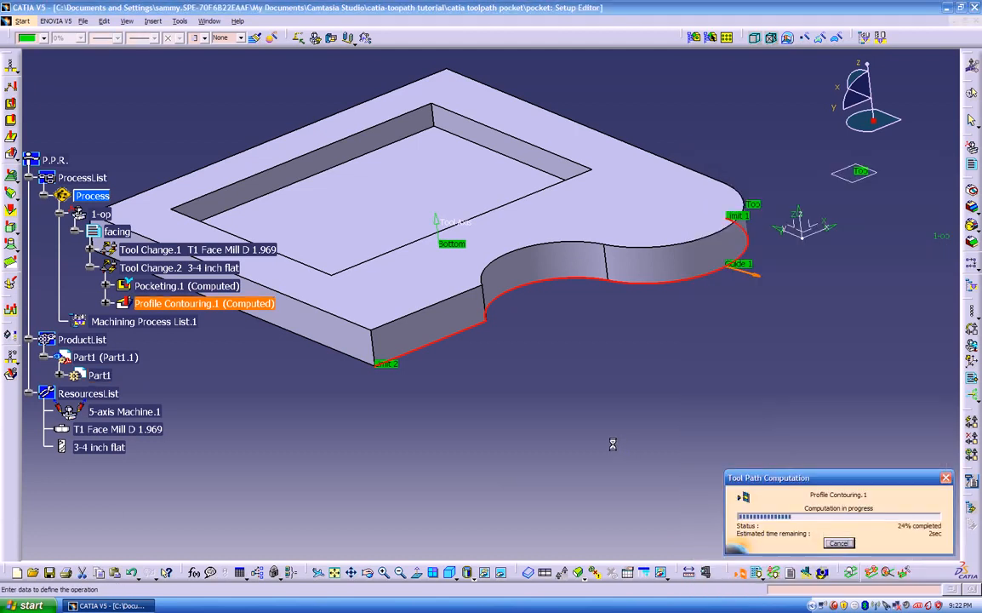
pyautogui.moveTo(617, 442); pyautogui.dragTo(547, 324, button='middle')
pyautogui.click(647, 161)
pyautogui.moveTo(685, 156); pyautogui.dragTo(706, 268, button='middle')
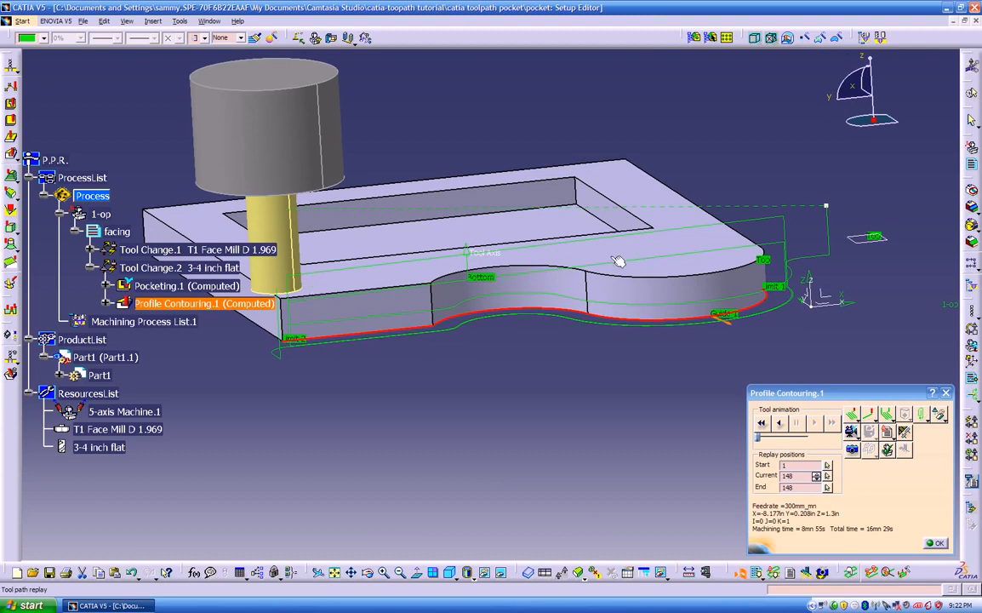
pyautogui.moveTo(596, 259); pyautogui.dragTo(705, 300, button='middle')
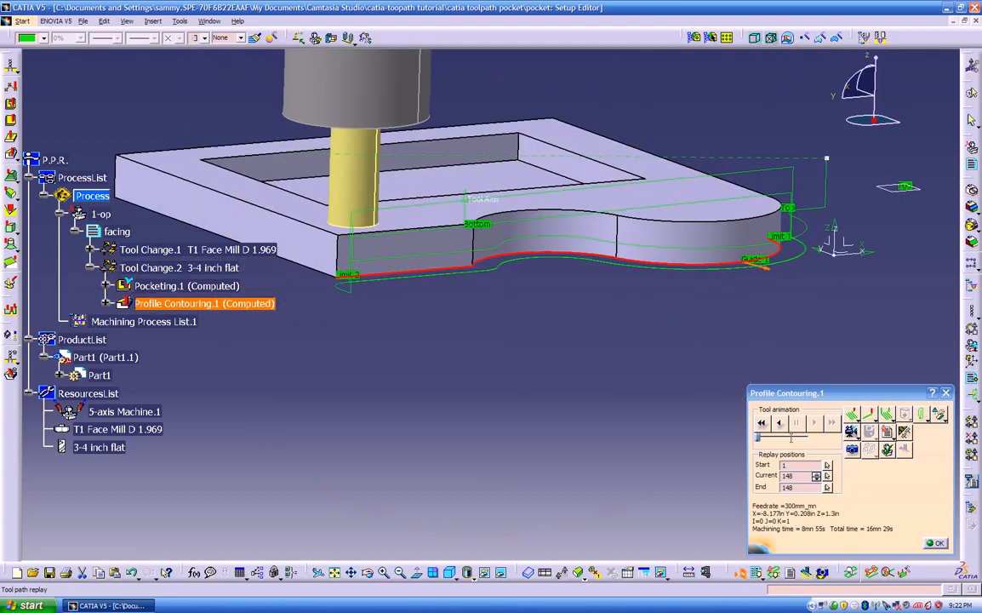
pyautogui.click(930, 545)
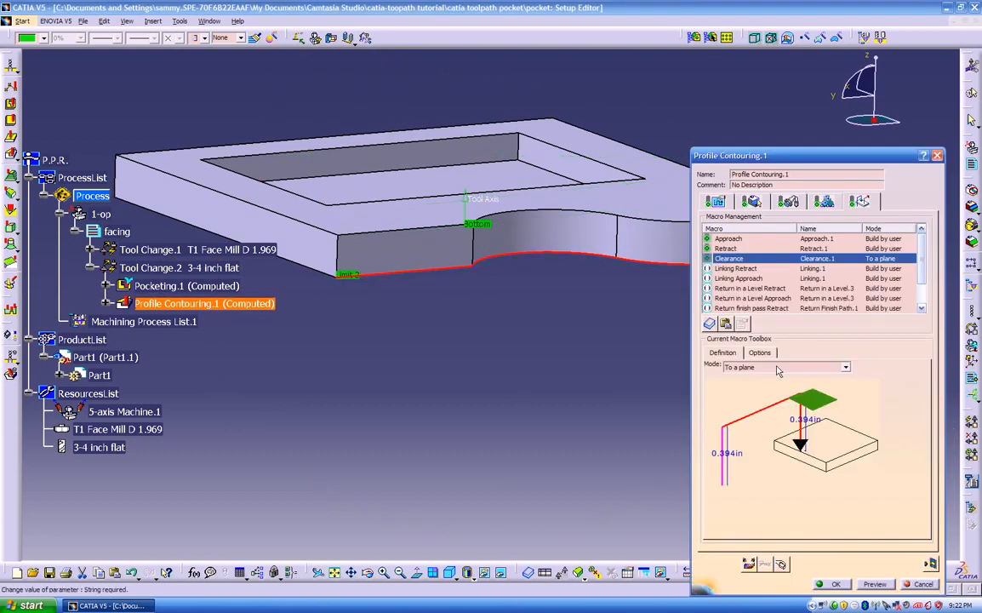
# Set the Clearance macro's mode to To safety plane and check the tool path in a replay
pyautogui.click(777, 367)
pyautogui.click(752, 389)
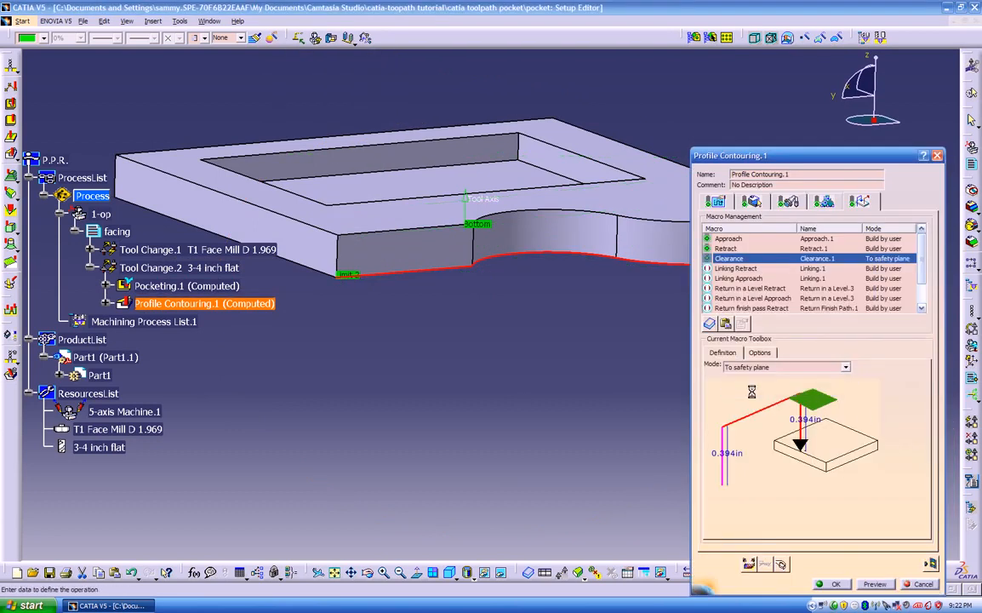
pyautogui.click(928, 562)
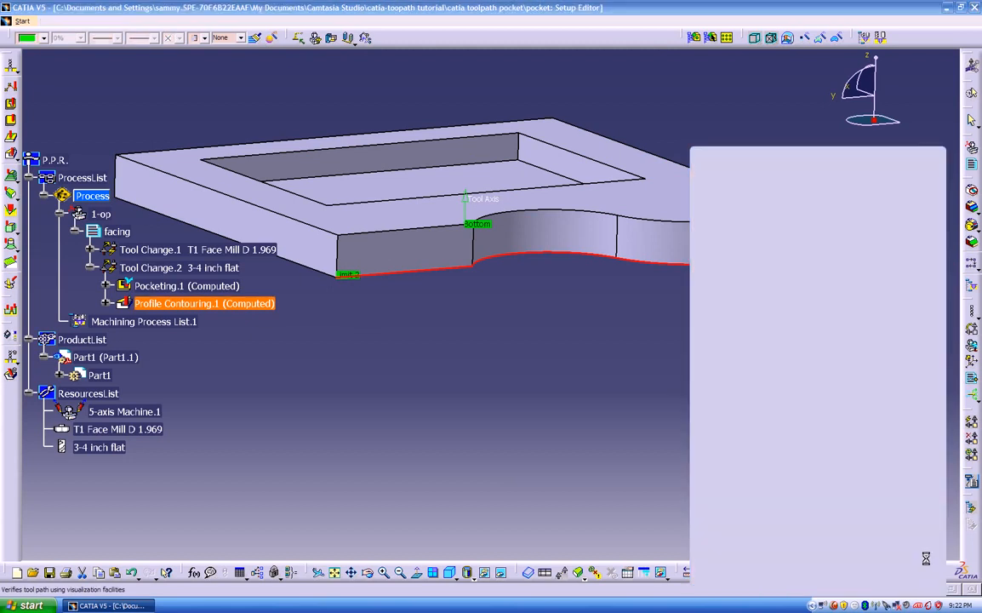
pyautogui.moveTo(565, 343); pyautogui.dragTo(510, 321, button='middle')
pyautogui.click(937, 544)
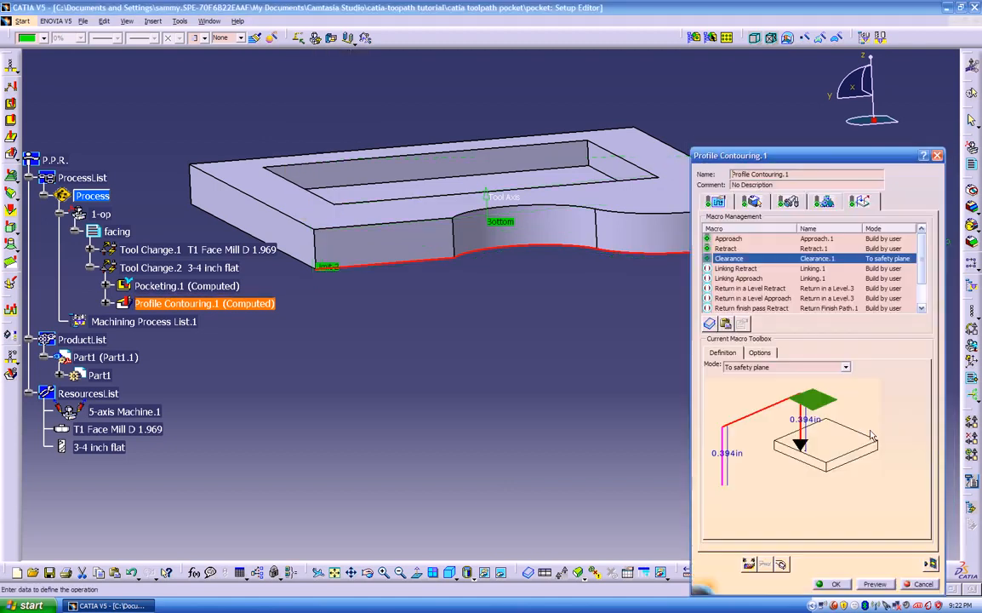
# Activate the Linking macros and set both Linking Retract and Linking Approach to Circular horizontal axial
pyautogui.click(733, 269)
pyautogui.rightClick(742, 272)
pyautogui.click(746, 279)
pyautogui.click(771, 367)
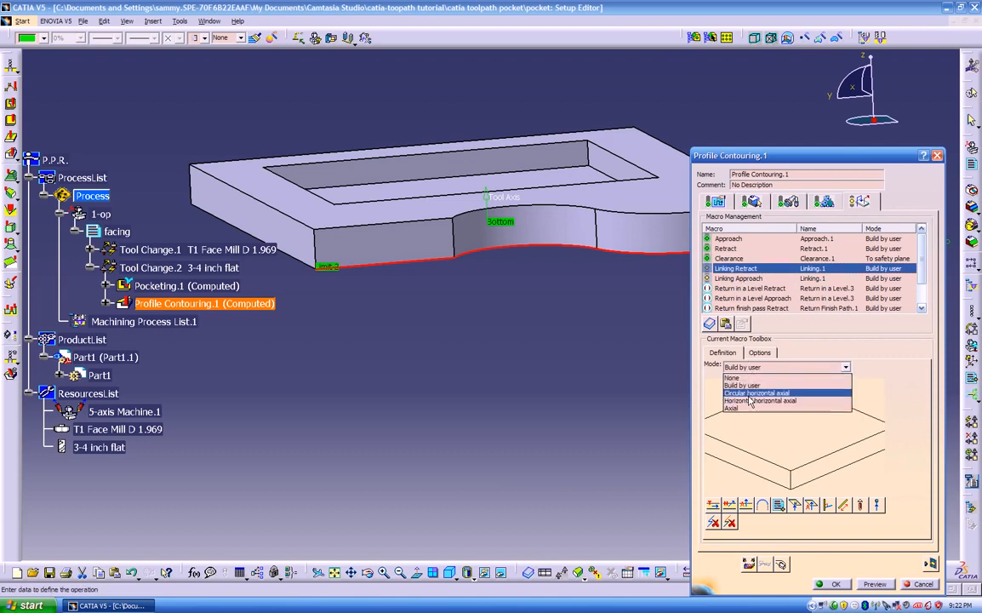
pyautogui.click(753, 396)
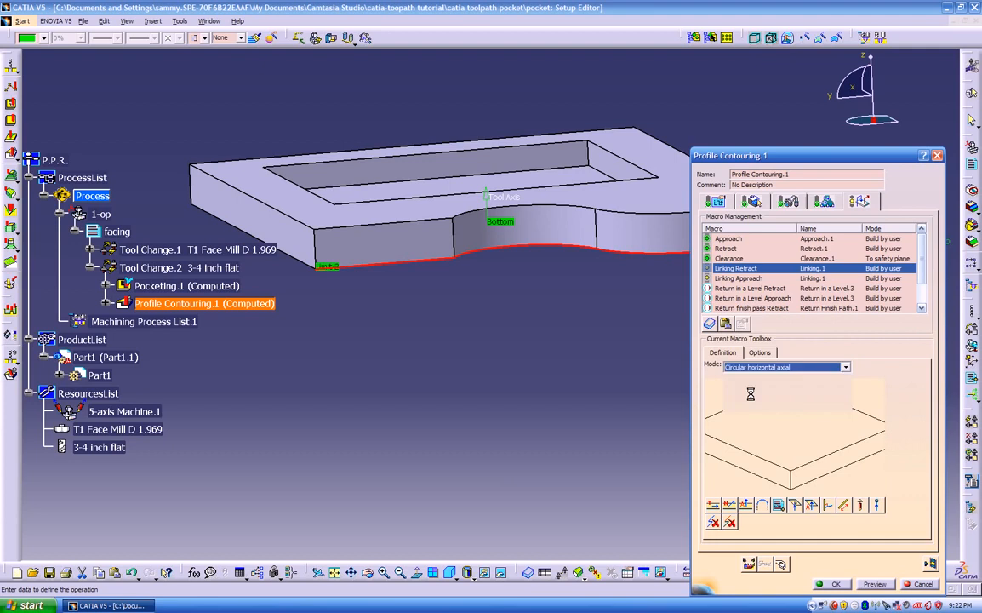
pyautogui.click(737, 278)
pyautogui.click(736, 368)
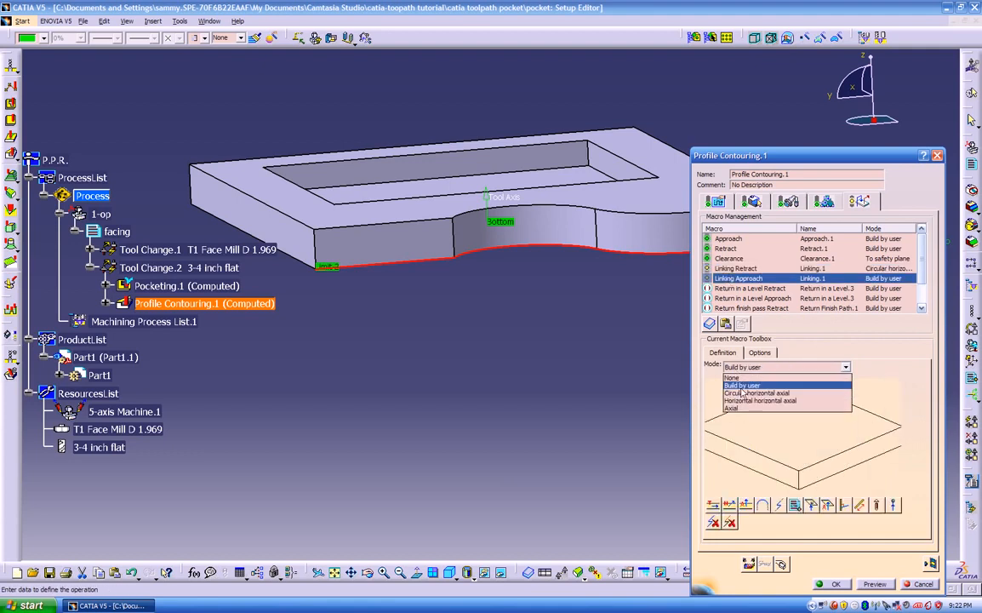
pyautogui.click(752, 395)
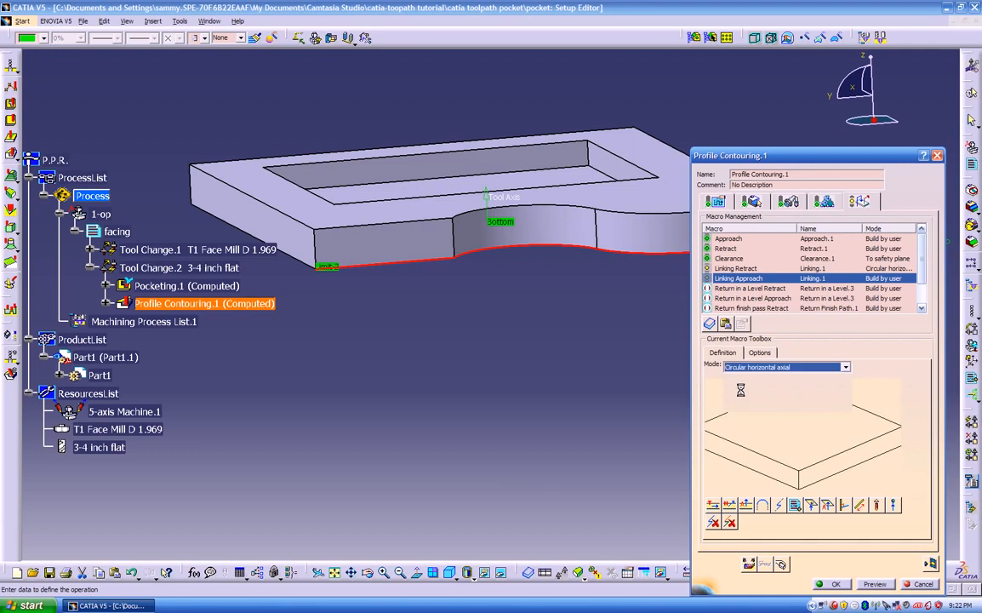
# Activate the Return in a Level macros and set both their retract and approach to Circular horizontal axial
pyautogui.rightClick(737, 290)
pyautogui.click(730, 288)
pyautogui.rightClick(729, 288)
pyautogui.click(743, 295)
pyautogui.click(762, 367)
pyautogui.click(760, 393)
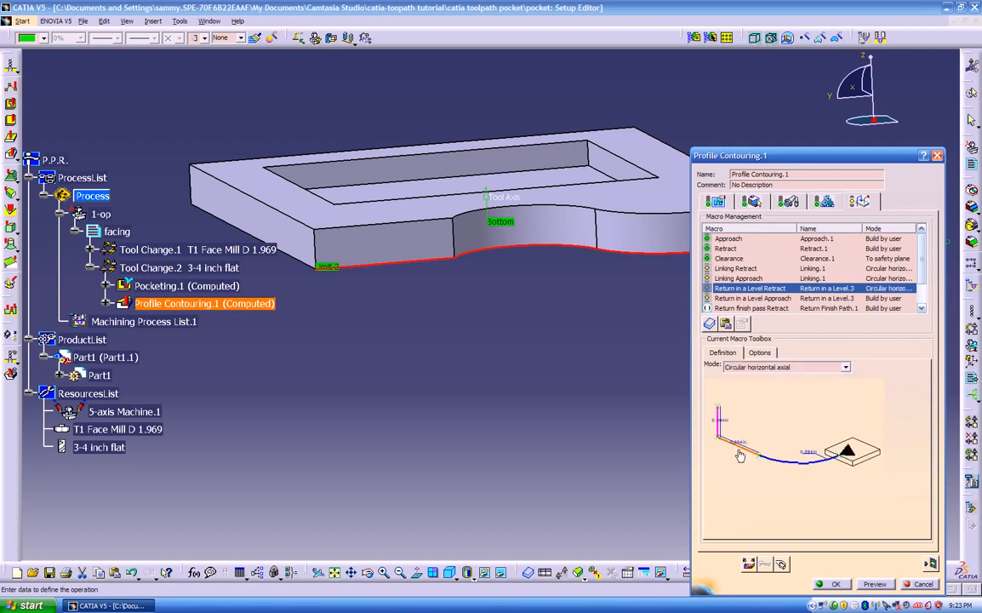
pyautogui.click(741, 298)
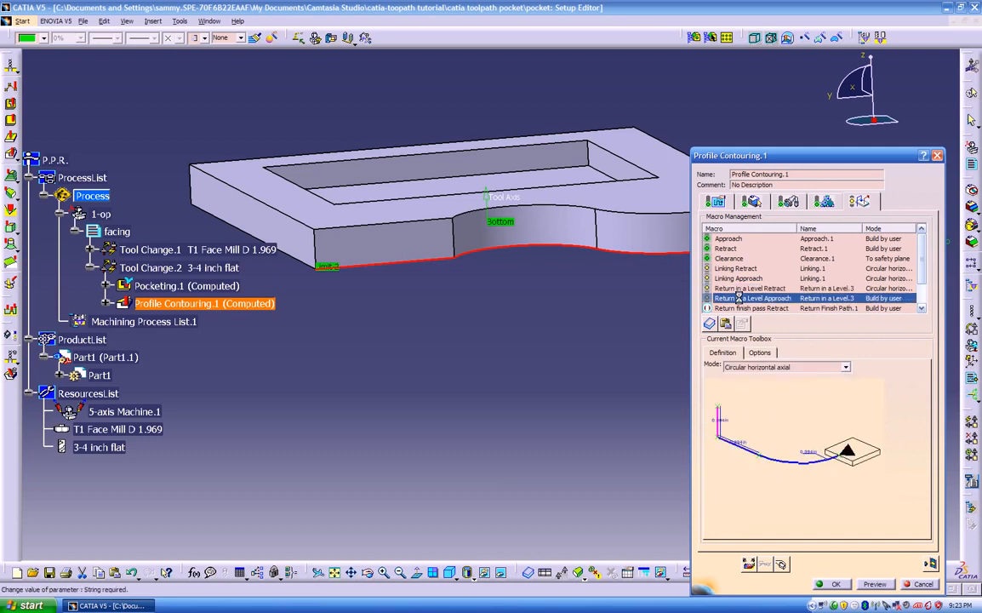
pyautogui.click(751, 367)
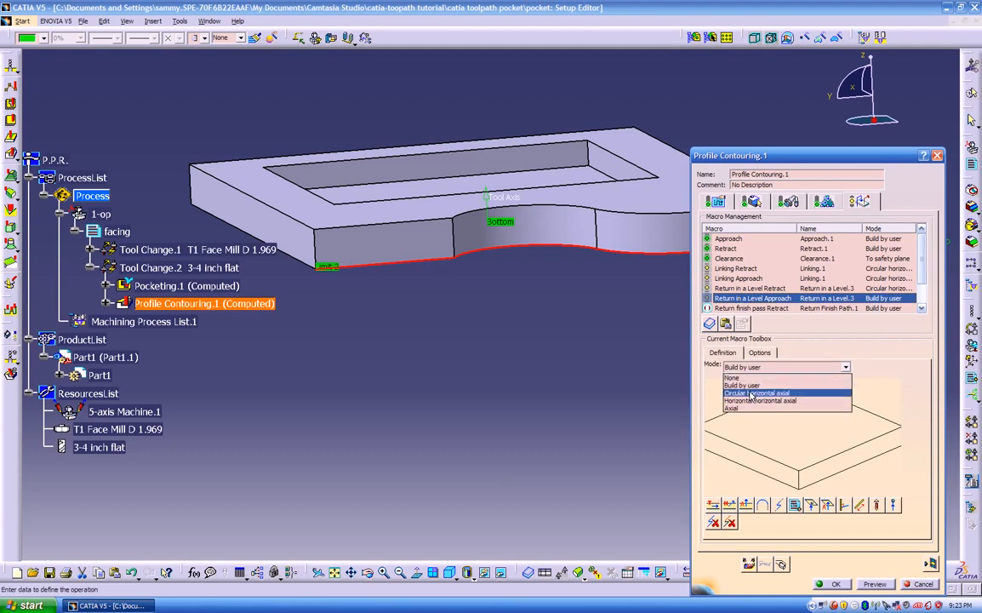
pyautogui.click(748, 393)
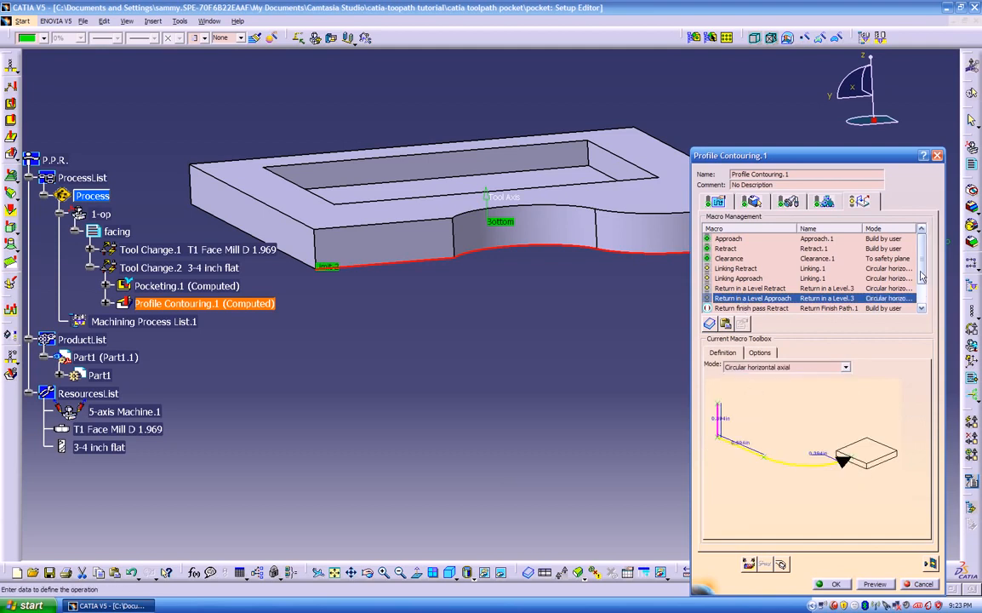
# Activate the Return finish pass macros and set both their retract and approach to Circular horizontal axial
pyautogui.click(921, 299)
pyautogui.click(750, 278)
pyautogui.rightClick(752, 280)
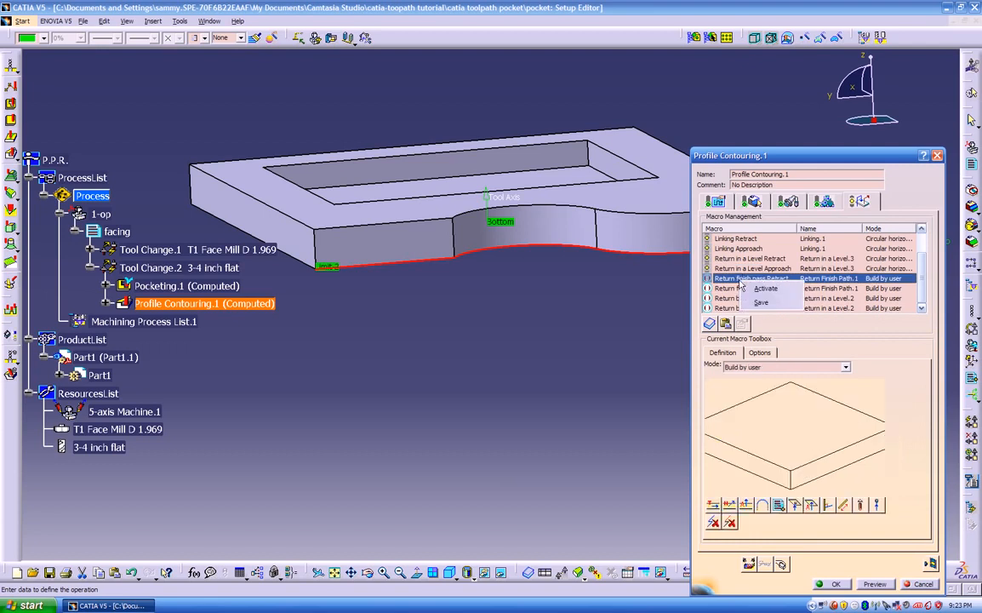
pyautogui.click(757, 289)
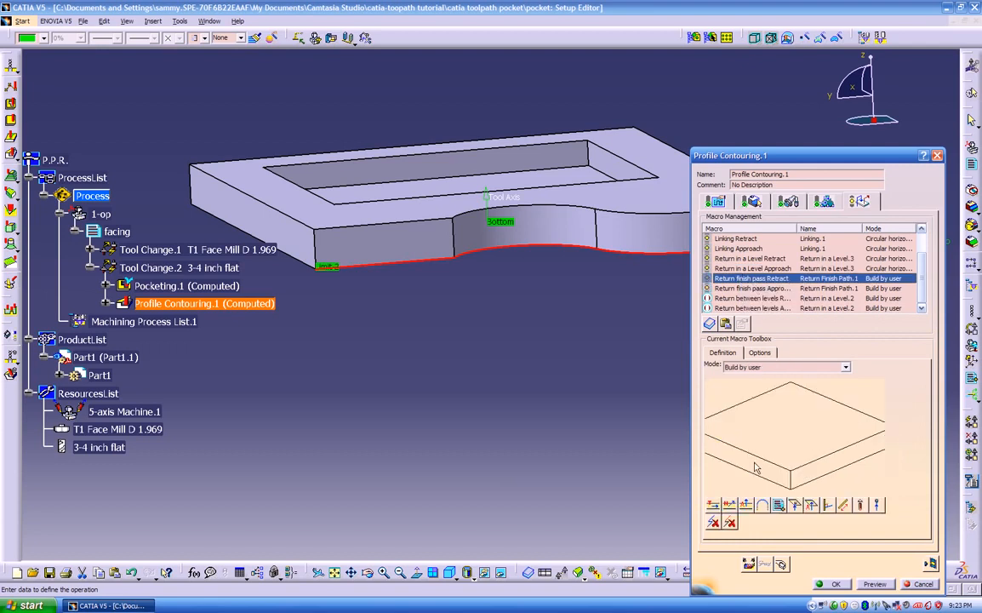
pyautogui.click(753, 367)
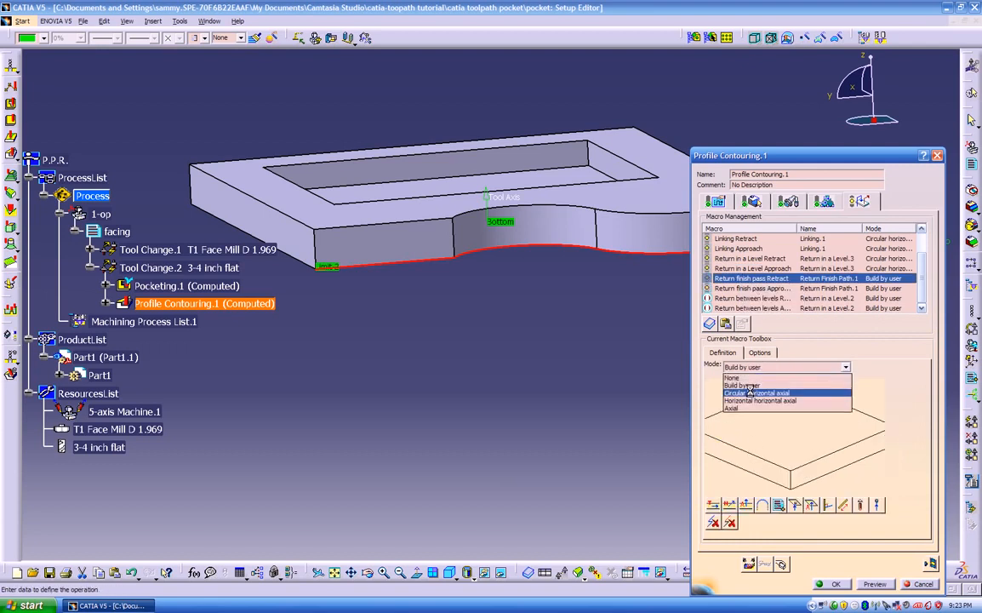
pyautogui.click(750, 392)
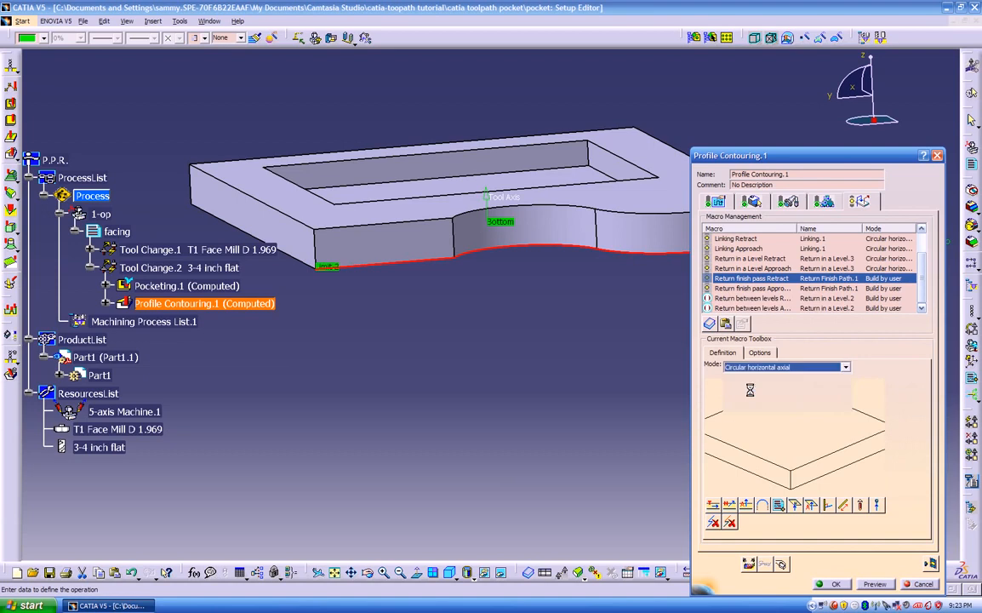
pyautogui.click(750, 290)
pyautogui.click(756, 367)
pyautogui.click(754, 392)
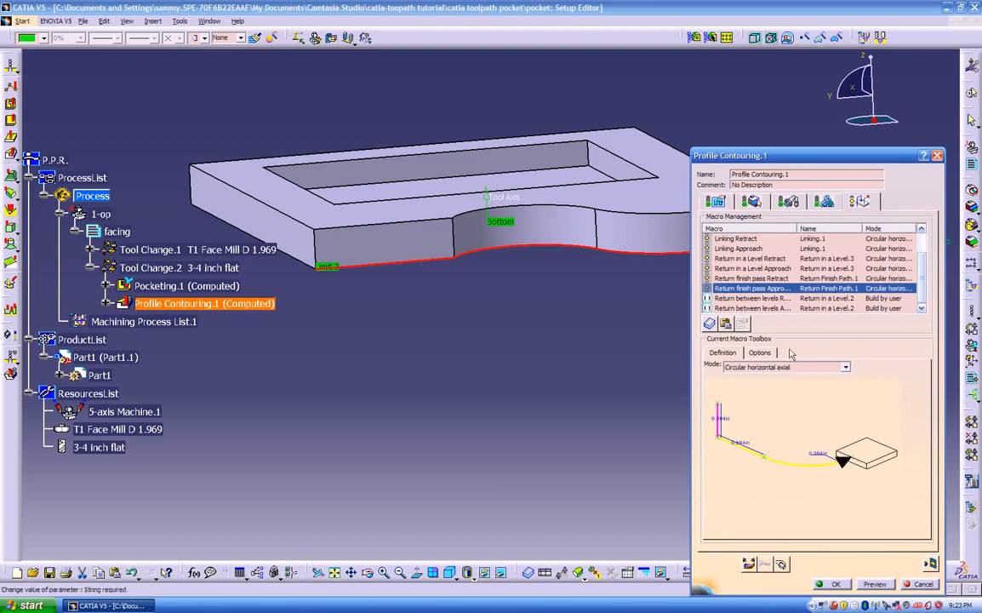
# Activate the Return between levels macros and set both their retract and approach to Circular horizontal axial
pyautogui.click(766, 298)
pyautogui.rightClick(769, 300)
pyautogui.click(779, 308)
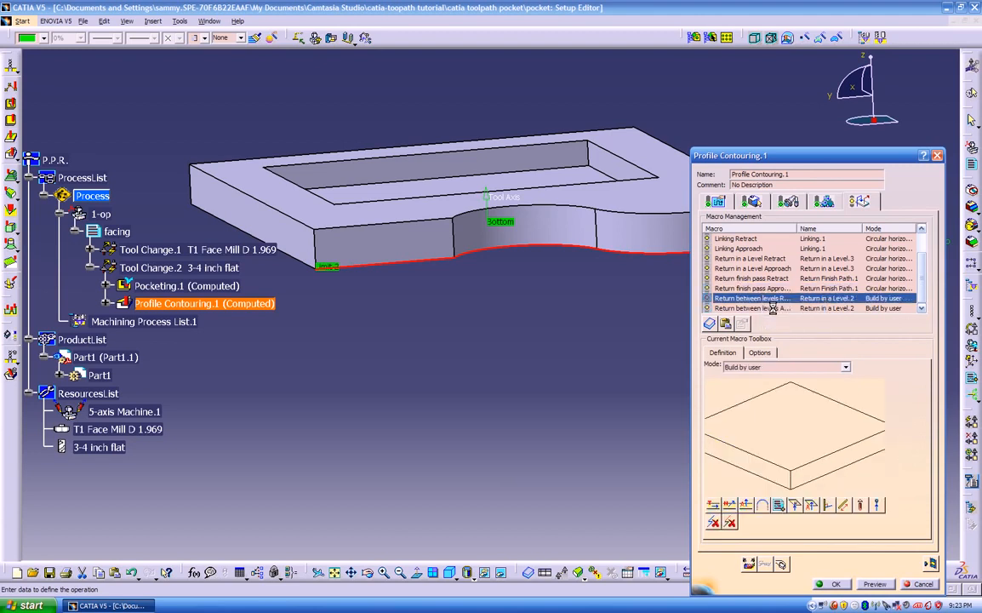
pyautogui.click(766, 367)
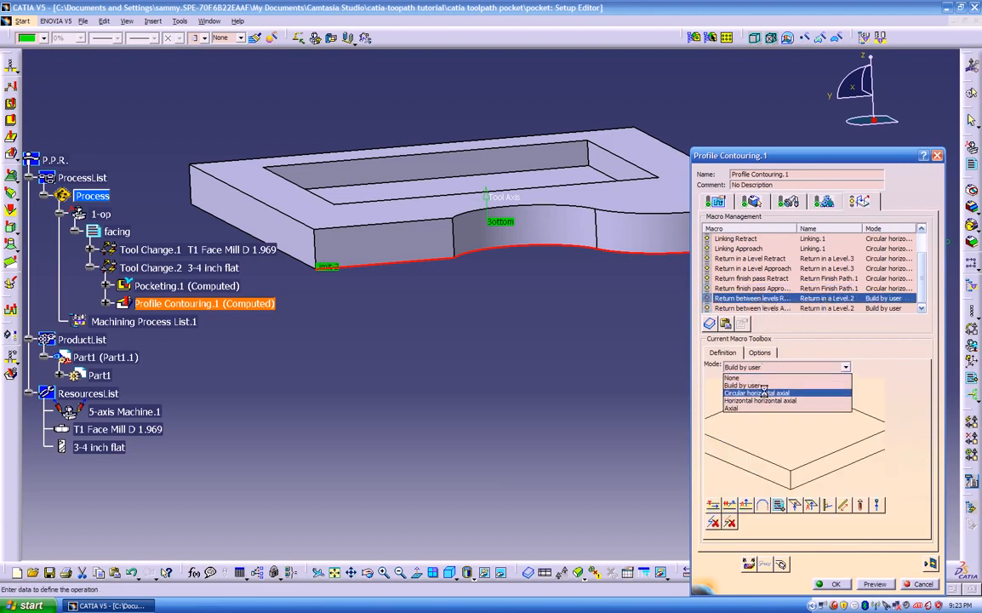
pyautogui.click(763, 392)
pyautogui.click(748, 308)
pyautogui.click(740, 312)
pyautogui.click(749, 366)
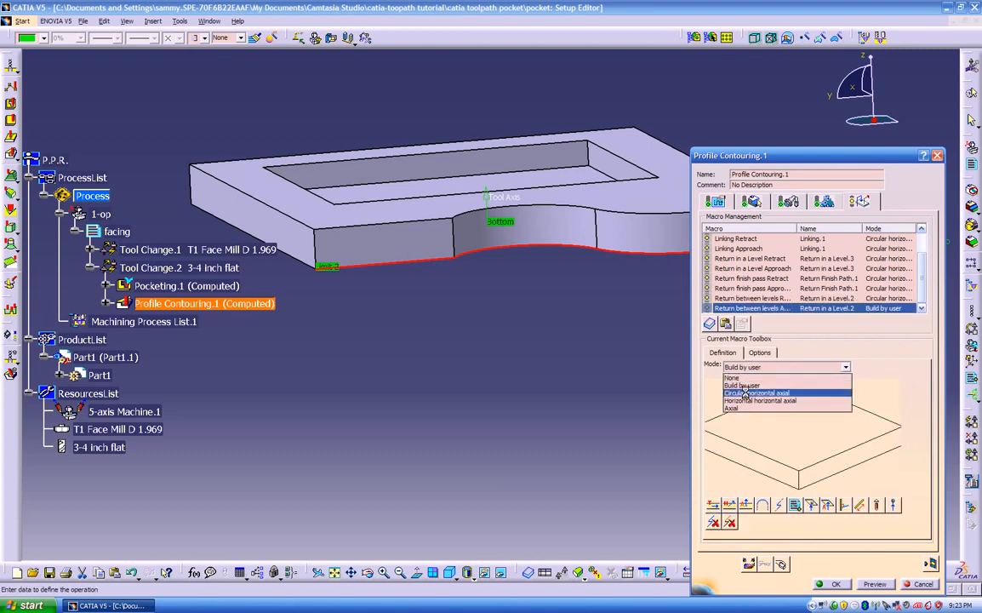
pyautogui.click(745, 393)
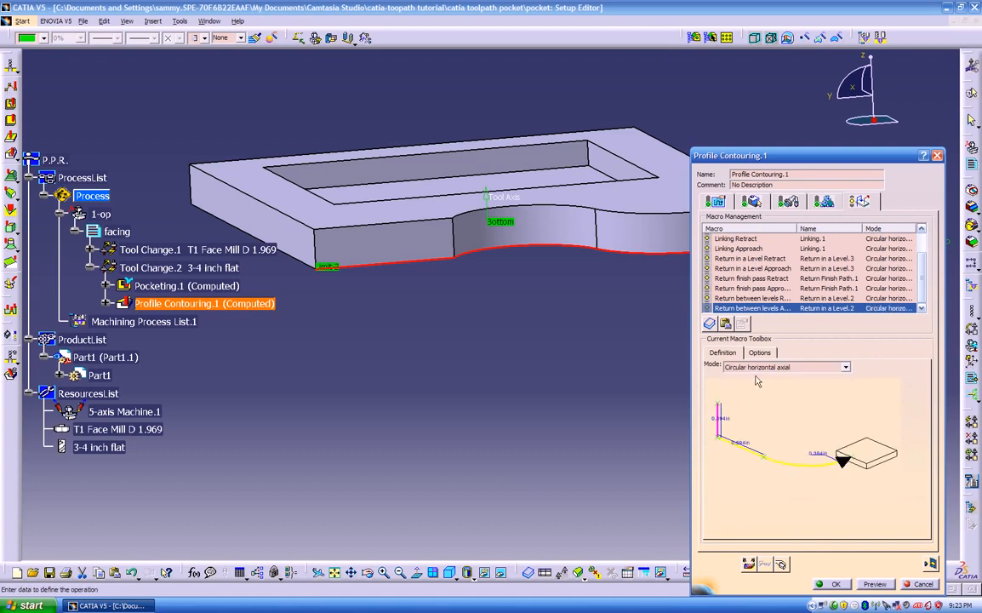
# Set the Return between levels Approach to Build by user, add an axial motion up to a plane, and select the offset plane beside the part
pyautogui.click(749, 367)
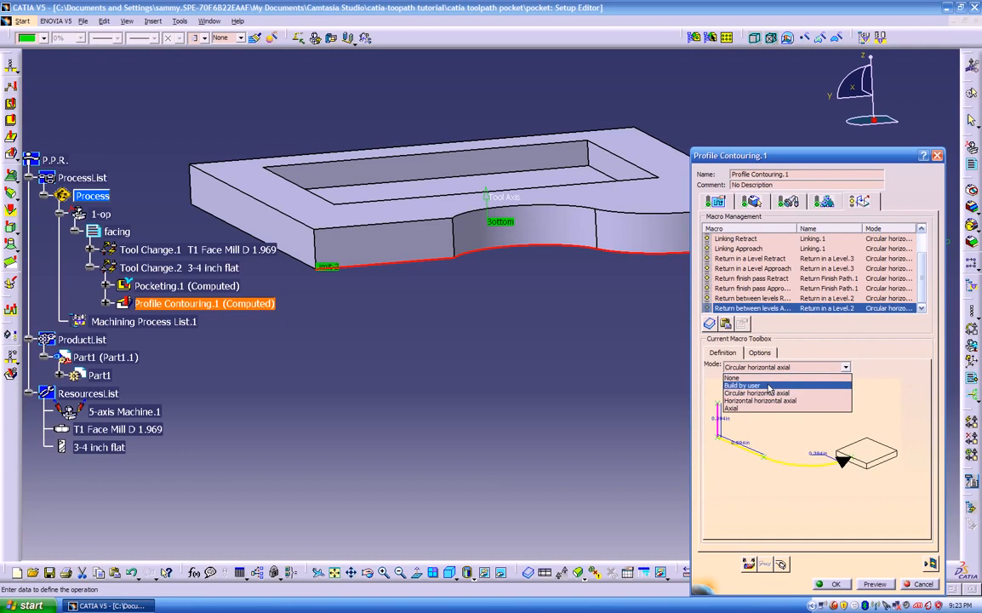
pyautogui.click(769, 386)
pyautogui.click(827, 506)
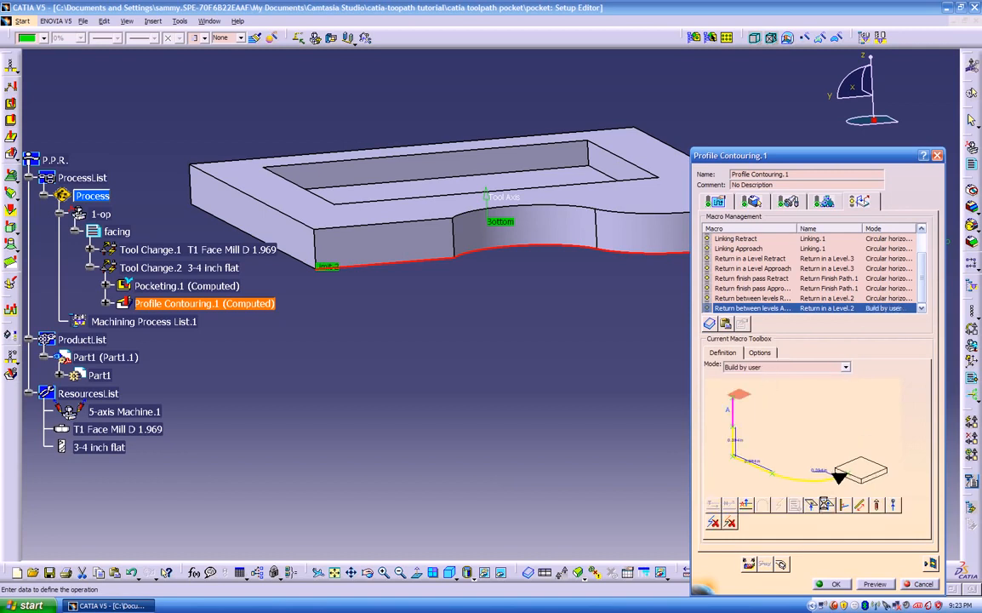
pyautogui.click(739, 393)
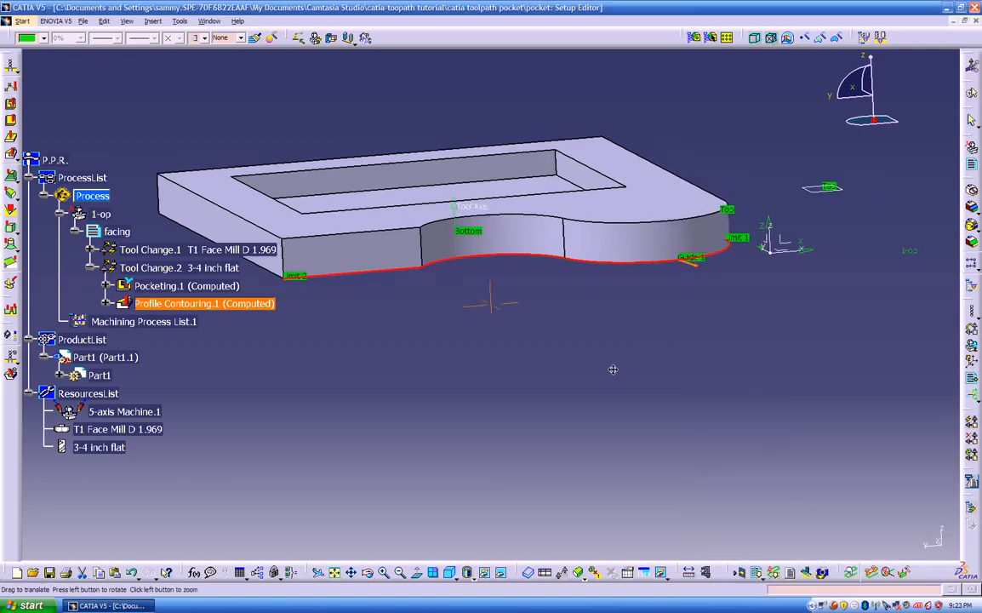
pyautogui.click(789, 203)
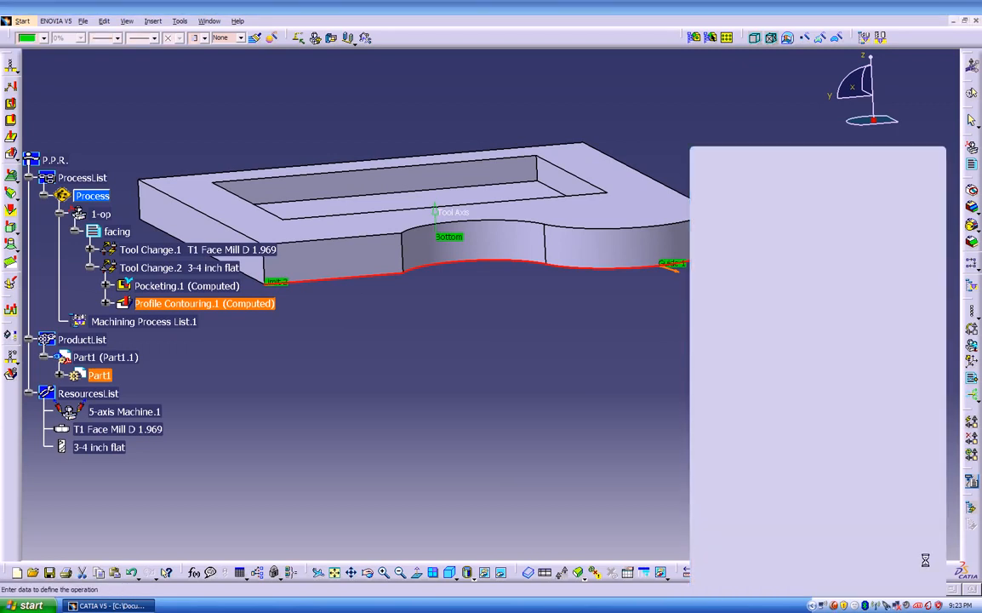
# Replay the contouring tool path from the start and examine the approach, level passes and return moves along the curved front side
pyautogui.moveTo(526, 345); pyautogui.dragTo(715, 275, button='middle')
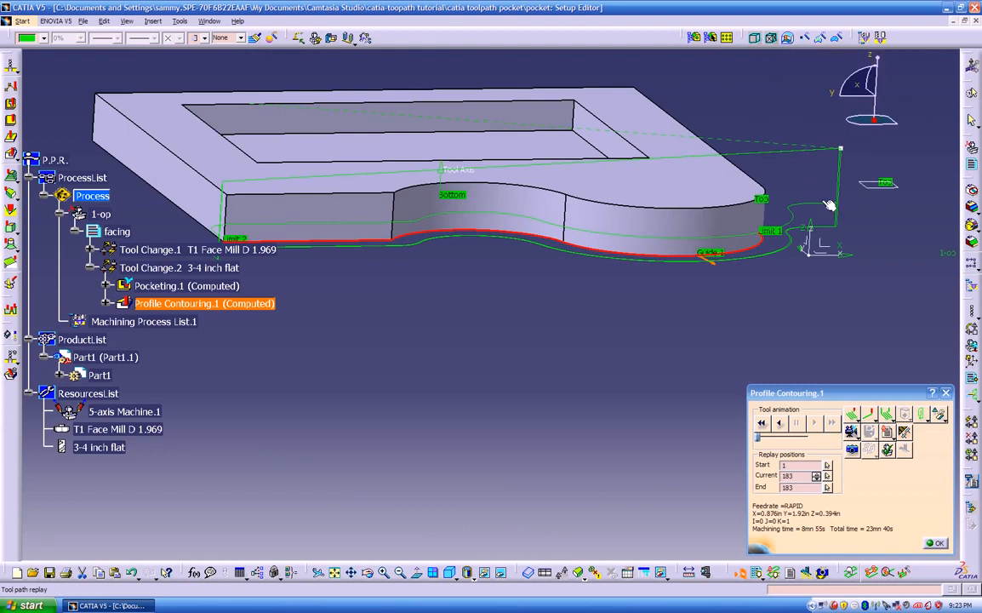
pyautogui.moveTo(224, 184); pyautogui.dragTo(503, 298, button='middle')
pyautogui.moveTo(737, 193); pyautogui.dragTo(563, 366, button='middle')
pyautogui.click(763, 422)
pyautogui.click(814, 423)
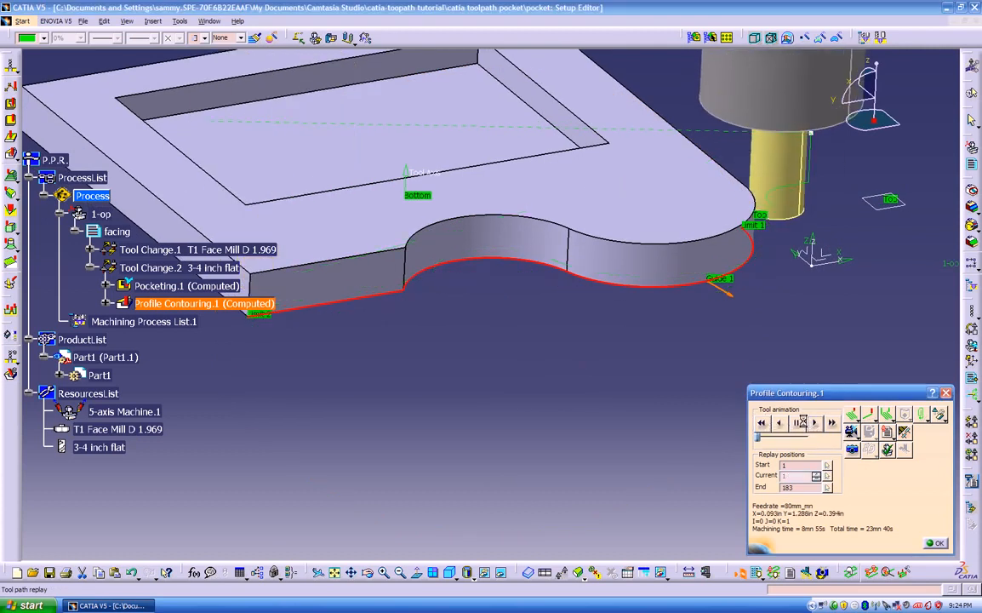
pyautogui.moveTo(601, 389); pyautogui.dragTo(663, 299, button='middle')
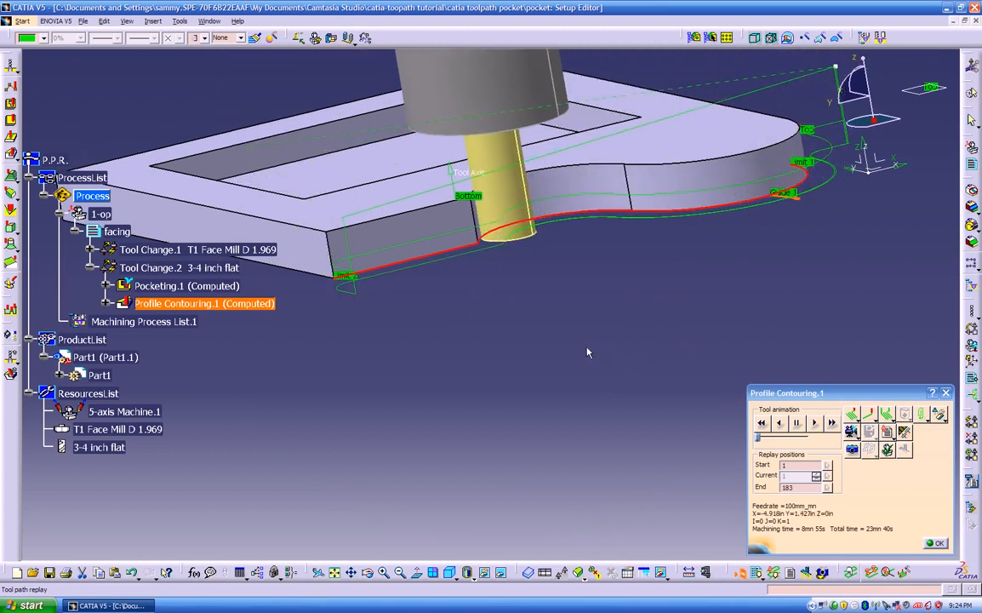
pyautogui.moveTo(583, 349); pyautogui.dragTo(515, 433, button='middle')
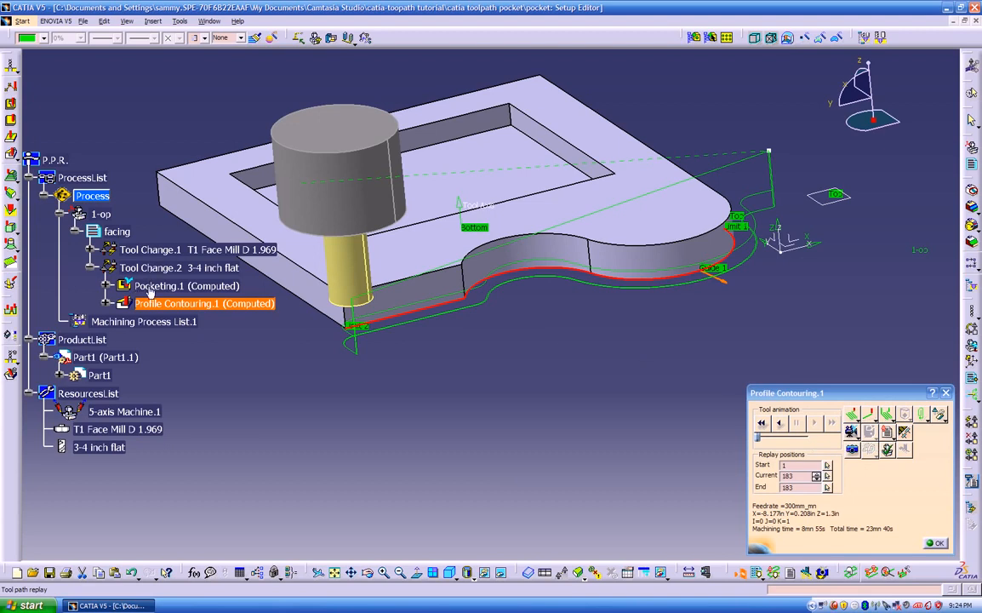
# Run the video simulation from the last saved result to its end and examine the material cut along the front side
pyautogui.click(853, 432)
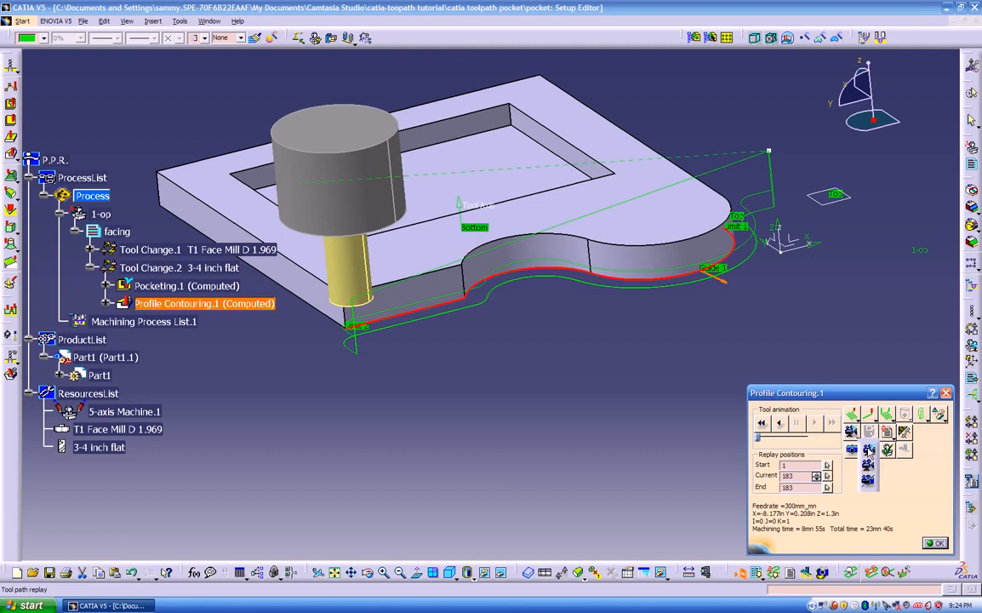
pyautogui.click(869, 450)
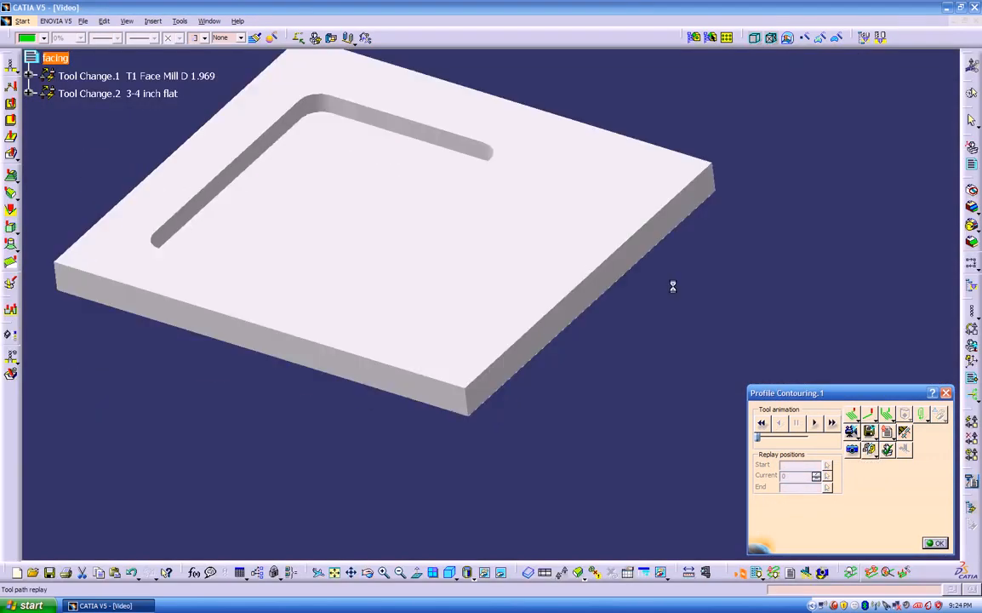
pyautogui.click(832, 423)
pyautogui.moveTo(742, 409); pyautogui.dragTo(693, 360, button='middle')
pyautogui.moveTo(604, 300); pyautogui.dragTo(566, 364, button='middle')
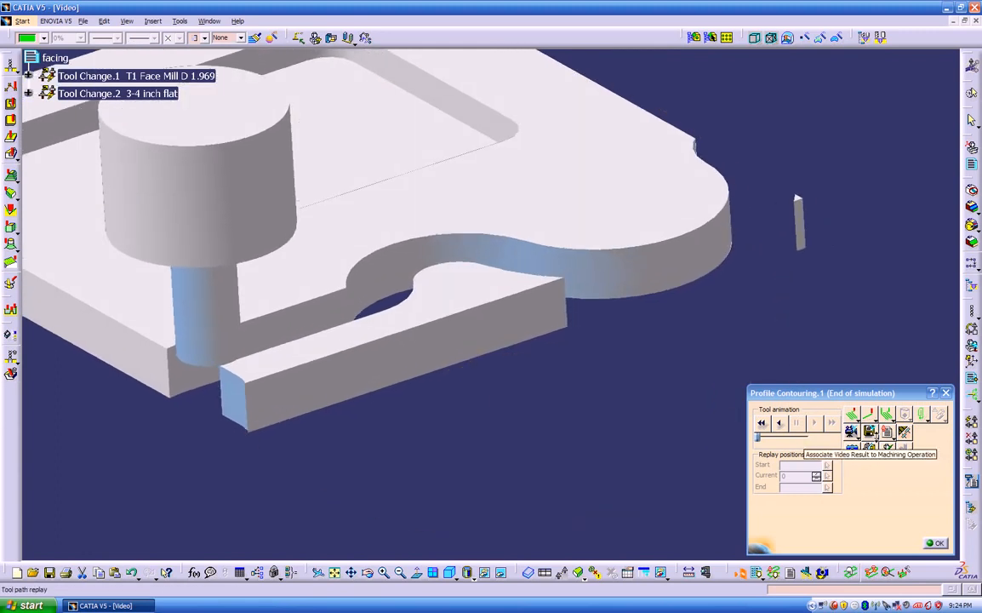
# Delete the long front offcut and the small sliver of detached stock from the simulated part
pyautogui.click(877, 439)
pyautogui.click(865, 506)
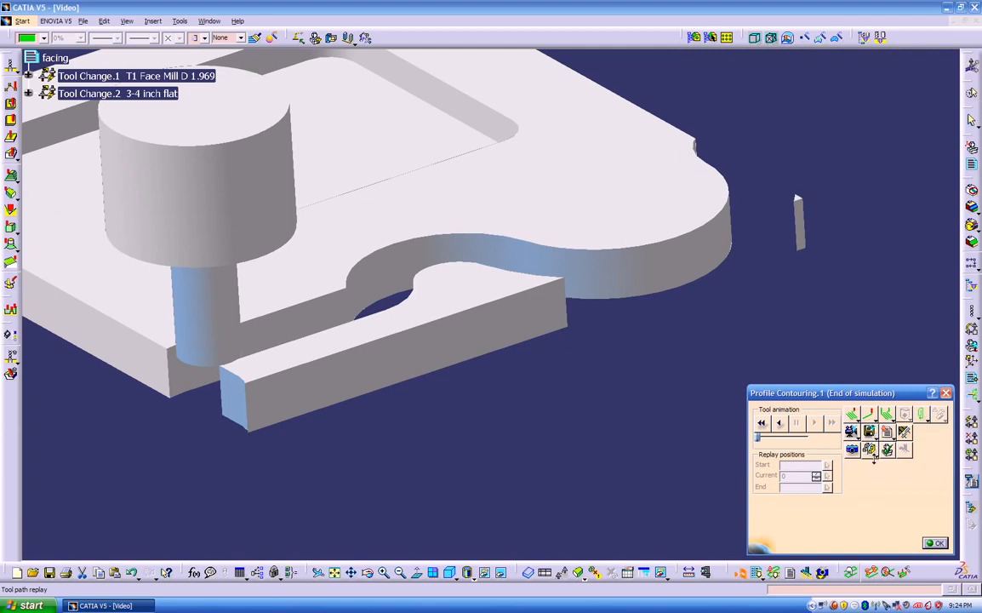
pyautogui.click(879, 458)
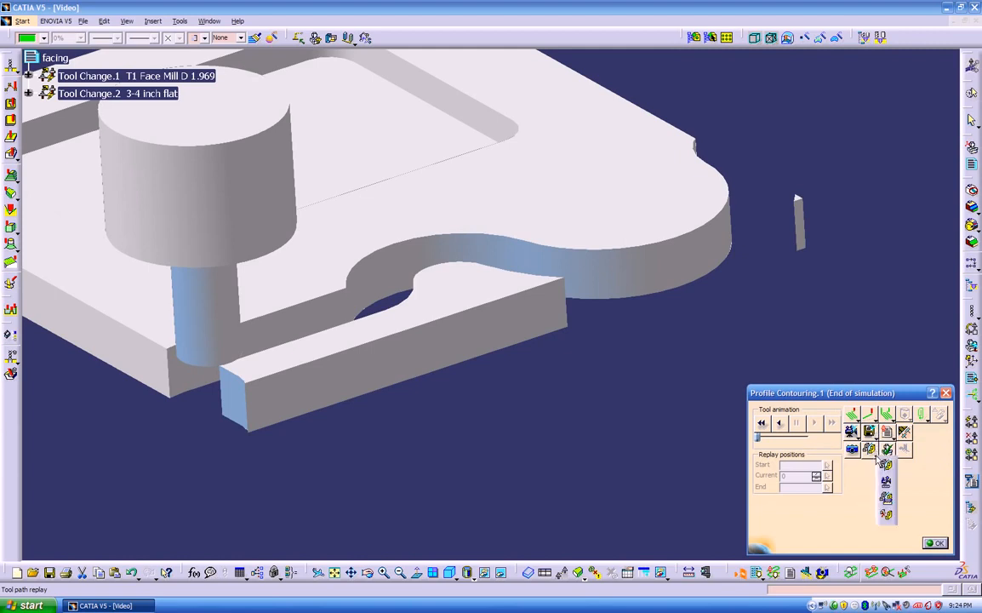
pyautogui.click(887, 515)
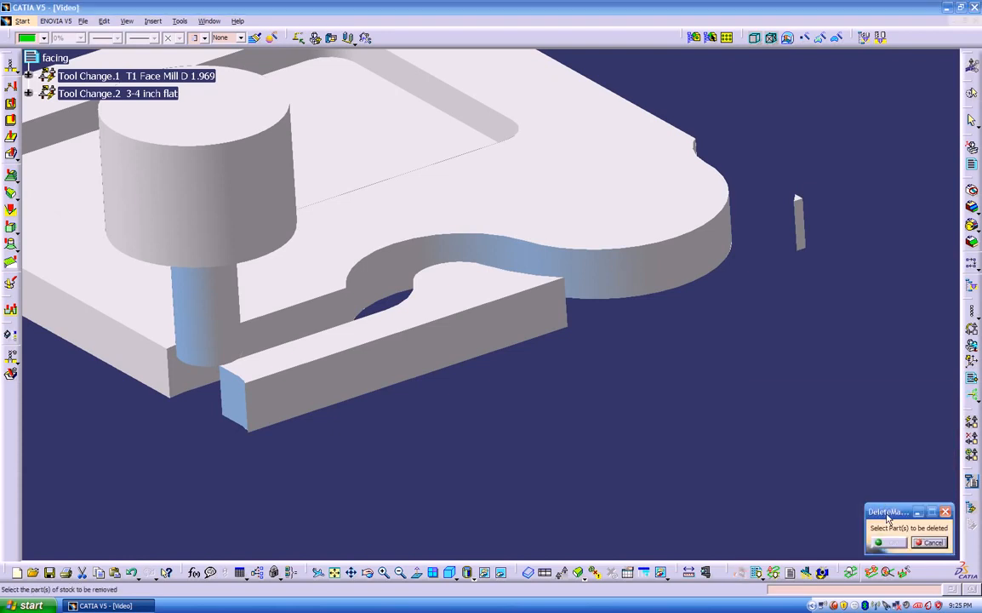
pyautogui.click(508, 334)
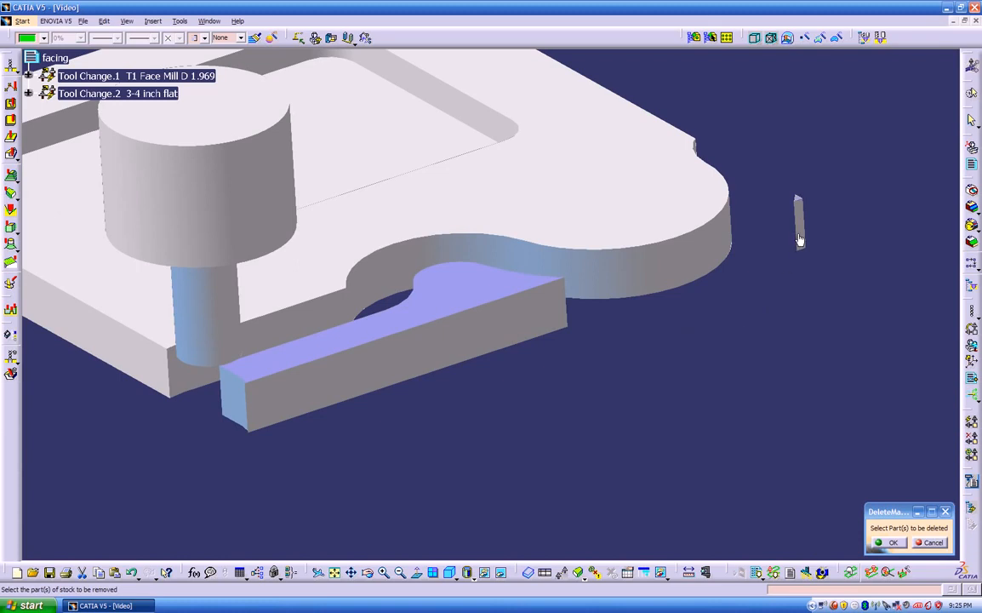
pyautogui.click(890, 543)
# Look over the cleaned simulated part, query the pick point information on the stock, and close it
pyautogui.moveTo(481, 376); pyautogui.dragTo(647, 301, button='middle')
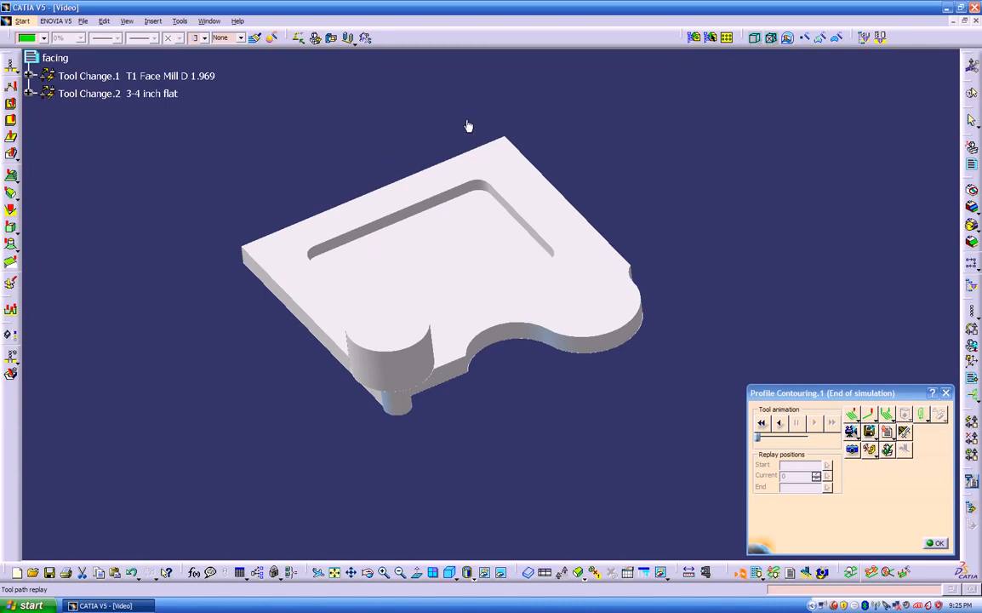
pyautogui.click(338, 343)
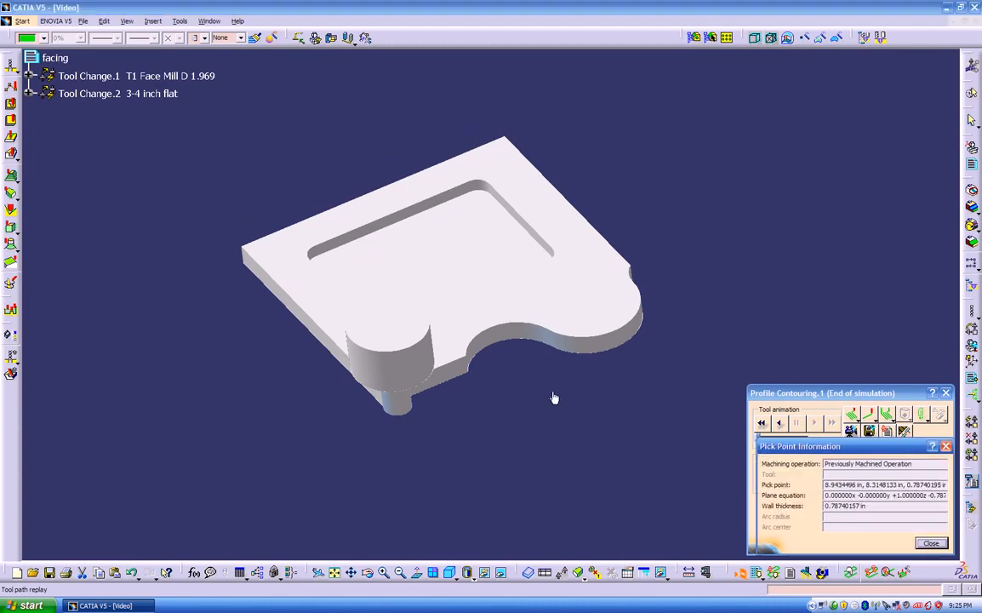
pyautogui.click(946, 448)
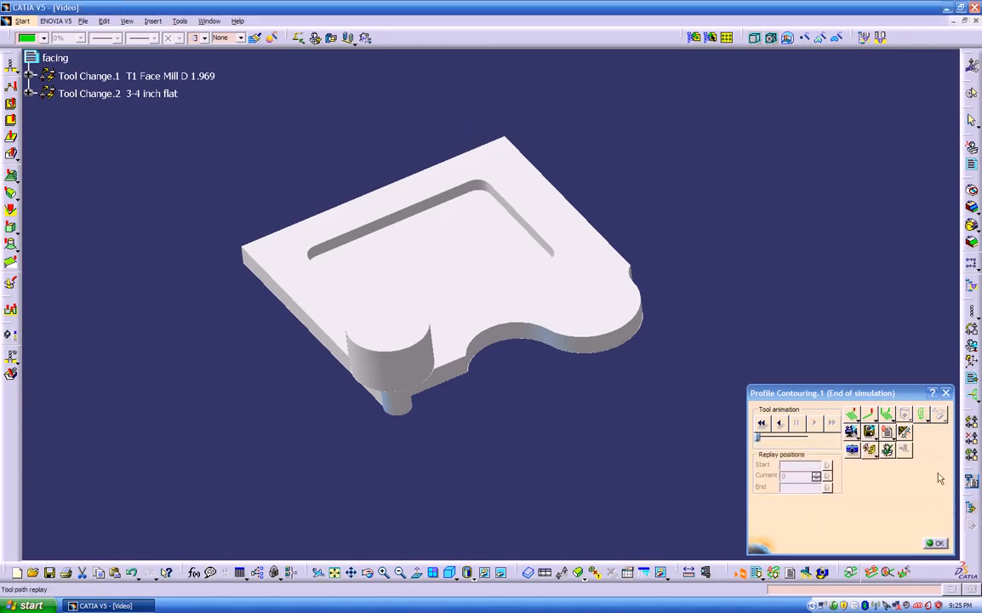
# Rerun the video simulation from the last saved result and delete the two detached stock pieces in front of and beside the part
pyautogui.click(851, 432)
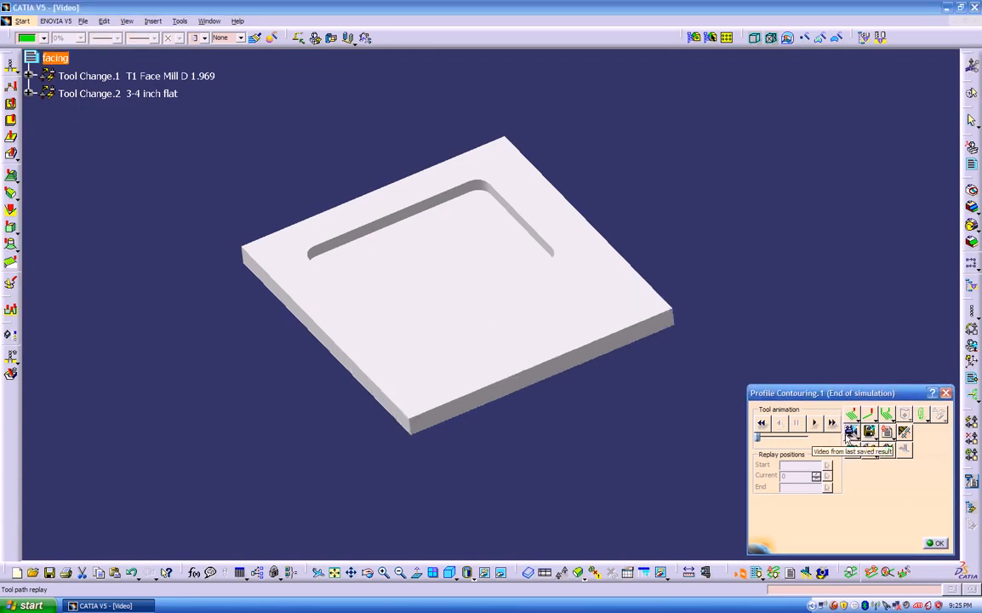
pyautogui.click(814, 423)
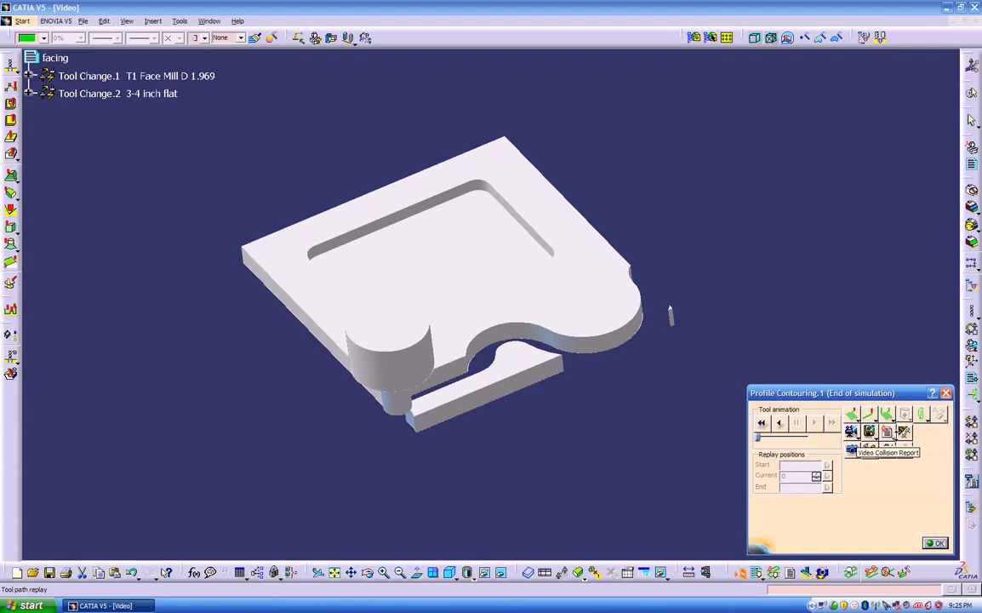
pyautogui.click(893, 445)
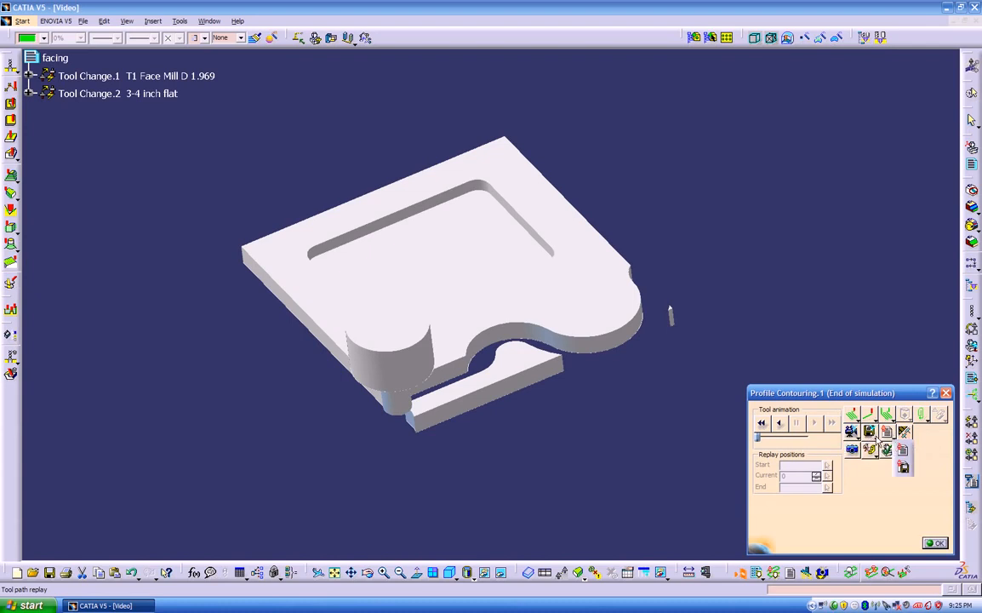
pyautogui.click(876, 438)
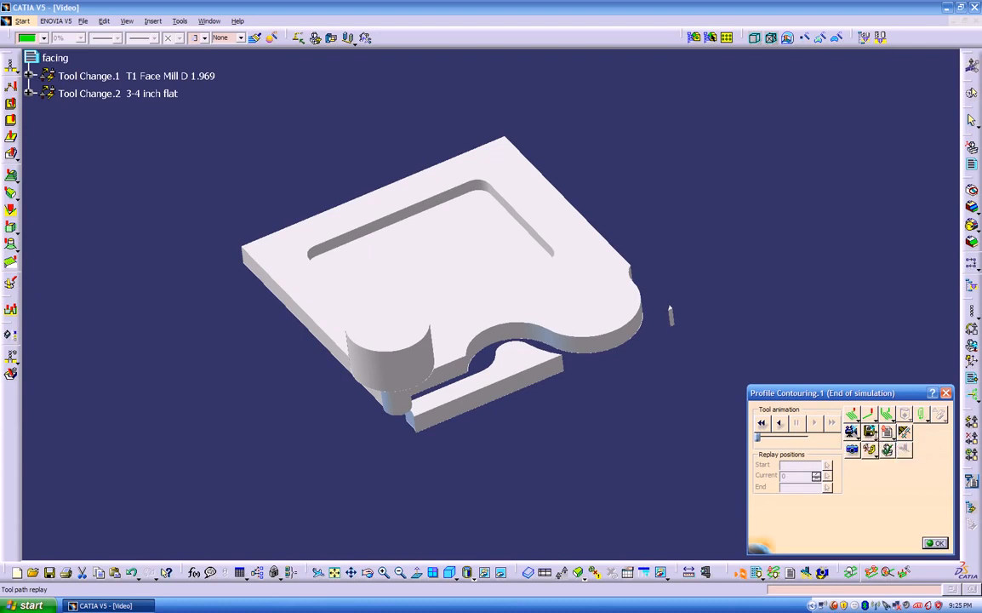
pyautogui.click(871, 449)
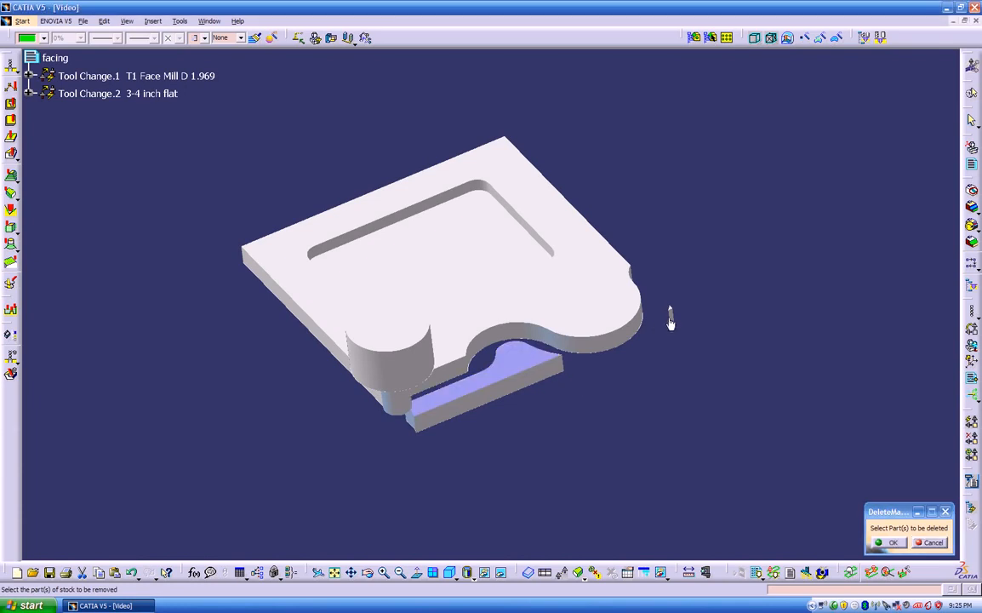
pyautogui.click(890, 542)
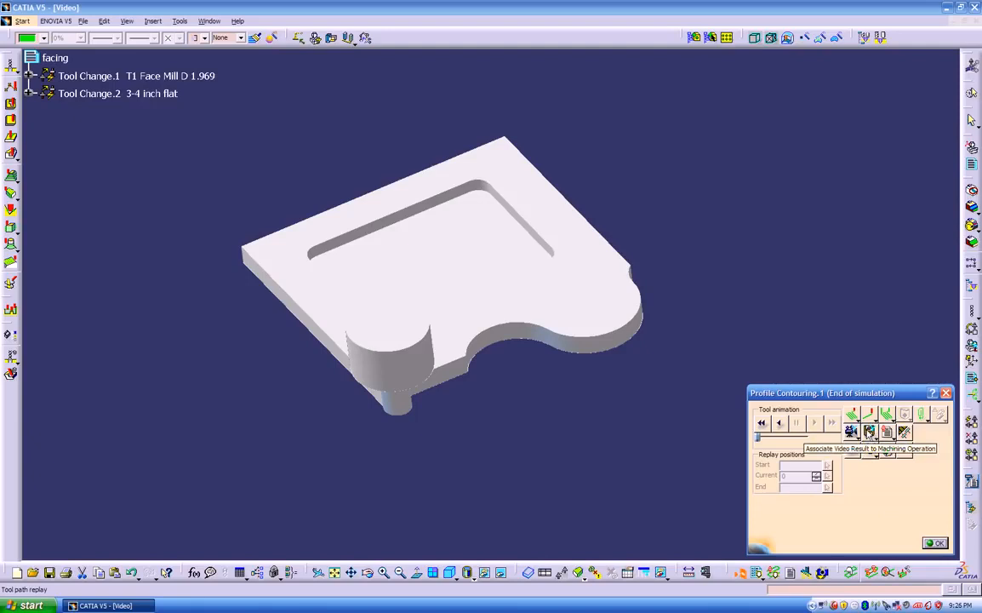
# Associate the video result with the profile contouring operation and acknowledge the message
pyautogui.click(869, 432)
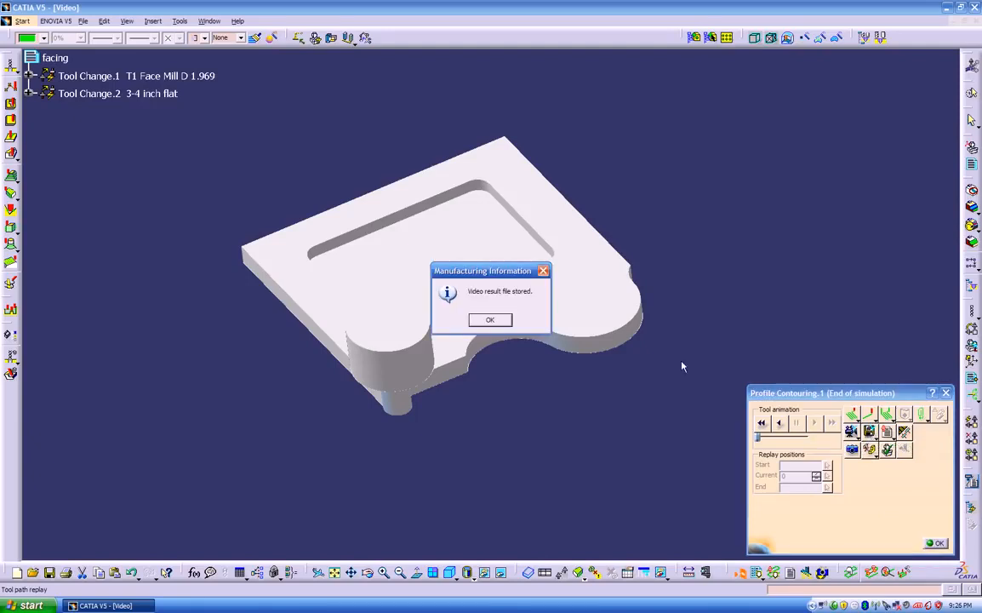
pyautogui.click(487, 320)
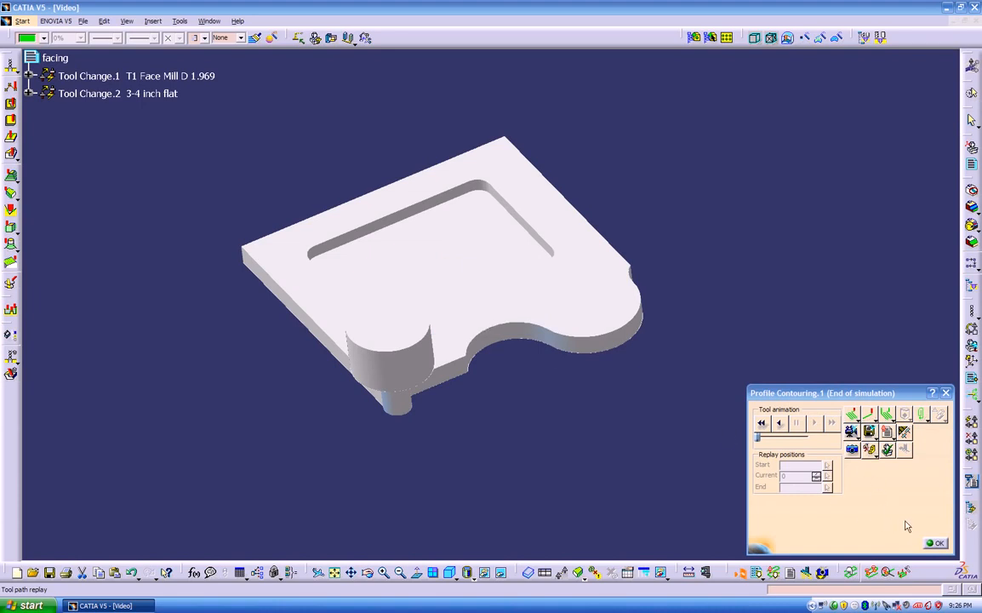
# Close the finished video simulation and accept the profile contouring operation
pyautogui.click(935, 542)
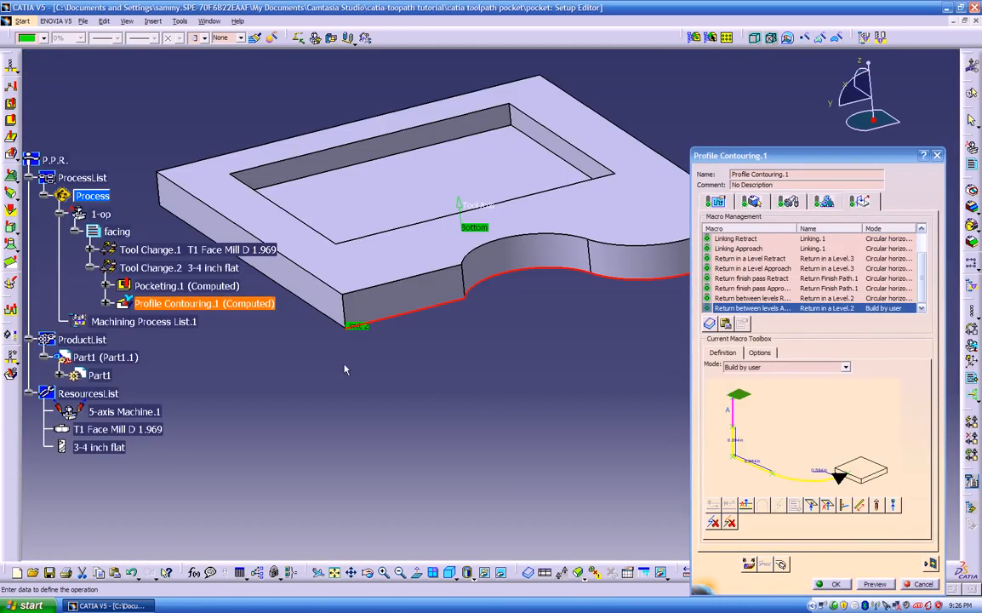
pyautogui.click(839, 584)
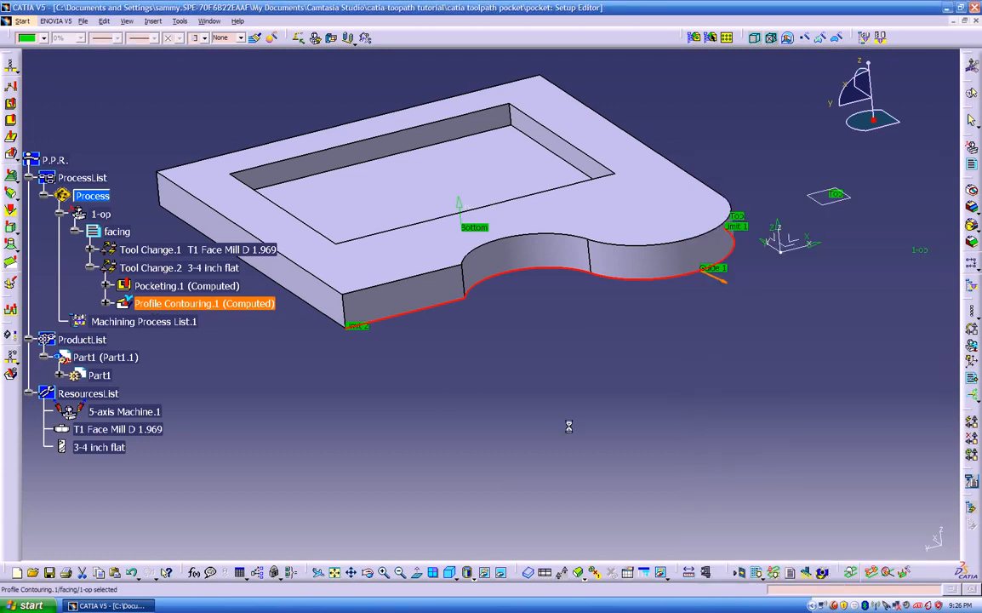
pyautogui.moveTo(480, 392)
pyautogui.mouseDown(button='middle')
pyautogui.moveTo(488, 325)
pyautogui.moveTo(504, 378)
pyautogui.moveTo(480, 396)
pyautogui.moveTo(473, 386)
pyautogui.mouseUp(button='middle')
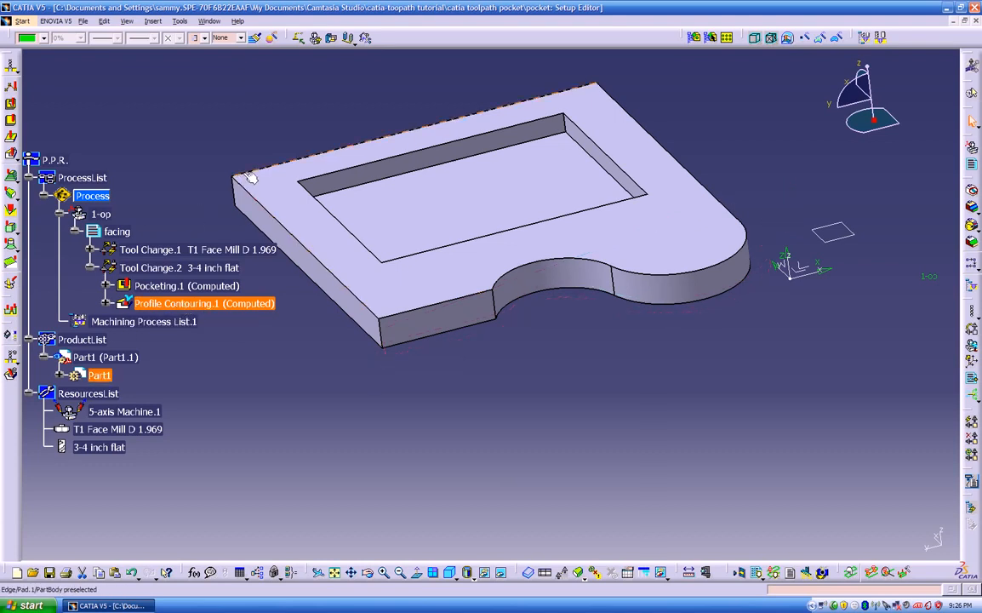
# Copy the Profile Contouring.1 operation and paste it directly after itself under the 3-4 inch flat tool change
pyautogui.rightClick(147, 303)
pyautogui.click(175, 390)
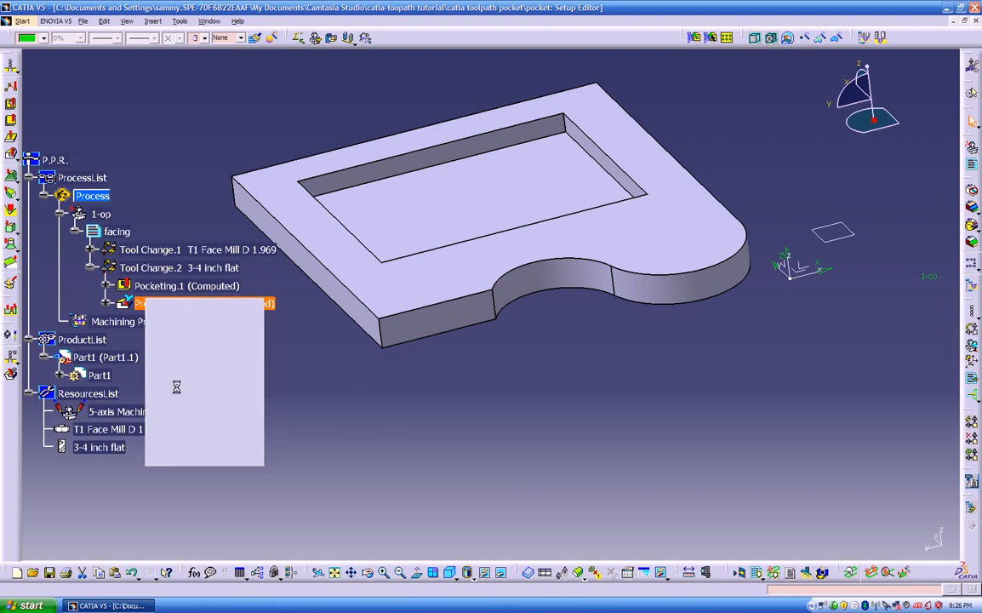
pyautogui.rightClick(211, 304)
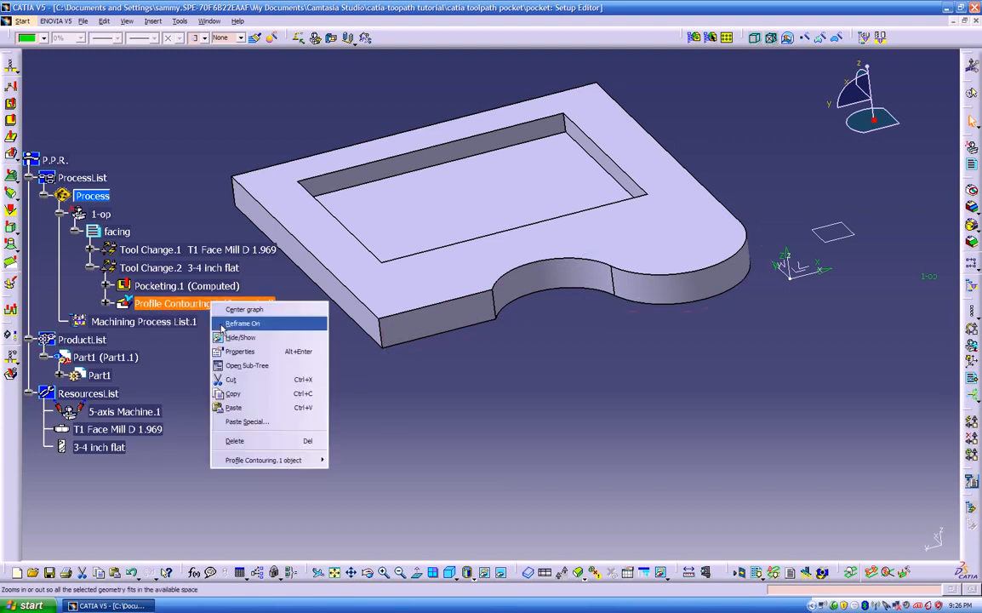
pyautogui.click(231, 408)
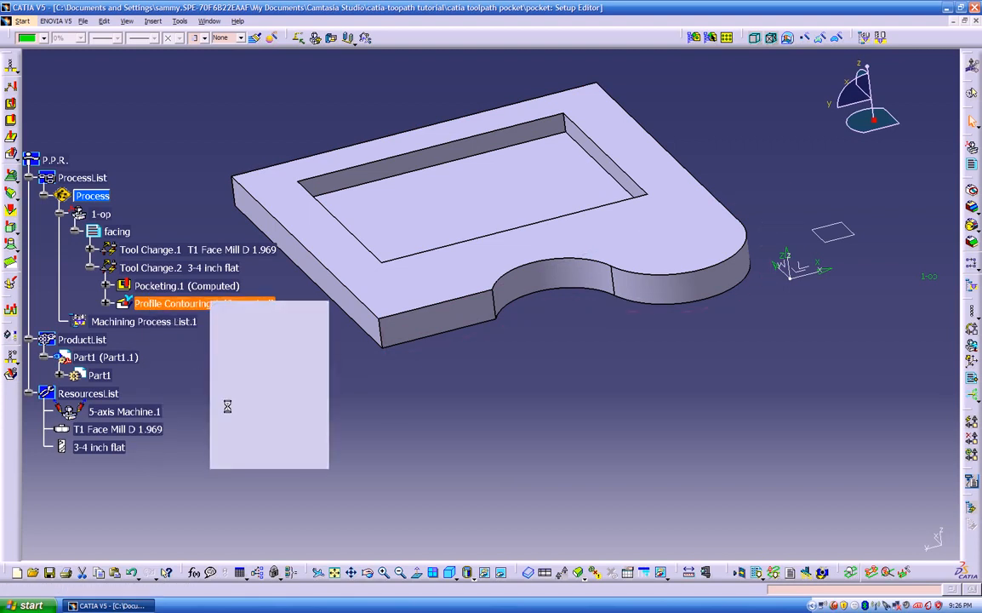
# Open the pasted profile contouring operation and remove its guide contours and both relimiting elements from the geometry
pyautogui.doubleClick(205, 322)
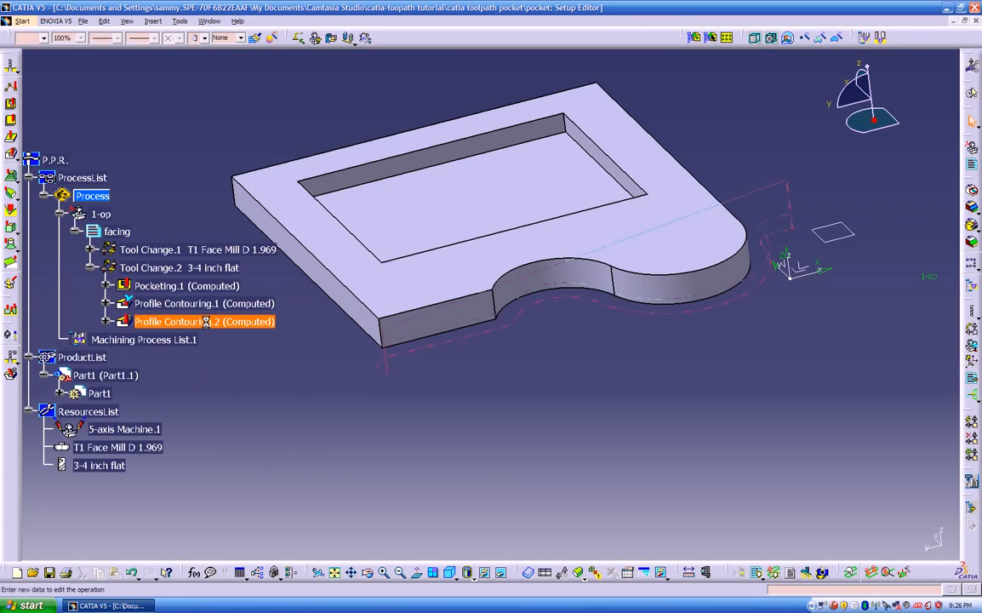
pyautogui.moveTo(320, 407); pyautogui.dragTo(659, 451, button='middle')
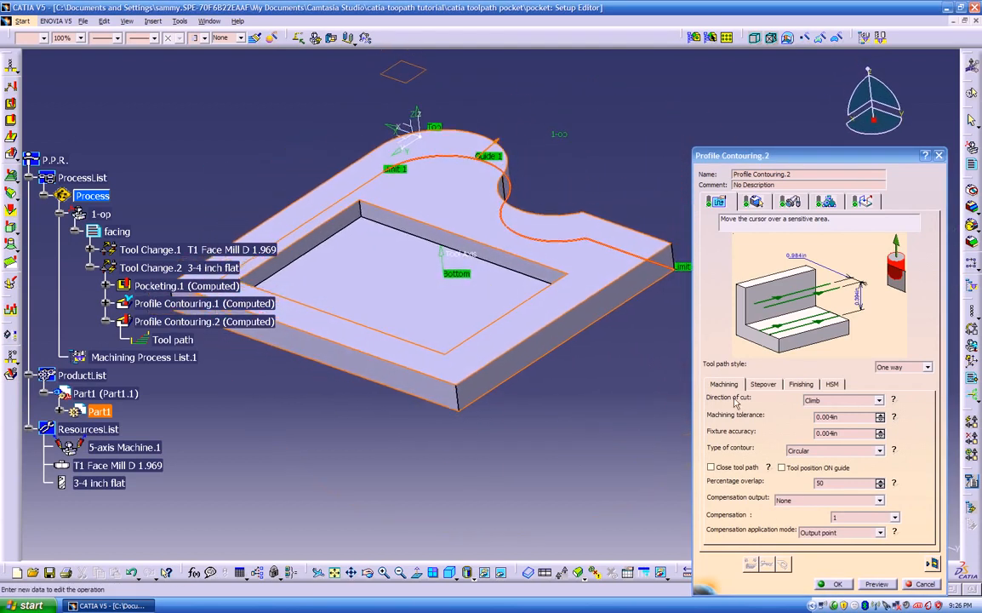
pyautogui.click(760, 205)
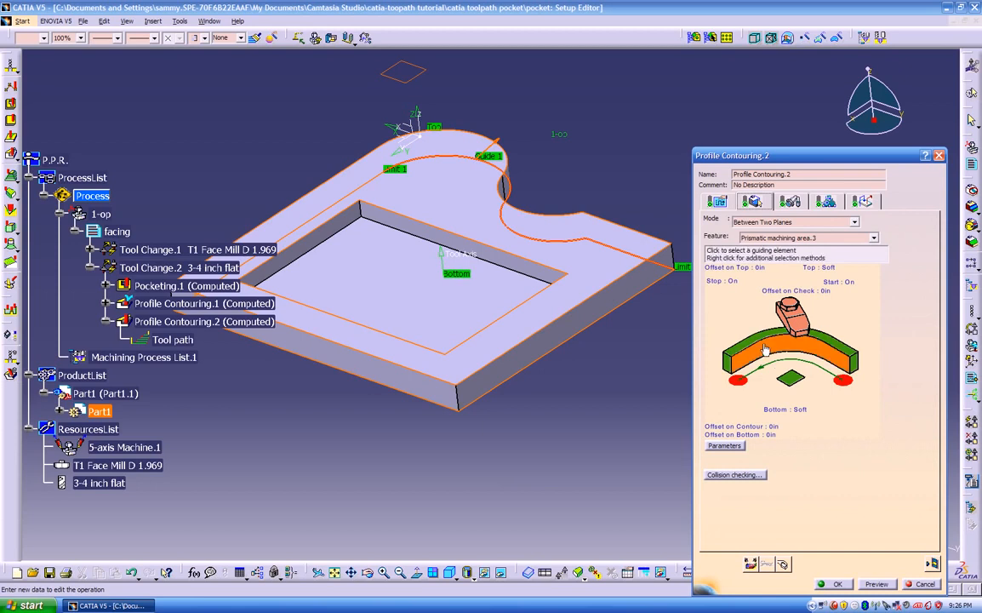
pyautogui.rightClick(789, 354)
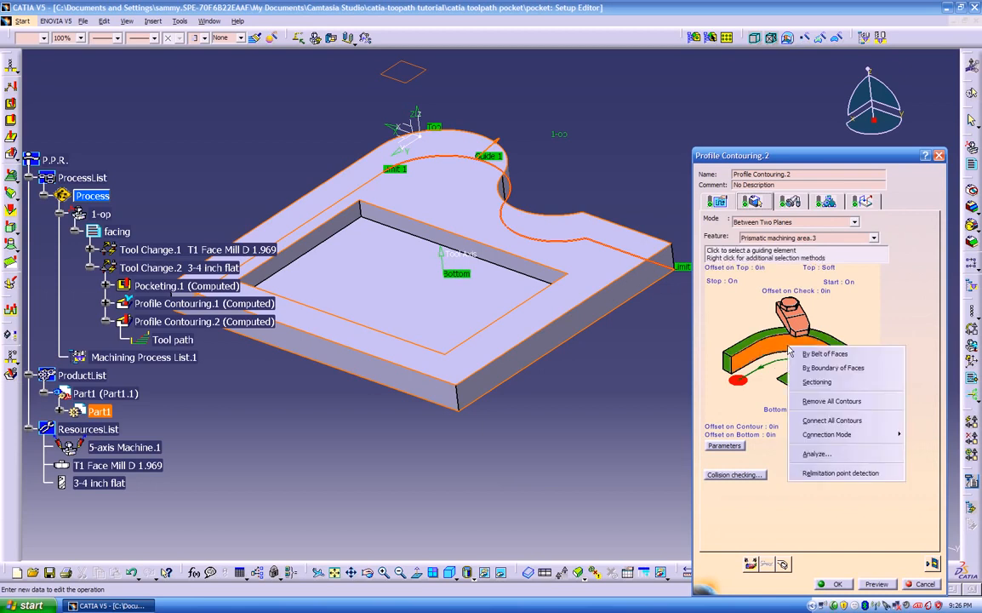
pyautogui.click(866, 402)
pyautogui.rightClick(857, 366)
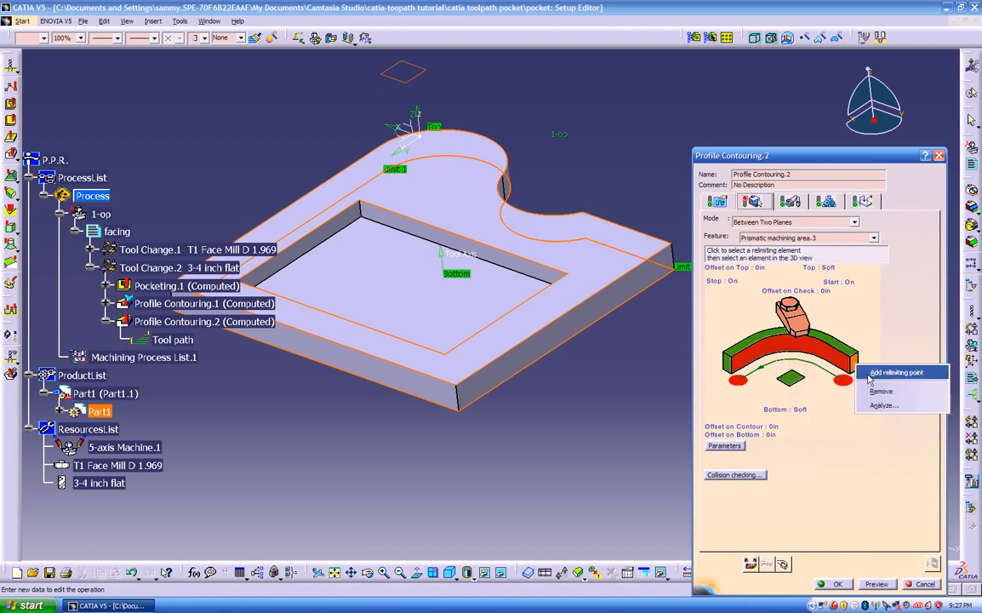
pyautogui.click(878, 394)
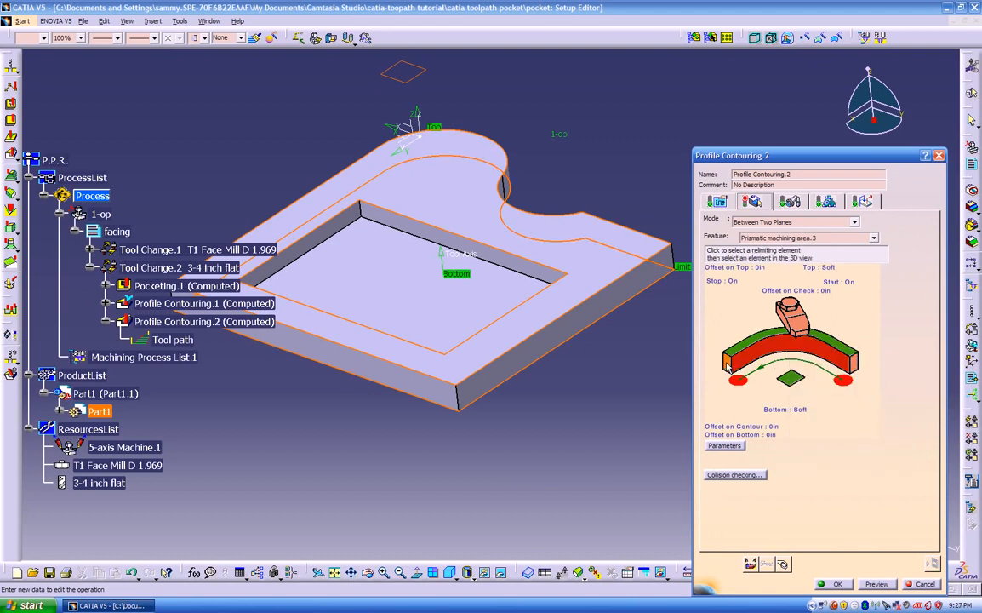
# Select the bottom edge of the straight side opposite the curved side as the operation's guiding element
pyautogui.moveTo(608, 392); pyautogui.dragTo(535, 367, button='middle')
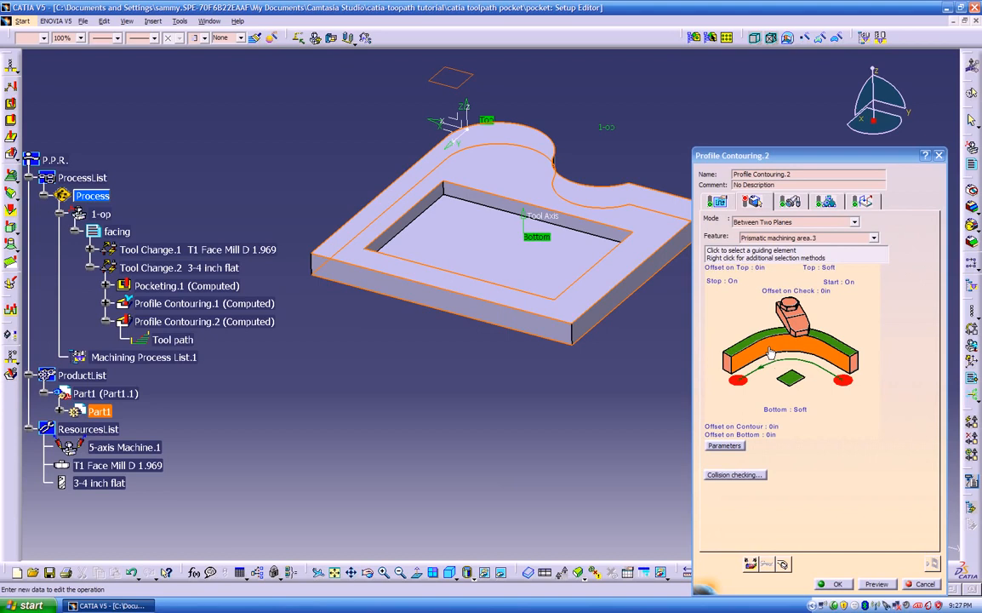
pyautogui.click(751, 358)
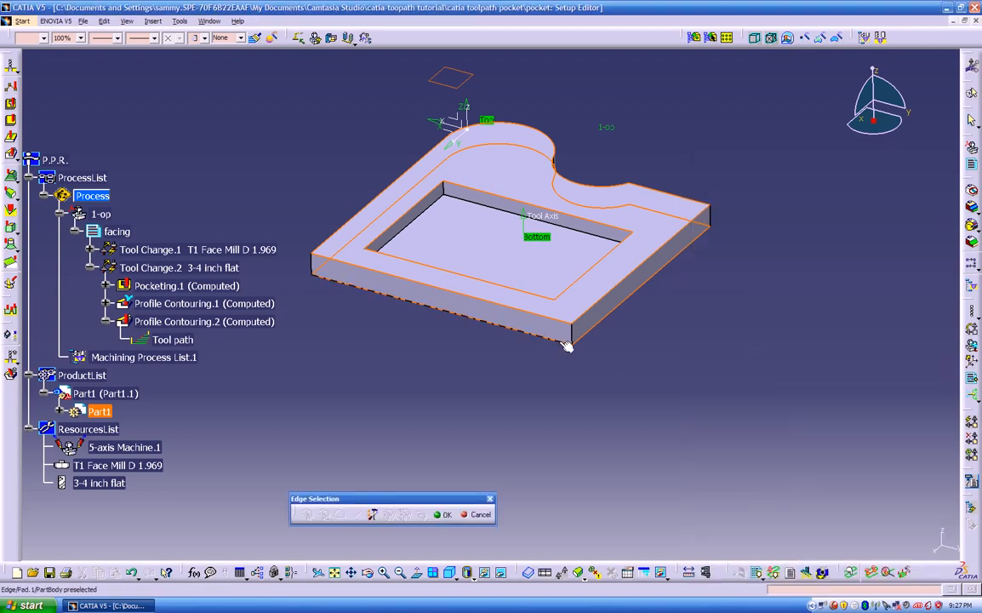
pyautogui.click(565, 342)
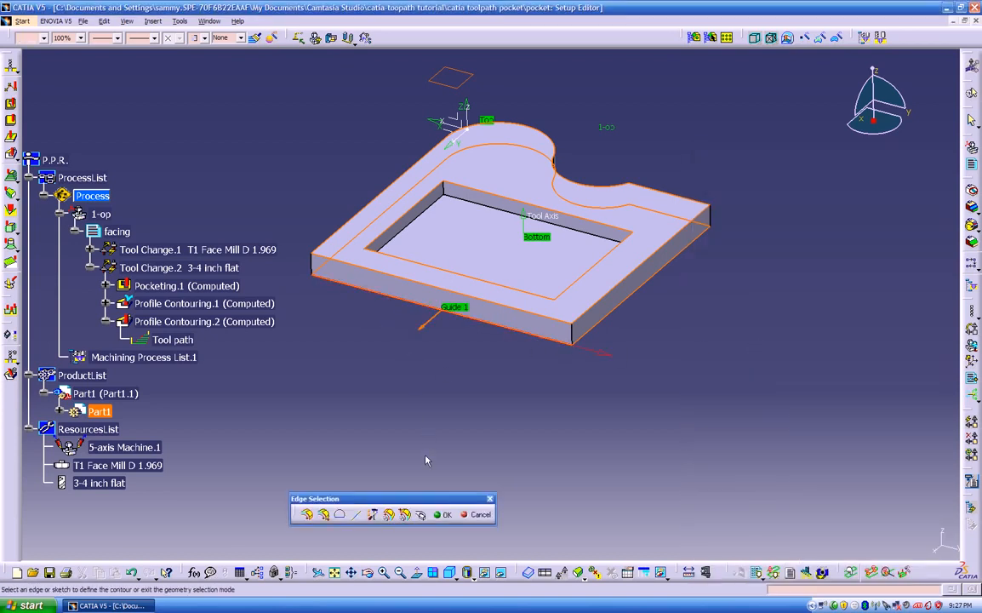
pyautogui.click(446, 516)
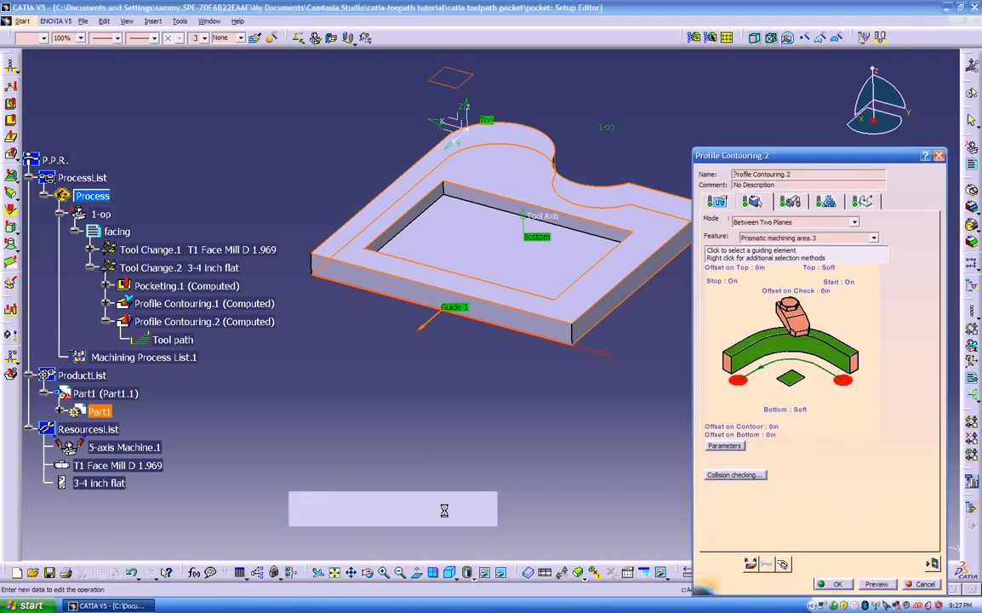
# Compute and replay the new contouring tool path, and run its video from the last saved result
pyautogui.moveTo(637, 462); pyautogui.dragTo(590, 453, button='middle')
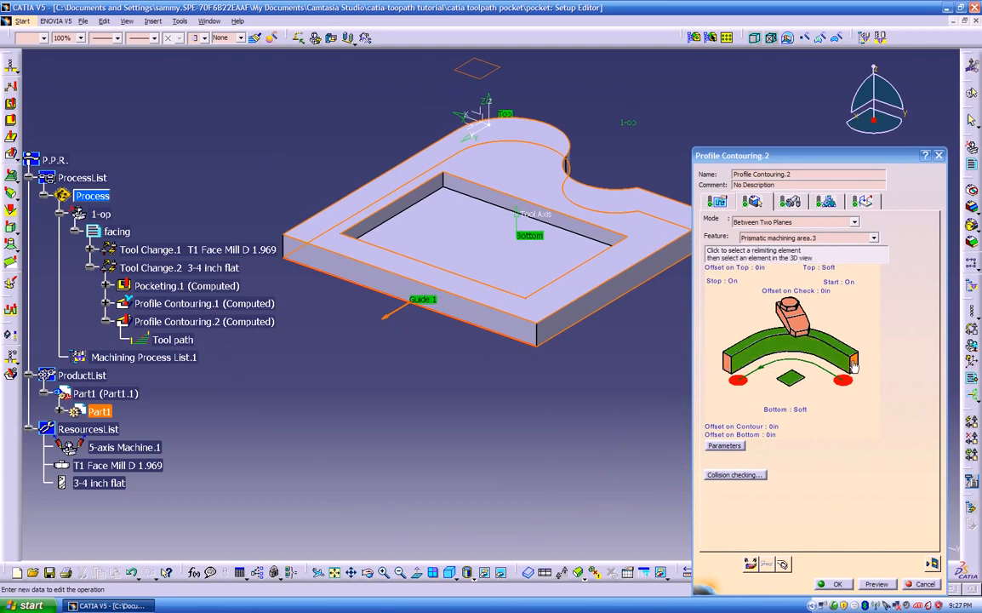
pyautogui.click(931, 561)
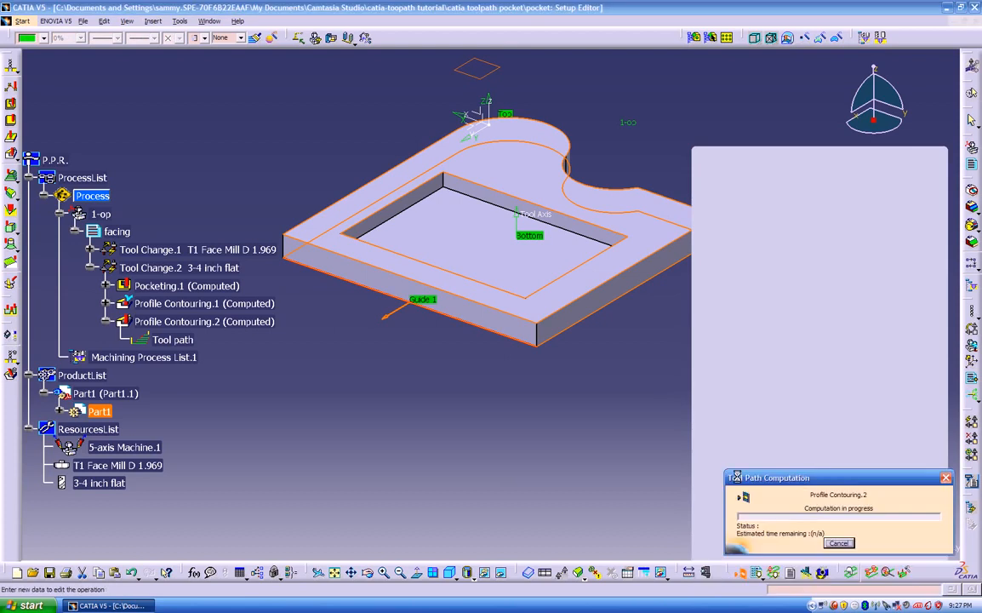
pyautogui.moveTo(617, 447); pyautogui.dragTo(746, 246, button='middle')
pyautogui.moveTo(764, 135); pyautogui.dragTo(469, 340, button='middle')
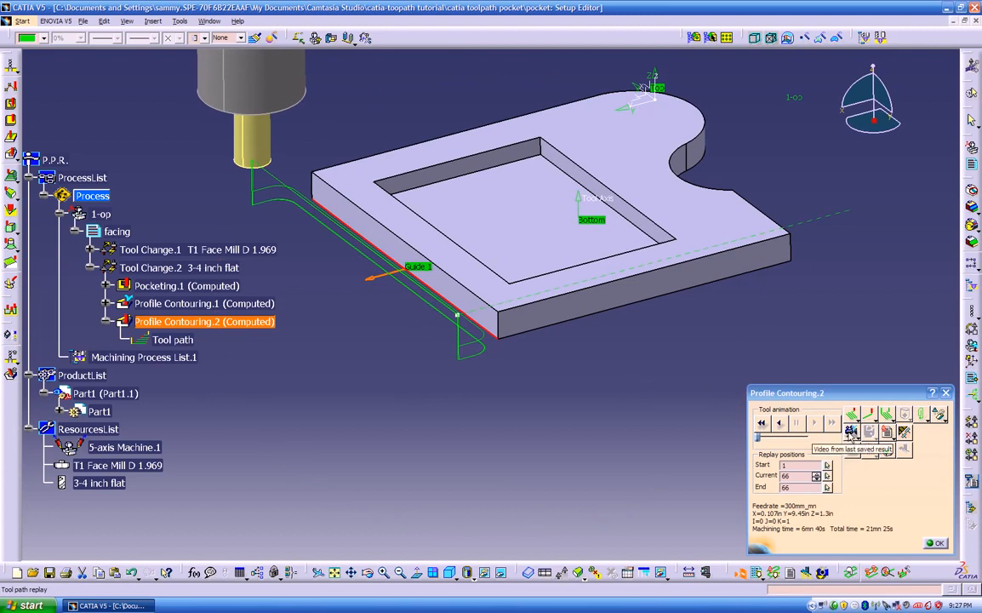
pyautogui.click(852, 432)
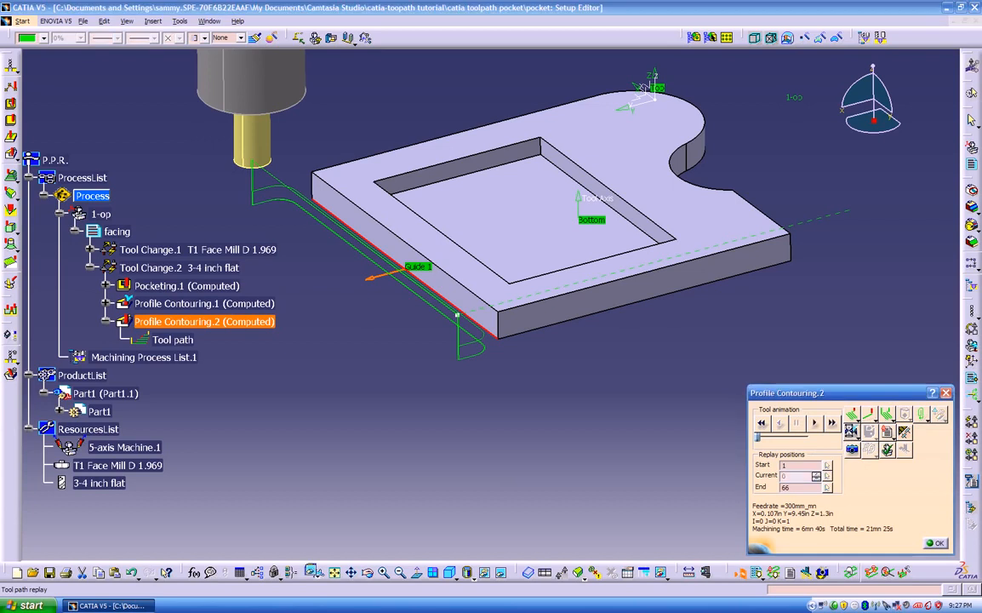
pyautogui.click(815, 424)
pyautogui.moveTo(606, 338); pyautogui.dragTo(624, 365, button='middle')
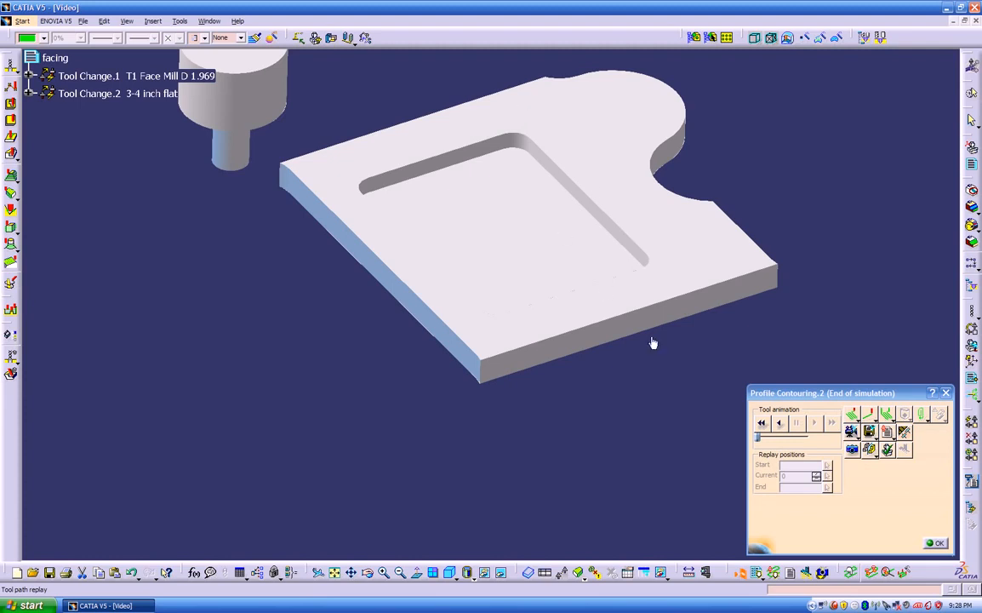
# Store the video result for the second profile contouring operation, close the simulation and accept the operation
pyautogui.click(872, 432)
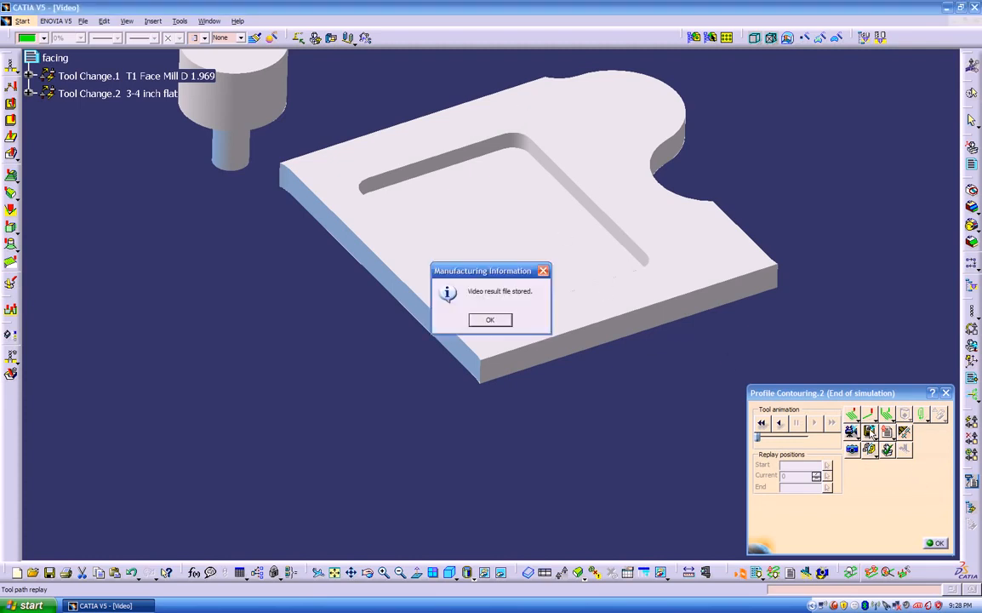
pyautogui.click(500, 320)
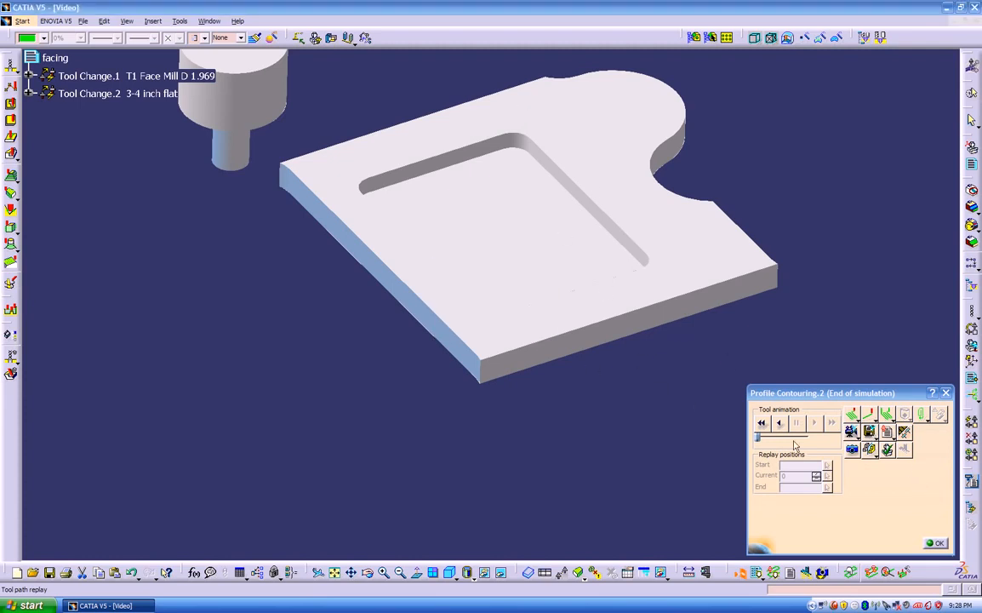
pyautogui.click(934, 543)
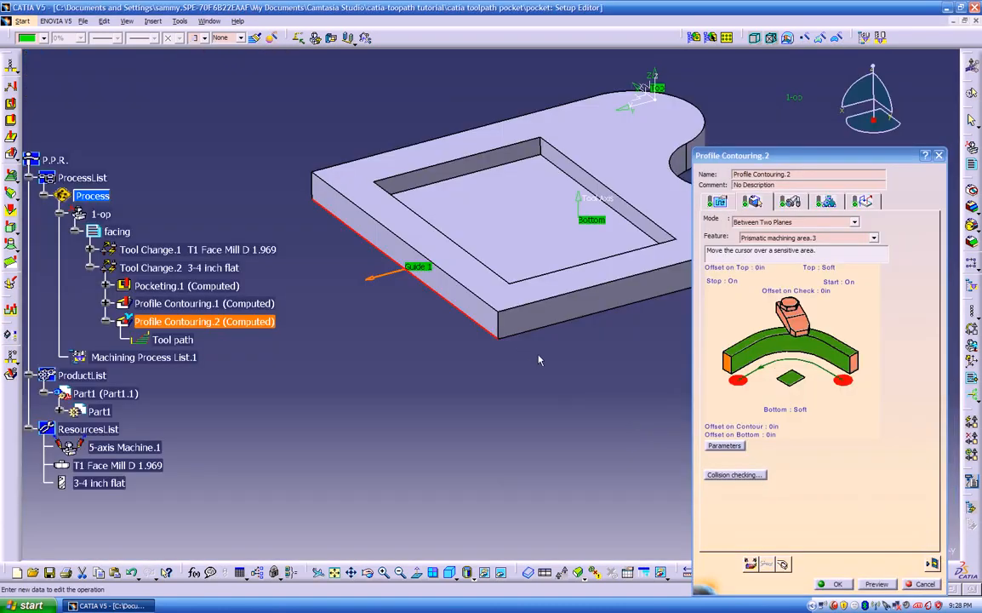
pyautogui.click(834, 584)
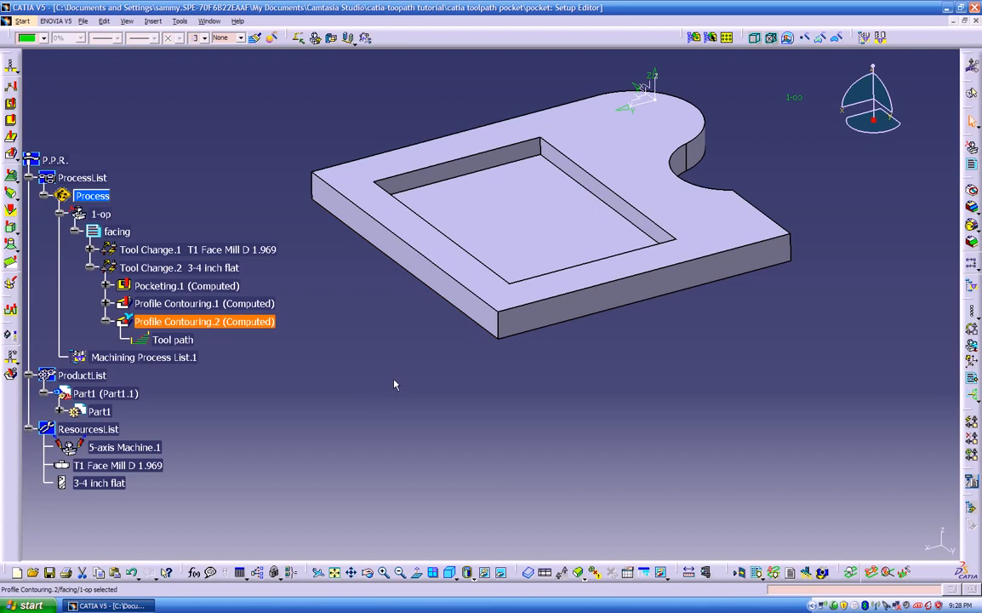
# Insert a new manufacturing program after Profile Contouring.2 and collapse that operation in the tree
pyautogui.click(394, 384)
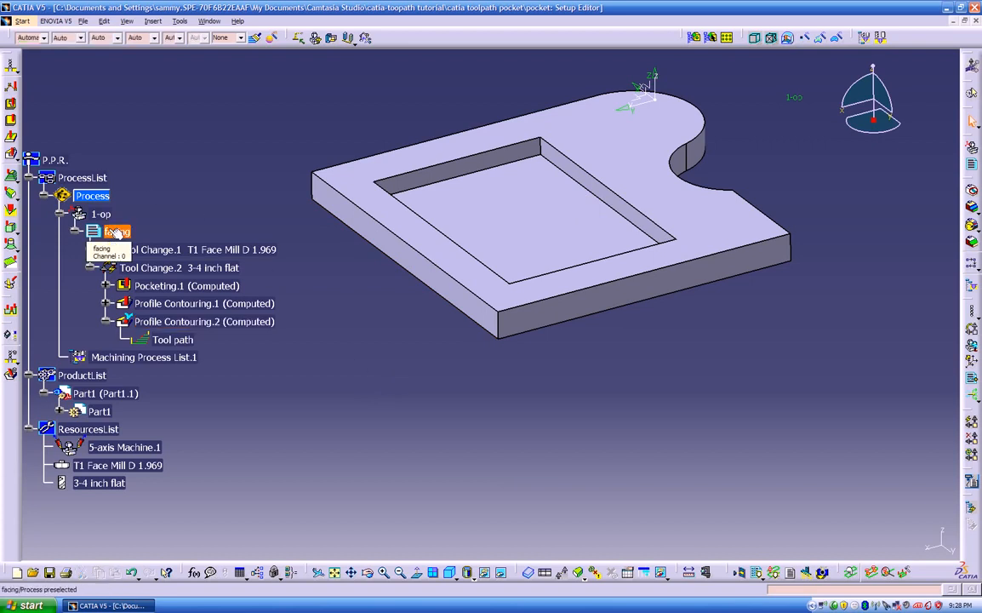
pyautogui.click(973, 167)
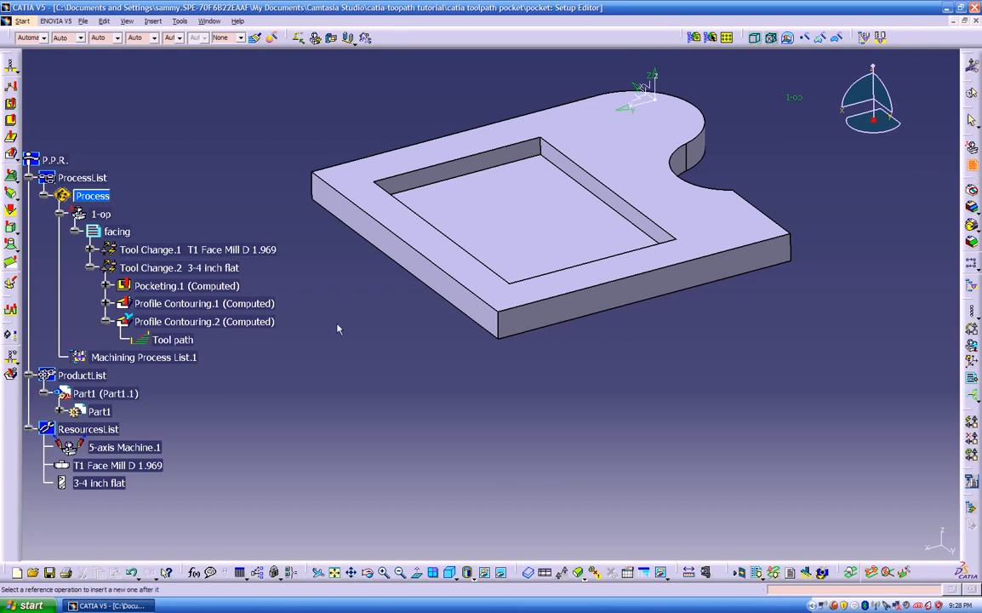
pyautogui.click(255, 321)
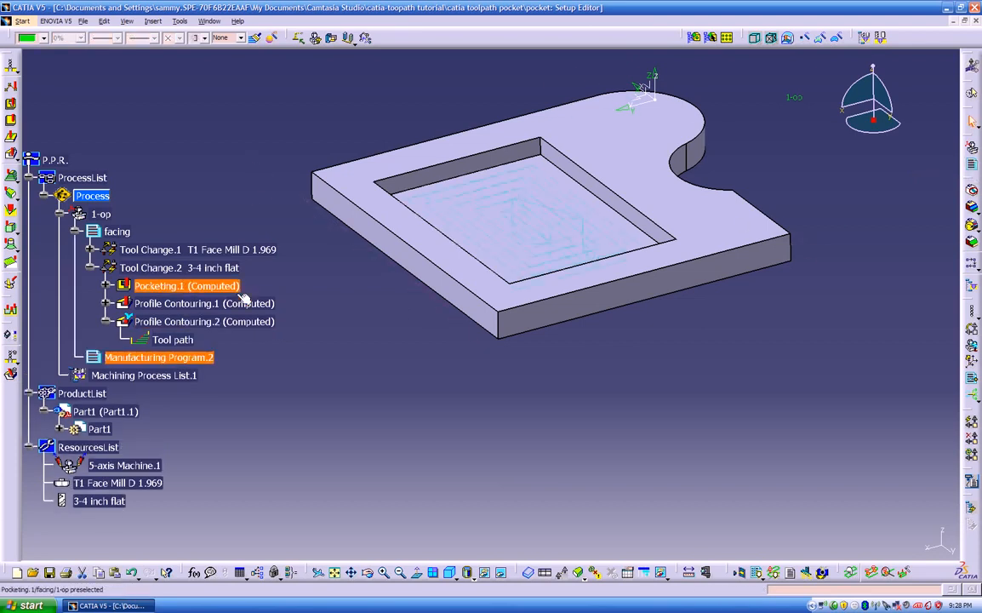
pyautogui.click(106, 322)
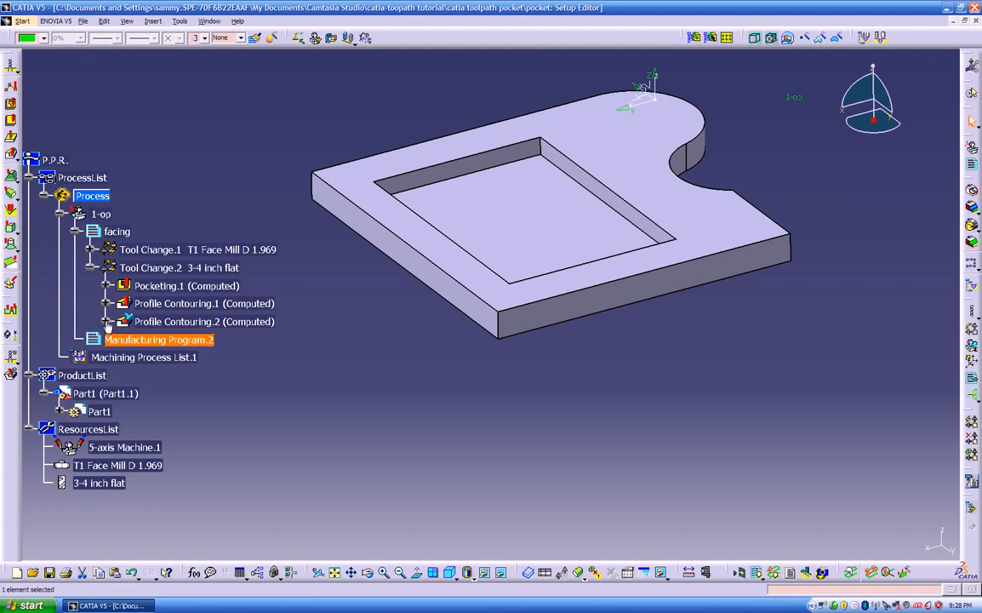
# Copy Profile Contouring.2 into the new manufacturing program and expand the program down to the pasted operation
pyautogui.rightClick(175, 321)
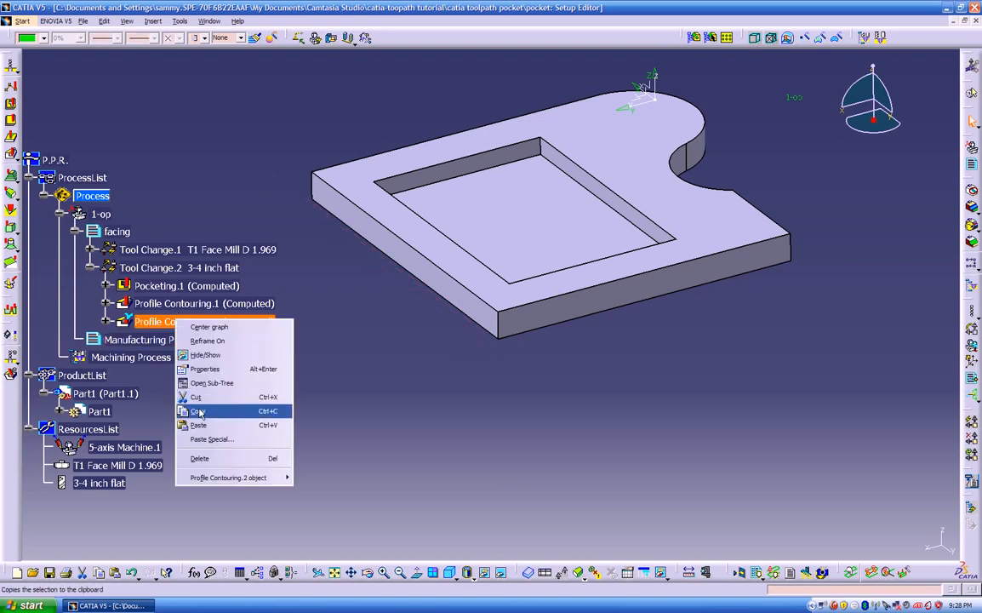
pyautogui.click(198, 412)
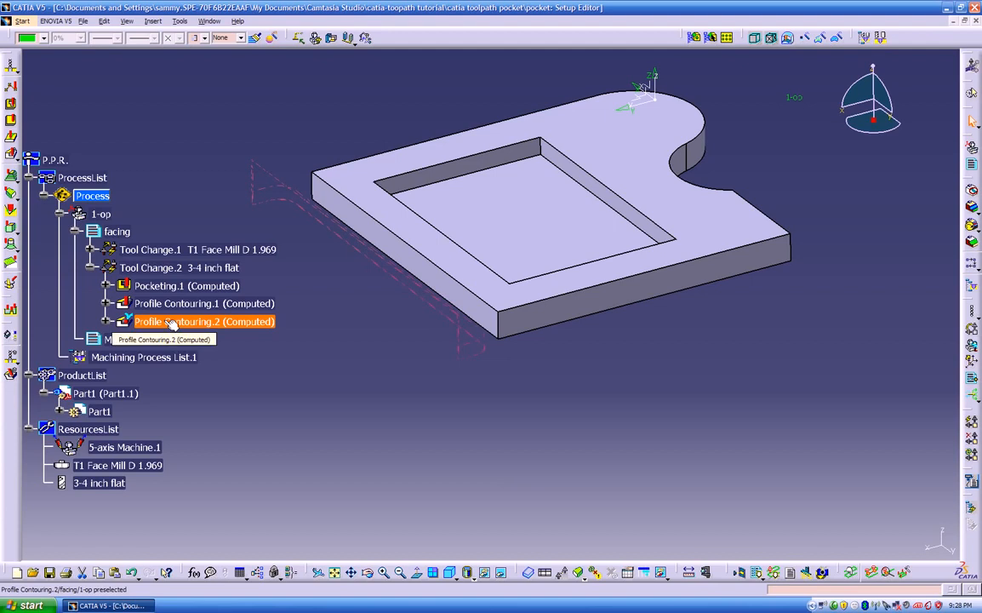
pyautogui.rightClick(210, 340)
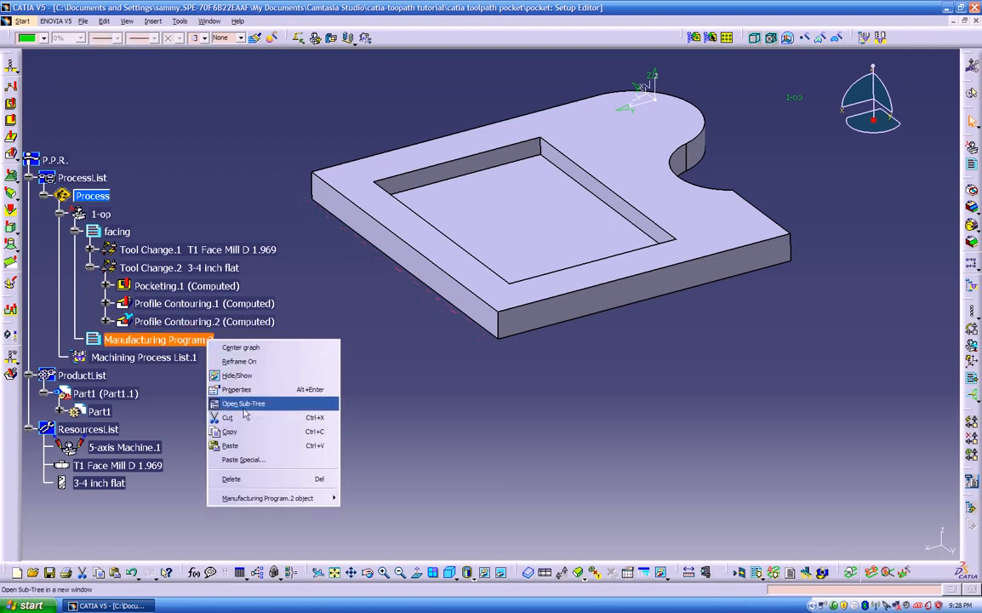
pyautogui.click(236, 444)
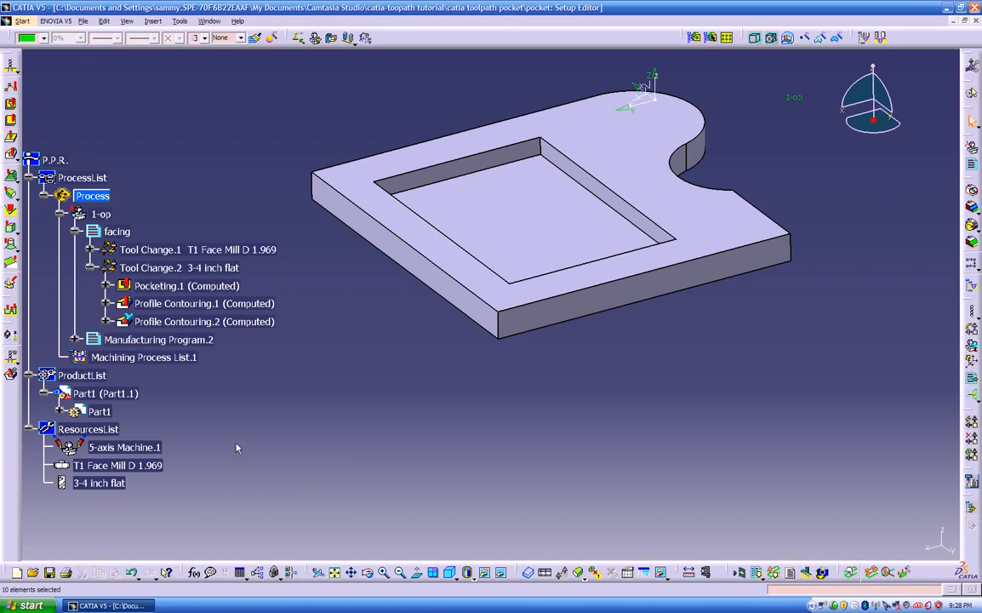
pyautogui.click(75, 340)
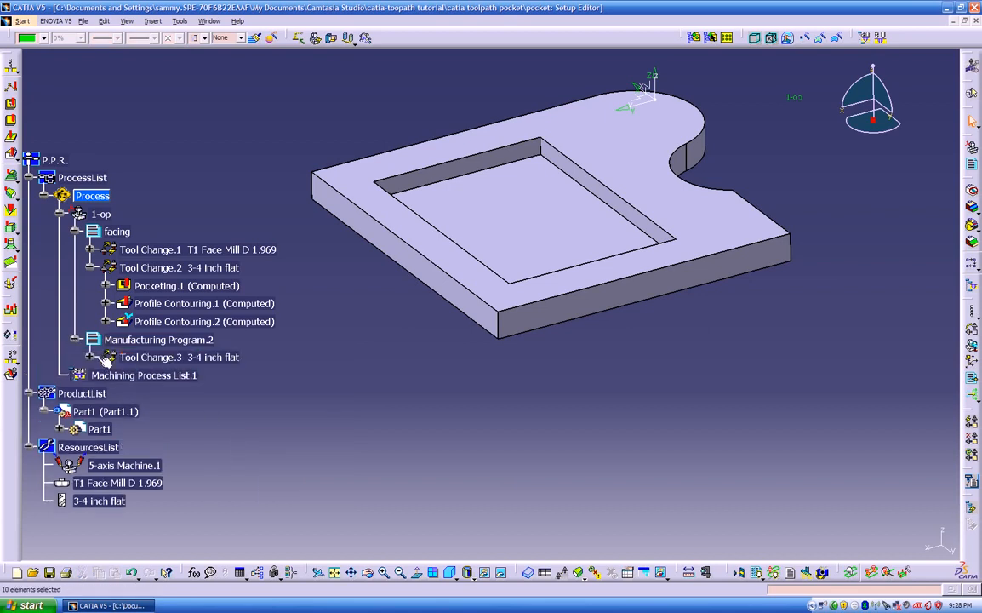
pyautogui.click(91, 357)
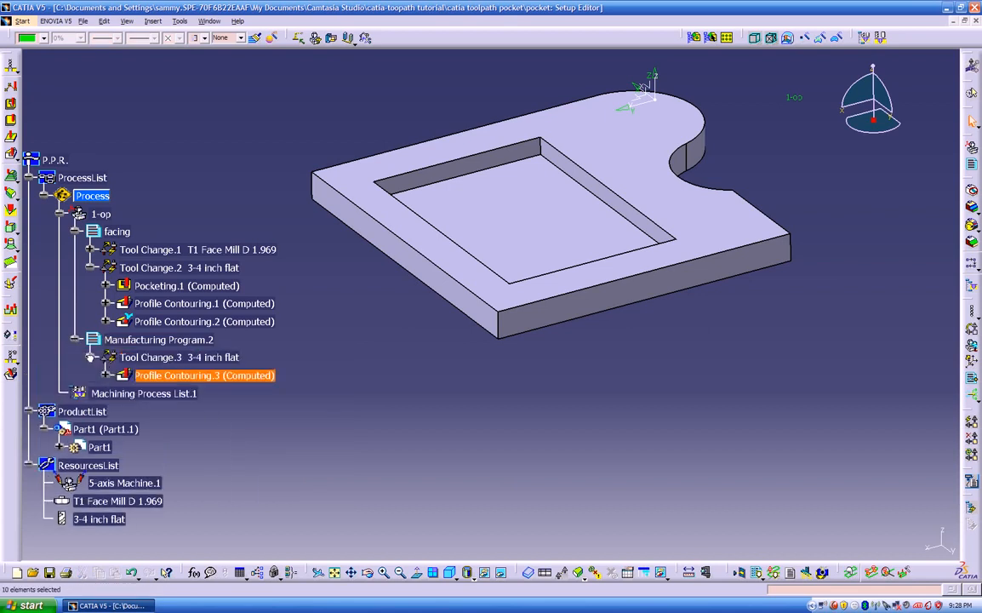
# Replace the guide contour of Profile Contouring.3 with the lower edge of the plate's straight side meeting the current guide side at the front corner
pyautogui.doubleClick(169, 376)
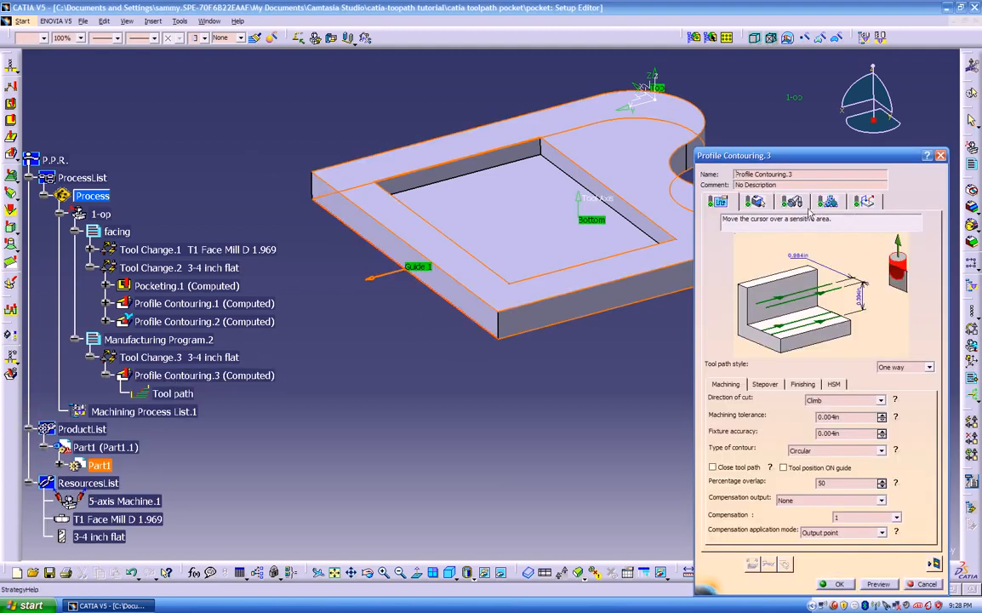
pyautogui.click(758, 202)
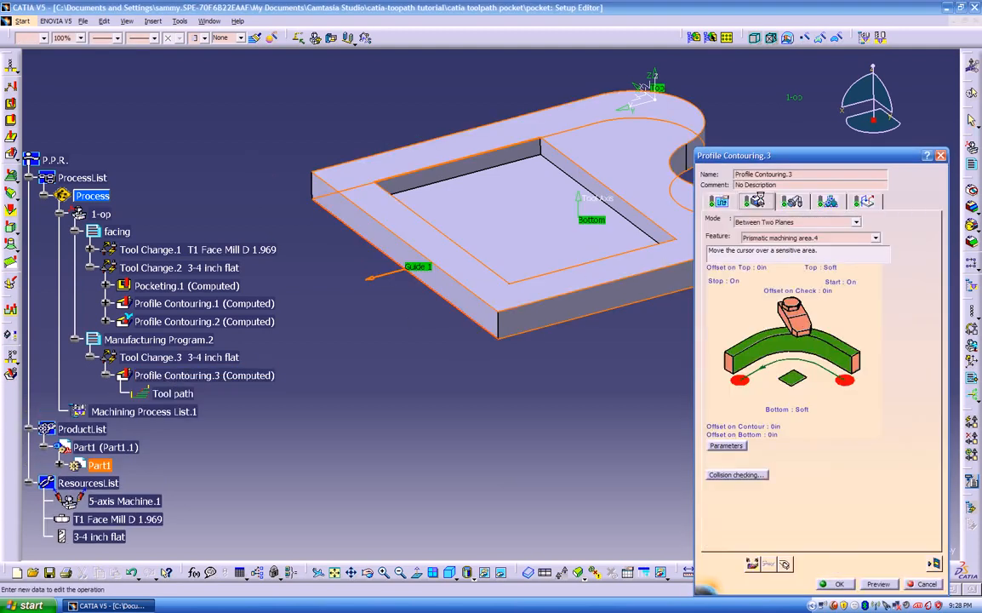
pyautogui.rightClick(778, 344)
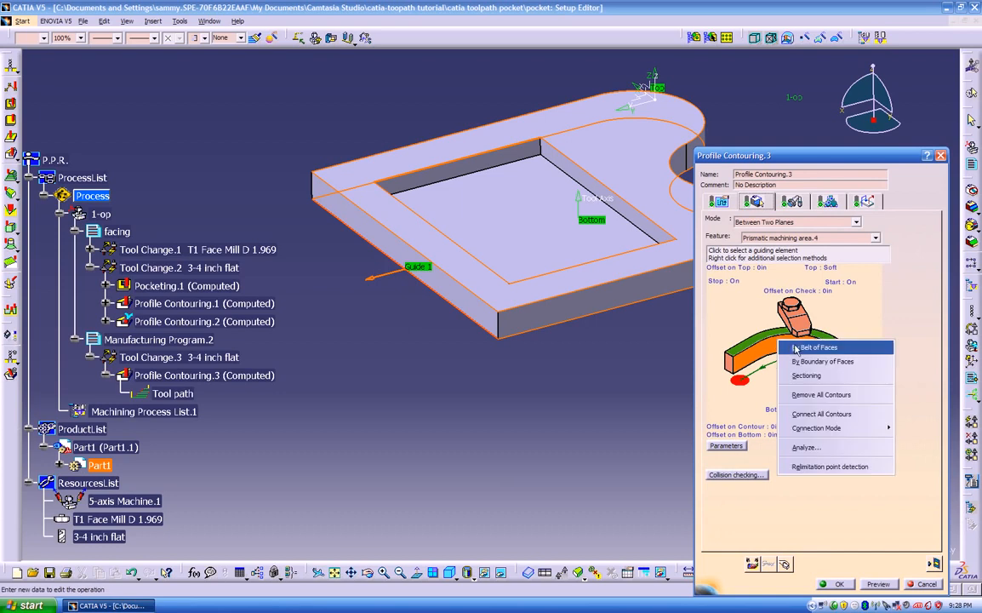
pyautogui.click(810, 394)
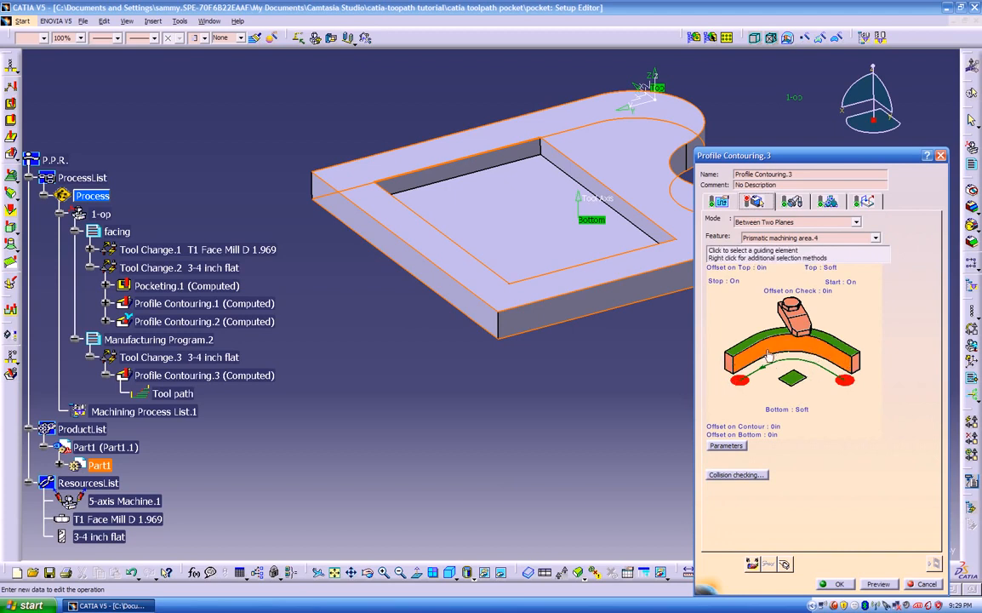
pyautogui.click(824, 358)
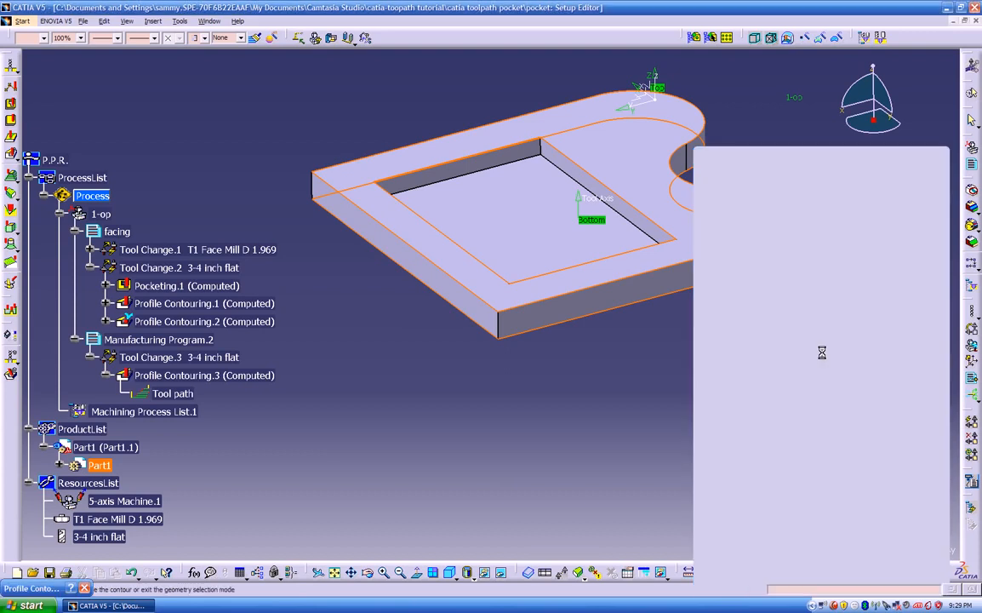
pyautogui.click(777, 271)
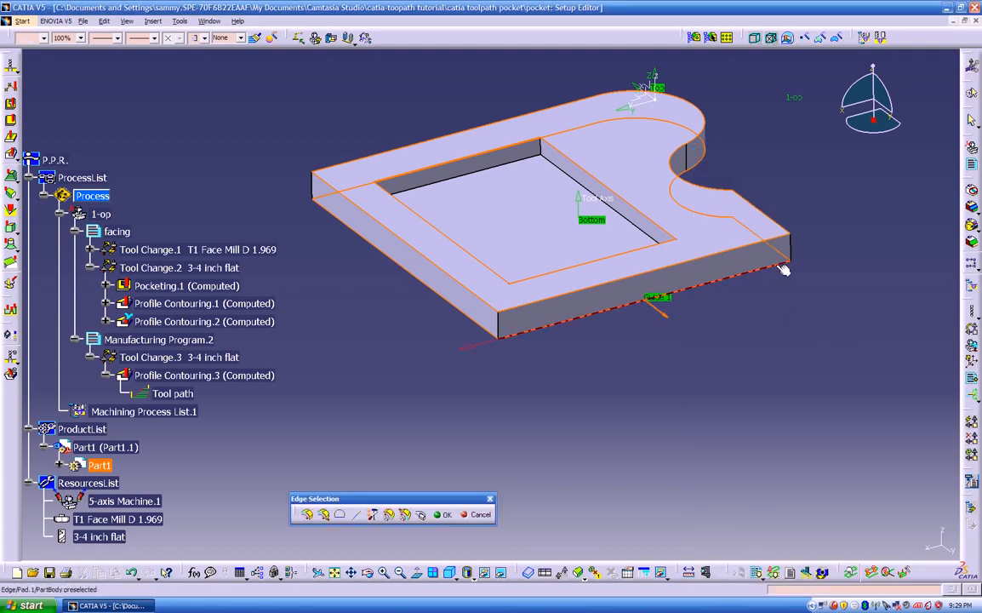
pyautogui.doubleClick(579, 385)
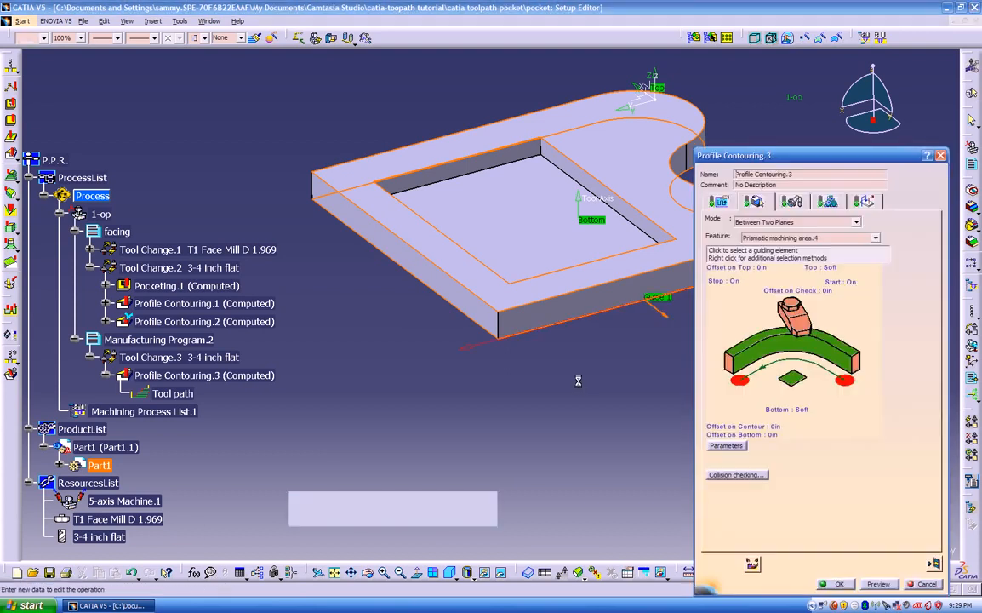
# Compute and replay the tool path of Profile Contouring.3, close the replay and accept the operation
pyautogui.moveTo(584, 423); pyautogui.dragTo(577, 439, button='middle')
pyautogui.click(935, 563)
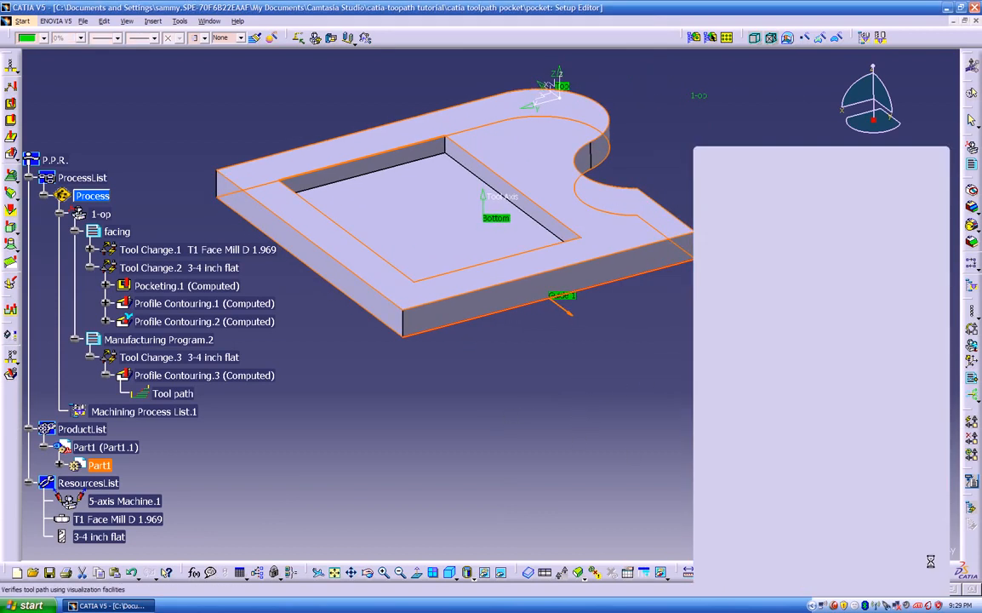
pyautogui.moveTo(515, 399); pyautogui.dragTo(502, 379, button='middle')
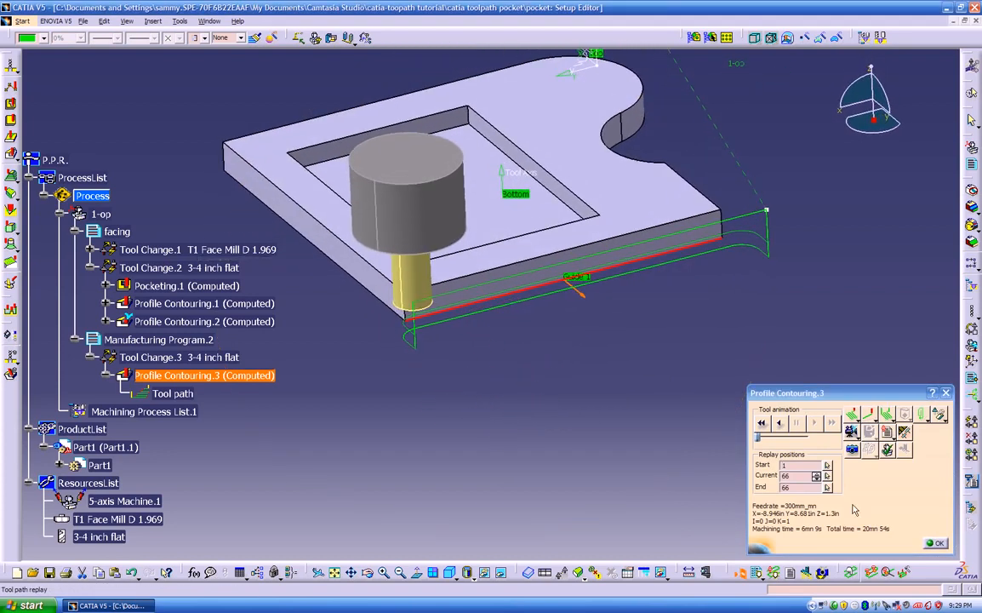
pyautogui.click(935, 543)
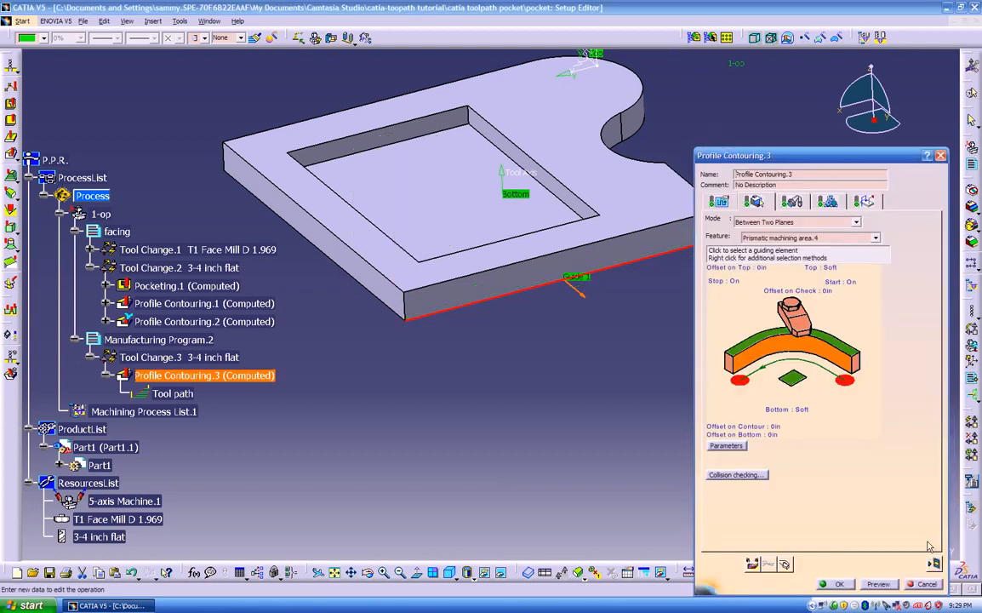
pyautogui.click(839, 585)
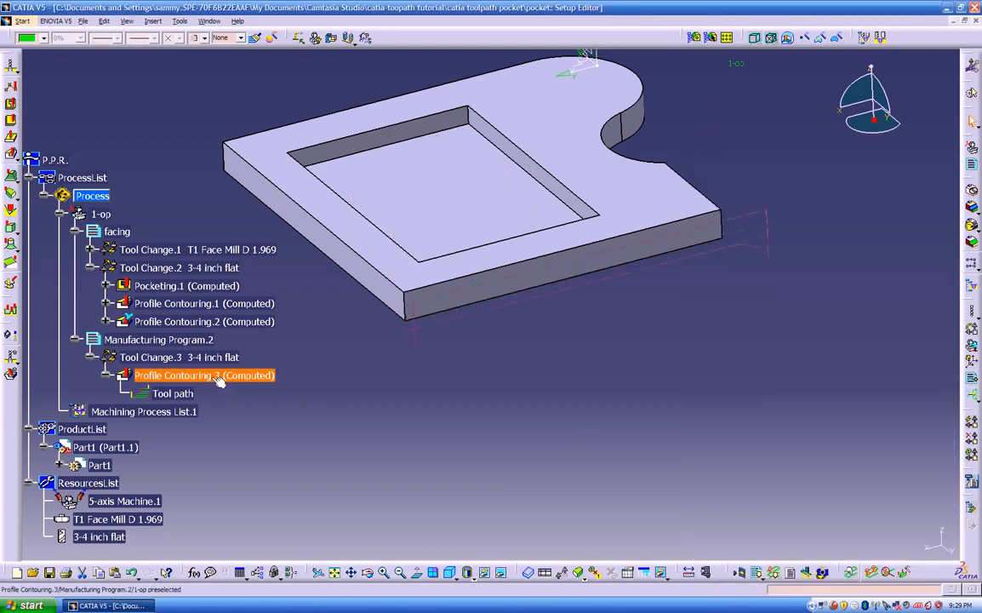
# Add a copied profile contouring operation after Profile Contouring.3 and open the copy for editing
pyautogui.rightClick(217, 377)
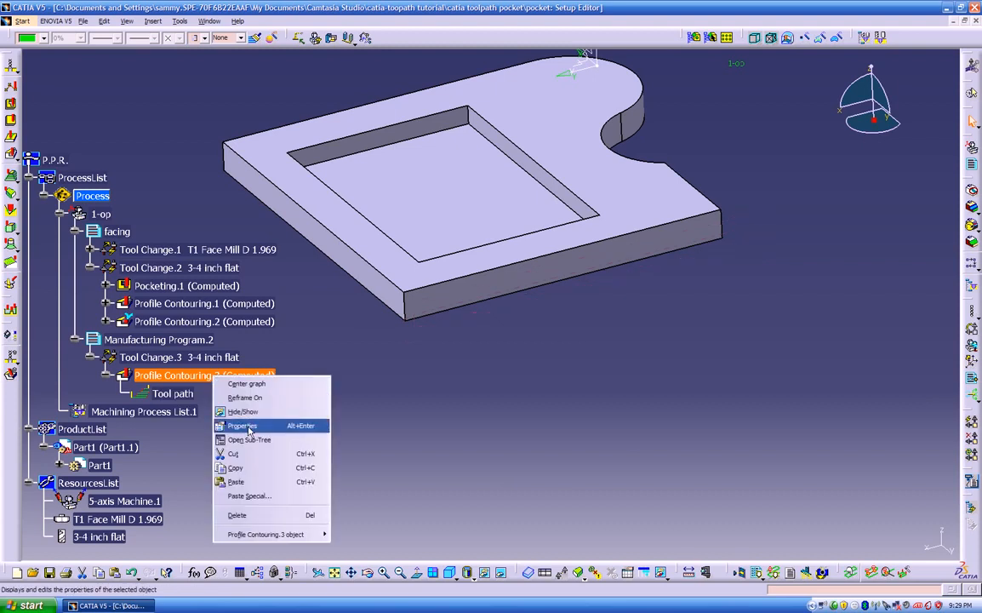
pyautogui.click(245, 471)
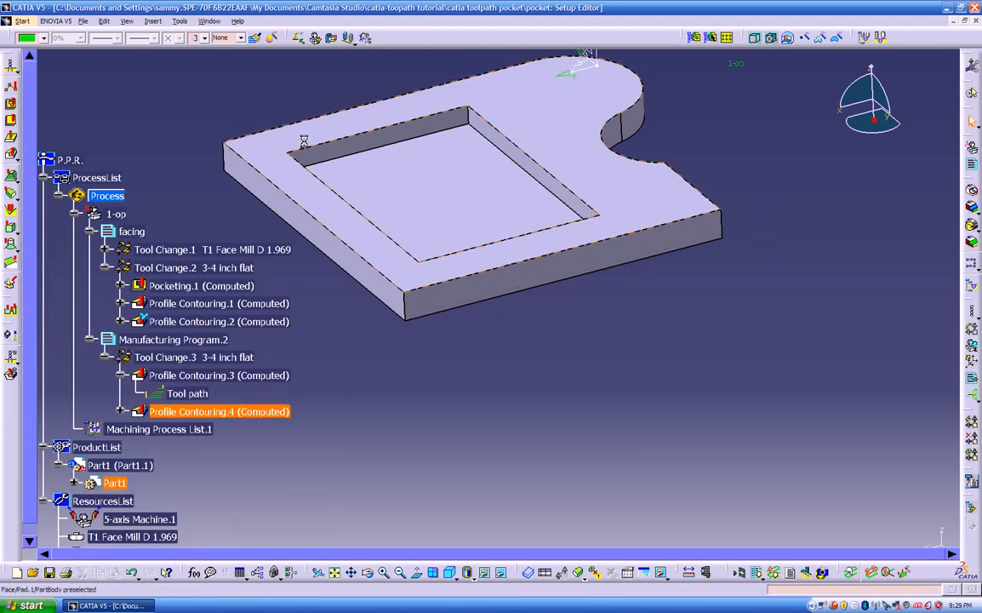
pyautogui.moveTo(480, 397); pyautogui.dragTo(502, 392, button='middle')
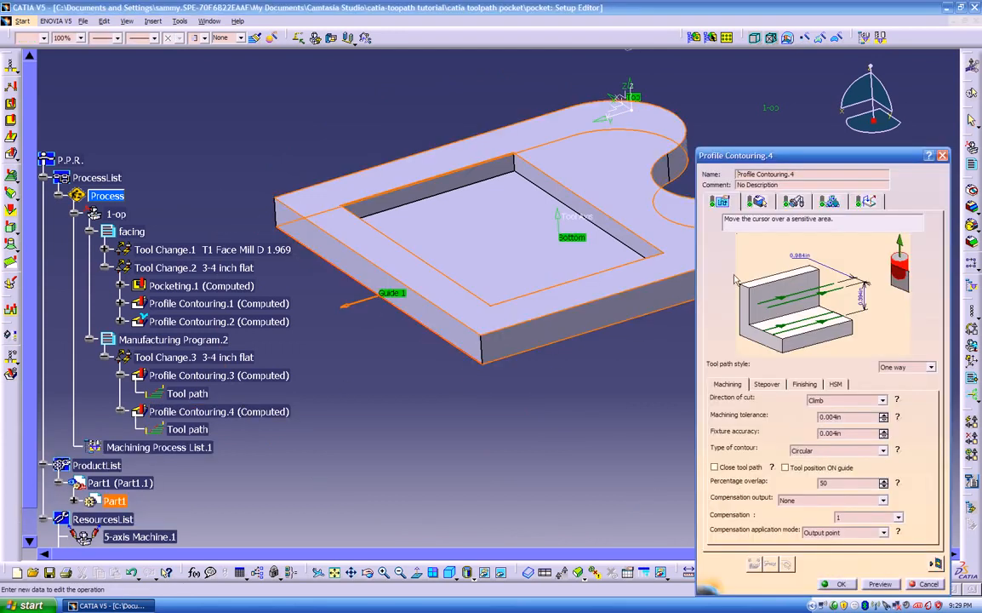
# Replace the guide contour of Profile Contouring.4 with the lower edge of the straight side adjoining the plate's rounded corner
pyautogui.click(756, 204)
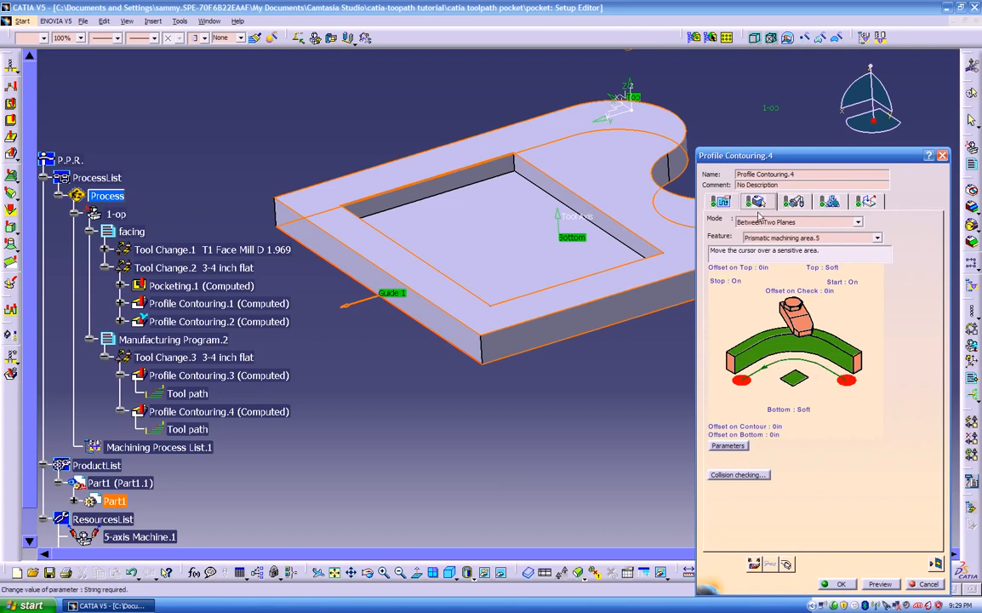
pyautogui.rightClick(774, 349)
pyautogui.click(749, 397)
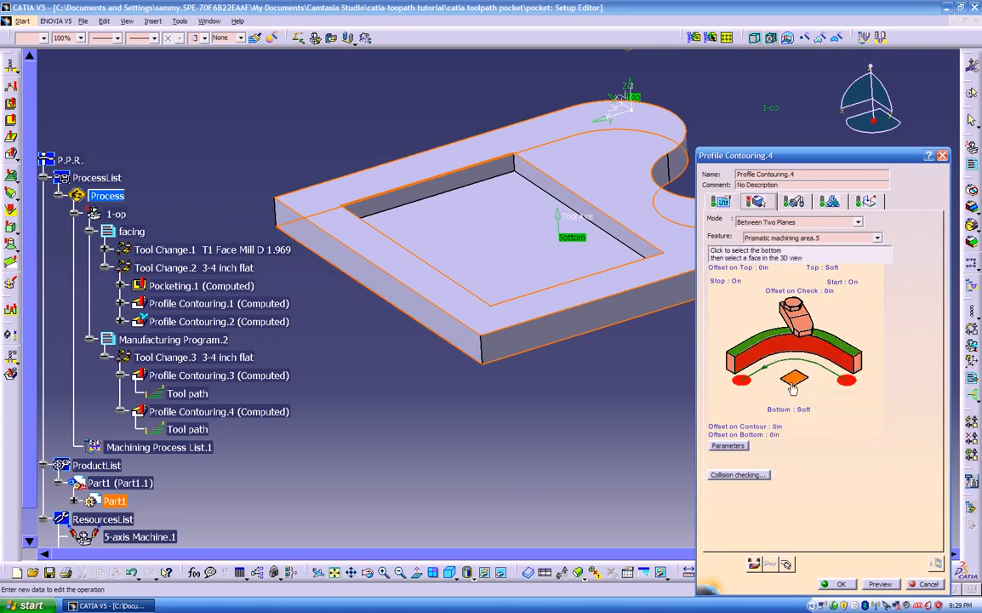
pyautogui.click(791, 353)
pyautogui.moveTo(699, 312); pyautogui.dragTo(537, 389, button='middle')
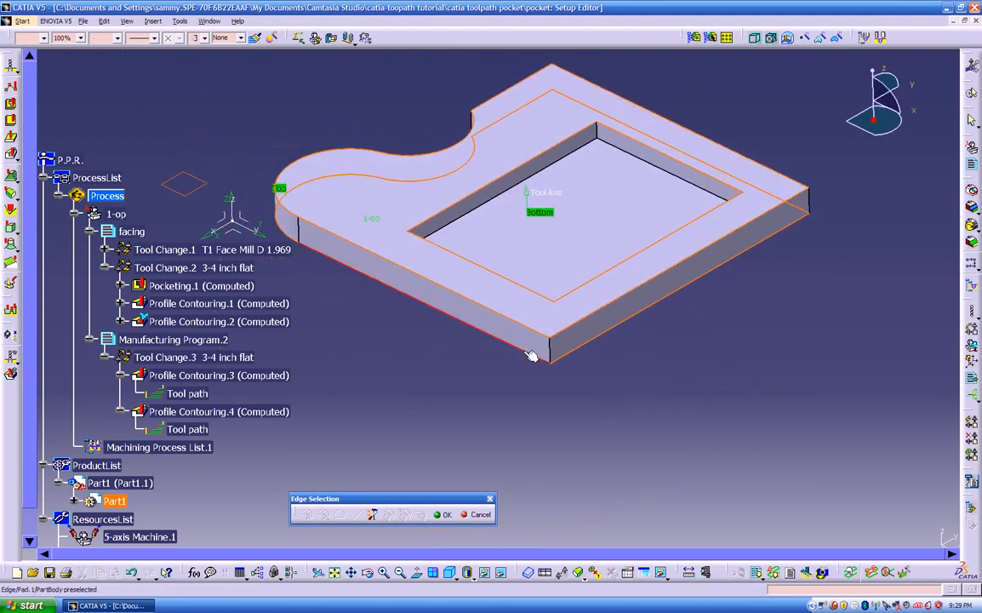
pyautogui.click(477, 325)
pyautogui.click(441, 513)
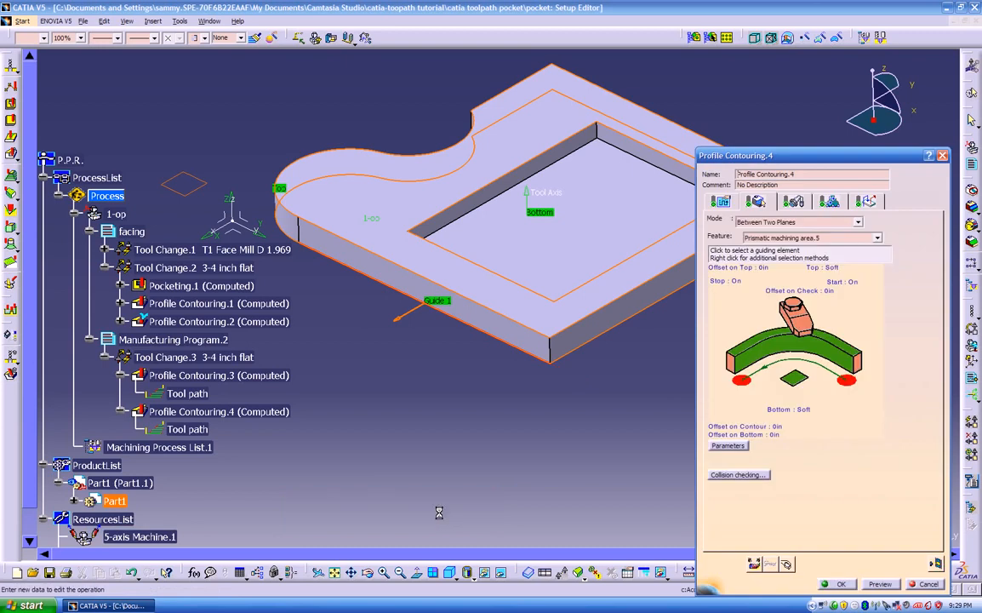
# Compute and replay the tool path of Profile Contouring.4, close the replay and accept the operation
pyautogui.click(936, 563)
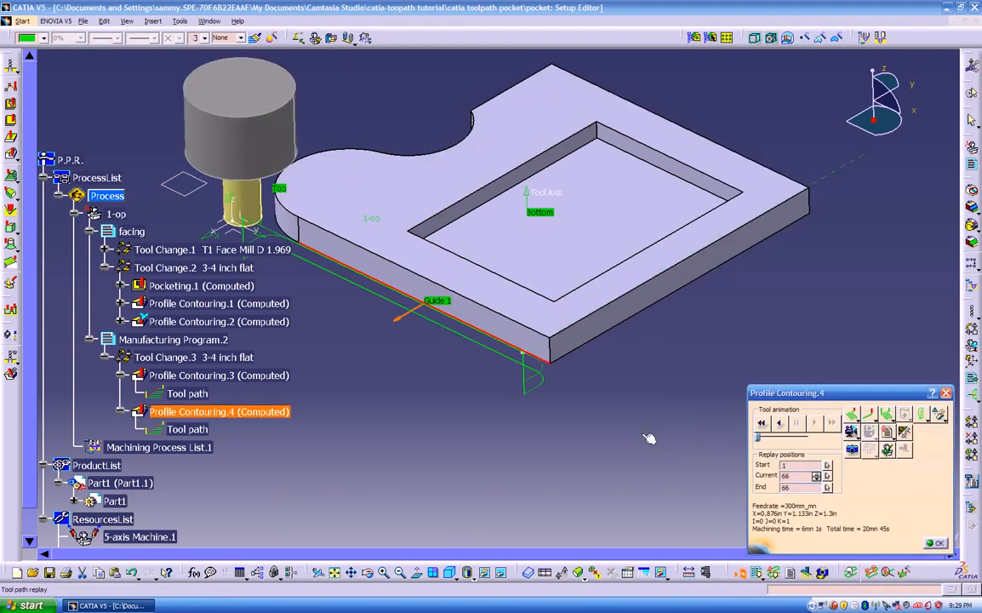
pyautogui.moveTo(649, 438); pyautogui.dragTo(493, 343, button='middle')
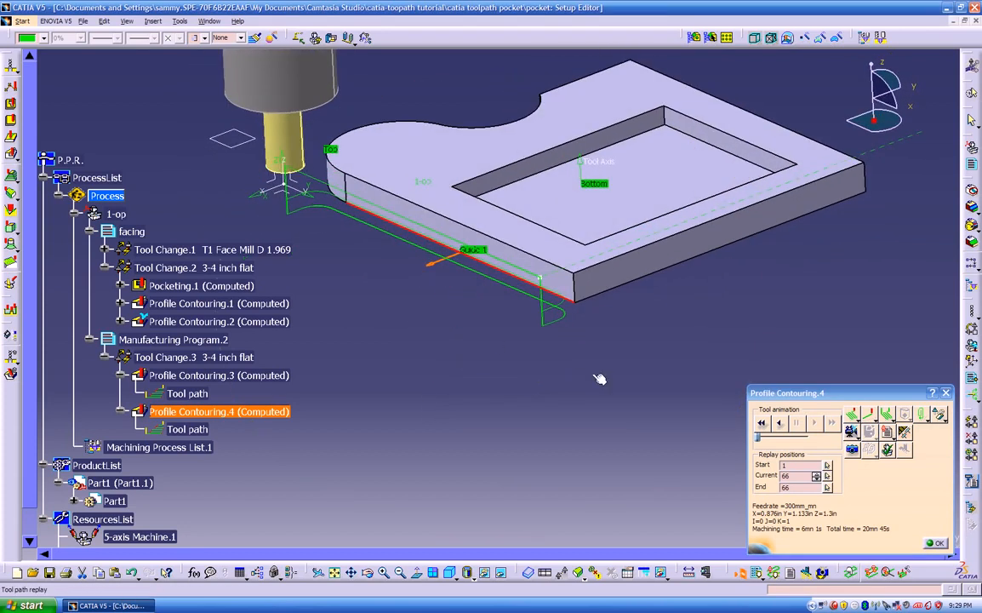
pyautogui.click(936, 542)
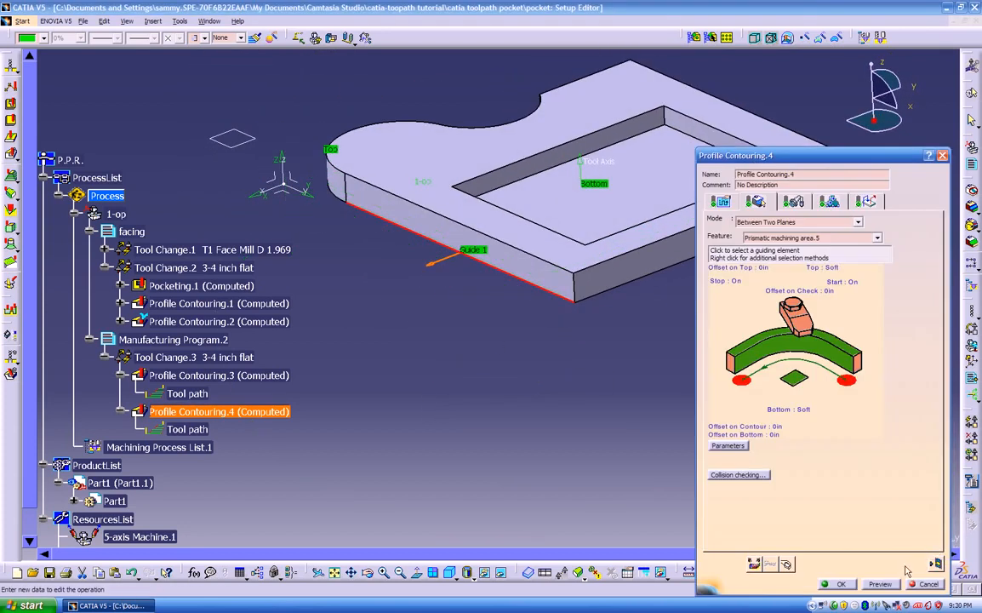
pyautogui.click(841, 584)
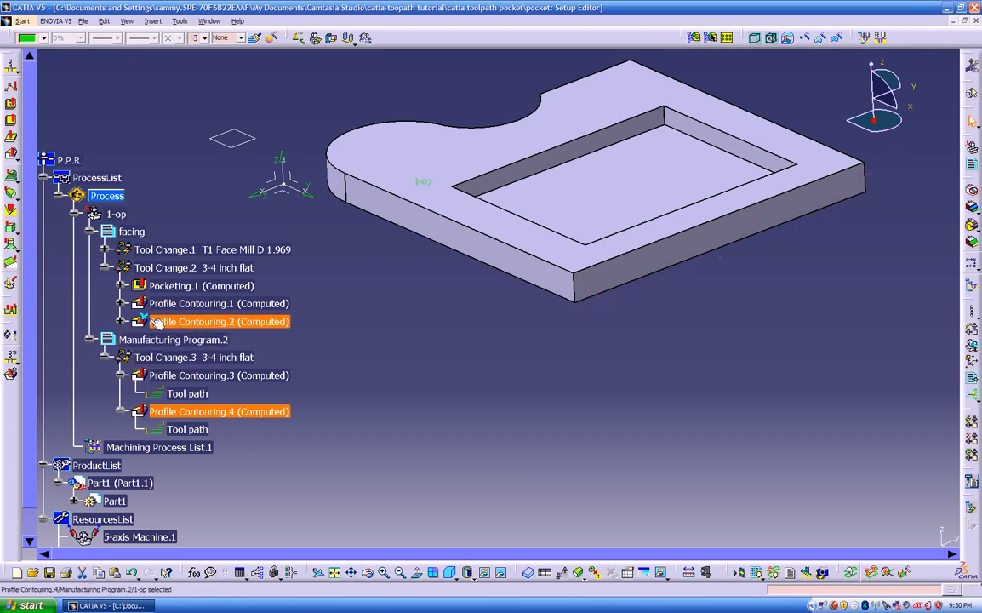
# Run the video simulation of Profile Contouring.4 from the last video result, view the stock and close the simulation
pyautogui.rightClick(174, 412)
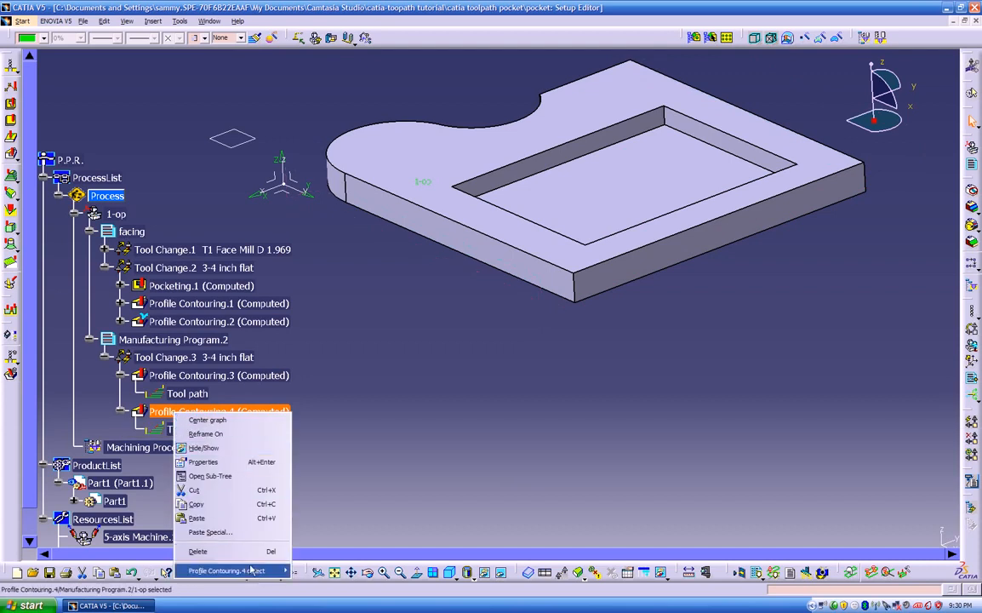
pyautogui.moveTo(250, 569)
pyautogui.moveTo(349, 571)
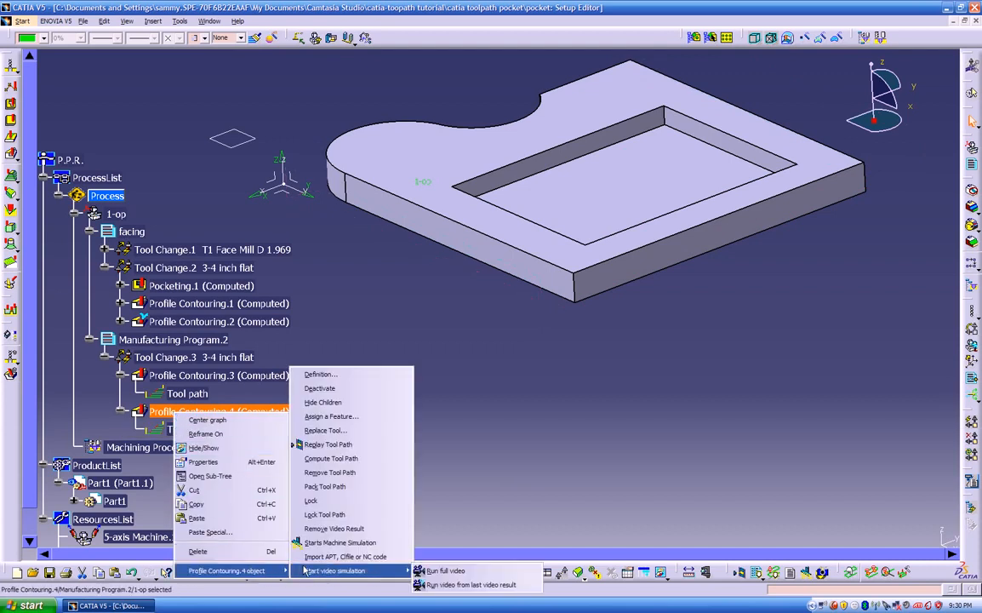
pyautogui.click(476, 585)
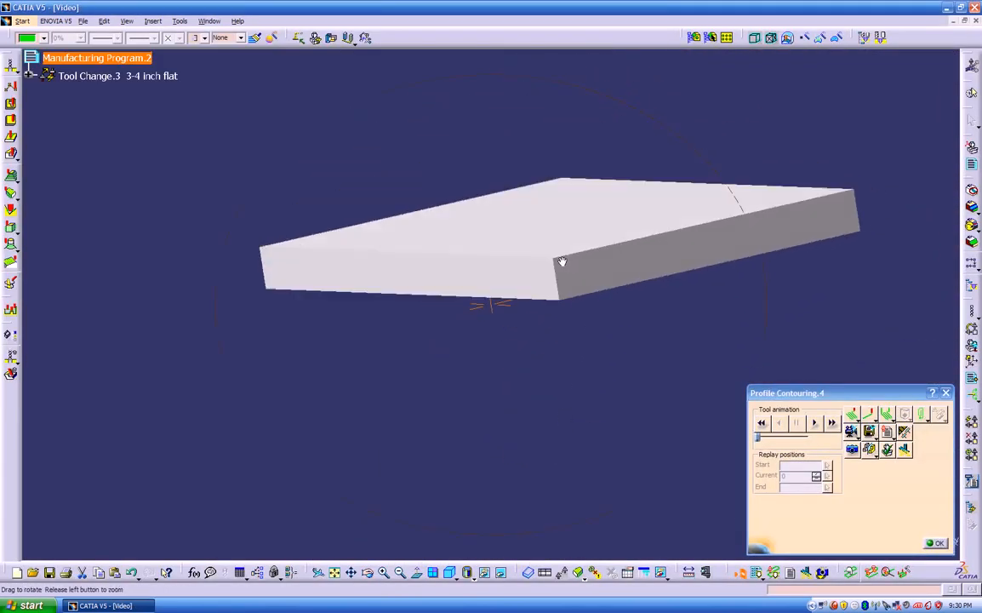
pyautogui.click(946, 394)
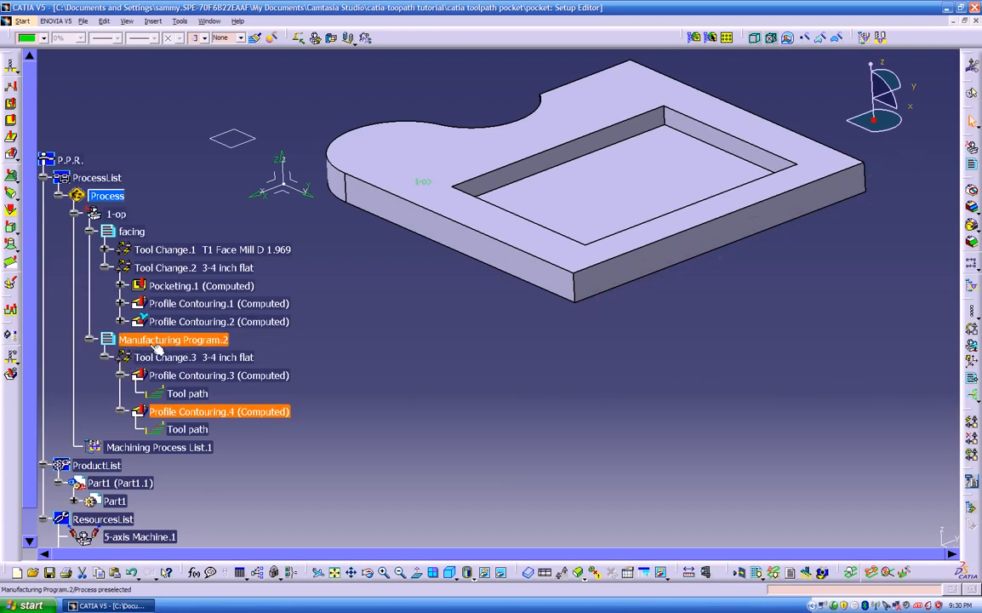
# Expand Tool Change.1 in the tree and collapse Profile Contouring.3 and Profile Contouring.4
pyautogui.click(104, 249)
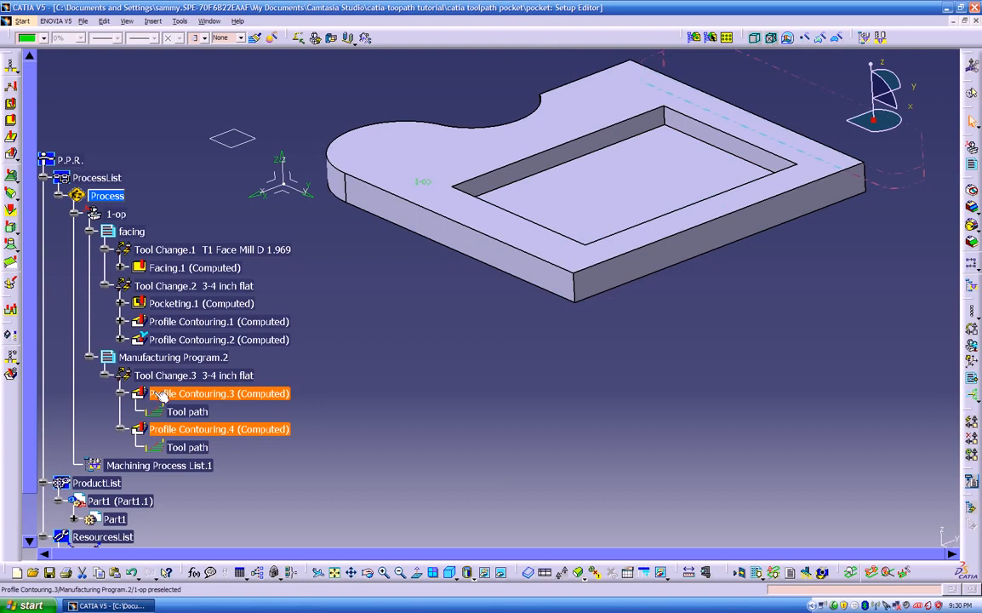
pyautogui.click(121, 394)
pyautogui.click(120, 411)
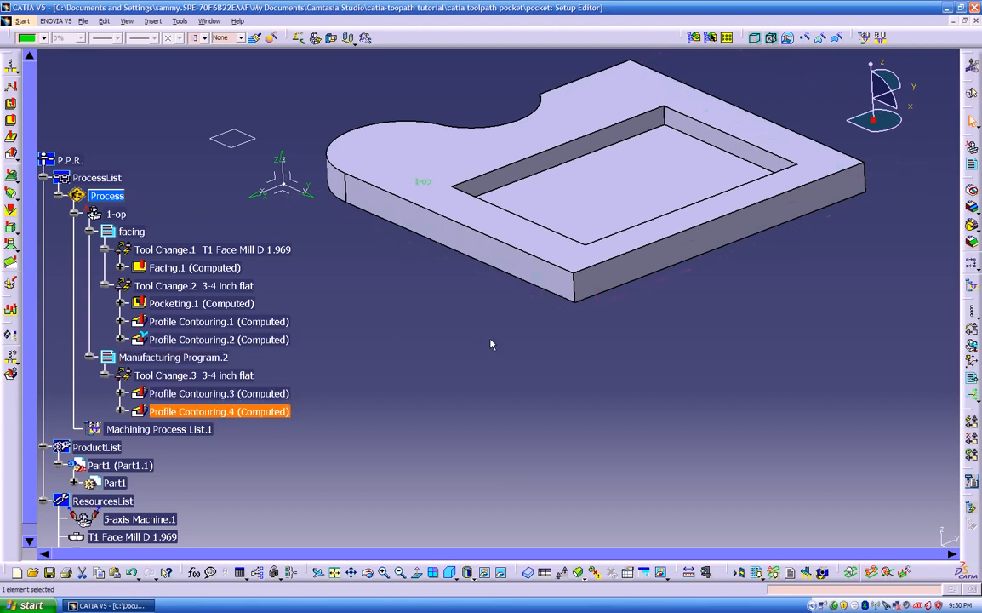
pyautogui.moveTo(465, 358); pyautogui.dragTo(408, 417, button='middle')
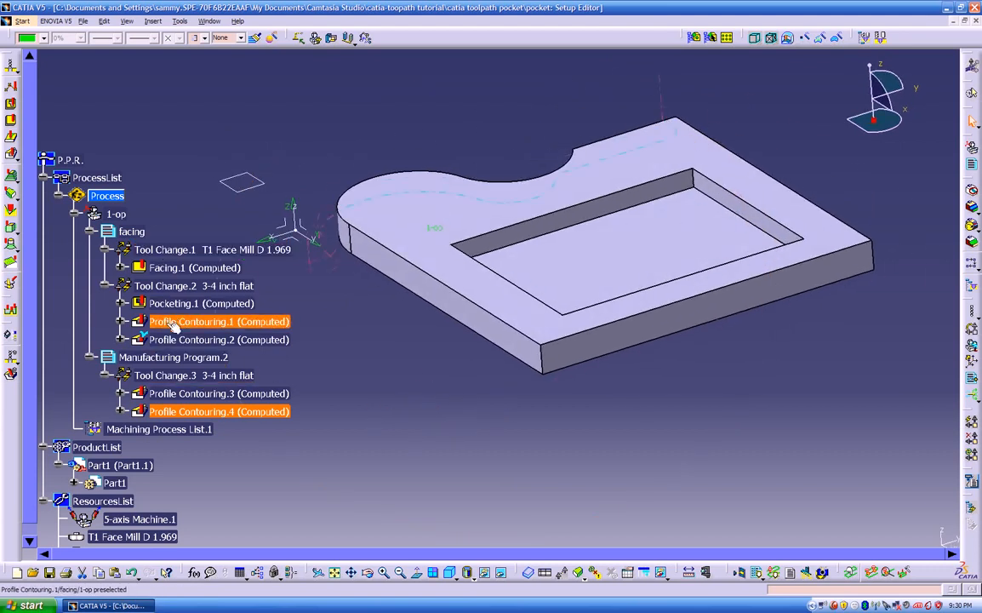
pyautogui.moveTo(419, 359); pyautogui.dragTo(444, 319, button='middle')
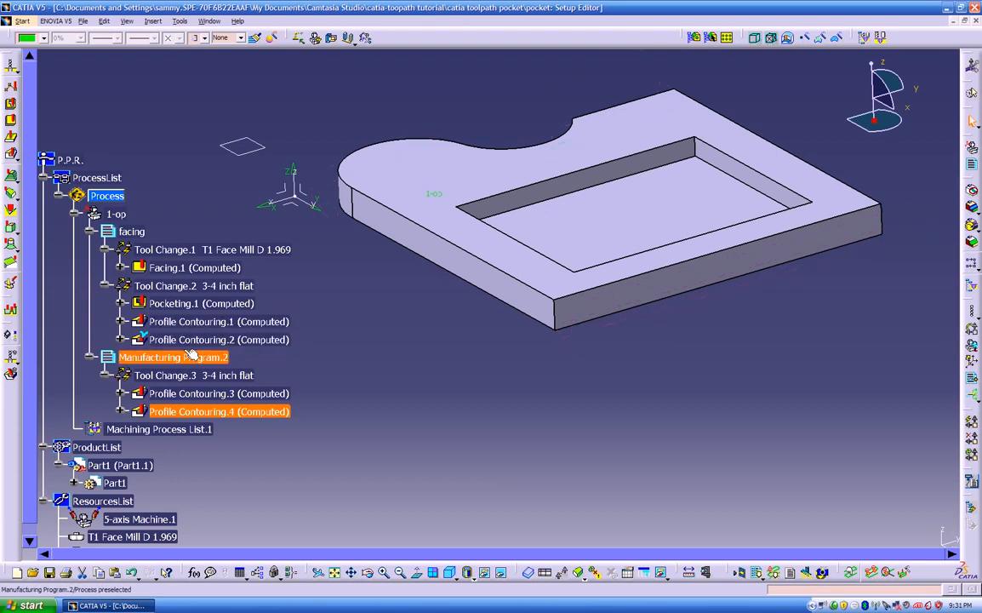
pyautogui.rightClick(207, 394)
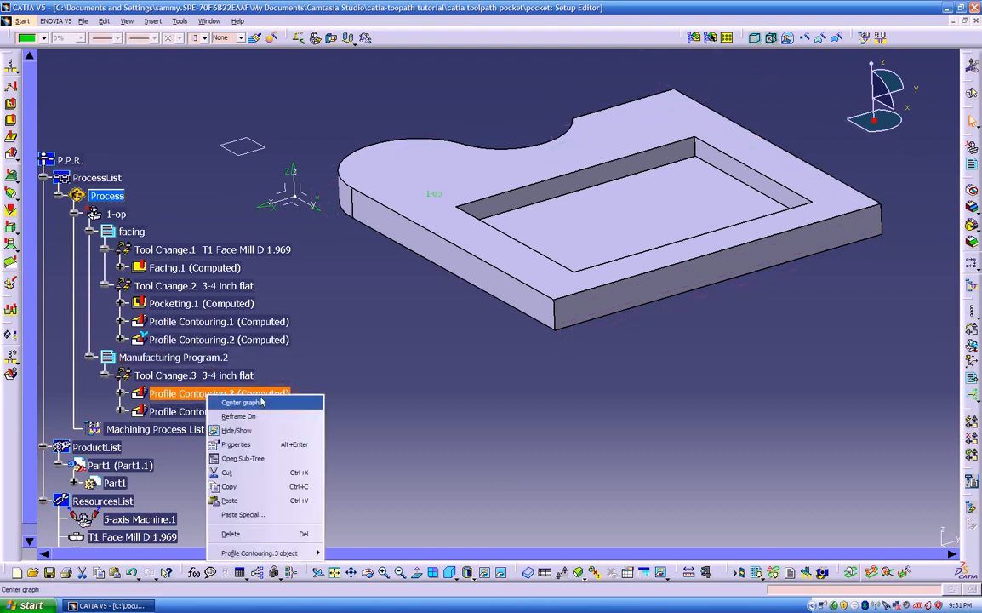
pyautogui.click(348, 393)
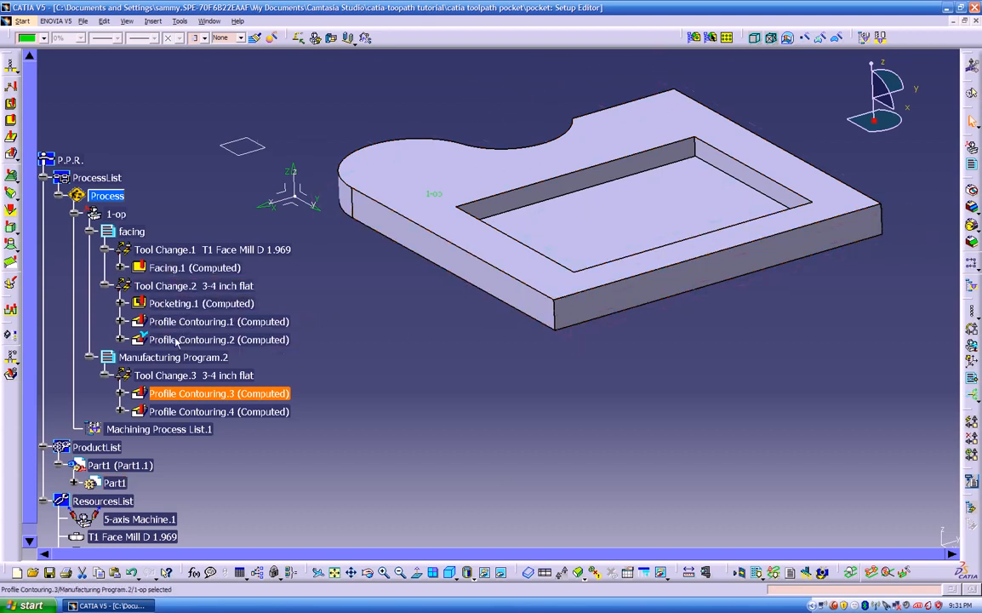
pyautogui.moveTo(448, 341); pyautogui.dragTo(459, 372, button='middle')
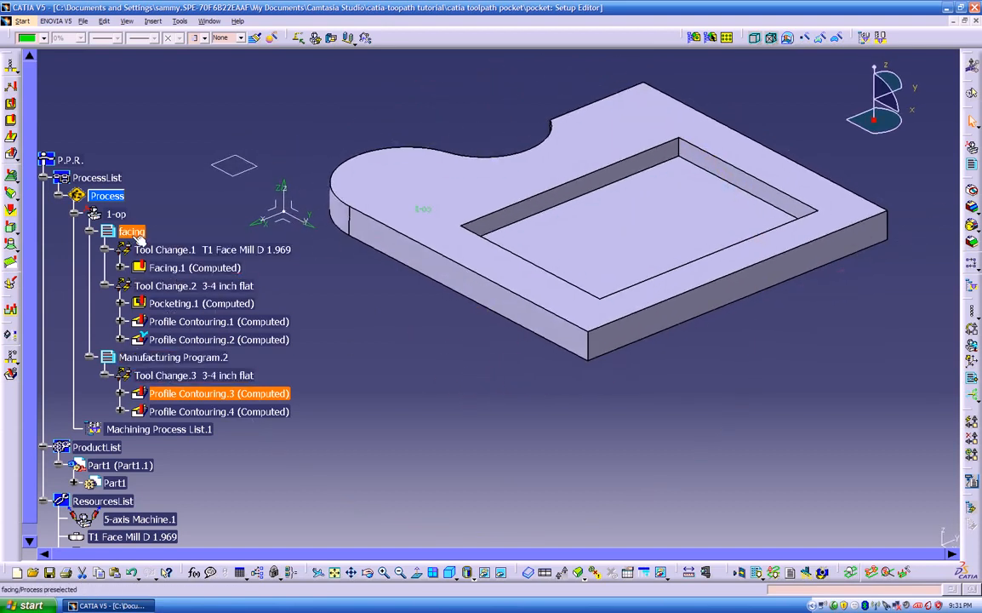
# Lock the child operations of the facing program and of Manufacturing Program.2
pyautogui.rightClick(133, 233)
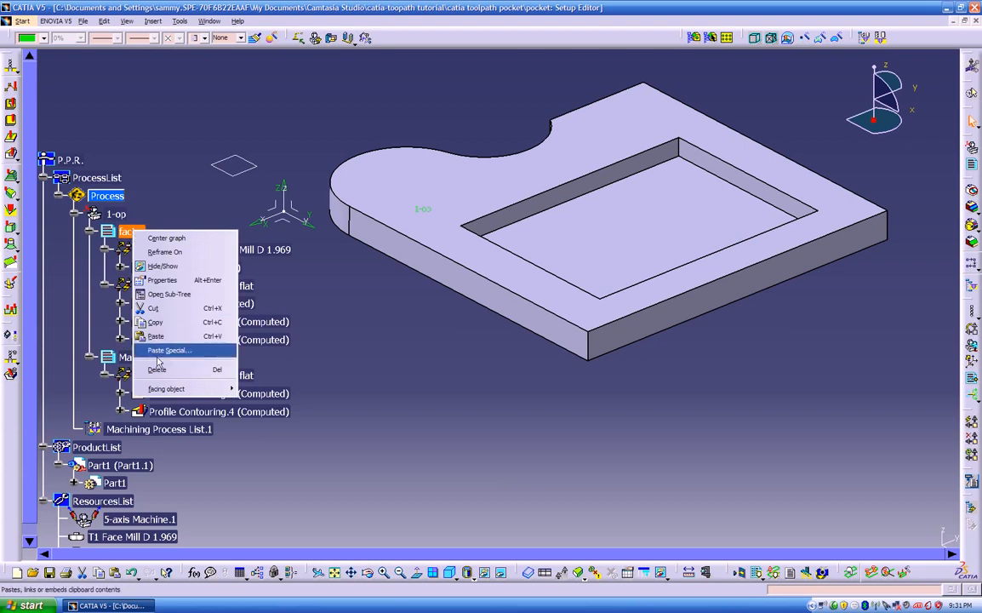
pyautogui.moveTo(180, 394)
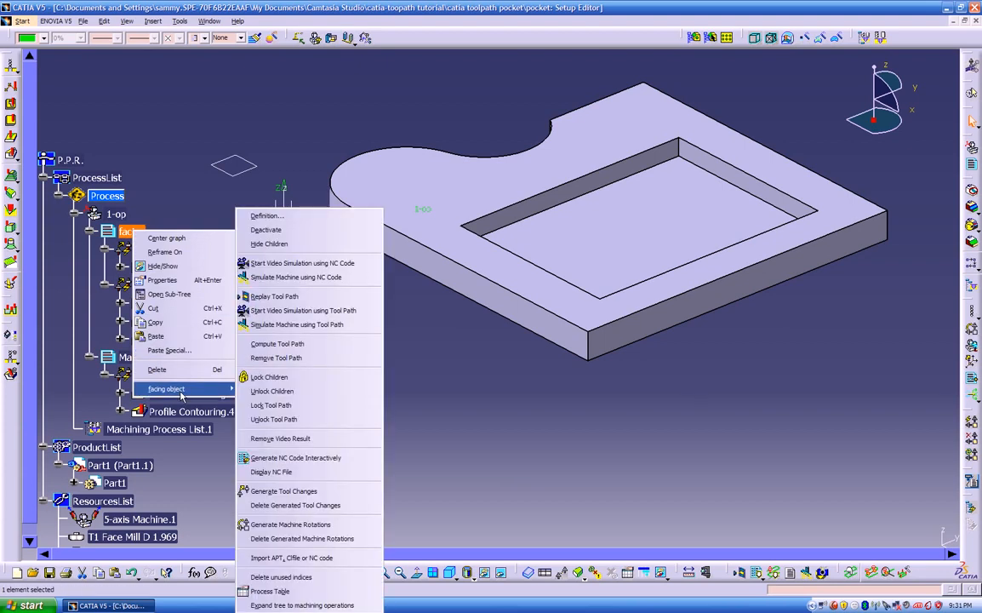
pyautogui.click(256, 377)
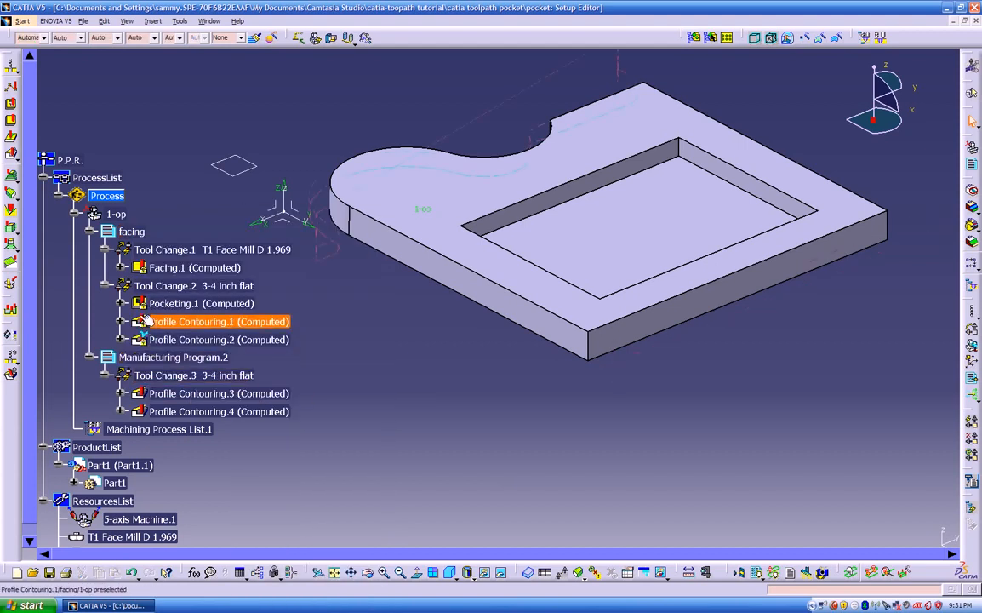
pyautogui.rightClick(153, 356)
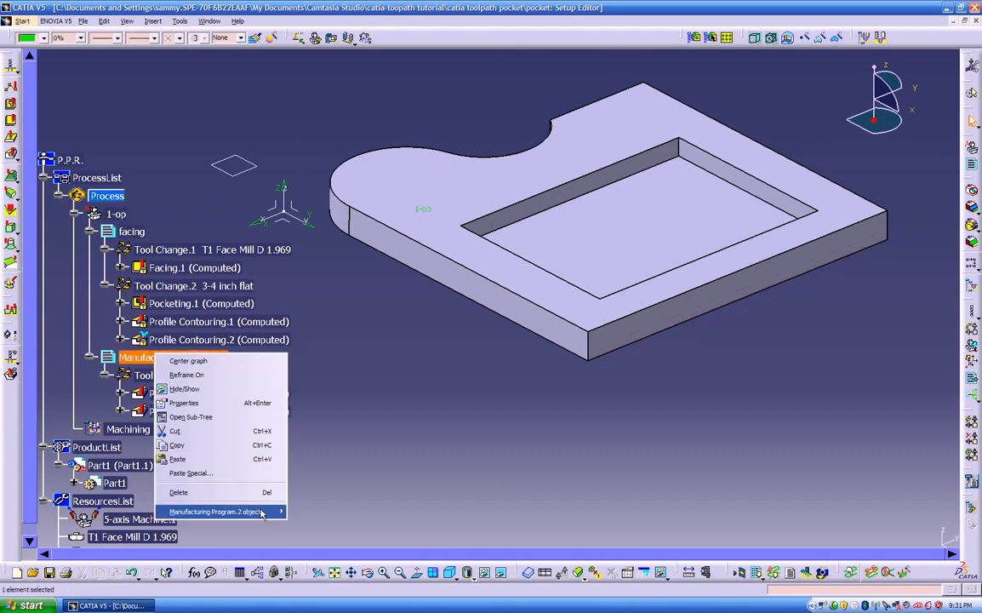
pyautogui.moveTo(271, 511)
pyautogui.click(330, 286)
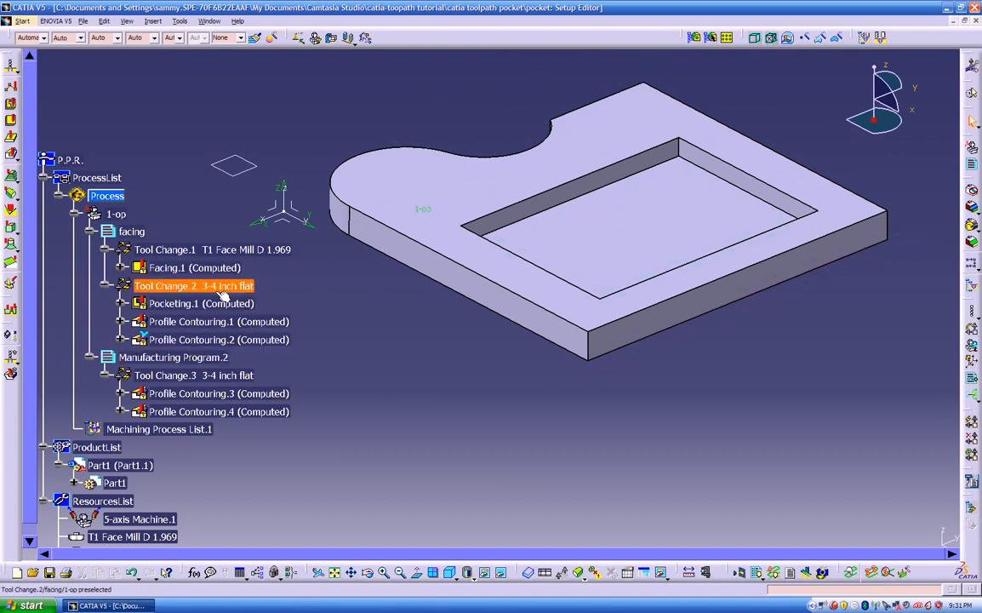
# Copy Profile Contouring.3 and Profile Contouring.4 and paste them after Profile Contouring.2 in the facing program
pyautogui.moveTo(425, 338); pyautogui.dragTo(415, 349, button='middle')
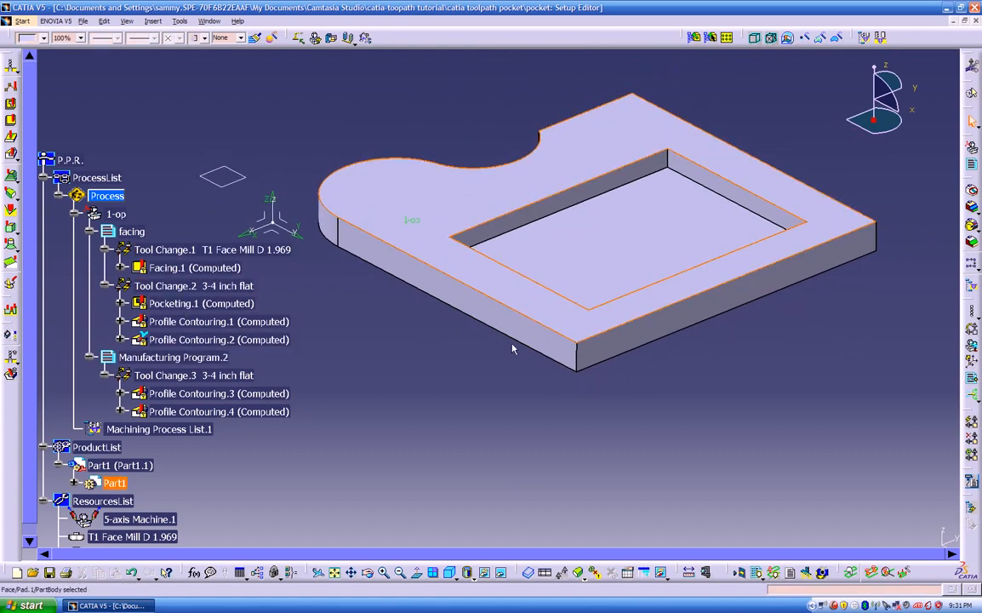
pyautogui.moveTo(636, 248)
pyautogui.mouseDown(button='middle')
pyautogui.moveTo(587, 289)
pyautogui.moveTo(643, 224)
pyautogui.moveTo(639, 247)
pyautogui.mouseUp(button='middle')
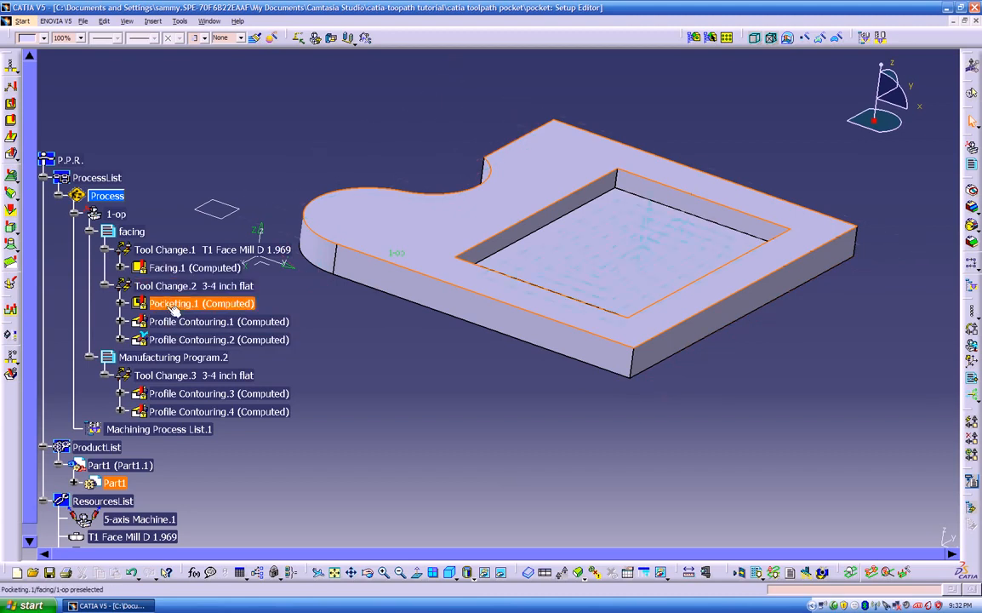
pyautogui.moveTo(433, 346); pyautogui.dragTo(340, 322, button='middle')
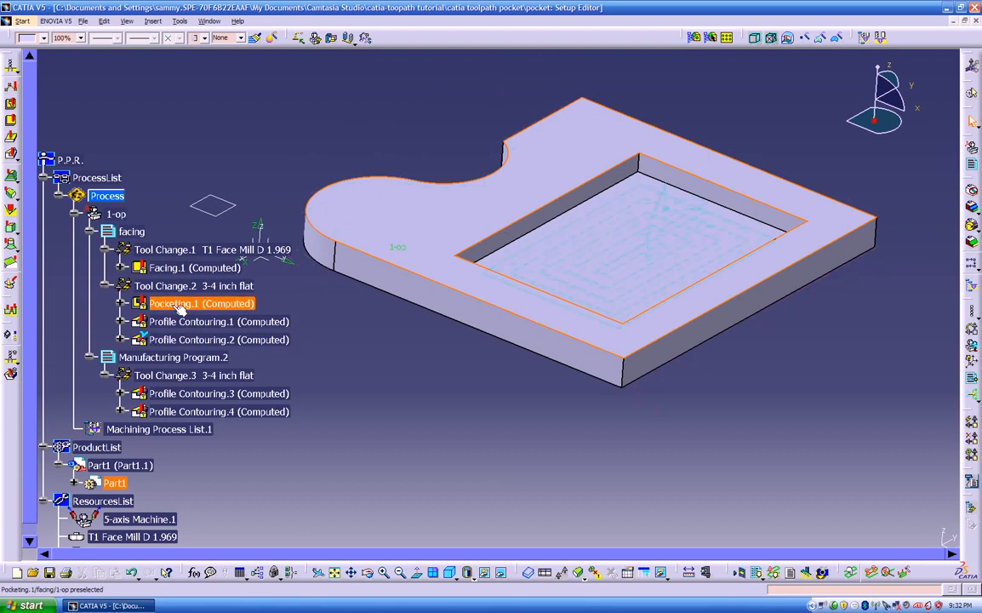
pyautogui.click(243, 395)
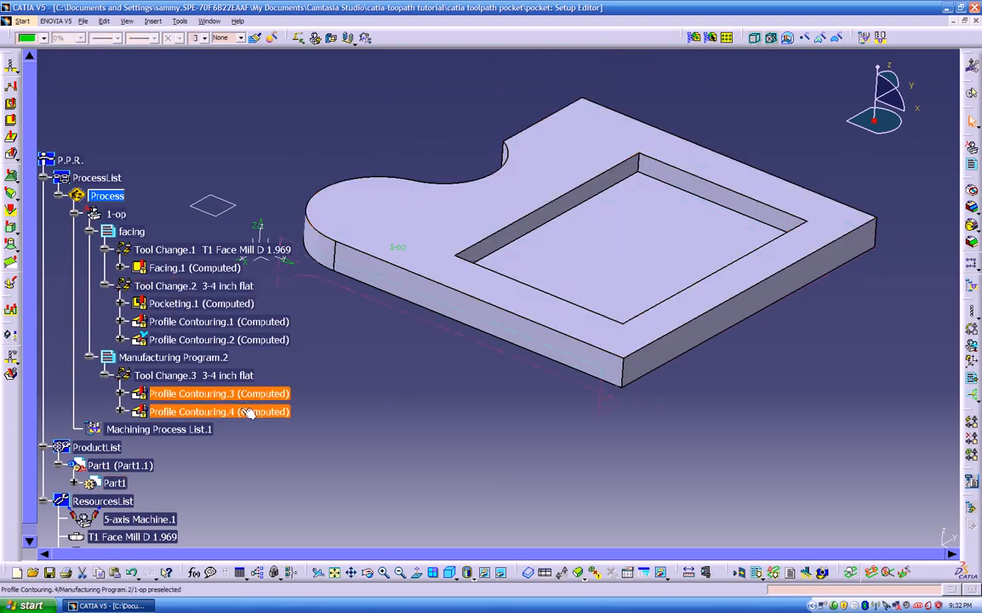
pyautogui.rightClick(247, 412)
pyautogui.click(260, 444)
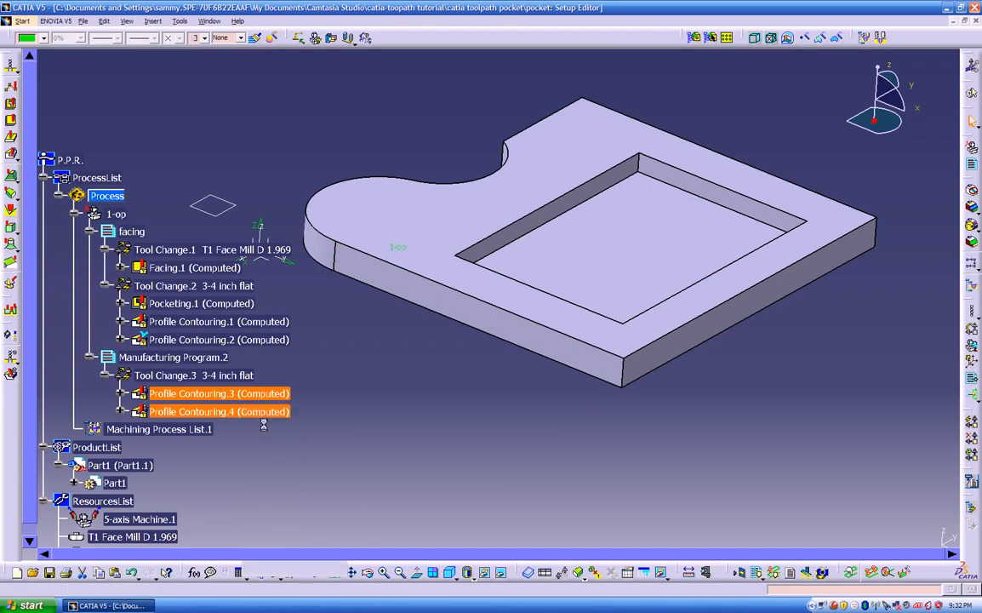
pyautogui.click(272, 340)
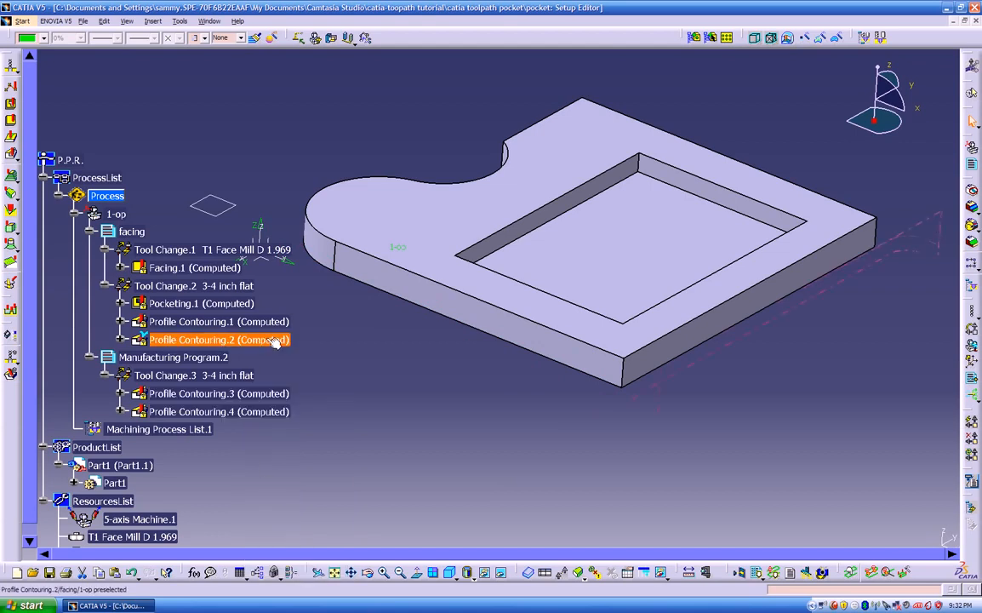
pyautogui.rightClick(269, 342)
pyautogui.click(300, 444)
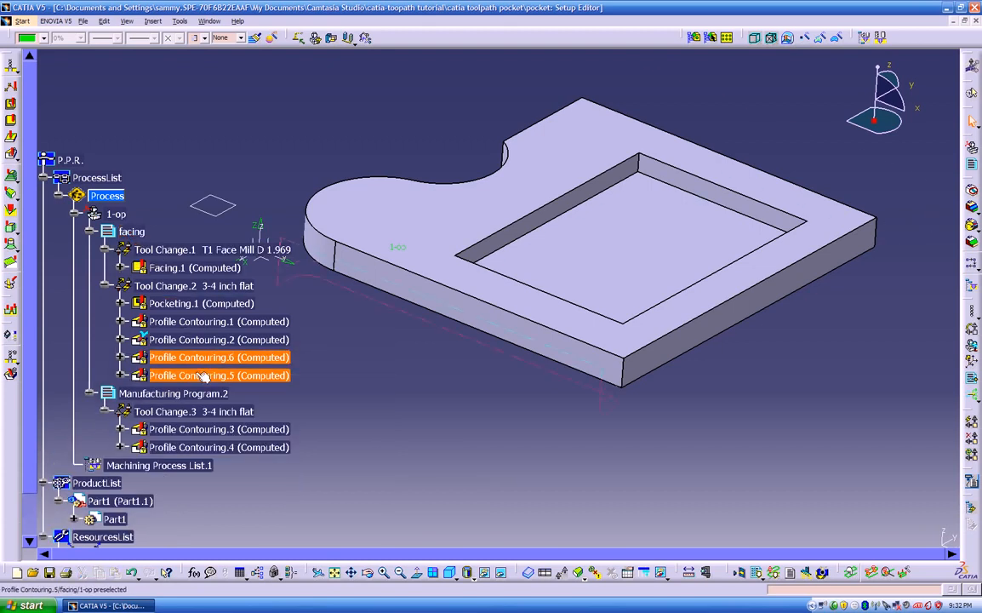
# Run the video simulation of Profile Contouring.5 from the last video result and inspect the machined stock from several sides
pyautogui.click(196, 376)
pyautogui.rightClick(214, 374)
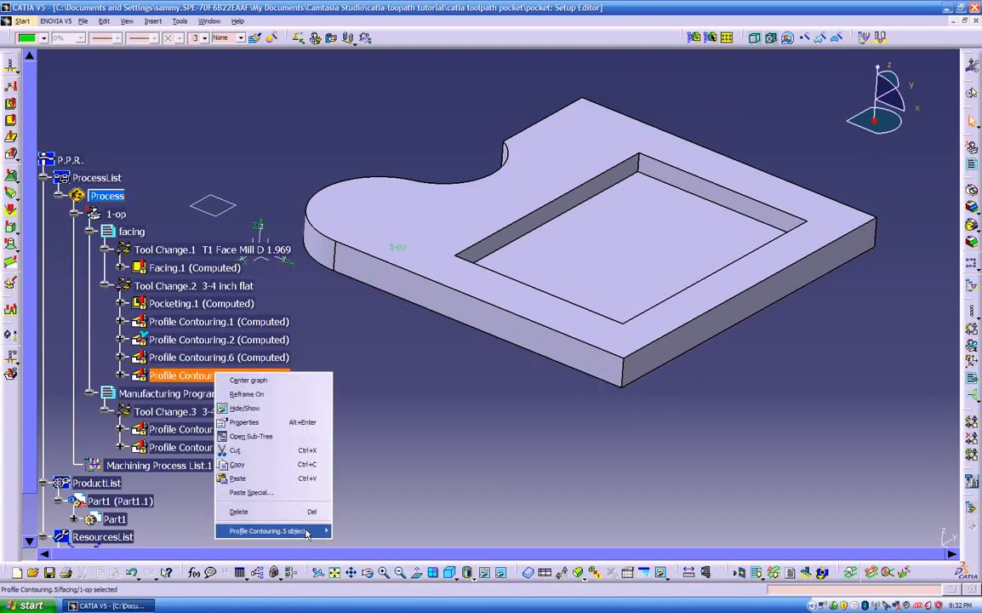
pyautogui.moveTo(305, 532)
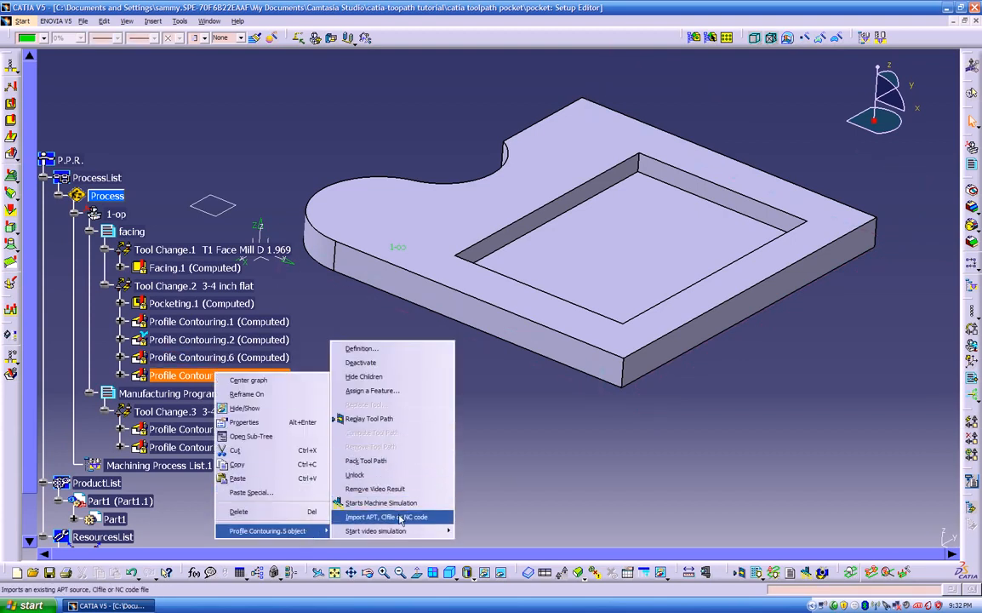
pyautogui.moveTo(392, 530)
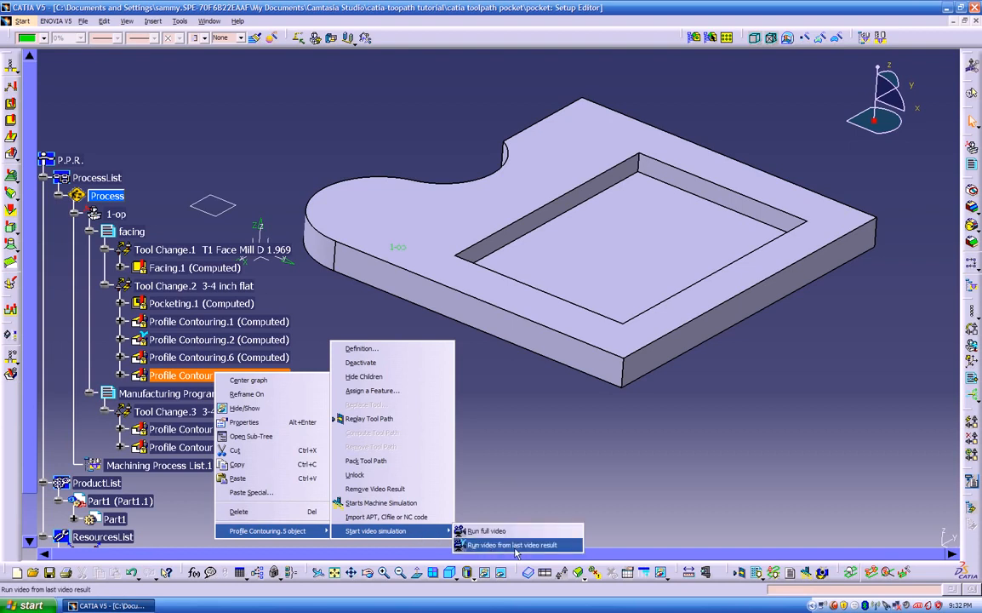
pyautogui.click(517, 546)
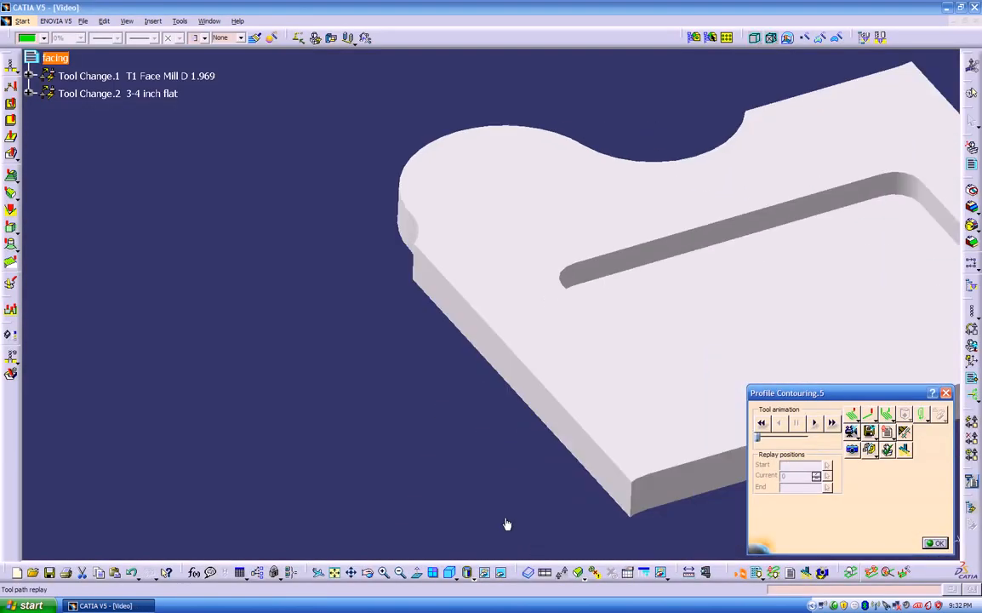
pyautogui.moveTo(506, 524); pyautogui.dragTo(541, 457, button='middle')
pyautogui.moveTo(639, 222); pyautogui.dragTo(366, 373, button='middle')
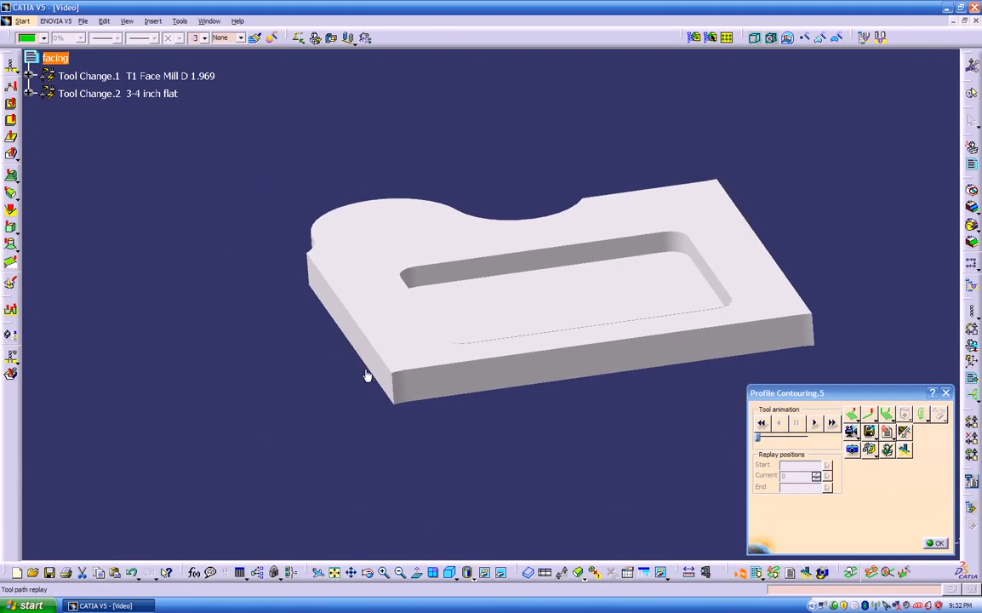
pyautogui.click(813, 423)
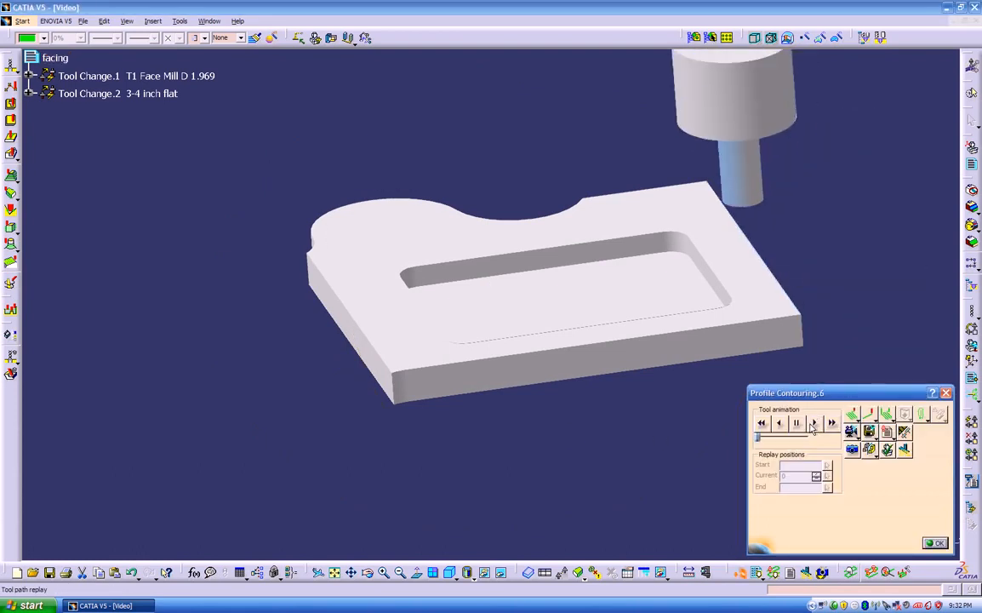
pyautogui.moveTo(705, 458); pyautogui.dragTo(307, 323, button='middle')
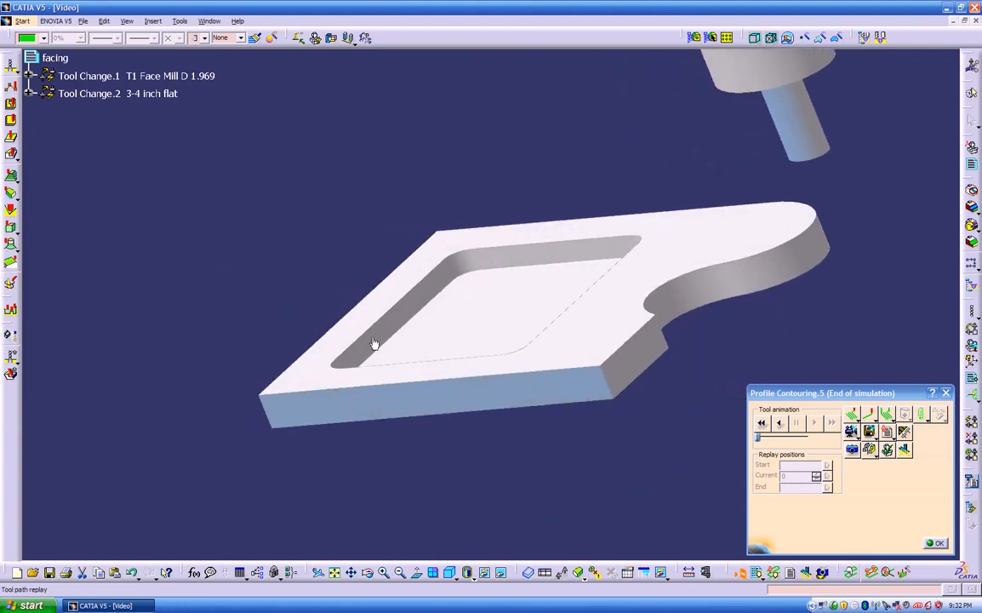
pyautogui.moveTo(670, 352)
pyautogui.mouseDown(button='middle')
pyautogui.moveTo(465, 459)
pyautogui.moveTo(281, 436)
pyautogui.moveTo(580, 391)
pyautogui.moveTo(726, 390)
pyautogui.moveTo(788, 356)
pyautogui.moveTo(468, 407)
pyautogui.moveTo(574, 331)
pyautogui.moveTo(689, 322)
pyautogui.moveTo(634, 337)
pyautogui.moveTo(664, 340)
pyautogui.mouseUp(button='middle')
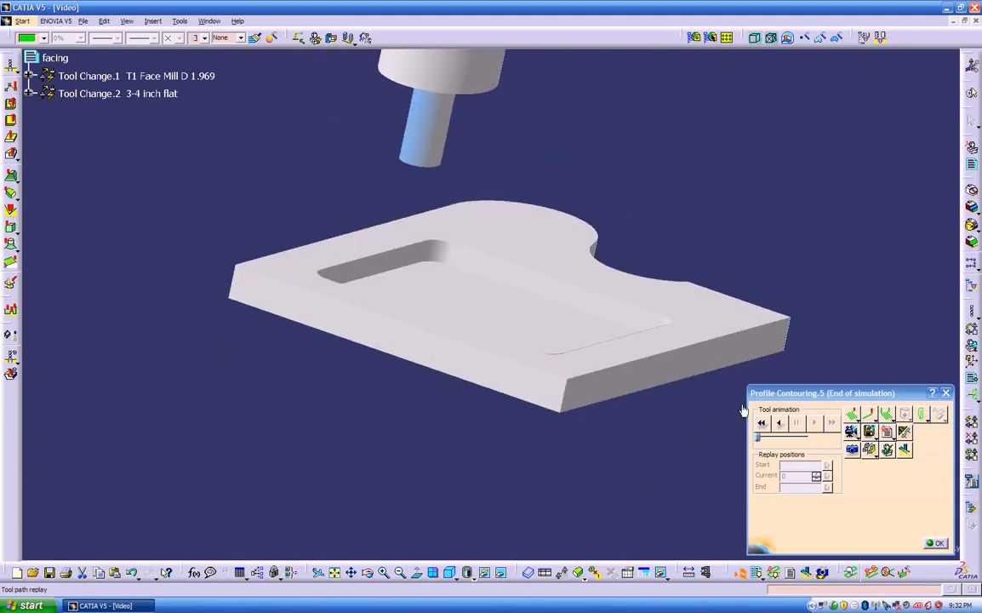
# Rerun the simulation from its start, store the video result on Profile Contouring.5 and close the simulation
pyautogui.click(761, 424)
pyautogui.click(813, 424)
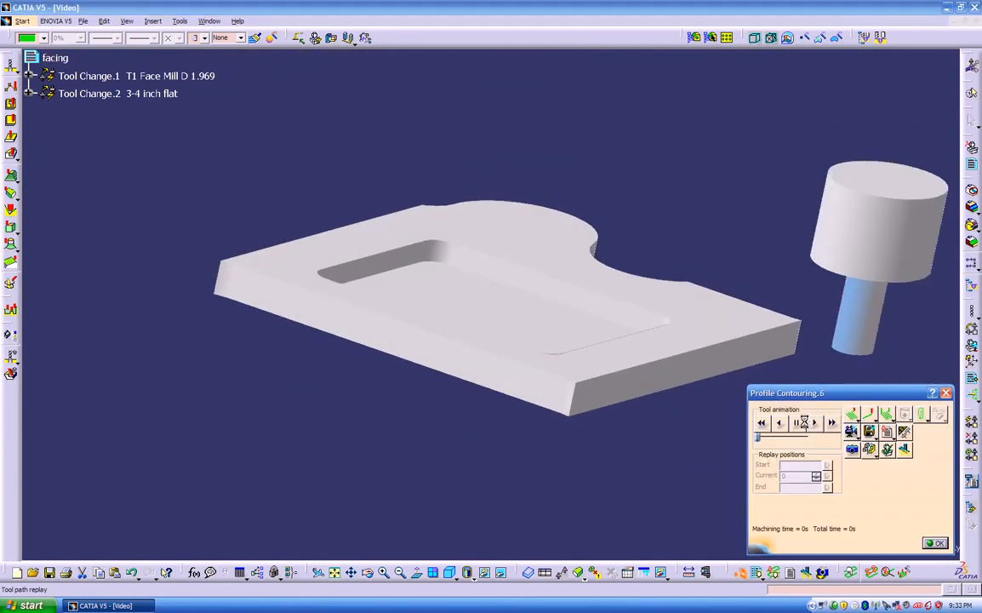
pyautogui.moveTo(287, 415); pyautogui.dragTo(633, 437, button='middle')
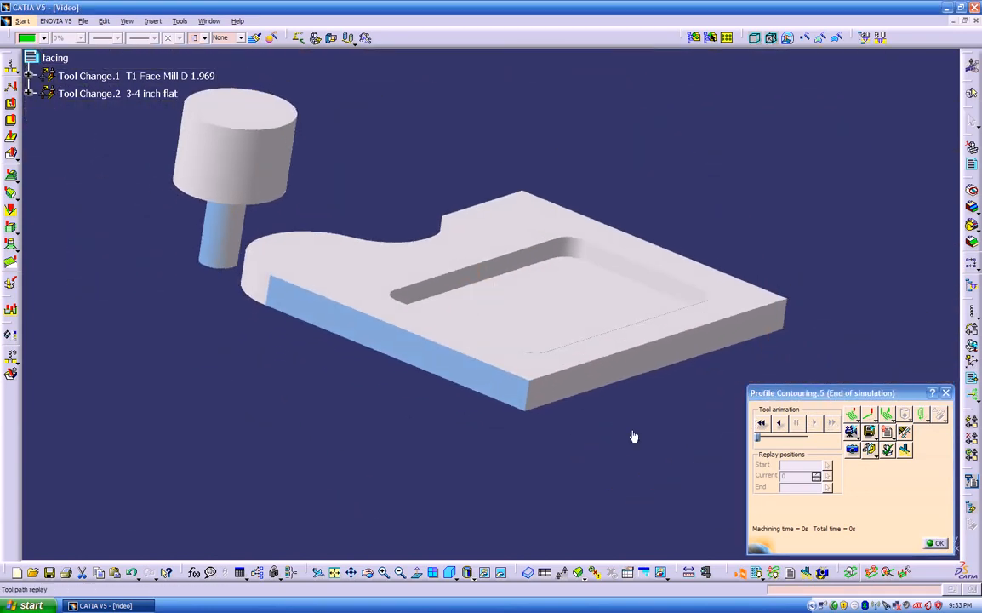
pyautogui.click(869, 431)
pyautogui.click(492, 321)
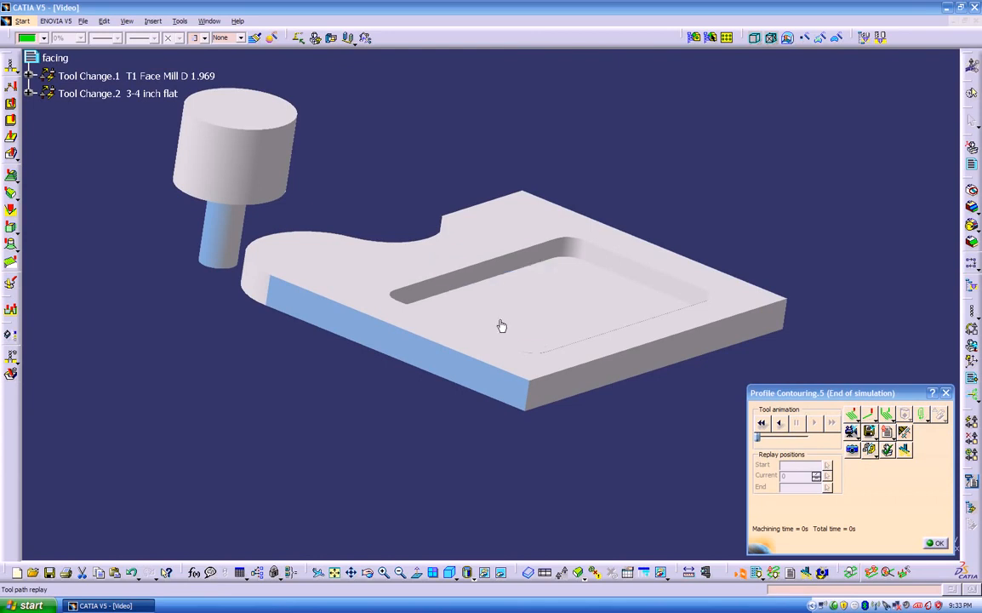
pyautogui.click(935, 542)
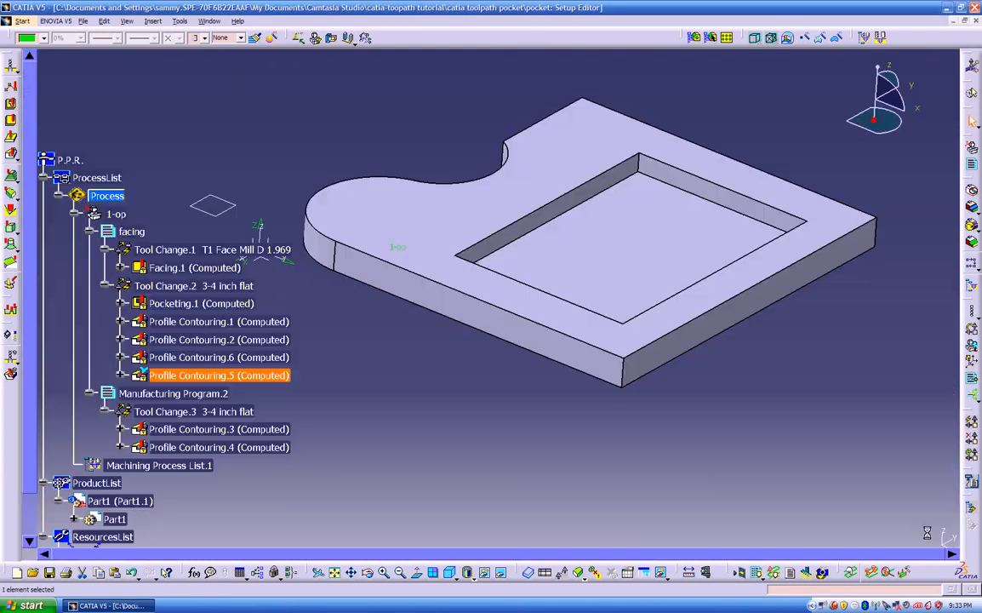
# Copy Profile Contouring.5 and paste the duplicate directly after it in the facing program
pyautogui.moveTo(702, 426); pyautogui.dragTo(578, 395, button='middle')
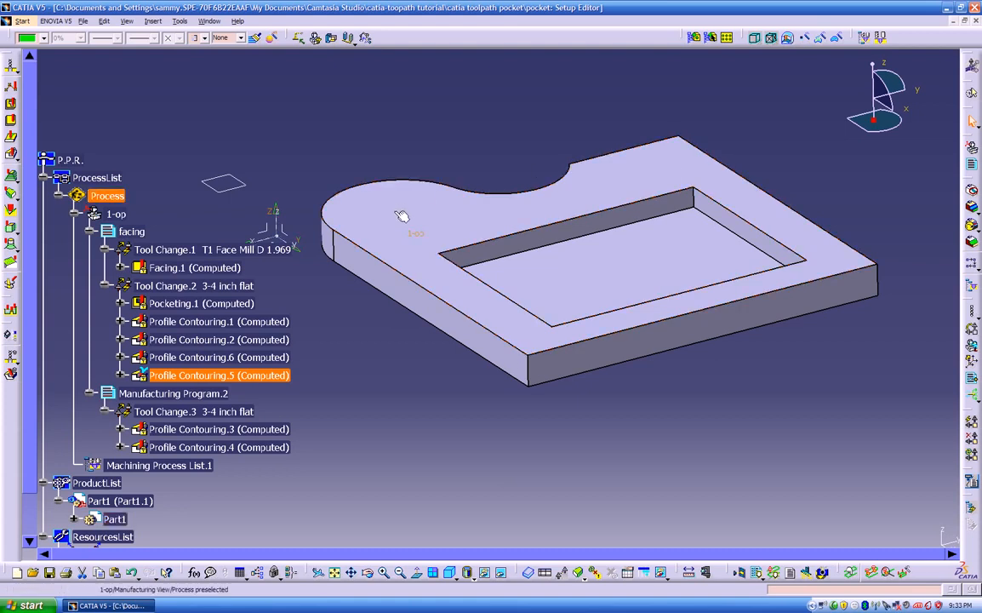
pyautogui.click(540, 335)
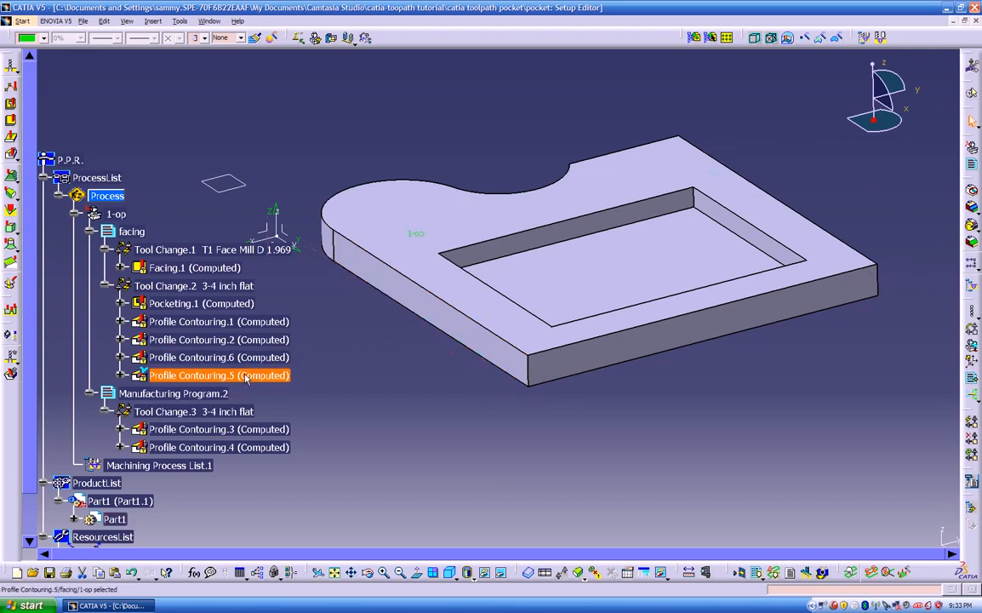
pyautogui.rightClick(248, 375)
pyautogui.rightClick(262, 380)
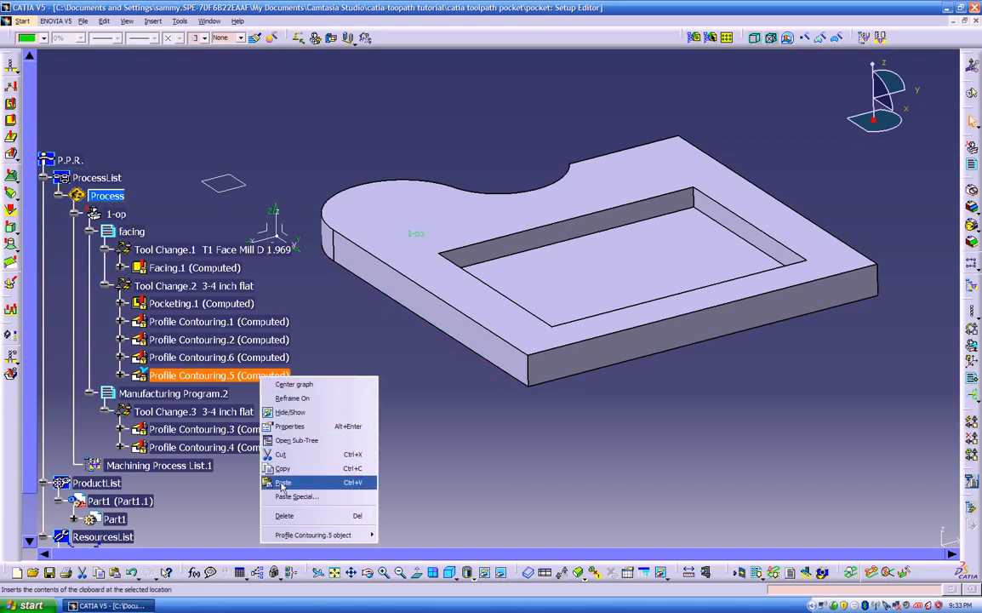
pyautogui.click(281, 481)
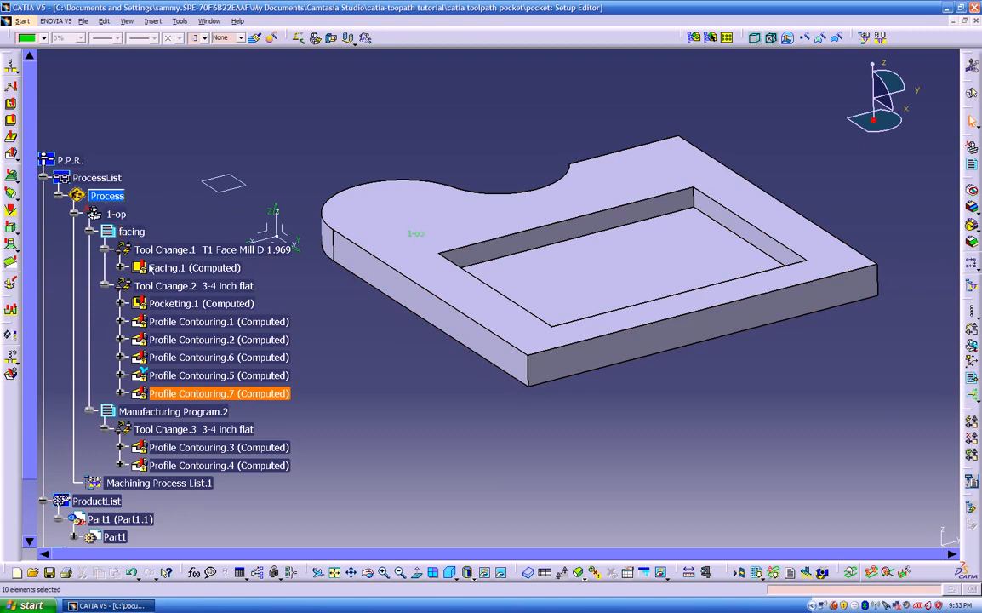
# Unlock the pasted Profile Contouring.7 operation at the end of the facing program
pyautogui.rightClick(162, 394)
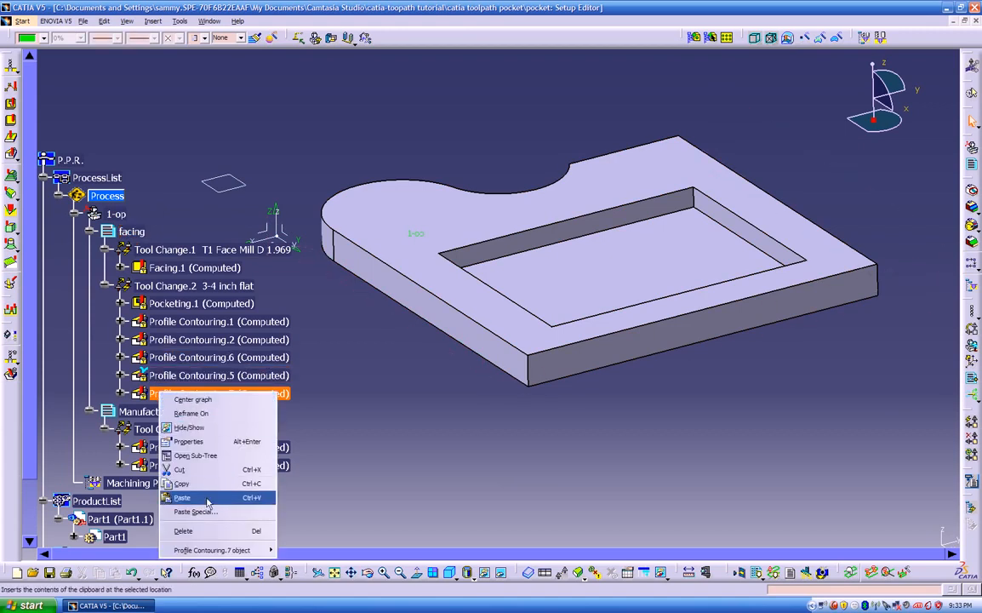
pyautogui.moveTo(252, 555)
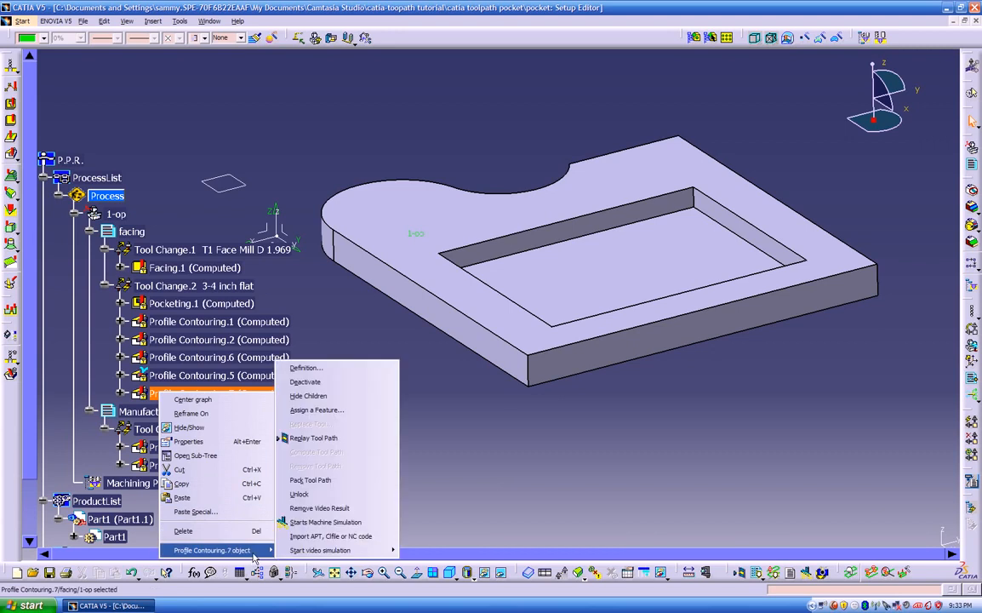
pyautogui.click(300, 494)
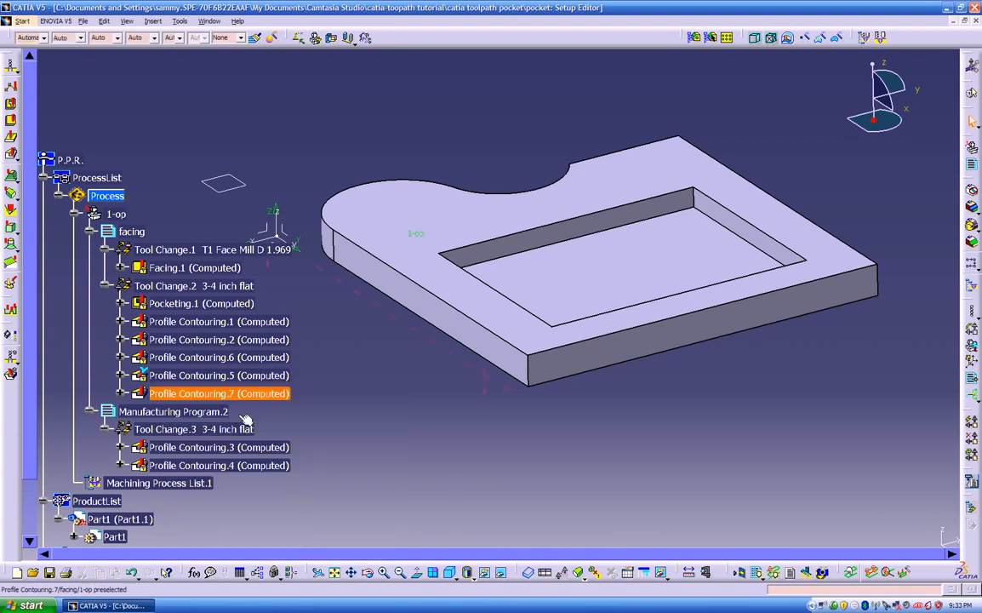
pyautogui.click(120, 394)
pyautogui.doubleClick(190, 395)
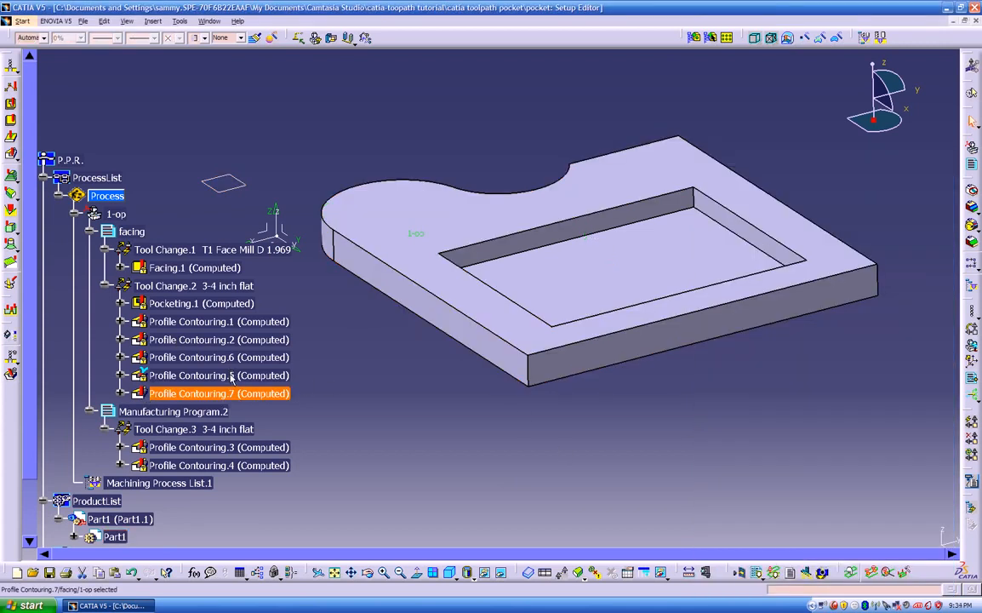
# Open the definition of Profile Contouring.5 and review its strategy, geometry, tool, feedrate and spindle speed settings
pyautogui.click(235, 378)
pyautogui.doubleClick(230, 376)
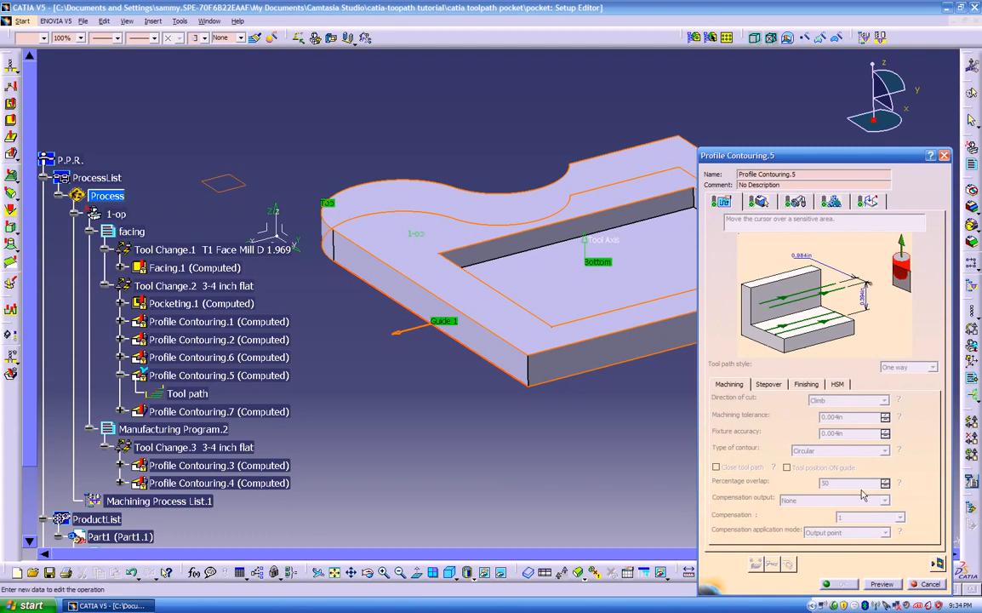
pyautogui.click(770, 384)
pyautogui.click(806, 386)
pyautogui.click(838, 383)
pyautogui.click(769, 384)
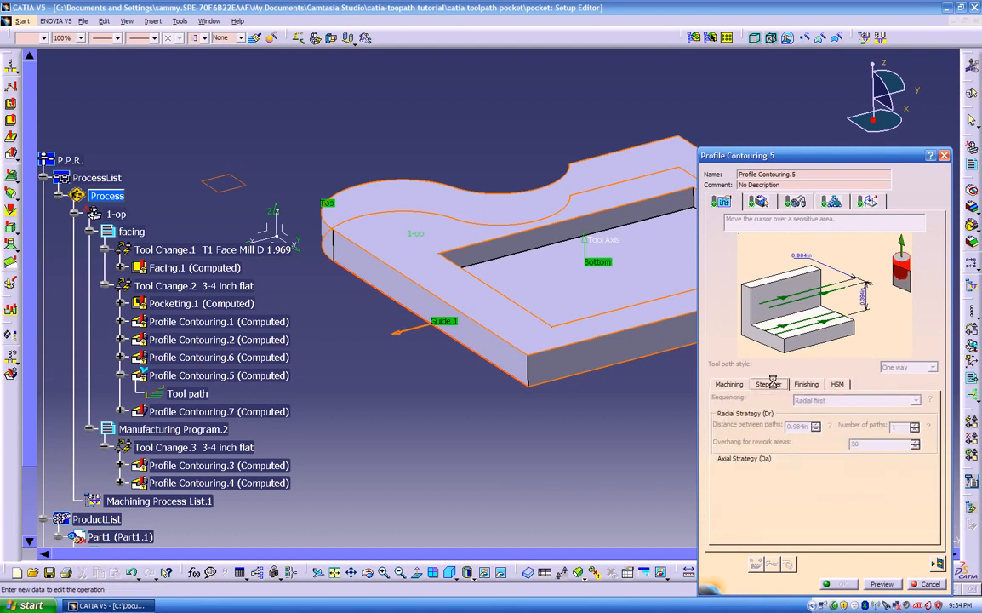
pyautogui.click(729, 383)
pyautogui.click(758, 201)
pyautogui.click(794, 200)
pyautogui.click(832, 201)
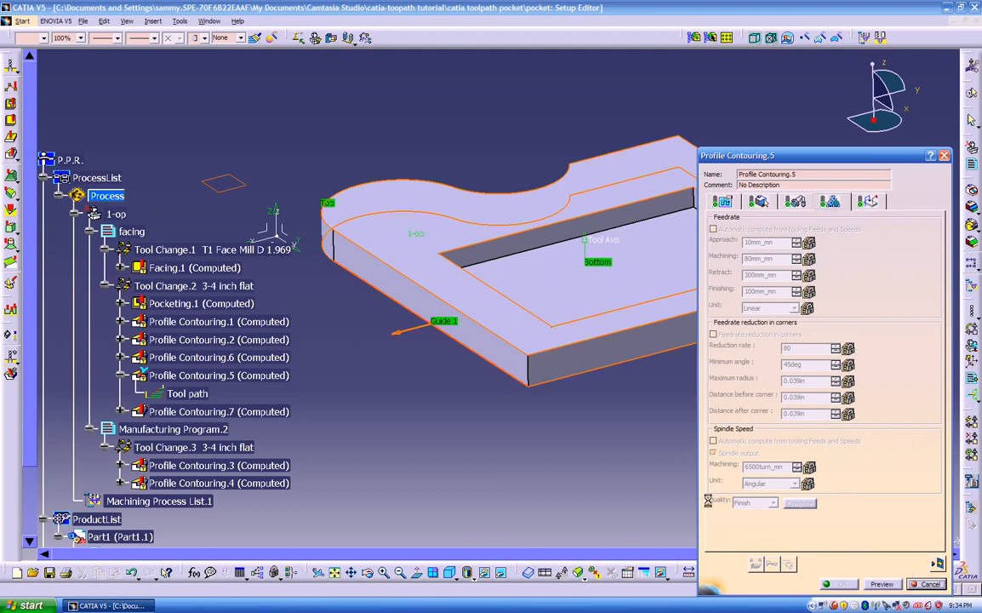
# Open the definition of Profile Contouring.7 and remove all of its guide contours
pyautogui.doubleClick(223, 412)
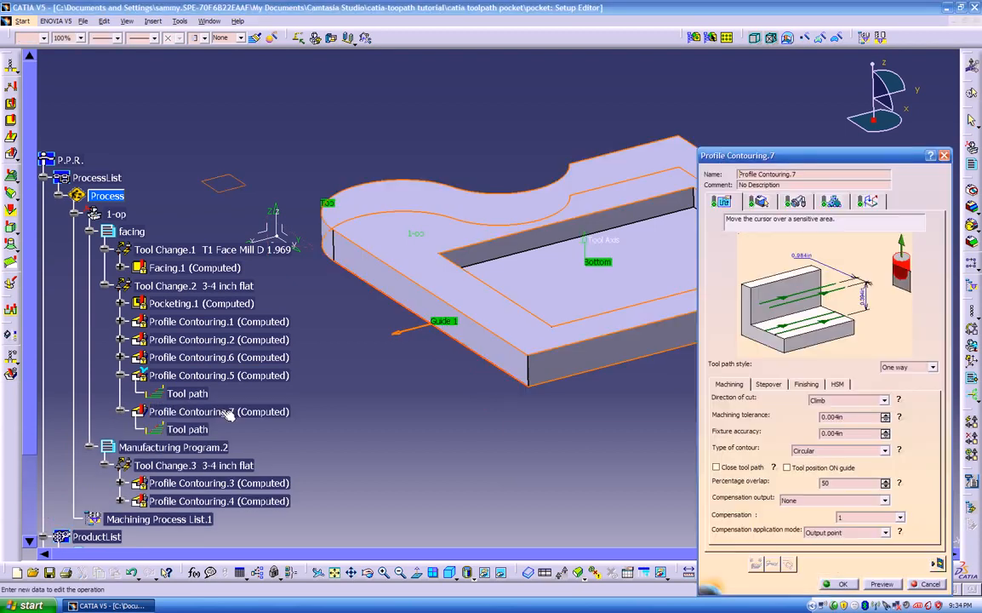
pyautogui.click(759, 201)
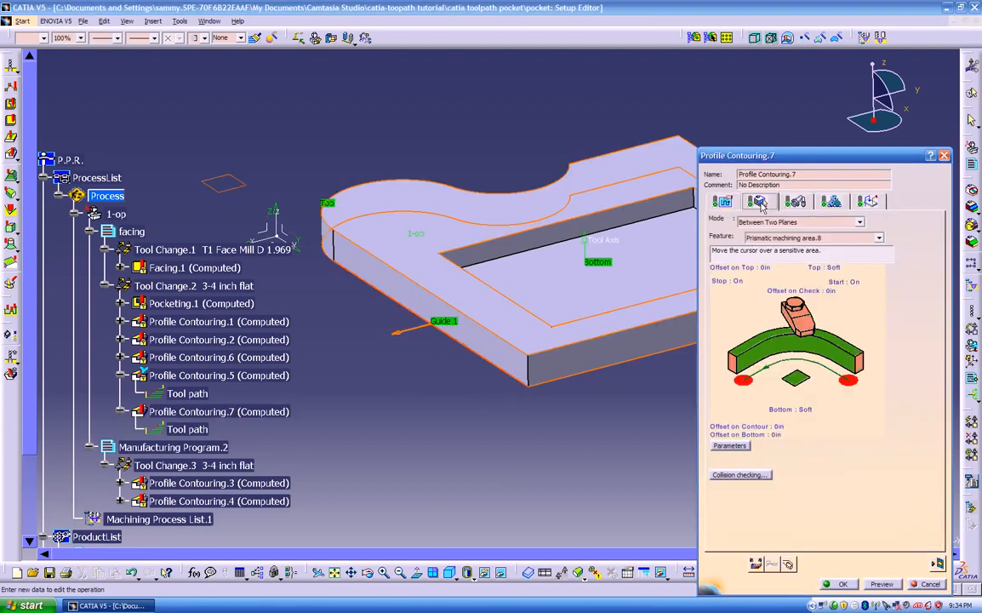
pyautogui.rightClick(773, 351)
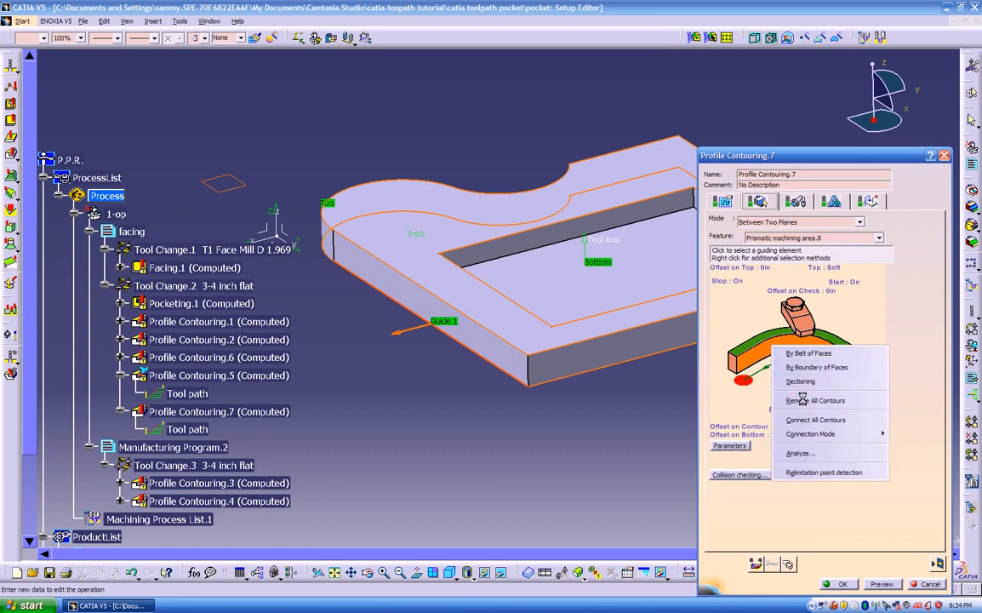
pyautogui.click(801, 399)
# Start a new guide selection for Profile Contouring.7 with the bottom edge of the plate's long side that runs into the rounded corner
pyautogui.moveTo(644, 410); pyautogui.dragTo(542, 263, button='middle')
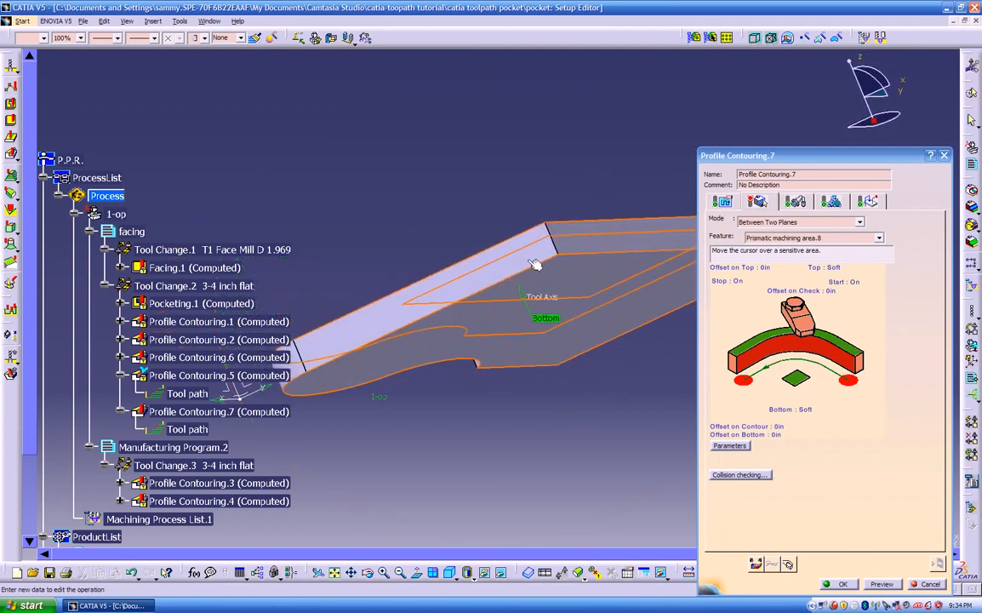
pyautogui.moveTo(460, 381); pyautogui.dragTo(514, 382, button='middle')
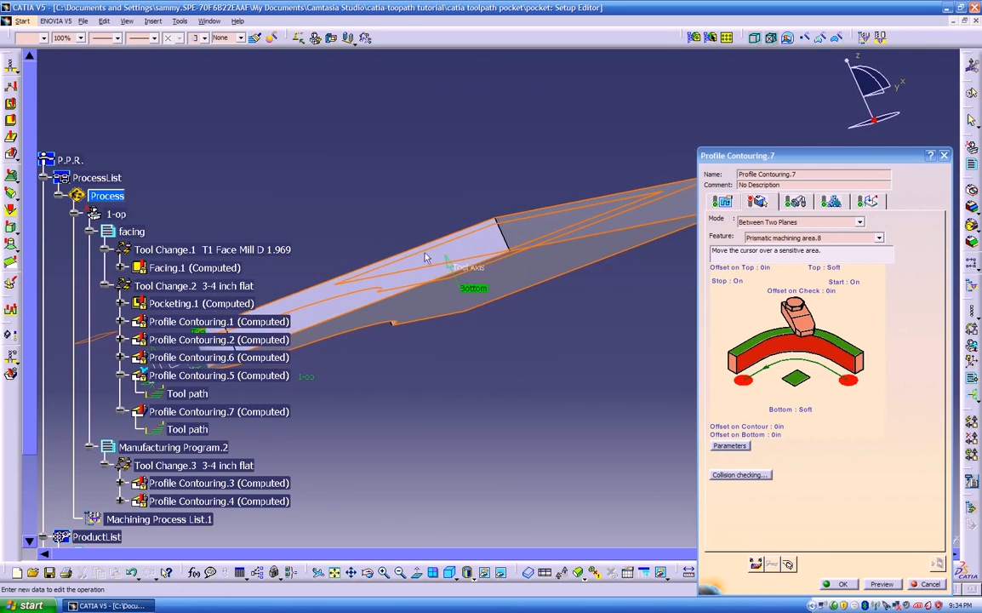
pyautogui.moveTo(543, 331); pyautogui.dragTo(573, 407, button='middle')
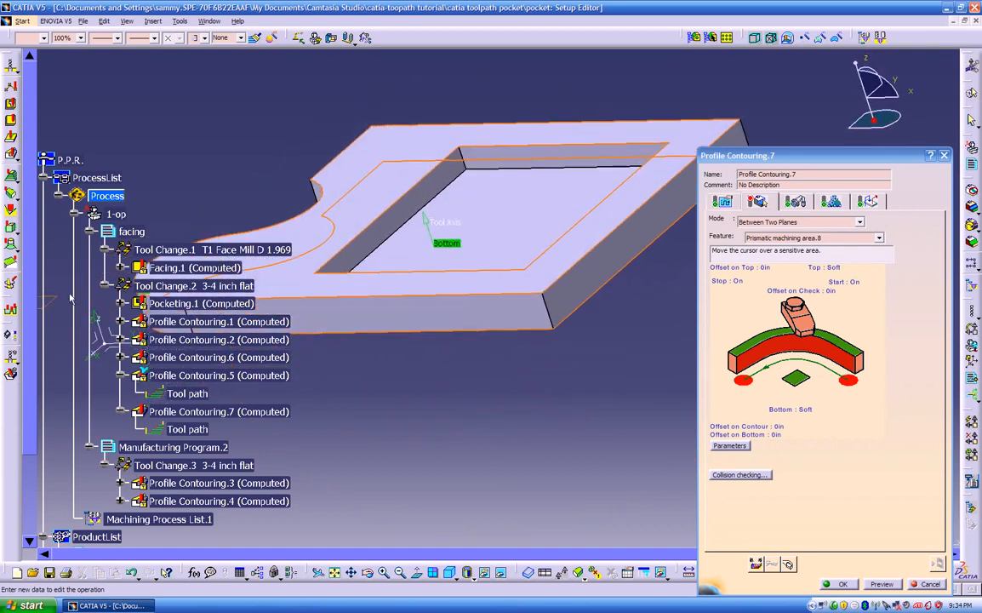
pyautogui.press('F3')
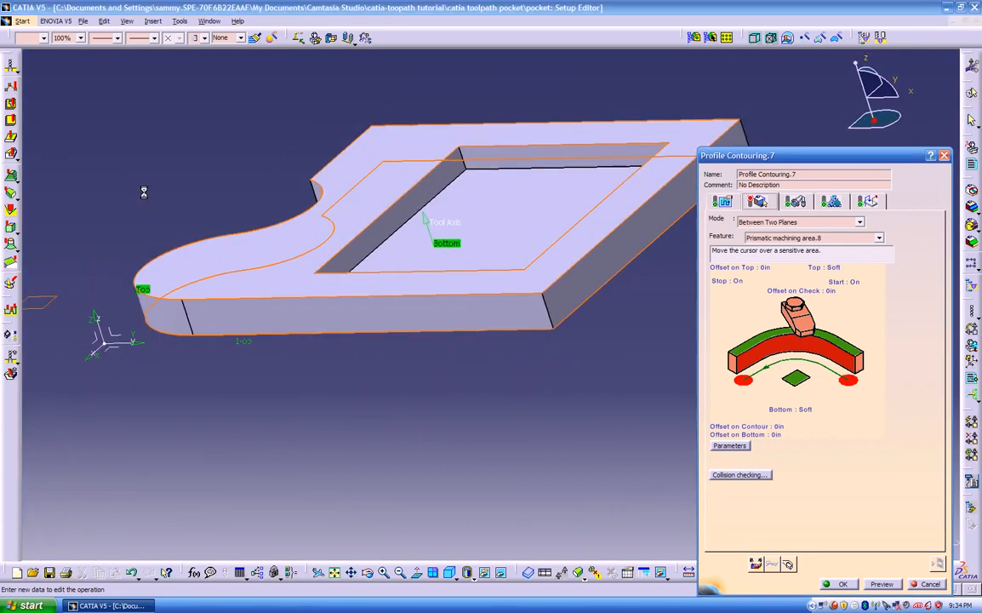
pyautogui.moveTo(262, 373); pyautogui.dragTo(342, 396, button='middle')
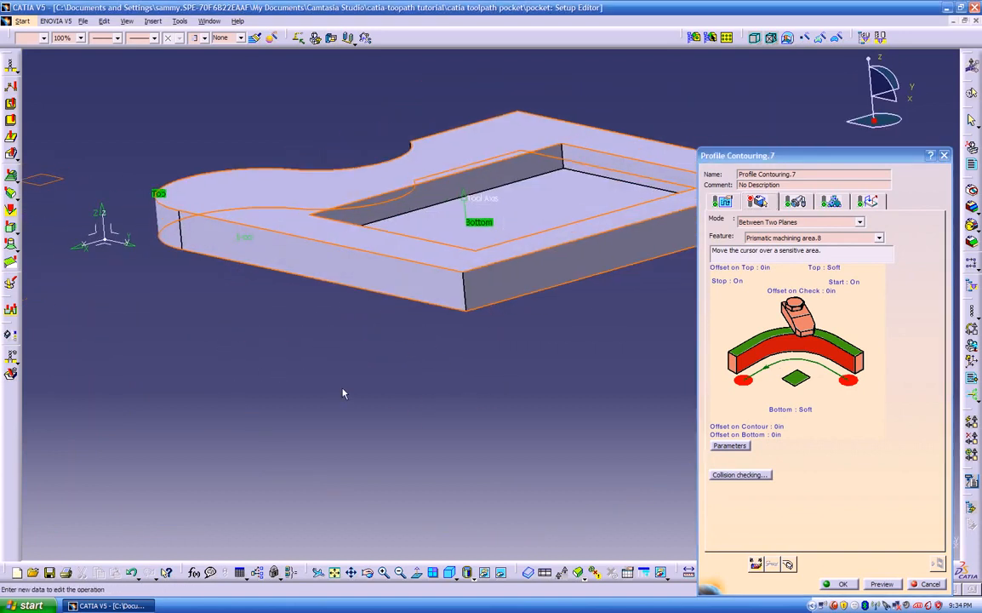
pyautogui.press('F3')
pyautogui.press('F3')
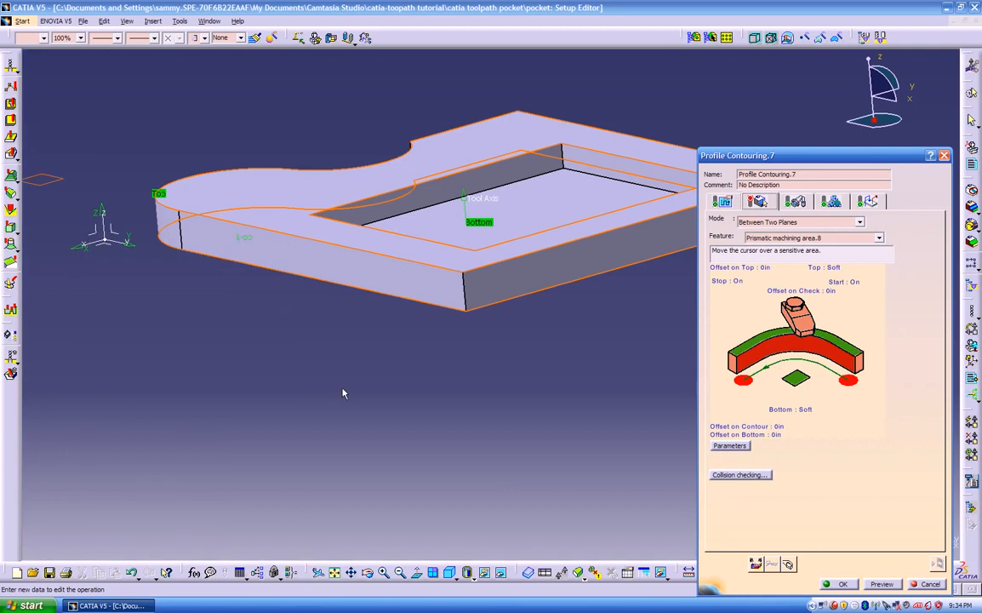
pyautogui.moveTo(458, 400); pyautogui.dragTo(485, 477, button='middle')
pyautogui.click(800, 382)
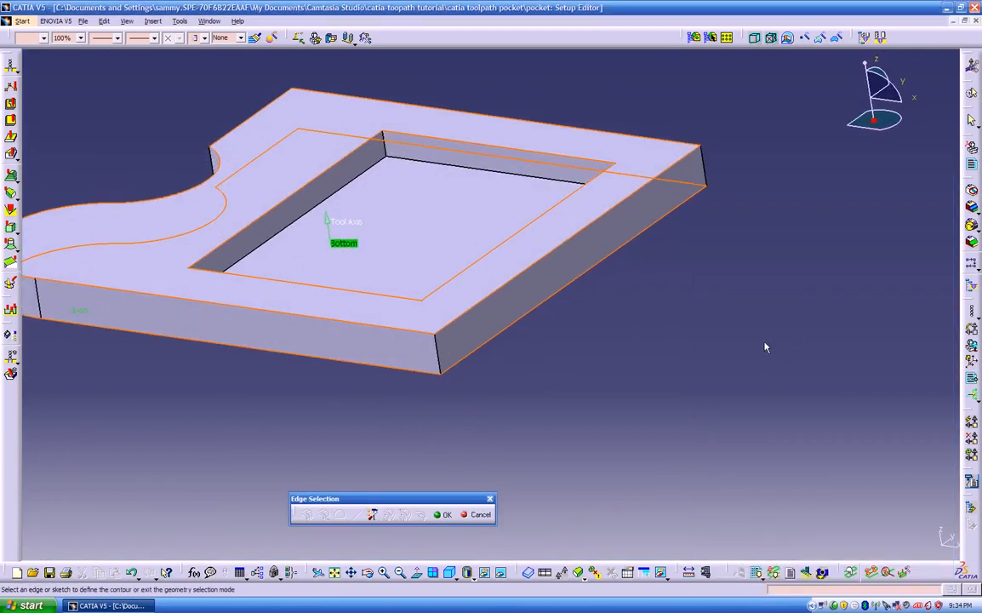
pyautogui.click(425, 376)
pyautogui.moveTo(401, 399); pyautogui.dragTo(574, 409, button='middle')
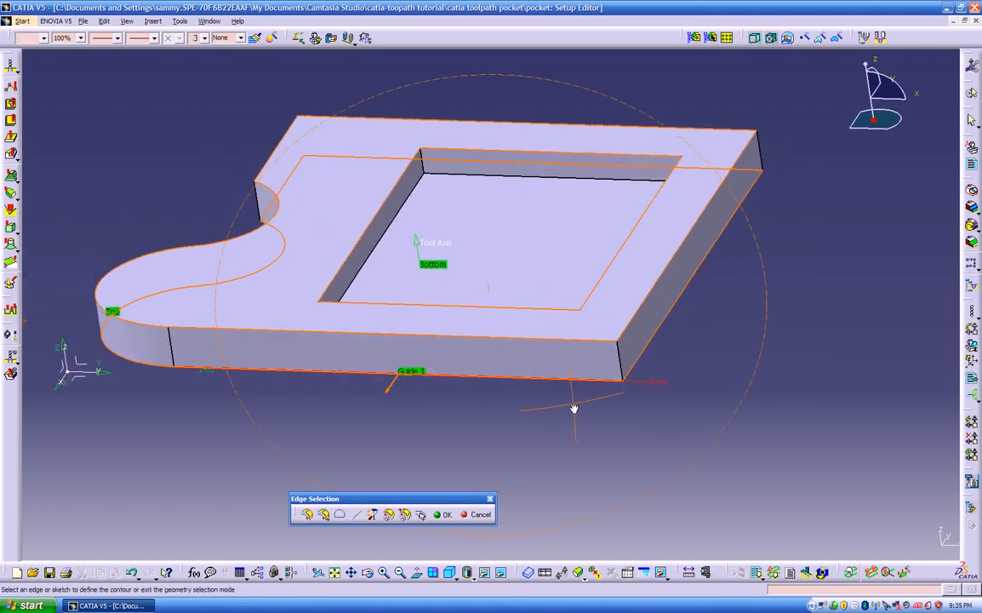
# Extend the guide by navigating on the belt of edges around the plate's entire bottom outline and accept the edge selection
pyautogui.click(309, 516)
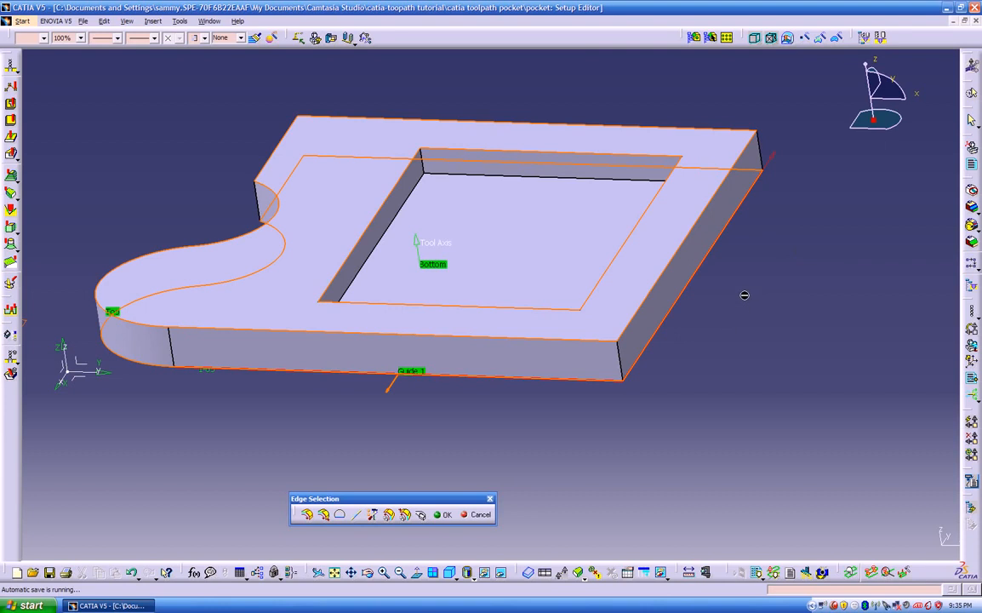
pyautogui.moveTo(743, 295); pyautogui.dragTo(409, 388, button='middle')
pyautogui.moveTo(902, 441); pyautogui.dragTo(593, 395, button='middle')
pyautogui.moveTo(708, 357); pyautogui.dragTo(459, 411, button='middle')
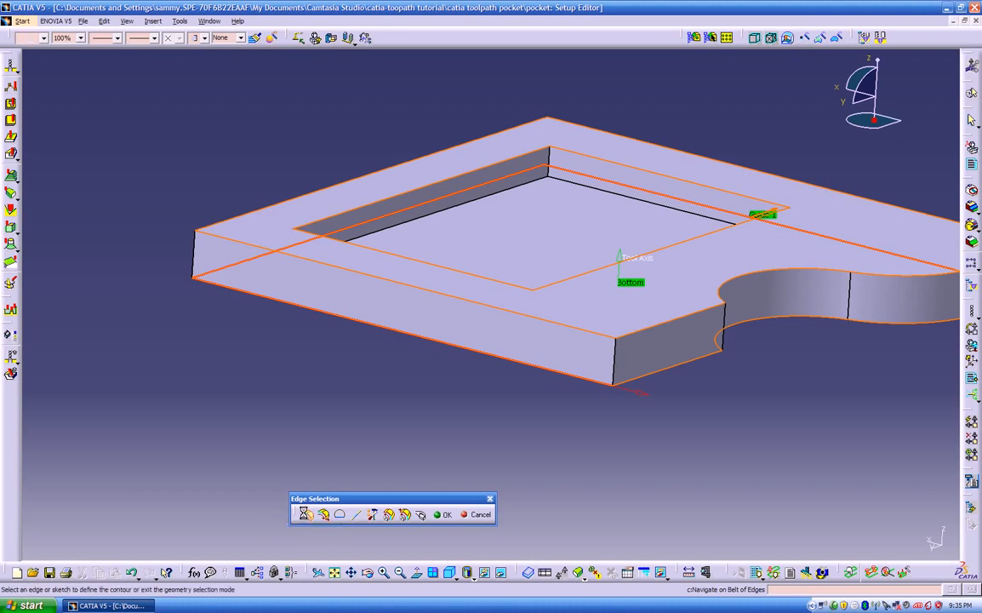
pyautogui.moveTo(686, 369); pyautogui.dragTo(316, 505, button='middle')
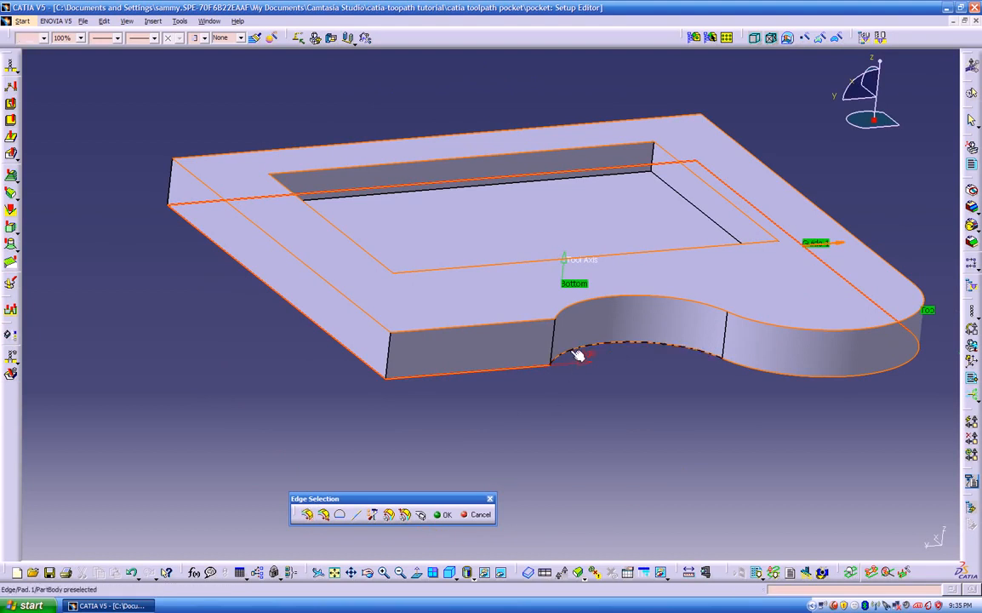
pyautogui.moveTo(583, 365); pyautogui.dragTo(529, 430, button='middle')
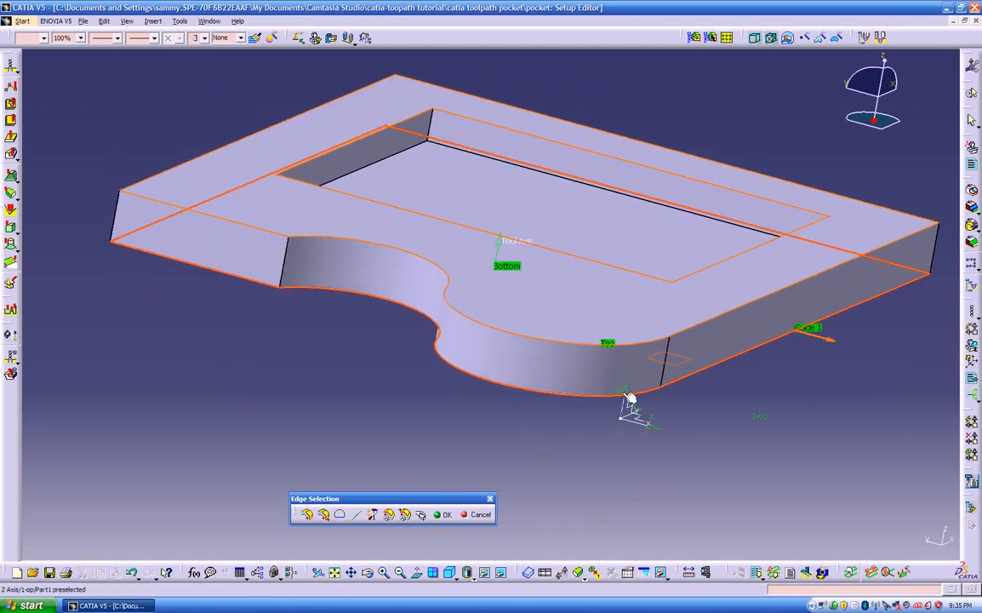
pyautogui.moveTo(590, 339); pyautogui.dragTo(398, 395, button='middle')
pyautogui.moveTo(553, 375); pyautogui.dragTo(471, 367, button='middle')
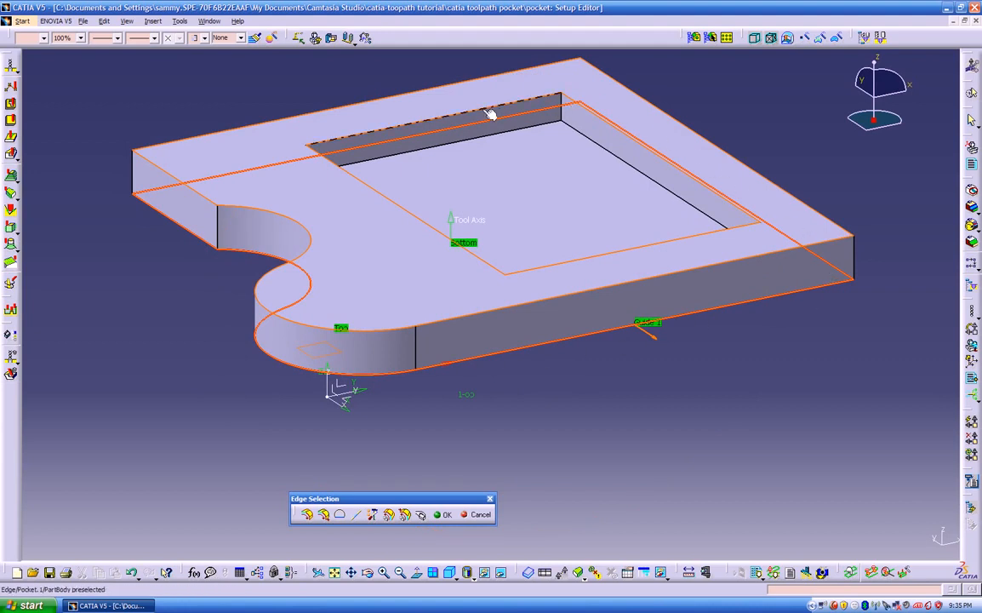
pyautogui.moveTo(448, 423); pyautogui.dragTo(493, 417, button='middle')
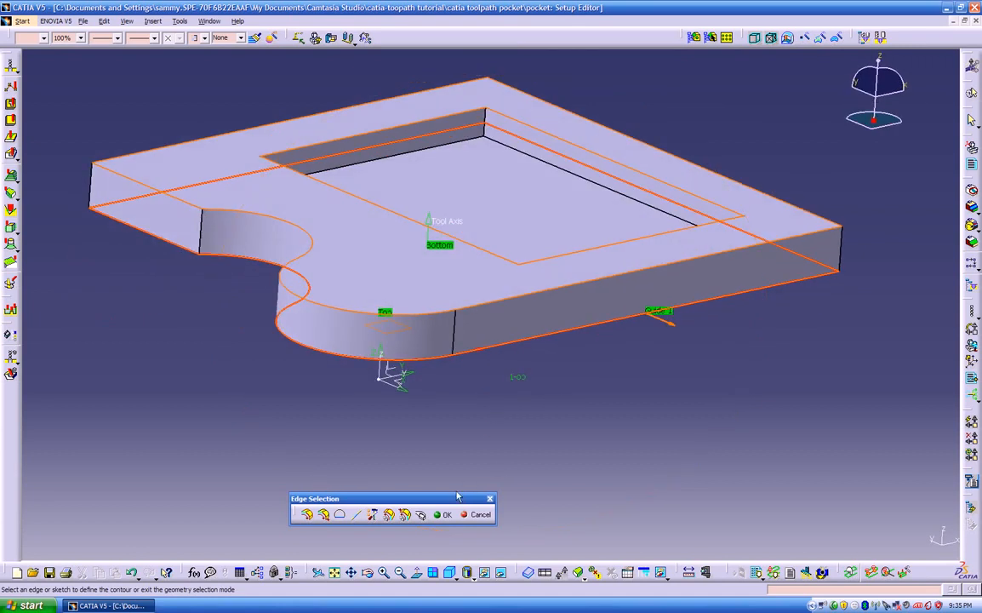
pyautogui.click(443, 514)
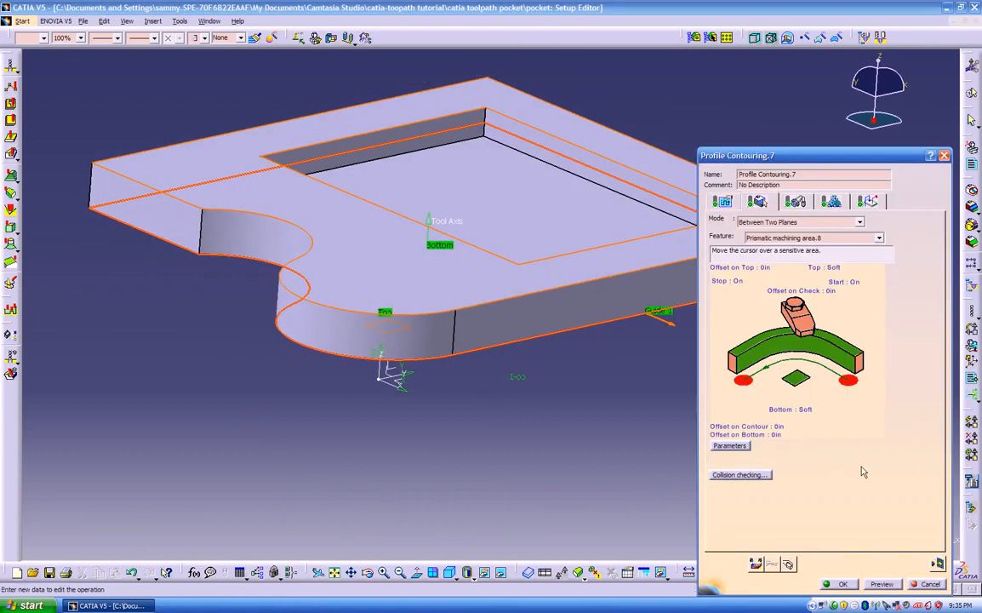
# Compute and replay the tool path of Profile Contouring.7, inspect it around the plate, and confirm the operation
pyautogui.click(937, 563)
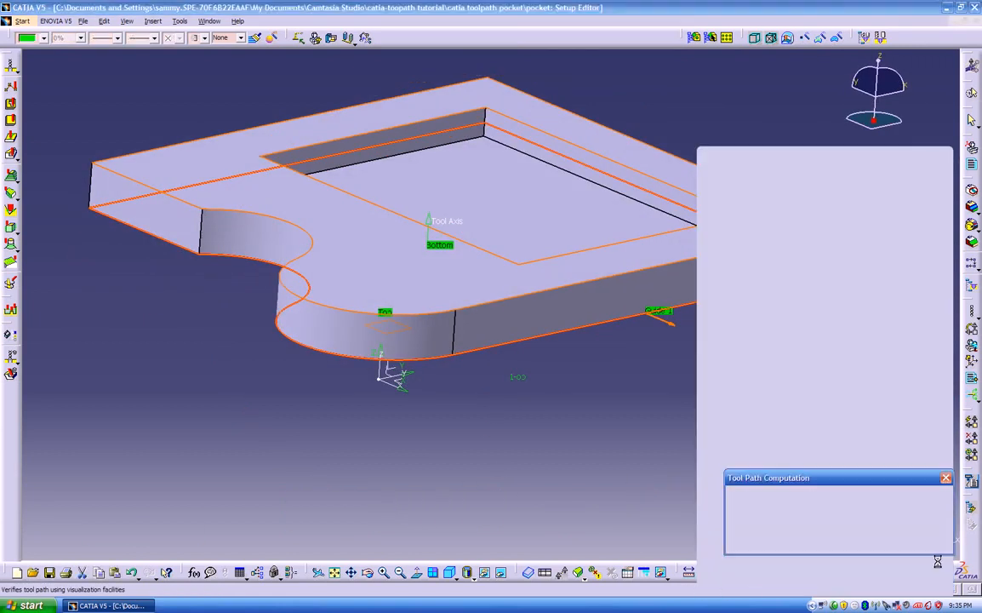
pyautogui.moveTo(450, 425); pyautogui.dragTo(497, 440, button='middle')
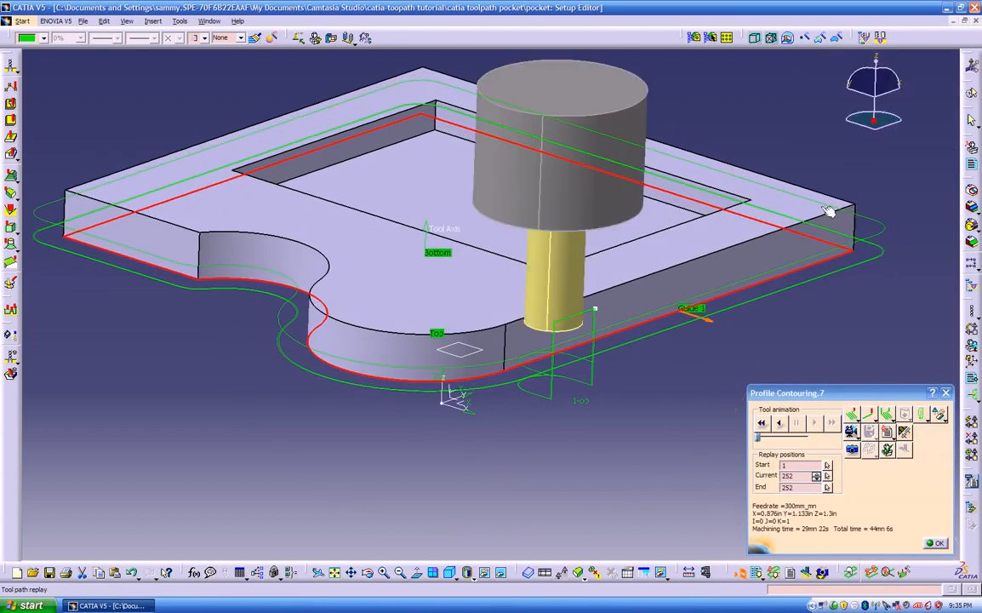
pyautogui.click(764, 423)
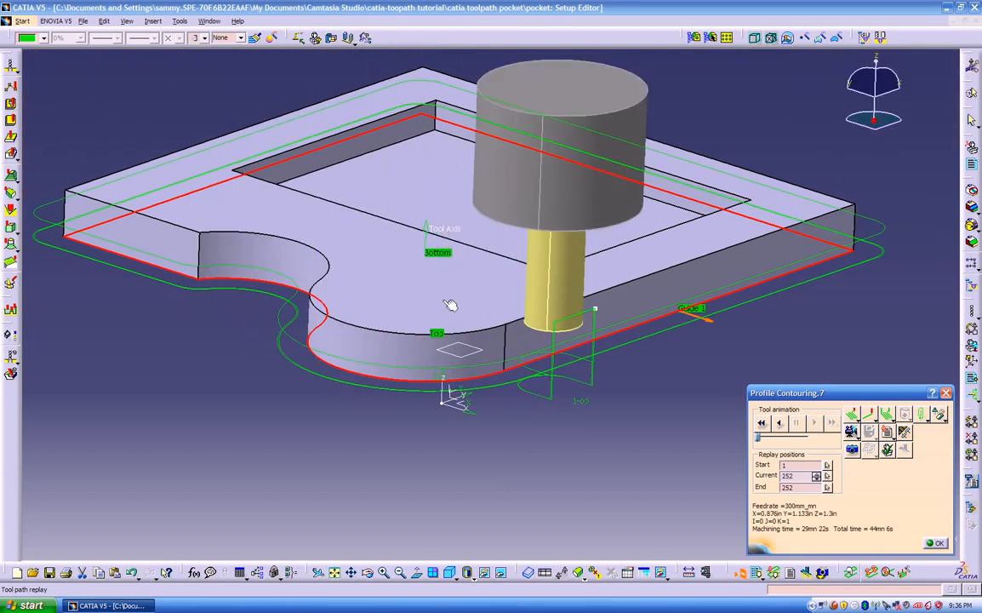
pyautogui.moveTo(572, 437); pyautogui.dragTo(647, 409, button='middle')
pyautogui.click(936, 544)
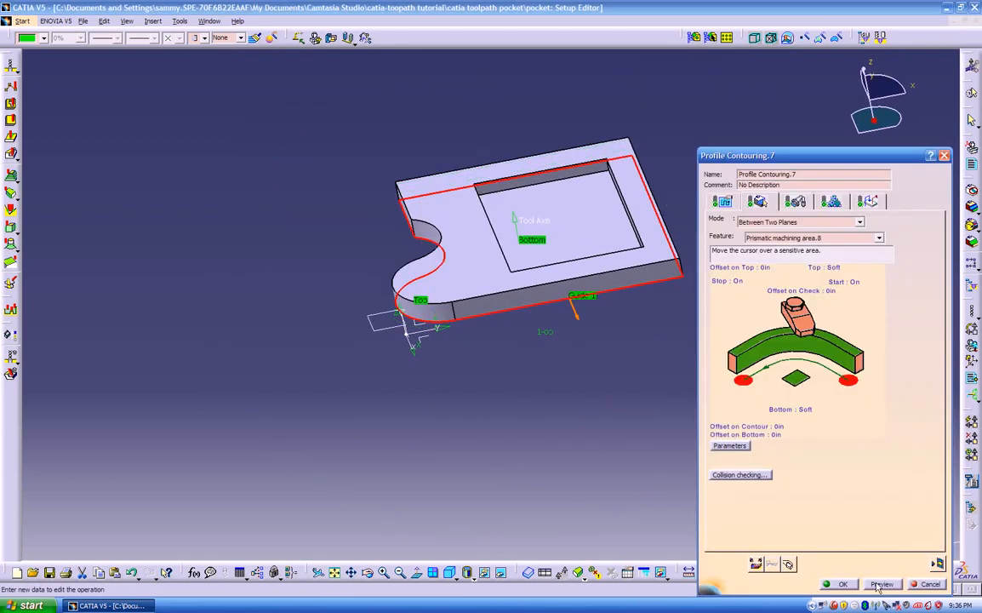
pyautogui.click(844, 584)
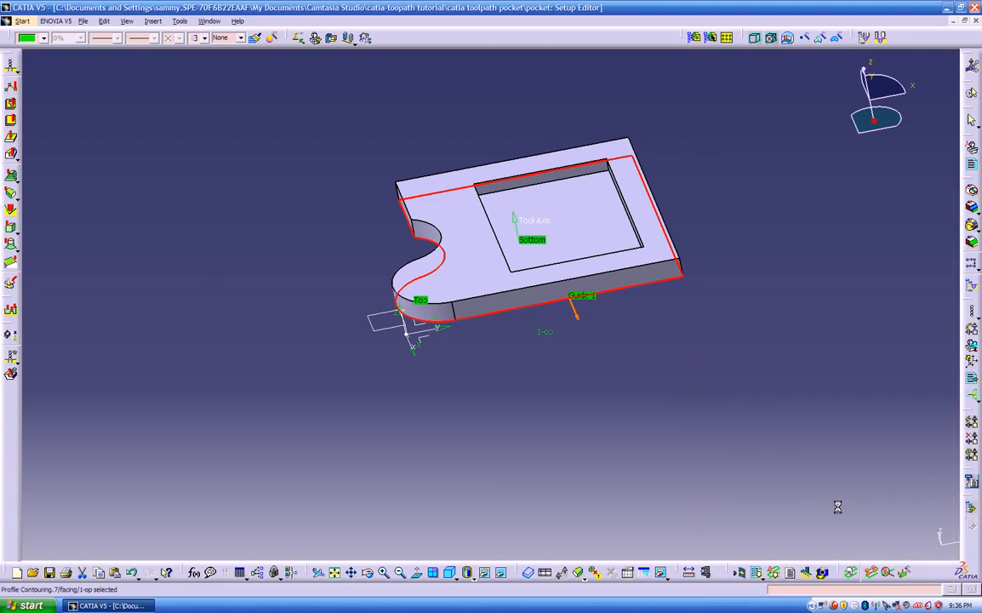
# Switch to the pocket.CATPart window and define the misc geometrical set as the work object
pyautogui.moveTo(547, 365); pyautogui.dragTo(678, 343, button='middle')
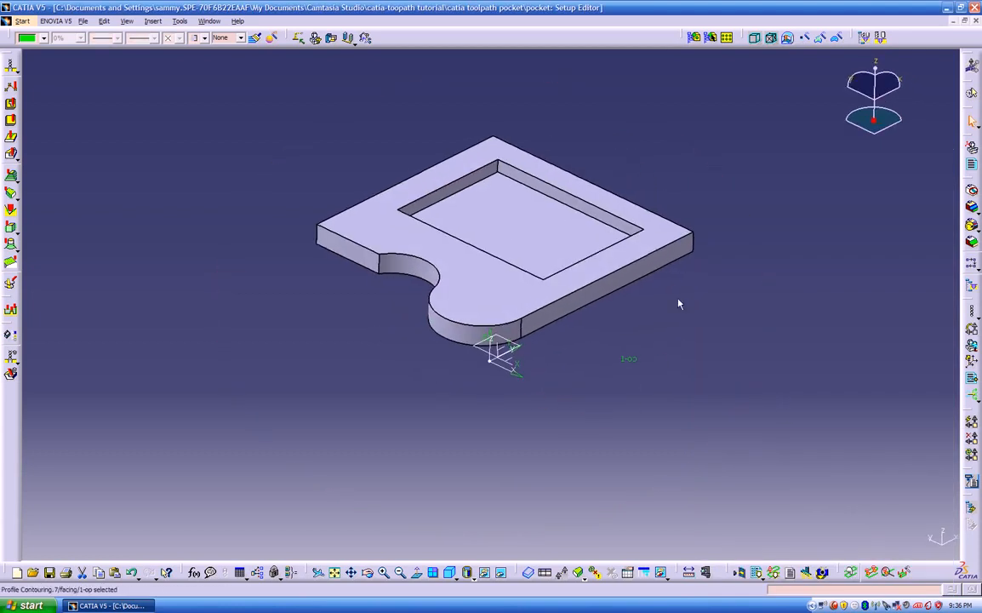
pyautogui.press('F3')
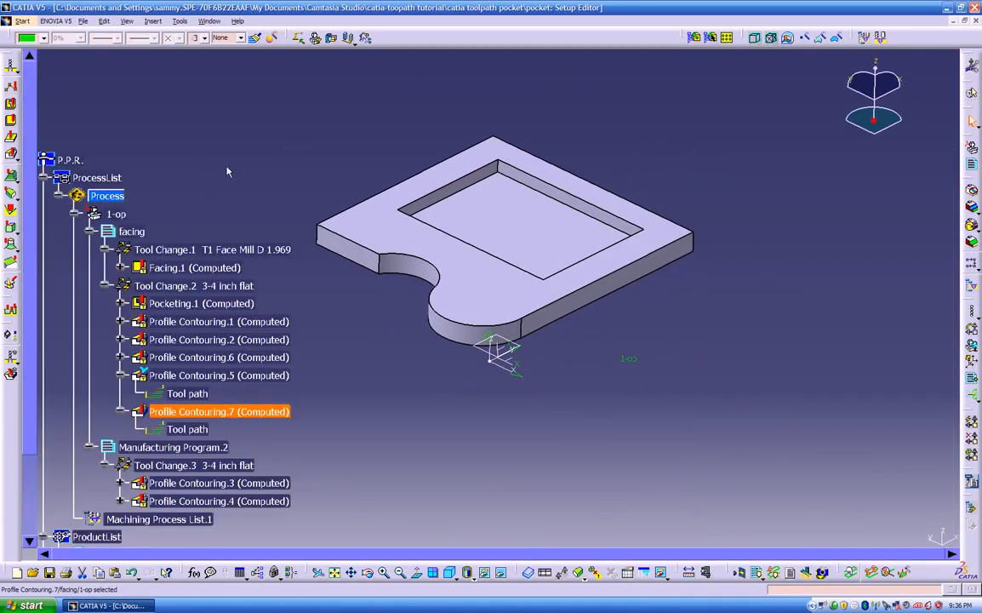
pyautogui.click(212, 22)
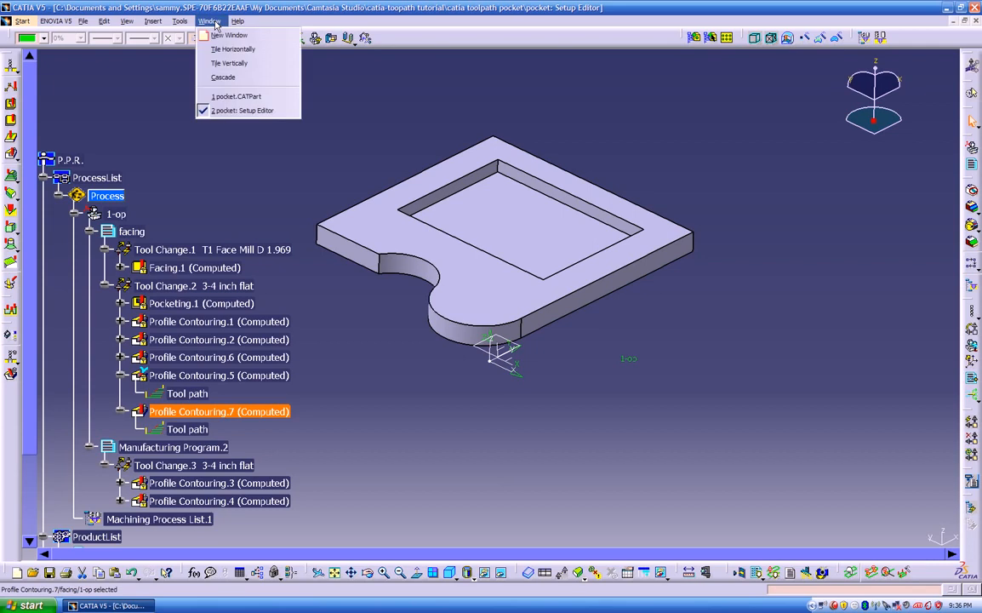
pyautogui.click(217, 95)
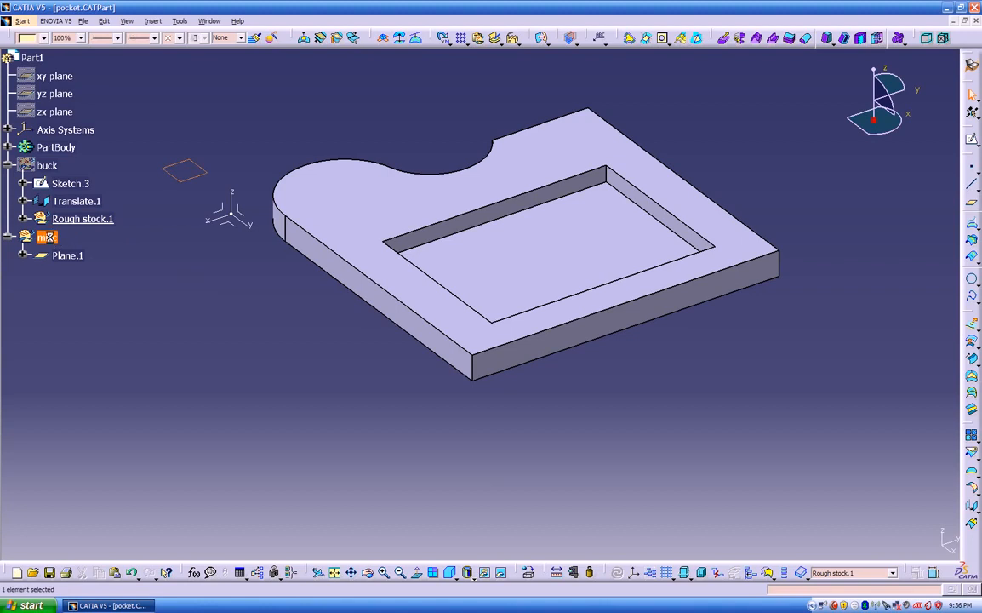
pyautogui.rightClick(51, 239)
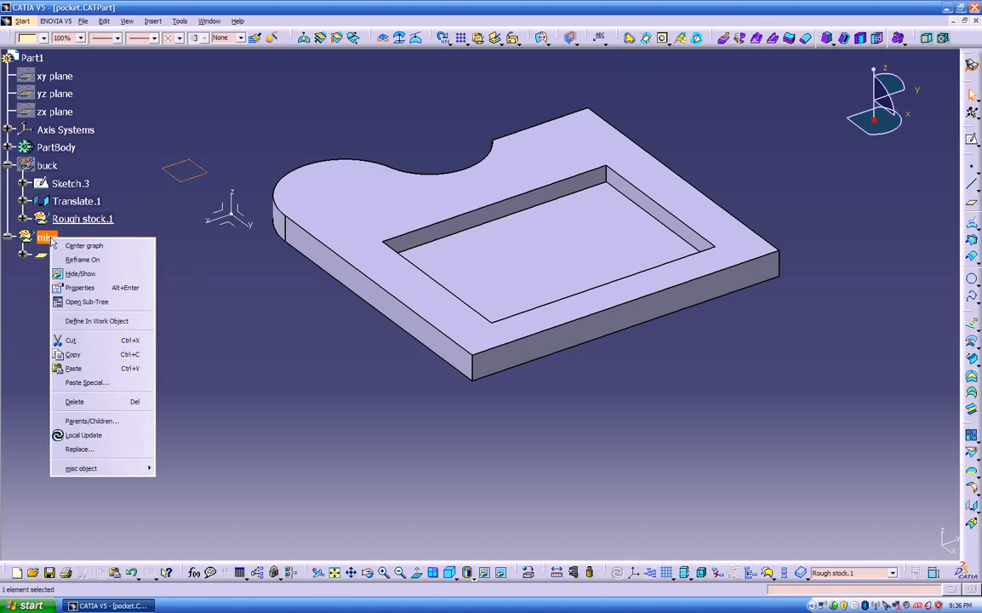
pyautogui.click(96, 321)
pyautogui.click(122, 296)
# Create a boundary curve from the plate's bottom face with point continuity propagation
pyautogui.moveTo(170, 332); pyautogui.dragTo(511, 205, button='middle')
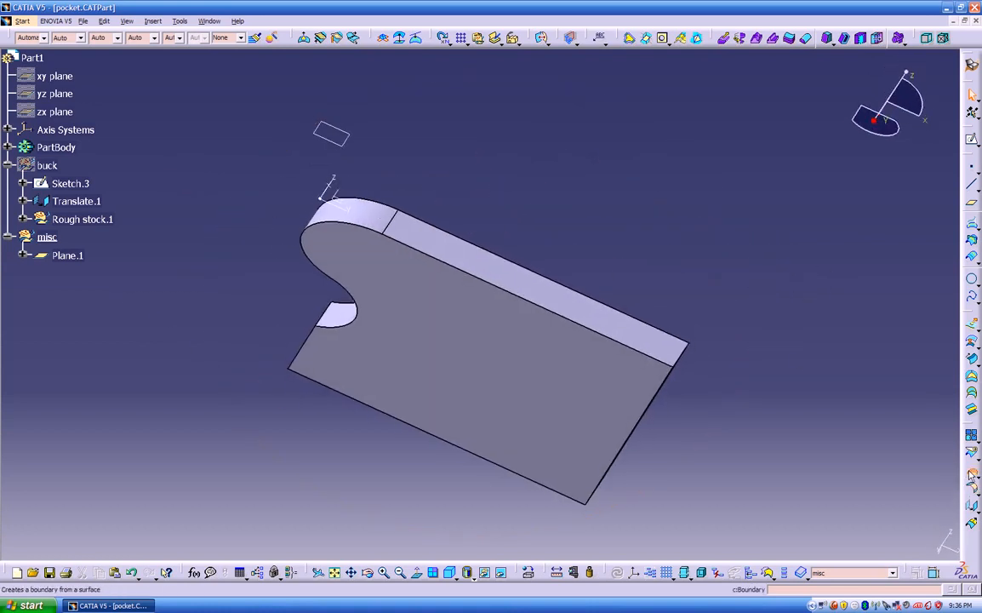
pyautogui.click(972, 476)
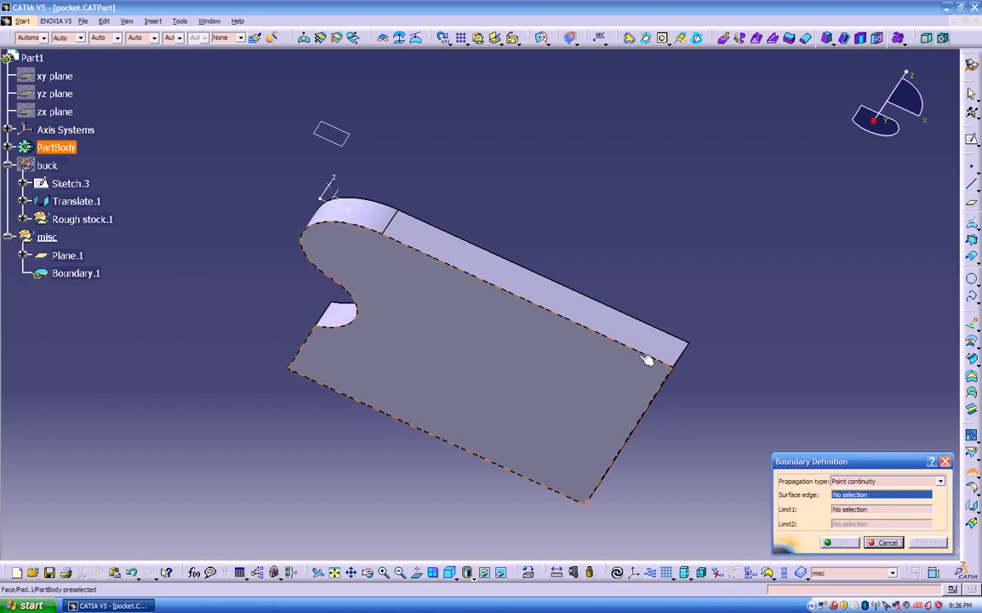
pyautogui.click(651, 392)
pyautogui.moveTo(651, 392); pyautogui.dragTo(553, 549, button='middle')
pyautogui.click(841, 543)
# Return to the pocket Setup Editor window and reopen the definition of Profile Contouring.7
pyautogui.moveTo(606, 399); pyautogui.dragTo(272, 162, button='middle')
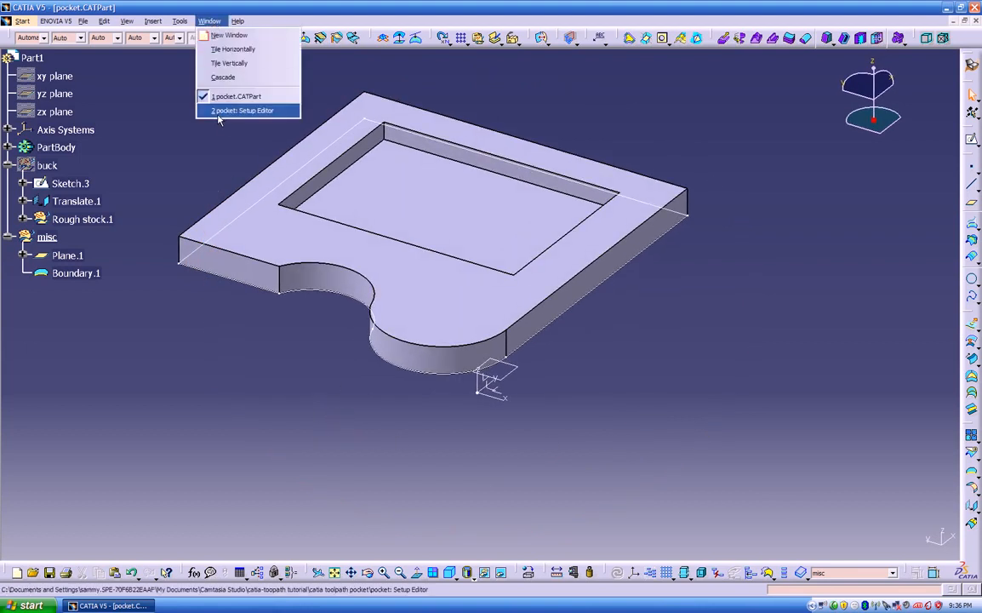
pyautogui.click(218, 112)
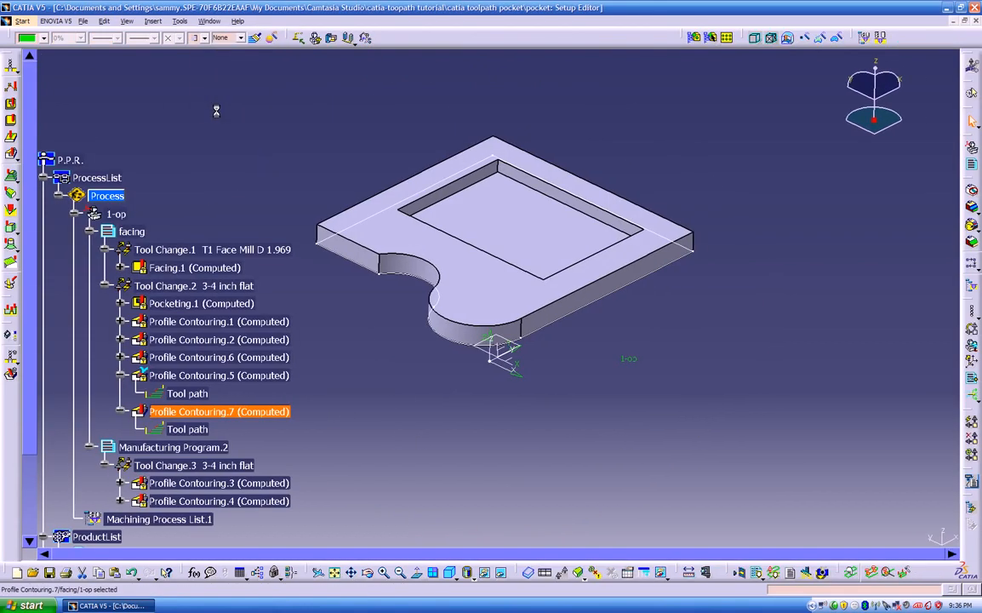
pyautogui.moveTo(383, 353); pyautogui.dragTo(421, 331, button='middle')
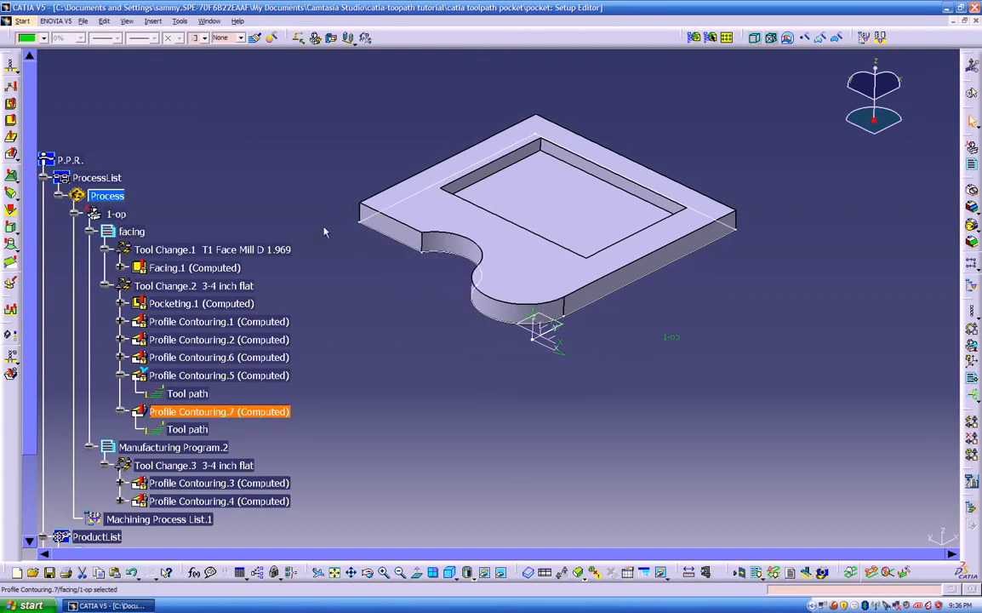
pyautogui.scroll(-2, 363, 311)
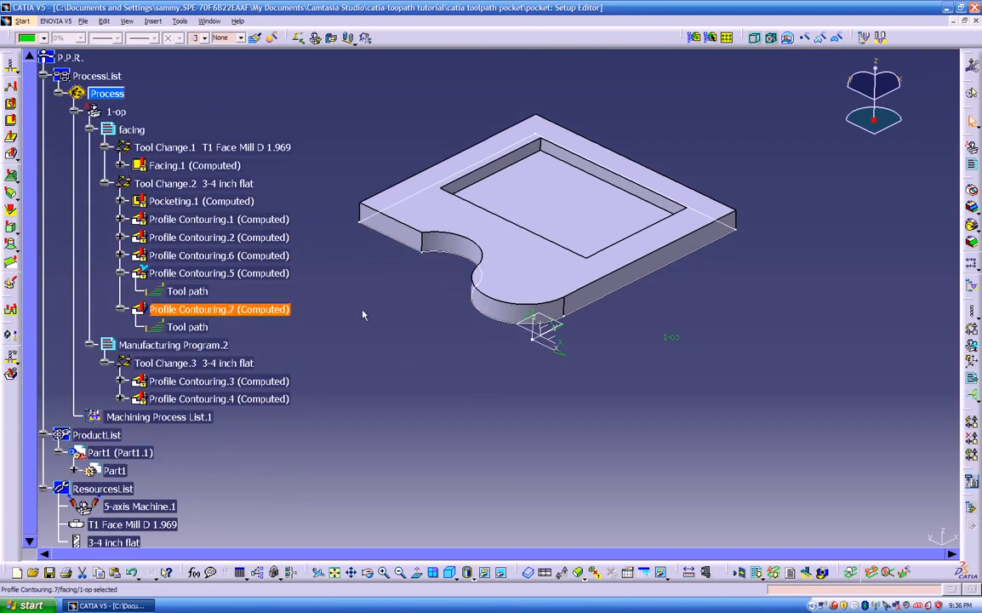
pyautogui.doubleClick(256, 310)
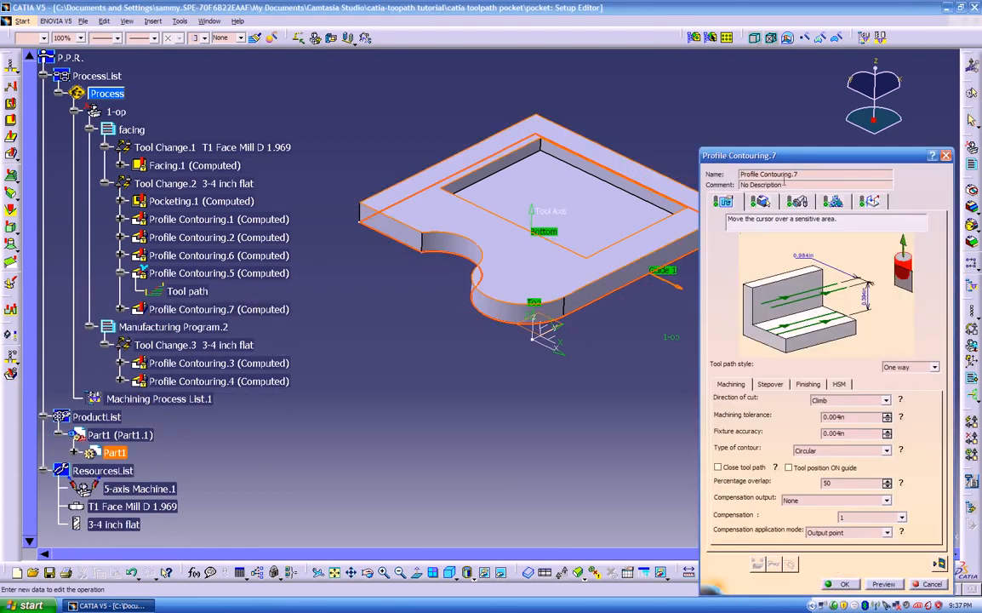
# Remove all existing guide contours from the machining geometry of Profile Contouring.7
pyautogui.click(762, 205)
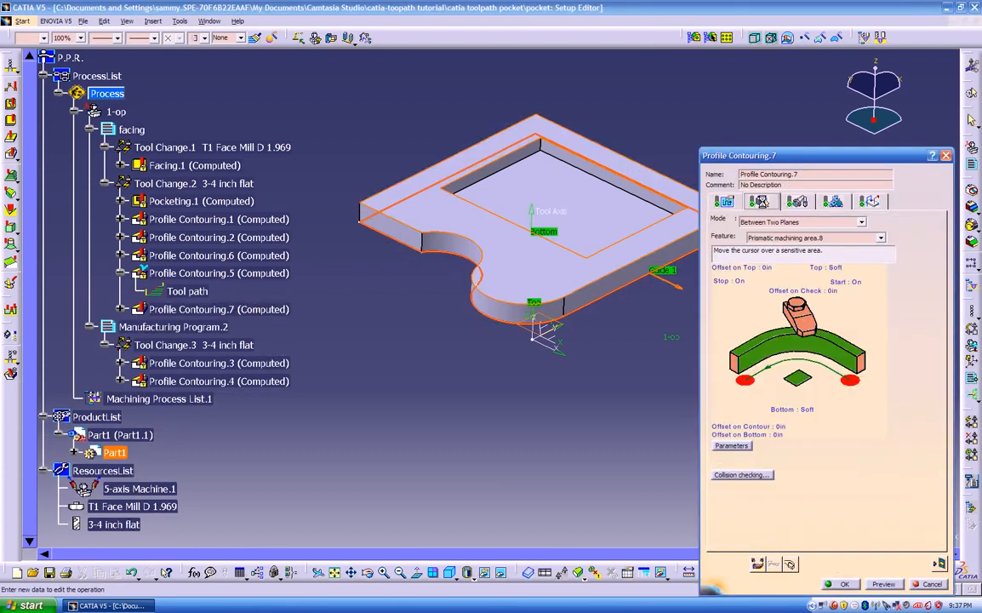
pyautogui.rightClick(787, 346)
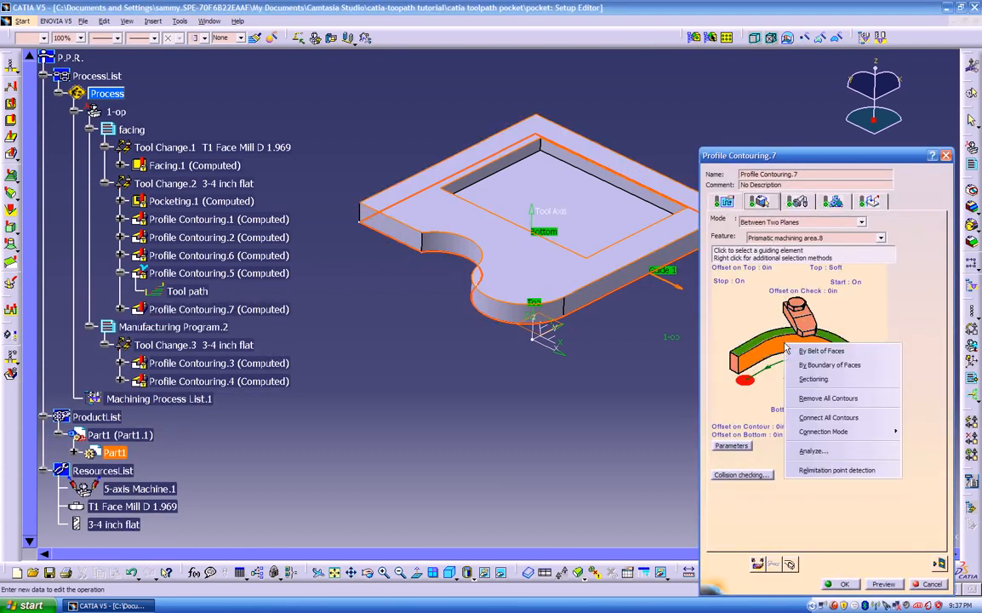
pyautogui.click(807, 396)
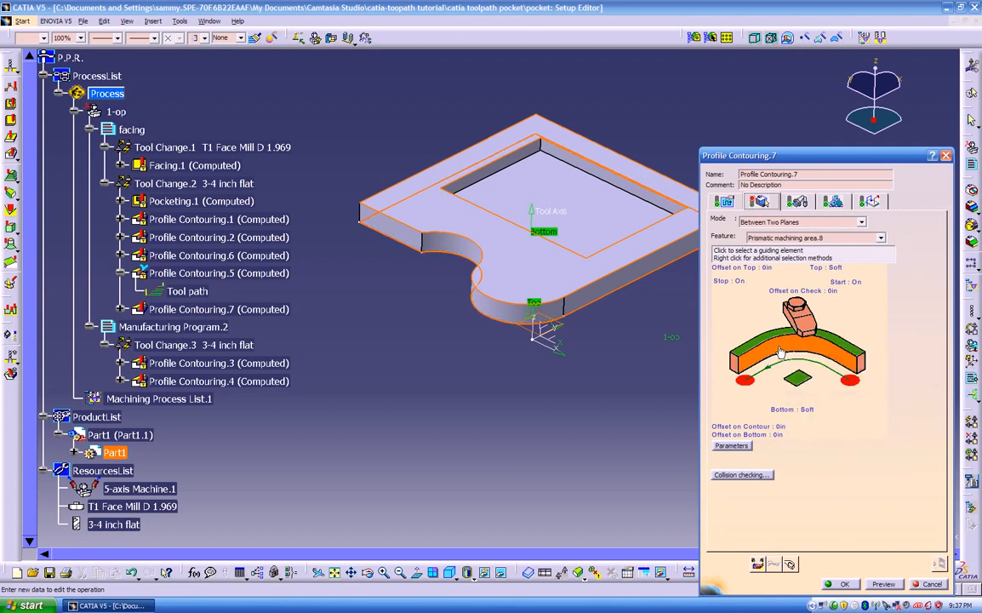
# Expand Part1 and its misc set, and pick the boundary curve around the plate's bottom as the guiding contour
pyautogui.click(780, 351)
pyautogui.scroll(-3, 238, 378)
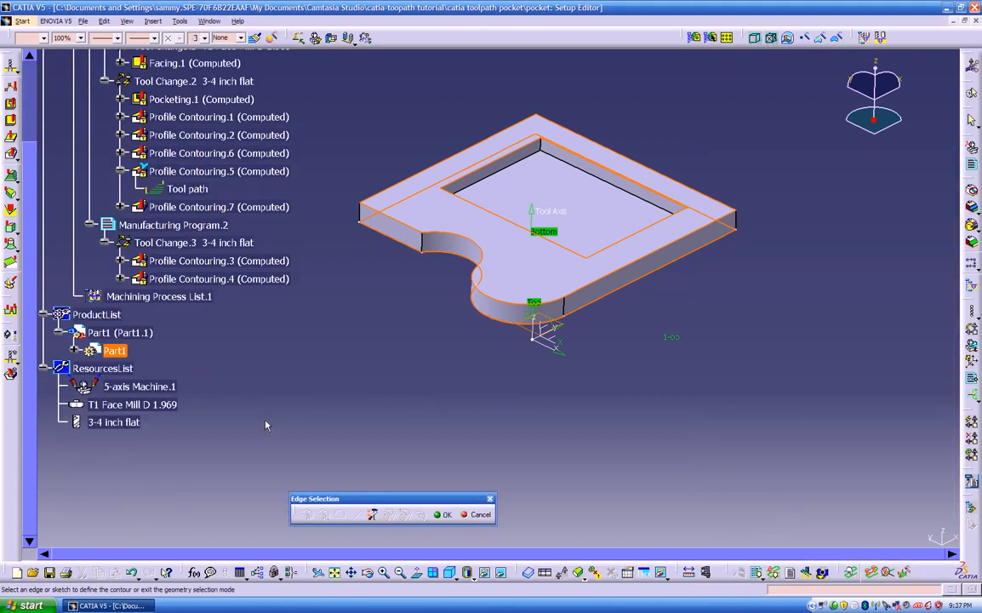
pyautogui.click(72, 299)
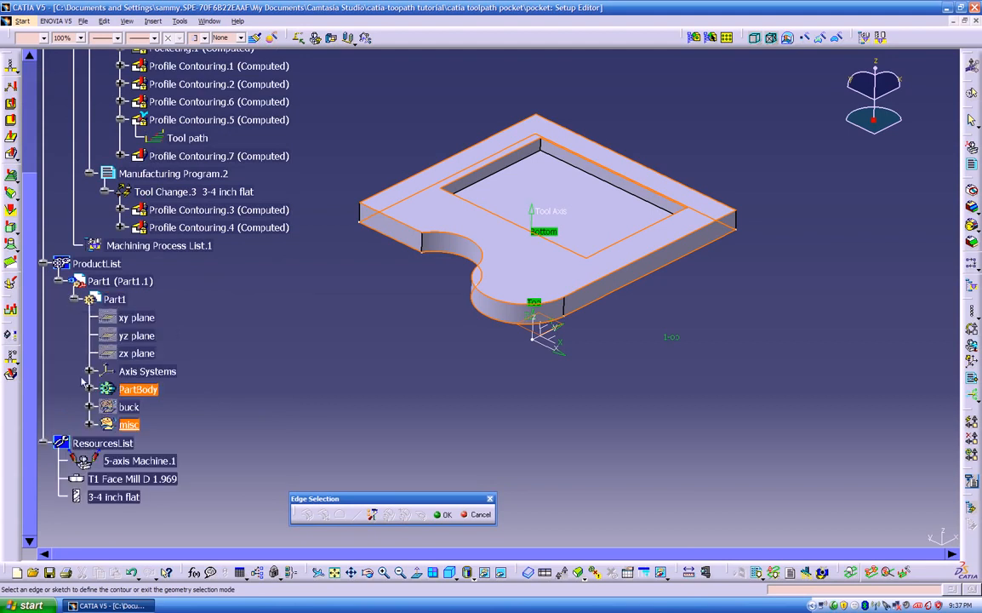
pyautogui.click(90, 424)
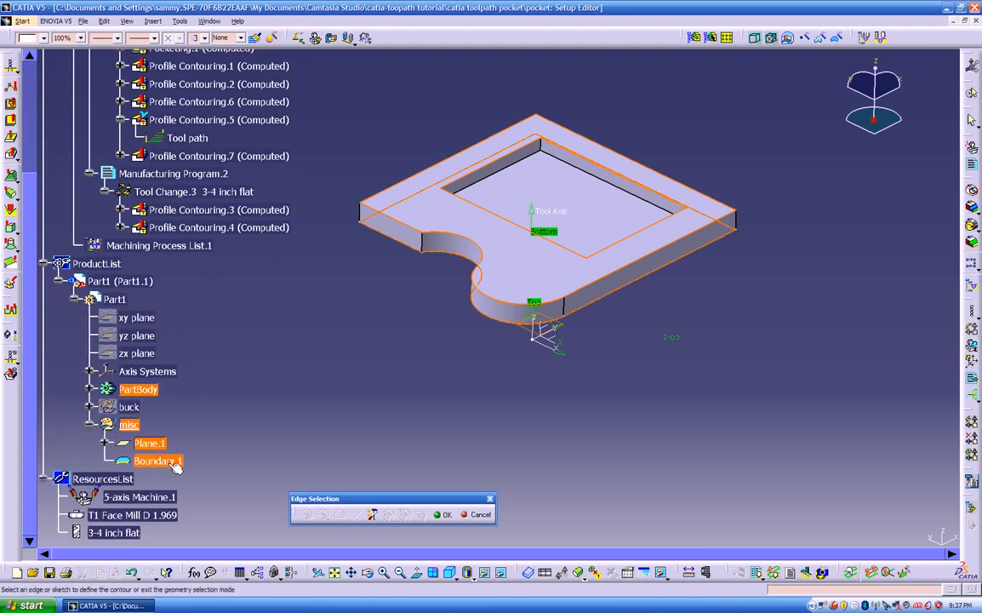
pyautogui.moveTo(432, 390); pyautogui.dragTo(329, 373, button='middle')
pyautogui.click(626, 204)
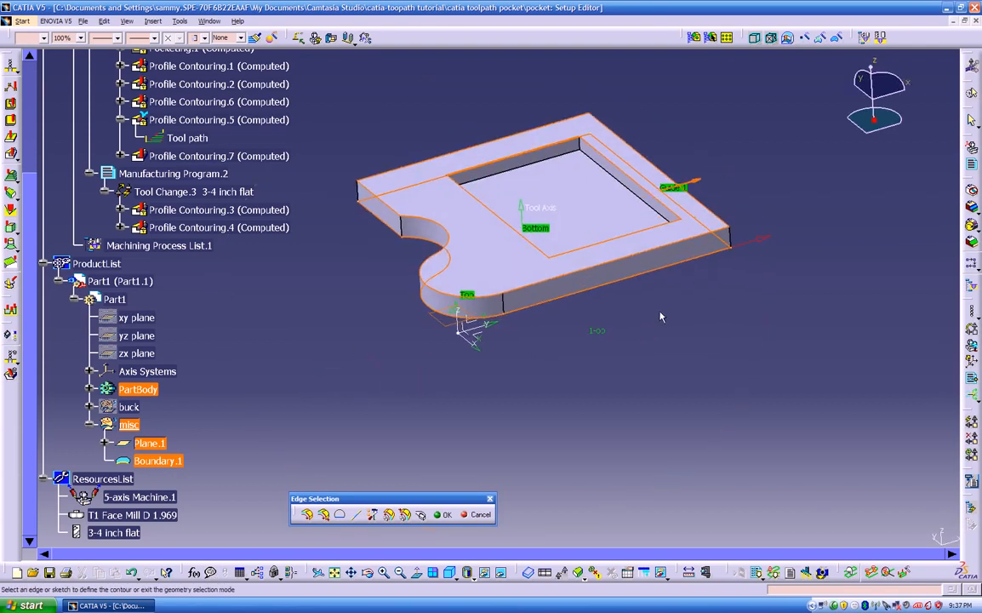
pyautogui.click(503, 411)
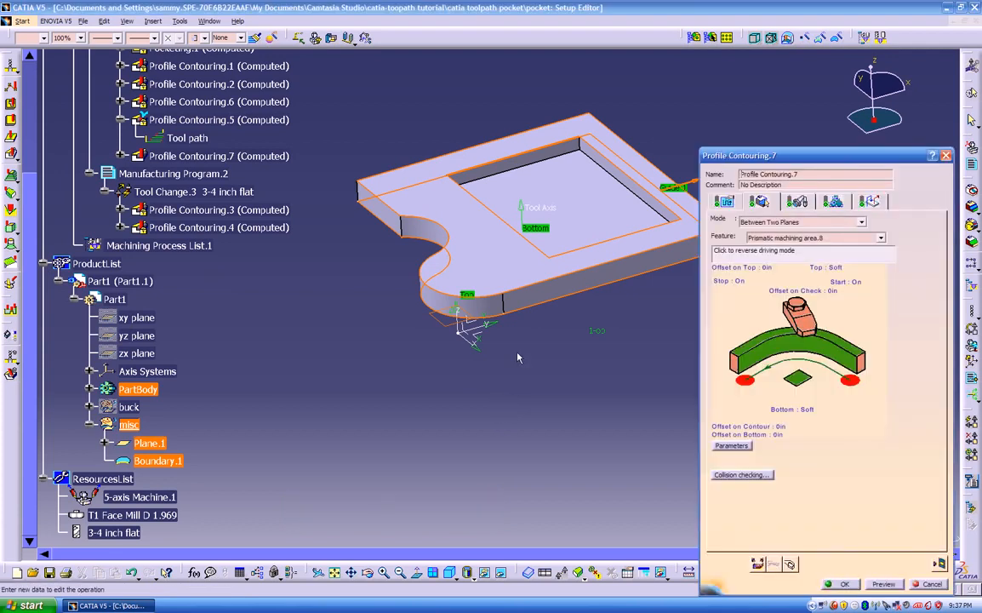
# Compute and replay the Profile Contouring.7 tool path, inspect it around the plate, and return to the operation definition
pyautogui.moveTo(534, 384); pyautogui.dragTo(608, 366, button='middle')
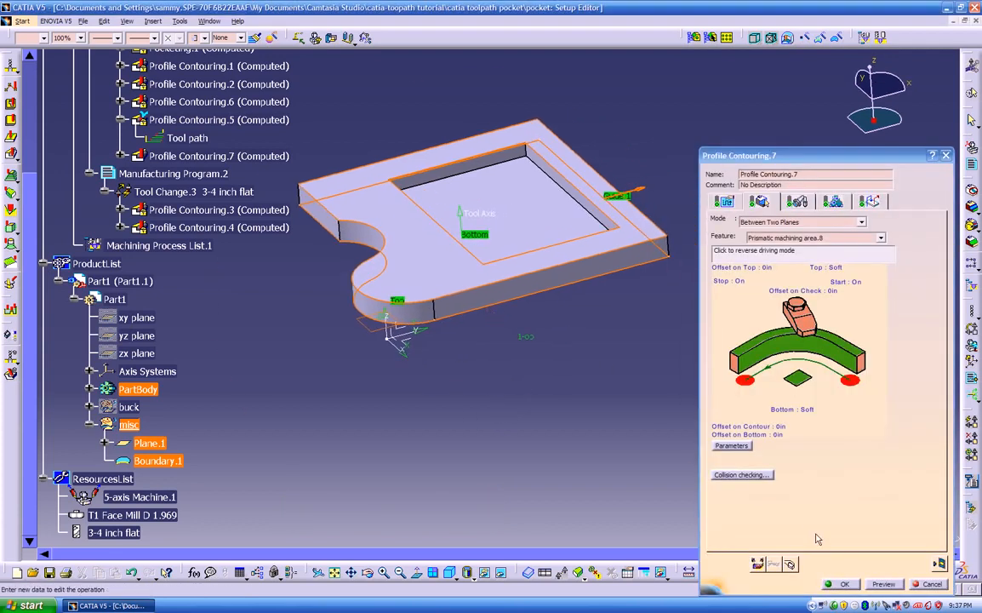
pyautogui.click(939, 565)
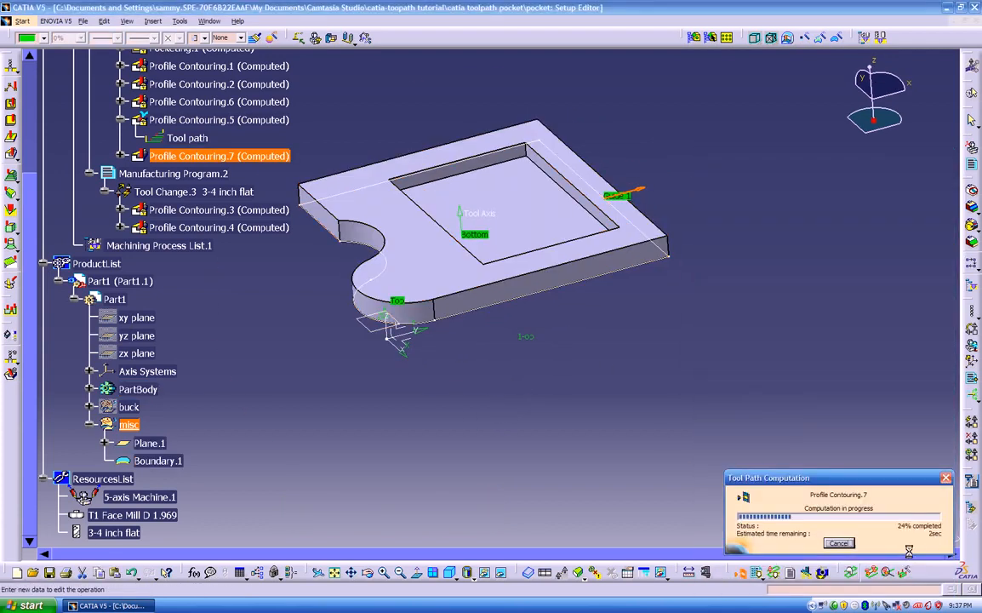
pyautogui.moveTo(594, 372); pyautogui.dragTo(526, 359, button='middle')
pyautogui.moveTo(601, 341); pyautogui.dragTo(761, 336, button='middle')
pyautogui.moveTo(584, 392); pyautogui.dragTo(557, 449, button='middle')
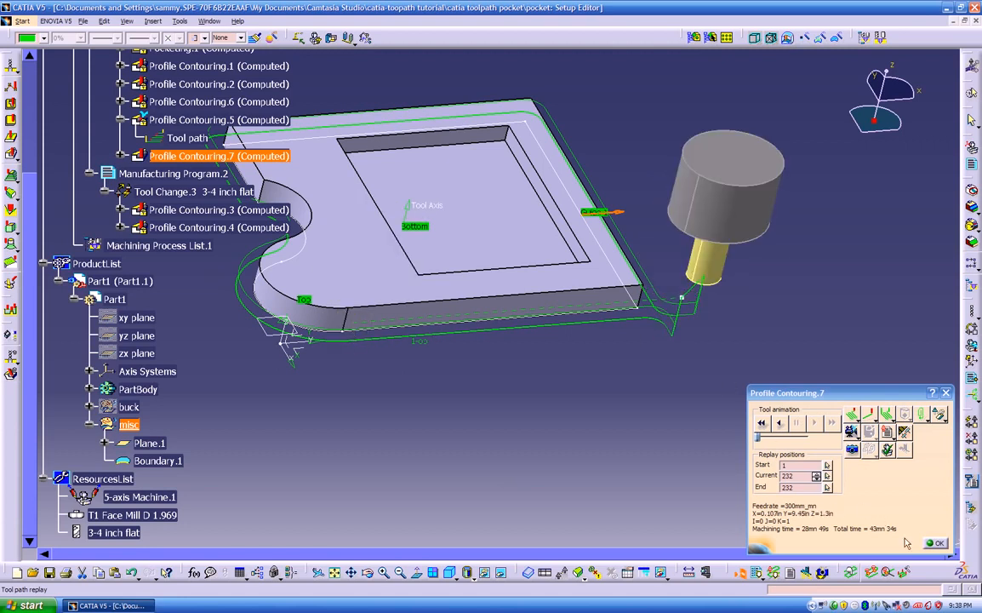
pyautogui.click(939, 543)
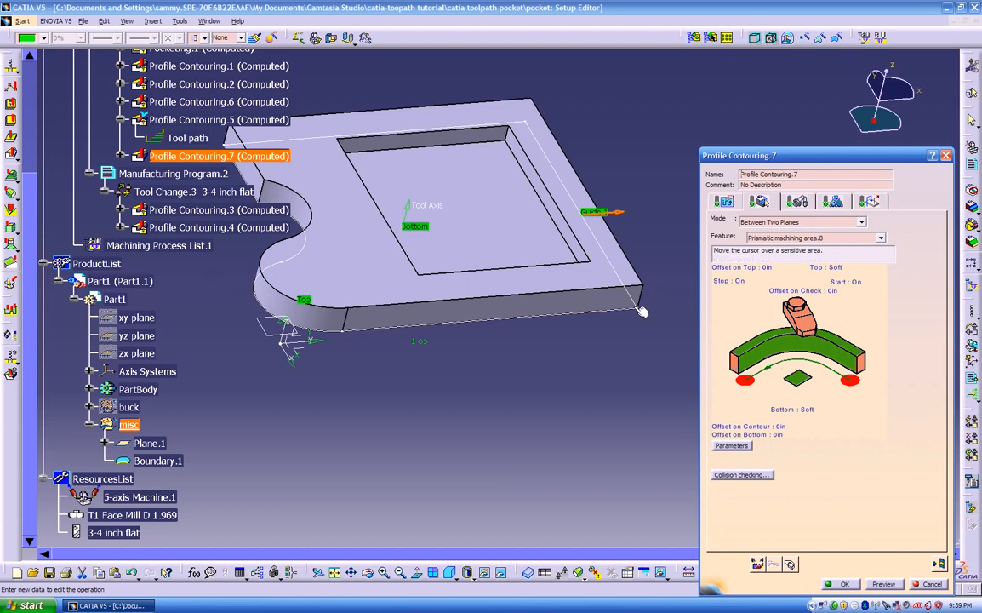
# Try a stop relimiting point on the plate's front bottom edge, replaying the shortened tool path before removing the point
pyautogui.rightClick(736, 364)
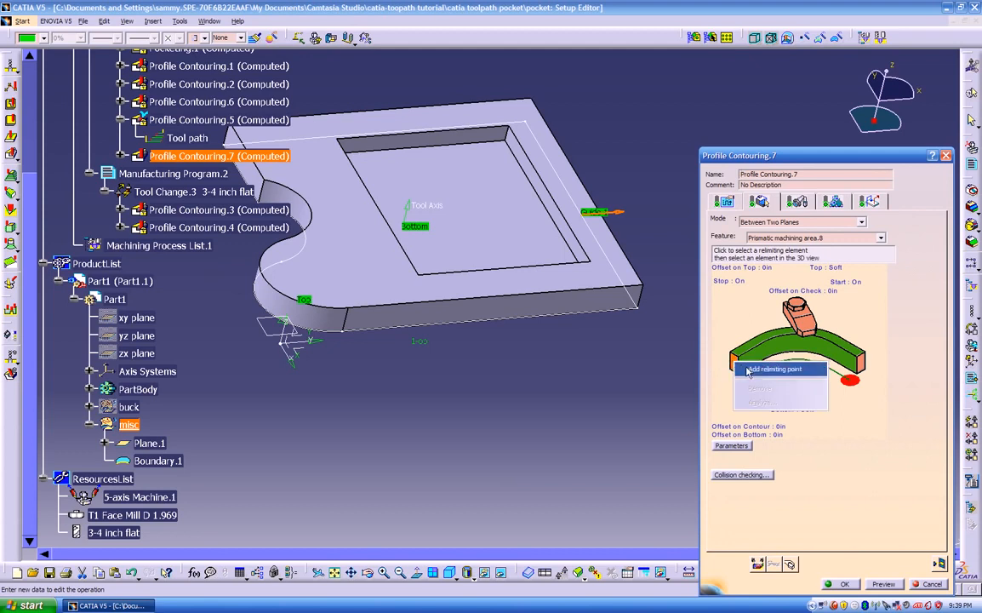
pyautogui.click(748, 370)
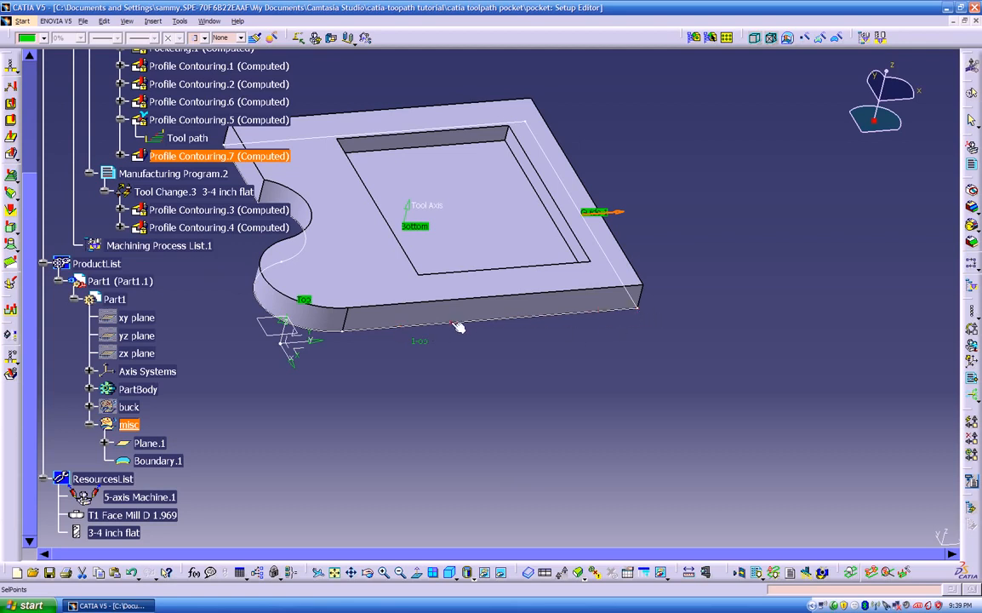
pyautogui.click(392, 339)
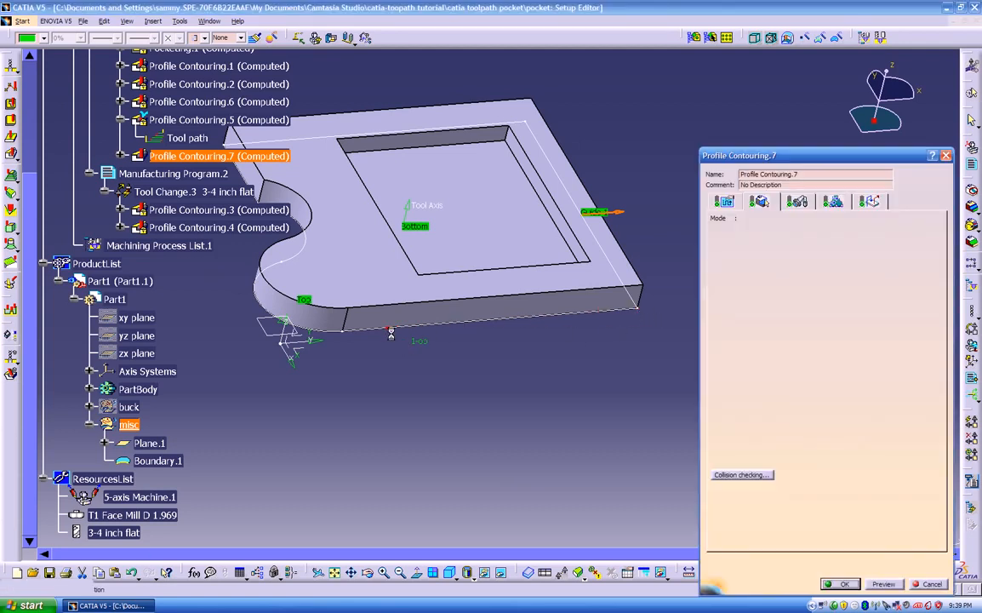
pyautogui.click(936, 564)
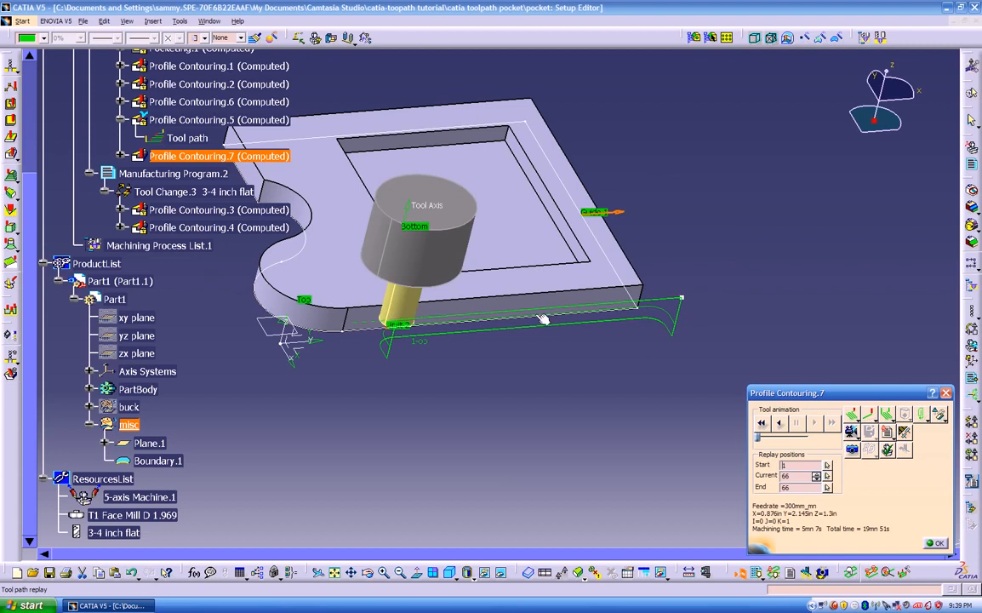
pyautogui.moveTo(392, 332); pyautogui.dragTo(526, 392, button='middle')
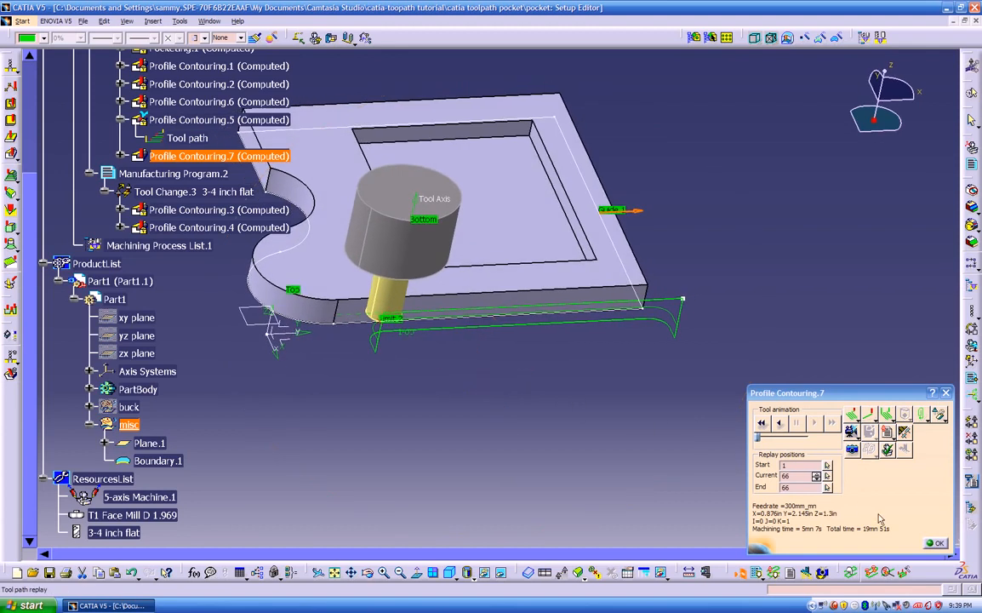
pyautogui.click(936, 542)
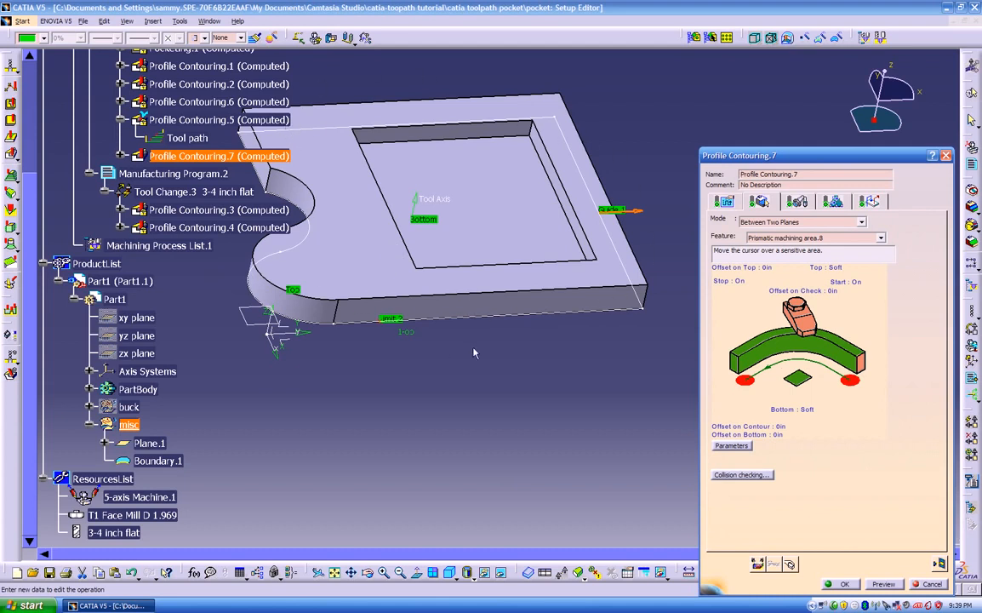
pyautogui.rightClick(736, 366)
pyautogui.click(752, 389)
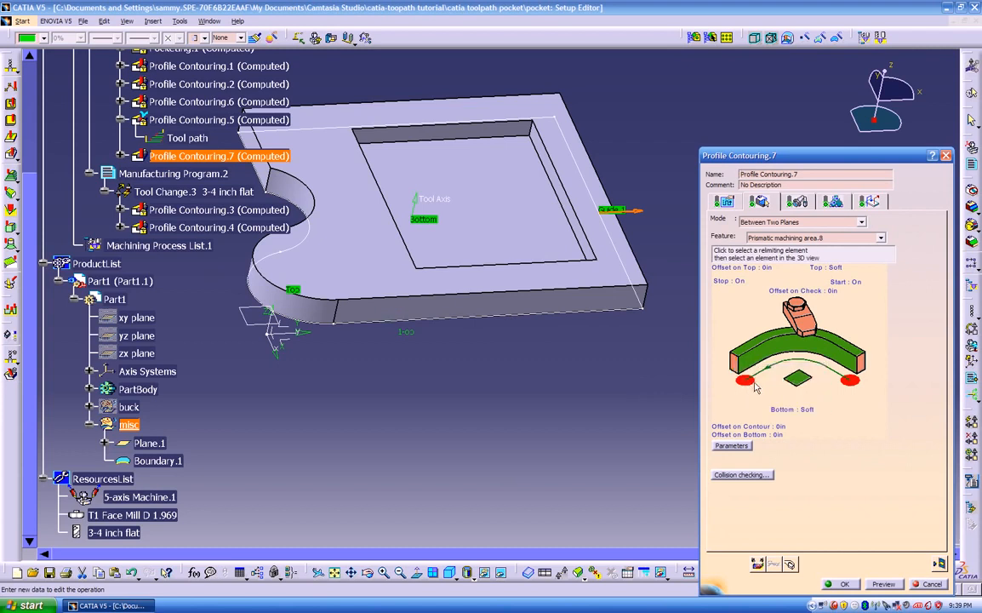
# Add a start relimiting point near the middle of the plate's front bottom edge, and compute and replay the tool path
pyautogui.rightClick(863, 366)
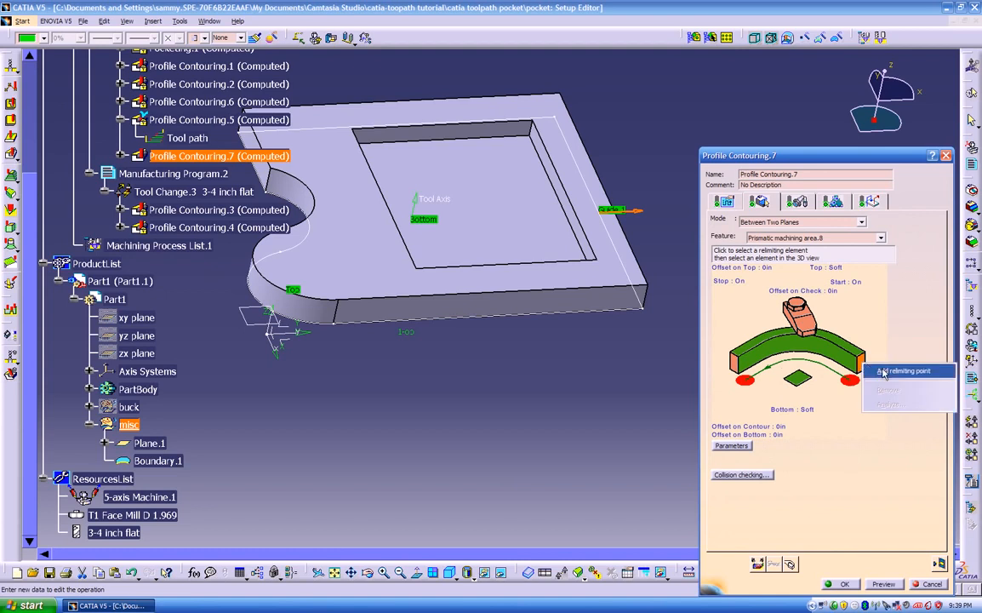
pyautogui.click(894, 372)
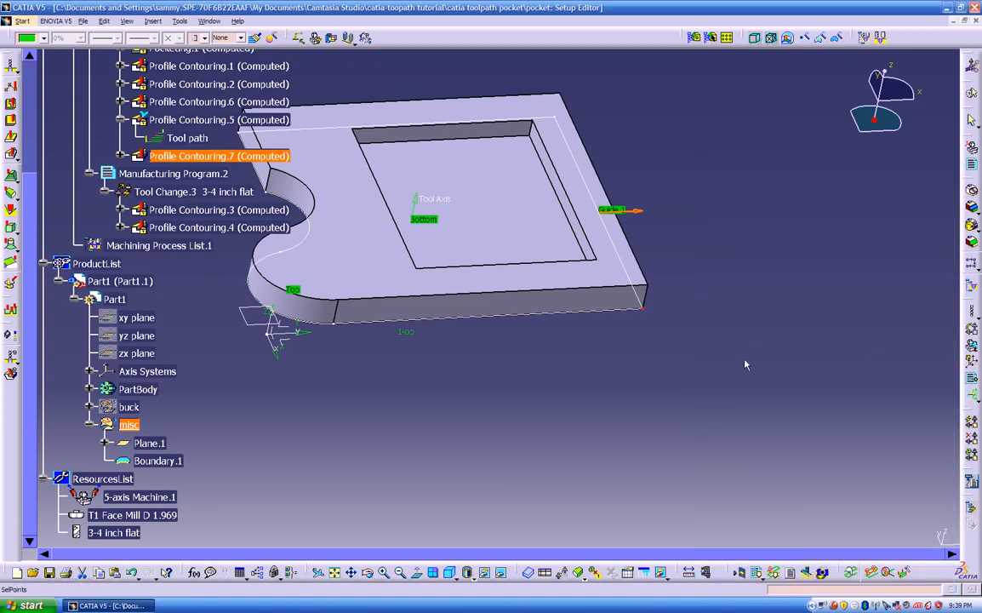
pyautogui.click(498, 332)
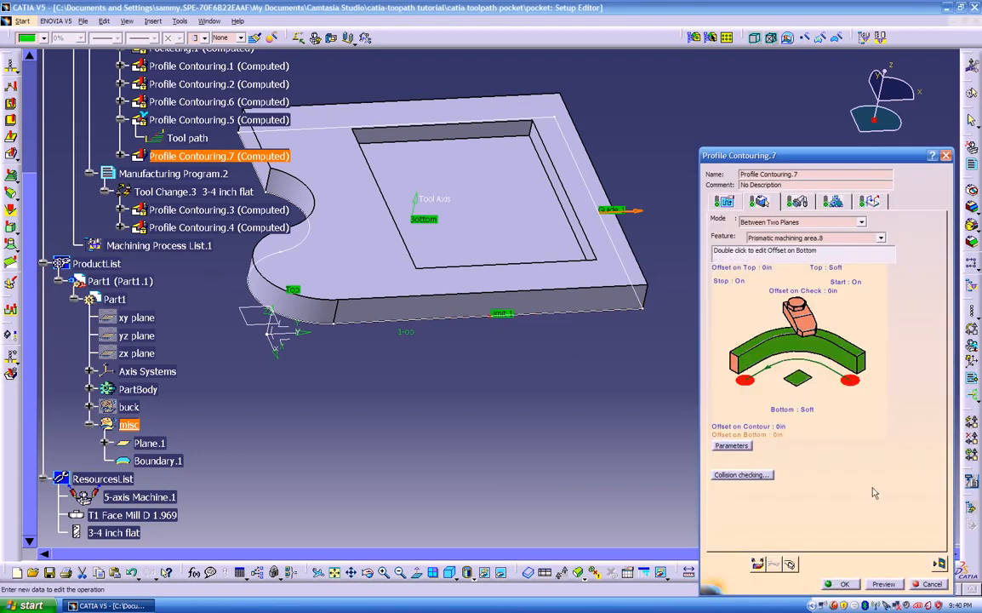
pyautogui.click(941, 563)
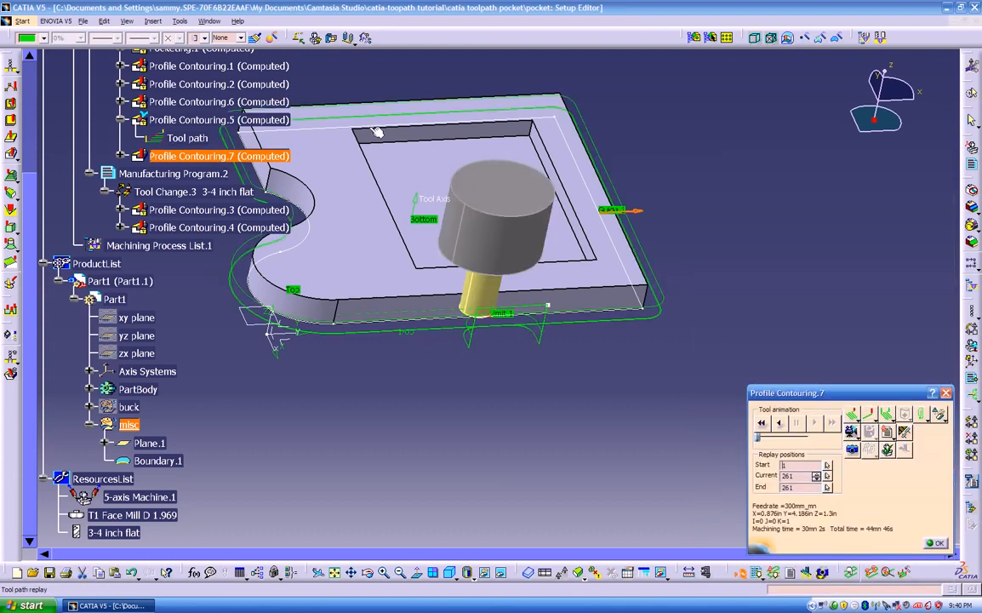
pyautogui.moveTo(577, 304); pyautogui.dragTo(525, 406, button='middle')
pyautogui.click(936, 544)
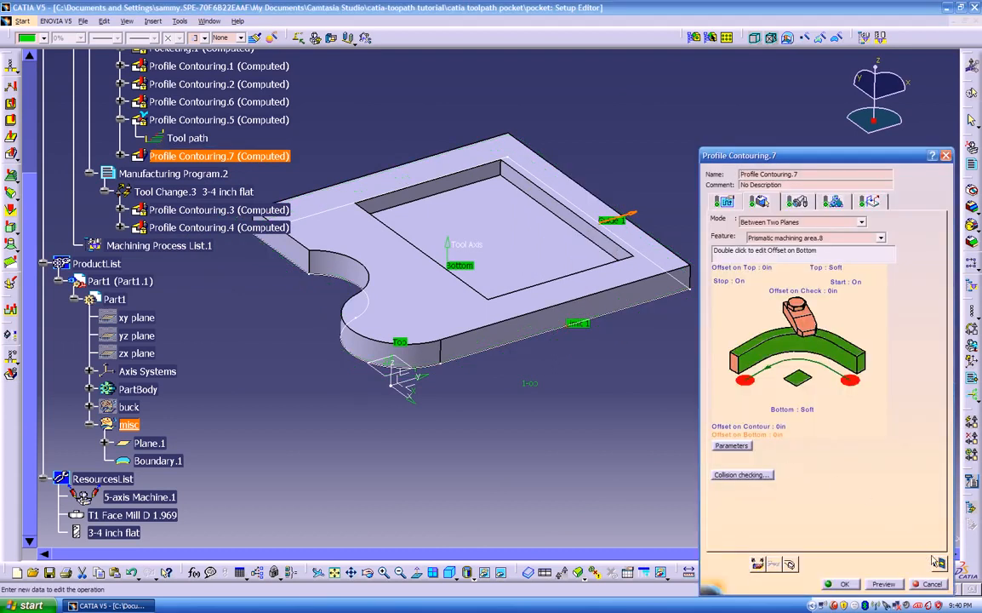
# Replay the Profile Contouring.7 tool path point by point from the start, setting the replay increment to 10 points
pyautogui.click(941, 564)
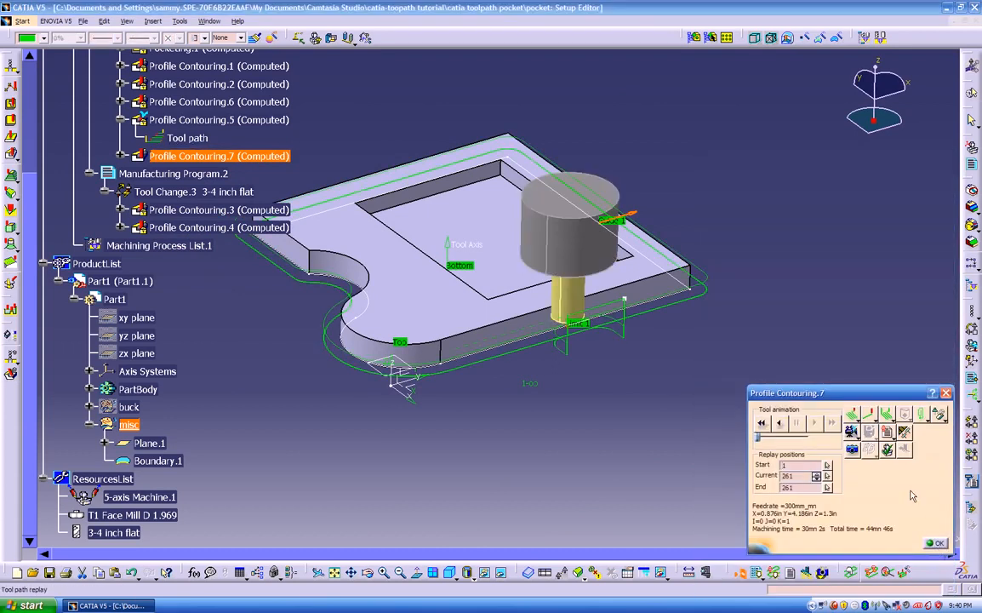
pyautogui.click(854, 425)
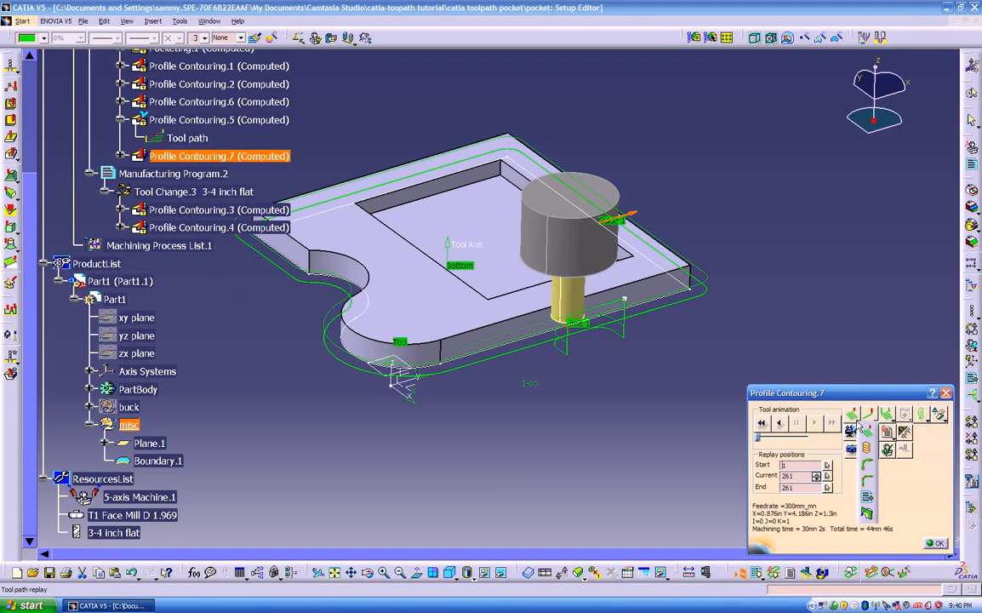
pyautogui.click(868, 483)
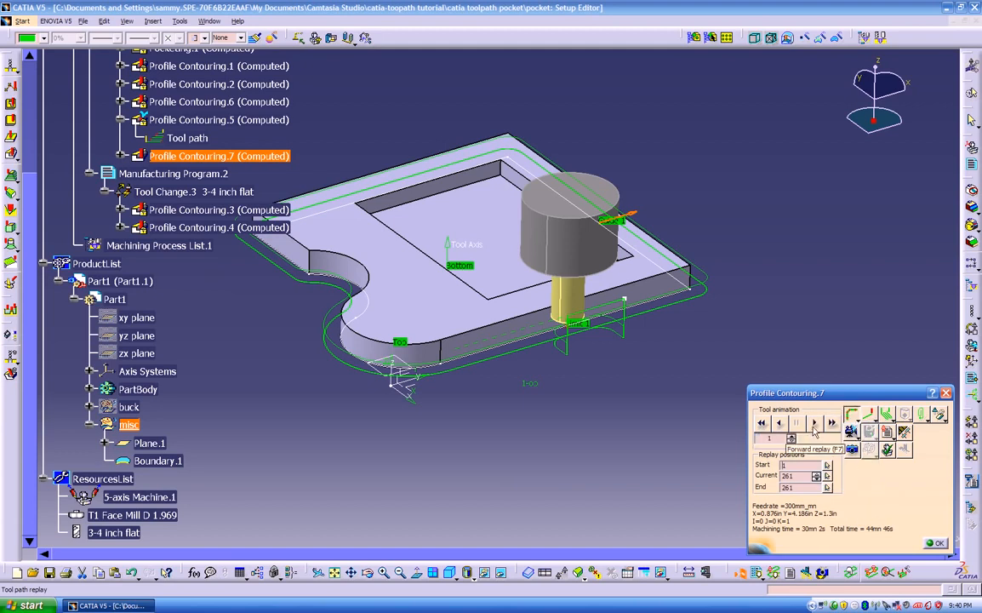
pyautogui.click(762, 423)
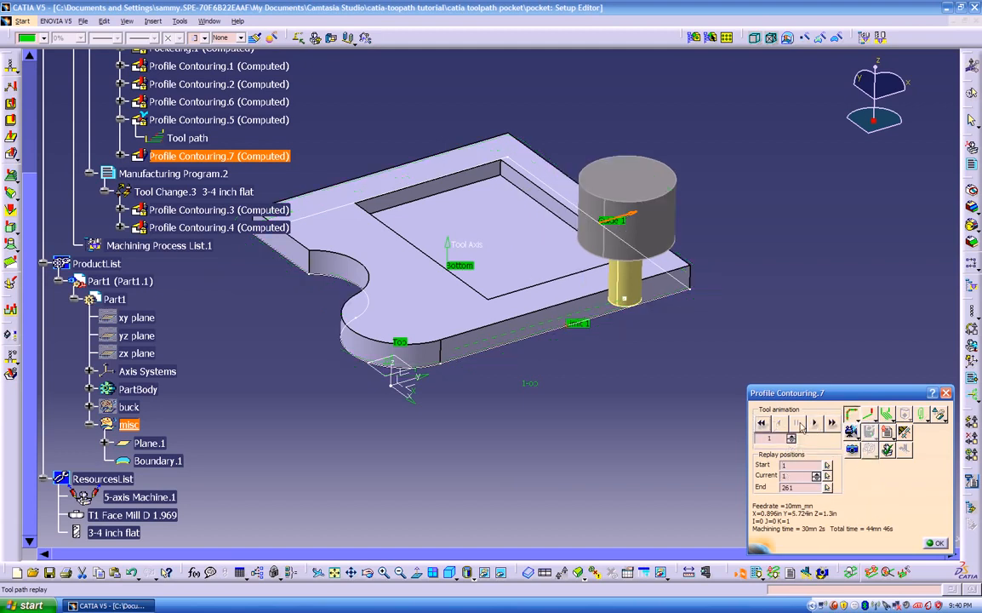
pyautogui.click(815, 424)
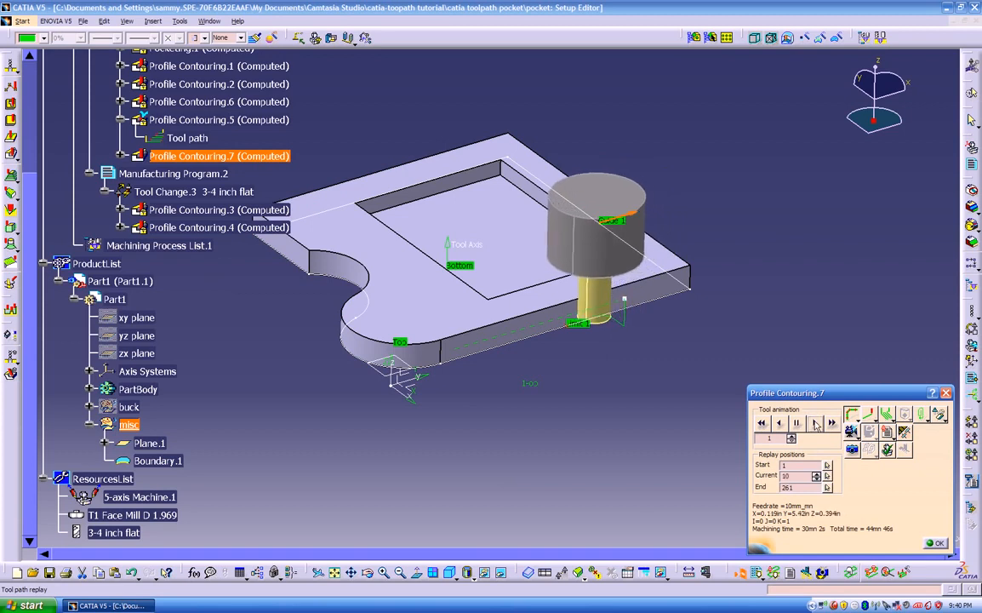
pyautogui.doubleClick(775, 437)
pyautogui.write('10')
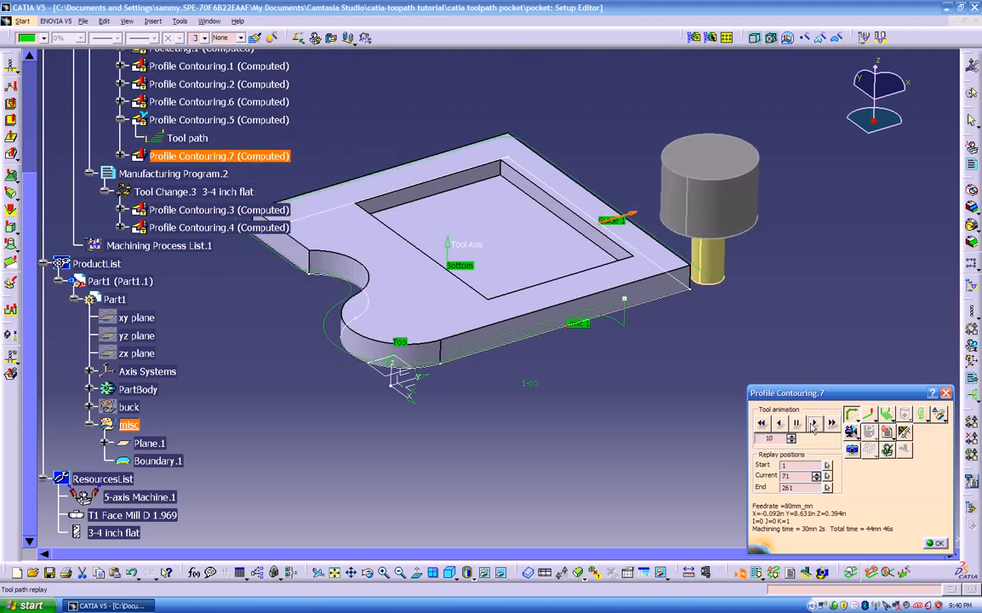
# Replay the path in continuous mode with the tool displayed at every position, and inspect the tool positions around the plate
pyautogui.click(858, 419)
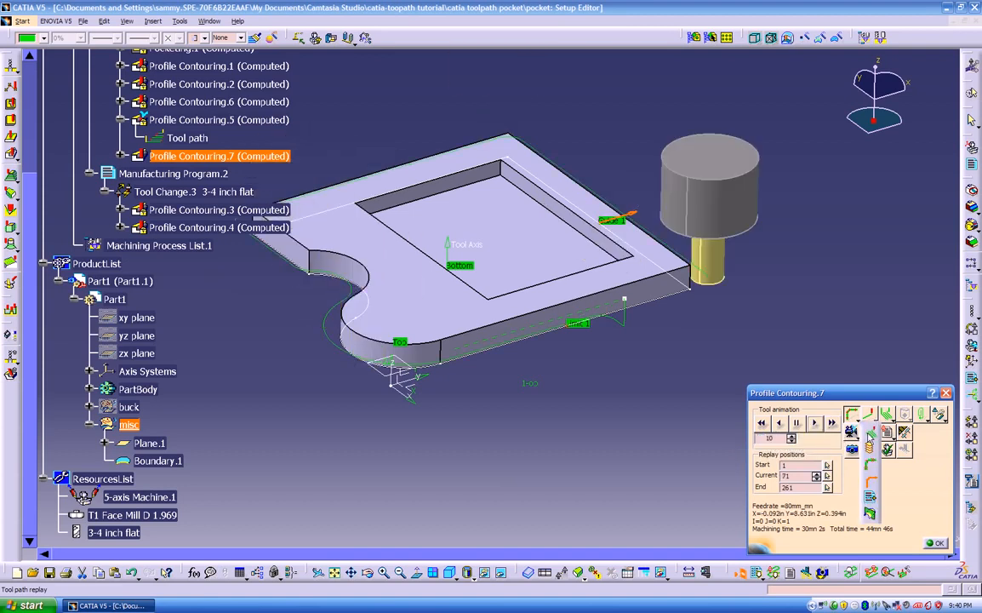
pyautogui.click(867, 434)
pyautogui.click(873, 420)
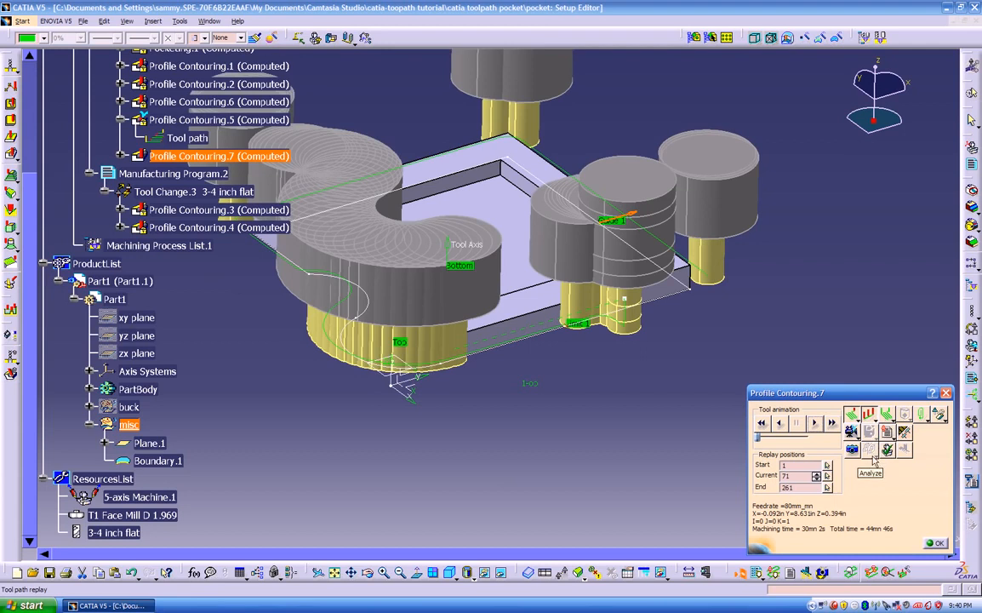
pyautogui.moveTo(640, 447); pyautogui.dragTo(562, 341, button='middle')
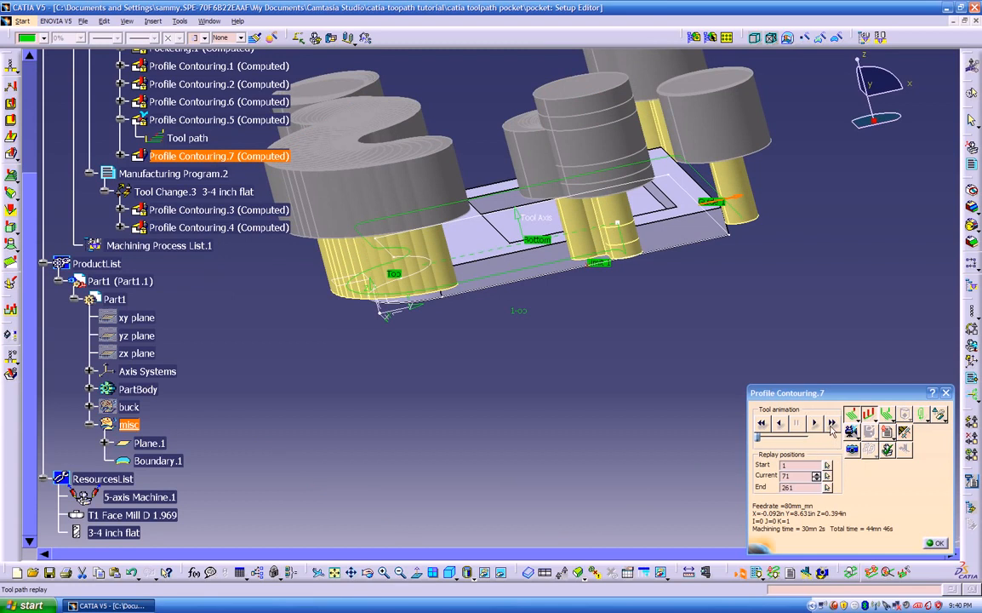
pyautogui.click(799, 425)
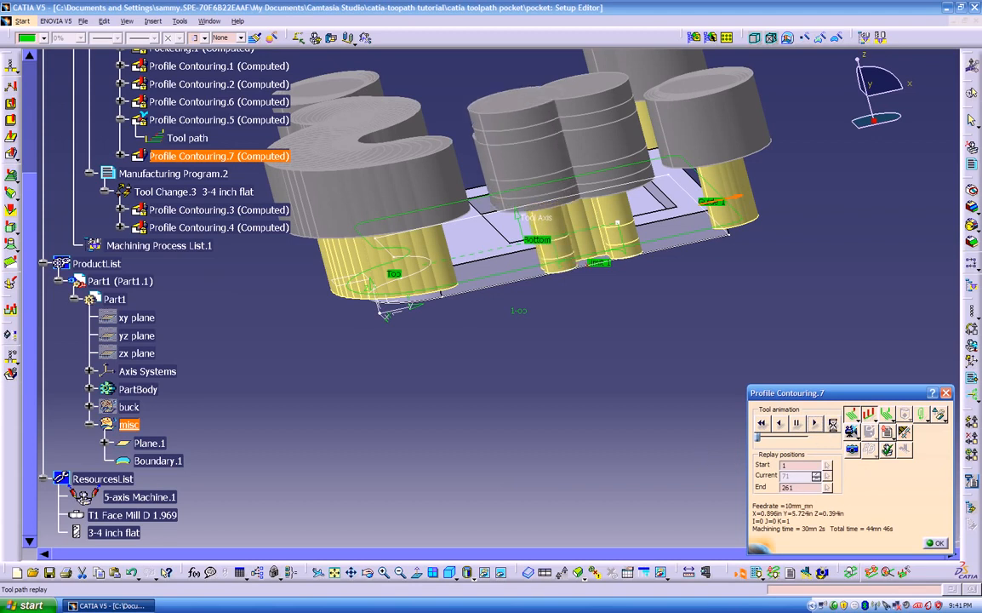
pyautogui.moveTo(669, 411); pyautogui.dragTo(650, 445, button='middle')
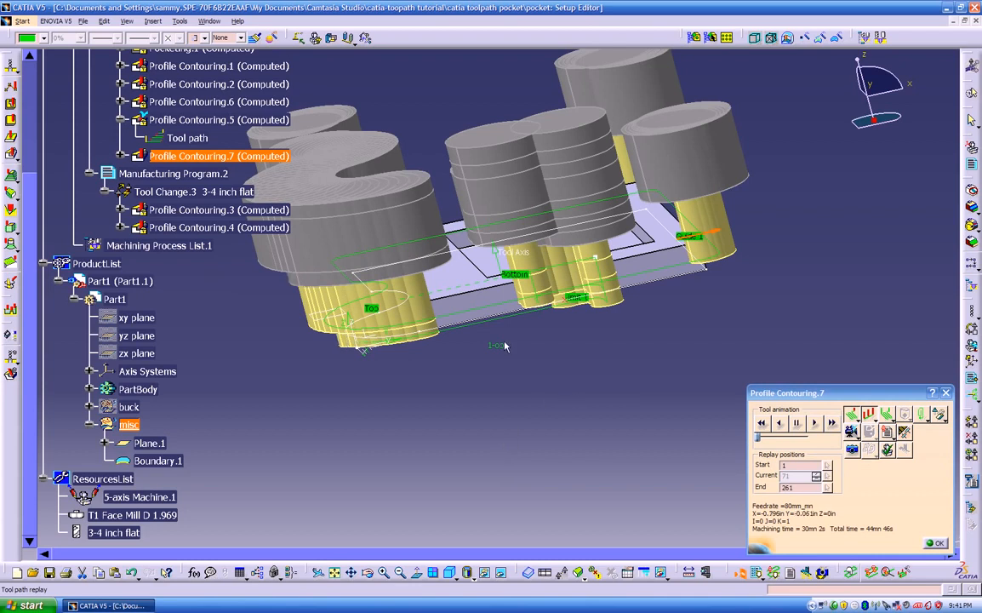
# Display the tool only at its last position, inspect the path around the plate, and accept the Profile Contouring.7 operation
pyautogui.click(886, 432)
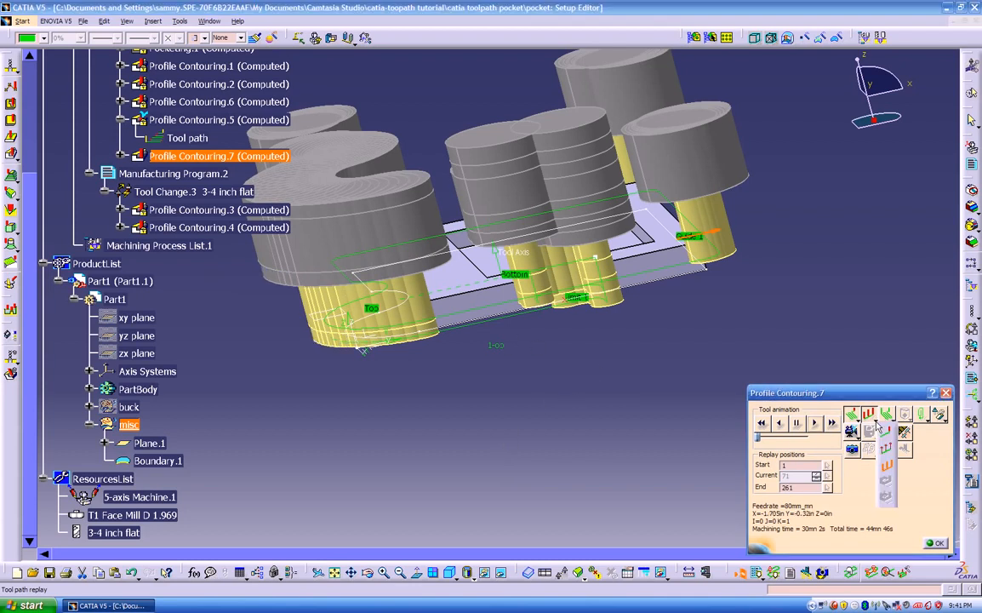
pyautogui.click(886, 432)
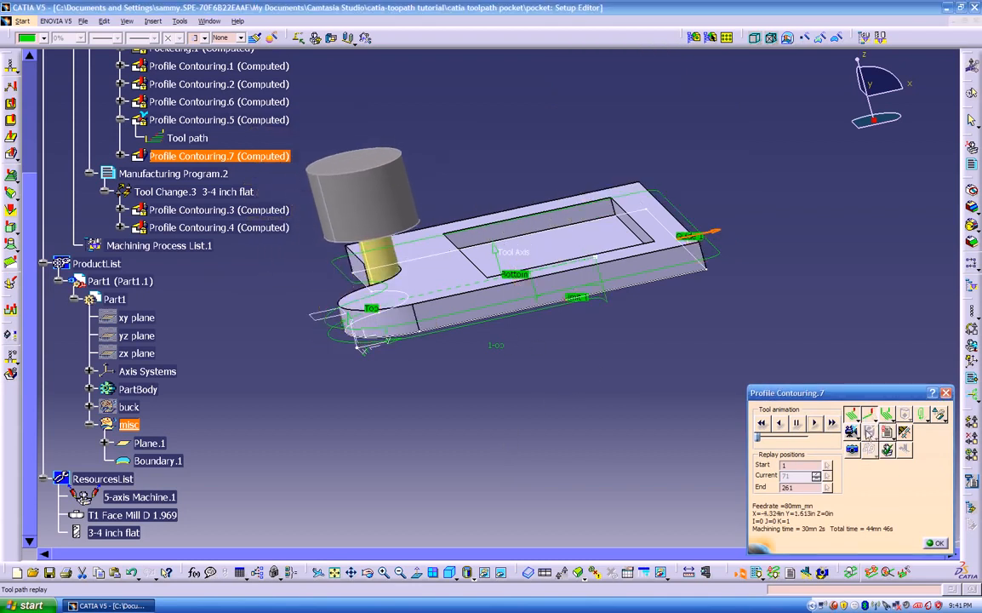
pyautogui.moveTo(623, 411); pyautogui.dragTo(394, 434, button='middle')
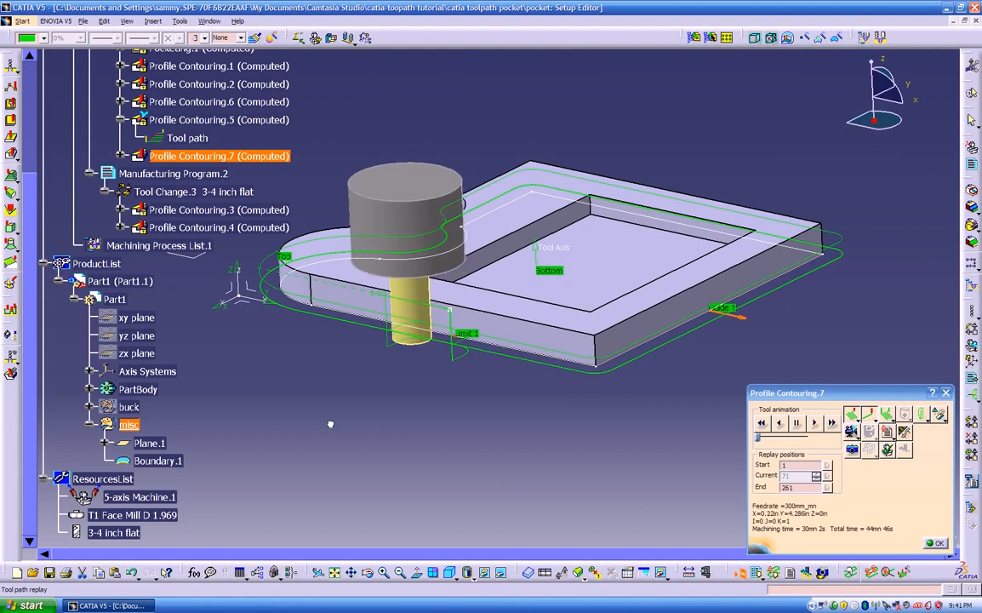
pyautogui.press('F3')
pyautogui.moveTo(334, 426); pyautogui.dragTo(406, 428, button='middle')
pyautogui.moveTo(298, 384); pyautogui.dragTo(608, 407, button='middle')
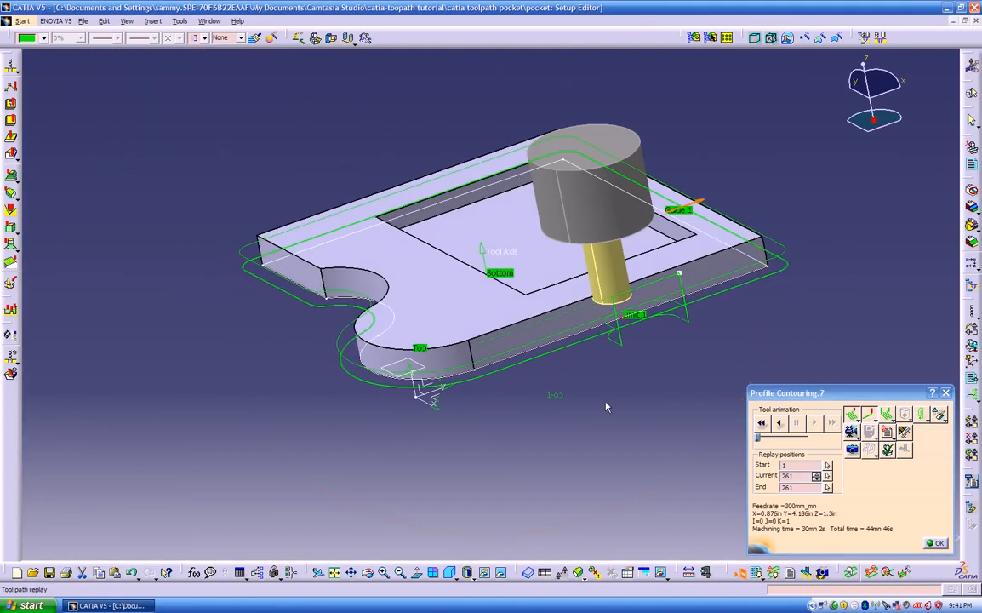
pyautogui.press('F3')
pyautogui.middleClick(572, 401)
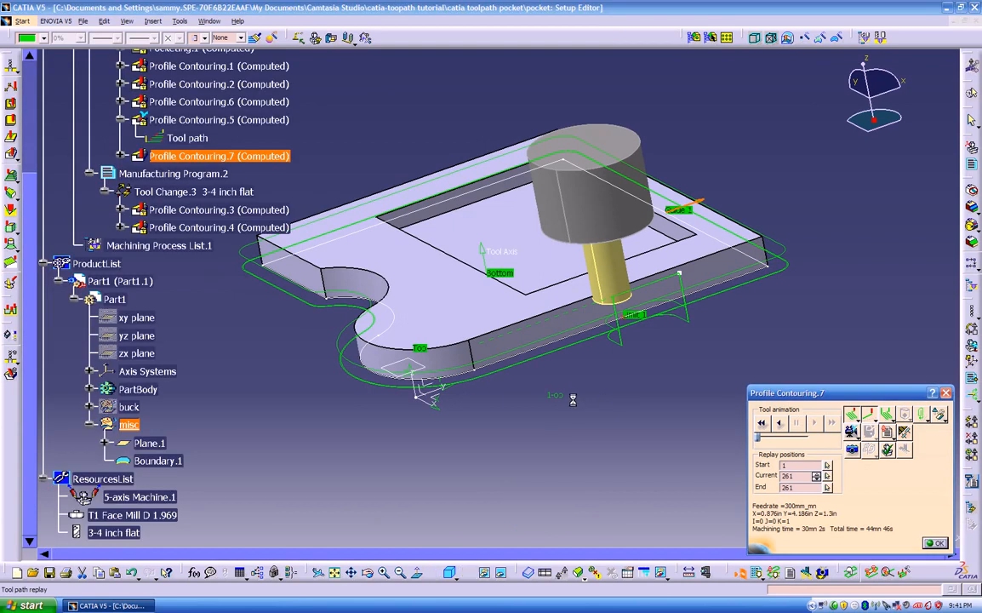
pyautogui.press('F3')
pyautogui.moveTo(570, 406); pyautogui.dragTo(657, 406, button='middle')
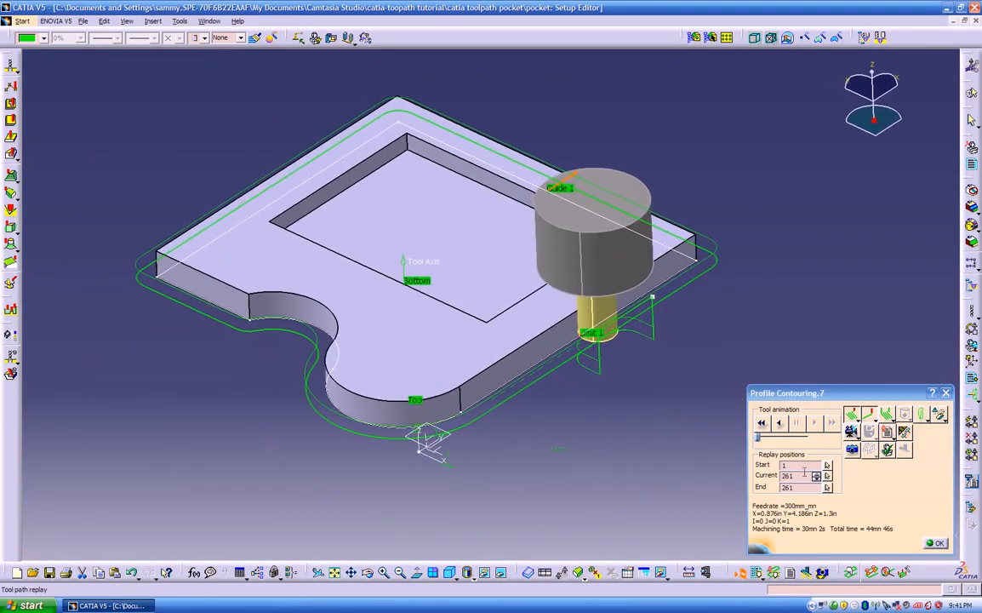
pyautogui.click(934, 542)
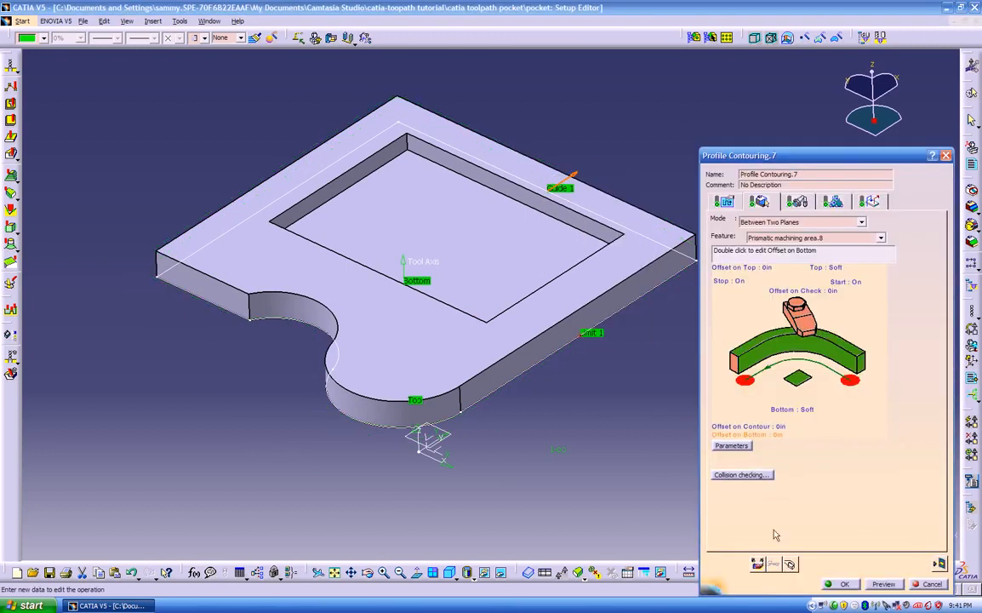
pyautogui.click(840, 584)
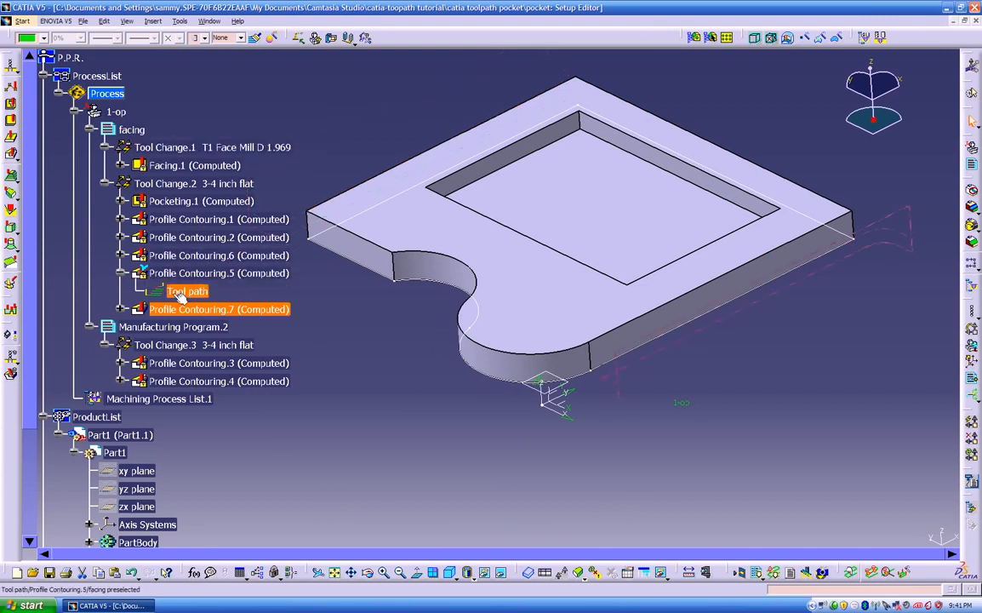
# Open save management for the process and mark pocket.CATPart for saving
pyautogui.click(108, 95)
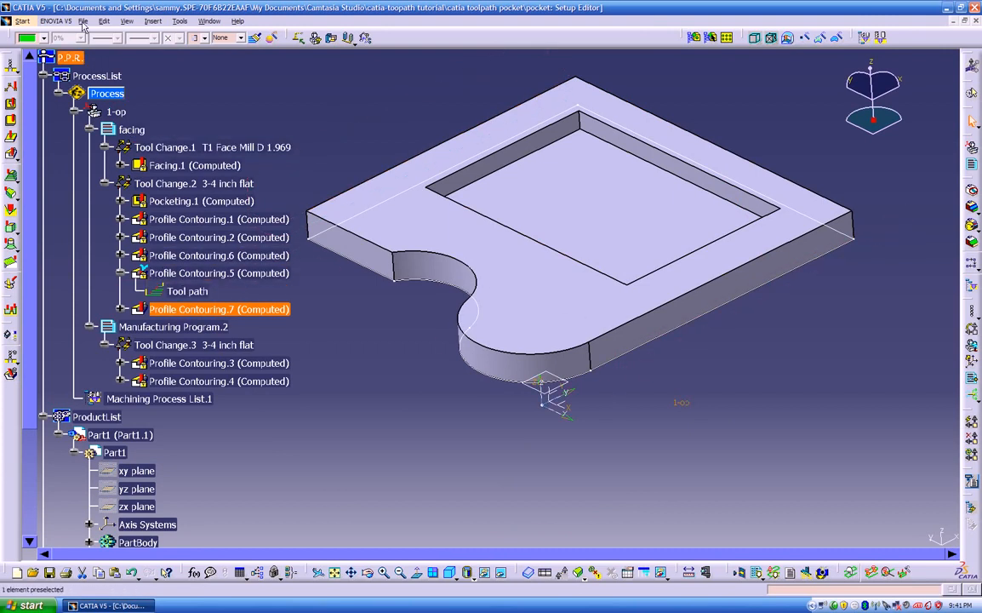
pyautogui.click(83, 23)
pyautogui.click(120, 153)
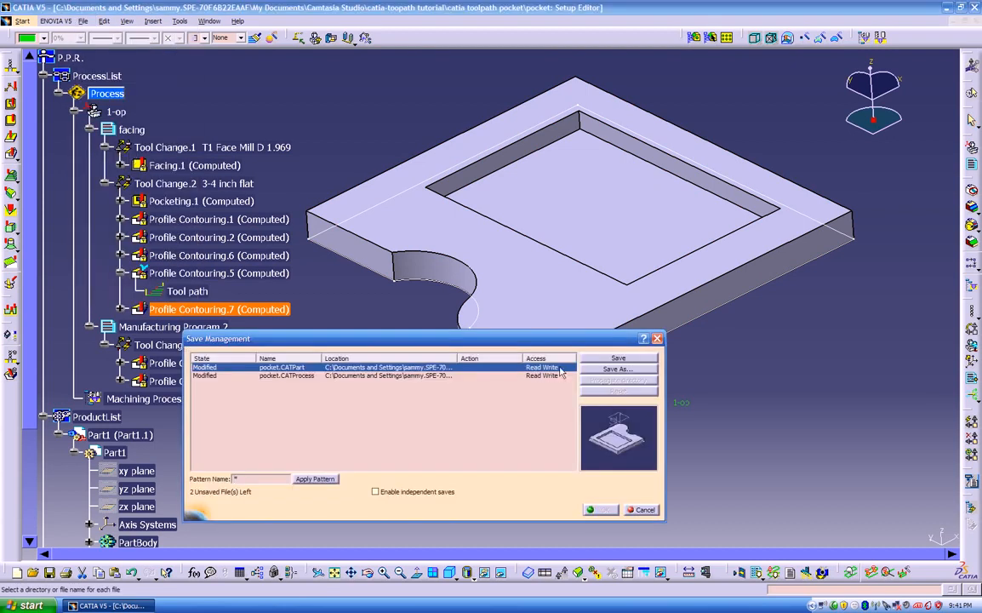
pyautogui.moveTo(459, 358)
pyautogui.mouseDown()
pyautogui.moveTo(413, 359)
pyautogui.moveTo(511, 359)
pyautogui.moveTo(430, 354)
pyautogui.moveTo(451, 354)
pyautogui.mouseUp()
pyautogui.click(607, 359)
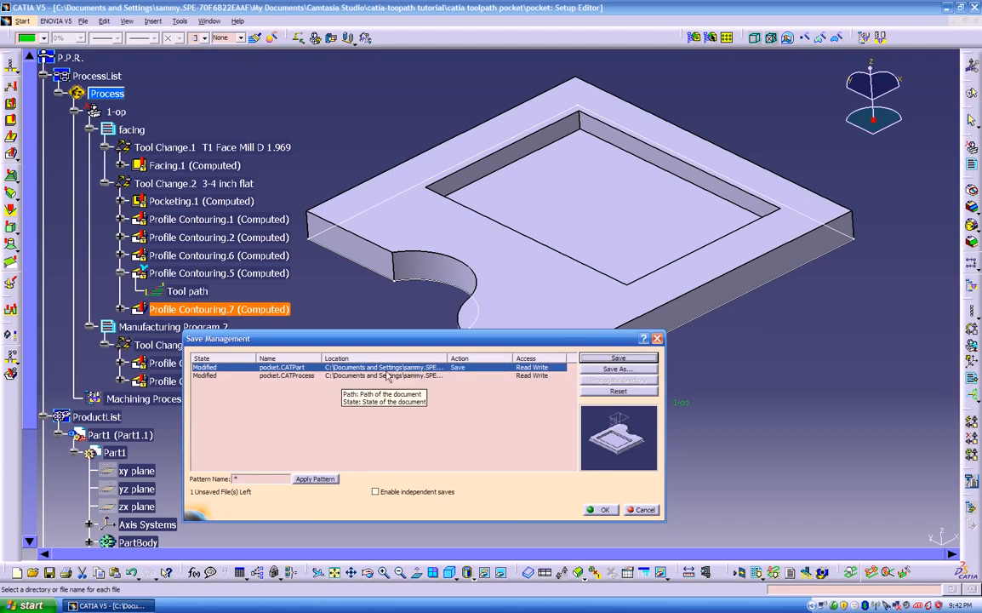
# Review the Save As location of pocket.CATPart and the folders available for it, leaving without choosing a new one
pyautogui.click(359, 375)
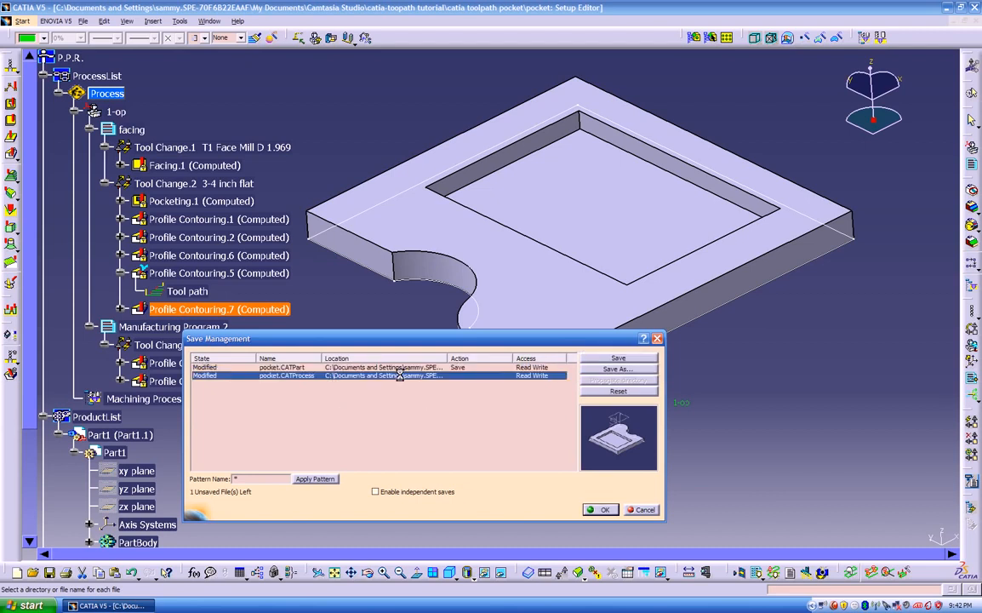
pyautogui.click(518, 368)
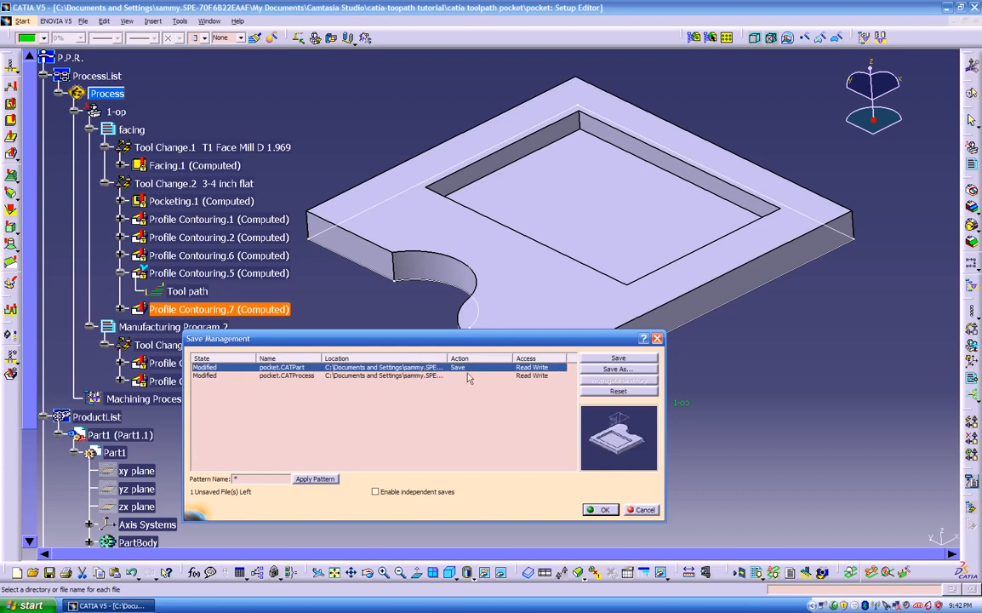
pyautogui.click(605, 369)
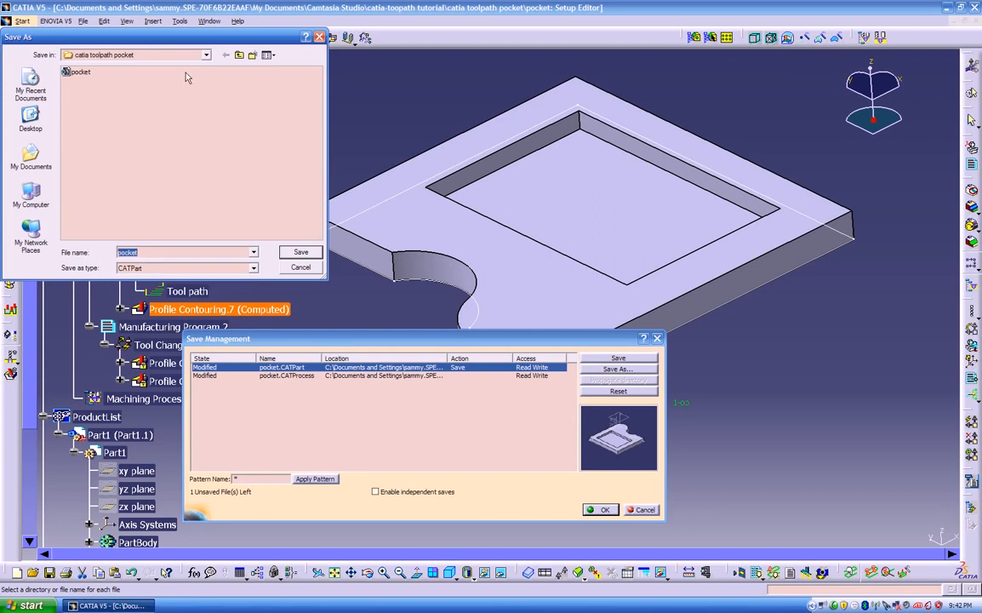
pyautogui.click(187, 55)
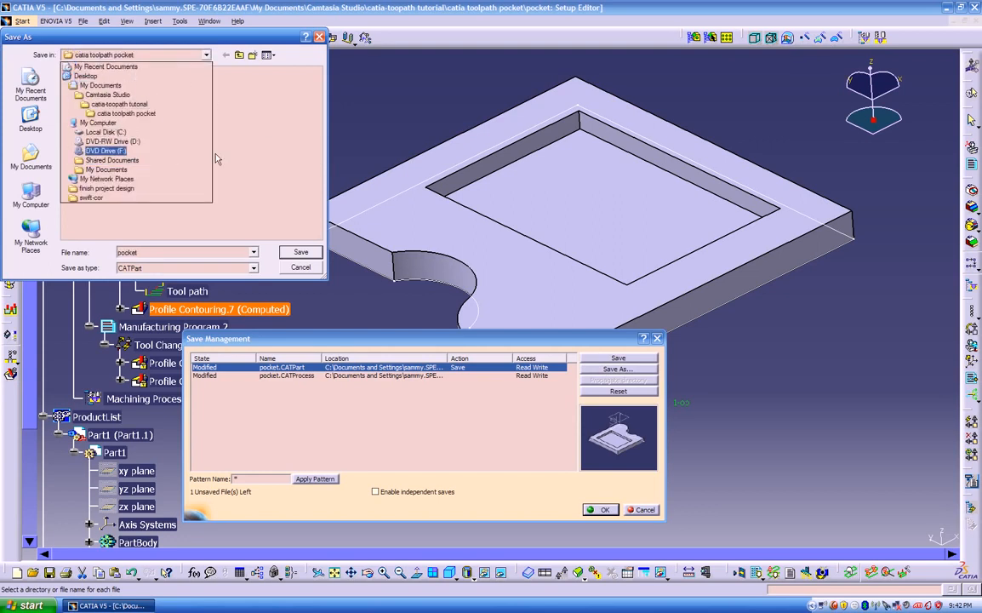
pyautogui.click(244, 139)
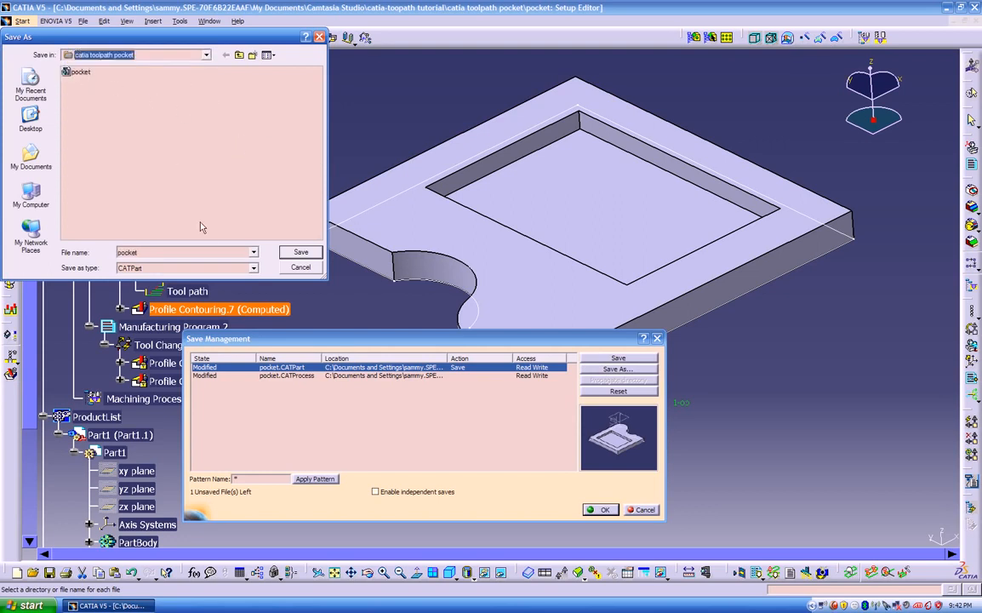
pyautogui.press('Return')
pyautogui.click(225, 171)
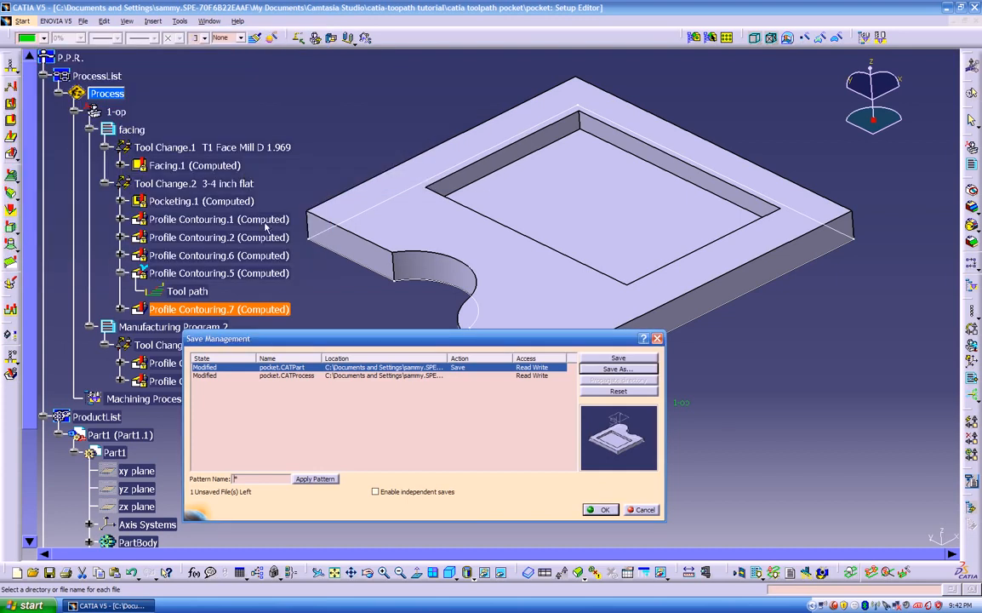
# Save pocket.CATProcess as pocket in the catia toolpath pocket folder, selecting the existing process file there
pyautogui.click(294, 377)
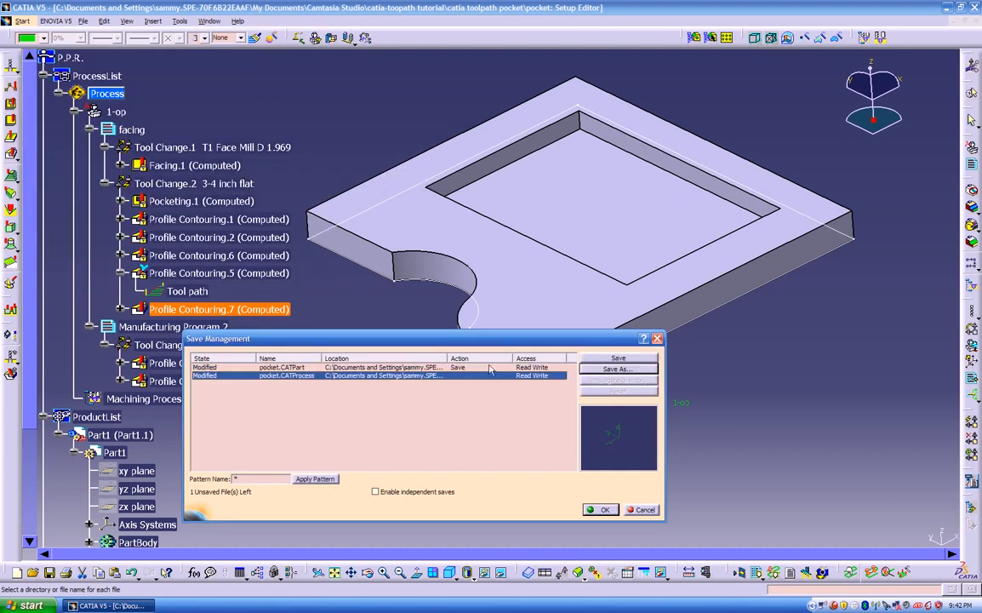
pyautogui.click(606, 368)
pyautogui.click(77, 71)
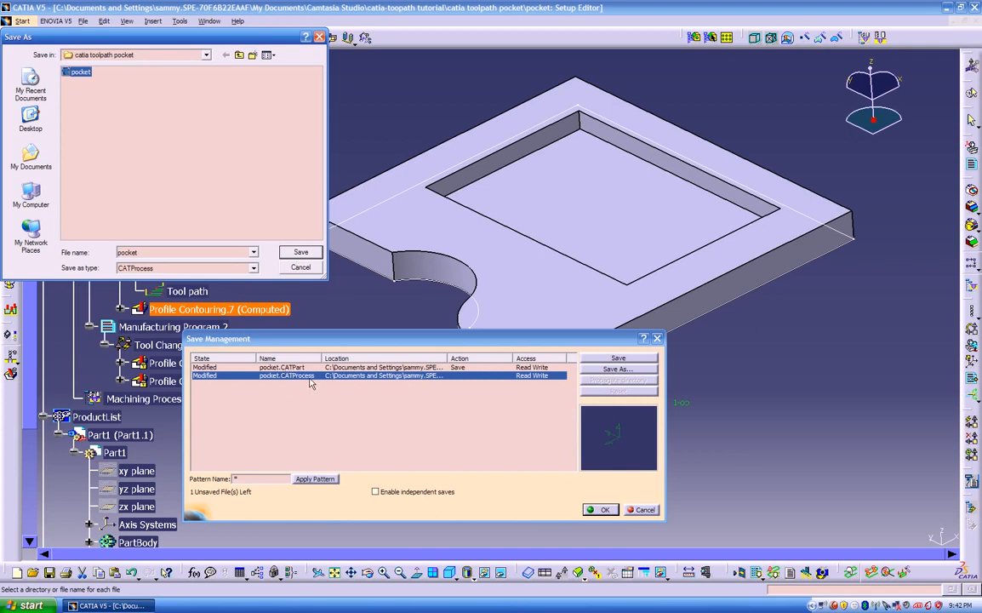
# Save the machining process as pocket.CATProcess in the catia toolpath pocket folder, replacing the existing file, and complete the pending part and process saves
pyautogui.click(300, 253)
pyautogui.click(241, 176)
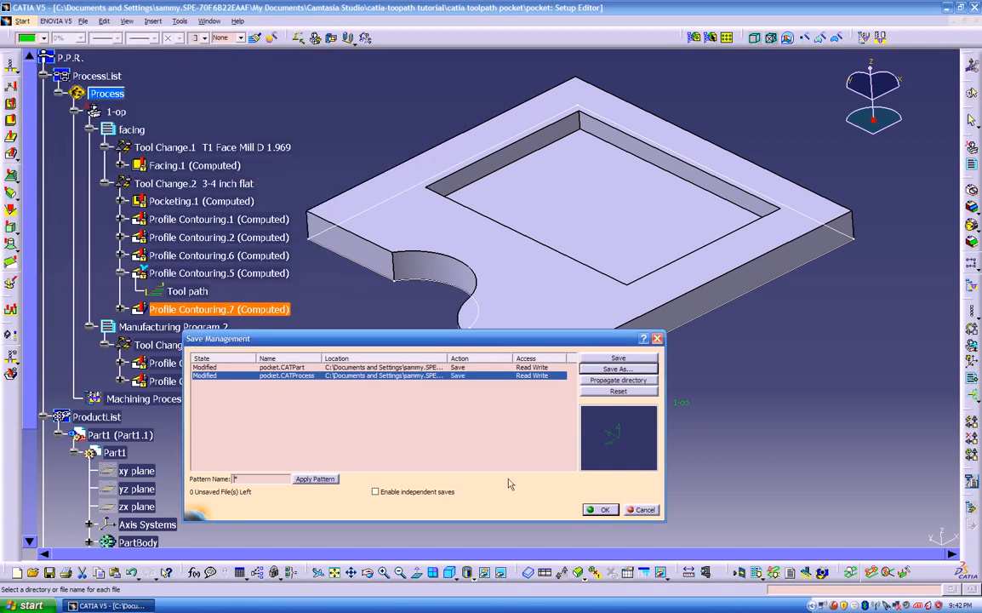
pyautogui.click(589, 508)
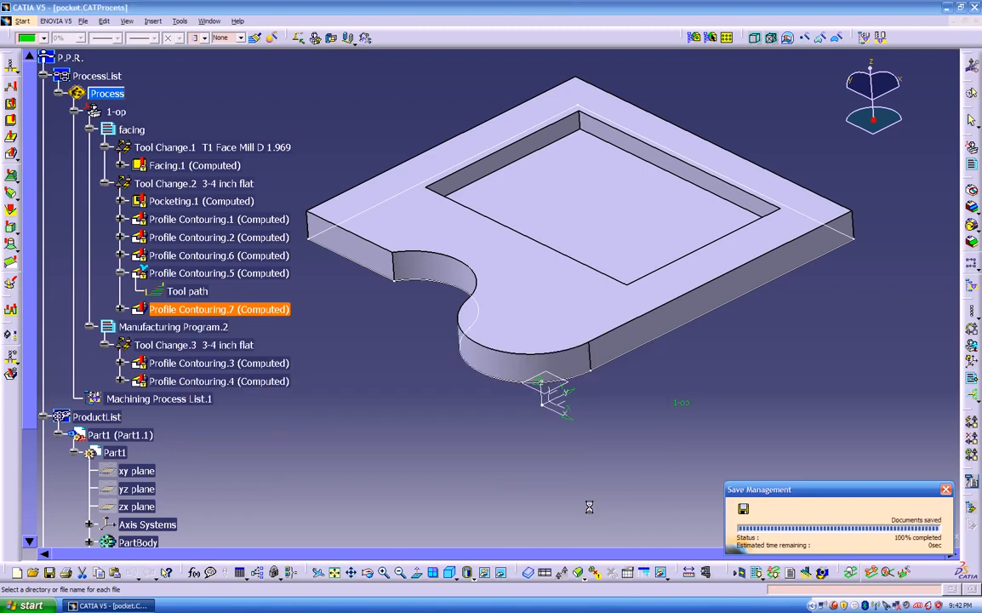
# Collapse Profile Contouring.5 in the tree, start interactive NC code generation and choose the facing program as input
pyautogui.moveTo(406, 408); pyautogui.dragTo(513, 426, button='middle')
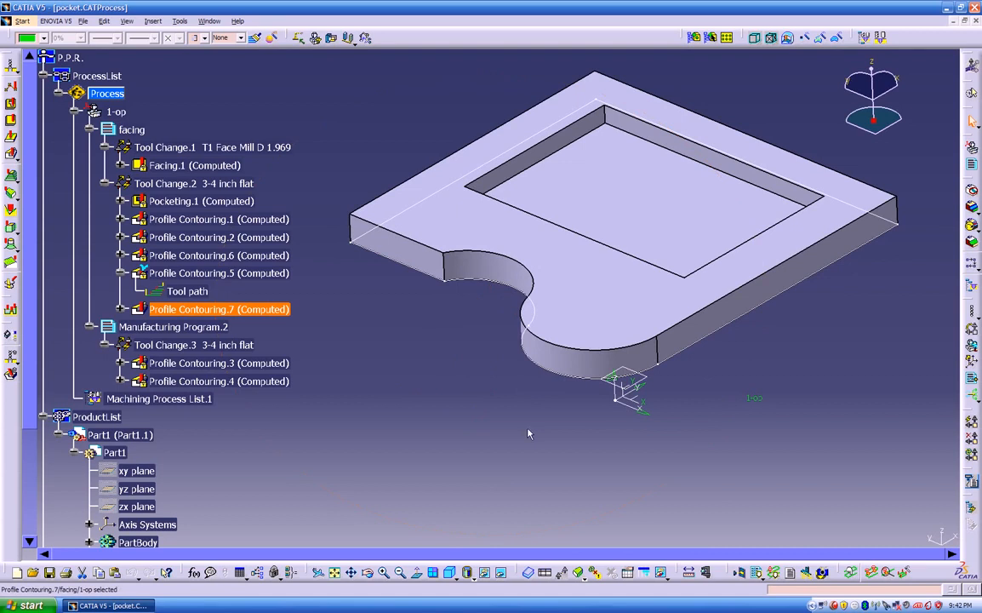
pyautogui.click(758, 576)
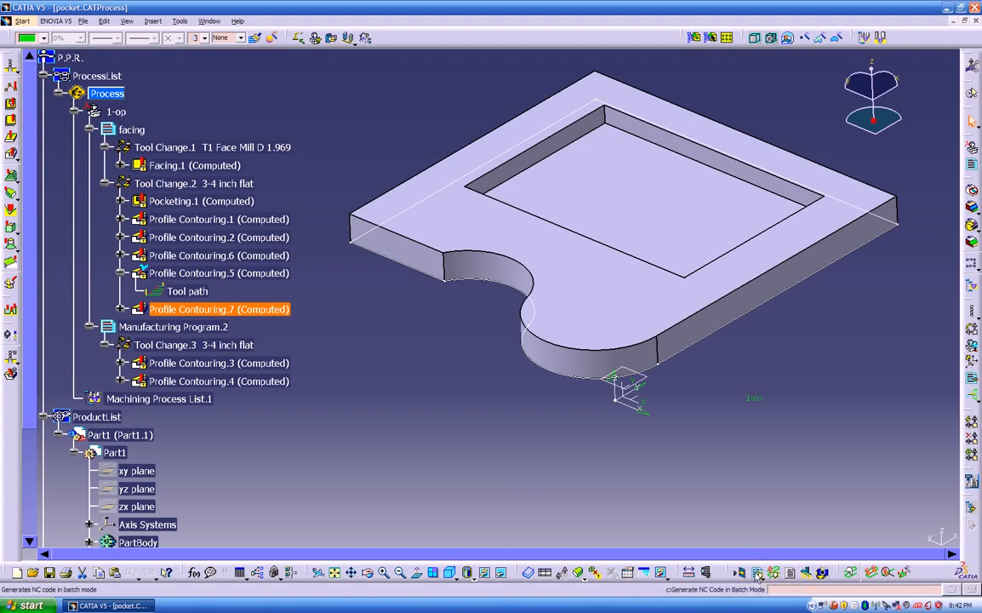
pyautogui.click(121, 273)
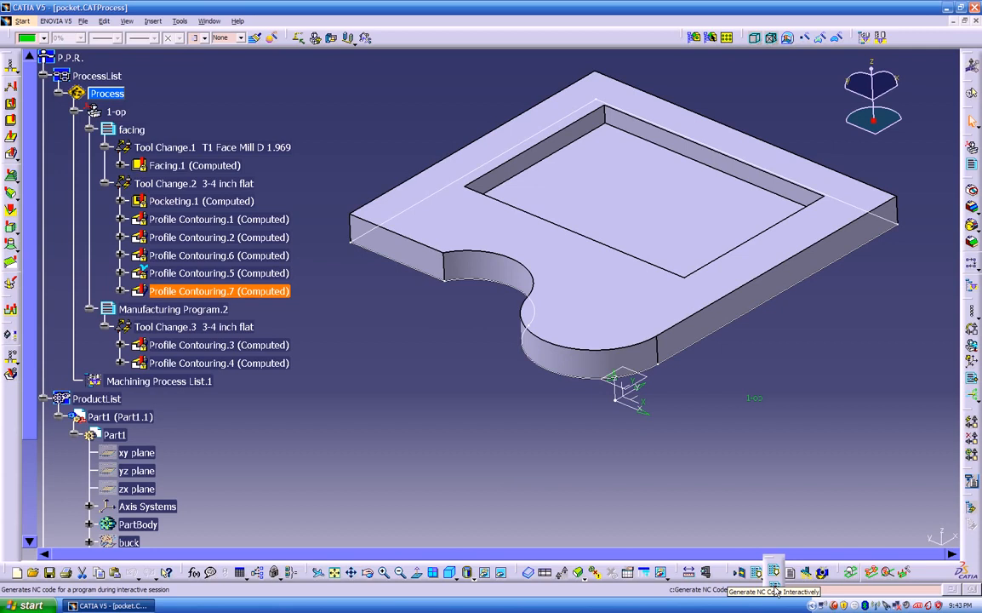
pyautogui.scroll(1, 775, 592)
pyautogui.click(775, 585)
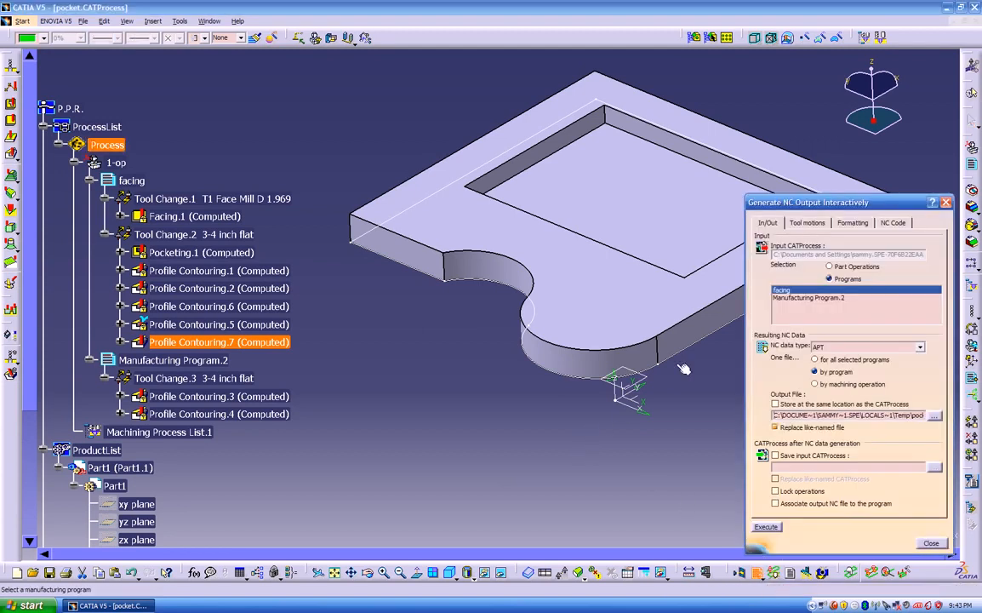
pyautogui.click(790, 298)
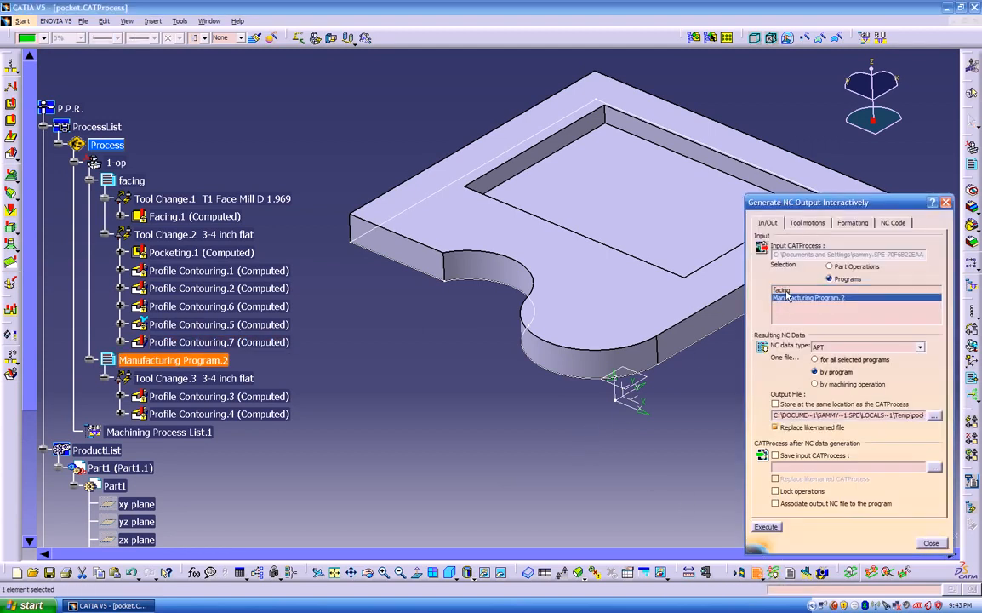
pyautogui.click(789, 291)
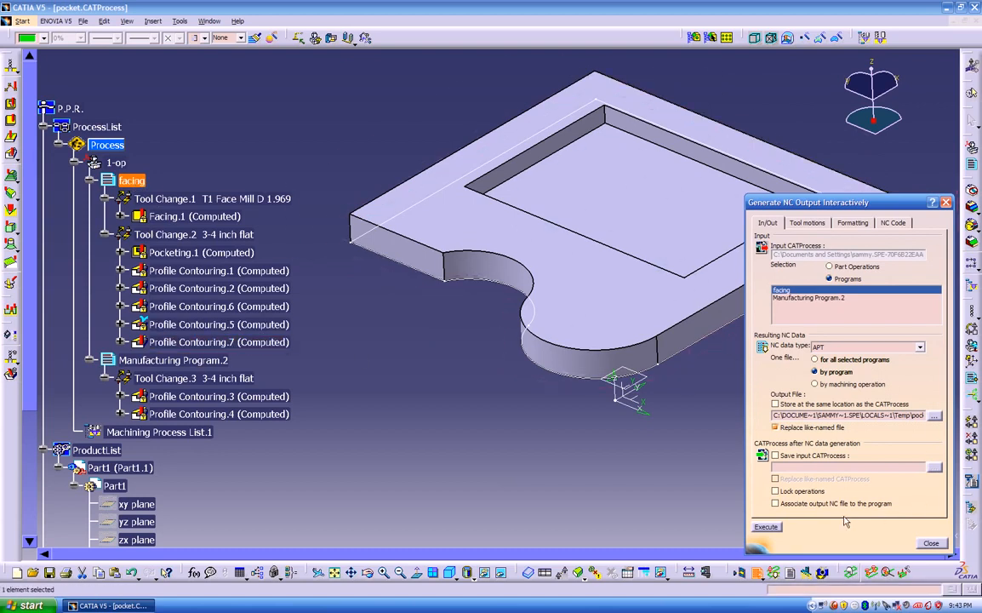
# Browse the NC output file location to the catia toolpath pocket folder inside Camtasia Studio's catia-toopath tutorial folder
pyautogui.click(934, 415)
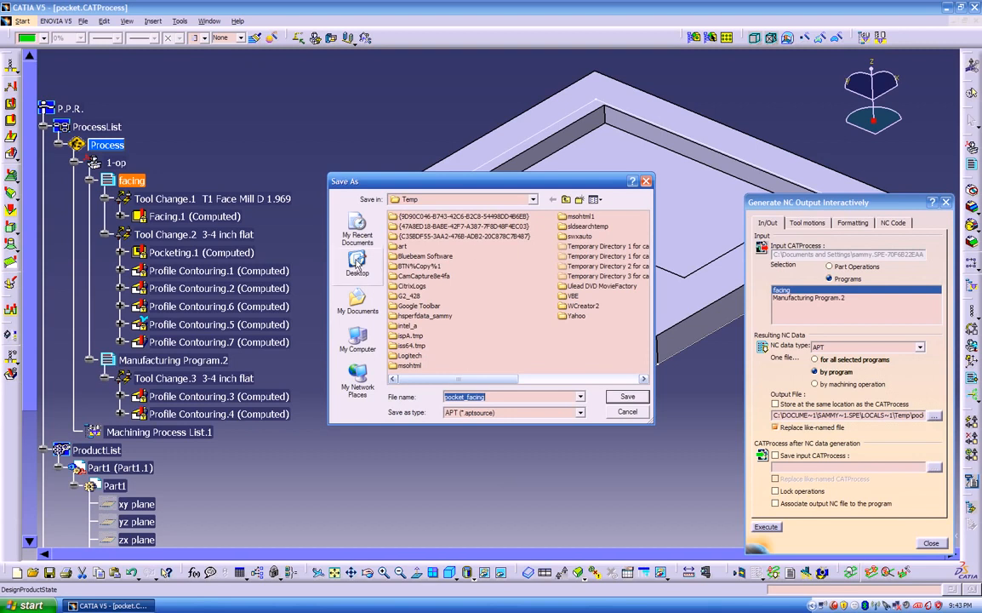
pyautogui.click(513, 200)
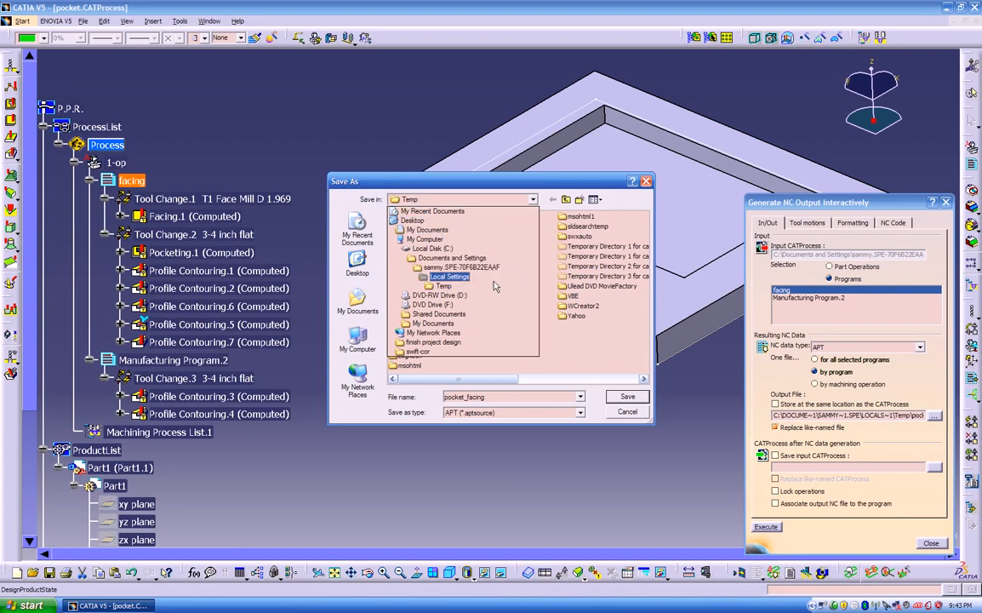
pyautogui.click(433, 249)
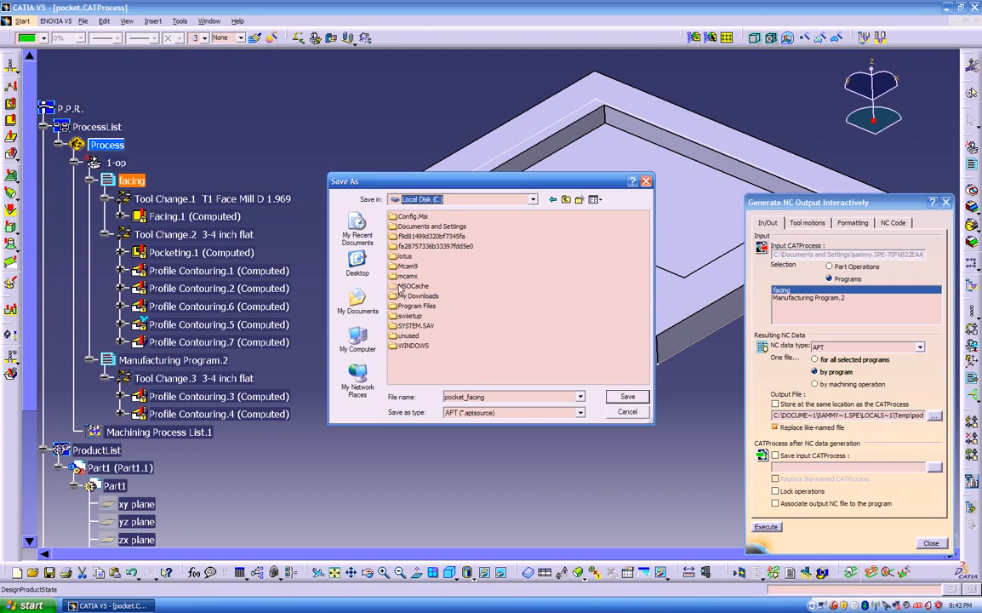
pyautogui.click(457, 203)
pyautogui.click(425, 219)
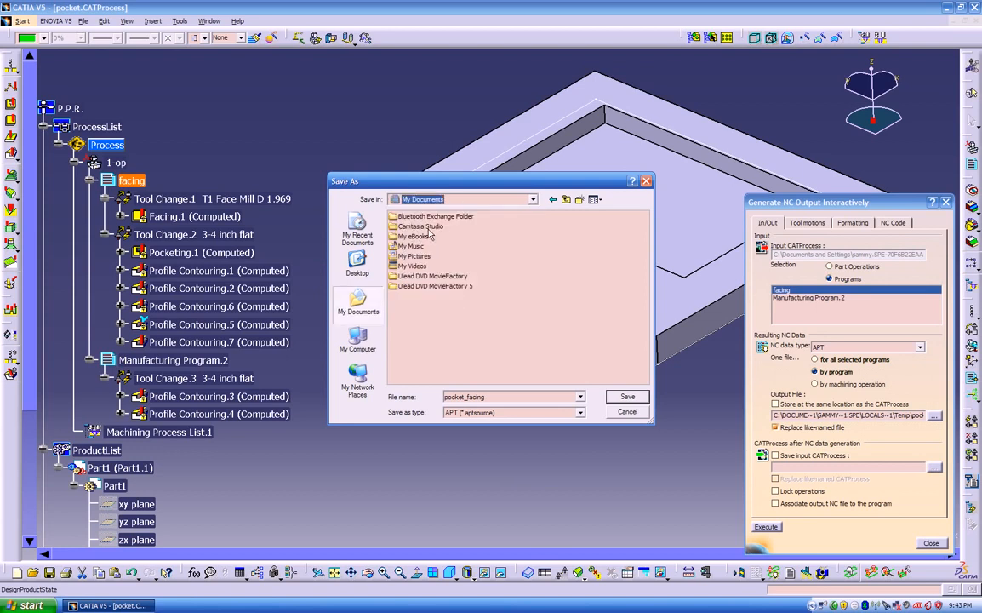
pyautogui.doubleClick(426, 226)
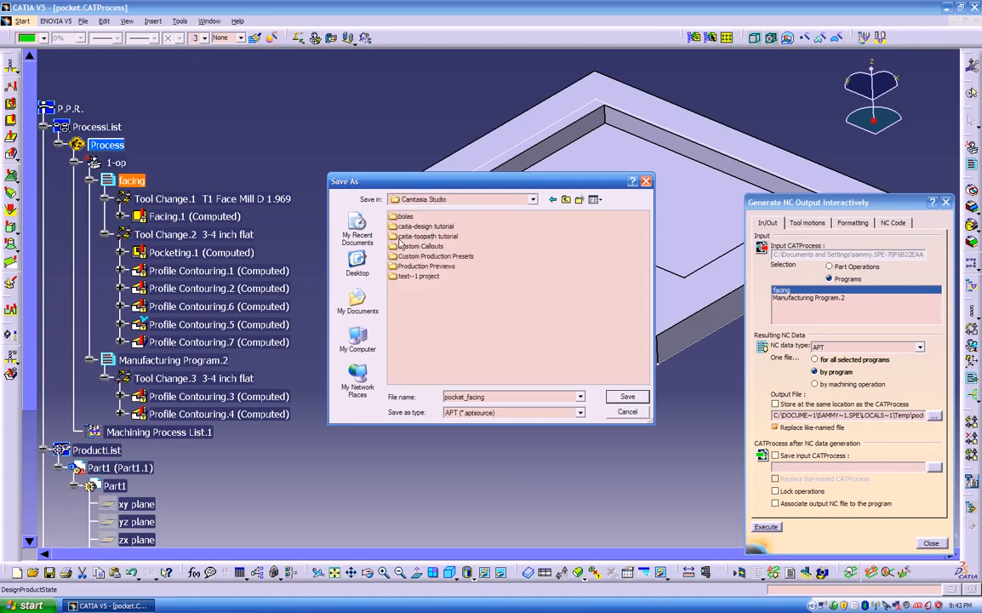
pyautogui.doubleClick(406, 237)
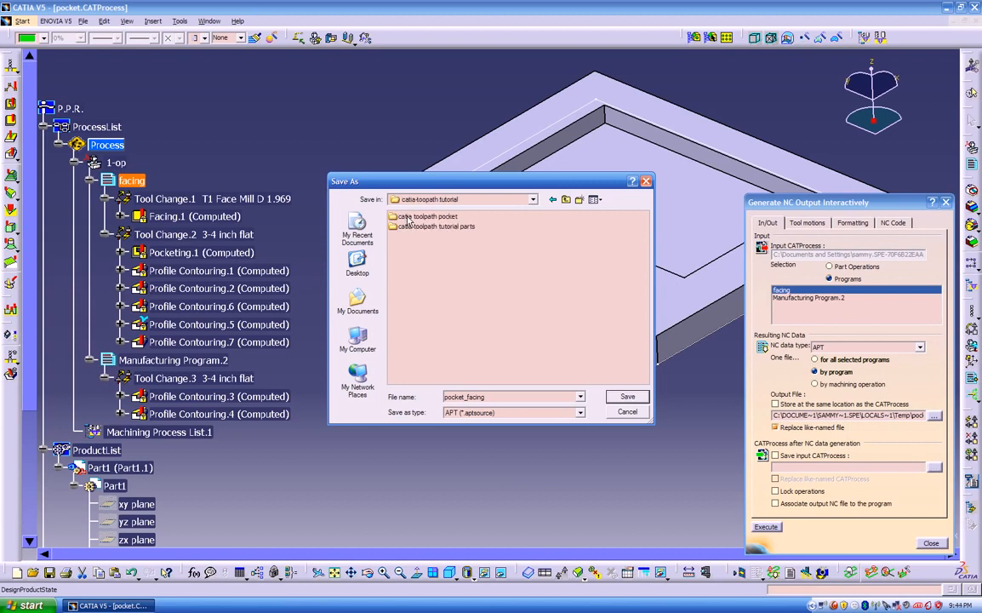
pyautogui.doubleClick(408, 218)
# Name the output file test-1, generate the APT output for the facing program and dismiss the completion notice
pyautogui.doubleClick(492, 396)
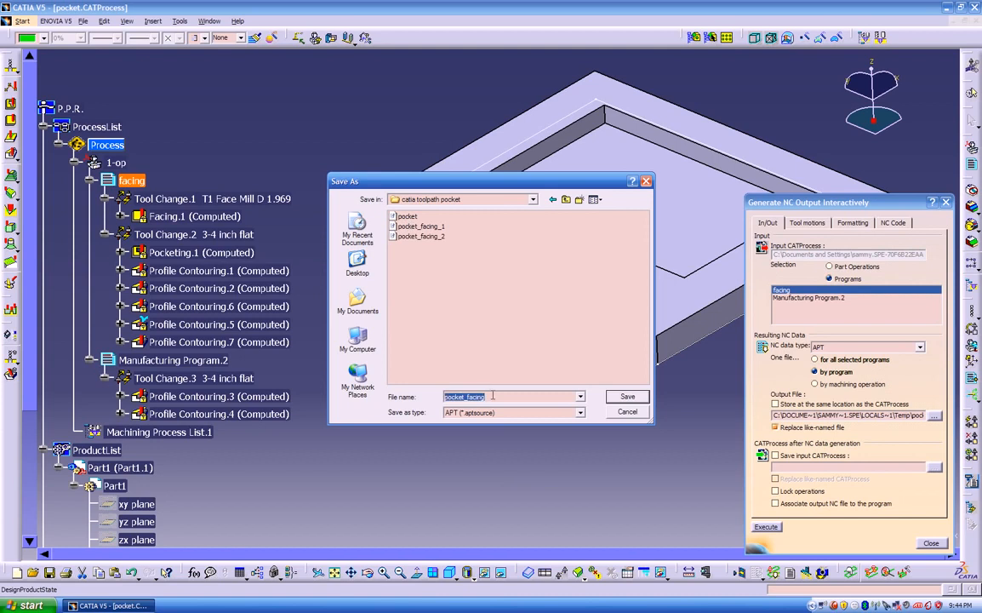
pyautogui.write('test-1')
pyautogui.click(624, 397)
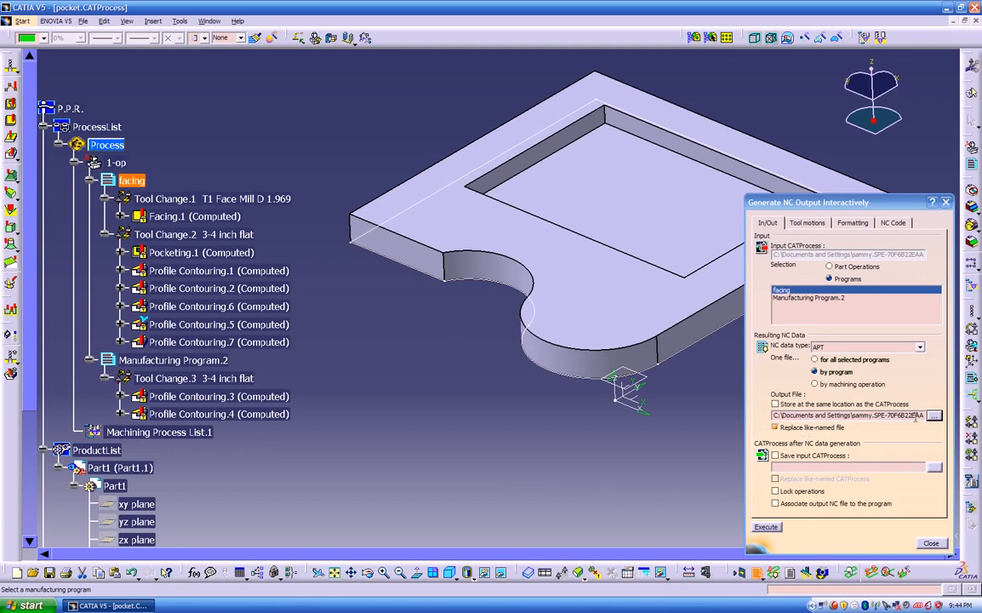
pyautogui.click(766, 527)
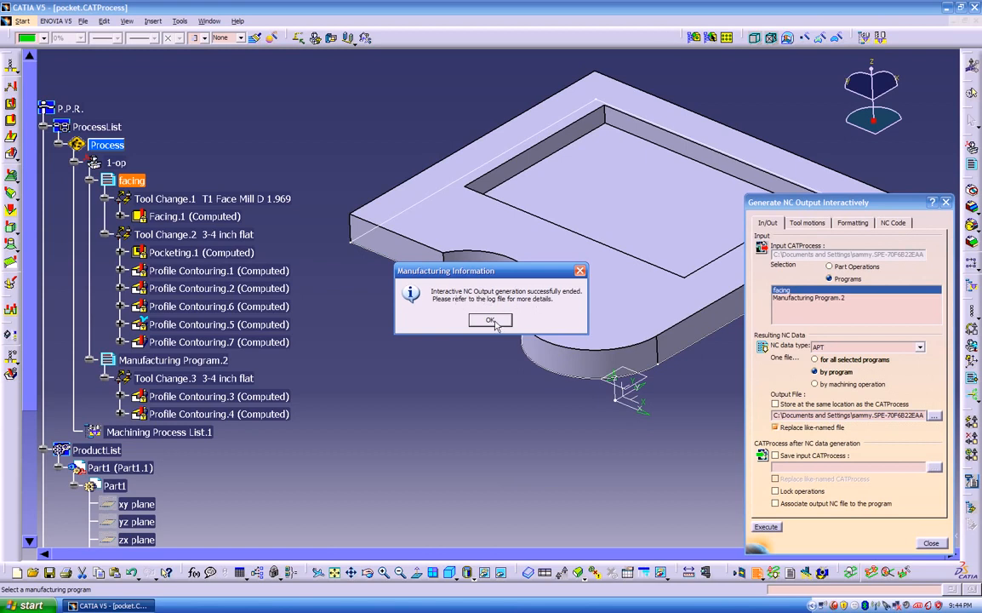
pyautogui.click(492, 321)
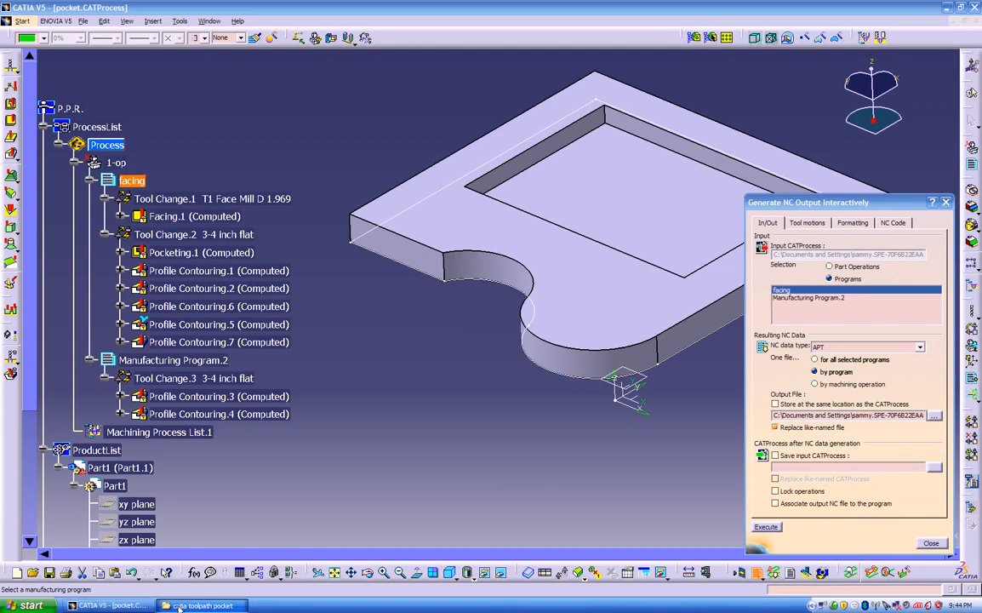
# Switch to the catia toolpath pocket folder and open the test-1 APTSOURCE file in a maximized WordPad window
pyautogui.click(179, 608)
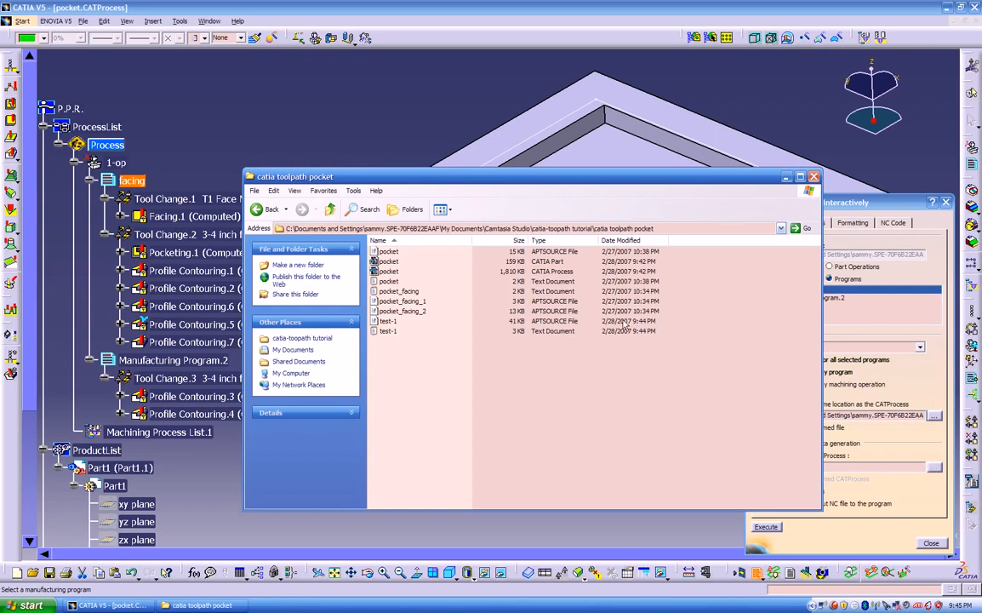
pyautogui.click(390, 321)
pyautogui.doubleClick(393, 325)
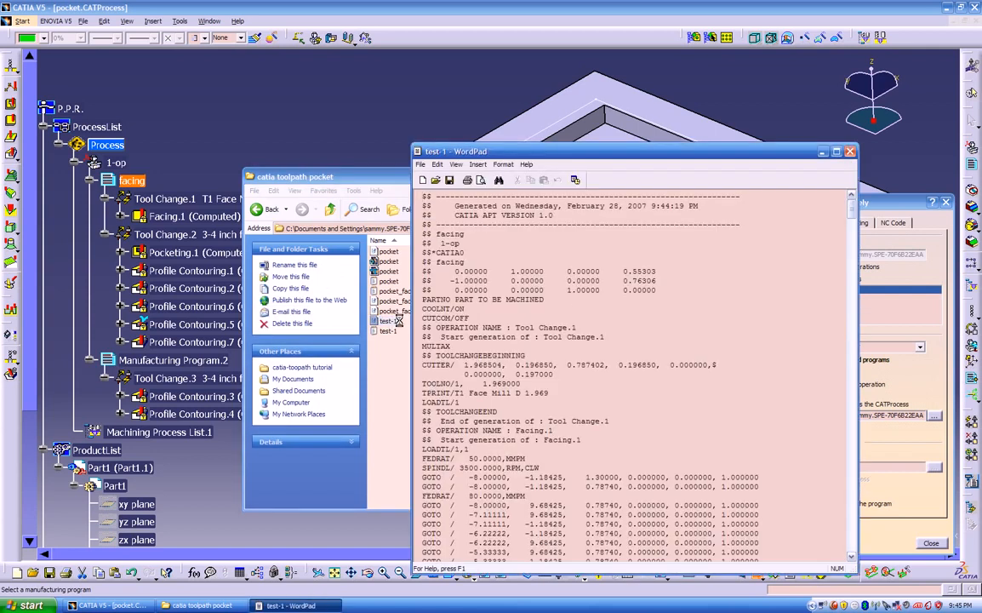
pyautogui.doubleClick(750, 151)
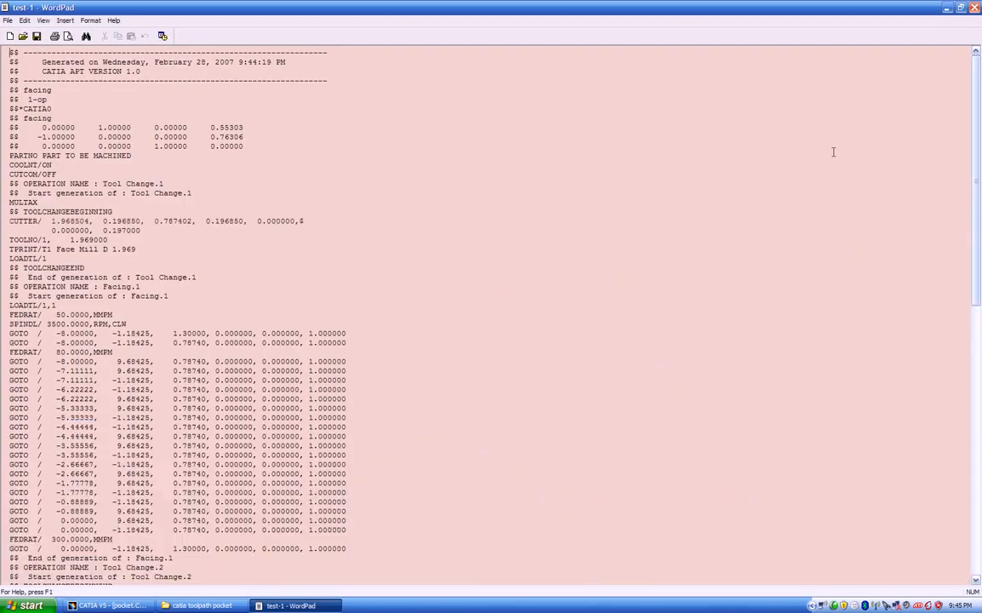
# Examine the test-1 APT code from the header and tool changes through the final contouring operation and the program end
pyautogui.scroll(-18, 500, 257)
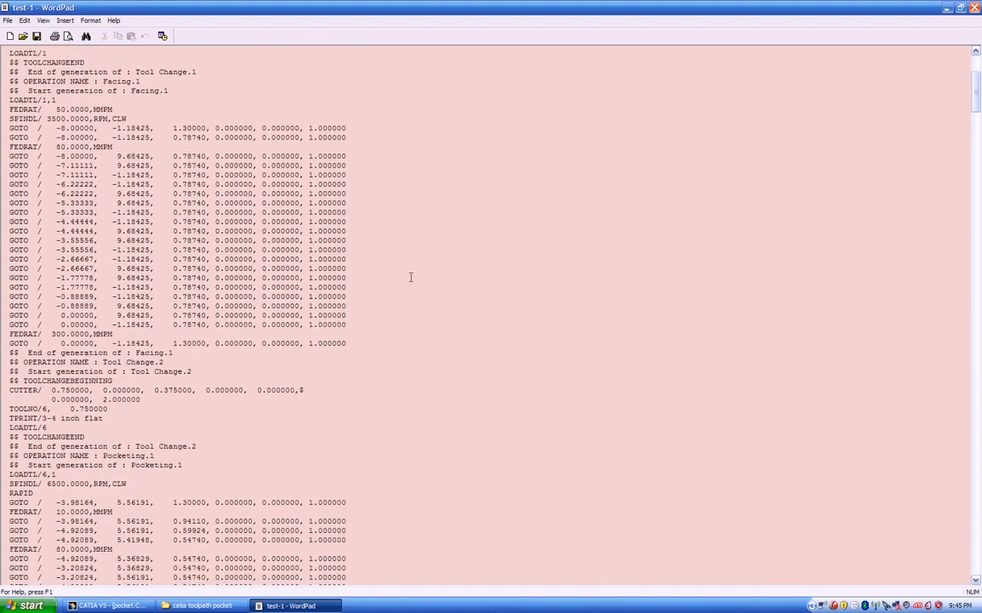
pyautogui.scroll(-20, 408, 289)
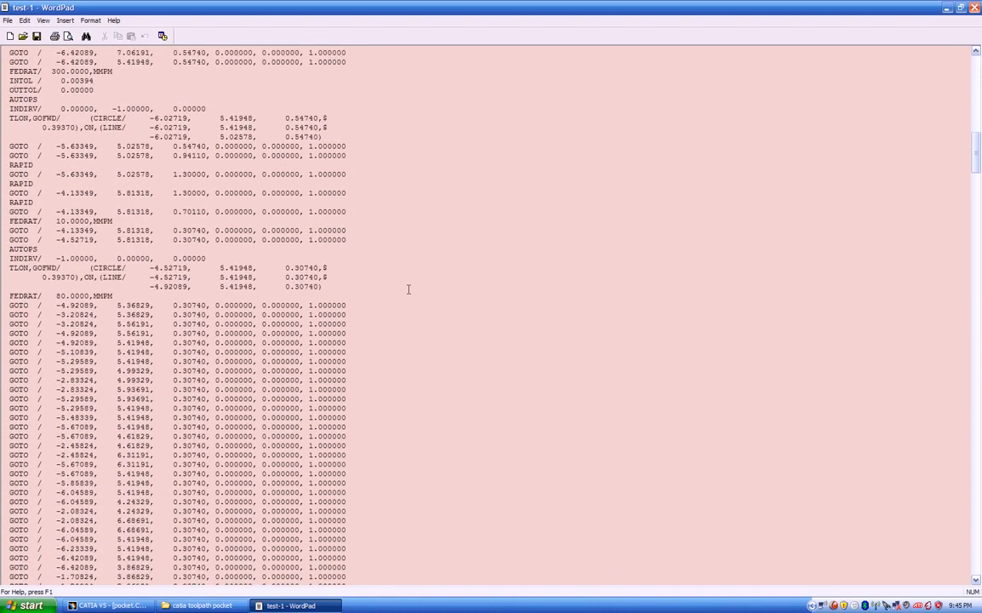
pyautogui.scroll(20, 408, 291)
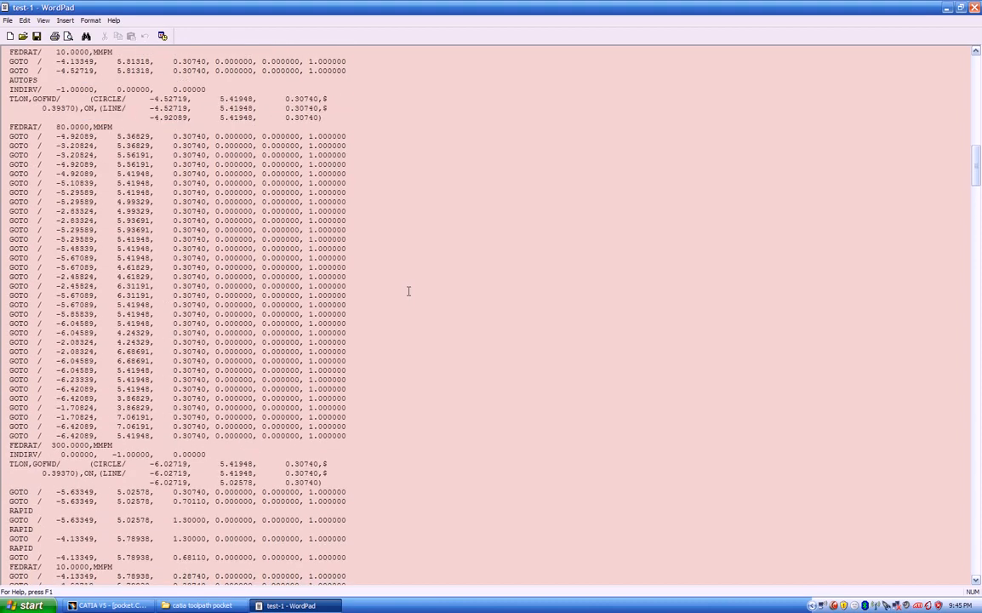
pyautogui.scroll(20, 407, 290)
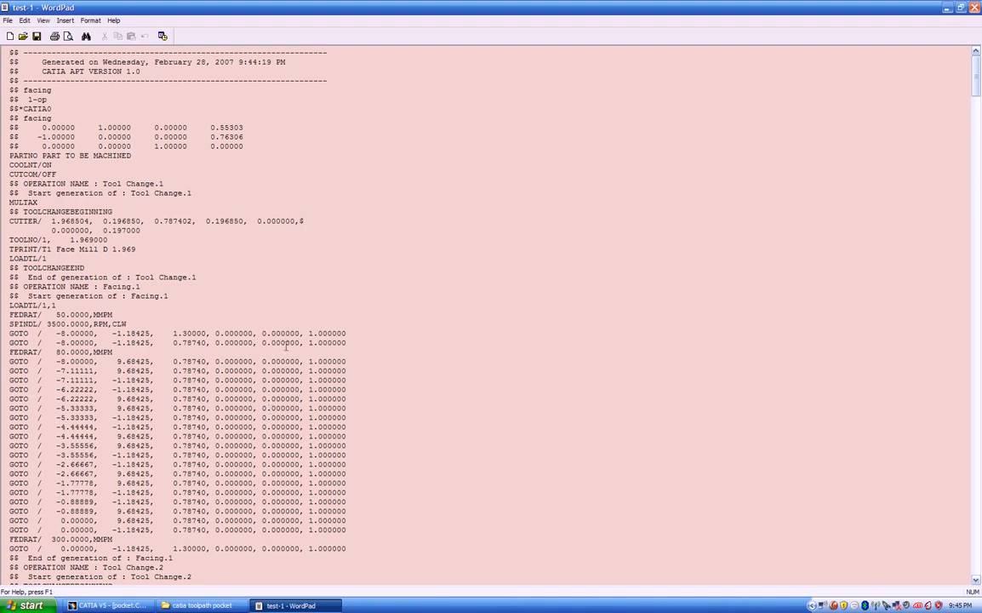
pyautogui.scroll(-4, 317, 277)
pyautogui.scroll(4, 328, 289)
pyautogui.moveTo(975, 81); pyautogui.dragTo(952, 576)
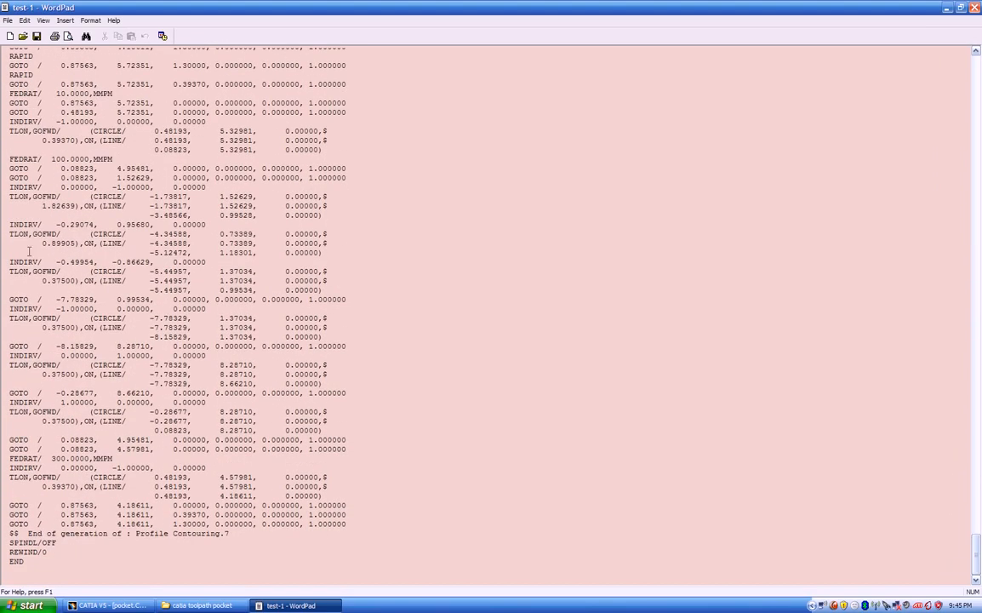
pyautogui.scroll(6, 489, 354)
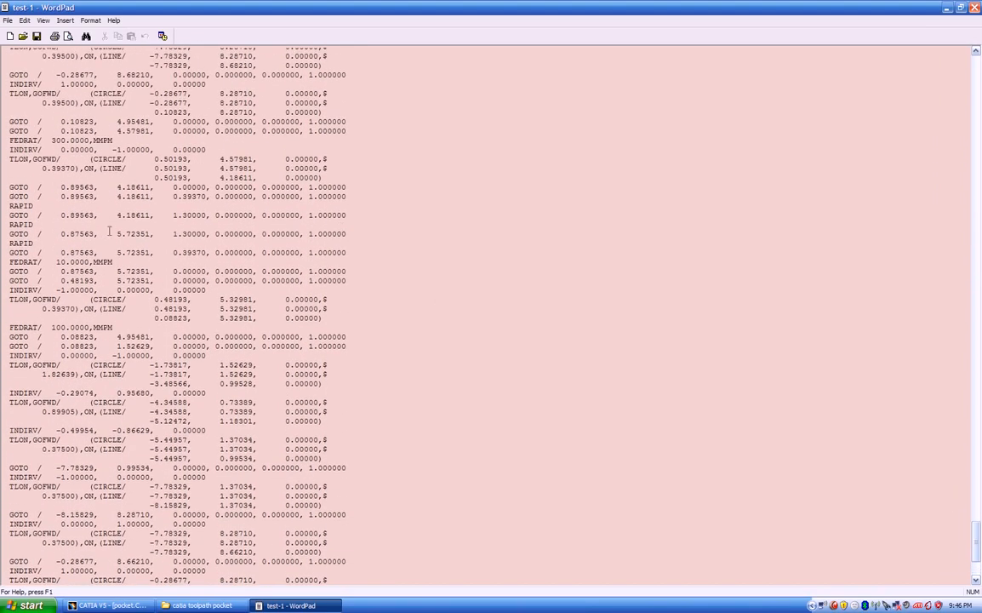
pyautogui.moveTo(976, 545); pyautogui.dragTo(975, 67)
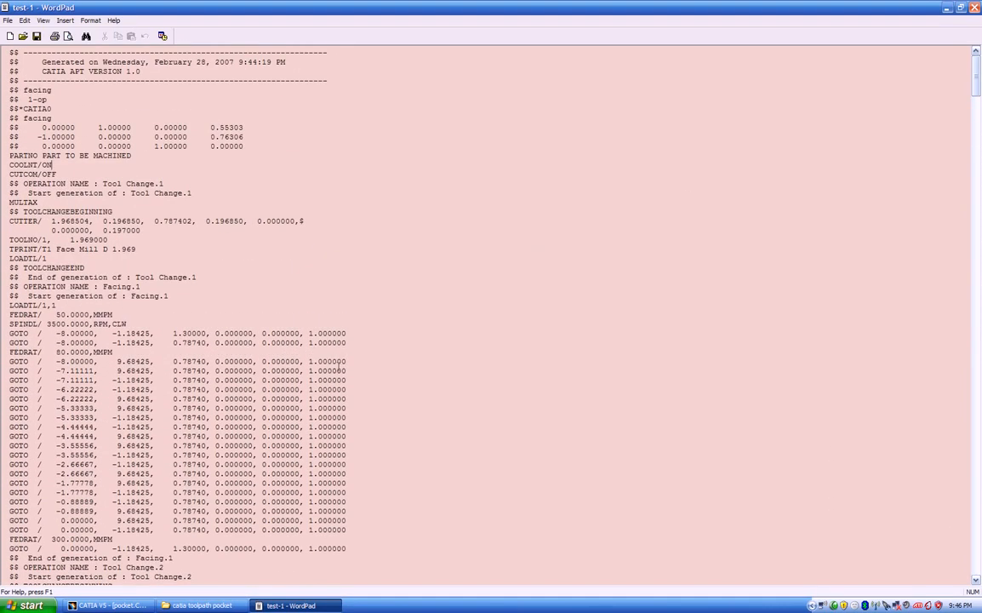
# Close the test-1 file, minimize the folder window and close the interactive NC output dialog in CATIA
pyautogui.click(976, 8)
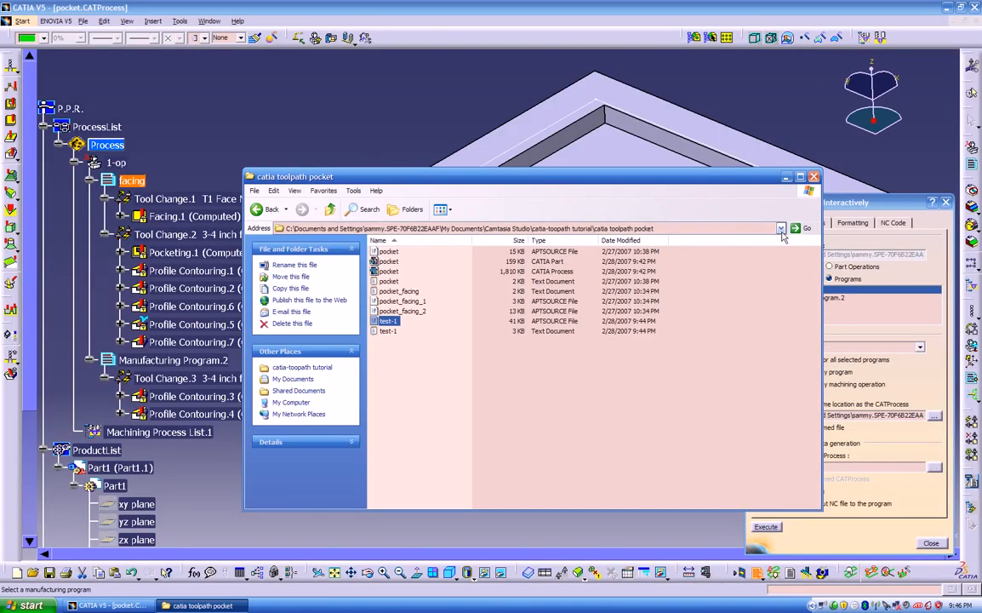
pyautogui.click(786, 177)
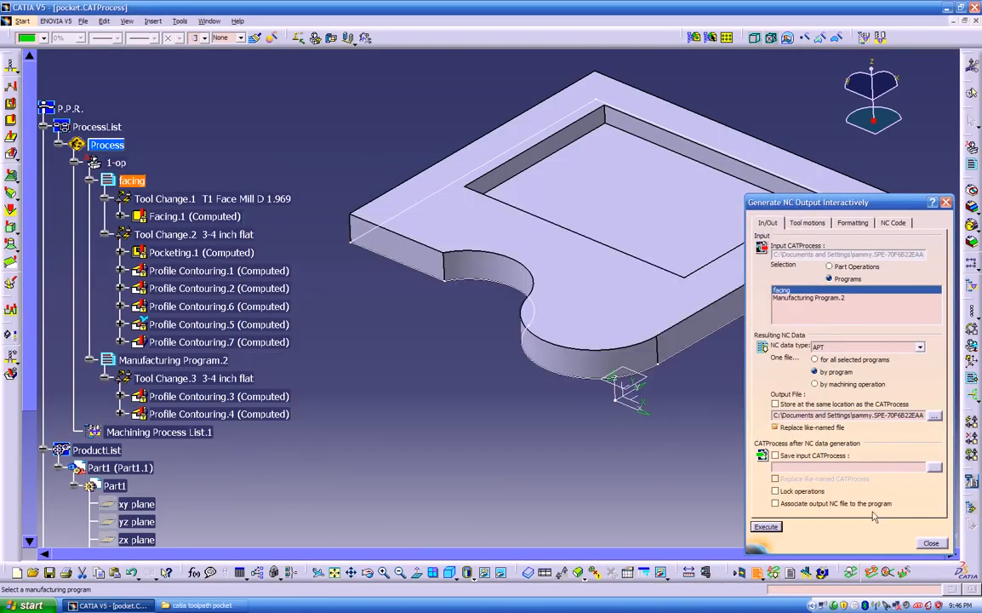
pyautogui.click(924, 539)
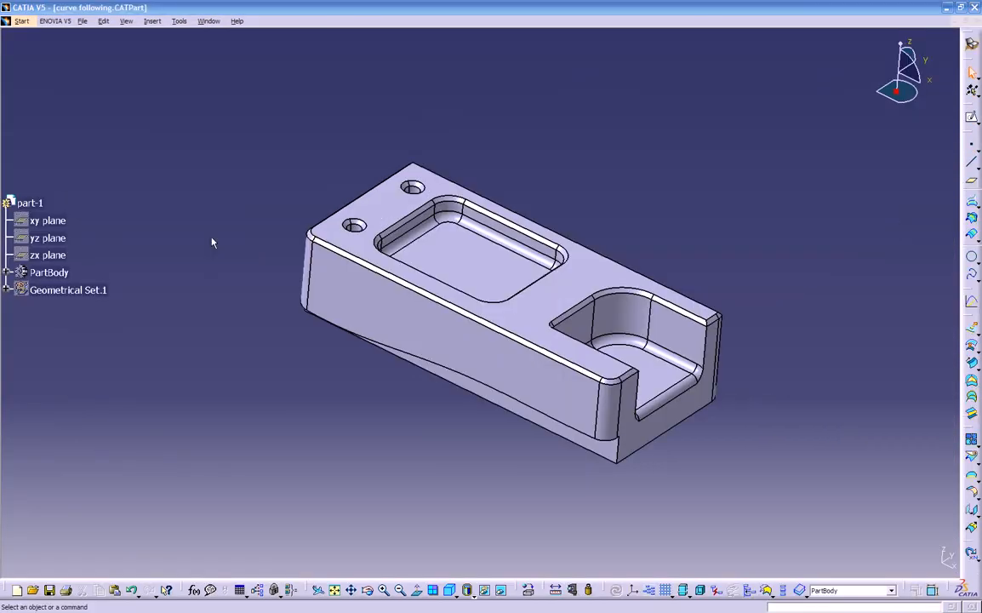
# Start a new machining process for the curve following part in the Advanced Machining workbench
pyautogui.moveTo(339, 407); pyautogui.dragTo(353, 341, button='middle')
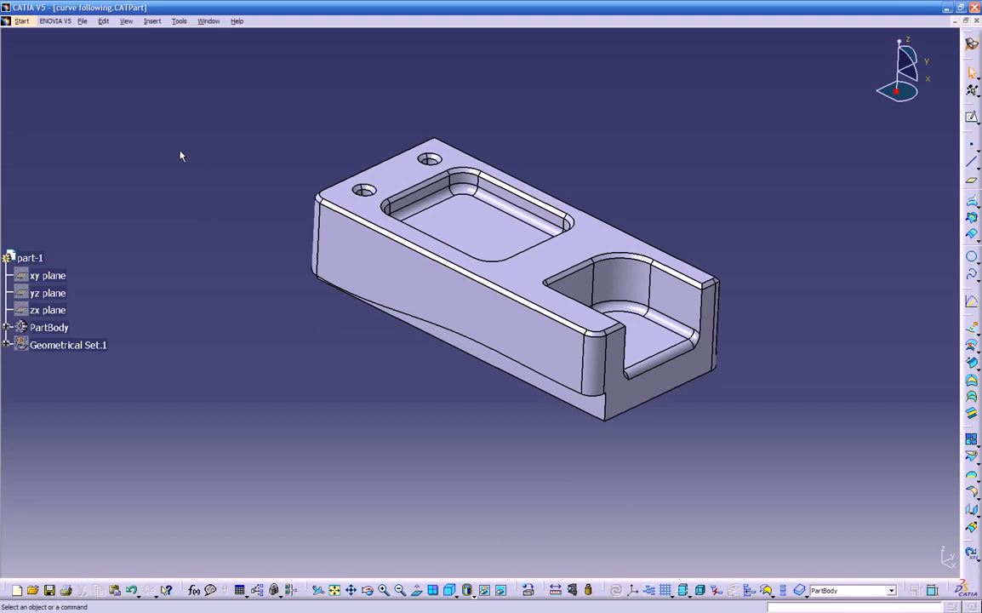
pyautogui.moveTo(360, 340); pyautogui.dragTo(291, 346, button='middle')
pyautogui.moveTo(397, 438); pyautogui.dragTo(446, 442, button='middle')
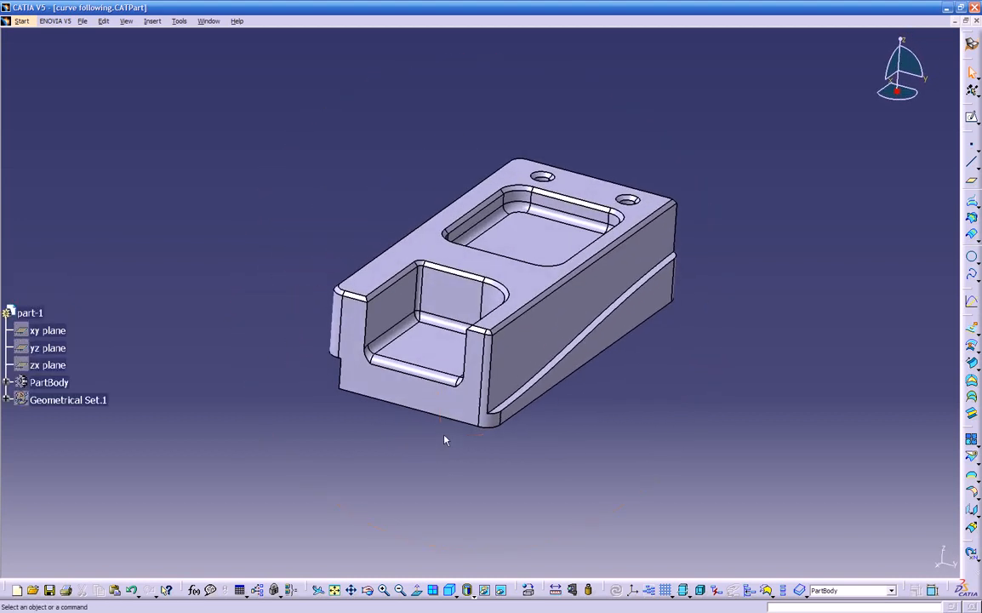
pyautogui.moveTo(263, 225); pyautogui.dragTo(260, 240, button='middle')
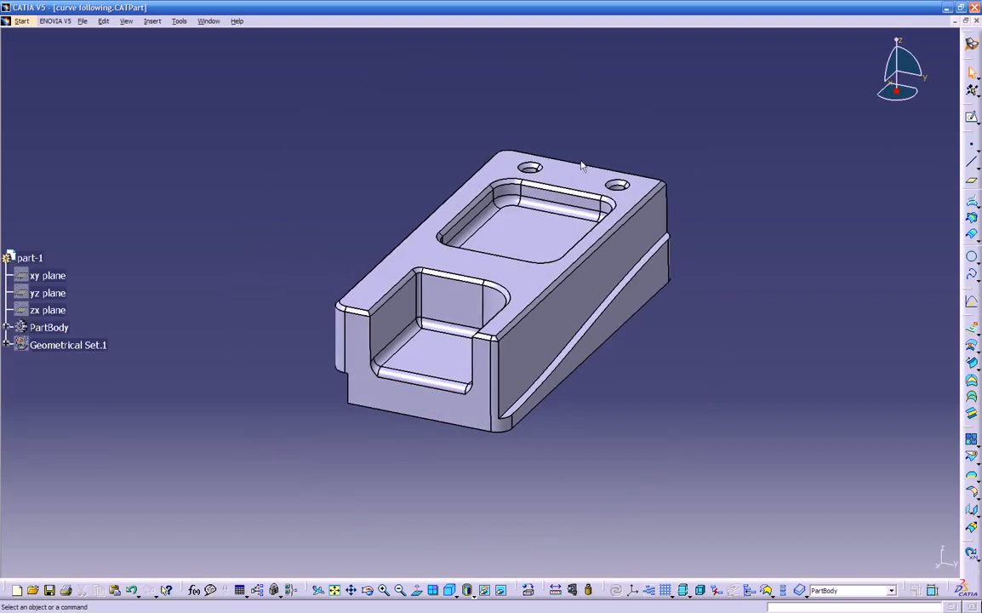
pyautogui.click(971, 43)
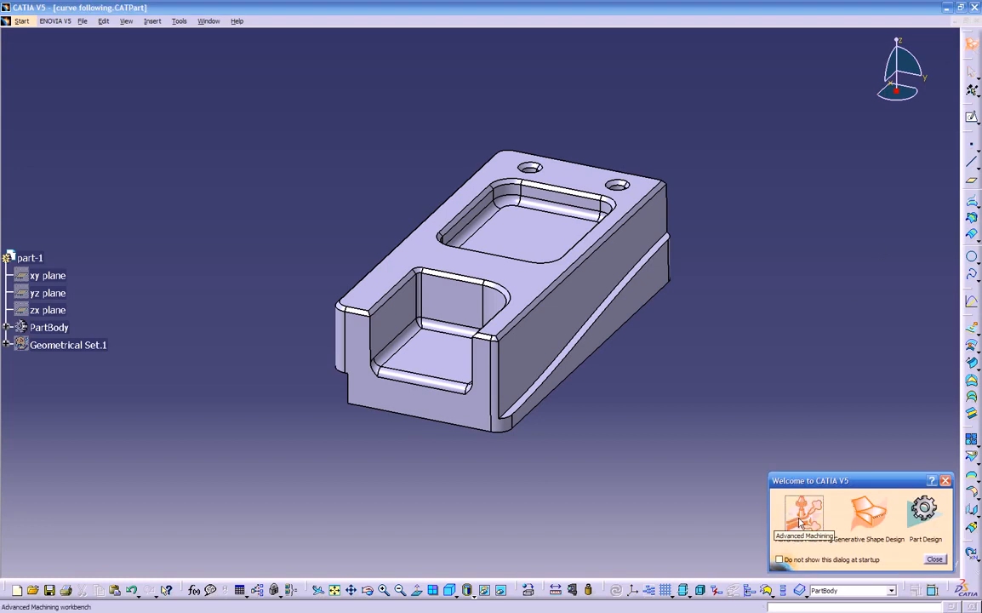
pyautogui.click(800, 523)
pyautogui.moveTo(557, 509); pyautogui.dragTo(561, 401, button='middle')
pyautogui.moveTo(407, 344); pyautogui.dragTo(369, 325, button='middle')
pyautogui.moveTo(537, 349); pyautogui.dragTo(562, 396, button='middle')
pyautogui.moveTo(336, 340); pyautogui.dragTo(436, 400, button='middle')
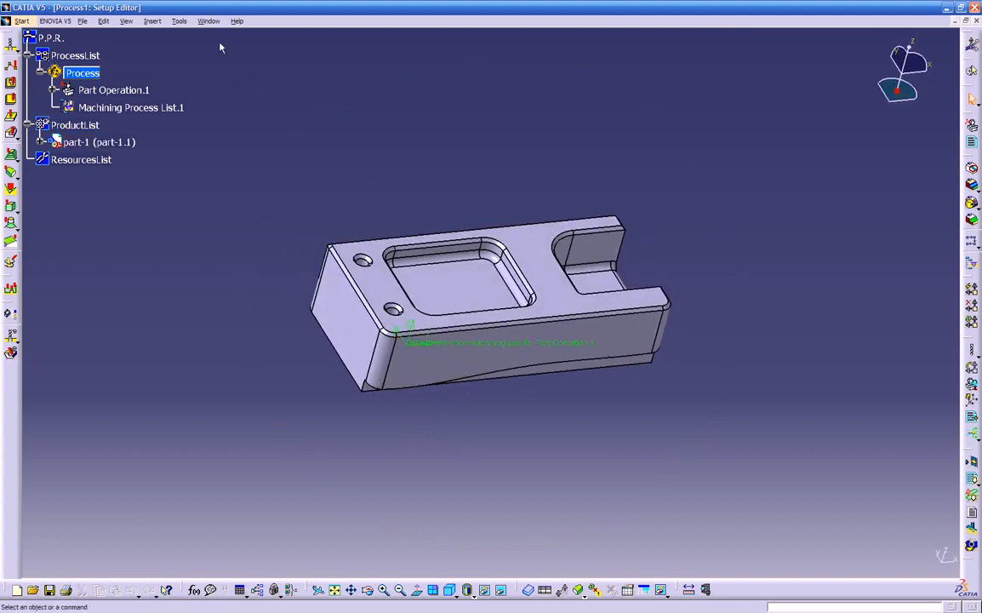
# Return from the machining process to the curve following.CATPart window
pyautogui.click(209, 20)
pyautogui.click(242, 96)
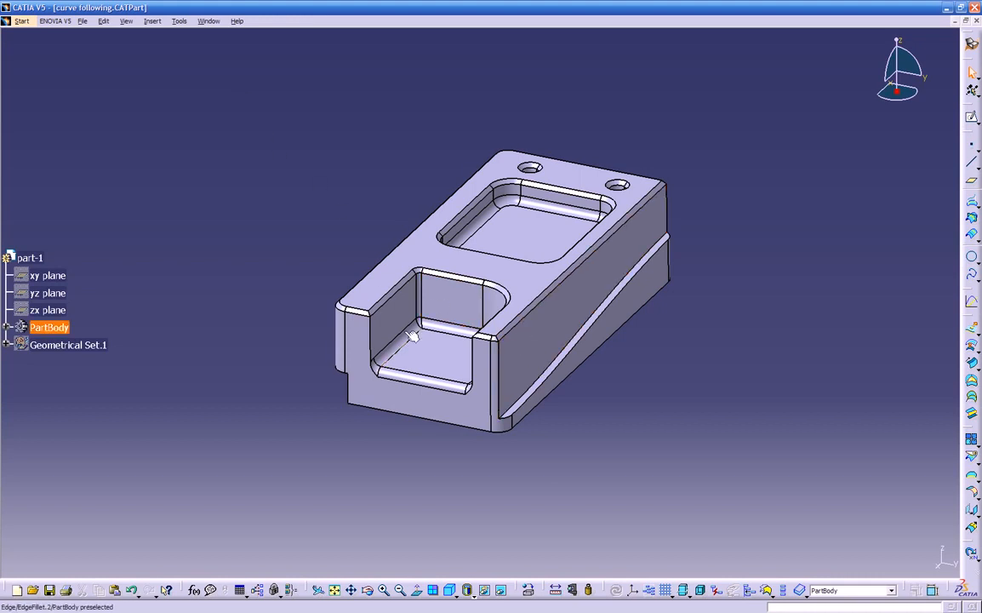
pyautogui.moveTo(412, 407); pyautogui.dragTo(281, 392, button='middle')
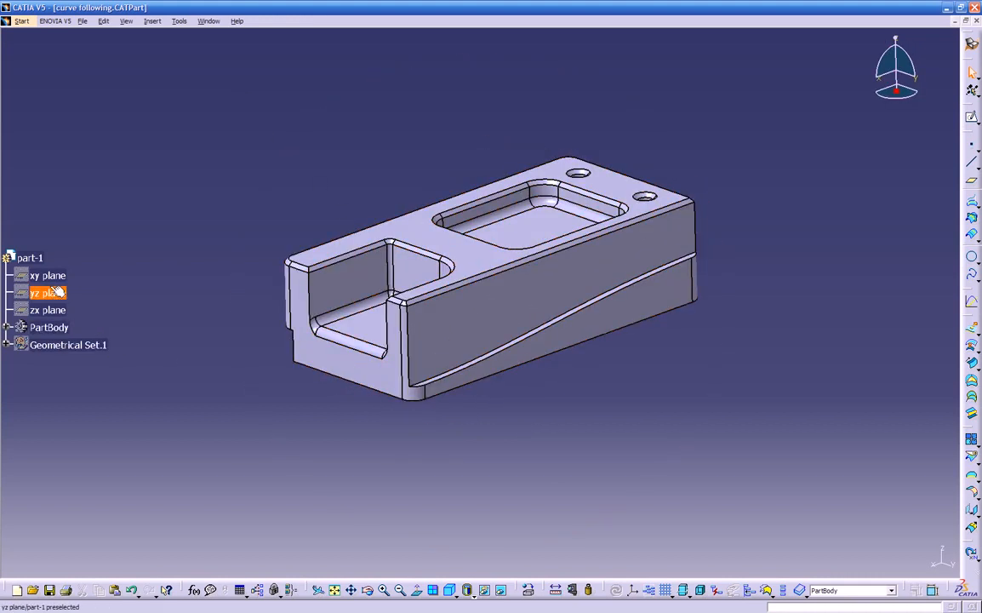
pyautogui.scroll(-3, 100, 264)
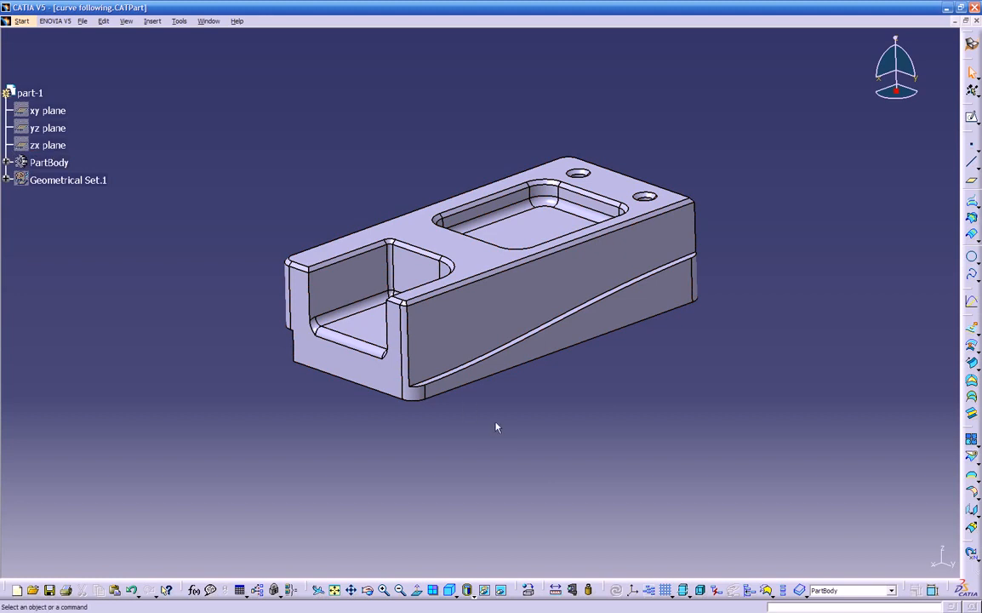
pyautogui.moveTo(554, 481); pyautogui.dragTo(419, 402, button='middle')
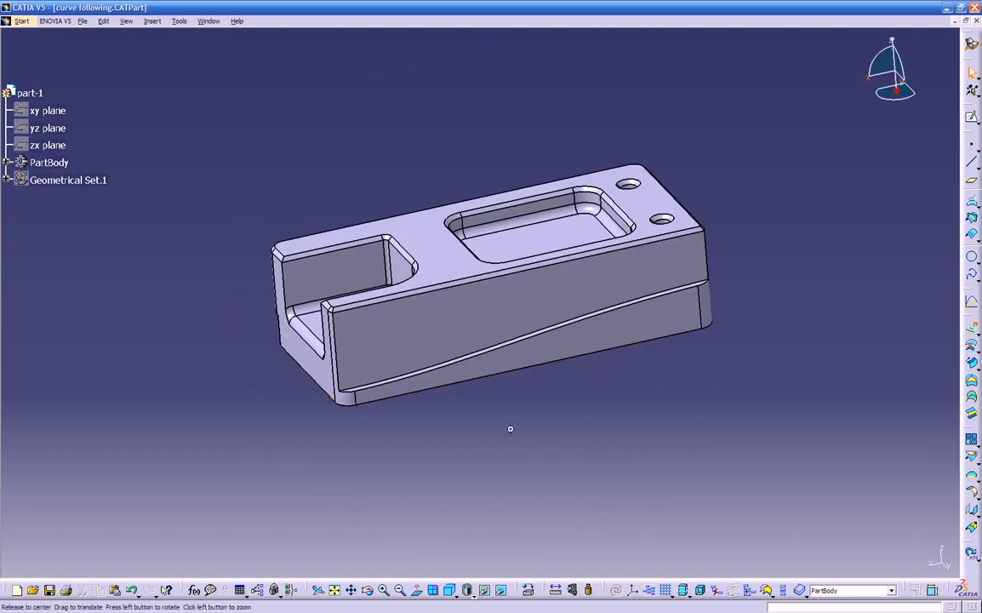
pyautogui.moveTo(512, 433); pyautogui.dragTo(564, 538, button='middle')
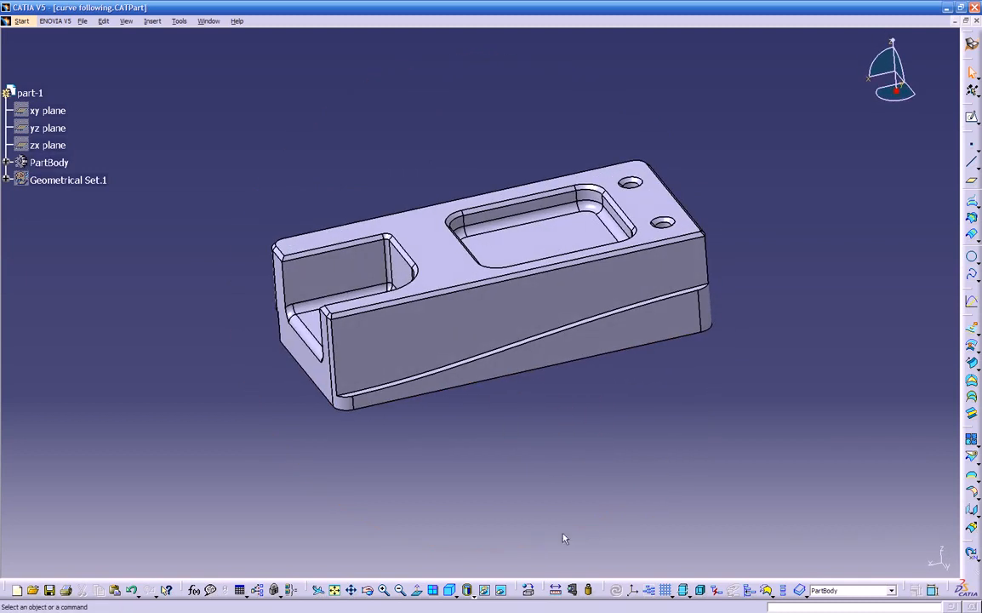
# Start a standard axis system definition and show the hidden xy, yz and zx planes
pyautogui.click(634, 591)
pyautogui.moveTo(587, 405); pyautogui.dragTo(629, 405, button='middle')
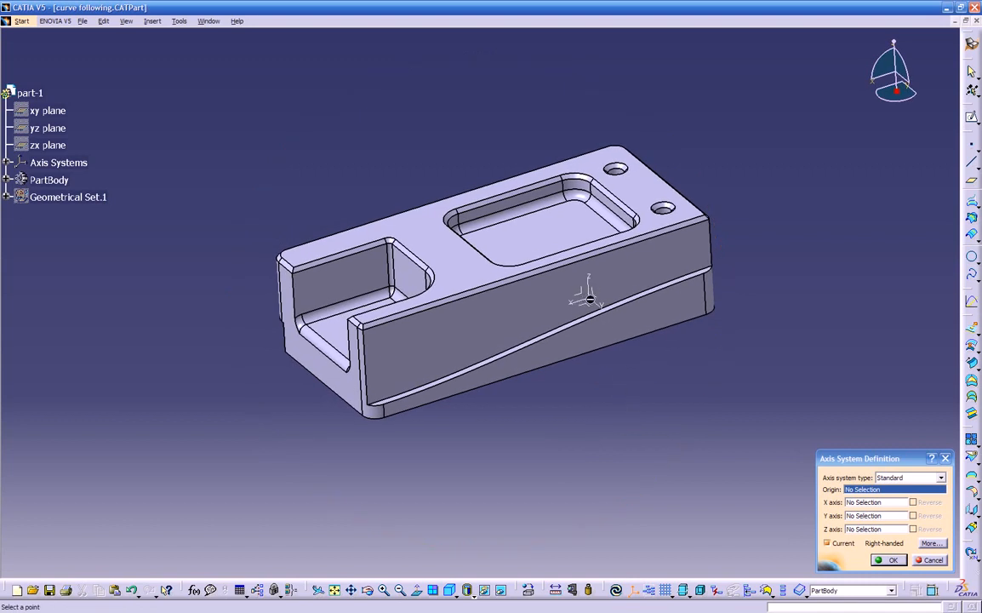
pyautogui.moveTo(582, 307); pyautogui.dragTo(567, 322, button='middle')
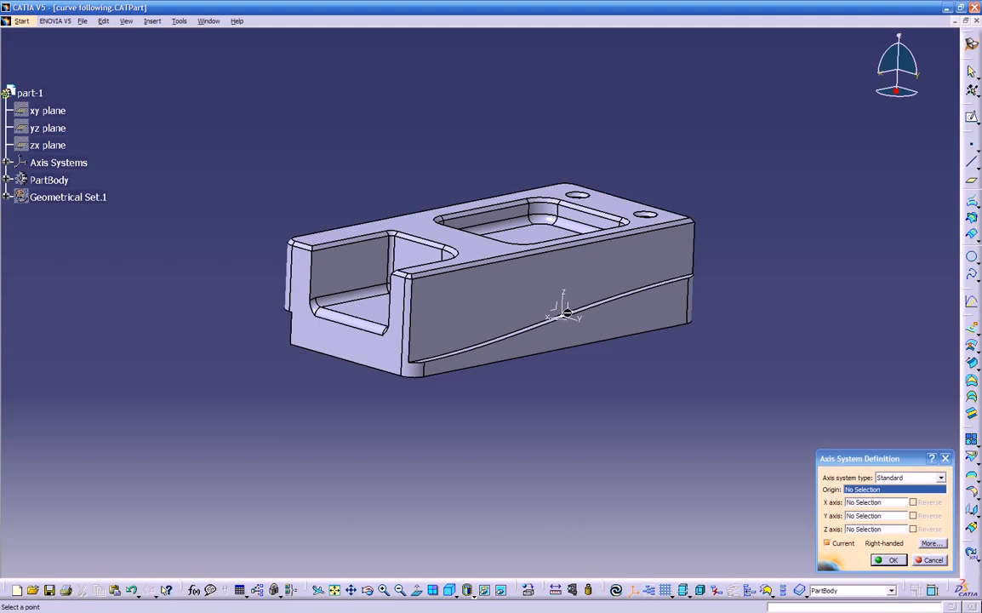
pyautogui.rightClick(49, 111)
pyautogui.click(75, 147)
pyautogui.rightClick(50, 128)
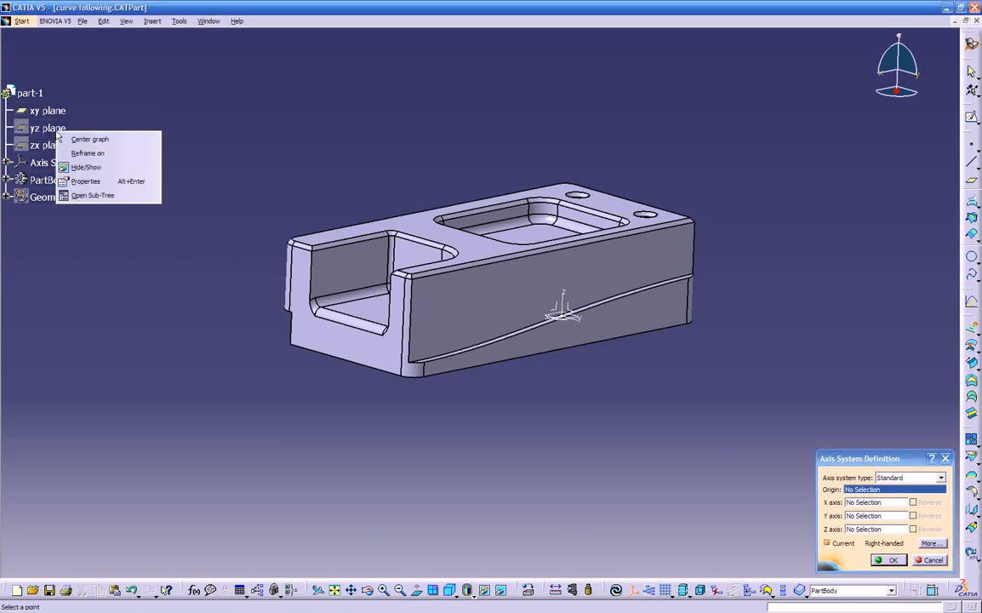
pyautogui.click(76, 164)
pyautogui.rightClick(48, 145)
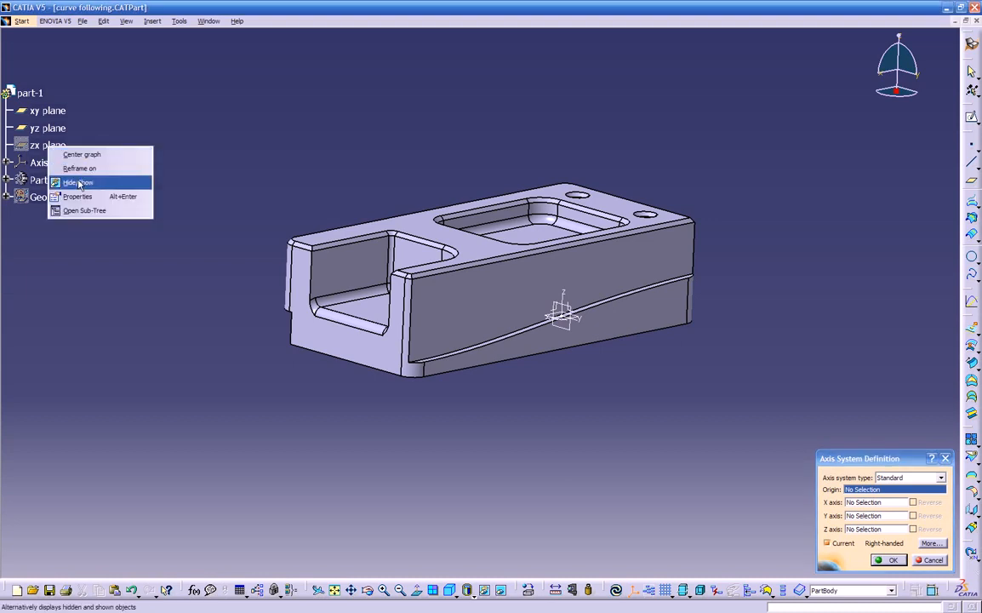
pyautogui.click(76, 180)
# Create the axis system with X reversed along the part's long bottom edge and Y along the adjoining short bottom edge
pyautogui.moveTo(274, 254); pyautogui.dragTo(592, 379, button='middle')
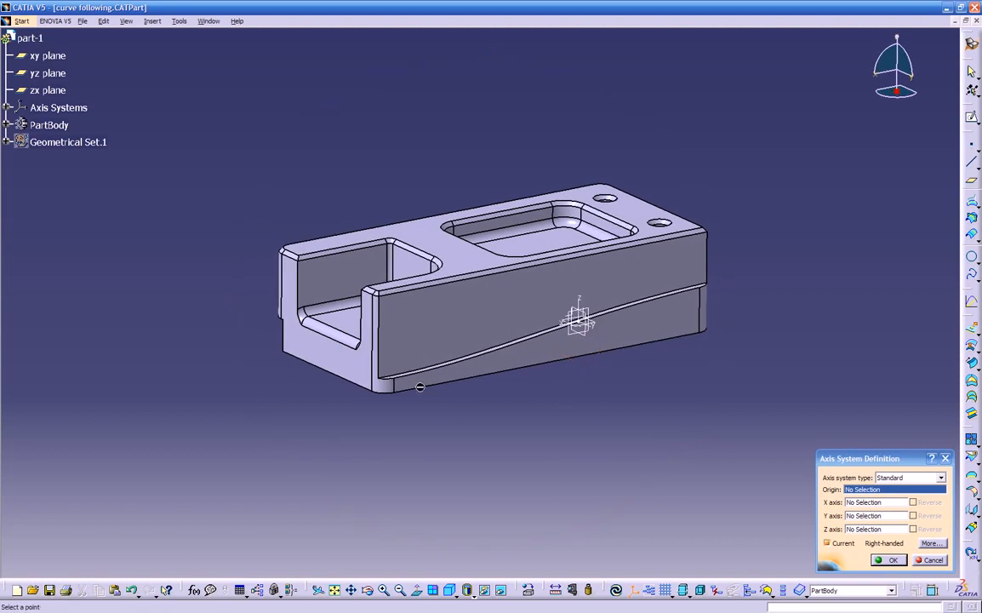
pyautogui.click(864, 503)
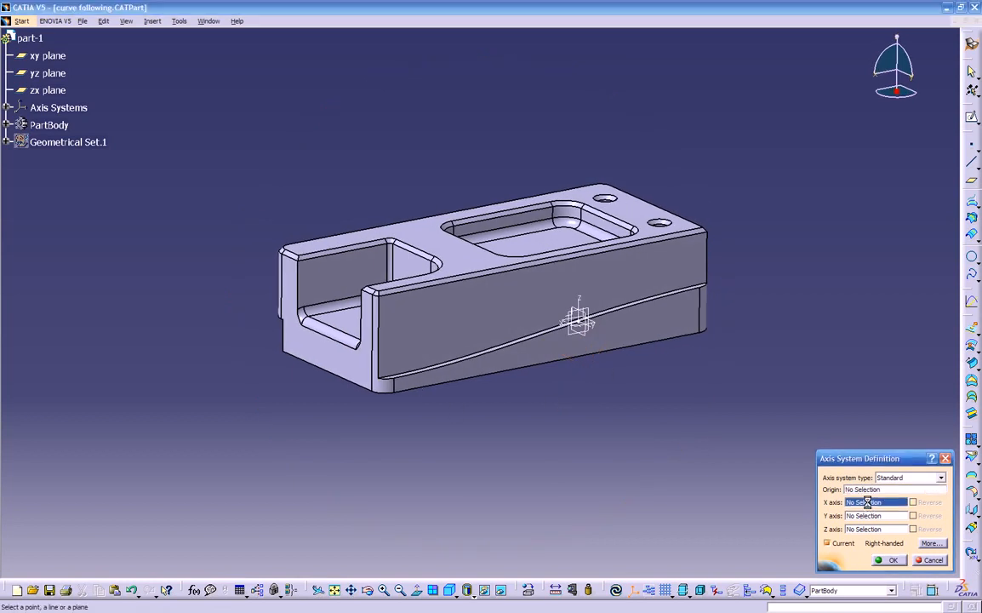
pyautogui.click(431, 385)
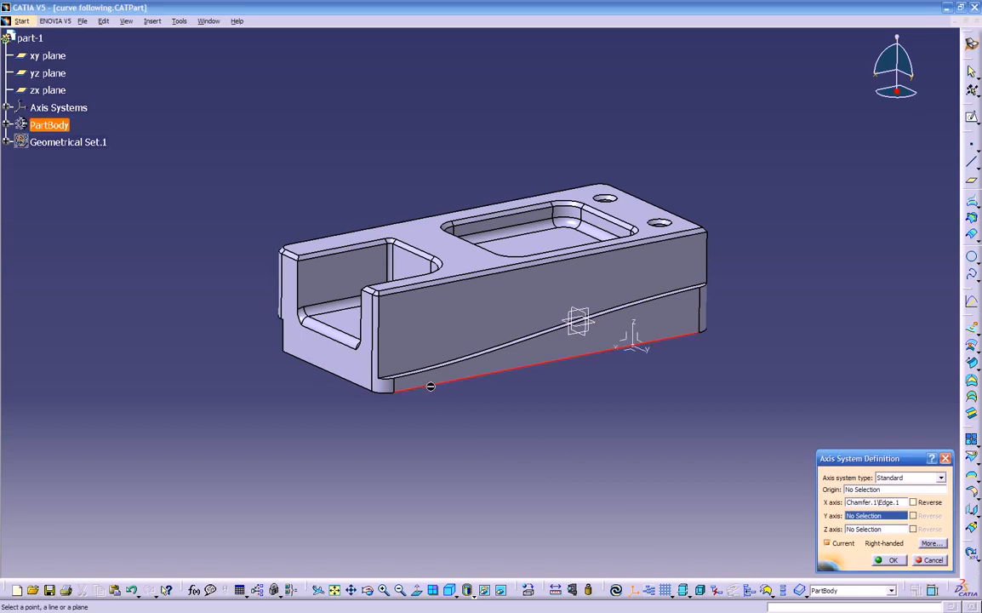
pyautogui.moveTo(483, 420); pyautogui.dragTo(457, 423, button='middle')
pyautogui.click(364, 387)
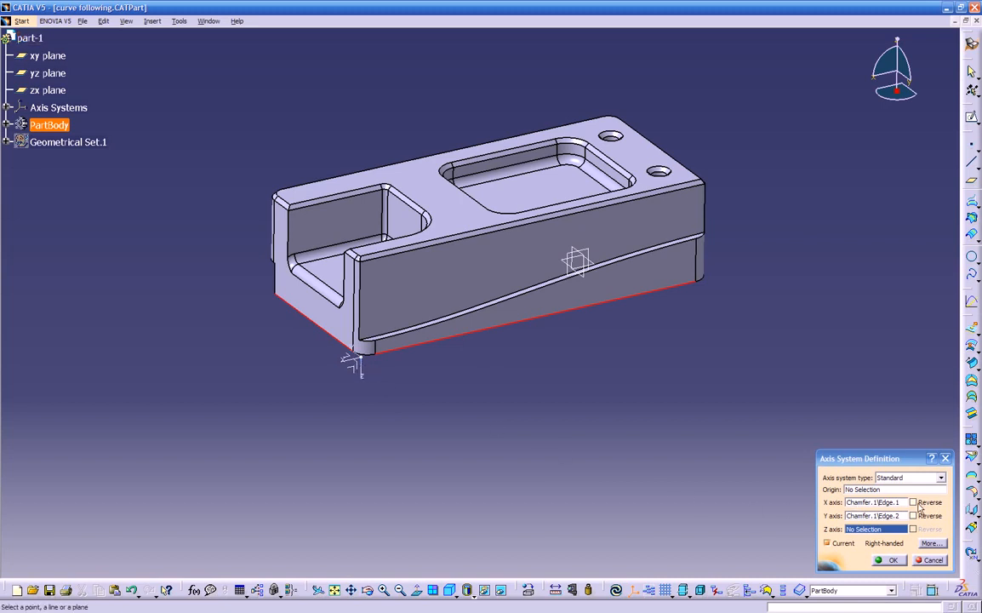
pyautogui.click(928, 504)
pyautogui.moveTo(541, 405); pyautogui.dragTo(612, 408, button='middle')
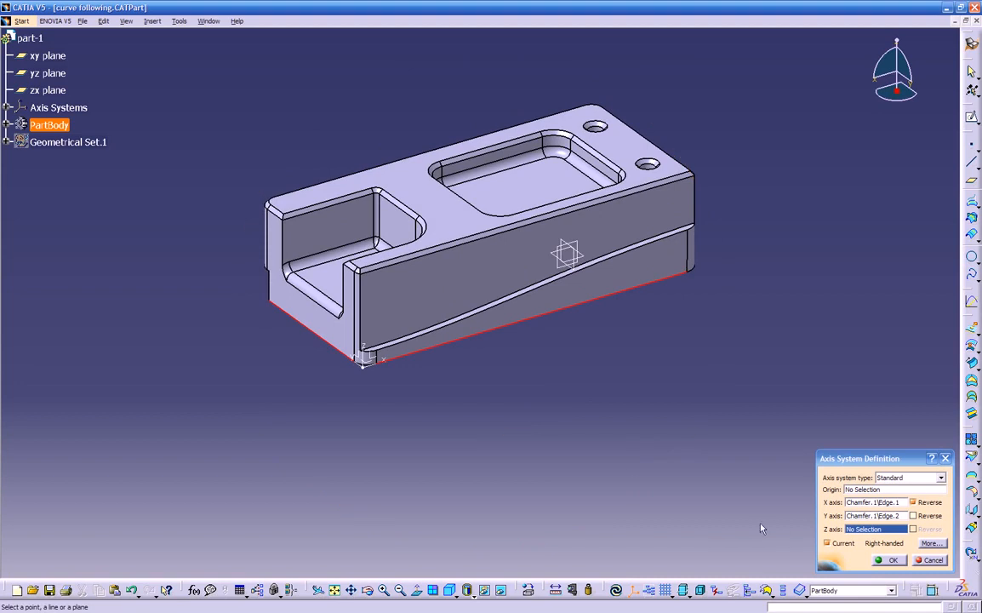
pyautogui.click(889, 560)
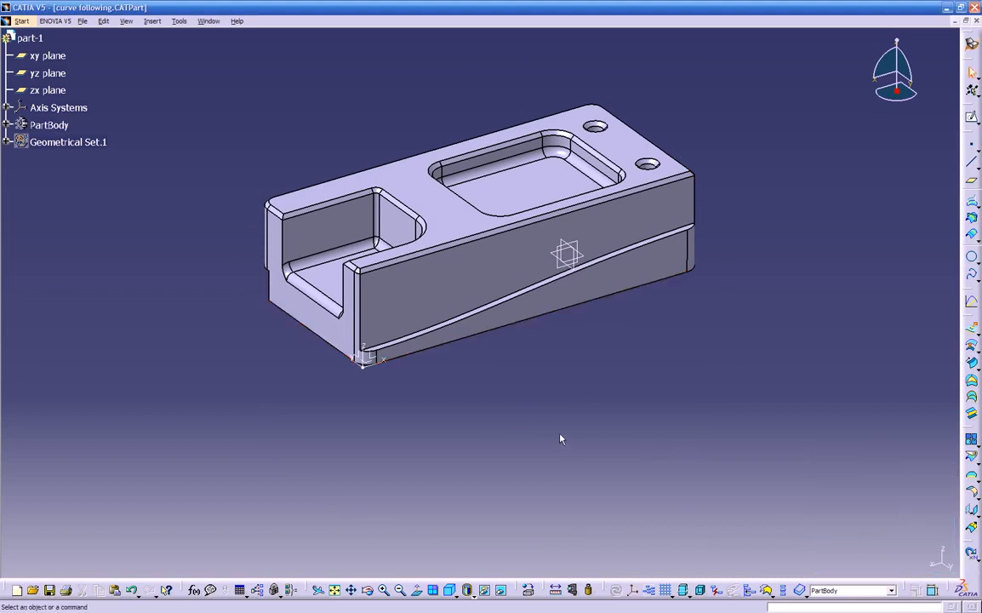
# Rename the new axis system as 1-op
pyautogui.click(10, 109)
pyautogui.click(51, 126)
pyautogui.rightClick(52, 126)
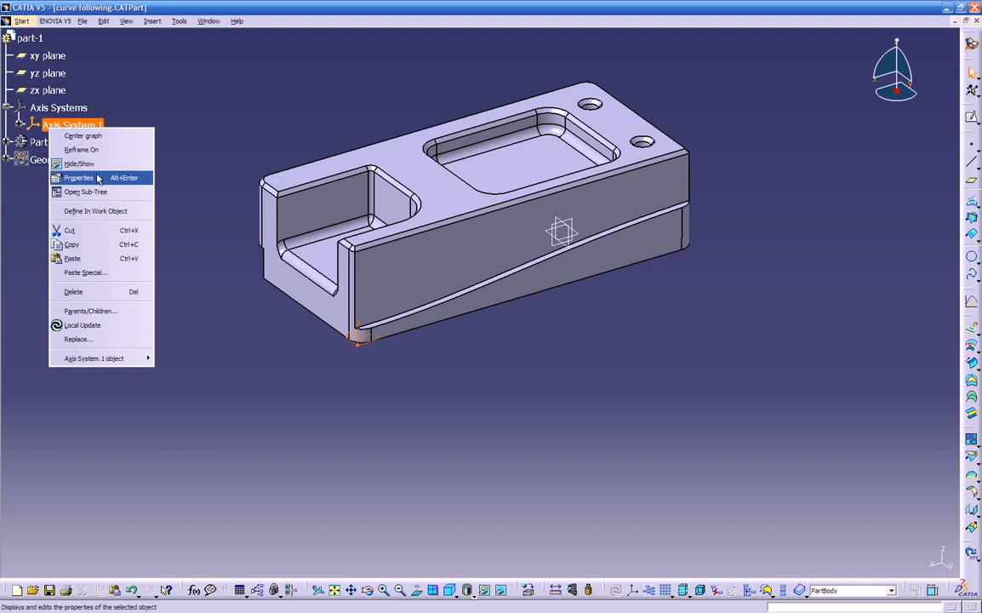
pyautogui.click(99, 178)
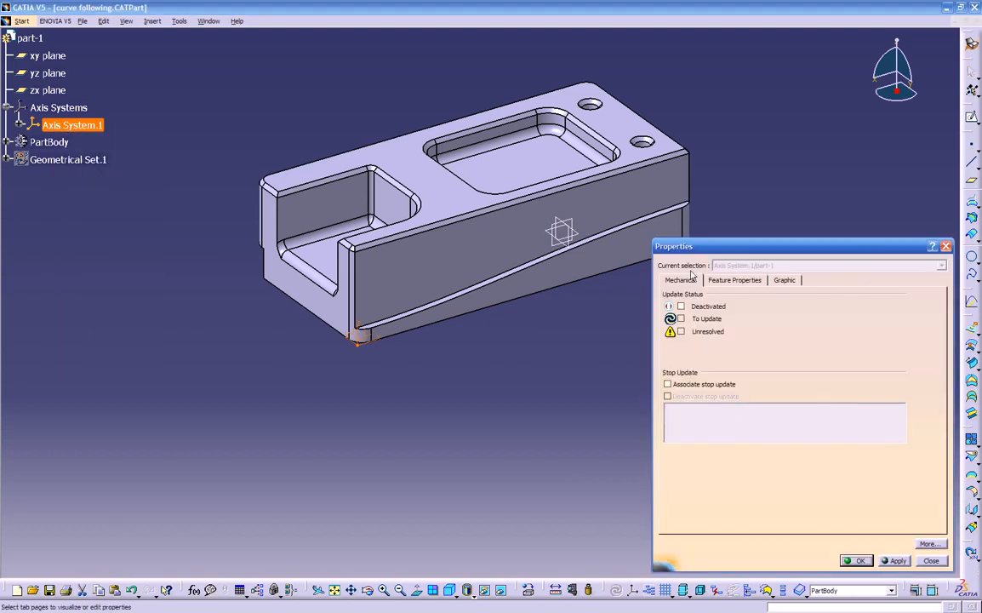
pyautogui.click(734, 280)
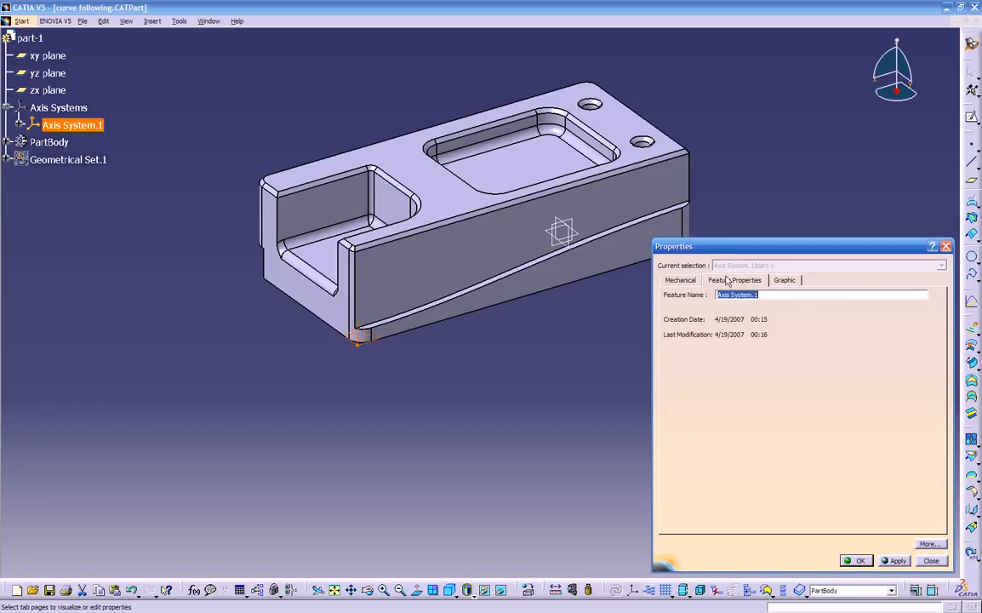
pyautogui.write('1-op')
pyautogui.press('Return')
pyautogui.click(530, 394)
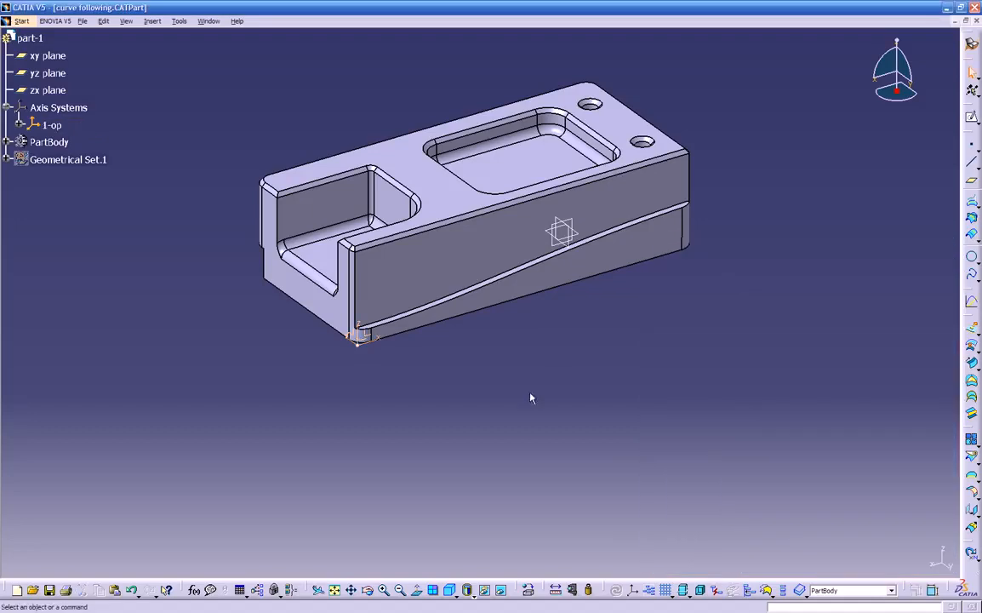
# Insert a new geometrical set under part-1, leaving its name and features empty
pyautogui.moveTo(504, 392); pyautogui.dragTo(482, 372, button='middle')
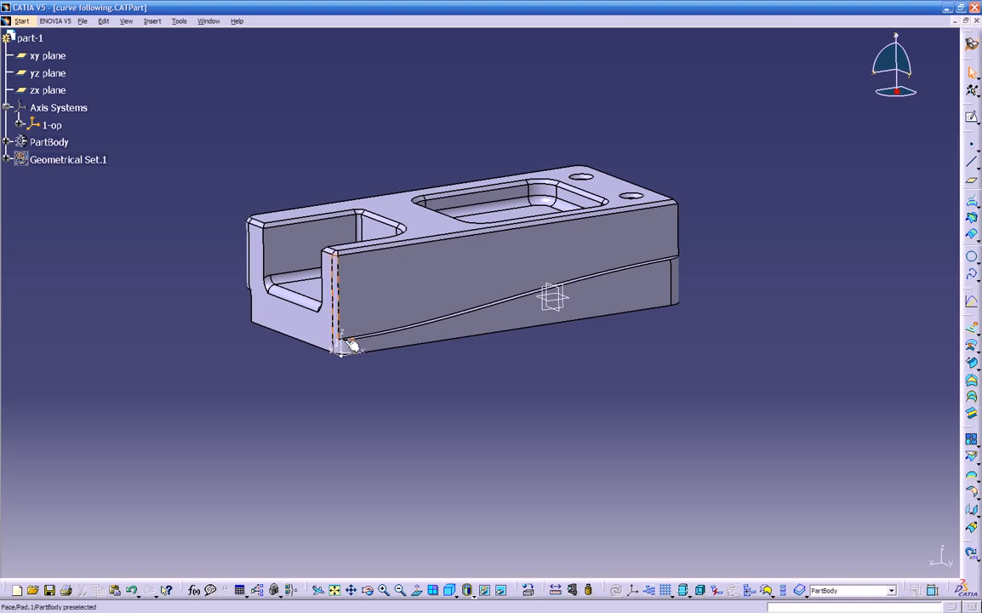
pyautogui.moveTo(535, 375); pyautogui.dragTo(533, 403, button='middle')
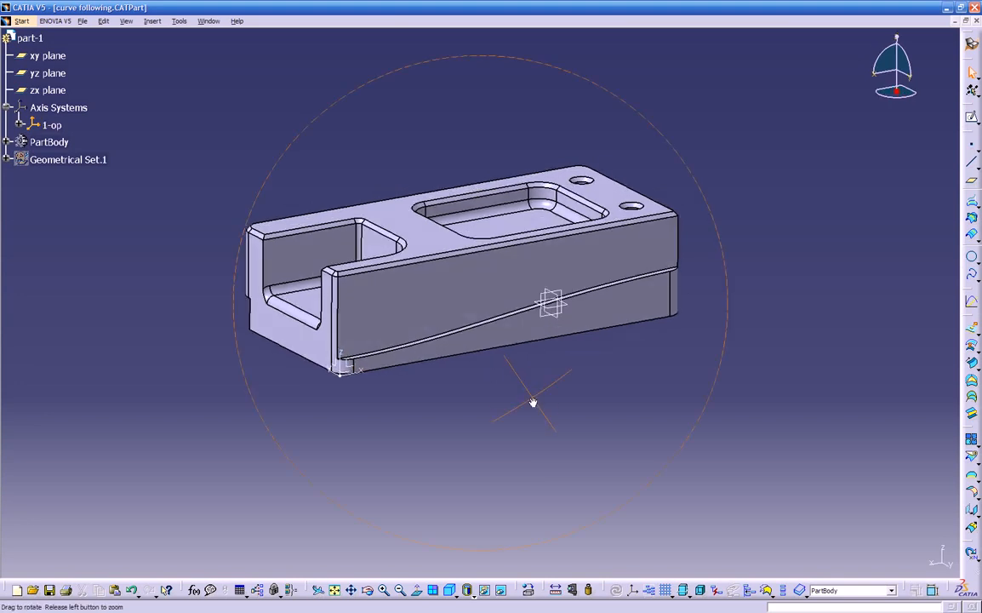
pyautogui.moveTo(470, 313); pyautogui.dragTo(483, 237, button='middle')
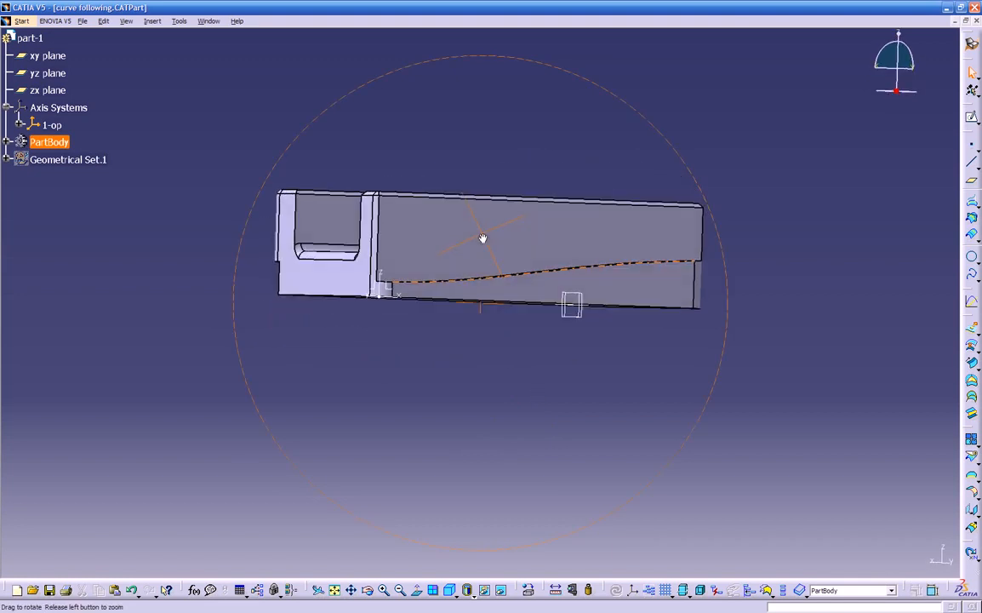
pyautogui.click(364, 76)
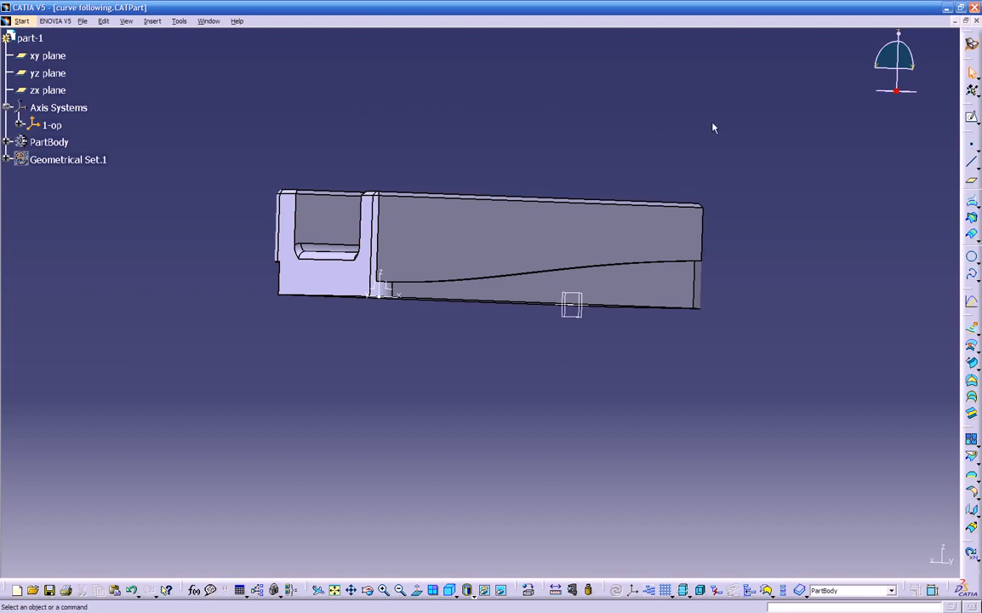
pyautogui.moveTo(533, 246); pyautogui.dragTo(449, 325, button='middle')
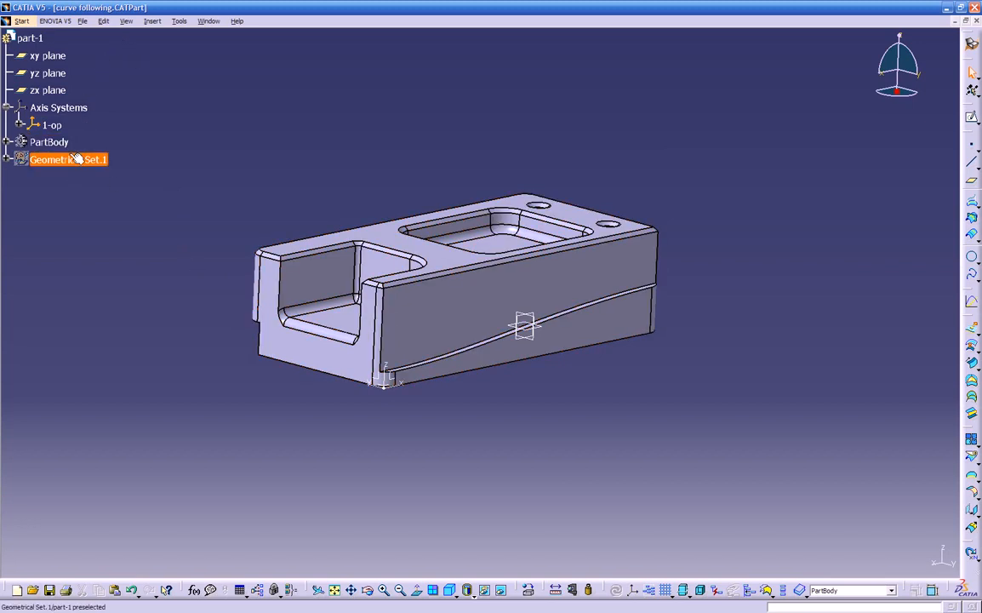
pyautogui.click(158, 27)
pyautogui.click(157, 74)
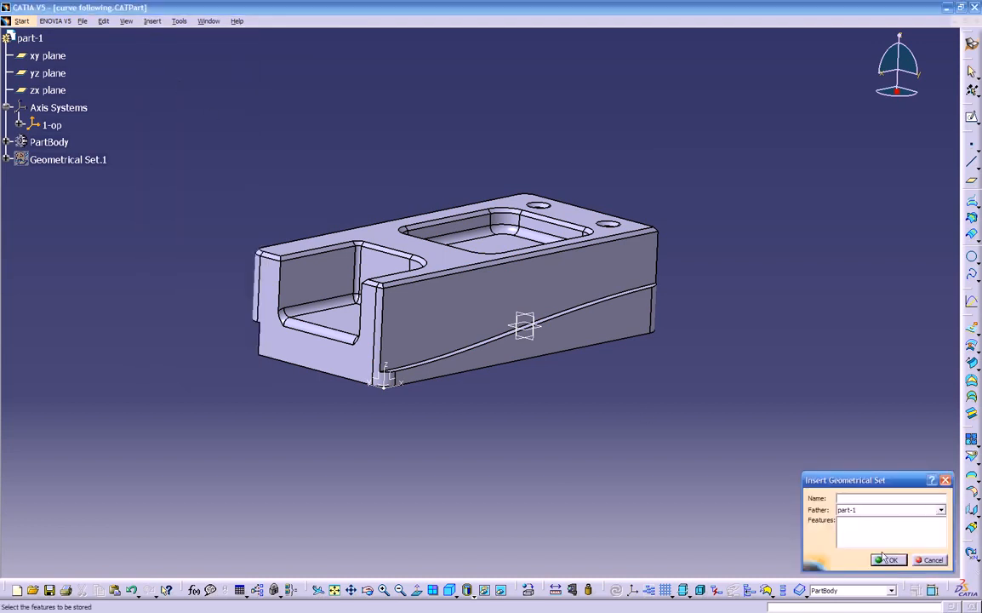
pyautogui.click(887, 561)
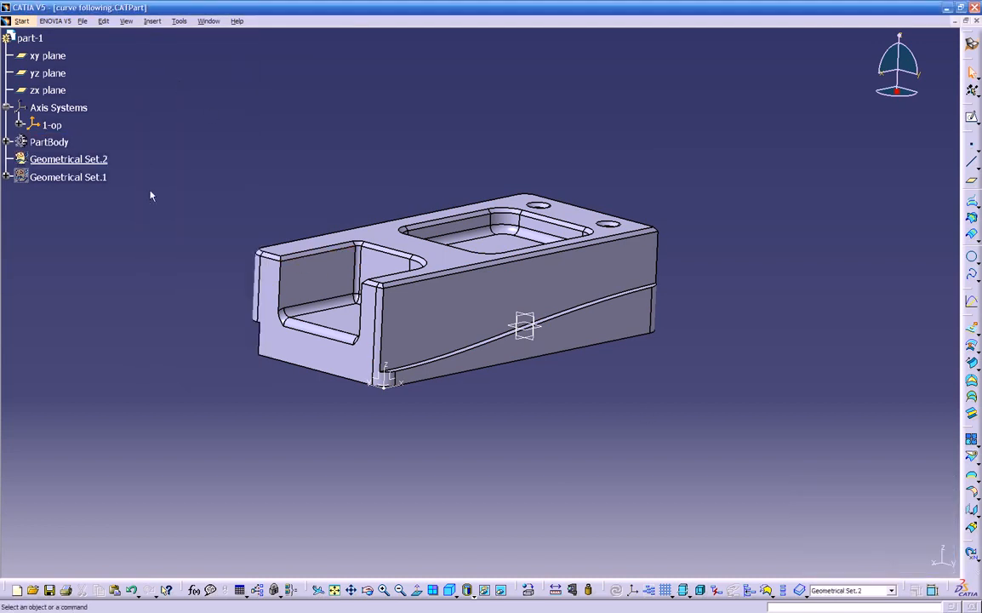
# Rename the newly inserted geometrical set as Geometrical Set.2---
pyautogui.moveTo(489, 182); pyautogui.dragTo(509, 260, button='middle')
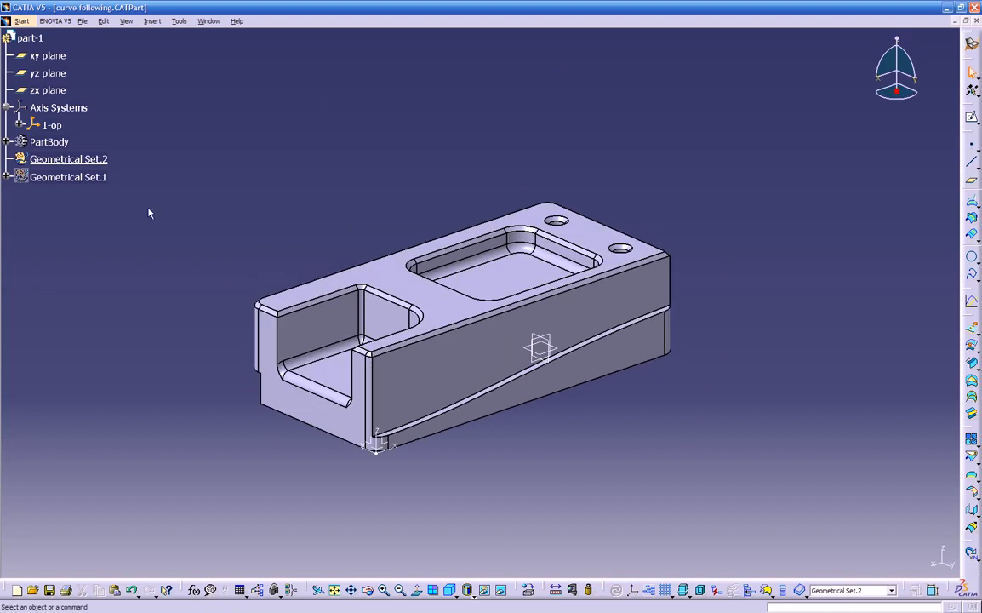
pyautogui.moveTo(175, 224); pyautogui.dragTo(224, 164, button='middle')
pyautogui.moveTo(492, 389); pyautogui.dragTo(460, 375, button='middle')
pyautogui.rightClick(78, 159)
pyautogui.click(106, 205)
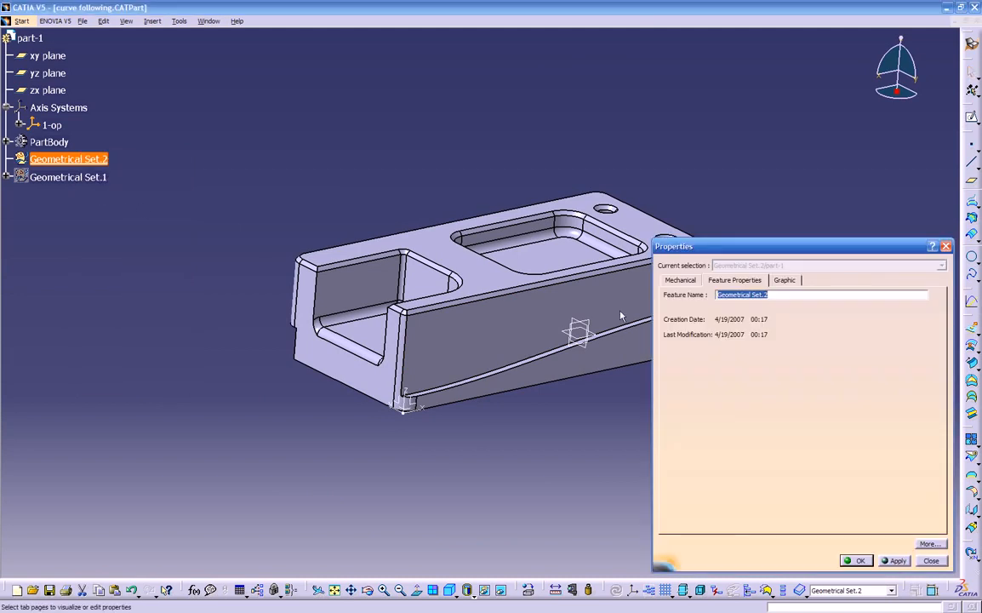
pyautogui.click(788, 295)
pyautogui.click(893, 561)
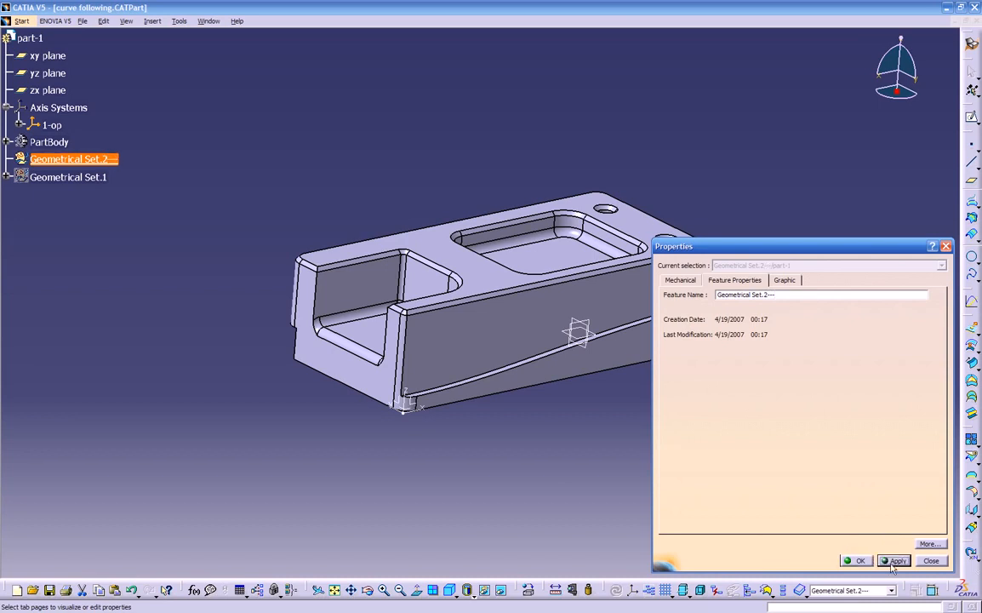
pyautogui.click(857, 561)
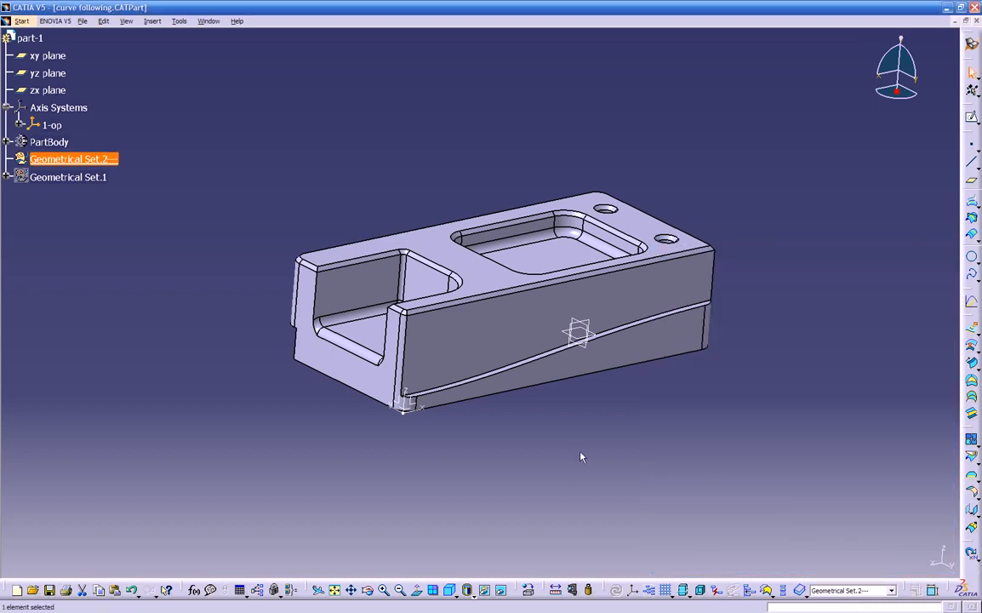
pyautogui.click(159, 235)
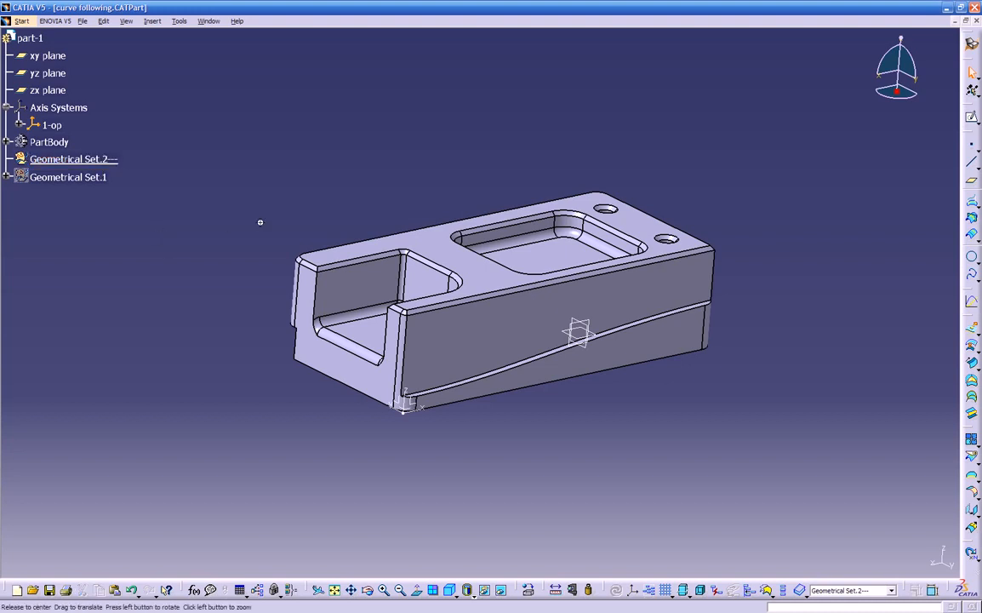
pyautogui.moveTo(259, 221); pyautogui.dragTo(254, 259, button='middle')
pyautogui.moveTo(334, 368); pyautogui.dragTo(247, 337, button='middle')
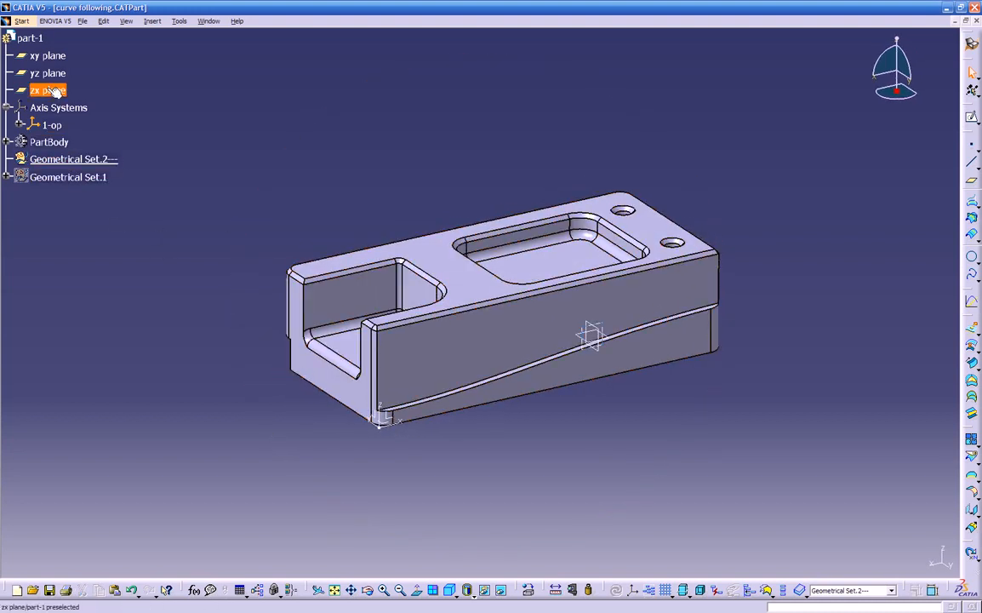
pyautogui.click(67, 159)
pyautogui.click(132, 167)
pyautogui.click(63, 162)
pyautogui.click(85, 257)
pyautogui.moveTo(326, 464); pyautogui.dragTo(385, 451, button='middle')
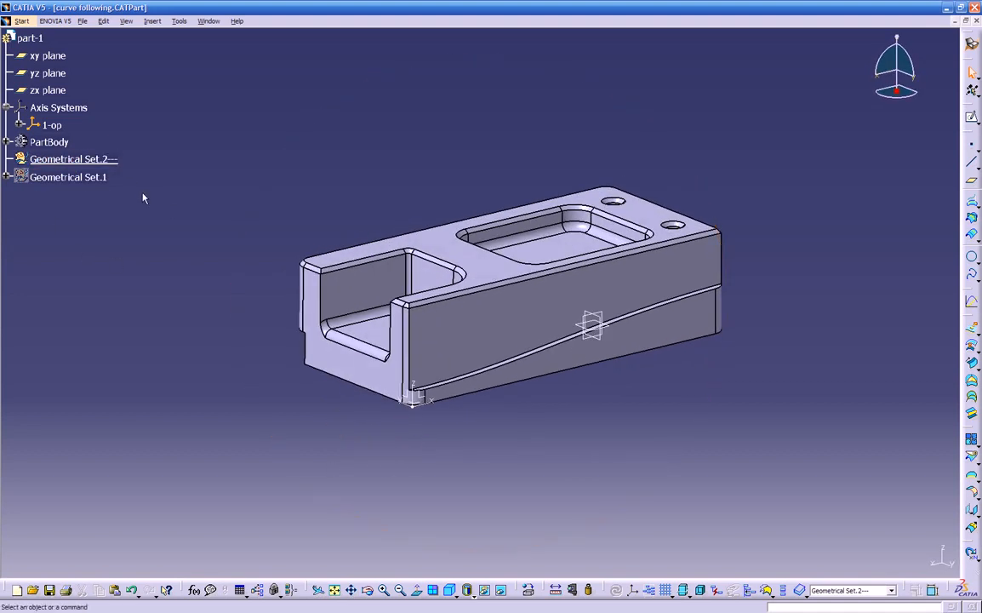
# Define Geometrical Set.1 as the in-work object
pyautogui.rightClick(72, 180)
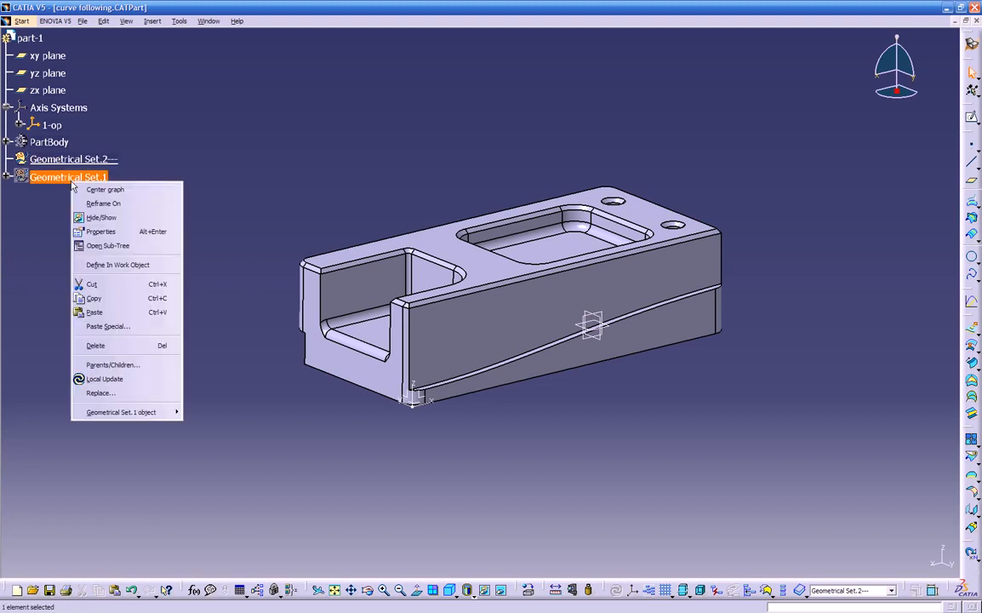
pyautogui.click(120, 265)
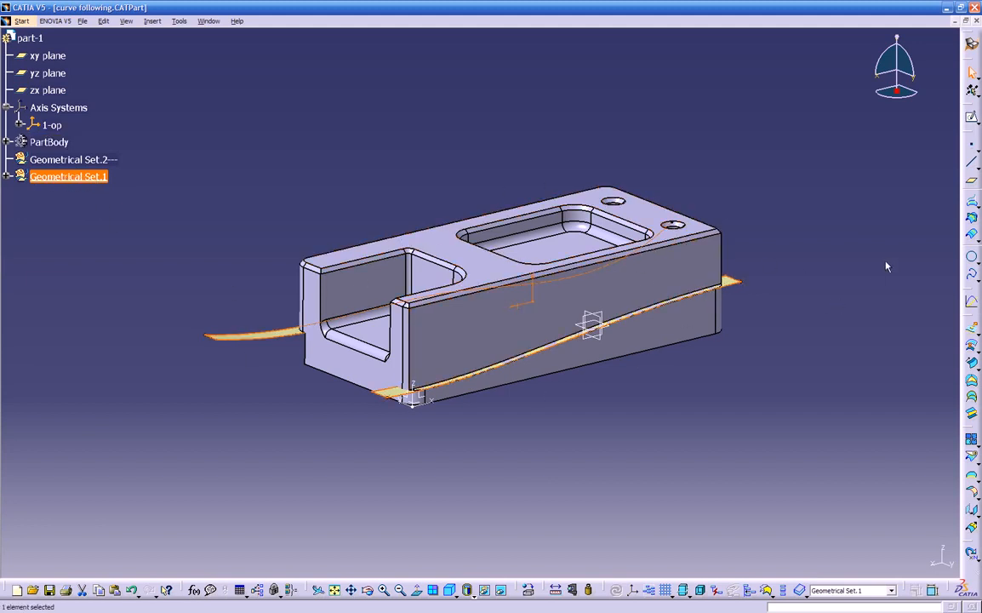
# Define Geometrical Set.2--- as the in-work object and hide Geometrical Set.1
pyautogui.keyDown('ctrl'); pyautogui.click(79, 160); pyautogui.keyUp('ctrl')
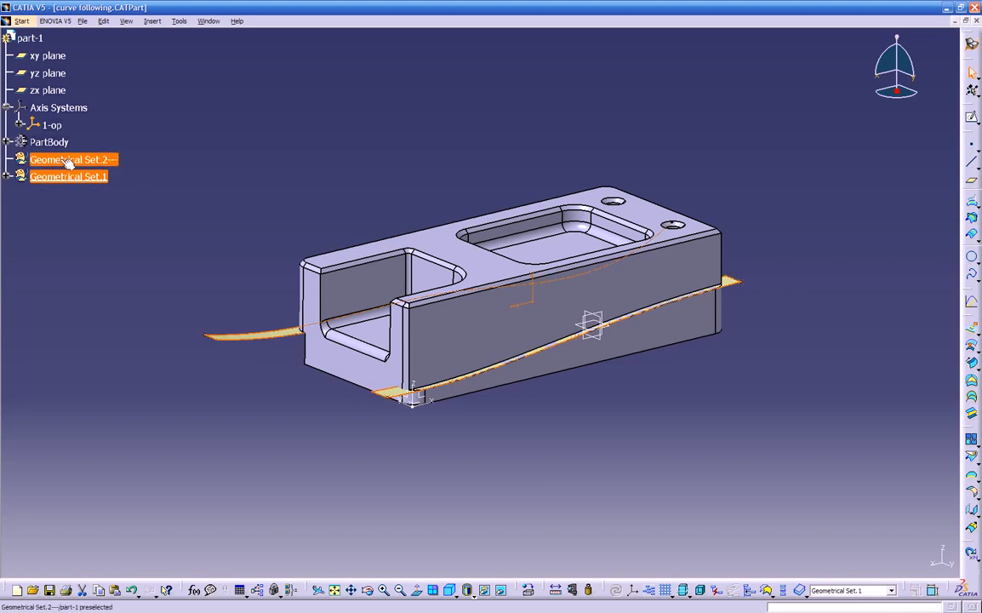
pyautogui.rightClick(68, 162)
pyautogui.click(107, 243)
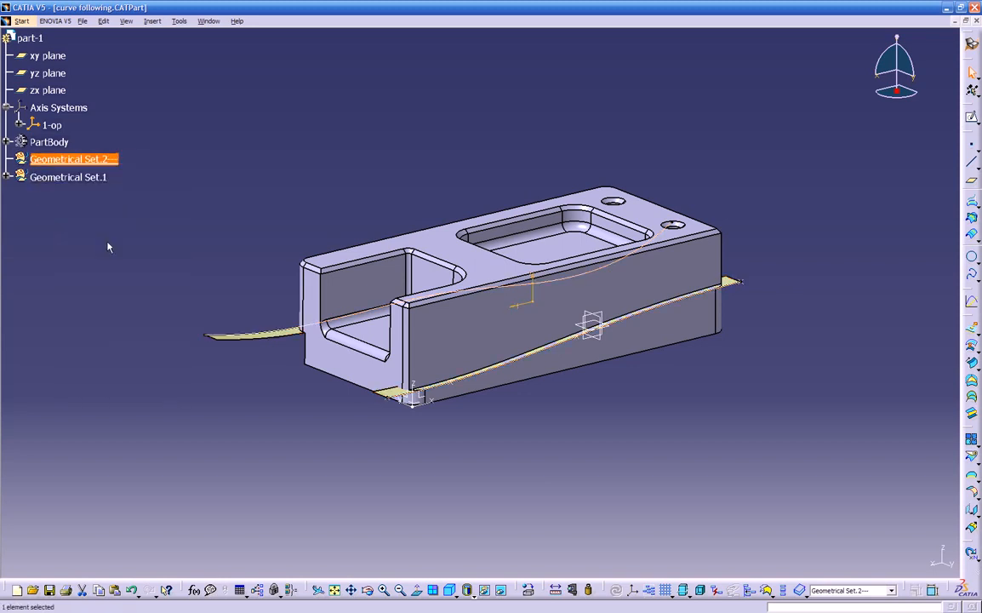
pyautogui.rightClick(59, 179)
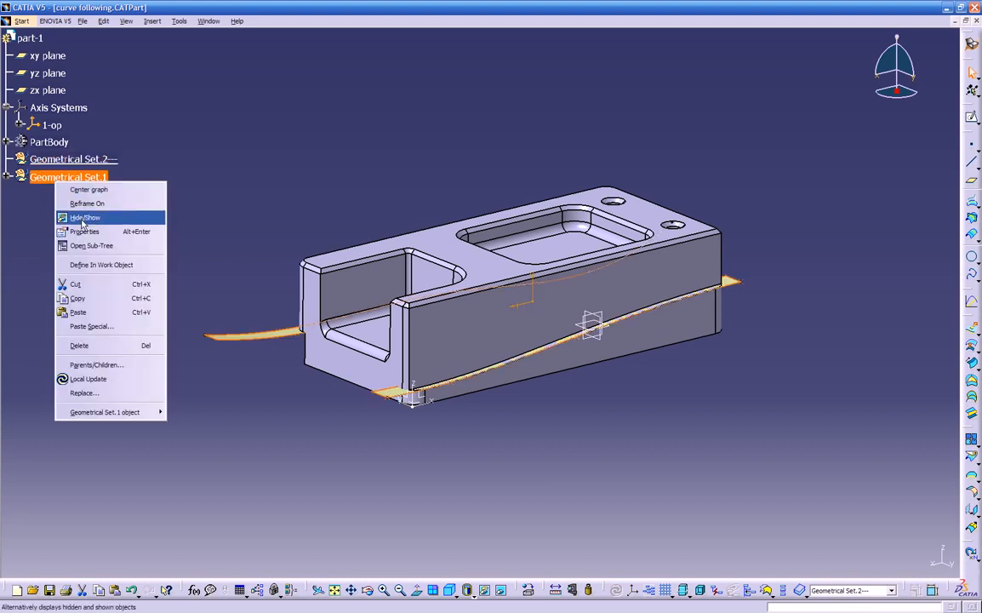
pyautogui.click(83, 219)
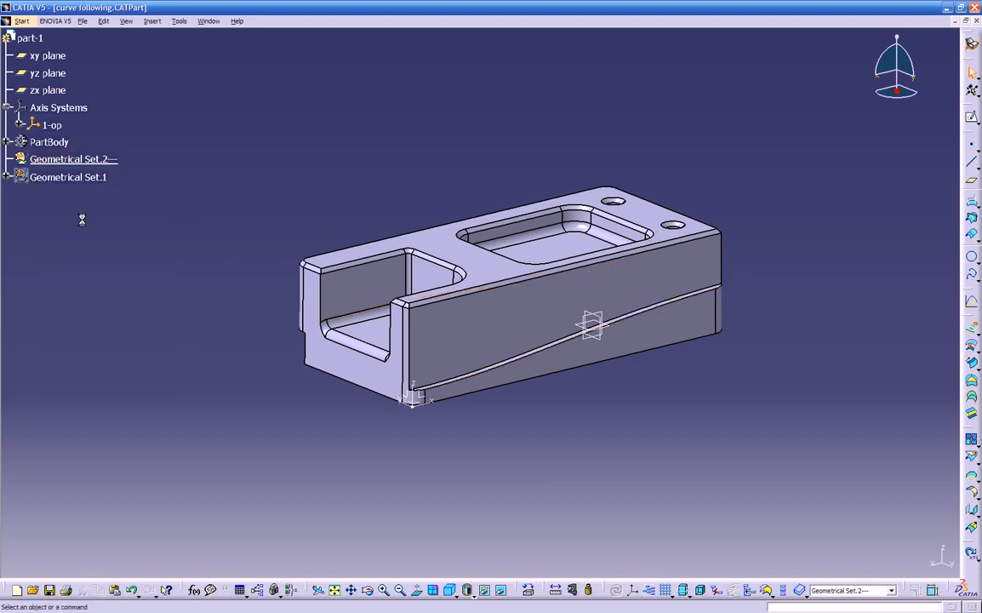
# Select the XY plane of the 1-op axis system at the part's lower corner
pyautogui.click(423, 406)
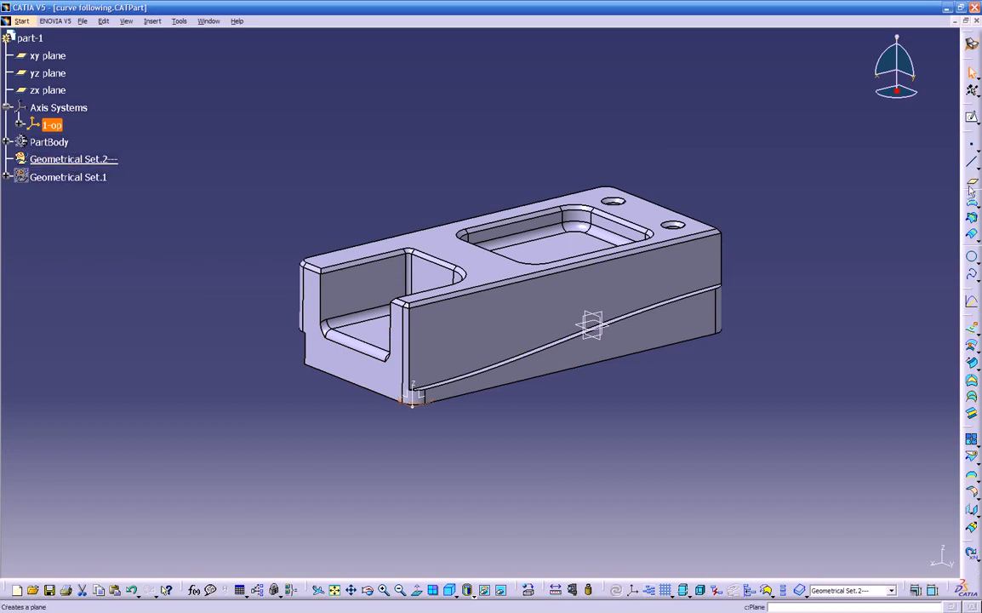
pyautogui.click(459, 461)
pyautogui.moveTo(518, 448); pyautogui.dragTo(302, 381, button='middle')
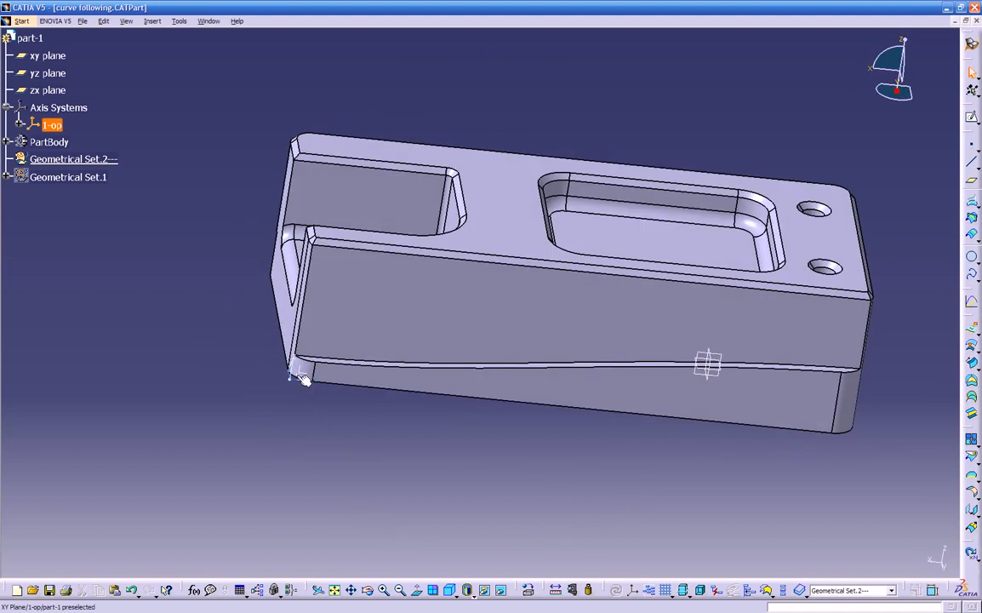
pyautogui.click(295, 375)
pyautogui.moveTo(293, 374); pyautogui.dragTo(533, 281, button='middle')
pyautogui.moveTo(395, 278); pyautogui.dragTo(340, 457, button='middle')
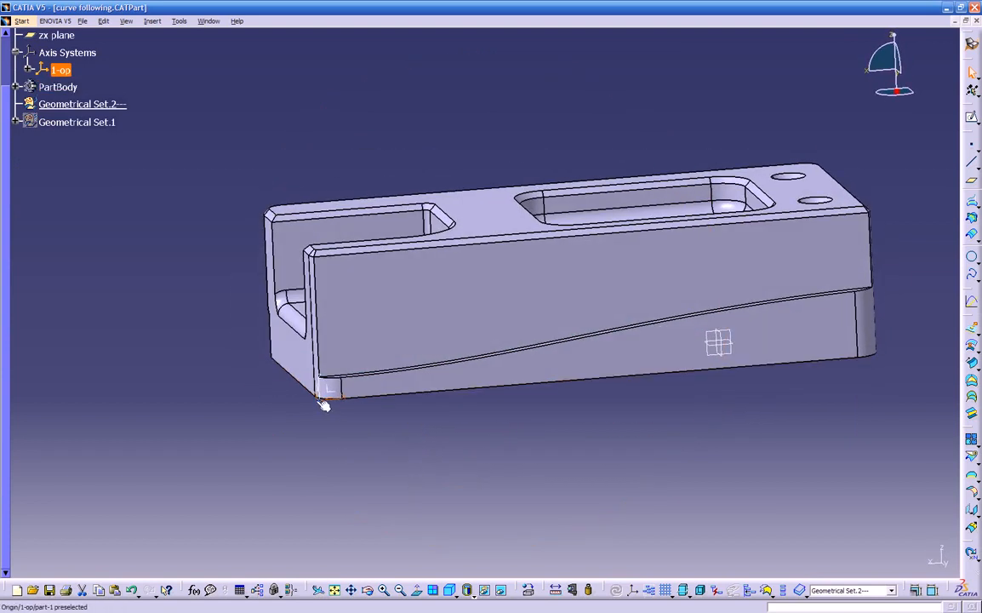
pyautogui.click(971, 180)
pyautogui.moveTo(518, 395); pyautogui.dragTo(555, 394, button='middle')
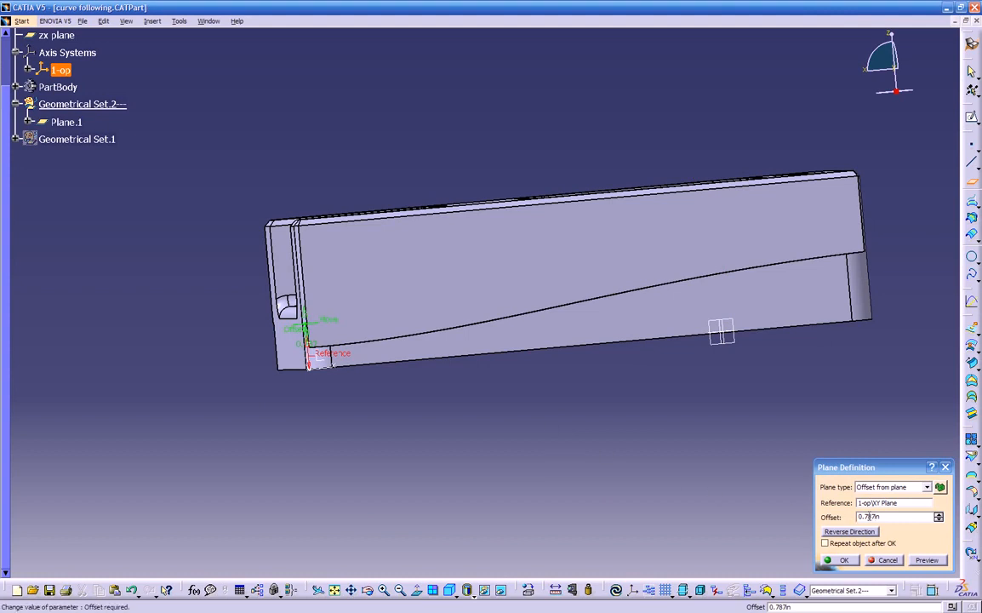
pyautogui.moveTo(326, 324); pyautogui.dragTo(358, 304)
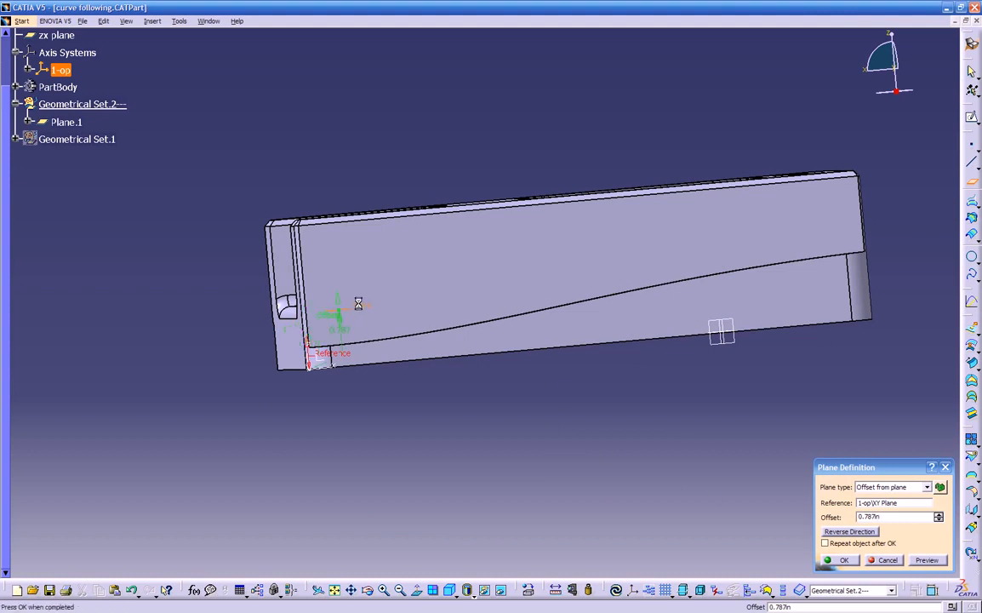
pyautogui.moveTo(340, 166); pyautogui.dragTo(512, 473, button='middle')
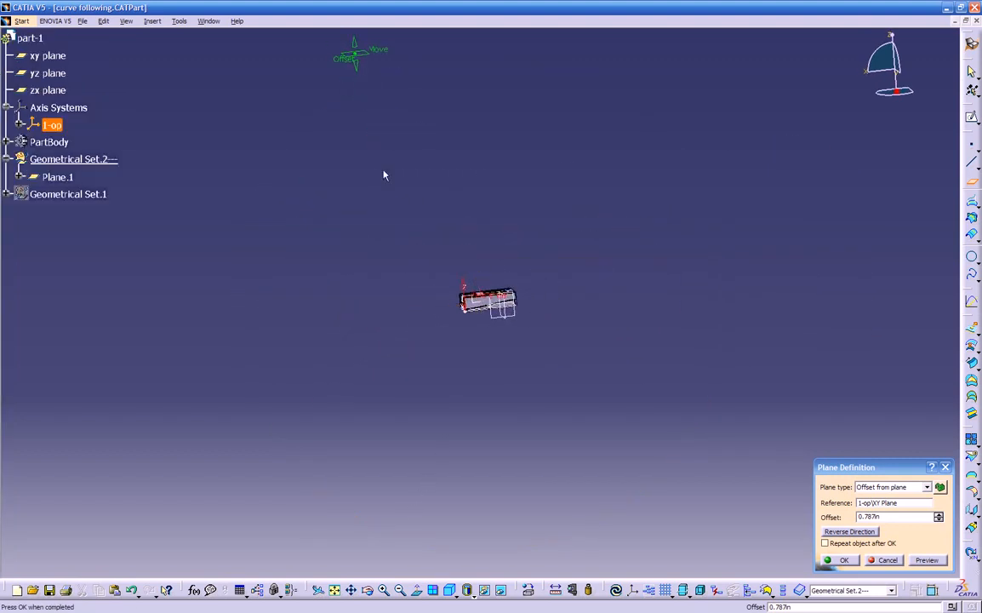
pyautogui.moveTo(337, 65); pyautogui.dragTo(502, 289)
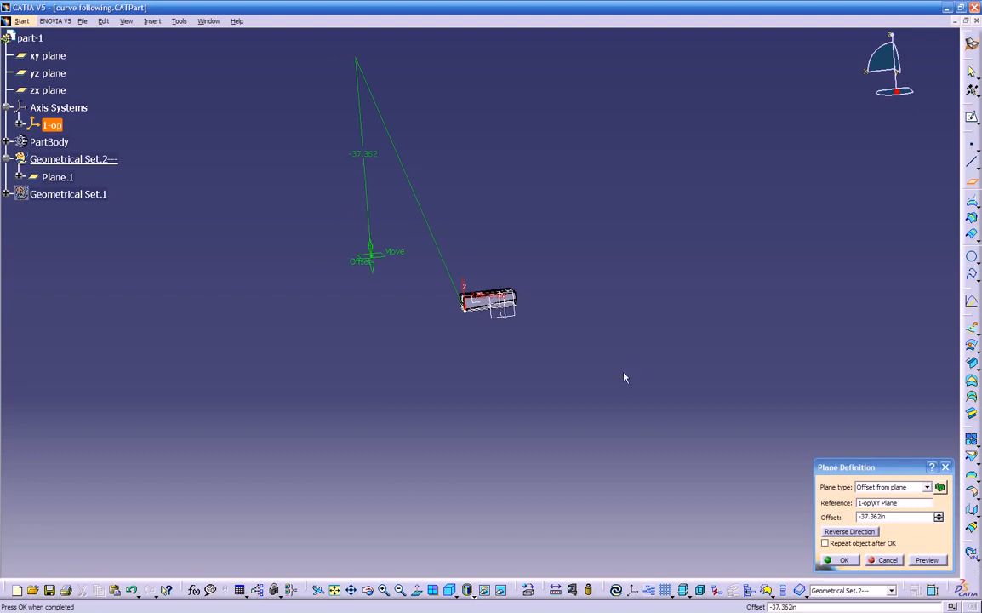
pyautogui.click(880, 561)
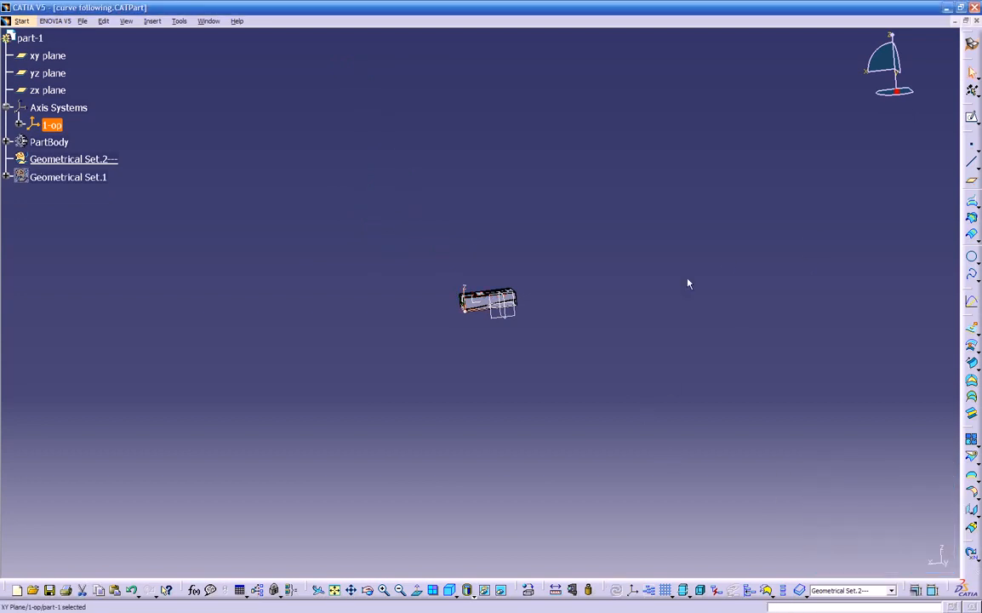
# Create a plane offset upward from the XY plane of the 1-op axis system, above the part's top face
pyautogui.keyDown('ctrl'); pyautogui.moveTo(678, 320); pyautogui.dragTo(942, 109, button='middle'); pyautogui.keyUp('ctrl')
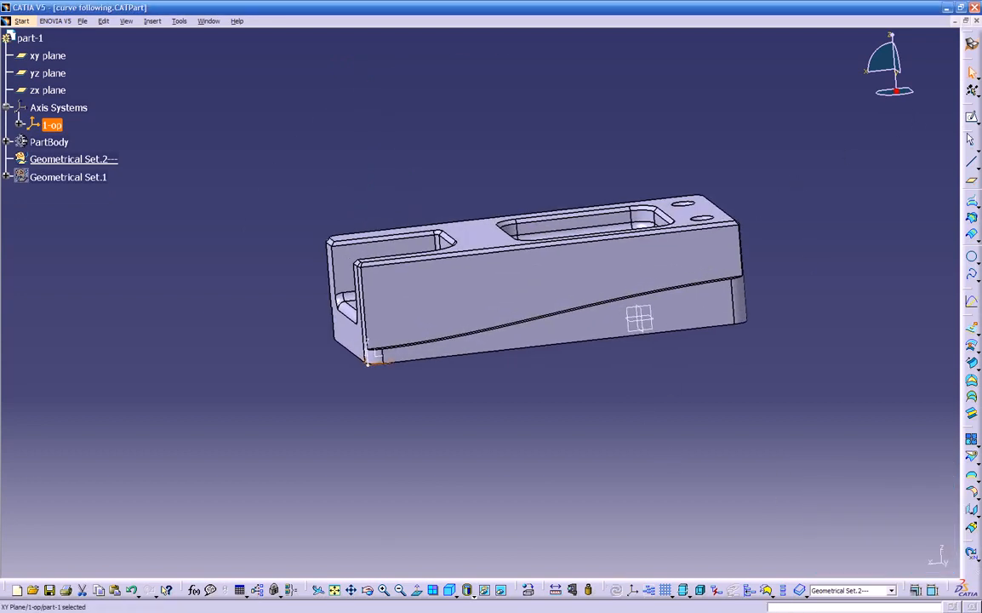
pyautogui.click(971, 181)
pyautogui.moveTo(550, 400); pyautogui.dragTo(382, 275, button='middle')
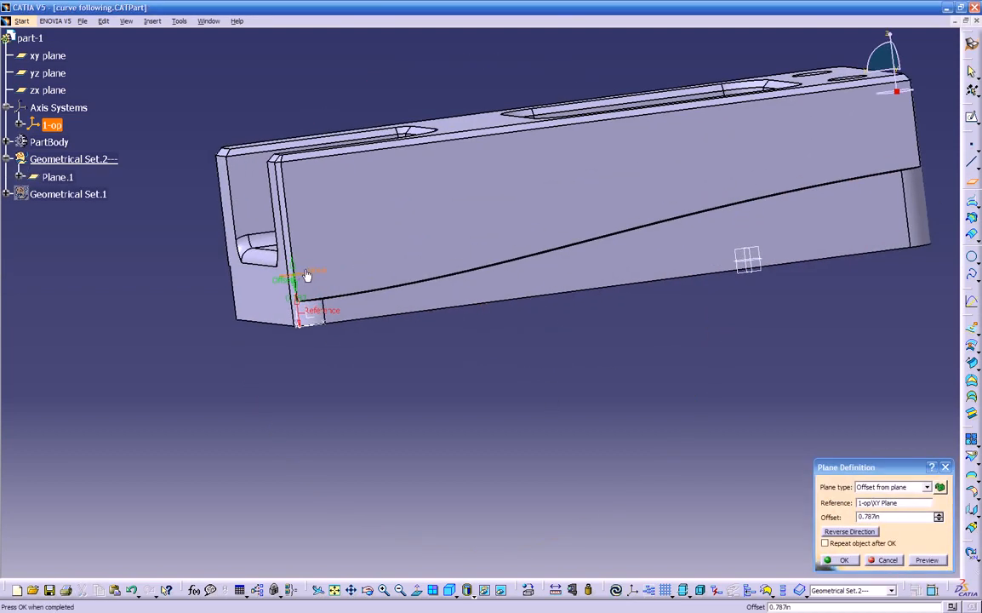
pyautogui.moveTo(280, 287); pyautogui.dragTo(282, 160)
pyautogui.moveTo(276, 167); pyautogui.dragTo(302, 208, button='middle')
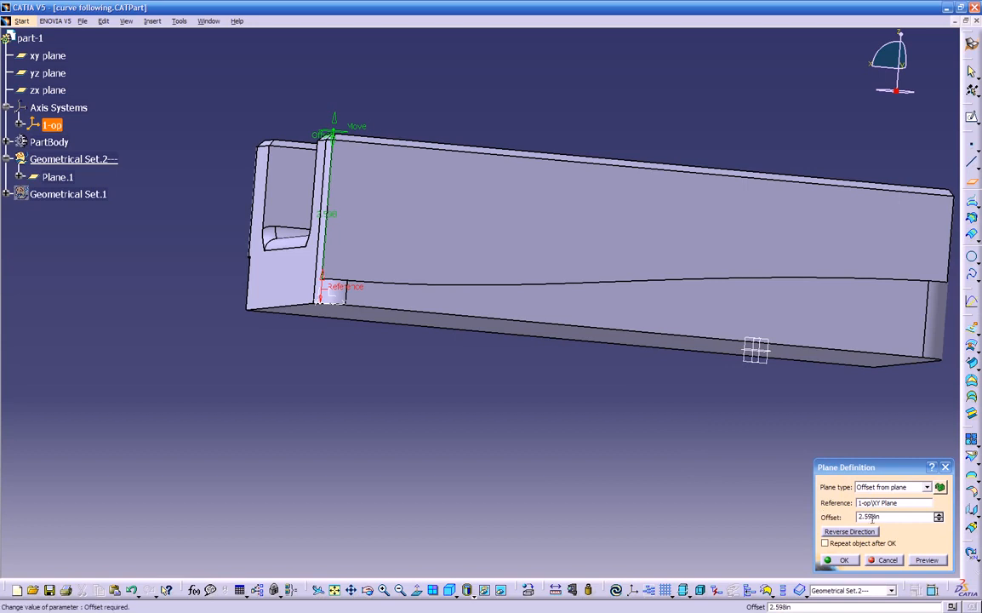
pyautogui.moveTo(596, 442); pyautogui.dragTo(534, 336, button='middle')
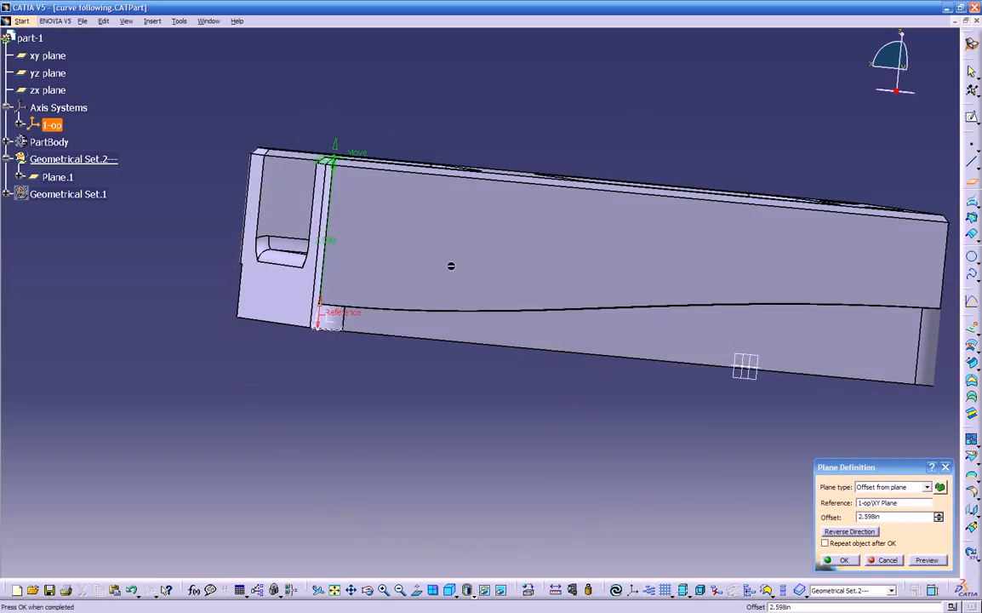
pyautogui.moveTo(318, 160); pyautogui.dragTo(332, 97)
pyautogui.moveTo(372, 192); pyautogui.dragTo(402, 256, button='middle')
pyautogui.moveTo(459, 272); pyautogui.dragTo(423, 308, button='middle')
pyautogui.click(843, 562)
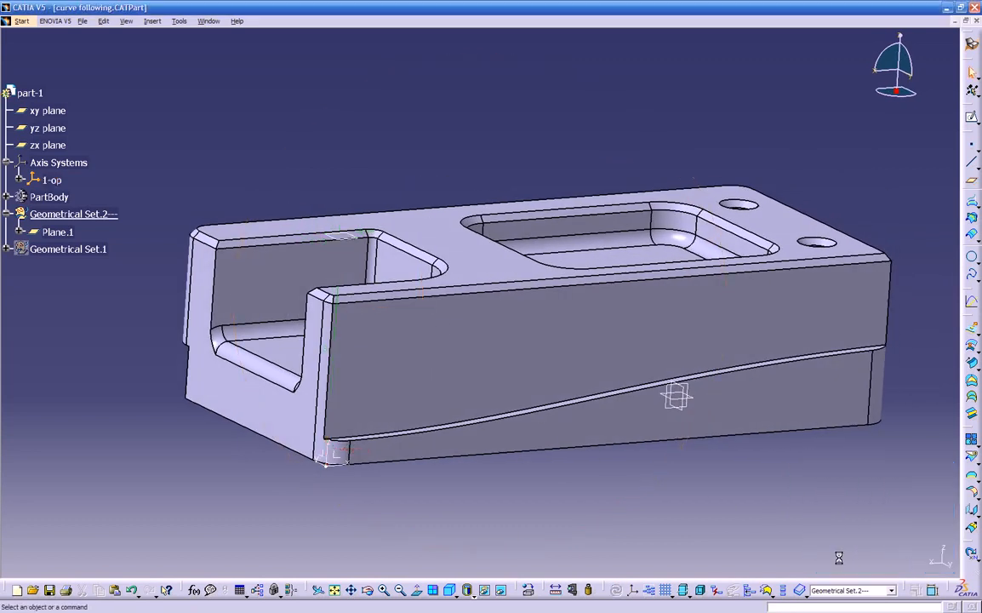
# Hide the default xy, yz and zx planes of part-1
pyautogui.moveTo(599, 423); pyautogui.dragTo(544, 442, button='middle')
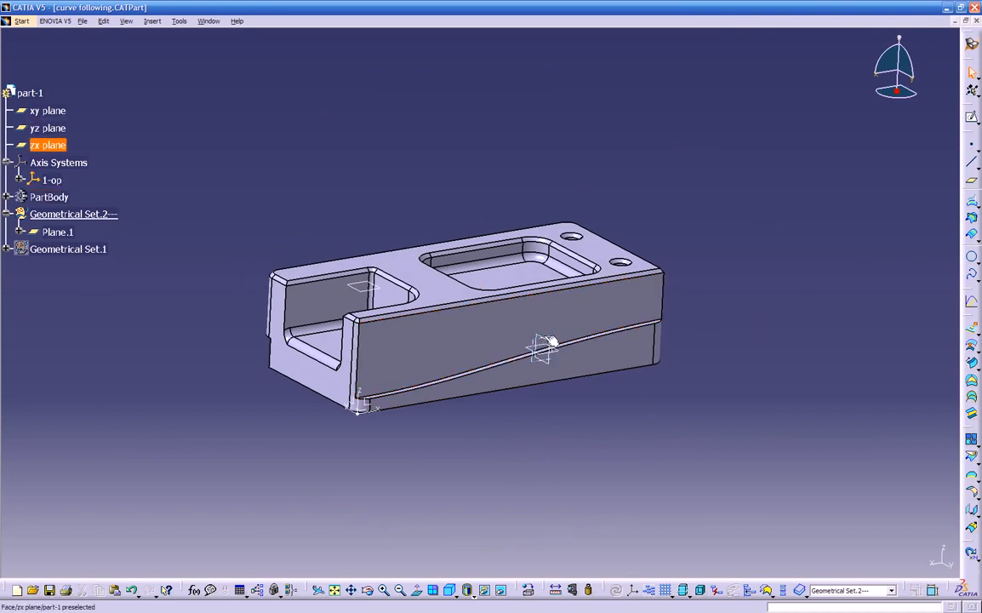
pyautogui.click(51, 111)
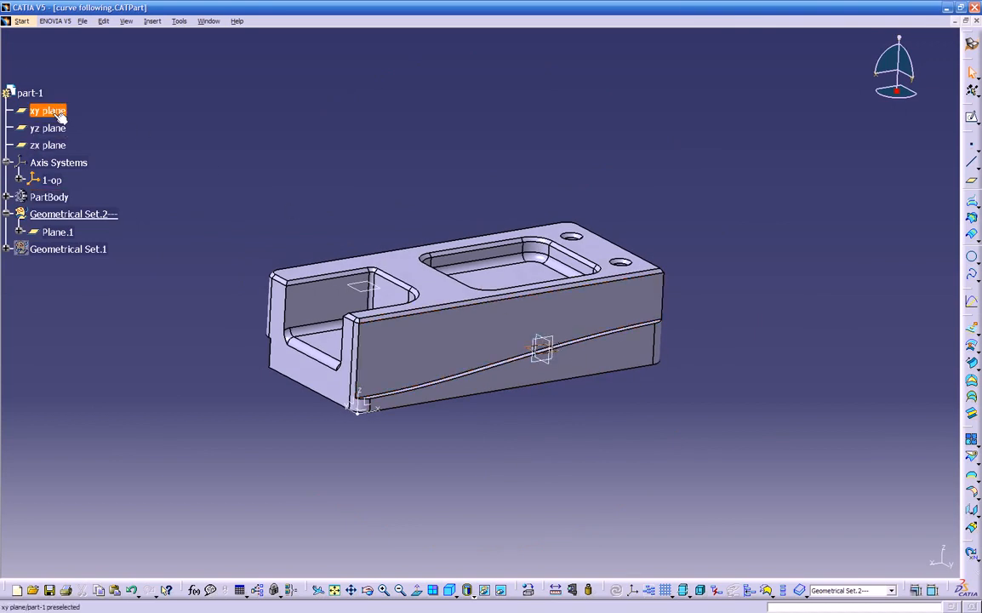
pyautogui.keyDown('ctrl'); pyautogui.click(48, 128); pyautogui.keyUp('ctrl')
pyautogui.keyDown('ctrl'); pyautogui.click(48, 144); pyautogui.keyUp('ctrl')
pyautogui.rightClick(49, 145)
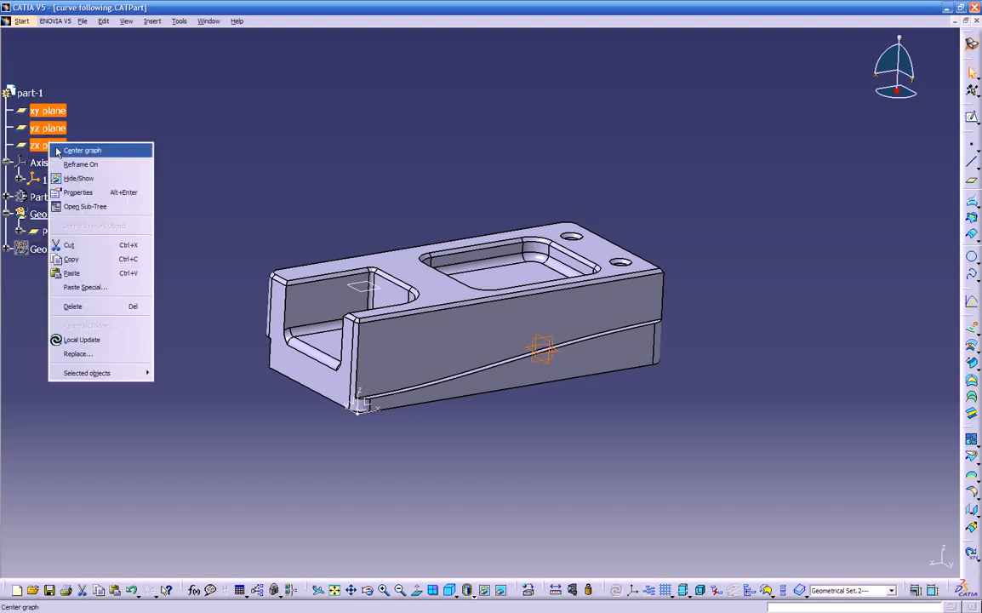
pyautogui.click(81, 182)
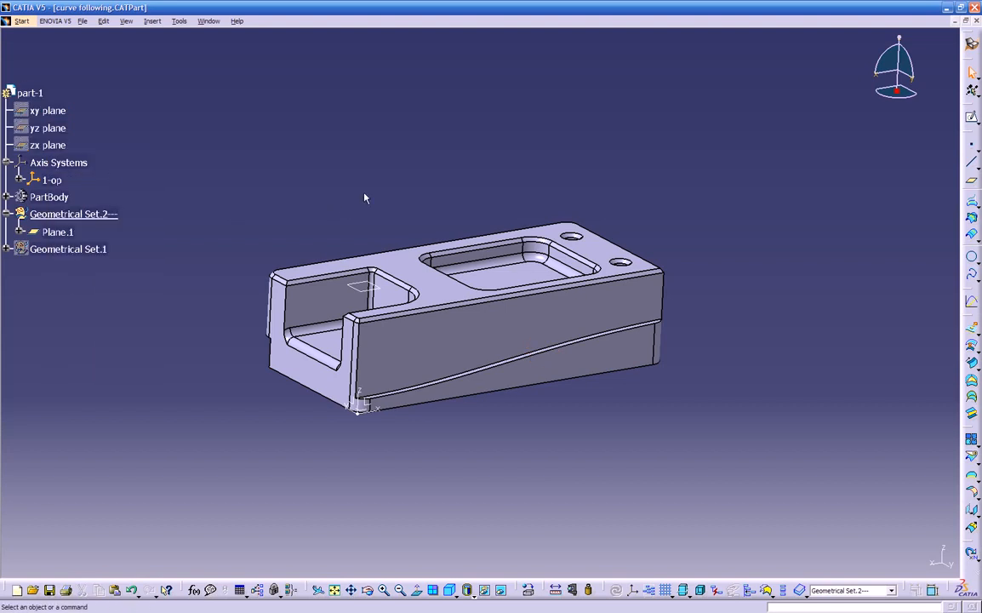
# Turn on the display of the Surface Machining Tools toolbar
pyautogui.moveTo(382, 191); pyautogui.dragTo(411, 241, button='middle')
pyautogui.moveTo(412, 500); pyautogui.dragTo(570, 478, button='middle')
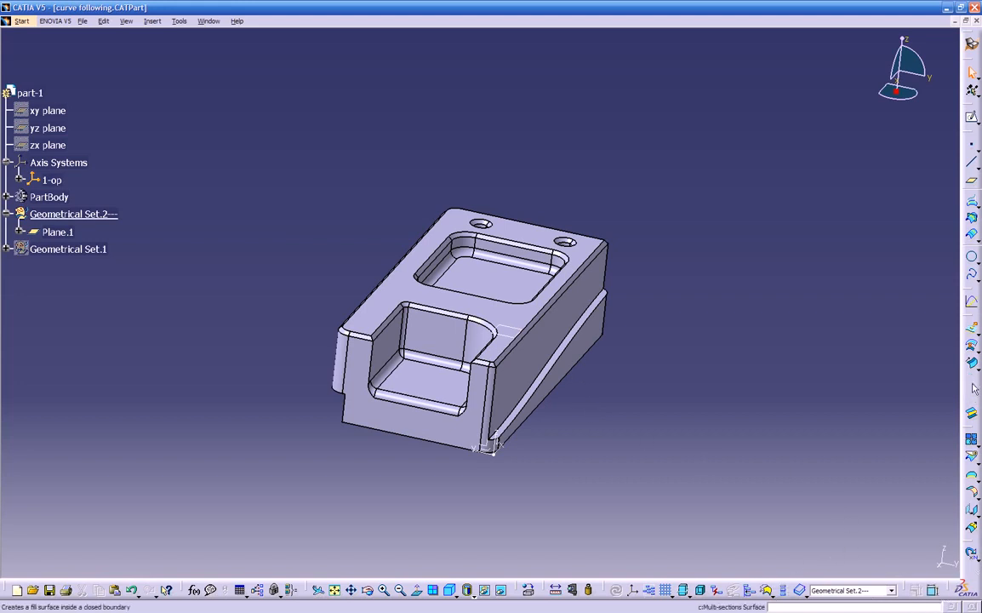
pyautogui.rightClick(977, 219)
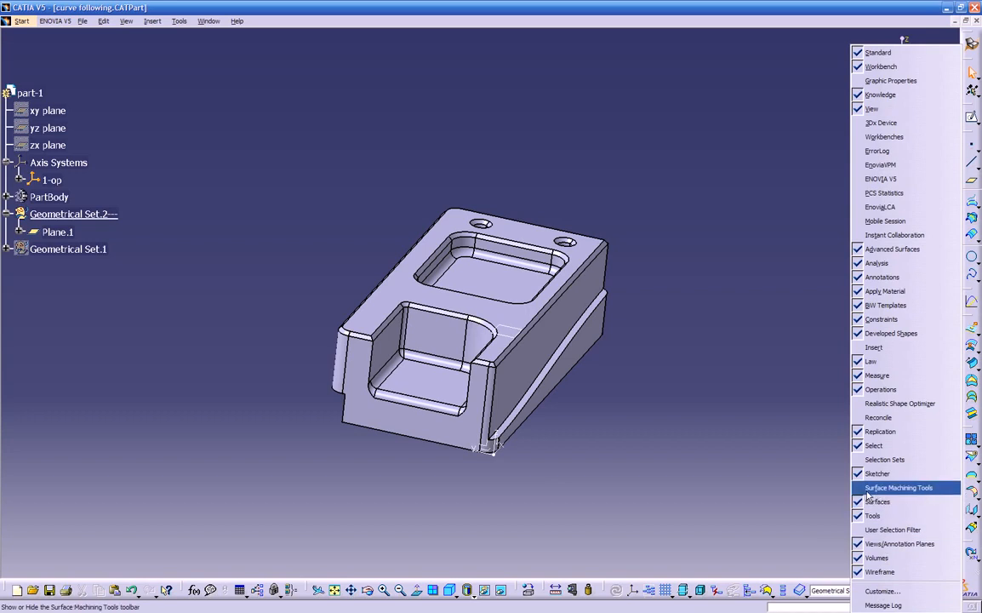
pyautogui.click(897, 487)
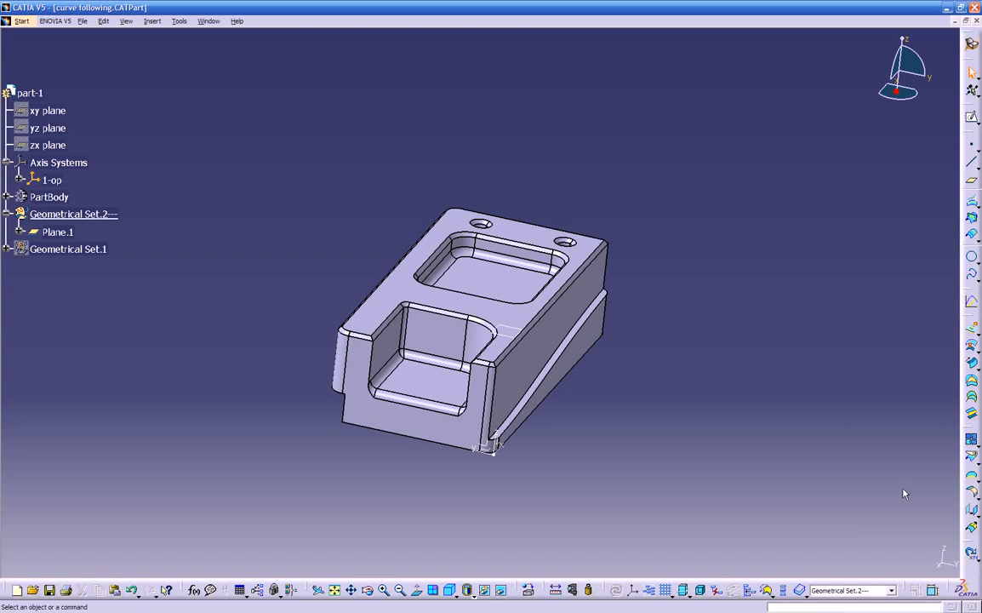
# Undock the Replication, Advanced Surfaces, Developed Shapes, Volumes, BiW Templates and Surface Machining Tools toolbars so they float over the model area
pyautogui.moveTo(969, 543); pyautogui.dragTo(931, 435)
pyautogui.moveTo(969, 544); pyautogui.dragTo(892, 452)
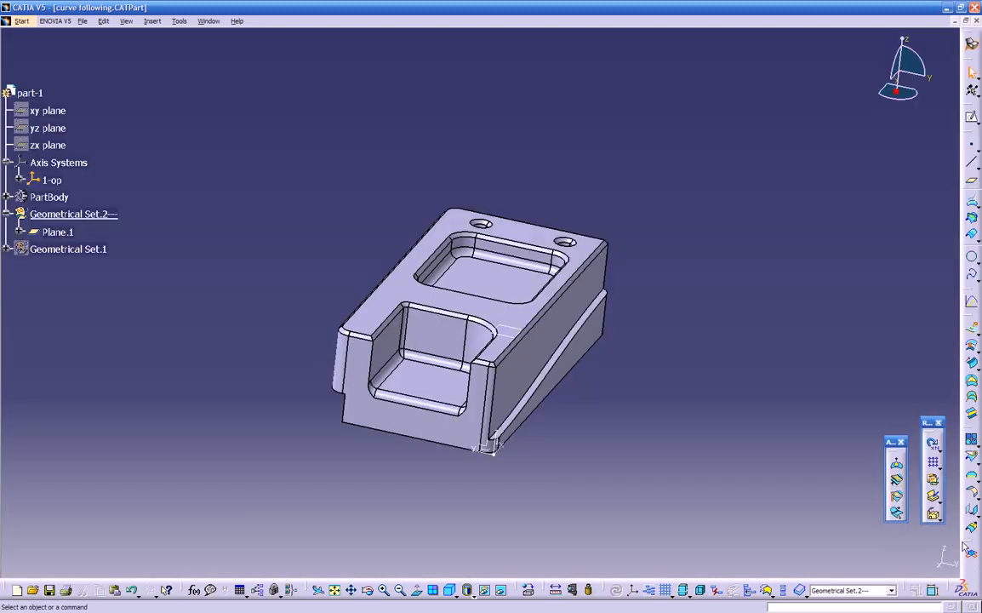
pyautogui.moveTo(969, 549); pyautogui.dragTo(809, 351)
pyautogui.moveTo(969, 552); pyautogui.dragTo(879, 320)
pyautogui.moveTo(960, 545); pyautogui.dragTo(676, 482)
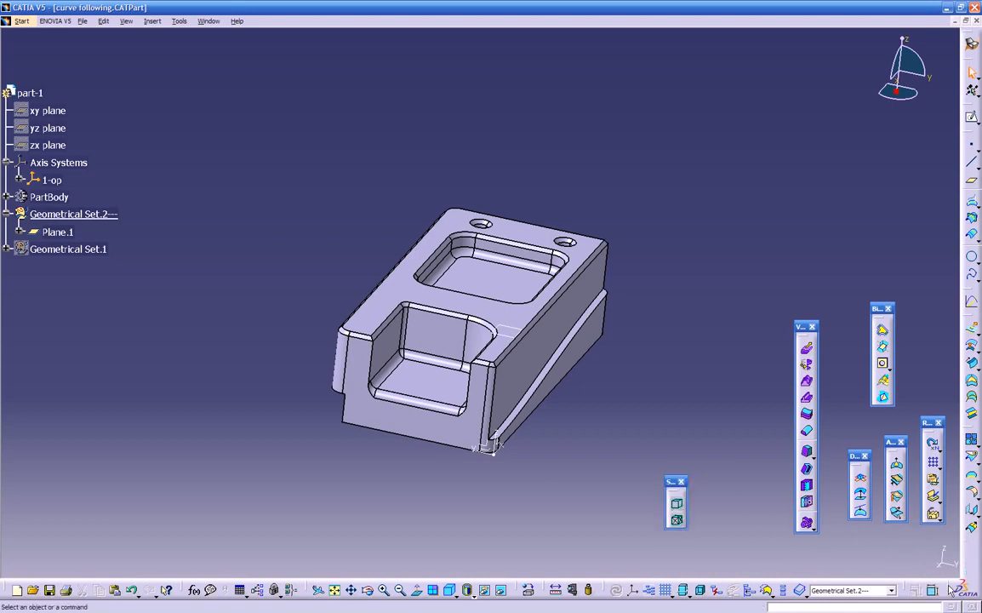
# Undock the Annotations, Views/Annotation Planes and Analysis toolbars so they float over the model area
pyautogui.moveTo(761, 466); pyautogui.dragTo(742, 431)
pyautogui.moveTo(943, 589); pyautogui.dragTo(725, 368)
pyautogui.moveTo(943, 590); pyautogui.dragTo(708, 333)
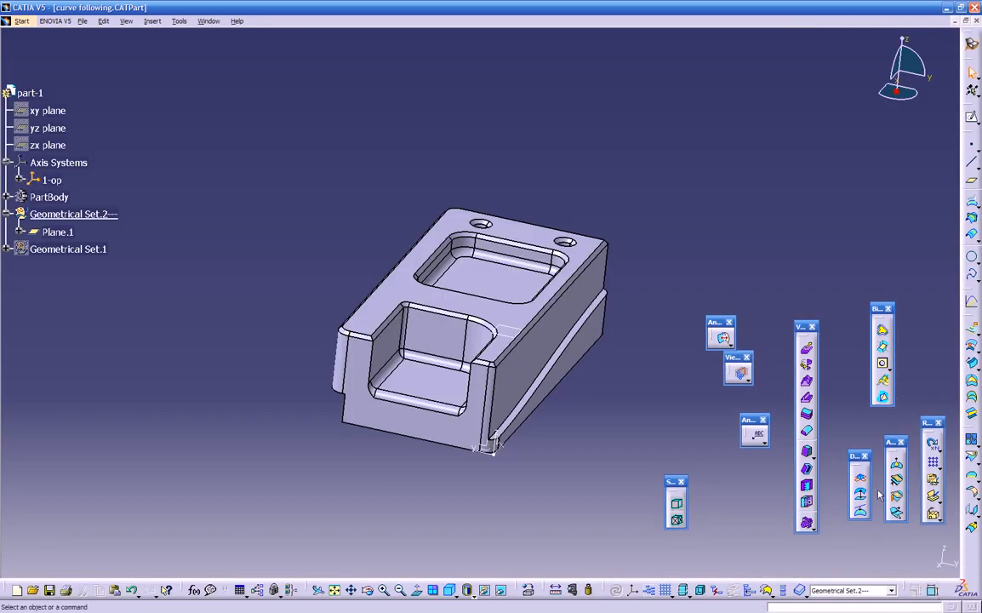
# Dock the nine floating toolbars, including BiW Templates, Volumes, Replication and Surface Machining Tools, in a single row above the model area
pyautogui.moveTo(876, 309); pyautogui.dragTo(886, 40)
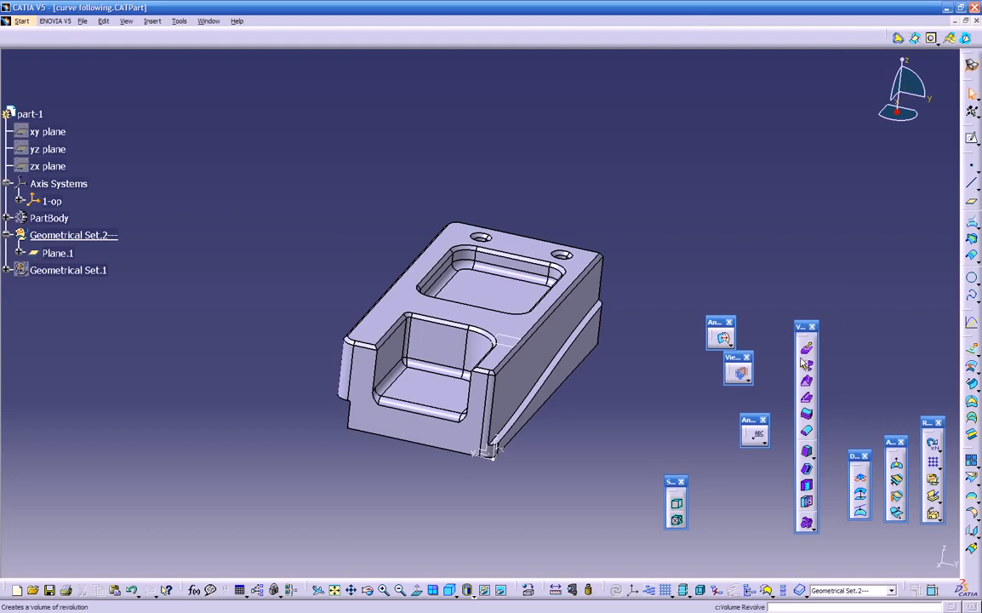
pyautogui.moveTo(805, 329); pyautogui.dragTo(691, 36)
pyautogui.moveTo(711, 339); pyautogui.dragTo(675, 38)
pyautogui.moveTo(737, 358); pyautogui.dragTo(637, 37)
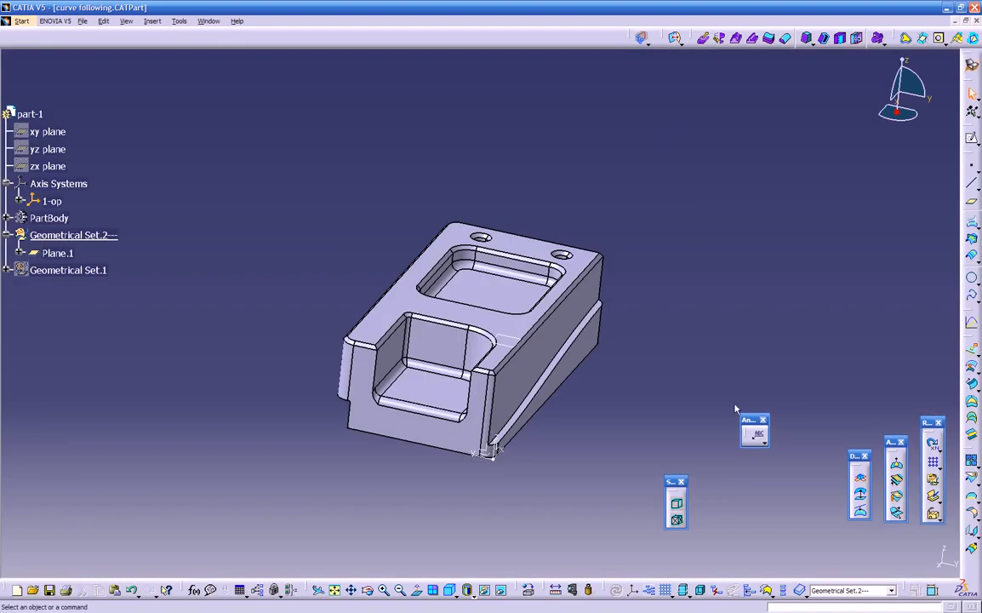
pyautogui.moveTo(752, 423); pyautogui.dragTo(605, 26)
pyautogui.moveTo(854, 453); pyautogui.dragTo(543, 40)
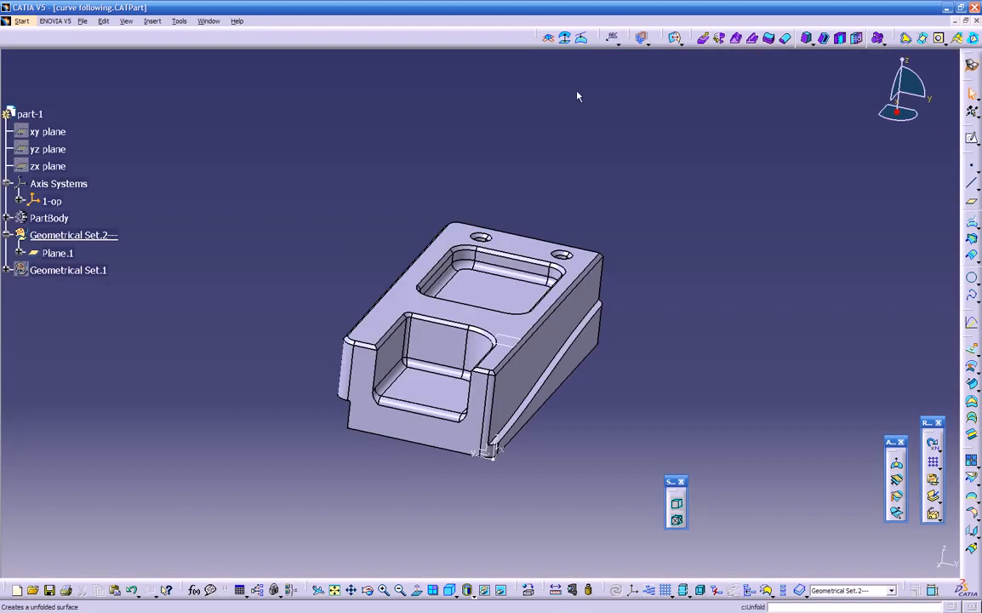
pyautogui.moveTo(891, 444); pyautogui.dragTo(462, 30)
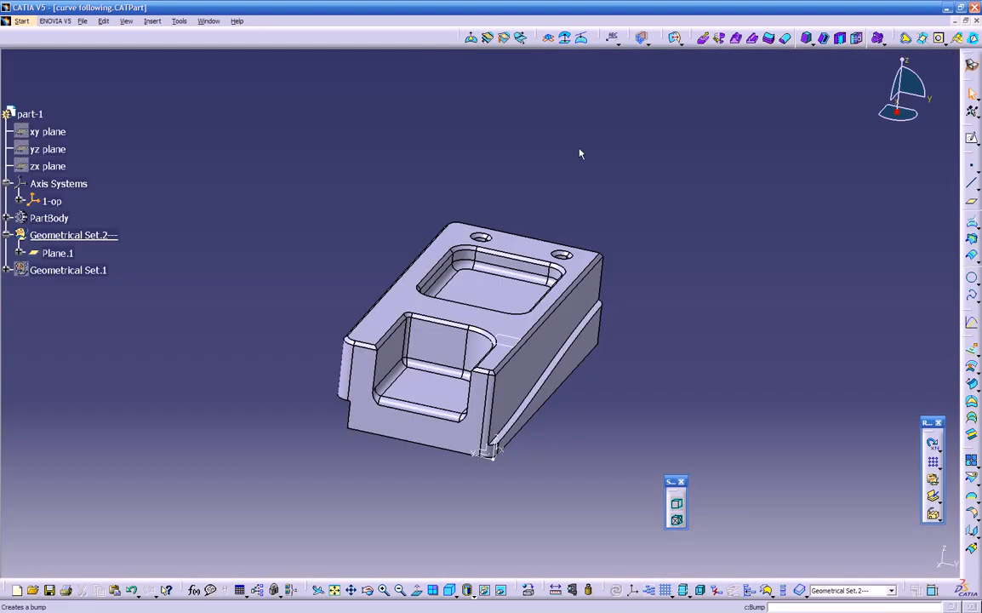
pyautogui.moveTo(936, 426); pyautogui.dragTo(368, 33)
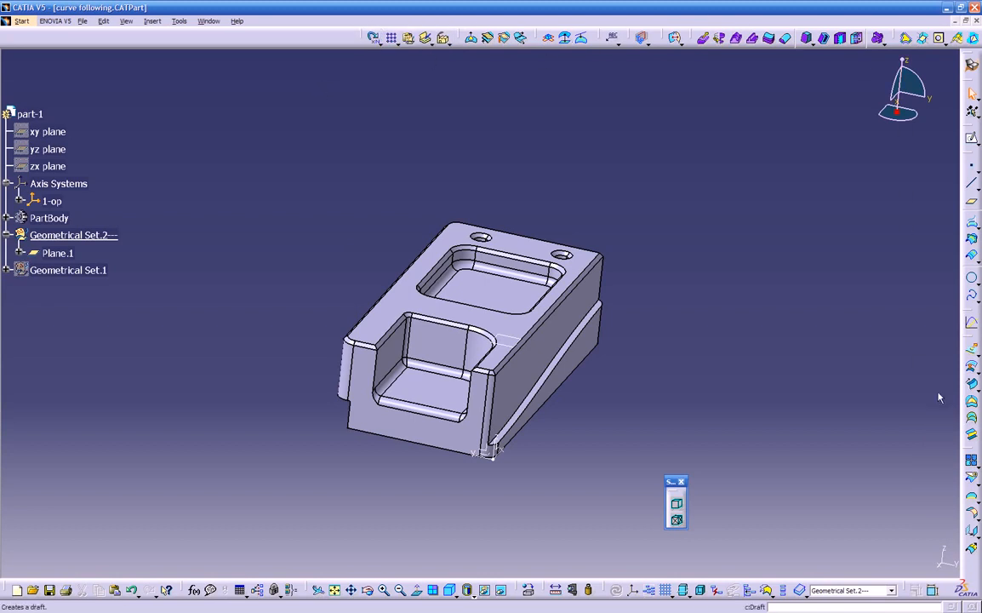
pyautogui.moveTo(672, 485); pyautogui.dragTo(313, 33)
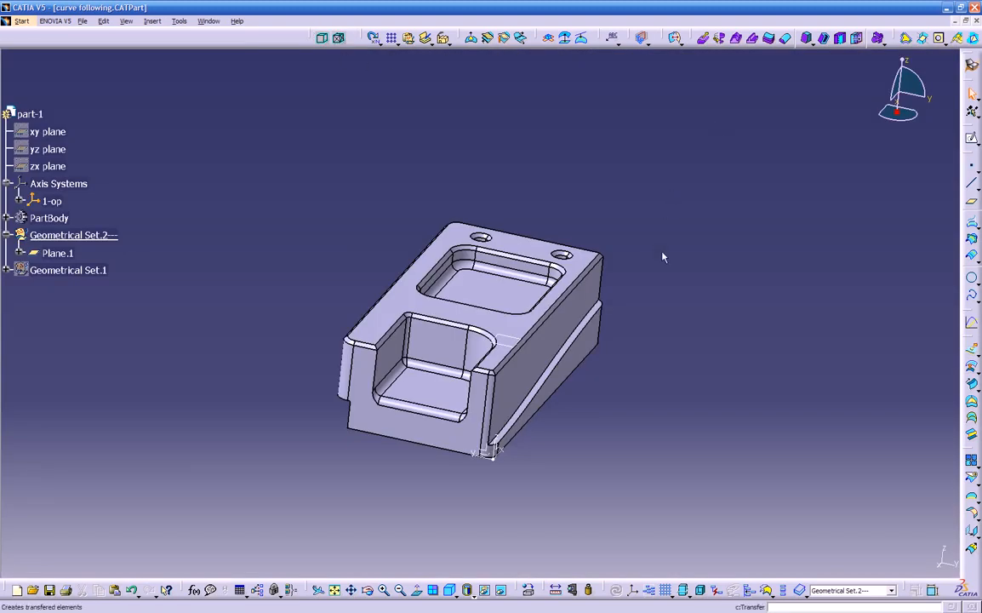
# Start creating a rough stock, using the 1-op axis system for its orientation and PartBody as the part body
pyautogui.moveTo(473, 223); pyautogui.dragTo(529, 176, button='middle')
pyautogui.moveTo(671, 274); pyautogui.dragTo(662, 373, button='middle')
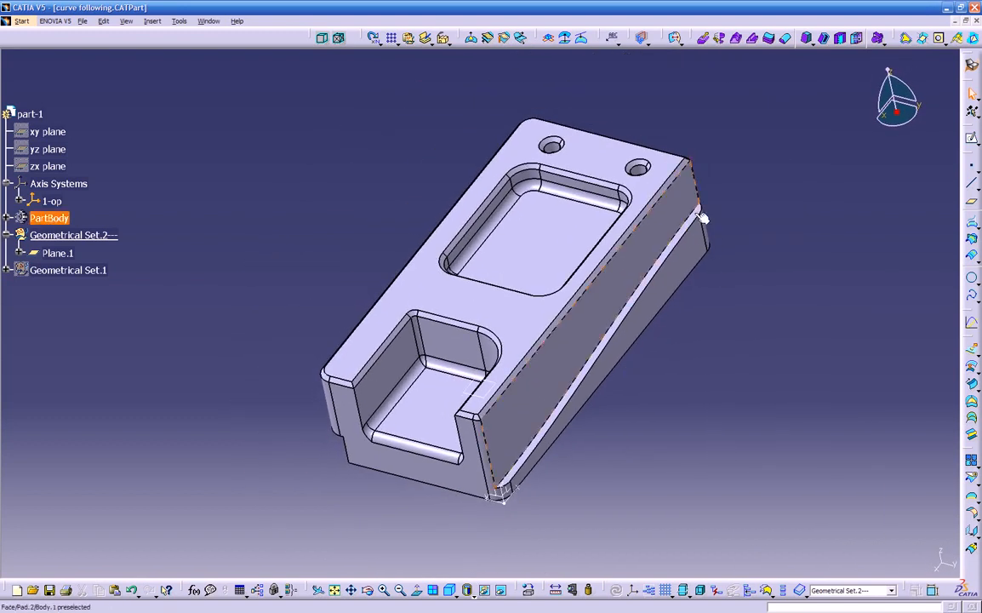
pyautogui.moveTo(364, 355); pyautogui.dragTo(293, 304, button='middle')
pyautogui.moveTo(565, 434); pyautogui.dragTo(596, 449, button='middle')
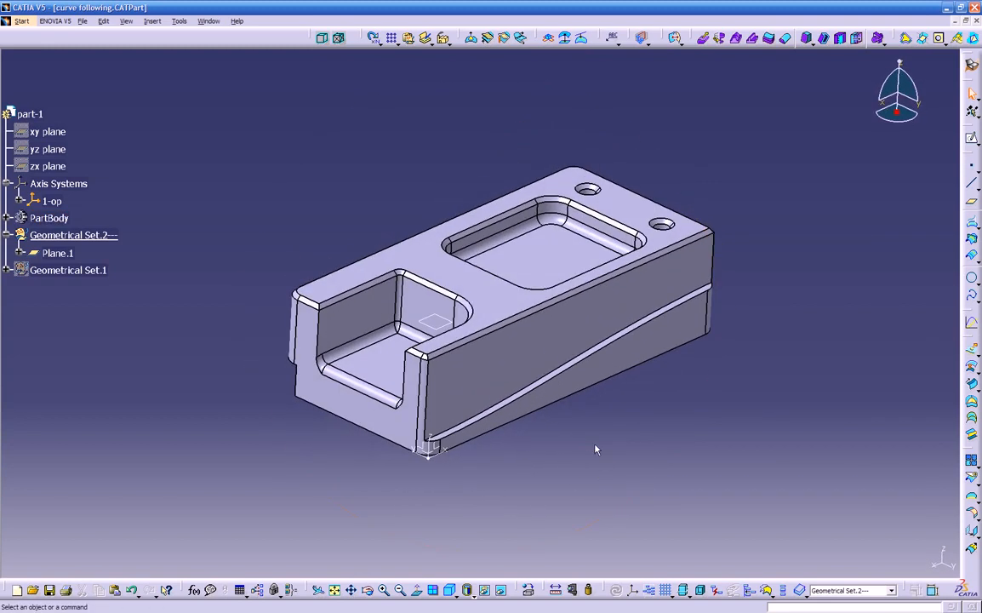
pyautogui.click(323, 39)
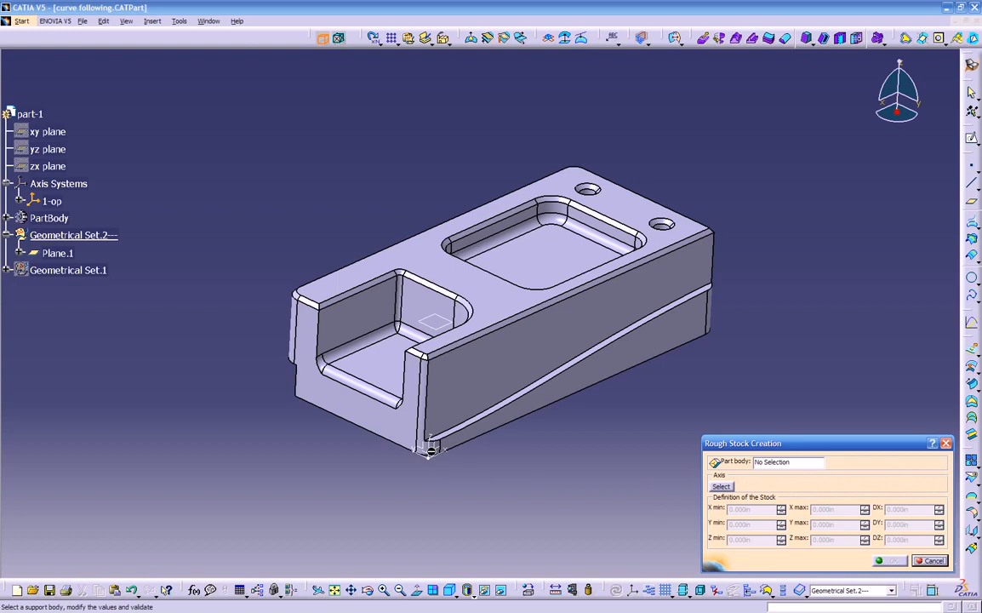
pyautogui.click(721, 487)
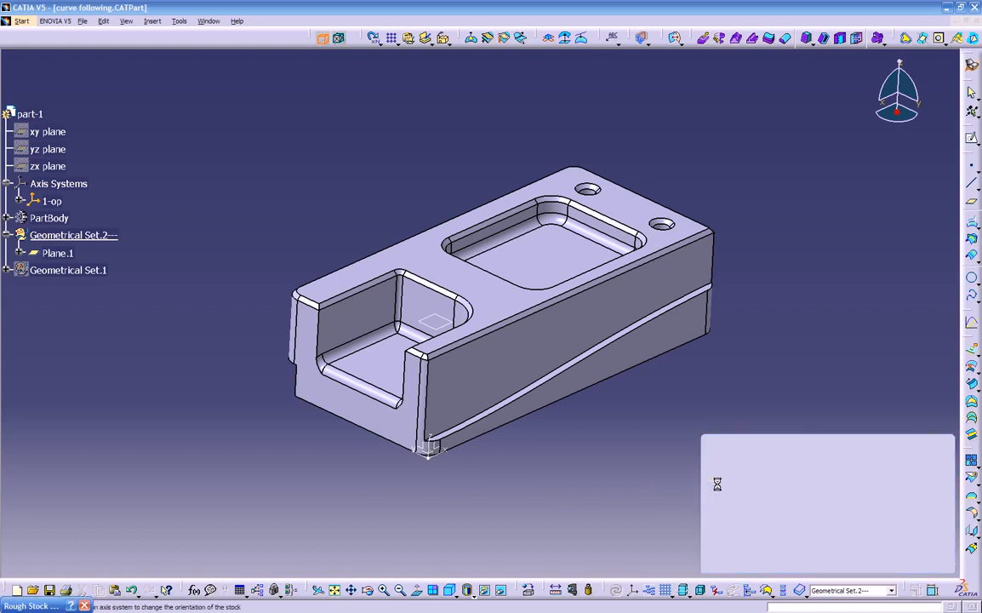
pyautogui.click(432, 451)
pyautogui.moveTo(469, 482); pyautogui.dragTo(464, 457, button='middle')
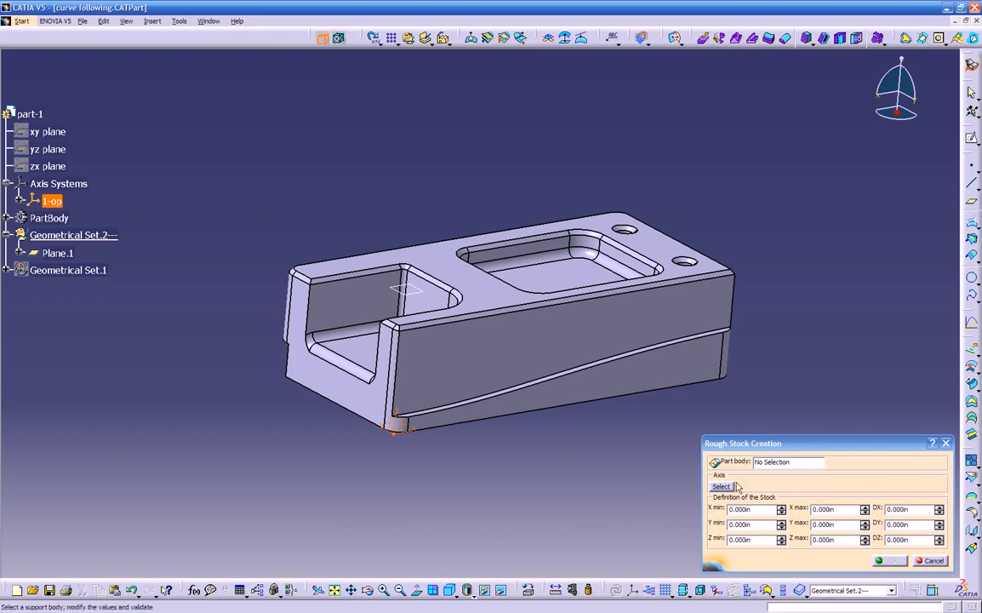
pyautogui.click(589, 364)
pyautogui.moveTo(586, 385)
pyautogui.mouseDown(button='middle')
pyautogui.moveTo(595, 457)
pyautogui.moveTo(599, 436)
pyautogui.moveTo(568, 396)
pyautogui.moveTo(675, 399)
pyautogui.moveTo(630, 421)
pyautogui.moveTo(555, 304)
pyautogui.moveTo(623, 279)
pyautogui.moveTo(575, 302)
pyautogui.moveTo(458, 399)
pyautogui.moveTo(591, 408)
pyautogui.moveTo(509, 420)
pyautogui.moveTo(526, 449)
pyautogui.moveTo(615, 432)
pyautogui.mouseUp(button='middle')
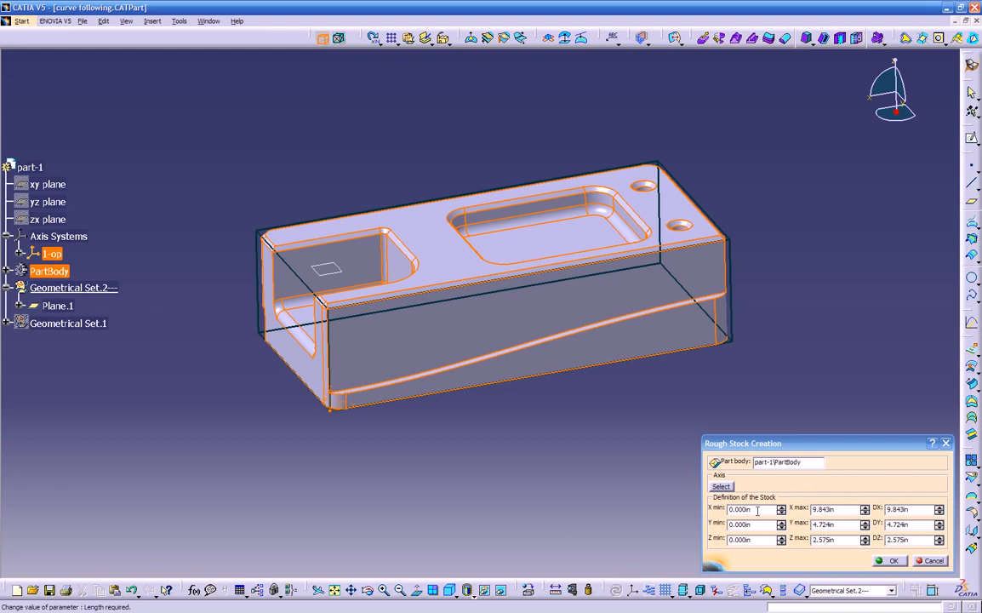
# Try enlarging the rough stock along X with X max of 10 in and 11 in, and X min of -1 in
pyautogui.doubleClick(842, 510)
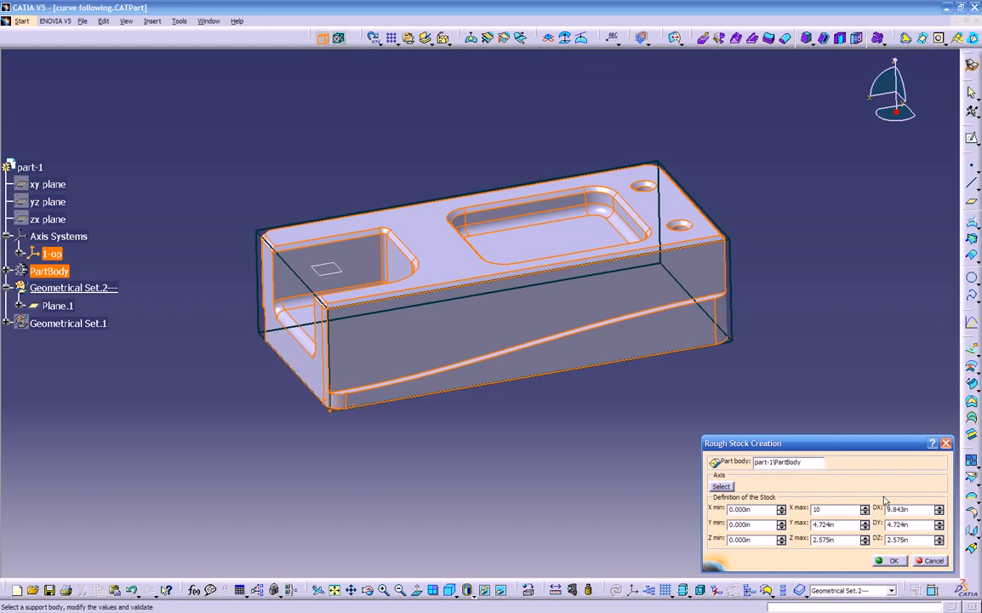
pyautogui.press('Tab')
pyautogui.moveTo(713, 435); pyautogui.dragTo(570, 279, button='middle')
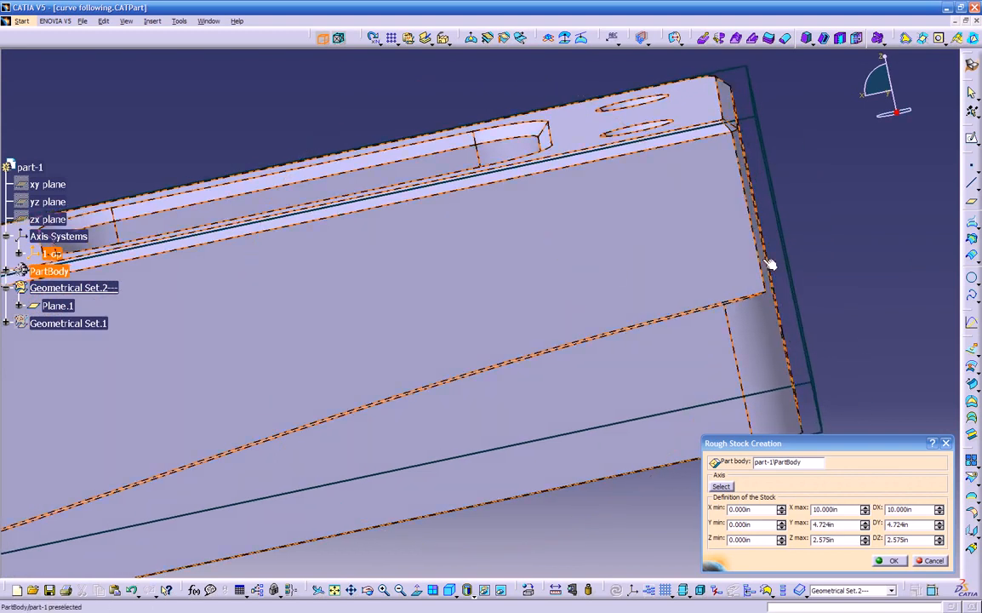
pyautogui.click(864, 507)
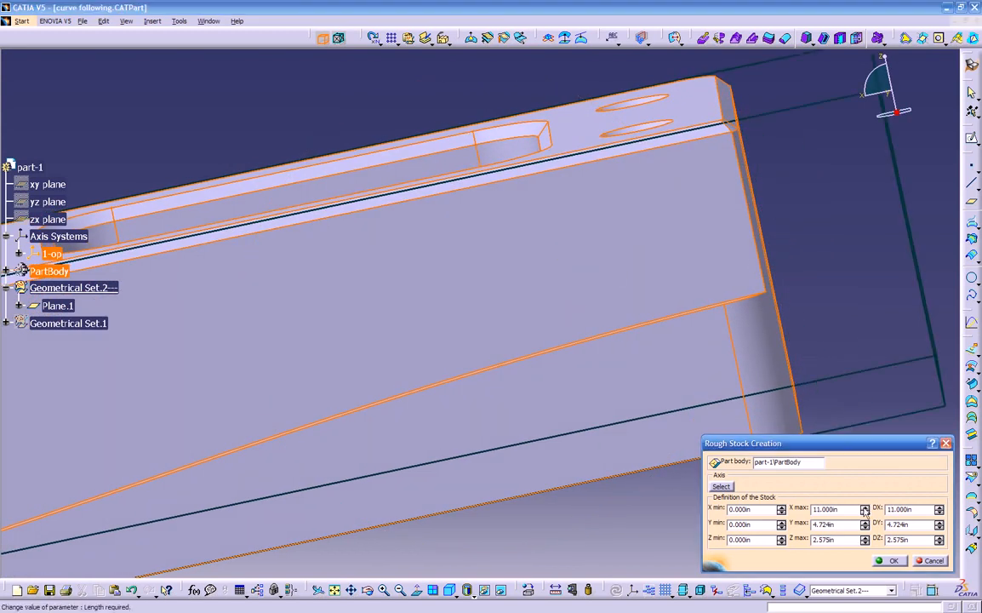
pyautogui.moveTo(618, 313); pyautogui.dragTo(603, 416, button='middle')
pyautogui.click(781, 512)
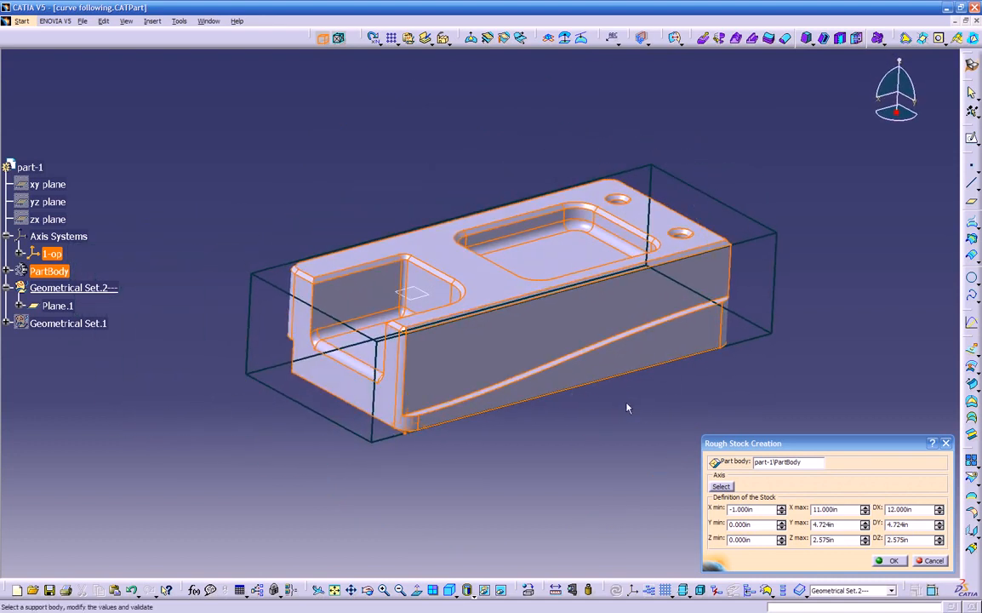
# Set the stock's X min to 0, reselect the part body to refit the stock, and create the rough stock
pyautogui.moveTo(767, 510); pyautogui.dragTo(710, 507)
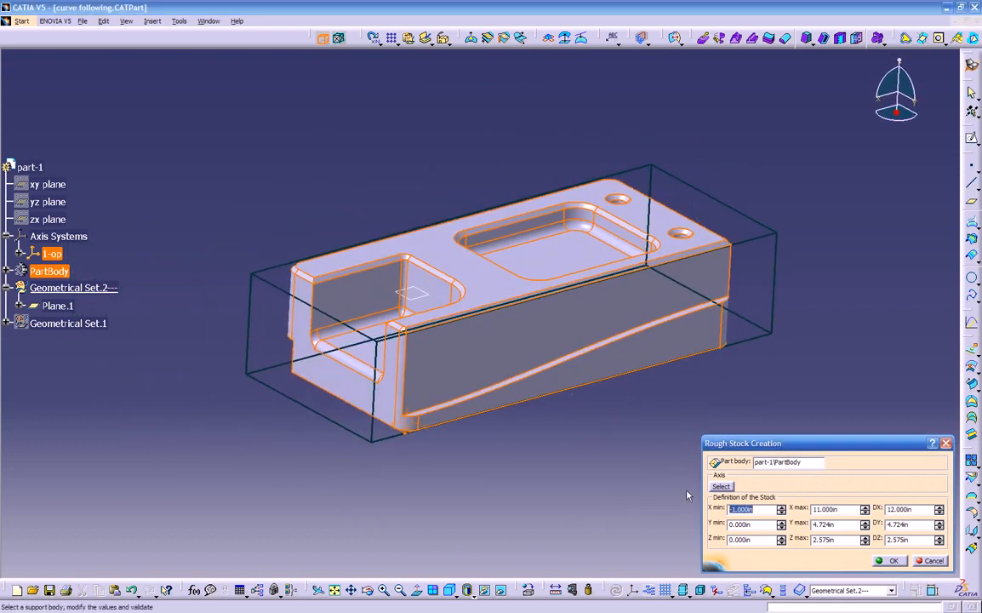
pyautogui.write('0')
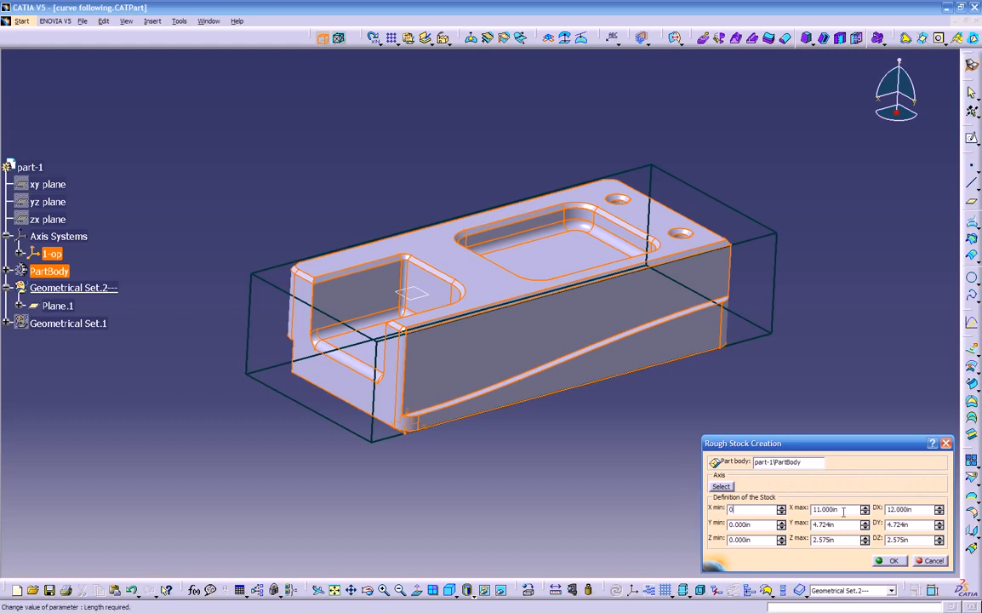
pyautogui.click(661, 354)
pyautogui.moveTo(622, 432); pyautogui.dragTo(644, 474, button='middle')
pyautogui.moveTo(619, 388); pyautogui.dragTo(602, 393, button='middle')
pyautogui.moveTo(578, 349); pyautogui.dragTo(566, 428, button='middle')
pyautogui.click(887, 560)
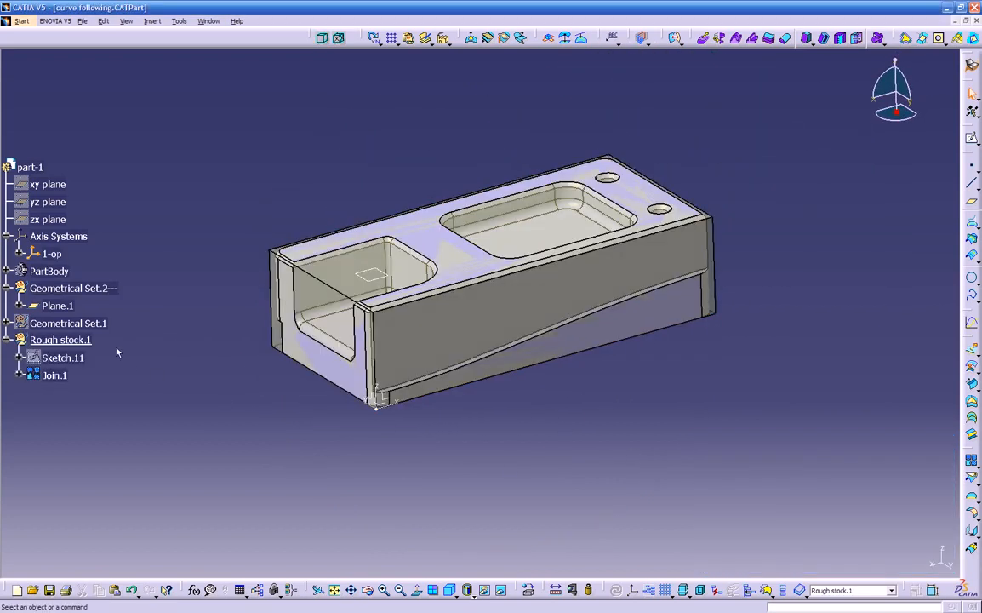
pyautogui.moveTo(401, 452); pyautogui.dragTo(414, 410, button='middle')
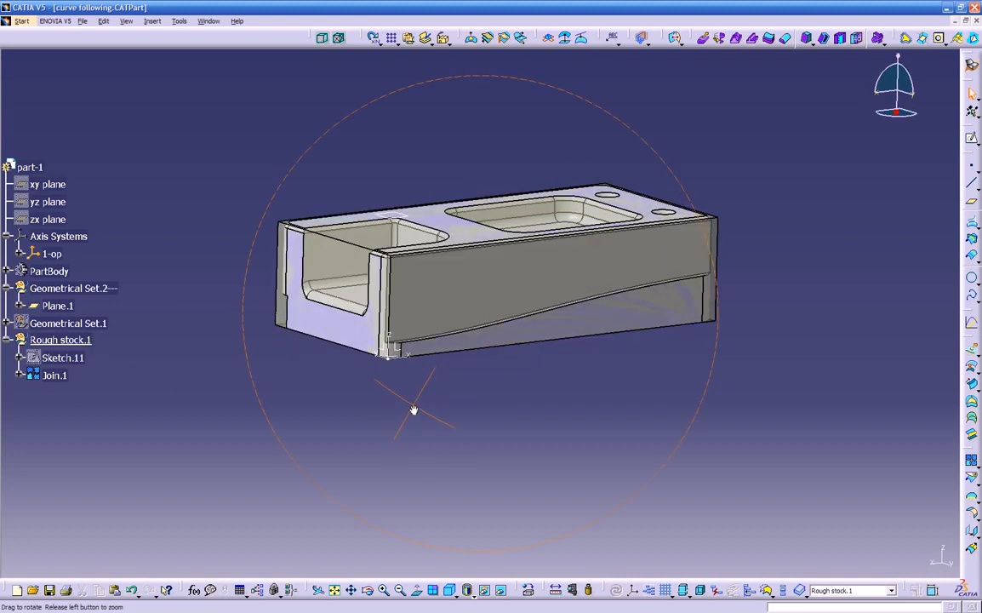
pyautogui.moveTo(393, 354); pyautogui.dragTo(582, 459, button='middle')
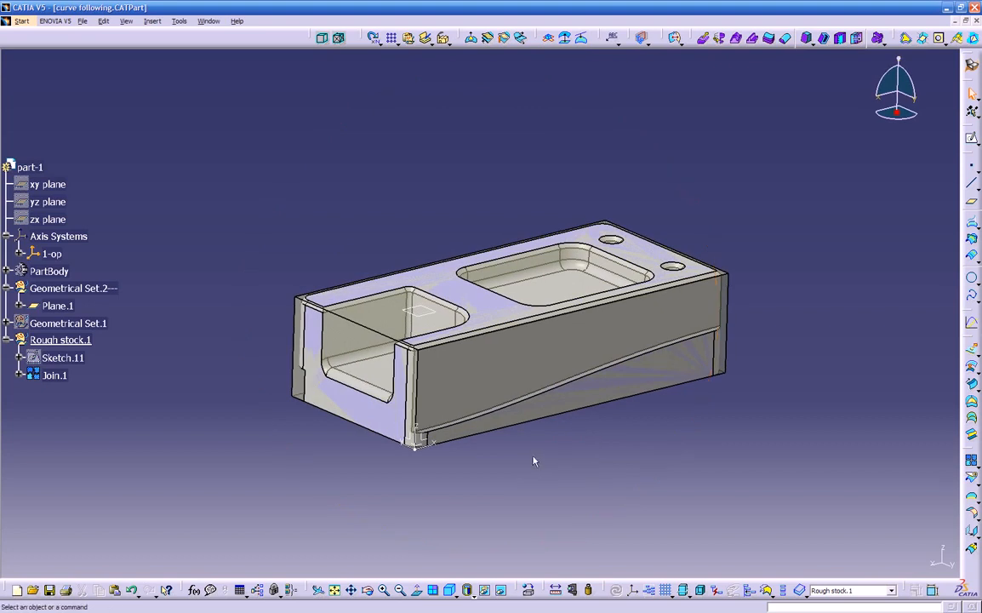
pyautogui.click(208, 21)
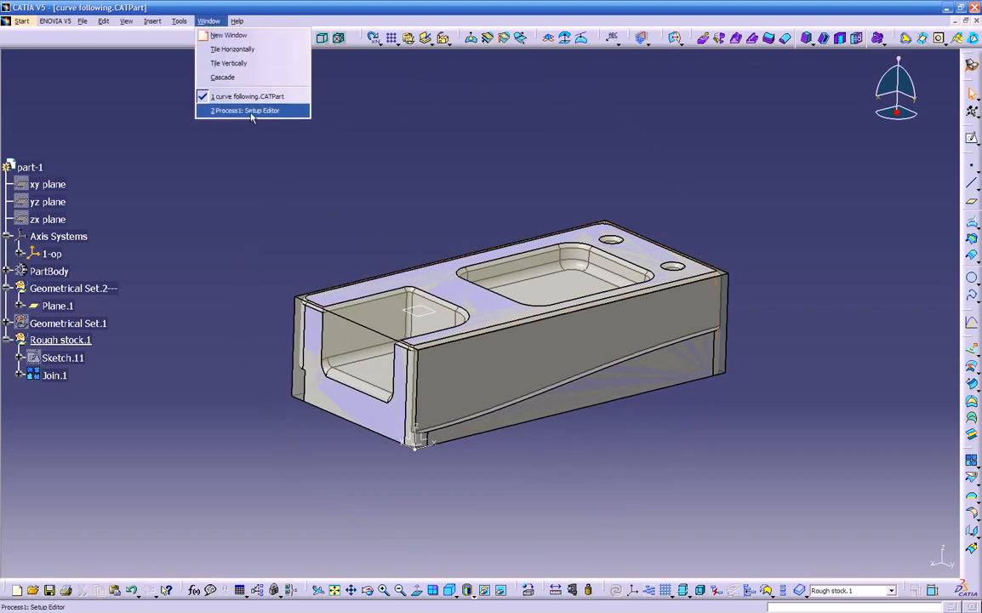
pyautogui.click(299, 185)
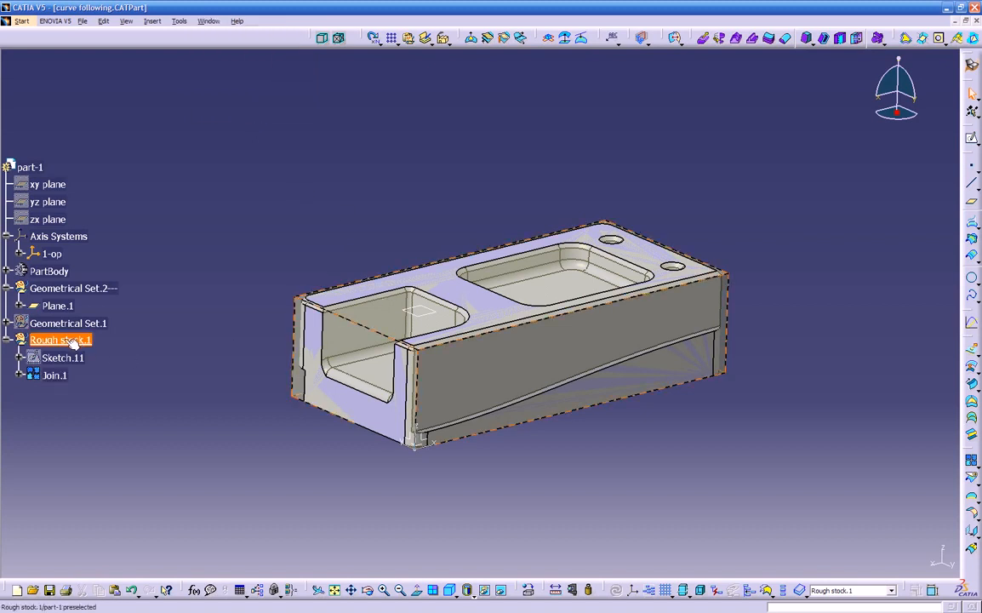
pyautogui.moveTo(409, 434); pyautogui.dragTo(434, 378, button='middle')
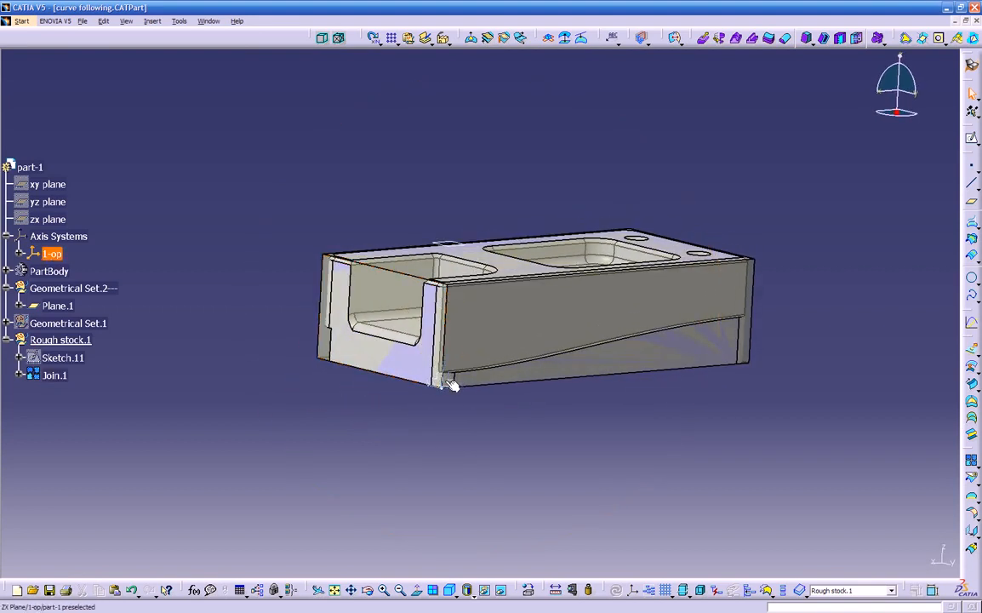
pyautogui.moveTo(457, 248); pyautogui.dragTo(578, 438, button='middle')
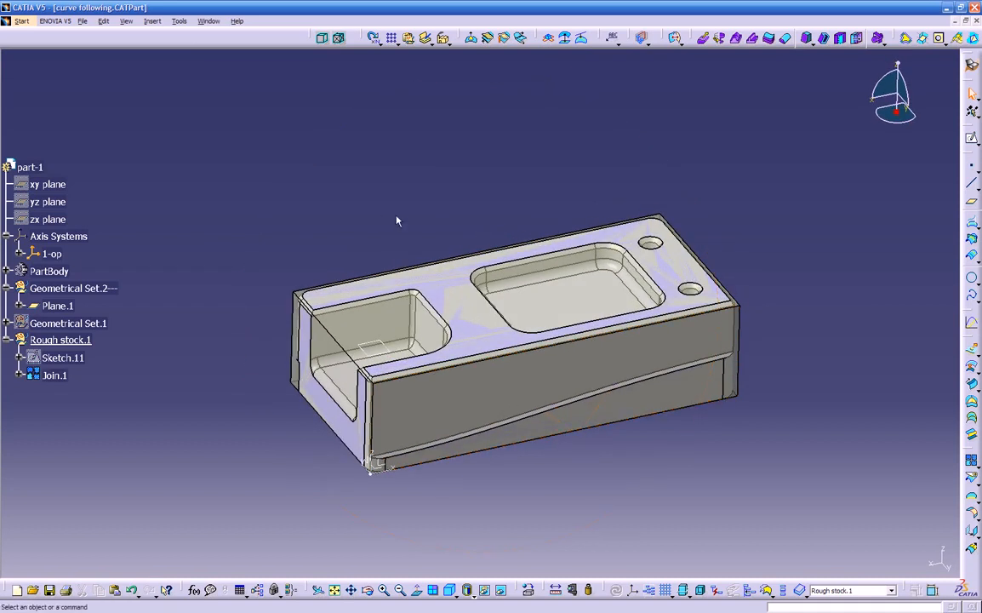
# Switch to the Process1 Setup Editor window and view the part with its default reference machining axis
pyautogui.click(210, 21)
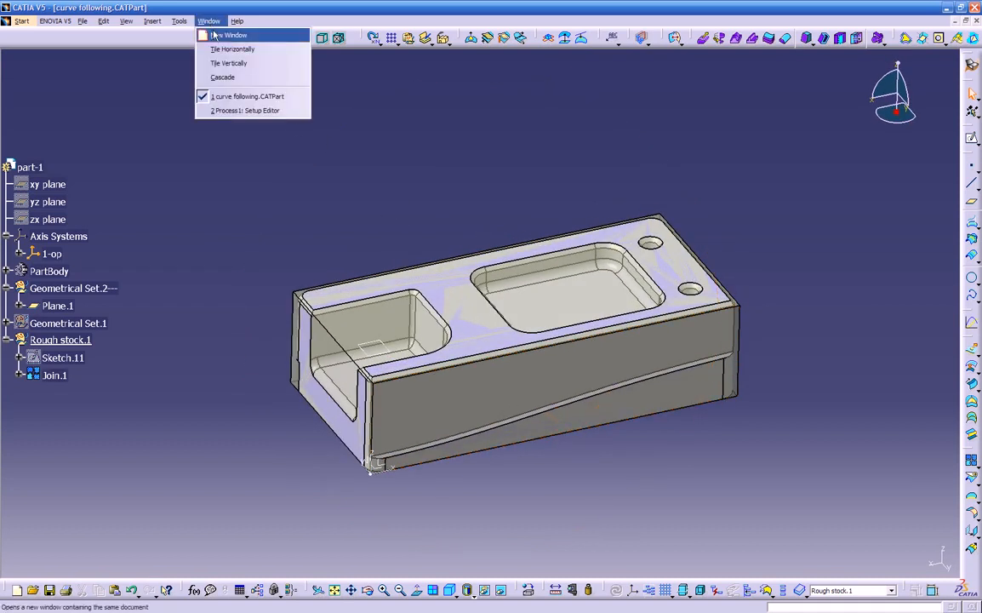
pyautogui.click(224, 111)
pyautogui.moveTo(223, 110); pyautogui.dragTo(245, 201, button='middle')
pyautogui.moveTo(508, 413); pyautogui.dragTo(523, 358, button='middle')
pyautogui.moveTo(745, 295); pyautogui.dragTo(468, 357, button='middle')
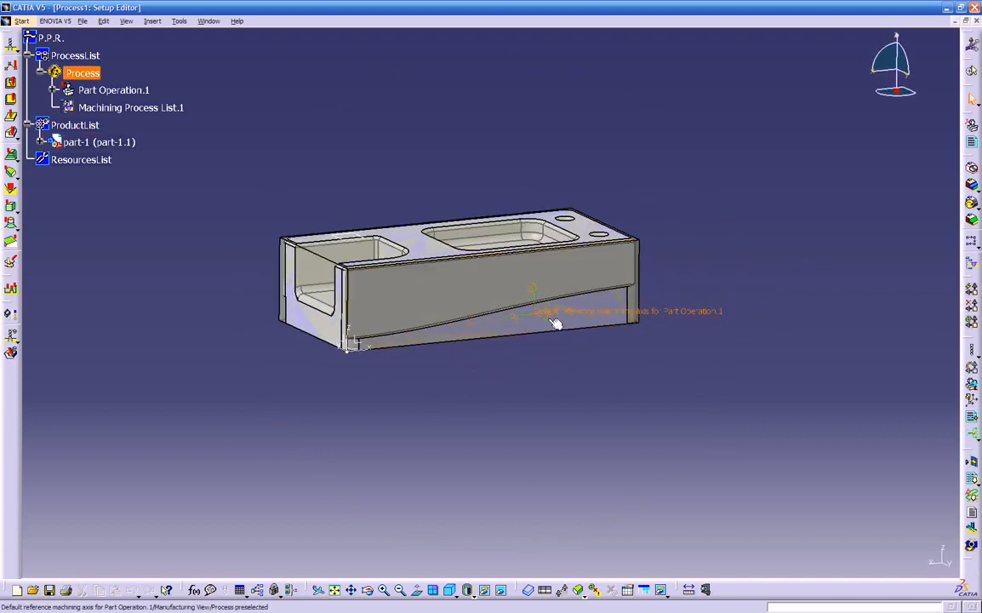
pyautogui.moveTo(561, 321); pyautogui.dragTo(586, 412, button='middle')
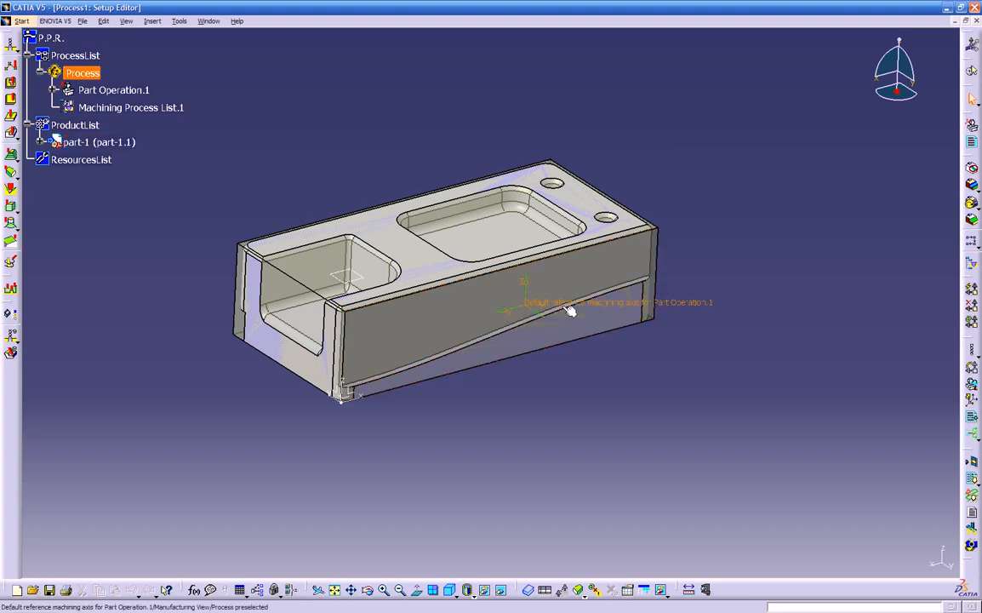
pyautogui.moveTo(529, 313); pyautogui.dragTo(453, 354, button='middle')
pyautogui.moveTo(529, 320); pyautogui.dragTo(502, 340, button='middle')
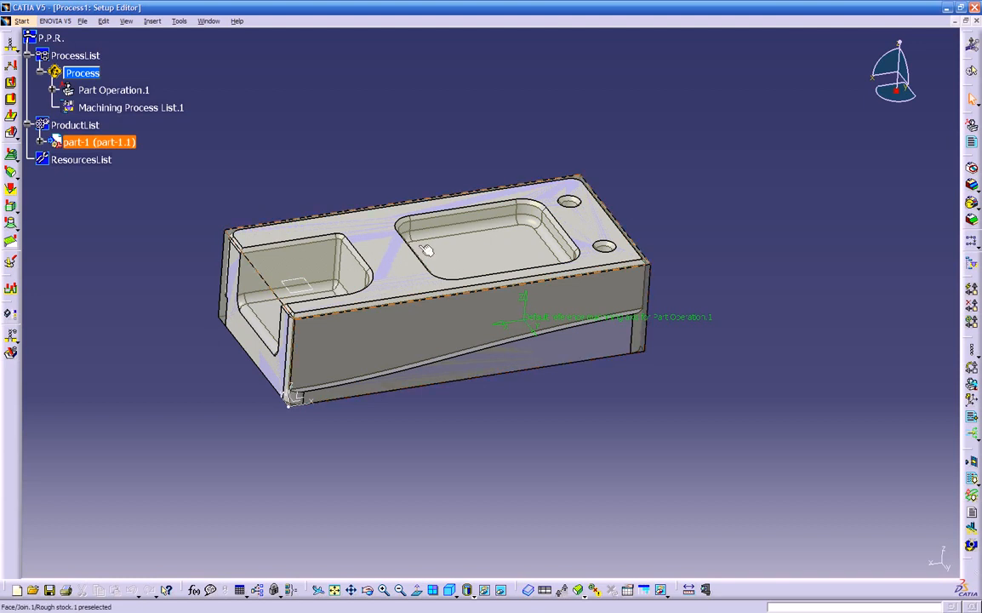
# Edit Part Operation.1 and, in its machine definition, choose test as the tools catalog for the 3-axis machine
pyautogui.doubleClick(129, 88)
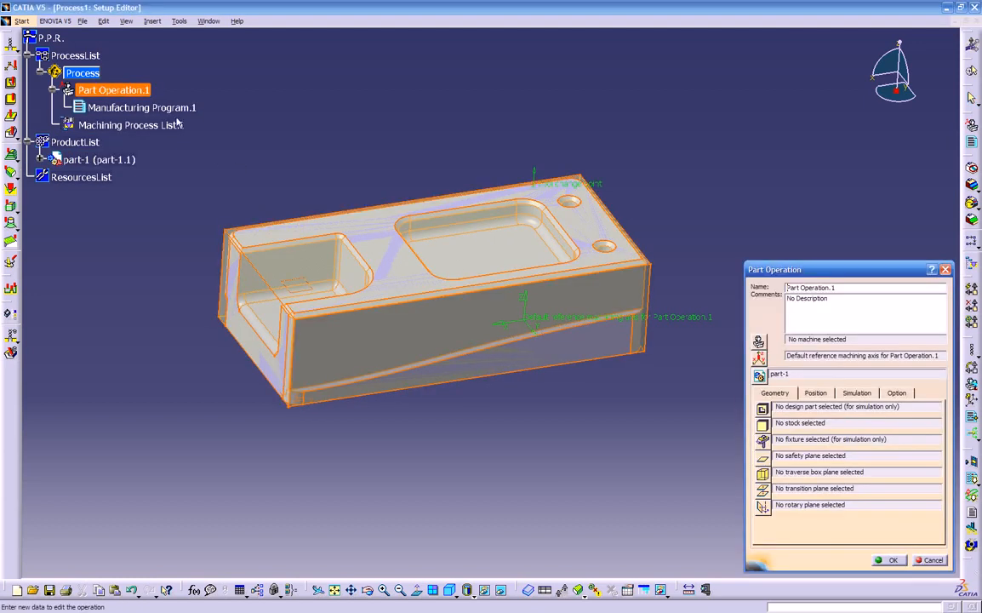
pyautogui.moveTo(403, 412); pyautogui.dragTo(595, 392, button='middle')
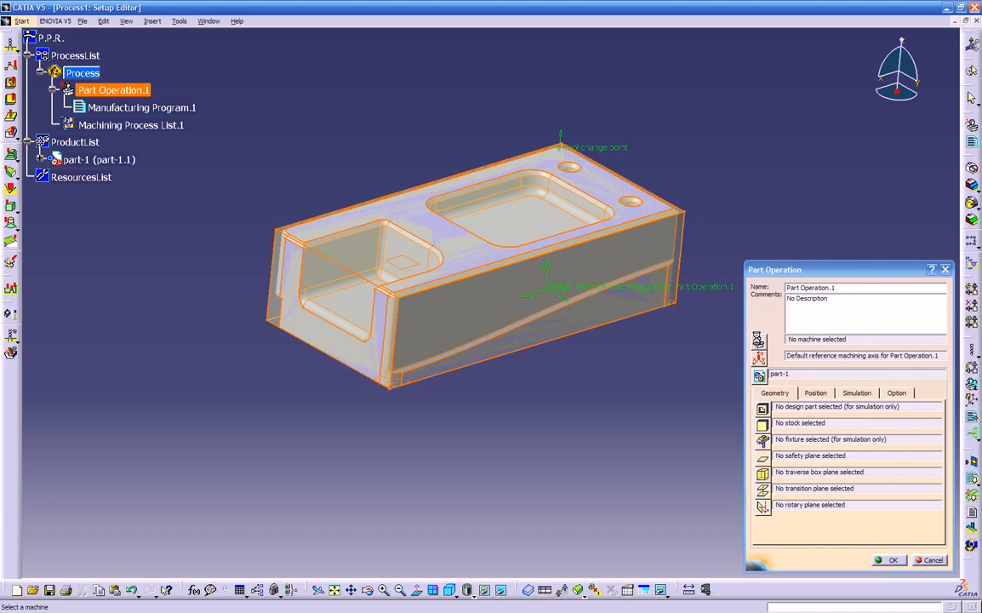
pyautogui.click(757, 340)
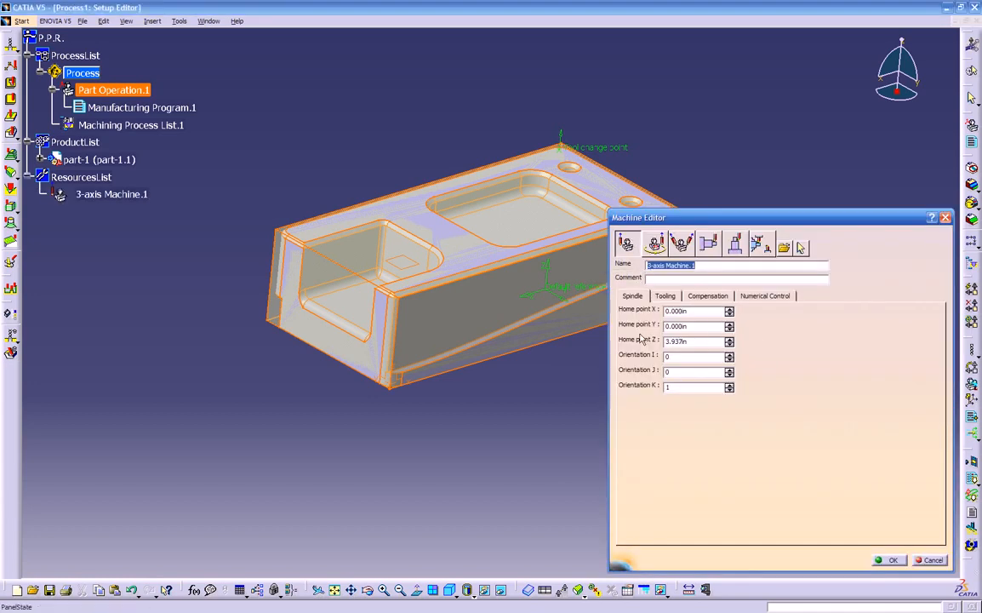
pyautogui.click(666, 295)
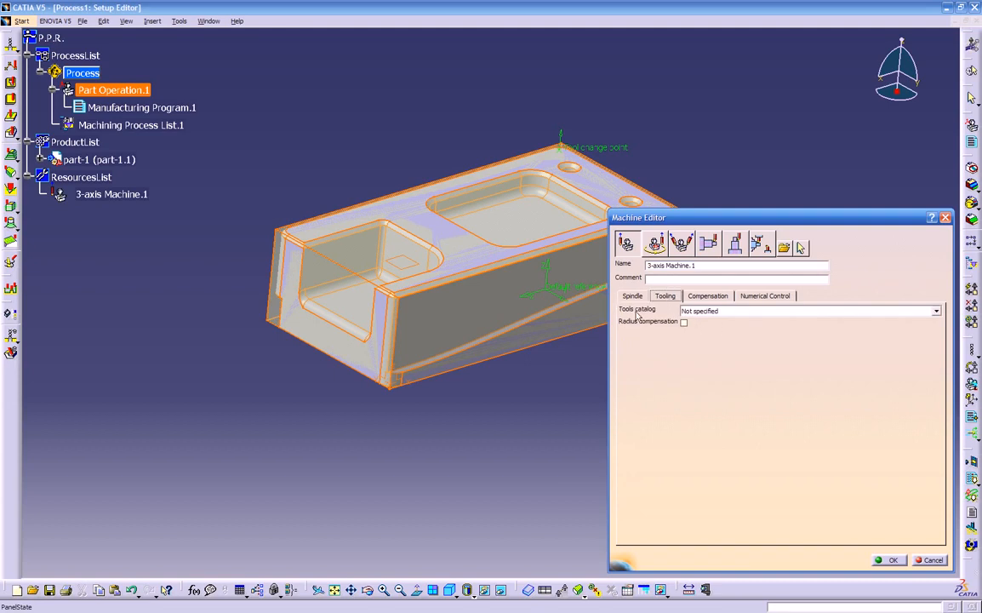
pyautogui.click(758, 312)
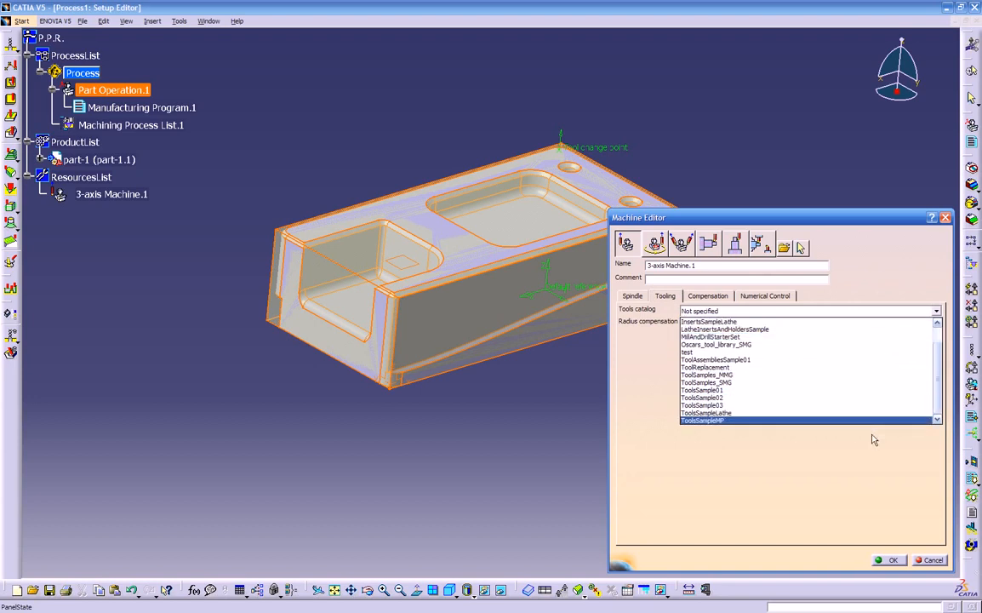
pyautogui.click(850, 356)
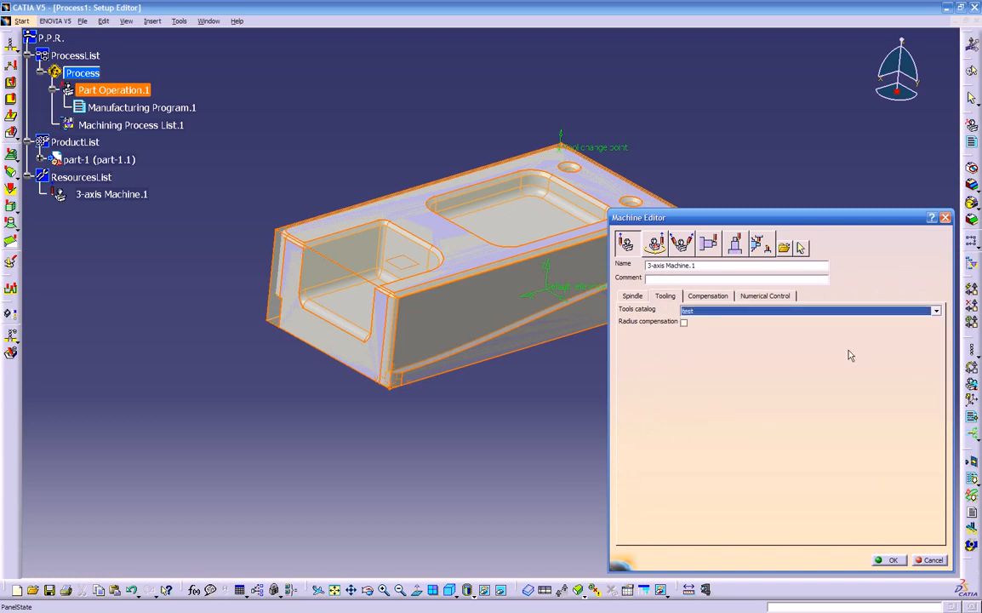
# Set the machine's 3D contact cutter compensation mode to Tip & Contact
pyautogui.click(707, 295)
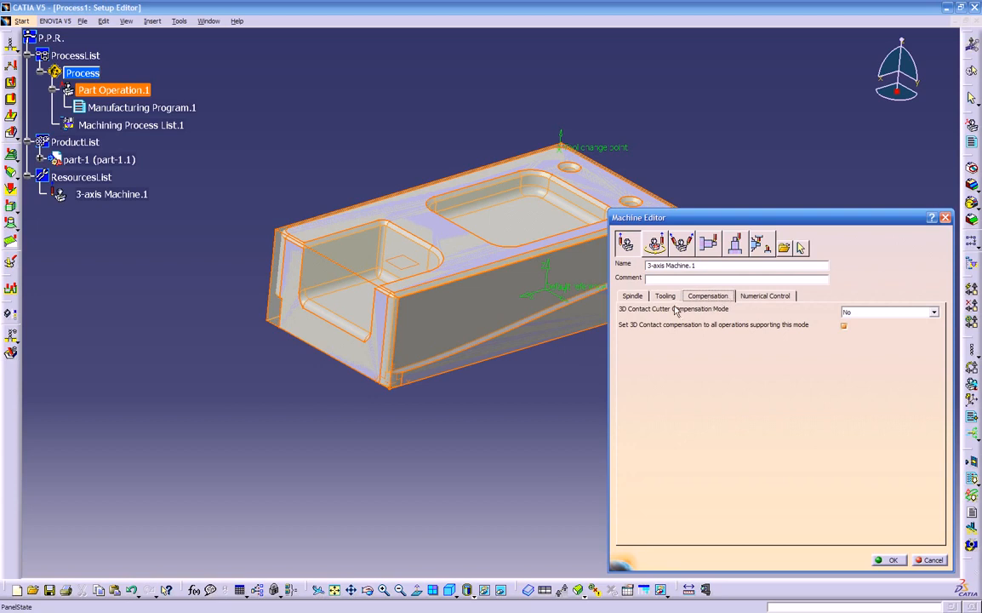
pyautogui.click(878, 313)
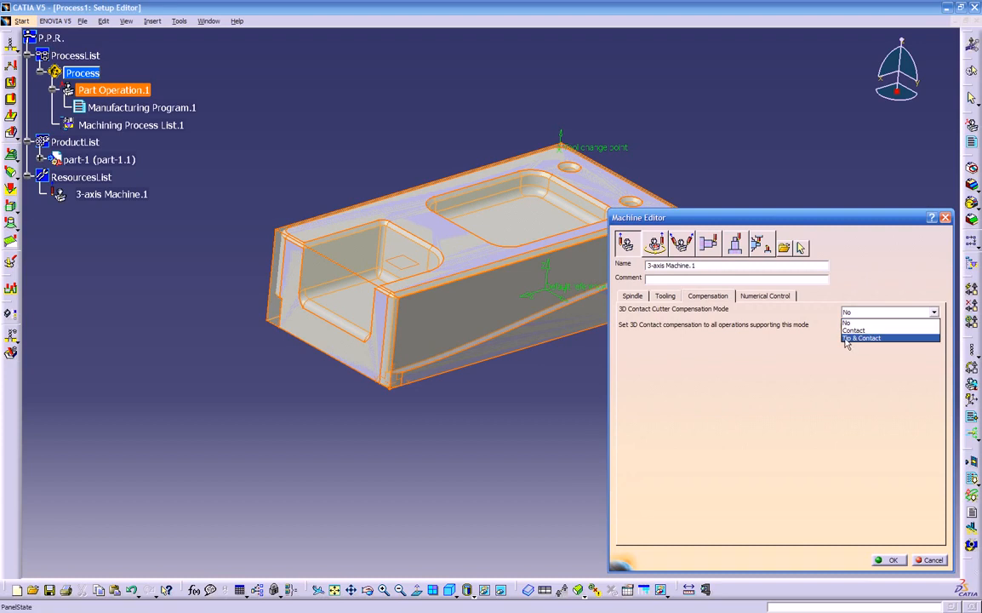
pyautogui.click(859, 338)
pyautogui.click(491, 335)
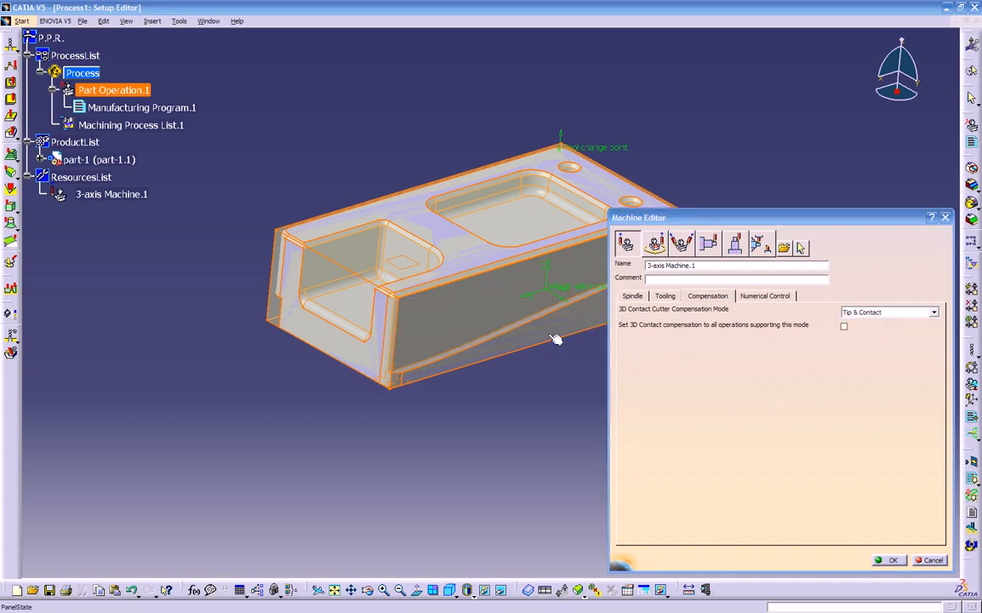
# Review the machine's numerical control settings, including the controller emulator, the available post processor words tables and the NC data type
pyautogui.click(757, 295)
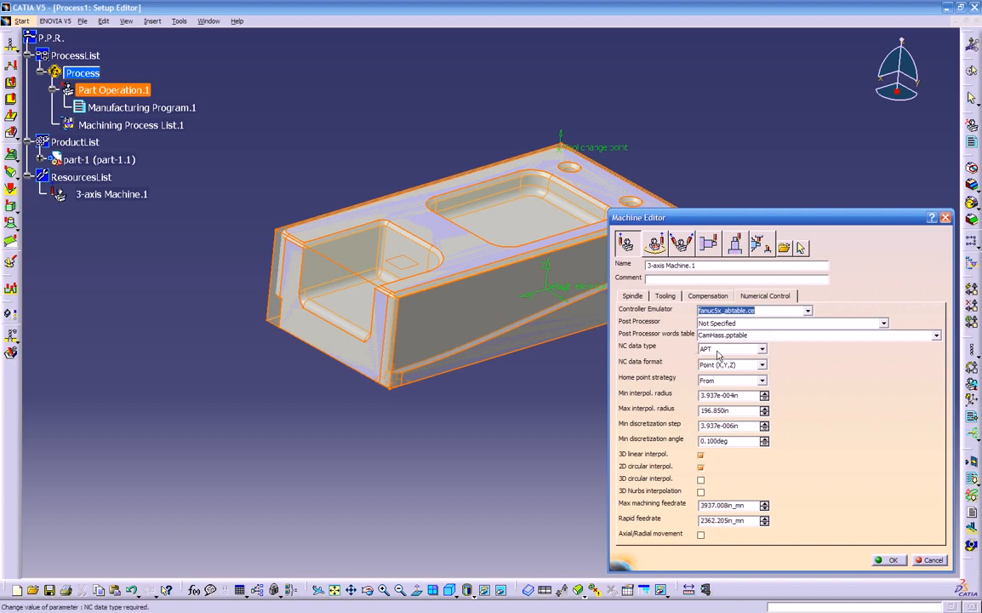
pyautogui.click(777, 336)
pyautogui.click(936, 335)
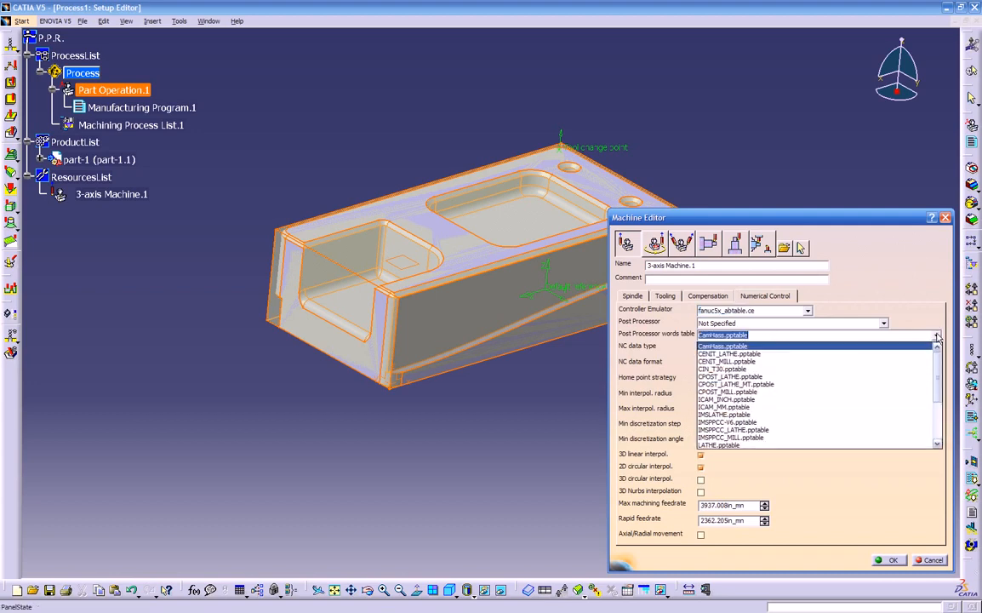
pyautogui.moveTo(937, 384)
pyautogui.mouseDown()
pyautogui.moveTo(946, 431)
pyautogui.moveTo(949, 369)
pyautogui.mouseUp()
pyautogui.click(778, 339)
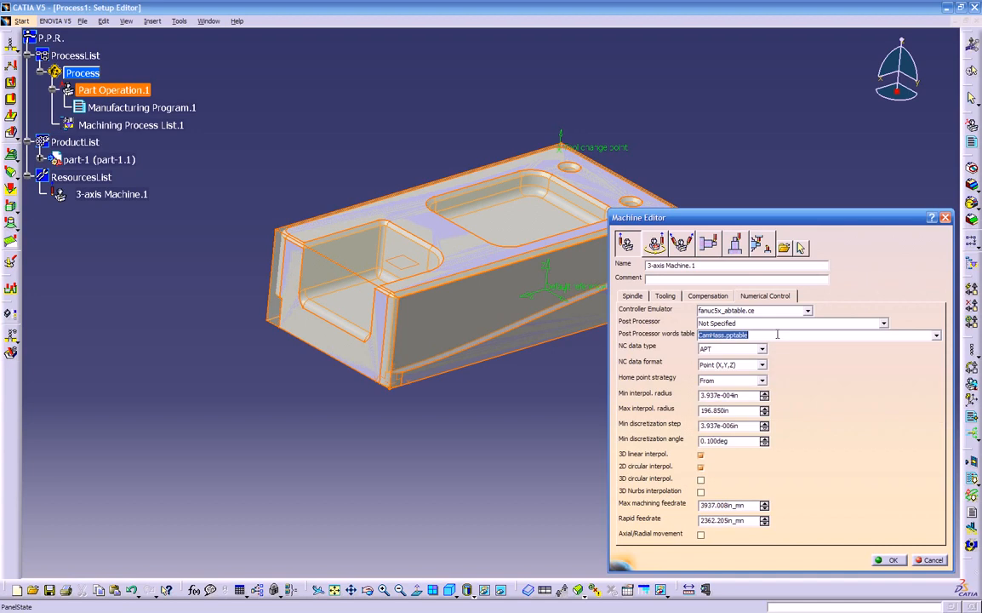
pyautogui.click(788, 311)
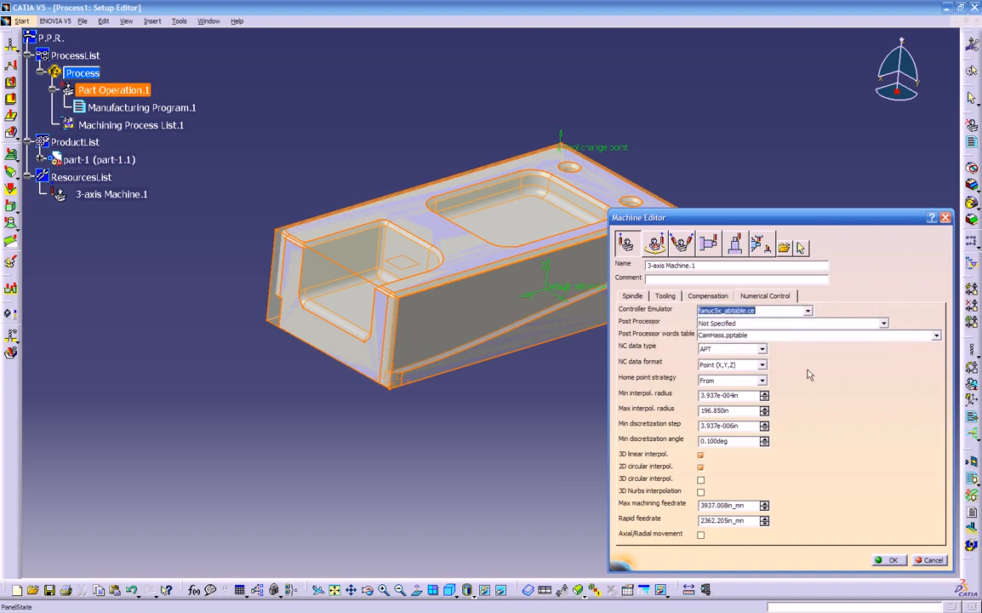
pyautogui.click(734, 351)
pyautogui.click(730, 352)
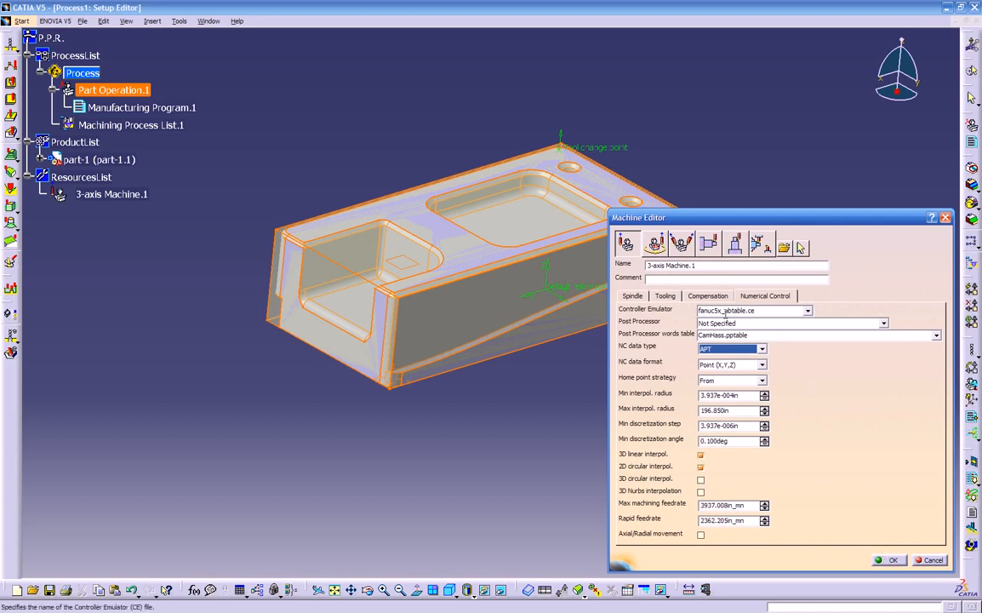
# Recheck the machine's spindle, tooling, compensation and numerical control settings and accept the 3-axis machine definition
pyautogui.click(633, 295)
pyautogui.click(666, 296)
pyautogui.click(707, 295)
pyautogui.click(753, 296)
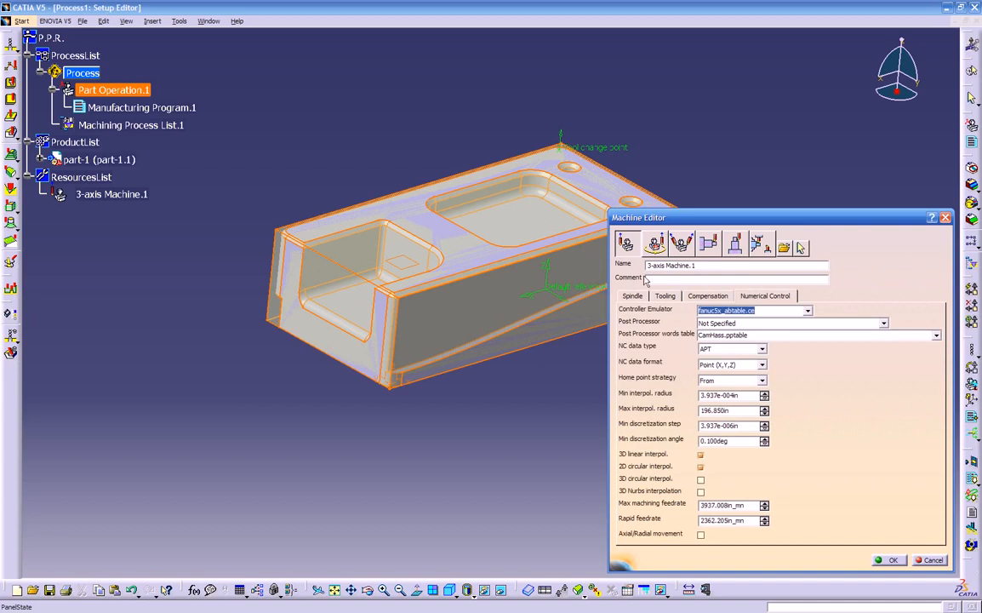
pyautogui.click(891, 560)
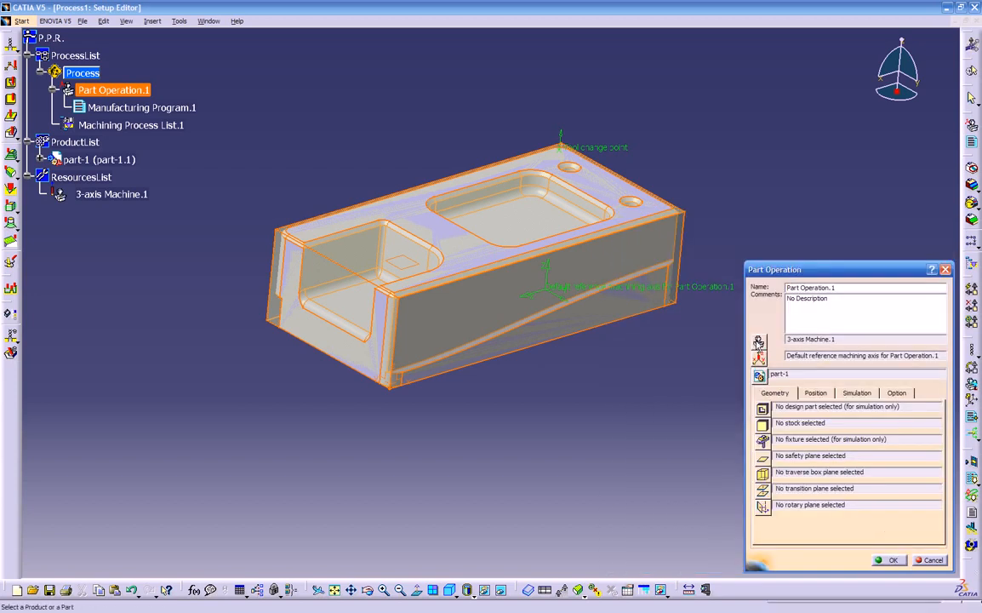
# Set the reference machining axis to the axis system at the part's lower front corner and name it 1-op
pyautogui.click(758, 358)
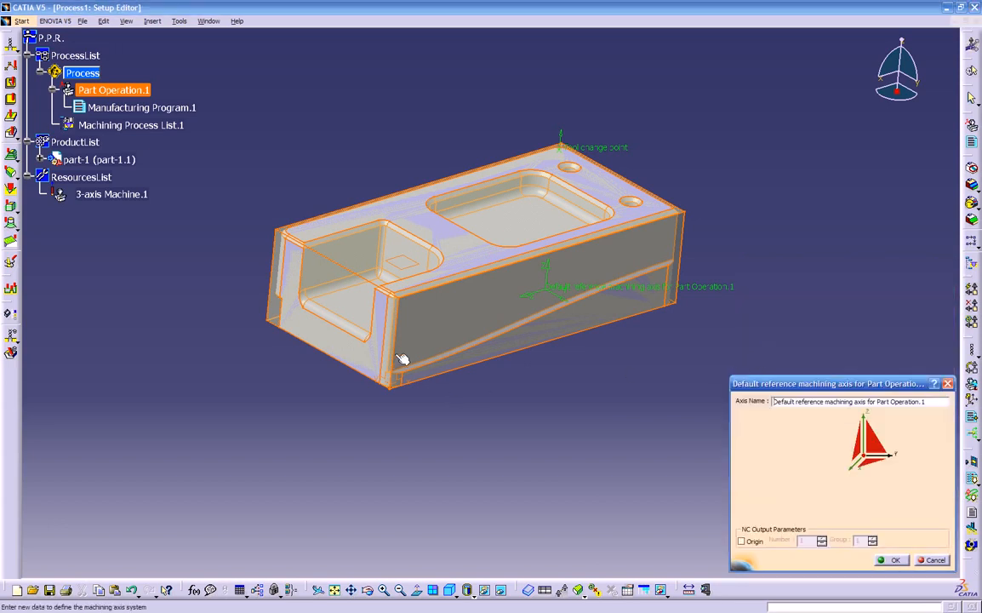
pyautogui.click(873, 446)
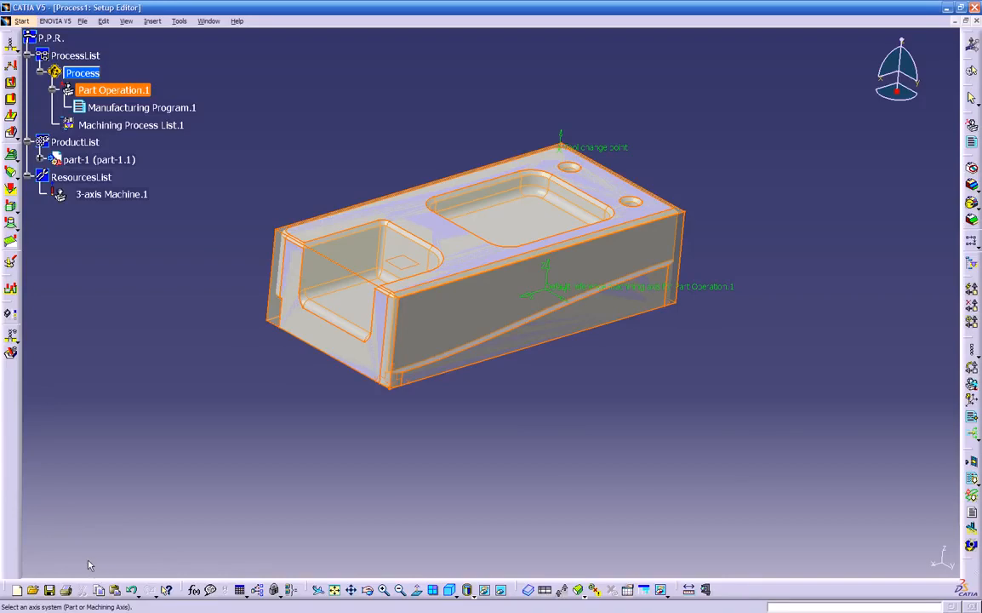
pyautogui.click(390, 385)
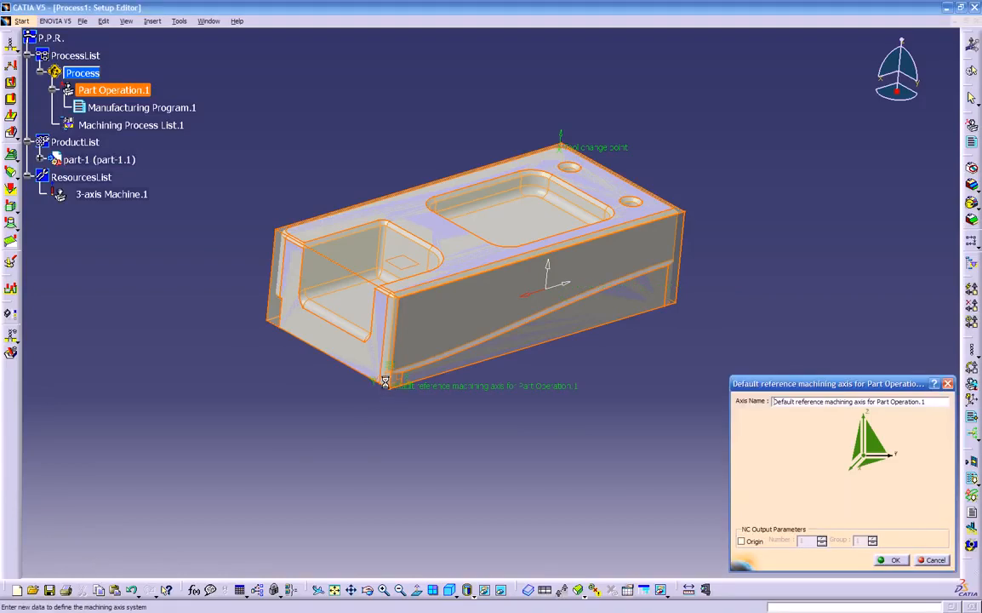
pyautogui.moveTo(430, 426); pyautogui.dragTo(374, 430, button='middle')
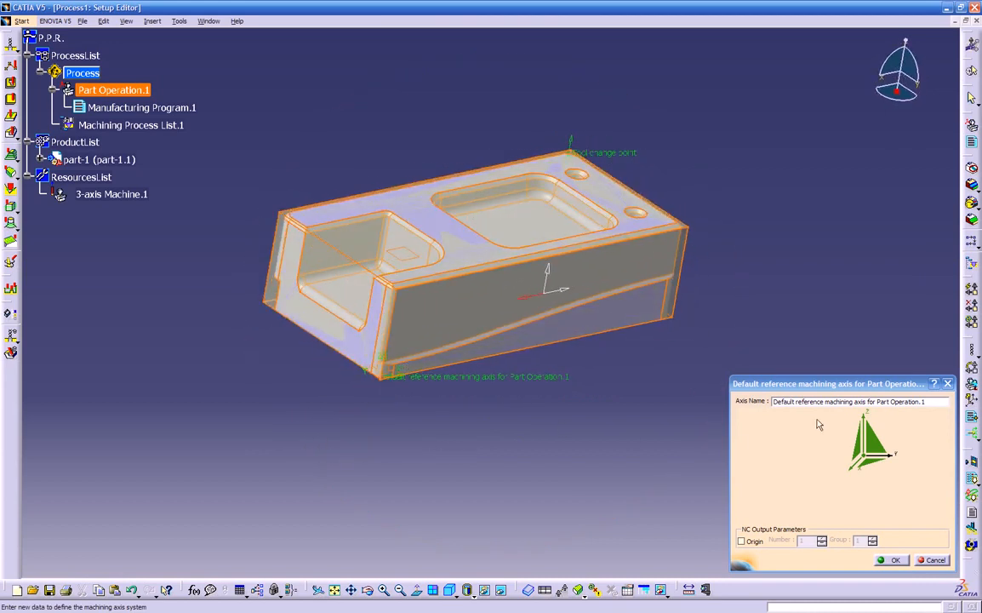
pyautogui.moveTo(928, 404); pyautogui.dragTo(677, 419)
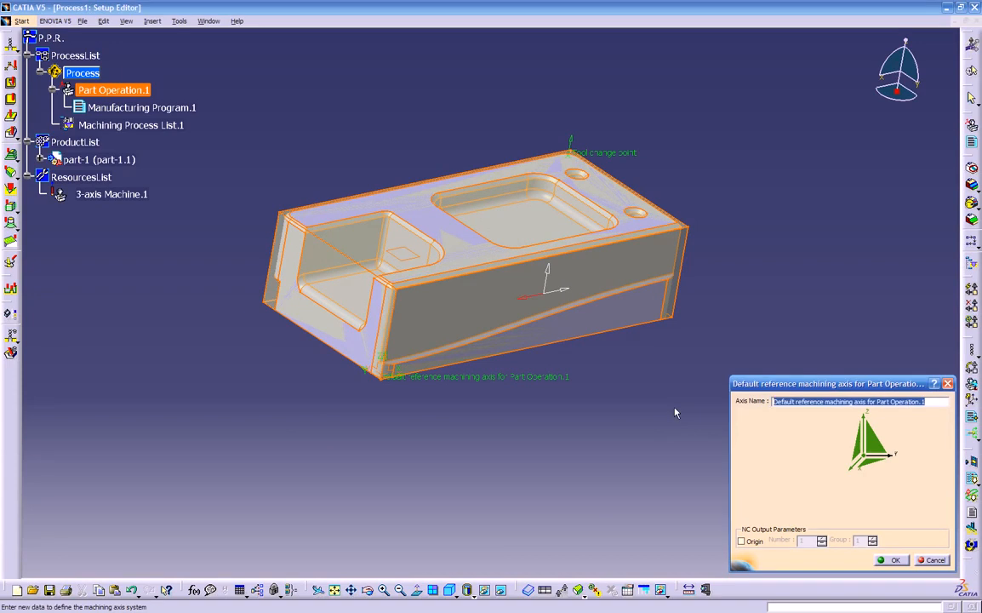
pyautogui.press('BackSpace')
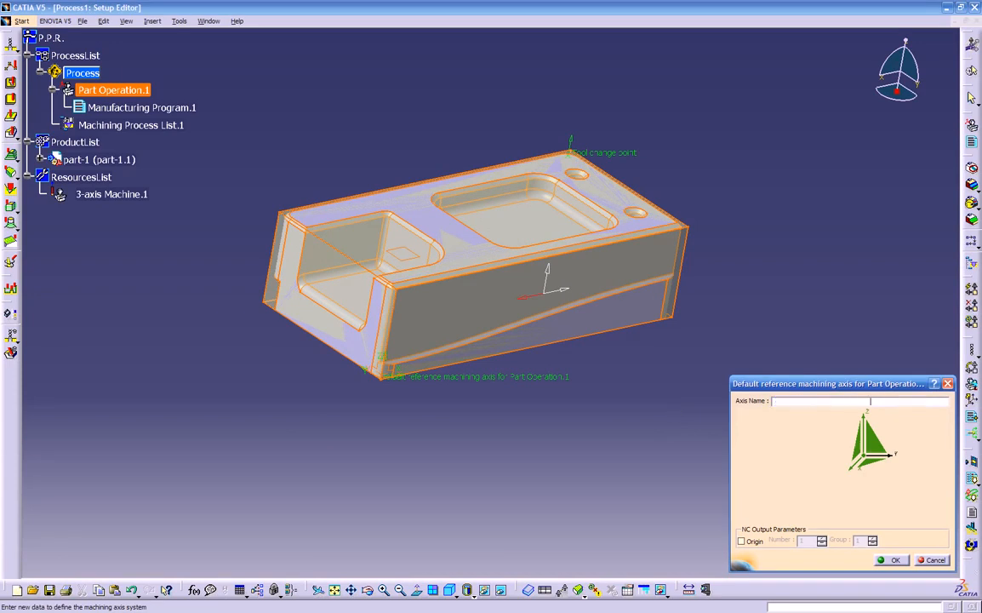
pyautogui.press('Return')
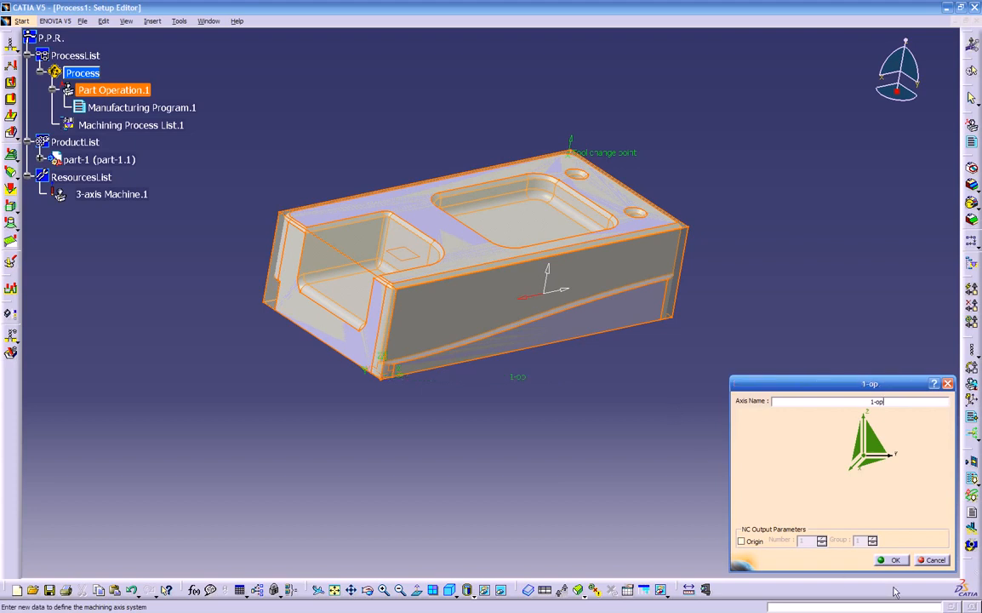
pyautogui.press('Return')
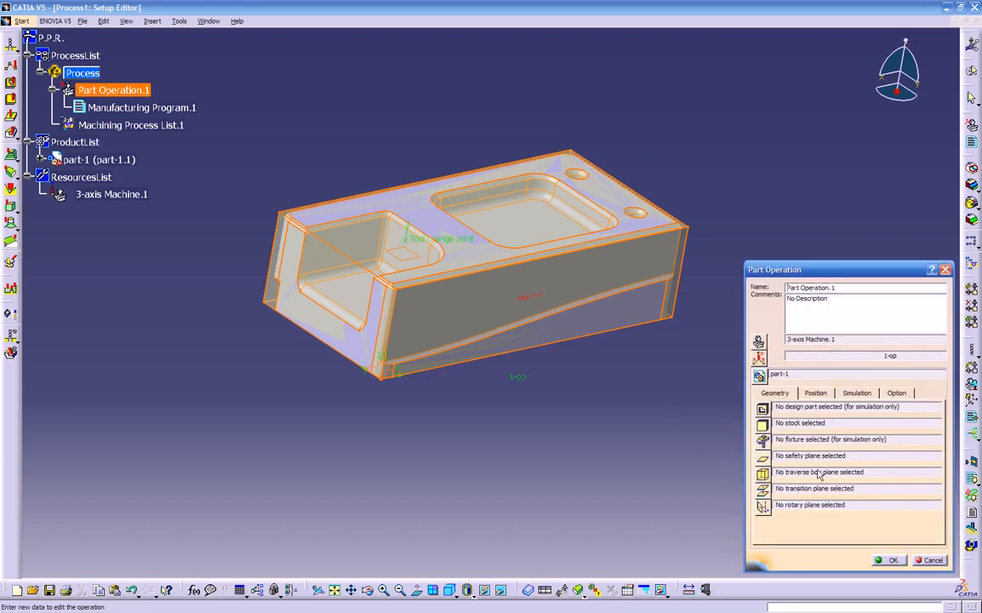
# Assign PartBody of part-1 as the part operation's design part for simulation
pyautogui.click(761, 409)
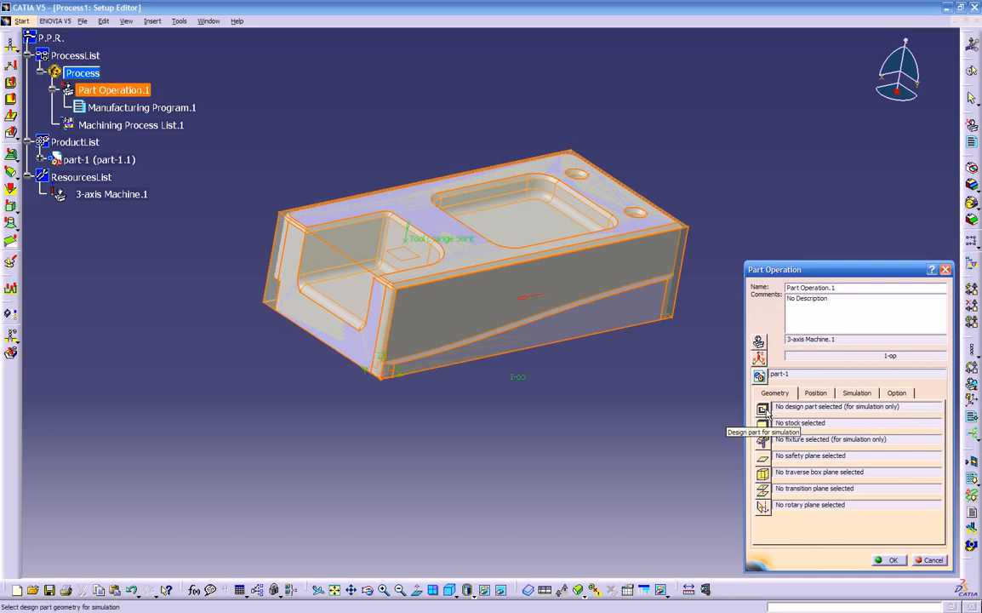
pyautogui.click(762, 409)
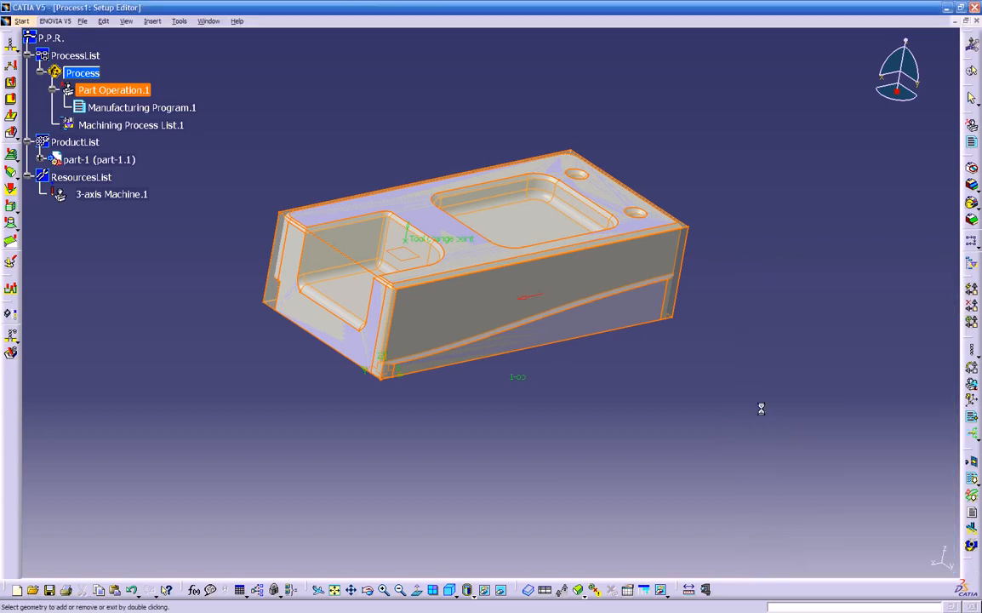
pyautogui.moveTo(224, 292); pyautogui.dragTo(250, 383, button='middle')
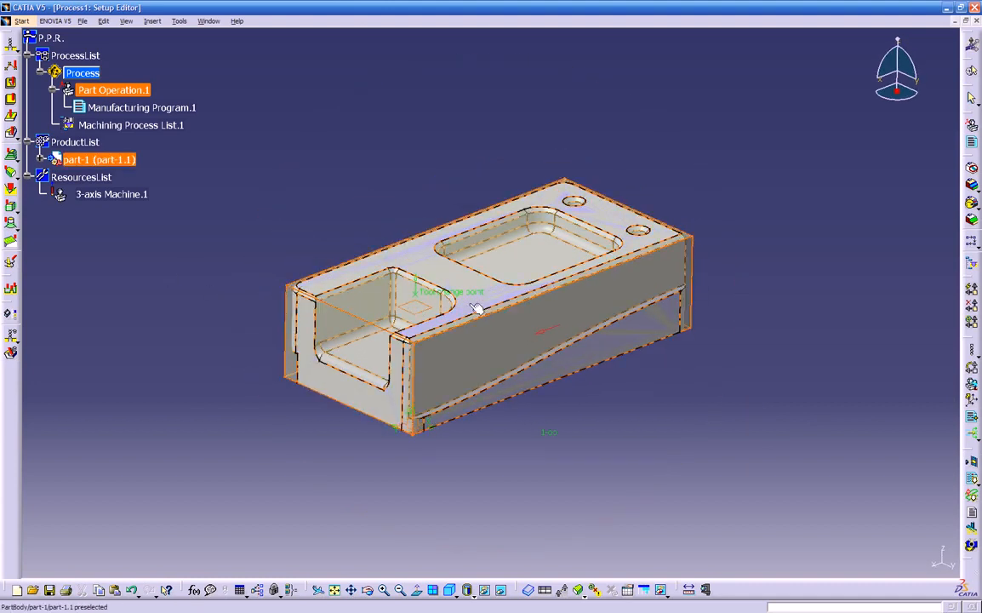
pyautogui.click(40, 159)
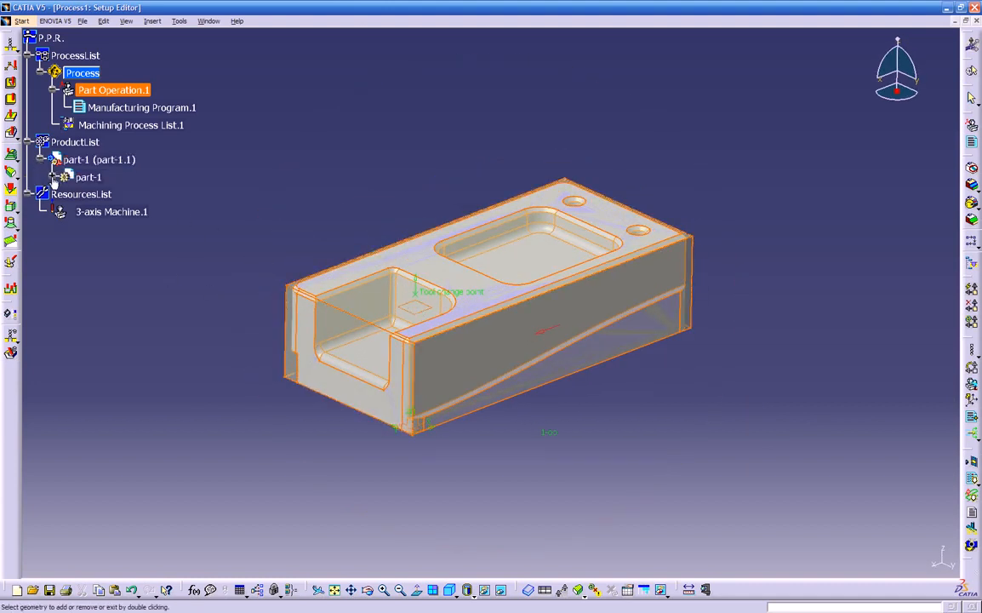
pyautogui.click(52, 176)
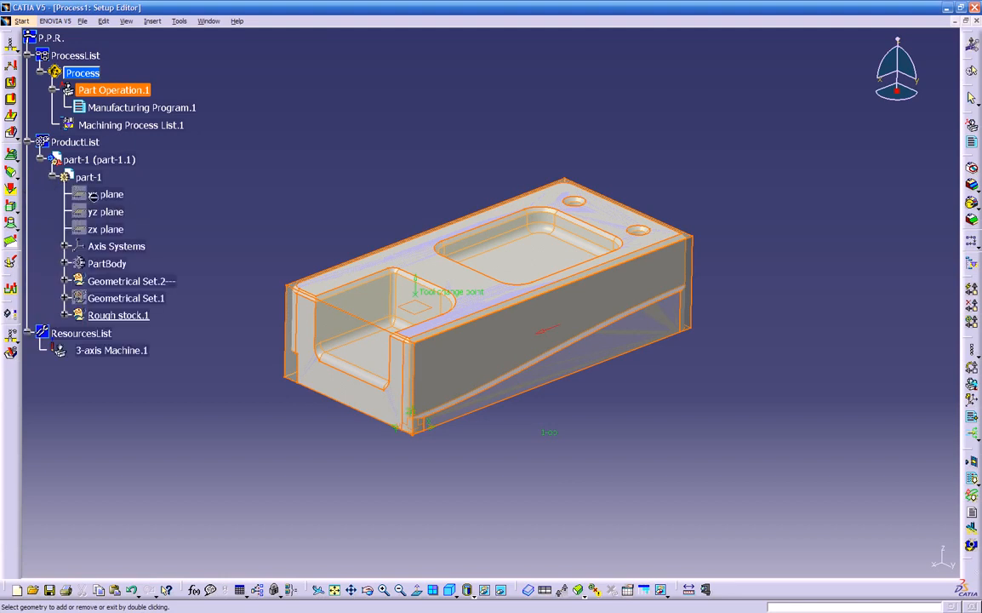
pyautogui.click(117, 265)
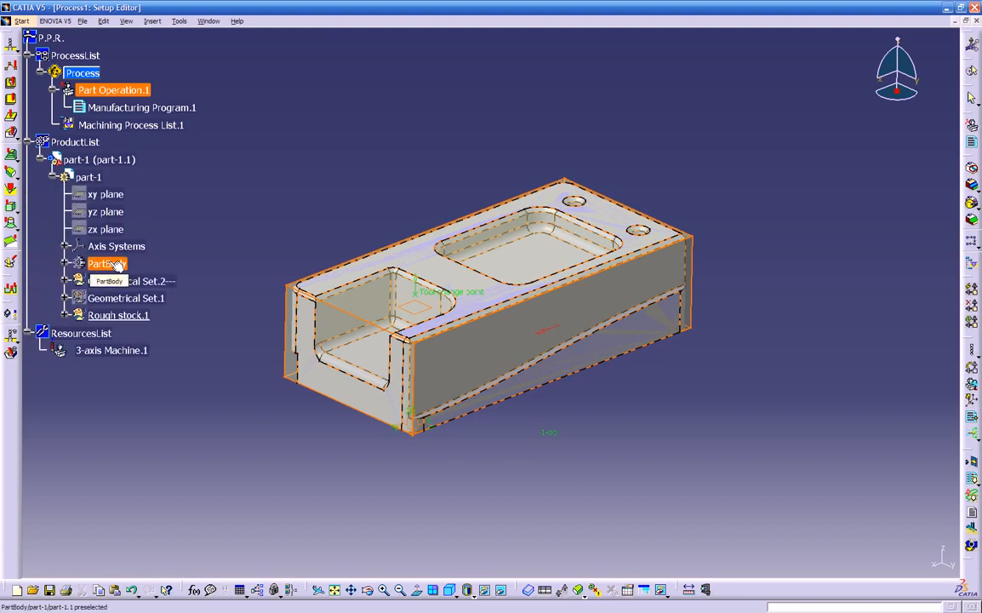
pyautogui.doubleClick(327, 151)
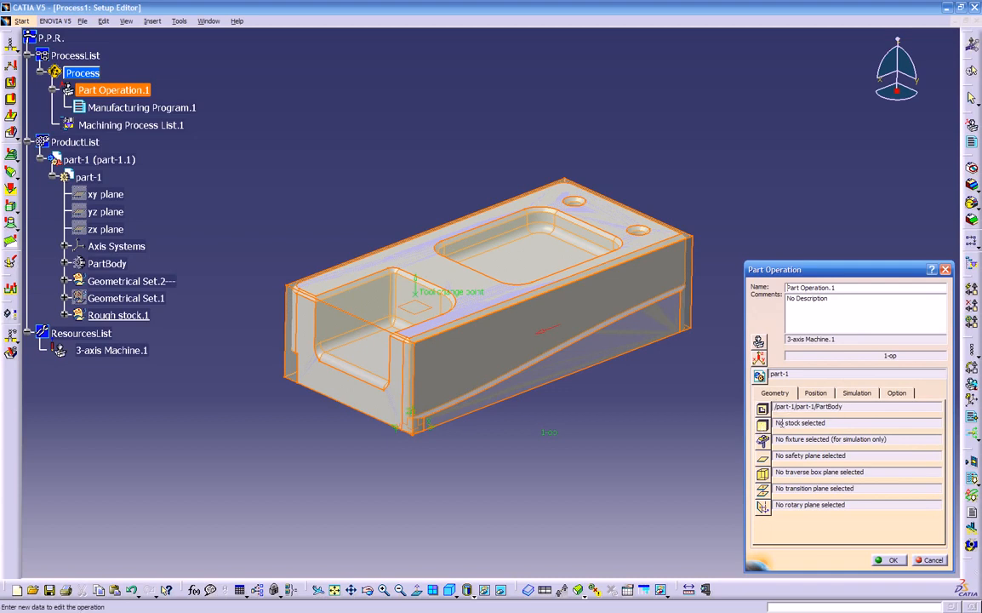
# Assign Rough stock.1 as the stock and the offset plane above the part as the safety plane, and accept the part operation
pyautogui.click(763, 423)
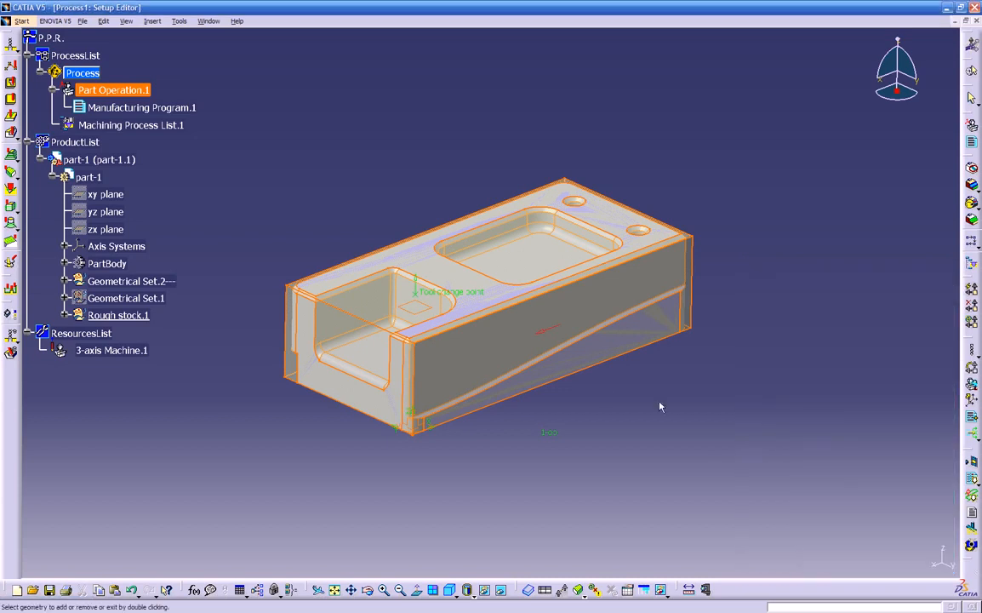
pyautogui.click(128, 315)
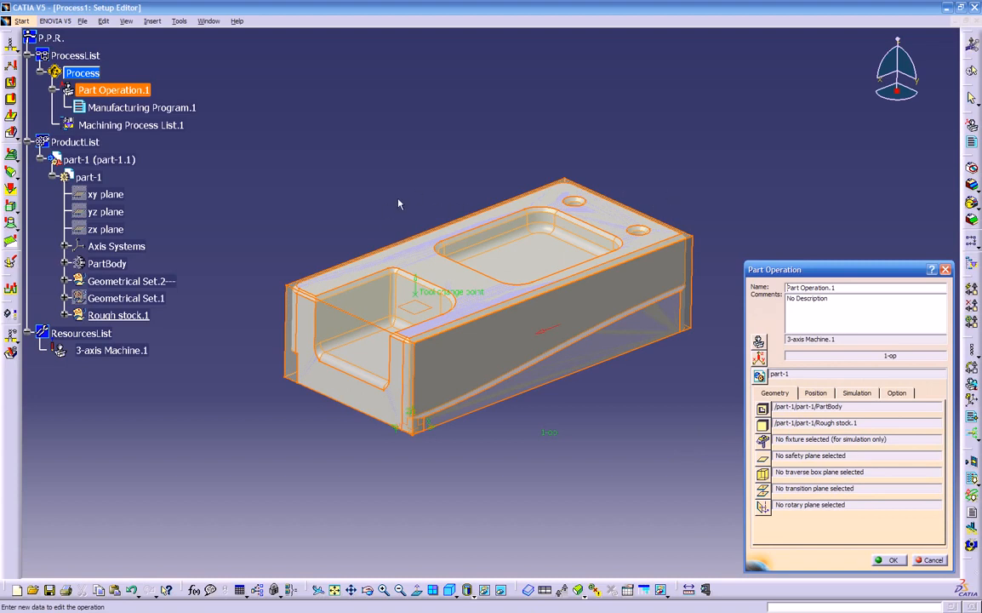
pyautogui.click(763, 461)
pyautogui.moveTo(667, 440); pyautogui.dragTo(502, 310, button='middle')
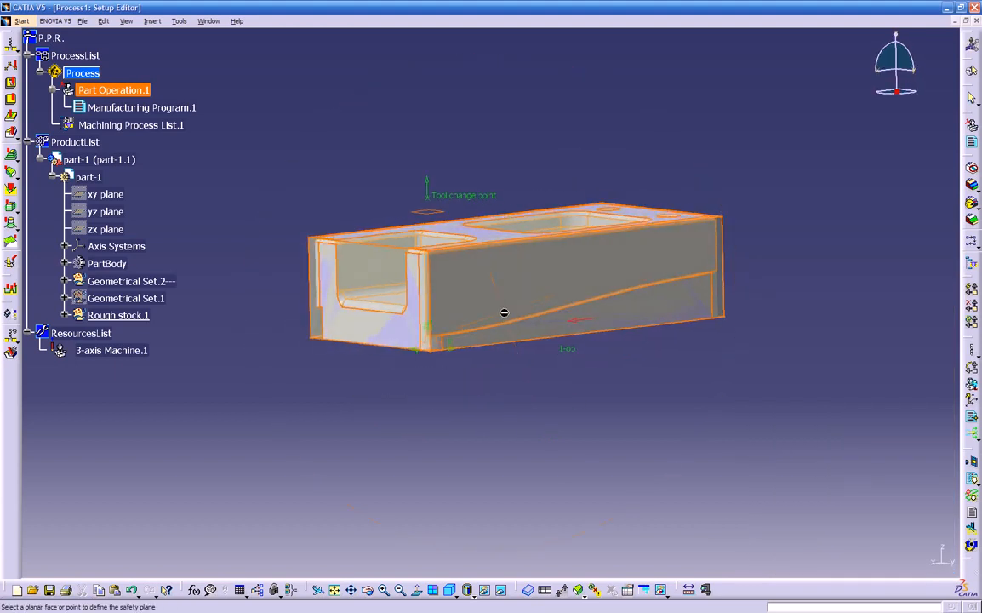
pyautogui.click(430, 213)
pyautogui.moveTo(460, 251); pyautogui.dragTo(485, 406, button='middle')
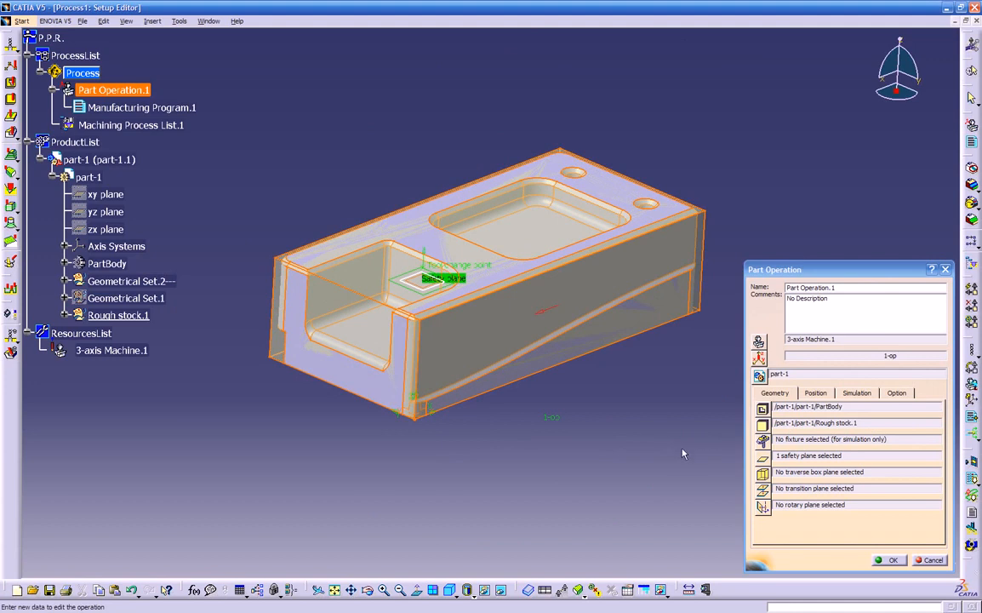
pyautogui.click(880, 557)
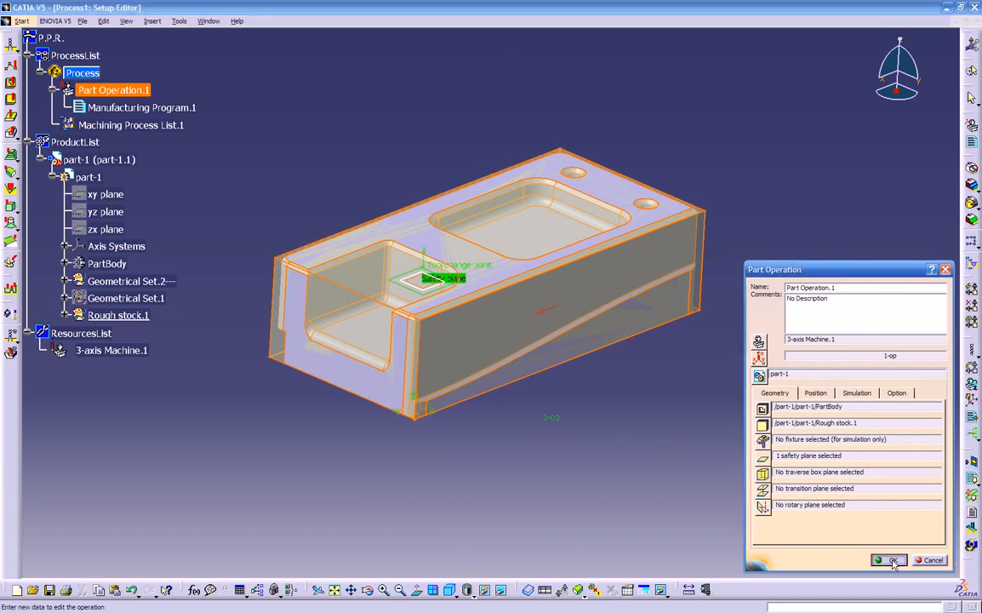
# Hide Rough stock.1 so that only the finished part is displayed
pyautogui.moveTo(680, 401)
pyautogui.mouseDown(button='middle')
pyautogui.moveTo(669, 416)
pyautogui.moveTo(665, 402)
pyautogui.mouseUp(button='middle')
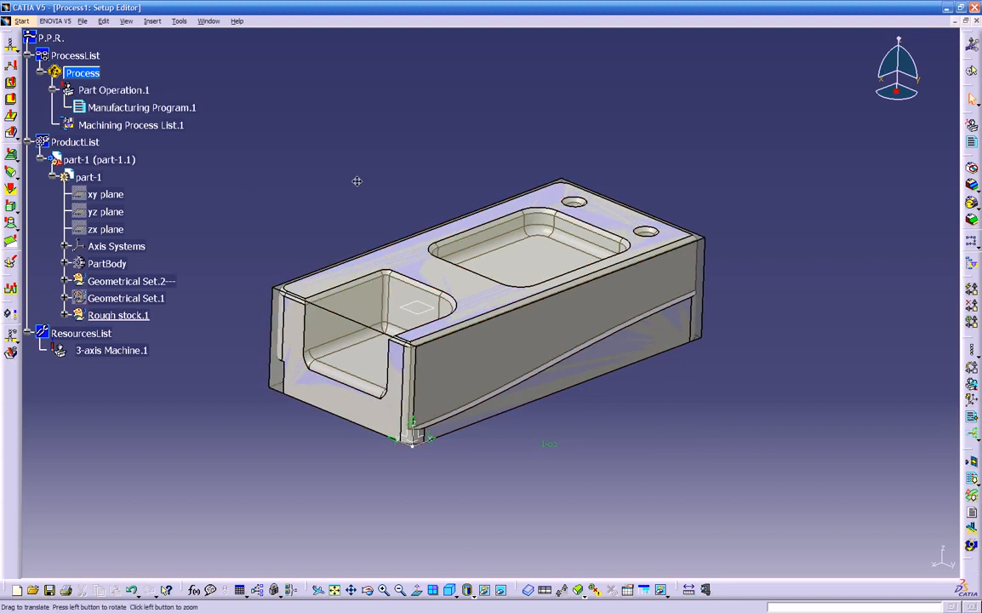
pyautogui.rightClick(125, 316)
pyautogui.click(158, 353)
pyautogui.moveTo(387, 468); pyautogui.dragTo(445, 460, button='middle')
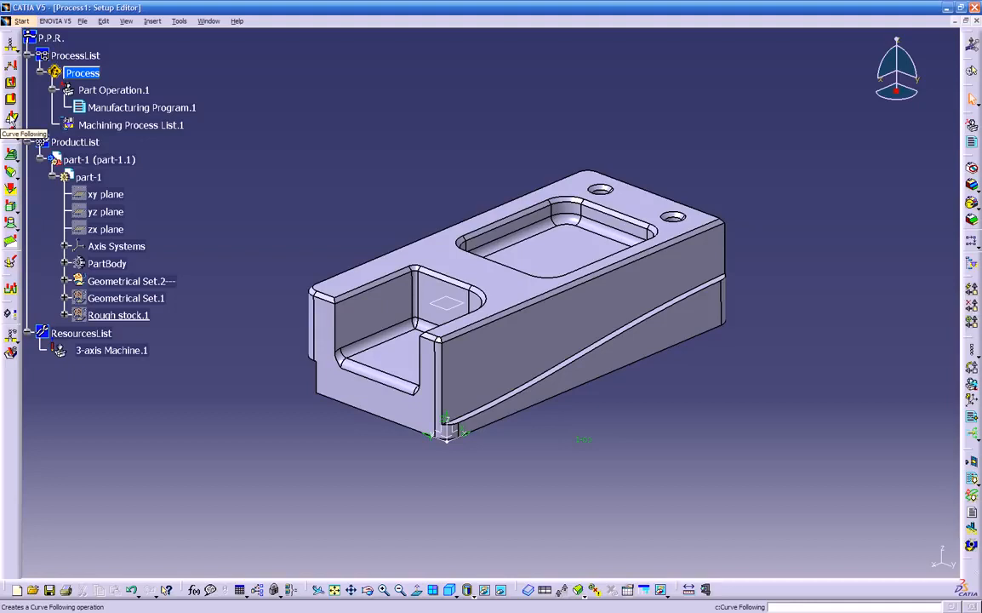
# Insert a Curve Following operation in Manufacturing Program.1 and pick the short ledge edge at the part's rear corner as the guide's first edge
pyautogui.click(12, 117)
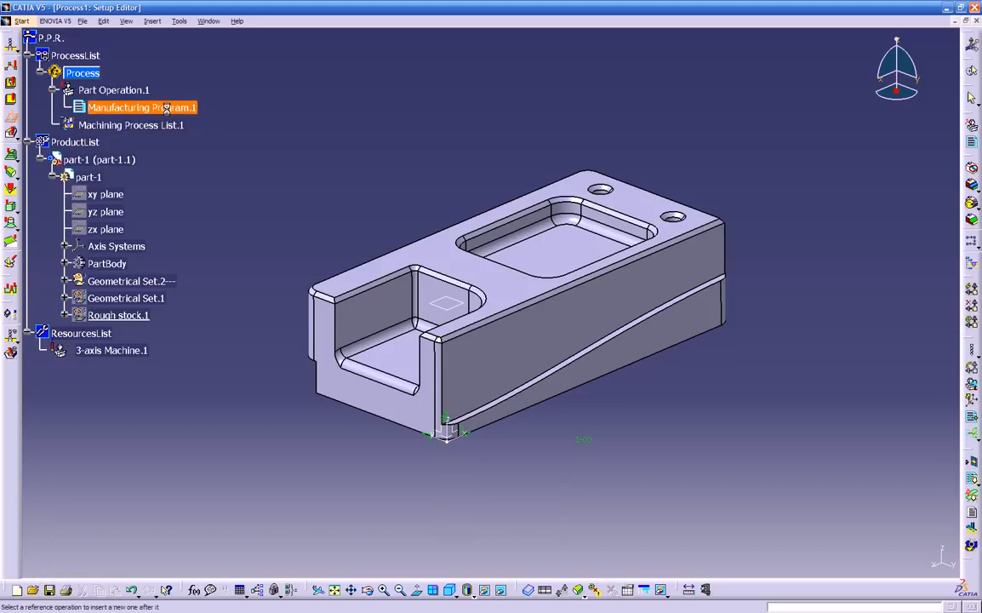
pyautogui.click(119, 108)
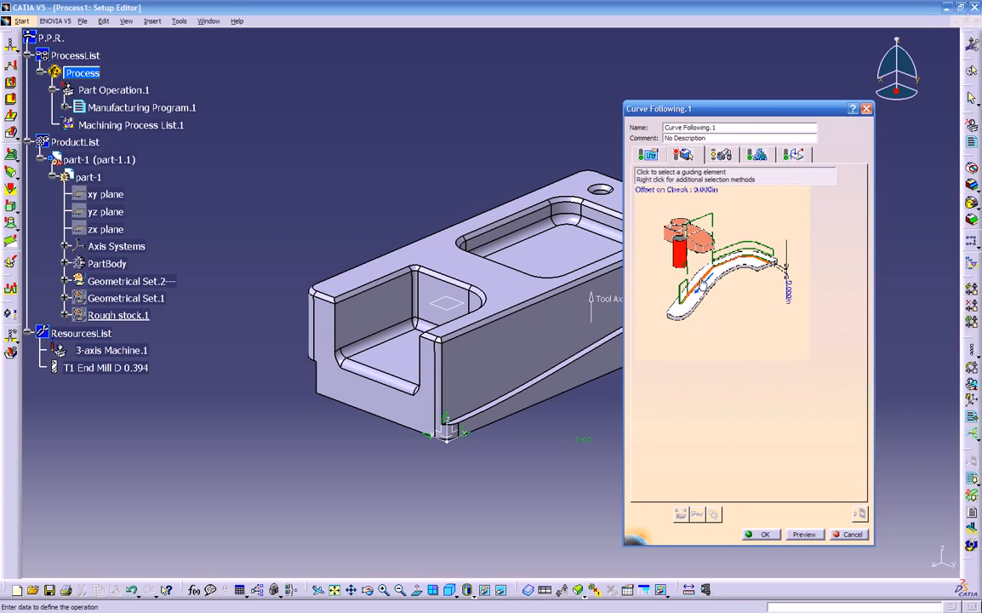
pyautogui.click(706, 285)
pyautogui.moveTo(635, 253)
pyautogui.mouseDown(button='middle')
pyautogui.moveTo(634, 404)
pyautogui.moveTo(656, 384)
pyautogui.mouseUp(button='middle')
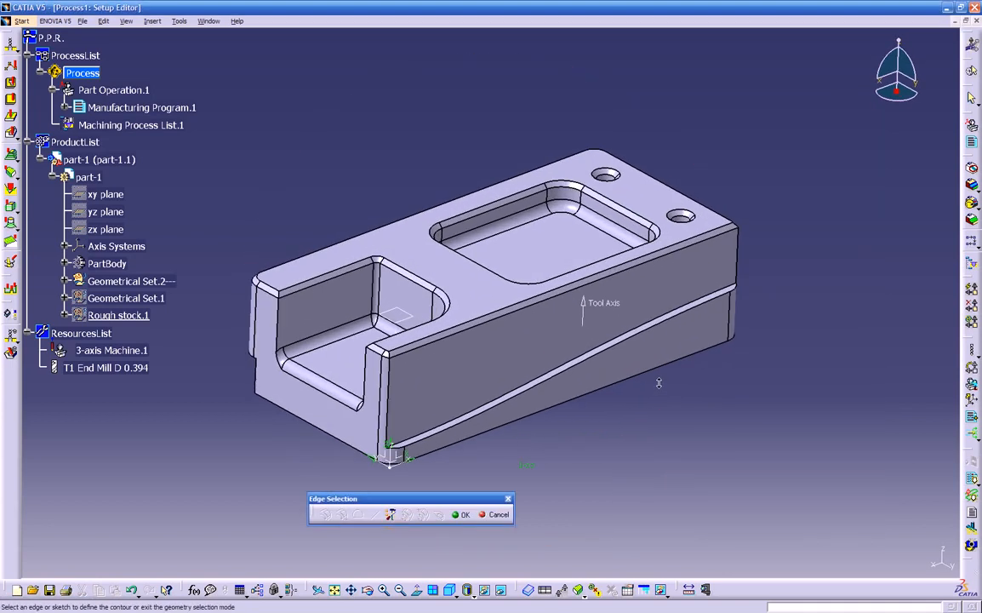
pyautogui.moveTo(739, 307); pyautogui.dragTo(606, 238, button='middle')
pyautogui.click(717, 278)
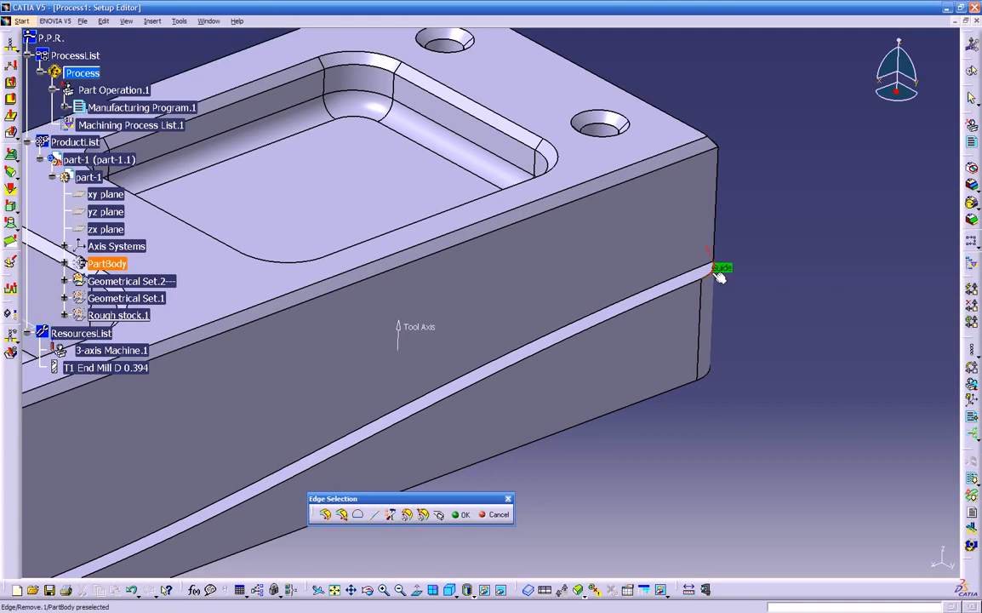
# Extend the guide contour along the connected edges of the sloping side ledge to the front corner and accept the edge selection
pyautogui.moveTo(719, 281)
pyautogui.mouseDown(button='middle')
pyautogui.moveTo(714, 303)
pyautogui.moveTo(795, 230)
pyautogui.mouseUp(button='middle')
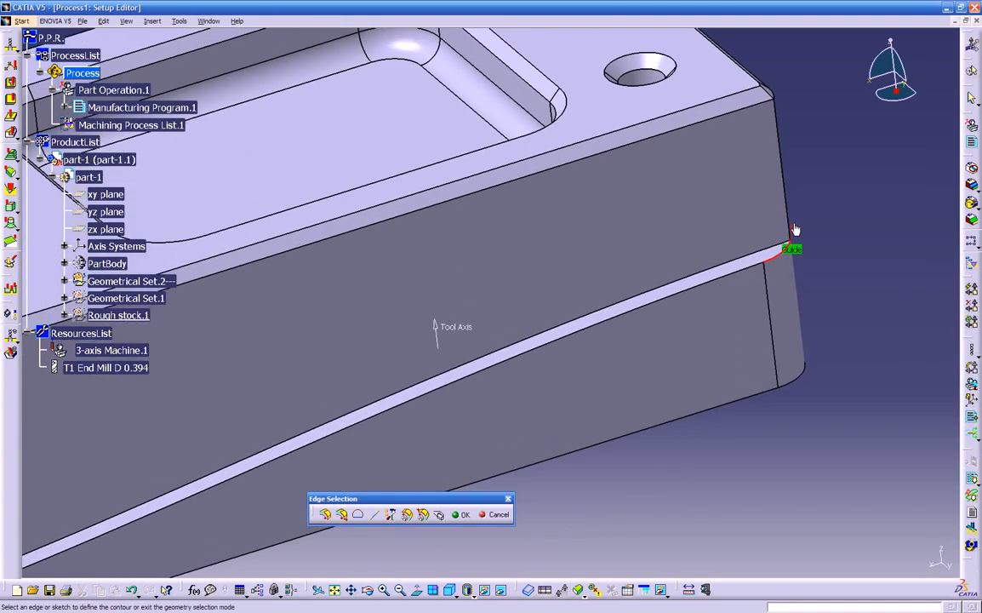
pyautogui.moveTo(701, 228)
pyautogui.mouseDown(button='middle')
pyautogui.moveTo(711, 223)
pyautogui.moveTo(711, 261)
pyautogui.moveTo(788, 287)
pyautogui.moveTo(716, 223)
pyautogui.mouseUp(button='middle')
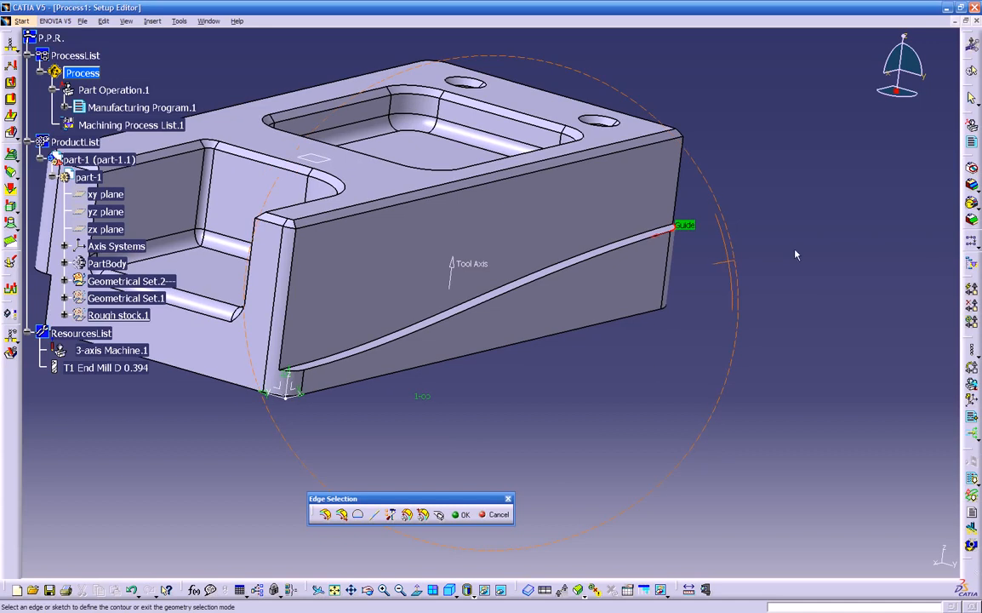
pyautogui.click(325, 516)
pyautogui.moveTo(337, 453); pyautogui.dragTo(509, 398, button='middle')
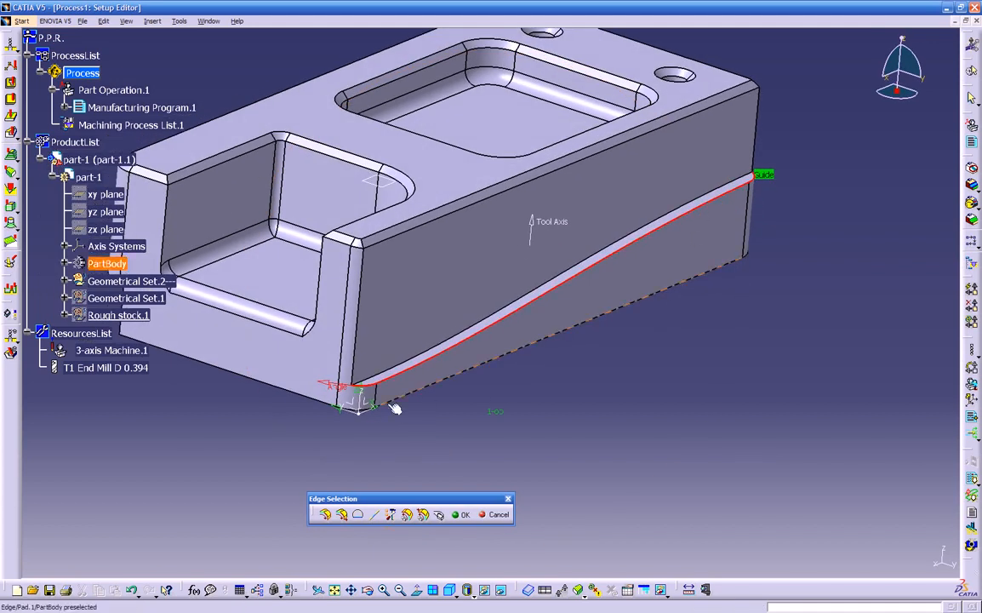
pyautogui.moveTo(383, 404); pyautogui.dragTo(362, 425, button='middle')
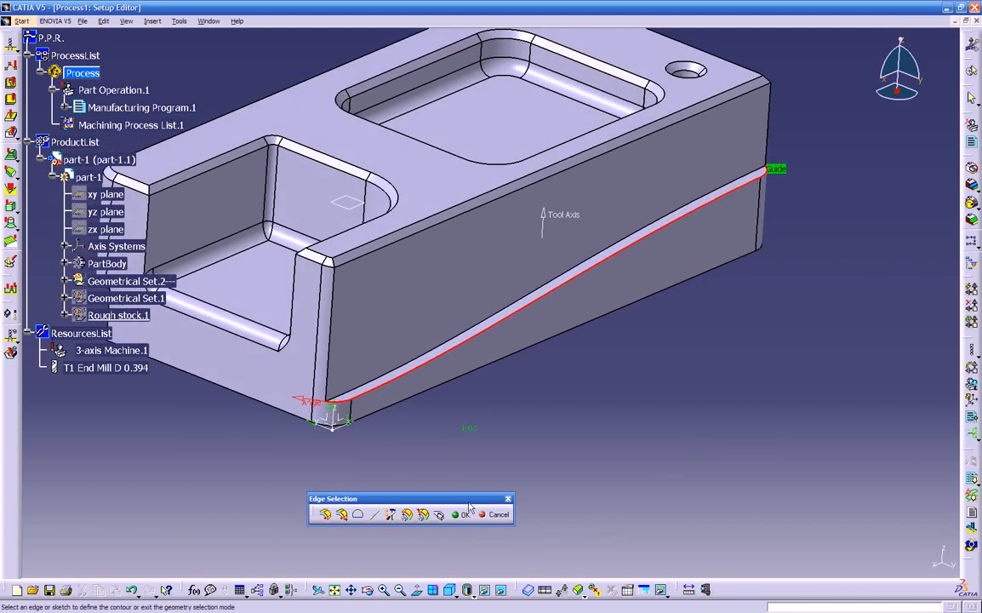
pyautogui.click(466, 515)
pyautogui.moveTo(416, 457)
pyautogui.mouseDown(button='middle')
pyautogui.moveTo(406, 415)
pyautogui.moveTo(382, 458)
pyautogui.moveTo(358, 448)
pyautogui.moveTo(412, 436)
pyautogui.mouseUp(button='middle')
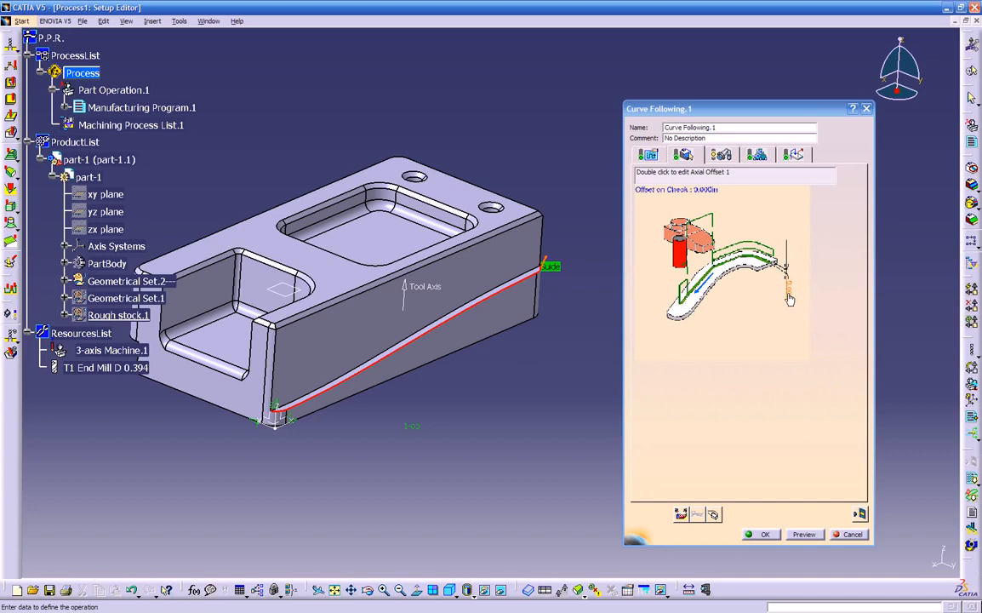
# Review the Curve Following operation's tool, feedrate, macro and machining strategy settings
pyautogui.click(717, 156)
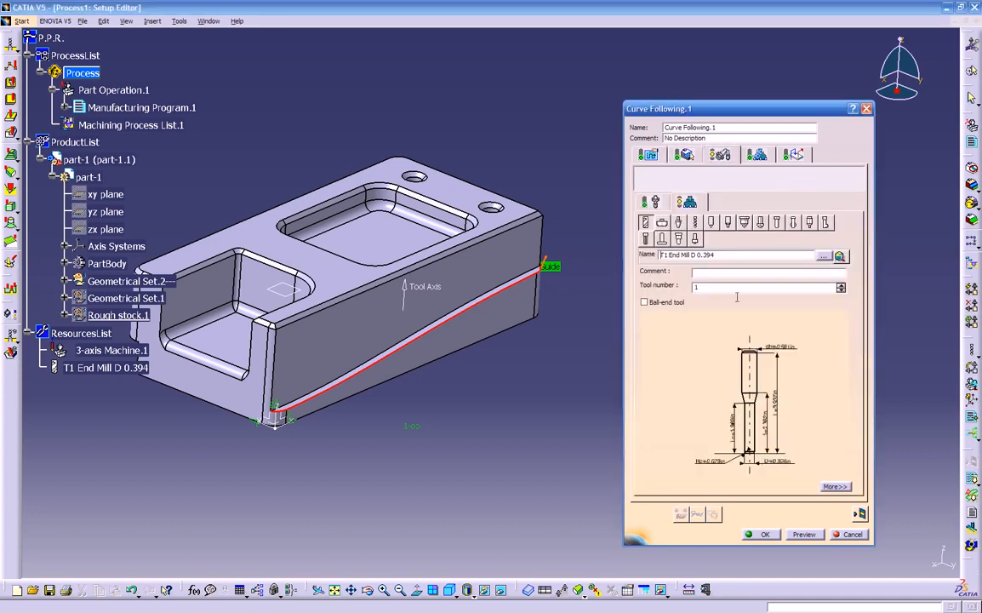
pyautogui.click(760, 157)
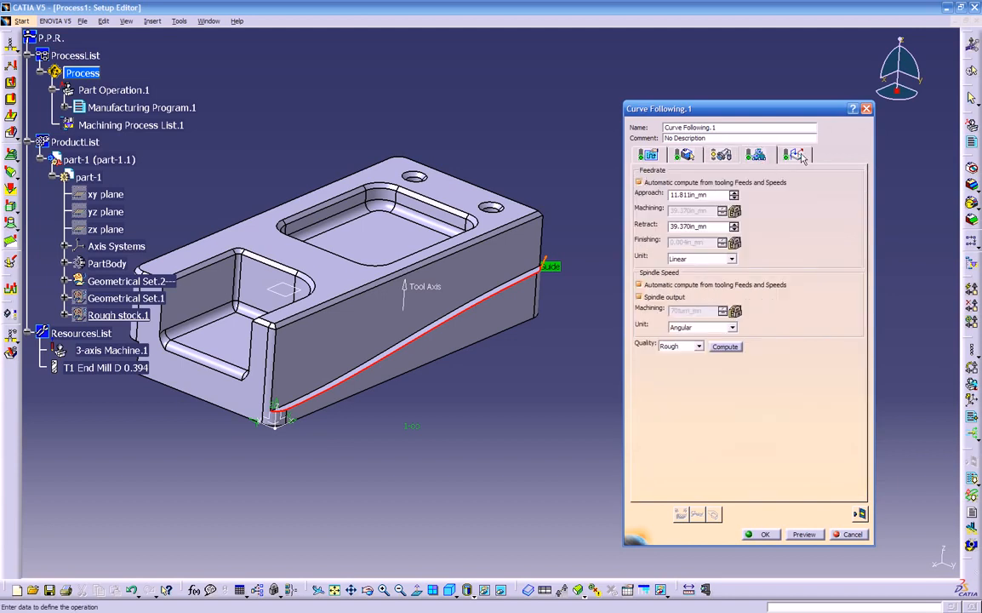
pyautogui.click(795, 156)
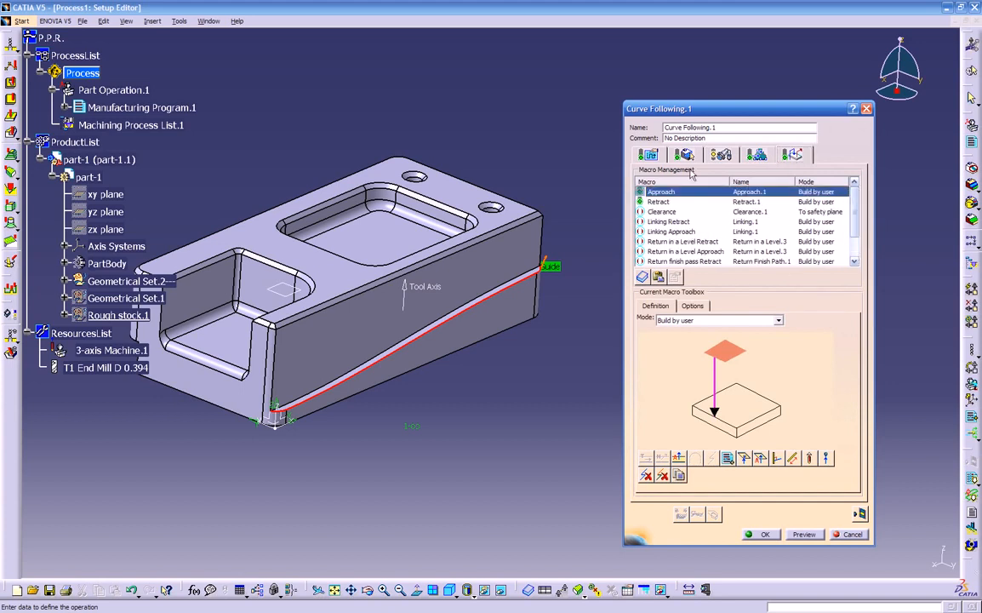
pyautogui.click(649, 155)
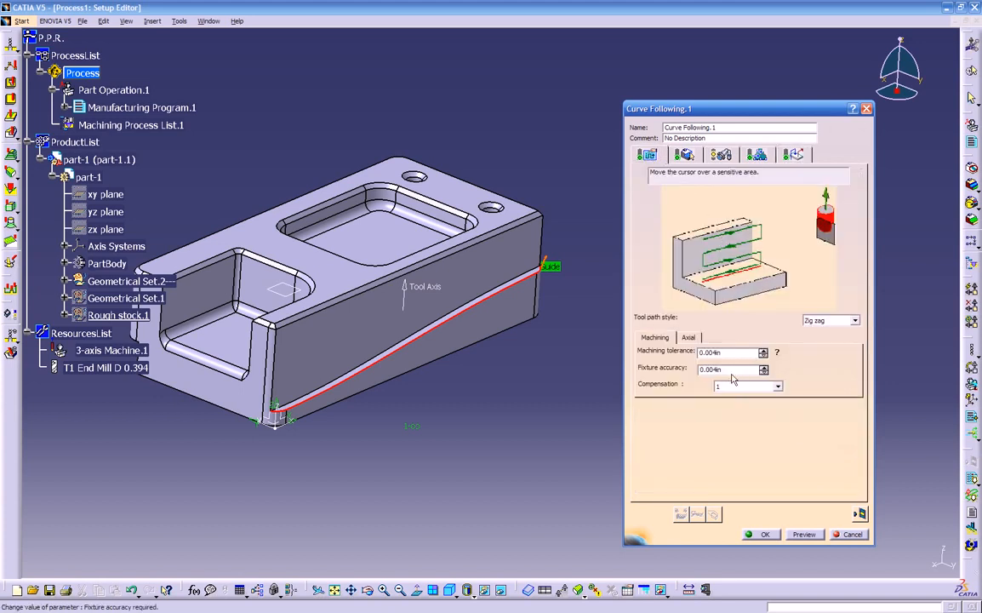
# Clear the approach macro's motions, load the Horizontal horizontal axial preset, and set the mode to Build by user
pyautogui.click(793, 154)
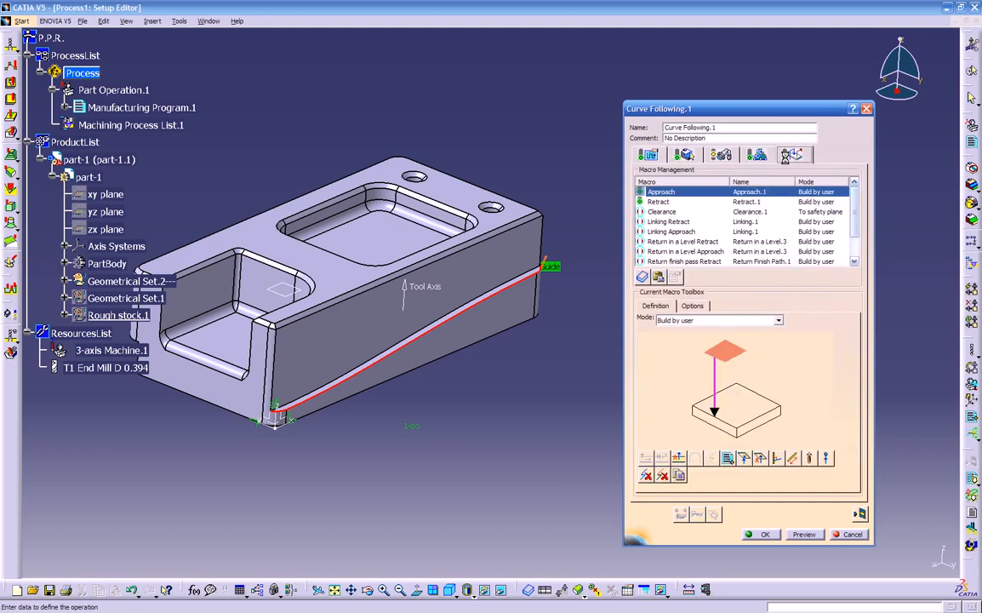
pyautogui.click(668, 475)
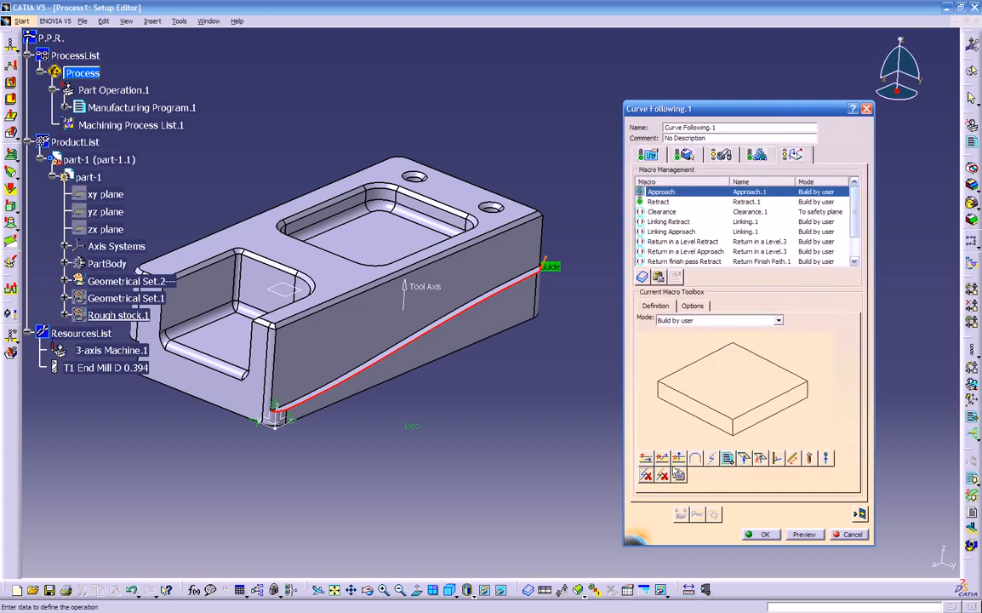
pyautogui.click(713, 322)
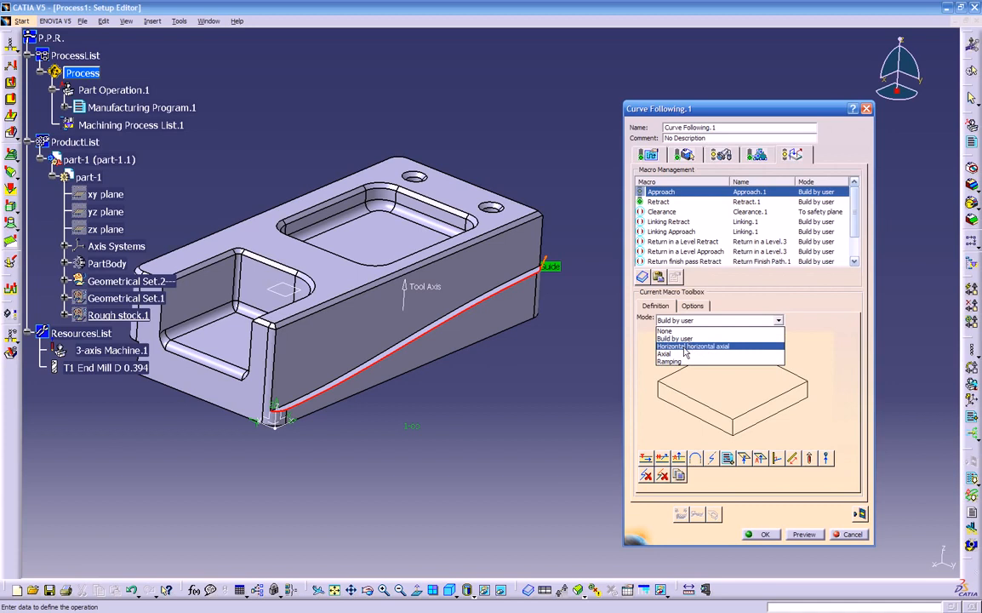
pyautogui.click(691, 341)
pyautogui.click(698, 323)
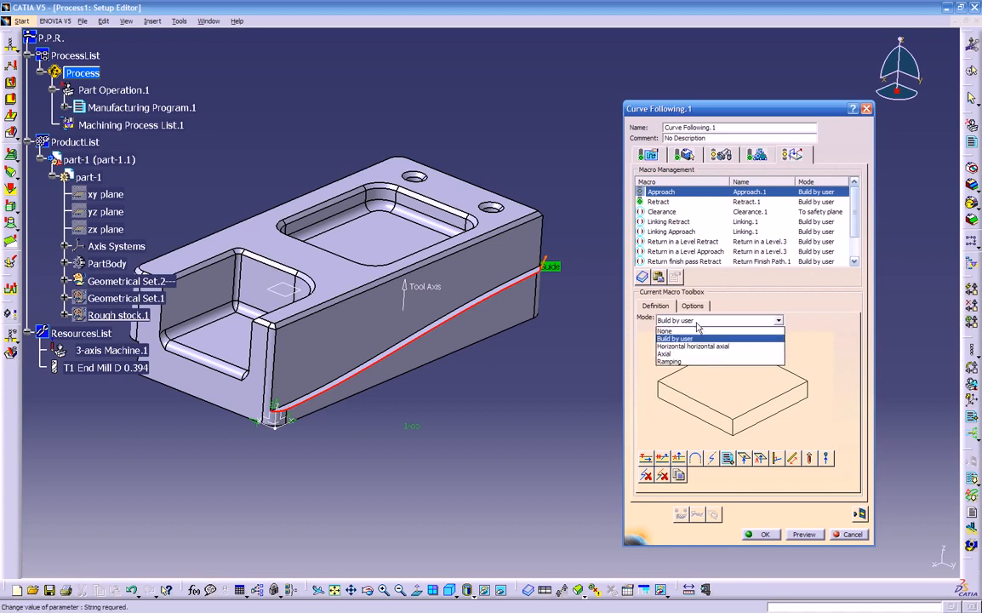
pyautogui.click(706, 346)
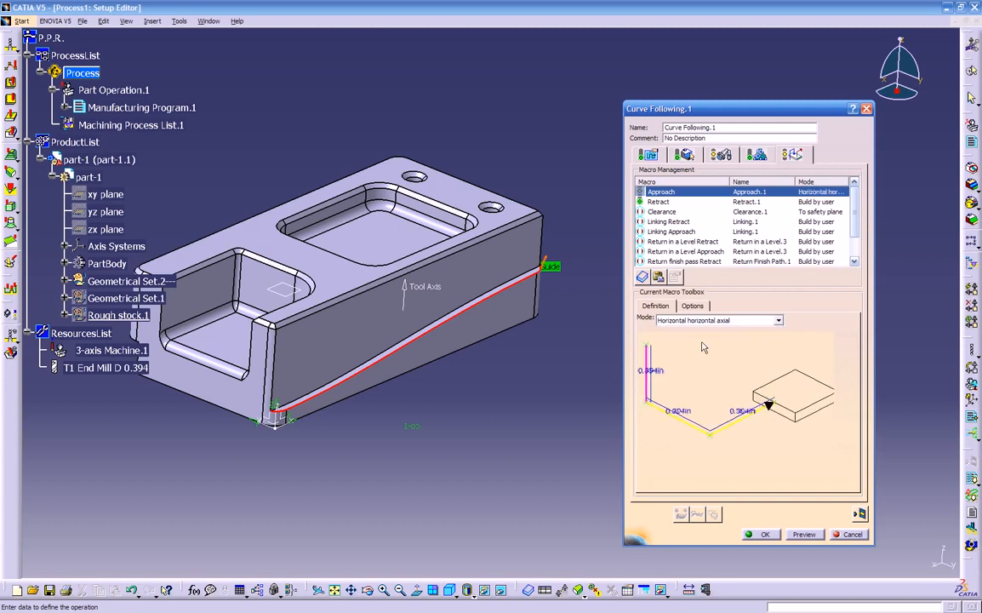
pyautogui.click(713, 320)
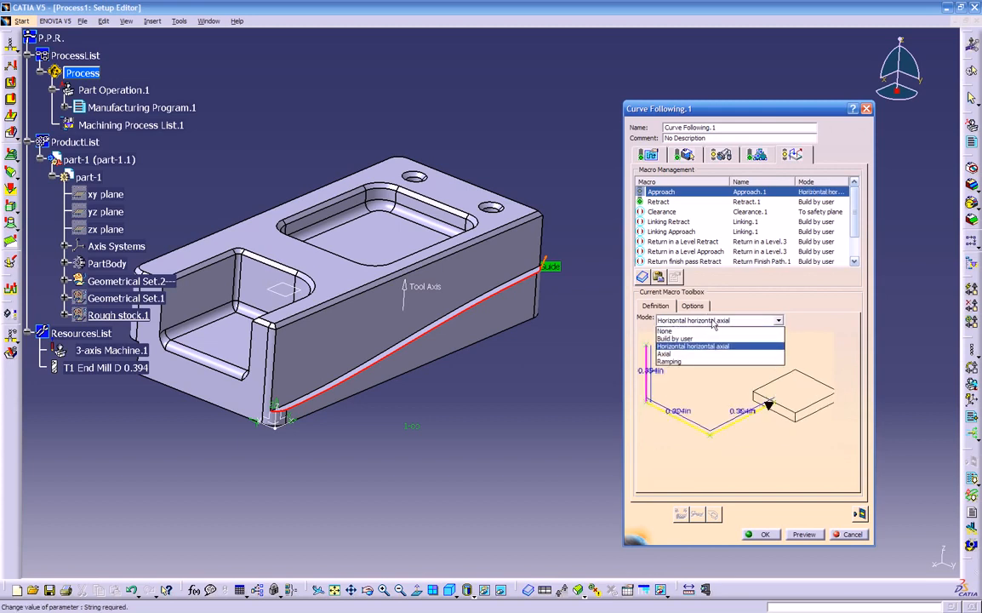
pyautogui.click(713, 338)
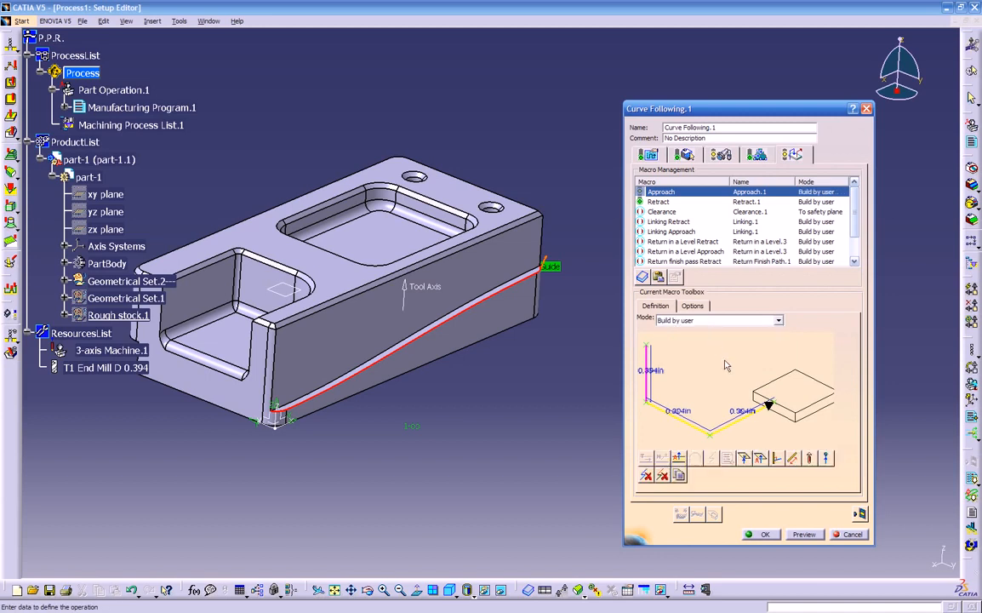
# Add an axial motion up to a plane to the approach macro and assign the plane above the part as its limit
pyautogui.click(759, 459)
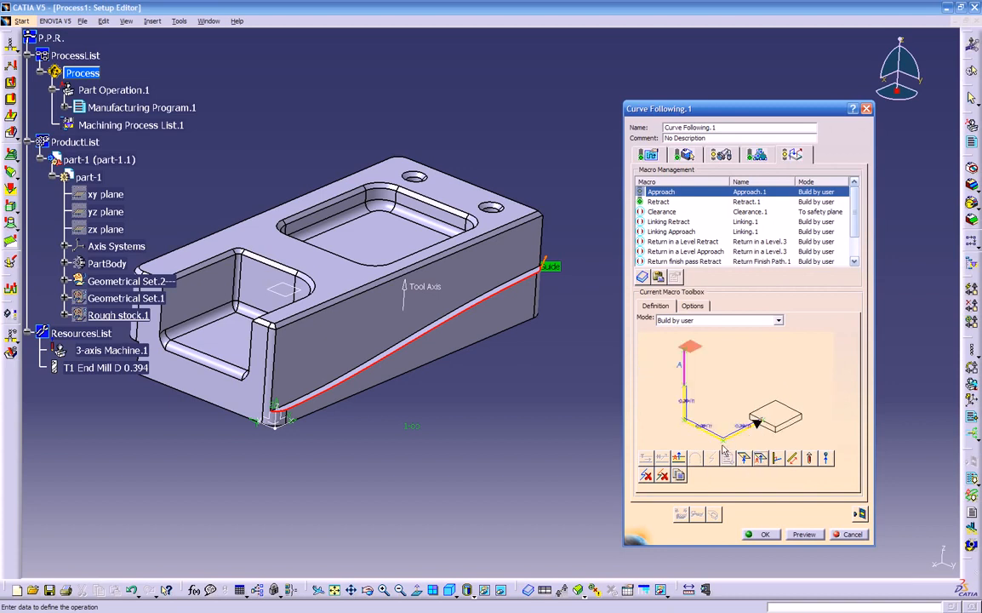
pyautogui.click(679, 347)
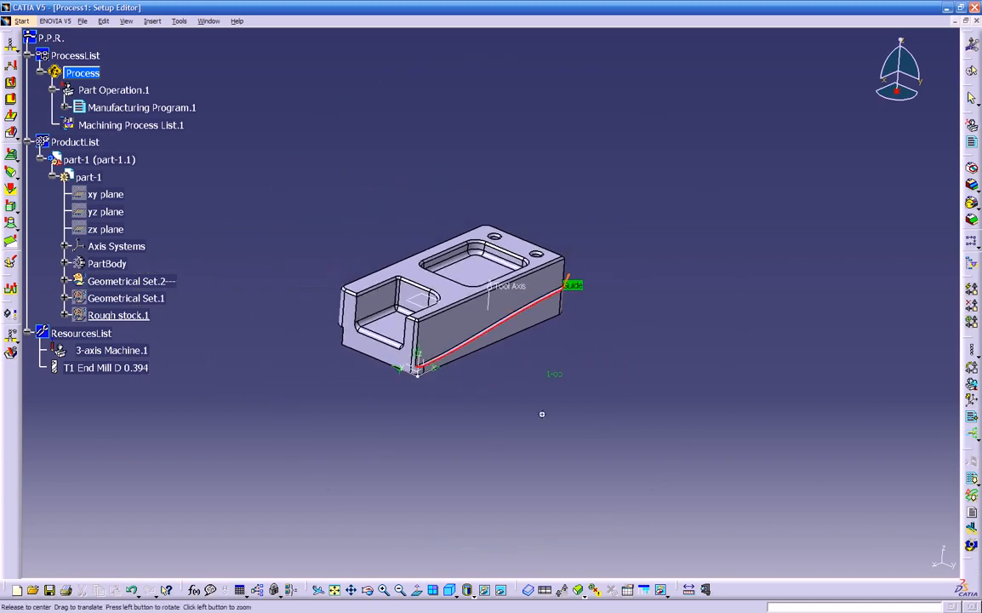
pyautogui.moveTo(547, 413); pyautogui.dragTo(544, 332, button='middle')
pyautogui.click(429, 250)
pyautogui.moveTo(494, 343); pyautogui.dragTo(484, 390, button='middle')
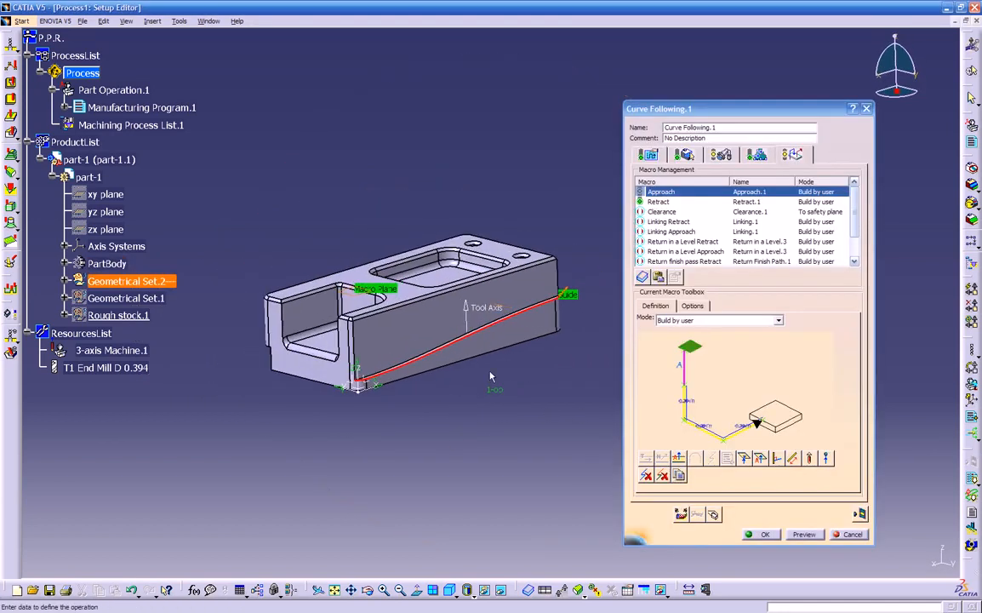
# Assign the same plane above the part as the upper limit of the retract macro
pyautogui.click(661, 202)
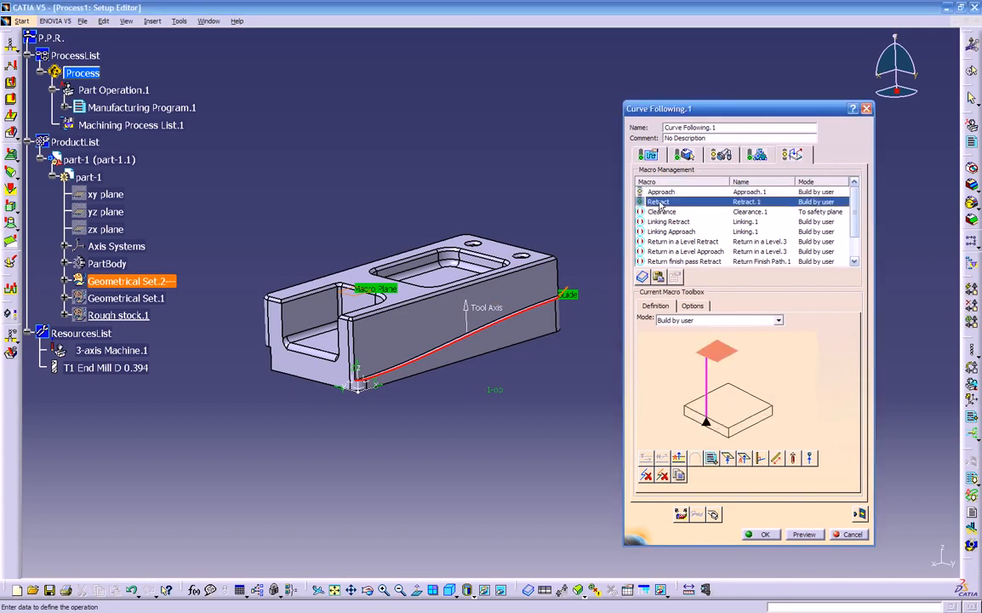
pyautogui.click(720, 355)
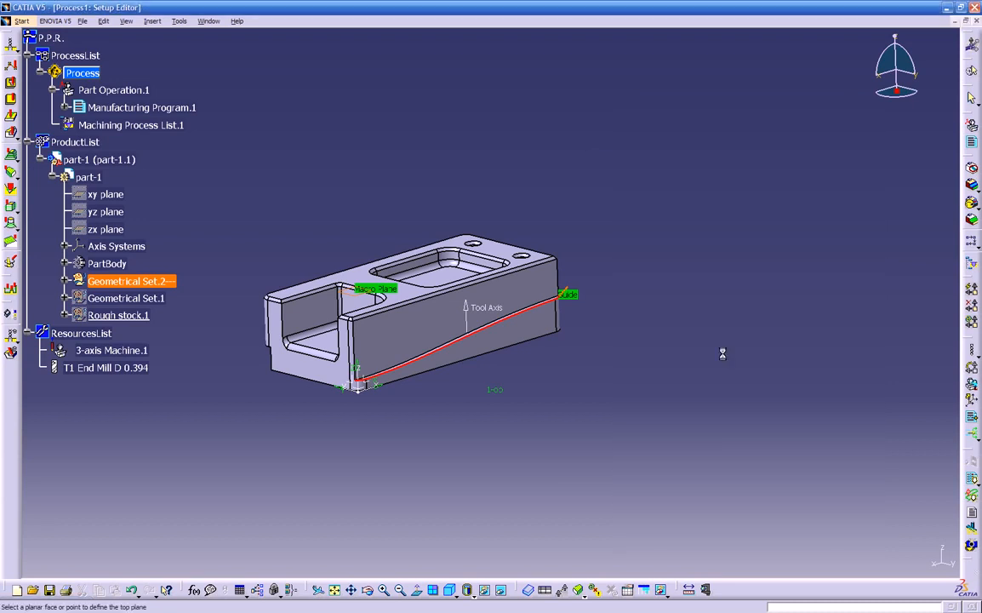
pyautogui.click(357, 297)
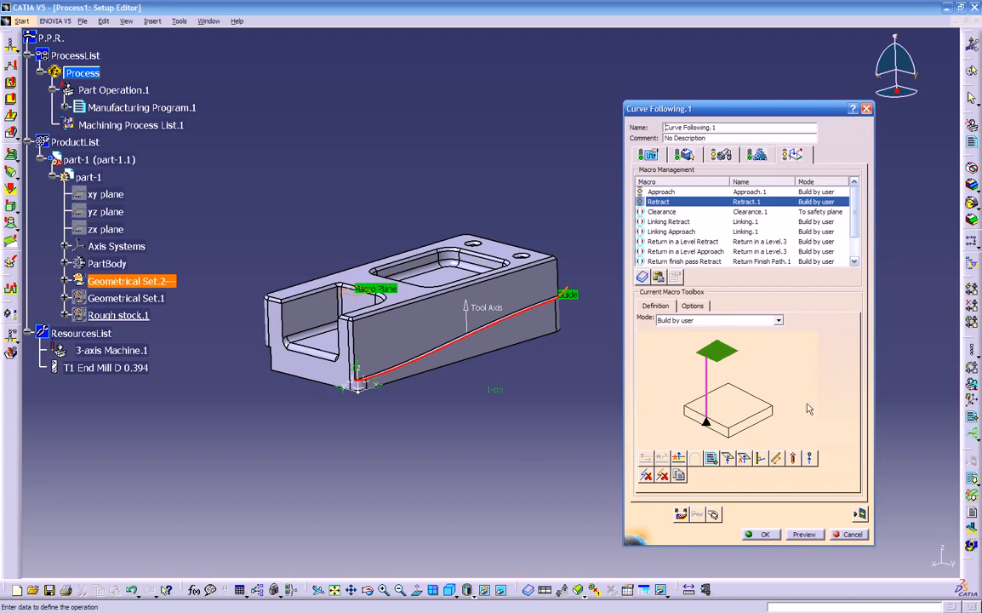
# Compute and replay the Curve Following tool path, displaying the tool at each position along the guide
pyautogui.click(861, 515)
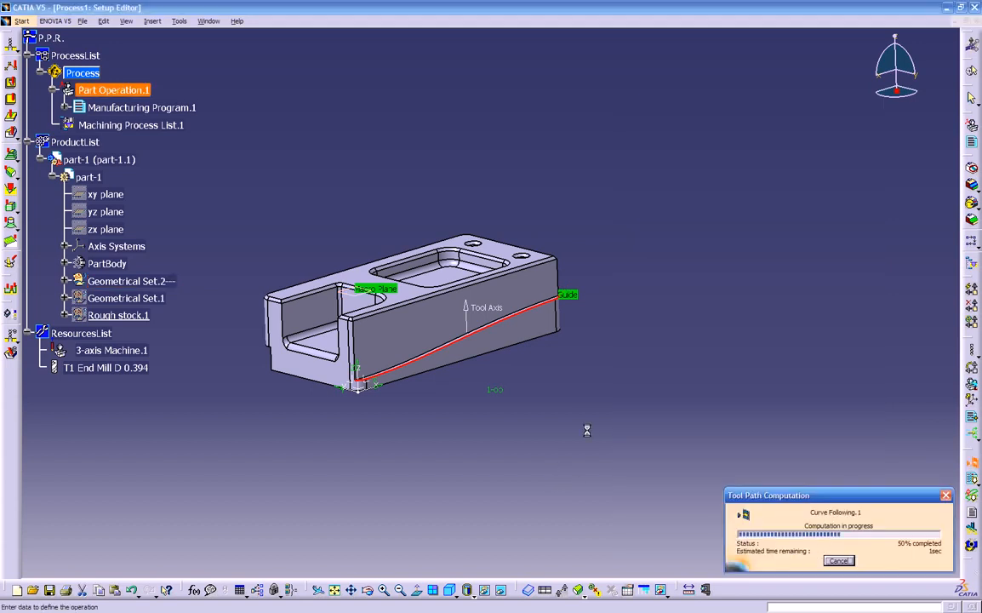
pyautogui.moveTo(585, 411); pyautogui.dragTo(537, 460, button='middle')
pyautogui.moveTo(379, 454); pyautogui.dragTo(411, 361, button='middle')
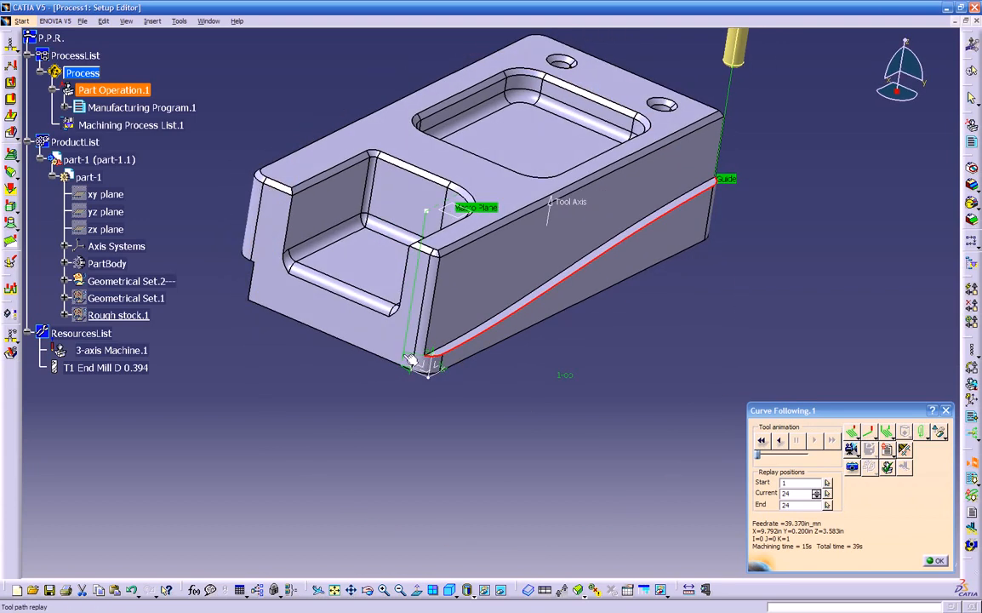
pyautogui.click(885, 433)
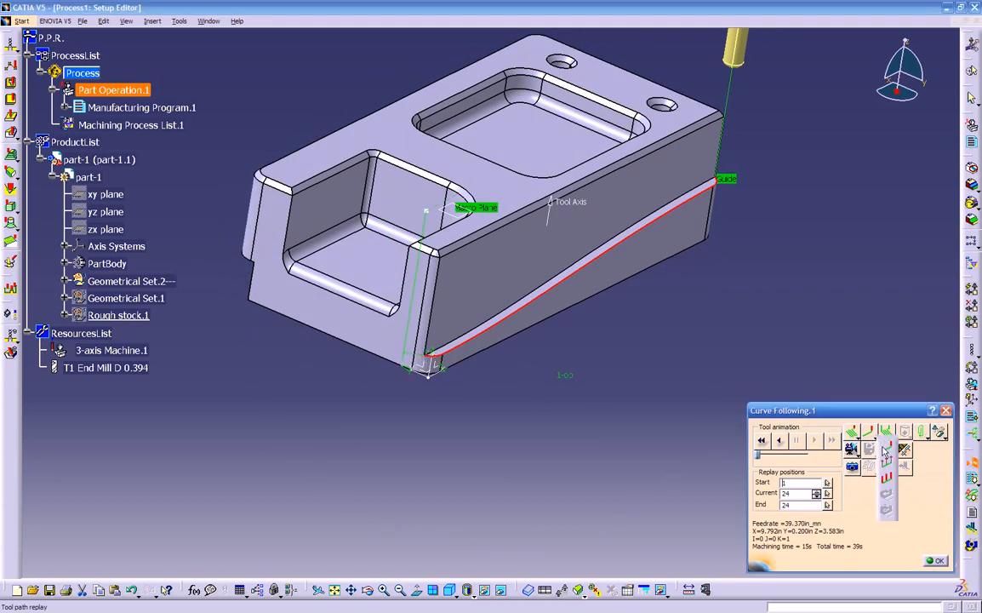
pyautogui.click(888, 482)
# Examine the tool's position relative to the guide curve in a close view from above, using wireframe display
pyautogui.moveTo(693, 388); pyautogui.dragTo(579, 182, button='middle')
pyautogui.moveTo(536, 243); pyautogui.dragTo(581, 181, button='middle')
pyautogui.moveTo(583, 213); pyautogui.dragTo(444, 320, button='middle')
pyautogui.moveTo(502, 234); pyautogui.dragTo(509, 211, button='middle')
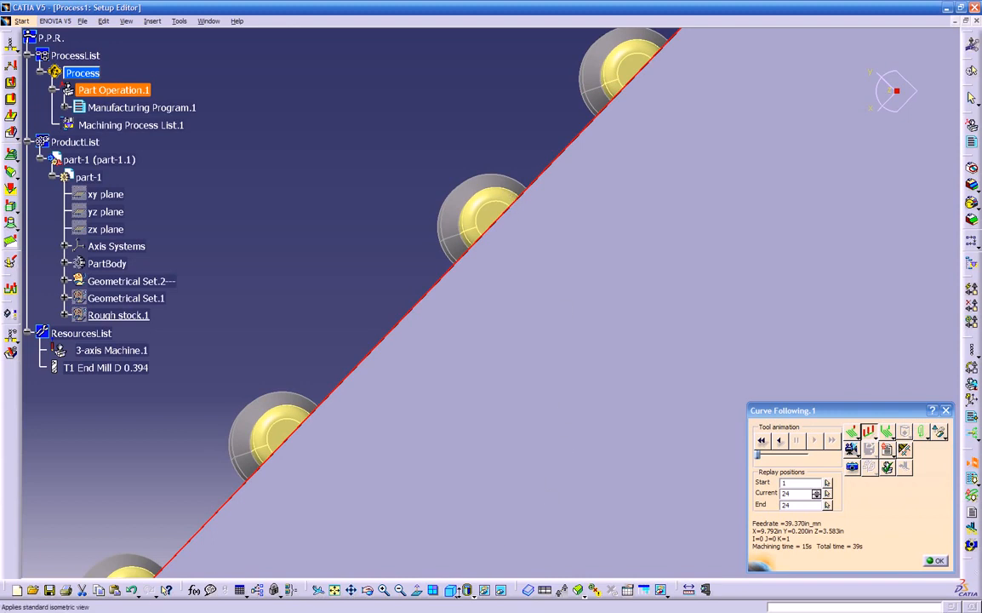
pyautogui.click(483, 589)
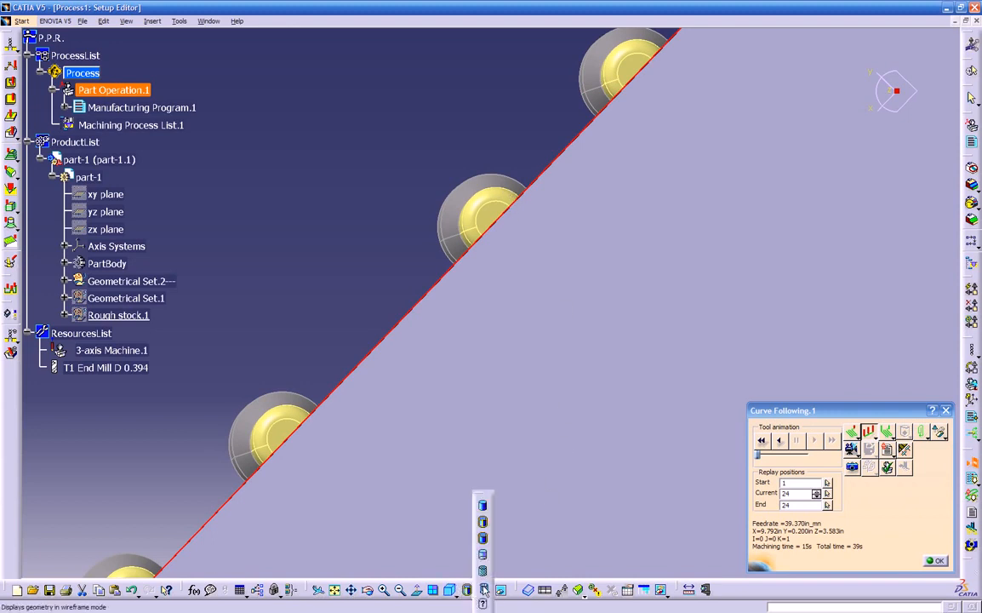
pyautogui.click(484, 591)
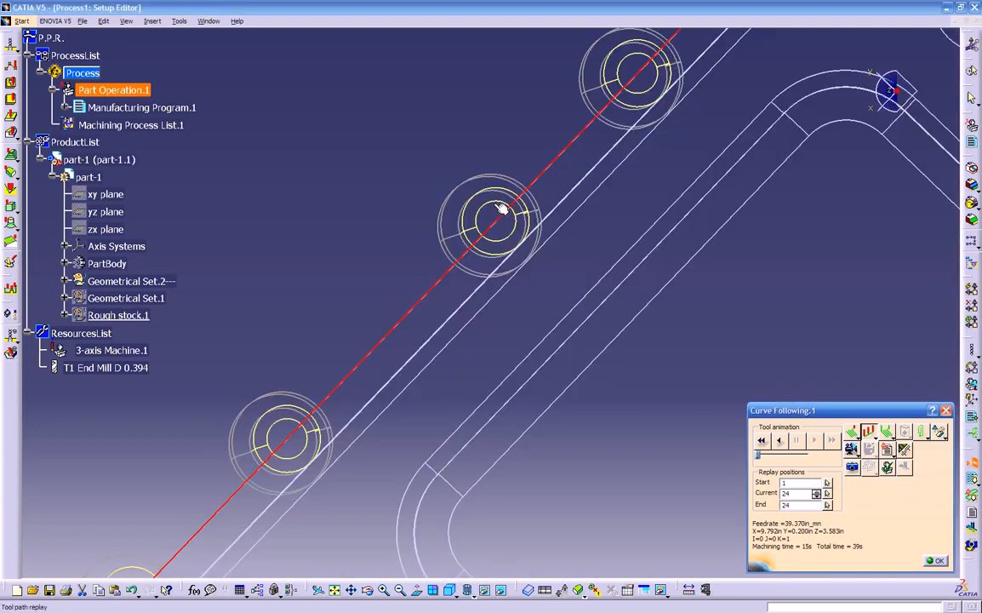
pyautogui.moveTo(502, 202); pyautogui.dragTo(583, 261, button='middle')
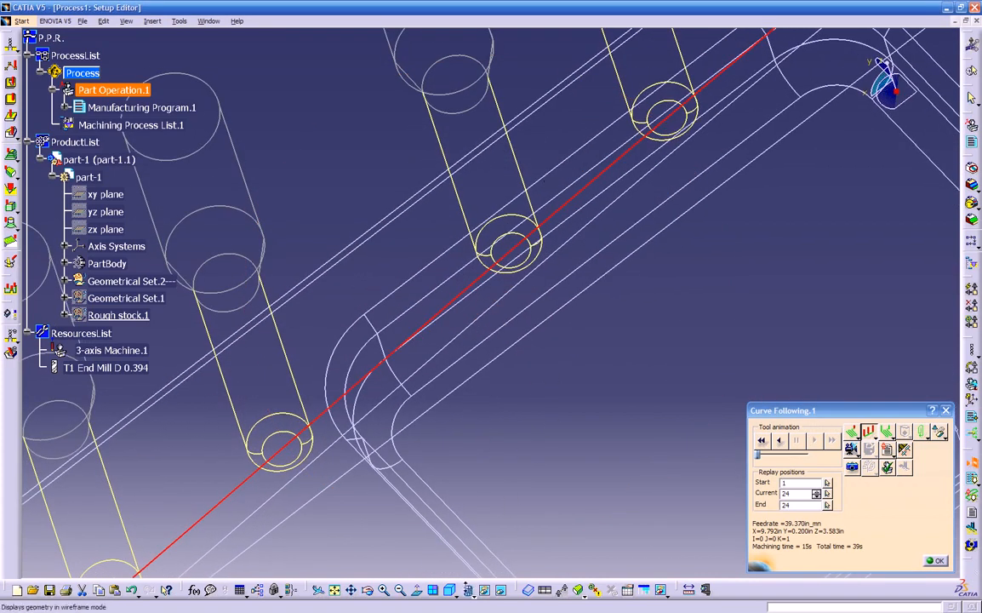
# Change the view display from wireframe to Shading with Edges
pyautogui.click(484, 590)
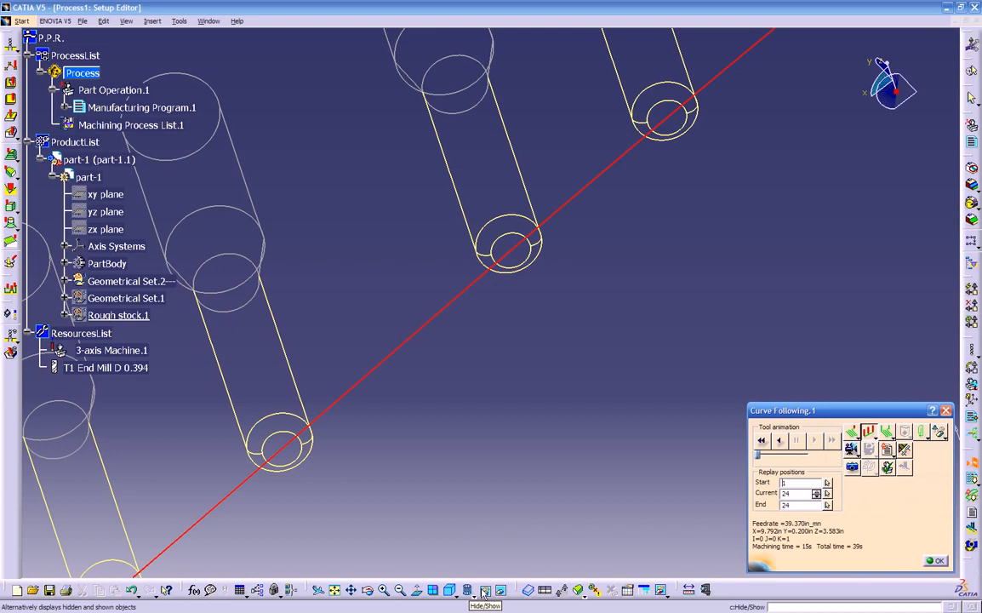
pyautogui.click(485, 593)
pyautogui.click(474, 597)
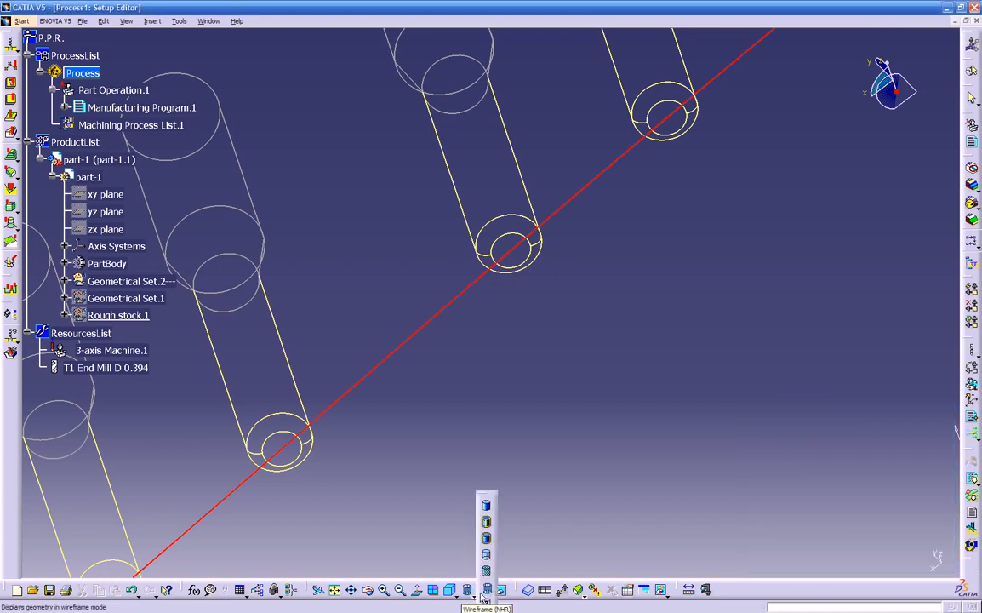
pyautogui.click(488, 592)
pyautogui.click(472, 595)
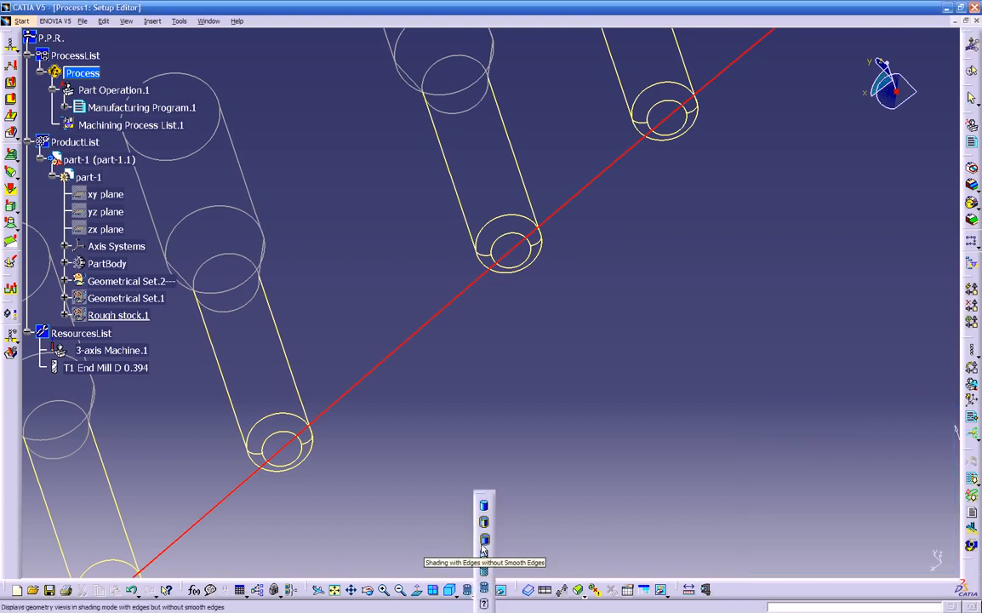
pyautogui.click(485, 523)
pyautogui.moveTo(537, 357); pyautogui.dragTo(486, 511, button='middle')
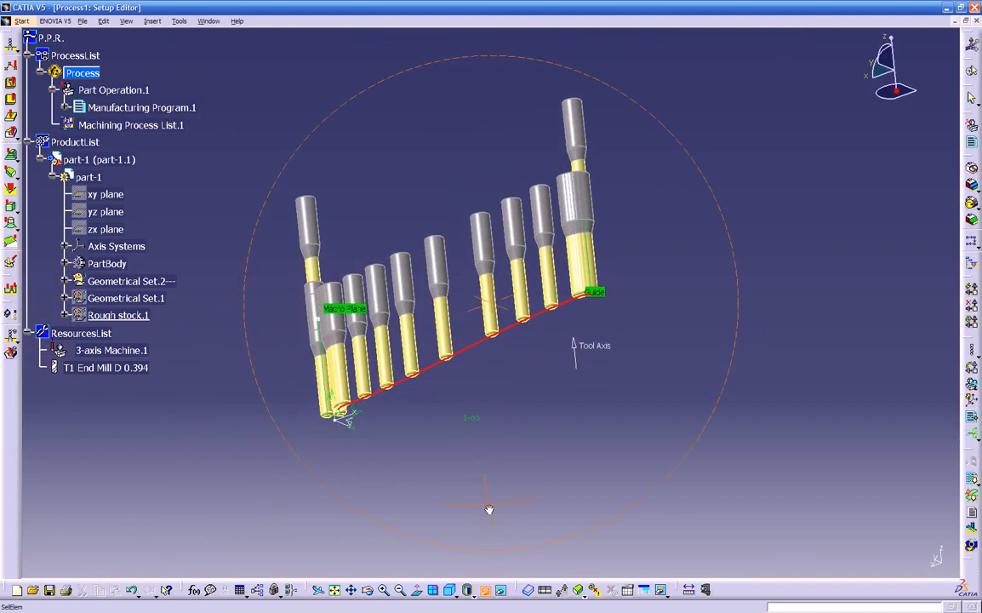
pyautogui.click(485, 591)
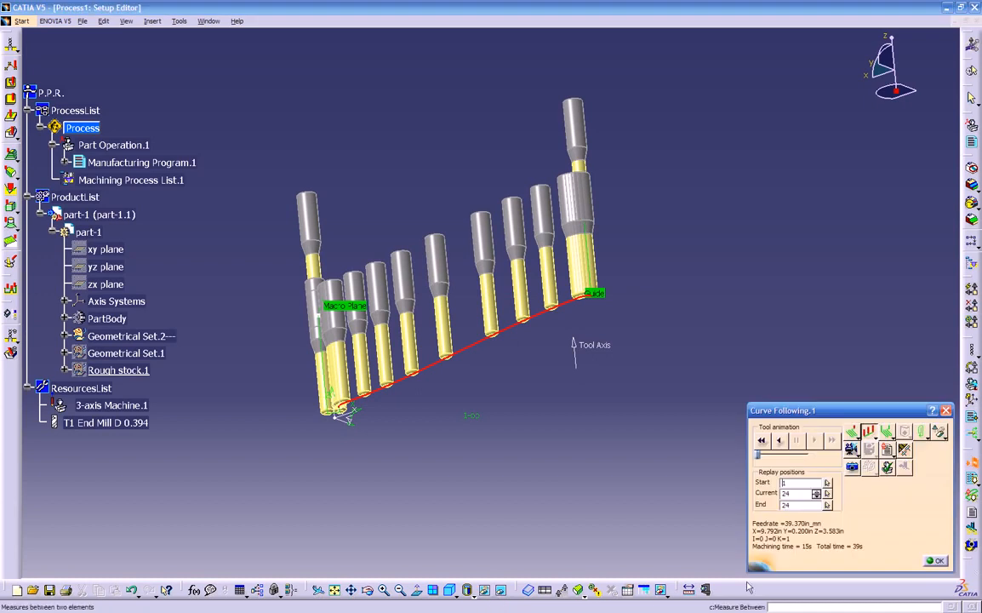
# Close the replay, accept the Curve Following operation, and bring the hidden PartBody back into view
pyautogui.click(932, 559)
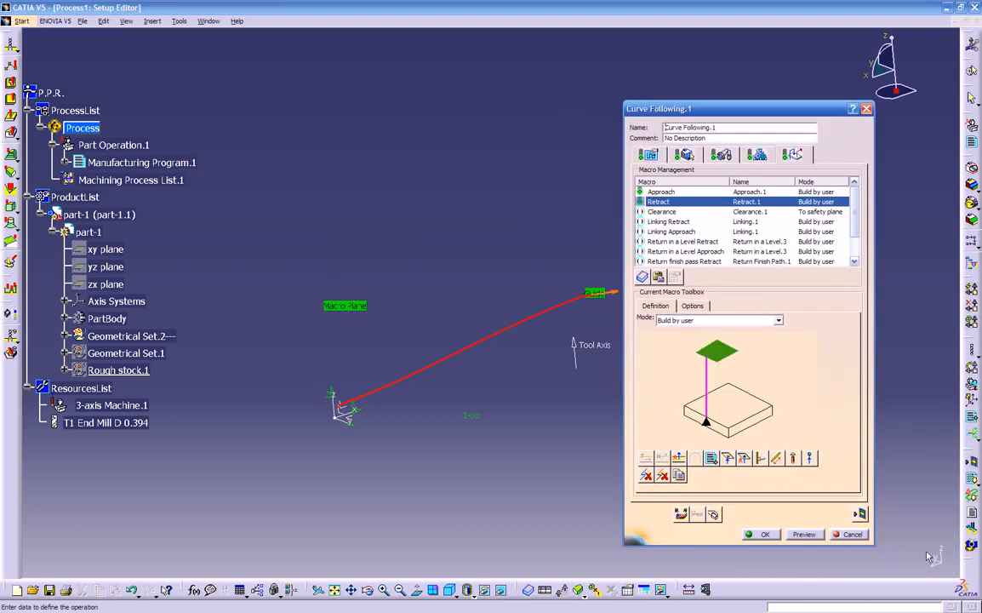
pyautogui.click(765, 535)
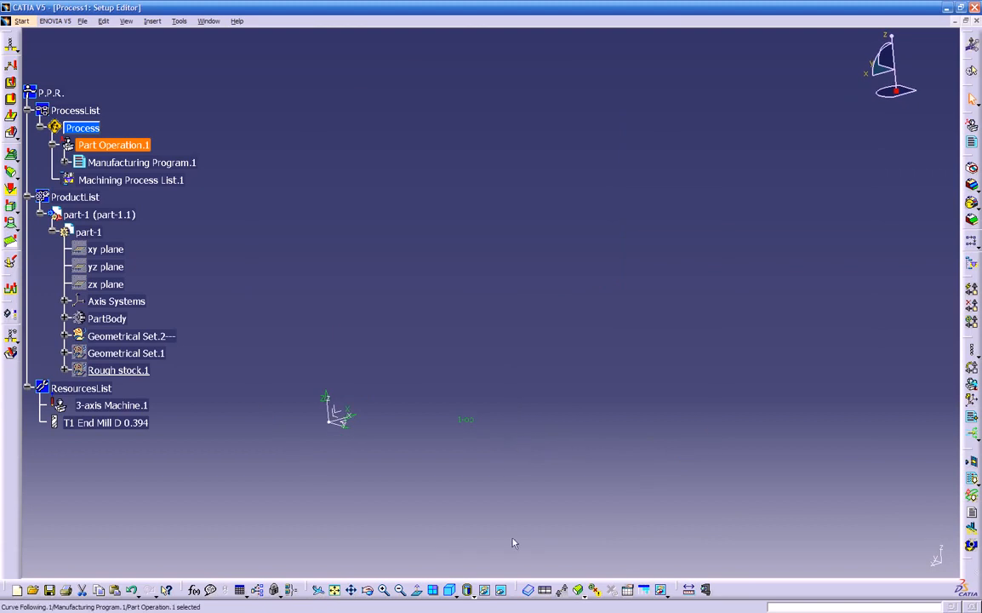
pyautogui.click(486, 596)
pyautogui.click(430, 359)
pyautogui.rightClick(426, 363)
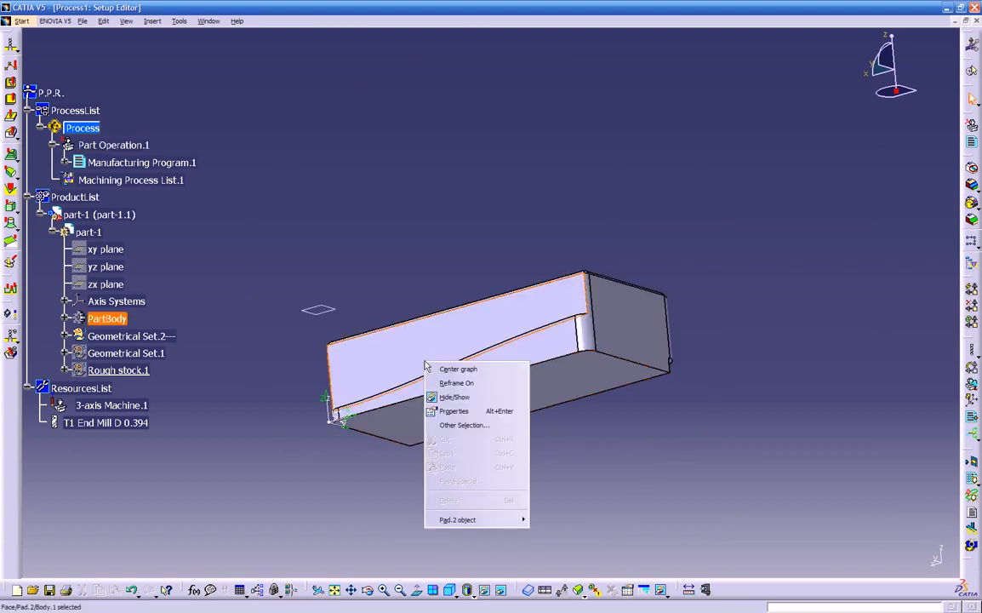
pyautogui.click(449, 397)
pyautogui.moveTo(588, 442); pyautogui.dragTo(600, 388, button='middle')
# Replay the Curve Following tool path from the manufacturing program and inspect all tool positions against the part
pyautogui.click(66, 162)
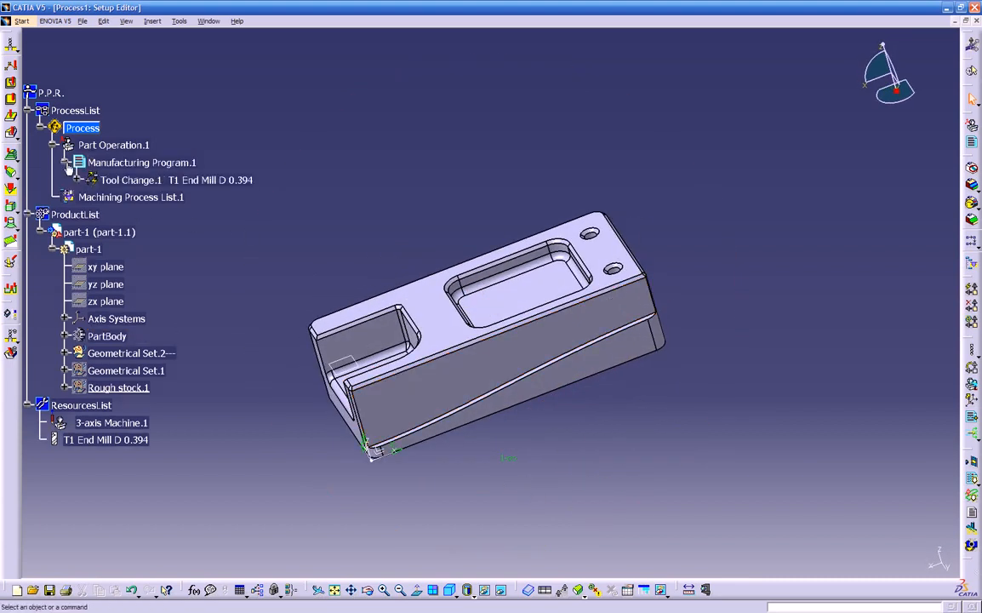
pyautogui.click(79, 180)
pyautogui.rightClick(113, 198)
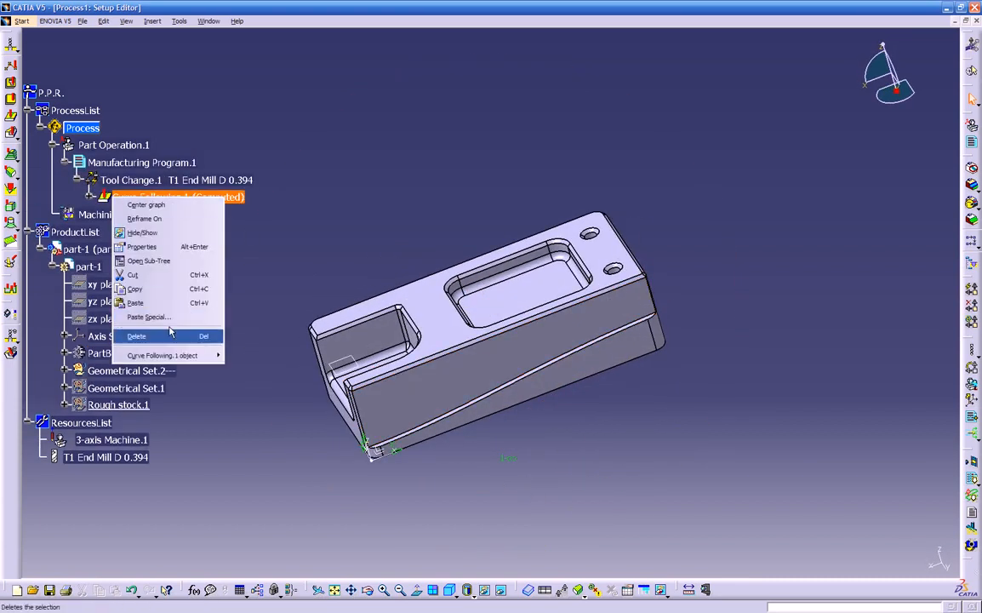
pyautogui.moveTo(168, 355)
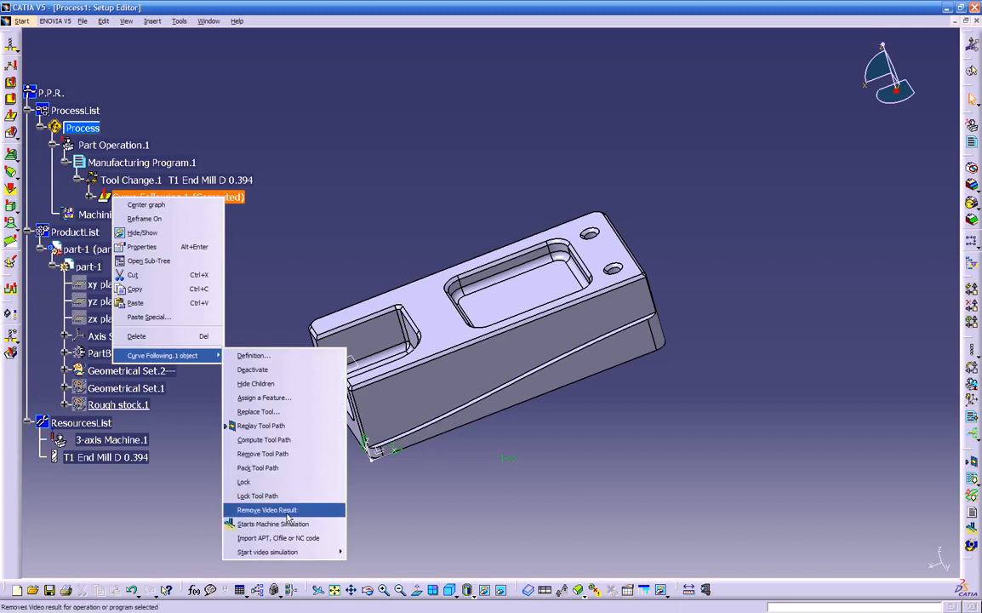
pyautogui.click(289, 432)
pyautogui.moveTo(287, 428); pyautogui.dragTo(507, 385, button='middle')
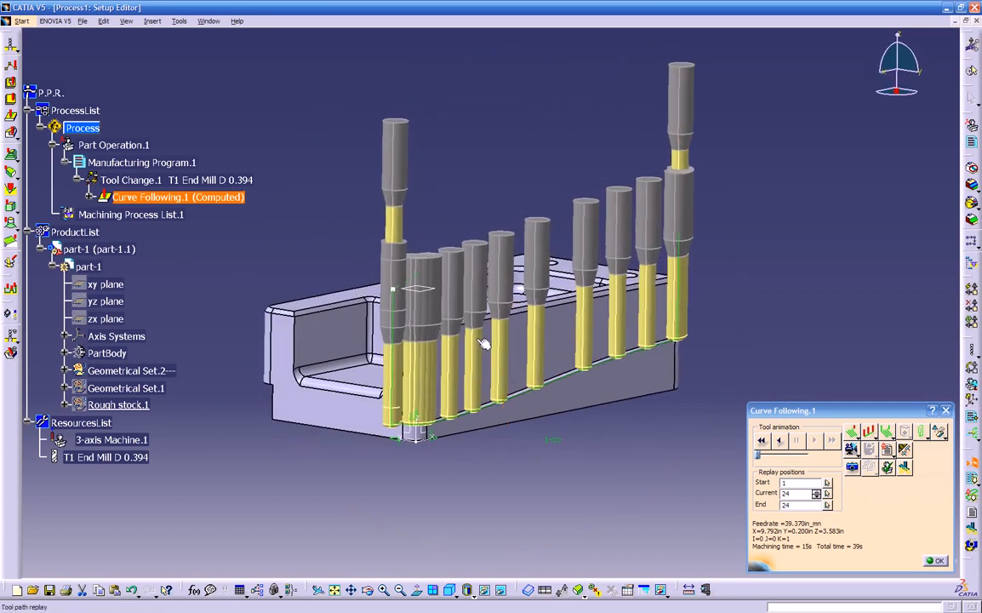
pyautogui.moveTo(523, 435); pyautogui.dragTo(633, 410, button='middle')
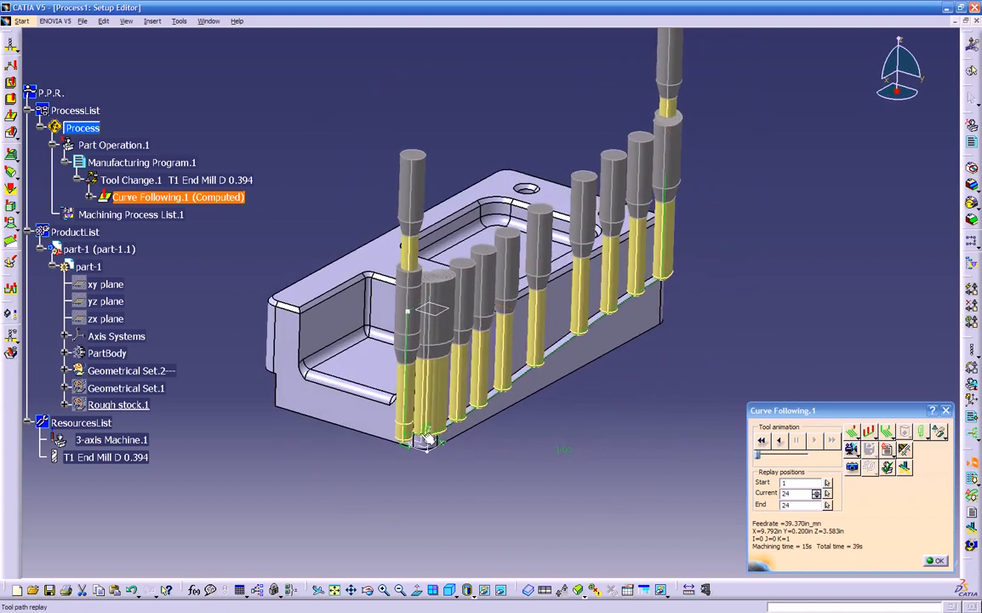
pyautogui.moveTo(435, 293); pyautogui.dragTo(413, 415, button='middle')
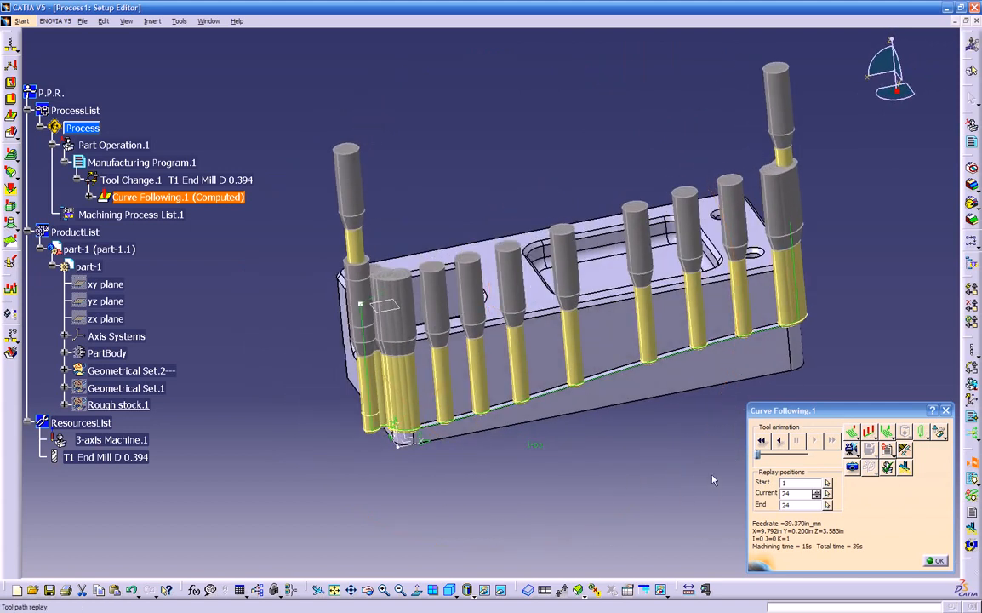
# Set the replay to display only the last tool position and play the tool path from its start
pyautogui.click(779, 442)
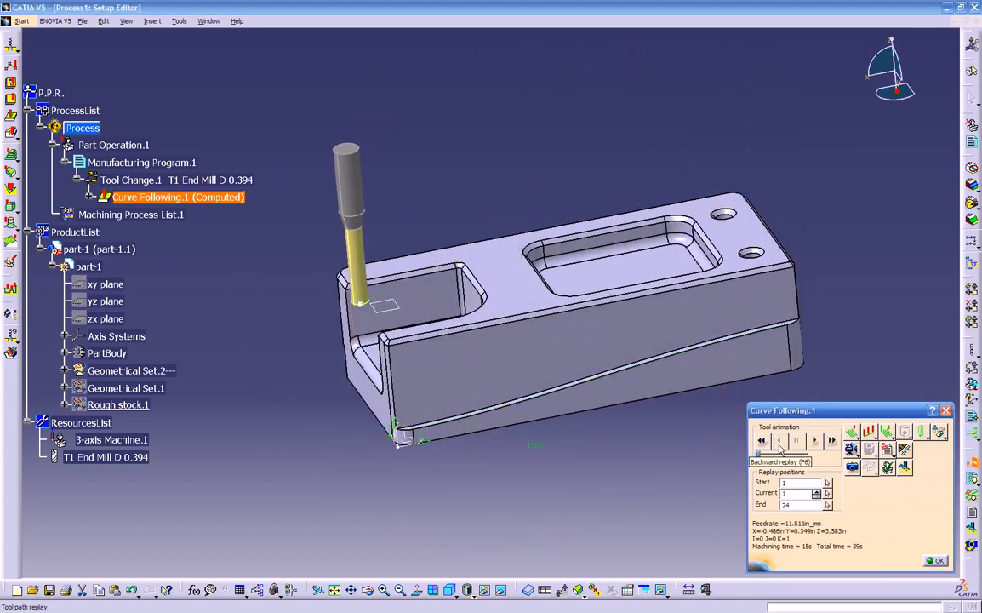
pyautogui.moveTo(680, 460); pyautogui.dragTo(426, 275, button='middle')
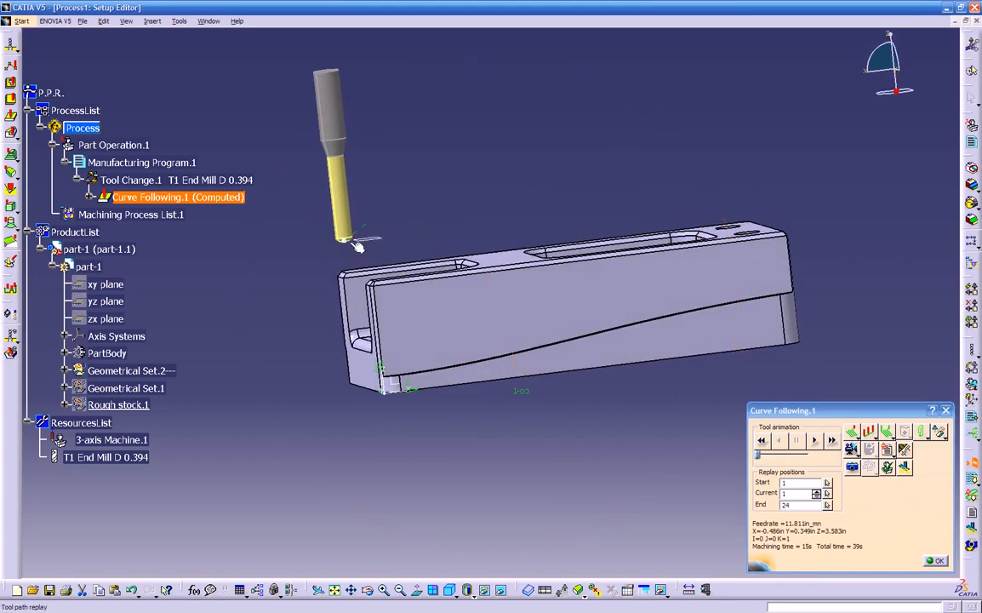
pyautogui.moveTo(352, 244); pyautogui.dragTo(567, 415, button='middle')
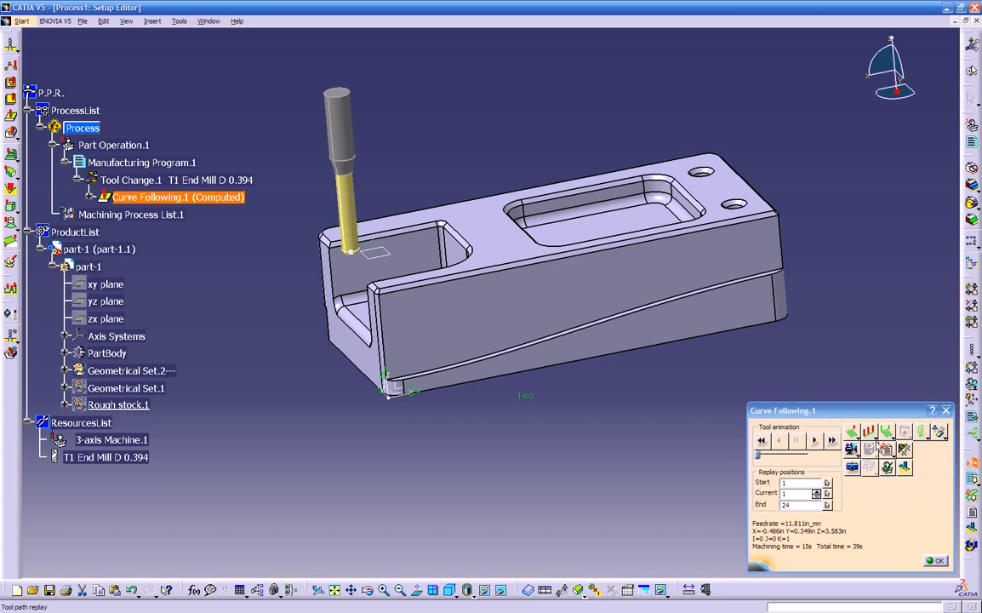
pyautogui.click(877, 443)
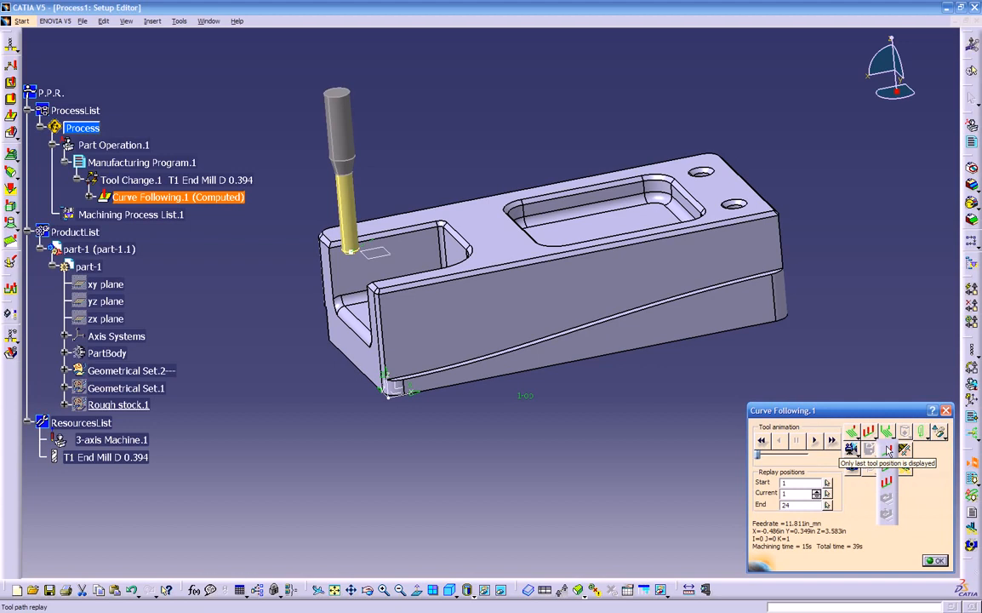
pyautogui.click(889, 451)
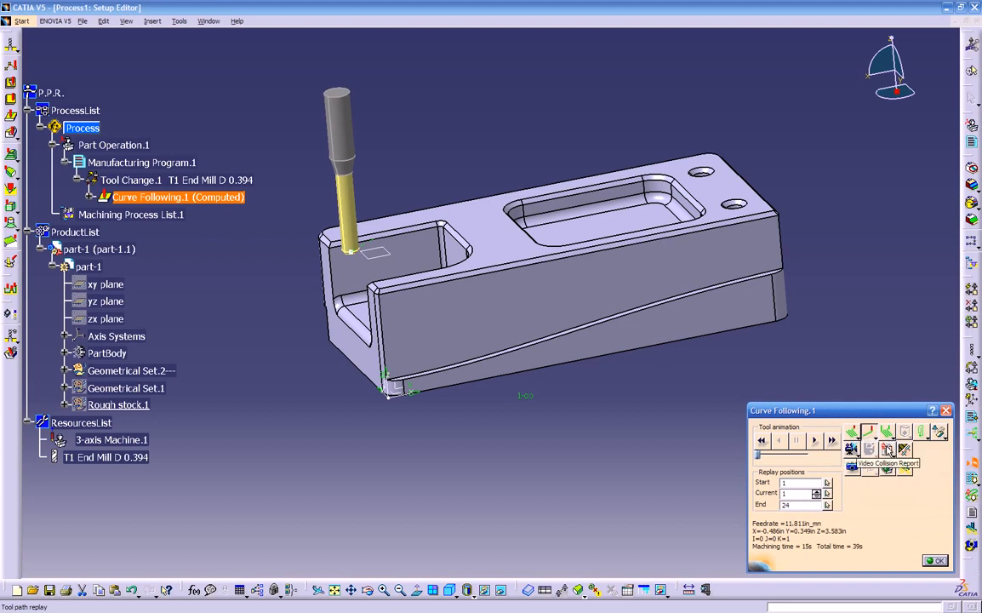
pyautogui.click(813, 441)
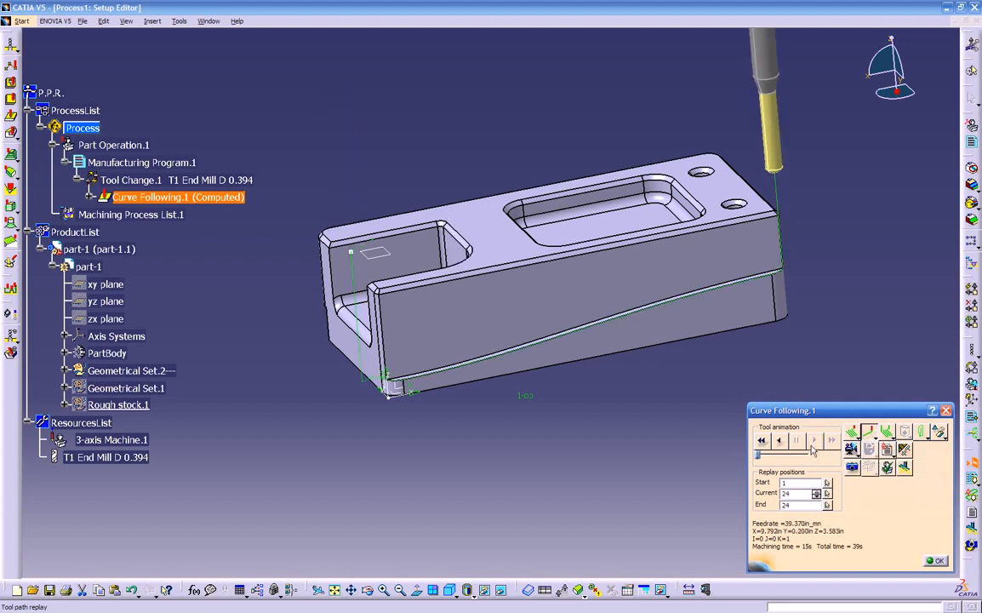
pyautogui.moveTo(736, 345); pyautogui.dragTo(725, 141, button='middle')
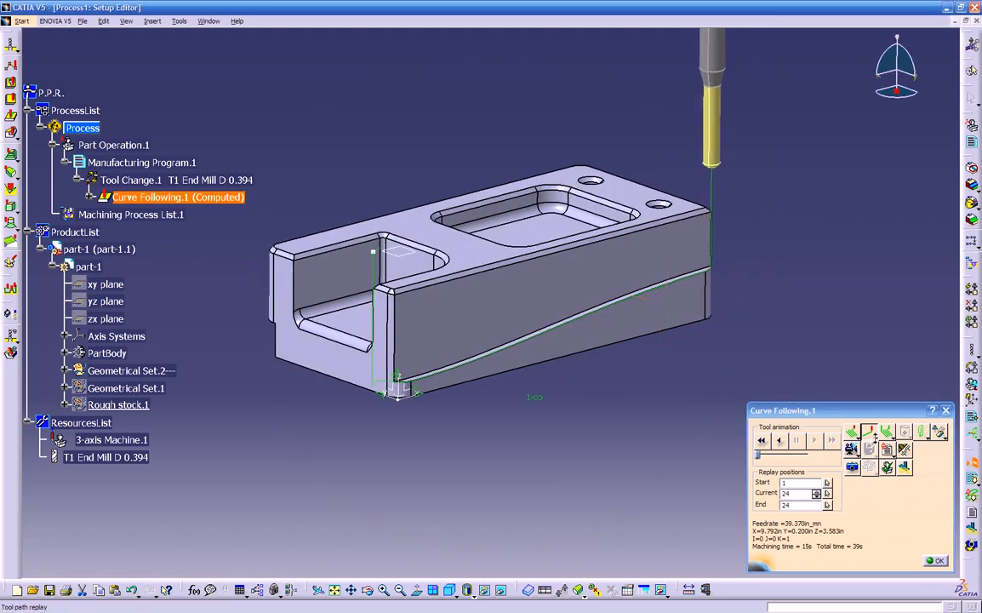
# Display every tool position along the path, inspect their spacing along the ledge, and close the replay
pyautogui.click(874, 436)
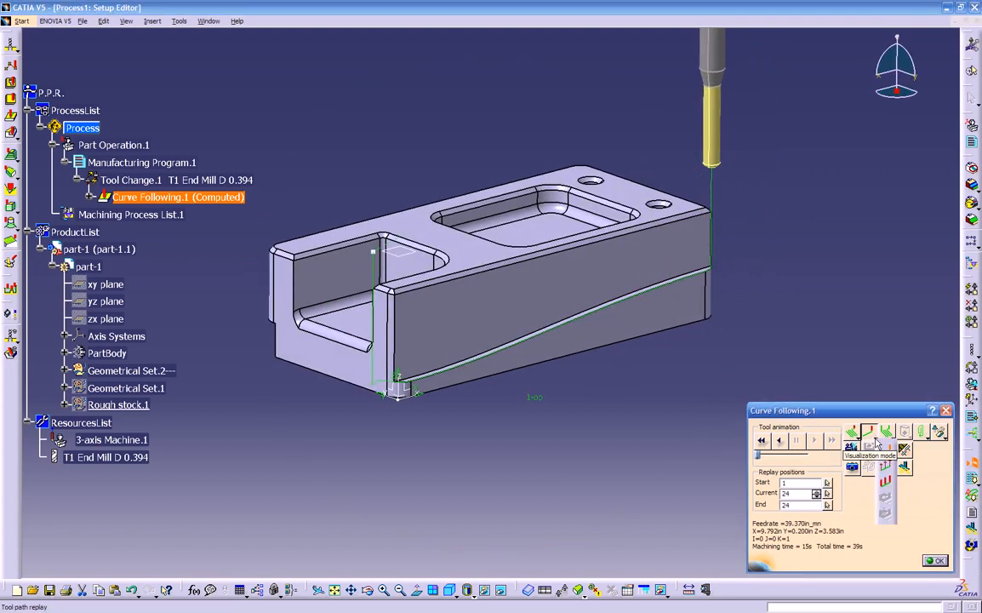
pyautogui.click(888, 482)
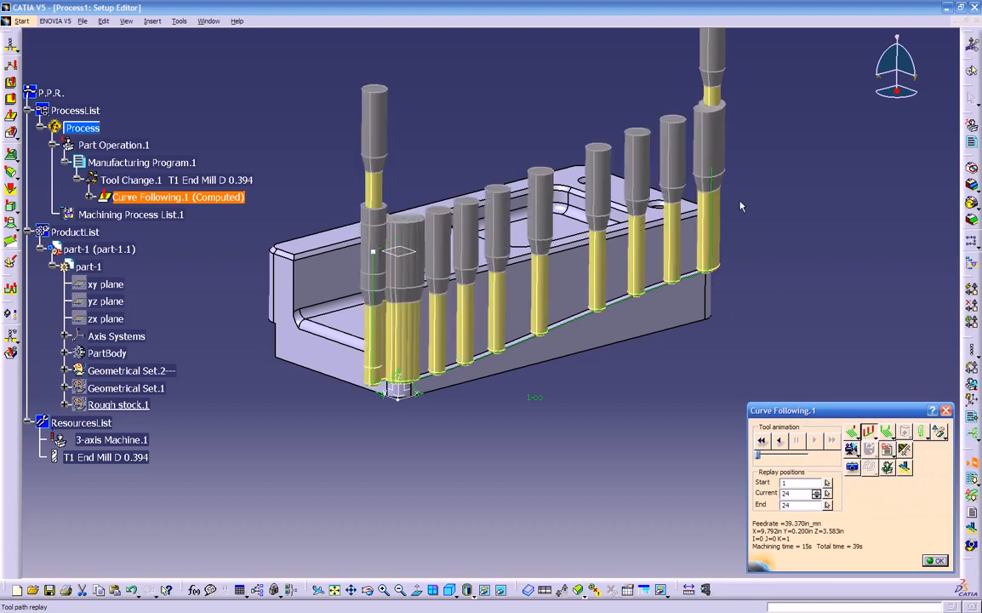
pyautogui.moveTo(342, 332); pyautogui.dragTo(458, 336, button='middle')
pyautogui.moveTo(693, 308); pyautogui.dragTo(584, 358, button='middle')
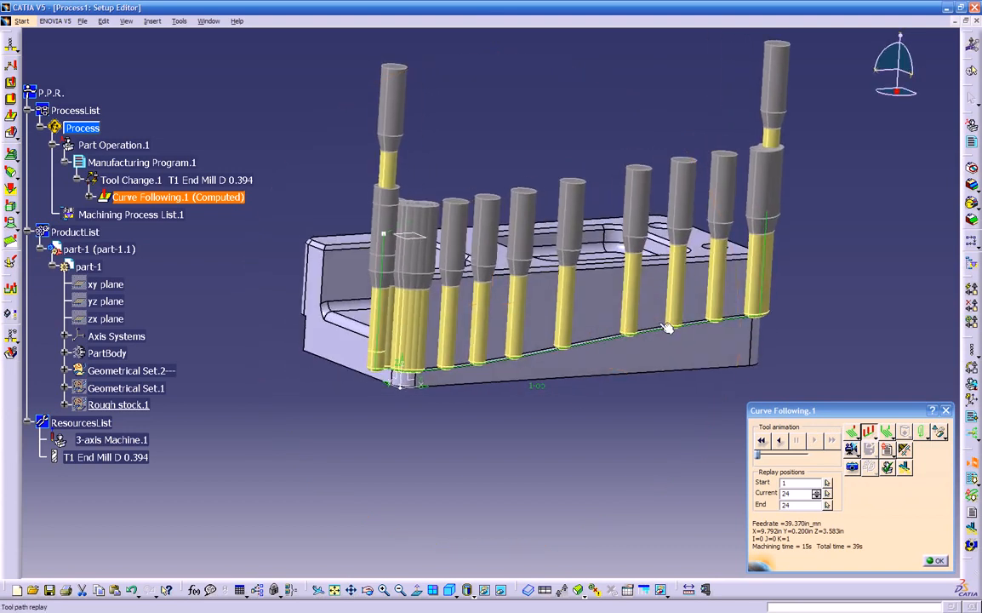
pyautogui.moveTo(703, 323); pyautogui.dragTo(599, 381, button='middle')
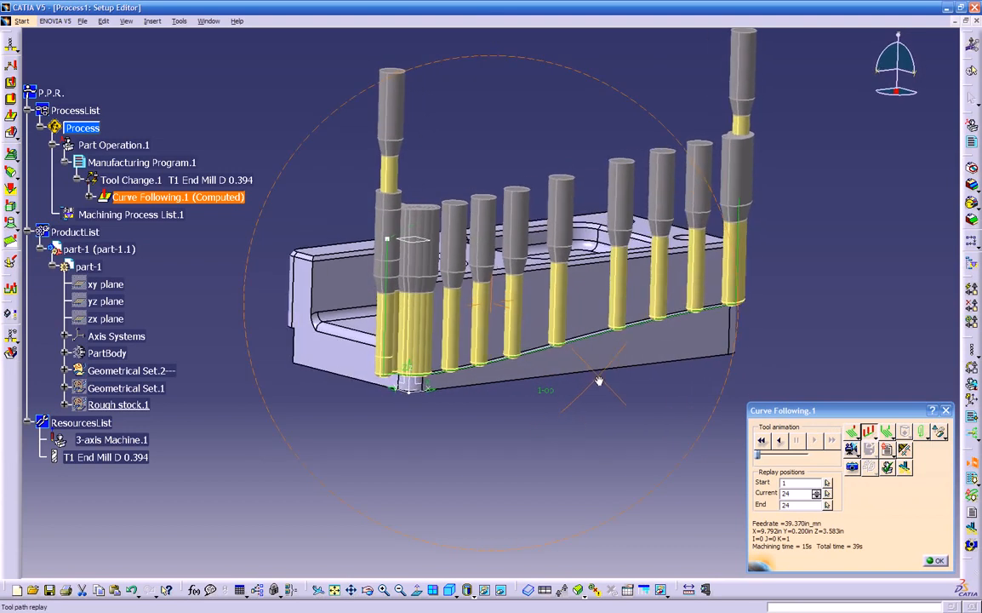
pyautogui.click(936, 560)
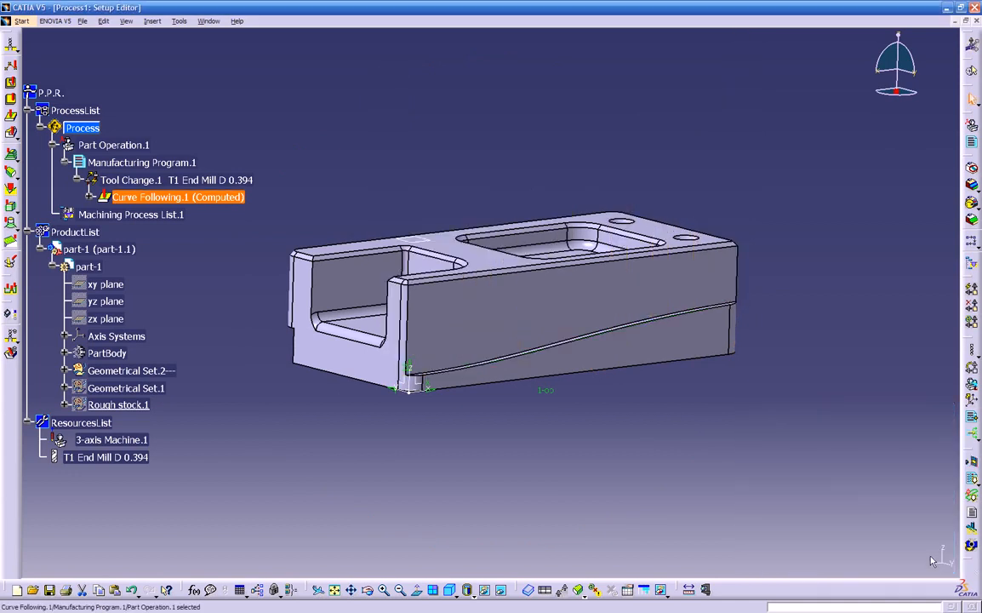
# Set the Curve Following operation's machining tolerance to 0.001 in and replay the recomputed tool path
pyautogui.doubleClick(220, 197)
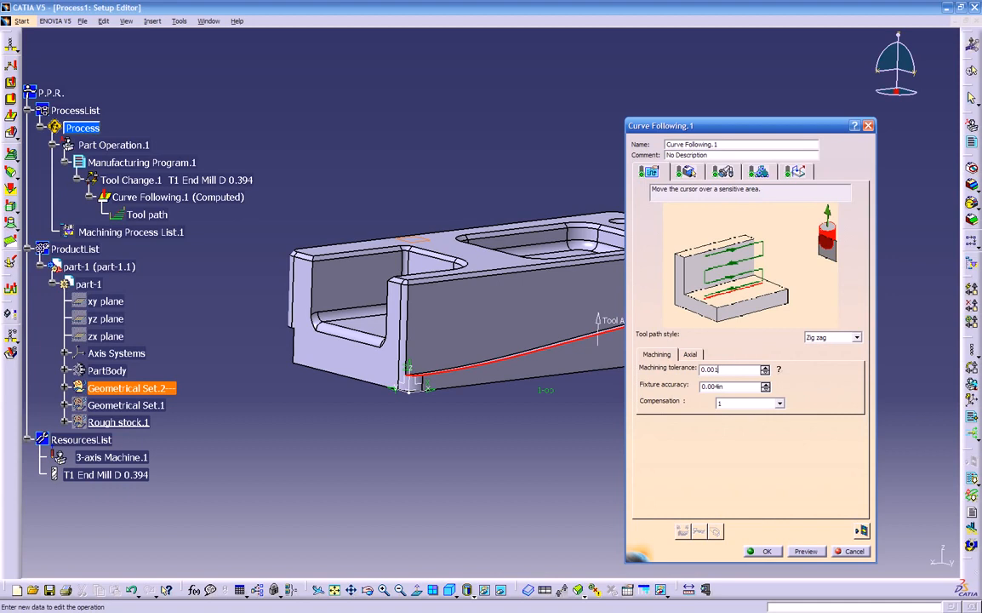
pyautogui.click(861, 531)
pyautogui.moveTo(692, 432); pyautogui.dragTo(606, 418, button='middle')
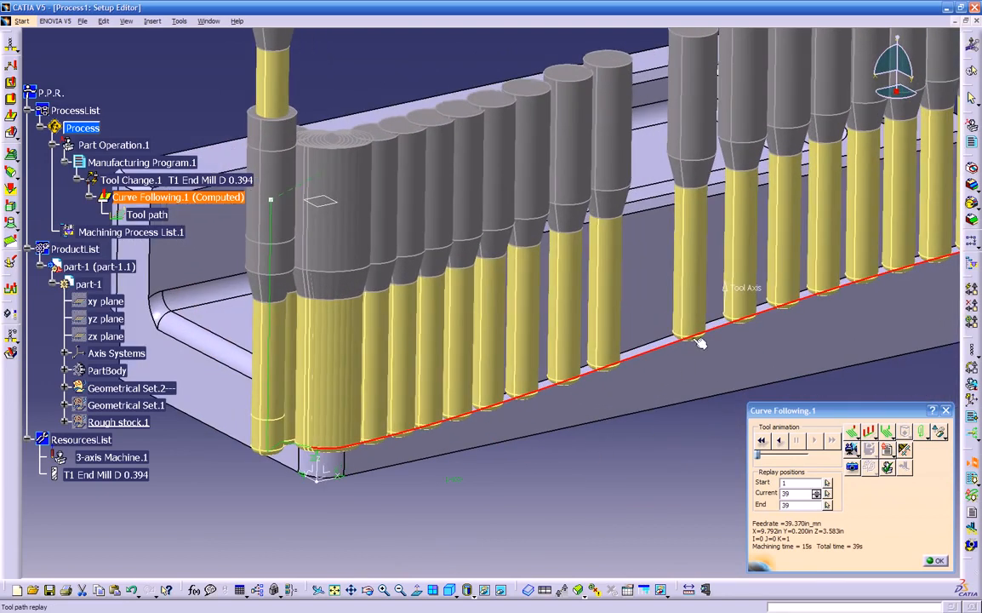
pyautogui.click(934, 560)
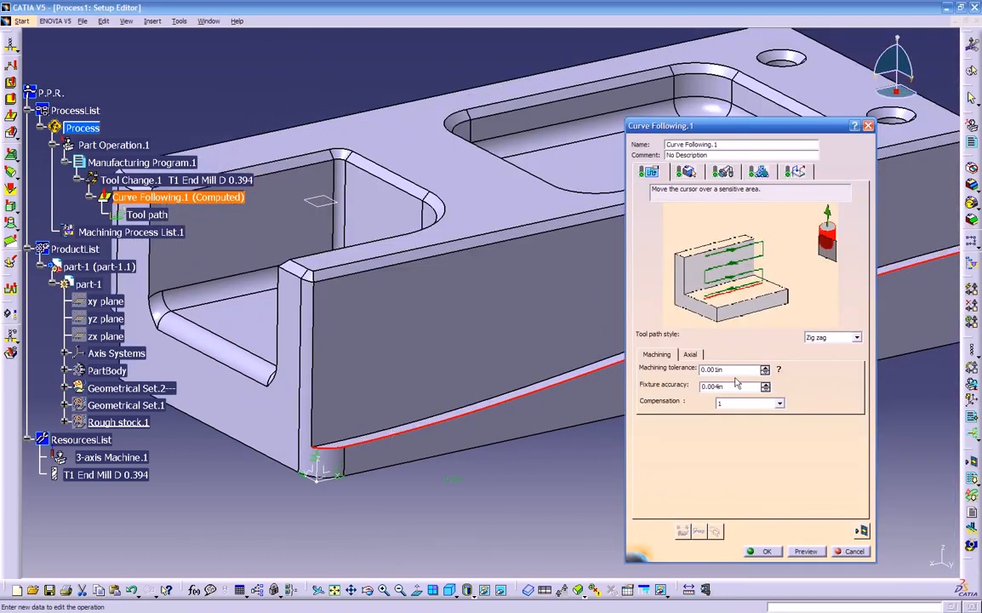
# Tighten the machining tolerance further, recompute the tool path, and rewind its replay to the tool change
pyautogui.click(780, 370)
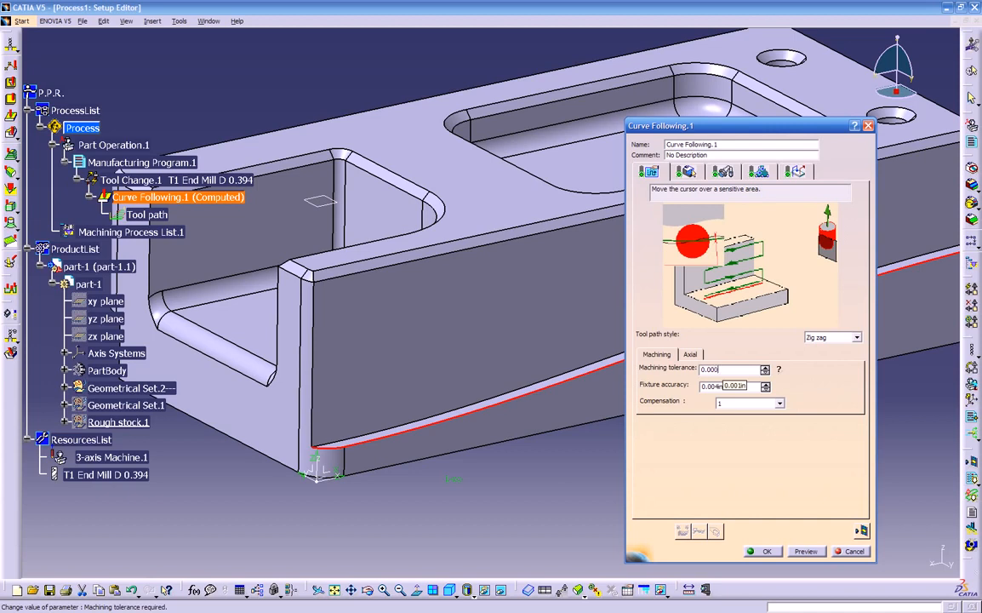
pyautogui.click(862, 531)
pyautogui.keyDown('ctrl'); pyautogui.moveTo(649, 421); pyautogui.dragTo(460, 301, button='middle'); pyautogui.keyUp('ctrl')
pyautogui.moveTo(624, 350); pyautogui.dragTo(627, 468, button='middle')
pyautogui.click(763, 440)
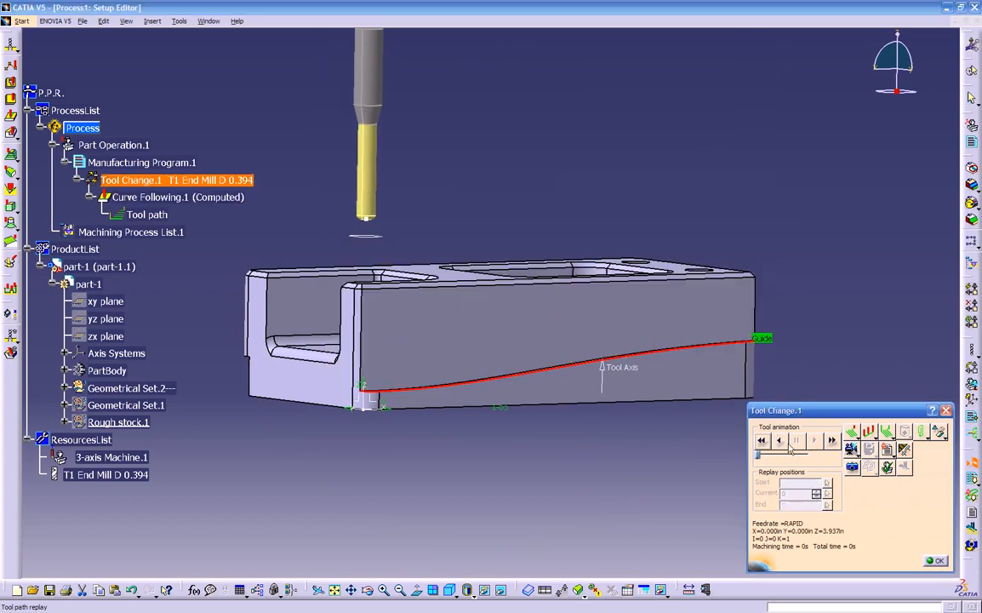
pyautogui.moveTo(596, 400); pyautogui.dragTo(574, 454, button='middle')
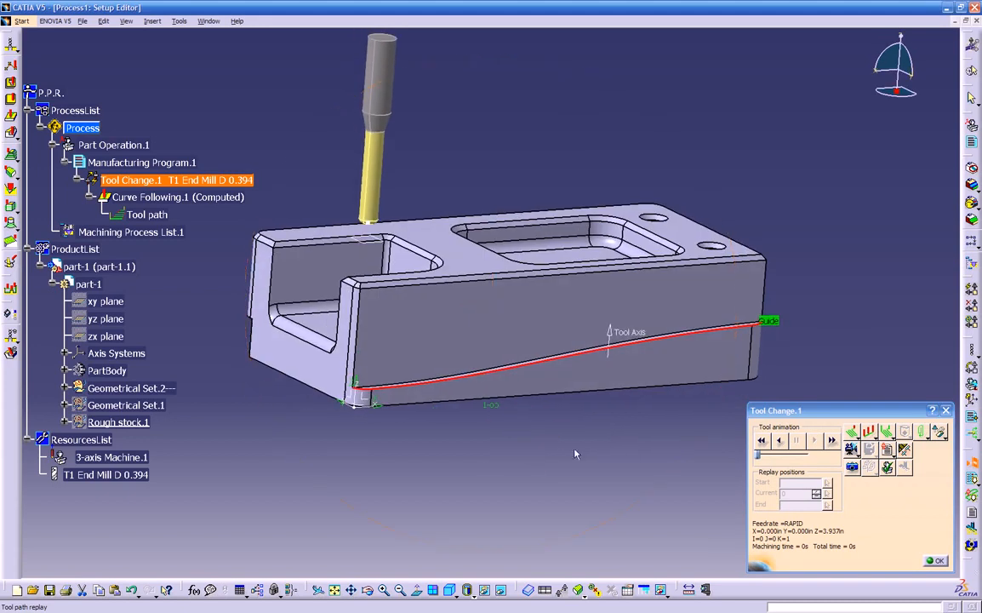
# Display only the last tool position and replay the tighter-tolerance tool path from its start
pyautogui.click(875, 435)
pyautogui.click(887, 446)
pyautogui.moveTo(724, 438); pyautogui.dragTo(691, 443, button='middle')
pyautogui.click(763, 440)
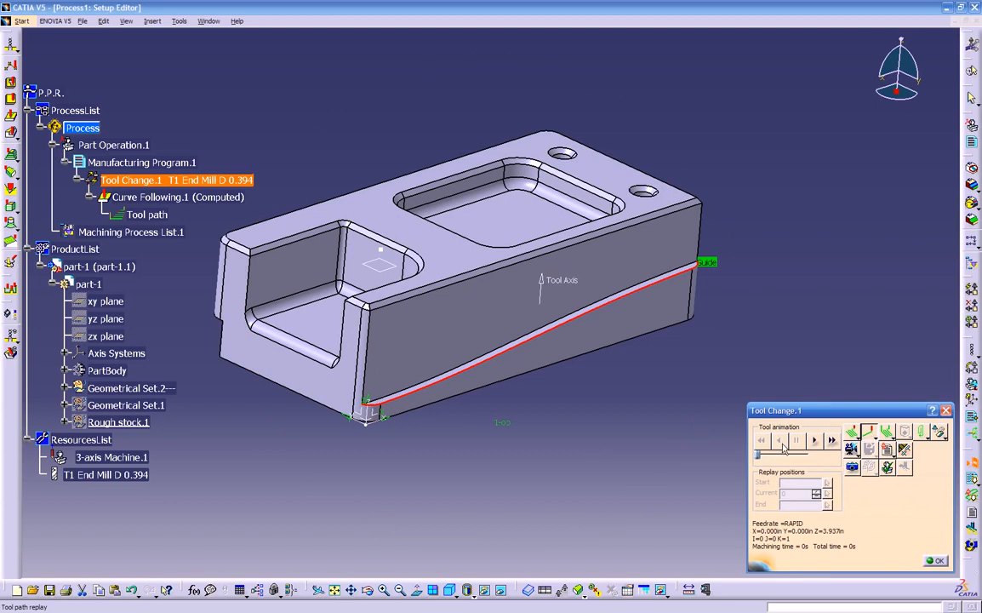
pyautogui.click(817, 444)
pyautogui.click(935, 562)
pyautogui.click(867, 532)
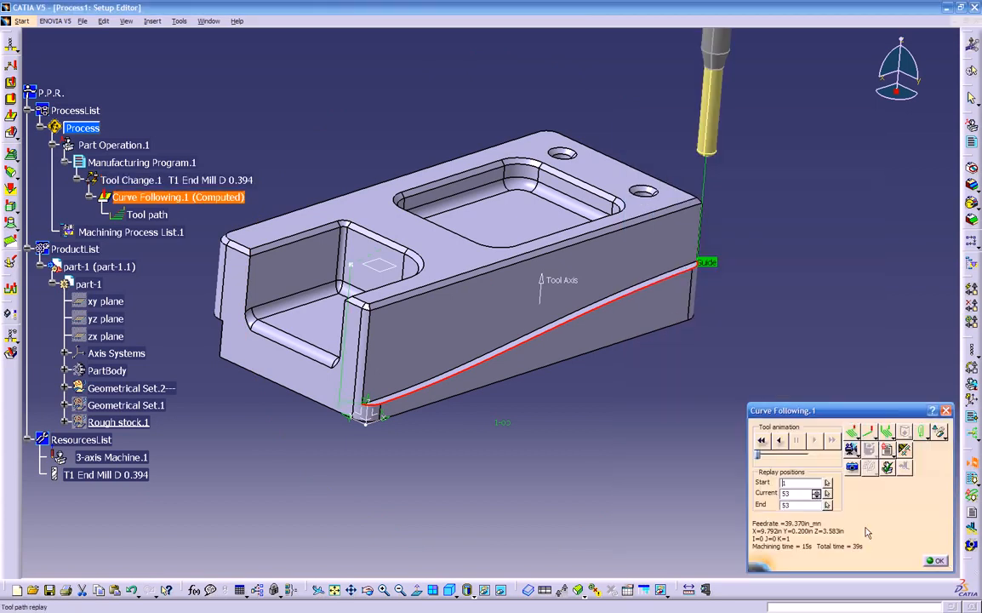
pyautogui.click(763, 441)
pyautogui.click(814, 442)
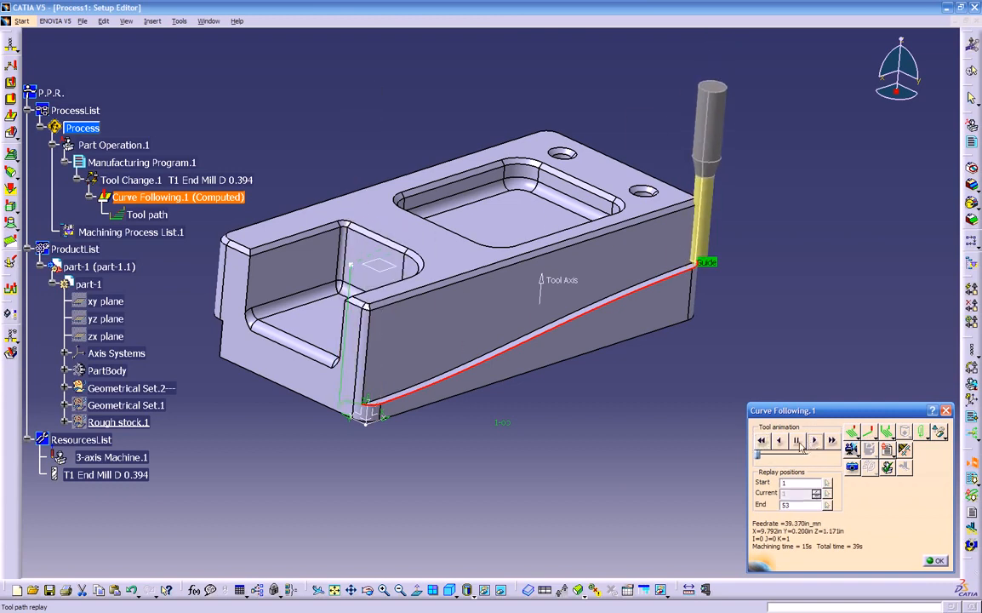
# Close the tool path replay and set the operation's machining tolerance to 0.004 in
pyautogui.moveTo(675, 402); pyautogui.dragTo(685, 428, button='middle')
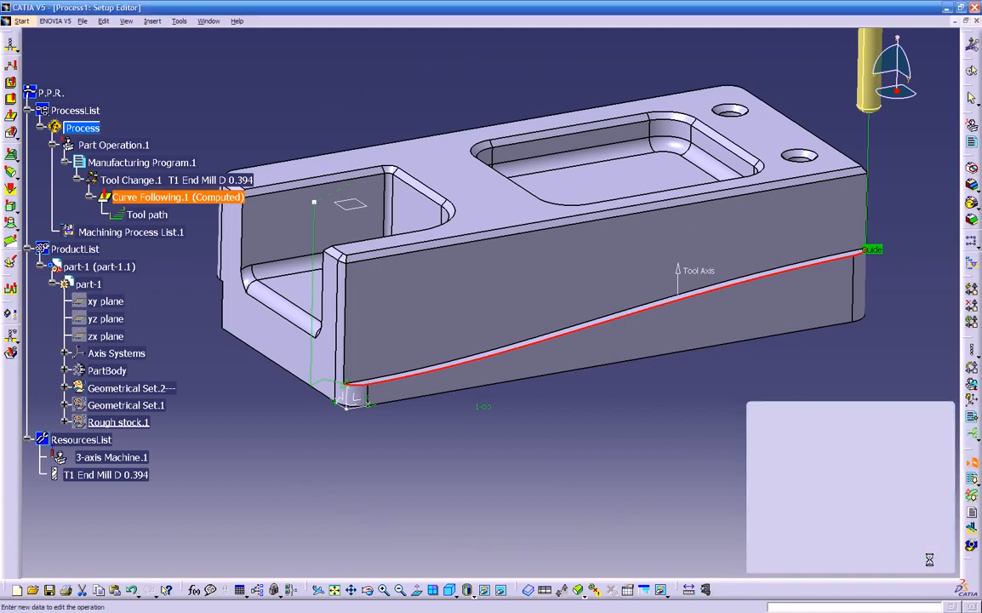
pyautogui.click(933, 562)
pyautogui.moveTo(750, 369); pyautogui.dragTo(641, 371)
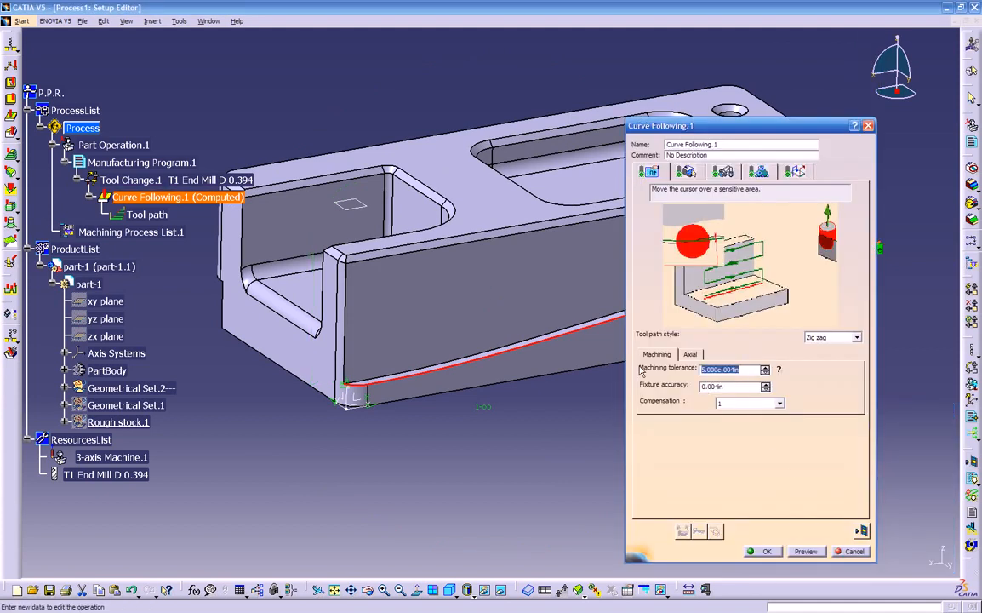
pyautogui.write('.0')
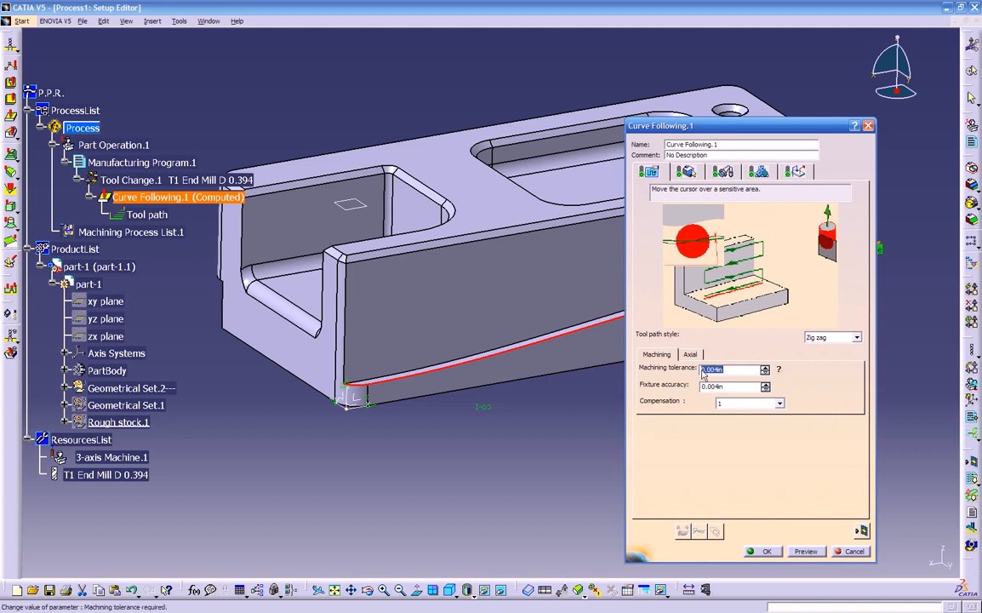
# Set the axial strategy to 5 levels with a 0.2 in maximum depth of cut and compute the tool path
pyautogui.click(690, 353)
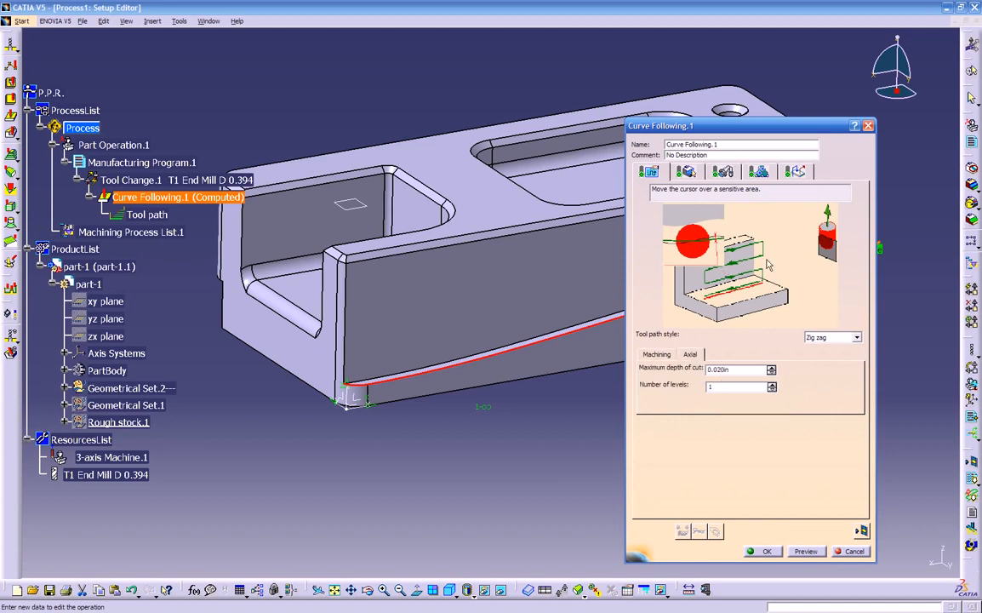
pyautogui.doubleClick(722, 385)
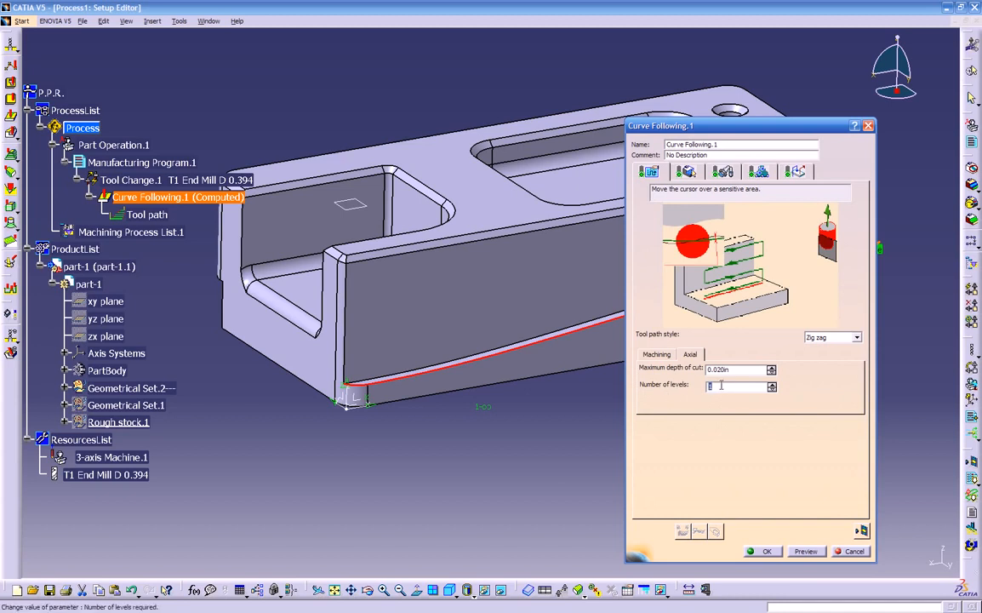
pyautogui.moveTo(738, 370); pyautogui.dragTo(649, 375)
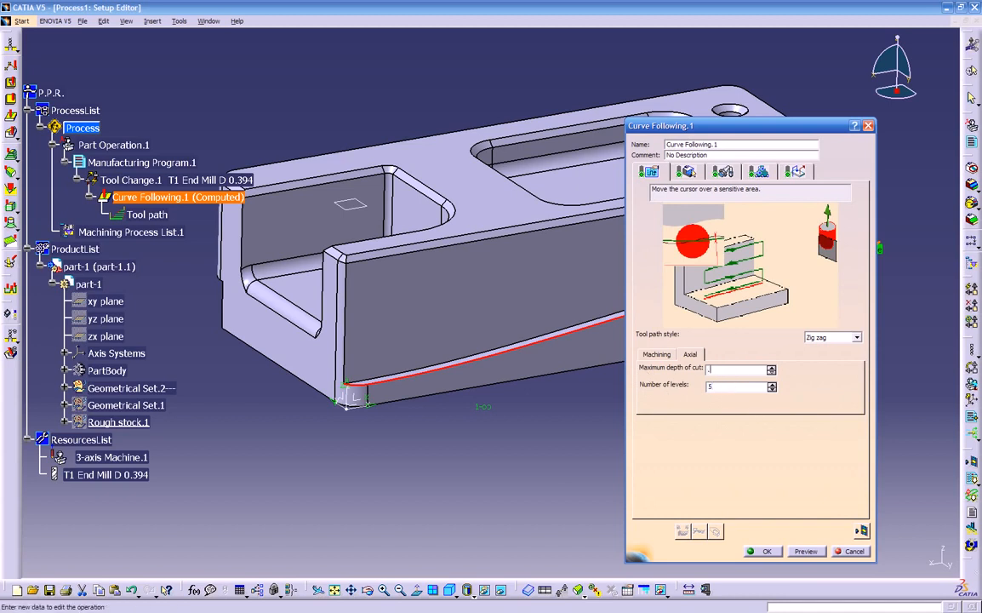
pyautogui.click(861, 530)
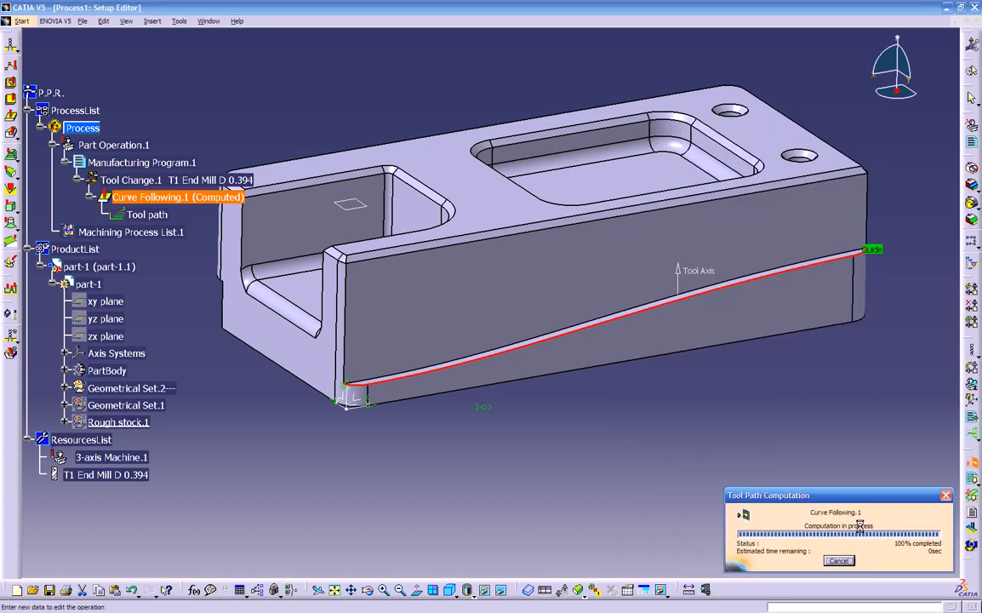
# Replay the multi-level tool path from its start, view it along the sloping ledge, and close the replay
pyautogui.moveTo(657, 404); pyautogui.dragTo(648, 414, button='middle')
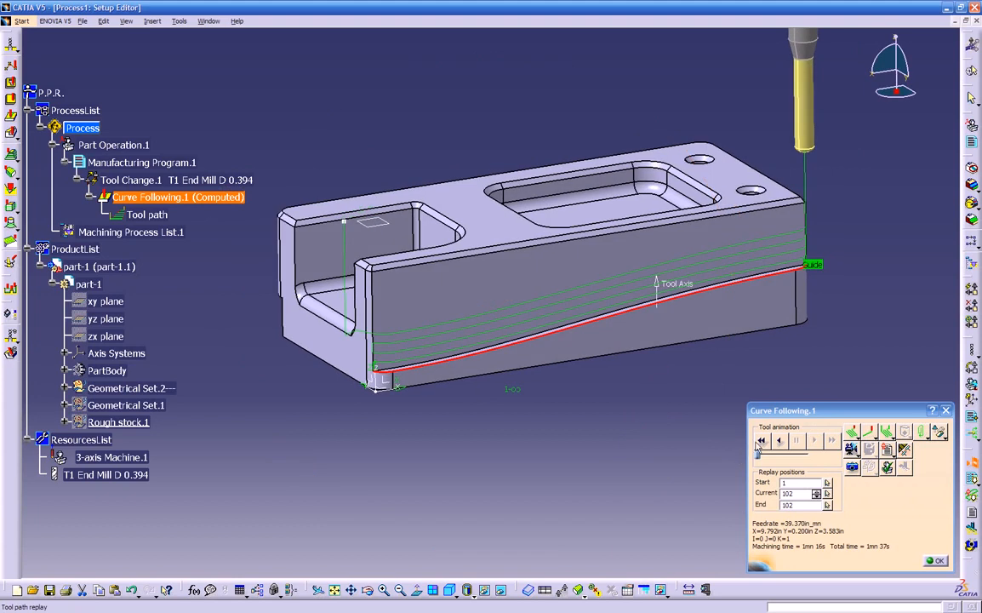
pyautogui.click(762, 441)
pyautogui.click(815, 441)
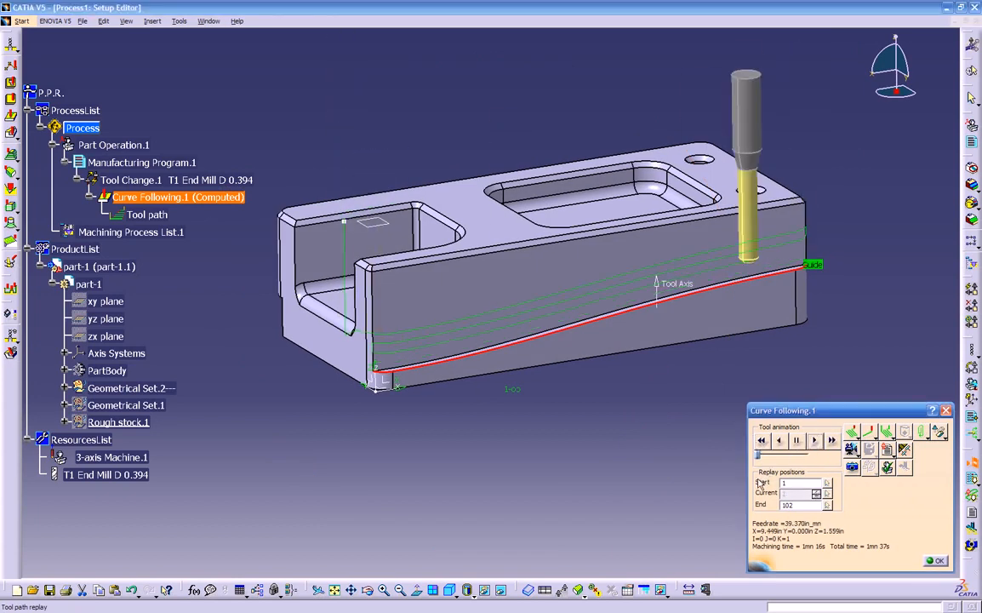
pyautogui.moveTo(690, 461); pyautogui.dragTo(582, 418, button='middle')
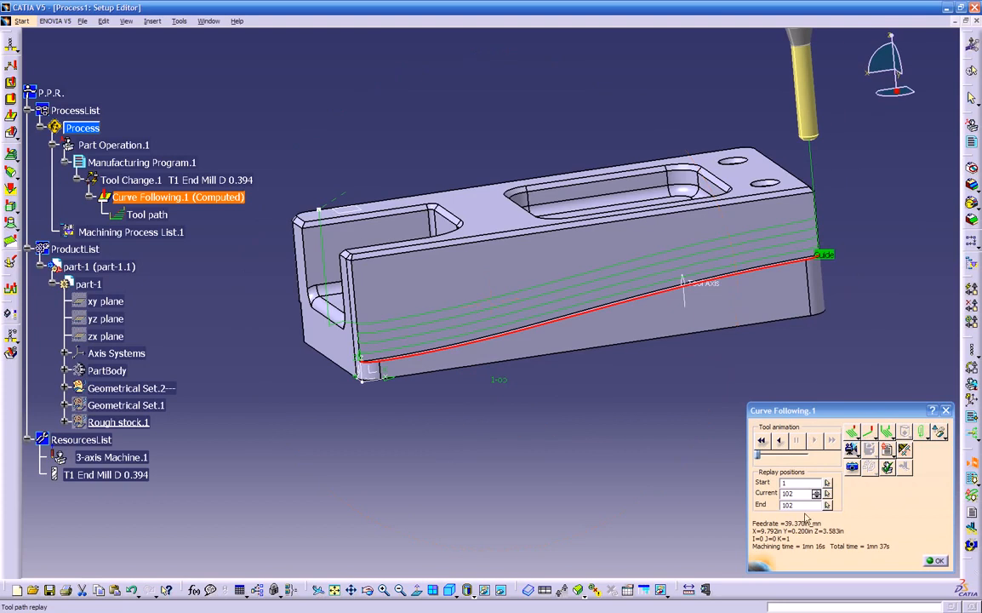
pyautogui.click(935, 561)
# Change the tool path style to One way and recompute the tool path
pyautogui.click(830, 338)
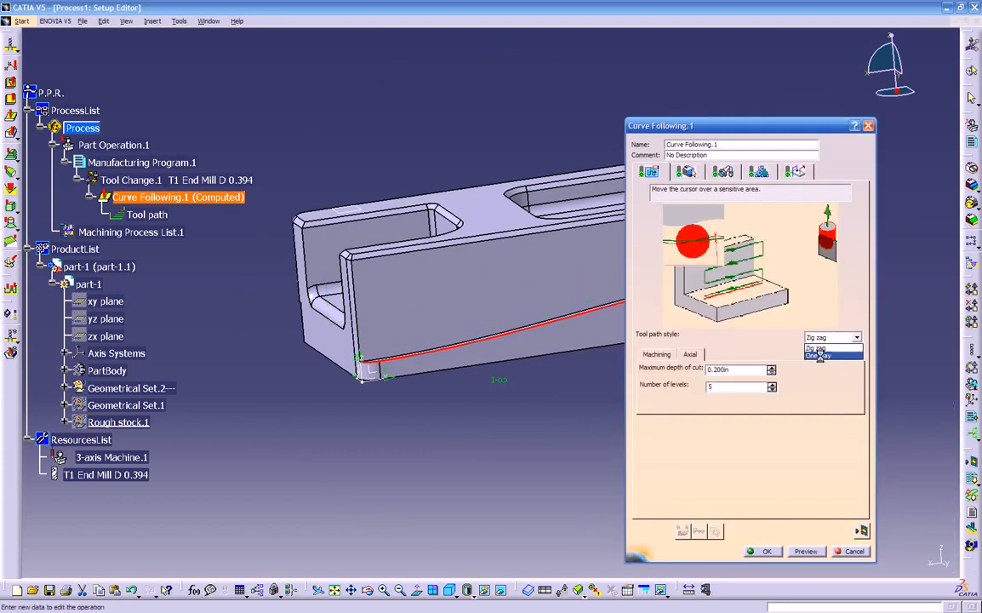
pyautogui.click(821, 356)
pyautogui.click(858, 531)
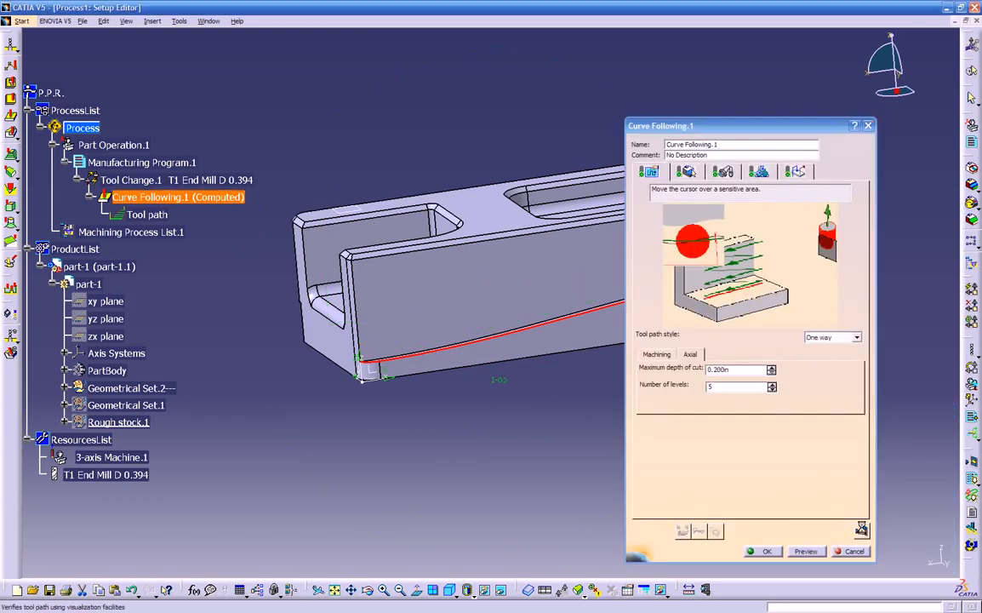
# Replay the one-way tool path from its start, inspect its passes from the part's end and side, and close the replay
pyautogui.moveTo(608, 409); pyautogui.dragTo(712, 435, button='middle')
pyautogui.click(761, 441)
pyautogui.click(814, 440)
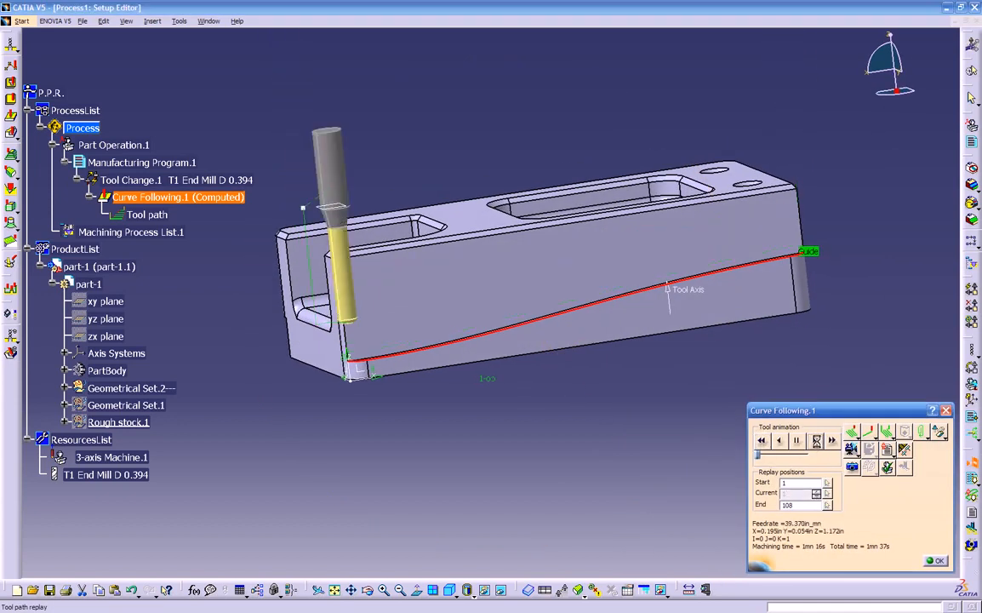
pyautogui.moveTo(549, 315); pyautogui.dragTo(747, 285, button='middle')
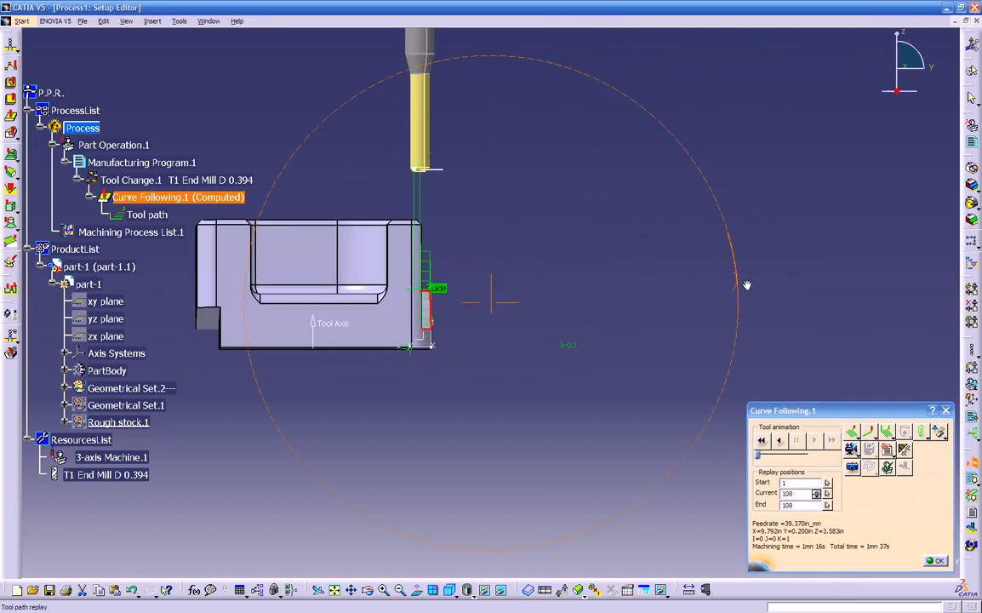
pyautogui.moveTo(551, 282); pyautogui.dragTo(515, 309, button='middle')
pyautogui.moveTo(423, 277); pyautogui.dragTo(512, 300, button='middle')
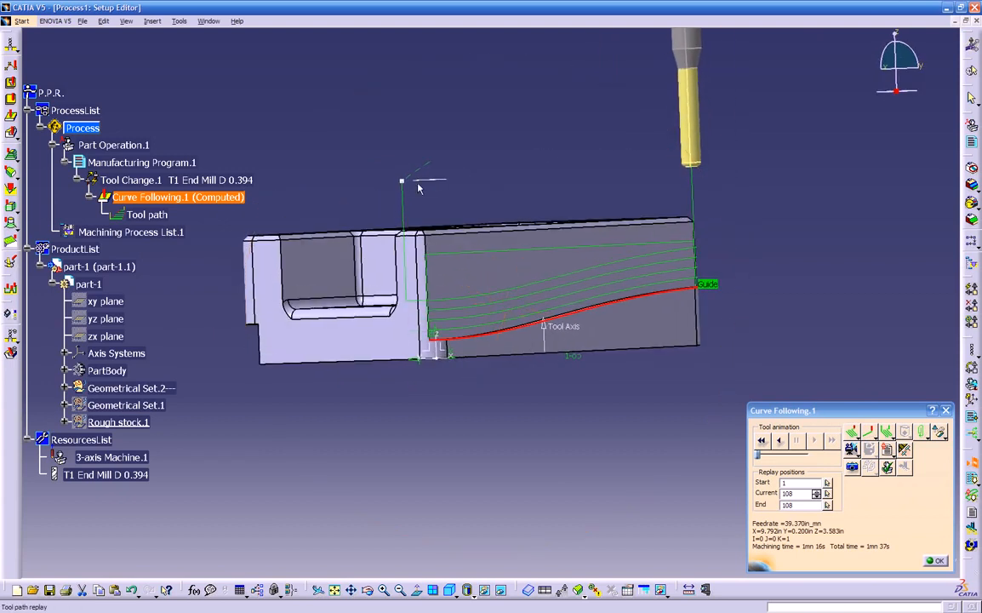
pyautogui.click(935, 560)
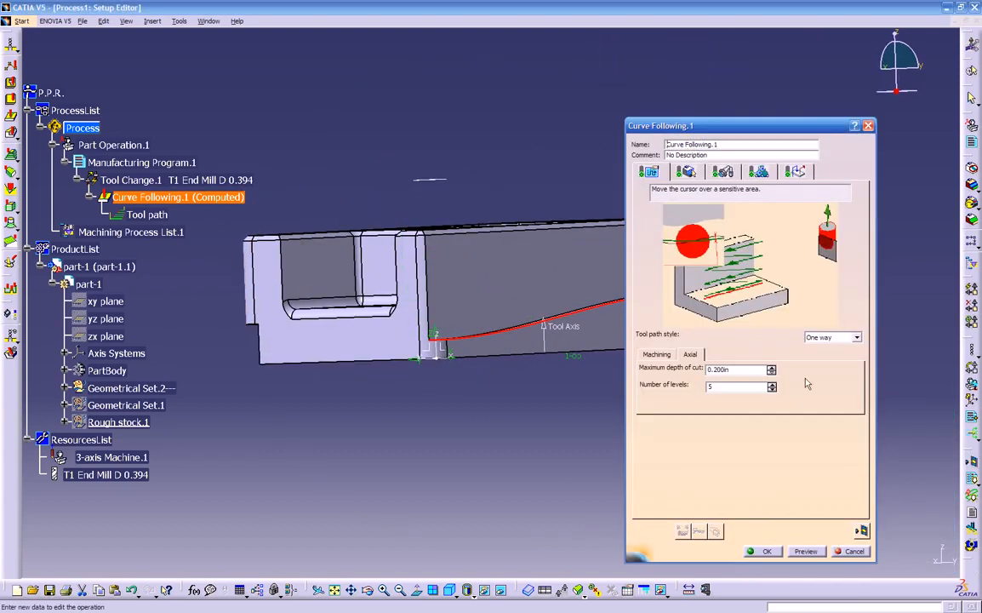
# Activate the Clearance and Linking macros of the Curve Following operation
pyautogui.click(795, 172)
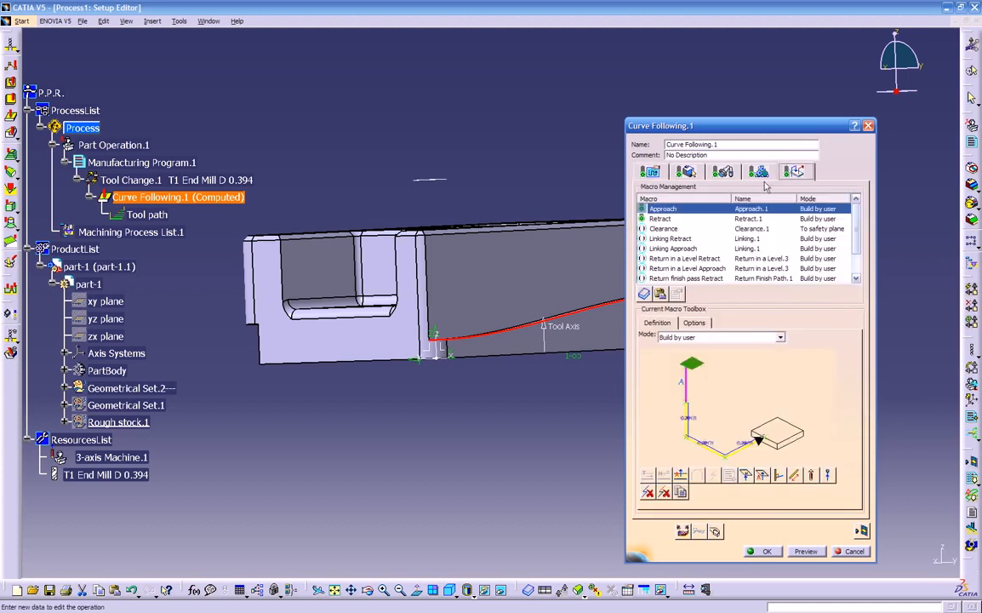
pyautogui.rightClick(652, 236)
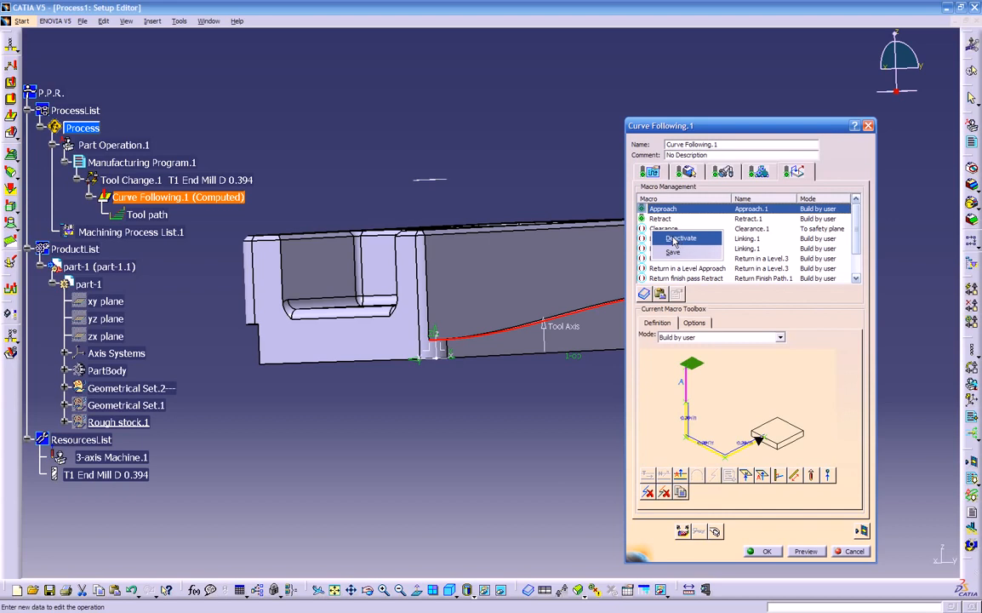
pyautogui.click(670, 229)
pyautogui.rightClick(673, 231)
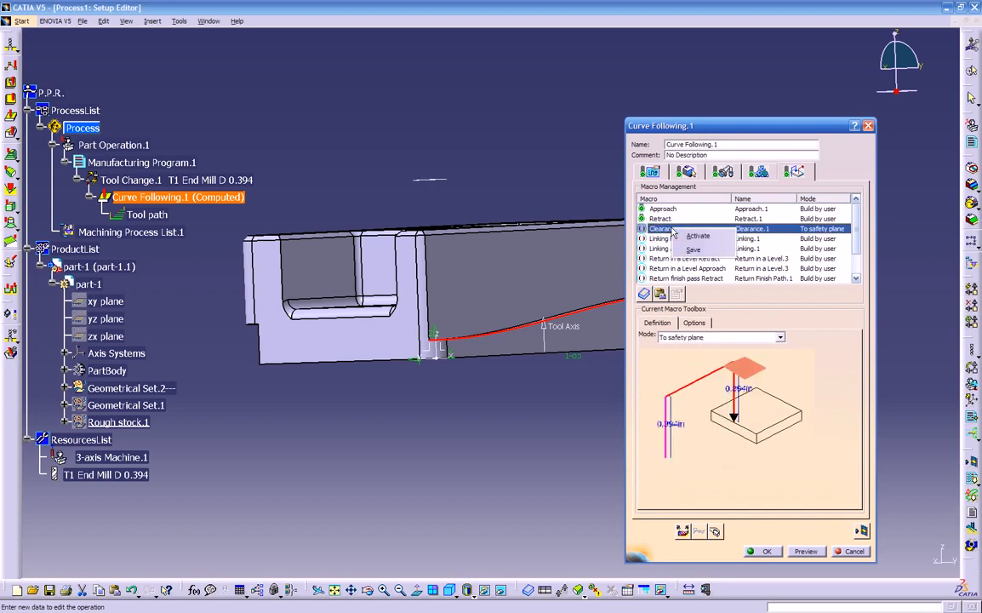
pyautogui.click(697, 236)
pyautogui.click(673, 239)
pyautogui.rightClick(683, 244)
pyautogui.click(685, 248)
# Activate the Return in a Level, Return finish pass and Return between levels macros
pyautogui.click(670, 260)
pyautogui.rightClick(673, 261)
pyautogui.click(688, 269)
pyautogui.click(680, 278)
pyautogui.rightClick(680, 279)
pyautogui.click(694, 288)
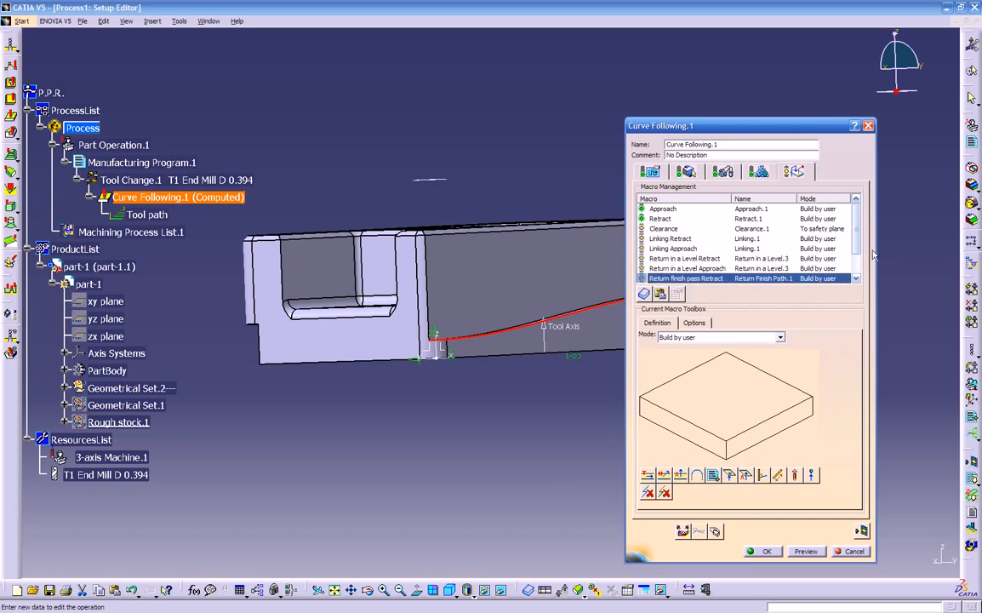
pyautogui.moveTo(858, 246); pyautogui.dragTo(847, 288)
pyautogui.rightClick(704, 268)
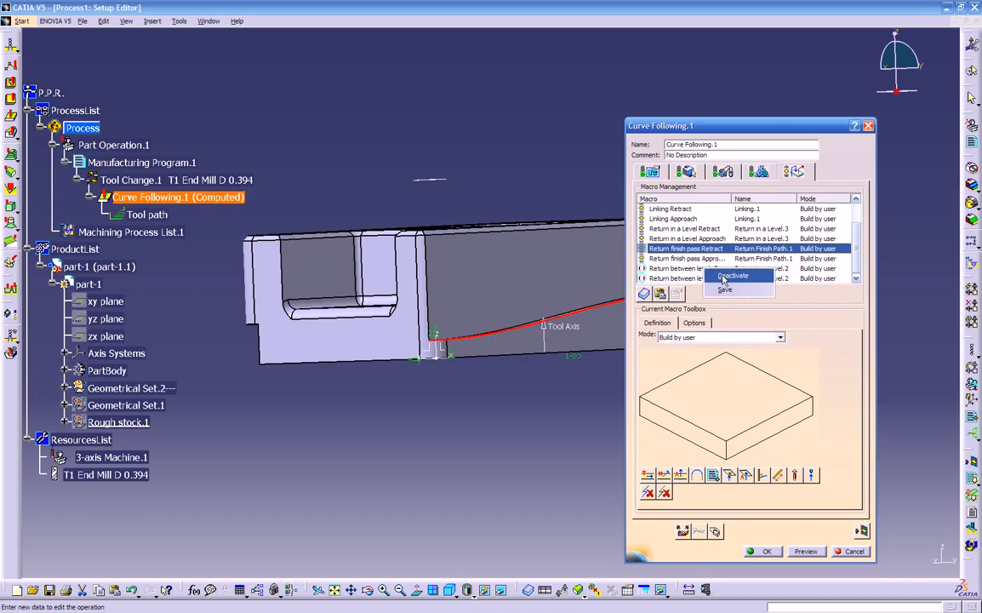
pyautogui.click(673, 268)
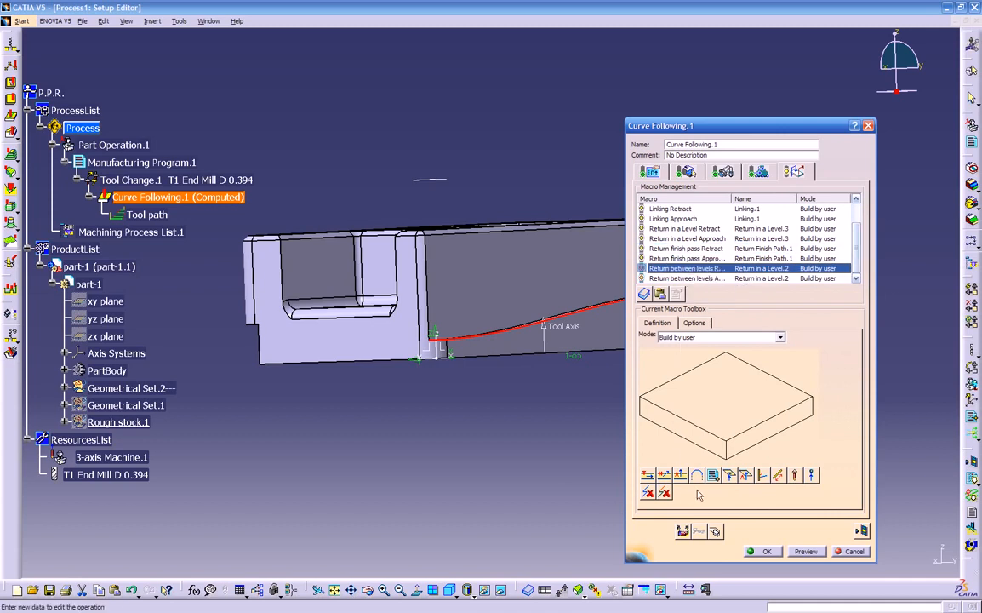
# Add an axial motion up to the plane above the part to the Return between levels Retract and Approach macros
pyautogui.click(746, 477)
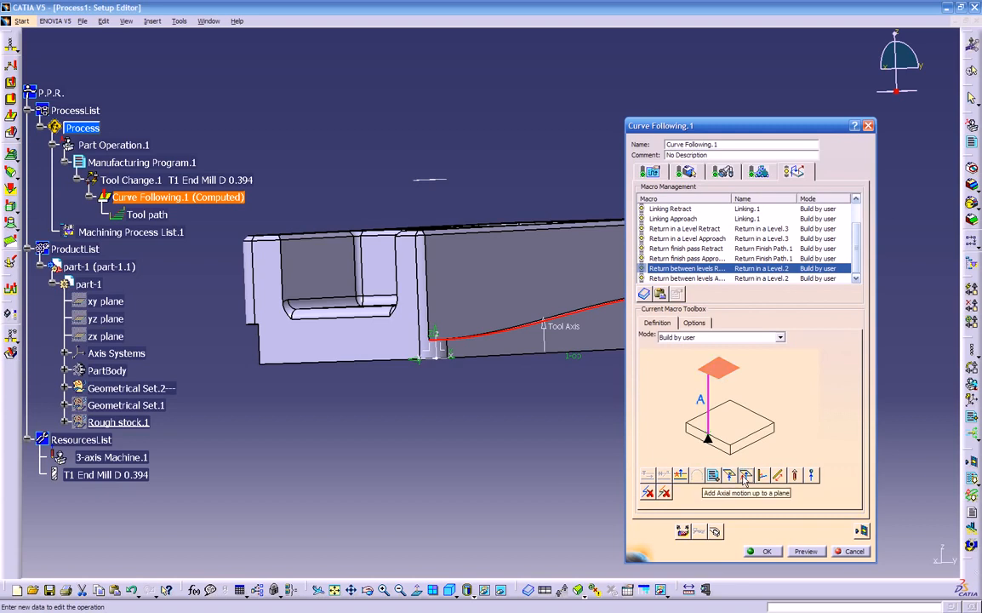
pyautogui.click(718, 372)
pyautogui.click(435, 184)
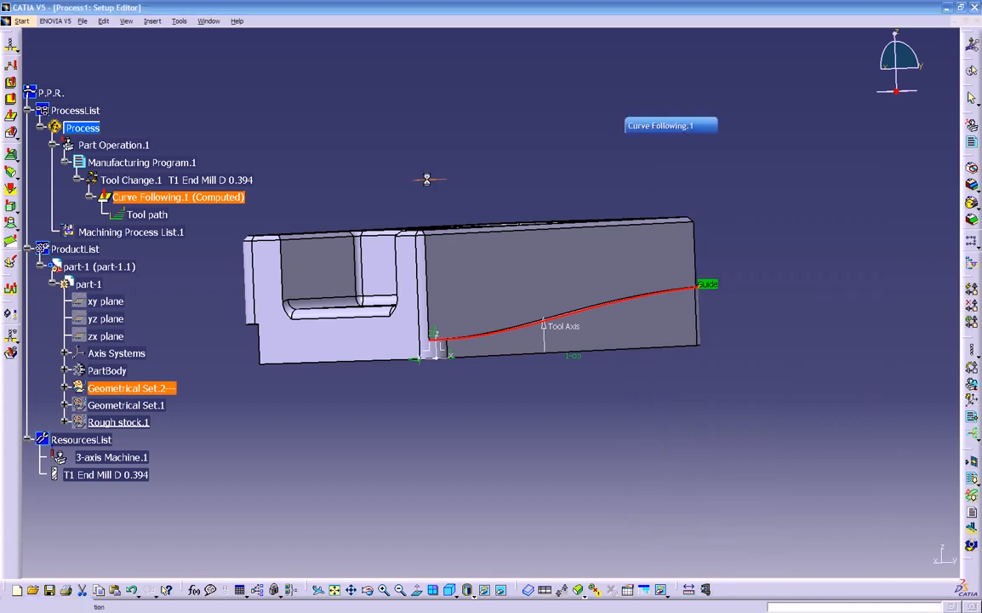
pyautogui.click(661, 278)
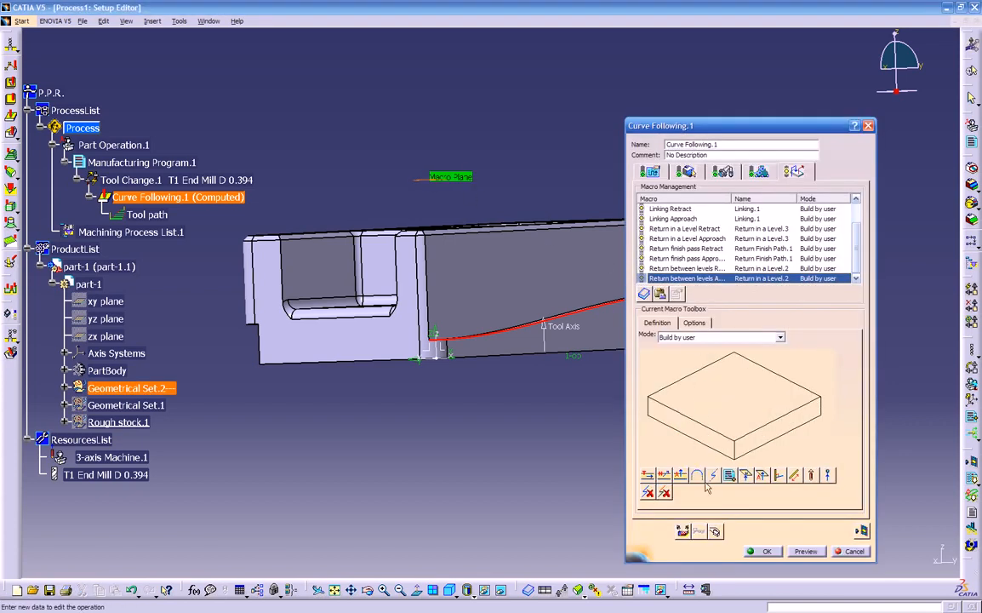
pyautogui.click(760, 477)
pyautogui.click(725, 373)
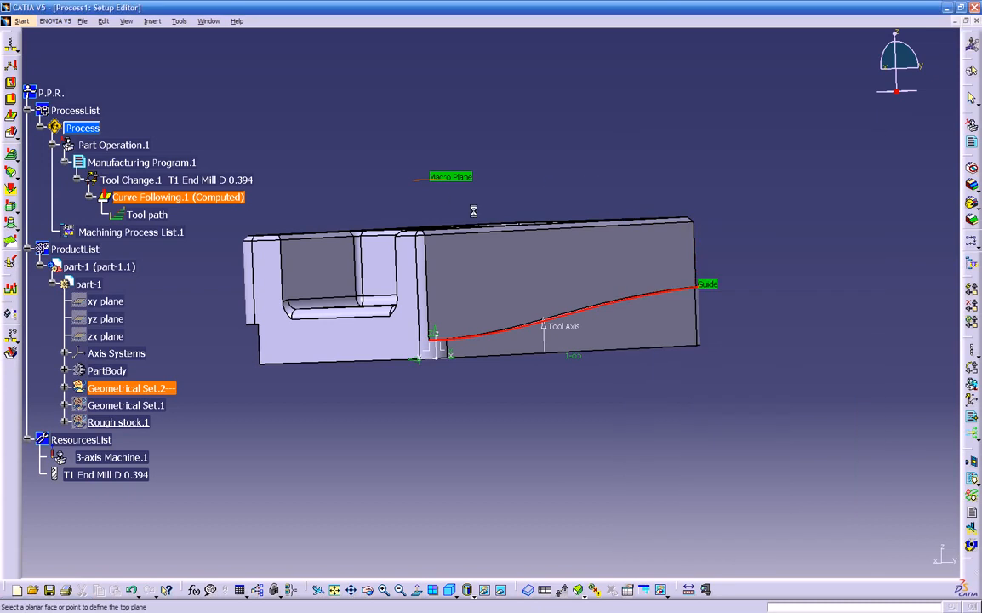
pyautogui.click(436, 181)
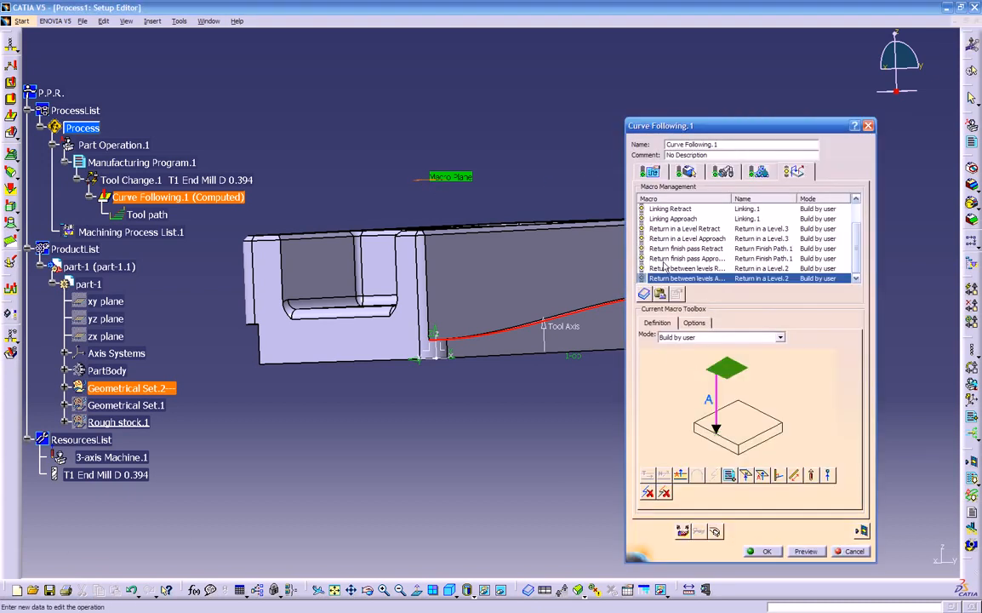
# Give the Return finish pass Approach and Retract macros an axial motion up to the plane above the part
pyautogui.click(720, 259)
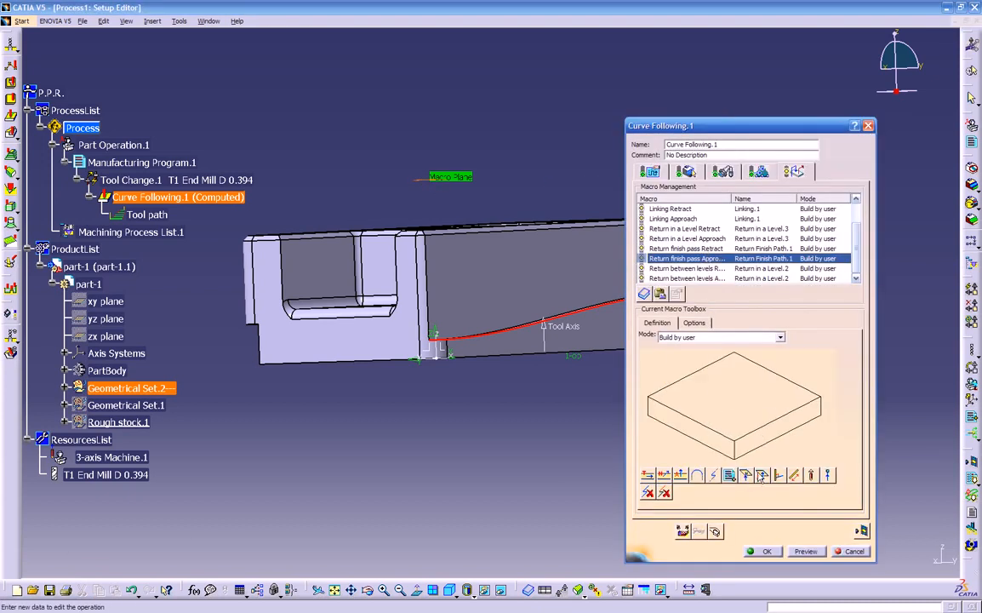
pyautogui.click(762, 475)
pyautogui.click(726, 372)
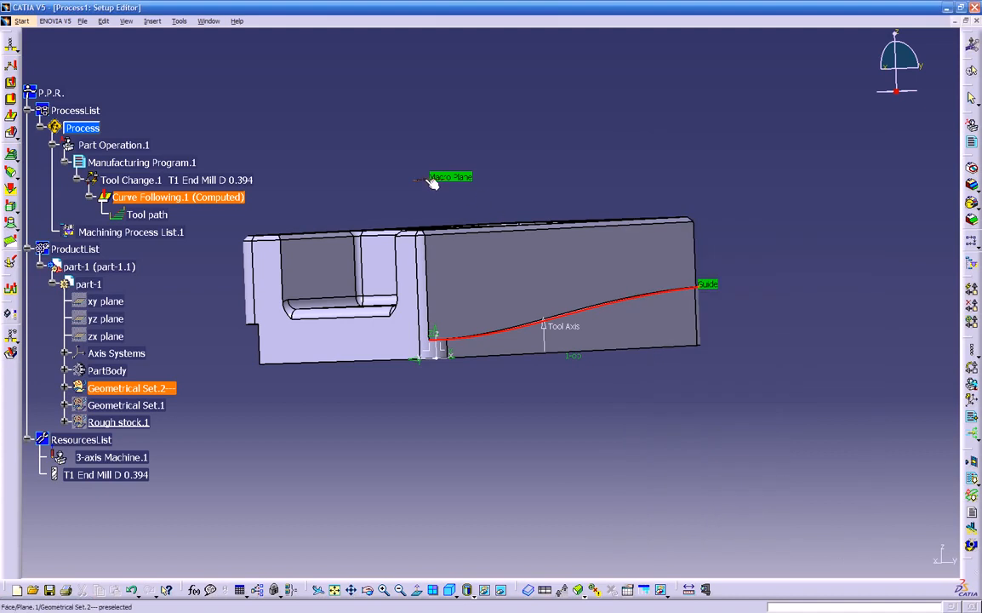
pyautogui.click(433, 183)
pyautogui.click(689, 249)
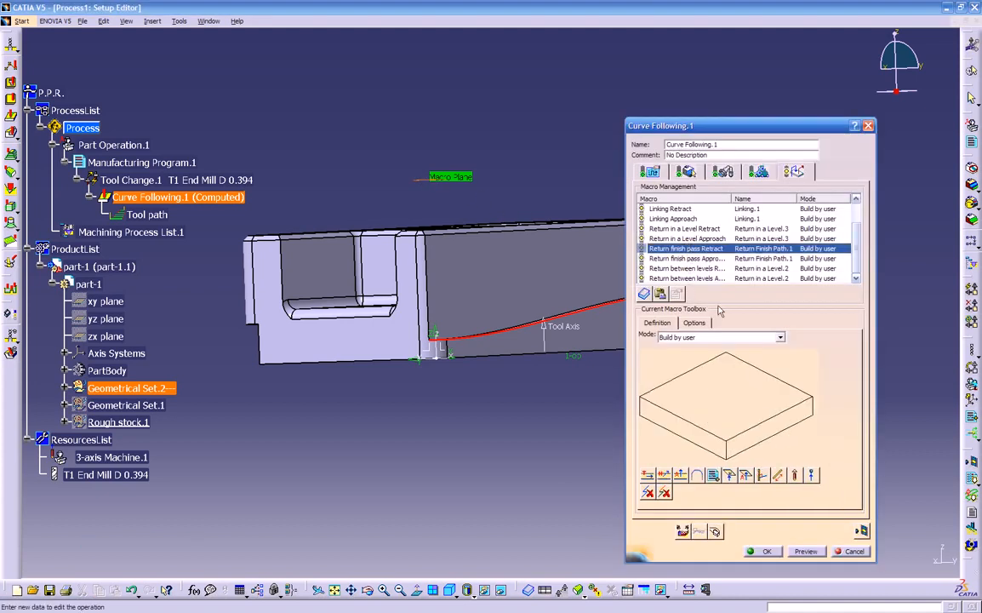
pyautogui.click(745, 476)
pyautogui.click(722, 370)
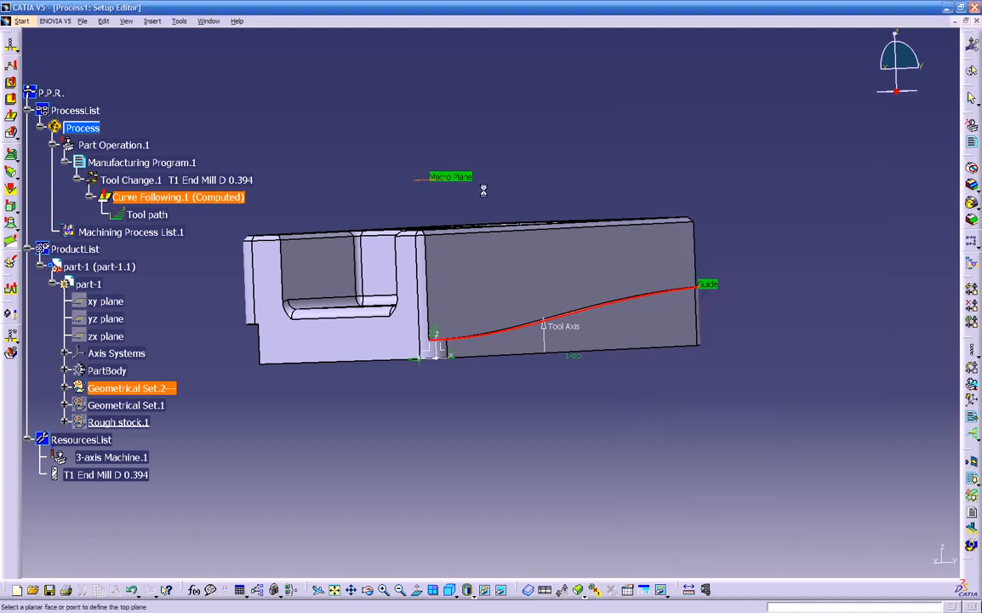
pyautogui.click(433, 183)
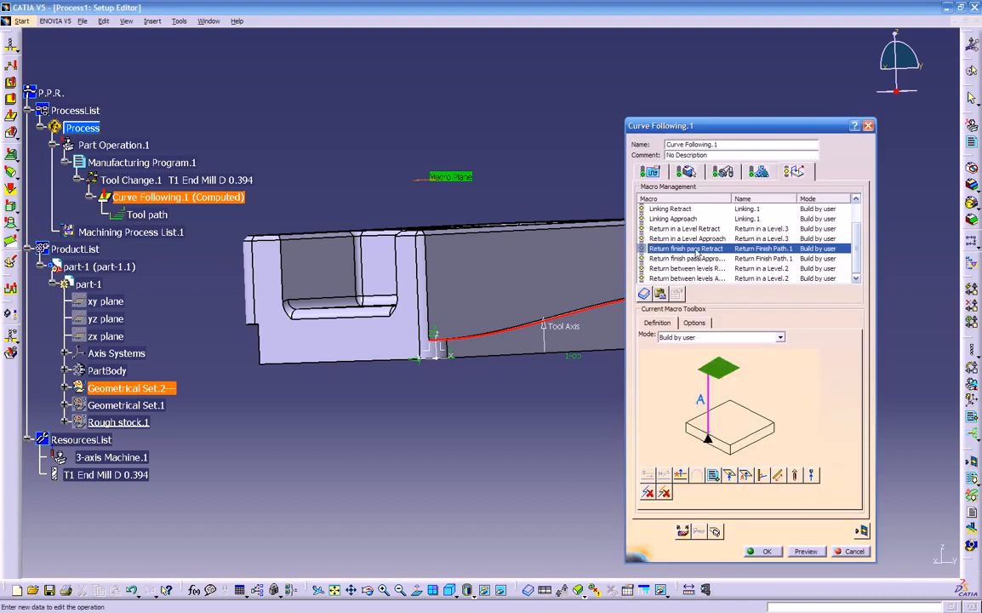
# Add an axial motion up to the plane above the part to the Return in a Level Approach and Retract macros
pyautogui.click(699, 240)
pyautogui.click(763, 477)
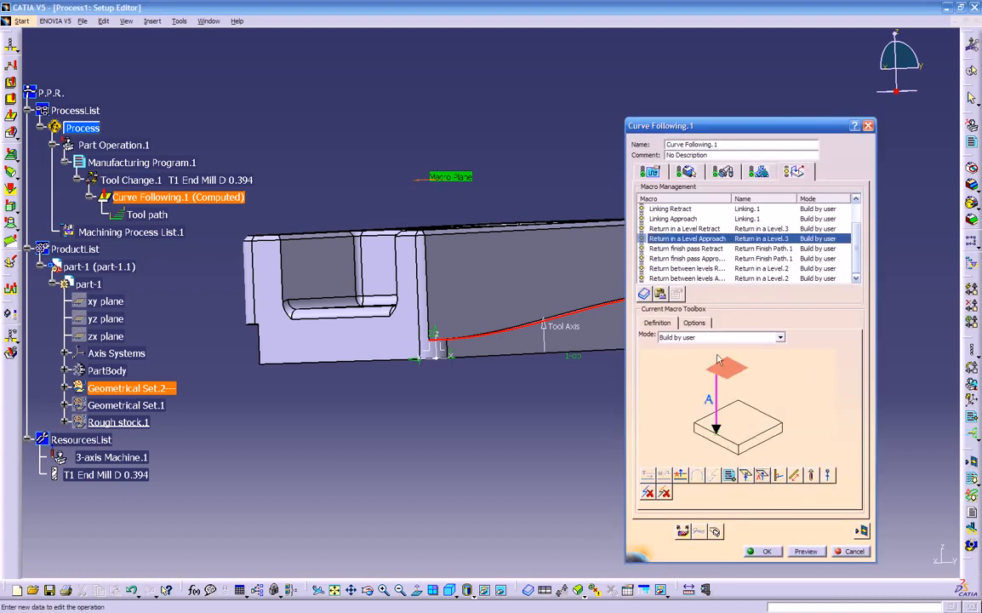
pyautogui.click(722, 372)
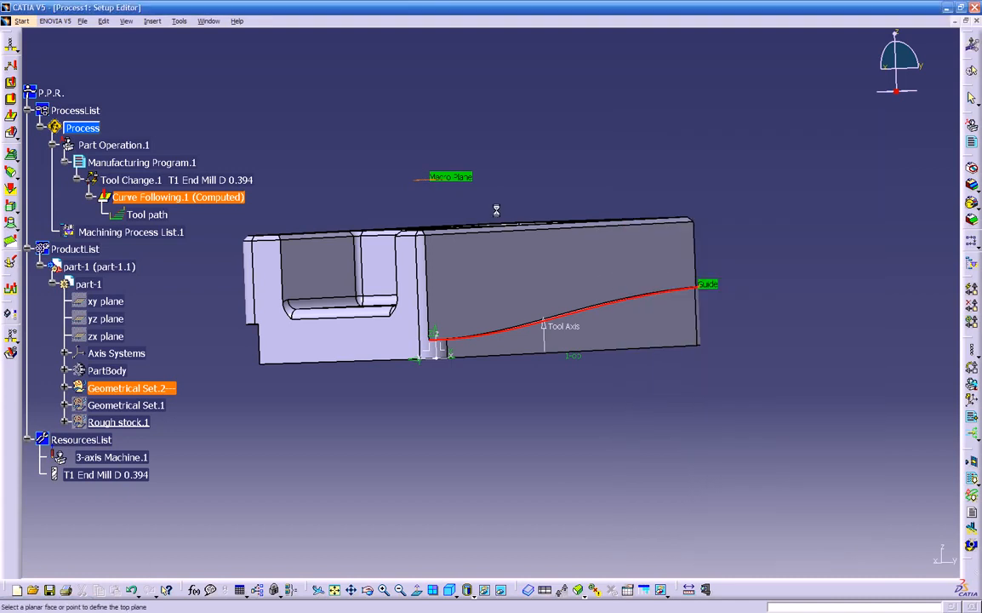
pyautogui.click(448, 181)
pyautogui.click(661, 230)
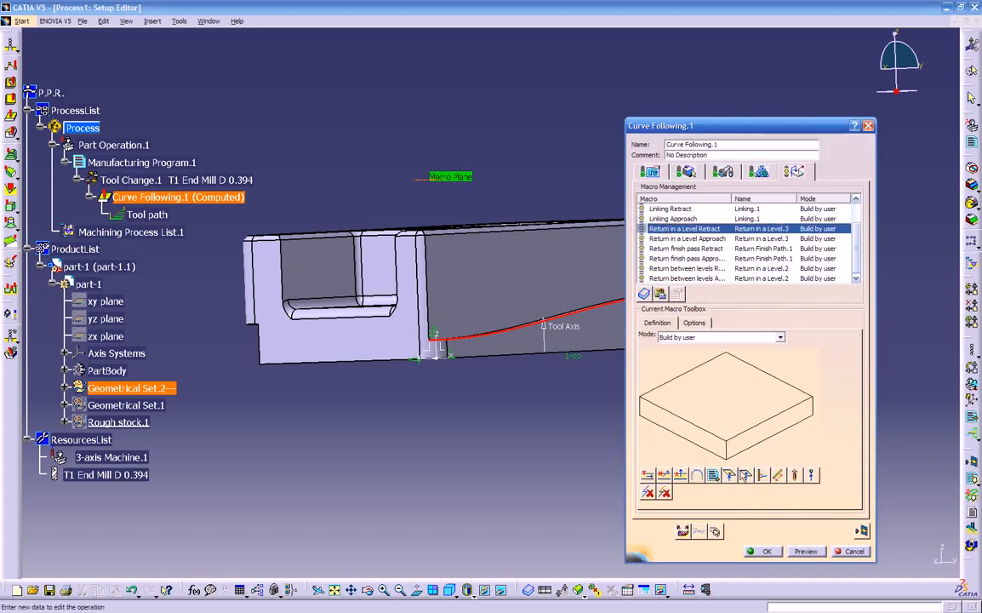
pyautogui.click(725, 372)
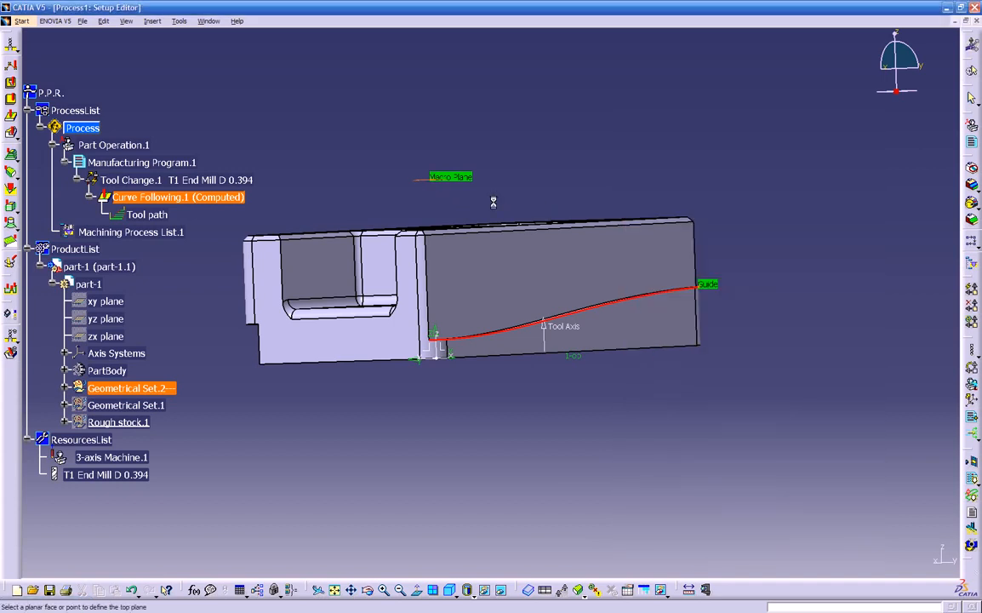
pyautogui.click(426, 181)
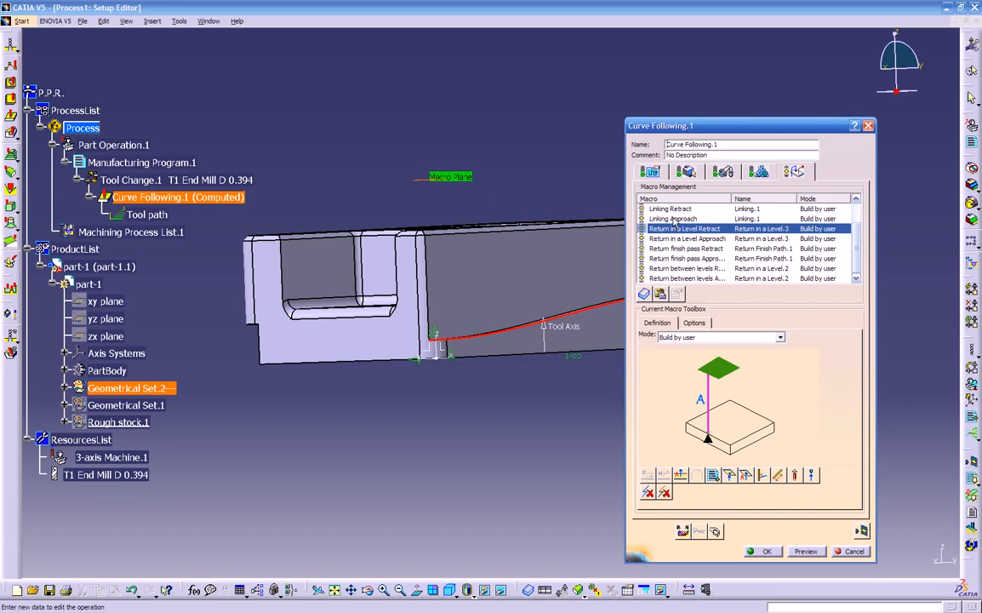
# Replay the Curve Following tool path to check its retract motions around the part, and accept the operation
pyautogui.click(861, 530)
pyautogui.moveTo(522, 342); pyautogui.dragTo(671, 320, button='middle')
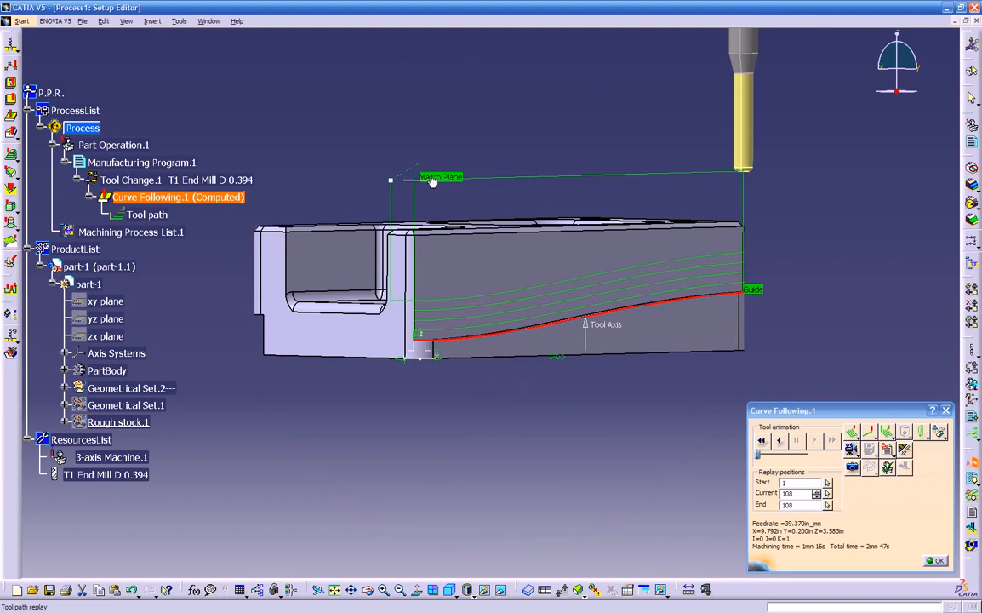
pyautogui.moveTo(470, 206); pyautogui.dragTo(580, 325, button='middle')
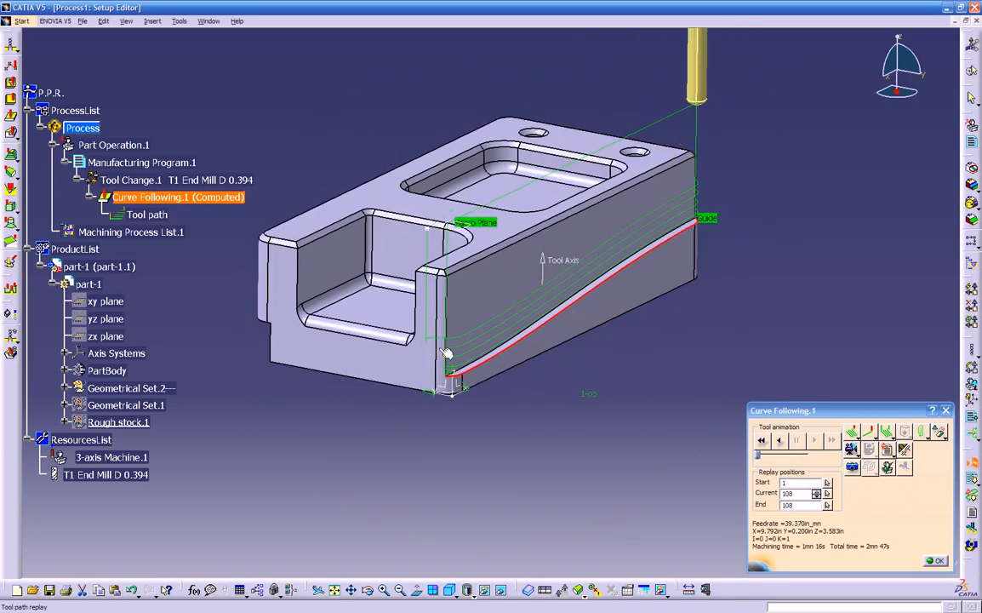
pyautogui.click(936, 561)
pyautogui.click(766, 551)
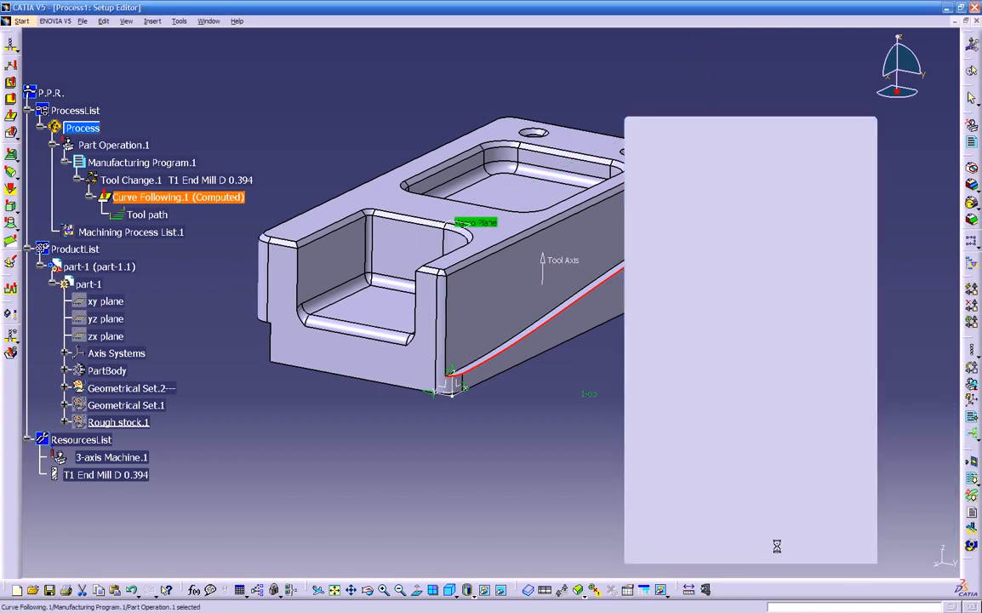
# Open the part for wireframe and surface design and hide its PartBody
pyautogui.moveTo(562, 379); pyautogui.dragTo(536, 368, button='middle')
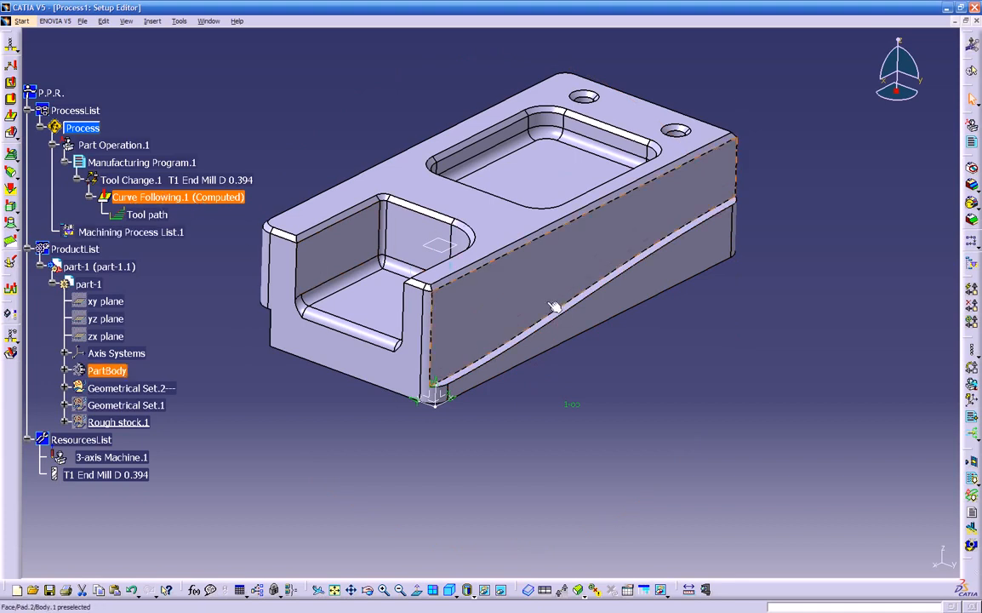
pyautogui.moveTo(545, 400)
pyautogui.mouseDown(button='middle')
pyautogui.moveTo(519, 385)
pyautogui.moveTo(653, 346)
pyautogui.moveTo(661, 325)
pyautogui.moveTo(537, 366)
pyautogui.moveTo(539, 380)
pyautogui.mouseUp(button='middle')
pyautogui.moveTo(543, 280); pyautogui.dragTo(466, 275, button='middle')
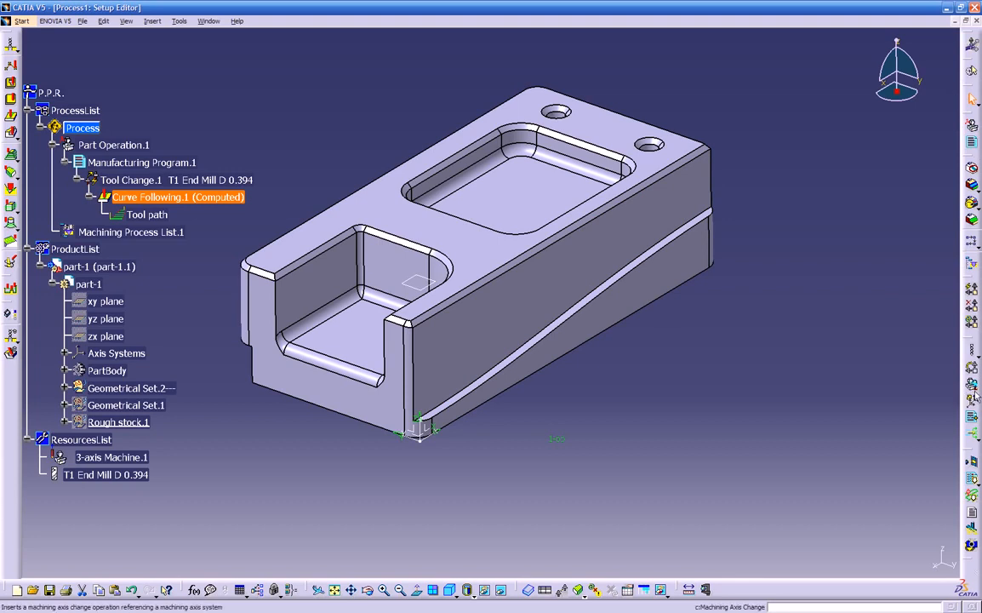
pyautogui.doubleClick(658, 210)
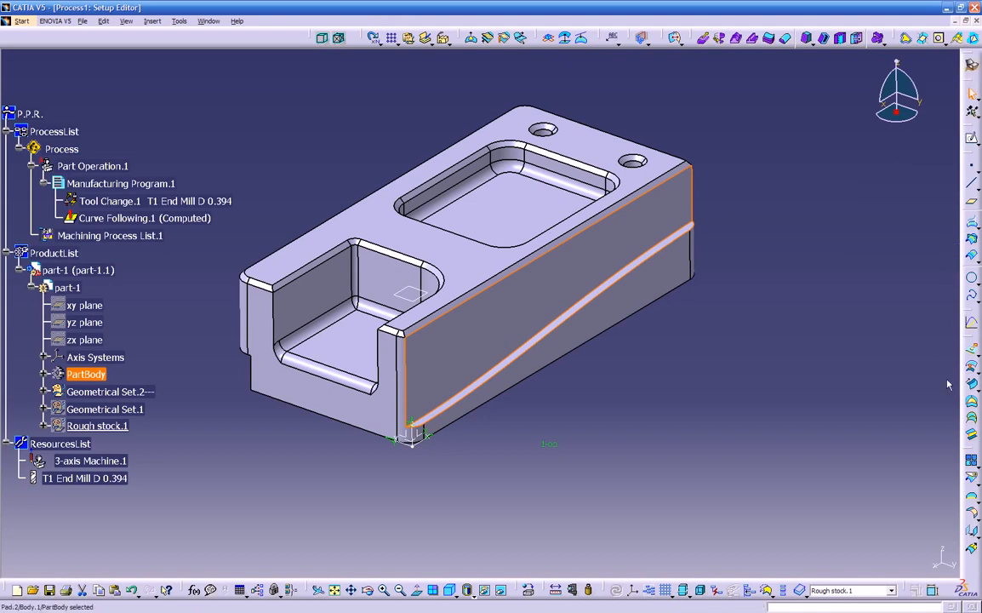
pyautogui.moveTo(633, 409)
pyautogui.mouseDown(button='middle')
pyautogui.moveTo(632, 395)
pyautogui.moveTo(603, 394)
pyautogui.moveTo(628, 392)
pyautogui.moveTo(618, 417)
pyautogui.mouseUp(button='middle')
pyautogui.click(624, 393)
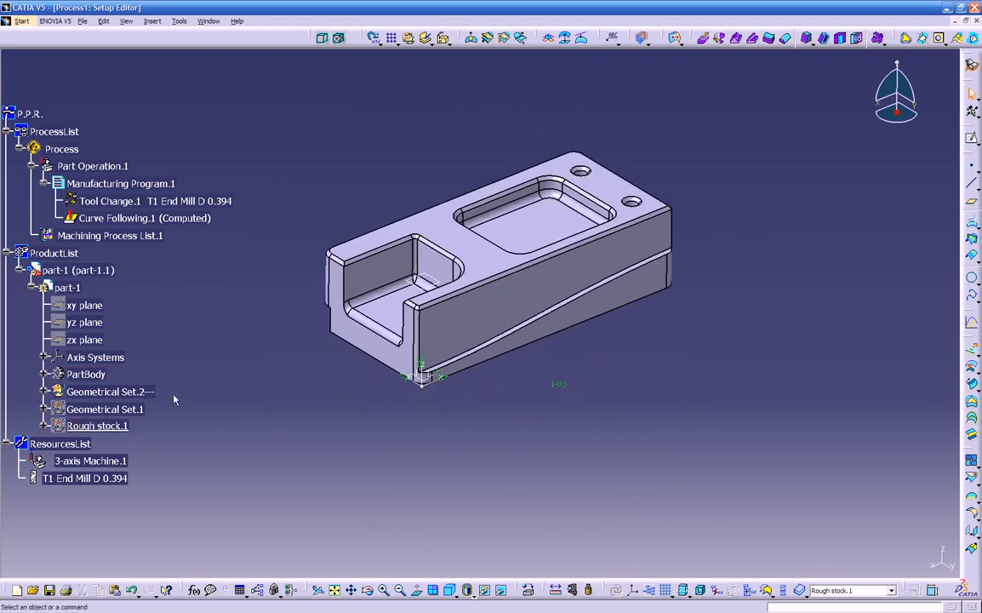
pyautogui.scroll(-3, 192, 281)
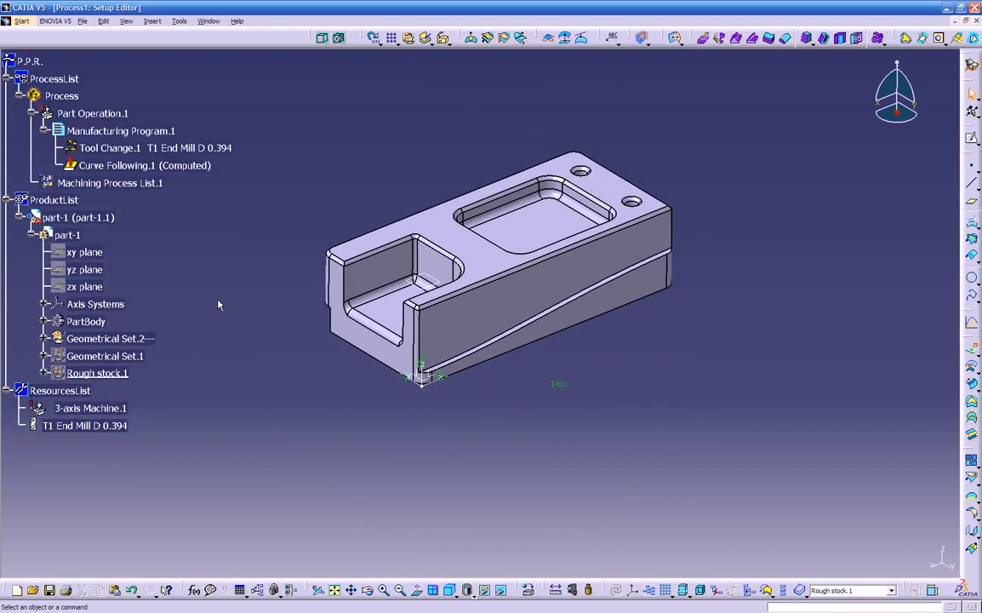
pyautogui.rightClick(102, 323)
pyautogui.click(114, 354)
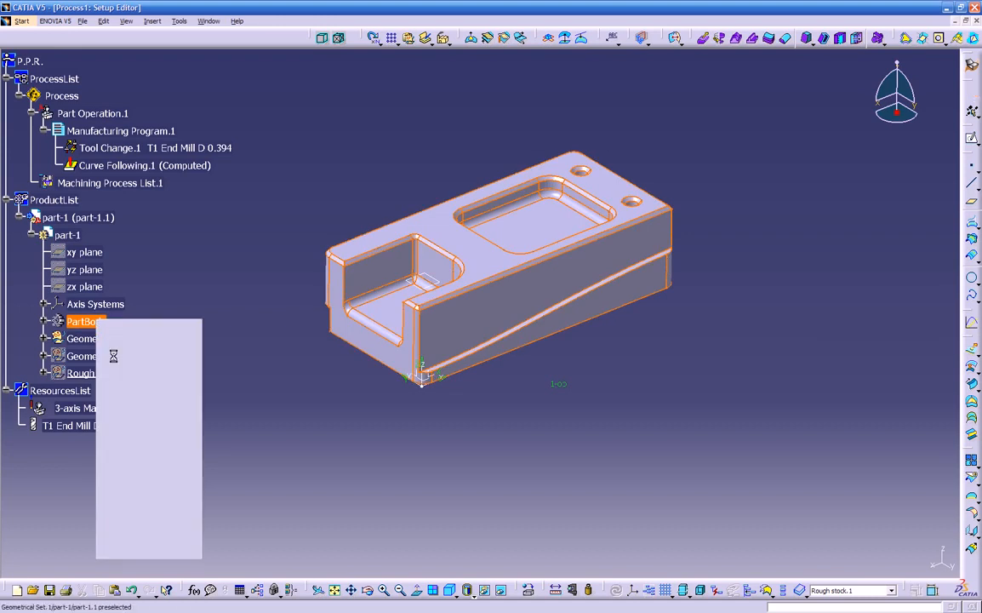
# Start a sketch on the ZX plane of the 1-op axis system and turn off the sketch grid
pyautogui.moveTo(416, 457); pyautogui.dragTo(446, 435, button='middle')
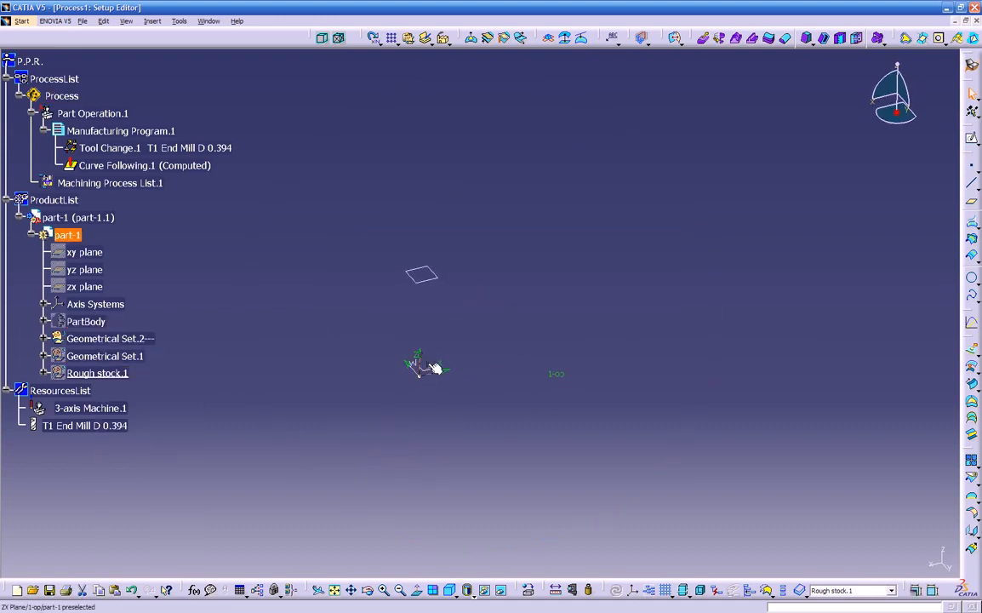
pyautogui.moveTo(464, 413); pyautogui.dragTo(415, 346, button='middle')
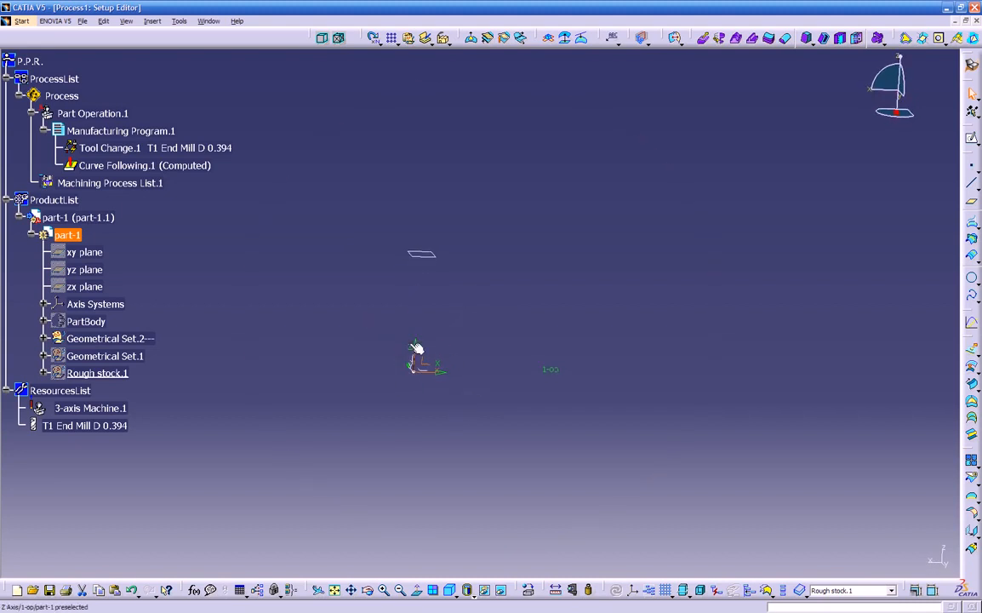
pyautogui.click(446, 369)
pyautogui.click(971, 139)
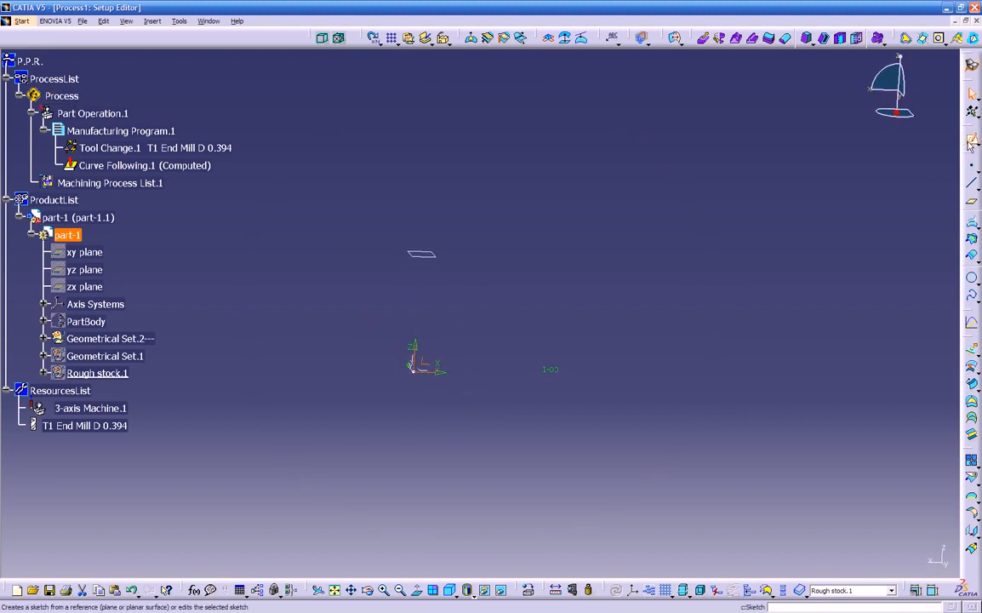
pyautogui.moveTo(658, 296)
pyautogui.mouseDown(button='middle')
pyautogui.moveTo(487, 308)
pyautogui.moveTo(528, 327)
pyautogui.mouseUp(button='middle')
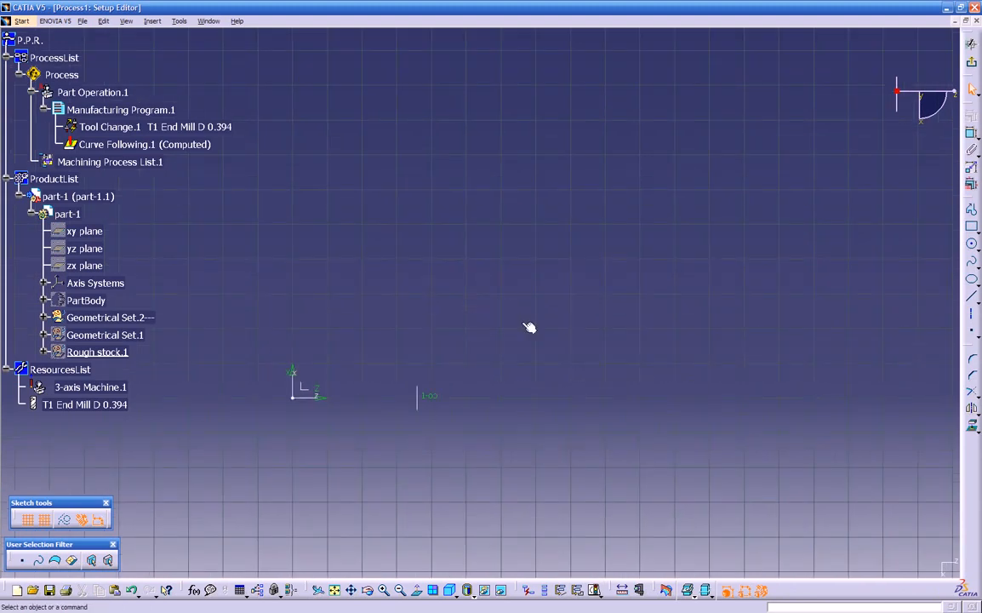
pyautogui.click(27, 520)
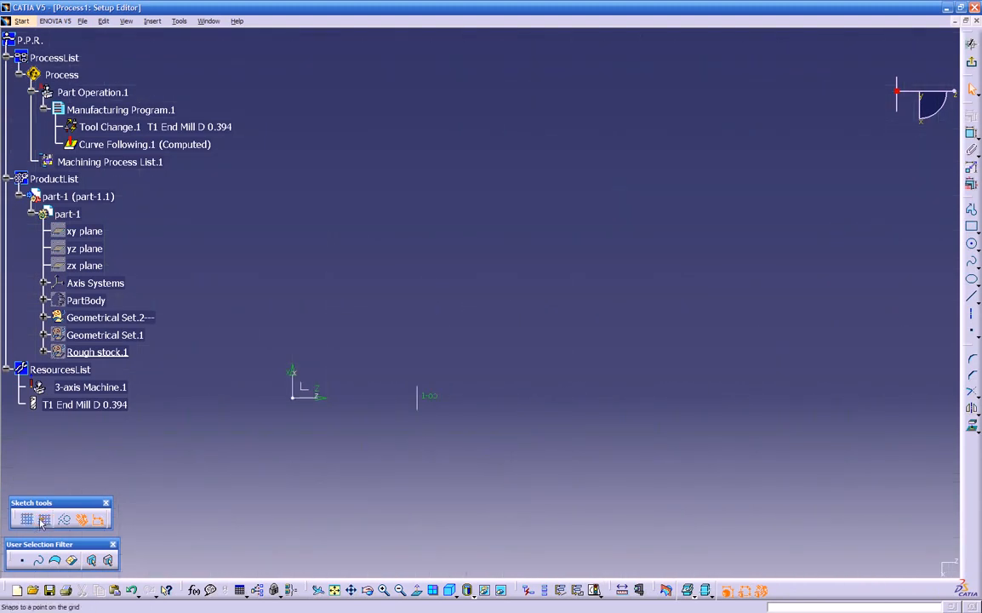
# Sketch a freeform multi-point spline in Rough stock.1 and exit the sketch
pyautogui.click(971, 263)
pyautogui.click(292, 262)
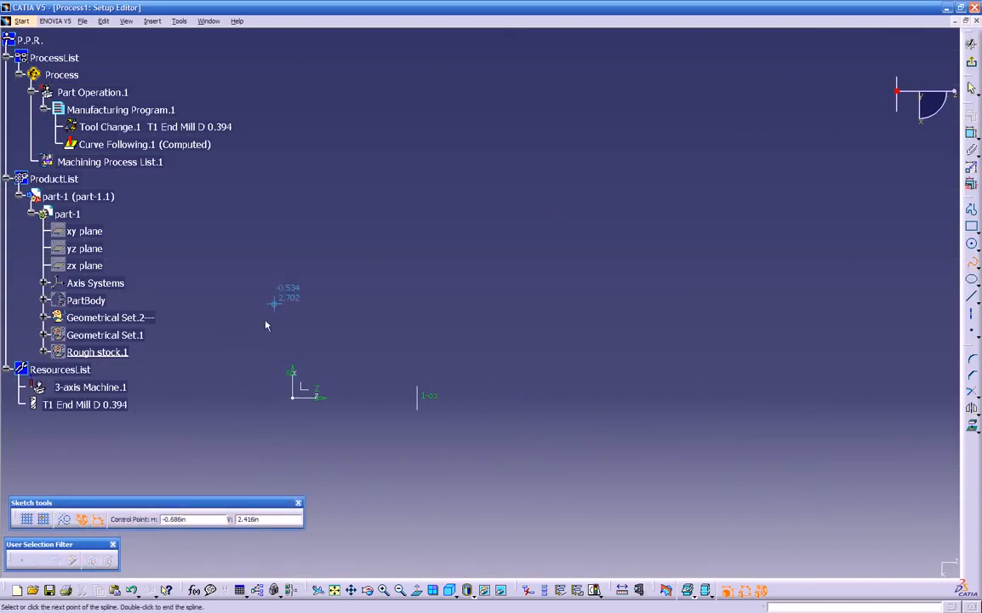
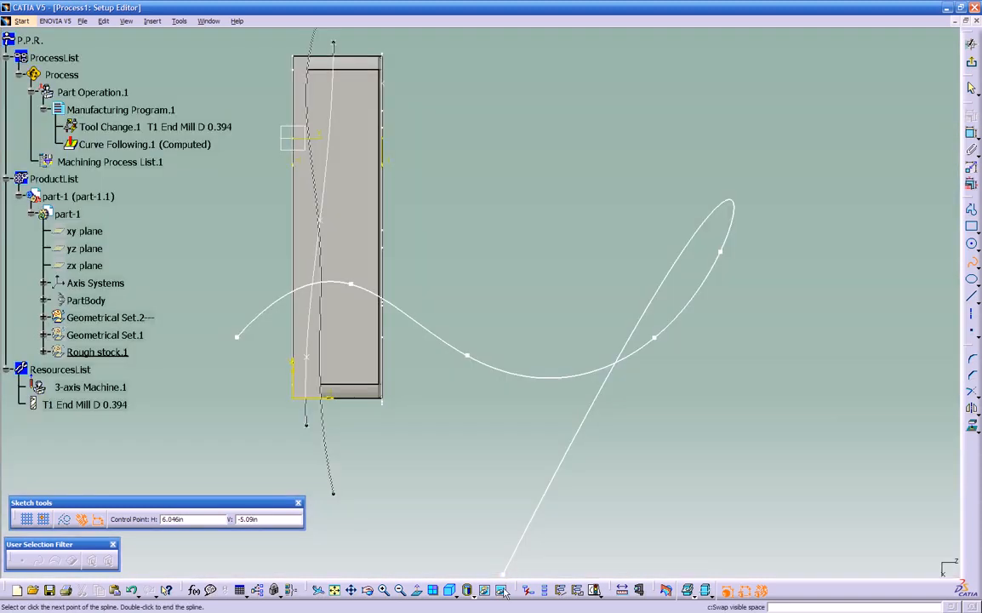
pyautogui.click(654, 338)
pyautogui.click(721, 251)
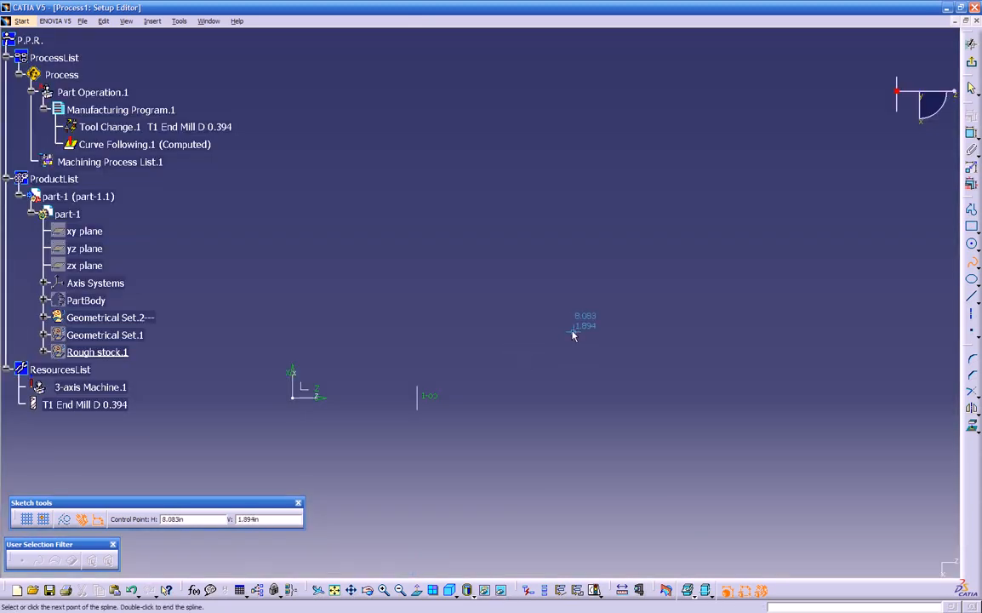
pyautogui.doubleClick(572, 335)
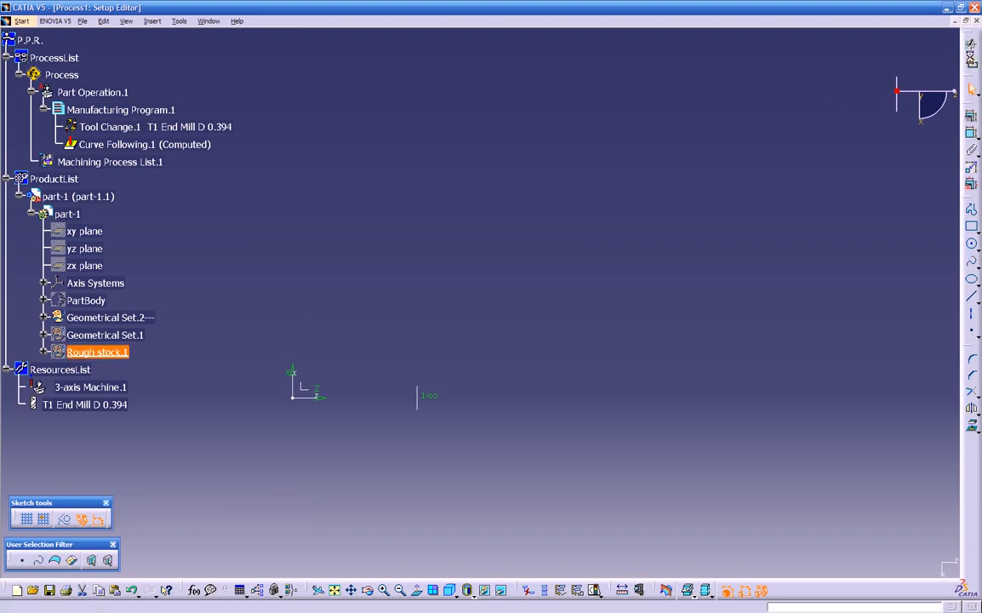
pyautogui.click(971, 43)
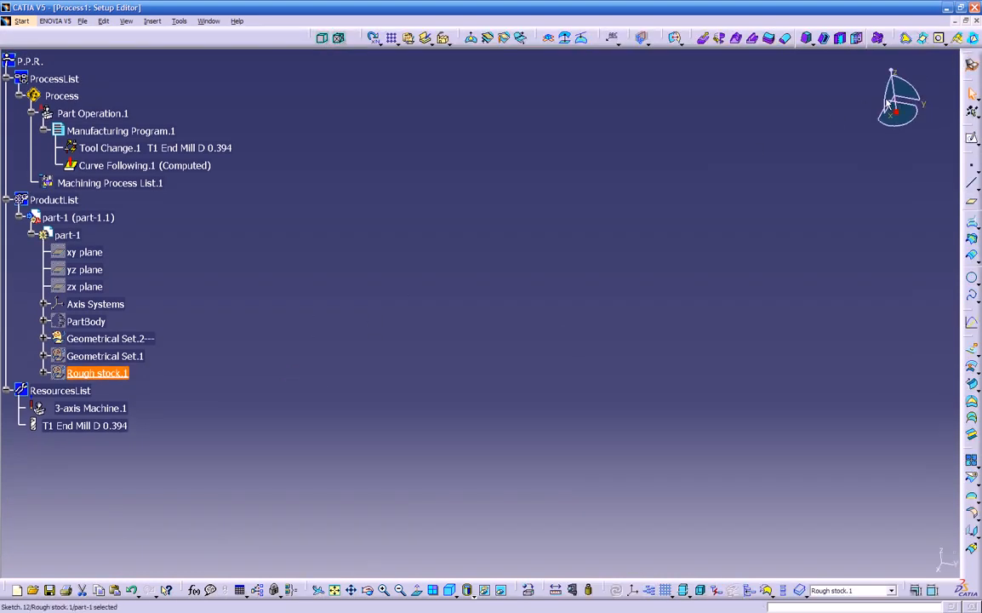
# Define Geometrical Set.2--- as the in-work object and start a sketch on the ZX plane of the 1-op axis system
pyautogui.rightClick(127, 339)
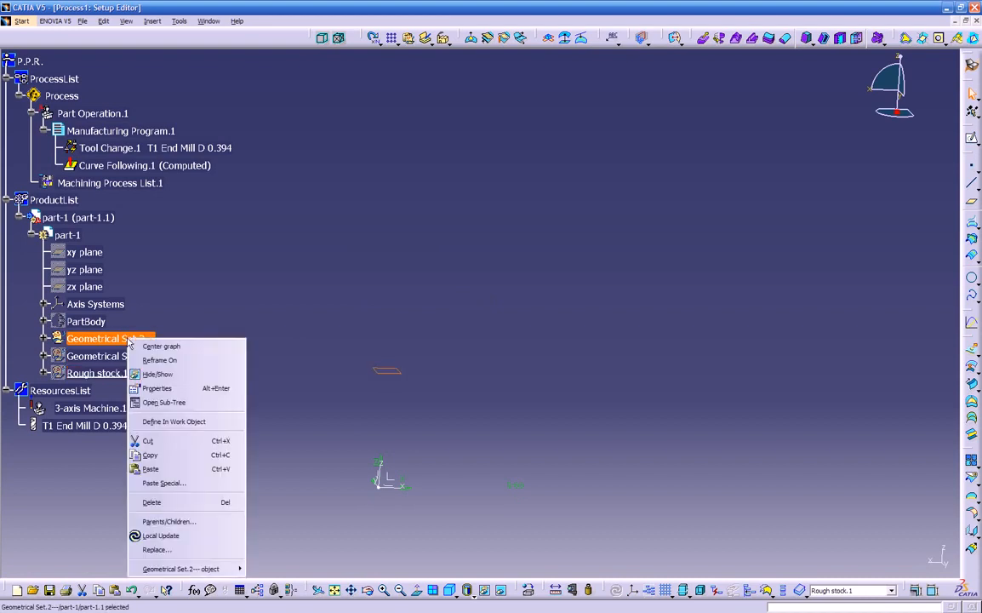
pyautogui.click(173, 422)
pyautogui.moveTo(468, 418); pyautogui.dragTo(455, 356, button='middle')
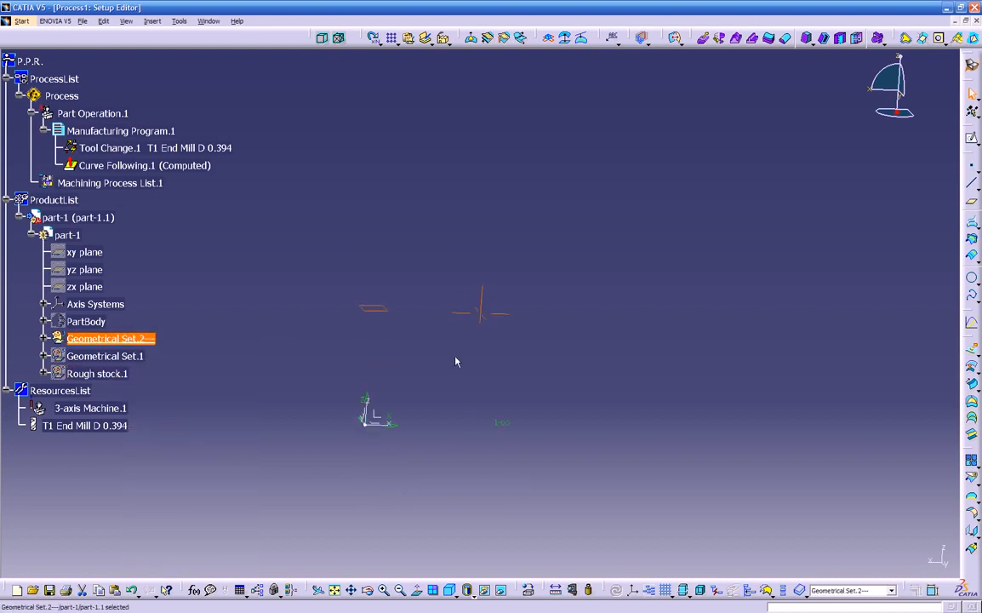
pyautogui.click(379, 420)
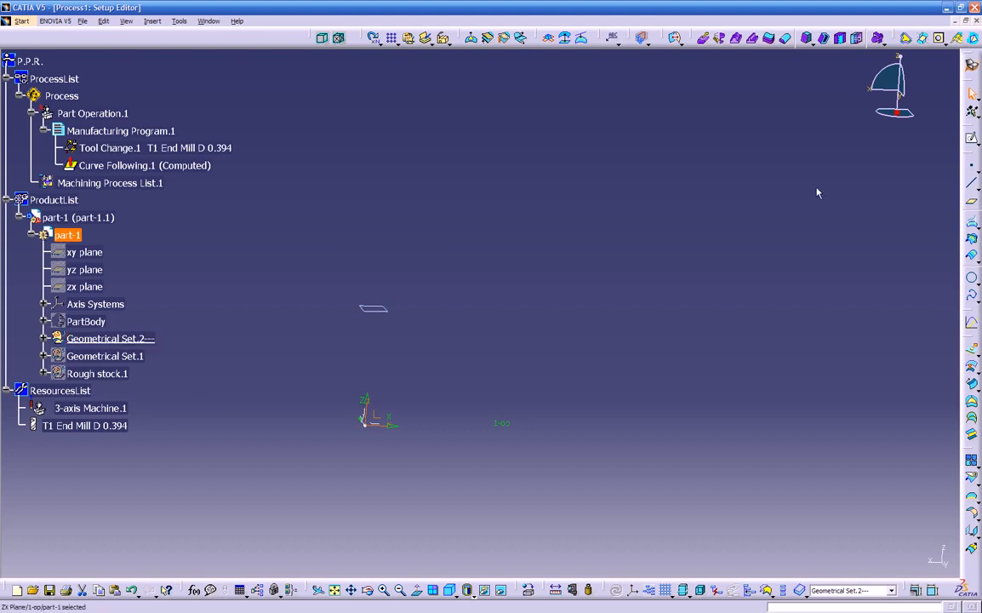
pyautogui.click(970, 138)
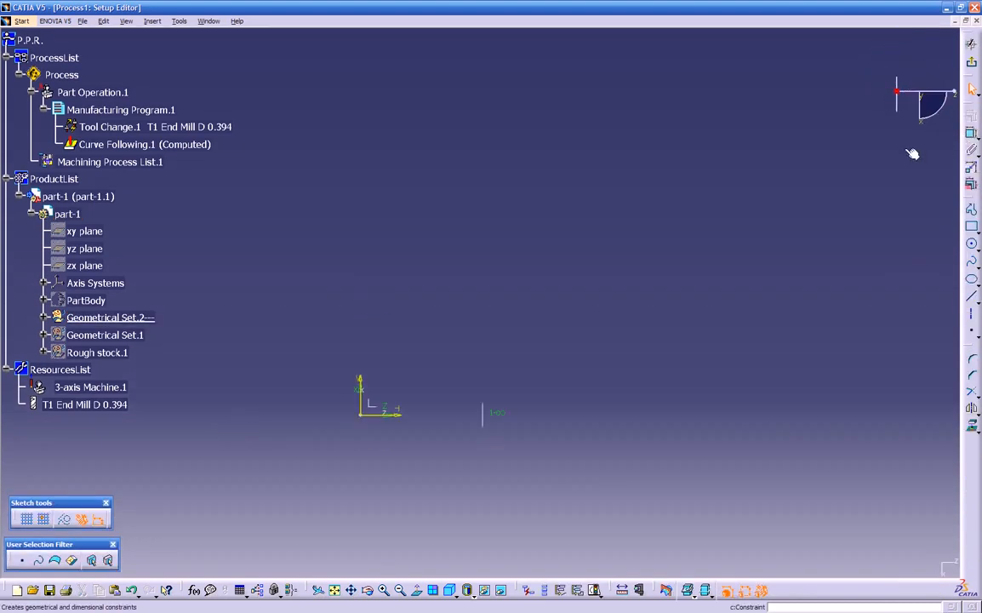
# Draw a wavy spline through five points, rising near the sketch origin, dipping below it and rising again at the far end
pyautogui.click(972, 262)
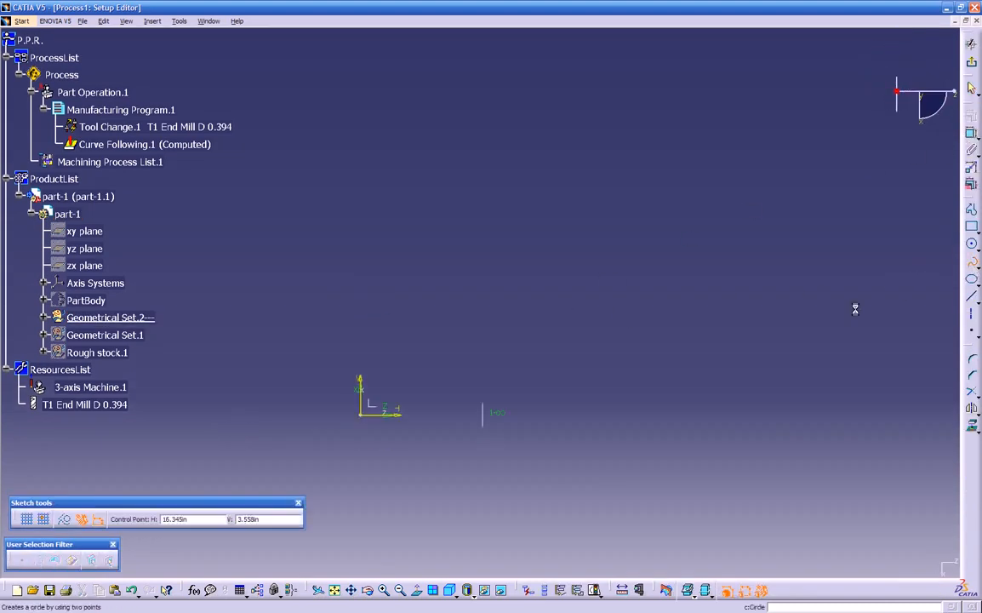
pyautogui.click(283, 394)
pyautogui.click(337, 291)
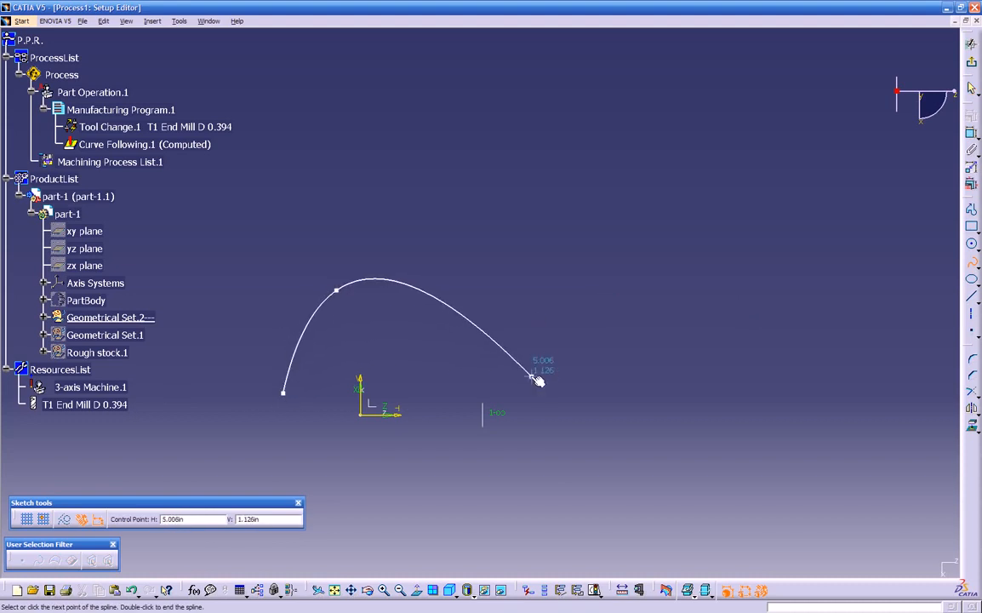
pyautogui.click(490, 365)
pyautogui.click(696, 415)
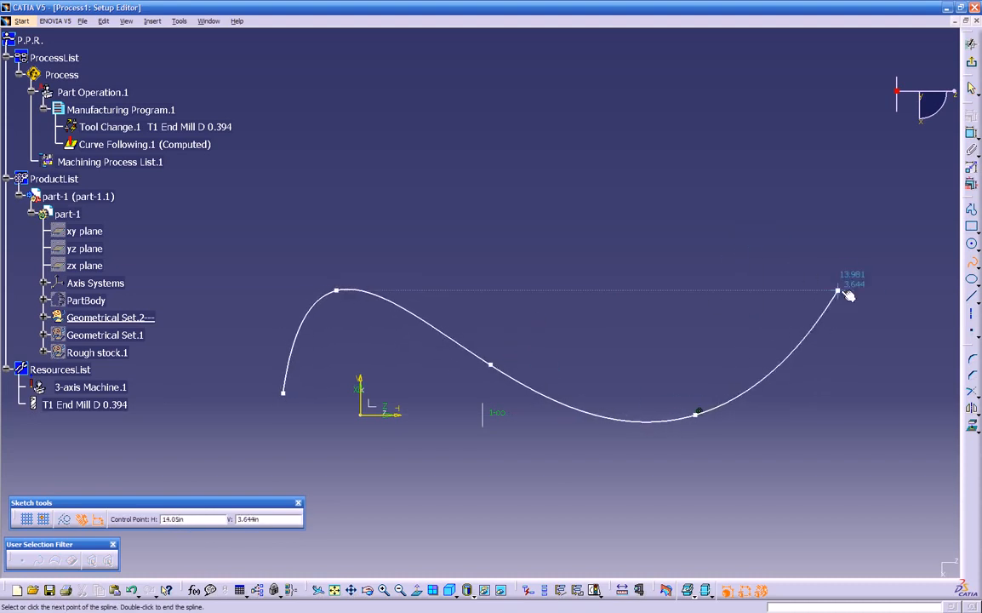
pyautogui.click(855, 295)
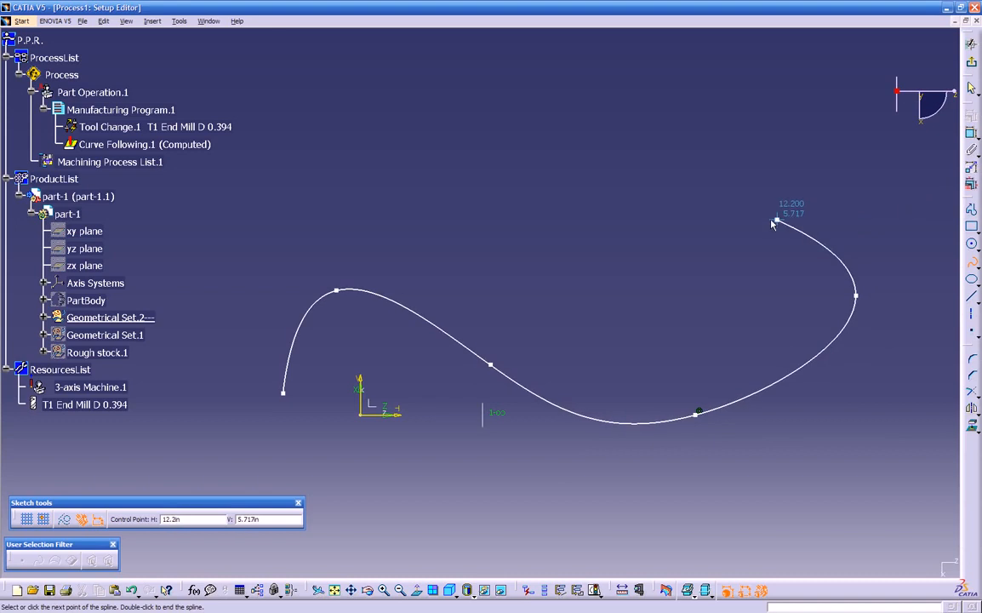
pyautogui.press('Escape')
pyautogui.click(798, 204)
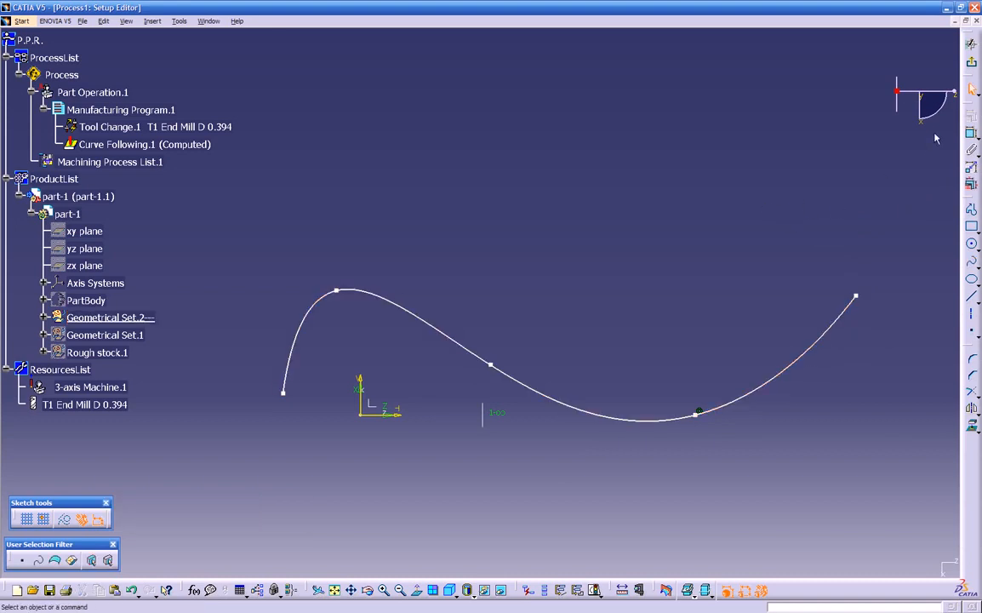
# Reshape the wavy spline in its sketch by moving its far end point and the neighbouring control point, and exit the sketch
pyautogui.moveTo(669, 269)
pyautogui.mouseDown(button='middle')
pyautogui.moveTo(638, 340)
pyautogui.moveTo(606, 357)
pyautogui.moveTo(401, 306)
pyautogui.moveTo(417, 293)
pyautogui.moveTo(423, 235)
pyautogui.moveTo(406, 248)
pyautogui.moveTo(544, 390)
pyautogui.moveTo(592, 424)
pyautogui.moveTo(517, 363)
pyautogui.mouseUp(button='middle')
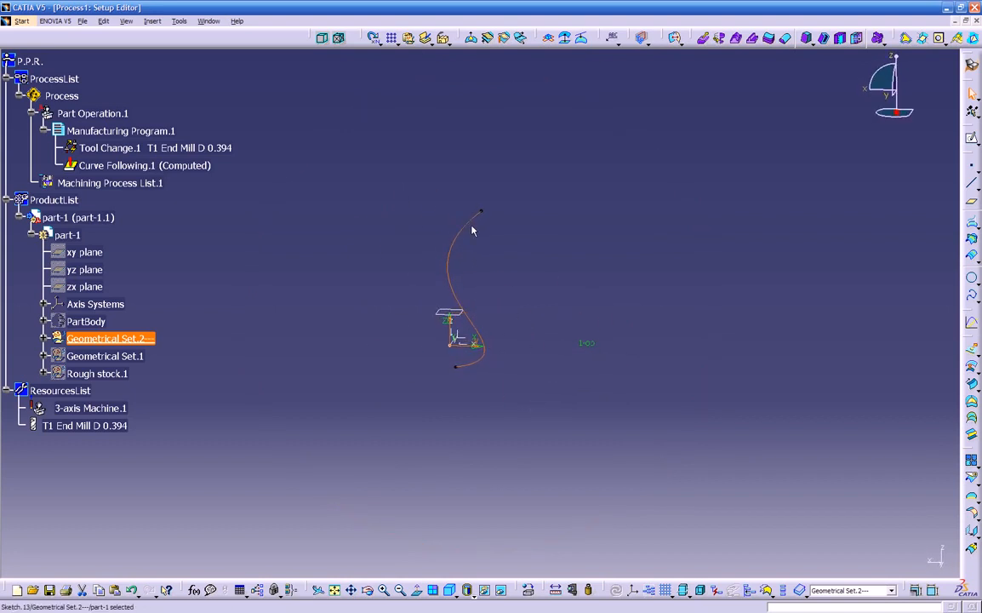
pyautogui.doubleClick(476, 223)
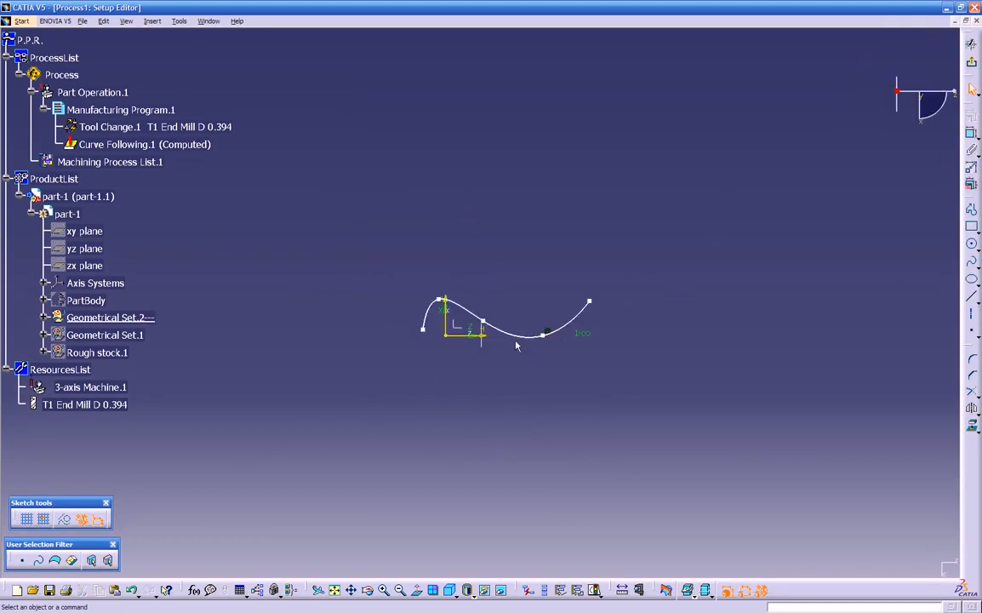
pyautogui.moveTo(510, 344)
pyautogui.mouseDown(button='middle')
pyautogui.moveTo(548, 304)
pyautogui.moveTo(445, 355)
pyautogui.moveTo(353, 235)
pyautogui.moveTo(382, 223)
pyautogui.mouseUp(button='middle')
pyautogui.moveTo(468, 379)
pyautogui.mouseDown(button='middle')
pyautogui.moveTo(370, 169)
pyautogui.moveTo(443, 313)
pyautogui.moveTo(487, 334)
pyautogui.mouseUp(button='middle')
pyautogui.moveTo(518, 386)
pyautogui.mouseDown(button='middle')
pyautogui.moveTo(306, 210)
pyautogui.moveTo(404, 329)
pyautogui.moveTo(329, 324)
pyautogui.moveTo(373, 285)
pyautogui.moveTo(414, 297)
pyautogui.moveTo(383, 294)
pyautogui.mouseUp(button='middle')
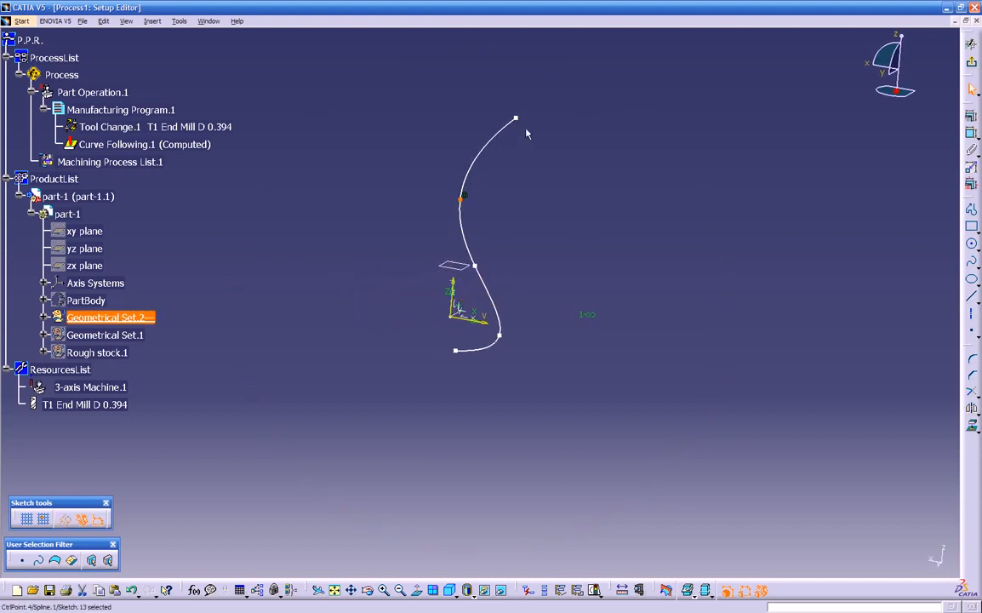
pyautogui.moveTo(521, 120); pyautogui.dragTo(694, 205)
pyautogui.moveTo(465, 204); pyautogui.dragTo(641, 240)
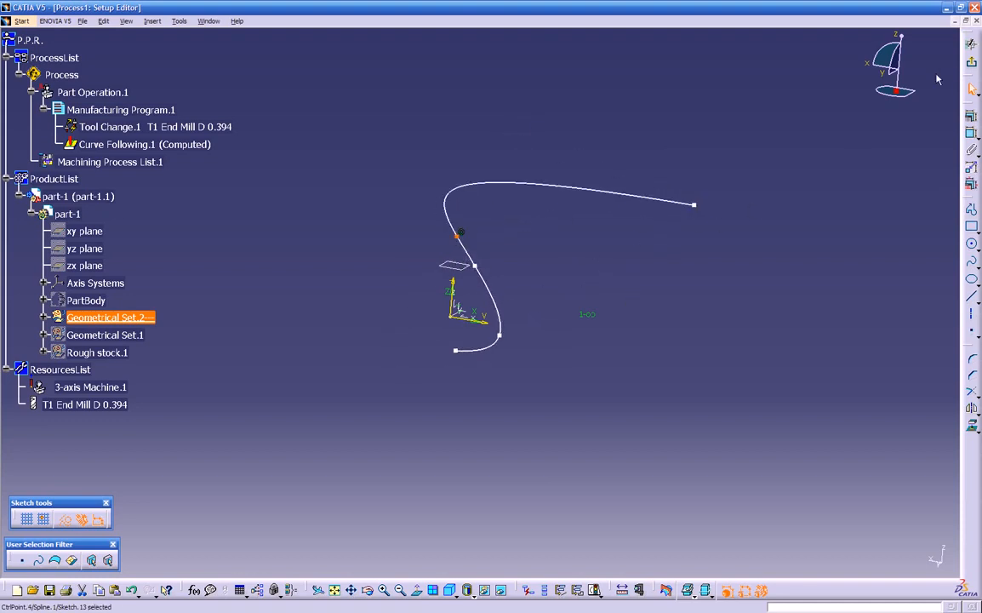
pyautogui.click(971, 62)
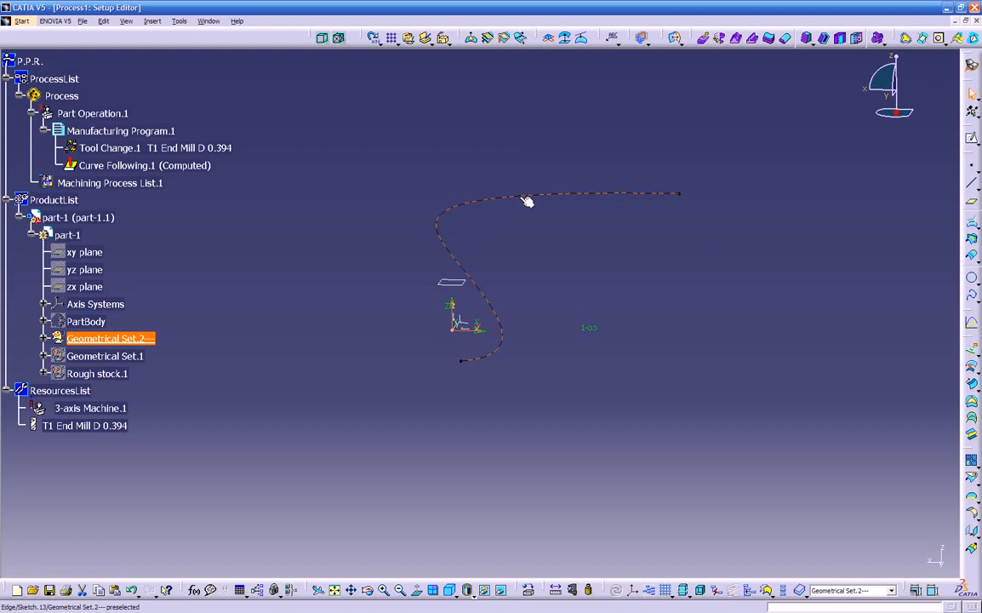
pyautogui.moveTo(504, 357); pyautogui.dragTo(452, 383, button='middle')
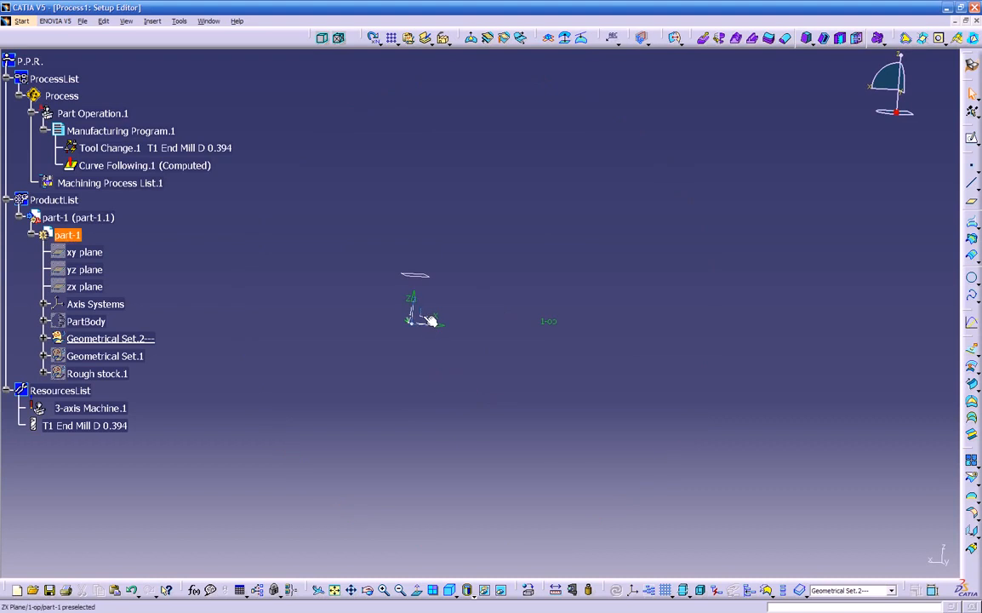
# On the ZX plane of the 1-op axis system, sketch a winding five-point spline ending about 20.4 in above the origin and exit the sketch
pyautogui.click(431, 320)
pyautogui.click(971, 141)
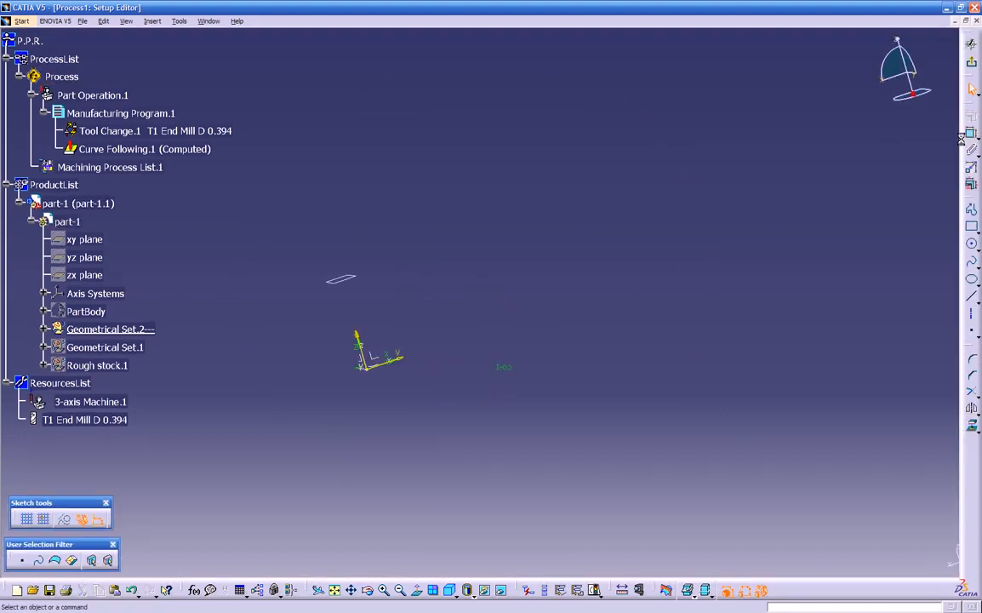
pyautogui.moveTo(699, 324); pyautogui.dragTo(658, 327, button='middle')
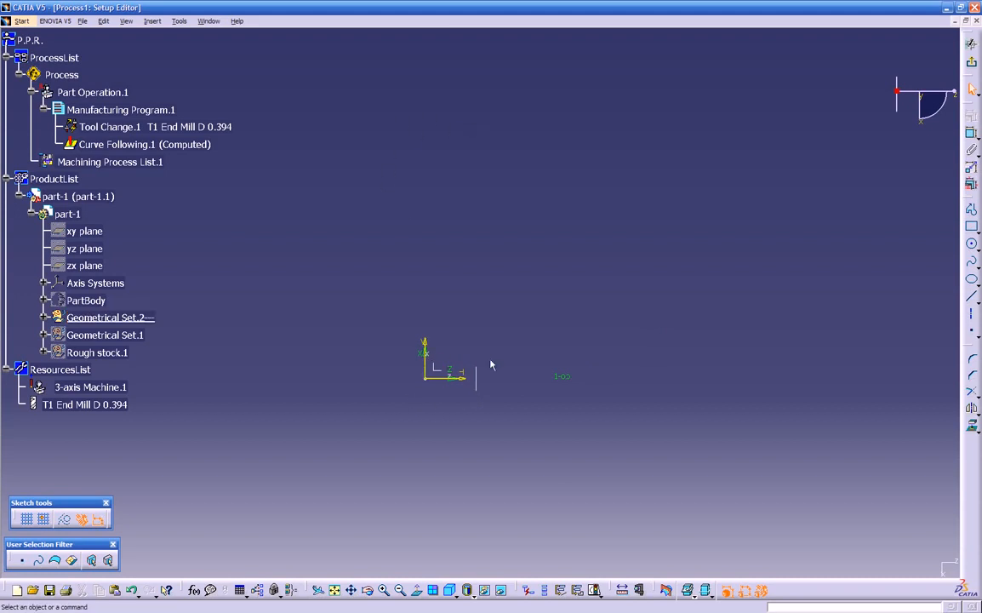
pyautogui.click(971, 262)
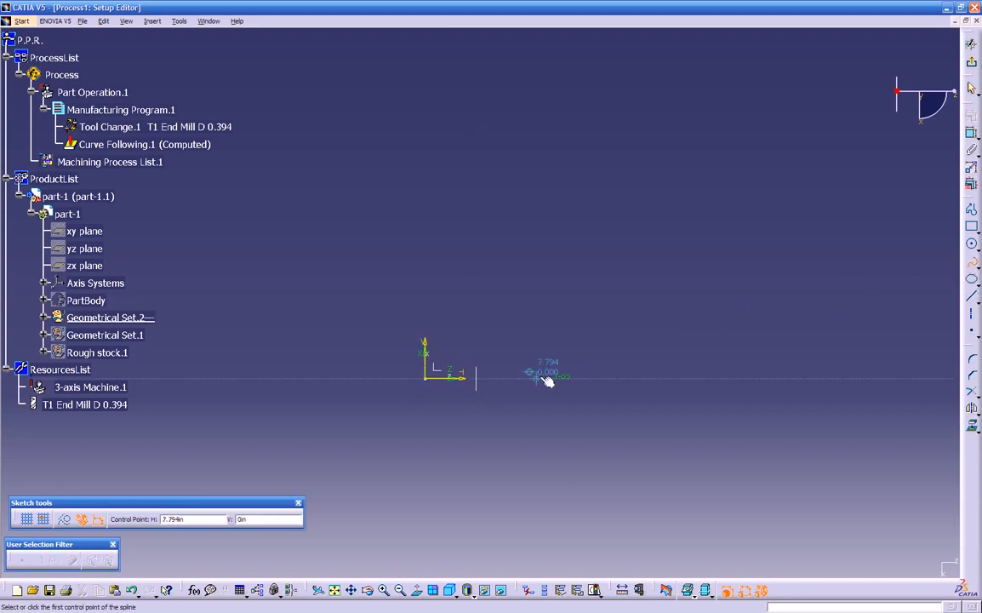
pyautogui.click(436, 443)
pyautogui.click(490, 347)
pyautogui.click(421, 277)
pyautogui.click(463, 184)
pyautogui.click(421, 89)
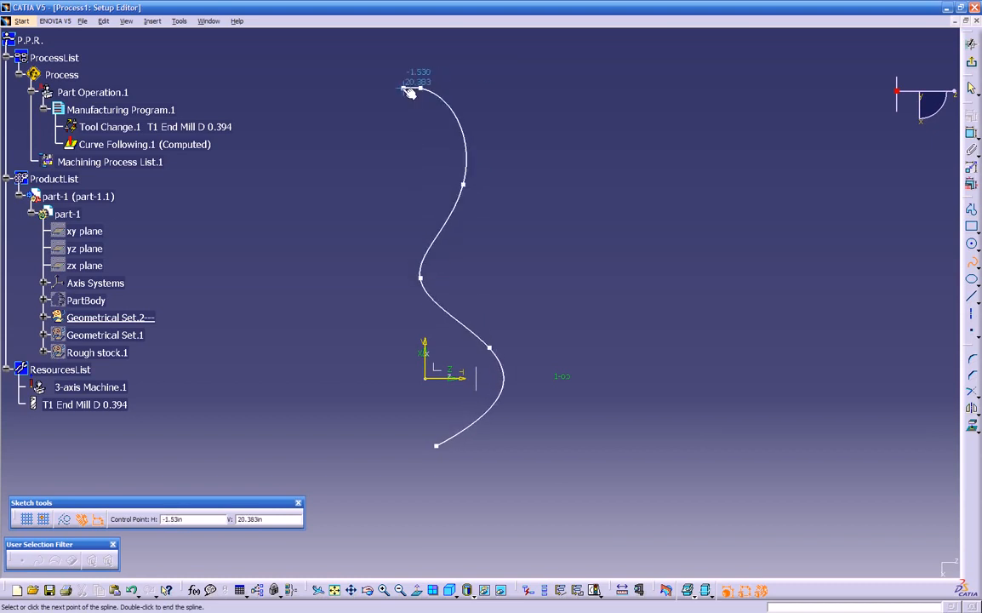
pyautogui.doubleClick(411, 89)
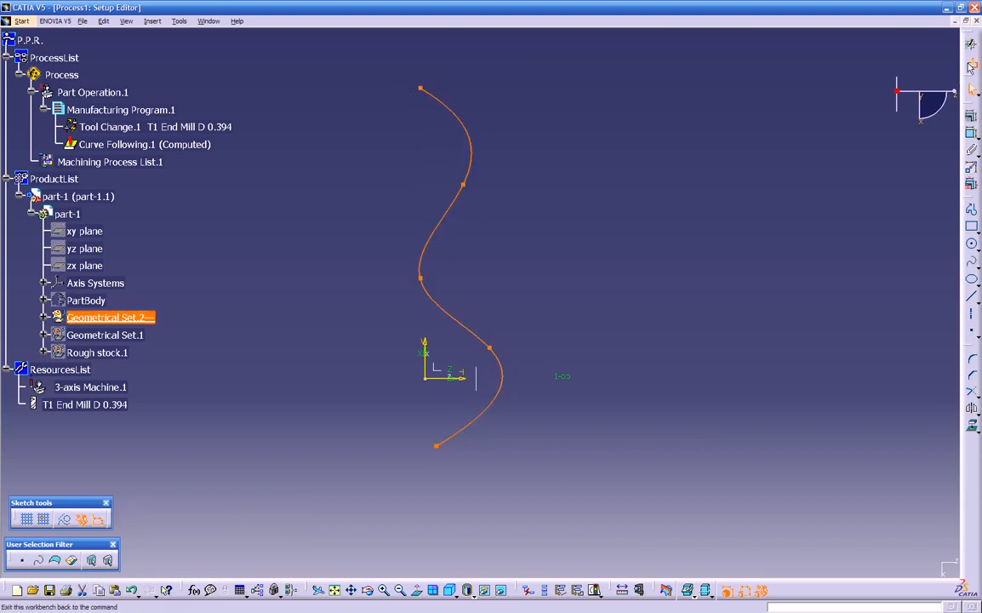
pyautogui.click(972, 67)
pyautogui.click(512, 447)
# Extrude the five-point spline sketch into a surface with Limit 1 at 5 in, and pull that limit outward to widen the surface considerably
pyautogui.moveTo(566, 399)
pyautogui.mouseDown(button='middle')
pyautogui.moveTo(380, 412)
pyautogui.moveTo(403, 436)
pyautogui.moveTo(494, 390)
pyautogui.moveTo(511, 424)
pyautogui.moveTo(493, 381)
pyautogui.mouseUp(button='middle')
pyautogui.moveTo(583, 284); pyautogui.dragTo(500, 311, button='middle')
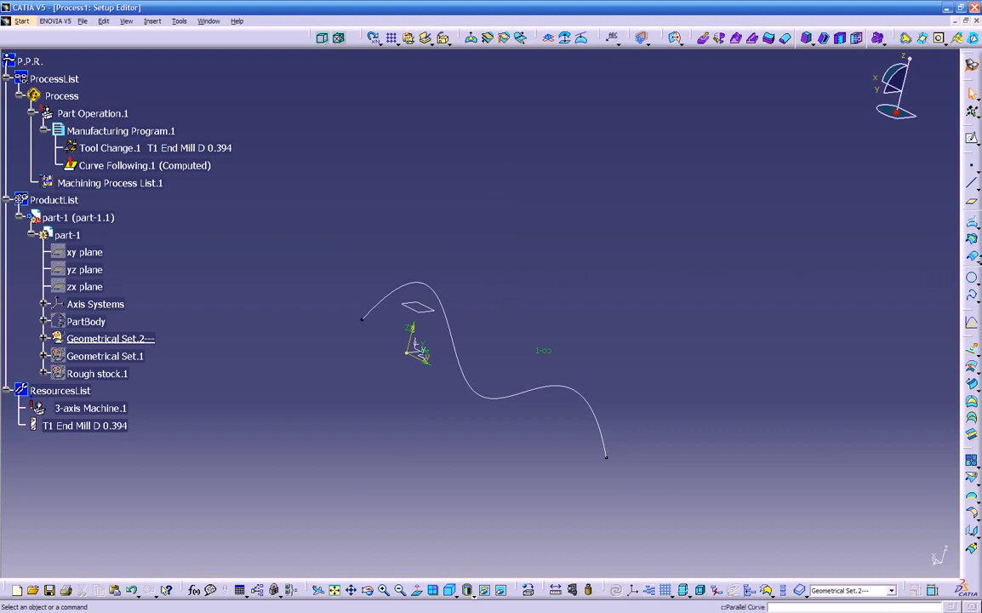
pyautogui.click(972, 352)
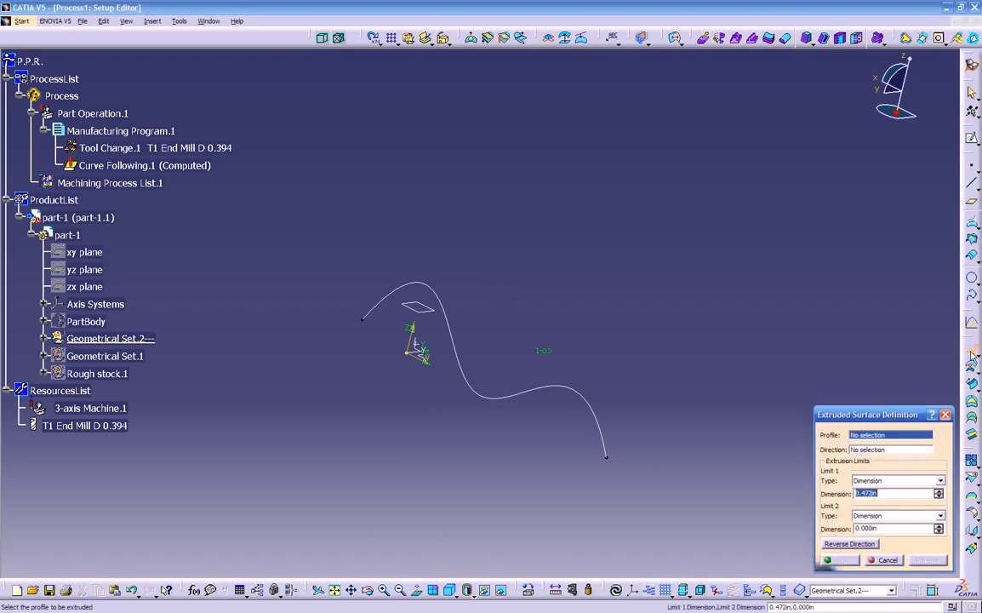
pyautogui.click(587, 396)
pyautogui.moveTo(495, 265)
pyautogui.mouseDown(button='middle')
pyautogui.moveTo(504, 253)
pyautogui.moveTo(446, 269)
pyautogui.mouseUp(button='middle')
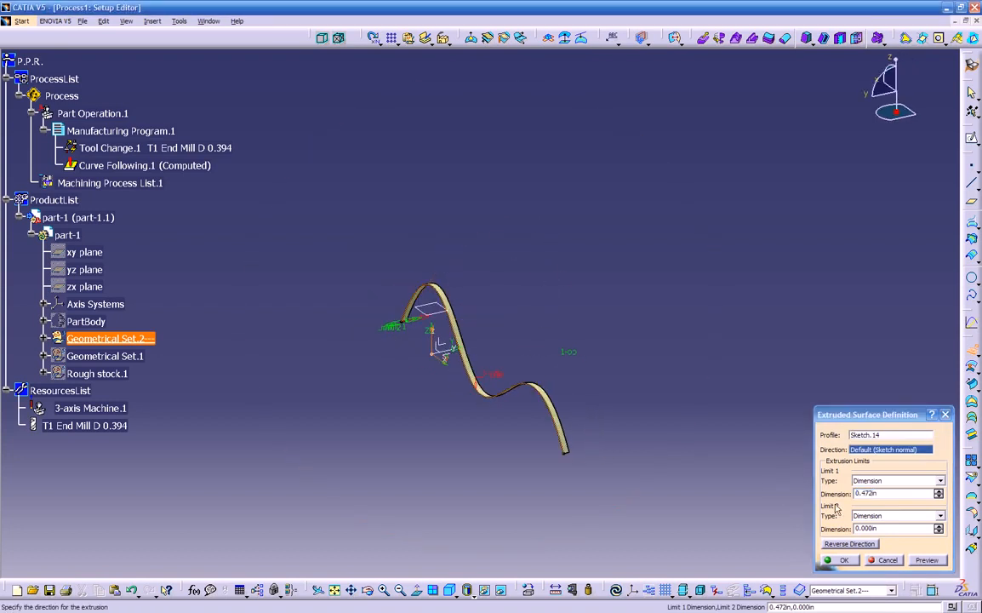
pyautogui.doubleClick(884, 492)
pyautogui.write('5.000in')
pyautogui.moveTo(631, 253); pyautogui.dragTo(607, 297, button='middle')
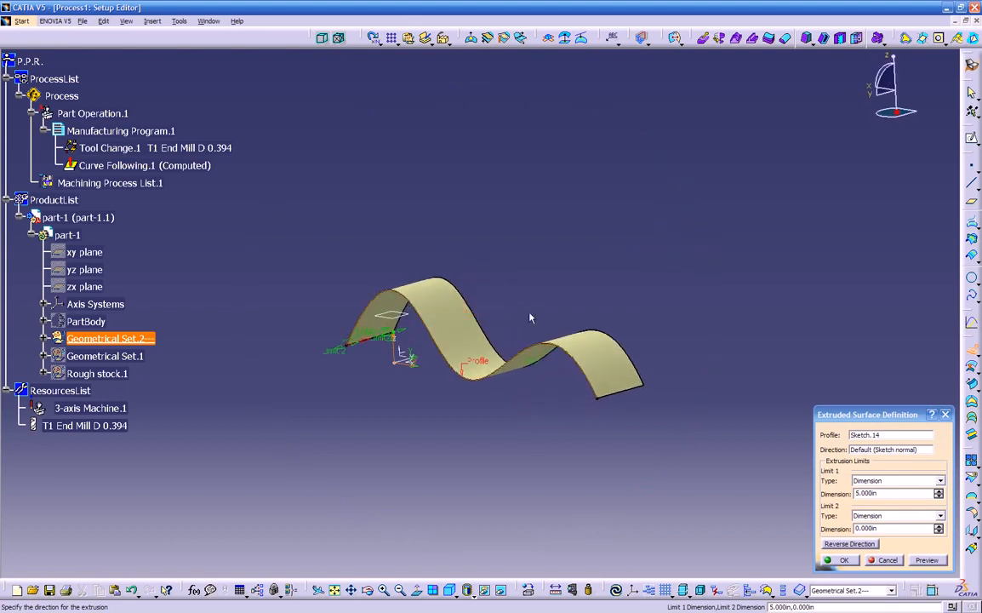
pyautogui.moveTo(403, 336); pyautogui.dragTo(473, 304)
pyautogui.moveTo(473, 305); pyautogui.dragTo(678, 403, button='middle')
pyautogui.click(844, 560)
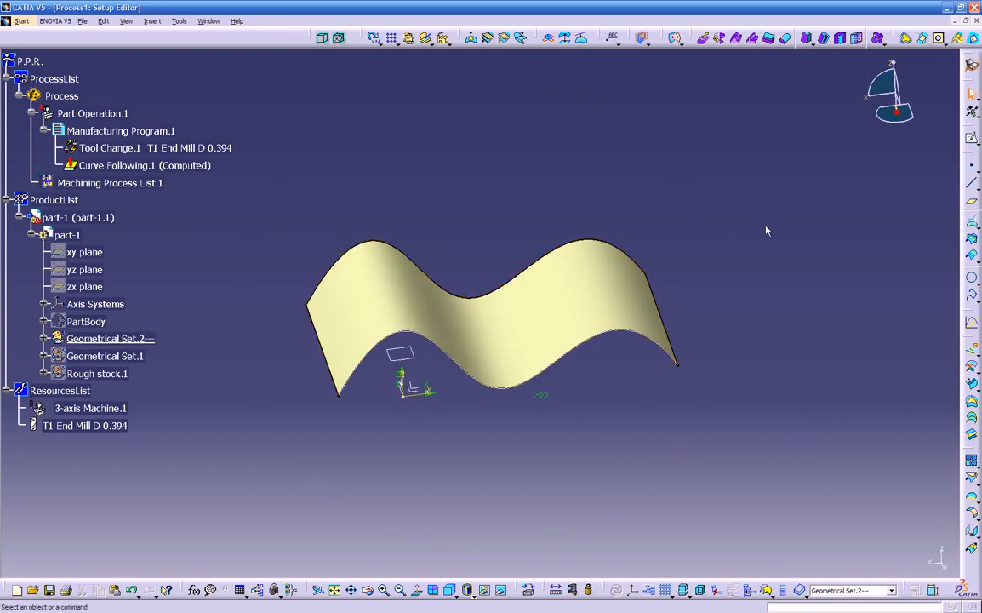
# On the XY plane of the 1-op axis system, sketch a seven-point wavy spline running lengthwise within the surface outline and exit the sketch
pyautogui.moveTo(610, 350)
pyautogui.mouseDown(button='middle')
pyautogui.moveTo(587, 443)
pyautogui.moveTo(471, 291)
pyautogui.moveTo(438, 339)
pyautogui.moveTo(408, 359)
pyautogui.moveTo(478, 340)
pyautogui.moveTo(517, 206)
pyautogui.moveTo(475, 159)
pyautogui.mouseUp(button='middle')
pyautogui.moveTo(460, 428)
pyautogui.mouseDown(button='middle')
pyautogui.moveTo(370, 509)
pyautogui.moveTo(309, 447)
pyautogui.moveTo(545, 470)
pyautogui.moveTo(570, 533)
pyautogui.moveTo(563, 521)
pyautogui.mouseUp(button='middle')
pyautogui.click(971, 141)
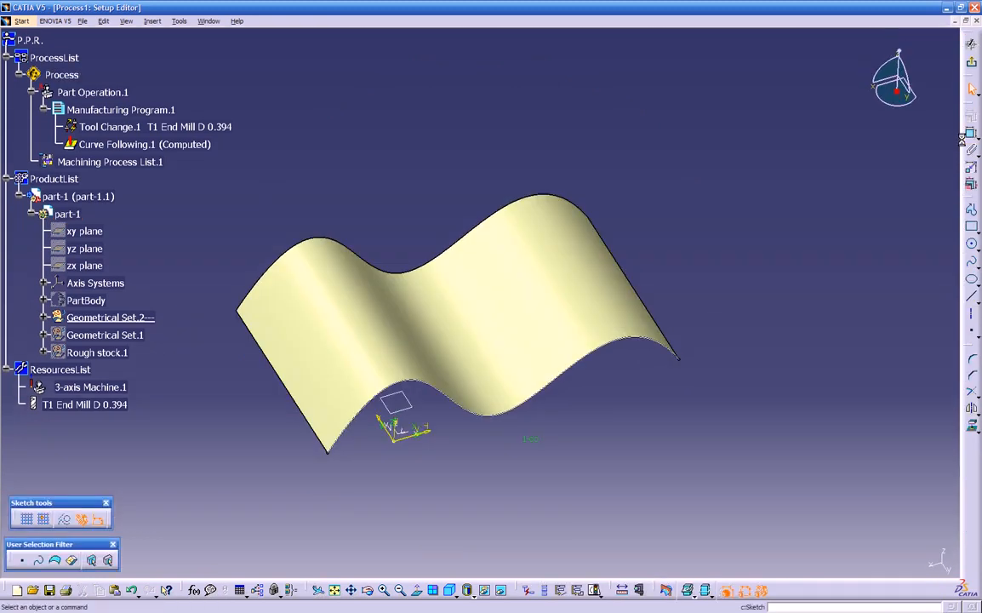
pyautogui.click(971, 262)
pyautogui.click(389, 358)
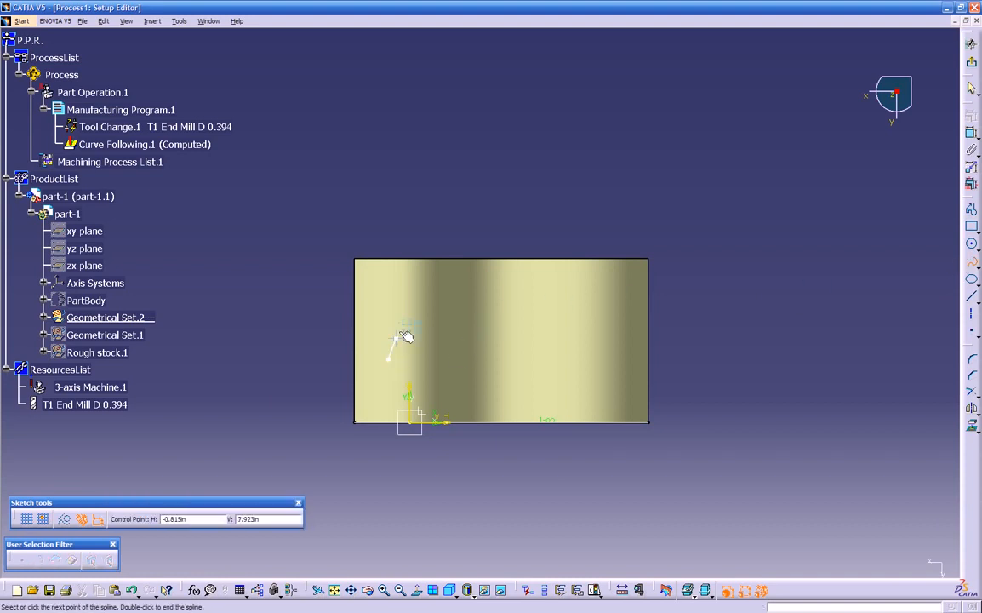
pyautogui.click(476, 376)
pyautogui.click(503, 324)
pyautogui.click(544, 372)
pyautogui.click(595, 359)
pyautogui.click(630, 322)
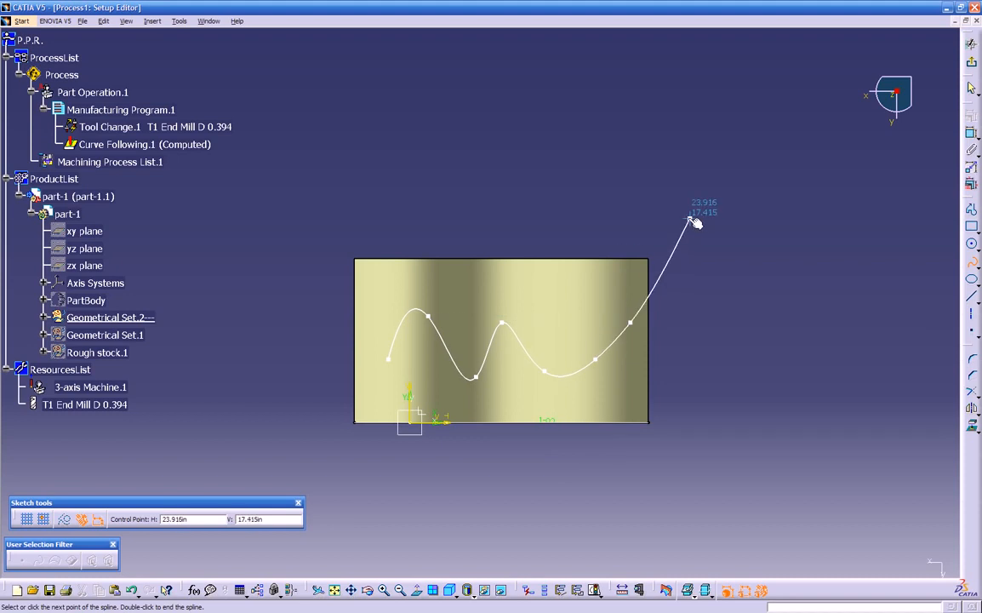
pyautogui.press('Escape')
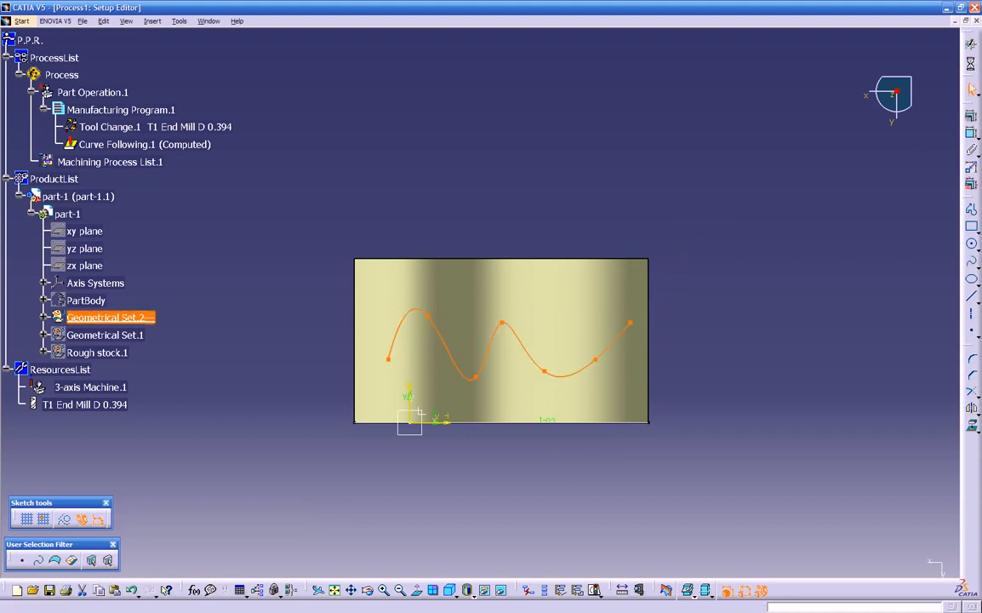
pyautogui.click(971, 63)
# Set up a Normal projection of the seven-point spline sketch onto the extruded wavy surface and preview it
pyautogui.moveTo(596, 367)
pyautogui.mouseDown(button='middle')
pyautogui.moveTo(549, 357)
pyautogui.moveTo(522, 391)
pyautogui.moveTo(452, 377)
pyautogui.moveTo(586, 386)
pyautogui.mouseUp(button='middle')
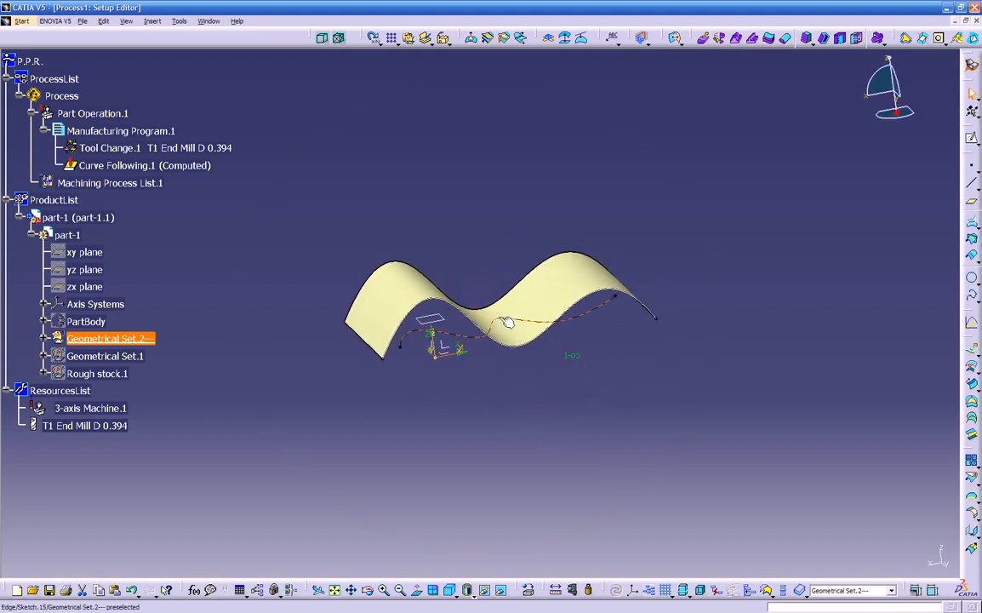
pyautogui.click(517, 320)
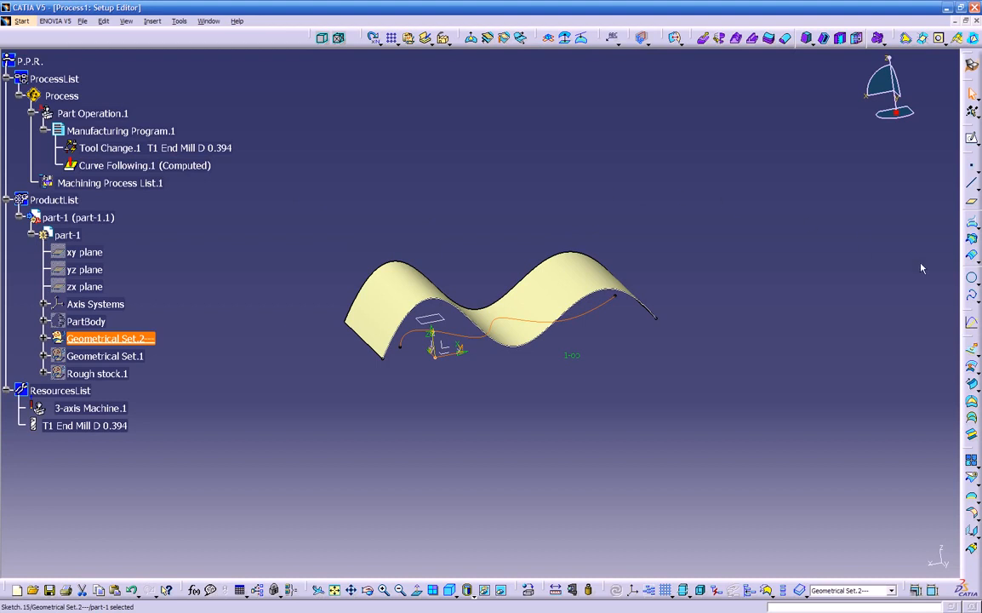
pyautogui.click(808, 258)
pyautogui.moveTo(785, 268); pyautogui.dragTo(718, 343, button='middle')
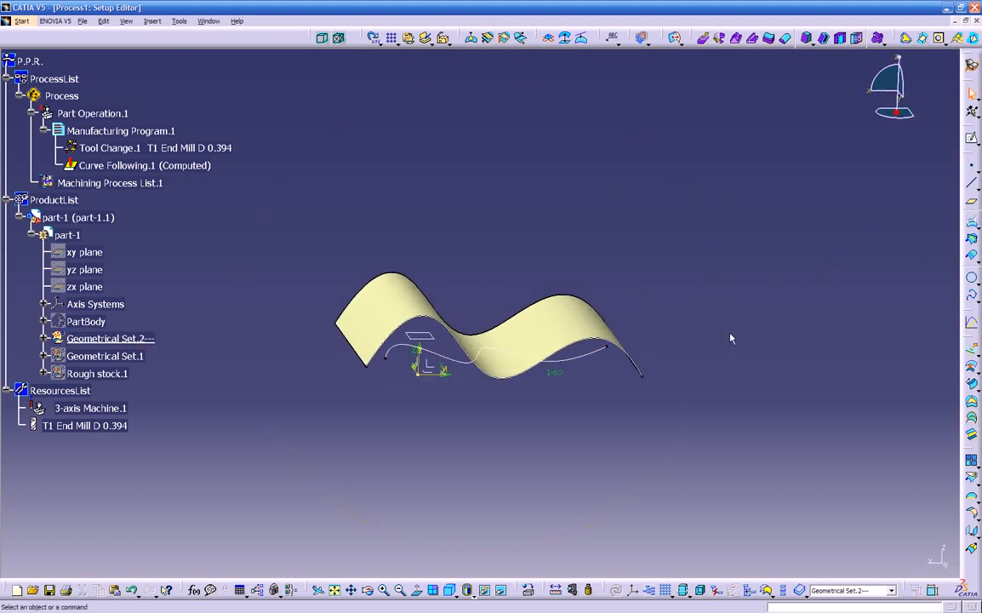
pyautogui.click(971, 221)
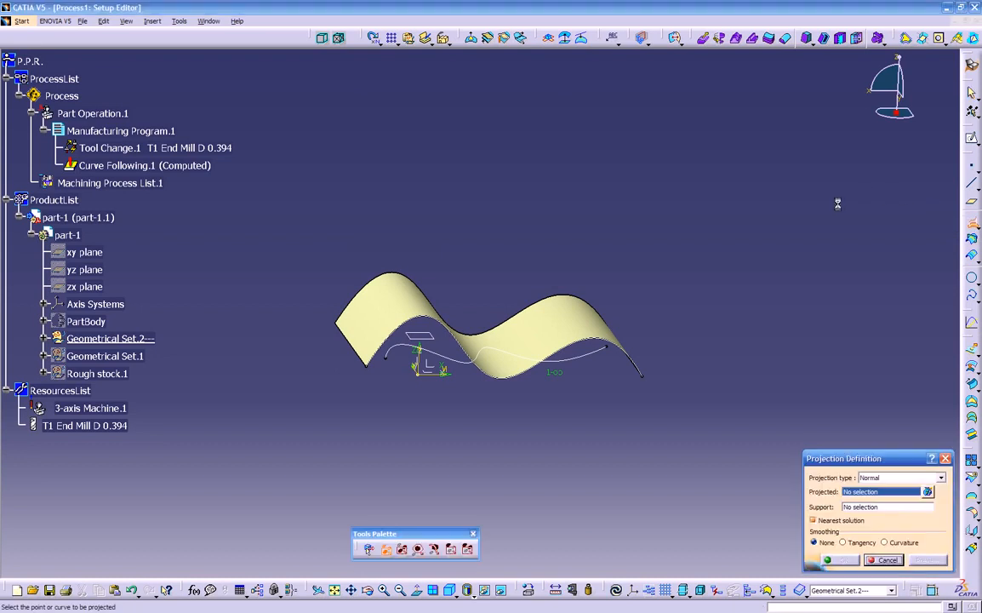
pyautogui.moveTo(725, 197); pyautogui.dragTo(630, 356, button='middle')
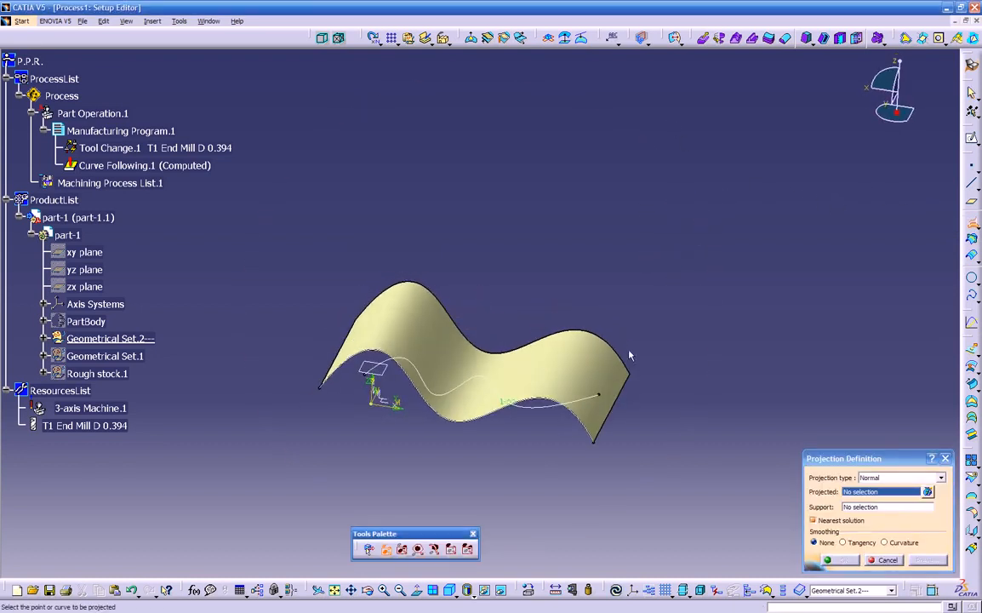
pyautogui.click(540, 409)
pyautogui.click(561, 375)
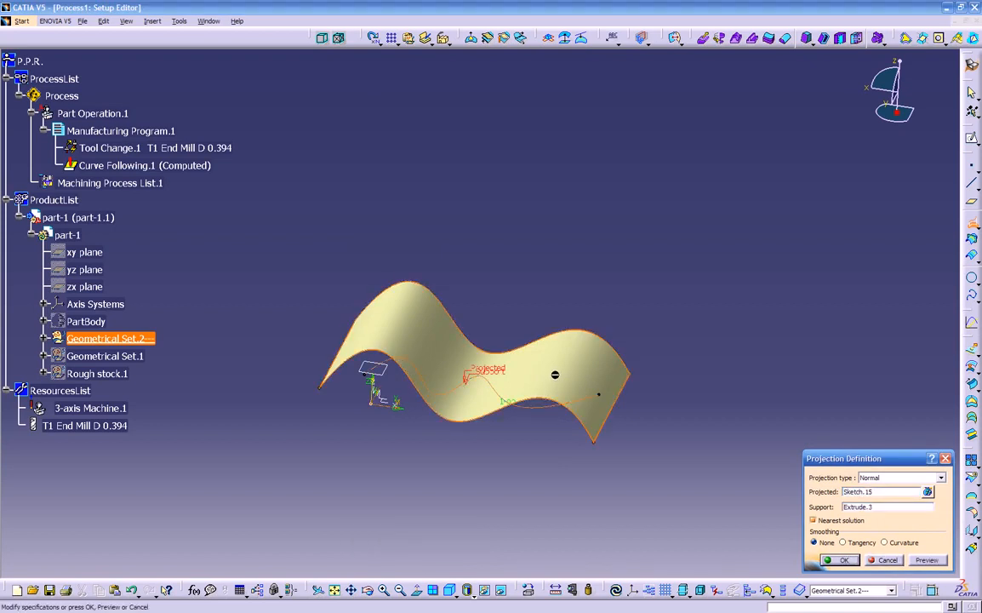
pyautogui.click(925, 560)
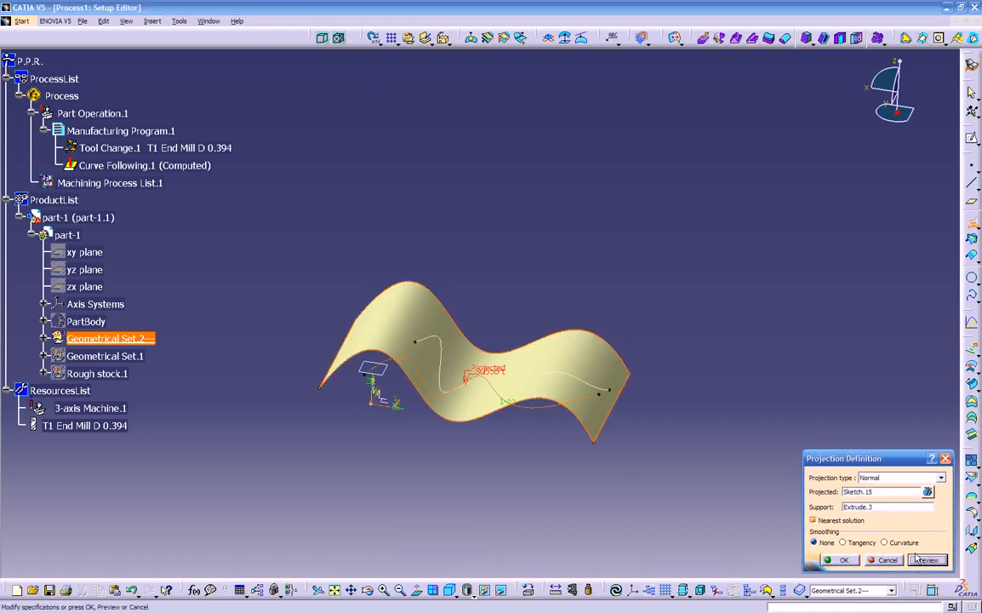
# Switch the projection type to Along a direction and use the existing plane beneath the wavy surface, Plane.1, as the direction
pyautogui.moveTo(526, 198); pyautogui.dragTo(504, 130, button='middle')
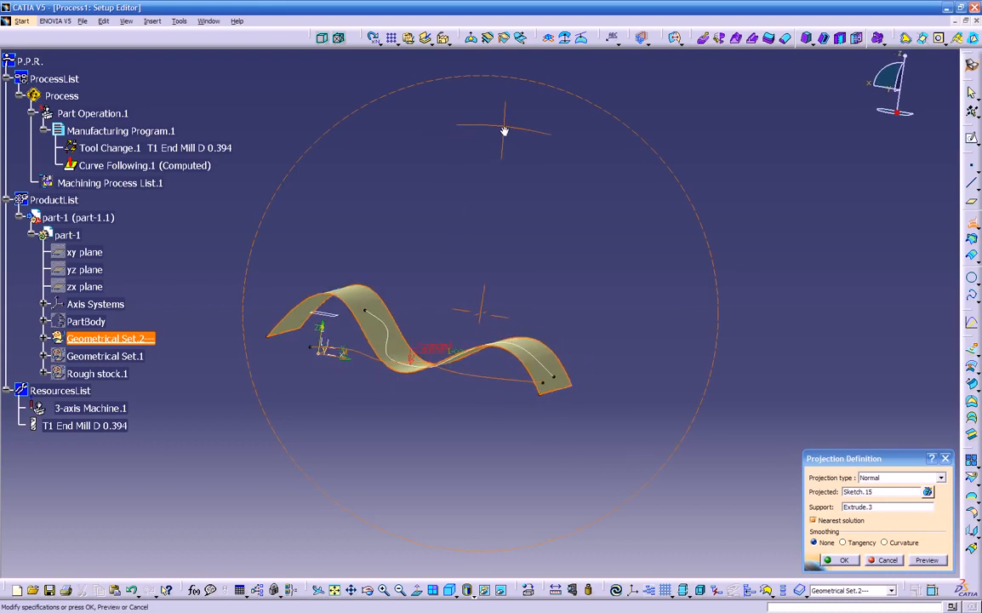
pyautogui.moveTo(487, 390)
pyautogui.mouseDown(button='middle')
pyautogui.moveTo(526, 401)
pyautogui.moveTo(561, 377)
pyautogui.moveTo(544, 375)
pyautogui.mouseUp(button='middle')
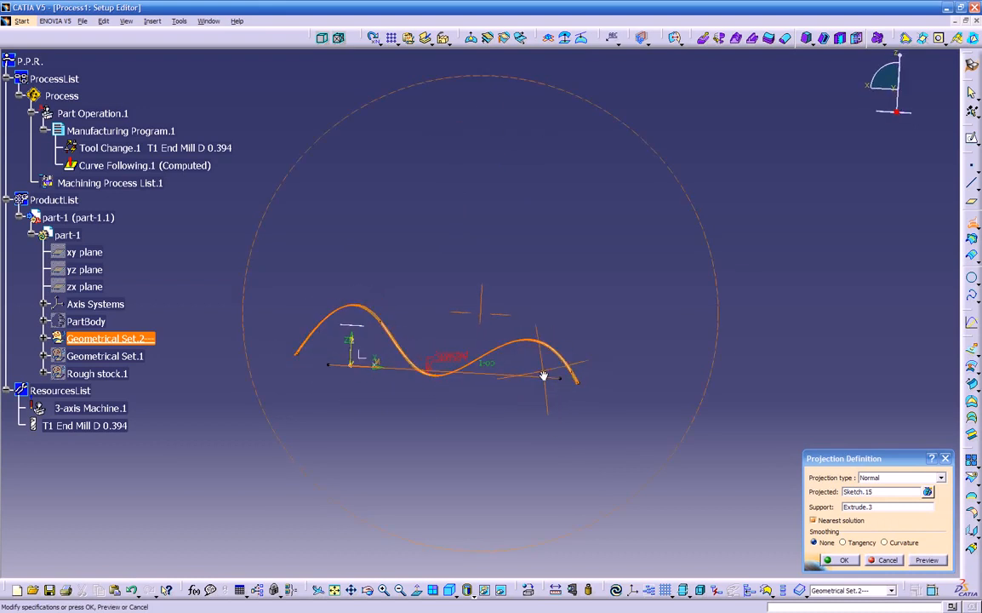
pyautogui.moveTo(463, 409)
pyautogui.mouseDown(button='middle')
pyautogui.moveTo(445, 272)
pyautogui.moveTo(476, 314)
pyautogui.moveTo(412, 449)
pyautogui.moveTo(457, 334)
pyautogui.moveTo(468, 414)
pyautogui.mouseUp(button='middle')
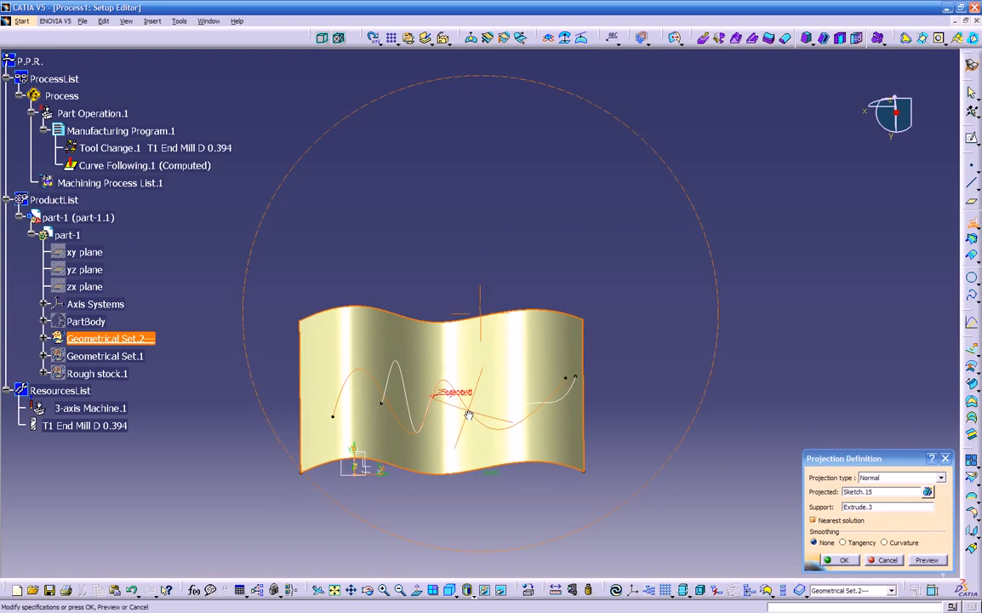
pyautogui.click(465, 597)
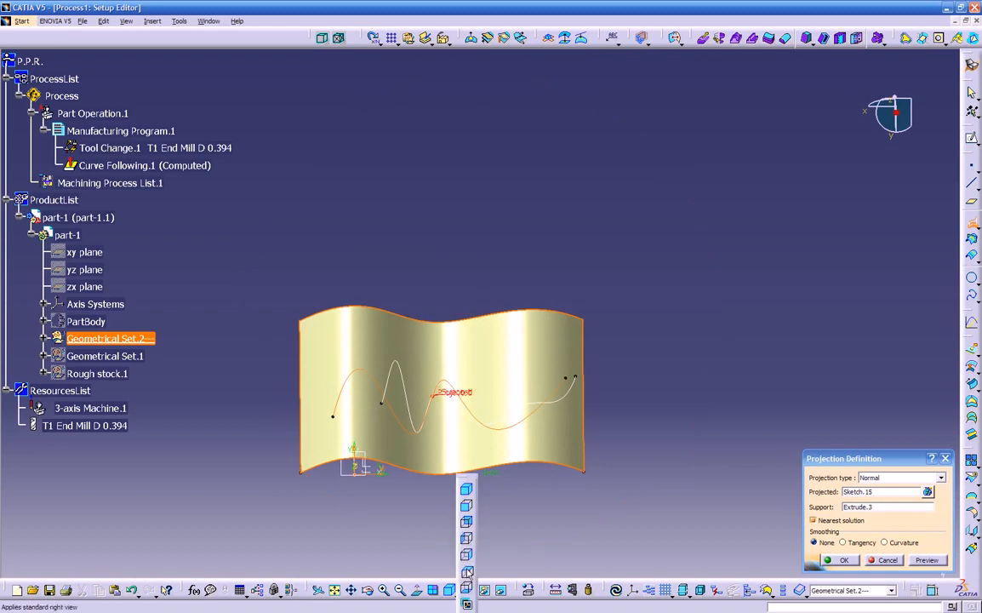
pyautogui.click(466, 572)
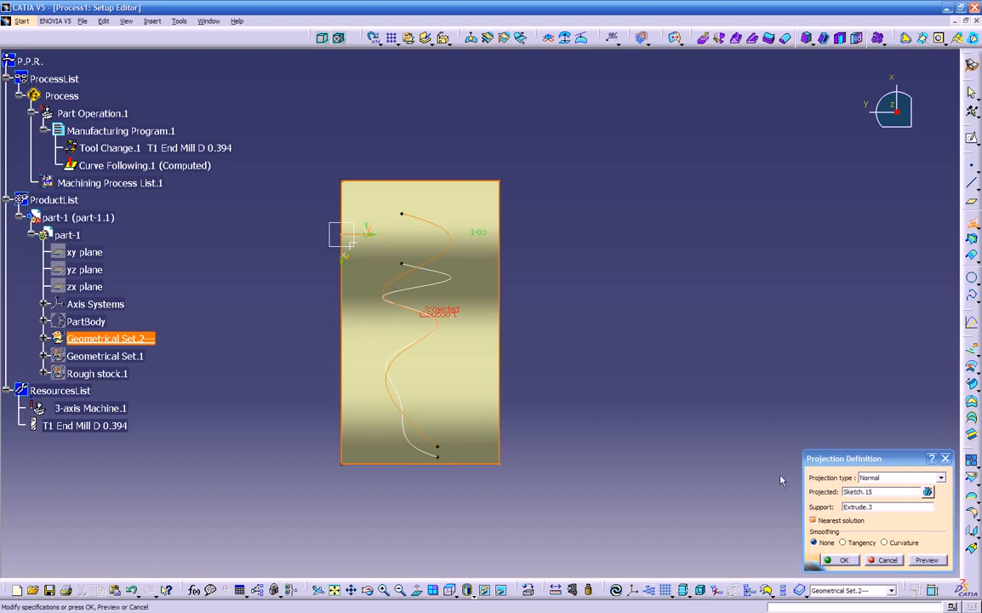
pyautogui.click(868, 479)
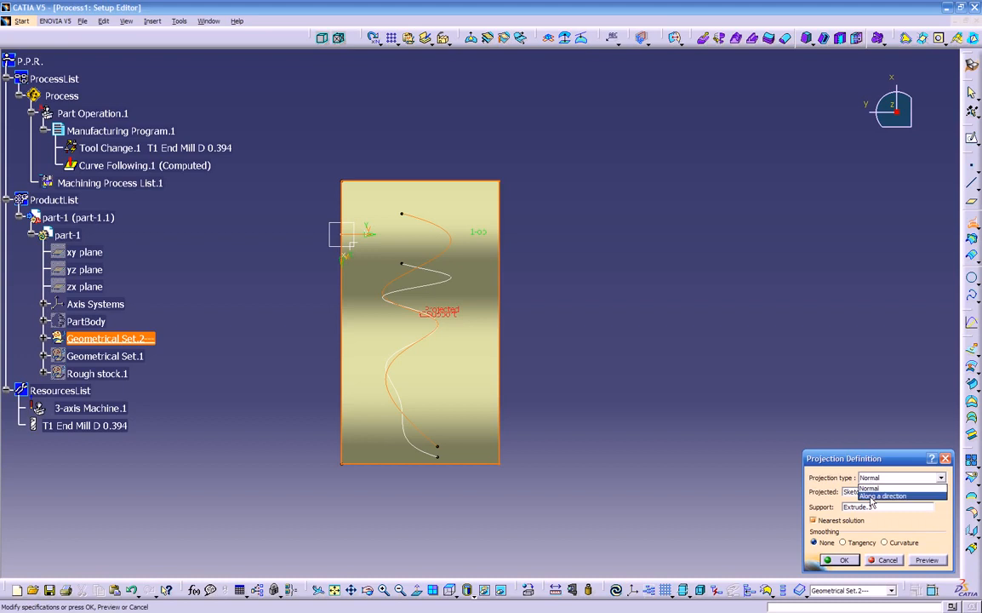
pyautogui.click(872, 497)
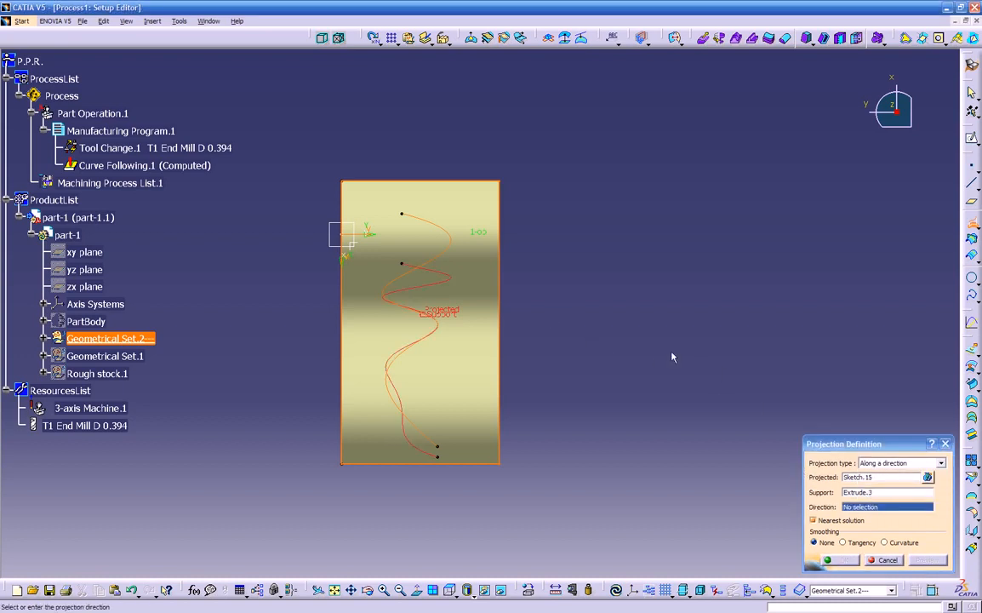
pyautogui.moveTo(507, 385); pyautogui.dragTo(499, 296, button='middle')
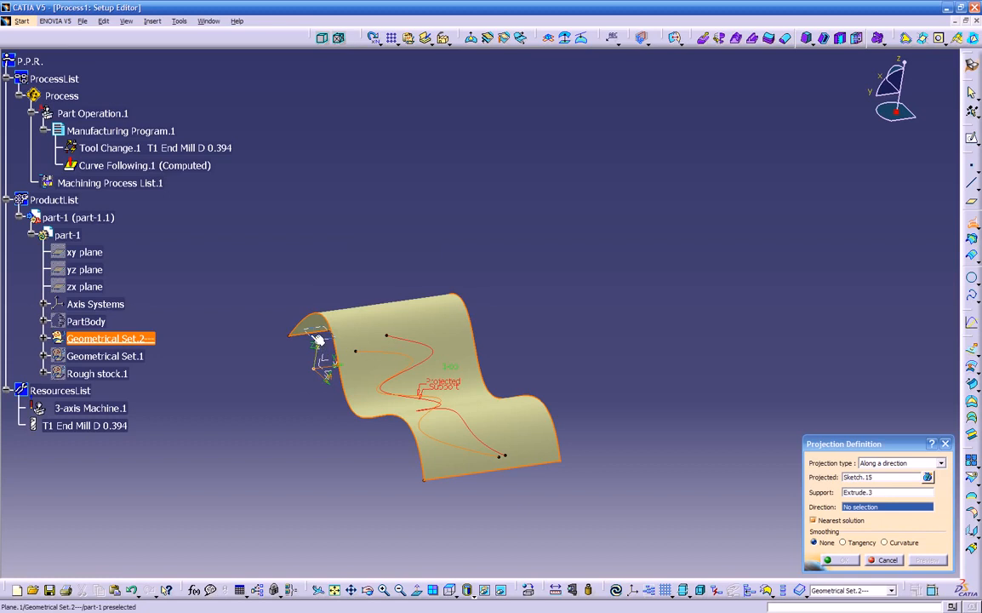
pyautogui.click(315, 338)
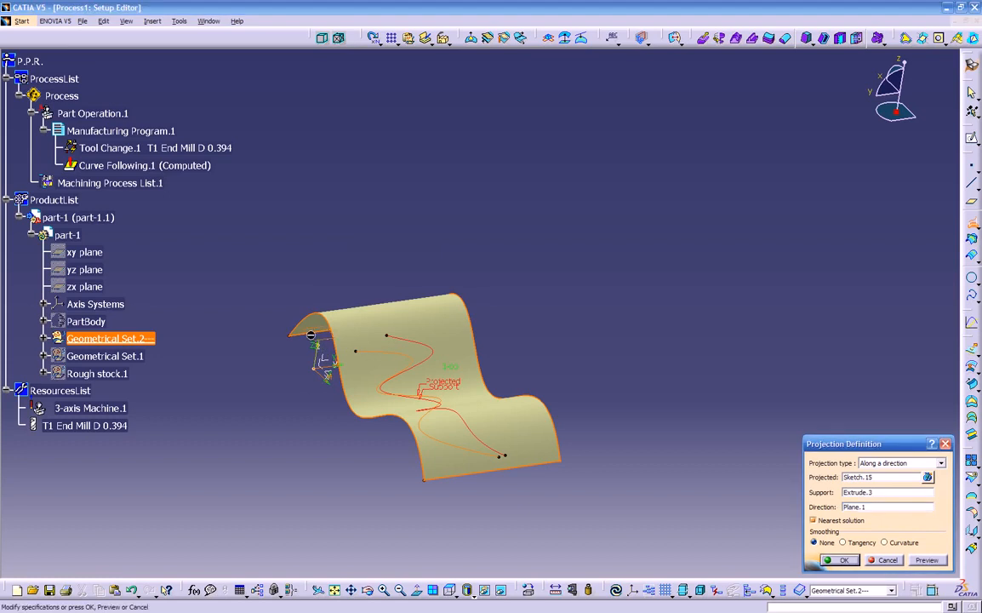
# Preview the directional projection of the spline on the wavy surface, inspect it, and accept the projection
pyautogui.click(927, 560)
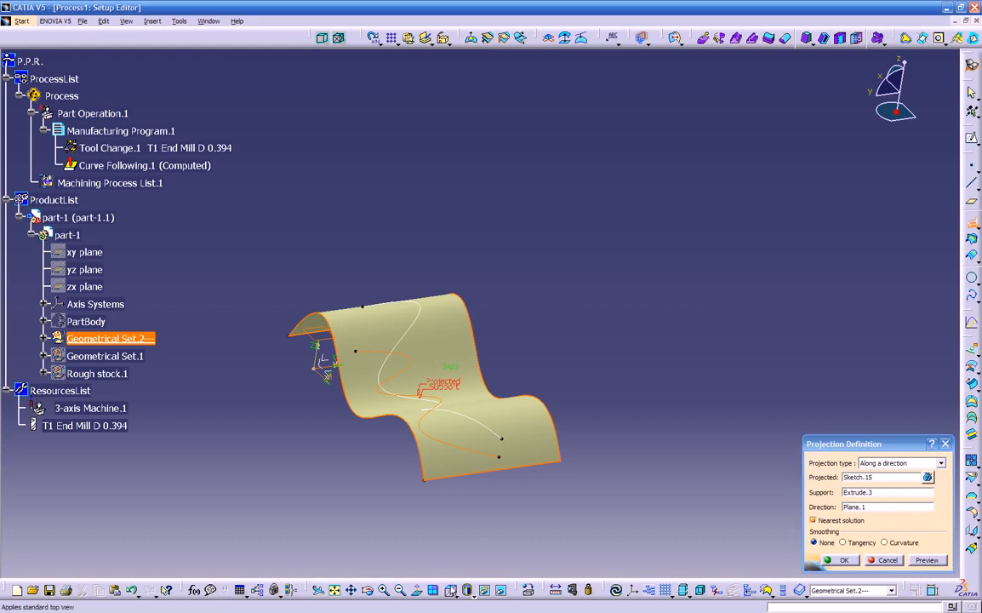
pyautogui.click(452, 590)
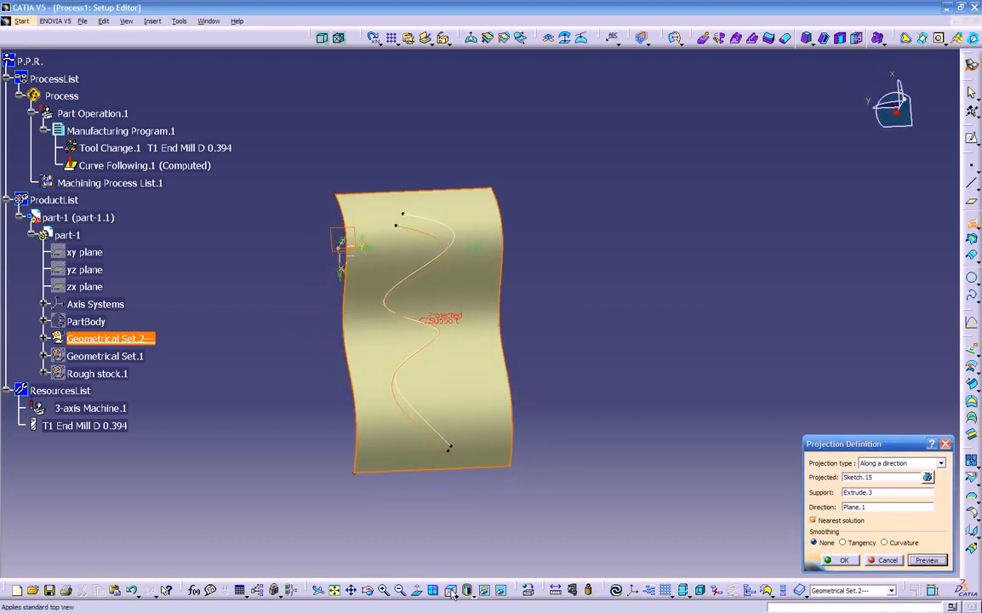
pyautogui.moveTo(506, 237)
pyautogui.mouseDown(button='middle')
pyautogui.moveTo(583, 320)
pyautogui.moveTo(631, 316)
pyautogui.moveTo(500, 323)
pyautogui.moveTo(576, 171)
pyautogui.moveTo(654, 292)
pyautogui.moveTo(802, 420)
pyautogui.mouseUp(button='middle')
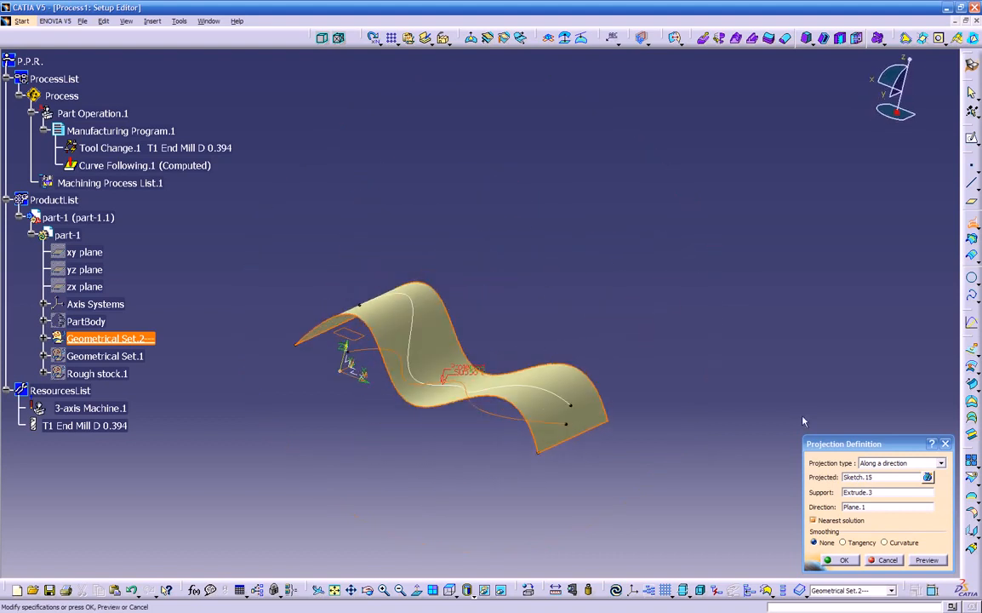
pyautogui.click(830, 561)
# Hide the original seven-point spline sketch beneath the wavy surface
pyautogui.moveTo(691, 467); pyautogui.dragTo(529, 386, button='middle')
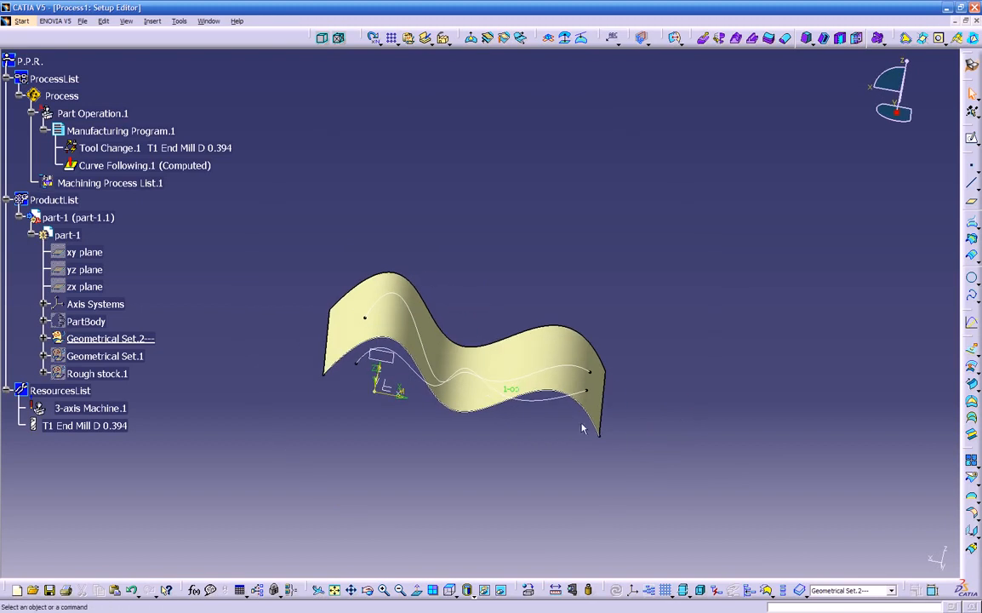
pyautogui.rightClick(552, 404)
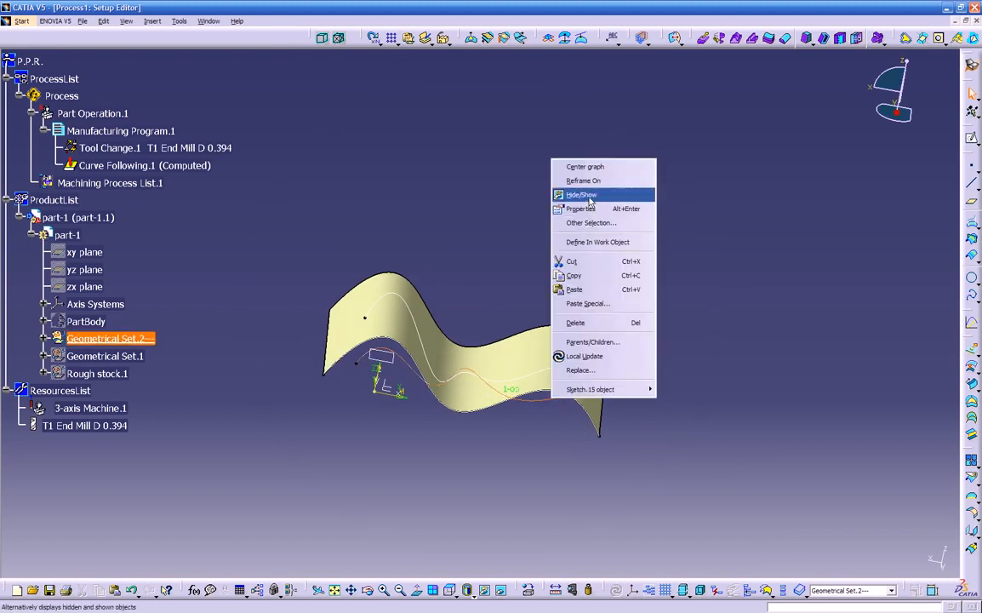
pyautogui.click(545, 191)
# Create a plane offset from Plane.1 so that it sits above the first crest of the wavy surface
pyautogui.scroll(-1, 666, 259)
pyautogui.moveTo(664, 357); pyautogui.dragTo(629, 305, button='middle')
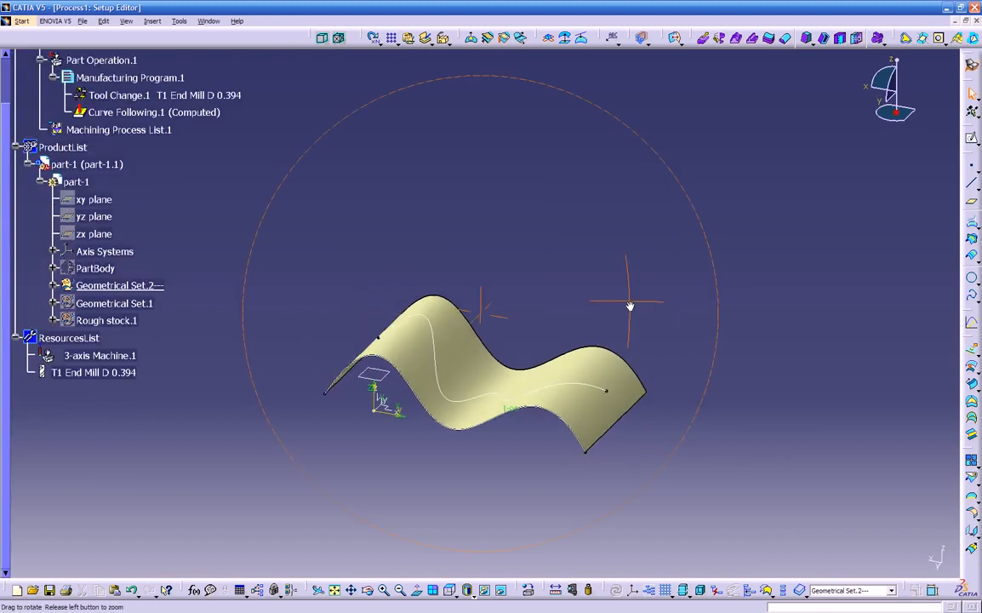
pyautogui.moveTo(521, 374)
pyautogui.mouseDown(button='middle')
pyautogui.moveTo(490, 346)
pyautogui.moveTo(529, 317)
pyautogui.moveTo(570, 333)
pyautogui.mouseUp(button='middle')
pyautogui.moveTo(491, 415); pyautogui.dragTo(511, 443, button='middle')
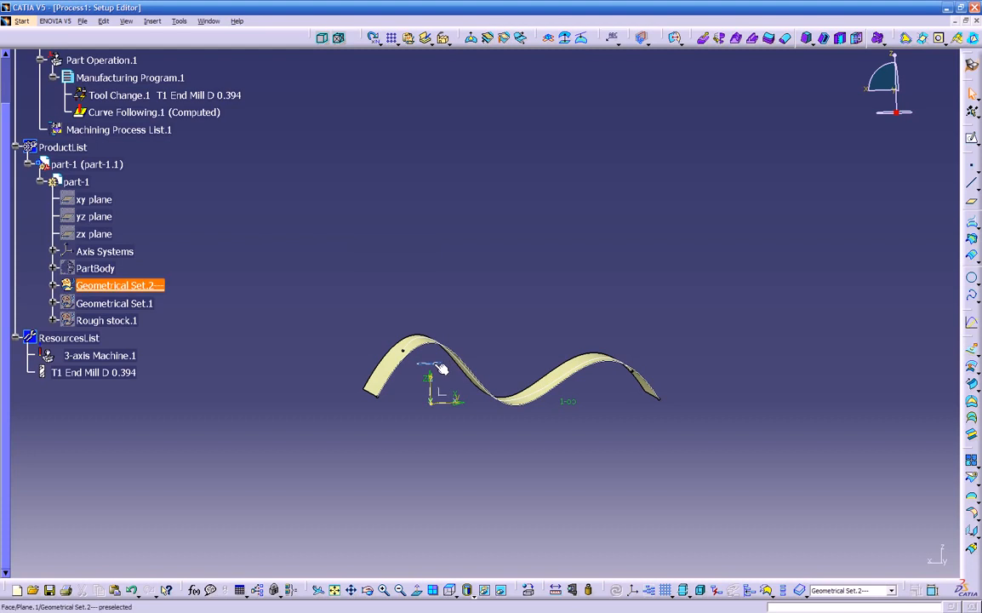
pyautogui.click(972, 202)
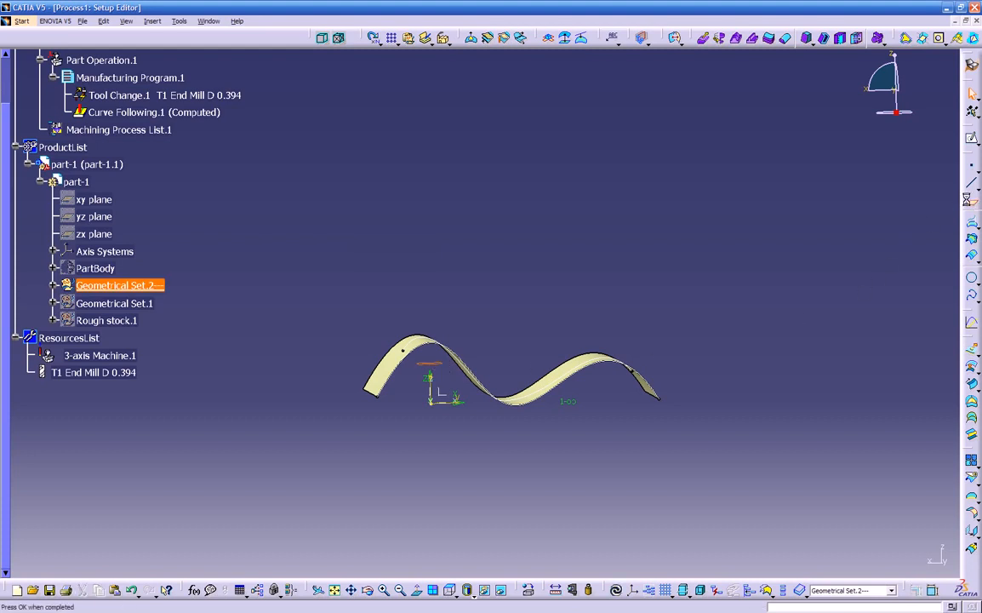
pyautogui.moveTo(497, 330); pyautogui.dragTo(483, 358, button='middle')
pyautogui.click(839, 559)
pyautogui.moveTo(723, 464); pyautogui.dragTo(474, 494, button='middle')
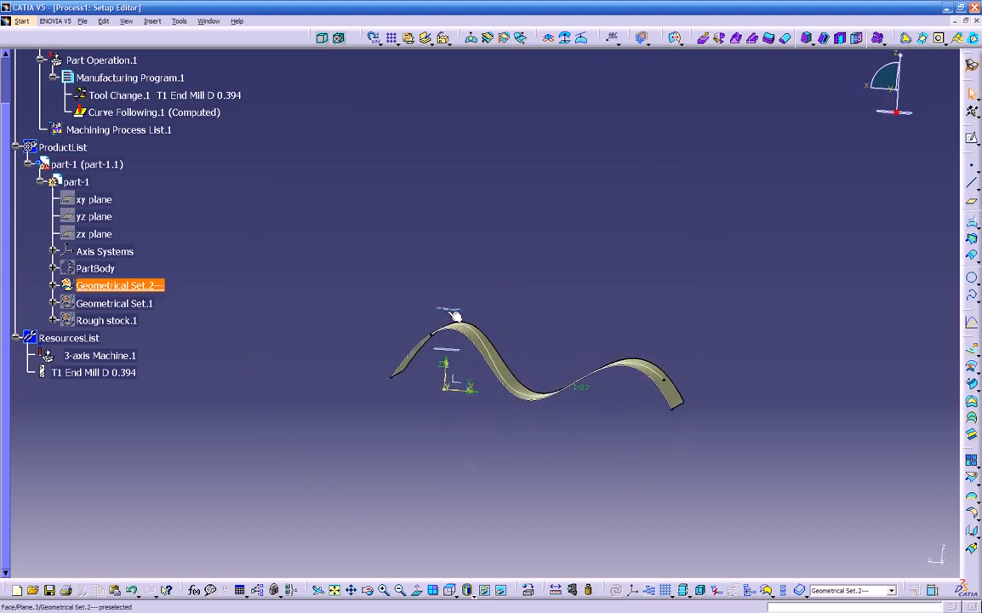
pyautogui.moveTo(554, 308); pyautogui.dragTo(529, 308, button='middle')
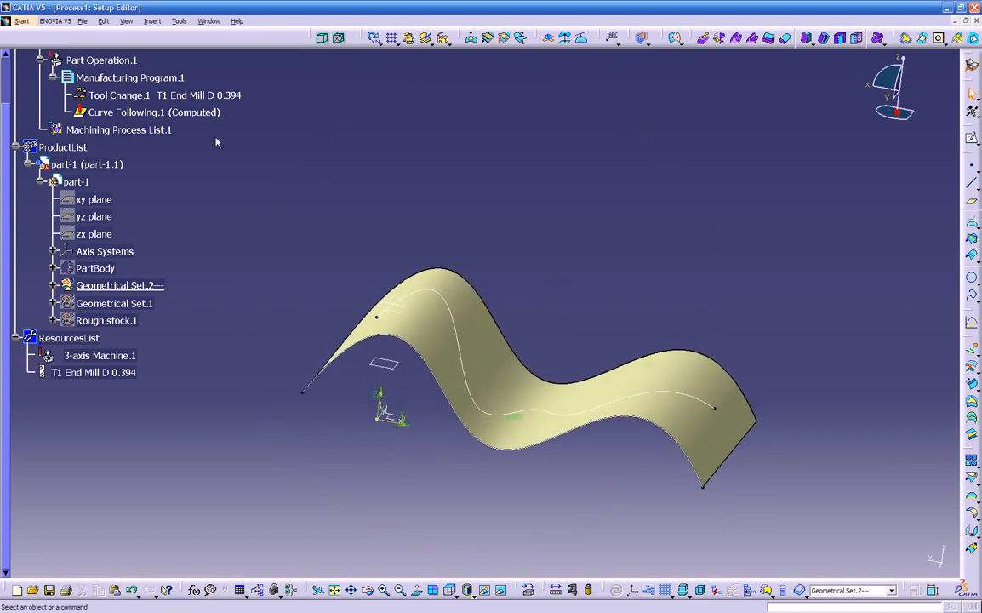
# Return to the machining program and insert a new Curve Following operation after Curve Following.1
pyautogui.click(115, 114)
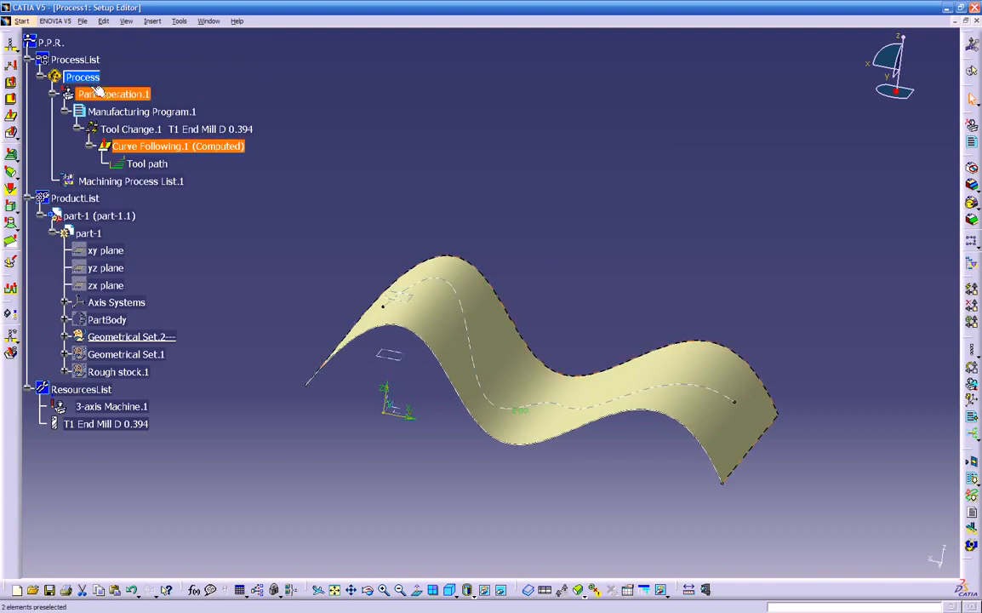
pyautogui.click(157, 152)
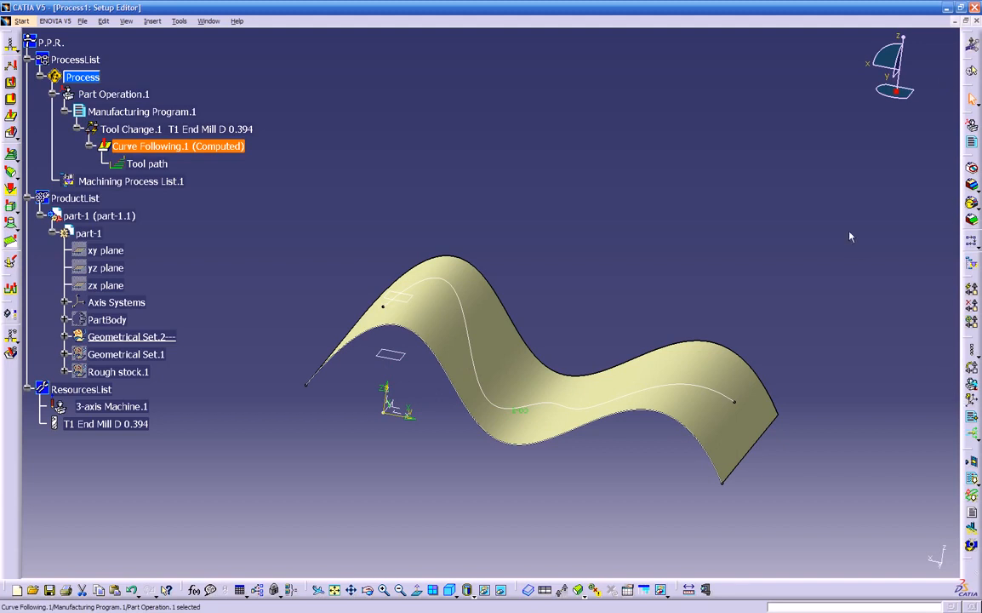
pyautogui.moveTo(821, 242); pyautogui.dragTo(809, 245, button='middle')
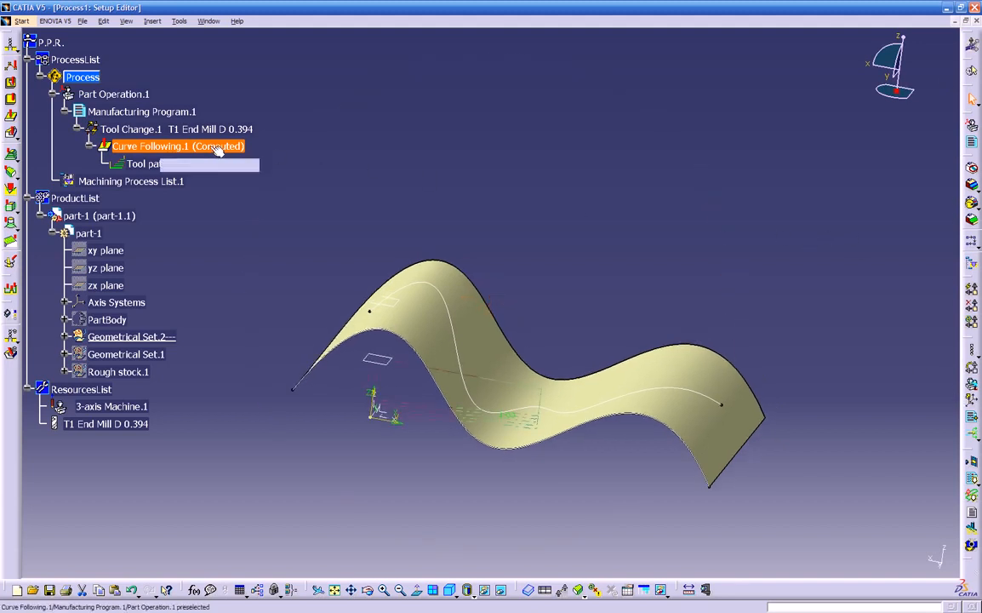
pyautogui.click(11, 117)
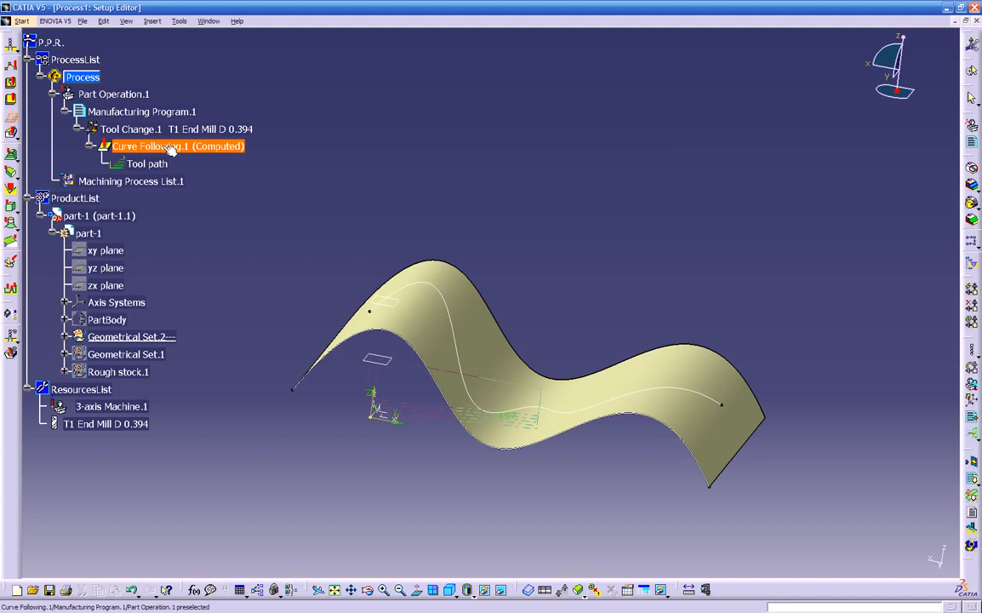
pyautogui.click(201, 148)
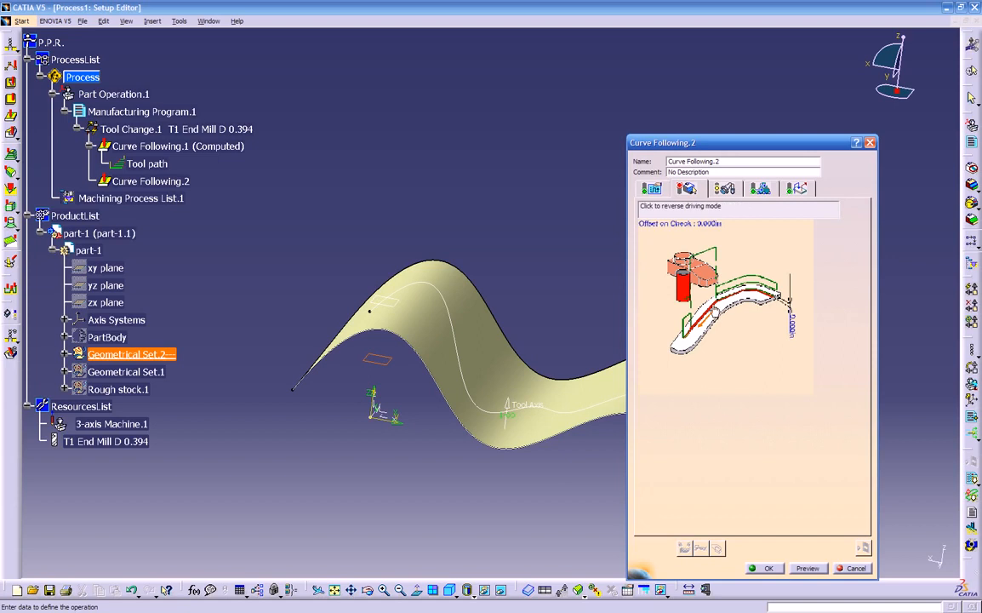
# Assign the projected curve on the wavy surface as the guiding element of Curve Following.2
pyautogui.click(715, 310)
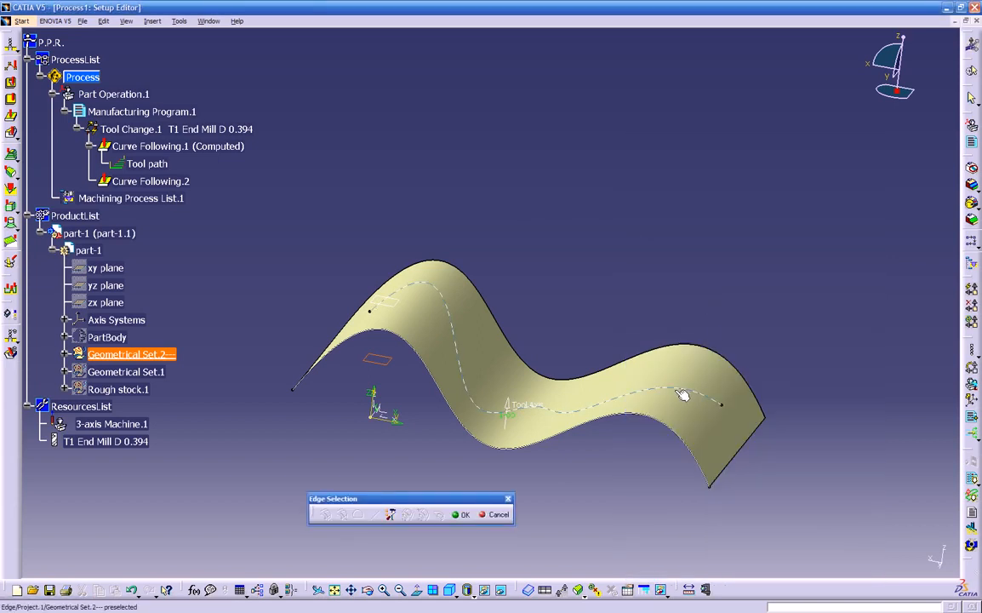
pyautogui.click(686, 393)
pyautogui.moveTo(686, 395); pyautogui.dragTo(603, 293, button='middle')
pyautogui.doubleClick(604, 266)
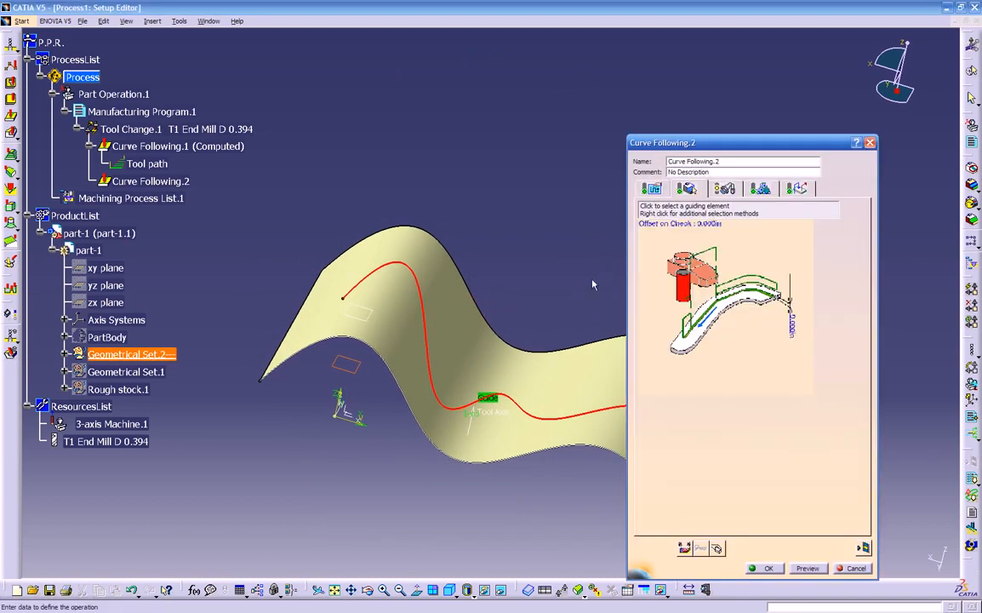
pyautogui.moveTo(457, 357); pyautogui.dragTo(574, 184, button='middle')
# Assign a new spot drill to Curve Following.2 and set its nominal diameter to 0.25 in
pyautogui.click(651, 190)
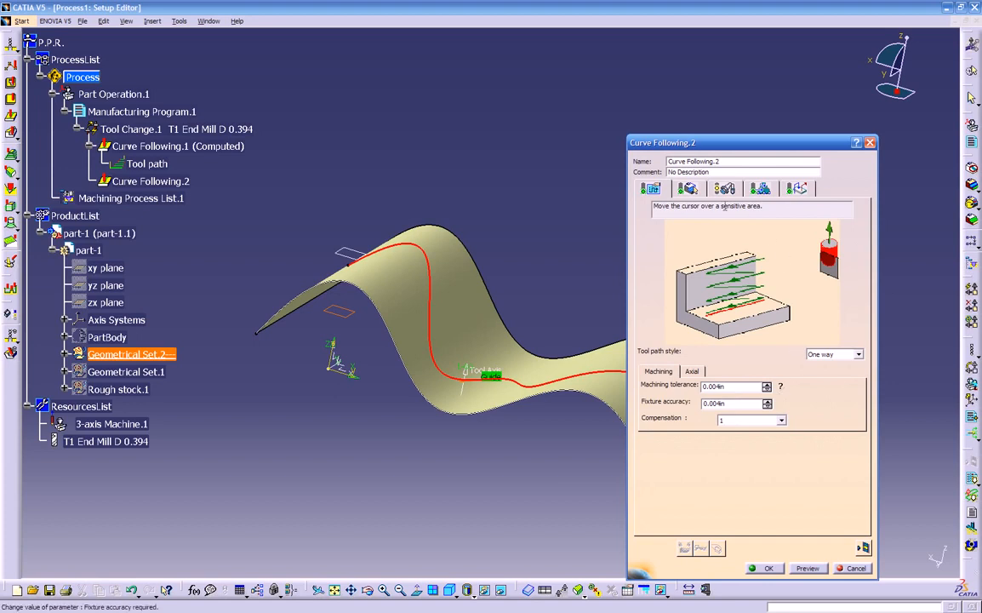
pyautogui.click(687, 189)
pyautogui.click(726, 190)
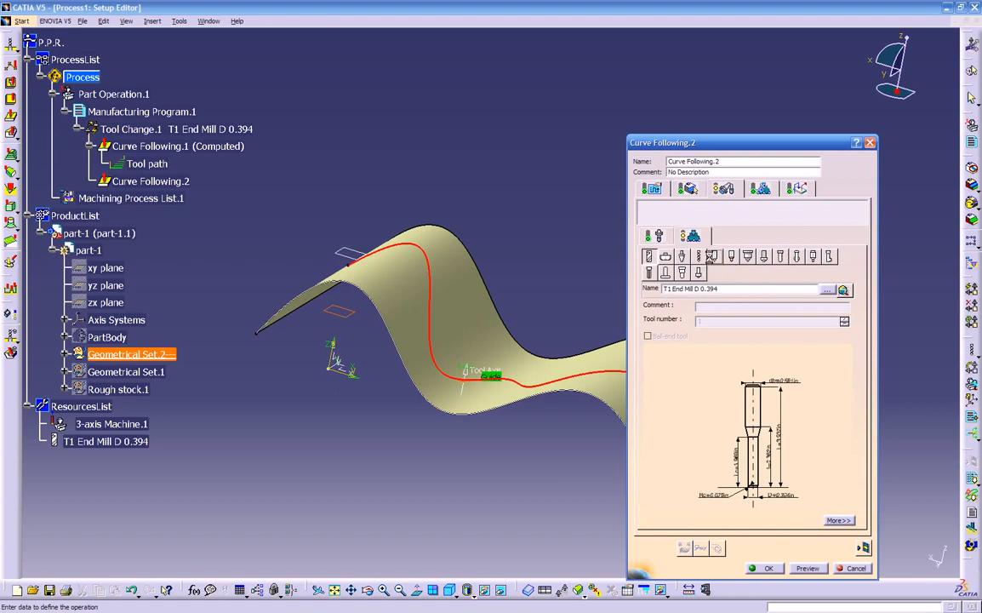
pyautogui.click(715, 257)
pyautogui.moveTo(753, 508); pyautogui.dragTo(767, 453, button='middle')
pyautogui.moveTo(750, 408); pyautogui.dragTo(756, 434, button='middle')
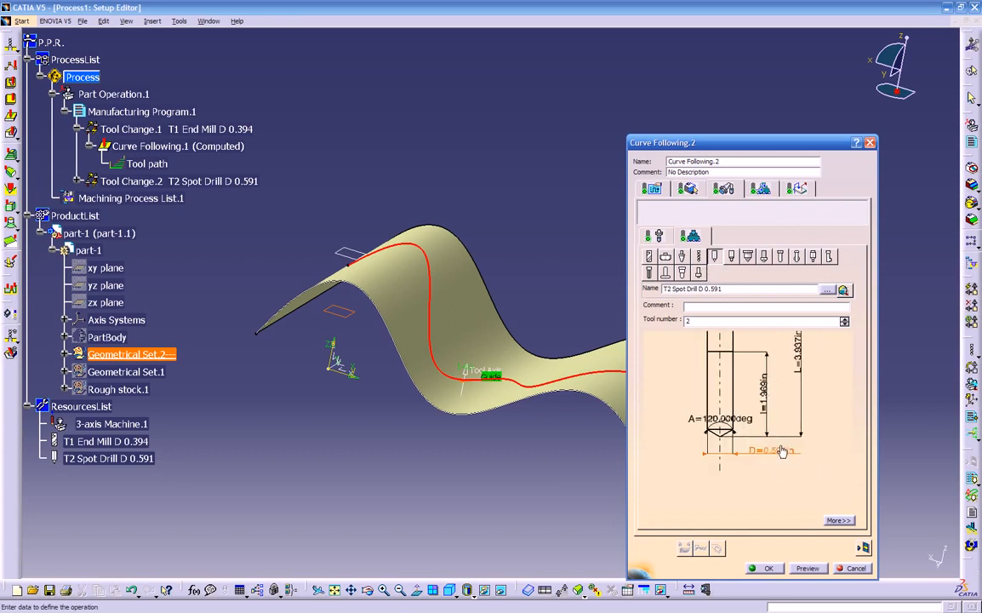
pyautogui.doubleClick(781, 452)
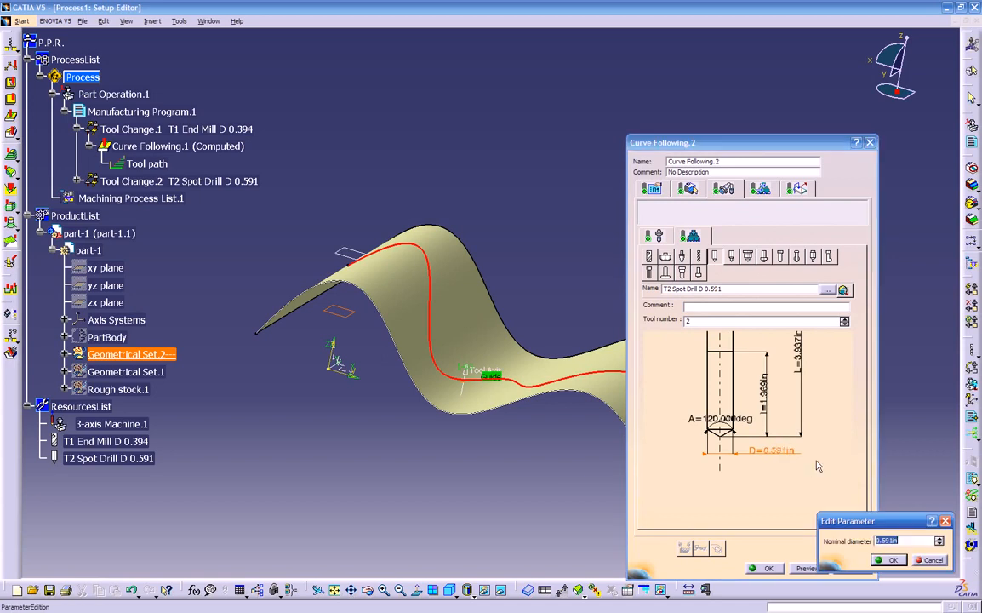
pyautogui.press('BackSpace')
pyautogui.write('.25')
pyautogui.press('Return')
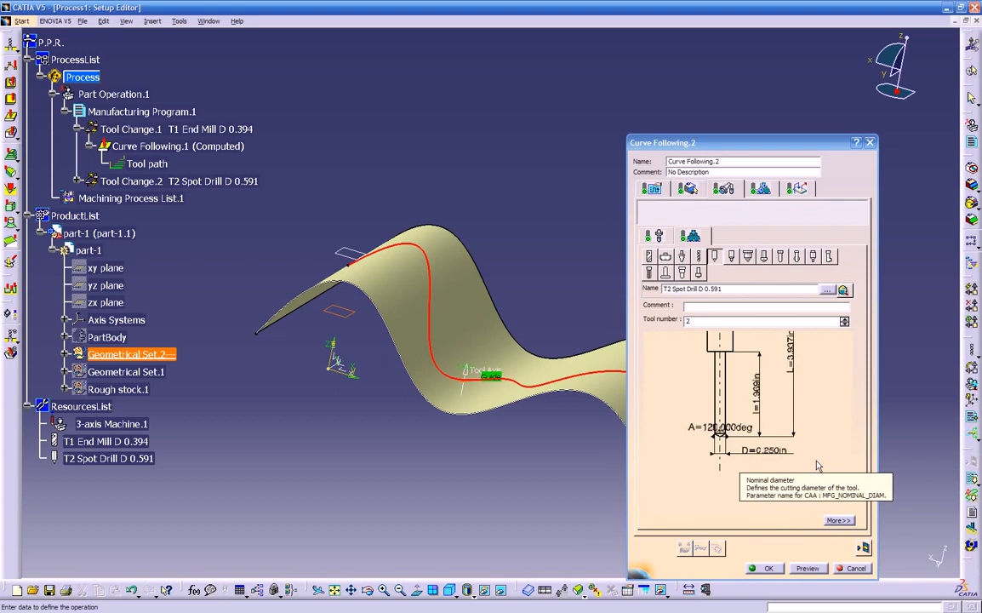
pyautogui.moveTo(732, 486)
pyautogui.mouseDown(button='middle')
pyautogui.moveTo(743, 454)
pyautogui.moveTo(804, 413)
pyautogui.mouseUp(button='middle')
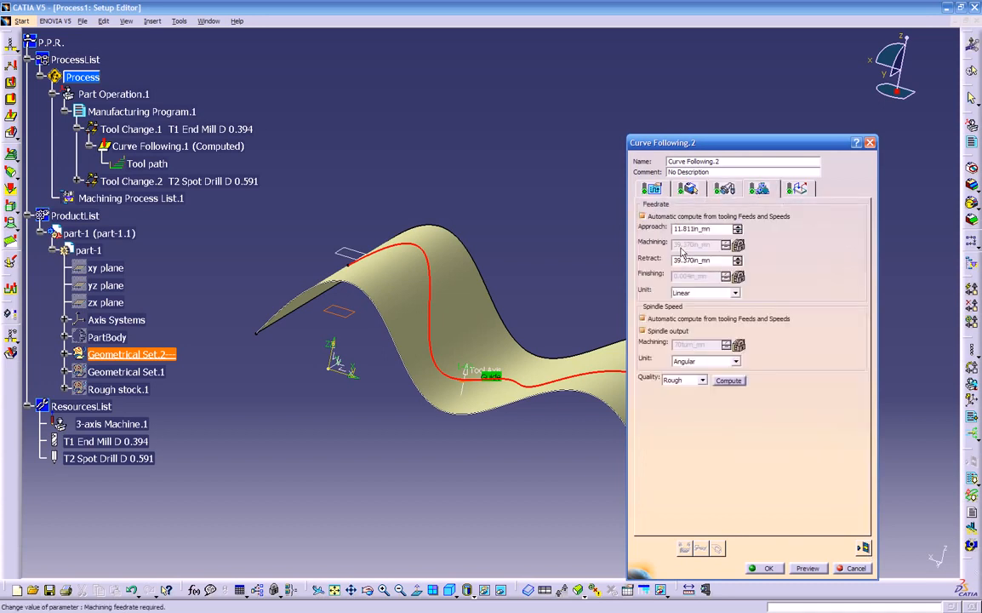
# Use the new plane above the surface as the top plane of the Approach and Retract macros
pyautogui.click(797, 188)
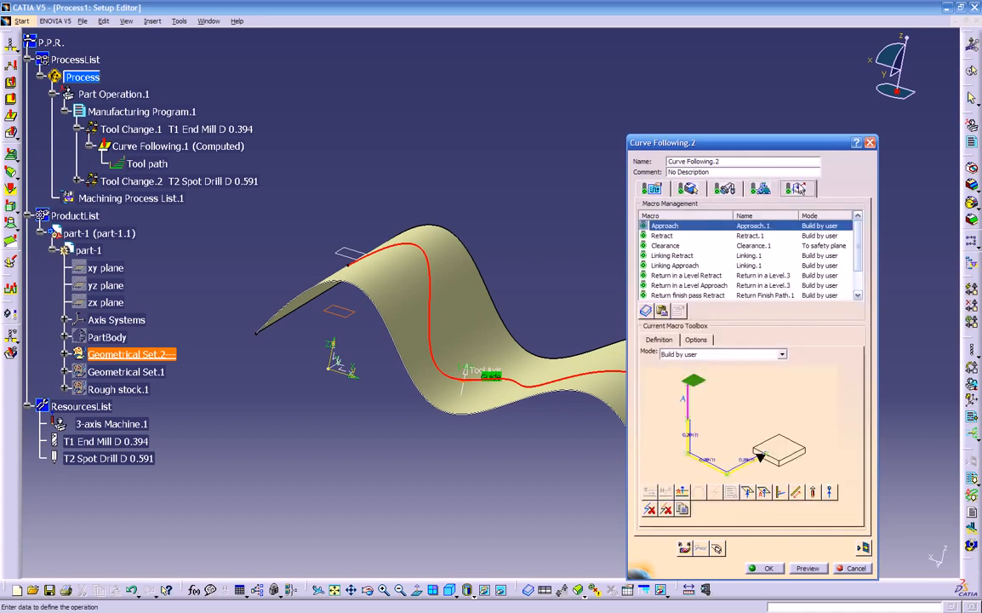
pyautogui.click(696, 382)
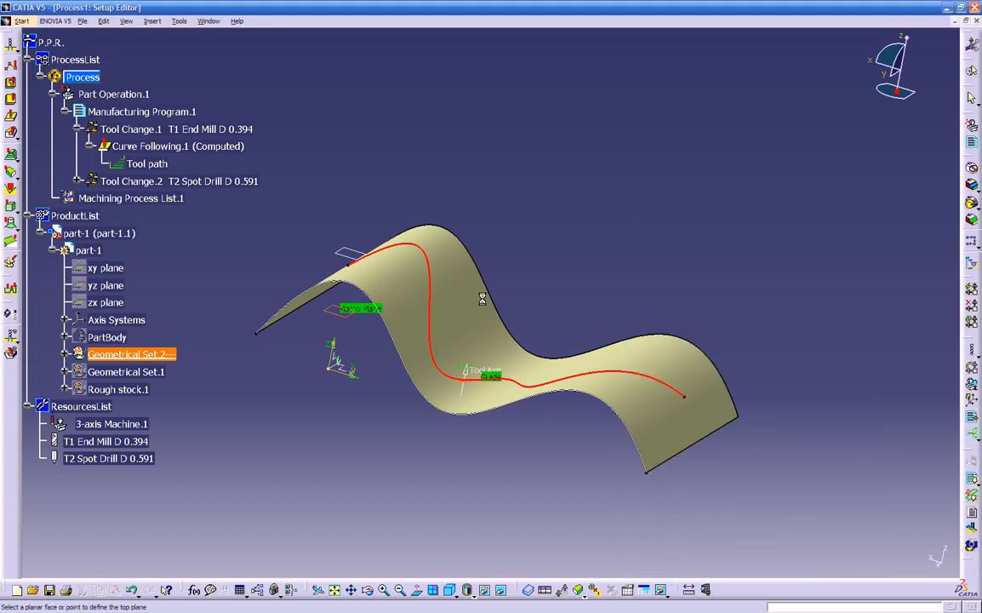
pyautogui.click(341, 254)
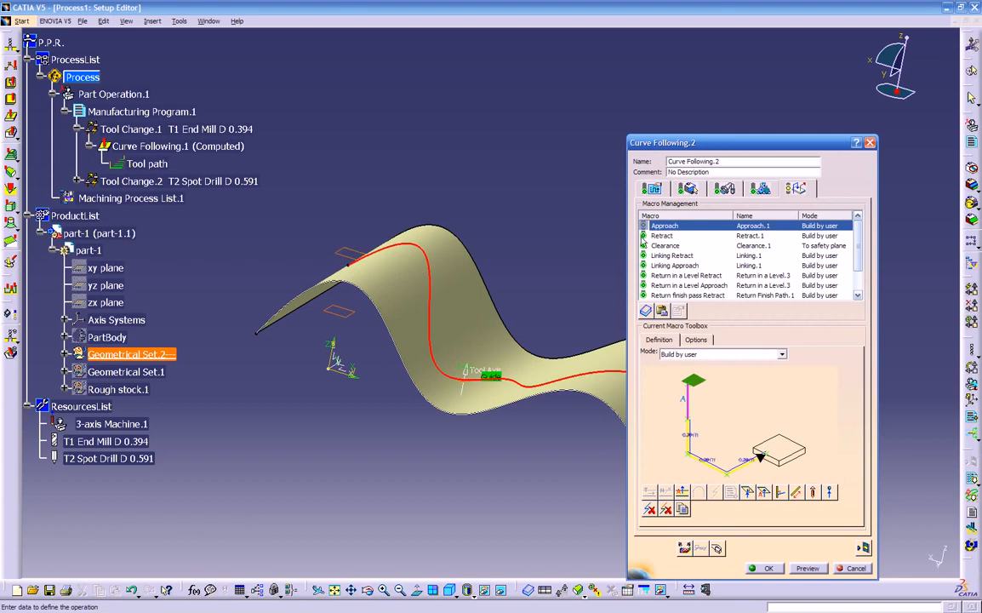
pyautogui.click(661, 236)
pyautogui.click(726, 388)
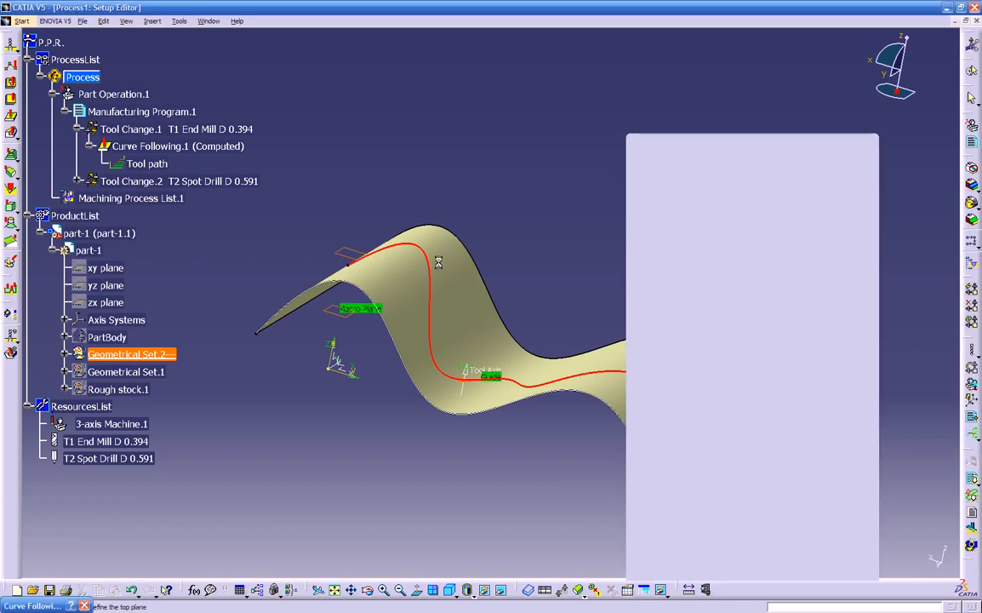
pyautogui.click(340, 256)
# Assign the plane above the surface as the safety plane of the Clearance macro
pyautogui.moveTo(453, 358); pyautogui.dragTo(419, 266, button='middle')
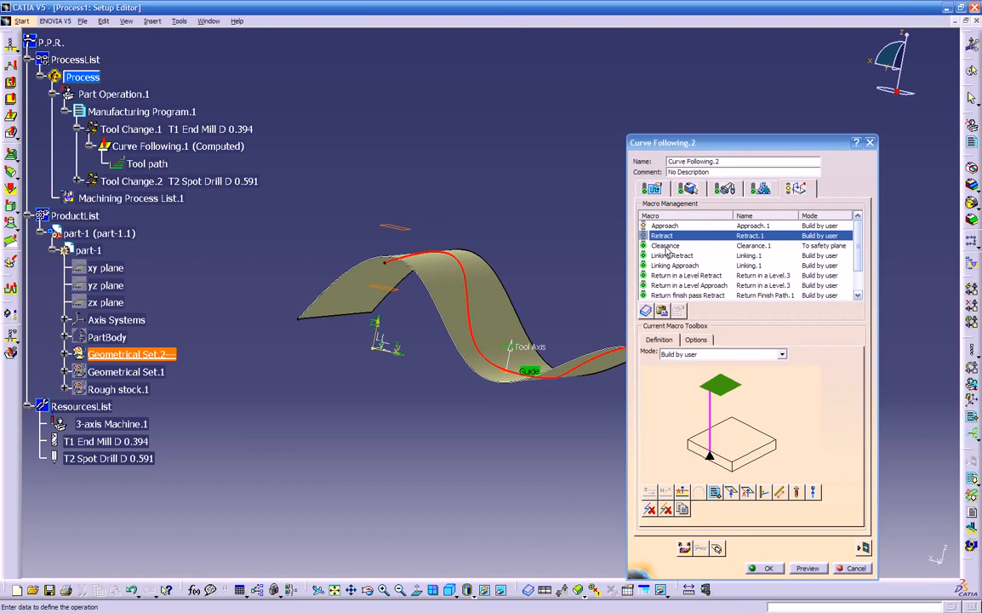
pyautogui.click(677, 357)
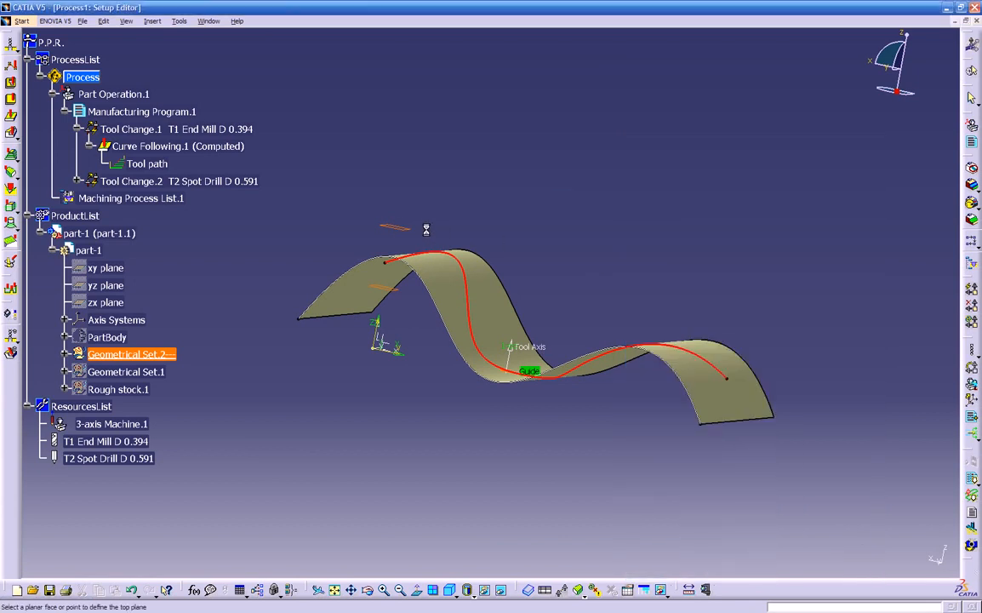
pyautogui.click(399, 224)
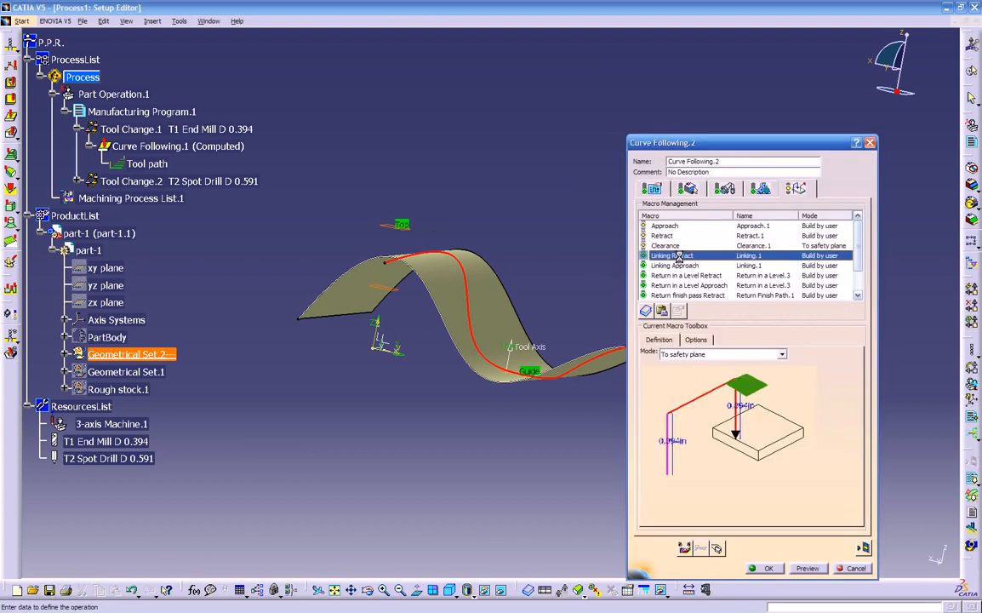
# Go through the Linking Retract and Linking Approach macros to define their motions
pyautogui.press('Down')
pyautogui.press('Down')
pyautogui.press('Down')
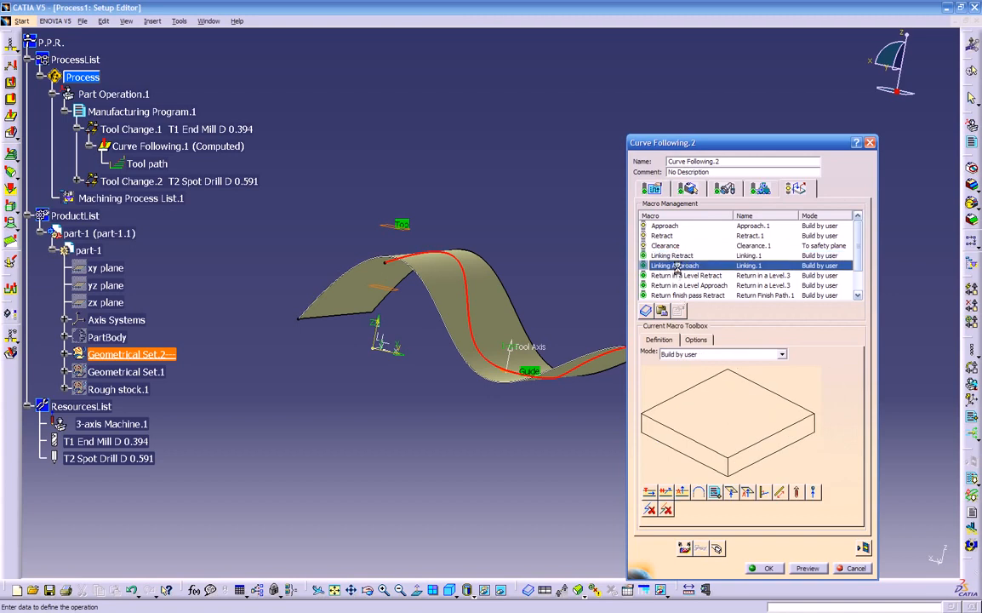
# Build the Linking Retract macro with an axial motion to a plane, using the upper plane above the surface as its limit
pyautogui.click(683, 257)
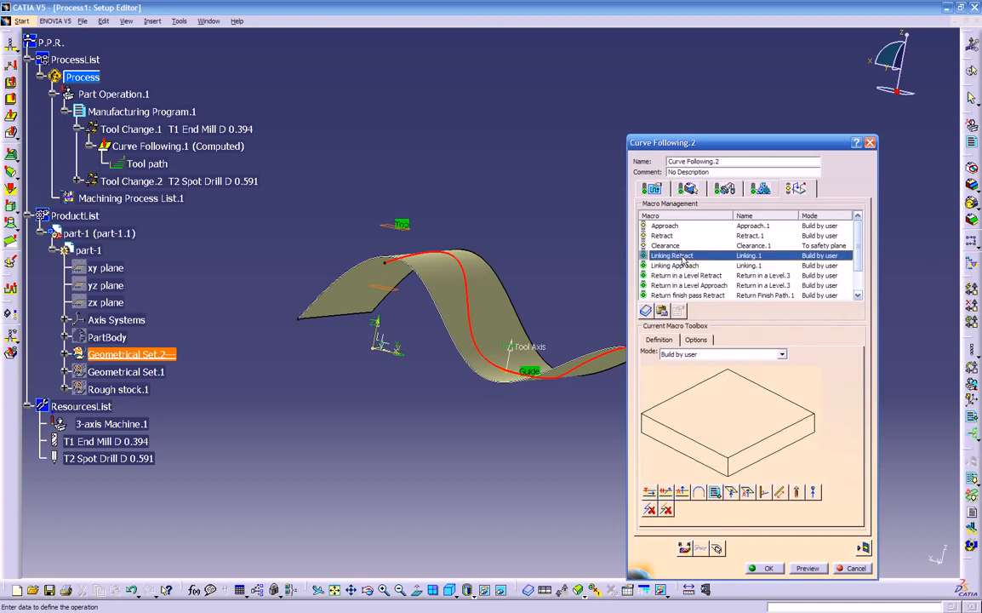
pyautogui.click(693, 353)
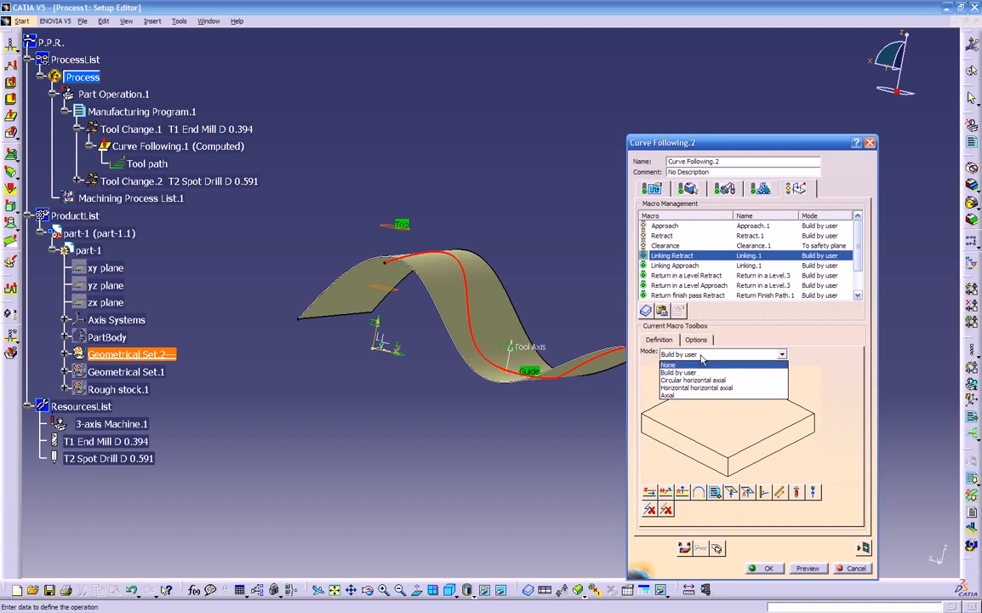
pyautogui.click(693, 372)
pyautogui.click(716, 384)
pyautogui.click(385, 225)
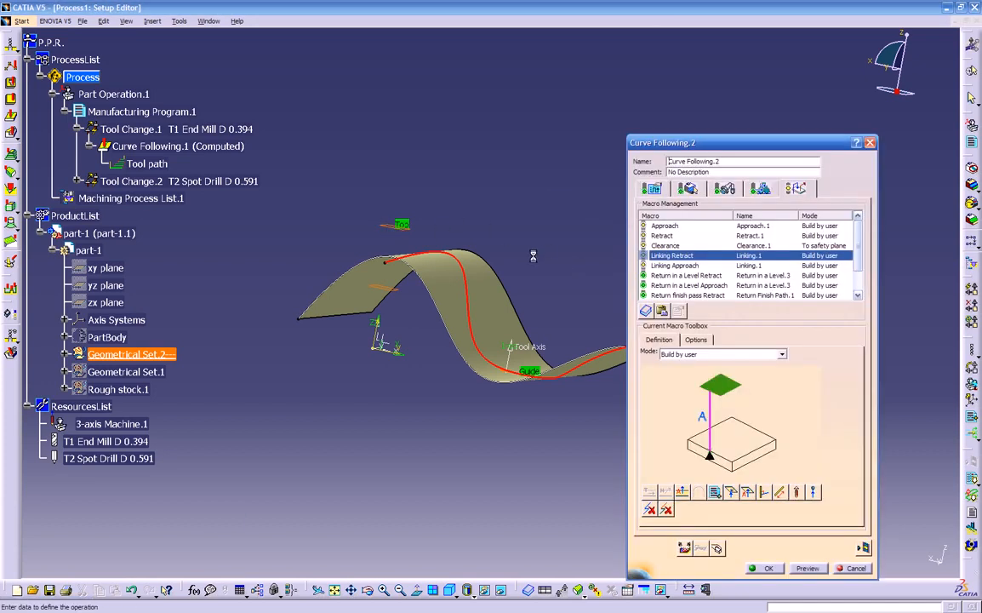
# Build the Linking Approach macro with an axial motion from a plane, referencing the upper plane above the surface
pyautogui.click(662, 267)
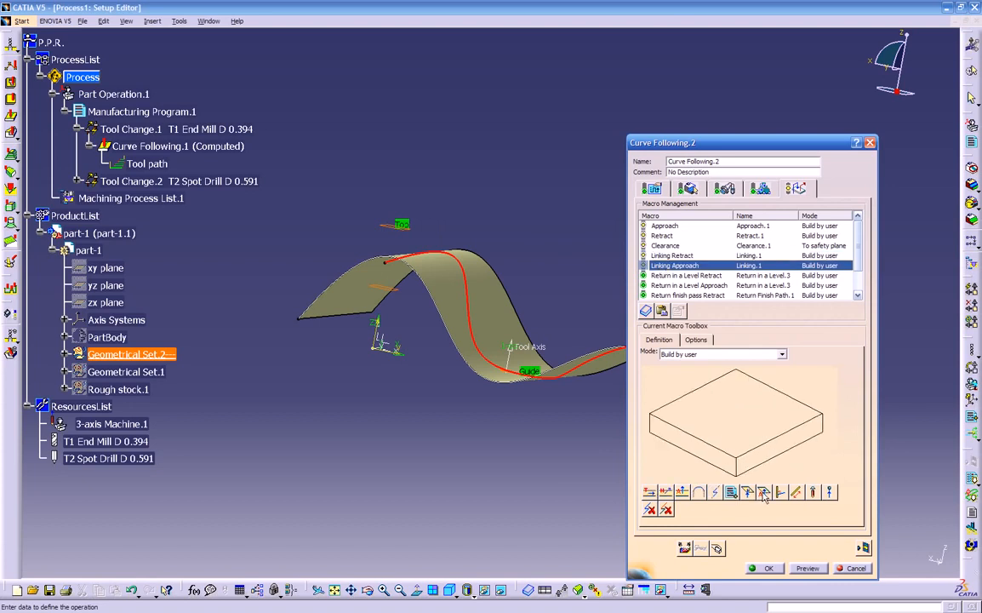
pyautogui.click(764, 494)
pyautogui.click(719, 390)
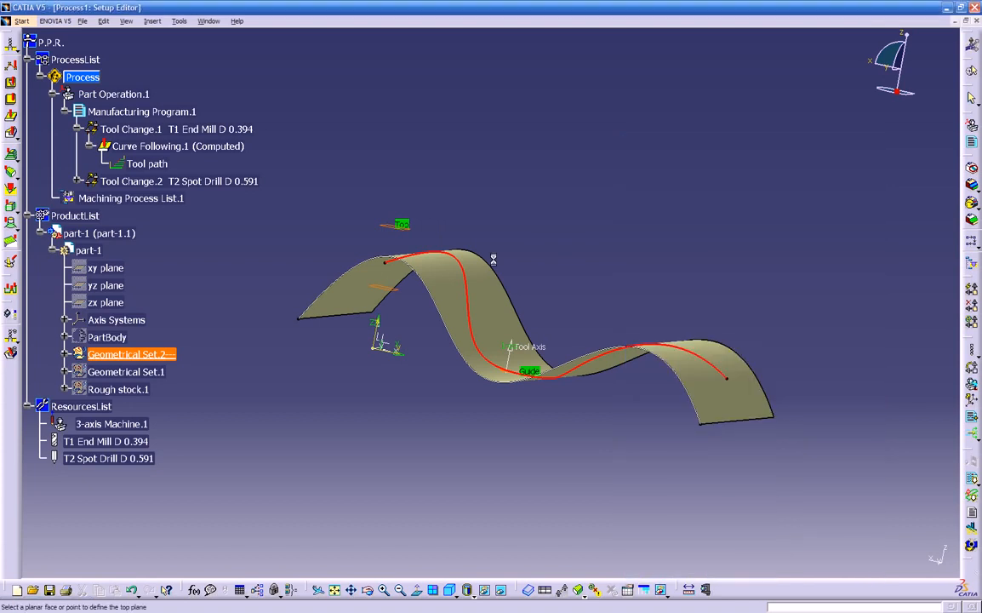
pyautogui.click(397, 224)
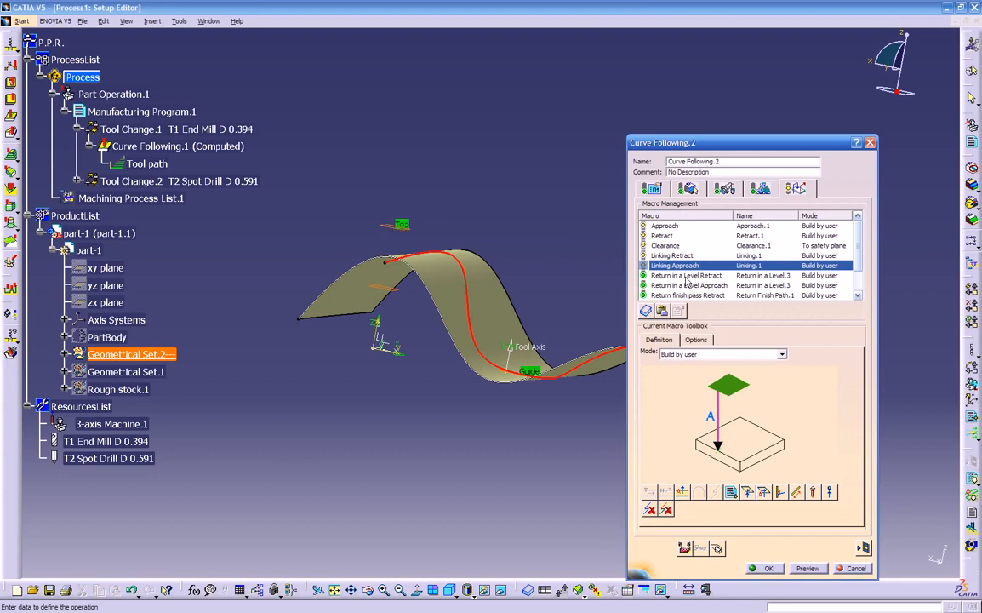
# Assign the upper plane to the Return in a Level Retract and Return in a Level Approach macros
pyautogui.click(727, 386)
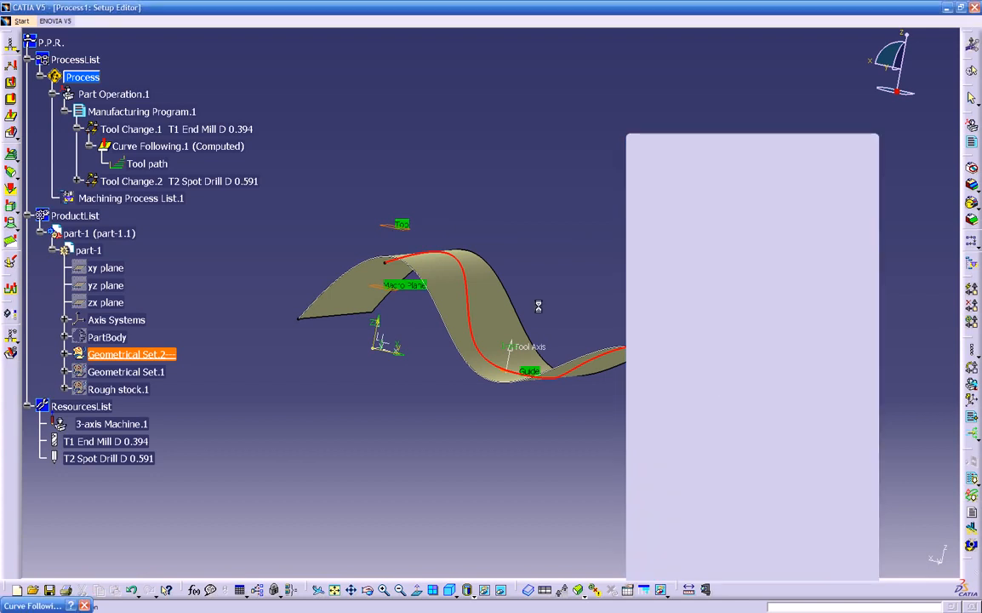
pyautogui.click(390, 236)
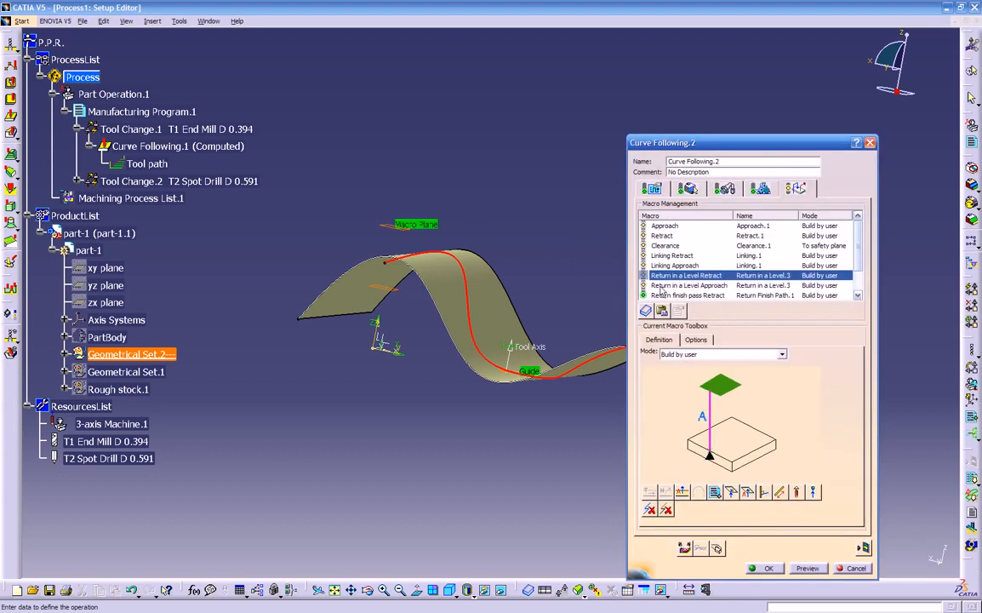
pyautogui.click(722, 383)
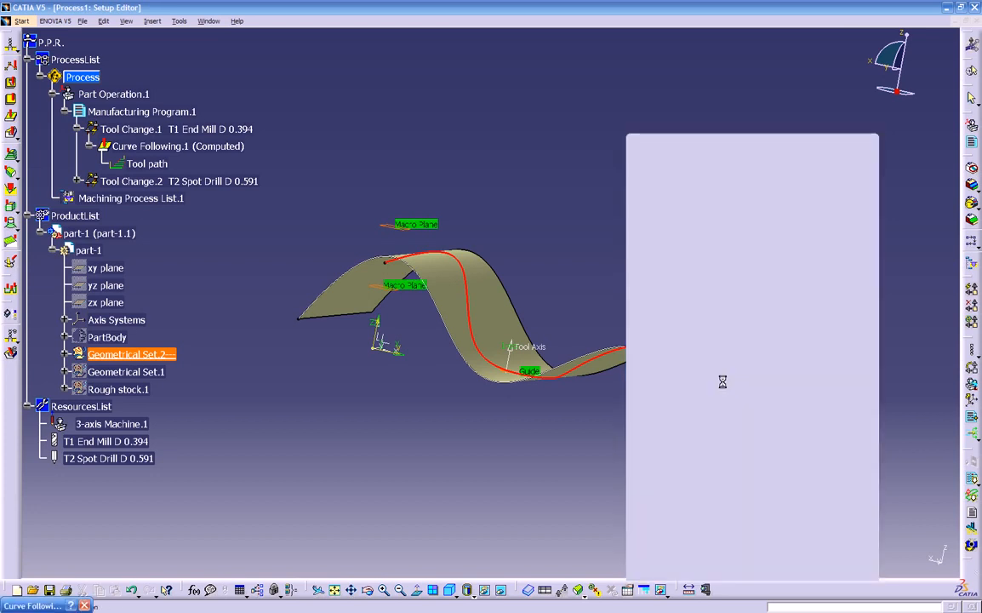
pyautogui.click(392, 226)
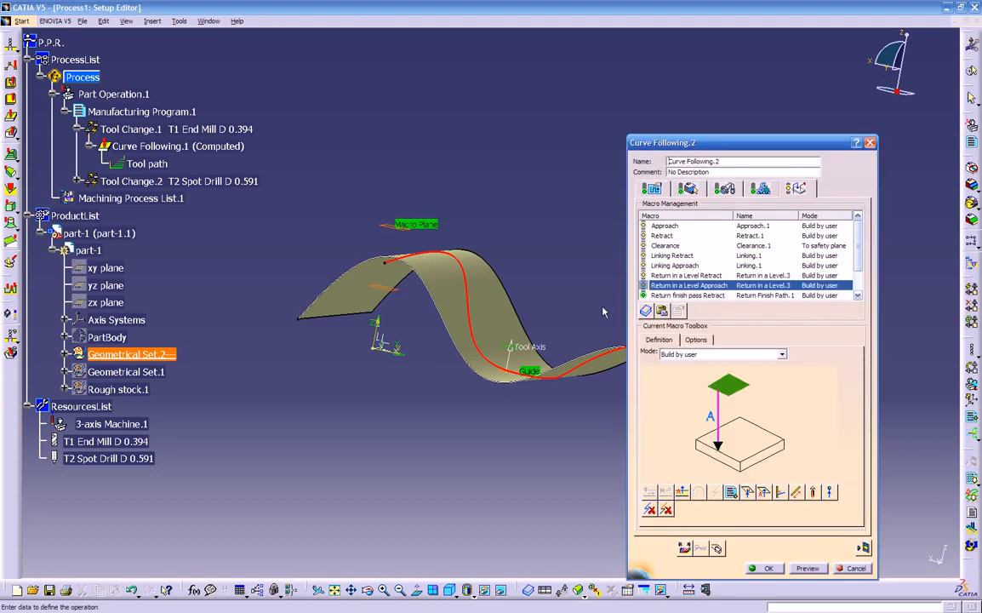
# Assign the upper plane to the Return finish pass Retract and Return finish pass Approach macros
pyautogui.scroll(-1, 779, 249)
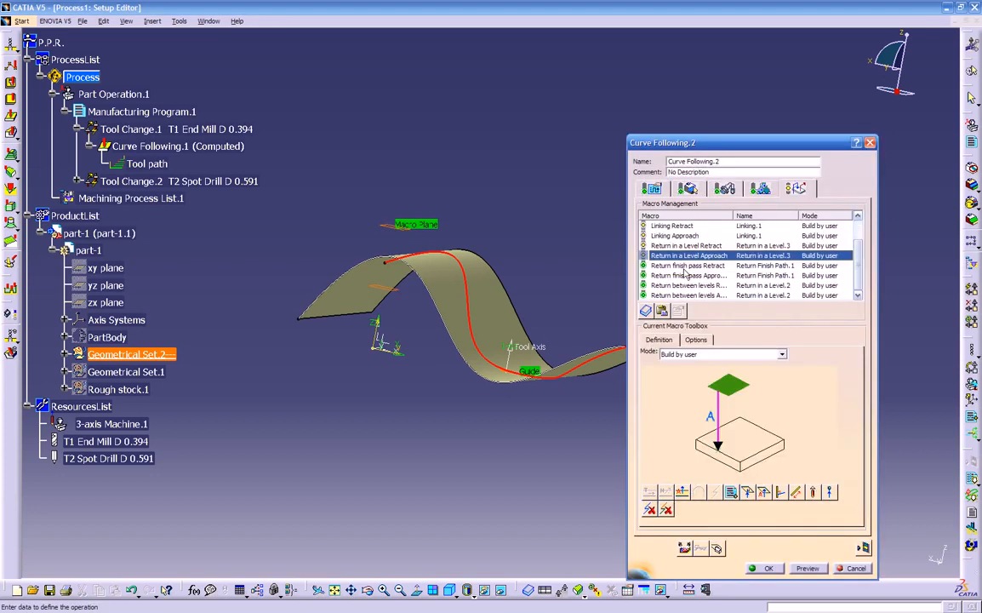
pyautogui.click(684, 266)
pyautogui.click(728, 385)
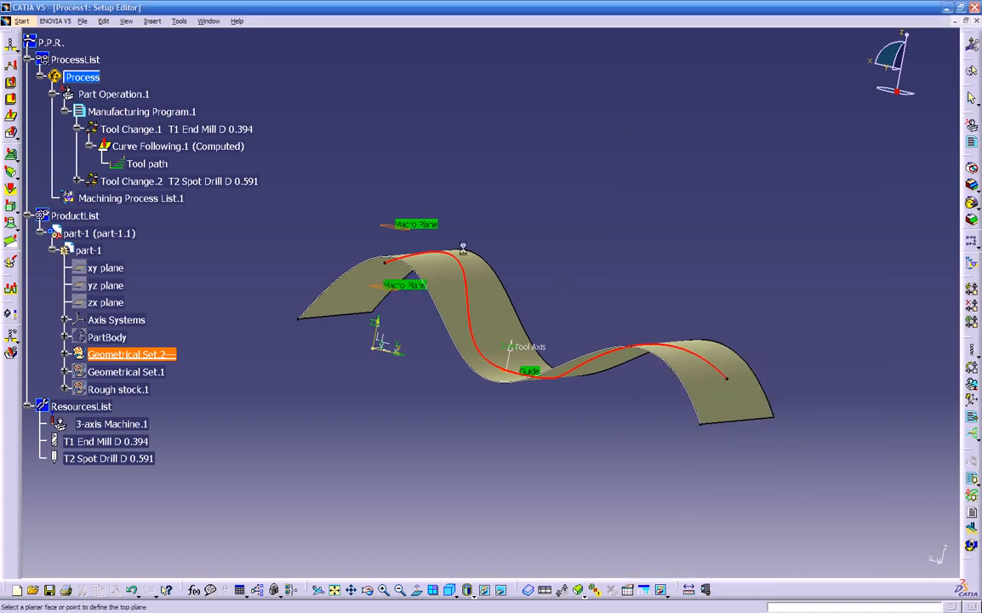
pyautogui.click(404, 231)
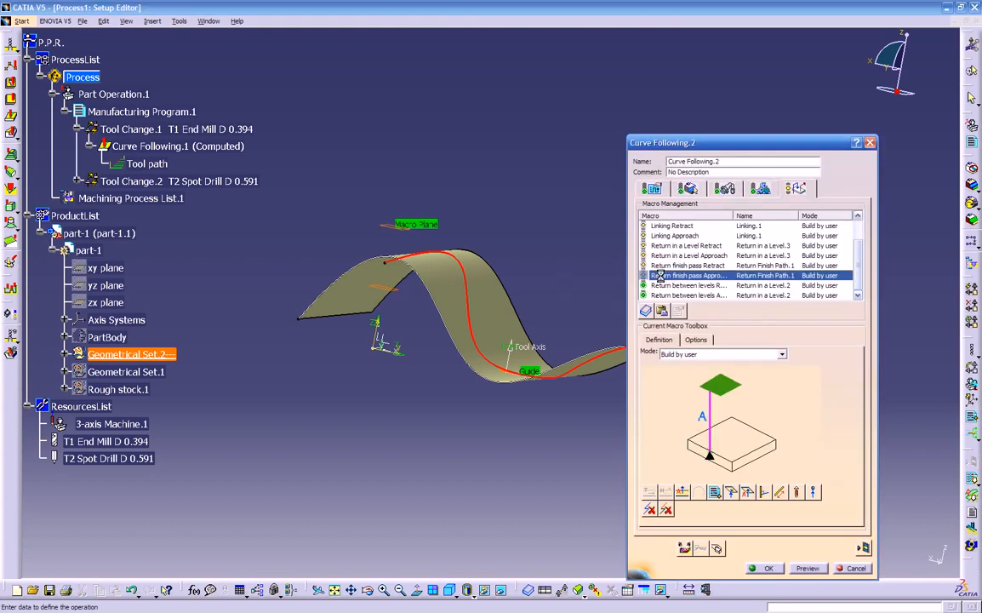
pyautogui.click(729, 384)
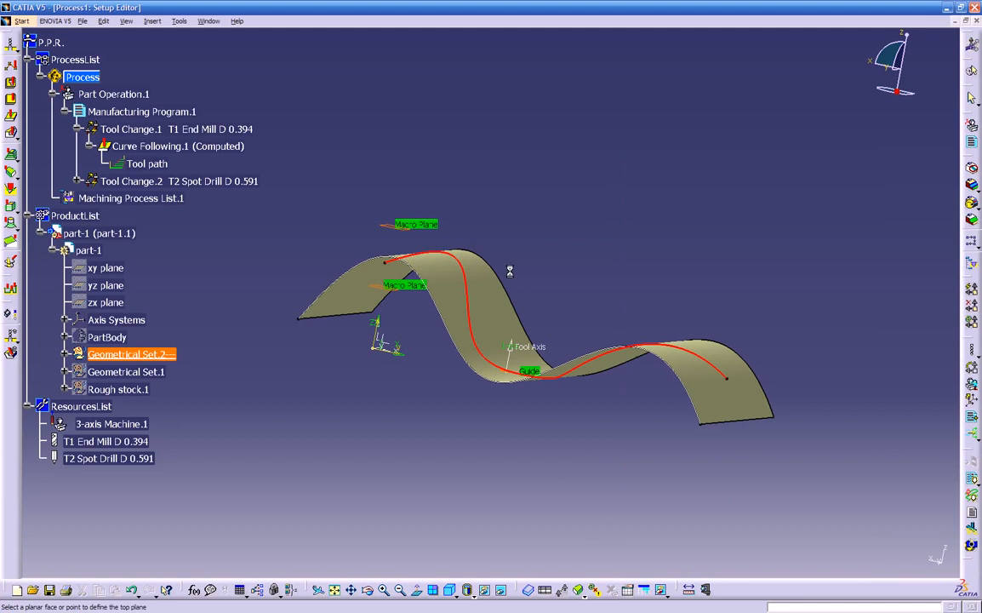
pyautogui.click(389, 228)
# Assign the upper plane to the Return between levels Retract and Return between levels Approach macros
pyautogui.click(653, 285)
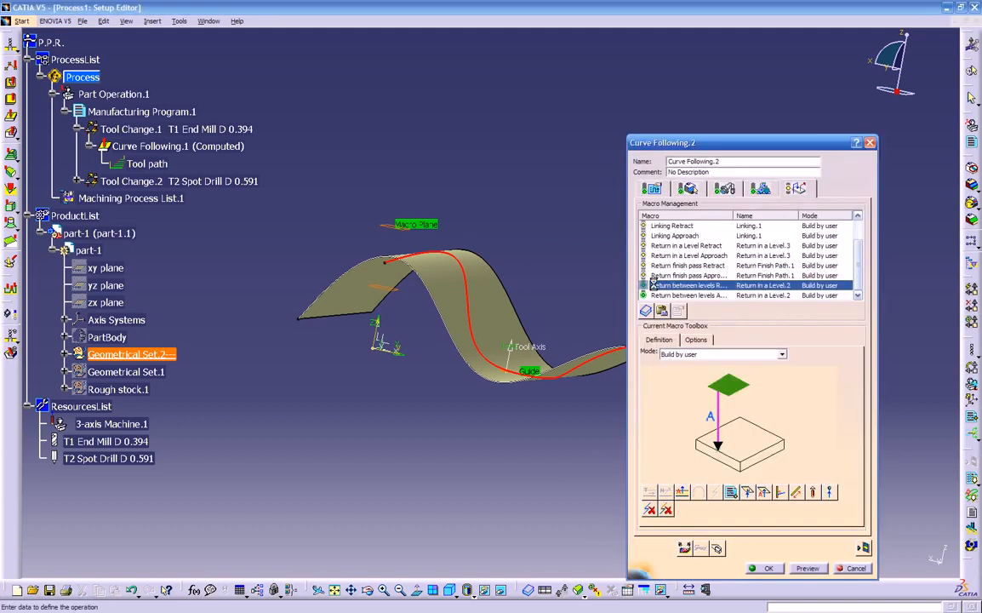
pyautogui.click(713, 384)
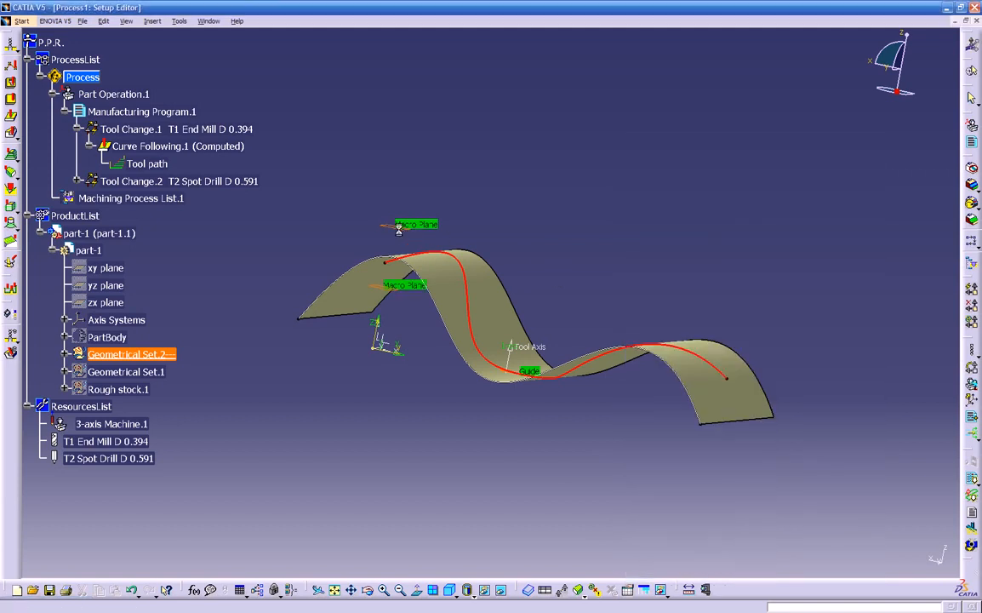
pyautogui.click(407, 233)
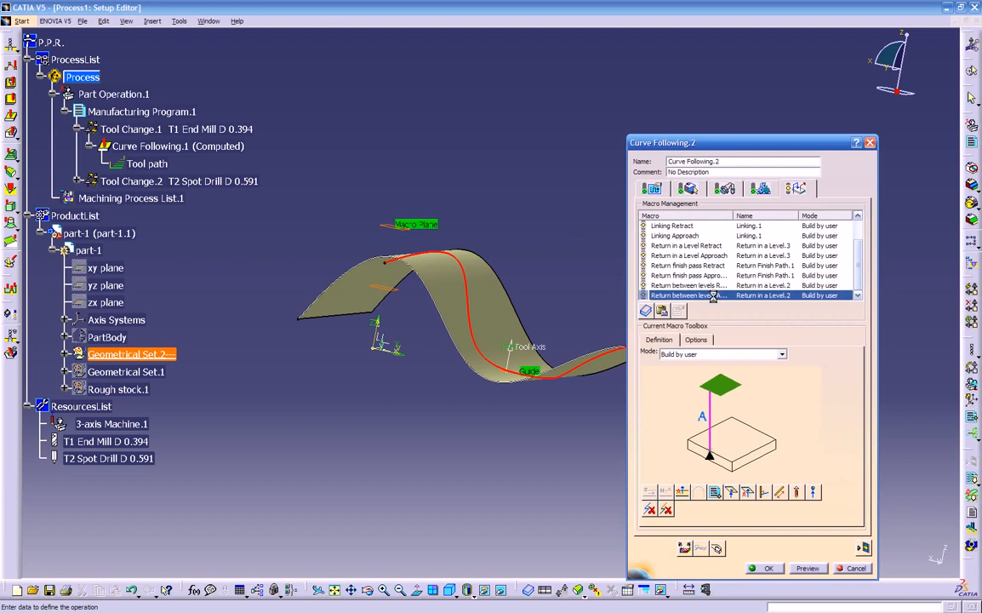
pyautogui.click(720, 386)
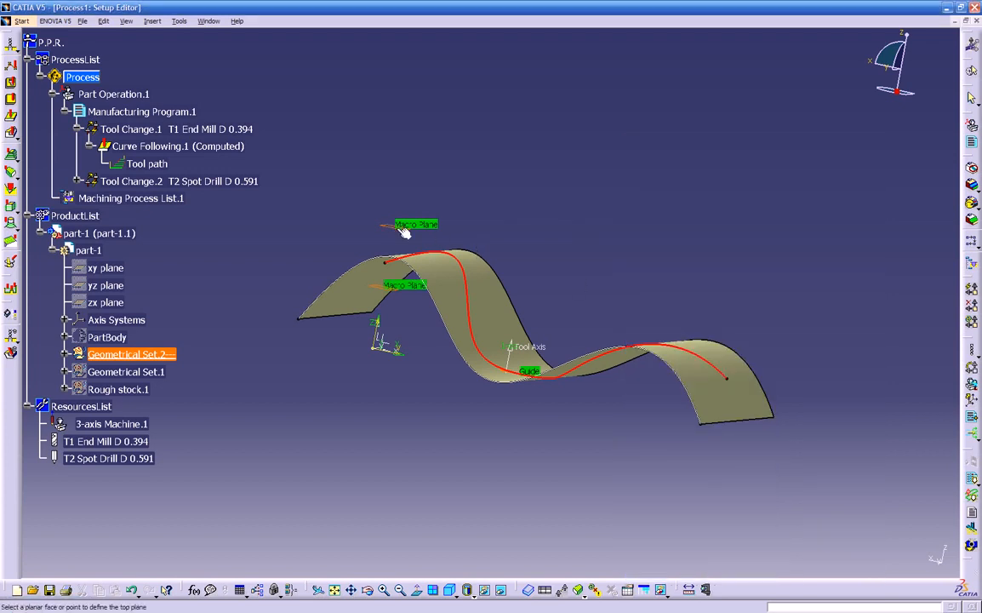
pyautogui.click(405, 232)
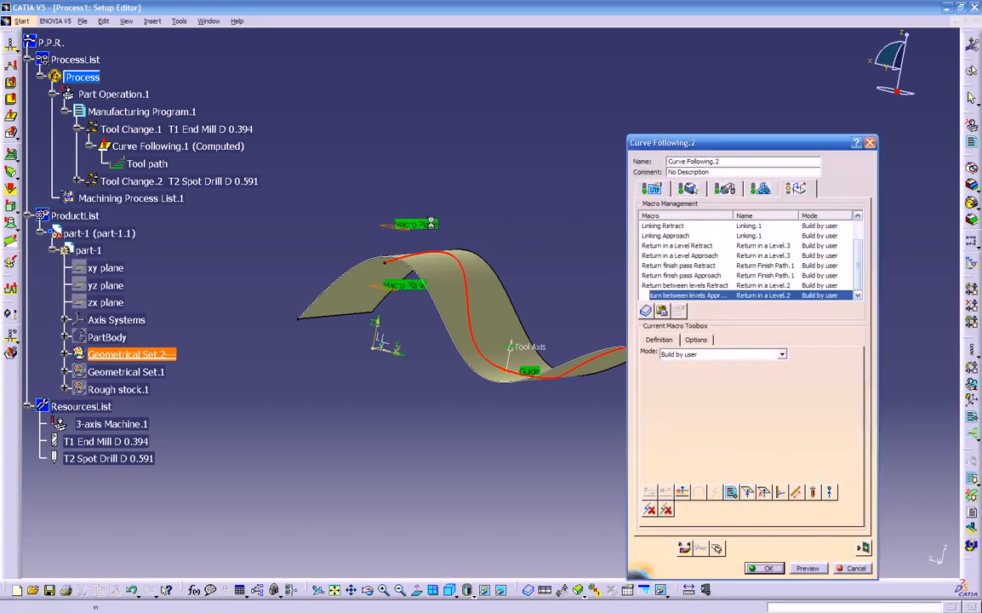
# Compute and replay the Curve Following.2 tool path to examine its retract and approach motions, and return to the operation settings
pyautogui.click(863, 548)
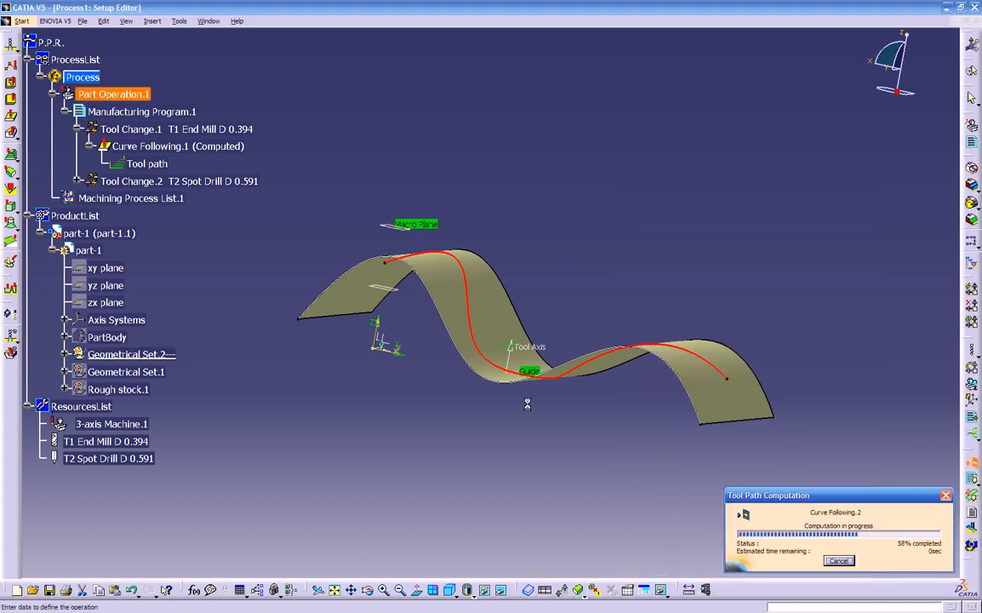
pyautogui.moveTo(506, 415)
pyautogui.mouseDown(button='middle')
pyautogui.moveTo(564, 403)
pyautogui.moveTo(467, 380)
pyautogui.moveTo(494, 357)
pyautogui.moveTo(487, 374)
pyautogui.moveTo(502, 415)
pyautogui.mouseUp(button='middle')
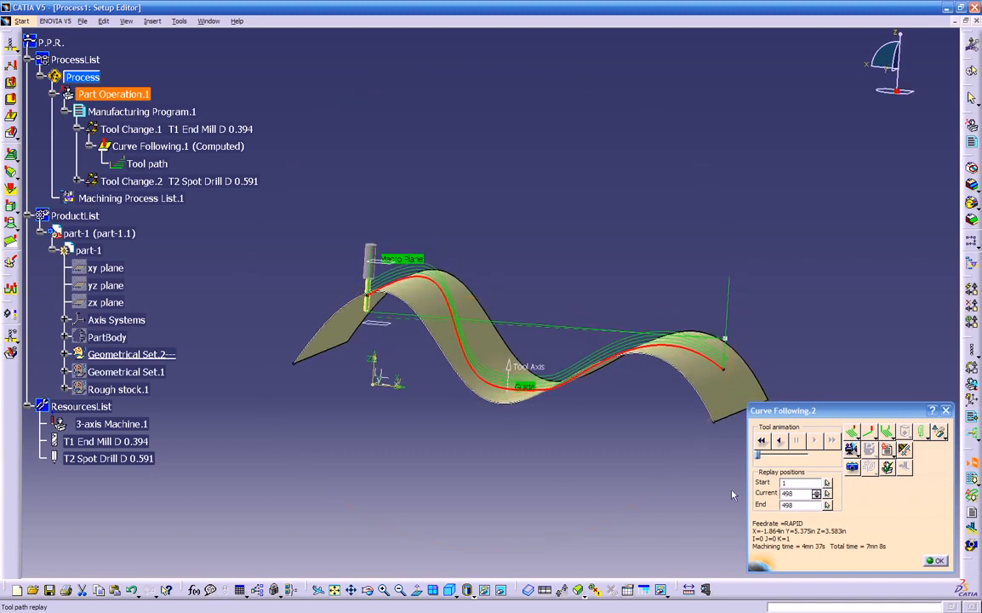
pyautogui.click(933, 562)
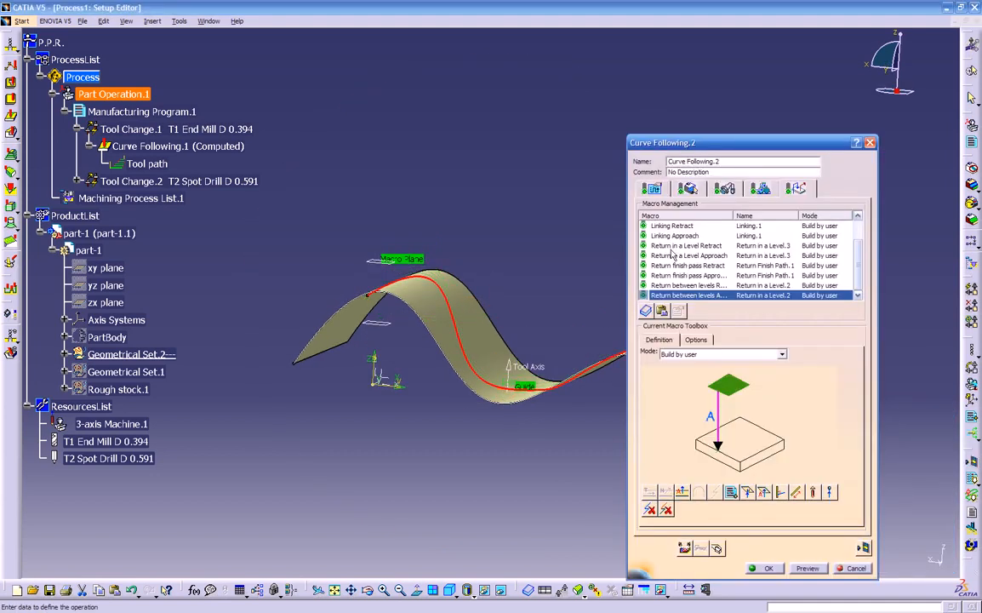
# Deactivate the Clearance, Linking and Return in a Level macros, leaving the Approach and Retract macros active
pyautogui.scroll(1, 776, 247)
pyautogui.click(669, 226)
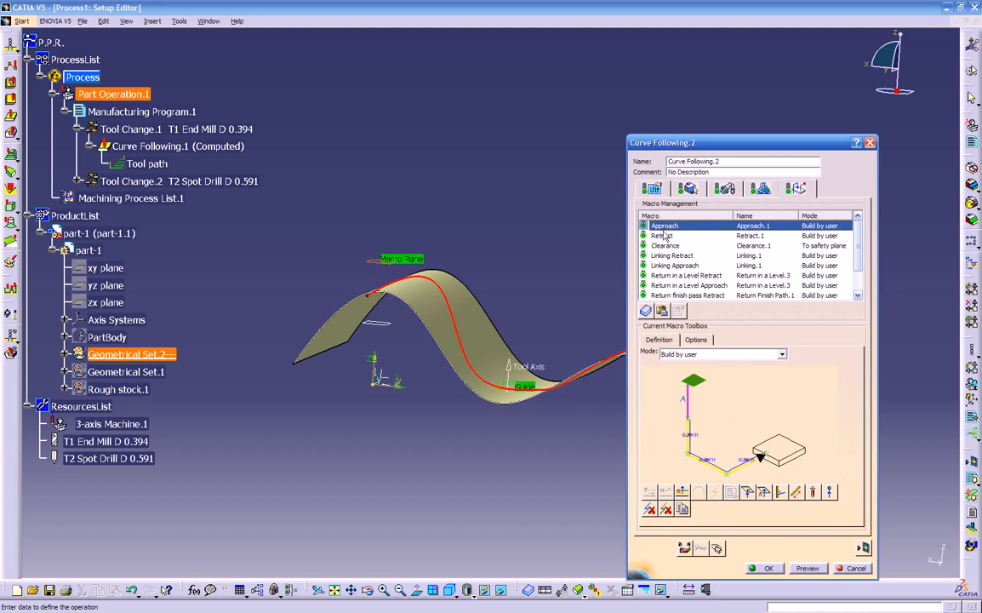
pyautogui.scroll(-1, 540, 292)
pyautogui.moveTo(539, 292)
pyautogui.mouseDown(button='middle')
pyautogui.moveTo(526, 263)
pyautogui.moveTo(539, 295)
pyautogui.mouseUp(button='middle')
pyautogui.scroll(2, 539, 296)
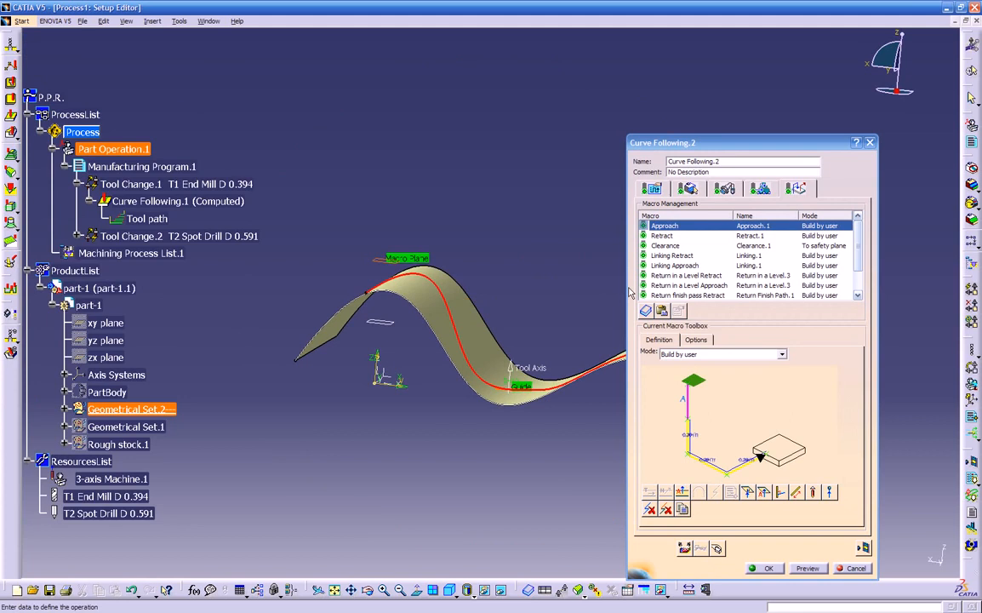
pyautogui.click(665, 246)
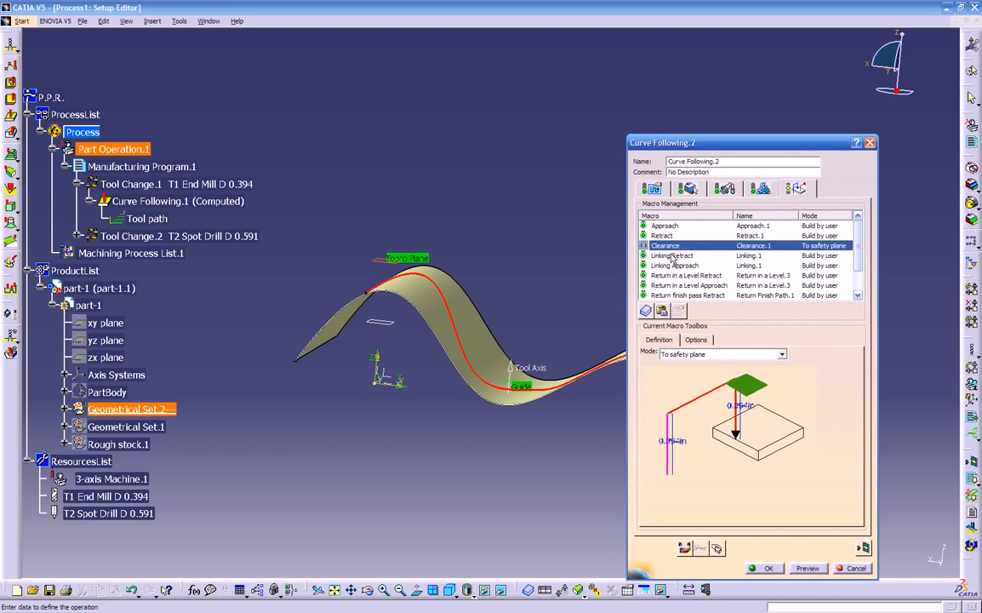
pyautogui.click(672, 255)
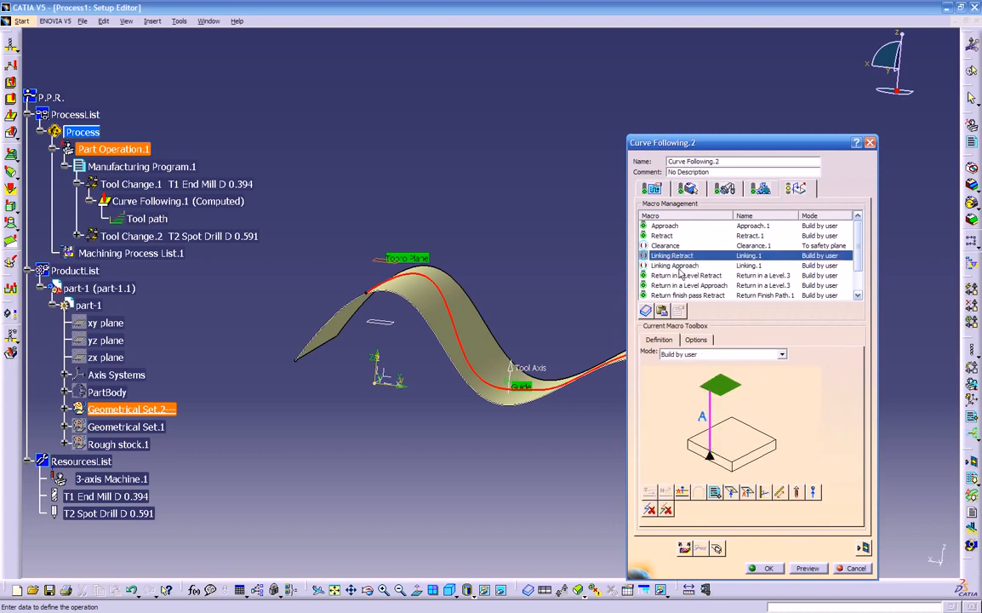
pyautogui.click(681, 275)
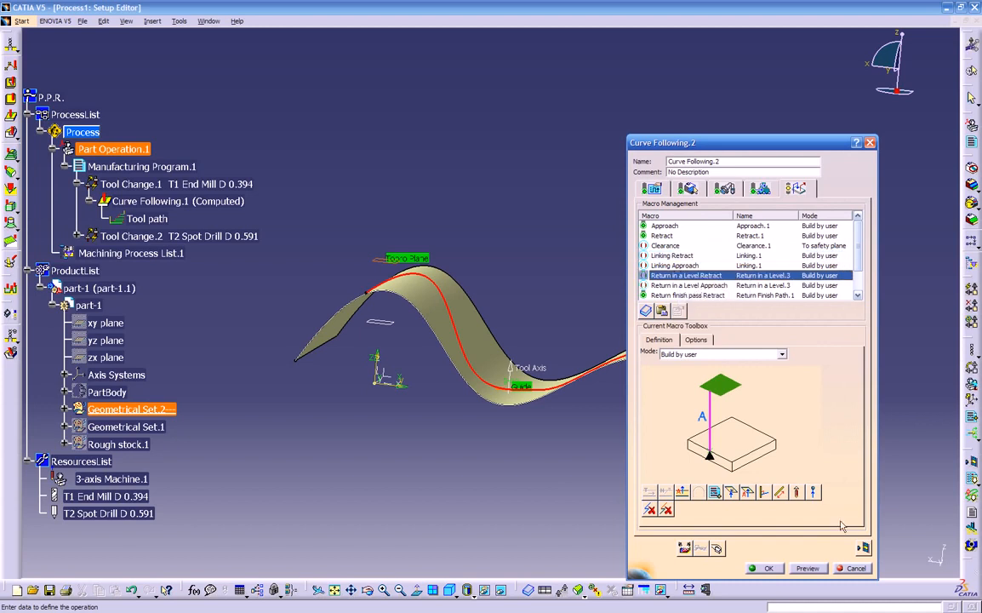
# Recompute and replay the tool path with the reduced set of macros, and close the replay
pyautogui.click(863, 549)
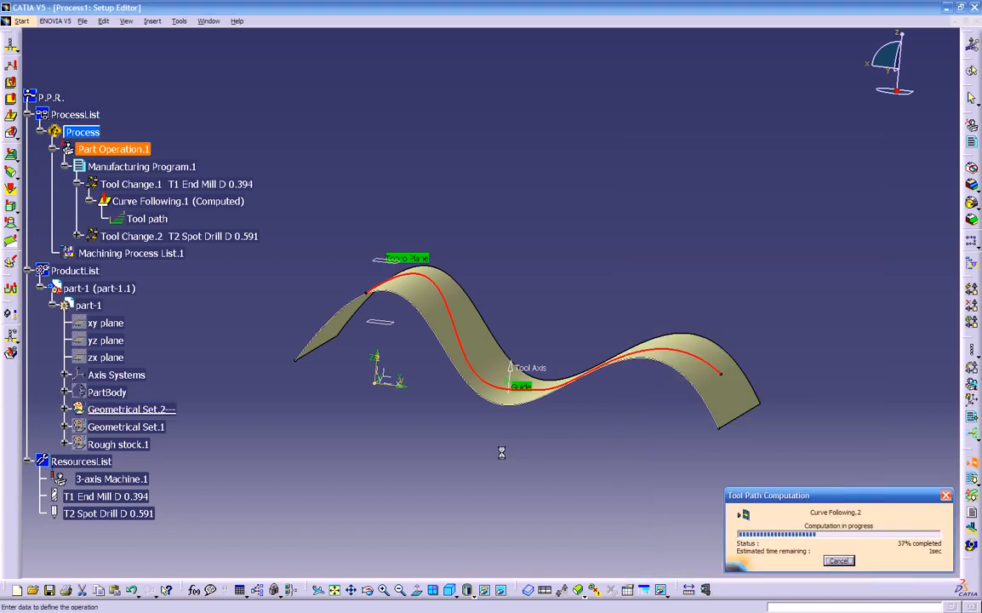
pyautogui.moveTo(503, 424); pyautogui.dragTo(364, 275, button='middle')
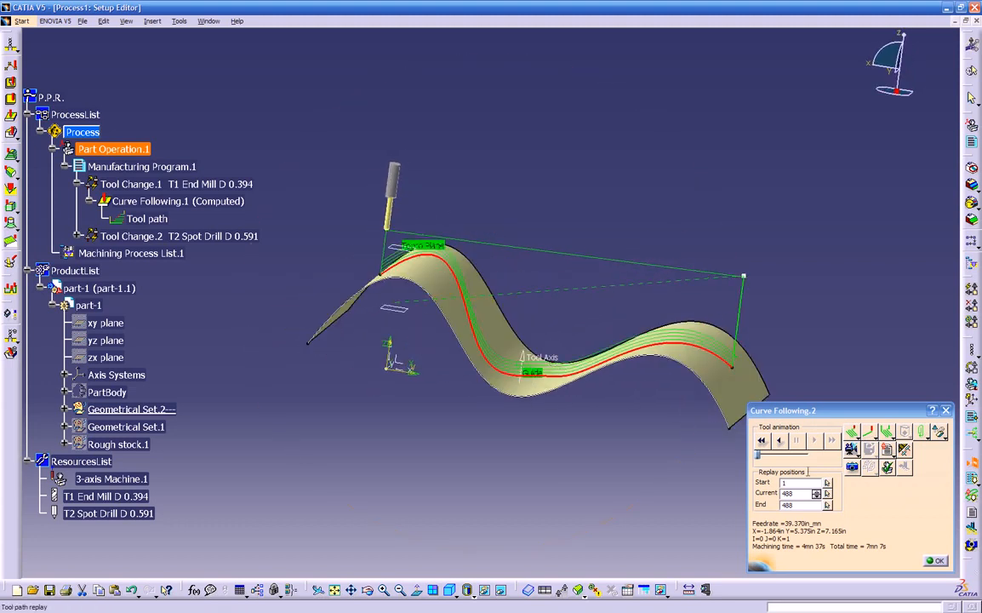
pyautogui.click(937, 560)
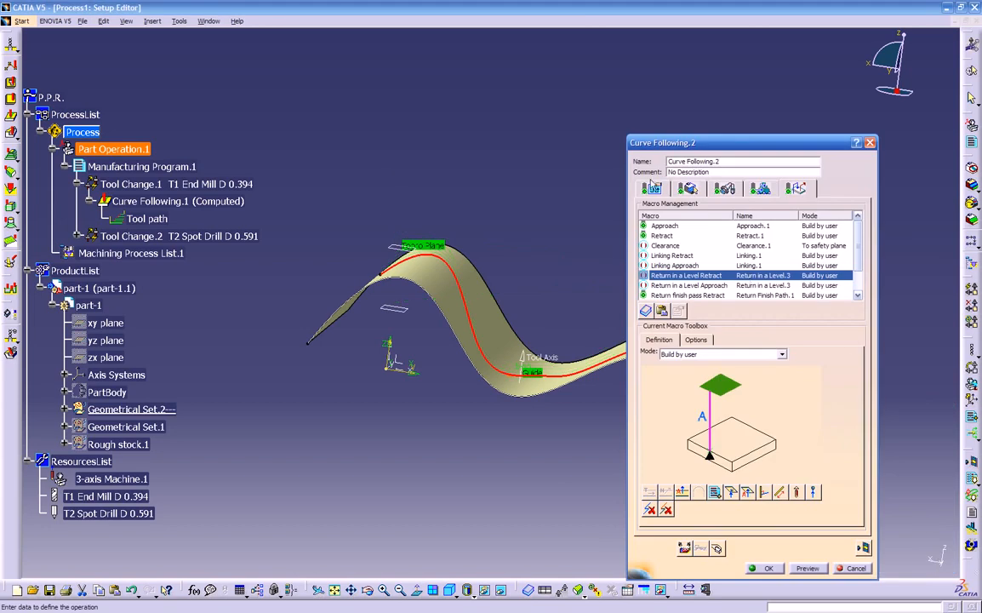
# Reduce the operation's axial strategy to a single cutting level and replay the resulting tool path along the guide curve
pyautogui.click(656, 188)
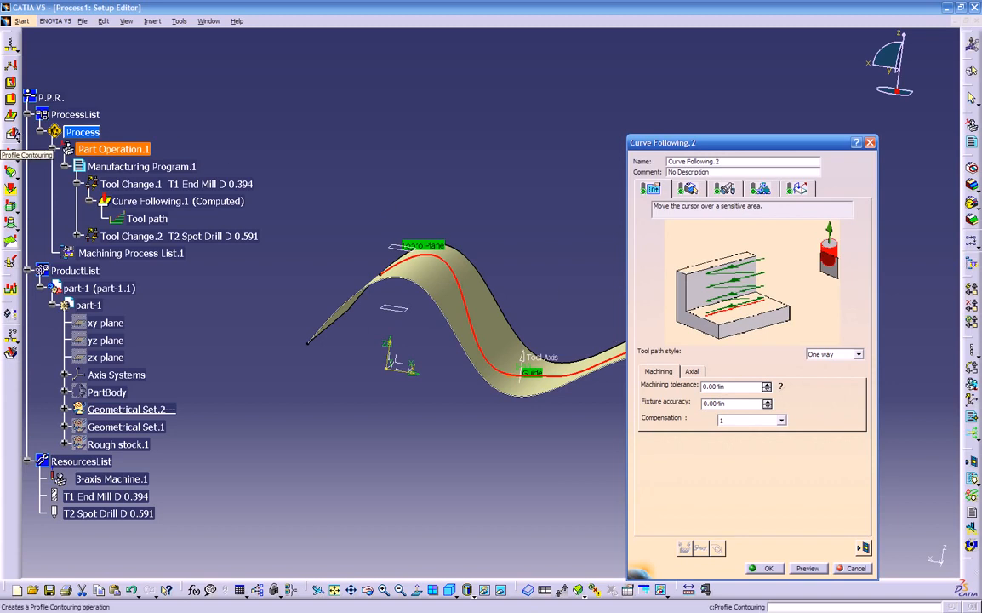
pyautogui.click(12, 137)
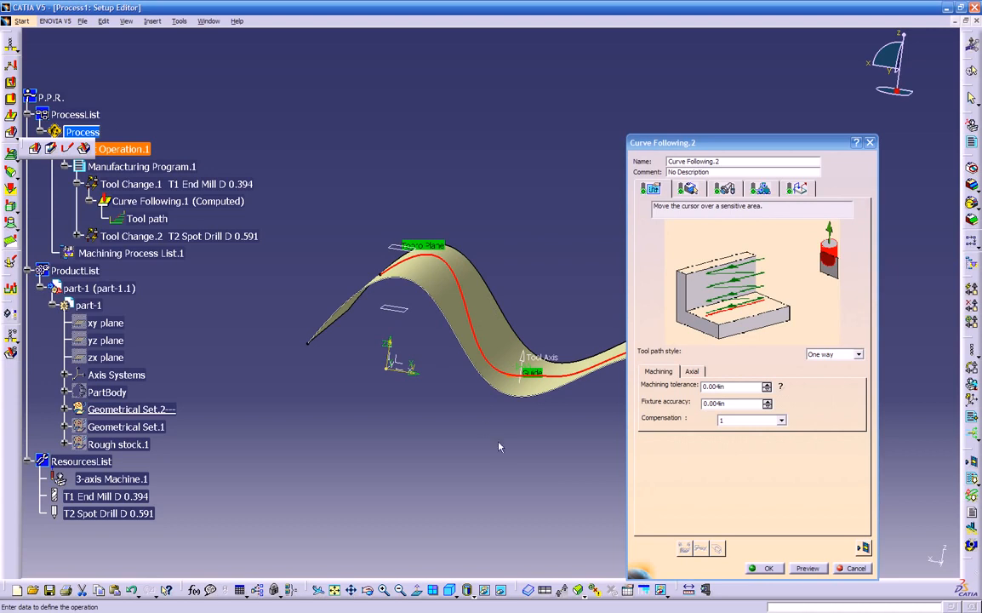
pyautogui.moveTo(453, 422); pyautogui.dragTo(485, 455, button='middle')
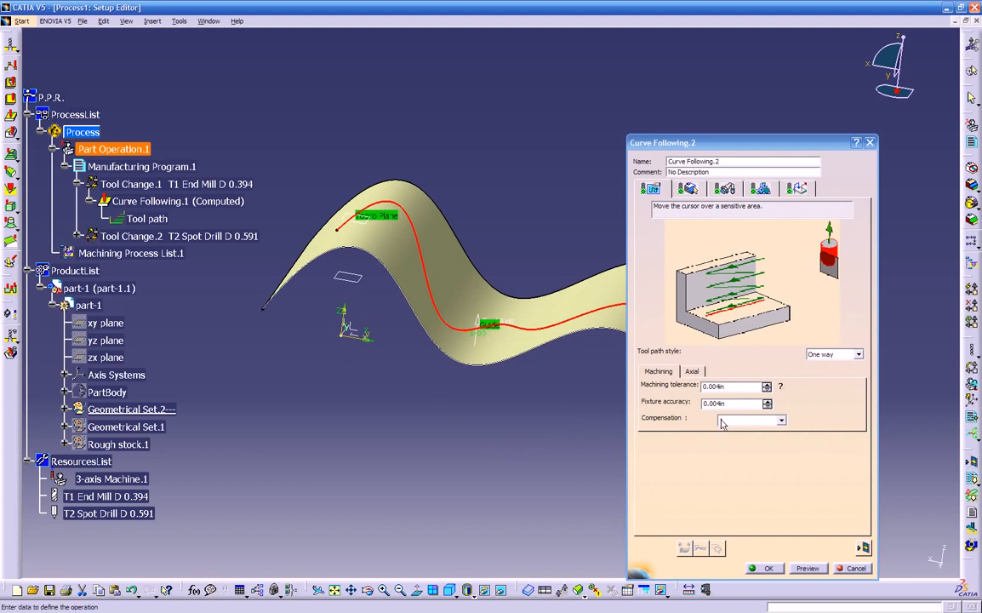
pyautogui.click(692, 372)
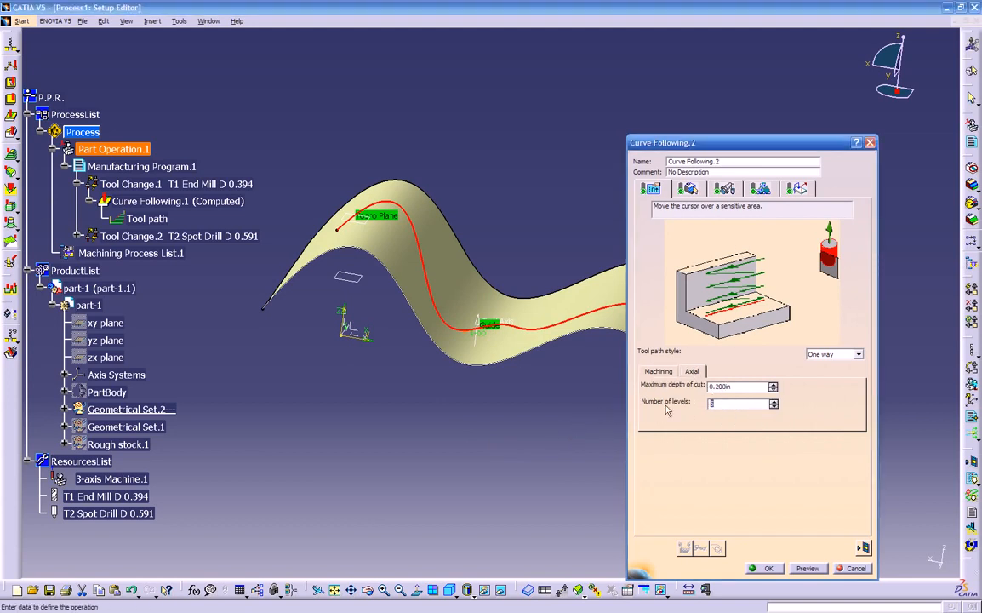
pyautogui.click(862, 548)
pyautogui.moveTo(574, 440); pyautogui.dragTo(555, 459, button='middle')
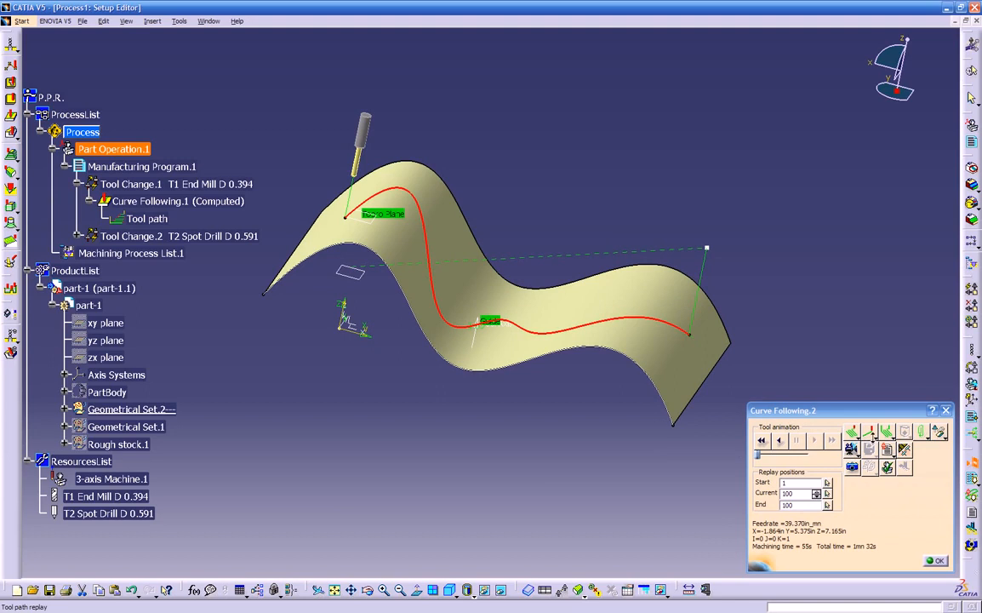
# Display the tool at every point along the Curve Following.2 tool path, close the replay and accept the operation
pyautogui.click(872, 435)
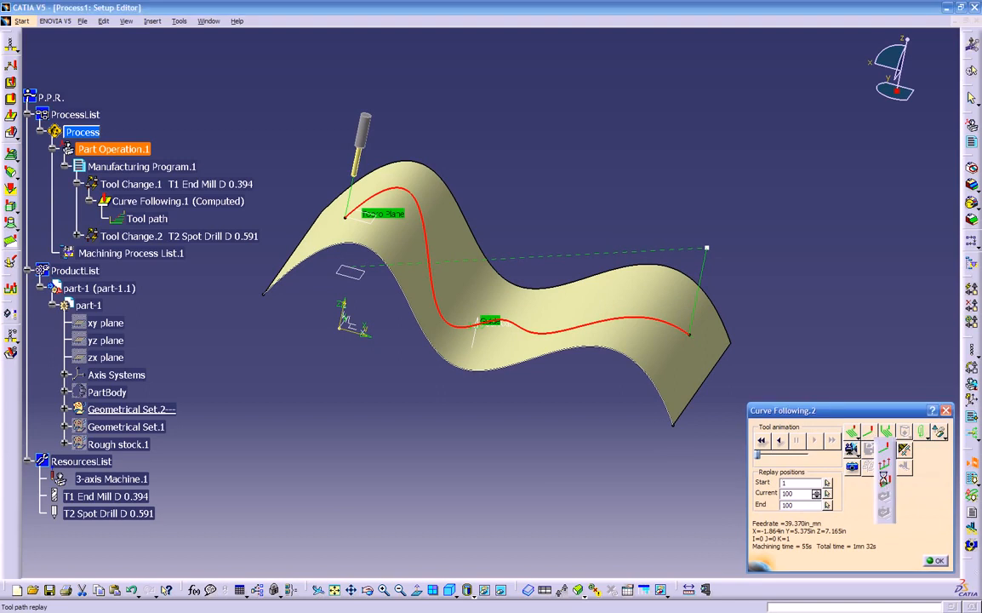
pyautogui.click(885, 477)
pyautogui.moveTo(595, 469); pyautogui.dragTo(443, 418, button='middle')
pyautogui.scroll(1, 569, 287)
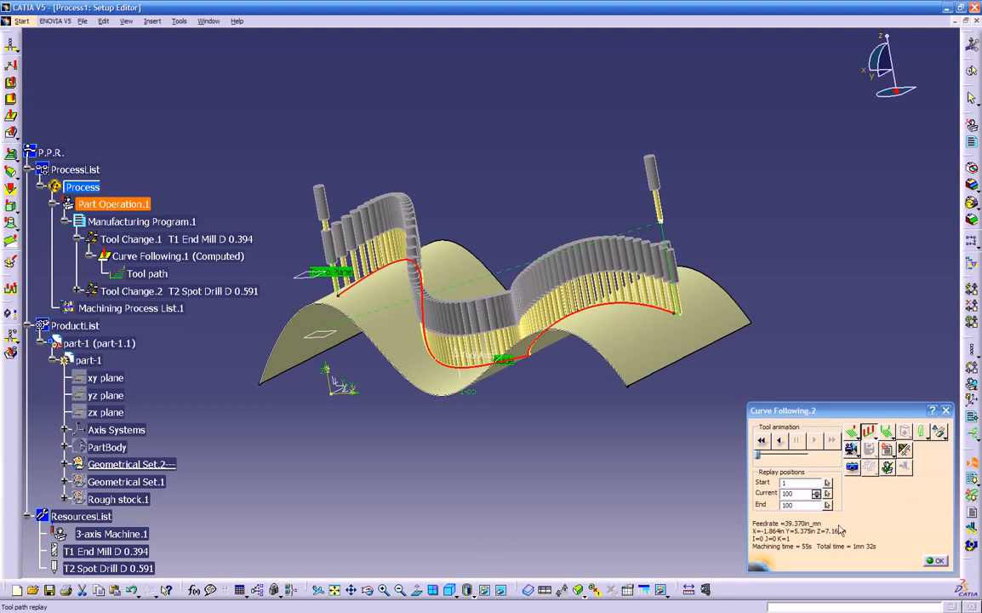
pyautogui.click(929, 562)
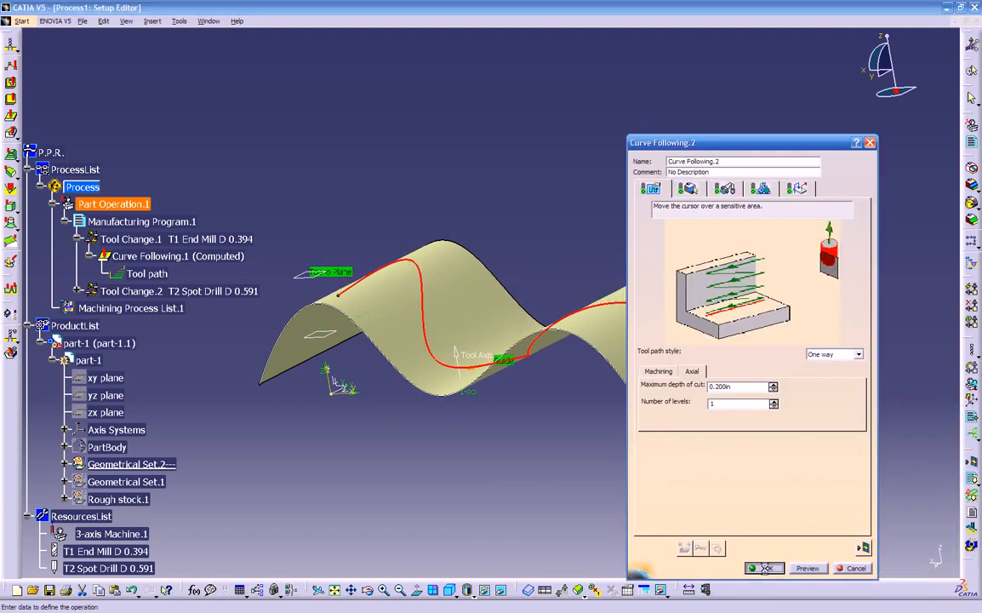
pyautogui.click(768, 568)
pyautogui.moveTo(477, 442); pyautogui.dragTo(583, 416, button='middle')
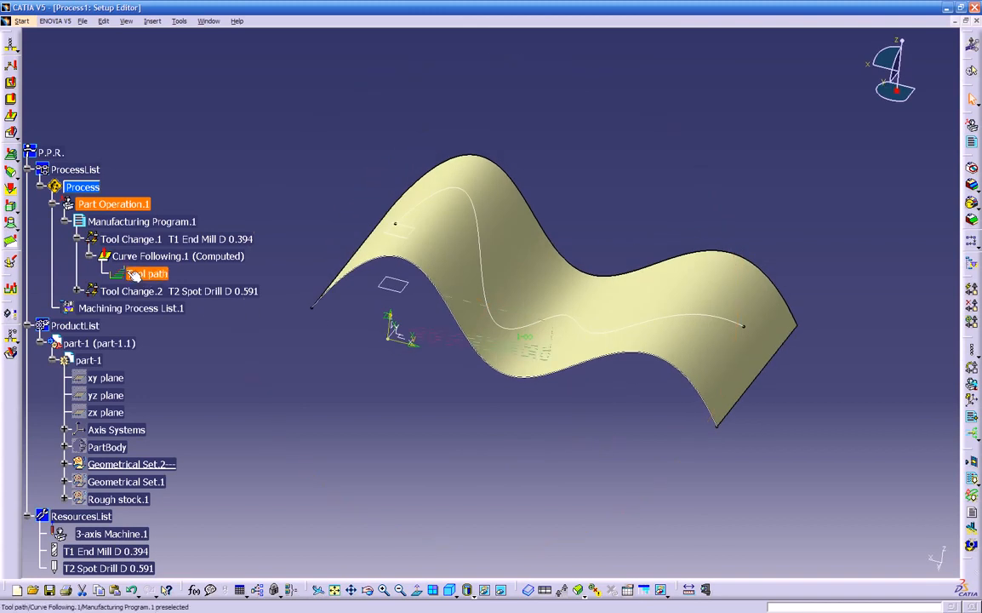
# Collapse Tool Change.1 in the tree, switch to the curve following.CATPart window and show Sketch.15
pyautogui.click(78, 241)
pyautogui.moveTo(477, 174); pyautogui.dragTo(513, 162, button='middle')
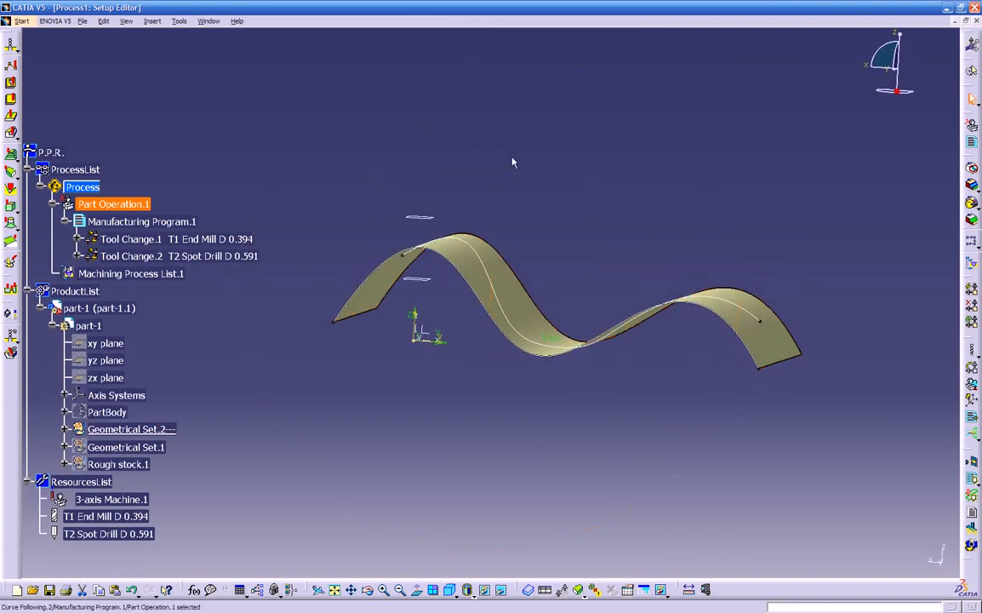
pyautogui.click(210, 22)
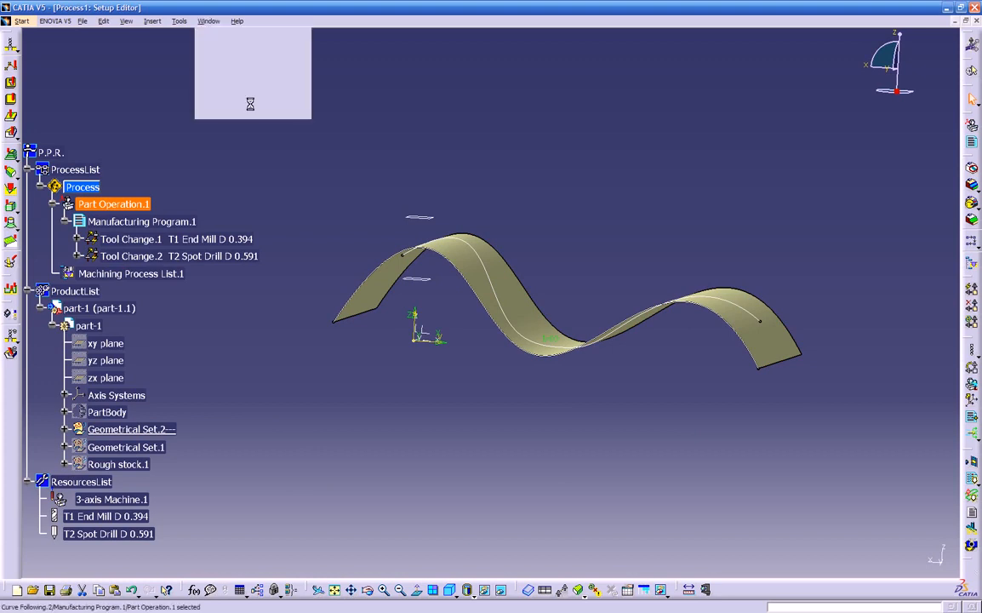
pyautogui.click(231, 100)
pyautogui.moveTo(564, 350); pyautogui.dragTo(374, 338, button='middle')
pyautogui.moveTo(674, 389); pyautogui.dragTo(271, 384, button='middle')
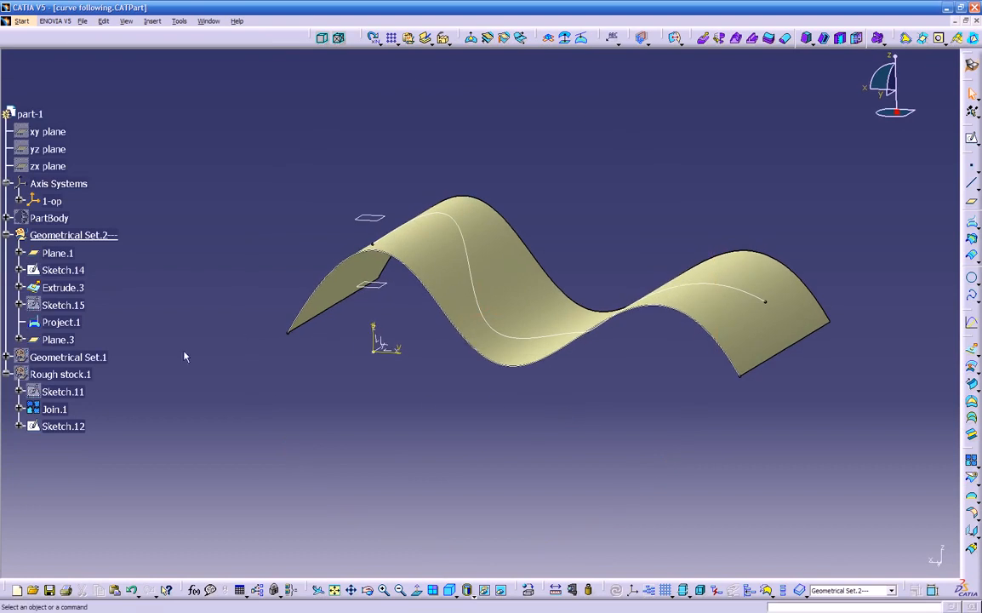
pyautogui.rightClick(67, 305)
pyautogui.click(100, 343)
pyautogui.moveTo(296, 368); pyautogui.dragTo(434, 347, button='middle')
pyautogui.moveTo(412, 216); pyautogui.dragTo(514, 281, button='middle')
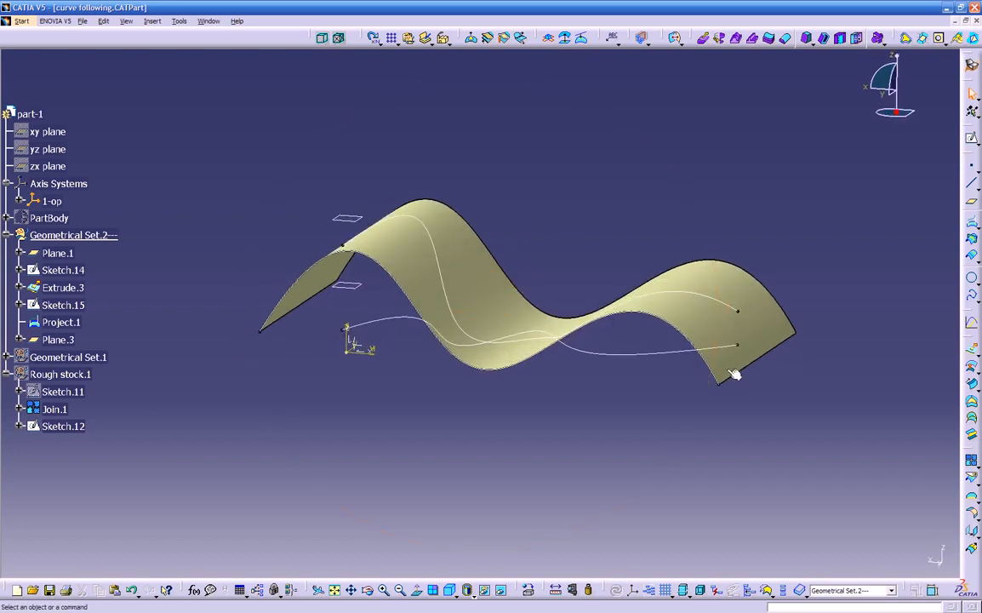
# Translate Sketch.15 about 6.34 in upward, normal to Plane.3, and hide the original sketch
pyautogui.click(971, 546)
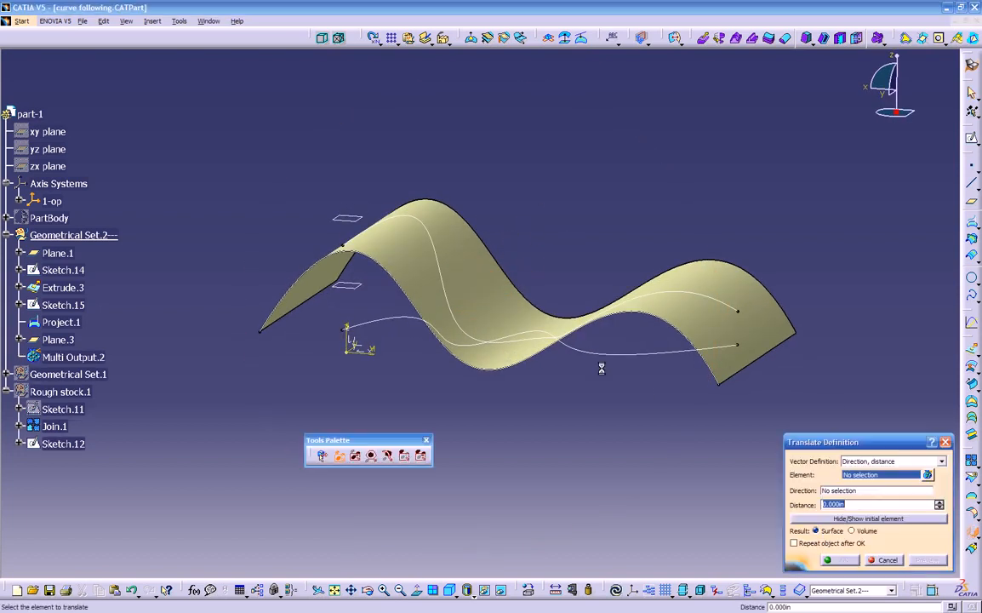
pyautogui.click(399, 324)
pyautogui.moveTo(438, 395)
pyautogui.mouseDown(button='middle')
pyautogui.moveTo(441, 419)
pyautogui.moveTo(454, 408)
pyautogui.mouseUp(button='middle')
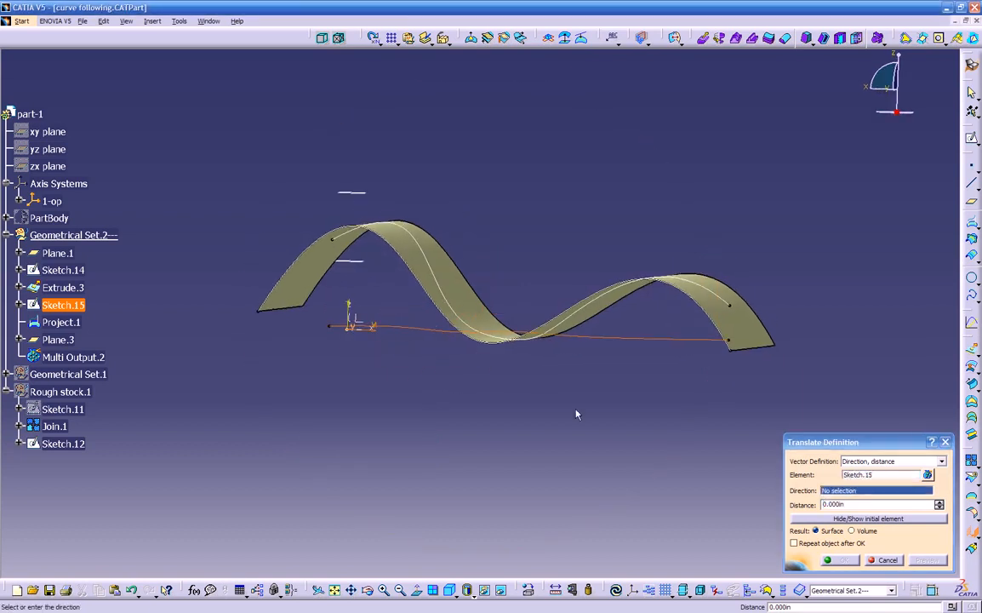
pyautogui.click(352, 193)
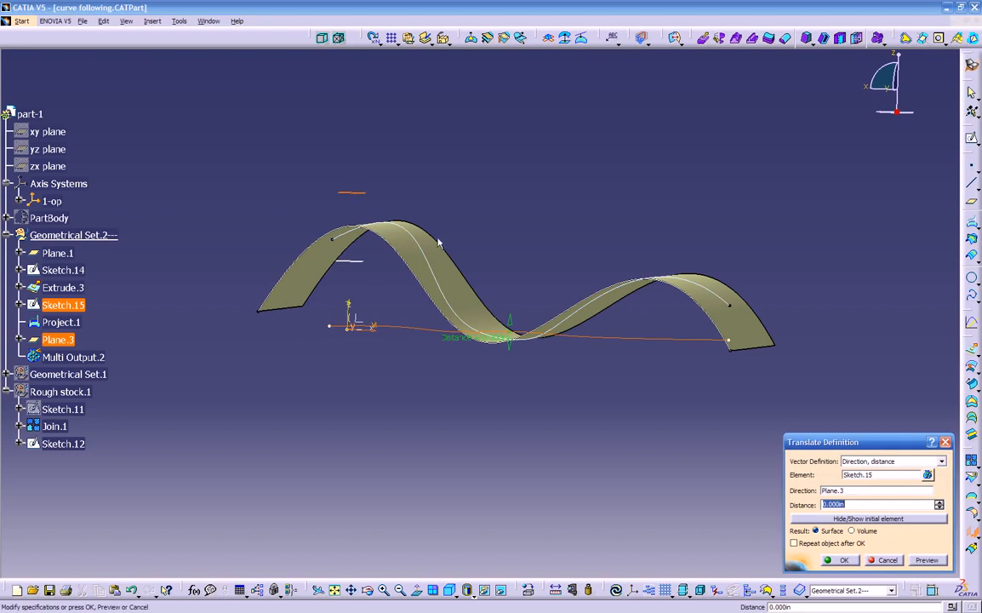
pyautogui.moveTo(453, 266); pyautogui.dragTo(476, 304, button='middle')
pyautogui.moveTo(512, 336); pyautogui.dragTo(555, 210)
pyautogui.moveTo(481, 288); pyautogui.dragTo(511, 277, button='middle')
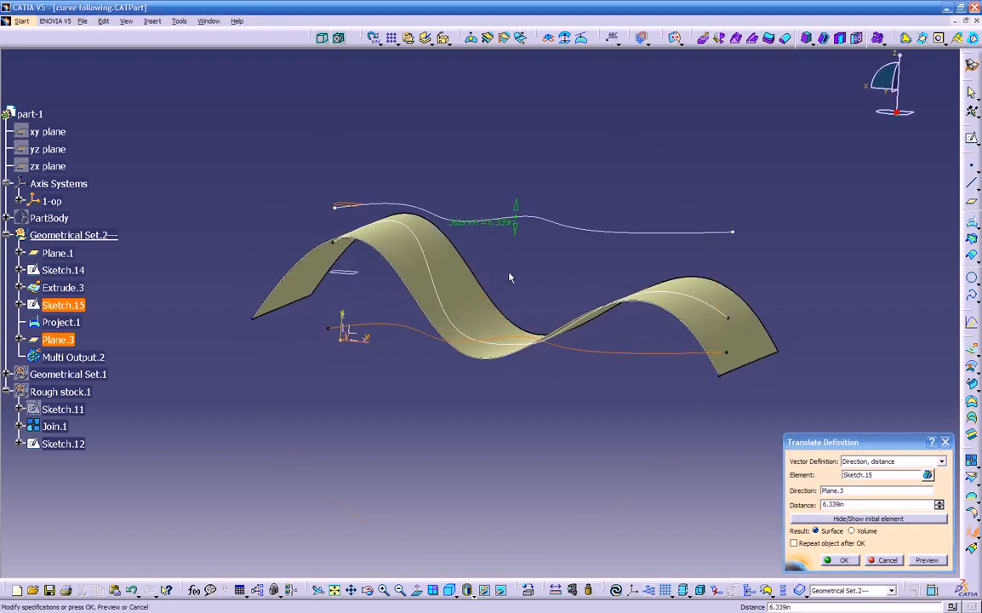
pyautogui.click(866, 519)
pyautogui.moveTo(551, 367); pyautogui.dragTo(515, 355, button='middle')
pyautogui.click(839, 560)
# Hide the projected curve Project.1 on the wavy surface
pyautogui.rightClick(513, 348)
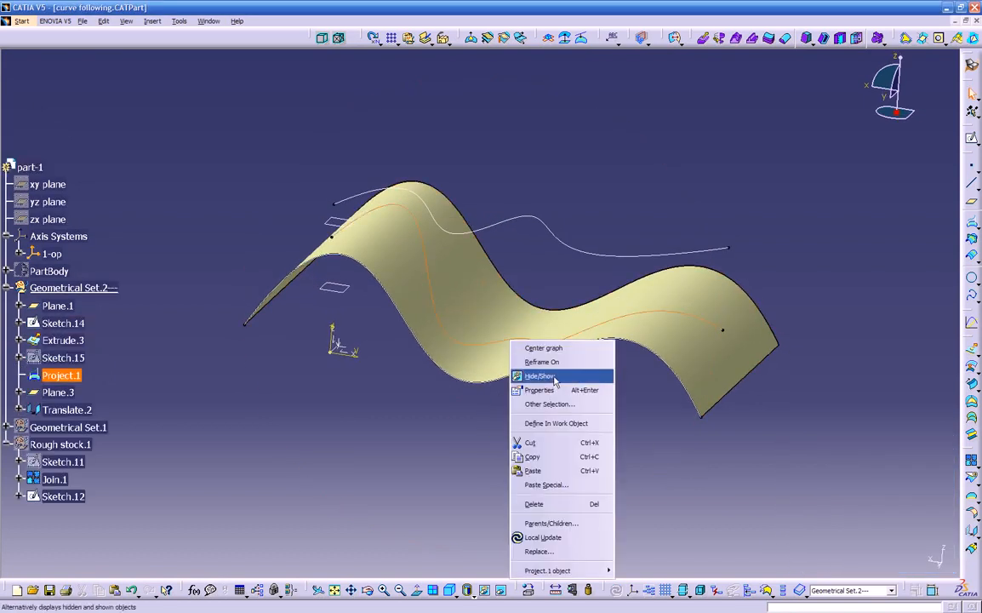
pyautogui.click(528, 375)
pyautogui.moveTo(491, 397); pyautogui.dragTo(538, 396, button='middle')
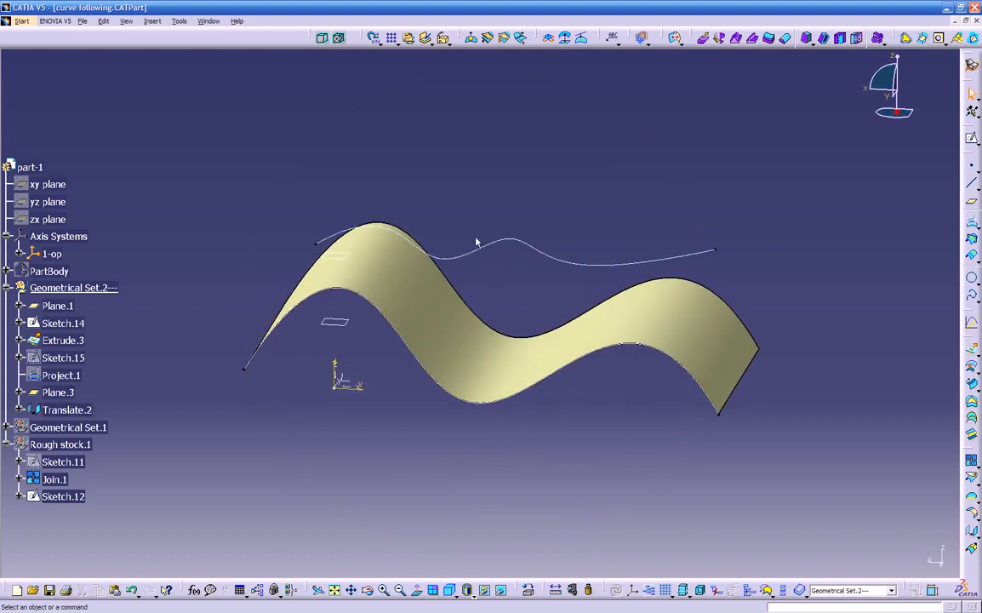
pyautogui.moveTo(595, 332); pyautogui.dragTo(394, 257, button='middle')
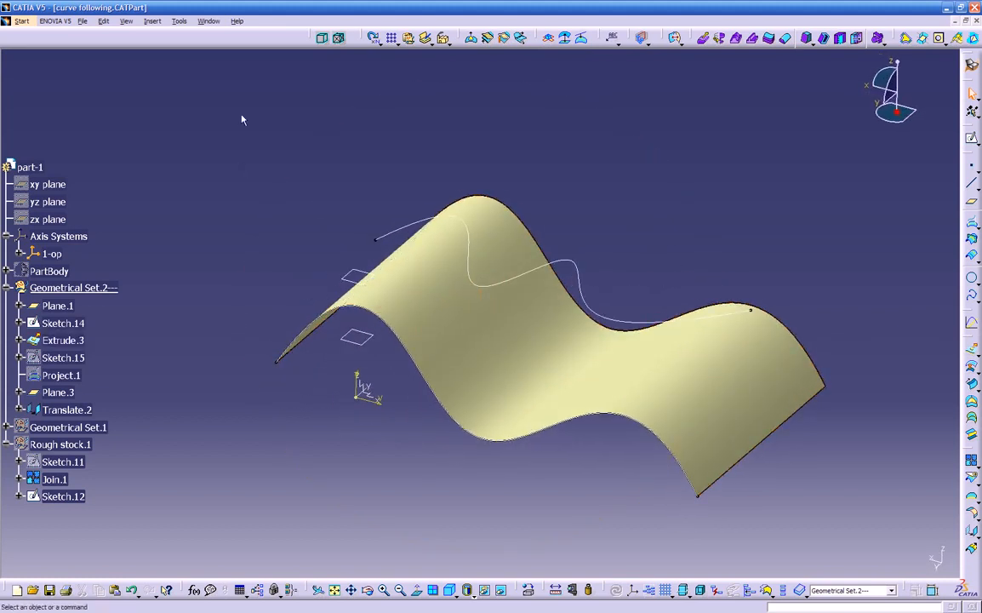
# Return to the machining process window and insert a Multi-Axis Curve Machining operation after Curve Following.2
pyautogui.click(208, 21)
pyautogui.click(237, 107)
pyautogui.moveTo(457, 230); pyautogui.dragTo(477, 281, button='middle')
pyautogui.click(78, 256)
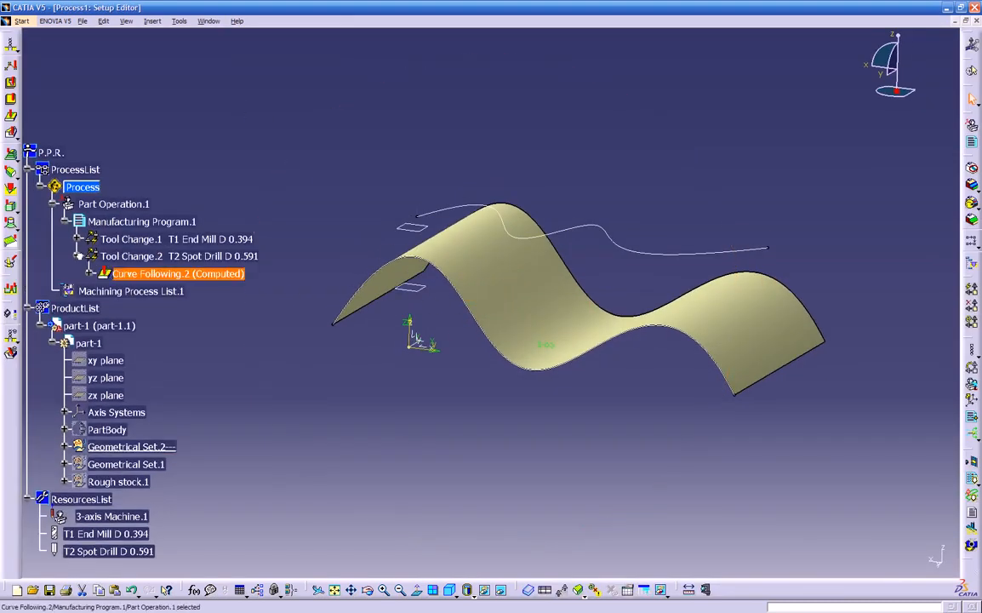
pyautogui.doubleClick(140, 275)
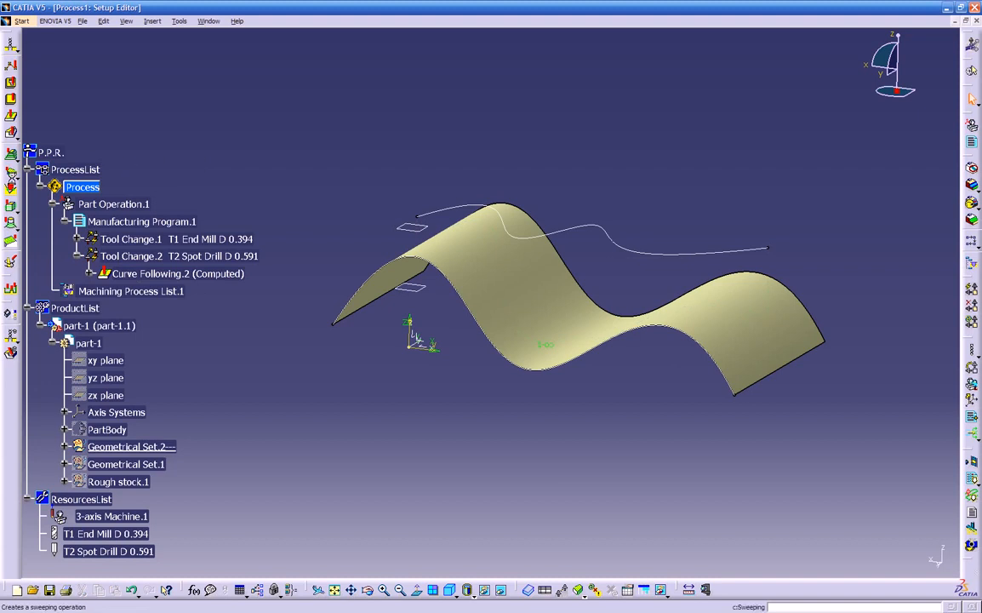
pyautogui.click(17, 139)
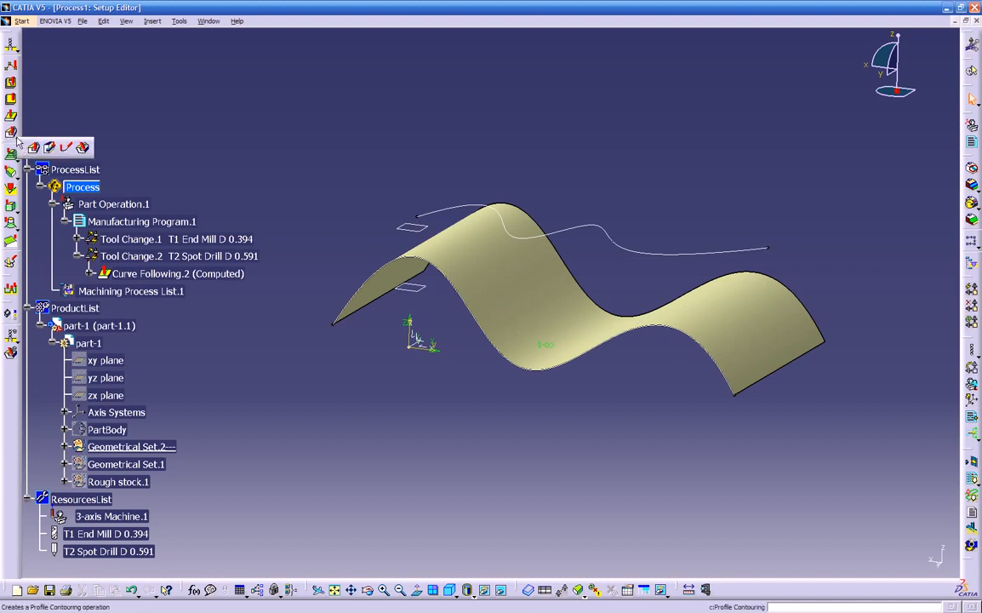
pyautogui.click(67, 149)
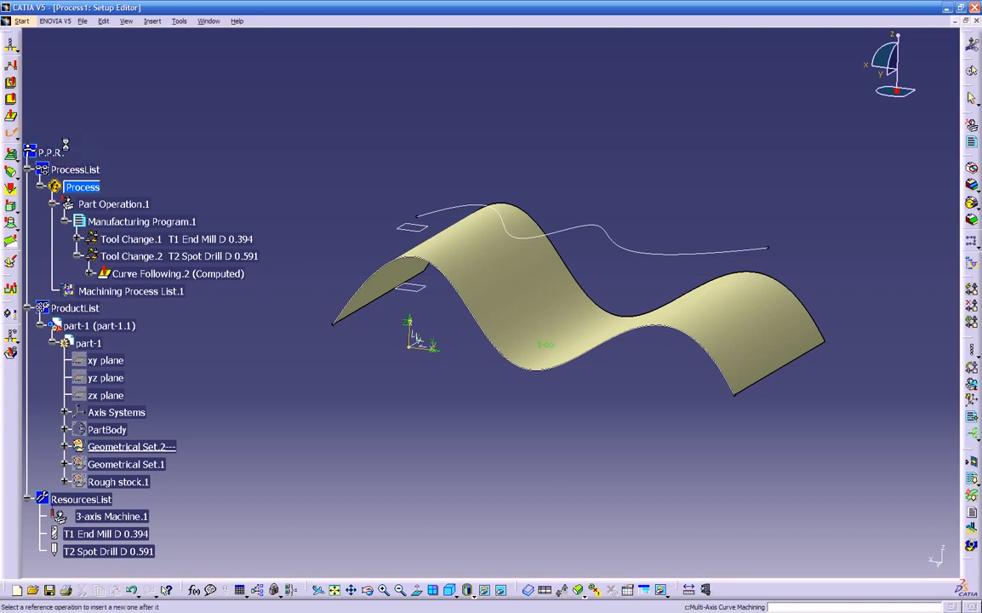
pyautogui.click(166, 274)
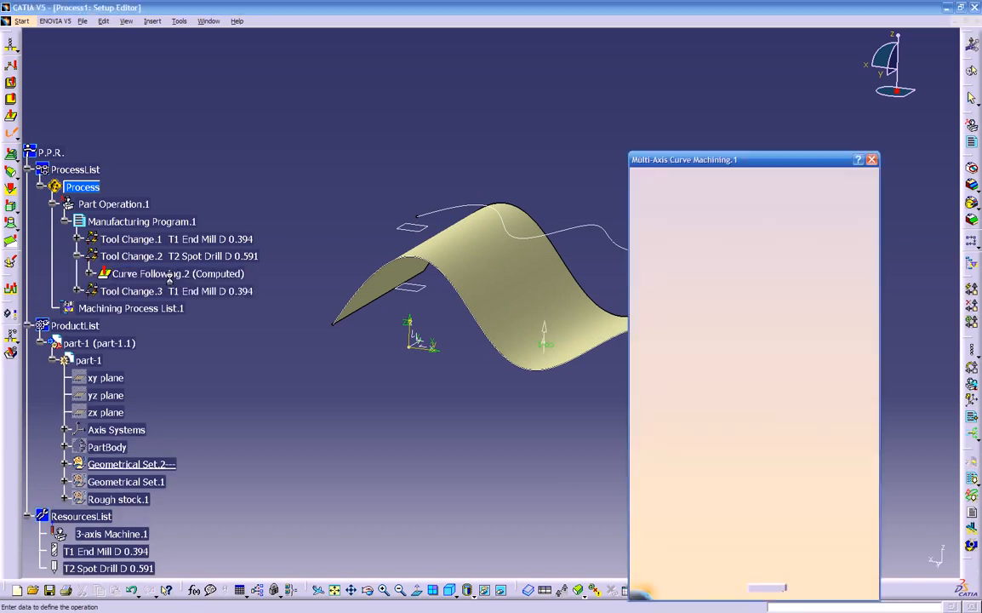
pyautogui.moveTo(489, 384); pyautogui.dragTo(446, 361, button='middle')
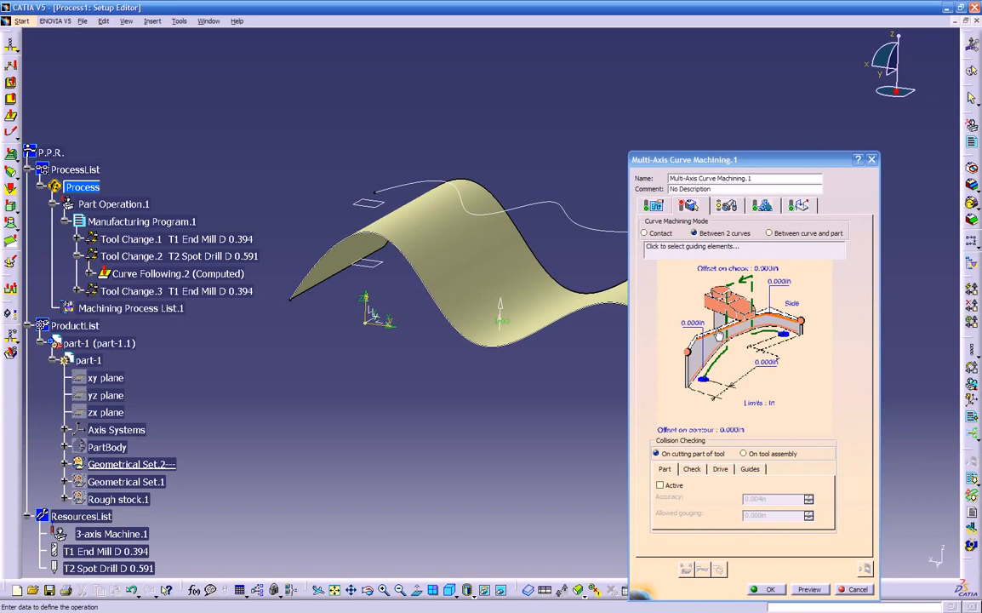
# Compare the Contact, Between 2 curves and Between curve and part machining modes and the geometry each one requires
pyautogui.click(645, 234)
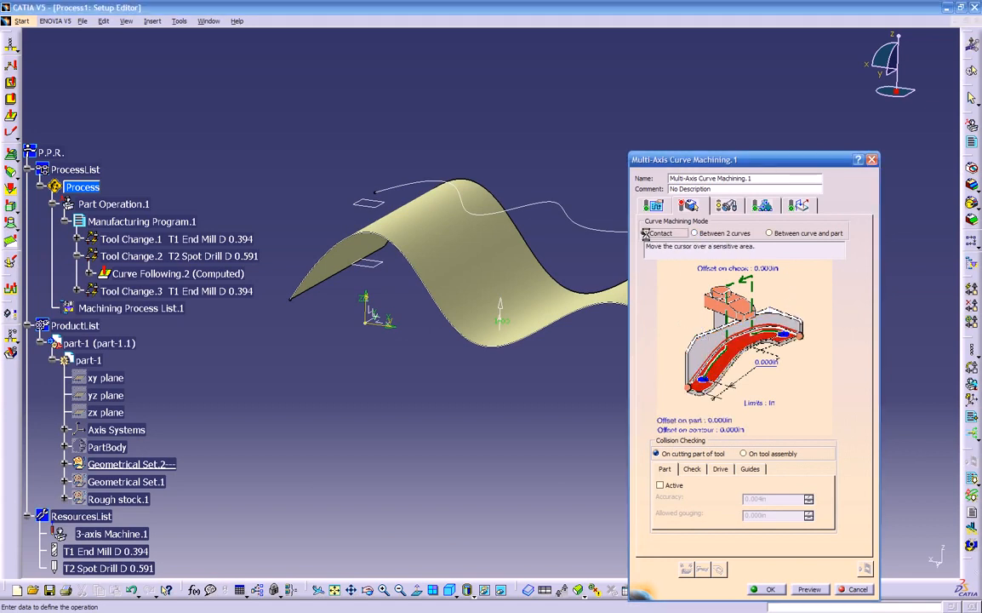
pyautogui.click(705, 234)
pyautogui.click(777, 234)
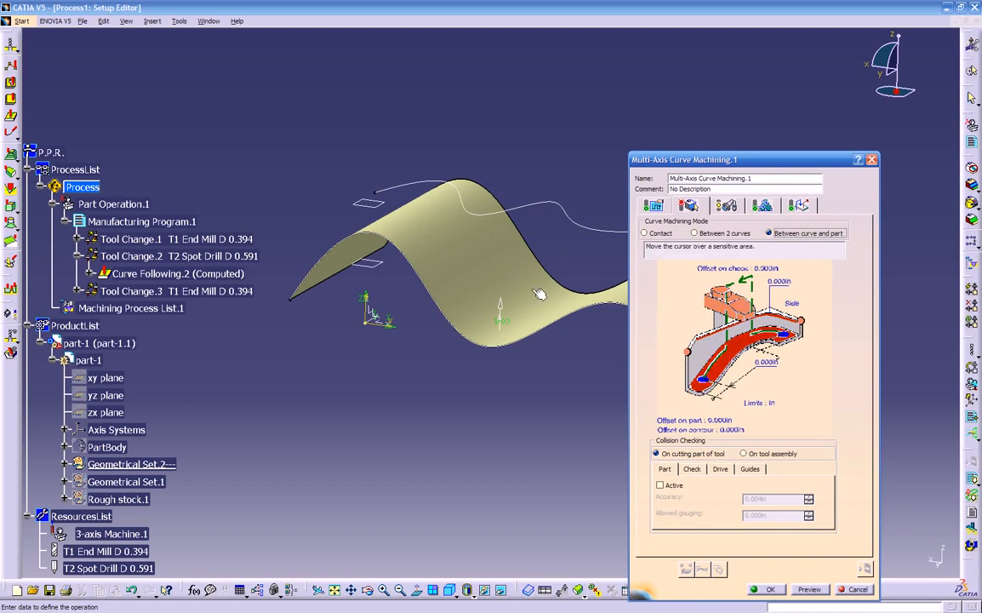
pyautogui.click(697, 234)
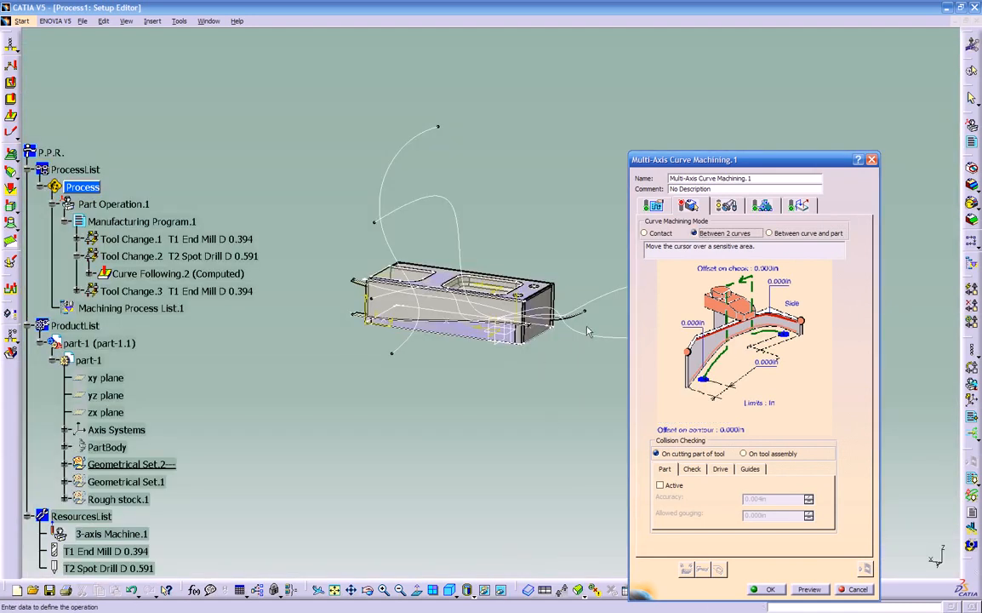
pyautogui.moveTo(504, 388); pyautogui.dragTo(390, 367, button='middle')
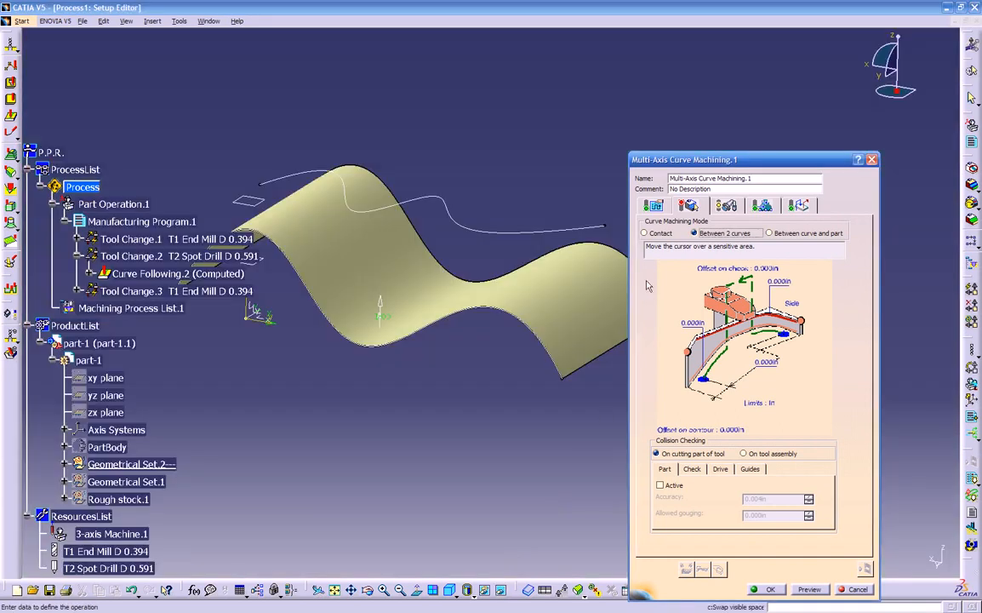
pyautogui.click(646, 232)
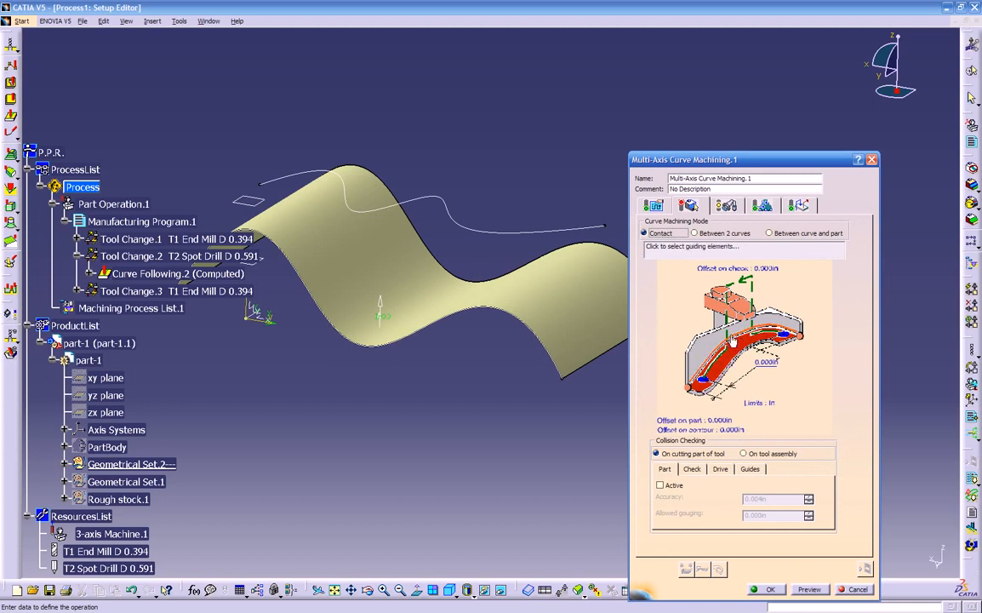
pyautogui.moveTo(503, 394)
pyautogui.mouseDown(button='middle')
pyautogui.moveTo(482, 396)
pyautogui.moveTo(493, 406)
pyautogui.mouseUp(button='middle')
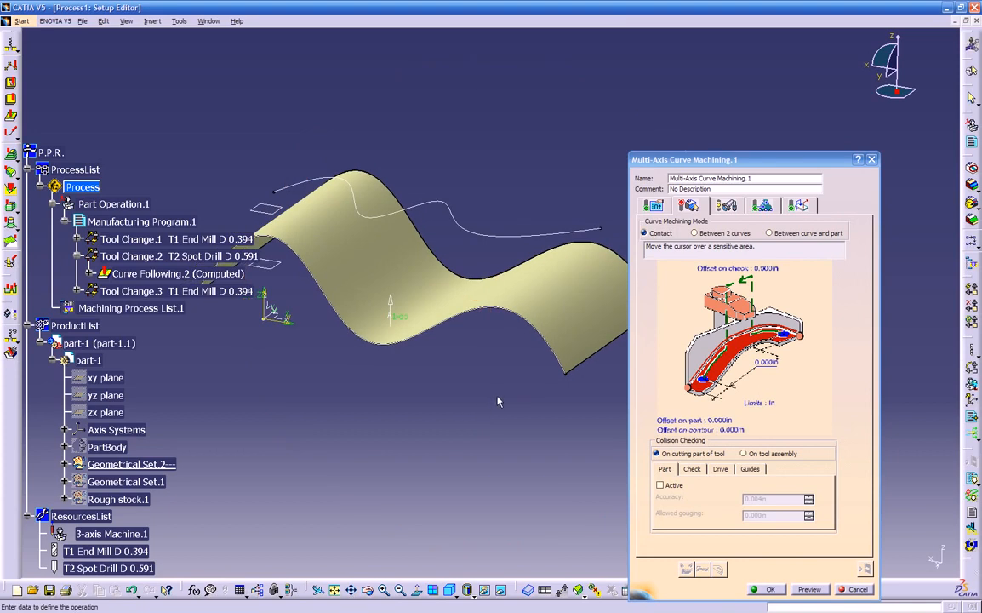
pyautogui.moveTo(431, 438)
pyautogui.mouseDown(button='middle')
pyautogui.moveTo(431, 446)
pyautogui.moveTo(435, 435)
pyautogui.mouseUp(button='middle')
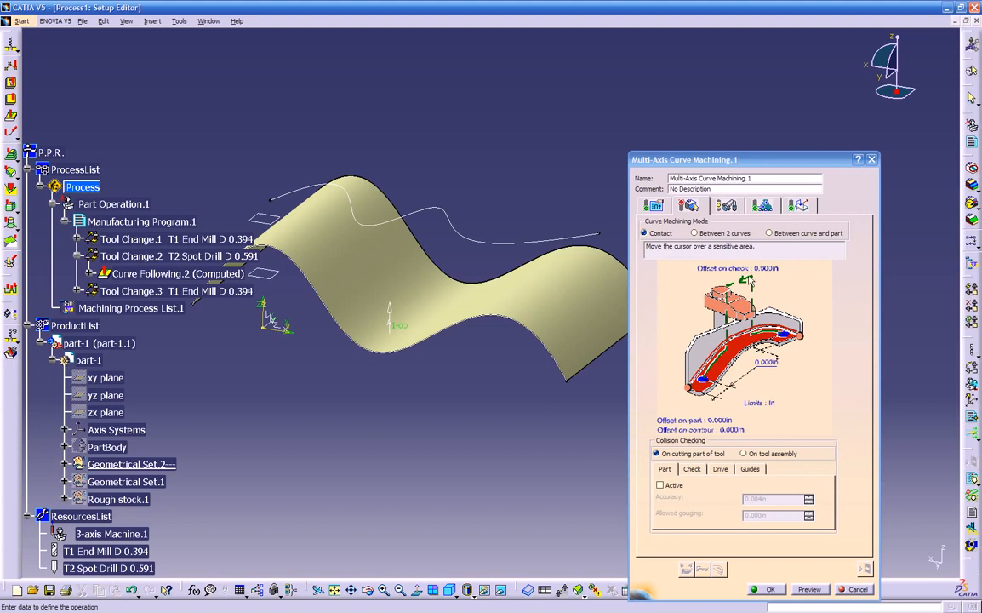
# Set the curve machining mode to Between curve and part and select the translated curve above the surface as the guide
pyautogui.click(769, 234)
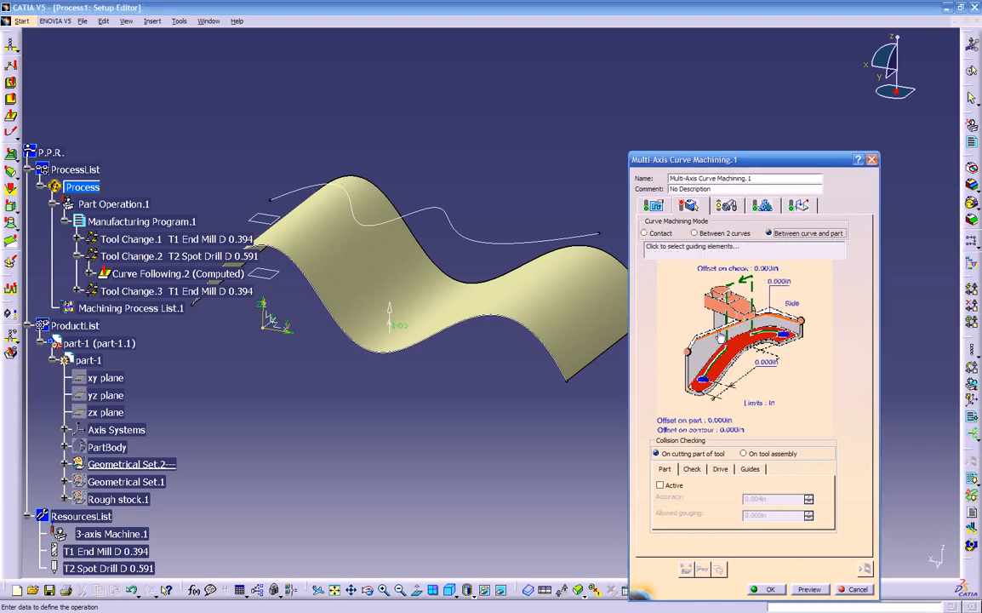
pyautogui.click(722, 338)
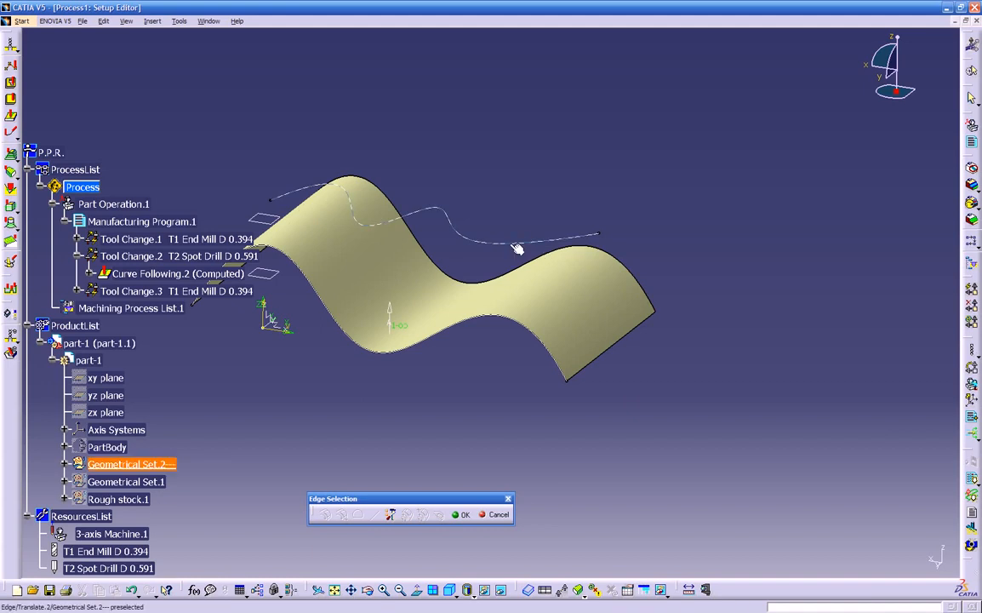
pyautogui.click(517, 247)
pyautogui.moveTo(547, 166); pyautogui.dragTo(538, 259, button='middle')
pyautogui.doubleClick(561, 204)
pyautogui.moveTo(530, 206); pyautogui.dragTo(583, 145, button='middle')
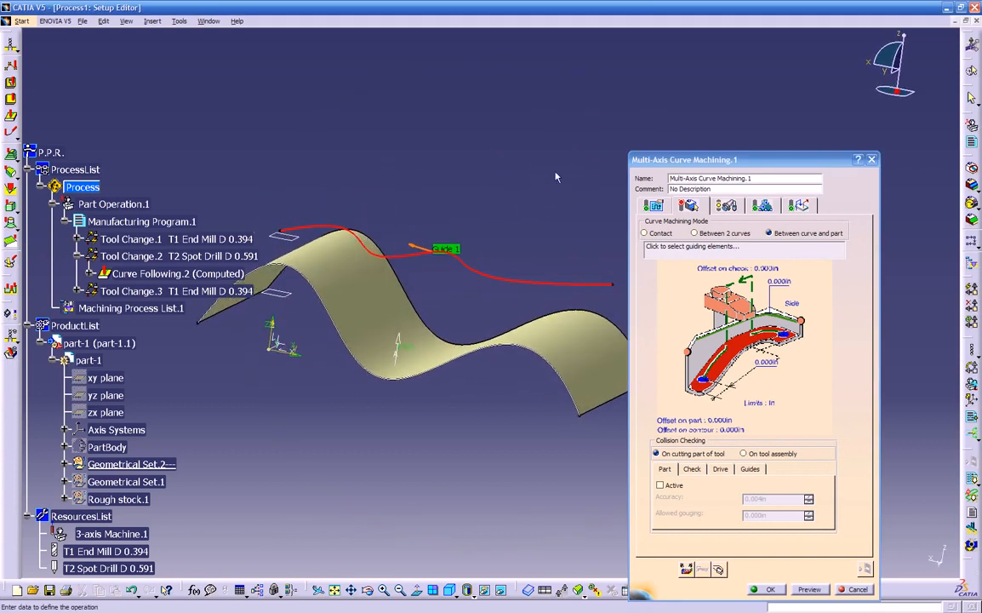
# Select the wavy surface as the part geometry for Multi-Axis Curve Machining.1
pyautogui.moveTo(703, 166); pyautogui.dragTo(788, 158)
pyautogui.moveTo(593, 158); pyautogui.dragTo(613, 153, button='middle')
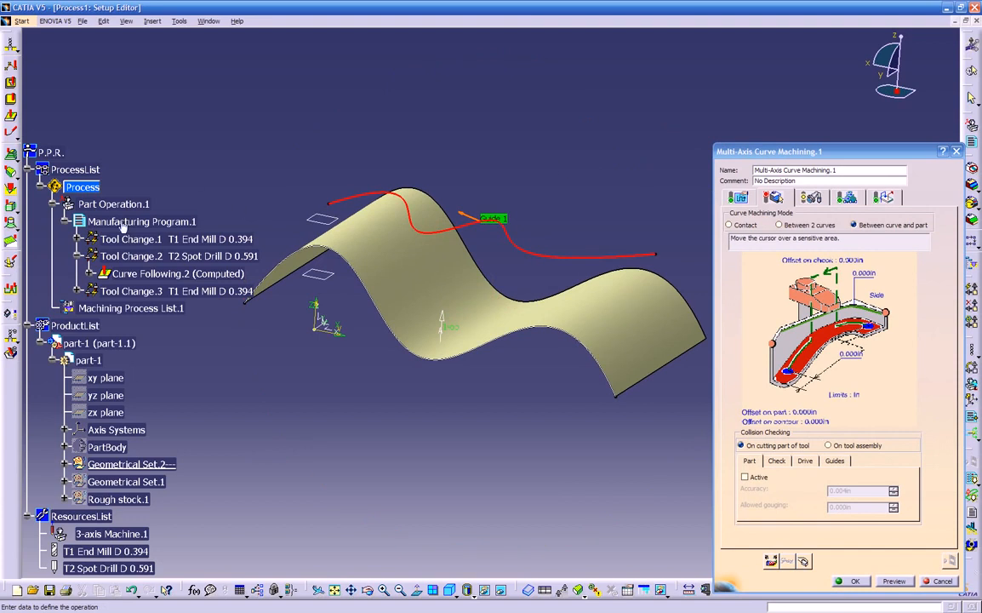
pyautogui.press('F3')
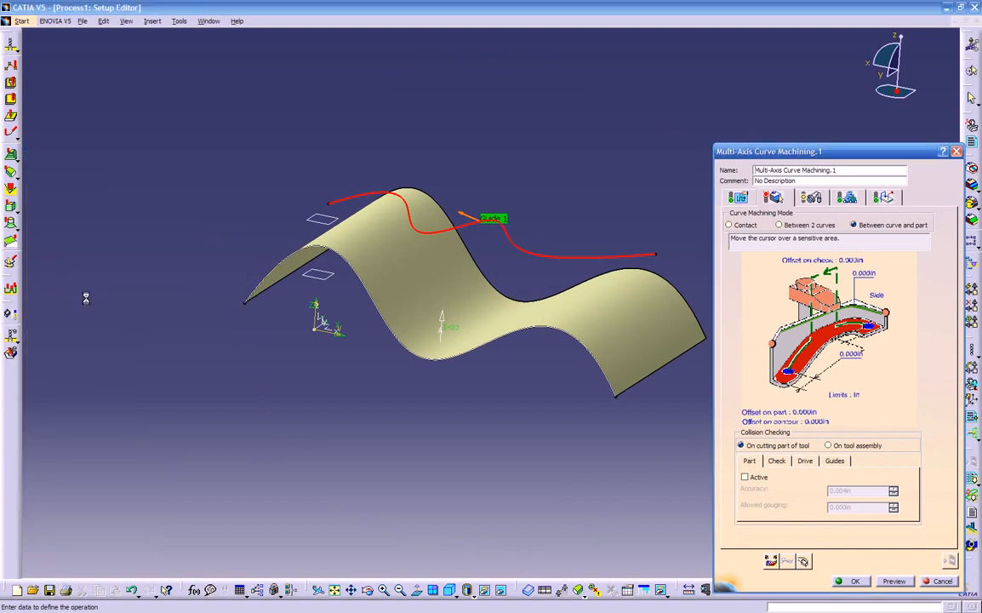
pyautogui.moveTo(409, 449); pyautogui.dragTo(416, 363, button='middle')
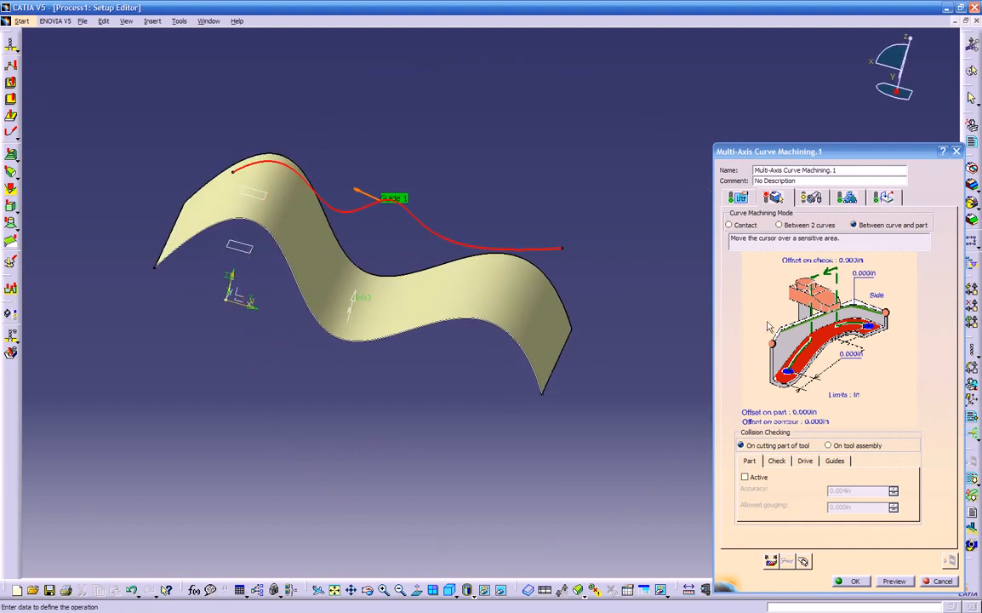
pyautogui.click(826, 336)
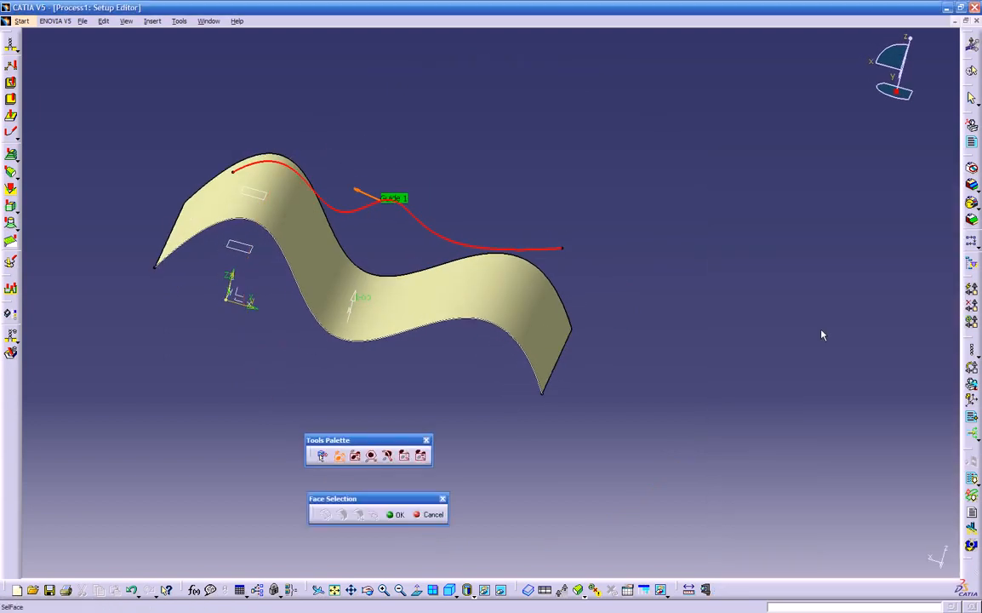
pyautogui.click(444, 295)
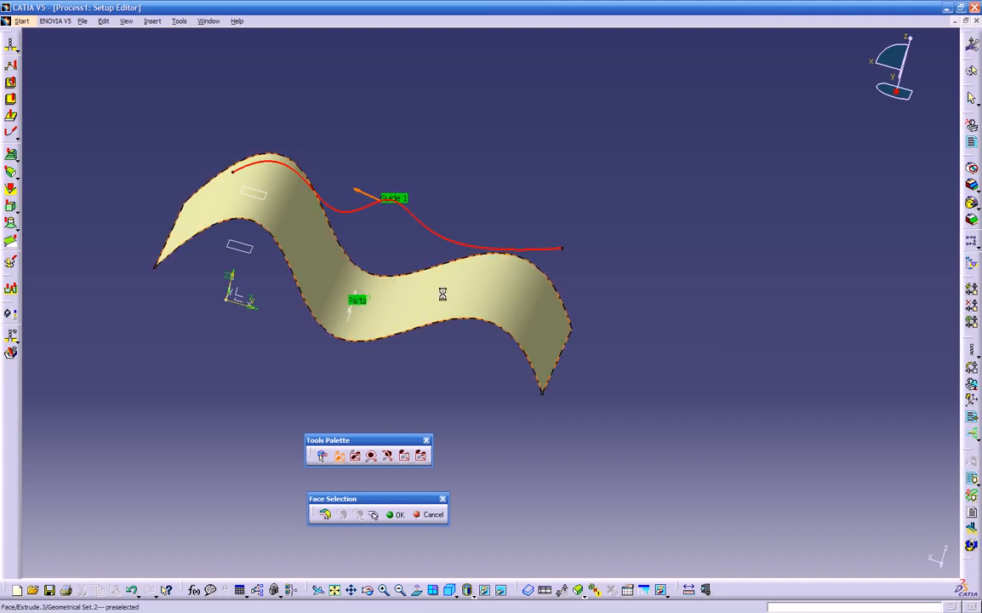
pyautogui.click(395, 514)
pyautogui.moveTo(368, 432); pyautogui.dragTo(307, 369, button='middle')
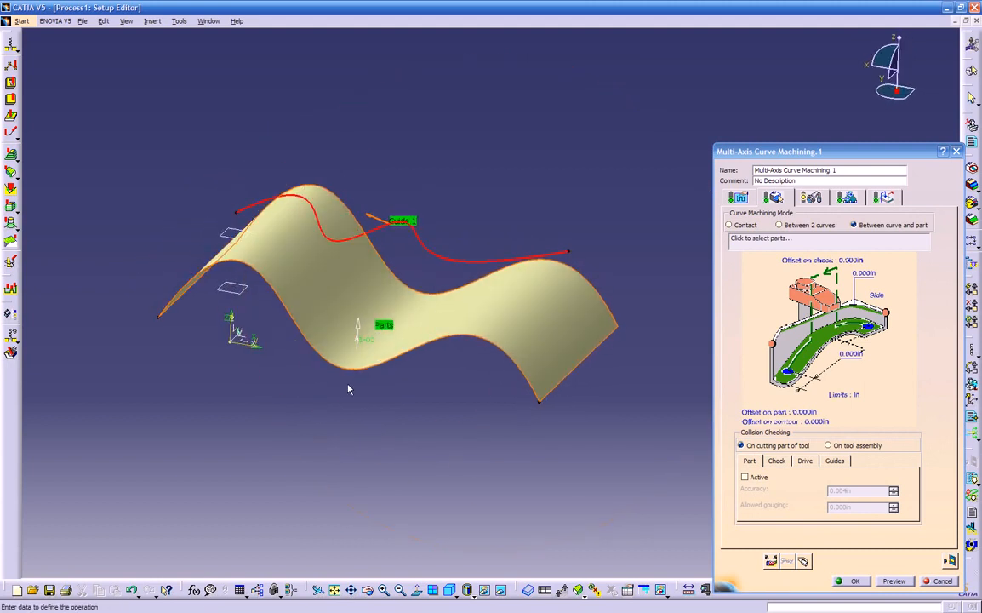
# Review the operation's tool and its Machining, Radial, Axial and Finishing strategy parameters, including the direction of cut and sequencing
pyautogui.click(815, 198)
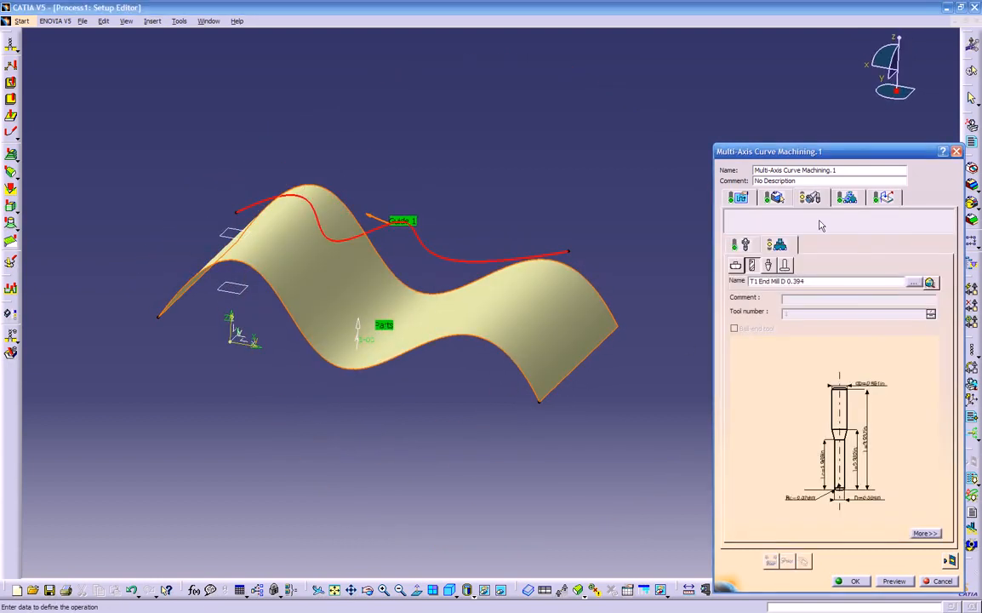
pyautogui.click(739, 198)
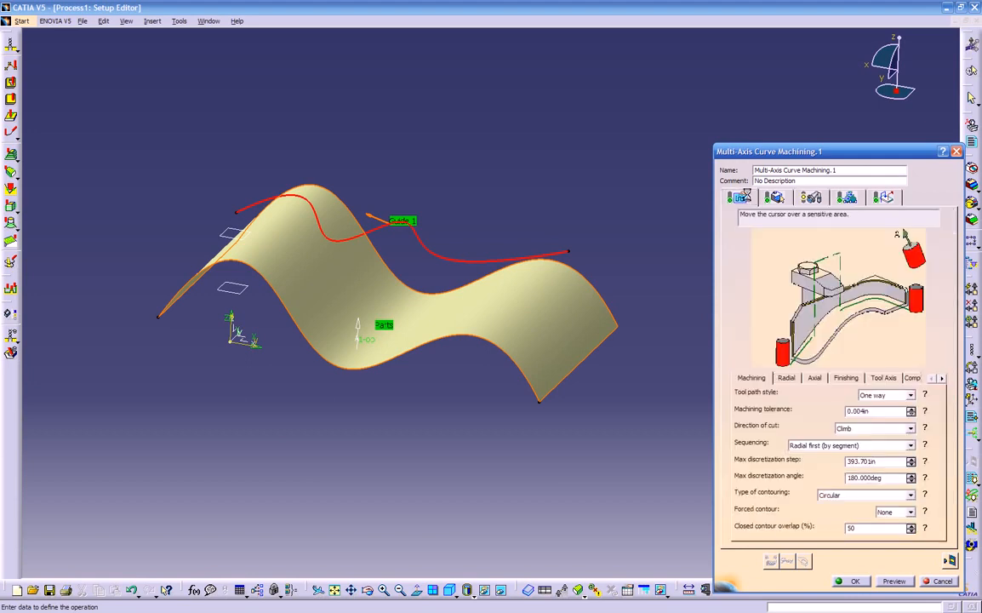
pyautogui.click(786, 378)
pyautogui.click(753, 378)
pyautogui.click(927, 413)
pyautogui.click(926, 430)
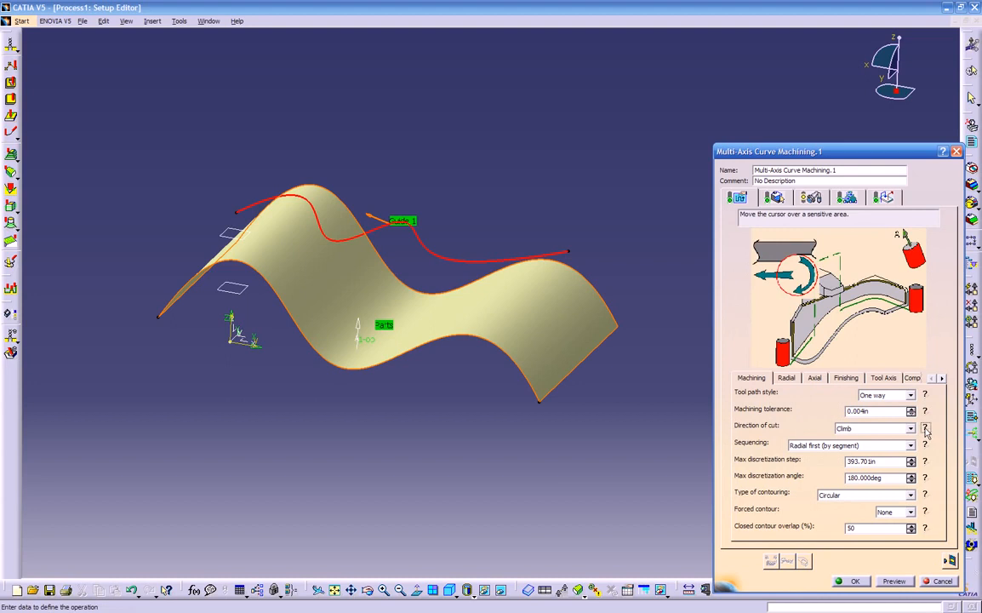
pyautogui.click(911, 428)
pyautogui.click(913, 436)
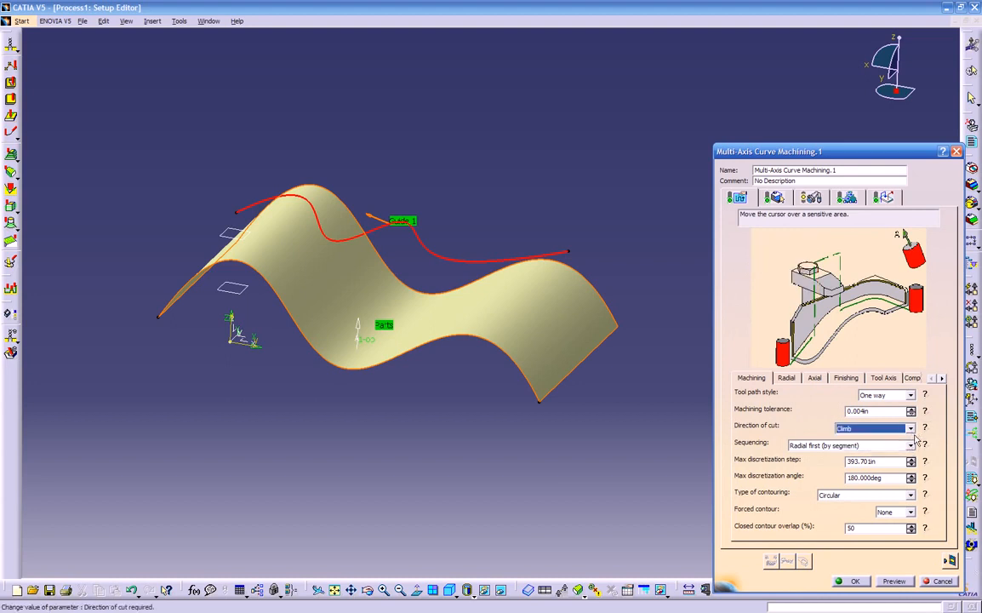
pyautogui.click(926, 445)
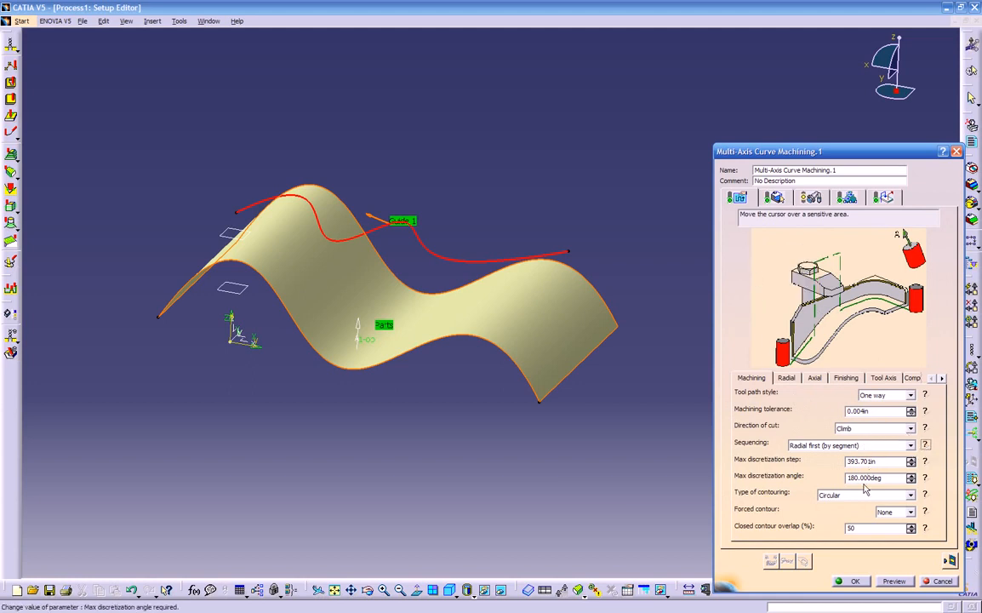
pyautogui.click(787, 377)
pyautogui.click(815, 378)
pyautogui.click(786, 377)
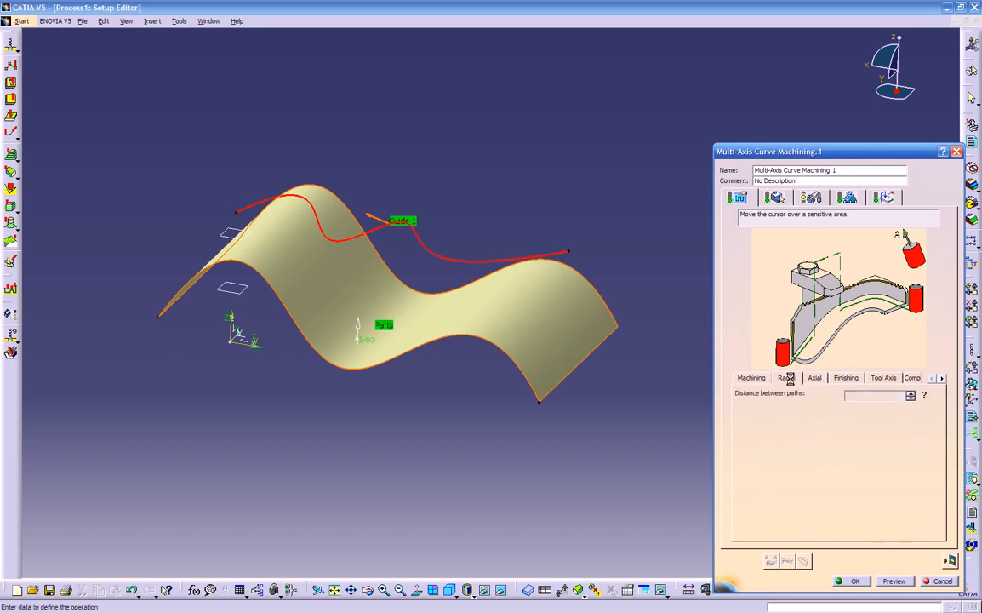
pyautogui.click(846, 377)
# Try the Lead and tilt and Interpolation tool axis modes and return the mode to Fixed axis
pyautogui.click(881, 378)
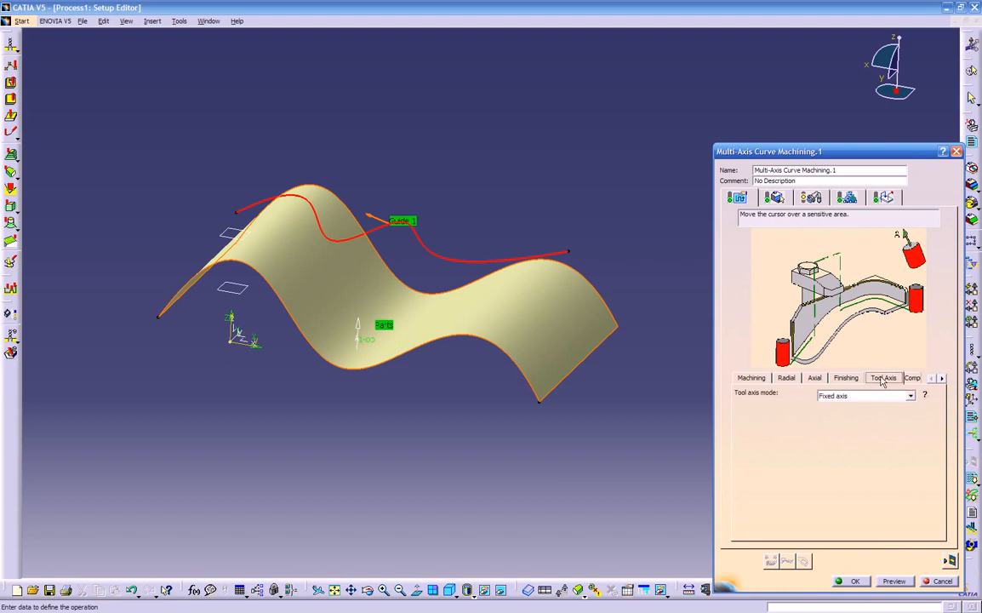
pyautogui.click(881, 395)
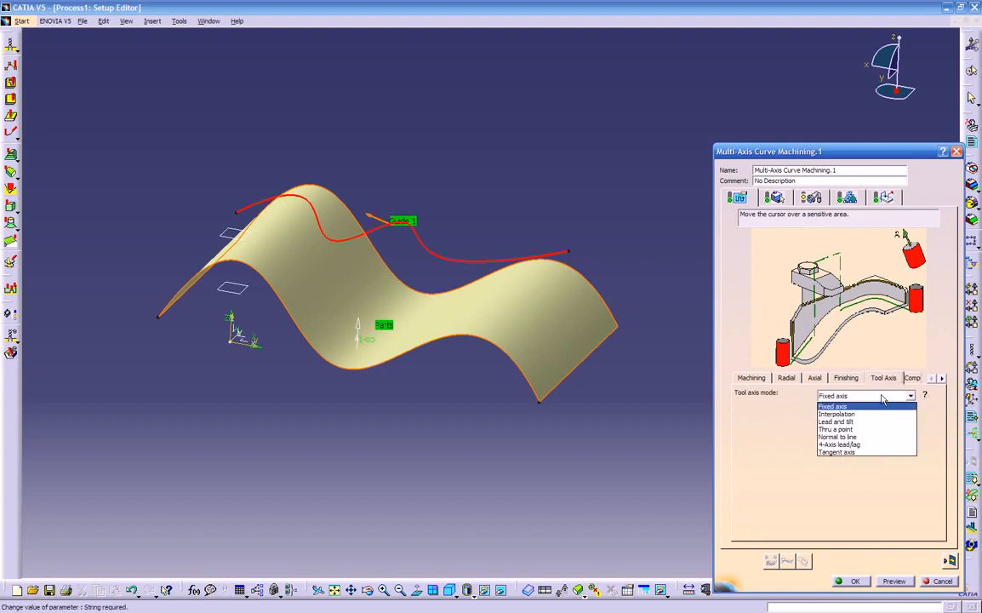
pyautogui.click(884, 400)
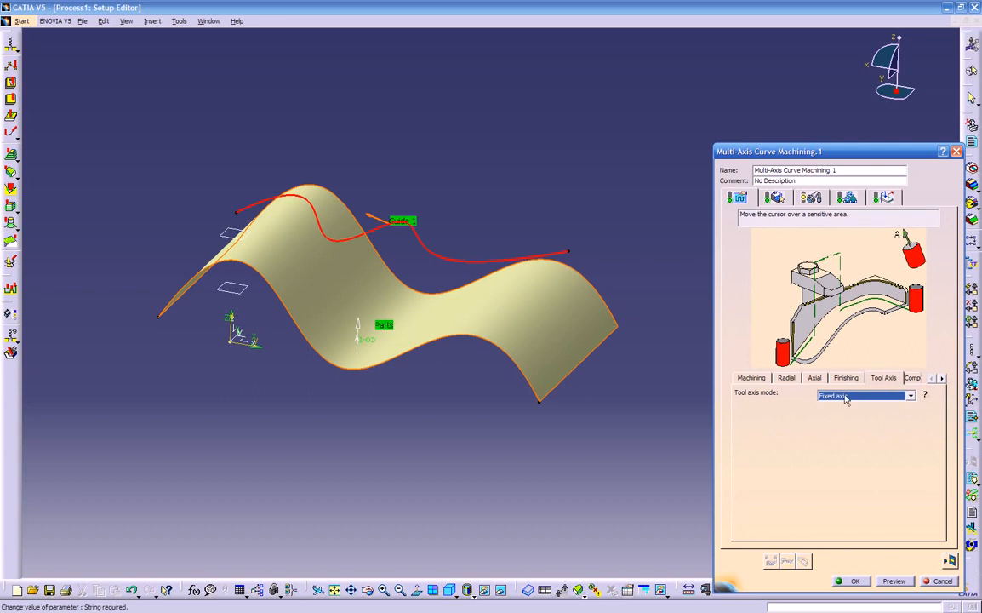
pyautogui.moveTo(459, 409); pyautogui.dragTo(344, 410, button='middle')
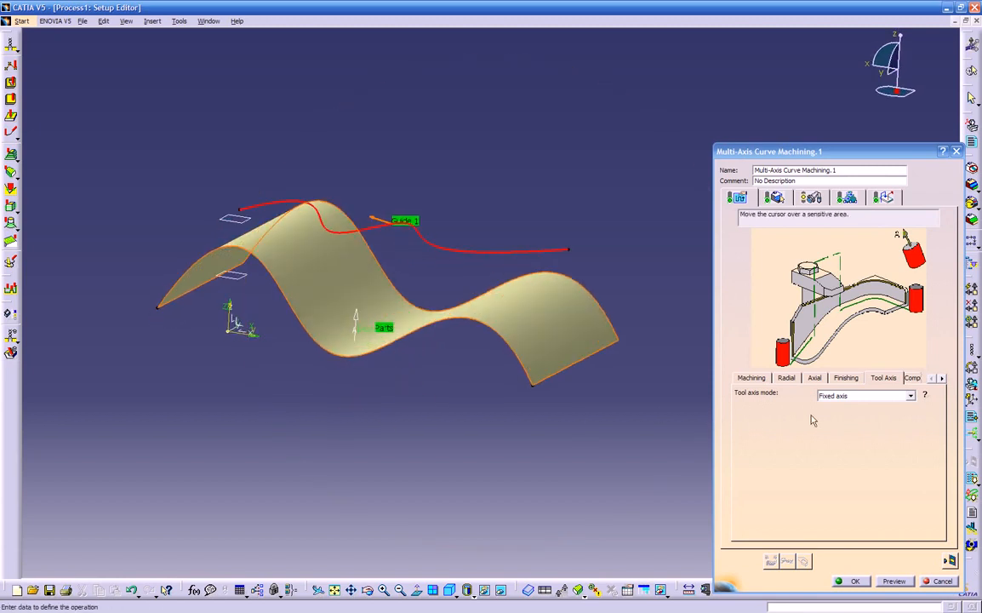
pyautogui.click(864, 396)
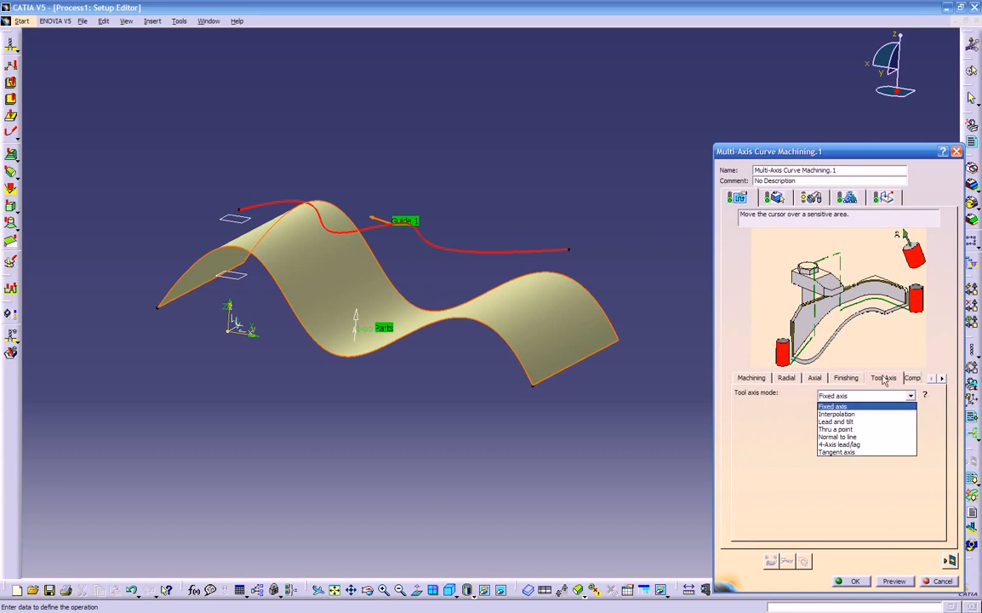
pyautogui.click(835, 422)
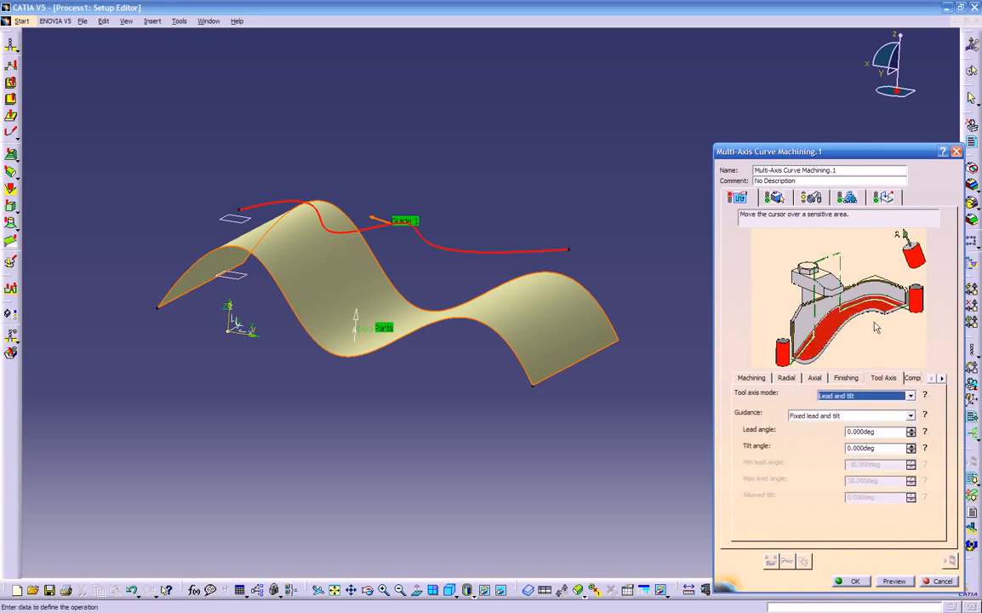
pyautogui.click(856, 397)
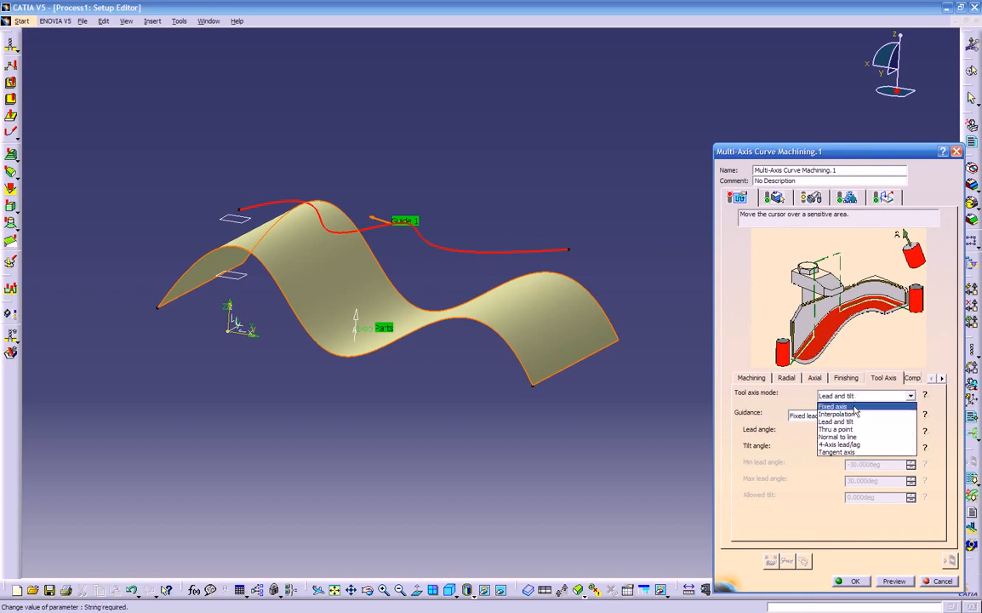
pyautogui.click(857, 414)
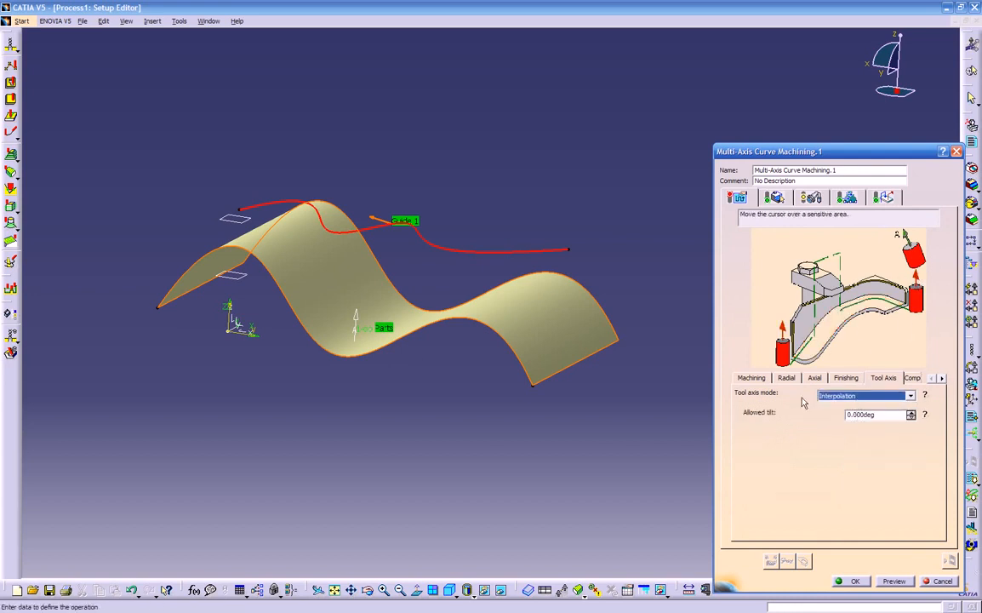
pyautogui.click(830, 396)
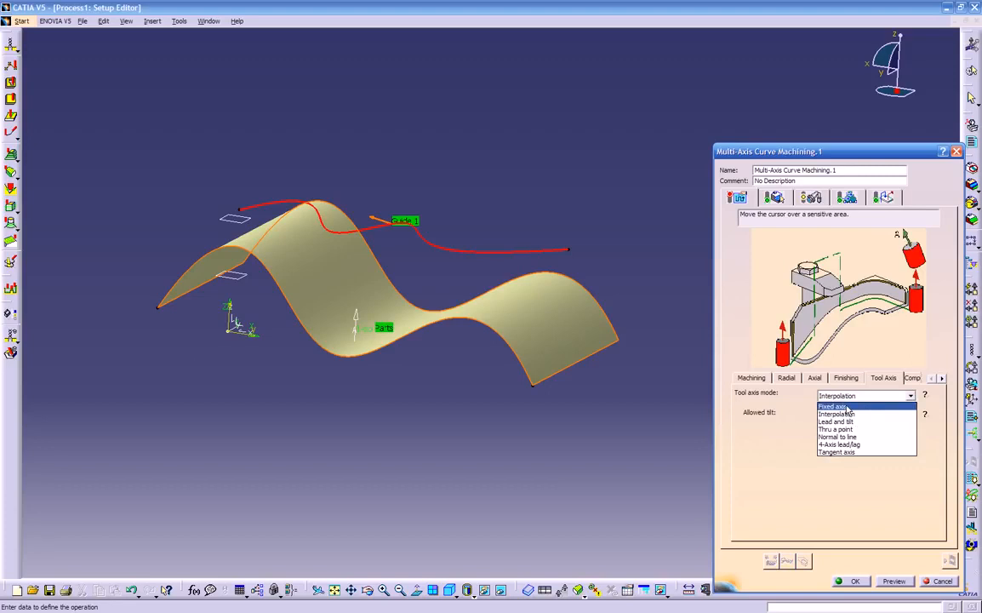
pyautogui.click(846, 407)
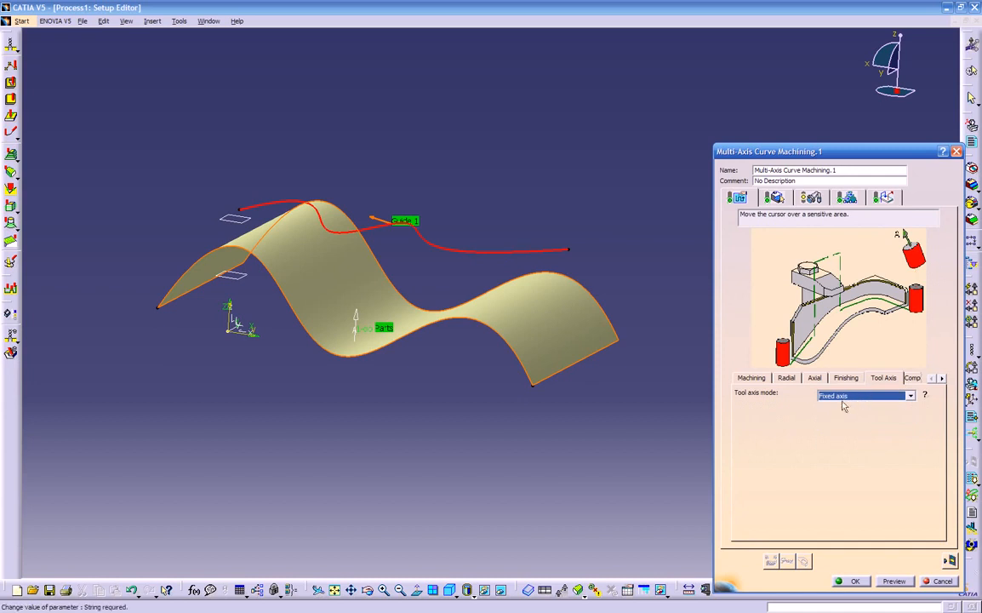
pyautogui.moveTo(579, 388); pyautogui.dragTo(537, 414, button='middle')
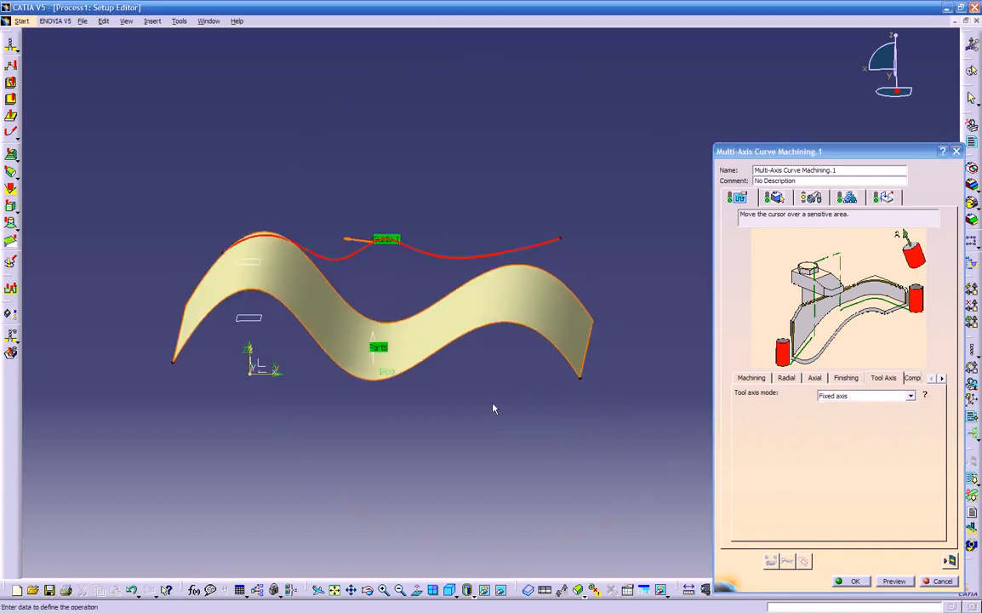
pyautogui.moveTo(383, 410); pyautogui.dragTo(349, 393, button='middle')
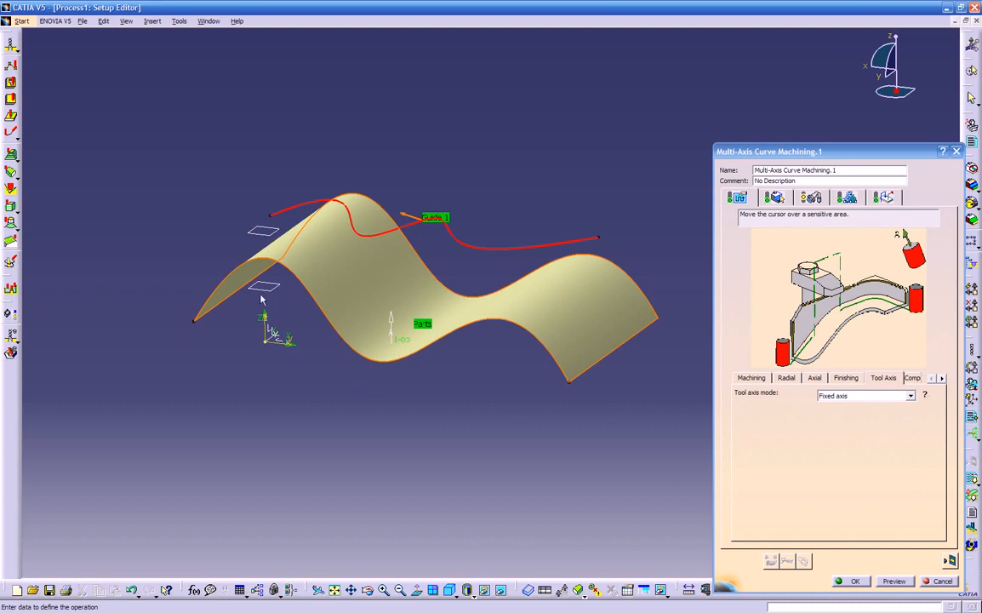
pyautogui.moveTo(319, 363); pyautogui.dragTo(414, 372, button='middle')
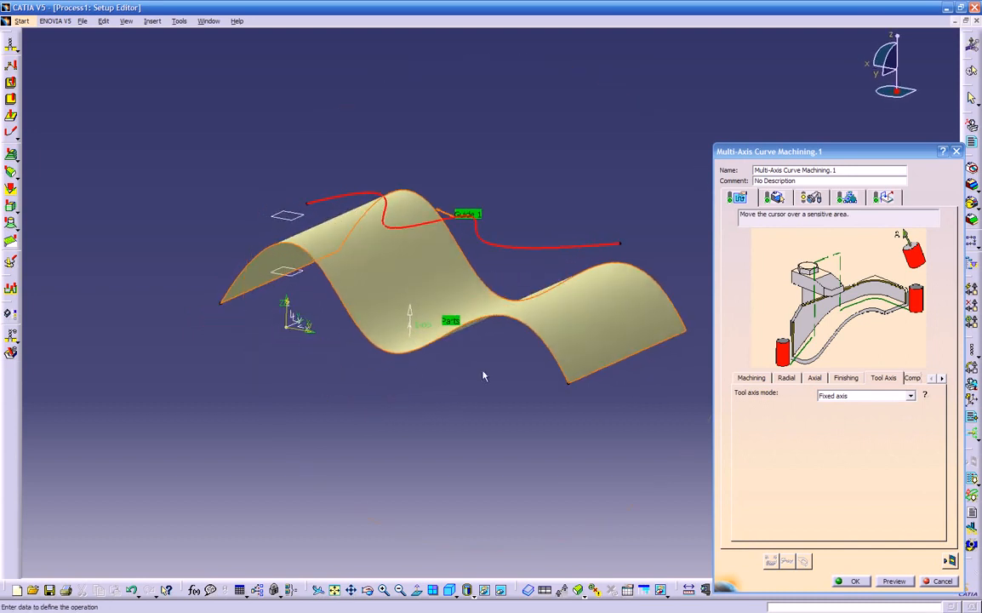
# Review the compensation output options and the operation's geometry, tool, feedrate and spindle speed settings
pyautogui.click(912, 379)
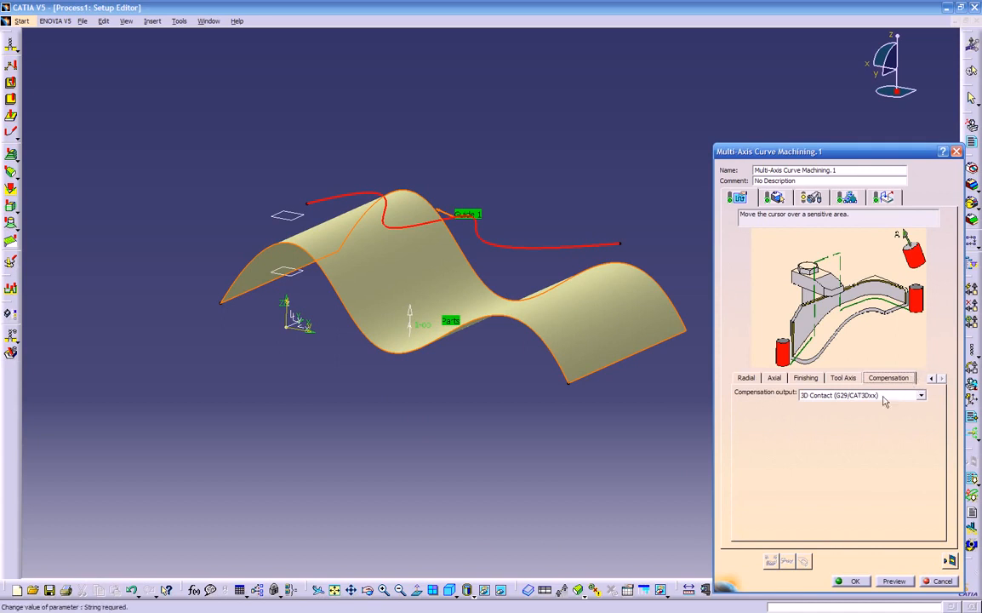
pyautogui.click(886, 396)
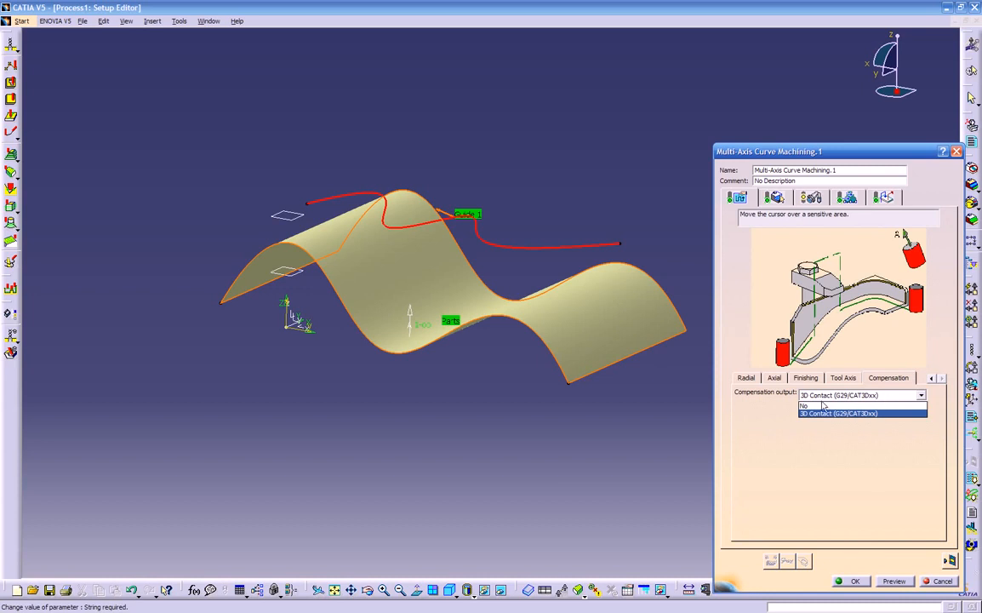
pyautogui.click(885, 396)
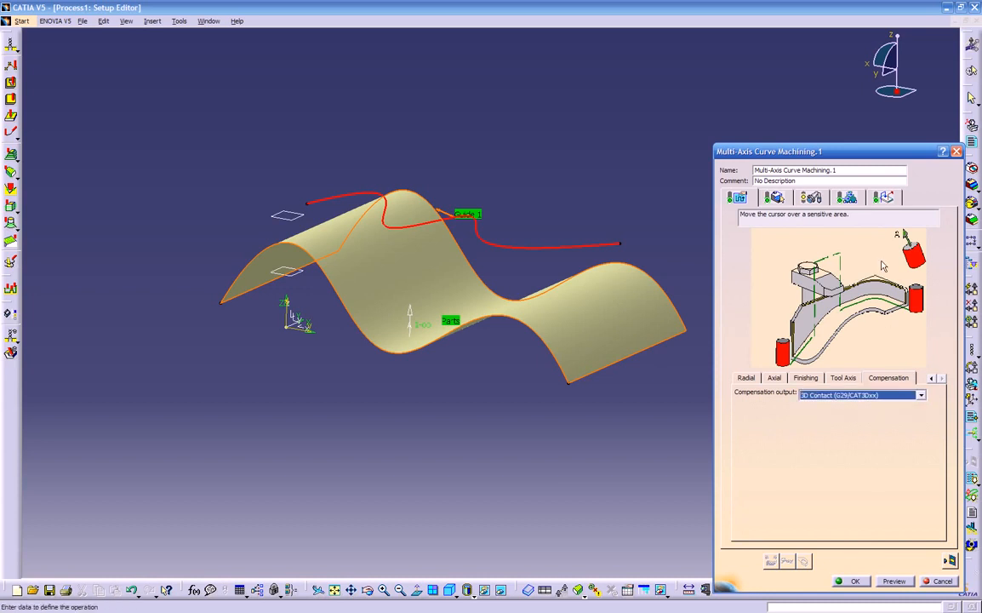
pyautogui.click(779, 198)
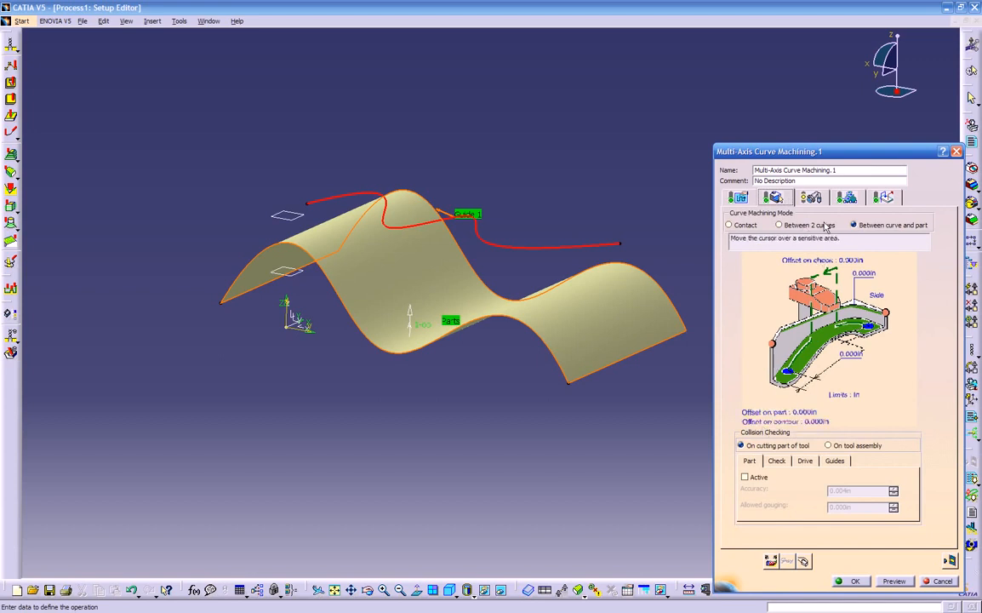
pyautogui.click(812, 198)
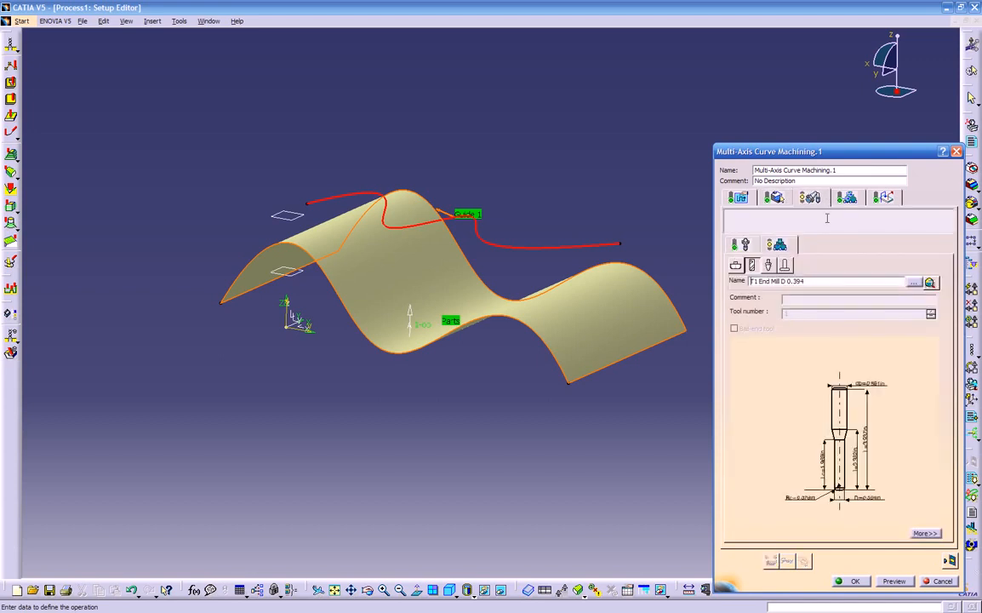
pyautogui.click(846, 198)
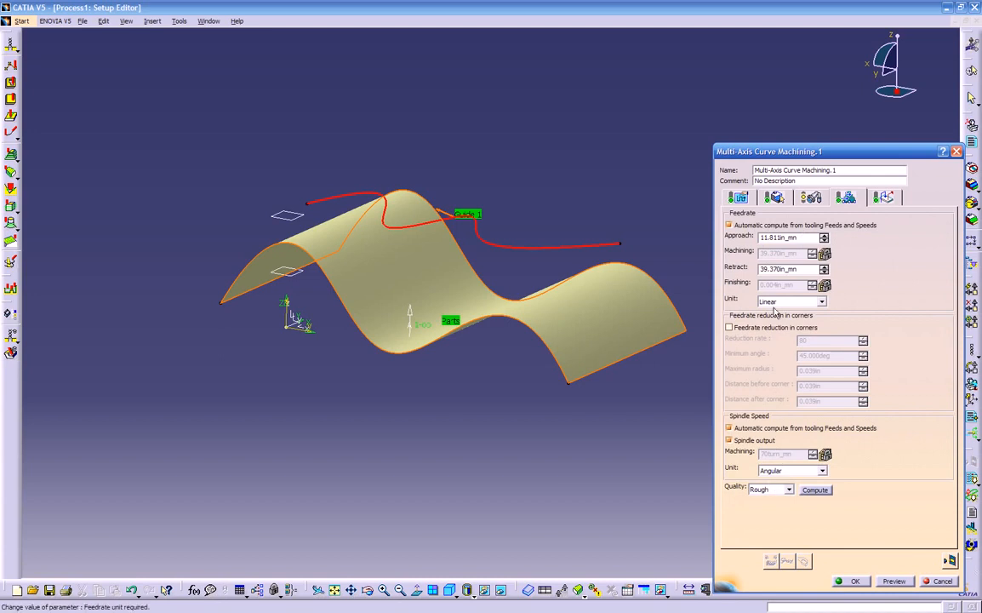
# Activate the Approach and Retract macros of the curve machining operation
pyautogui.click(883, 197)
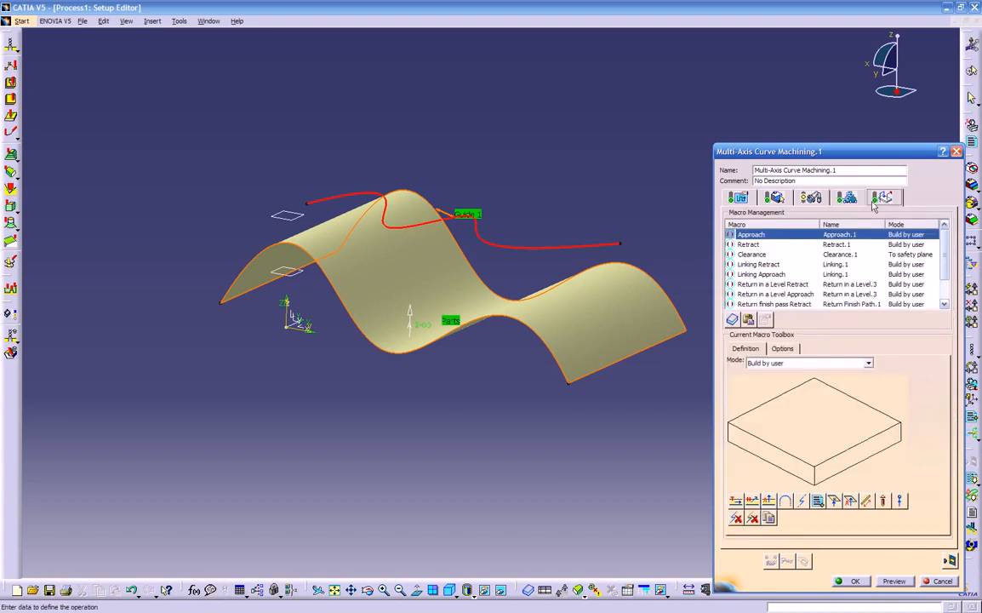
pyautogui.rightClick(761, 236)
pyautogui.click(775, 243)
pyautogui.rightClick(752, 246)
pyautogui.click(746, 246)
pyautogui.rightClick(747, 246)
pyautogui.click(763, 254)
# Set the upper plane above the wavy surface as the limiting plane of the Approach macro
pyautogui.click(754, 235)
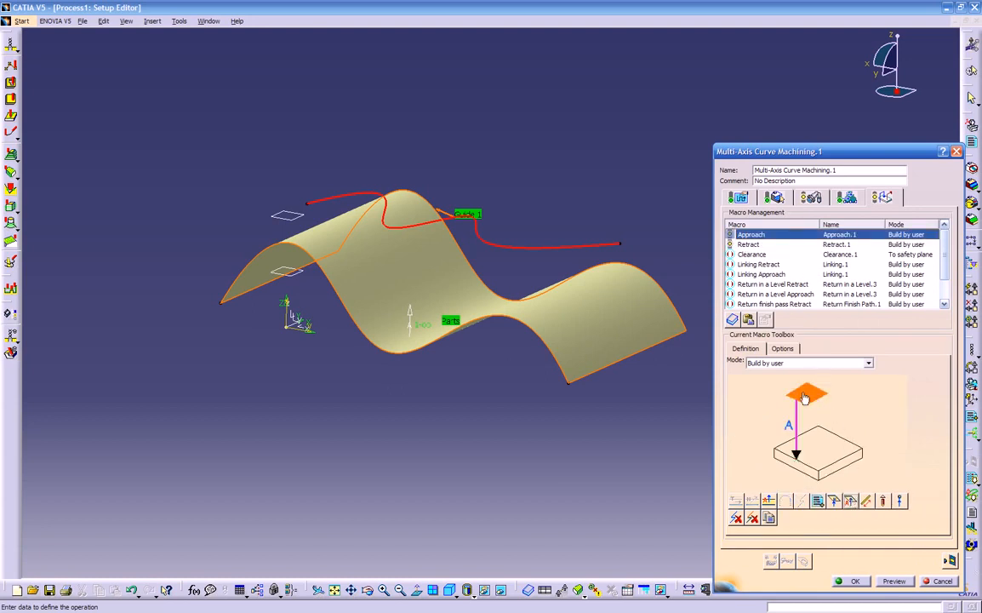
pyautogui.click(776, 386)
pyautogui.moveTo(483, 419); pyautogui.dragTo(519, 346, button='middle')
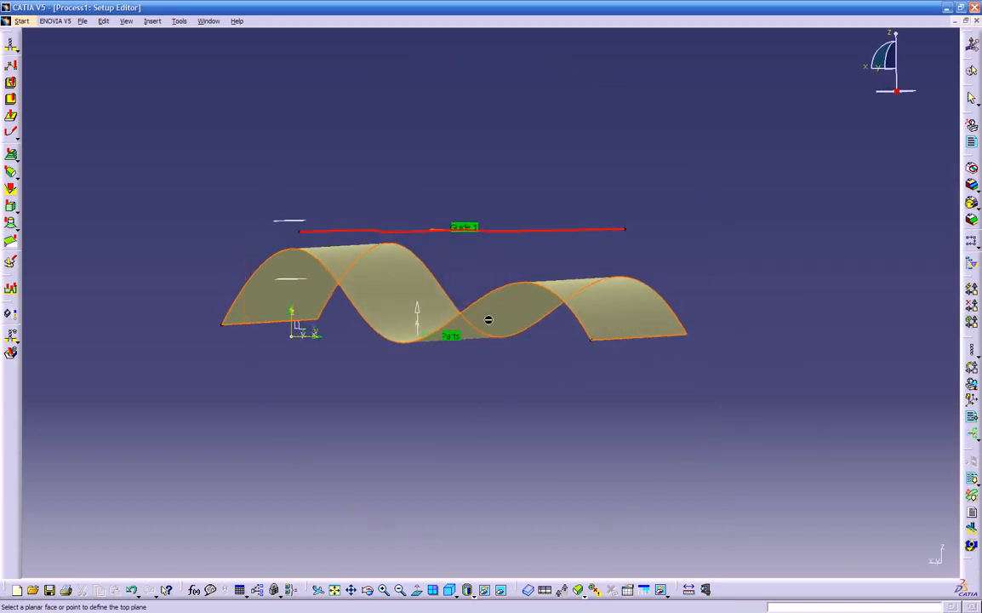
pyautogui.click(299, 227)
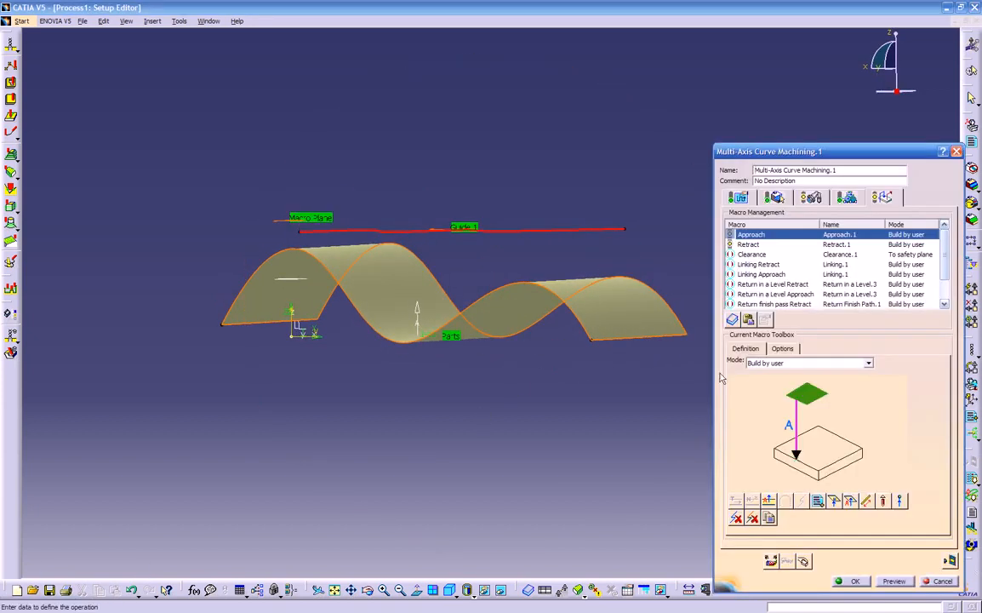
# Set the upper plane above the wavy surface as the limiting plane of the Retract macro
pyautogui.click(749, 245)
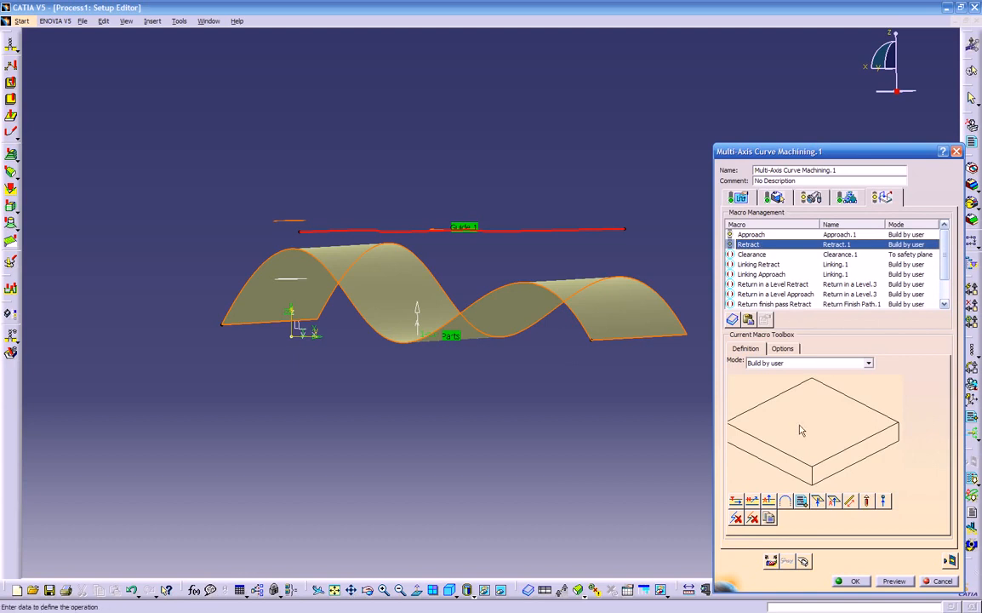
pyautogui.click(833, 501)
pyautogui.click(795, 388)
pyautogui.click(287, 219)
# Replay the tool path of the curve machining operation and examine the tool positions from several angles and from the standard top view
pyautogui.moveTo(427, 344); pyautogui.dragTo(444, 398, button='middle')
pyautogui.click(950, 561)
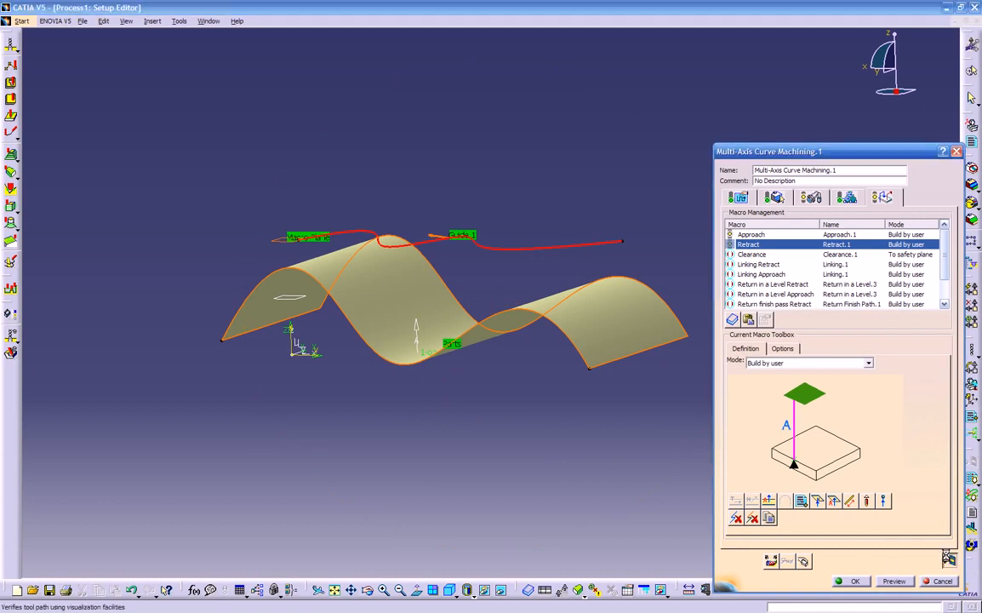
pyautogui.moveTo(469, 454); pyautogui.dragTo(562, 233, button='middle')
pyautogui.moveTo(721, 284); pyautogui.dragTo(644, 202, button='middle')
pyautogui.moveTo(322, 200)
pyautogui.mouseDown(button='middle')
pyautogui.moveTo(509, 235)
pyautogui.moveTo(454, 322)
pyautogui.moveTo(522, 355)
pyautogui.moveTo(499, 410)
pyautogui.moveTo(546, 454)
pyautogui.moveTo(465, 358)
pyautogui.moveTo(502, 301)
pyautogui.moveTo(463, 437)
pyautogui.moveTo(486, 462)
pyautogui.mouseUp(button='middle')
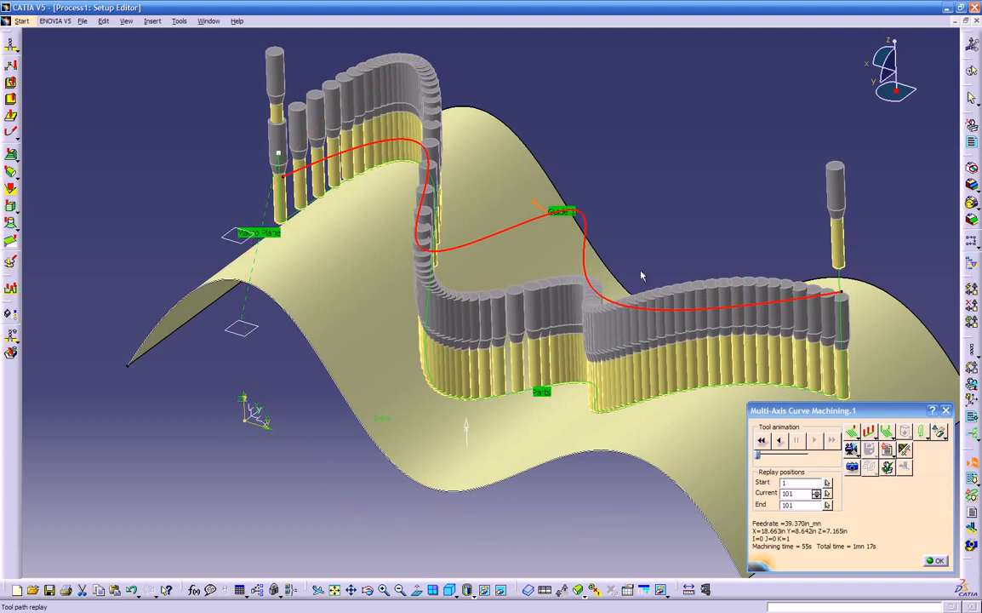
pyautogui.moveTo(386, 378); pyautogui.dragTo(539, 289, button='middle')
pyautogui.moveTo(476, 389); pyautogui.dragTo(492, 485, button='middle')
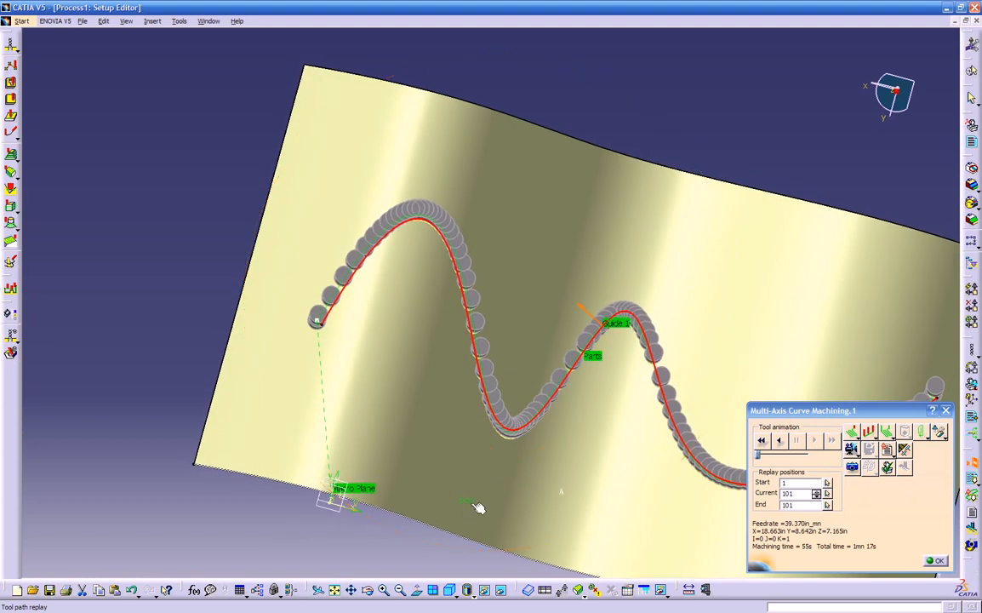
pyautogui.click(468, 592)
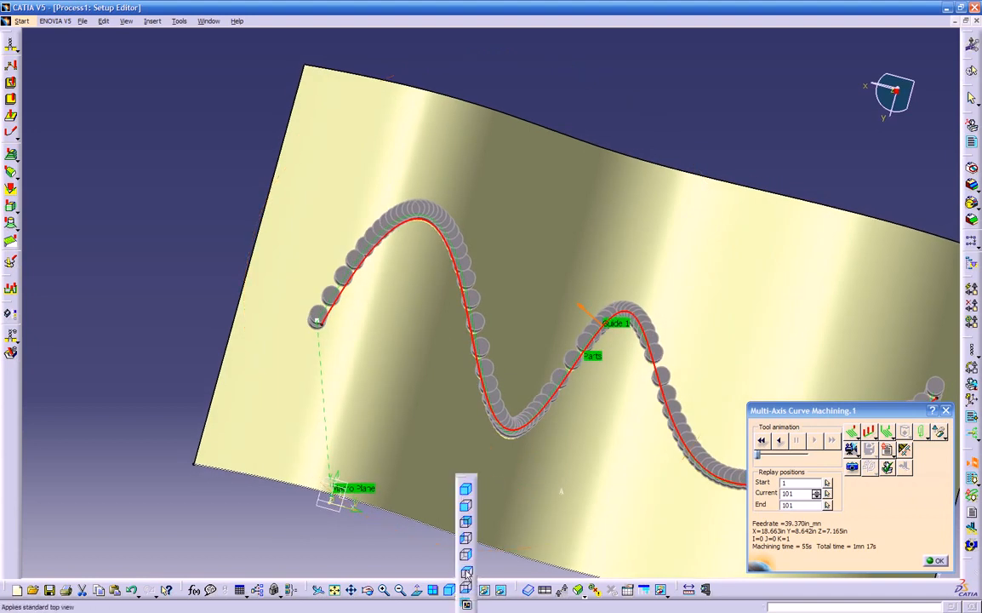
pyautogui.click(467, 573)
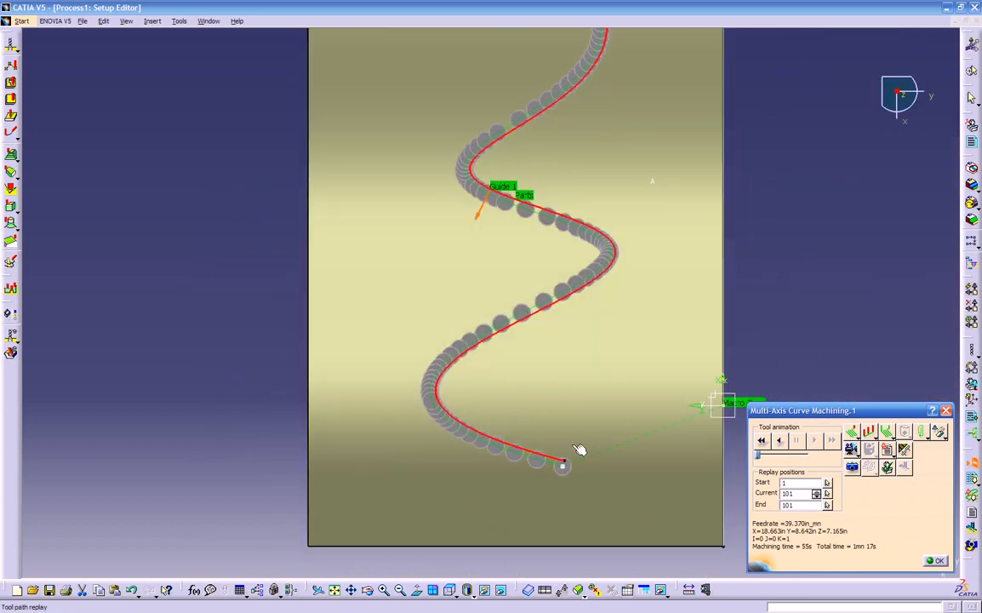
pyautogui.click(937, 560)
# Set the operation's offset on contour to 0.2 in and replay the tool path to check the tool's distance from the guide curve
pyautogui.click(781, 199)
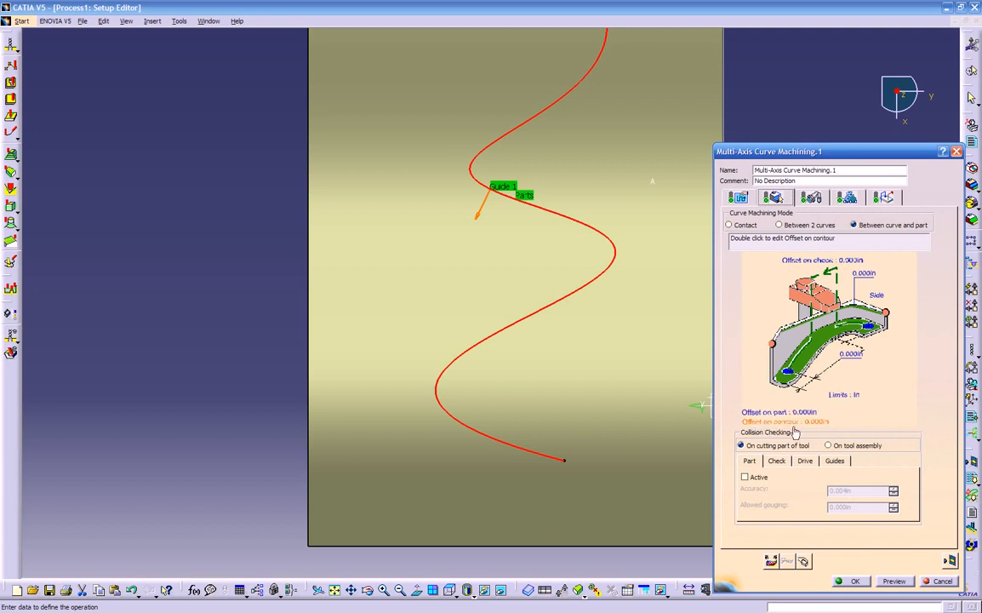
pyautogui.doubleClick(820, 423)
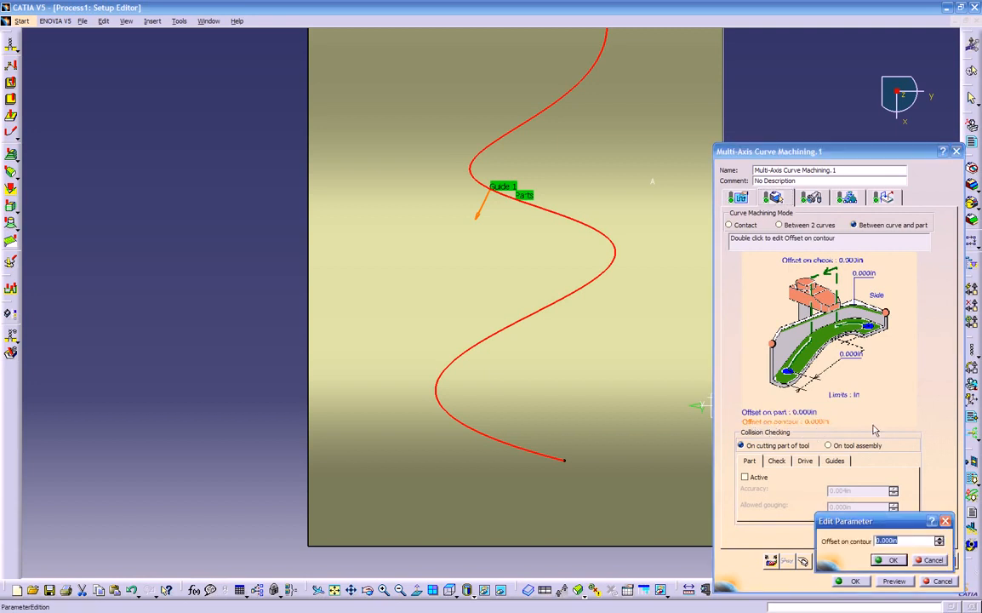
pyautogui.write('.2')
pyautogui.press('Return')
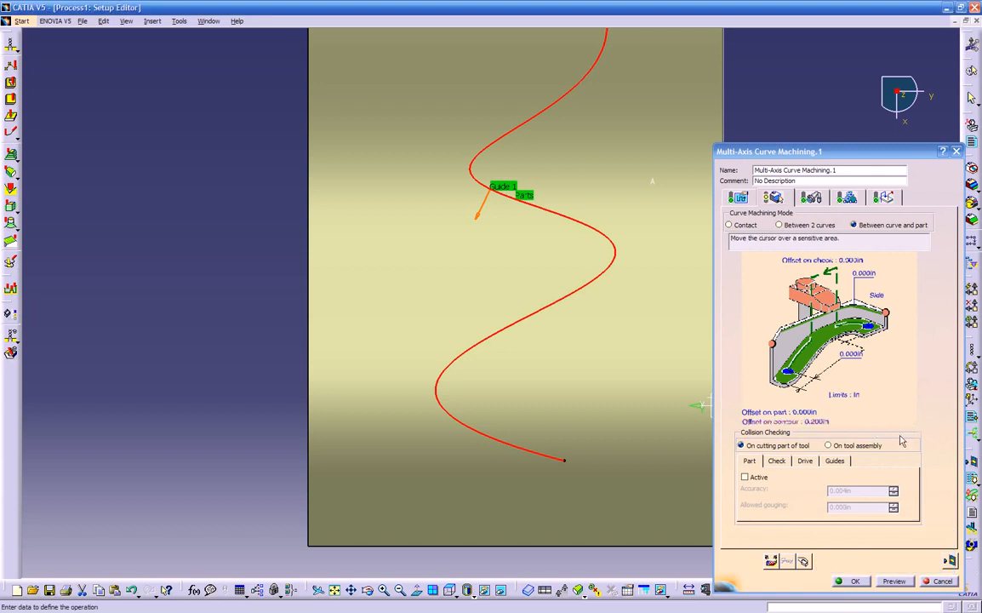
pyautogui.click(949, 560)
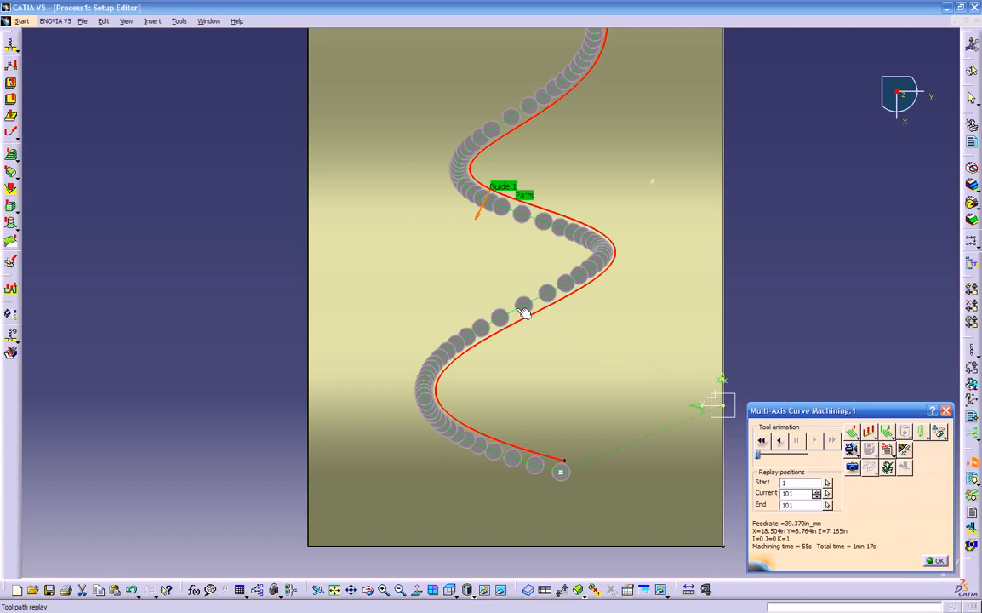
pyautogui.moveTo(526, 334); pyautogui.dragTo(566, 347, button='middle')
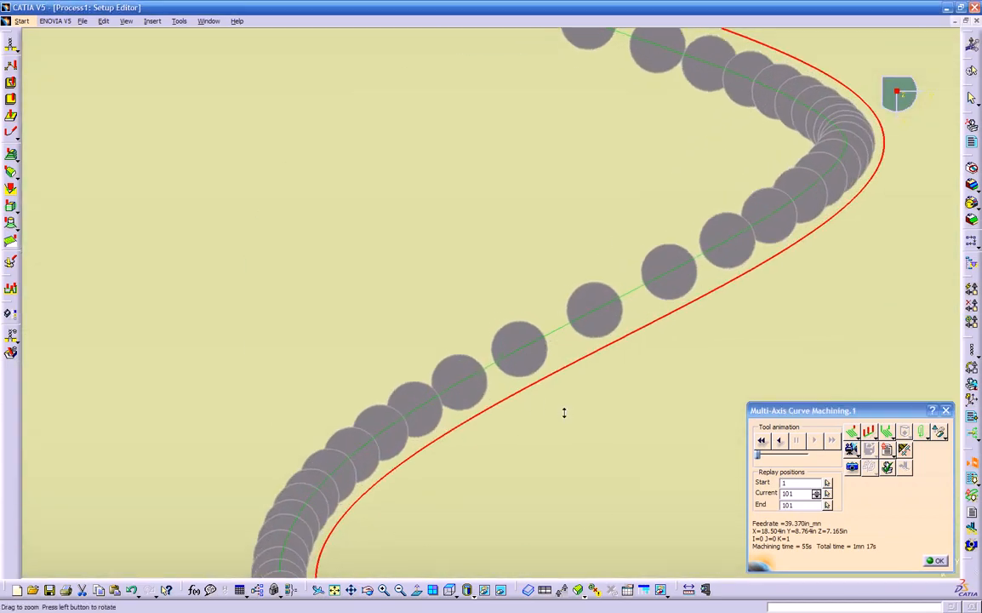
pyautogui.moveTo(563, 417); pyautogui.dragTo(632, 513, button='middle')
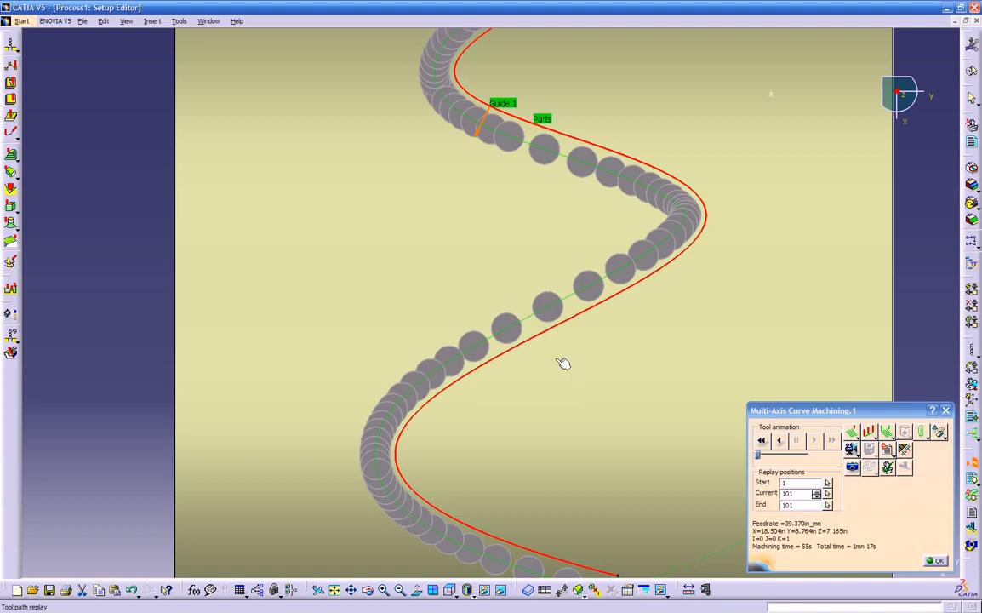
pyautogui.click(930, 564)
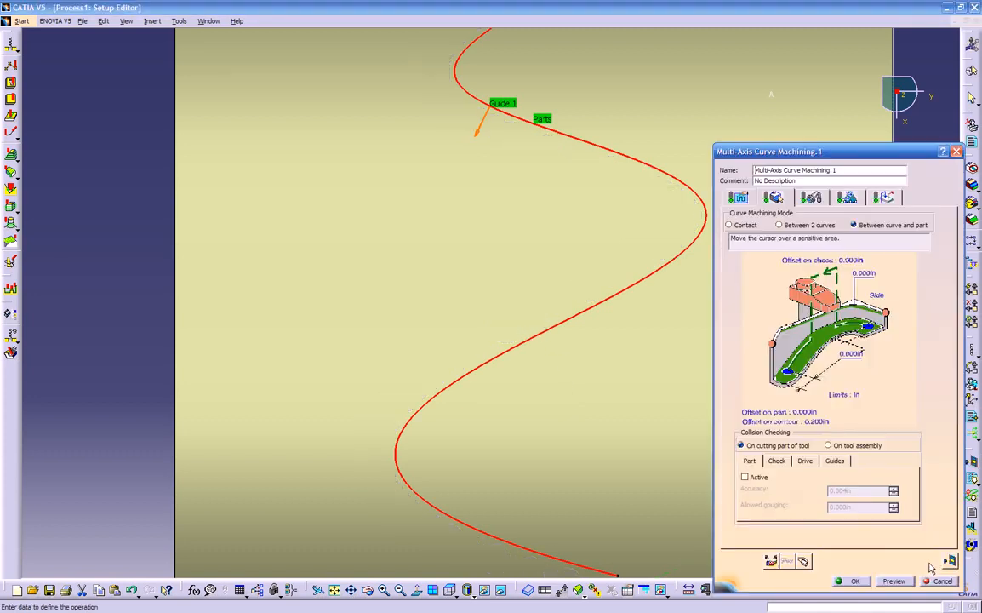
# Set the offset on contour to -0.3 in and replay the tool path against the guide curve
pyautogui.doubleClick(818, 422)
pyautogui.write('1')
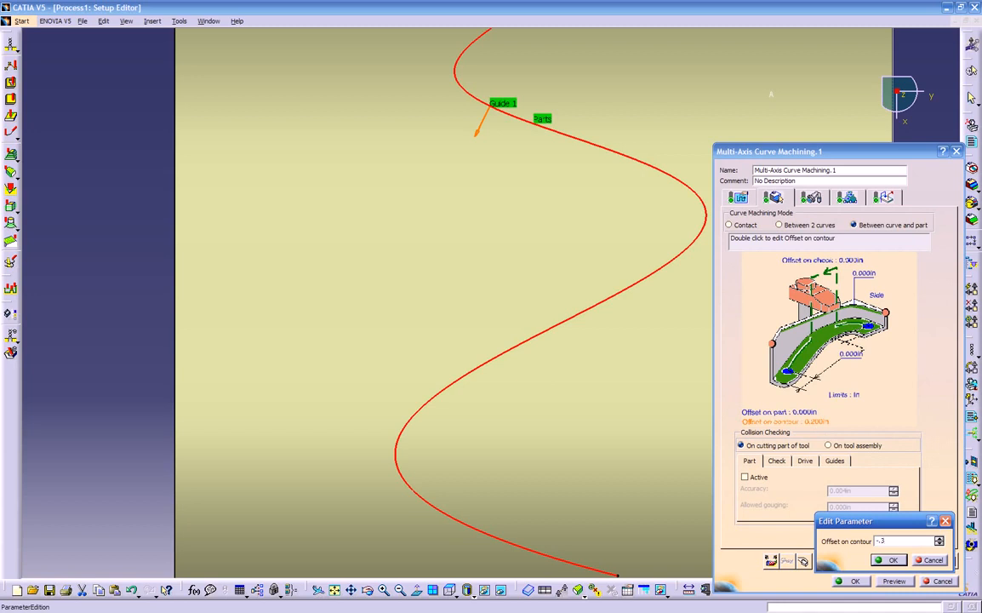
pyautogui.press('Return')
pyautogui.click(949, 560)
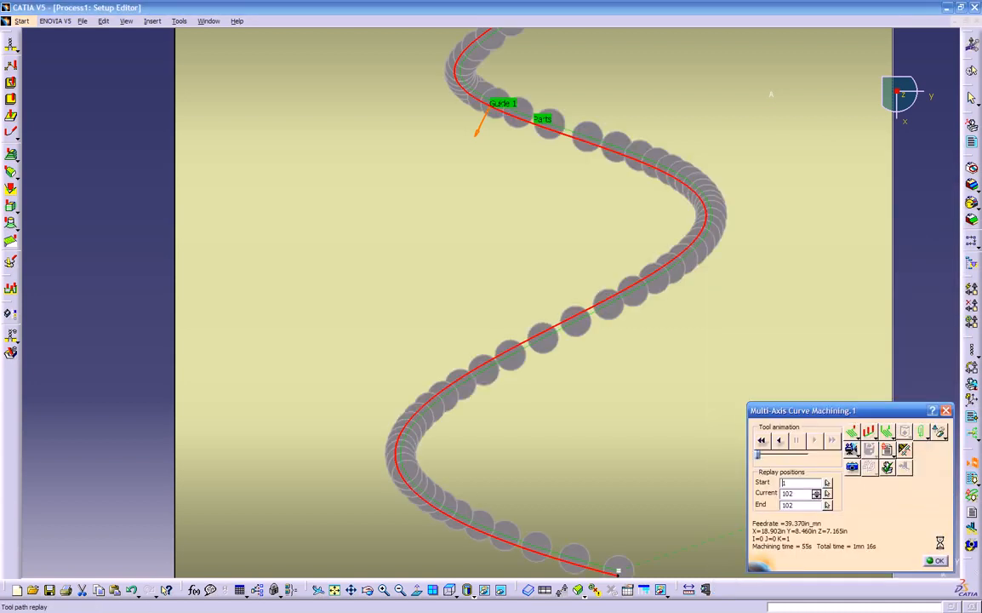
pyautogui.keyDown('ctrl'); pyautogui.moveTo(581, 344); pyautogui.dragTo(556, 408, button='middle'); pyautogui.keyUp('ctrl')
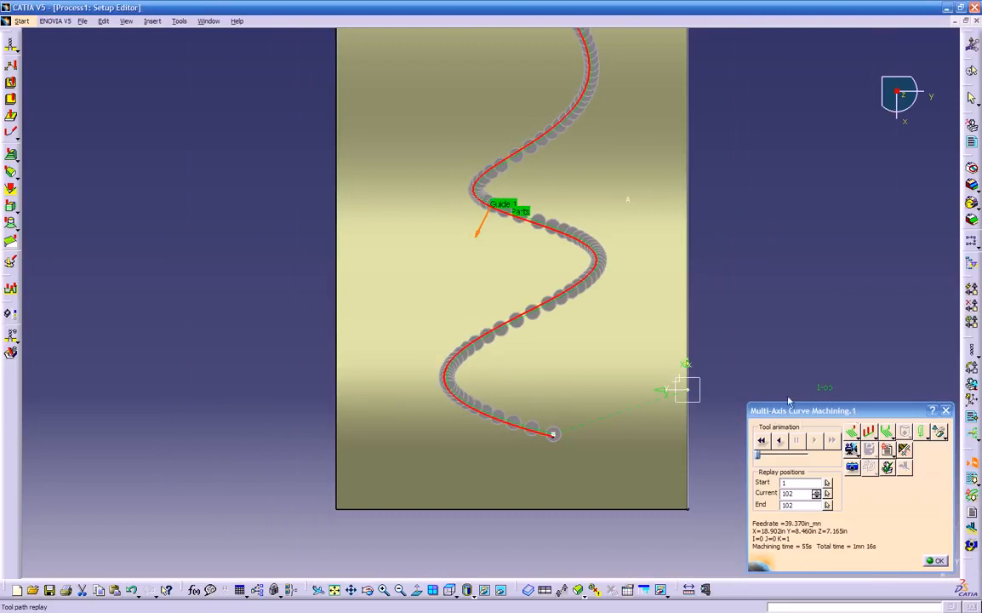
# Show the specification tree, inspect the replayed tool path around the wavy surface, and accept the Multi-Axis Curve Machining operation
pyautogui.press('F3')
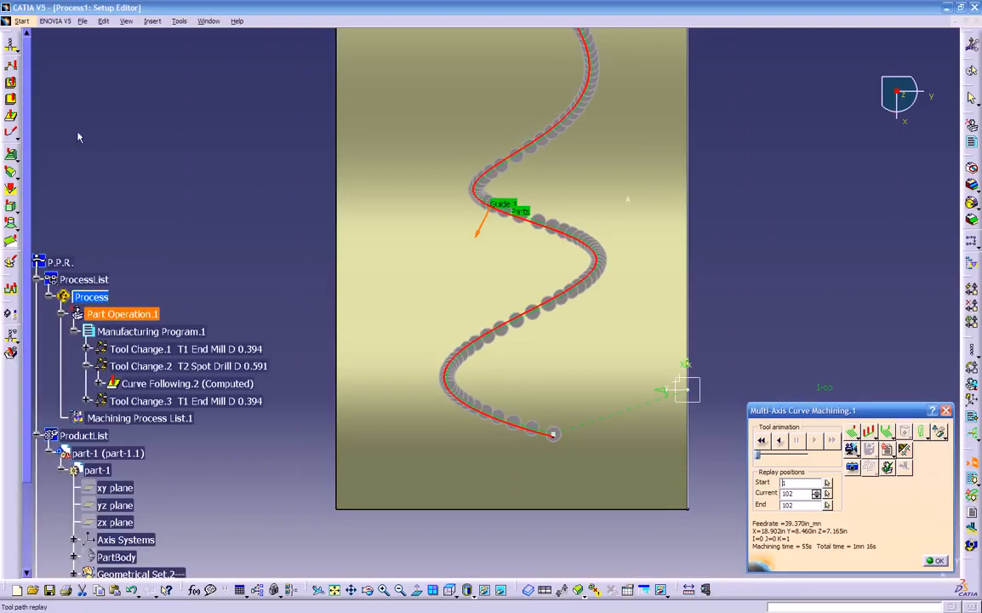
pyautogui.click(17, 119)
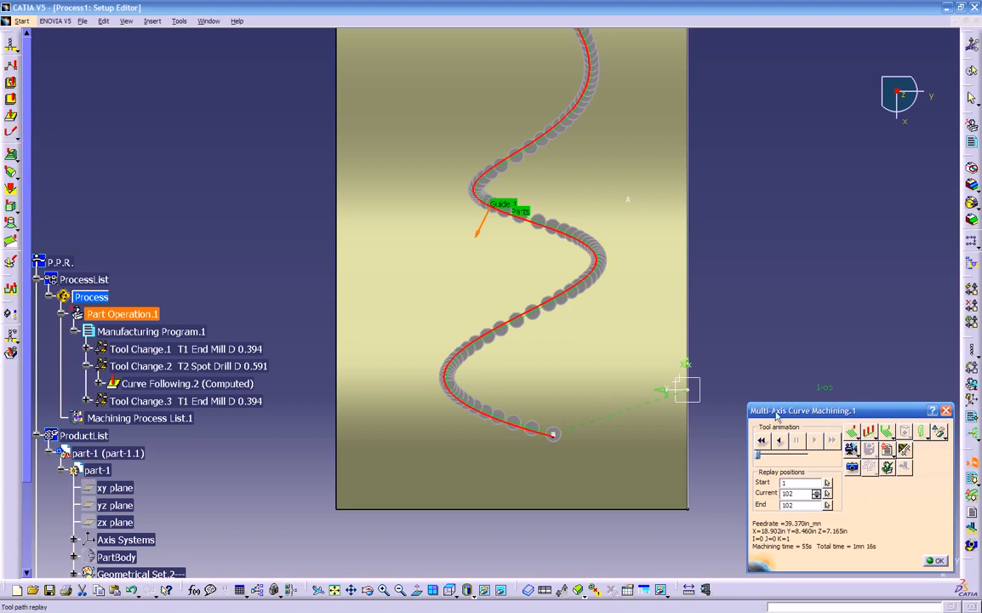
pyautogui.moveTo(610, 426); pyautogui.dragTo(545, 456, button='middle')
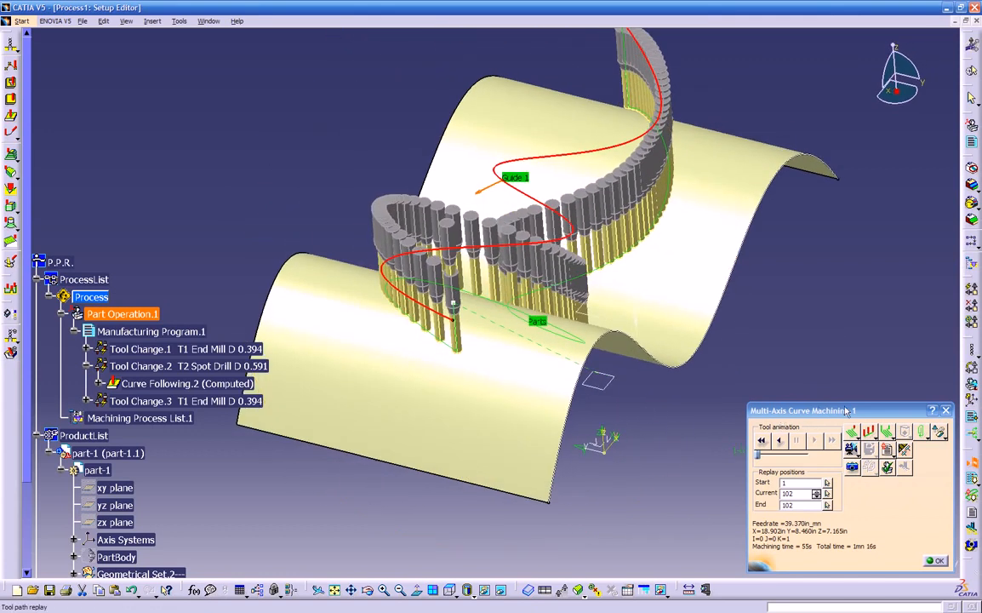
pyautogui.moveTo(621, 384); pyautogui.dragTo(400, 207, button='middle')
pyautogui.moveTo(446, 344); pyautogui.dragTo(315, 233, button='middle')
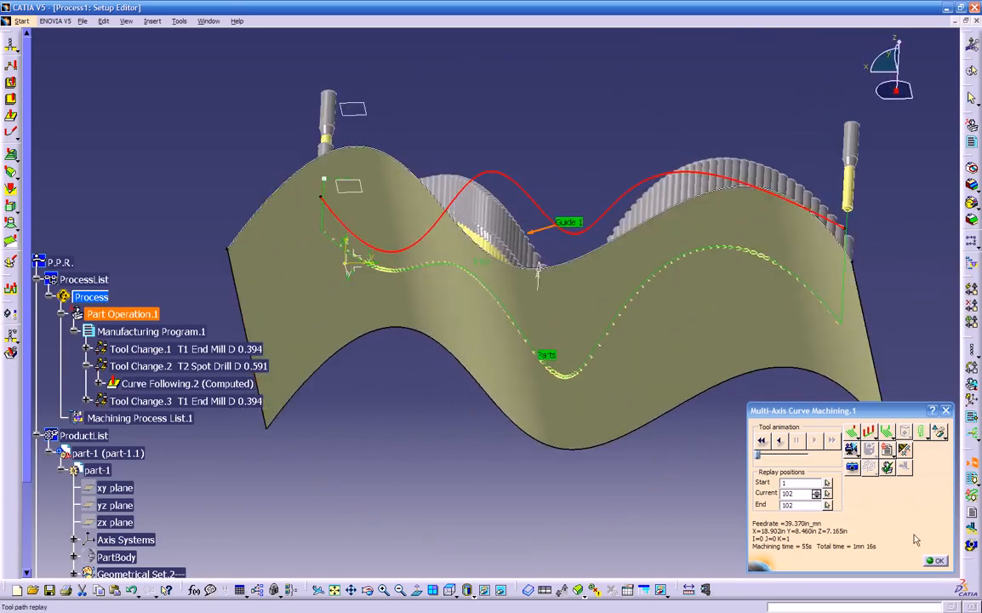
pyautogui.click(939, 561)
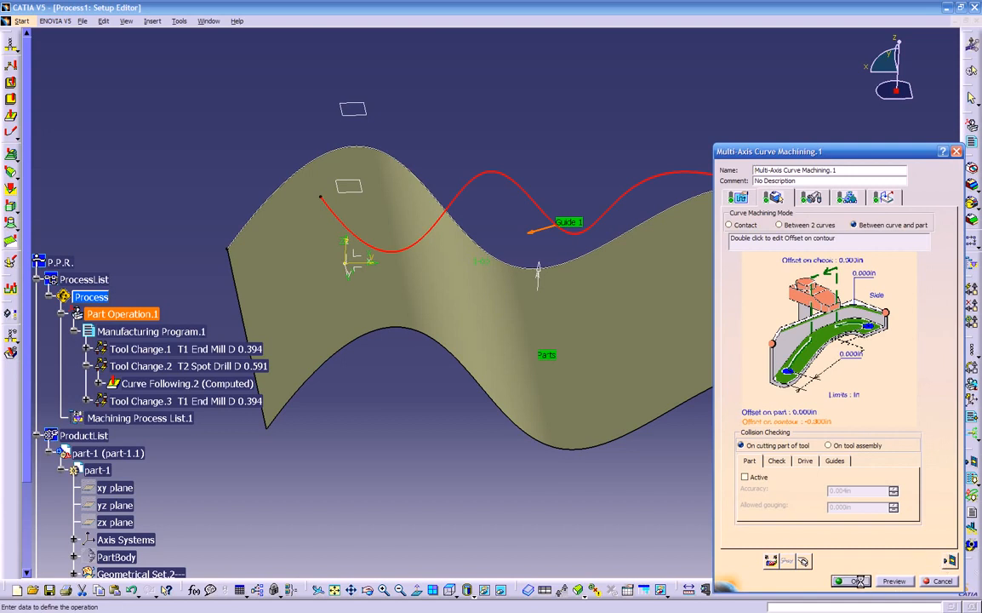
pyautogui.click(831, 574)
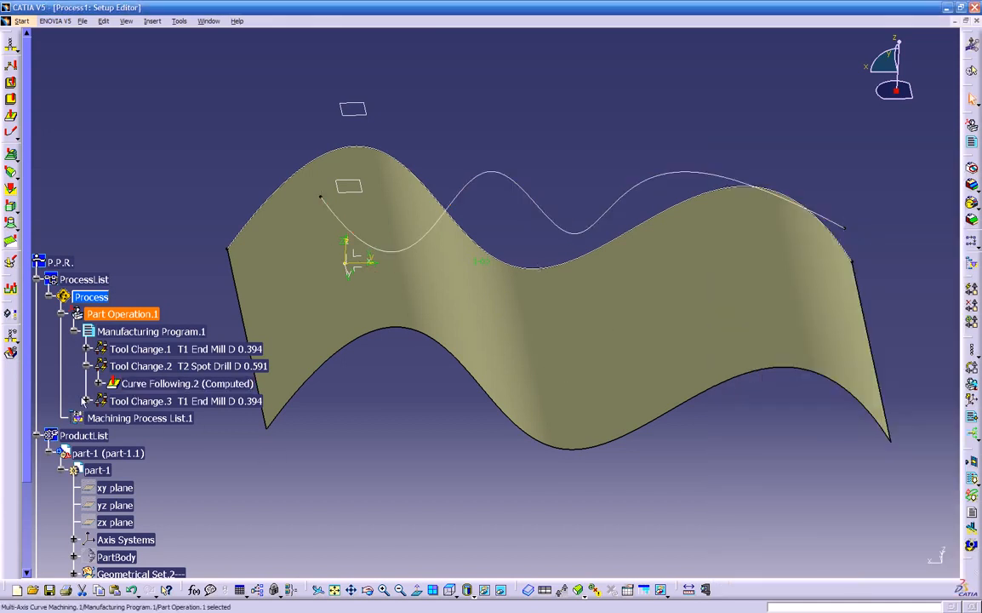
# Replay the Curve Following.2 tool path and examine where the tool penetrates the wavy surface for comparison with the curve machining operation
pyautogui.rightClick(140, 383)
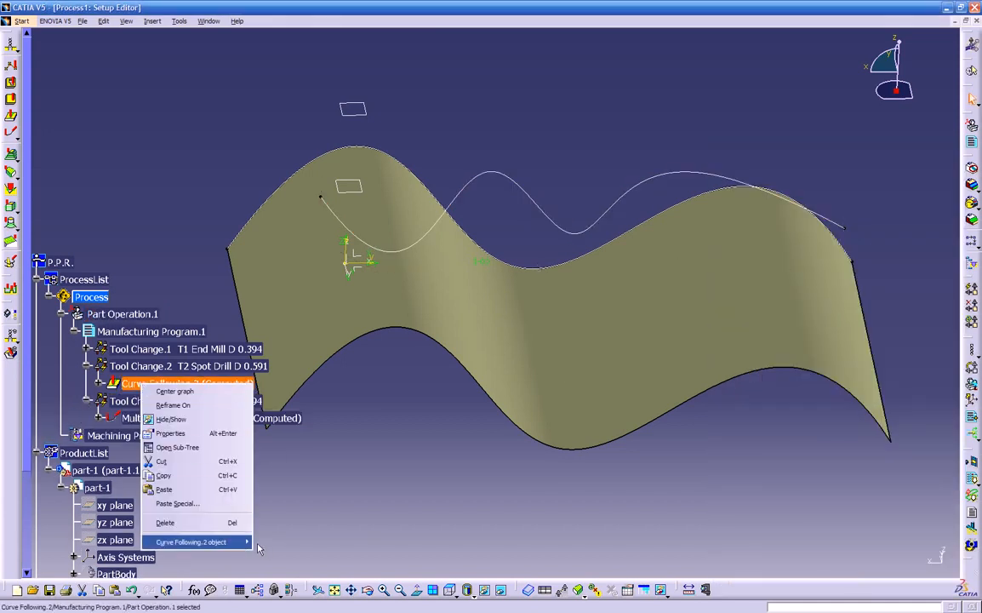
pyautogui.moveTo(204, 541)
pyautogui.click(290, 416)
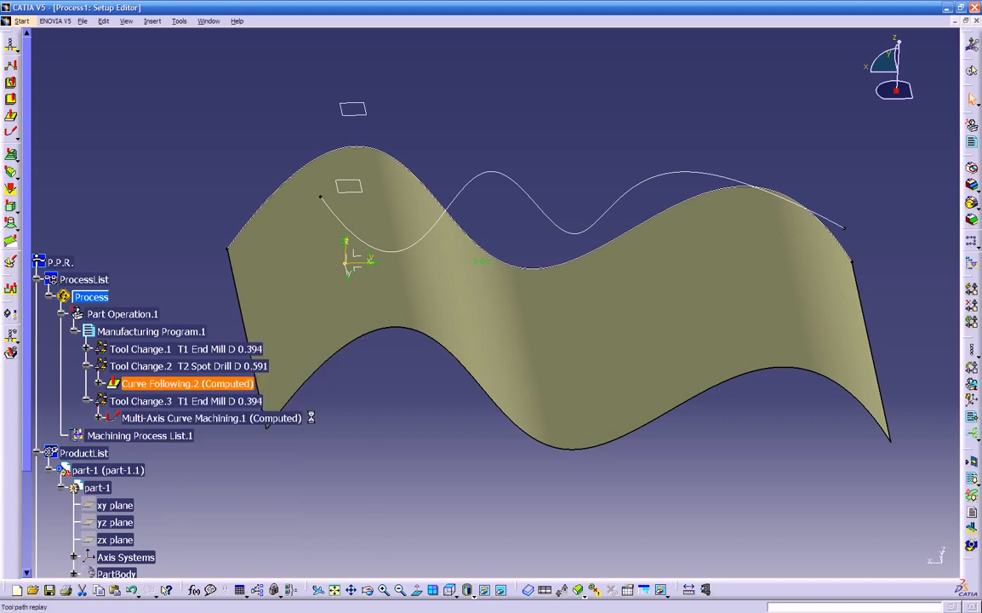
pyautogui.moveTo(679, 361); pyautogui.dragTo(505, 334, button='middle')
pyautogui.moveTo(680, 361); pyautogui.dragTo(553, 300, button='middle')
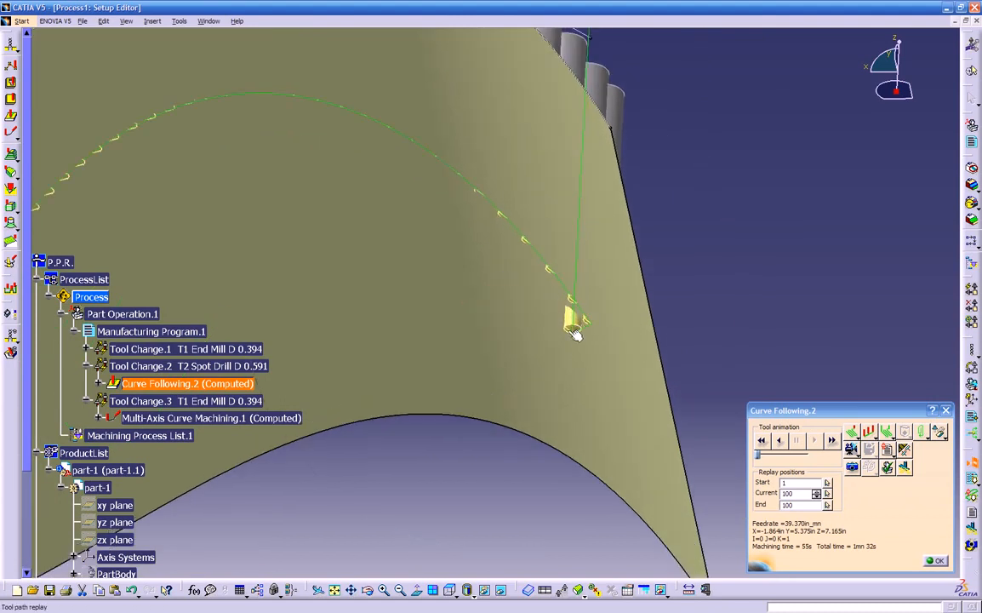
pyautogui.moveTo(540, 342); pyautogui.dragTo(649, 310, button='middle')
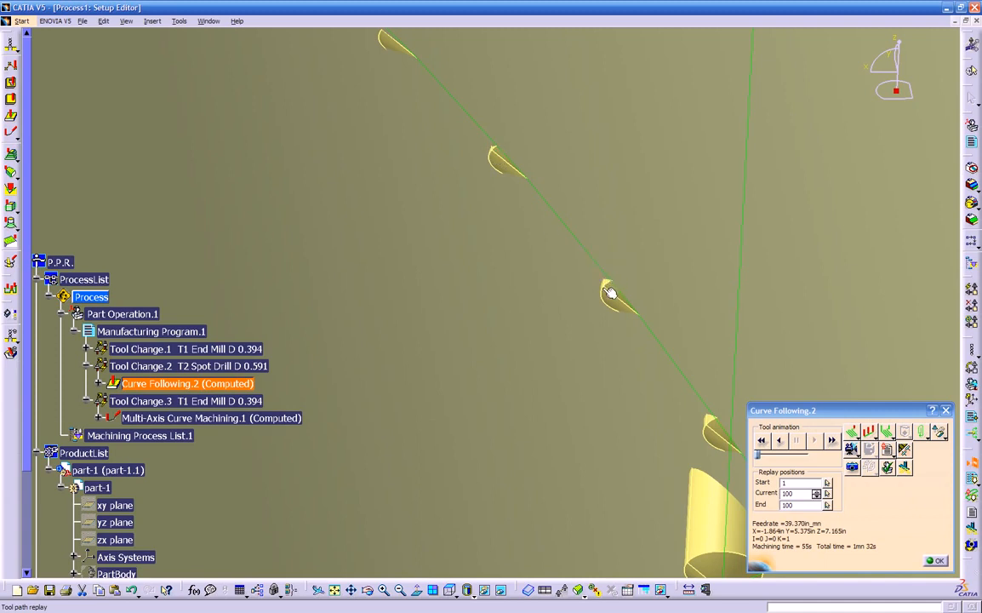
pyautogui.moveTo(615, 371); pyautogui.dragTo(518, 228, button='middle')
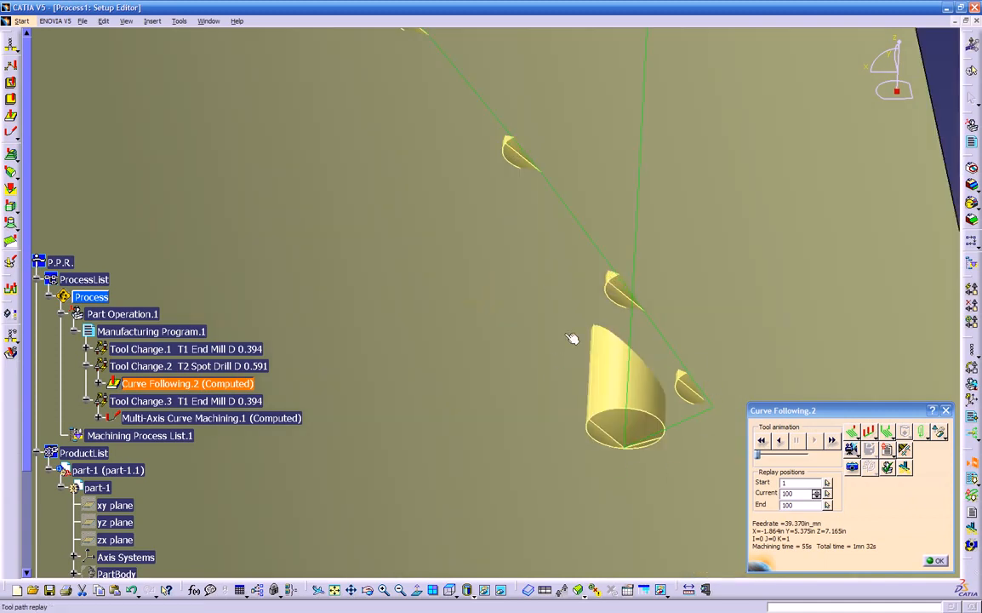
pyautogui.moveTo(559, 339); pyautogui.dragTo(591, 200, button='middle')
pyautogui.moveTo(444, 292); pyautogui.dragTo(412, 455, button='middle')
pyautogui.moveTo(343, 293)
pyautogui.mouseDown(button='middle')
pyautogui.moveTo(358, 307)
pyautogui.moveTo(386, 284)
pyautogui.mouseUp(button='middle')
pyautogui.moveTo(511, 230); pyautogui.dragTo(448, 320, button='middle')
pyautogui.moveTo(465, 419)
pyautogui.mouseDown(button='middle')
pyautogui.moveTo(403, 403)
pyautogui.moveTo(509, 374)
pyautogui.moveTo(480, 340)
pyautogui.moveTo(544, 346)
pyautogui.moveTo(334, 317)
pyautogui.moveTo(502, 418)
pyautogui.moveTo(519, 358)
pyautogui.moveTo(587, 340)
pyautogui.moveTo(499, 306)
pyautogui.moveTo(540, 226)
pyautogui.moveTo(686, 136)
pyautogui.moveTo(561, 277)
pyautogui.moveTo(573, 293)
pyautogui.mouseUp(button='middle')
pyautogui.moveTo(705, 241)
pyautogui.mouseDown(button='middle')
pyautogui.moveTo(561, 267)
pyautogui.moveTo(495, 320)
pyautogui.moveTo(552, 489)
pyautogui.moveTo(588, 406)
pyautogui.moveTo(572, 476)
pyautogui.mouseUp(button='middle')
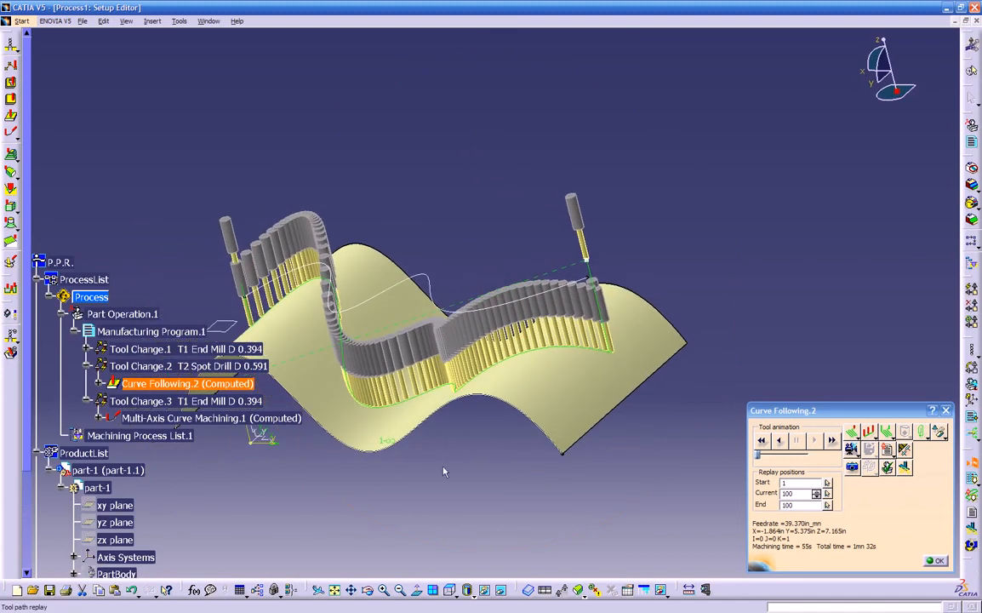
pyautogui.moveTo(187, 423); pyautogui.dragTo(629, 401, button='middle')
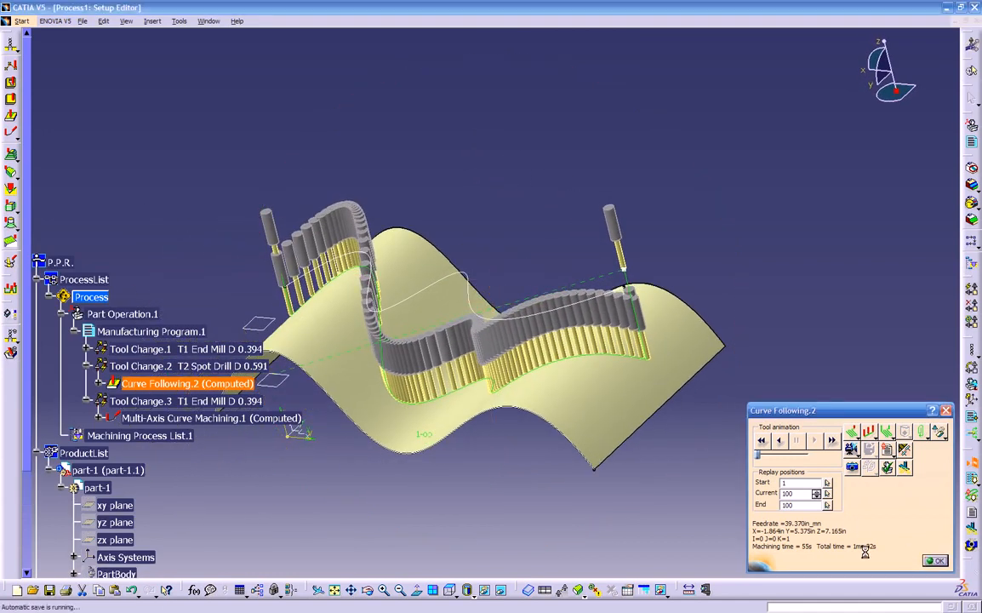
pyautogui.click(937, 560)
pyautogui.moveTo(785, 496); pyautogui.dragTo(562, 438, button='middle')
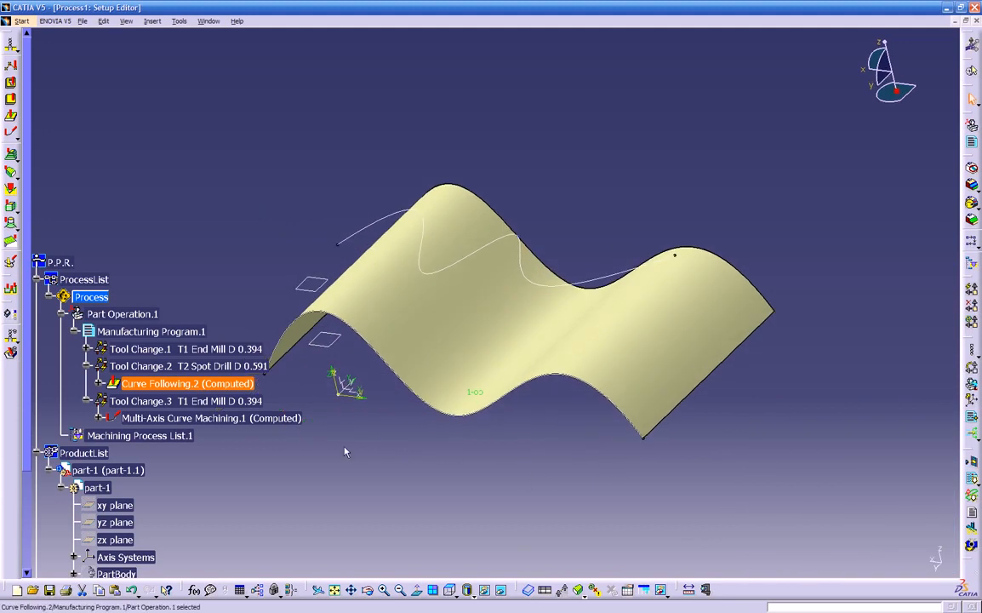
# Reopen Multi-Axis Curve Machining.1 for editing and remove all motions from its Approach macro
pyautogui.doubleClick(269, 418)
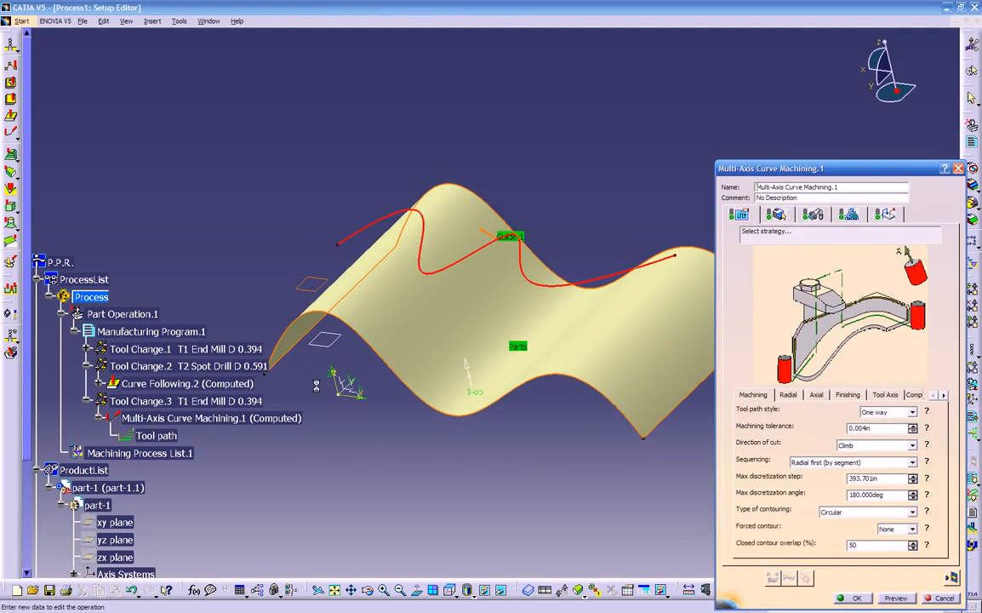
pyautogui.click(877, 216)
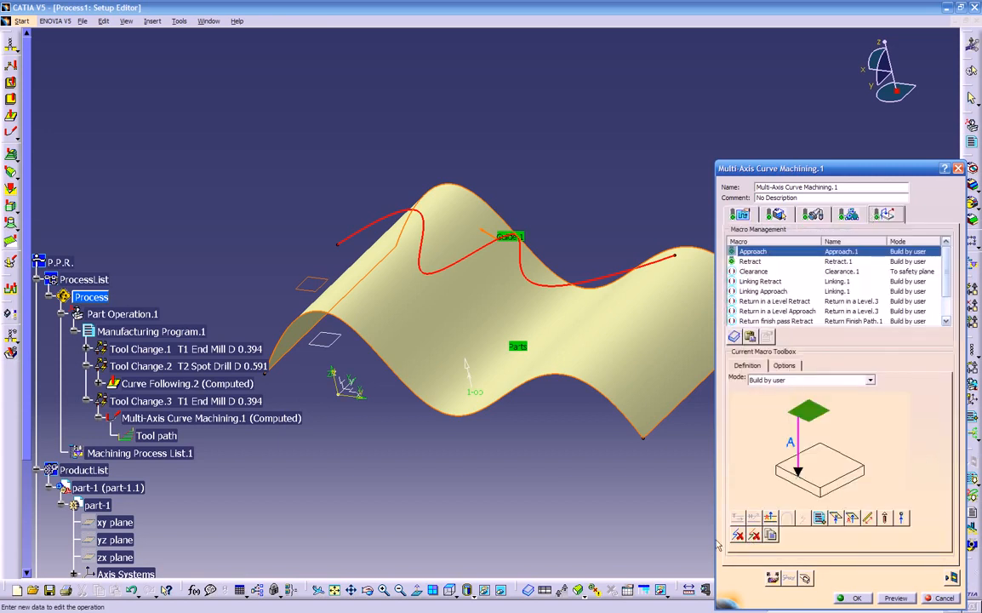
pyautogui.click(753, 536)
# Load the Circular horizontal axial mode for the Approach macro and switch the mode back to Build by user
pyautogui.click(776, 380)
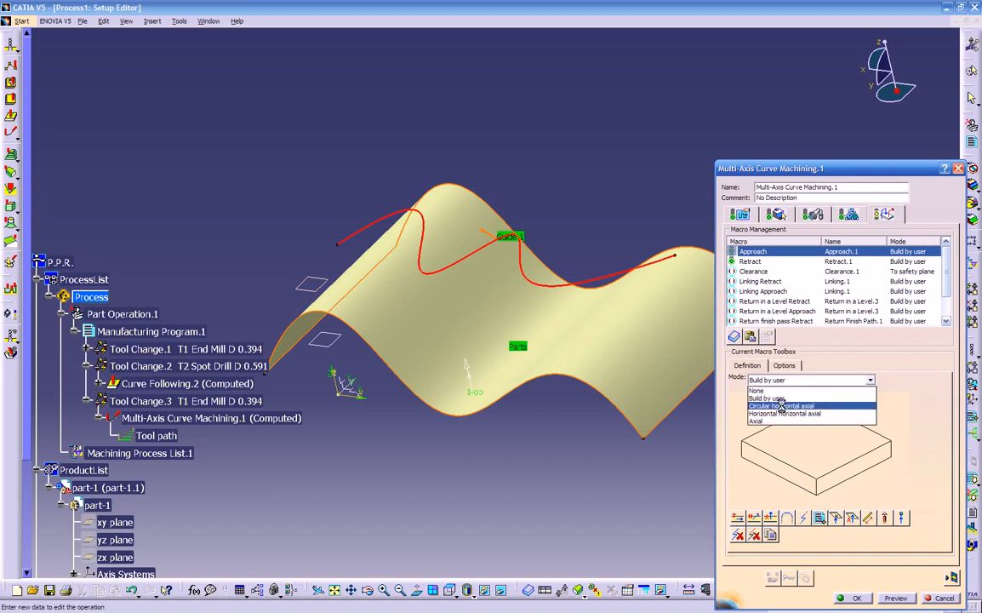
pyautogui.click(782, 406)
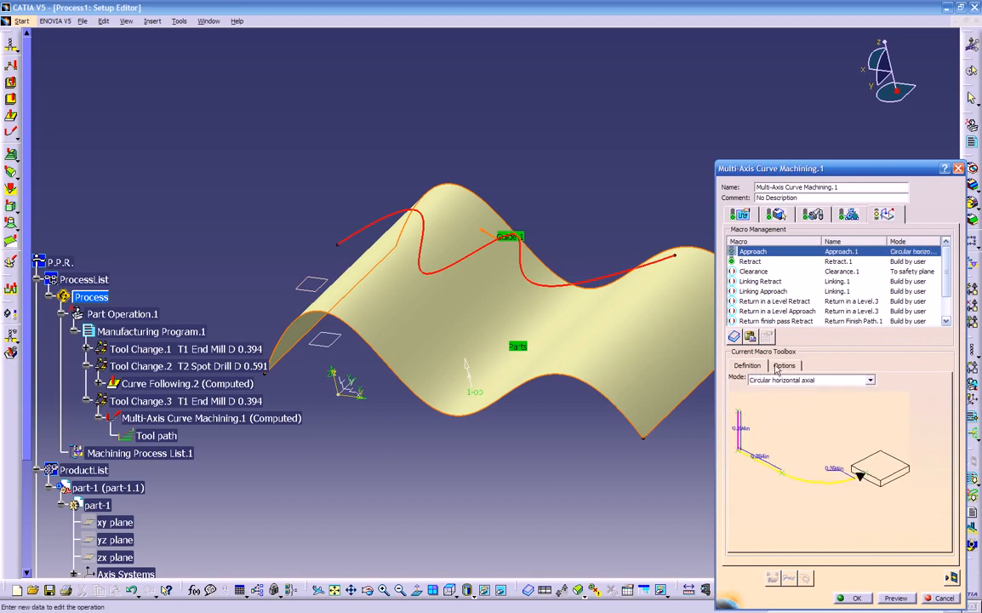
pyautogui.click(778, 380)
pyautogui.click(777, 396)
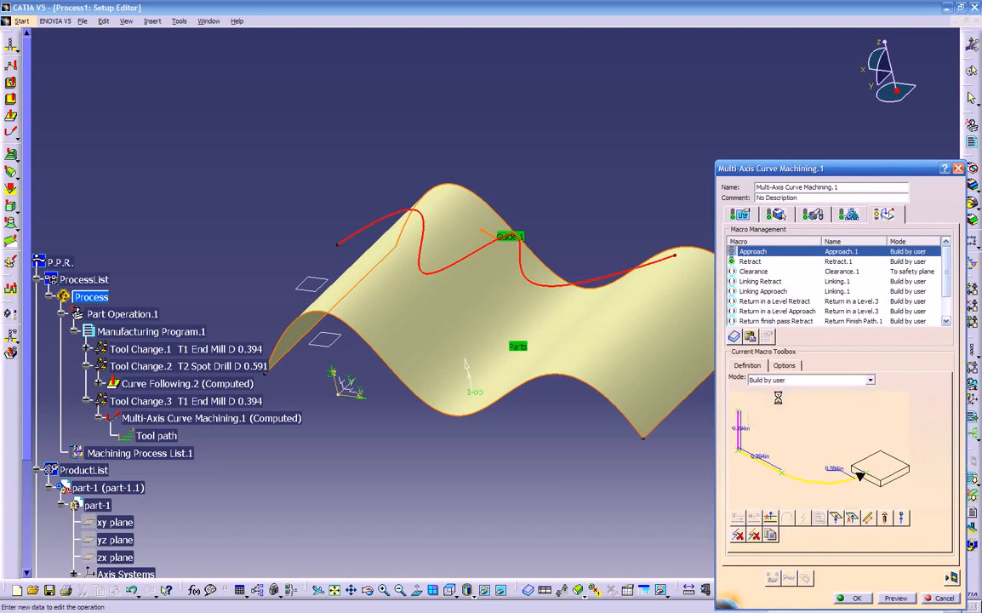
# Add an axial motion up to a plane to the Approach macro and select the upper plane as its limit
pyautogui.click(851, 518)
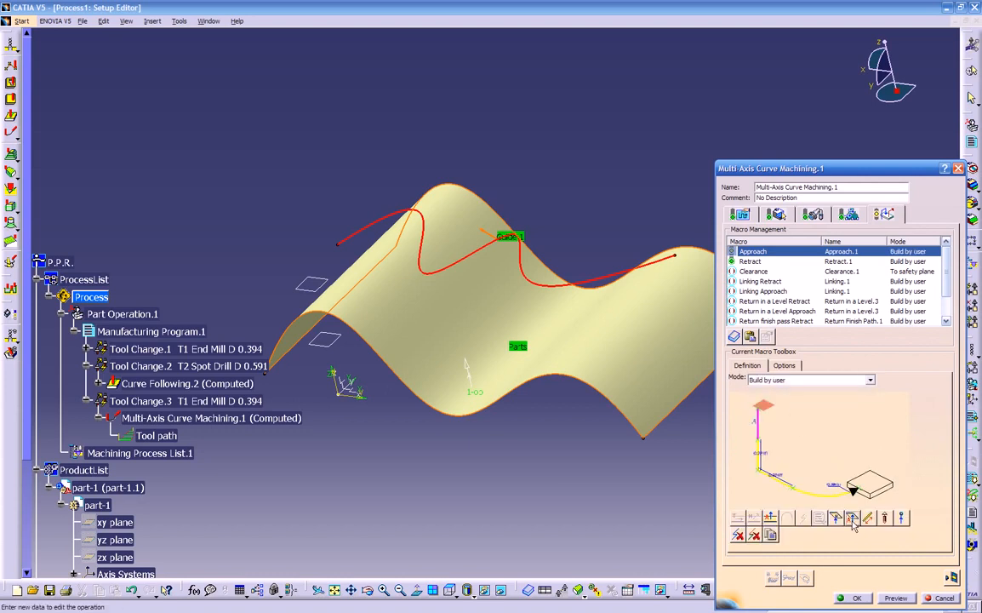
pyautogui.click(765, 407)
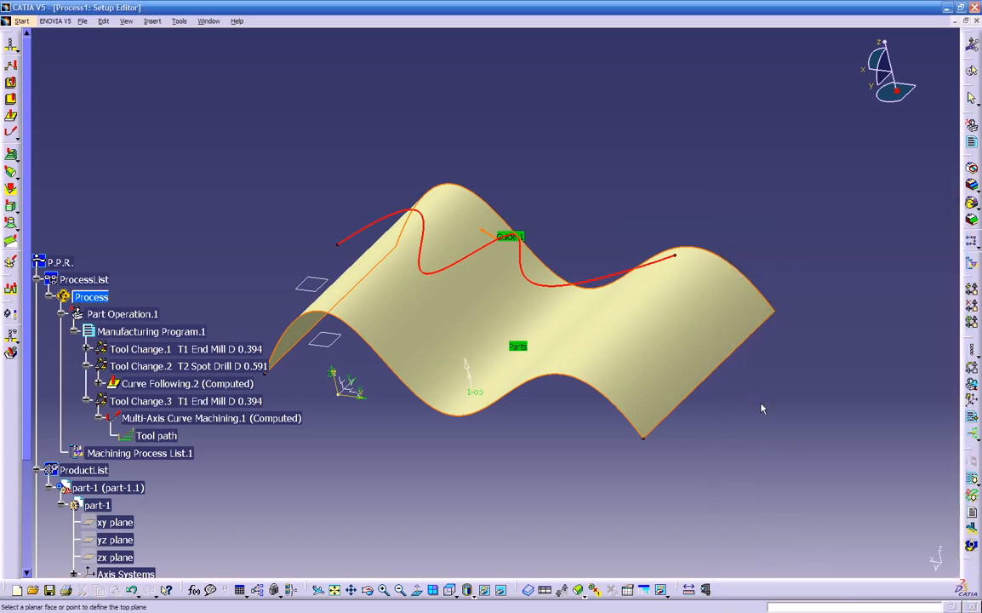
pyautogui.click(322, 281)
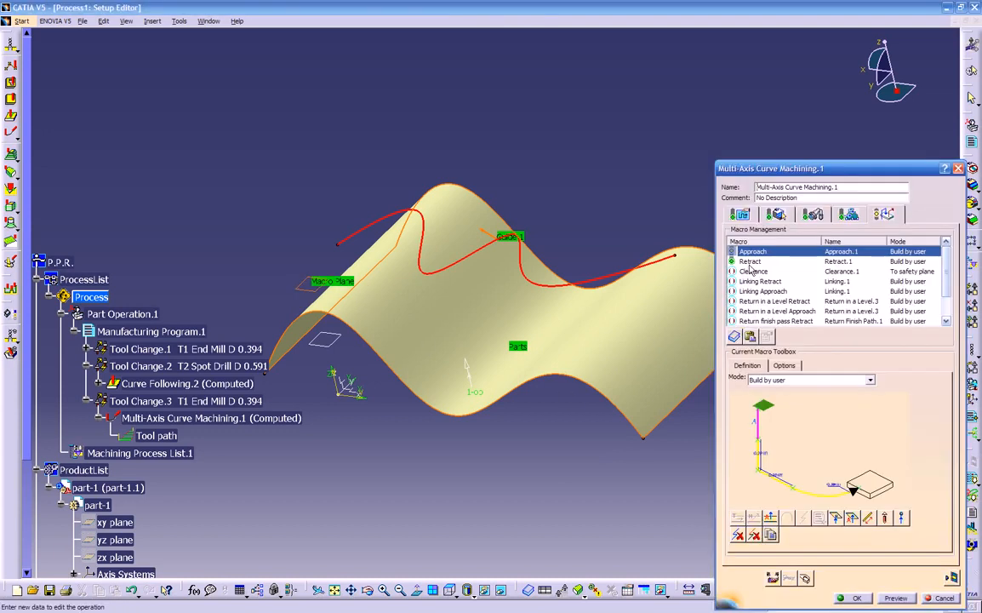
# Load the Circular horizontal axial mode for the Retract macro, switch back to Build by user, and add an axial motion up to the upper plane
pyautogui.click(750, 262)
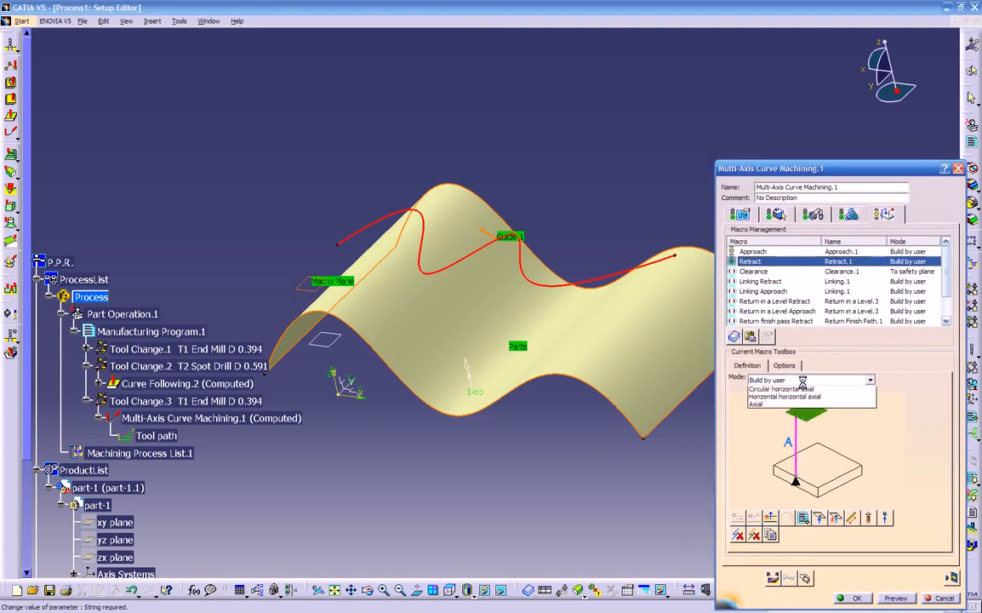
pyautogui.click(870, 379)
pyautogui.click(782, 405)
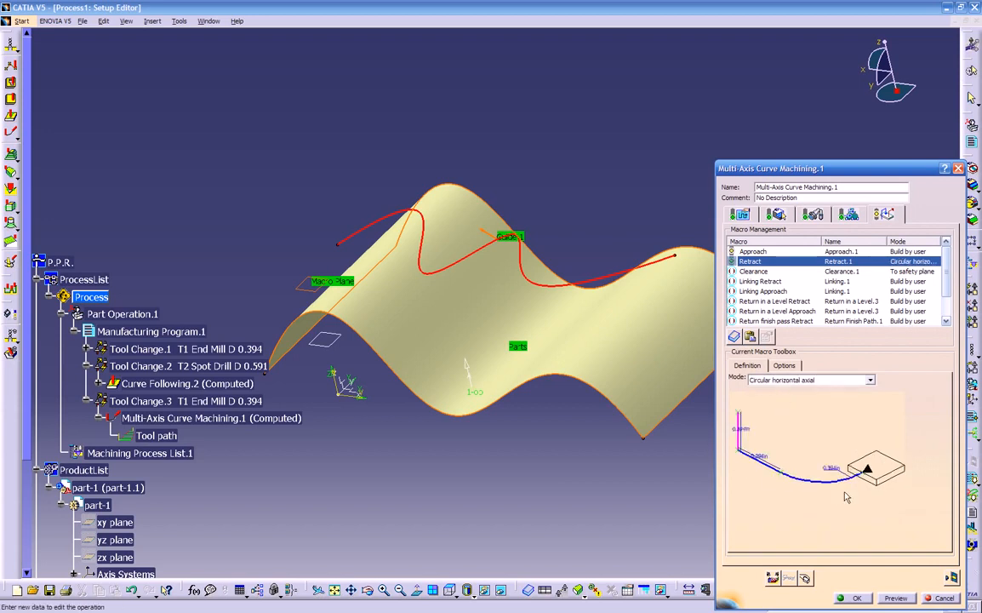
pyautogui.click(813, 380)
pyautogui.click(782, 395)
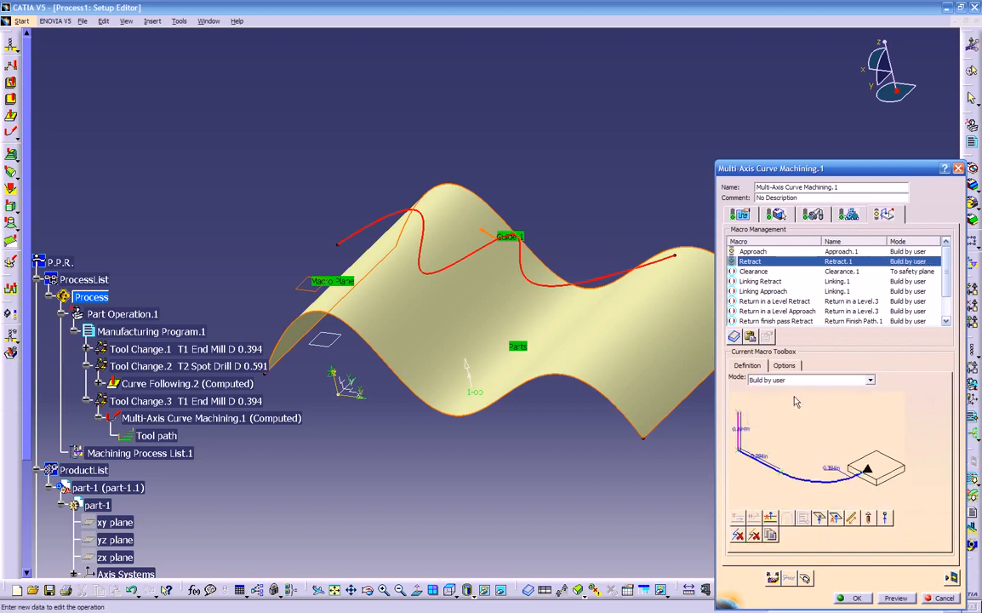
pyautogui.click(836, 518)
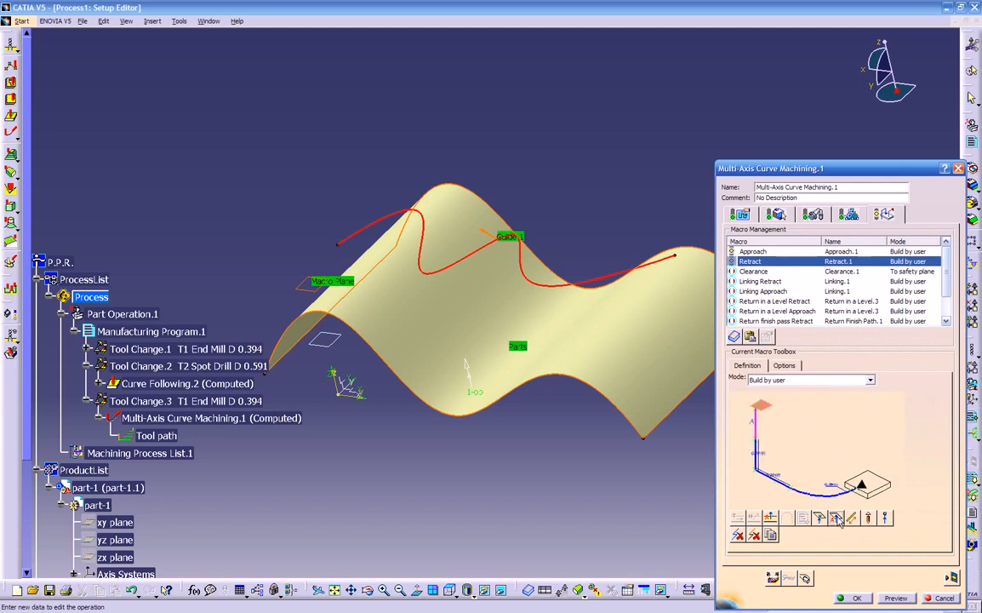
pyautogui.click(764, 409)
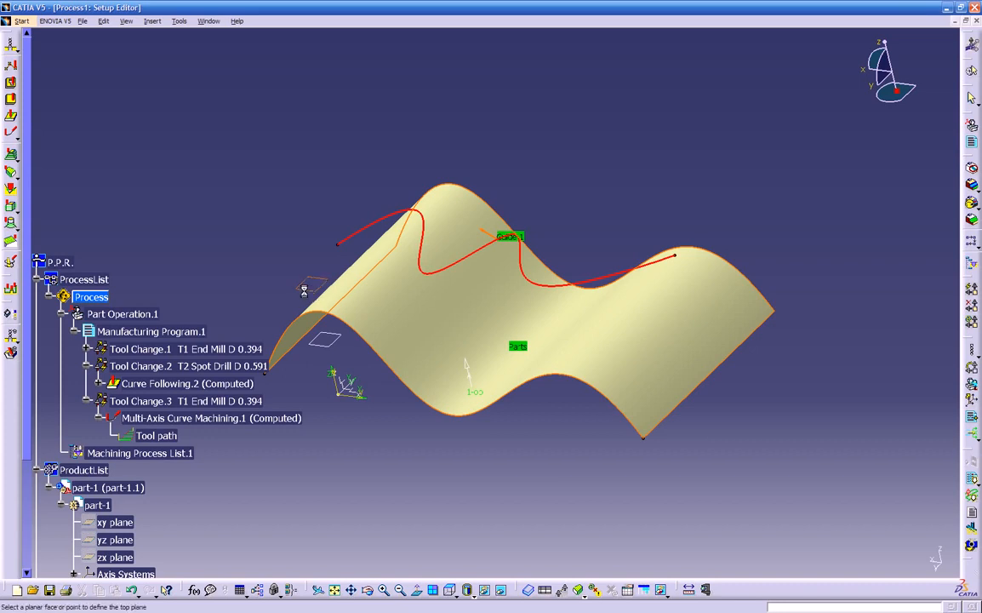
pyautogui.click(312, 292)
# Replay the Multi-Axis Curve Machining tool path and examine the circular approach and retract motions where the tool meets the wavy surface
pyautogui.click(950, 579)
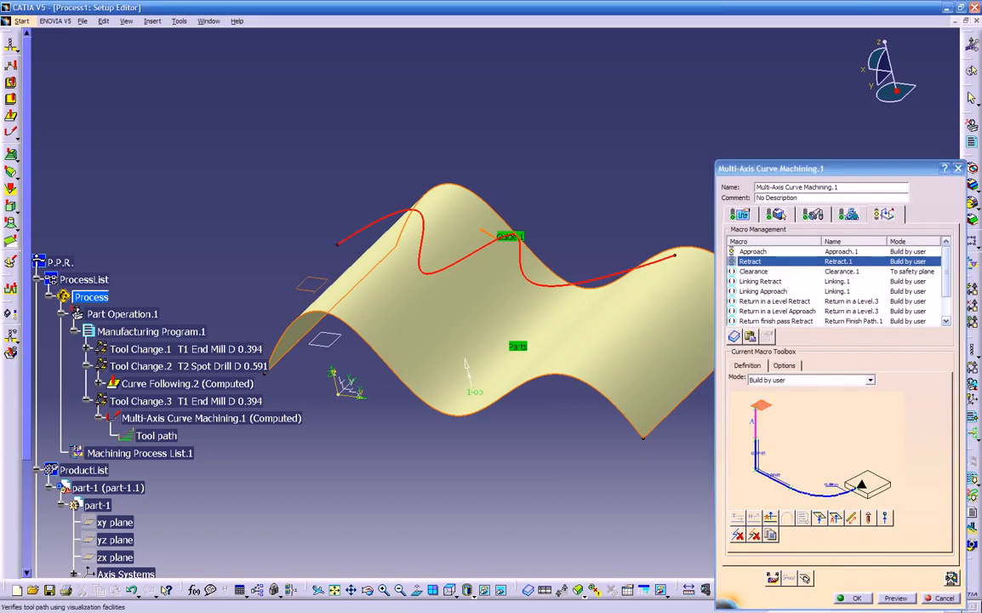
pyautogui.moveTo(581, 410); pyautogui.dragTo(534, 345, button='middle')
pyautogui.moveTo(552, 410); pyautogui.dragTo(443, 322, button='middle')
pyautogui.moveTo(580, 387); pyautogui.dragTo(434, 413, button='middle')
pyautogui.moveTo(499, 295); pyautogui.dragTo(623, 436, button='middle')
pyautogui.moveTo(619, 205); pyautogui.dragTo(560, 405, button='middle')
pyautogui.moveTo(606, 244); pyautogui.dragTo(593, 309, button='middle')
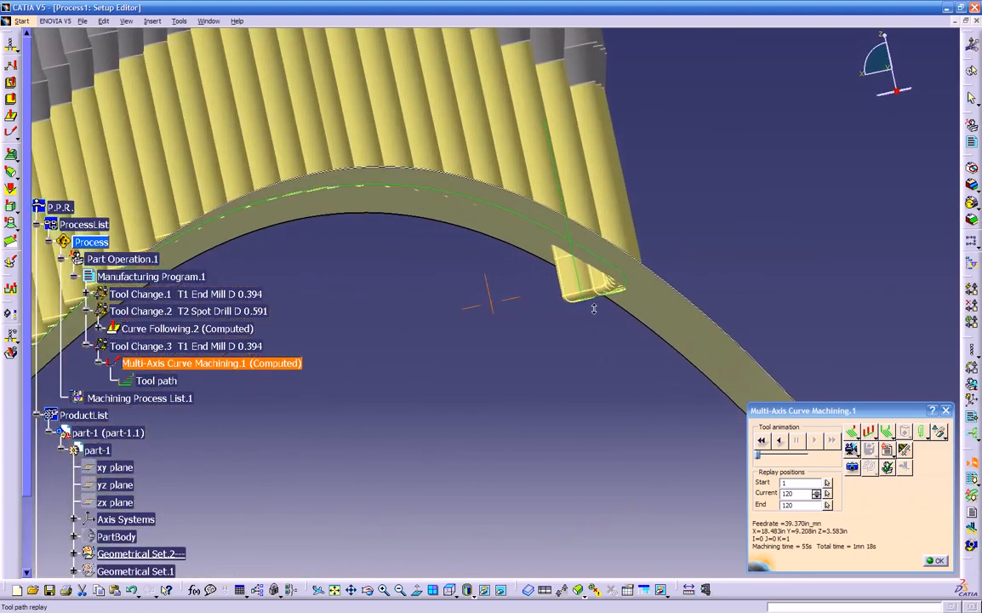
pyautogui.click(930, 560)
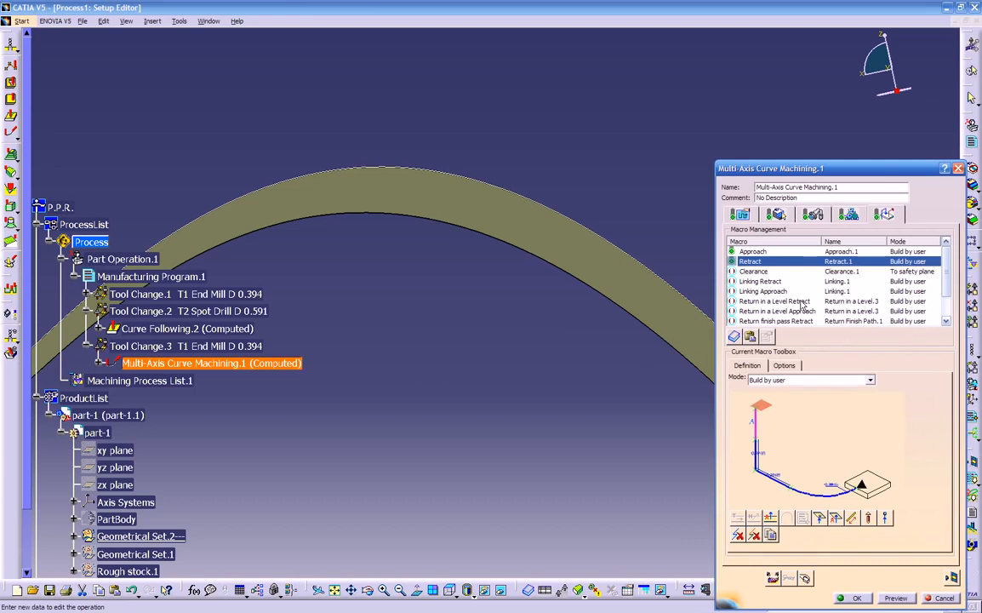
# Clear the Retract macro with mode None, return to Build by user, and add only an axial motion up to the upper plane
pyautogui.click(793, 381)
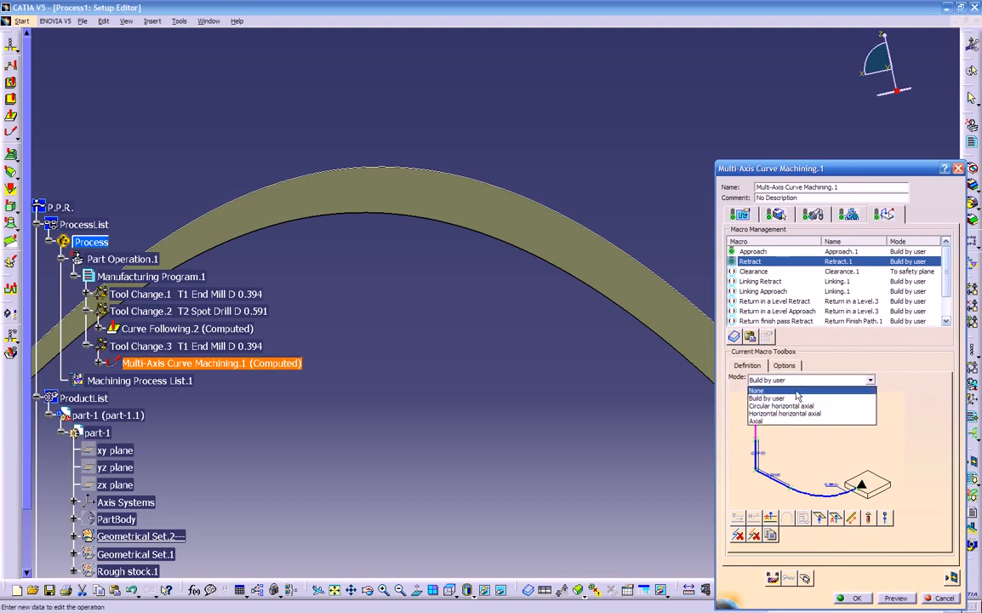
pyautogui.click(797, 392)
pyautogui.click(798, 381)
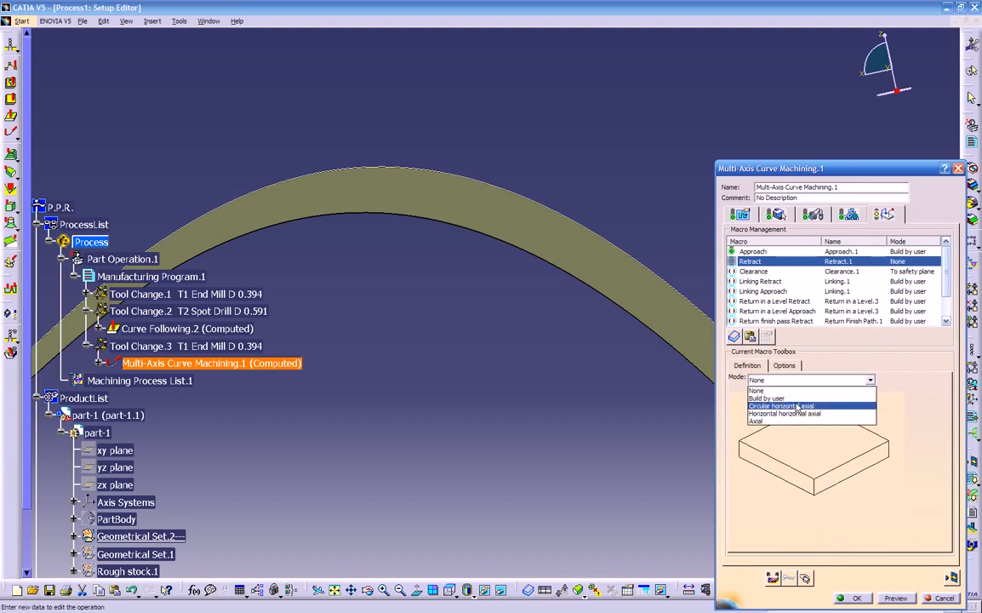
pyautogui.click(799, 398)
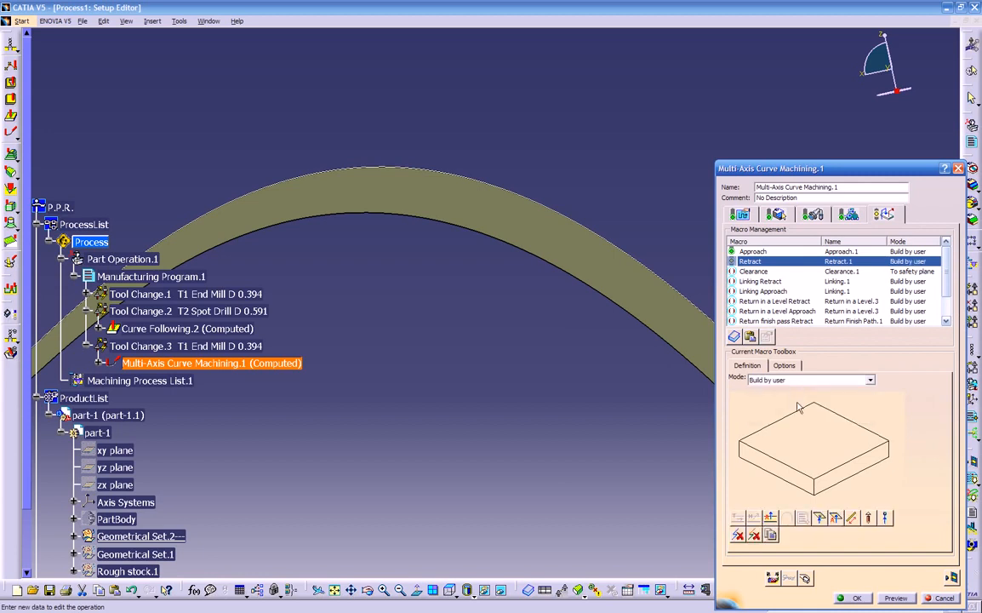
pyautogui.click(836, 519)
pyautogui.moveTo(551, 366); pyautogui.dragTo(534, 449, button='middle')
pyautogui.moveTo(476, 360); pyautogui.dragTo(609, 355, button='middle')
pyautogui.moveTo(464, 295); pyautogui.dragTo(272, 264, button='middle')
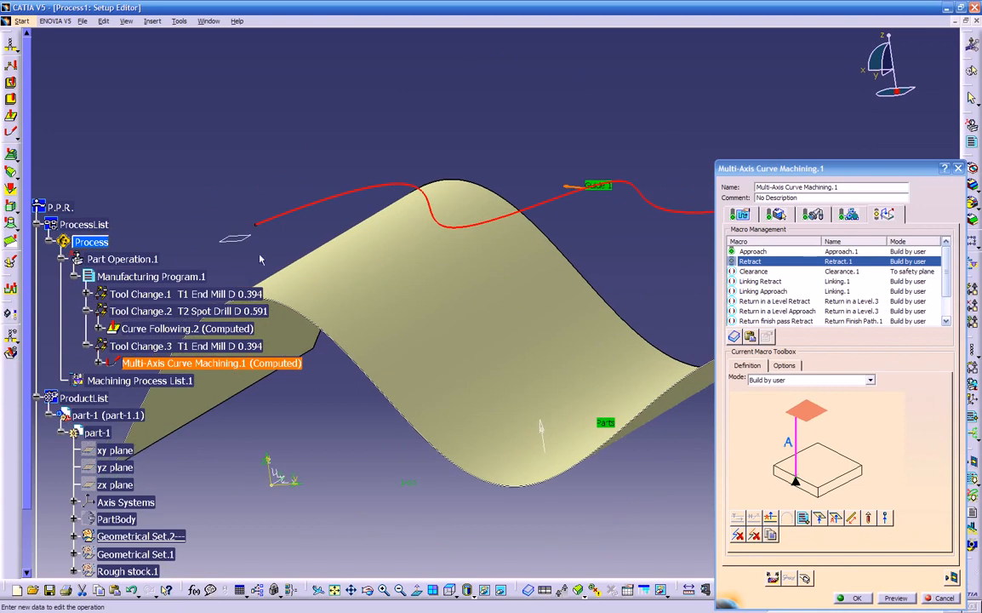
pyautogui.click(792, 416)
pyautogui.click(235, 239)
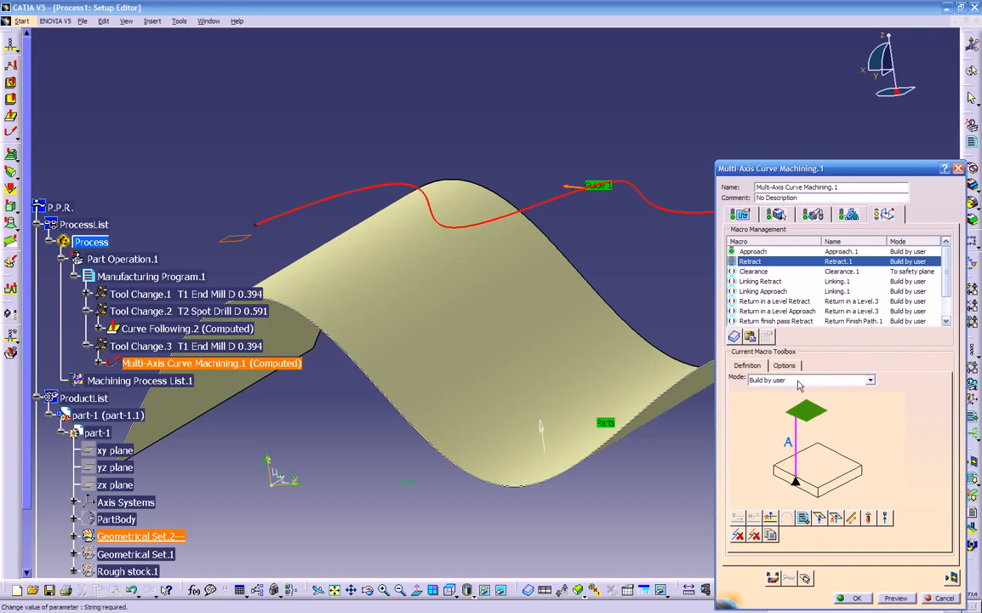
# Remove all motions from the Approach macro and replace them with an axial motion limited by the upper plane
pyautogui.click(752, 251)
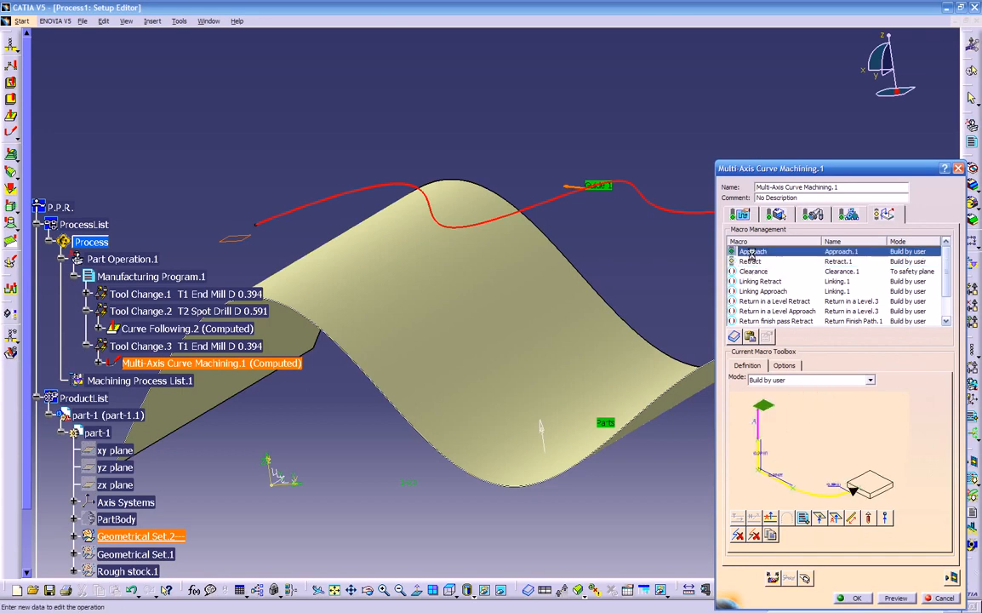
pyautogui.click(737, 535)
pyautogui.click(838, 519)
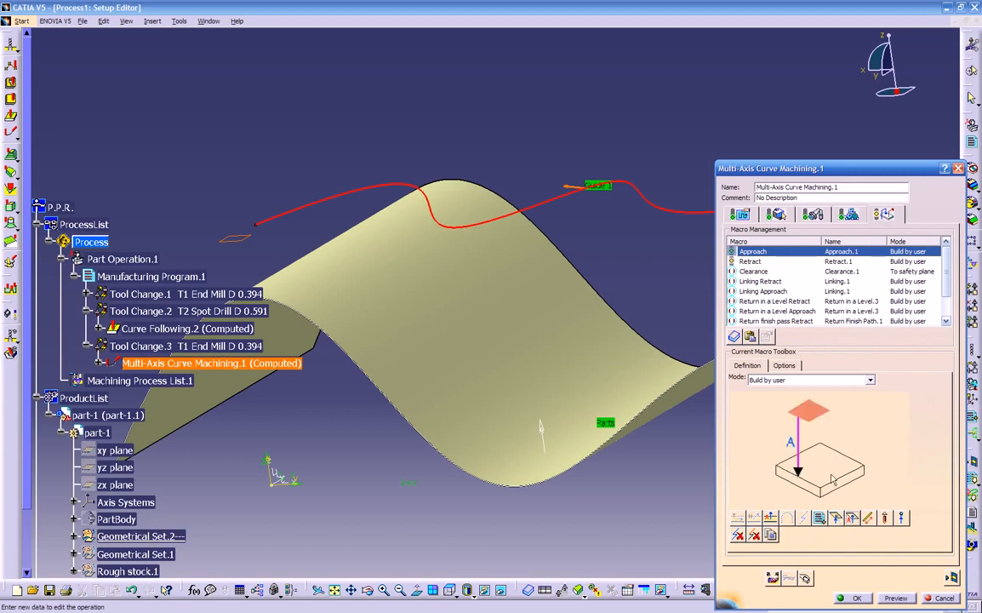
pyautogui.click(807, 416)
pyautogui.click(229, 240)
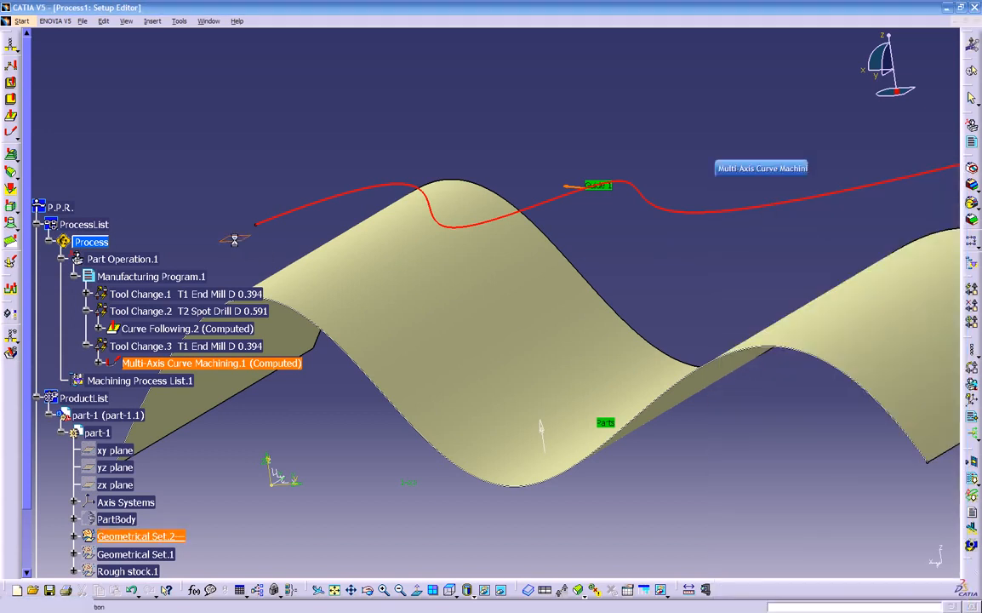
# Replay the recomputed tool path with the axial approach and retract motions, and accept the Multi-Axis Curve Machining operation
pyautogui.click(947, 575)
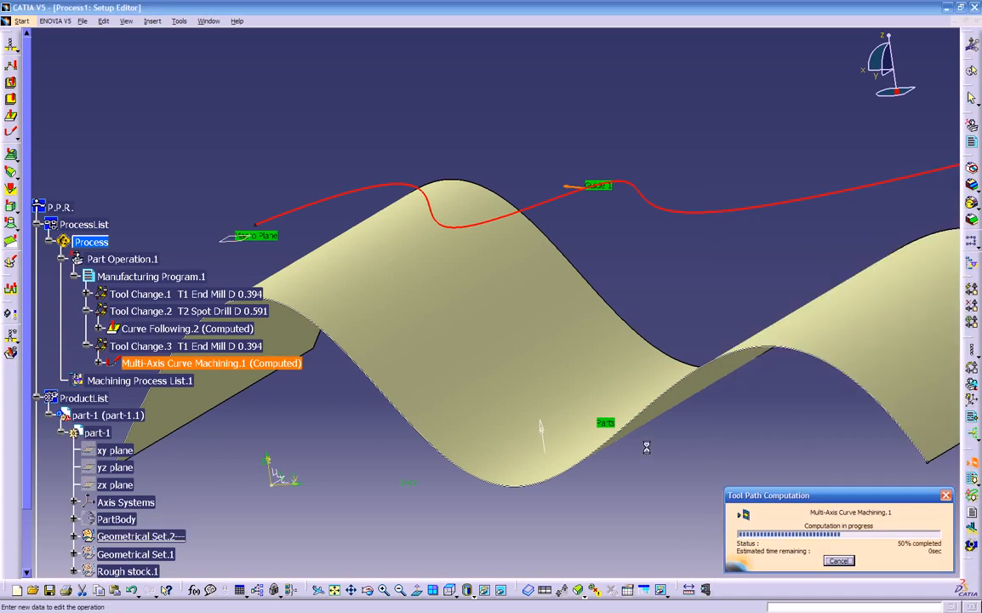
pyautogui.moveTo(609, 404); pyautogui.dragTo(733, 359, button='middle')
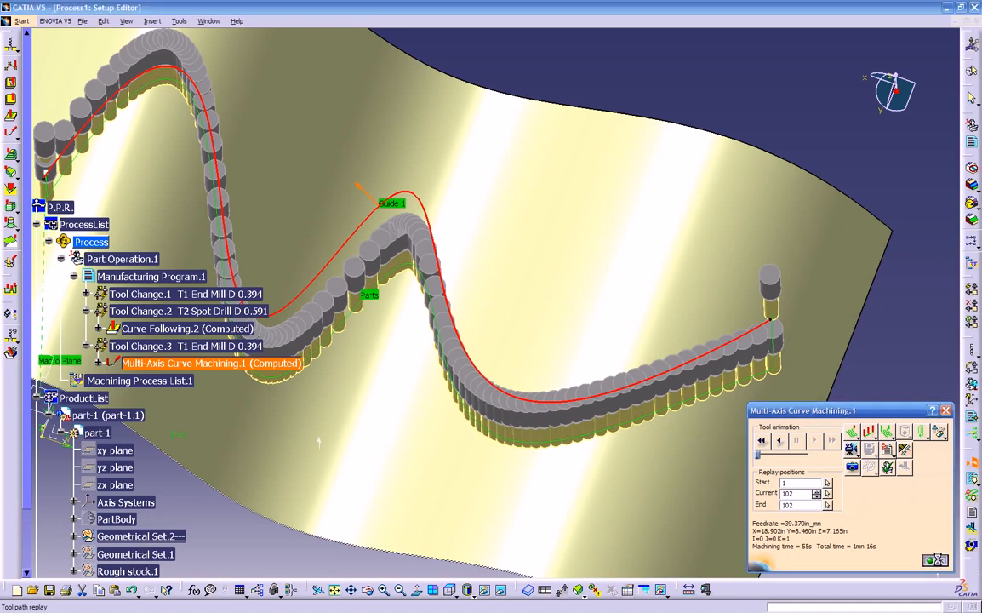
pyautogui.click(937, 562)
pyautogui.click(866, 599)
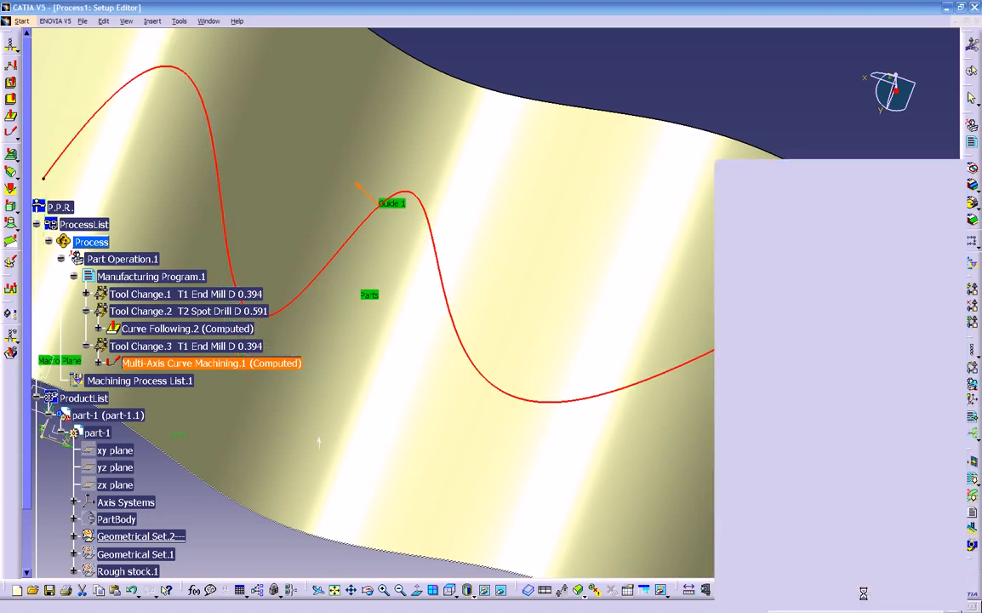
# Show Sketch.15 in Geometrical Set.2 and open it for editing
pyautogui.moveTo(530, 447); pyautogui.dragTo(553, 369, button='middle')
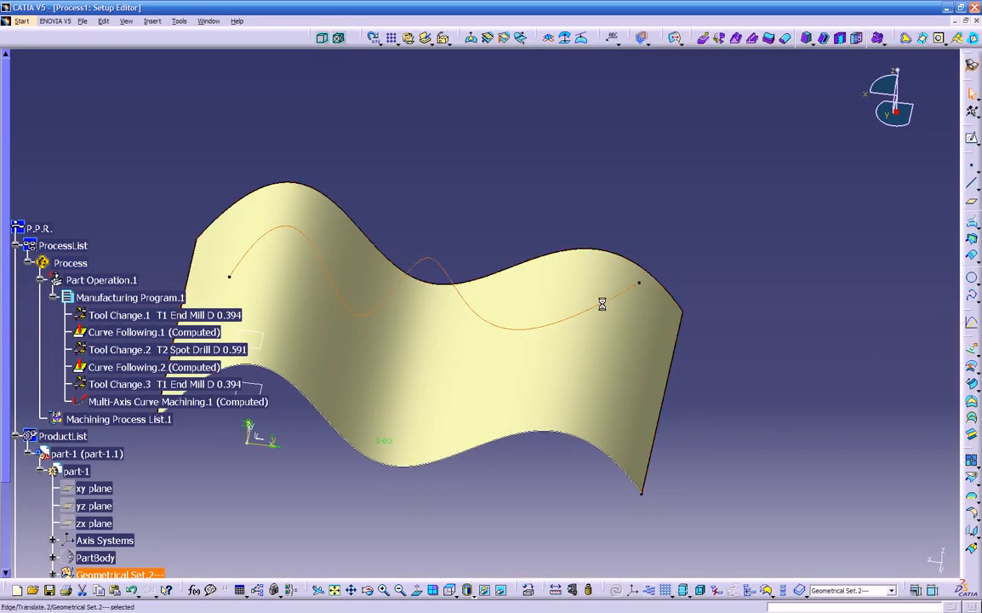
pyautogui.click(868, 560)
pyautogui.moveTo(462, 500); pyautogui.dragTo(504, 430, button='middle')
pyautogui.scroll(-4, 426, 430)
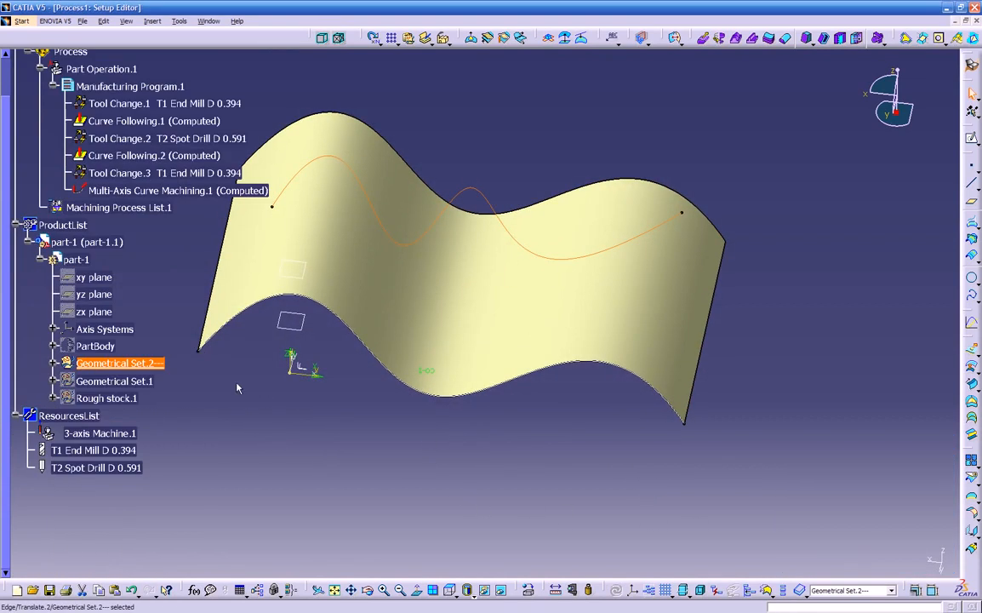
pyautogui.click(53, 363)
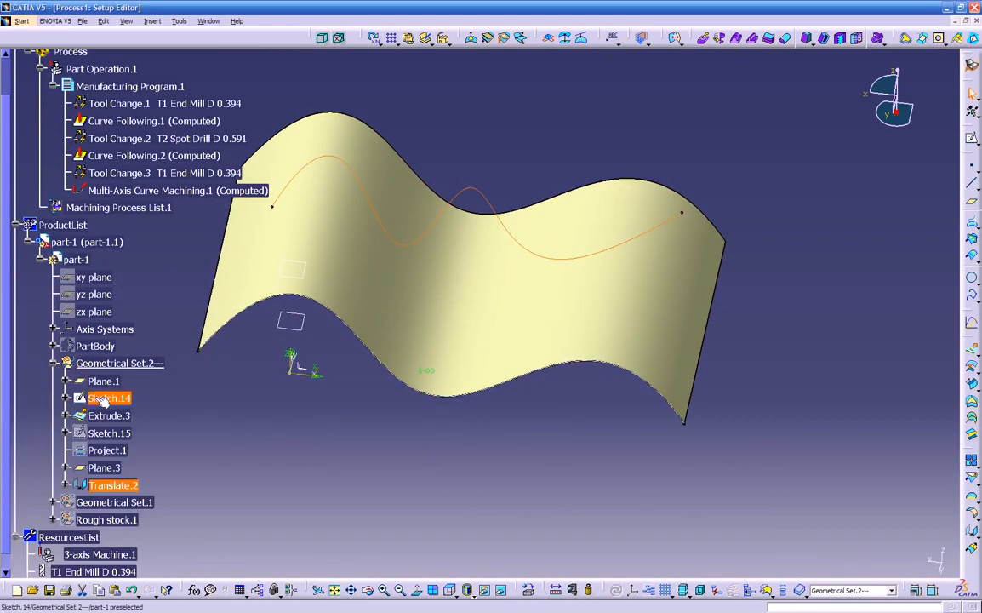
pyautogui.rightClick(106, 432)
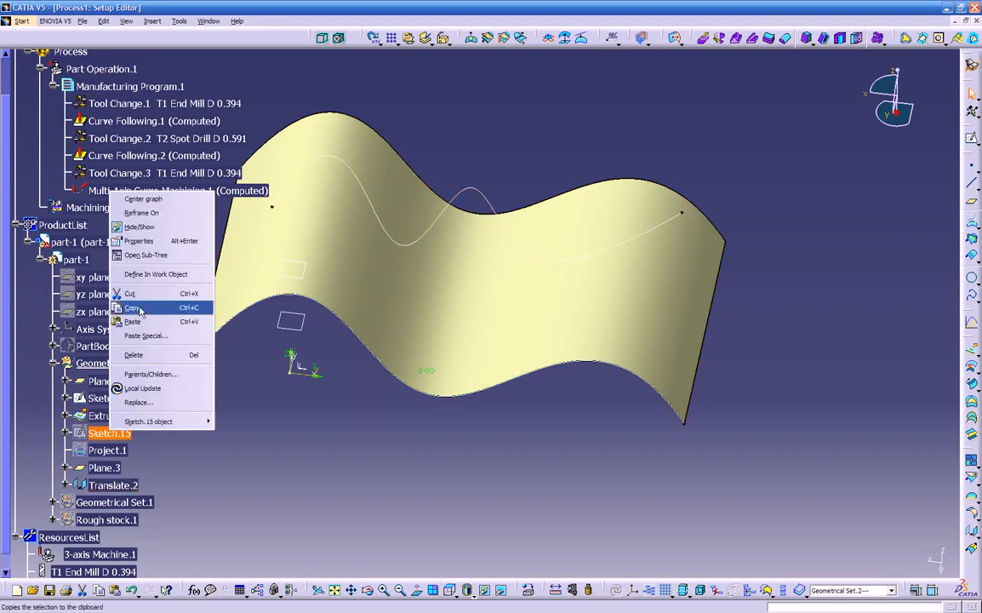
pyautogui.click(141, 213)
pyautogui.moveTo(391, 377); pyautogui.dragTo(487, 237, button='middle')
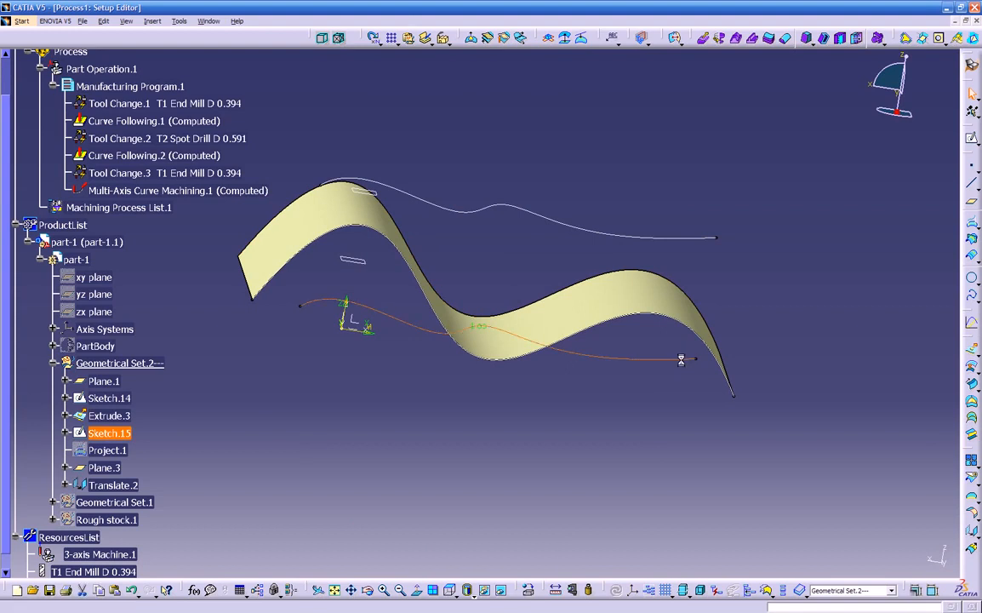
pyautogui.doubleClick(690, 364)
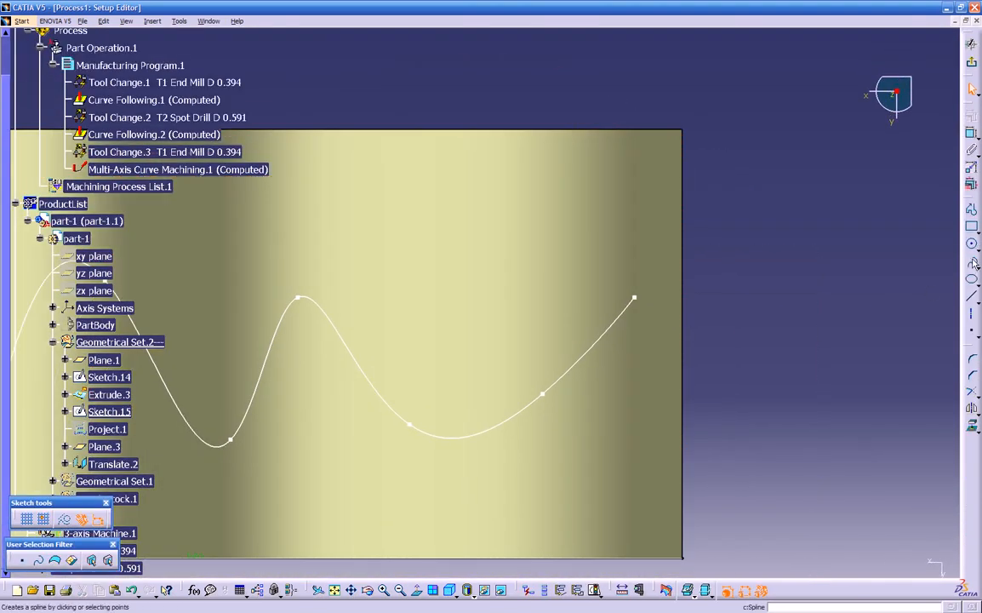
# Sketch a short hooked spline from the end of the Sketch.15 curve, bending toward the nearby edge of the wavy surface
pyautogui.click(974, 265)
pyautogui.moveTo(789, 362)
pyautogui.mouseDown(button='middle')
pyautogui.moveTo(644, 347)
pyautogui.moveTo(723, 283)
pyautogui.moveTo(535, 242)
pyautogui.mouseUp(button='middle')
pyautogui.click(508, 244)
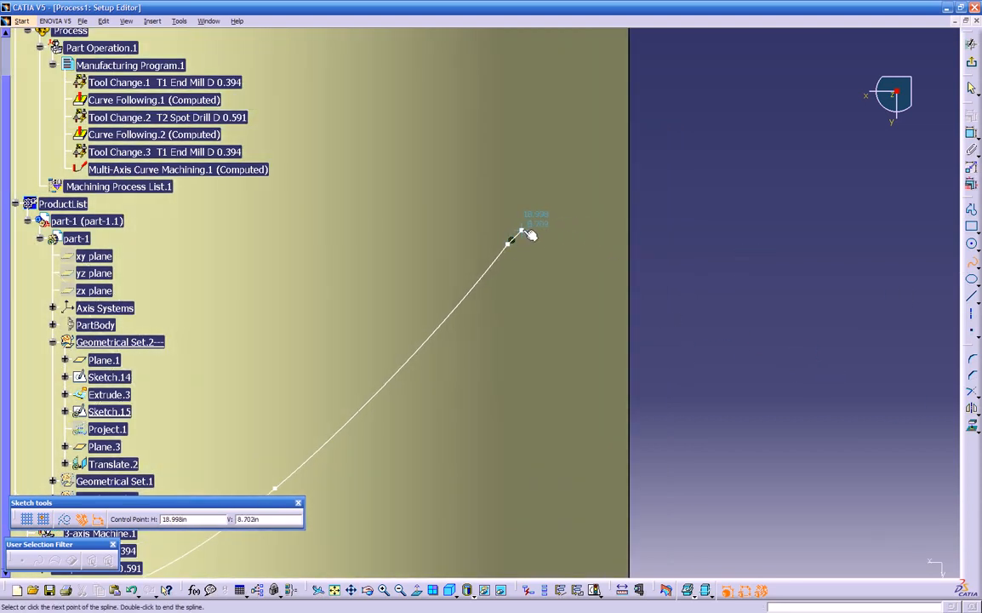
pyautogui.click(526, 230)
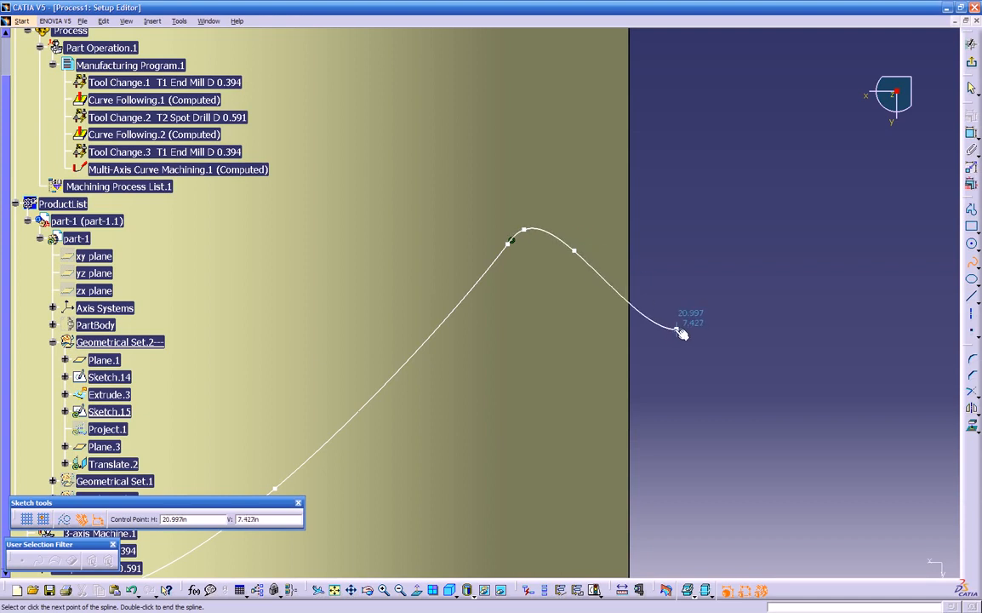
pyautogui.press('Escape')
# Sketch a short hooked spline from the curve's opposite end through about H -1.985 in, V 5.081 in, and exit the sketch
pyautogui.moveTo(462, 350); pyautogui.dragTo(652, 382, button='middle')
pyautogui.moveTo(431, 381); pyautogui.dragTo(627, 374, button='middle')
pyautogui.moveTo(140, 366)
pyautogui.mouseDown(button='middle')
pyautogui.moveTo(579, 386)
pyautogui.moveTo(672, 353)
pyautogui.mouseUp(button='middle')
pyautogui.moveTo(458, 390); pyautogui.dragTo(709, 305, button='middle')
pyautogui.moveTo(276, 274)
pyautogui.mouseDown(button='middle')
pyautogui.moveTo(530, 354)
pyautogui.moveTo(662, 308)
pyautogui.mouseUp(button='middle')
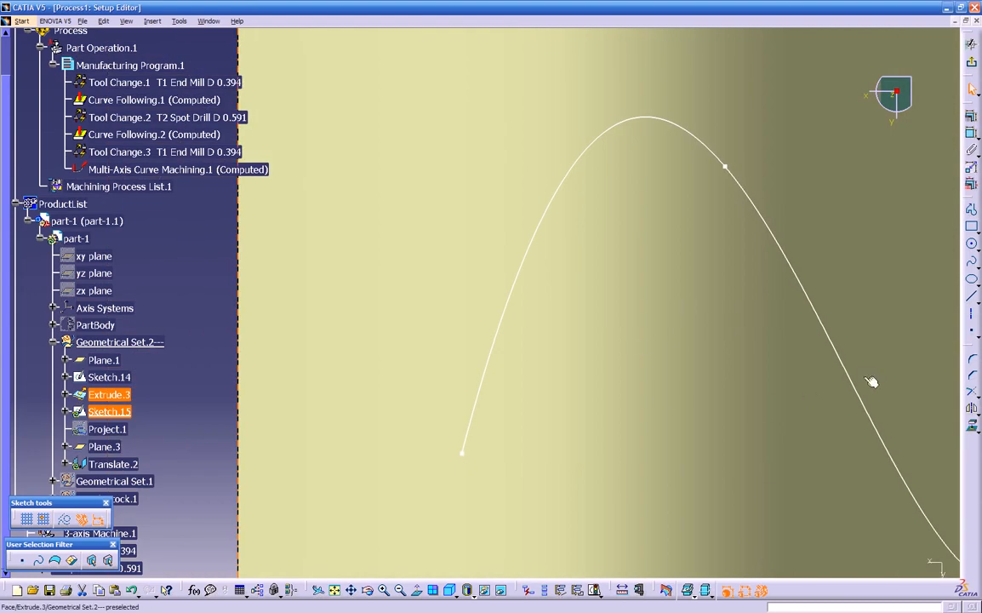
pyautogui.click(972, 261)
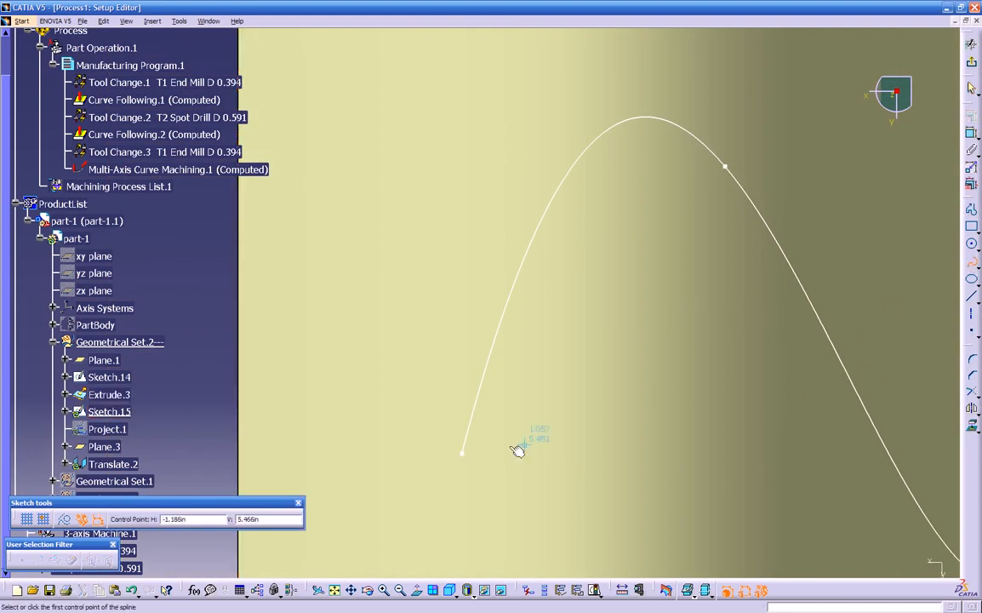
pyautogui.click(466, 449)
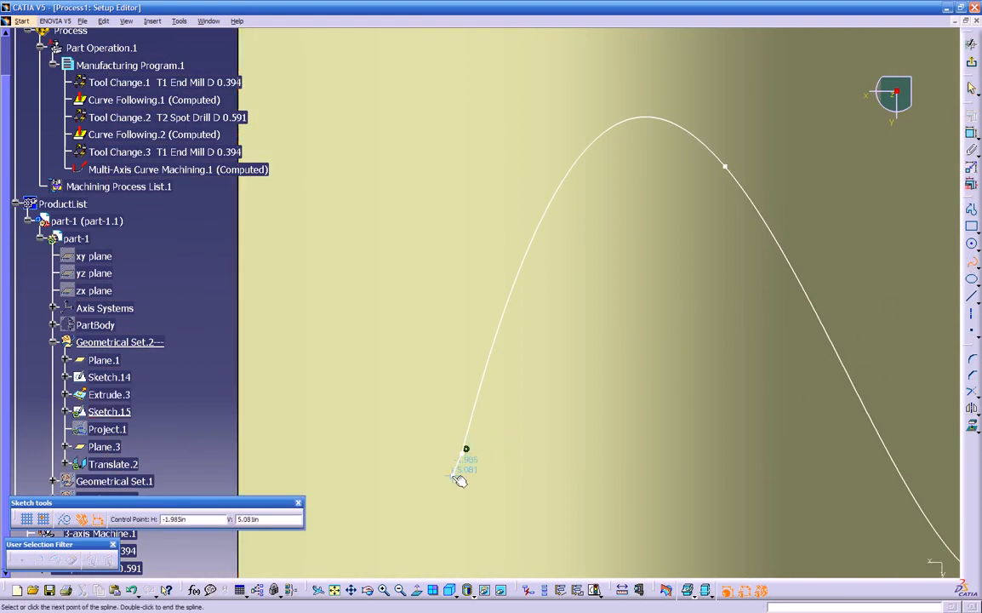
pyautogui.click(452, 475)
pyautogui.click(398, 473)
pyautogui.press('Escape')
pyautogui.moveTo(623, 442)
pyautogui.mouseDown(button='middle')
pyautogui.moveTo(579, 423)
pyautogui.moveTo(544, 442)
pyautogui.moveTo(450, 330)
pyautogui.mouseUp(button='middle')
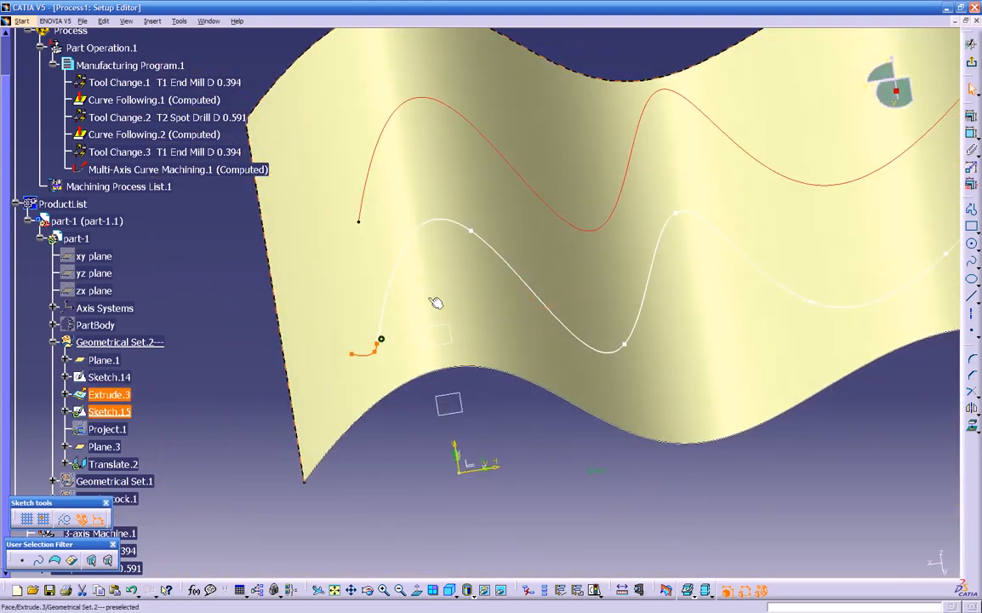
pyautogui.click(972, 62)
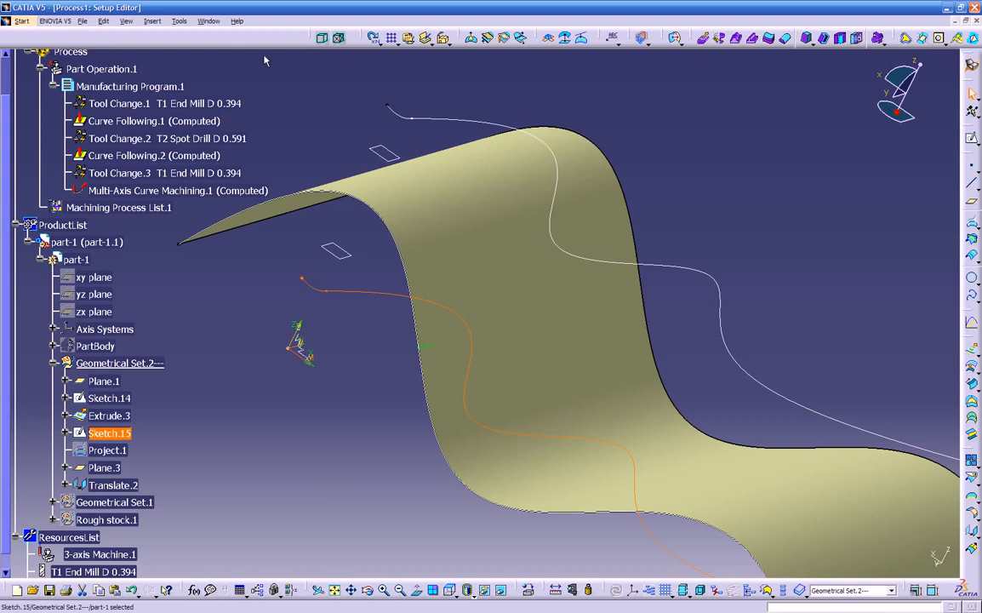
# Return to the Manufacturing Program and open the Multi-Axis Curve Machining.1 operation for editing
pyautogui.scroll(1, 175, 119)
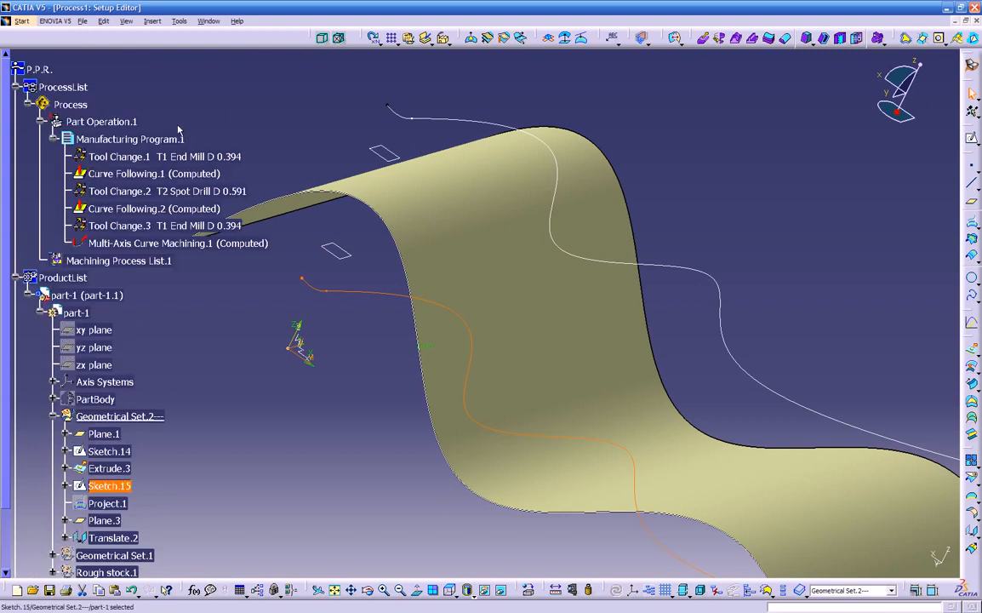
pyautogui.doubleClick(112, 143)
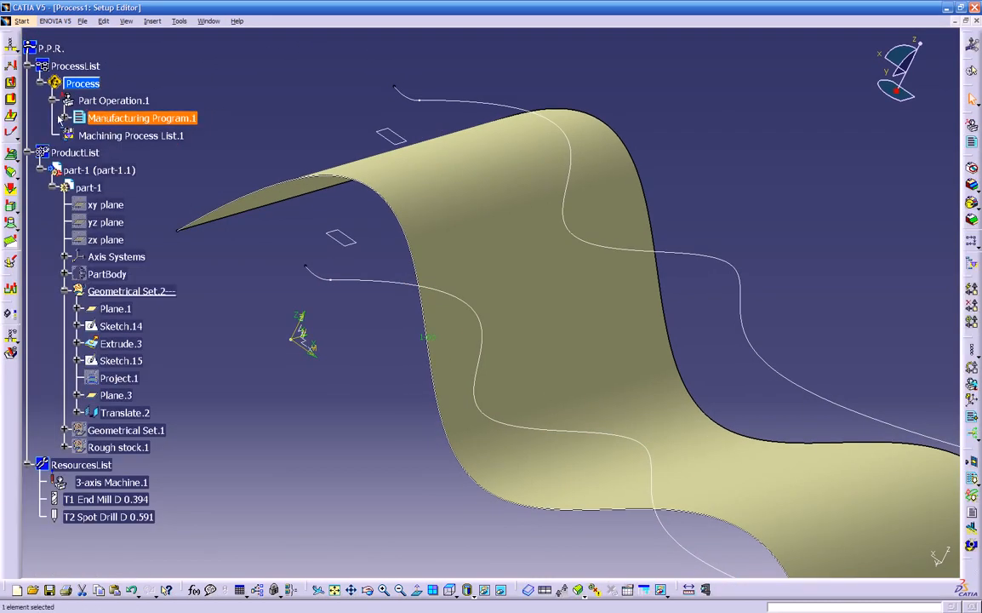
pyautogui.click(62, 118)
pyautogui.doubleClick(147, 204)
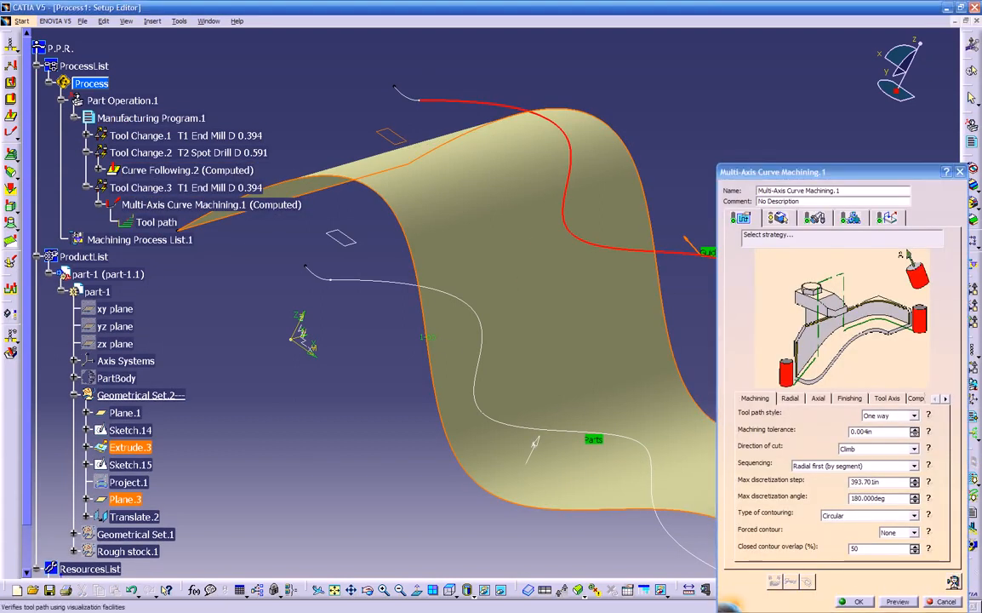
# Replay the Multi-Axis Curve Machining.1 tool path with the old guide selection and check its end over the wavy surface
pyautogui.click(953, 581)
pyautogui.moveTo(628, 315); pyautogui.dragTo(454, 265, button='middle')
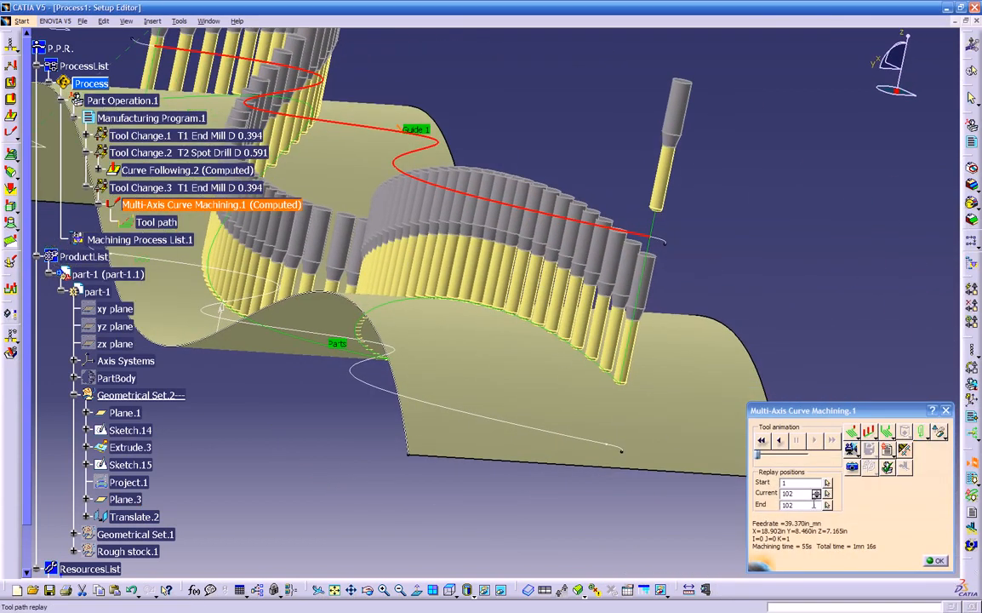
pyautogui.click(937, 561)
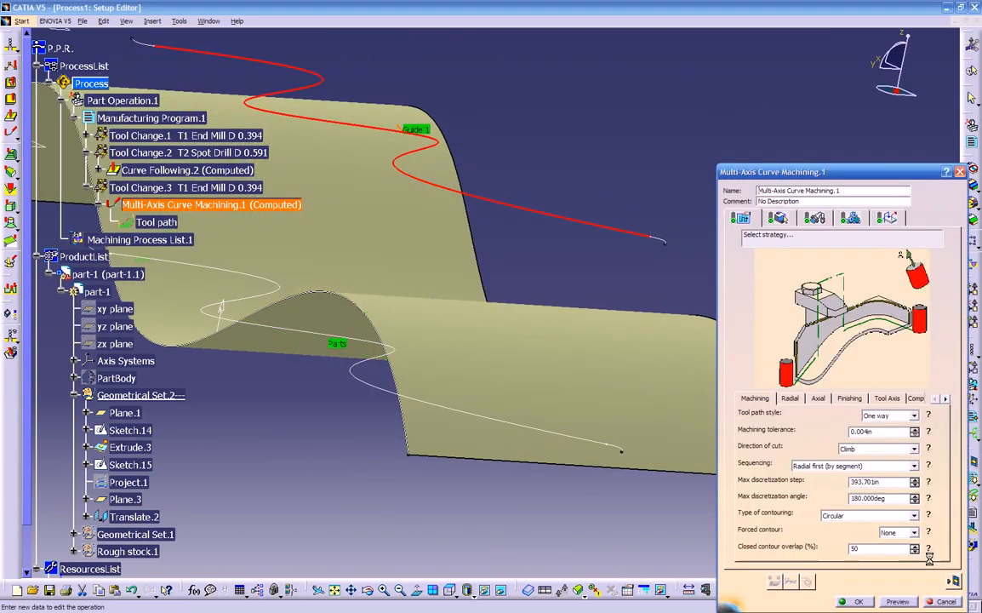
# Remove all guides from the operation and select the extended Translate.2 curve, including its end hooks, as the new guide
pyautogui.click(778, 217)
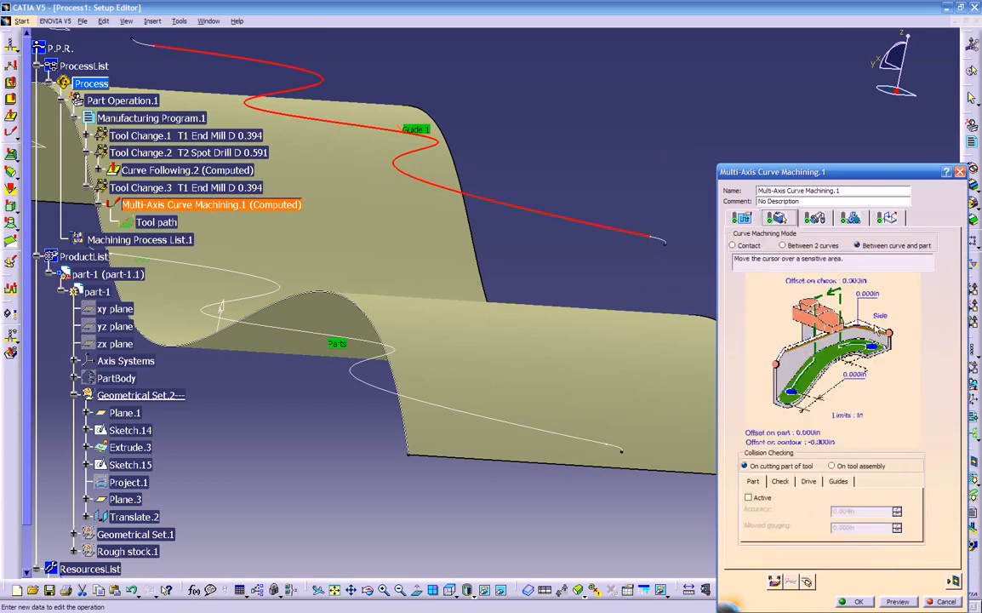
pyautogui.rightClick(808, 345)
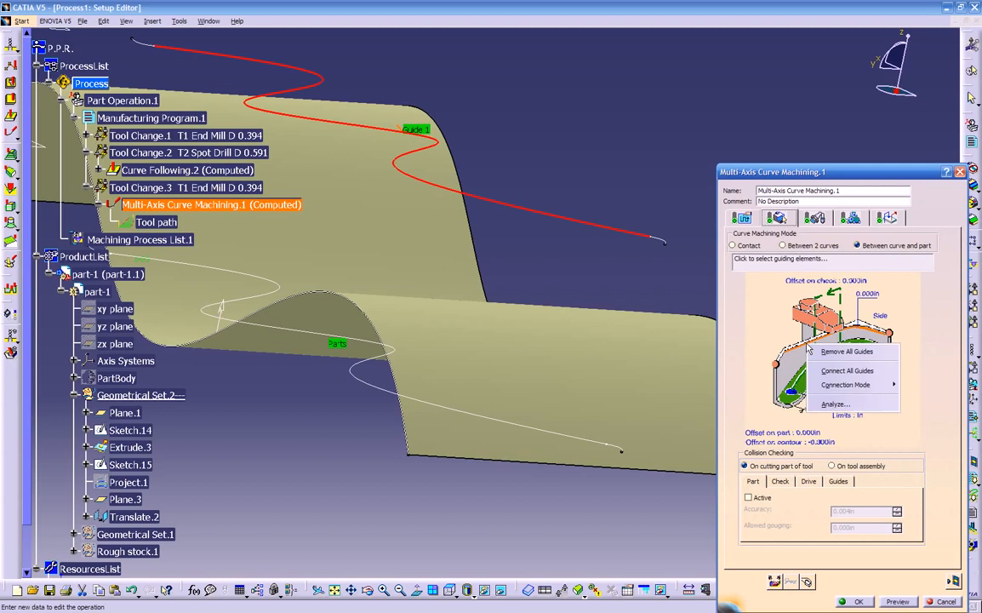
pyautogui.click(830, 351)
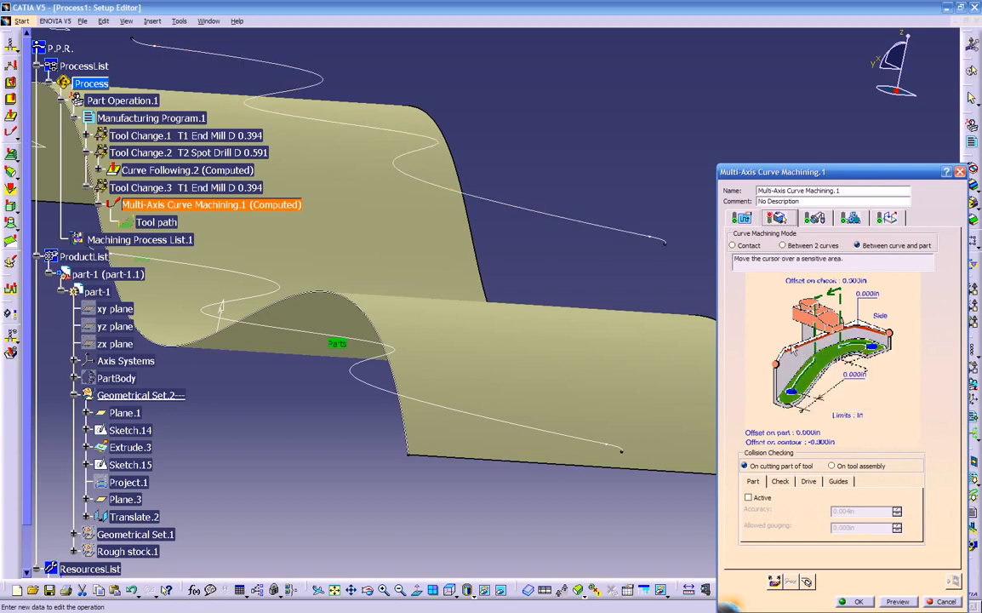
pyautogui.click(799, 351)
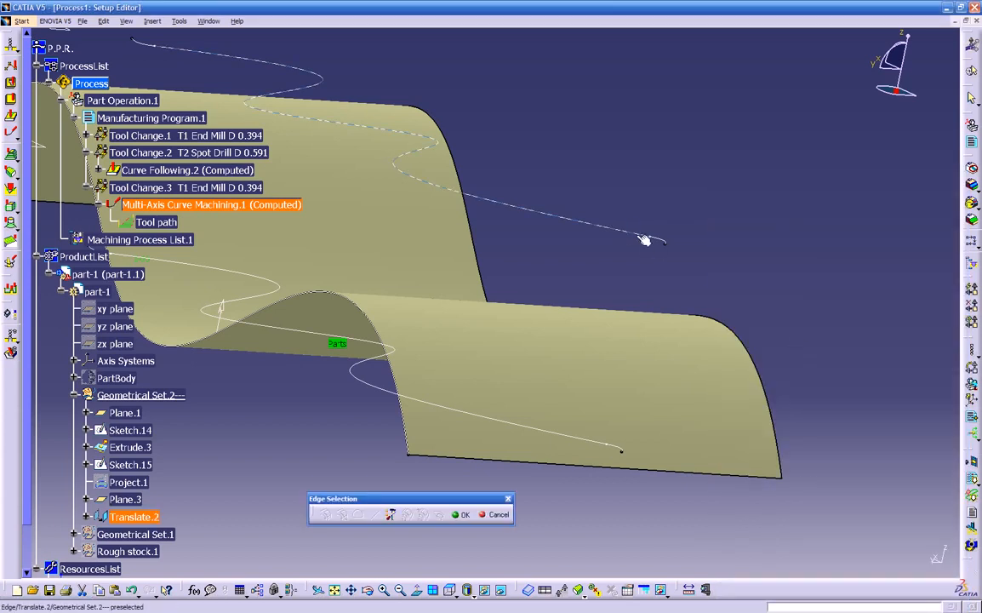
pyautogui.click(660, 241)
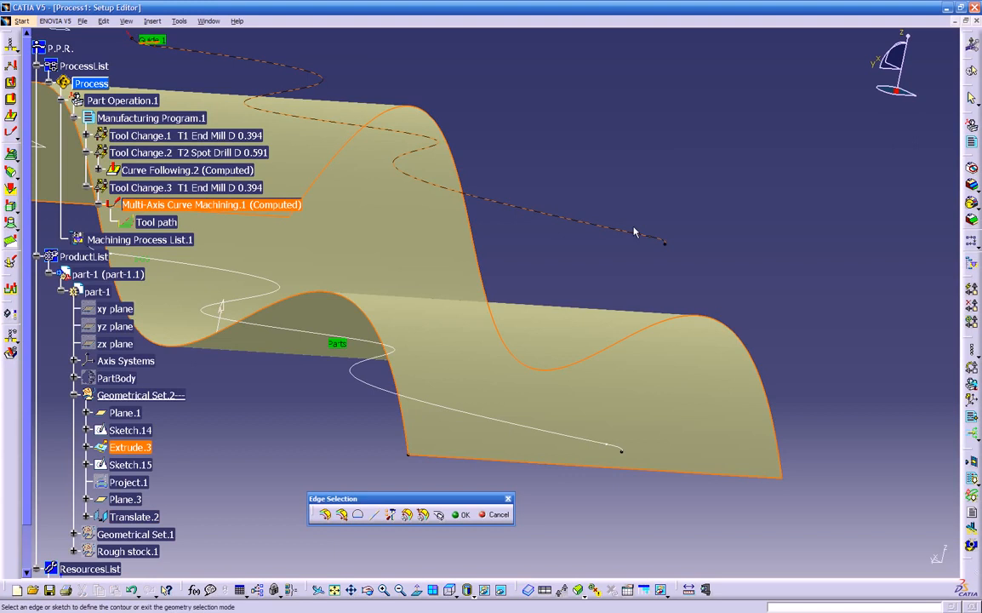
pyautogui.doubleClick(563, 258)
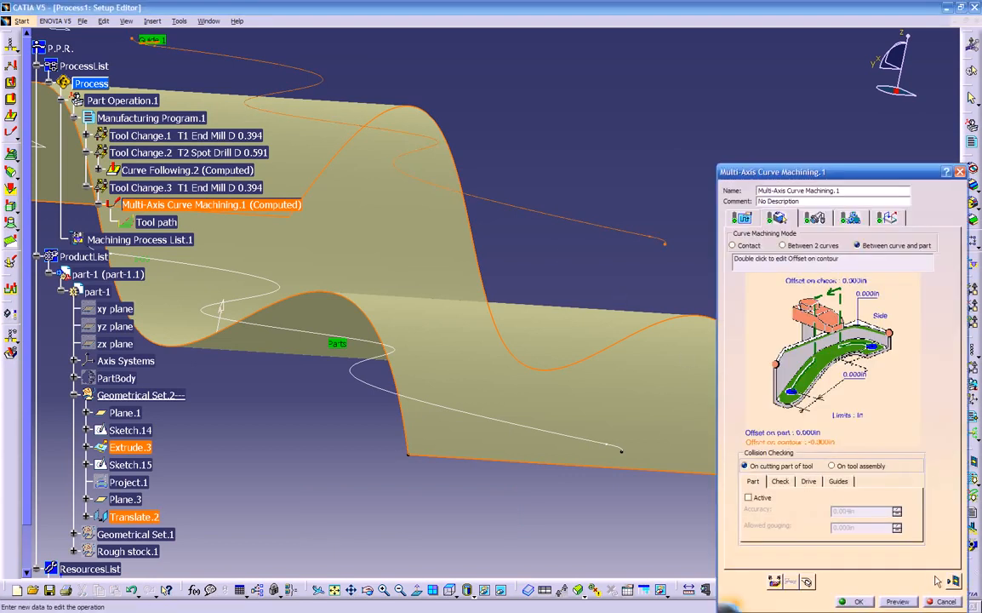
# Replay the tool path along the new guide and inspect the lead-in and lead-out at both ends
pyautogui.click(774, 581)
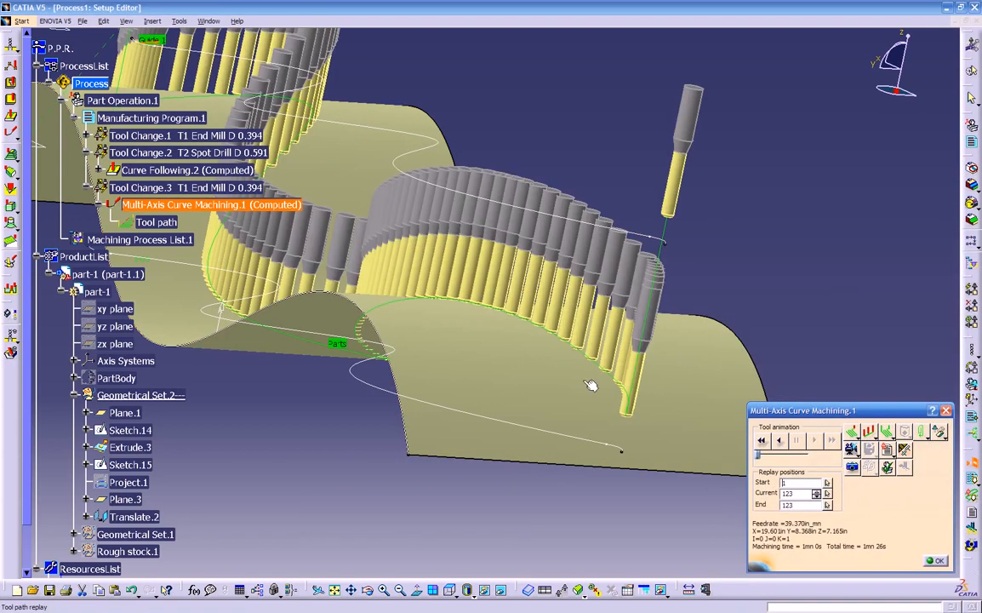
pyautogui.moveTo(634, 402); pyautogui.dragTo(452, 196, button='middle')
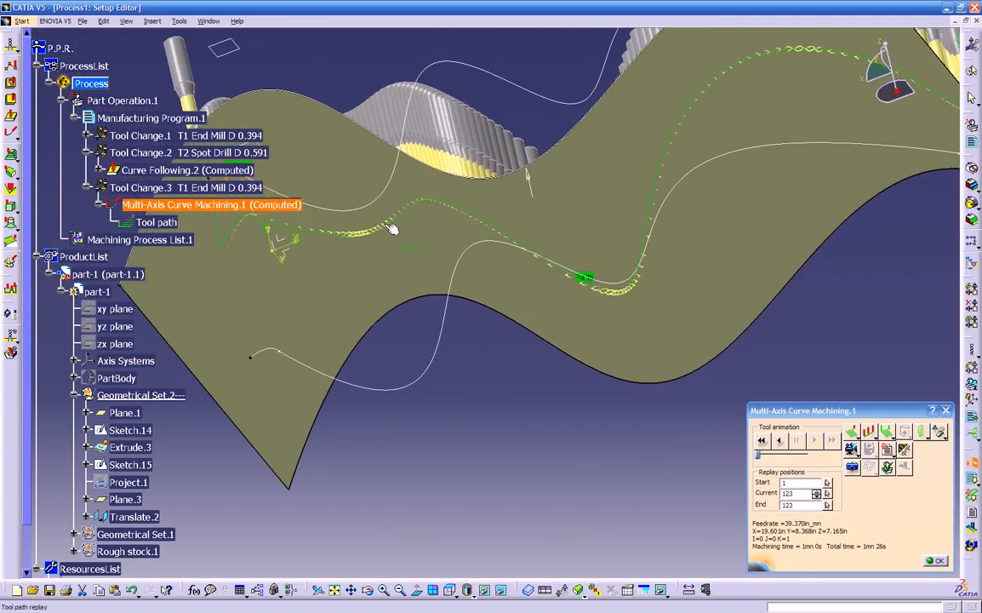
pyautogui.moveTo(517, 273); pyautogui.dragTo(604, 355, button='middle')
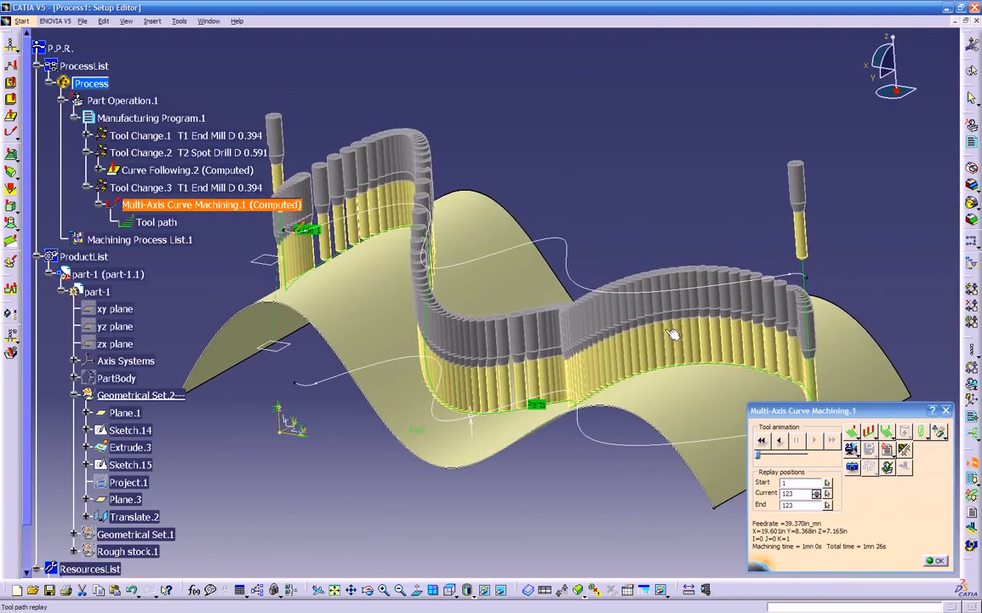
pyautogui.moveTo(498, 250); pyautogui.dragTo(465, 328, button='middle')
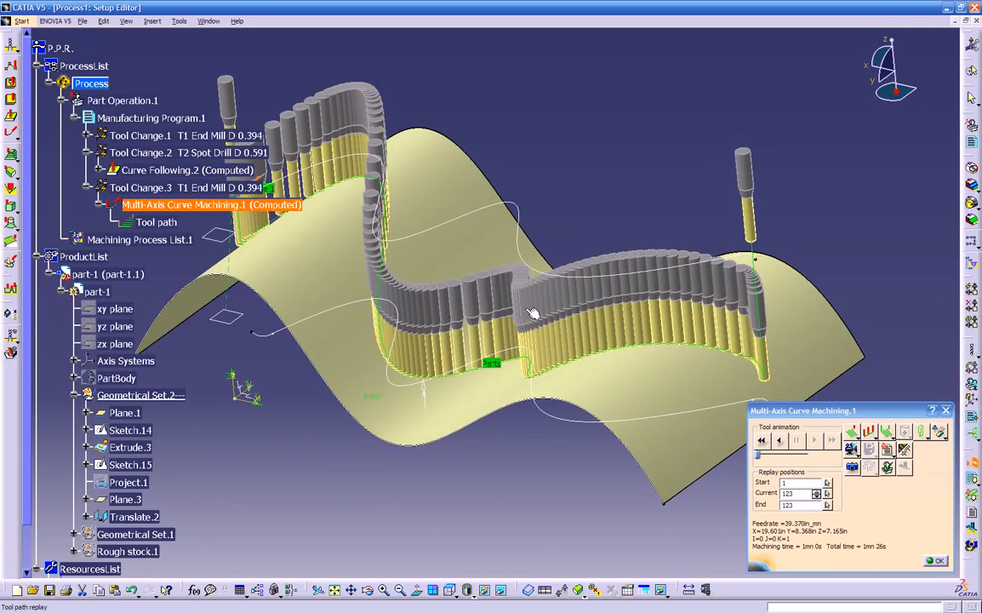
pyautogui.moveTo(478, 262); pyautogui.dragTo(728, 405, button='middle')
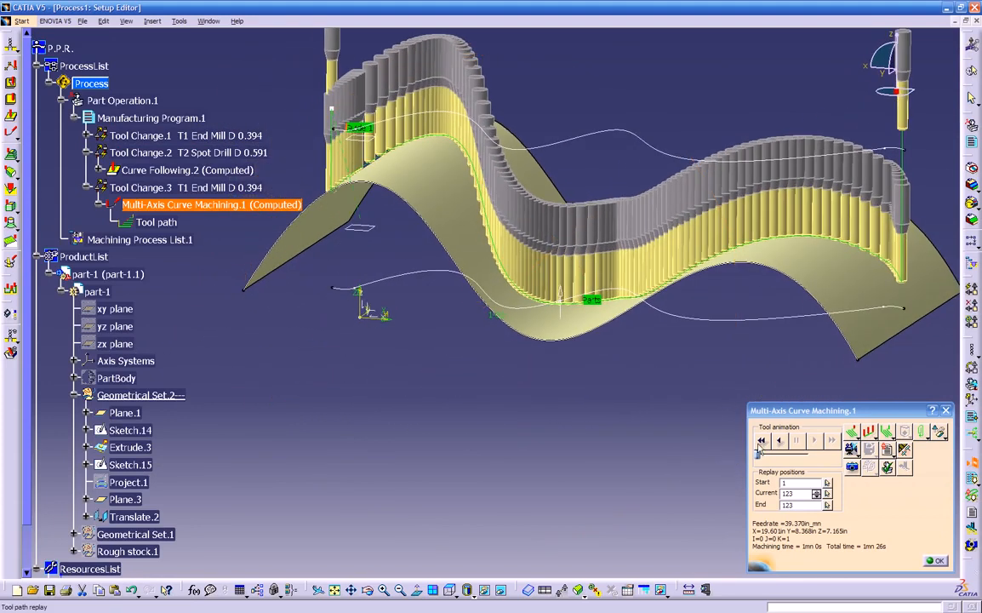
pyautogui.click(932, 561)
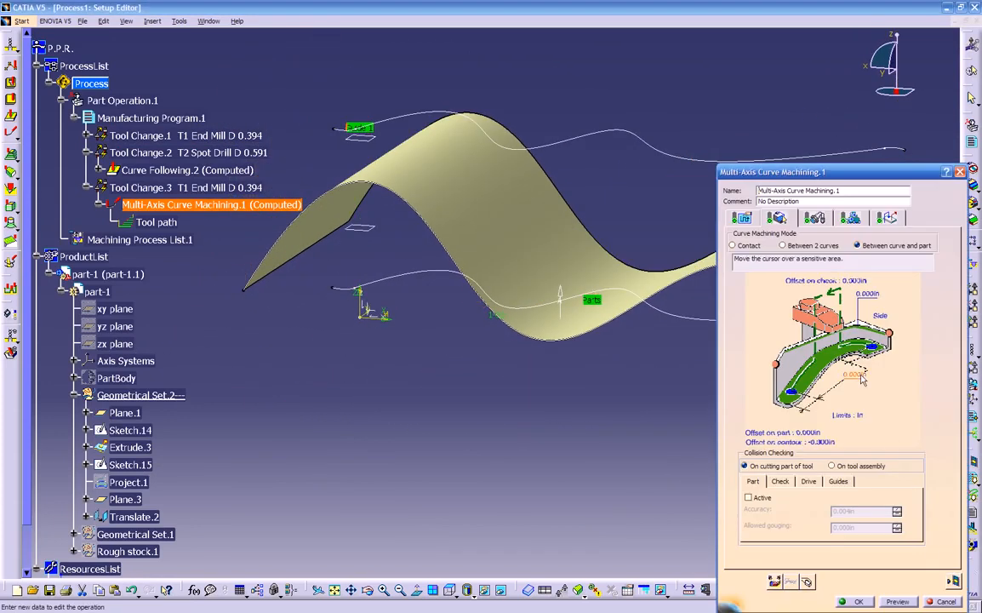
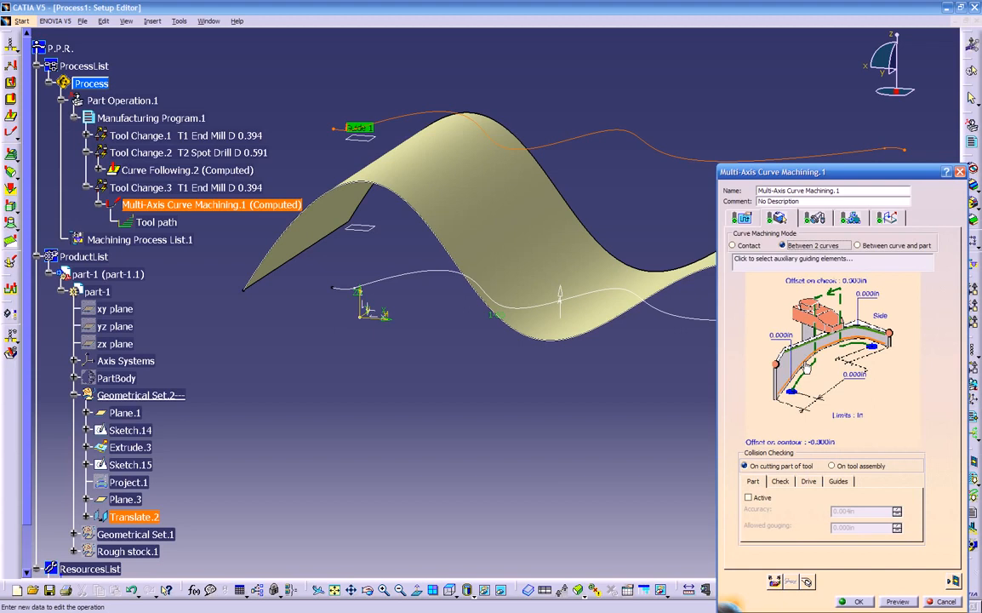
# Set the curve machining mode to Between 2 curves and select the Sketch.15 curve as the auxiliary guide
pyautogui.click(812, 361)
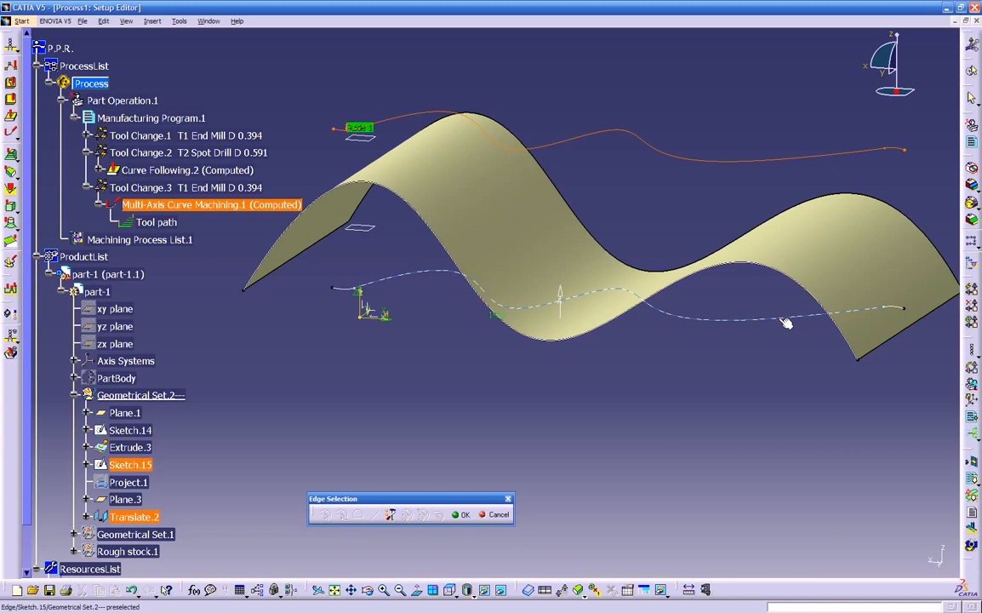
pyautogui.click(893, 309)
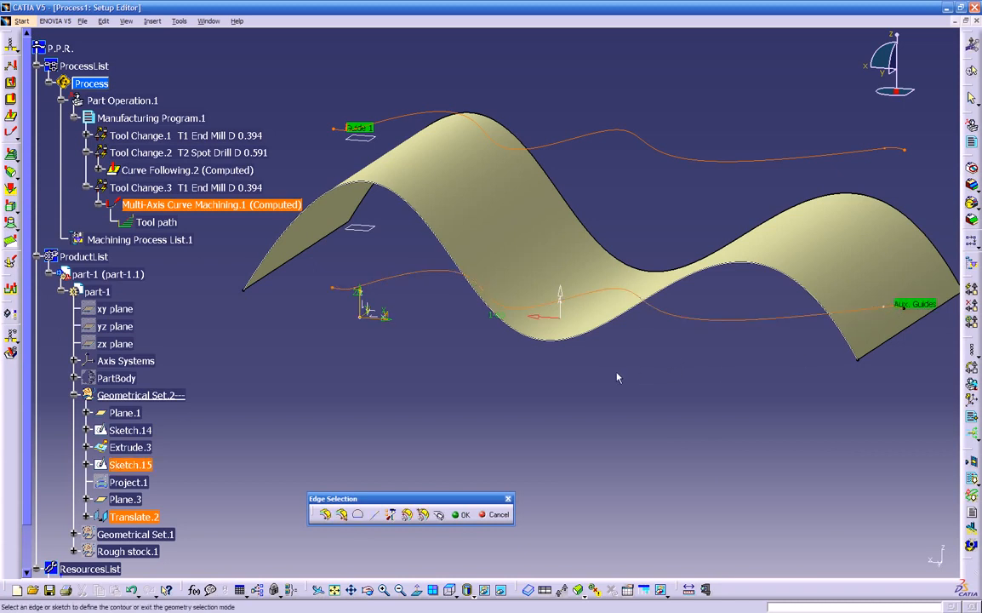
pyautogui.click(460, 514)
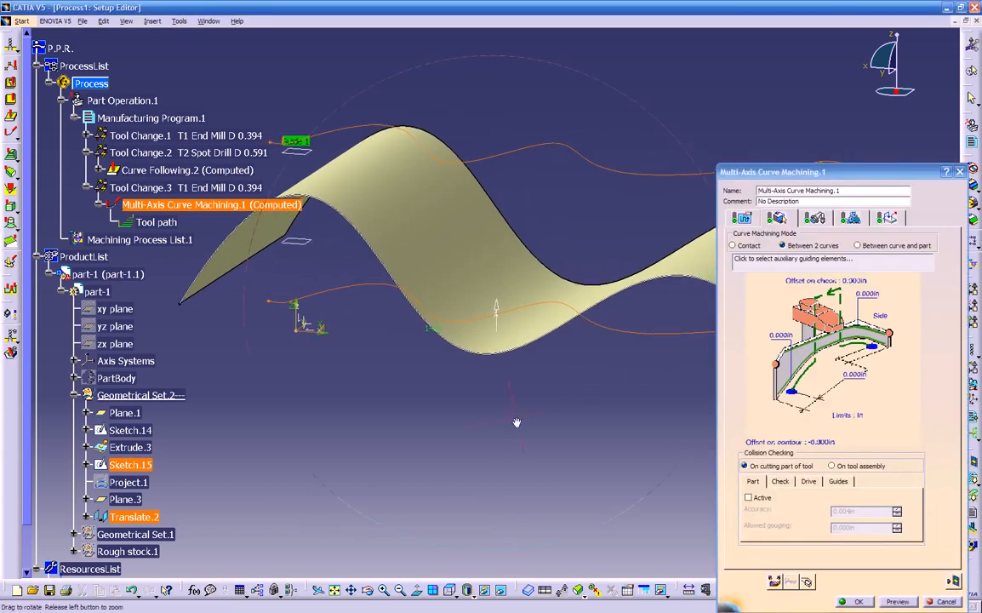
# Hide the specification tree, the wavy surface and its profile curve so that only the two guide curves are displayed
pyautogui.press('F3')
pyautogui.moveTo(536, 399); pyautogui.dragTo(414, 376, button='middle')
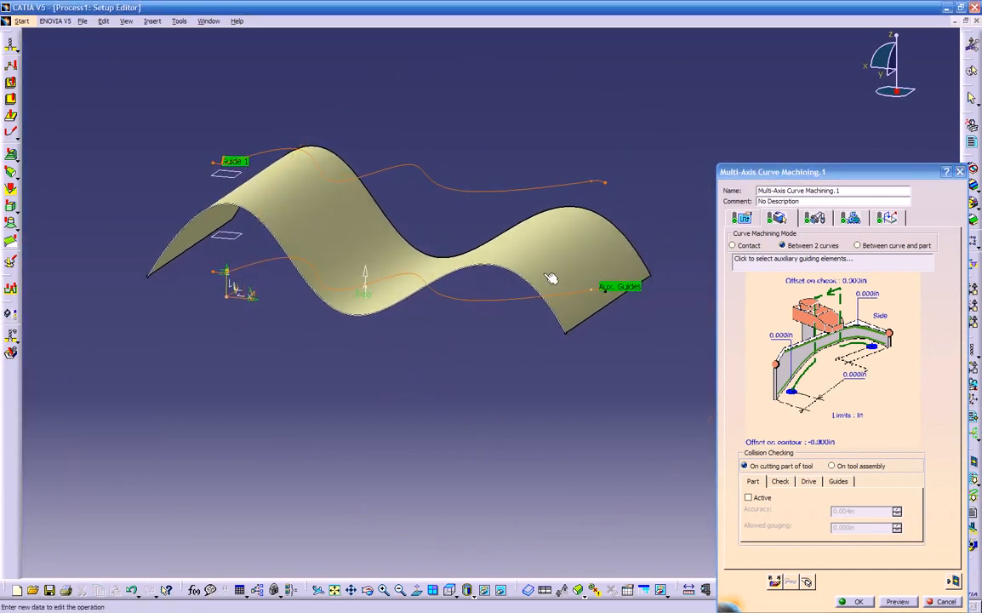
pyautogui.rightClick(552, 241)
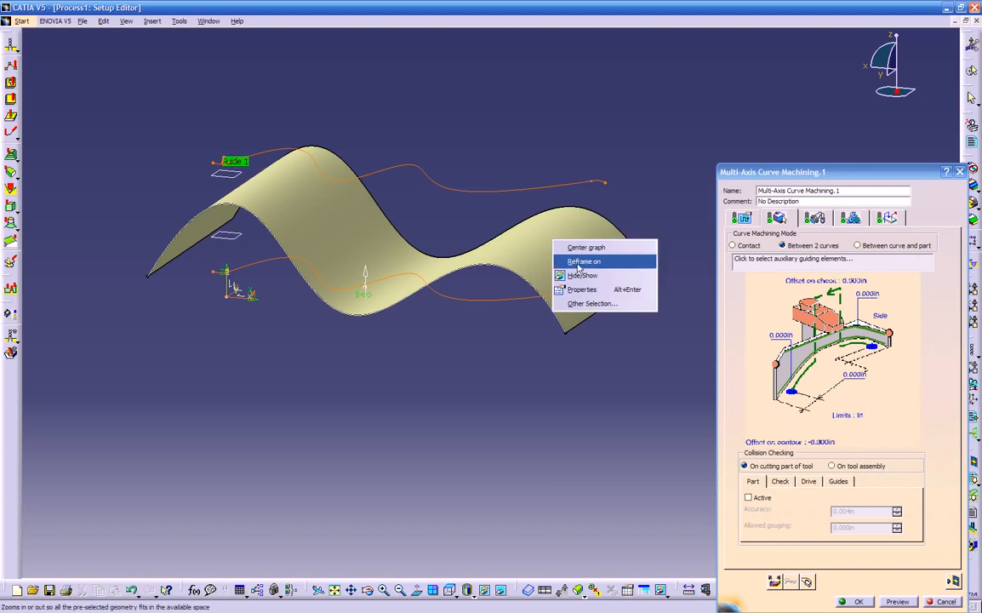
pyautogui.click(580, 275)
pyautogui.moveTo(461, 343); pyautogui.dragTo(465, 326, button='middle')
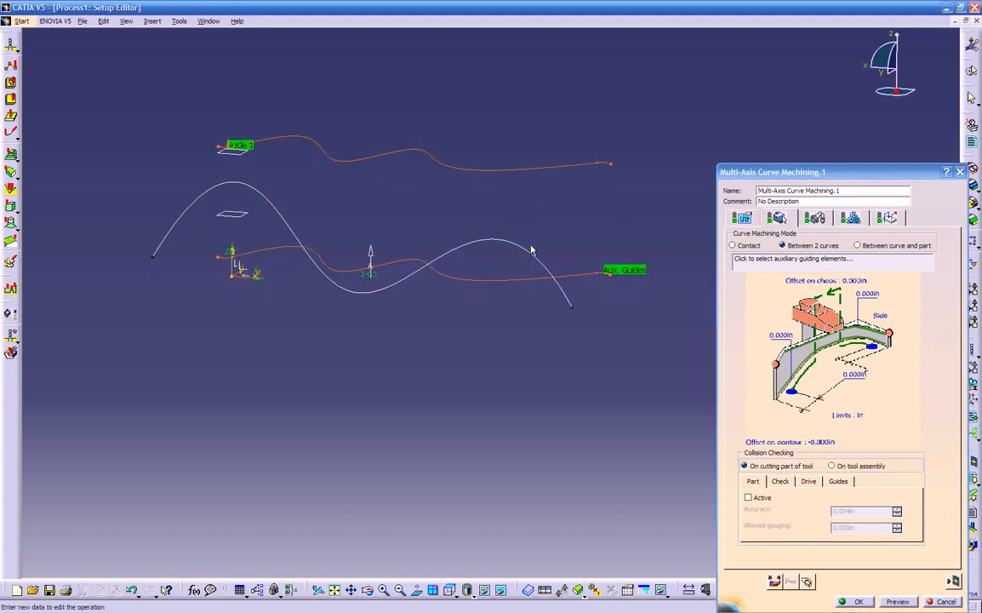
pyautogui.rightClick(528, 256)
pyautogui.click(544, 287)
pyautogui.moveTo(515, 281); pyautogui.dragTo(566, 204, button='middle')
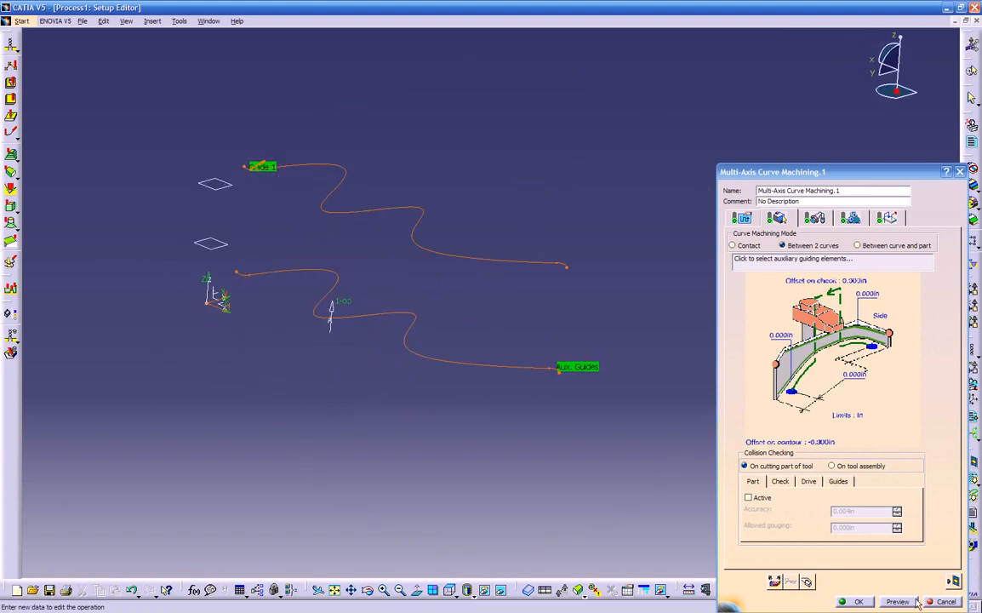
# Compute and replay the tool path between the two guide curves, viewing it from the side
pyautogui.click(955, 582)
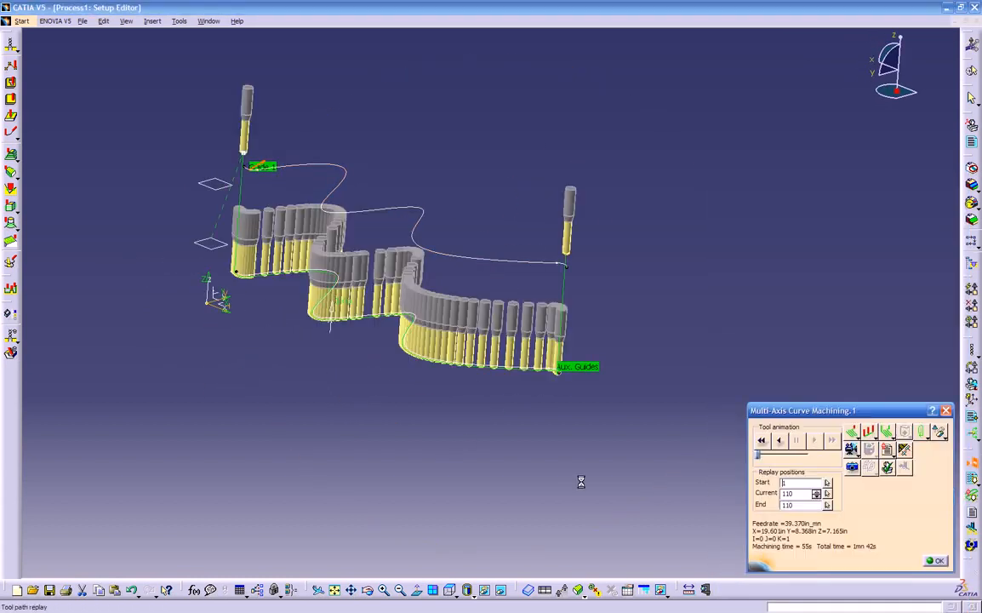
pyautogui.moveTo(543, 460); pyautogui.dragTo(521, 464, button='middle')
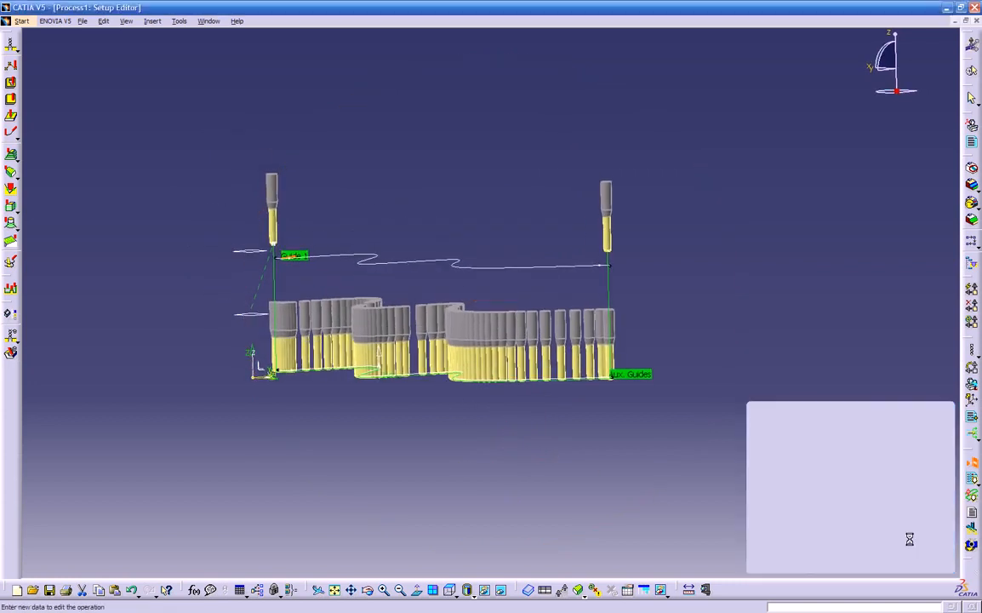
pyautogui.click(936, 560)
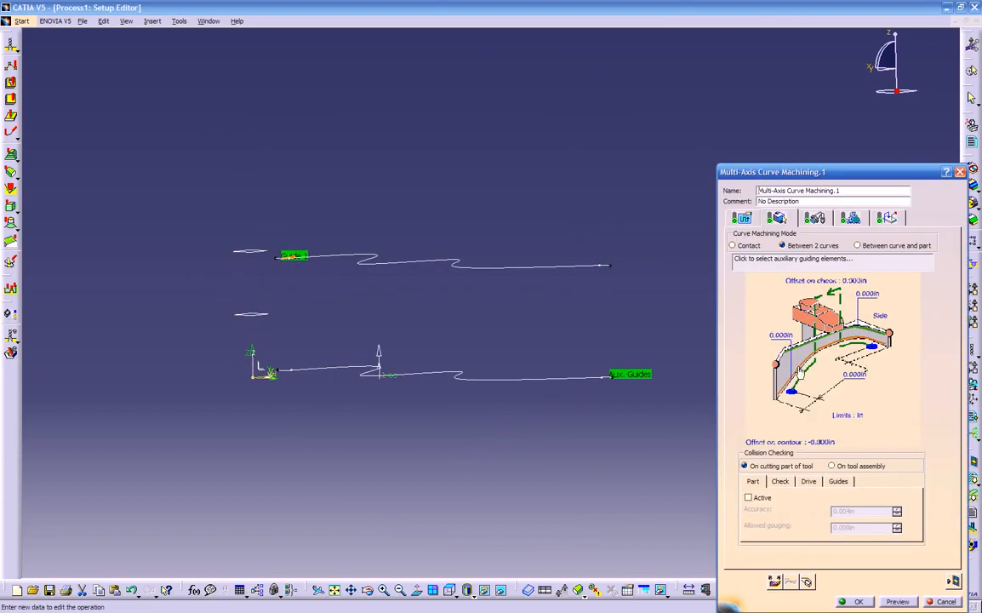
# Set the axial strategy's number of levels to 20 and recompute the tool path
pyautogui.click(745, 218)
pyautogui.click(816, 403)
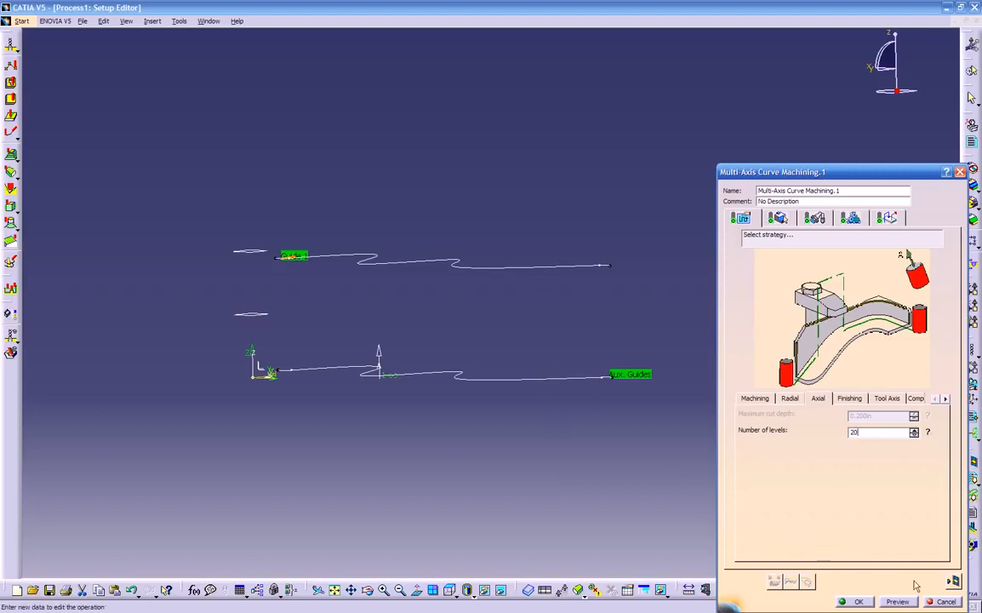
pyautogui.click(898, 601)
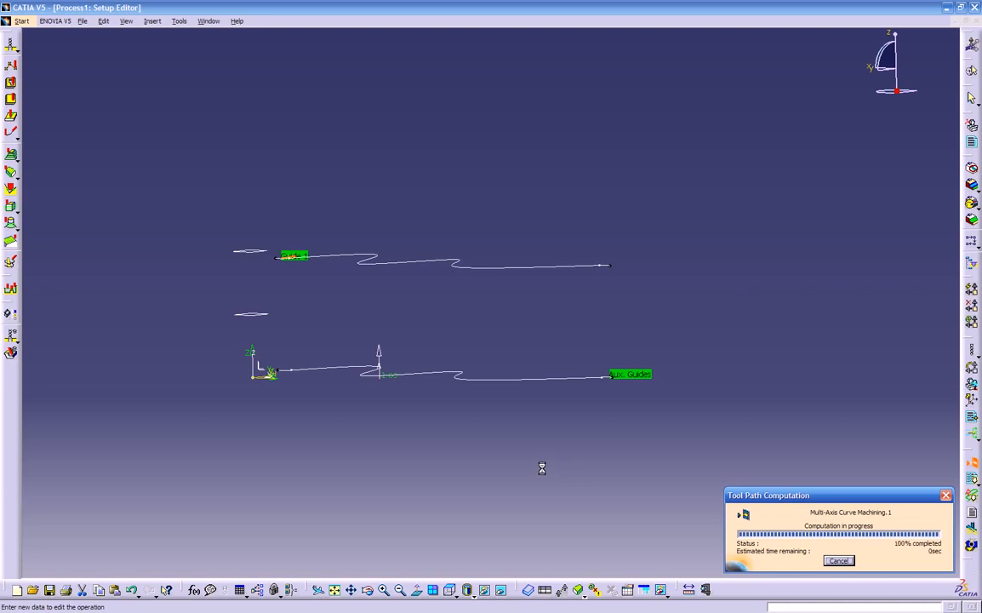
pyautogui.moveTo(519, 445); pyautogui.dragTo(518, 443, button='middle')
# Switch the replay to continuous tool animation and play the multi-level tool path from the start, viewing it from the side
pyautogui.click(875, 432)
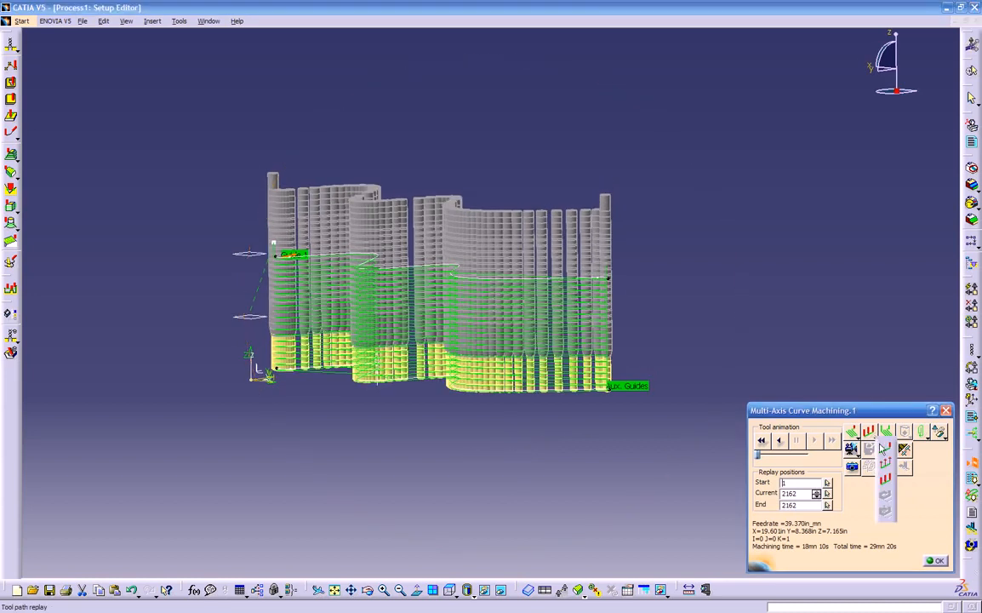
pyautogui.click(885, 448)
pyautogui.moveTo(483, 409)
pyautogui.mouseDown(button='middle')
pyautogui.moveTo(483, 389)
pyautogui.moveTo(570, 382)
pyautogui.moveTo(526, 405)
pyautogui.moveTo(474, 394)
pyautogui.moveTo(489, 402)
pyautogui.mouseUp(button='middle')
pyautogui.click(814, 440)
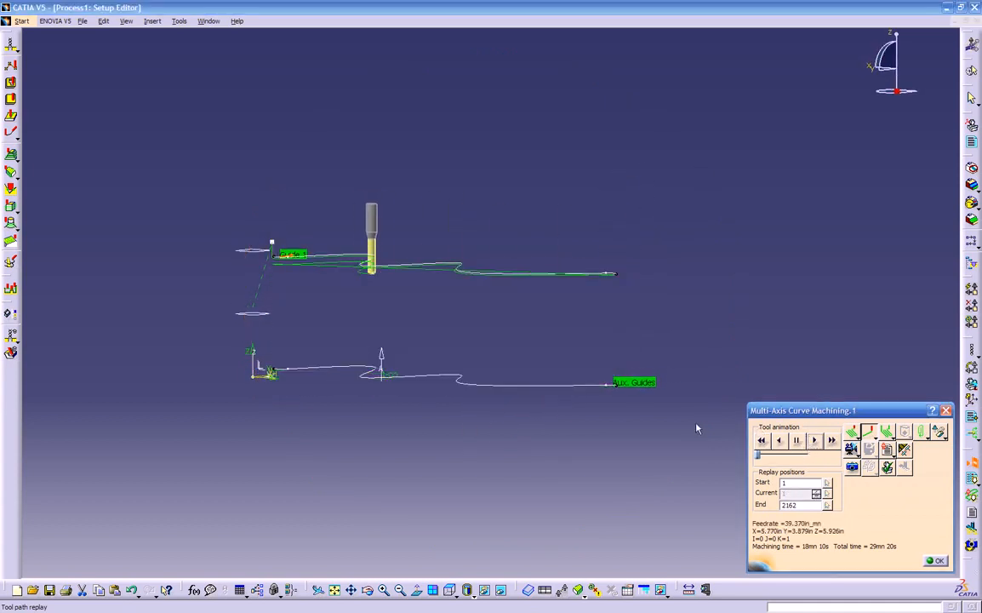
pyautogui.moveTo(596, 406); pyautogui.dragTo(502, 343, button='middle')
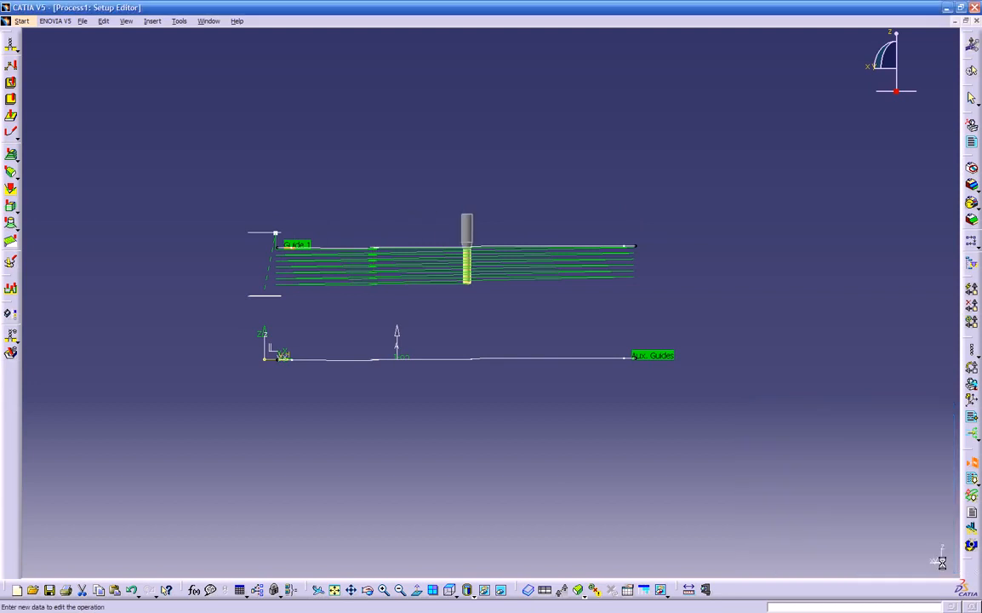
pyautogui.click(936, 560)
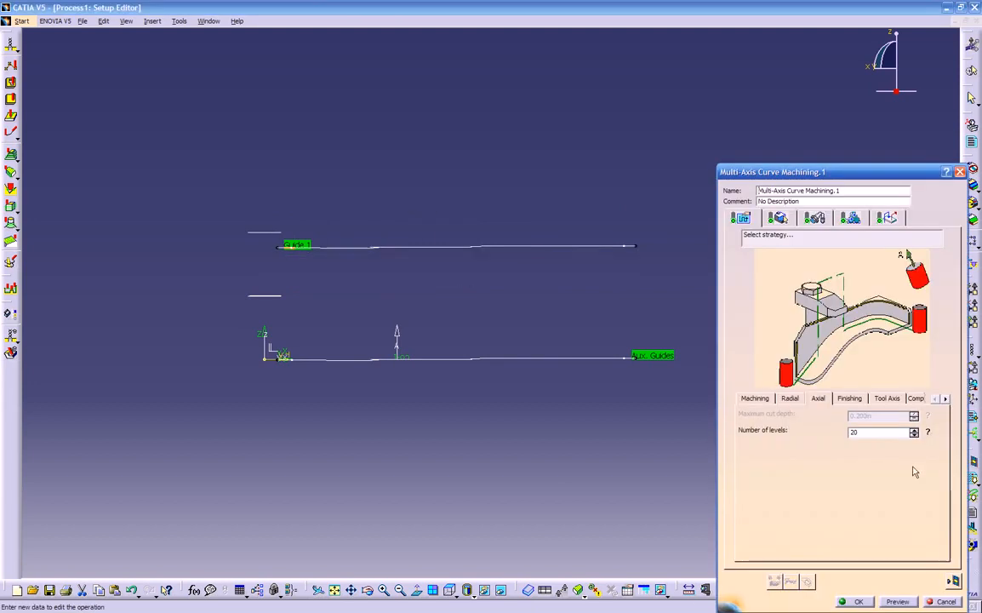
# Set the machining tool path style to Zig zag and recompute the tool path between the two guide curves
pyautogui.click(777, 219)
pyautogui.click(746, 220)
pyautogui.click(754, 398)
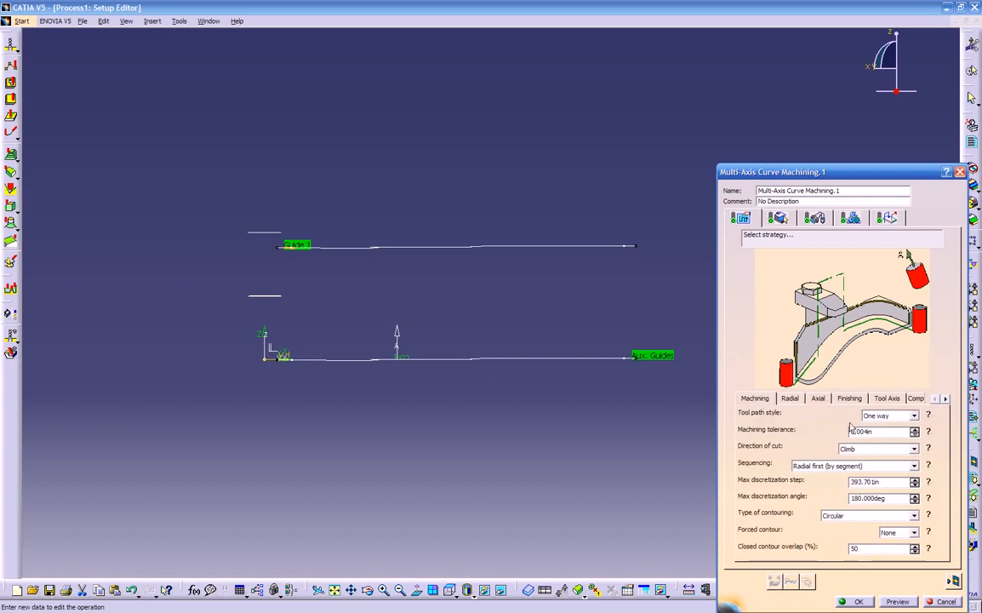
pyautogui.click(875, 415)
pyautogui.click(875, 434)
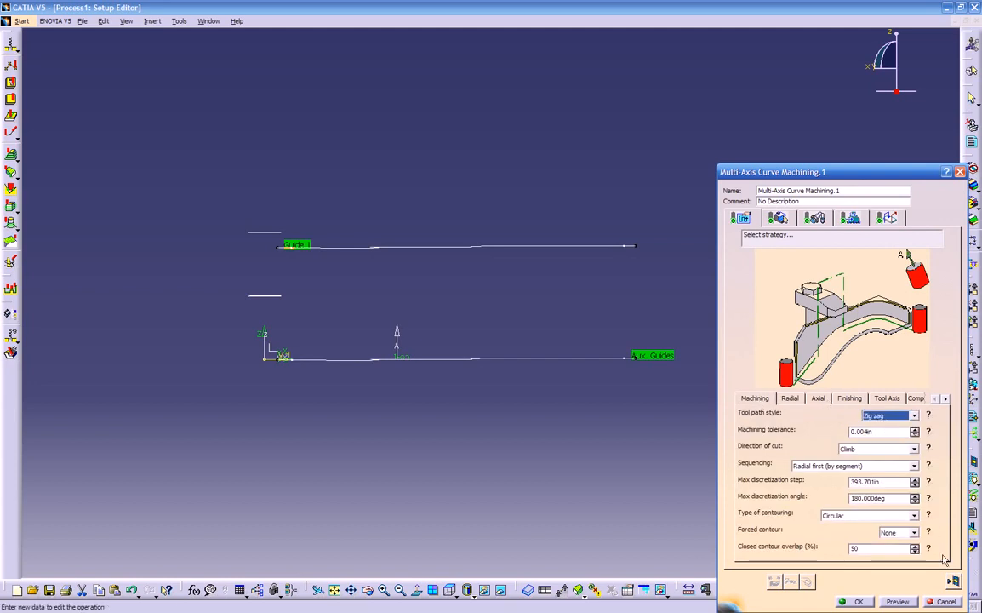
pyautogui.click(954, 582)
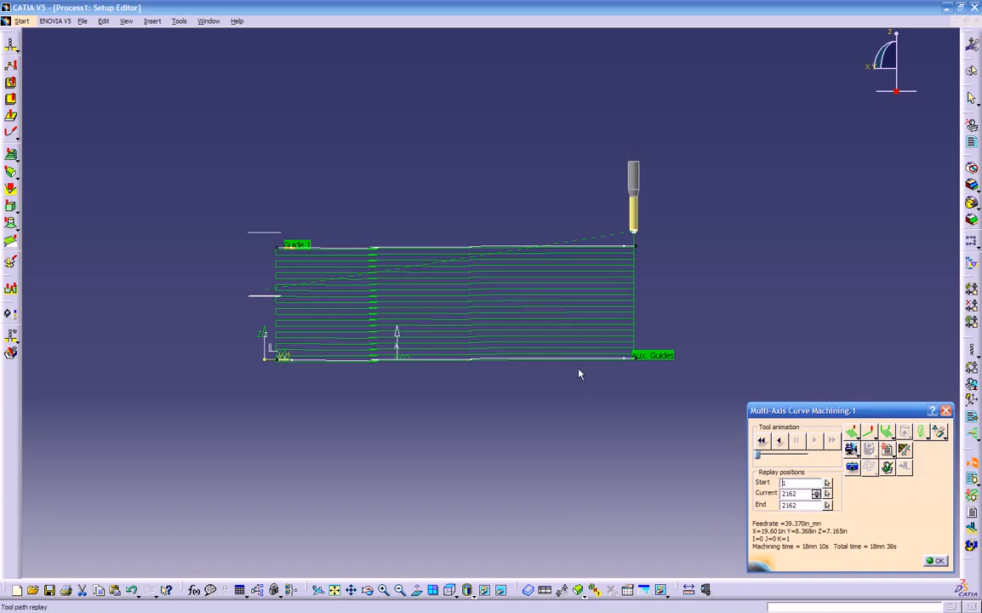
# Replay the zig-zag tool path from the start, viewing it from the side, and accept the machining operation
pyautogui.moveTo(517, 364); pyautogui.dragTo(484, 410, button='middle')
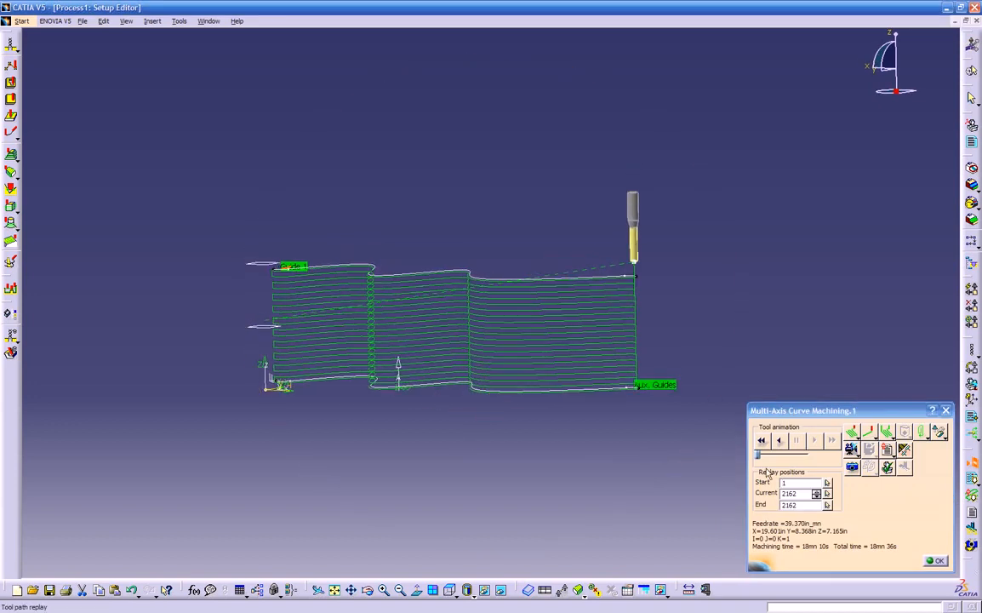
pyautogui.click(763, 441)
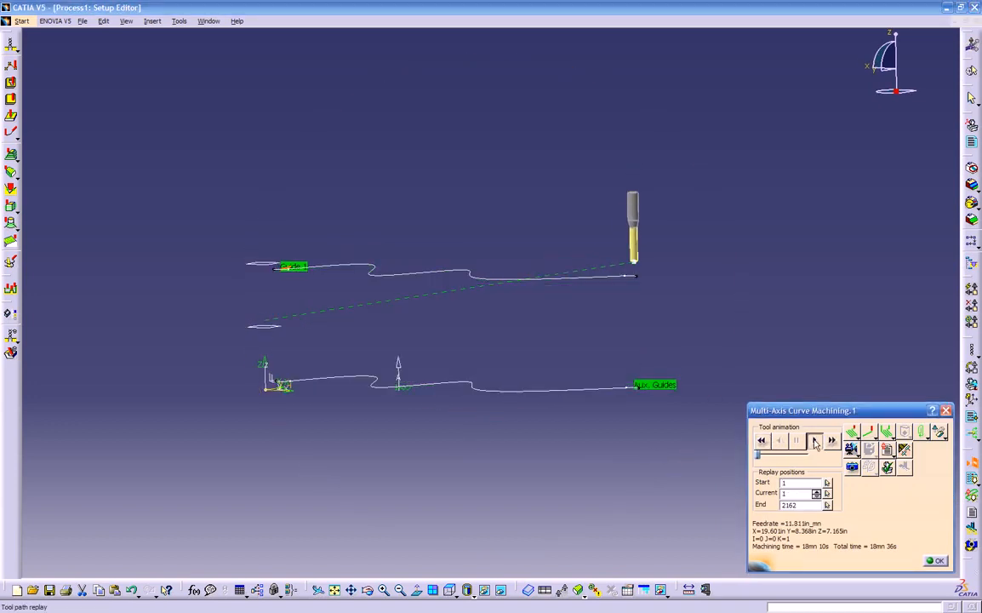
pyautogui.click(814, 441)
pyautogui.moveTo(368, 451); pyautogui.dragTo(439, 423, button='middle')
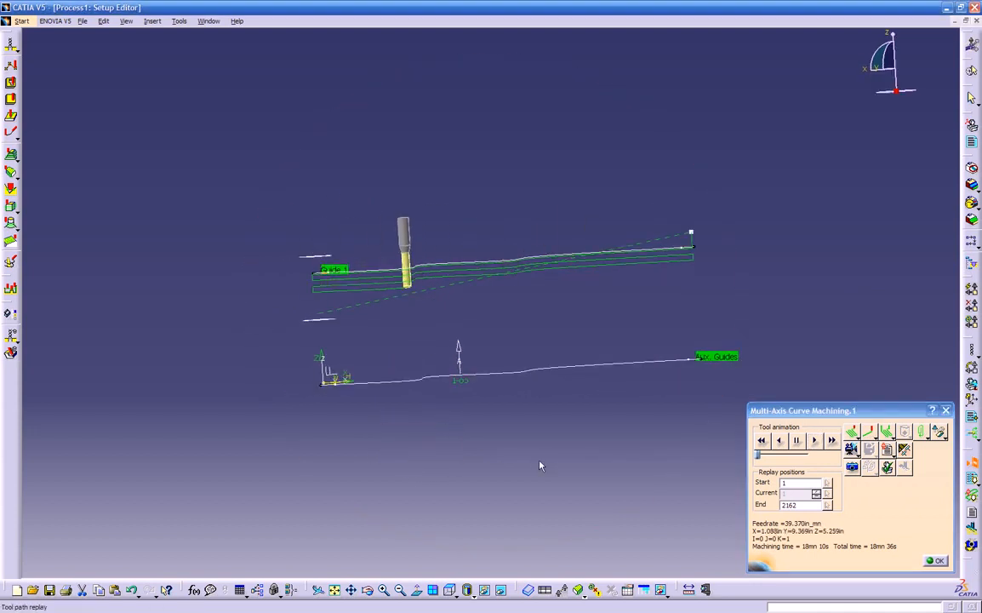
pyautogui.moveTo(526, 460); pyautogui.dragTo(526, 465, button='middle')
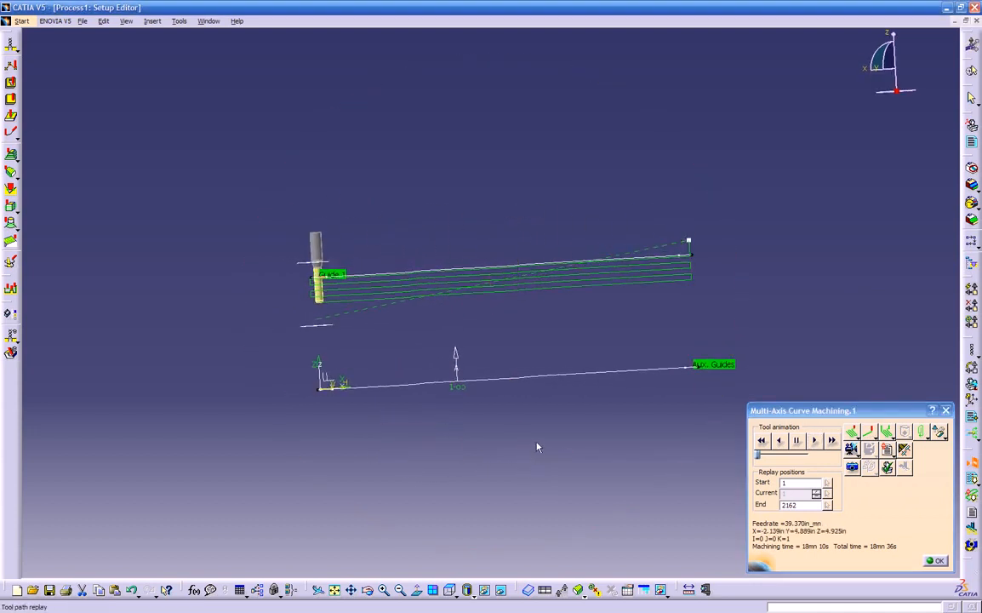
pyautogui.moveTo(466, 422)
pyautogui.mouseDown(button='middle')
pyautogui.moveTo(463, 450)
pyautogui.moveTo(469, 442)
pyautogui.mouseUp(button='middle')
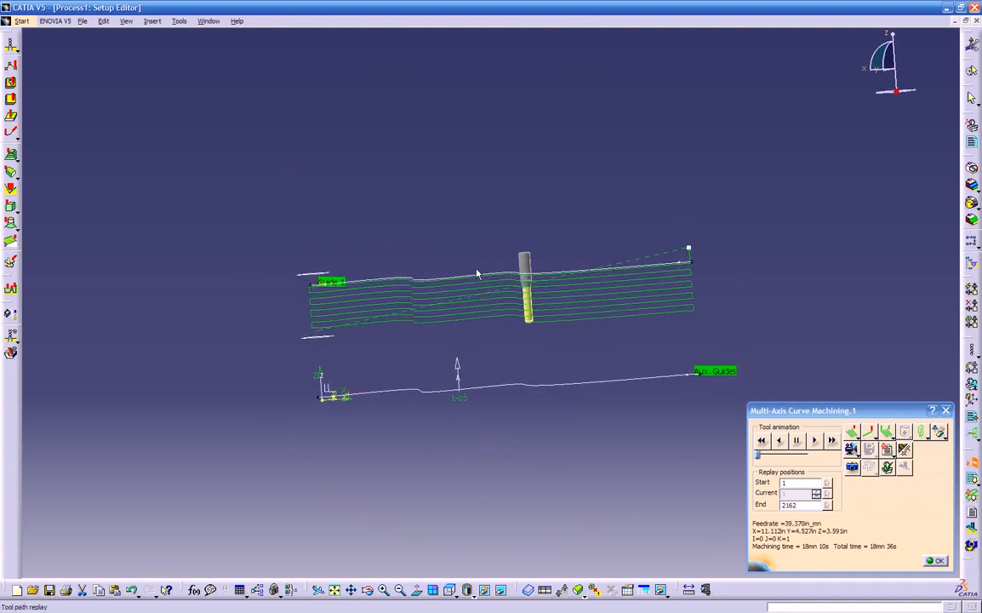
pyautogui.moveTo(502, 390); pyautogui.dragTo(588, 481, button='middle')
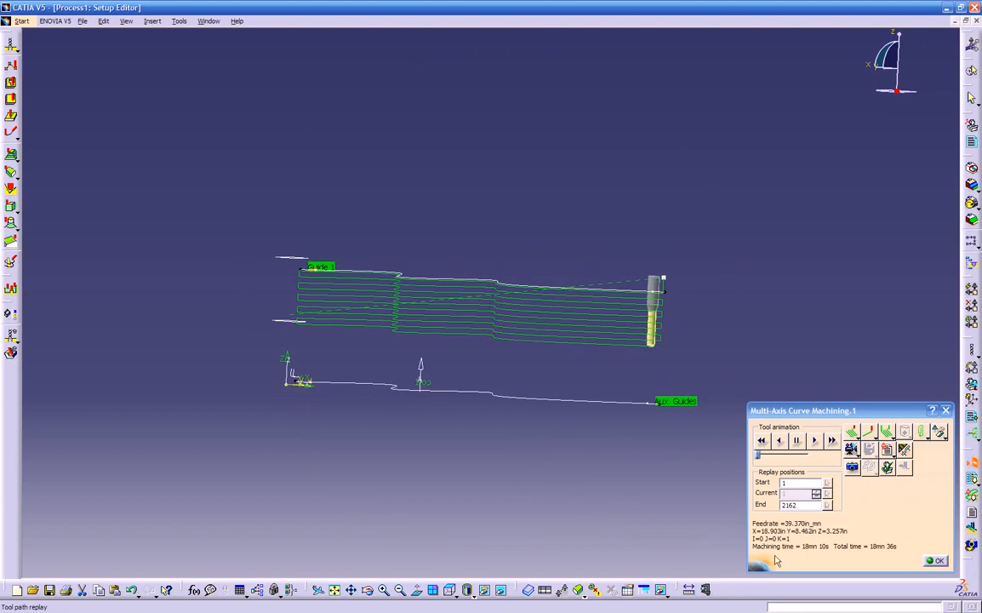
pyautogui.click(936, 560)
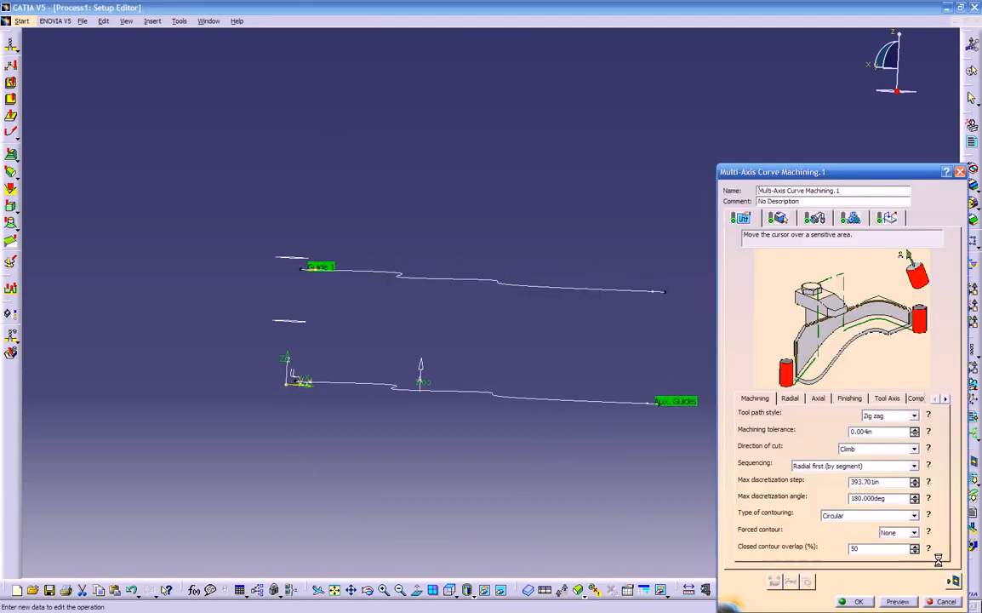
pyautogui.click(858, 601)
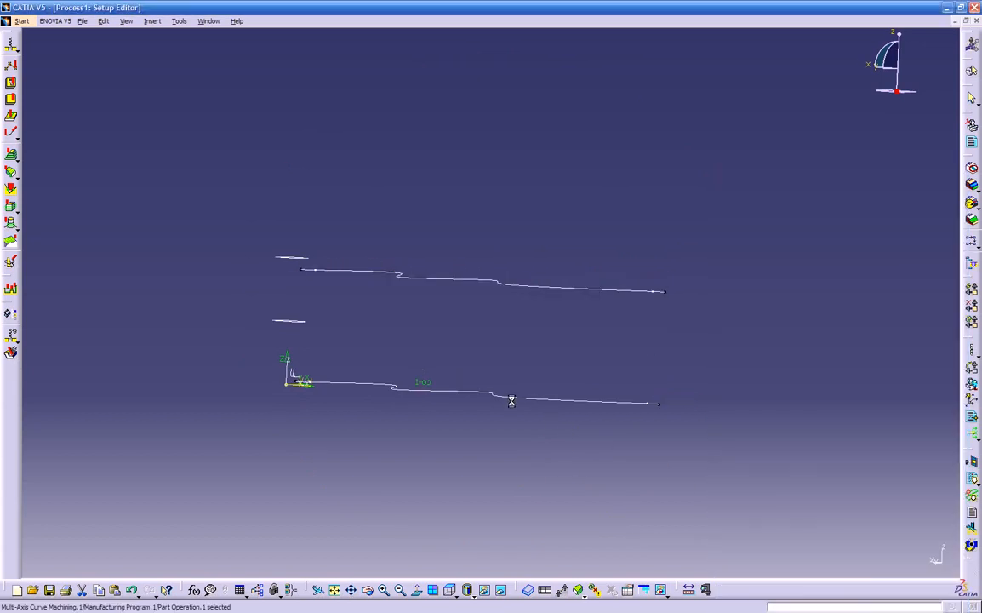
# Show the curve projected on the wavy surface, hide the lower flat sketch curve and redisplay the specification tree
pyautogui.click(501, 589)
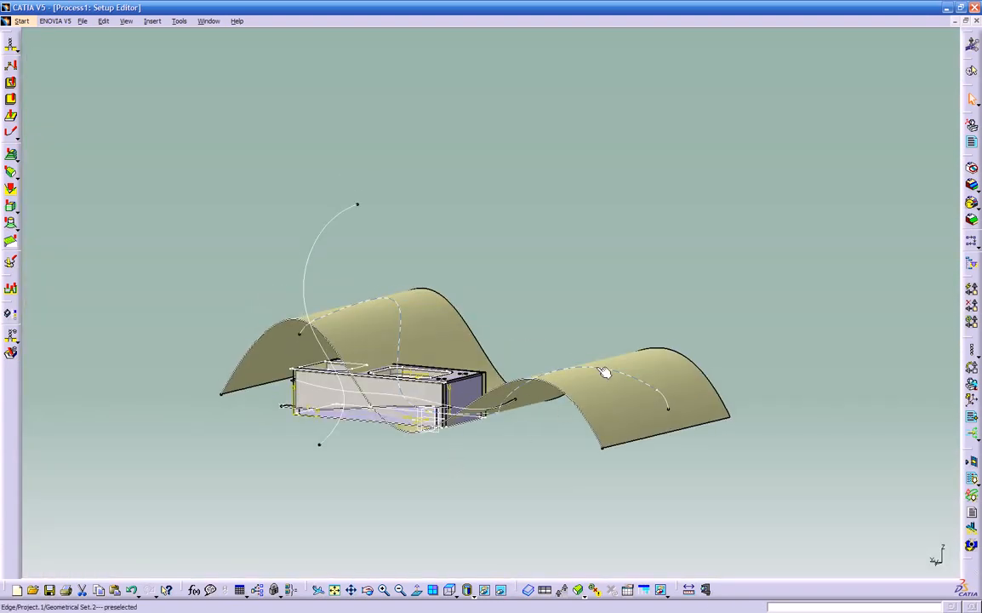
pyautogui.rightClick(597, 372)
pyautogui.click(617, 403)
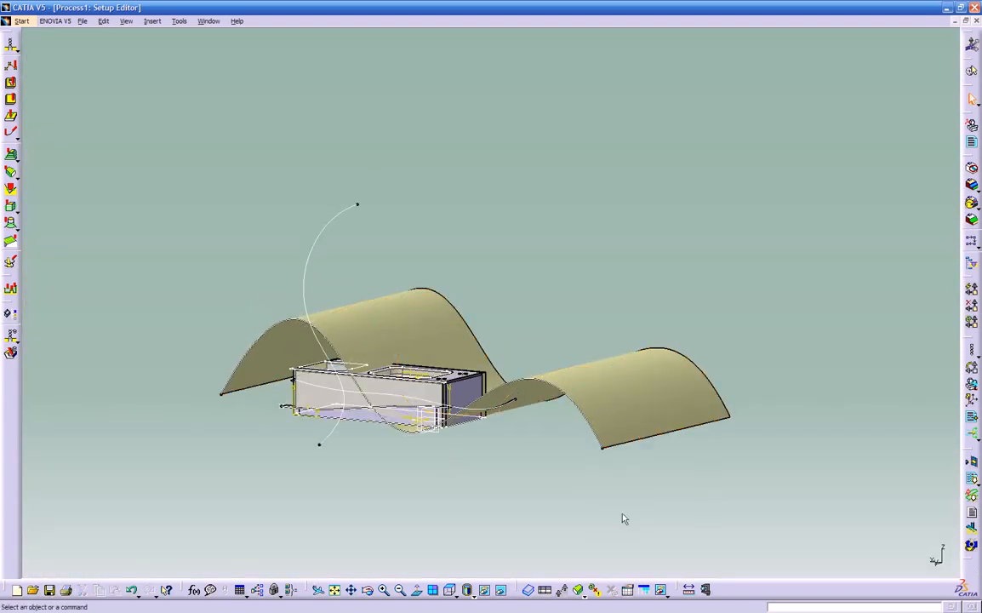
pyautogui.click(501, 589)
pyautogui.moveTo(526, 418); pyautogui.dragTo(559, 377, button='middle')
pyautogui.rightClick(560, 380)
pyautogui.click(589, 414)
pyautogui.moveTo(586, 410); pyautogui.dragTo(435, 289, button='middle')
pyautogui.press('F3')
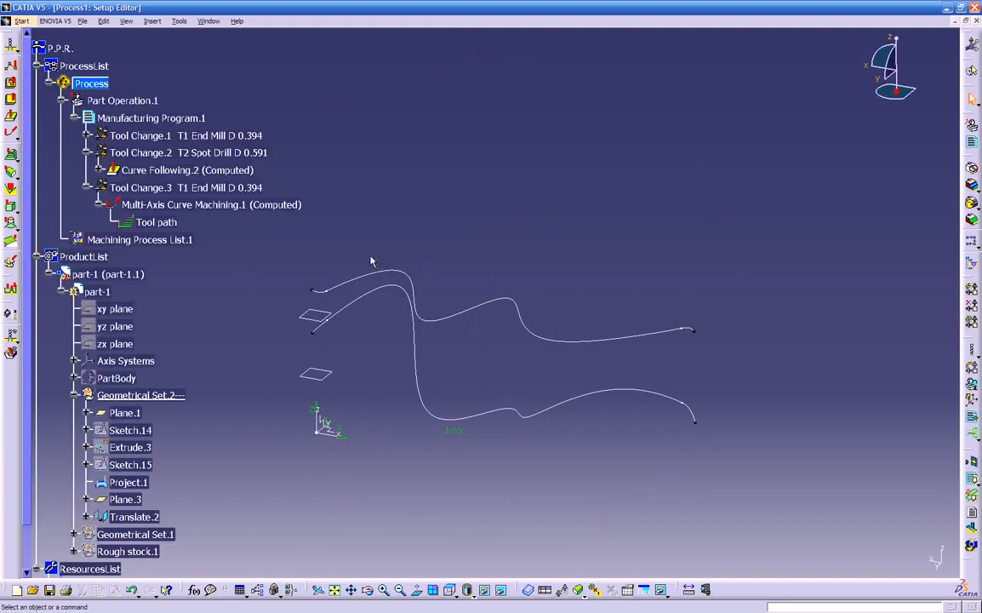
# Edit Multi-Axis Curve Machining.1 to replace its auxiliary guide with the projected curve Project.1
pyautogui.doubleClick(201, 205)
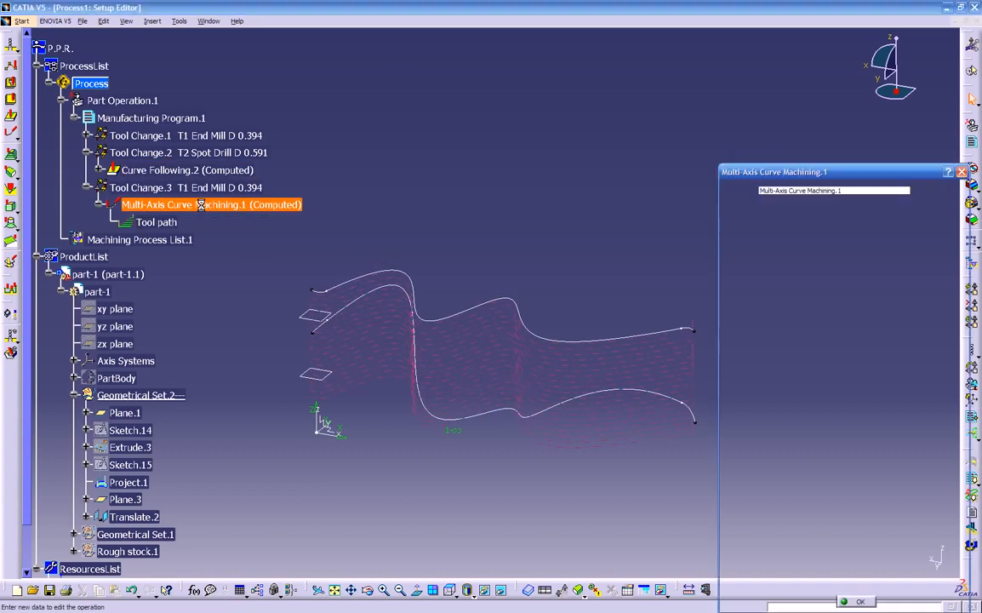
pyautogui.click(780, 218)
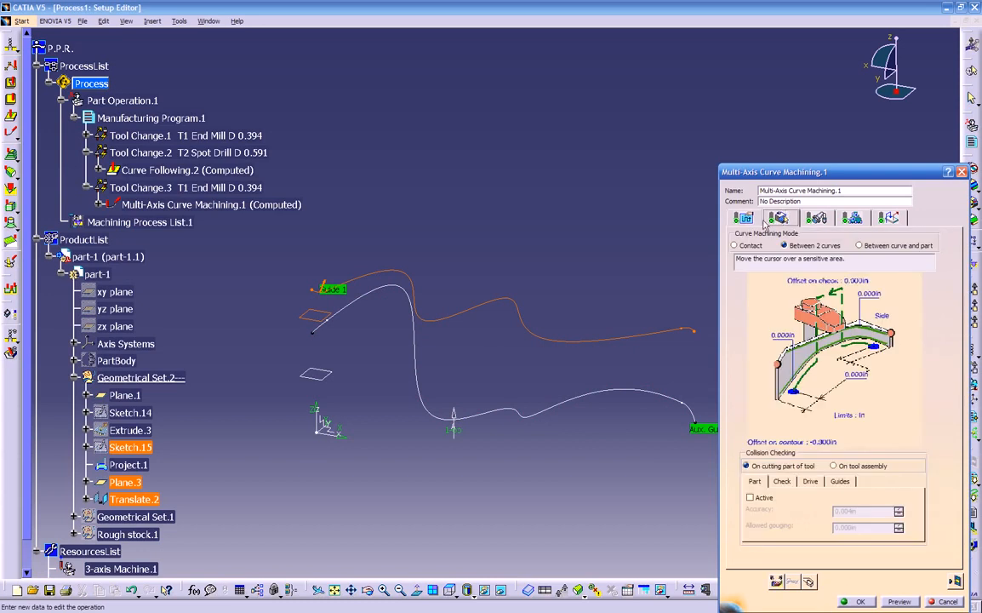
pyautogui.rightClick(836, 345)
pyautogui.click(861, 350)
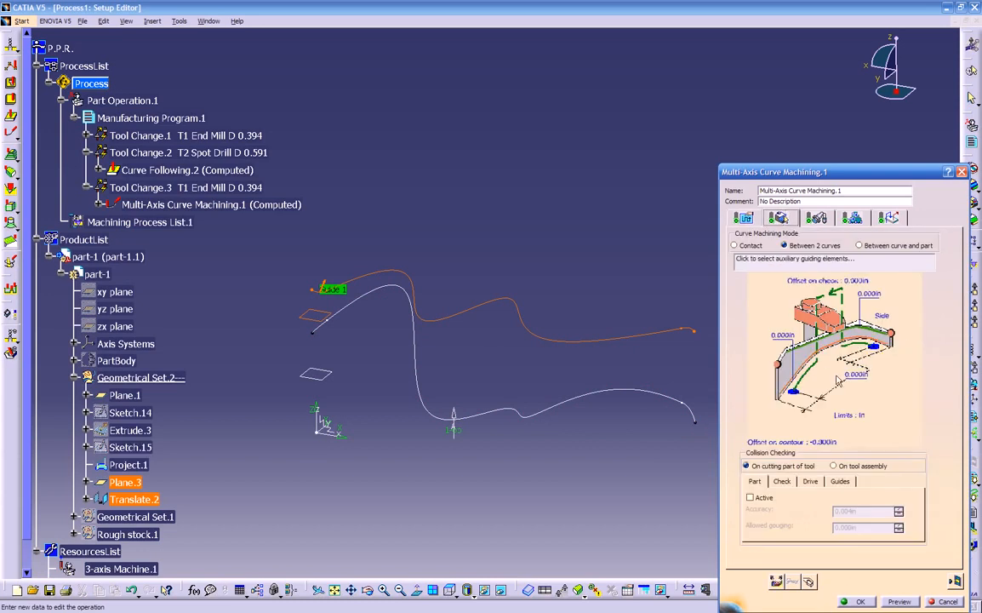
pyautogui.click(835, 350)
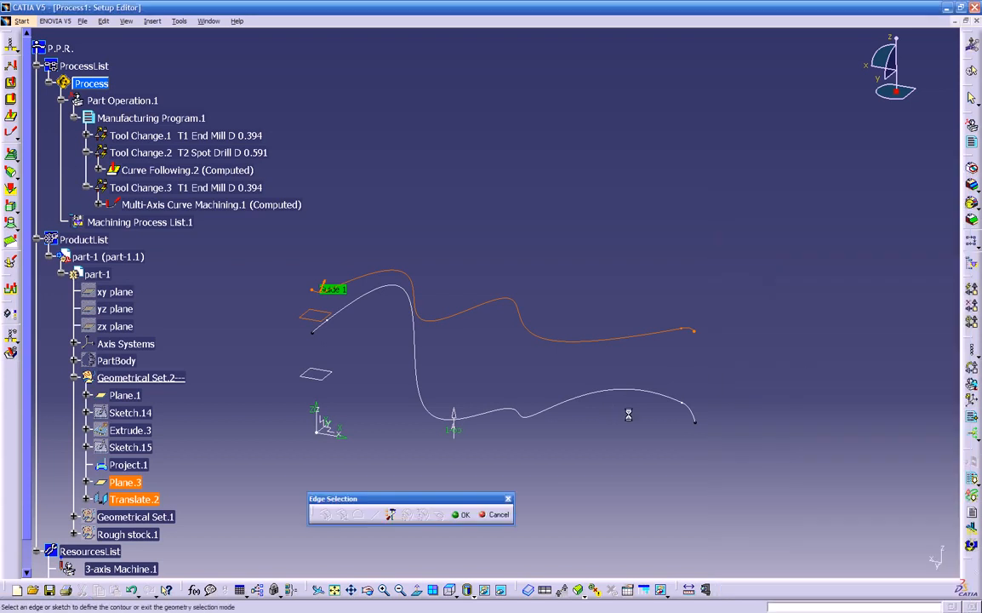
pyautogui.click(693, 412)
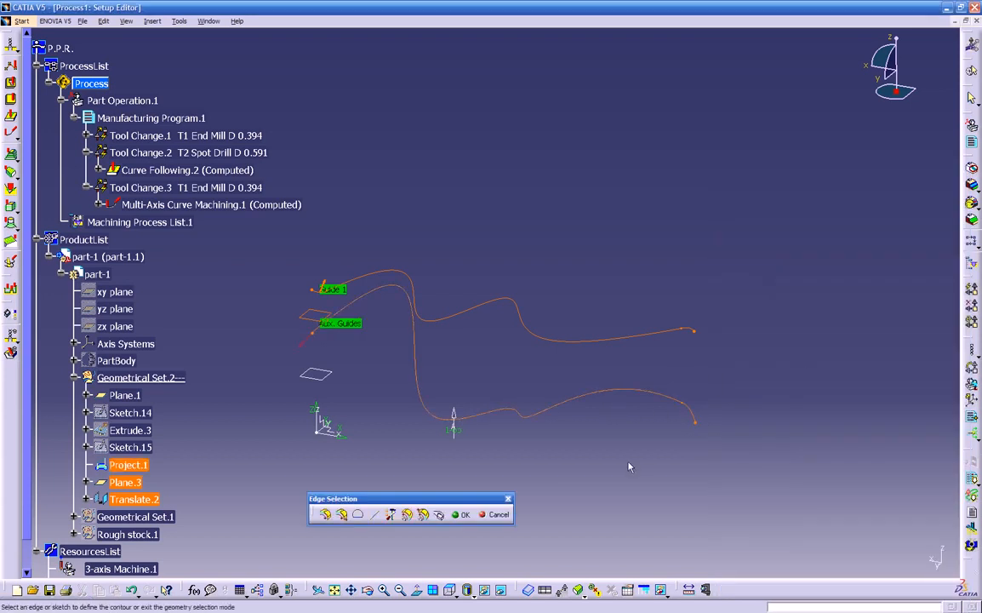
pyautogui.moveTo(526, 442); pyautogui.dragTo(545, 421, button='middle')
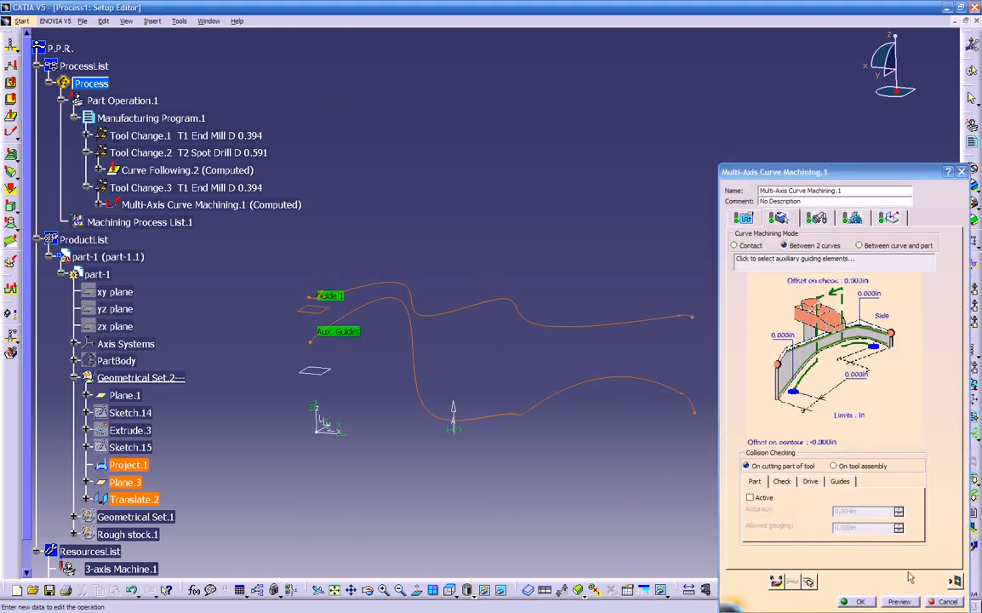
# Compute the tool path between the upper guide and the projected curve and examine its levels from several sides
pyautogui.click(956, 582)
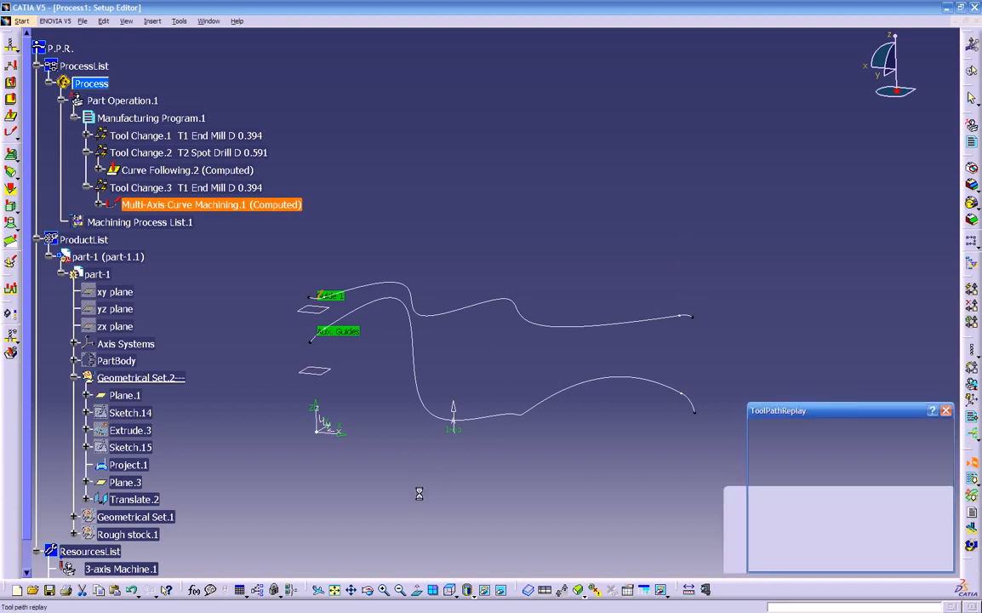
pyautogui.moveTo(442, 495); pyautogui.dragTo(364, 391, button='middle')
pyautogui.moveTo(466, 304); pyautogui.dragTo(391, 316, button='middle')
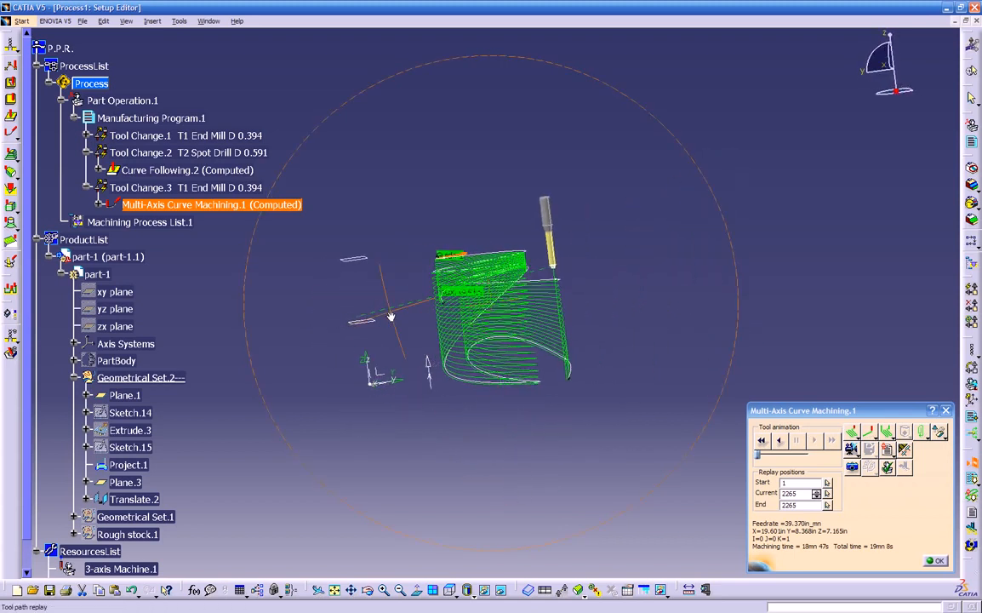
pyautogui.moveTo(534, 311); pyautogui.dragTo(711, 266, button='middle')
pyautogui.moveTo(413, 246); pyautogui.dragTo(751, 321, button='middle')
pyautogui.moveTo(533, 339); pyautogui.dragTo(450, 364, button='middle')
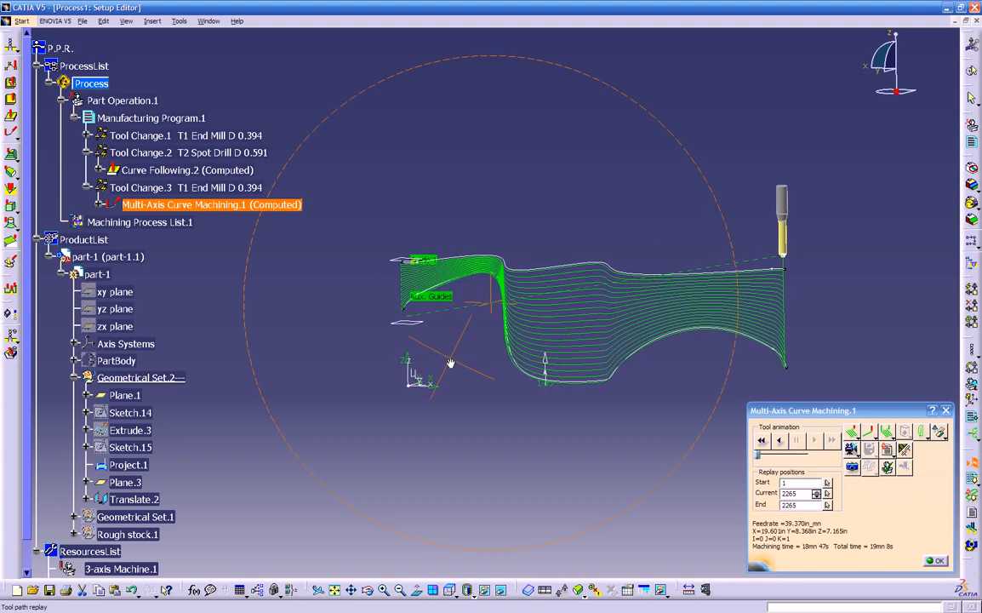
pyautogui.moveTo(557, 395); pyautogui.dragTo(480, 339, button='middle')
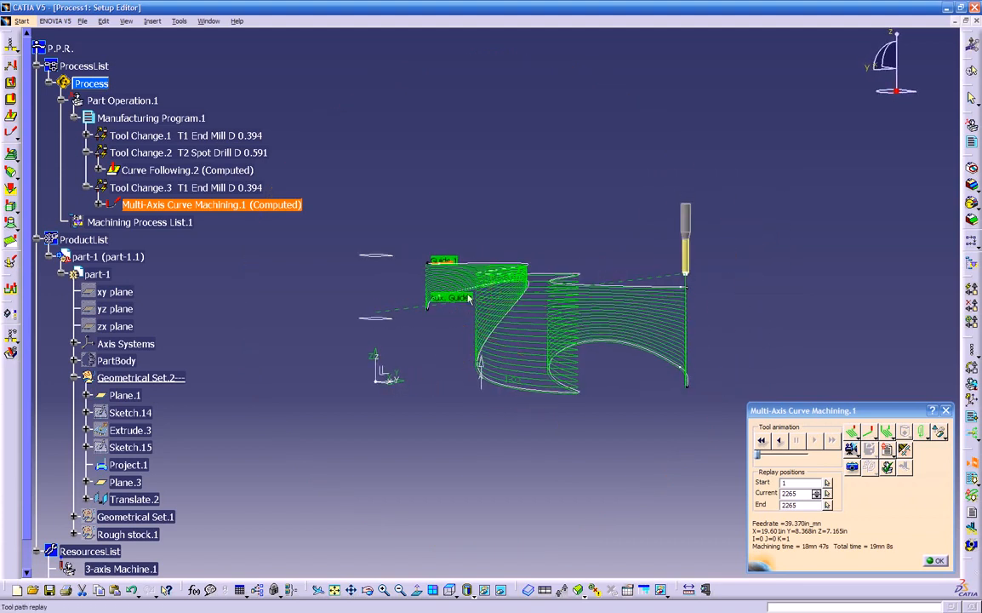
pyautogui.click(12, 132)
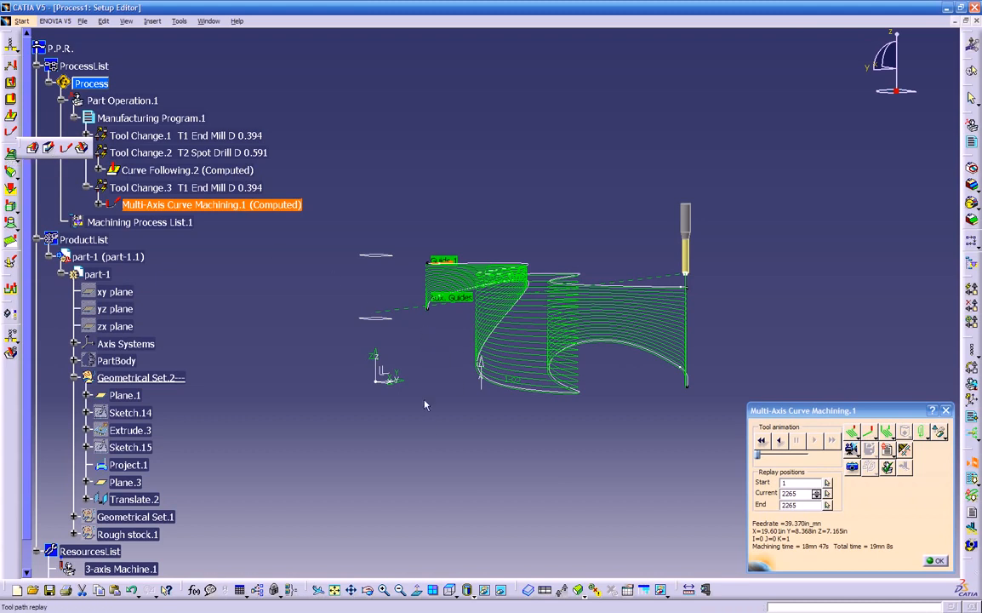
pyautogui.moveTo(408, 442); pyautogui.dragTo(638, 188, button='middle')
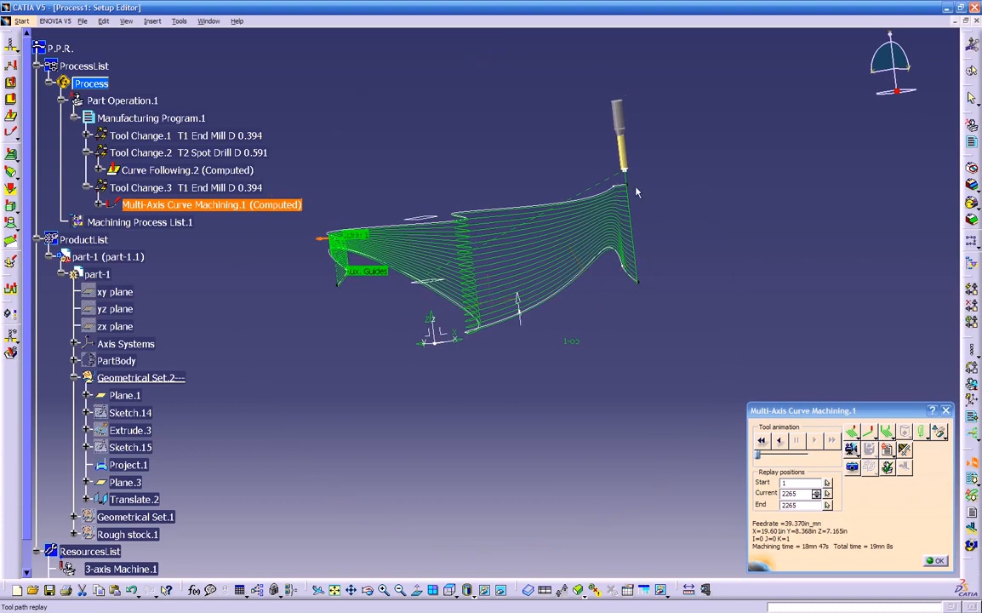
pyautogui.moveTo(590, 291); pyautogui.dragTo(610, 281, button='middle')
pyautogui.moveTo(414, 277); pyautogui.dragTo(546, 388, button='middle')
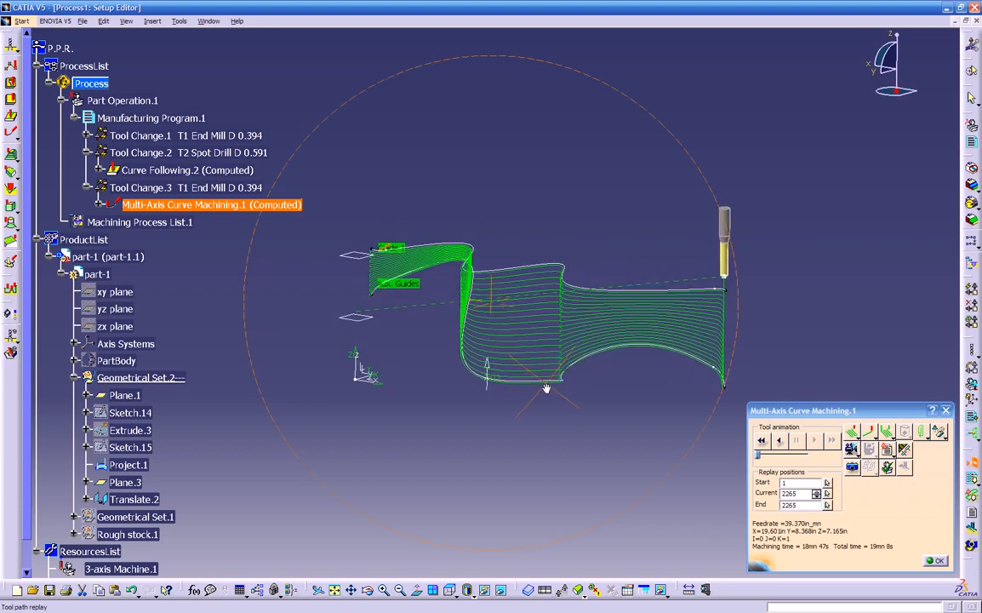
# Switch the curve machining mode to Contact, redisplay the wavy surface and hide the upper translated guide curve
pyautogui.click(932, 559)
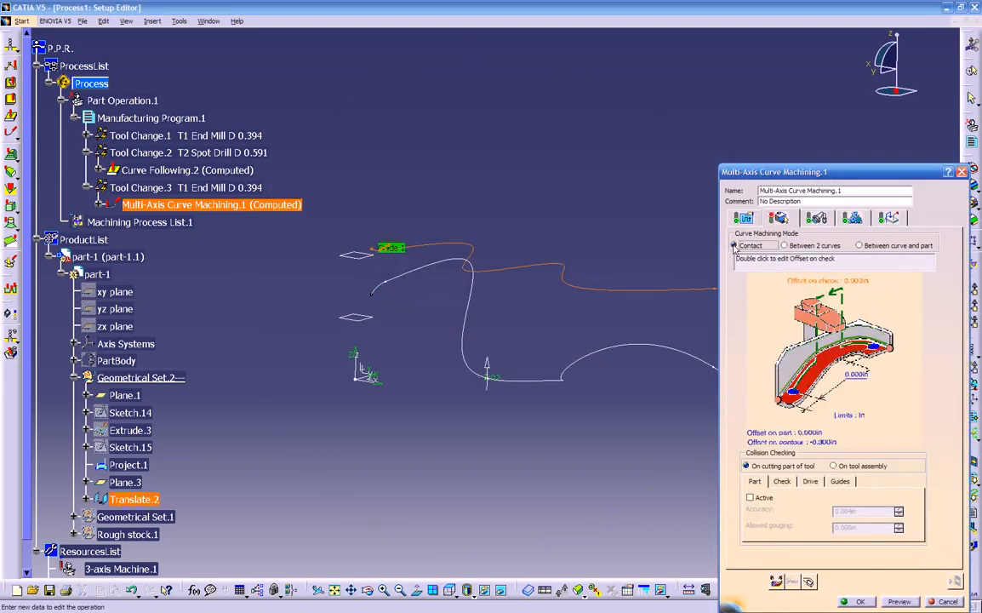
pyautogui.moveTo(528, 382); pyautogui.dragTo(464, 368, button='middle')
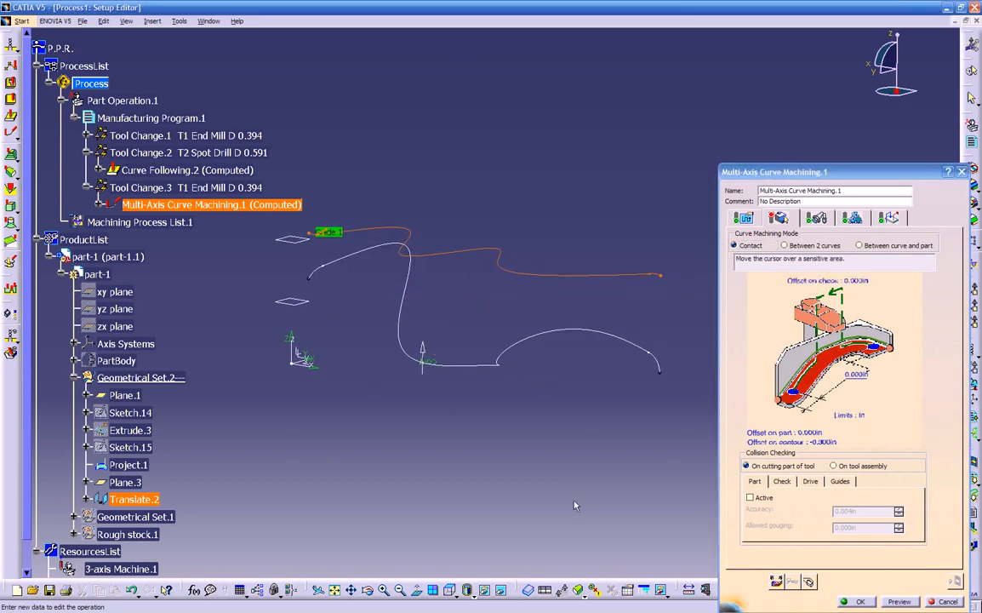
pyautogui.click(500, 590)
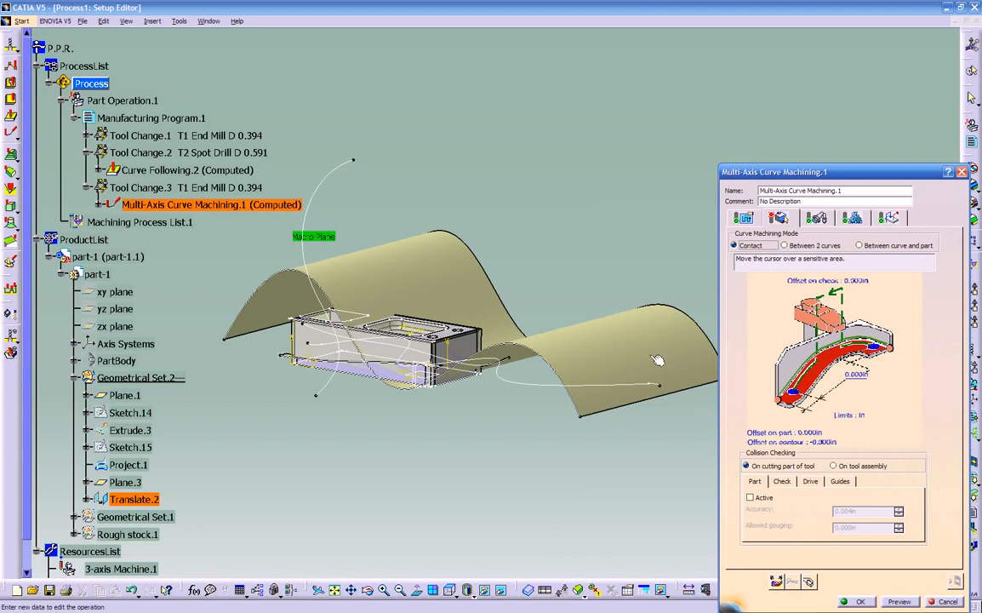
pyautogui.rightClick(659, 350)
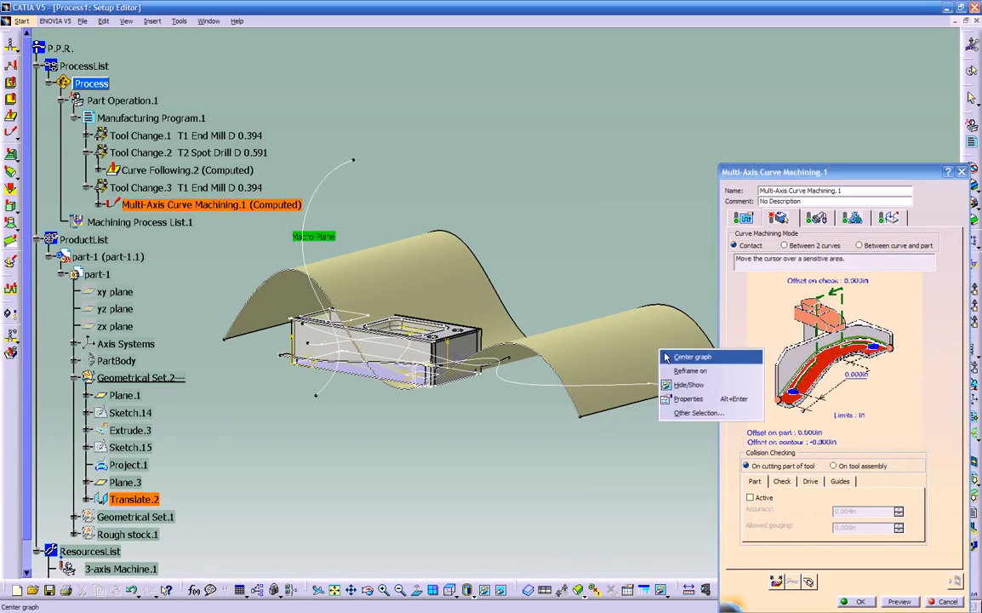
pyautogui.click(681, 385)
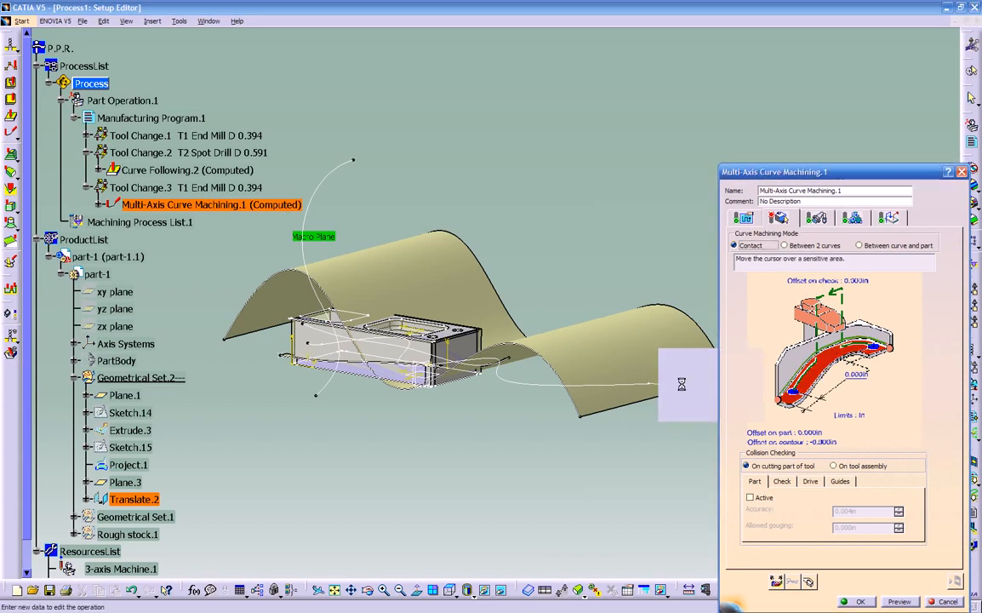
pyautogui.click(500, 589)
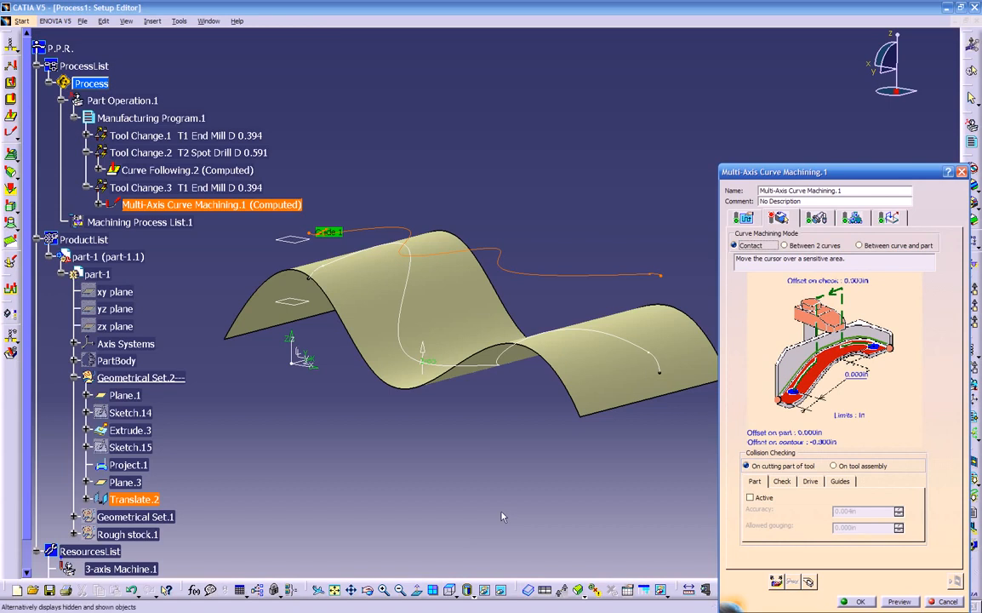
pyautogui.rightClick(562, 280)
pyautogui.click(587, 297)
pyautogui.moveTo(494, 358); pyautogui.dragTo(615, 356, button='middle')
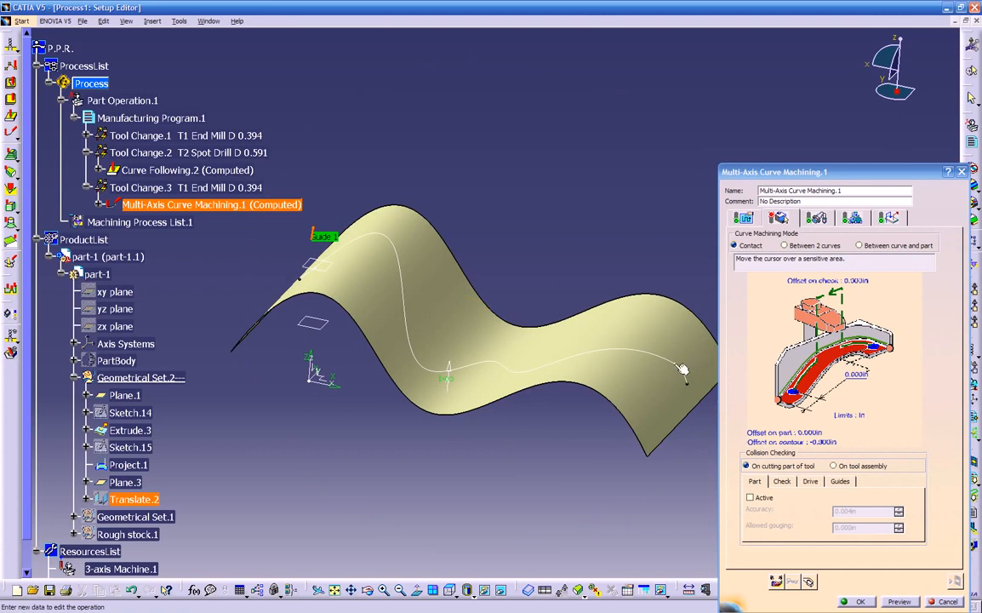
pyautogui.moveTo(529, 389); pyautogui.dragTo(430, 351, button='middle')
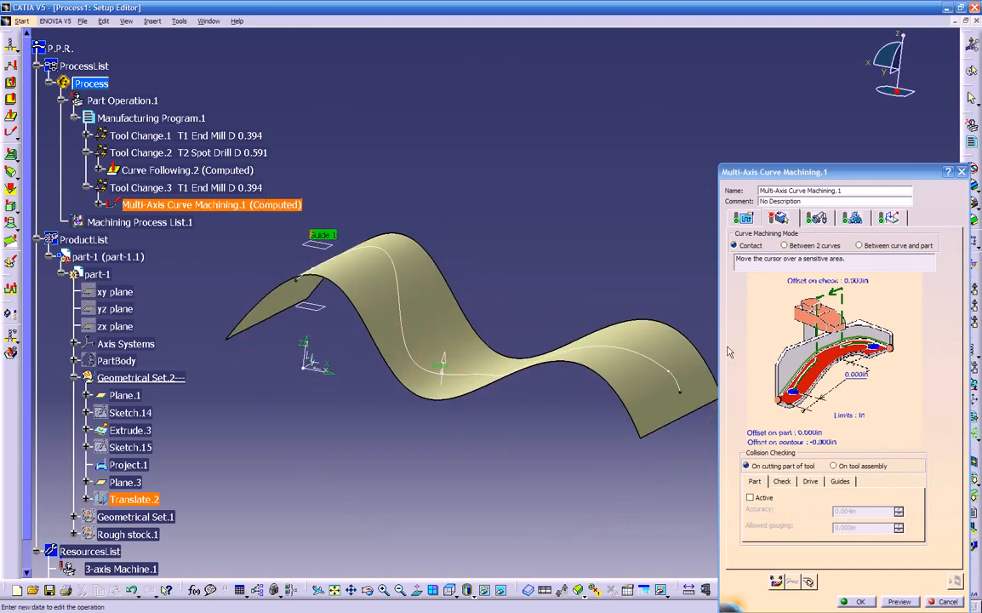
# Remove the operation's existing guide selection and define the projected curve Project.1 as the new guide
pyautogui.rightClick(826, 359)
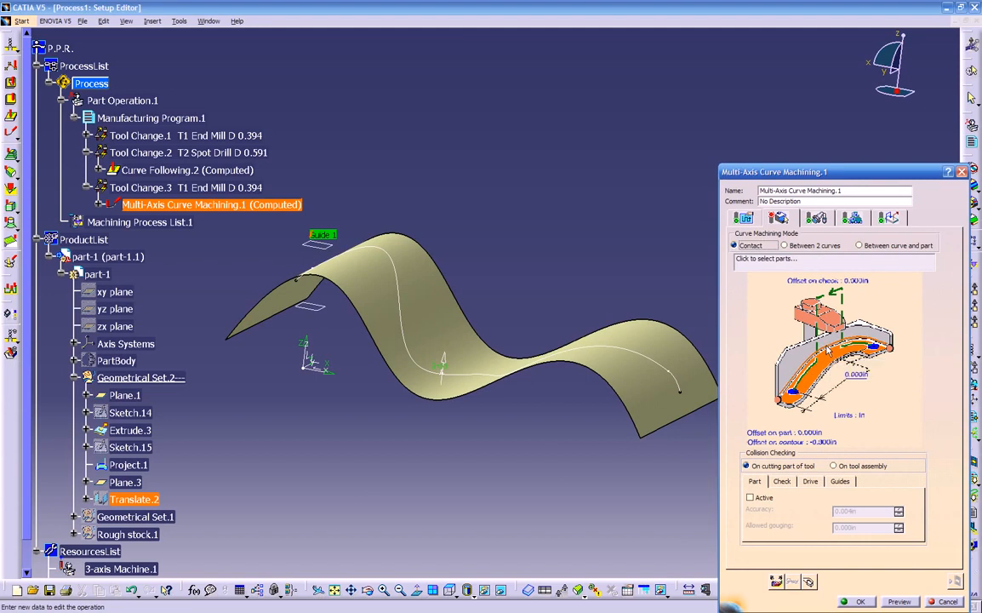
pyautogui.rightClick(839, 349)
pyautogui.click(859, 354)
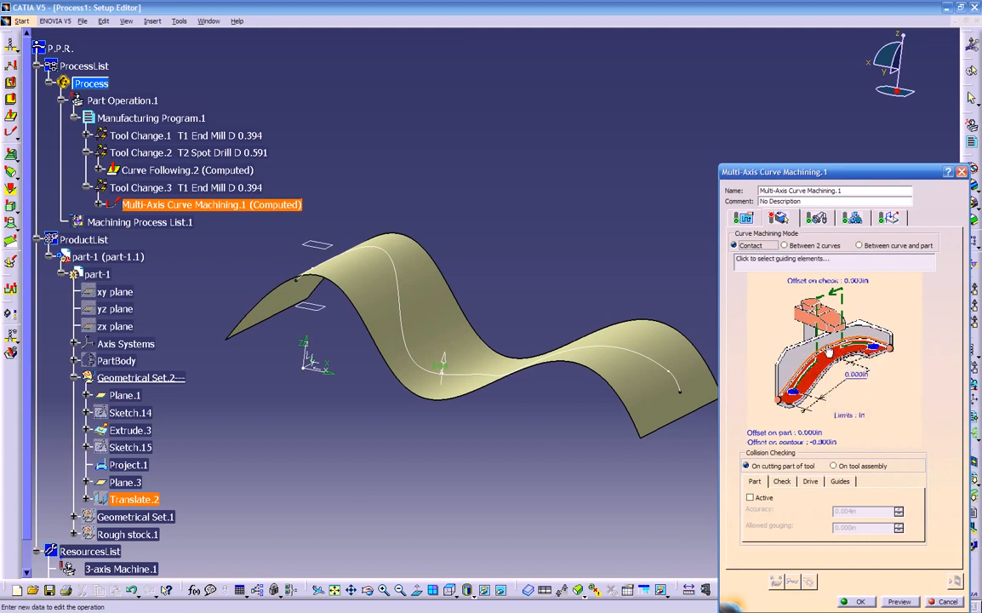
pyautogui.click(832, 351)
pyautogui.click(674, 375)
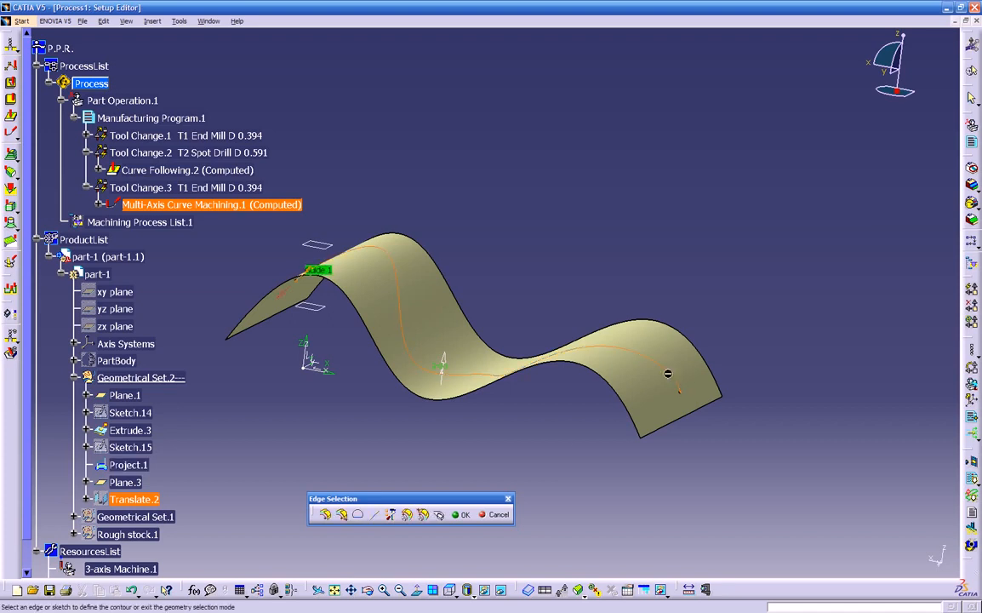
pyautogui.doubleClick(558, 438)
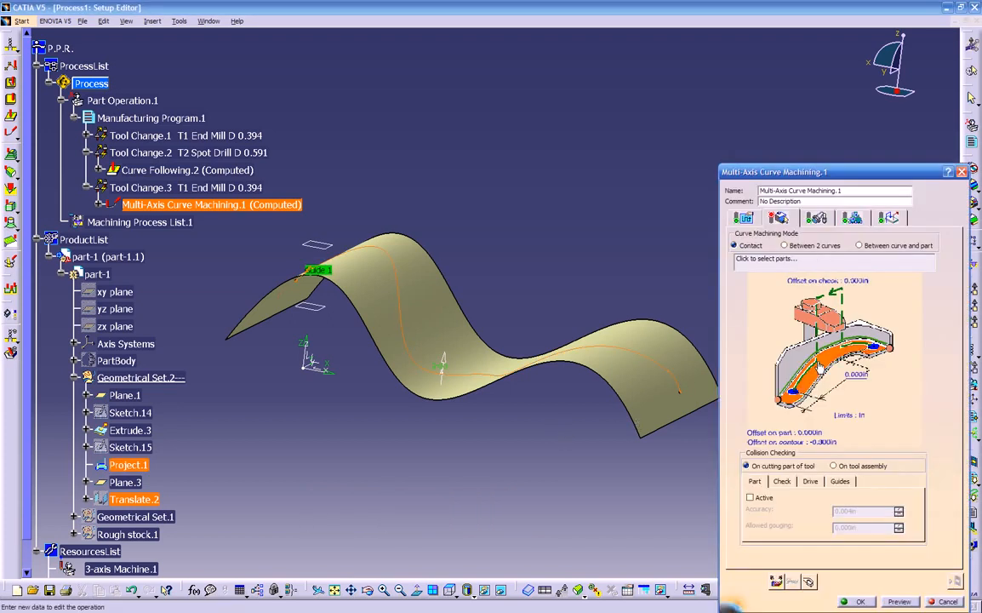
# Select the wavy surface Extrude.3 as the part for the contact machining
pyautogui.click(741, 331)
pyautogui.click(640, 380)
pyautogui.doubleClick(578, 417)
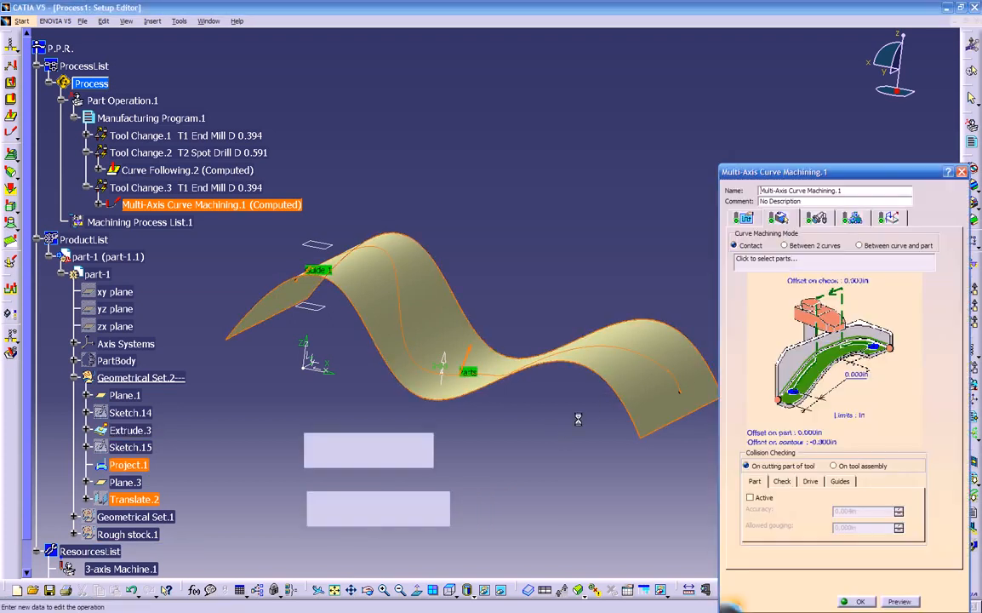
# Compute and replay the Contact tool path, examine its levels over the wavy surface from several sides, and accept the operation
pyautogui.click(953, 583)
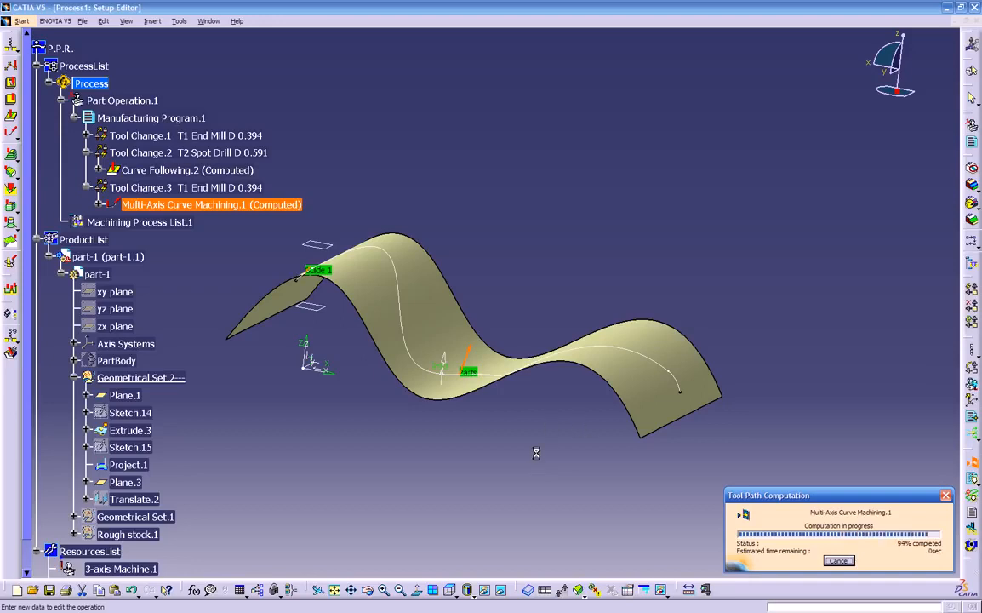
pyautogui.moveTo(543, 458); pyautogui.dragTo(579, 371, button='middle')
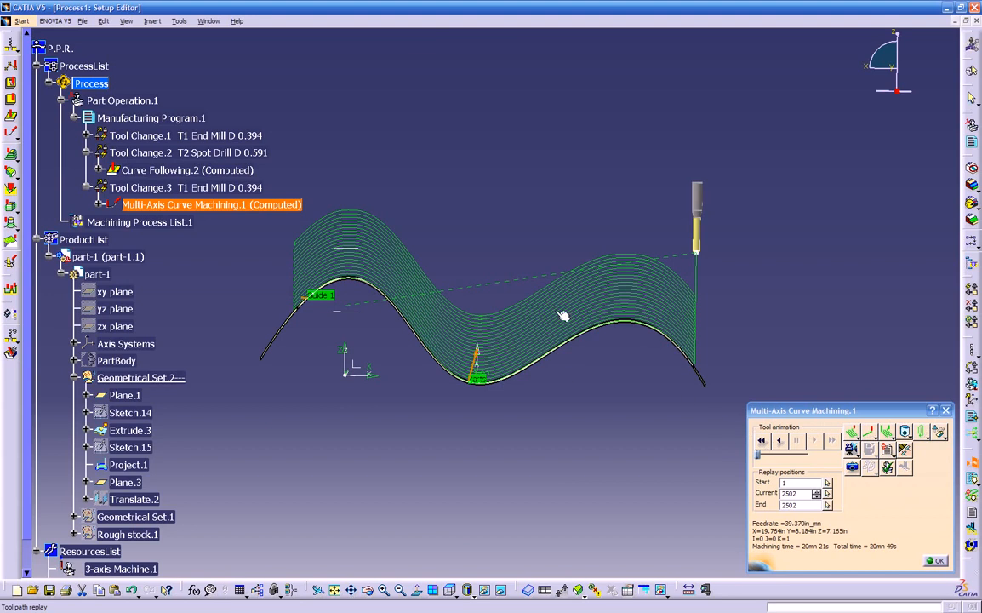
pyautogui.moveTo(500, 287); pyautogui.dragTo(573, 322, button='middle')
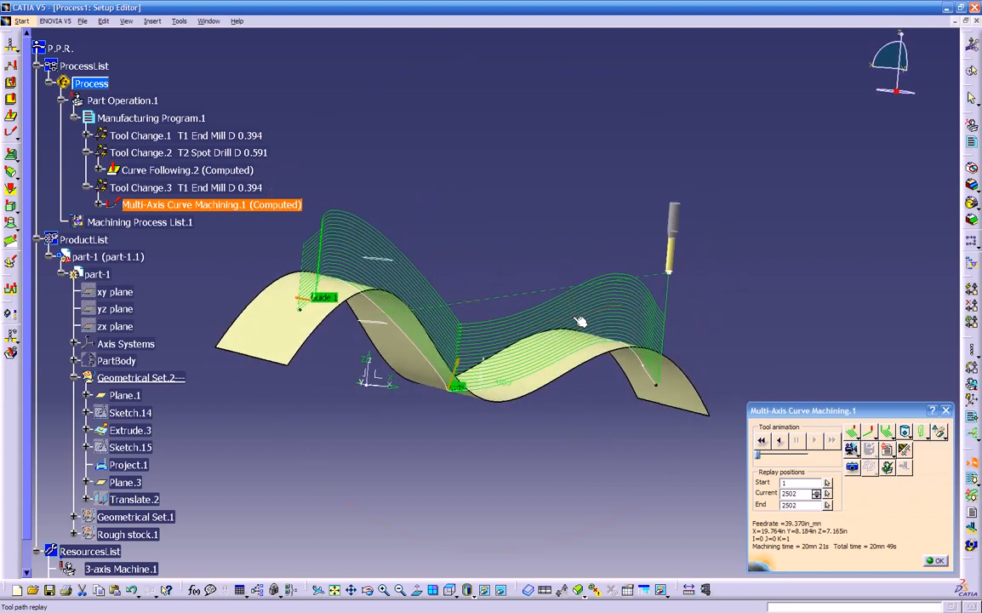
pyautogui.moveTo(539, 374); pyautogui.dragTo(594, 421, button='middle')
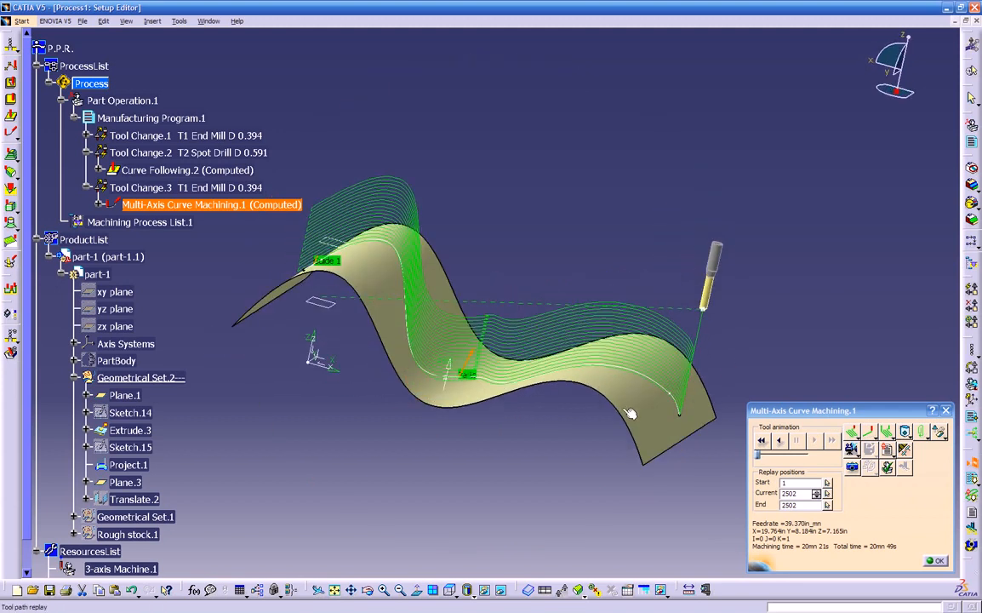
pyautogui.moveTo(479, 379); pyautogui.dragTo(546, 384, button='middle')
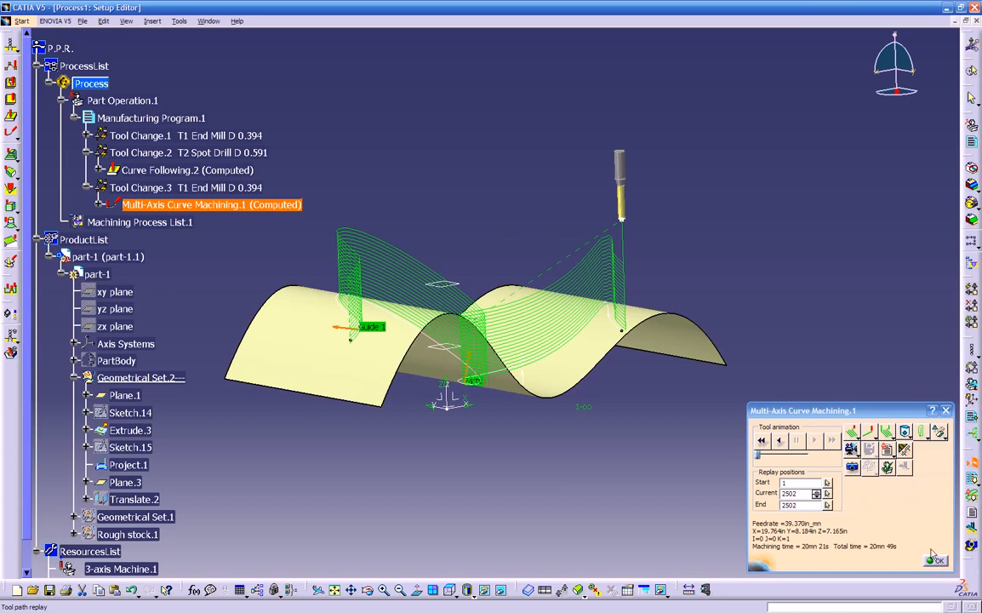
pyautogui.moveTo(692, 430); pyautogui.dragTo(362, 295, button='middle')
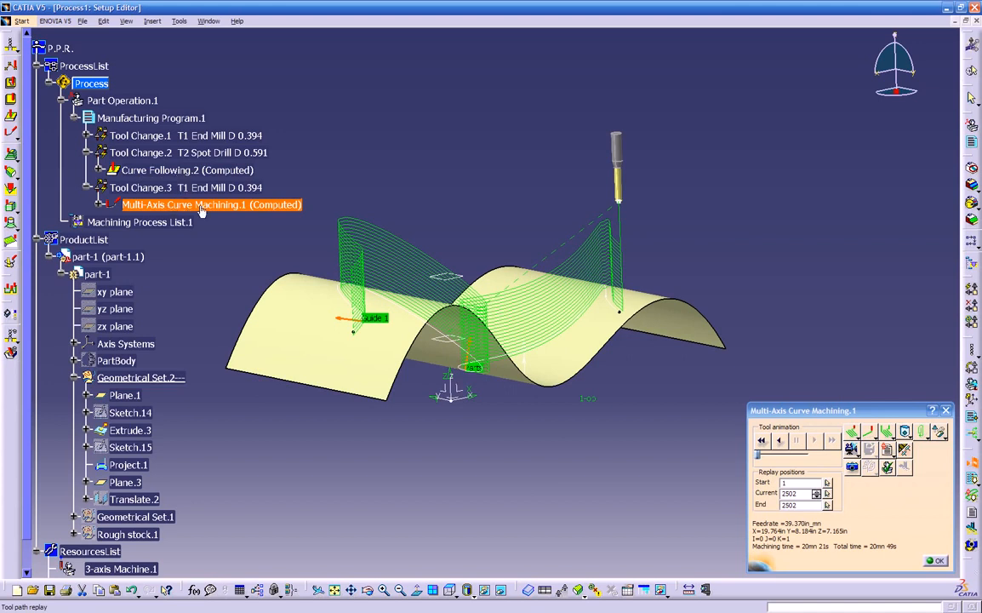
pyautogui.moveTo(356, 374); pyautogui.dragTo(478, 351, button='middle')
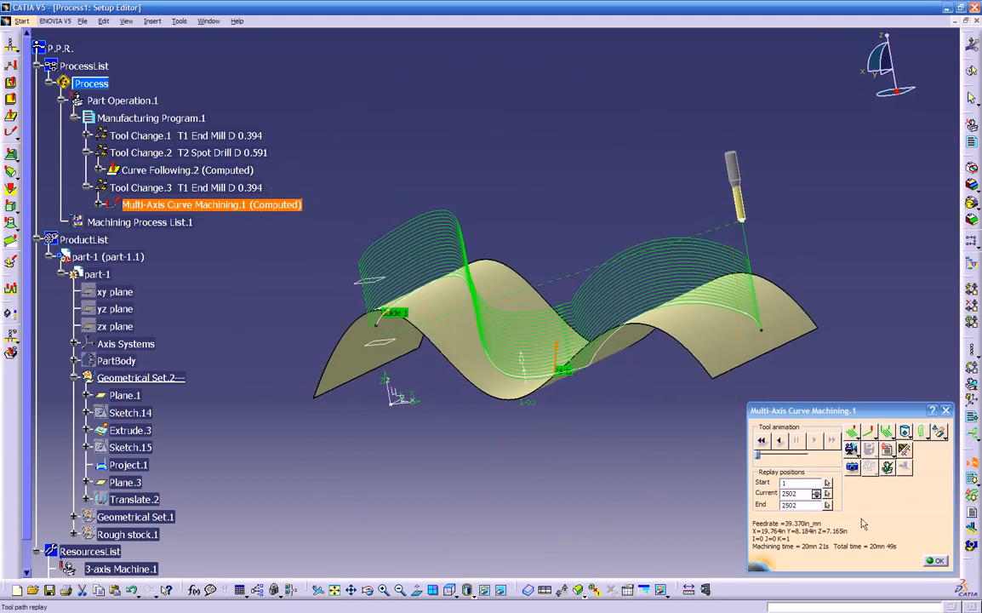
pyautogui.click(937, 562)
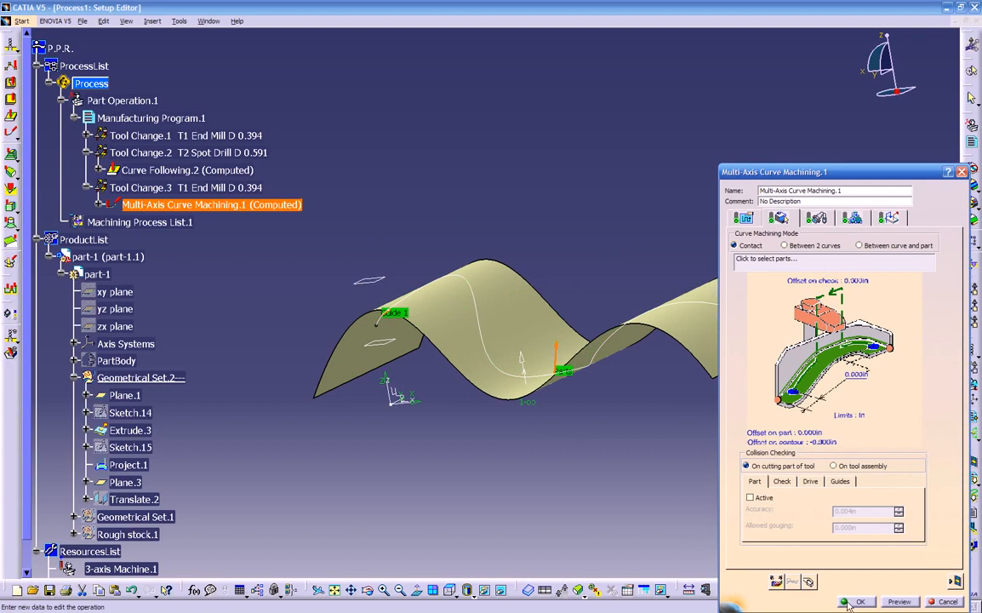
pyautogui.click(847, 601)
pyautogui.moveTo(584, 418); pyautogui.dragTo(521, 427, button='middle')
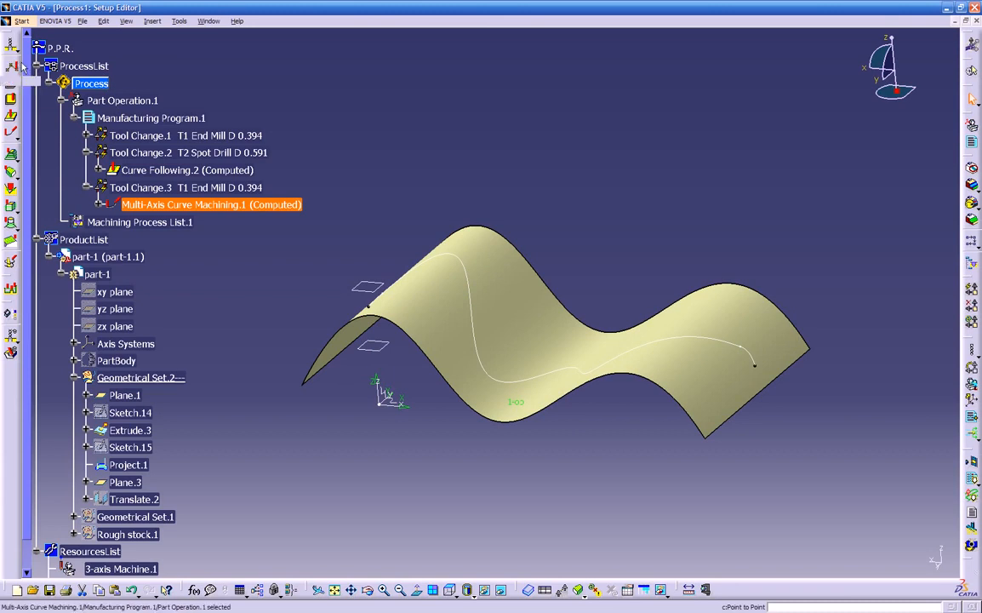
pyautogui.moveTo(387, 423); pyautogui.dragTo(537, 357, button='middle')
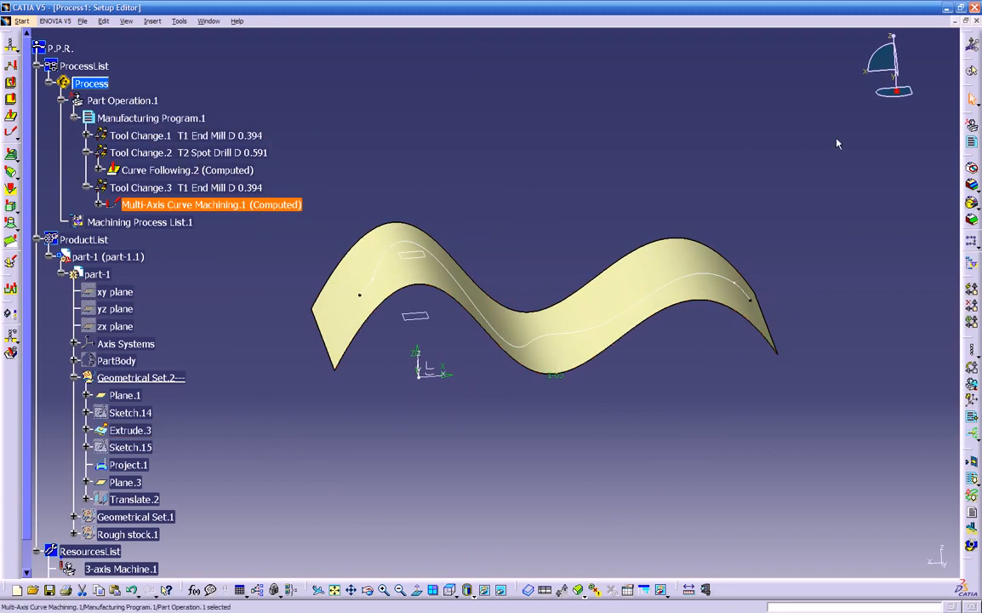
pyautogui.moveTo(362, 384); pyautogui.dragTo(441, 375, button='middle')
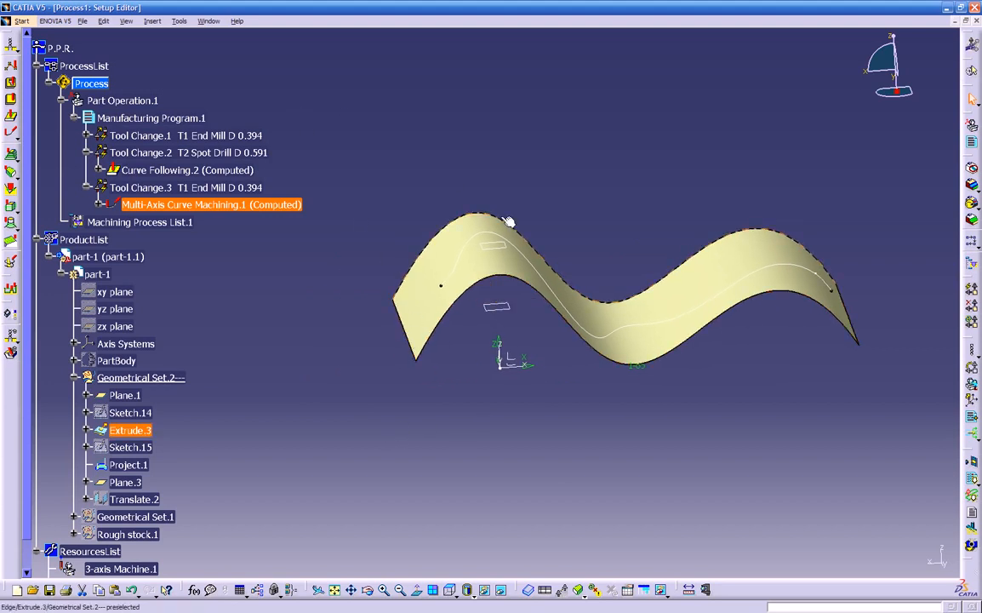
pyautogui.moveTo(624, 381); pyautogui.dragTo(466, 400, button='middle')
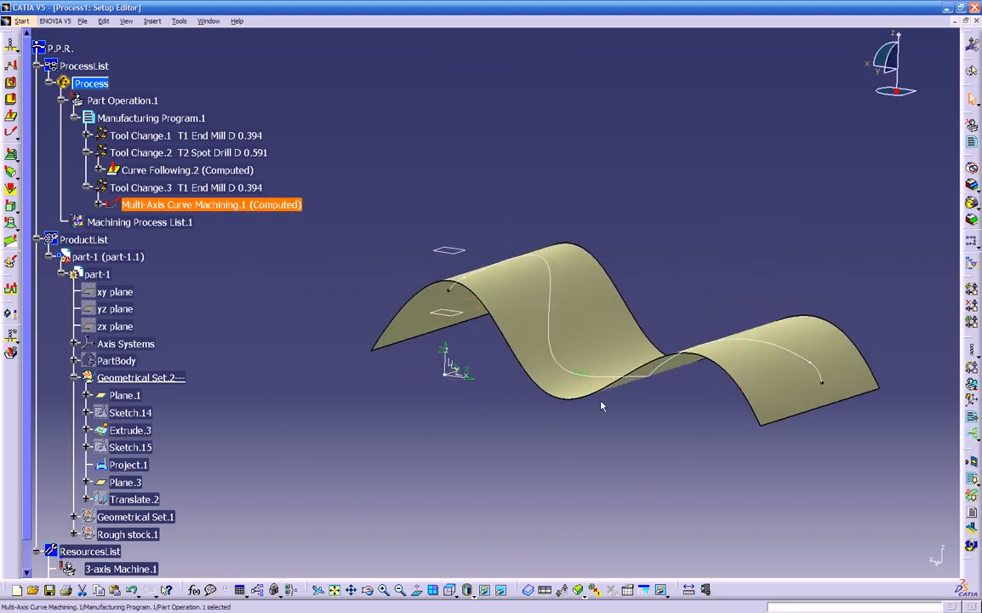
pyautogui.moveTo(508, 321); pyautogui.dragTo(397, 304, button='middle')
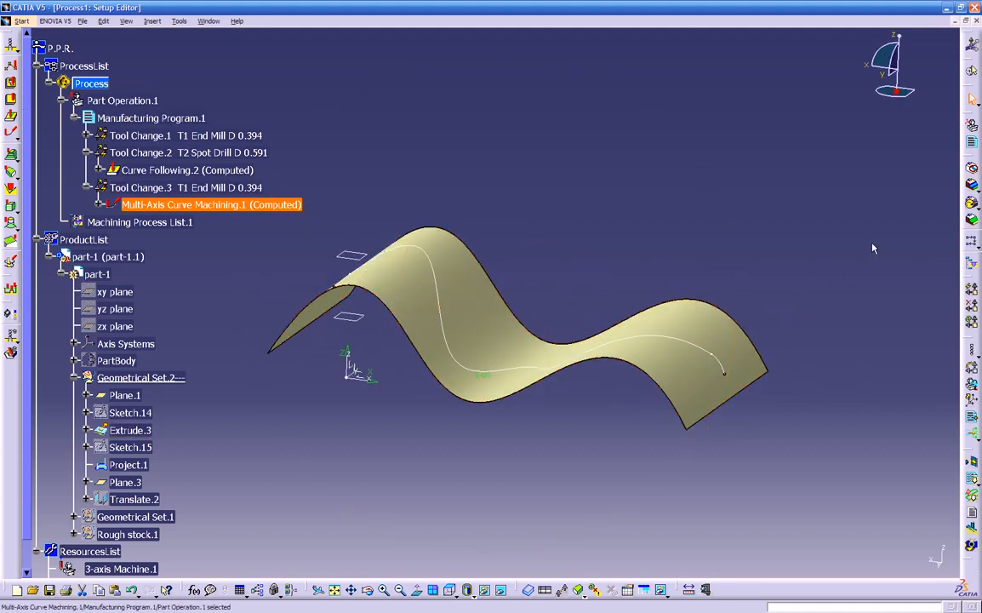
pyautogui.moveTo(481, 458); pyautogui.dragTo(626, 320, button='middle')
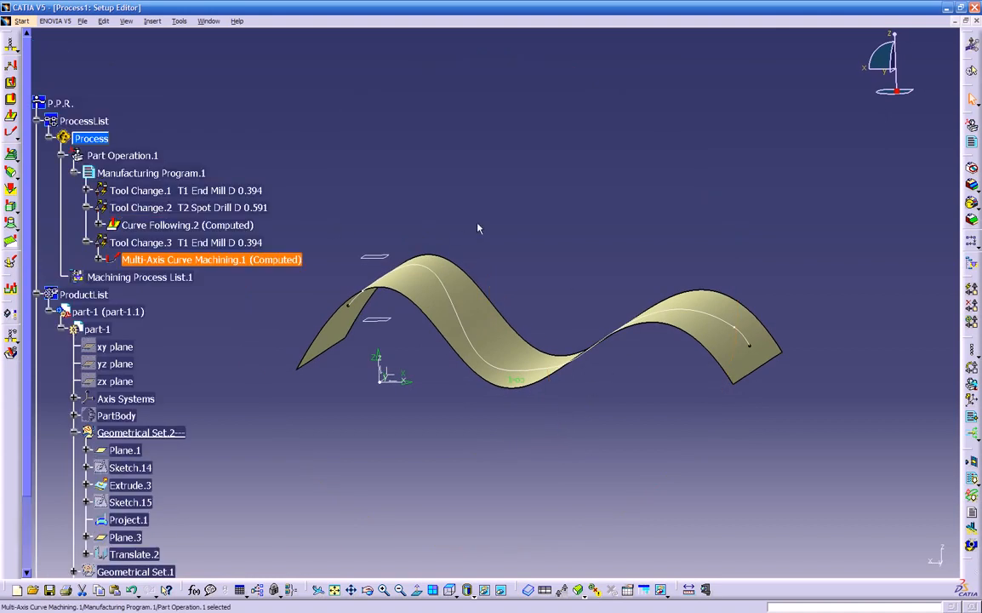
# Activate part-1 for wireframe and surface editing
pyautogui.doubleClick(487, 314)
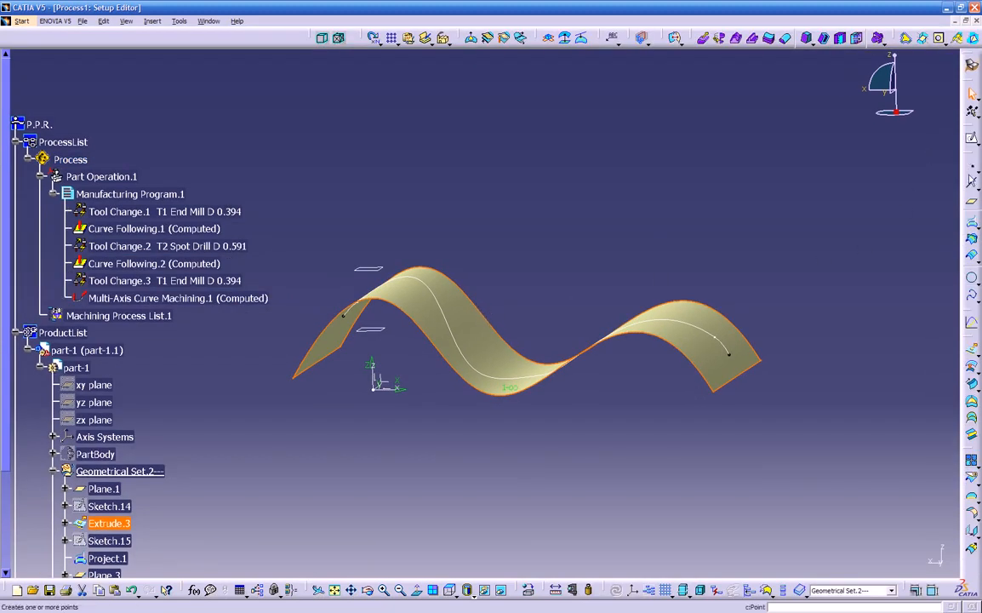
pyautogui.moveTo(901, 293); pyautogui.dragTo(381, 291, button='middle')
pyautogui.moveTo(447, 397); pyautogui.dragTo(610, 382, button='middle')
pyautogui.moveTo(435, 256); pyautogui.dragTo(522, 222, button='middle')
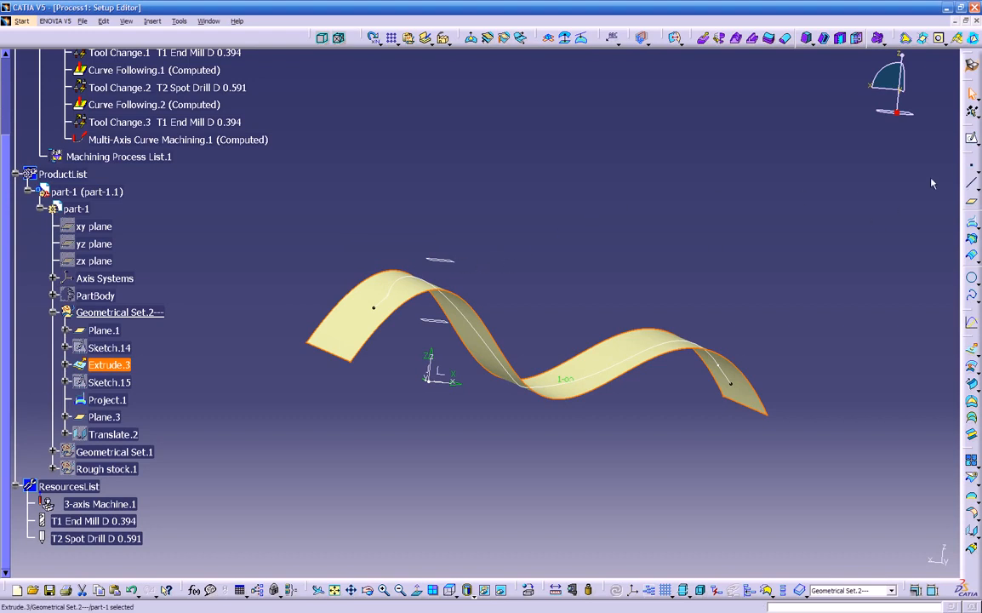
pyautogui.click(973, 163)
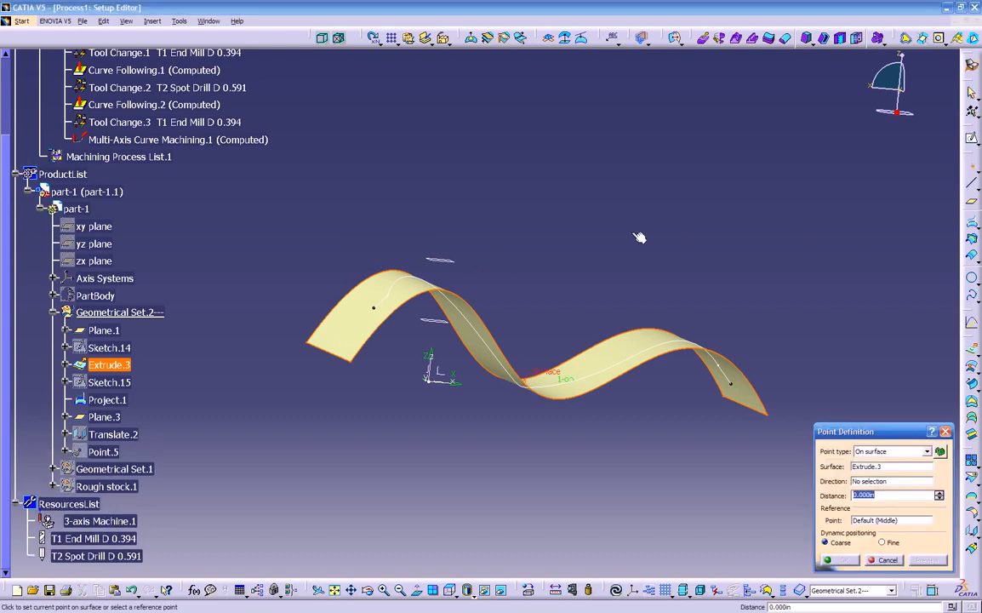
pyautogui.click(433, 288)
pyautogui.moveTo(590, 263); pyautogui.dragTo(689, 385, button='middle')
pyautogui.click(894, 560)
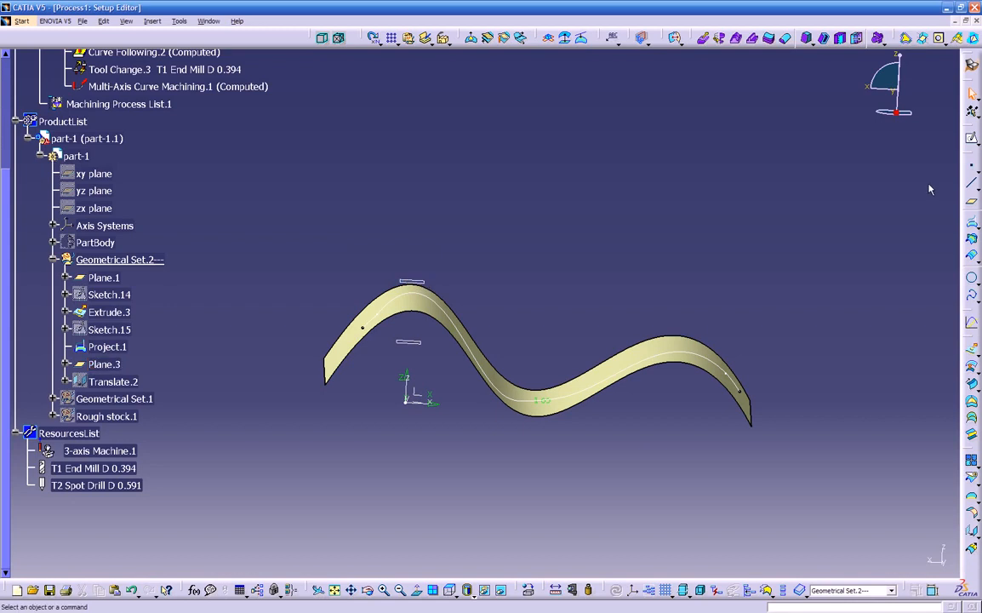
# Create a freely placed On plane point on Plane.3, well outside the wavy surface's corner farthest from the plane symbol
pyautogui.click(974, 170)
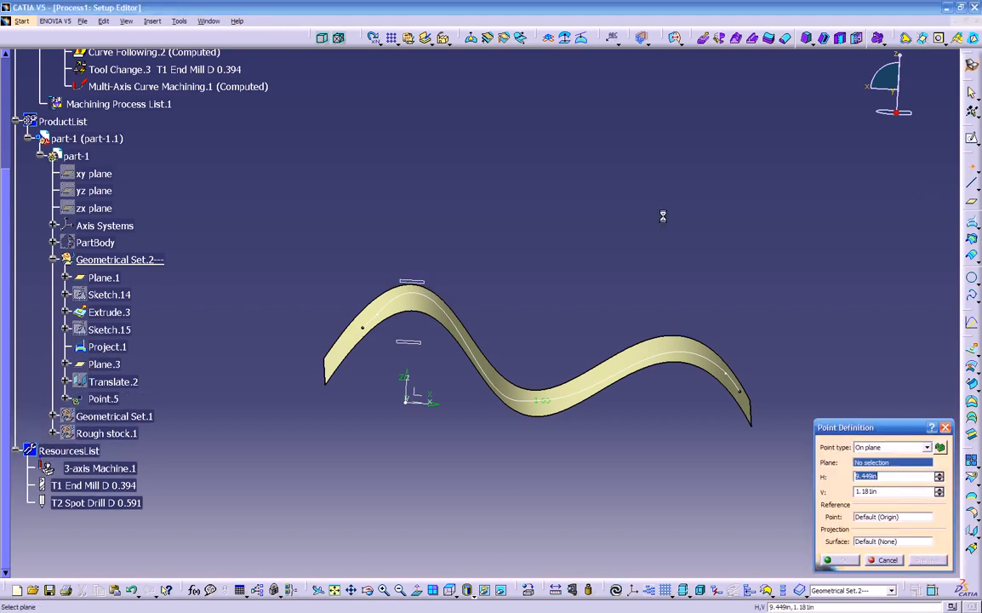
pyautogui.click(425, 277)
pyautogui.moveTo(620, 278); pyautogui.dragTo(517, 376, button='middle')
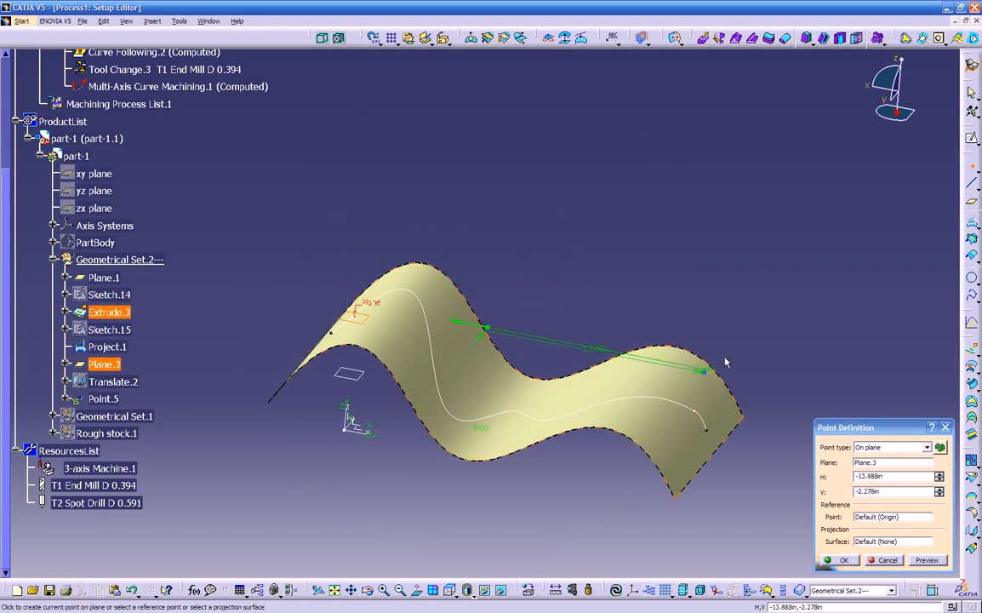
pyautogui.moveTo(566, 347); pyautogui.dragTo(594, 288, button='middle')
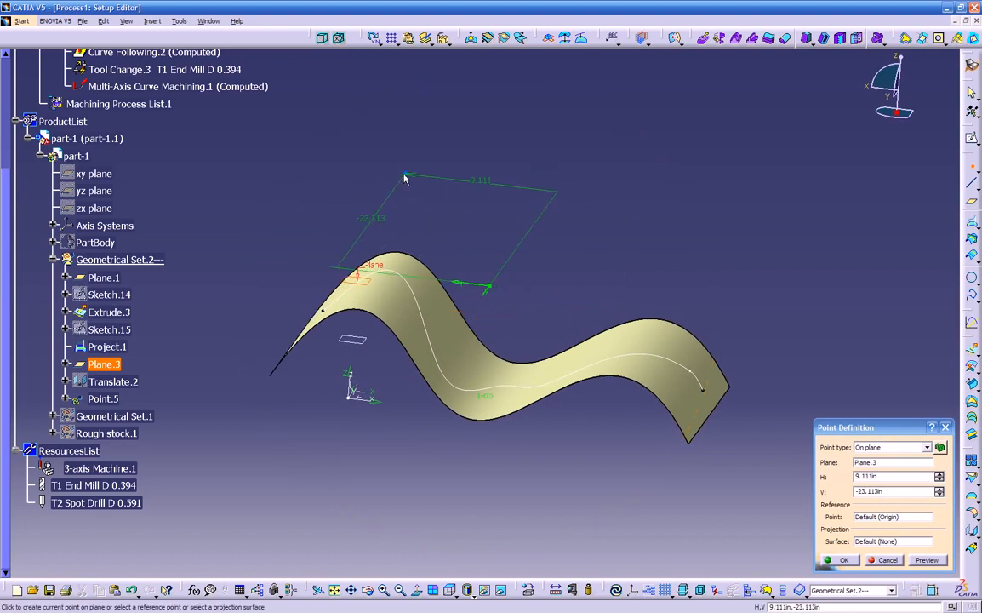
pyautogui.moveTo(626, 300); pyautogui.dragTo(516, 353, button='middle')
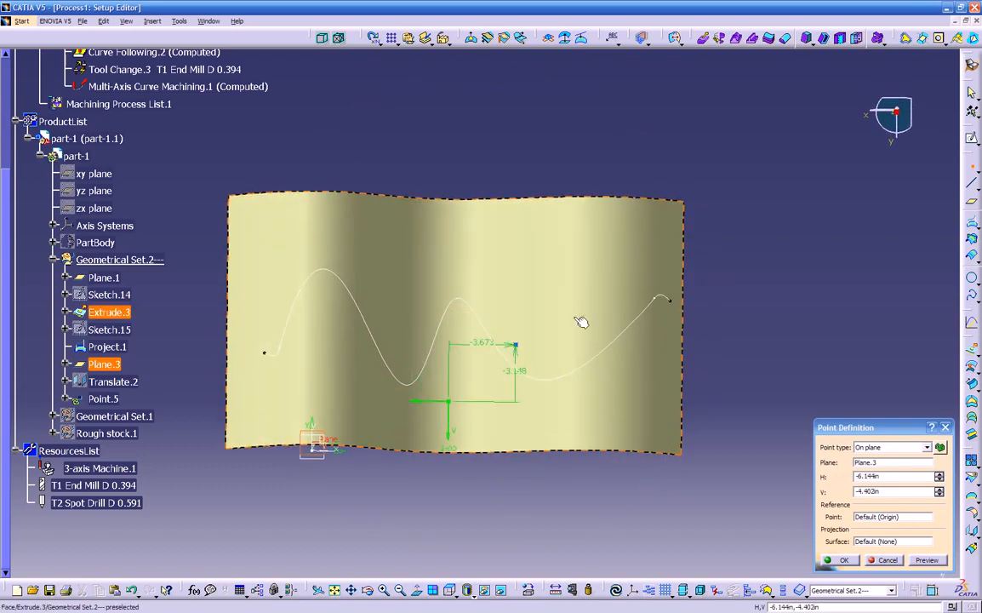
pyautogui.click(880, 75)
pyautogui.press('Return')
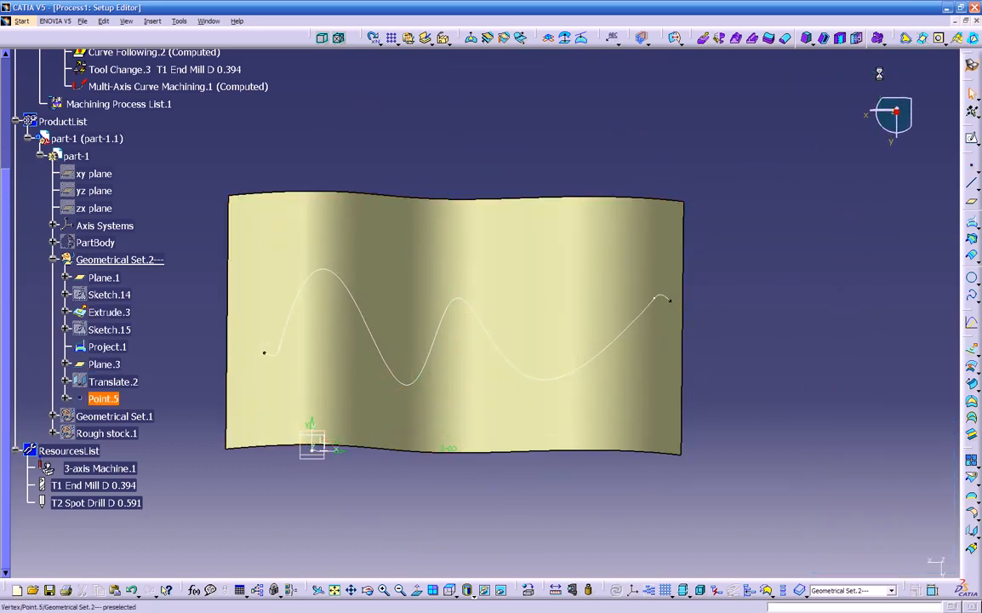
# Create two more On plane points on Plane.3, one above the wavy surface's first crest and one beyond its nearby end
pyautogui.moveTo(778, 226)
pyautogui.mouseDown(button='middle')
pyautogui.moveTo(693, 377)
pyautogui.moveTo(669, 377)
pyautogui.moveTo(581, 432)
pyautogui.moveTo(596, 281)
pyautogui.moveTo(555, 373)
pyautogui.moveTo(582, 246)
pyautogui.mouseUp(button='middle')
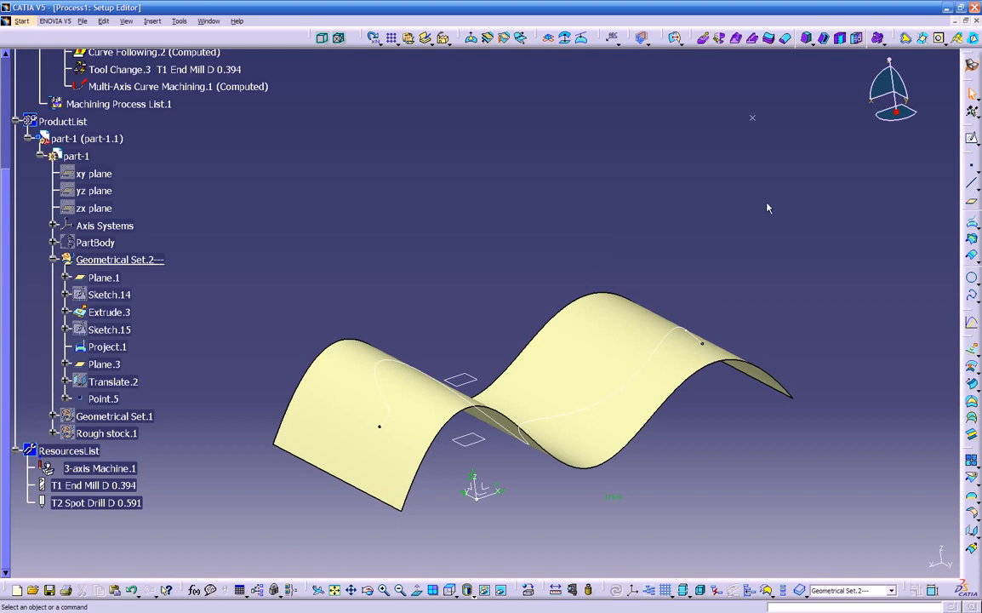
pyautogui.moveTo(594, 245)
pyautogui.mouseDown(button='middle')
pyautogui.moveTo(592, 316)
pyautogui.moveTo(522, 328)
pyautogui.moveTo(586, 285)
pyautogui.moveTo(638, 368)
pyautogui.mouseUp(button='middle')
pyautogui.scroll(-1, 596, 455)
pyautogui.moveTo(595, 455); pyautogui.dragTo(571, 380, button='middle')
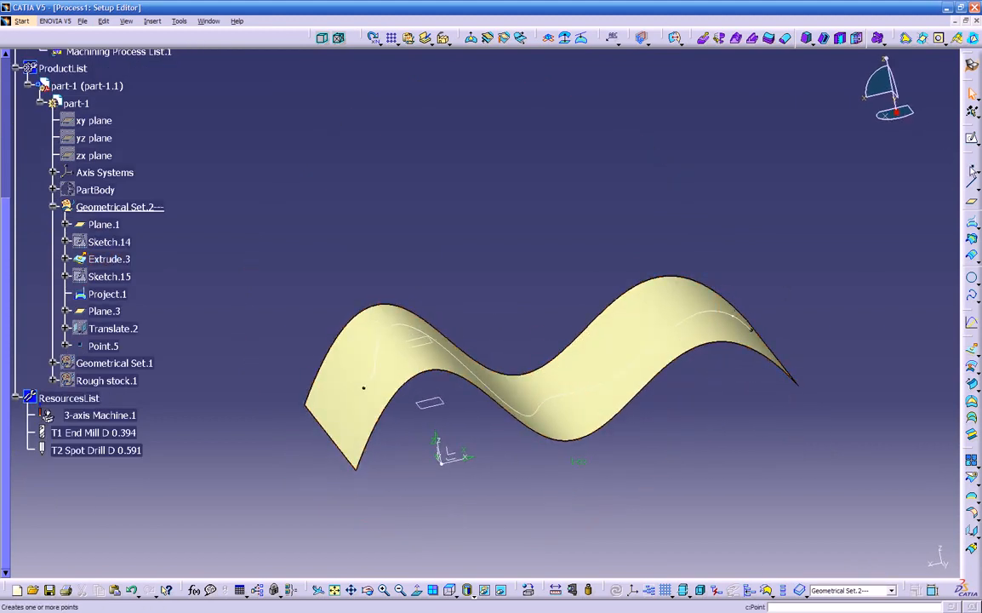
pyautogui.click(975, 171)
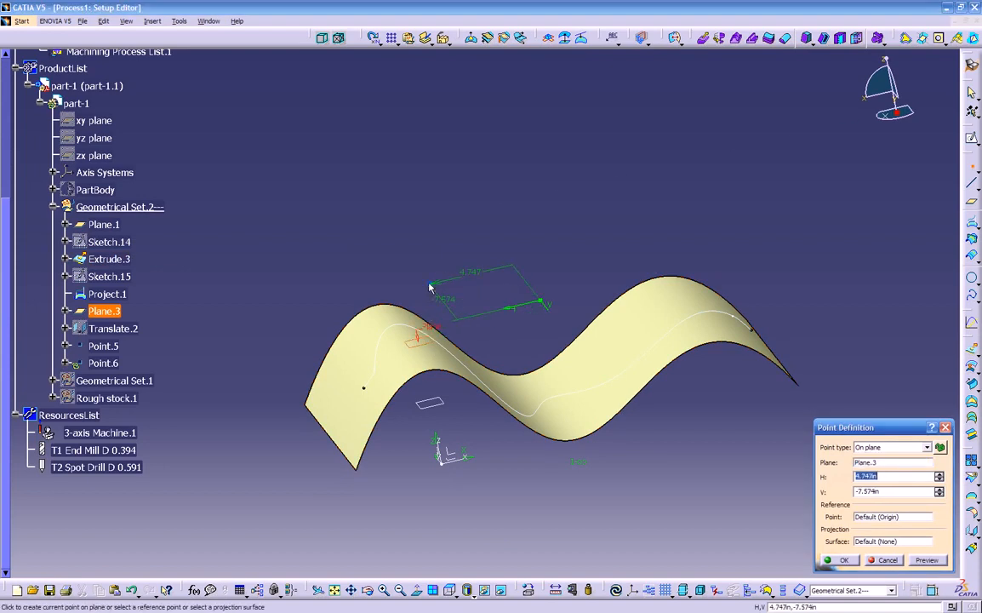
pyautogui.click(430, 276)
pyautogui.press('Return')
pyautogui.moveTo(672, 454); pyautogui.dragTo(545, 327, button='middle')
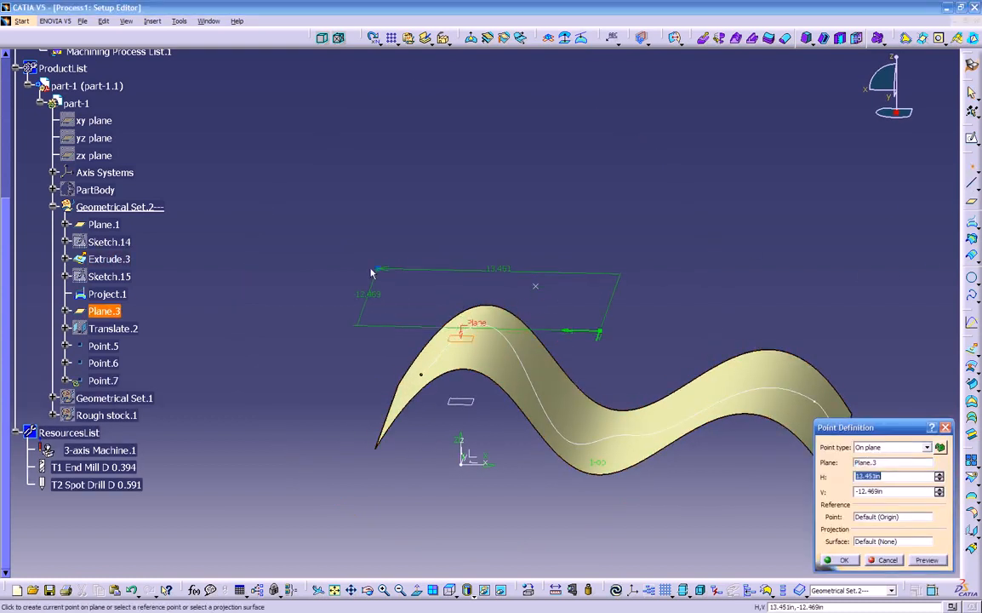
pyautogui.click(334, 310)
# Translate Point.5 upward along the Plane.3 direction by about 4.567 in and hide the original point
pyautogui.moveTo(668, 505); pyautogui.dragTo(565, 392, button='middle')
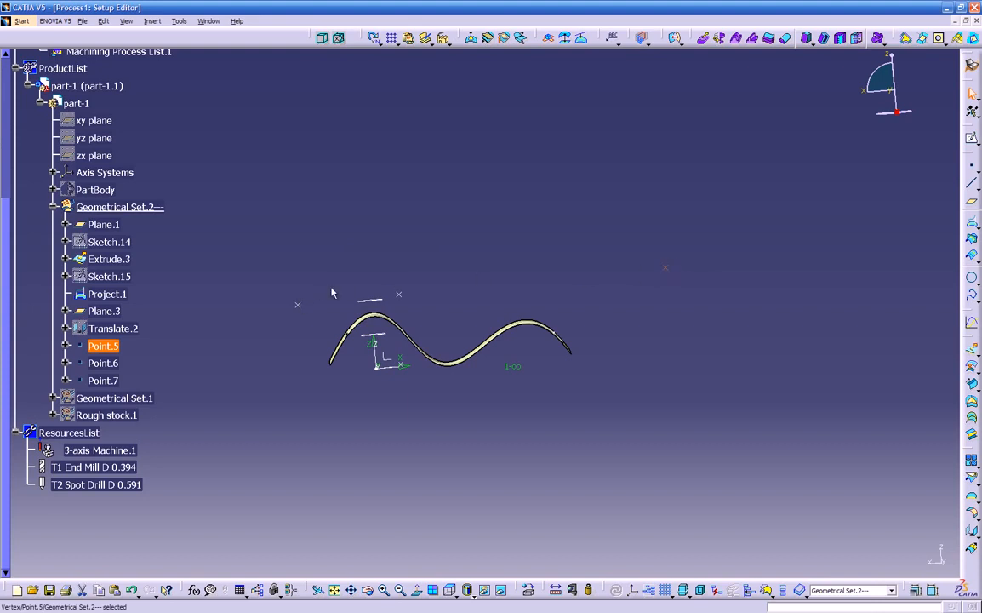
pyautogui.click(972, 531)
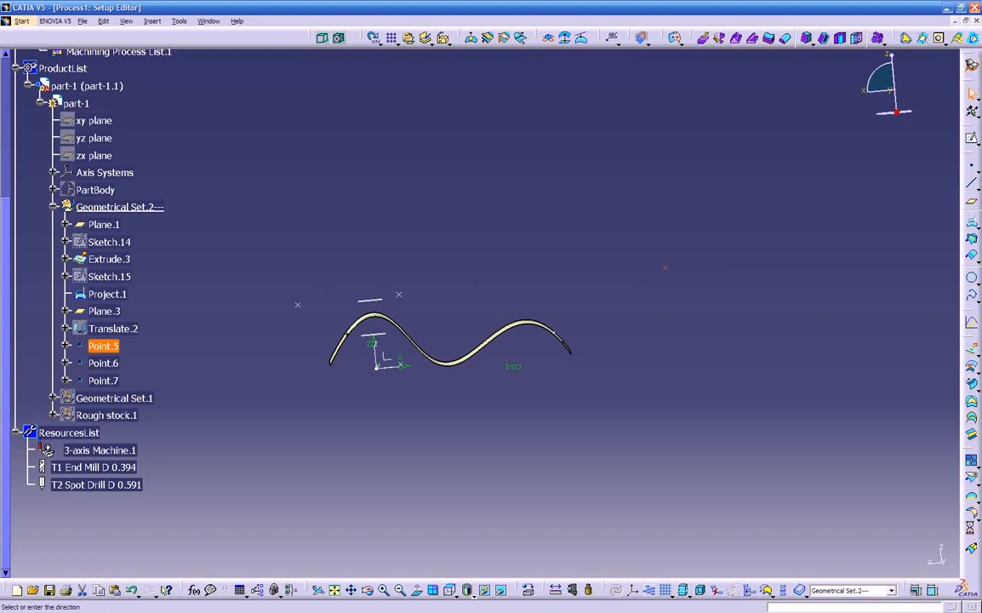
pyautogui.click(370, 301)
pyautogui.moveTo(632, 220); pyautogui.dragTo(650, 241)
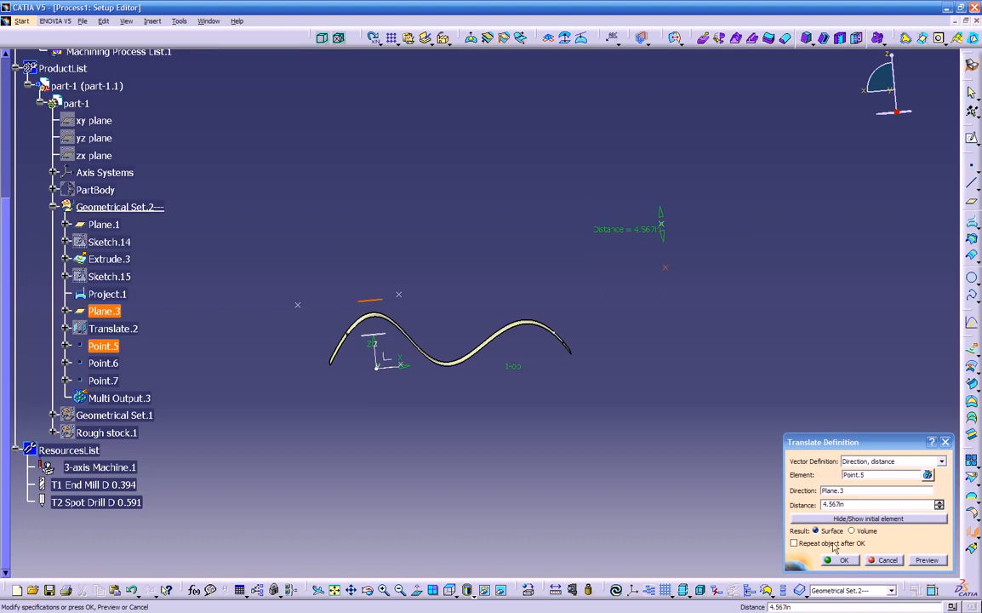
pyautogui.click(847, 518)
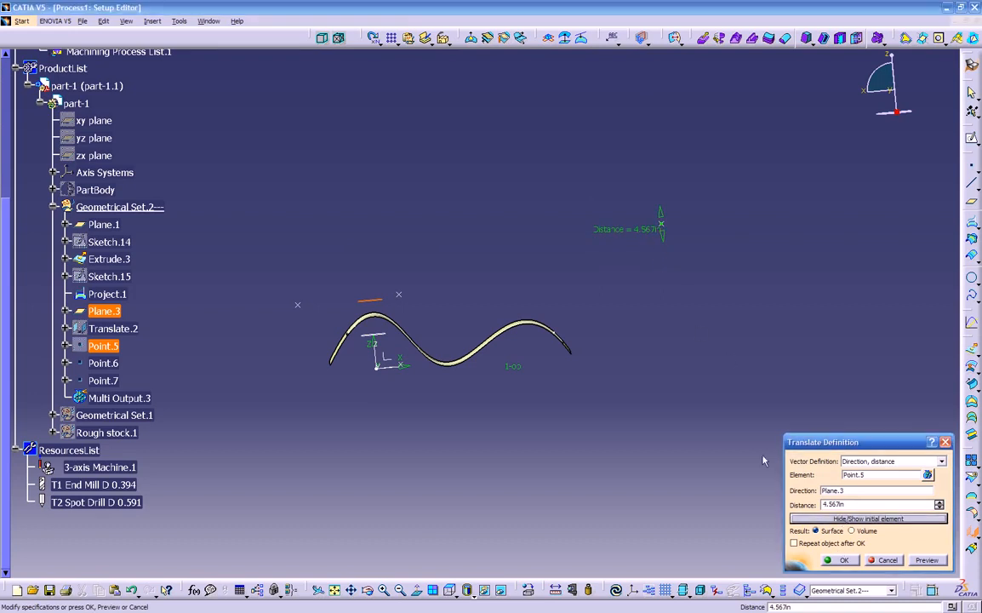
pyautogui.click(840, 561)
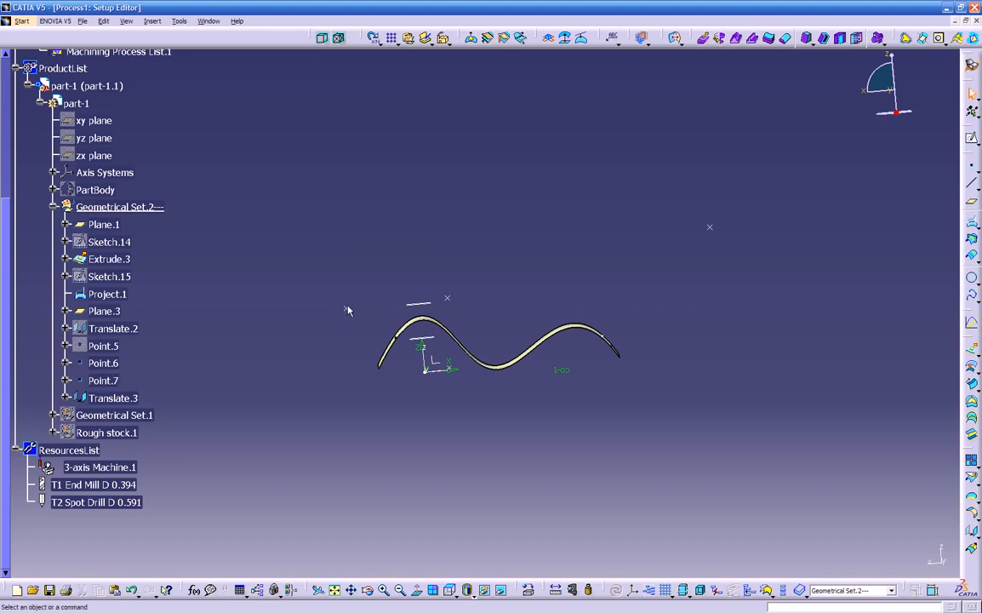
# Translate Point.7 upward along the Plane.3 direction by about 6.102 in and hide the original point
pyautogui.click(970, 492)
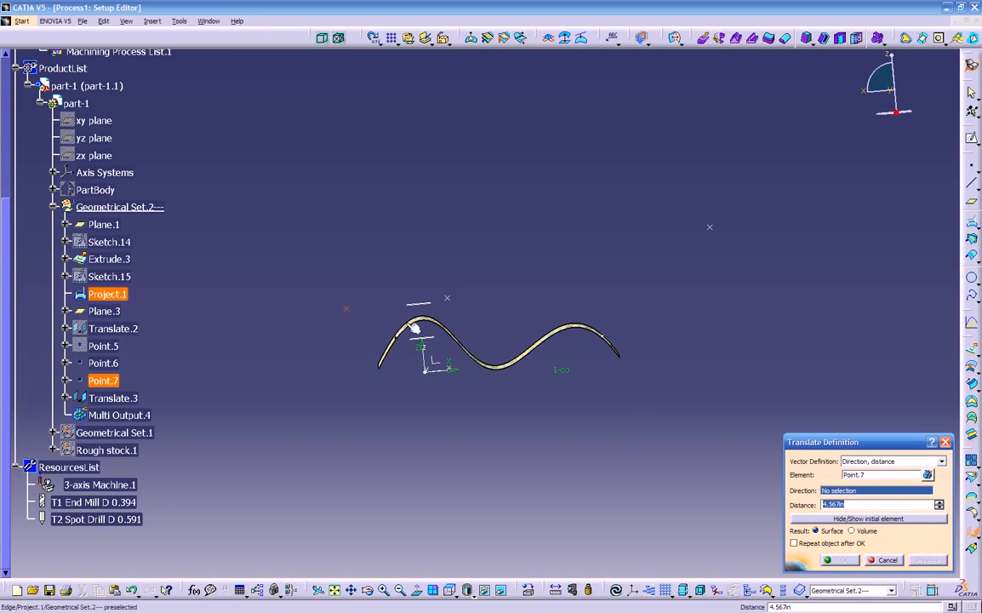
pyautogui.click(412, 305)
pyautogui.moveTo(320, 280)
pyautogui.mouseDown()
pyautogui.moveTo(329, 246)
pyautogui.moveTo(330, 263)
pyautogui.mouseUp()
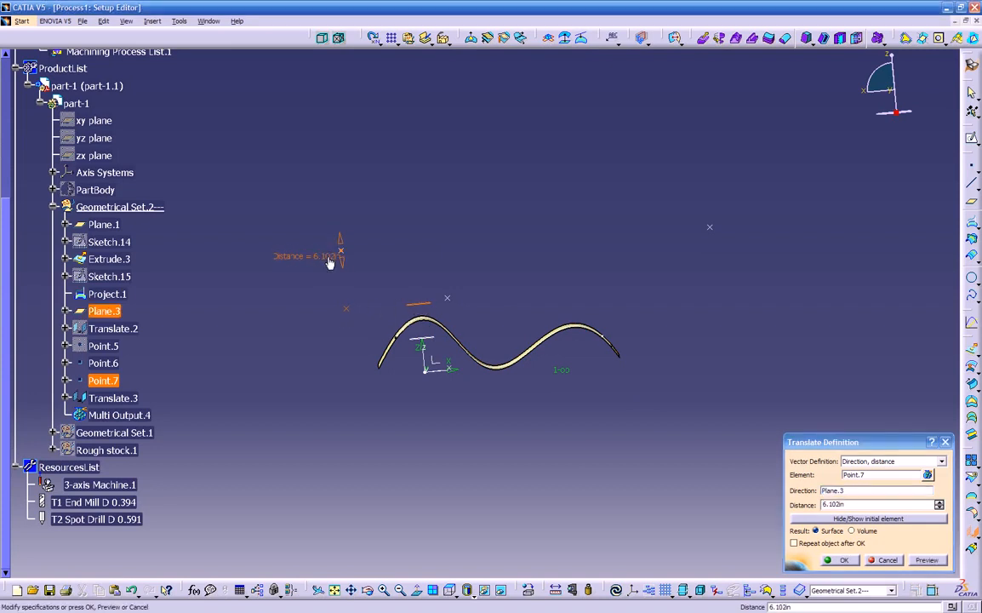
pyautogui.click(843, 560)
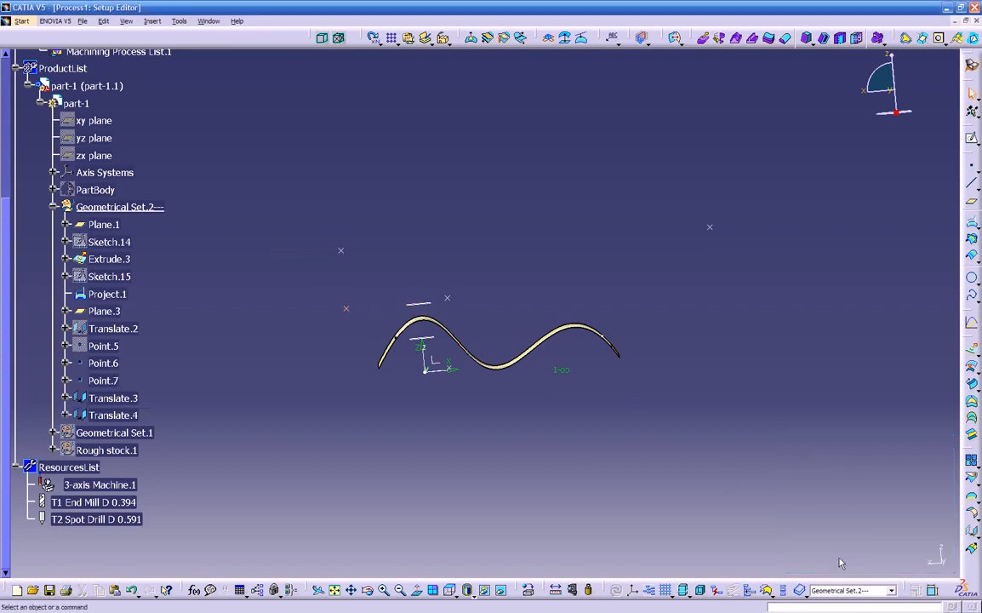
pyautogui.doubleClick(341, 255)
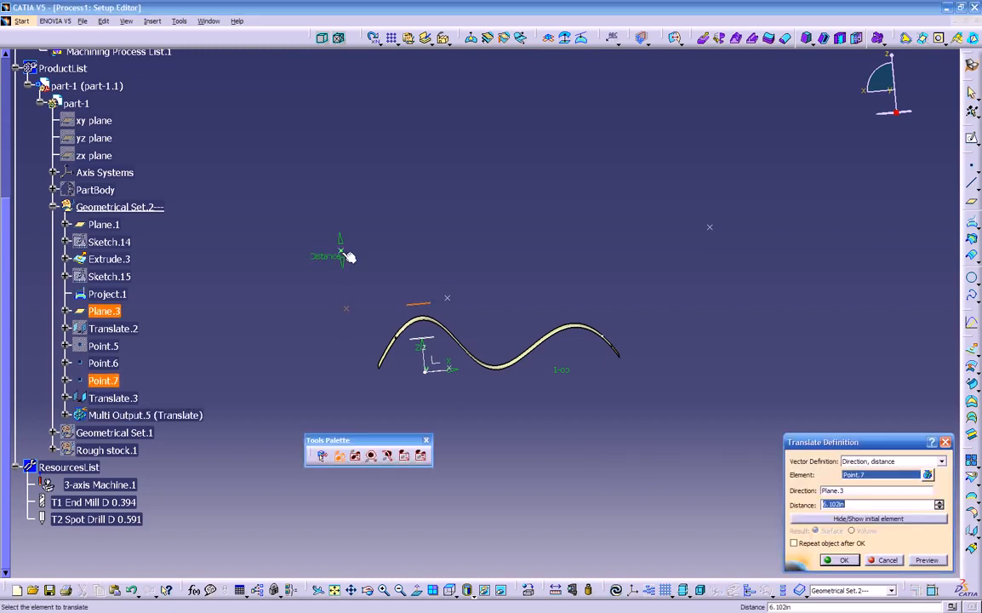
pyautogui.click(813, 520)
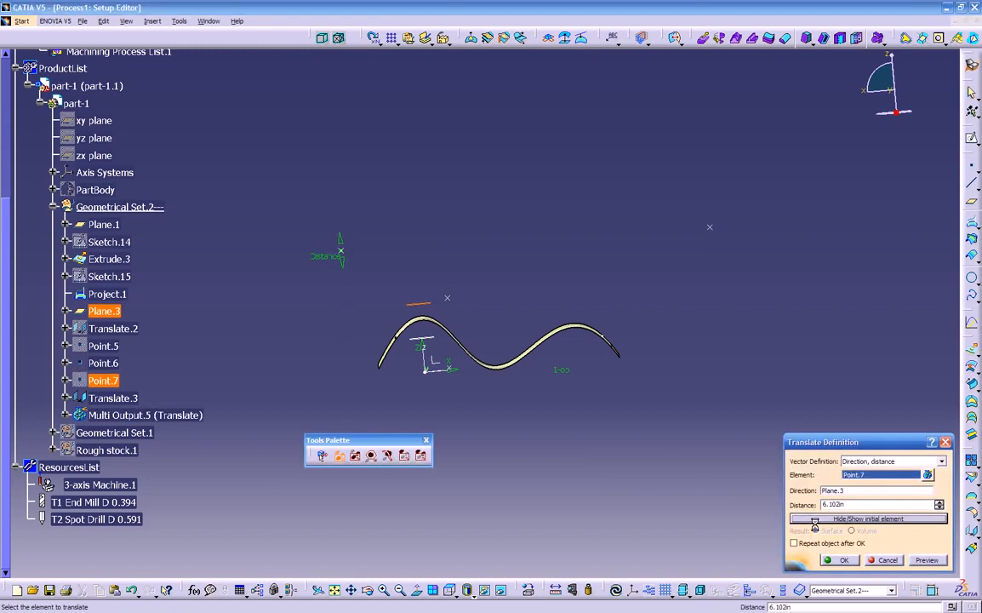
pyautogui.click(842, 561)
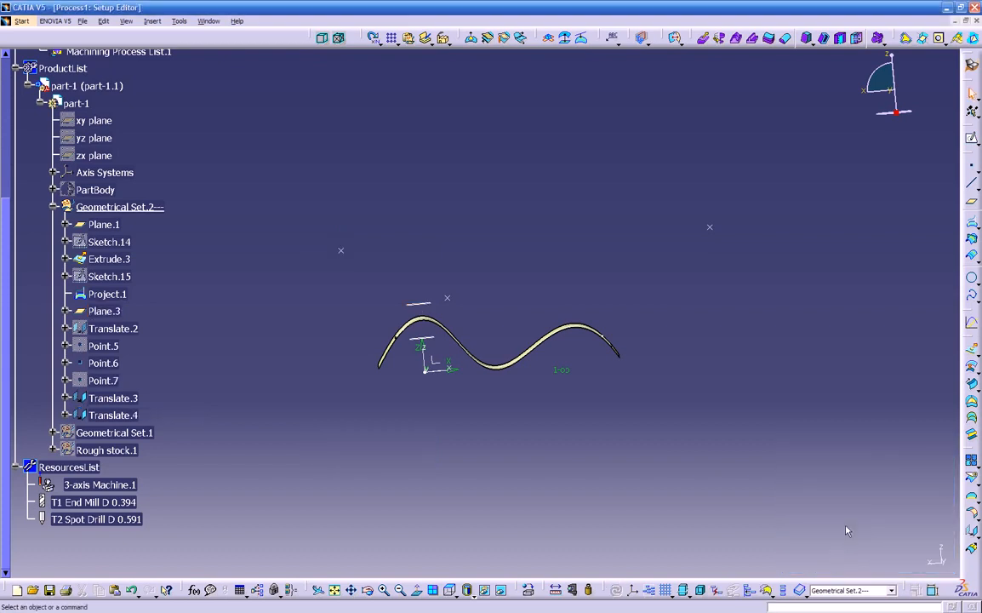
# Reactivate Manufacturing Program.1 for machining and expand its list of tool changes and operations
pyautogui.moveTo(548, 252); pyautogui.dragTo(518, 321, button='middle')
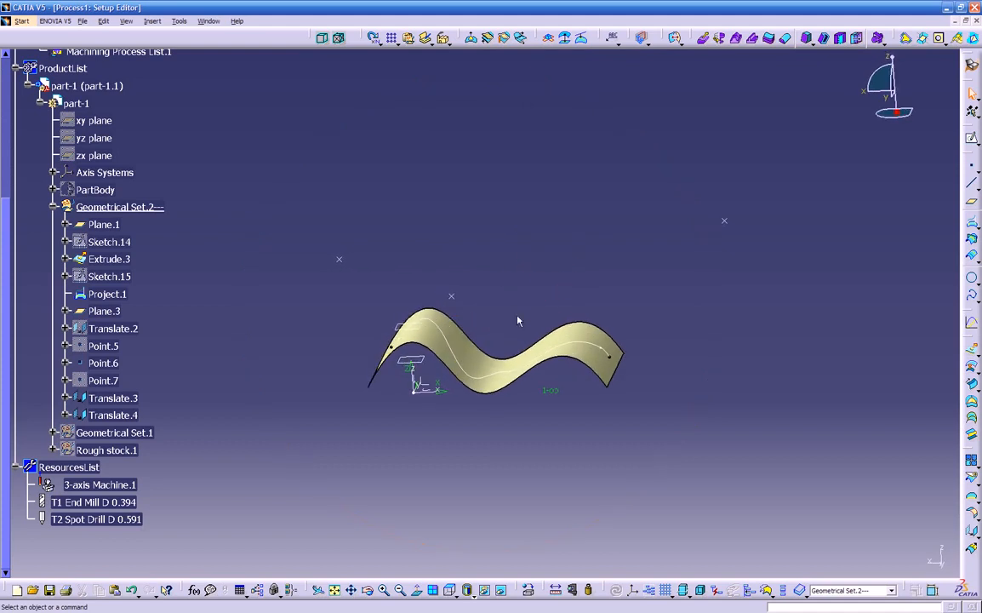
pyautogui.scroll(5, 153, 205)
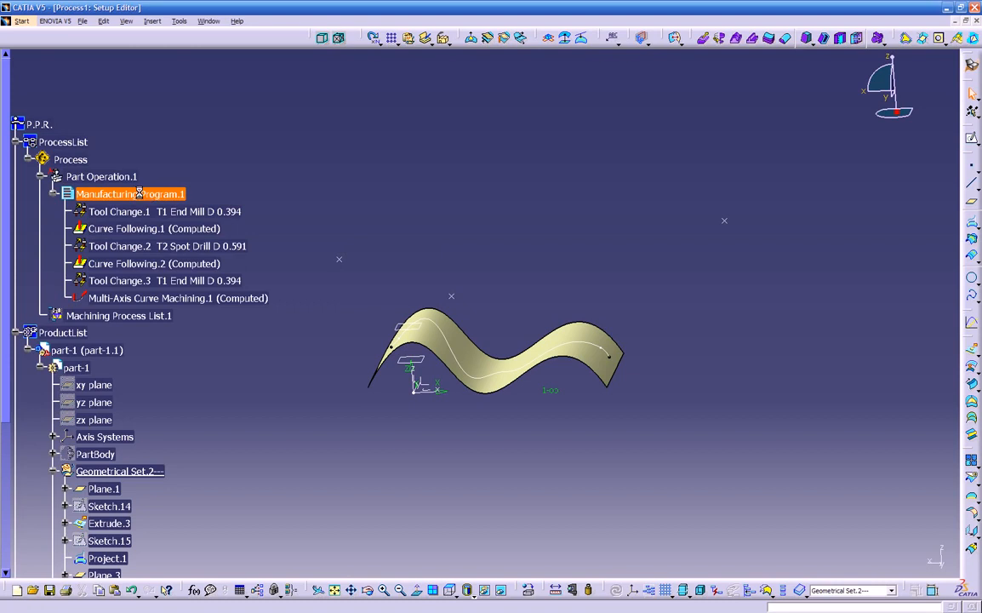
pyautogui.doubleClick(146, 195)
pyautogui.moveTo(473, 406); pyautogui.dragTo(560, 420, button='middle')
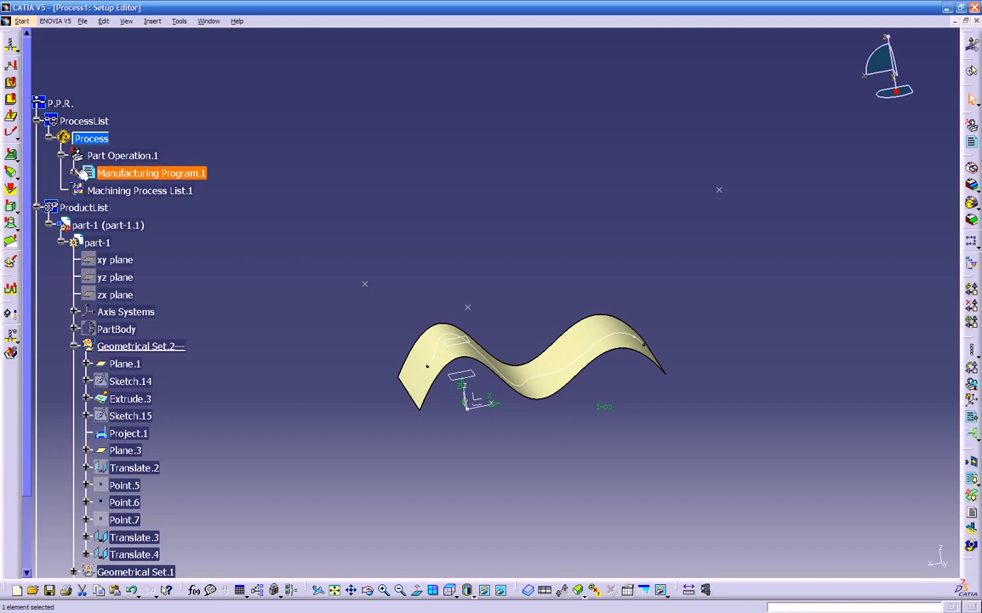
pyautogui.click(75, 173)
pyautogui.moveTo(579, 280); pyautogui.dragTo(567, 318, button='middle')
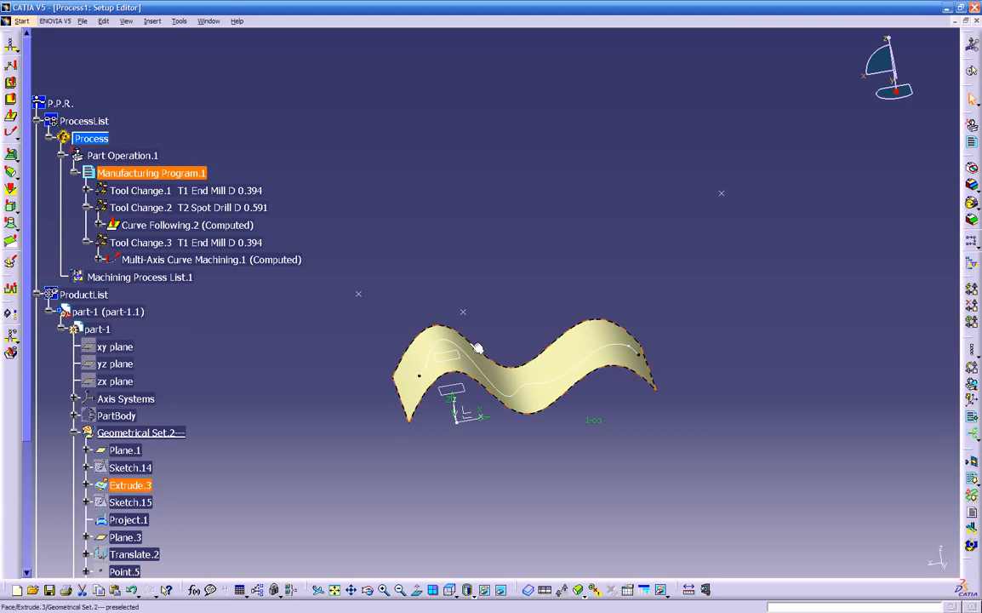
pyautogui.moveTo(511, 373); pyautogui.dragTo(395, 316, button='middle')
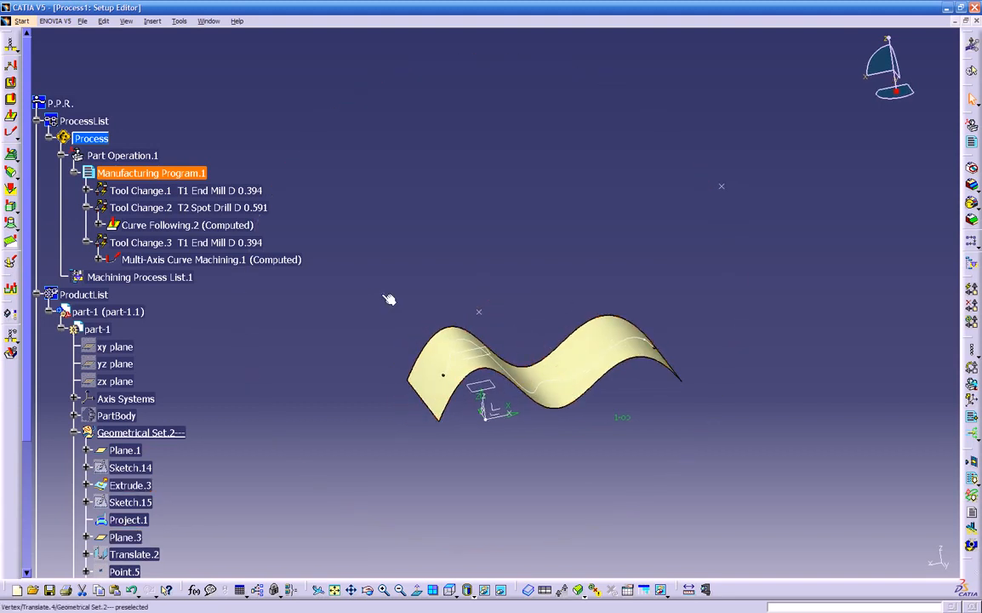
pyautogui.click(386, 296)
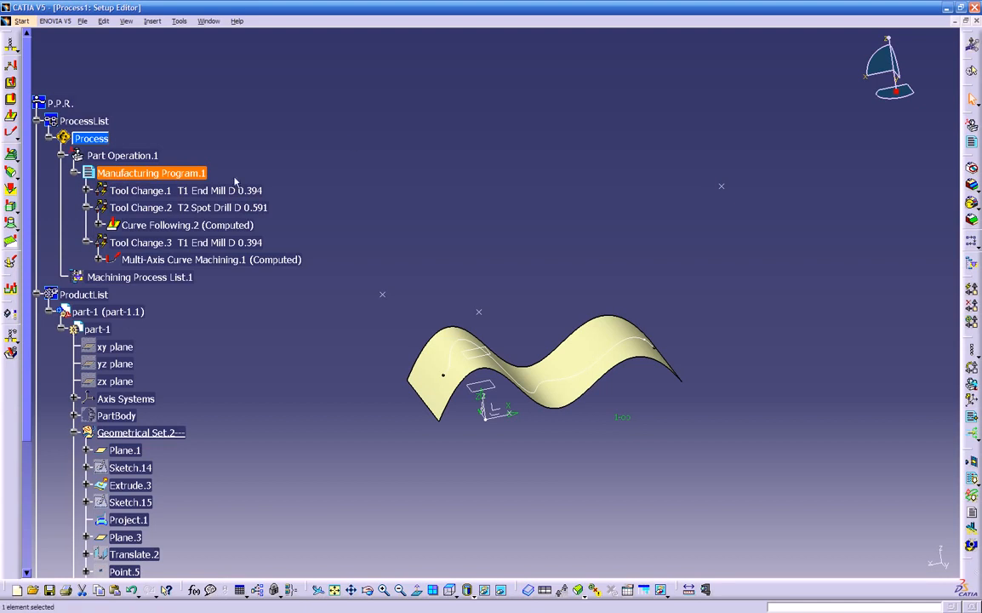
# Insert a Point to Point operation at the start of Manufacturing Program.1 and review its tool, feedrate and macro settings
pyautogui.click(86, 208)
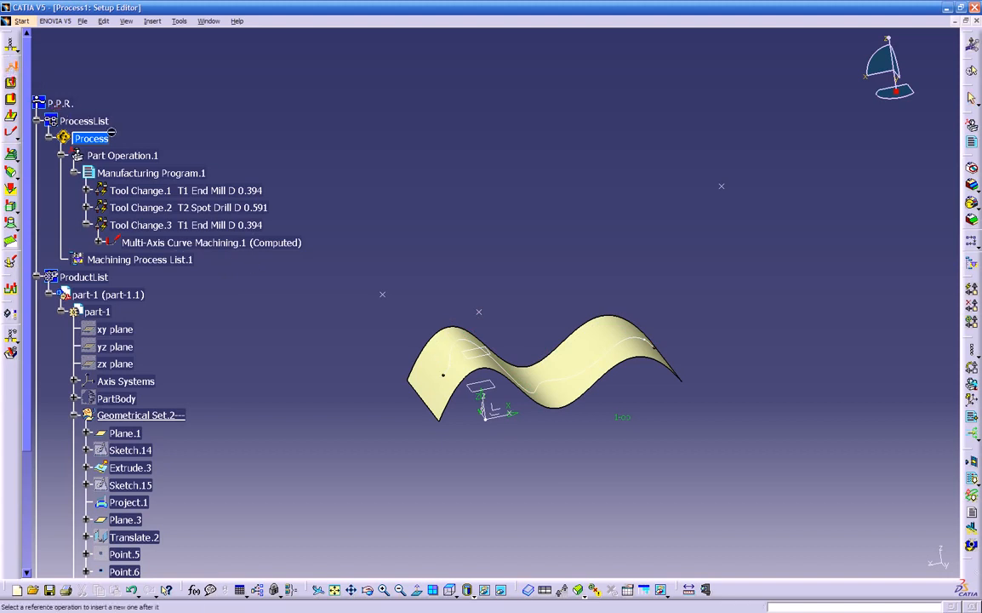
pyautogui.click(144, 173)
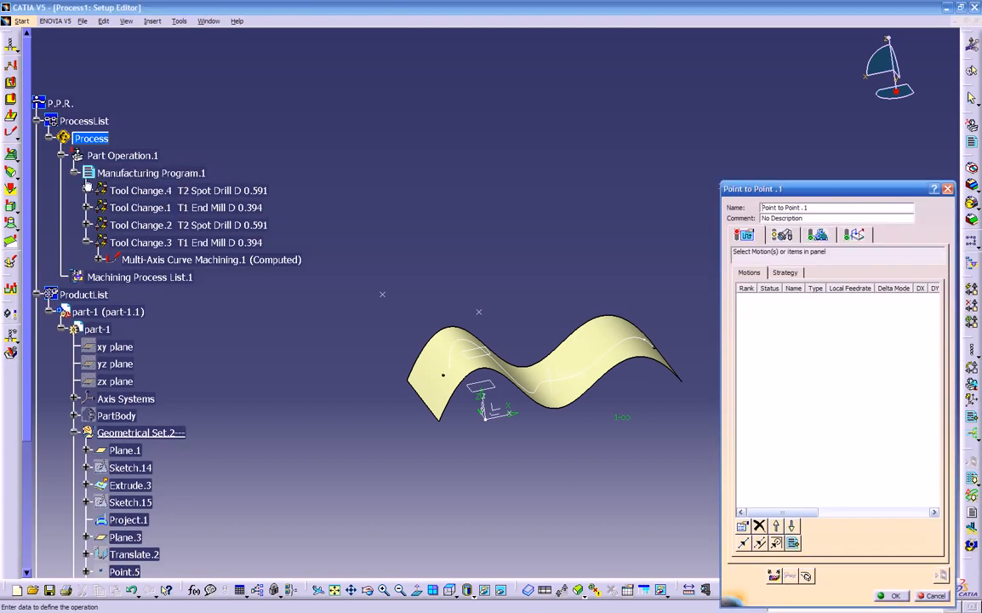
pyautogui.click(87, 190)
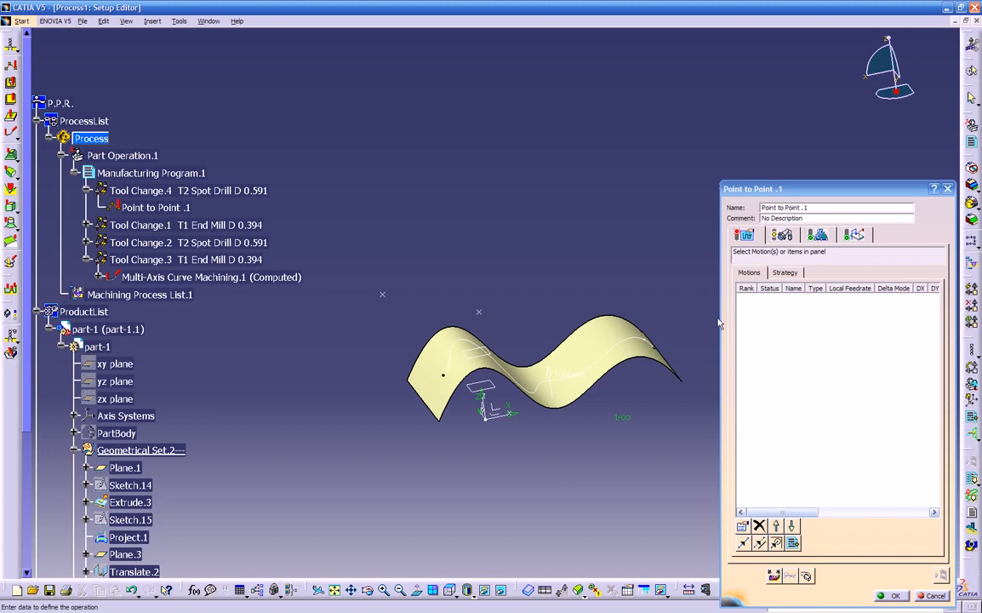
pyautogui.click(782, 235)
pyautogui.click(818, 235)
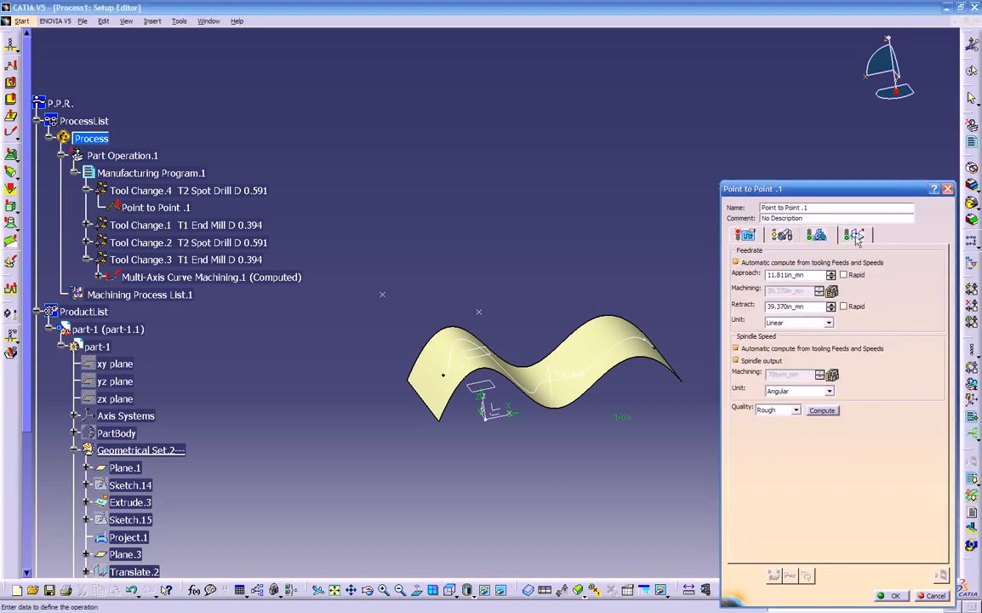
pyautogui.click(855, 235)
pyautogui.click(817, 236)
pyautogui.click(746, 236)
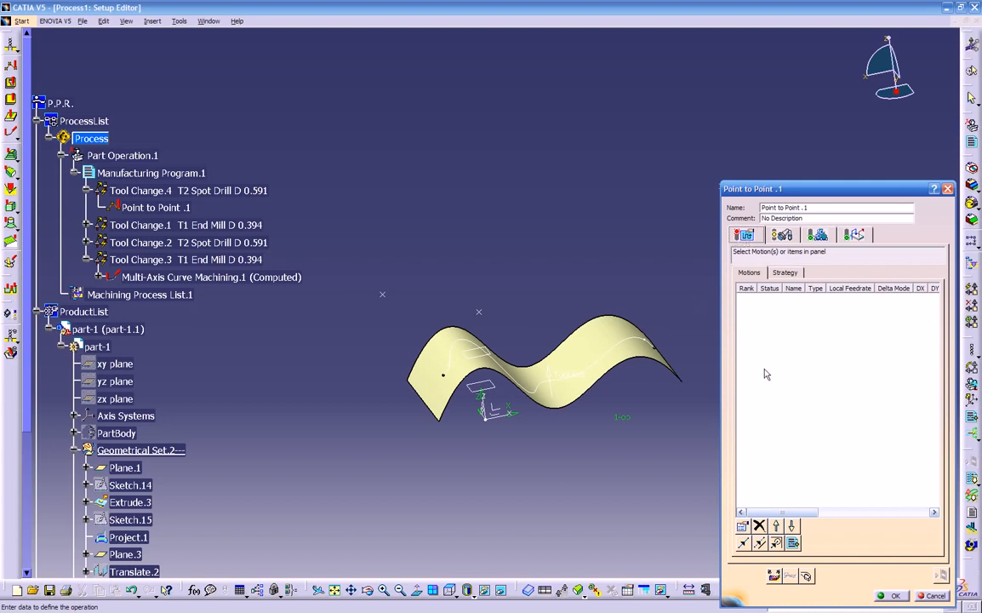
# Add a point motion to the Point to Point operation, targeting the translated point beyond the wavy surface's far end
pyautogui.click(743, 545)
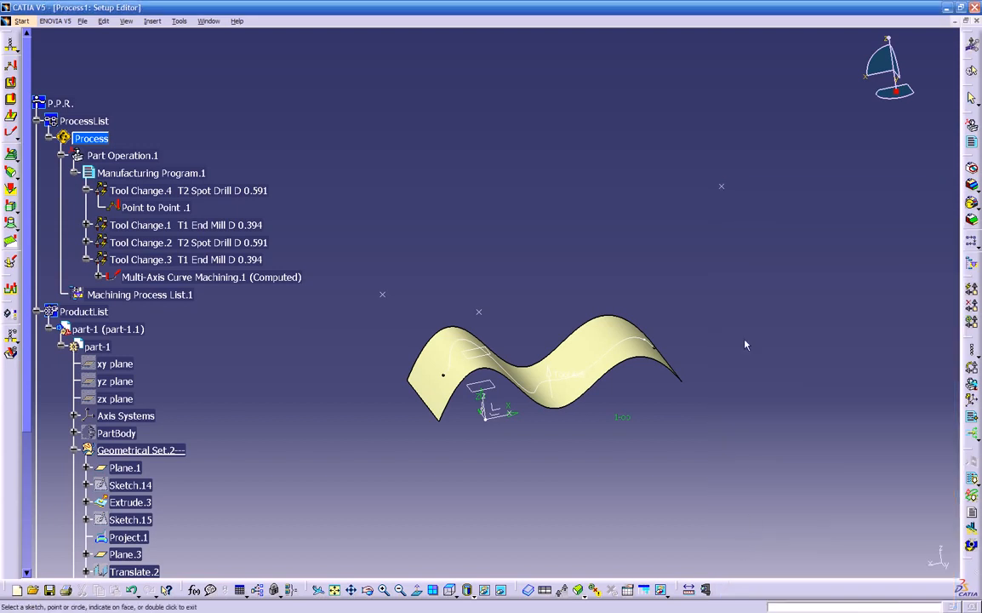
pyautogui.click(722, 185)
pyautogui.moveTo(606, 237); pyautogui.dragTo(593, 258, button='middle')
pyautogui.doubleClick(596, 256)
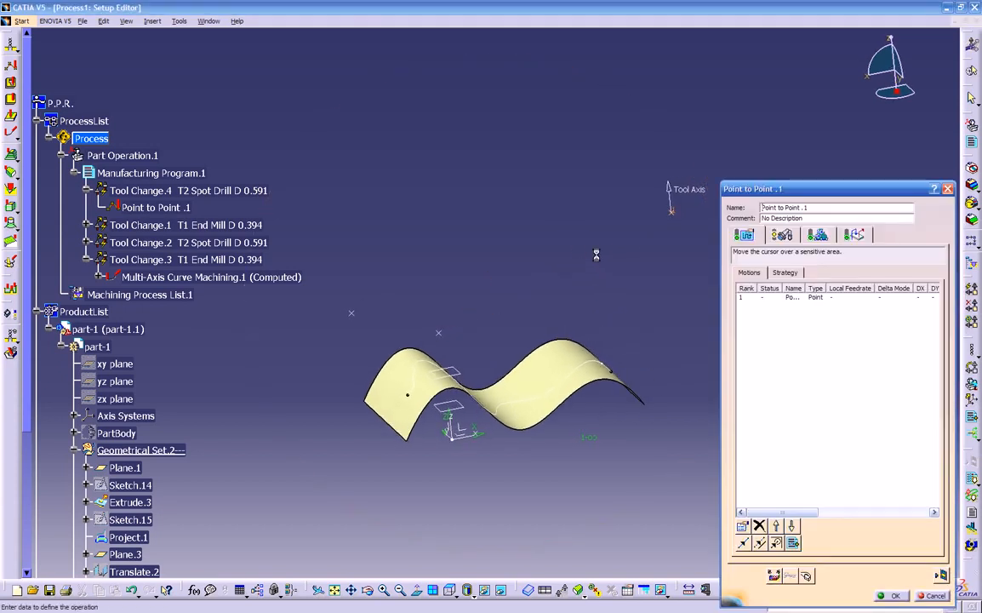
# Assign the existing T1 End Mill D 0.394 as the tool of the Point to Point operation
pyautogui.click(782, 235)
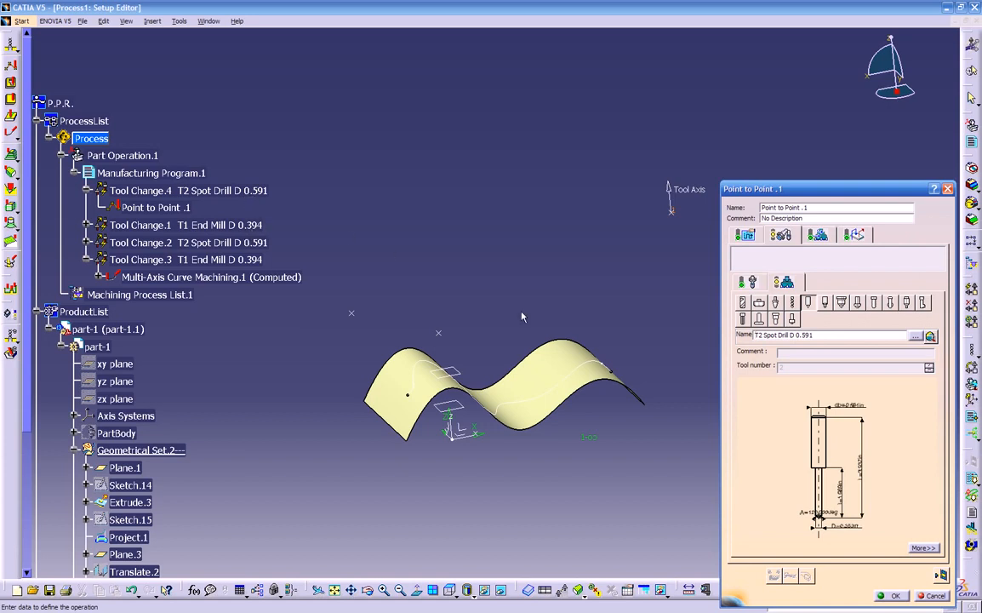
pyautogui.click(915, 337)
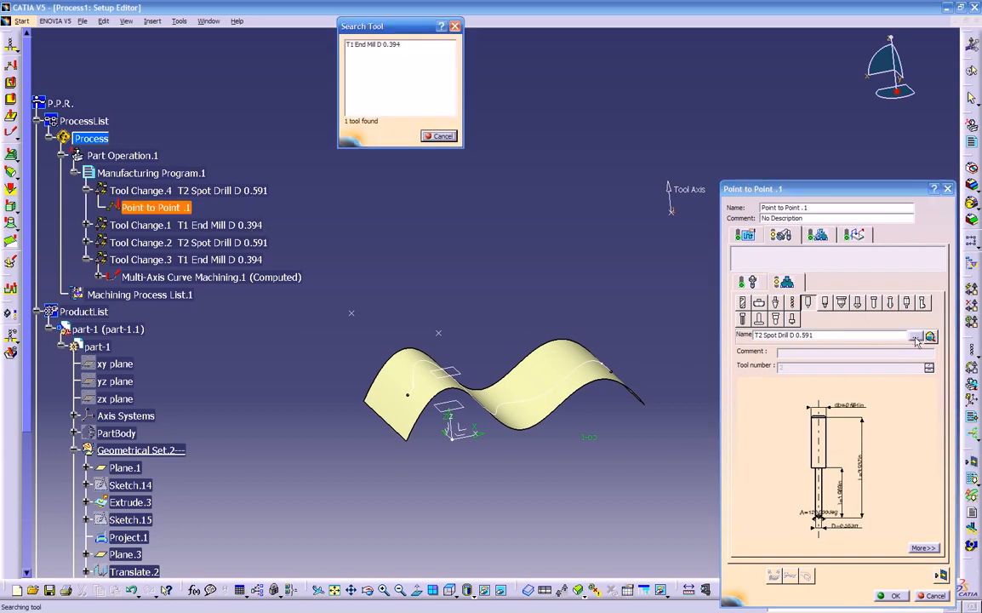
pyautogui.doubleClick(345, 45)
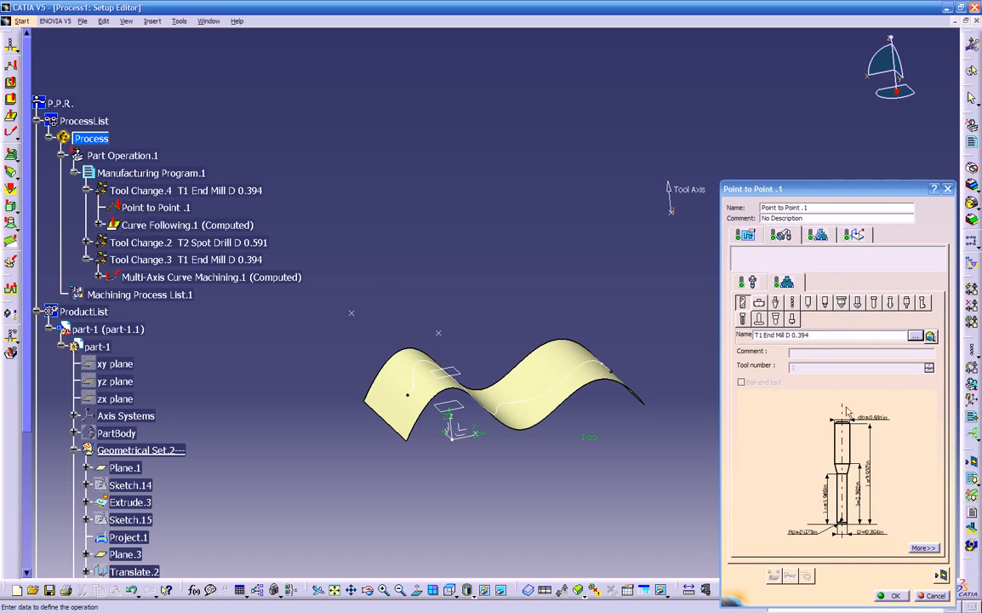
# Compute and replay the Point to Point tool path, examine the approach and retract moves at the target point, and close the replay
pyautogui.click(940, 575)
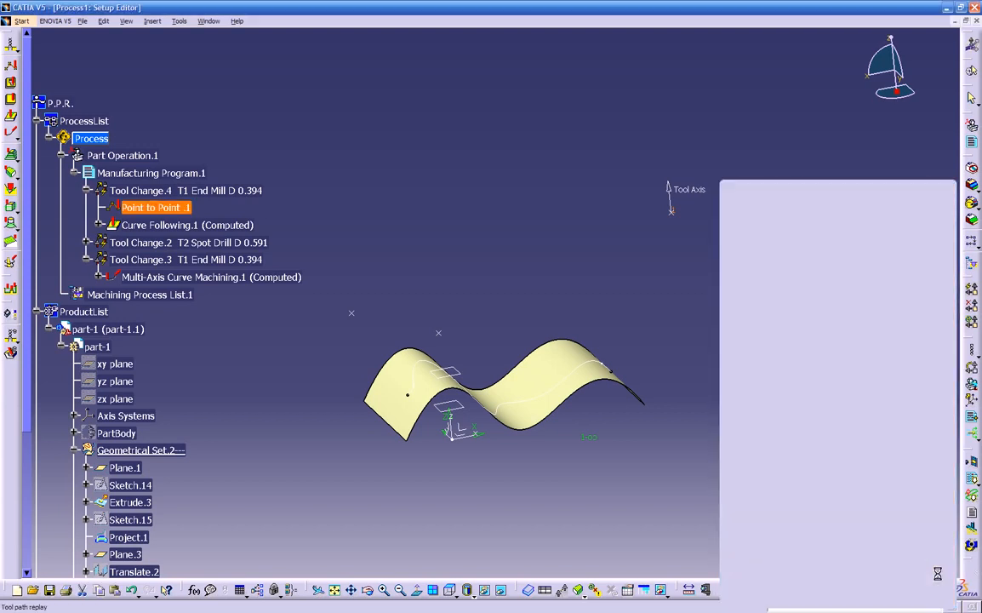
pyautogui.moveTo(659, 500); pyautogui.dragTo(714, 428, button='middle')
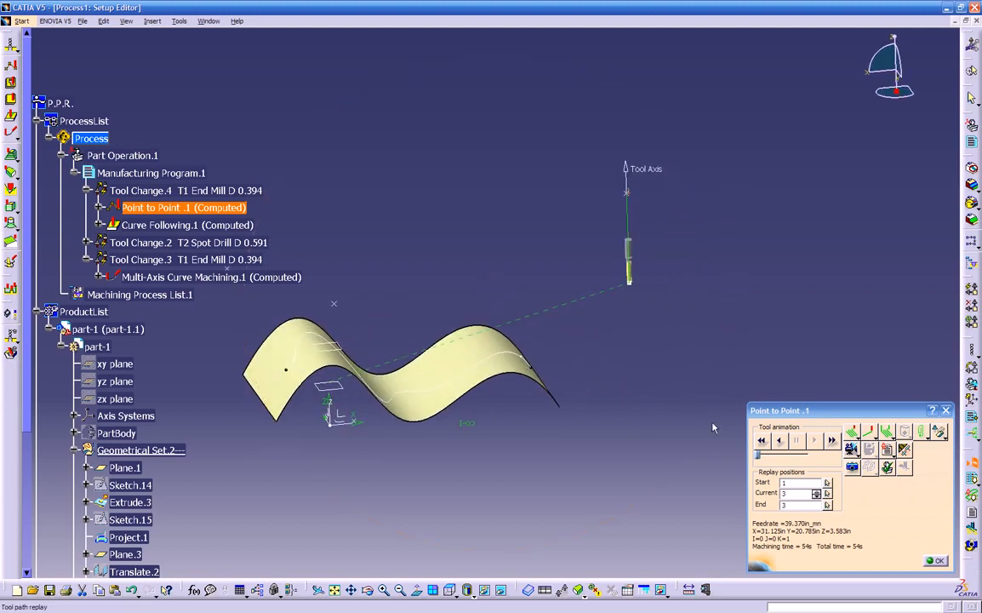
pyautogui.moveTo(691, 402); pyautogui.dragTo(632, 405, button='middle')
pyautogui.click(814, 440)
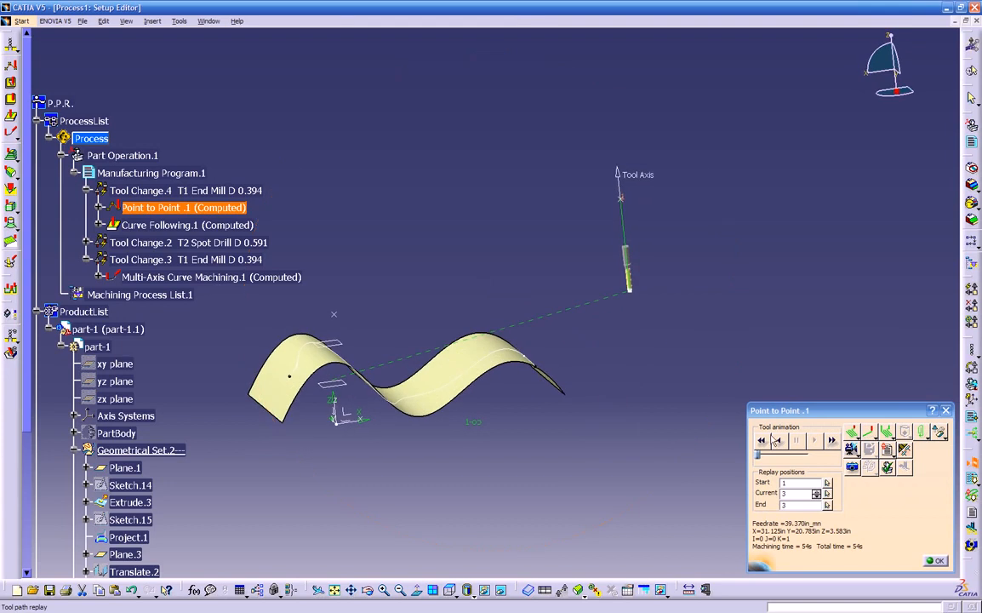
pyautogui.click(934, 559)
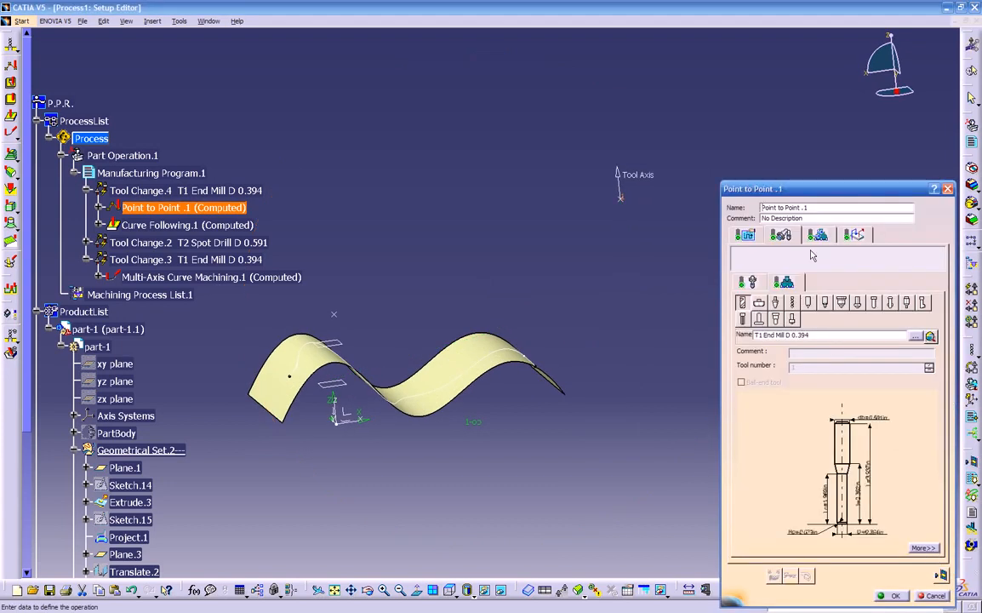
# Deactivate the Approach and Retract macros of the Point to Point operation
pyautogui.click(818, 236)
pyautogui.click(855, 236)
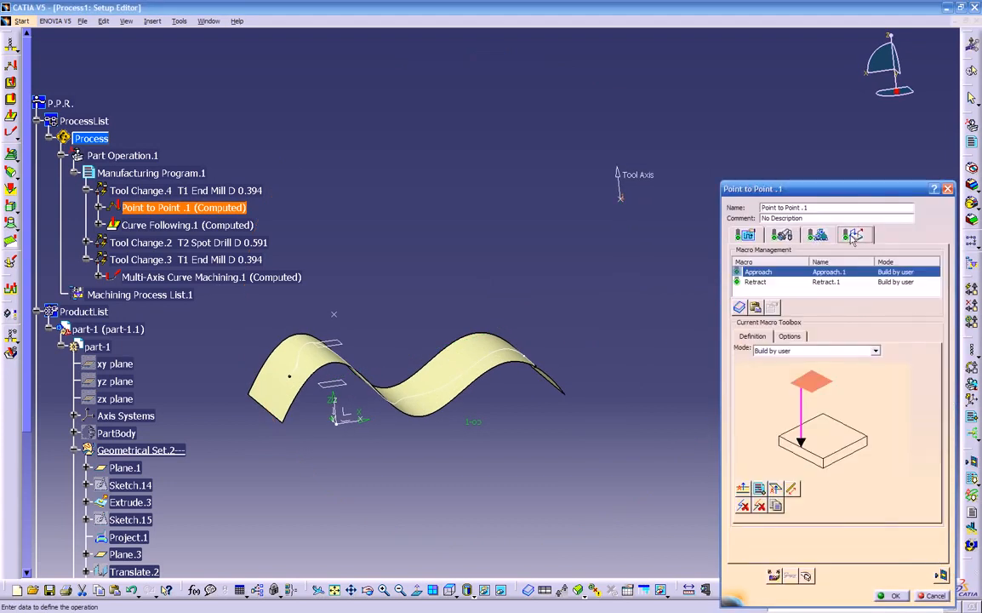
pyautogui.click(756, 282)
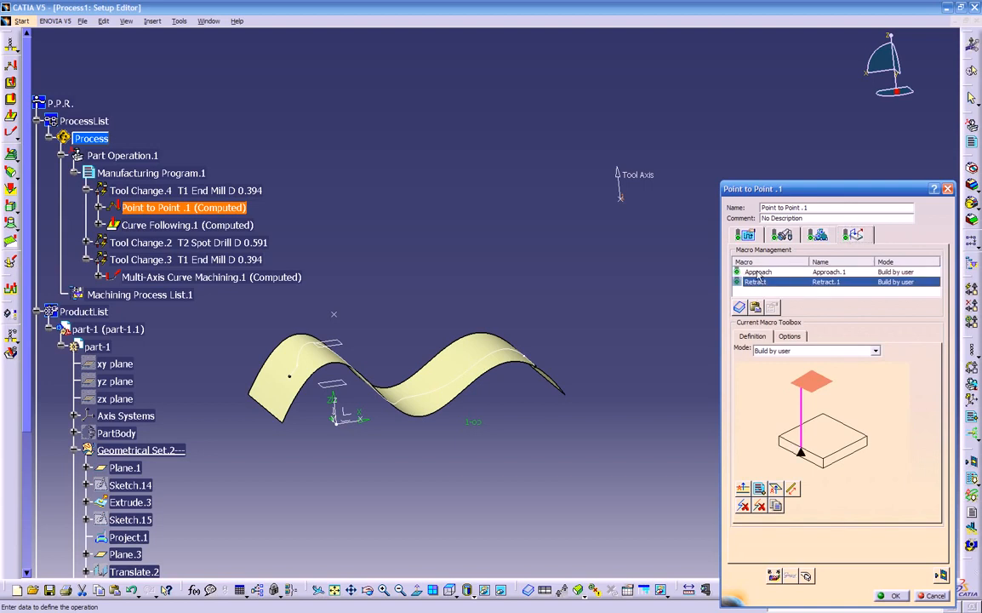
pyautogui.rightClick(770, 278)
pyautogui.click(783, 281)
pyautogui.click(758, 272)
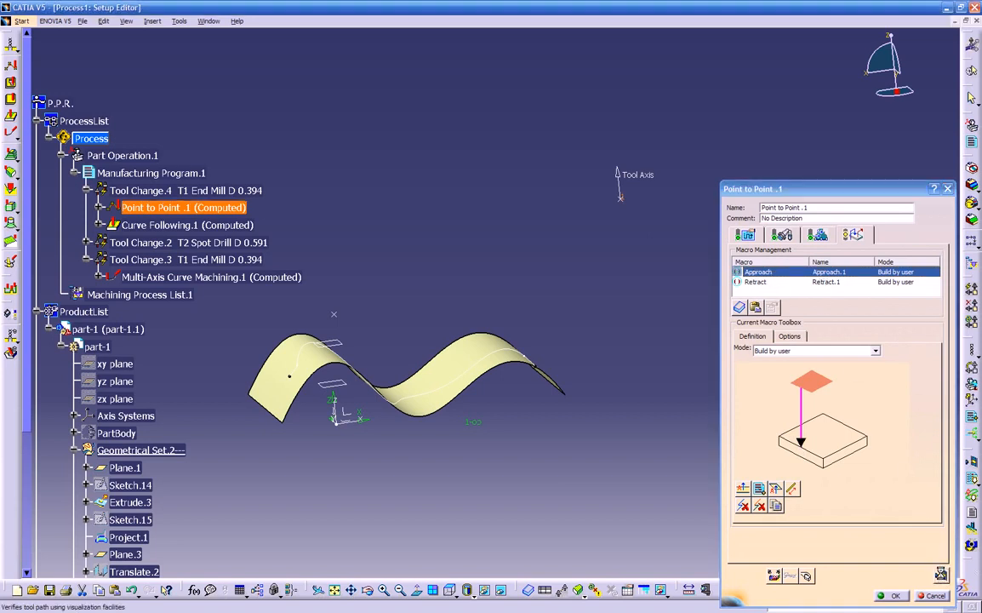
# Replay the Point to Point tool path without macros, inspect the tool at the target point, and close the replay
pyautogui.click(774, 575)
pyautogui.moveTo(615, 412); pyautogui.dragTo(644, 331, button='middle')
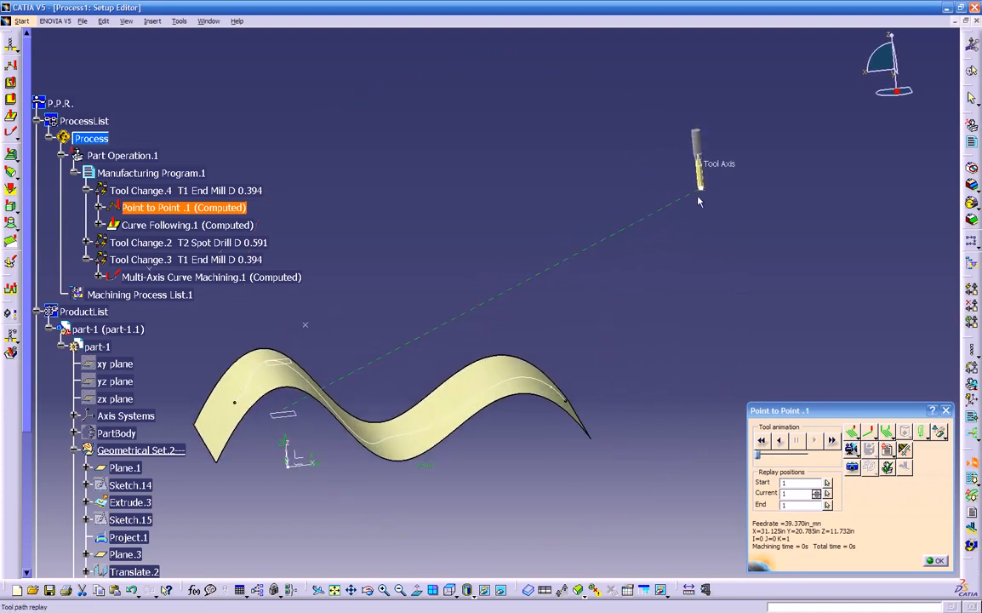
pyautogui.moveTo(680, 240)
pyautogui.mouseDown(button='middle')
pyautogui.moveTo(664, 217)
pyautogui.moveTo(673, 234)
pyautogui.mouseUp(button='middle')
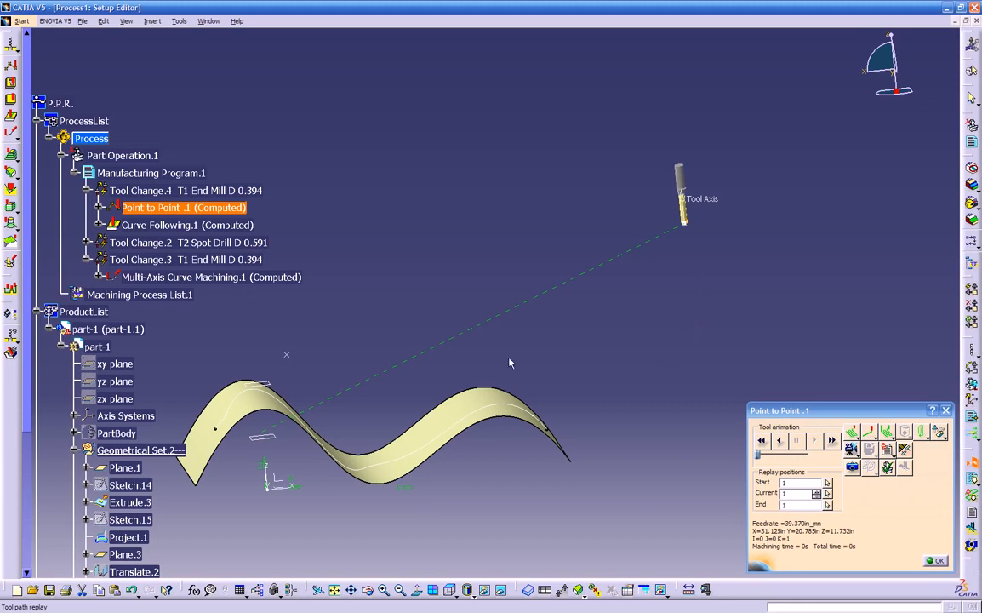
pyautogui.click(936, 560)
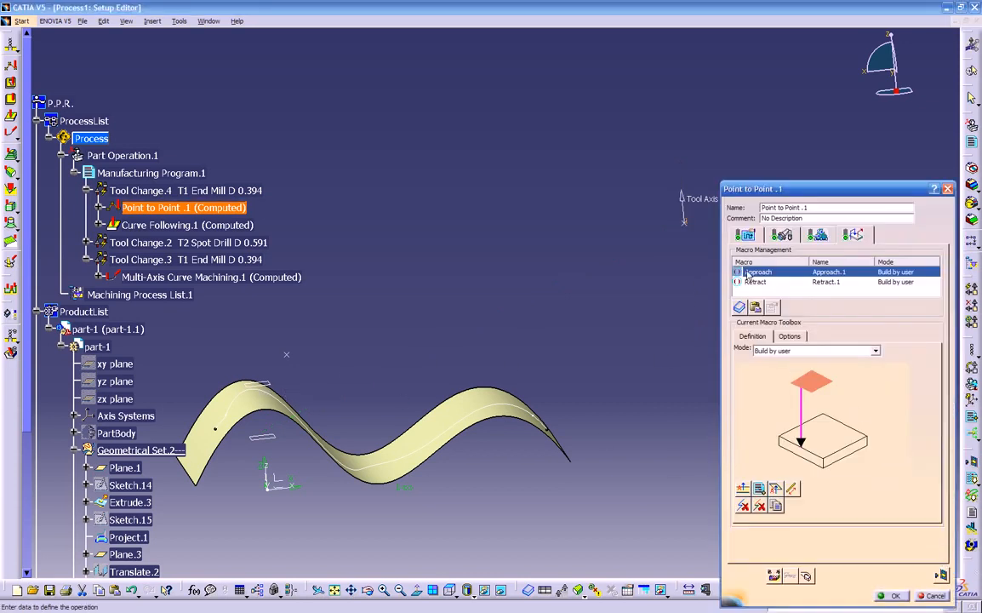
# Replace the Approach macro's motions with a single axial motion of 1 in
pyautogui.moveTo(567, 355); pyautogui.dragTo(468, 315, button='middle')
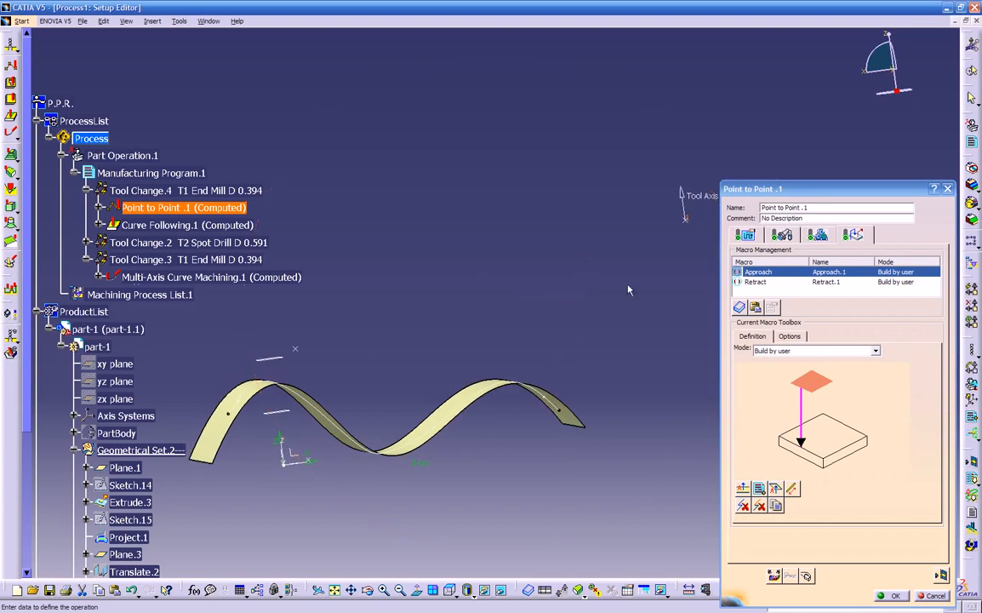
pyautogui.moveTo(572, 323); pyautogui.dragTo(557, 351, button='middle')
pyautogui.moveTo(623, 306); pyautogui.dragTo(551, 349, button='middle')
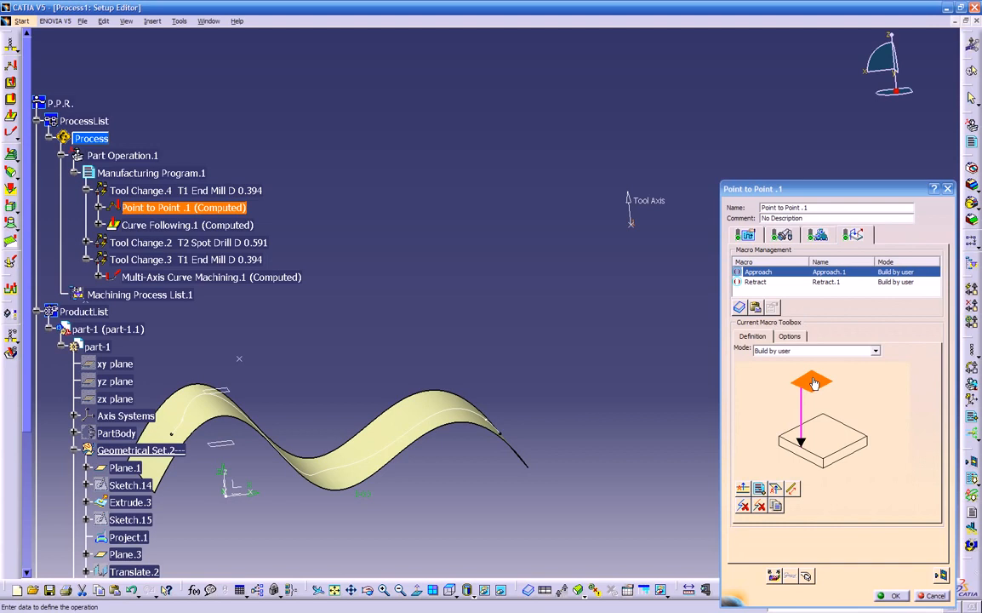
pyautogui.moveTo(421, 408); pyautogui.dragTo(328, 380, button='middle')
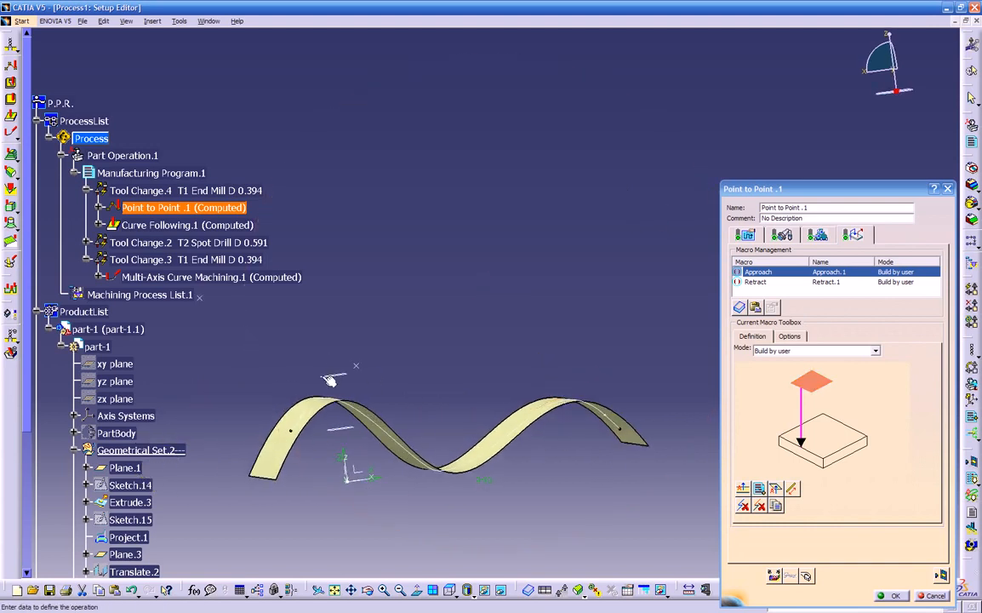
pyautogui.moveTo(580, 322); pyautogui.dragTo(493, 364, button='middle')
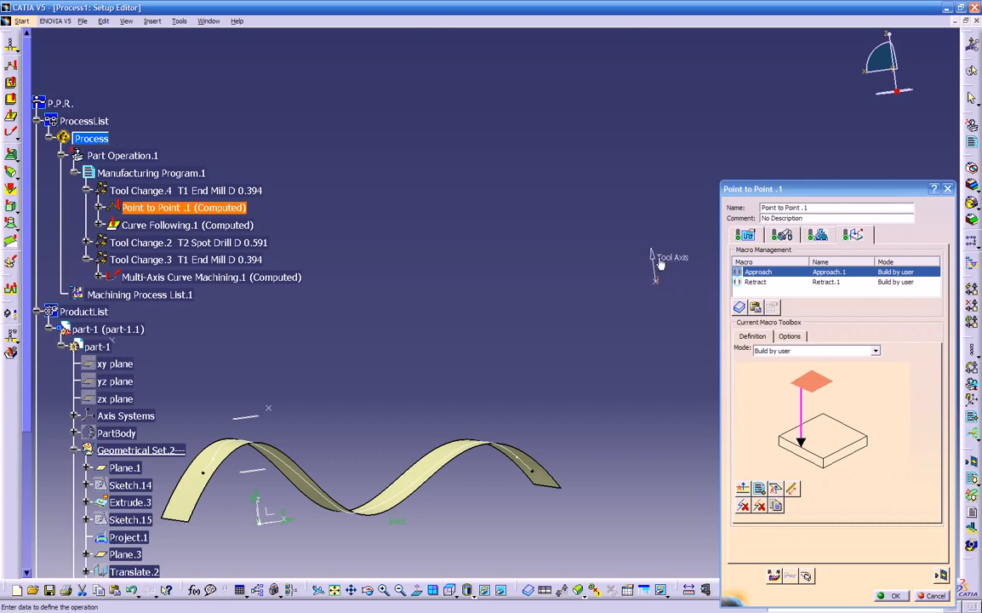
pyautogui.click(746, 490)
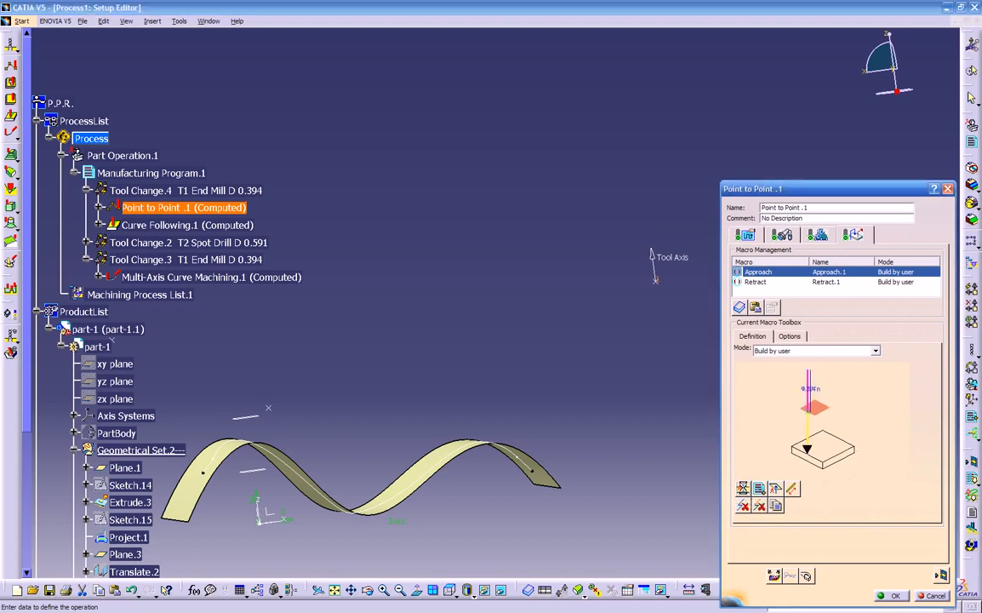
pyautogui.click(746, 508)
pyautogui.click(743, 488)
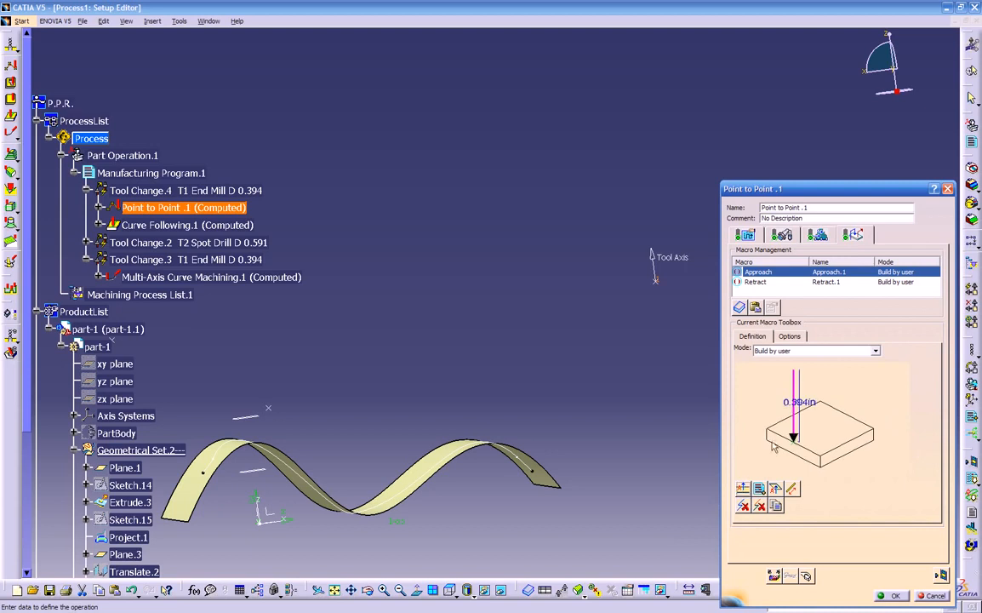
pyautogui.doubleClick(808, 406)
pyautogui.write('1')
pyautogui.press('Return')
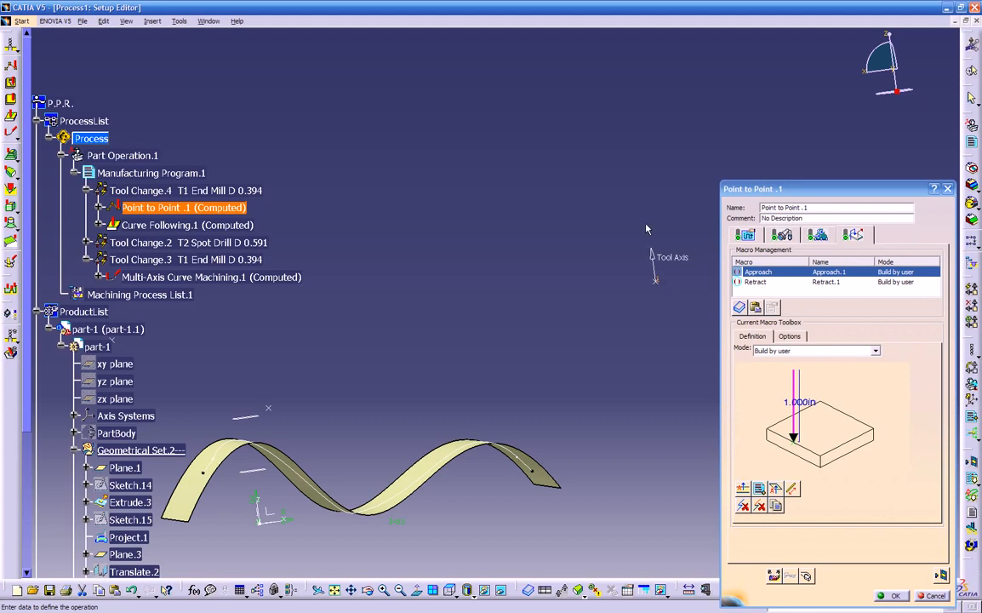
# Replay the Point to Point tool path to check for an approach move at the target point, and close the replay
pyautogui.click(774, 576)
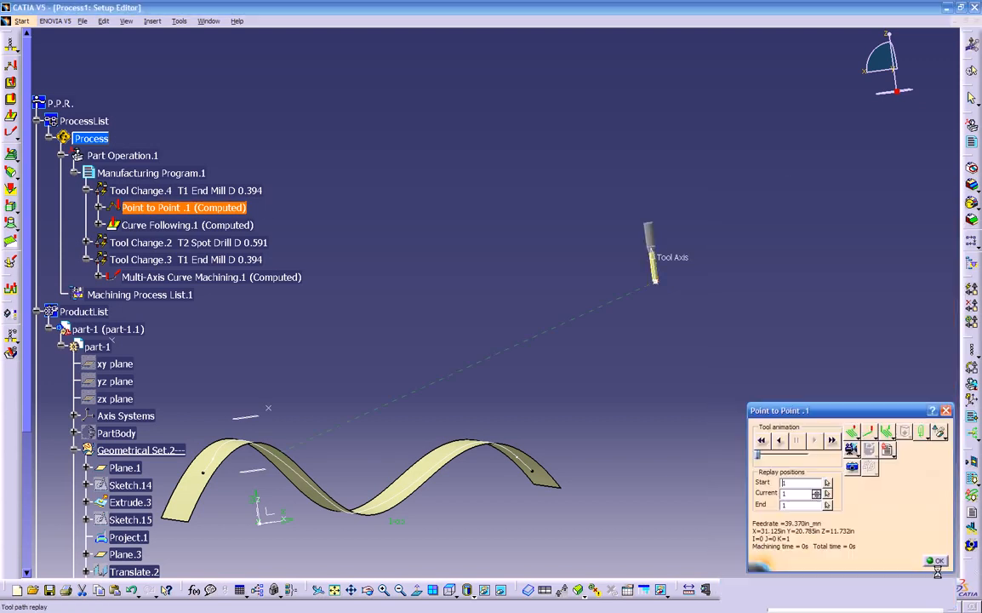
pyautogui.moveTo(699, 488); pyautogui.dragTo(595, 396, button='middle')
pyautogui.click(933, 560)
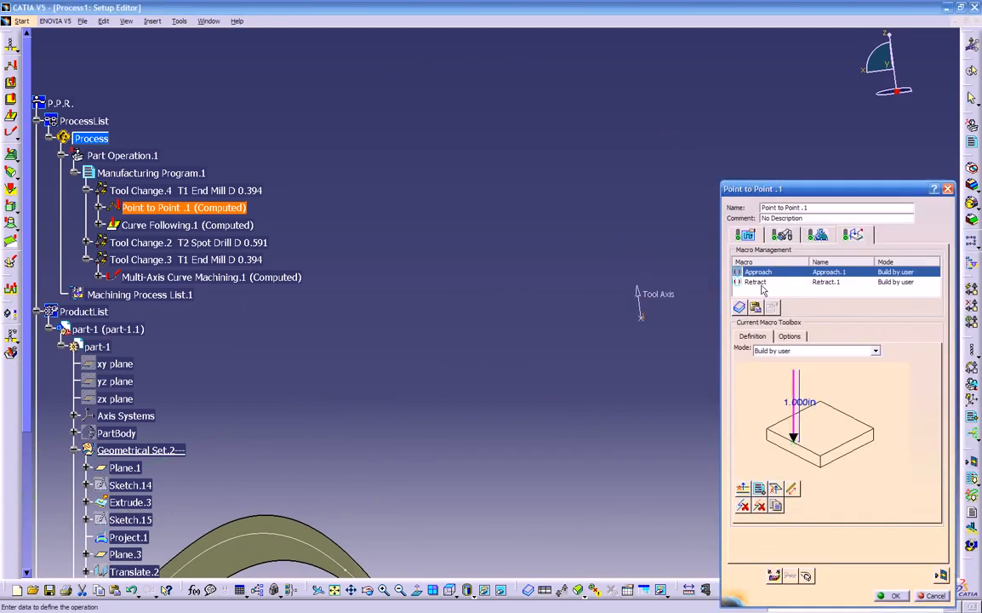
# Activate the Approach macro and compute the Point to Point tool path for replay
pyautogui.rightClick(747, 270)
pyautogui.click(773, 275)
pyautogui.click(941, 575)
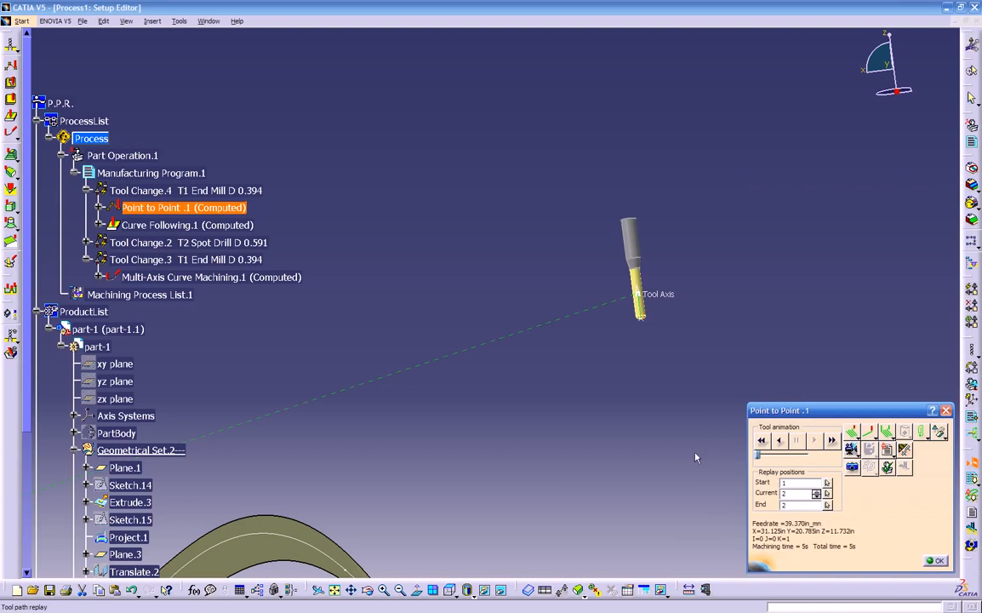
# Play the tool path backward and forward to examine the axial approach to the target point, and close the replay
pyautogui.click(781, 440)
pyautogui.moveTo(677, 411); pyautogui.dragTo(637, 388, button='middle')
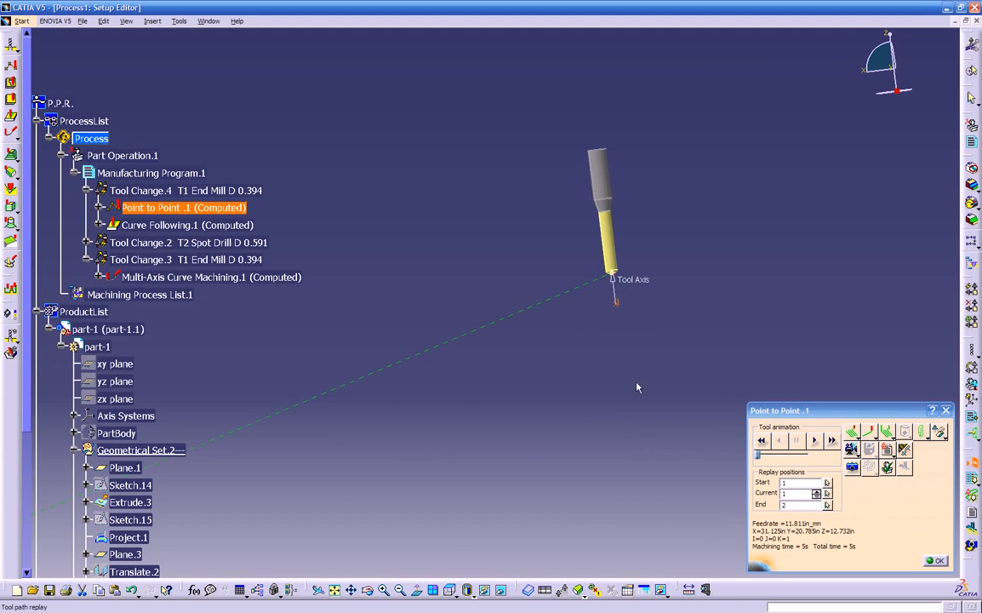
pyautogui.click(813, 440)
pyautogui.moveTo(643, 333)
pyautogui.mouseDown(button='middle')
pyautogui.moveTo(693, 401)
pyautogui.moveTo(689, 410)
pyautogui.moveTo(645, 376)
pyautogui.moveTo(696, 330)
pyautogui.mouseUp(button='middle')
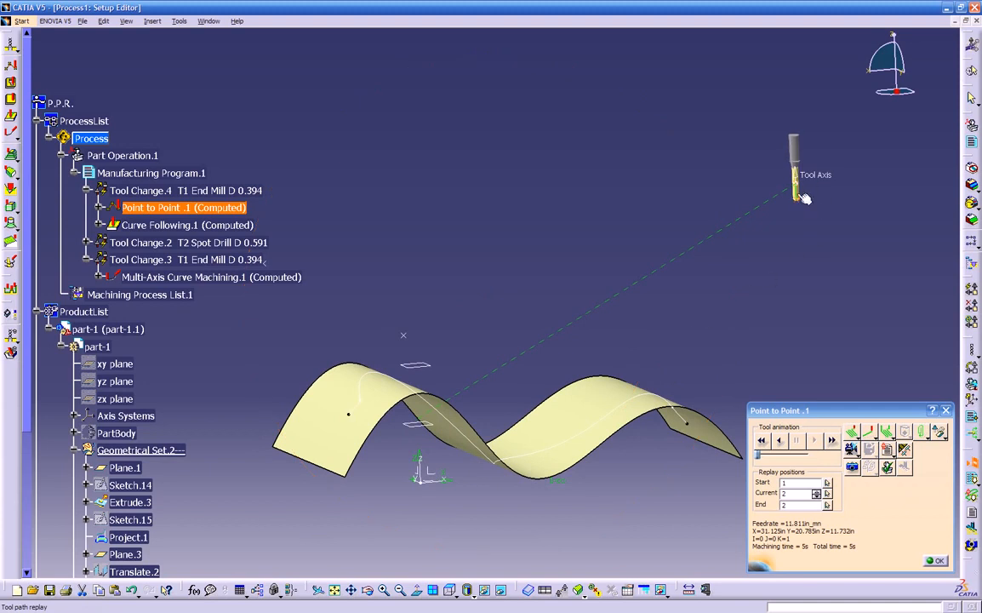
pyautogui.moveTo(268, 408)
pyautogui.mouseDown(button='middle')
pyautogui.moveTo(340, 417)
pyautogui.moveTo(549, 383)
pyautogui.moveTo(562, 364)
pyautogui.mouseUp(button='middle')
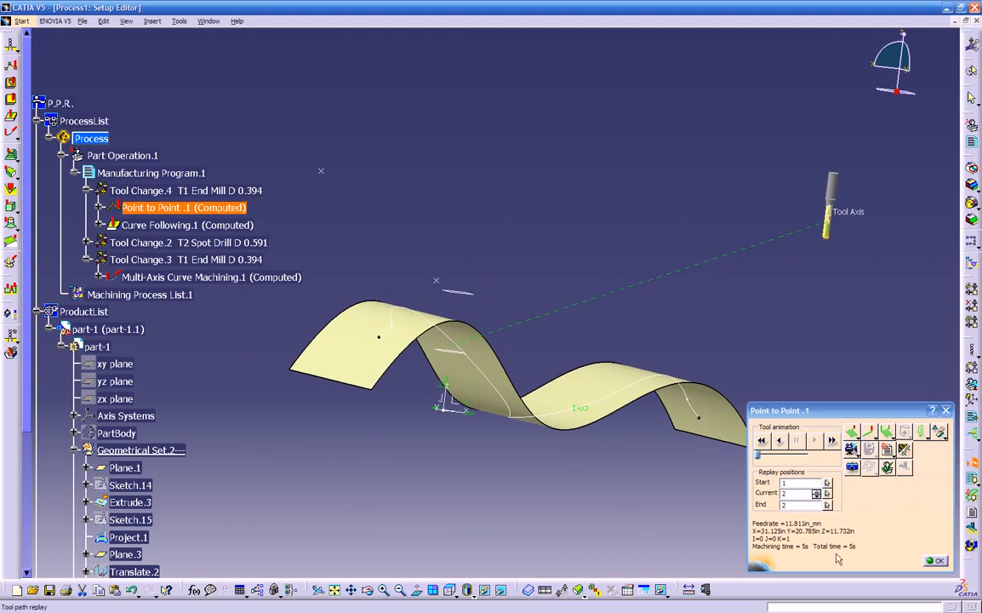
pyautogui.click(936, 561)
# Add two more point motions to the Point to Point operation, targeting the near raised point and the outer one beyond it
pyautogui.click(744, 236)
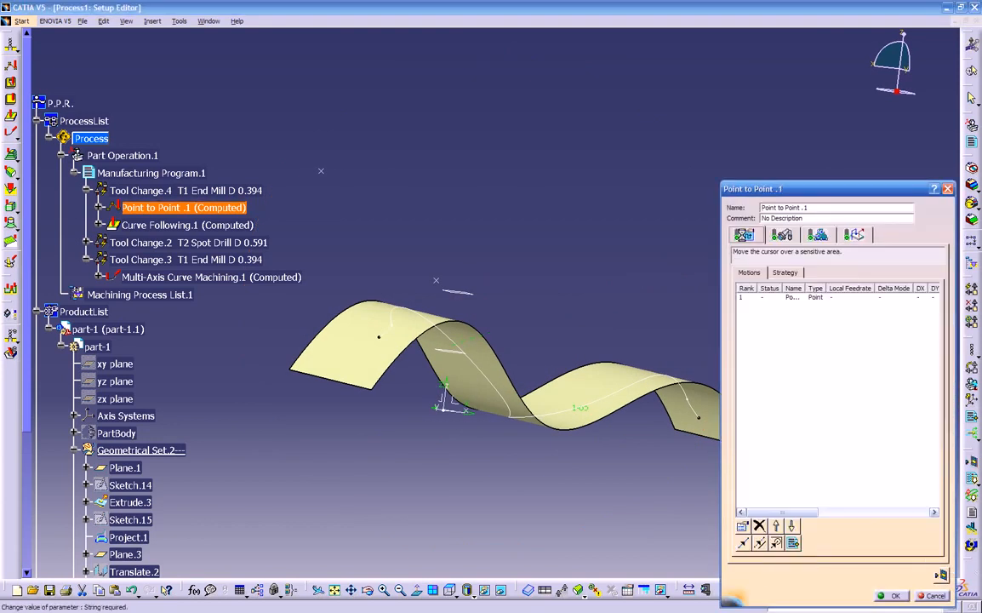
pyautogui.click(743, 544)
pyautogui.click(437, 279)
pyautogui.click(325, 174)
pyautogui.moveTo(479, 226); pyautogui.dragTo(494, 317, button='middle')
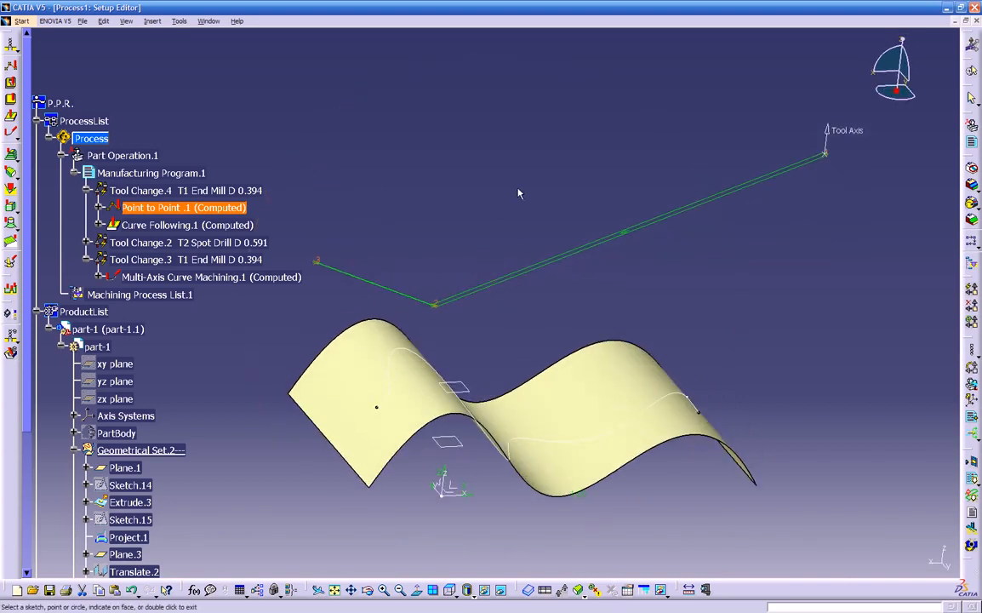
pyautogui.doubleClick(609, 312)
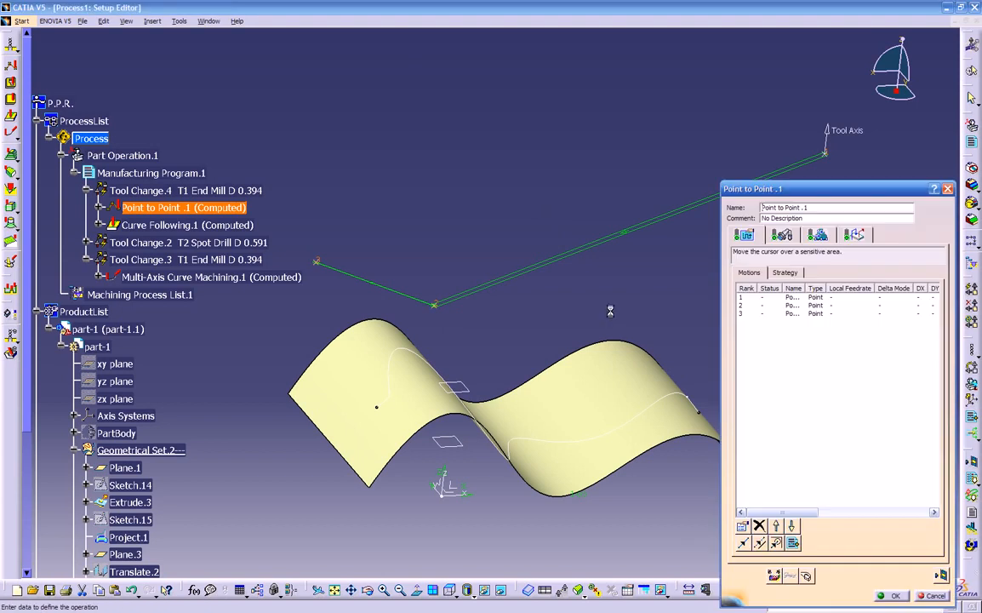
# Compute and replay the three-point tool path, and rewind the tool to the start
pyautogui.click(941, 575)
pyautogui.moveTo(628, 394); pyautogui.dragTo(678, 415, button='middle')
pyautogui.click(762, 441)
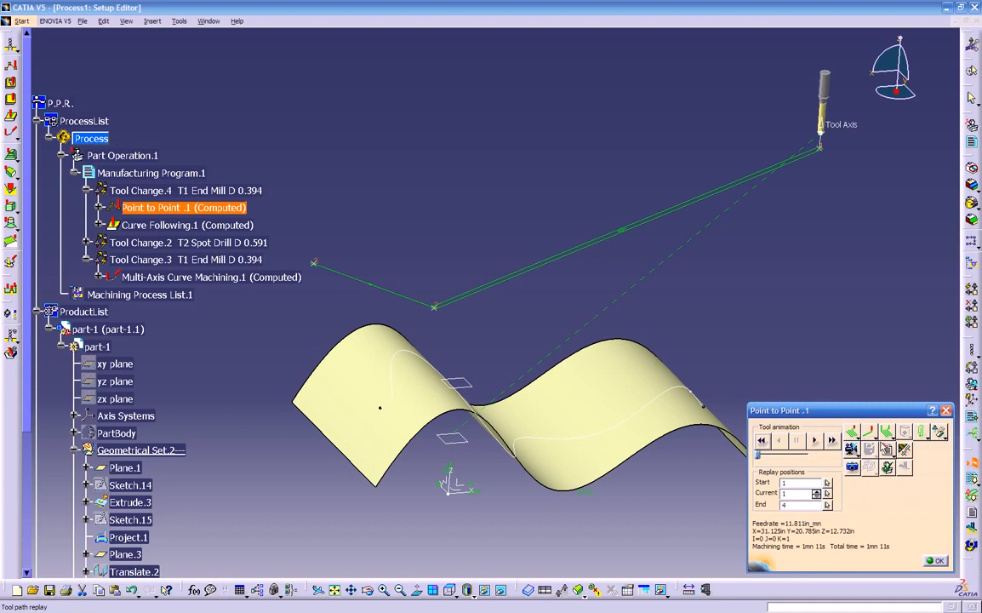
pyautogui.click(875, 439)
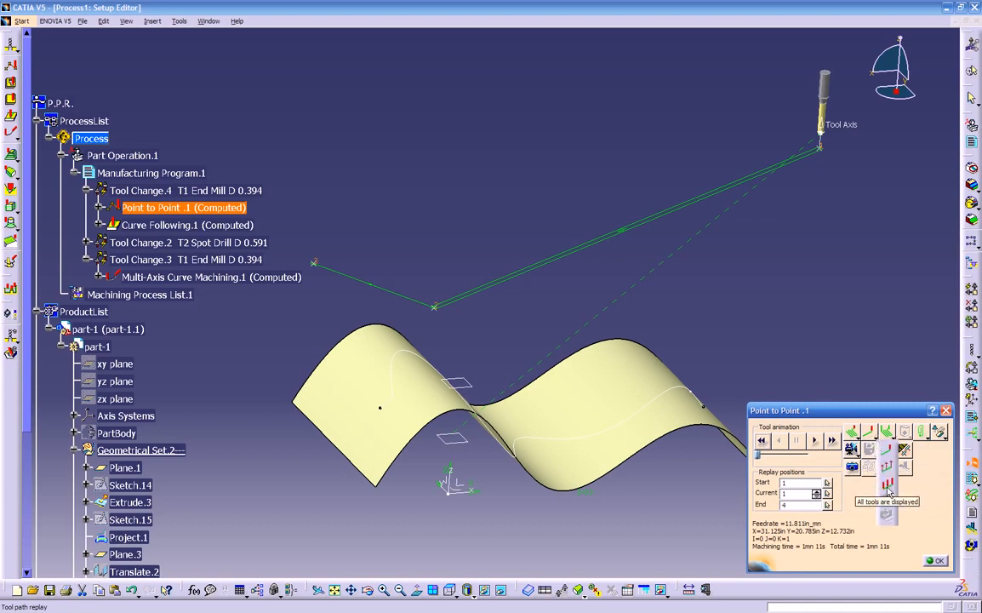
pyautogui.click(888, 485)
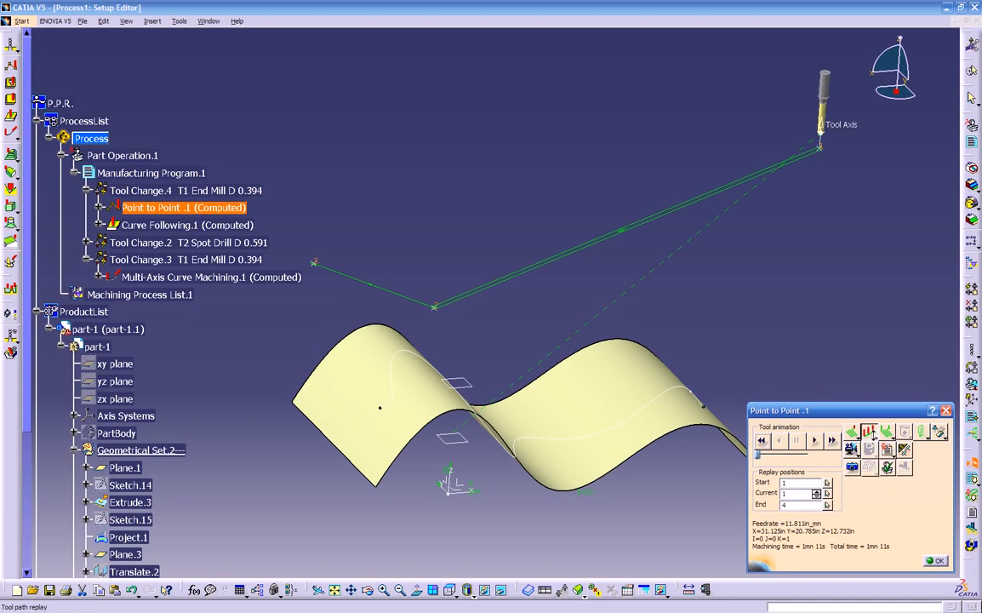
pyautogui.click(874, 439)
pyautogui.click(885, 444)
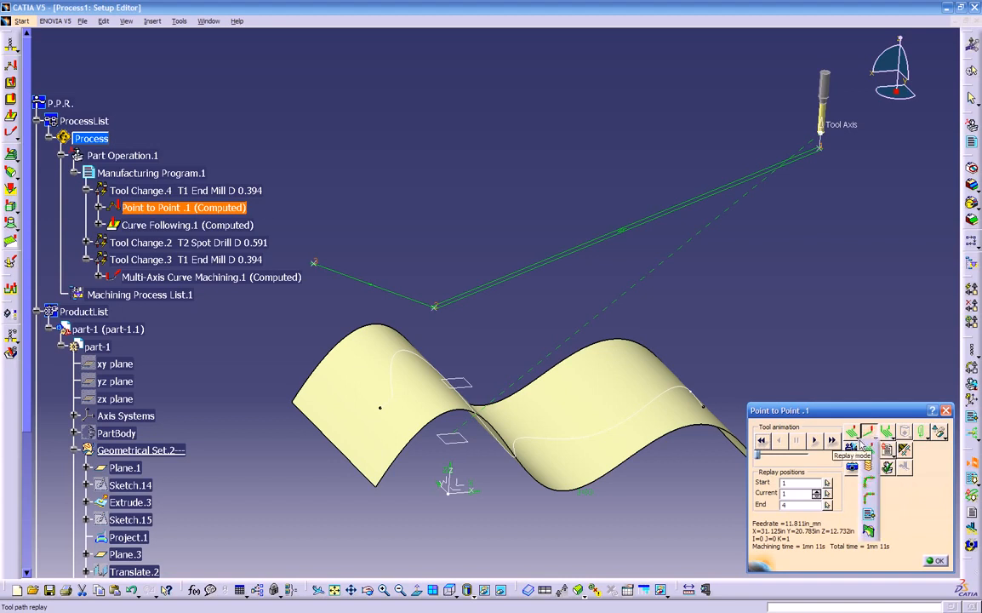
# Switch to point-by-point replay and jump between the start and the end of the tool path
pyautogui.click(868, 497)
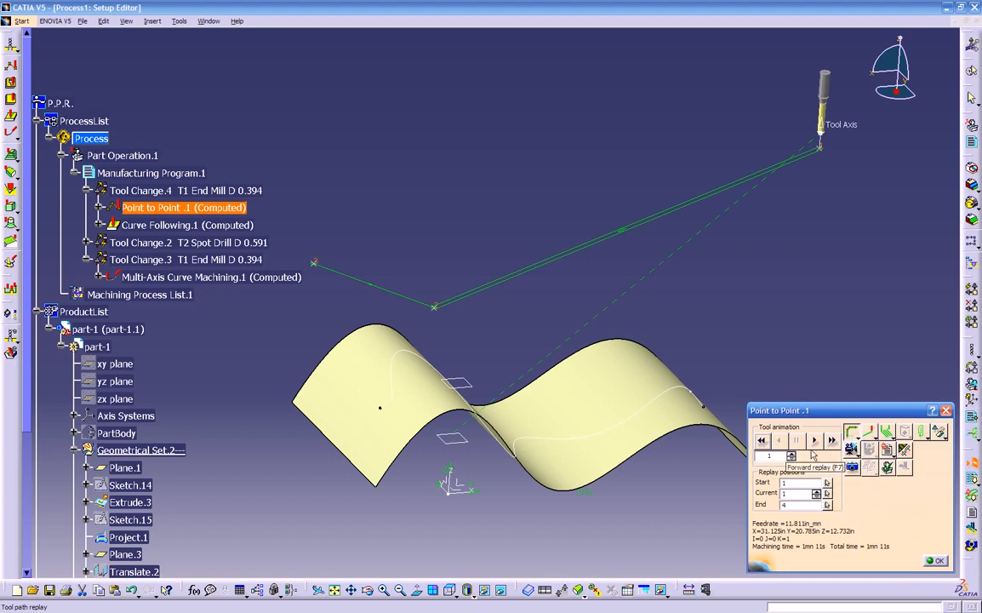
pyautogui.click(762, 440)
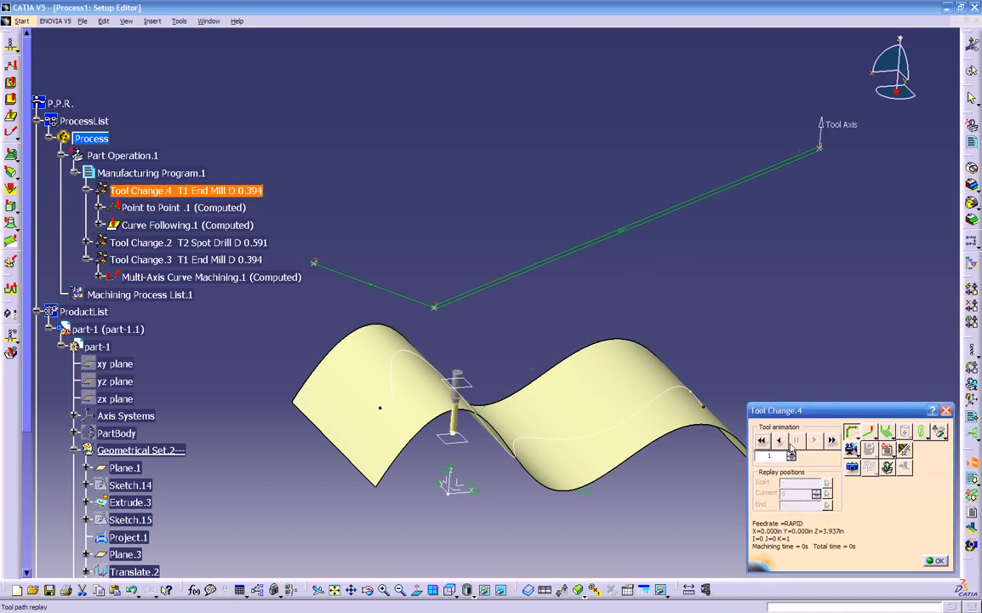
pyautogui.click(763, 440)
pyautogui.click(816, 446)
pyautogui.moveTo(622, 370); pyautogui.dragTo(635, 280, button='middle')
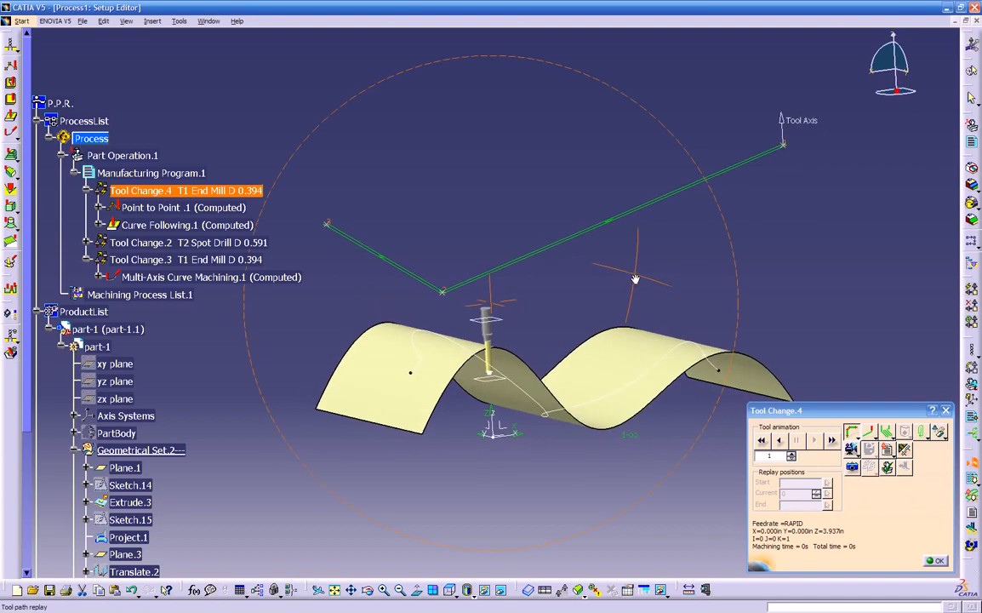
pyautogui.click(831, 441)
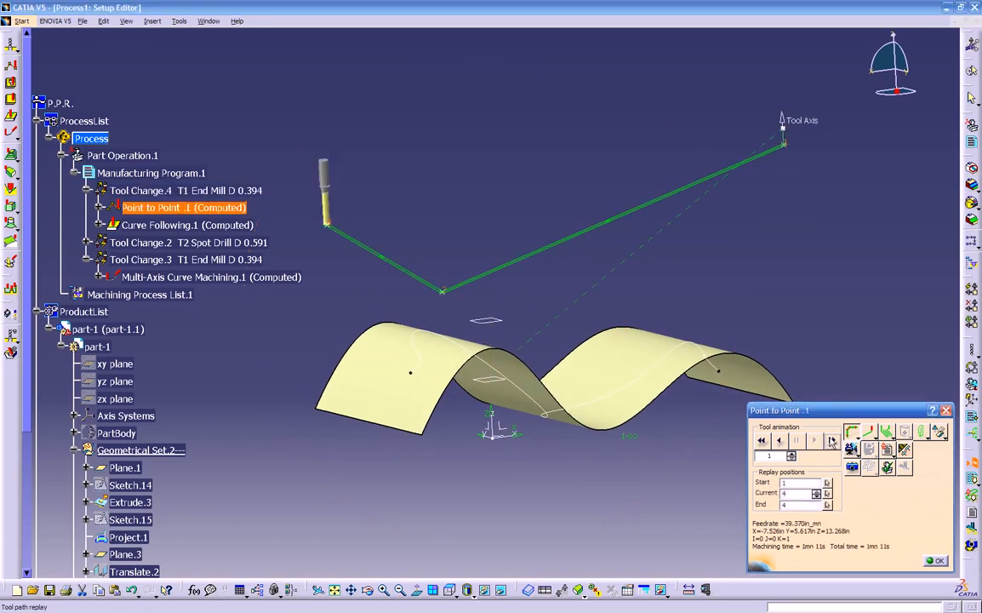
# Step the tool through the successive points of the Point to Point path, inspect the final position, and close the replay
pyautogui.click(778, 441)
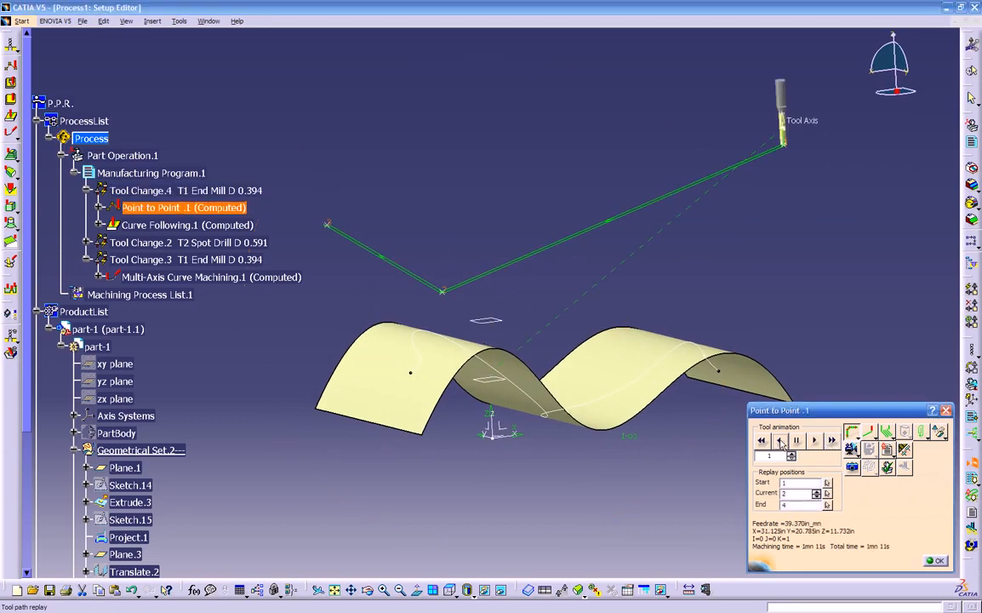
pyautogui.moveTo(677, 264); pyautogui.dragTo(675, 280, button='middle')
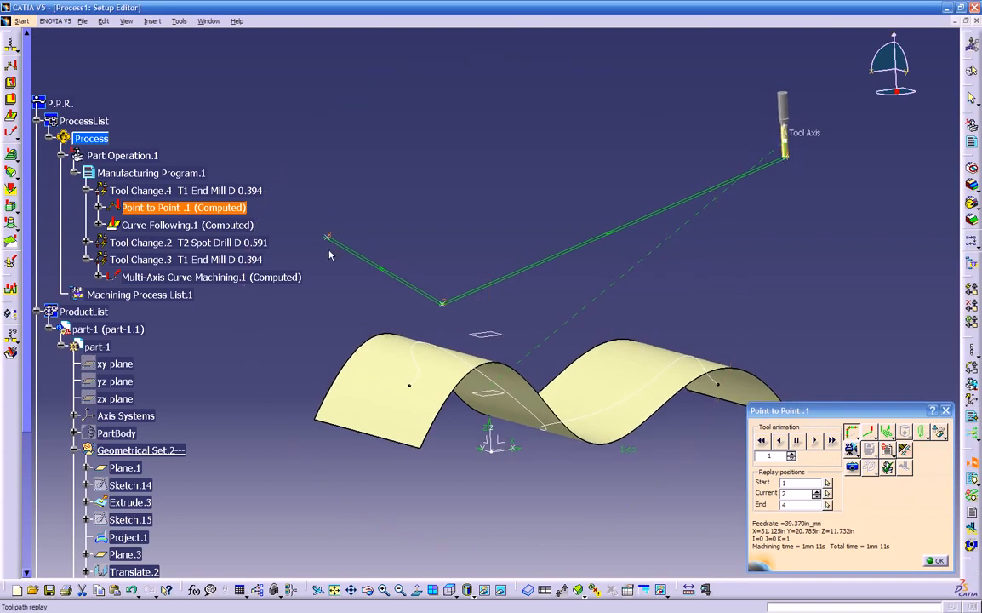
pyautogui.click(814, 440)
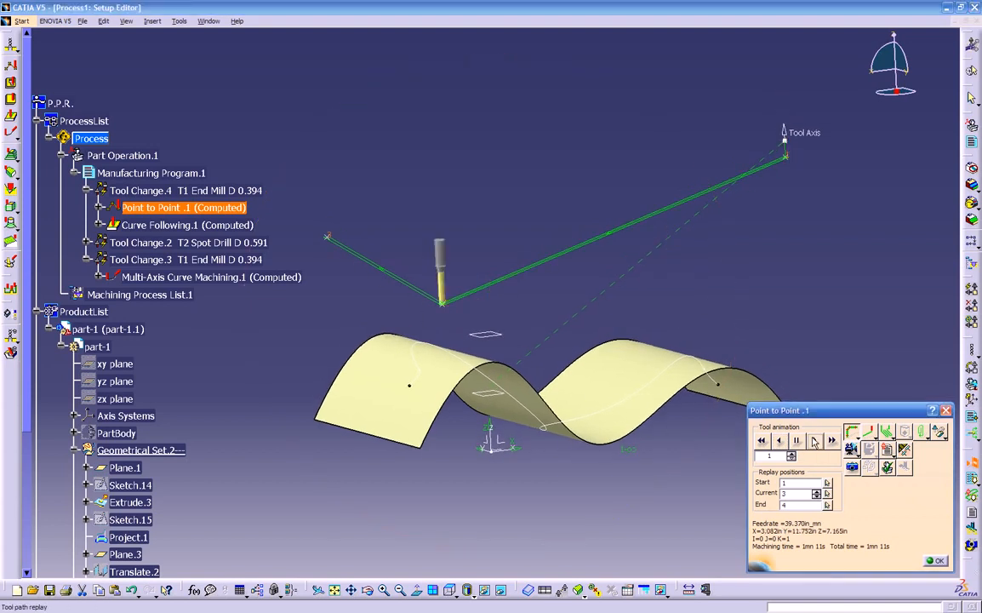
pyautogui.click(815, 440)
pyautogui.moveTo(603, 259); pyautogui.dragTo(835, 246, button='middle')
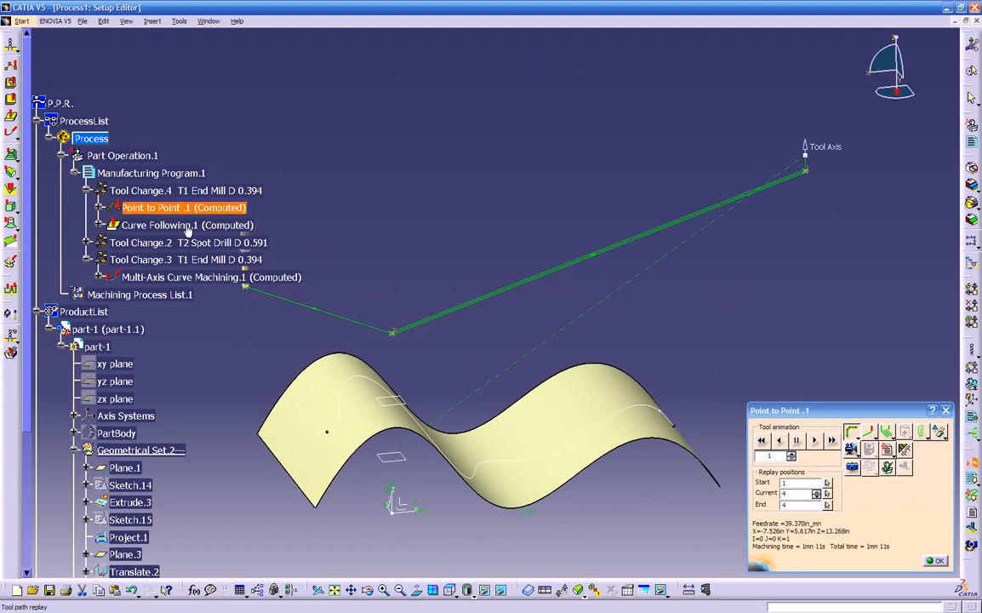
pyautogui.moveTo(223, 308); pyautogui.dragTo(711, 411, button='middle')
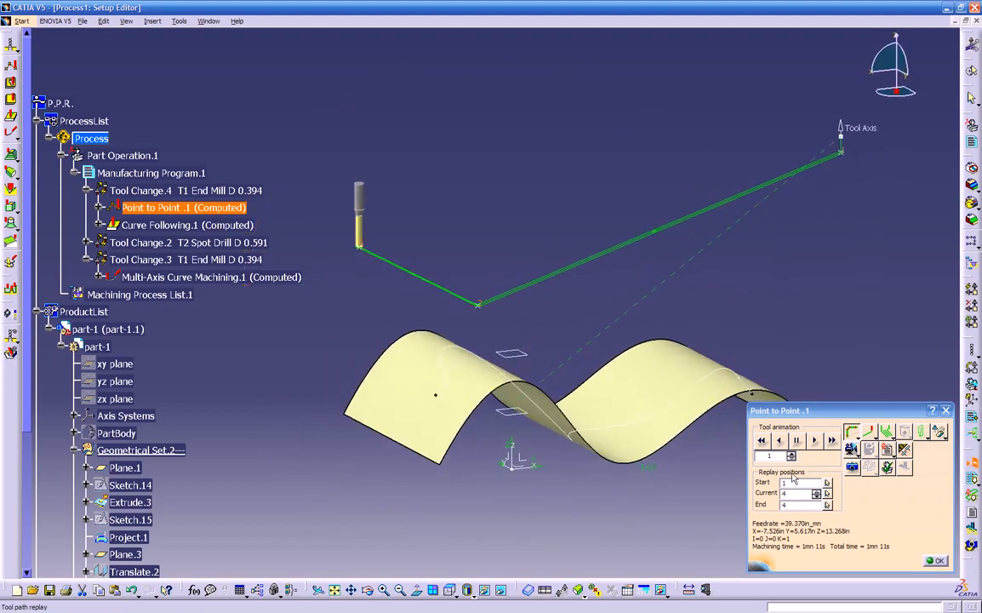
pyautogui.click(930, 563)
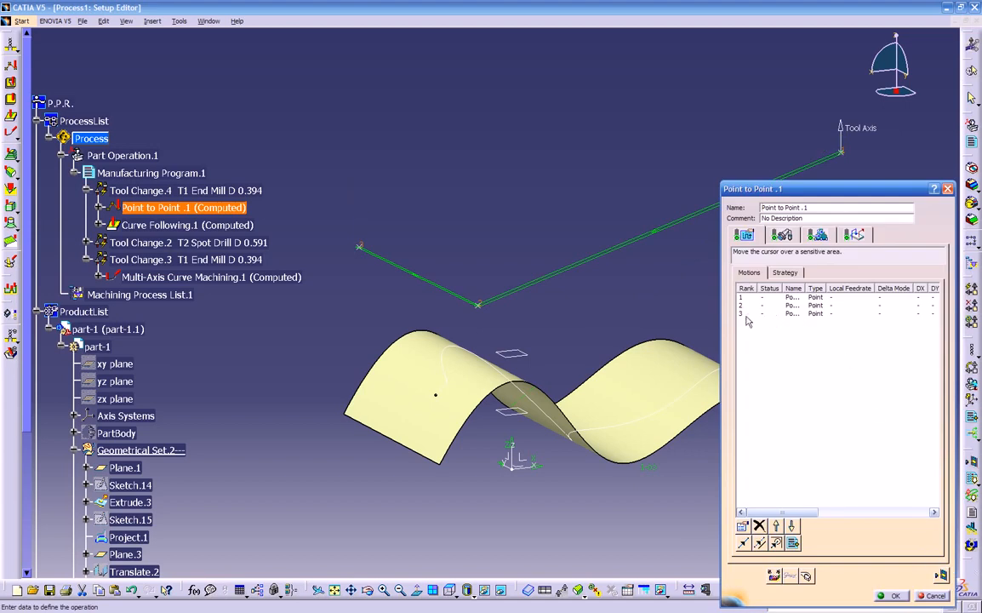
# Delete the third and second point motions from Point to Point .1, keeping only the first
pyautogui.click(747, 315)
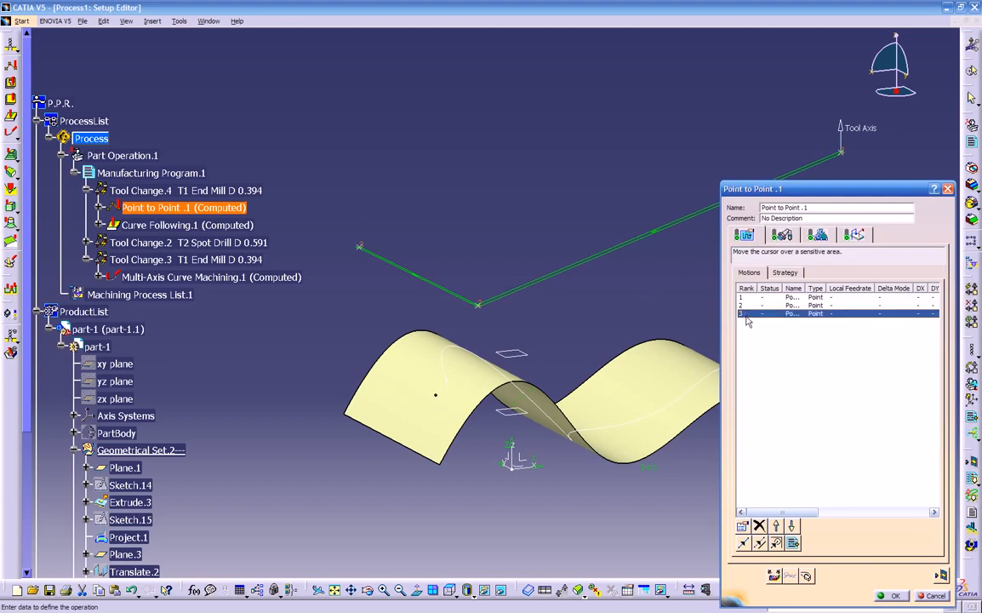
pyautogui.click(760, 526)
pyautogui.click(742, 314)
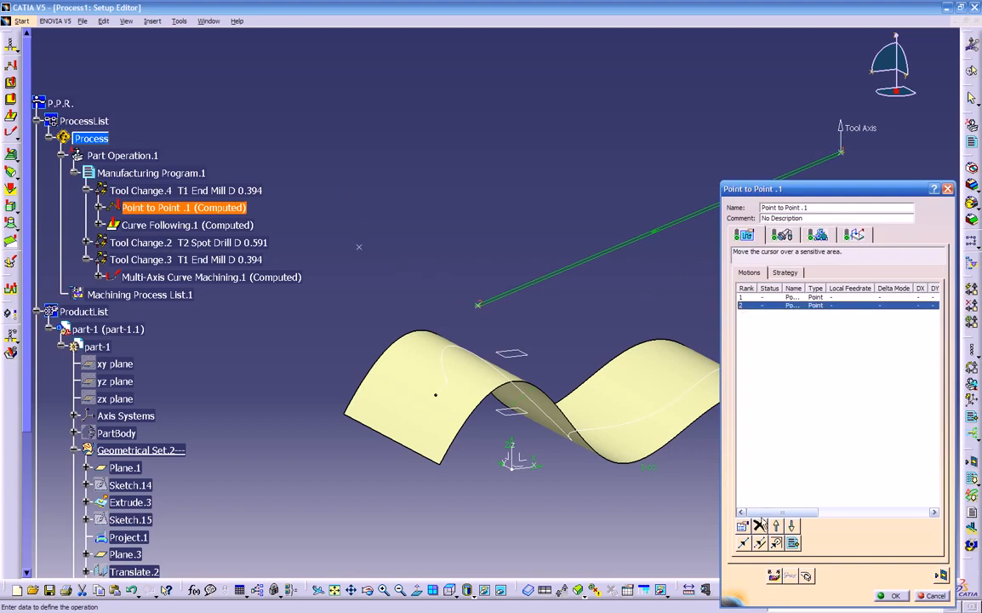
pyautogui.click(760, 526)
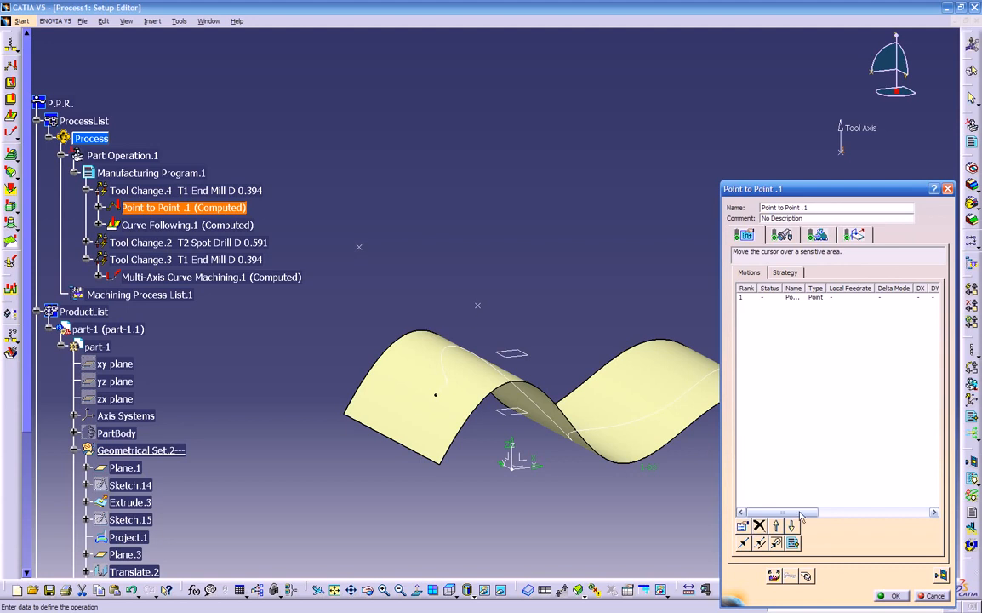
# Compute and replay the single-point tool path, inspect the tool at the far raised point, and accept the operation
pyautogui.click(941, 577)
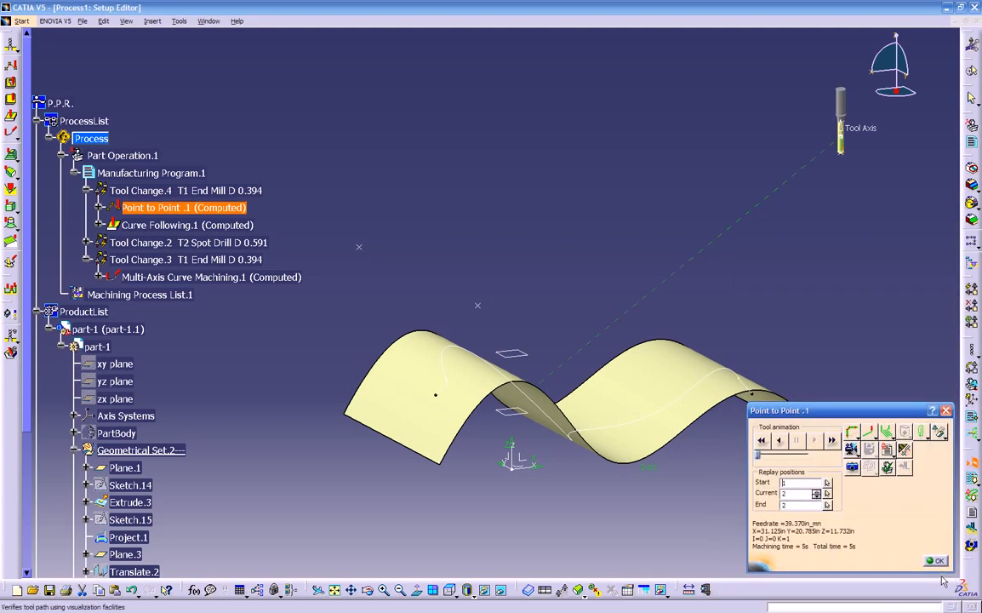
pyautogui.moveTo(695, 361); pyautogui.dragTo(810, 116, button='middle')
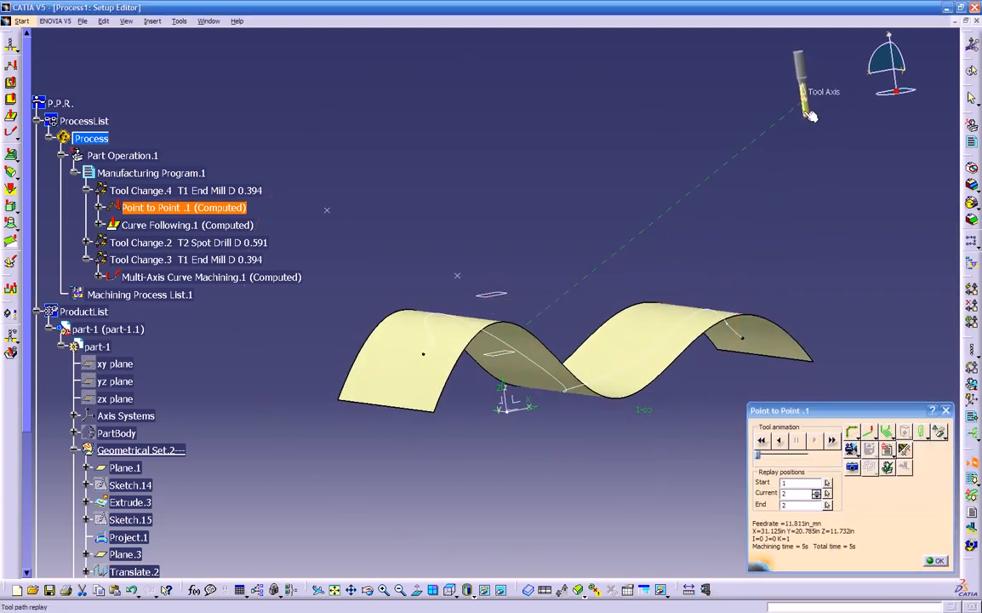
pyautogui.click(936, 561)
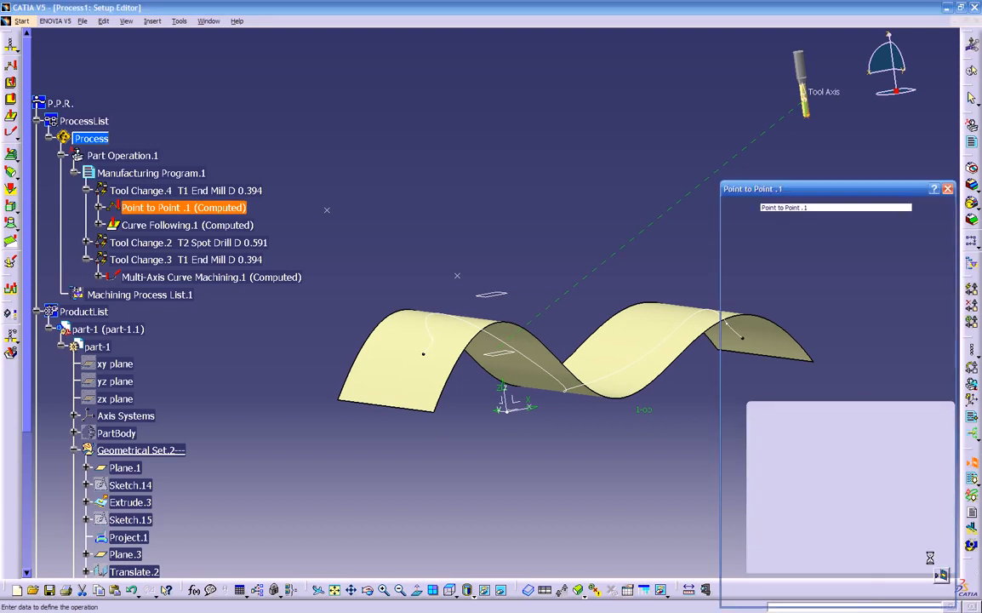
pyautogui.click(889, 597)
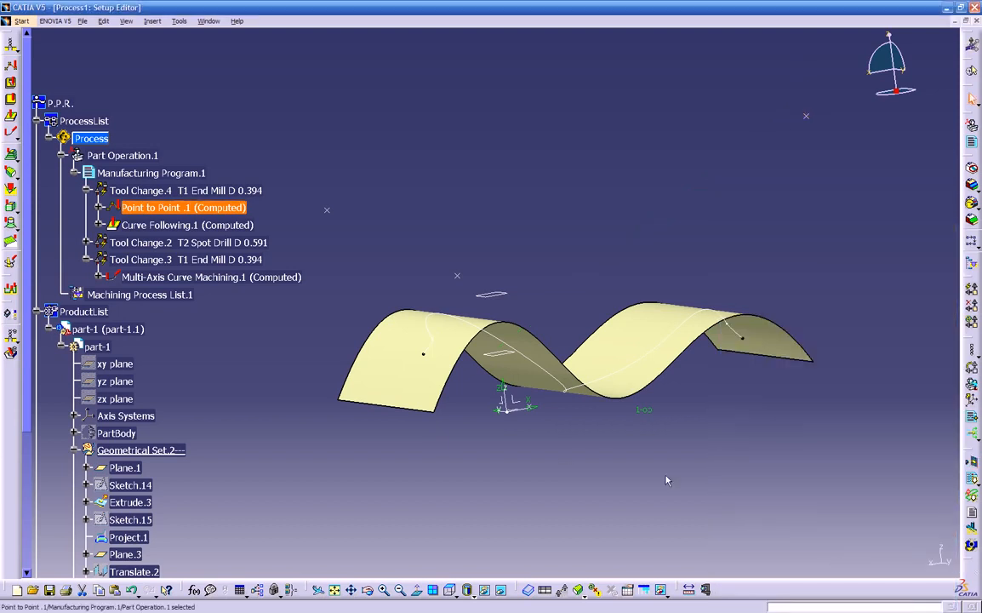
# Copy the Point to Point .1 operation and paste it after Multi-Axis Curve Machining.1 under Tool Change.3
pyautogui.moveTo(258, 306); pyautogui.dragTo(282, 329, button='middle')
pyautogui.moveTo(526, 360); pyautogui.dragTo(555, 434, button='middle')
pyautogui.rightClick(226, 208)
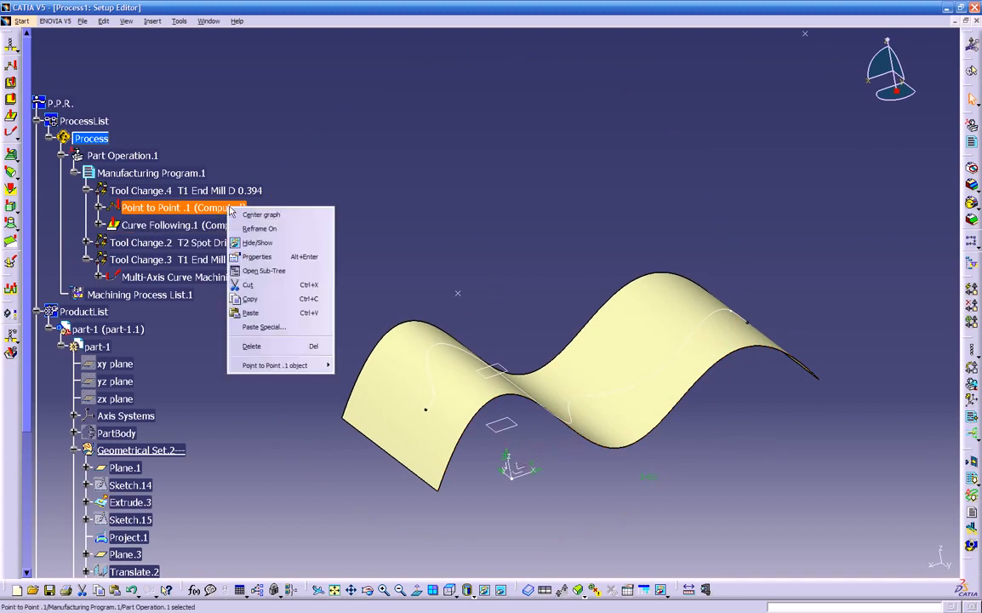
pyautogui.click(263, 302)
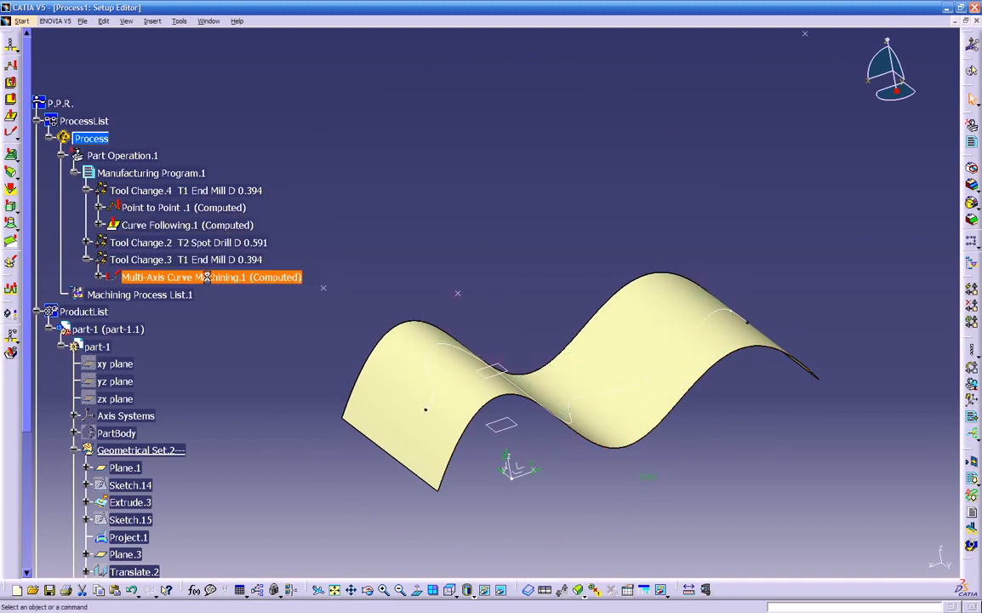
pyautogui.rightClick(209, 278)
pyautogui.click(252, 385)
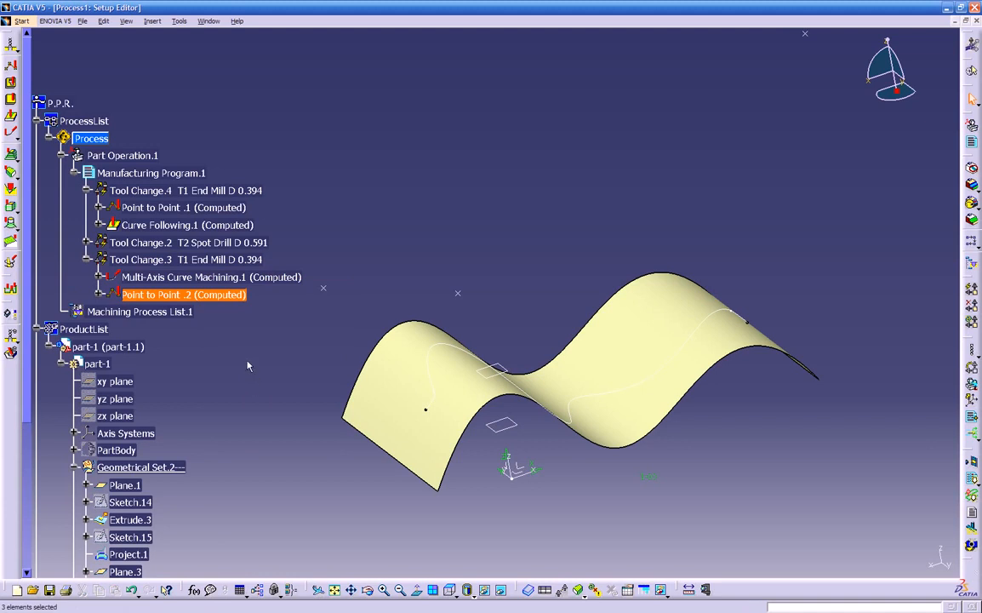
# Add a point motion to the pasted Point to Point operation, targeting the outer raised point beyond the near one
pyautogui.doubleClick(218, 295)
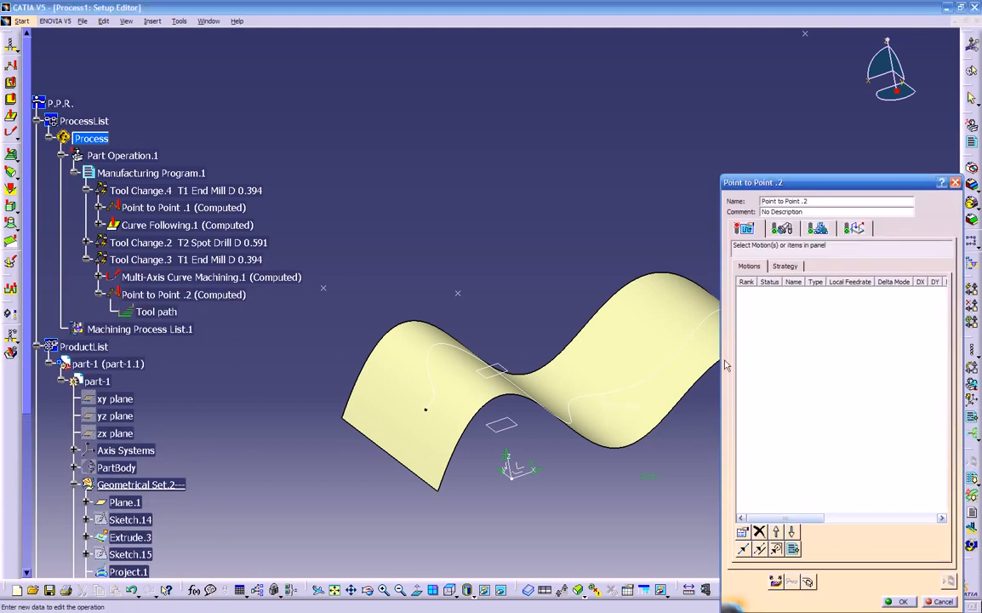
pyautogui.click(749, 229)
pyautogui.click(743, 549)
pyautogui.moveTo(388, 322); pyautogui.dragTo(464, 260, button='middle')
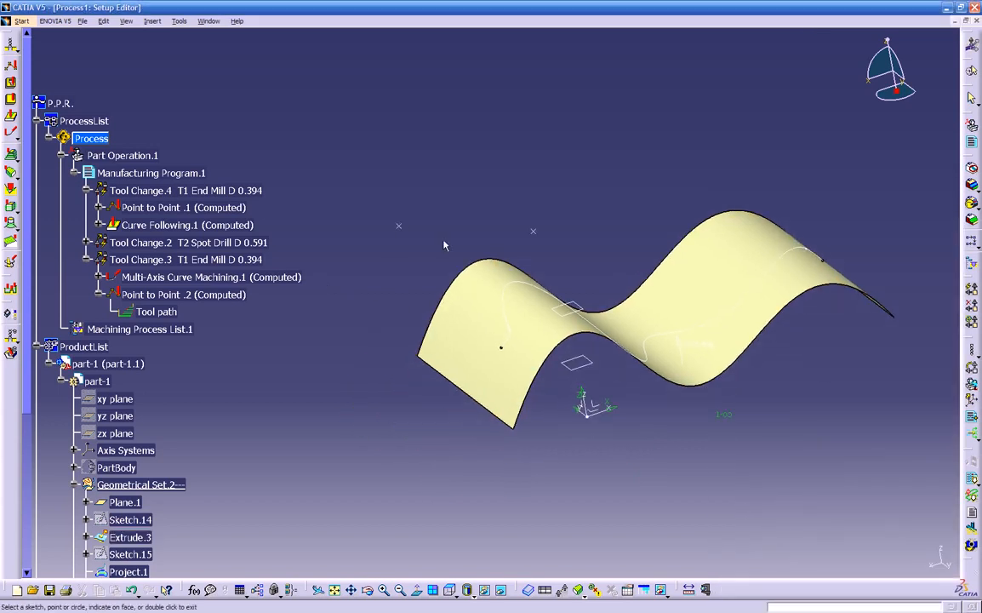
pyautogui.click(399, 225)
pyautogui.doubleClick(399, 294)
# Compute and replay the pasted operation's tool path, step the tool back to its approach position, and close the replay
pyautogui.click(948, 582)
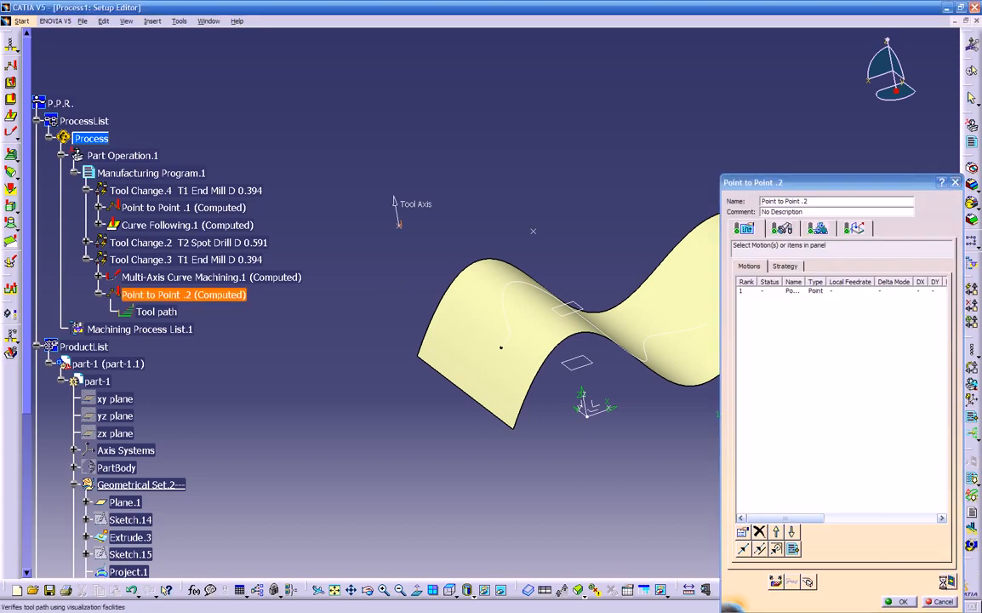
pyautogui.moveTo(613, 402); pyautogui.dragTo(554, 414, button='middle')
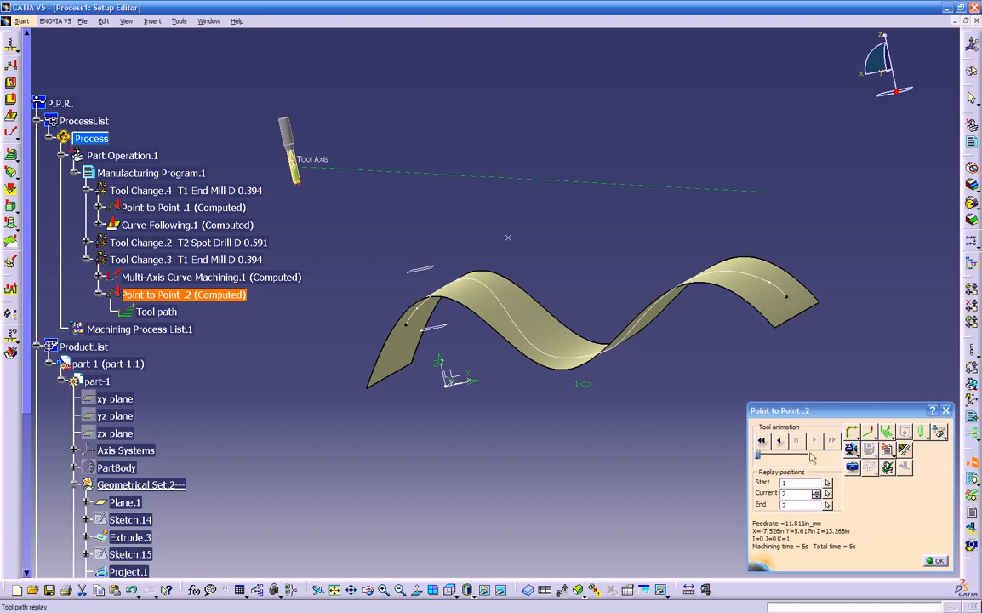
pyautogui.click(780, 441)
pyautogui.click(935, 561)
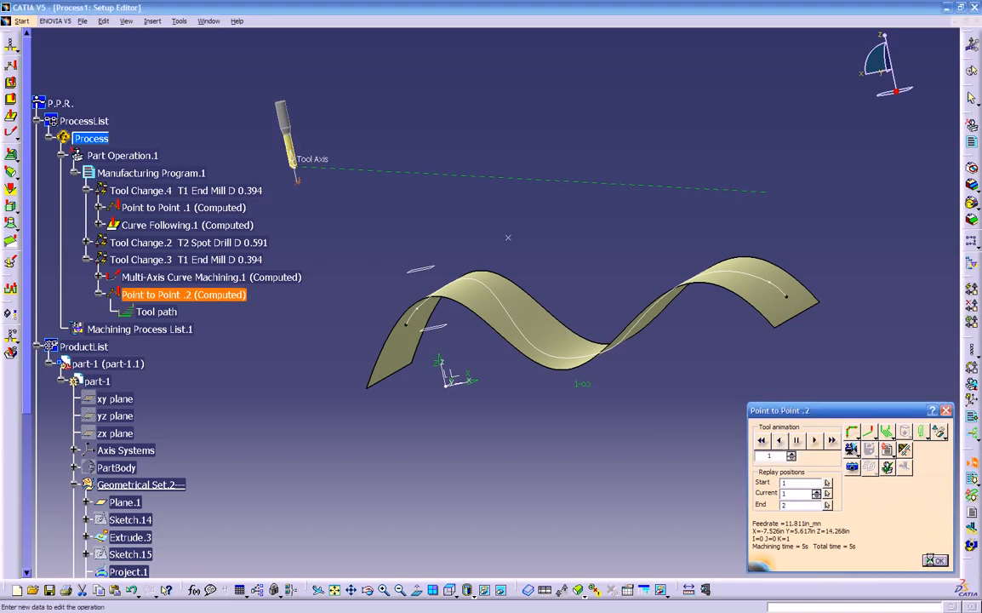
# Remove the axial motion from the Approach macro of Point to Point .2 and deactivate that macro
pyautogui.click(854, 228)
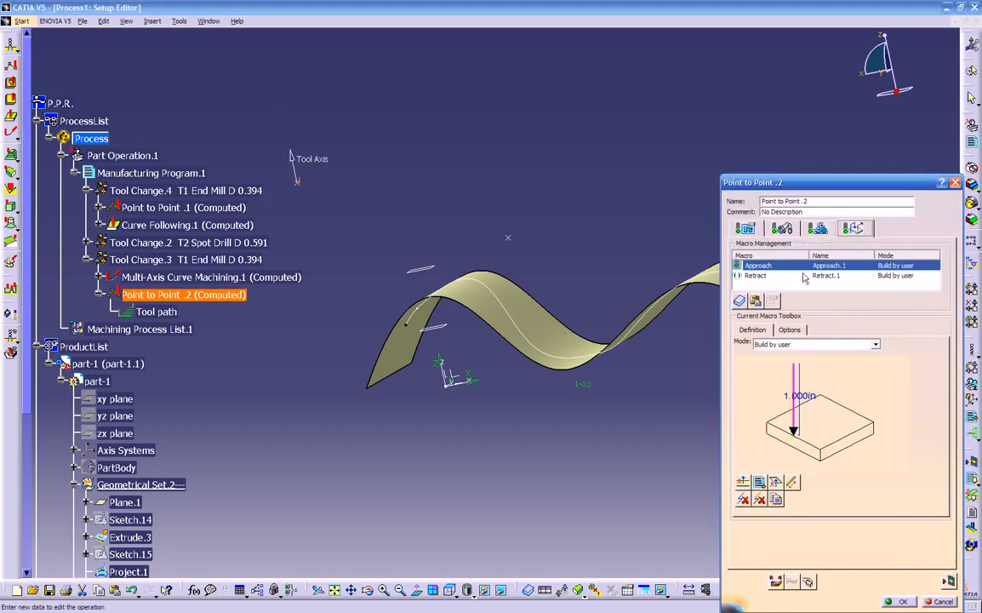
pyautogui.click(743, 499)
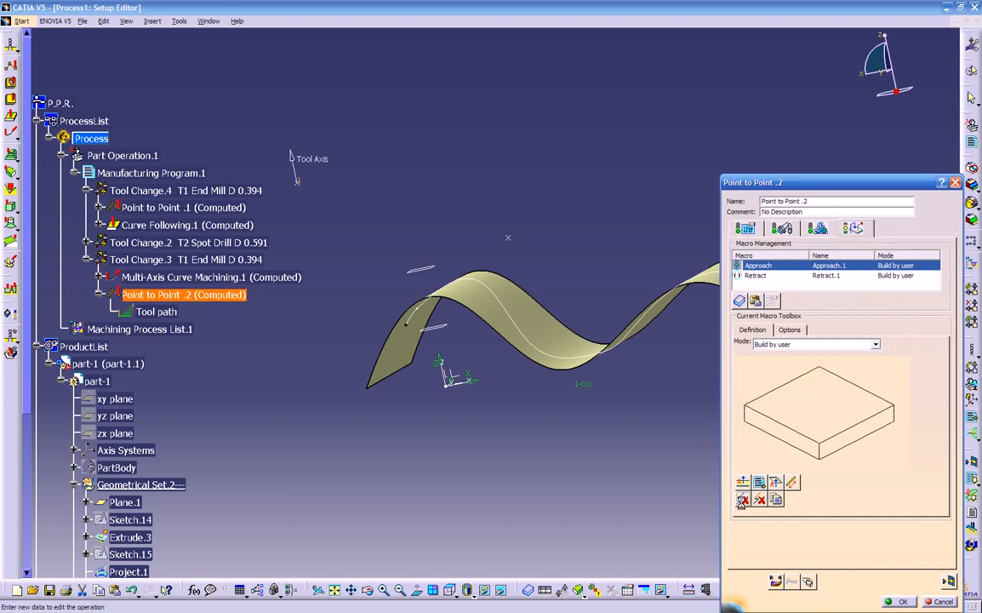
pyautogui.rightClick(768, 265)
pyautogui.click(784, 274)
# Recompute and replay Point to Point .2 without the approach, inspect the tool position, and accept the operation
pyautogui.click(948, 582)
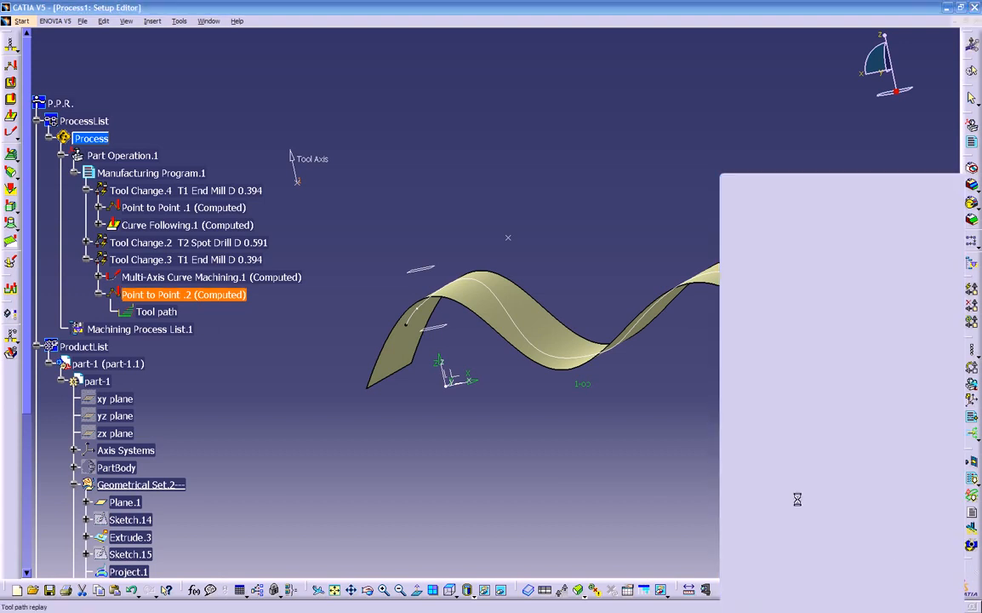
pyautogui.moveTo(347, 224); pyautogui.dragTo(675, 388, button='middle')
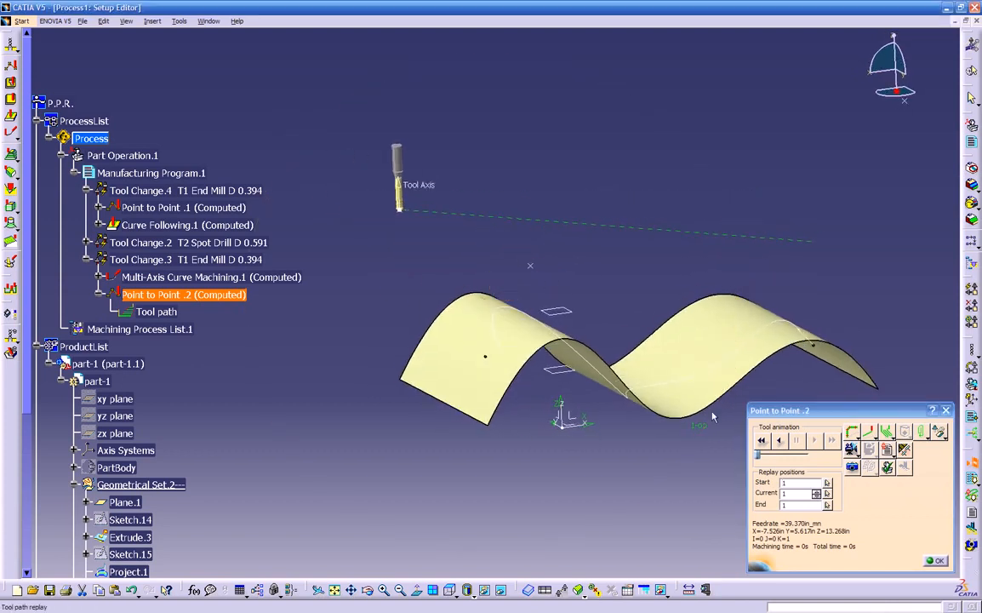
pyautogui.click(934, 562)
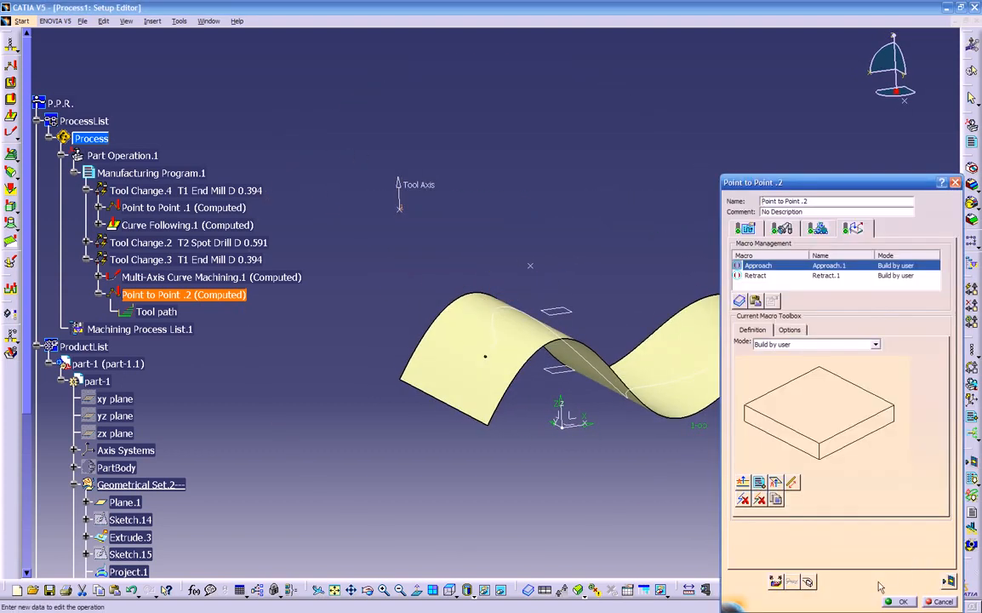
pyautogui.click(895, 606)
pyautogui.moveTo(606, 460); pyautogui.dragTo(513, 504, button='middle')
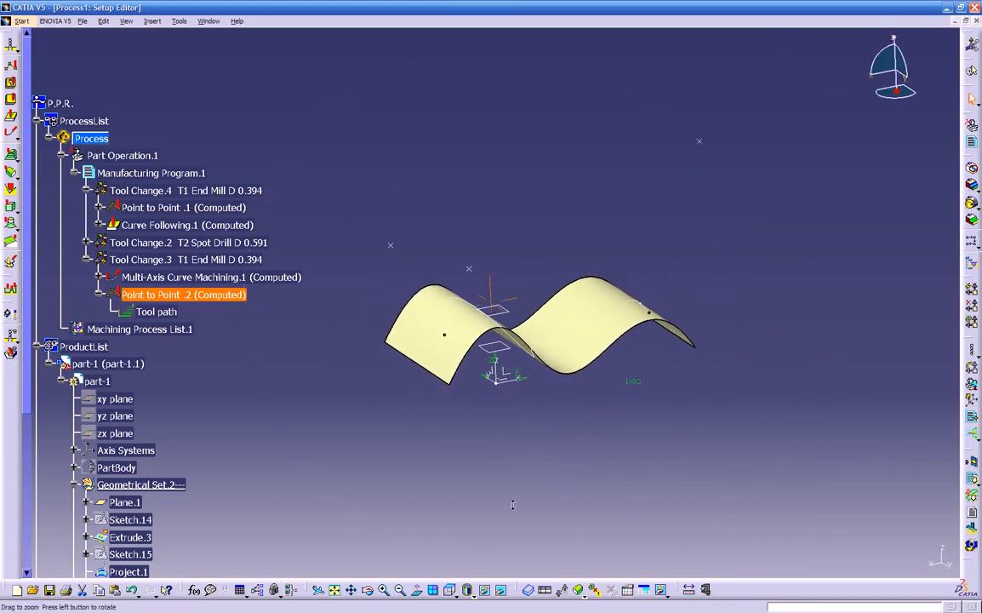
pyautogui.click(192, 213)
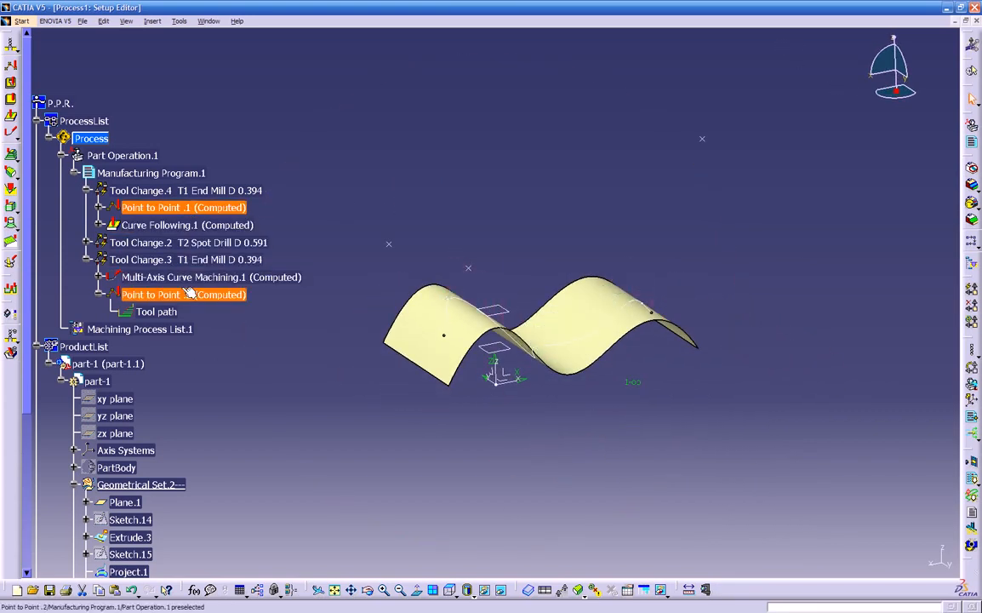
pyautogui.moveTo(602, 376); pyautogui.dragTo(620, 442, button='middle')
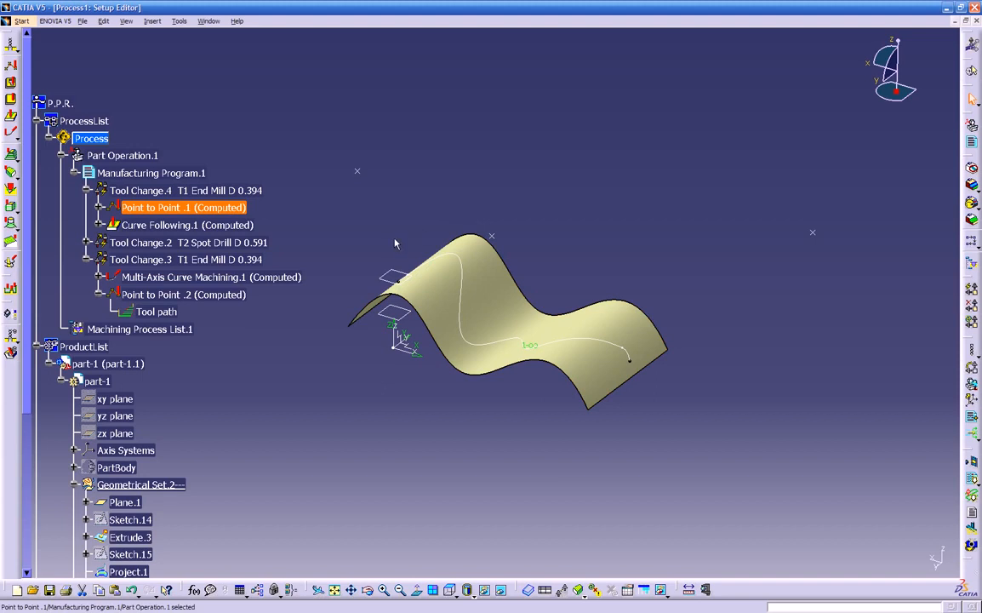
pyautogui.moveTo(315, 433); pyautogui.dragTo(556, 466, button='middle')
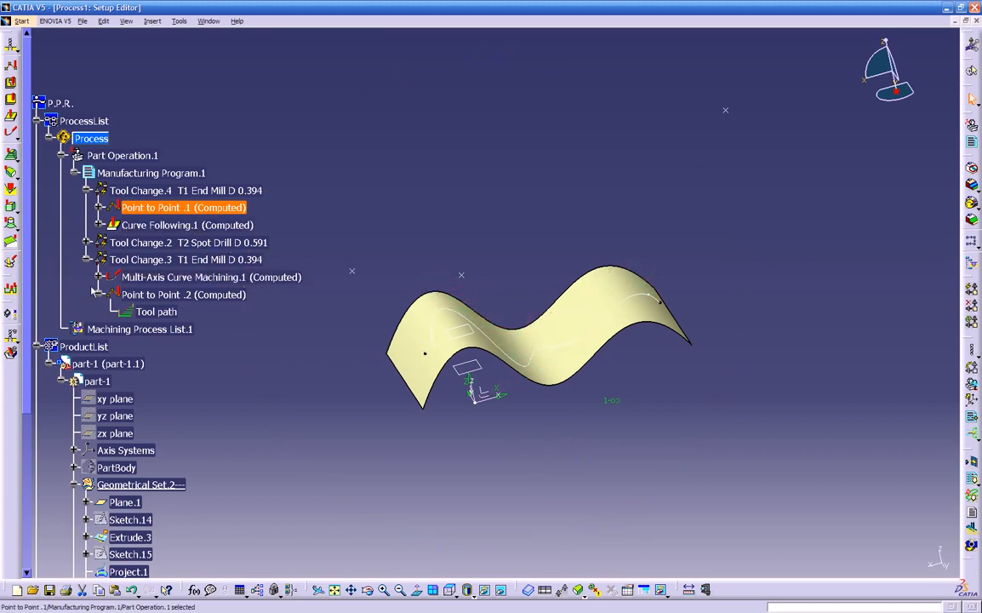
pyautogui.moveTo(430, 337); pyautogui.dragTo(469, 370, button='middle')
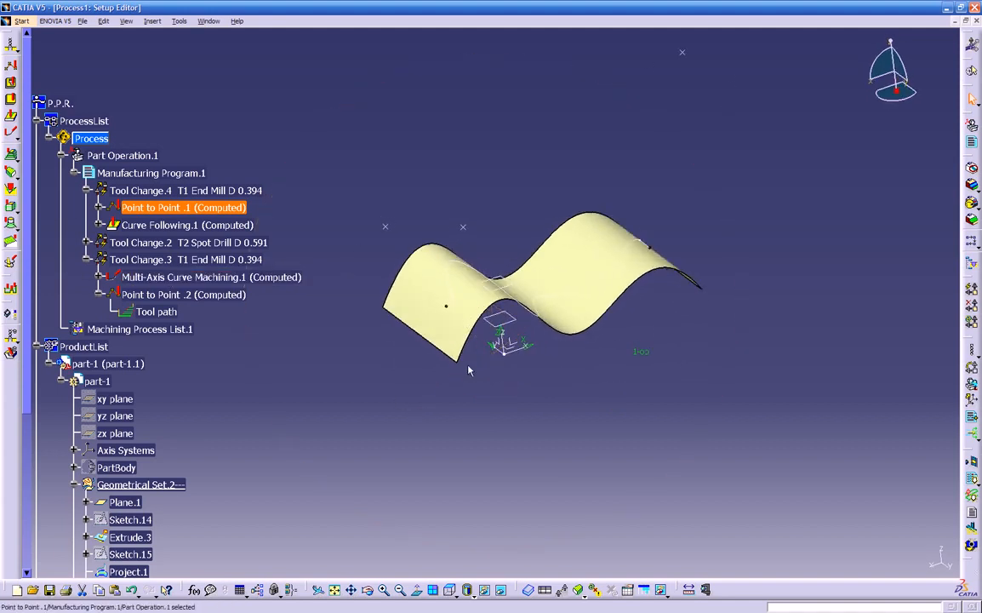